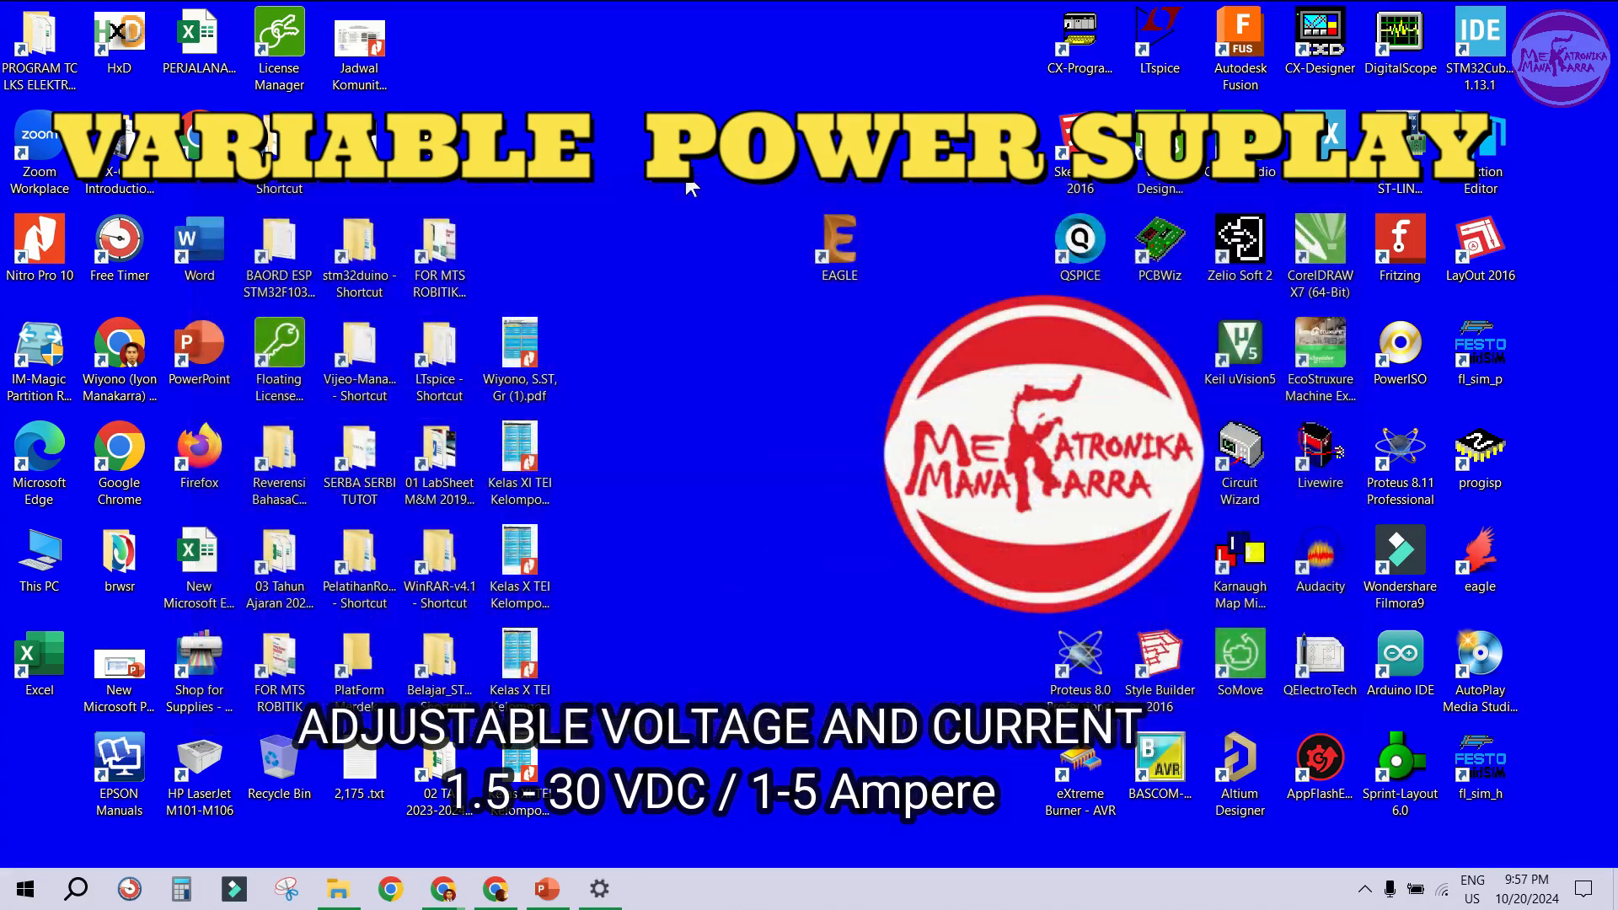
- Launch EAGLE from its desktop shortcut
left_click(847, 246)
left_click_drag(861, 241, 870, 220)
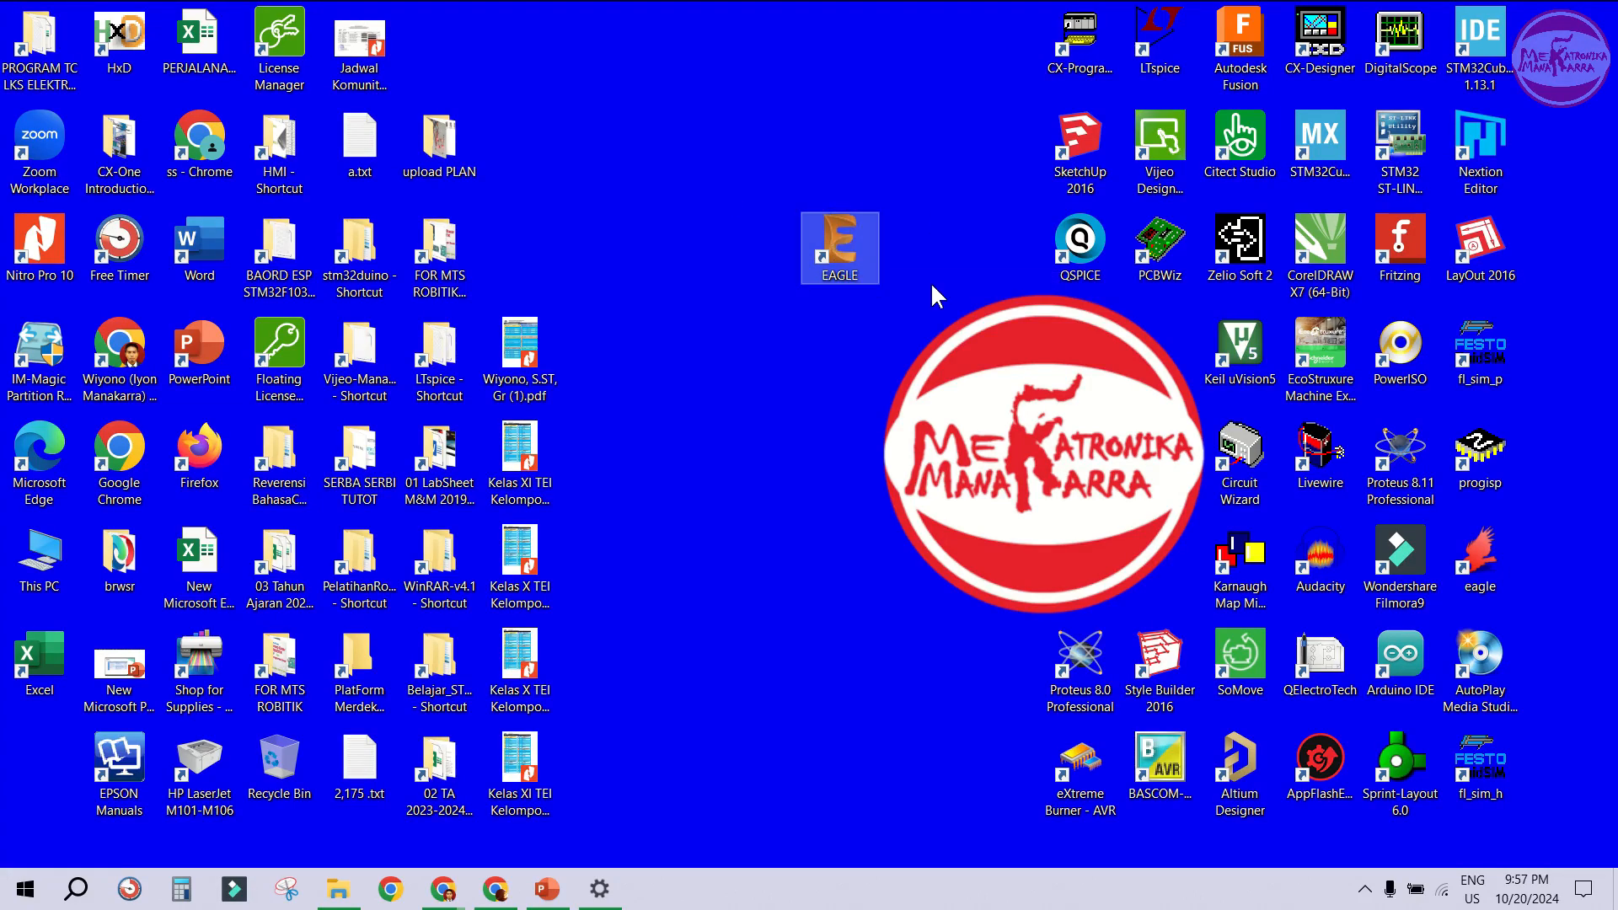
left_click(875, 339)
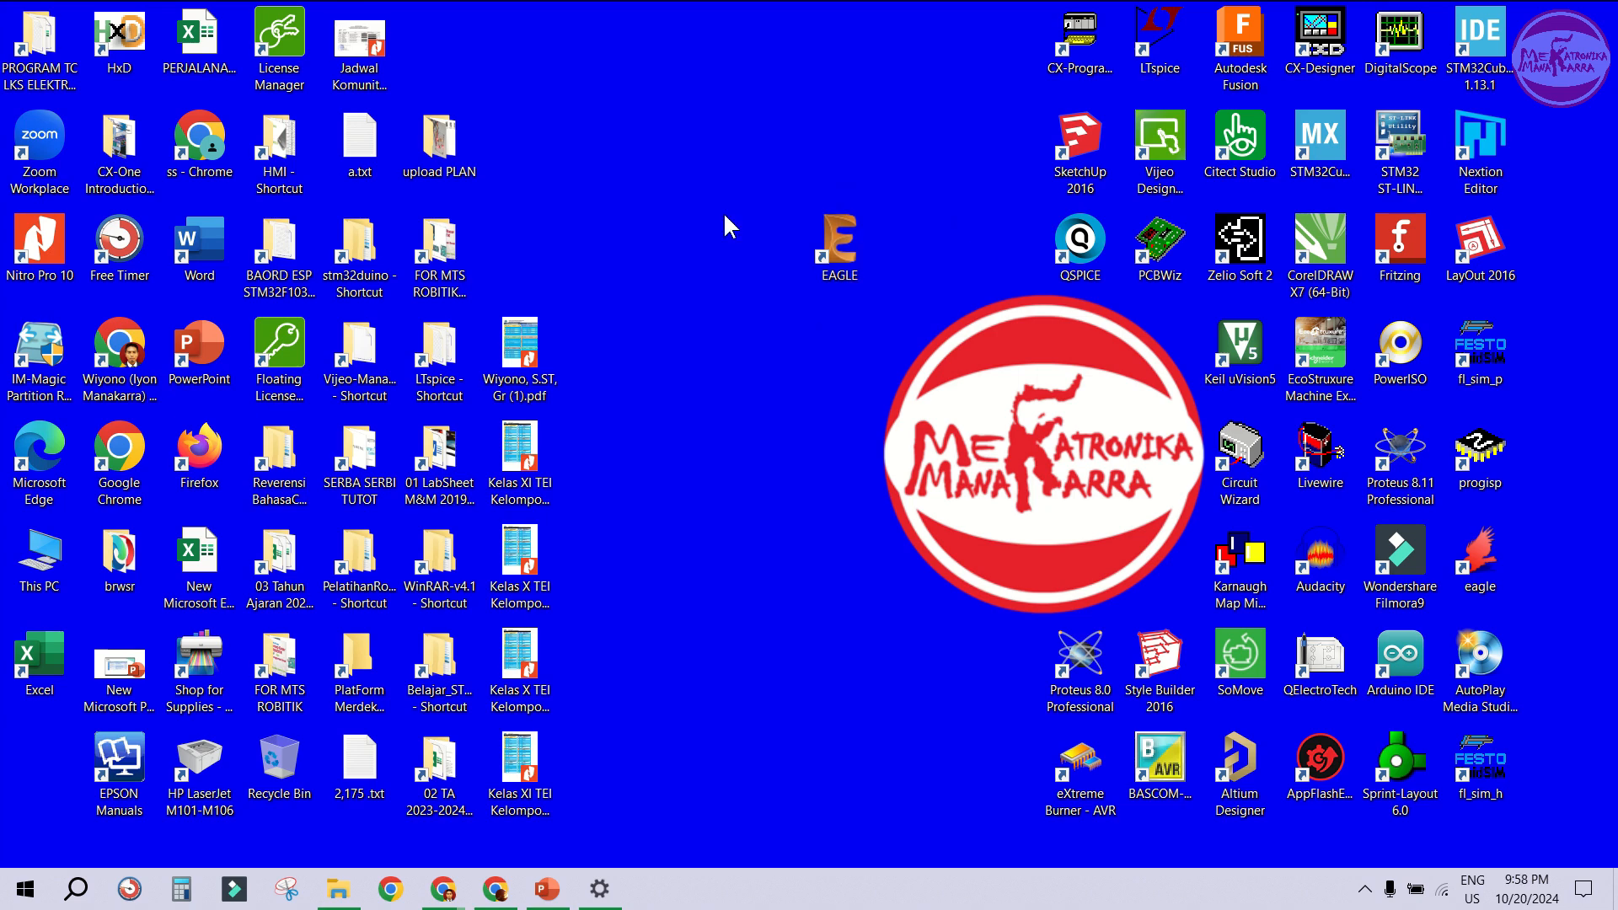
right_click(852, 250)
left_click(902, 265)
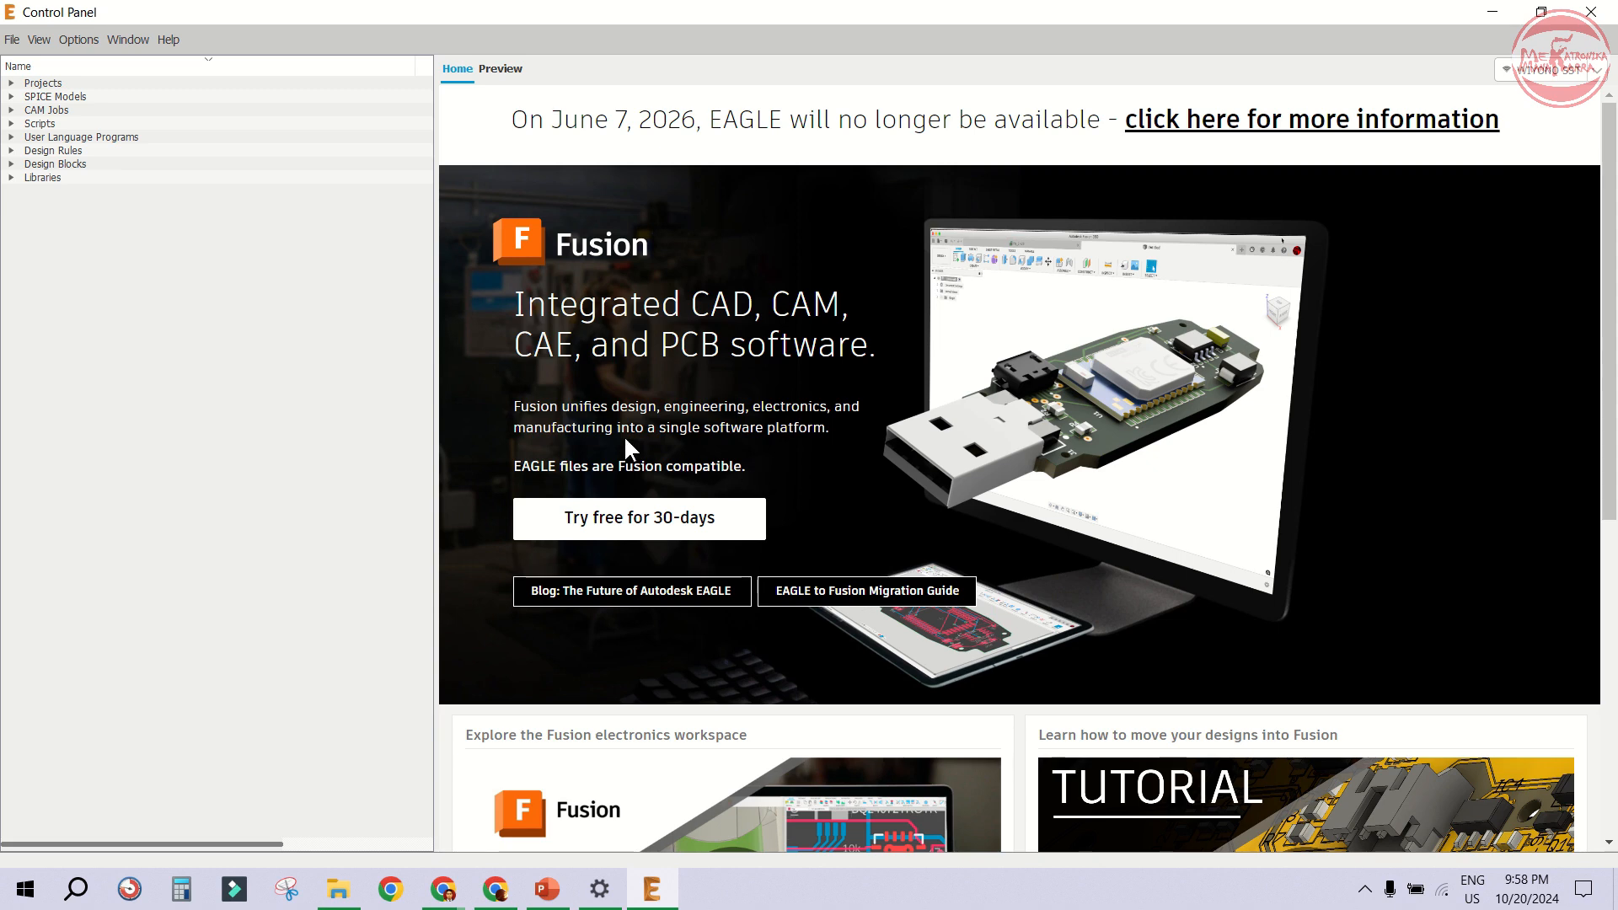
- Create a new project named Adjustable Power Suplay 1.5-30VDC 1-5A
left_click(10, 41)
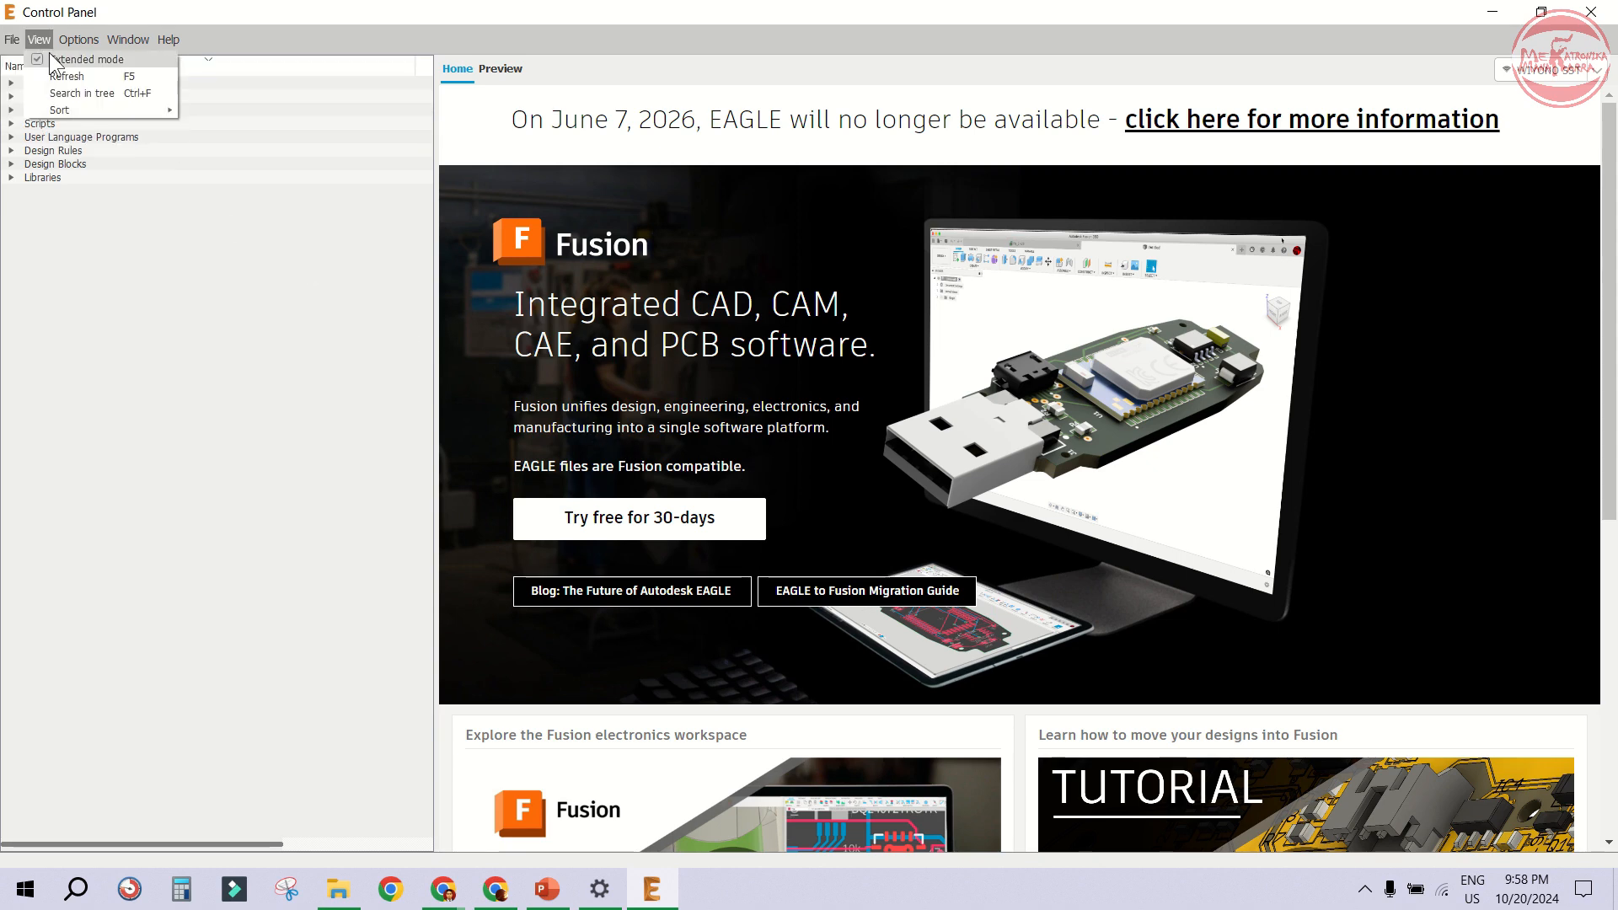
mouse_move(34, 59)
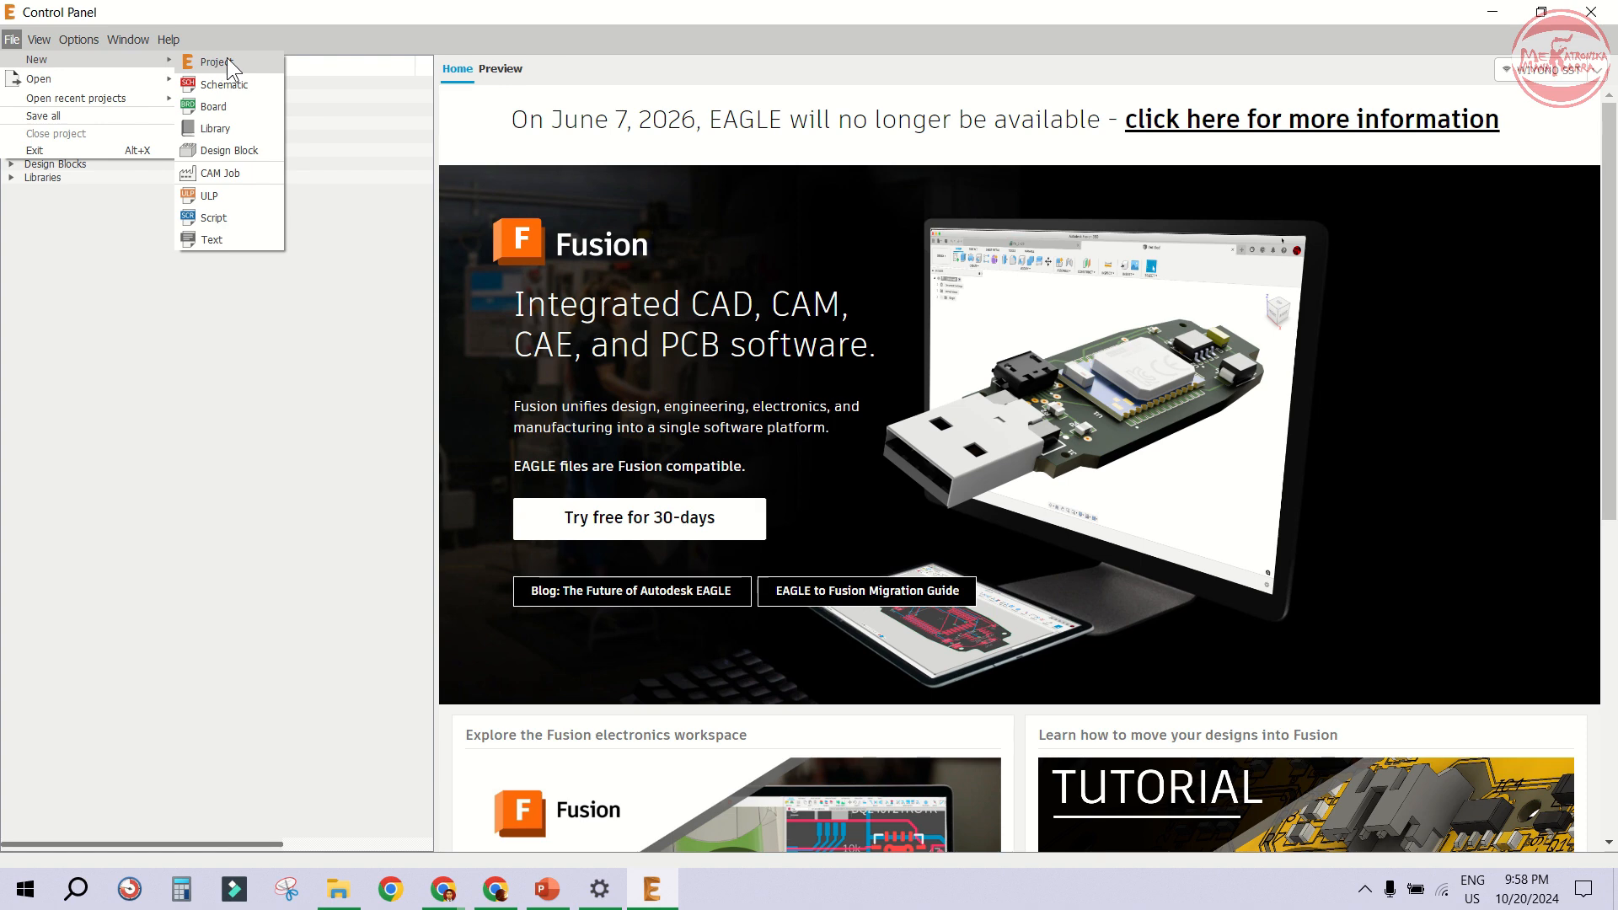
left_click(211, 62)
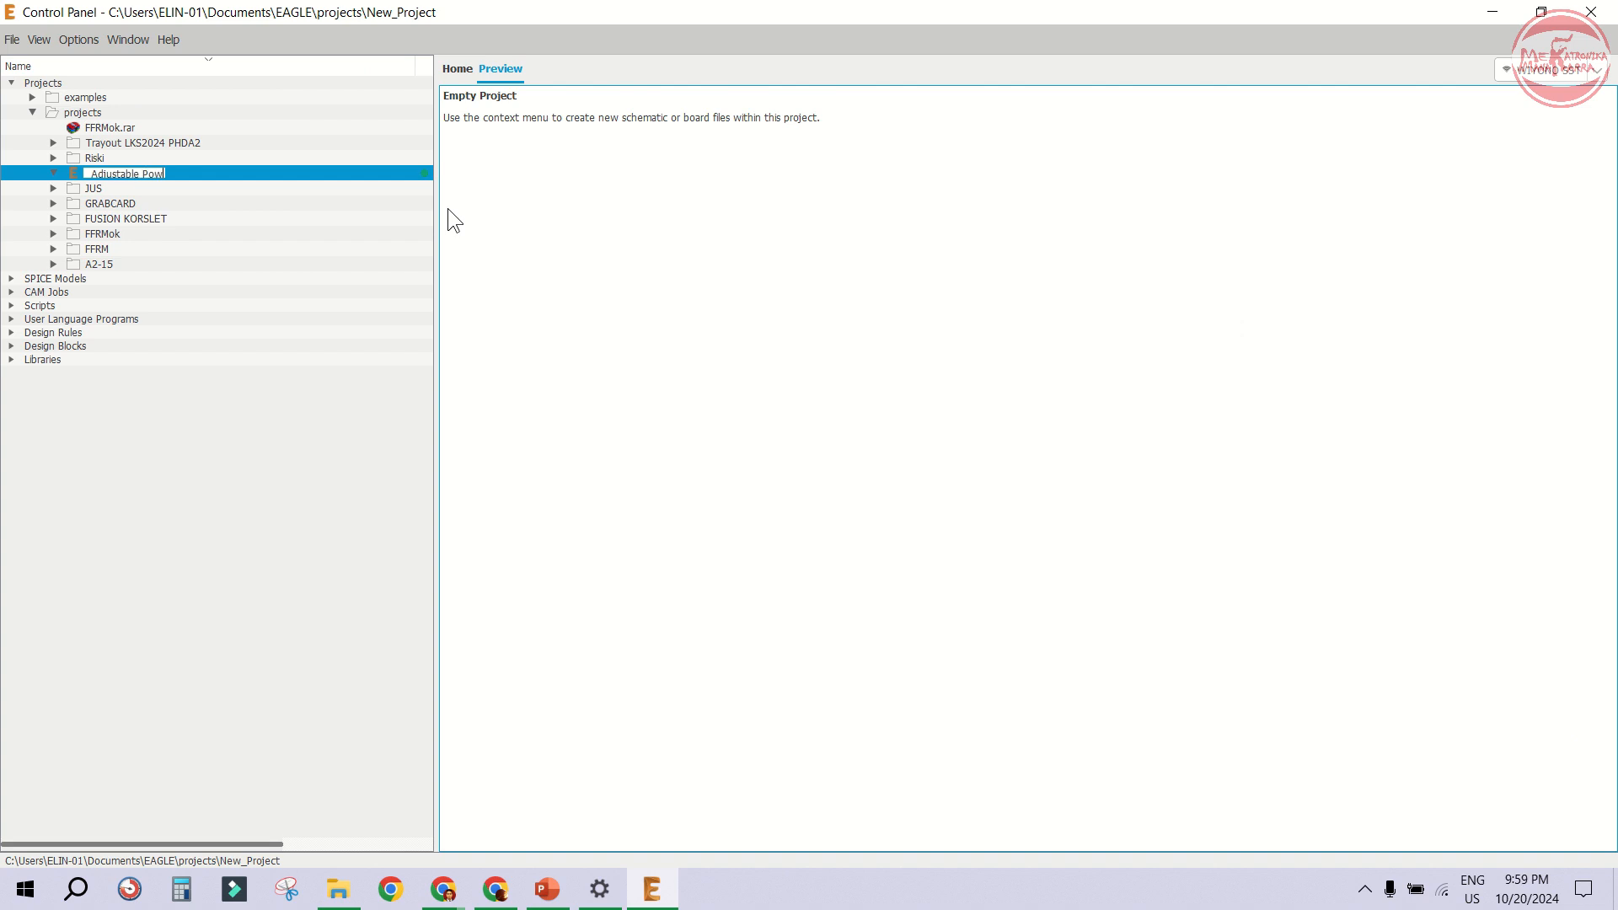
type("uplay 1,5-30VDC")
type("1-5A")
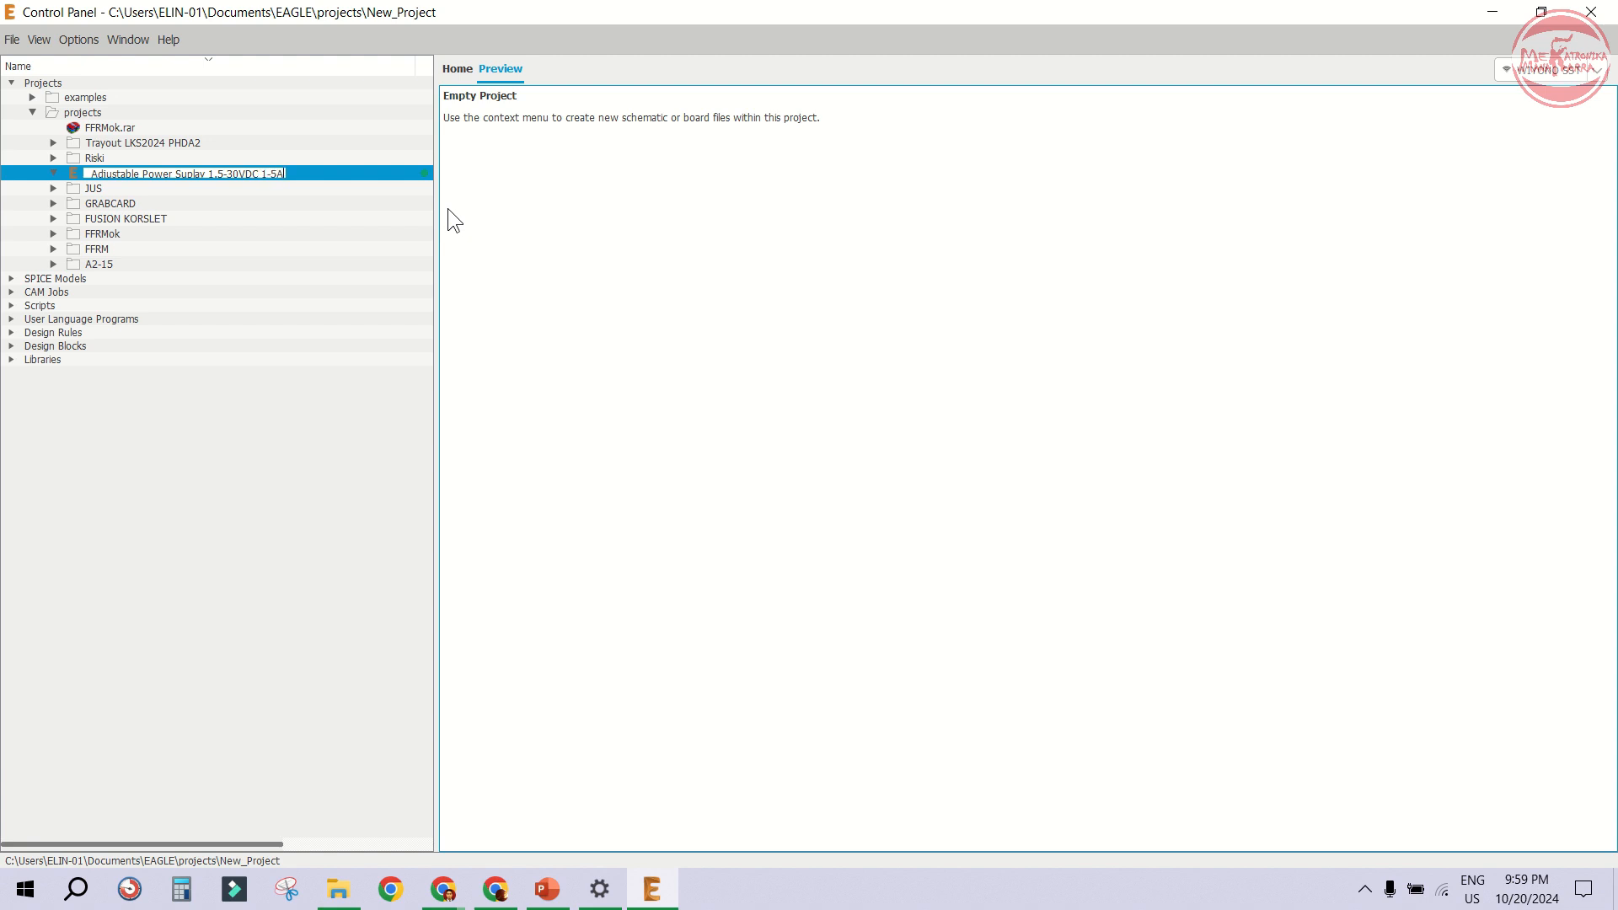
key("Return")
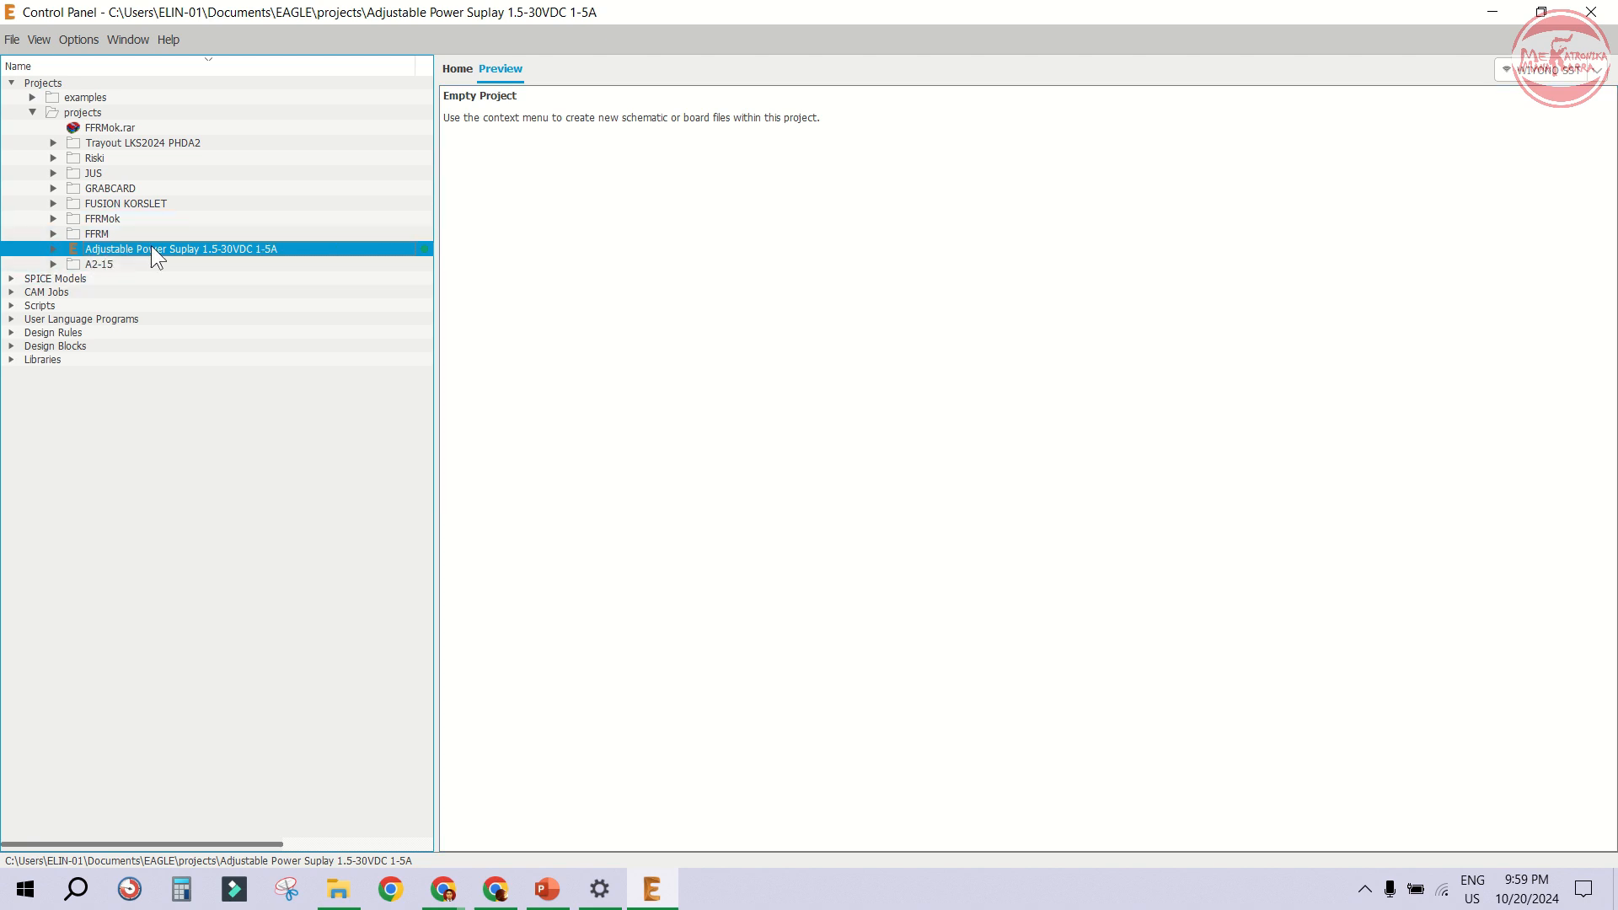
- Create a new schematic inside the Adjustable Power Suplay project
right_click(183, 247)
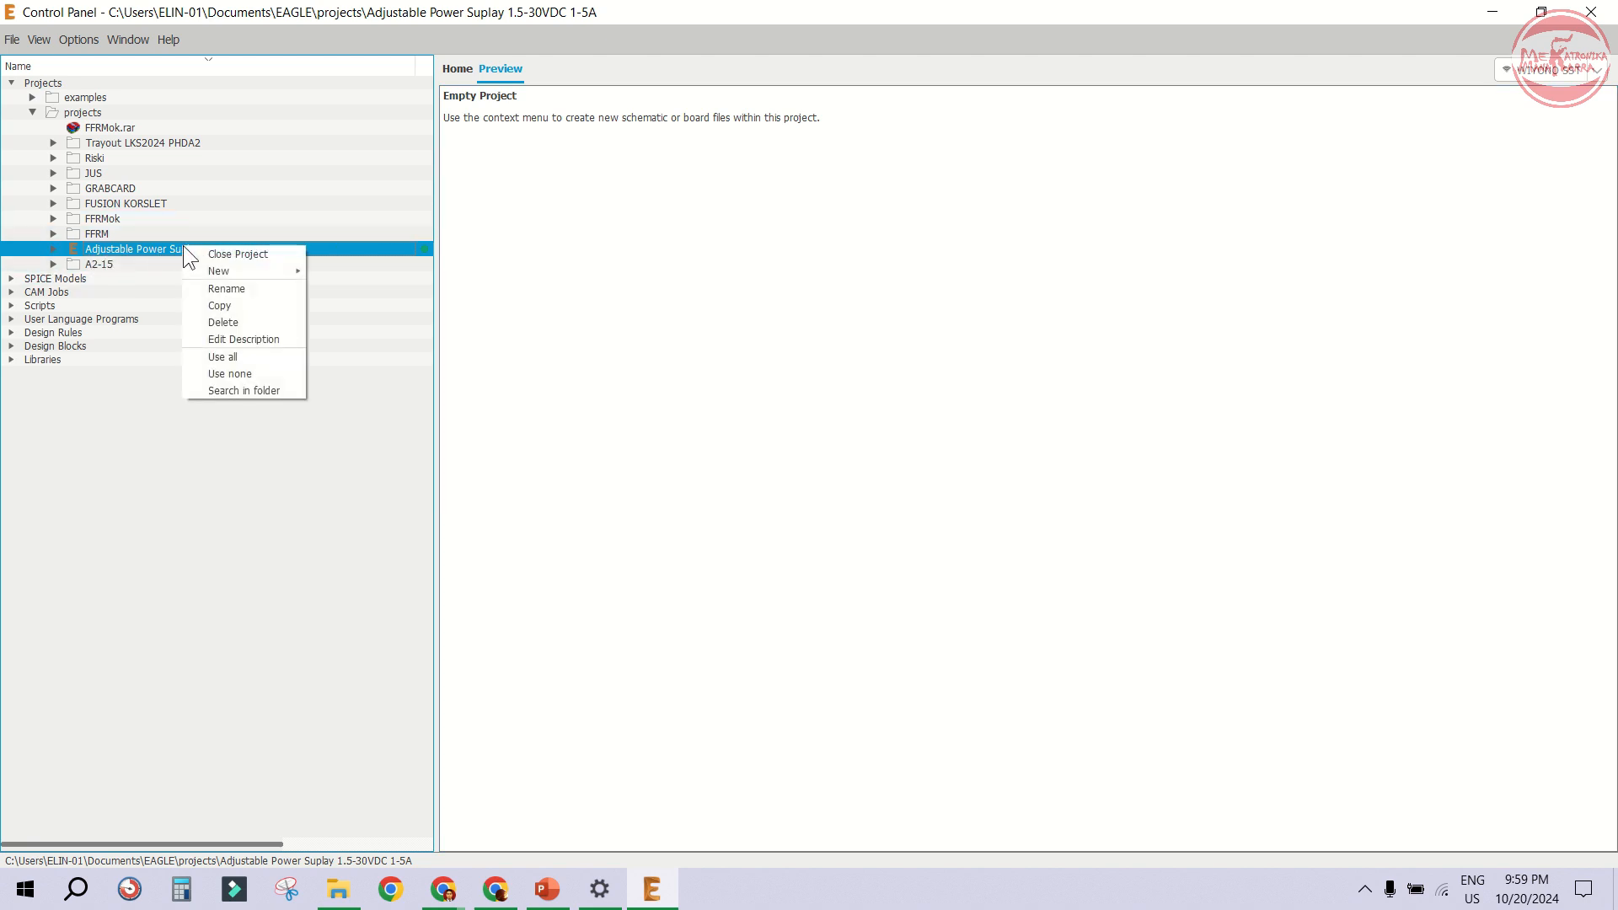
mouse_move(219, 271)
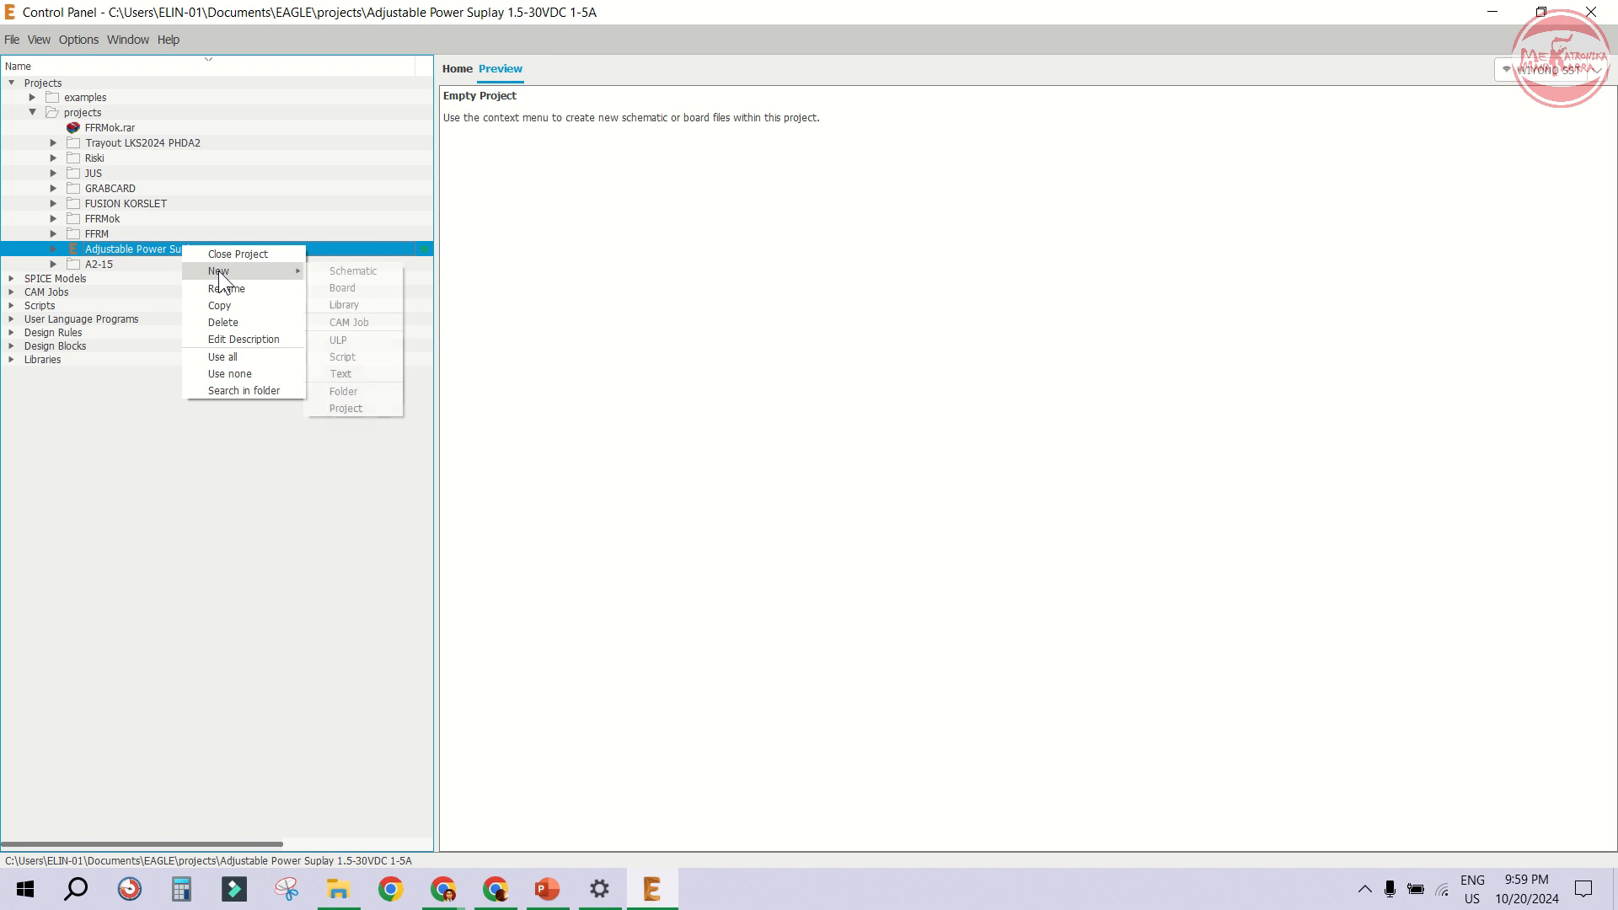
left_click(379, 283)
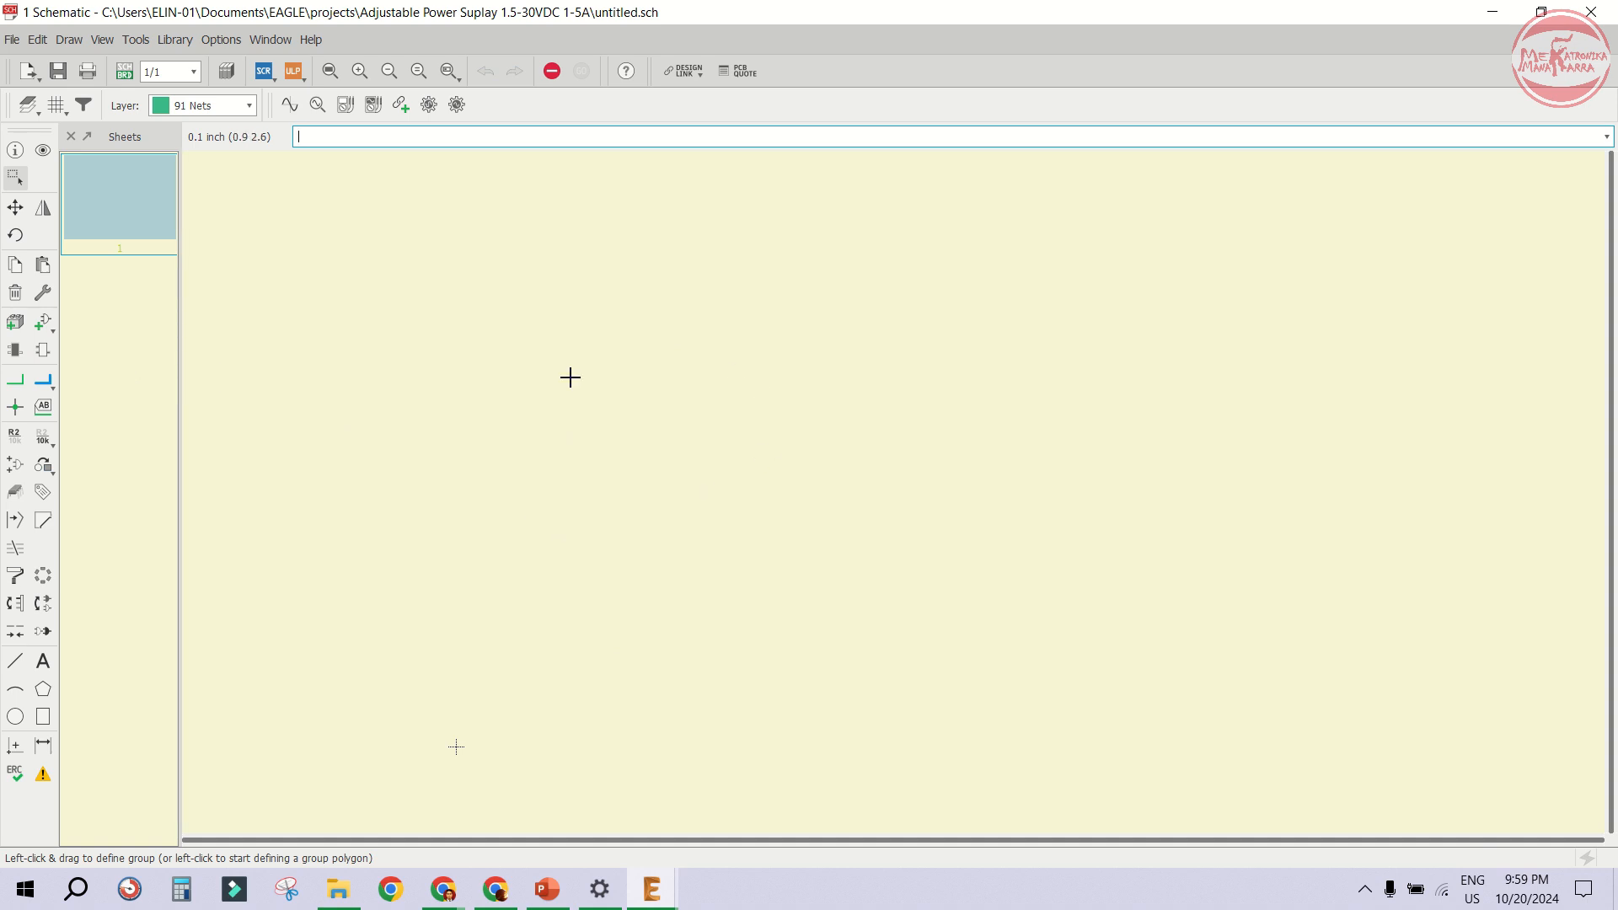
- Start adding a part and choose the DINA4_L frame from the frames library
left_click(44, 321)
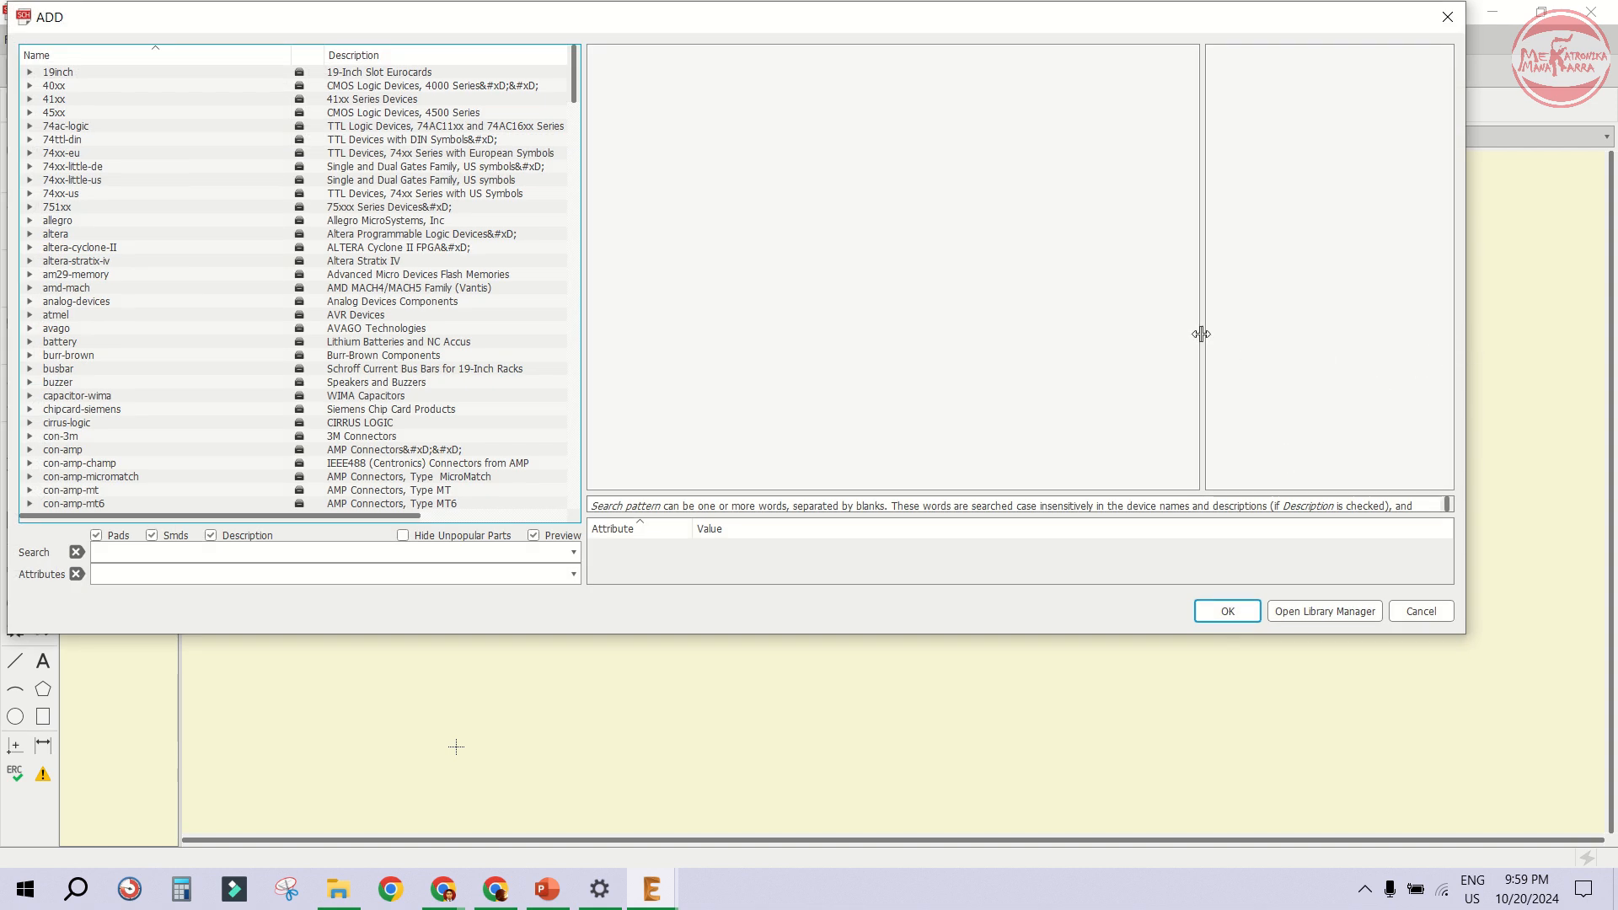
left_click_drag(1204, 334, 835, 334)
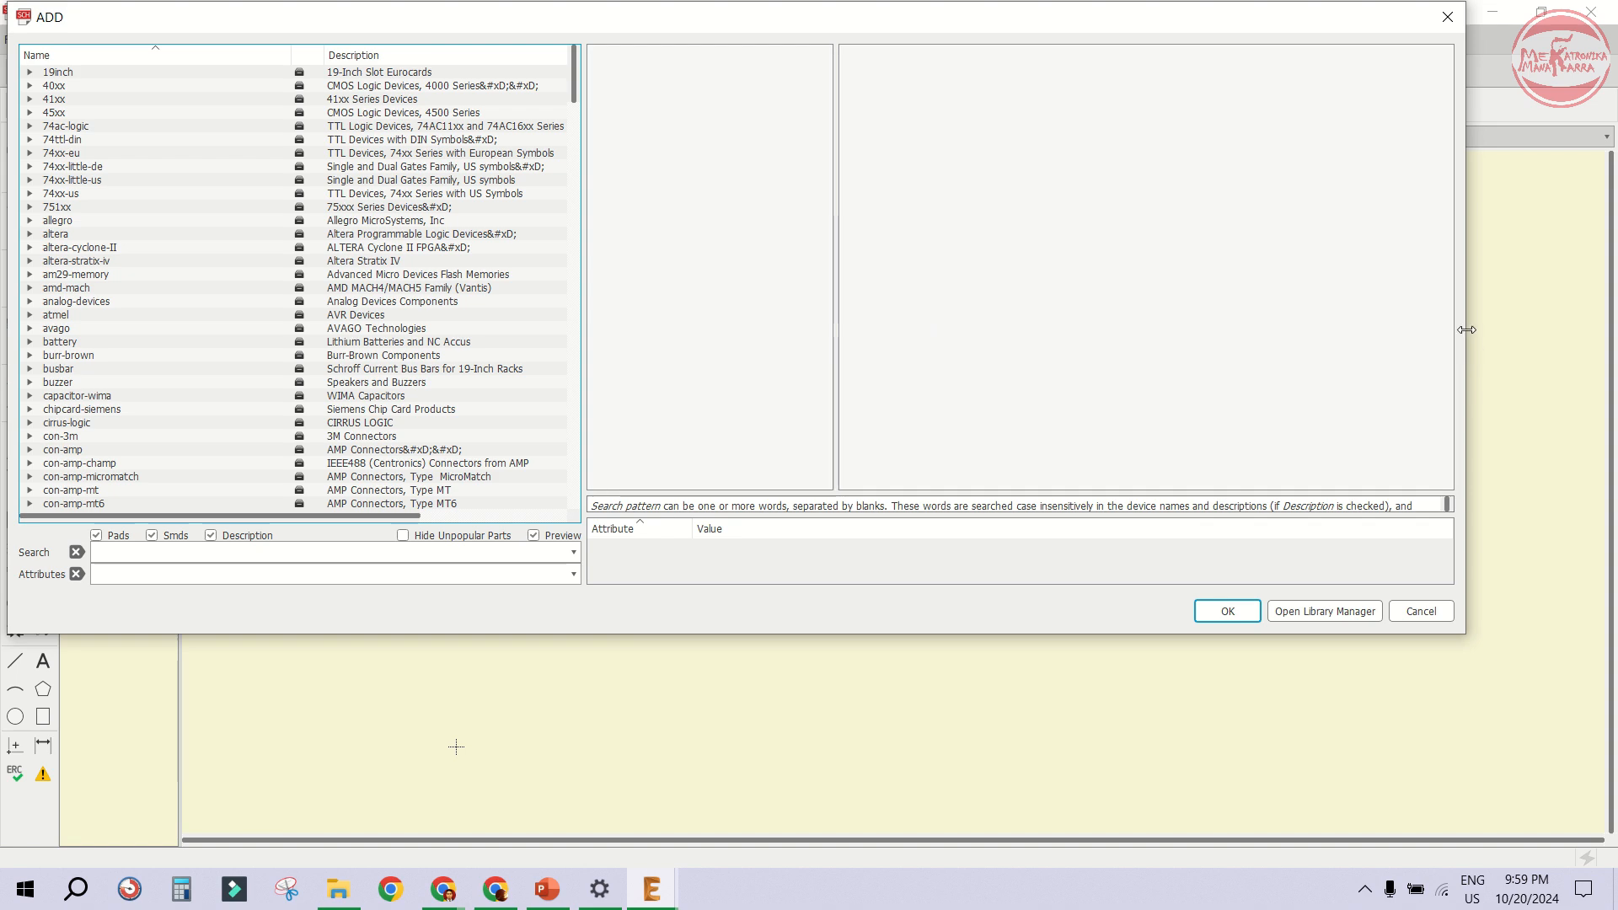
left_click_drag(1467, 330, 1152, 317)
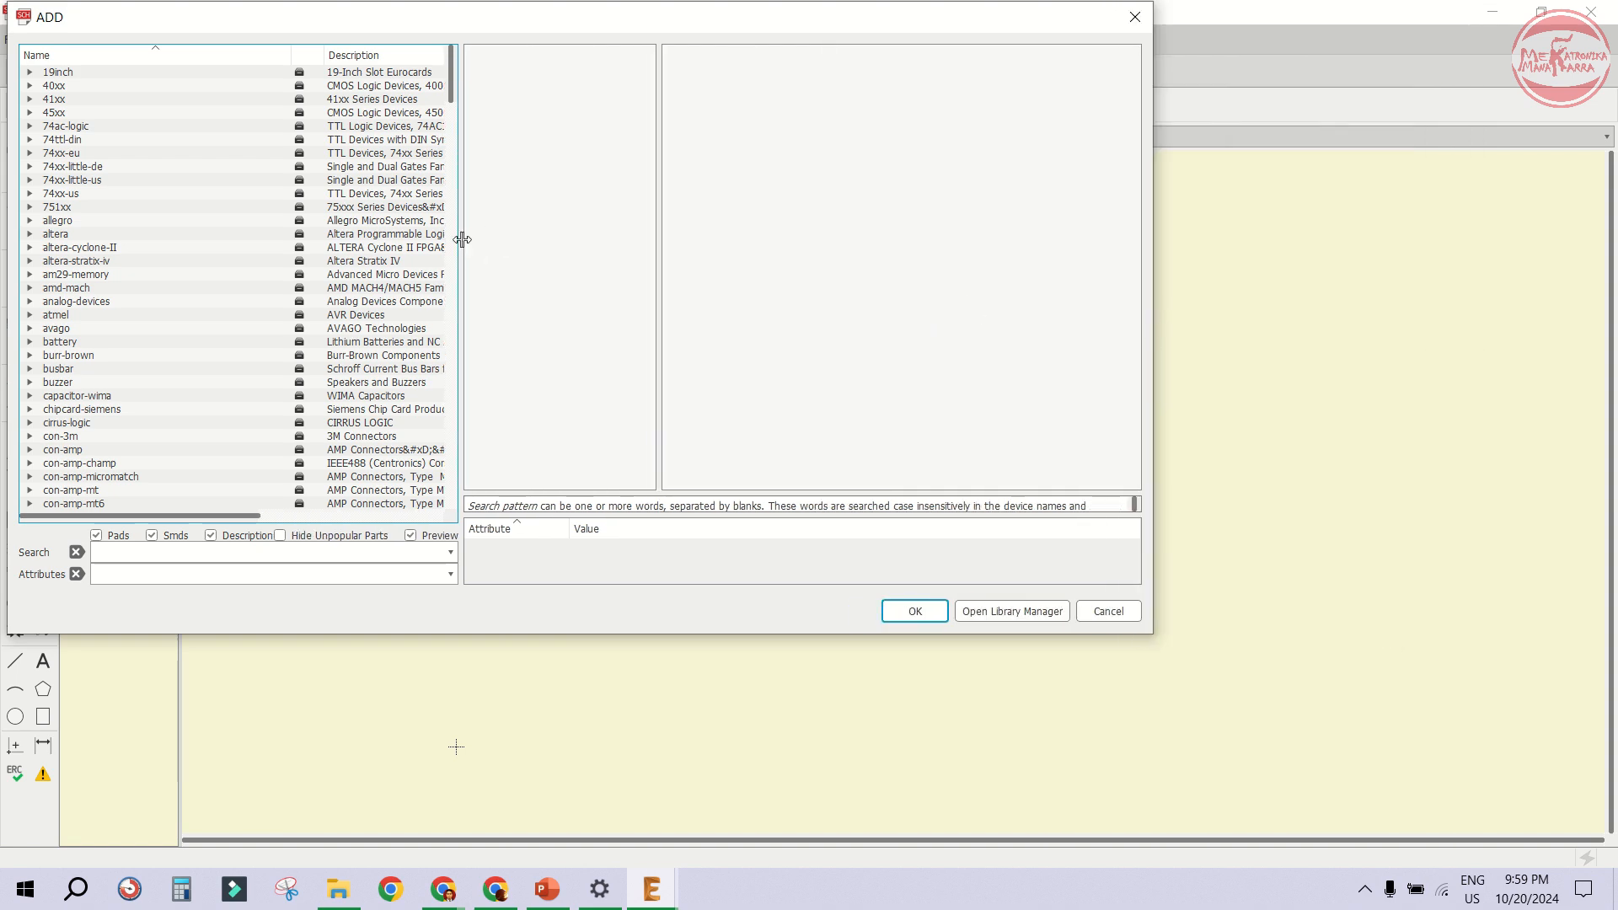
left_click_drag(462, 239, 566, 265)
left_click(287, 262)
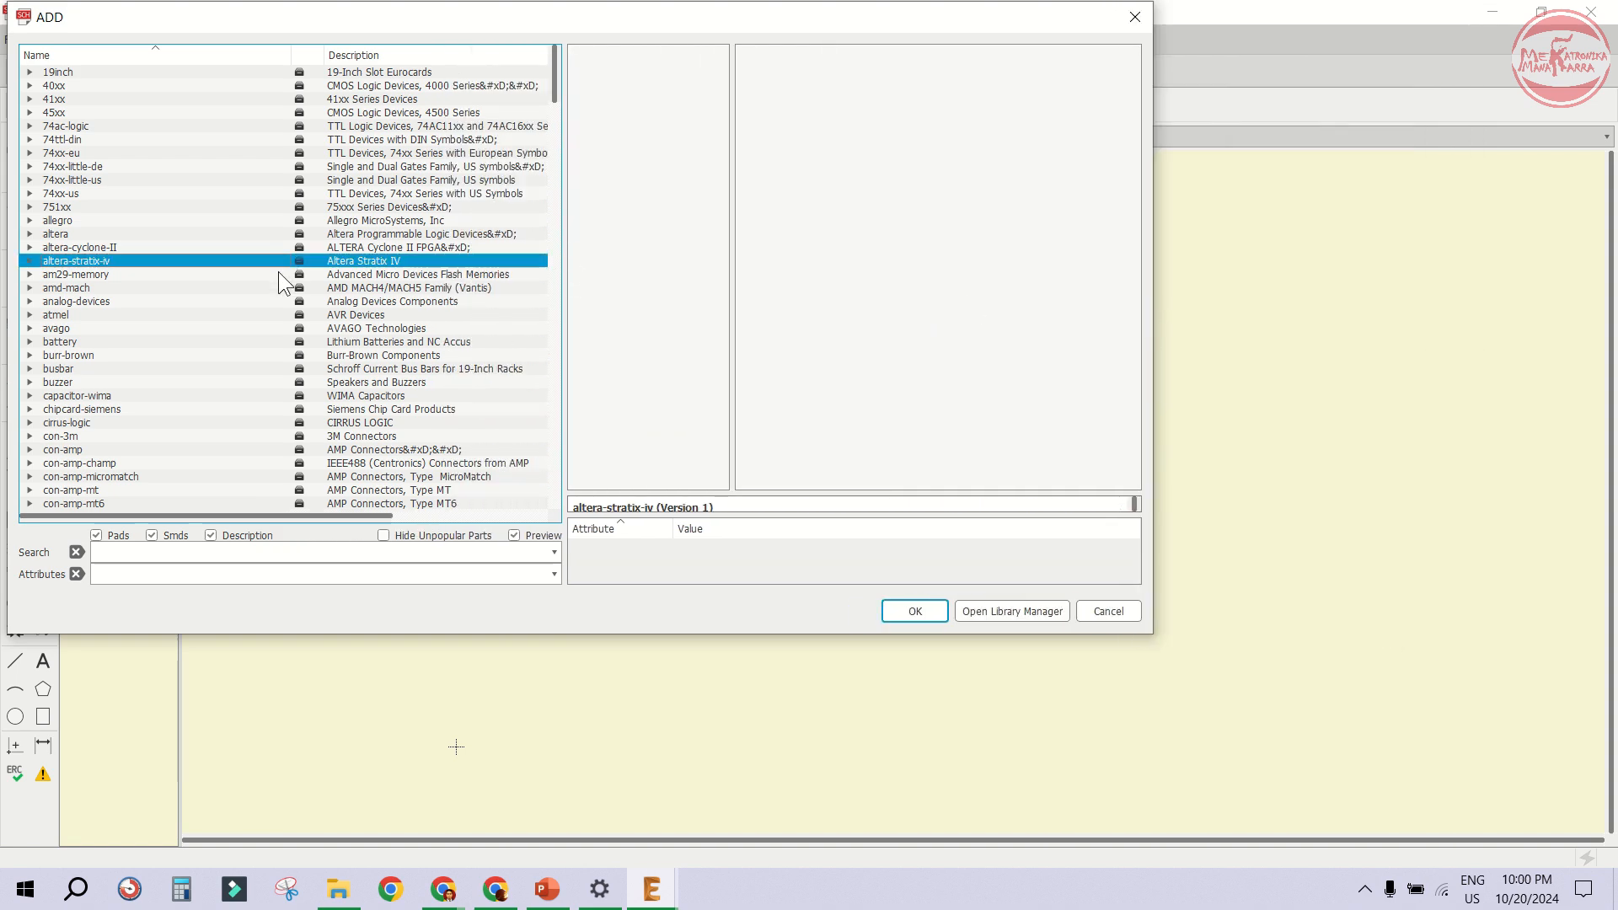
scroll(216, 362, "down", 20)
left_click(143, 357)
key("f")
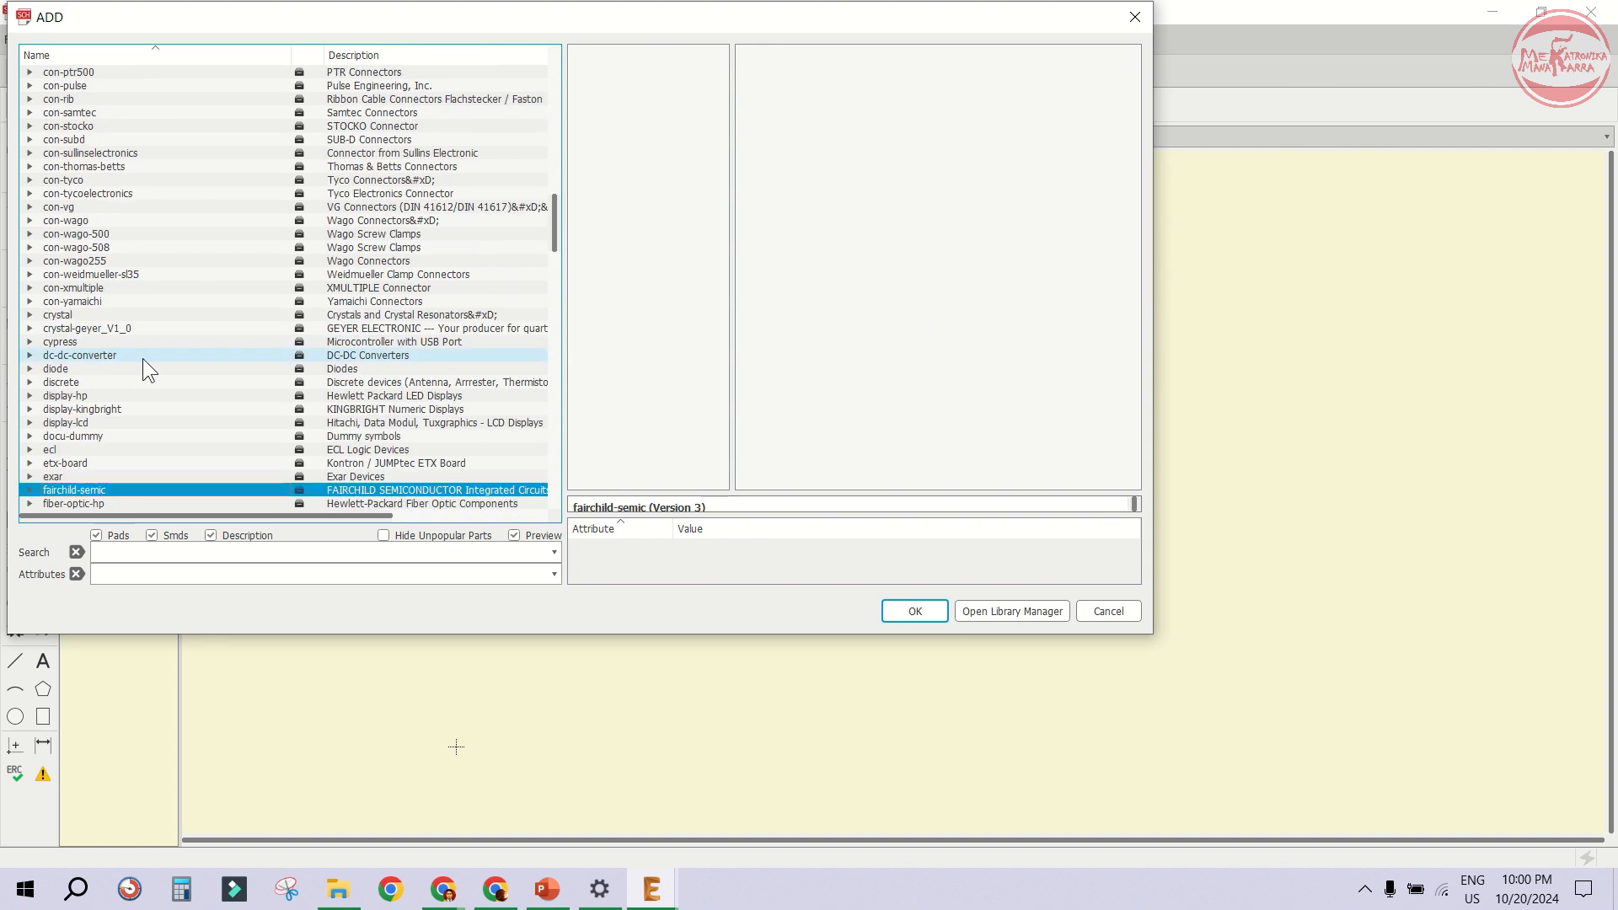
scroll(100, 384, "down", 4)
left_click(33, 371)
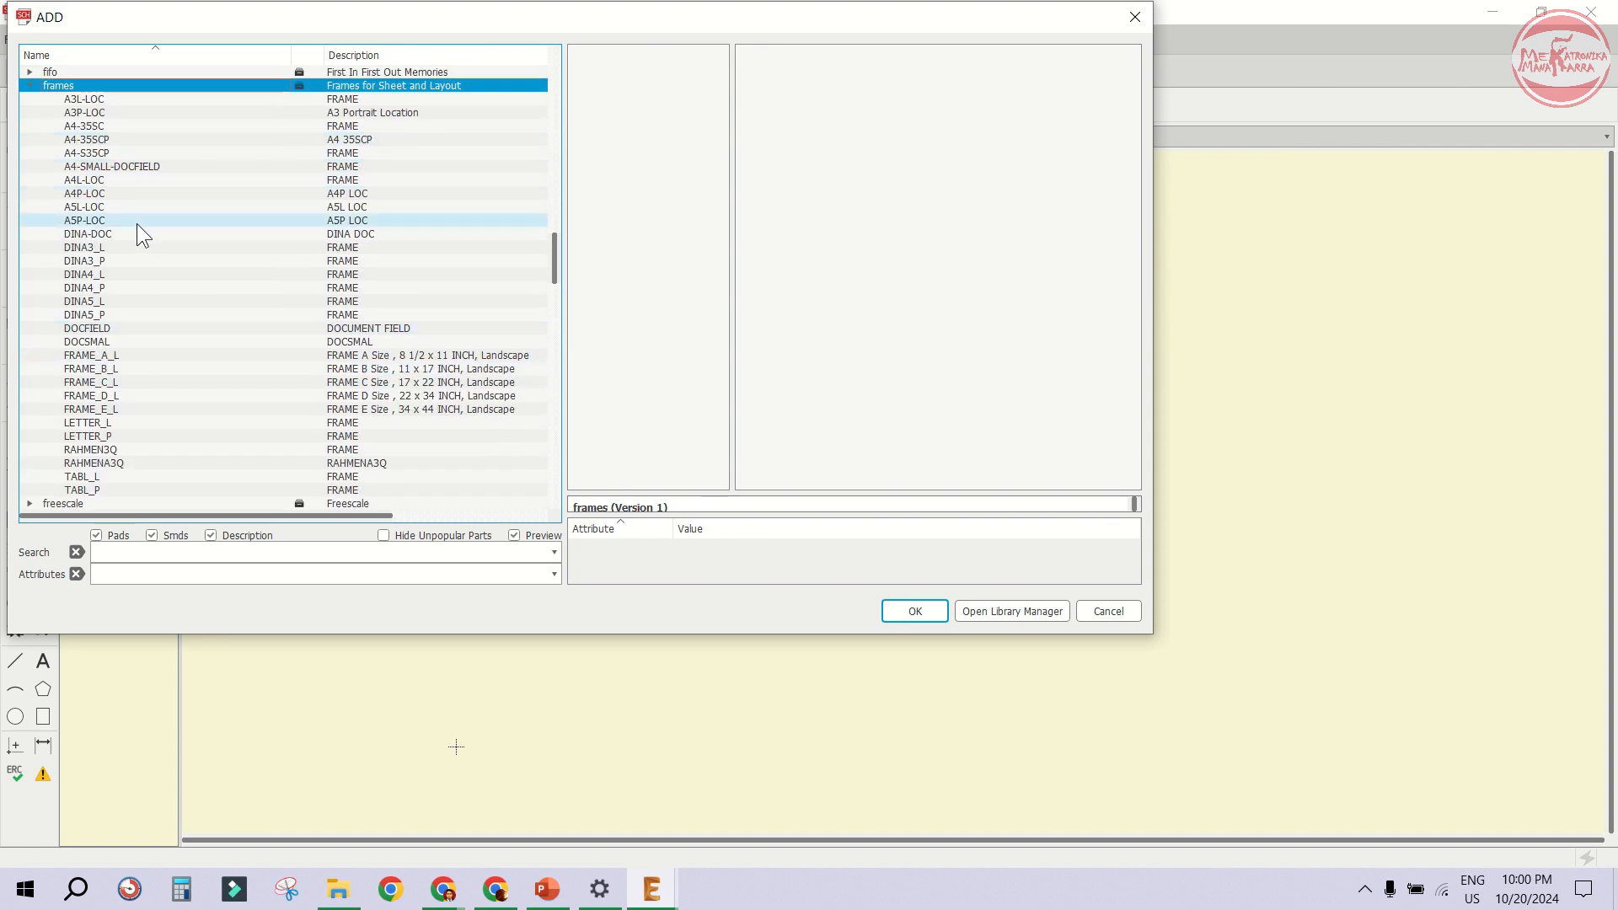
left_click(114, 288)
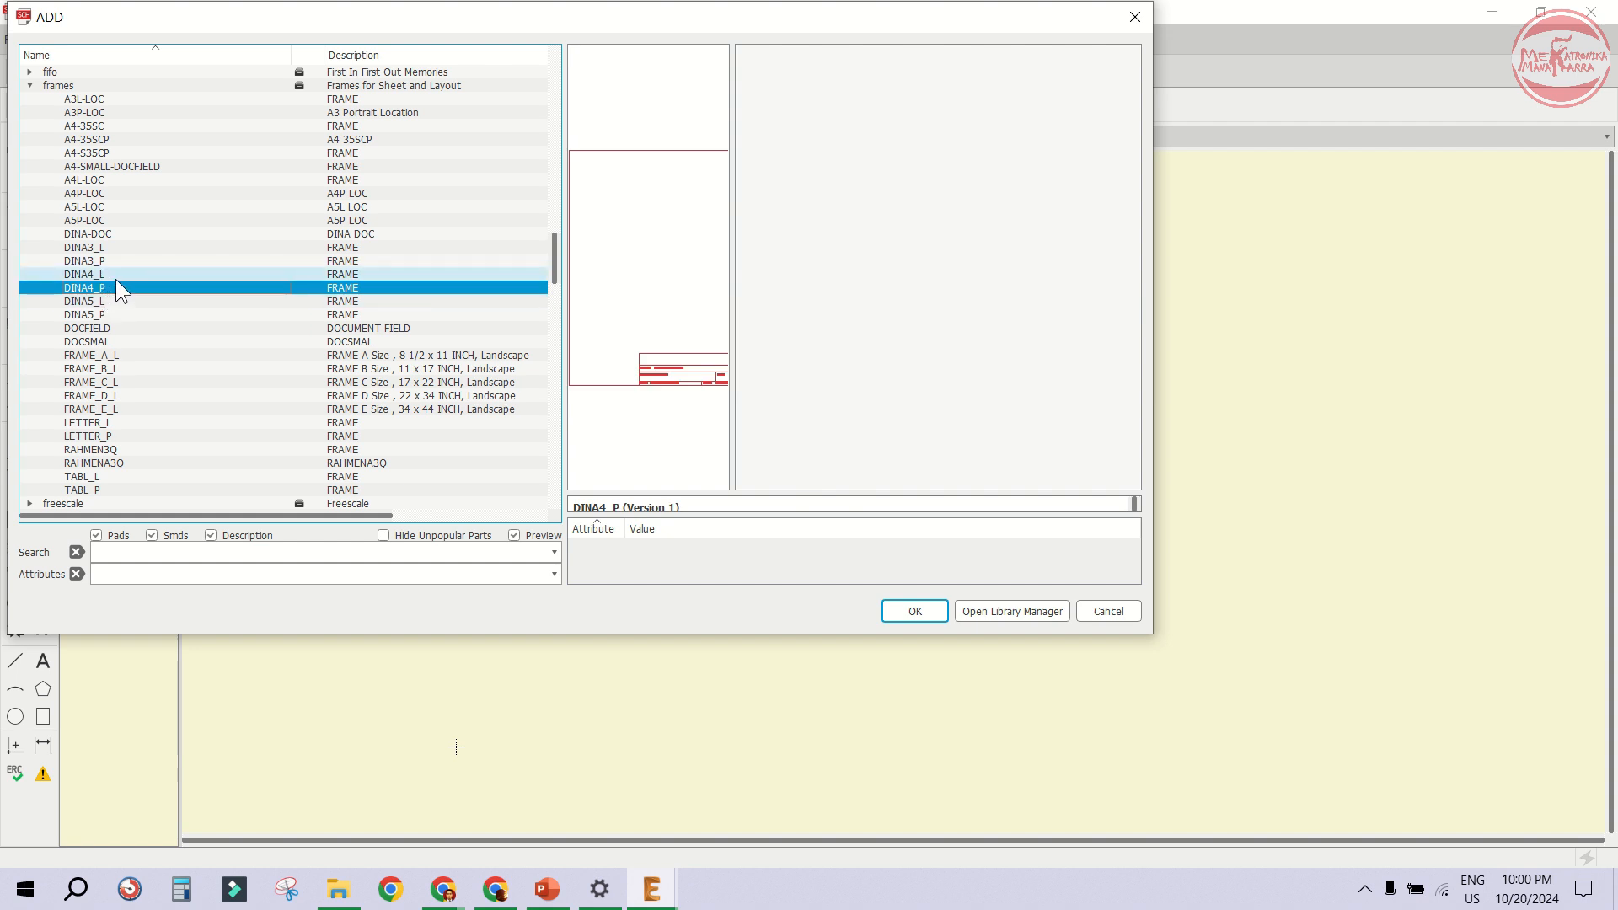
left_click(133, 276)
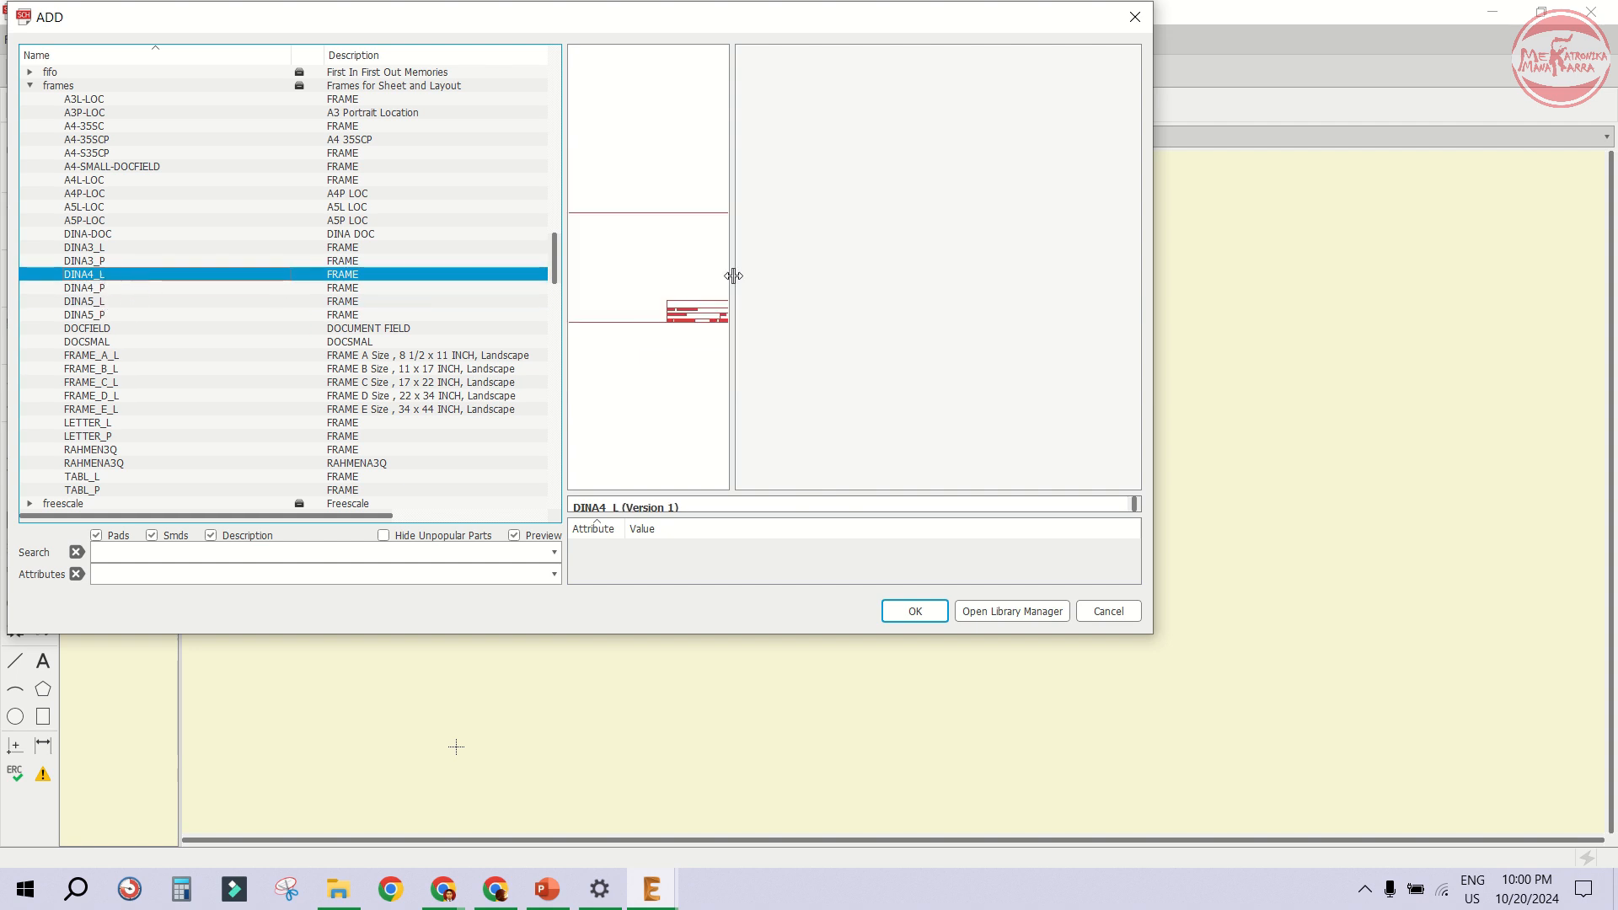
left_click_drag(733, 275, 941, 278)
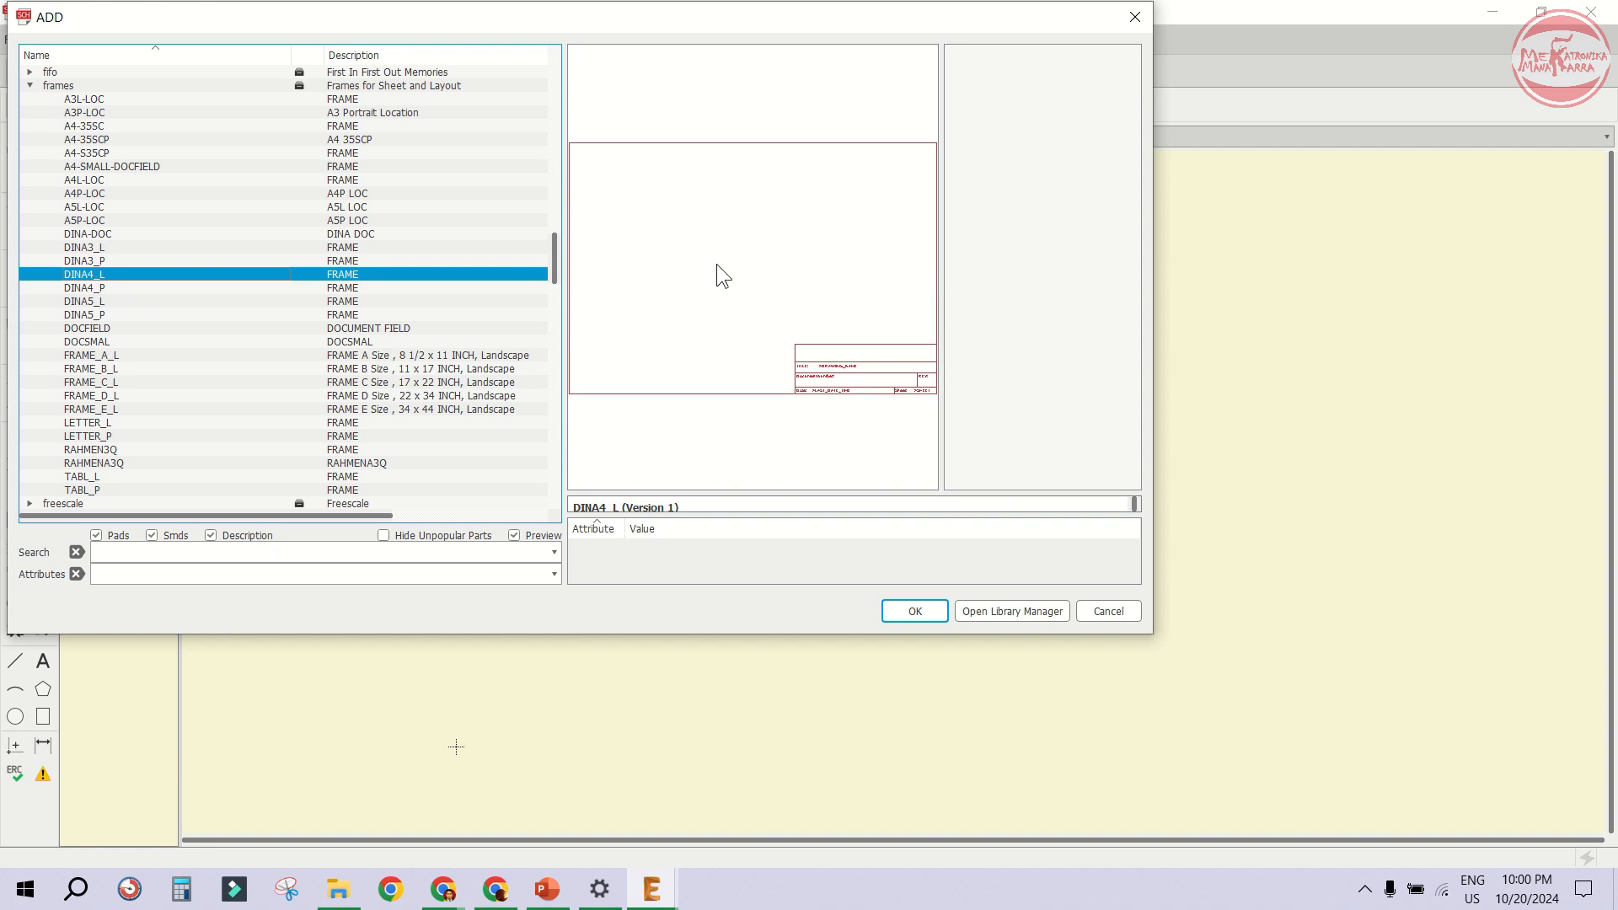
left_click(914, 612)
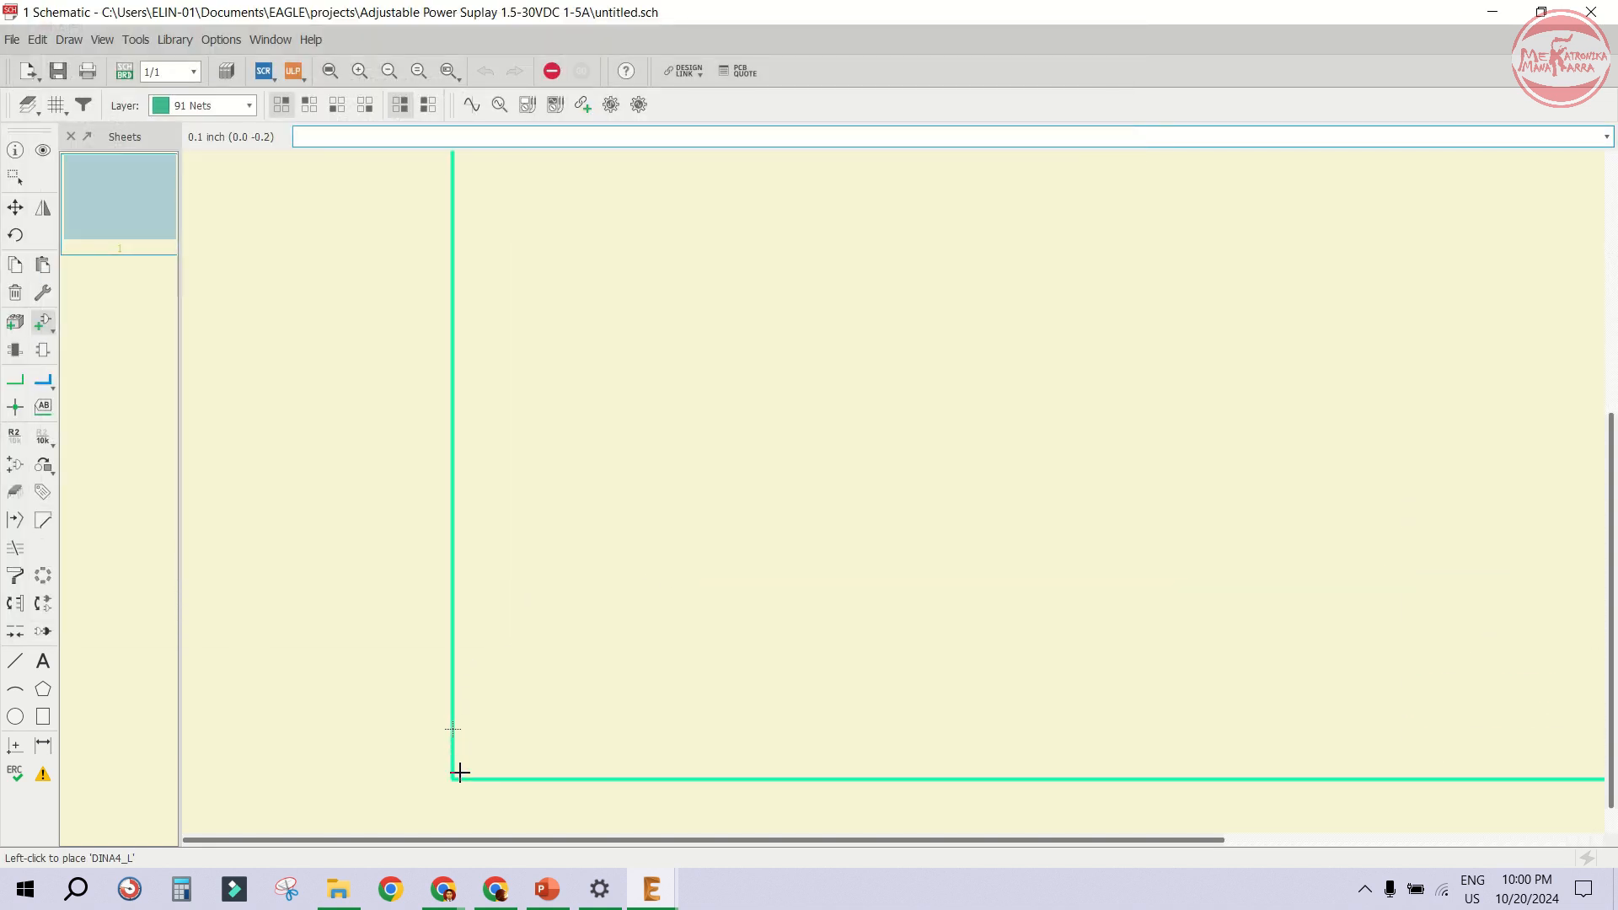
- Place the DINA4_L frame on the schematic sheet and end the placement command
scroll(464, 689, "up", 2)
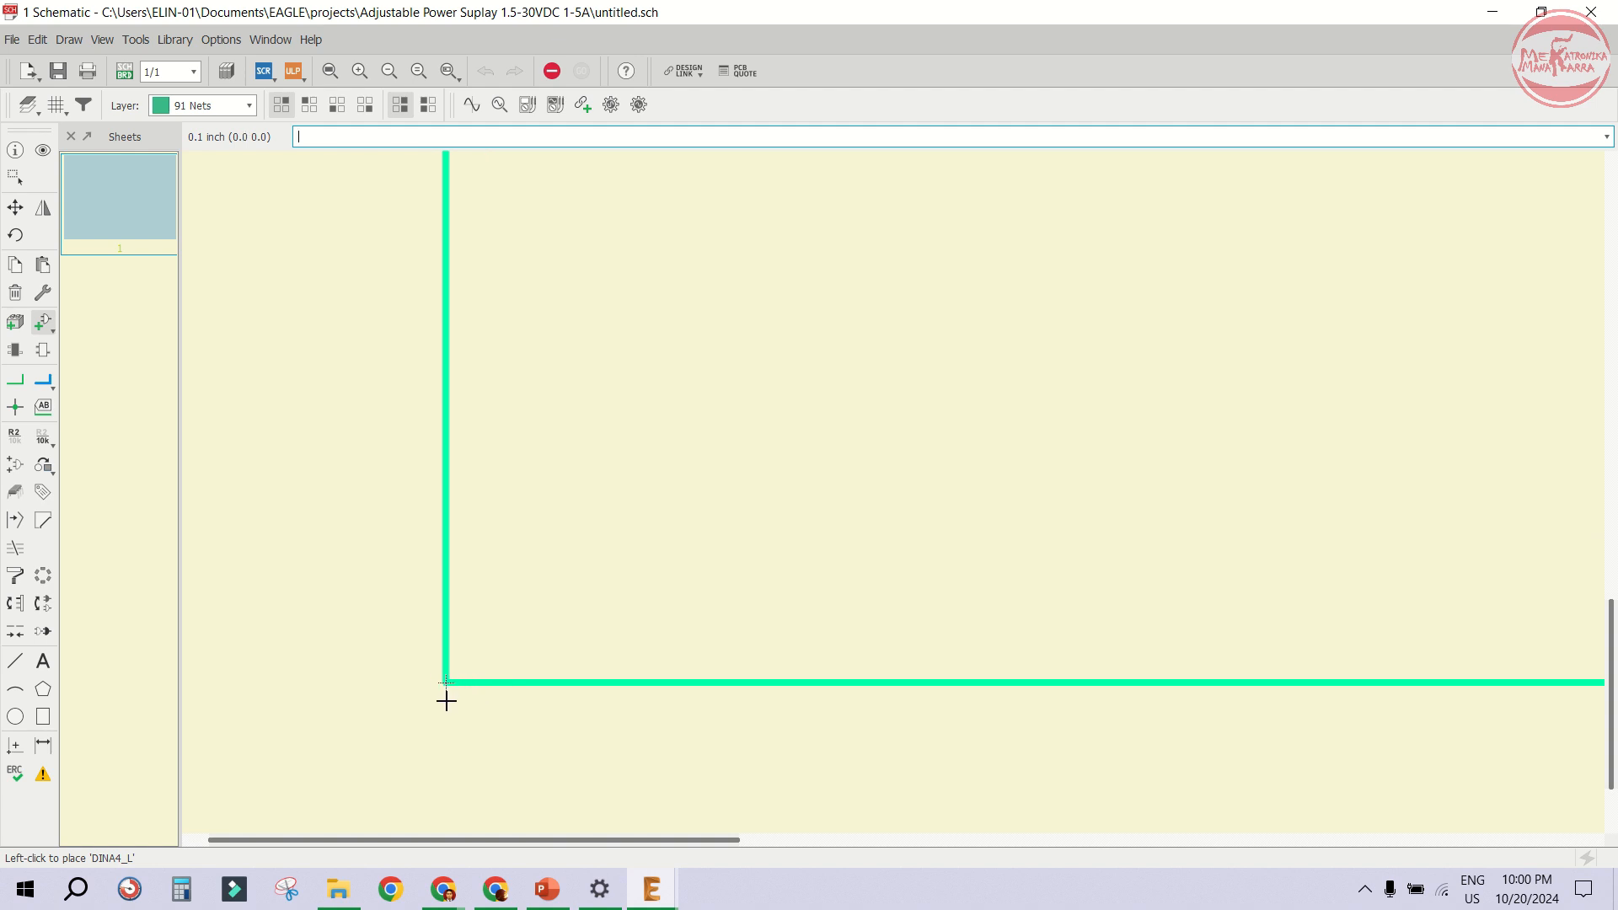
left_click(447, 701)
scroll(423, 632, "down", 4)
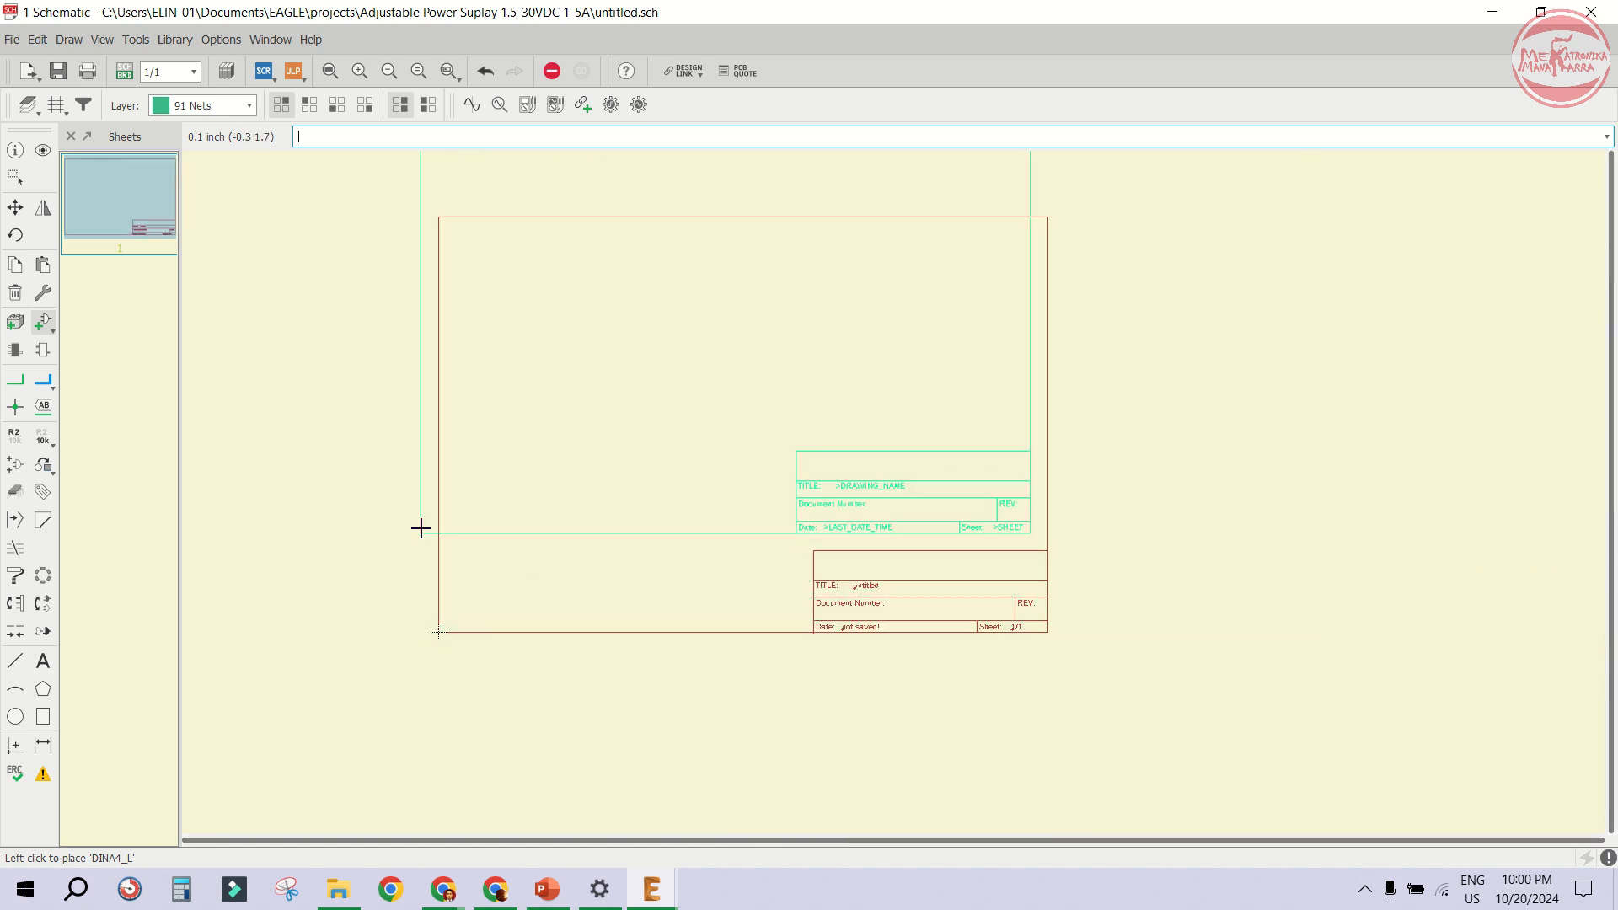
left_click(552, 70)
- Open the Add dialog and select the AK500/3 terminal connector from the con-ptr500 library
scroll(574, 369, "up", 1)
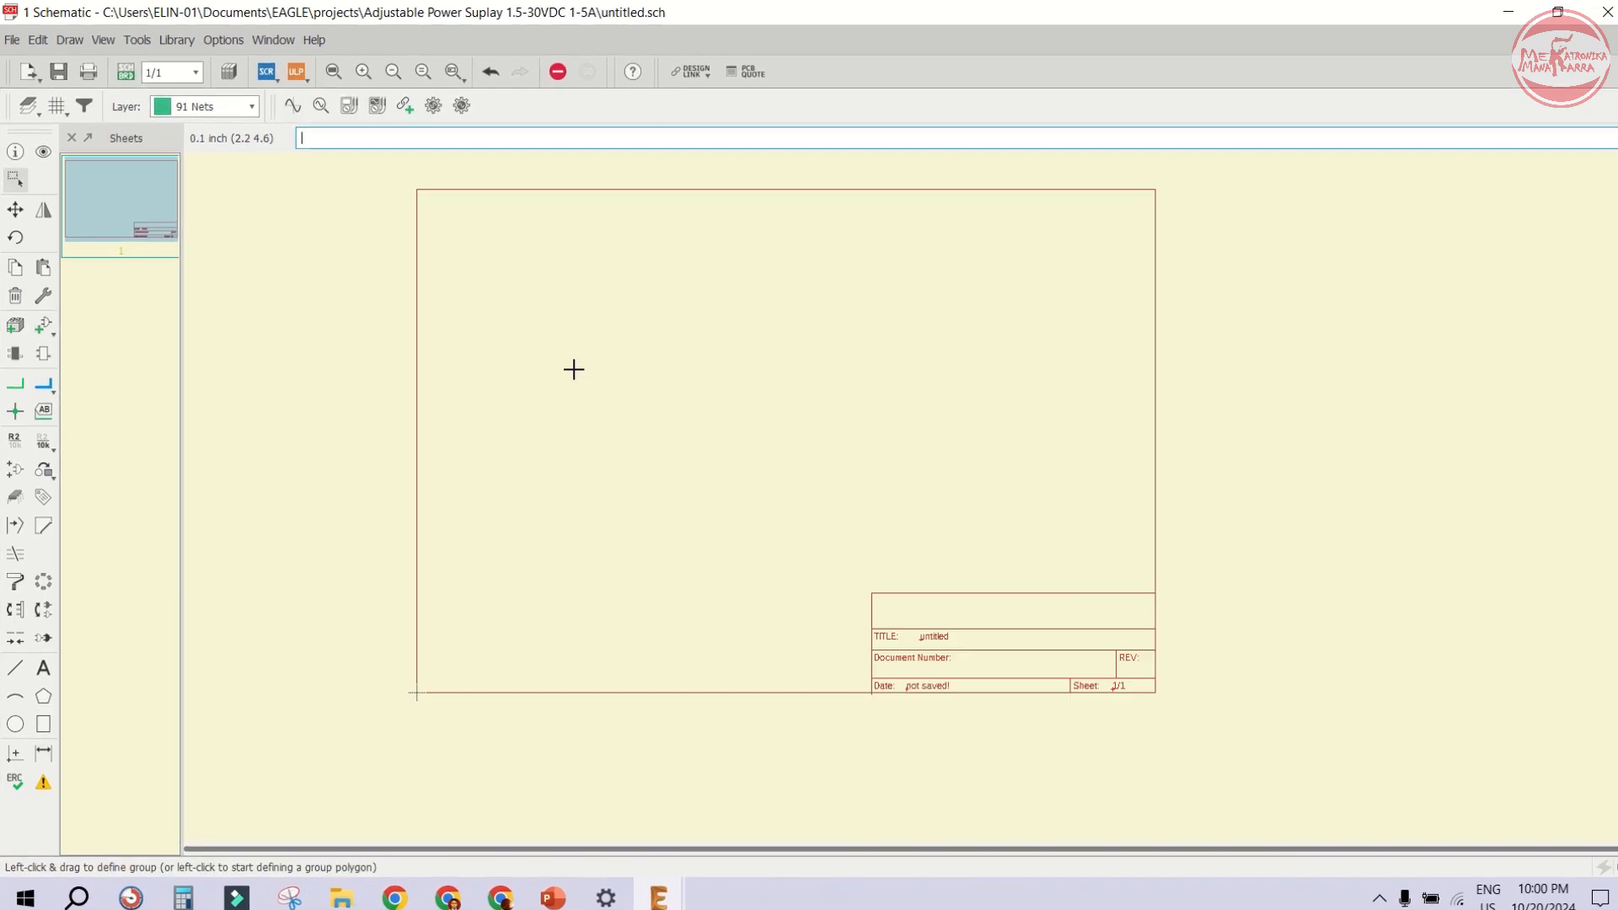
scroll(574, 369, "up", 1)
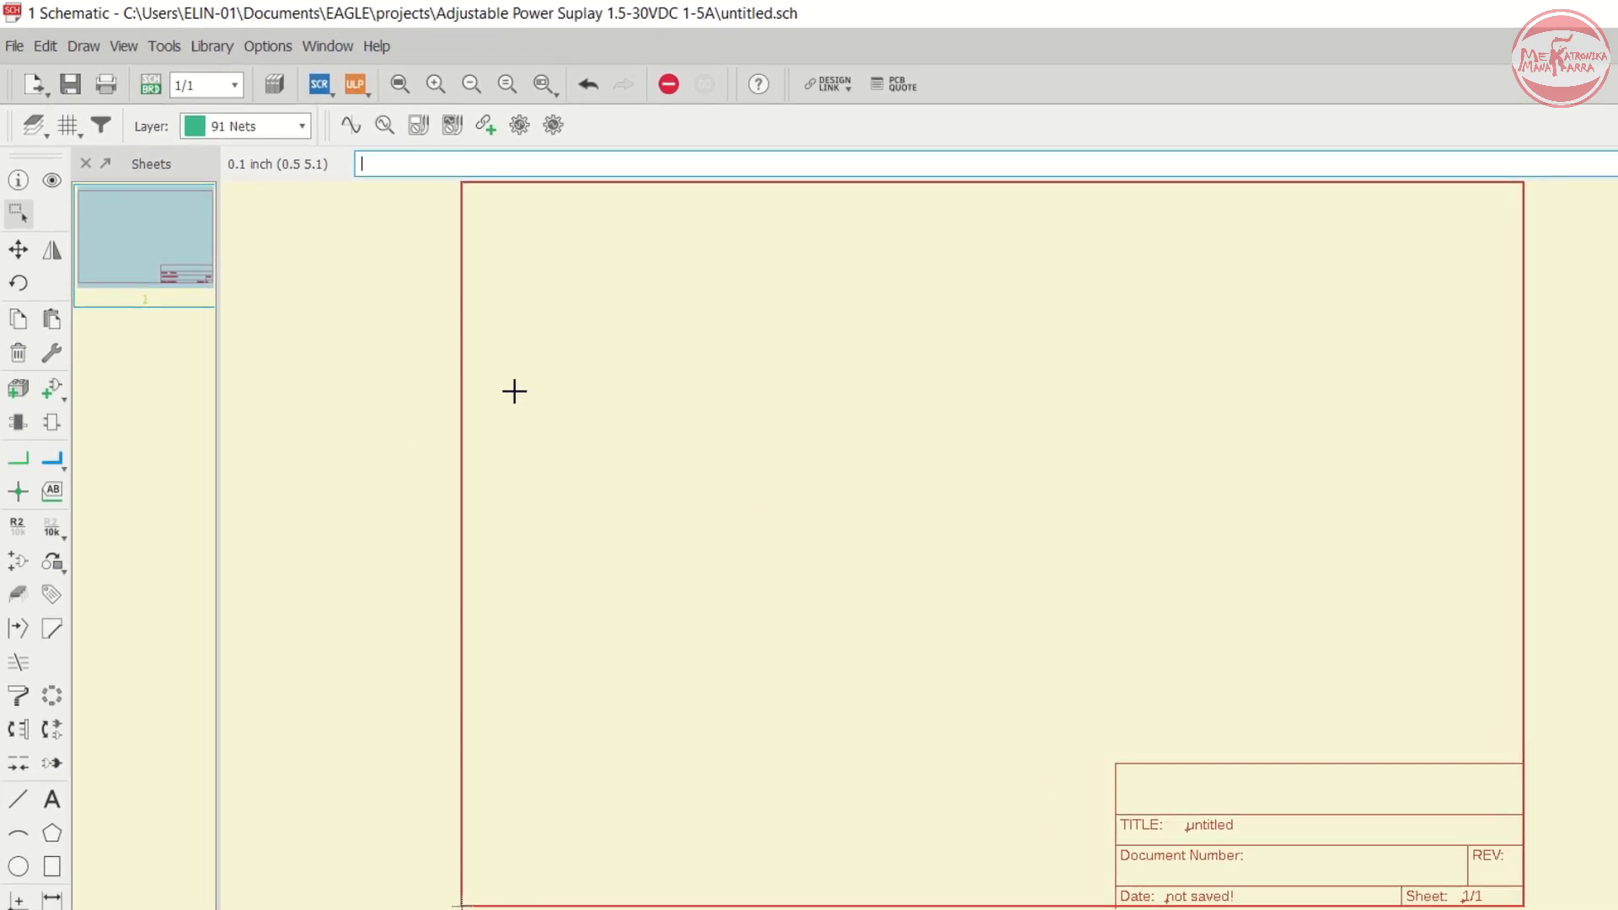
left_click(52, 396)
key("Left")
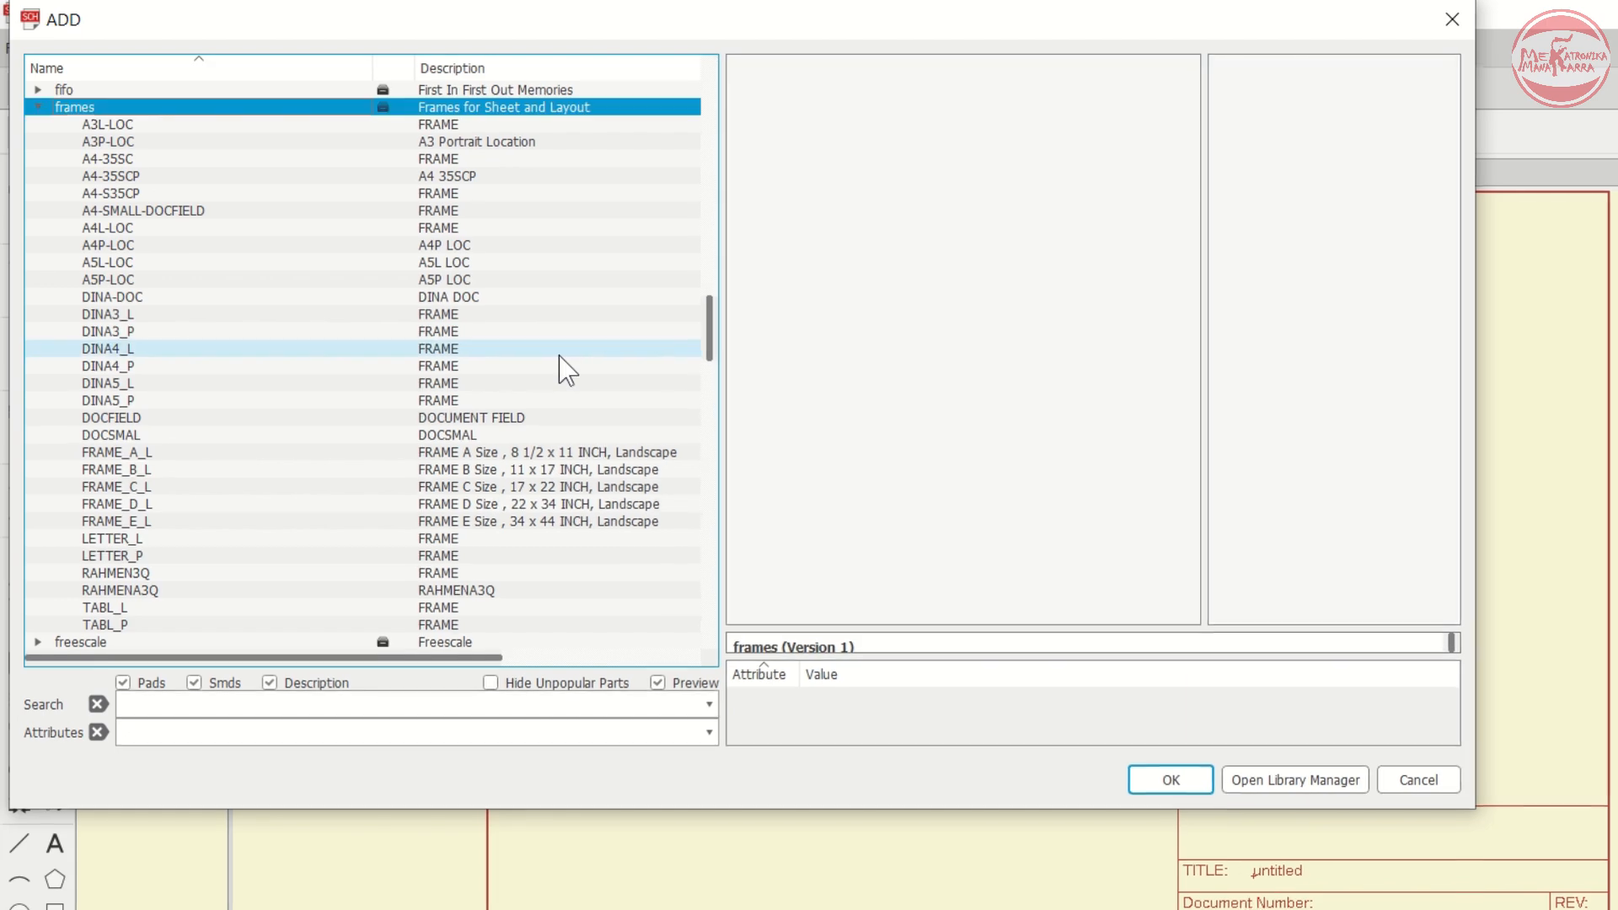
key("Left")
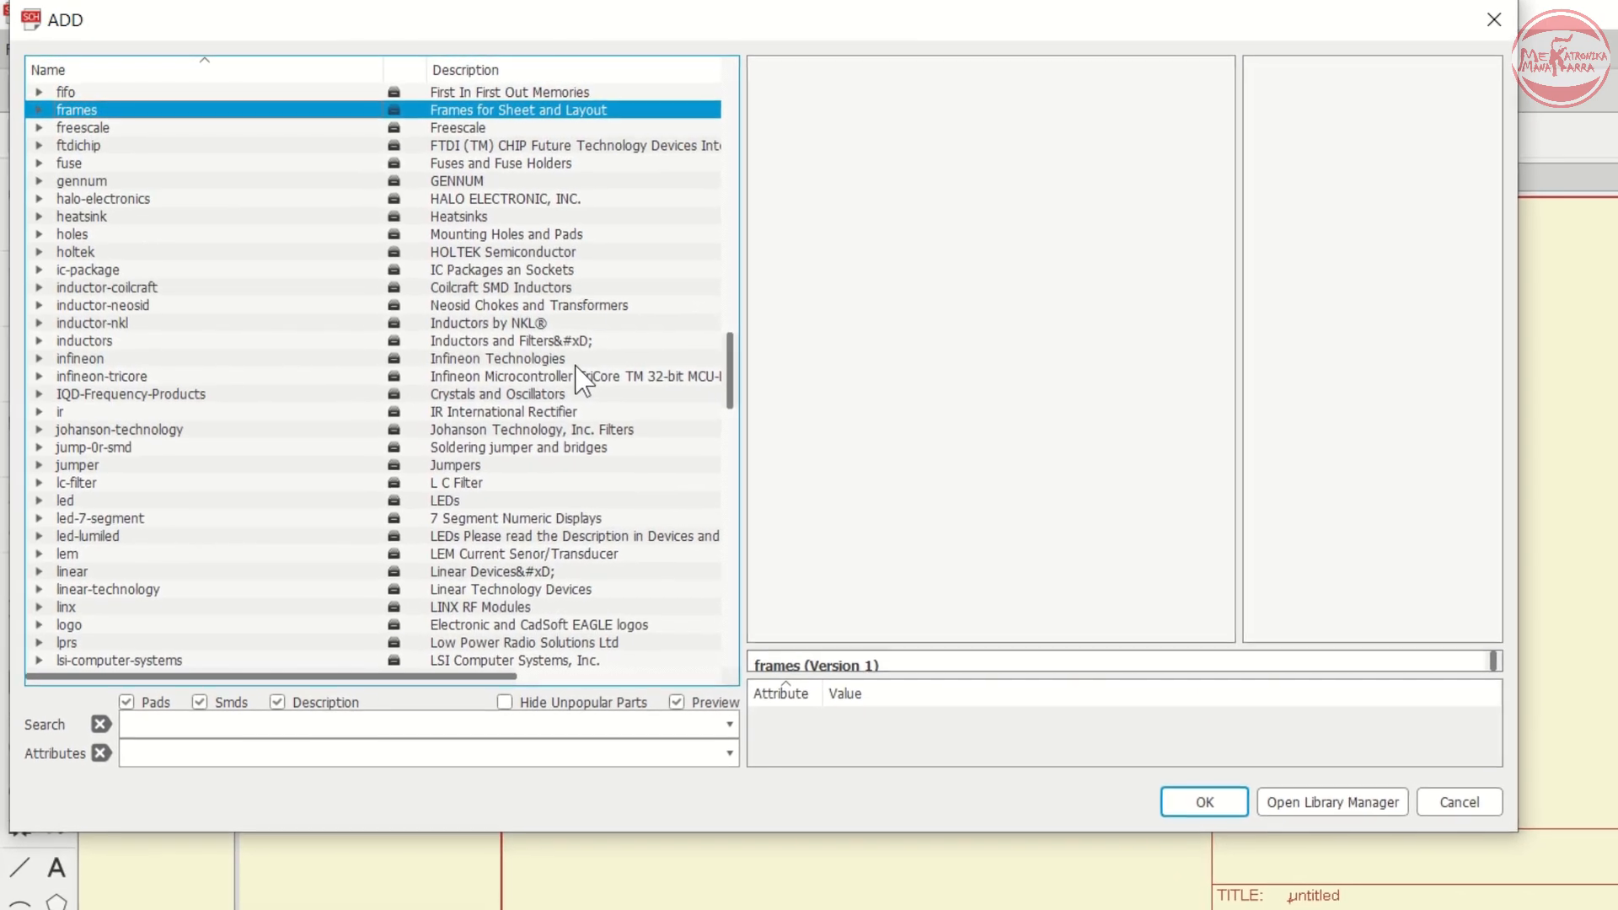
key("c")
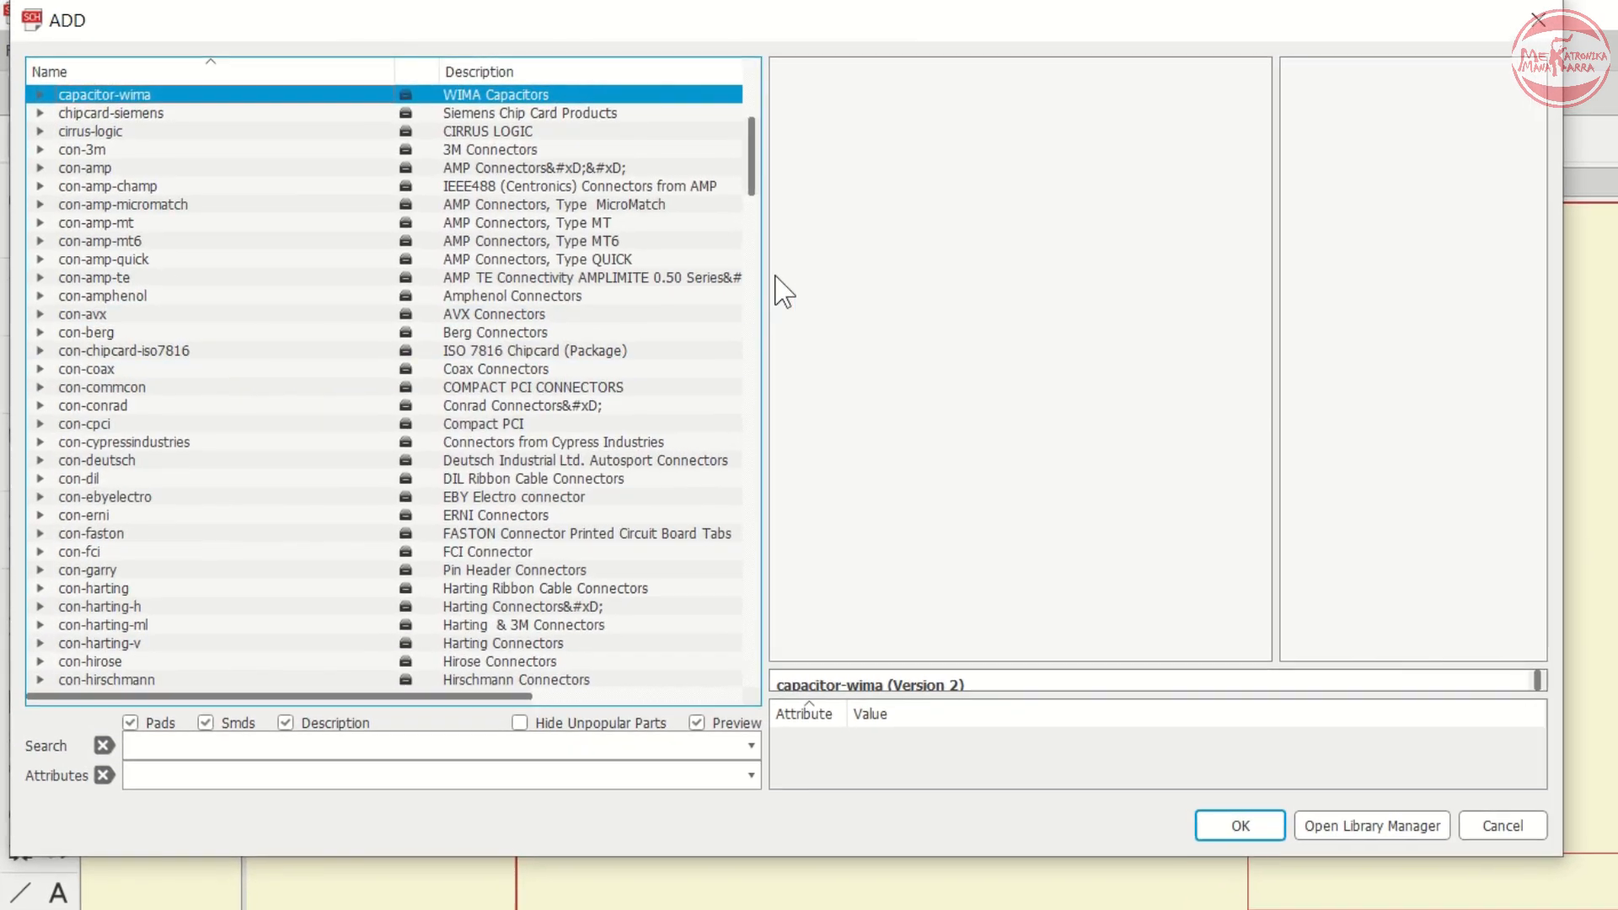
scroll(383, 341, "up", 4)
scroll(214, 266, "down", 2)
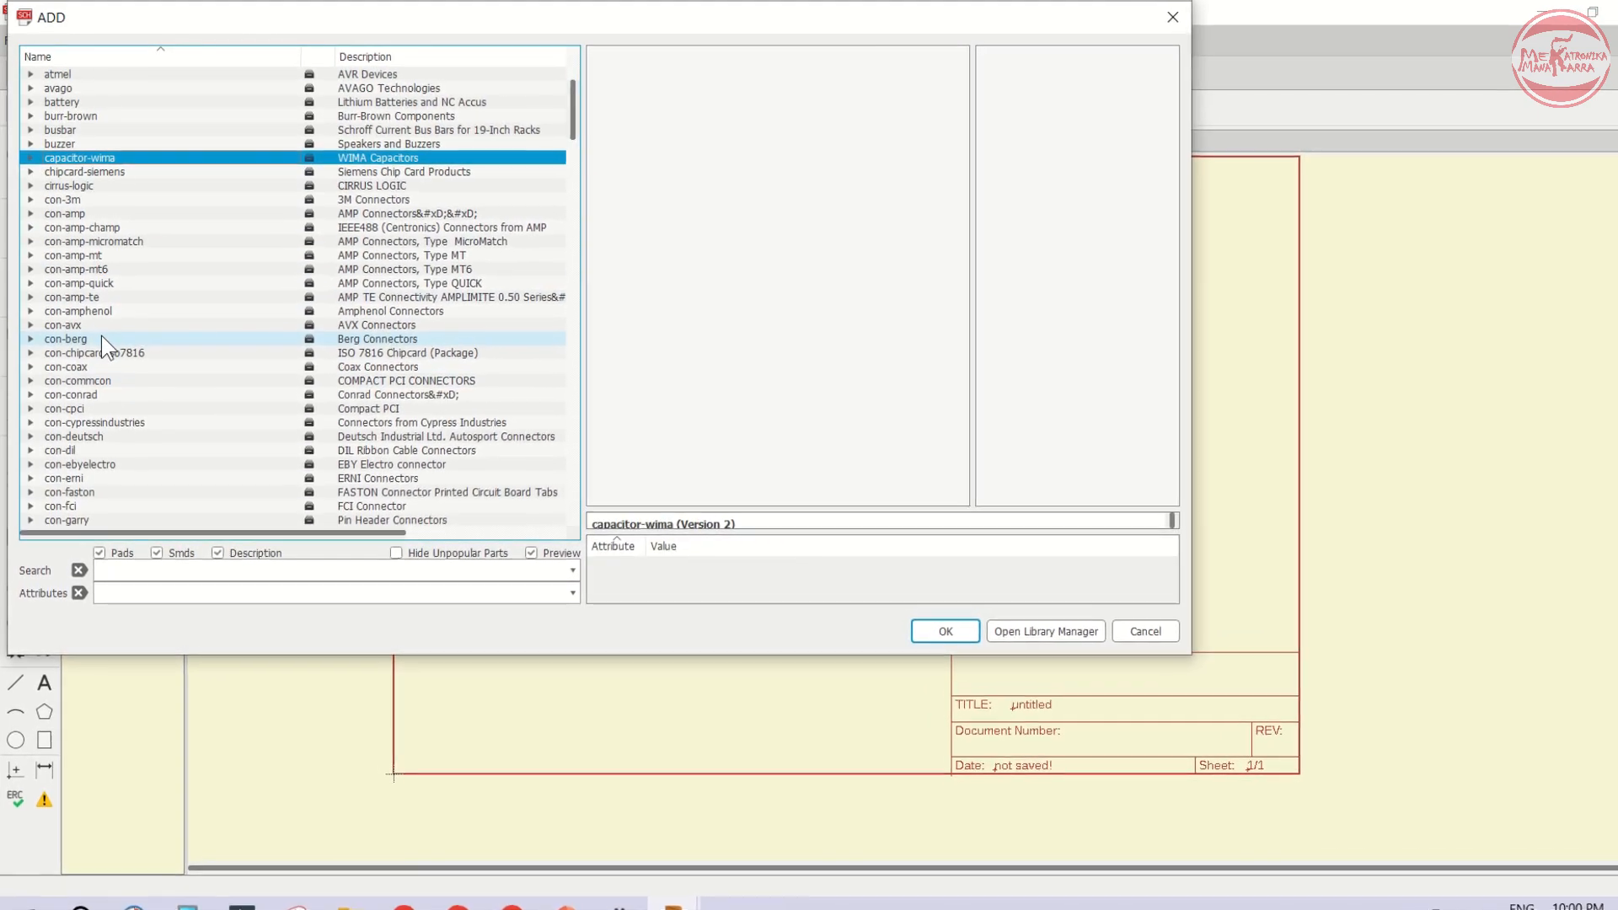
scroll(93, 295, "down", 4)
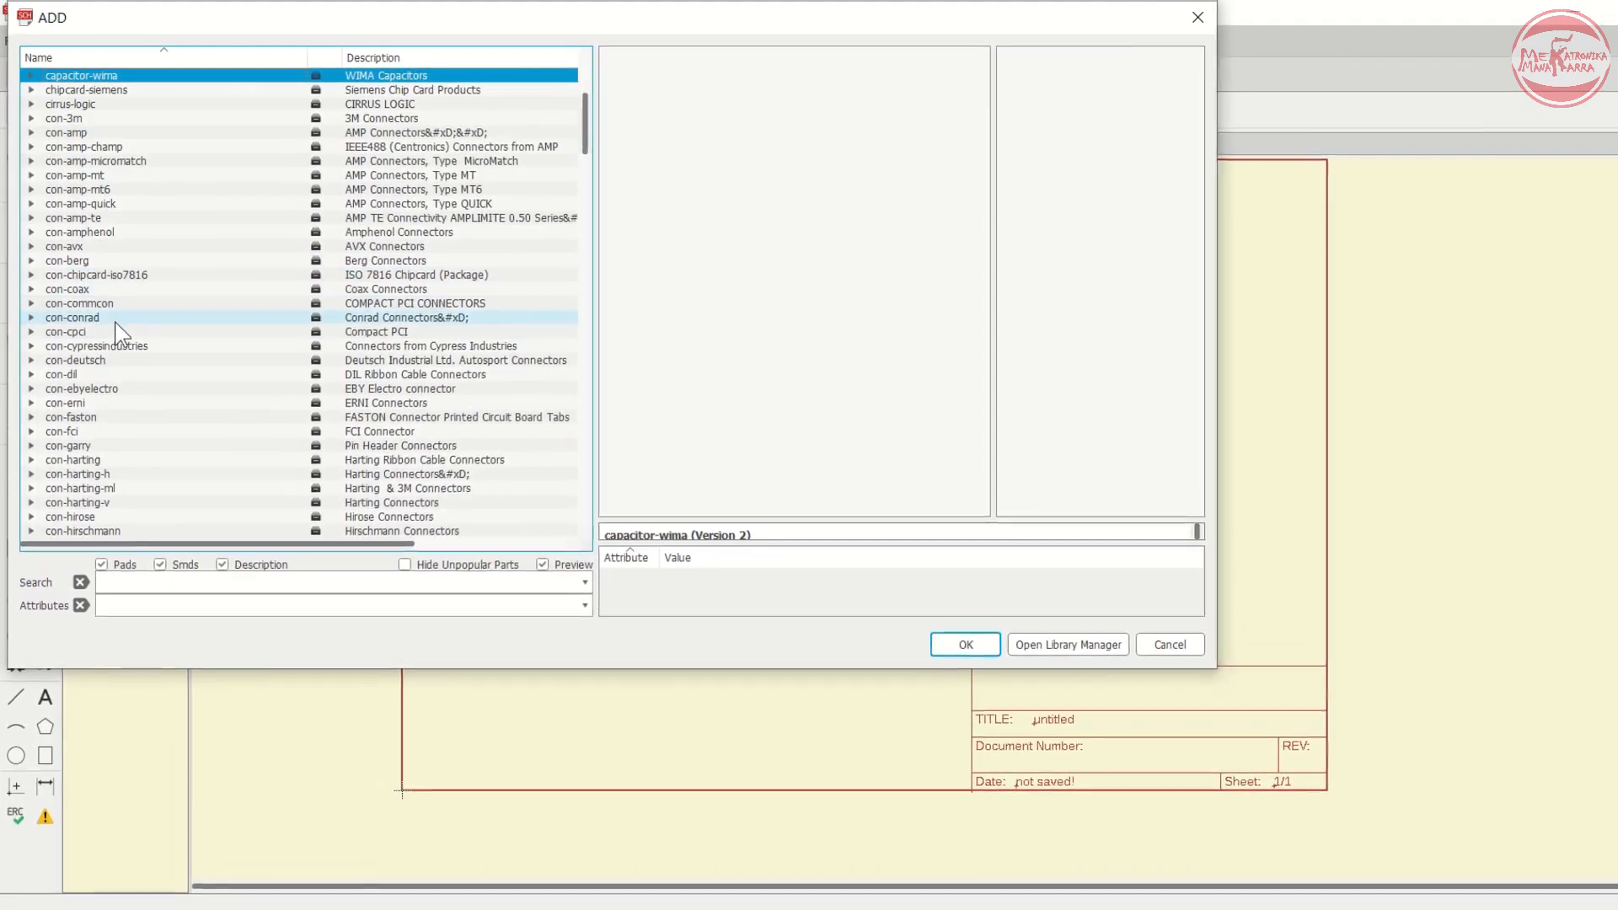
scroll(116, 338, "down", 6)
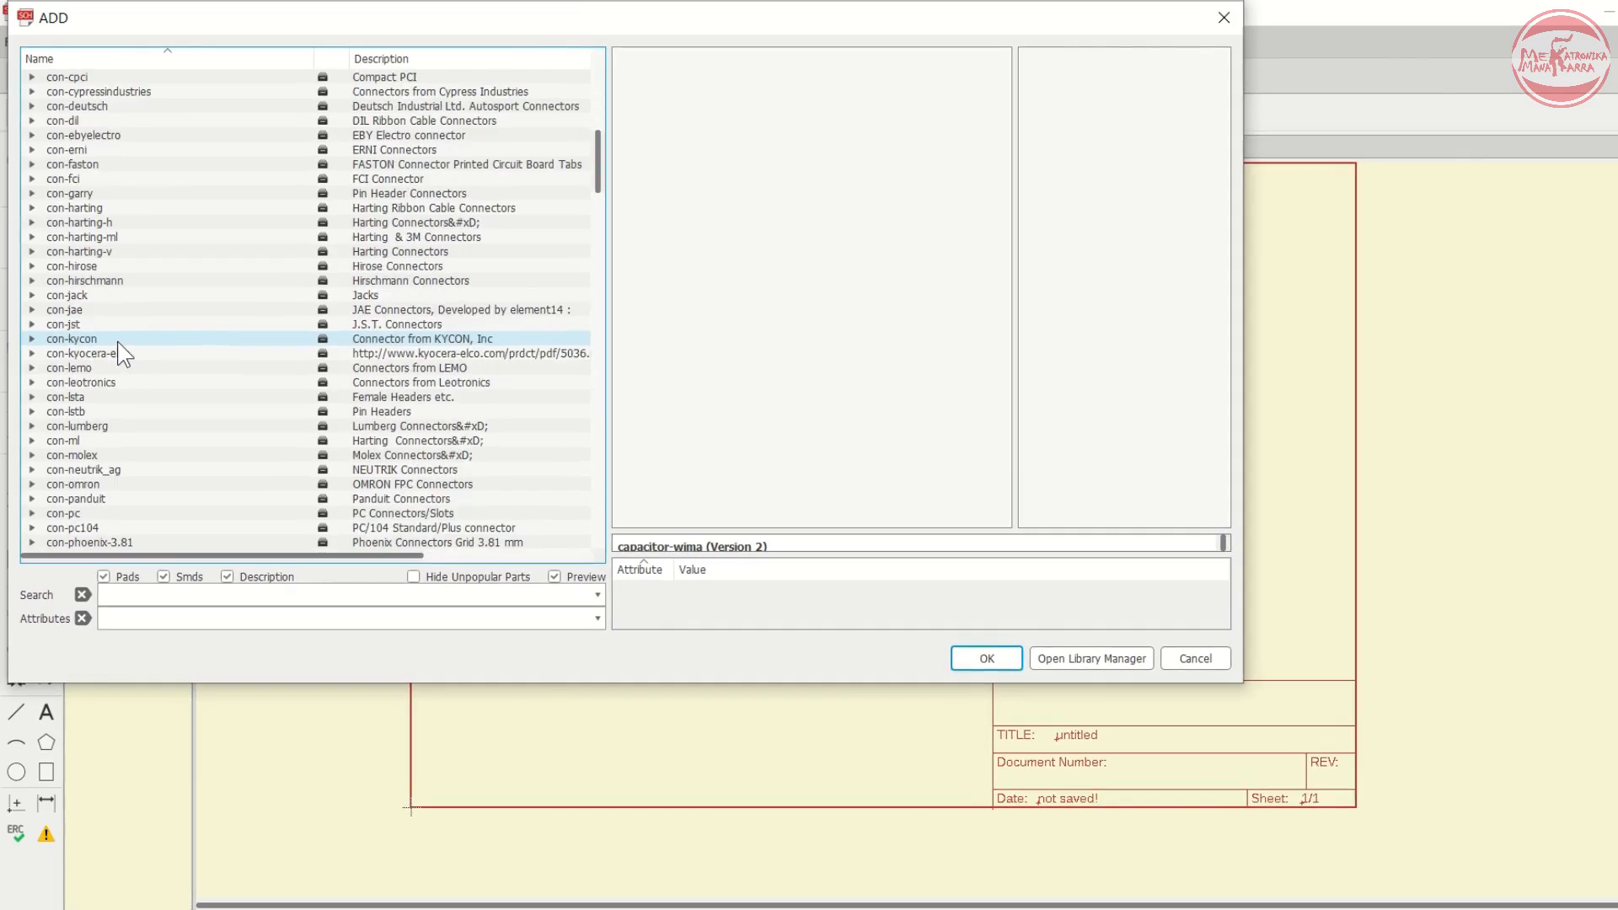
scroll(120, 347, "down", 6)
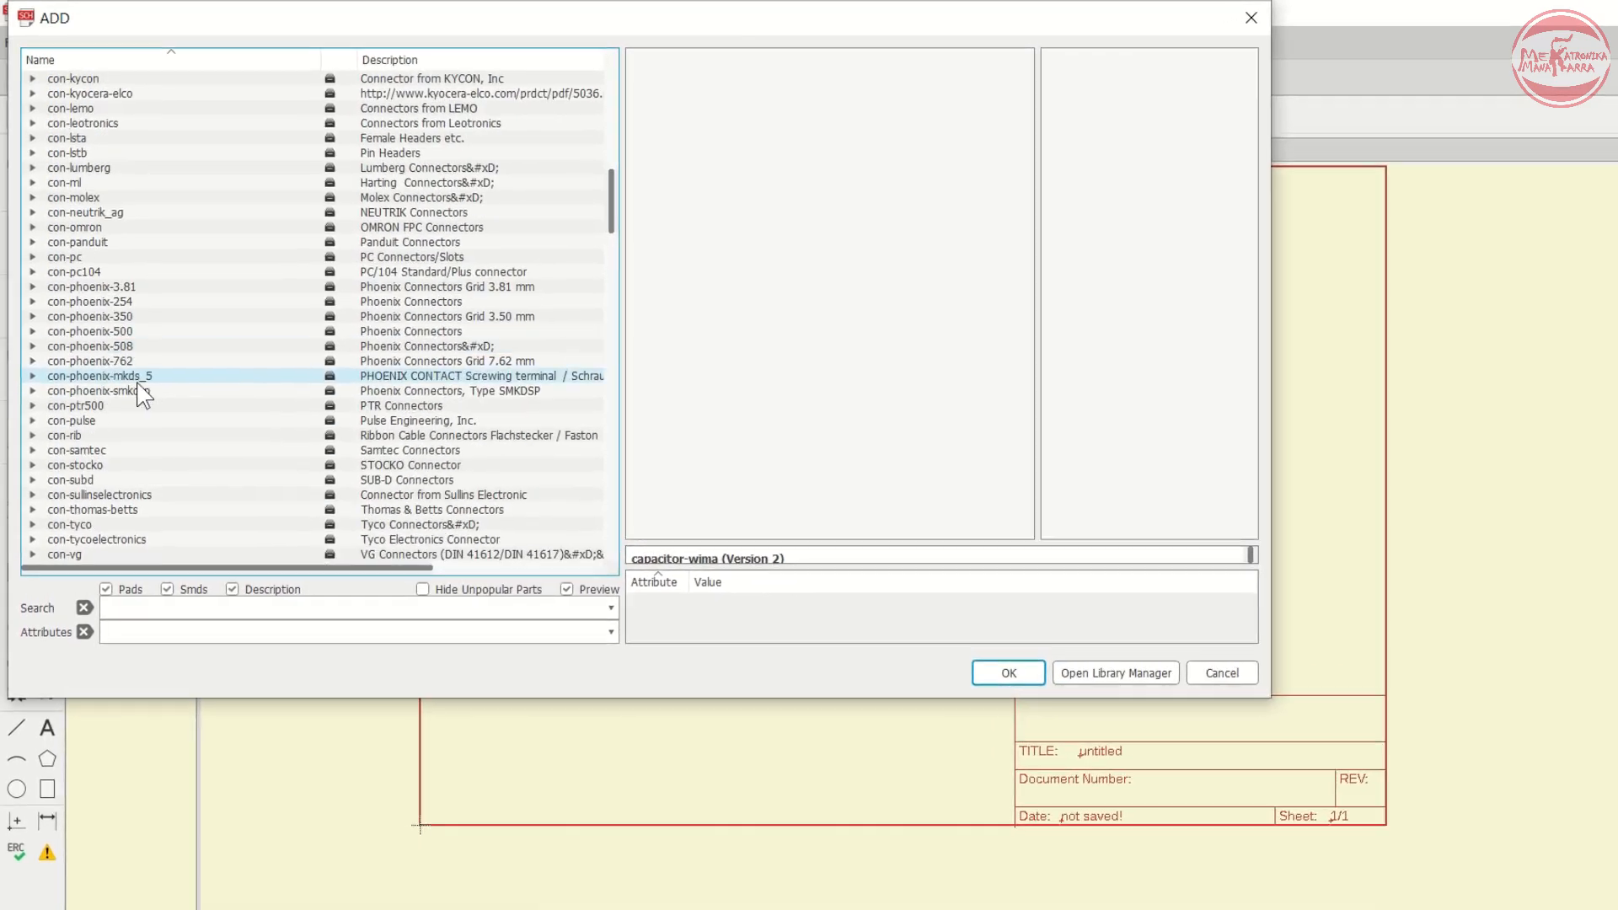
left_click(76, 320)
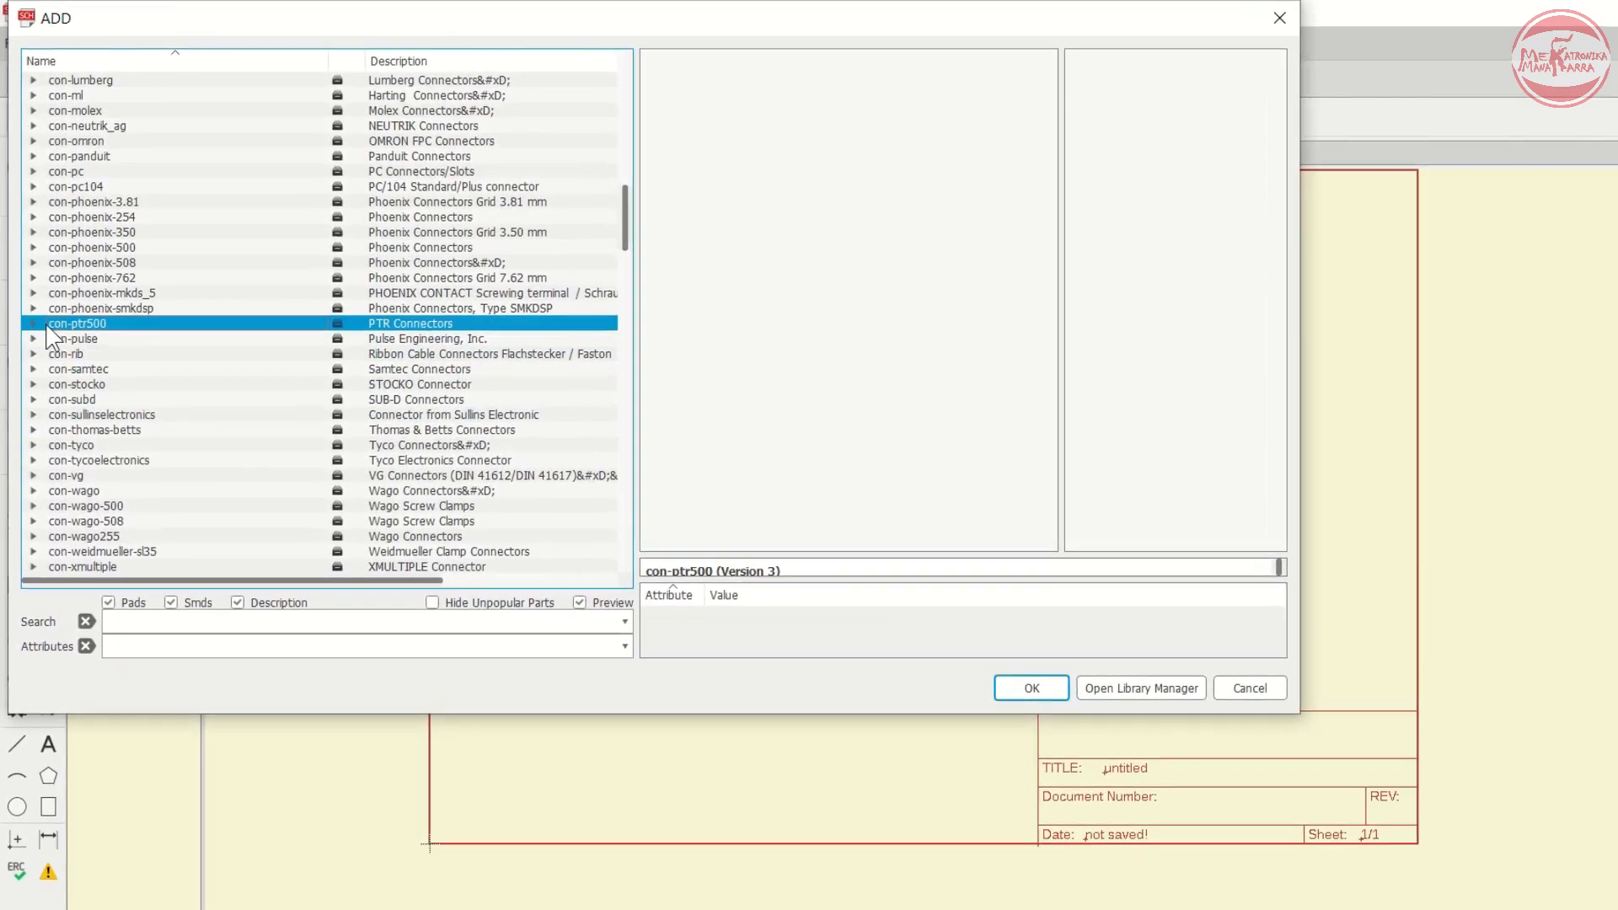
left_click(33, 320)
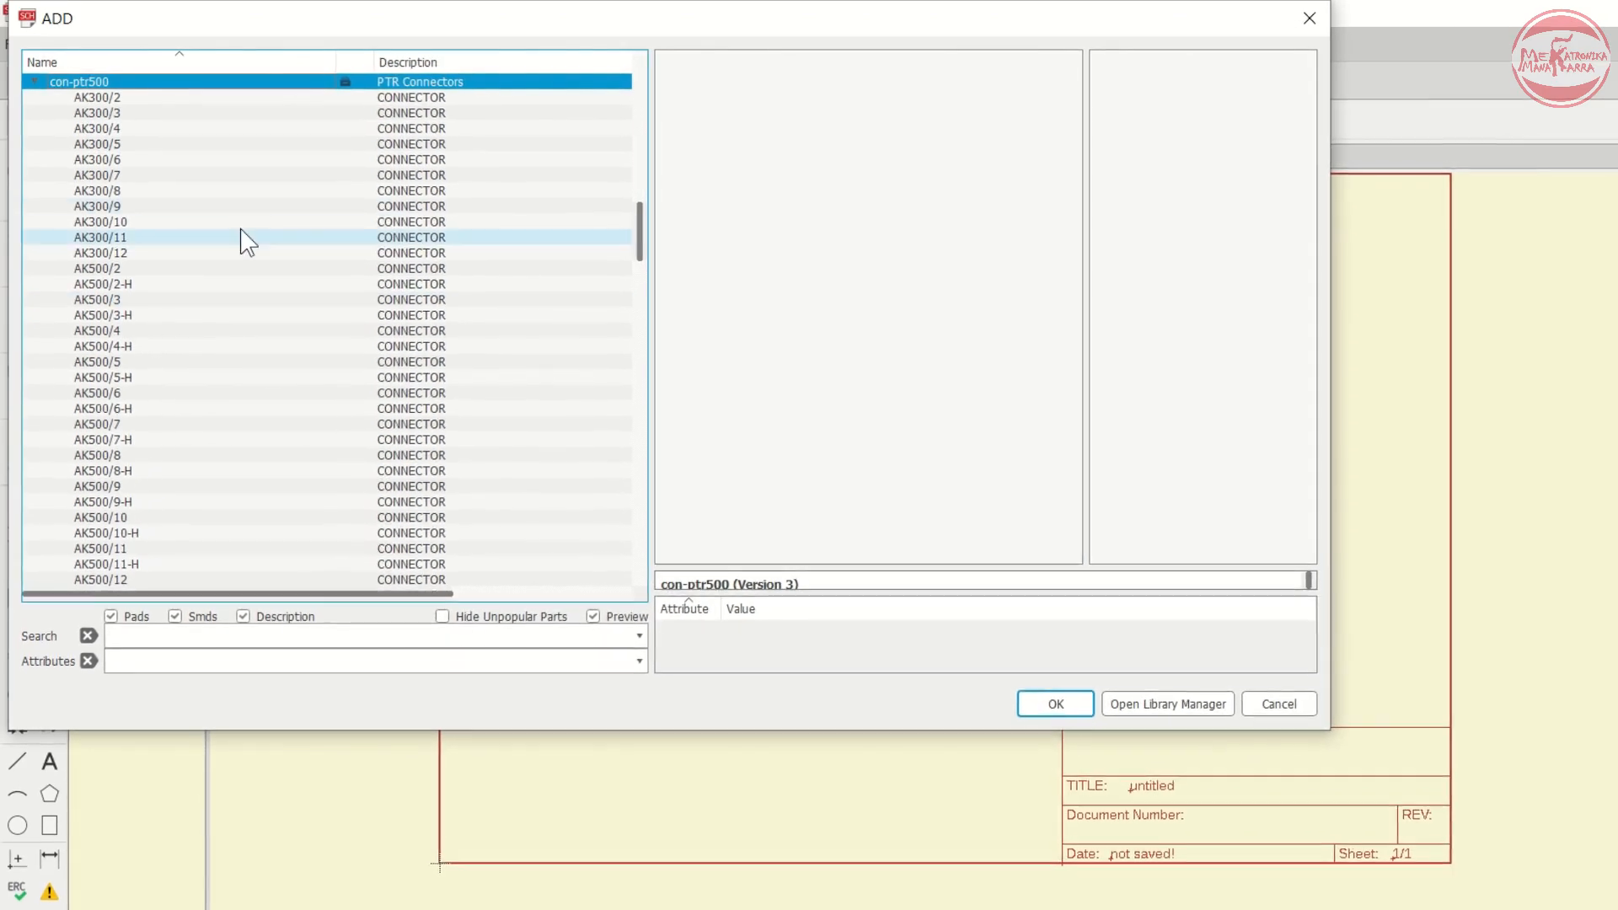
left_click(145, 116)
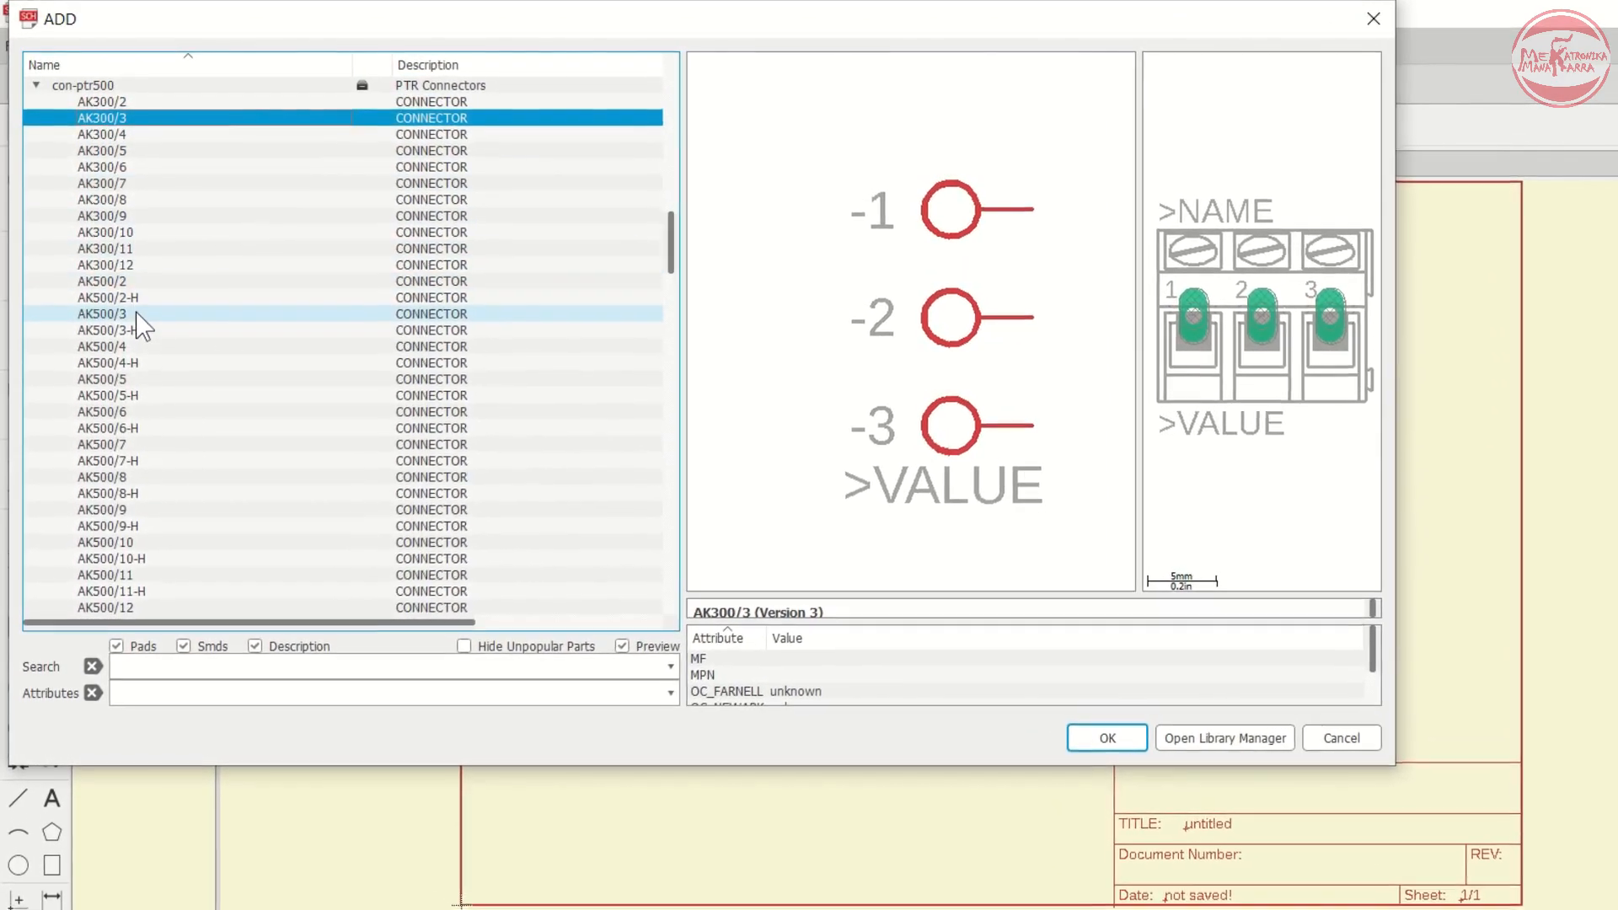
left_click(191, 311)
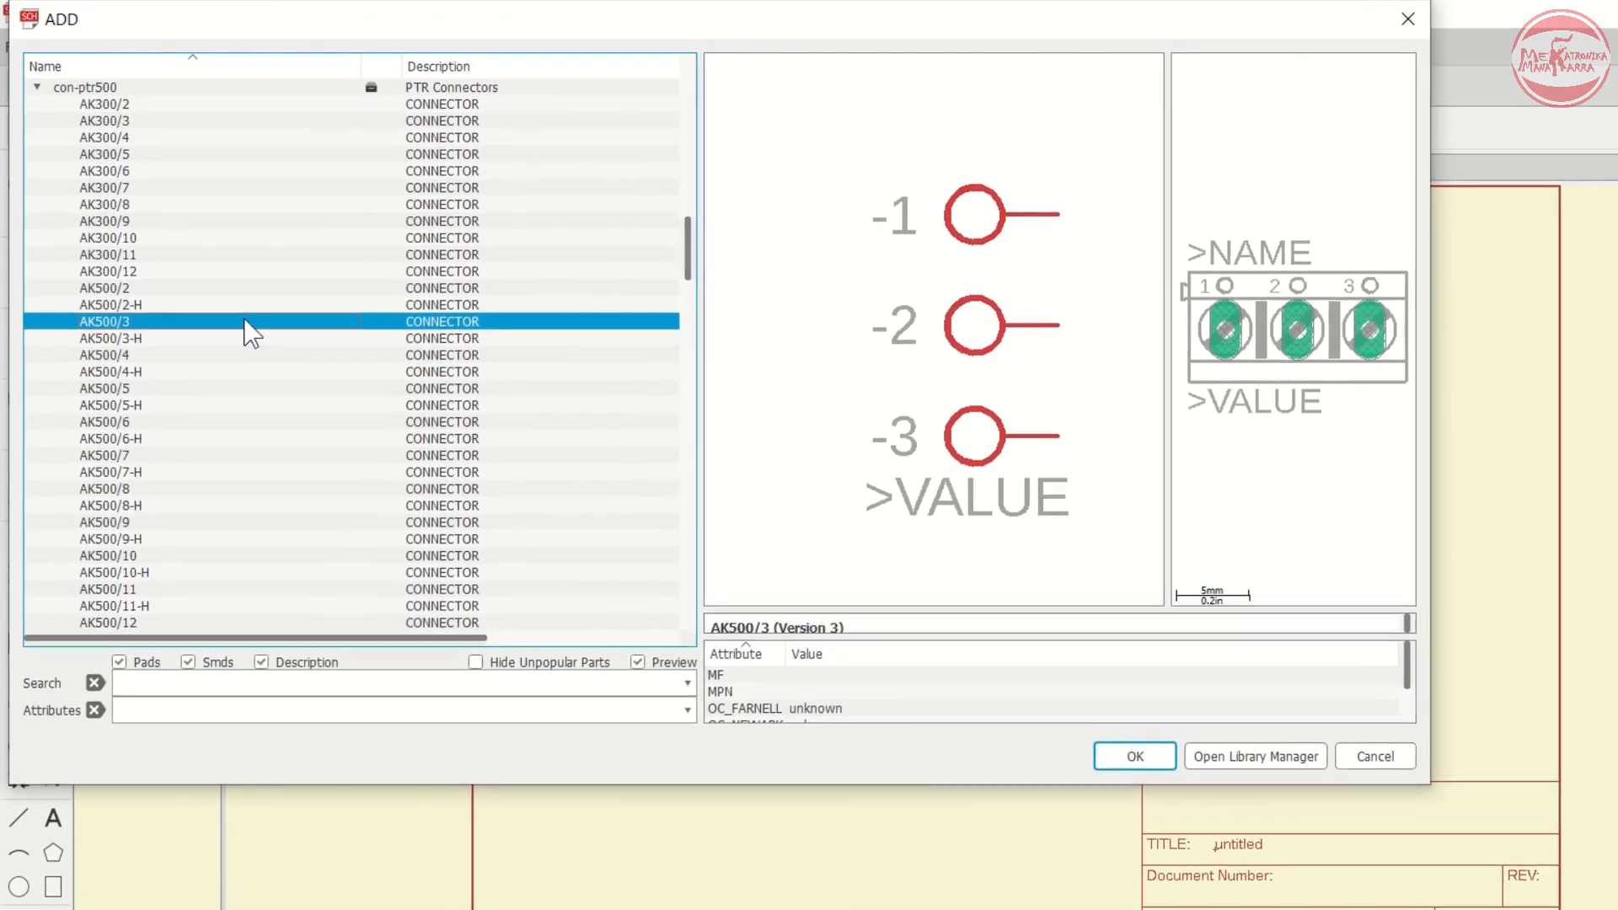
left_click_drag(1188, 315, 1121, 335)
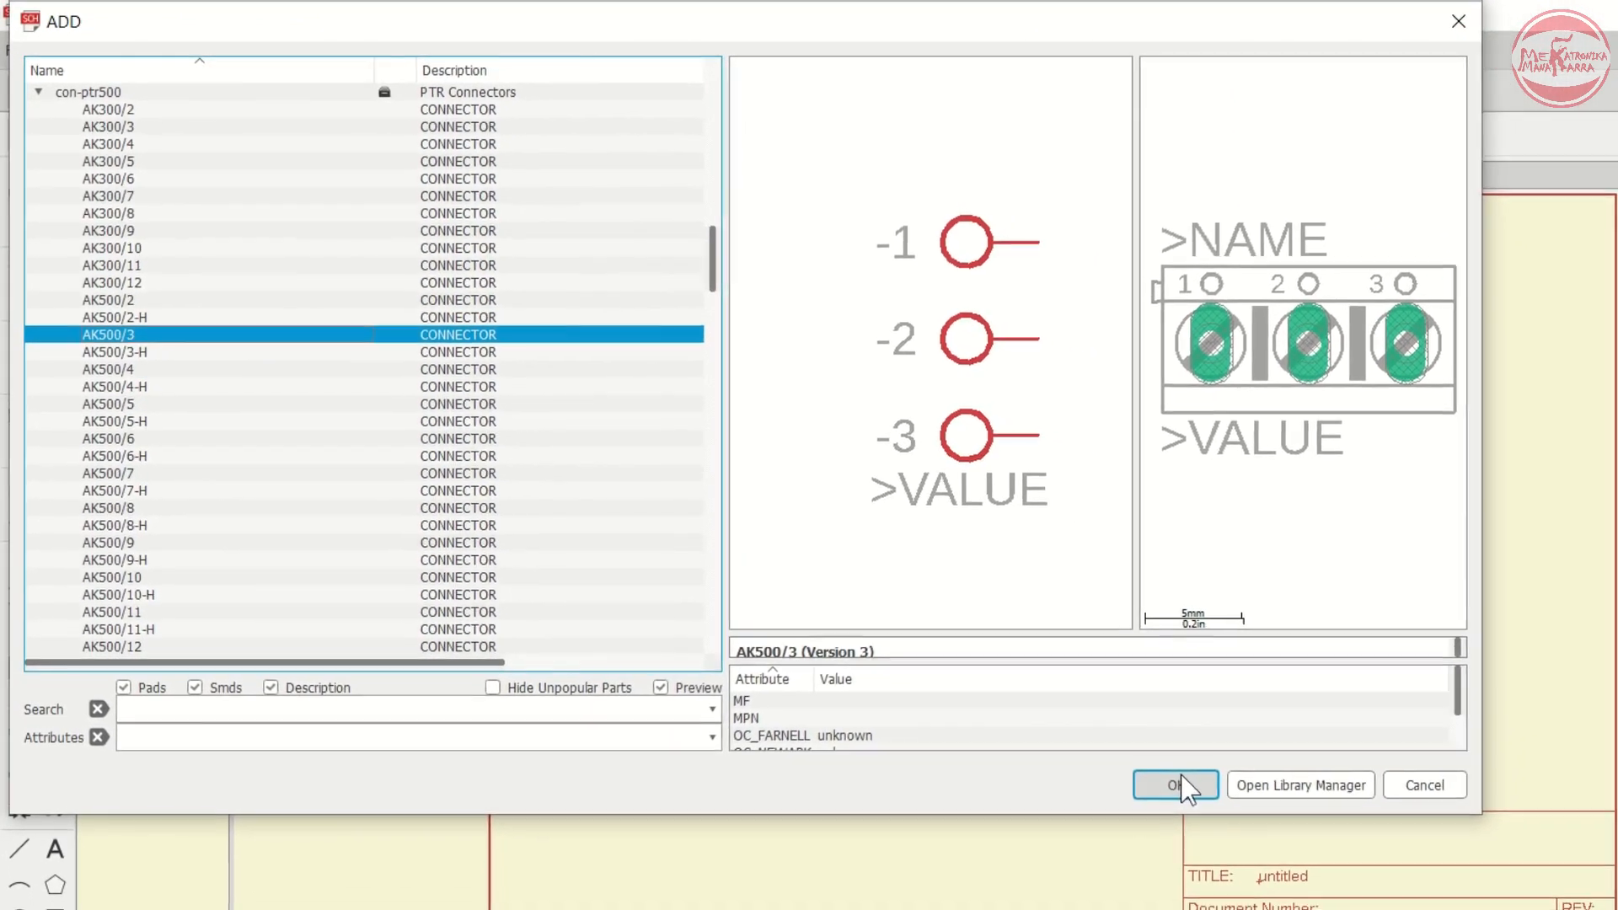
left_click(1135, 755)
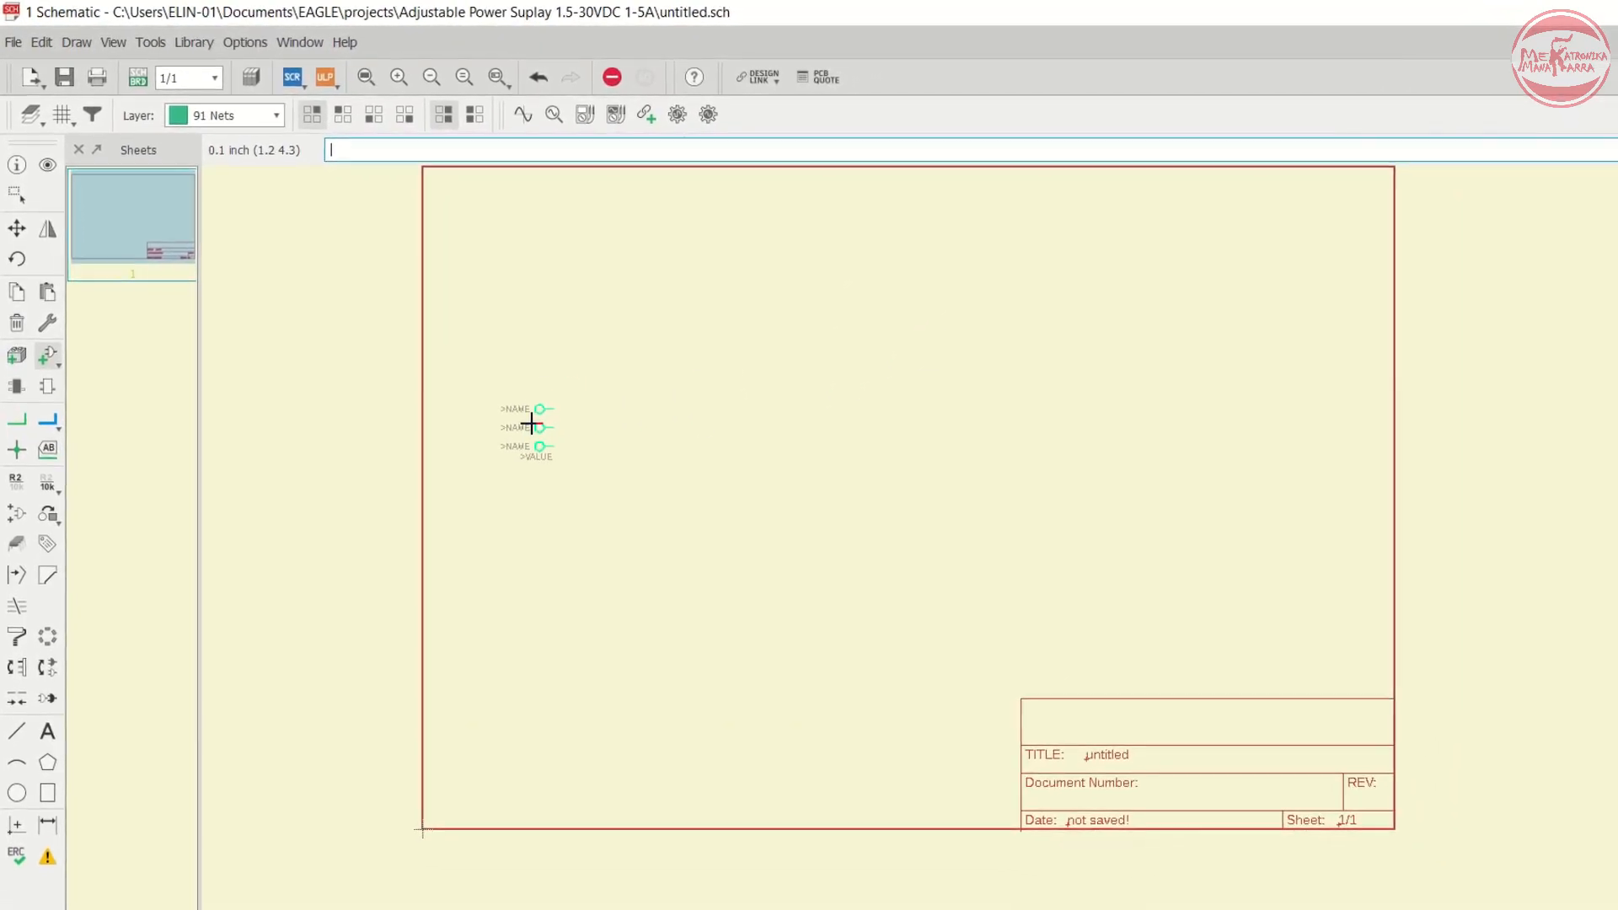
- Place the AK500/3 connector X1 in the sheet's upper-left area and end the placement
scroll(529, 422, "up", 3)
scroll(676, 329, "down", 4)
scroll(621, 359, "up", 3)
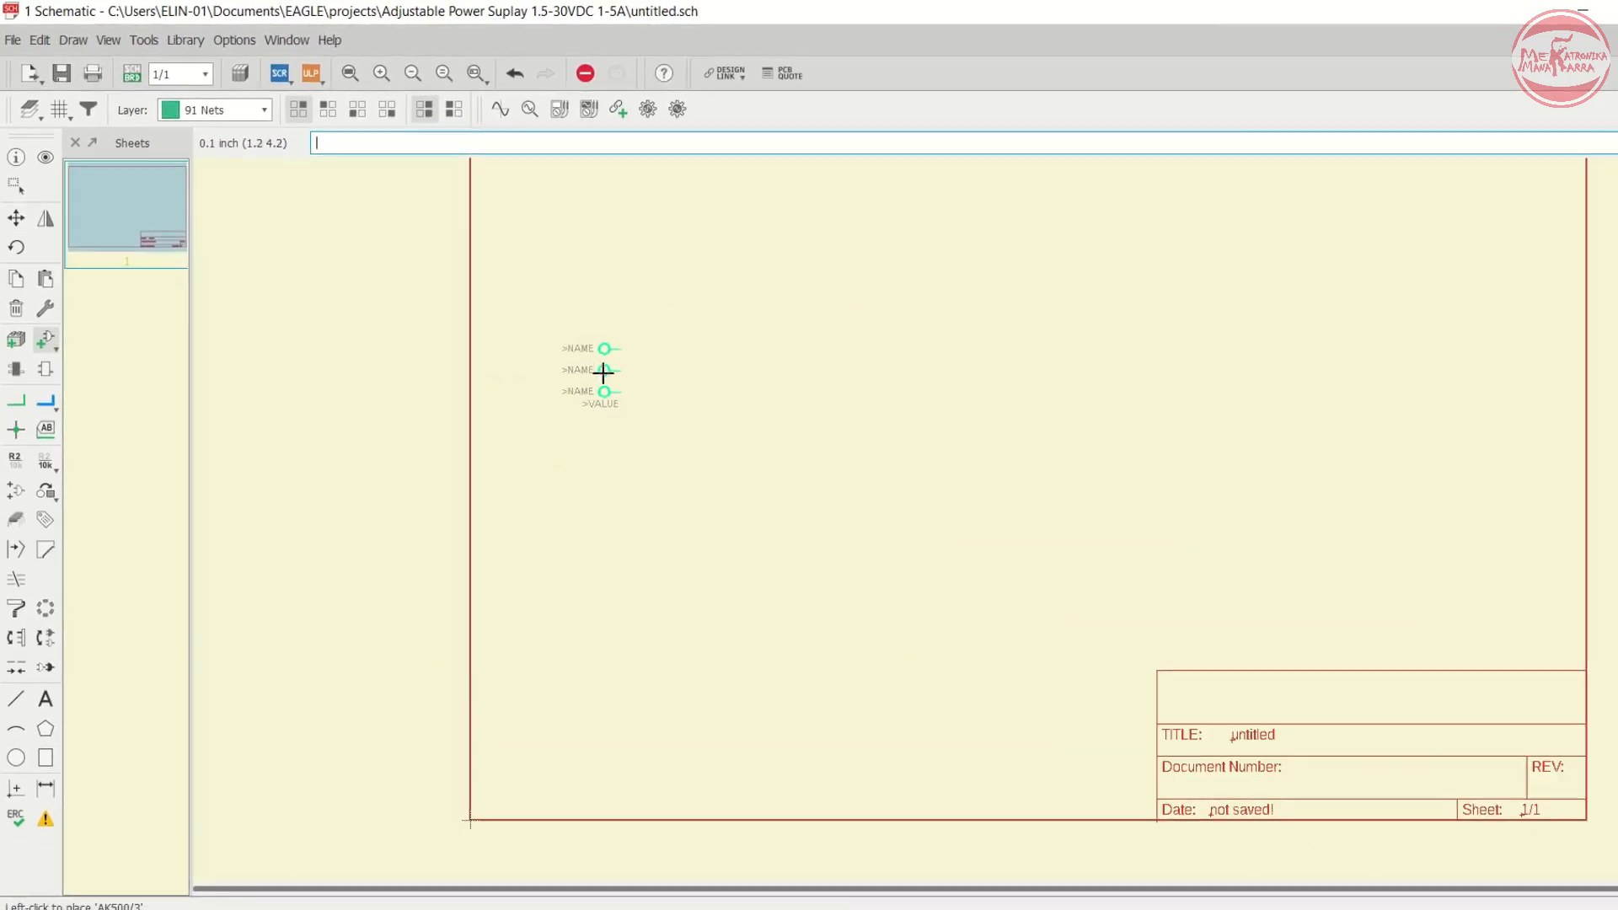
left_click(597, 356)
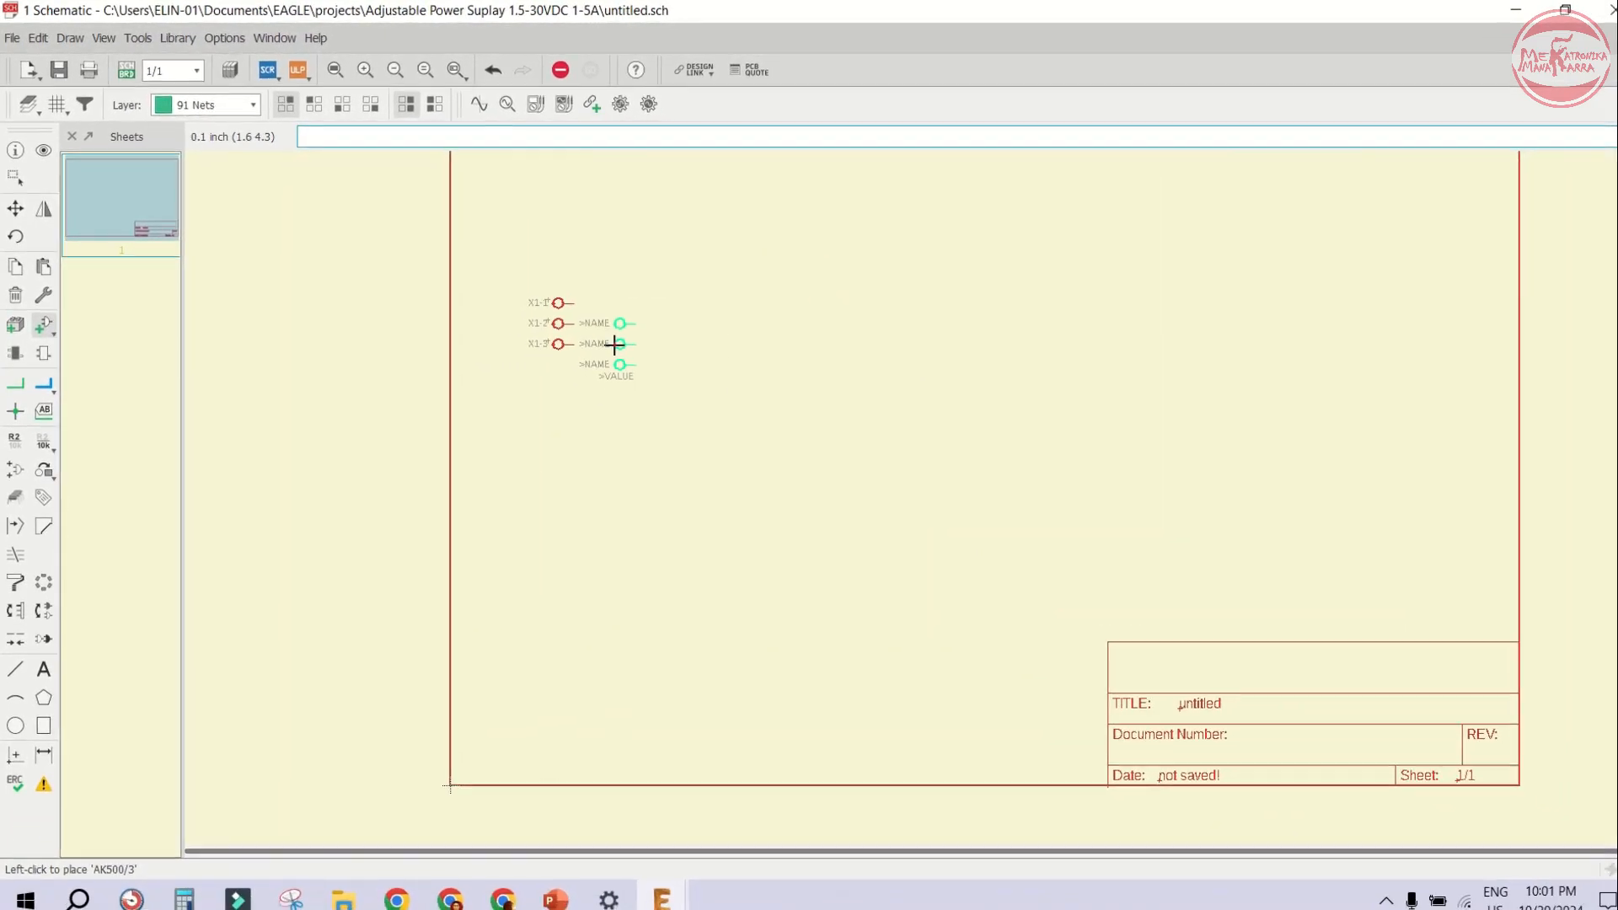
scroll(582, 338, "up", 2)
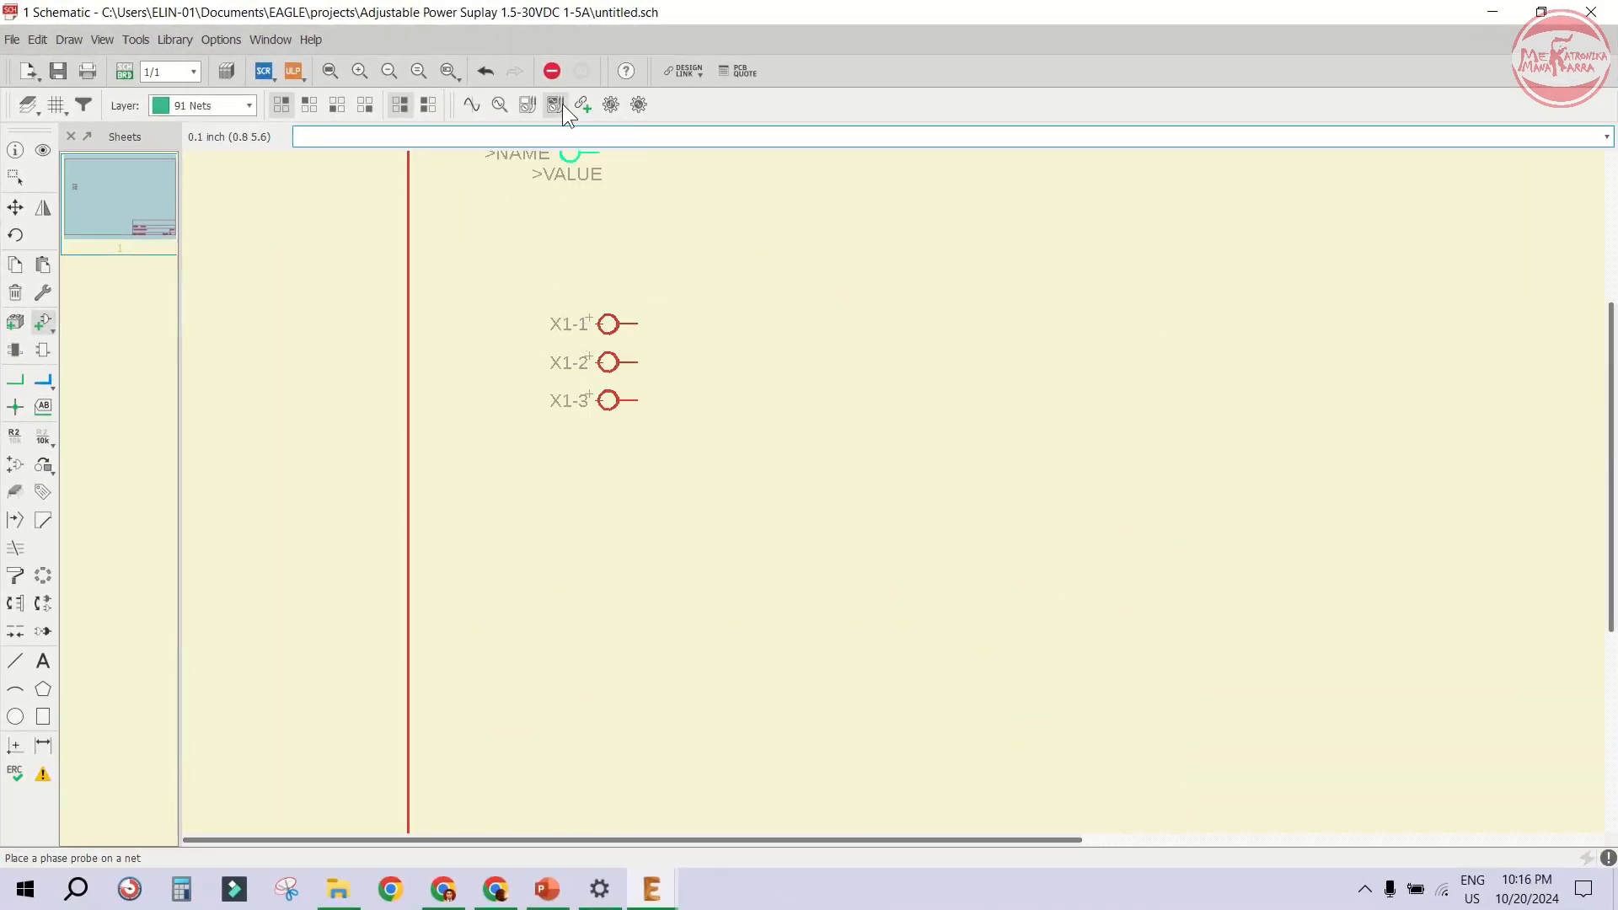
left_click(555, 73)
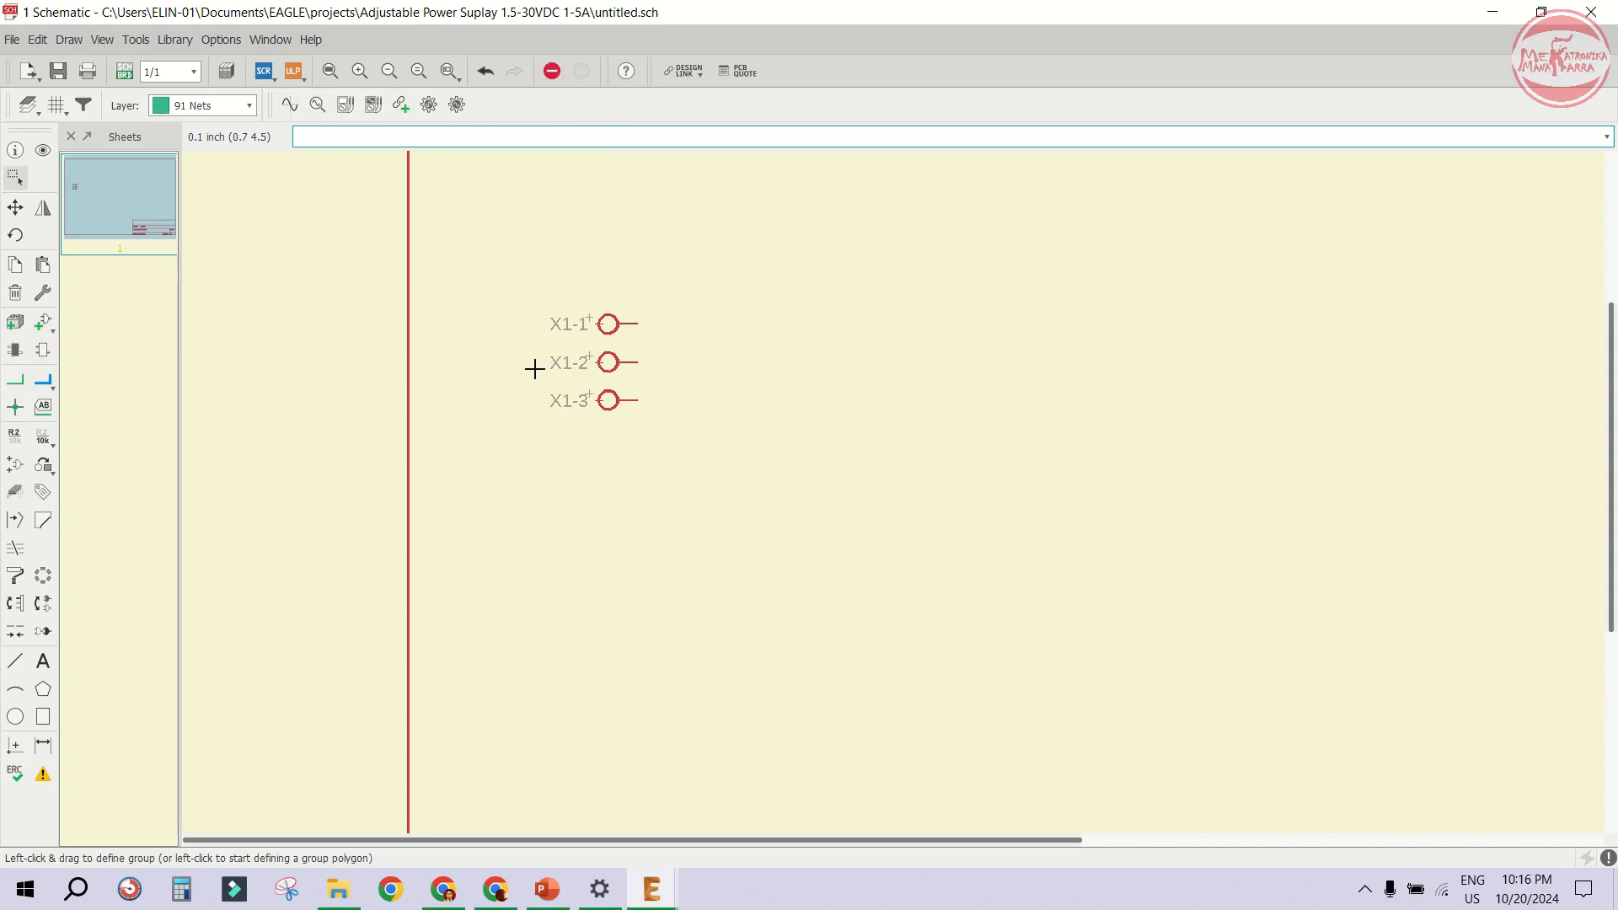
- Browse the diode library's parts and their previews in the Add dialog
left_click(43, 321)
key("Left")
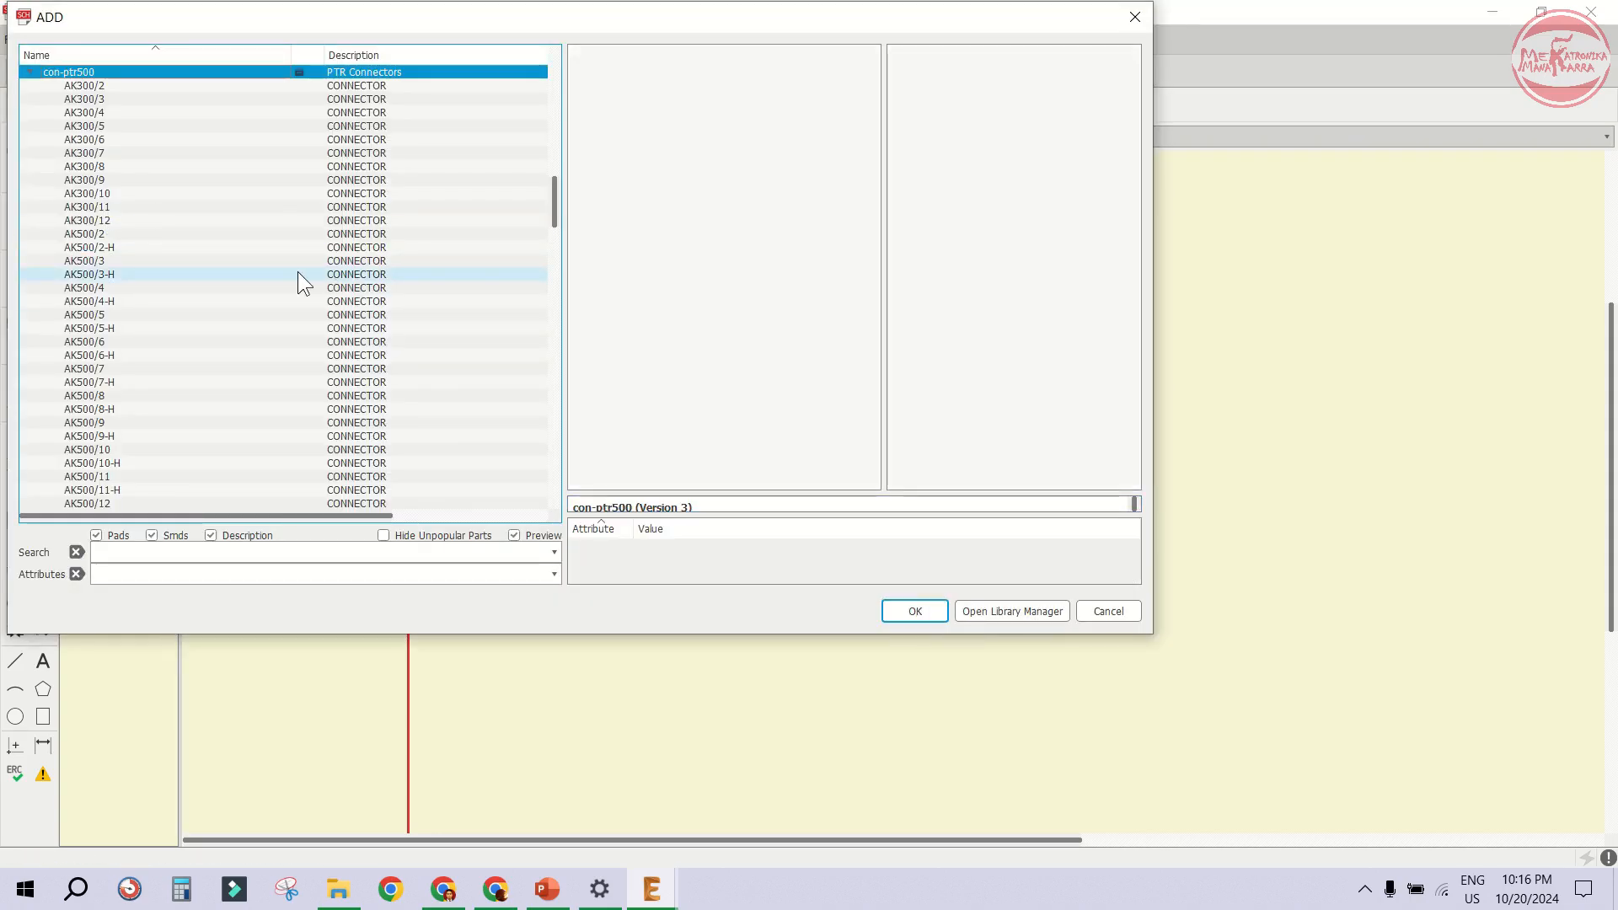
key("Left")
key("Down")
key("Down")
key("Down")
key("Down")
key("Down")
key("Down")
key("Down")
key("Down")
key("Down")
key("Down")
key("Down")
key("Down")
key("Down")
key("Down")
key("Down")
key("Down")
key("Down")
key("Down")
key("Down")
key("Down")
key("Down")
key("Down")
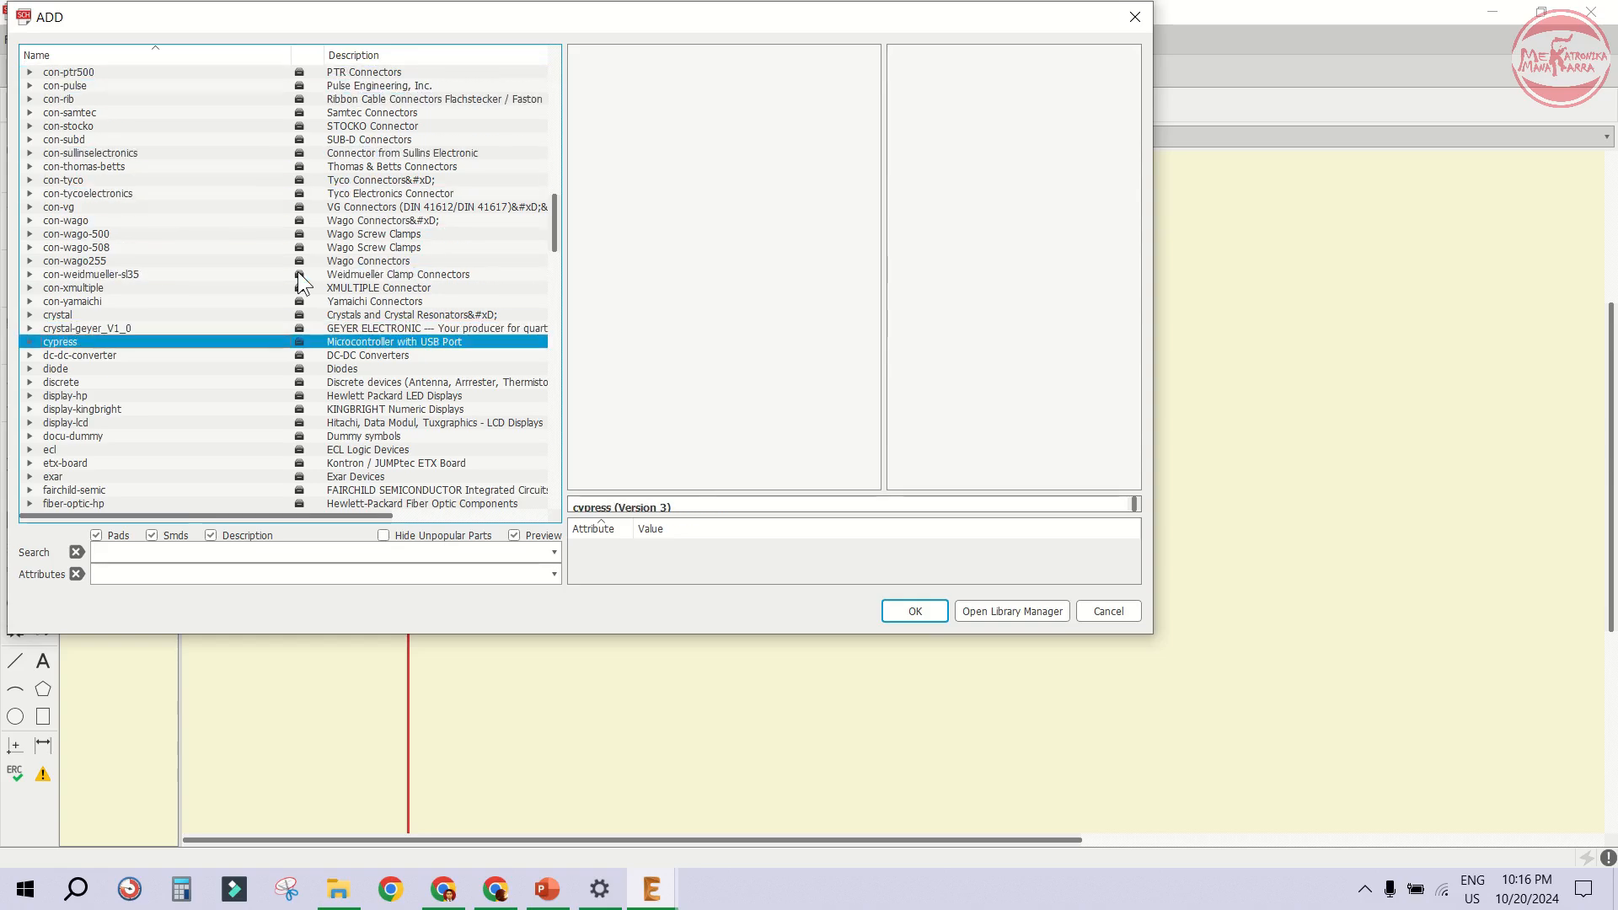
key("Right")
key("Down")
key("Down")
key("Down")
key("Down")
key("Down")
key("Down")
key("Down")
key("Down")
key("Down")
key("Down")
key("Down")
key("Down")
key("Down")
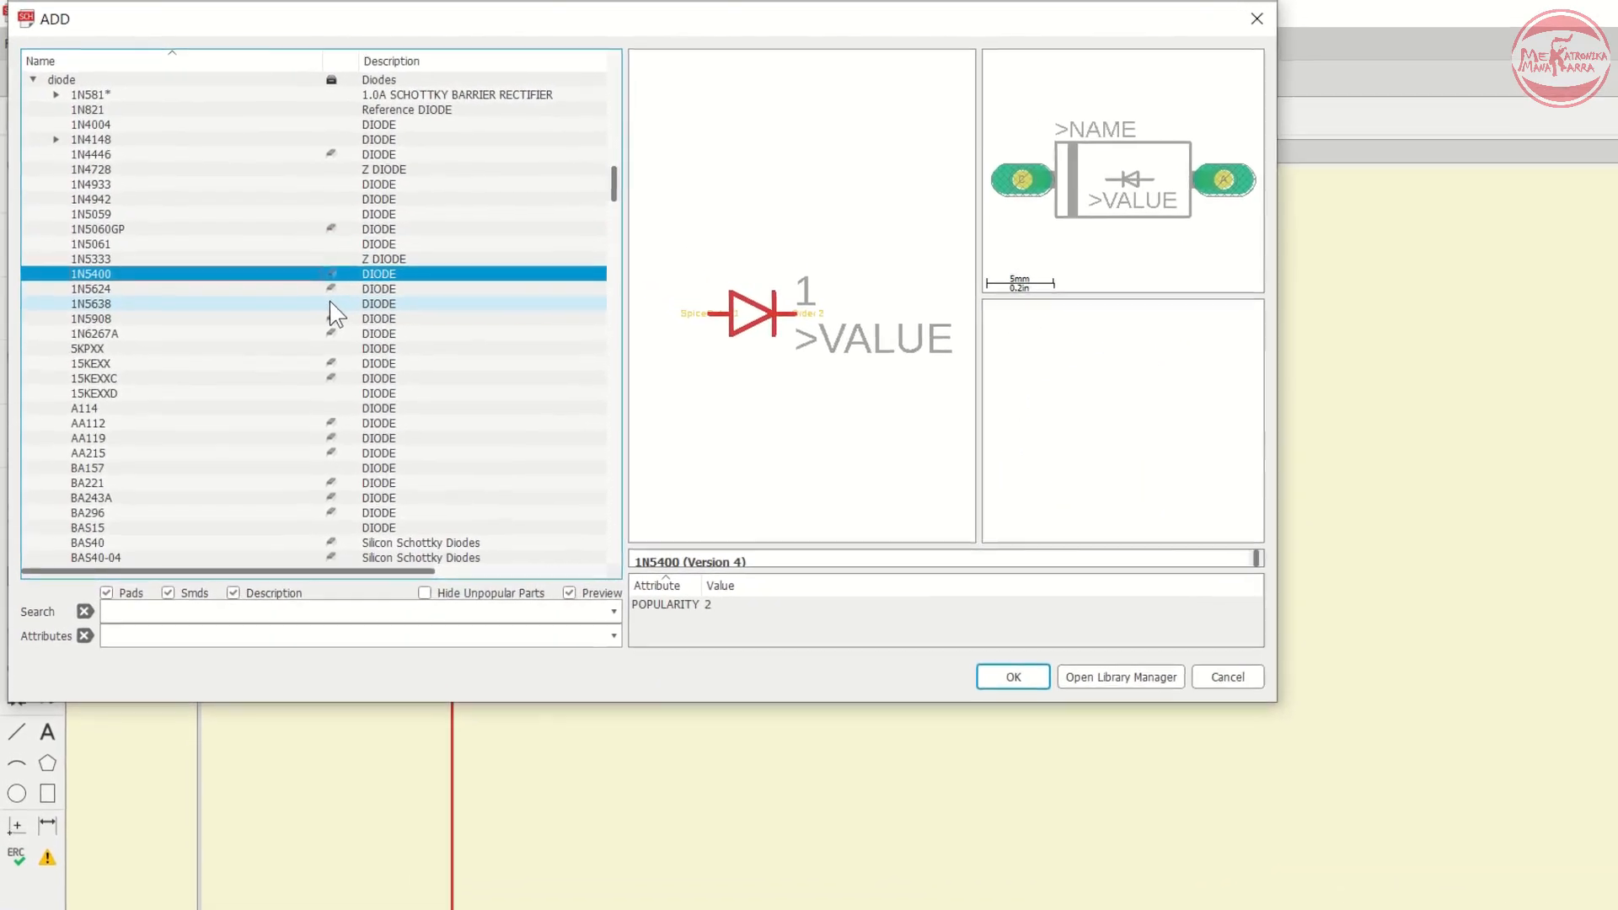
key("Up")
key("Up")
key("Up")
key("Up")
key("Up")
key("Up")
key("Up")
key("Up")
key("Up")
key("Up")
key("Up")
key("Up")
key("Up")
key("Down")
key("Down")
key("Down")
key("Down")
key("Down")
key("Down")
key("Down")
key("Down")
key("Down")
key("Down")
key("Down")
key("Down")
key("Down")
key("Down")
key("Down")
key("Down")
key("Down")
key("Down")
key("Down")
key("Down")
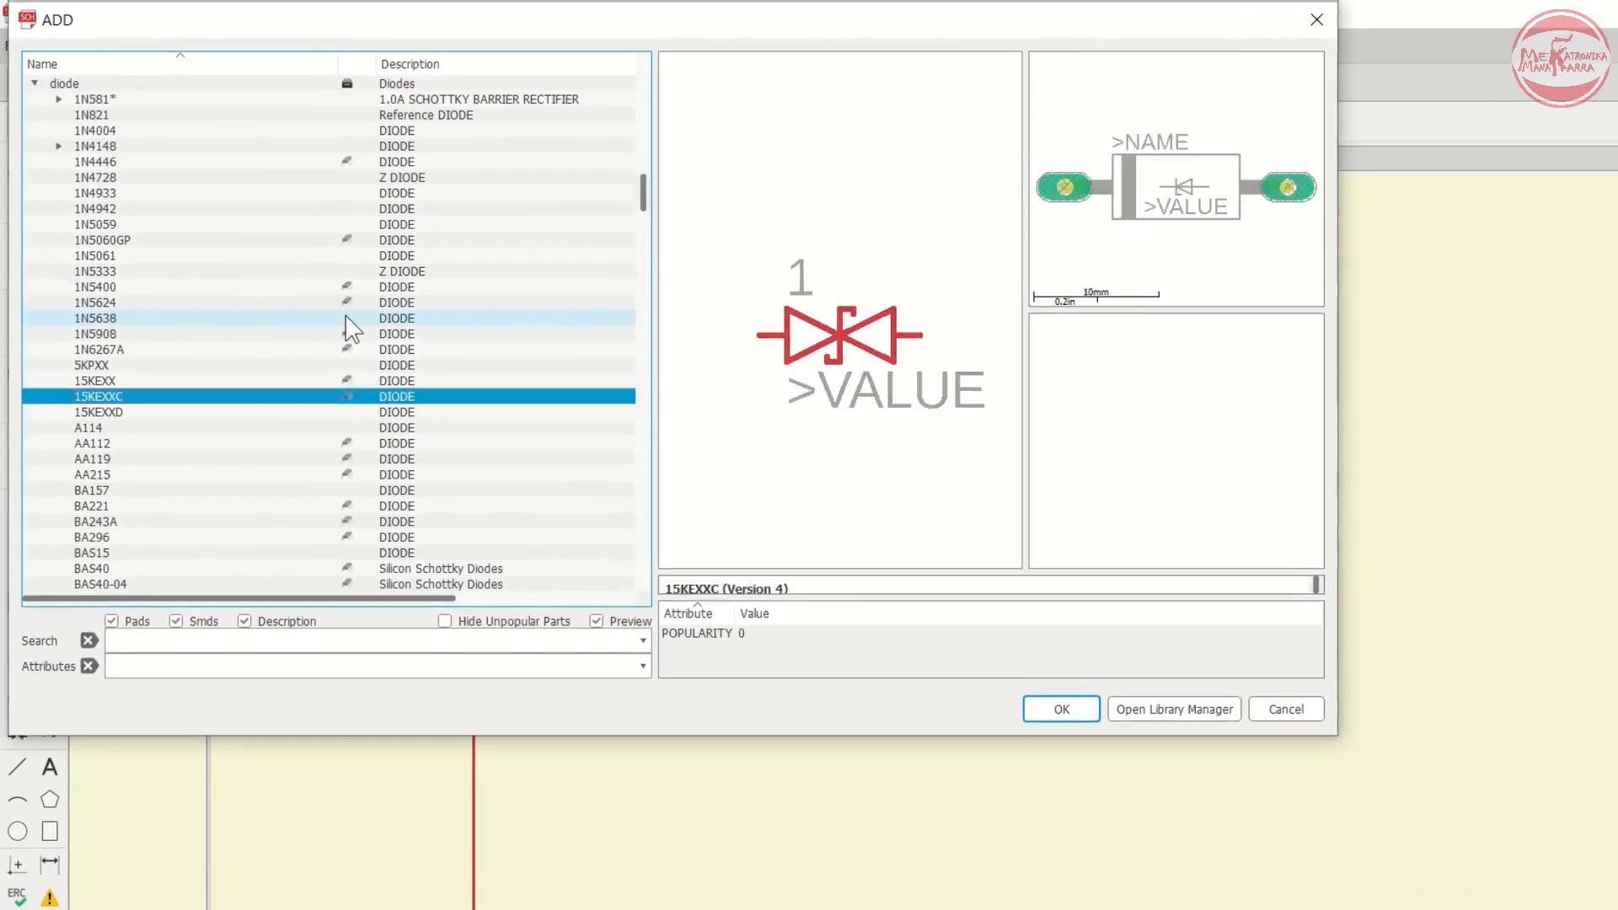
key("Down")
key("Down")
key("Down")
key("Down")
key("Down")
key("Down")
key("Down")
key("Down")
key("Down")
scroll(314, 295, "up", 4)
left_click(107, 349)
key("Down")
key("Down")
key("Down")
key("Down")
key("Down")
key("Down")
key("Down")
key("Down")
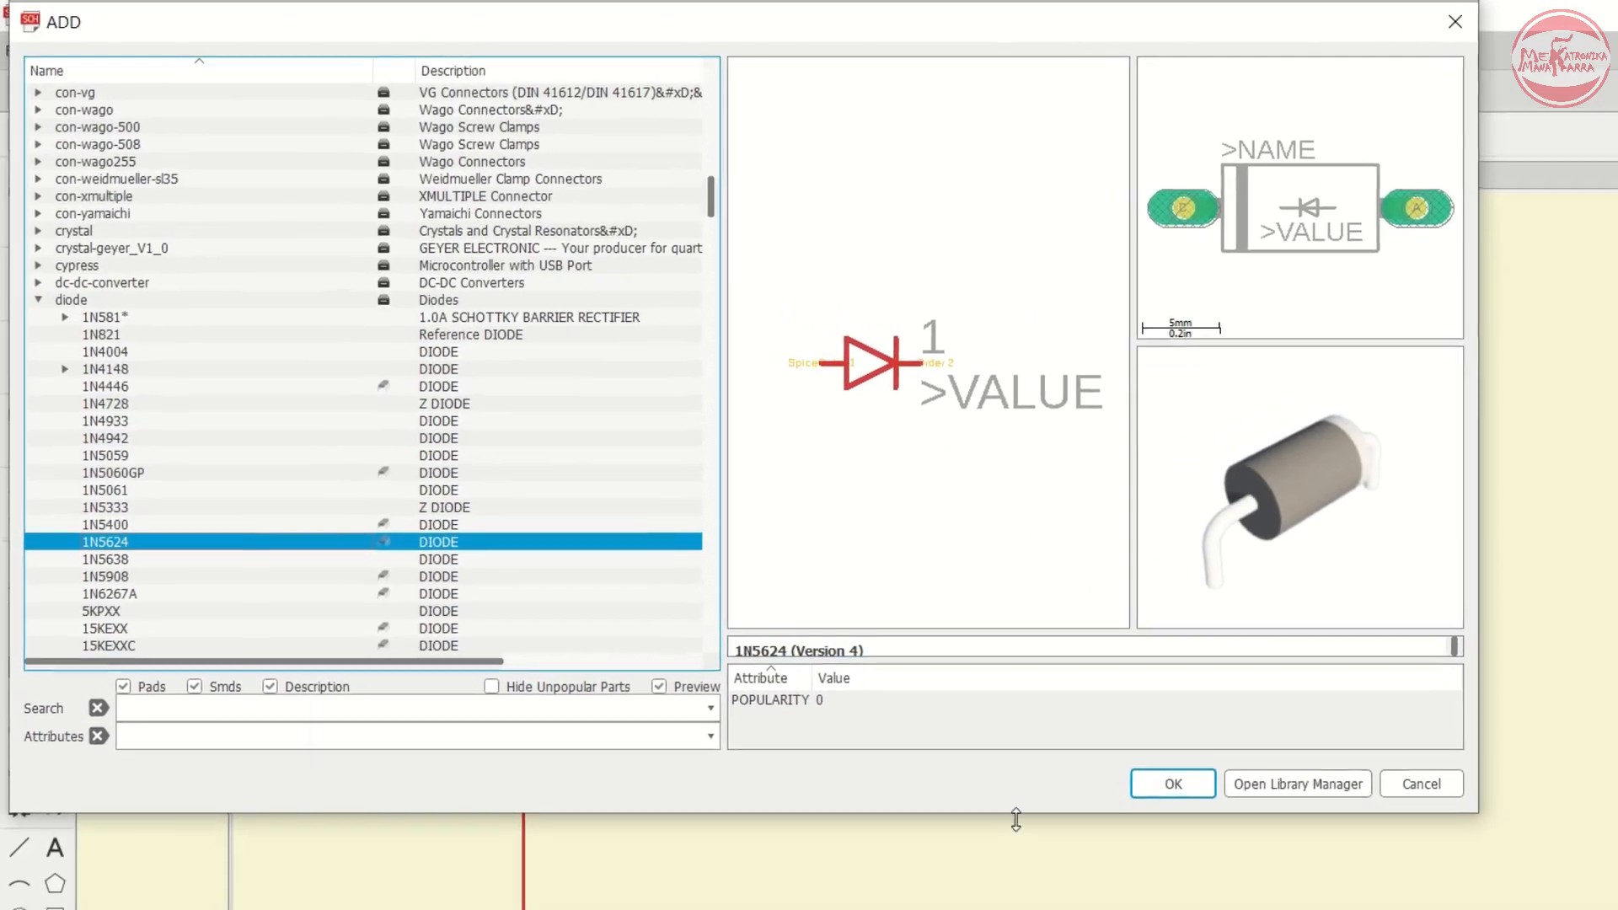
left_click_drag(961, 601, 944, 413)
left_click_drag(977, 529, 982, 702)
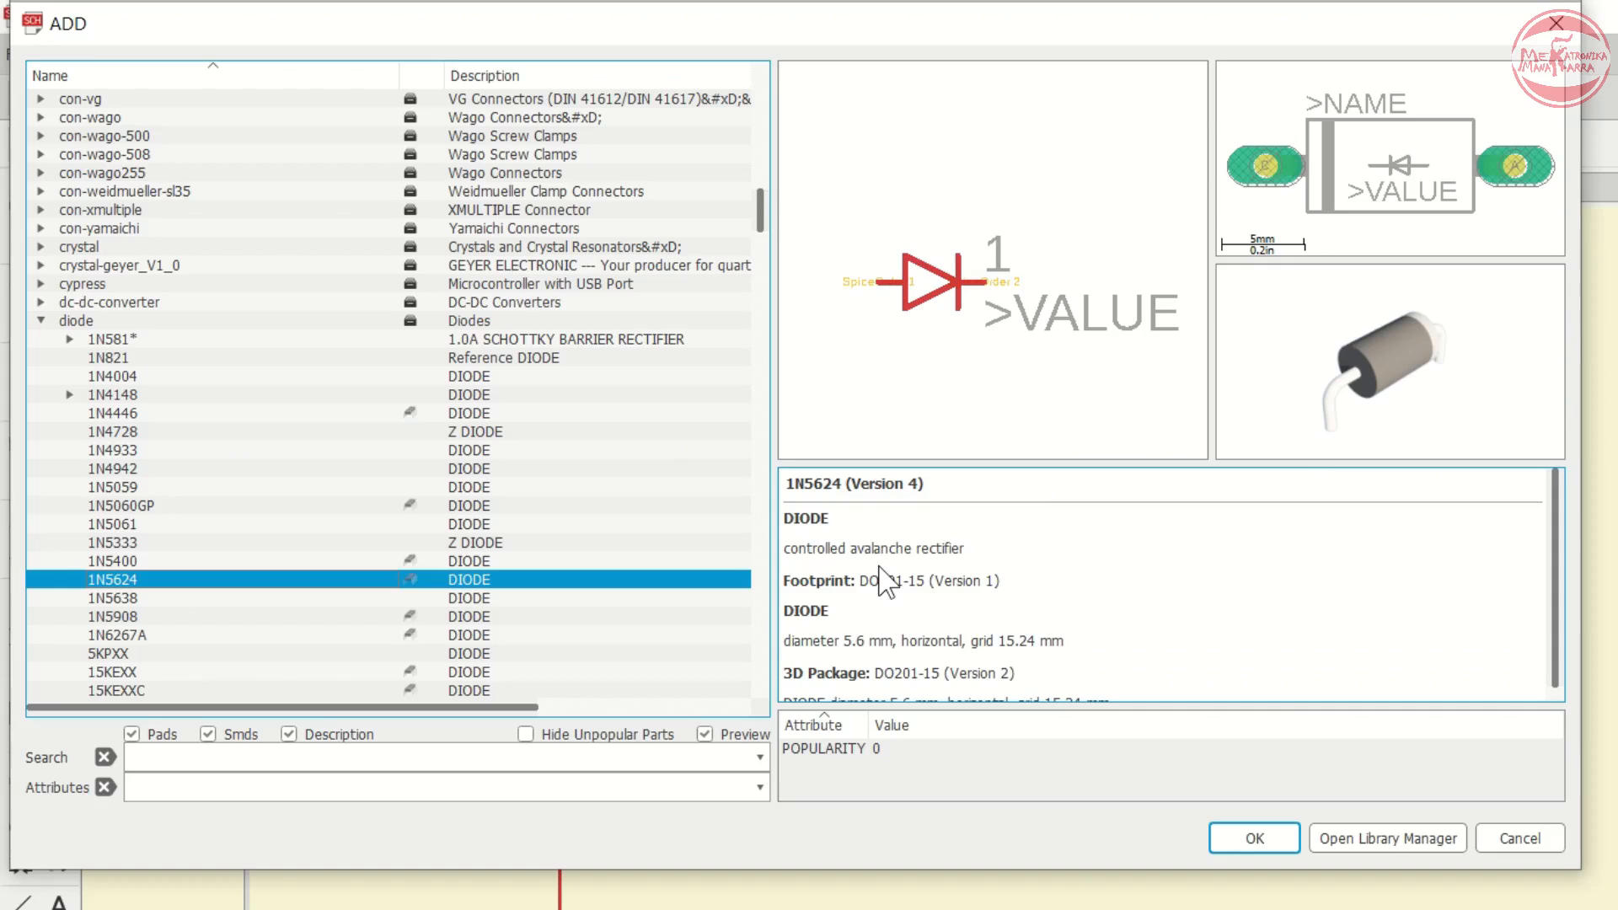
left_click_drag(947, 465, 952, 364)
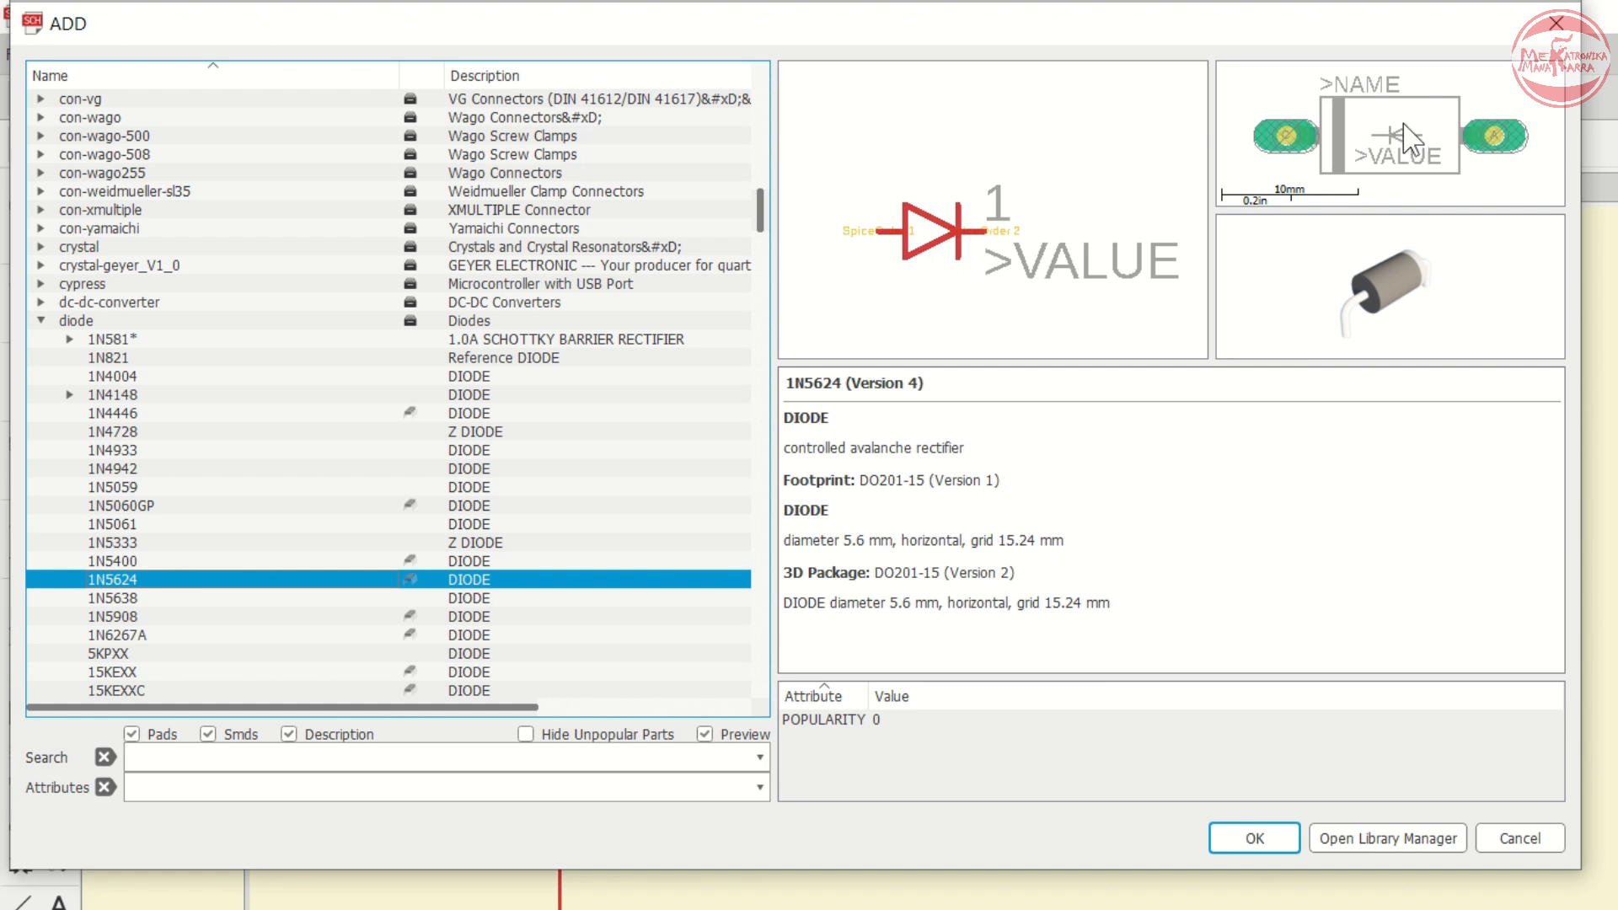
- Choose the 1N5624 diode and confirm it for placement
left_click(126, 599)
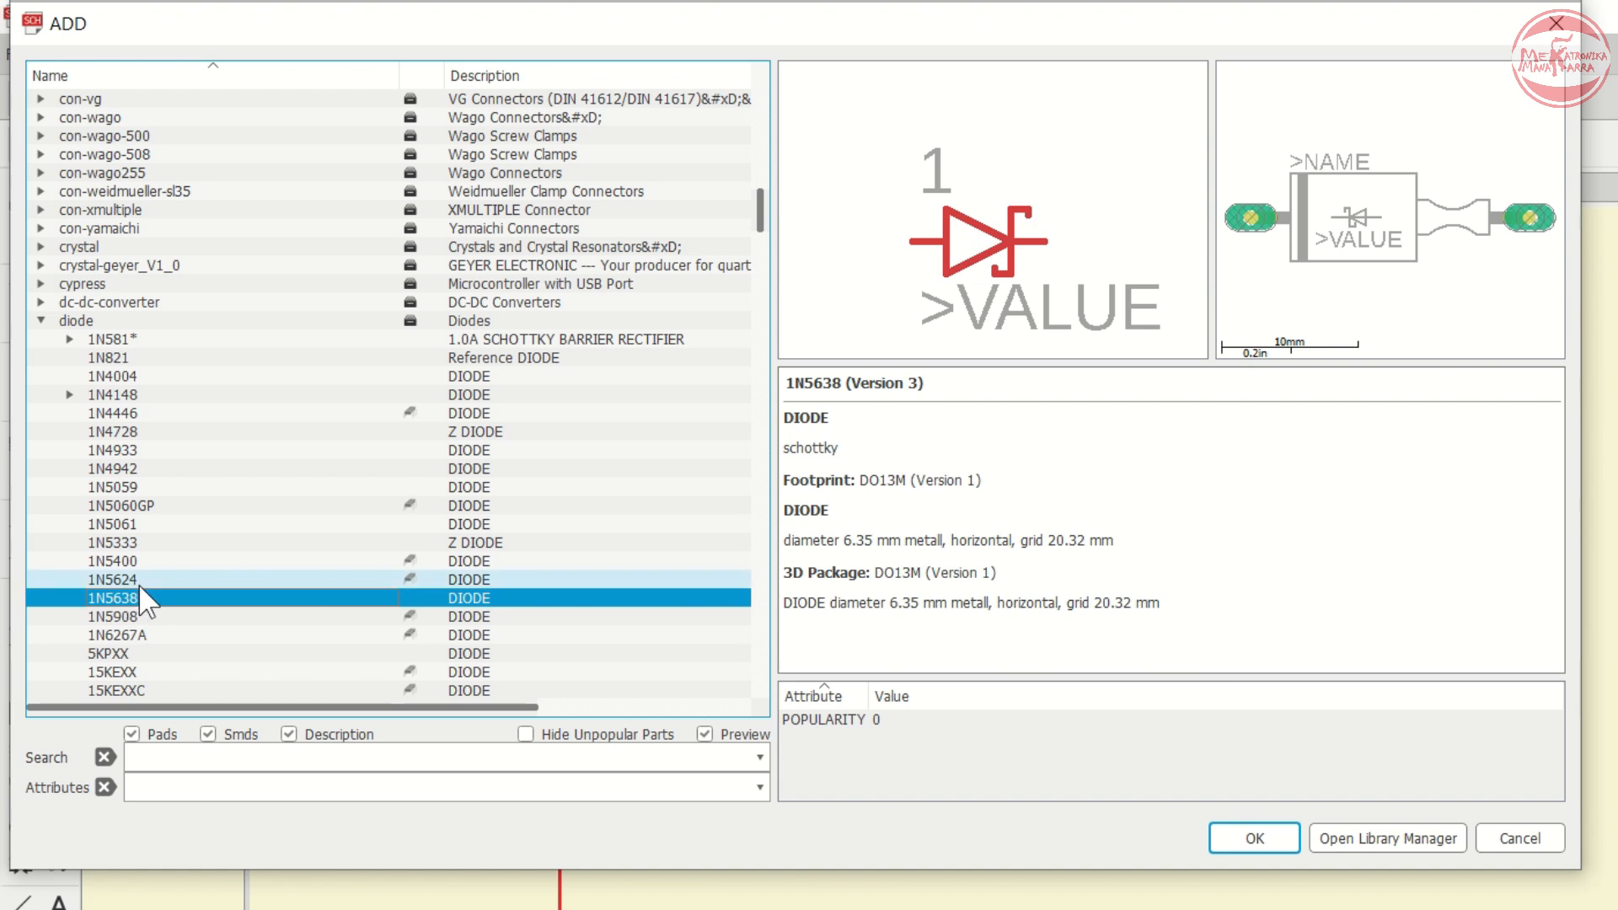
left_click(138, 583)
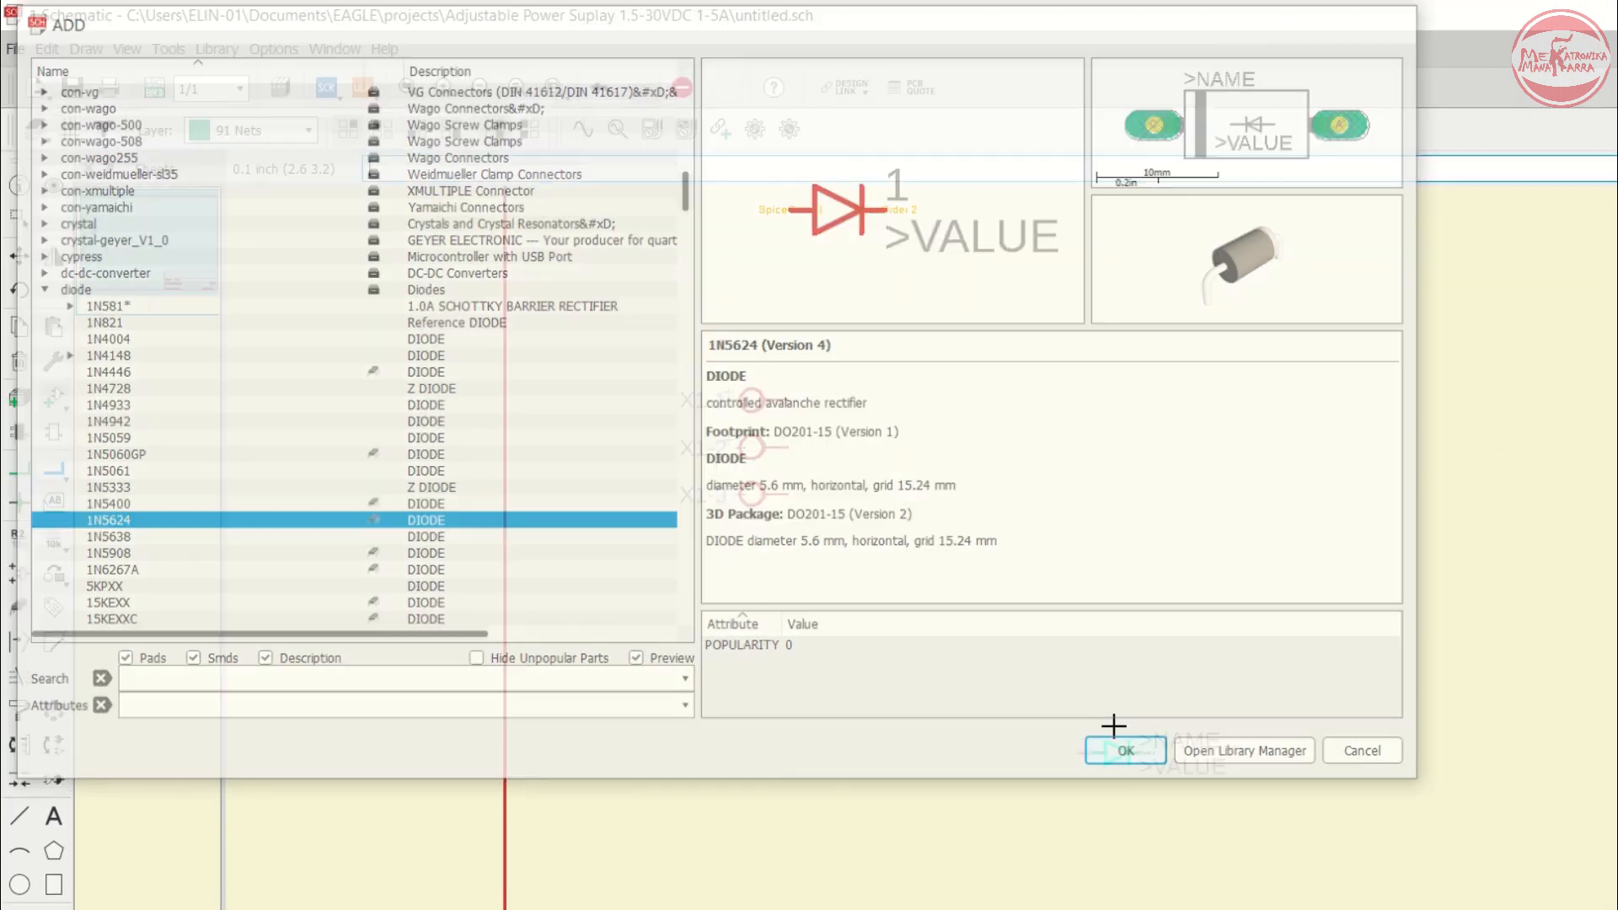
left_click(1172, 783)
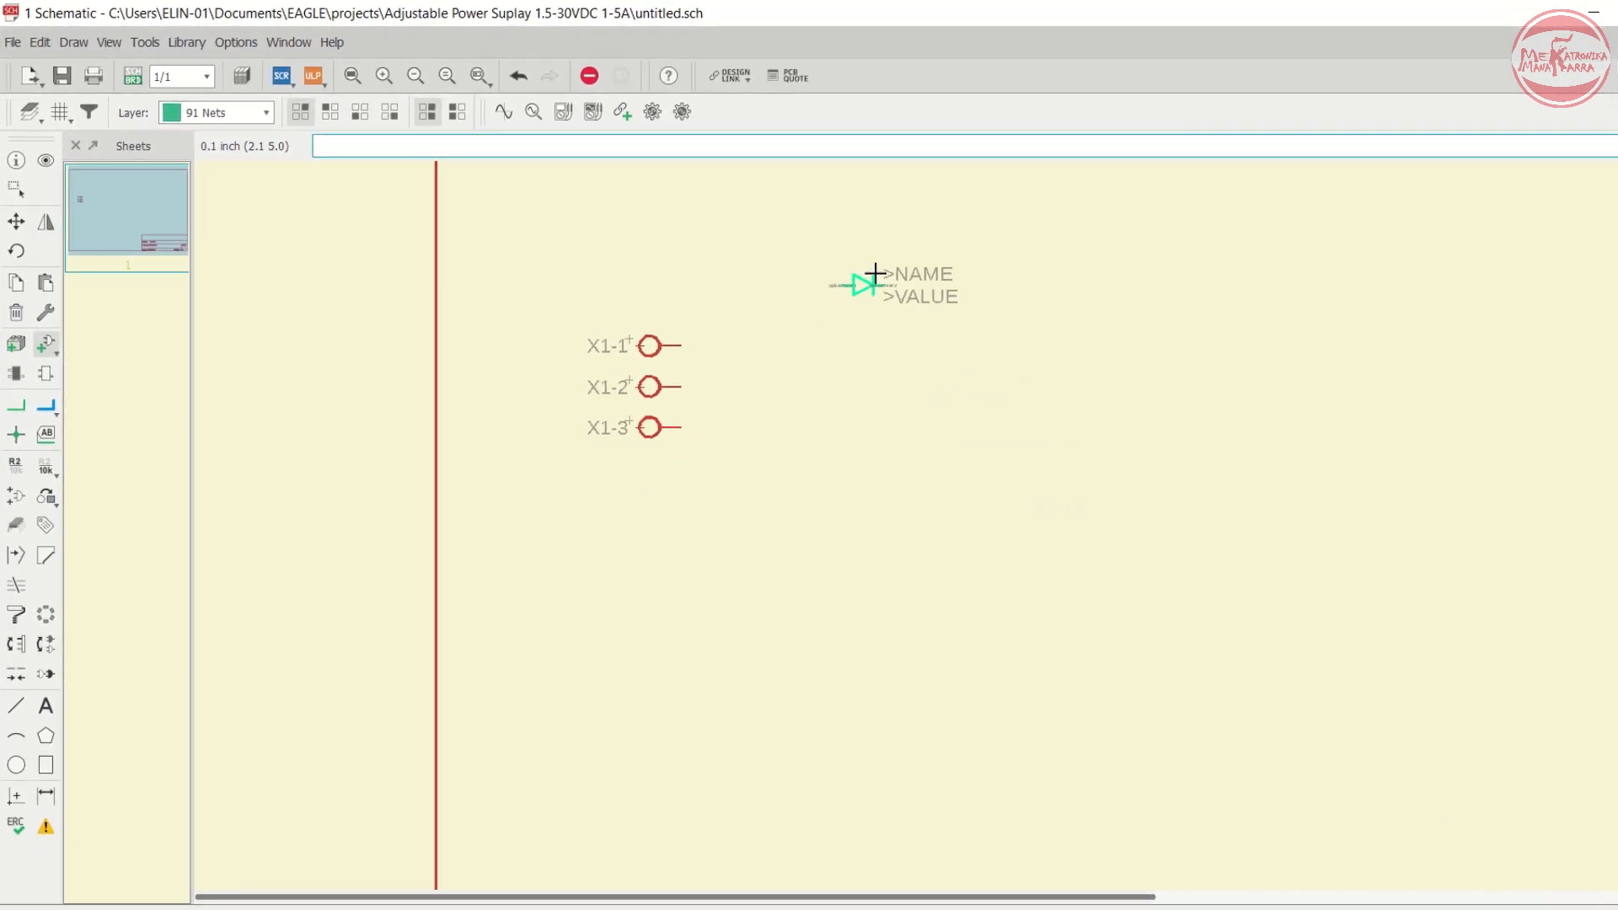
- Place two 1N5624 diodes, D1 and D2, to the right of the connector
left_click(923, 252)
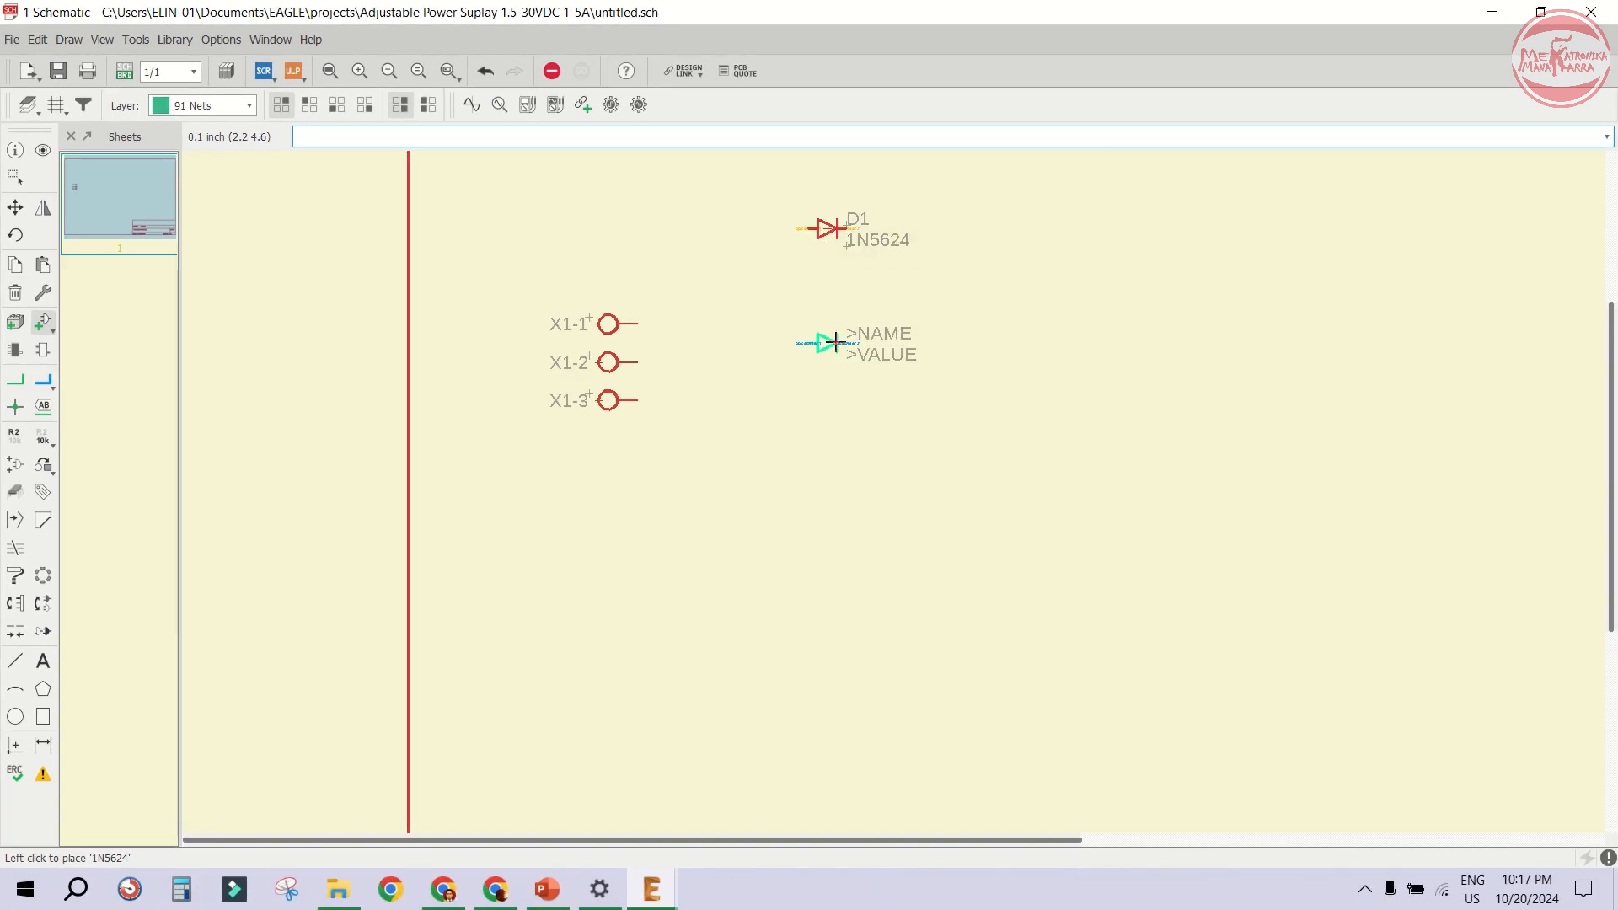
left_click(835, 341)
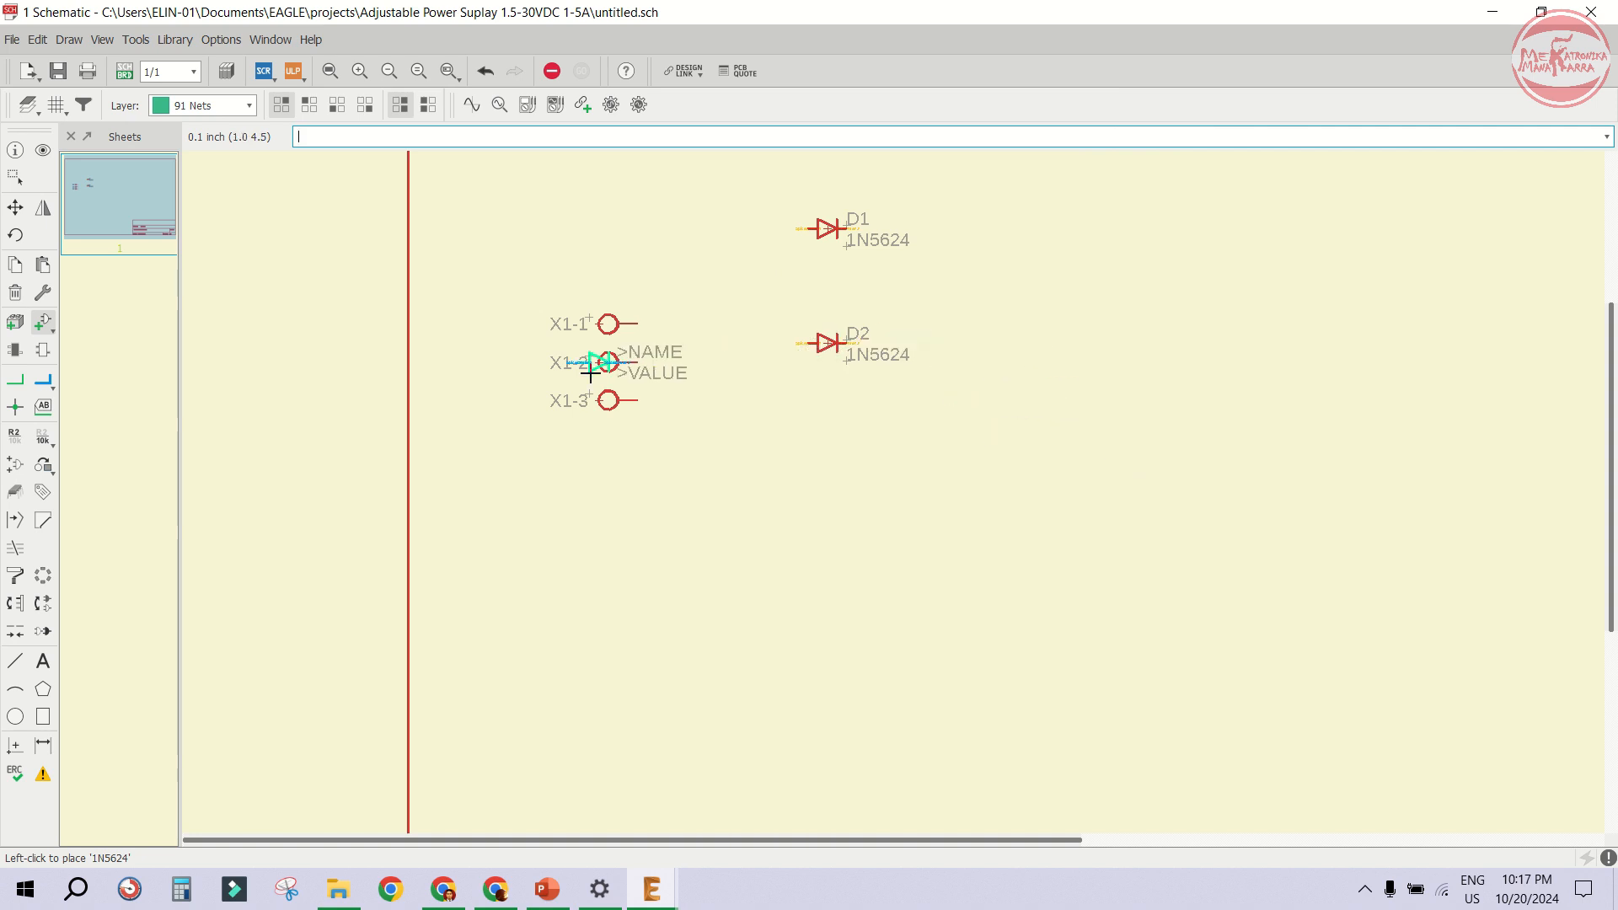
scroll(590, 371, "down", 1)
scroll(845, 264, "up", 2)
scroll(315, 391, "down", 1)
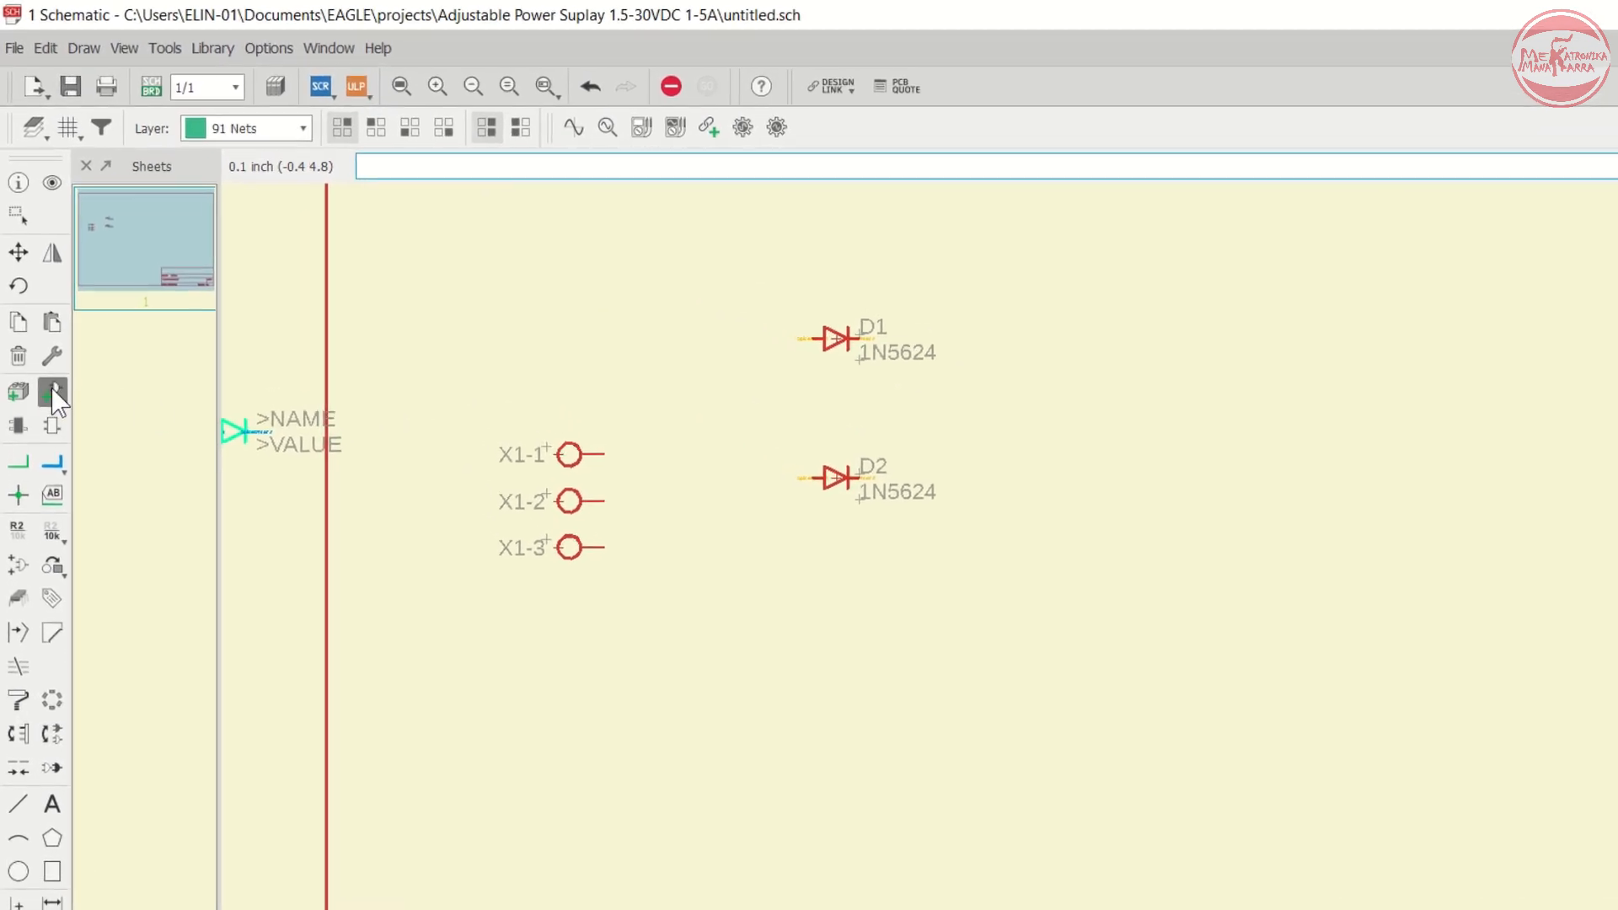
- Open the Add dialog again, leave the diode library and expand the rcl library of resistors, capacitors and inductors
left_click(52, 392)
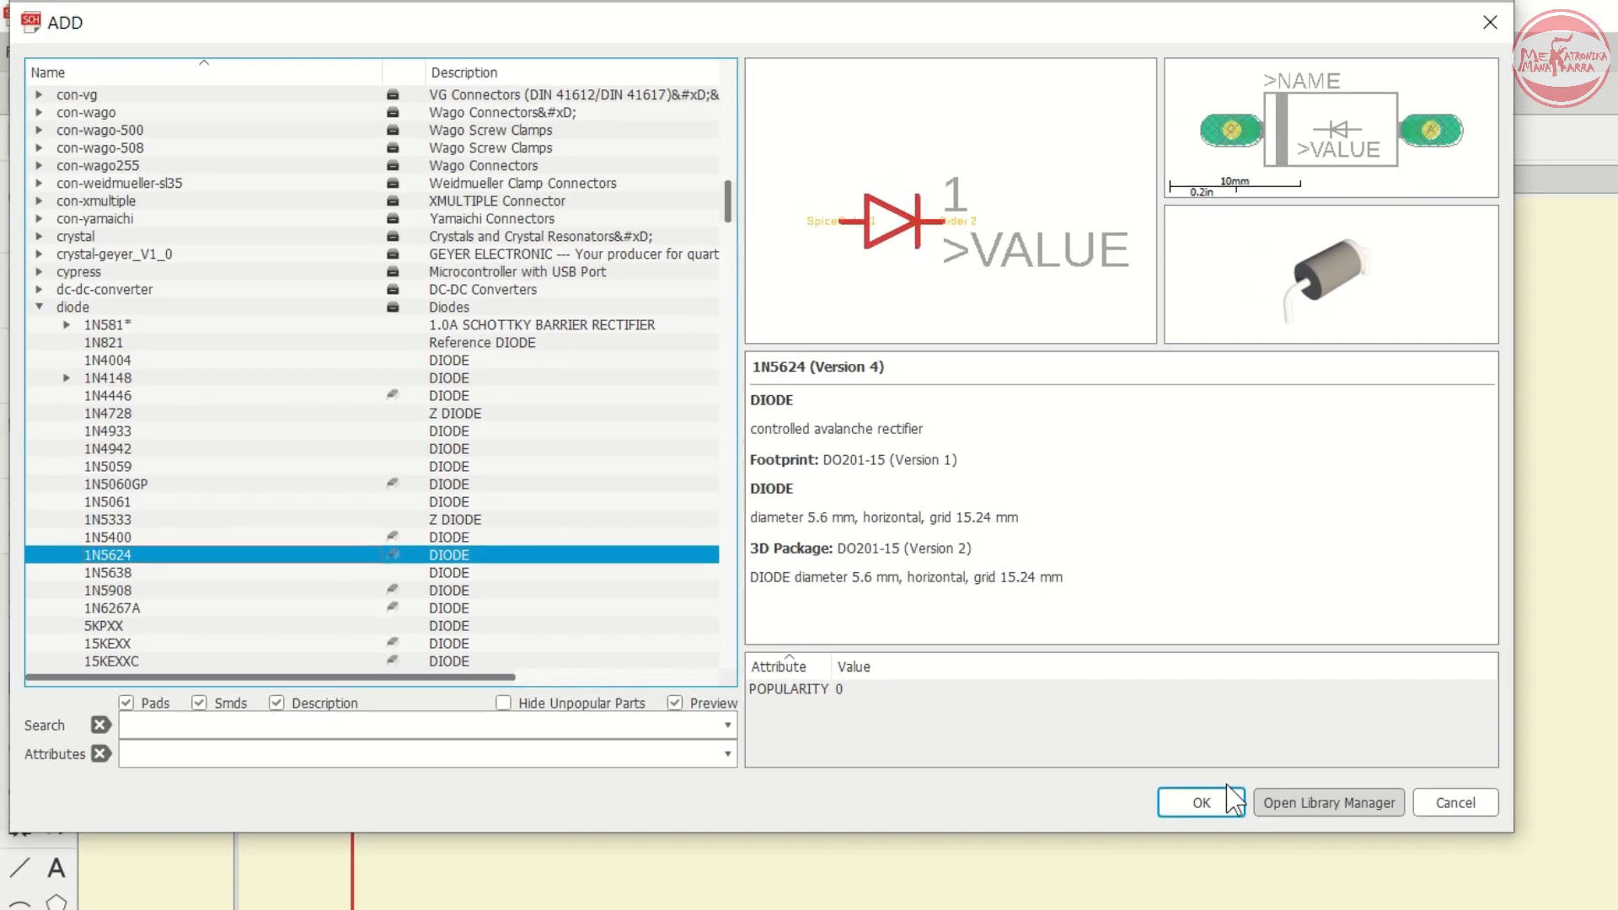
double_click(88, 287)
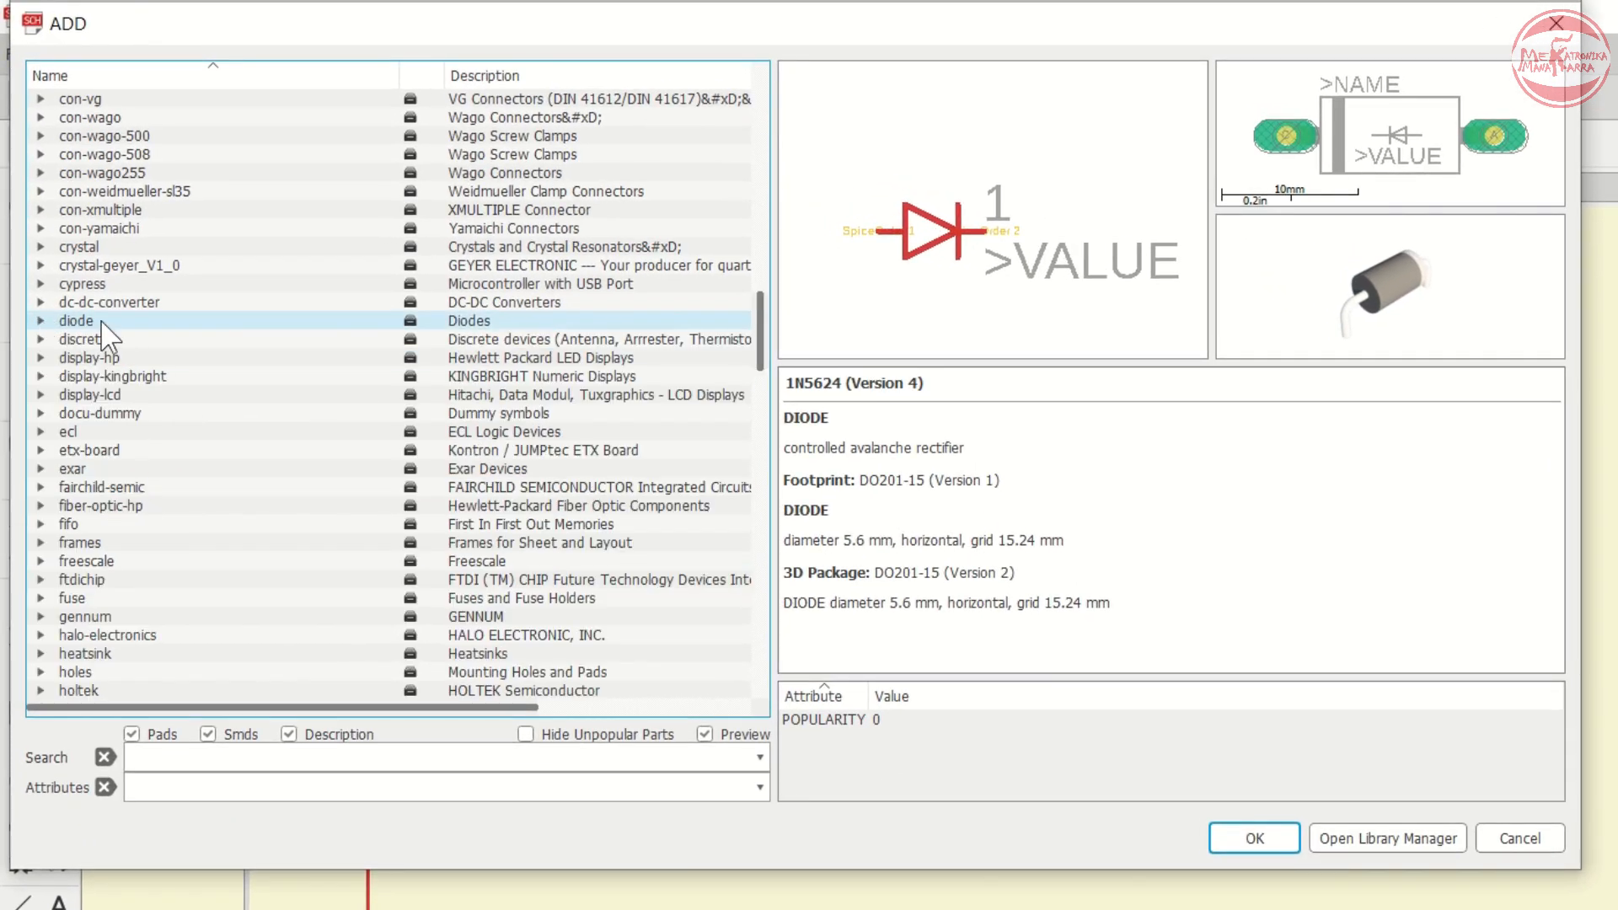
scroll(103, 330, "down", 4)
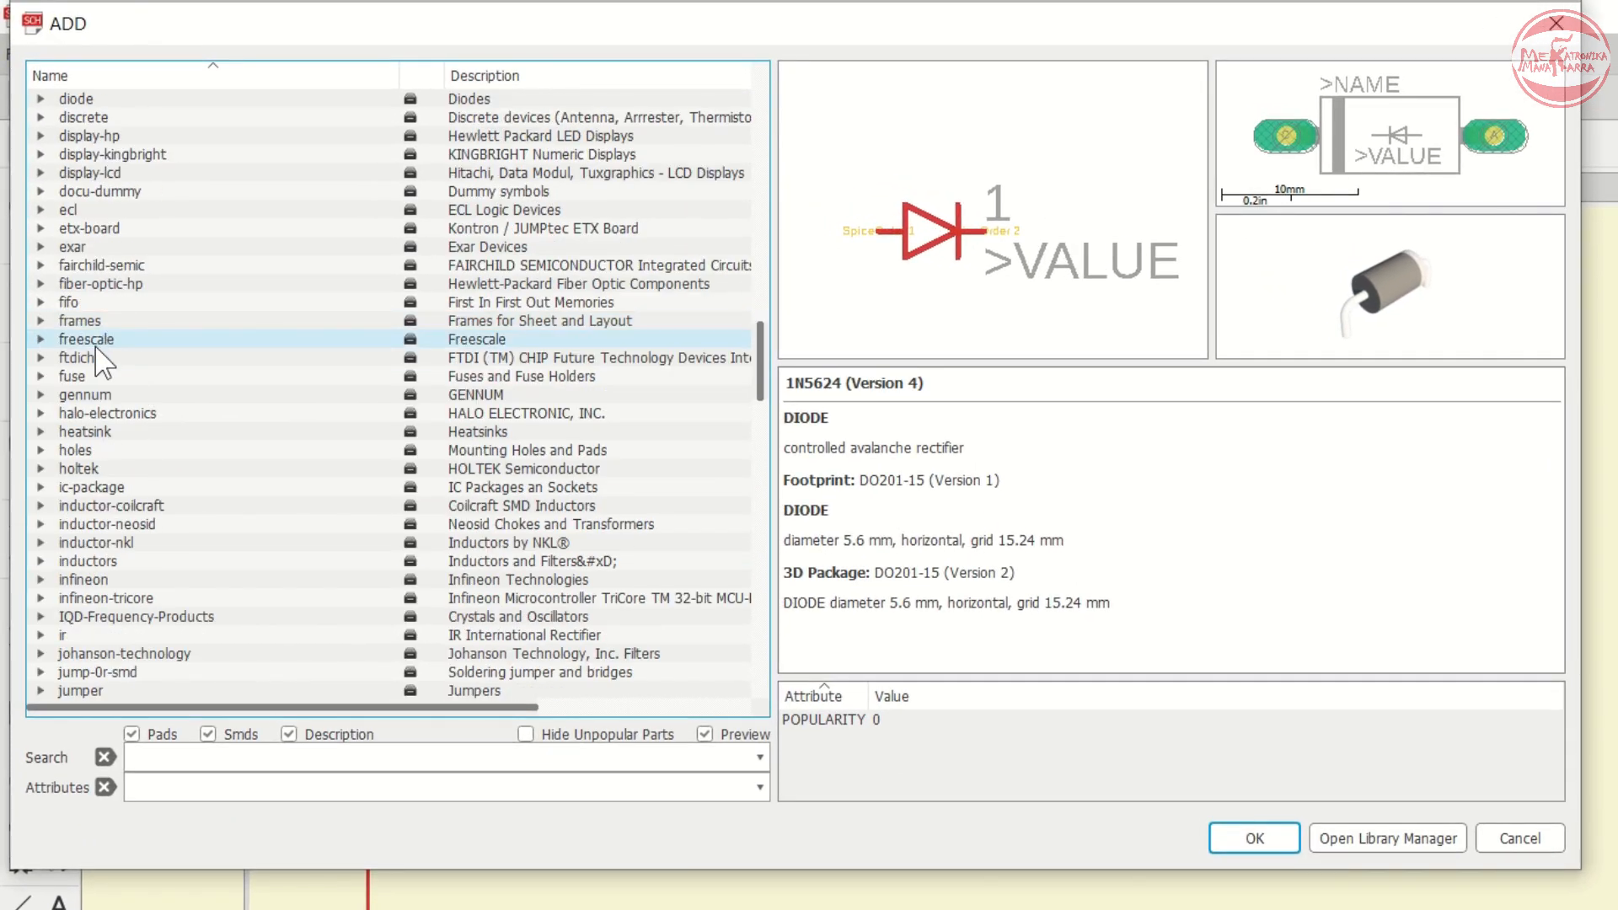
left_click(116, 562)
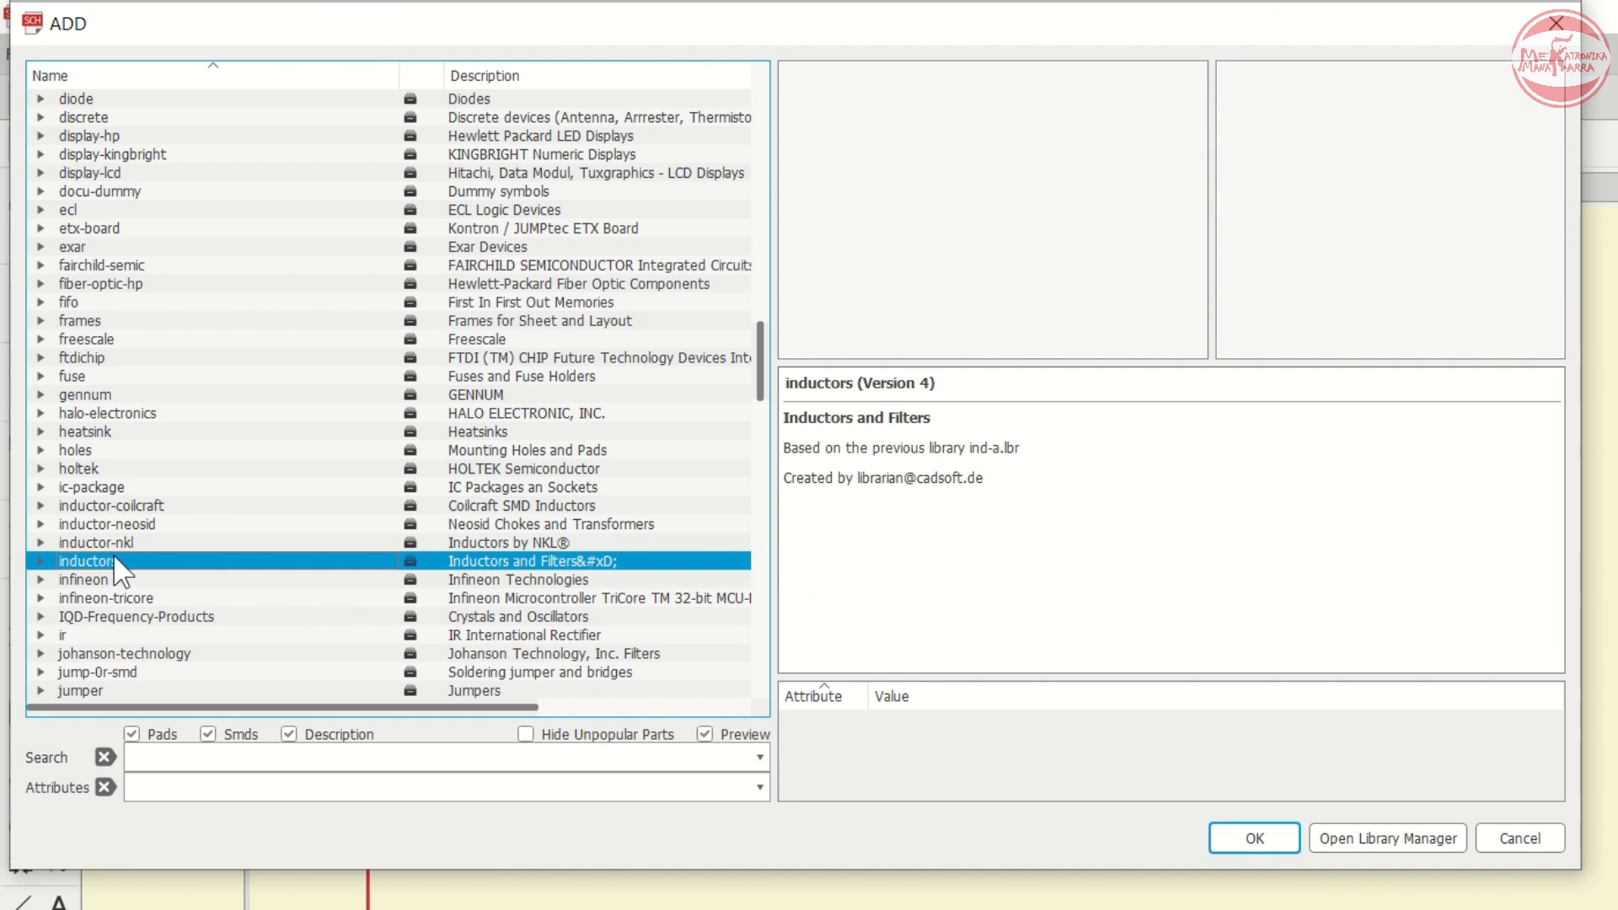
left_click(118, 578)
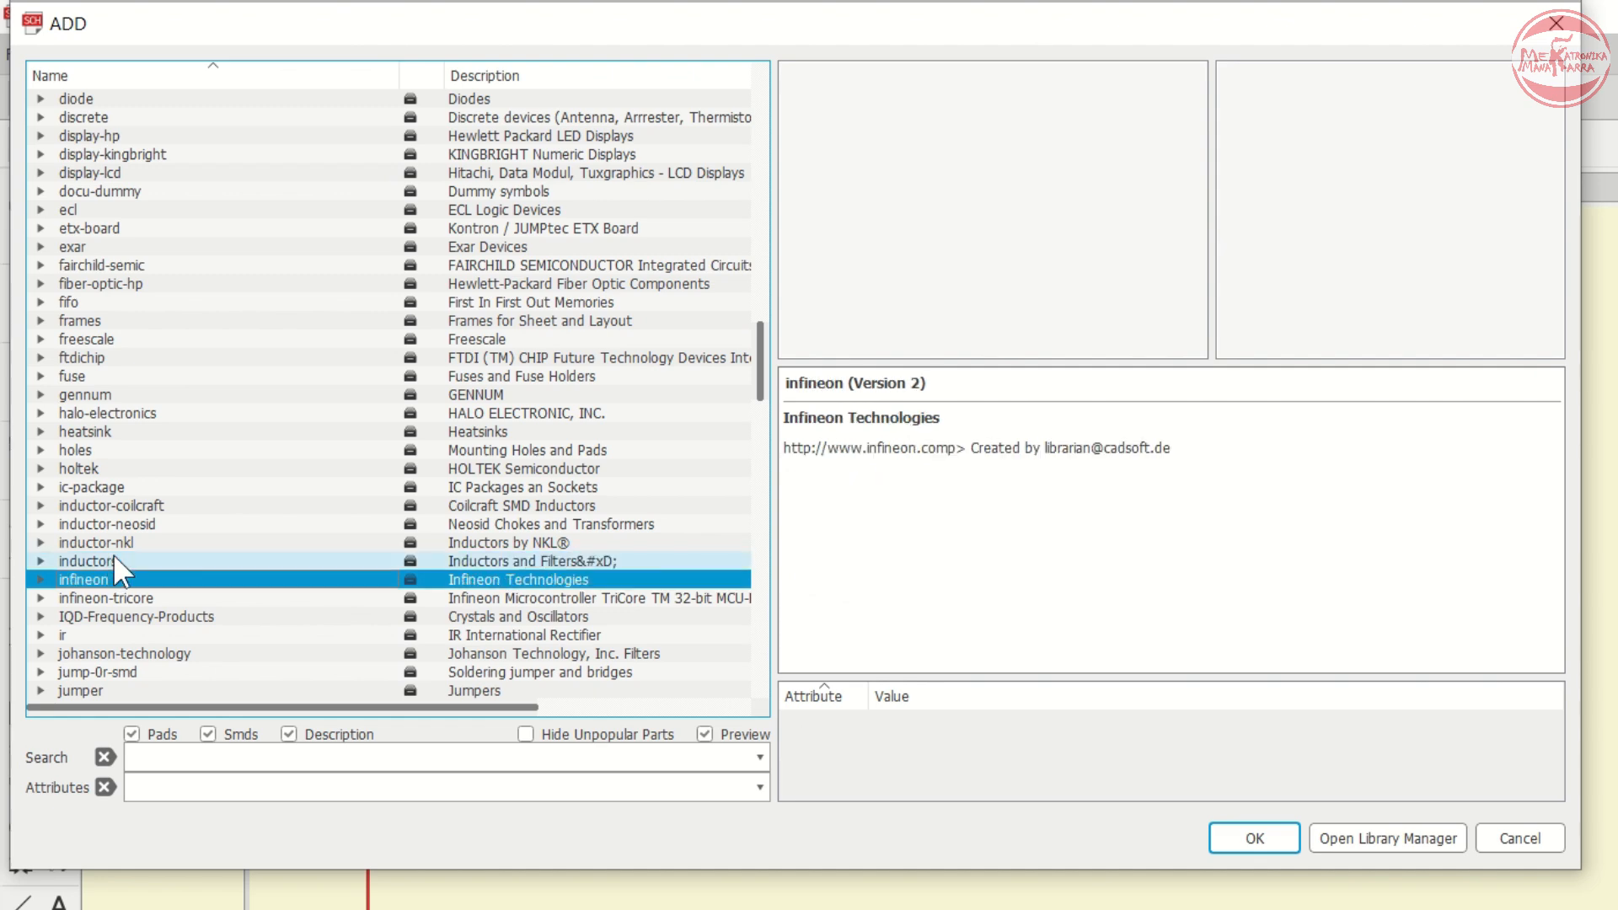
scroll(151, 510, "down", 4)
left_click(152, 507)
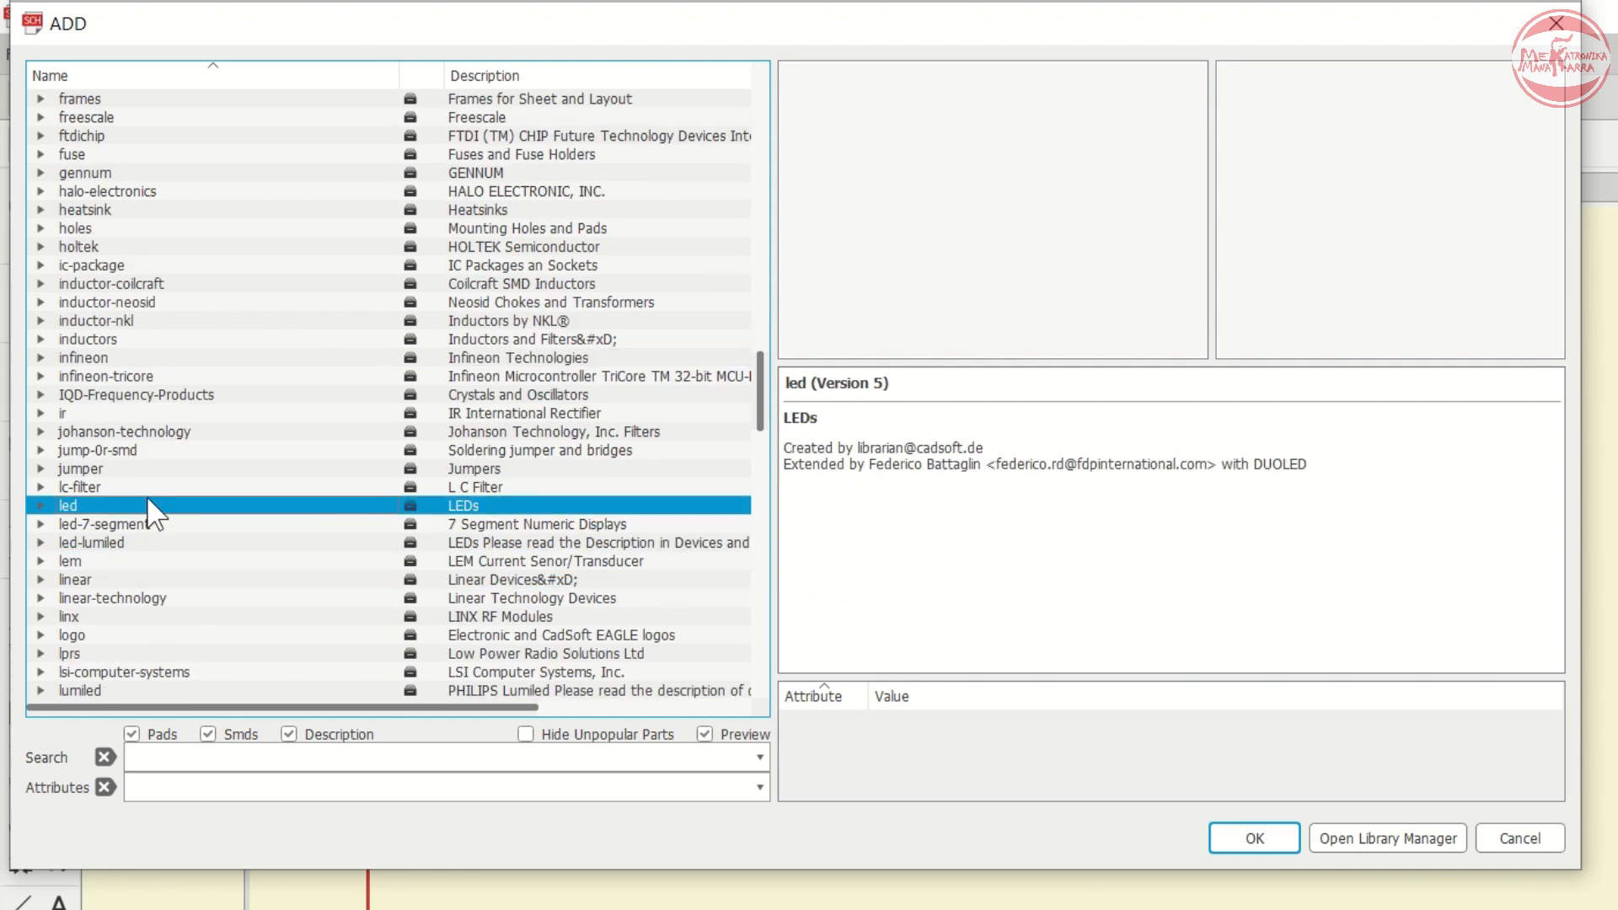
key("r")
scroll(152, 510, "down", 6)
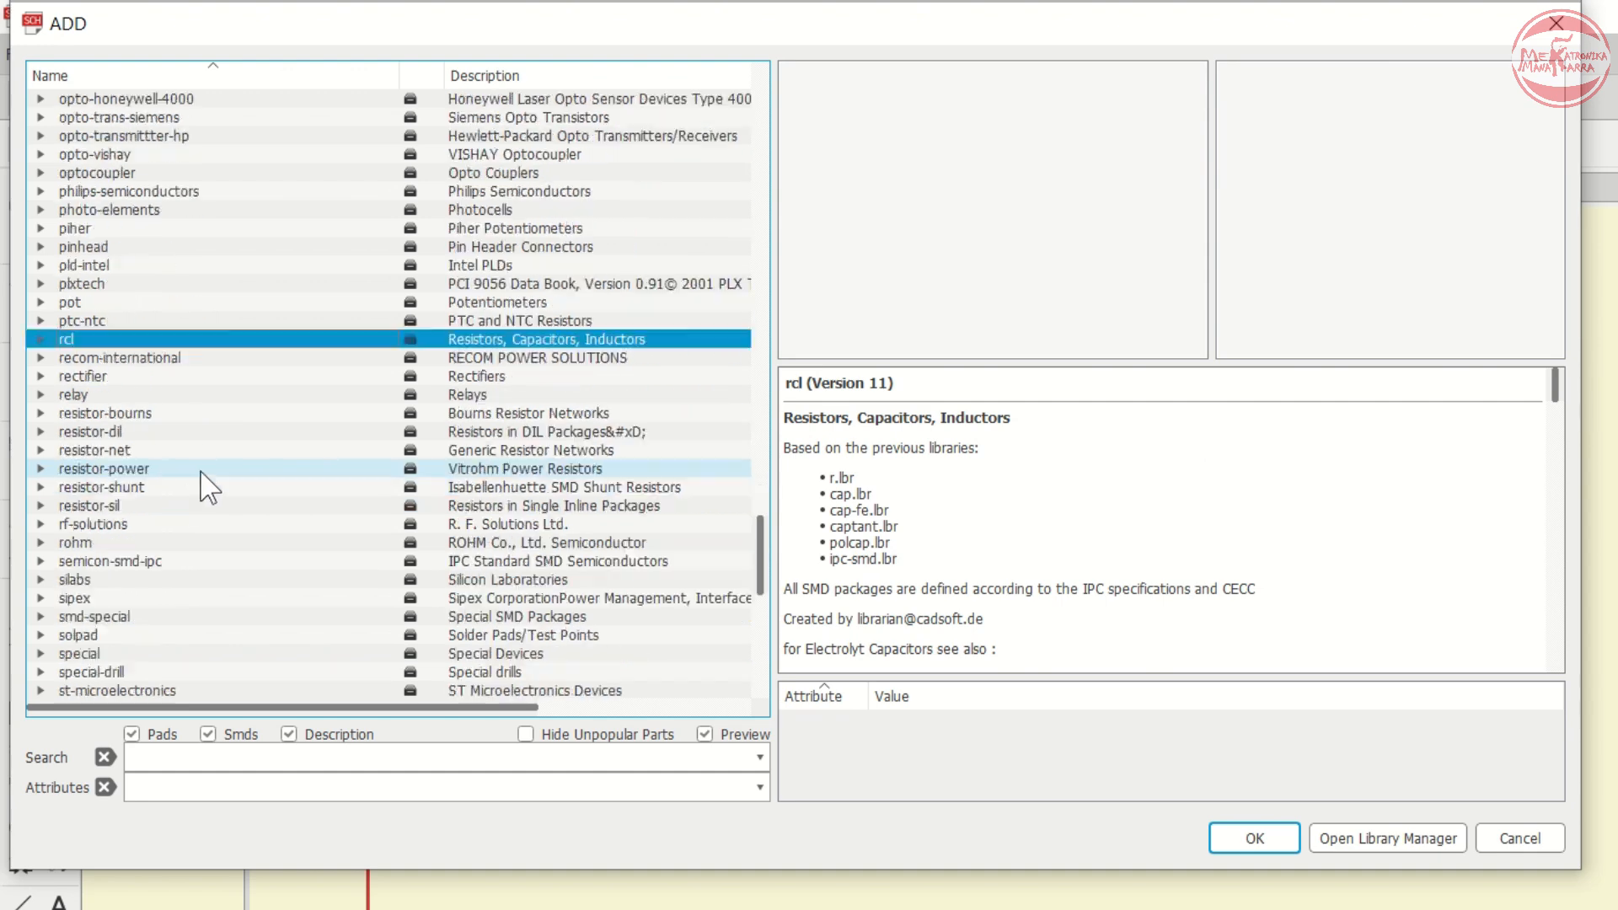
key("Right")
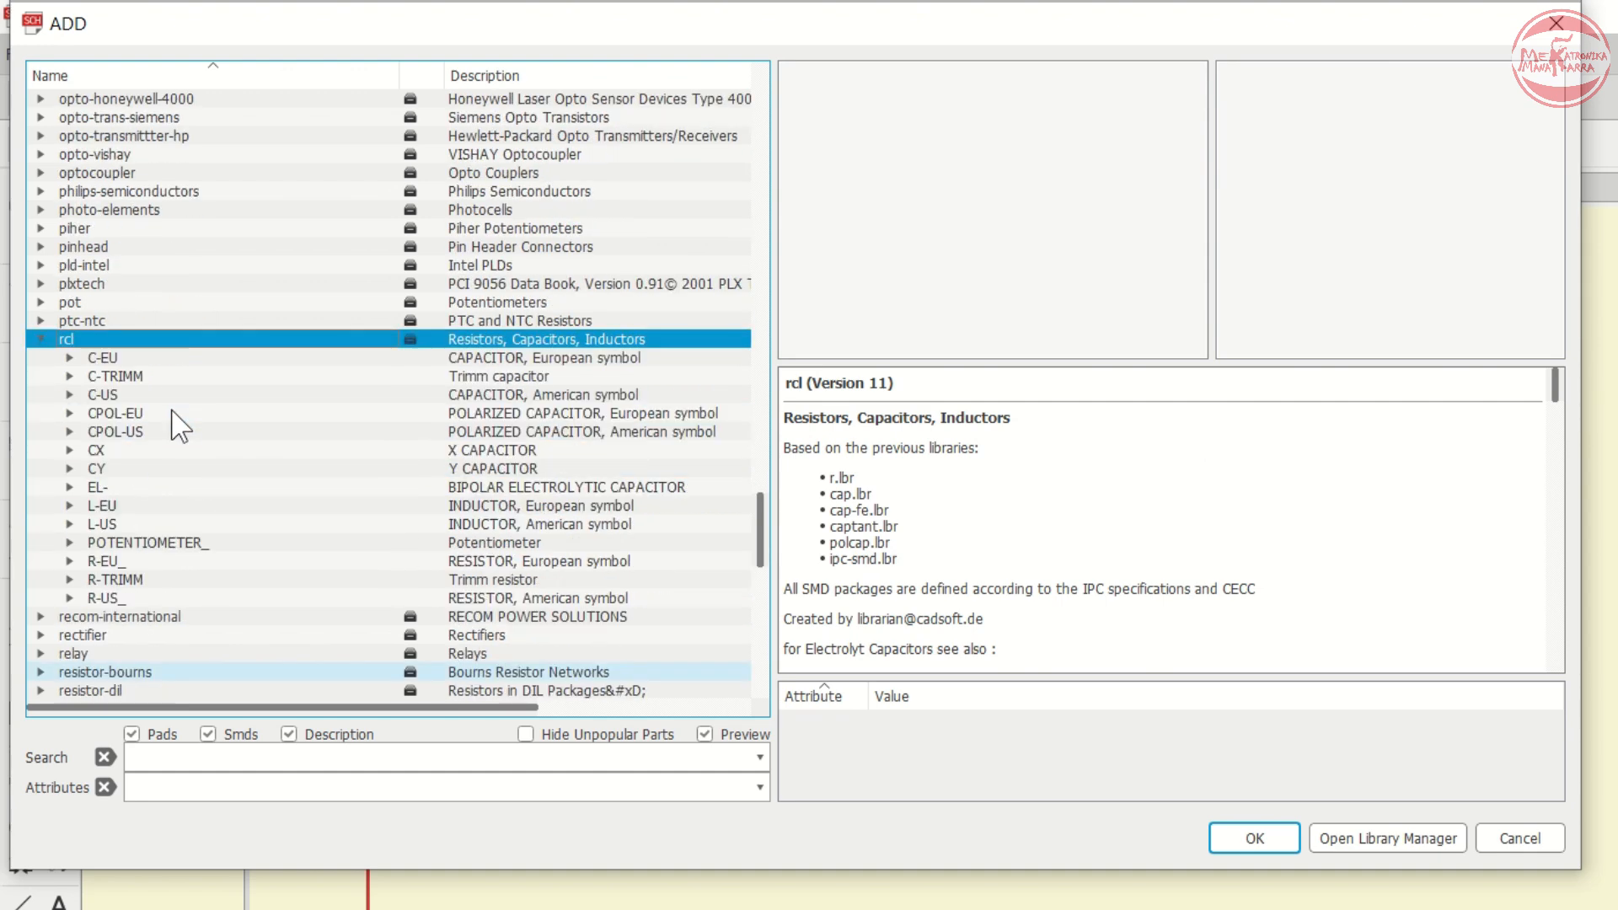
- Browse the CPOL-US polarized capacitor packages and their footprint previews
left_click(122, 434)
key("Right")
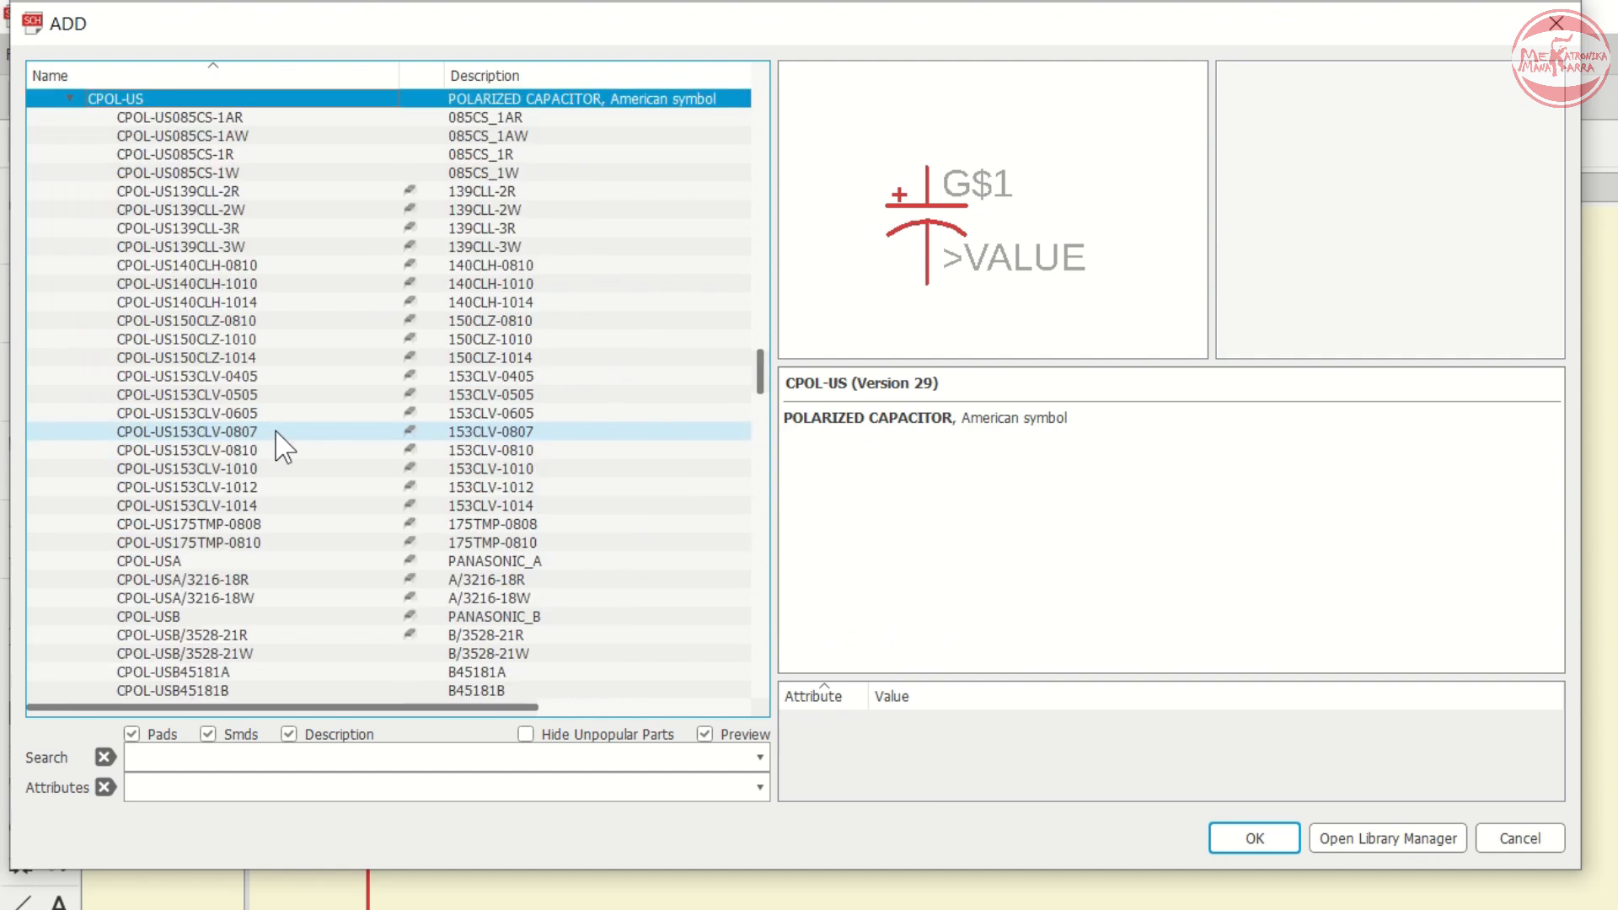
key("Down")
key("Down")
key("Down")
key("Down")
key("Down")
key("Down")
key("Down")
key("Down")
key("Down")
key("Down")
key("Down")
key("Down")
key("Down")
key("Down")
key("Down")
key("Down")
key("Down")
key("Down")
key("Down")
key("Down")
key("Down")
key("Down")
key("Down")
key("Down")
key("Down")
key("Down")
key("Down")
key("Down")
key("Down")
key("Down")
key("Down")
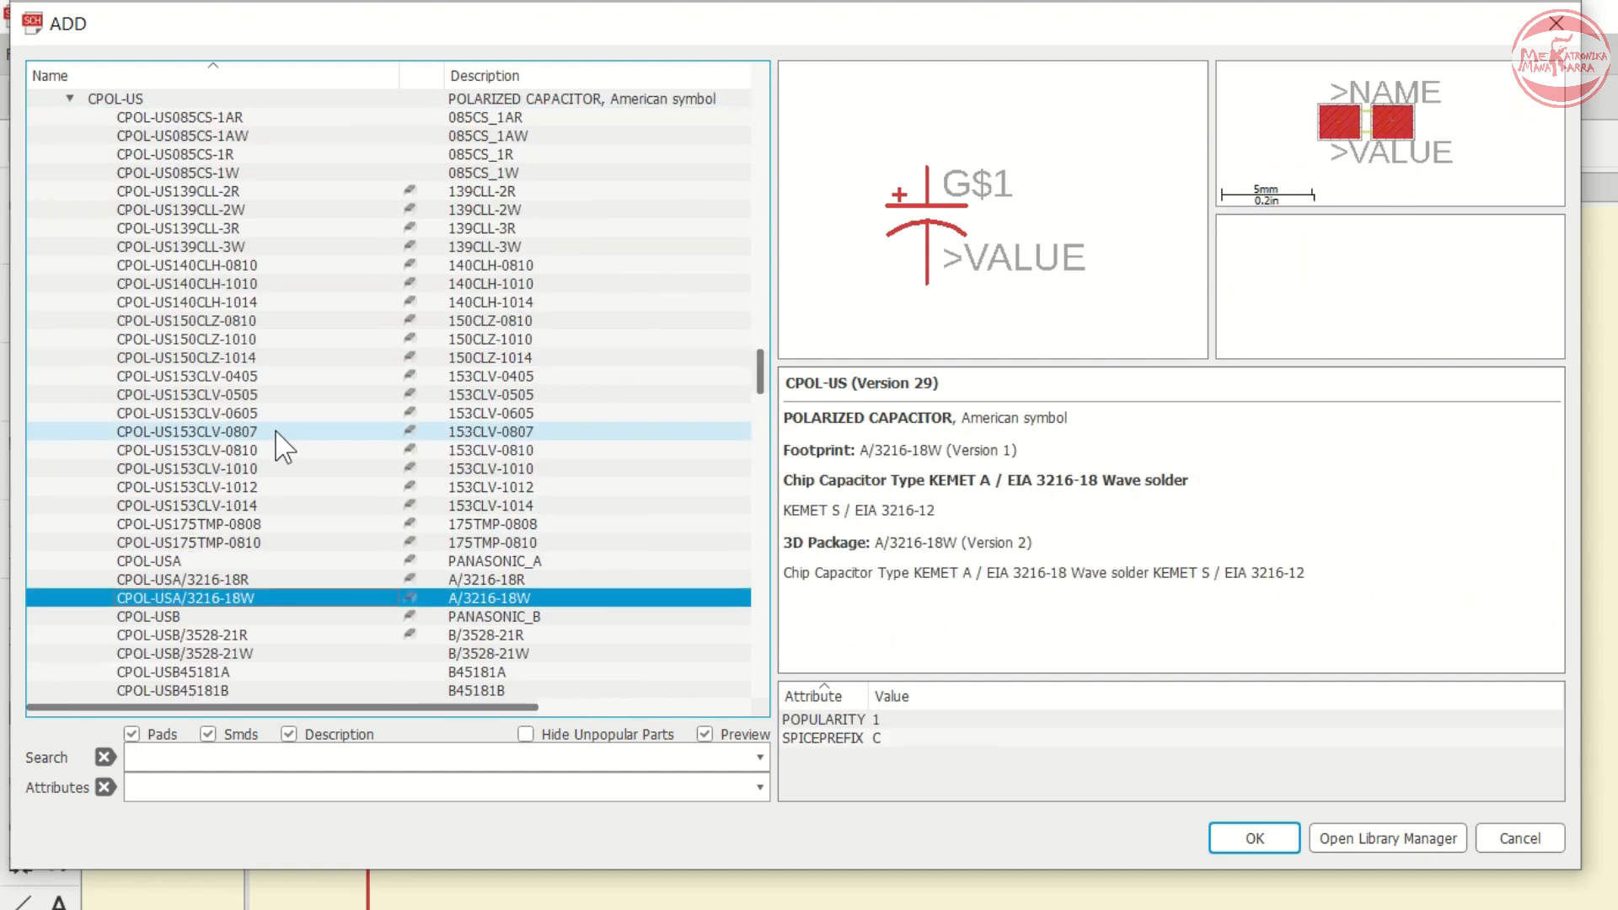
key("Down")
key("Down")
key("Down")
key("Down")
key("Down")
key("Down")
key("Down")
key("Down")
key("Down")
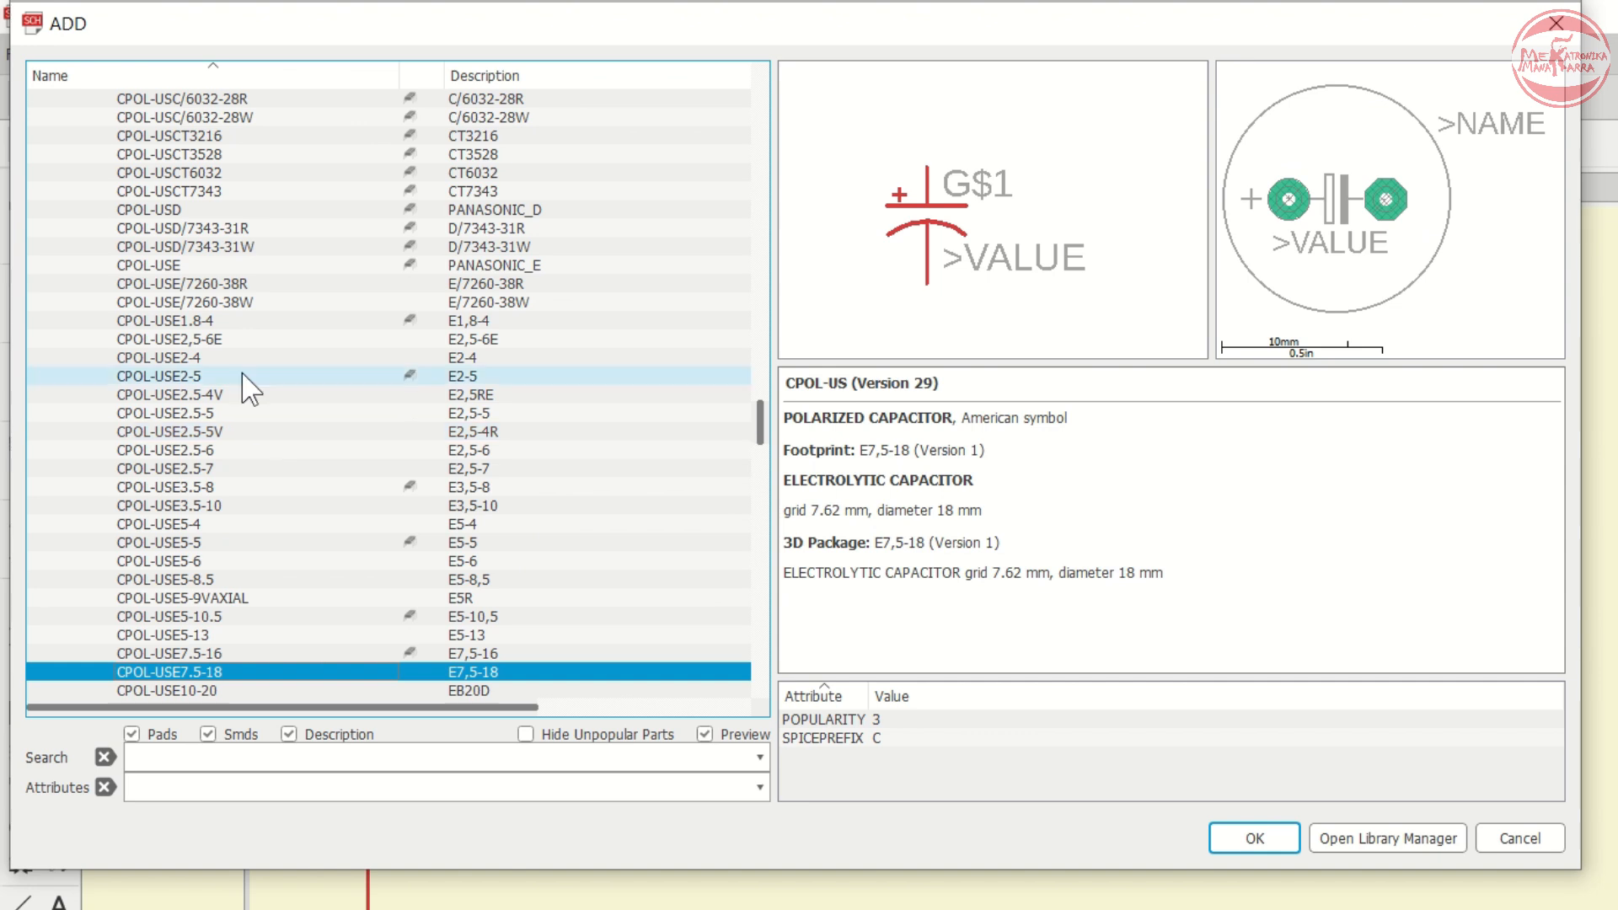
scroll(325, 470, "down", 2)
scroll(399, 453, "down", 2)
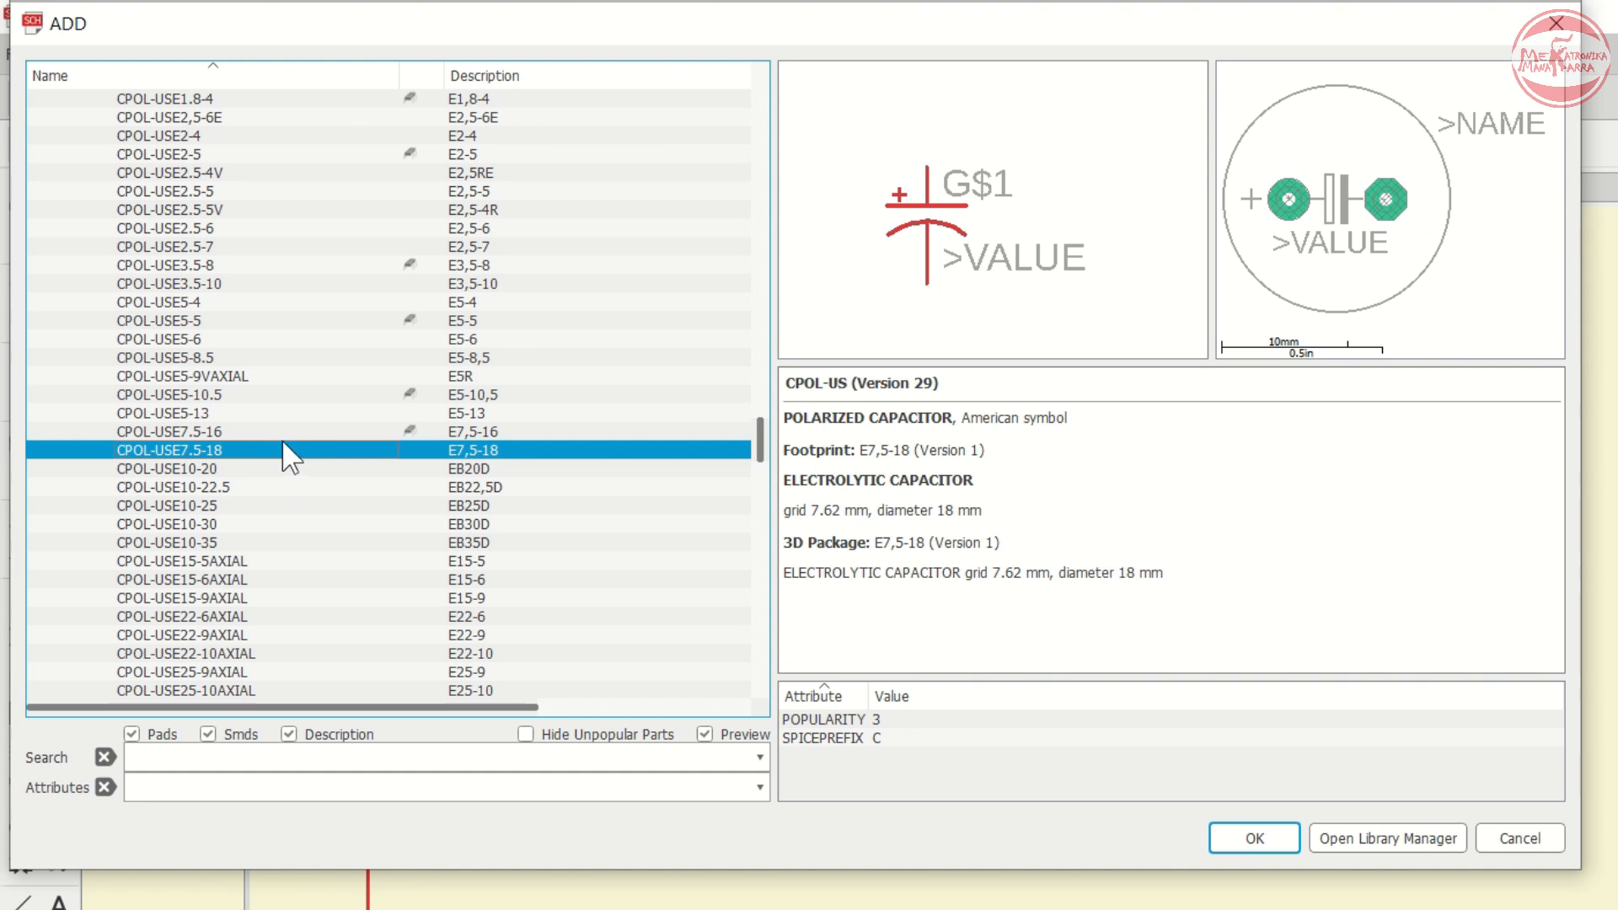
key("Down")
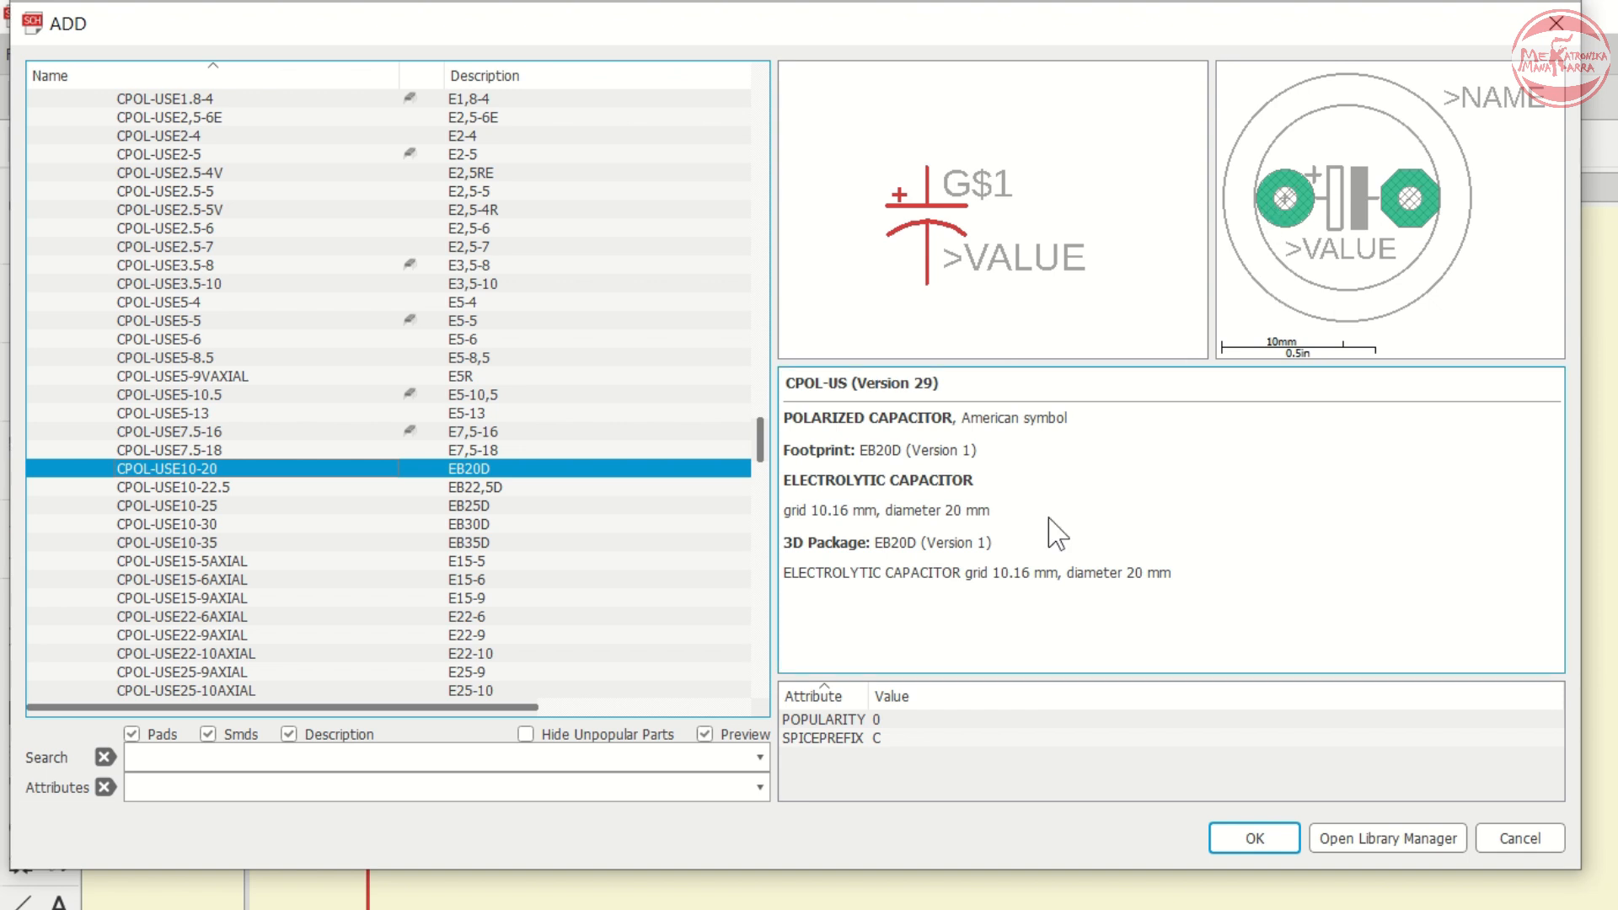
- Choose the CPOL-USE5-13 polarized capacitor and place it as C1 to the right of the diodes
left_click(212, 401)
left_click(211, 410)
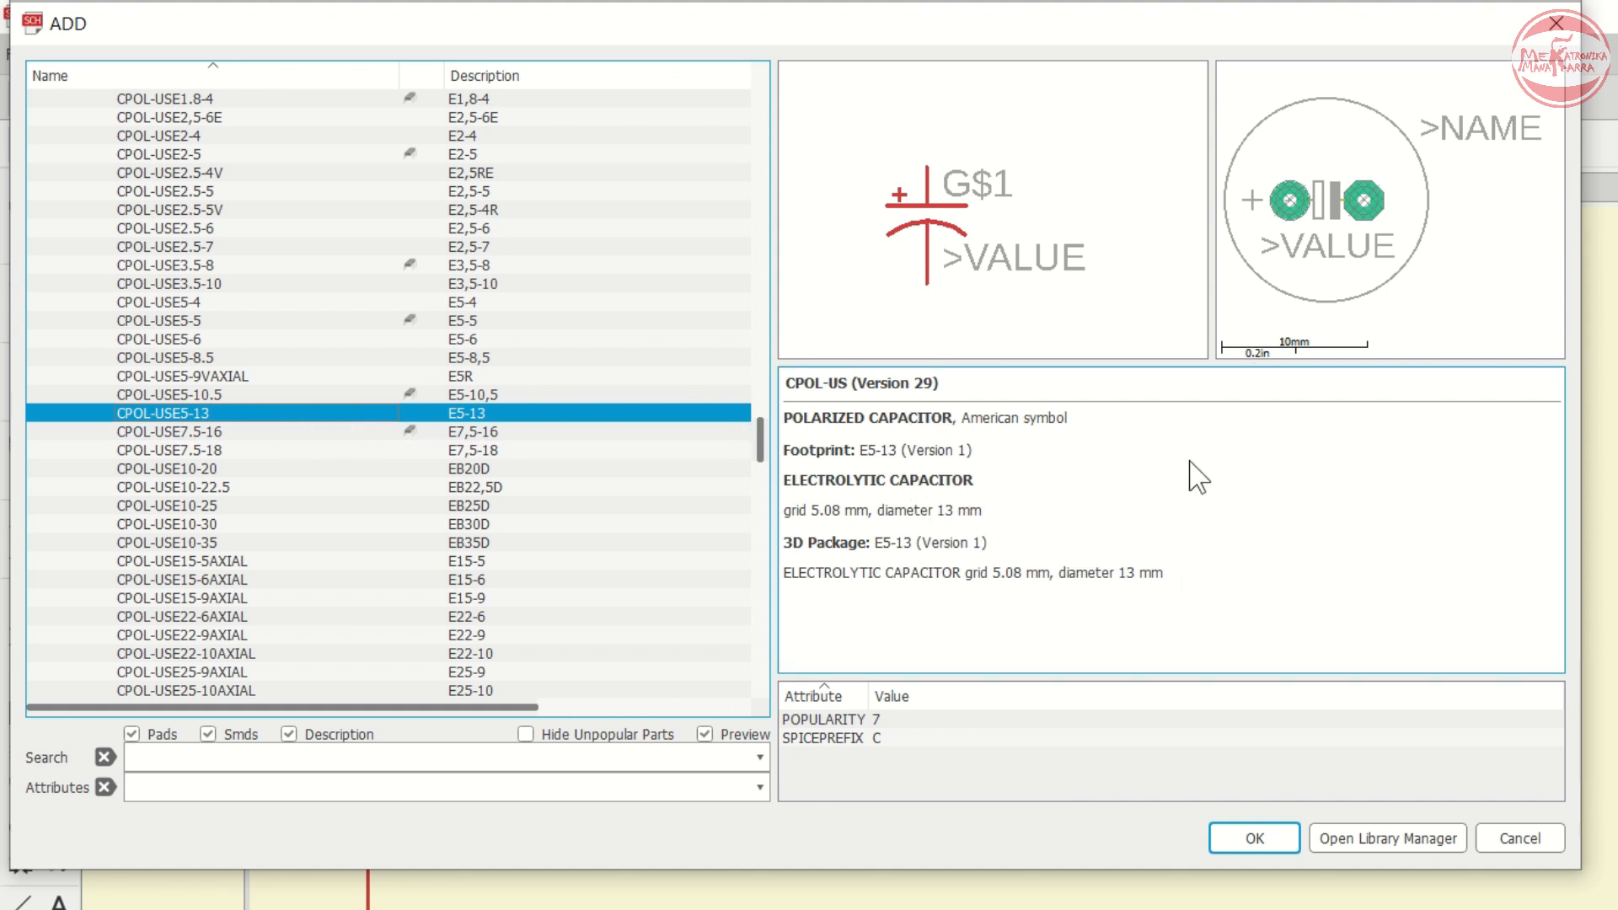
left_click(1256, 838)
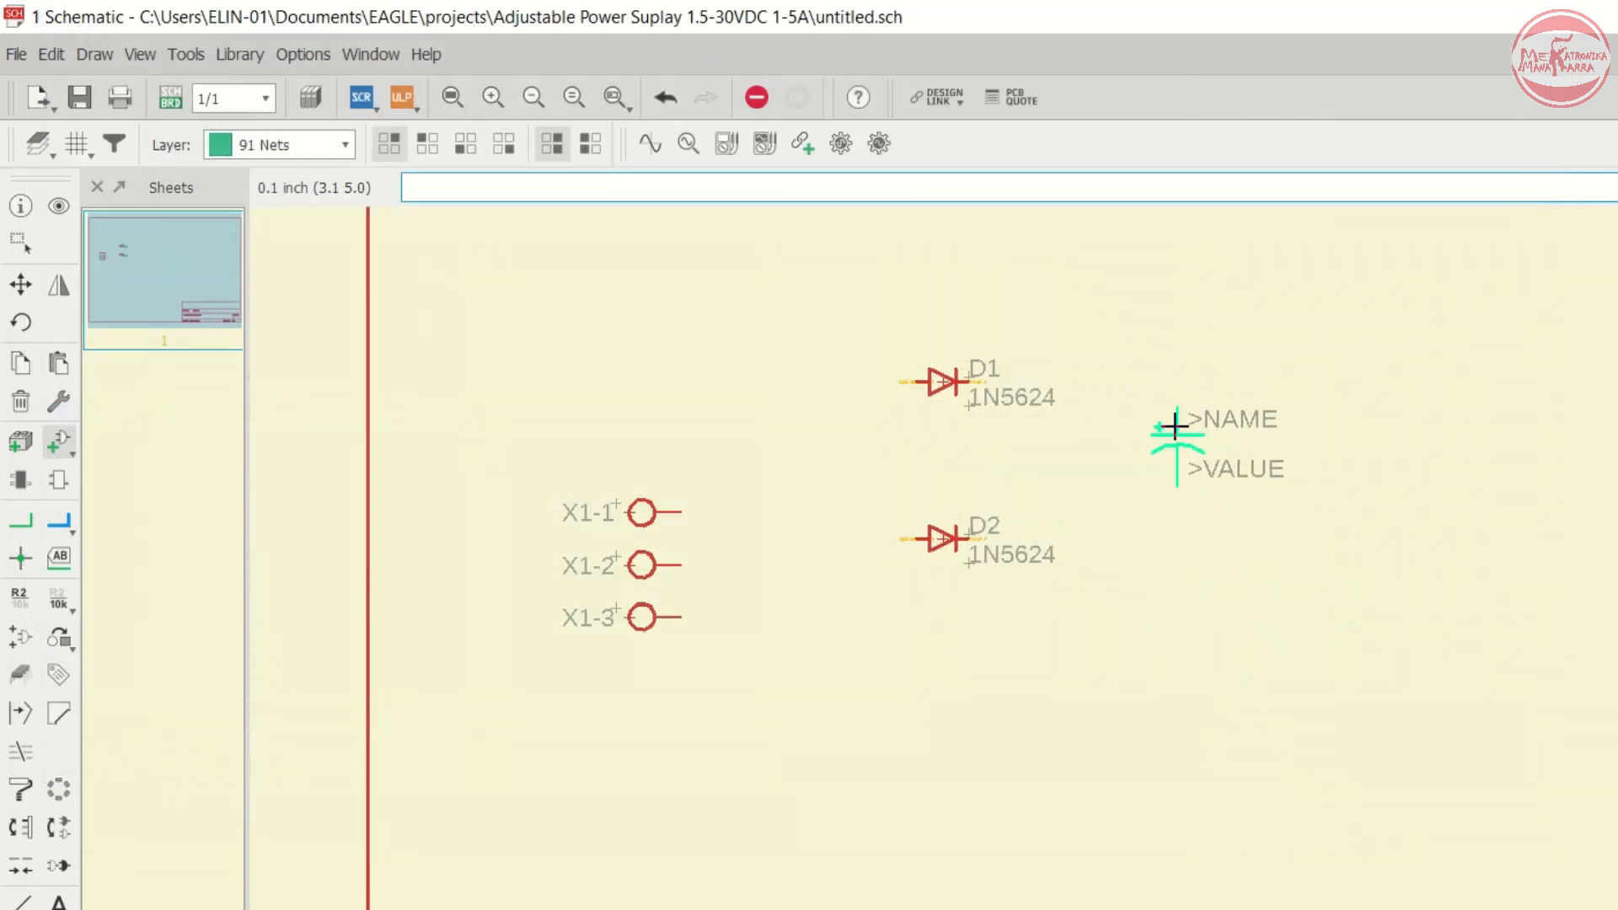
left_click(1153, 431)
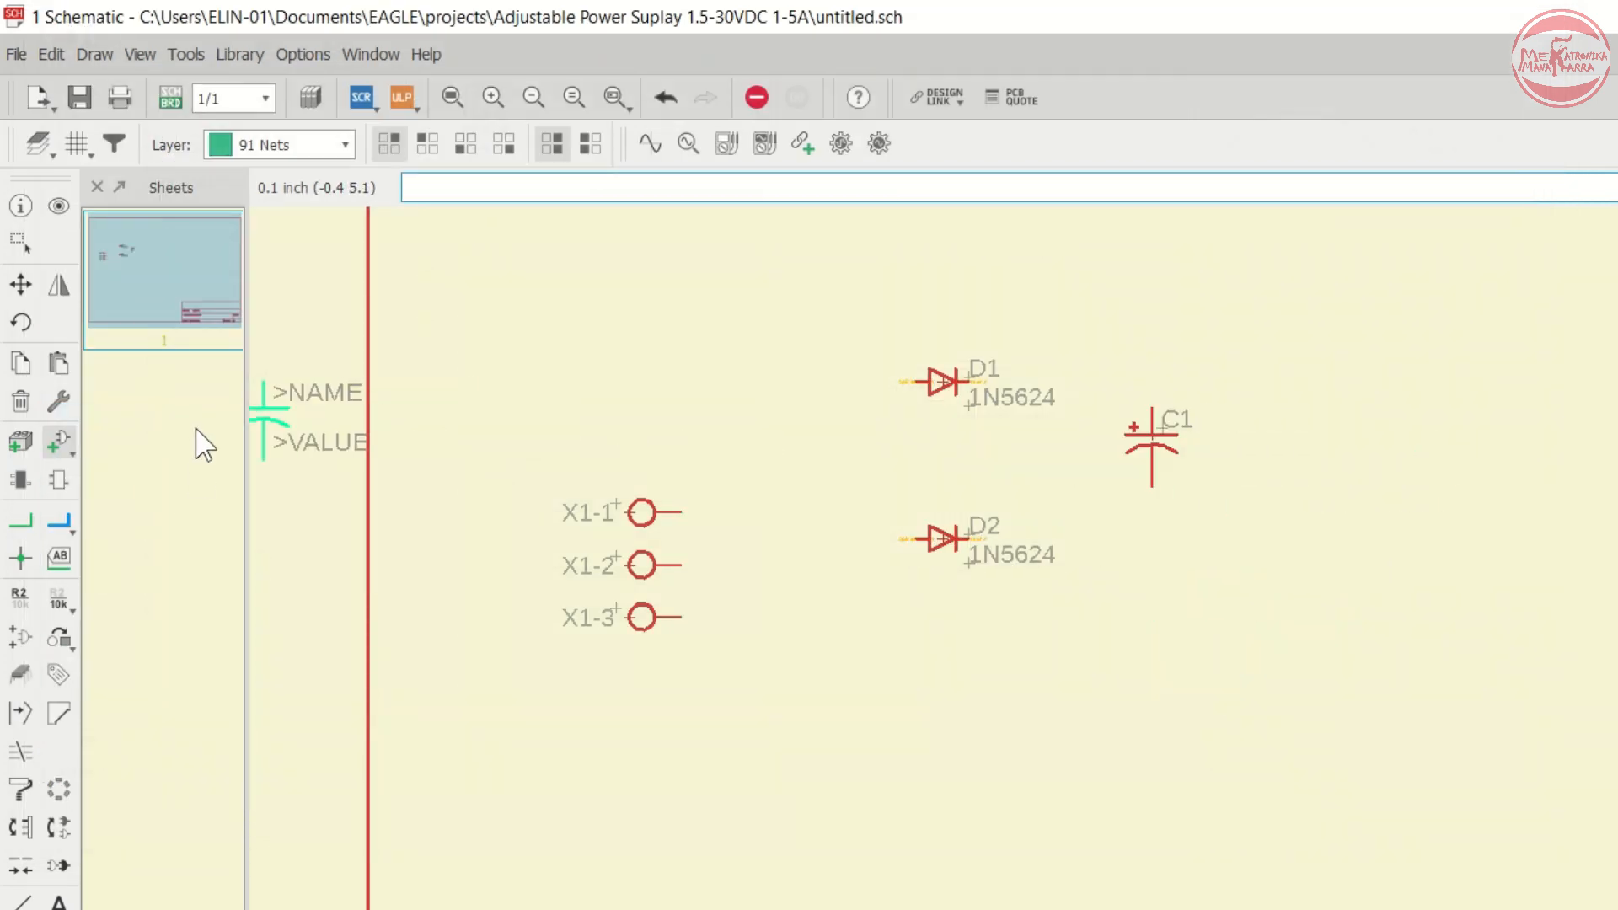
- Reopen the Add dialog and compare the capacitor symbols in the rcl library
left_click(59, 440)
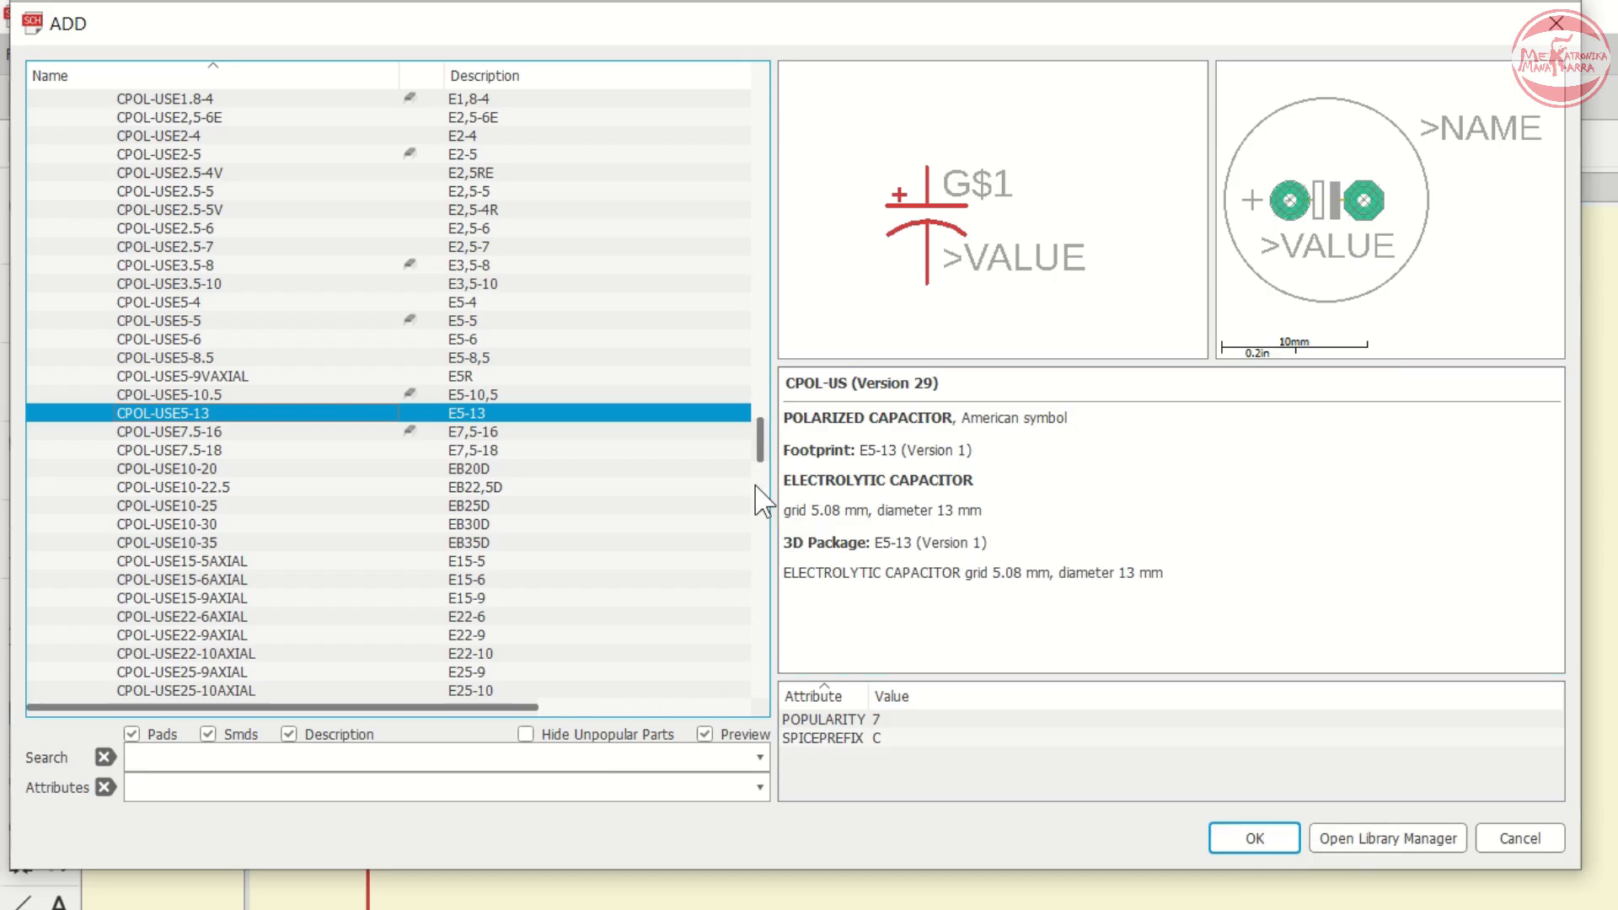
key("Left")
key("Left")
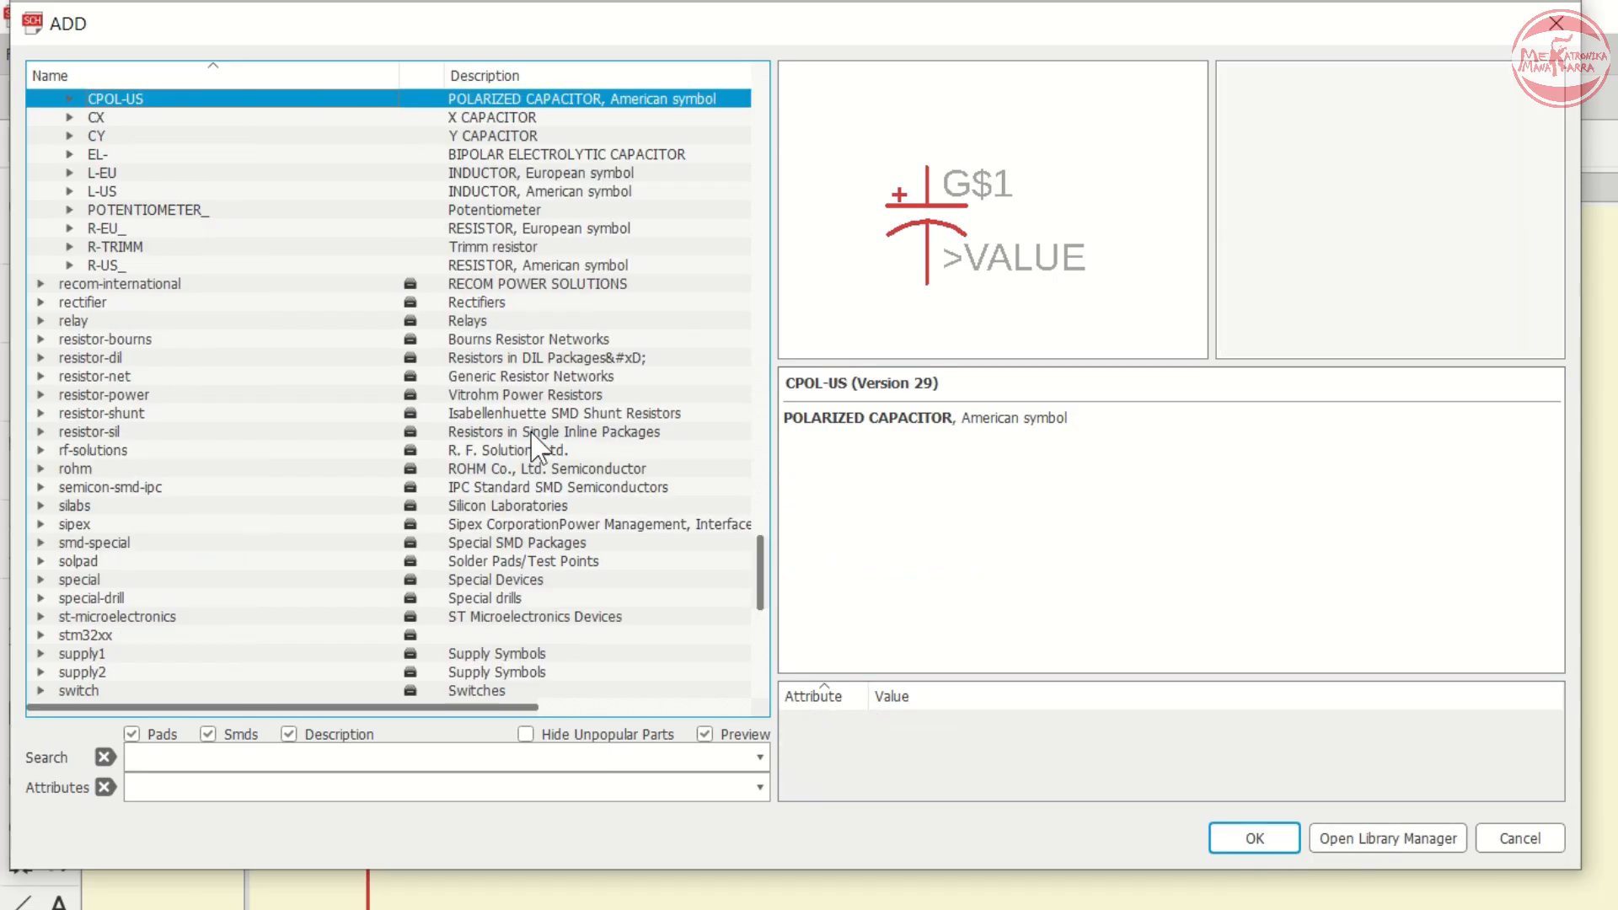
key("Down")
key("Up")
key("Up")
key("Up")
key("Up")
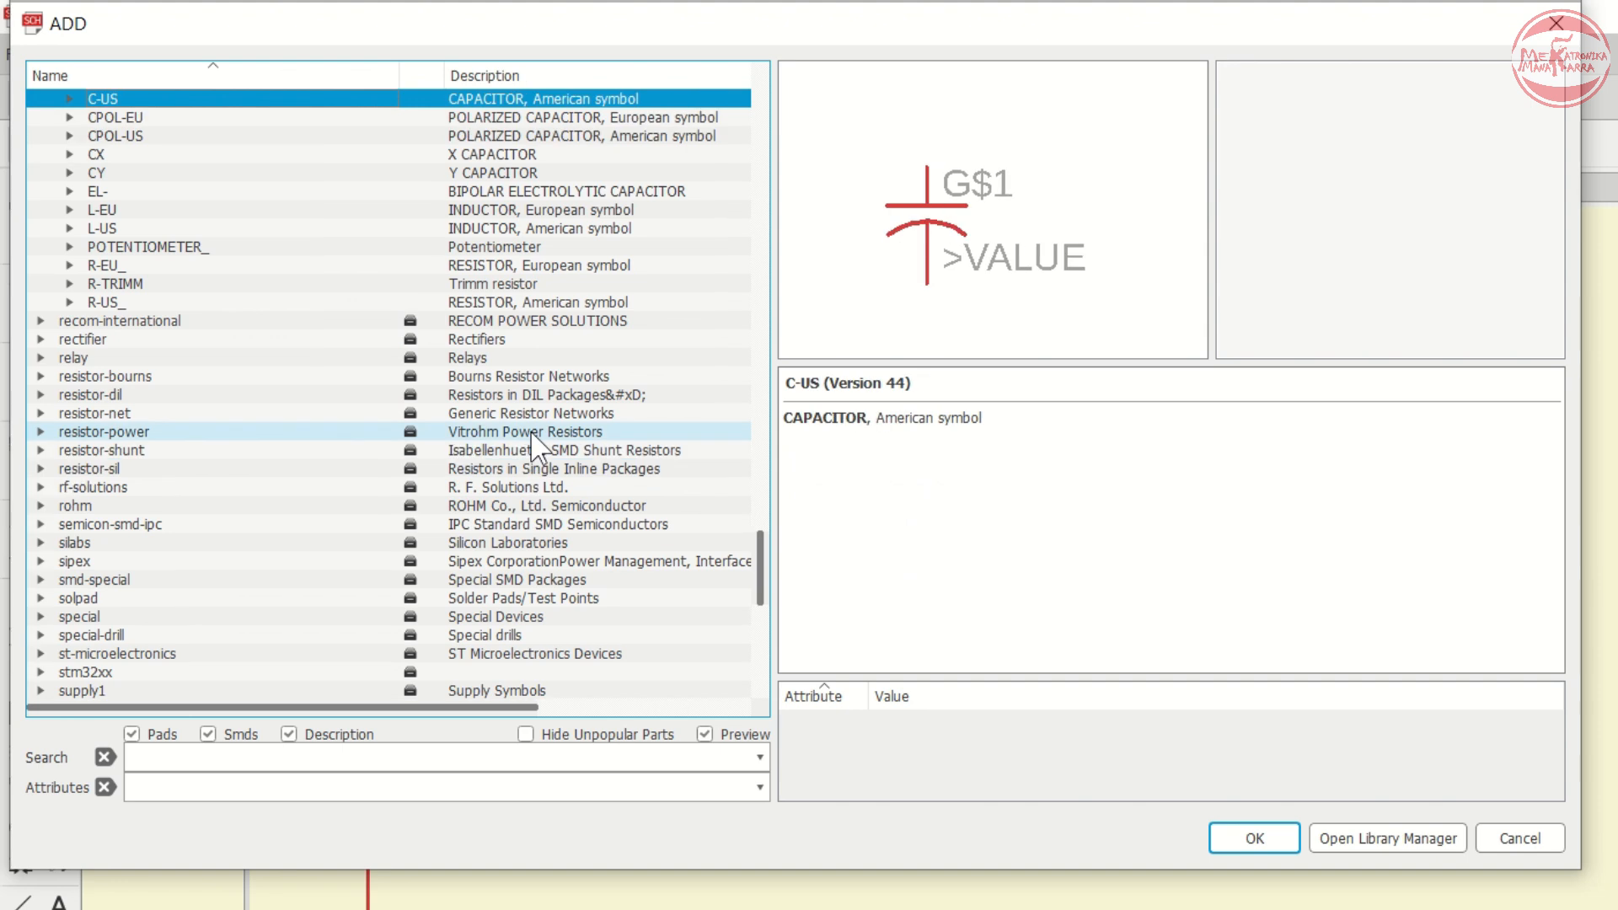
key("Down")
key("Up")
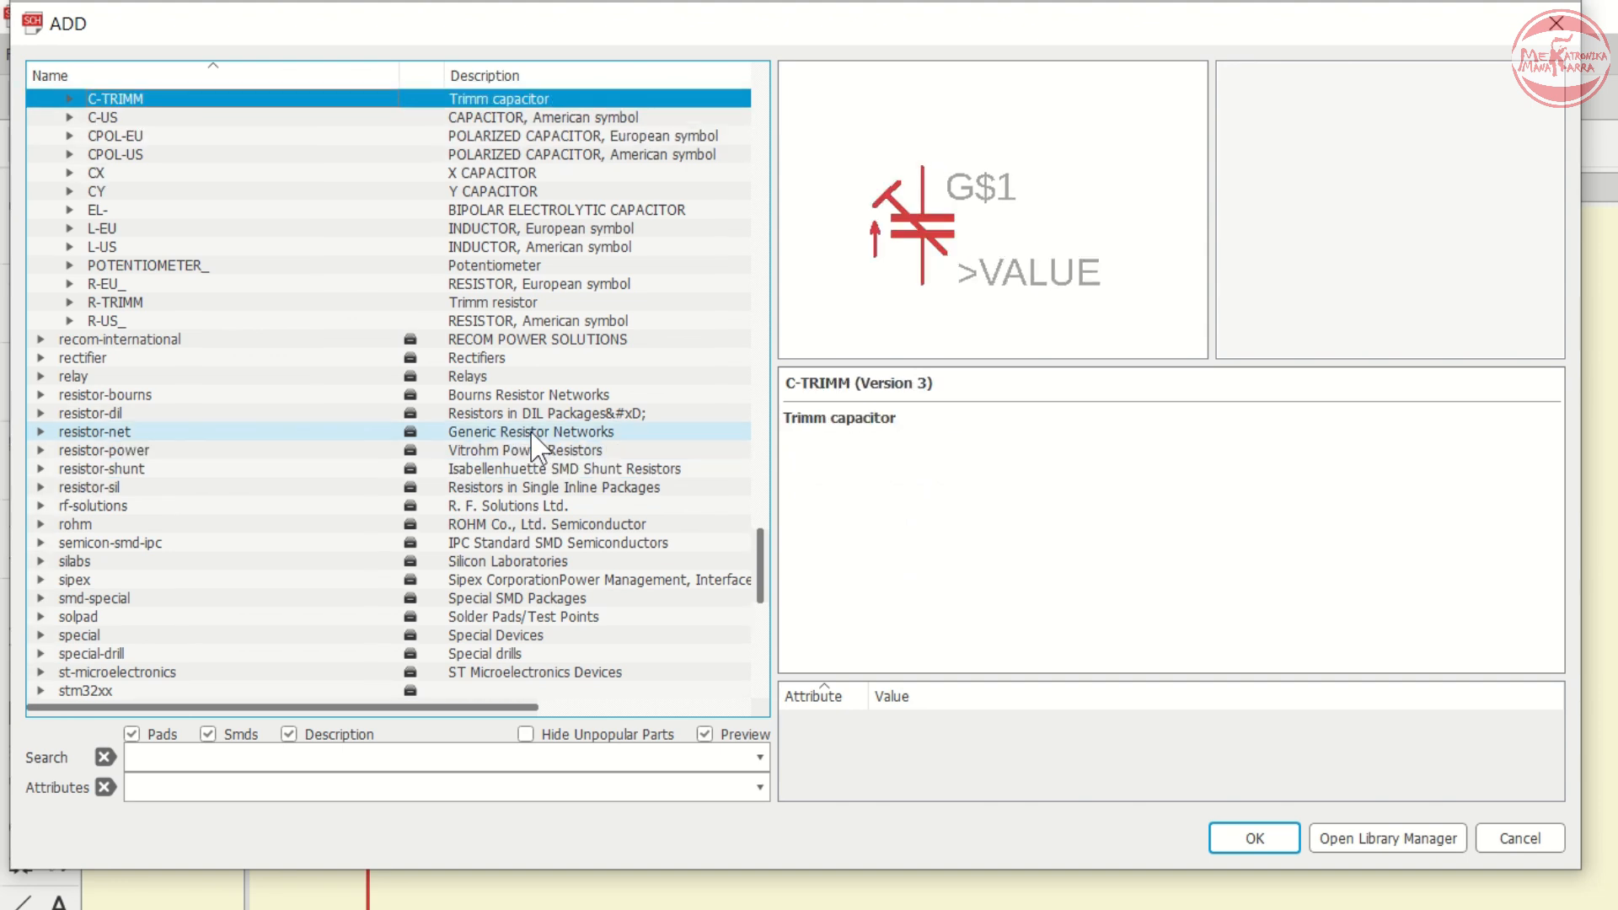
key("Down")
key("Down")
key("Down")
key("Down")
key("Down")
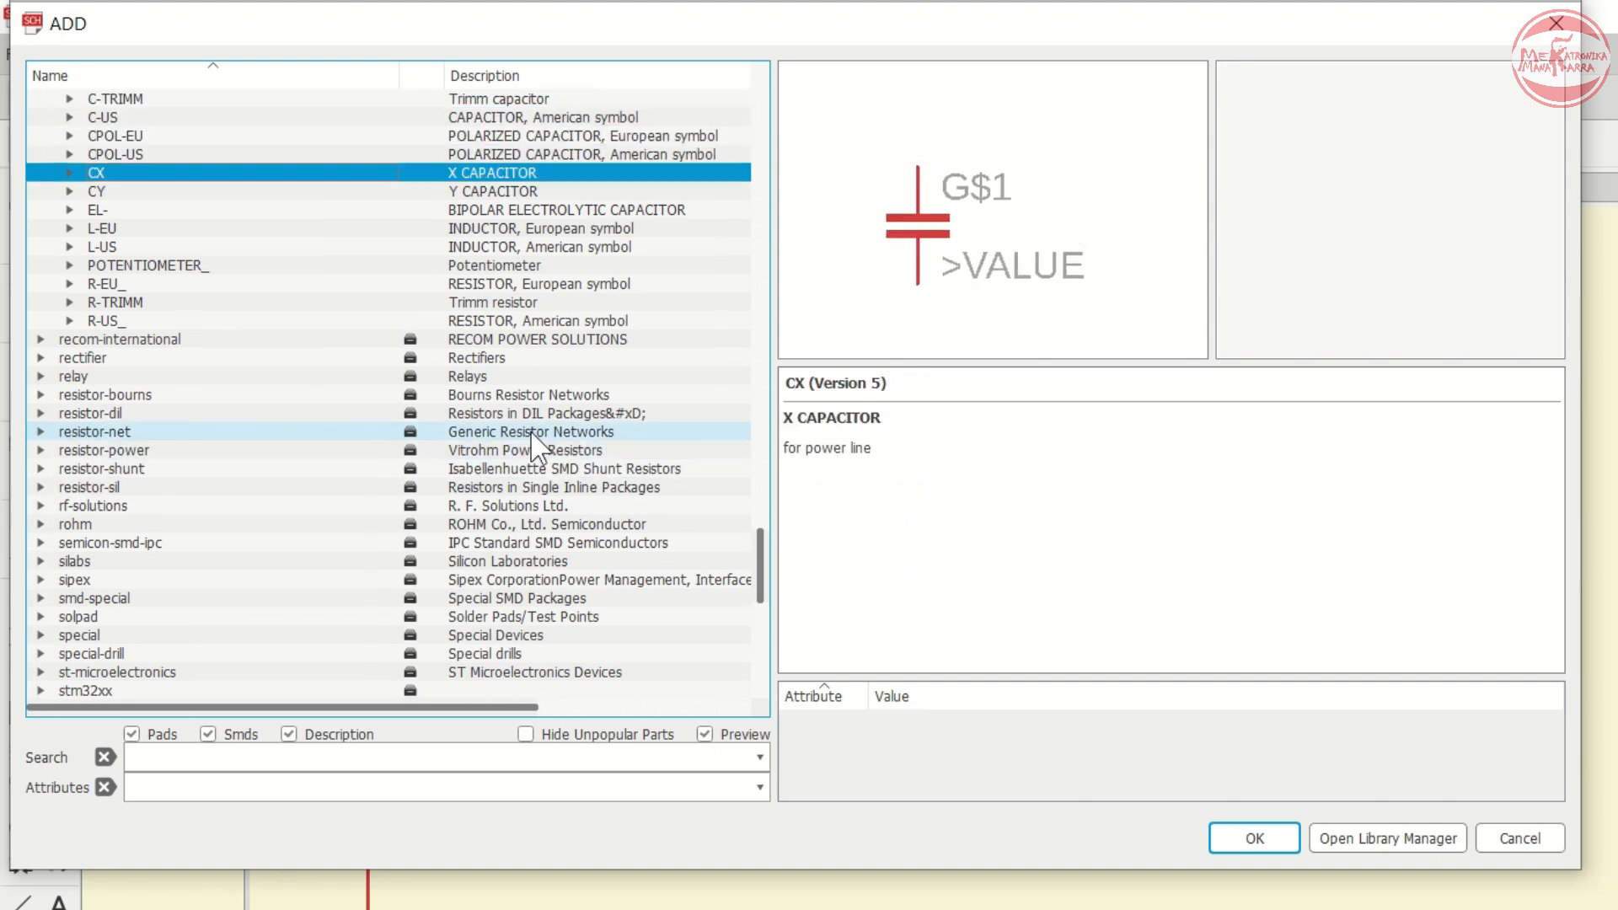
key("Up")
key("Up")
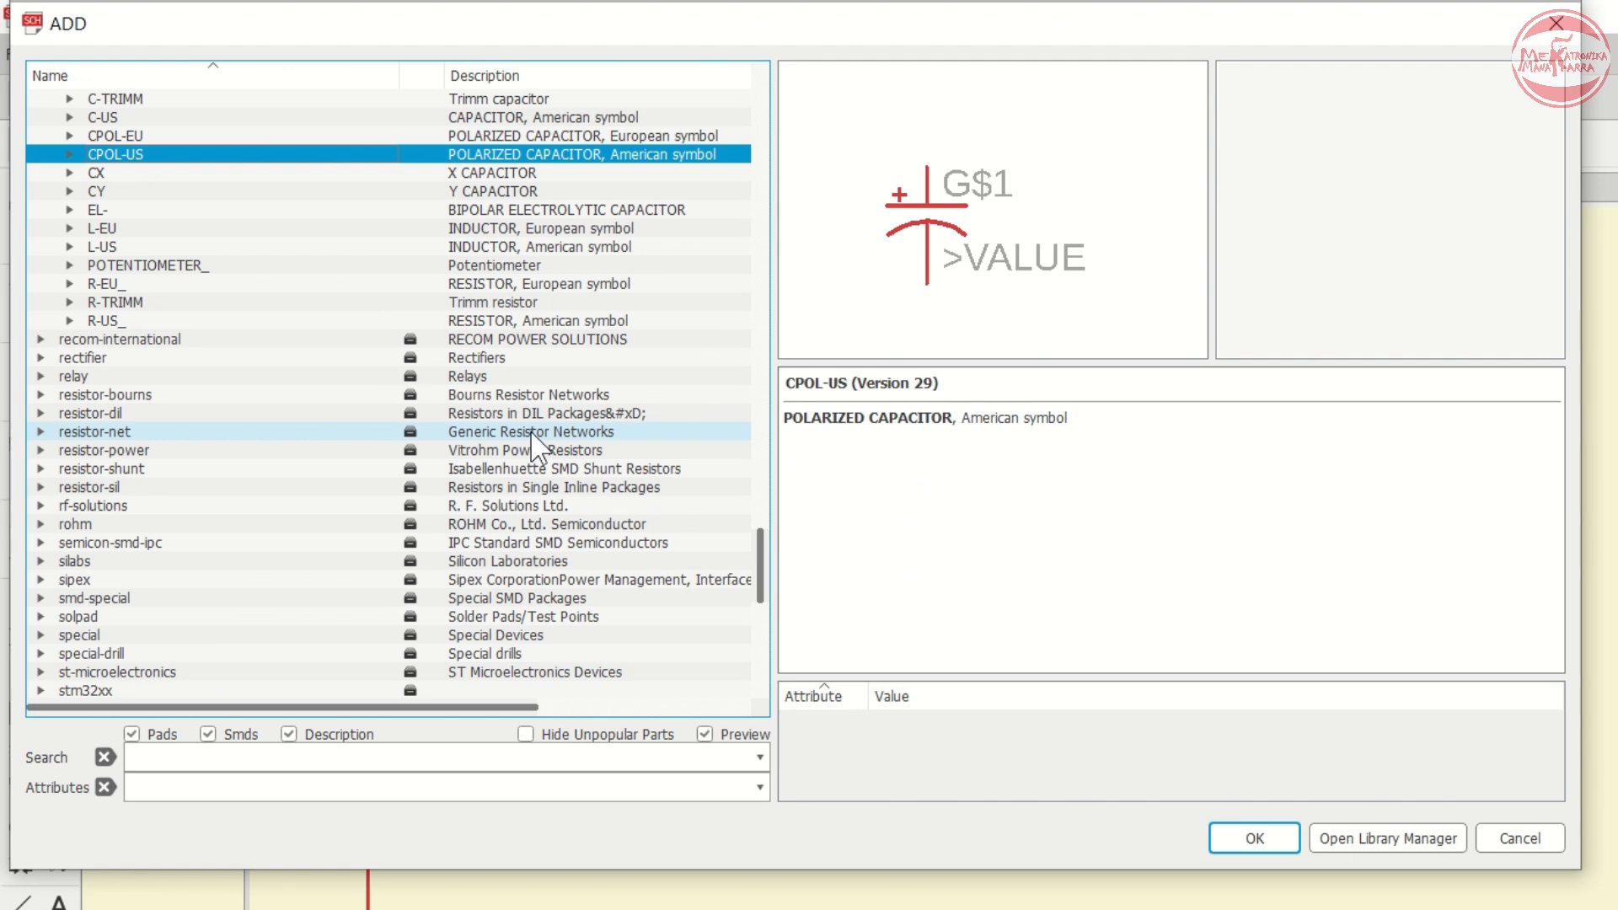
key("Up")
key("Up")
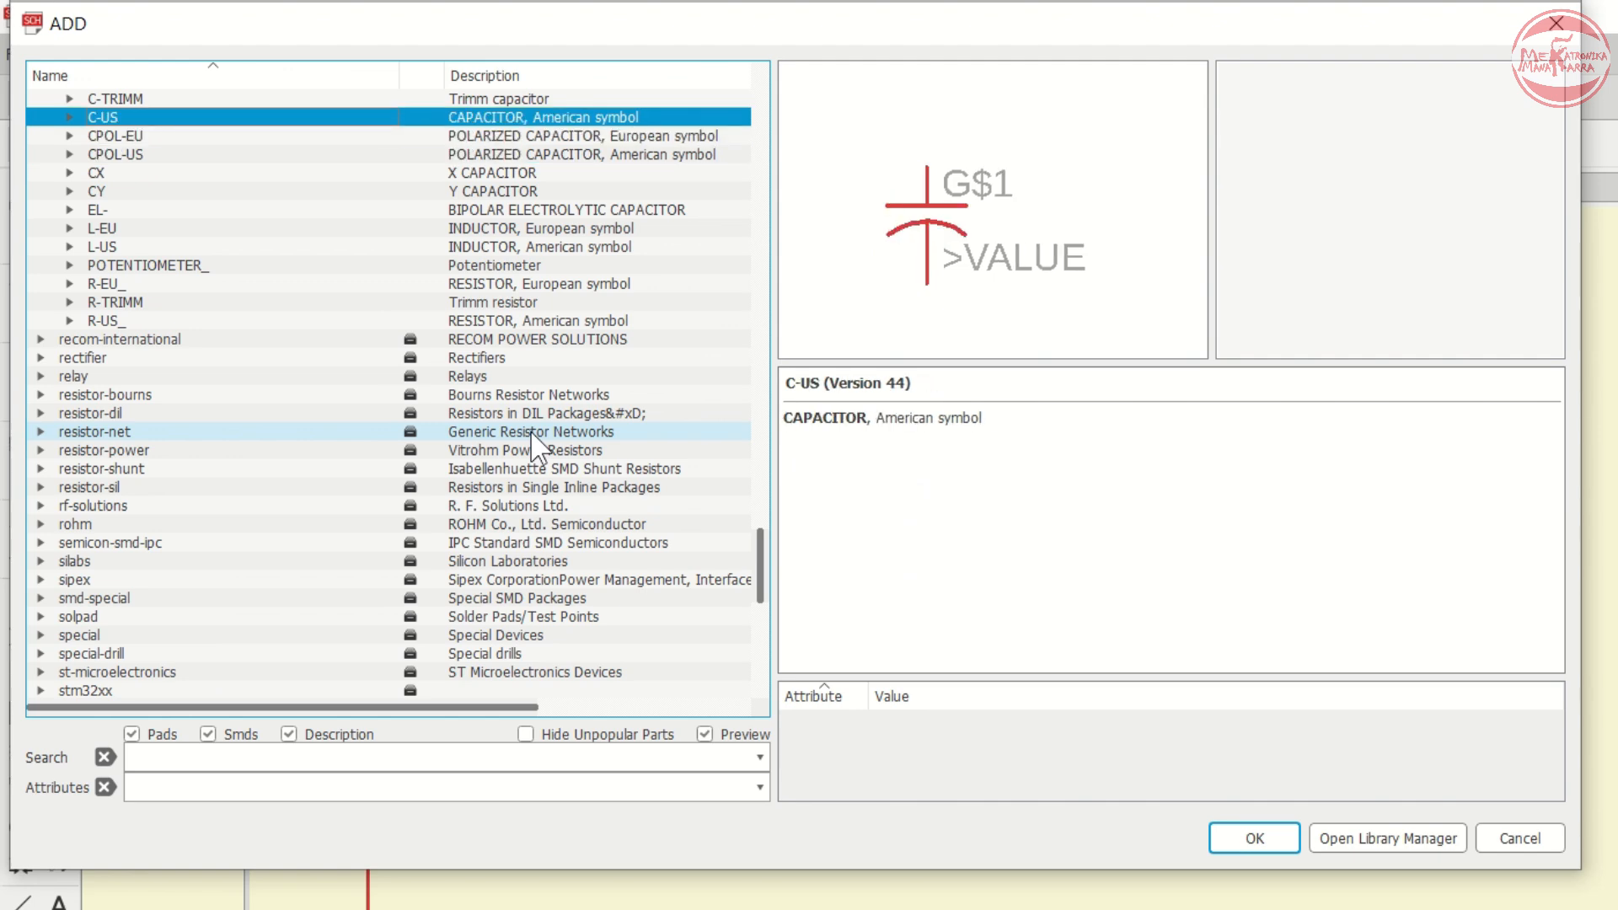
- Choose the C-US050-025X075 capacitor and place it as C2 to the right of C1
key("Right")
key("Down")
key("Down")
key("Down")
key("Down")
key("Down")
key("Down")
key("Down")
key("Down")
key("Down")
key("Down")
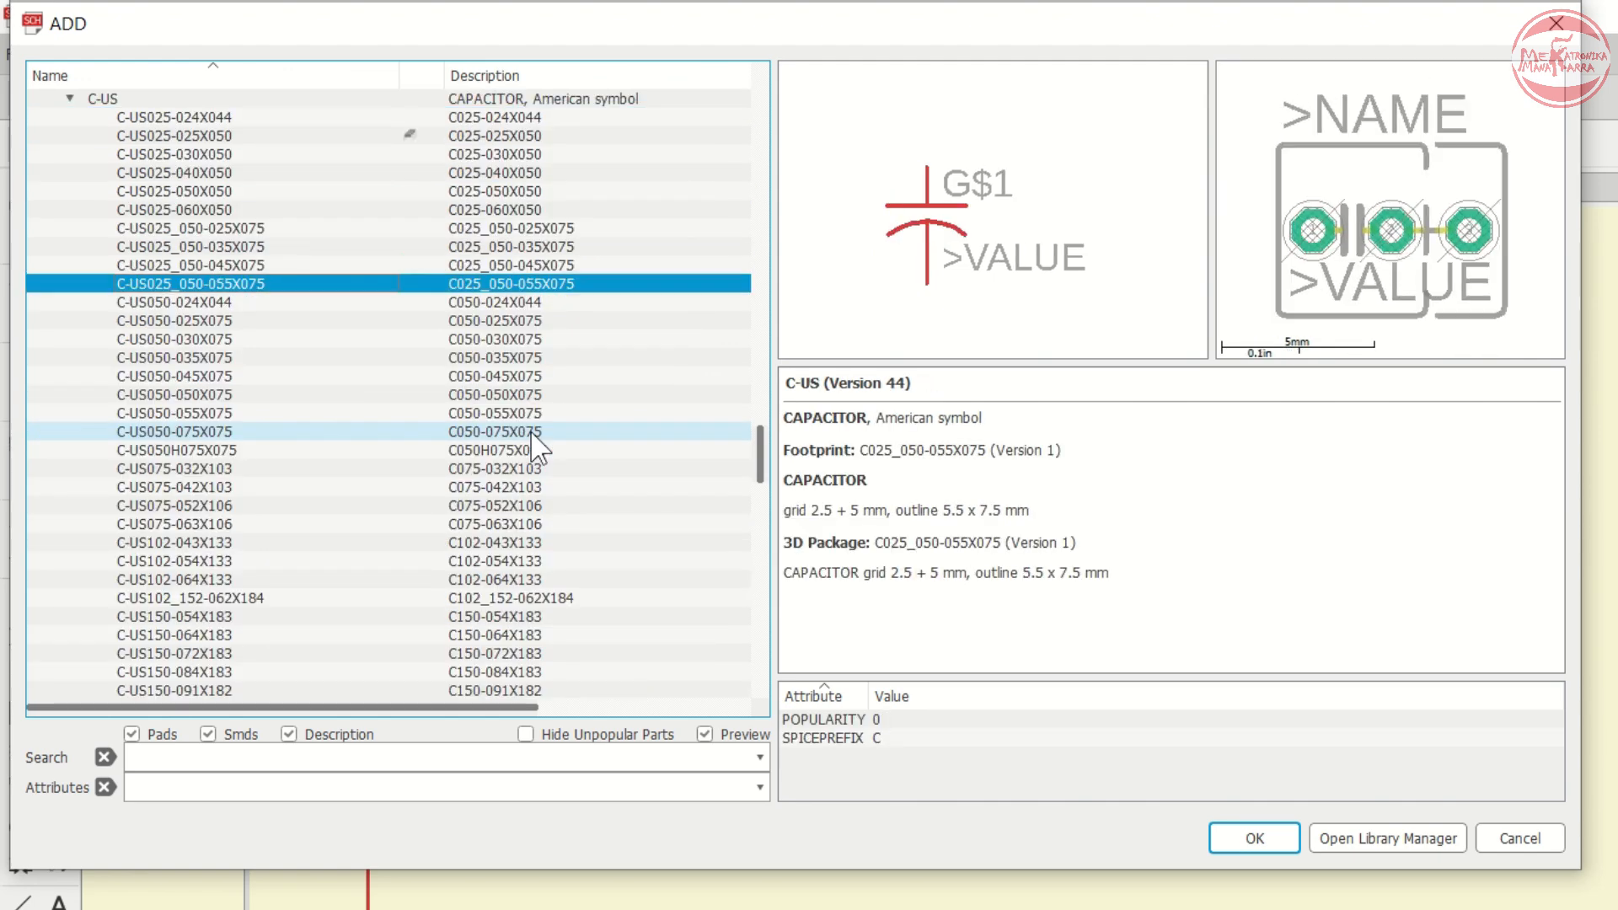
key("Down")
key("Down")
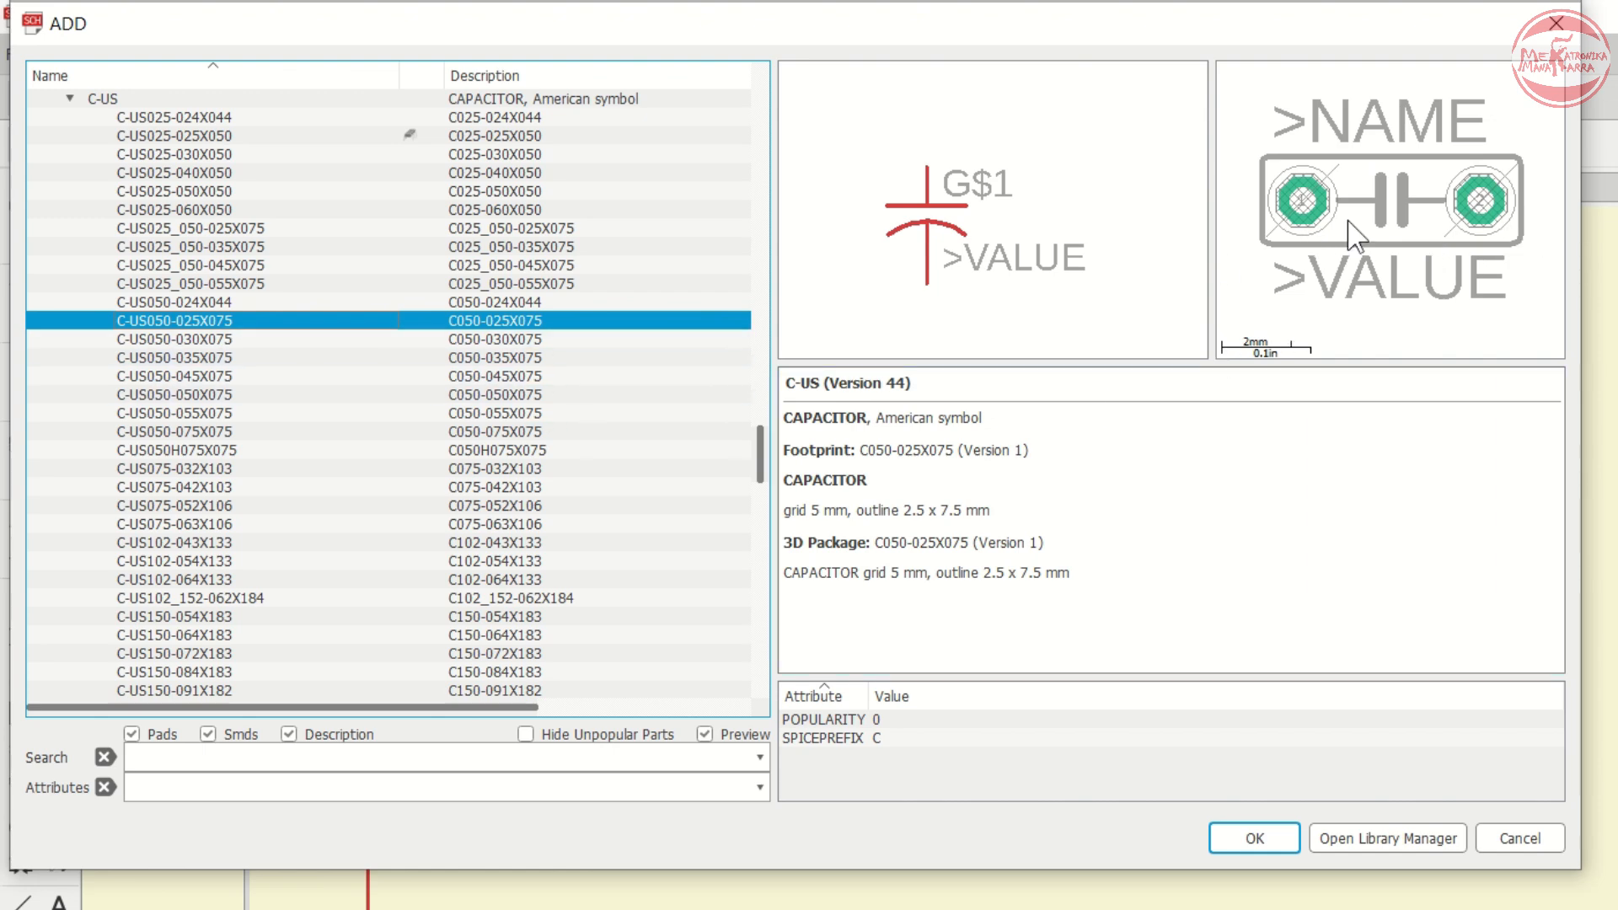
left_click(1245, 838)
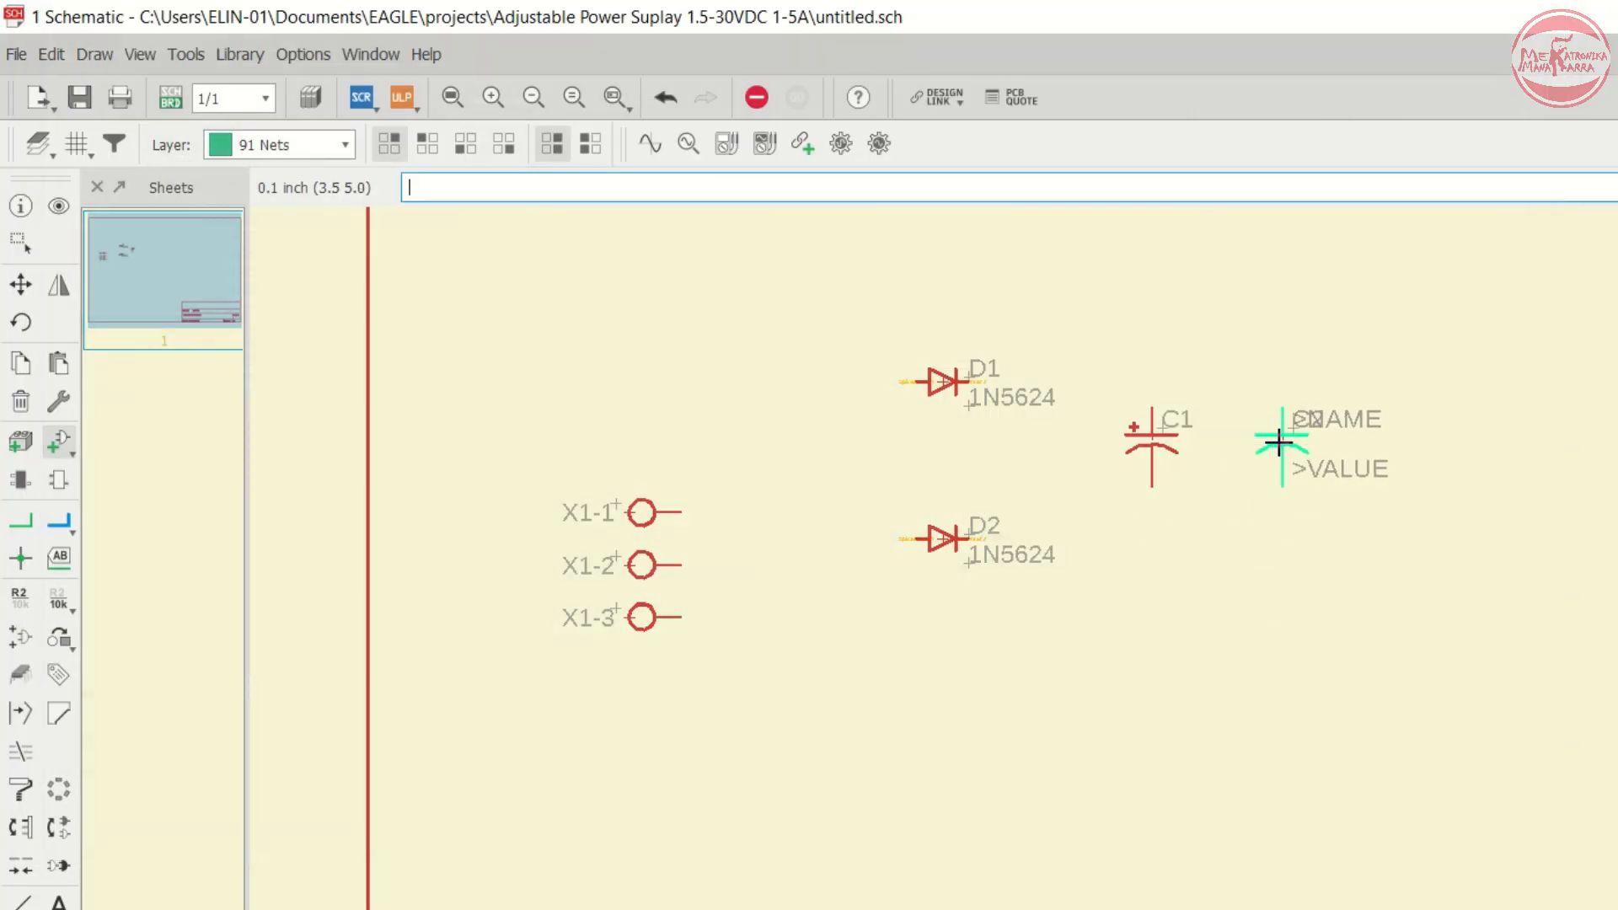
left_click(1275, 441)
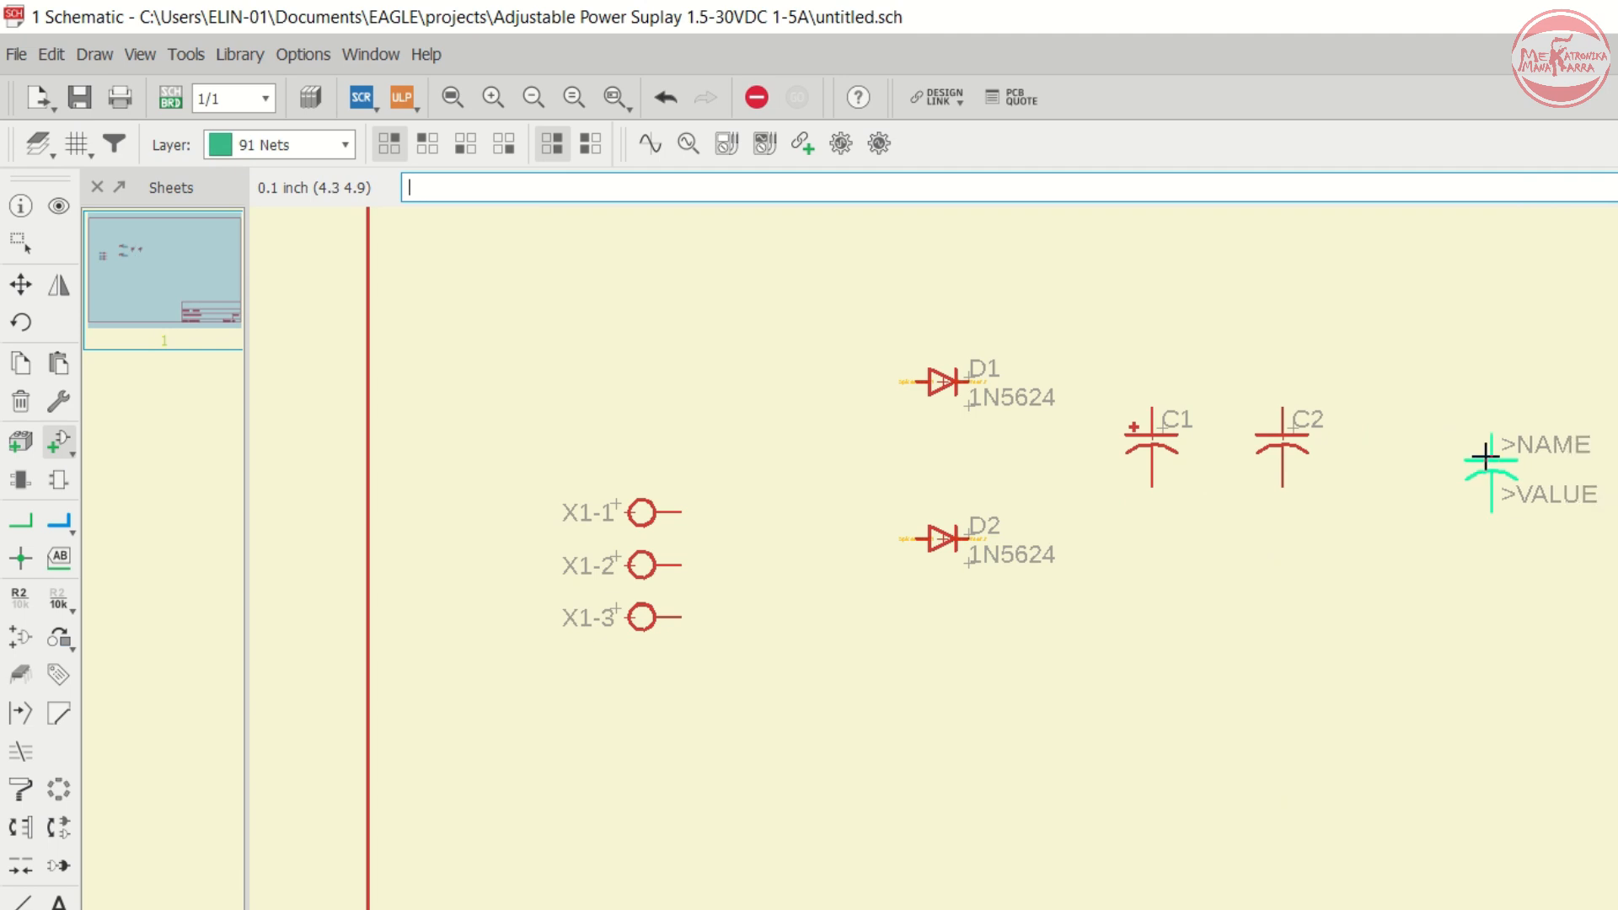
scroll(1027, 431, "down", 2)
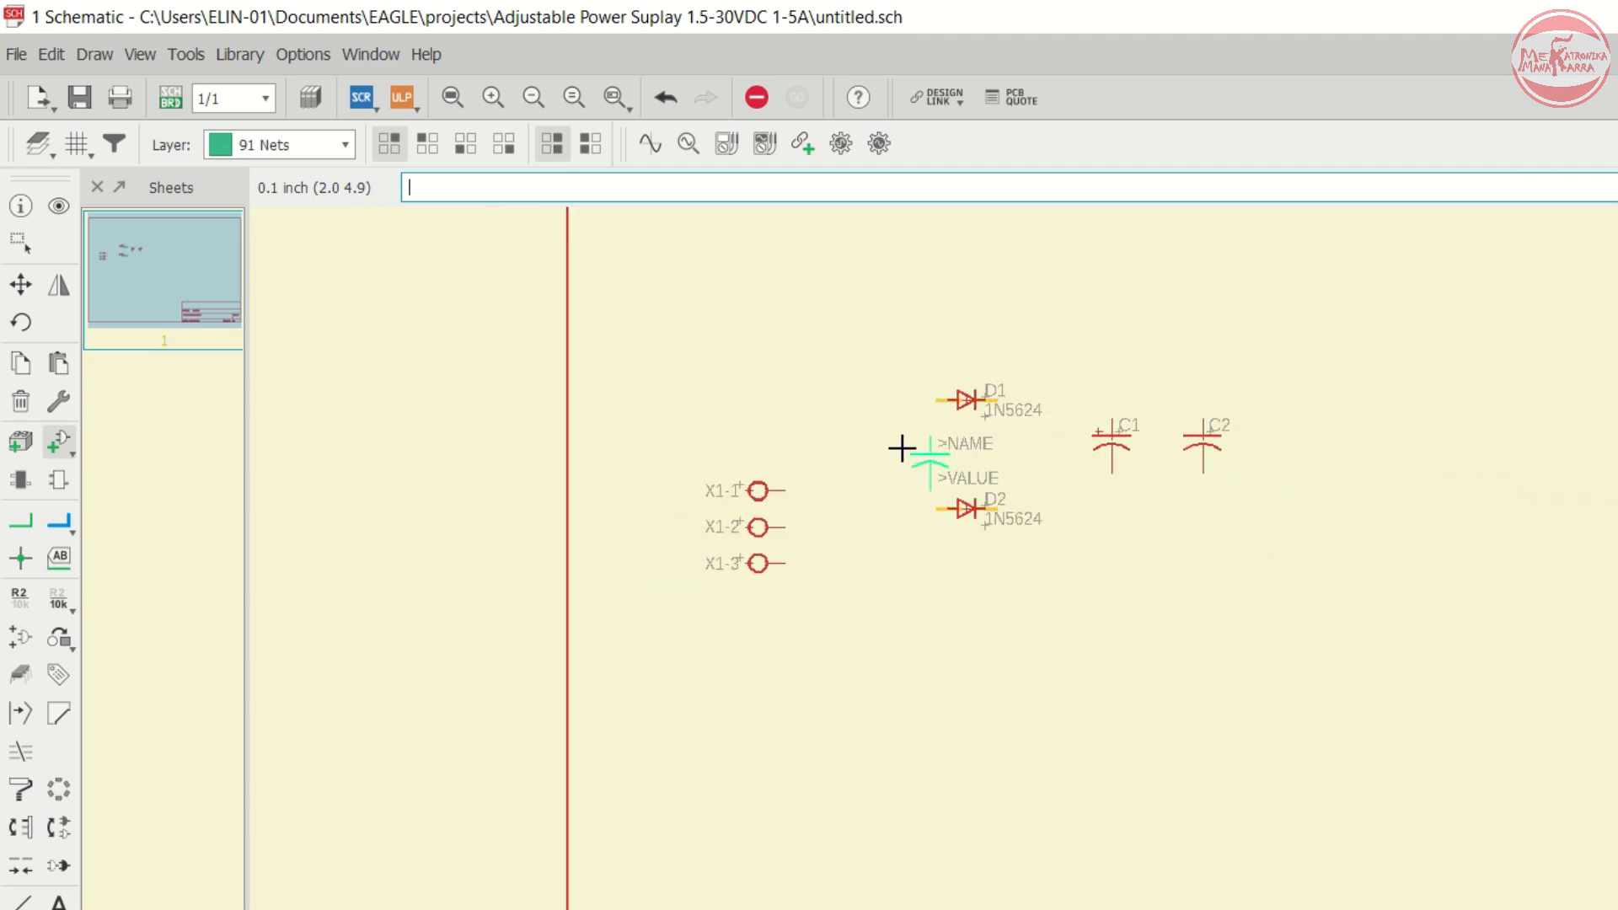
scroll(1282, 419, "up", 3)
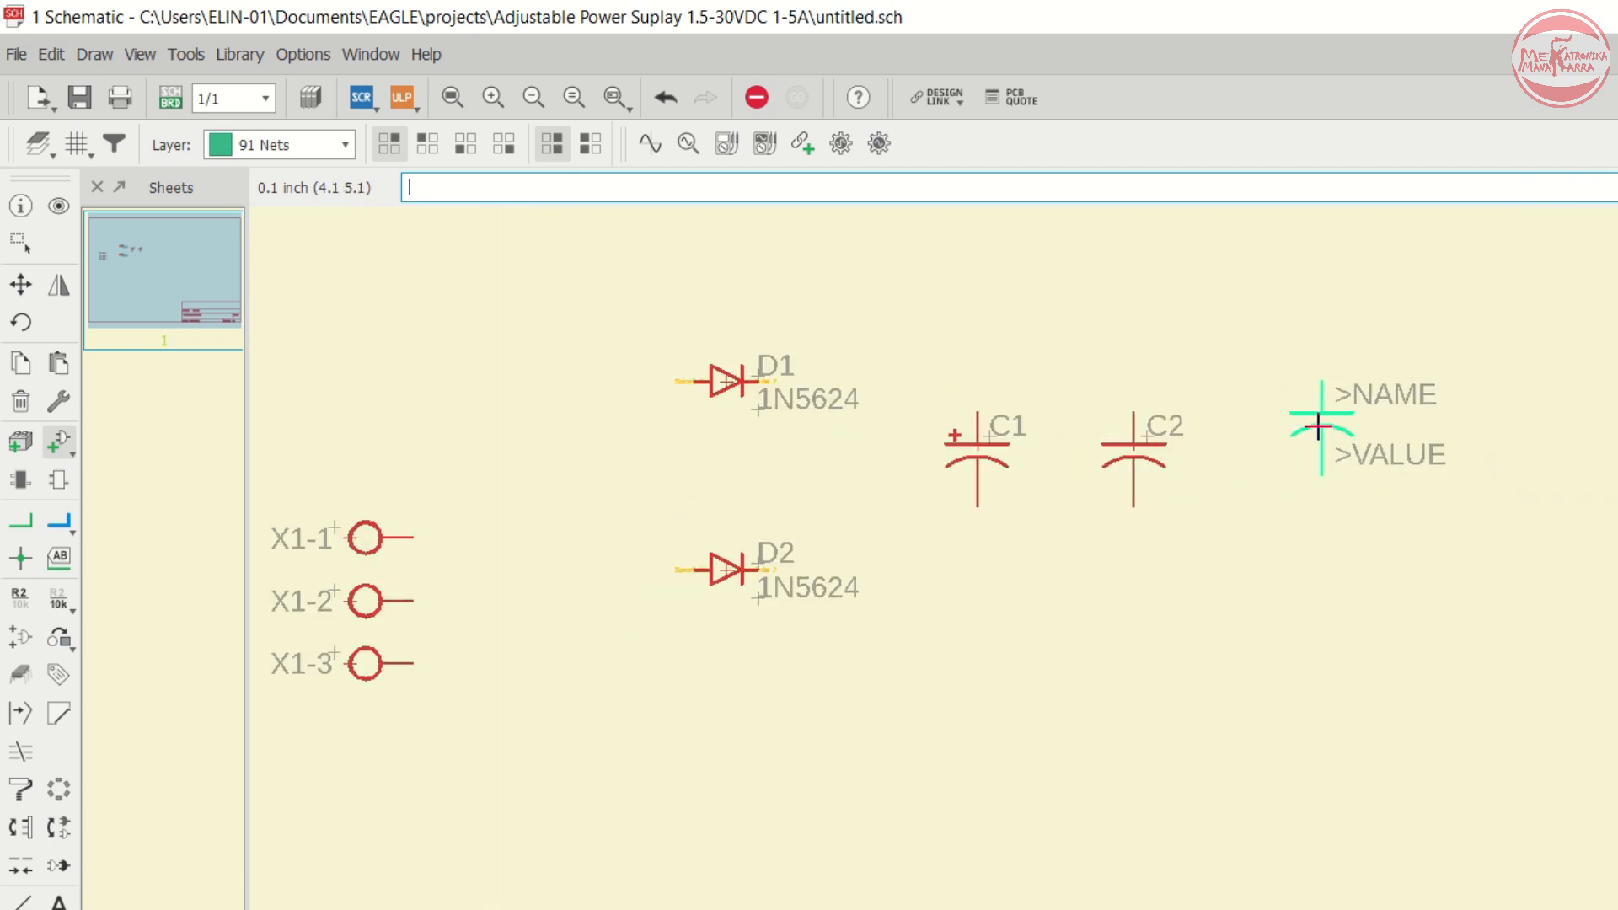
scroll(1424, 421, "up", 2)
scroll(1163, 422, "down", 2)
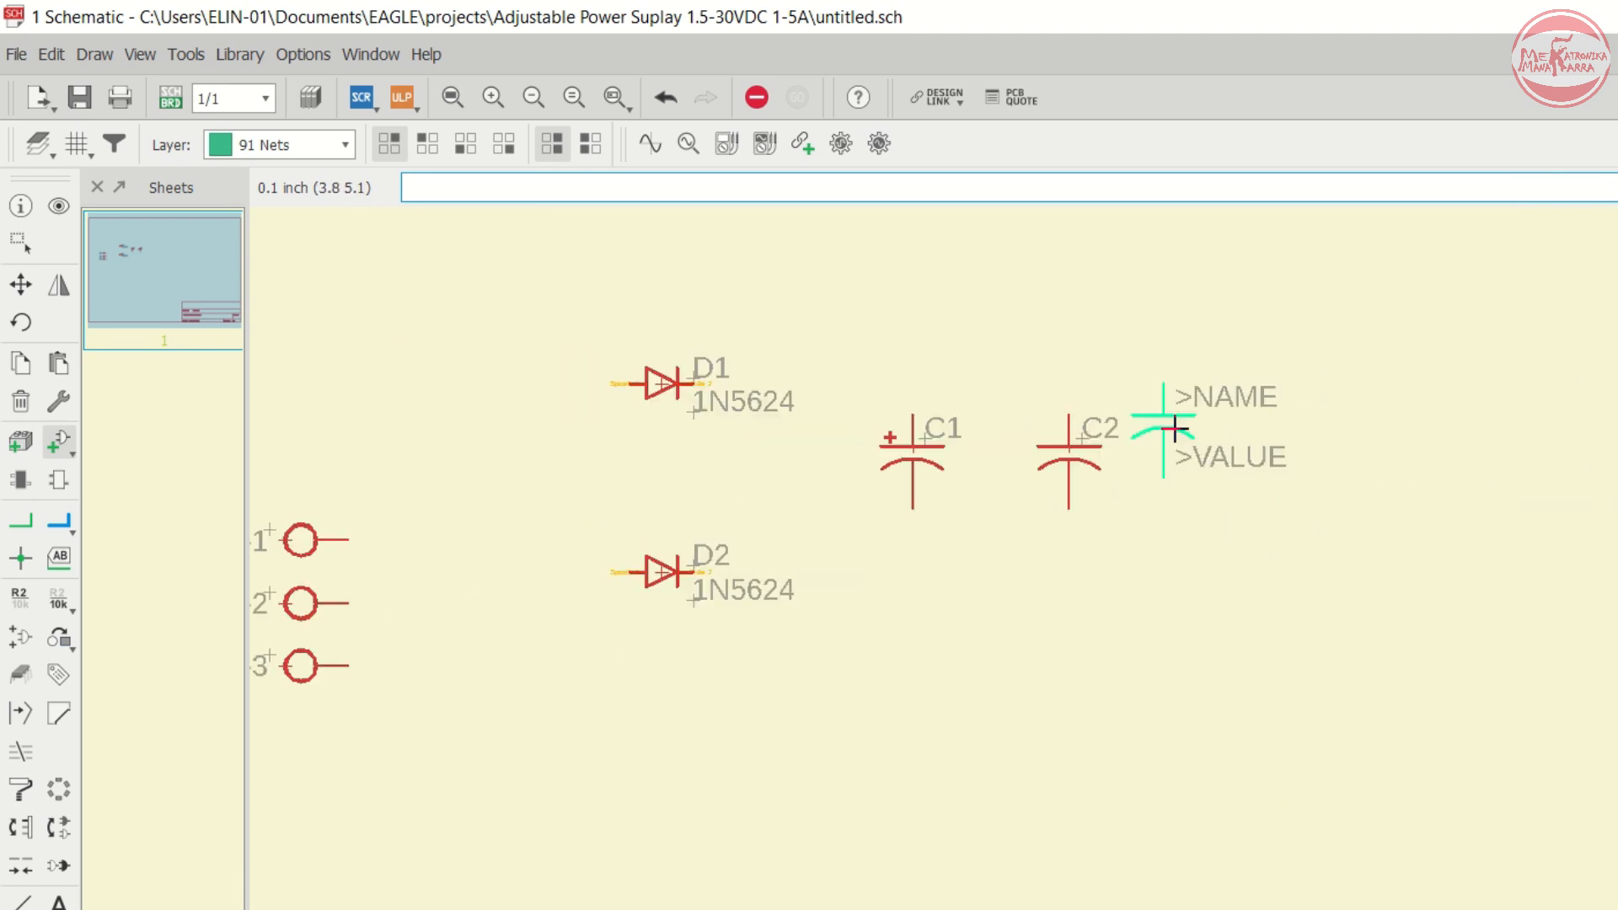
scroll(1180, 413, "up", 1)
- Reopen the Add dialog and browse the voltage regulators in the v-reg library, expanding the LM317 group
left_click(59, 442)
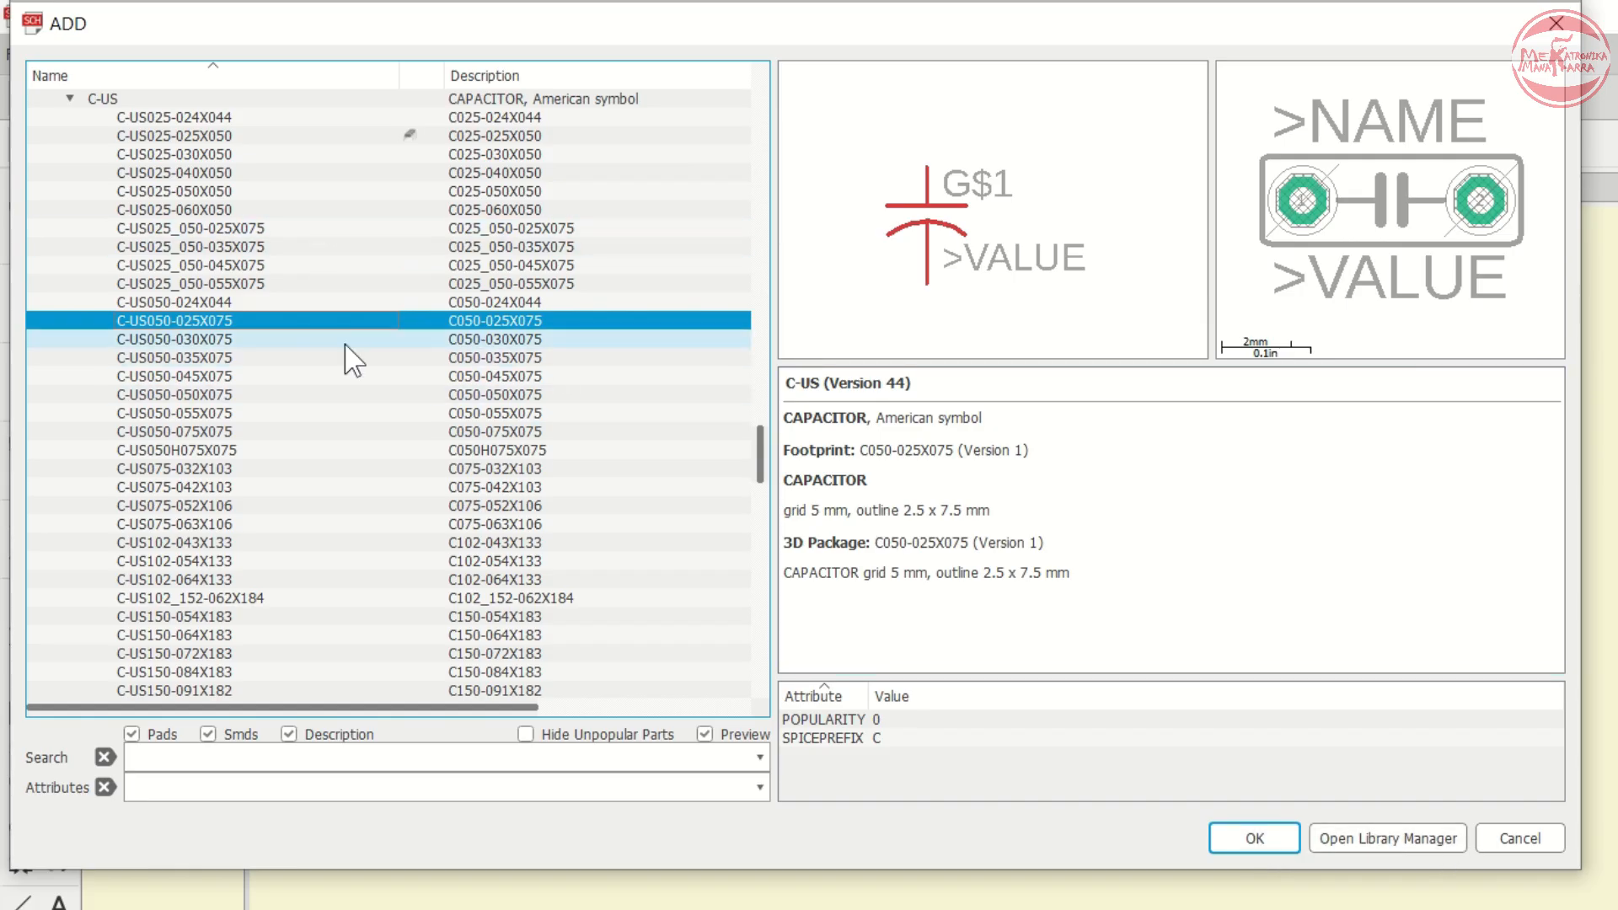
key("Left")
key("Left")
key("Left")
key("Left")
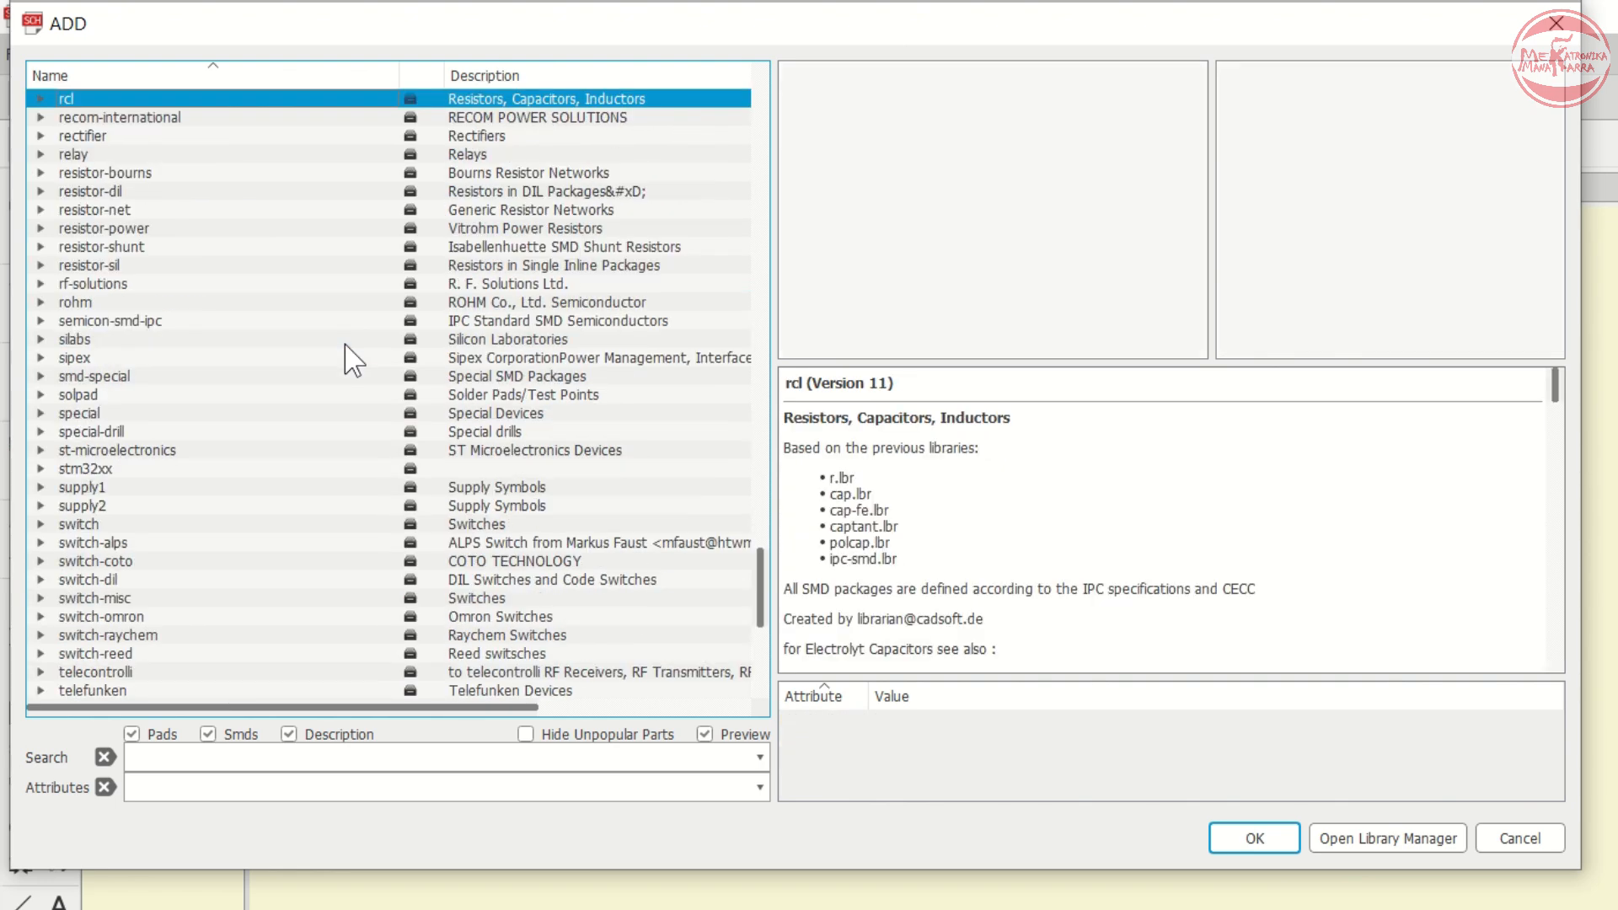
key("v")
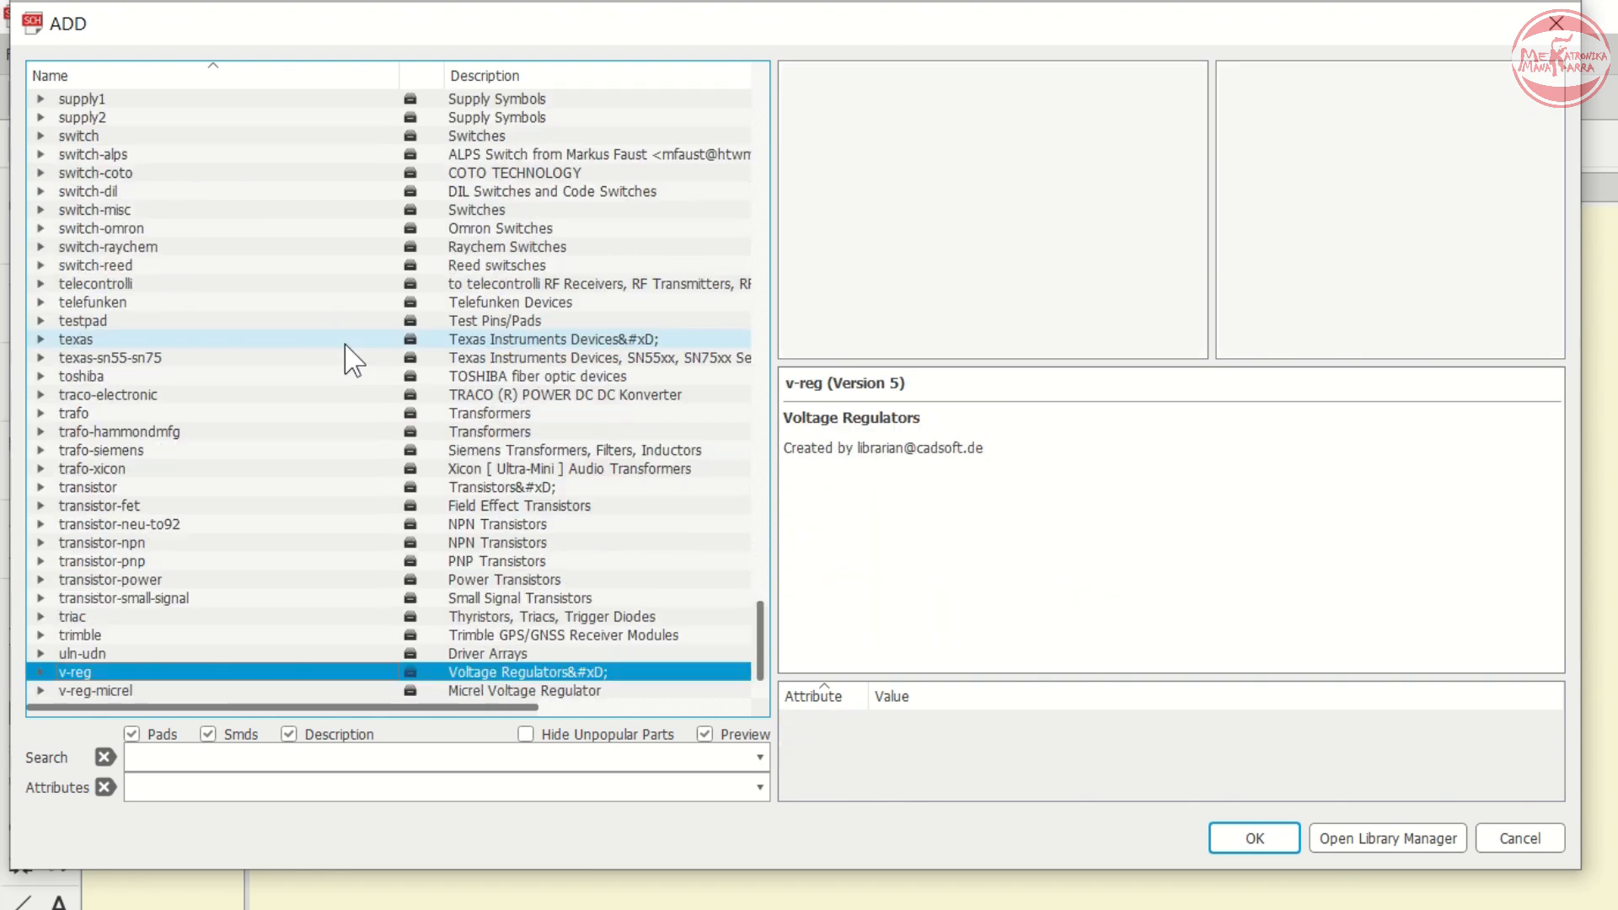
scroll(358, 354, "down", 3)
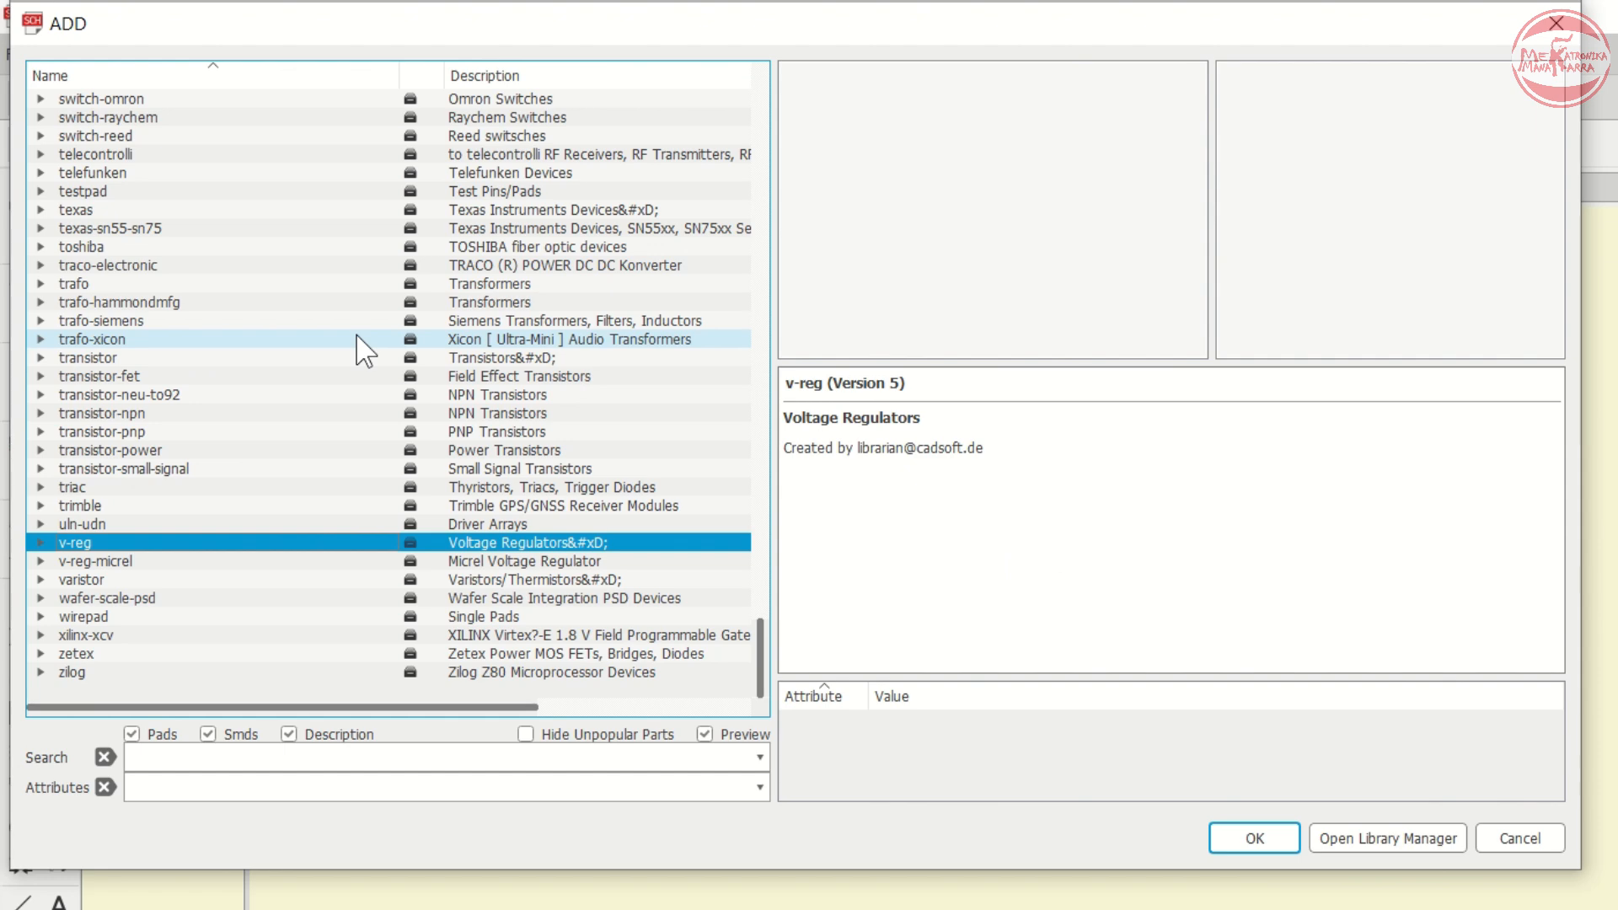
key("Right")
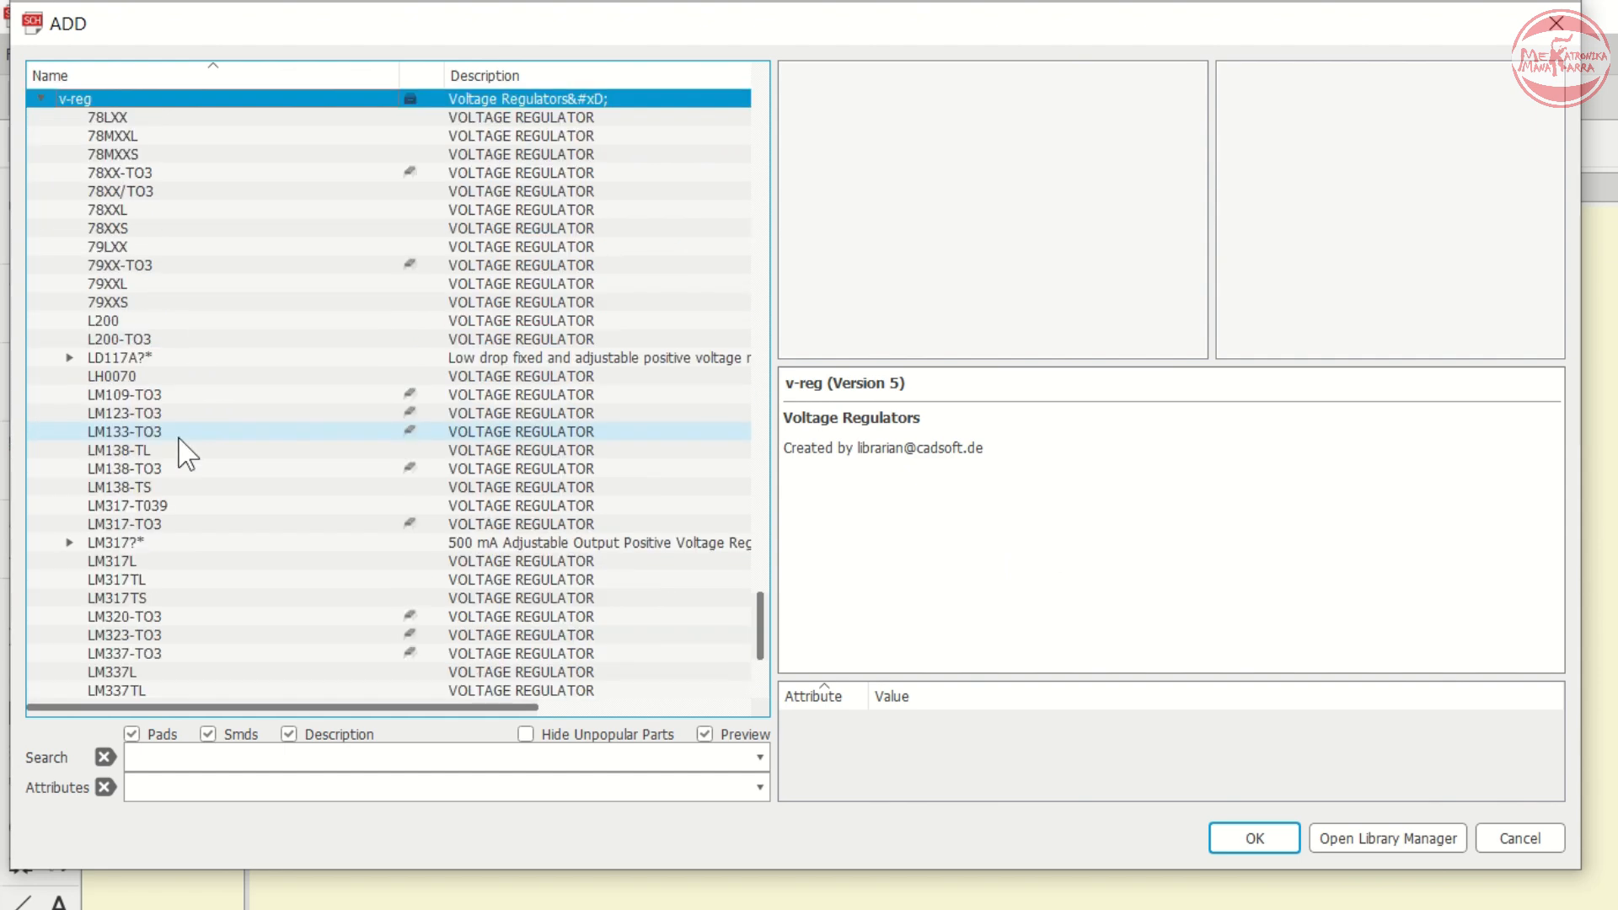
key("Down")
key("Down")
key("Down")
key("Down")
key("Down")
key("Down")
key("Down")
key("Down")
key("Down")
key("Down")
key("Down")
key("Down")
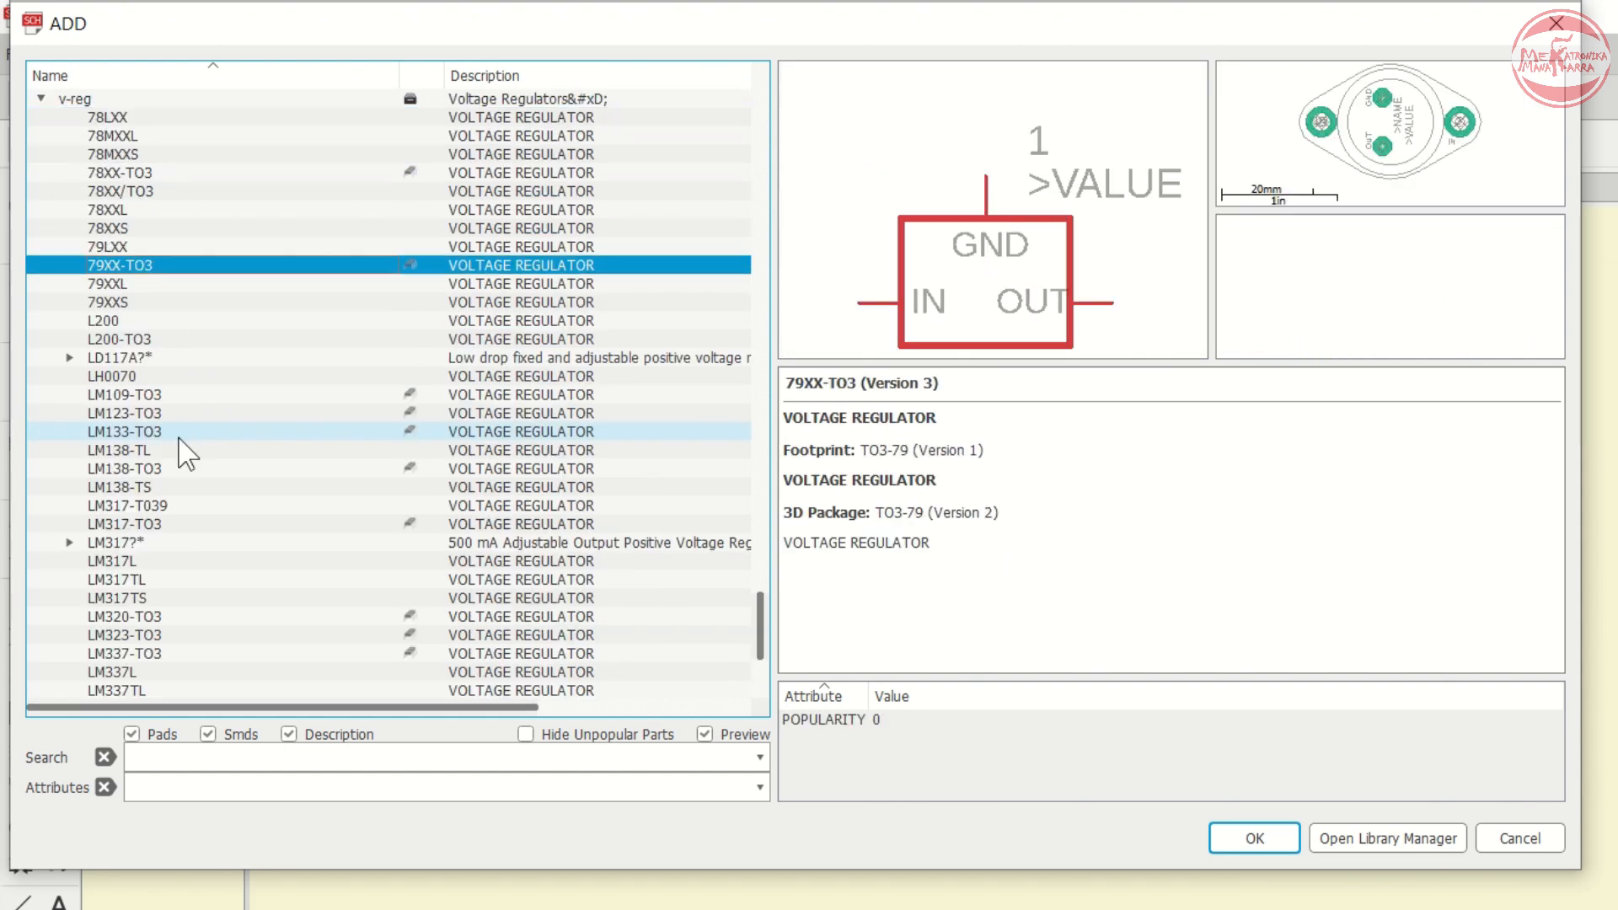
key("Down")
key("Down")
key("Down")
key("Down")
key("Down")
key("Down")
key("Down")
key("Down")
key("Down")
key("Down")
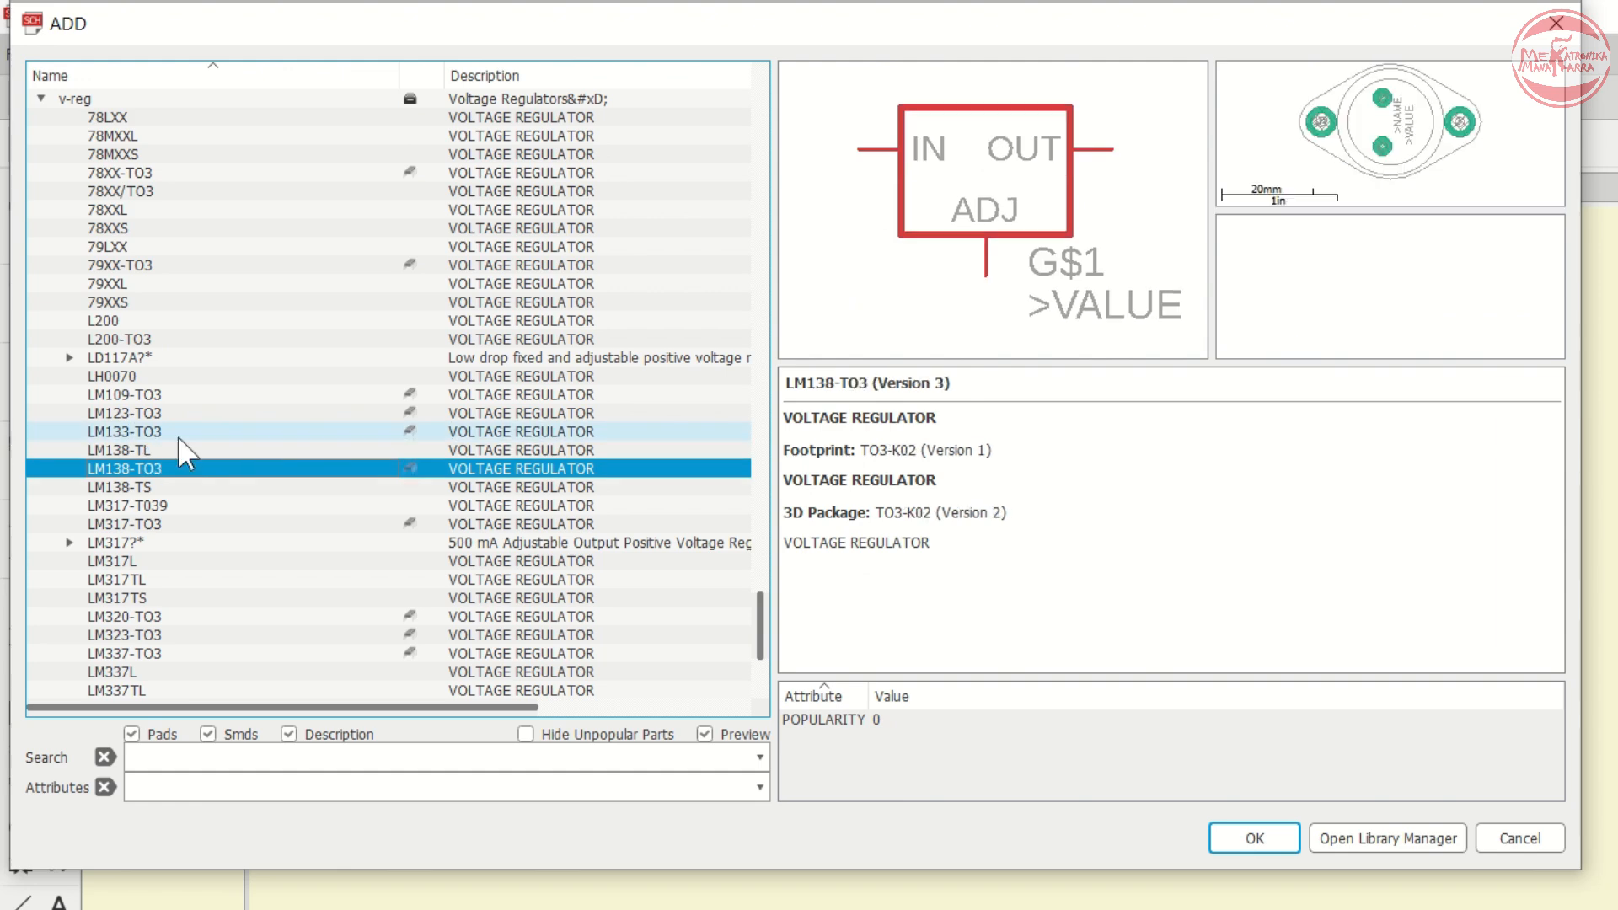
key("Down")
key("Down")
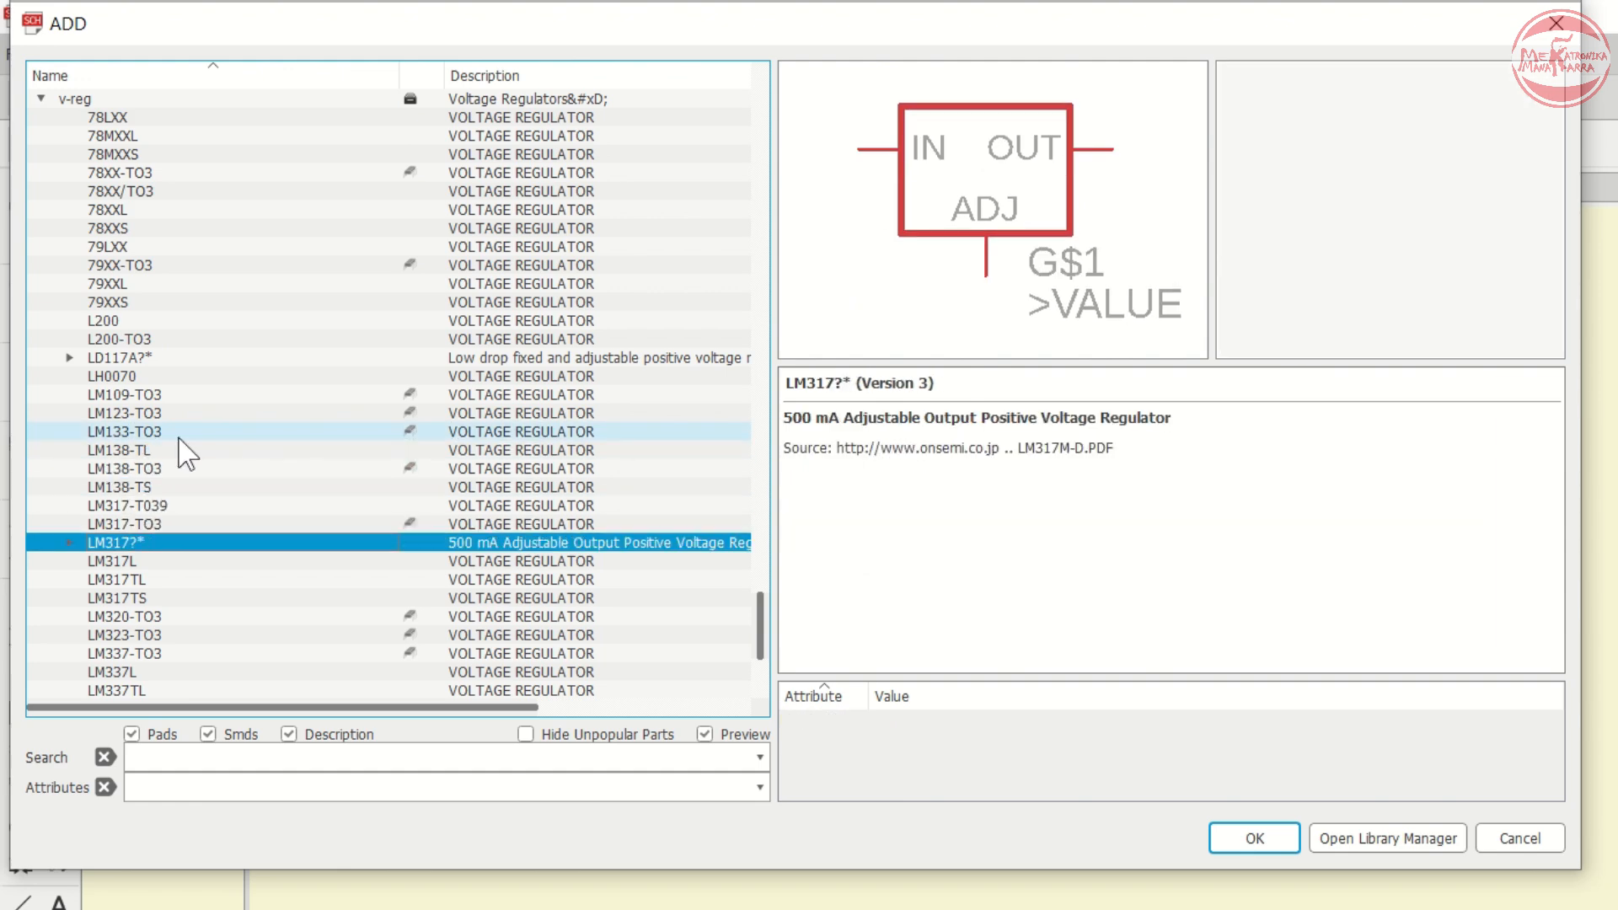
key("Right")
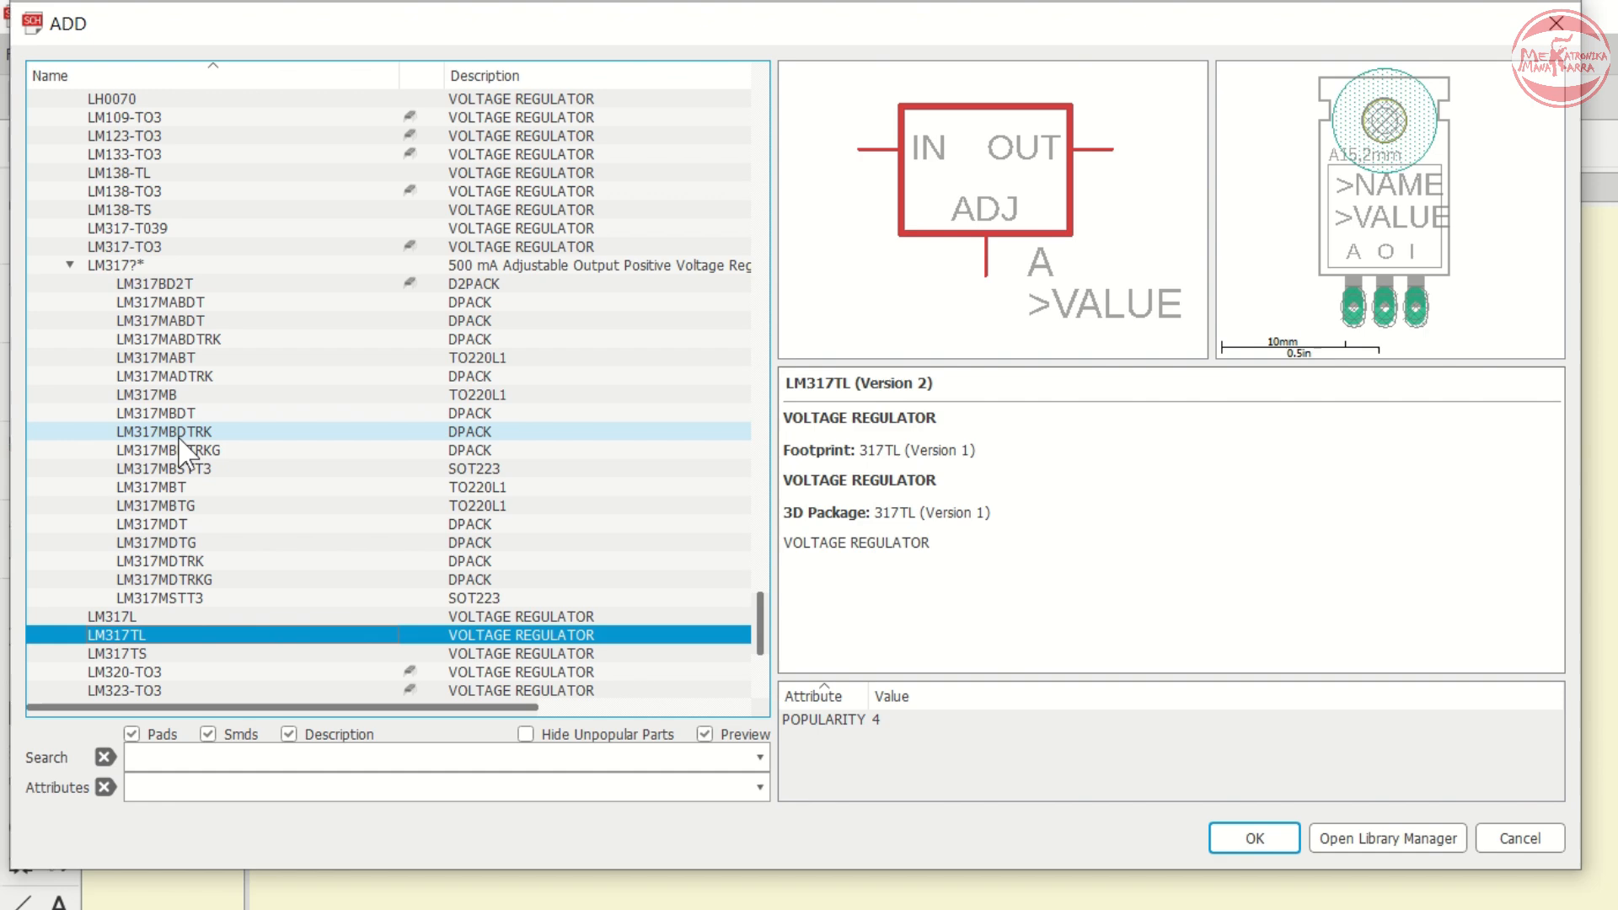
- Compare the LM317 regulator variants and their package footprint previews
key("Down")
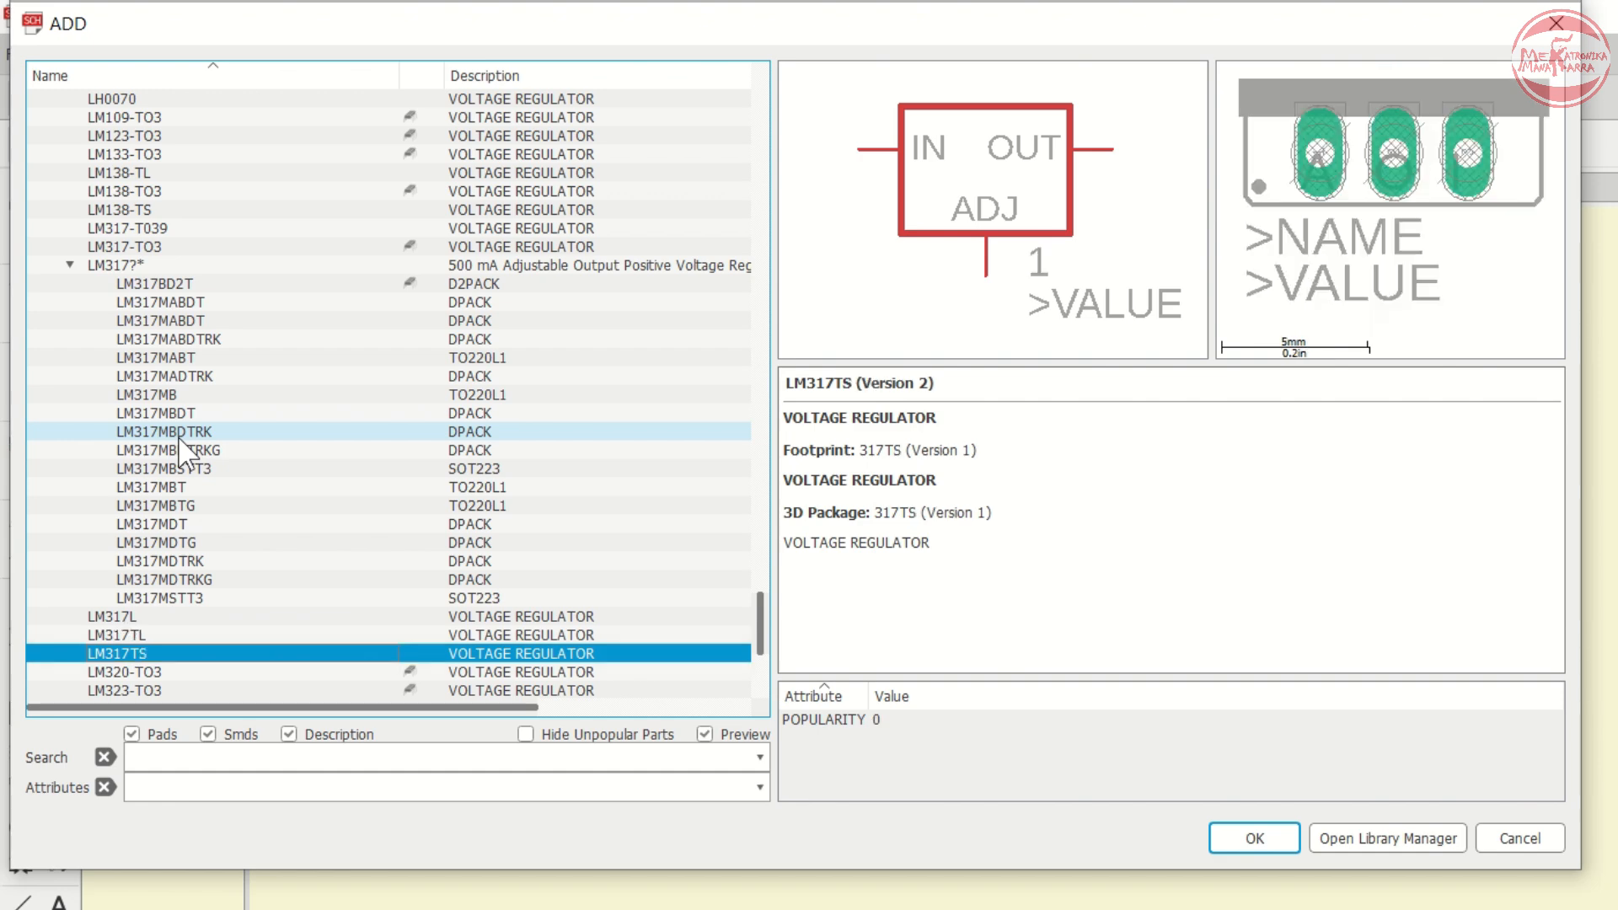
key("Up")
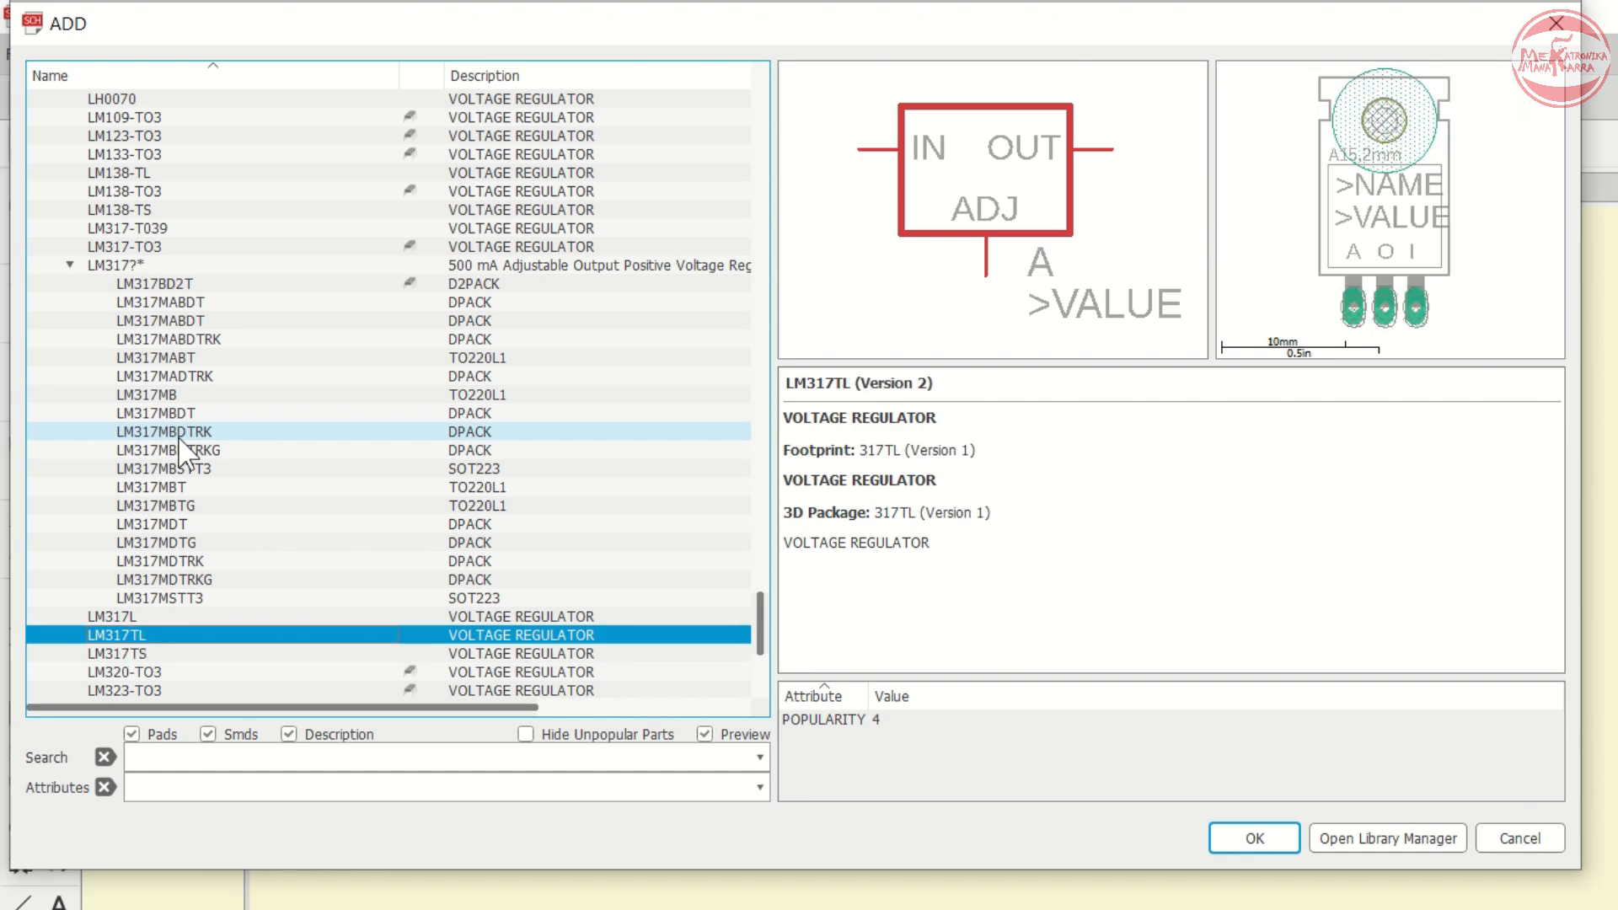
key("Down")
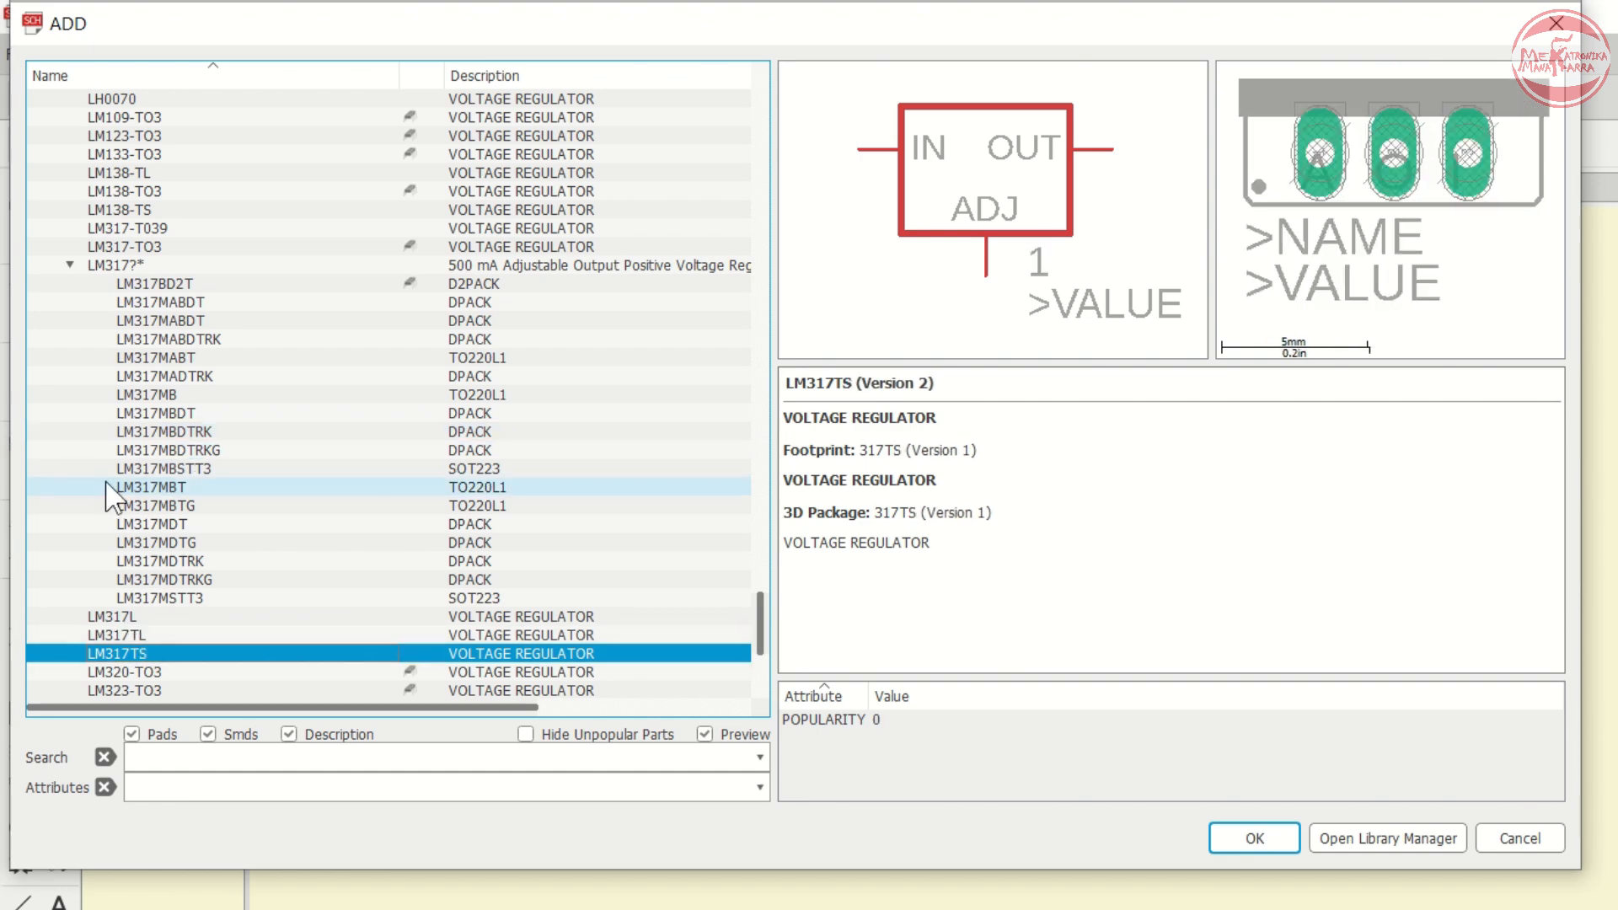
left_click(199, 396)
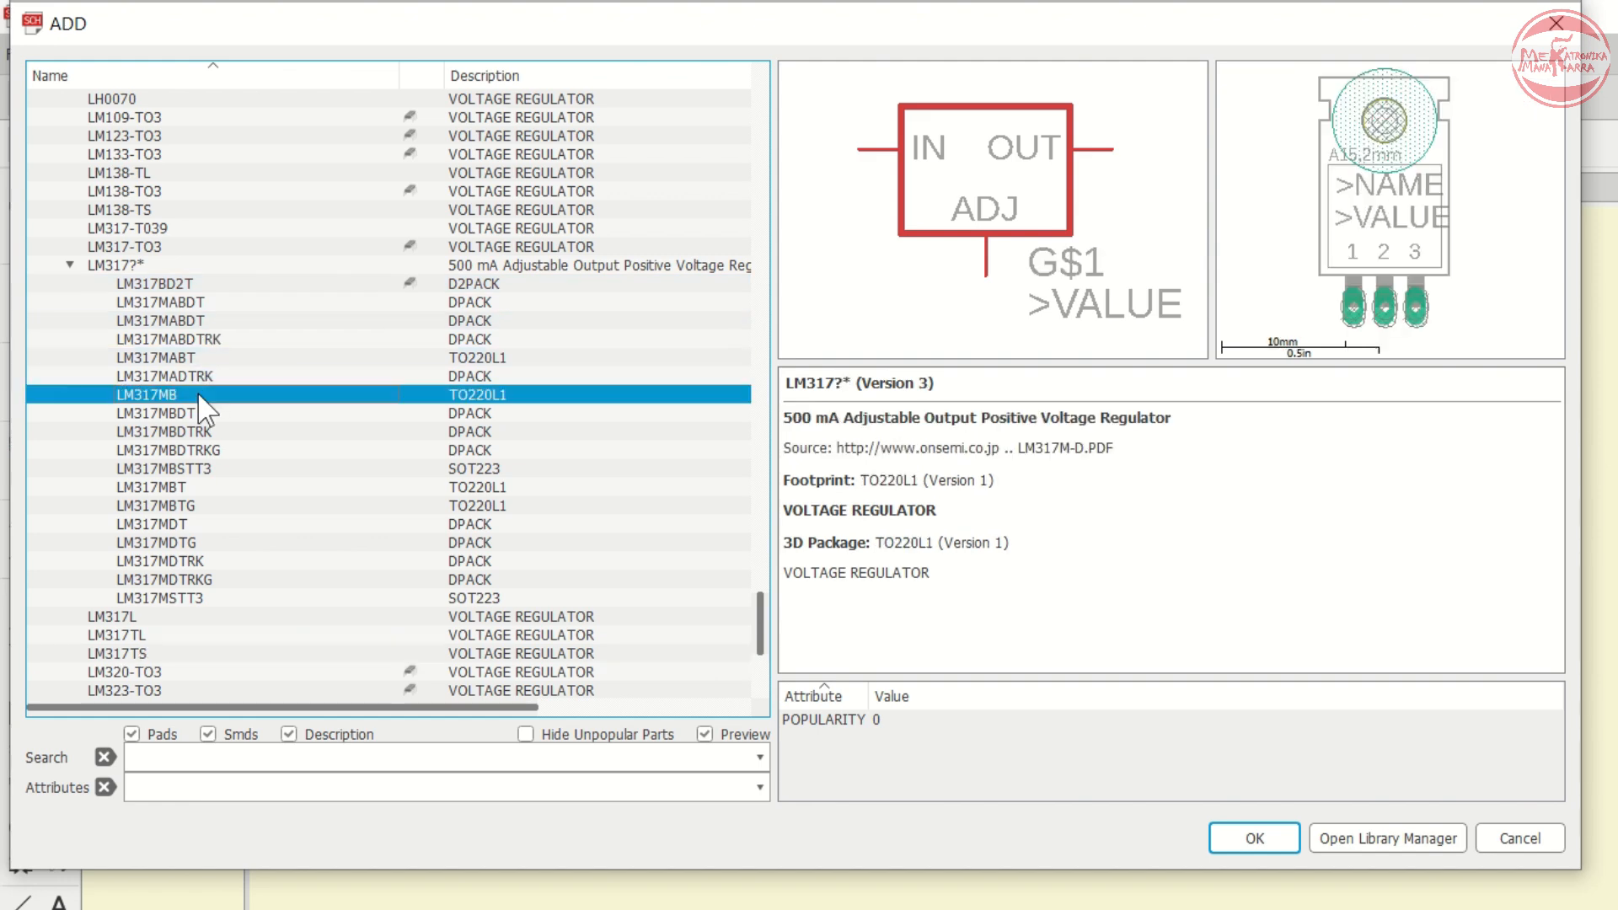
left_click(199, 432)
left_click(196, 413)
left_click(192, 393)
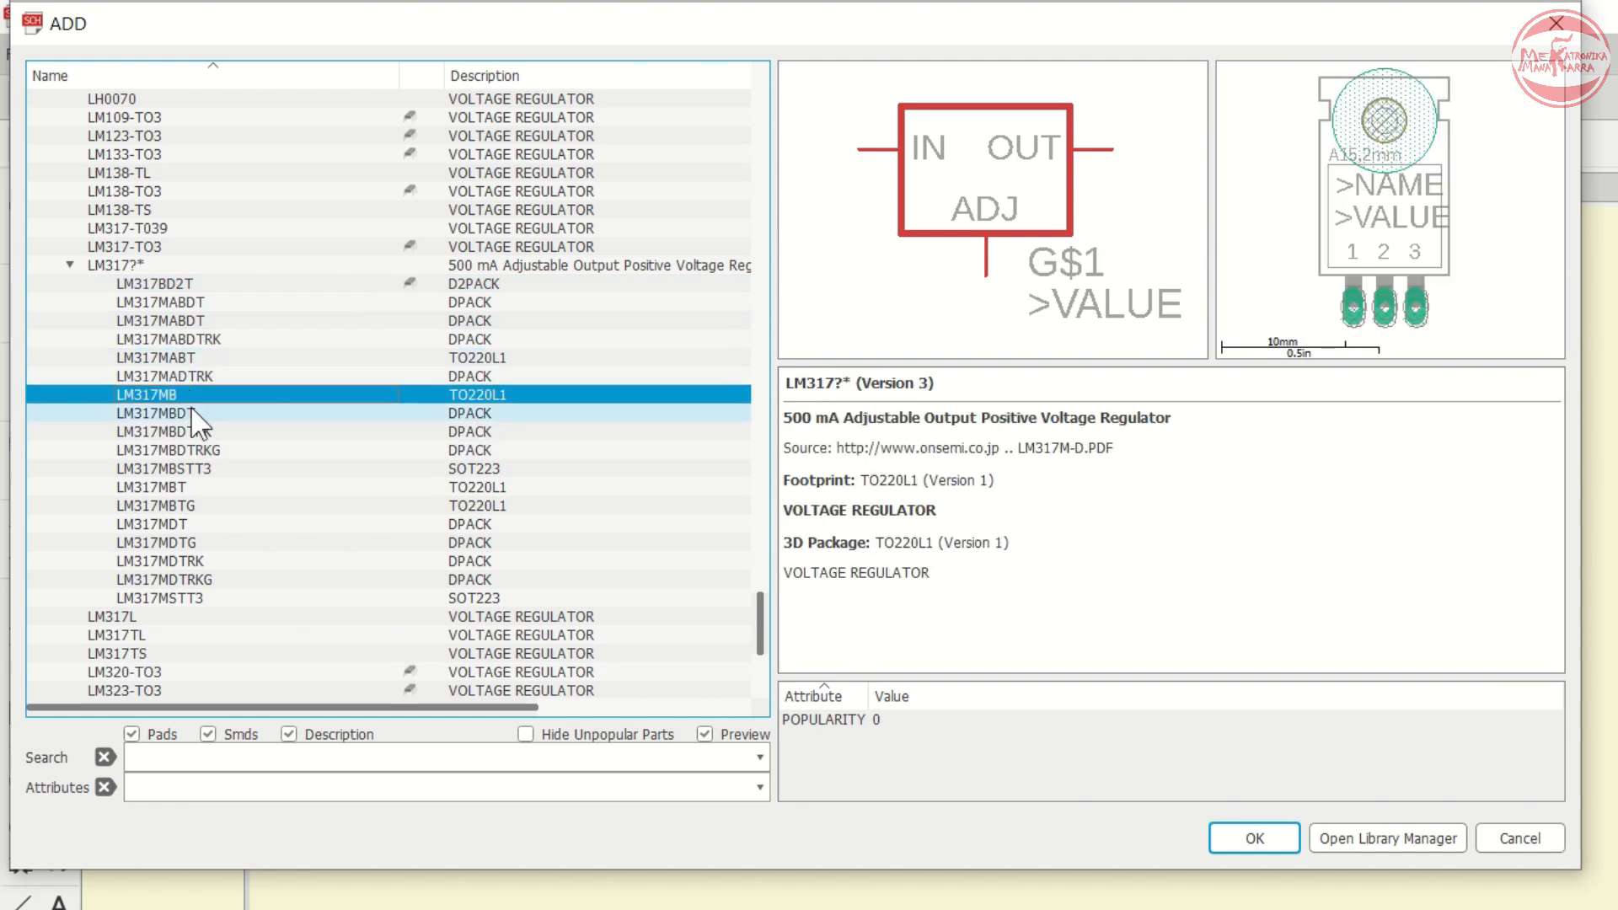
left_click(194, 413)
left_click(192, 468)
left_click(160, 618)
left_click(161, 636)
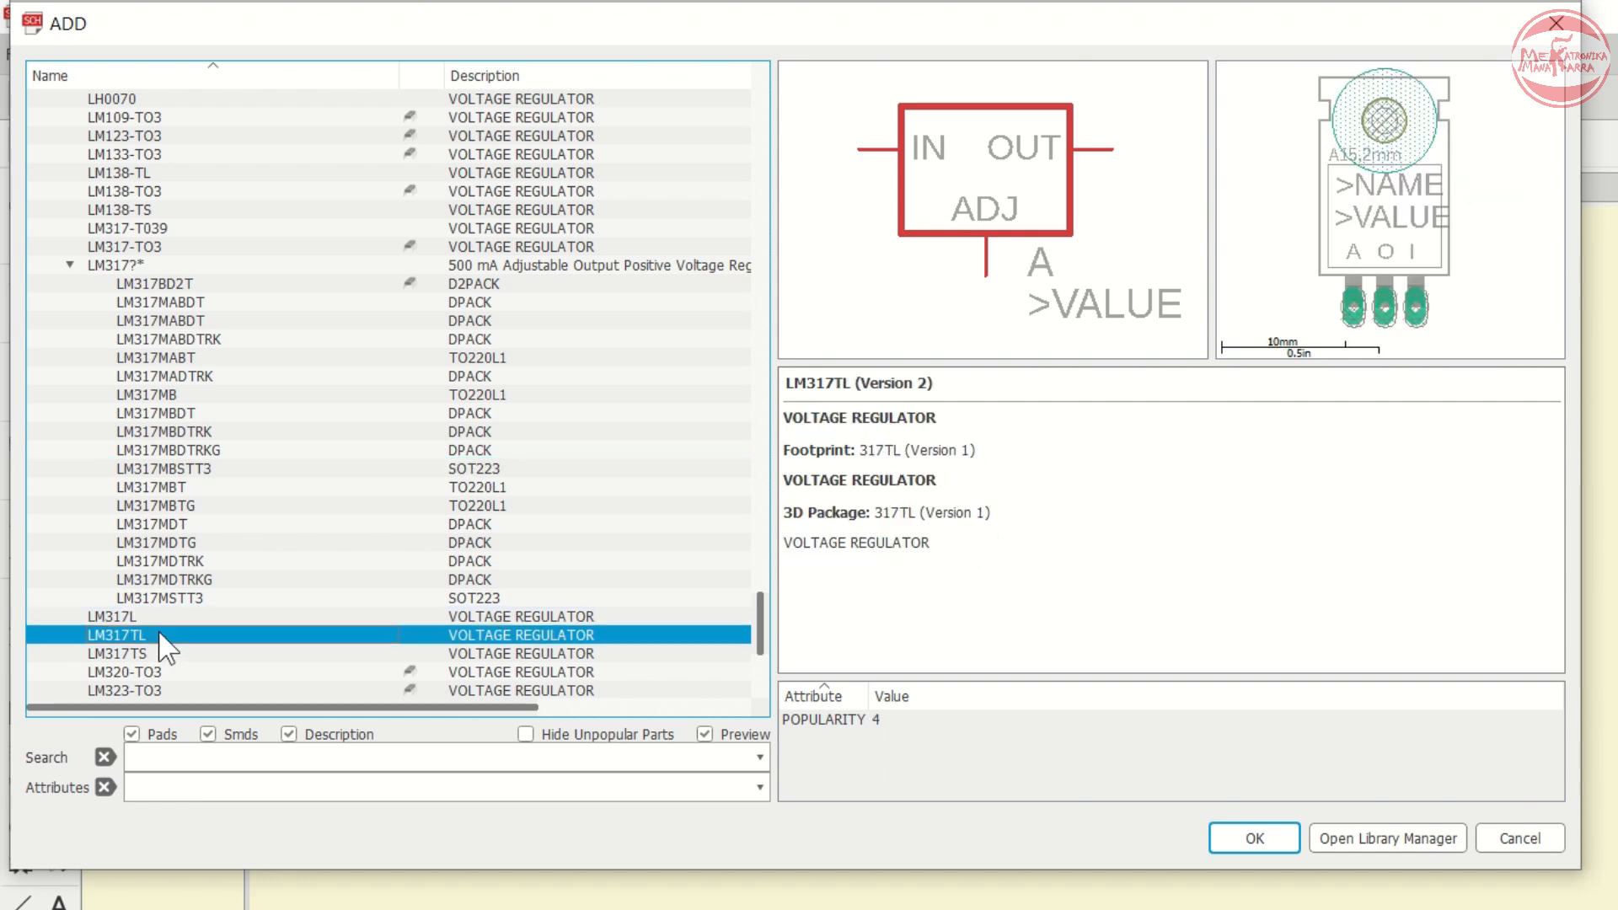
left_click(149, 621)
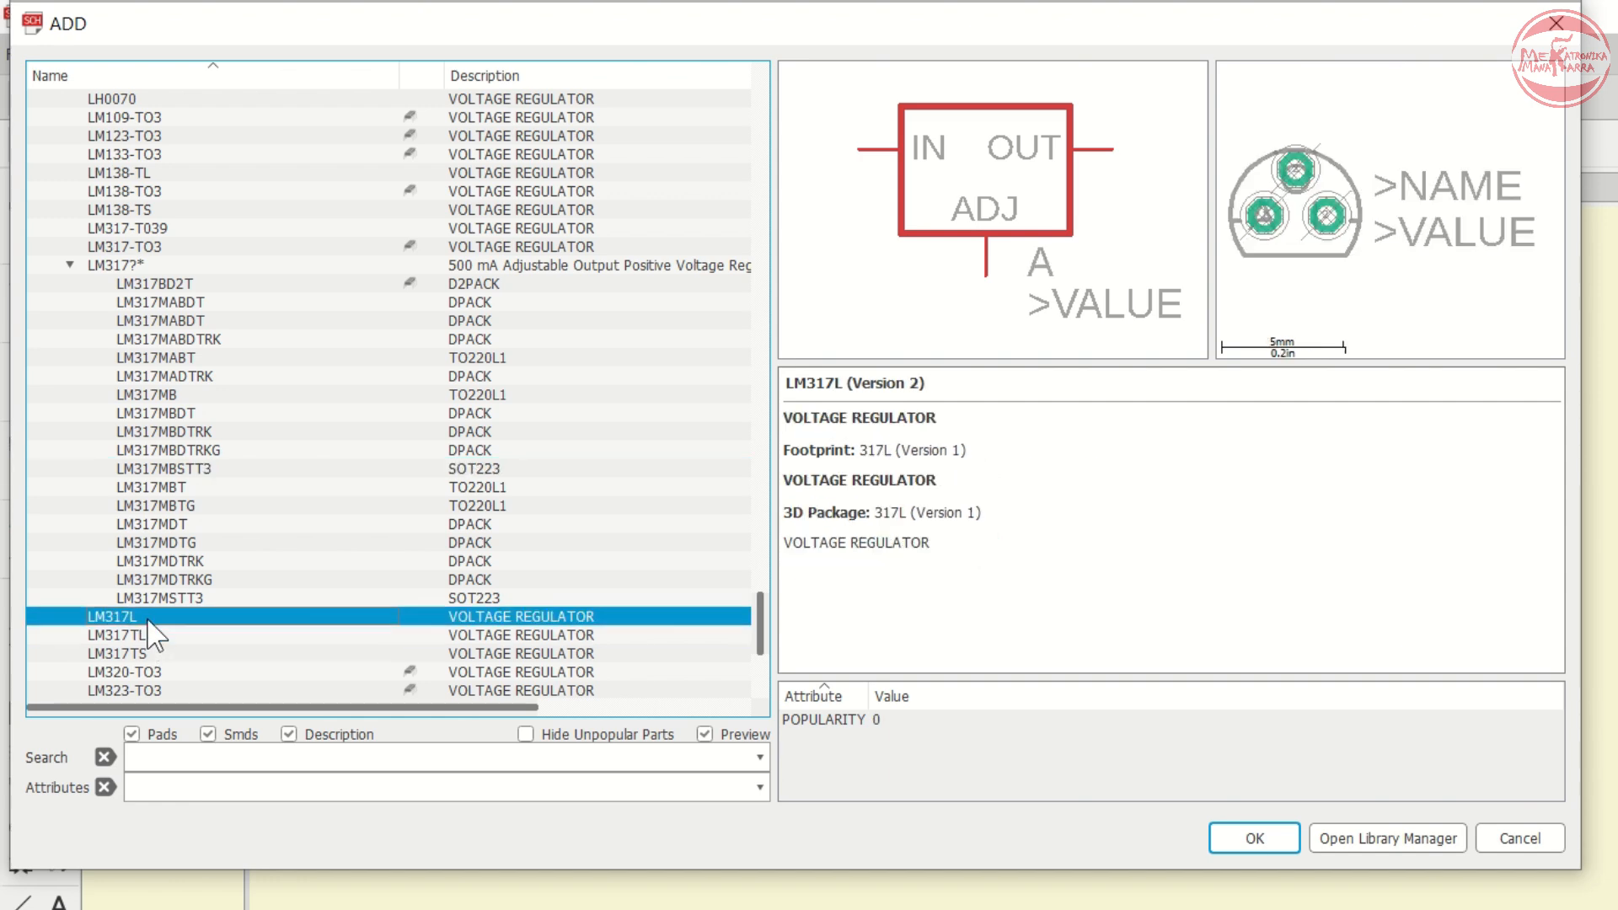
left_click(150, 637)
left_click(152, 656)
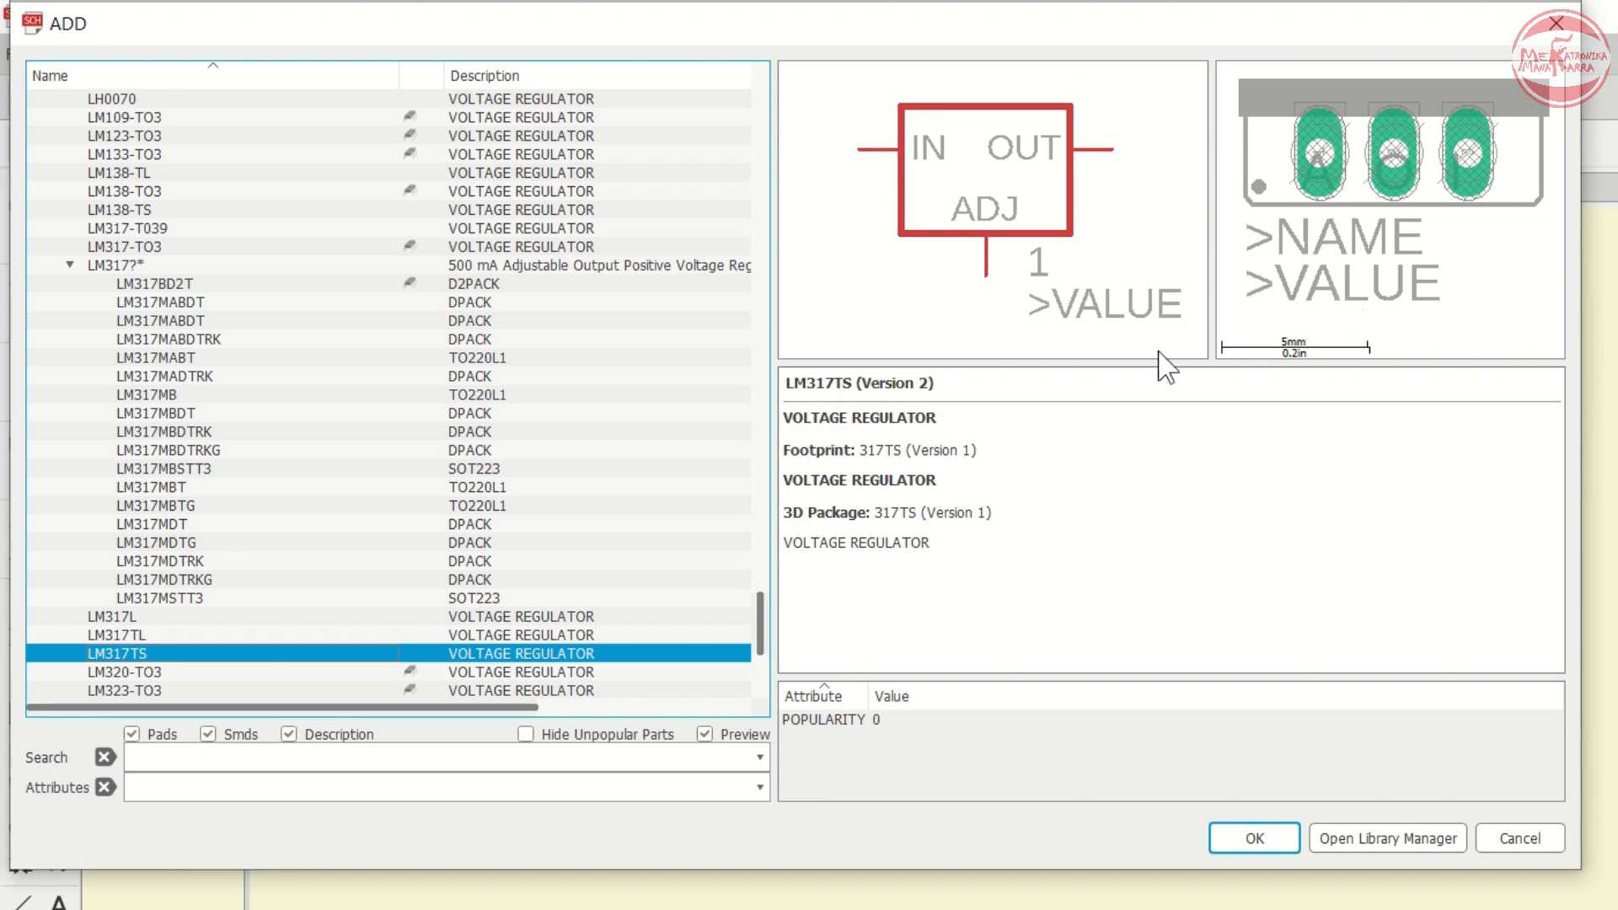
left_click(148, 641)
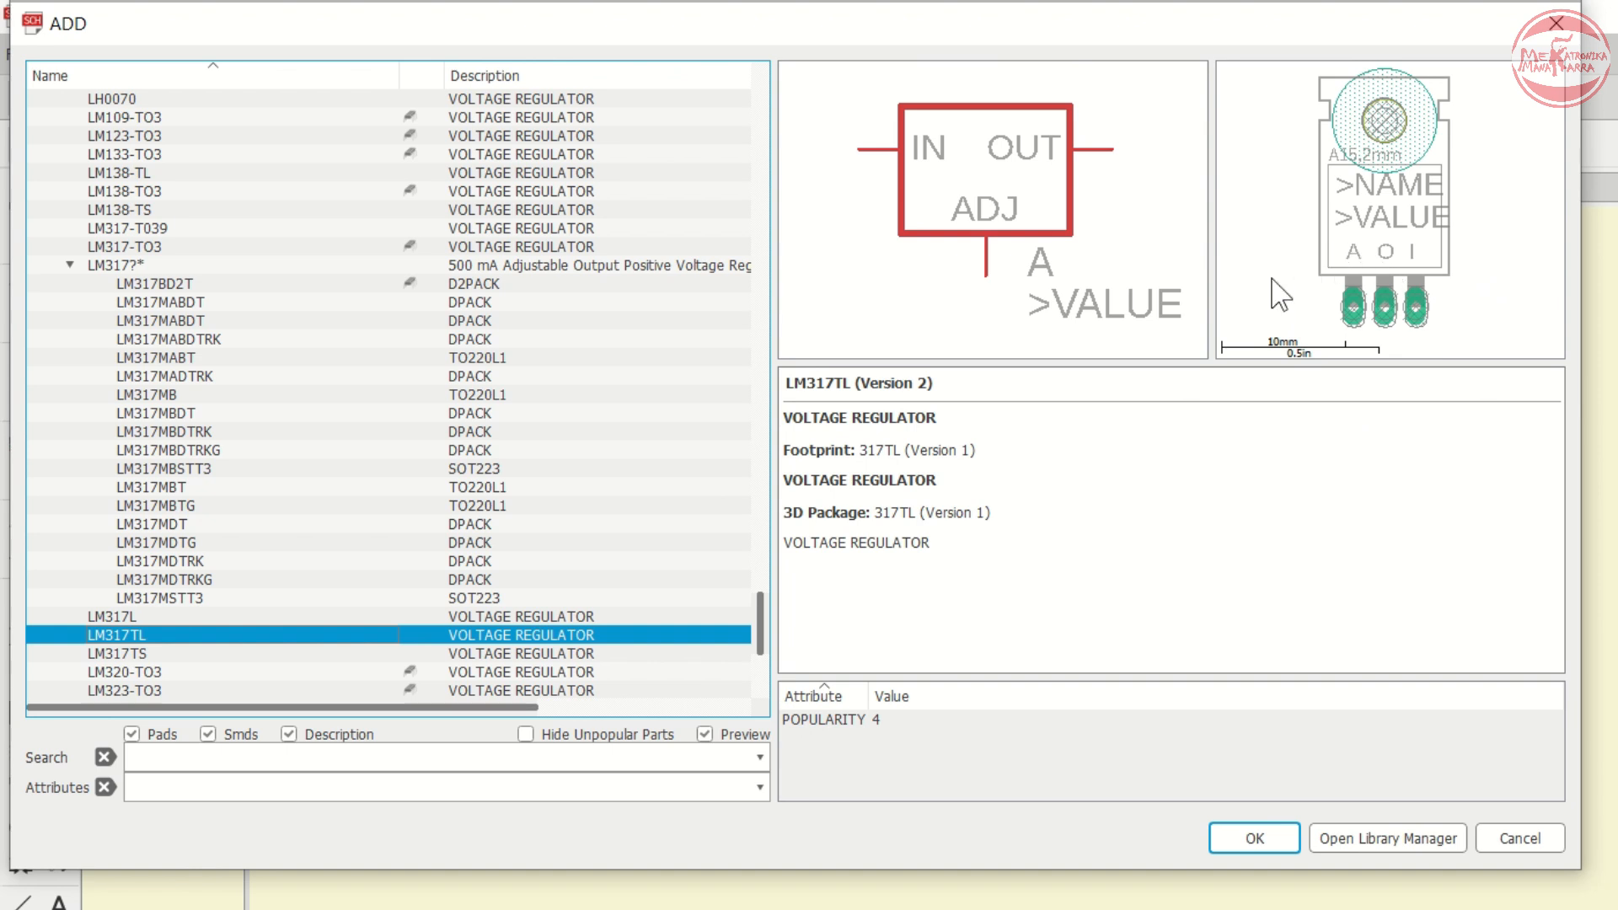
- Choose the LM317TS voltage regulator and place it as IC1 to the right of C2
left_click(124, 654)
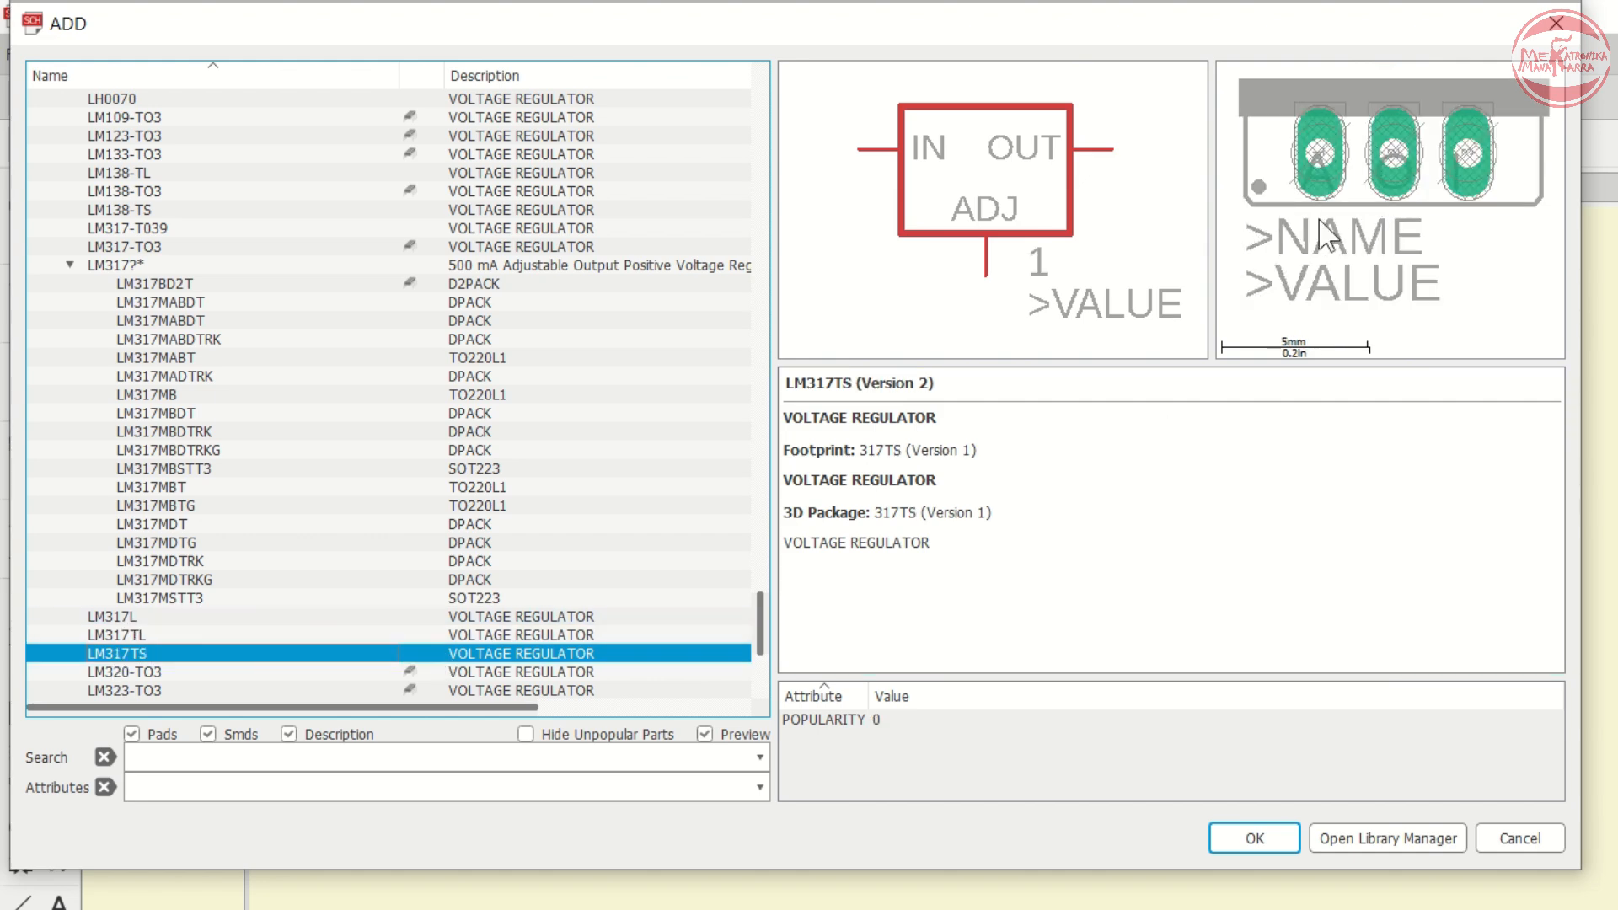
left_click(1247, 836)
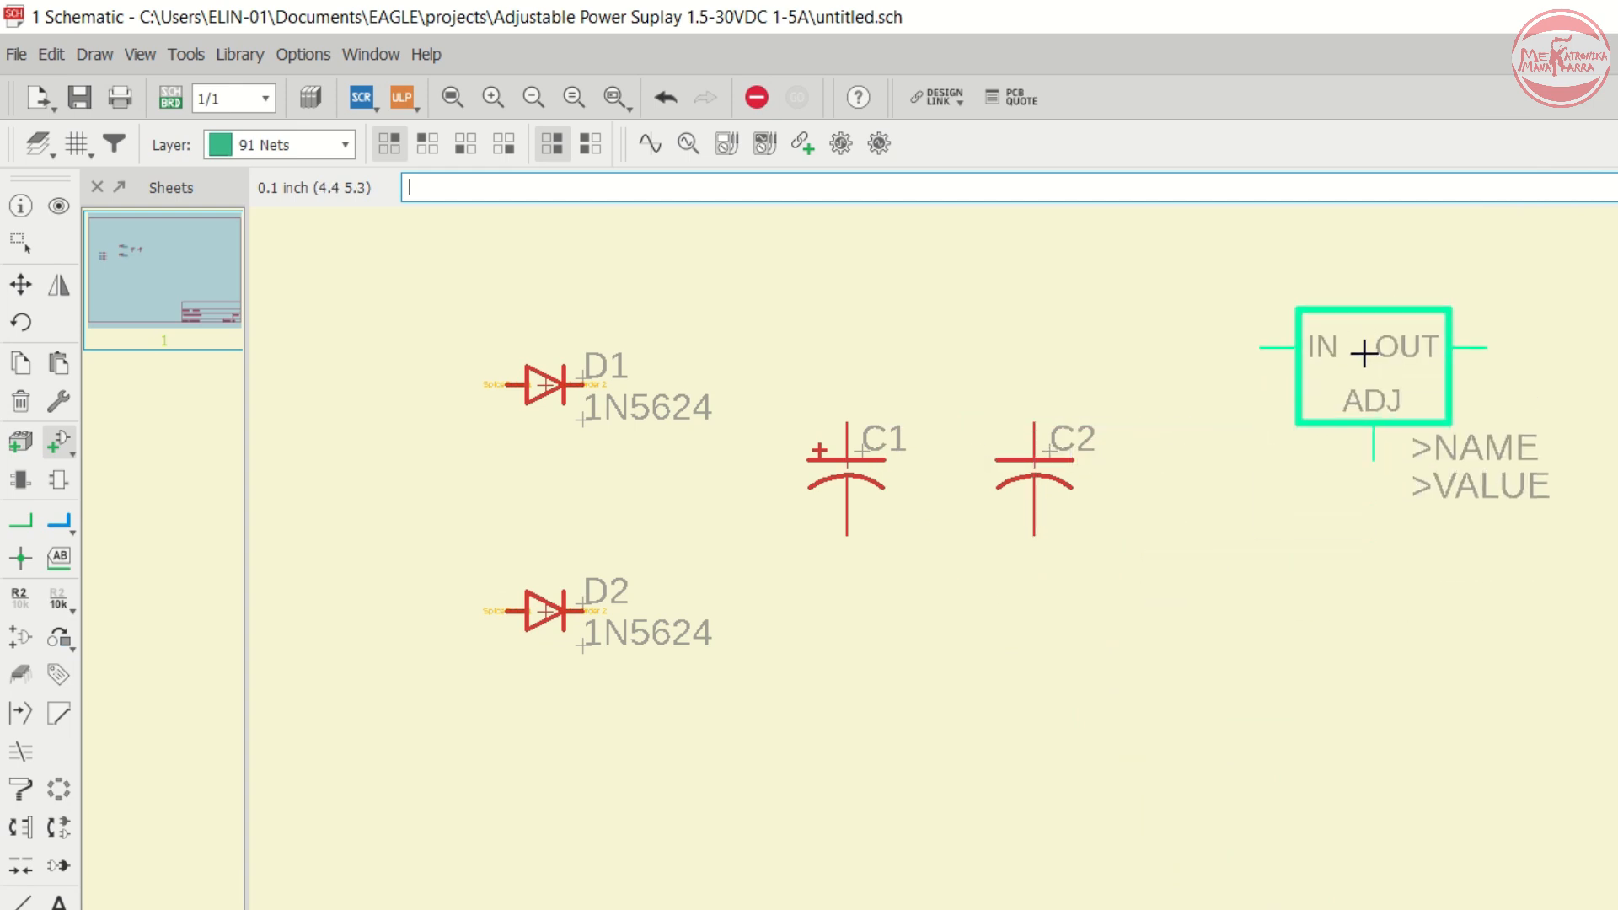
left_click(1358, 354)
scroll(732, 474, "down", 3)
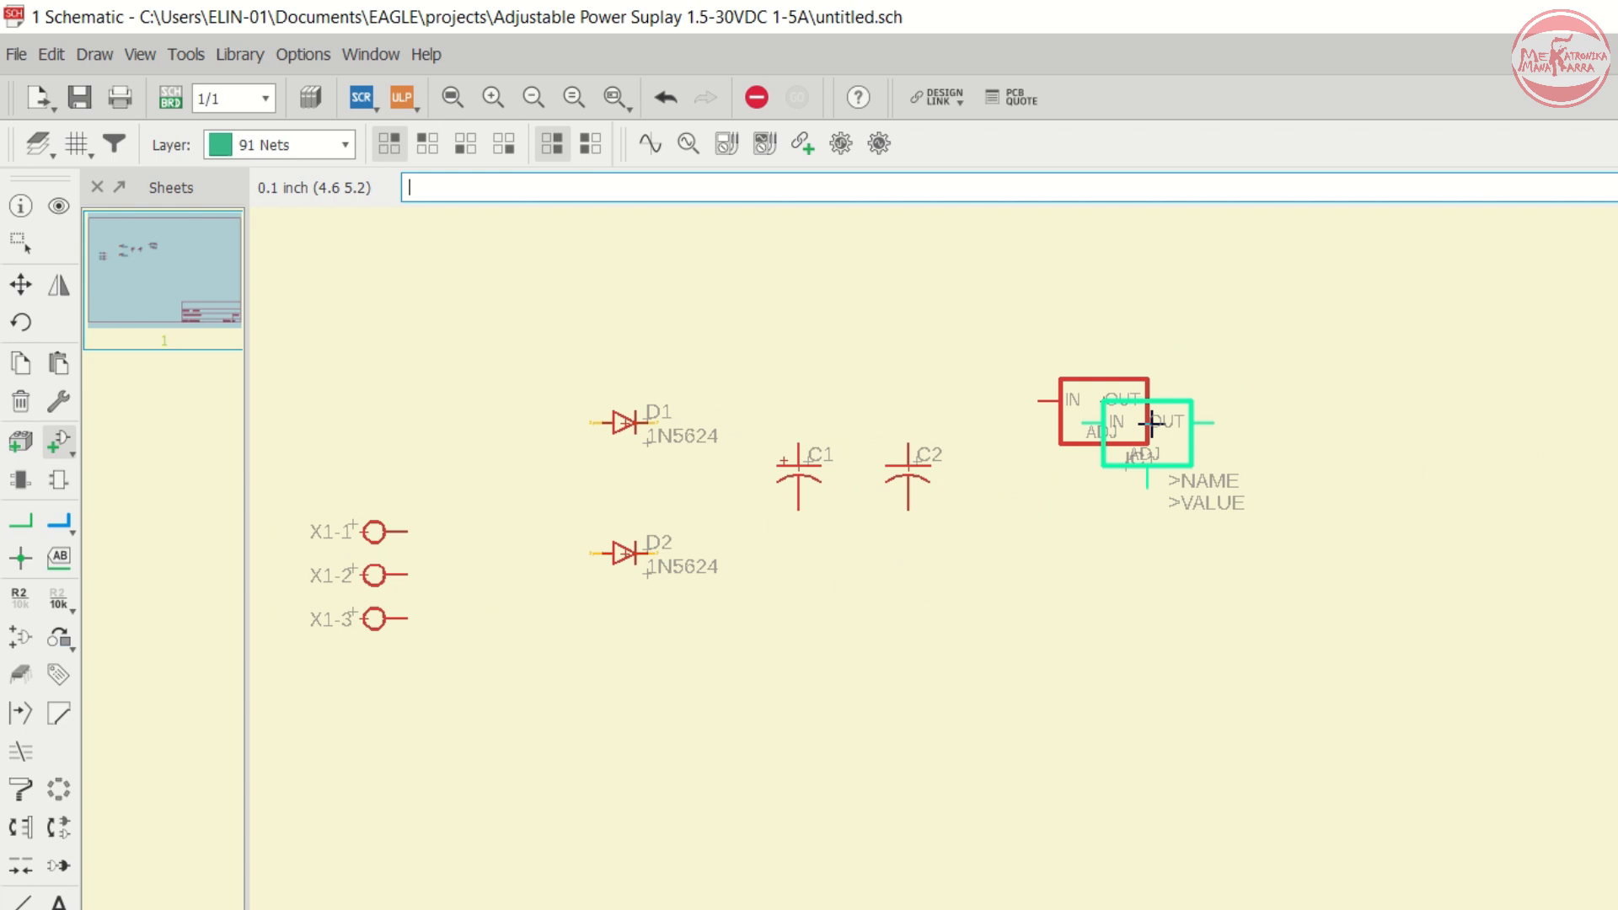
scroll(1191, 409, "up", 1)
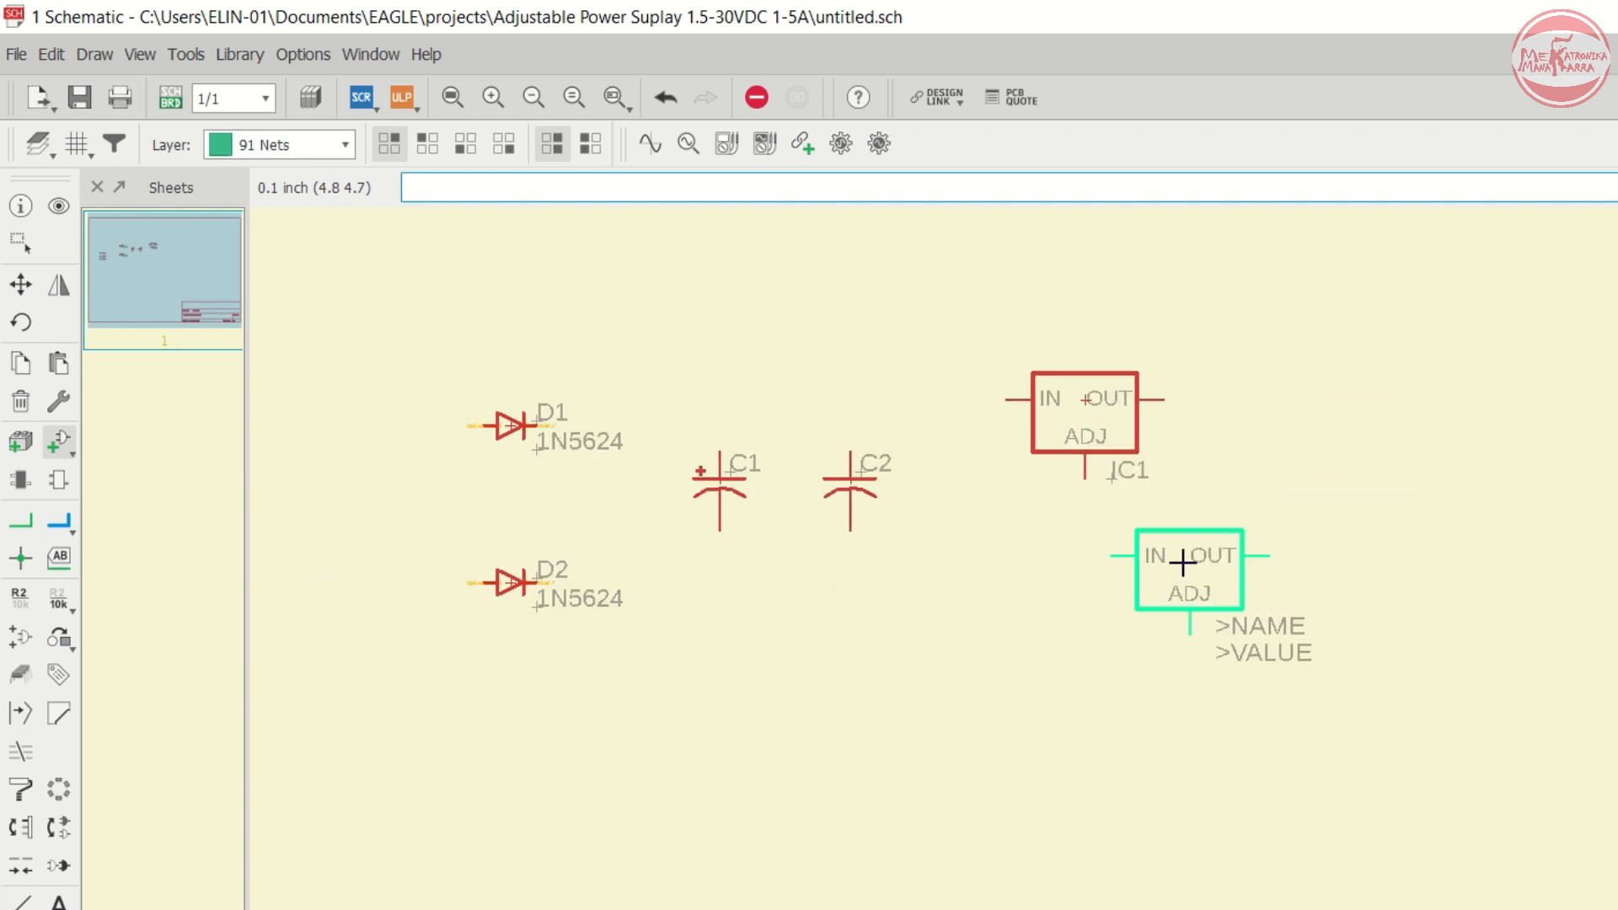
- Reopen the Add dialog and browse the resistor symbols in the rcl library
left_click(59, 441)
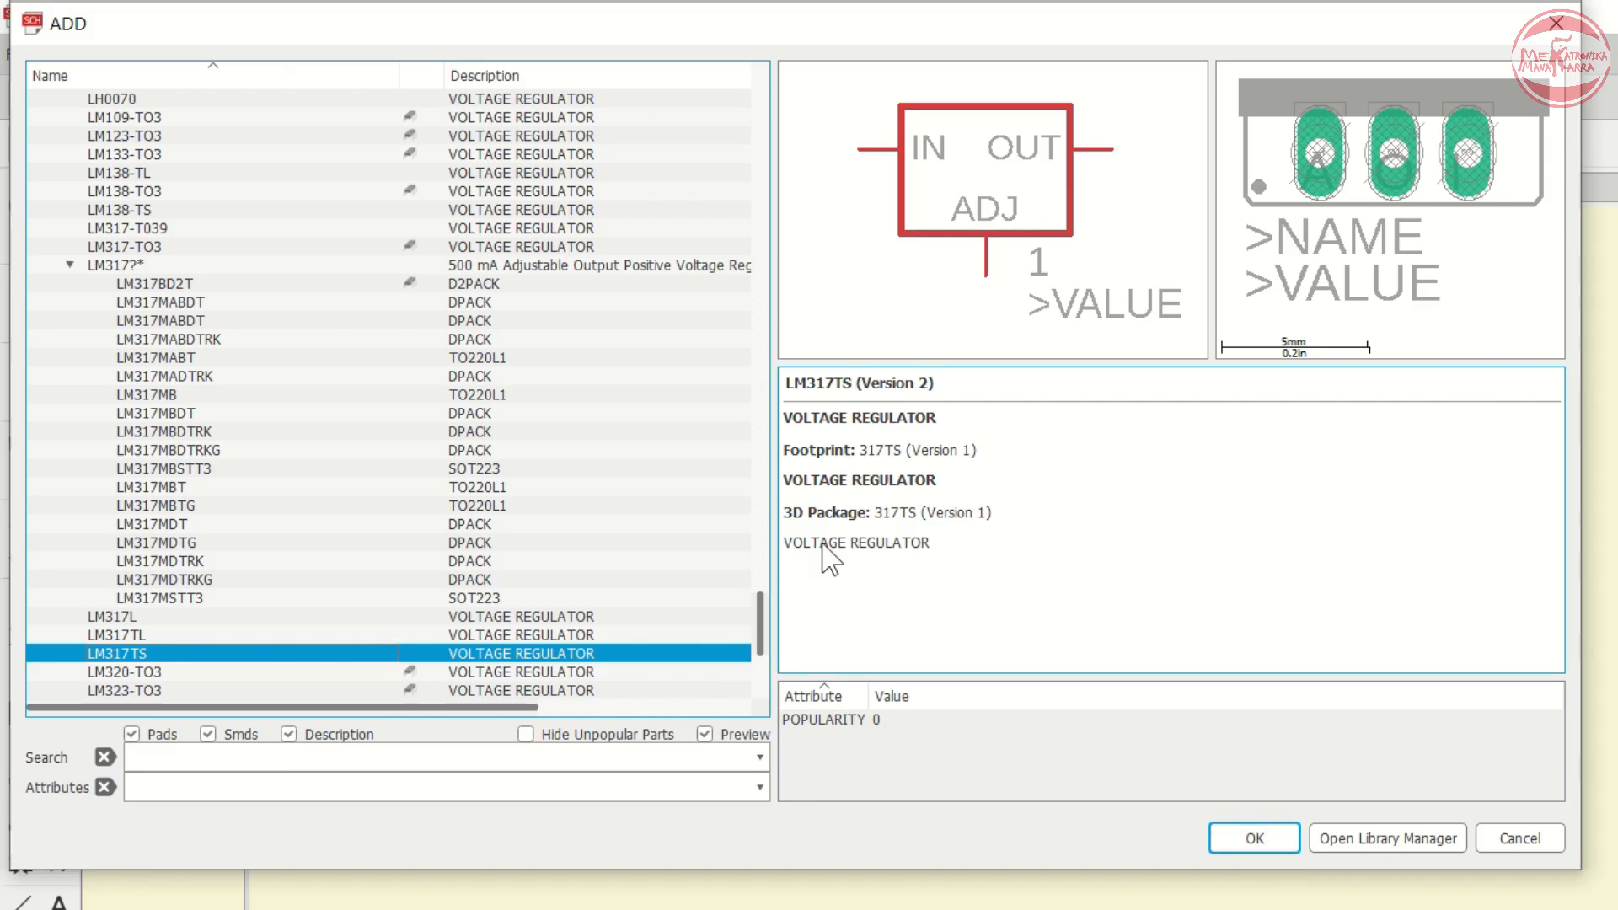
key("Left")
key("Left")
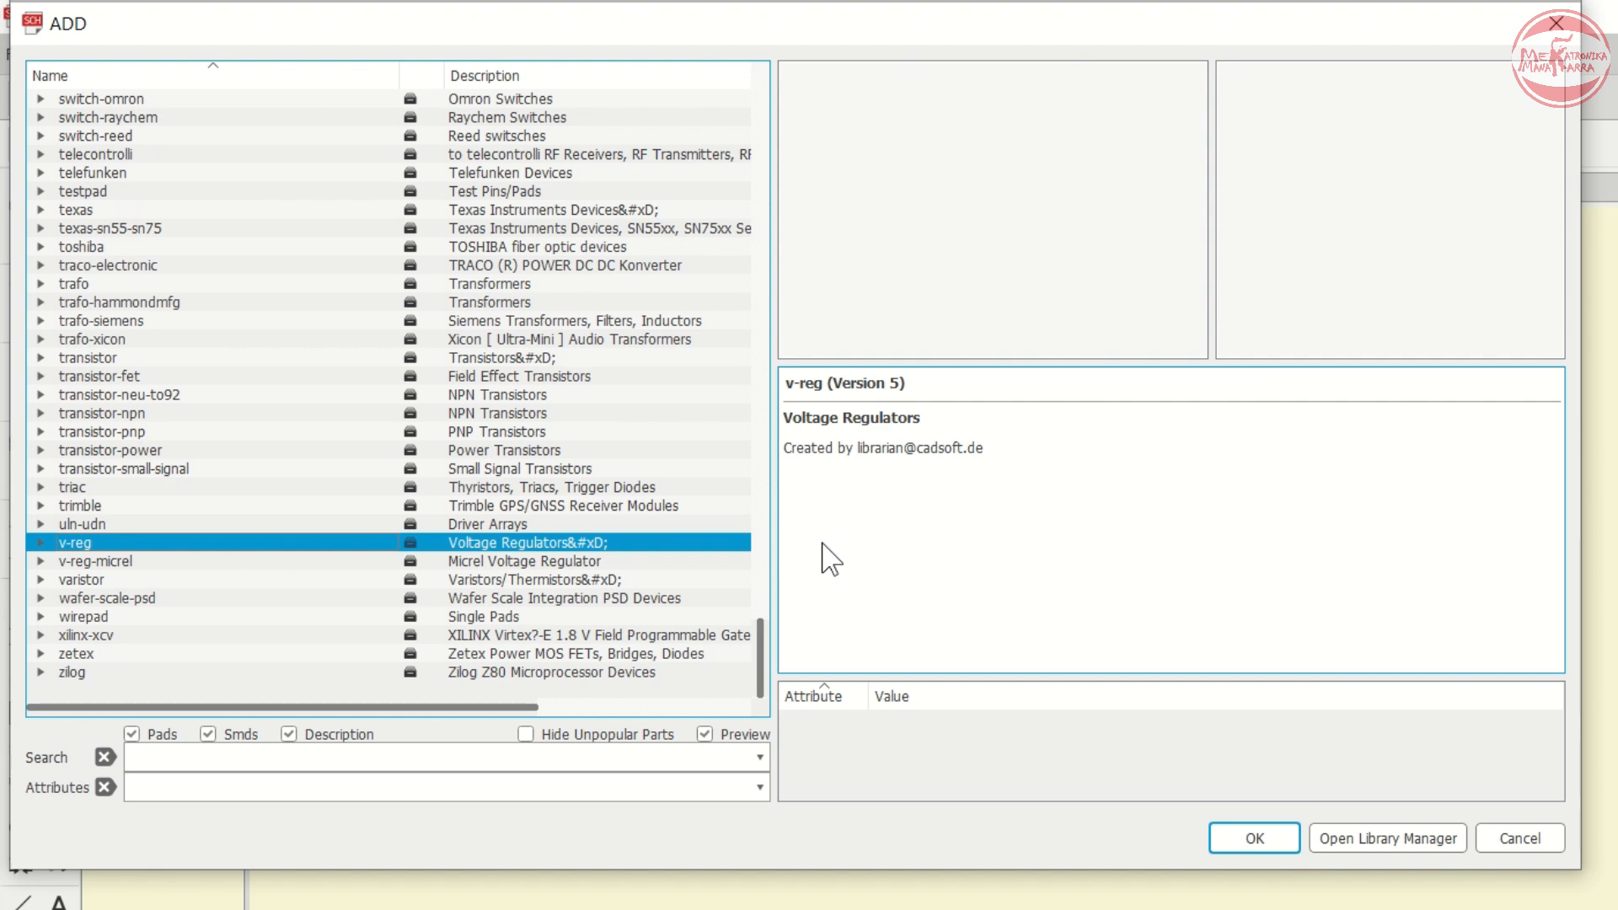
left_click(197, 308)
key("r")
key("Right")
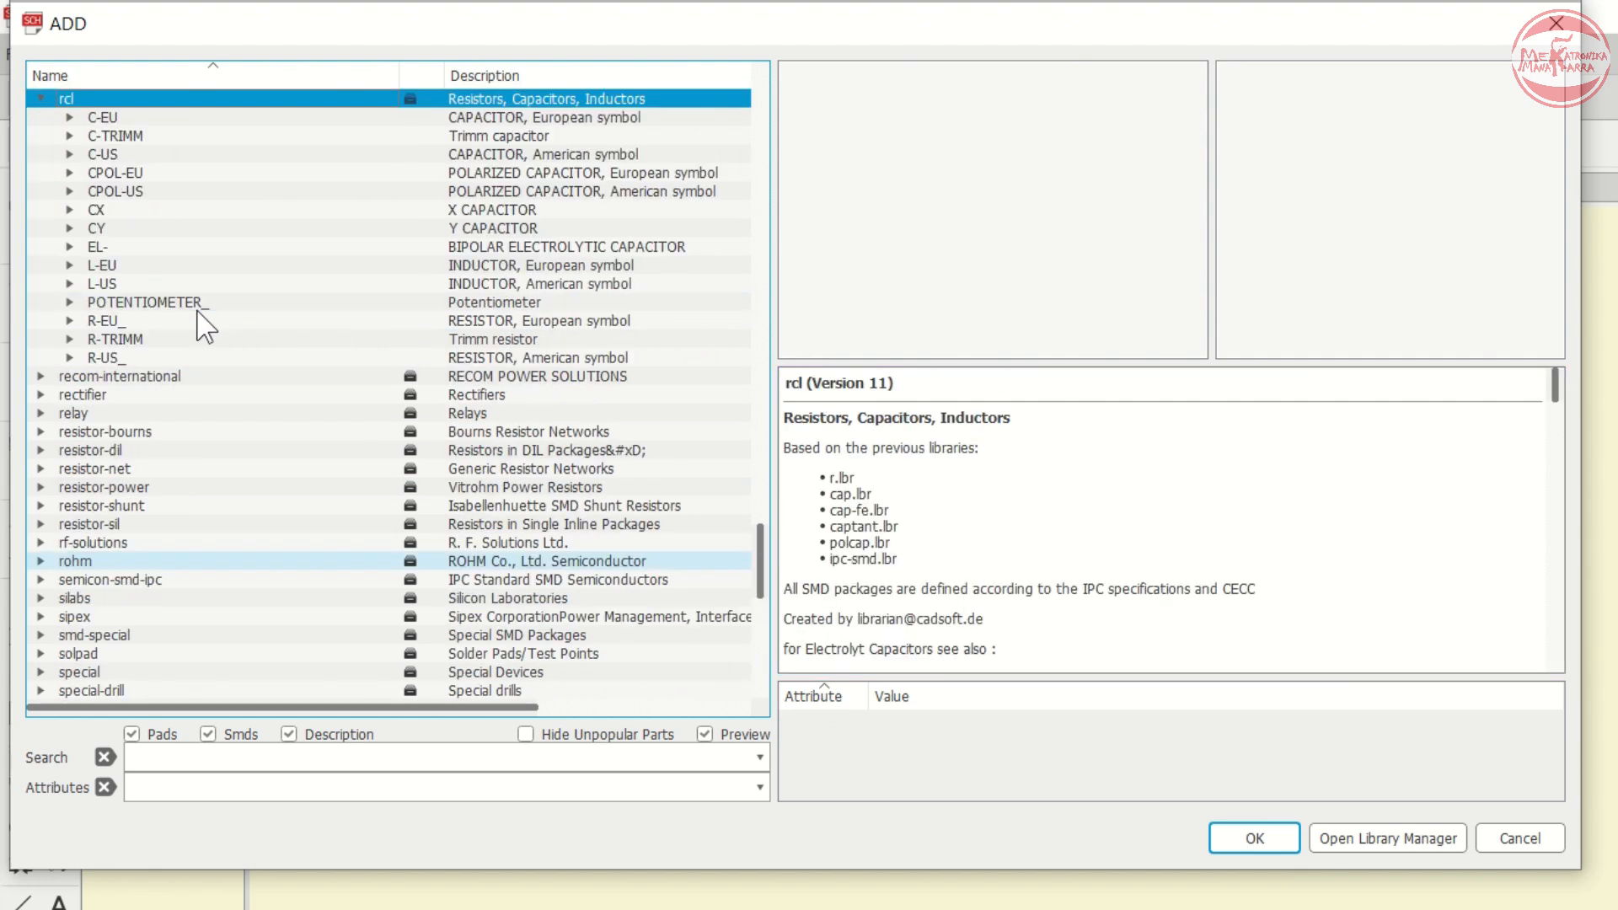
key("Down")
key("Down")
key("Down")
key("Down")
key("Down")
key("Down")
key("Down")
key("Down")
key("Down")
key("Down")
key("Down")
key("Down")
key("Down")
key("Down")
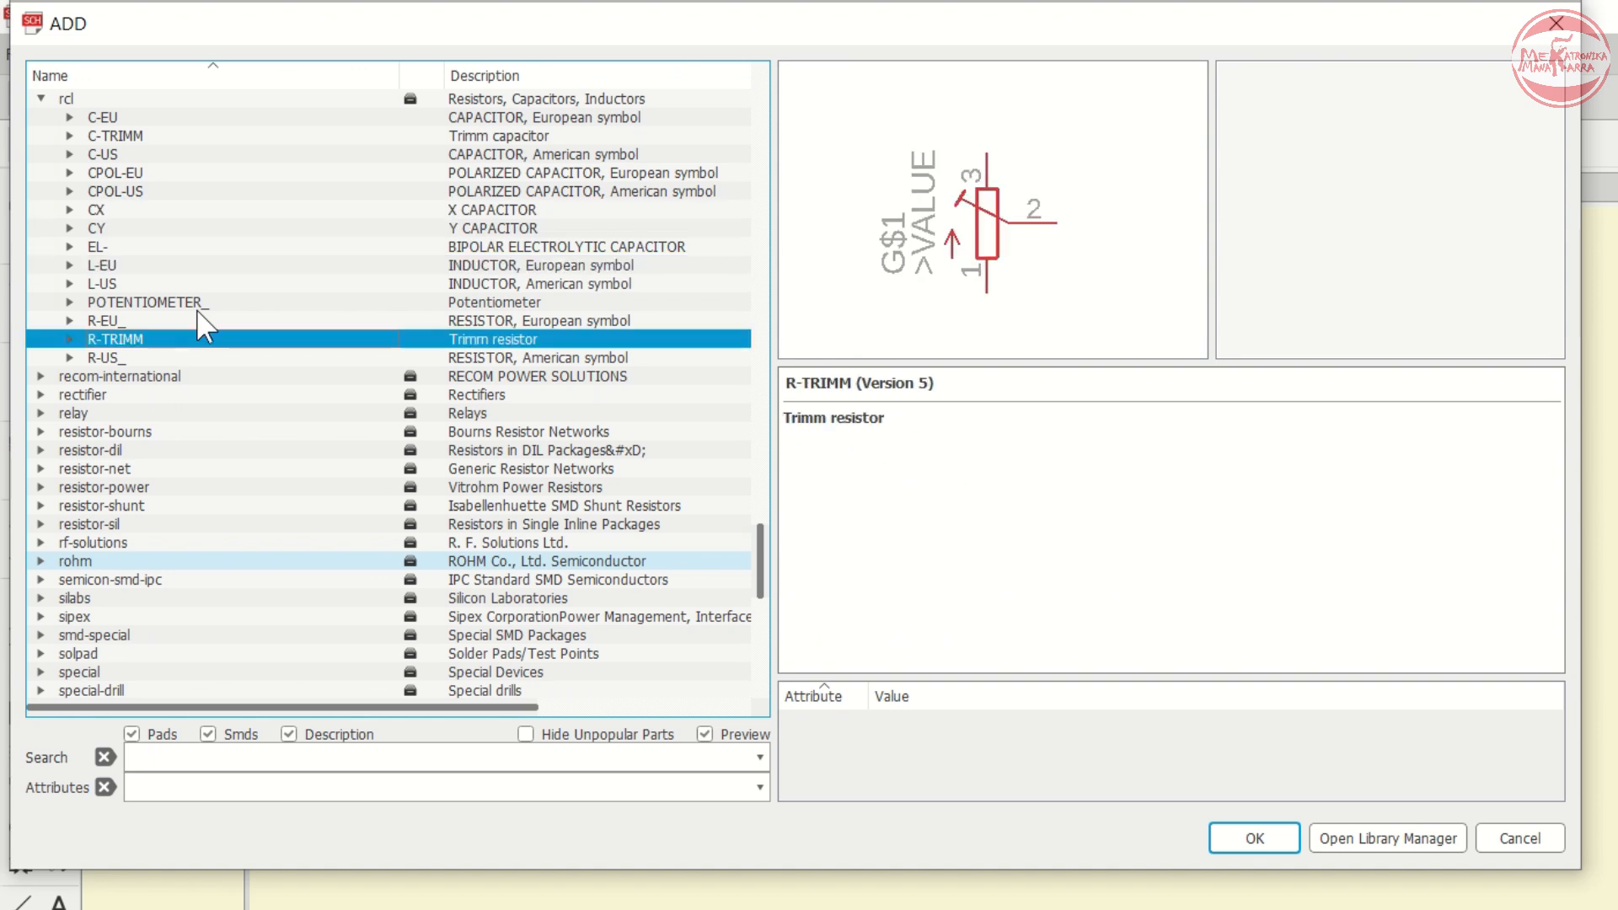
- Expand the American-symbol resistor group in the rcl library and browse its package variants
key("Right")
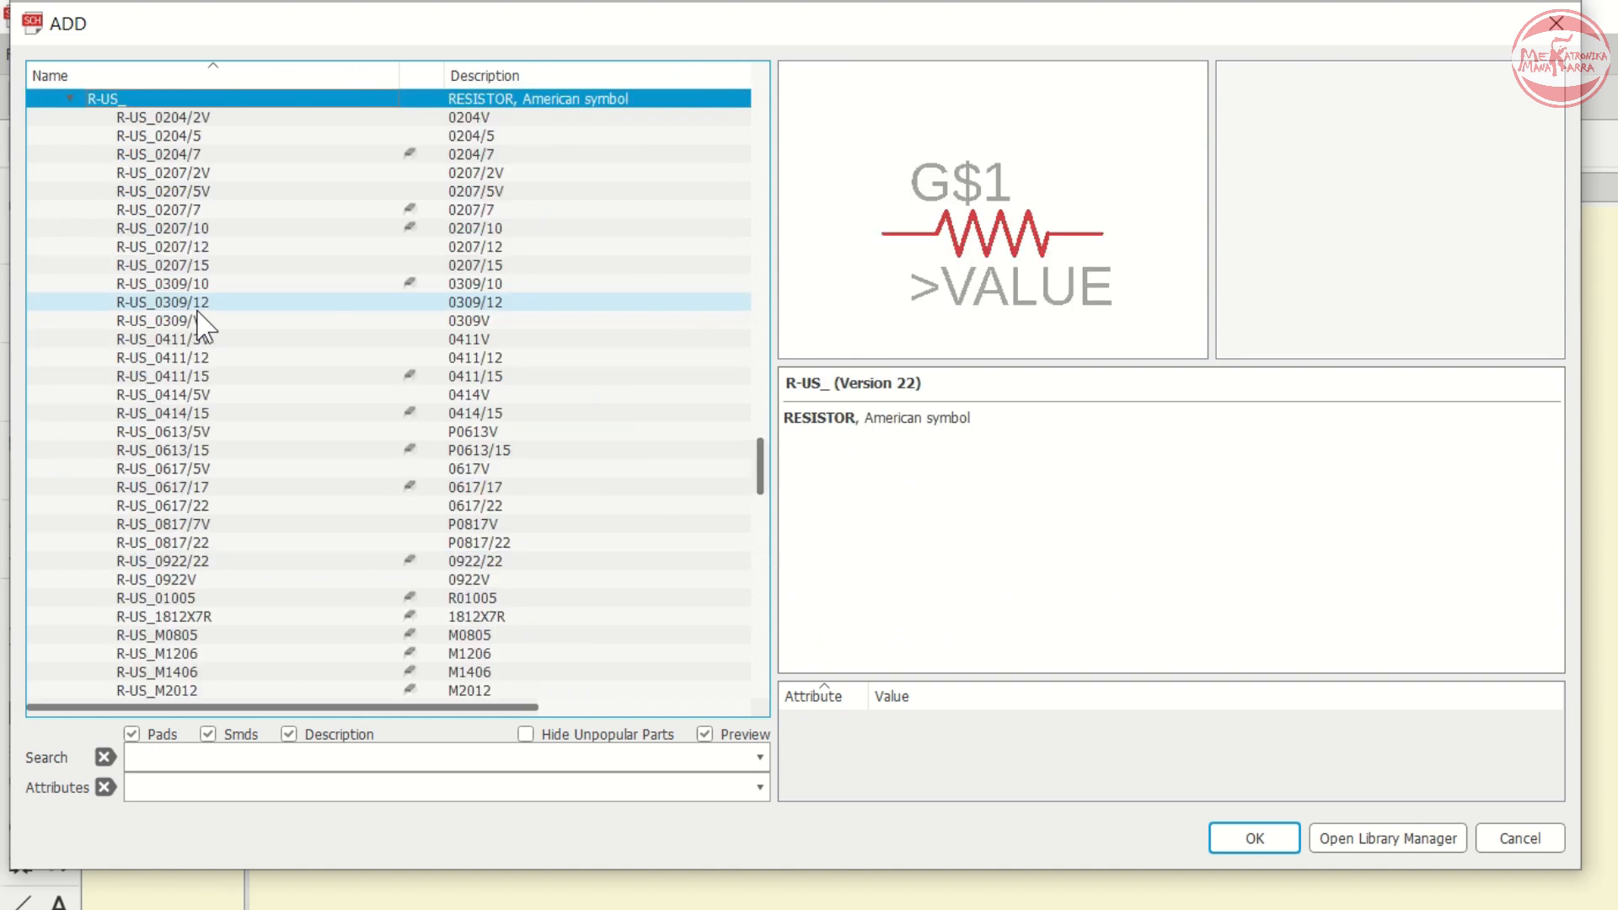
key("Down")
key("Down")
key("Down")
key("Down")
key("Down")
key("Down")
key("Down")
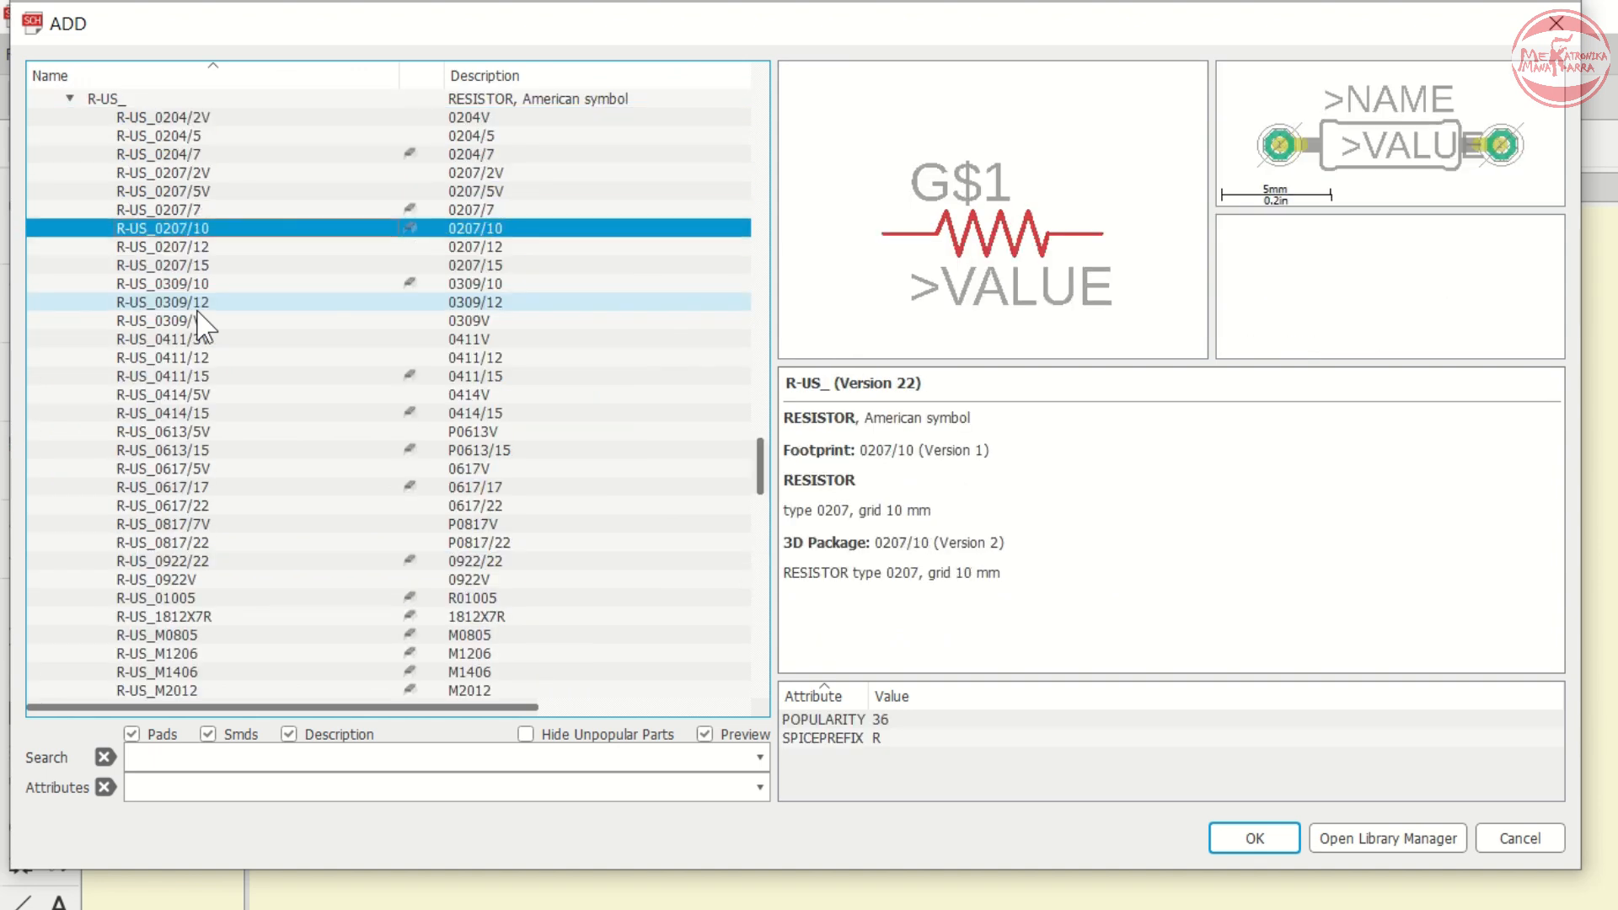
key("Down")
key("Down")
key("Down")
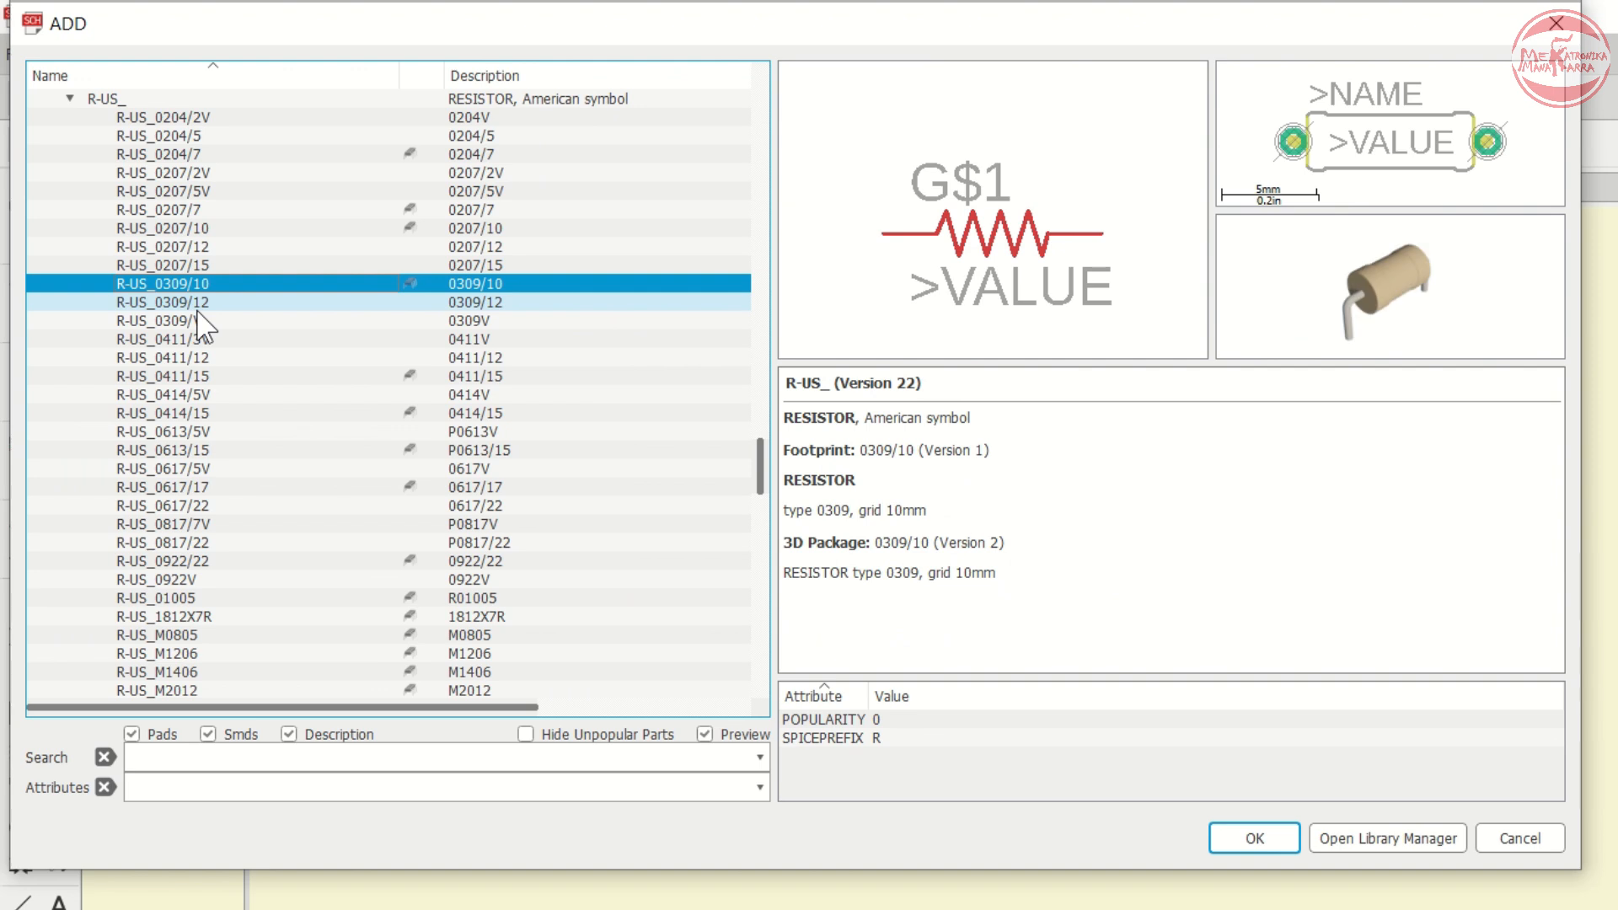
key("Down")
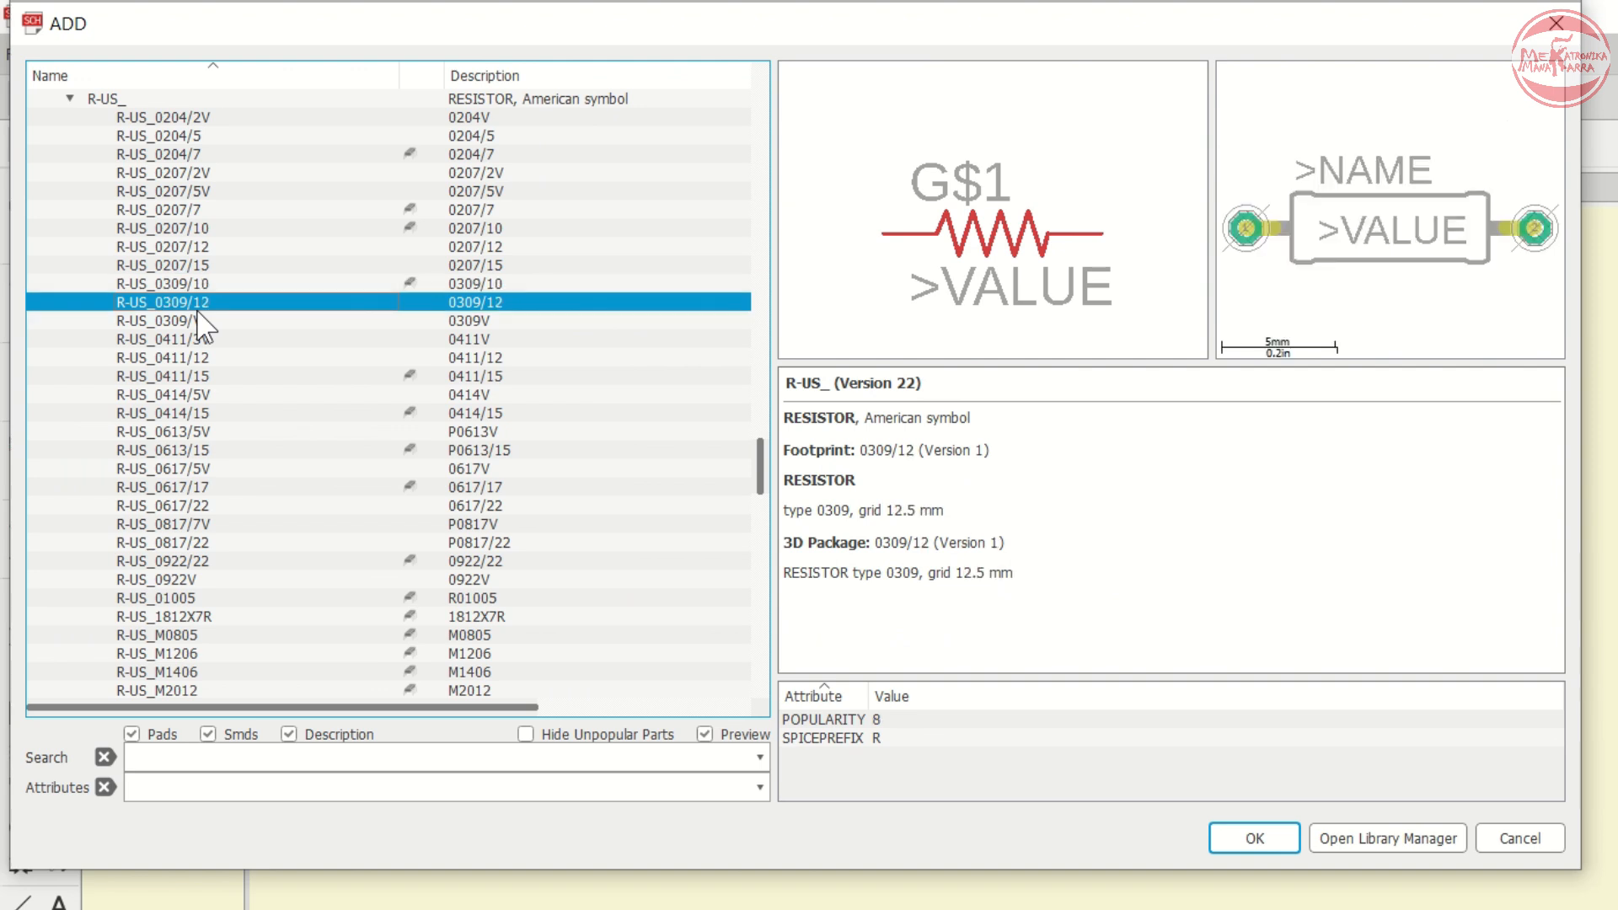
key("Down")
key("Up")
key("Up")
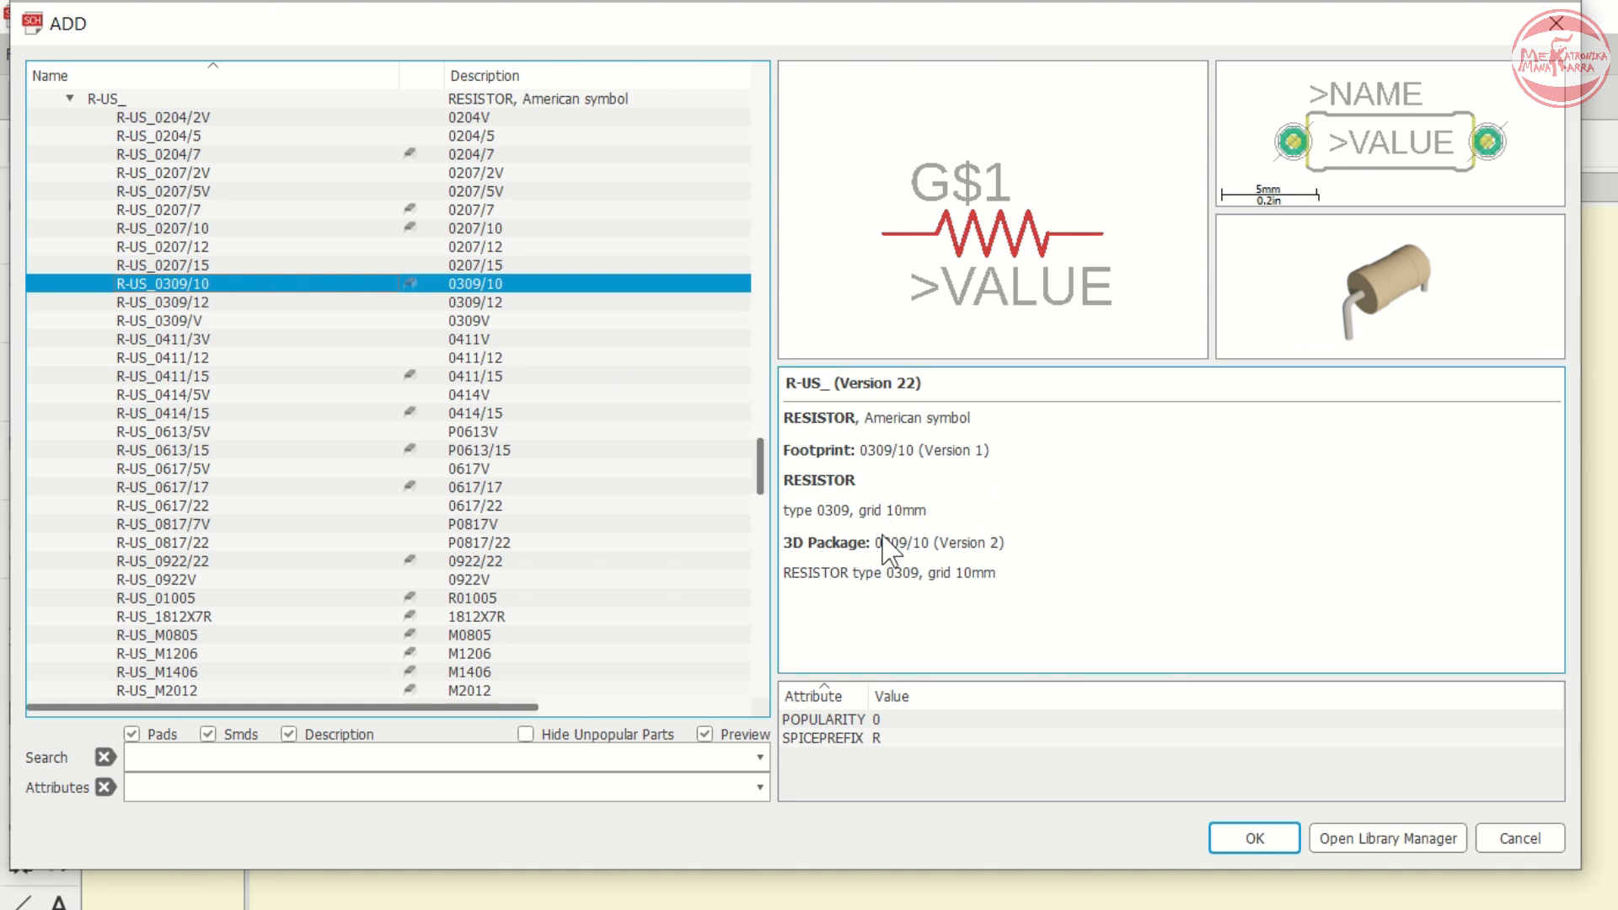
- Choose the R-US_0309/10 resistor, rotate it horizontal and place it as R1 below and right of IC1
left_click(220, 231)
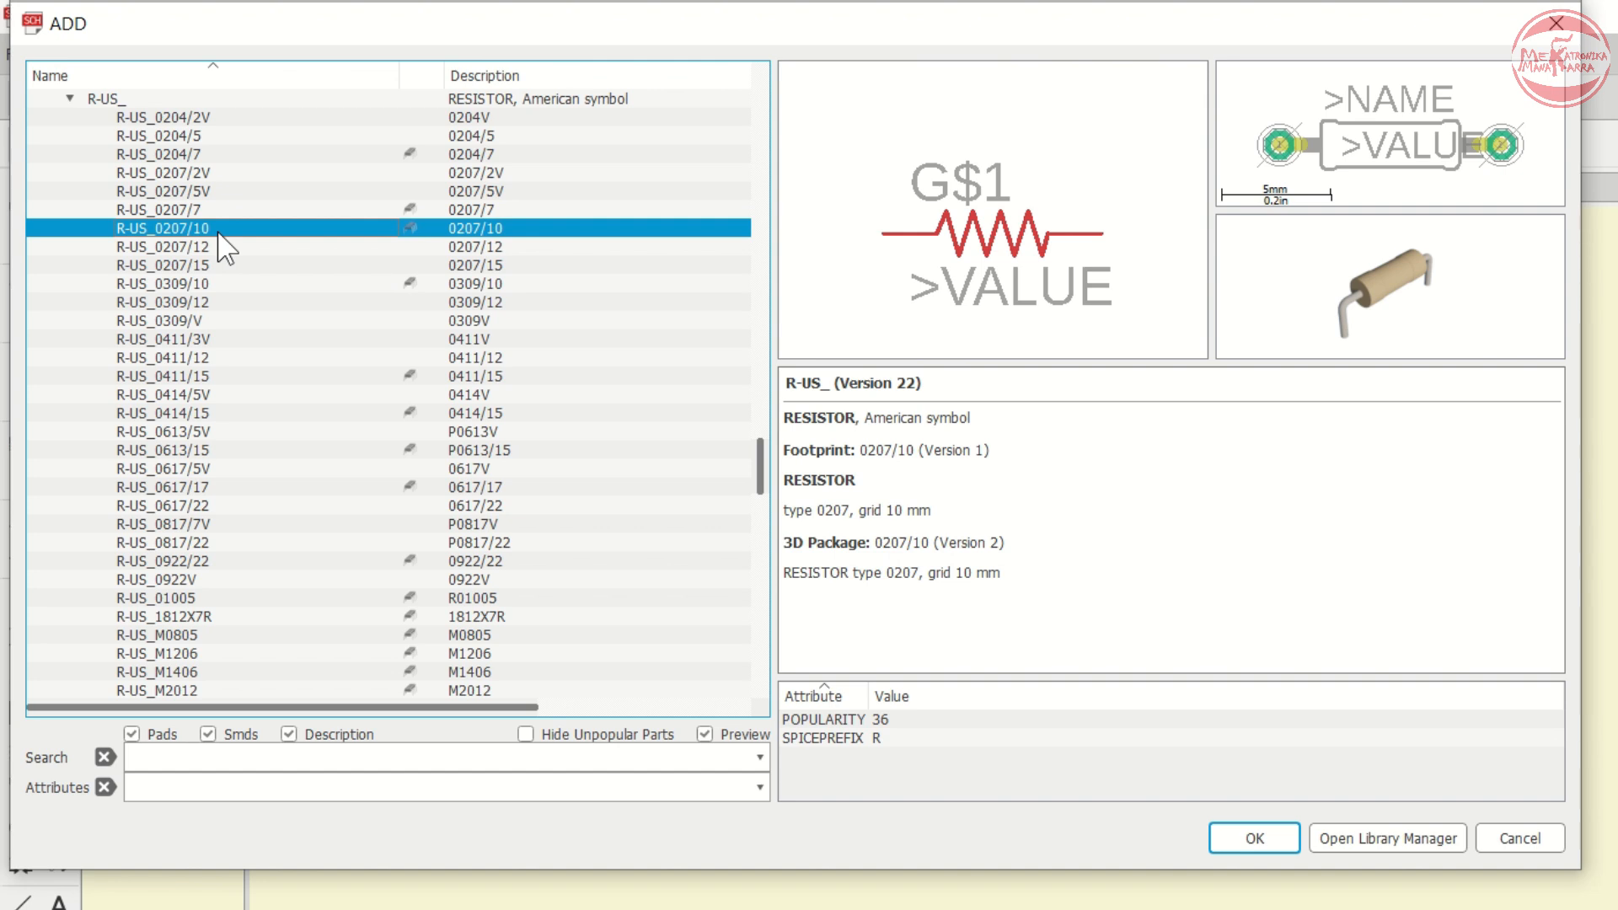
left_click(218, 284)
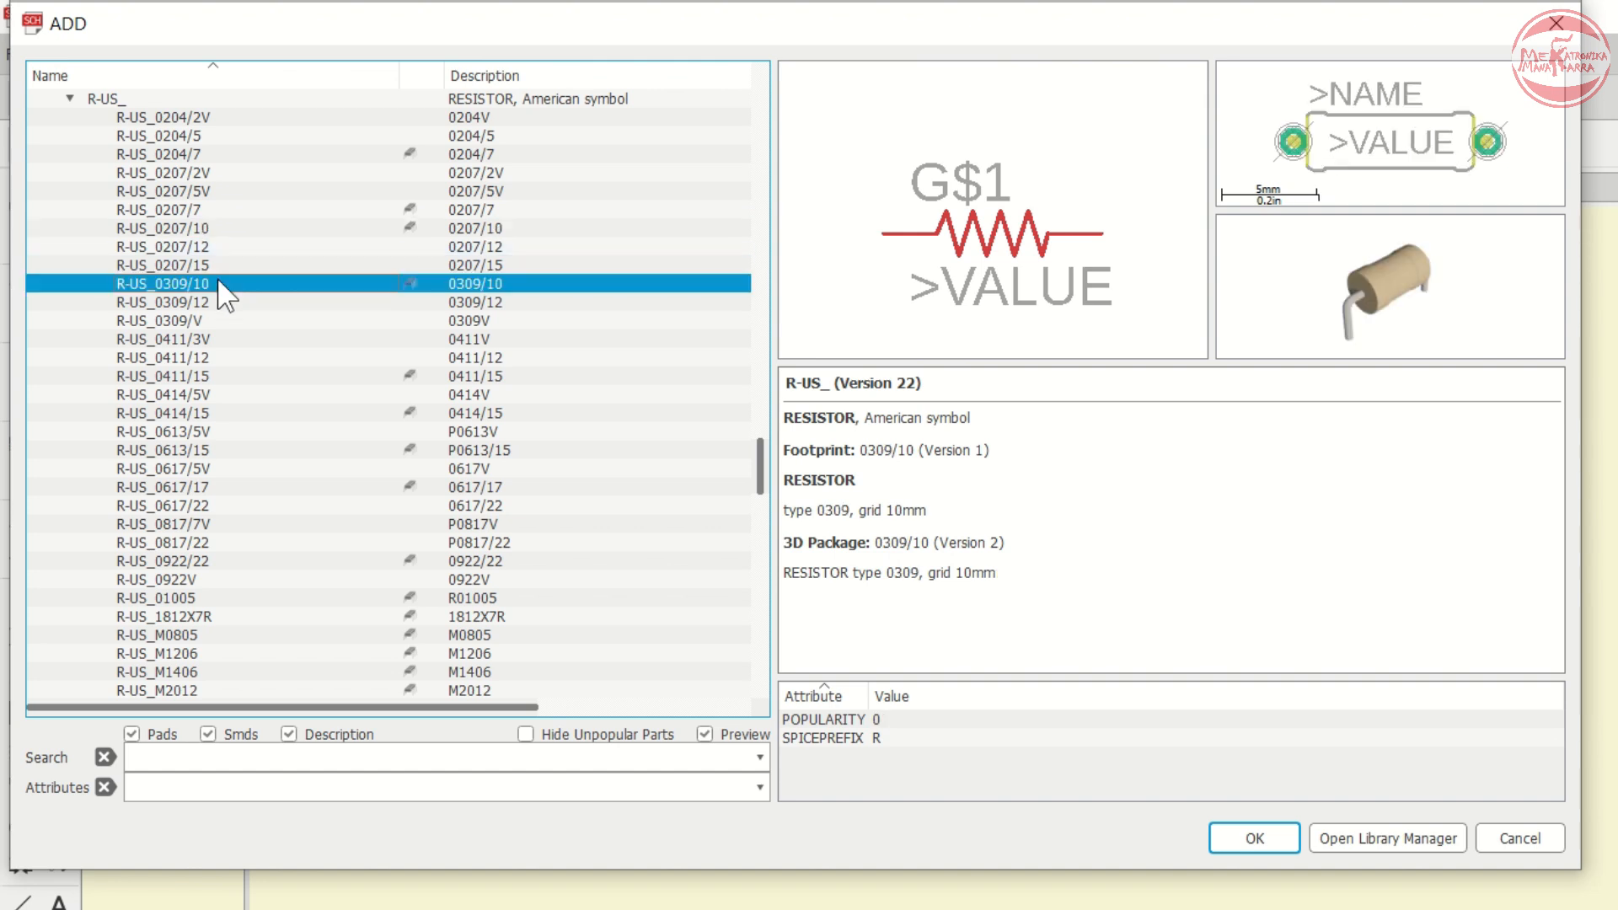
left_click(229, 301)
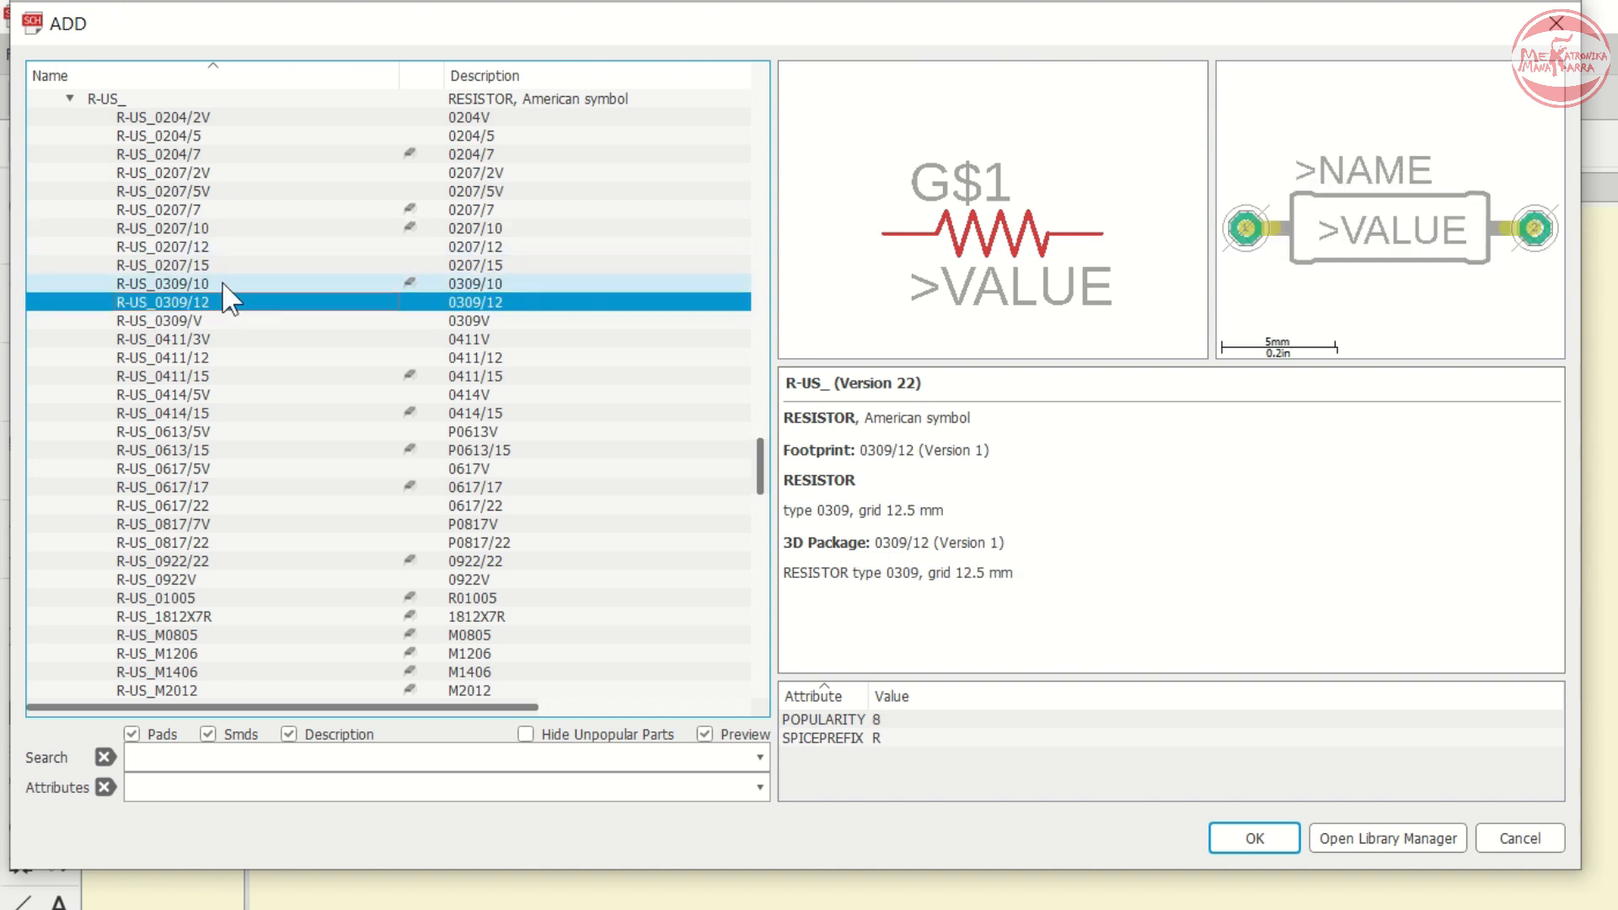
left_click(224, 278)
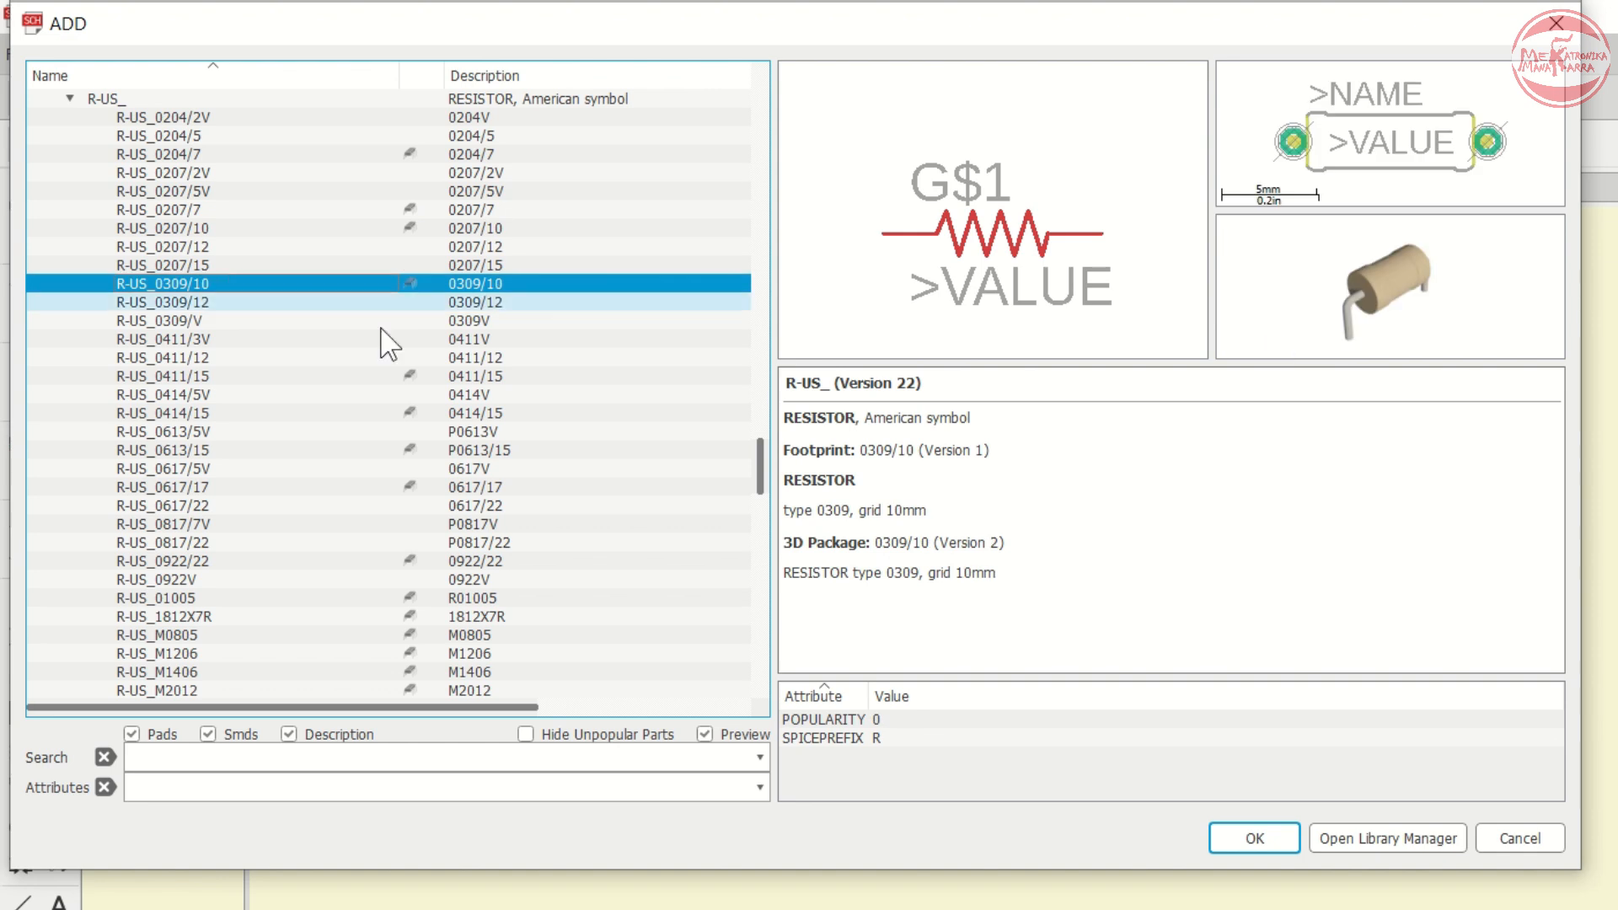
left_click(1241, 836)
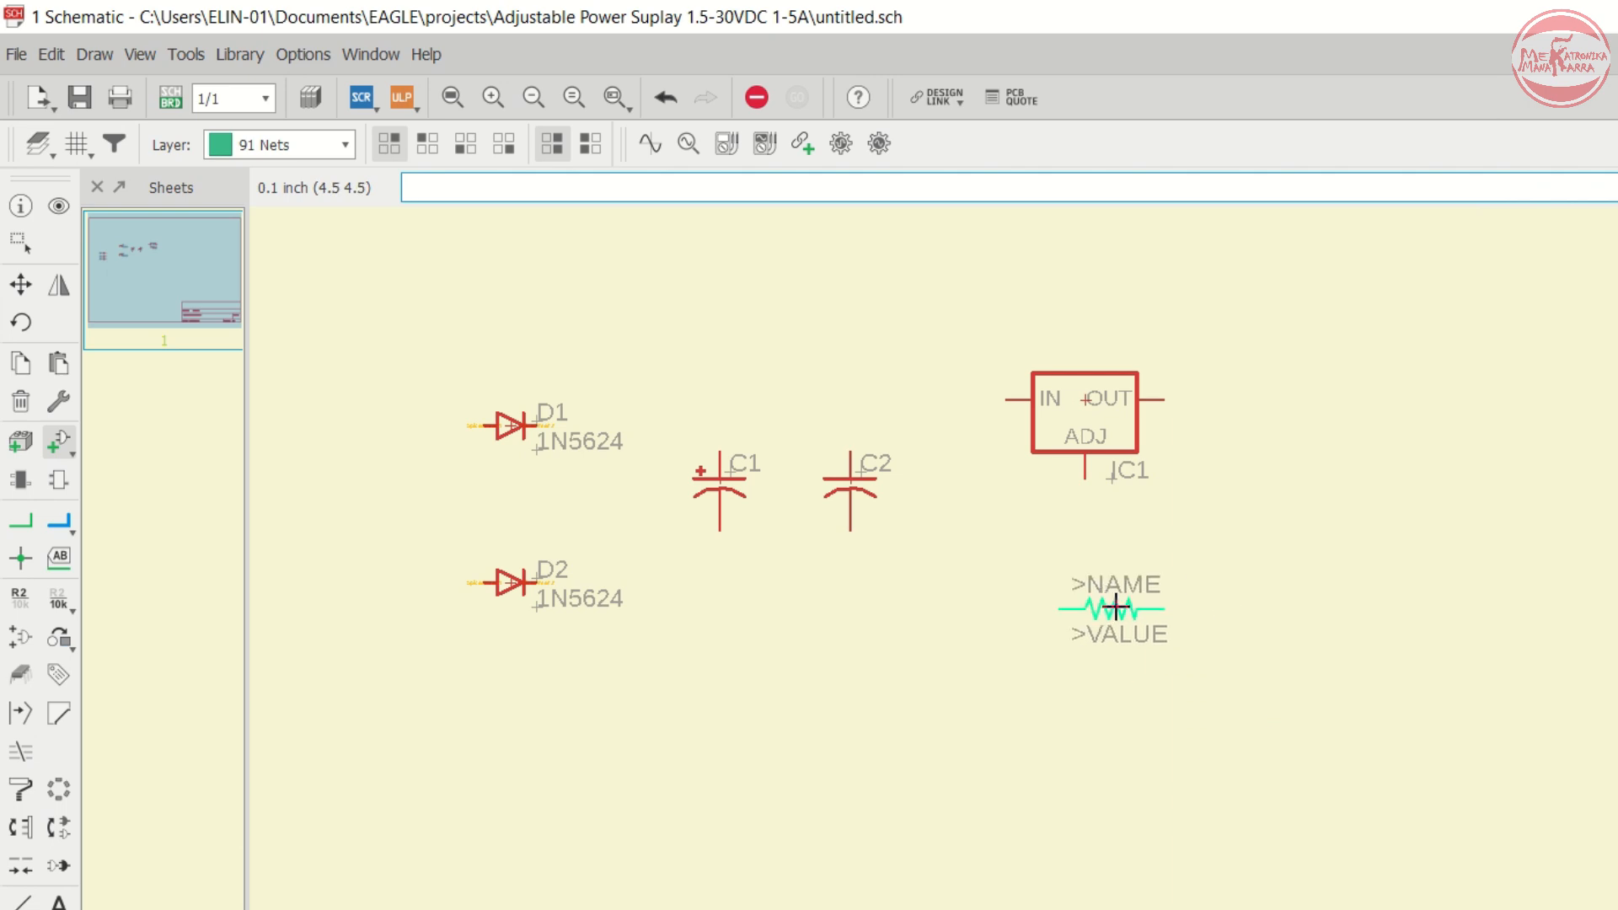
right_click(1121, 607)
right_click(1155, 607)
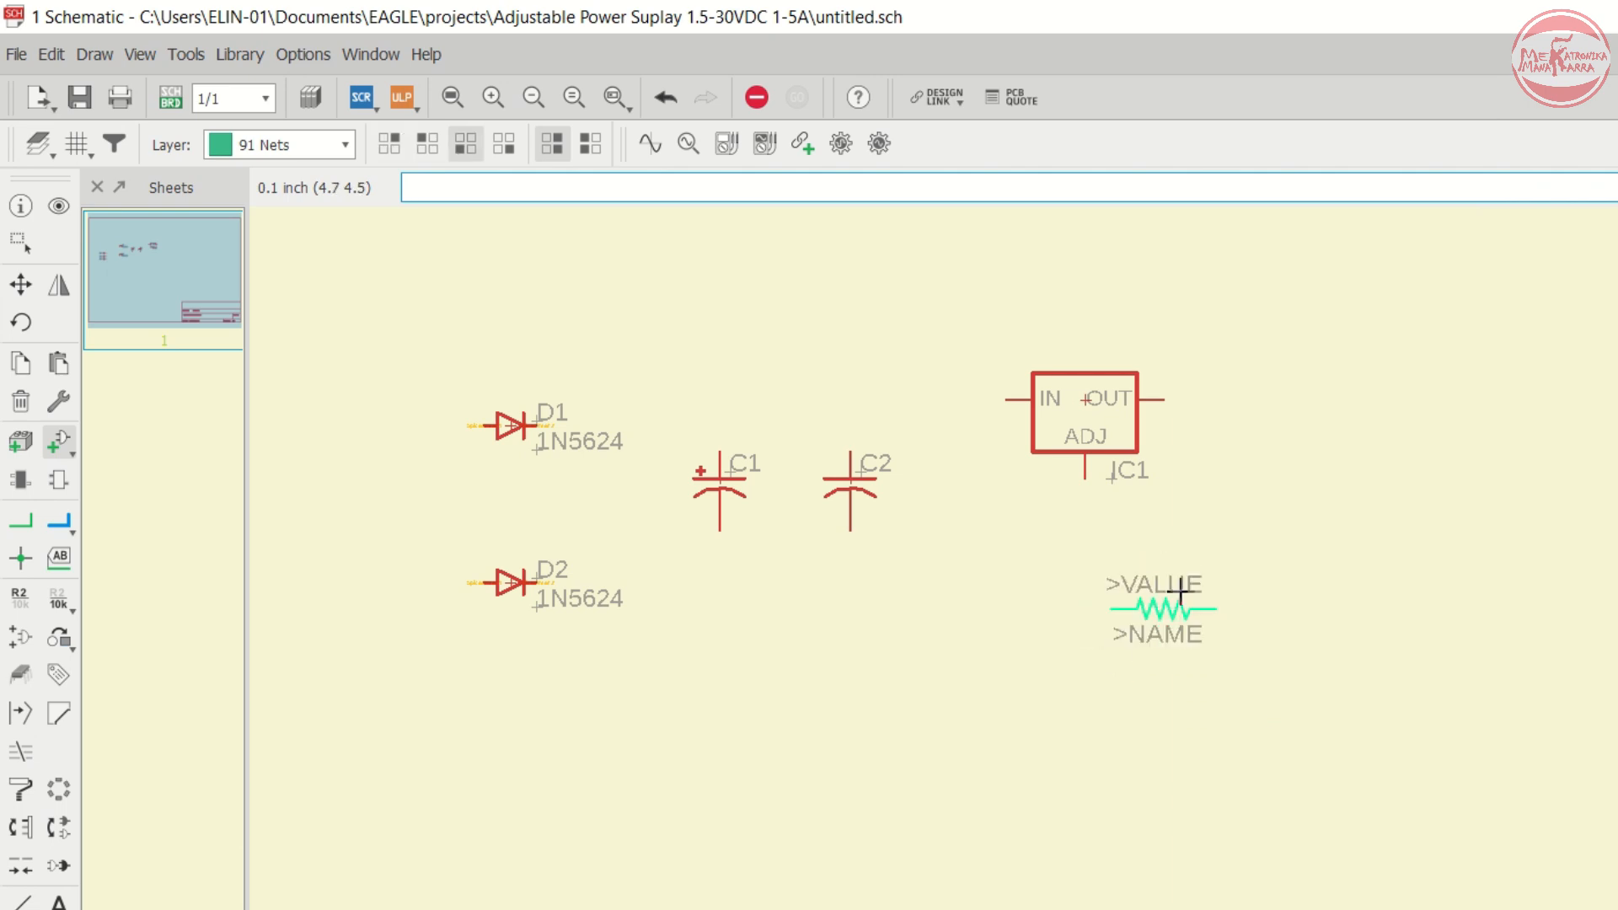
scroll(1196, 535, "up", 1)
scroll(1207, 541, "up", 1)
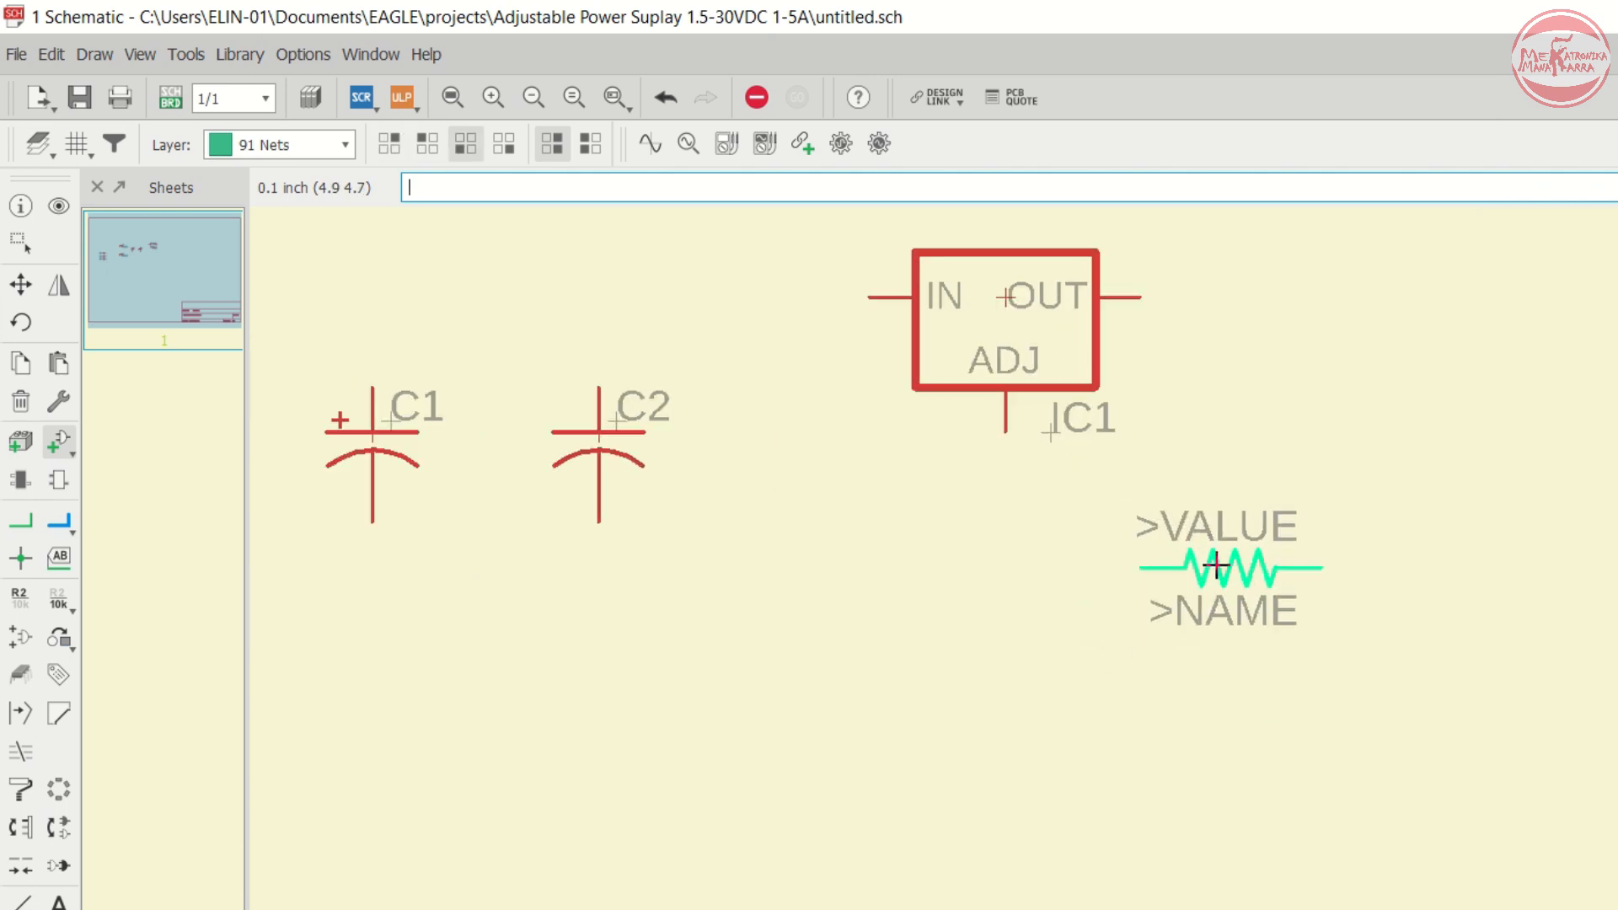
left_click(1231, 567)
- Reopen the Add dialog and expand the pot library of potentiometers
scroll(1011, 649, "down", 2)
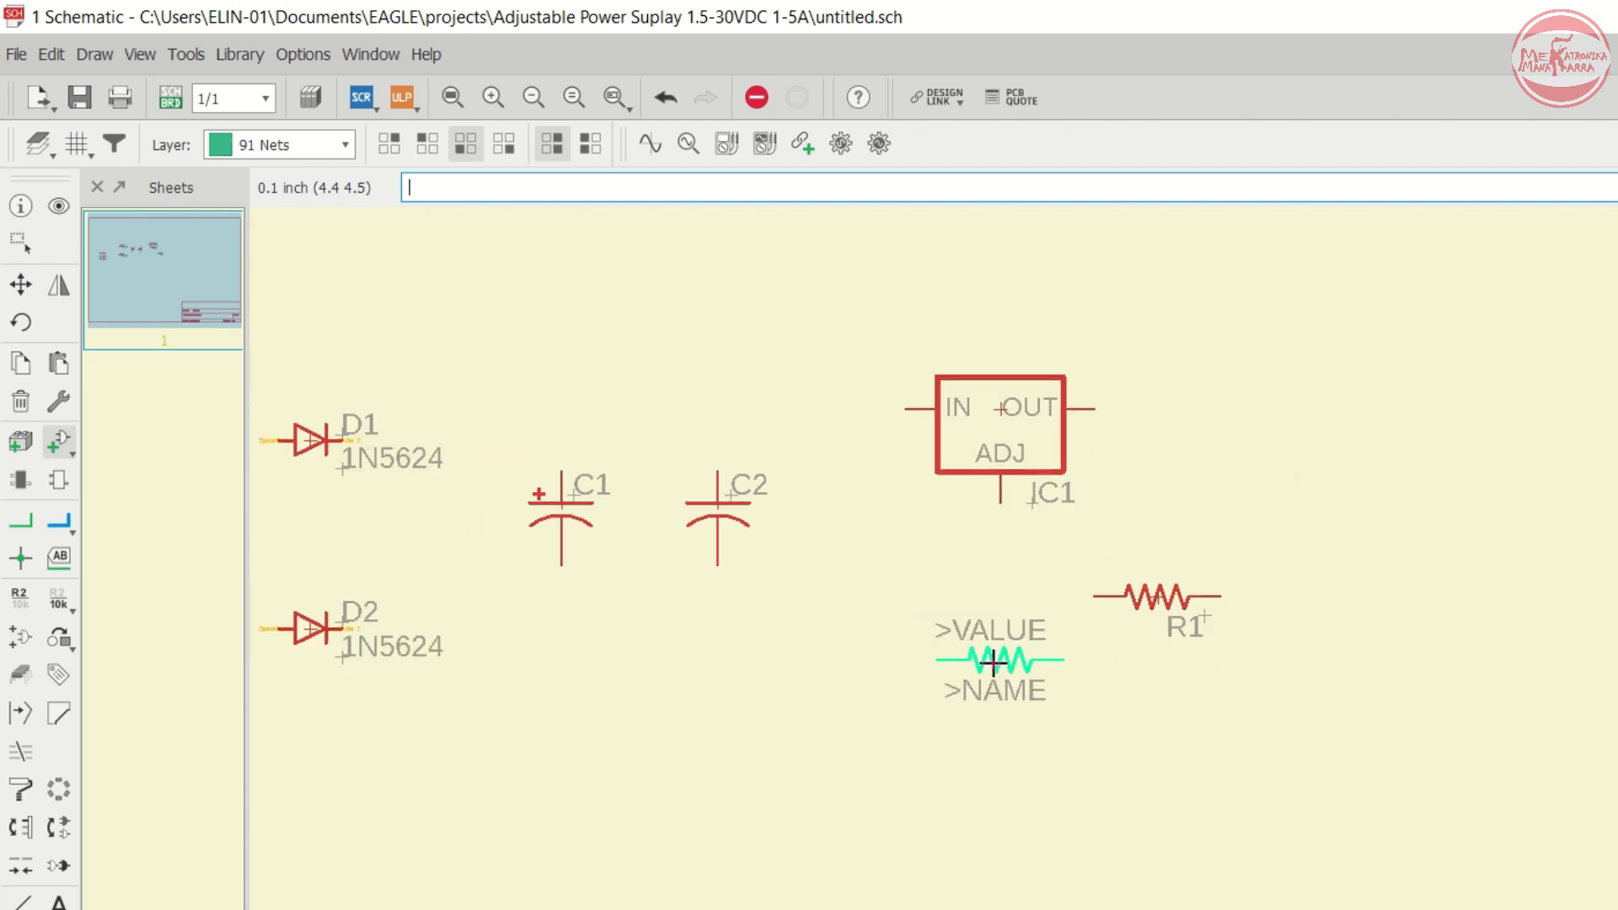
scroll(1012, 644, "up", 1)
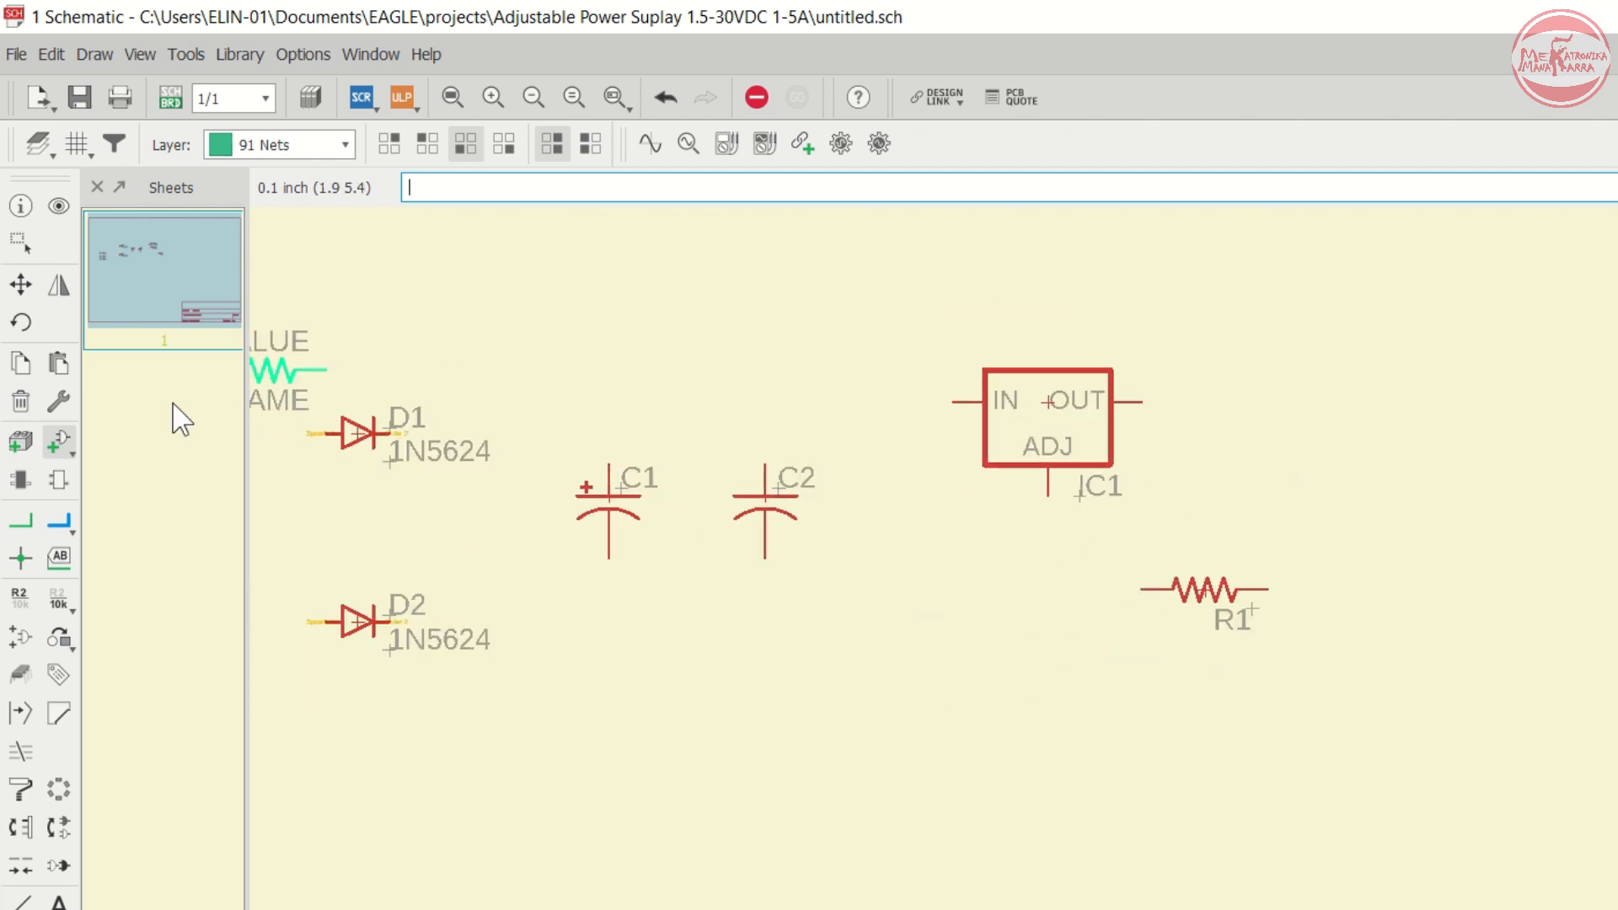
left_click(55, 435)
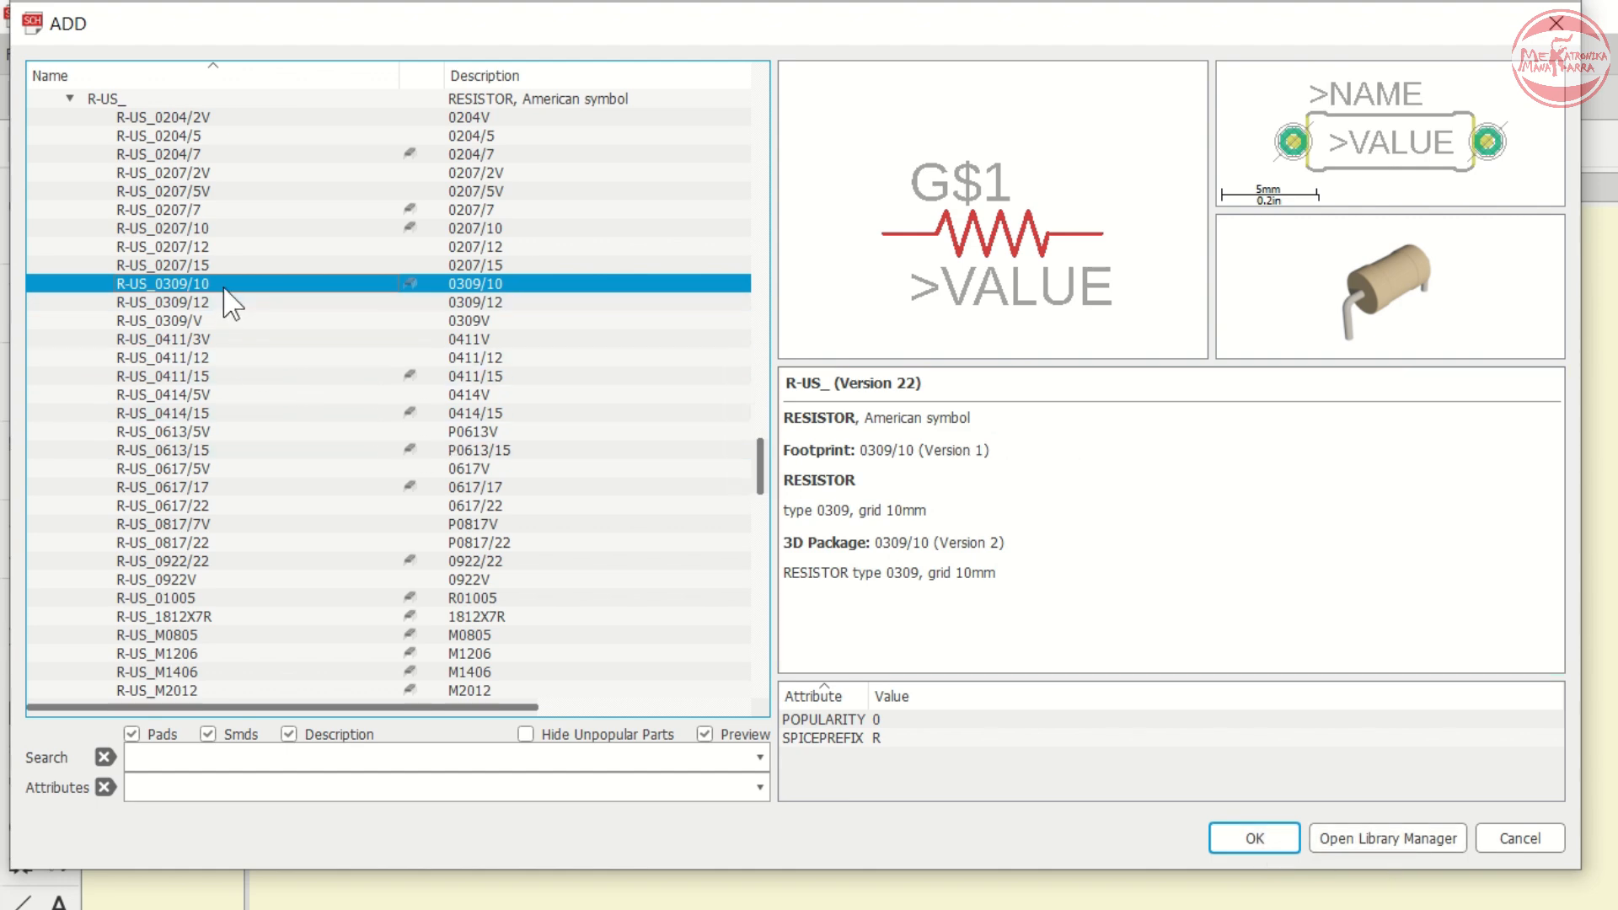
key("Left")
key("Left")
key("Left")
key("Left")
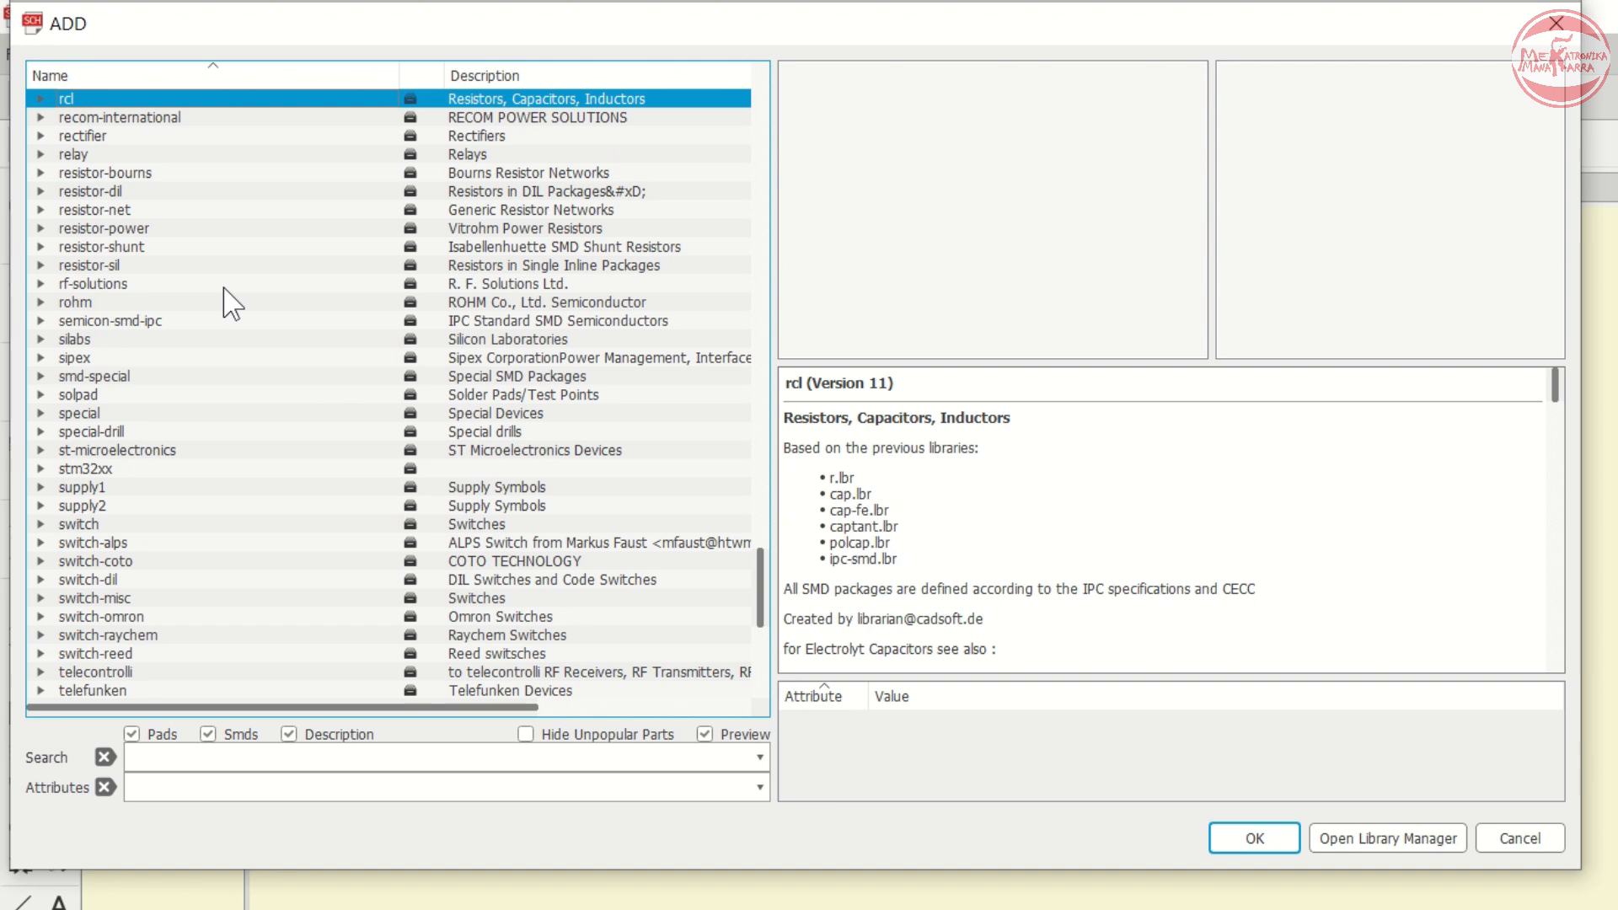
scroll(233, 303, "up", 2)
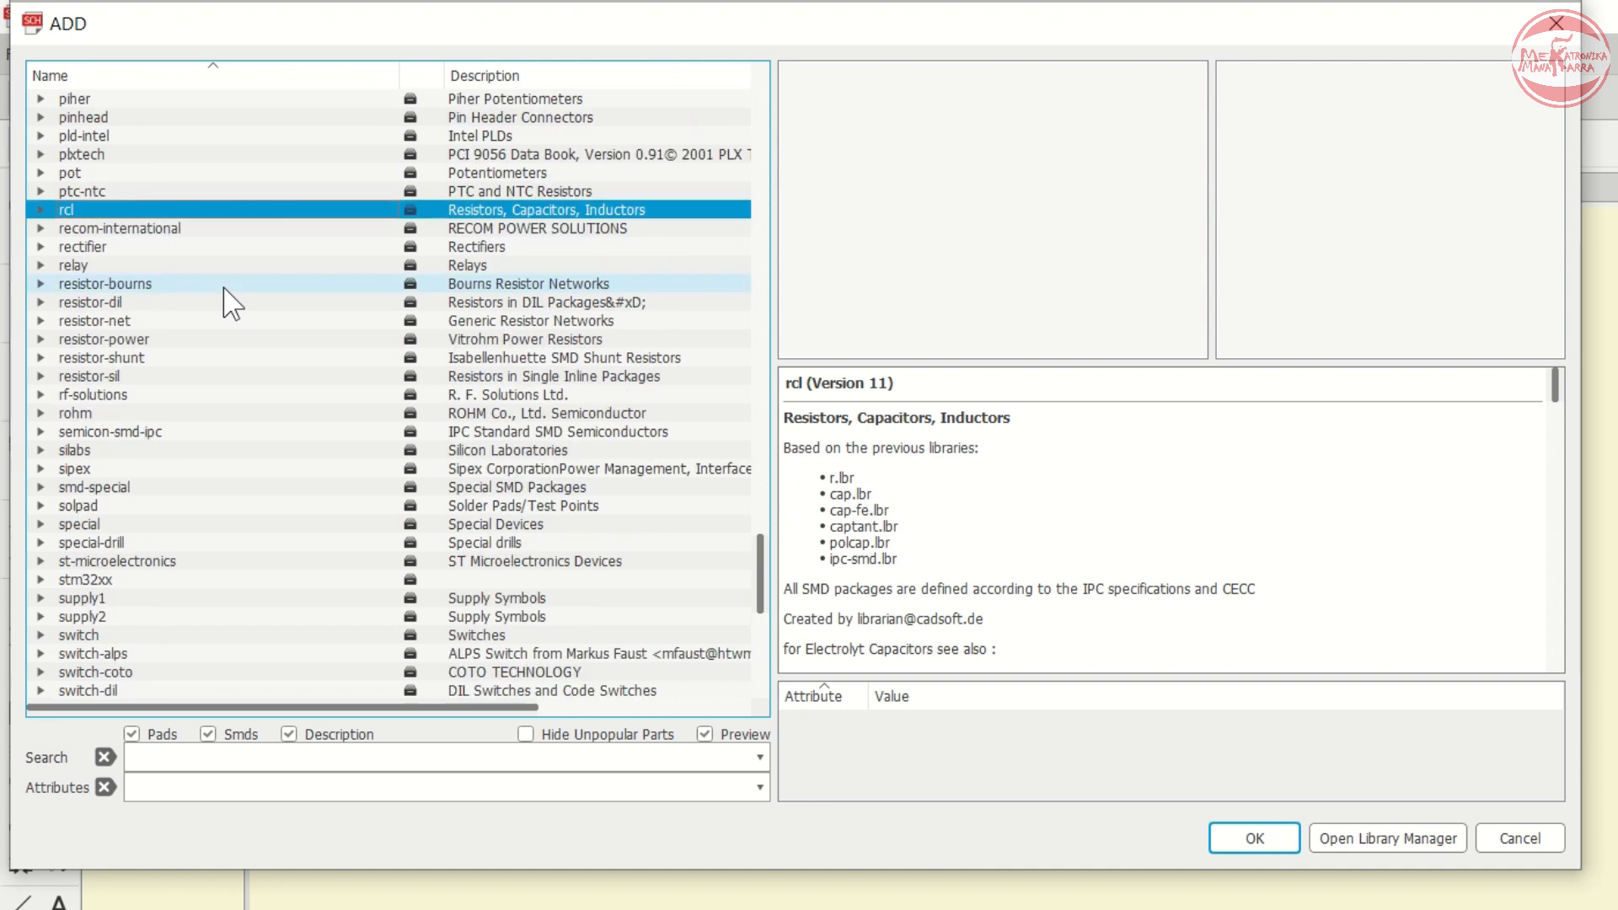
key("p")
key("p")
key("p")
key("p")
key("p")
key("p")
key("p")
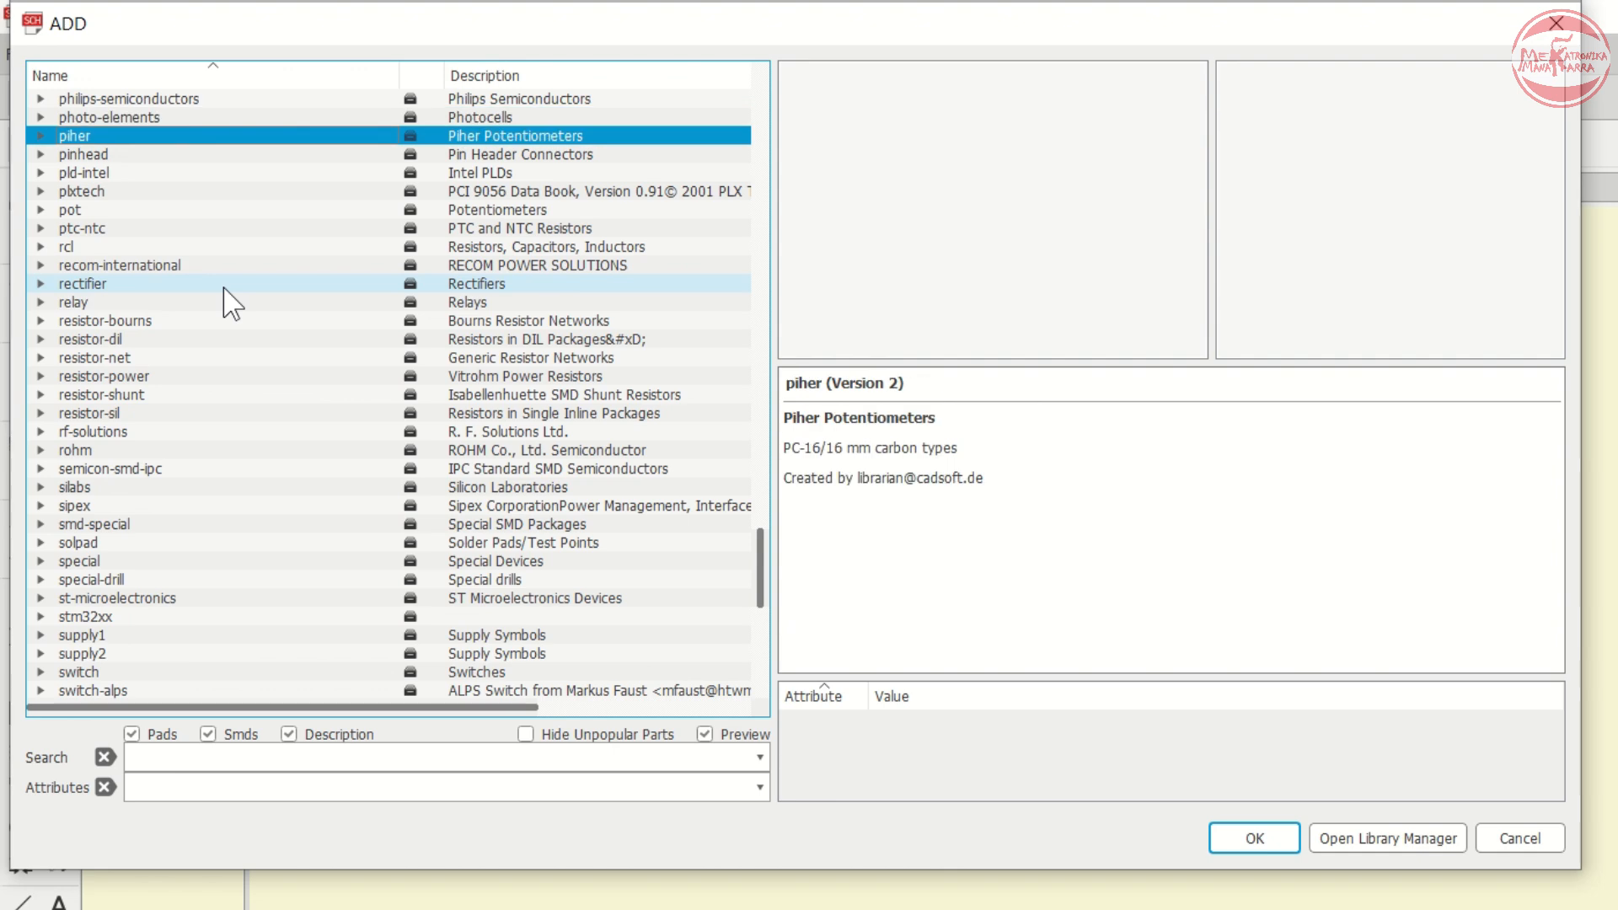
key("Right")
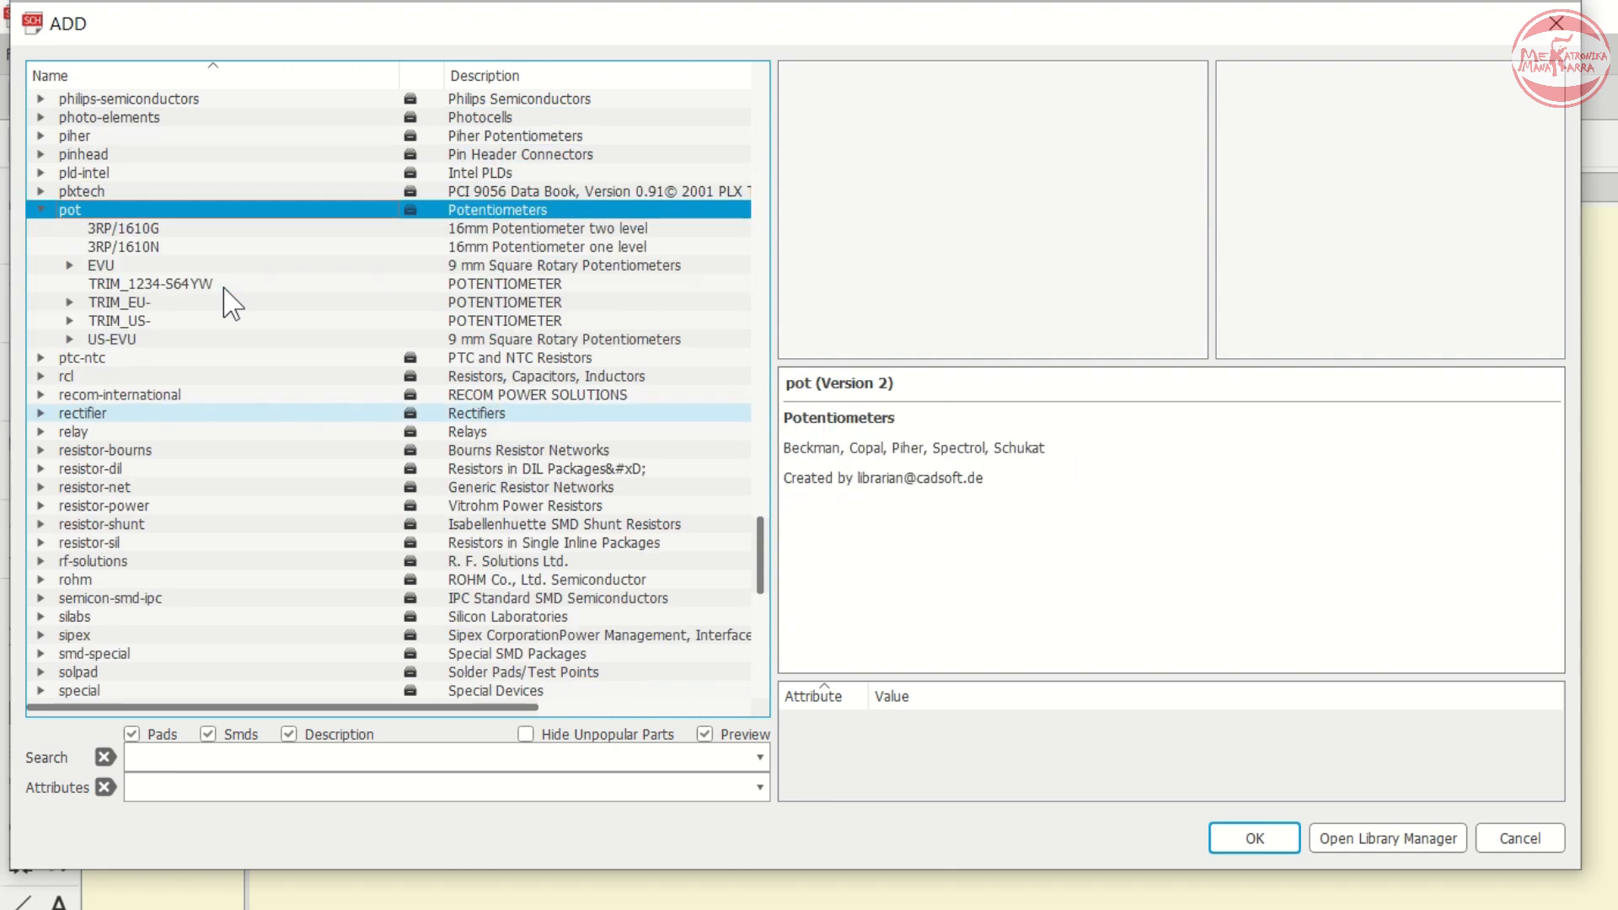
- Choose the 3RP/1610N 16 mm potentiometer and place it as R2 below IC1
key("Down")
key("Down")
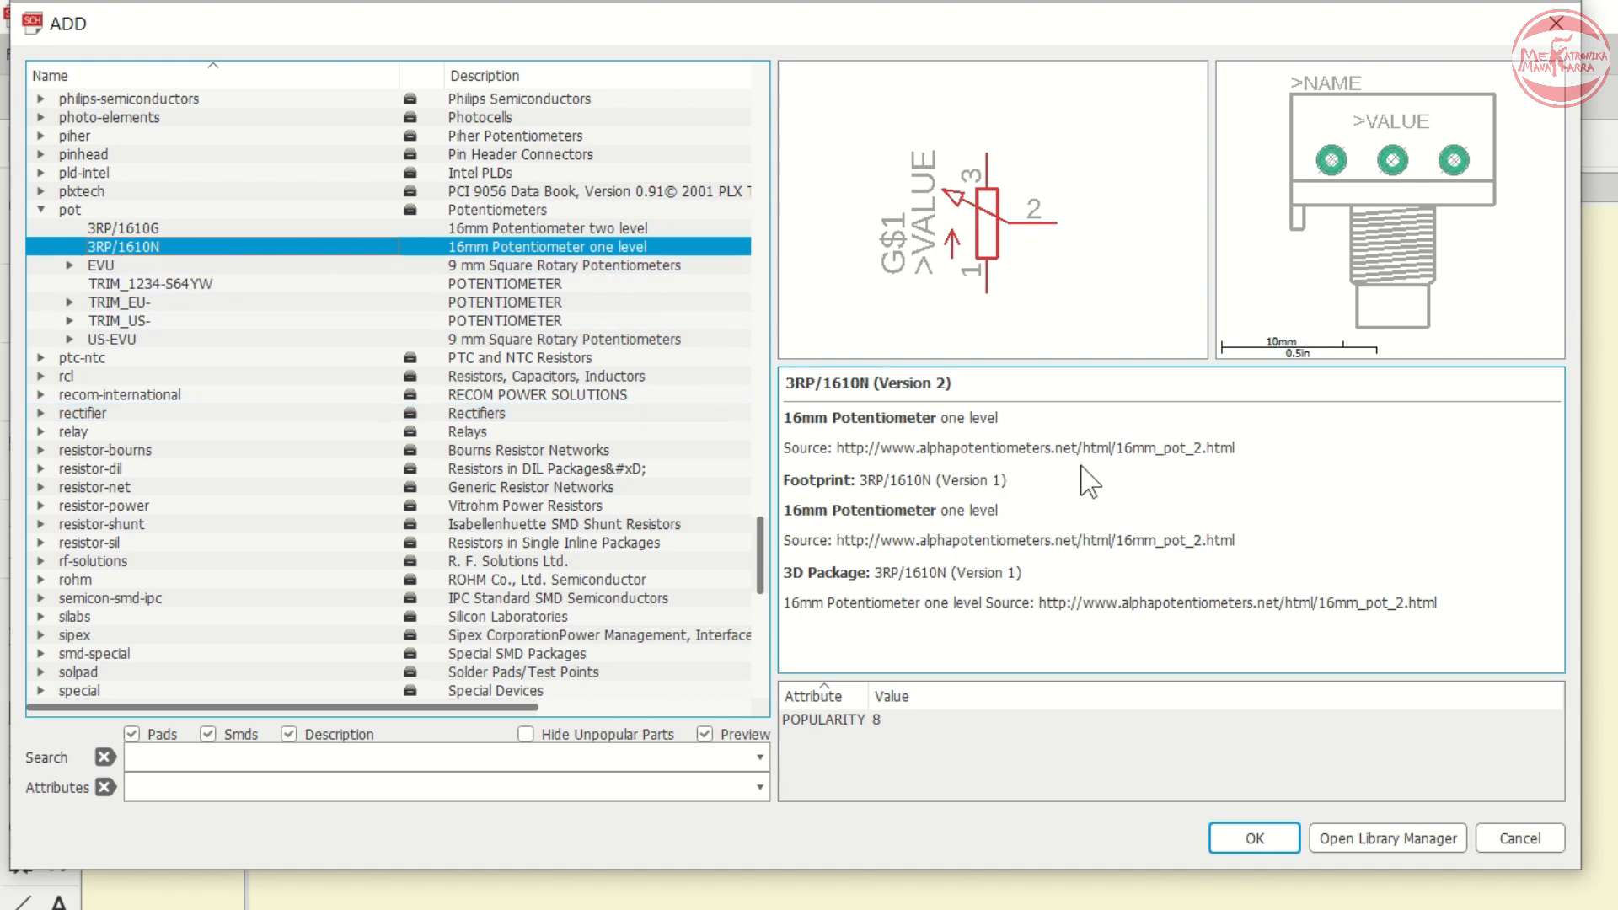
left_click(1256, 847)
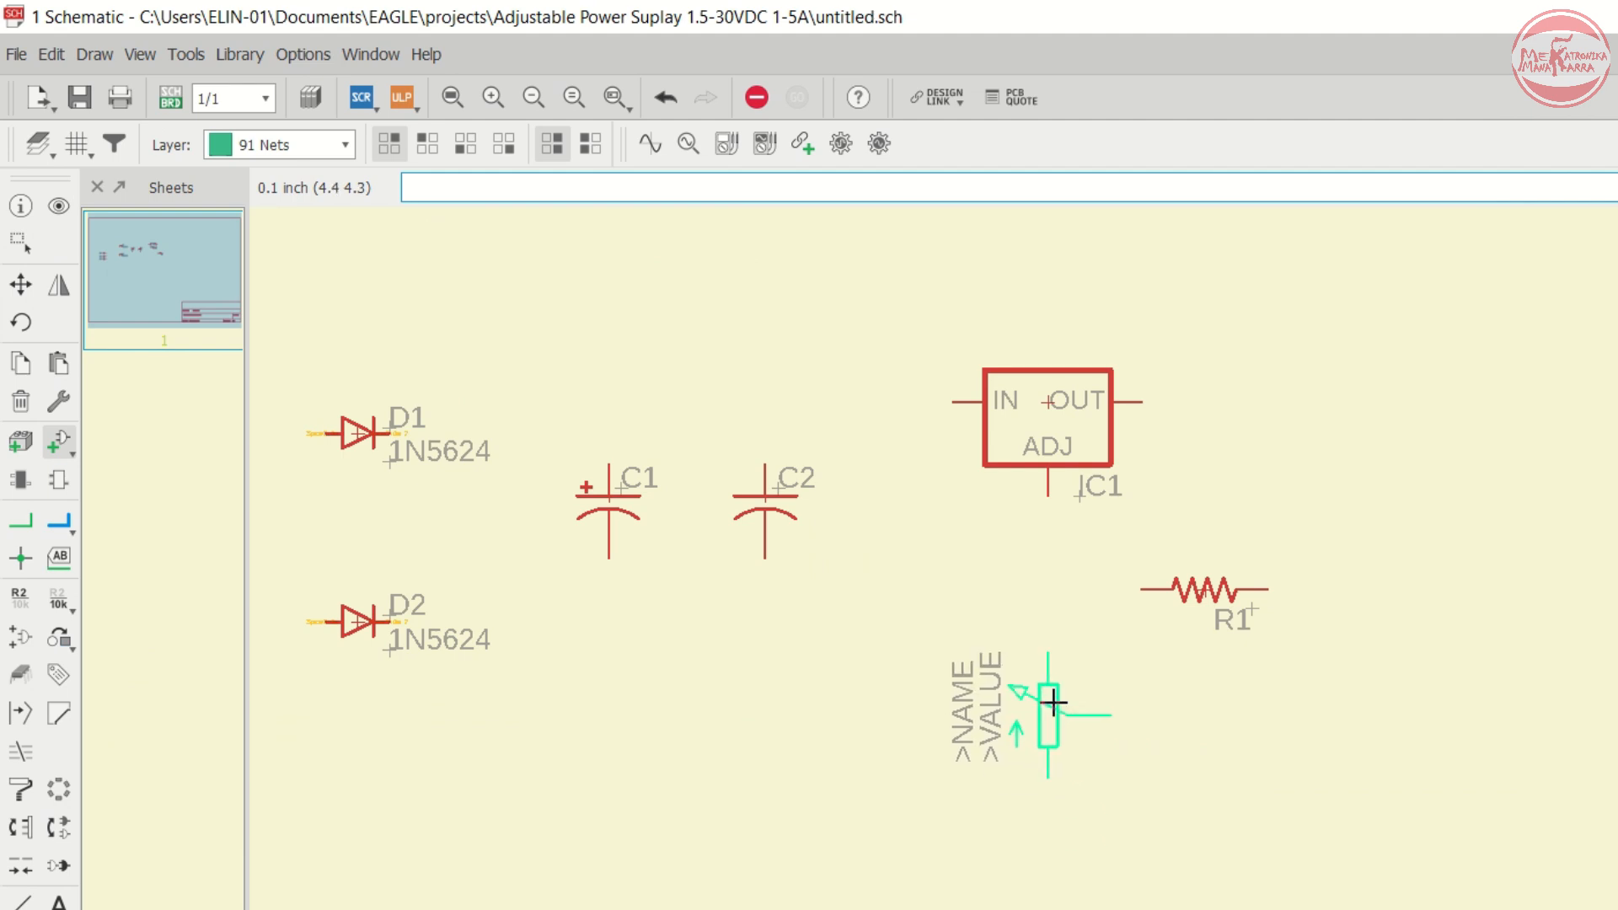
left_click(1054, 701)
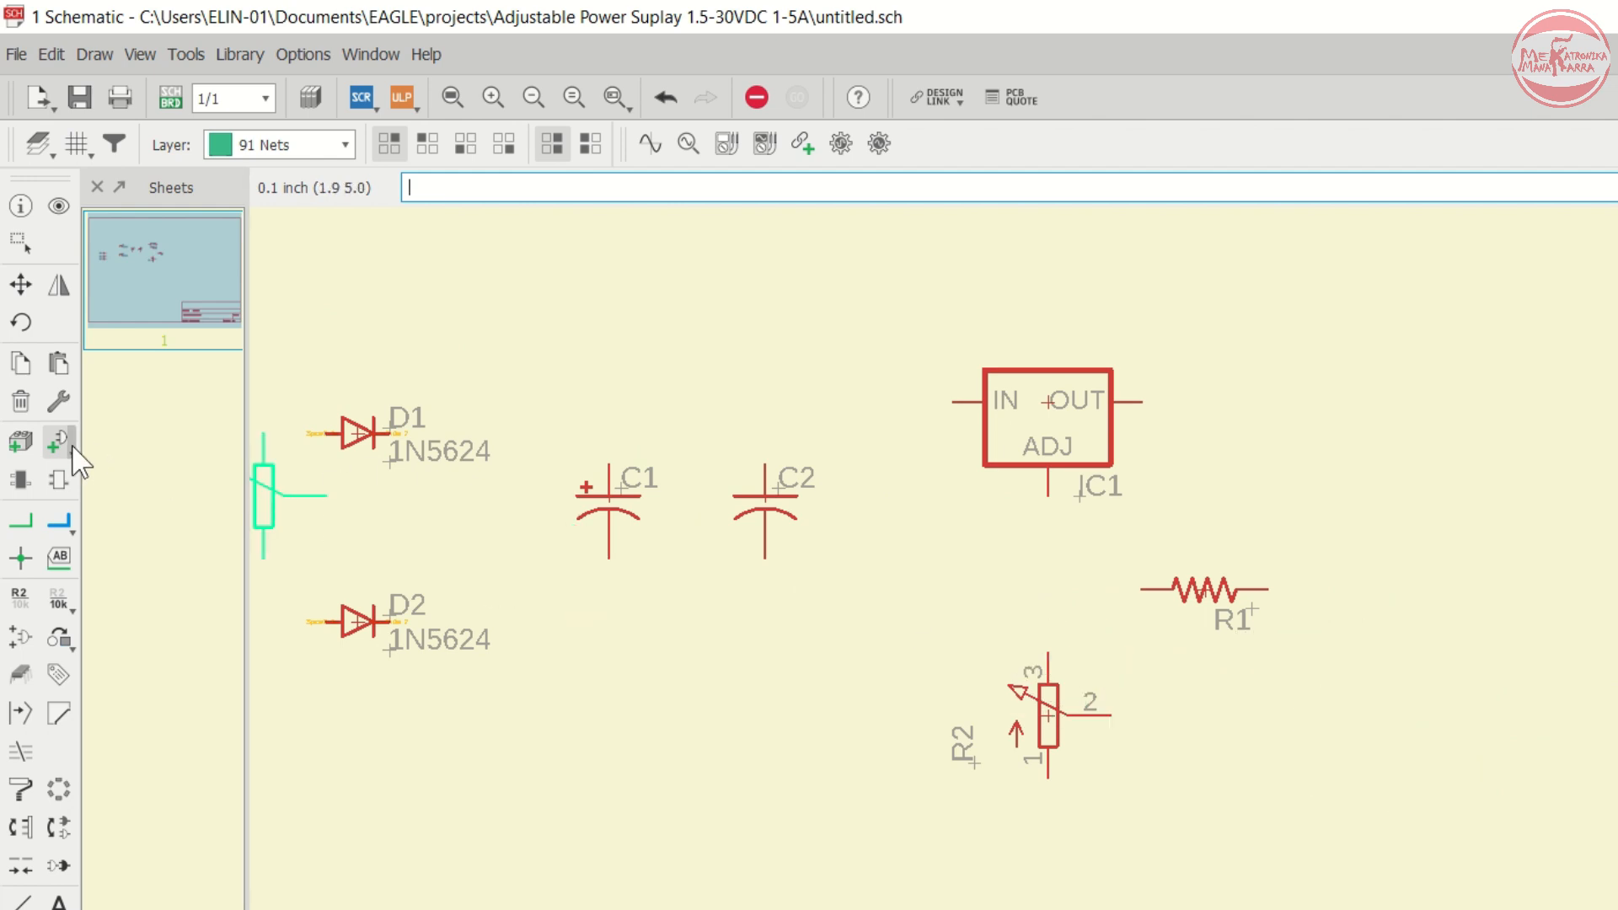
- Copy capacitor C2 and place the copy as C3 below and right of R1
left_click(21, 365)
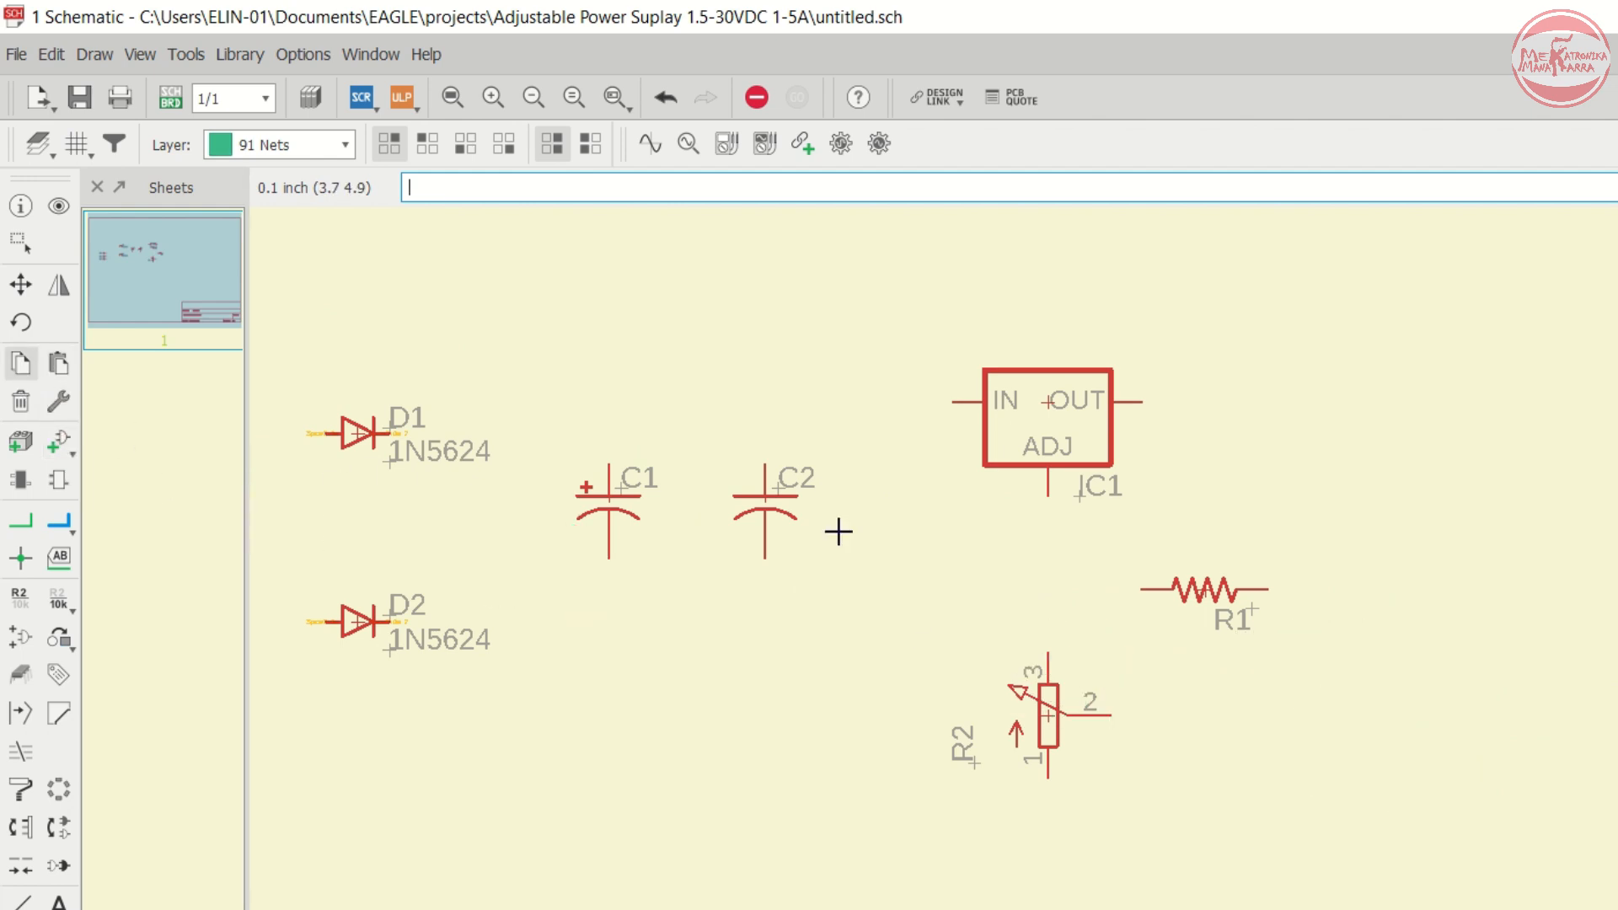
left_click(768, 504)
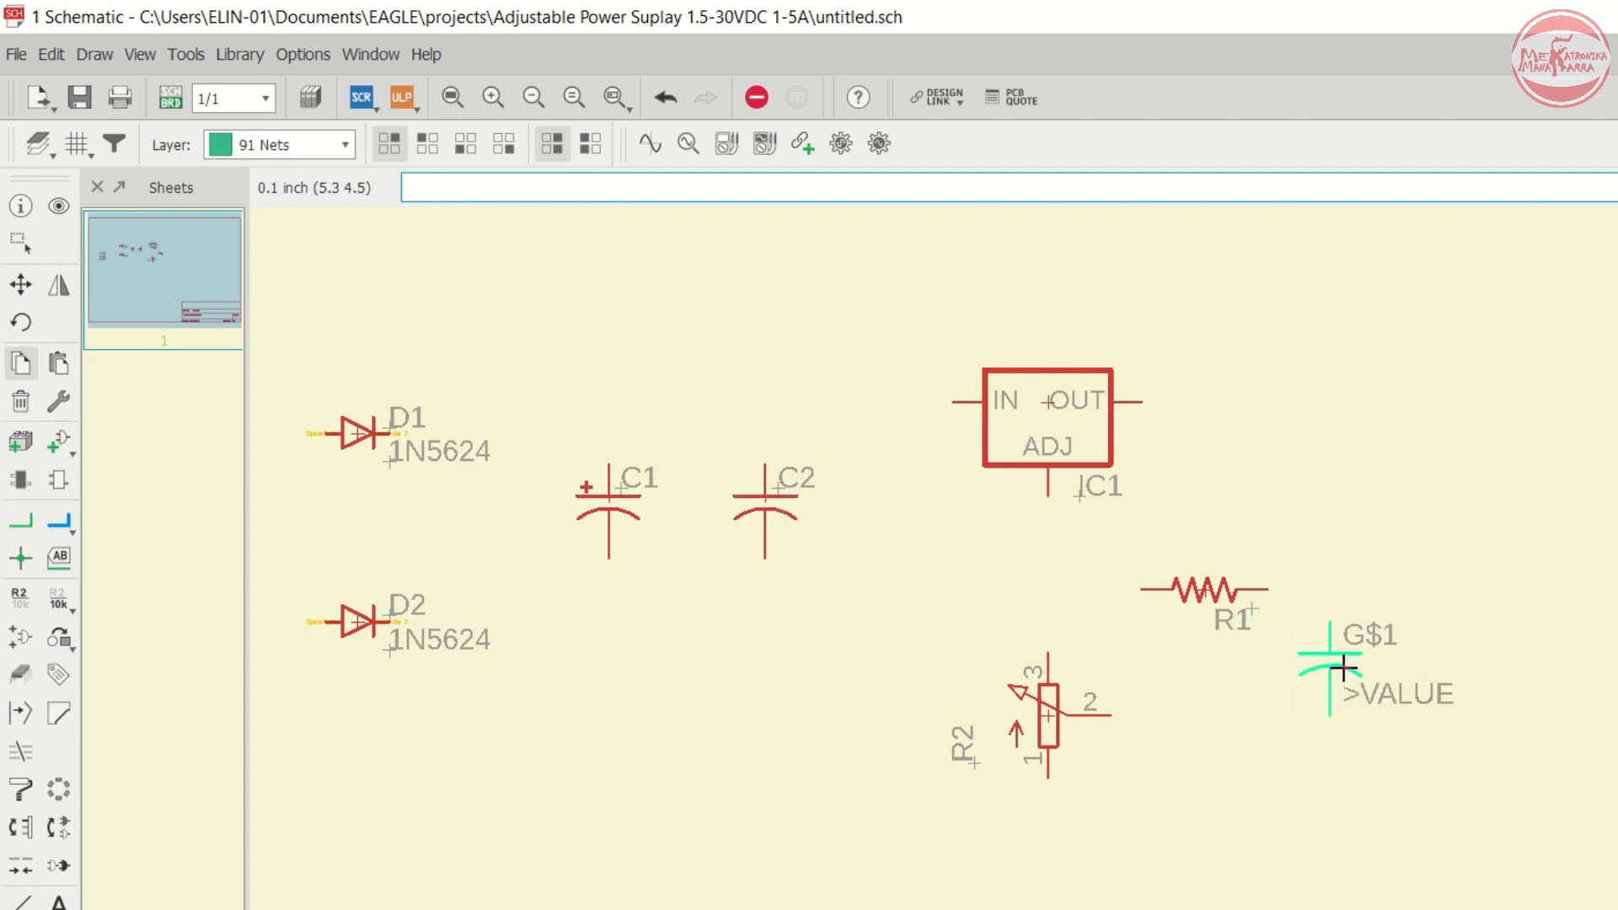
left_click(1375, 699)
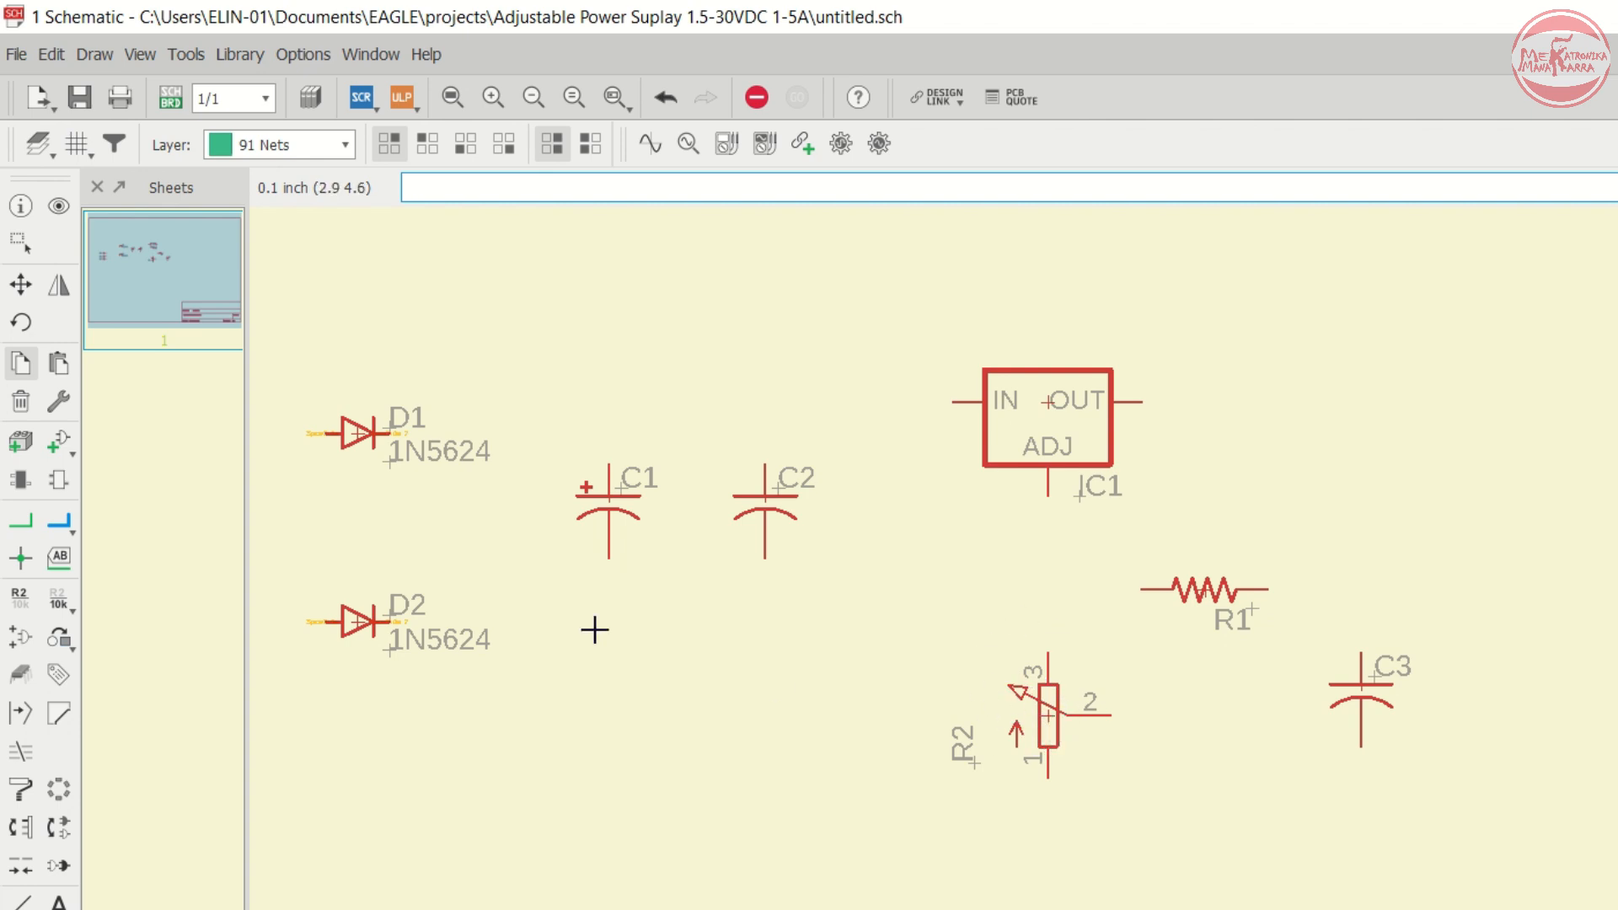
- Copy potentiometer R2 and place the copy as R3 to the upper right of R1
left_click(1049, 717)
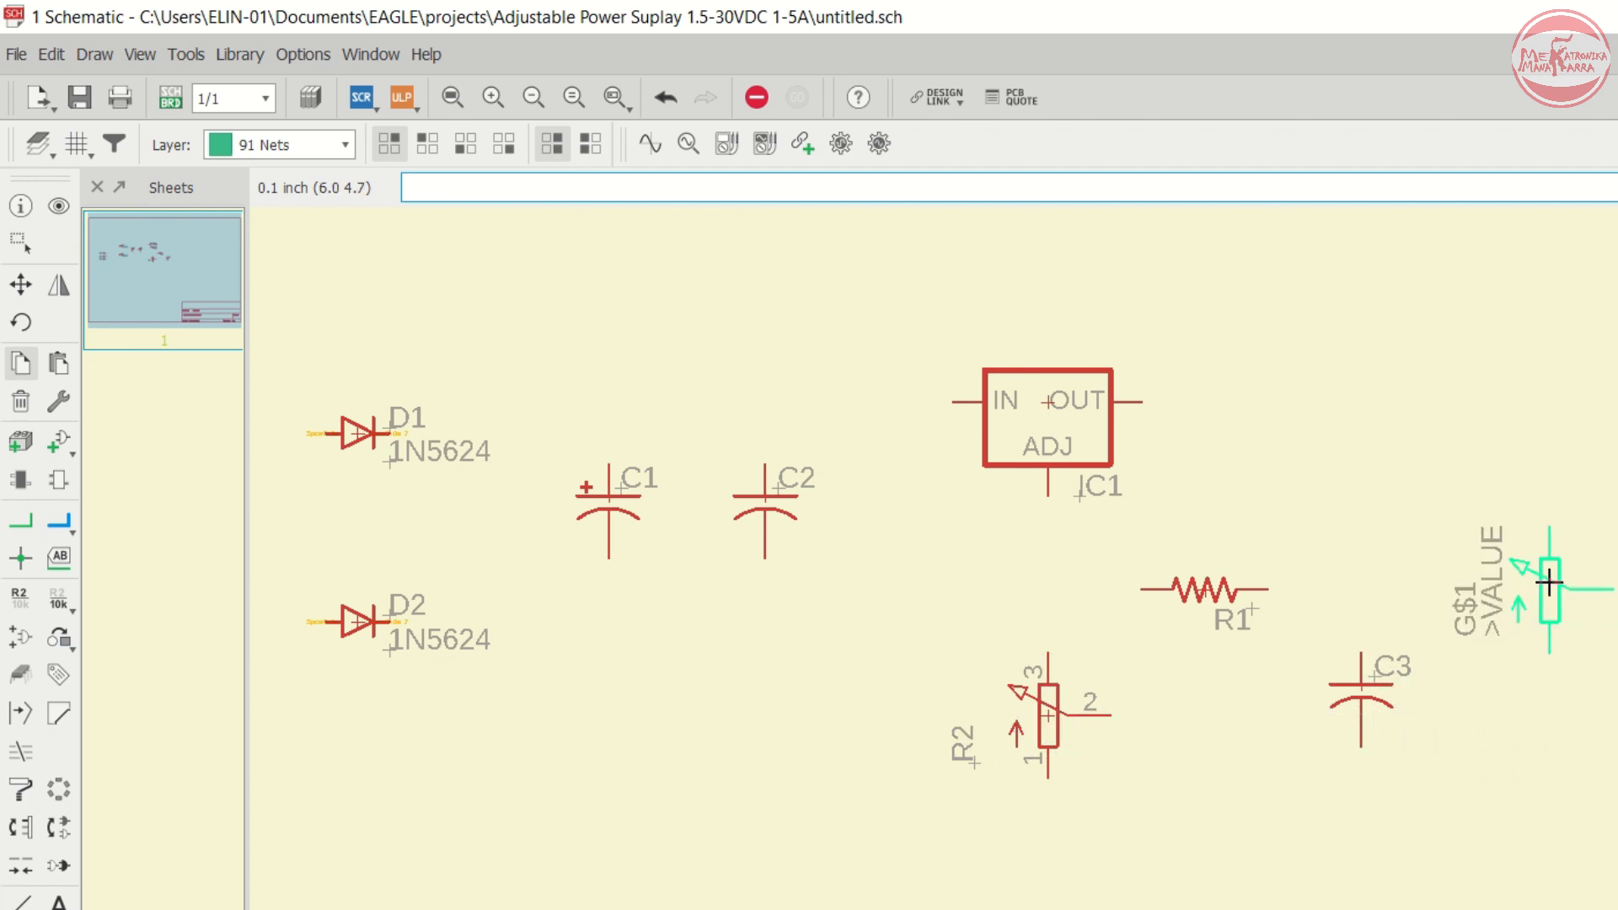
left_click(1550, 520)
key("Escape")
- Reopen the Add dialog and expand the transistor-npn library
scroll(990, 542, "down", 2)
scroll(1357, 518, "up", 2)
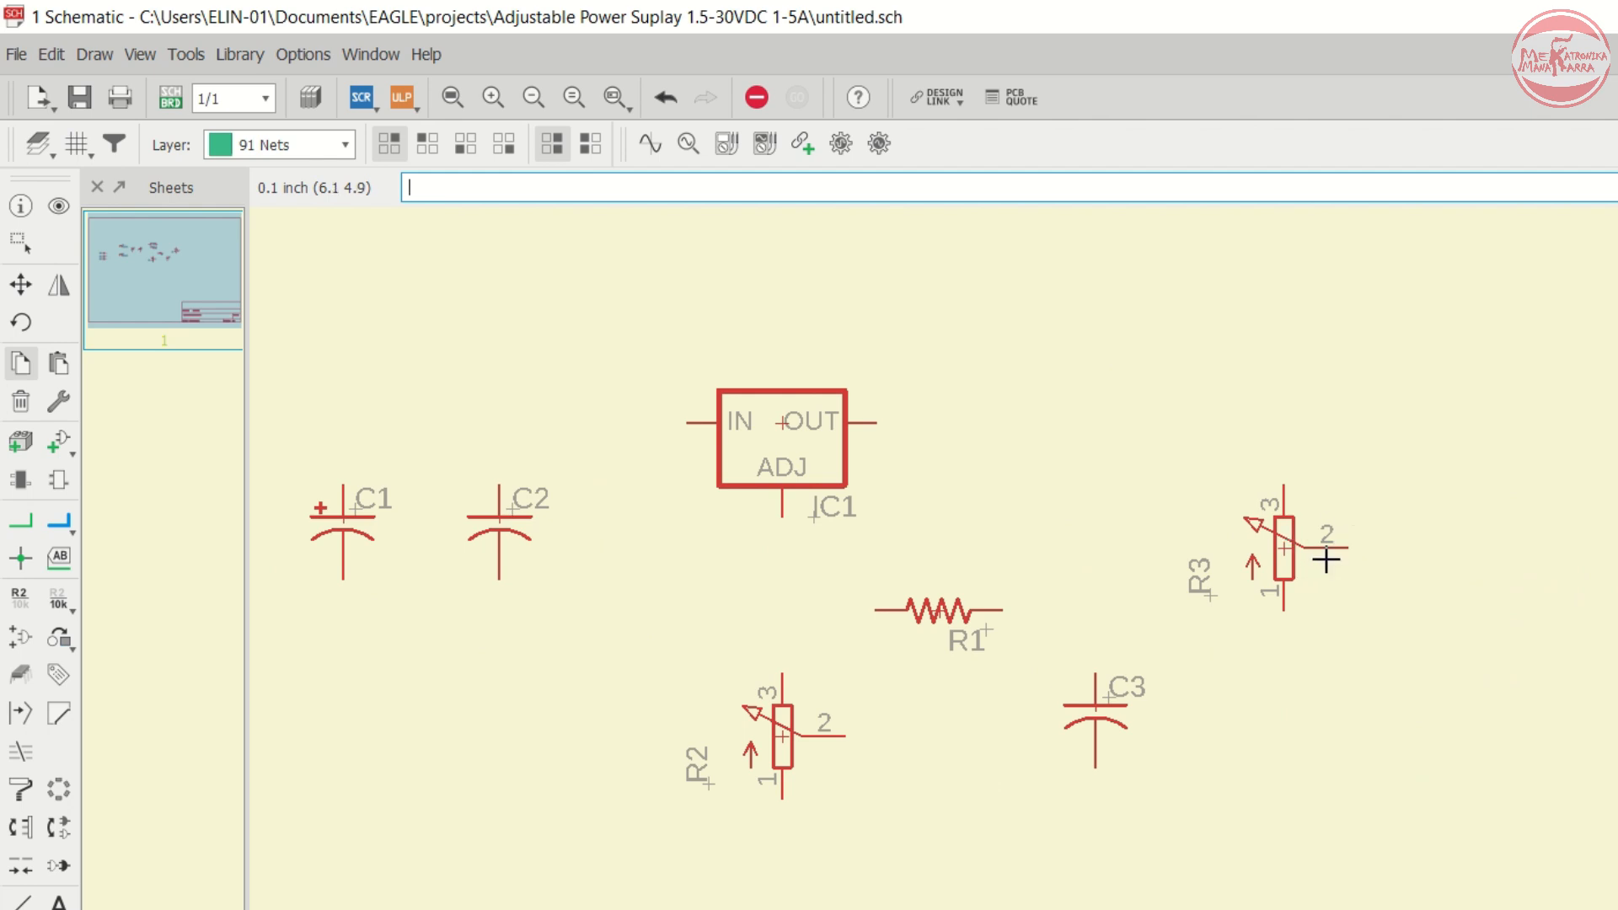
left_click(20, 244)
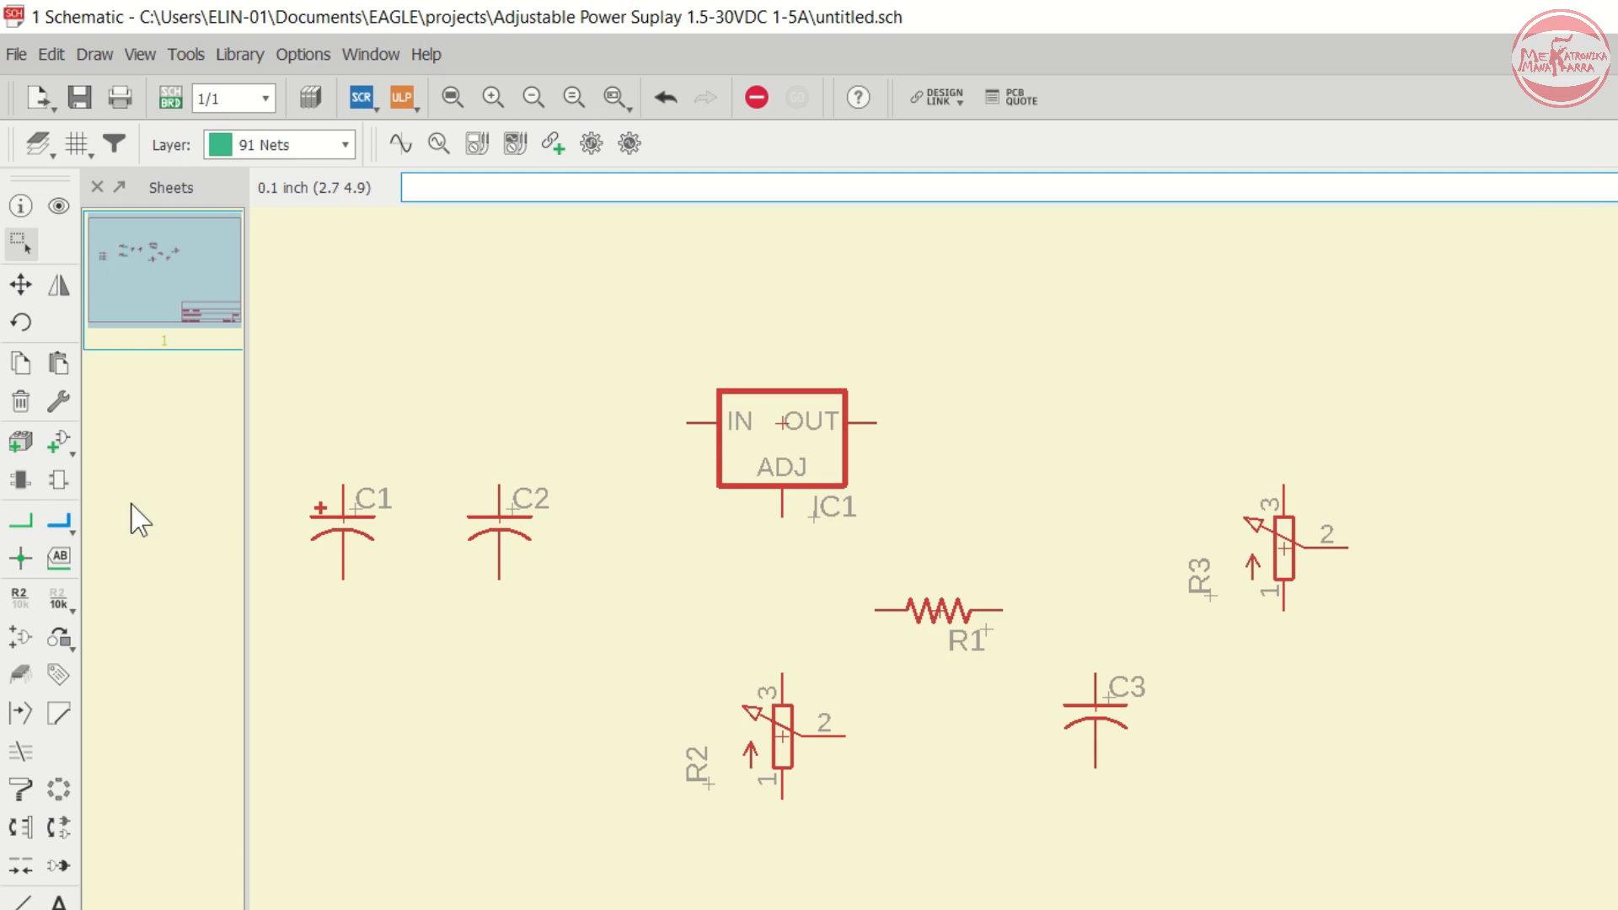
left_click(56, 440)
key("Down")
key("Down")
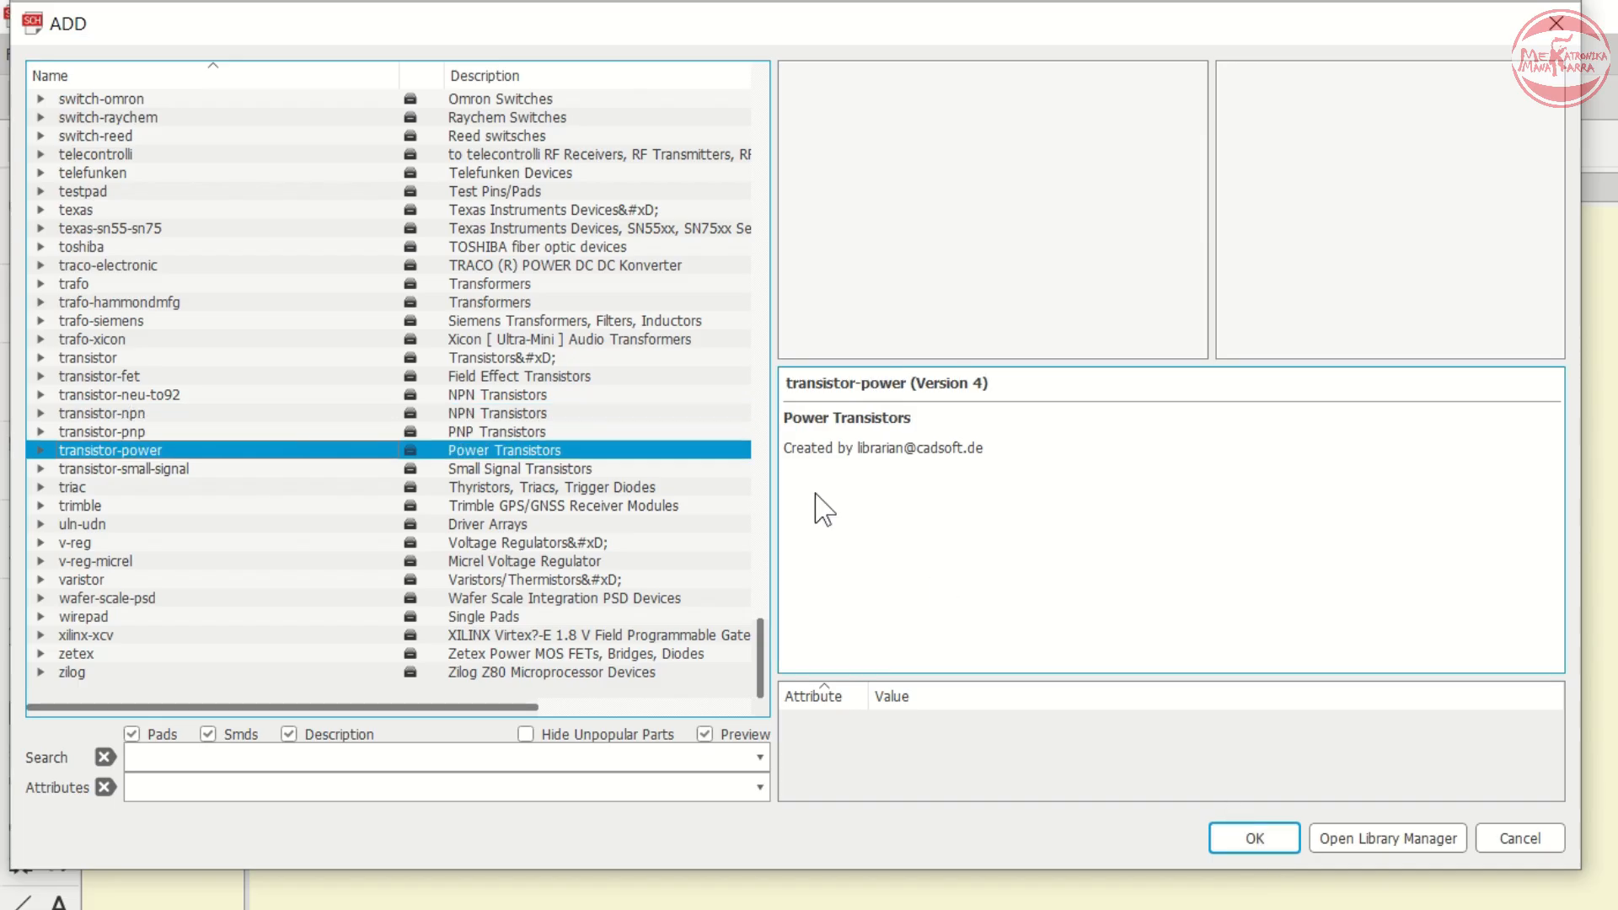
key("Up")
key("Up")
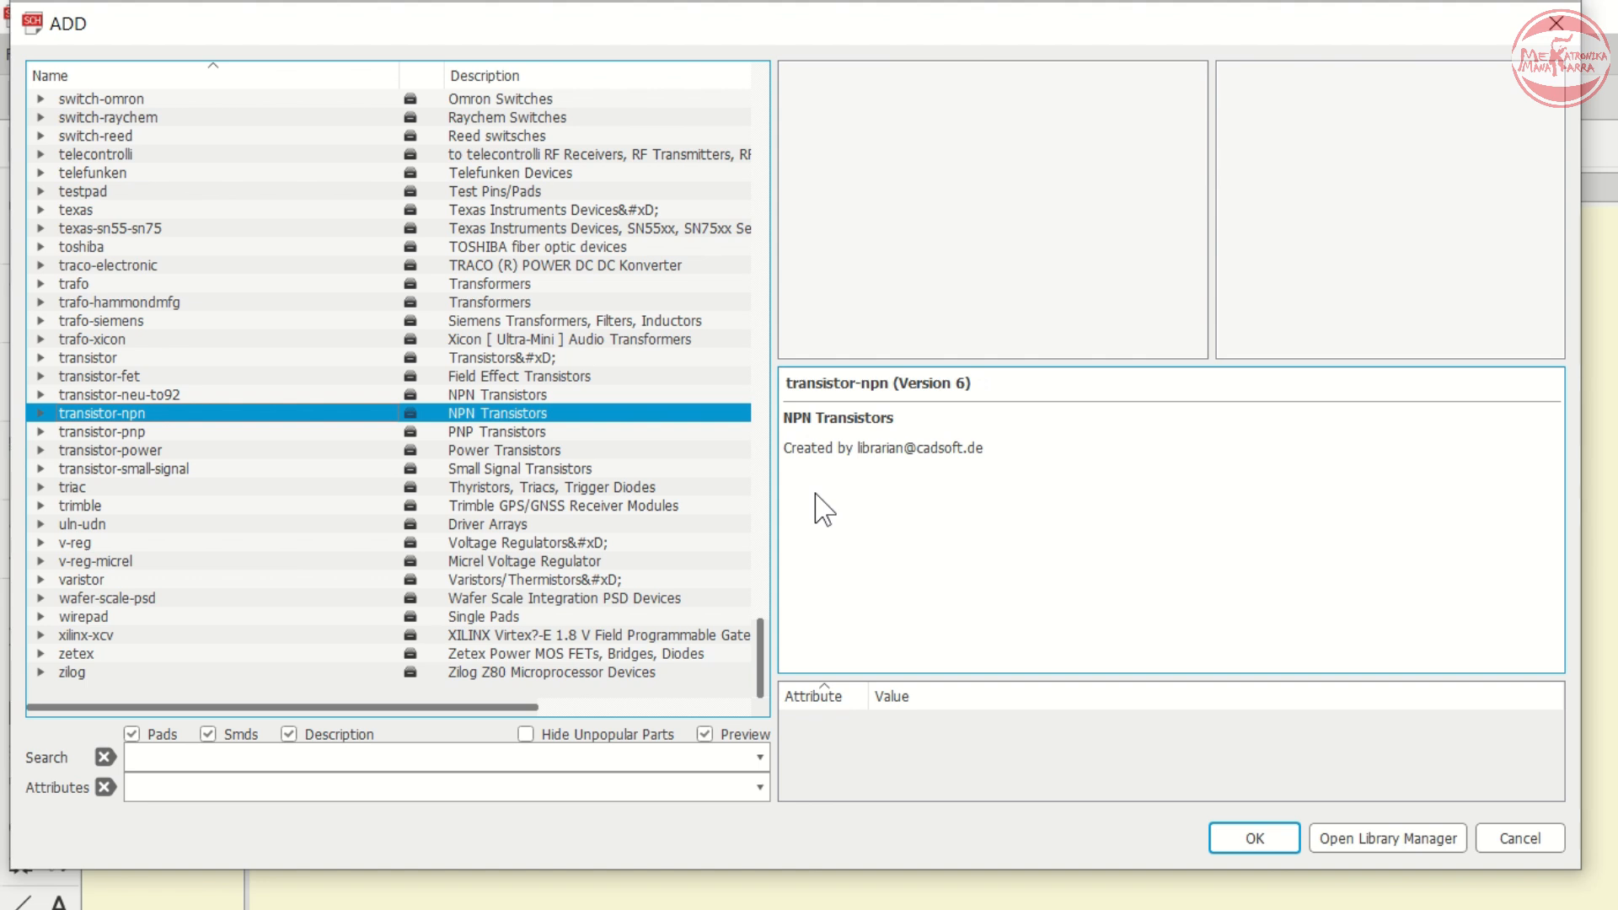
key("Right")
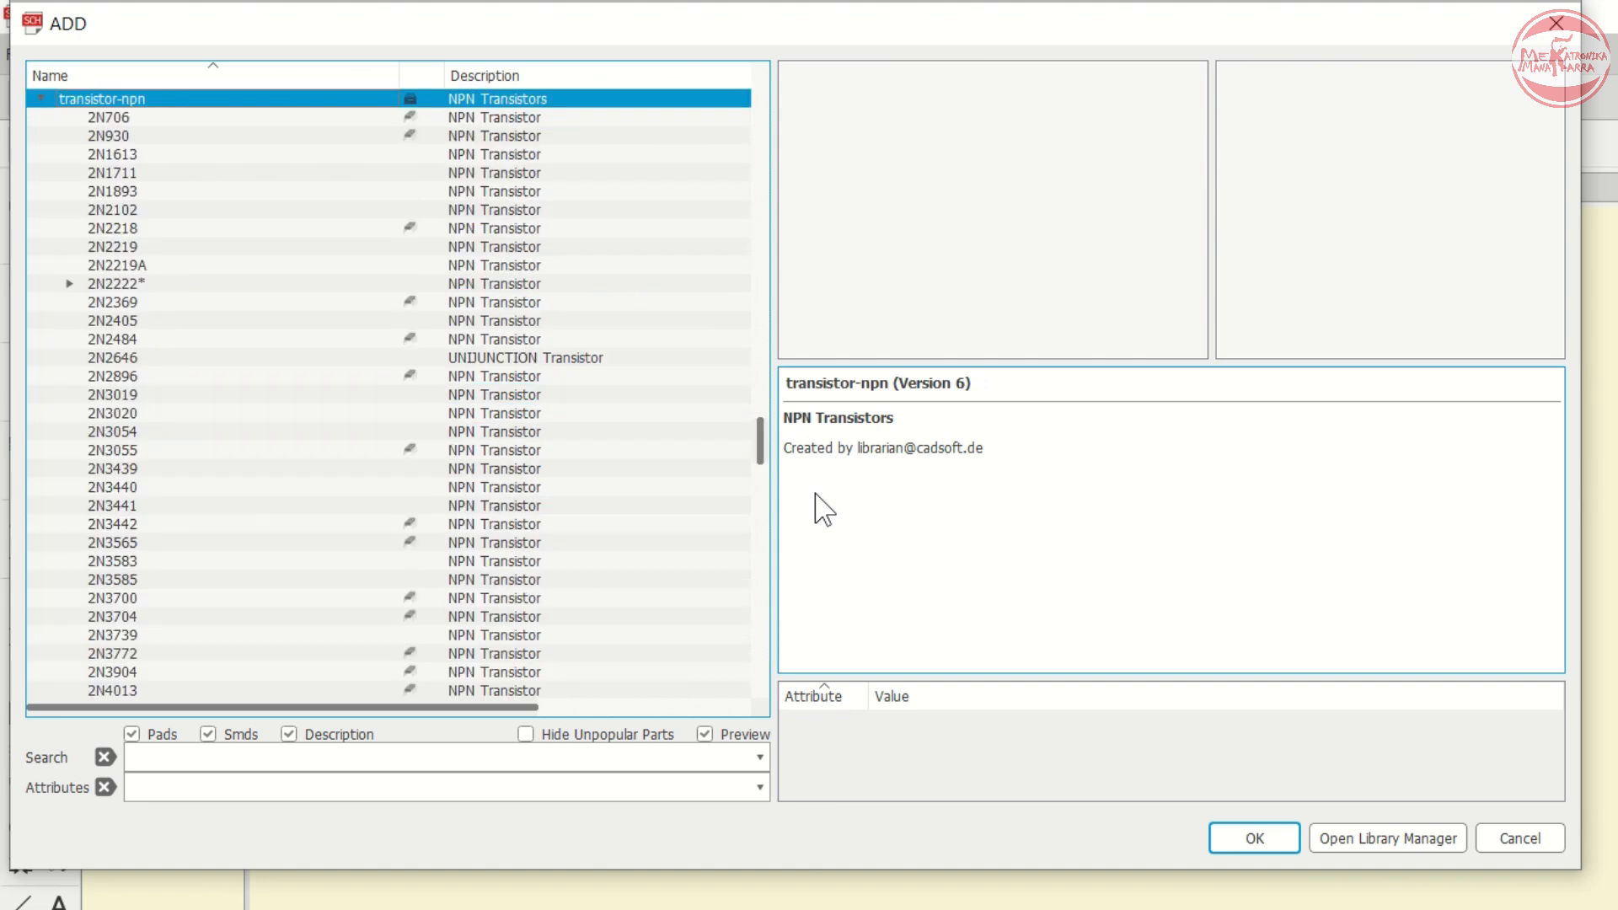
- Choose the BD139 NPN transistor from the transistor-npn library and place it as Q1 to the right of R3
key("Down")
scroll(413, 453, "down", 14)
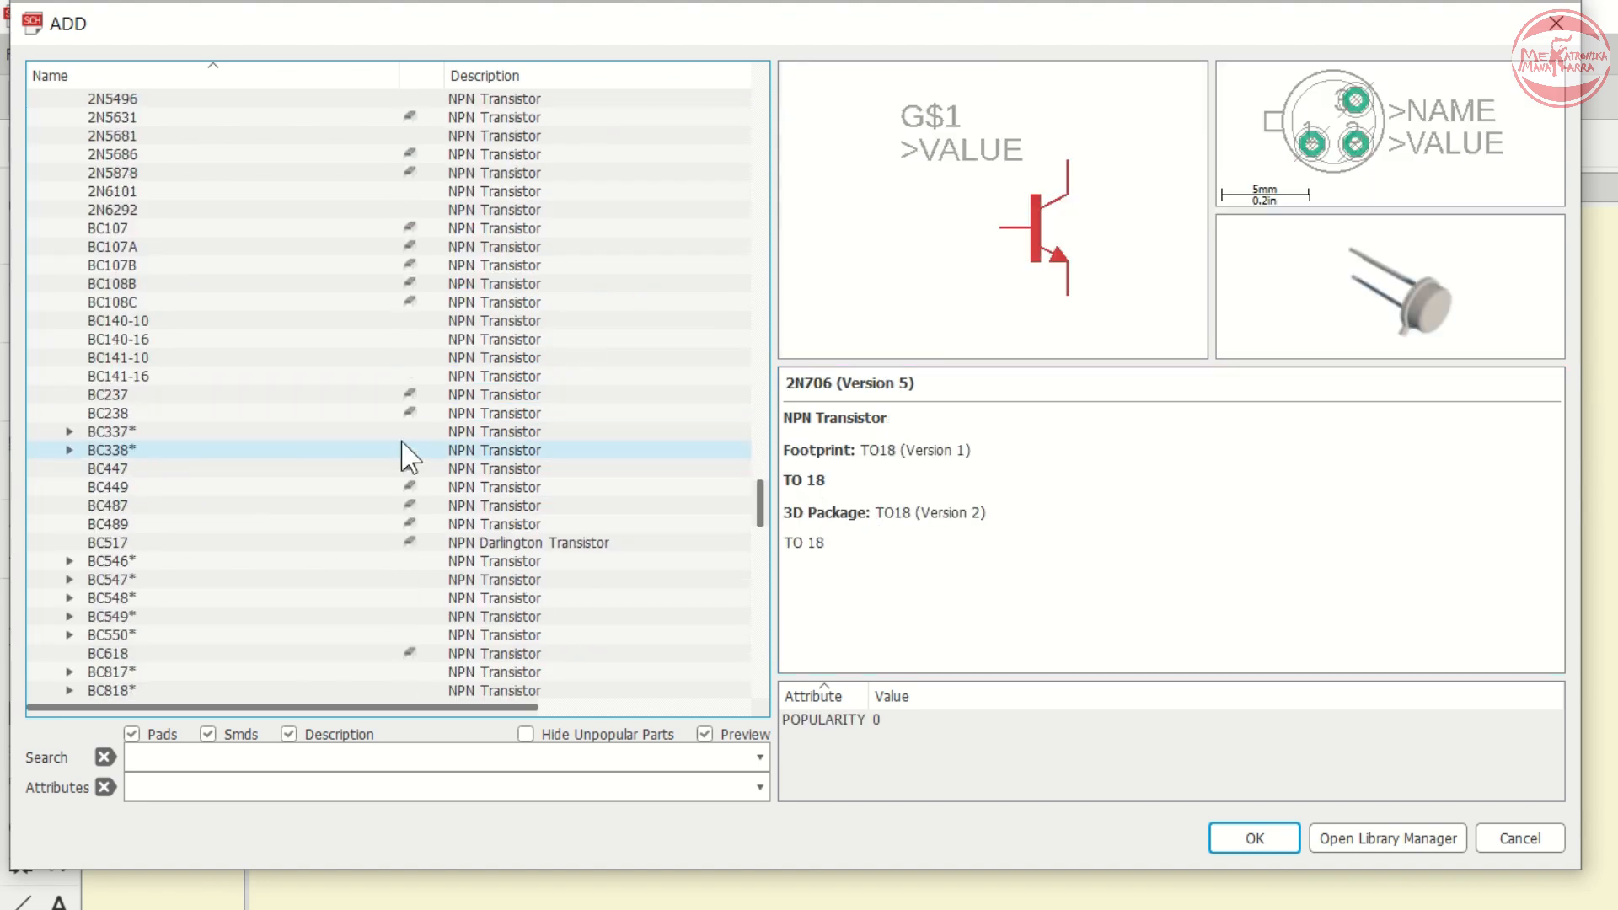
scroll(403, 455, "down", 15)
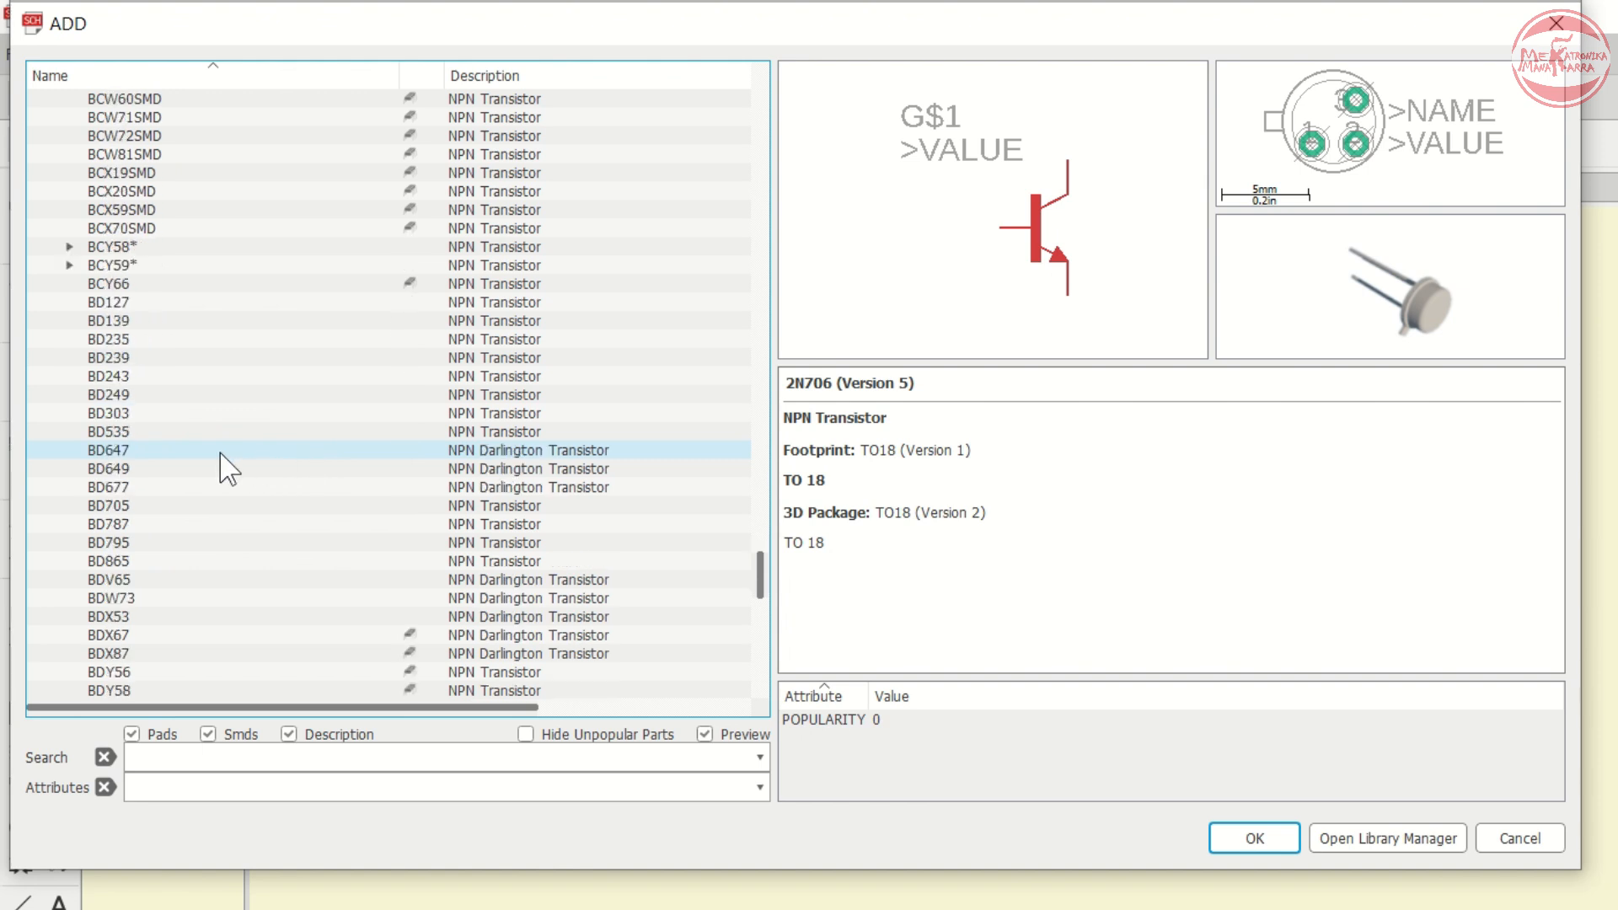
left_click(152, 323)
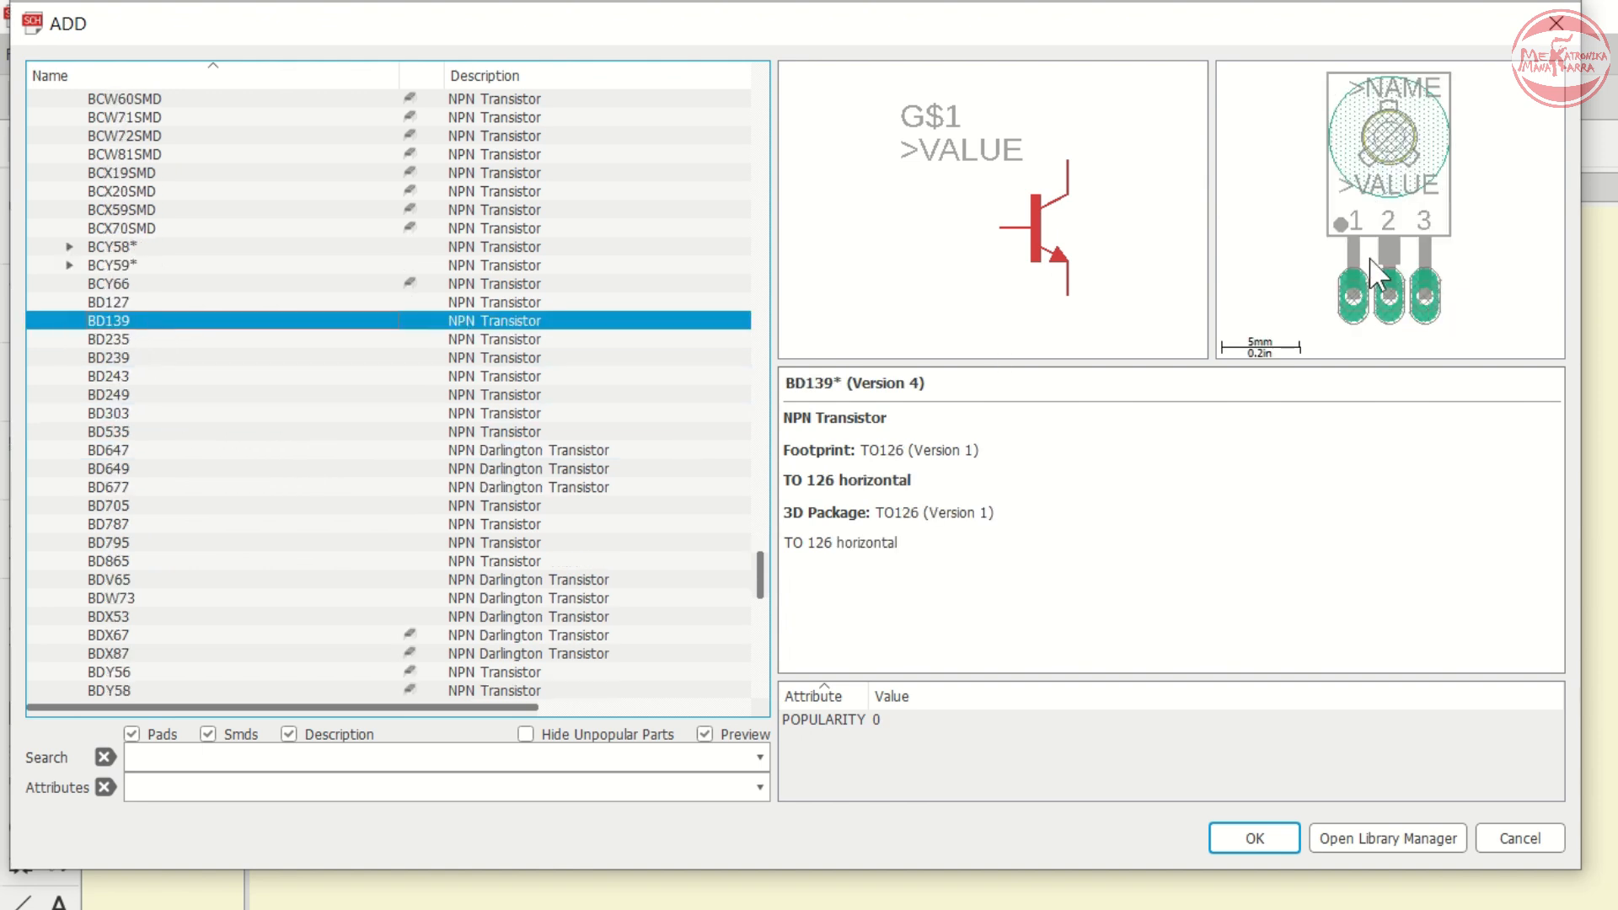
left_click(1251, 838)
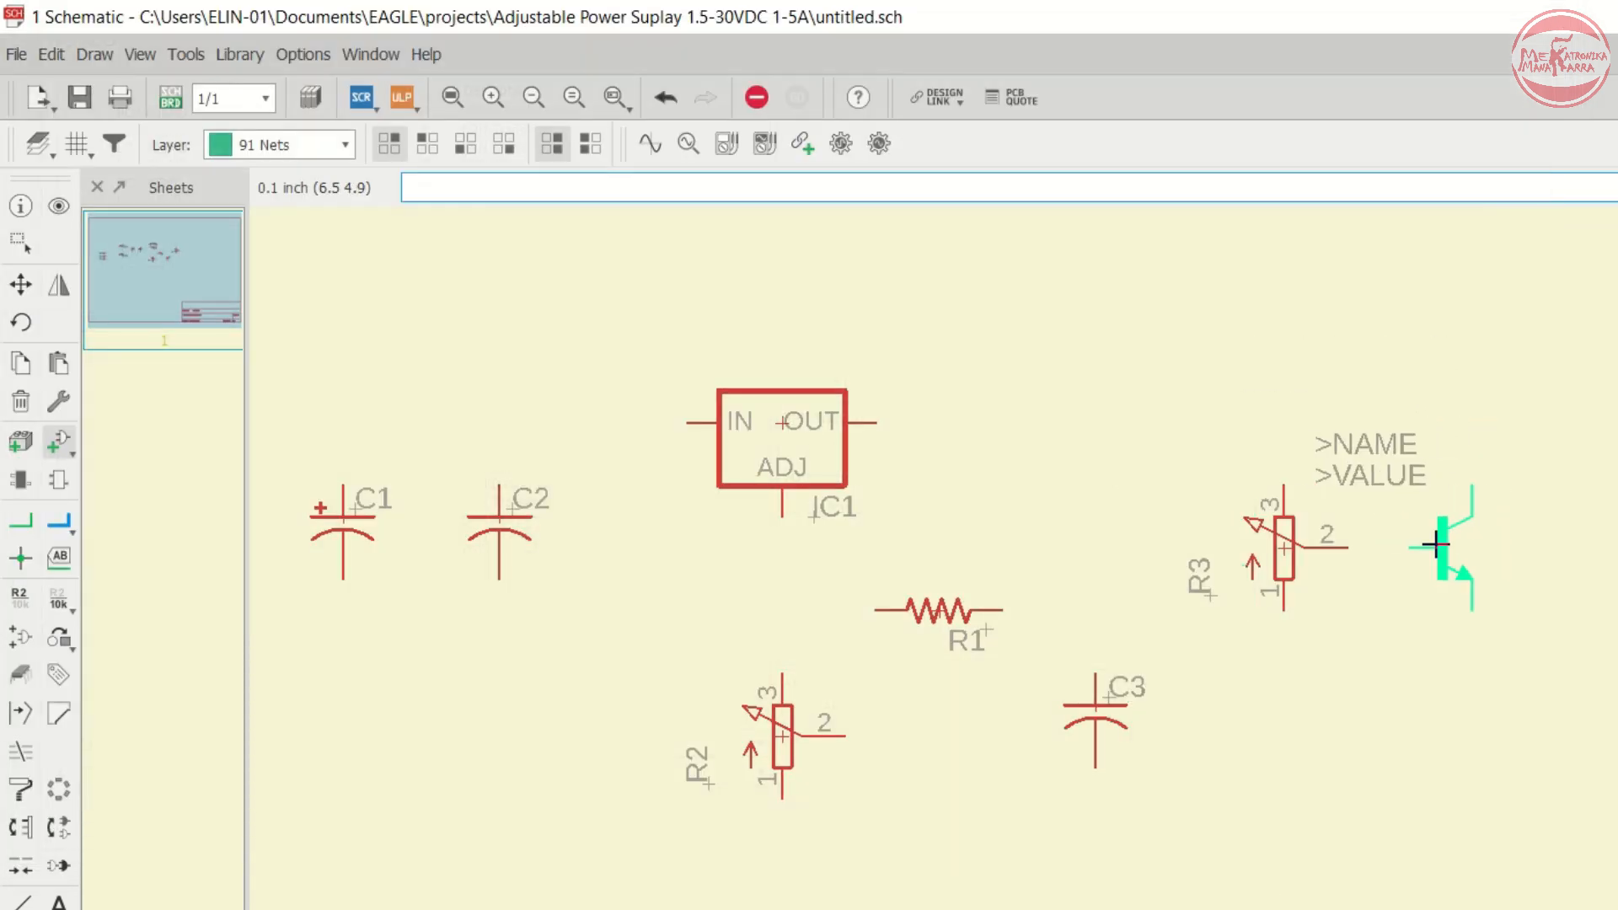
left_click(1441, 546)
scroll(772, 440, "down", 2)
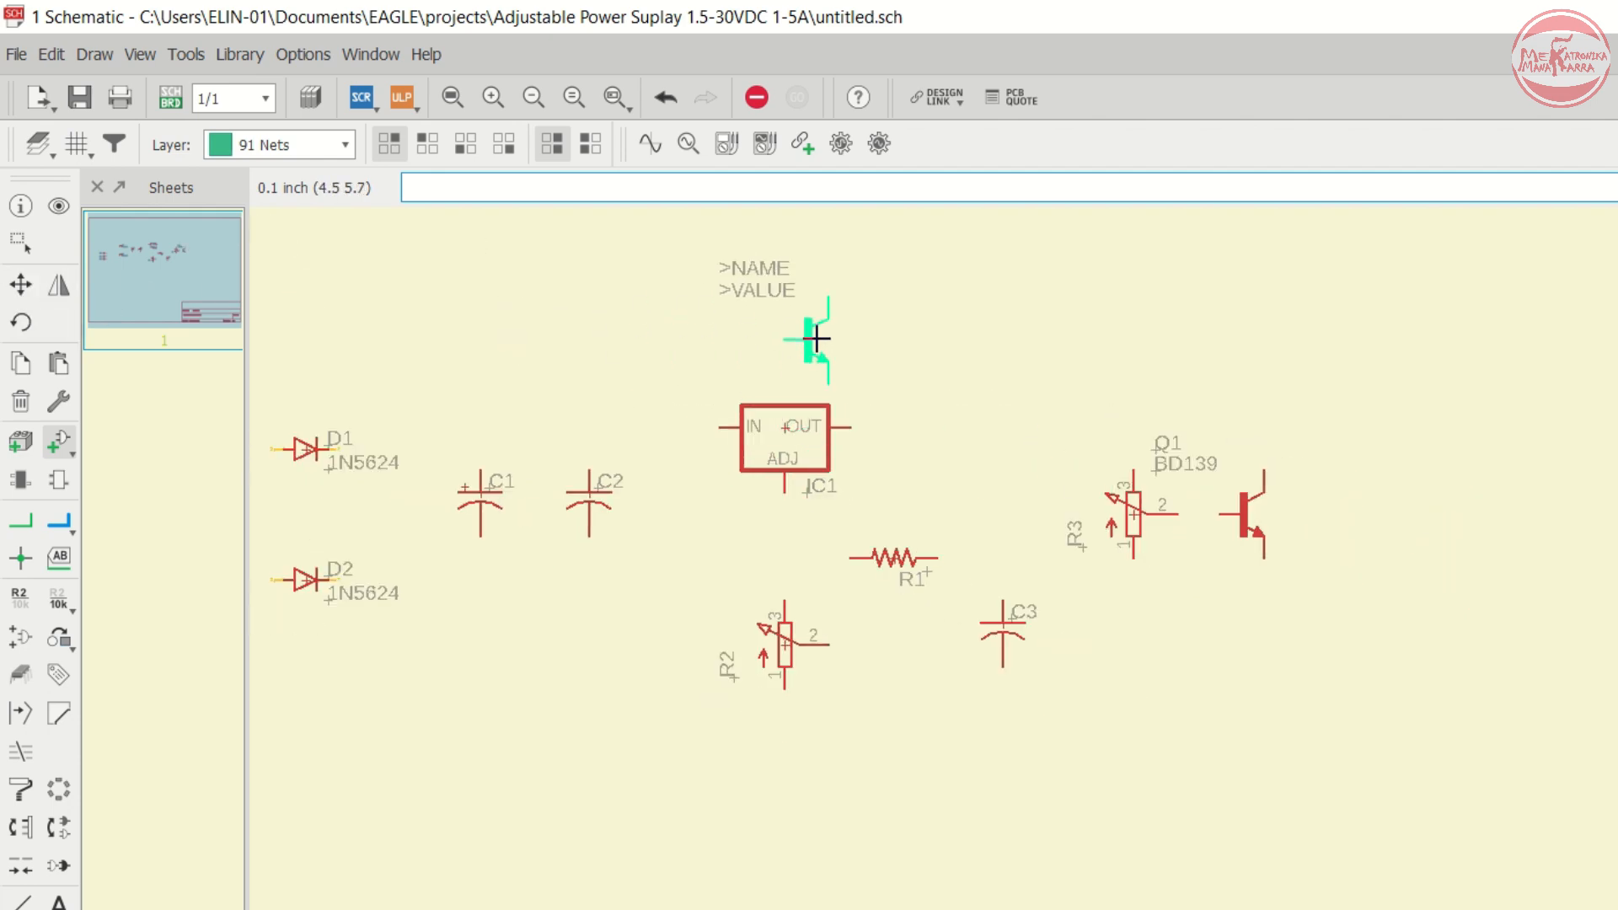
- Reopen the Add dialog, expand the transistor-power library and select the 2N3055 to preview its package
left_click(56, 443)
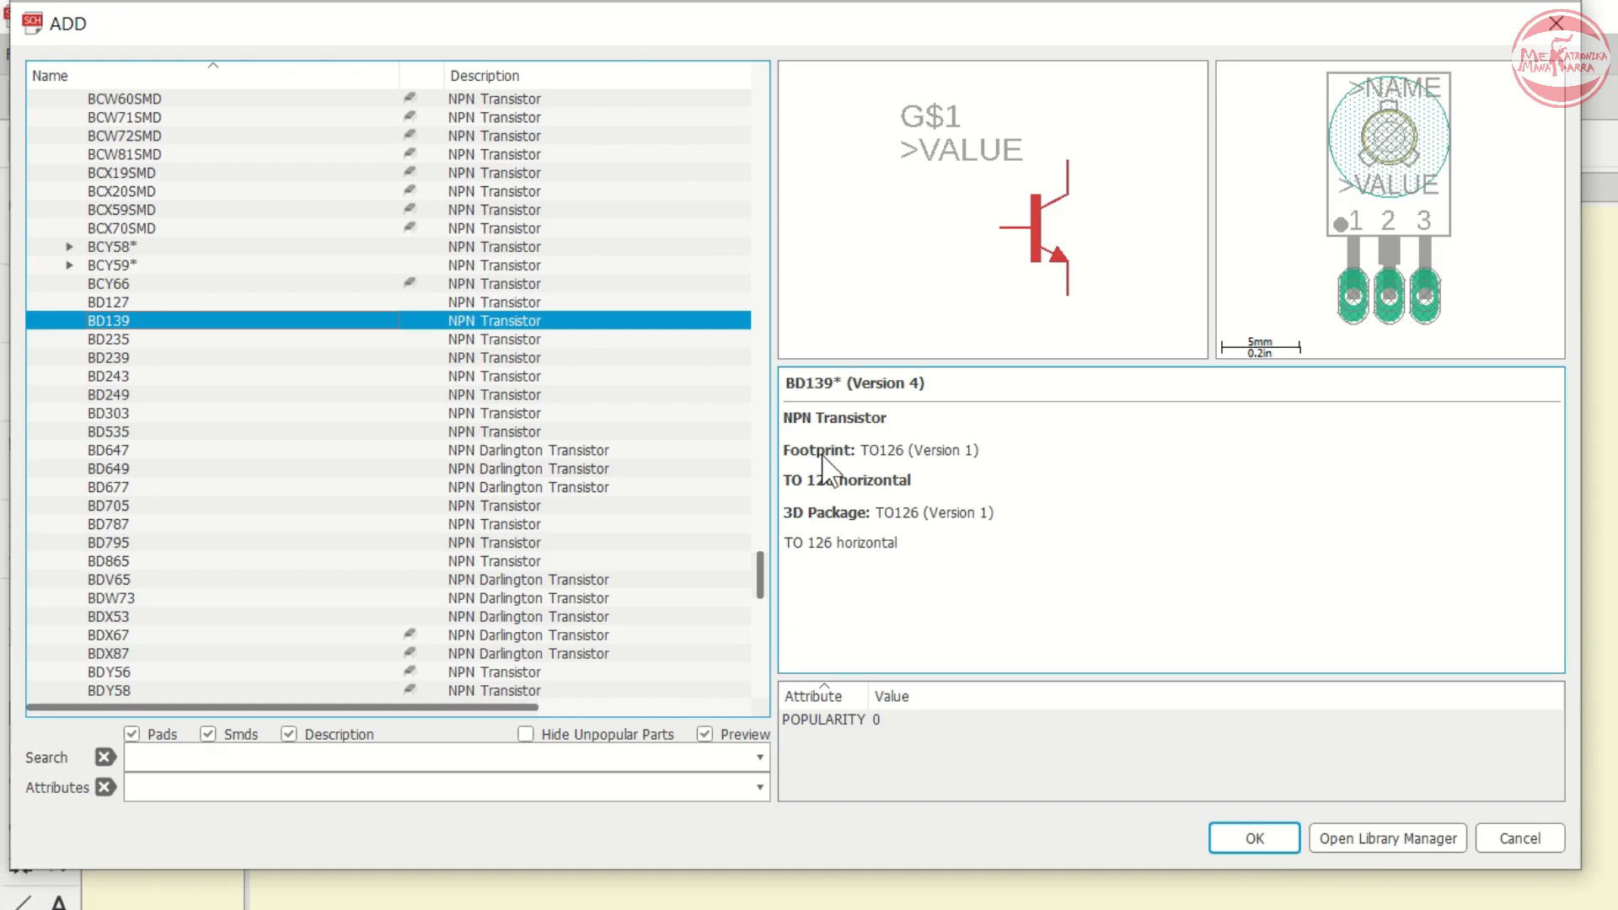
key("Left")
key("Left")
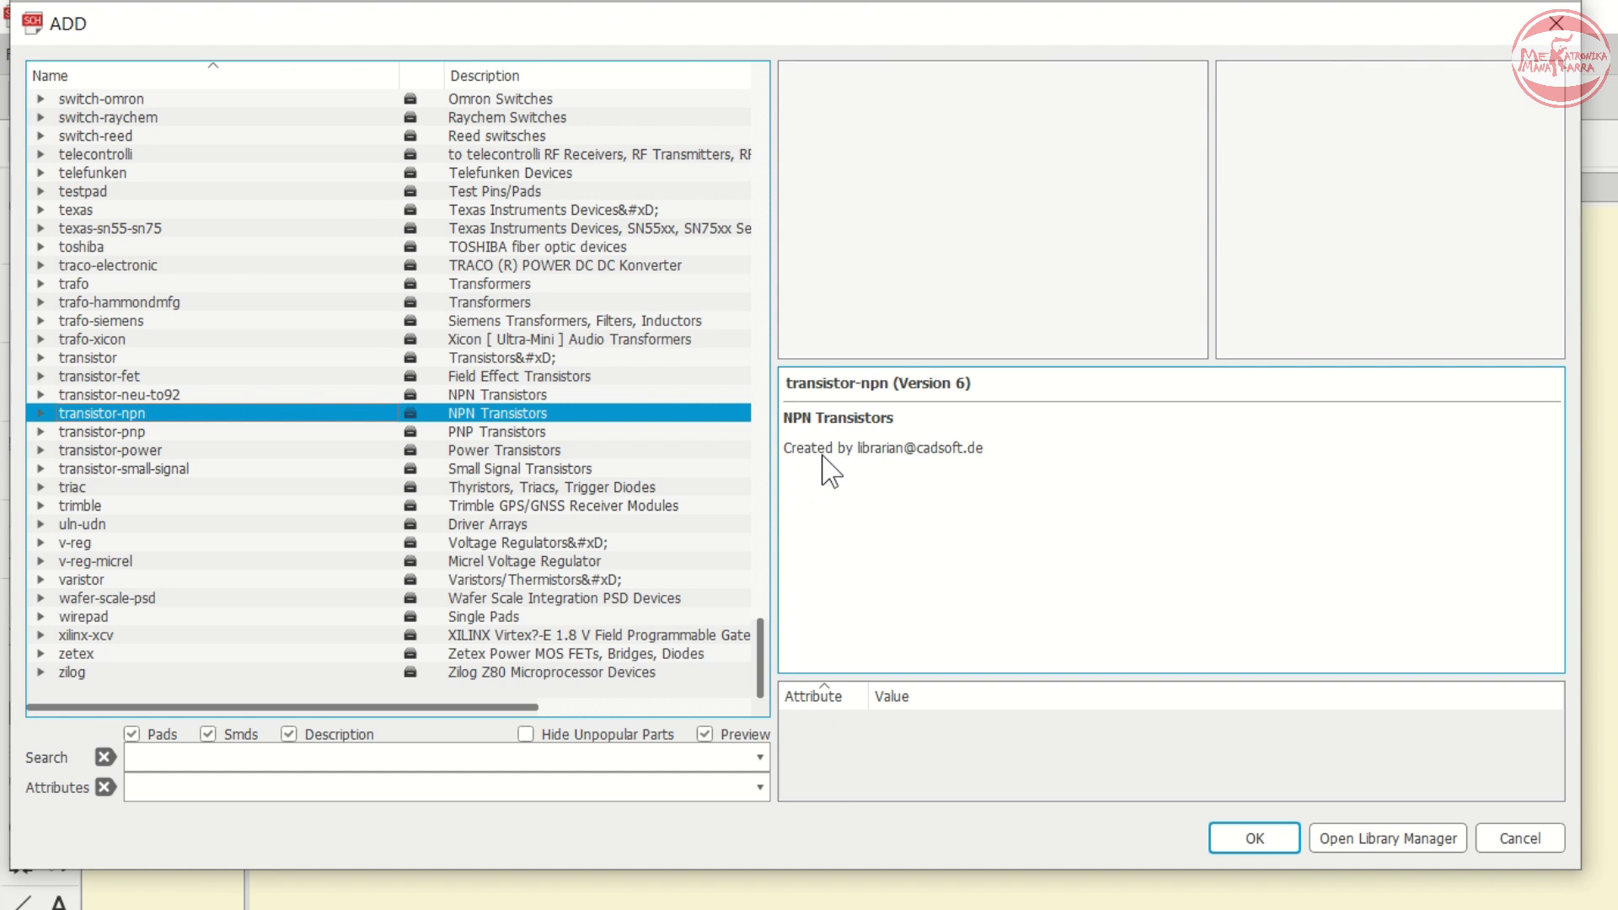
key("Down")
key("Down")
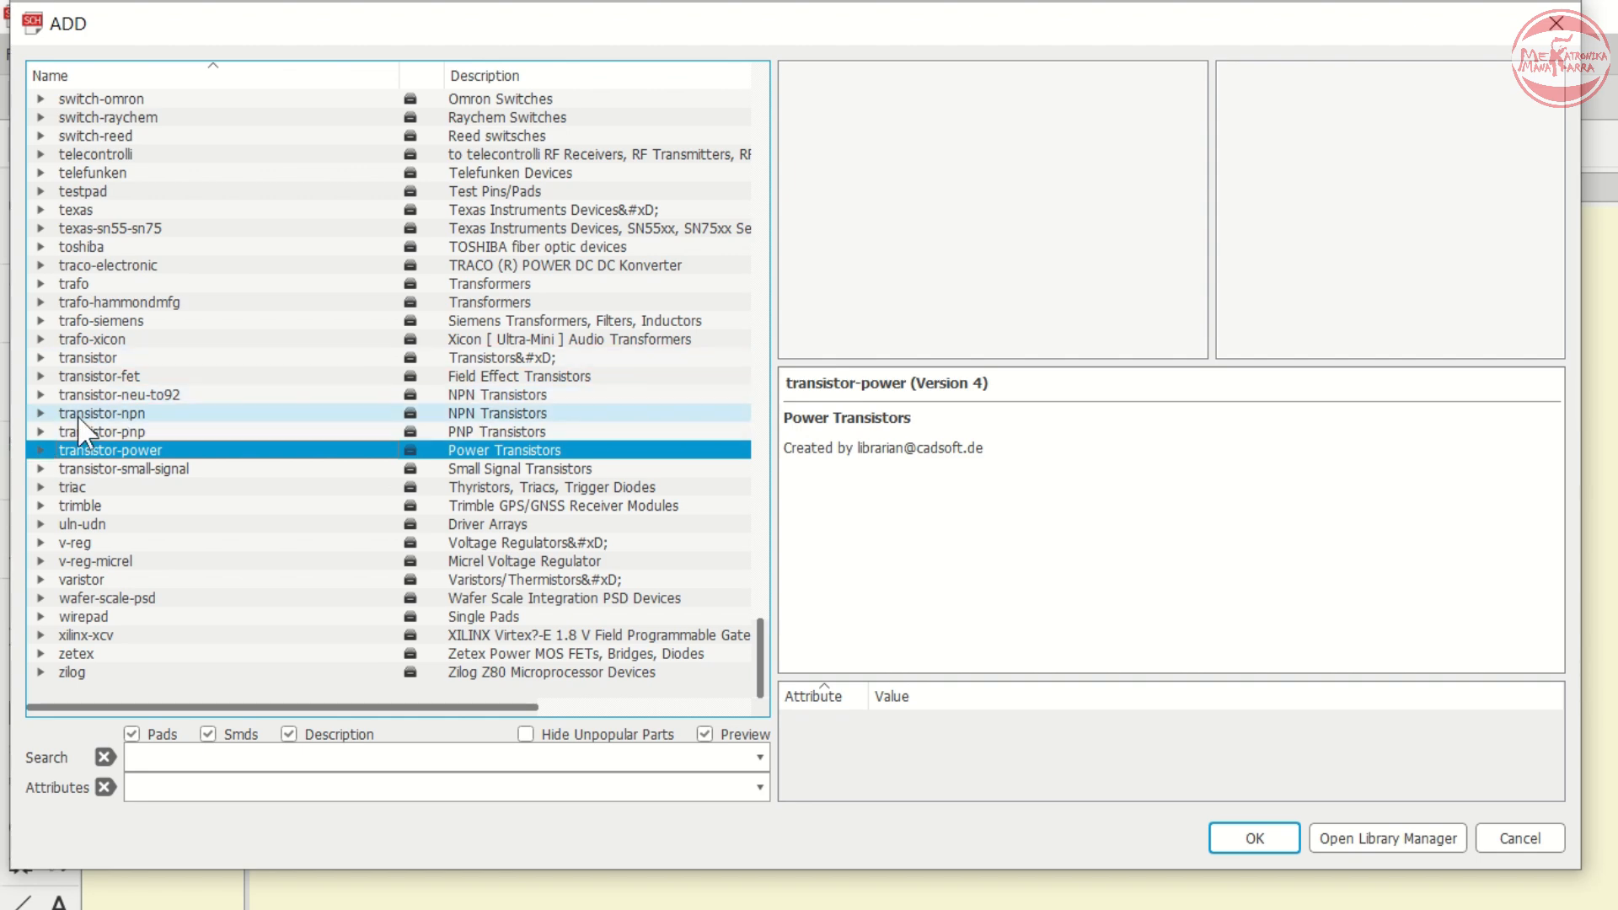
key("Right")
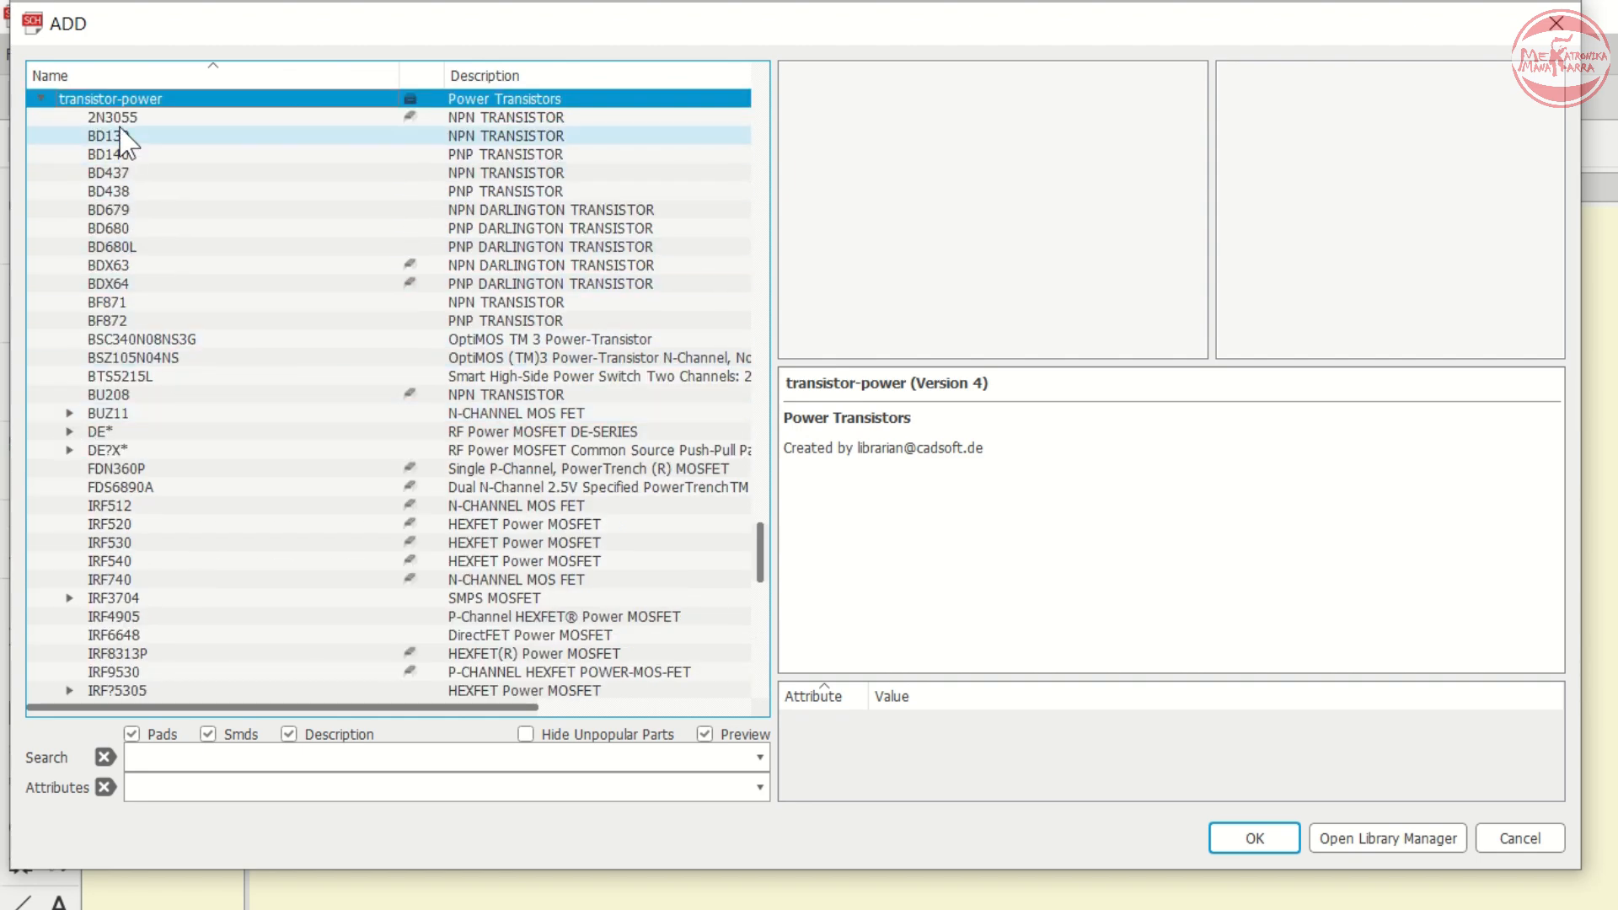
key("Down")
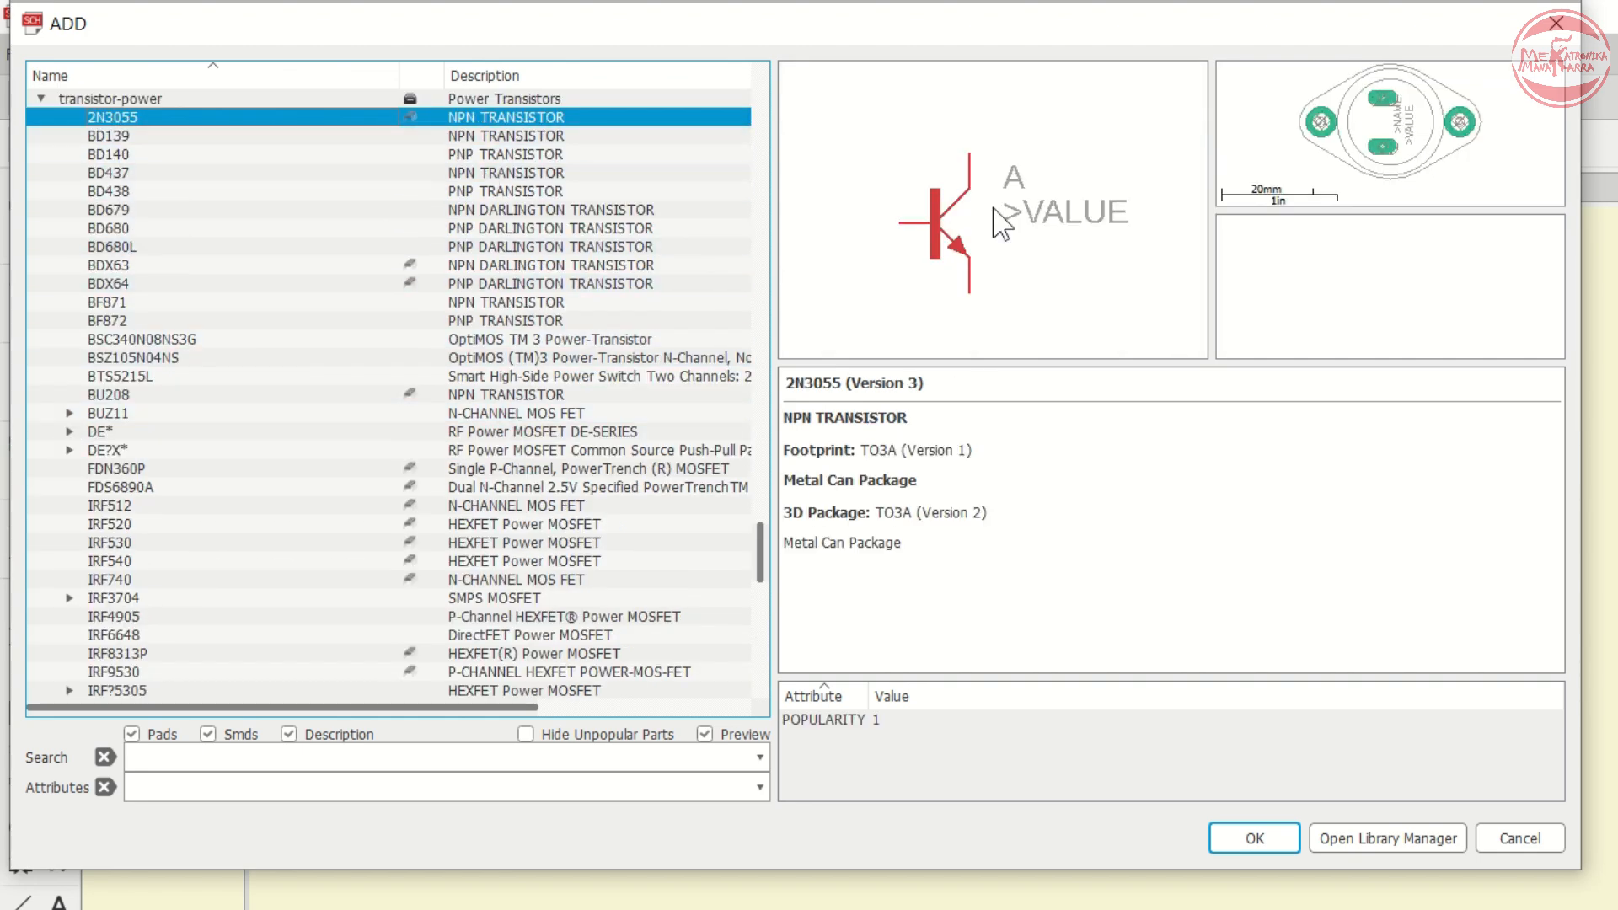
left_click_drag(1298, 211, 1287, 282)
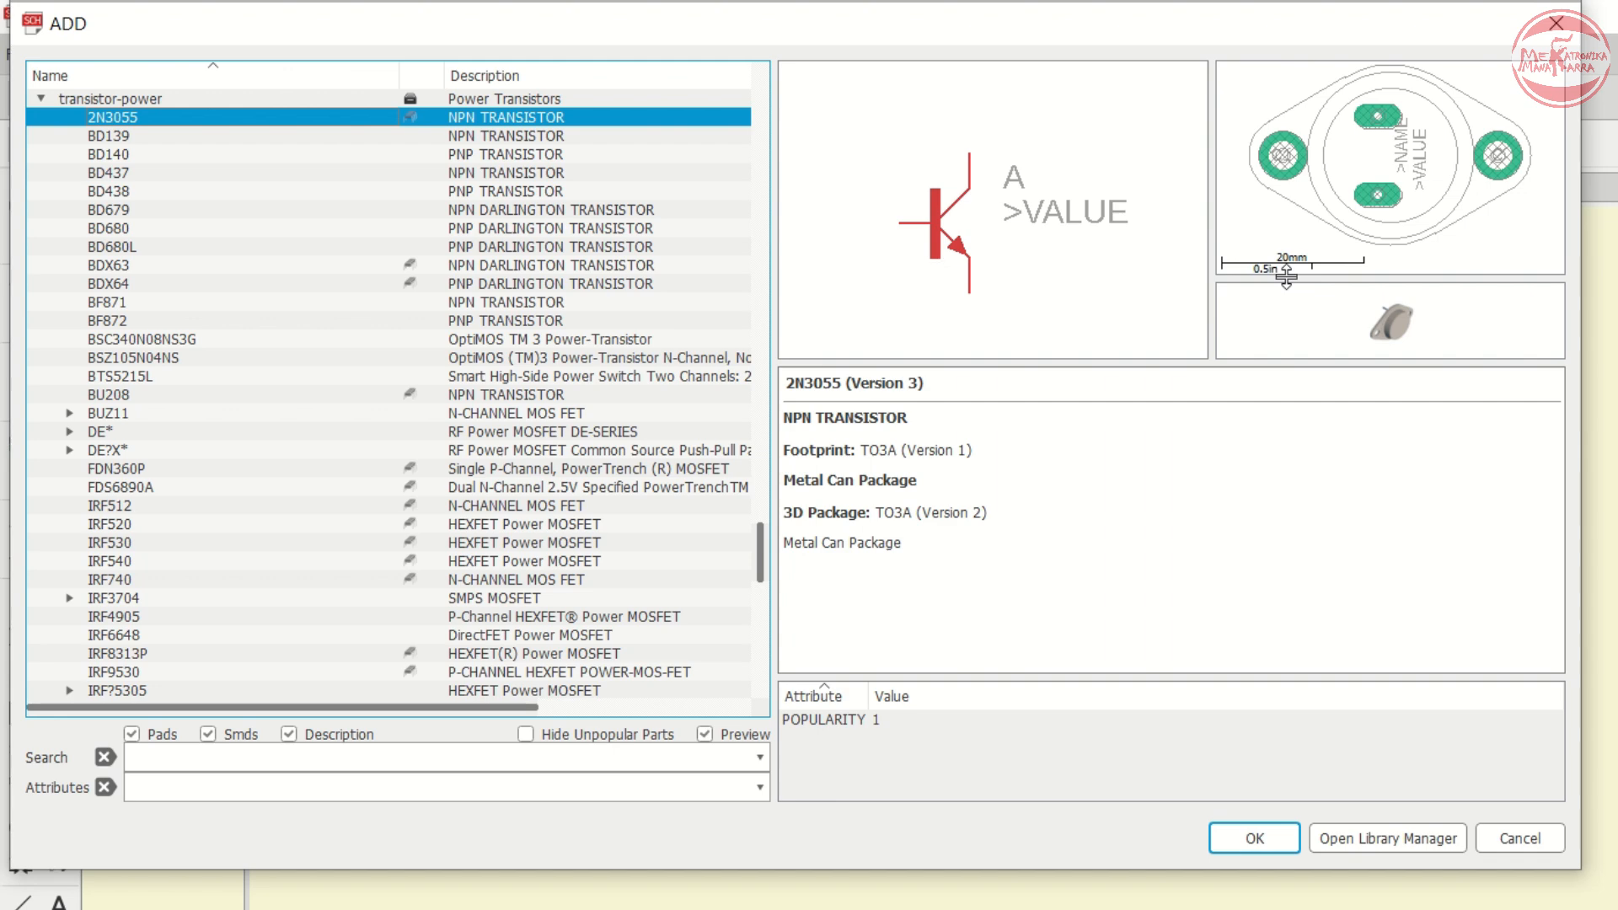
left_click_drag(1288, 274, 1287, 254)
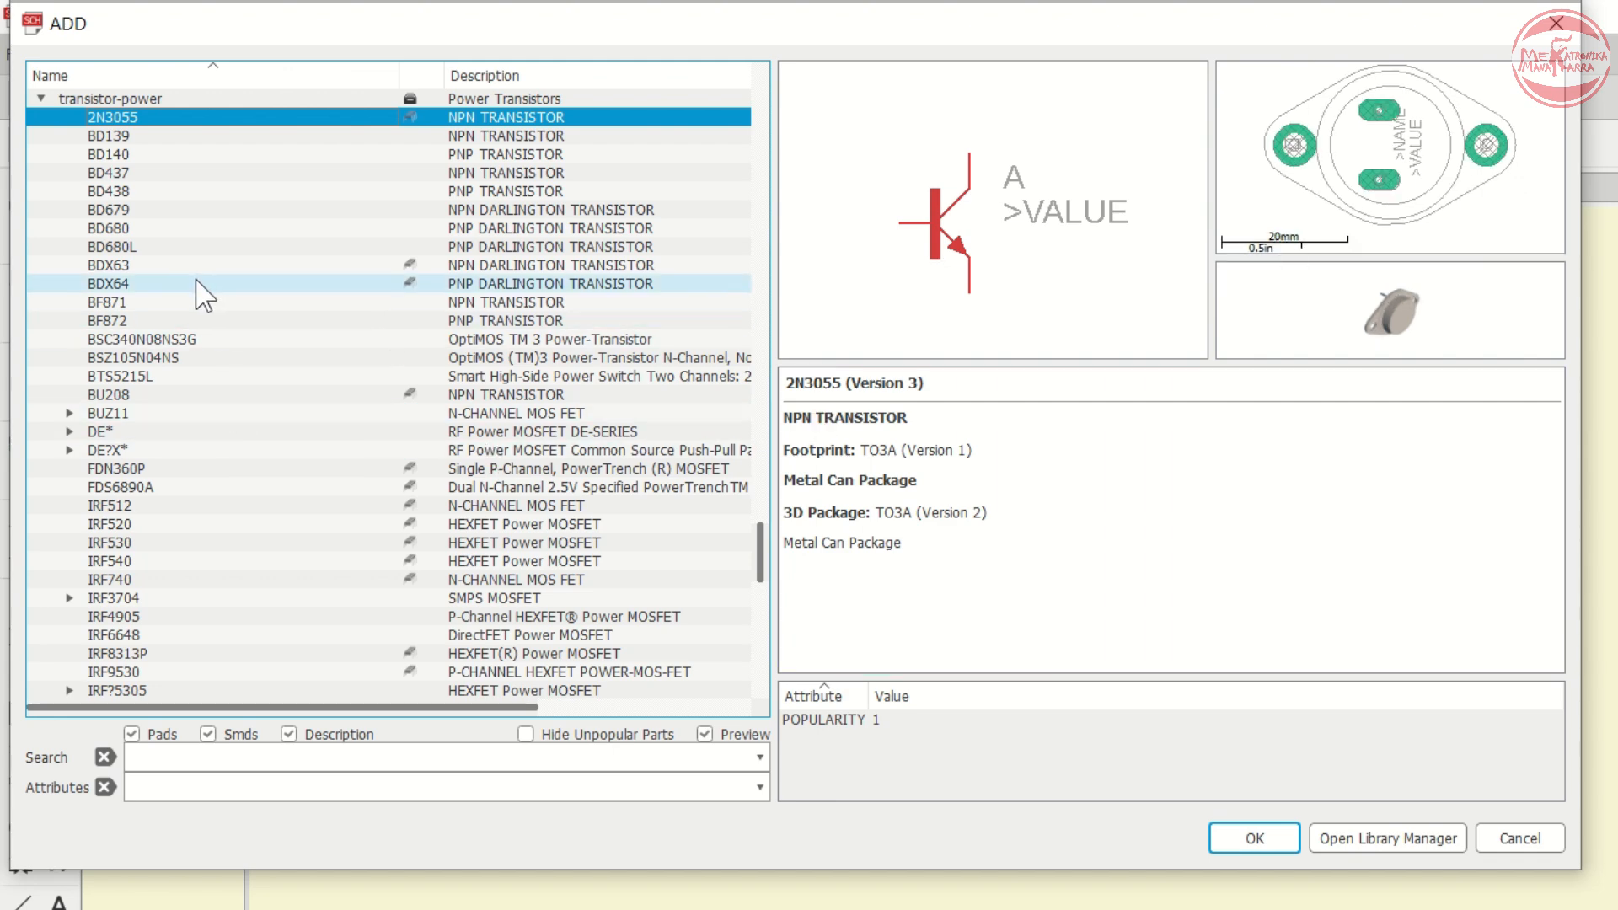
- Choose the TIP3055 NPN power transistor and place it as Q2 to the right of Q1
scroll(206, 295, "down", 2)
scroll(202, 325, "down", 4)
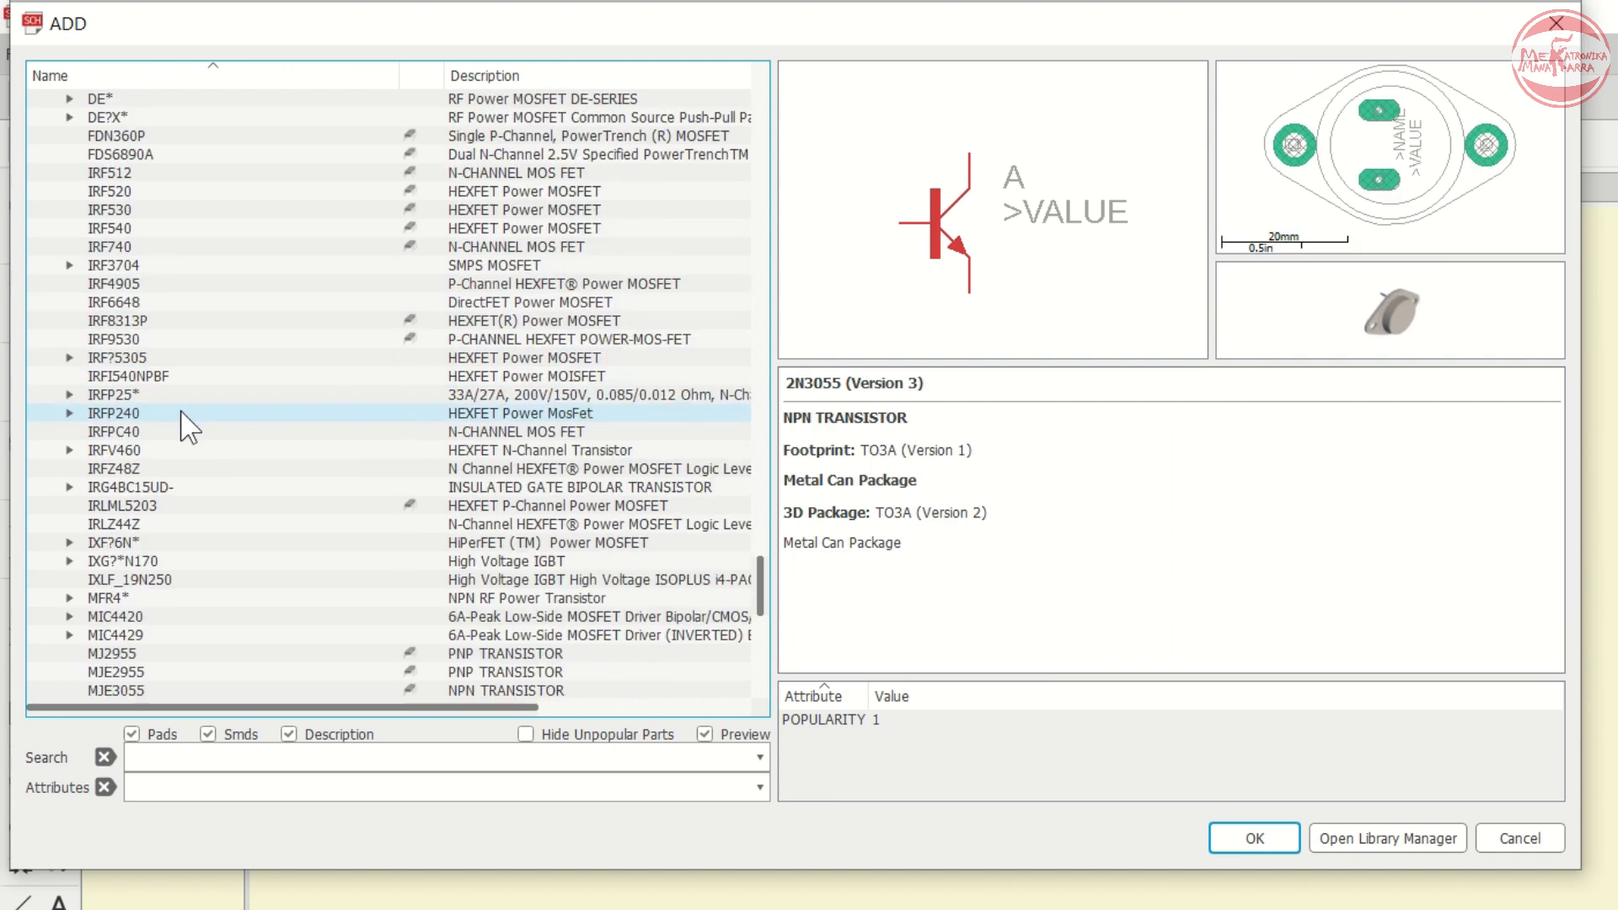
scroll(189, 428, "down", 4)
scroll(188, 428, "down", 8)
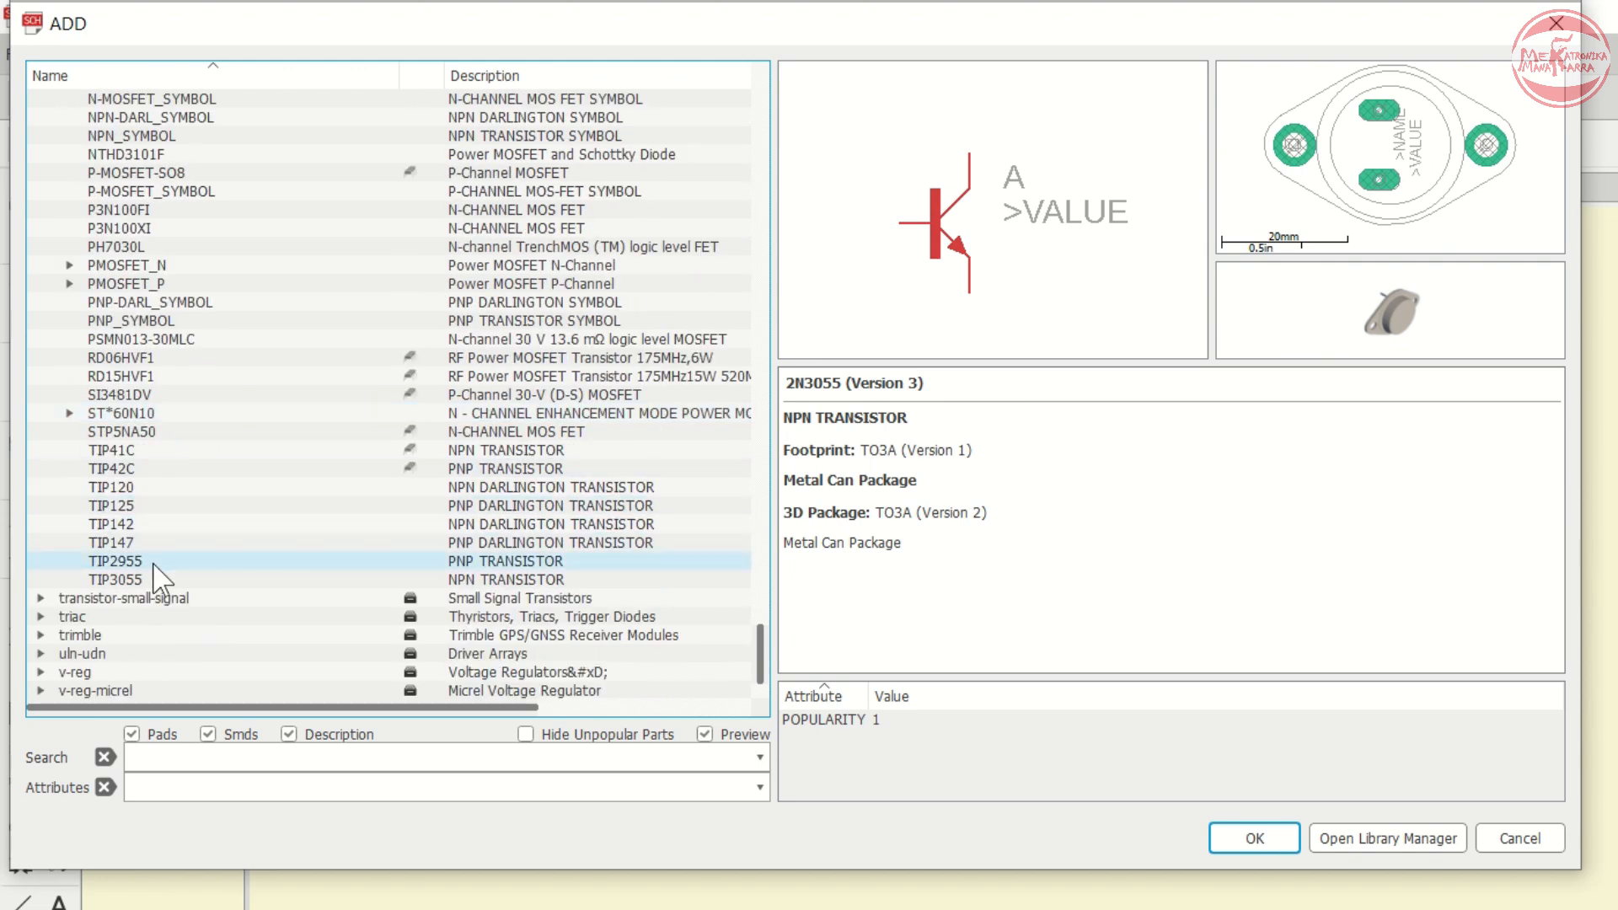
left_click(160, 580)
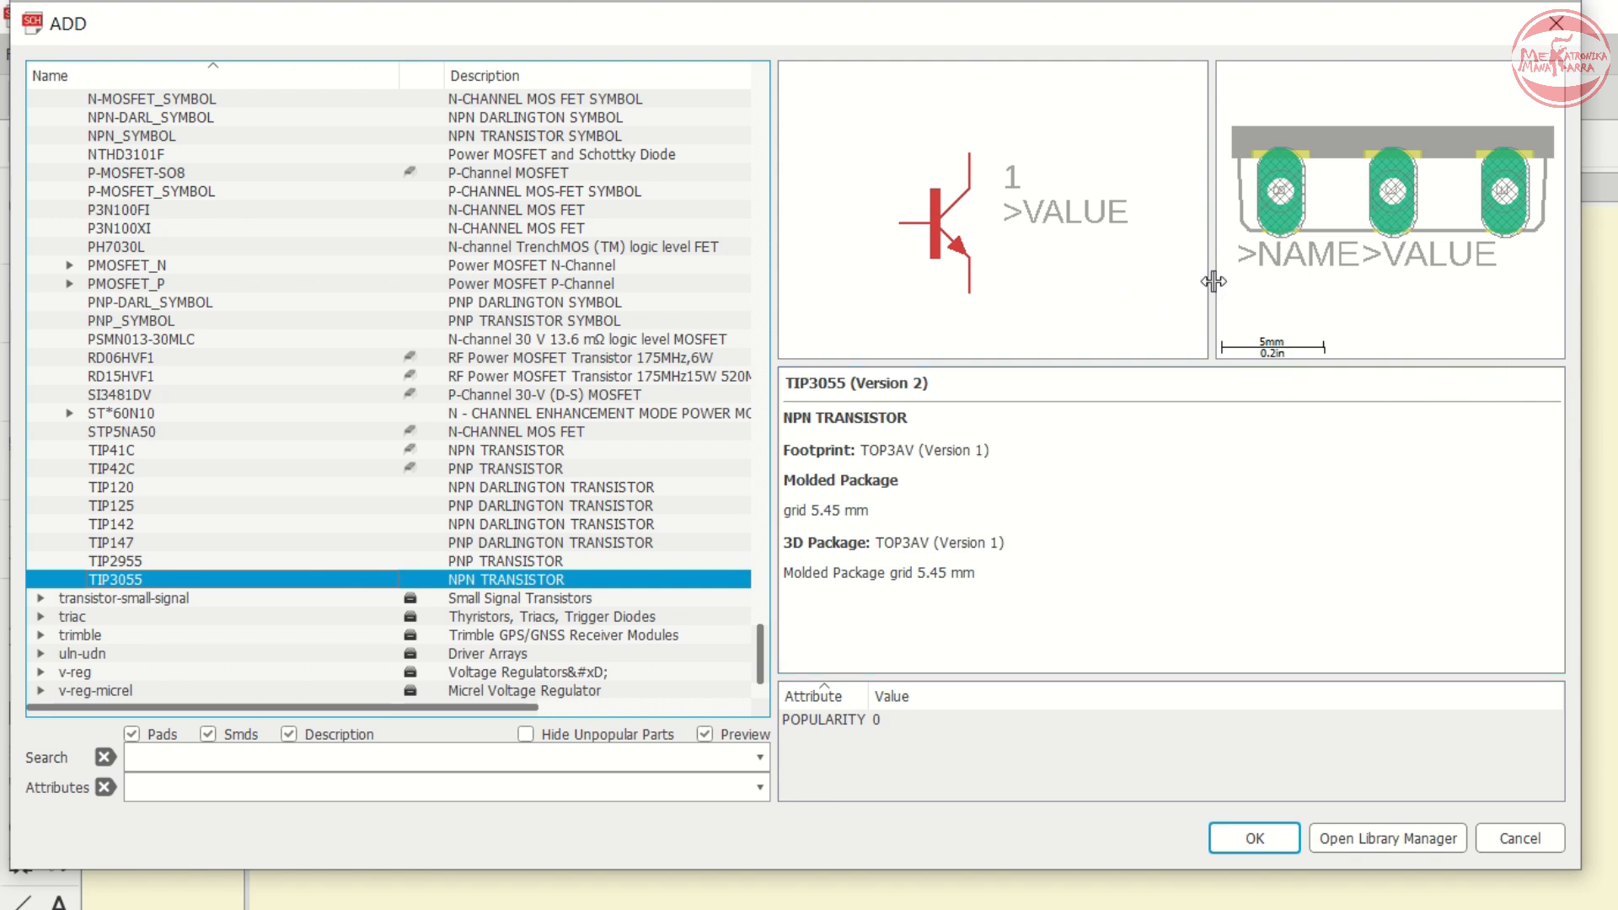
left_click_drag(1214, 281, 1186, 281)
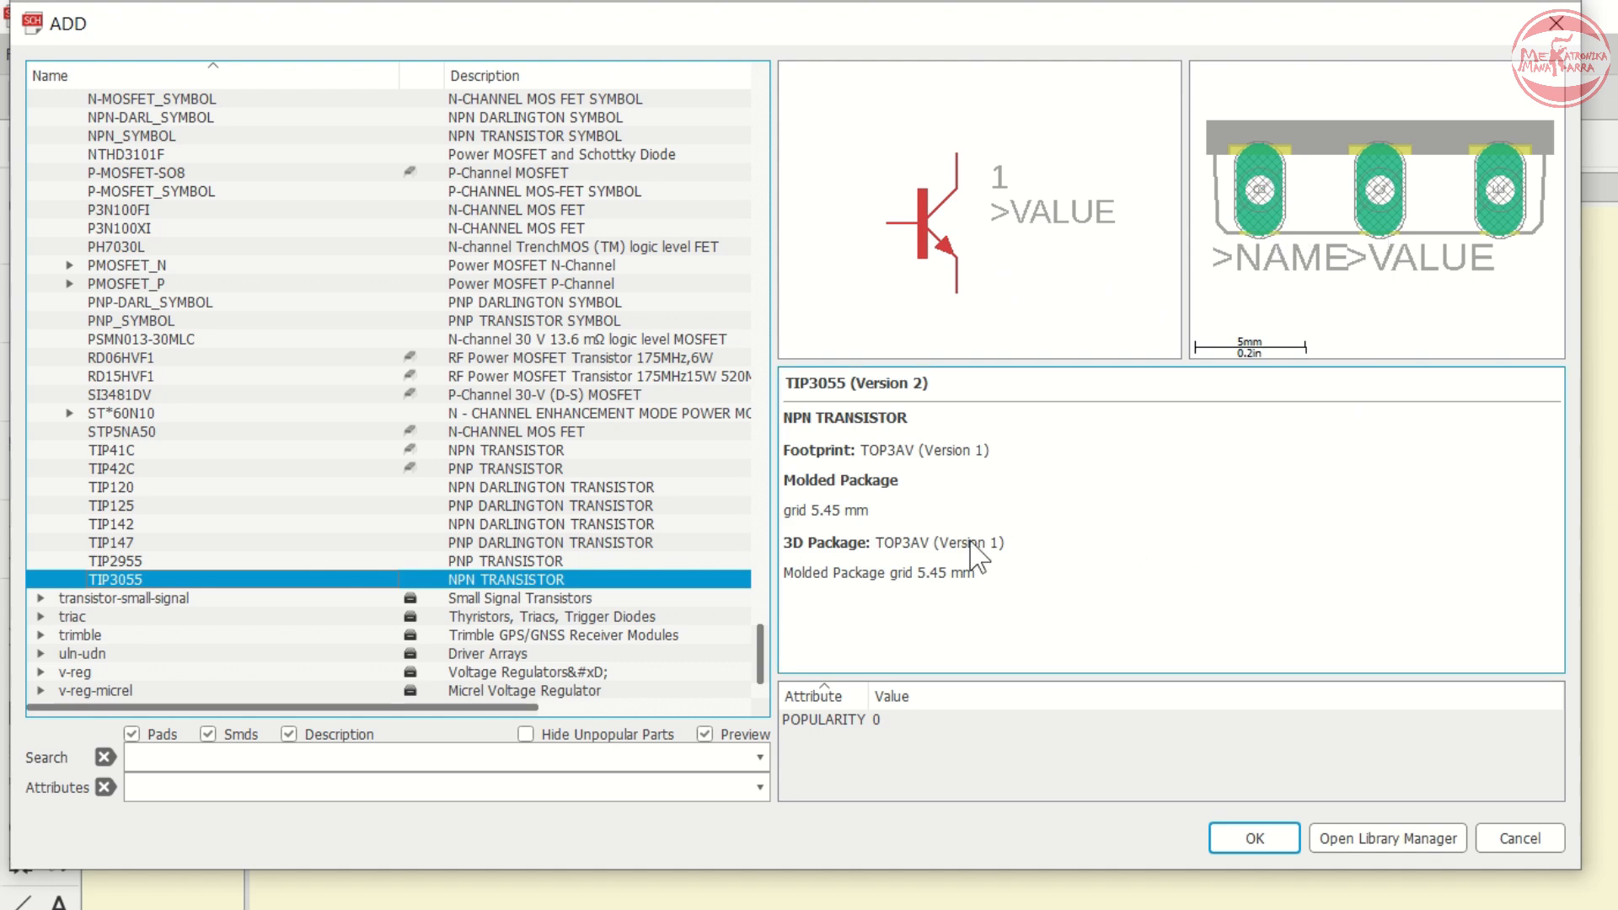
left_click(1256, 842)
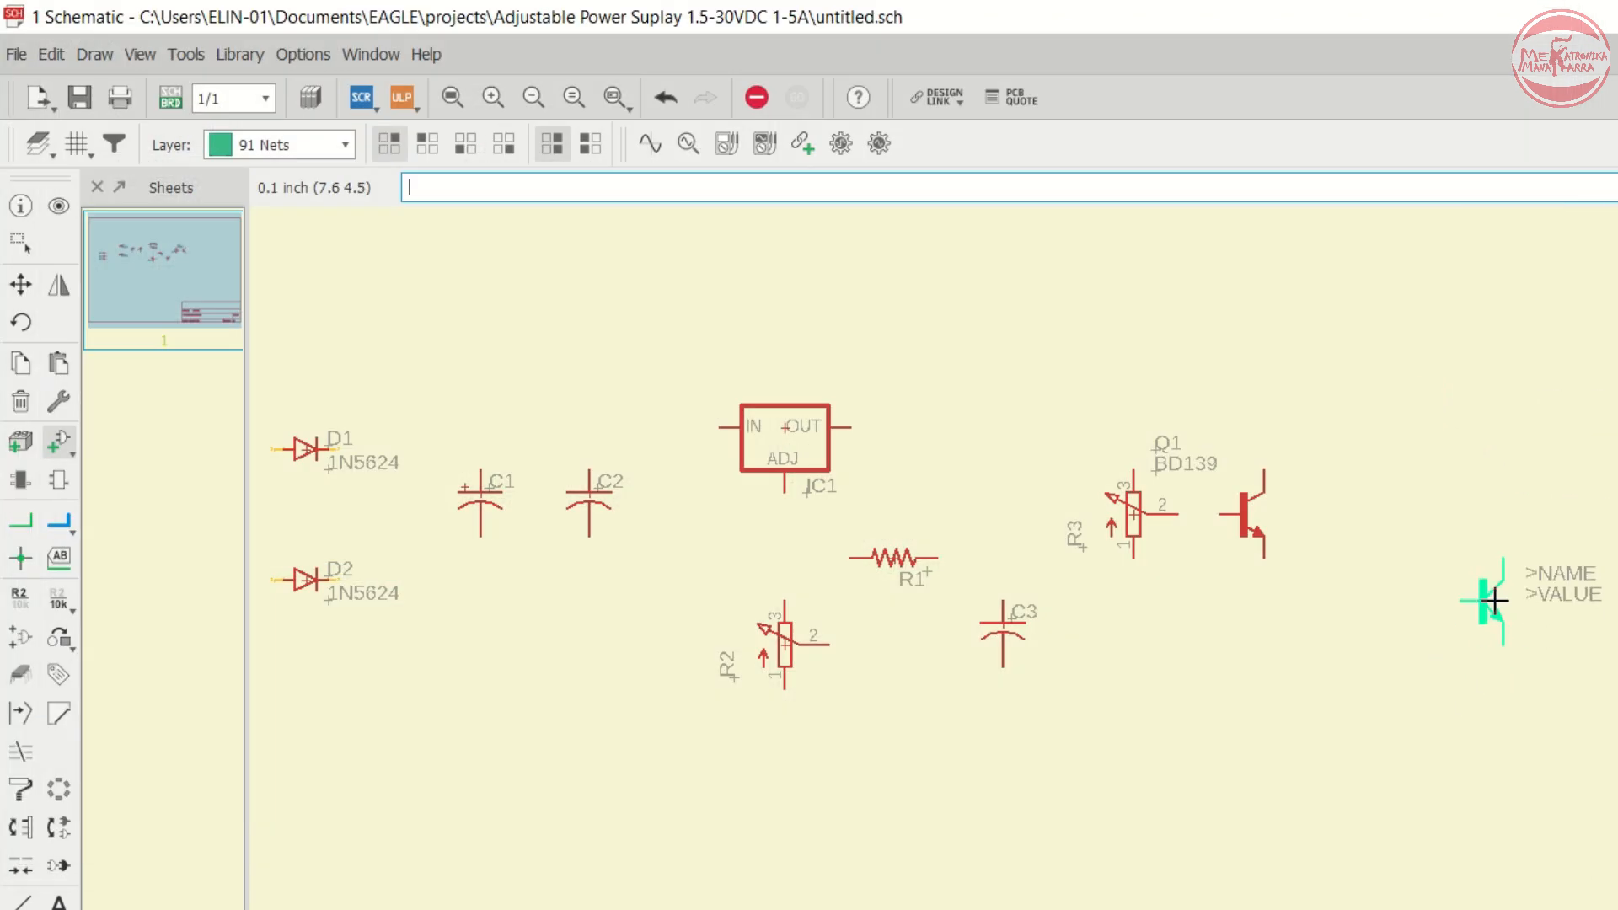
left_click(1498, 599)
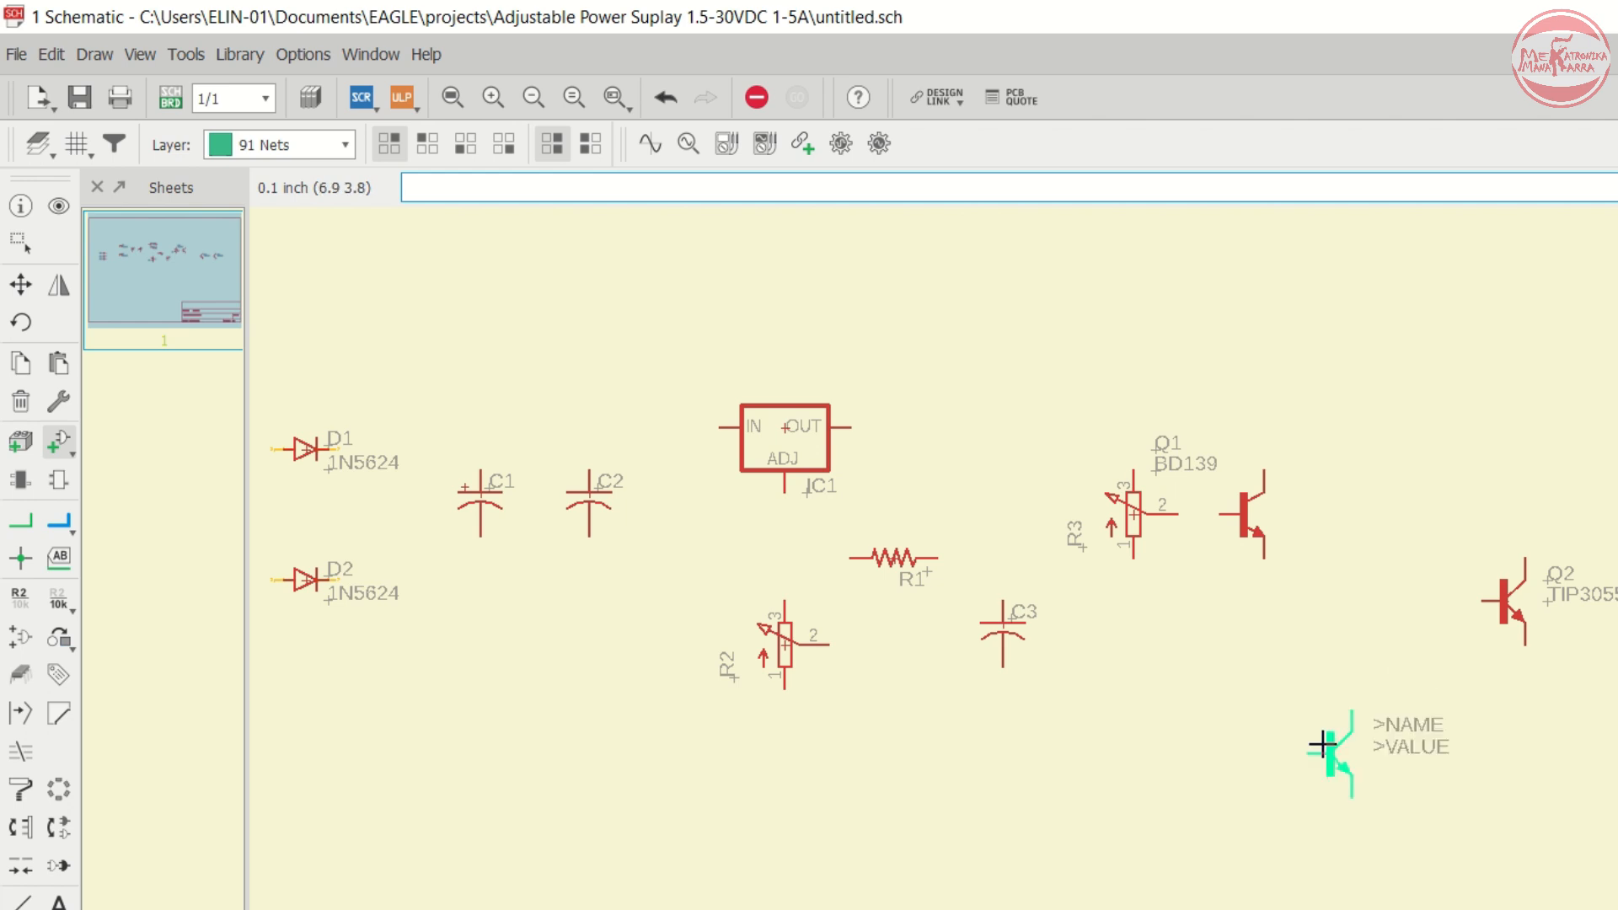
- Reopen the Add dialog and expand the power resistor R device in the resistor-power library
left_click(57, 443)
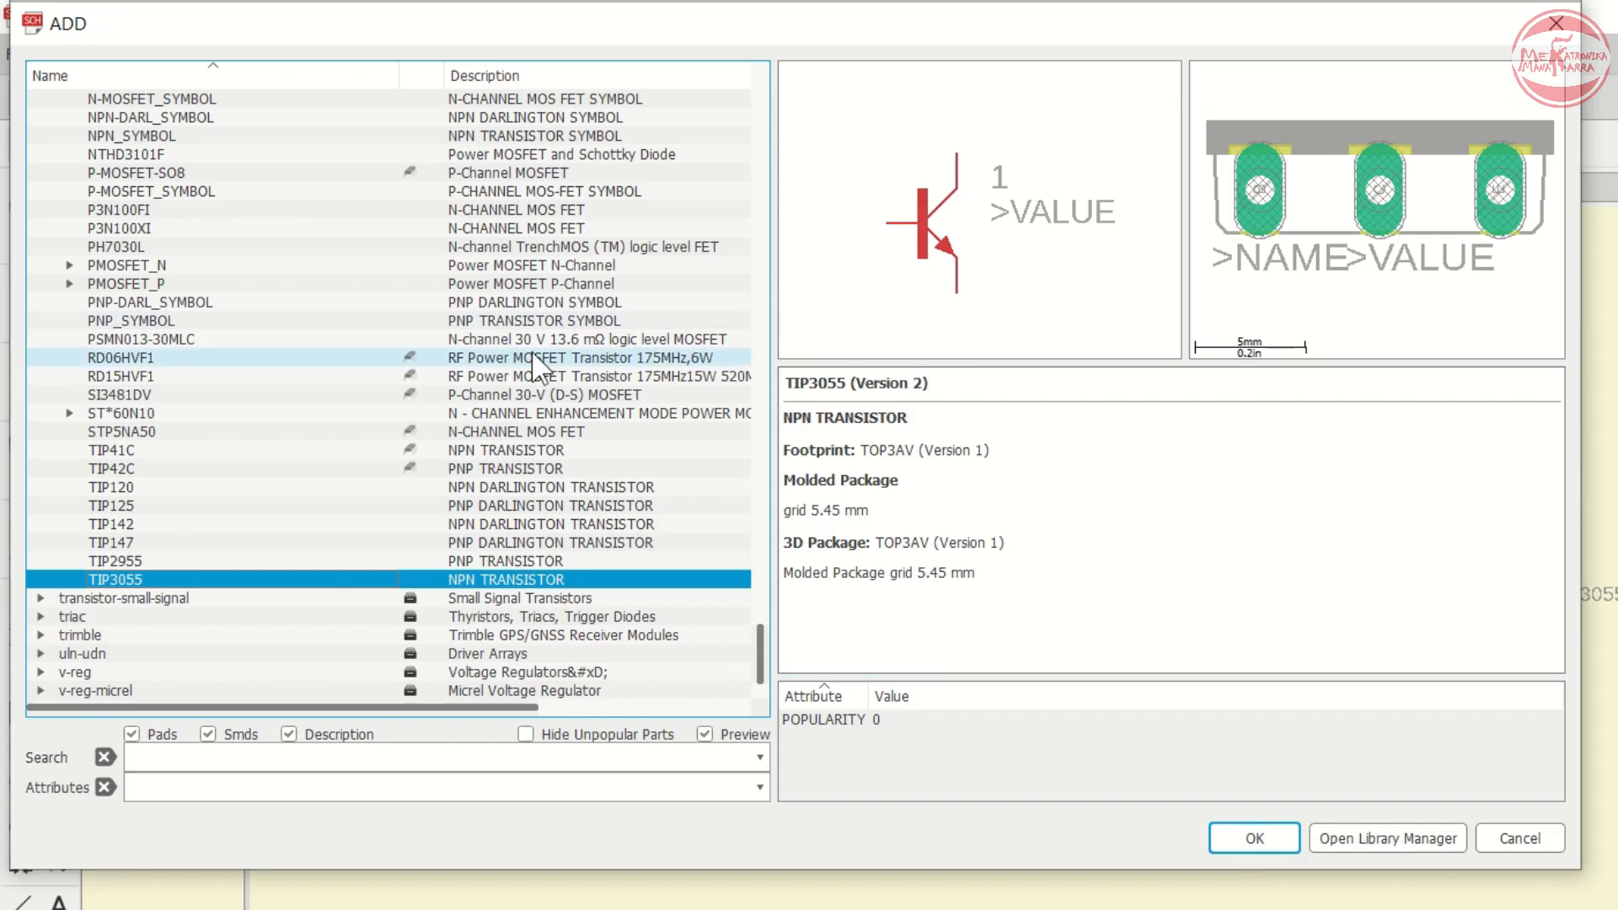
key("Left")
key("Left")
key("r")
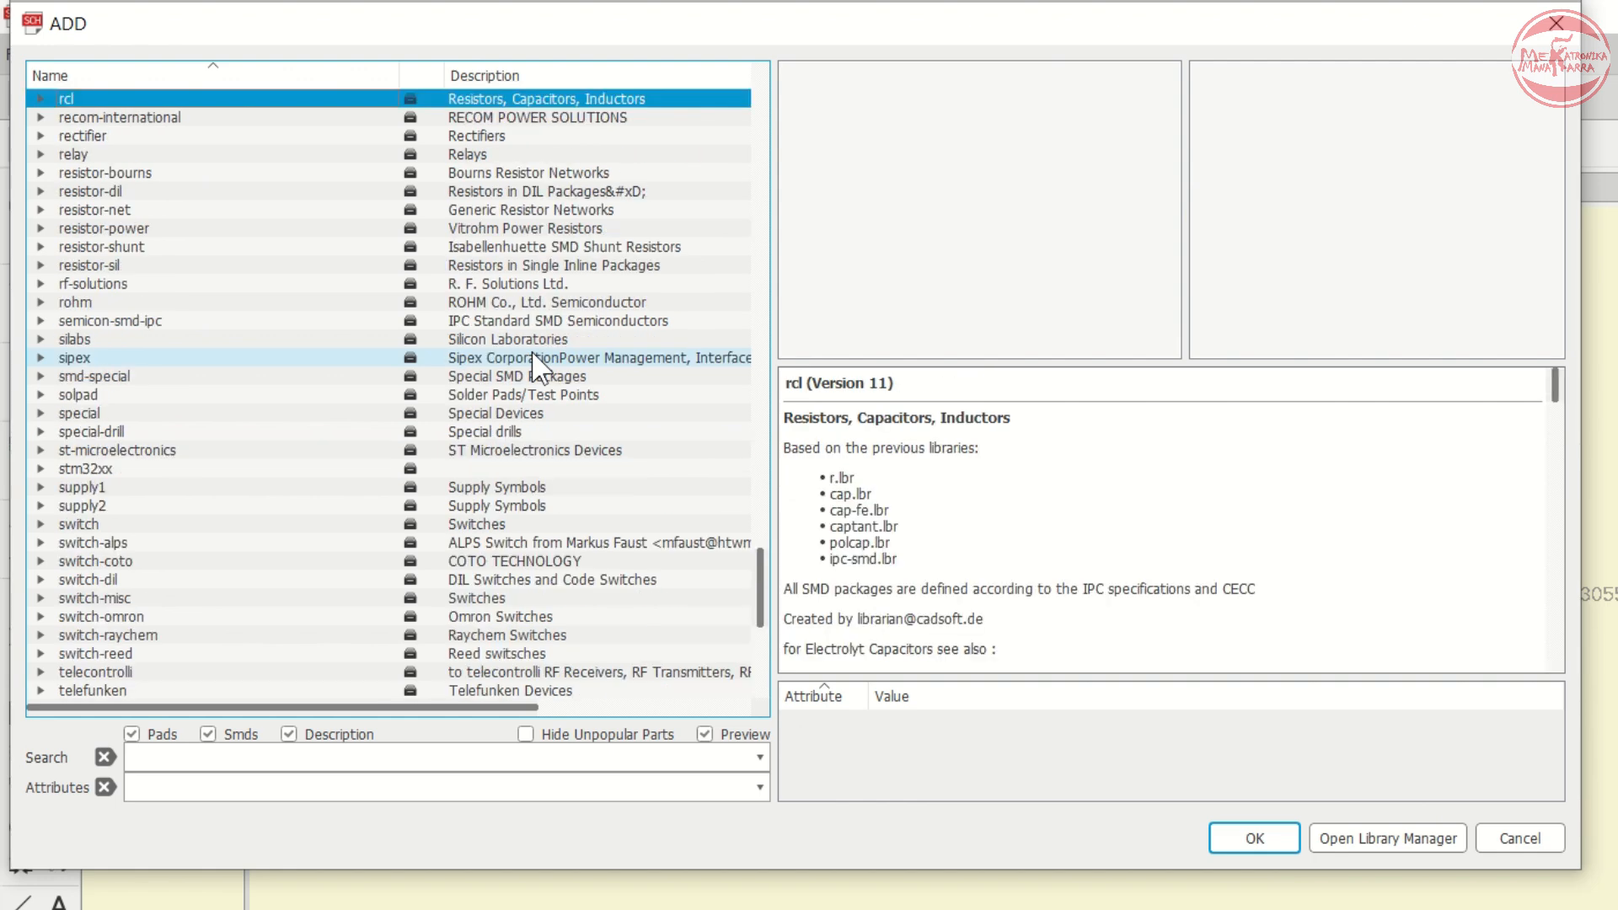
key("Down")
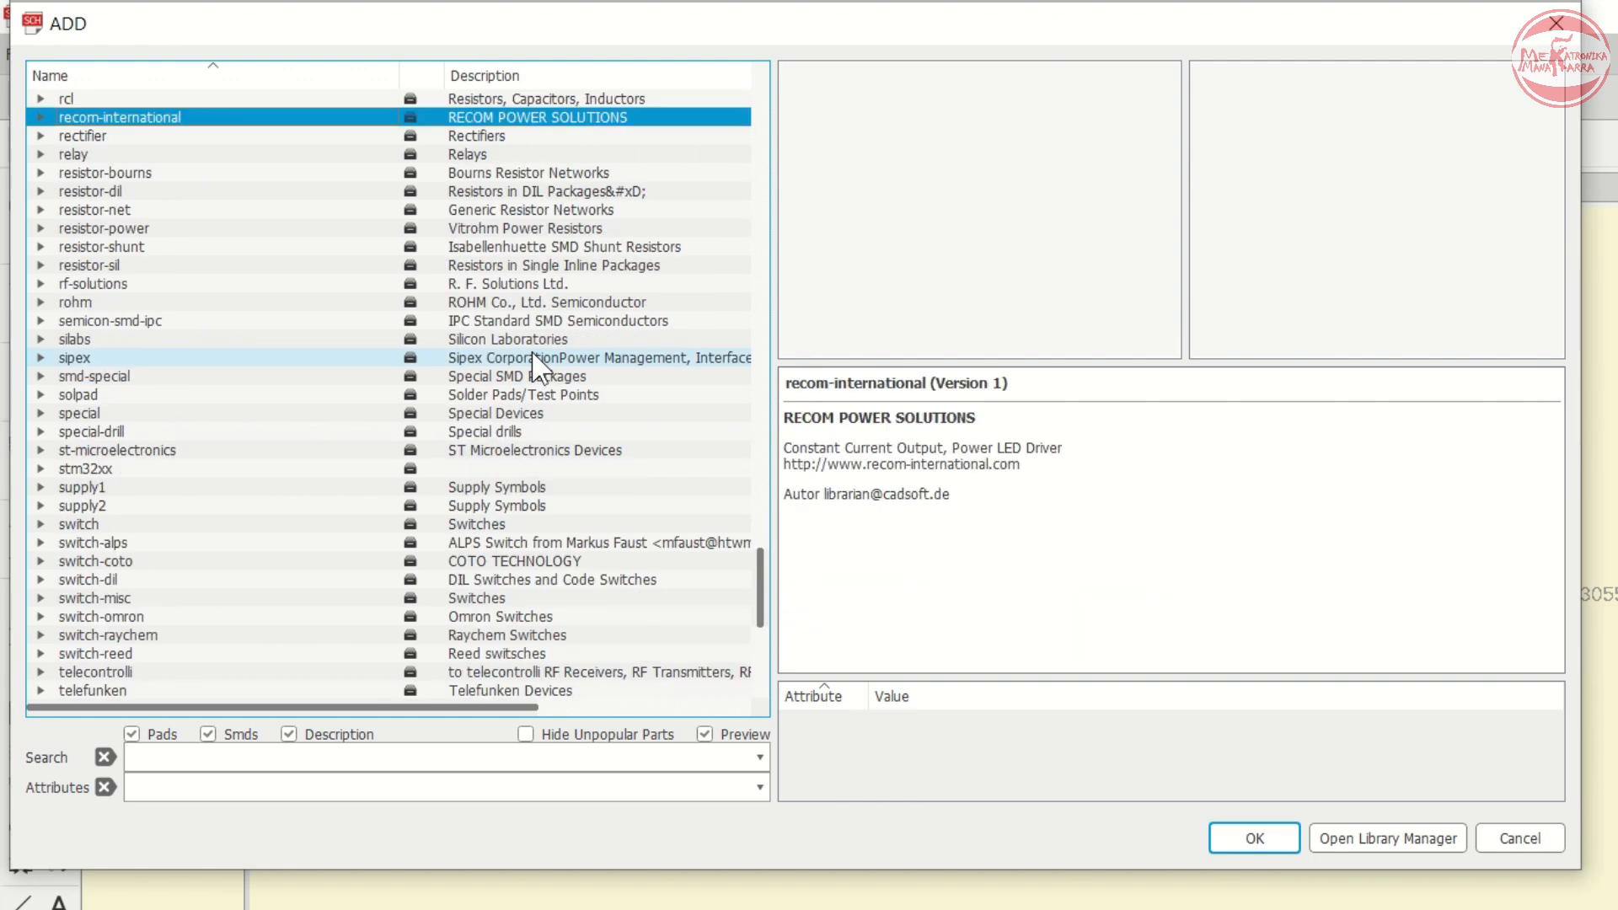
key("Down")
key("Down")
key("Down")
key("Down")
key("Down")
key("Down")
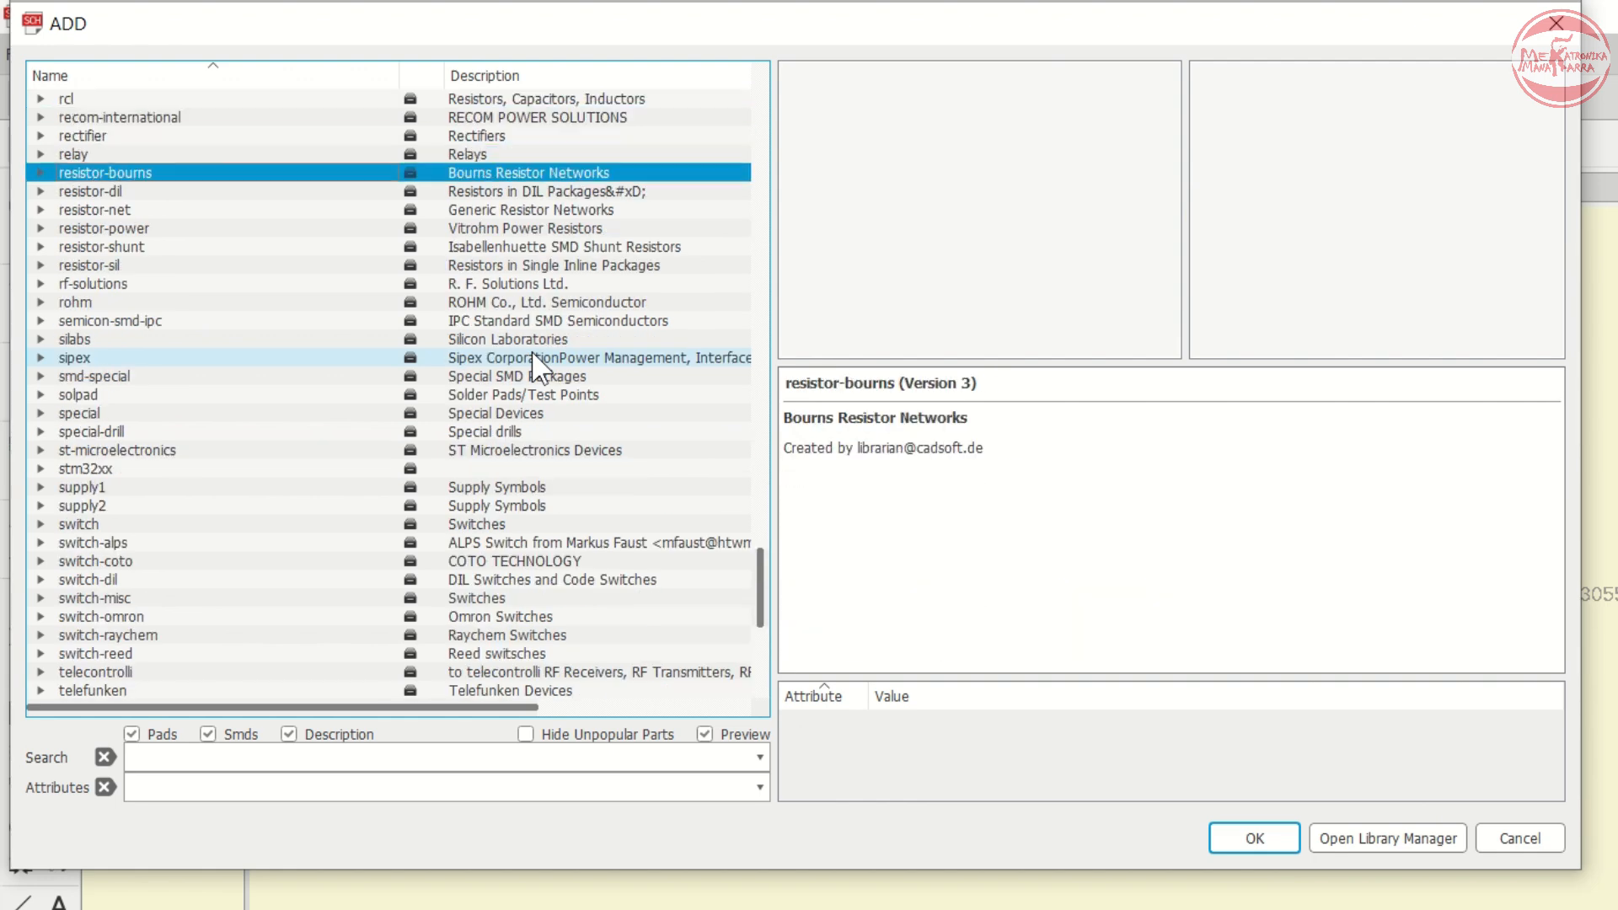
key("Right")
- Browse the package variants of the power resistor R device to compare their footprints and wattages
key("Down")
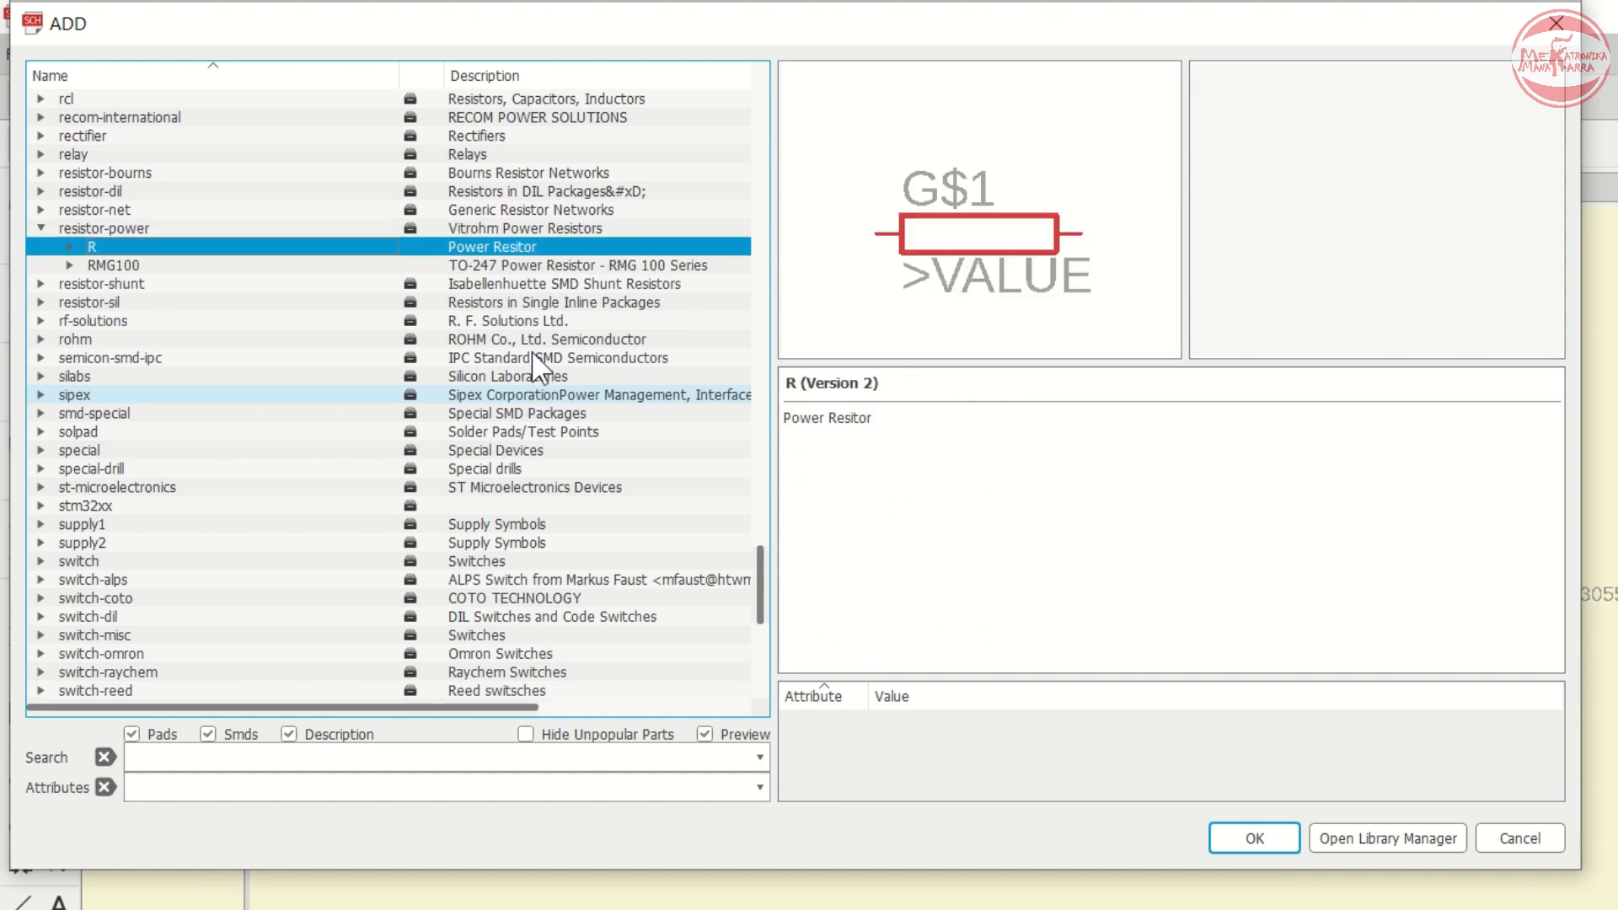
key("Right")
key("Down")
key("Down")
key("Down")
key("Down")
key("Down")
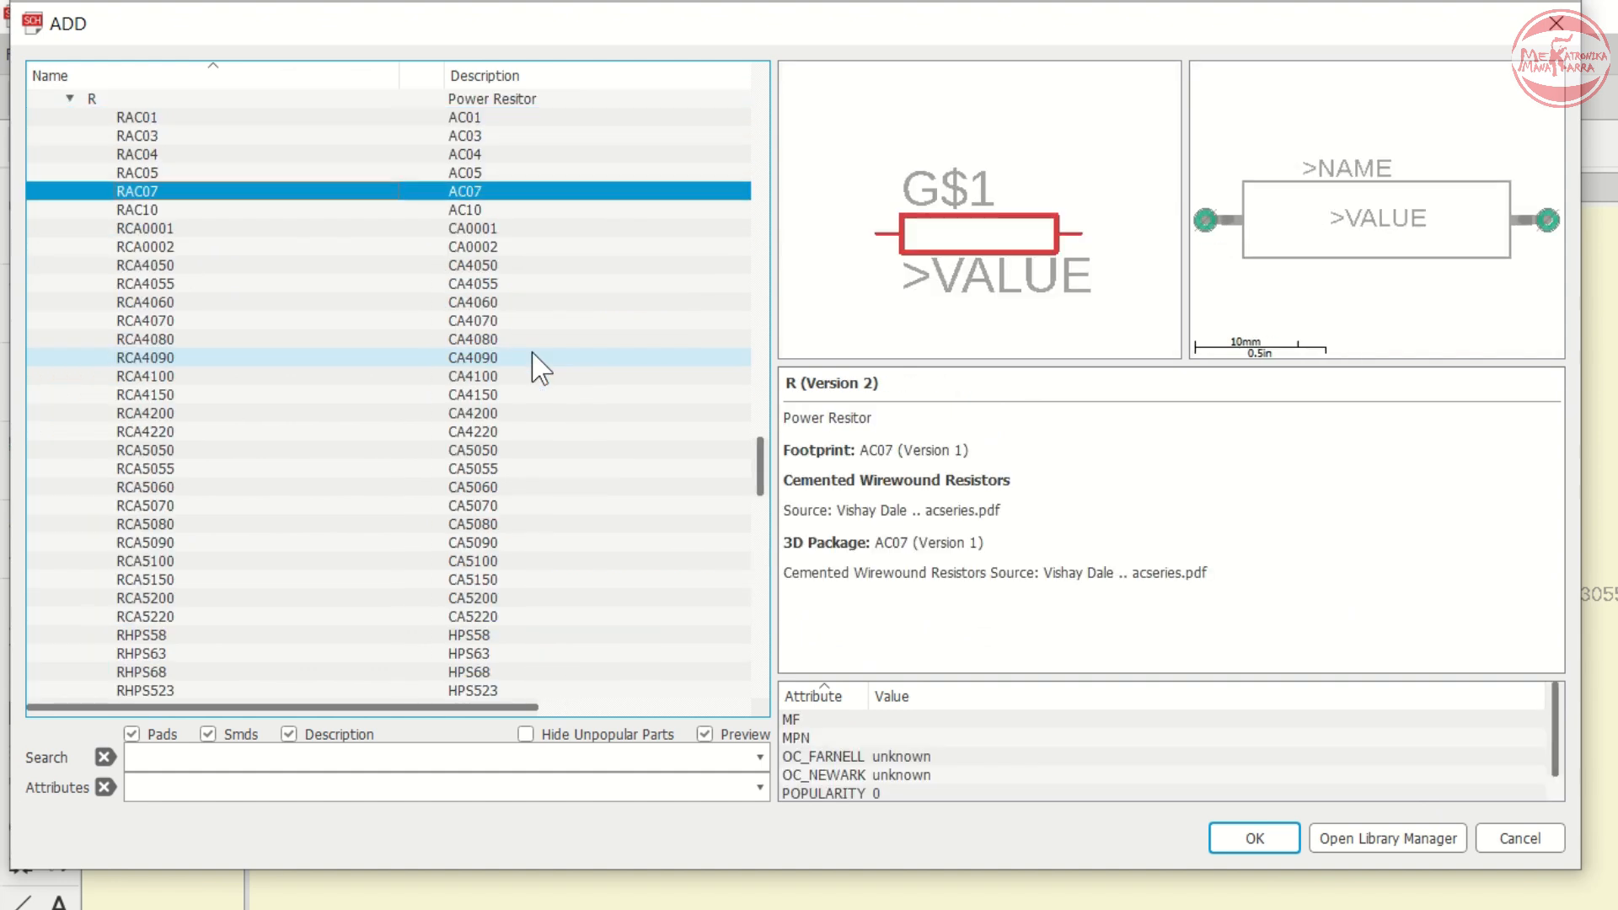
key("Down")
key("Down")
key("Down")
key("Down")
key("Down")
key("Down")
key("Down")
key("Down")
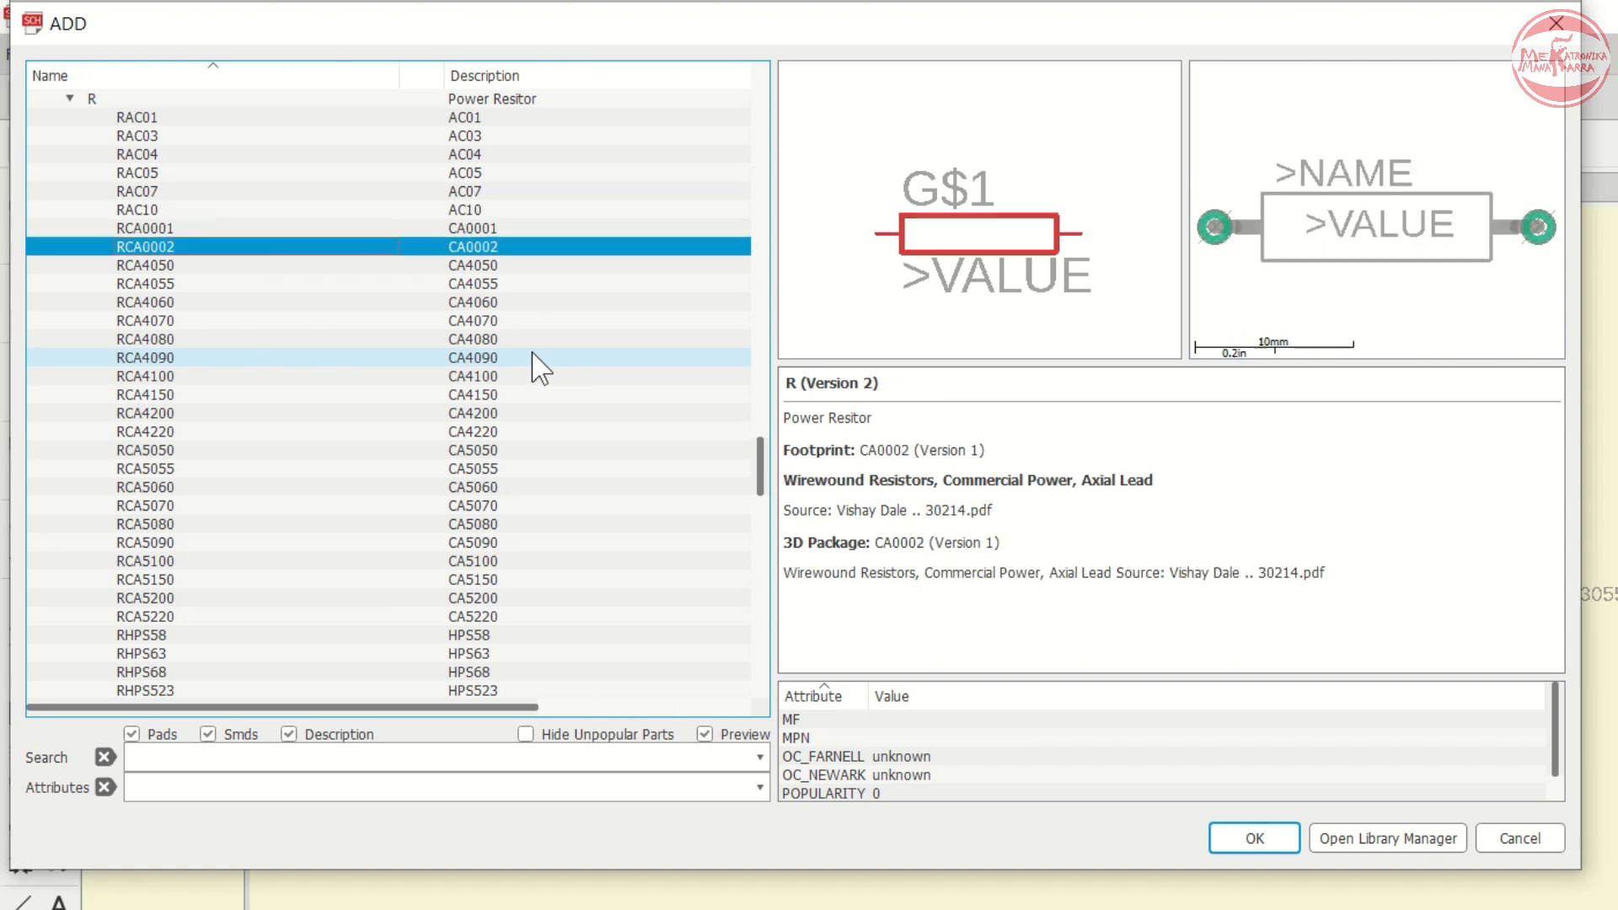
key("Down")
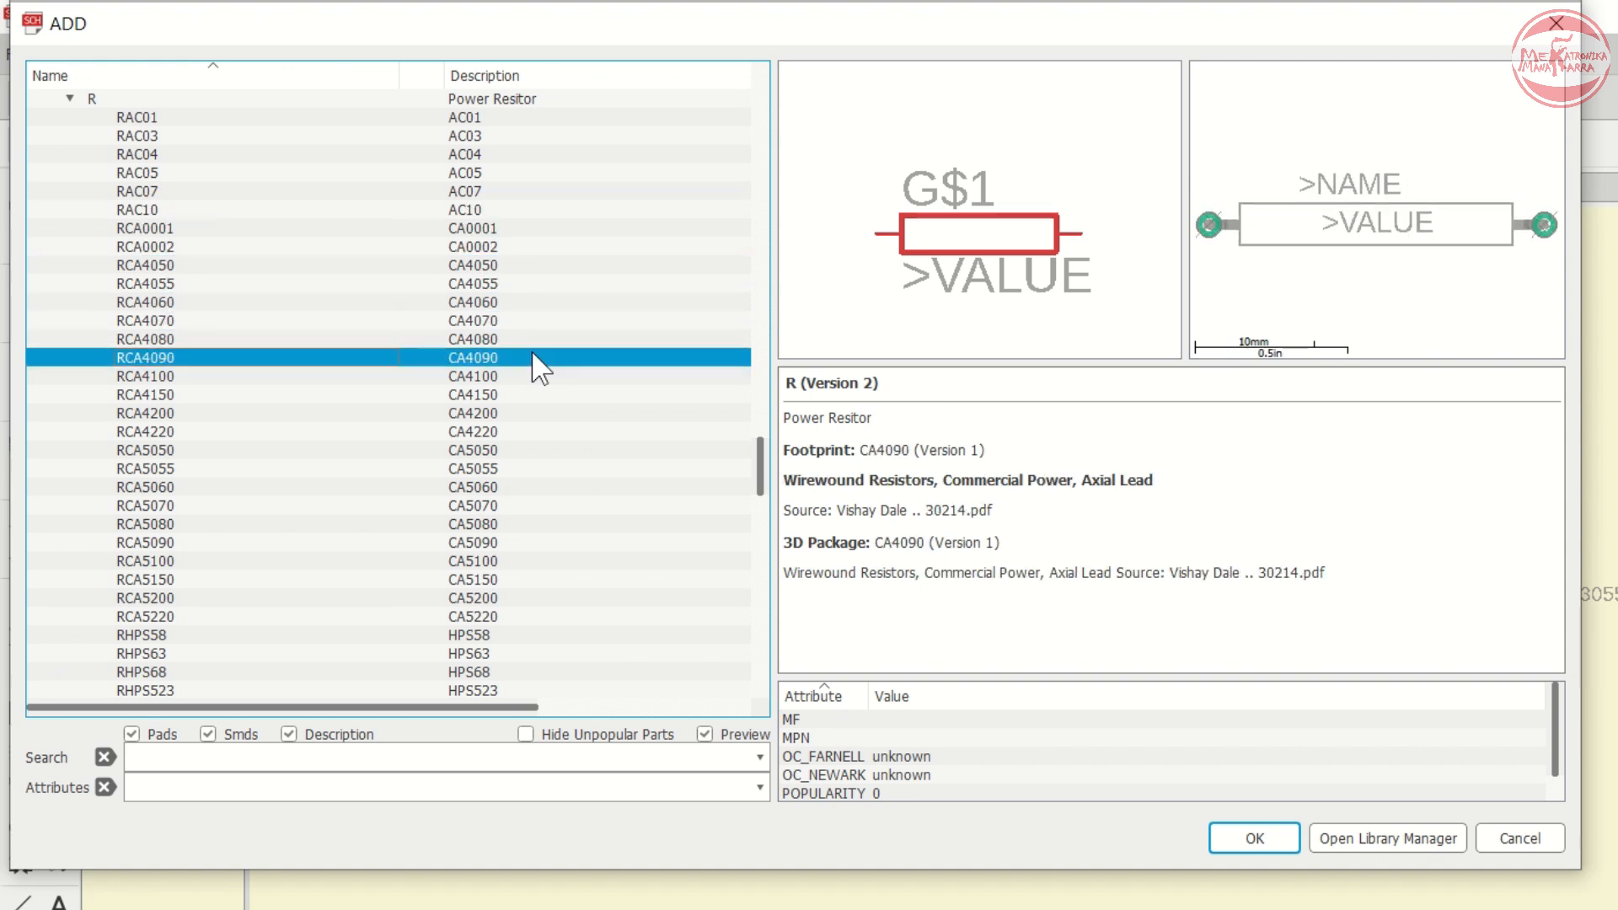
key("Down")
key("Down")
key("Down")
key("Down")
key("Down")
key("Down")
key("Down")
key("Down")
key("Down")
key("Down")
key("Down")
key("Down")
key("Down")
key("Down")
key("Down")
key("Down")
key("Down")
key("Down")
key("Down")
key("Down")
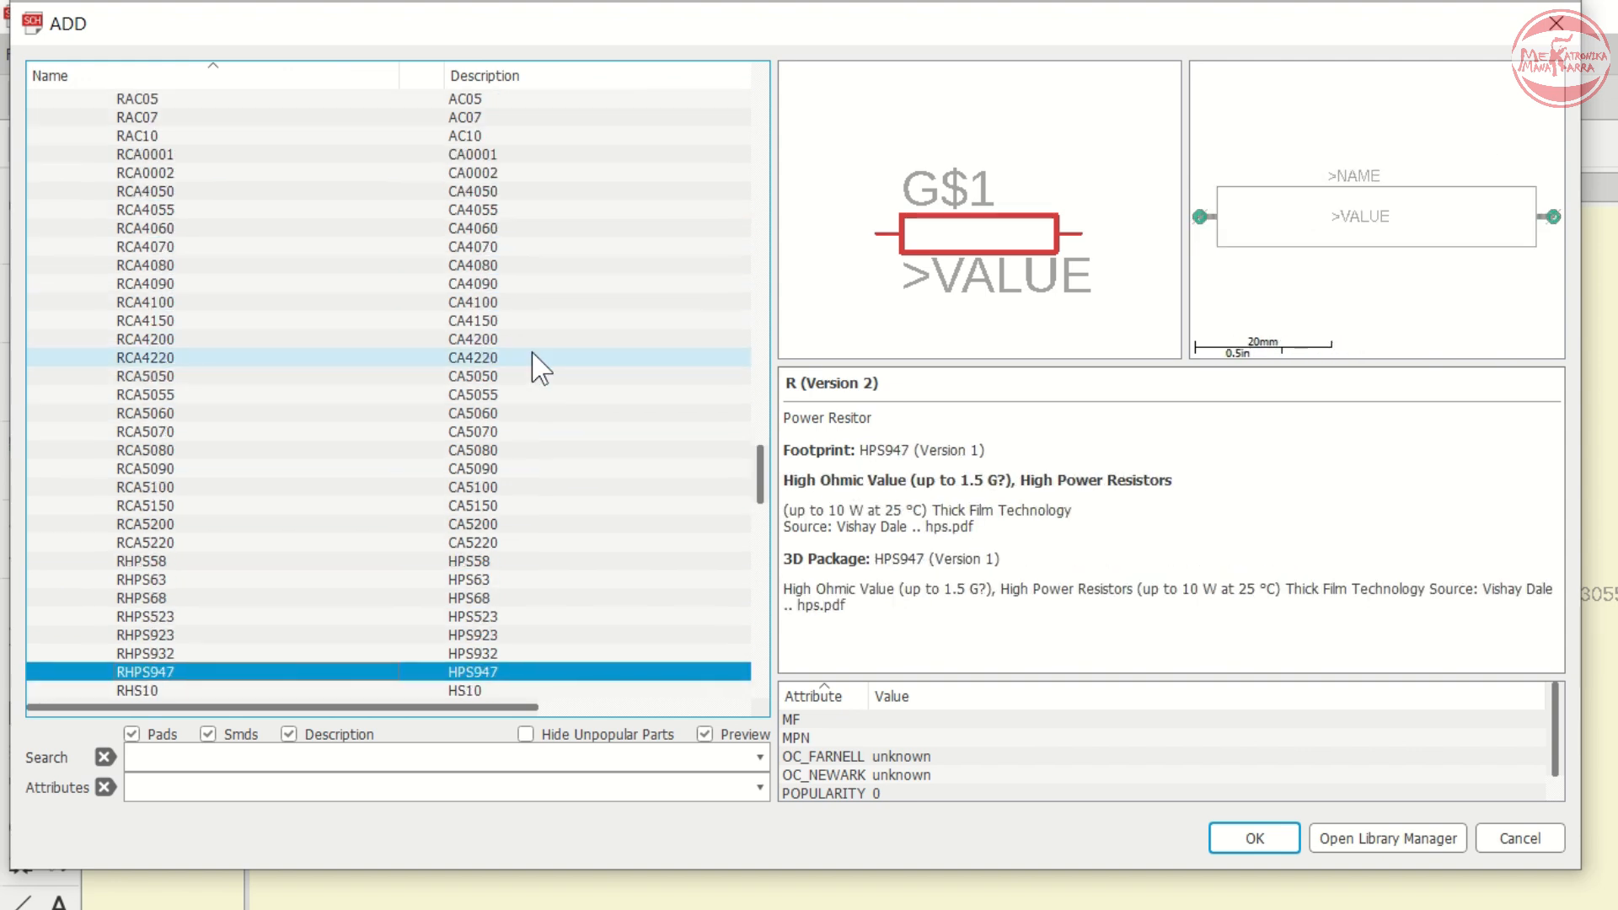
key("Down")
key("Down")
key("Down")
key("Down")
key("Down")
key("Down")
key("Down")
key("Down")
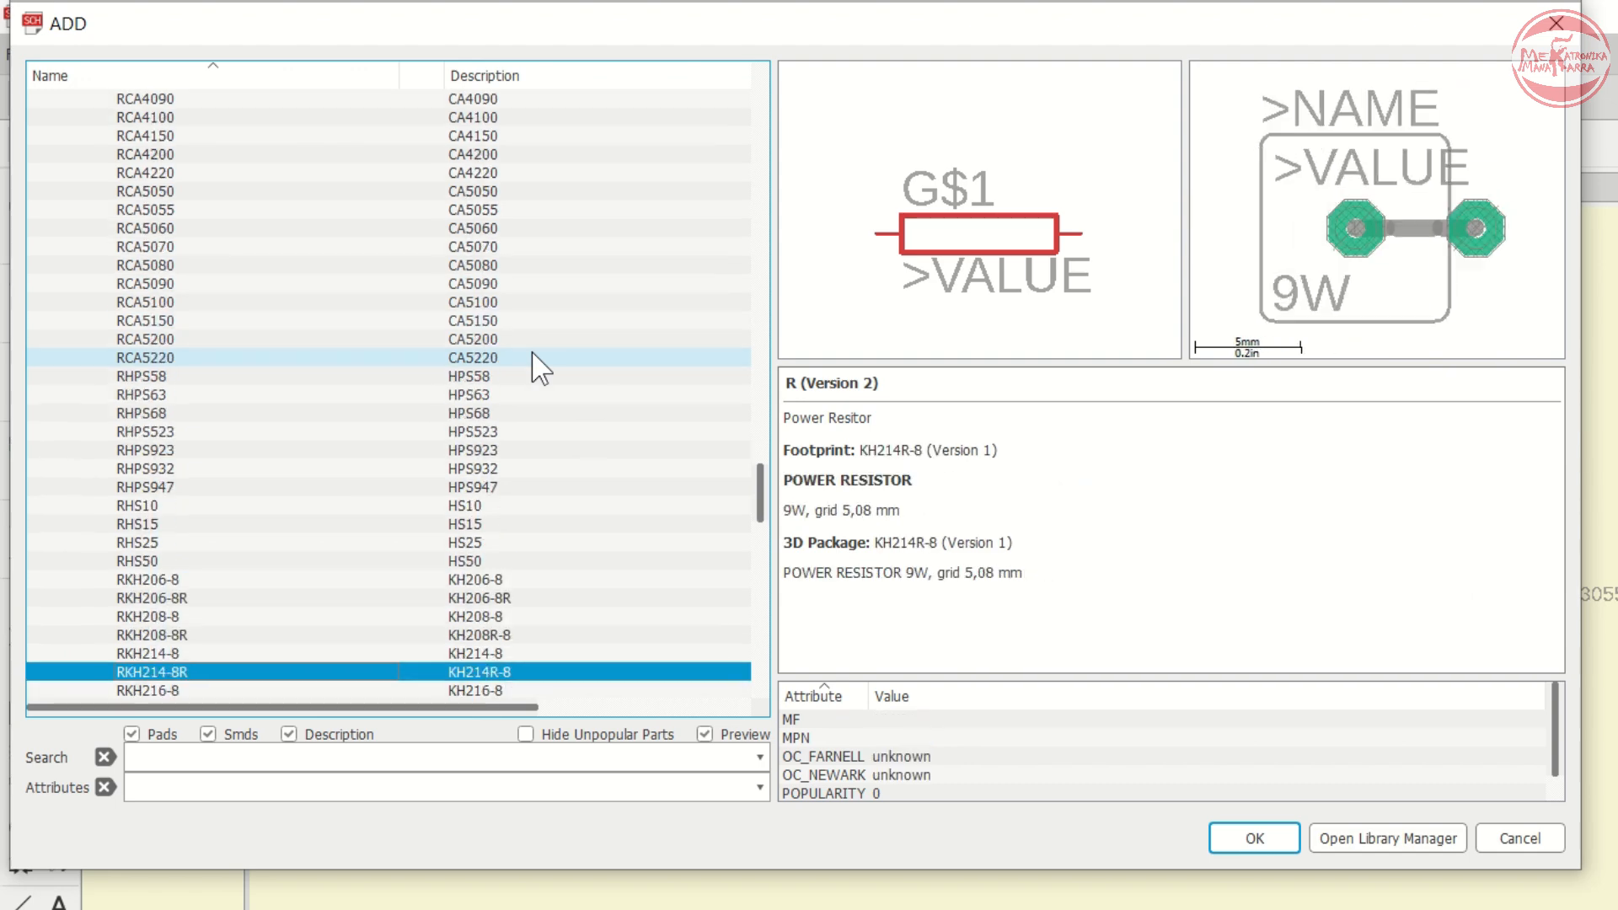
key("Down")
key("Down")
key("Down")
key("Down")
key("Down")
key("Down")
key("Down")
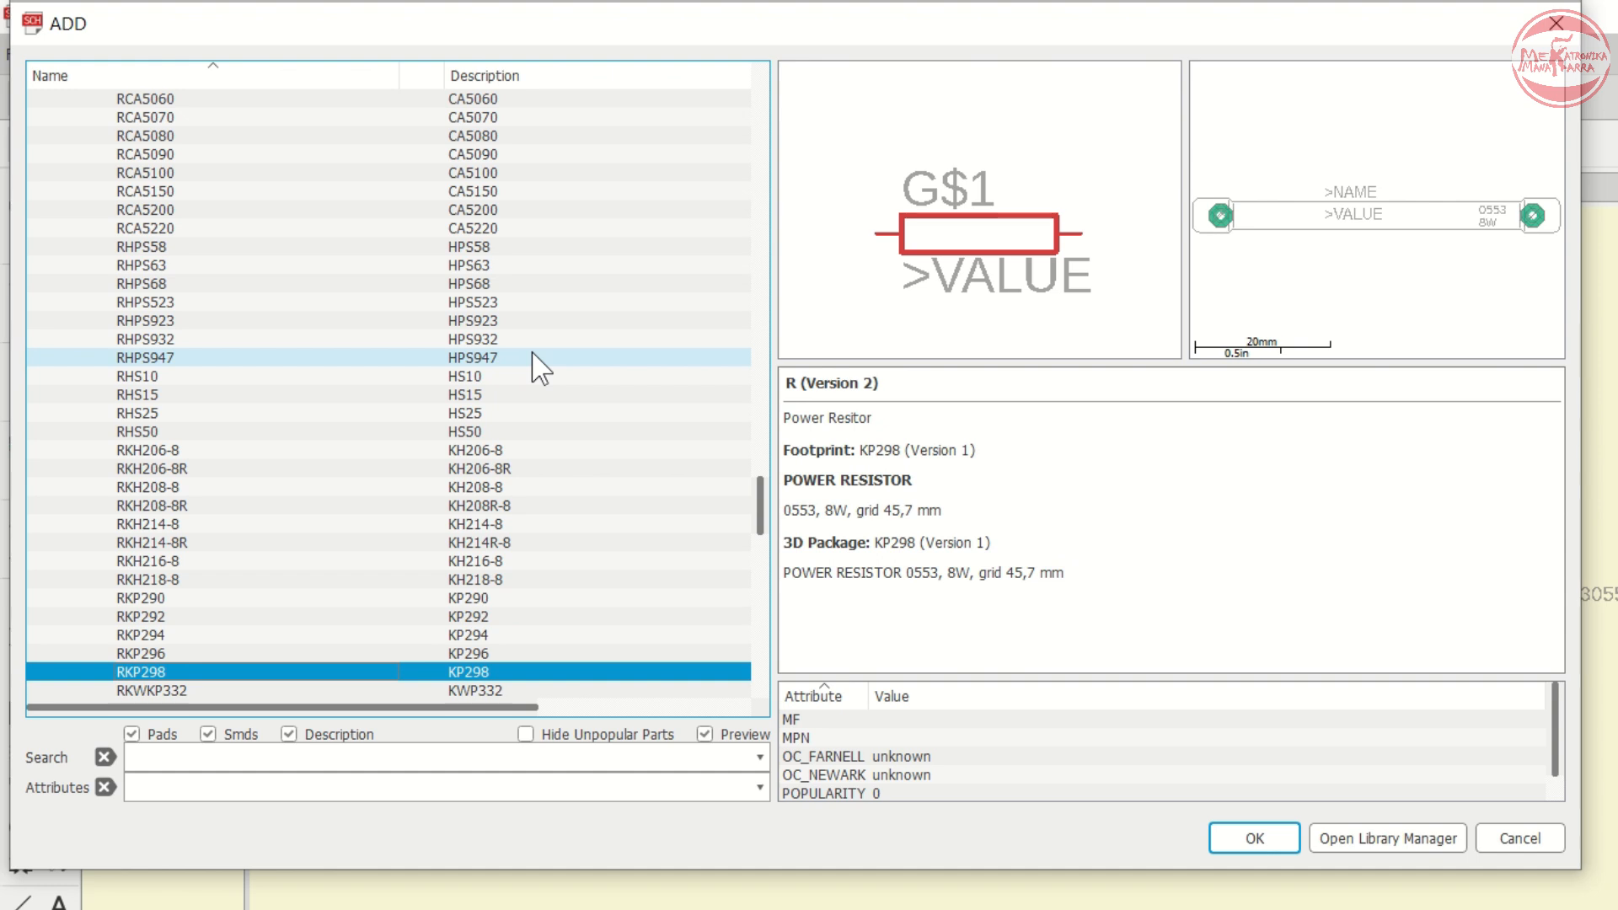
key("Down")
key("Down")
key("Down")
key("Down")
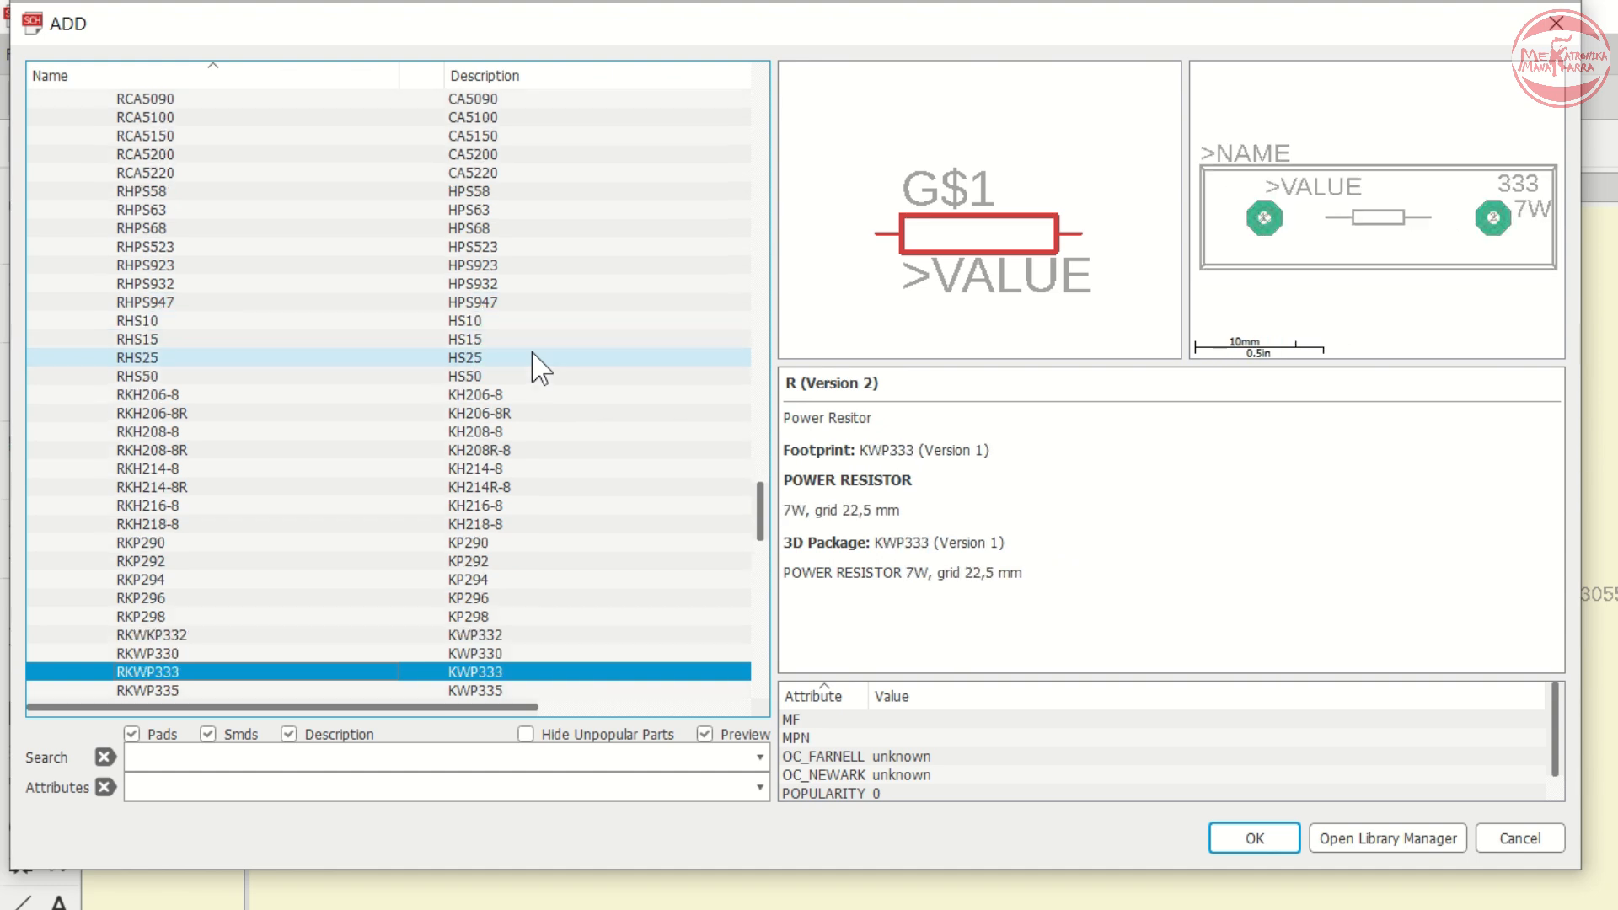
key("Up")
key("Up")
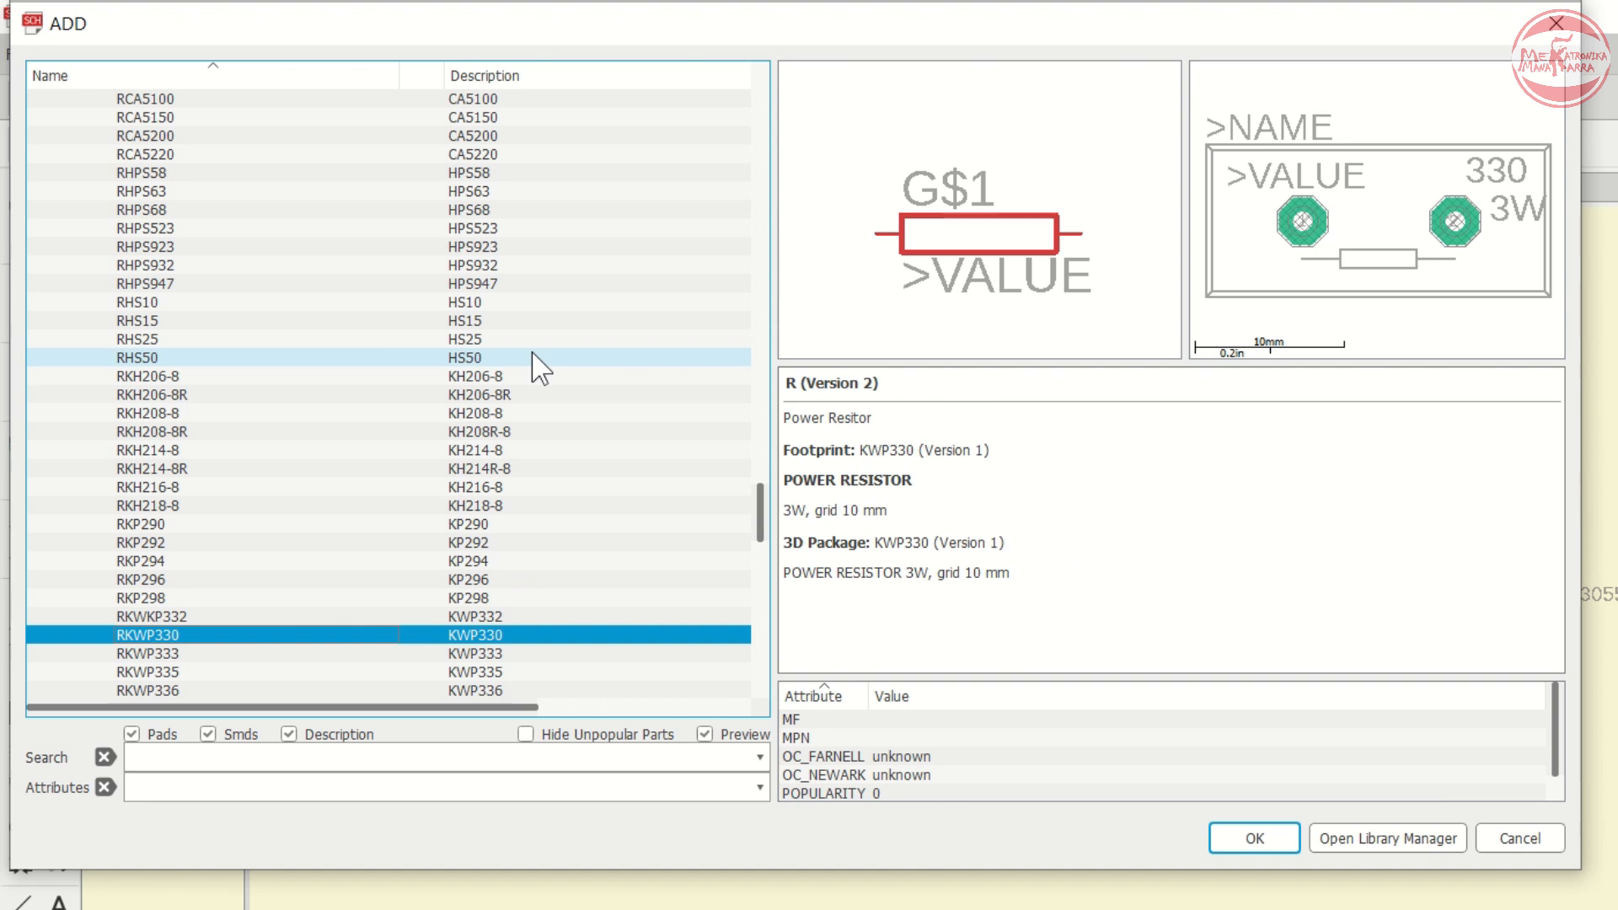
key("Down")
key("Up")
key("Up")
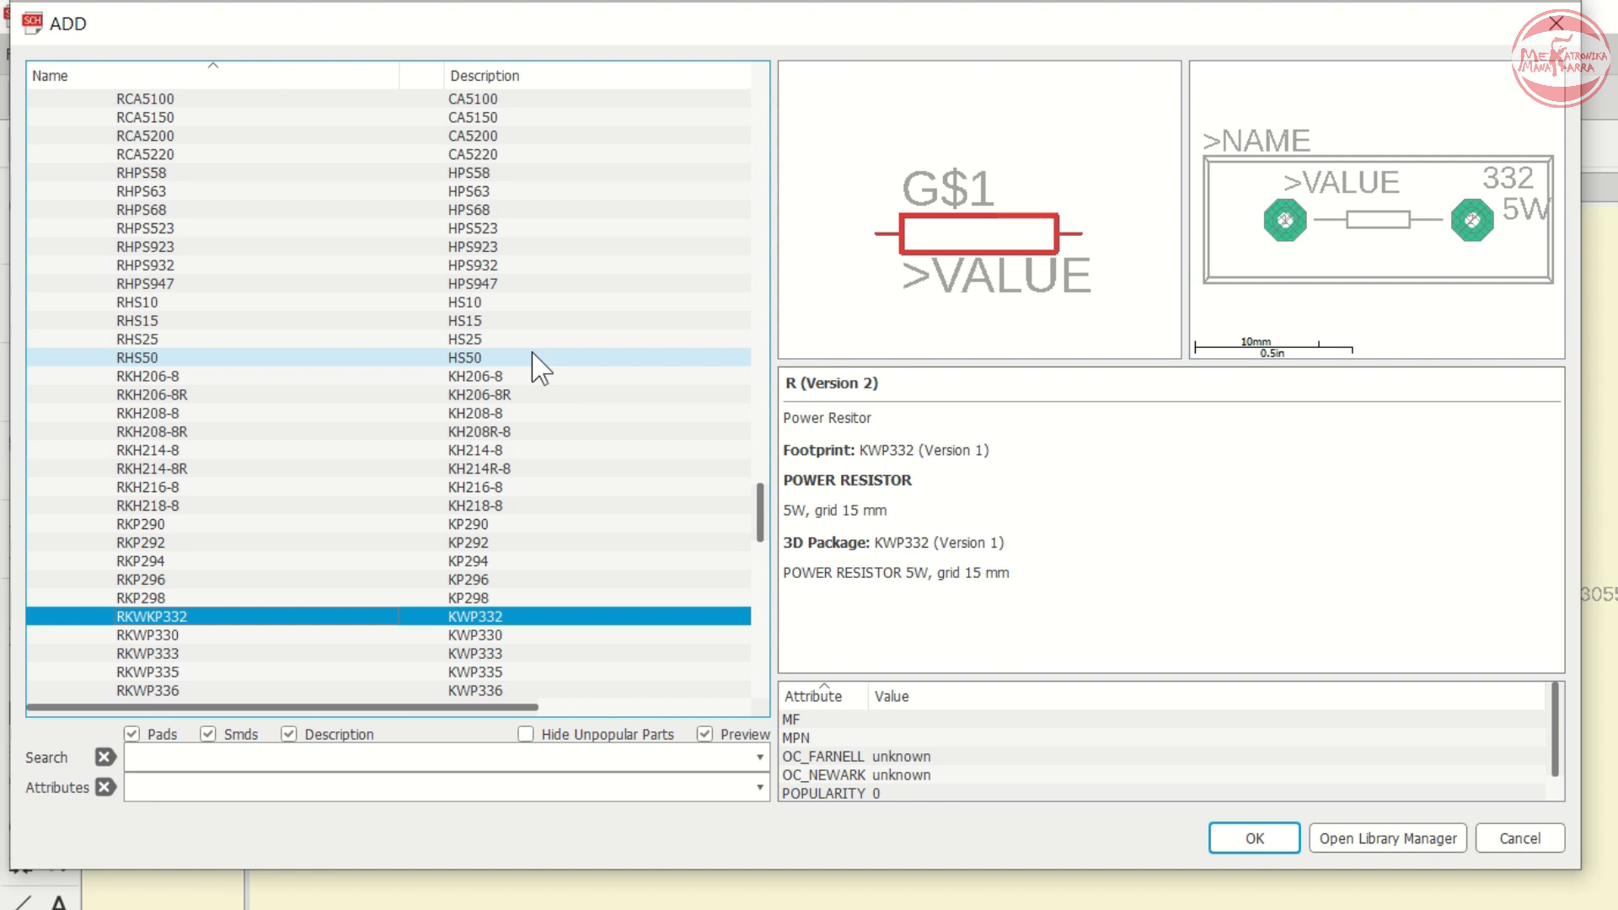
key("Up")
key("Up")
key("Up")
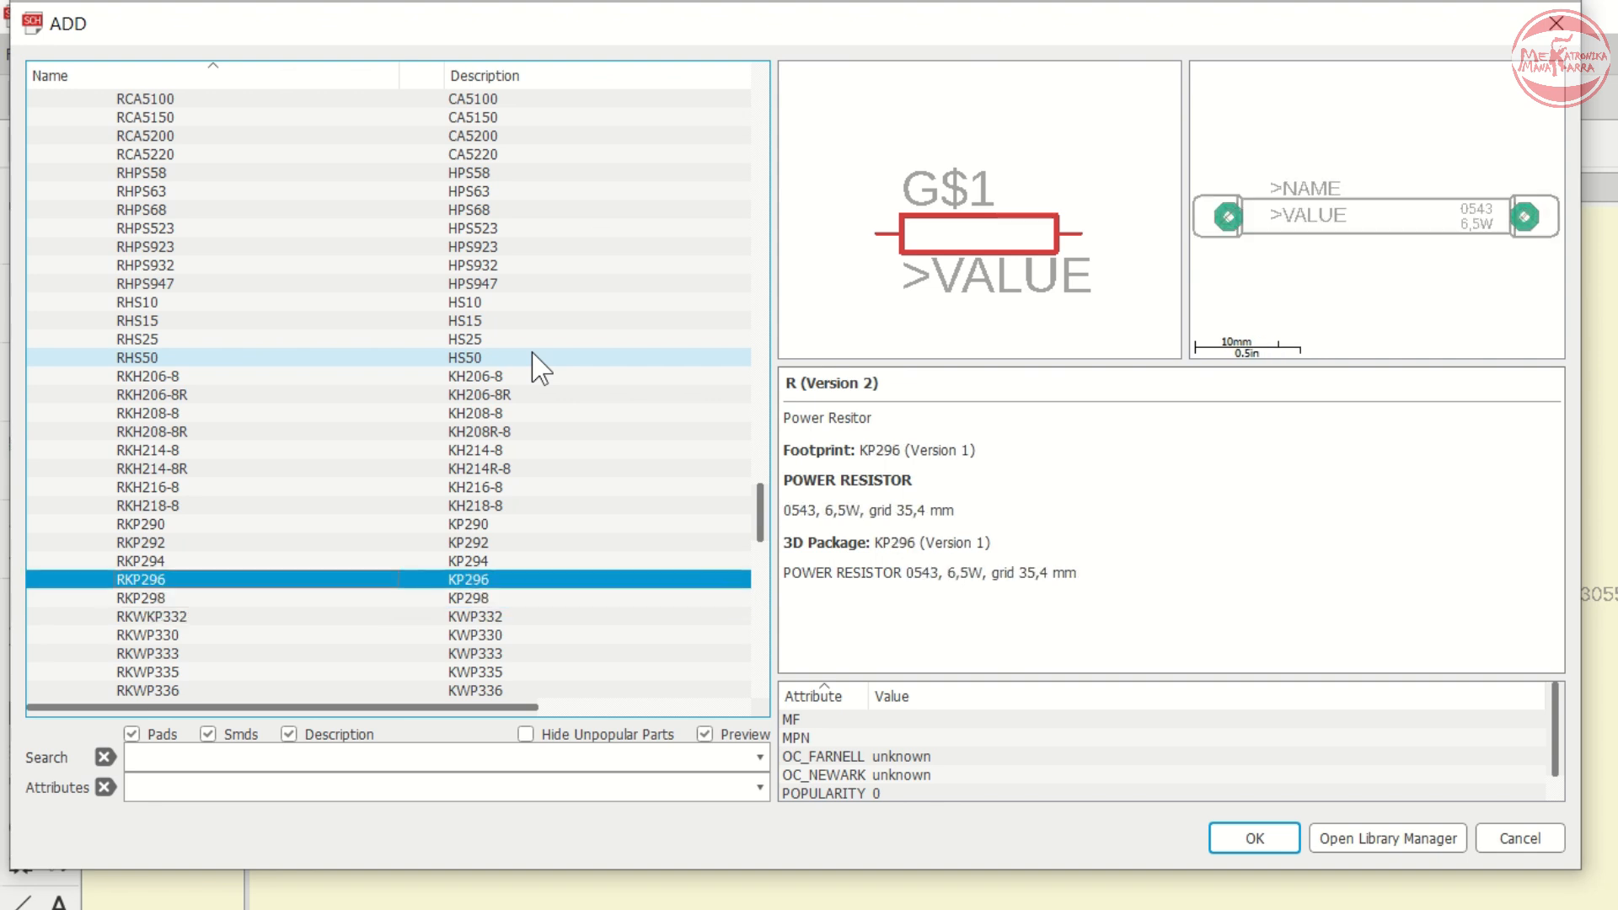
key("Down")
key("Down")
key("Down")
key("Down")
key("Down")
key("Down")
key("Down")
key("Down")
key("Down")
key("Down")
key("Down")
key("Down")
key("Down")
key("Down")
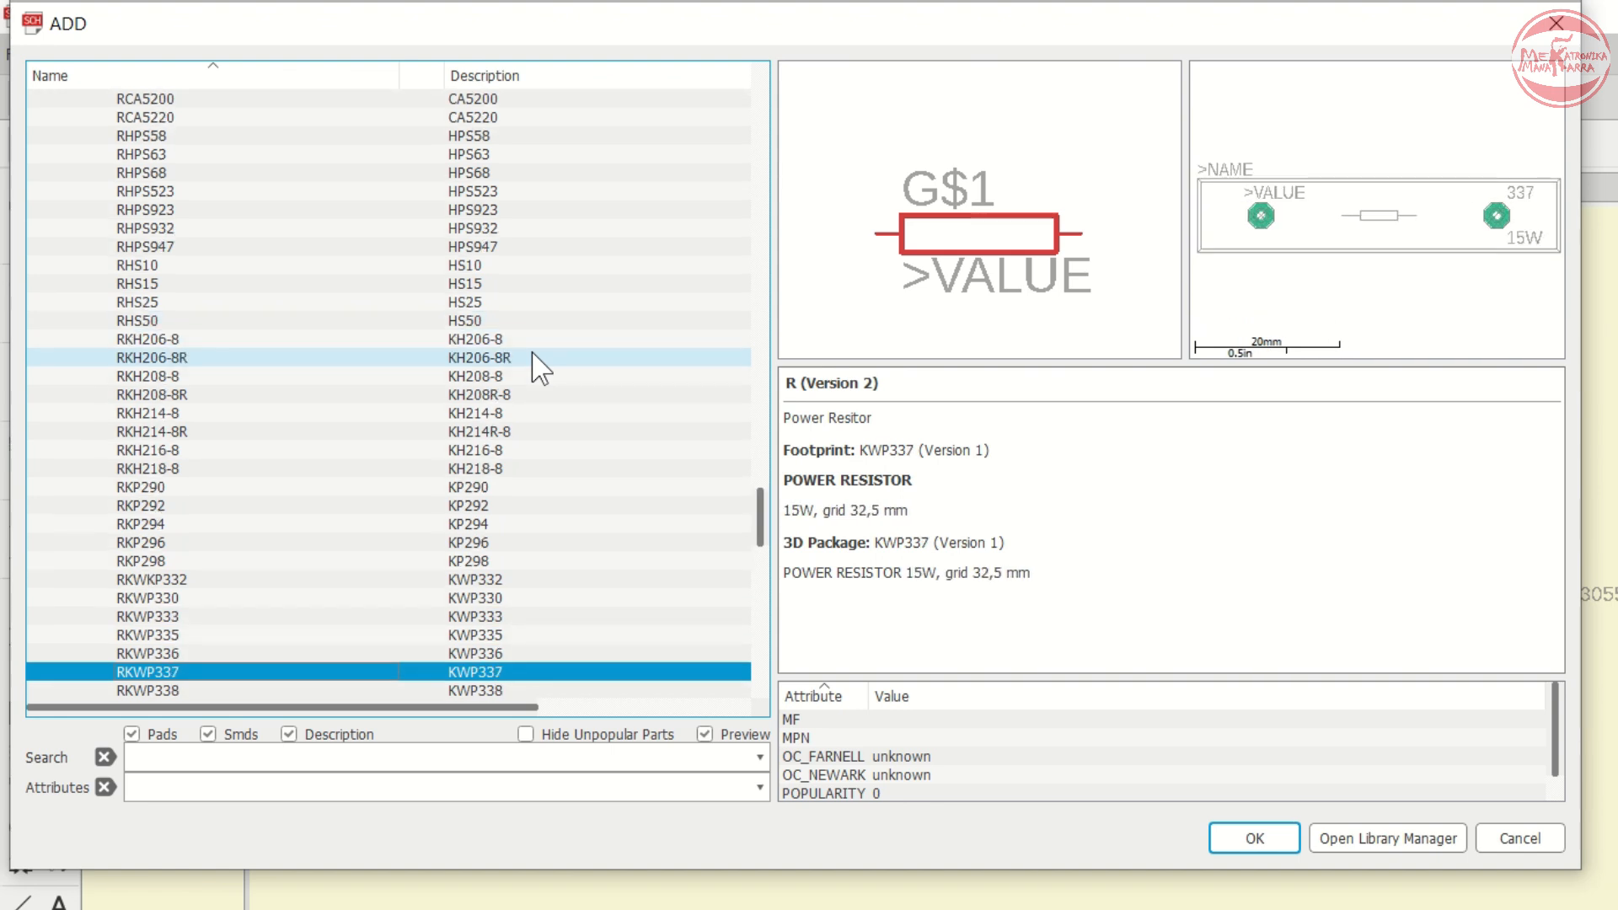
key("Down")
key("Down")
key("Down")
key("Down")
key("Down")
key("Down")
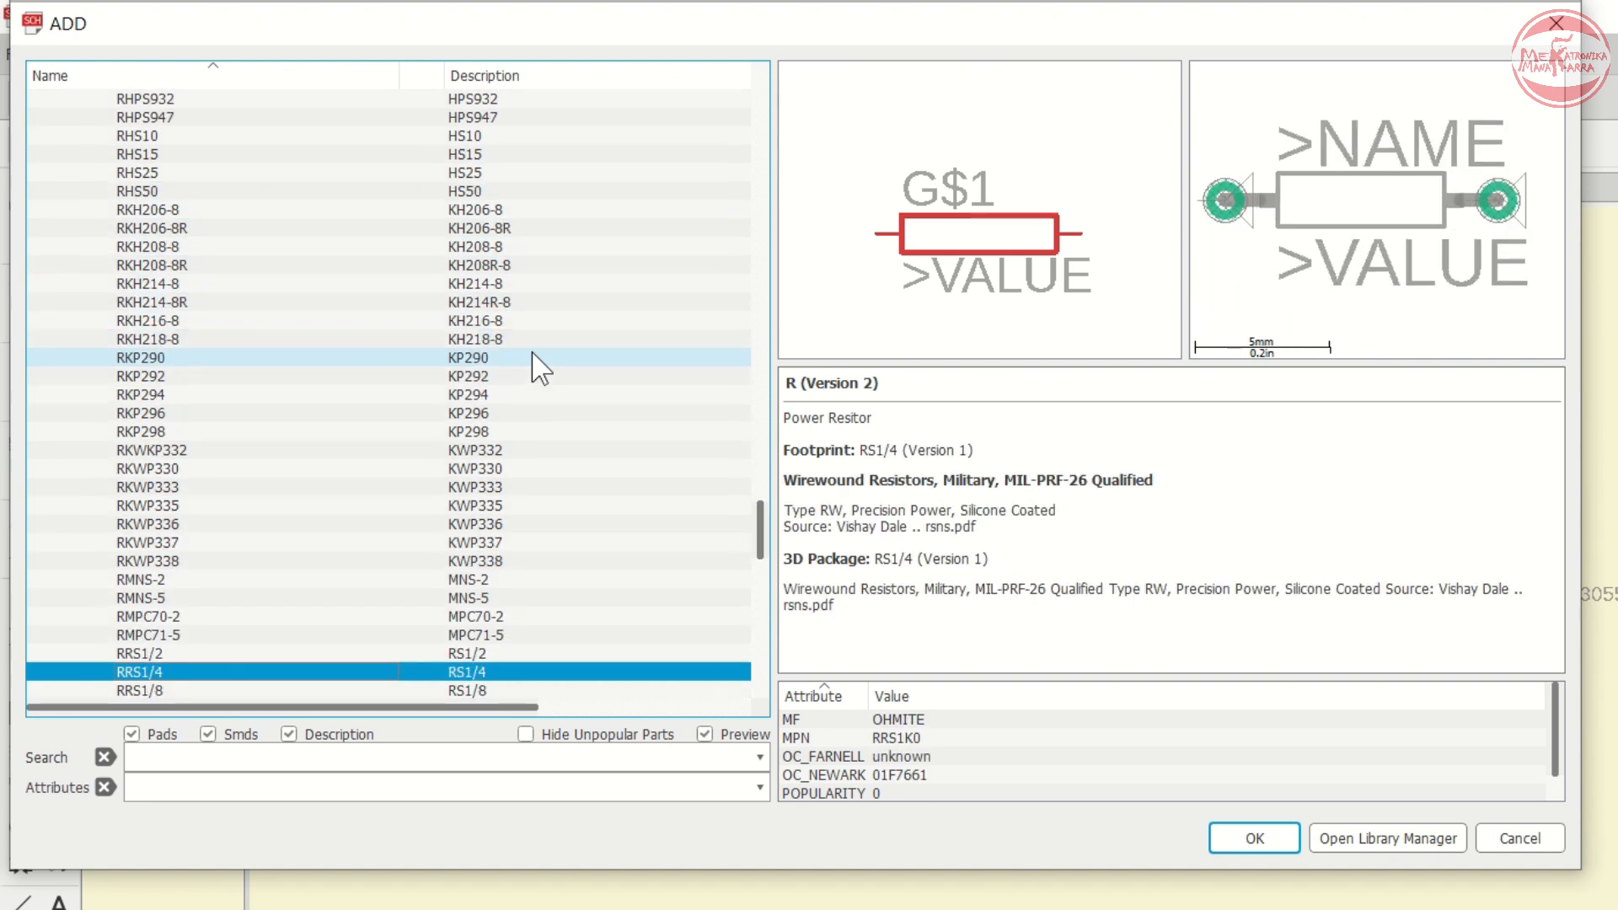
key("Down")
key("Down")
key("Down")
key("Down")
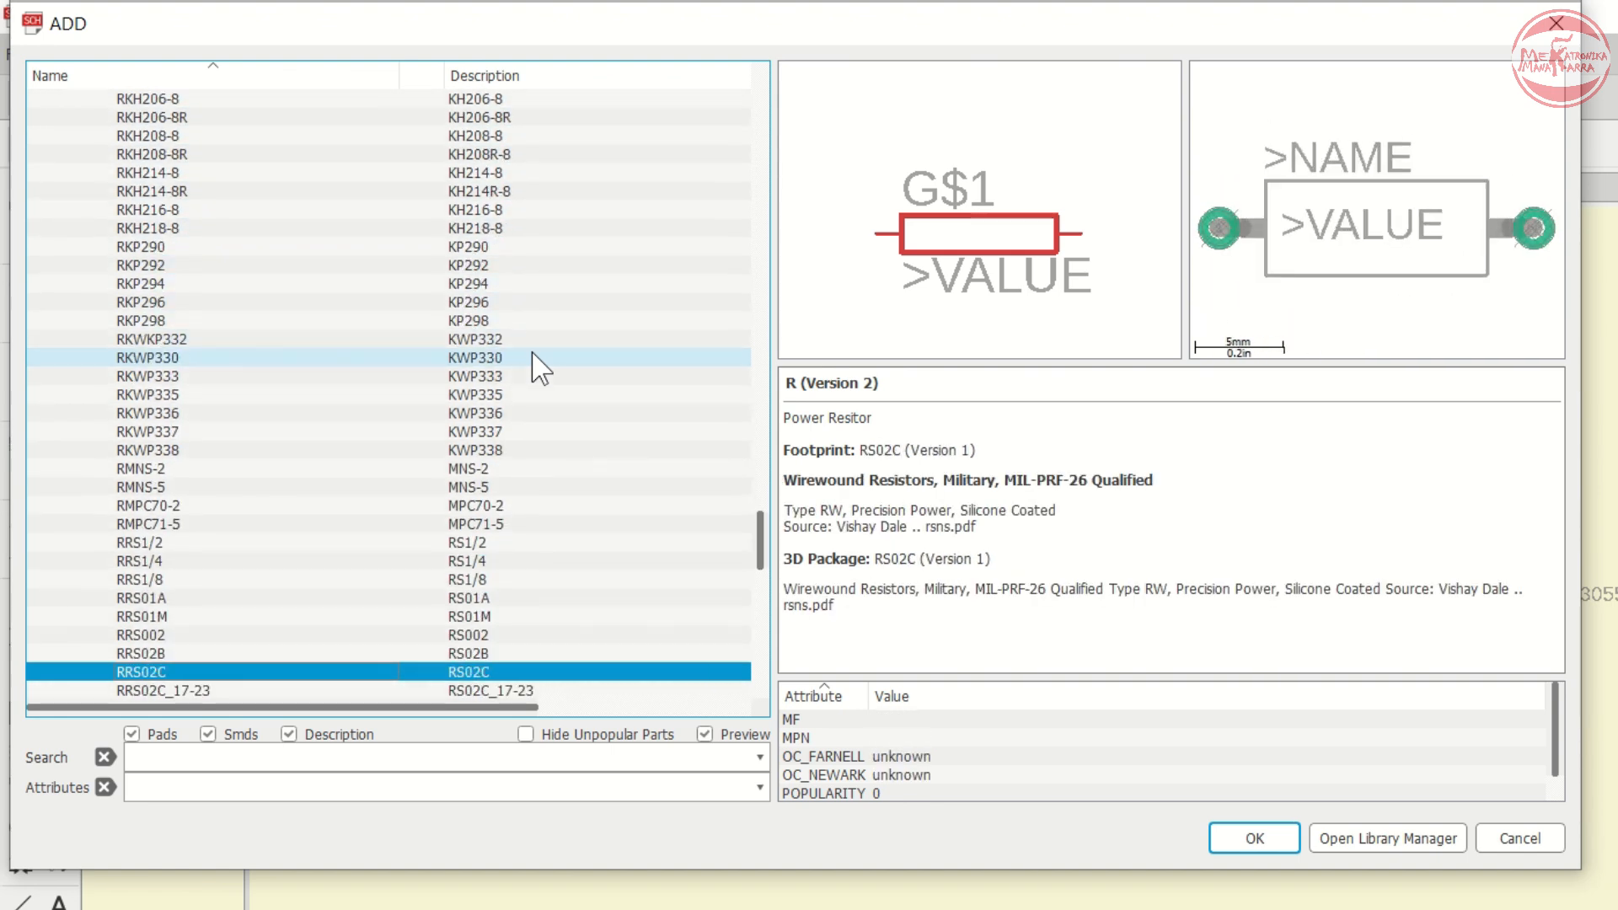
key("Down")
key("Down")
key("Down")
key("Down")
key("Down")
key("Down")
key("Down")
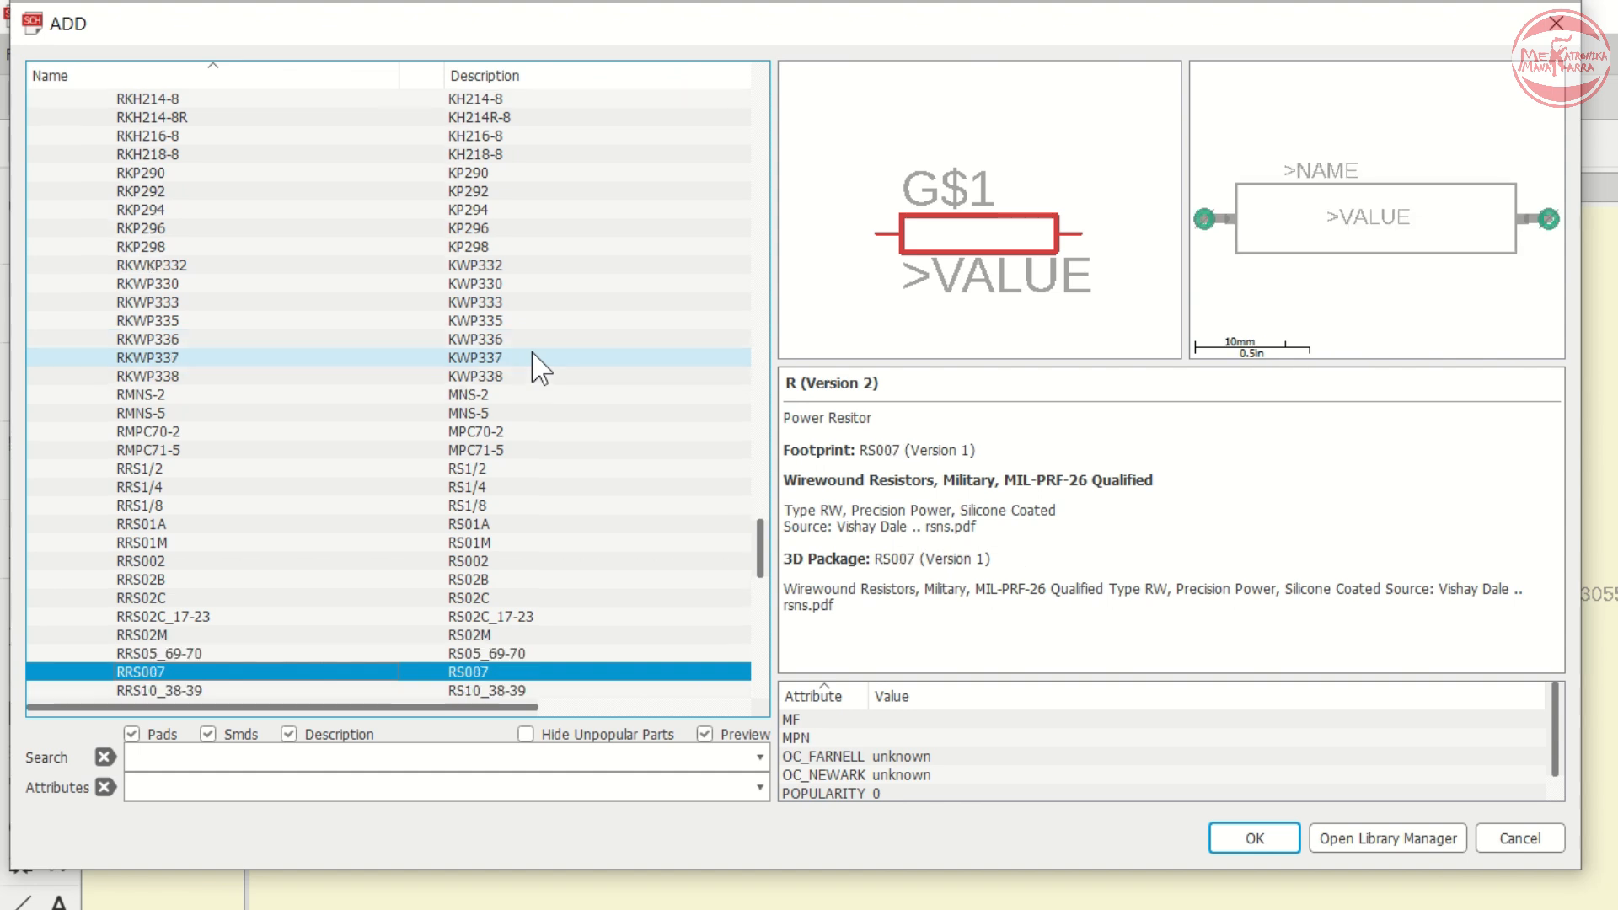
key("Down")
key("Down")
key("Down")
key("Down")
key("Down")
key("Down")
key("Down")
key("Down")
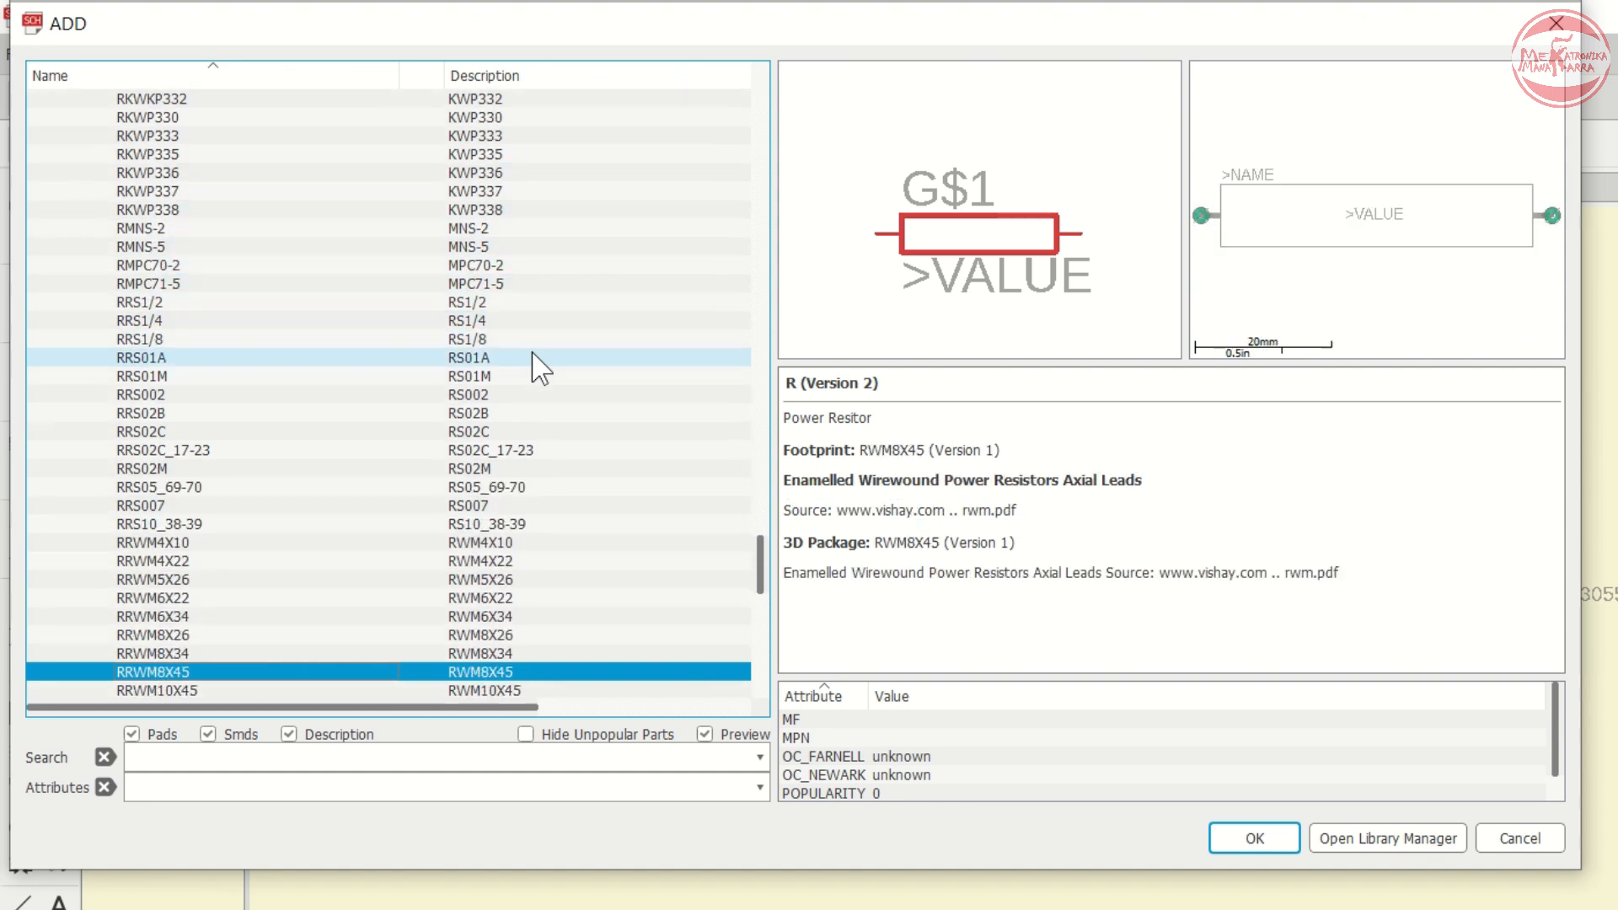
key("Up")
key("Up")
key("Up")
key("Up")
key("Up")
key("Up")
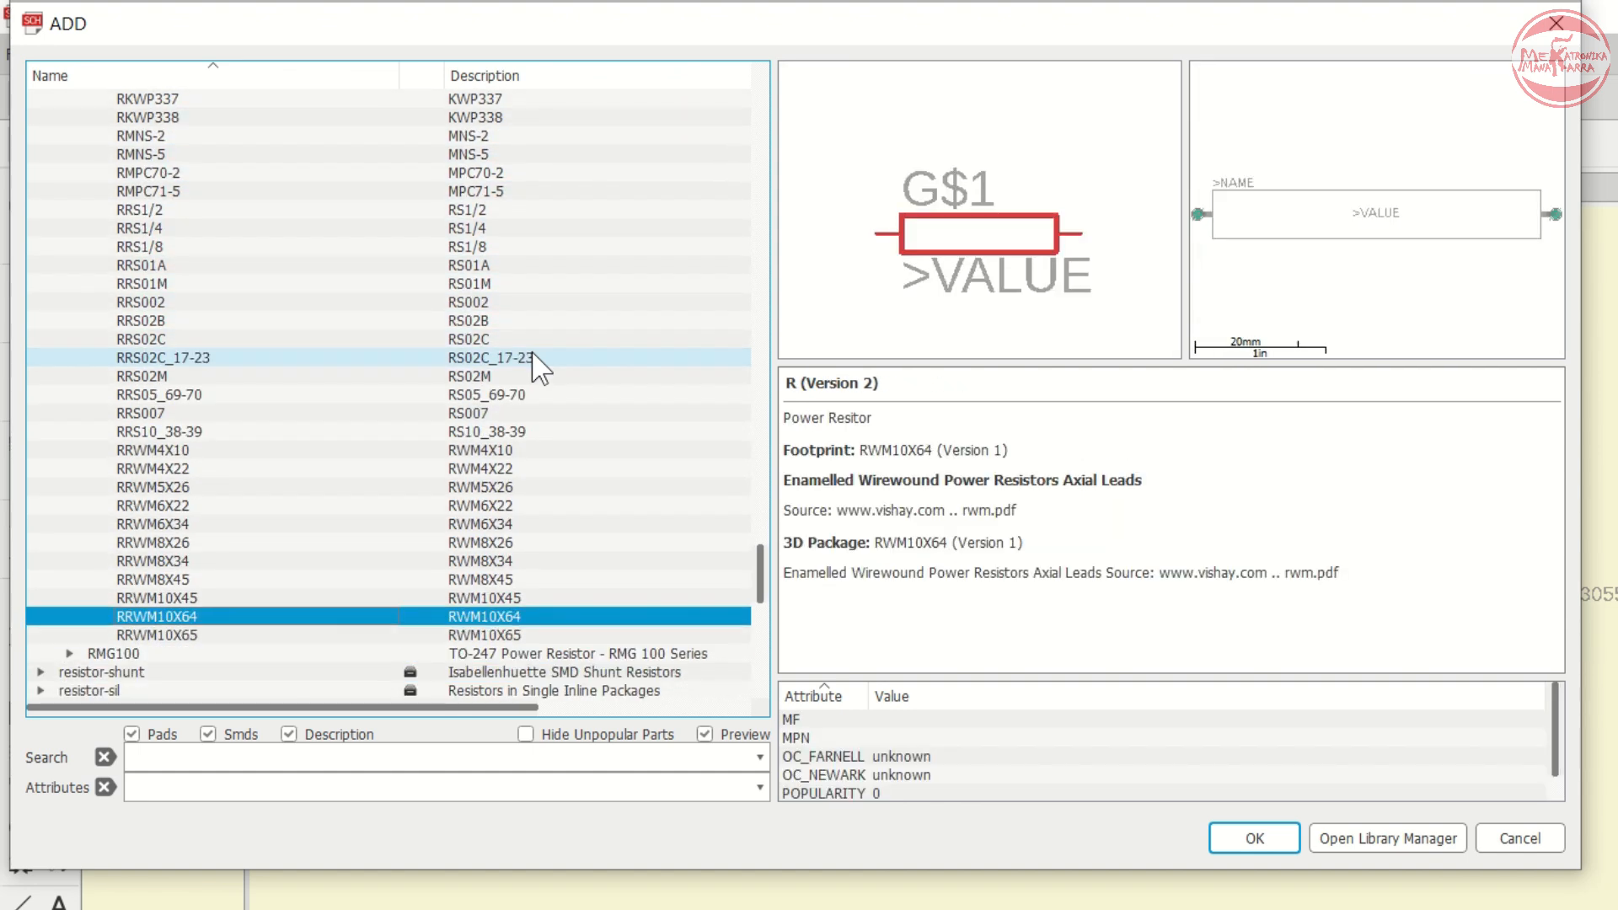
key("Up")
key("Up")
key("Up")
key("Up")
key("Up")
key("Up")
key("Up")
key("Up")
key("Up")
key("Up")
key("Up")
key("Up")
key("Up")
key("Up")
key("Up")
key("Up")
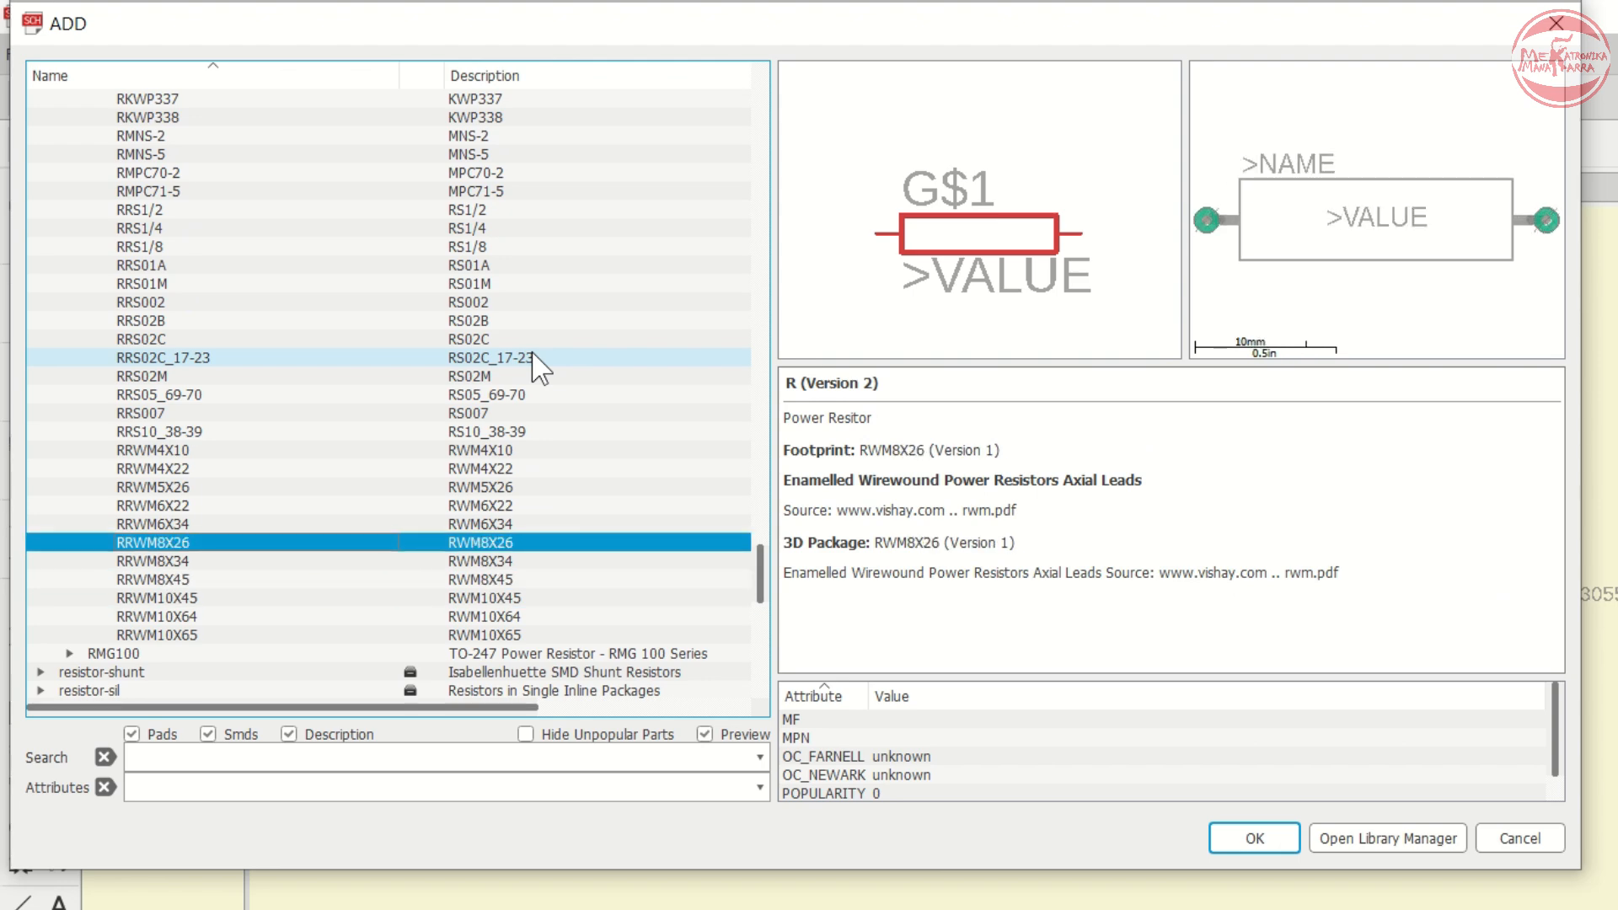
key("Up")
key("Up")
key("Up")
key("Up")
key("Up")
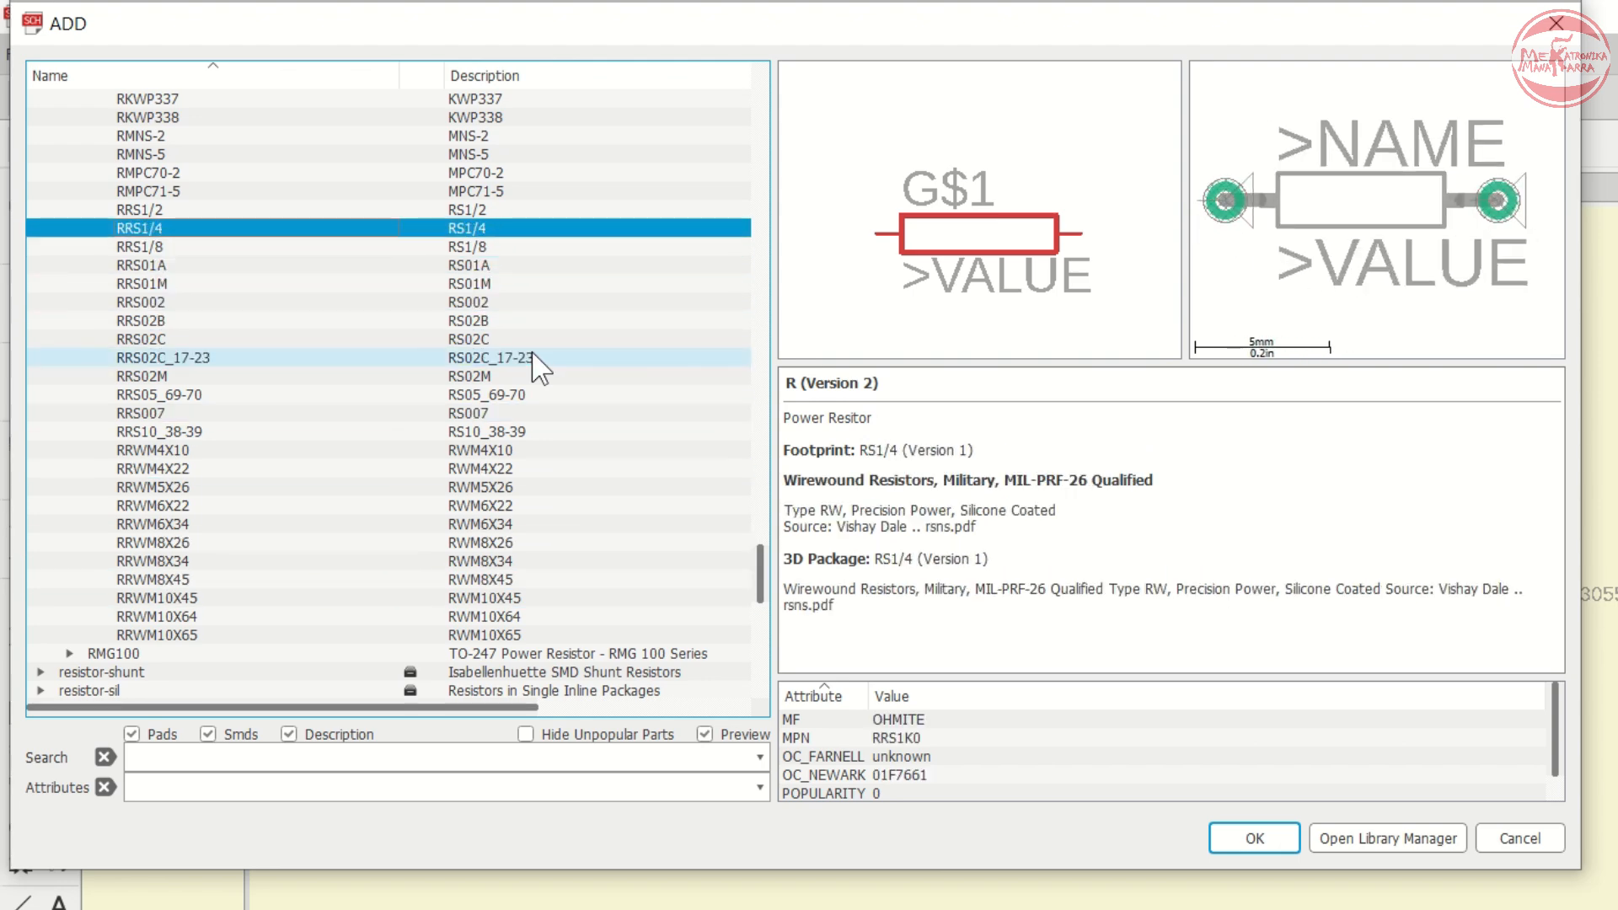
key("Down")
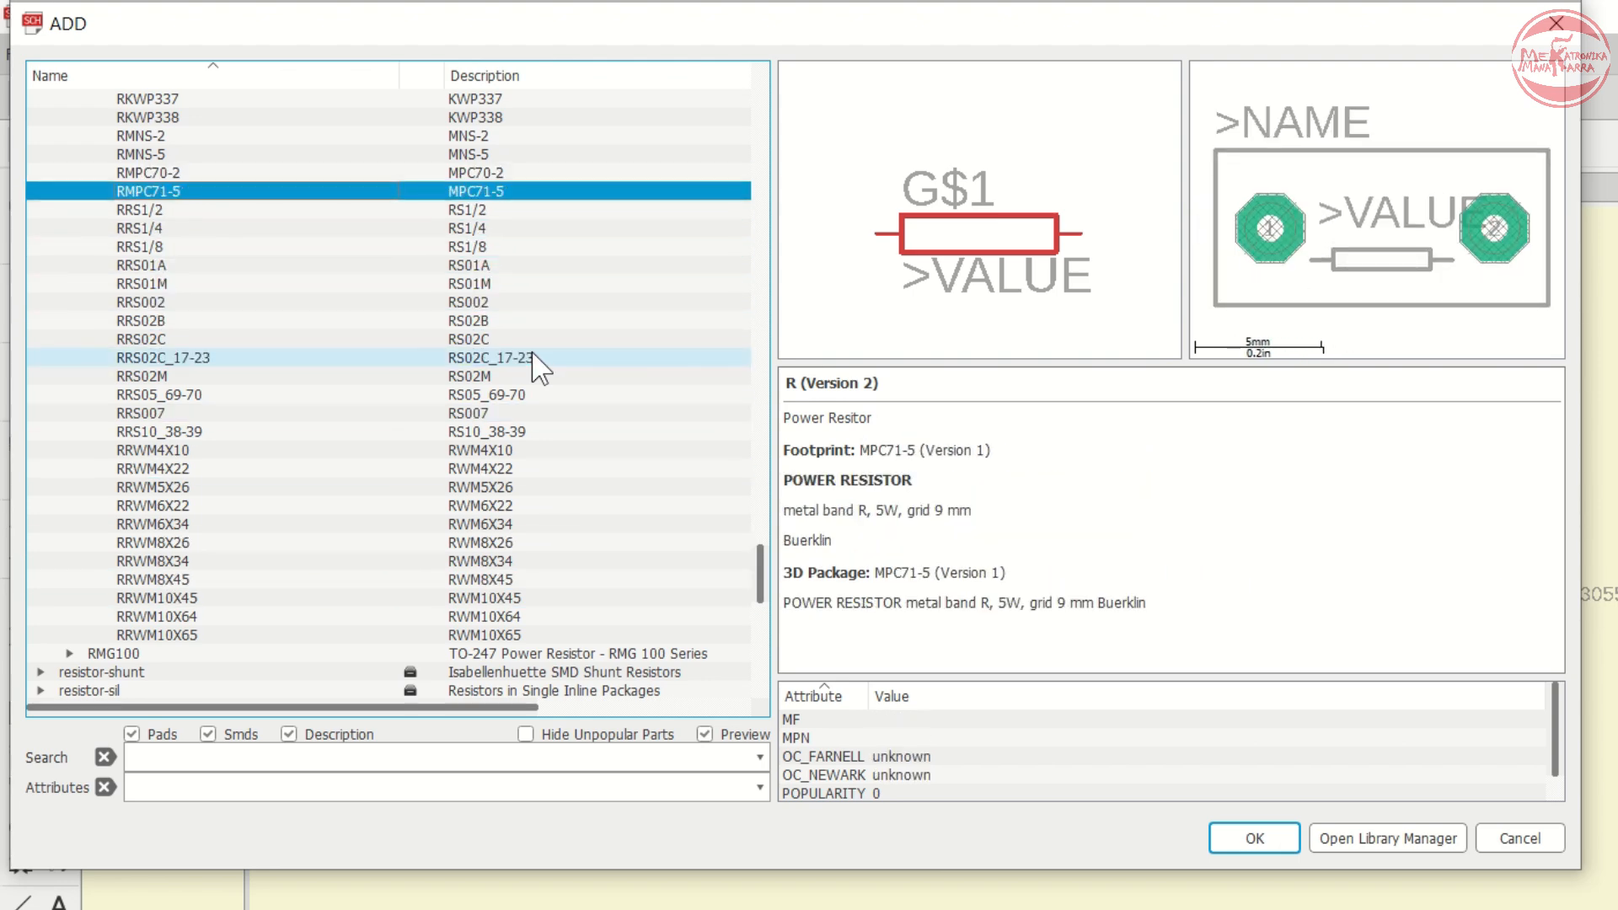
key("Up")
key("Up")
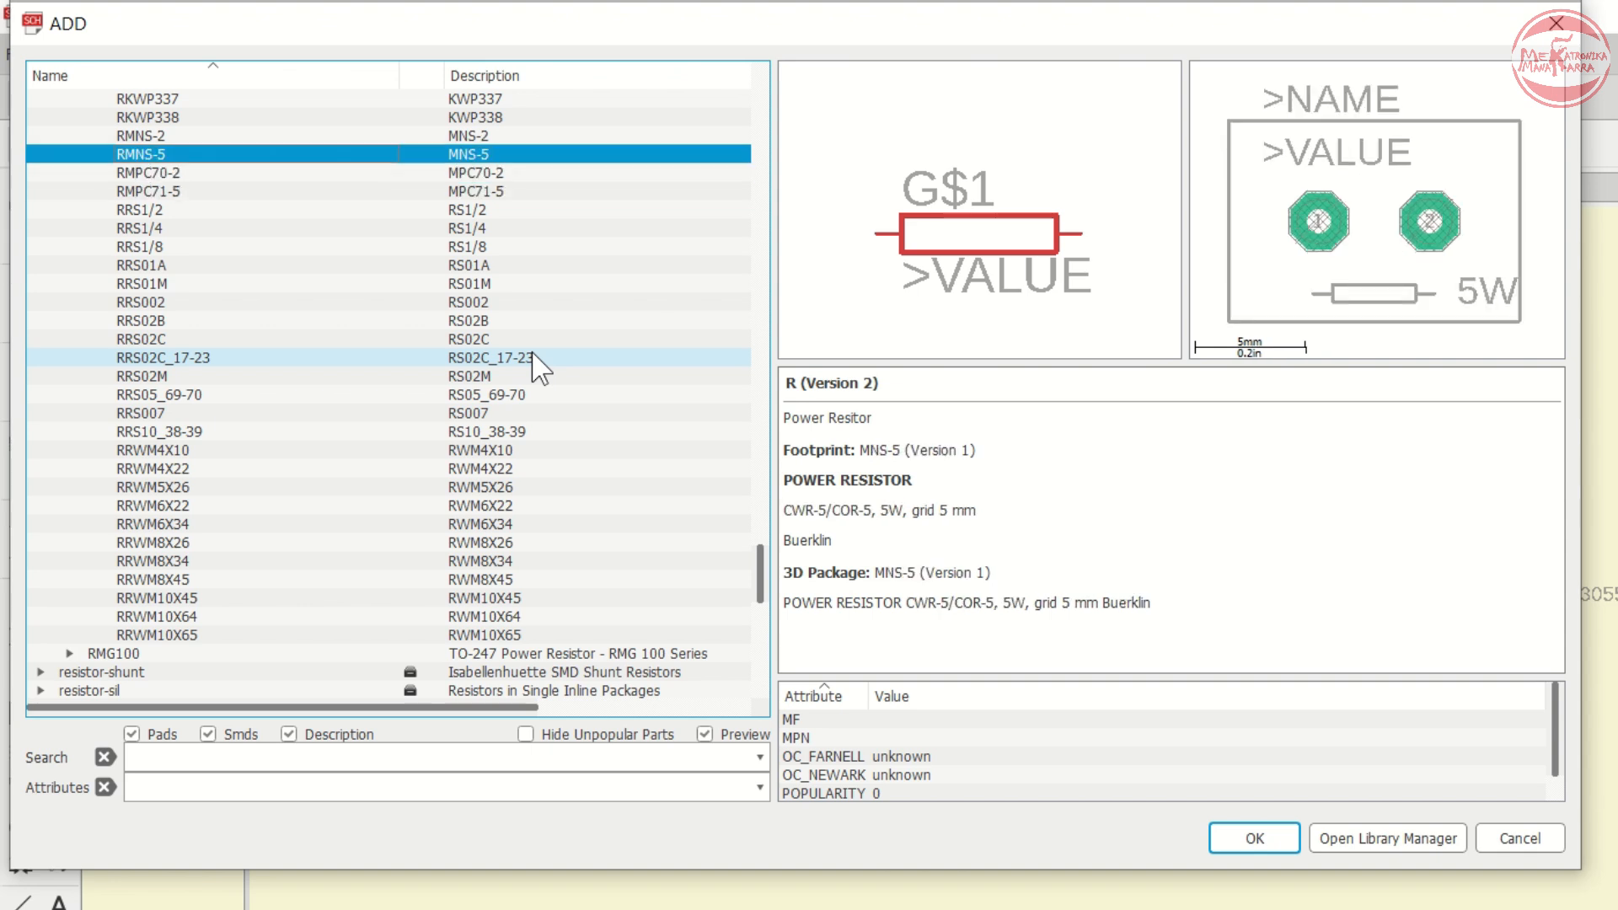
key("Up")
key("Up")
key("Up")
key("Up")
key("Up")
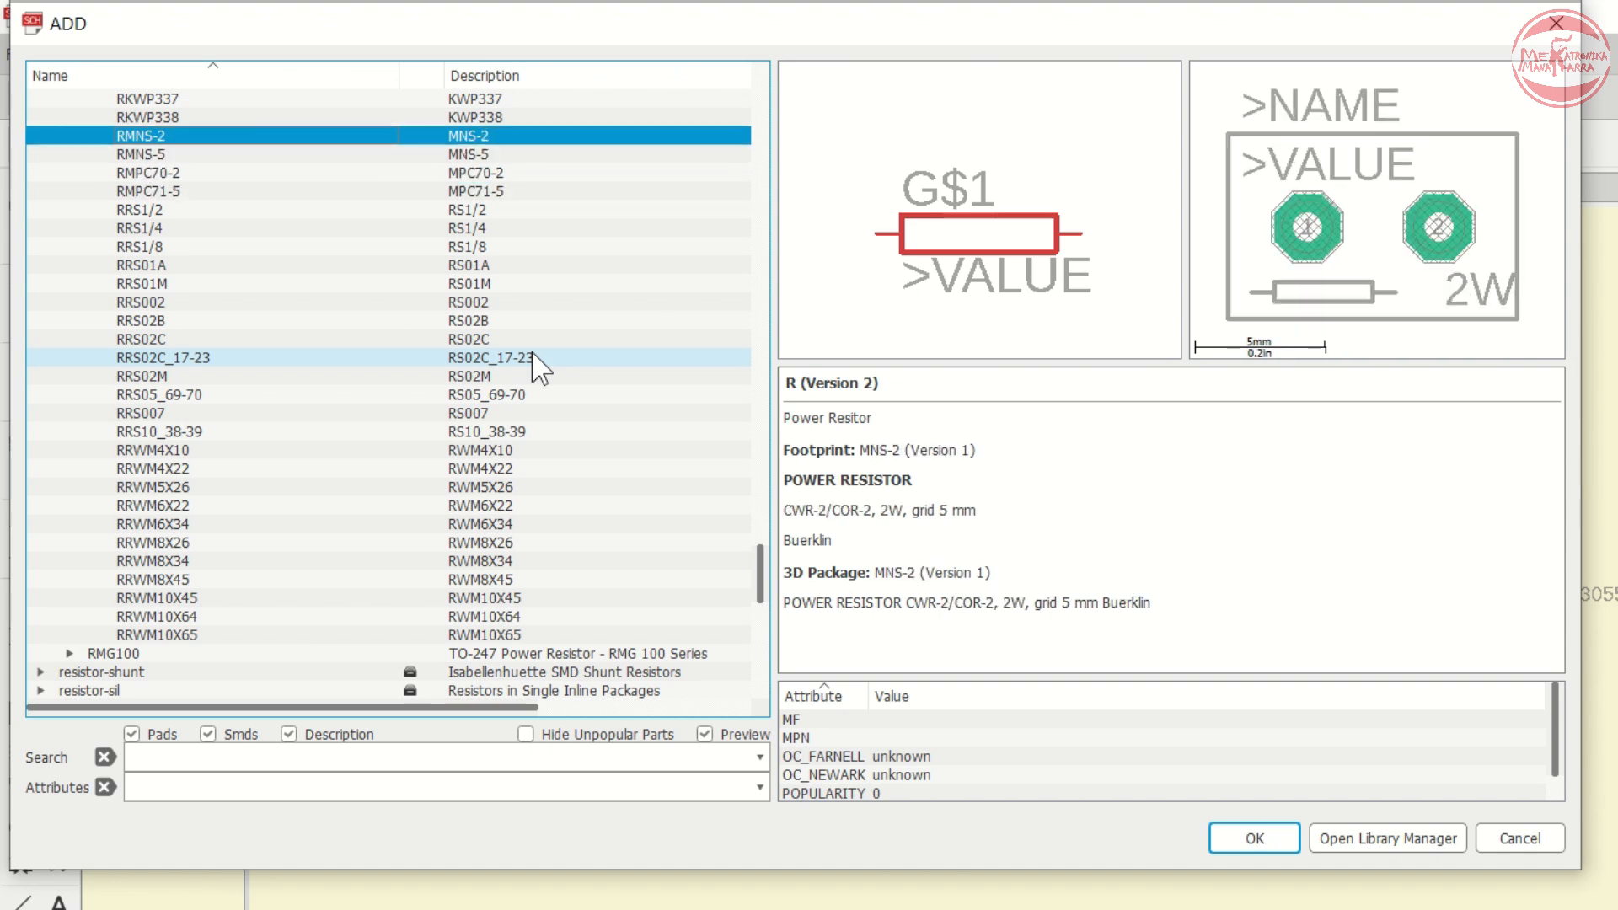
key("Up")
key("Up")
key("Up")
key("Up")
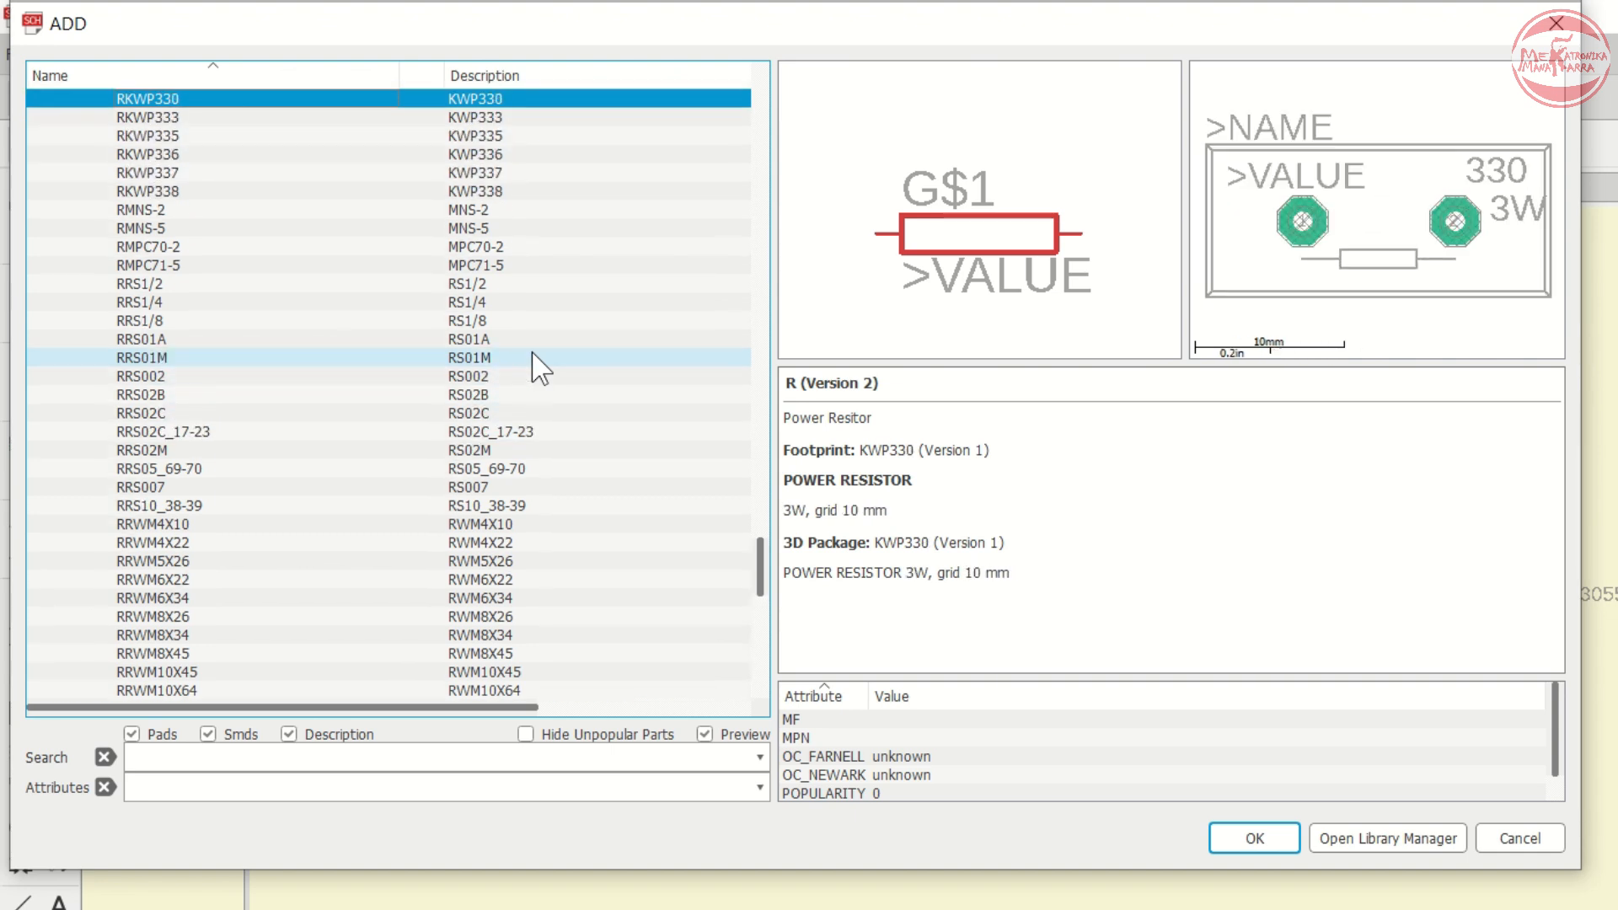
- Choose the RKWKP332 5 W power resistor package and place it rotated vertically as R4 below Q2
key("Down")
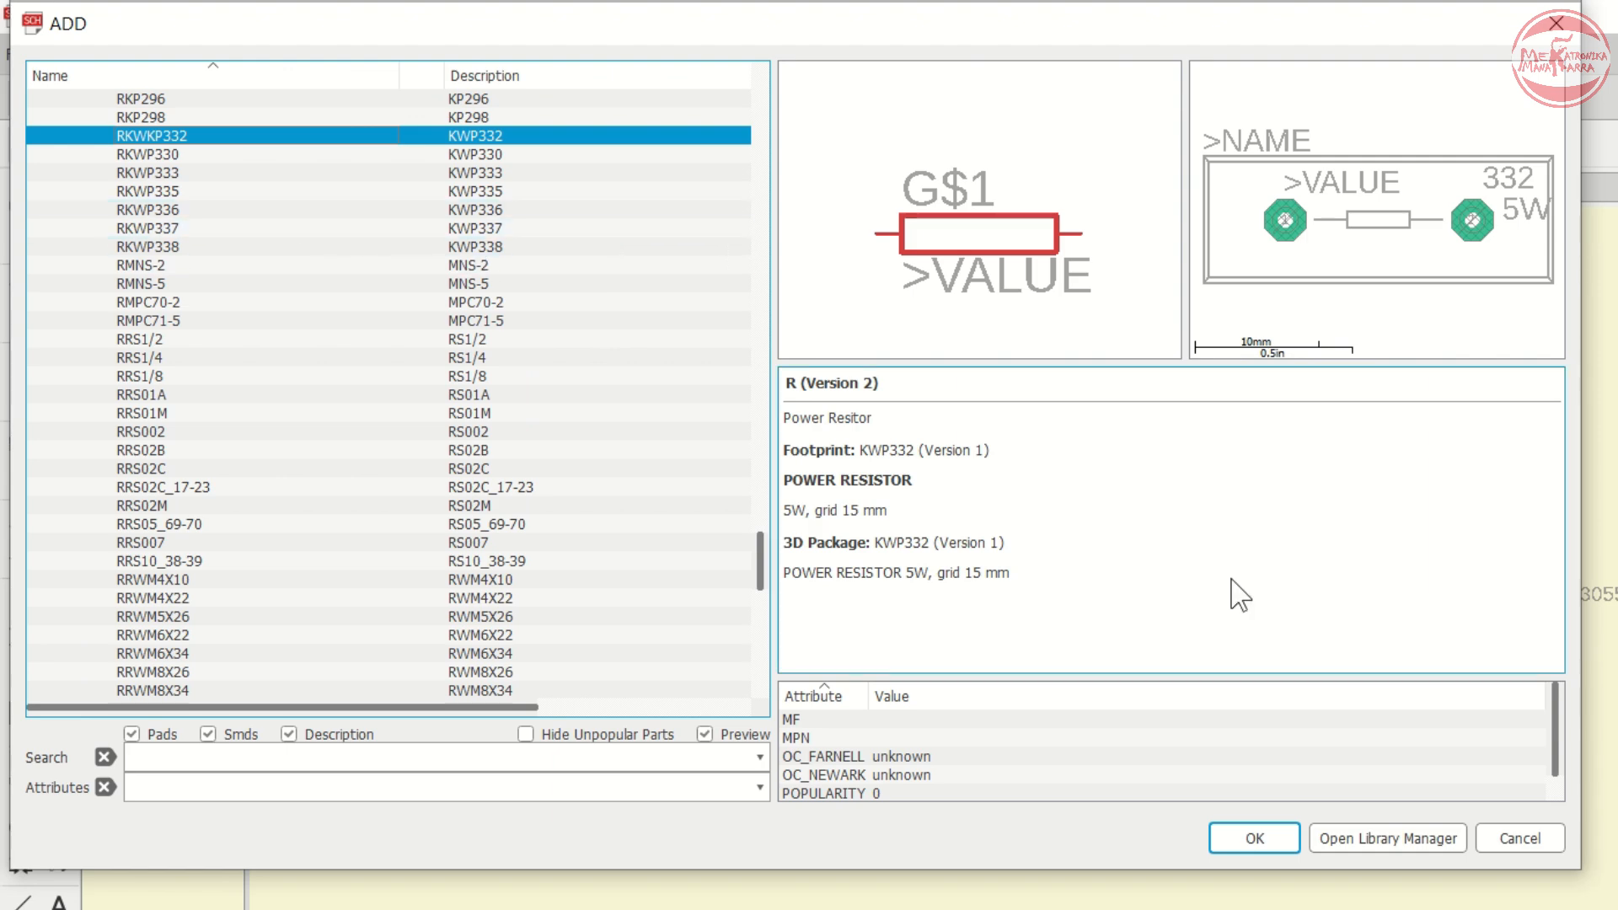
left_click(1264, 838)
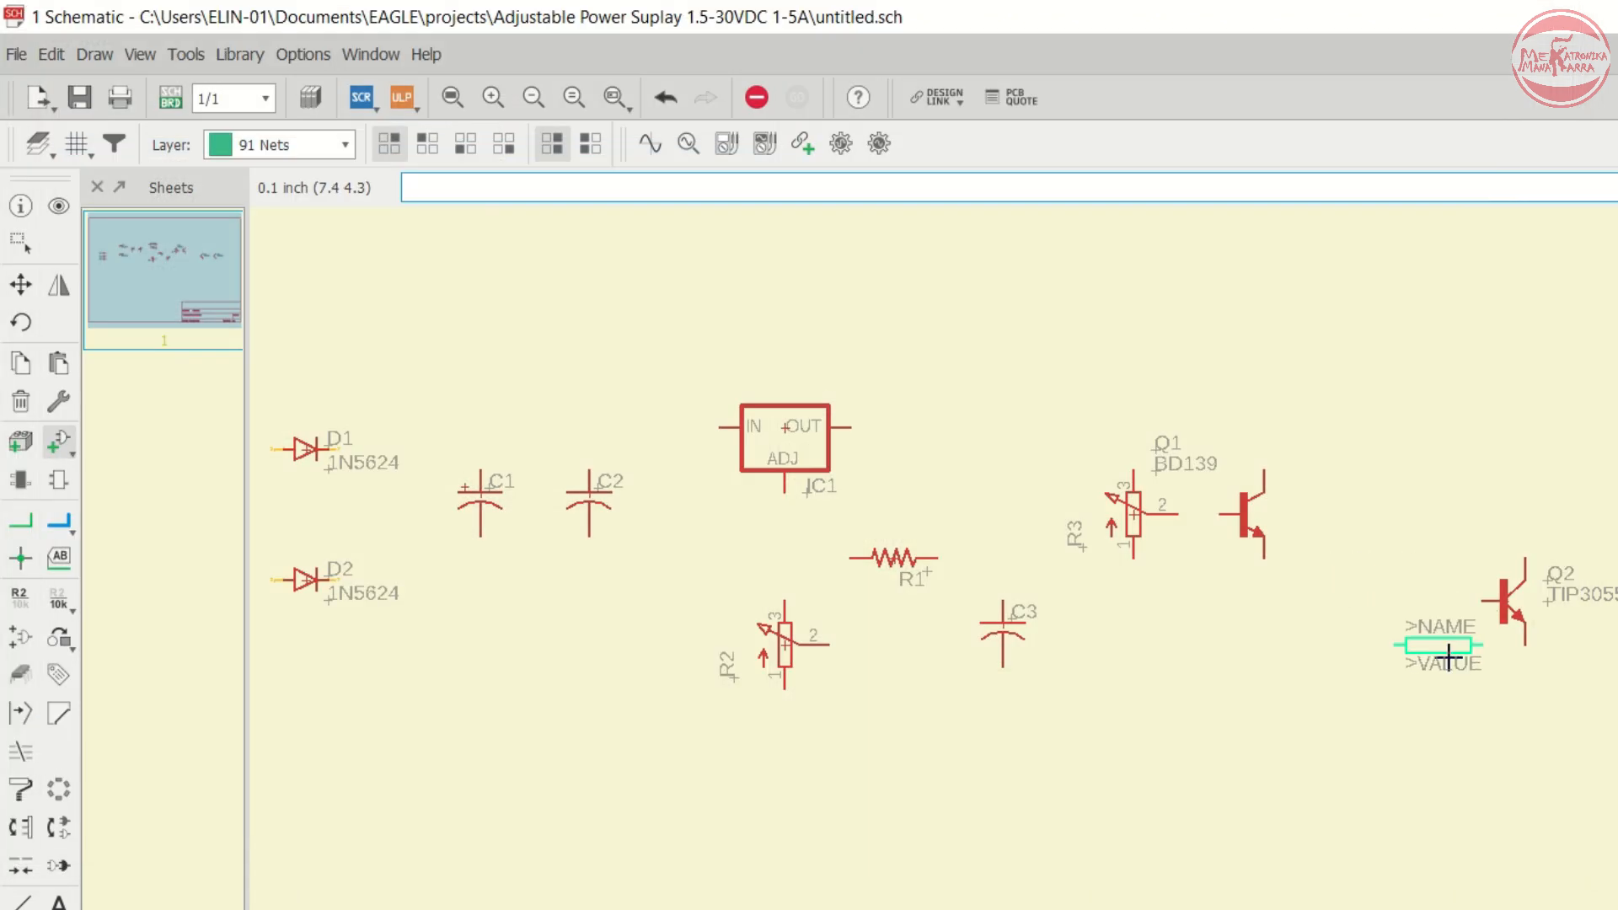
right_click(1496, 756)
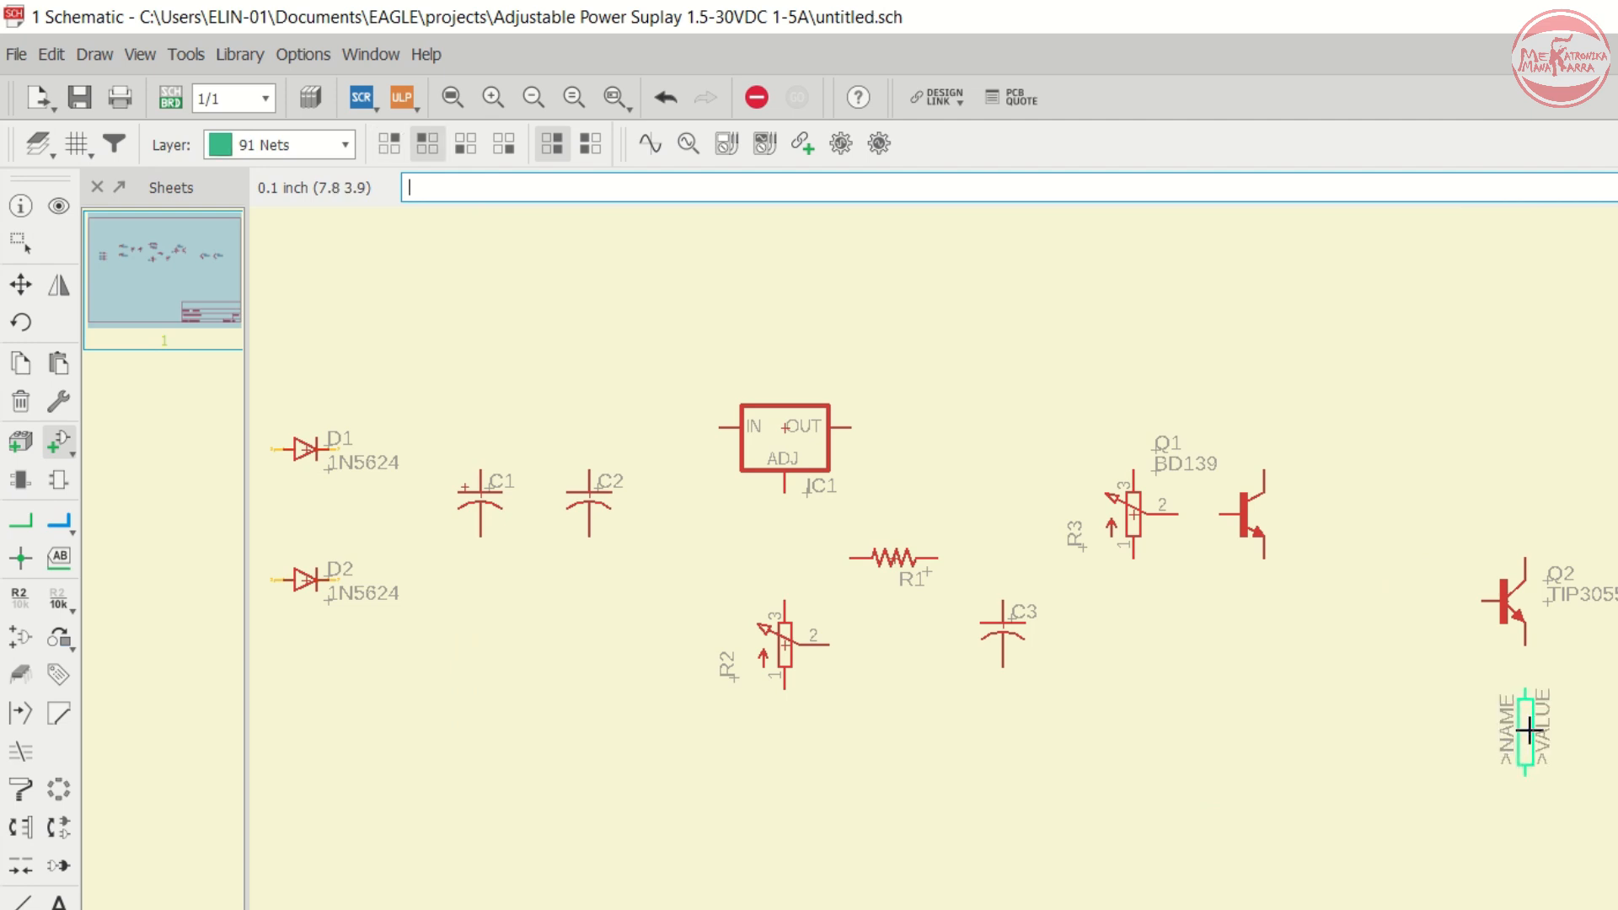
scroll(1529, 731, "up", 3)
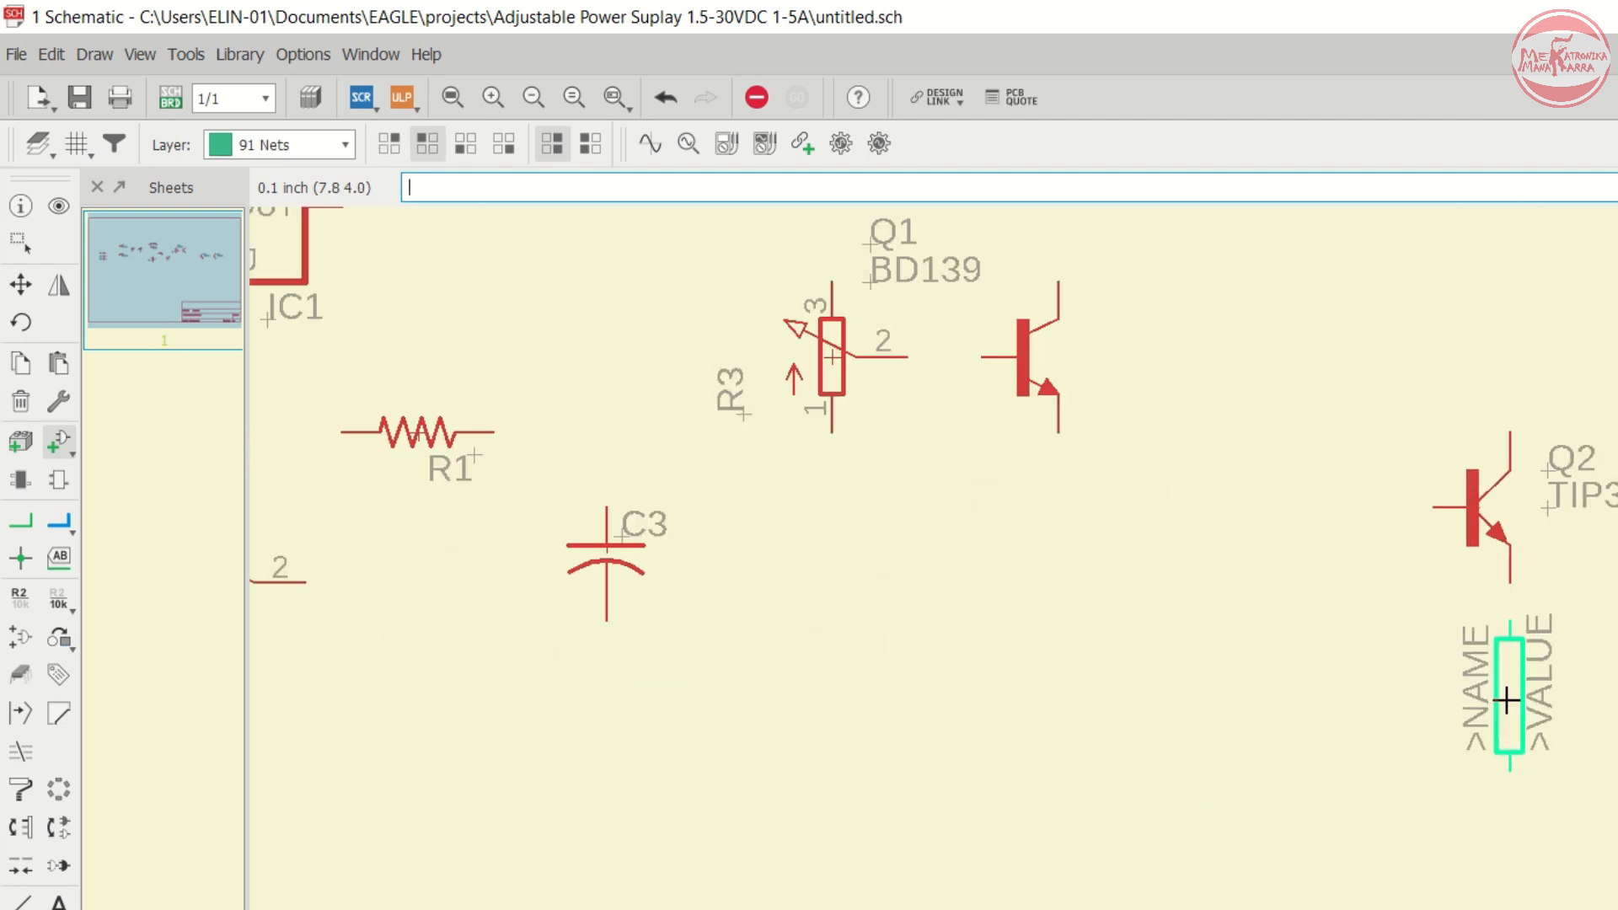
left_click(1509, 734)
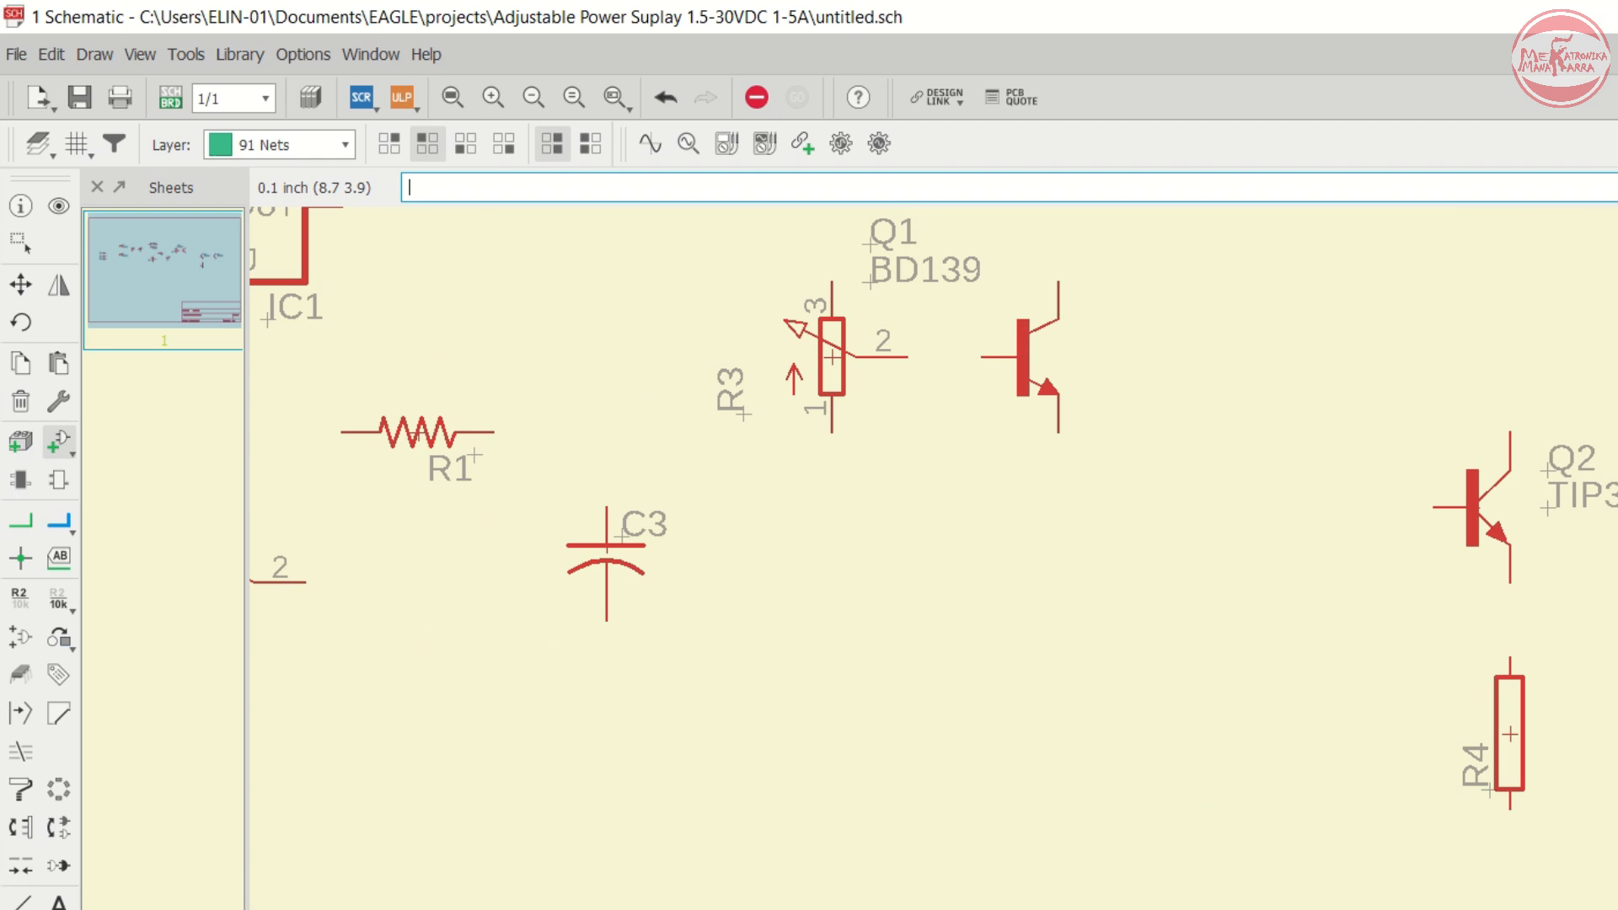
scroll(976, 578, "down", 1)
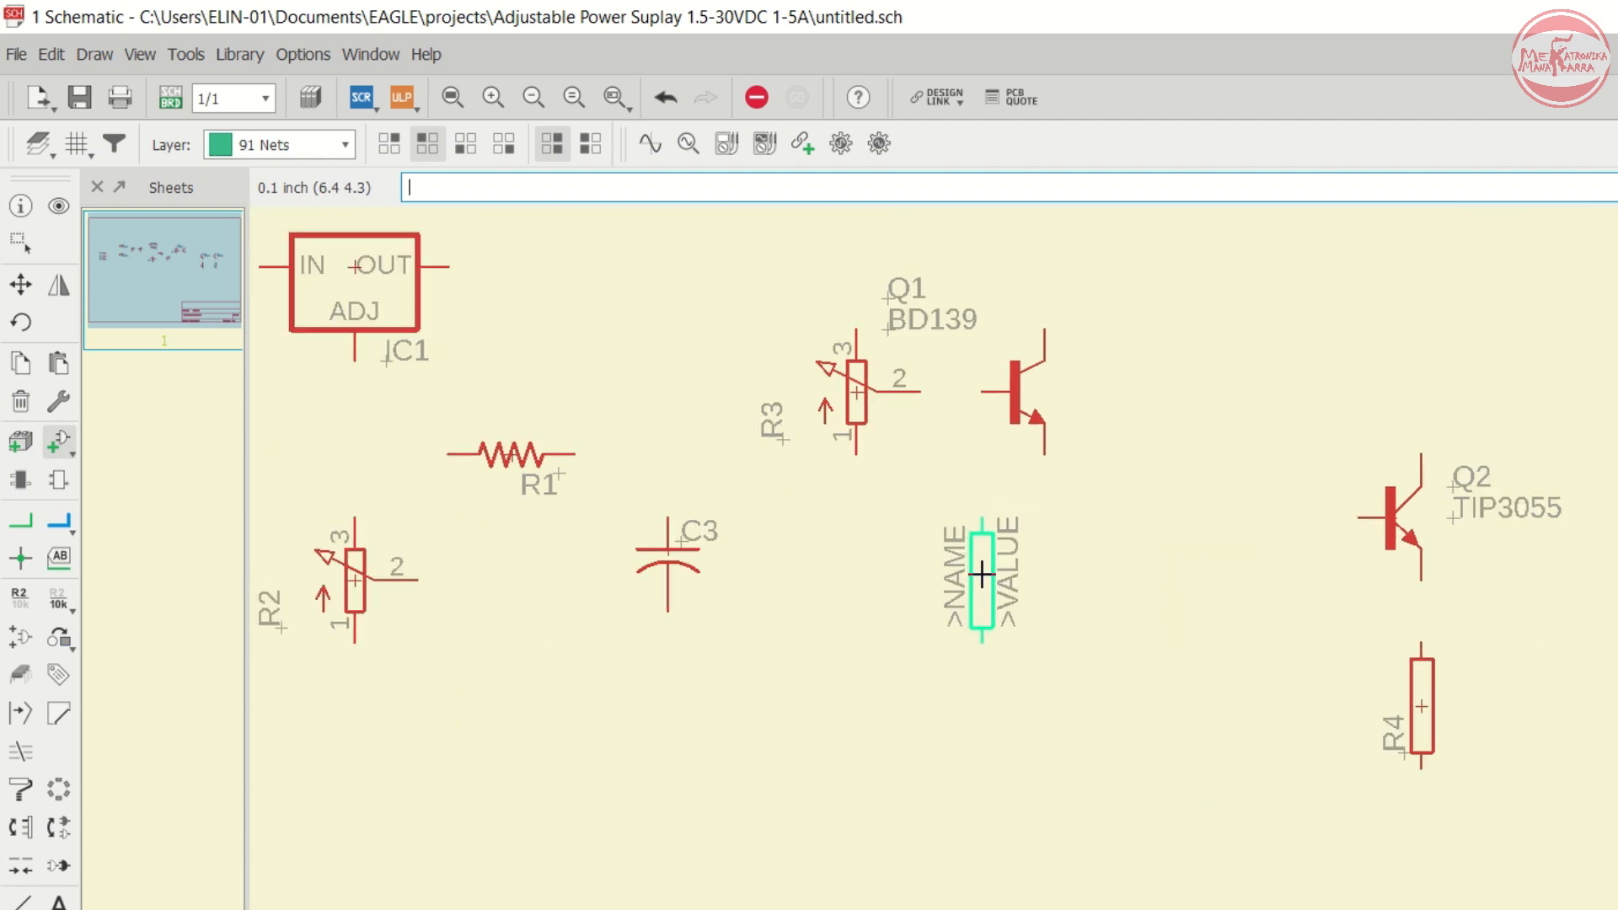
scroll(1112, 523, "down", 1)
scroll(1113, 523, "down", 2)
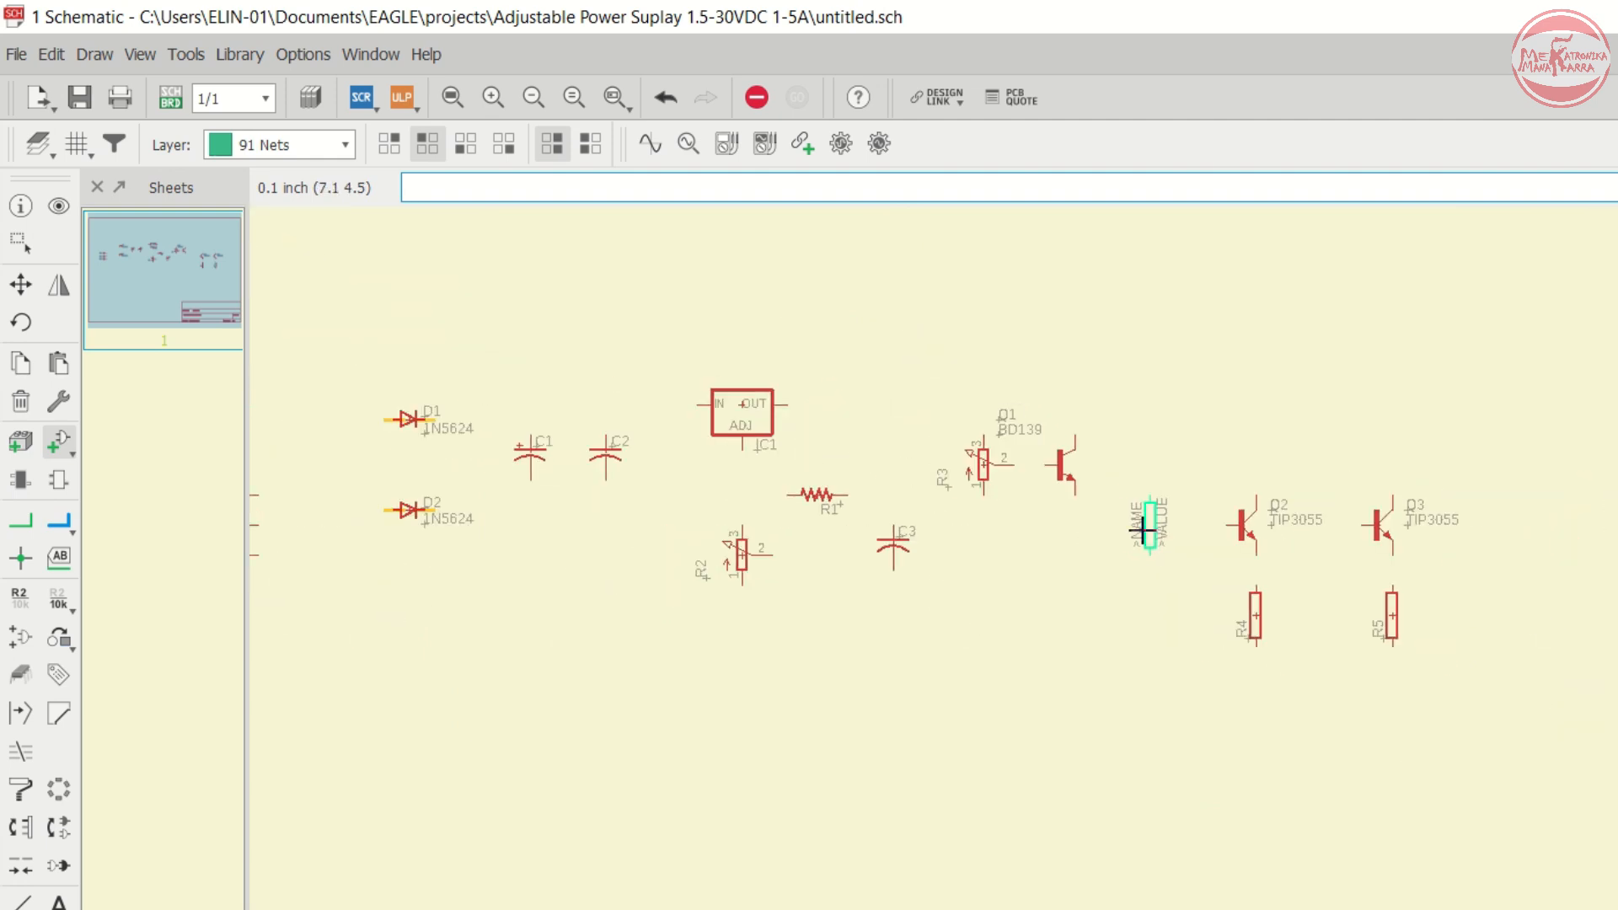
scroll(1109, 541, "down", 1)
scroll(1423, 672, "up", 1)
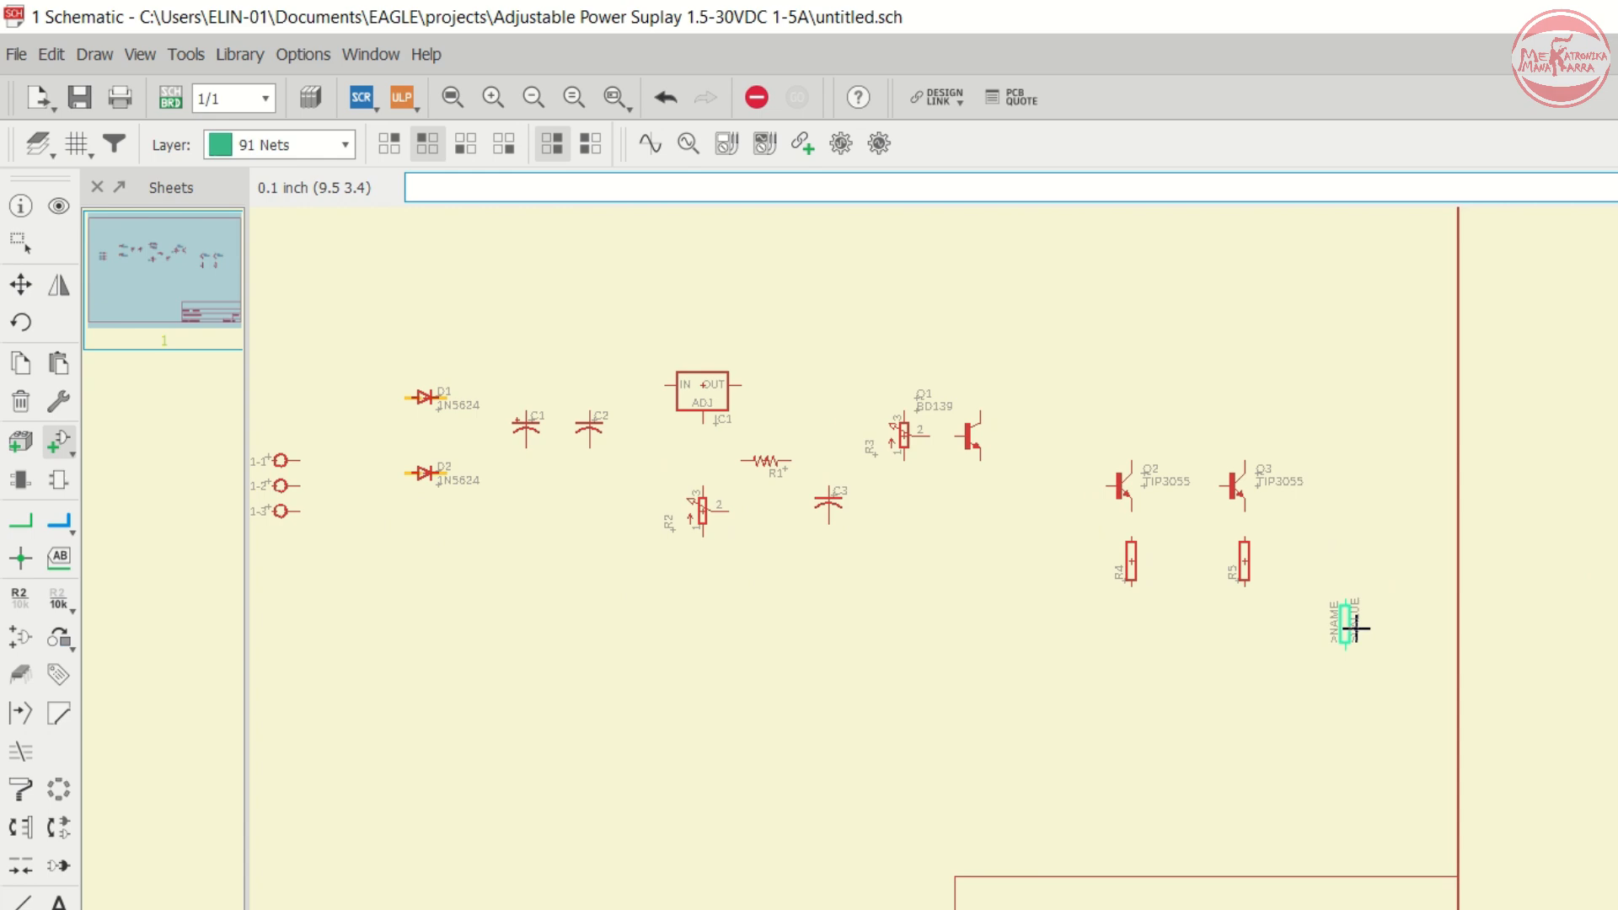
scroll(1348, 625, "down", 1)
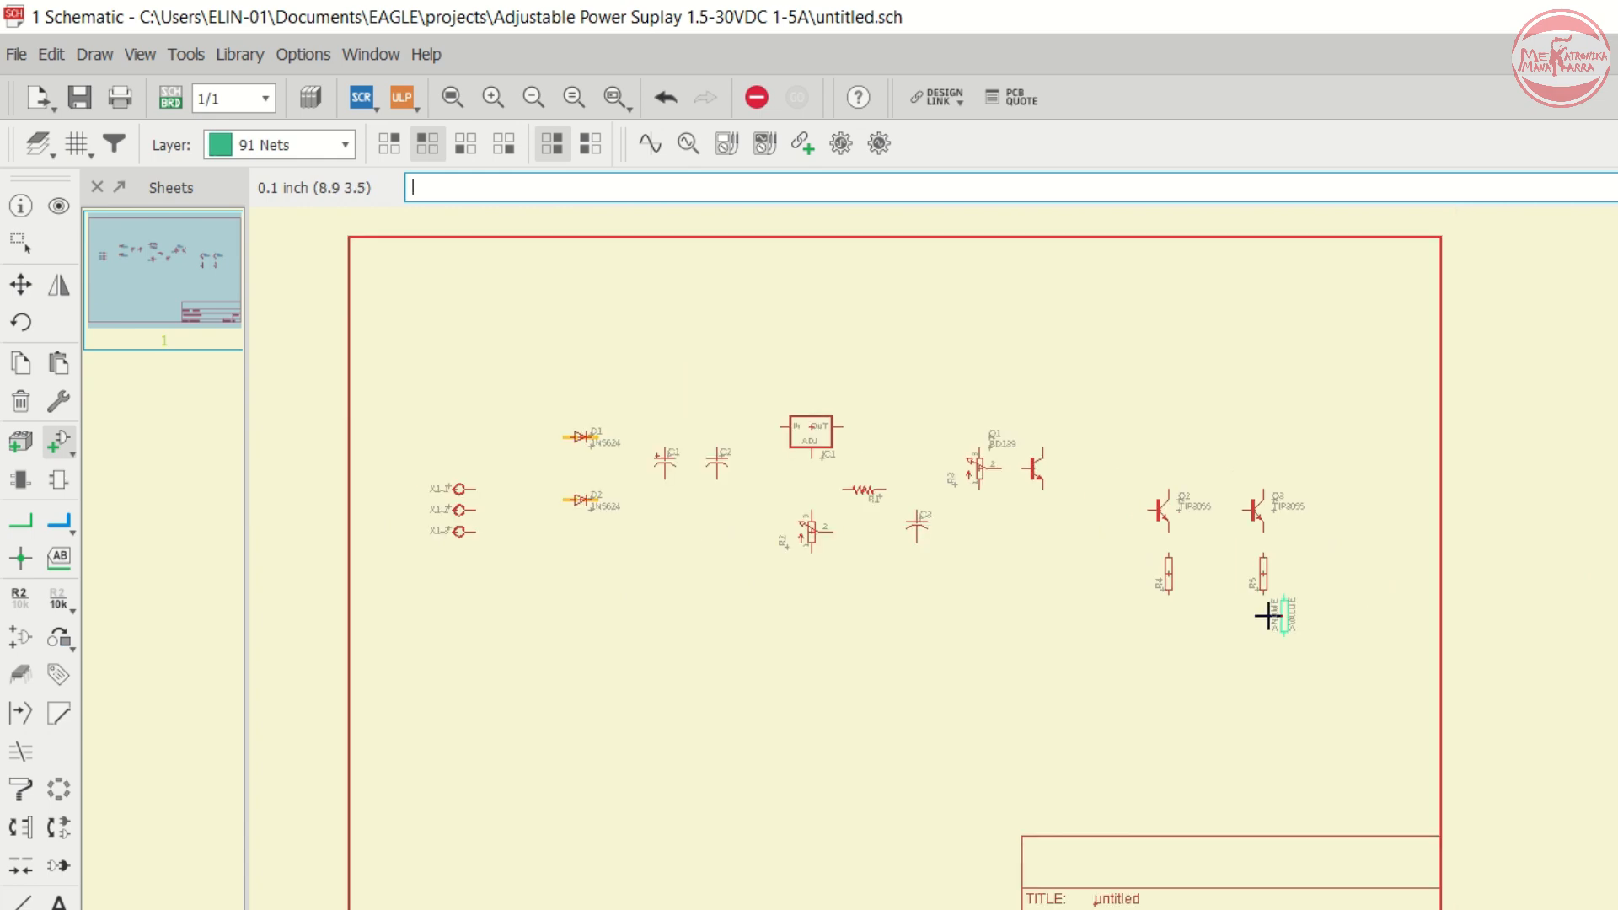
- Reopen the Add dialog, collapse the resistor-power library and expand the con-ptr500 PTR connectors library
left_click(58, 441)
key("Left")
key("Left")
key("Left")
key("Left")
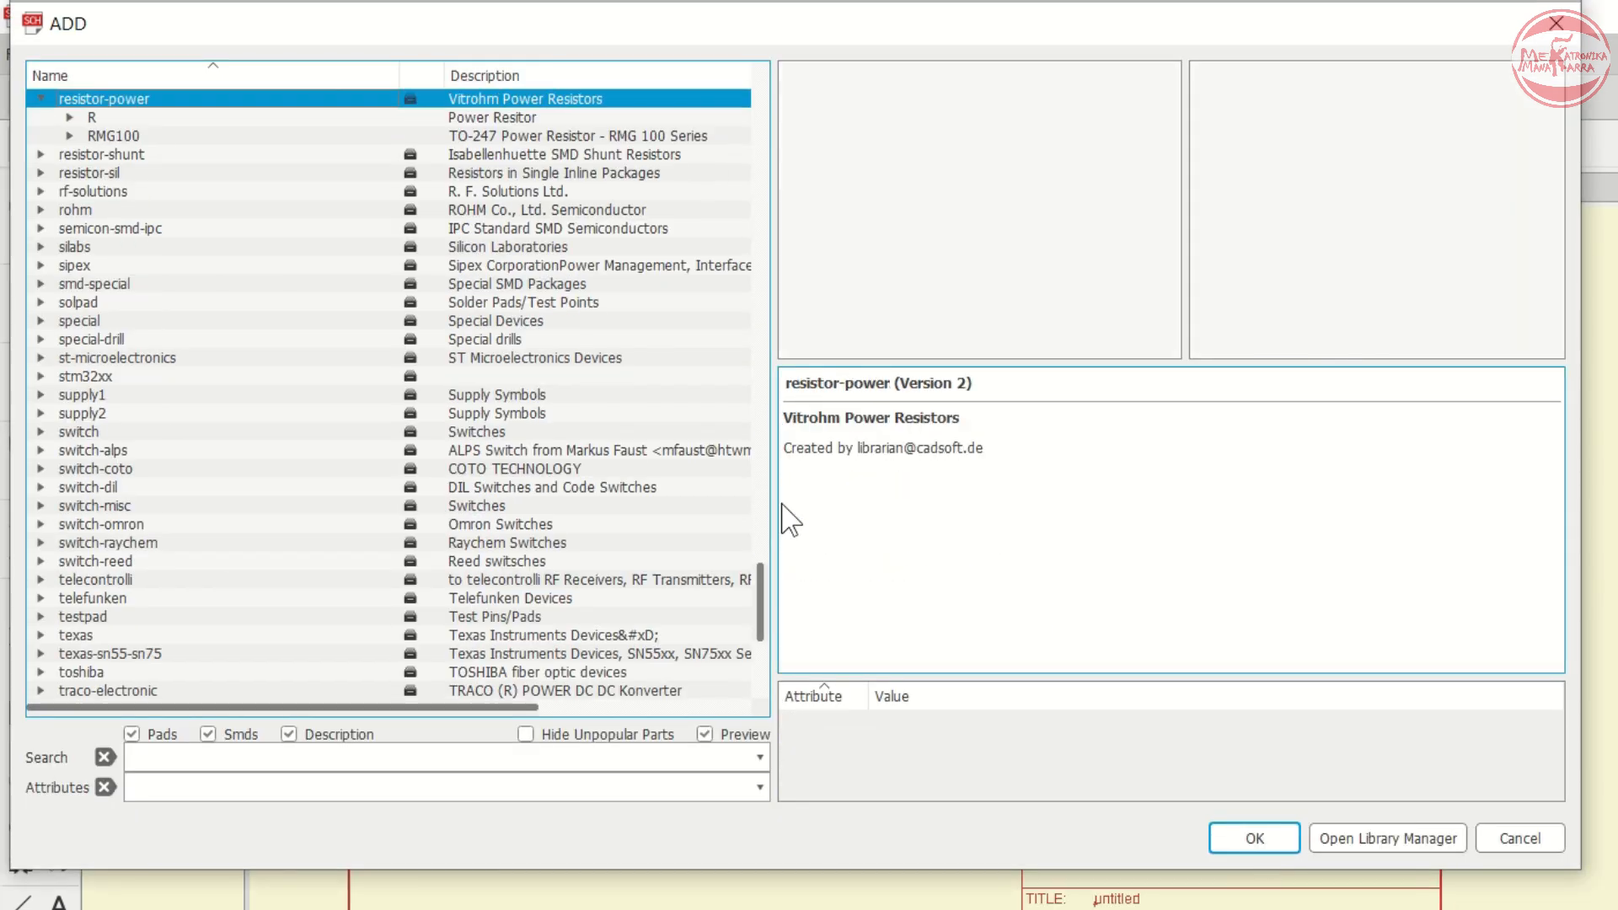
key("c")
key("Down")
key("Down")
key("Down")
key("Down")
key("Down")
key("Down")
key("Down")
key("Down")
key("Down")
key("Down")
key("Down")
key("Down")
key("Down")
key("Down")
key("Down")
key("Down")
key("Down")
key("Down")
key("Down")
key("Down")
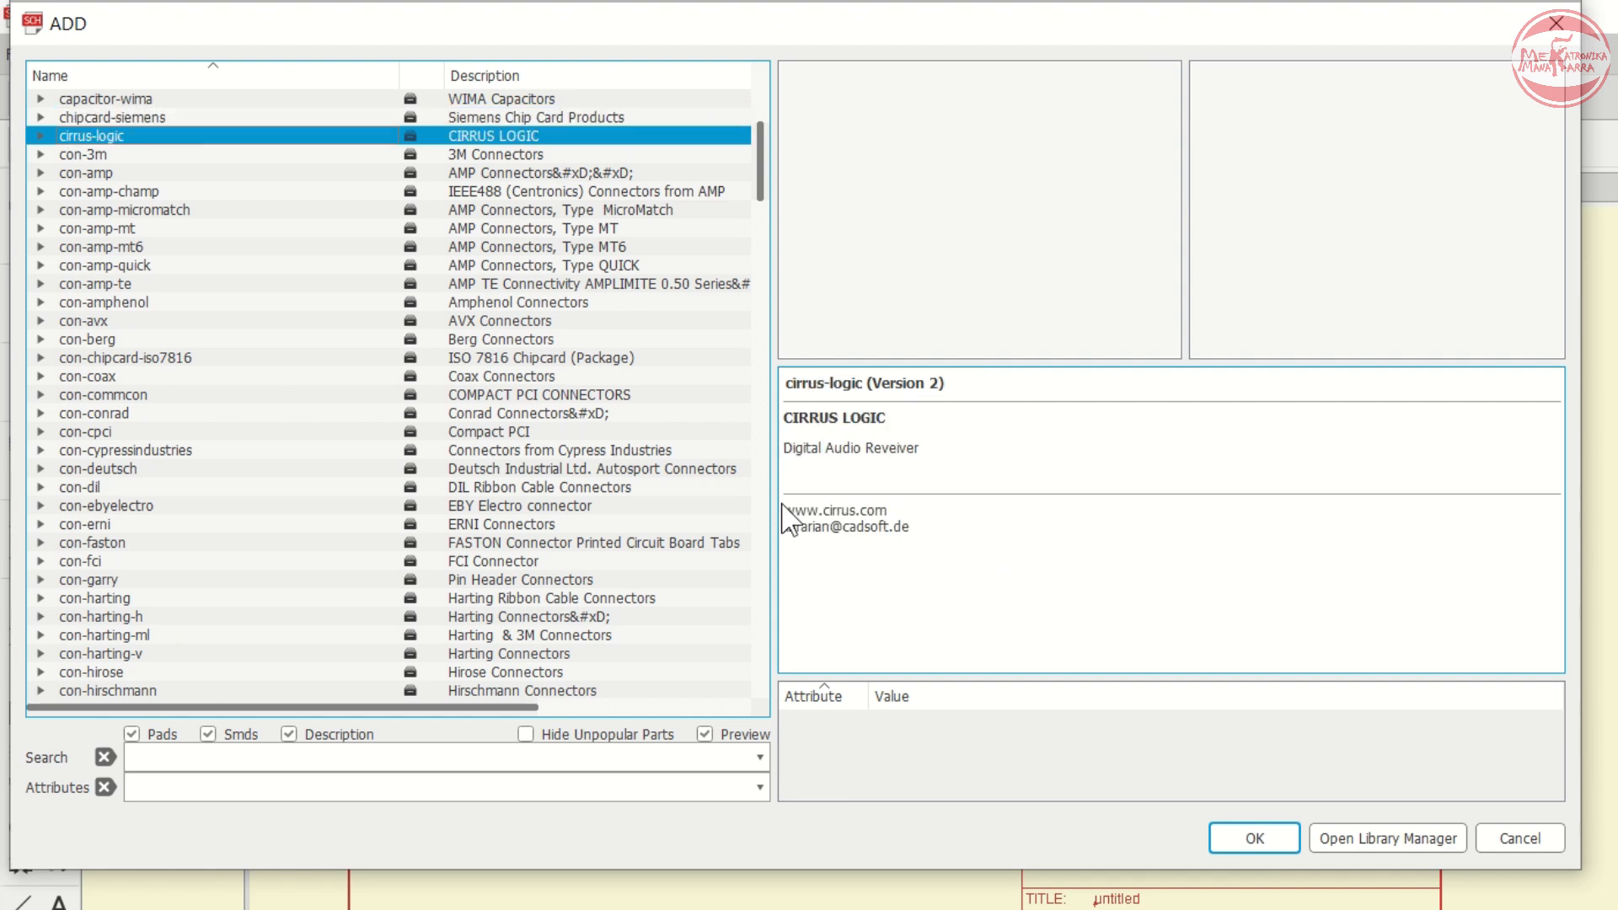
scroll(365, 358, "down", 8)
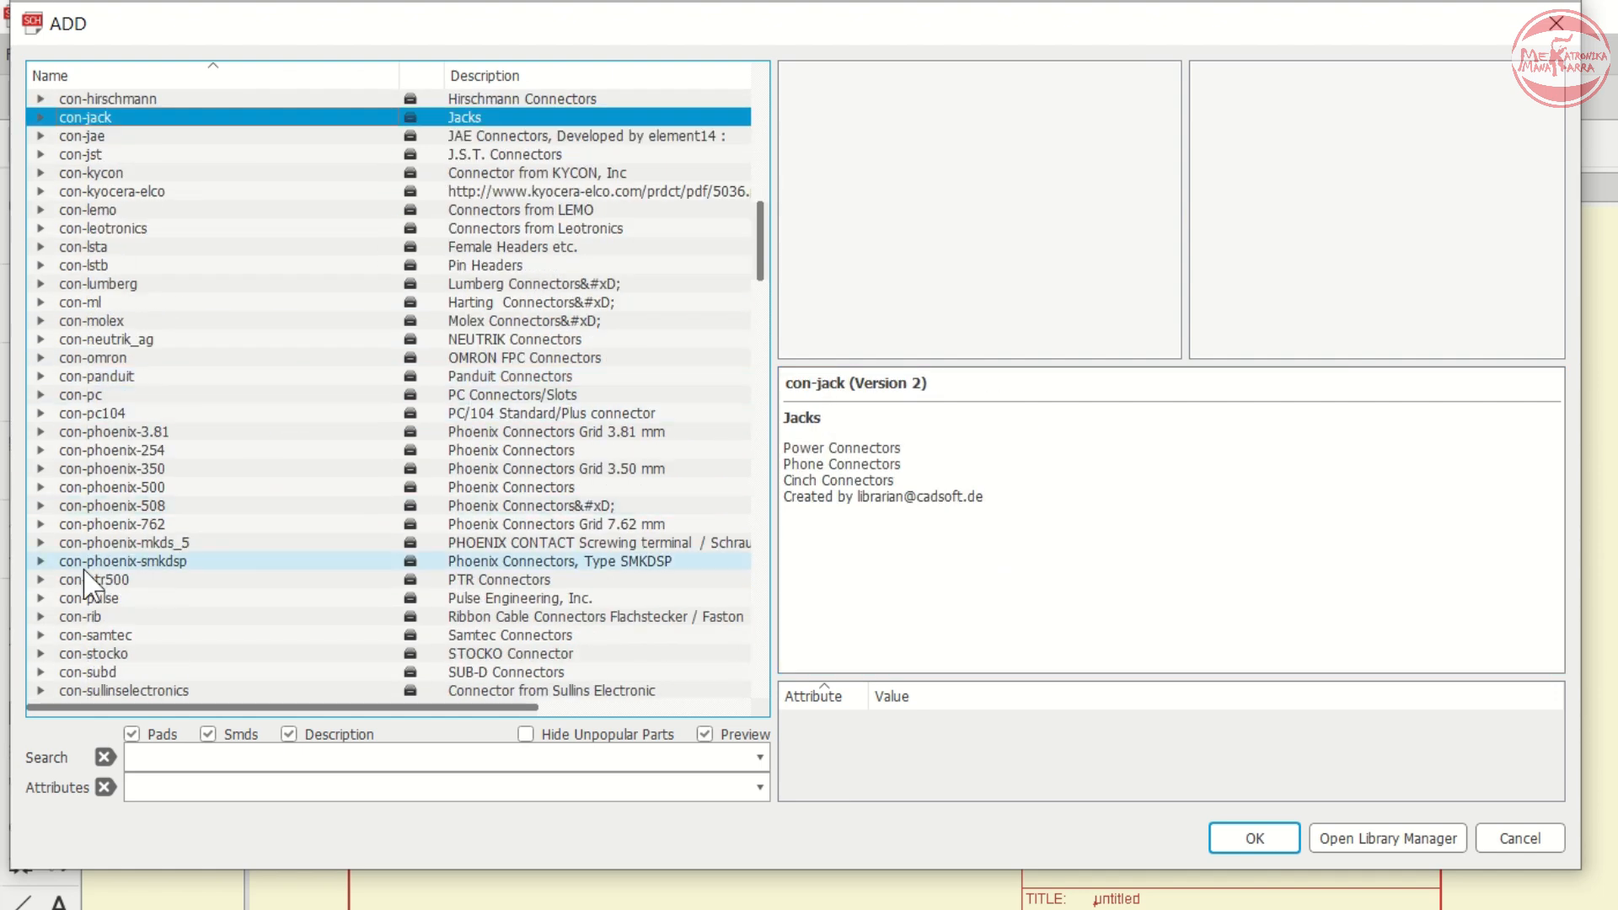
left_click(49, 580)
left_click(42, 580)
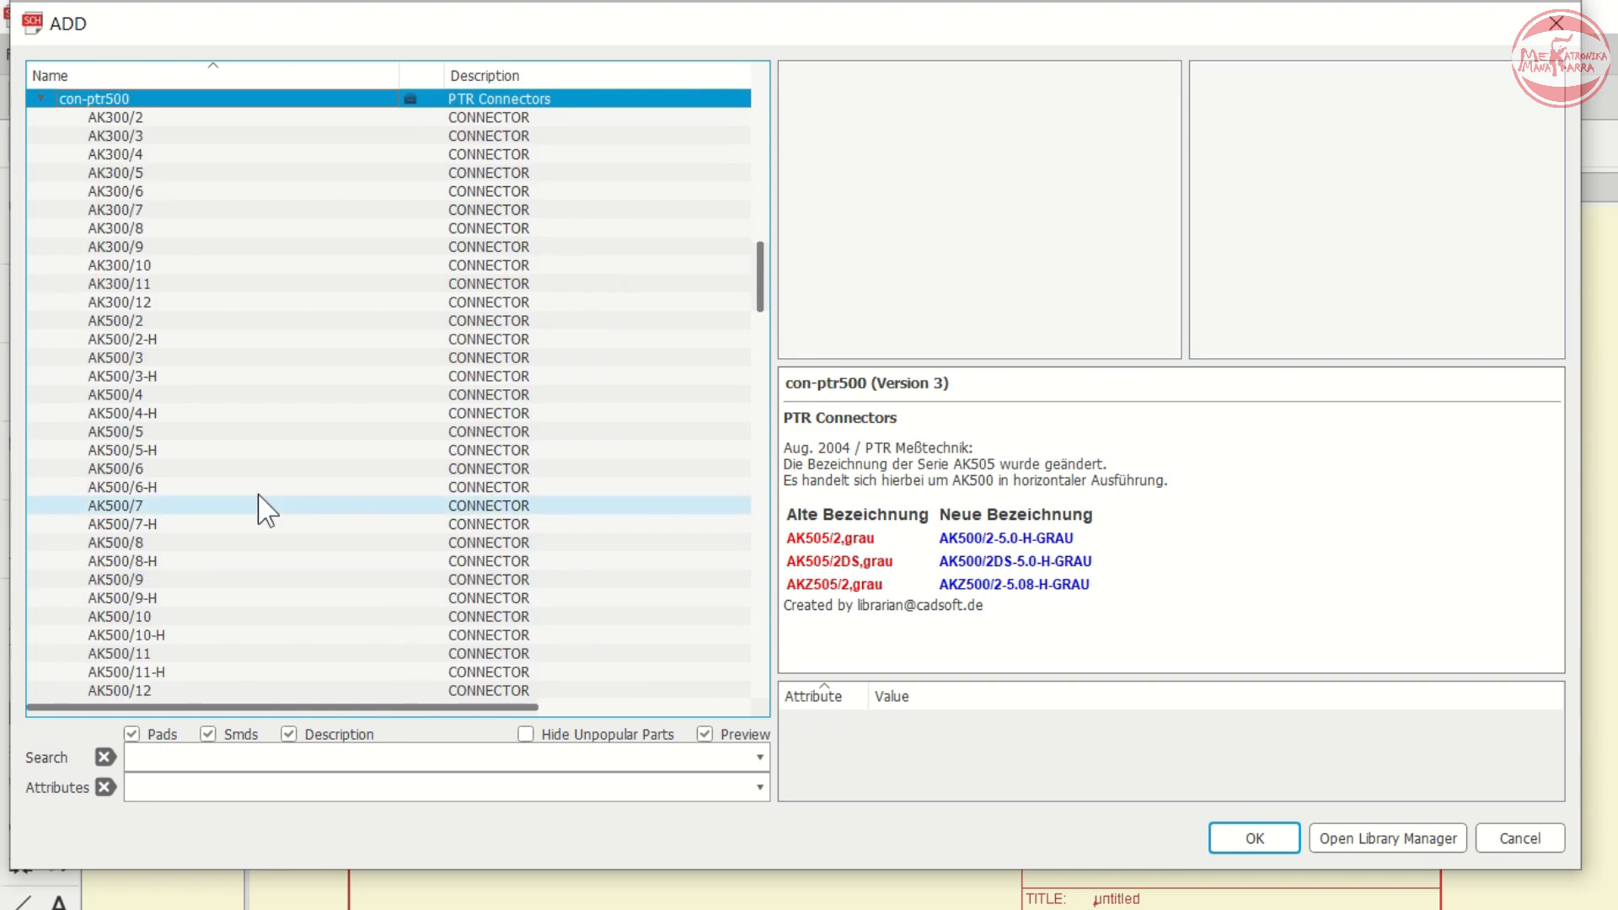
- Choose the AK500/2 two-pin connector and place it rotated as X2 near the sheet's right edge
left_click(140, 320)
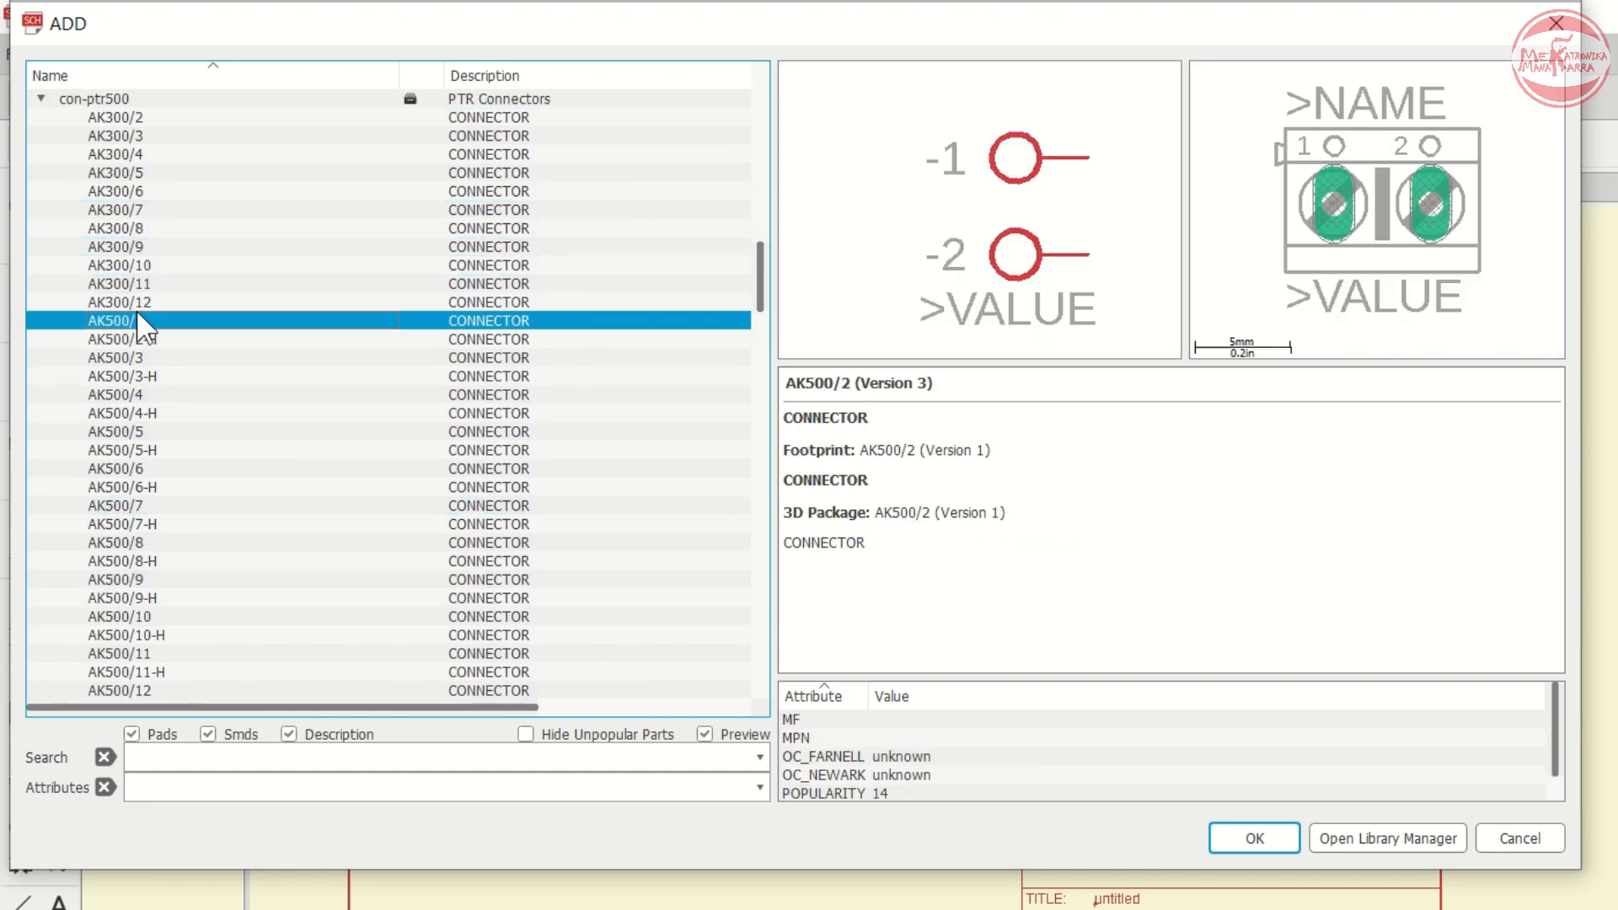
left_click(1255, 838)
left_click(1357, 539)
right_click(1357, 570)
right_click(1357, 566)
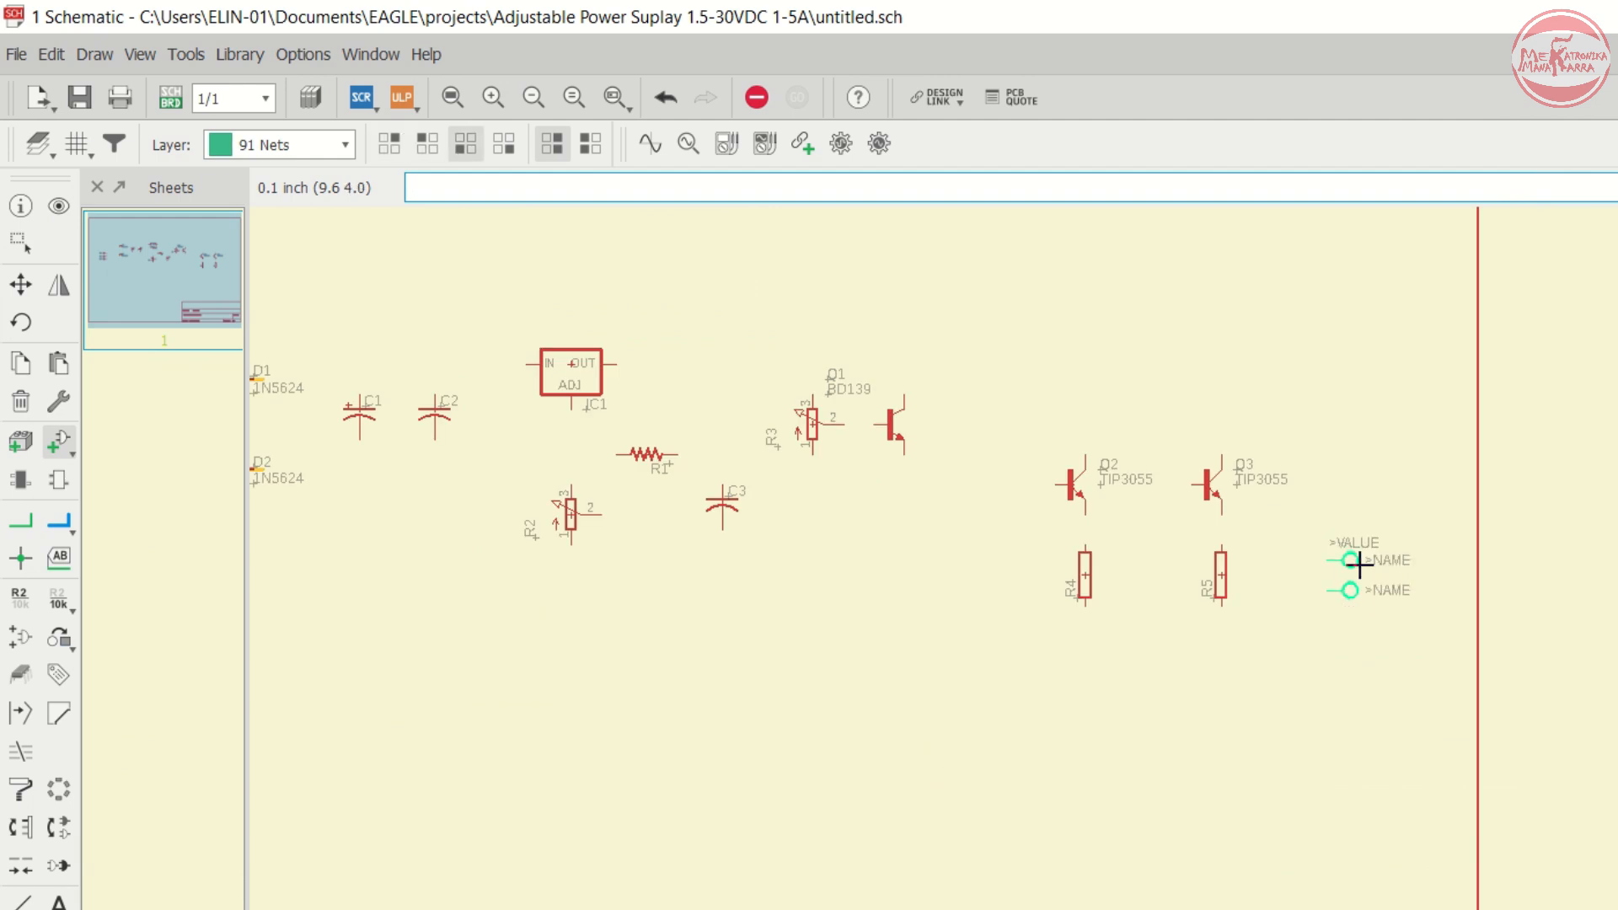
scroll(1364, 496, "up", 4)
scroll(1380, 426, "down", 3)
scroll(1381, 426, "down", 3)
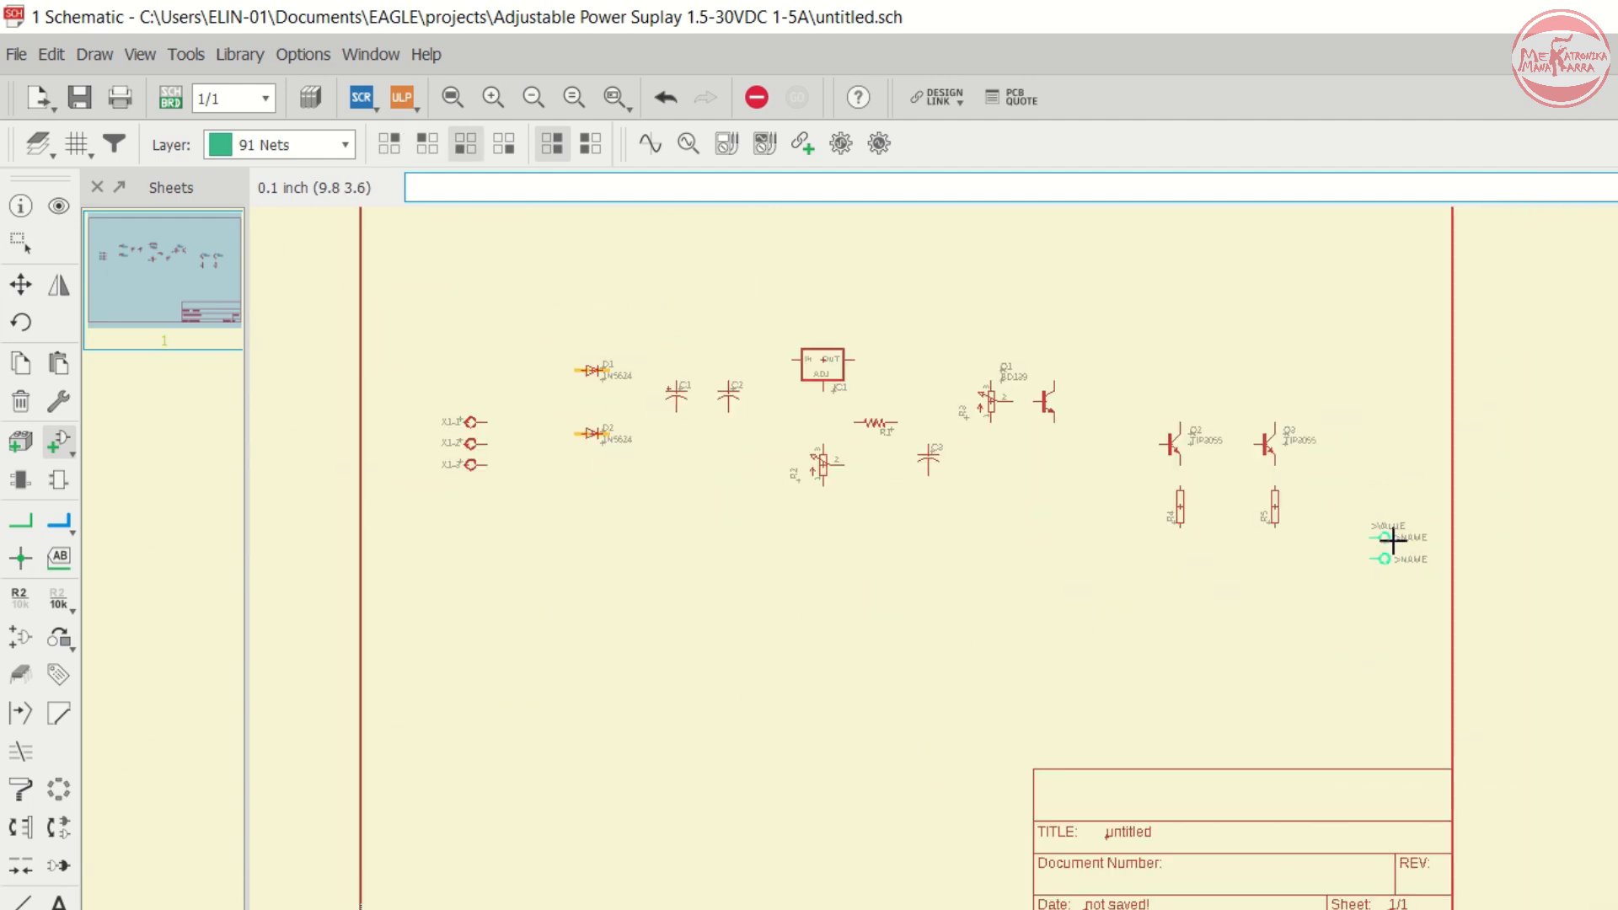
left_click(1393, 567)
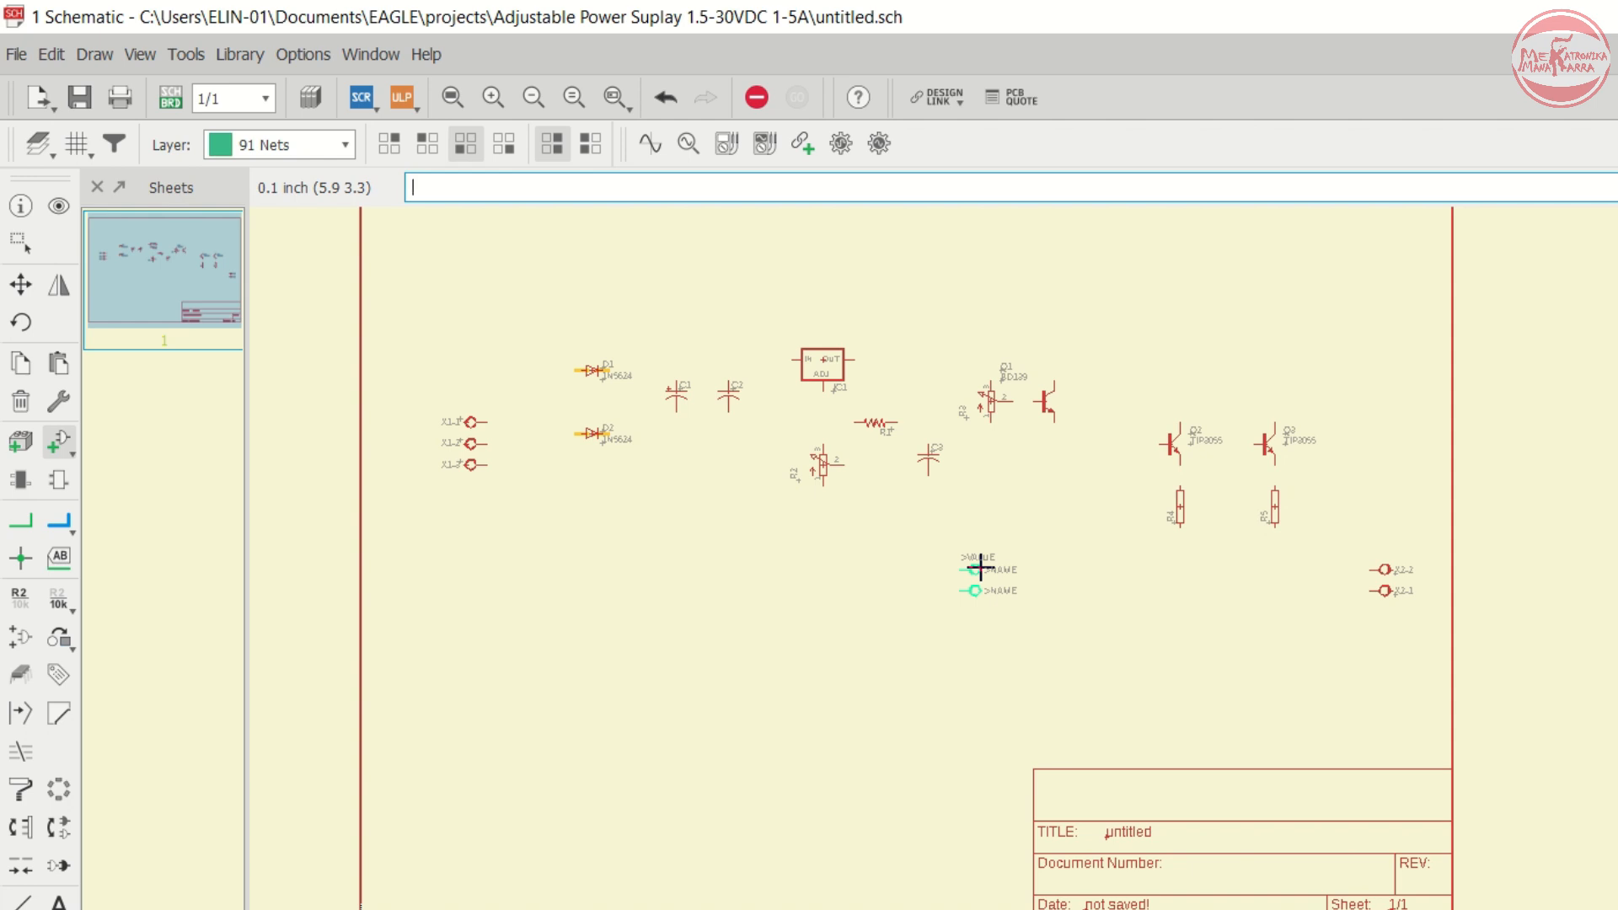
- Copy resistor R1 and place the copy rotated vertically as R6 between C2 and the regulator IC1
scroll(977, 565, "up", 1)
scroll(902, 463, "down", 2)
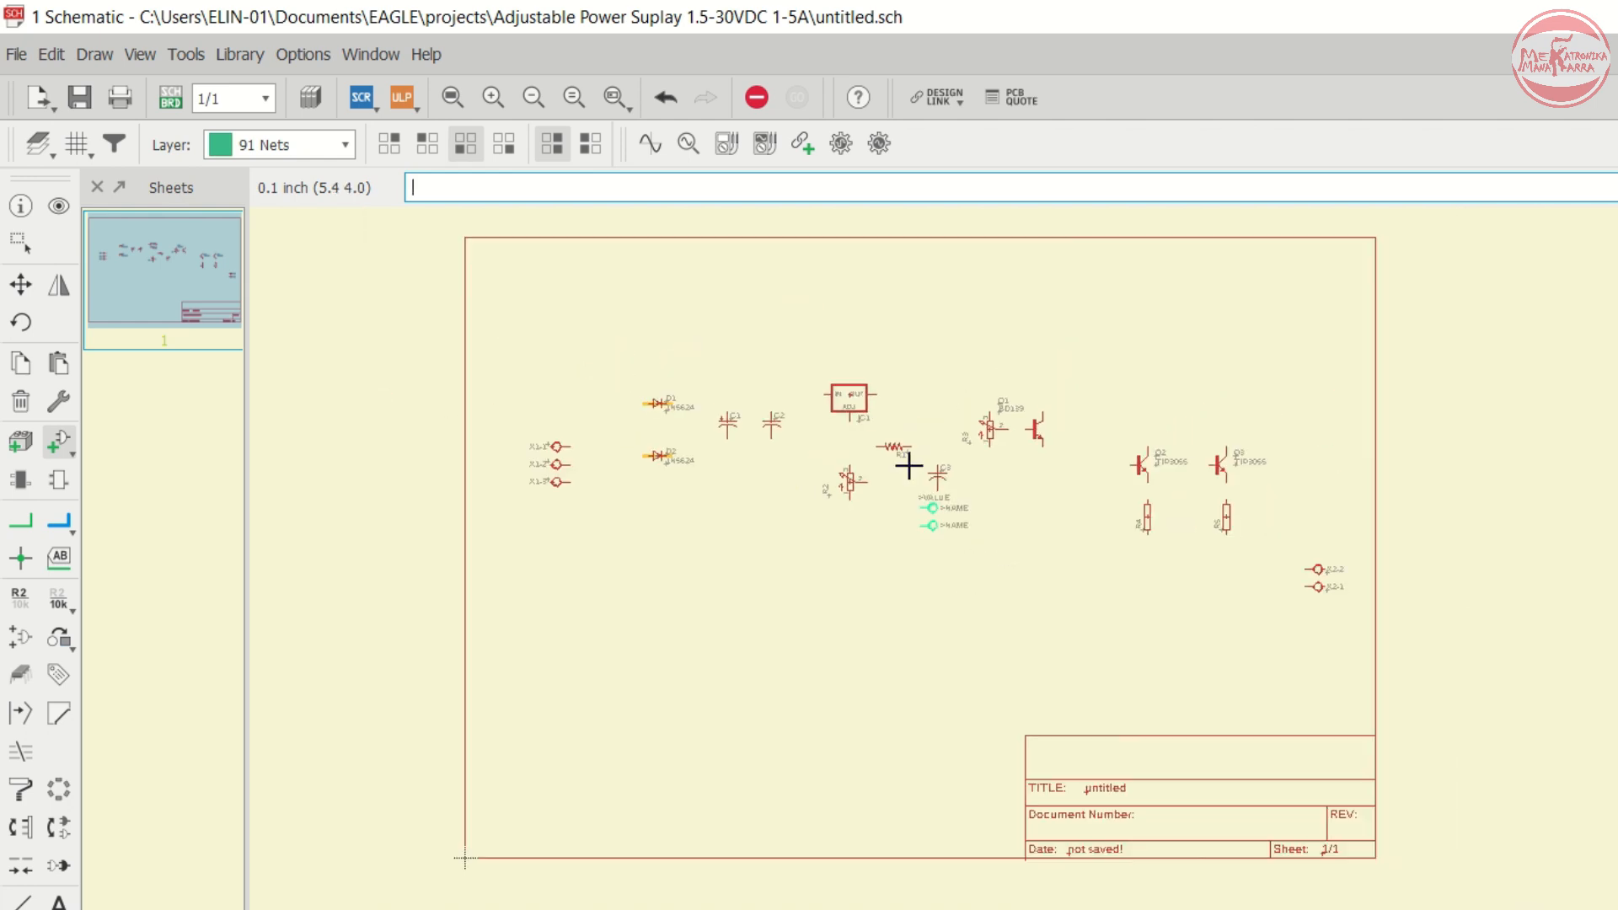
scroll(847, 396, "up", 2)
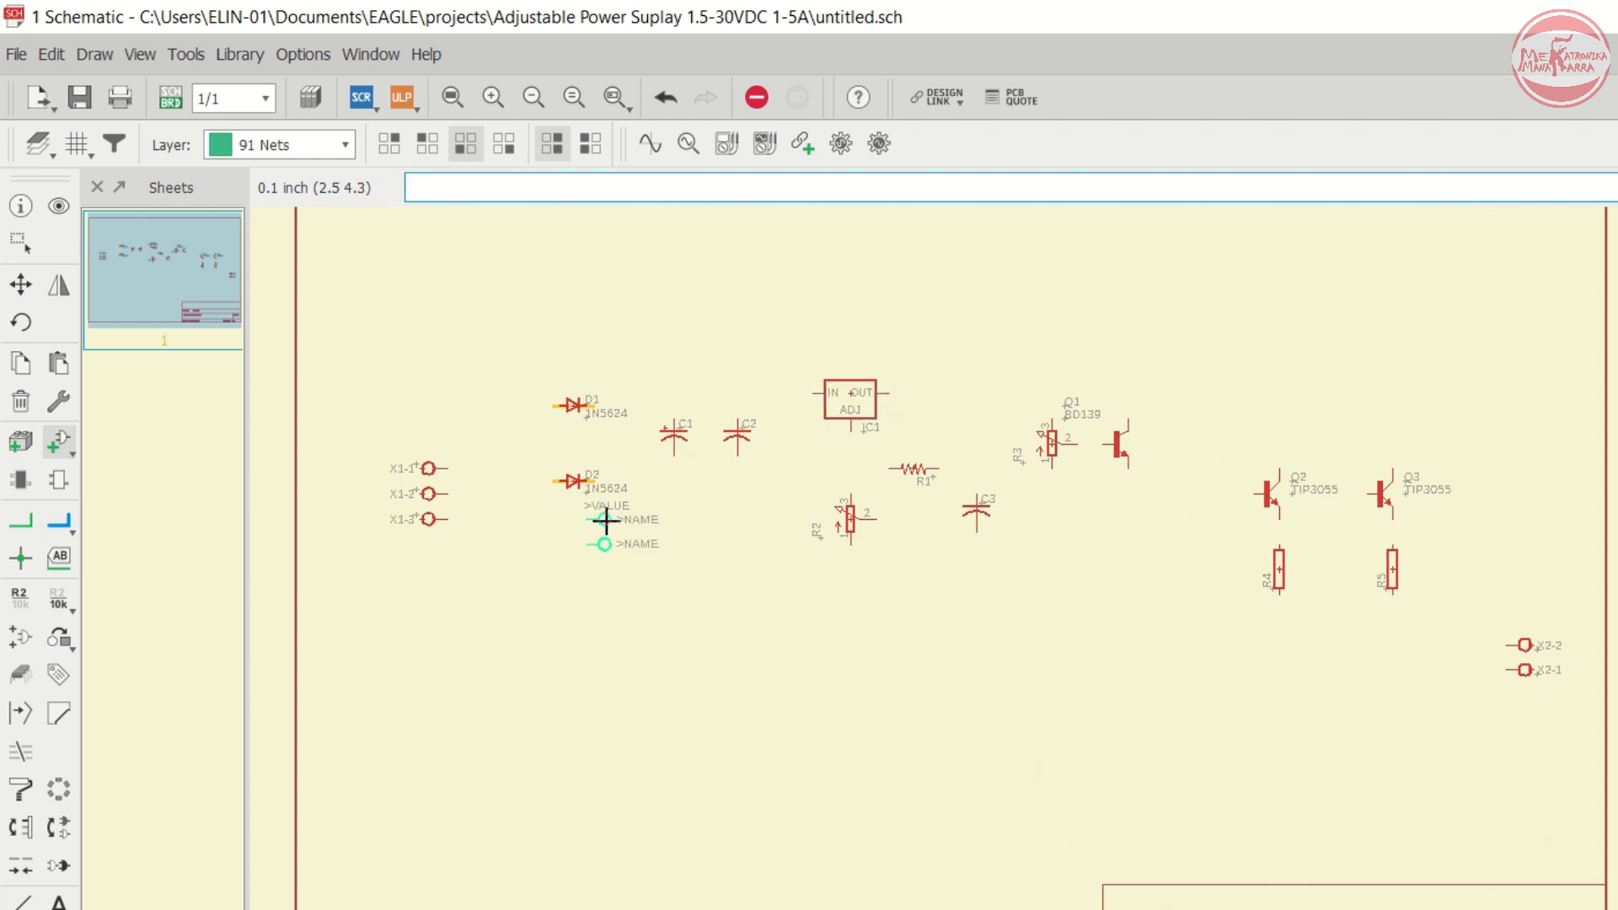
left_click(21, 363)
scroll(723, 423, "up", 3)
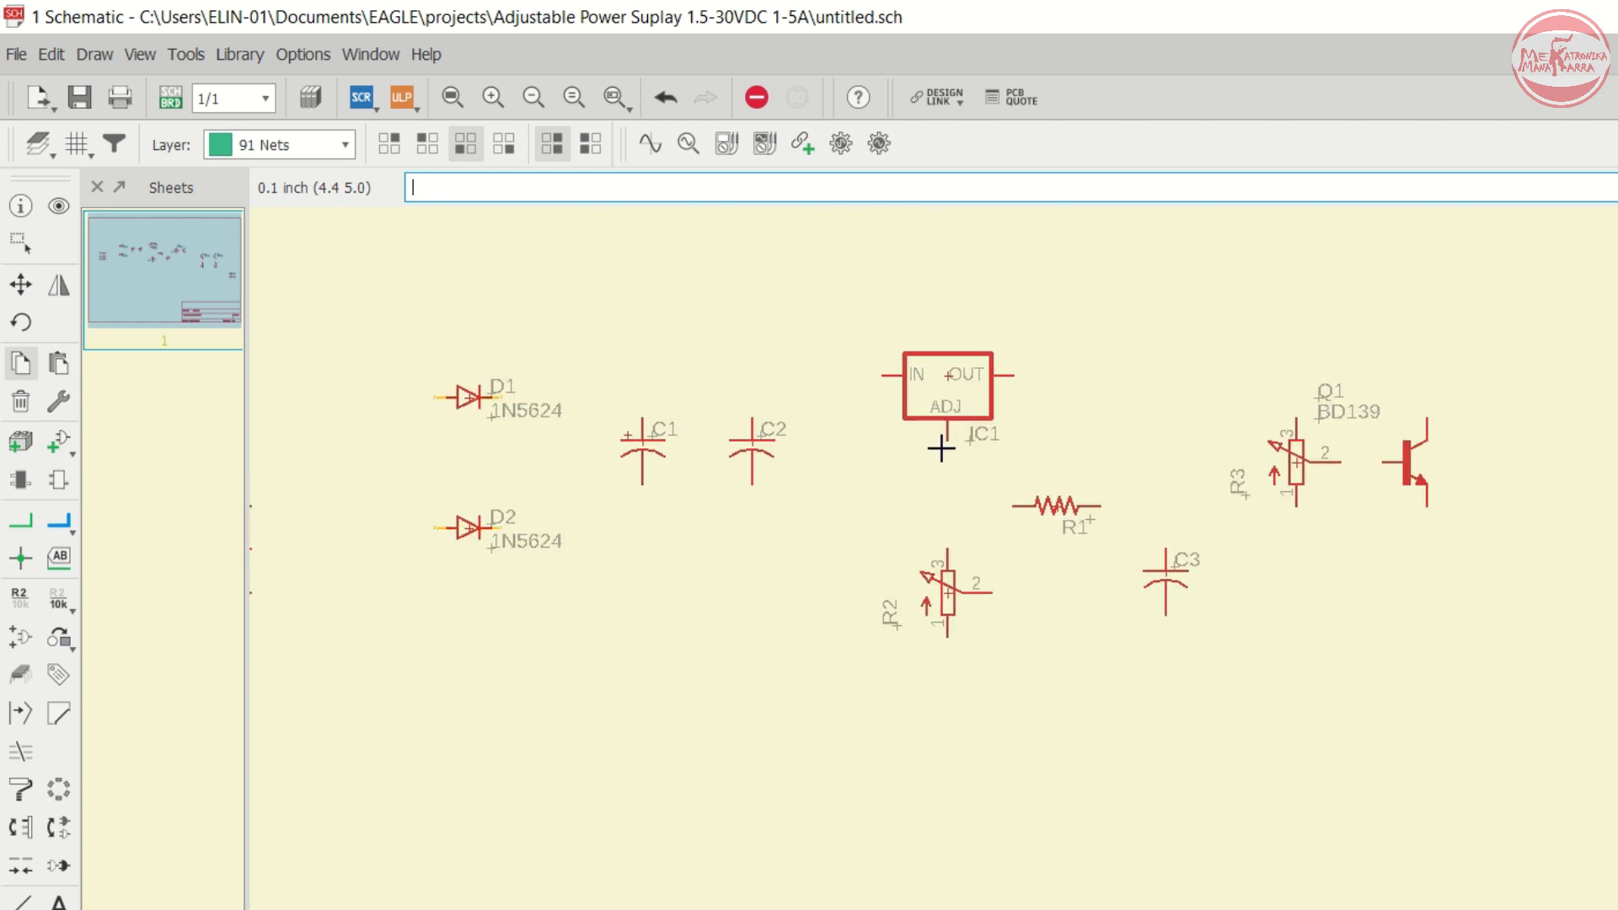
left_click(1061, 506)
right_click(843, 459)
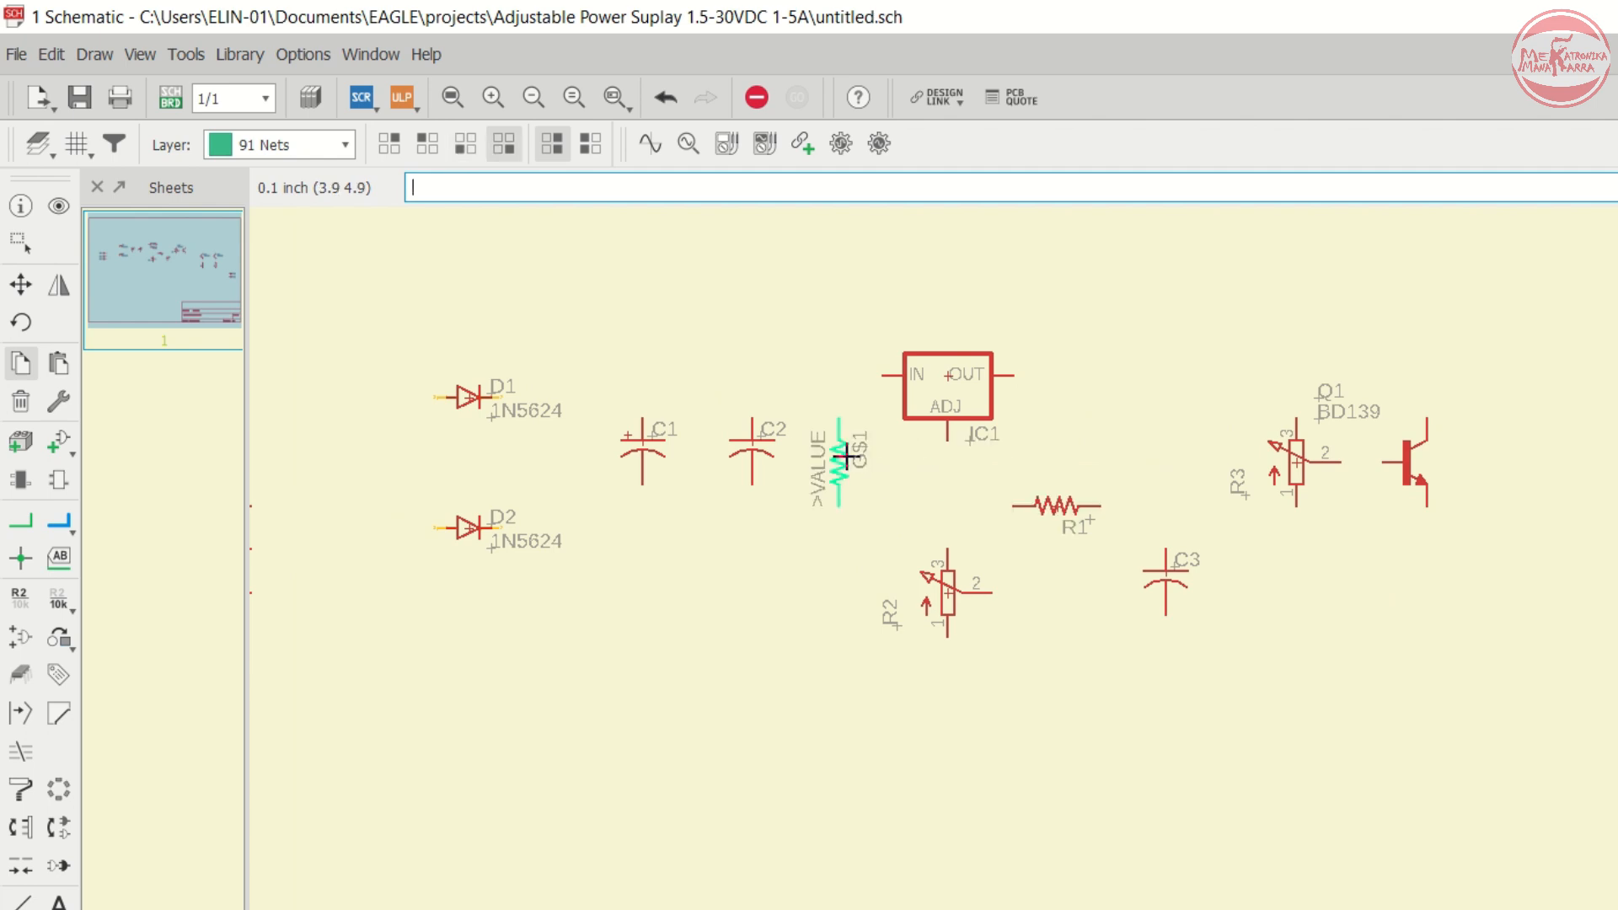
left_click(843, 459)
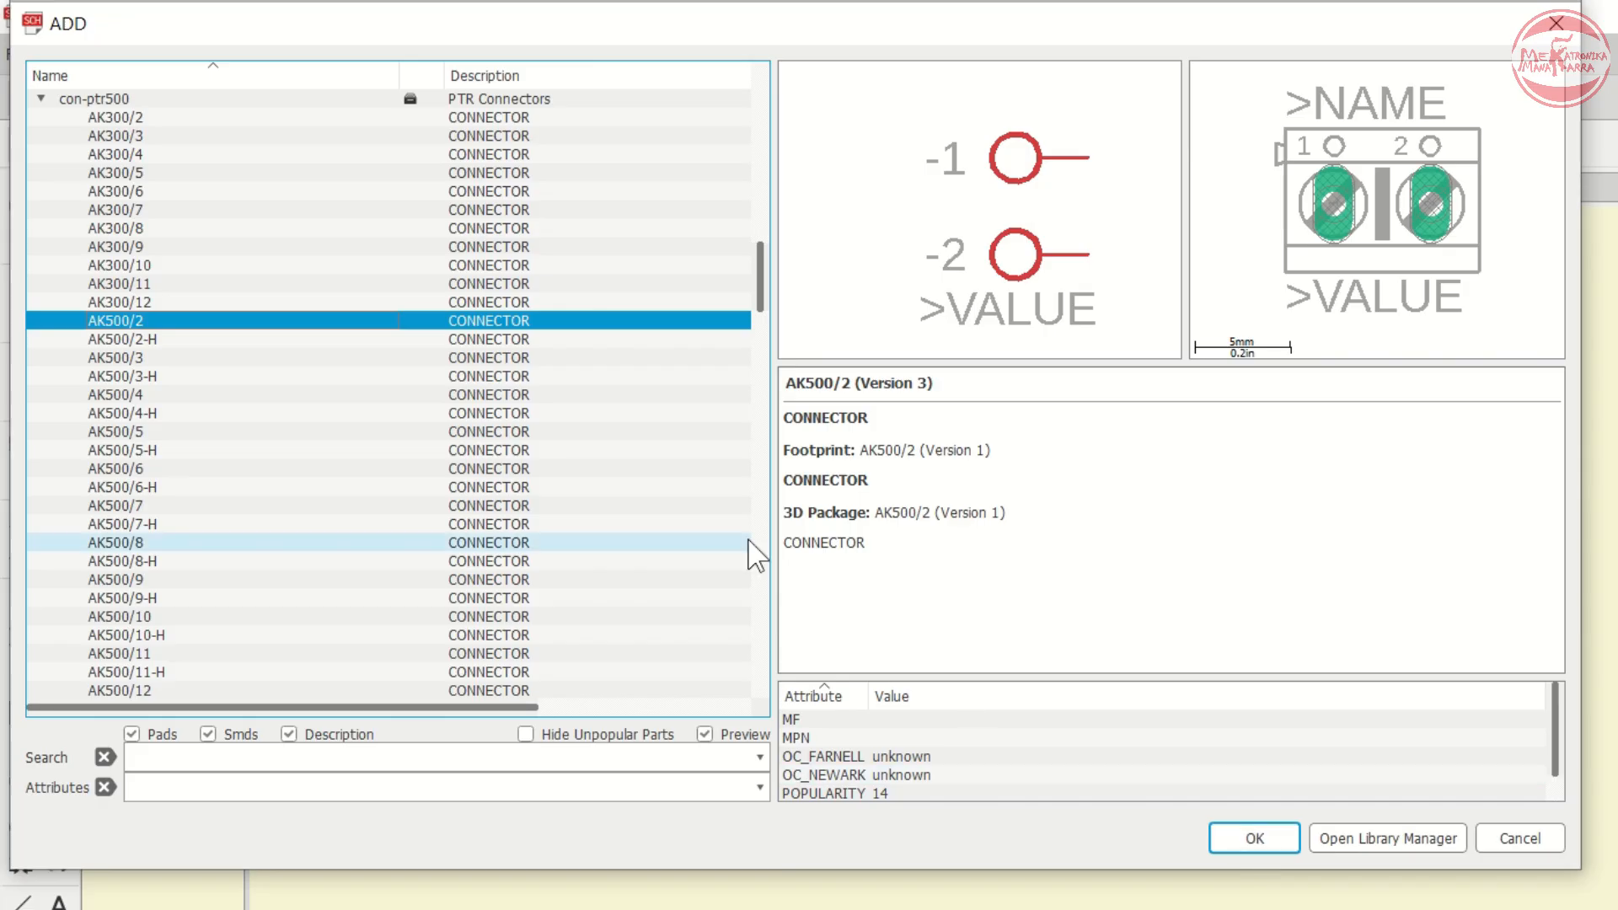
- In the Add dialog, open the led library, expand the LED device and choose the LED5MM package
key("Left")
key("Left")
key("l")
key("Down")
key("Down")
key("Down")
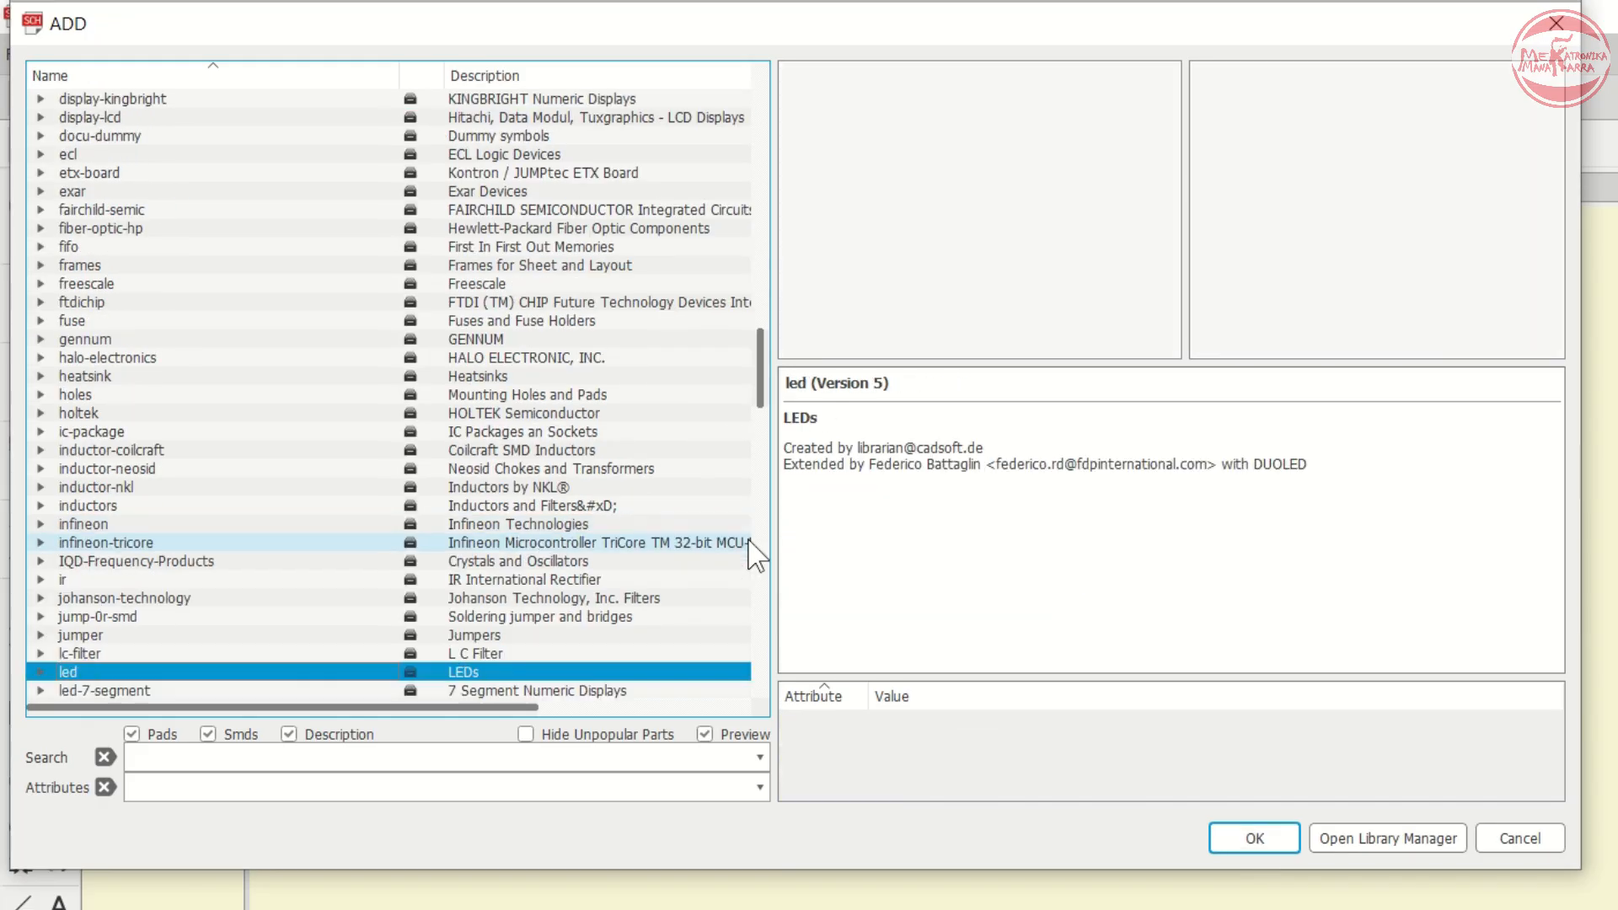
key("Up")
key("Up")
key("Right")
key("Down")
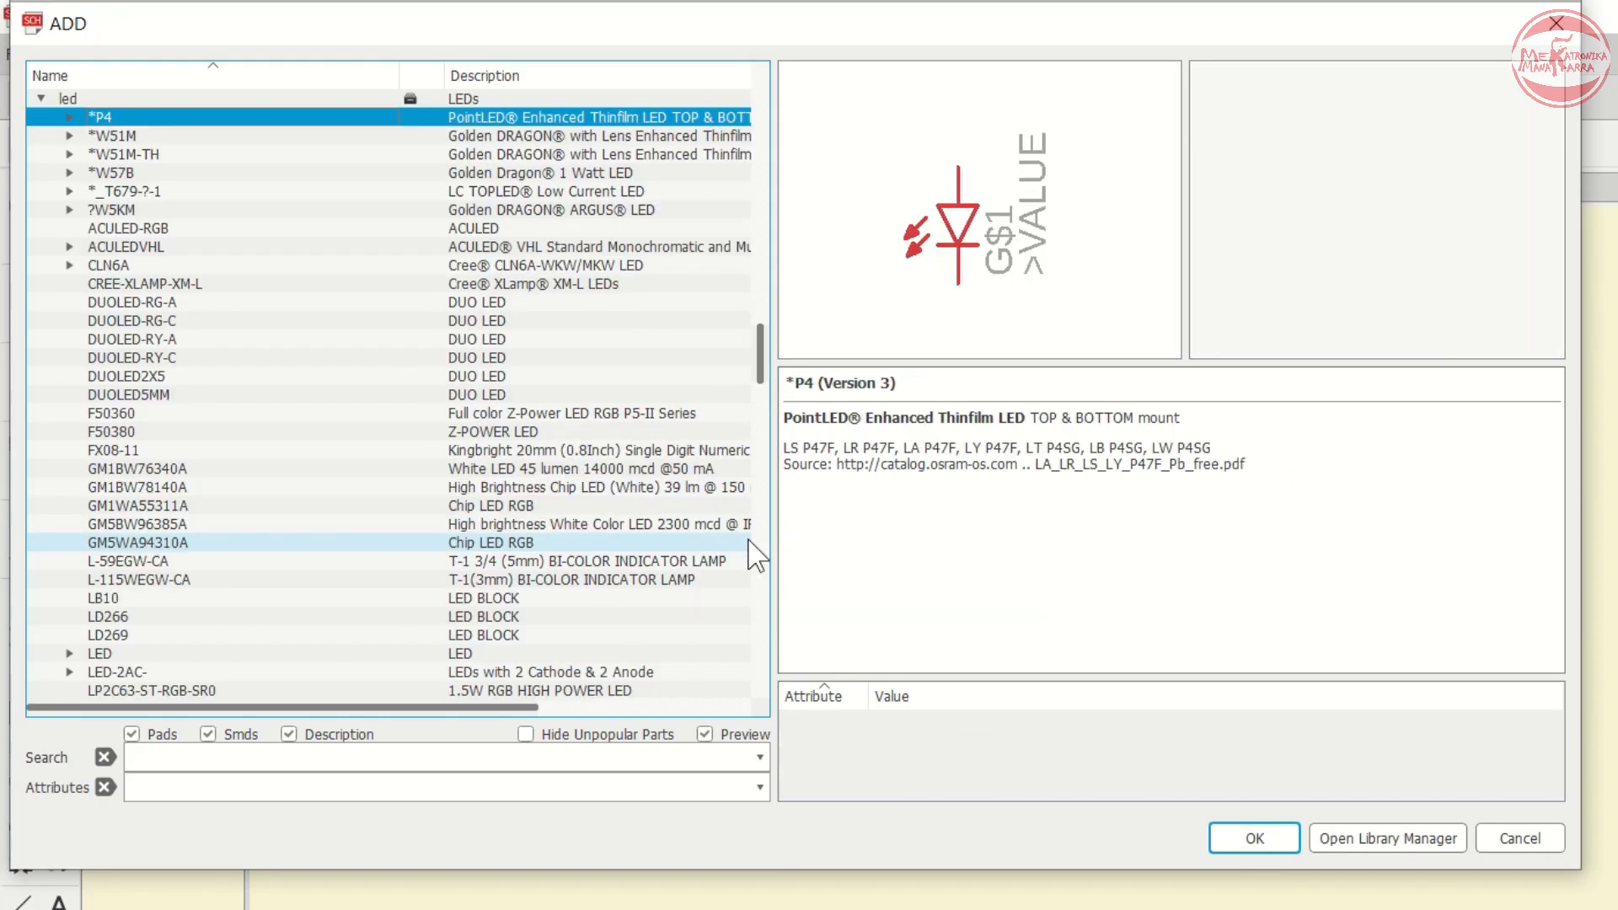
key("Down")
key("f")
key("x")
key("l")
key("e")
key("d")
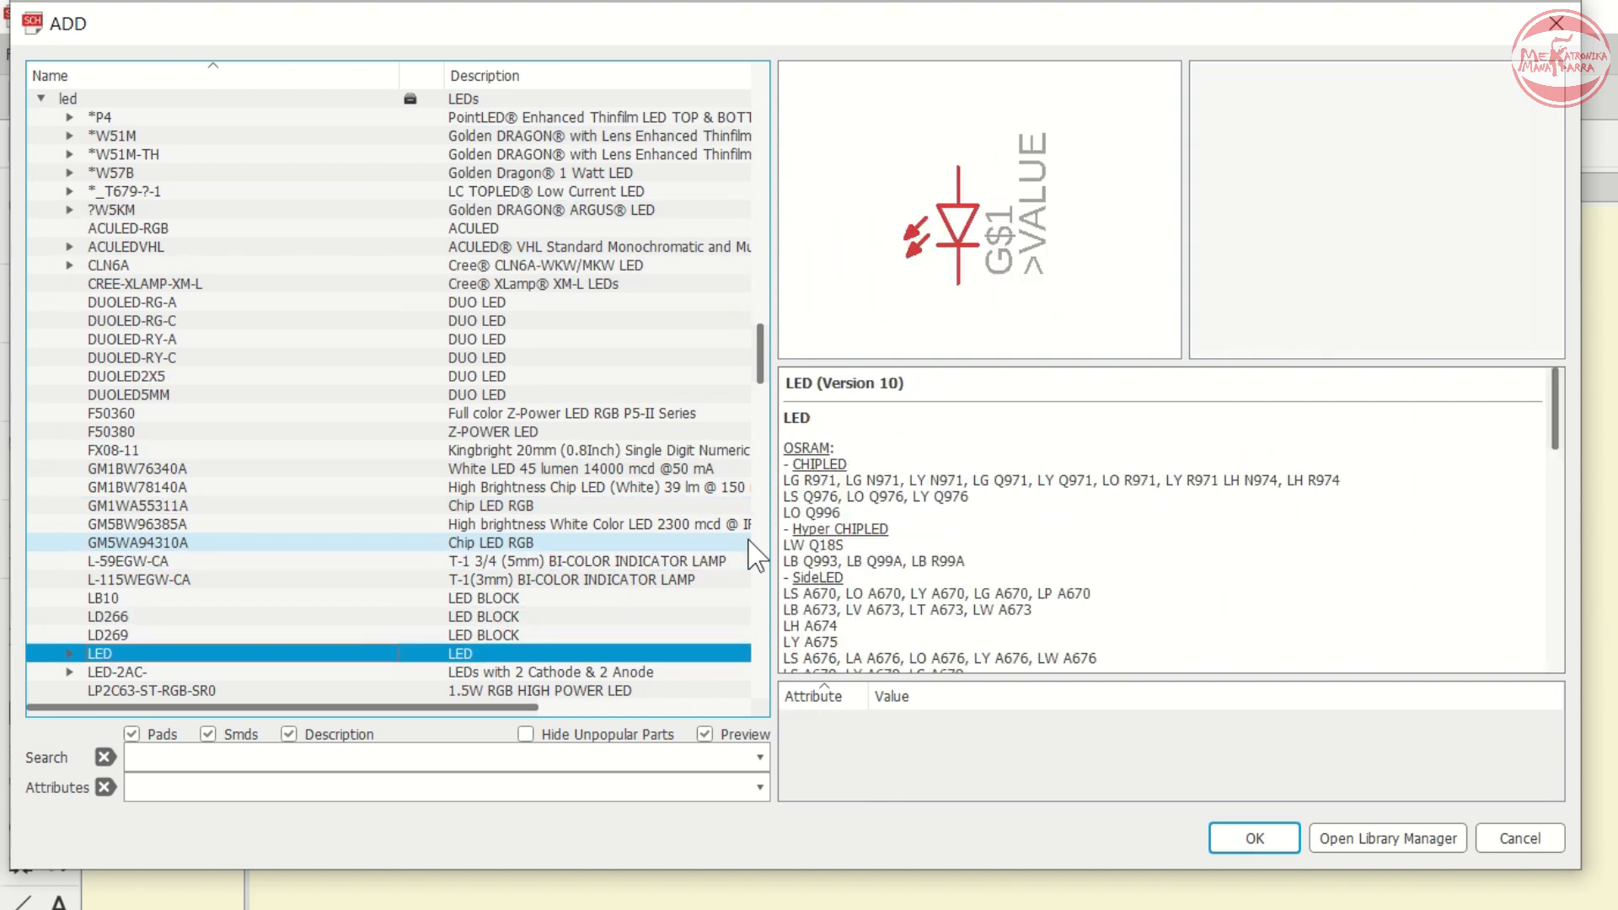
key("Right")
key("Down")
key("Down")
key("Down")
key("Down")
key("Down")
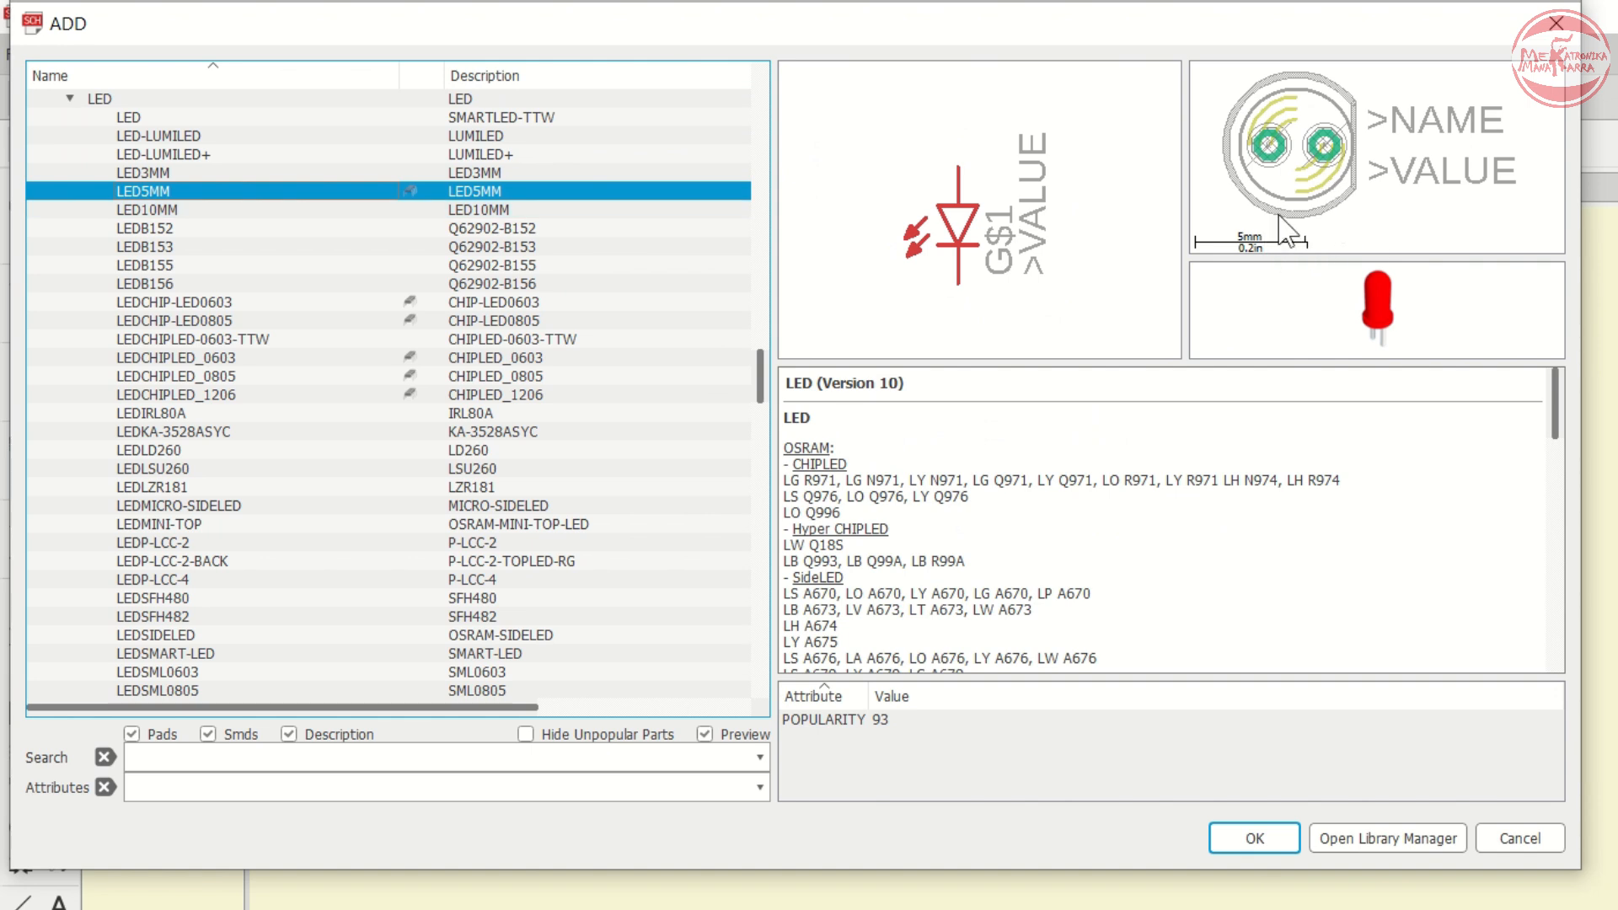
left_click(1231, 836)
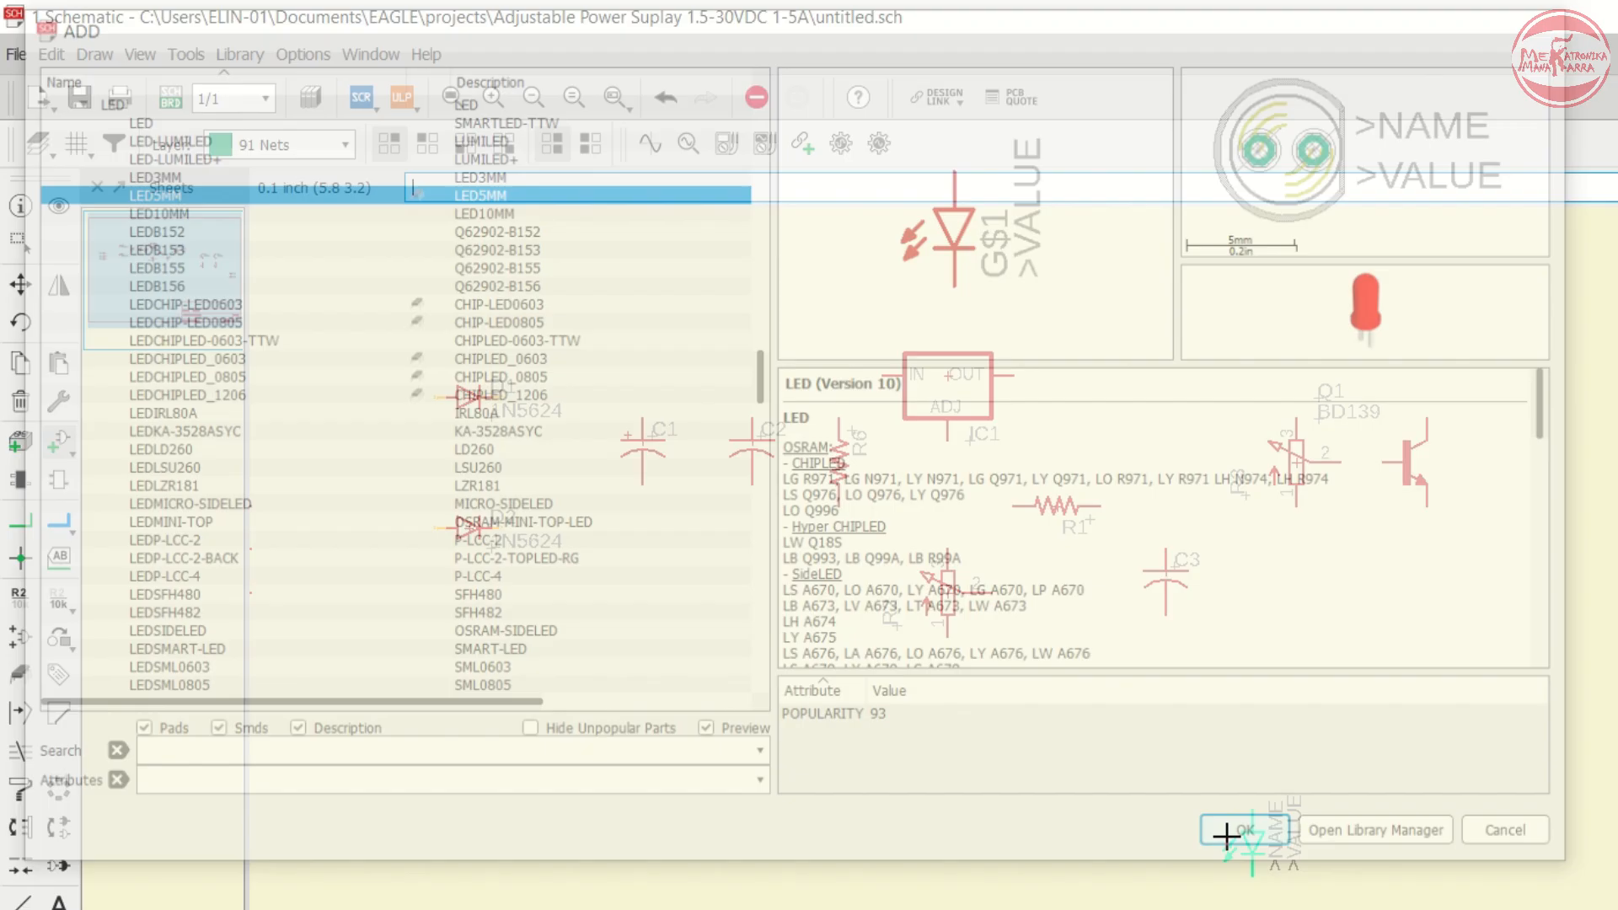
- Place the LED as LED1 just left of potentiometer R2
scroll(759, 632, "up", 5)
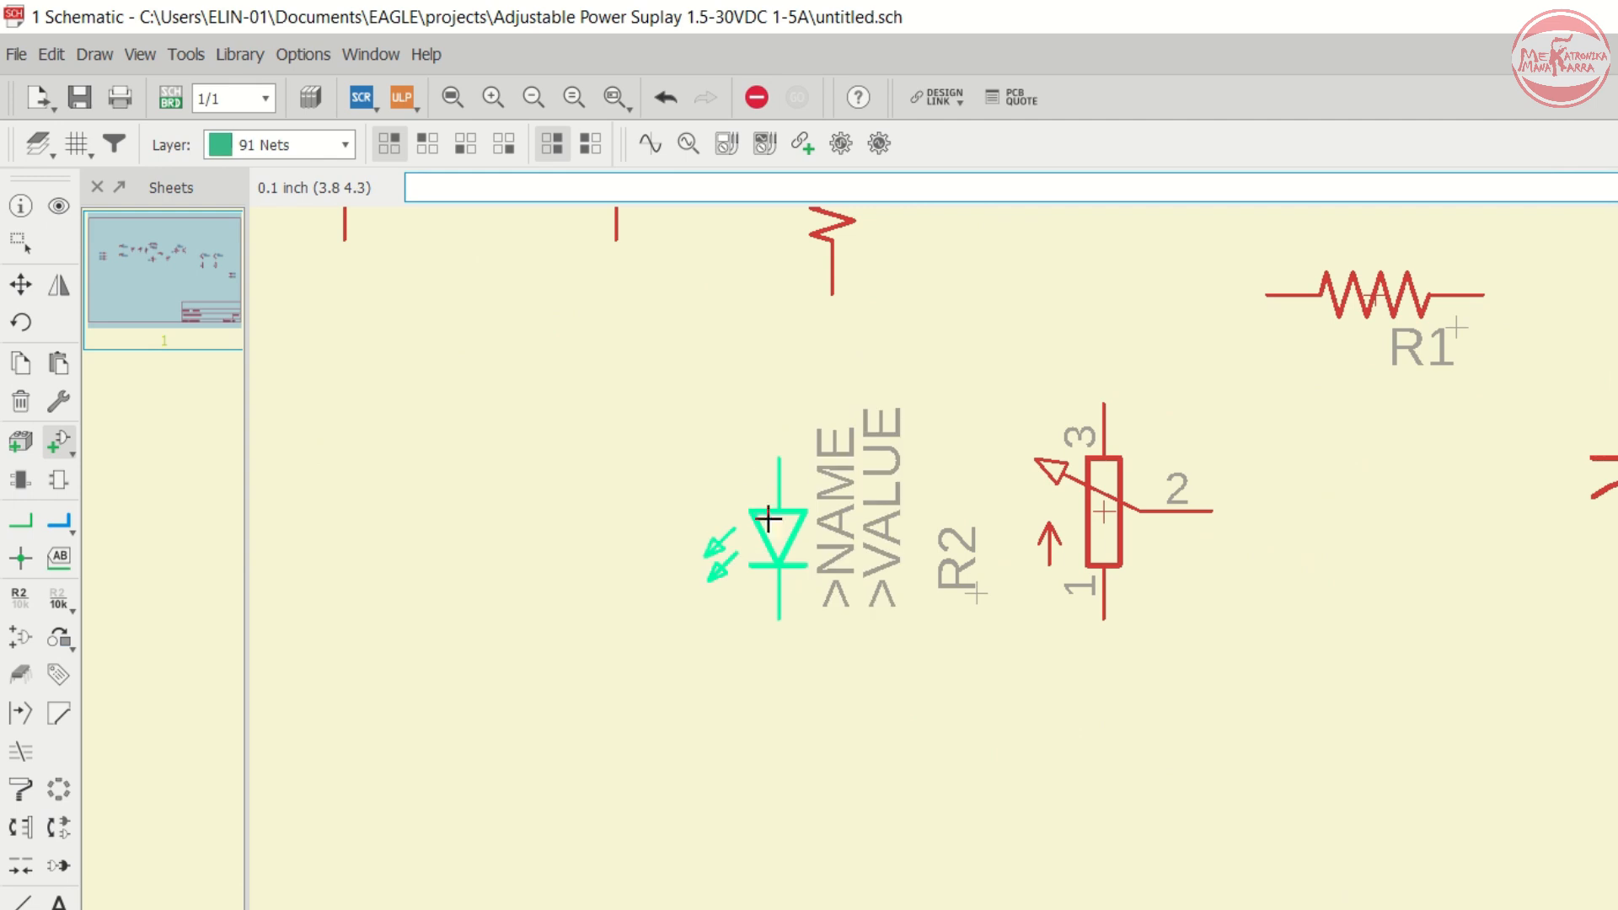
left_click(821, 472)
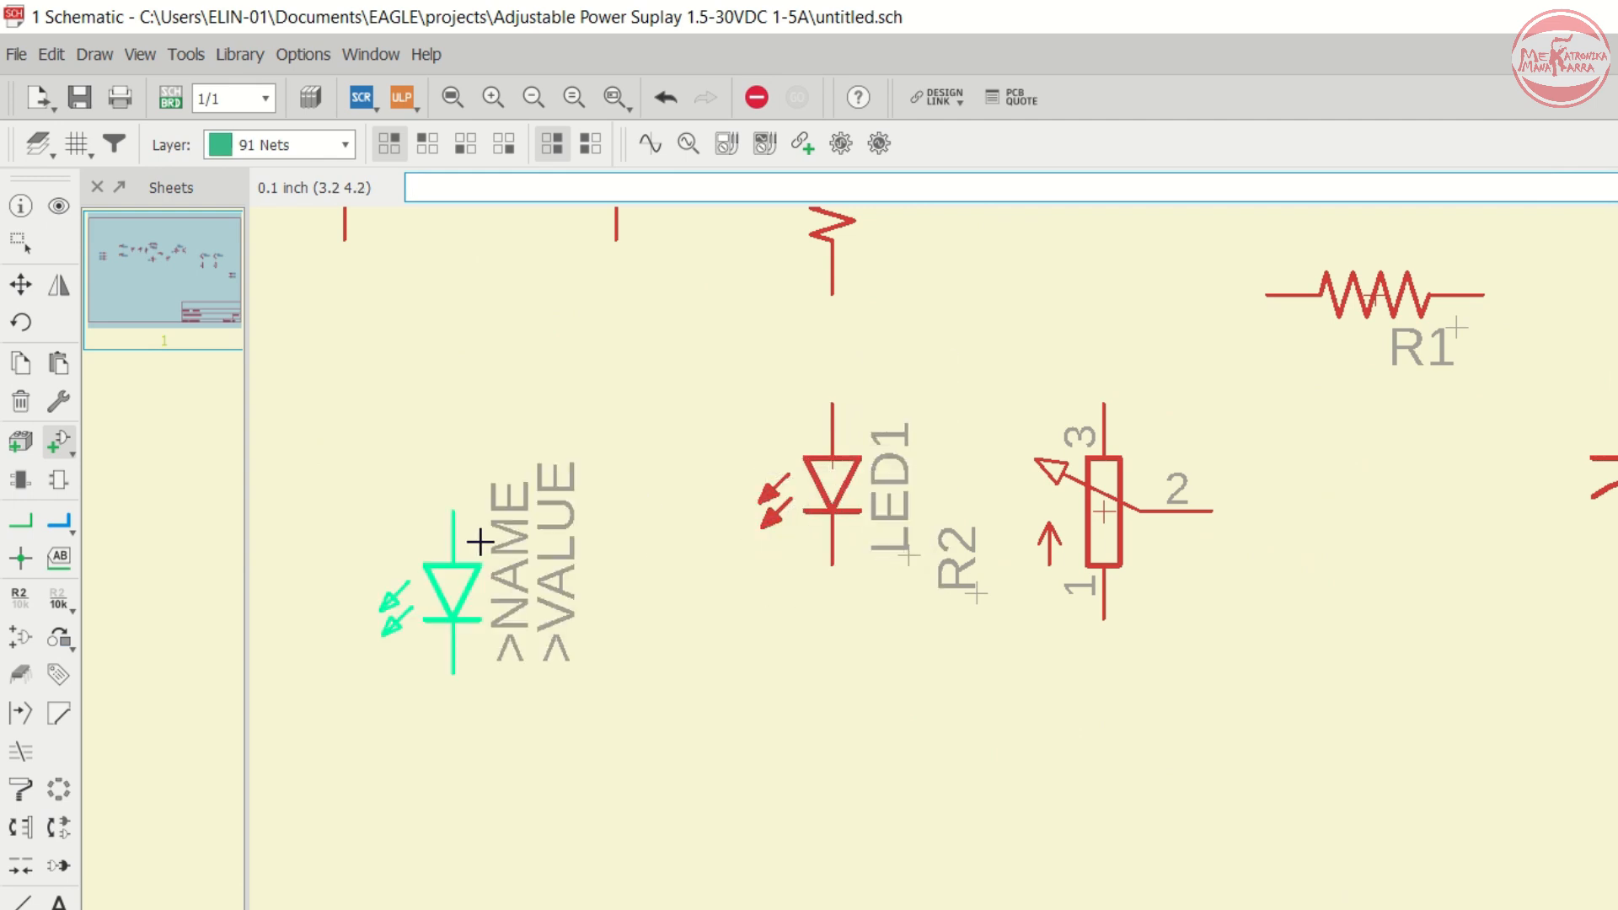
left_click(21, 284)
- Draw a net from connector pin X1-1 to the anode of diode D1
scroll(1380, 588, "down", 3)
scroll(1380, 588, "down", 4)
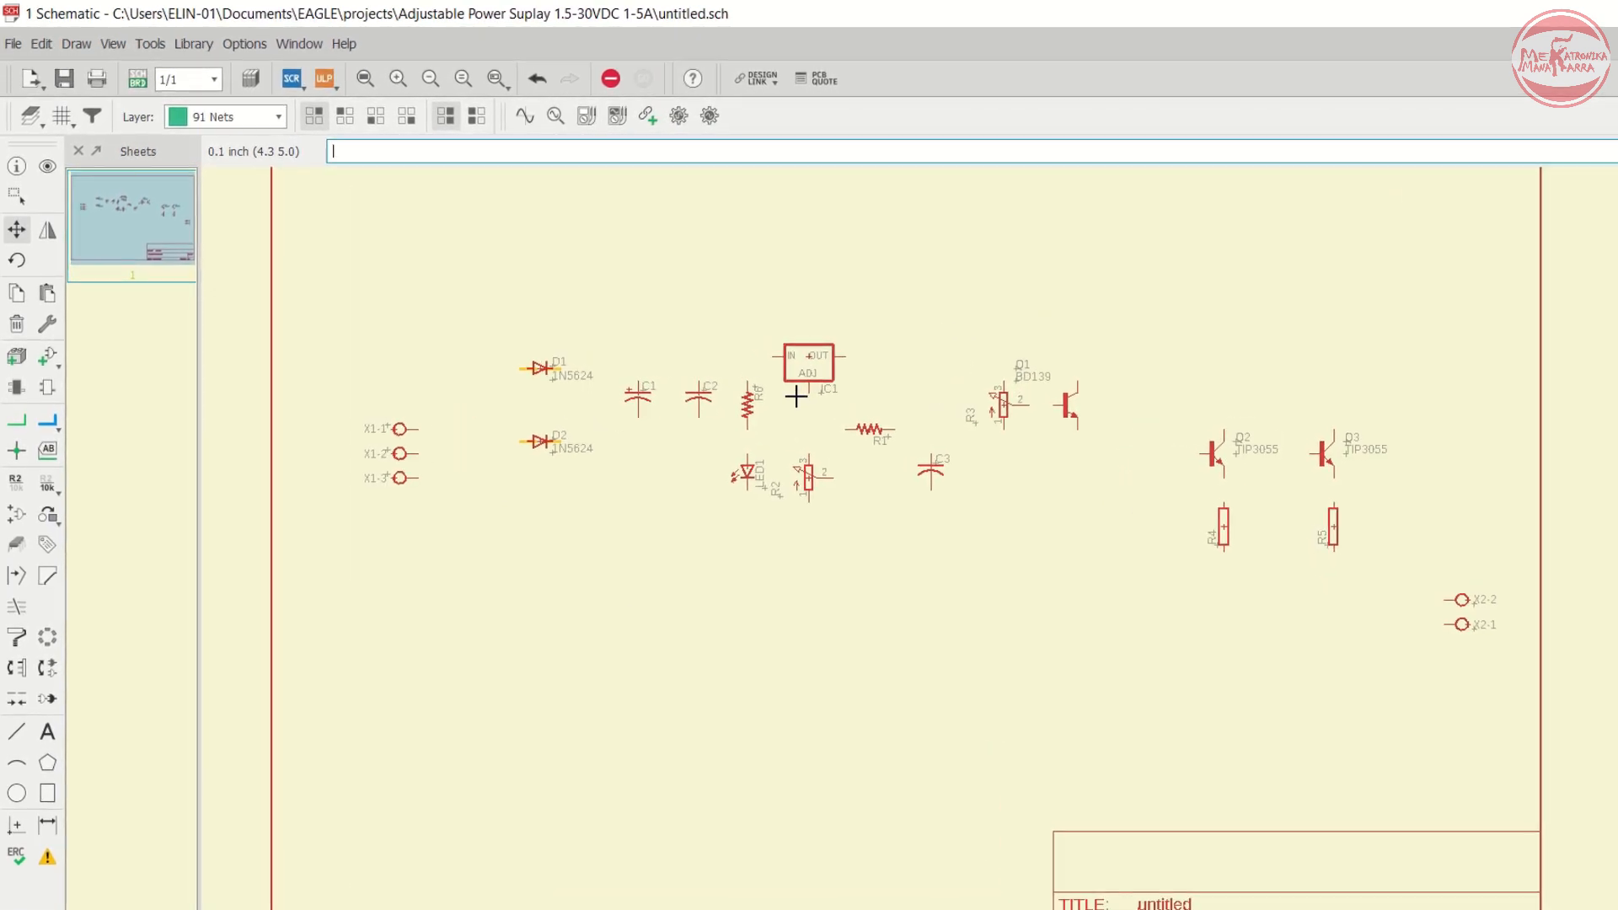
scroll(496, 409, "up", 3)
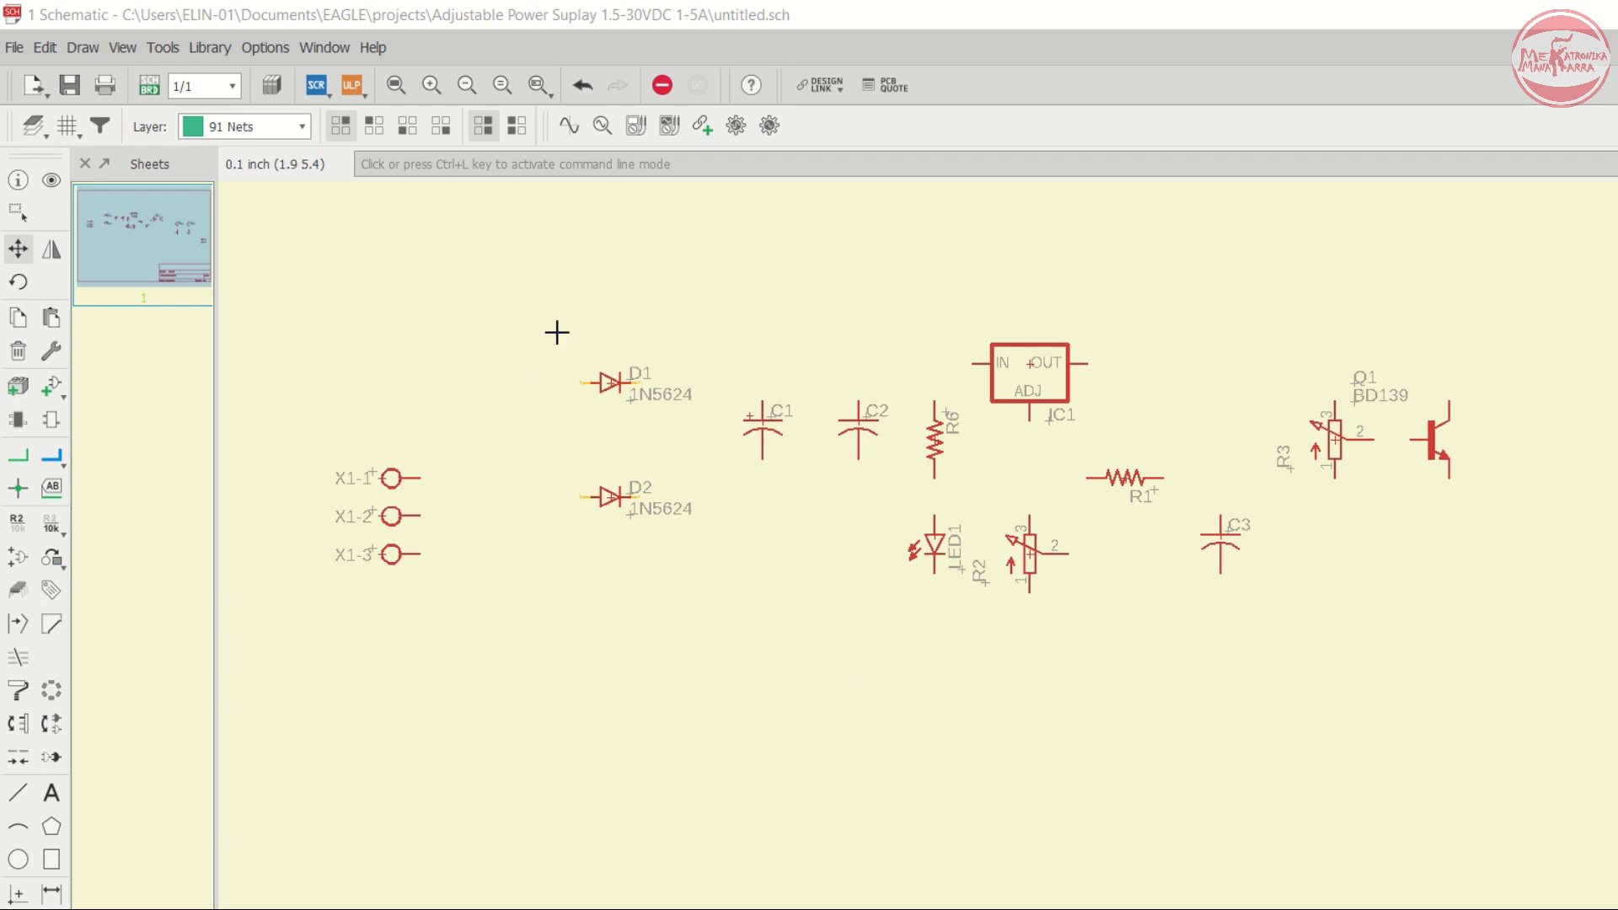
left_click(19, 458)
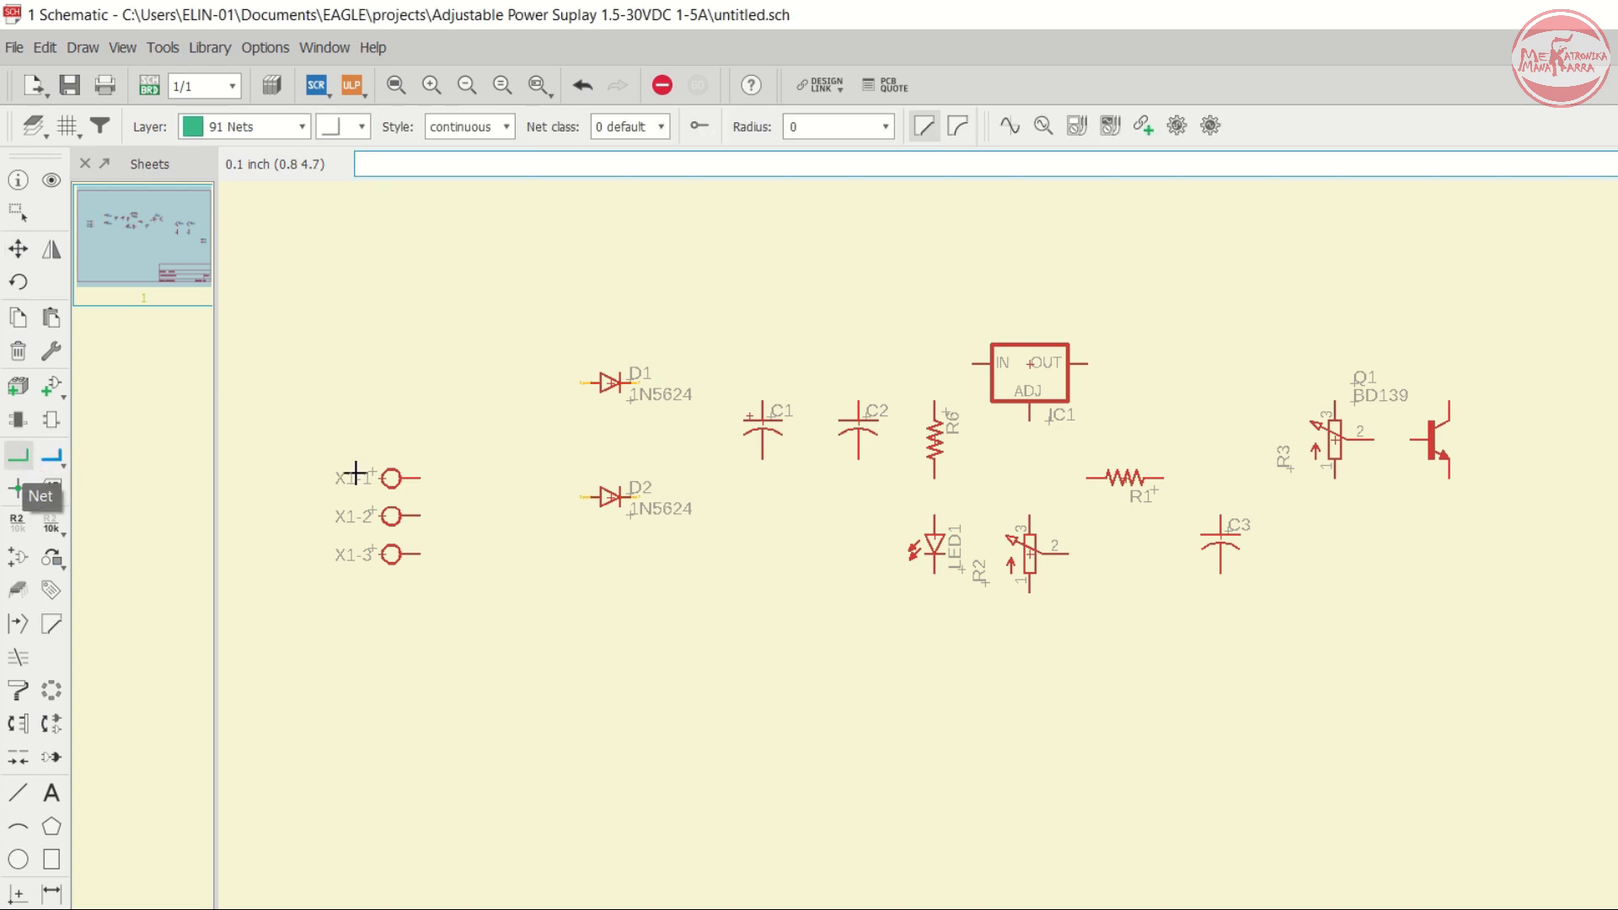
left_click(422, 480)
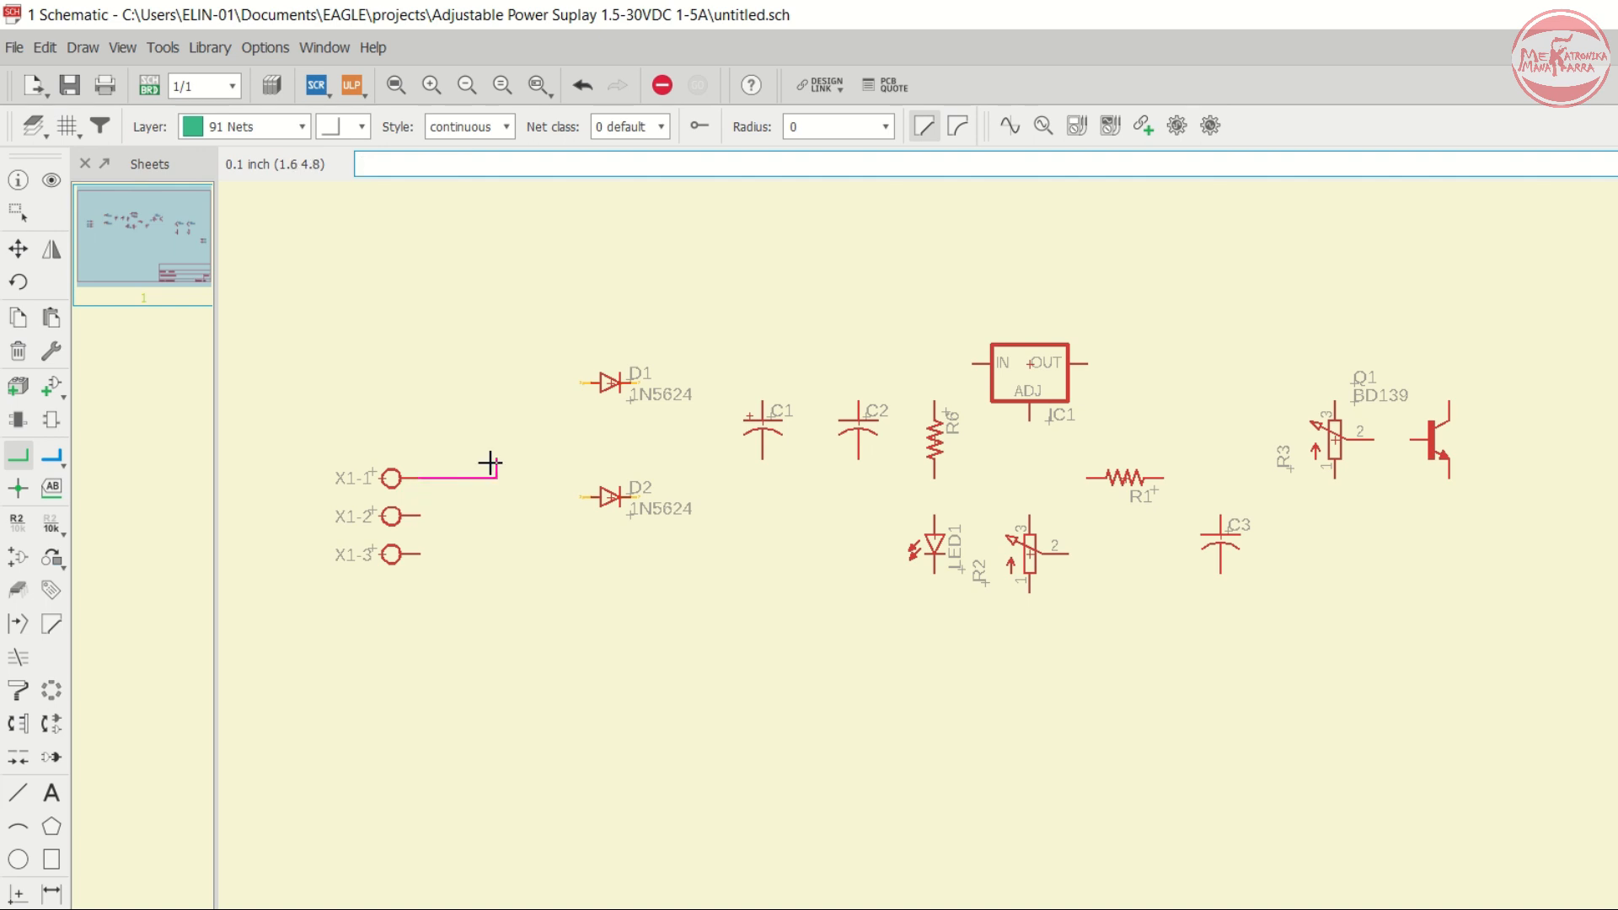
left_click(516, 387)
left_click(588, 383)
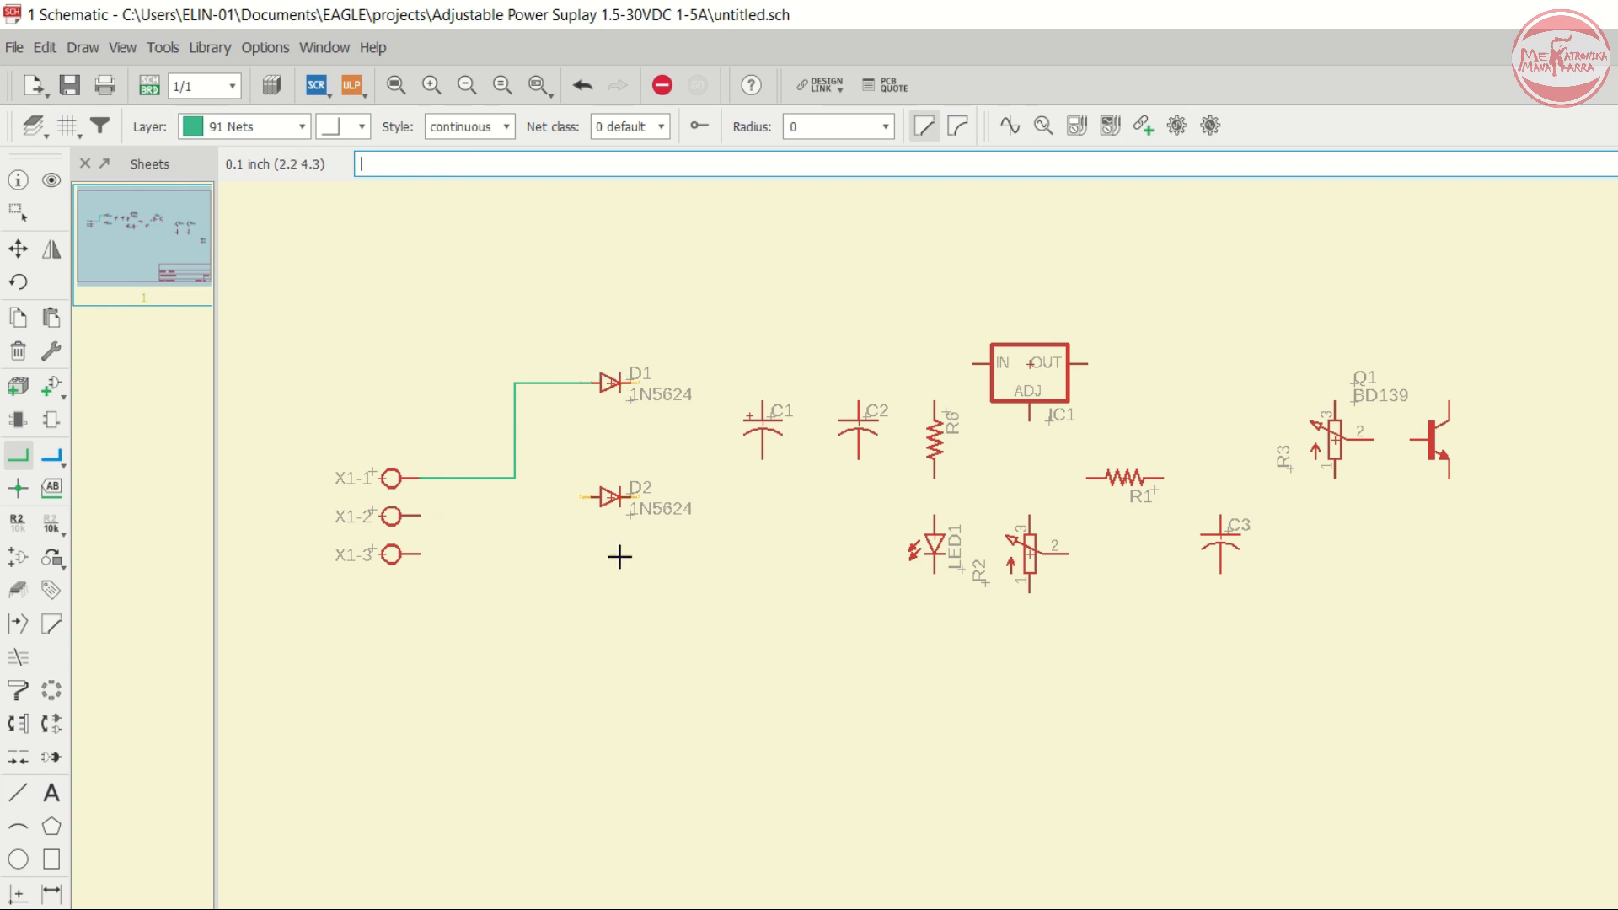
- Draw a net from connector pin X1-2 to the anode of diode D2
left_click(418, 517)
left_click(551, 500)
left_click(588, 499)
- Wire D1's cathode to the IN pin of regulator IC1 and connect C1, C2 and R6 to that net
left_click(629, 385)
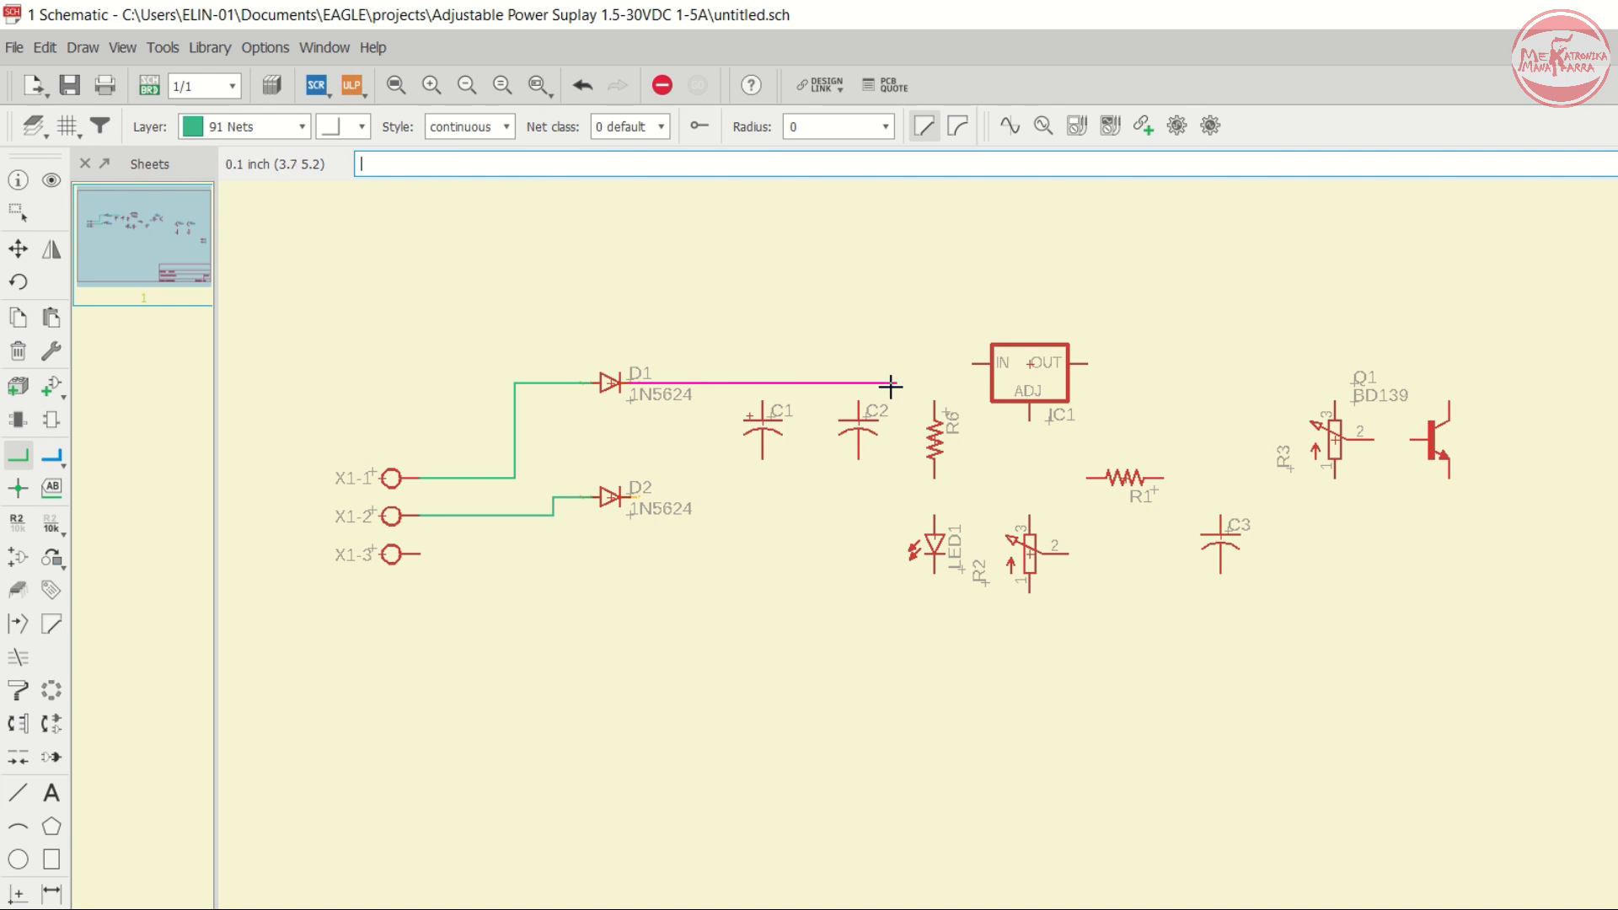
left_click(974, 363)
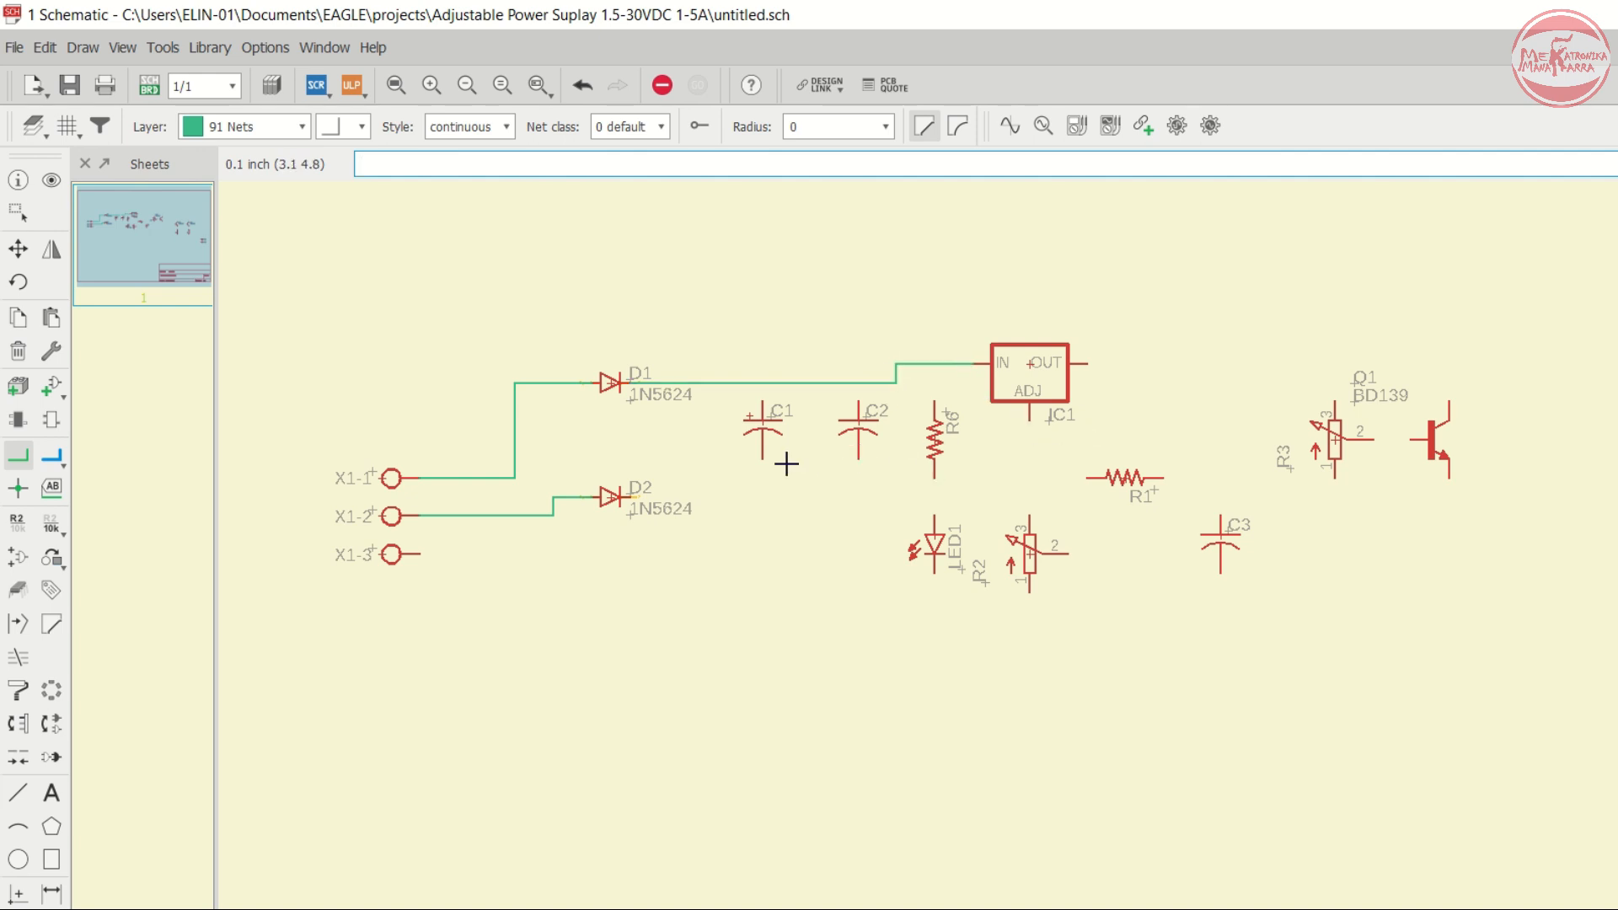
left_click(763, 403)
left_click(763, 382)
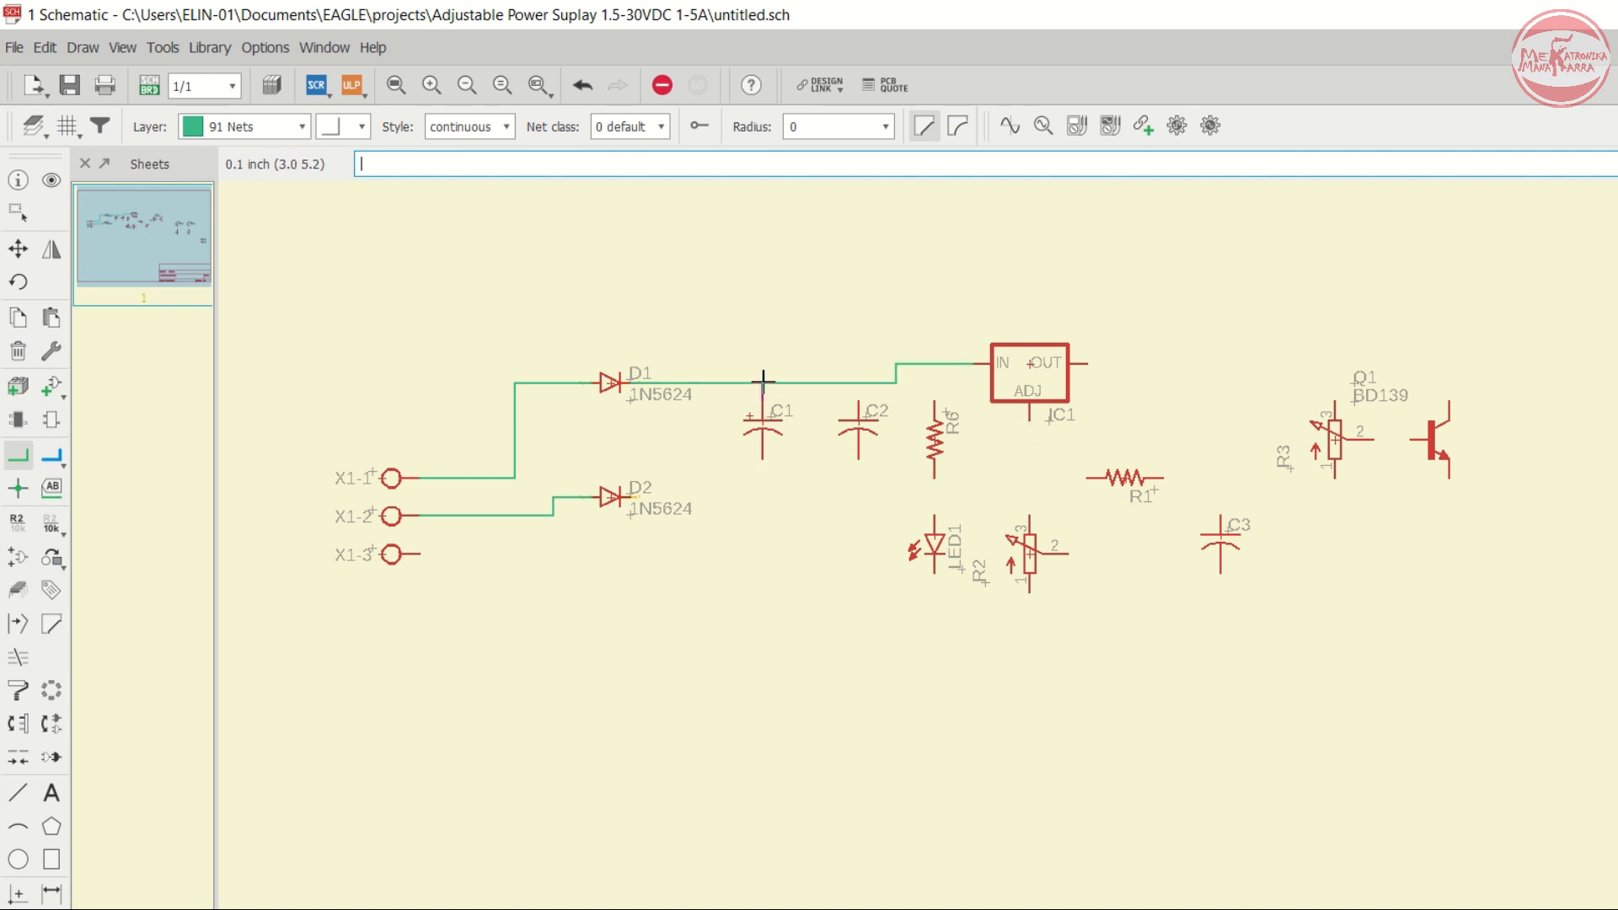
left_click(859, 383)
left_click(932, 403)
- Connect the cathode of diode D2 to the input net between D1 and C1
scroll(910, 538, "up", 2)
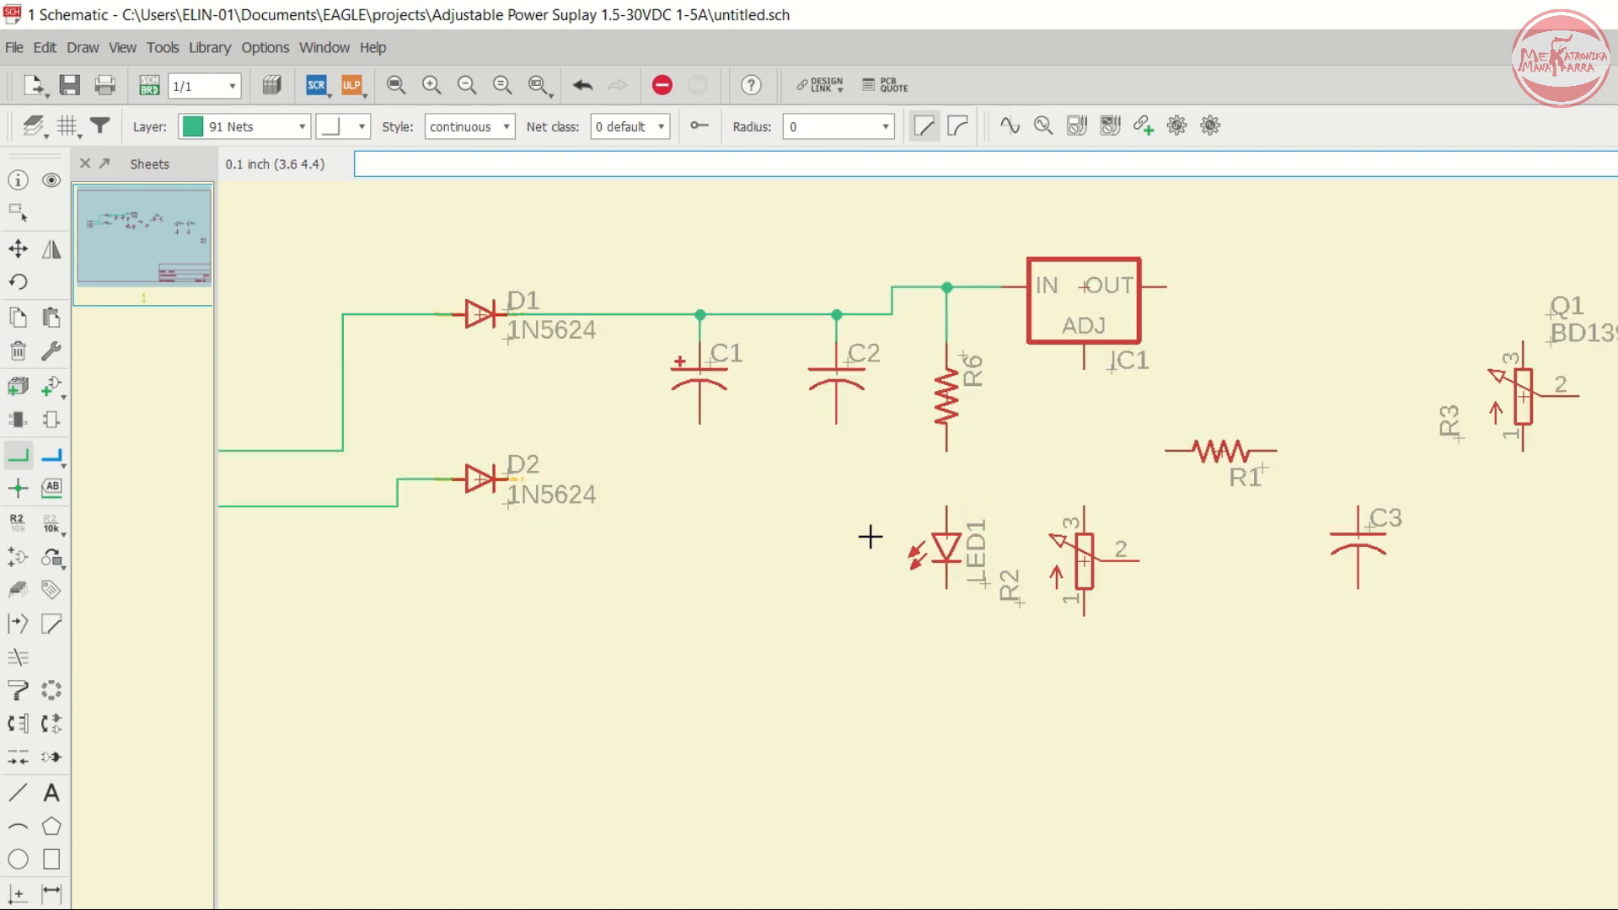
left_click(508, 480)
left_click(618, 318)
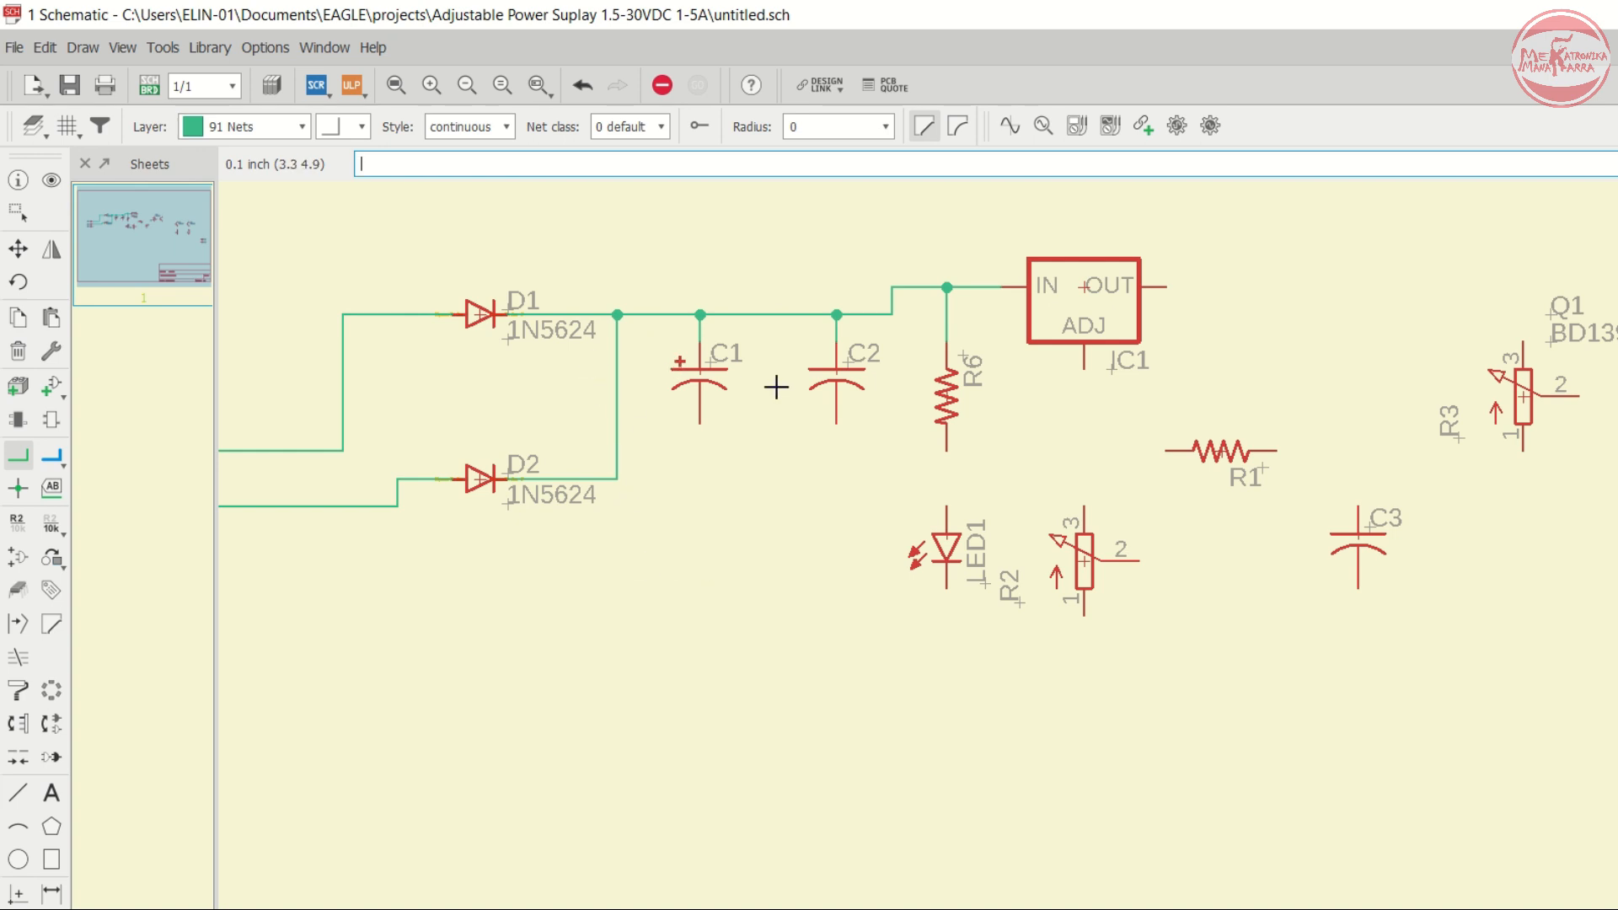
- Draw a net from the lower end of R6 to the anode of LED1
scroll(776, 387, "down", 1)
scroll(835, 455, "up", 1)
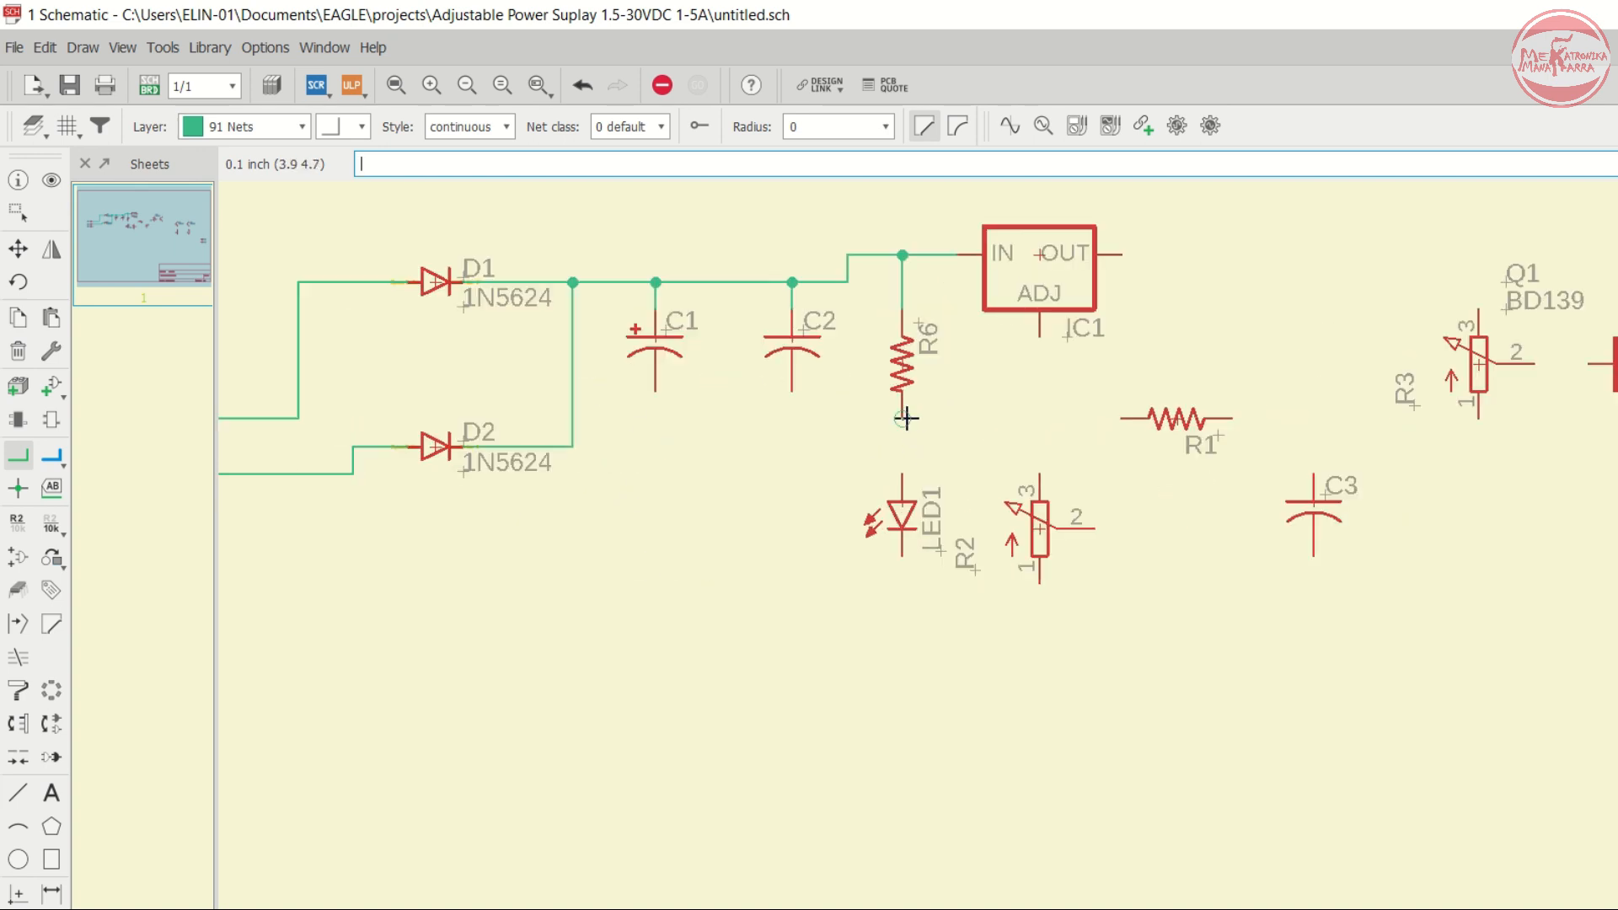
left_click(903, 418)
left_click(902, 476)
- Wire IC1's ADJ pin to pin 3 of potentiometer R2 and tie R2's wiper pin 2 to that net
left_click(1041, 339)
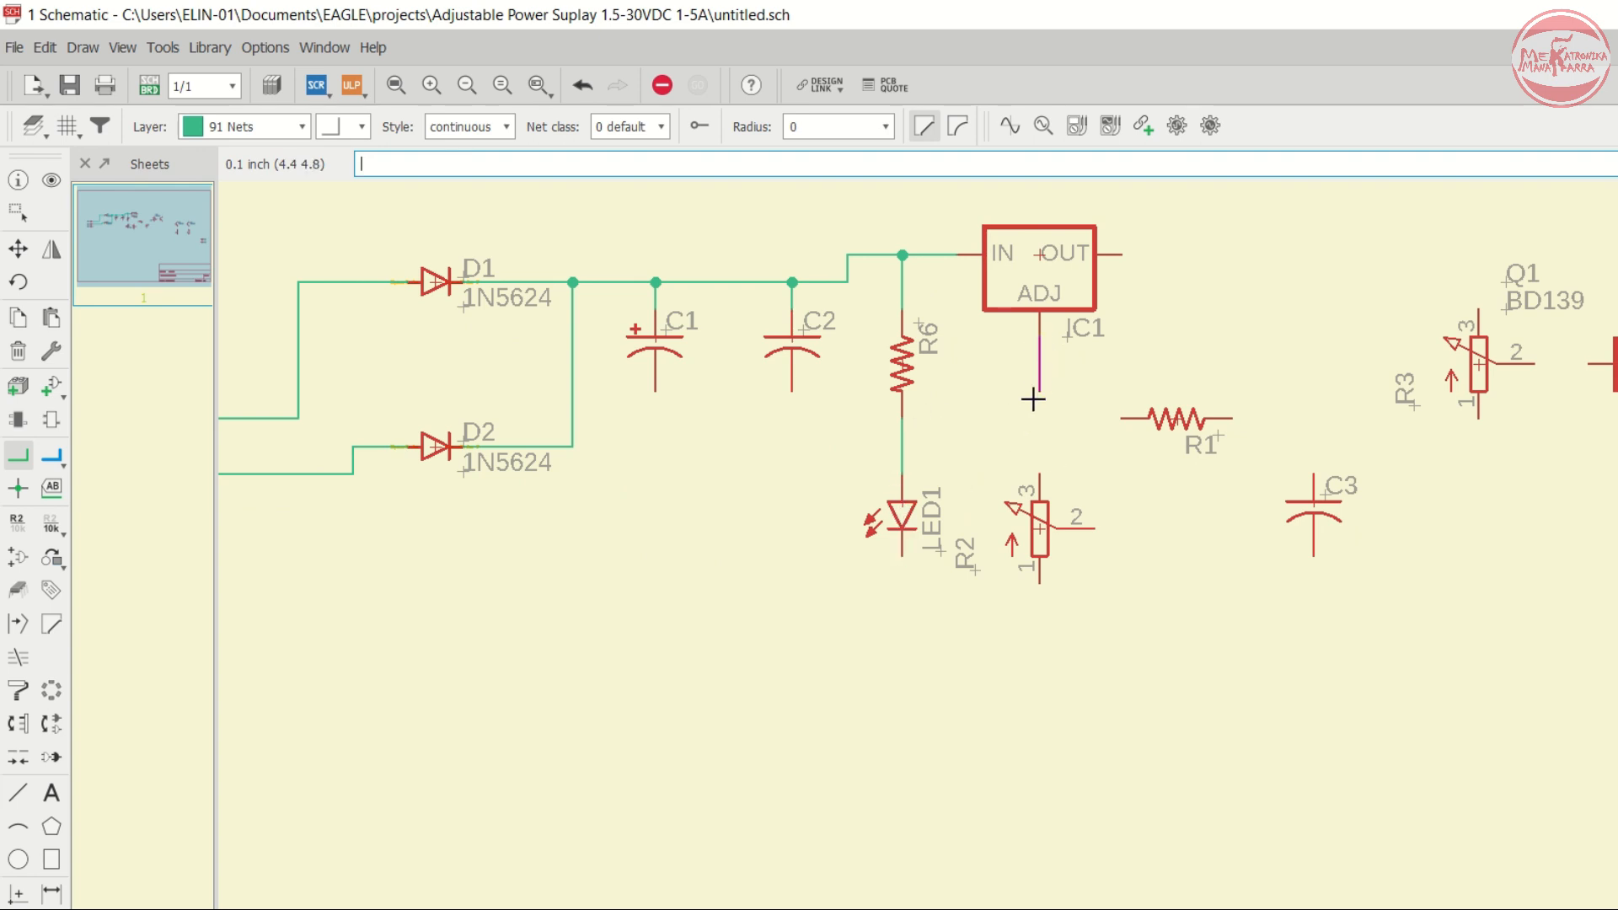
left_click(1037, 474)
left_click(1097, 523)
left_click(1121, 446)
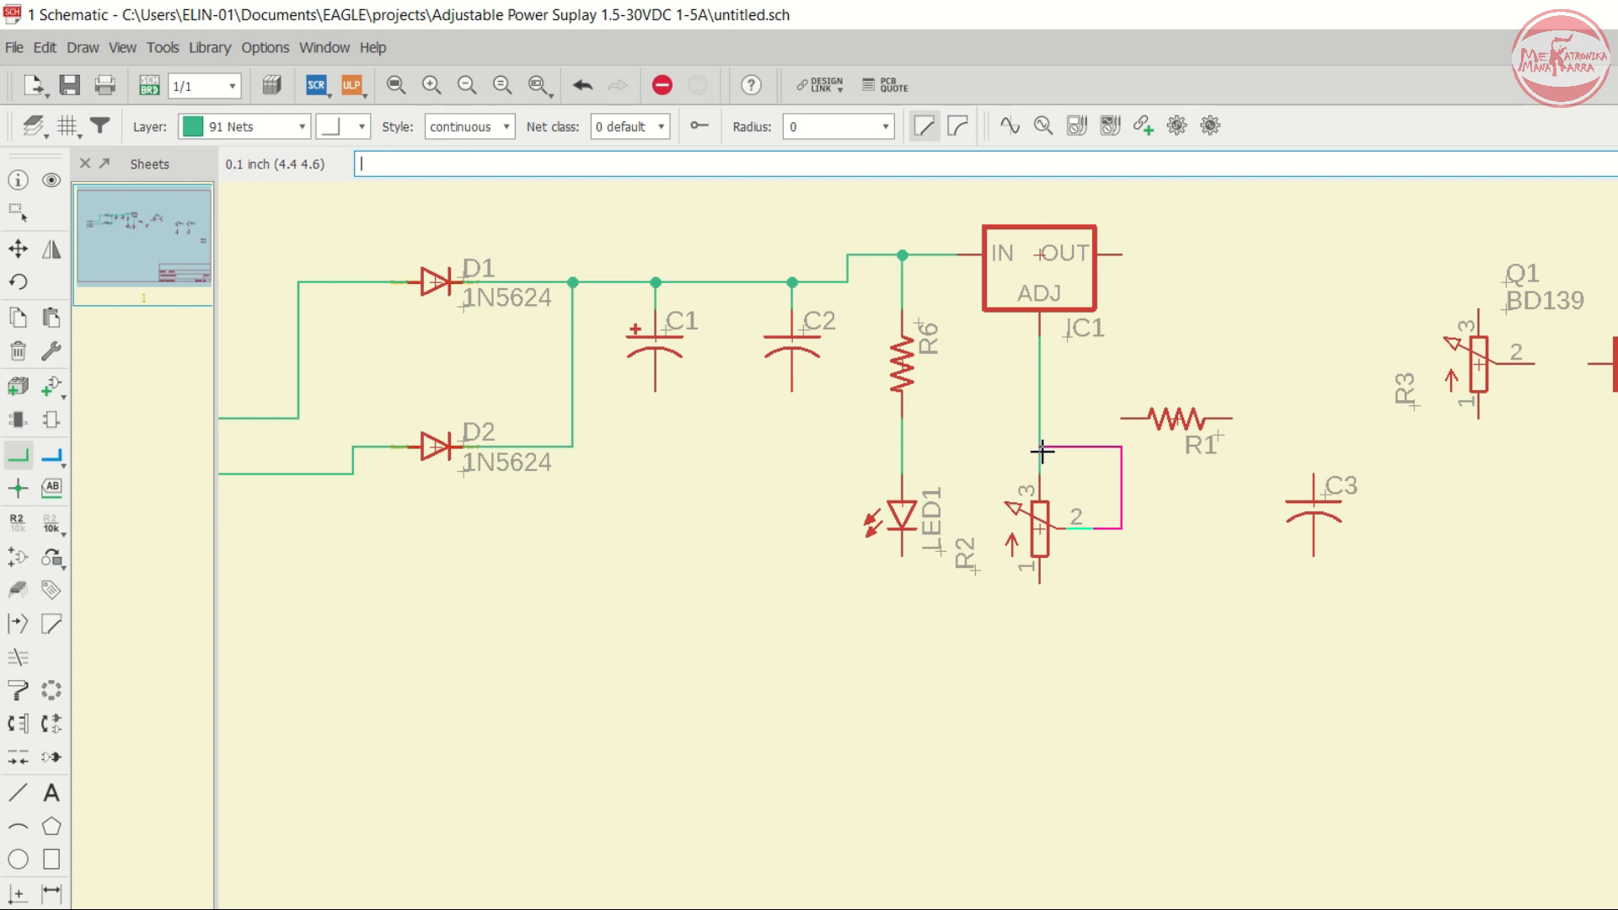
left_click(1041, 451)
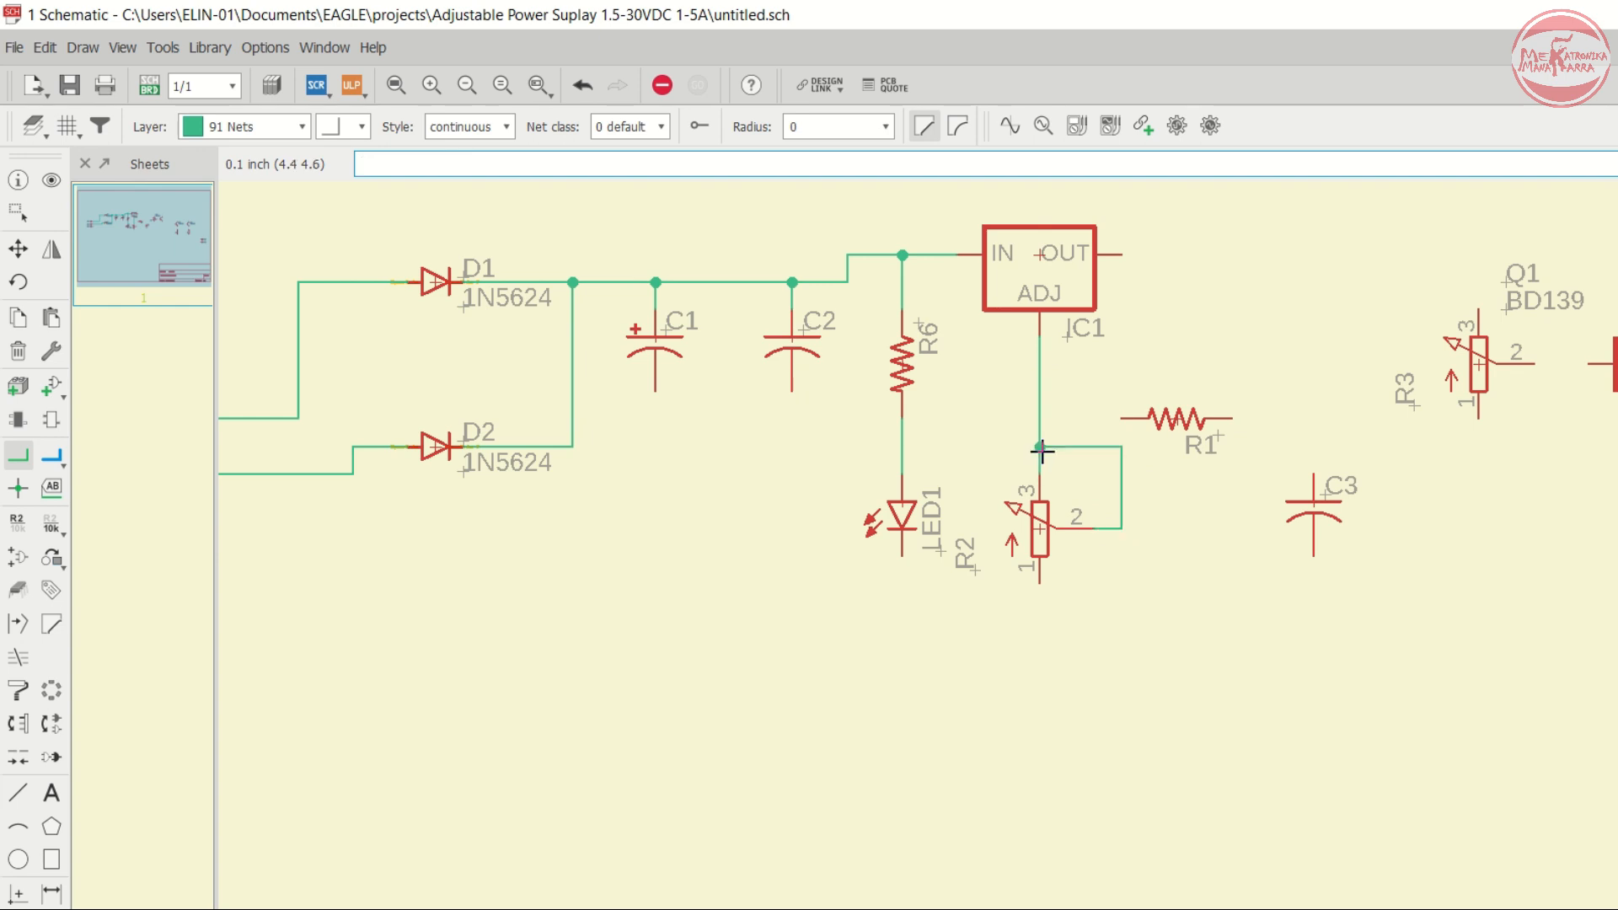
- Connect resistor R1 between the ADJ net and the OUT pin of IC1
left_click(1127, 418)
left_click(1041, 413)
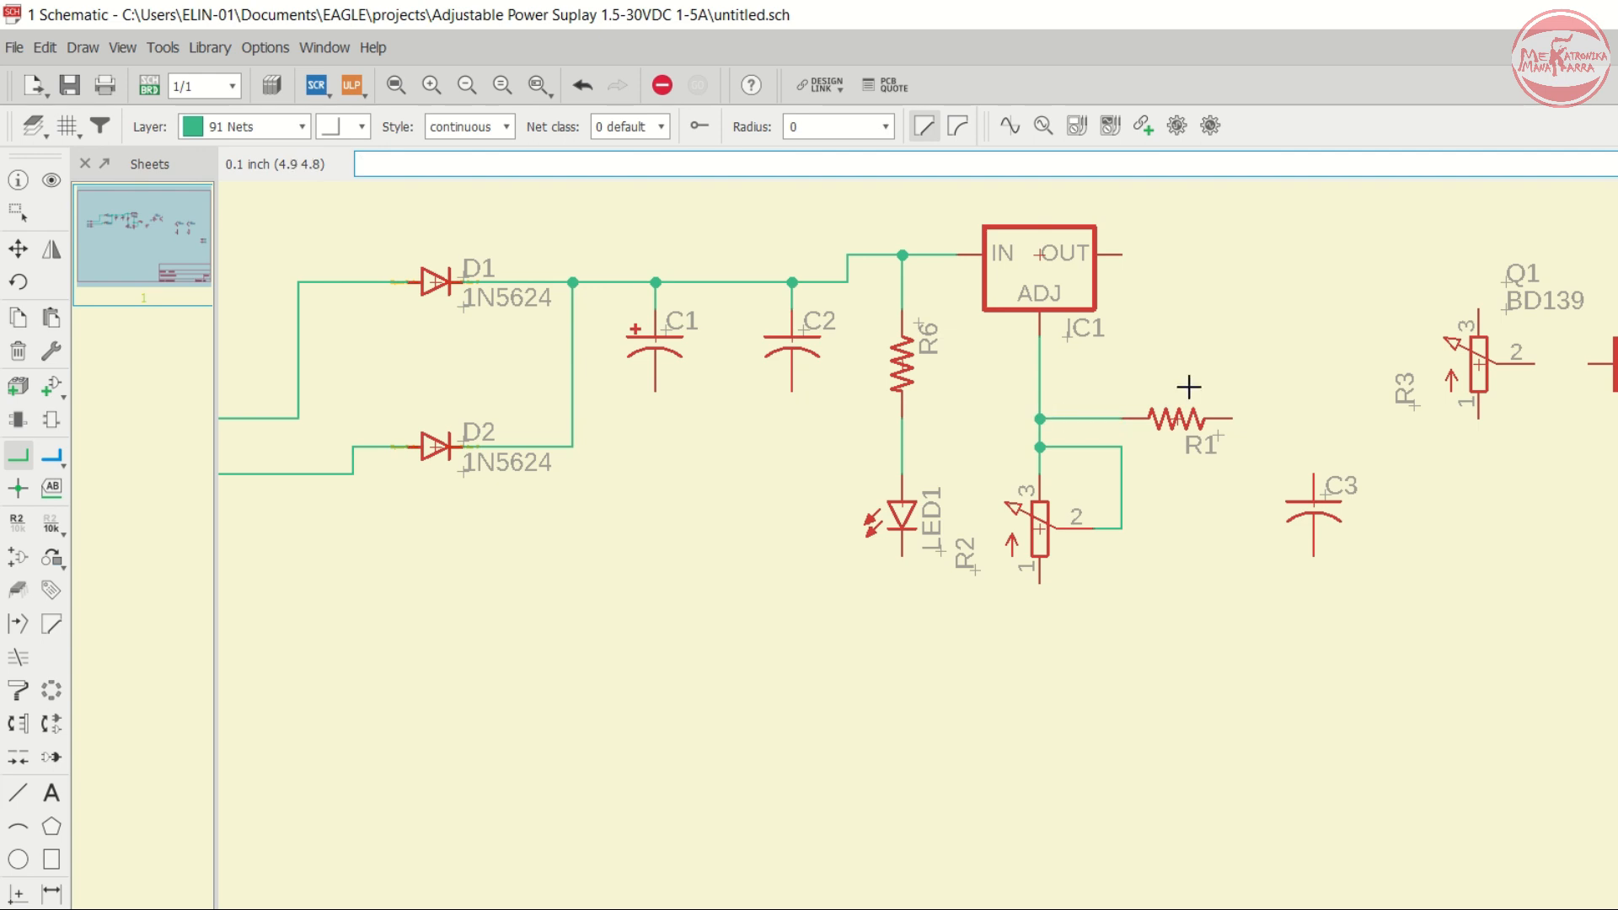
left_click(1230, 417)
left_click(1317, 255)
left_click(1122, 255)
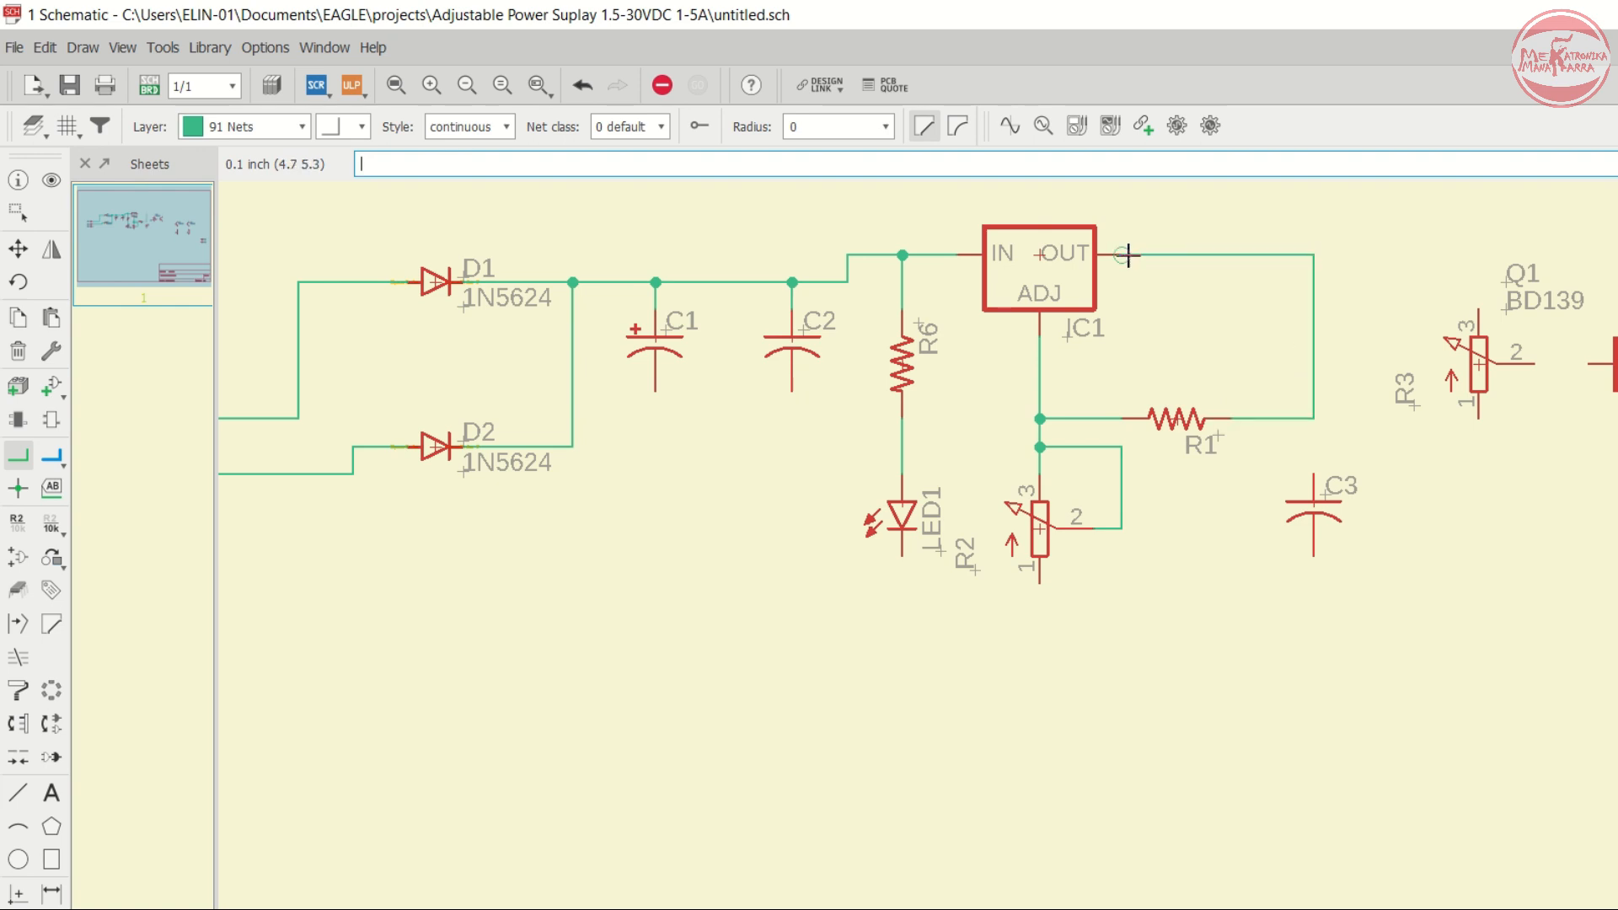
- Connect the top of capacitor C3 to the net joining R1 and IC1's OUT pin
left_click(1313, 475)
left_click(1313, 418)
scroll(1331, 342, "down", 2)
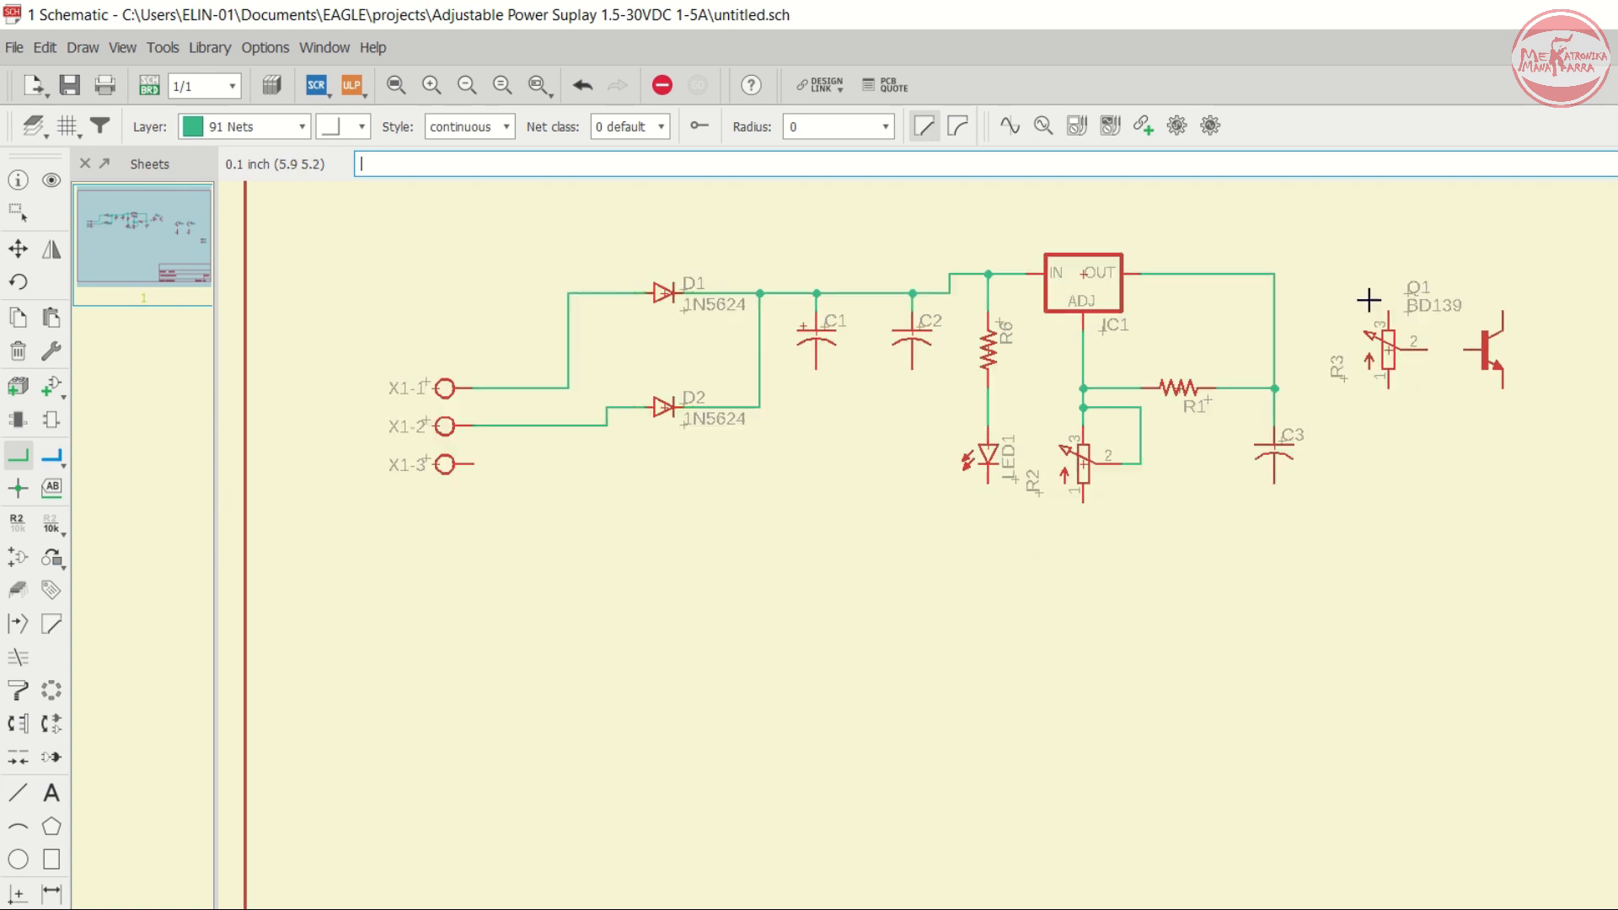
scroll(1442, 283, "up", 2)
scroll(908, 279, "down", 1)
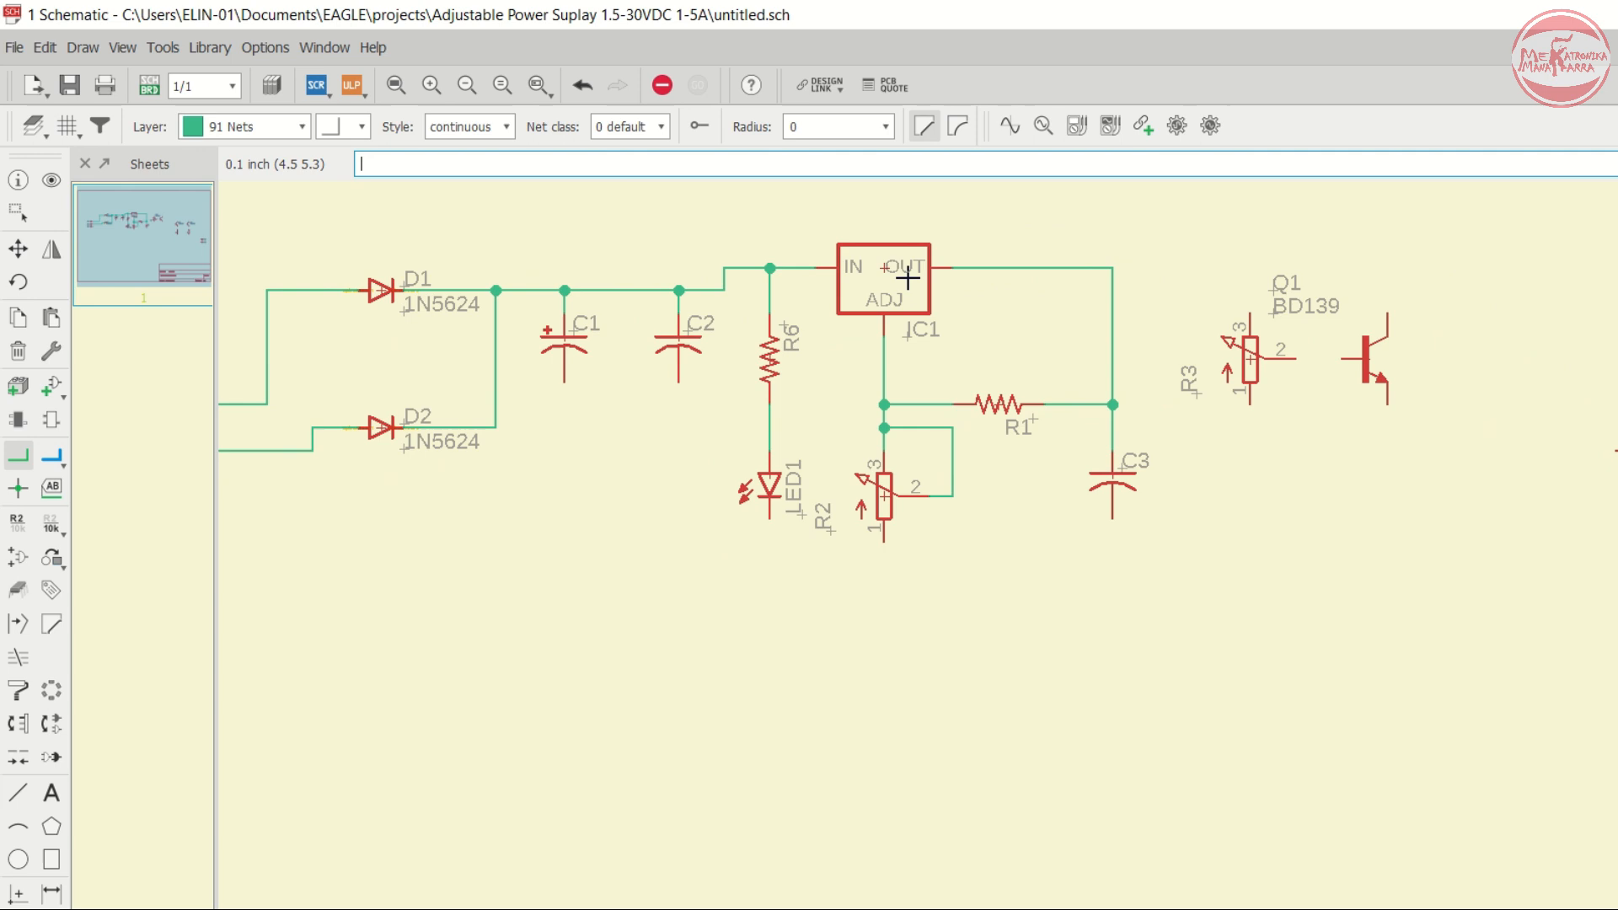
scroll(1214, 282, "up", 1)
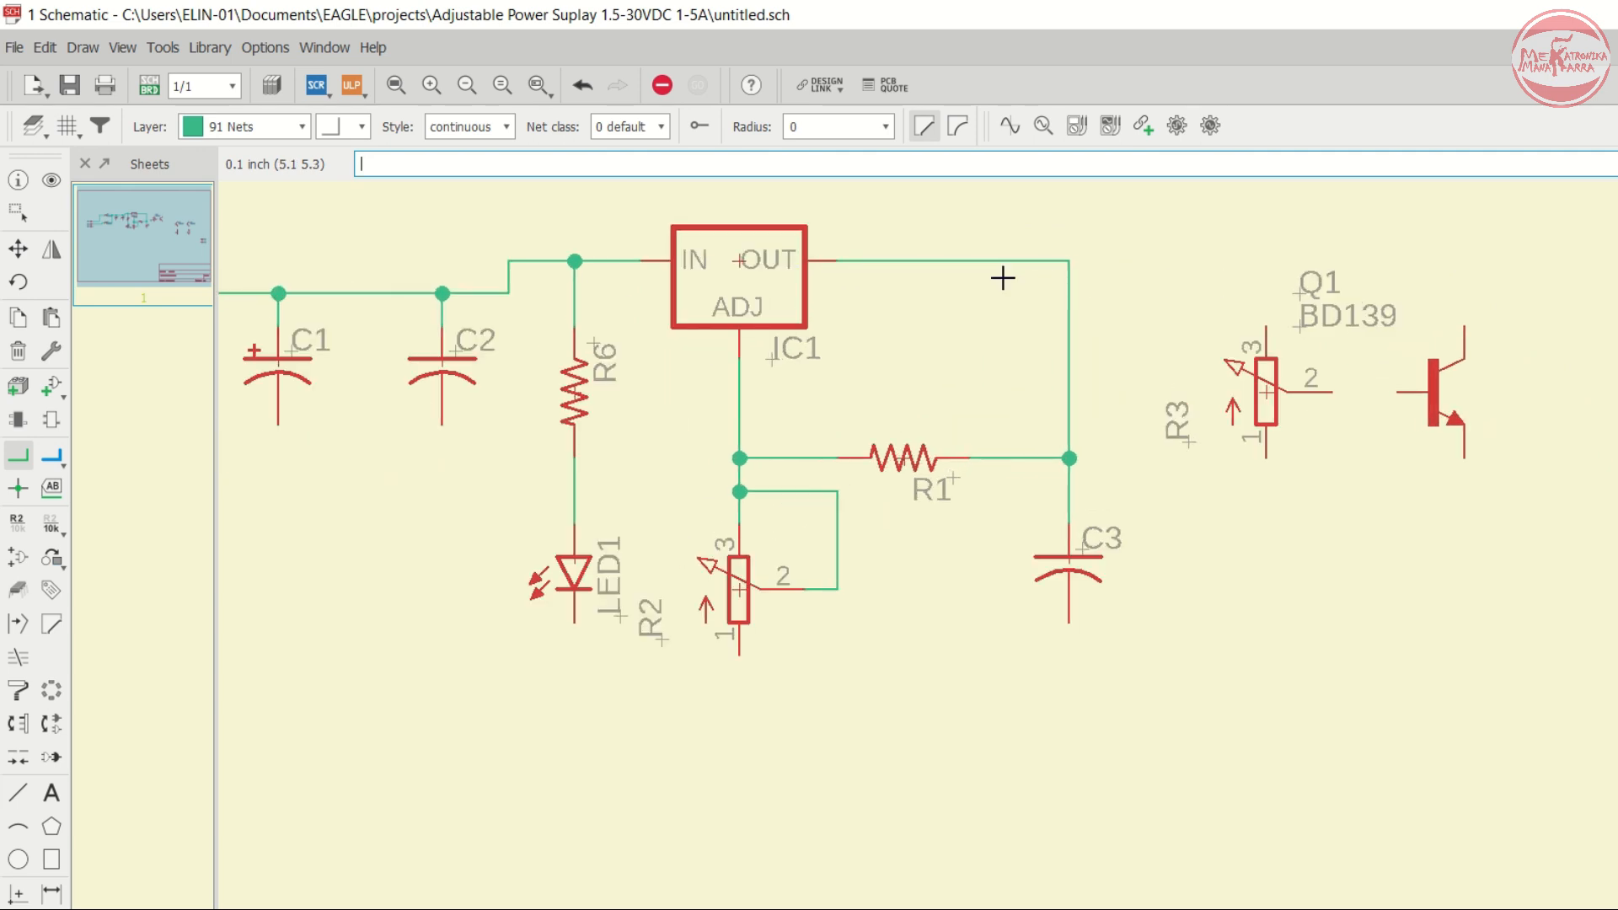
- Extend the OUT net to the collector of Q1 and connect pin 3 of potentiometer R3 to it
left_click(1065, 261)
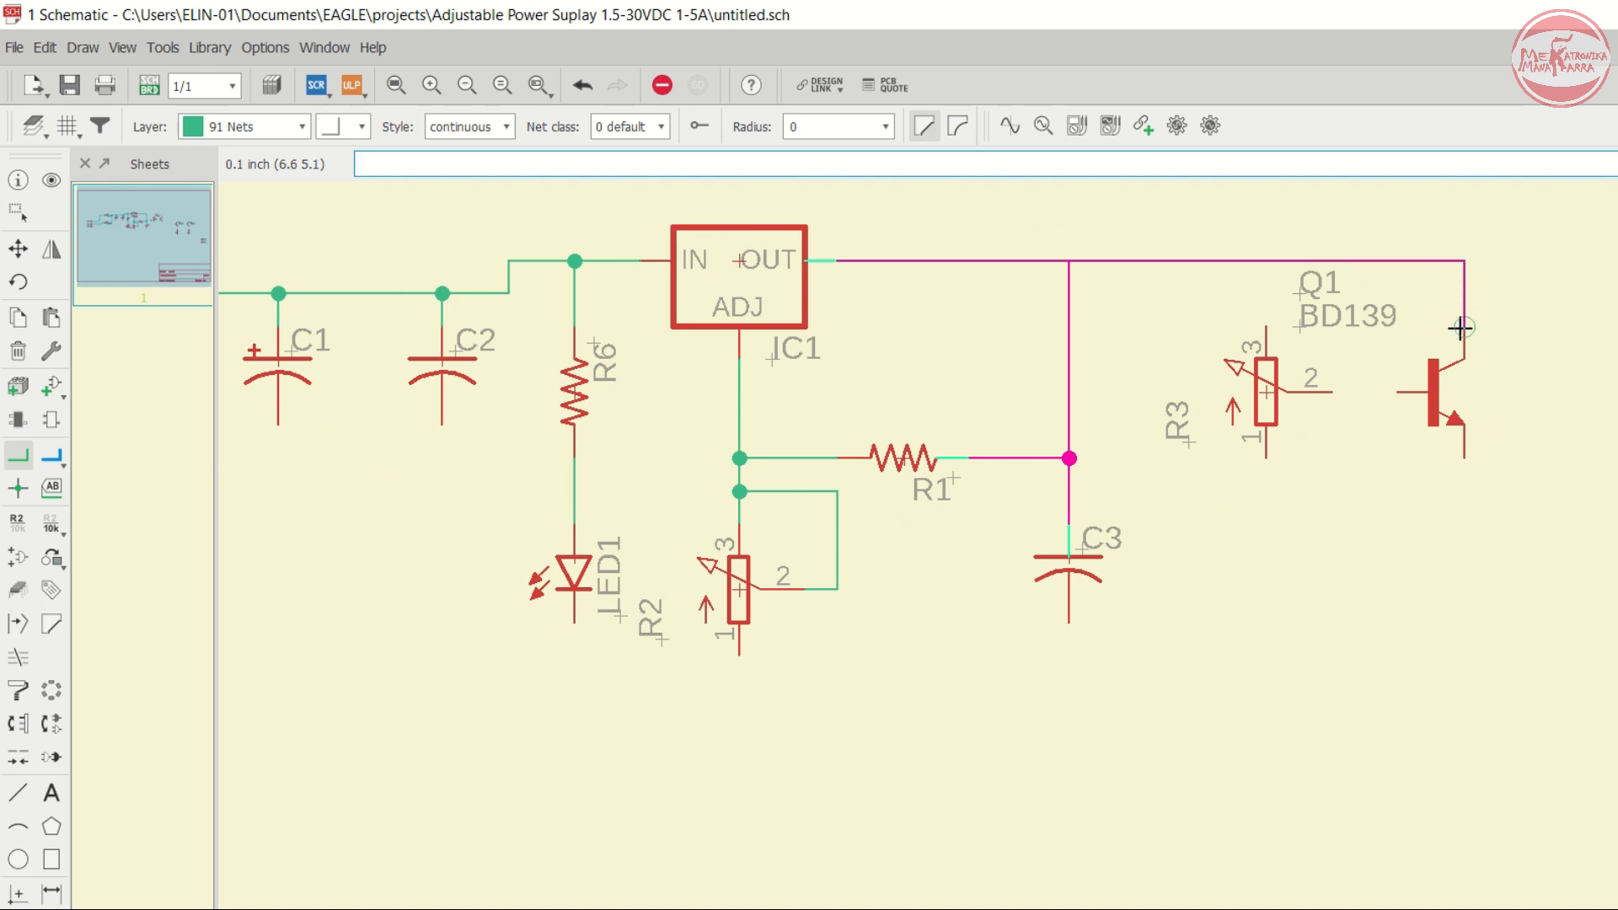
left_click(1462, 327)
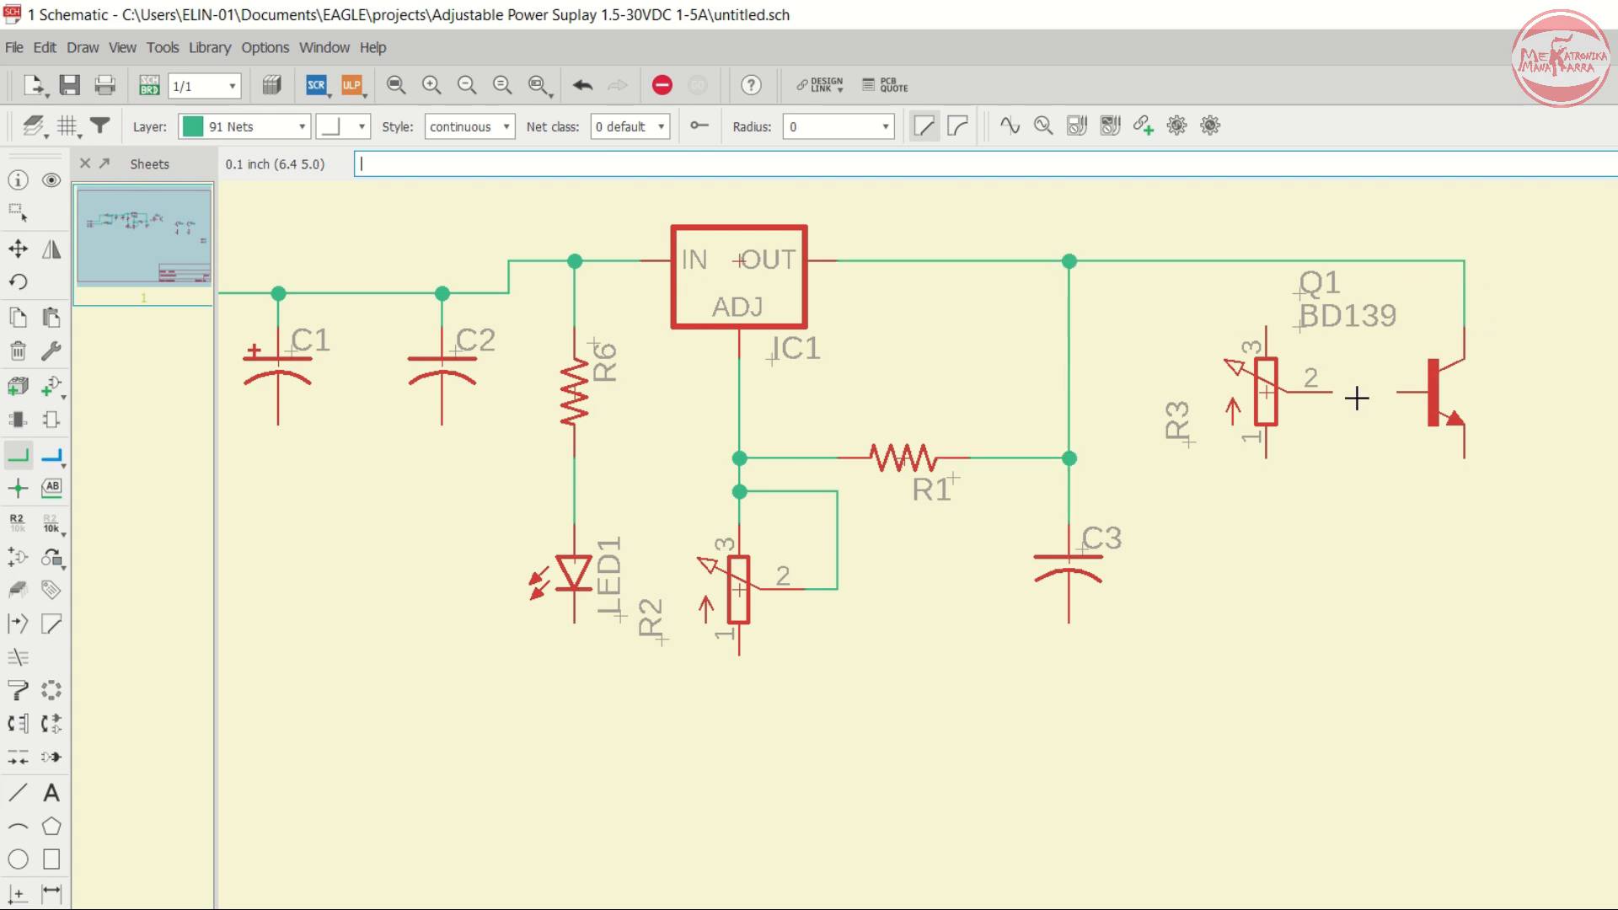
scroll(1373, 444, "up", 2)
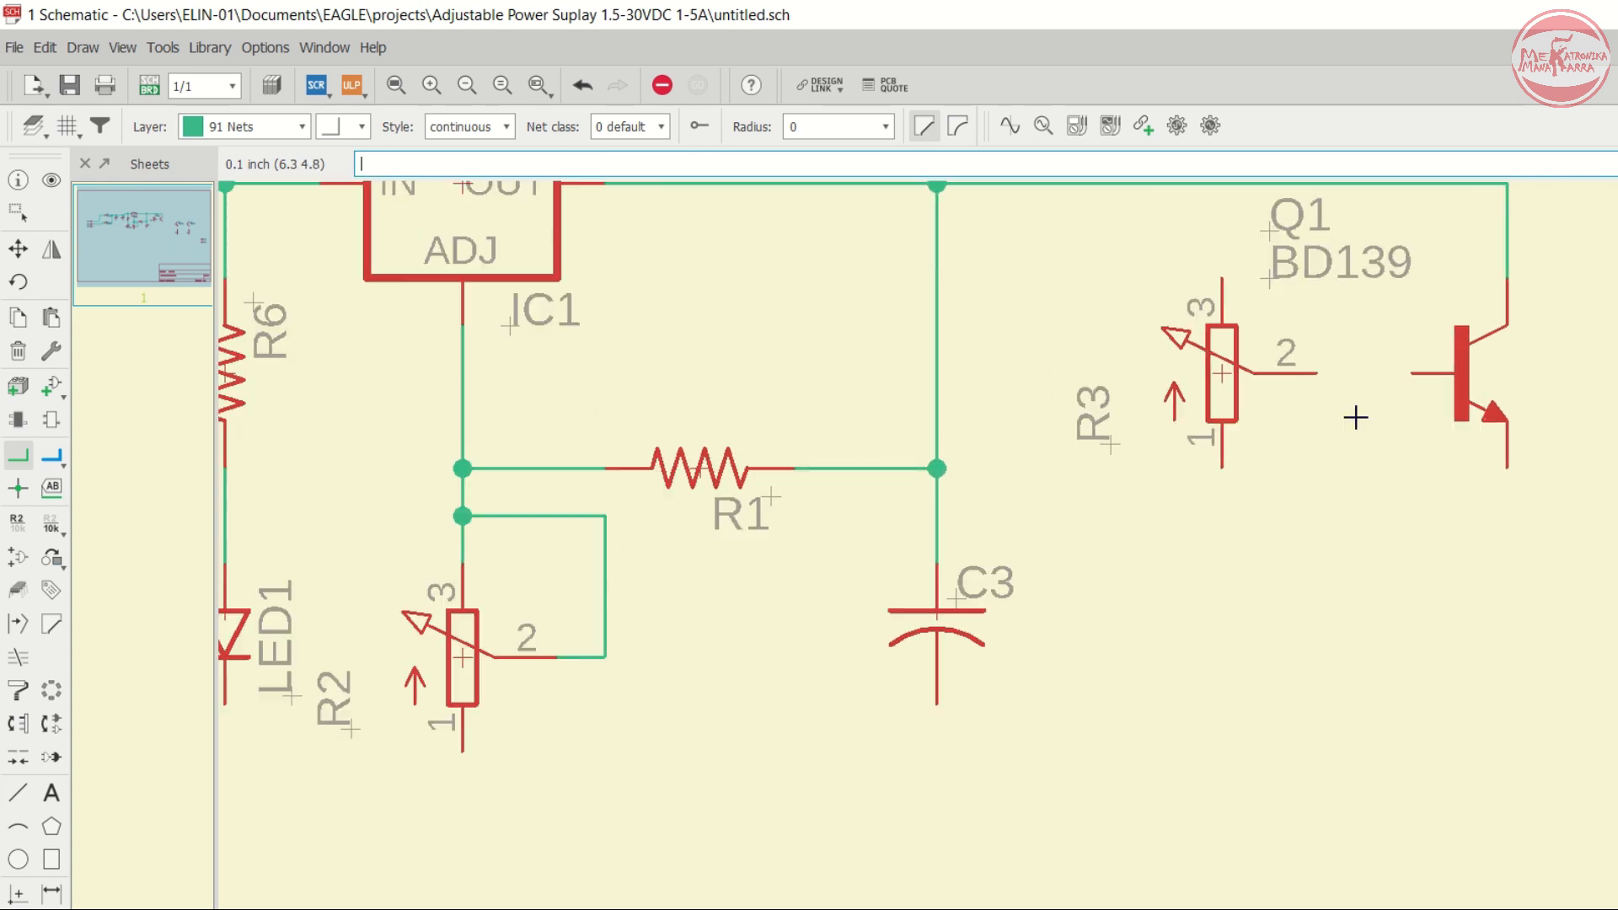
left_click(1225, 278)
scroll(1224, 278, "down", 3)
scroll(1223, 262, "up", 2)
left_click(1221, 254)
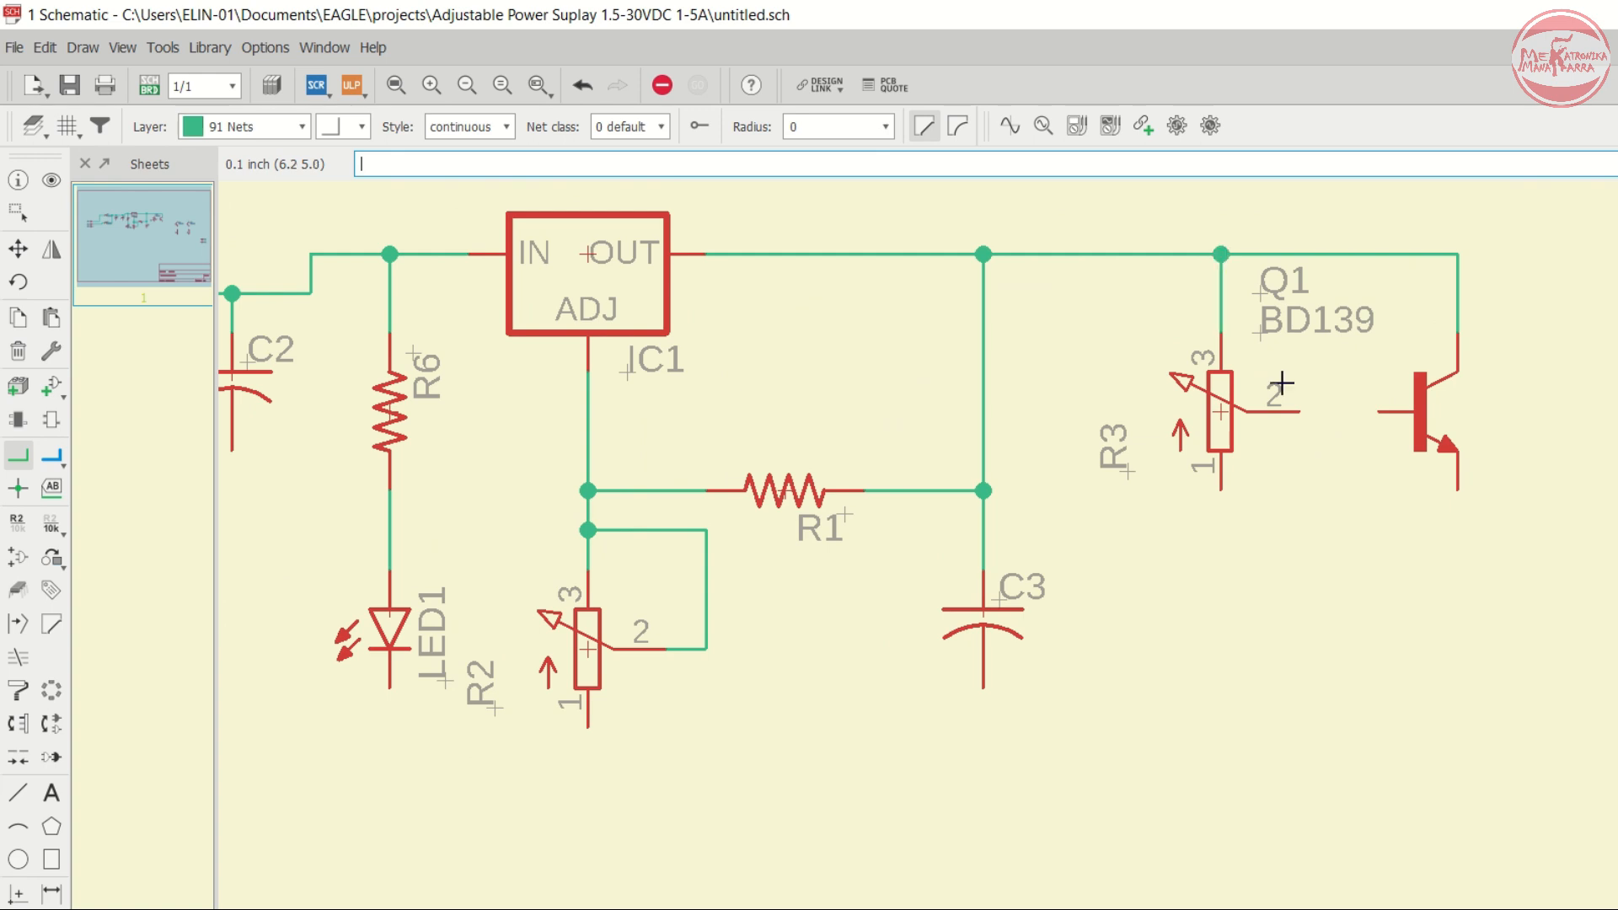
- Draw a net from R3's wiper pin 2 to the base of transistor Q1
scroll(1283, 417, "up", 1)
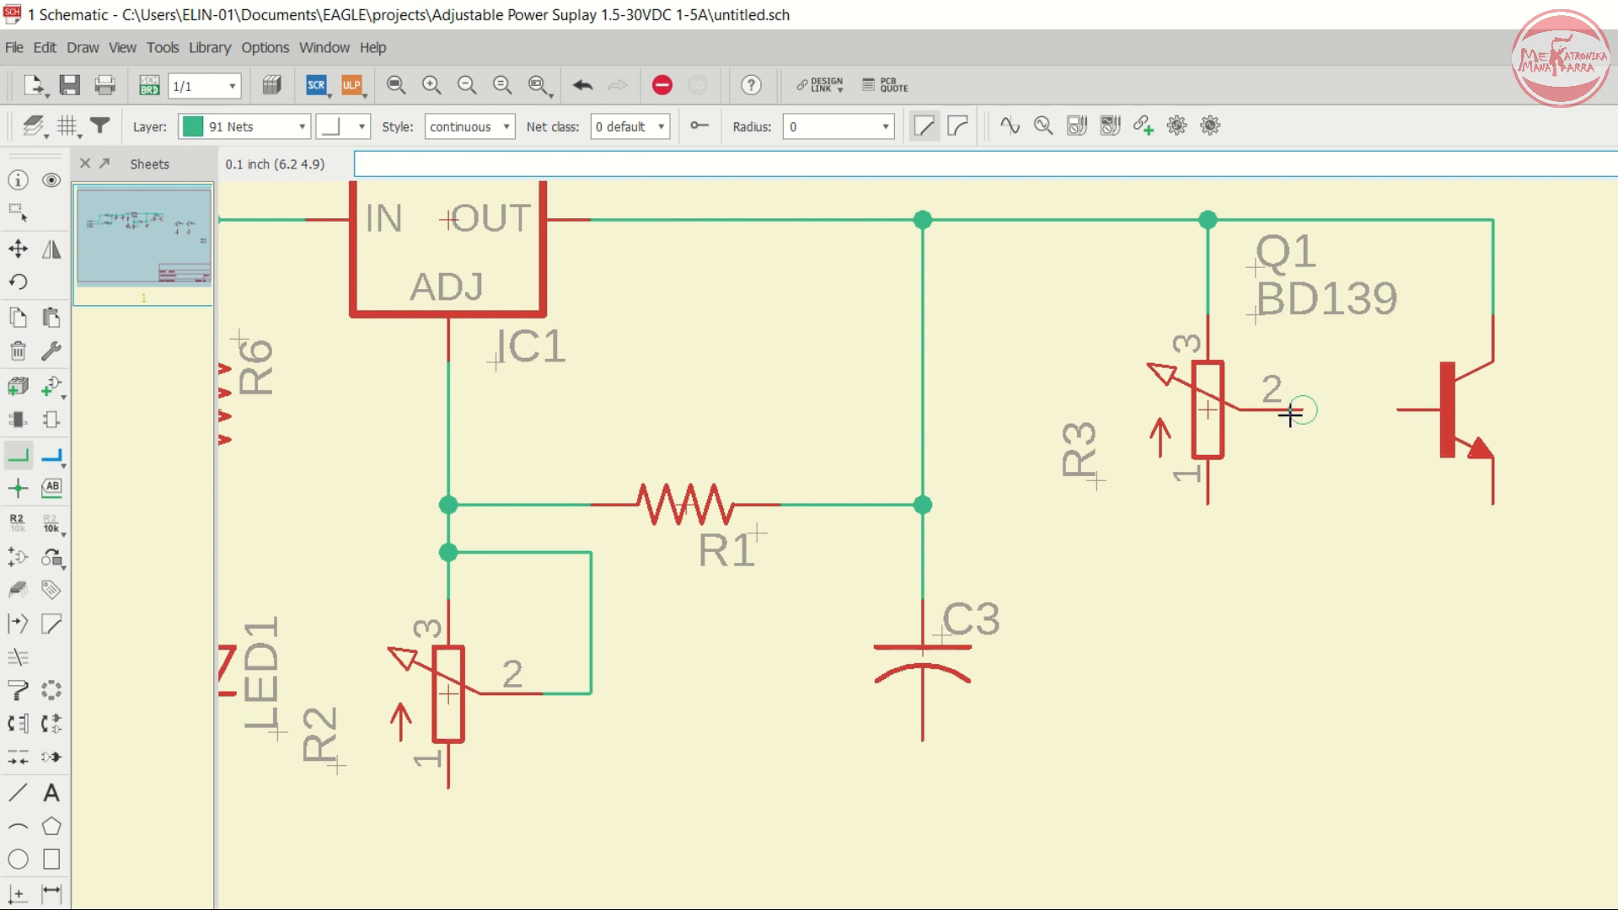
left_click(1302, 410)
left_click(1398, 410)
- Connect pin 1 of R3 to the emitter of Q1 with a net routed below them
scroll(1121, 518, "down", 1)
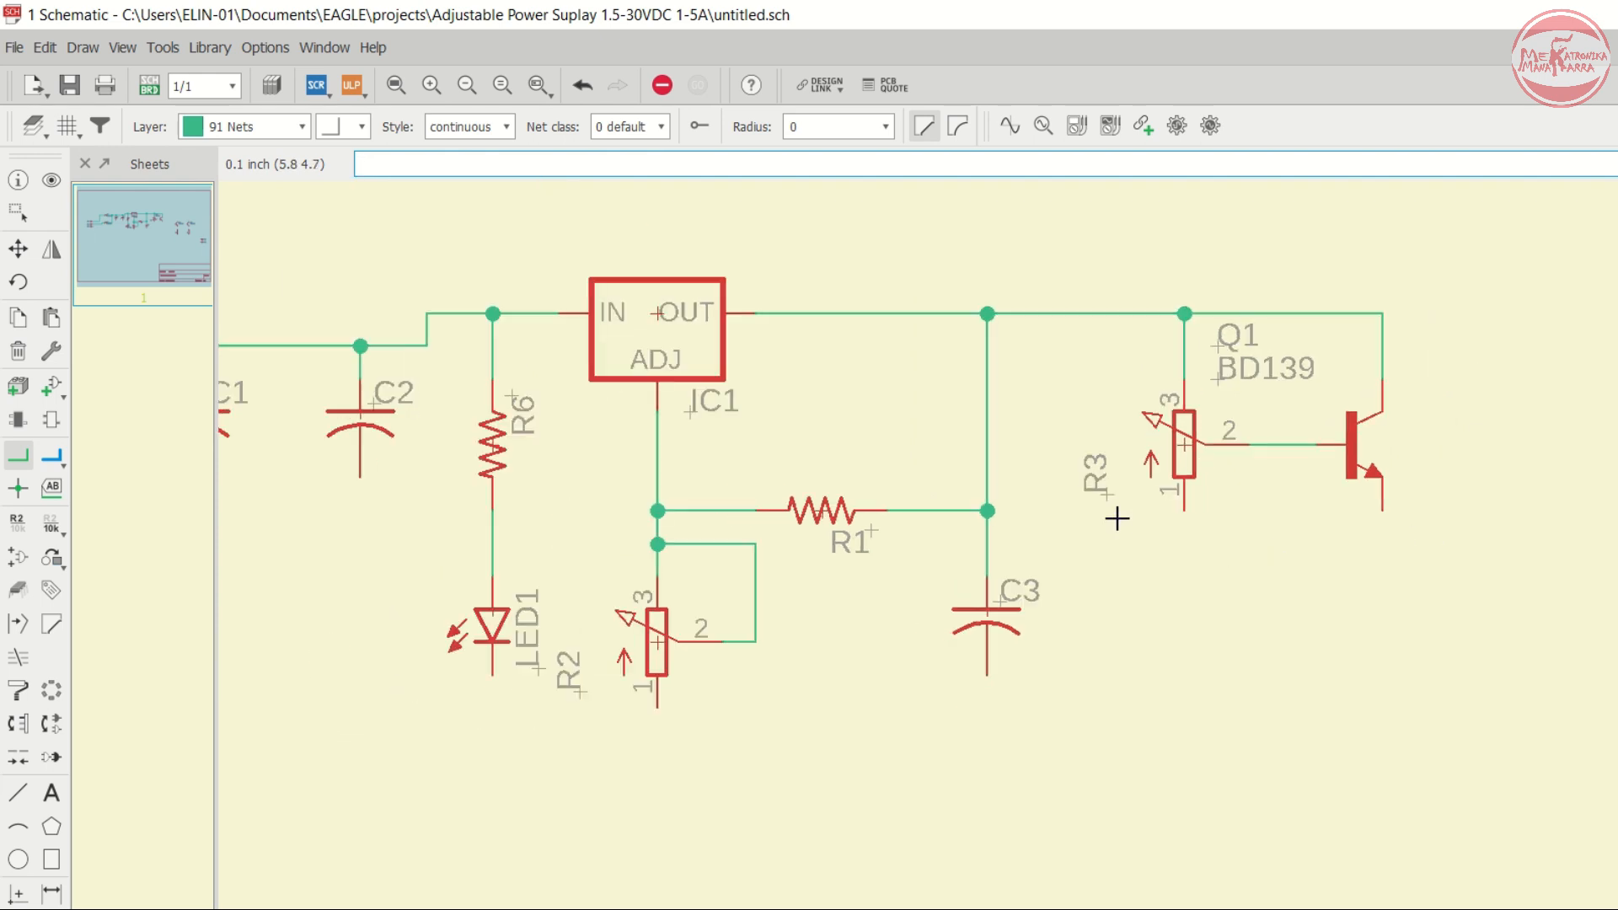
scroll(1305, 512, "up", 1)
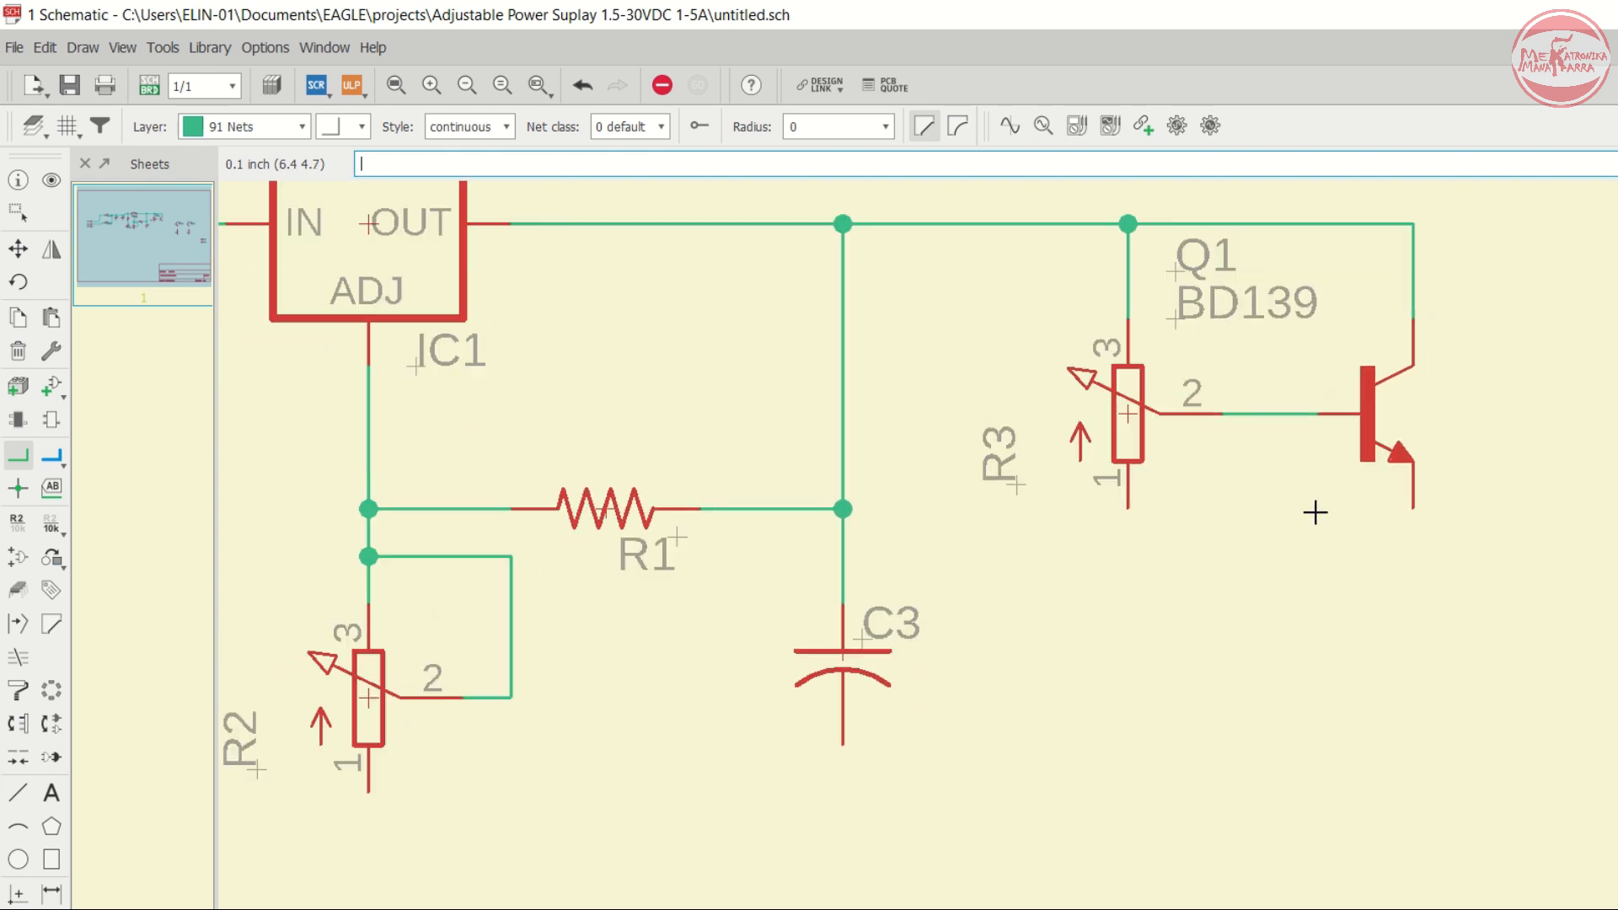
left_click(1128, 507)
left_click(1413, 600)
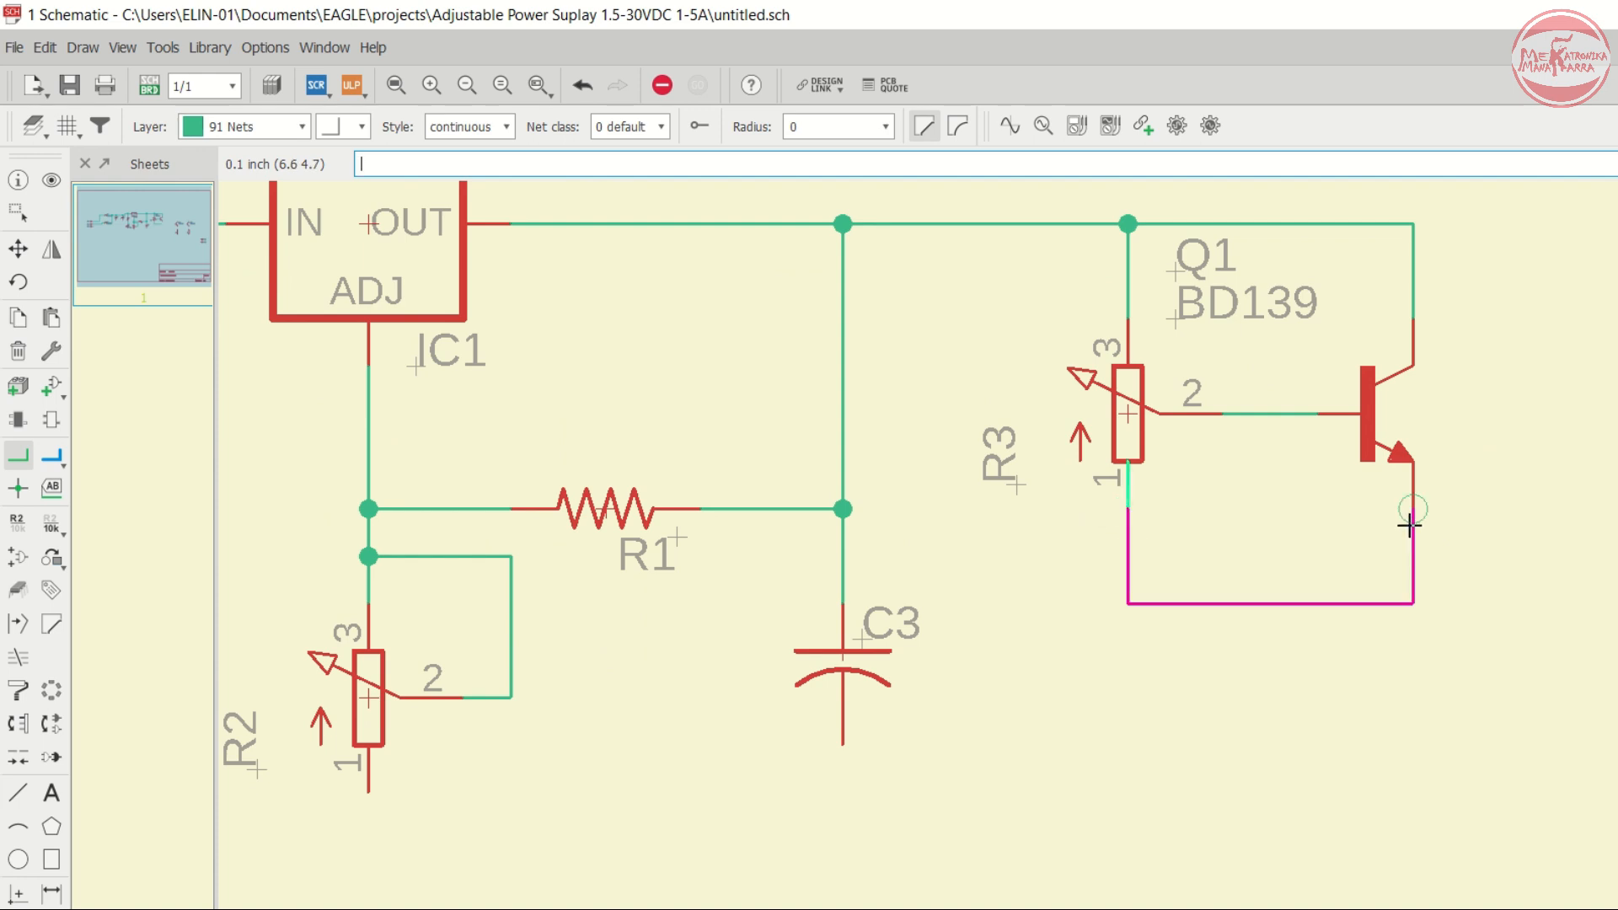
left_click(1413, 510)
- Draw a net from the Q1 emitter net to the base of transistor Q2
scroll(1037, 506, "down", 3)
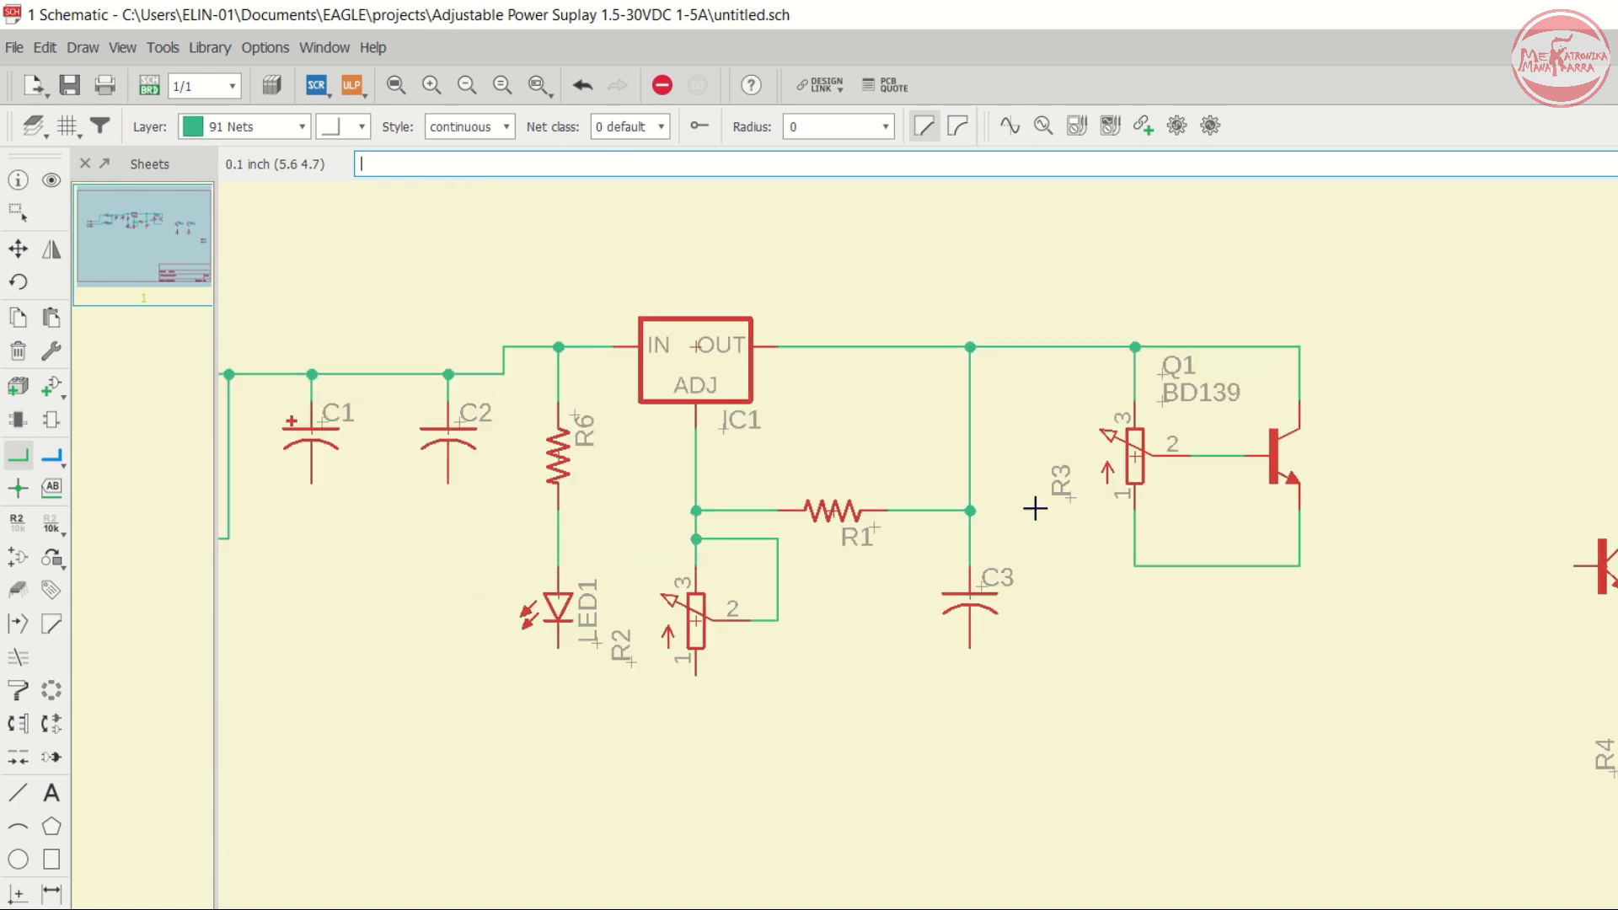
scroll(1405, 544, "up", 2)
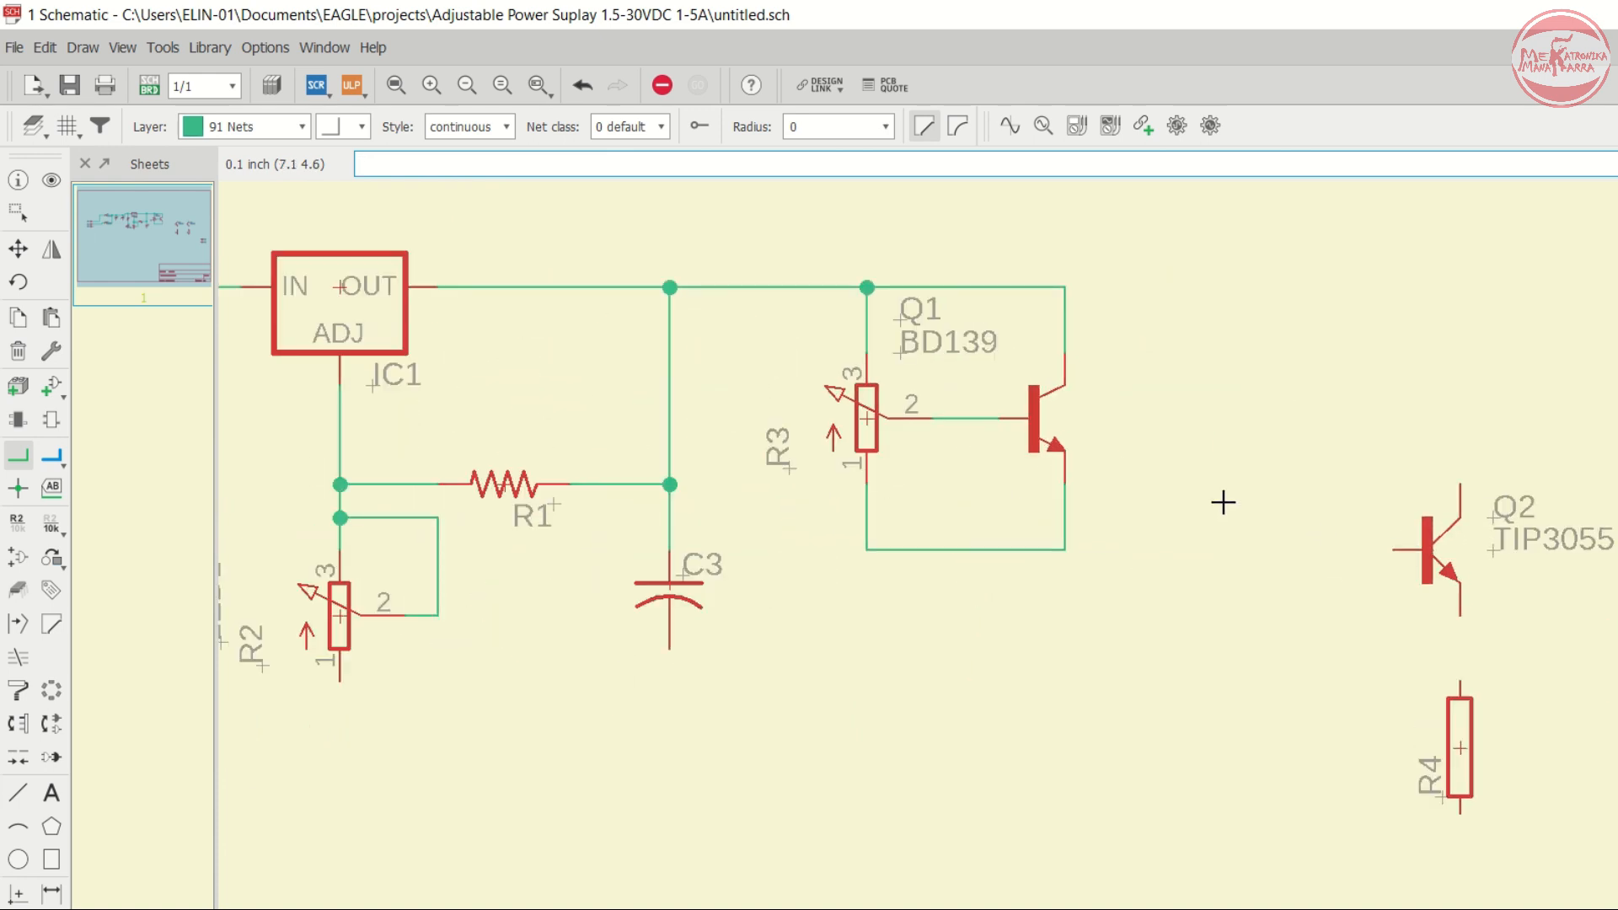
scroll(1205, 532, "up", 1)
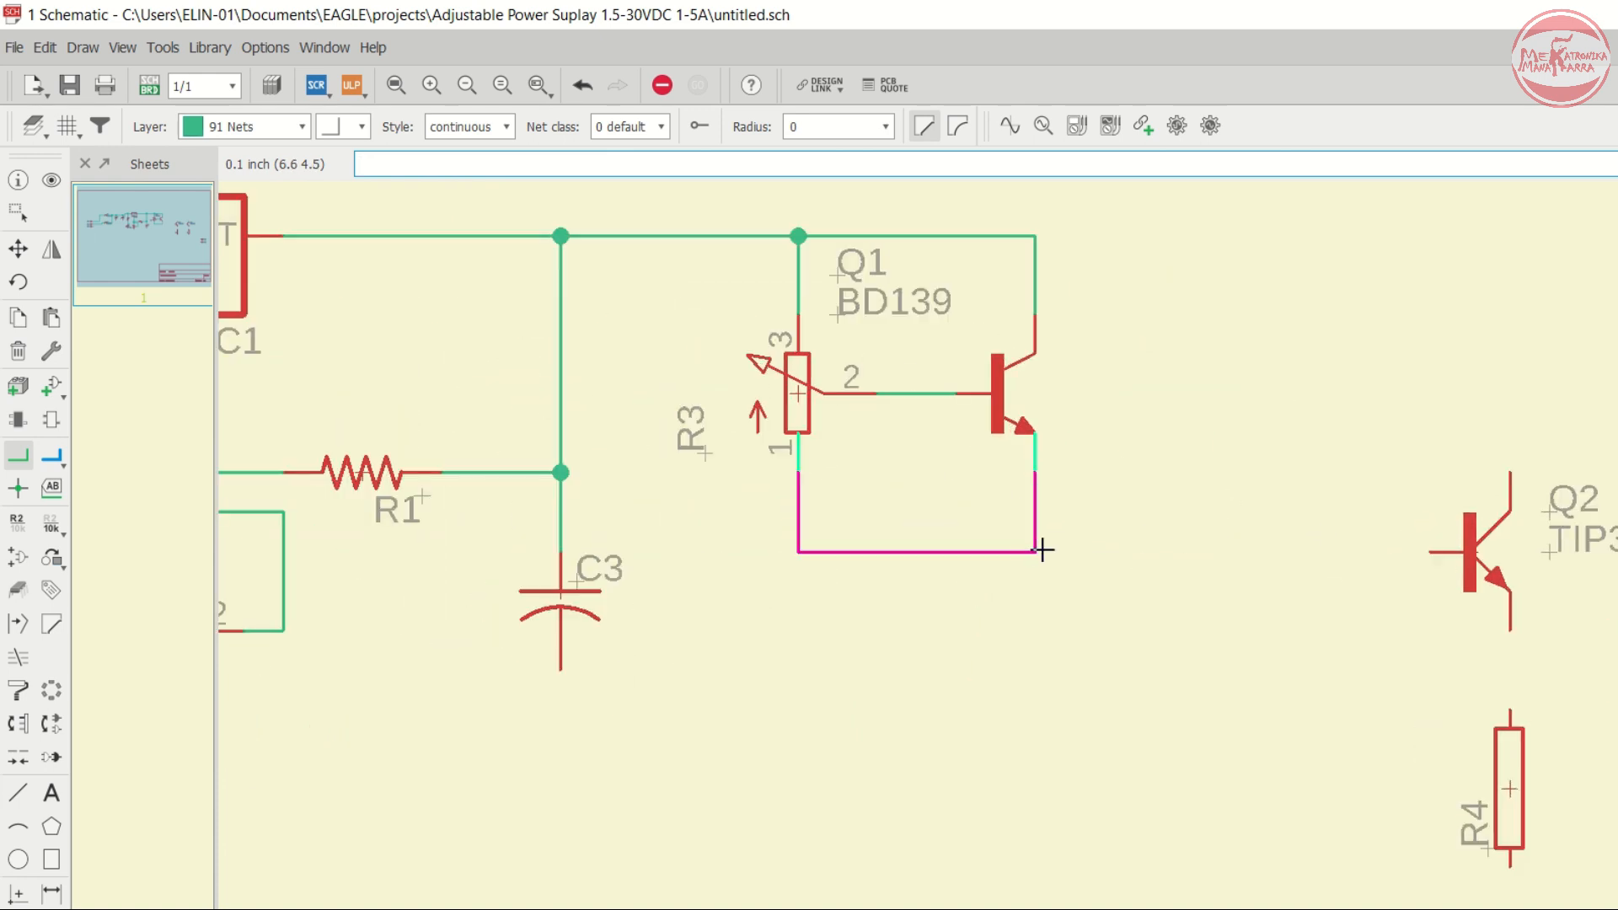
left_click(1042, 550)
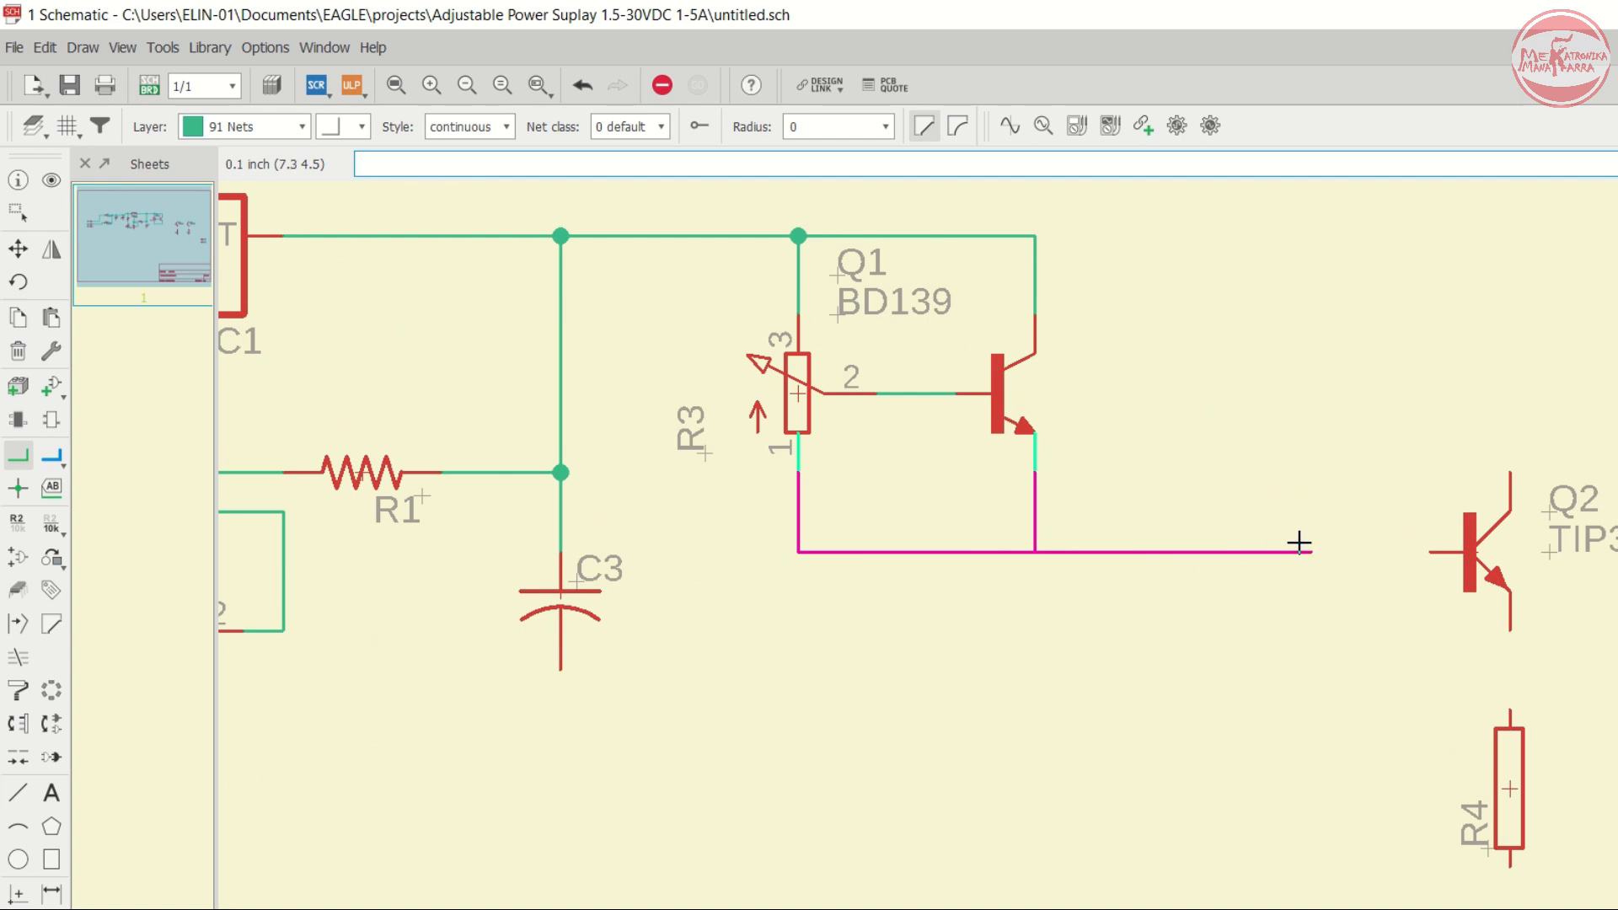
left_click(1425, 554)
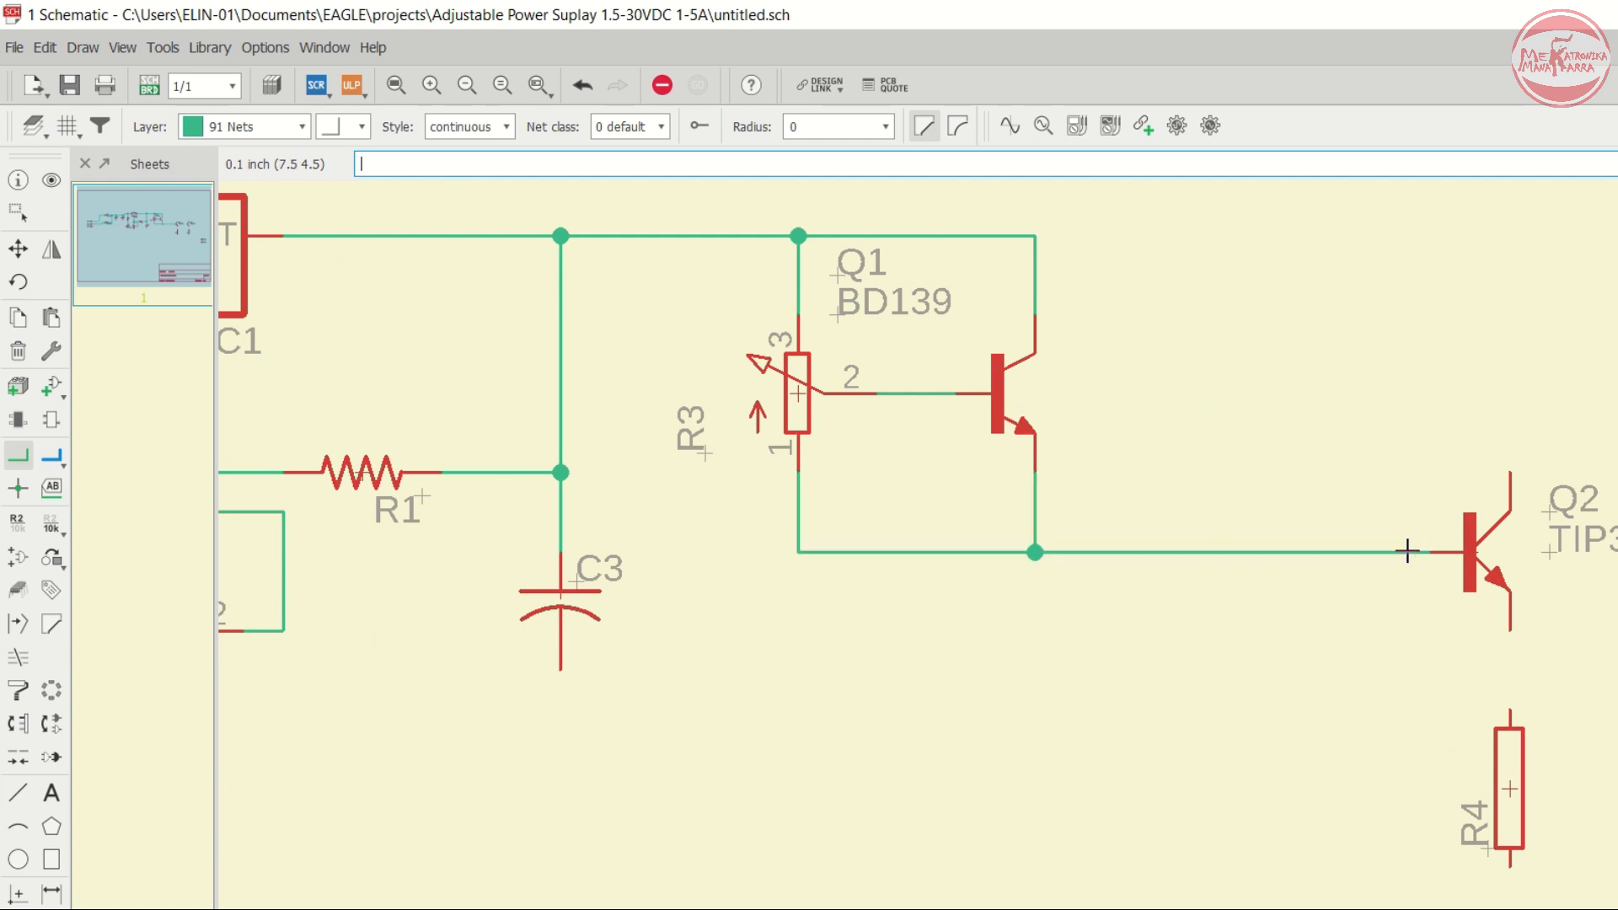
- Connect the base of transistor Q3 to the net feeding Q2's base
scroll(1029, 506, "down", 2)
scroll(1448, 508, "up", 2)
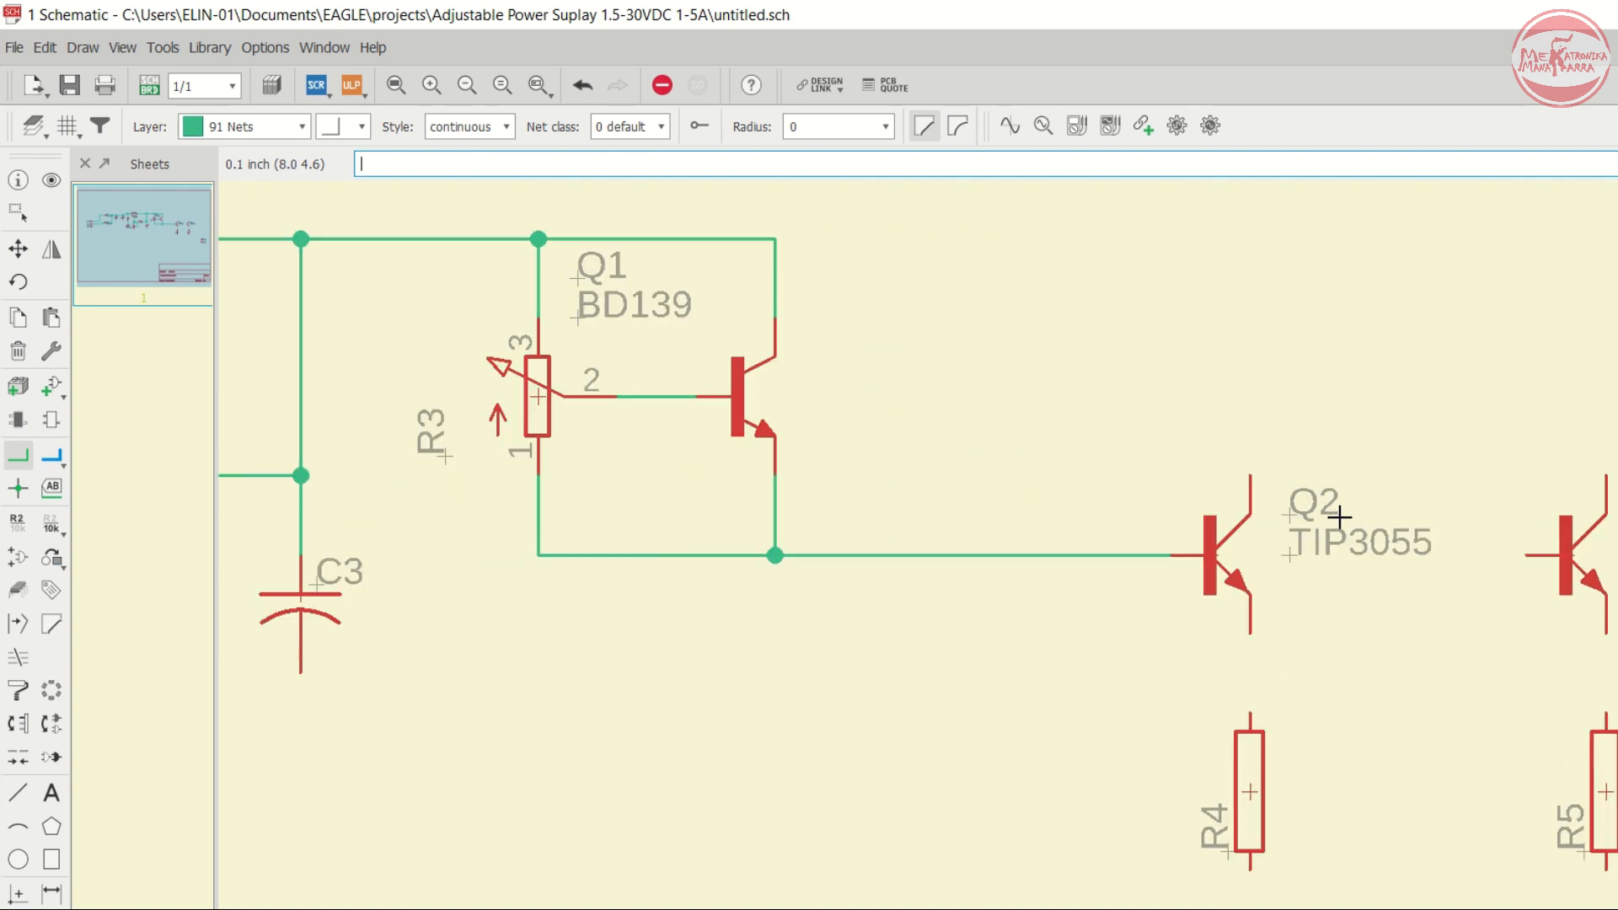
scroll(1524, 557, "up", 2)
left_click(1524, 556)
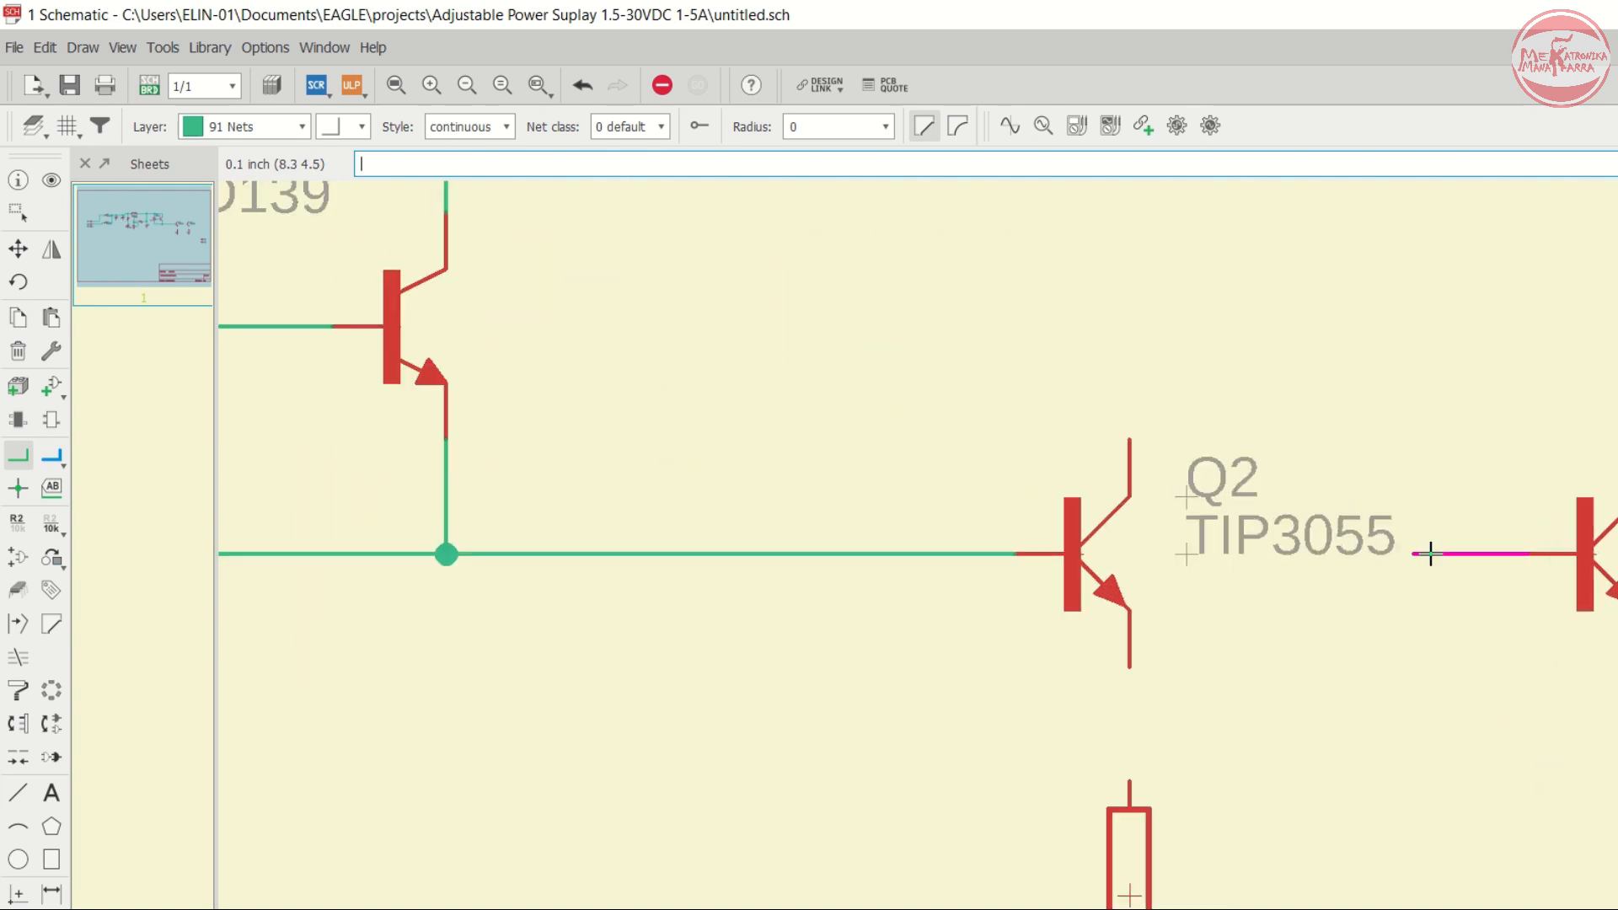
scroll(1463, 482, "down", 2)
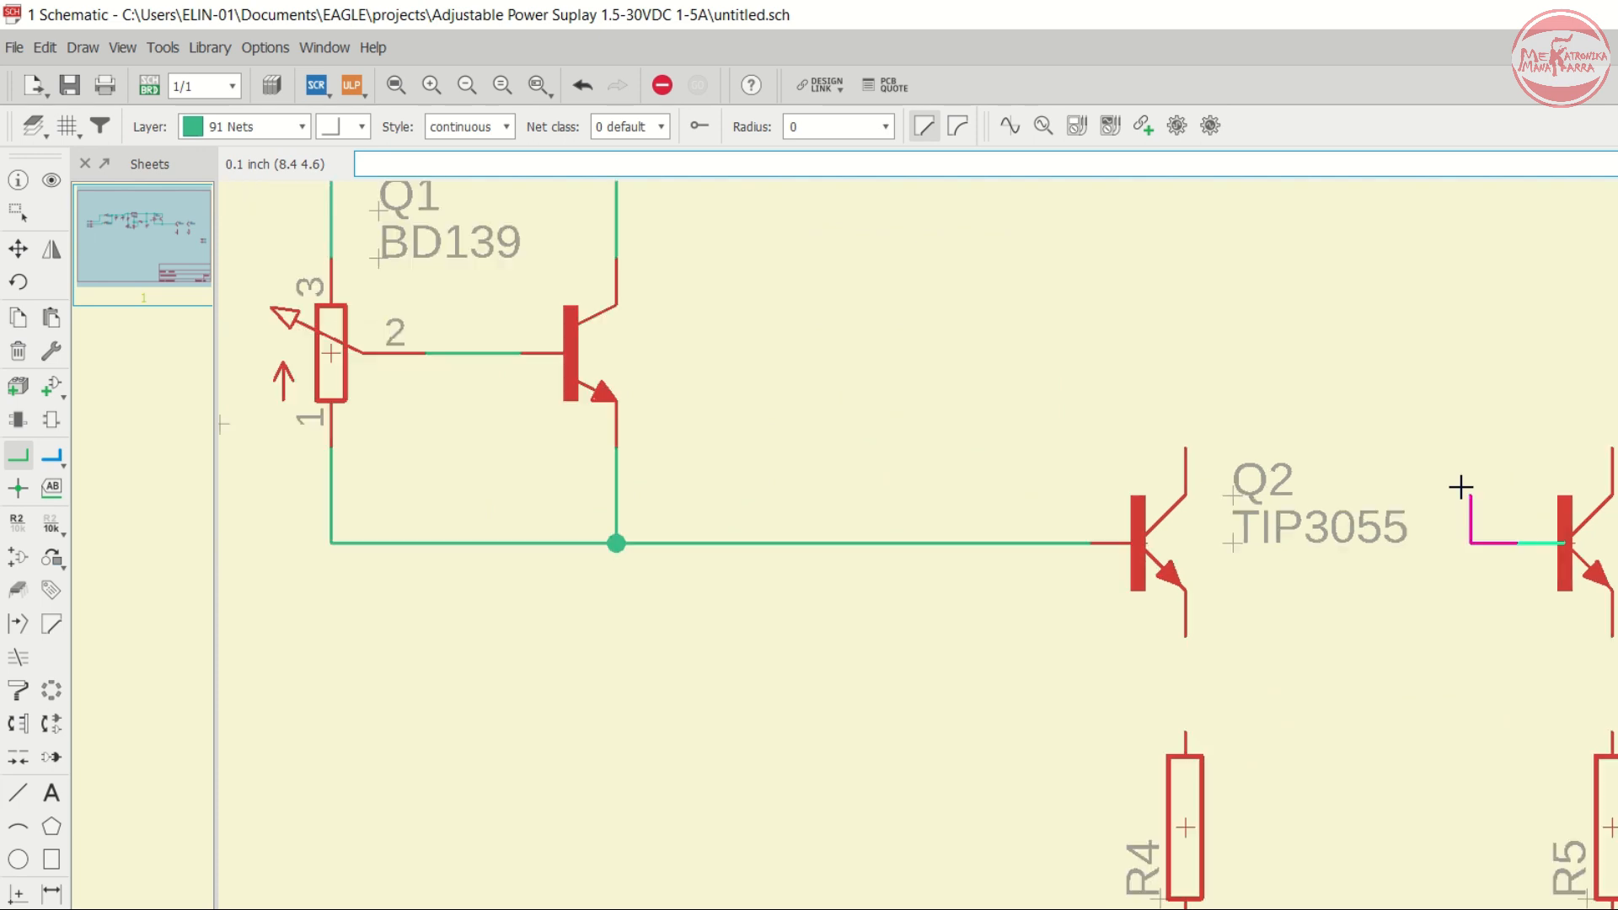
left_click(1191, 381)
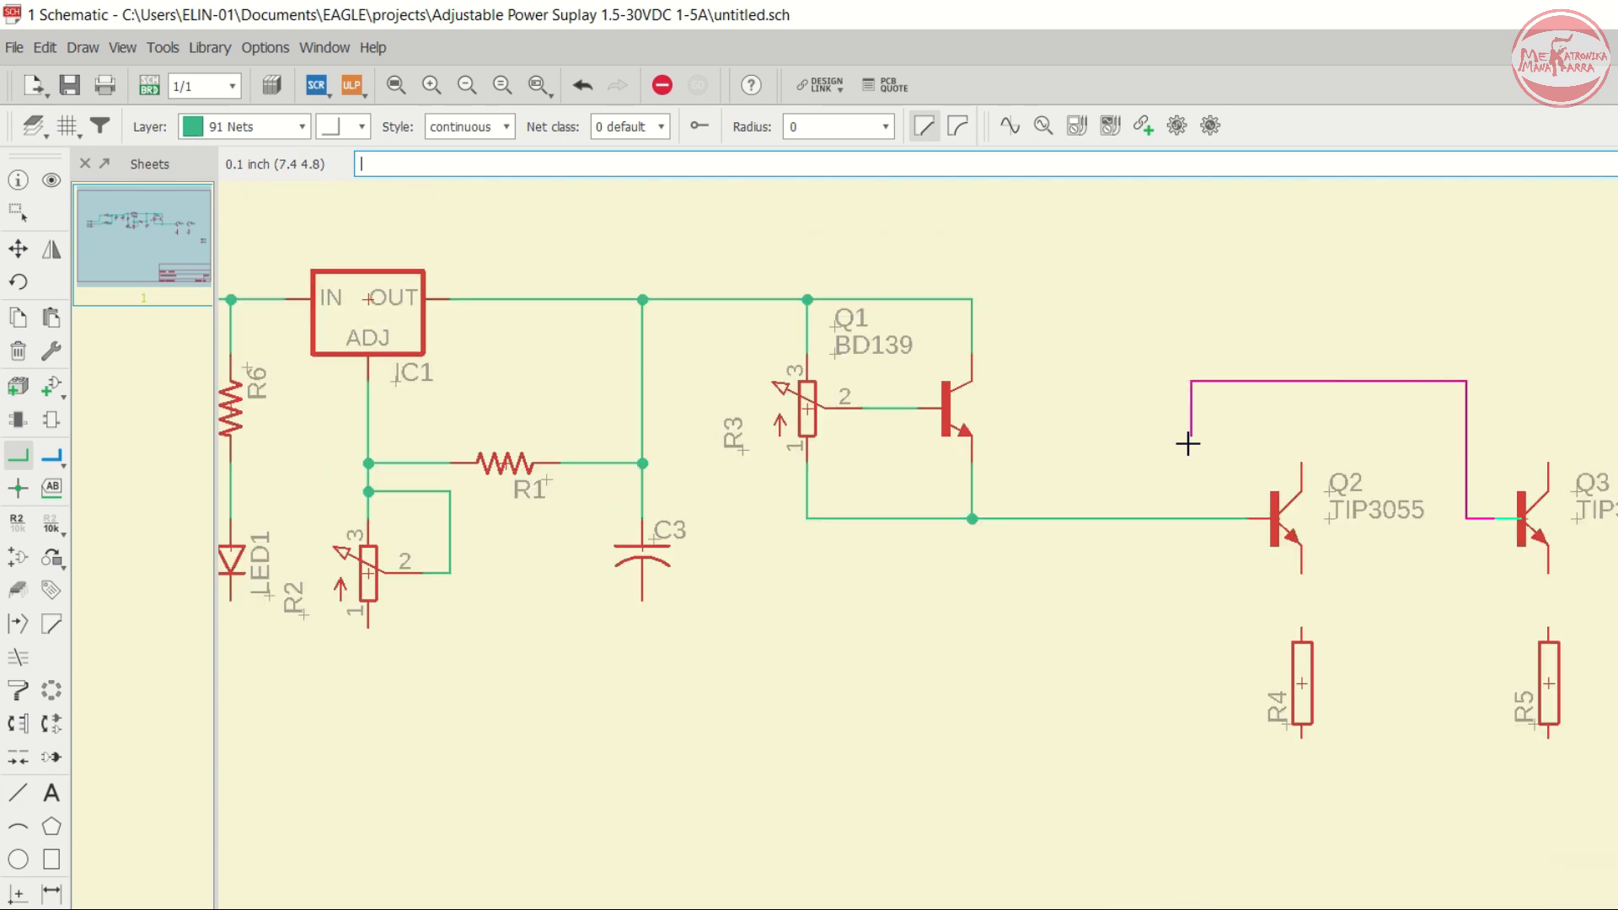
left_click(1191, 514)
- Draw a net joining the collectors of Q3 and Q2 over the top
scroll(1271, 520, "up", 2)
scroll(1401, 520, "up", 2)
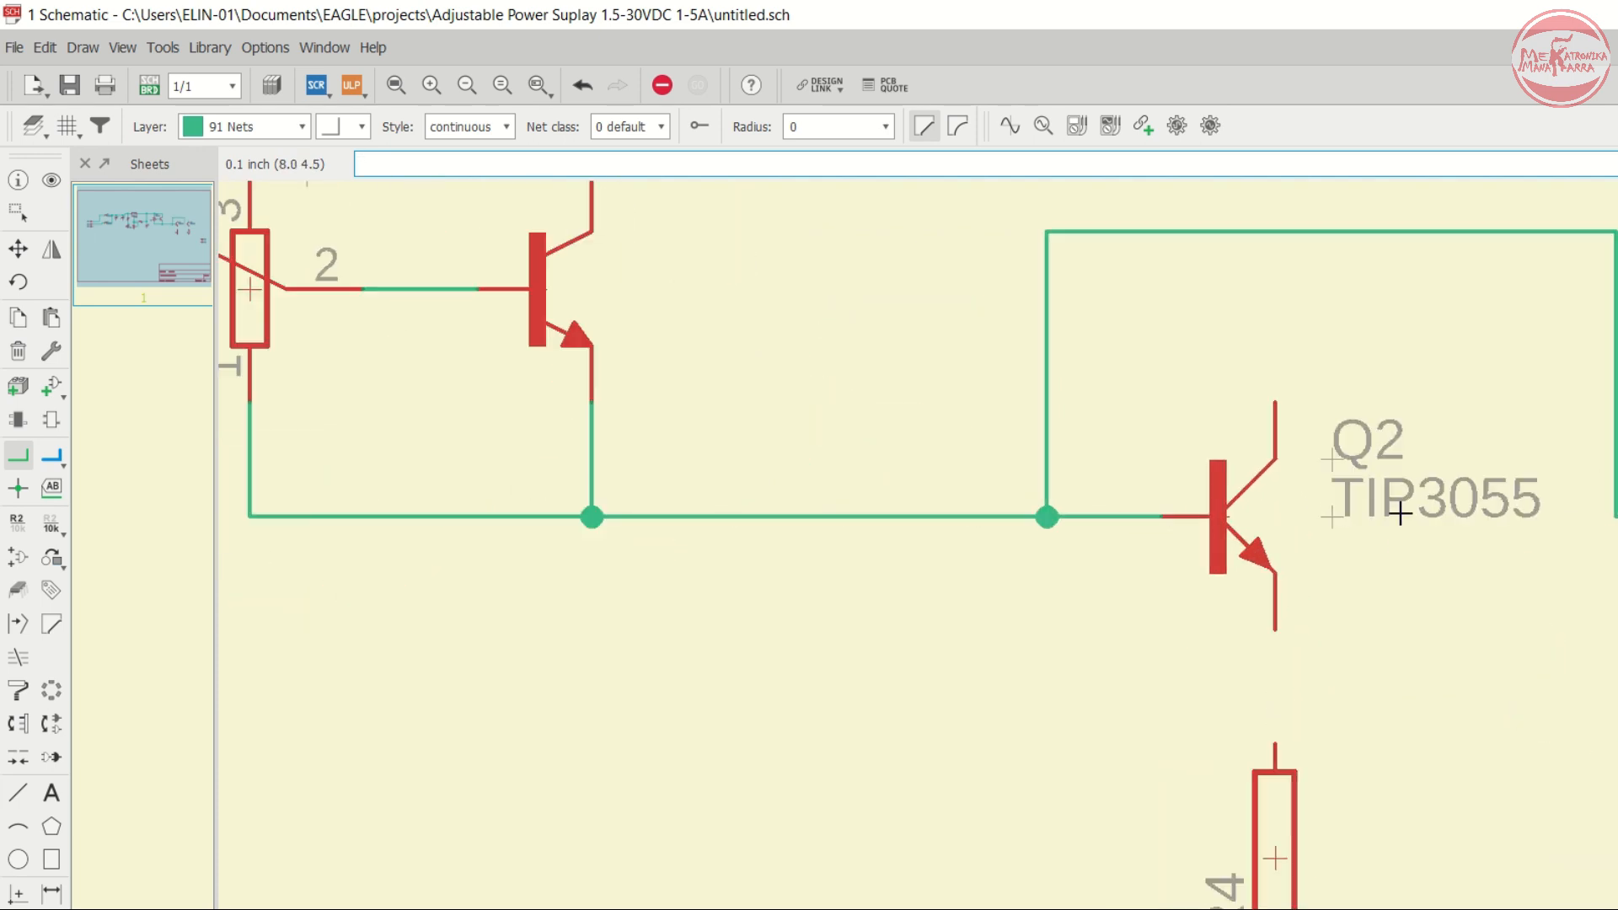
scroll(1036, 459, "down", 3)
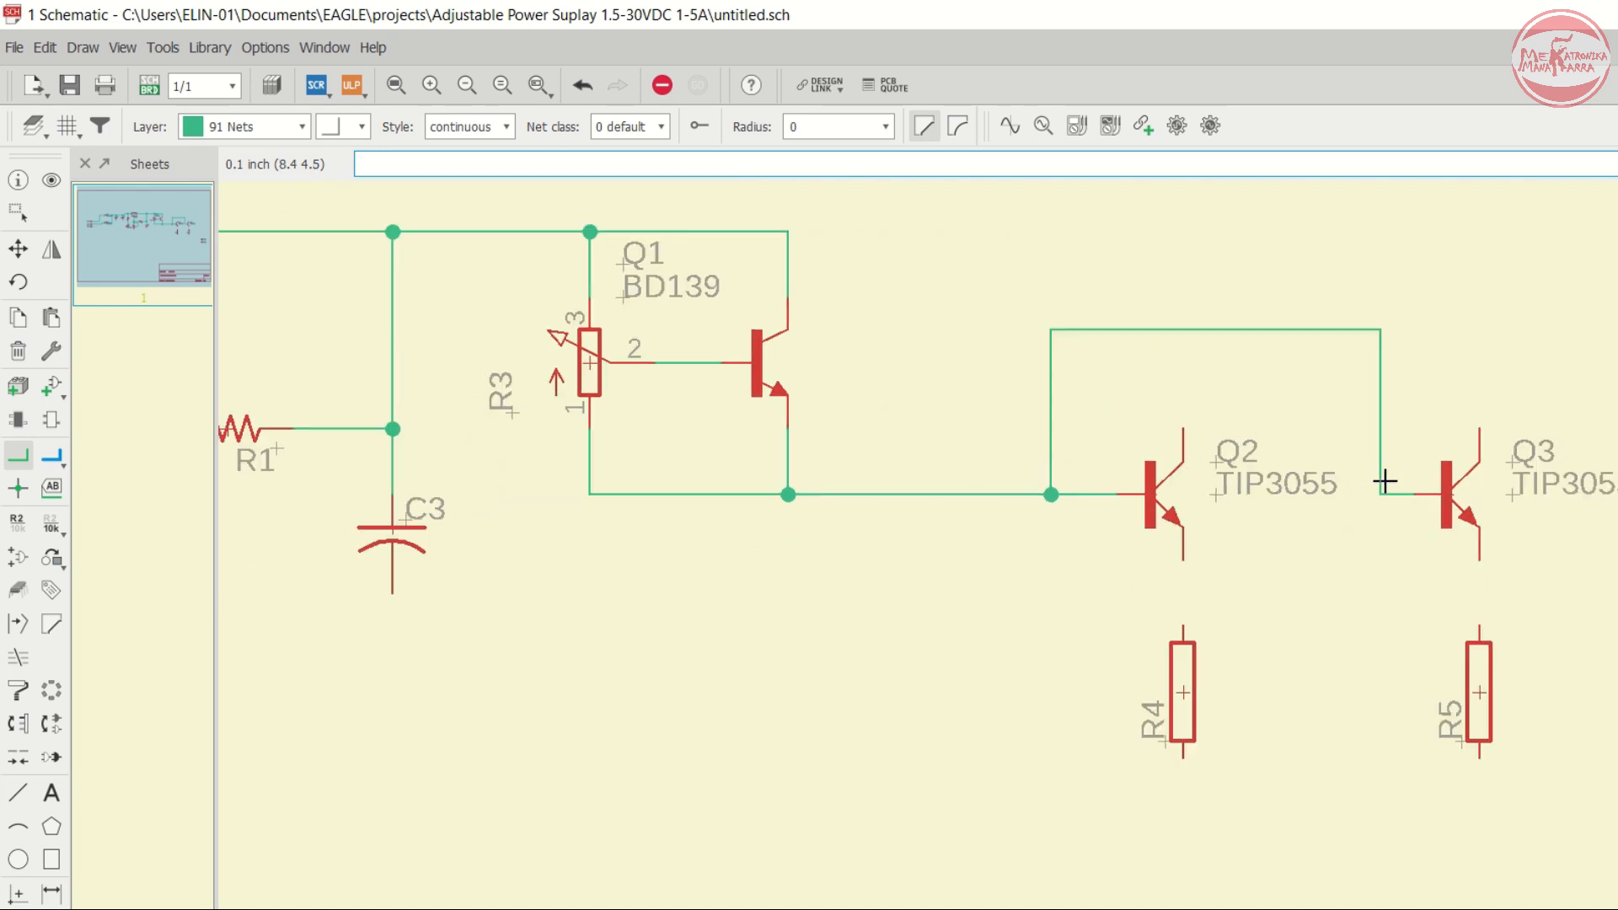
left_click(1480, 423)
left_click(1183, 263)
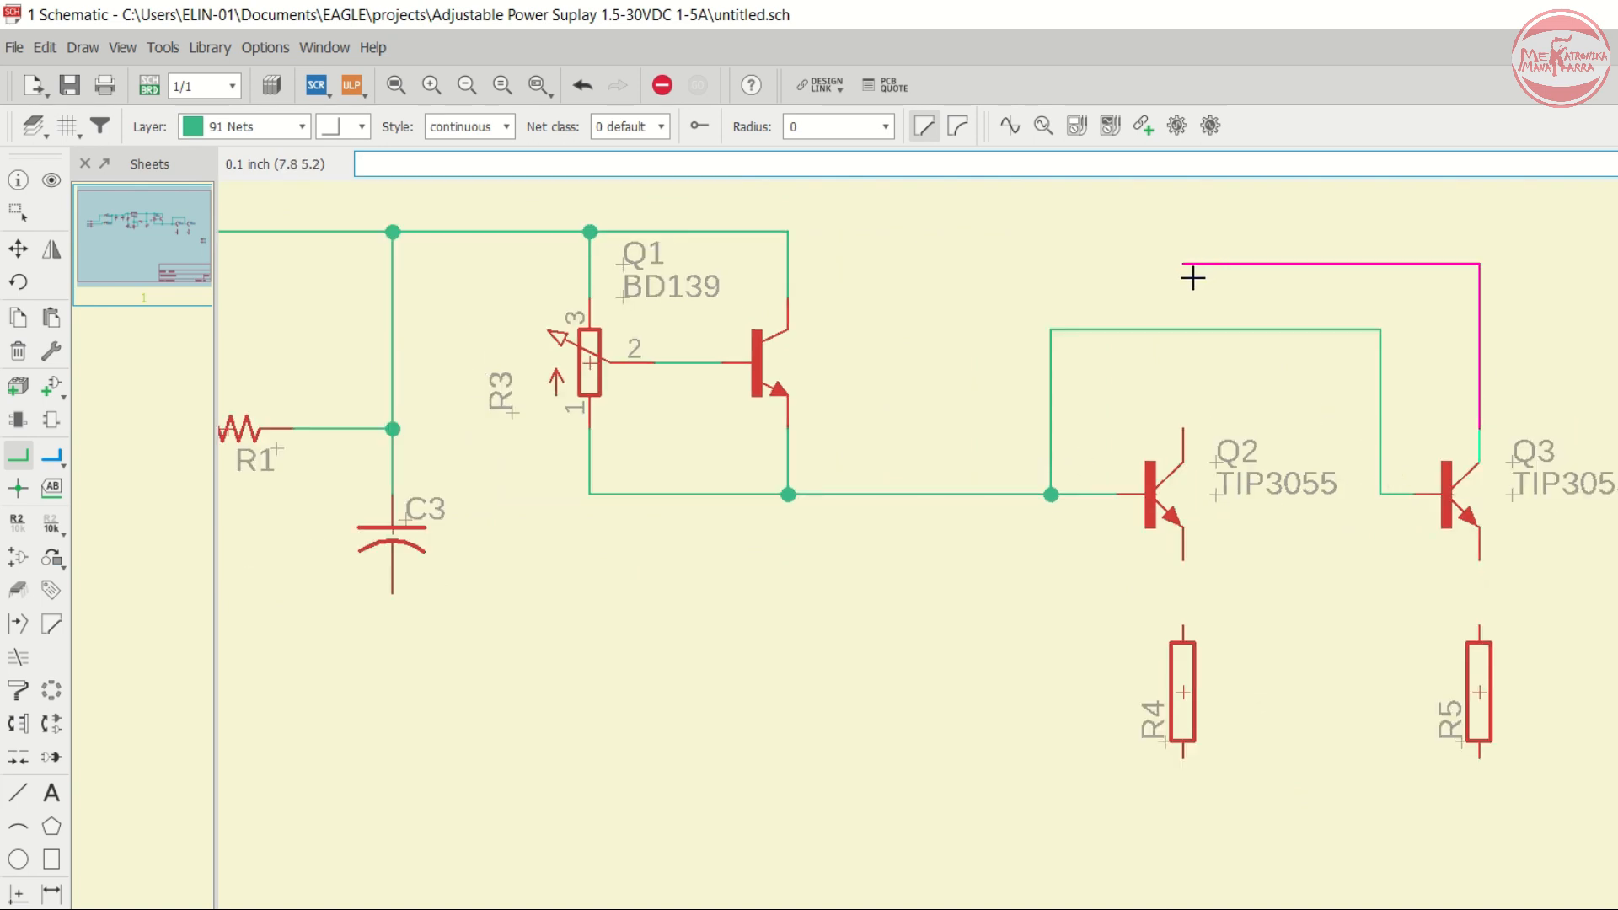
left_click(1194, 423)
- Draw a net from the Q2–Q3 collector net up and across to IC1's input node, merging the two net segments
scroll(1254, 453, "down", 2)
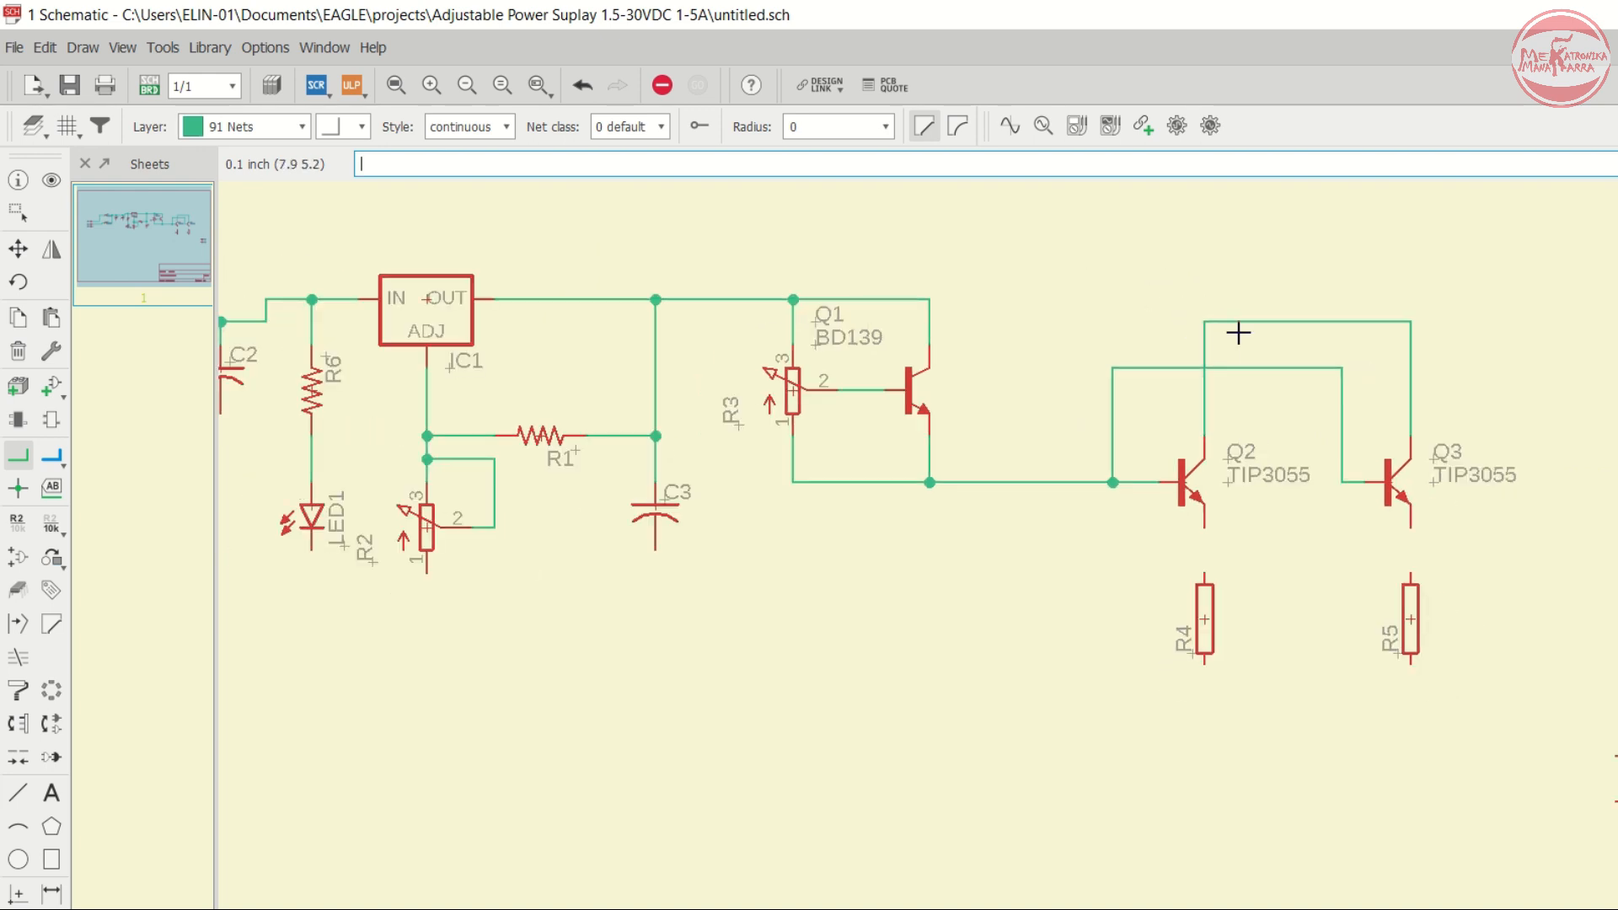
left_click(1204, 321)
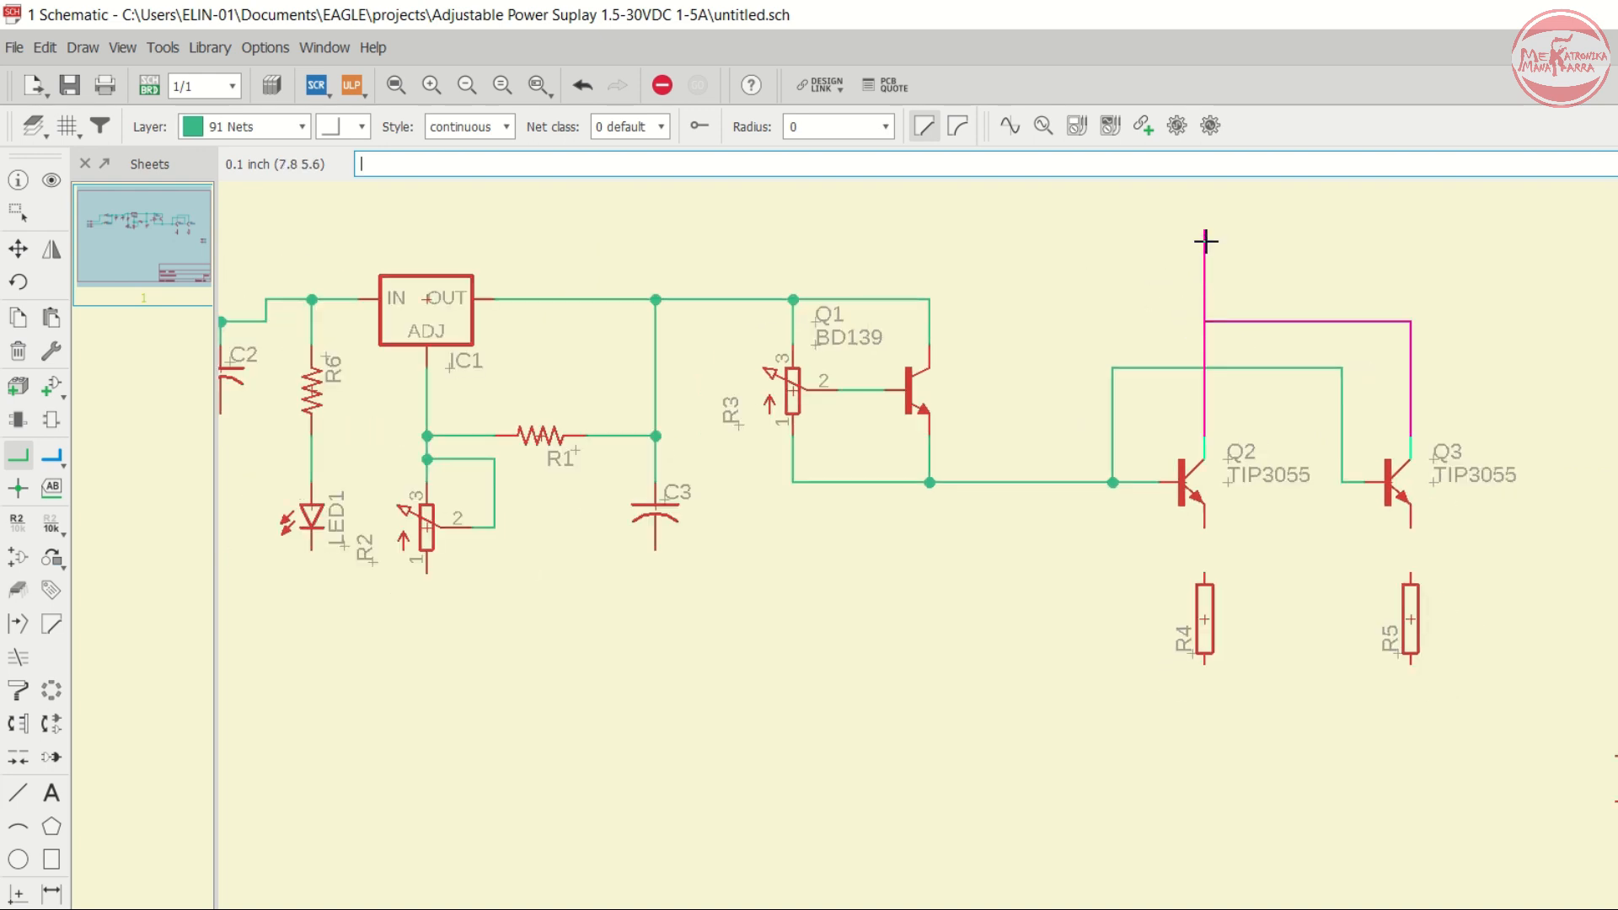
left_click(1205, 241)
scroll(1155, 243, "down", 2)
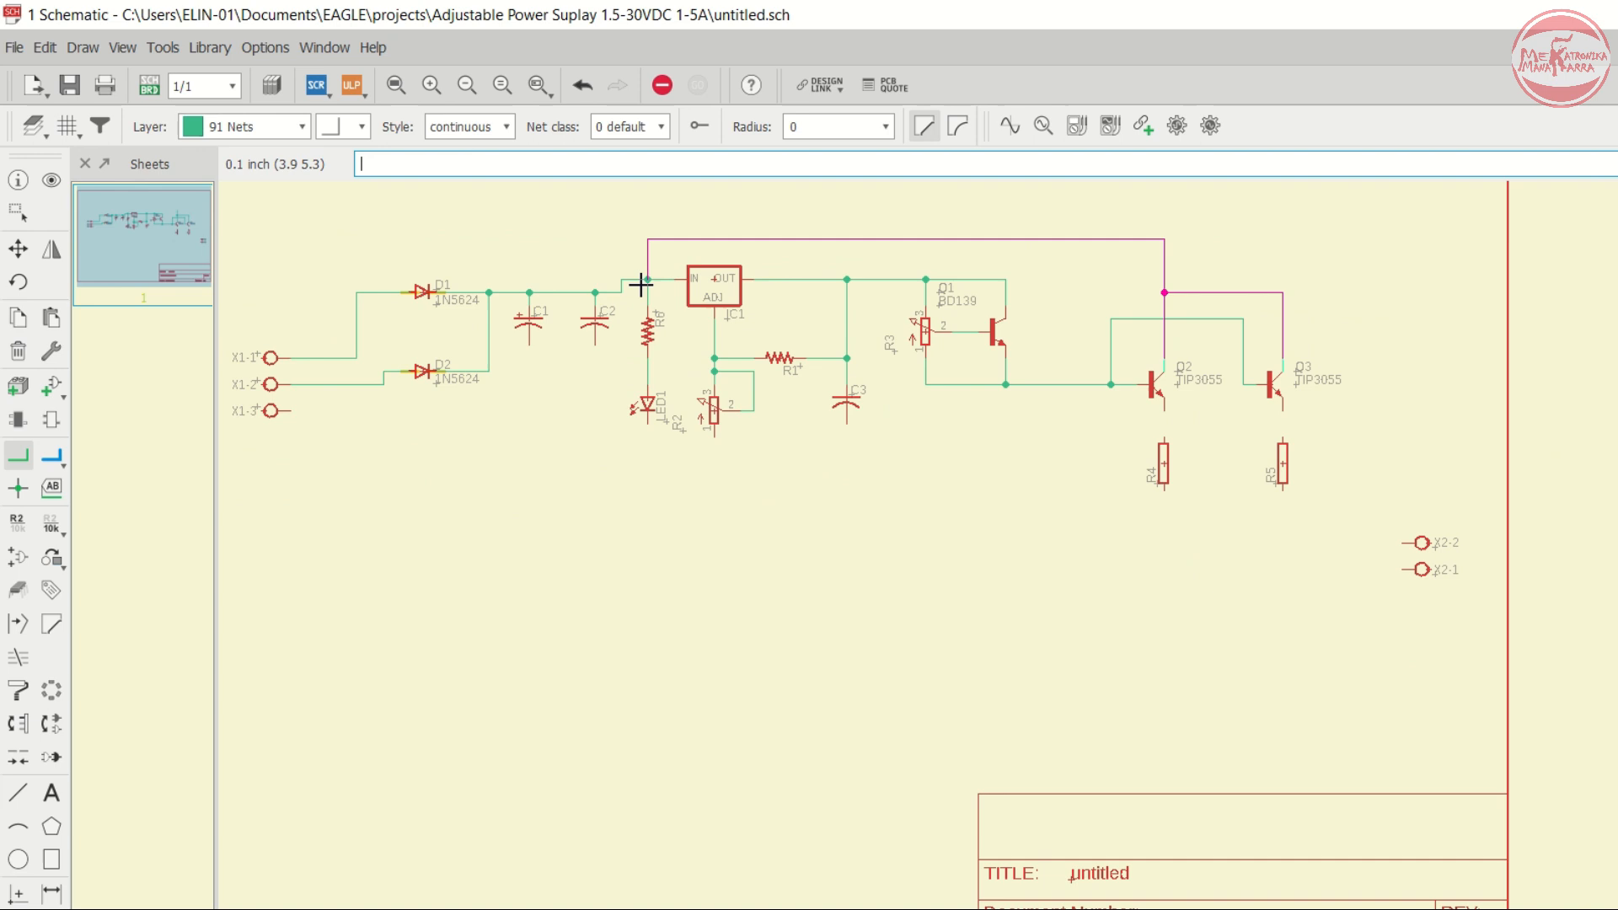
scroll(642, 284, "up", 2)
scroll(654, 276, "up", 3)
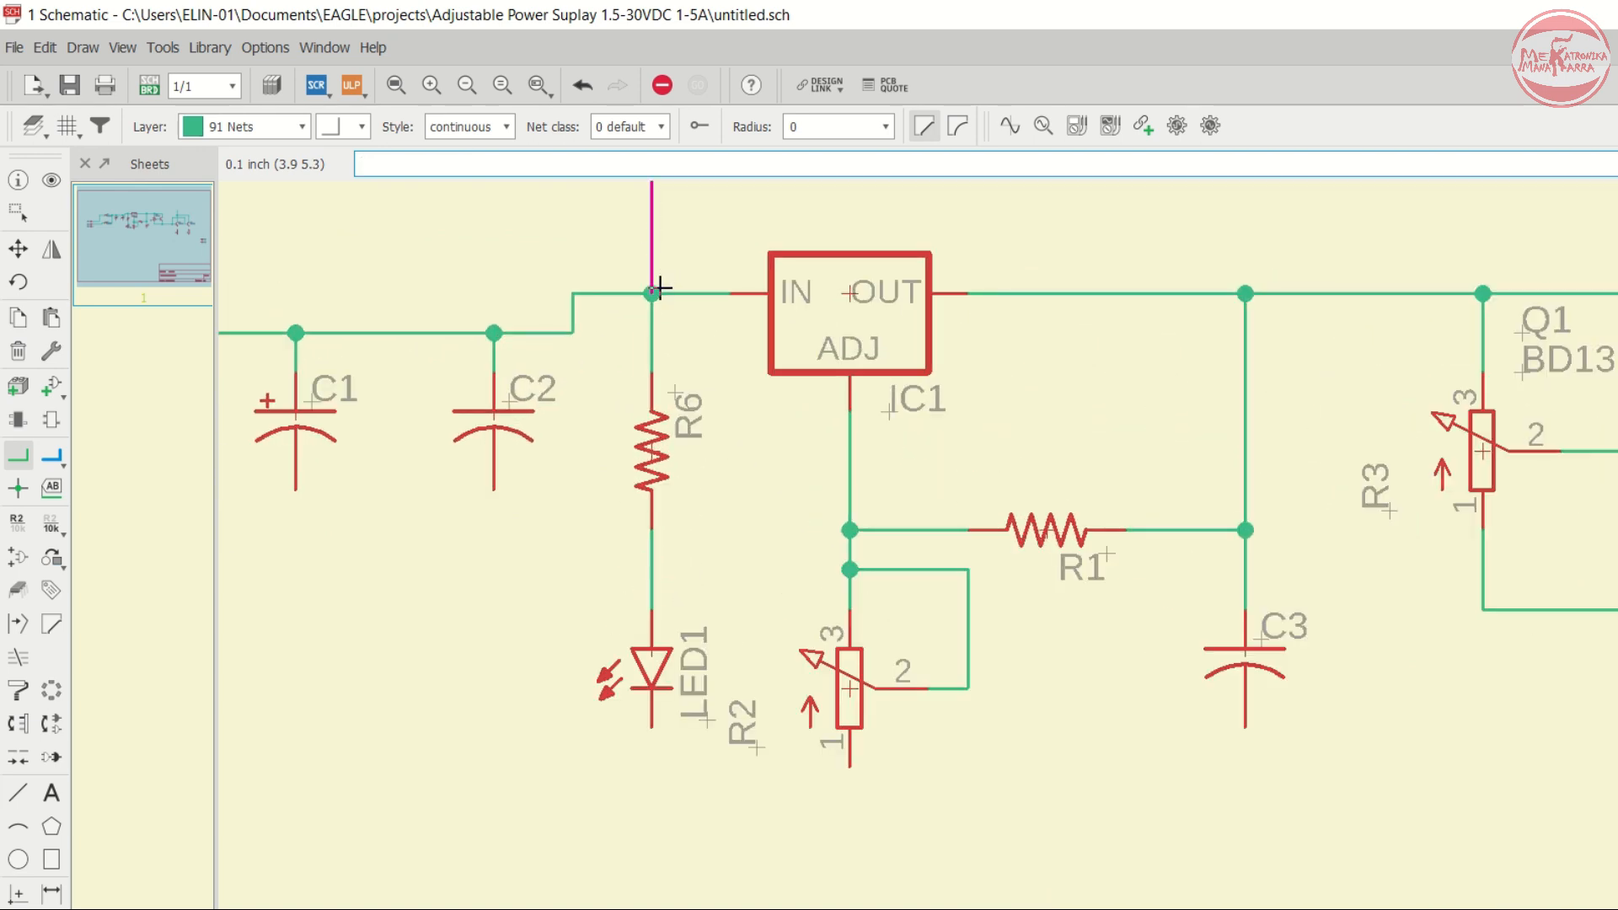
left_click(660, 288)
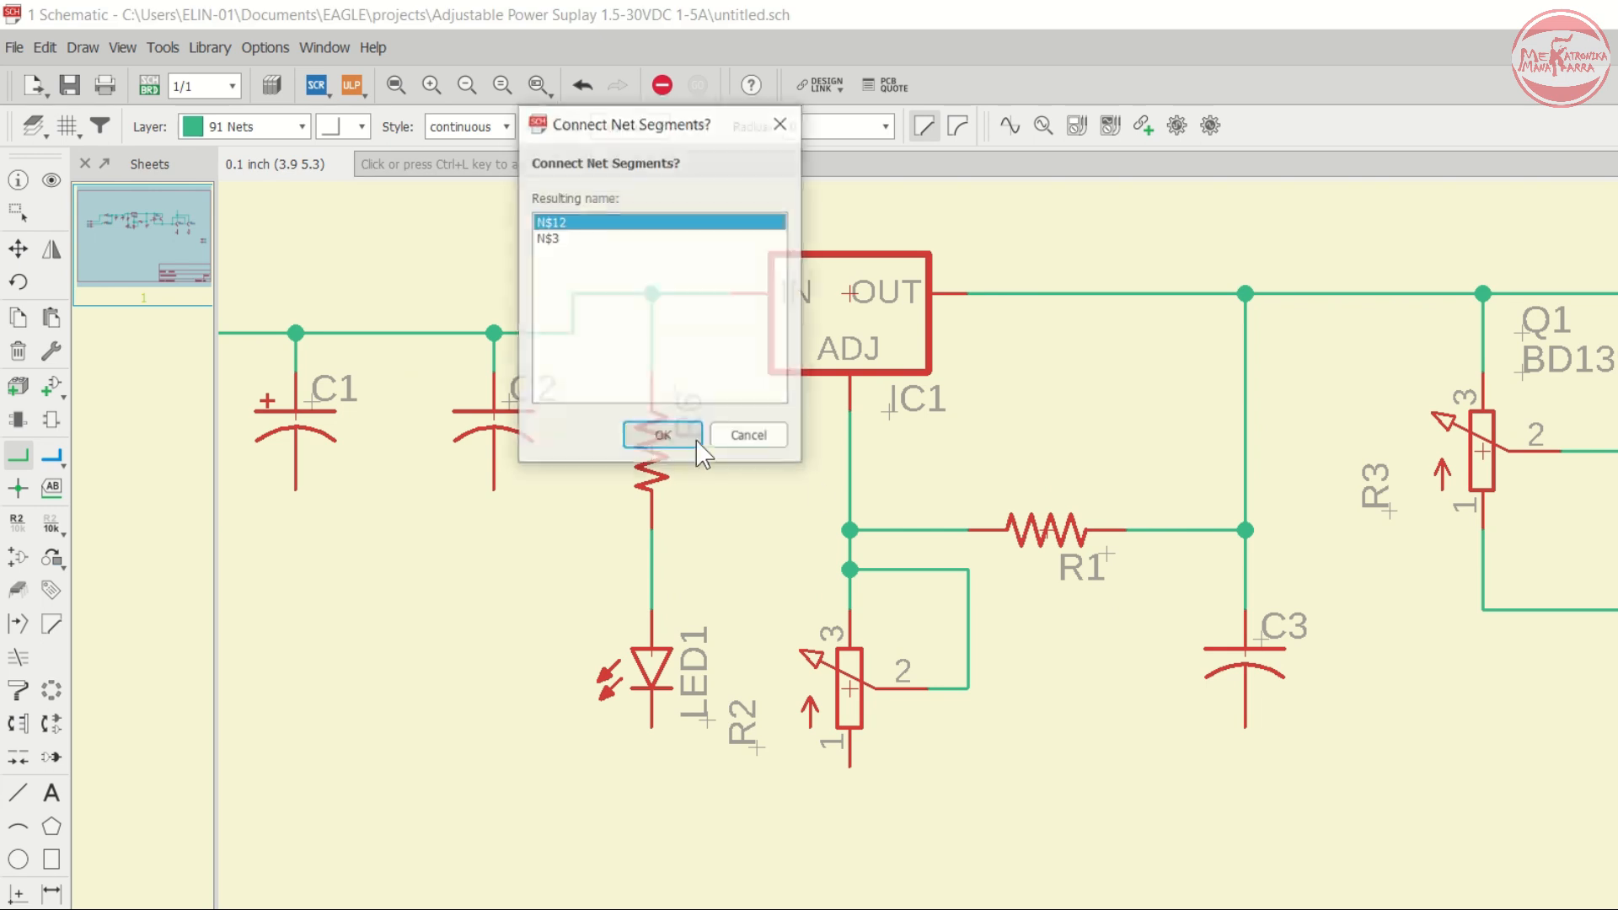
left_click(666, 438)
- Connect Q2's emitter to the top of R4 and Q3's emitter to the top of R5 with nets
scroll(692, 470, "down", 1)
scroll(692, 470, "down", 2)
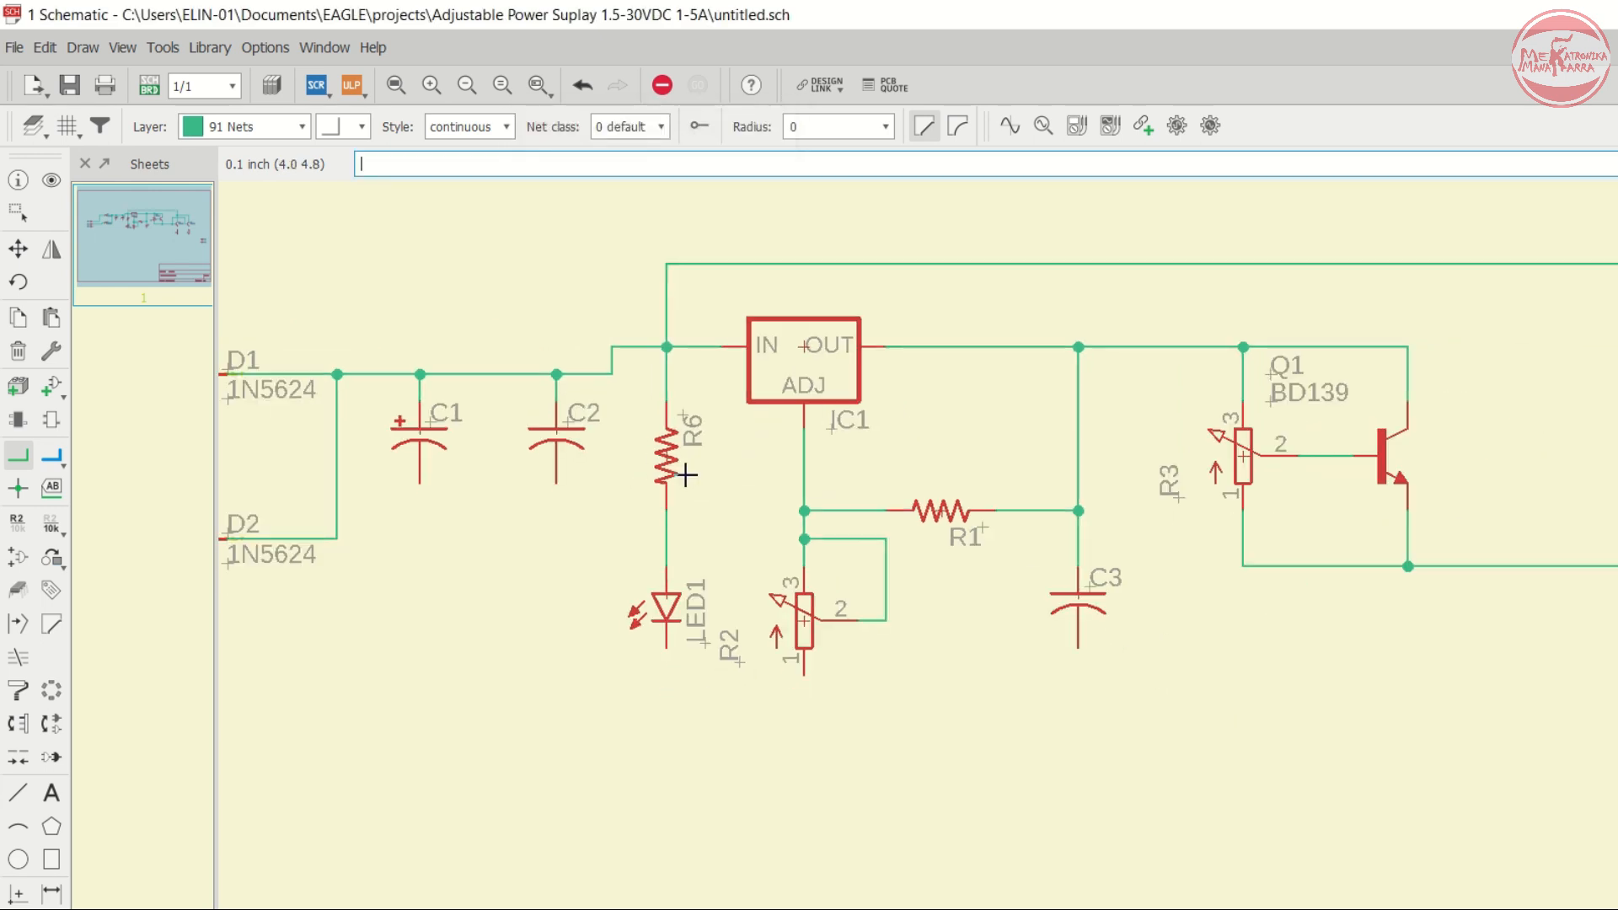
scroll(784, 392, "down", 2)
scroll(1353, 594, "up", 1)
scroll(1362, 437, "up", 2)
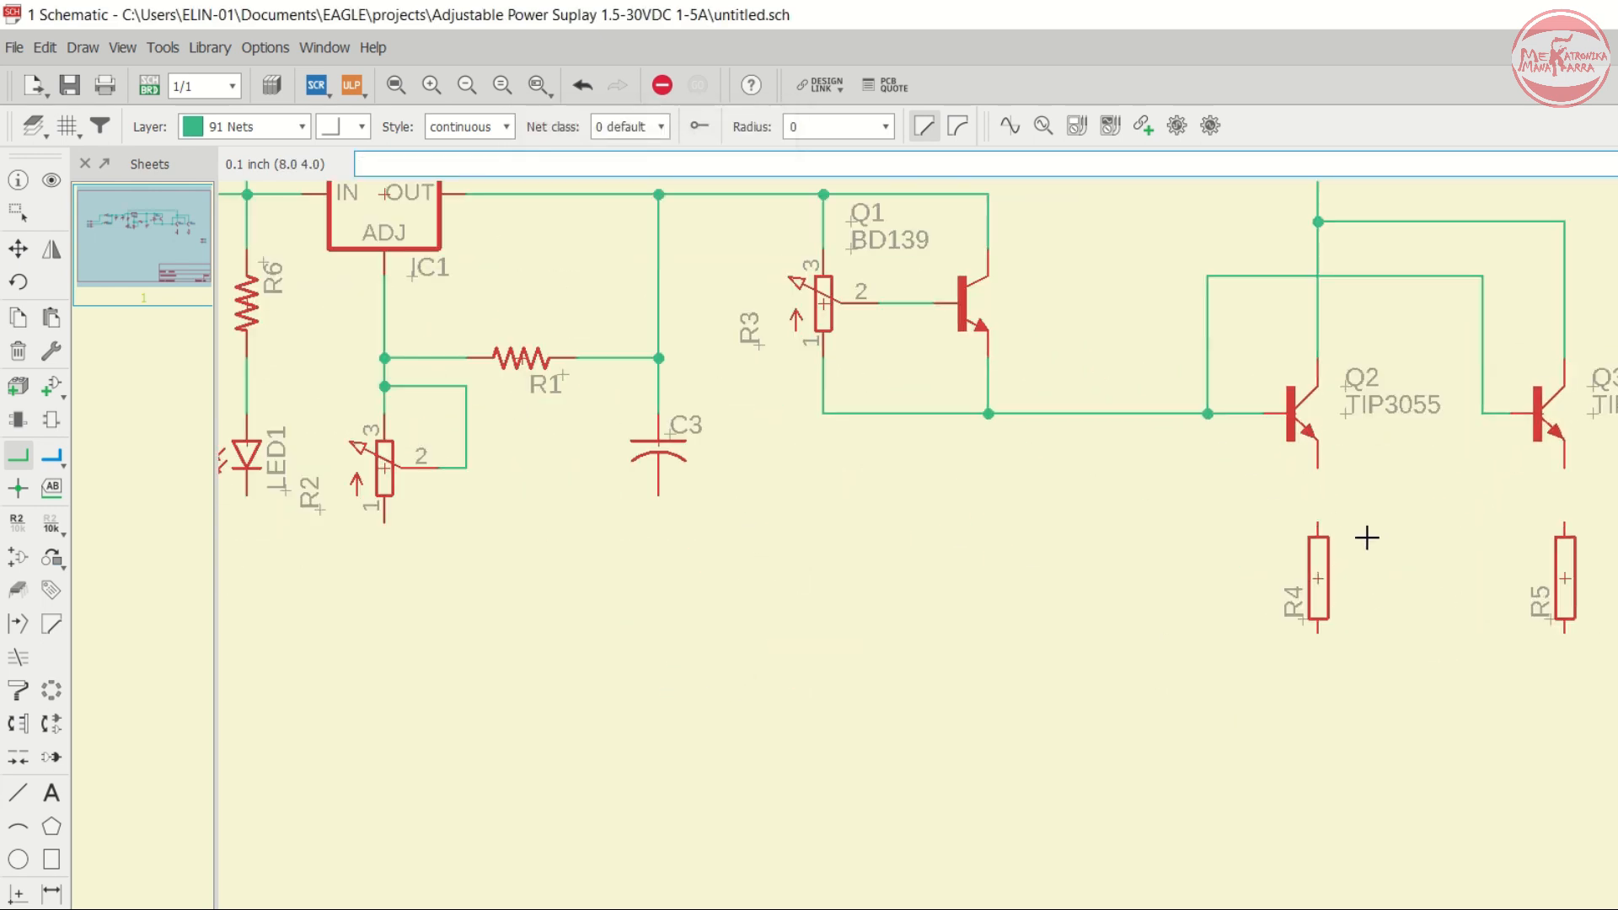
scroll(994, 484, "down", 1)
scroll(1419, 515, "up", 1)
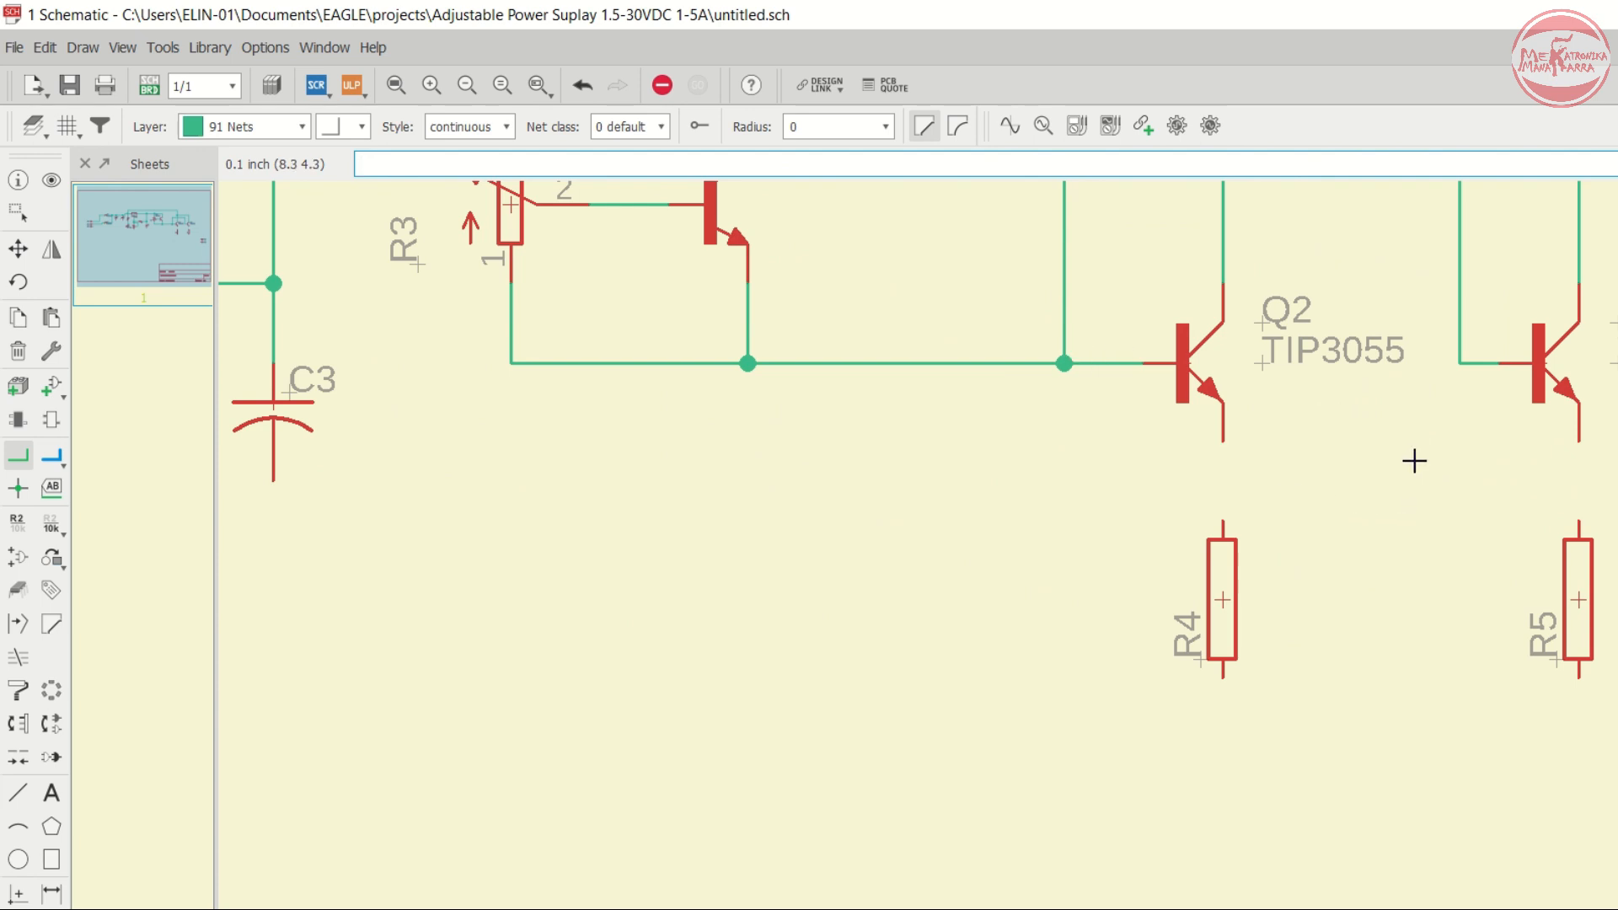
scroll(1349, 462, "up", 1)
scroll(1028, 459, "down", 2)
scroll(1454, 349, "up", 1)
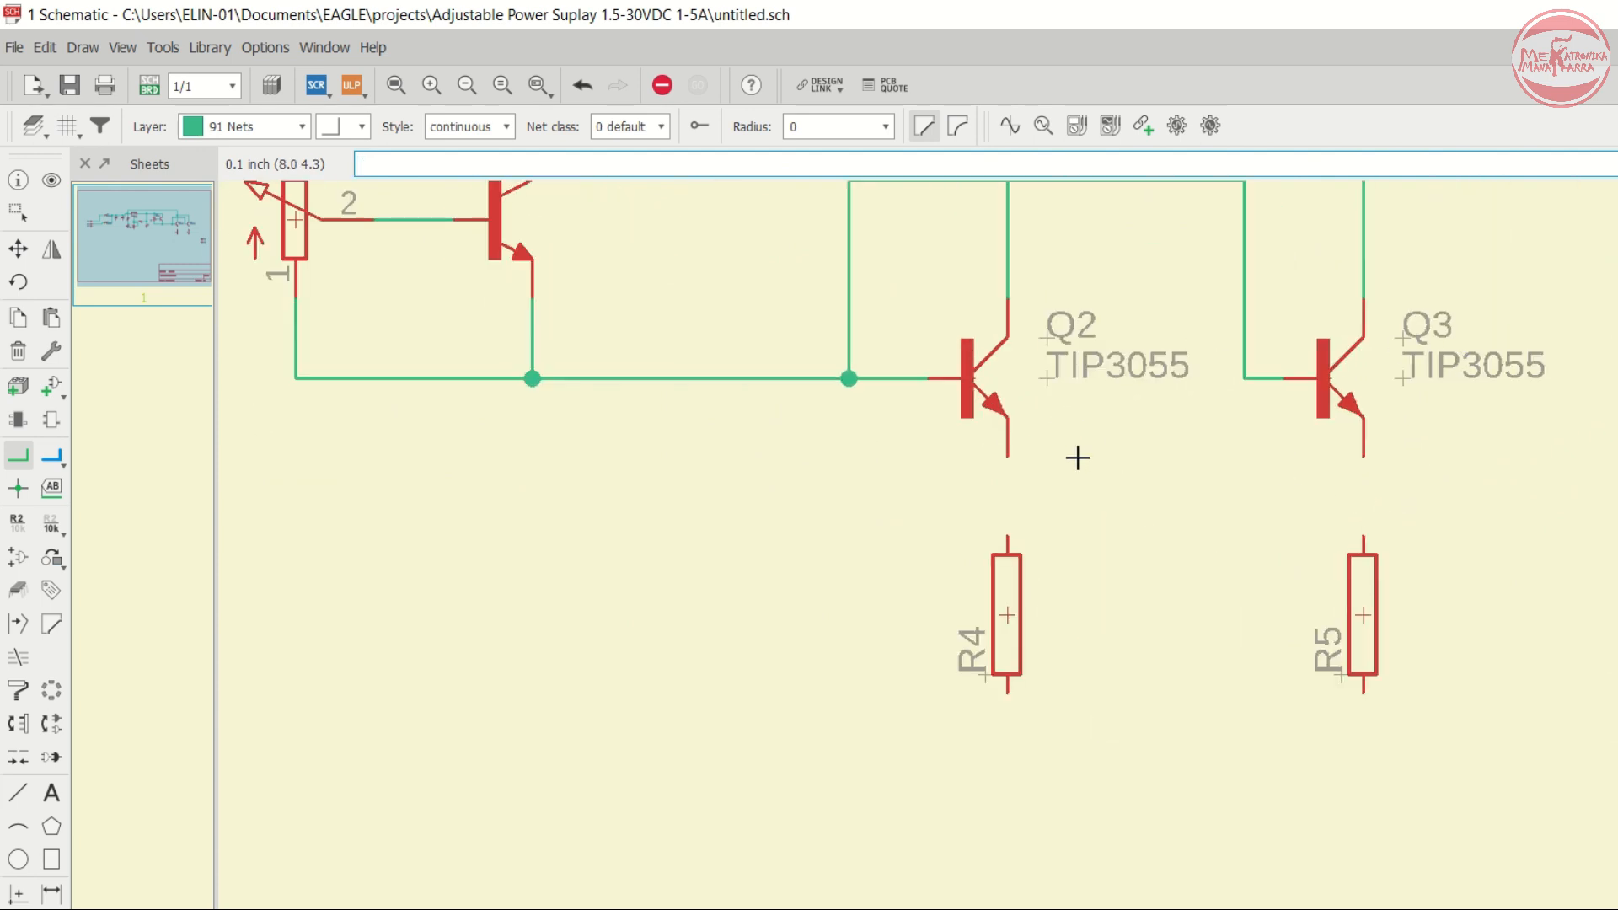
left_click(1020, 461)
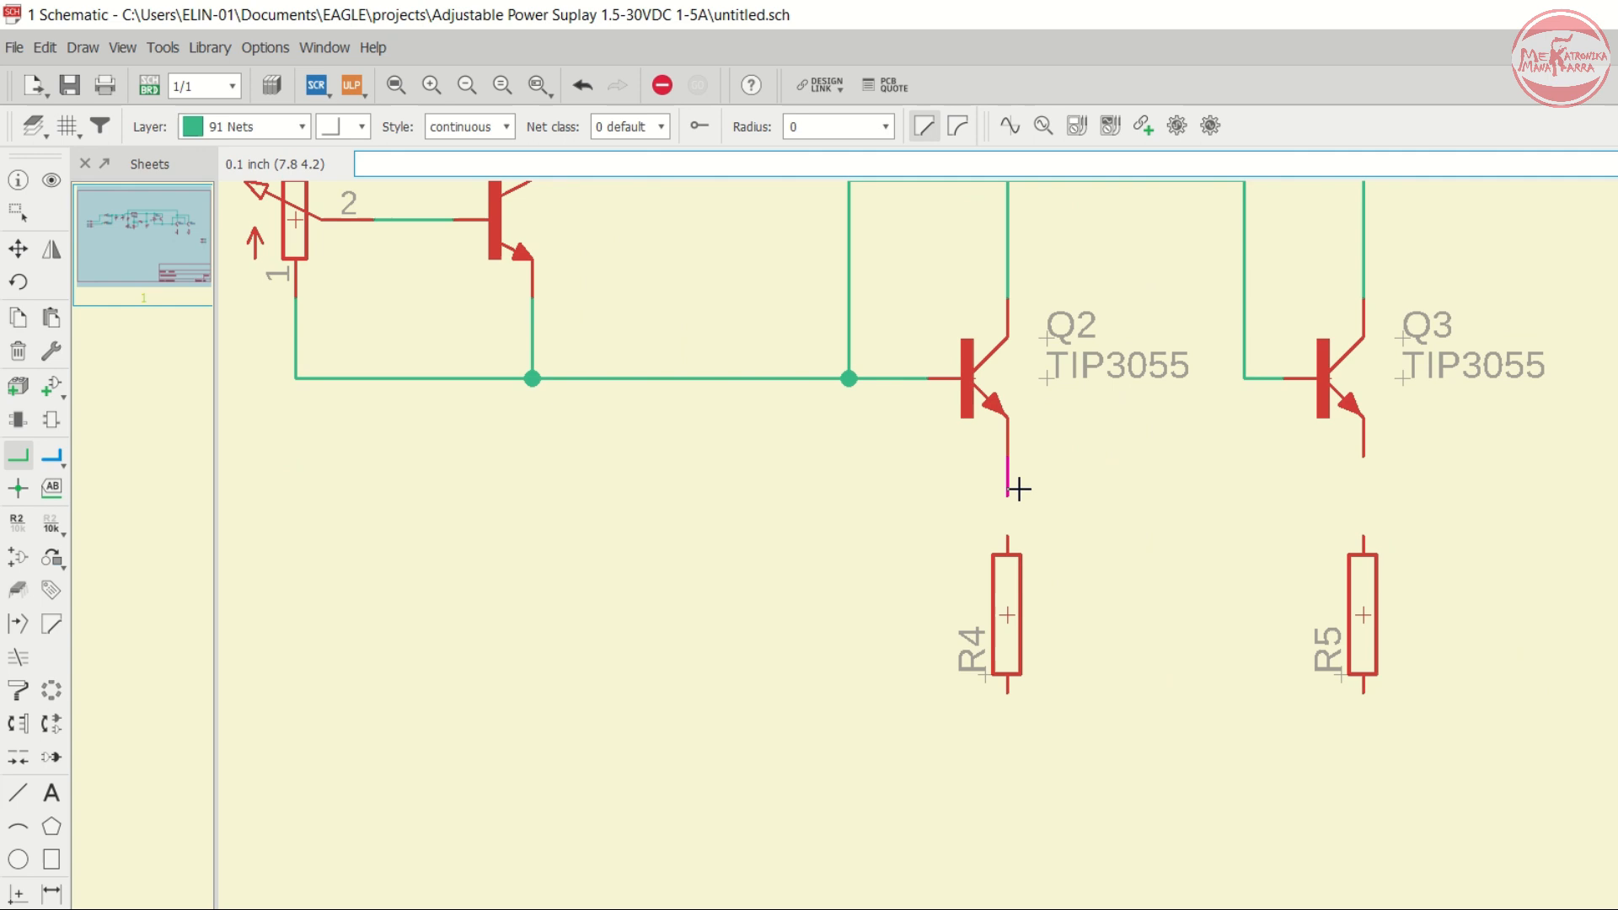
left_click(1008, 534)
left_click(1363, 458)
left_click(1363, 536)
- Join the lower ends of R4 and R5 with a net routed beneath them
scroll(1366, 603, "down", 3)
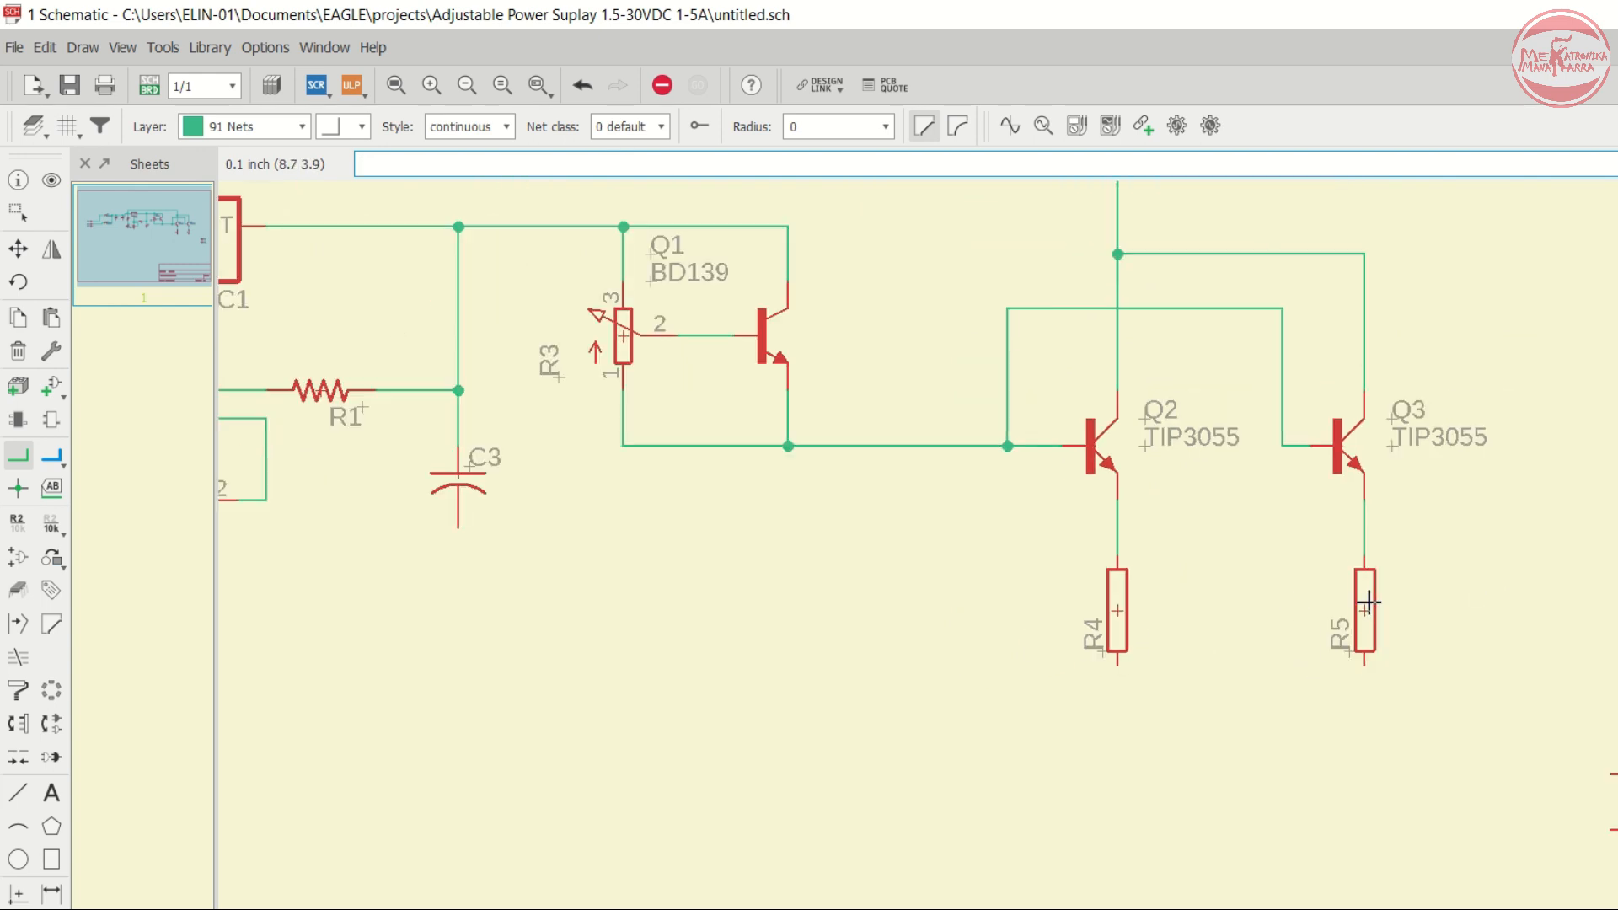
scroll(1369, 601, "down", 3)
scroll(1247, 658, "up", 3)
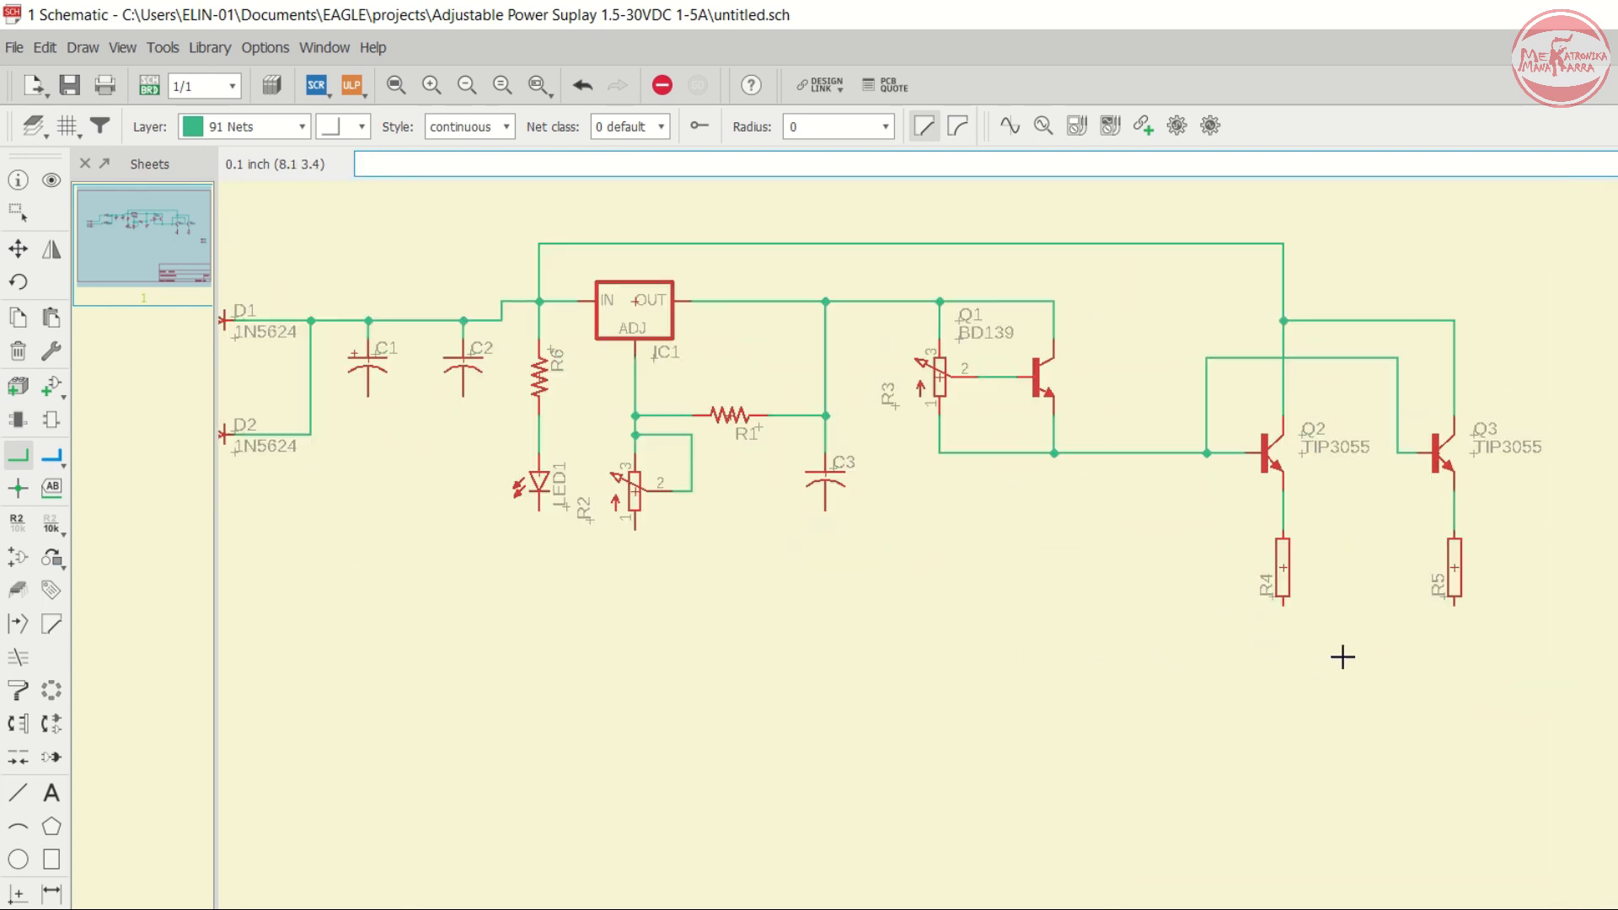
scroll(1388, 640, "up", 3)
left_click(1284, 604)
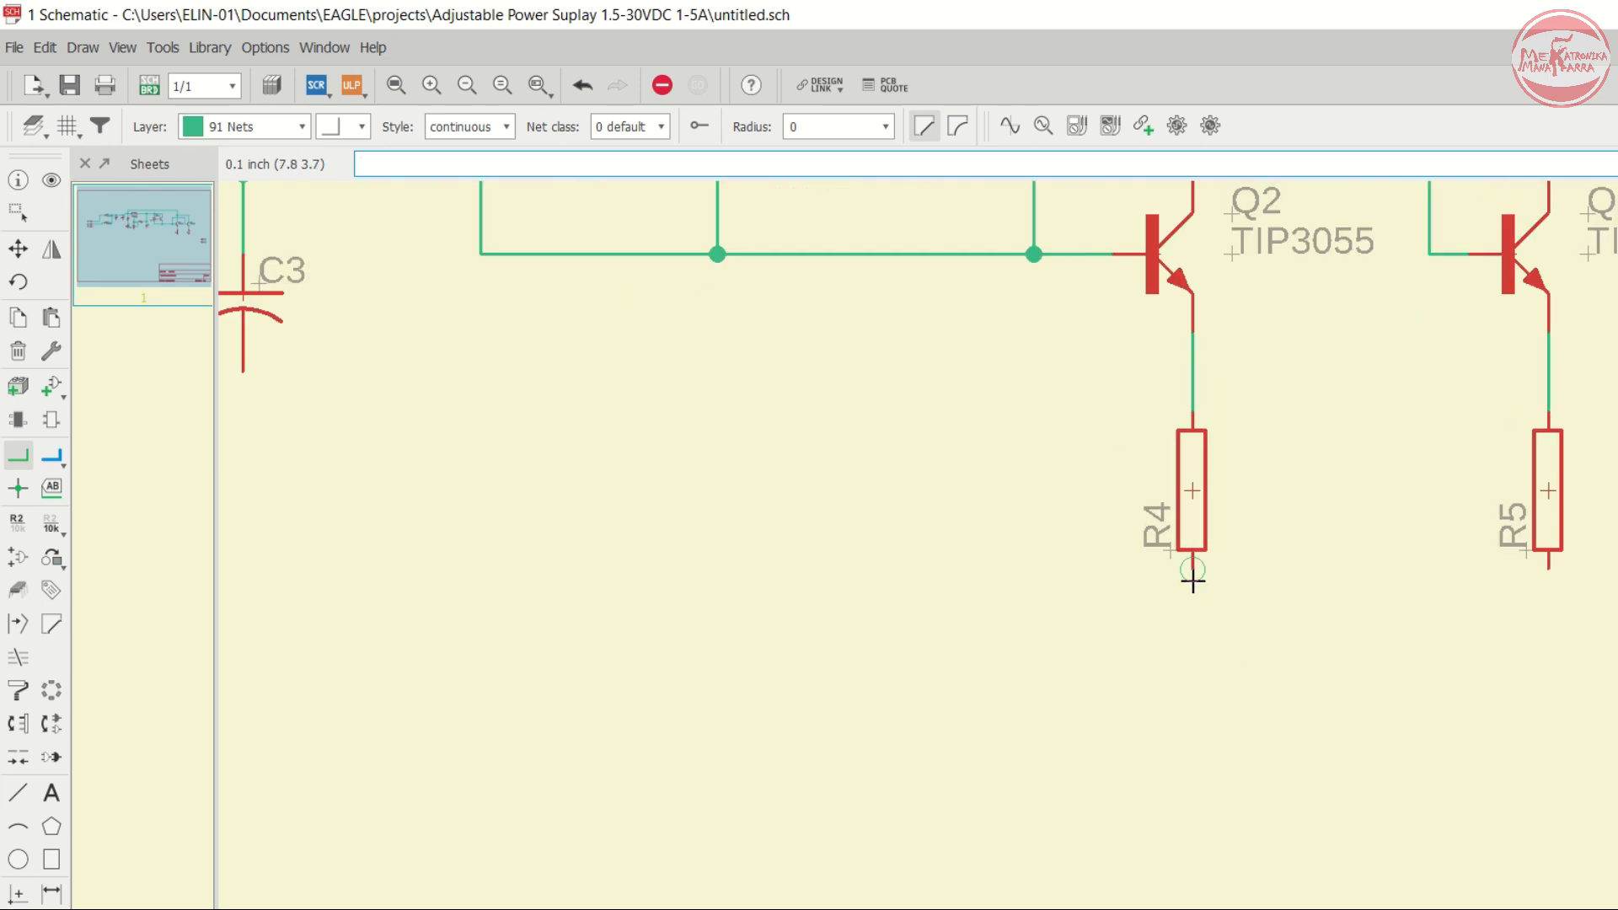
left_click(1560, 654)
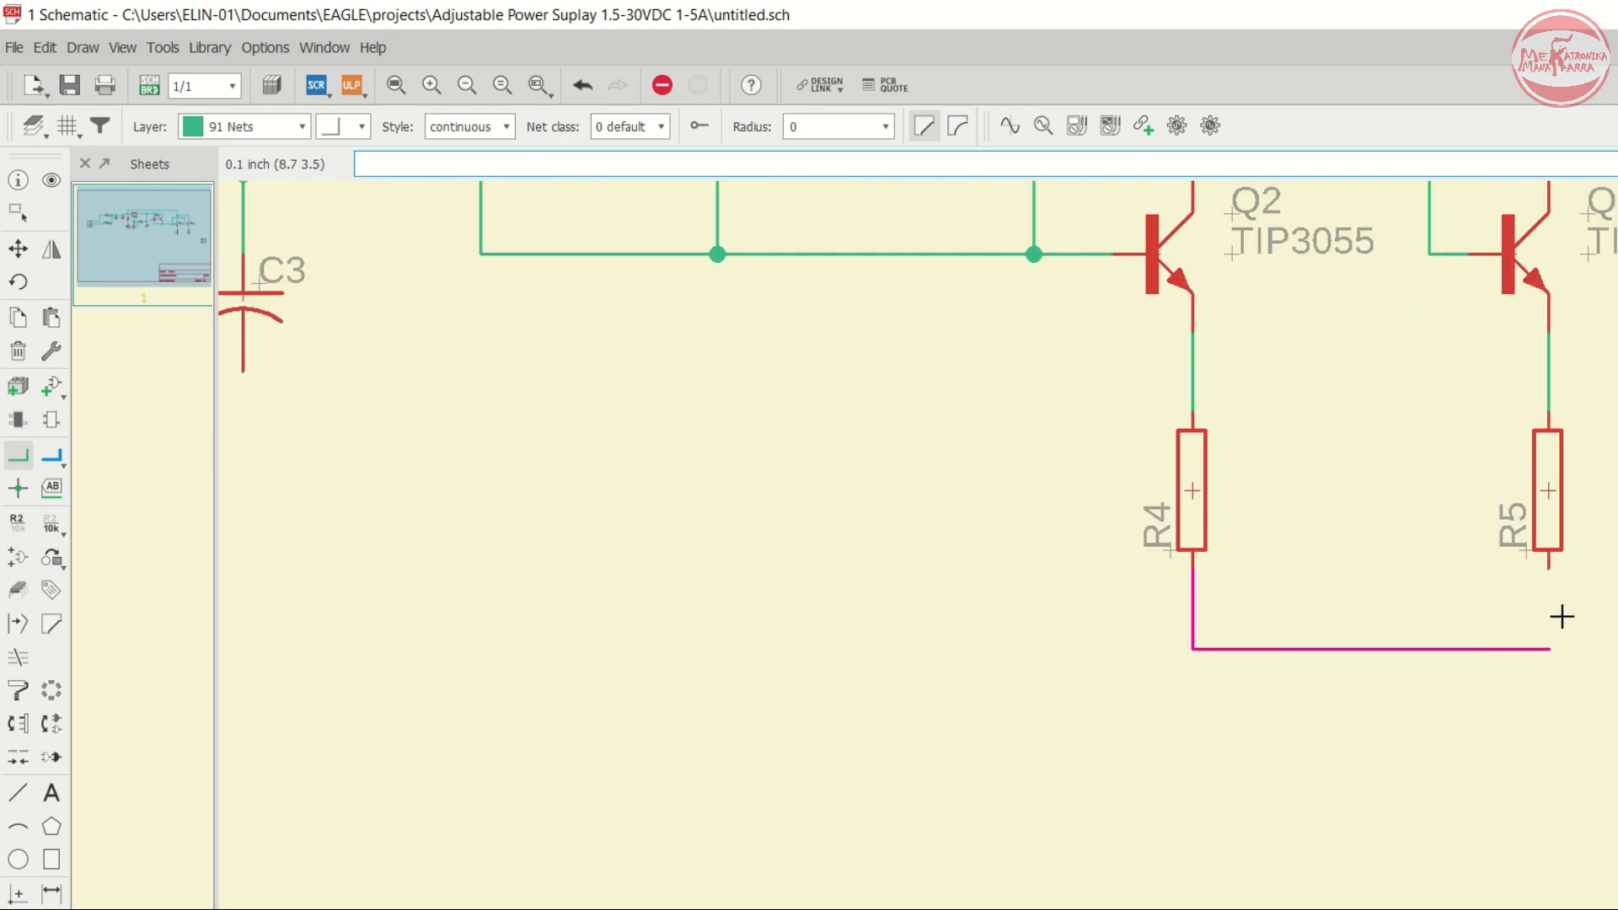
left_click(1560, 580)
- Draw a net from the right edge of the sheet to the junction of R4 and R5
scroll(1562, 582, "down", 3)
scroll(1221, 535, "up", 3)
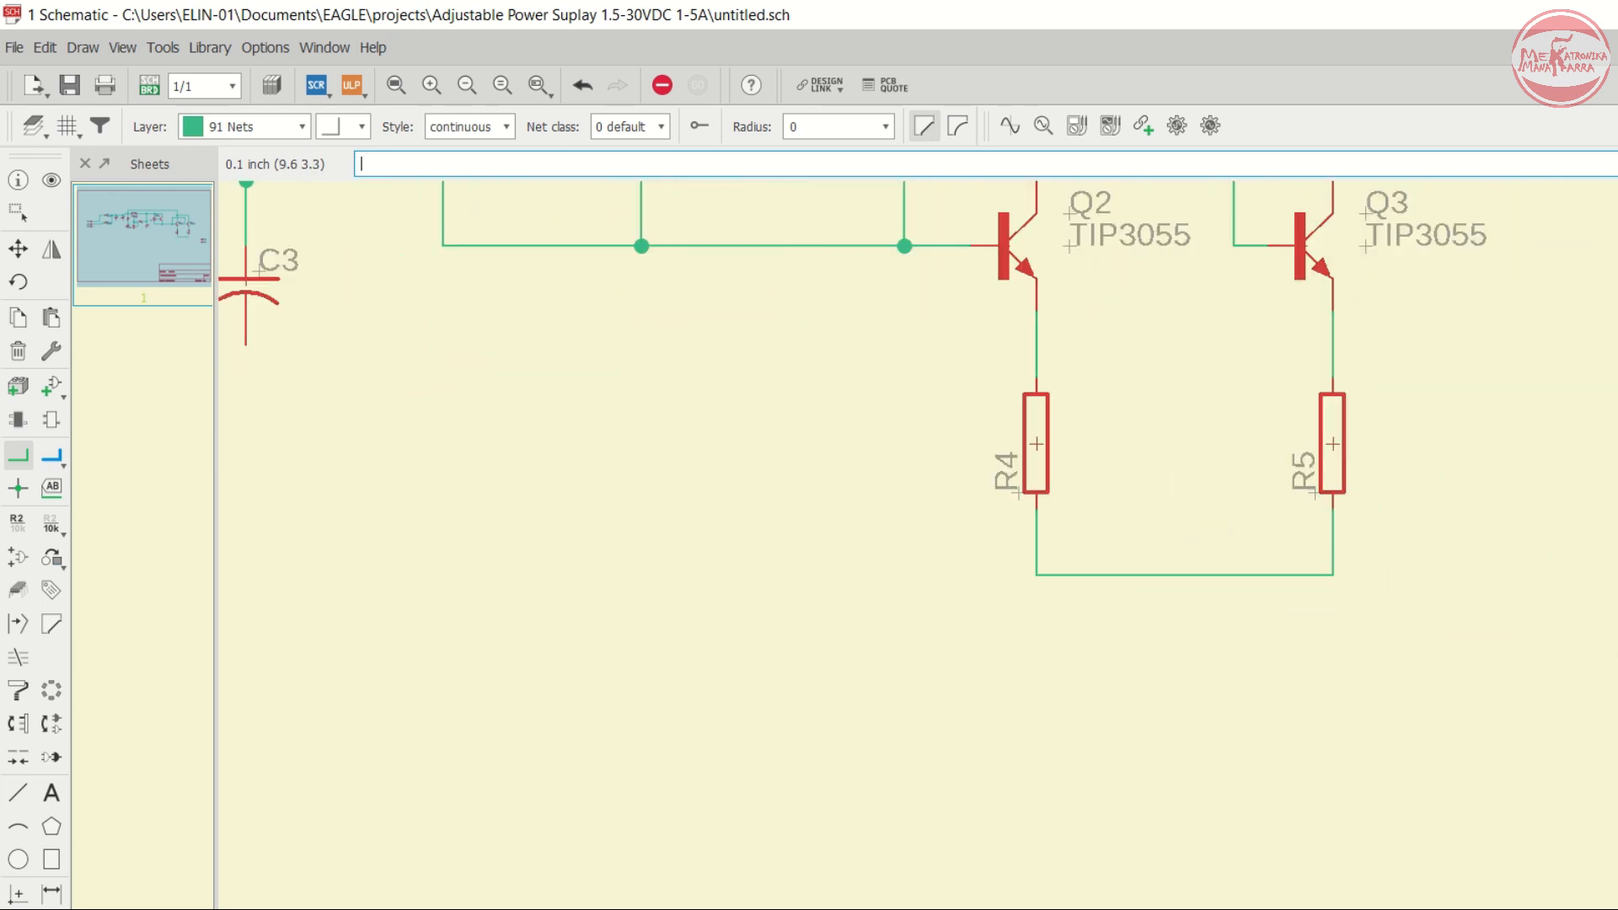
left_click(1617, 641)
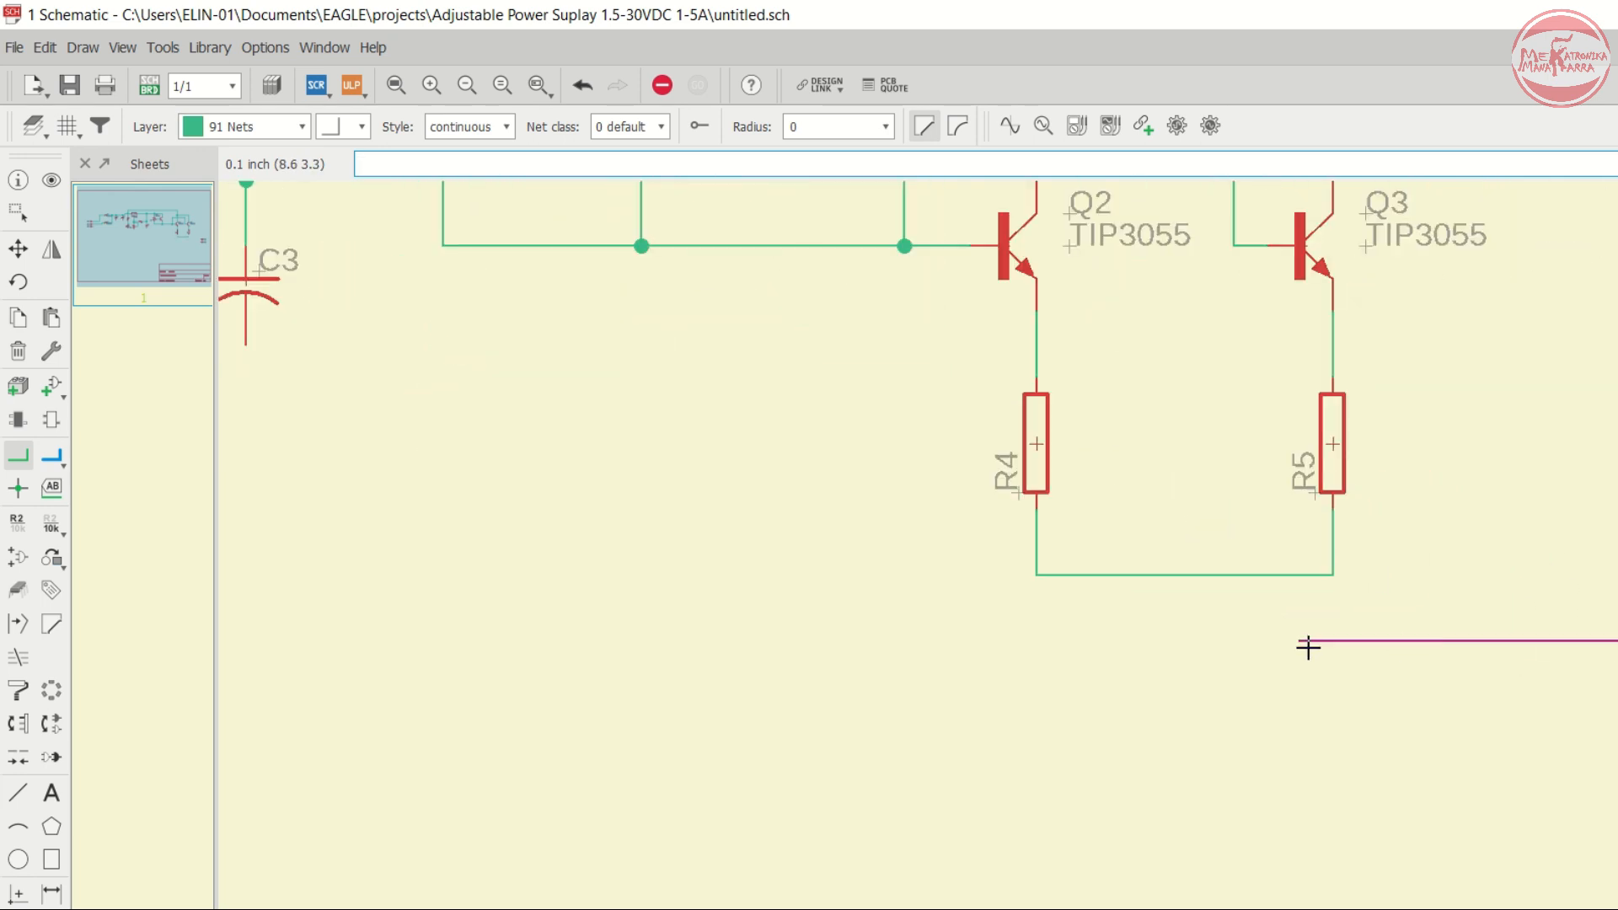
left_click(1331, 576)
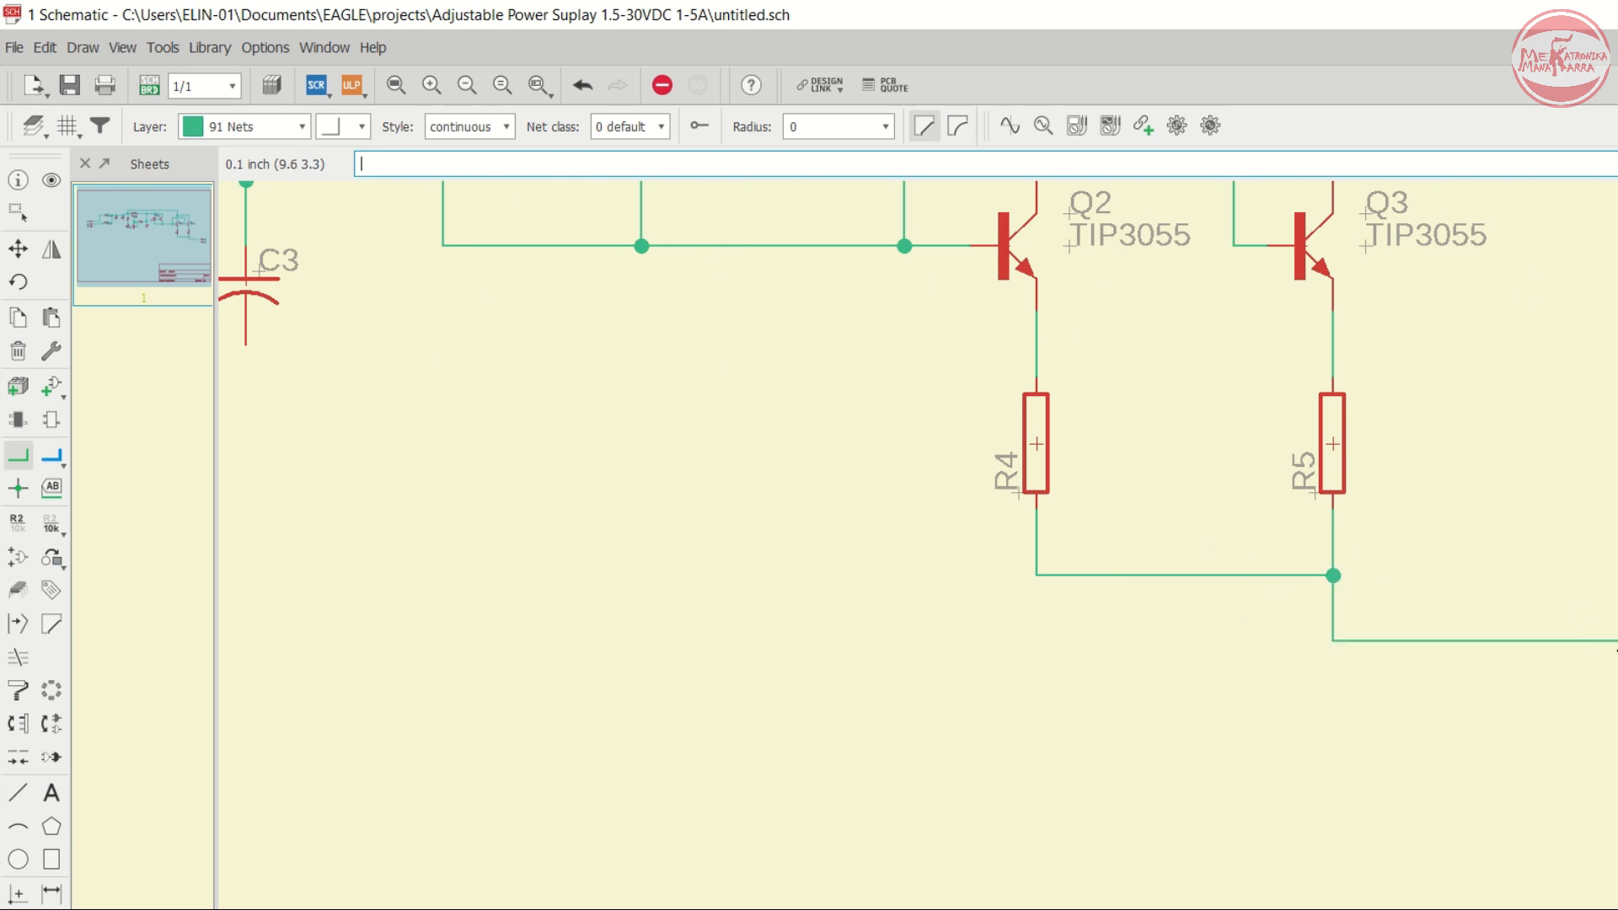
scroll(1602, 631, "down", 4)
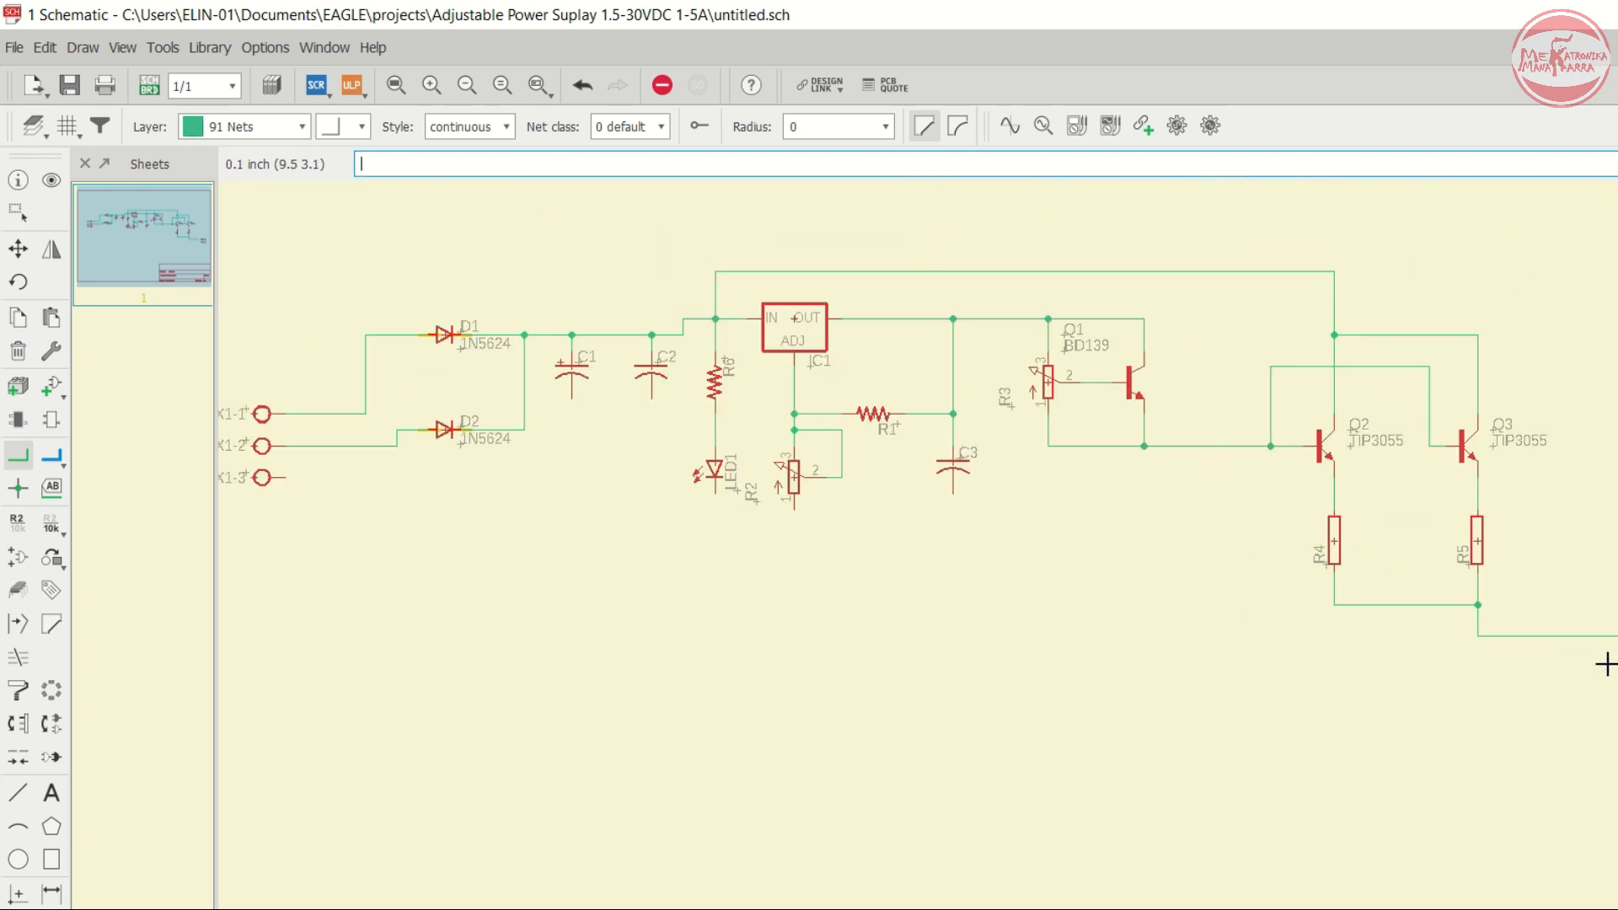
- Connect connector pin X1-3 to the negative lead of capacitor C1 with a net
scroll(1605, 664, "up", 1)
scroll(809, 625, "down", 2)
scroll(611, 578, "up", 2)
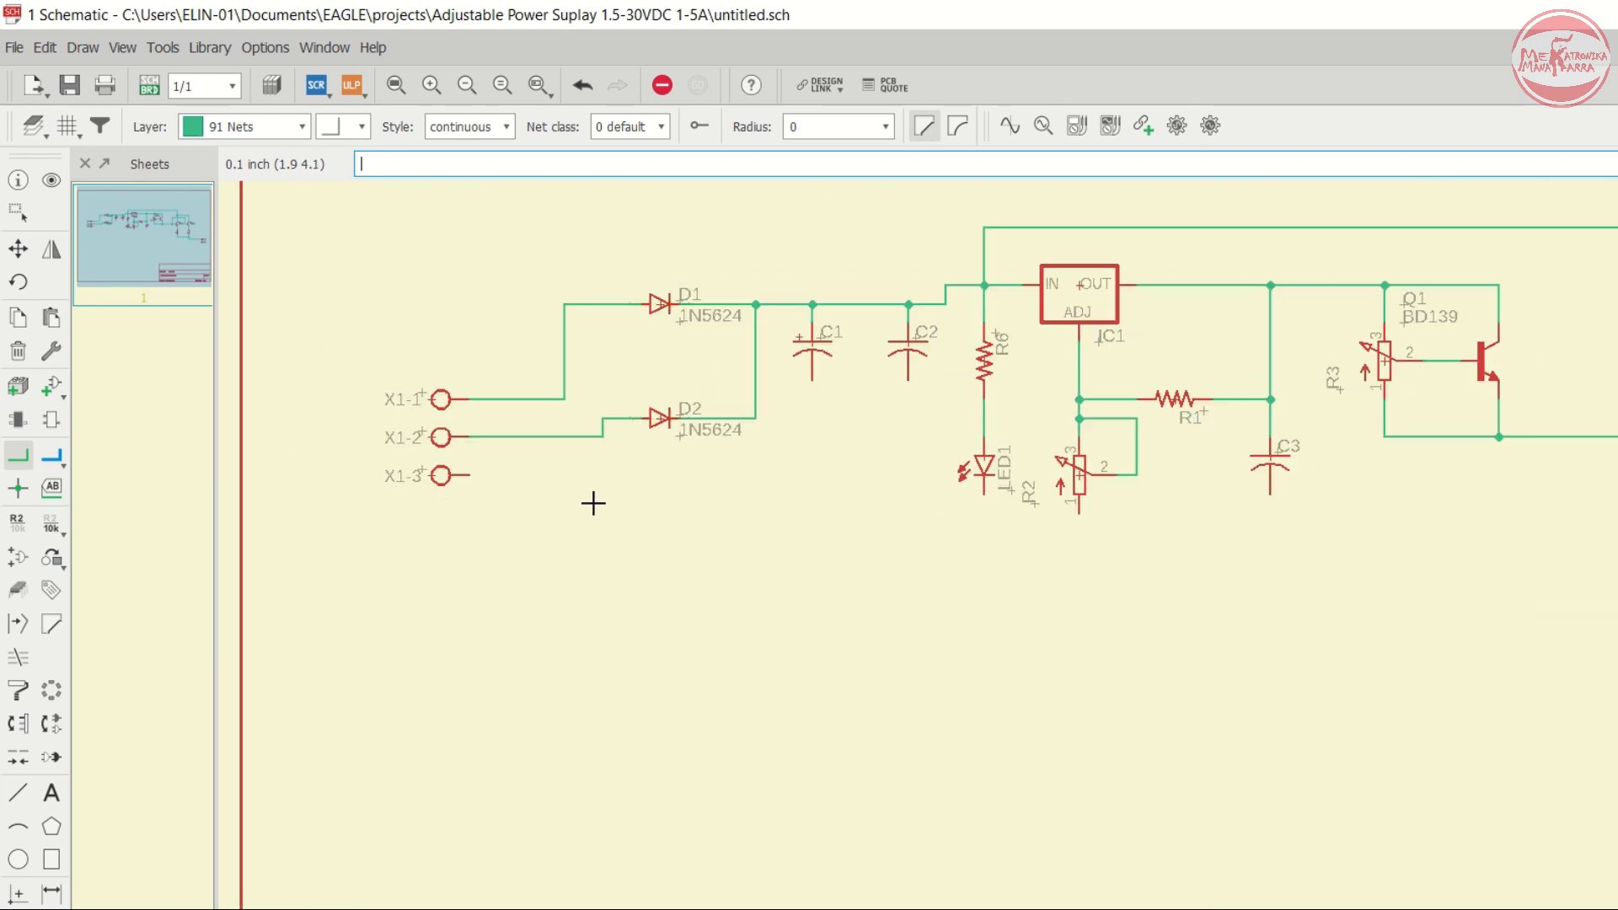
scroll(554, 440, "up", 2)
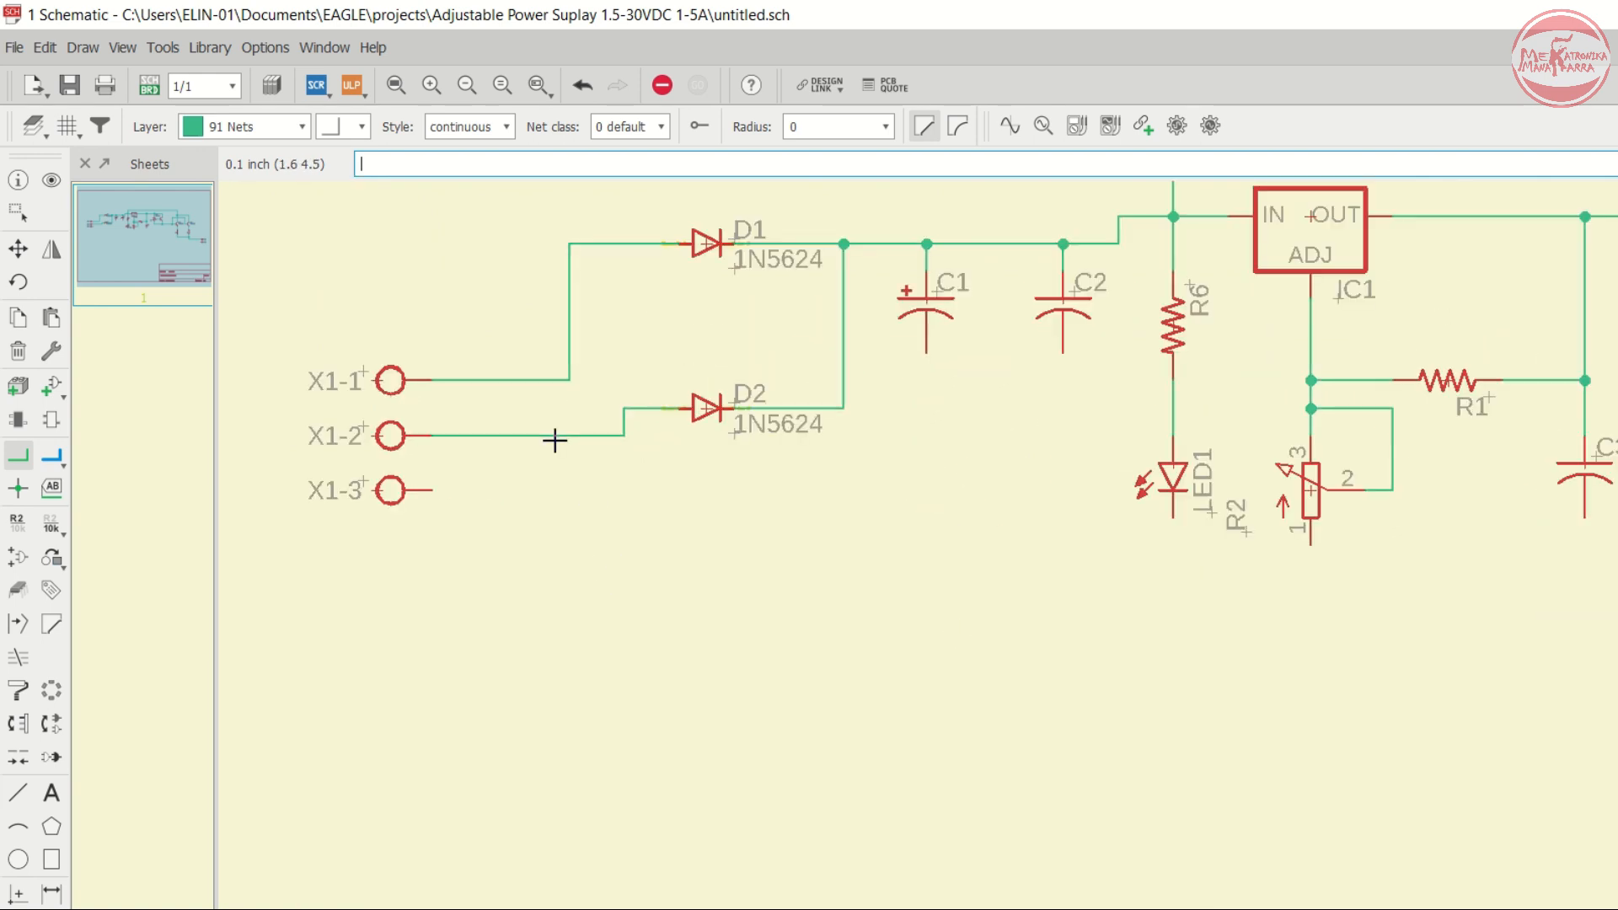
left_click(433, 490)
scroll(862, 486, "up", 1)
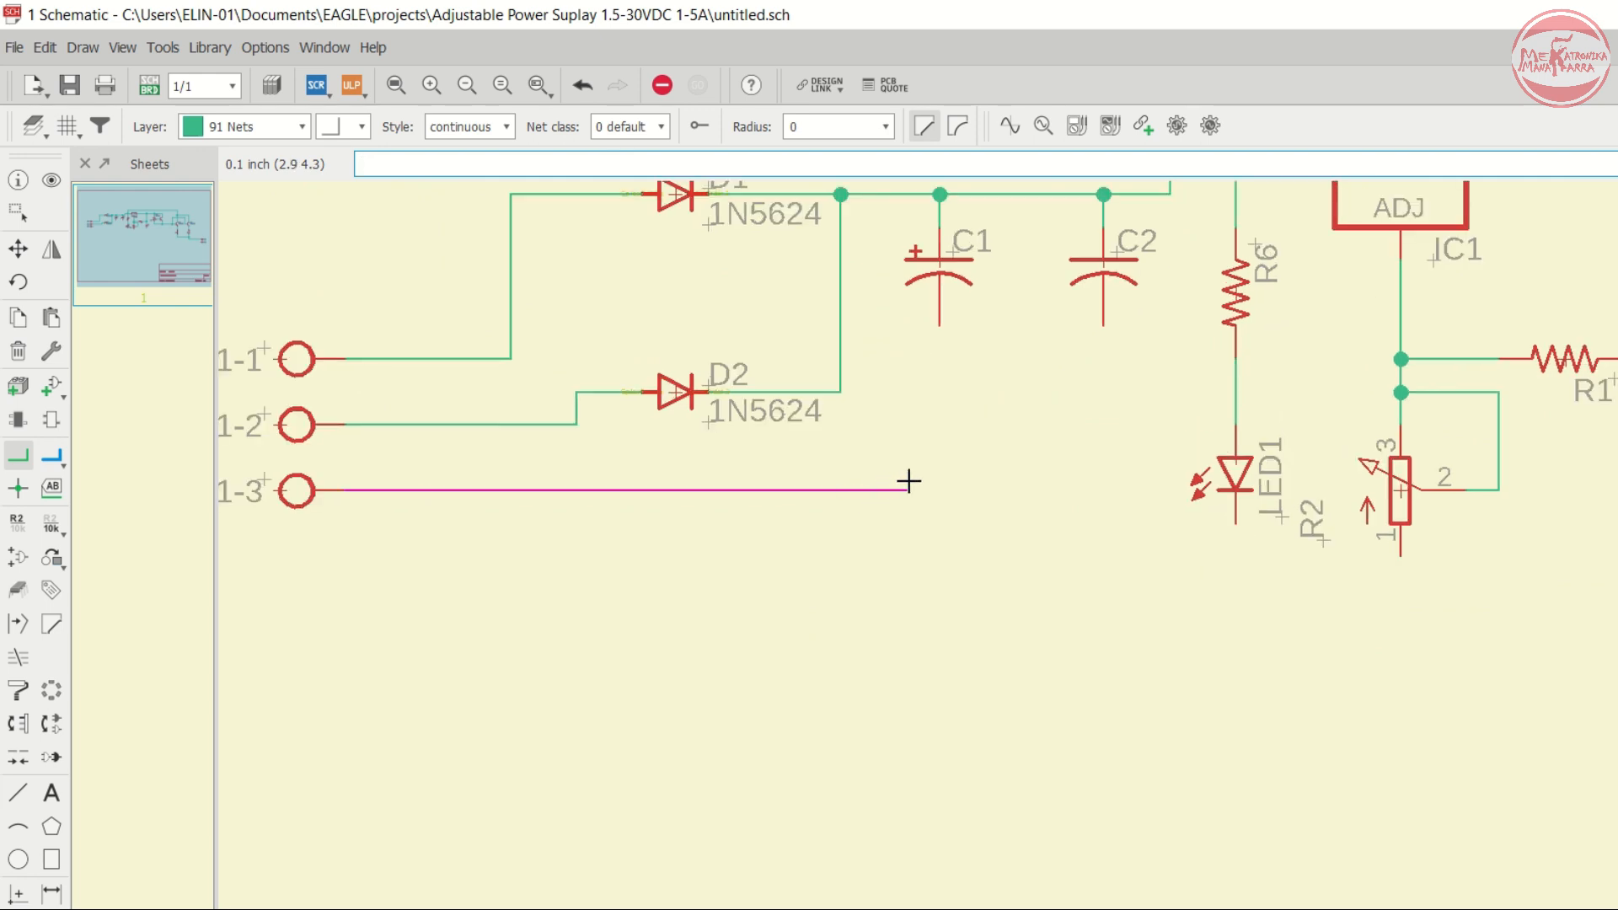
left_click(941, 326)
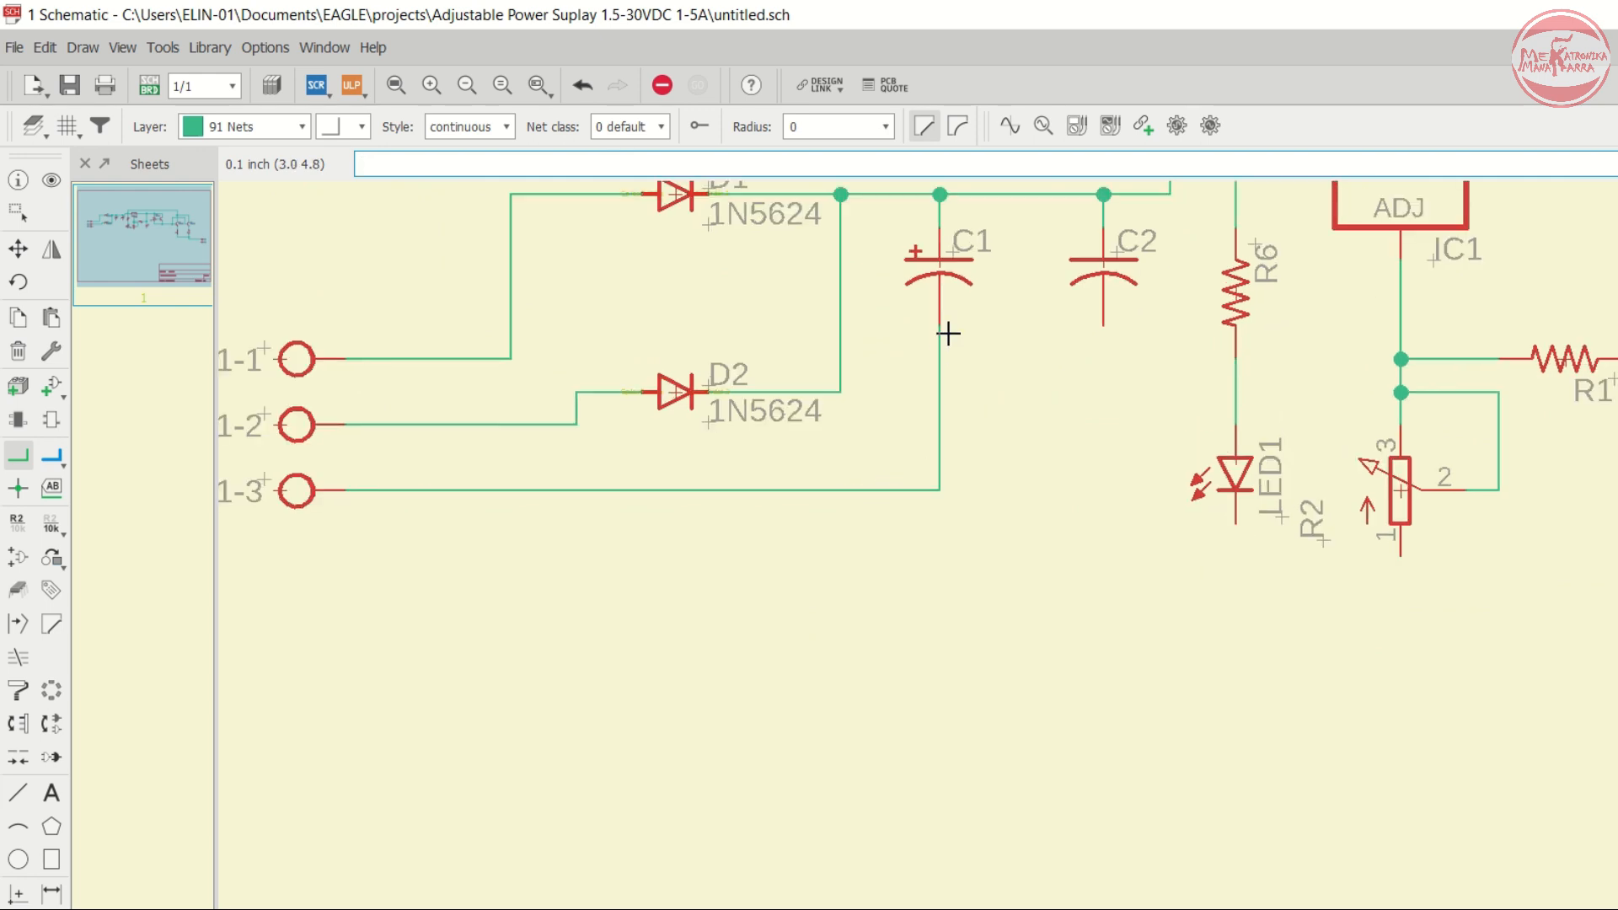
- Connect the lower lead of C2 to the ground net running from X1-3
left_click(1105, 329)
left_click(945, 491)
scroll(925, 494, "down", 3)
scroll(852, 481, "up", 5)
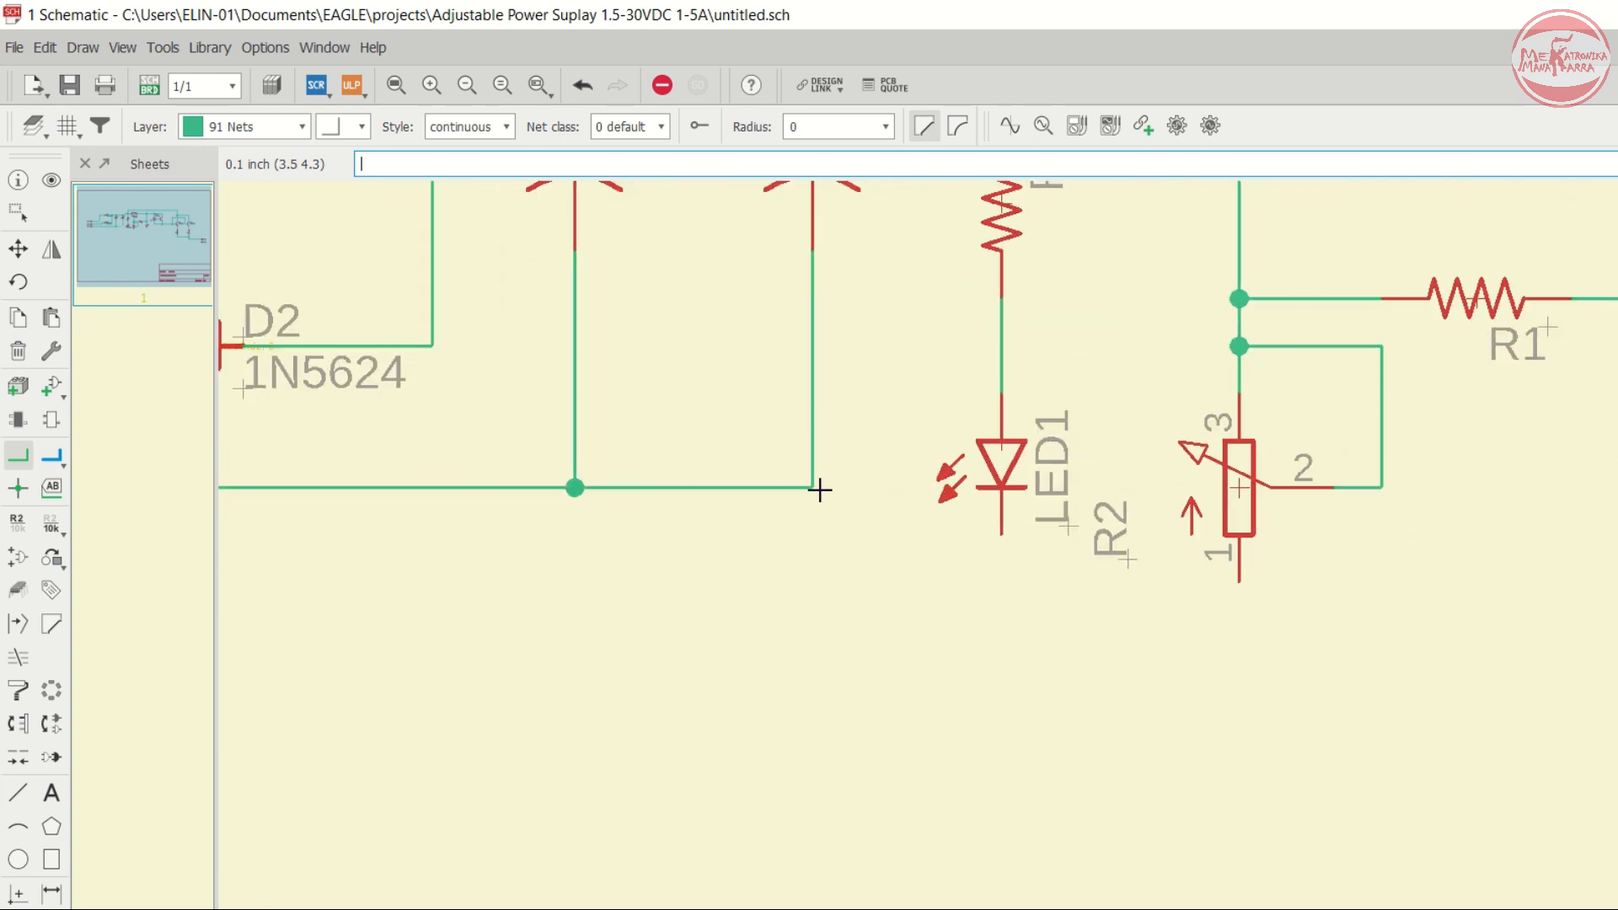
- Connect LED1's cathode to the ground net below C2
left_click(818, 488)
left_click(835, 665)
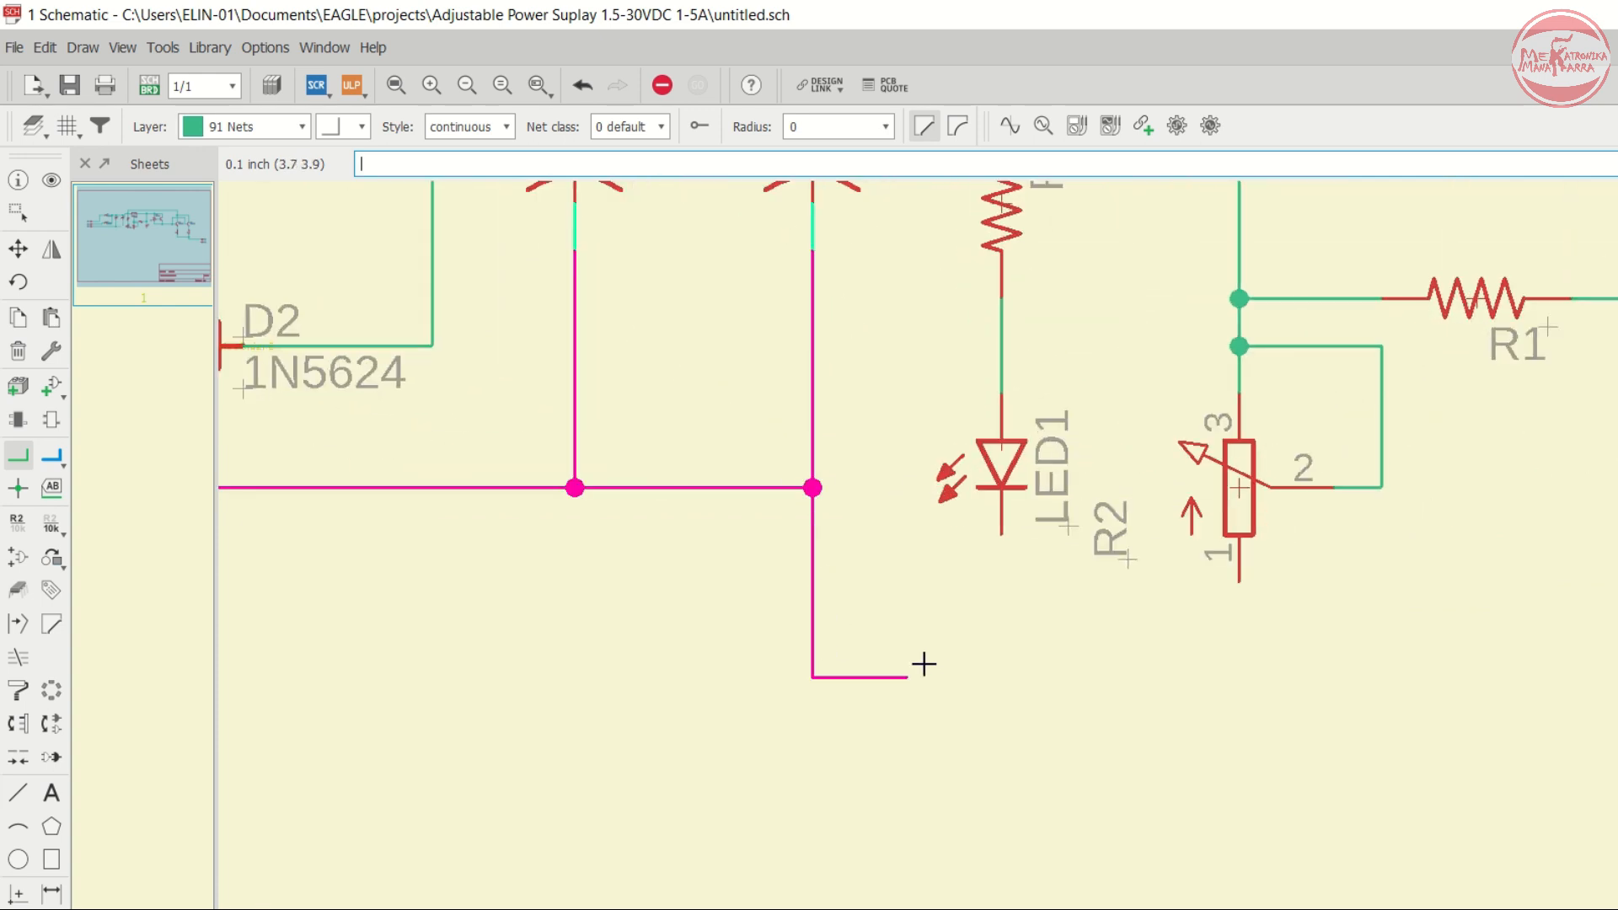
left_click(1006, 548)
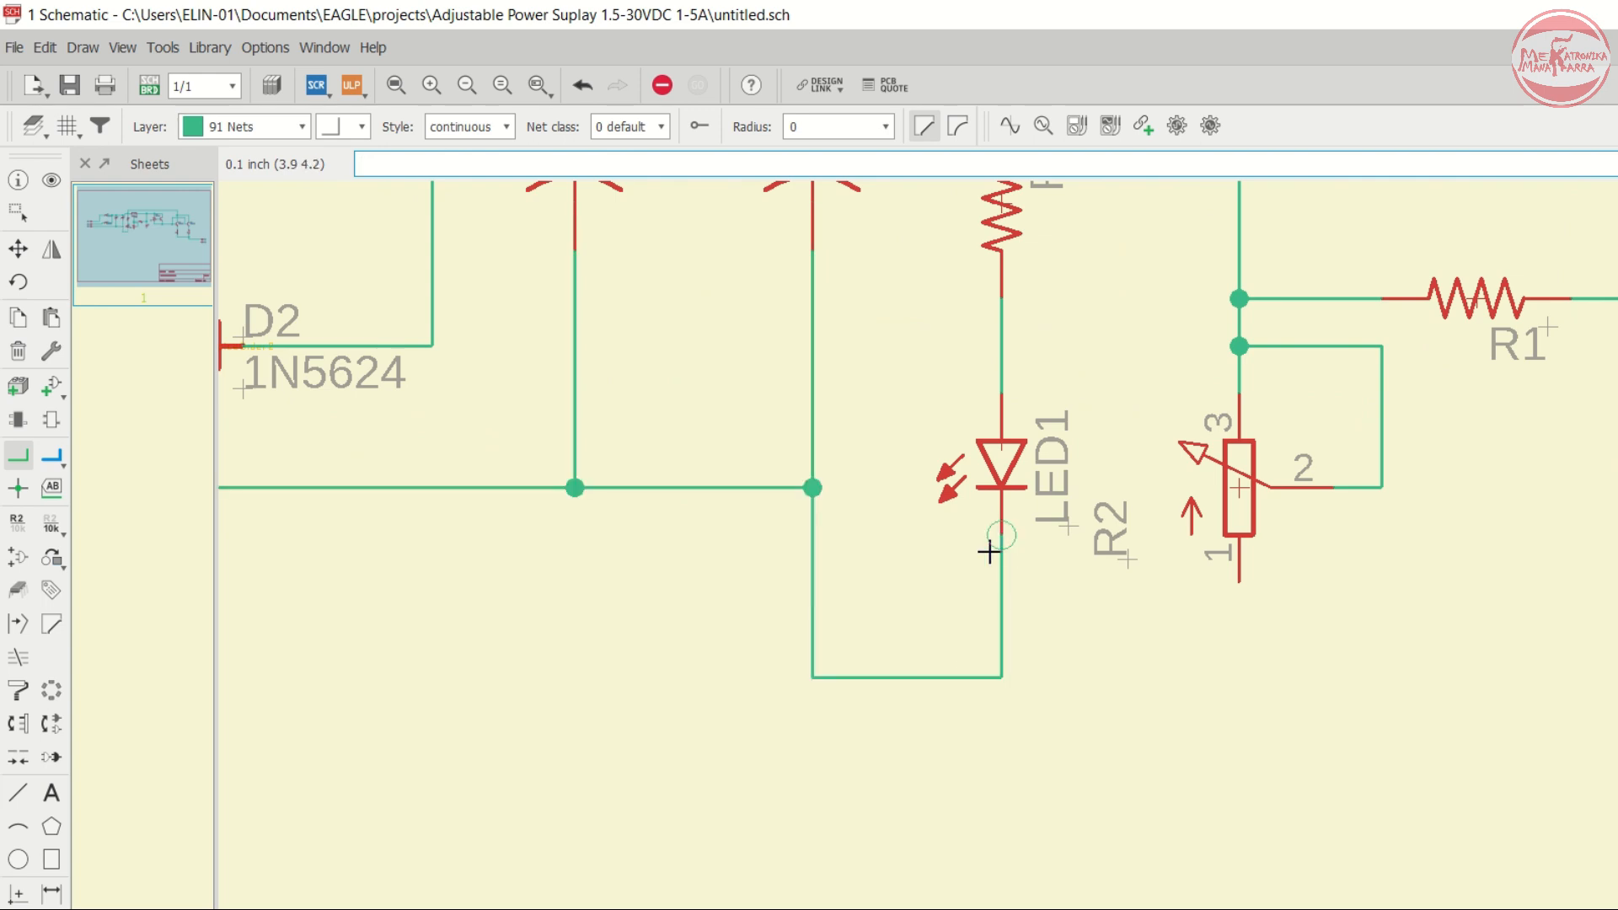
- Connect pin 1 of potentiometer R2 to the ground net under LED1
scroll(1012, 552, "down", 3)
scroll(1029, 559, "up", 3)
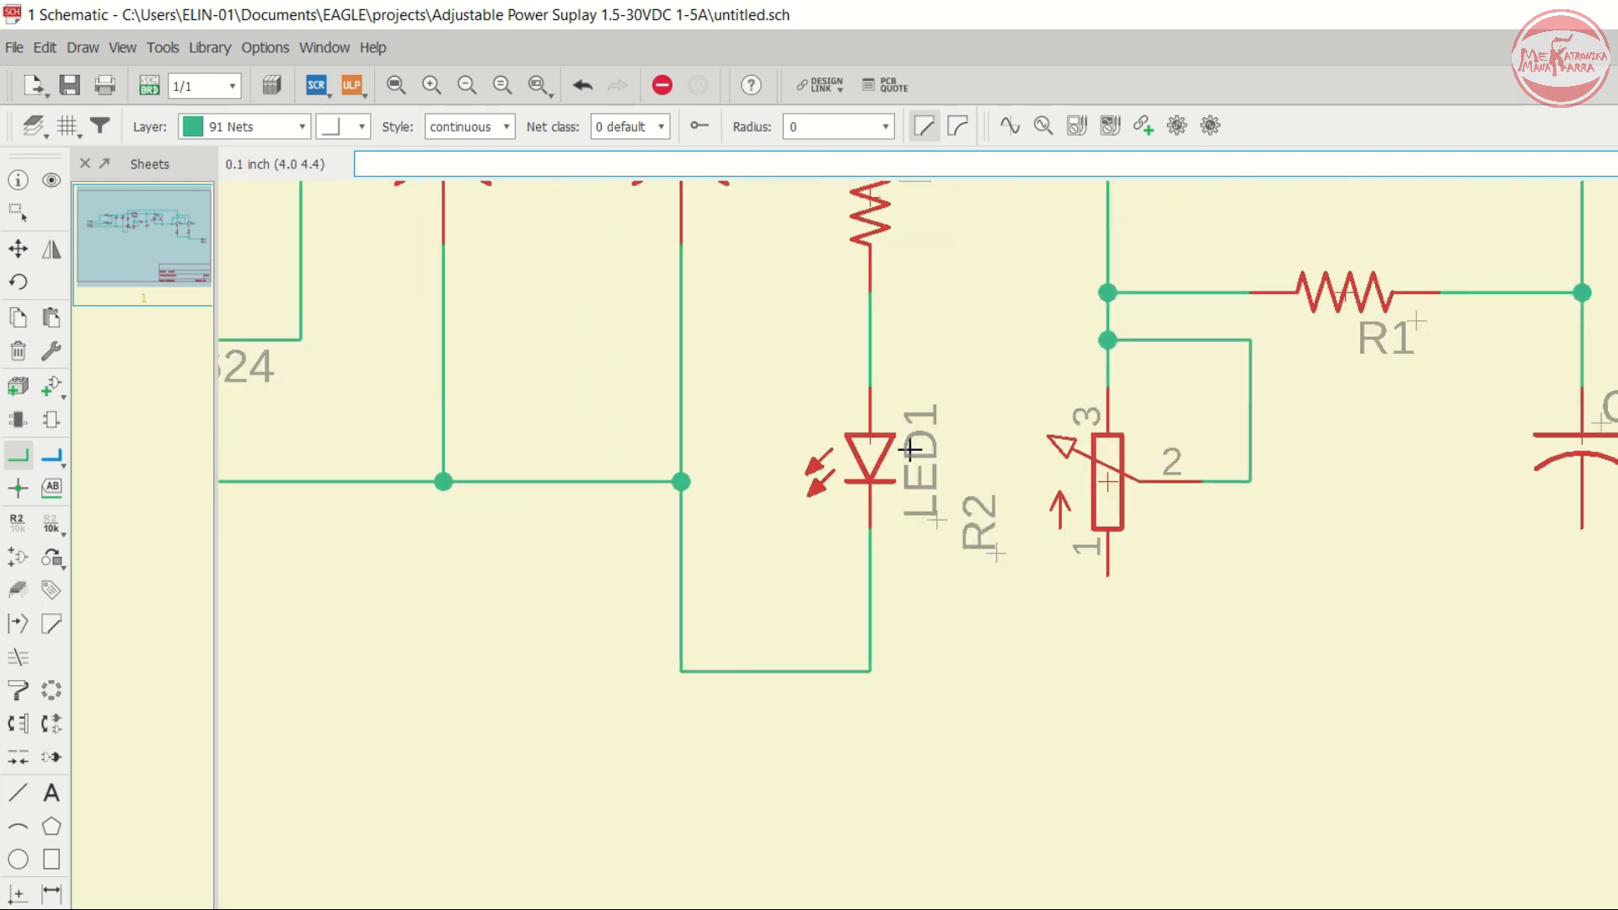
left_click(870, 672)
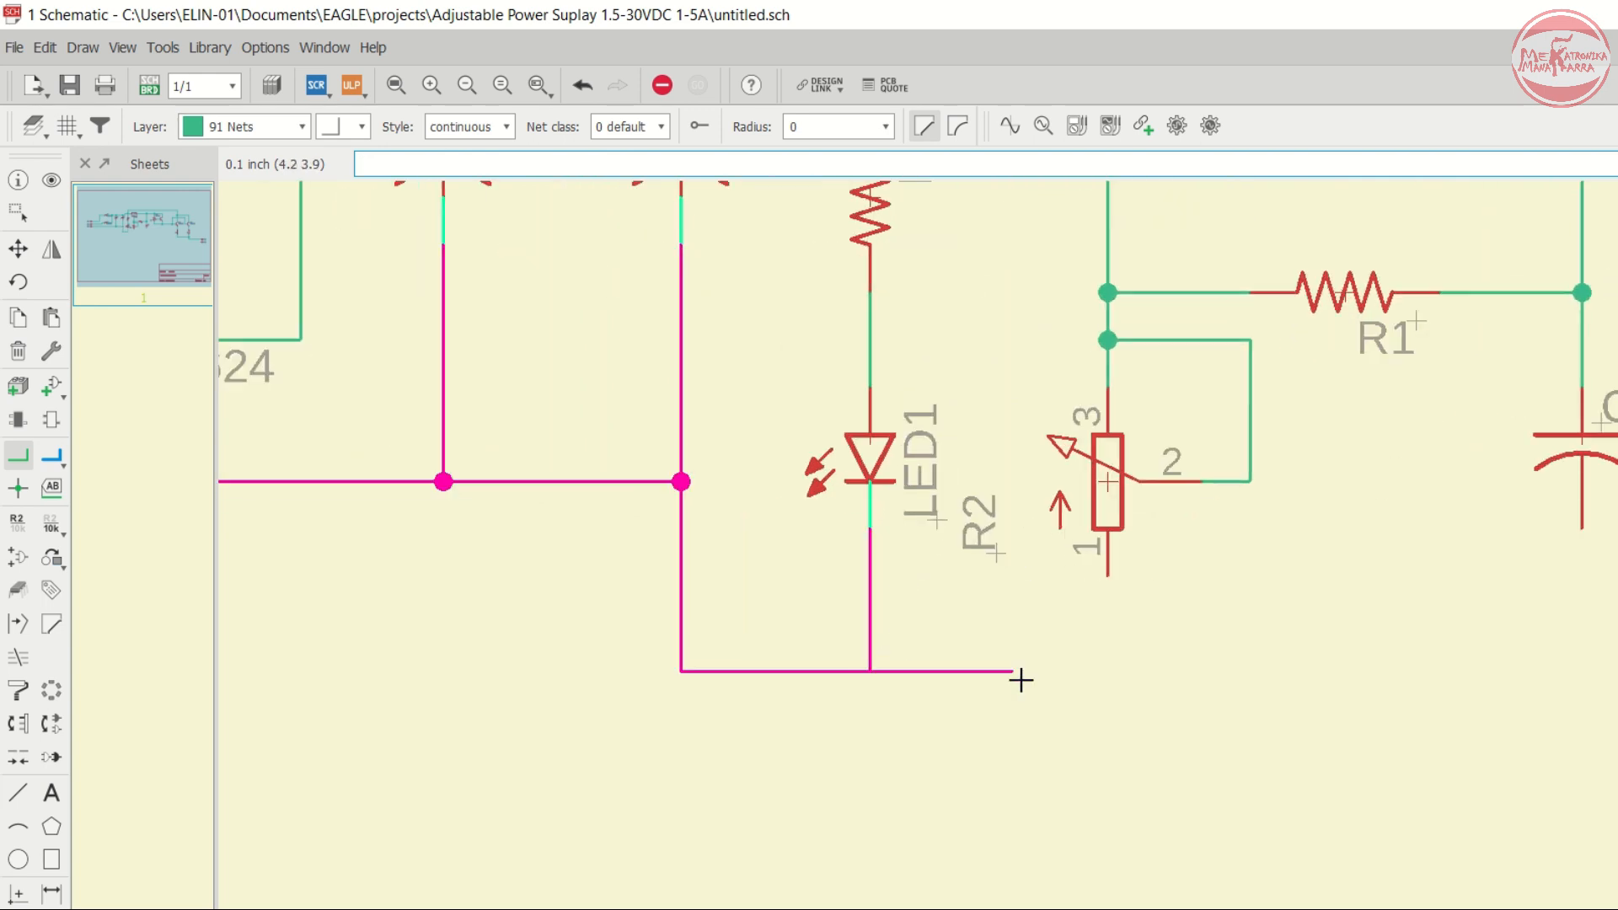
left_click(1109, 579)
- Extend the ground net from R2 to the lower lead of capacitor C3
scroll(1015, 509, "down", 3)
scroll(1040, 571, "up", 3)
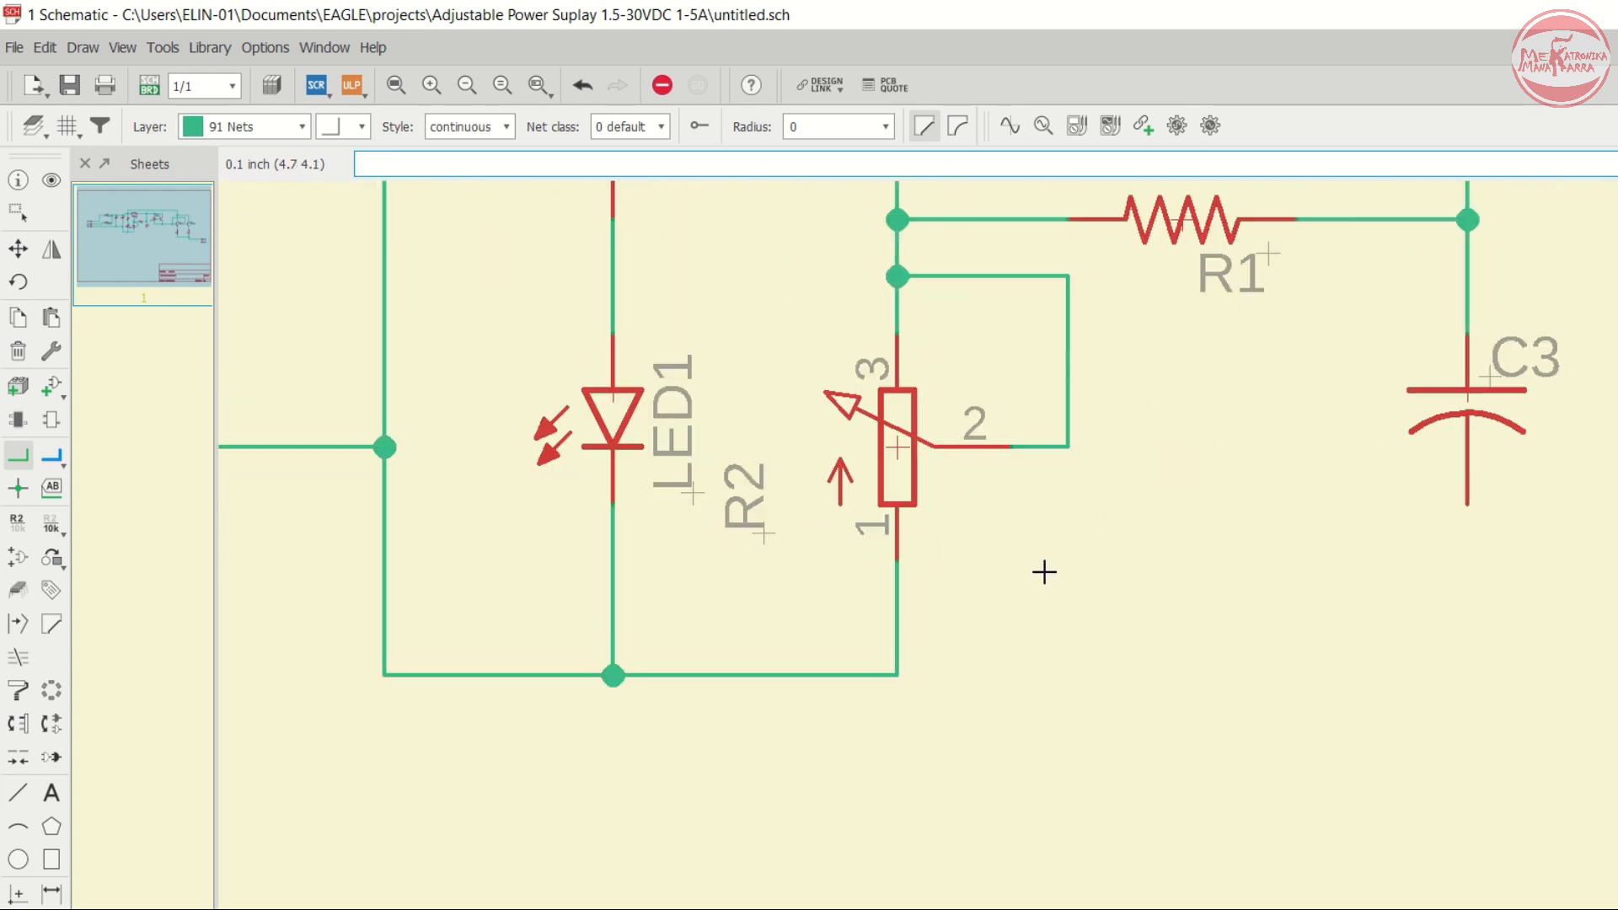
left_click(900, 668)
scroll(1197, 594, "down", 3)
scroll(1171, 560, "up", 3)
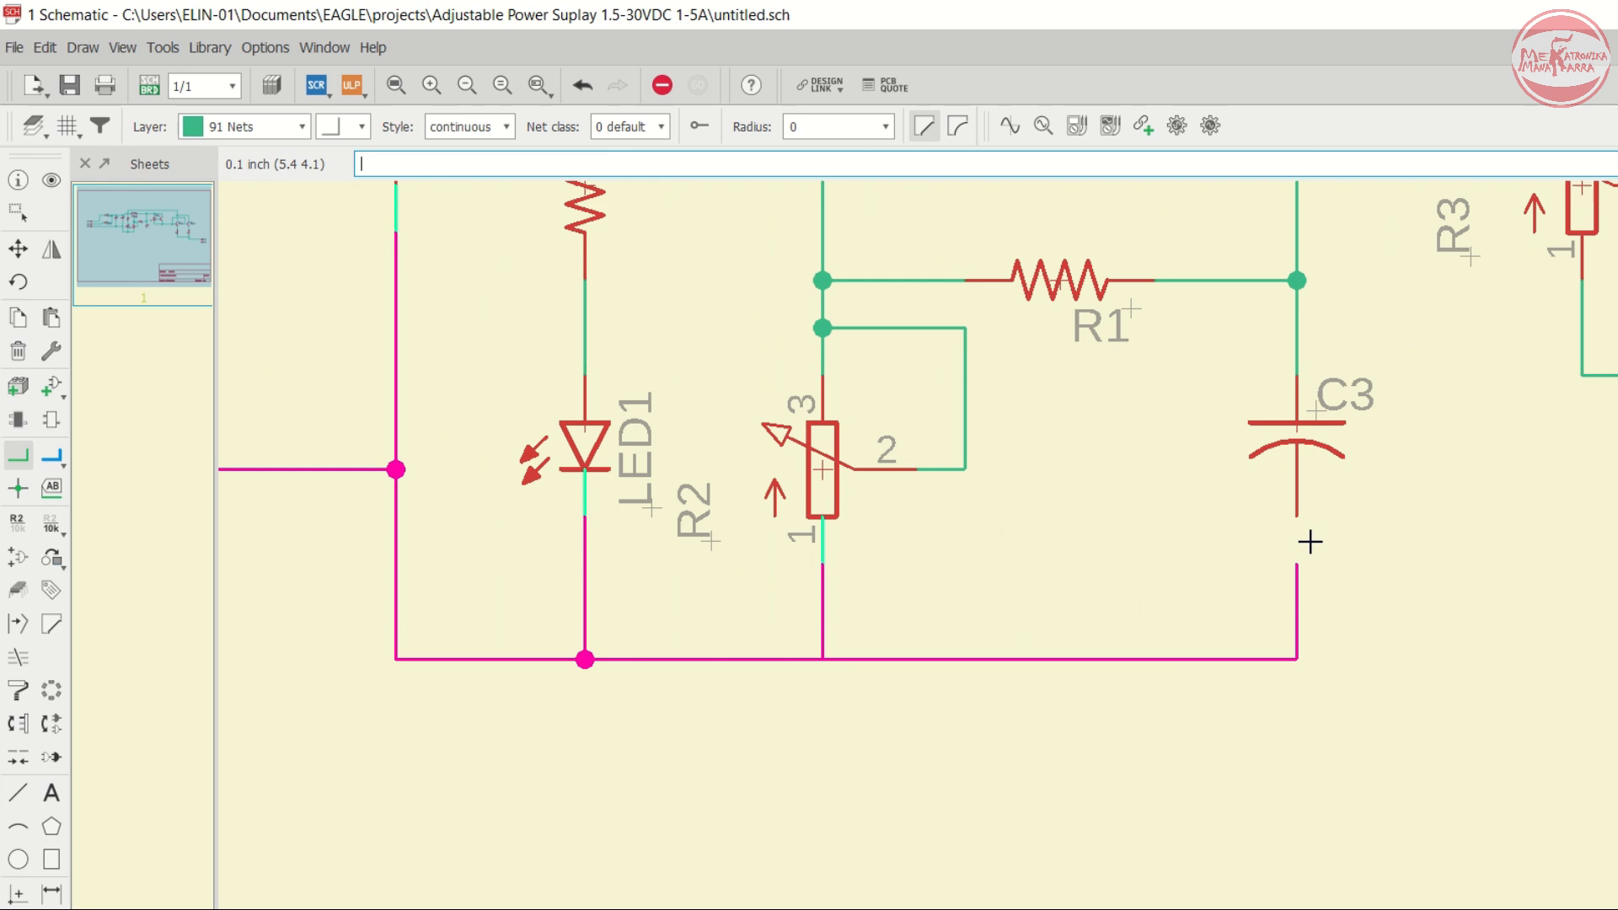
left_click(1315, 519)
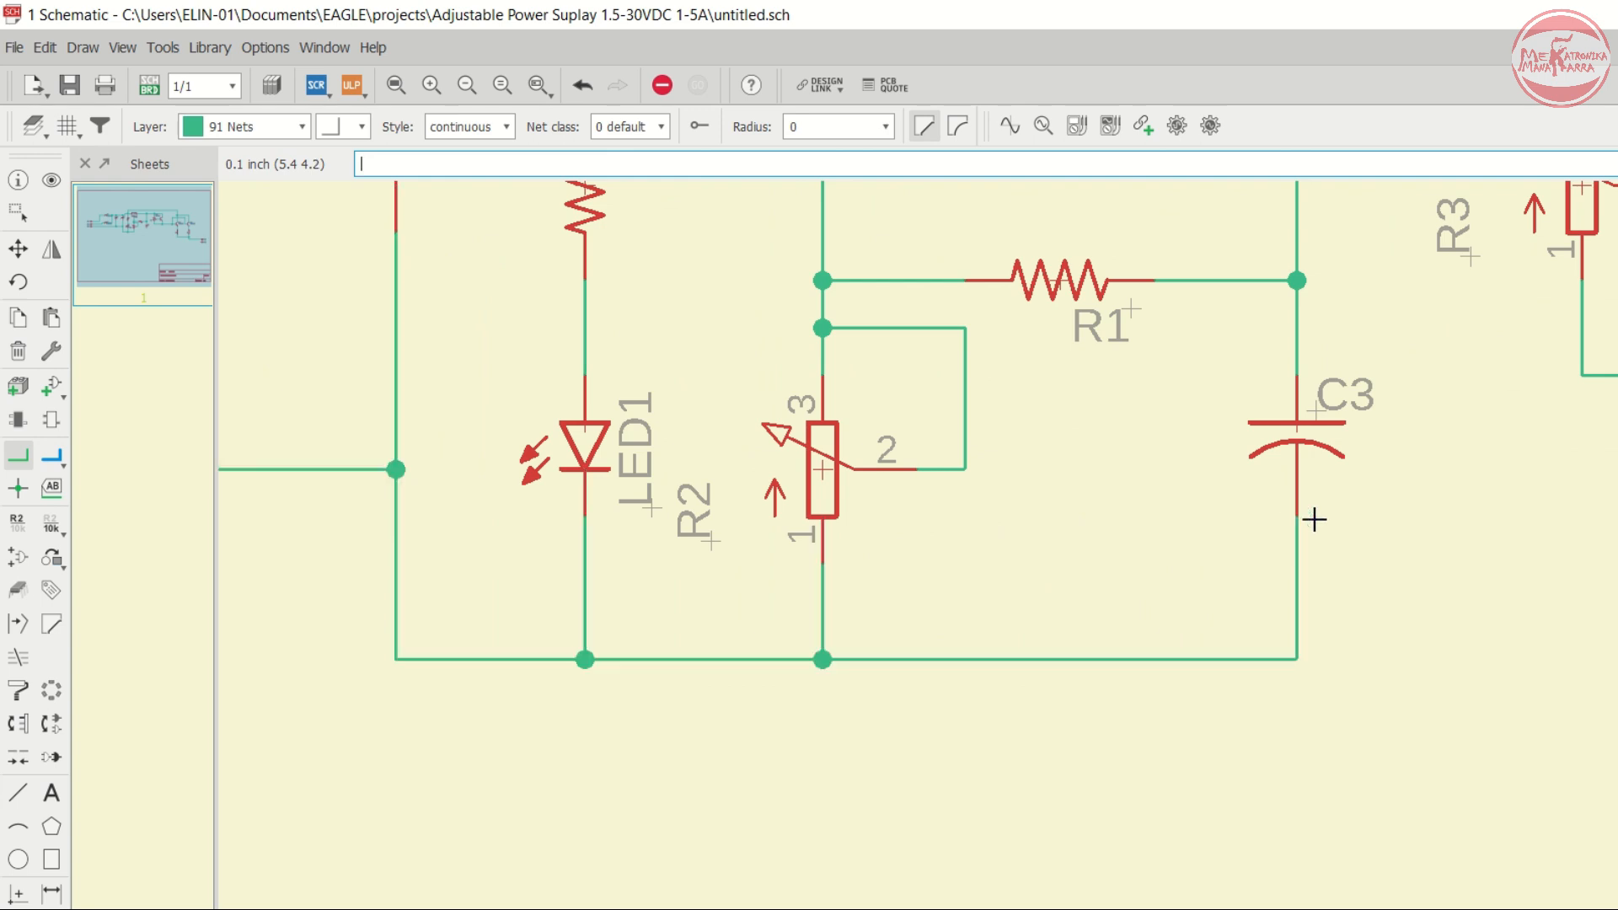
- Route the ground net from C3 down and right beneath R4 and R5 to the sheet's right edge
scroll(834, 427, "down", 3)
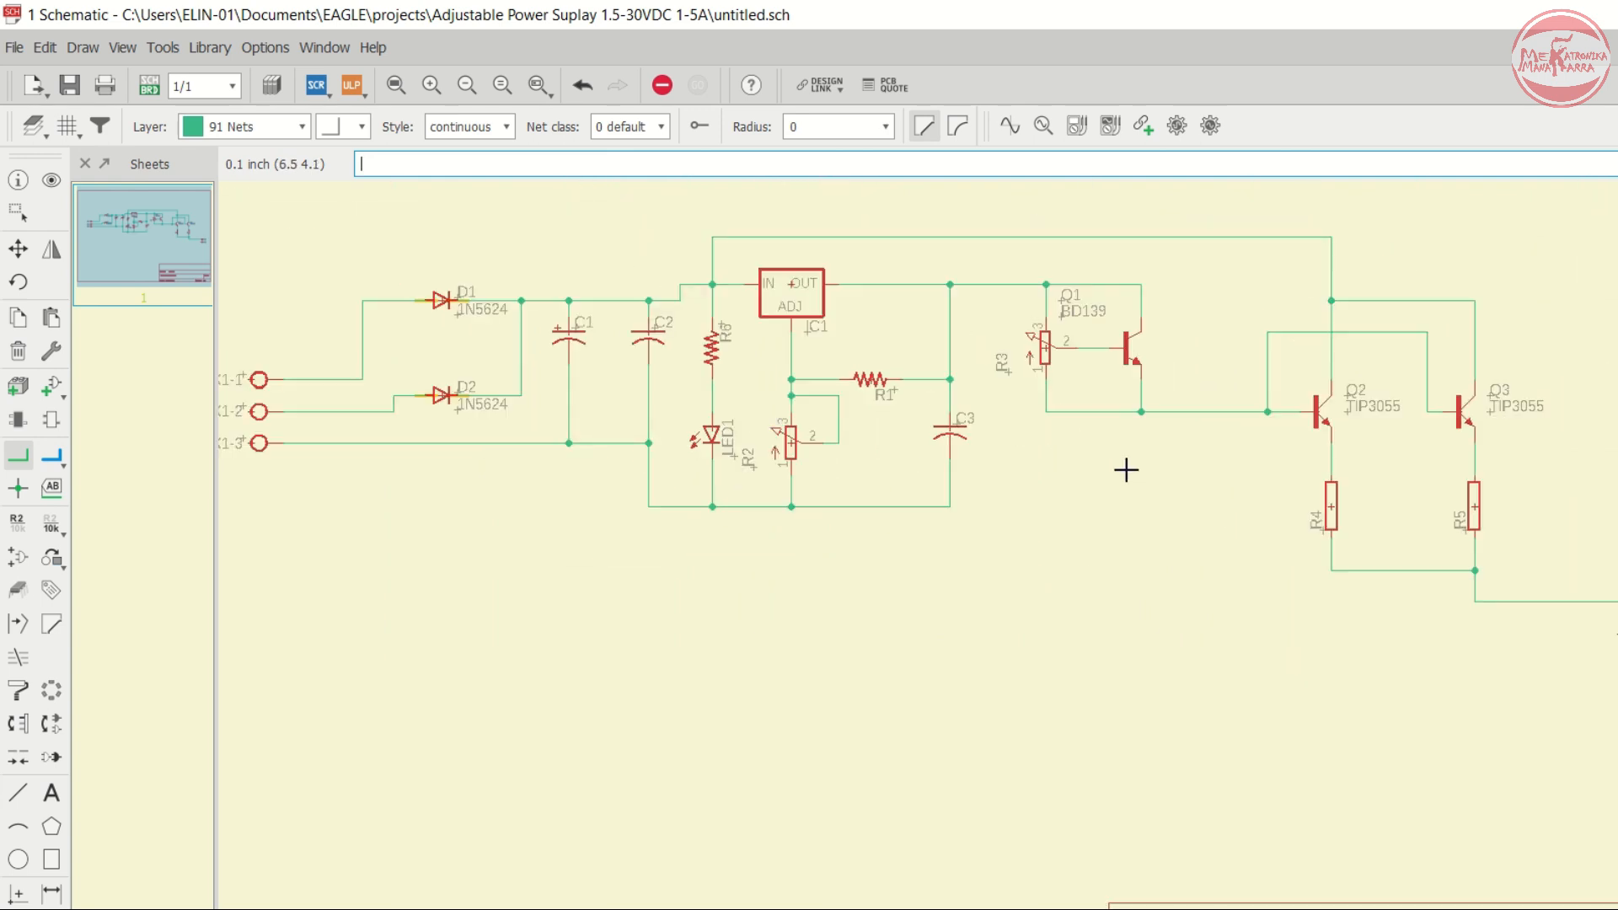
scroll(1126, 470, "up", 1)
left_click(915, 513)
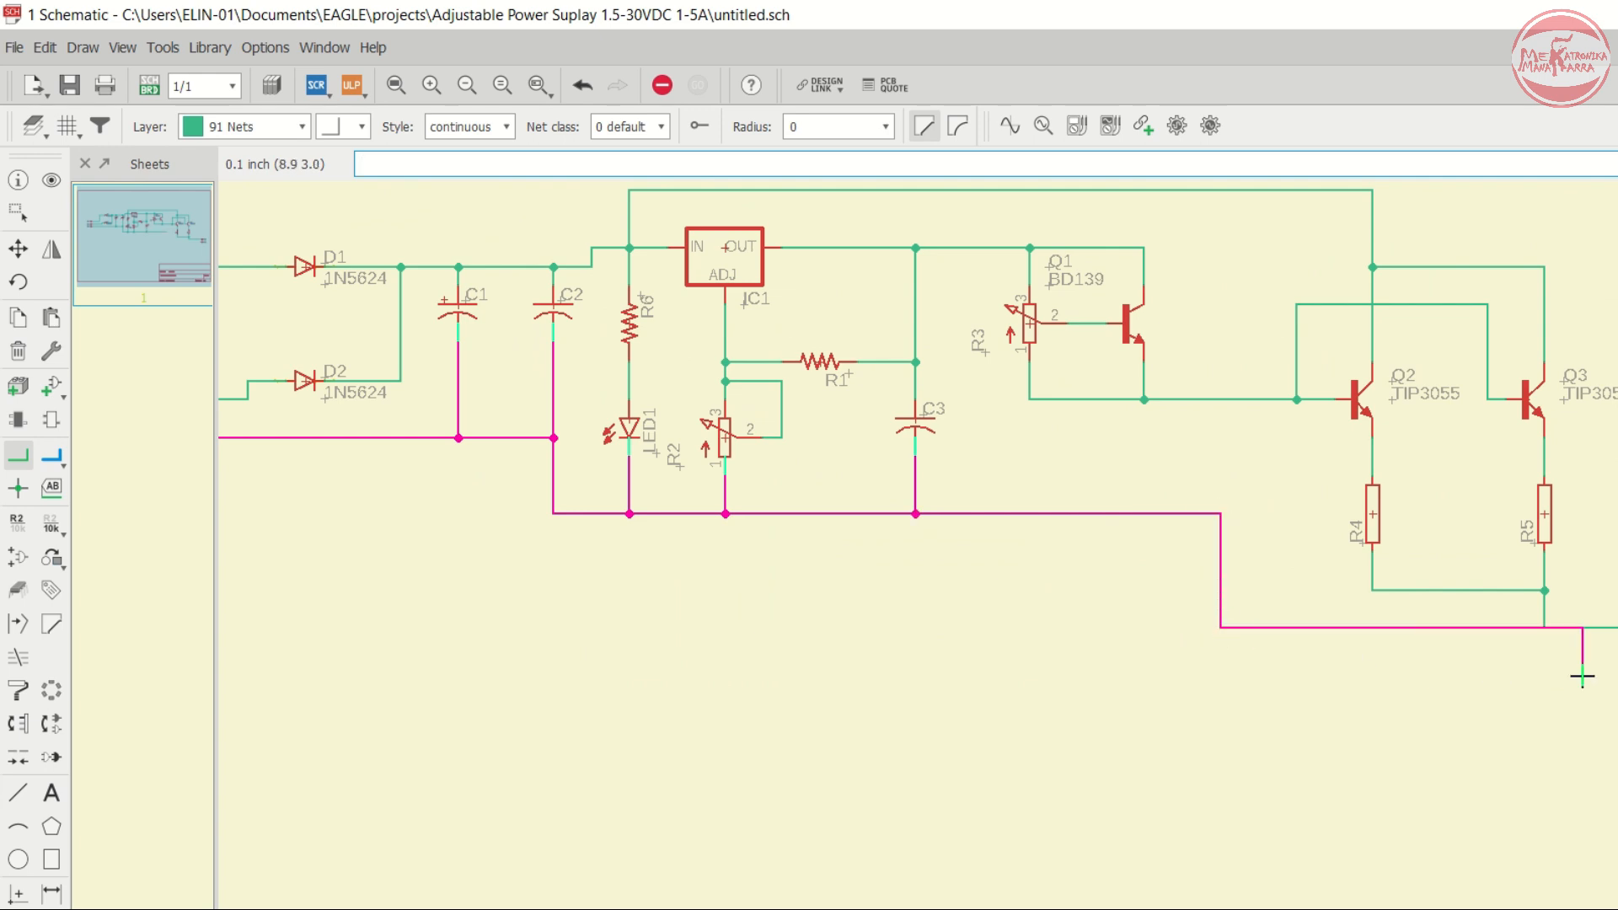
left_click(1222, 666)
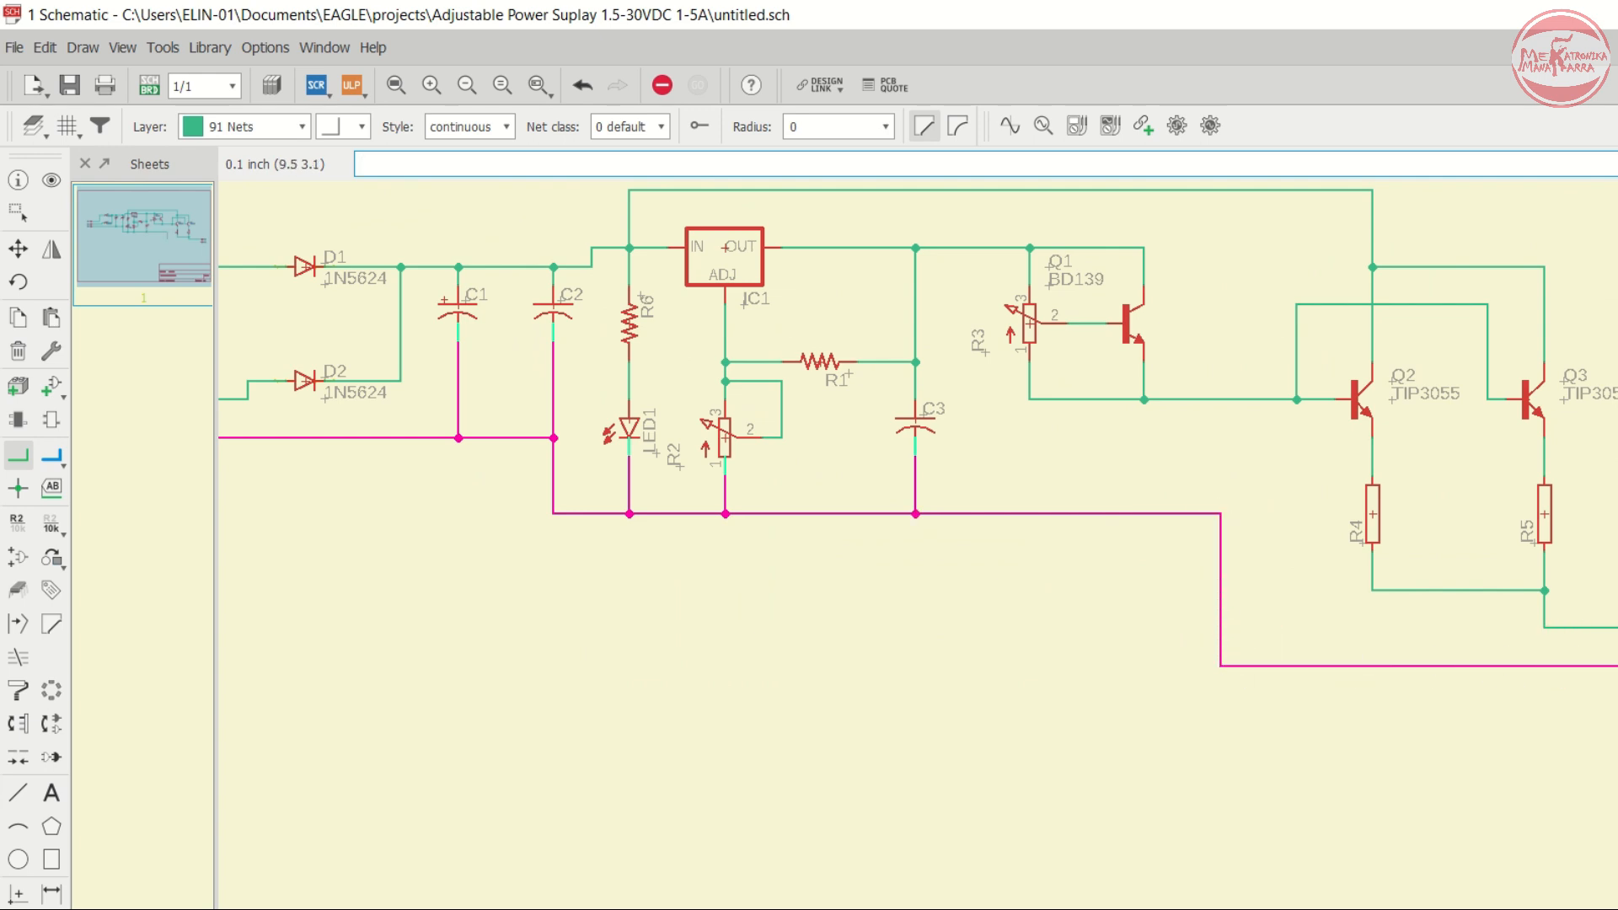
left_click(1617, 665)
scroll(1593, 636, "down", 2)
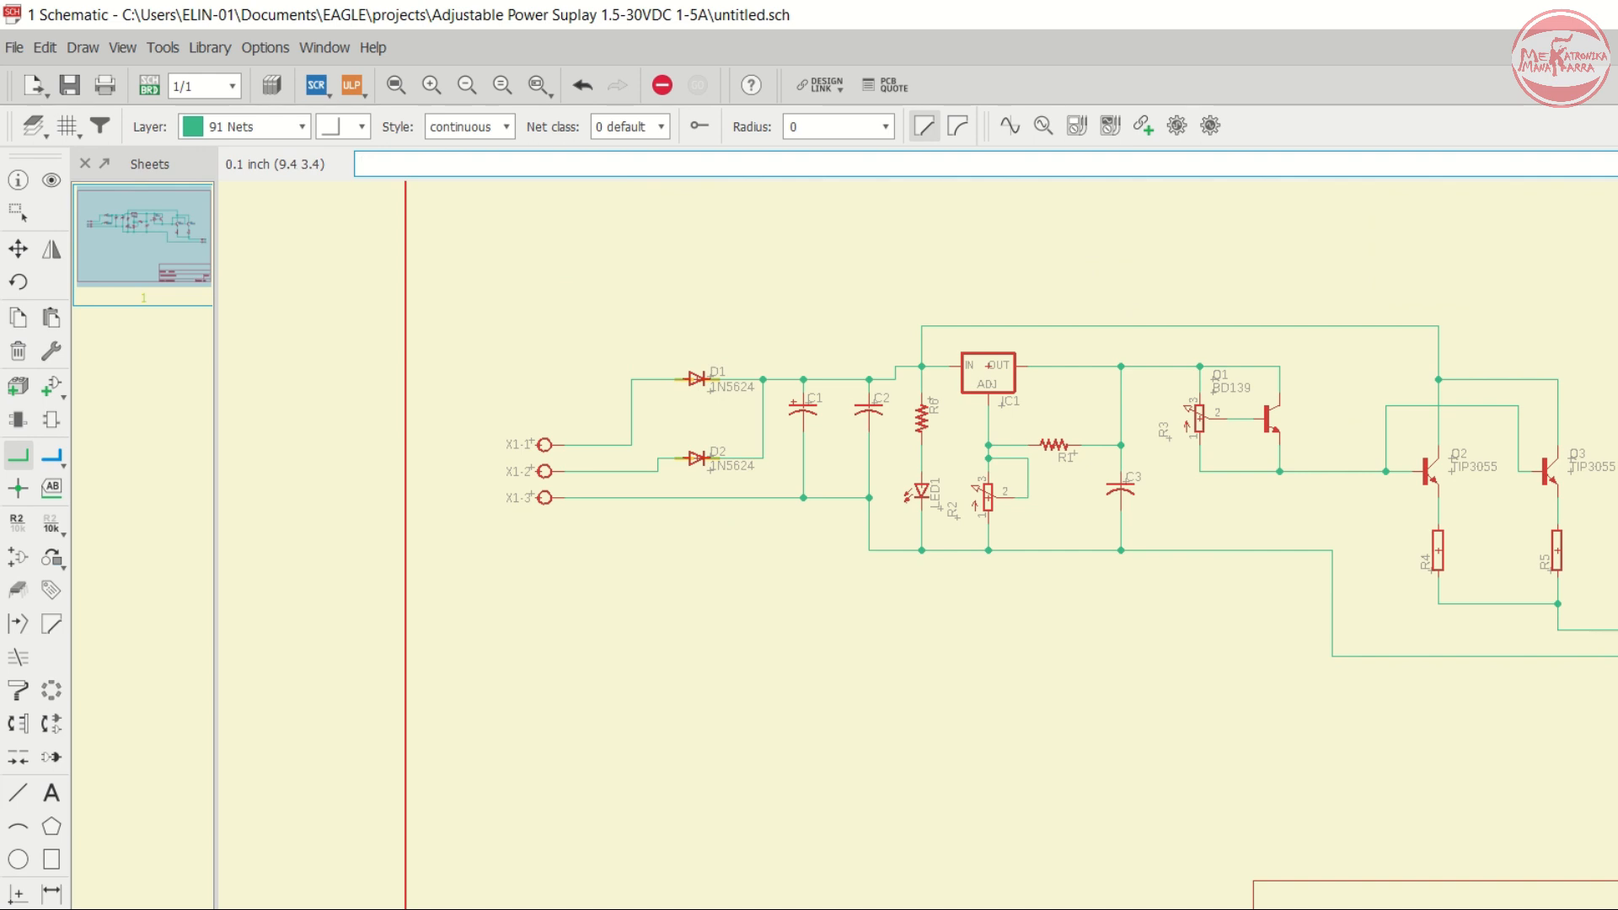
- Use Move to raise the top collector net segment and the horizontal segment of the Q2–Q3 base net
scroll(1617, 612, "down", 1)
scroll(1617, 612, "up", 1)
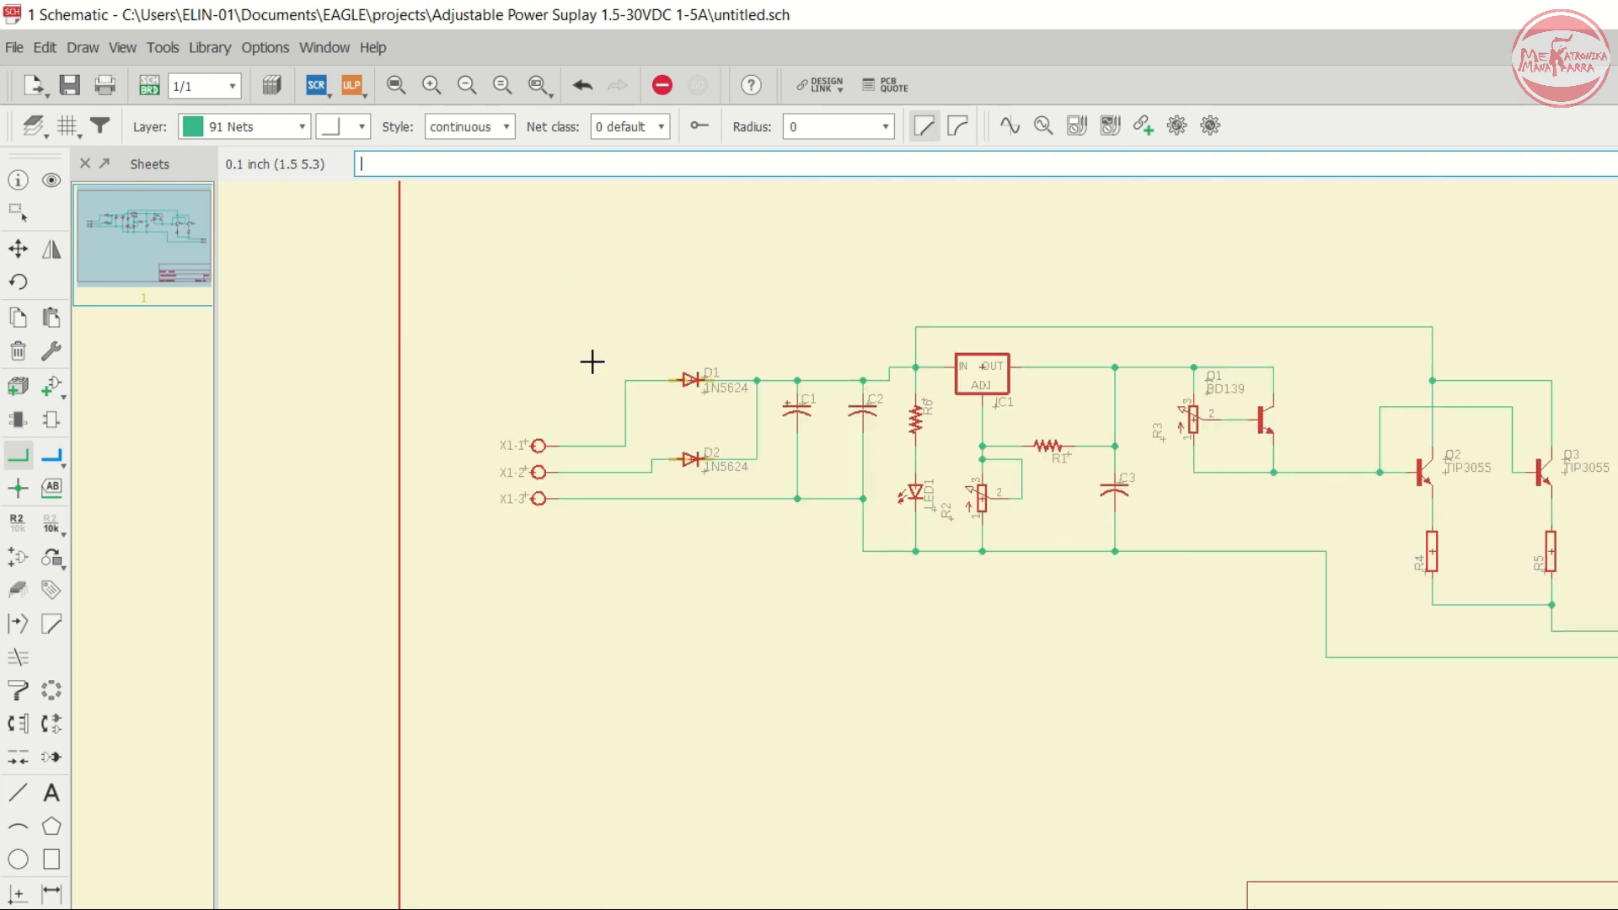
left_click(17, 249)
scroll(1517, 472, "up", 3)
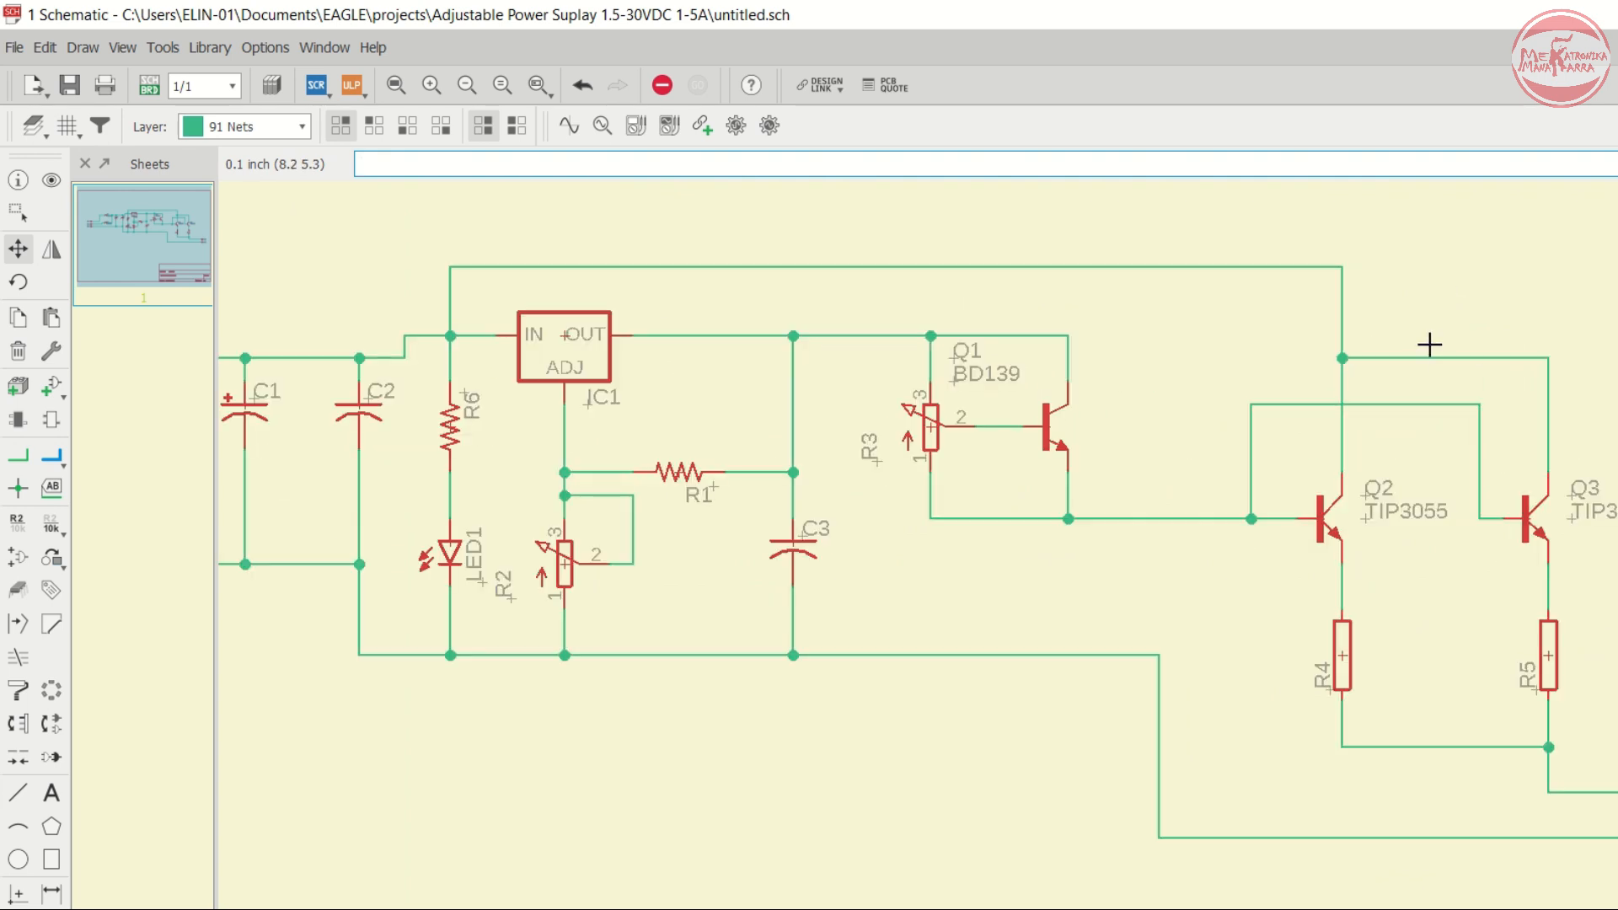
left_click(1434, 356)
left_click(1427, 268)
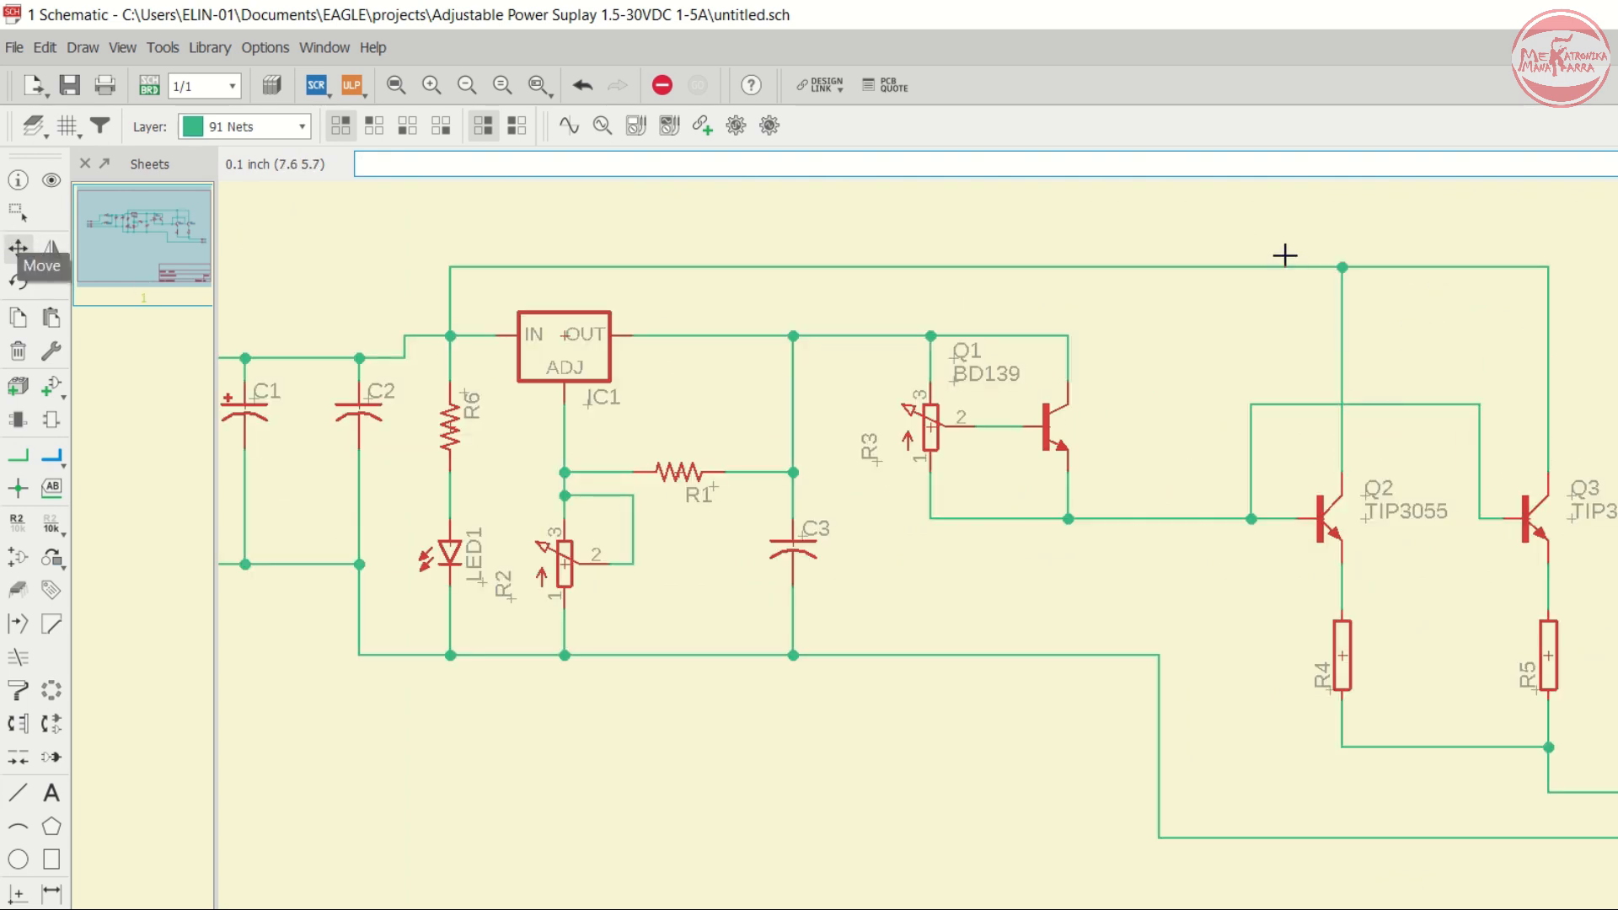
left_click(1379, 403)
left_click(1382, 312)
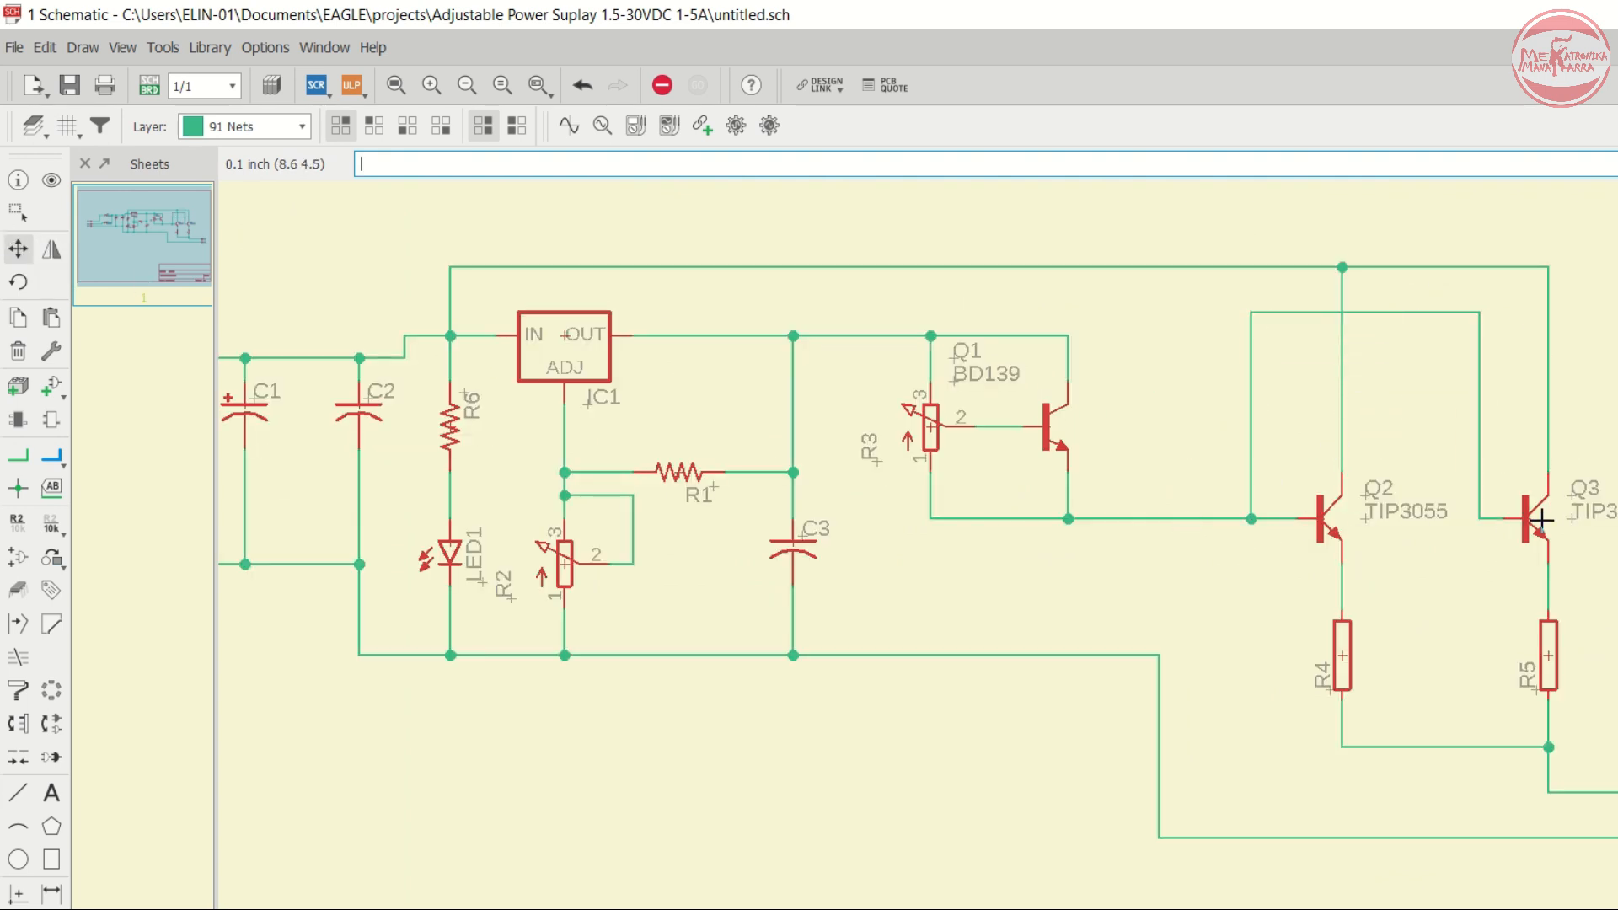
- Use Move to shift a net segment near the top of Q2 and Q3 slightly lower
left_click(1383, 318)
left_click(1386, 361)
scroll(1399, 362, "down", 2)
scroll(736, 337, "up", 2)
scroll(736, 337, "down", 3)
scroll(479, 348, "up", 4)
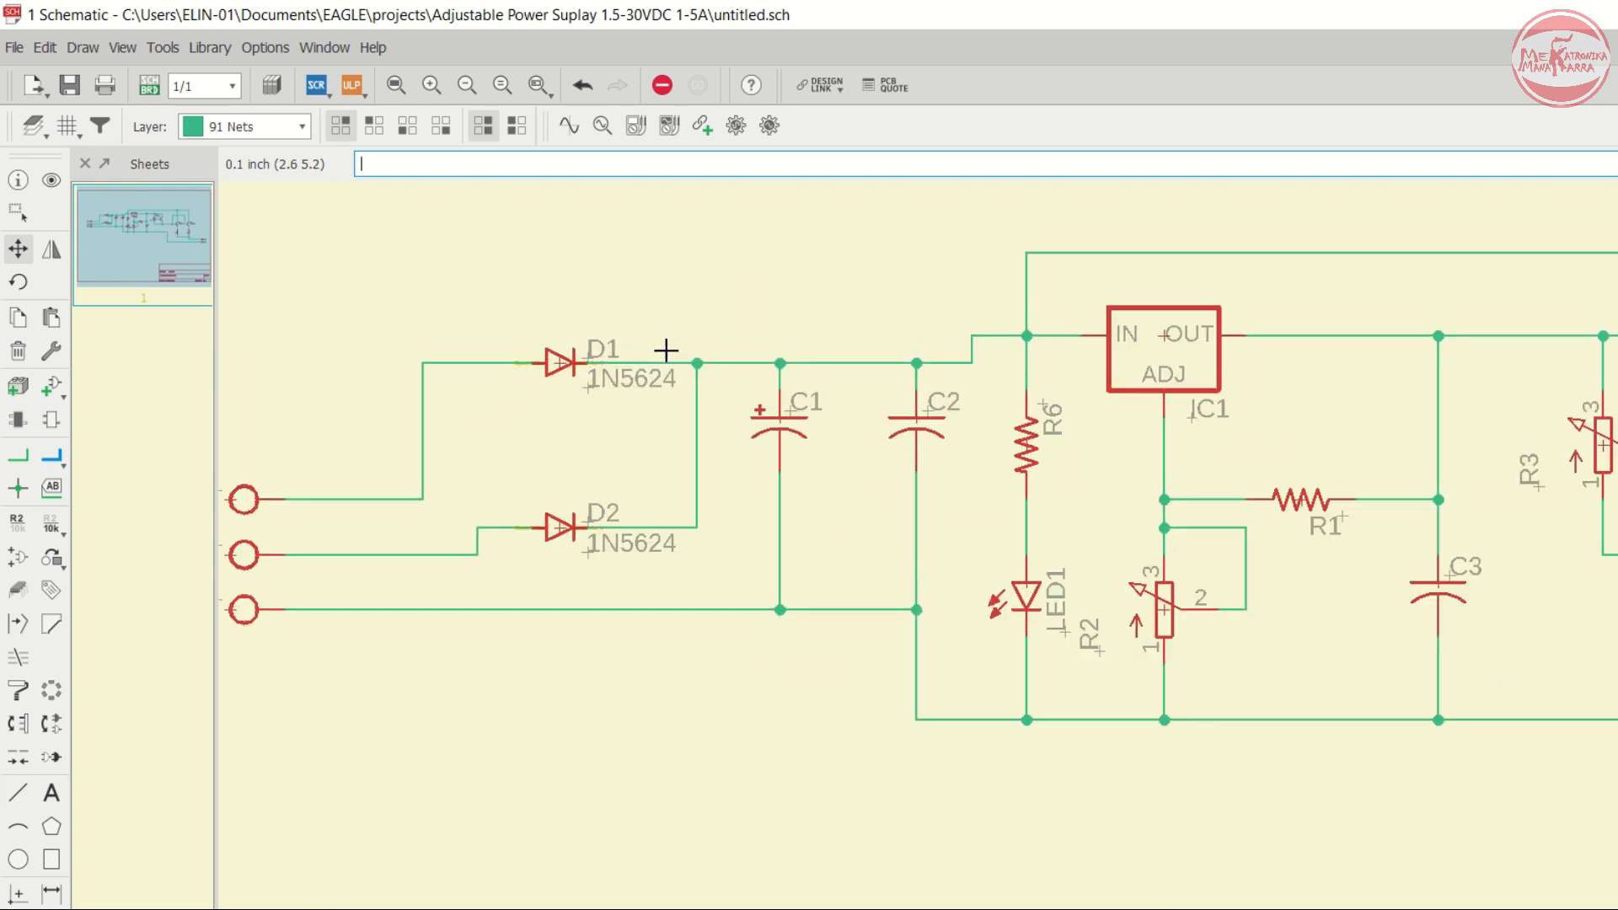
- Raise the input rail segments at C2, C1 and the diode junction up to the level of IC1's IN net
left_click(916, 363)
left_click(917, 337)
left_click(971, 363)
left_click(972, 336)
left_click(780, 363)
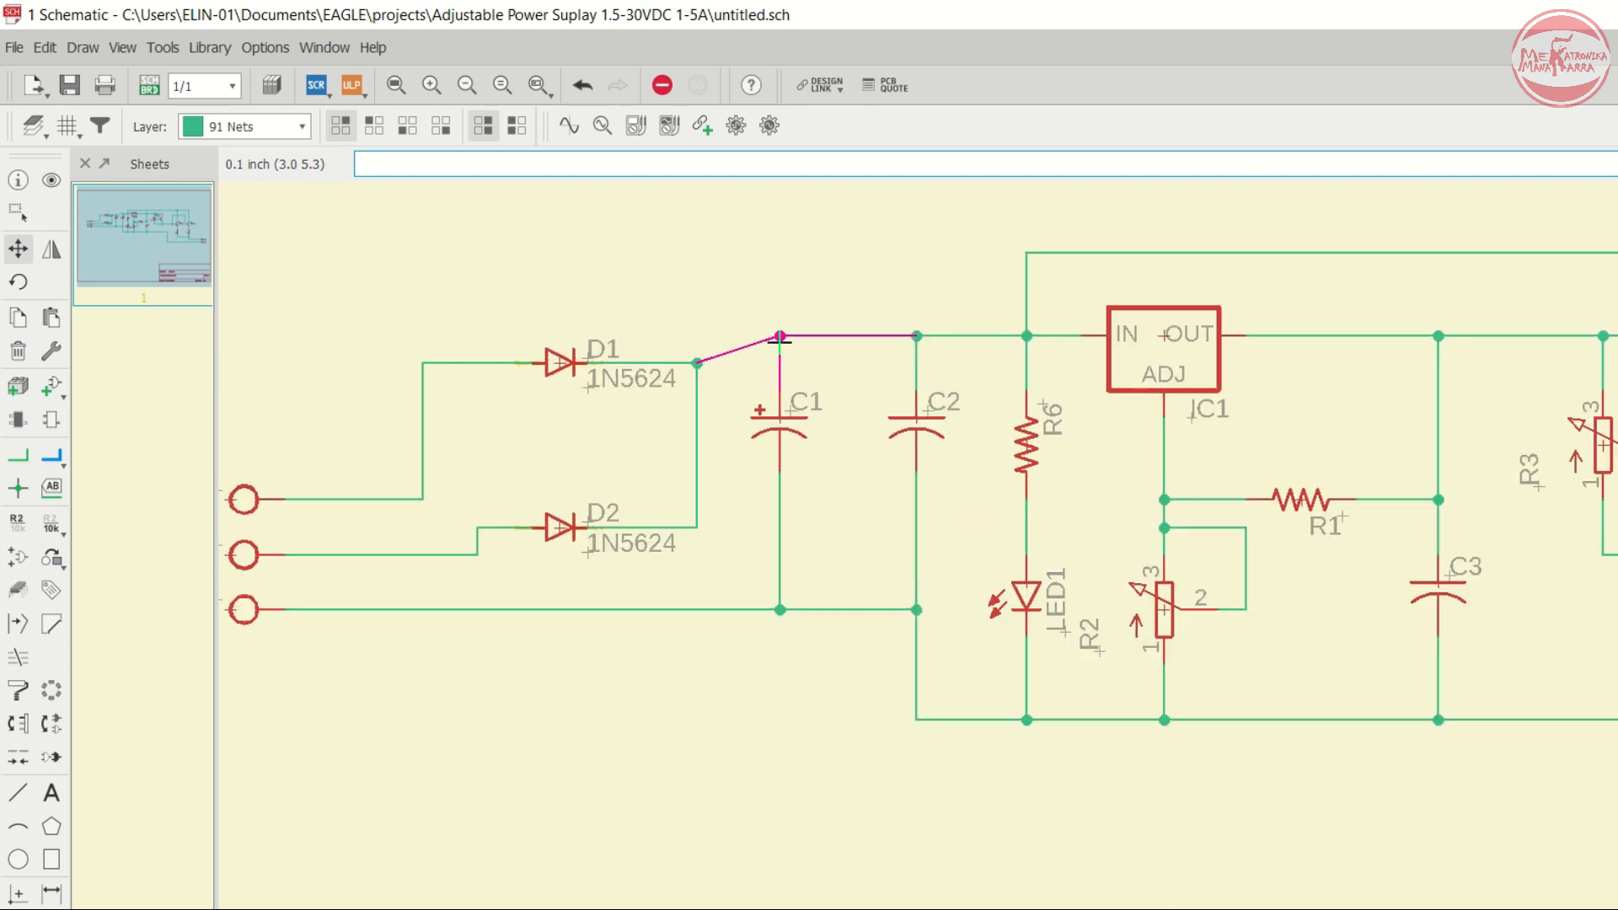
left_click(780, 336)
left_click(697, 363)
left_click(697, 336)
- Move diodes D1 and D2 upward and reposition the bend of D2's input wire to straighten it
scroll(556, 362, "up", 2)
left_click(554, 354)
left_click(553, 315)
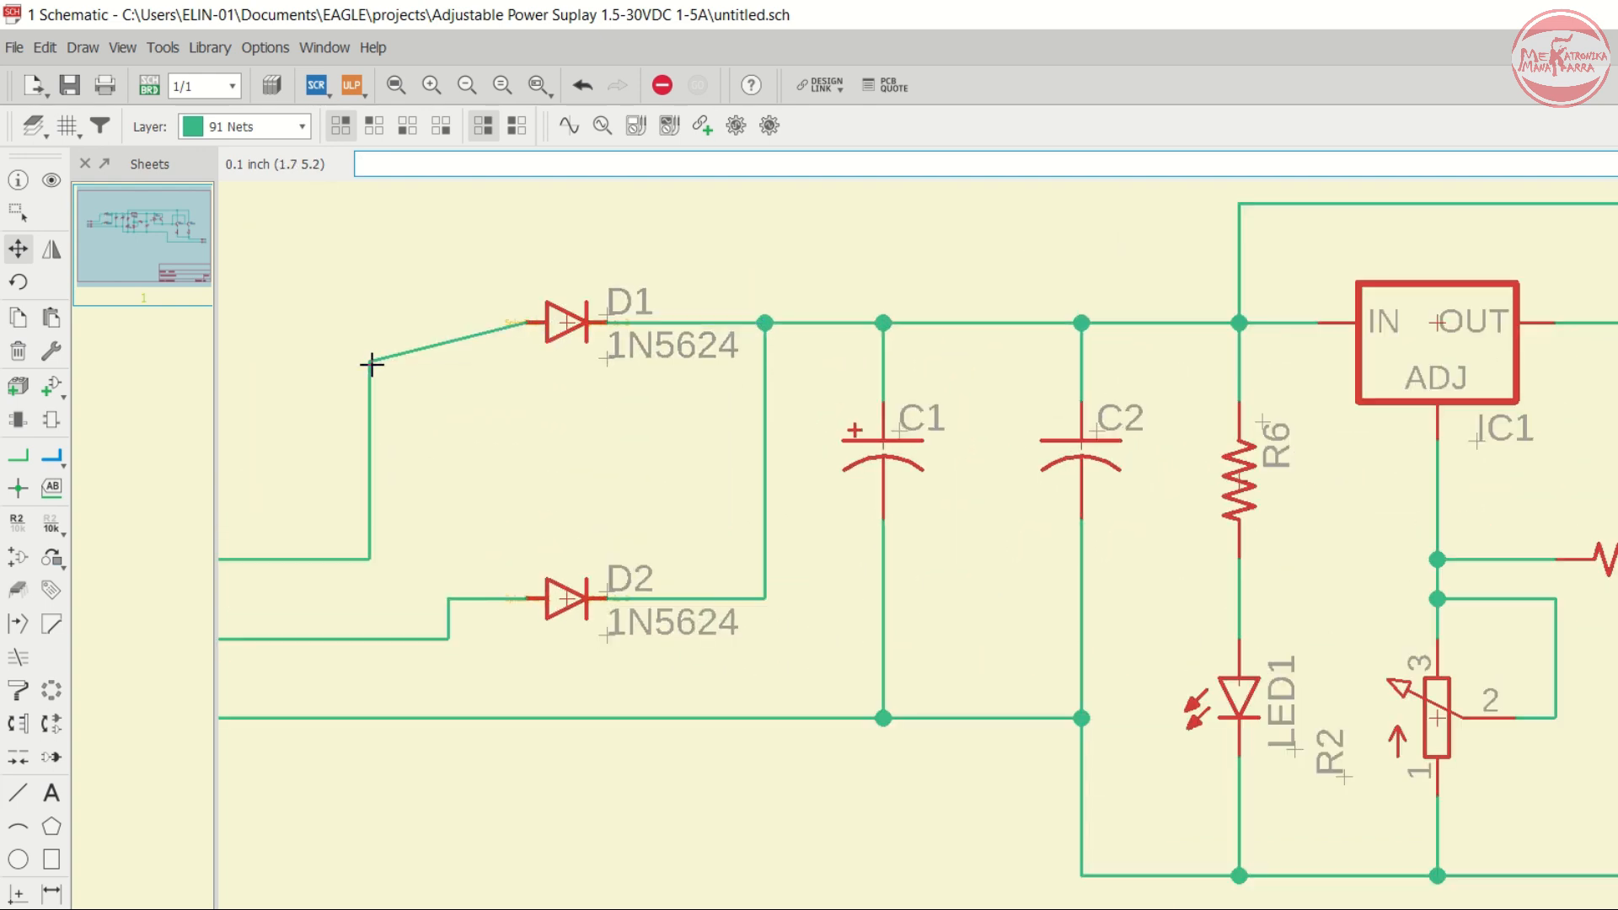
left_click(560, 590)
left_click(556, 472)
left_click(765, 481)
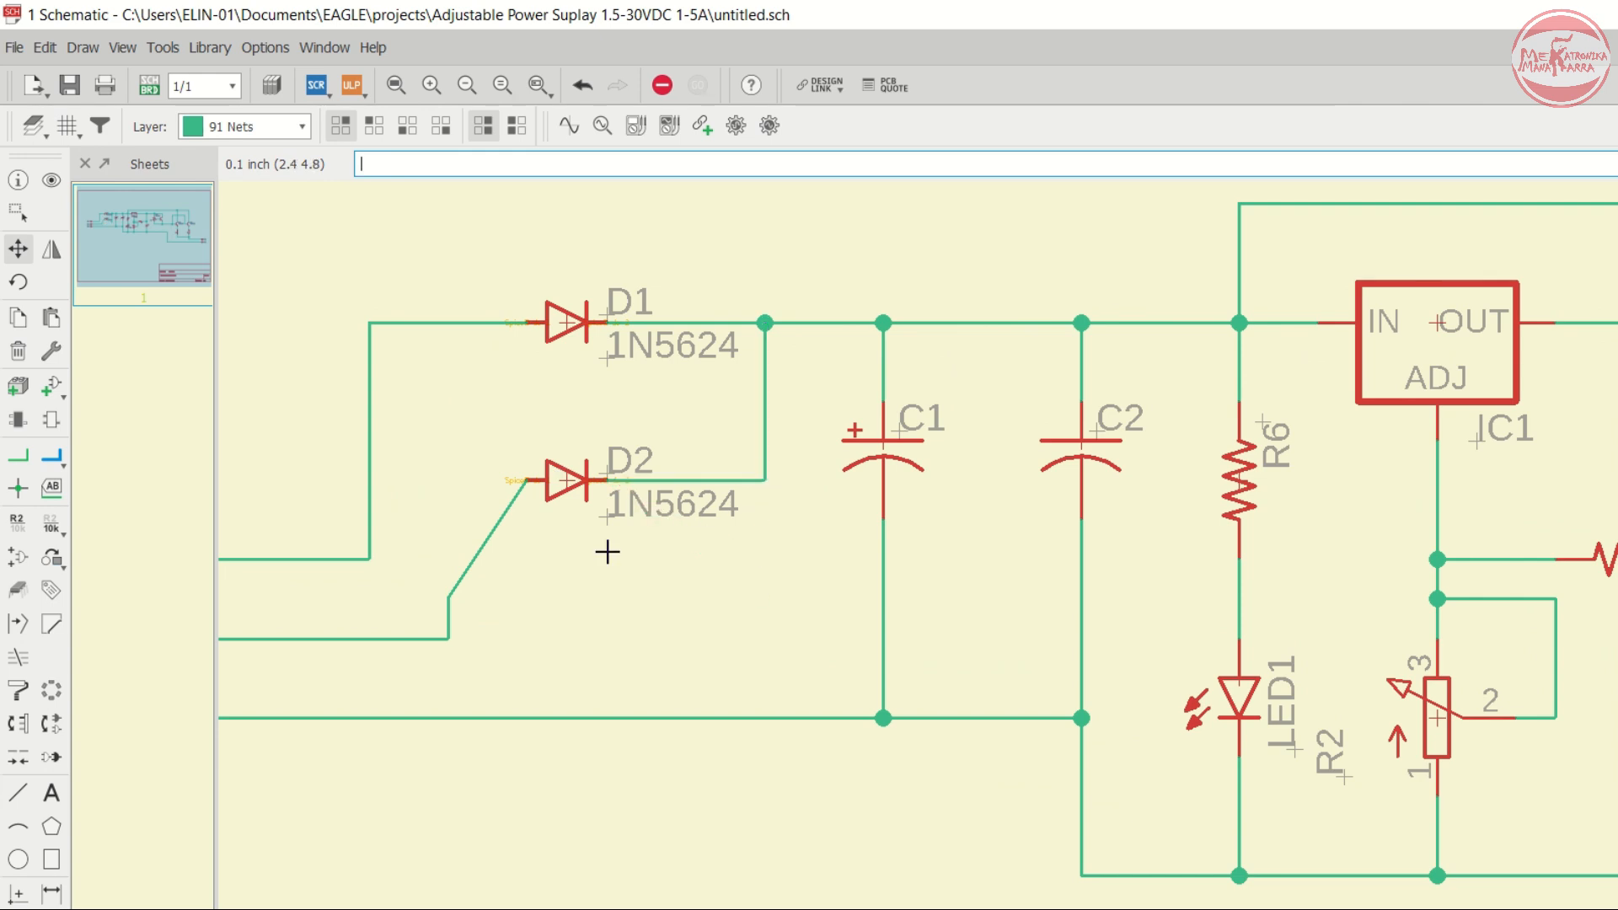
left_click(448, 598)
left_click(448, 480)
- Save the schematic as Adustable Power Suplay 1.5-30VDC 1-5A in the project folder
scroll(778, 460, "down", 2)
scroll(832, 553, "down", 1)
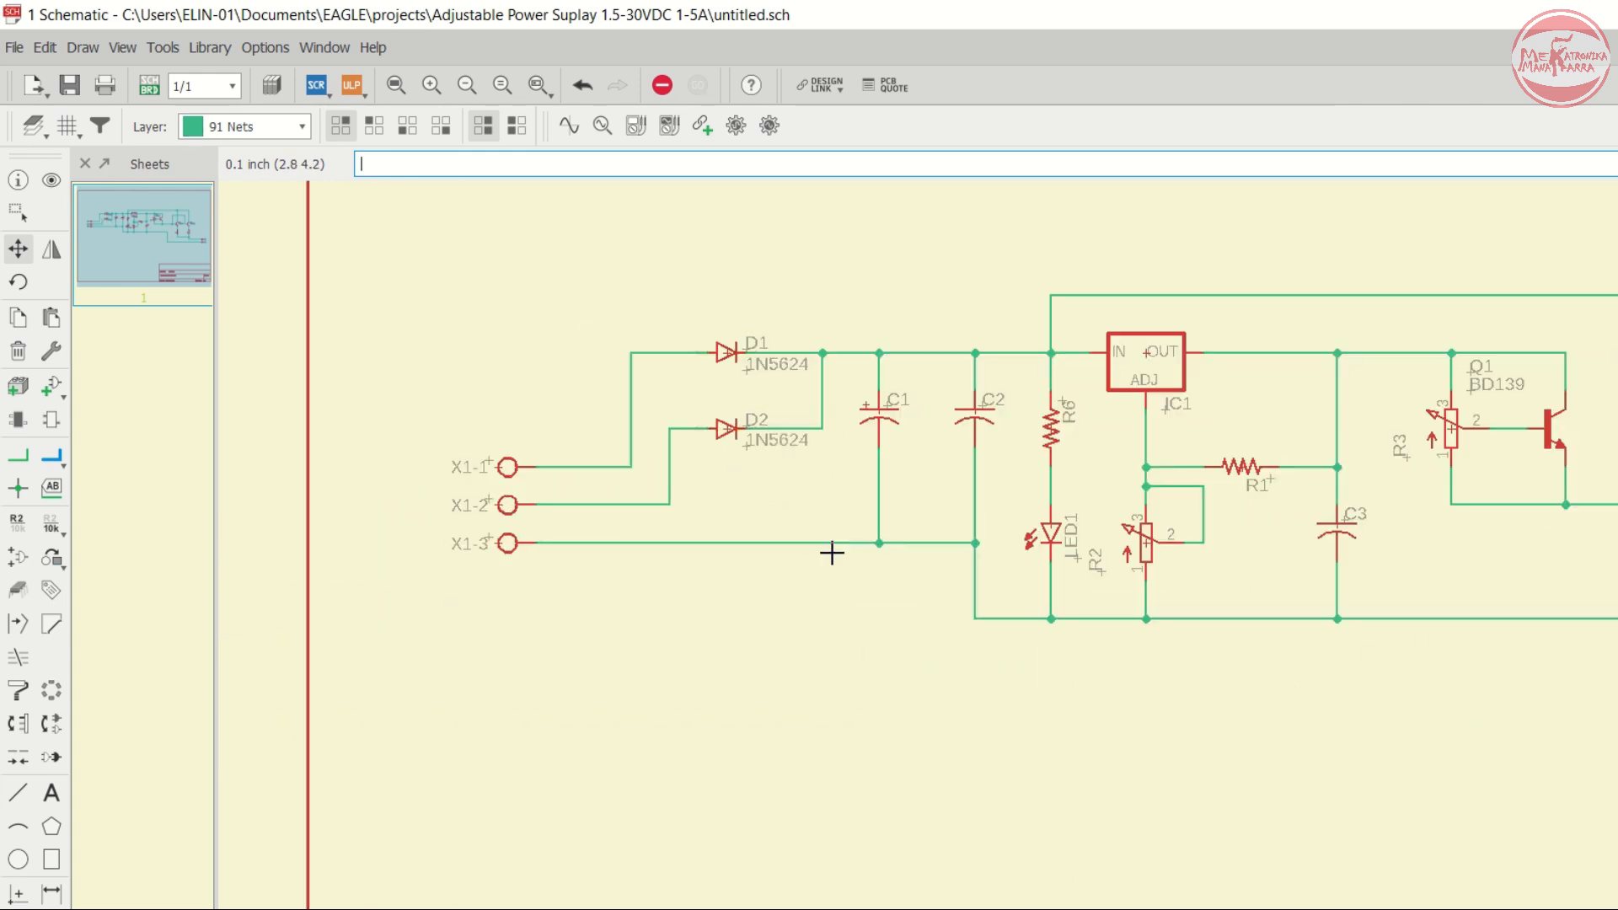
scroll(833, 553, "down", 1)
scroll(1149, 459, "down", 2)
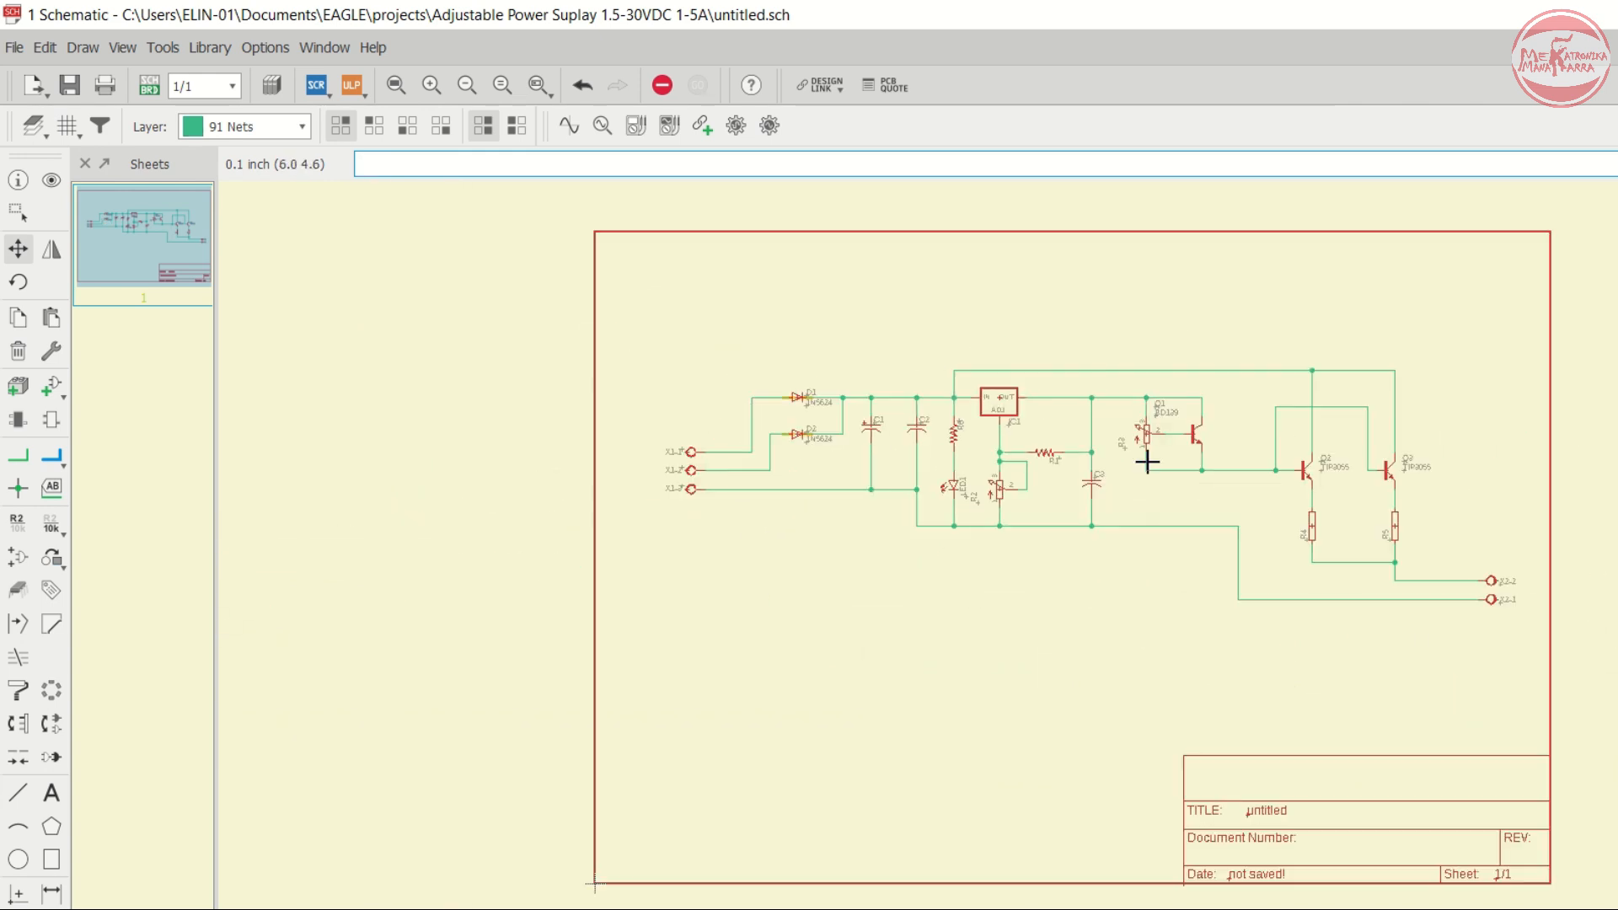
scroll(1181, 452, "up", 3)
left_click(68, 86)
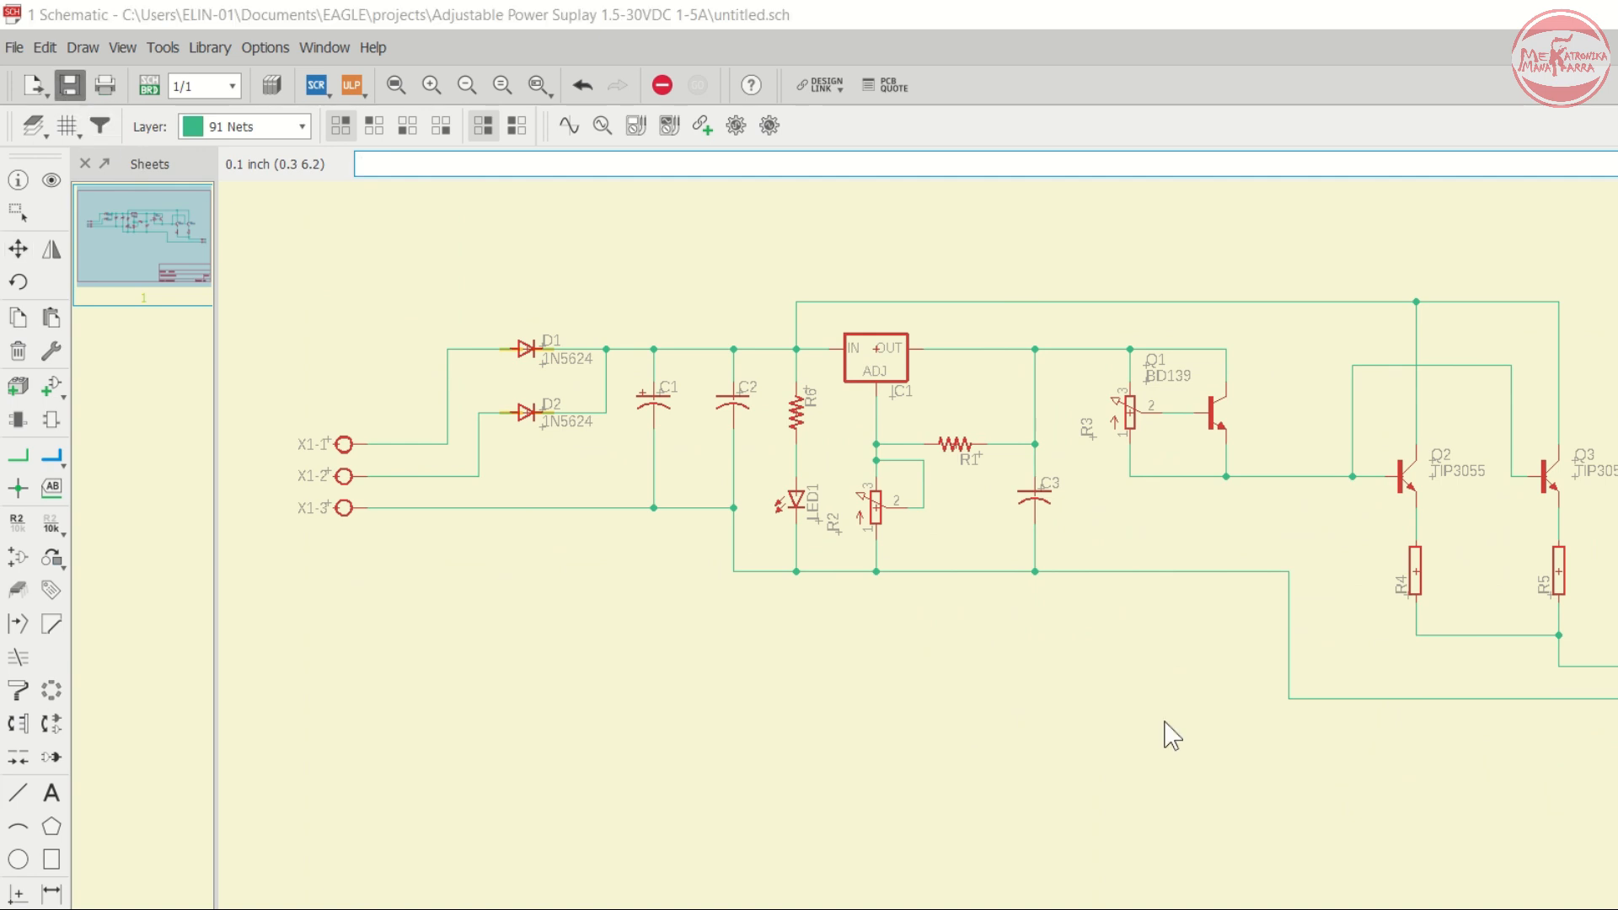
type("aj")
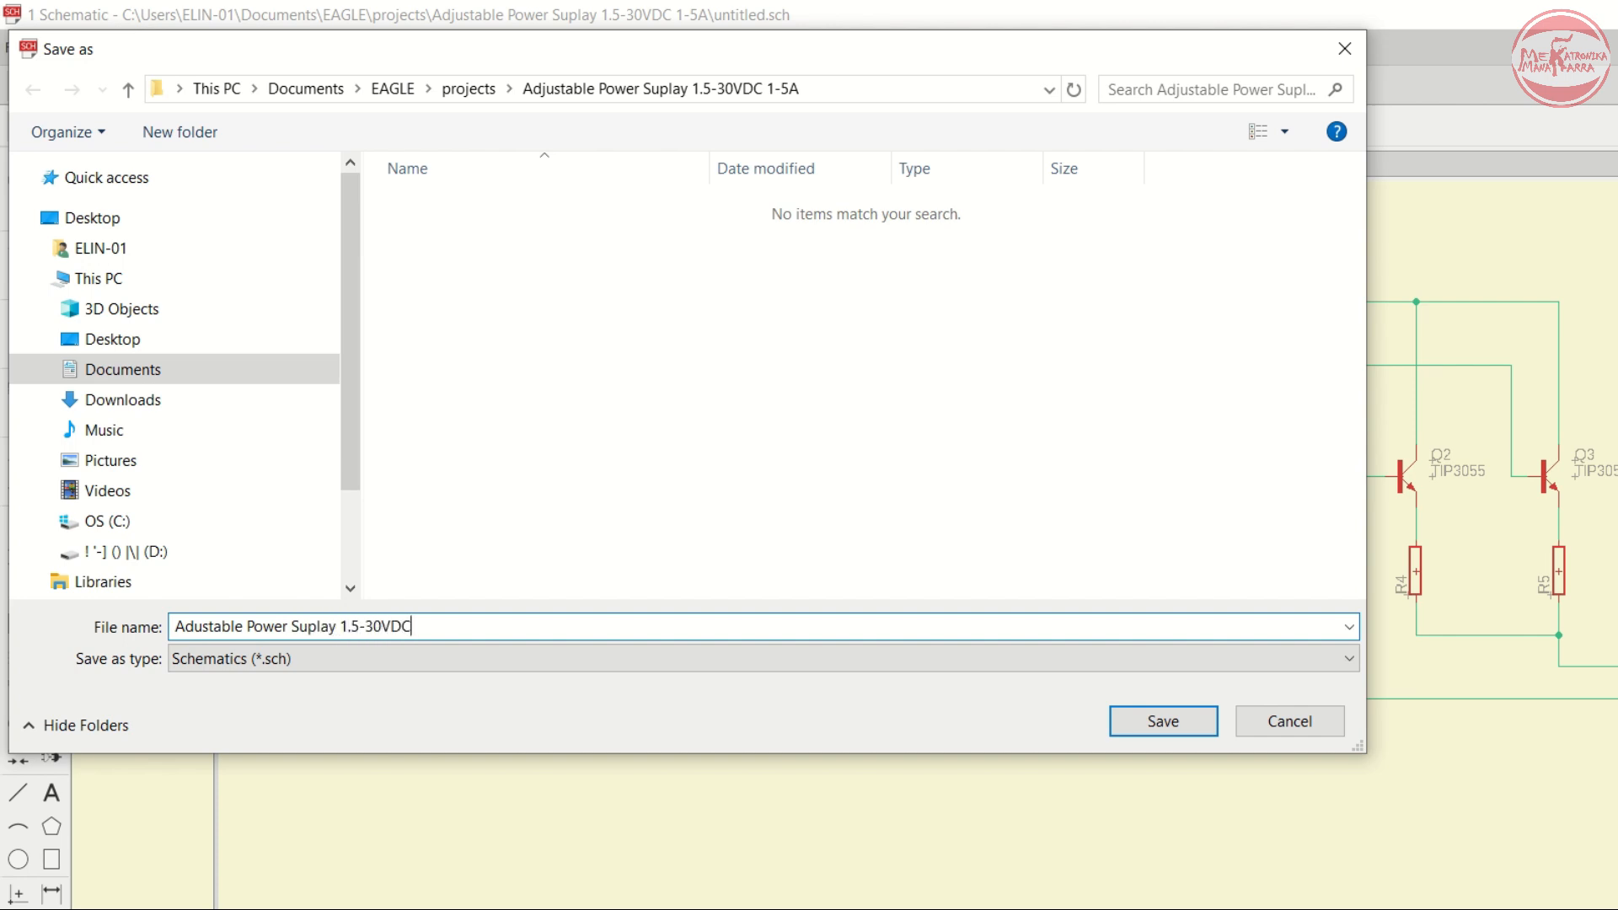
type("A")
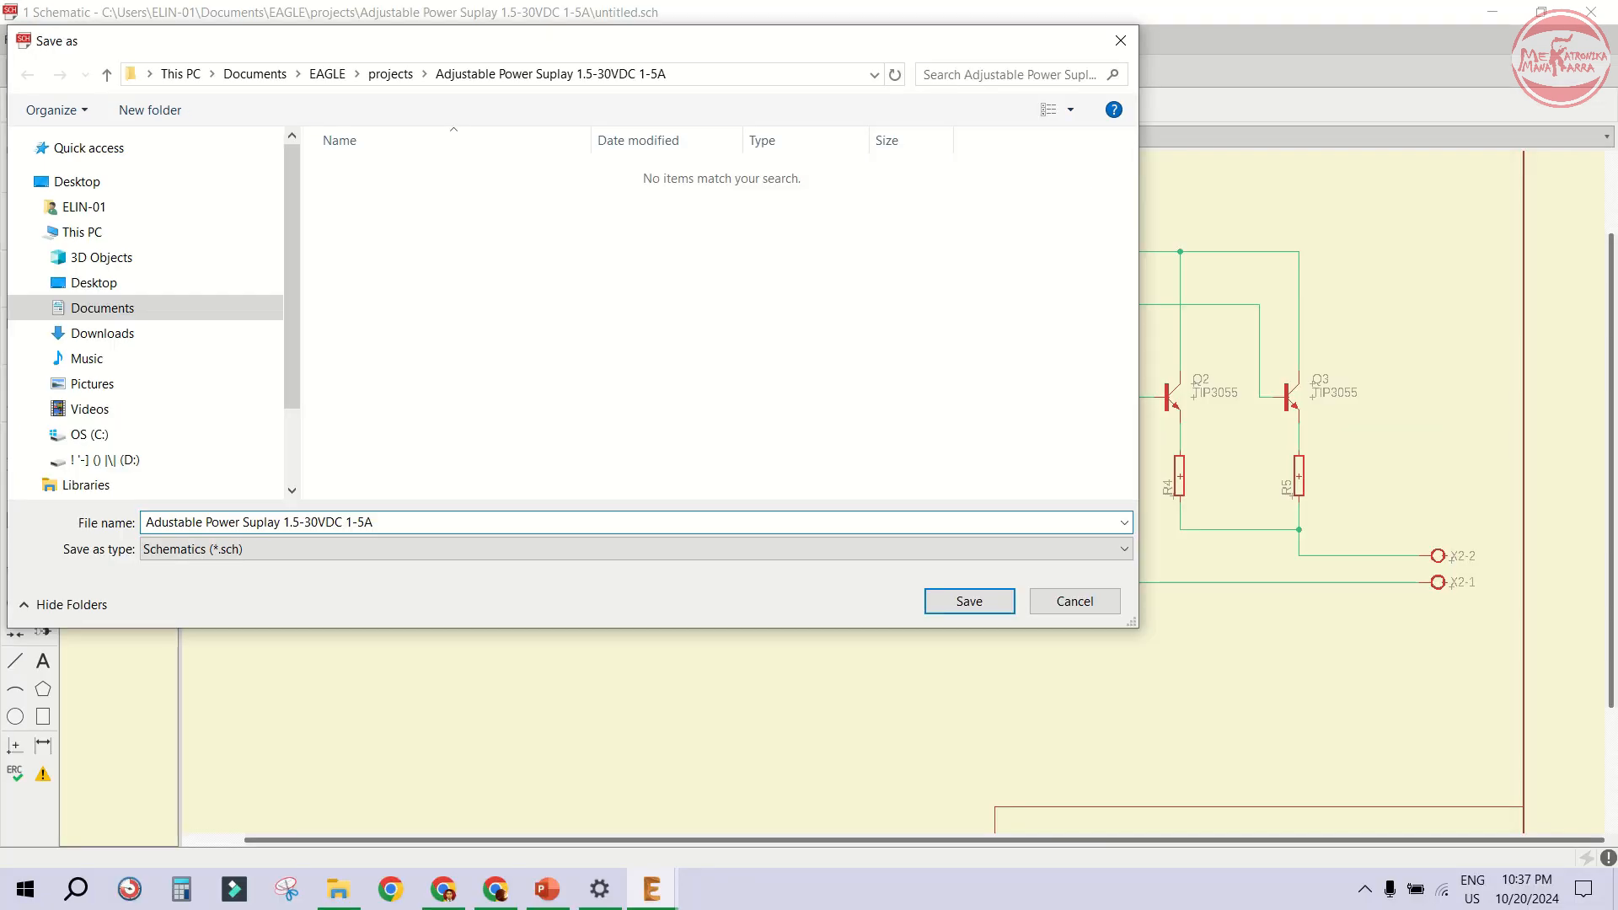
left_click(970, 601)
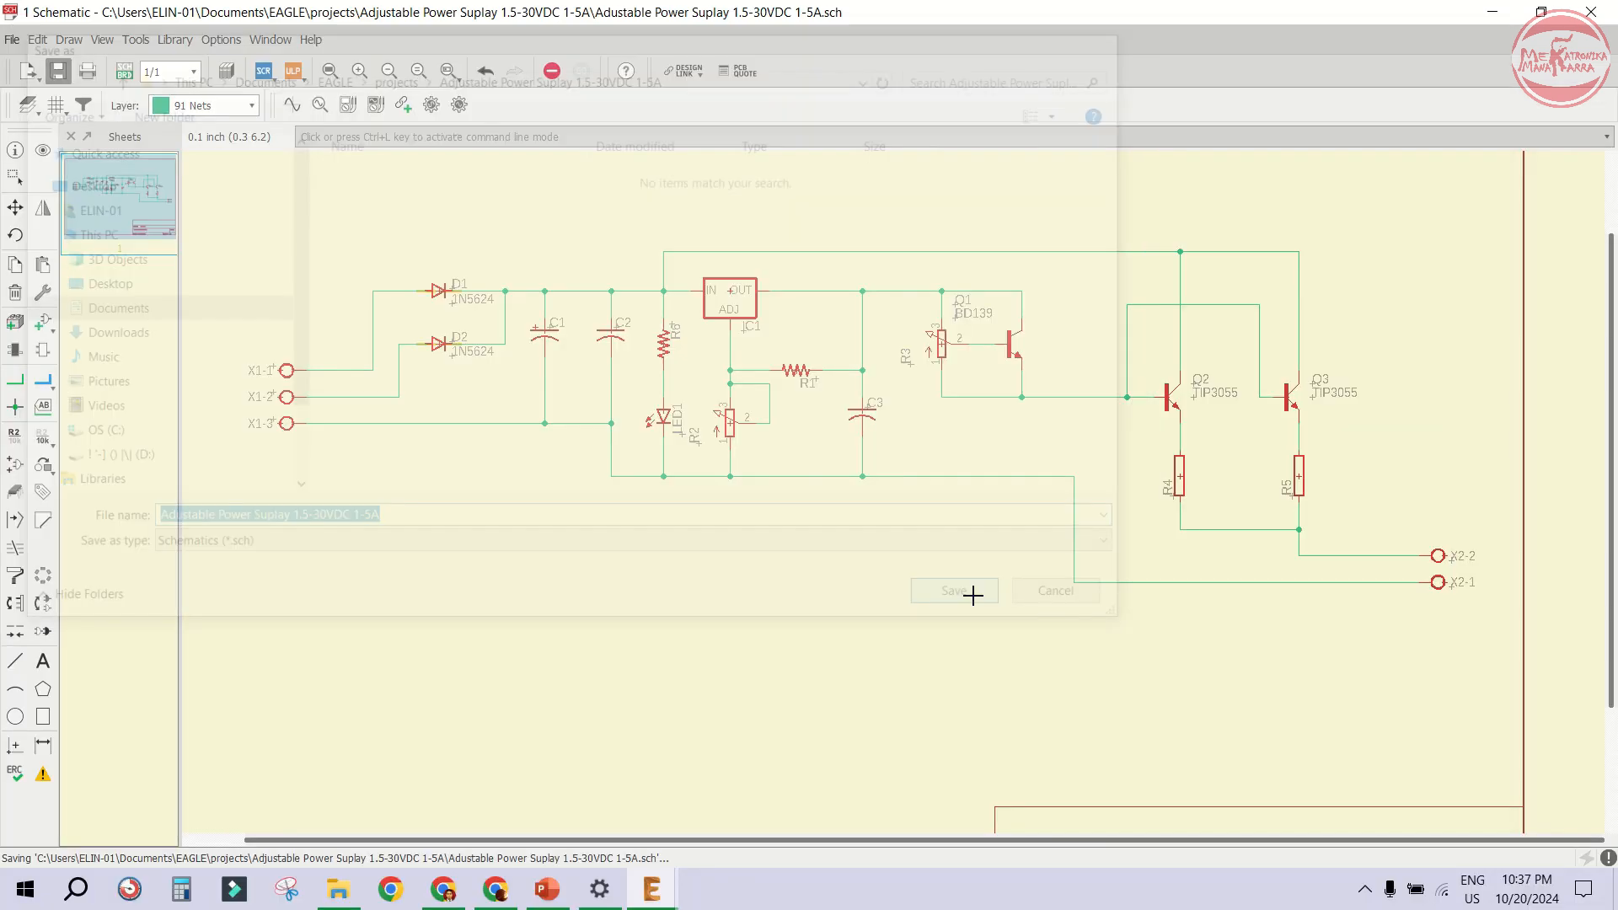
- With Value, set C1 to 2200uF and C2 to 100nF
left_click(63, 77)
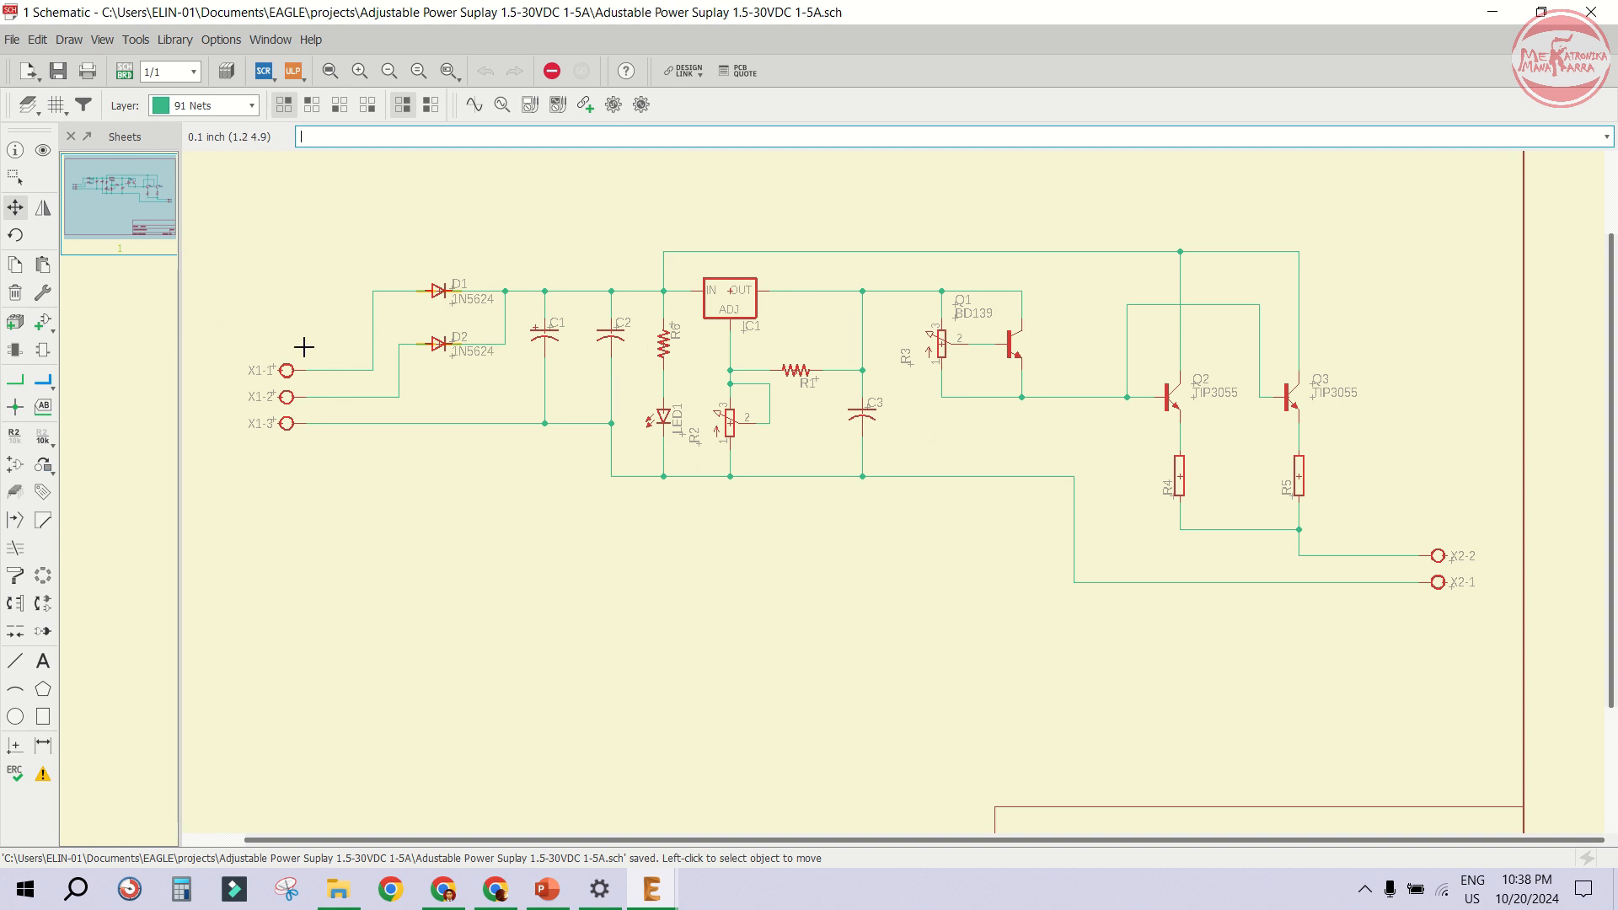
left_click(37, 439)
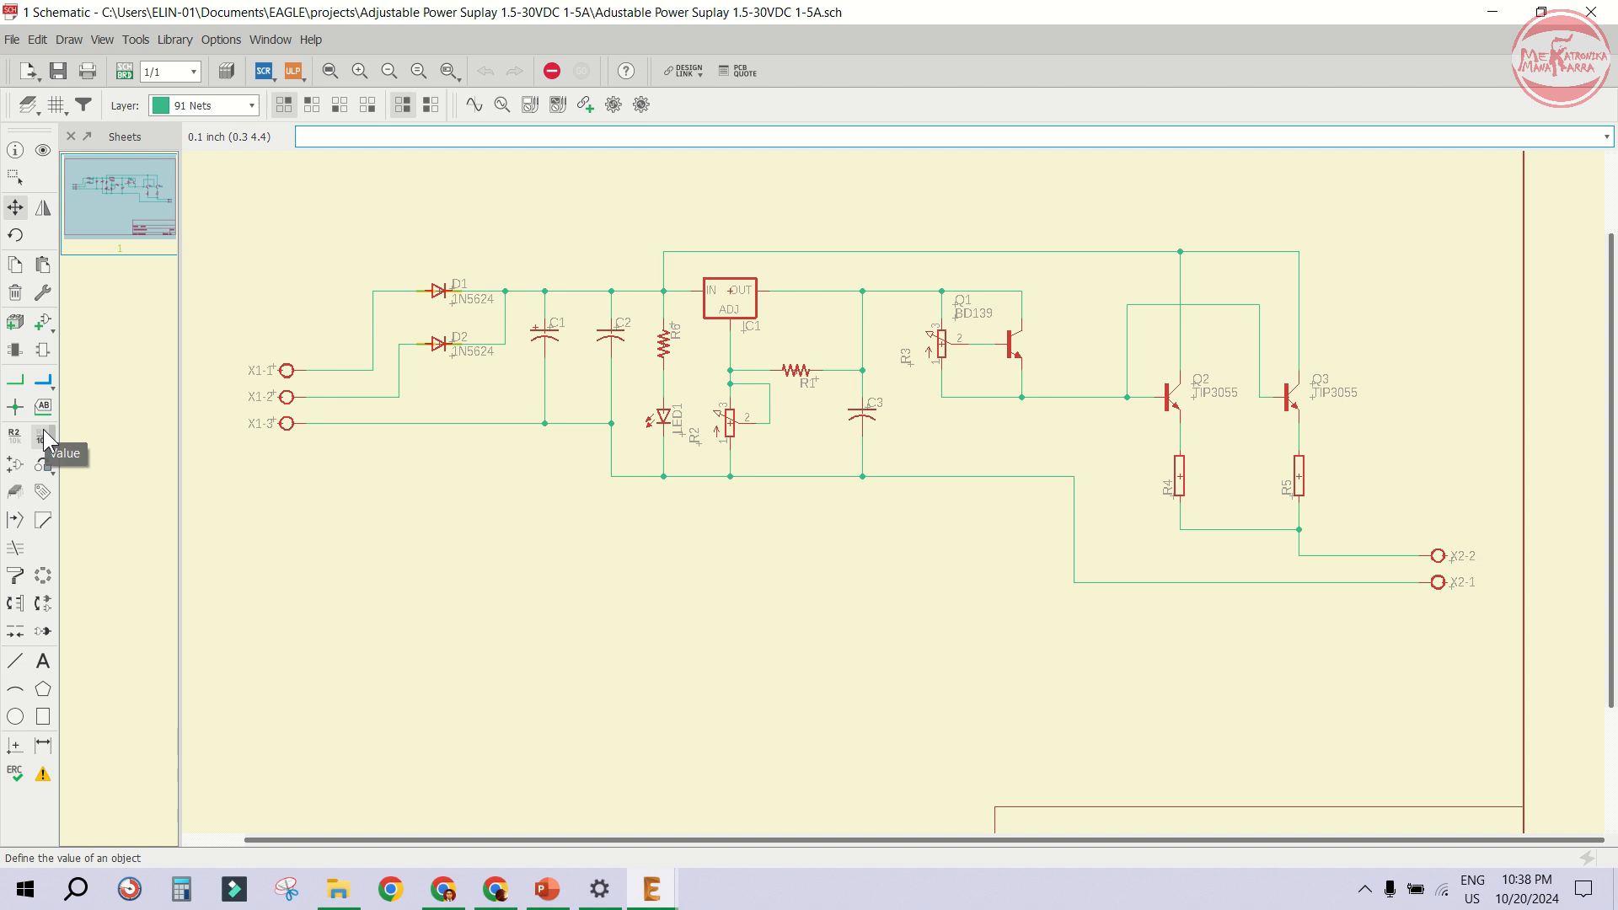
left_click(544, 331)
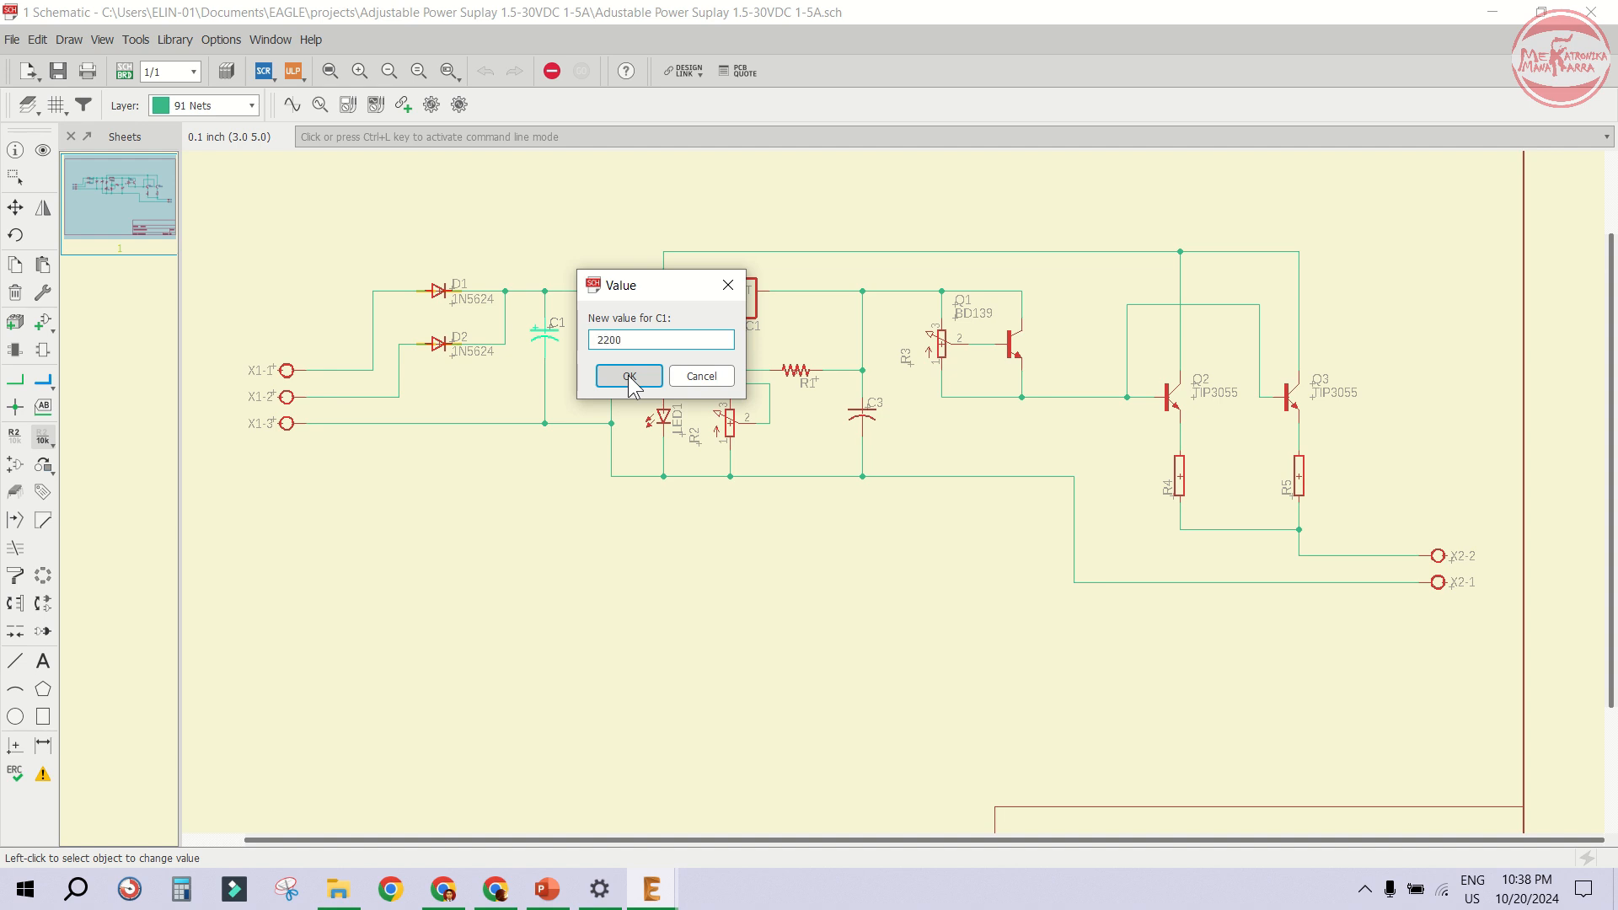
left_click(629, 376)
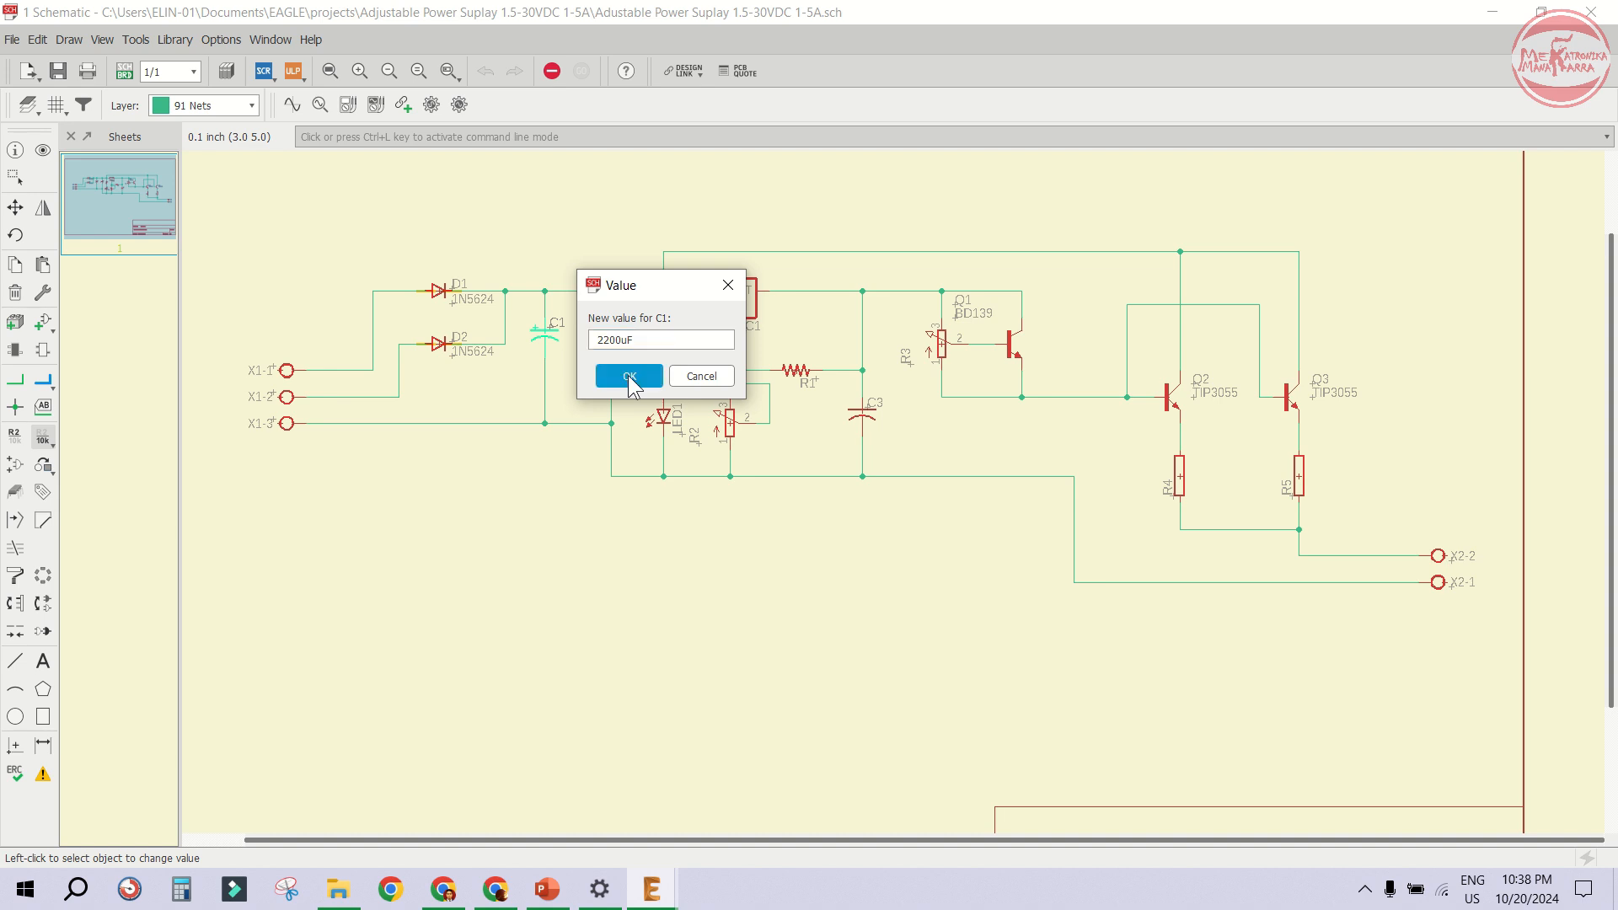
left_click(612, 334)
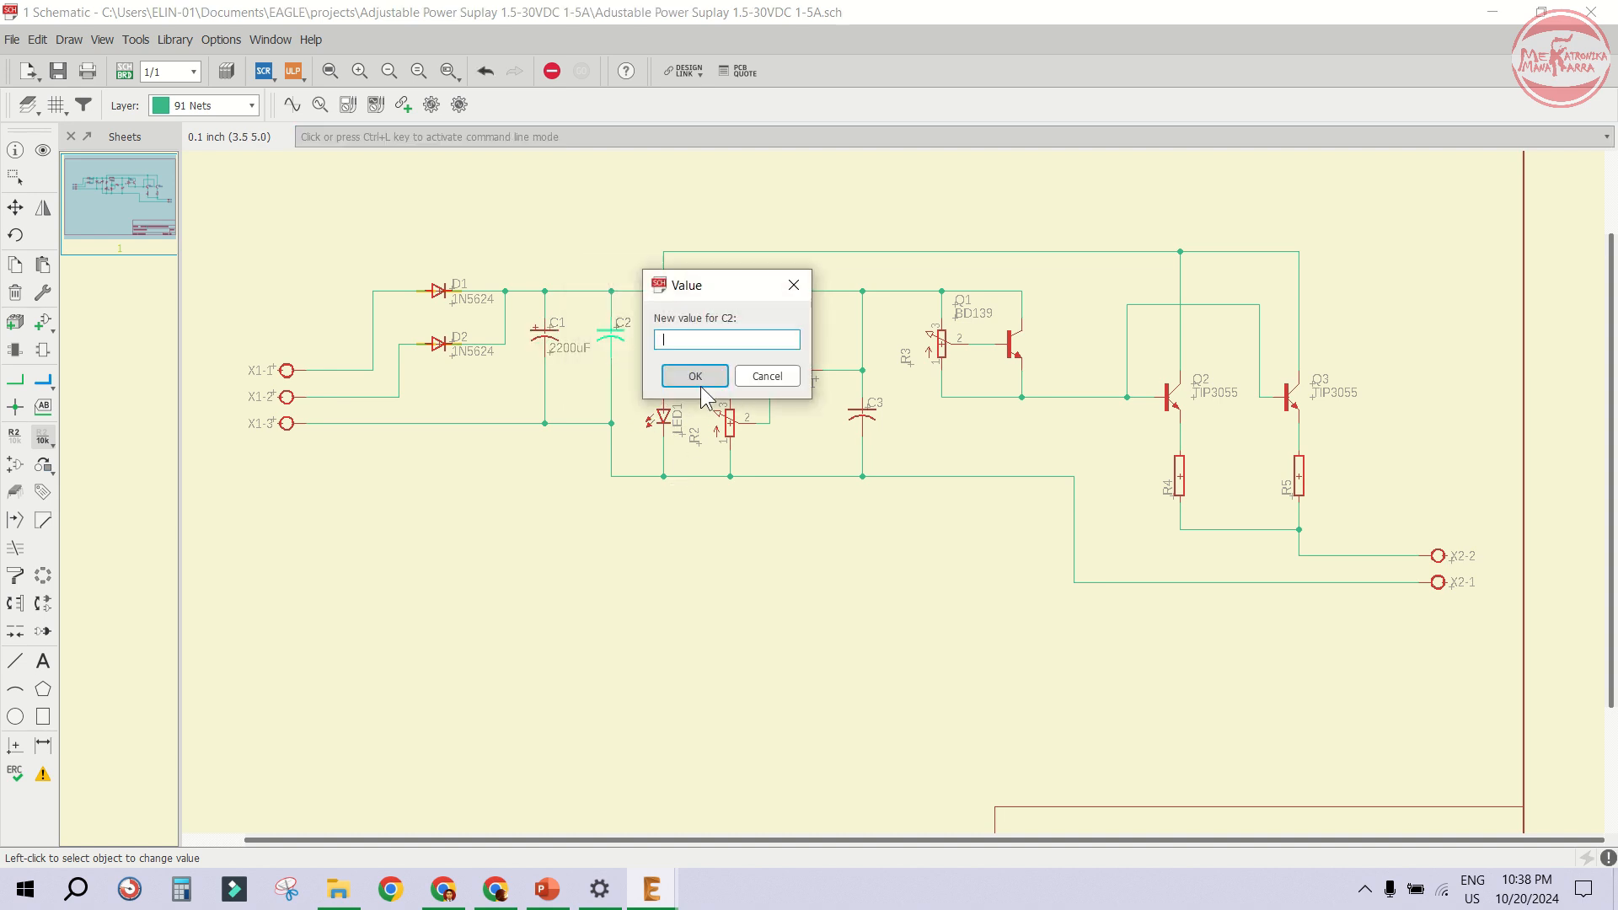
type("100nF")
left_click(698, 376)
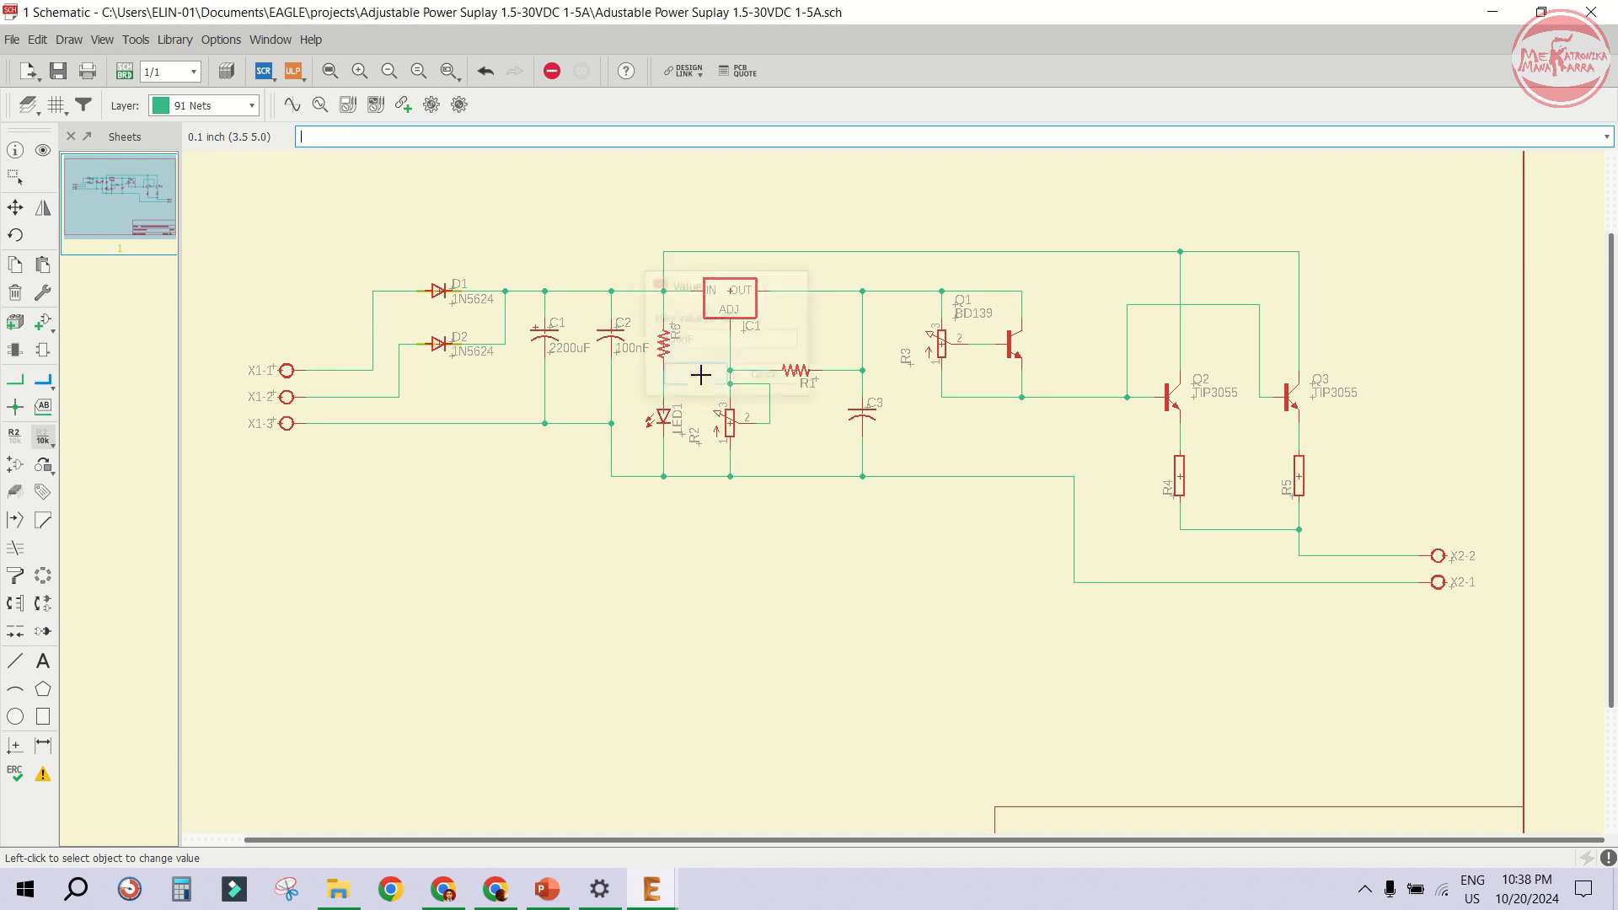
- Set resistor R6's value to 2k2 and regulator IC1's value to LM317
left_click(669, 346)
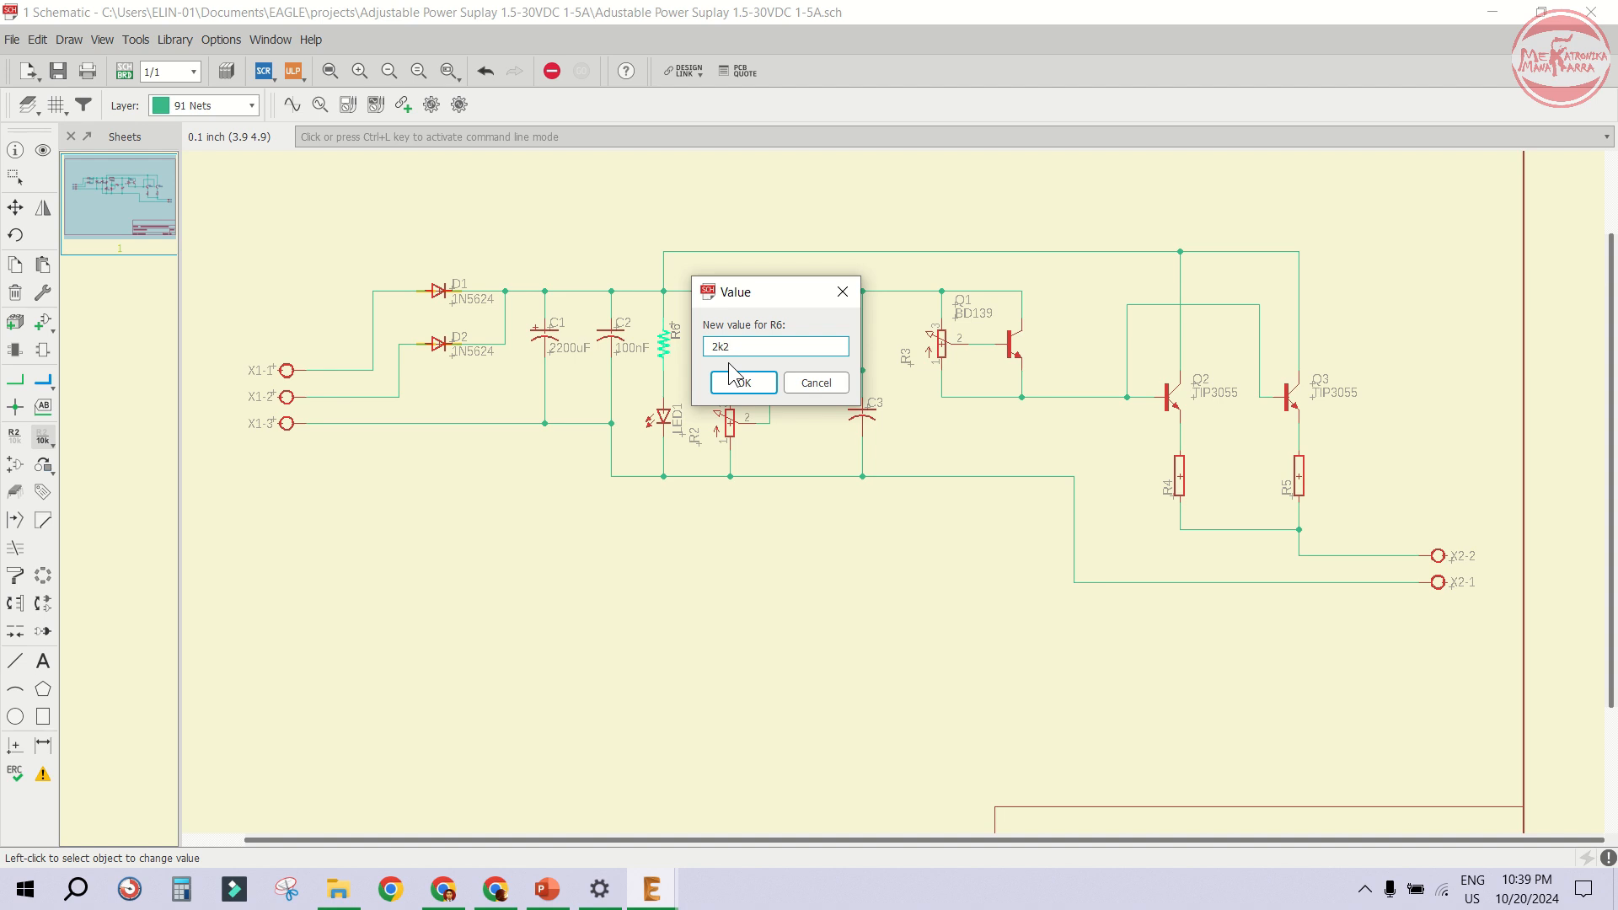
left_click(732, 379)
left_click(723, 297)
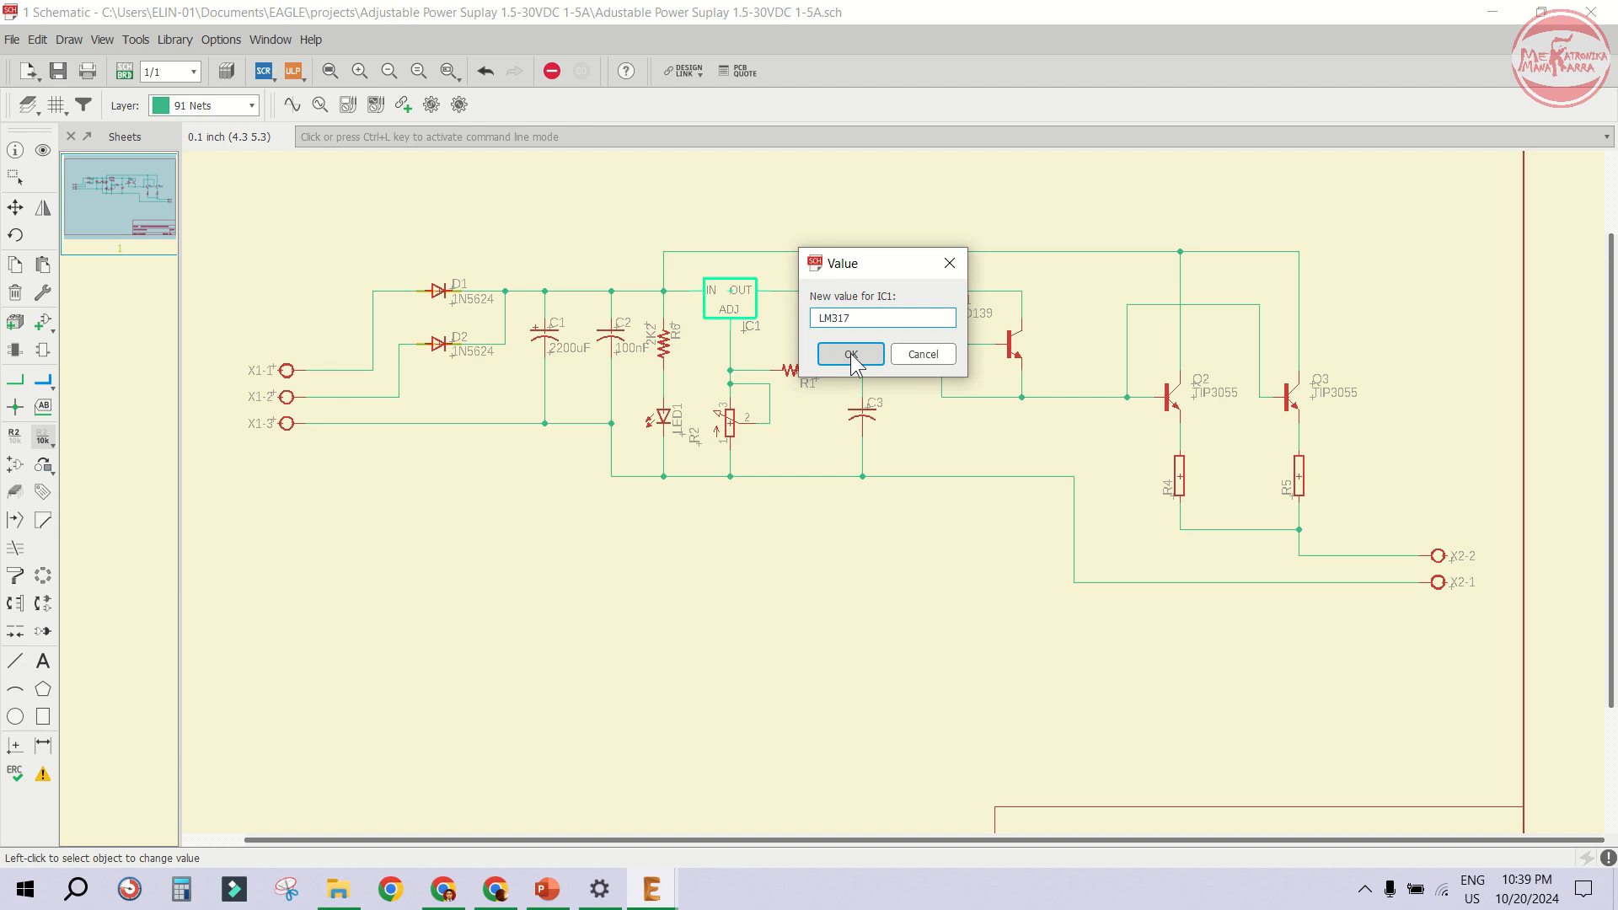
left_click(852, 353)
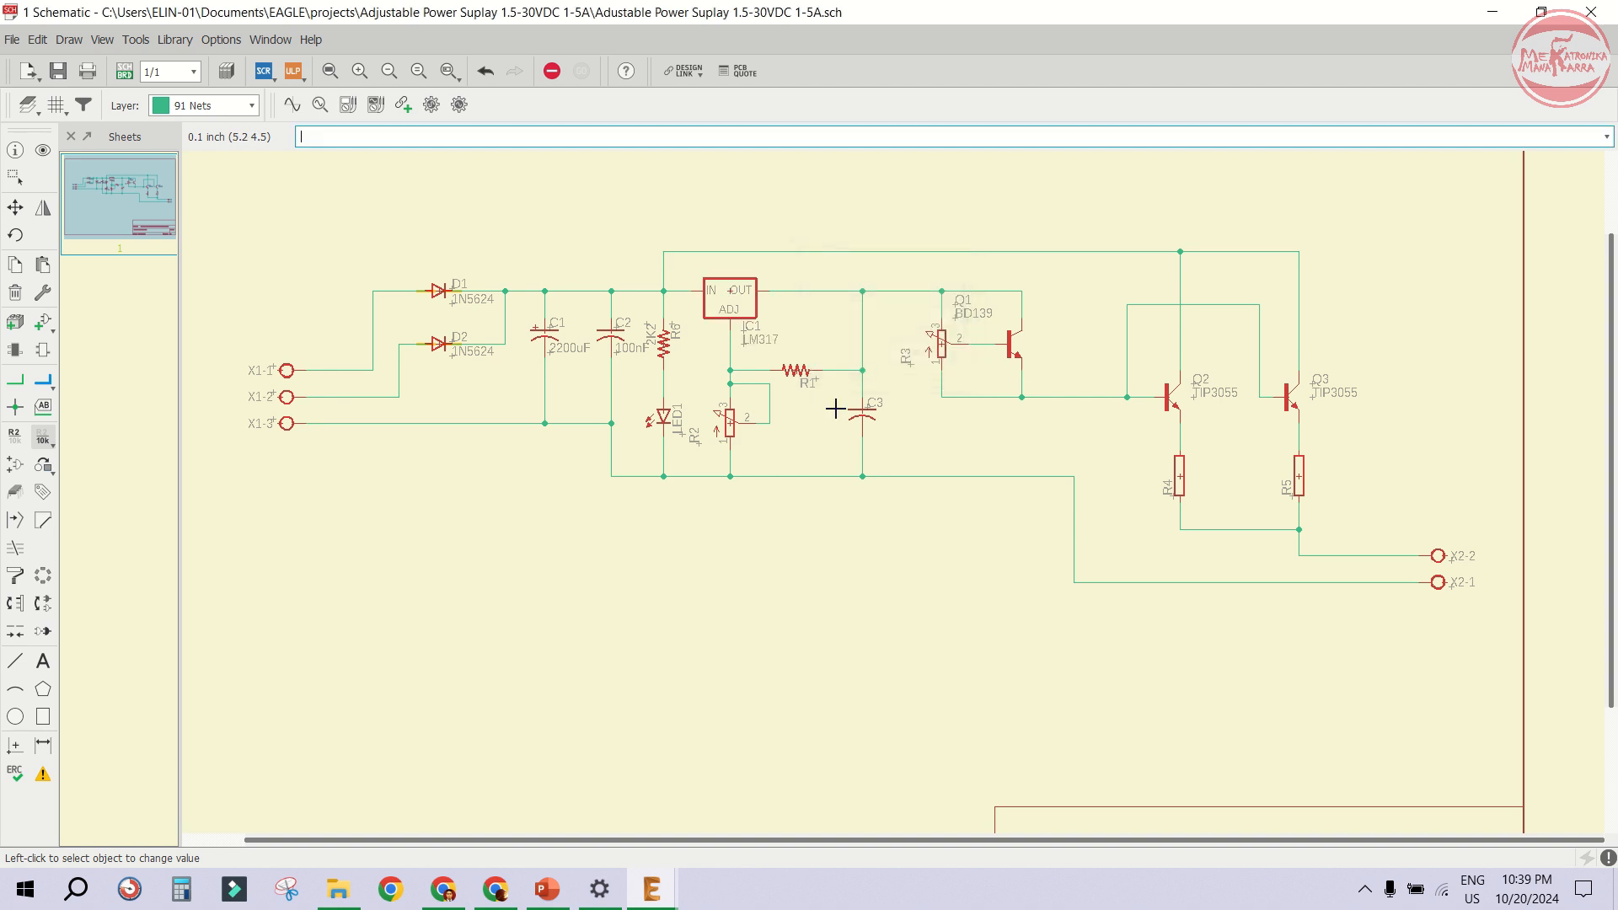
- Set both potentiometers R2 and R3 to 10K
left_click(730, 422)
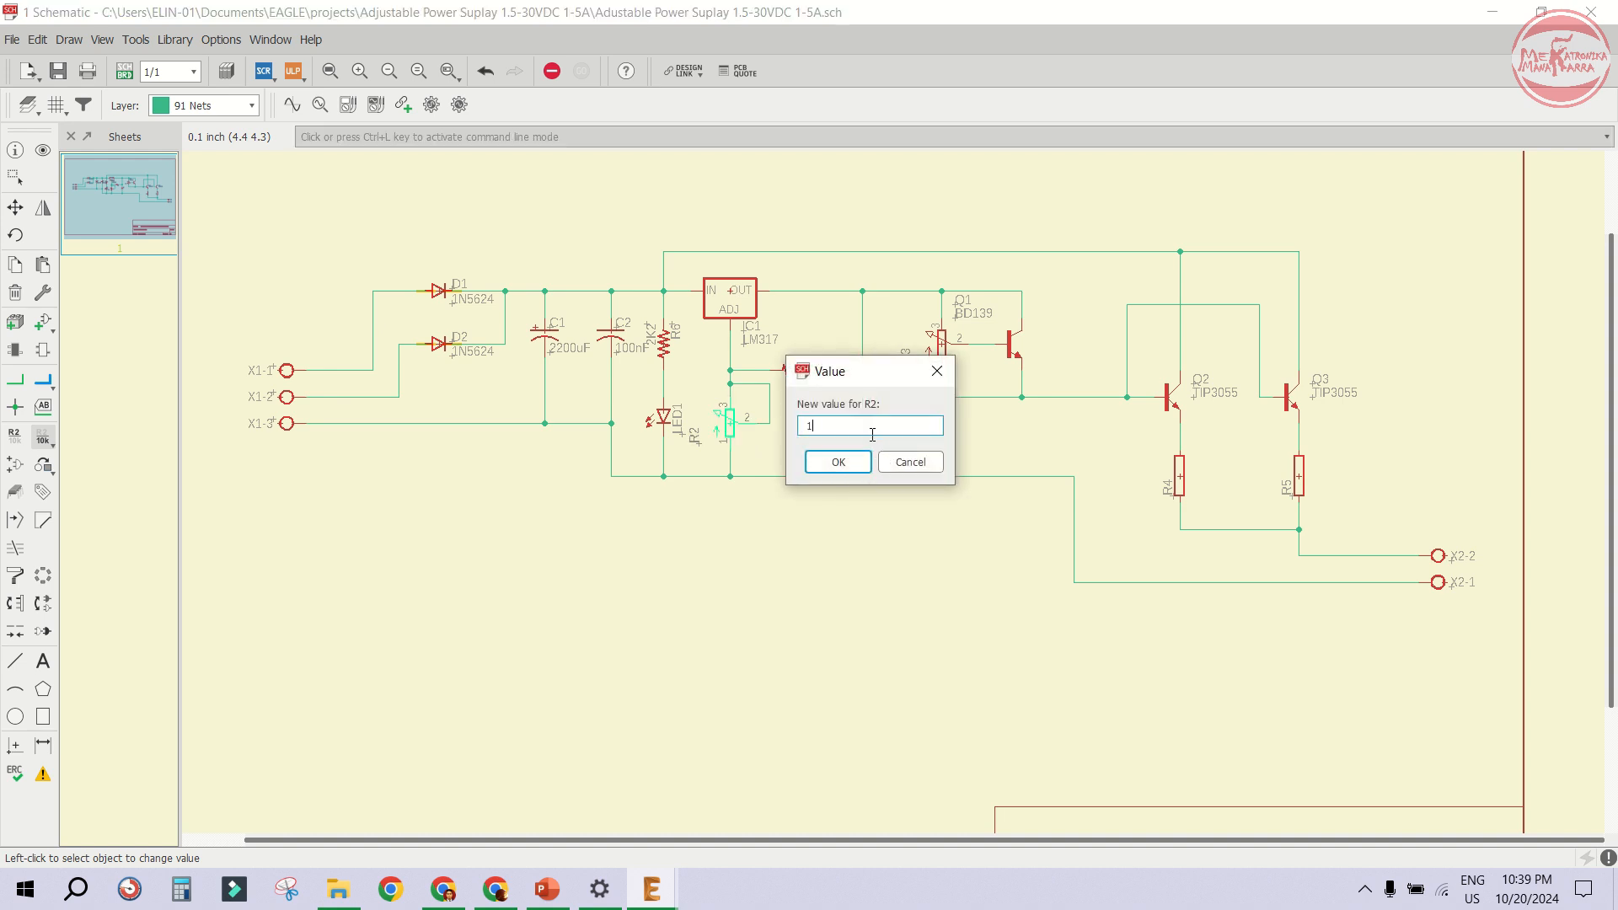
type("10K")
left_click(860, 461)
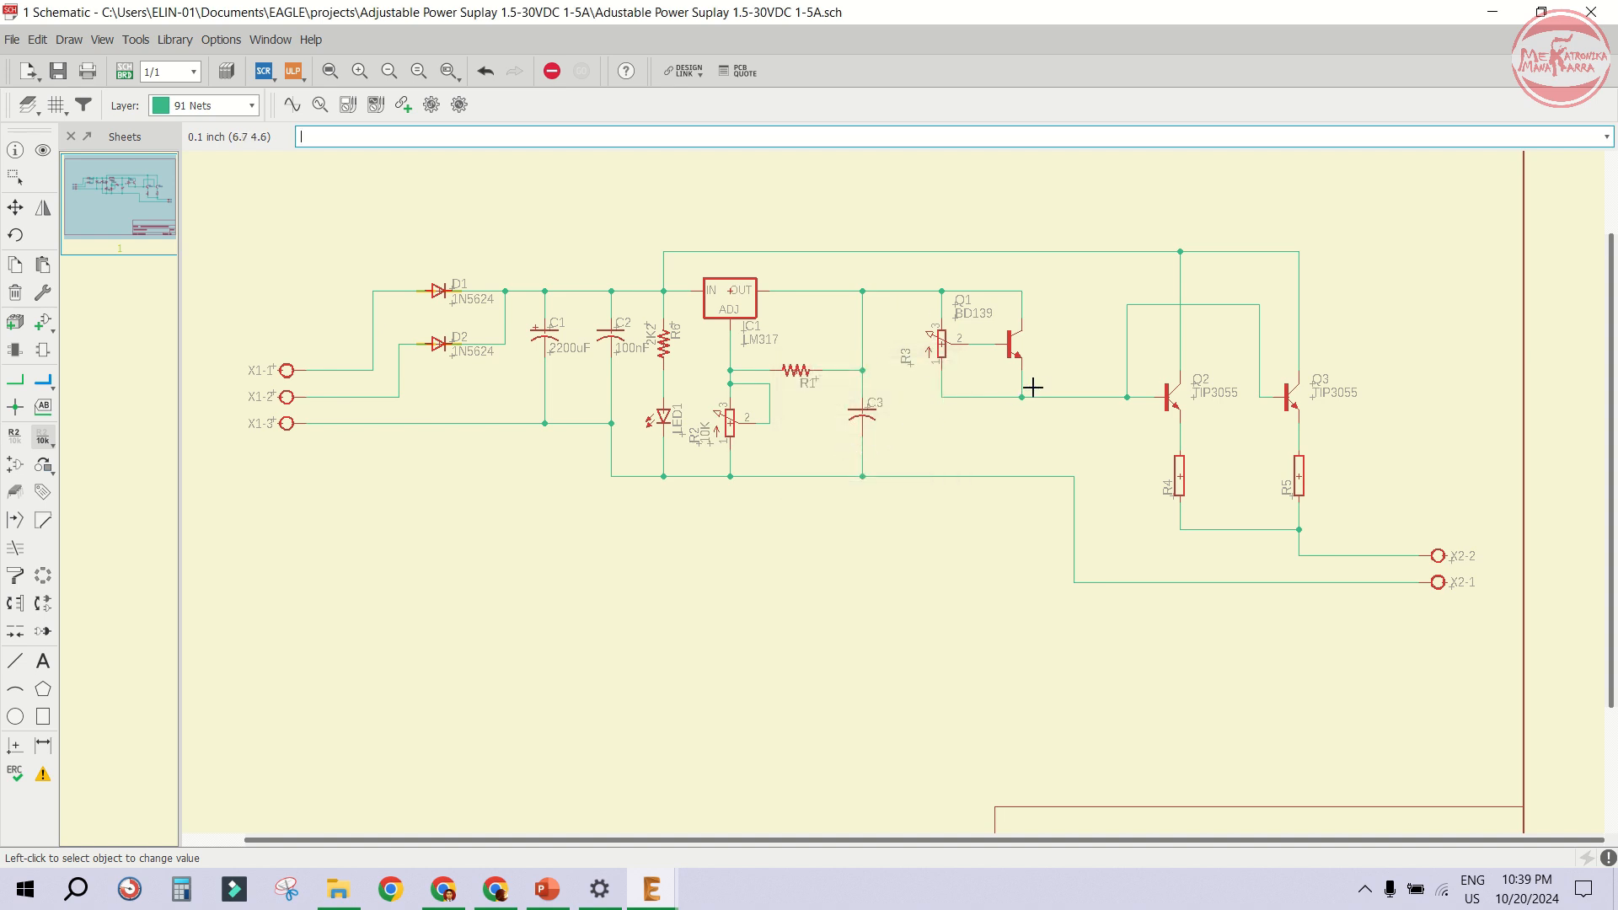
left_click(939, 343)
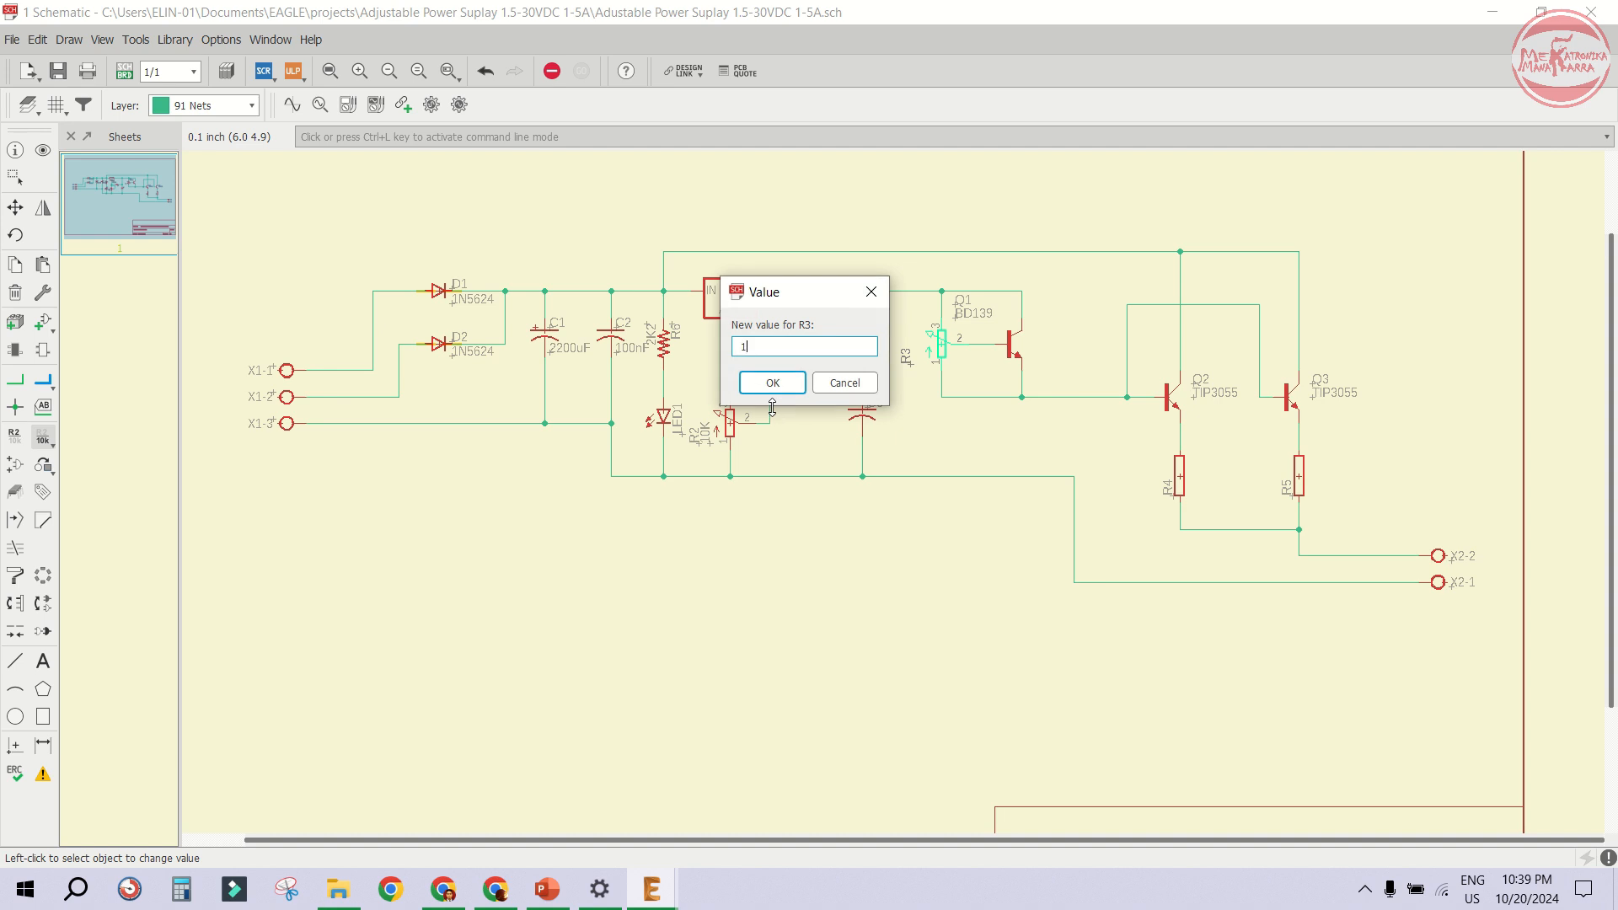
type("10kk")
key("Return")
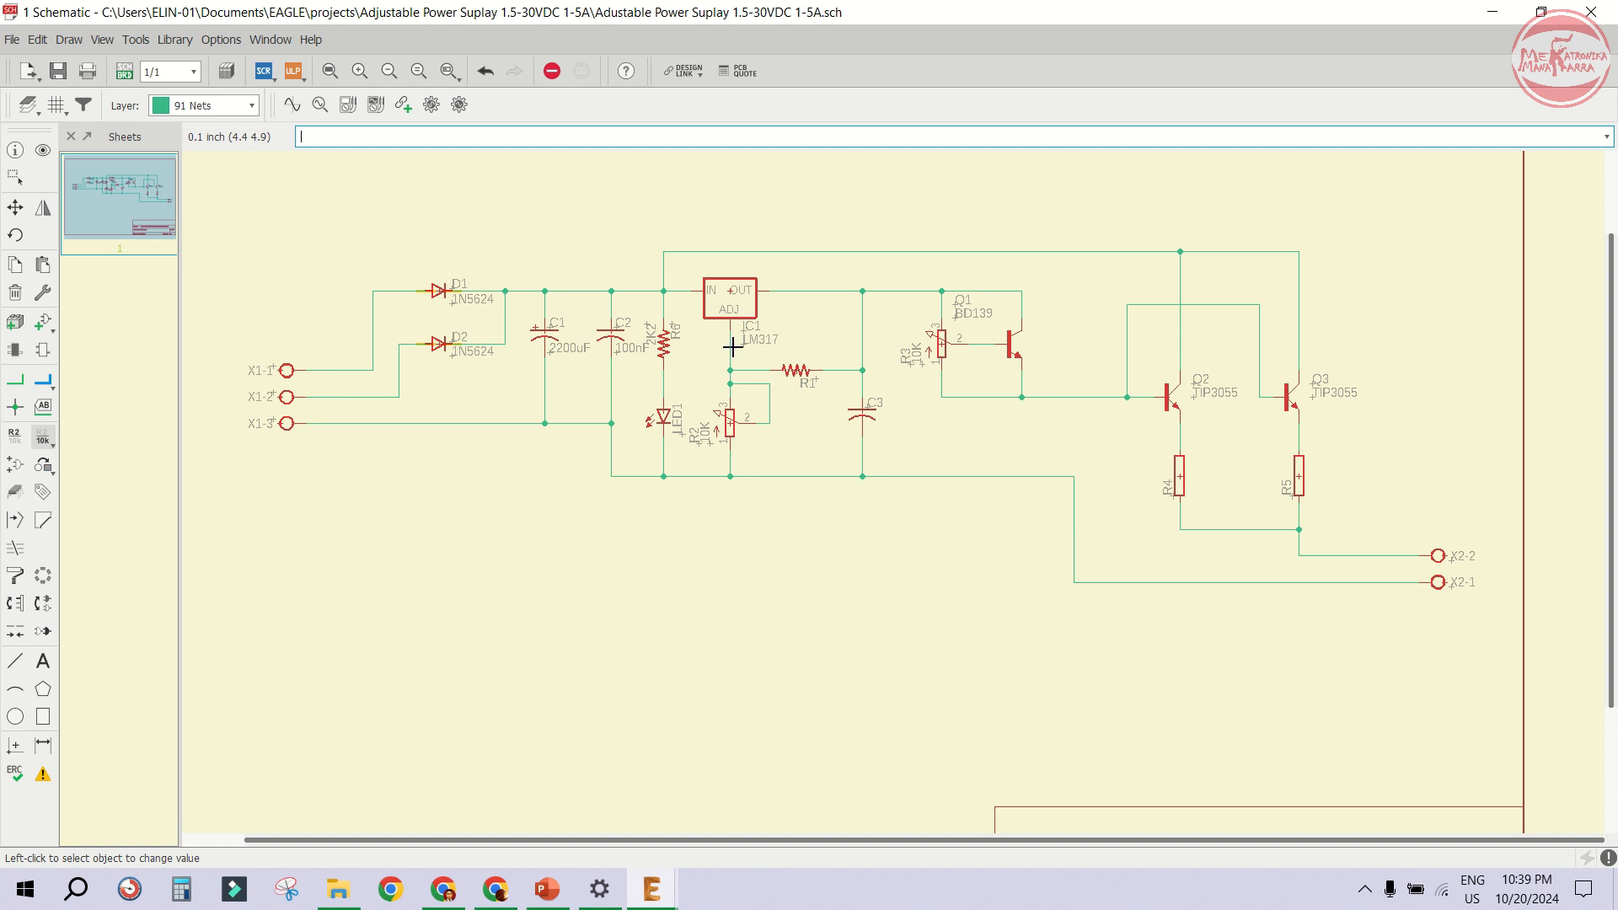
- Set resistor R1's value to 220 and capacitor C3's value to 100nF
left_click(793, 367)
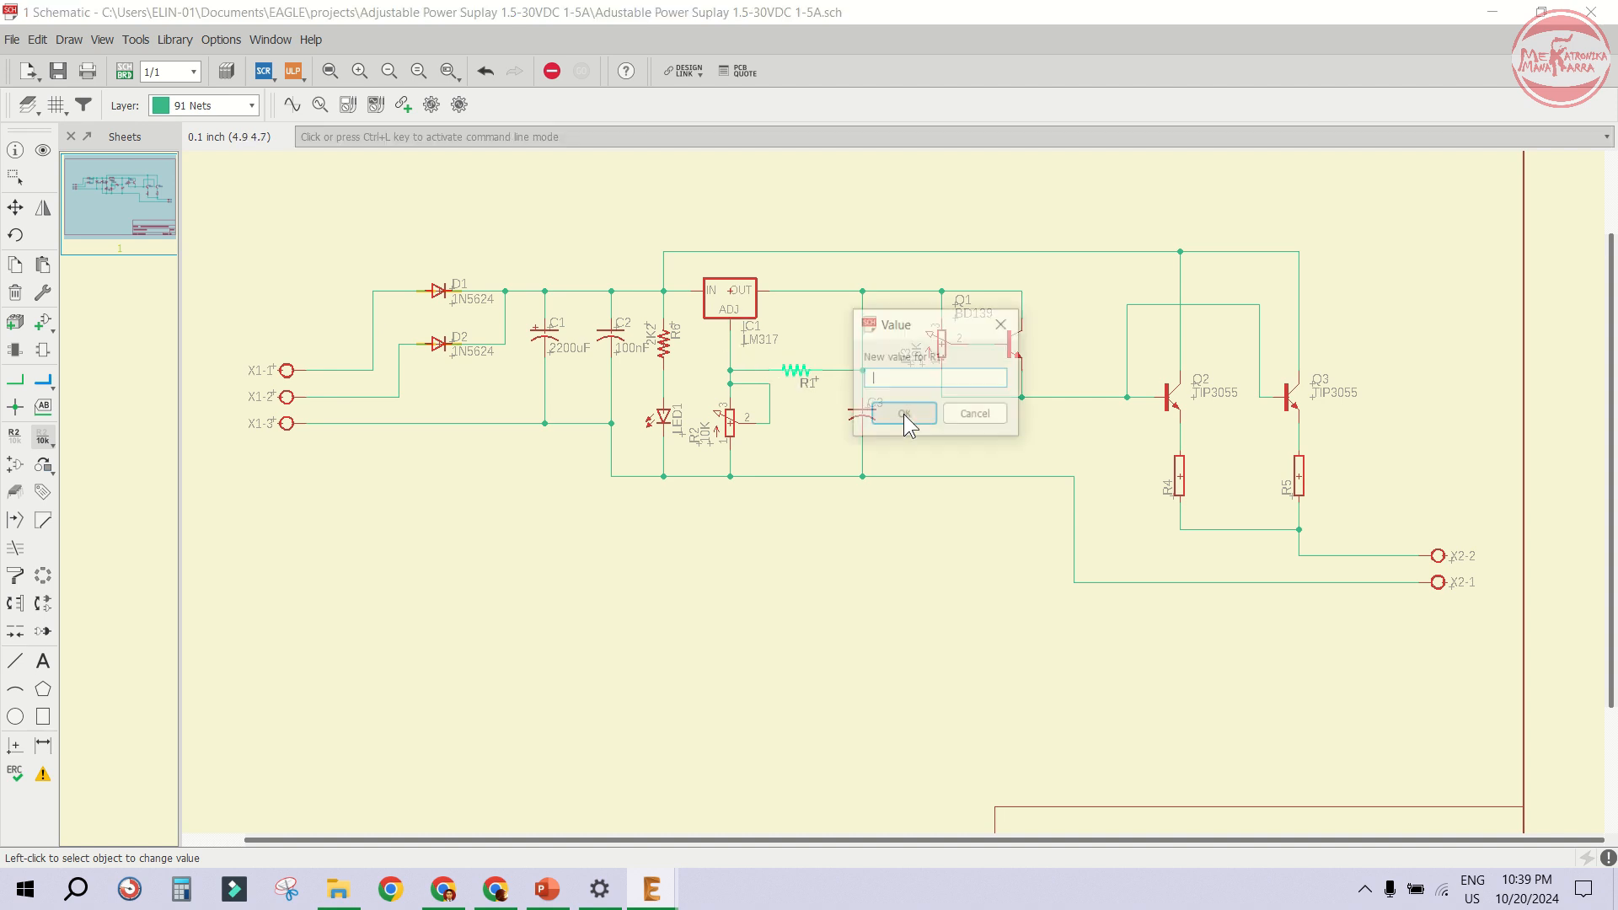
type("220")
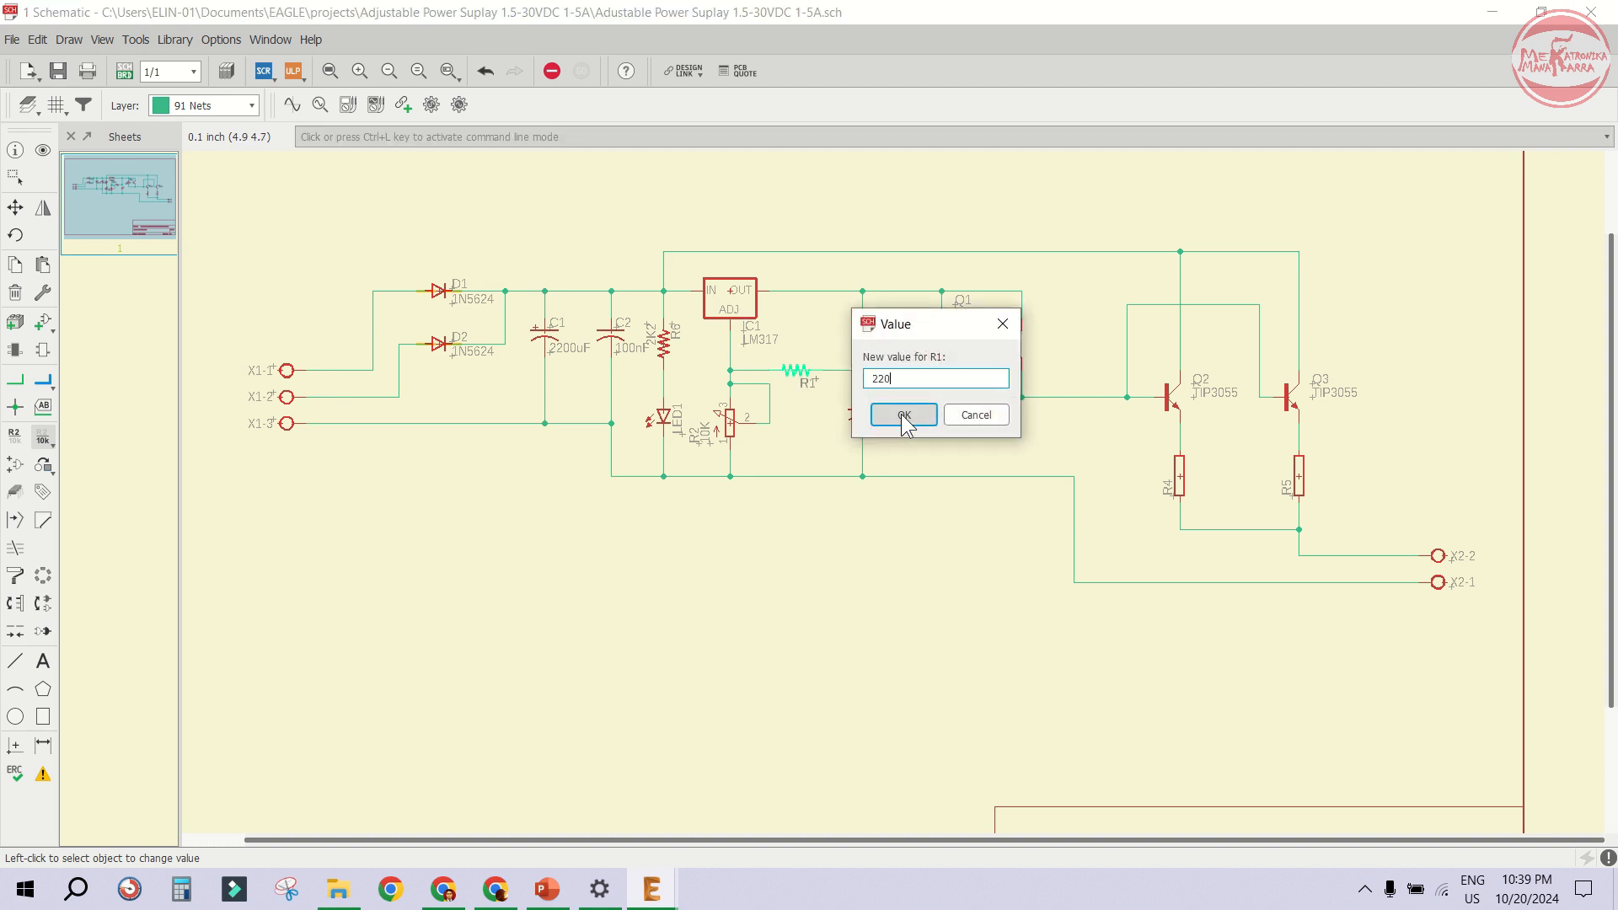
left_click(904, 418)
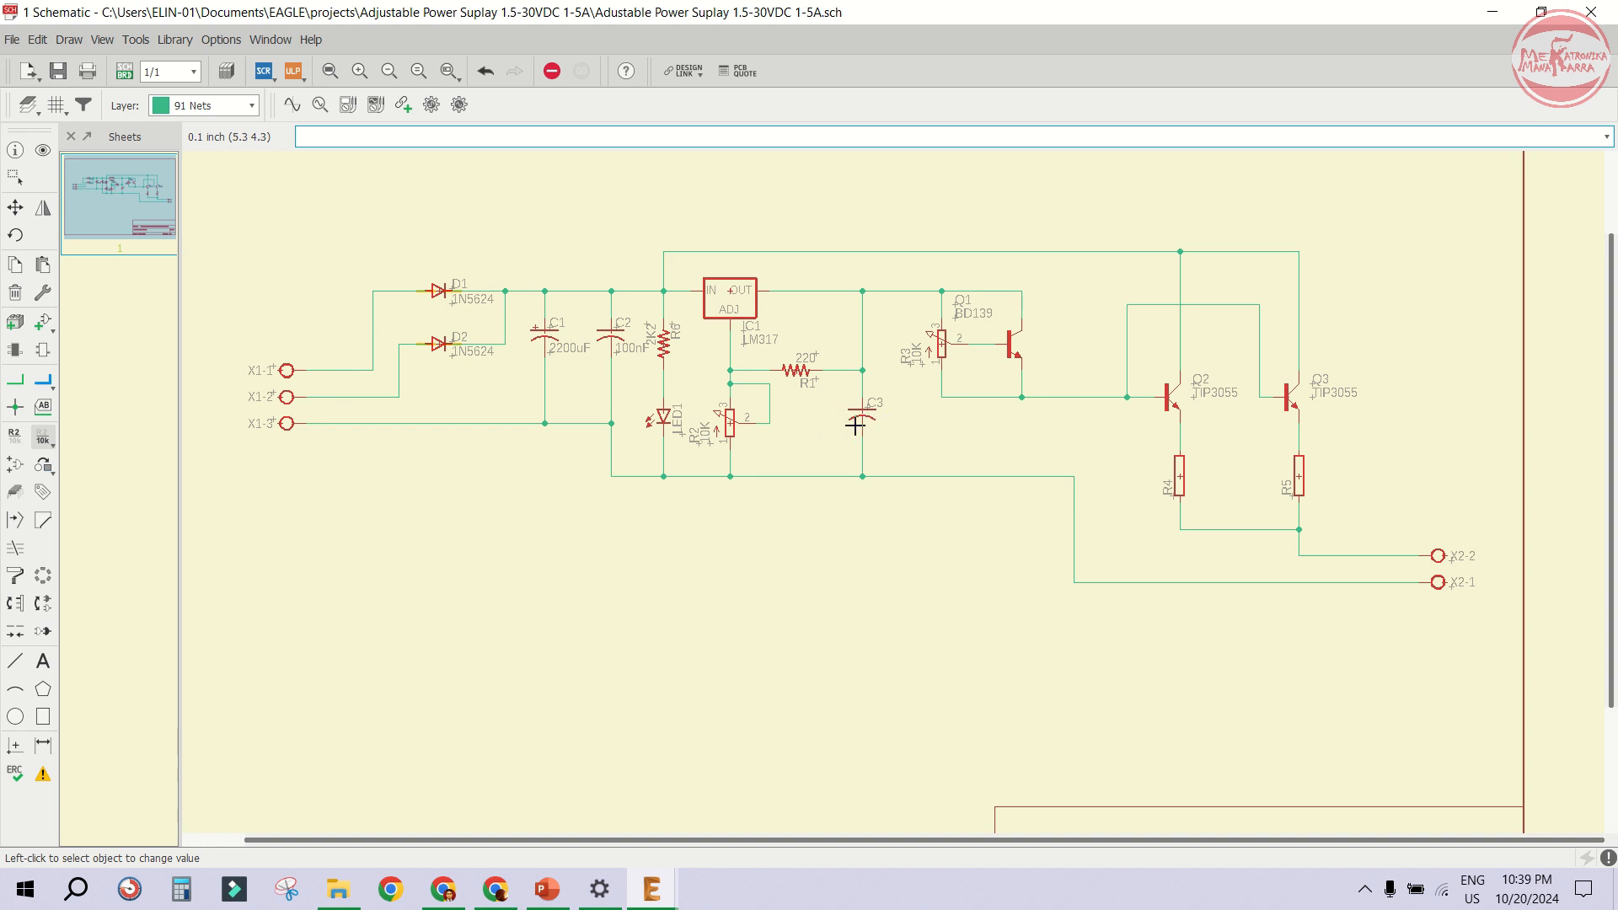
left_click(859, 413)
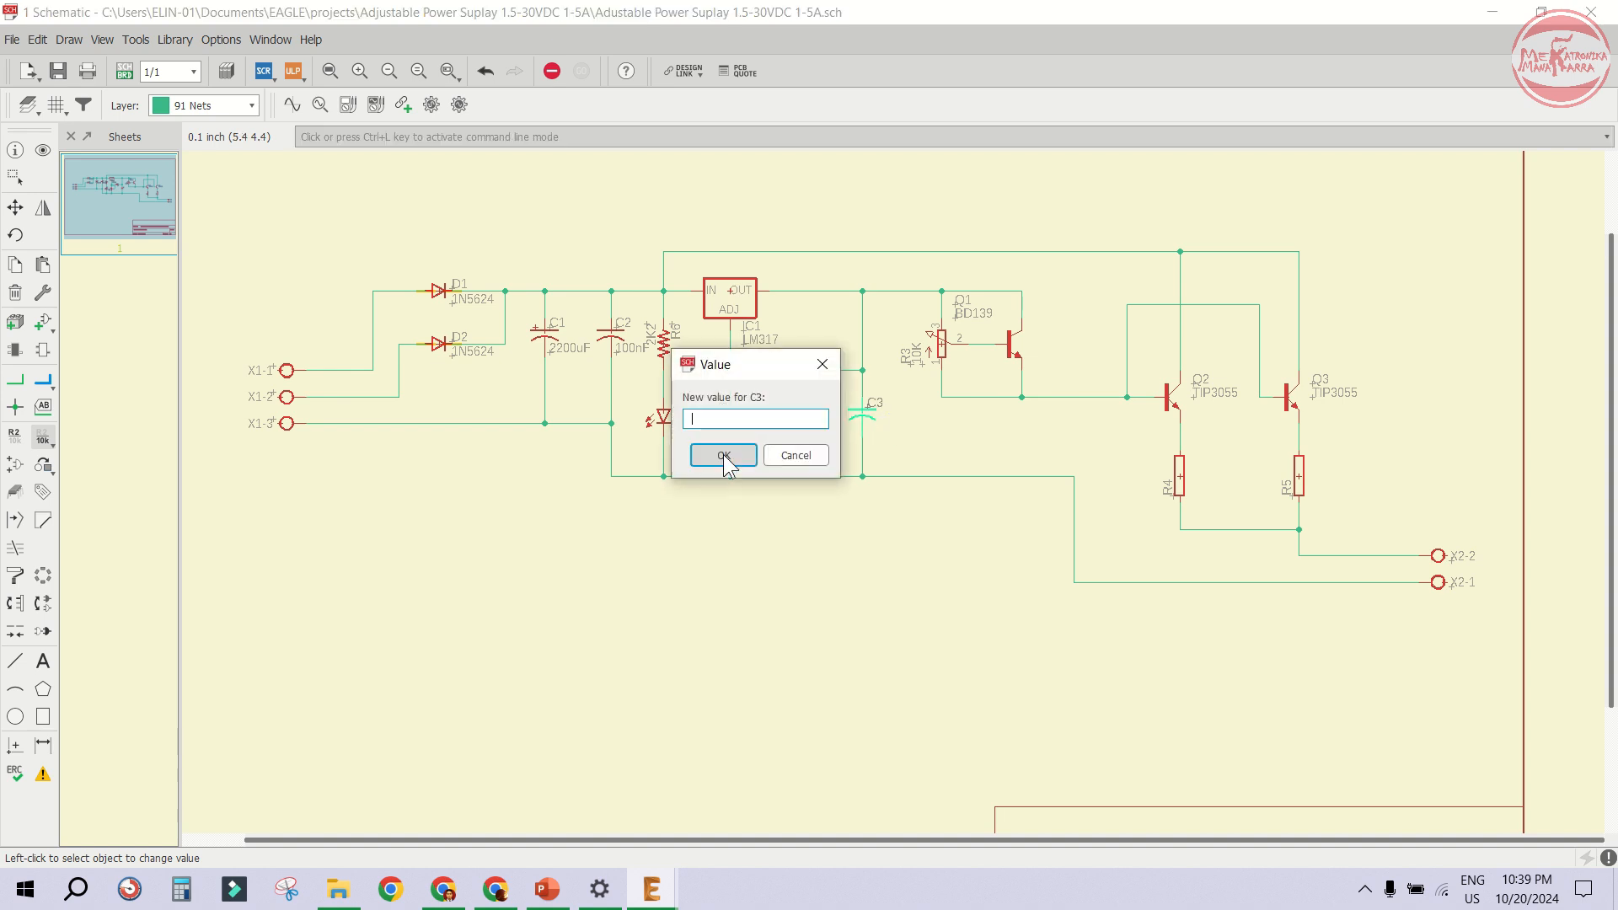
type("100nF")
left_click(724, 457)
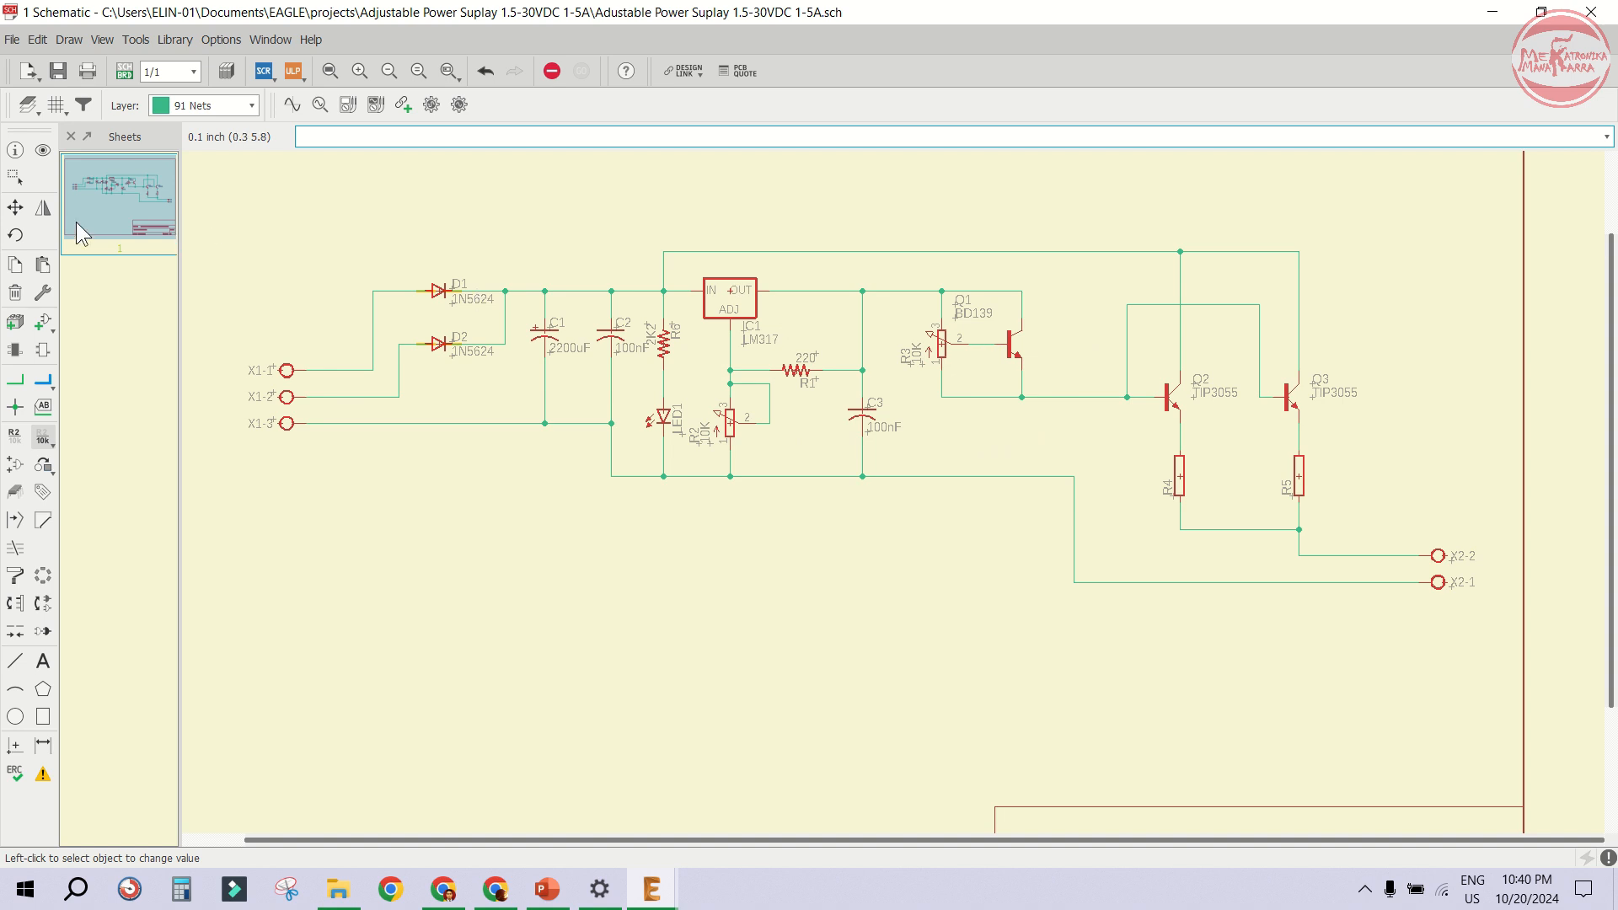
- Use Move to place Q1's name and BD139 value labels beside the transistor
left_click(16, 208)
scroll(962, 323, "up", 3)
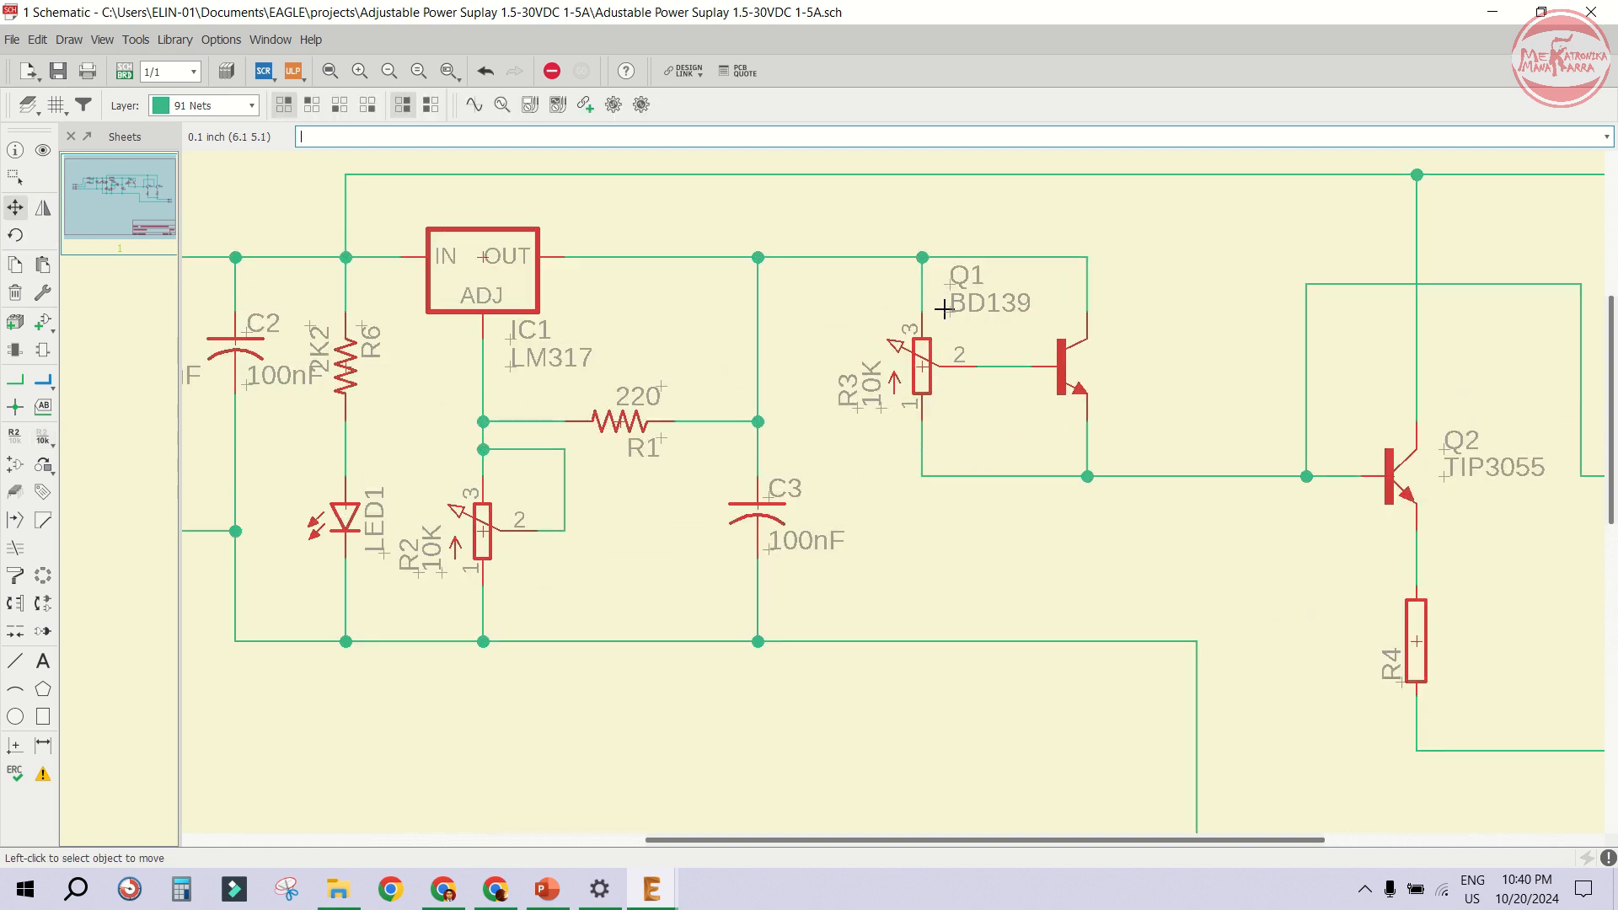
left_click(955, 318)
left_click(1115, 364)
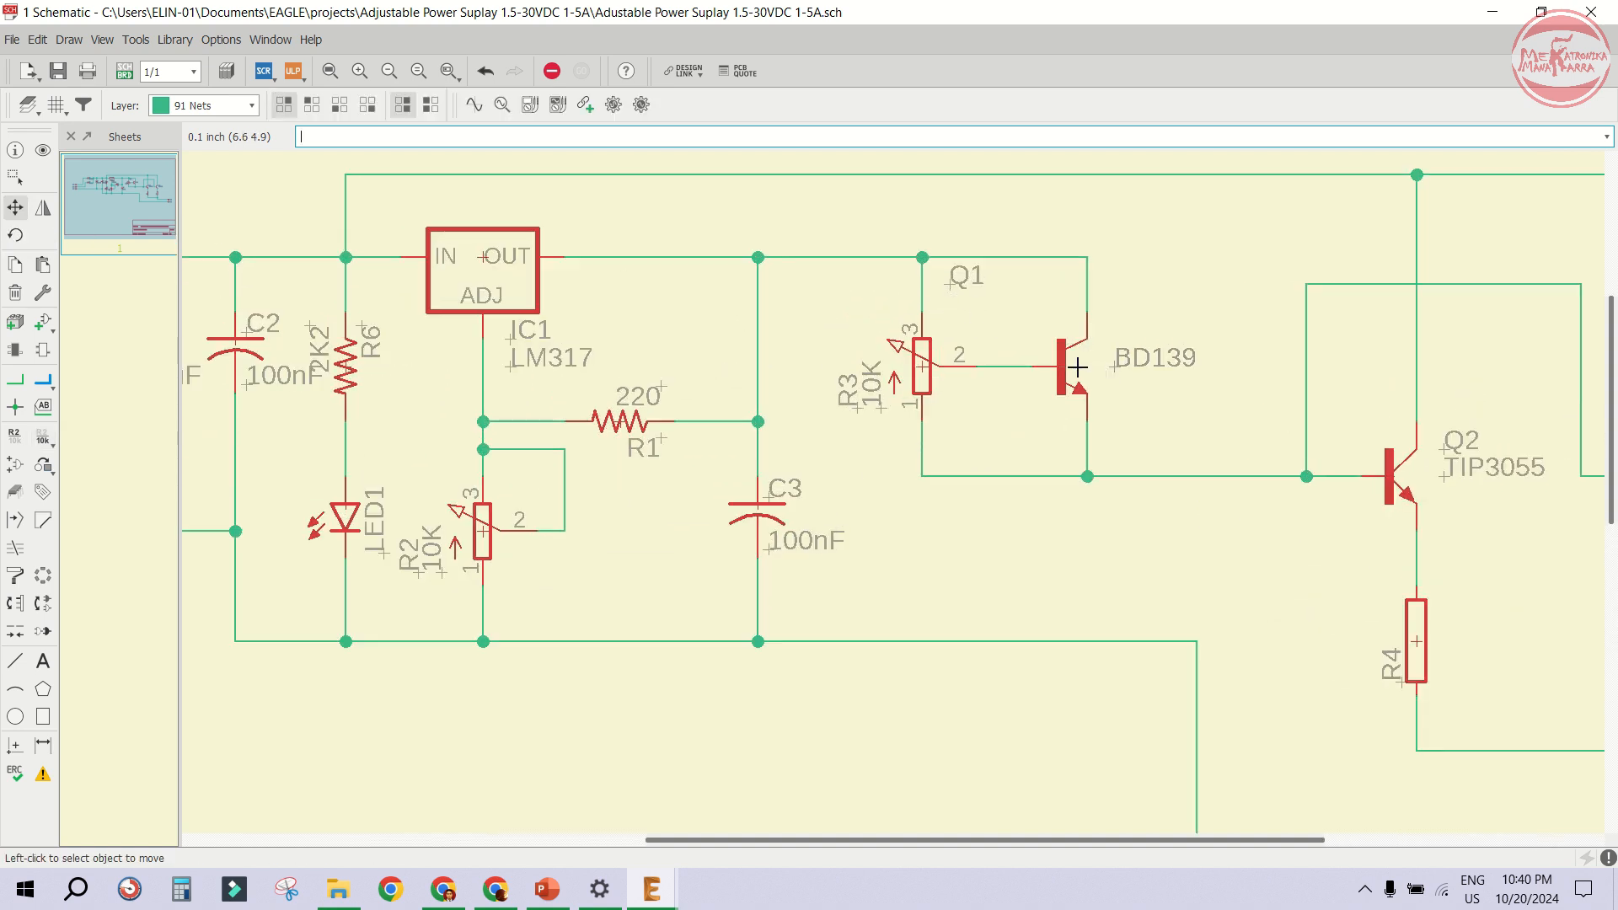
left_click(951, 284)
left_click(1102, 311)
scroll(860, 314, "down", 3)
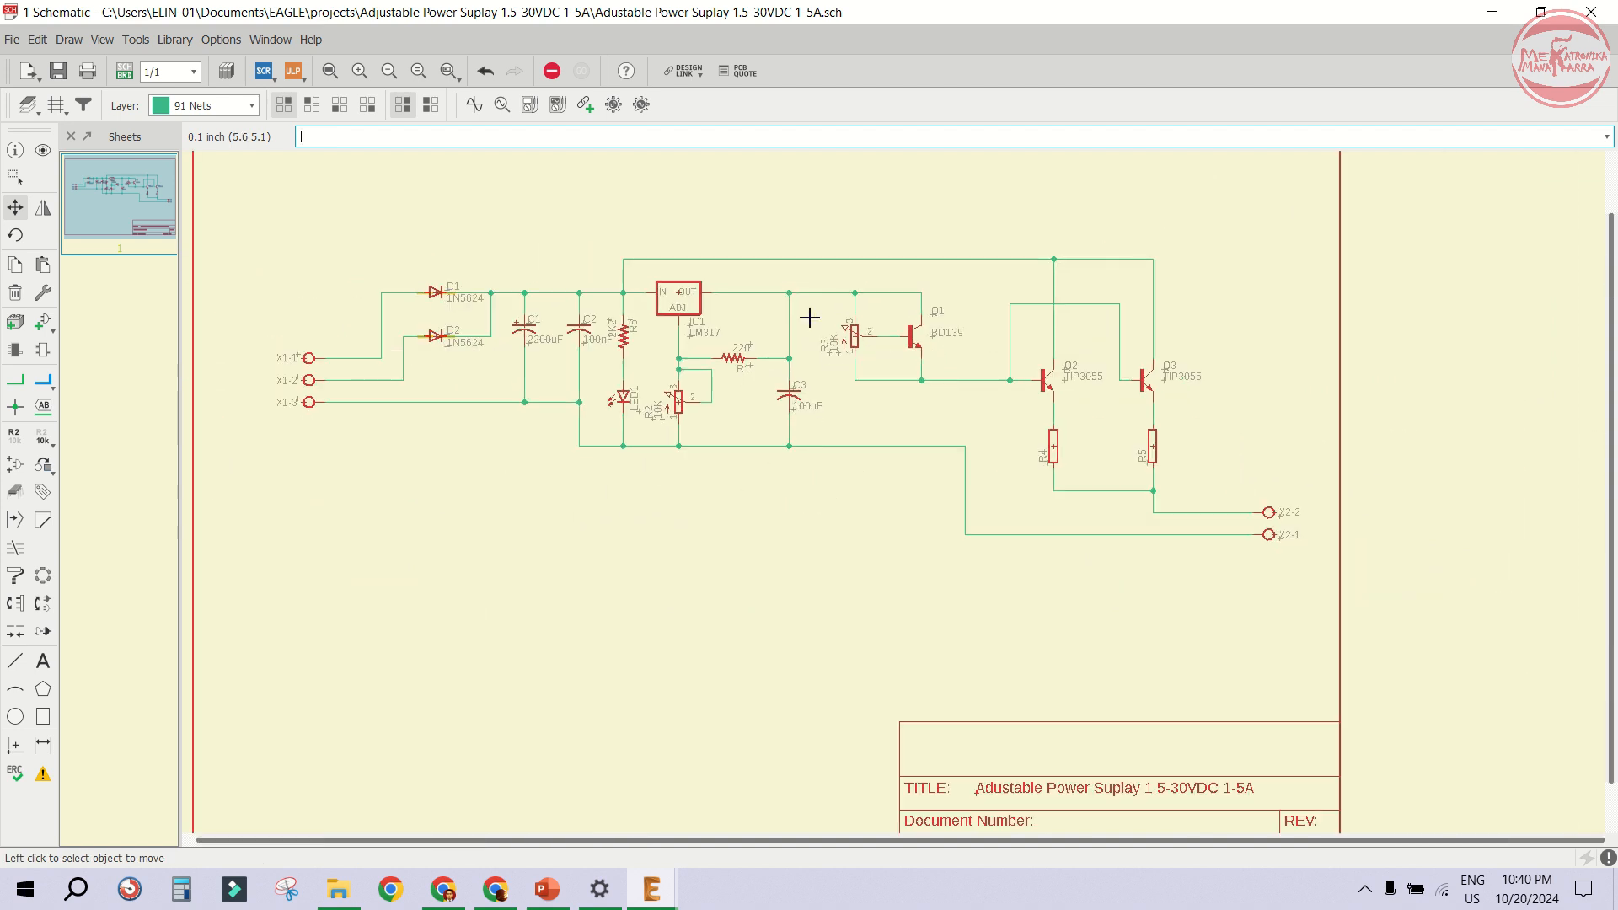
scroll(1159, 447, "up", 1)
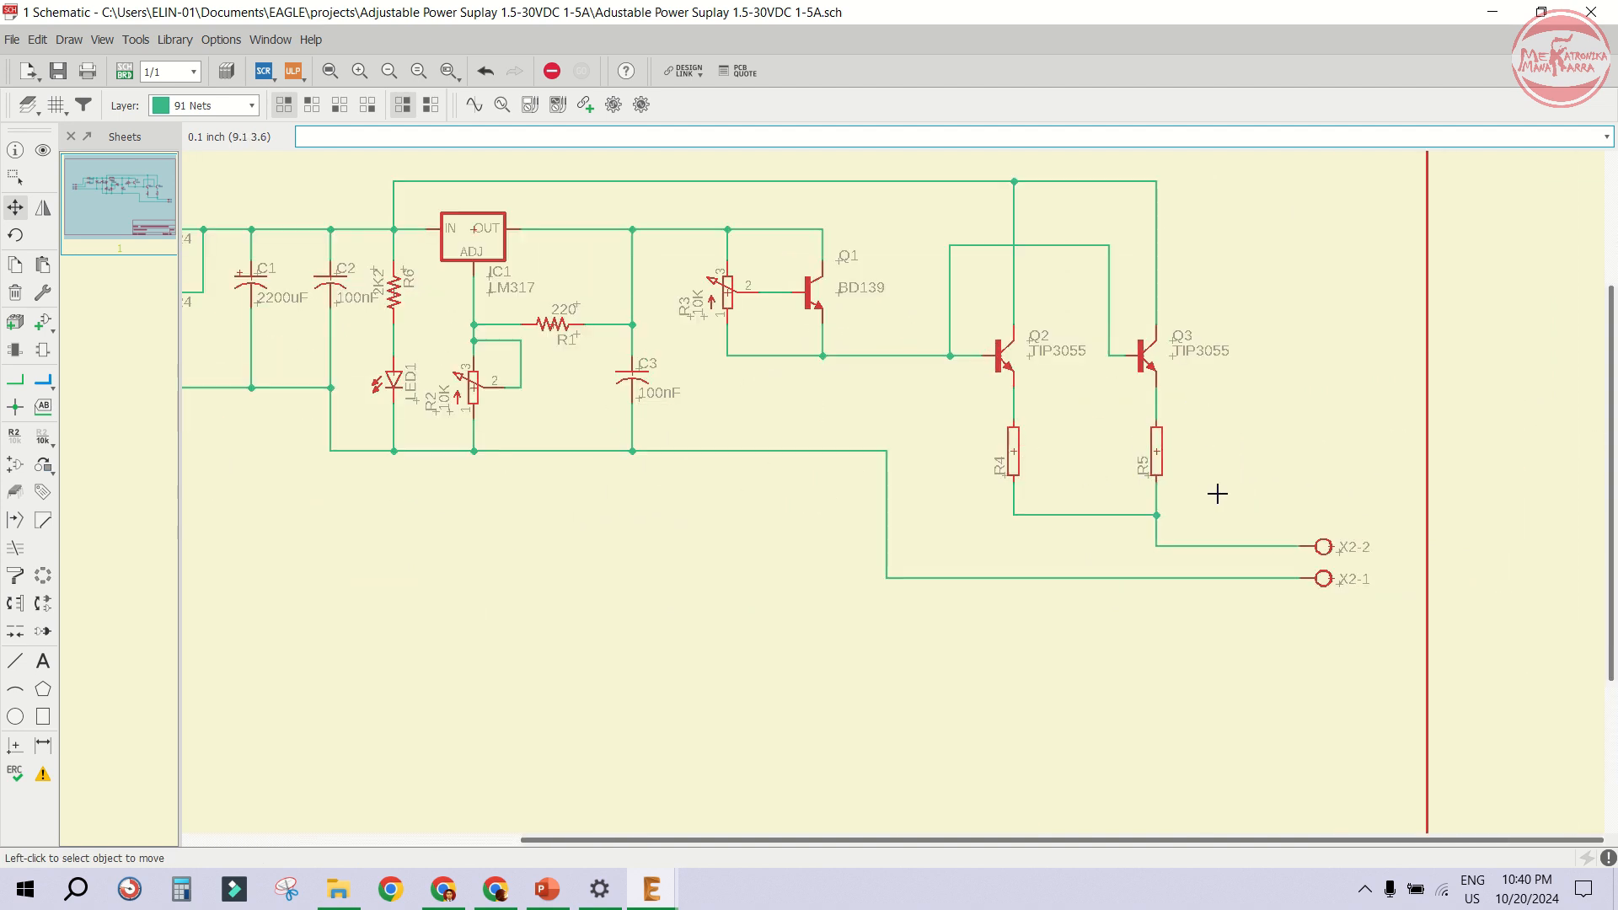
left_click(14, 436)
left_click(1000, 466)
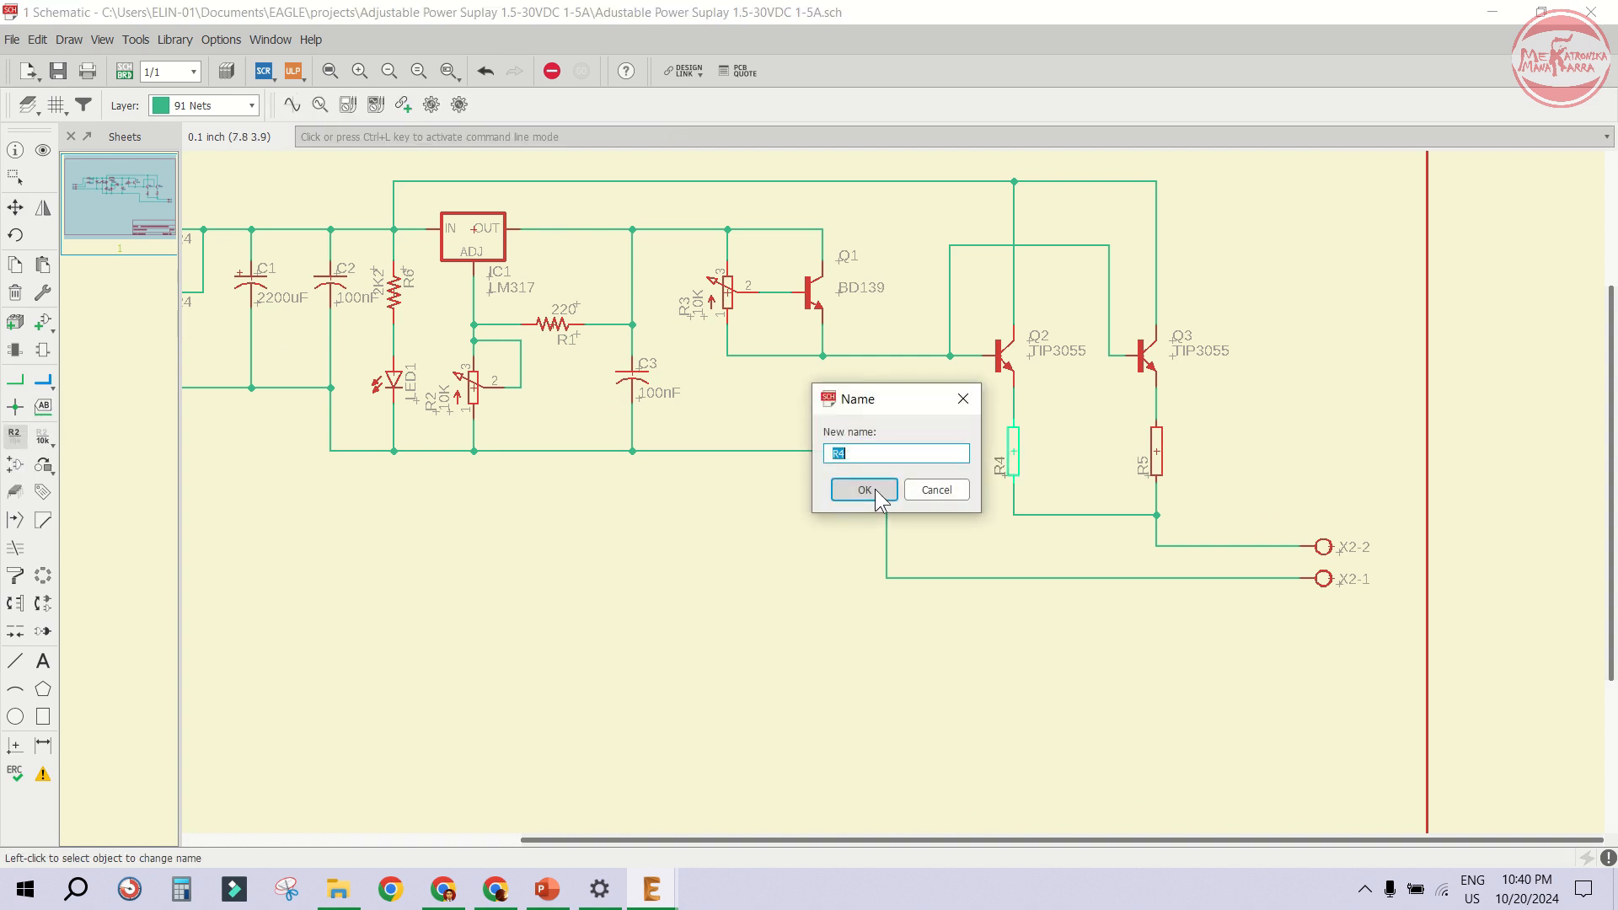
left_click(865, 490)
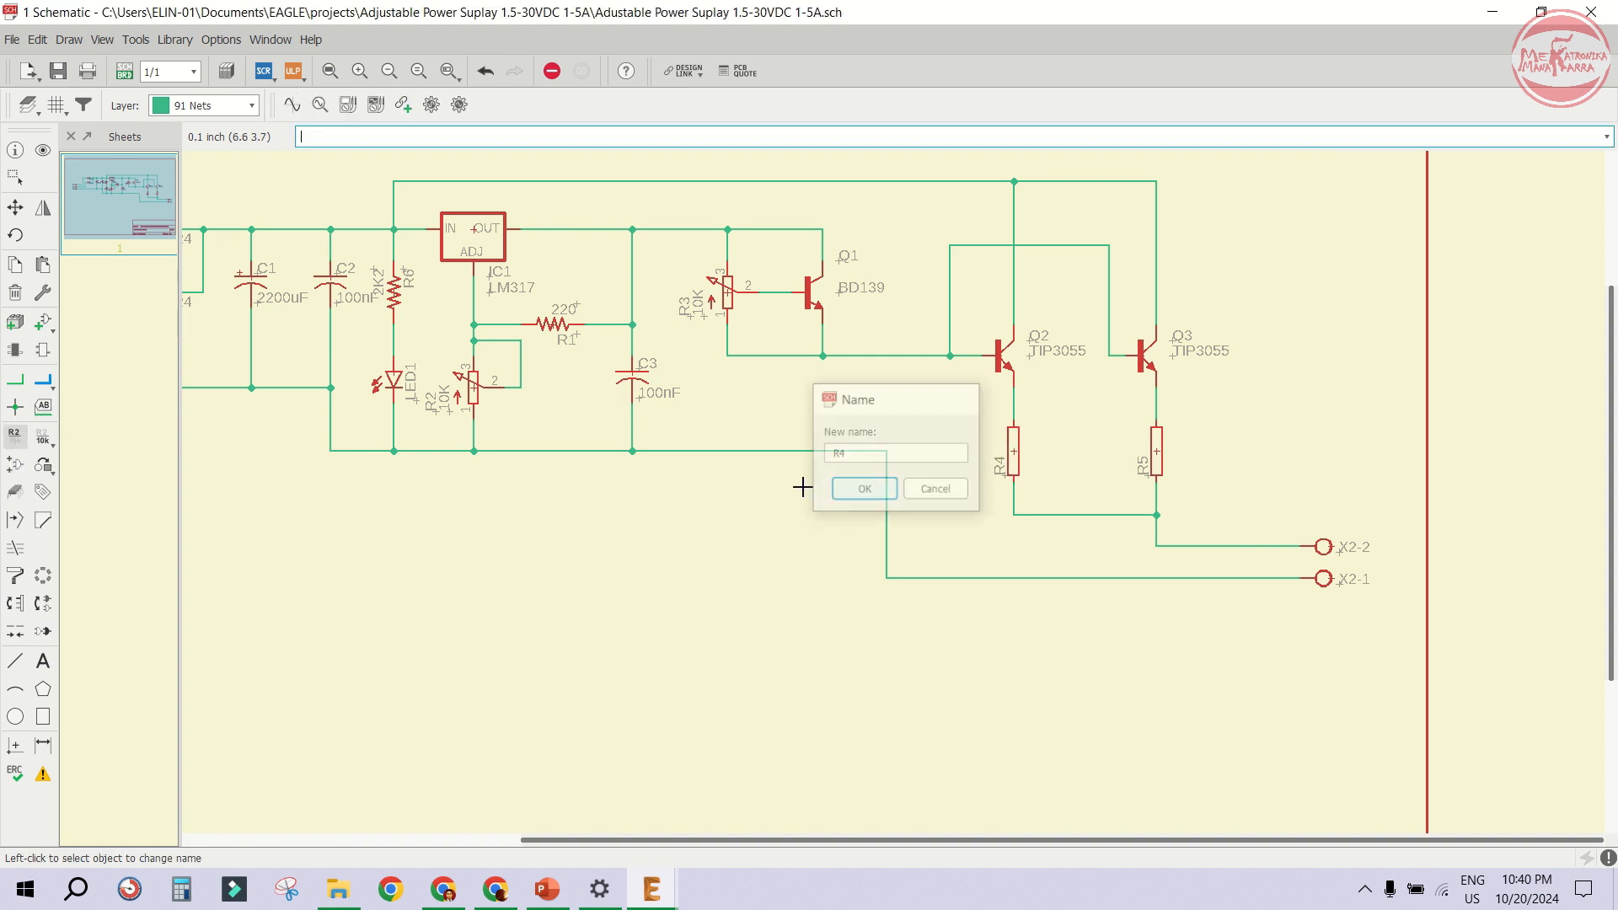
- Set the values of current-sharing resistors R4 and R5 to 0.25
left_click(41, 438)
left_click(1014, 452)
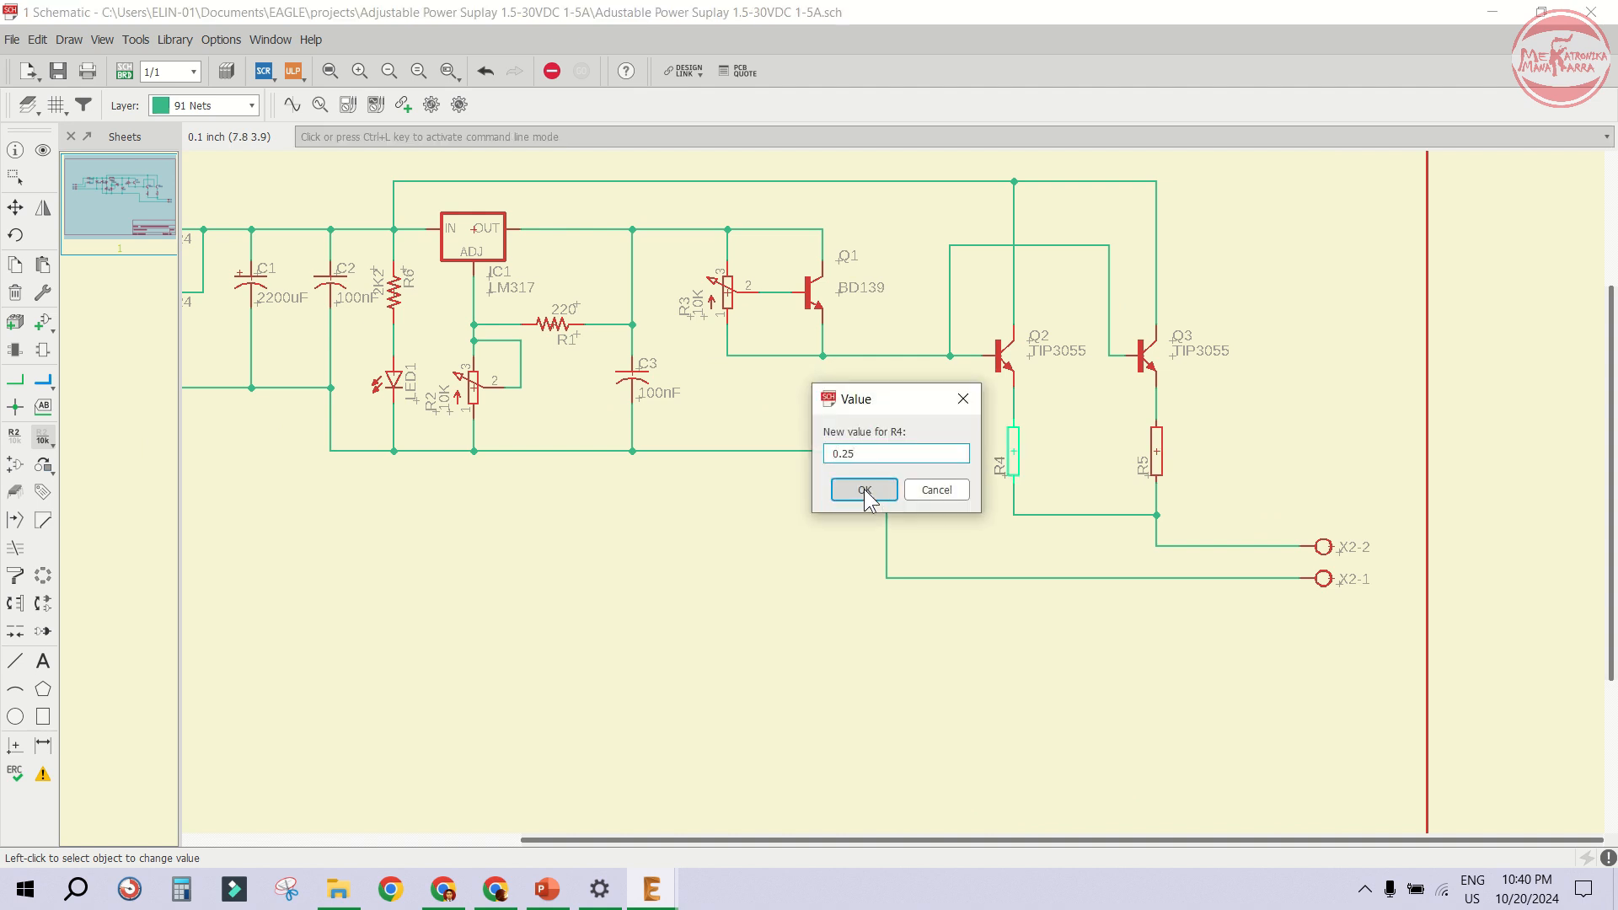
left_click(888, 492)
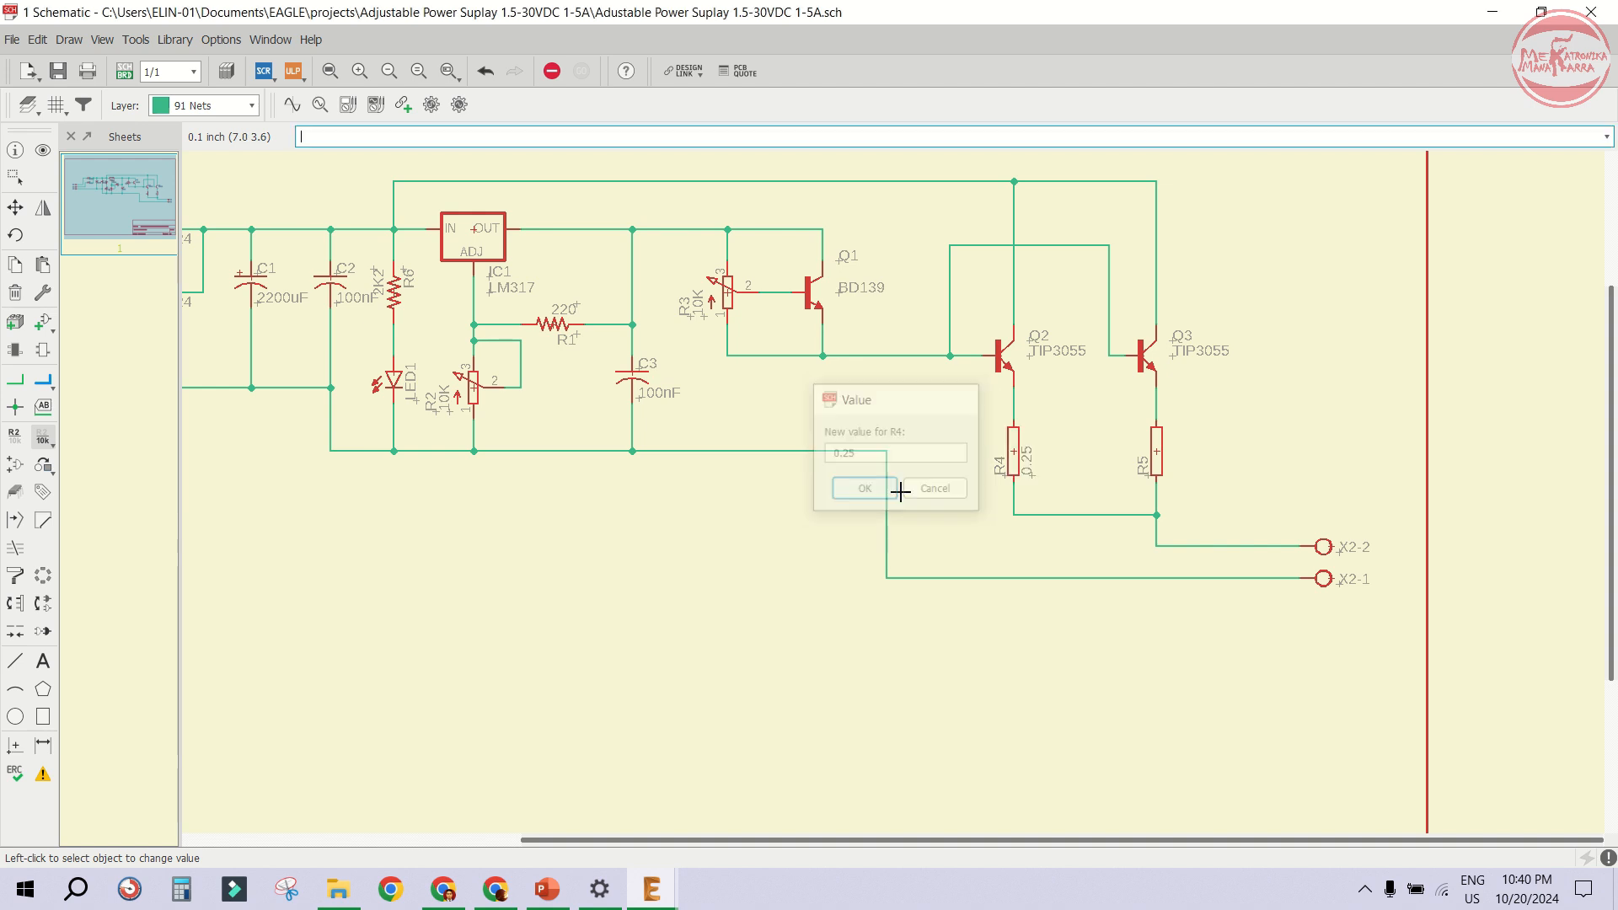
left_click(1155, 456)
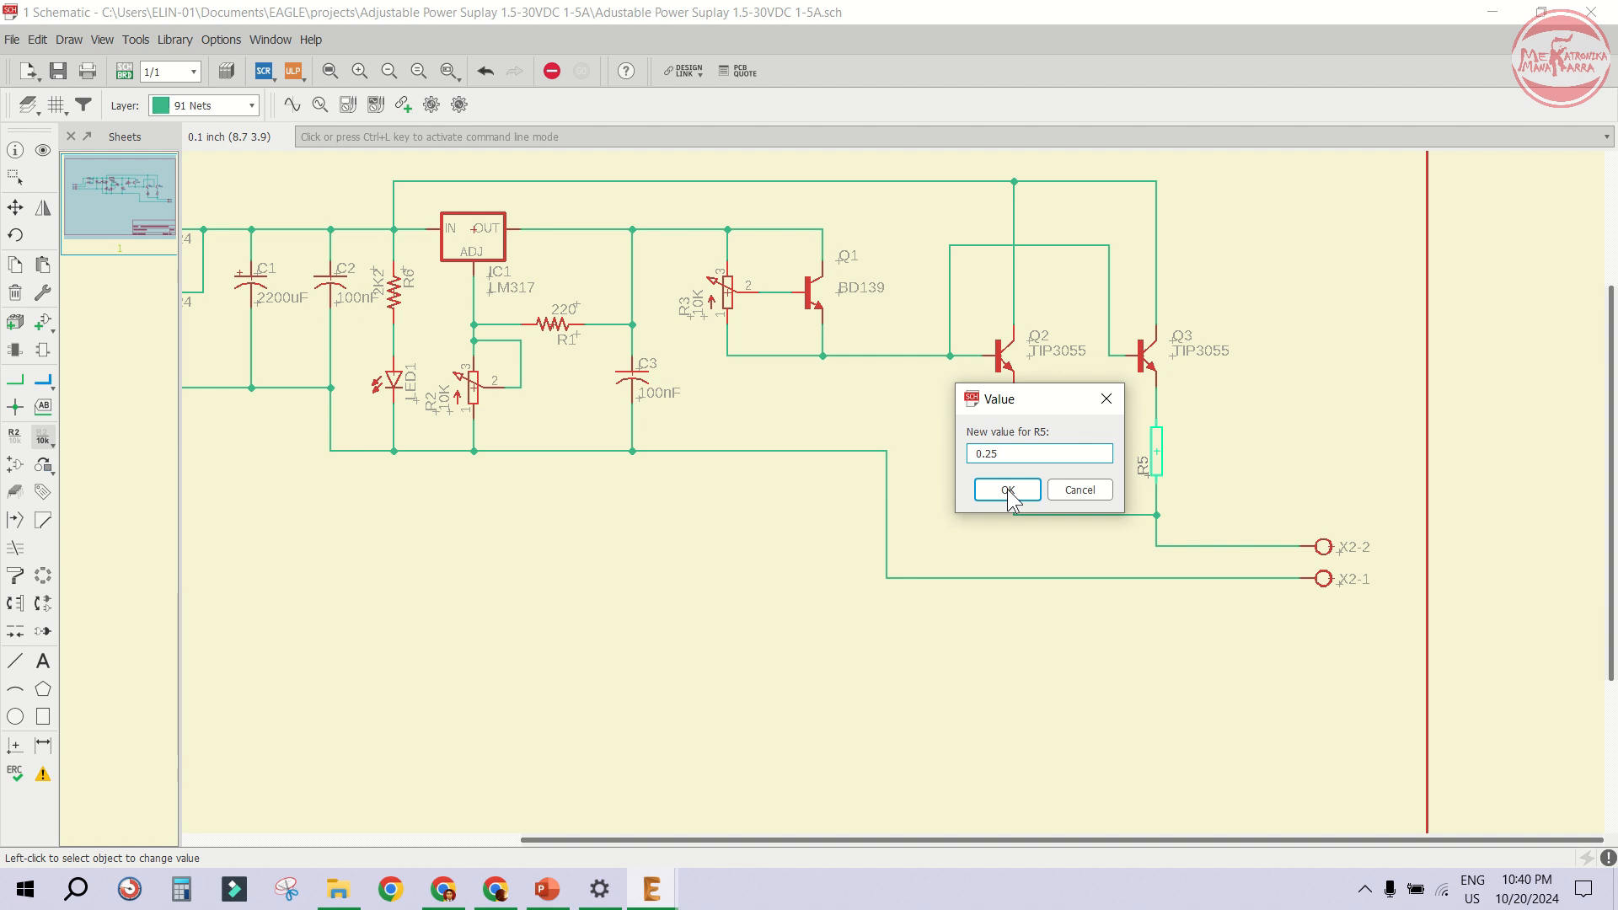
left_click(1008, 491)
scroll(1213, 539, "up", 3)
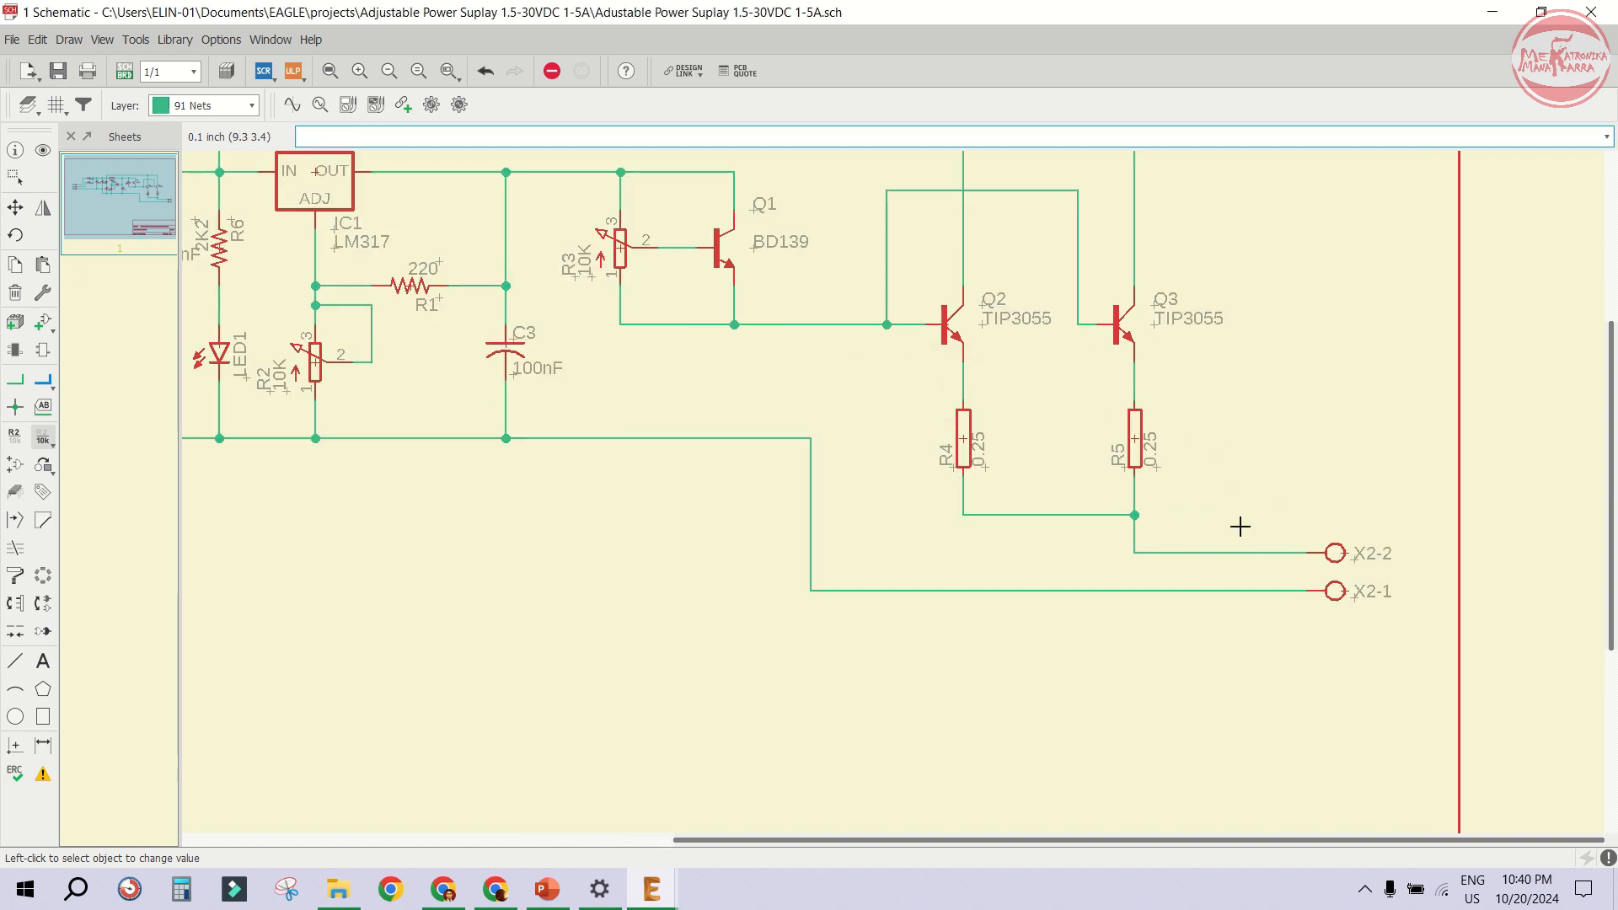
key("F7")
left_click(1044, 517)
left_click(1046, 560)
scroll(1340, 566, "up", 2)
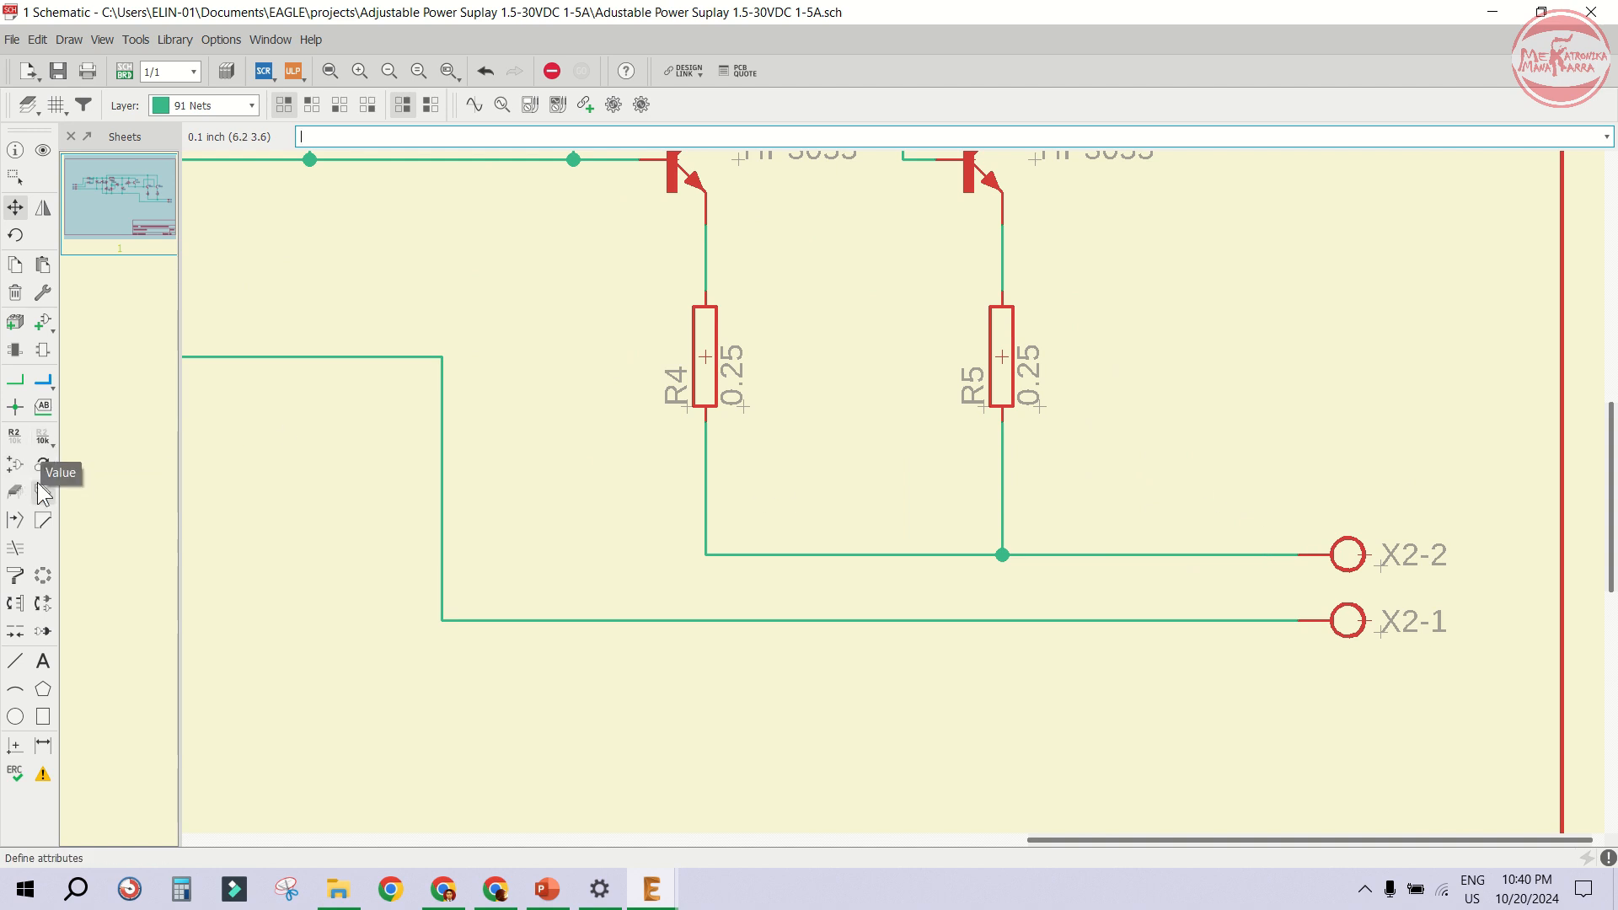
- Attach a net label to the X2-2 output net and place it rotated vertically above the wire
left_click(42, 409)
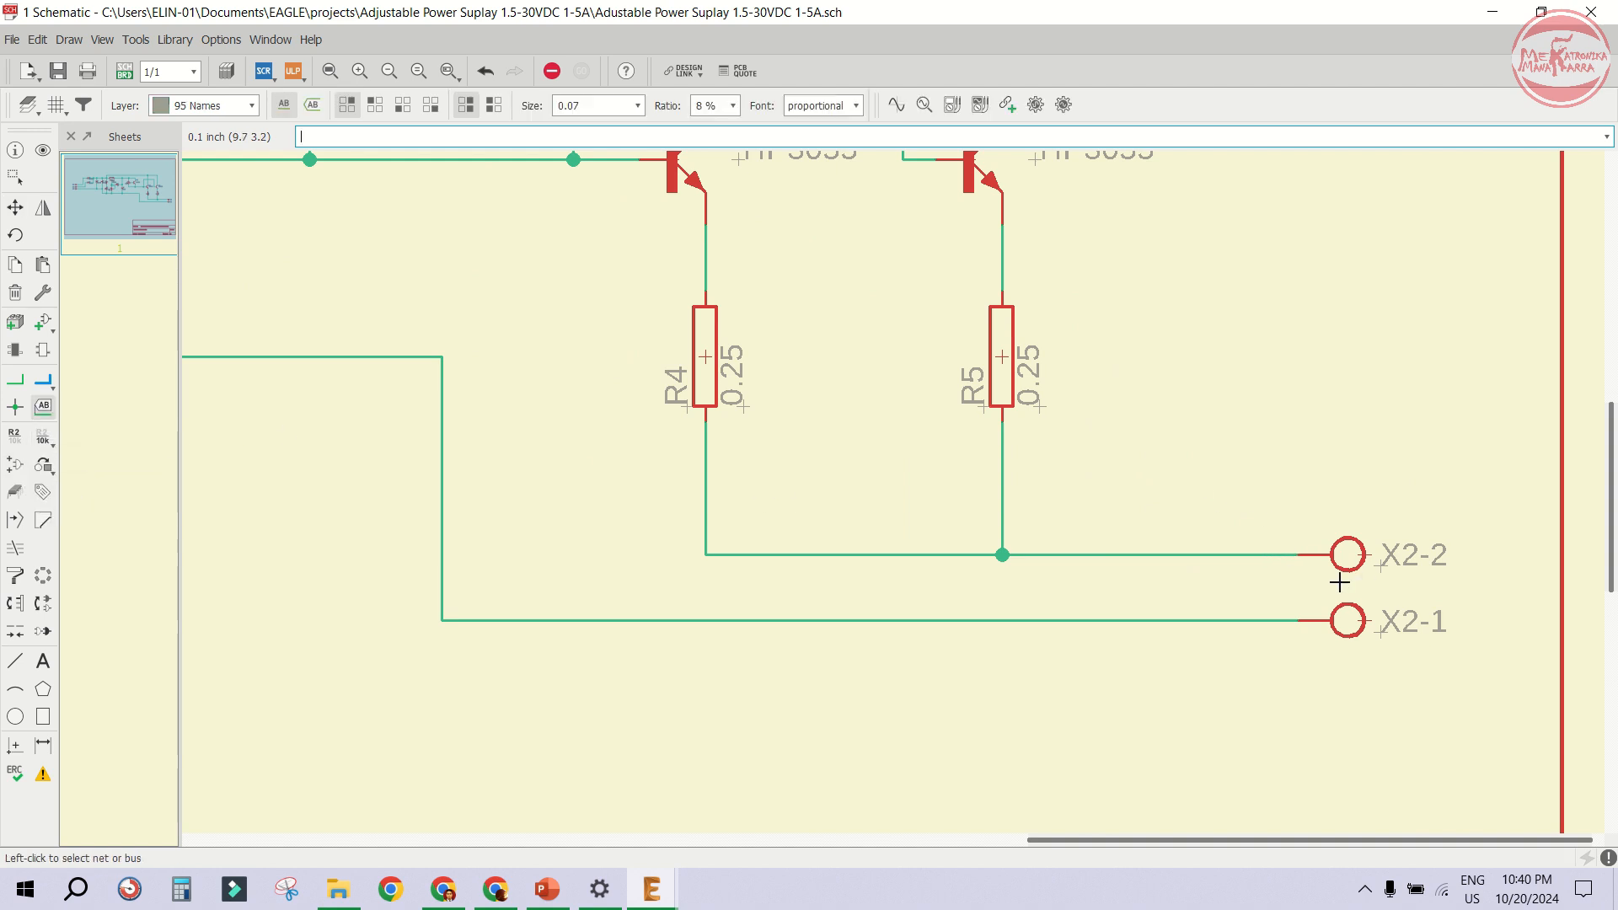
left_click(1224, 555)
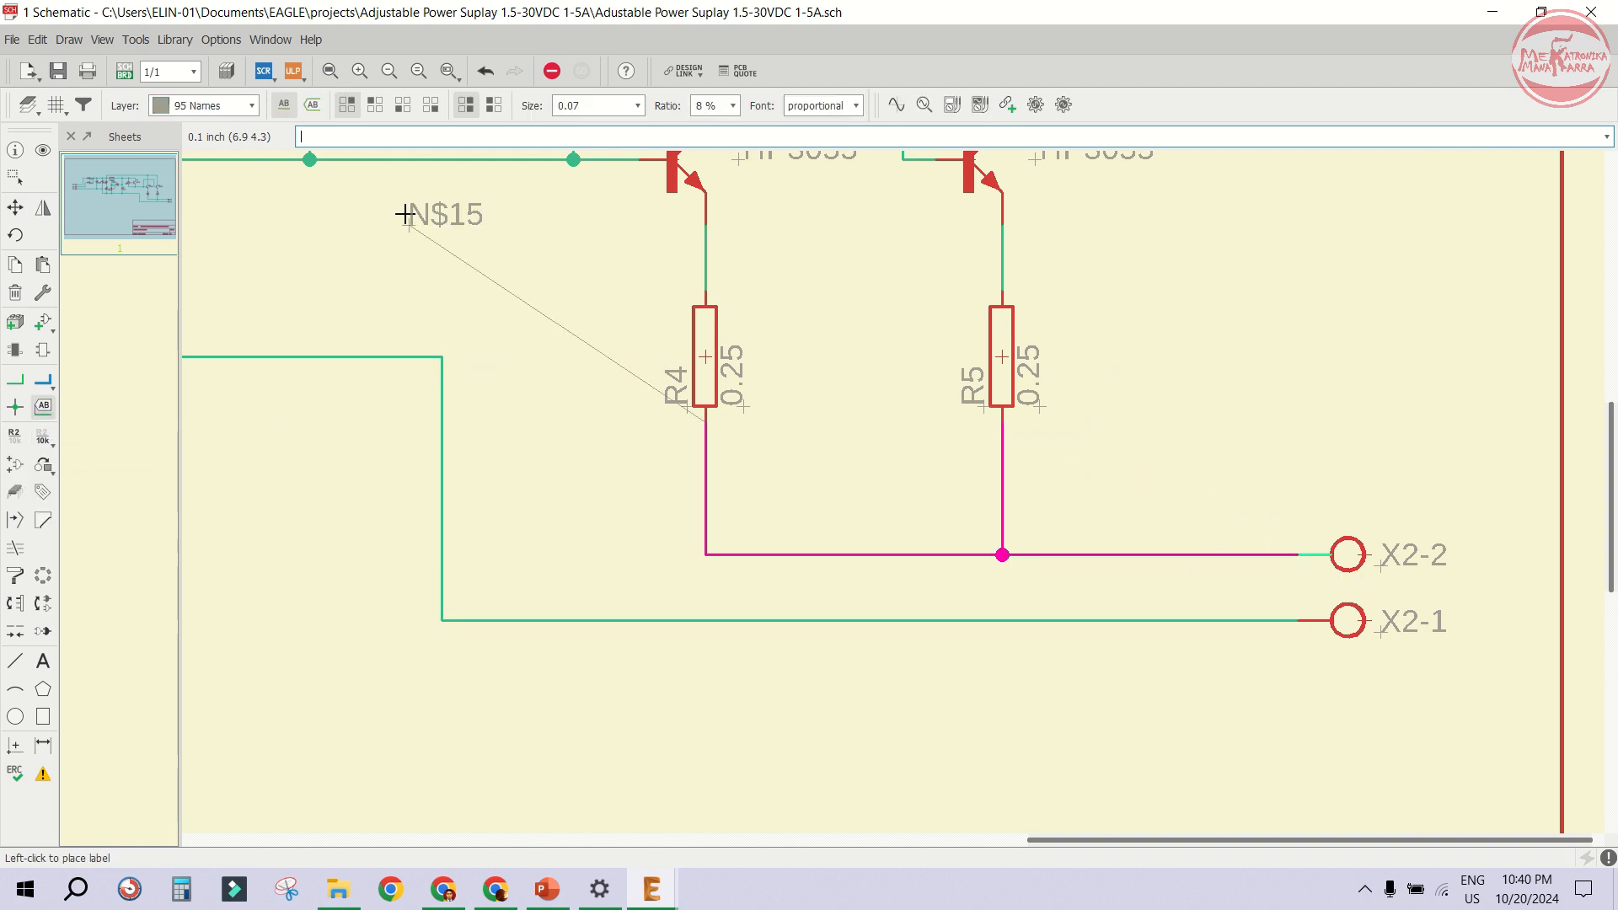
left_click(313, 104)
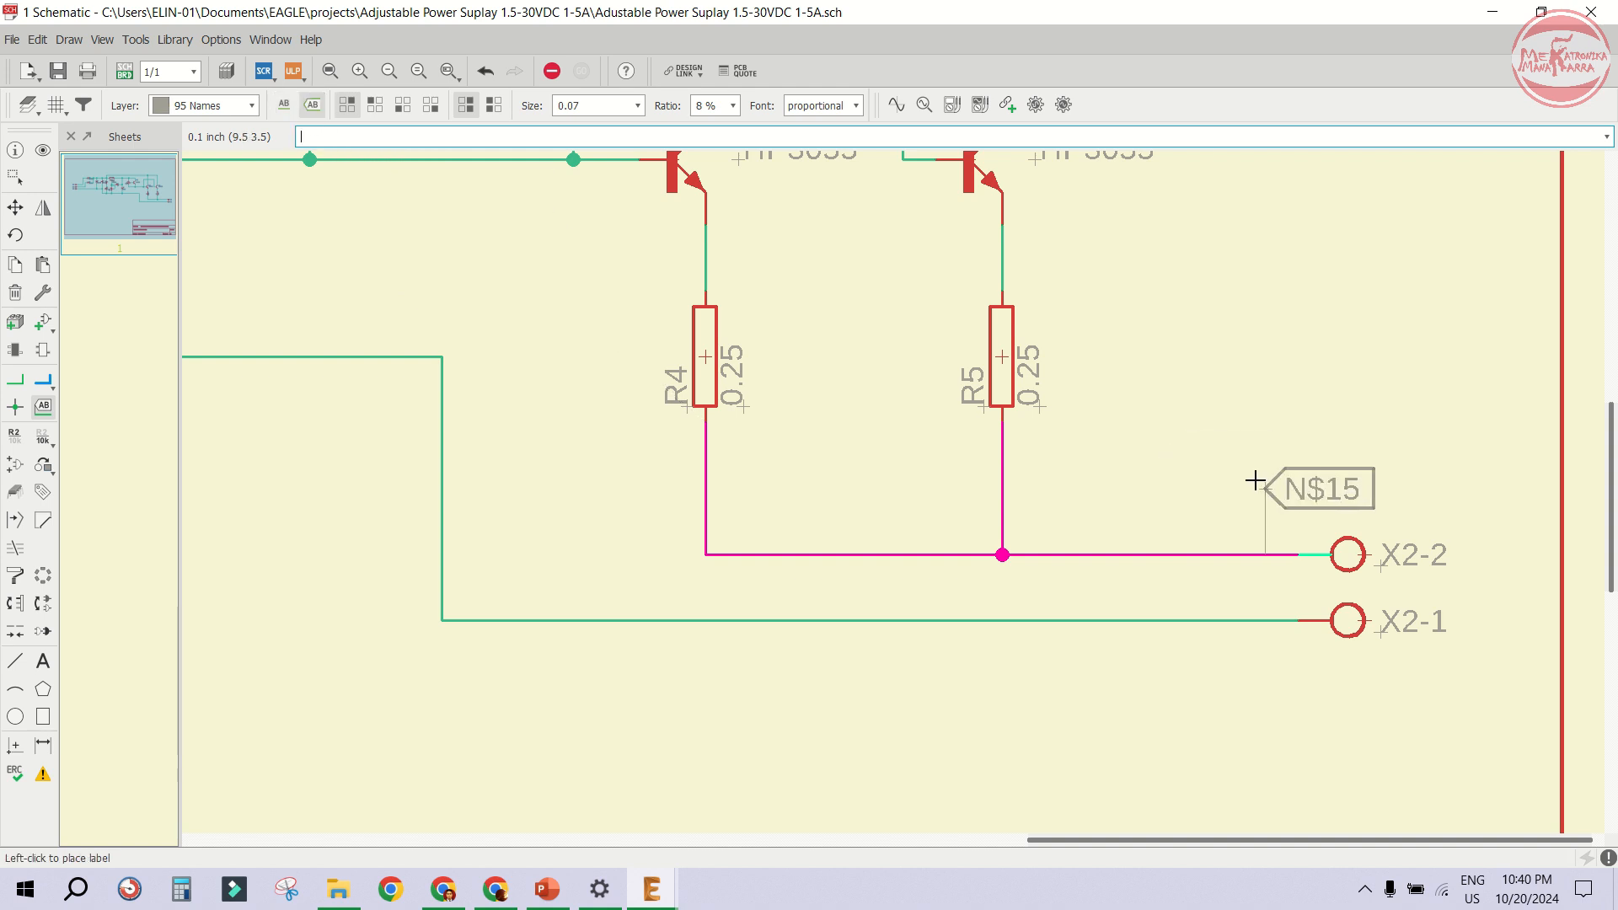
right_click(1258, 490)
left_click(1246, 501)
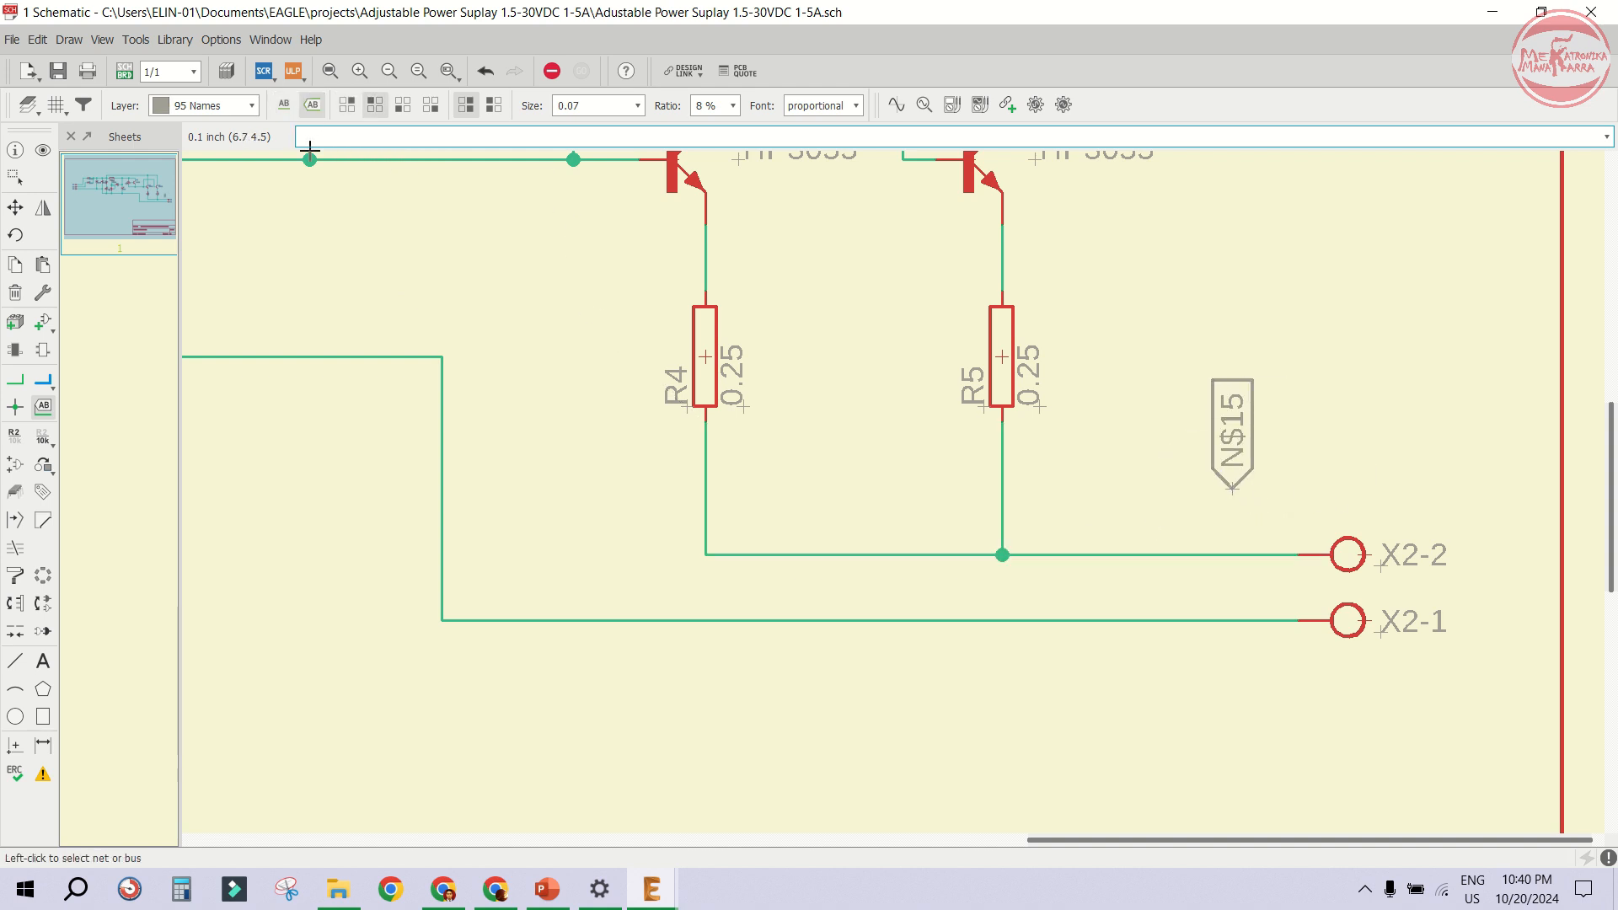
- Draw a net wire connecting the new label down to the X2-2 output net
left_click(16, 380)
left_click(1232, 551)
left_click(1227, 497)
key("Escape")
- Draw a short wire down from the X2-1 net and attach a vertical net label to its end
scroll(1229, 517, "down", 3)
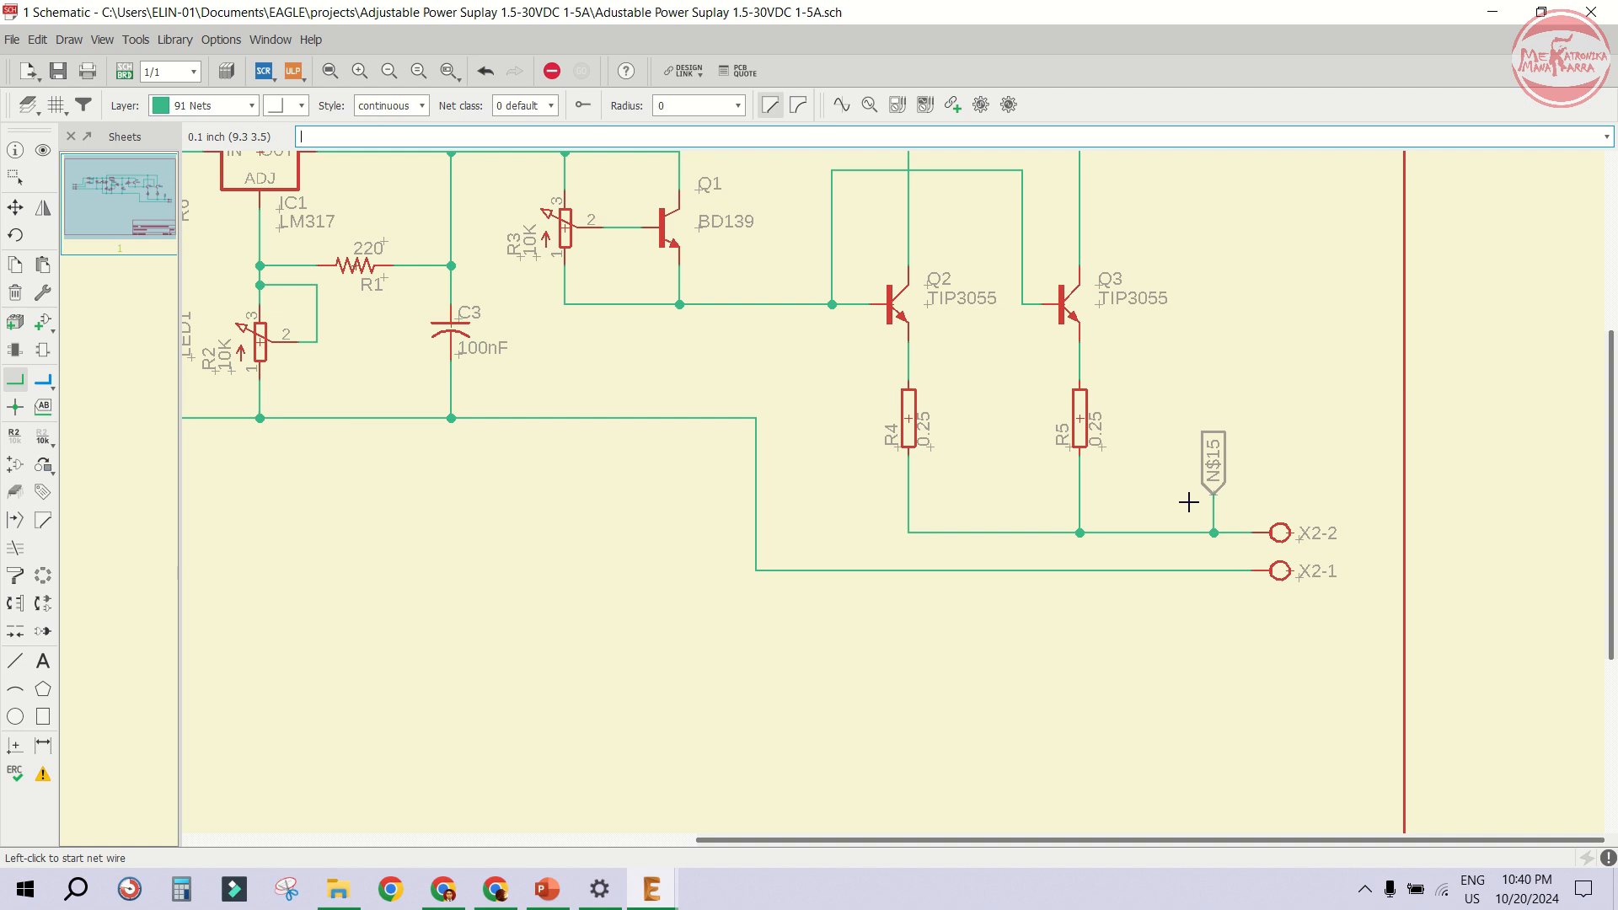
scroll(1206, 554, "up", 2)
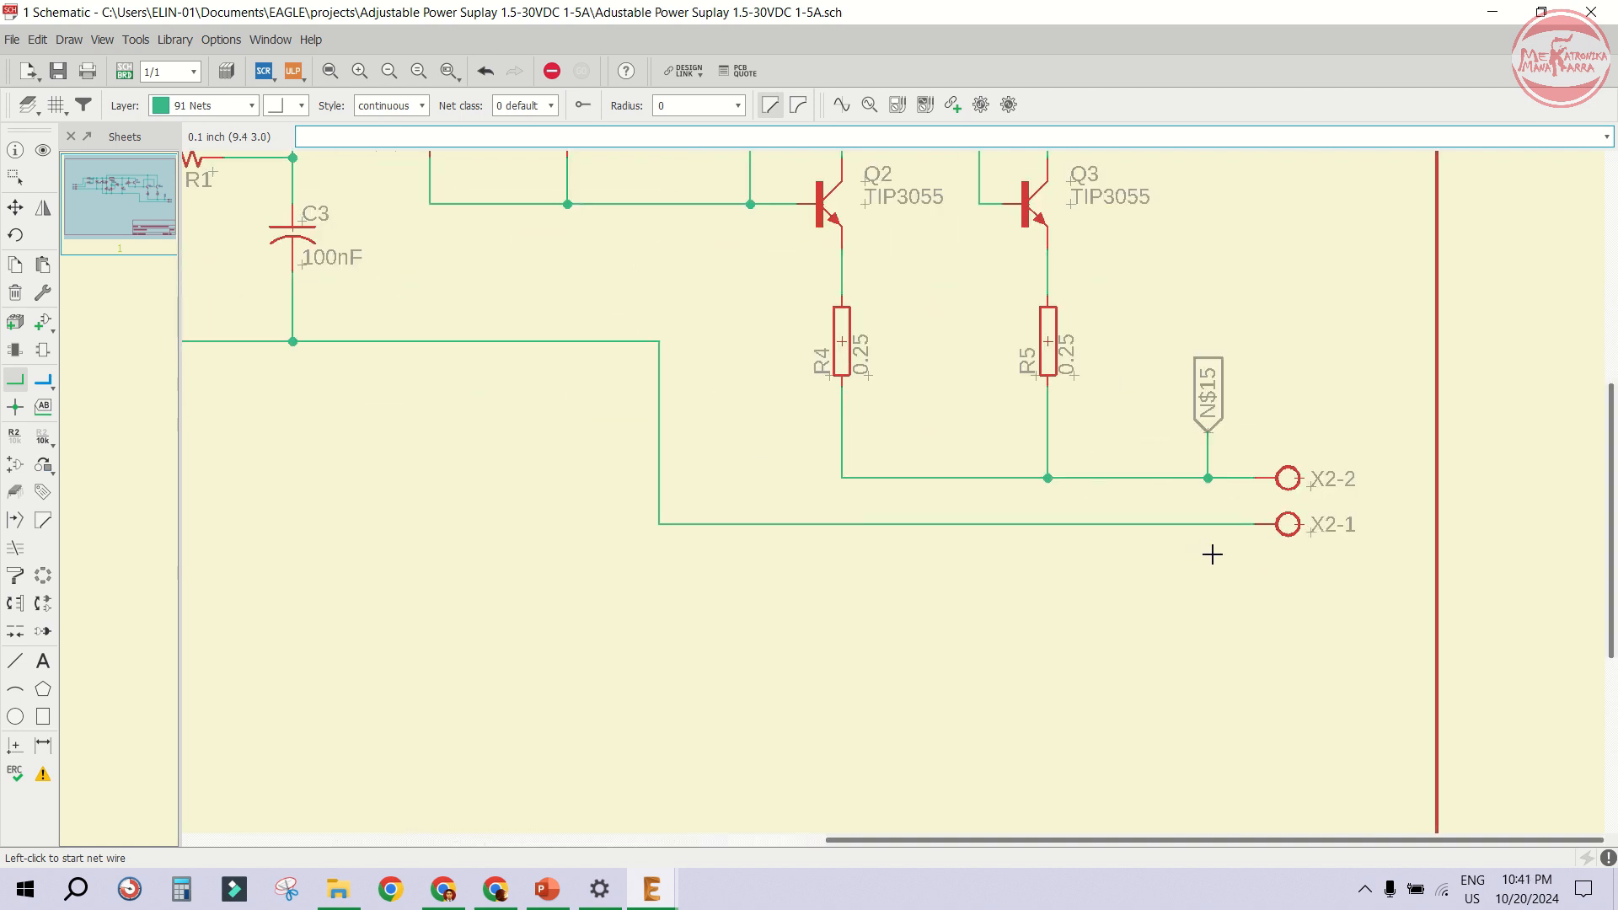
left_click(1207, 525)
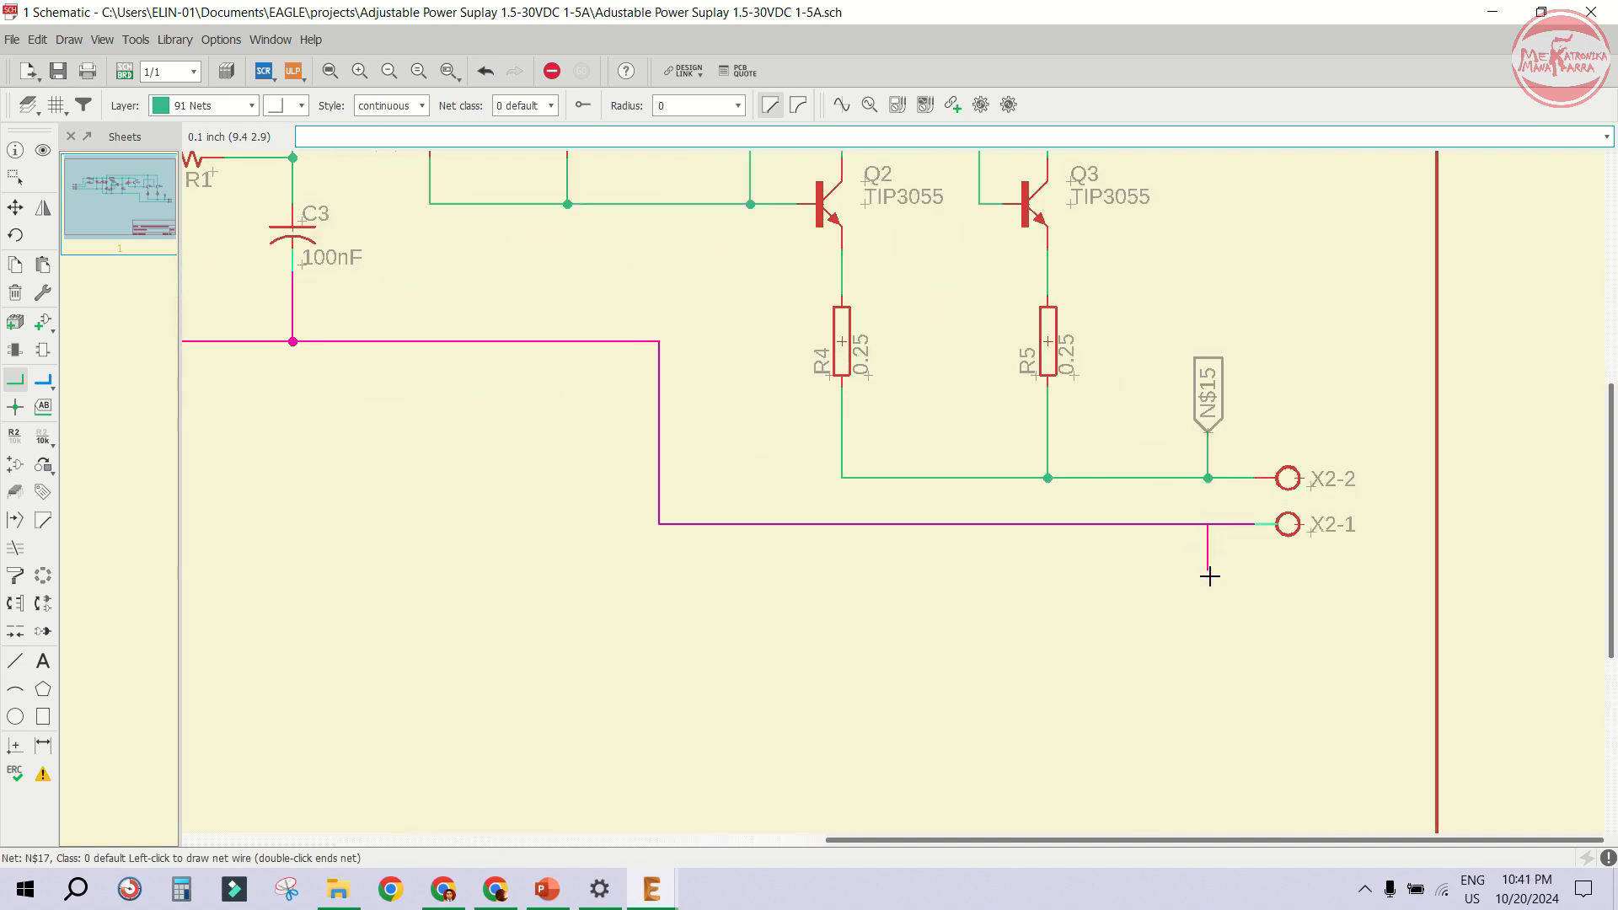
double_click(1207, 570)
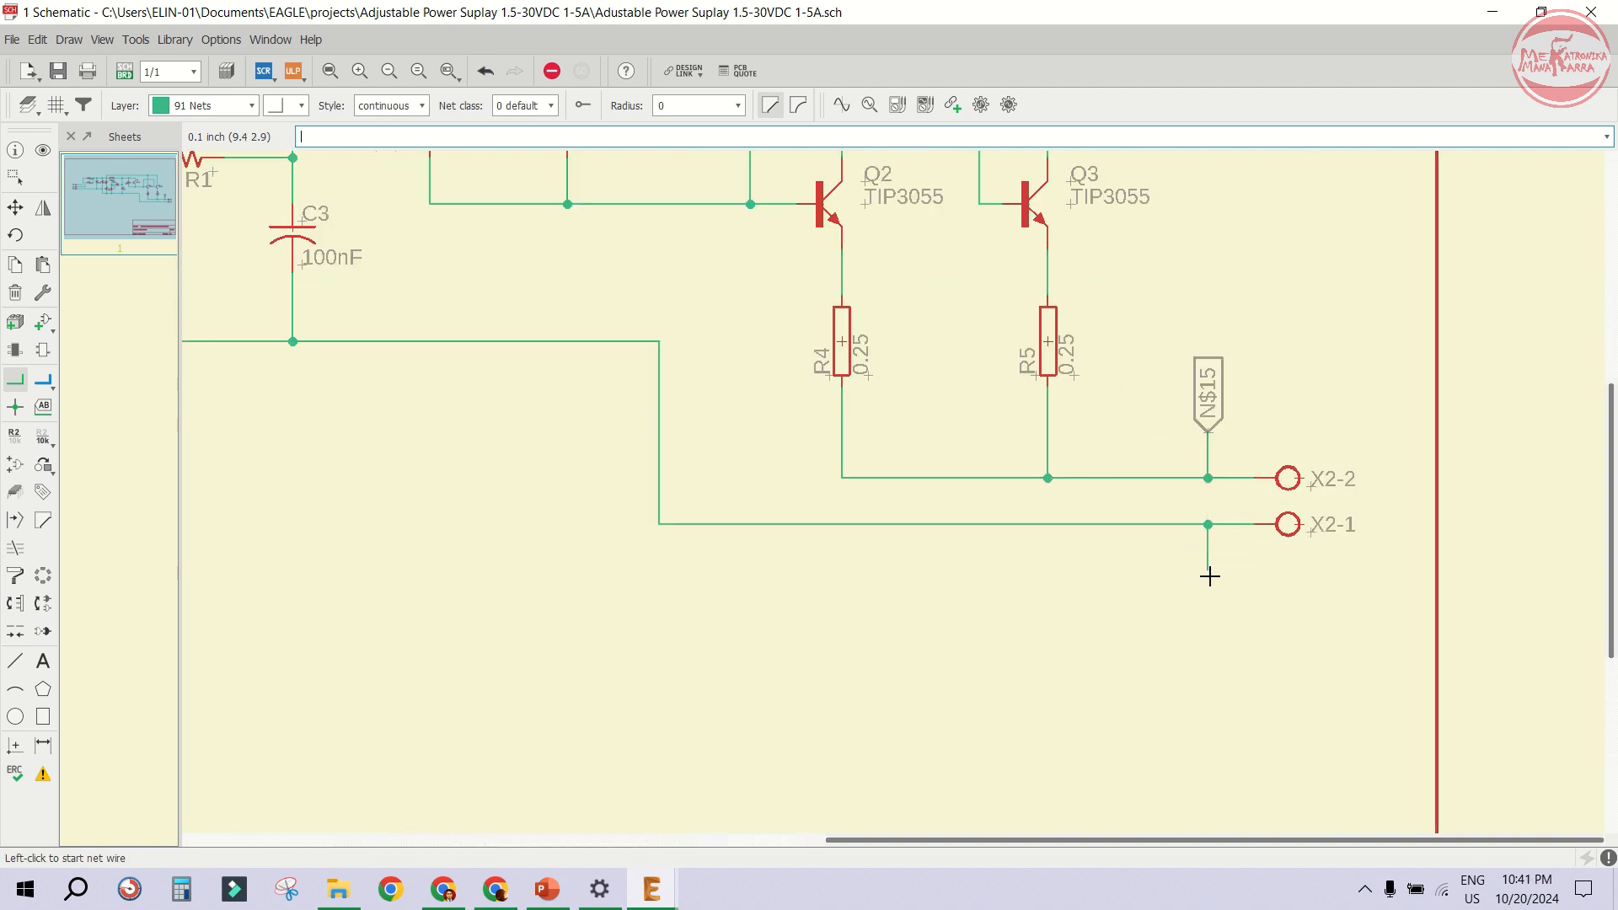
left_click(43, 406)
left_click(1202, 567)
right_click(1203, 568)
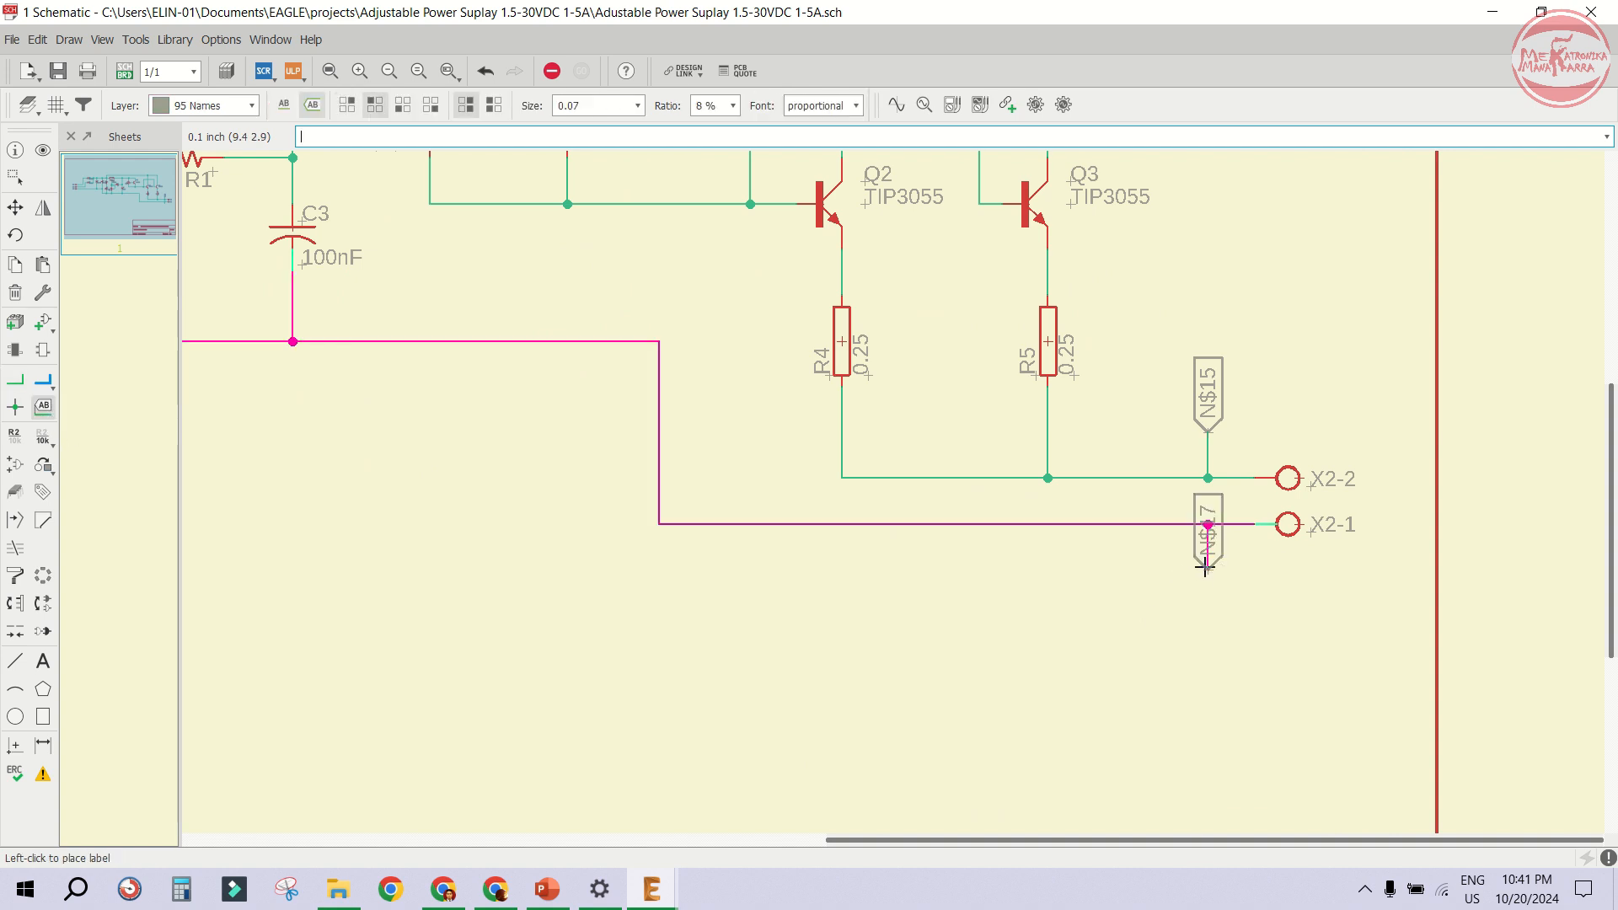
right_click(1203, 567)
right_click(1203, 567)
left_click(1202, 567)
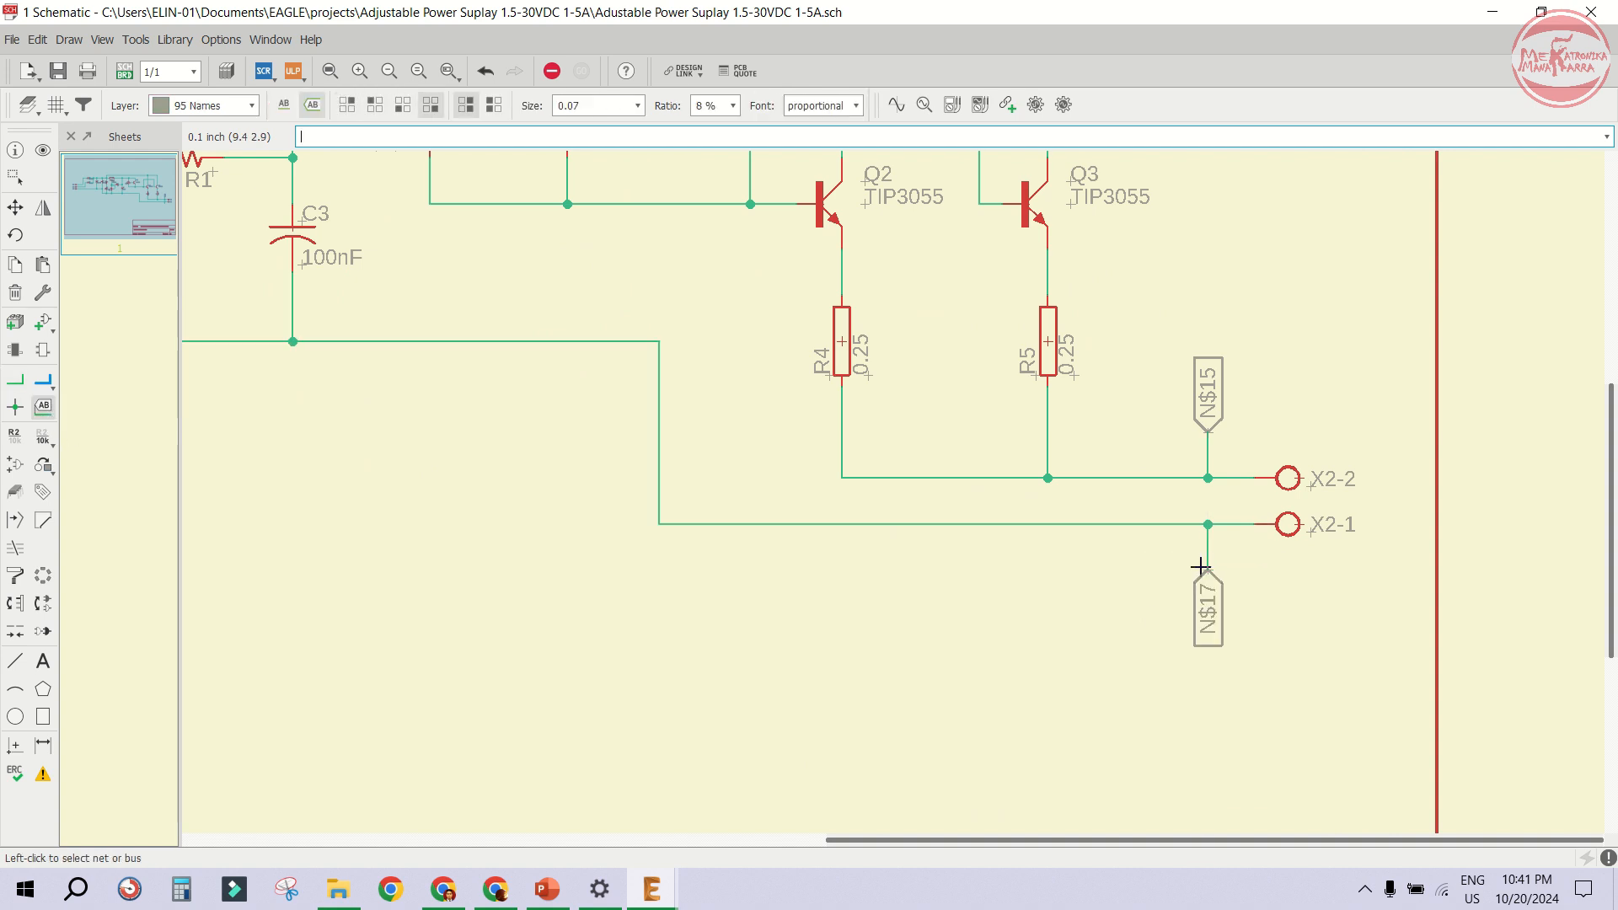
- Rename the X2-1 net to GND
left_click(14, 439)
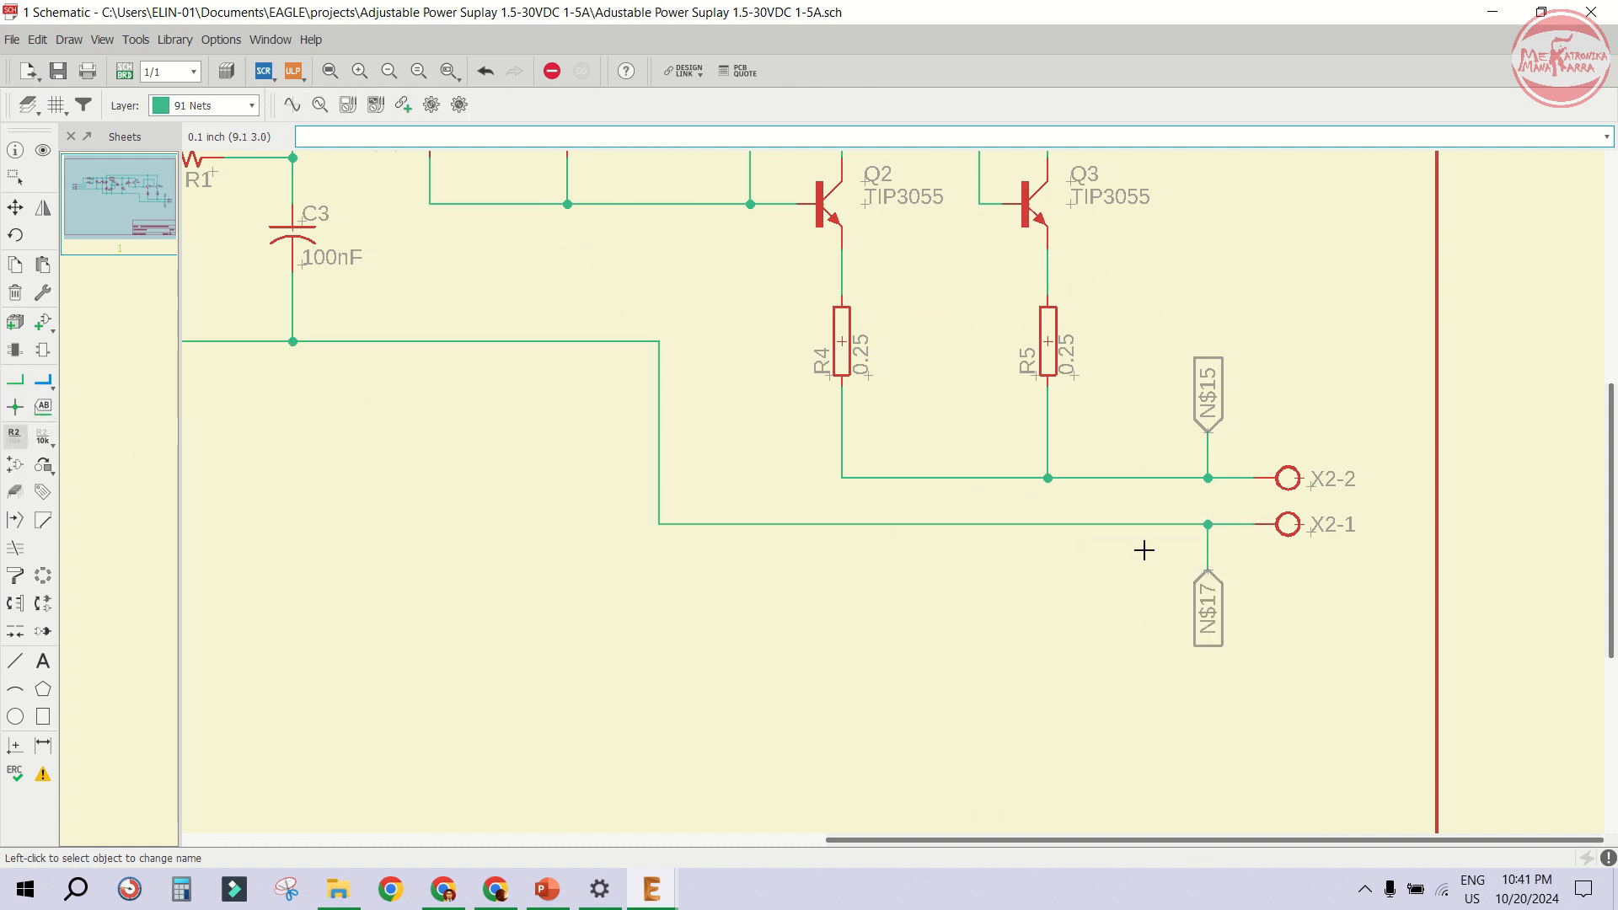
left_click(1184, 524)
type("GND")
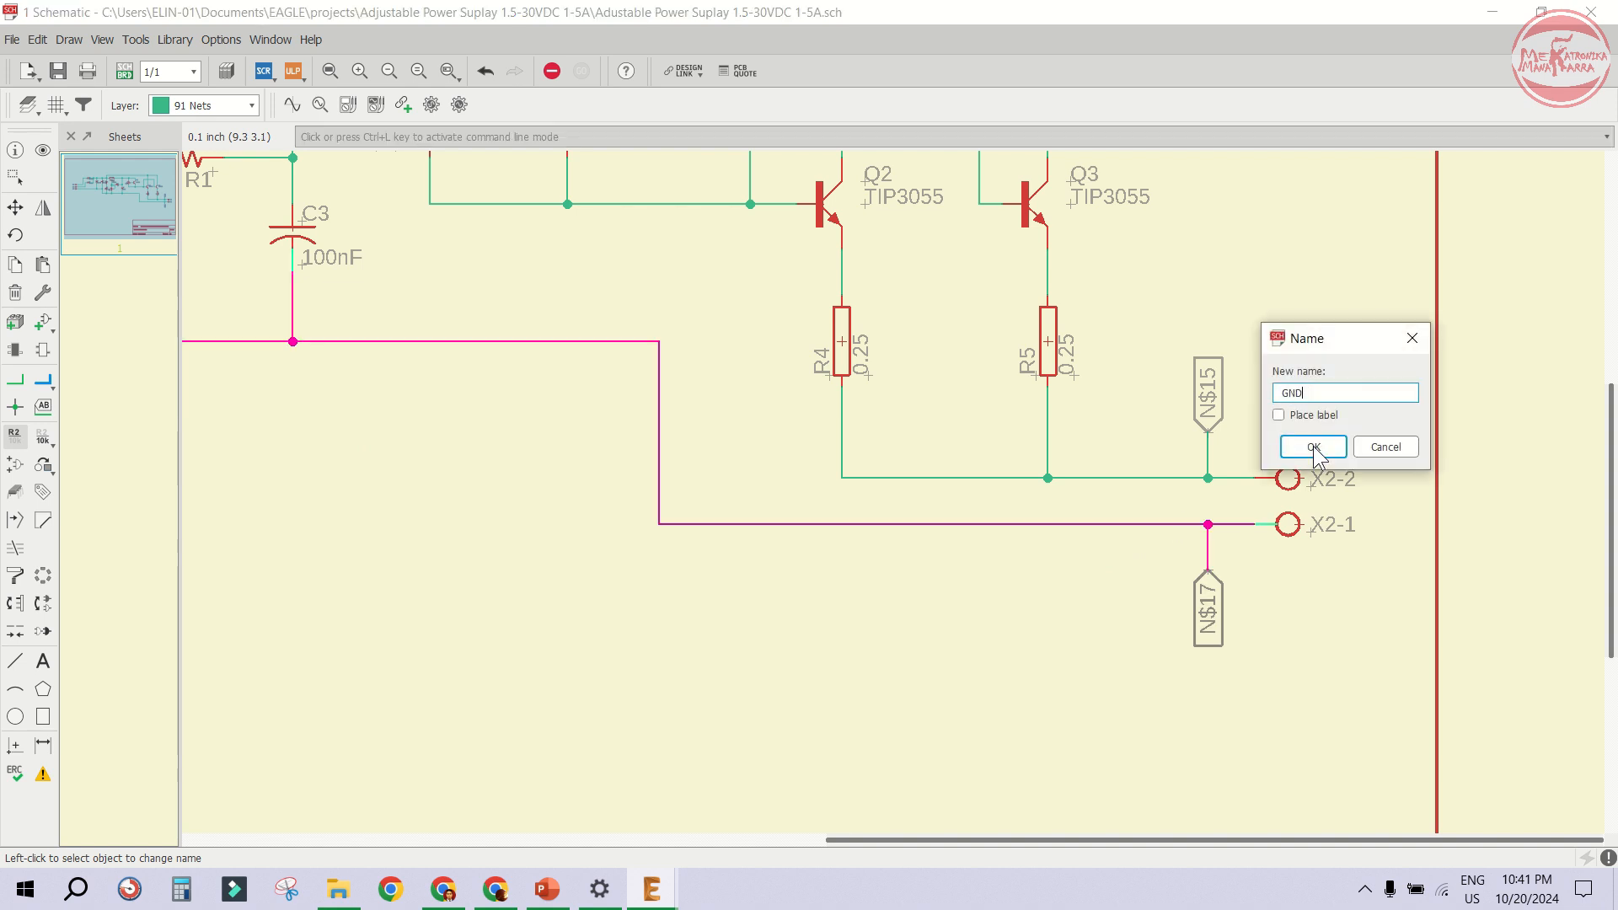
left_click(1313, 447)
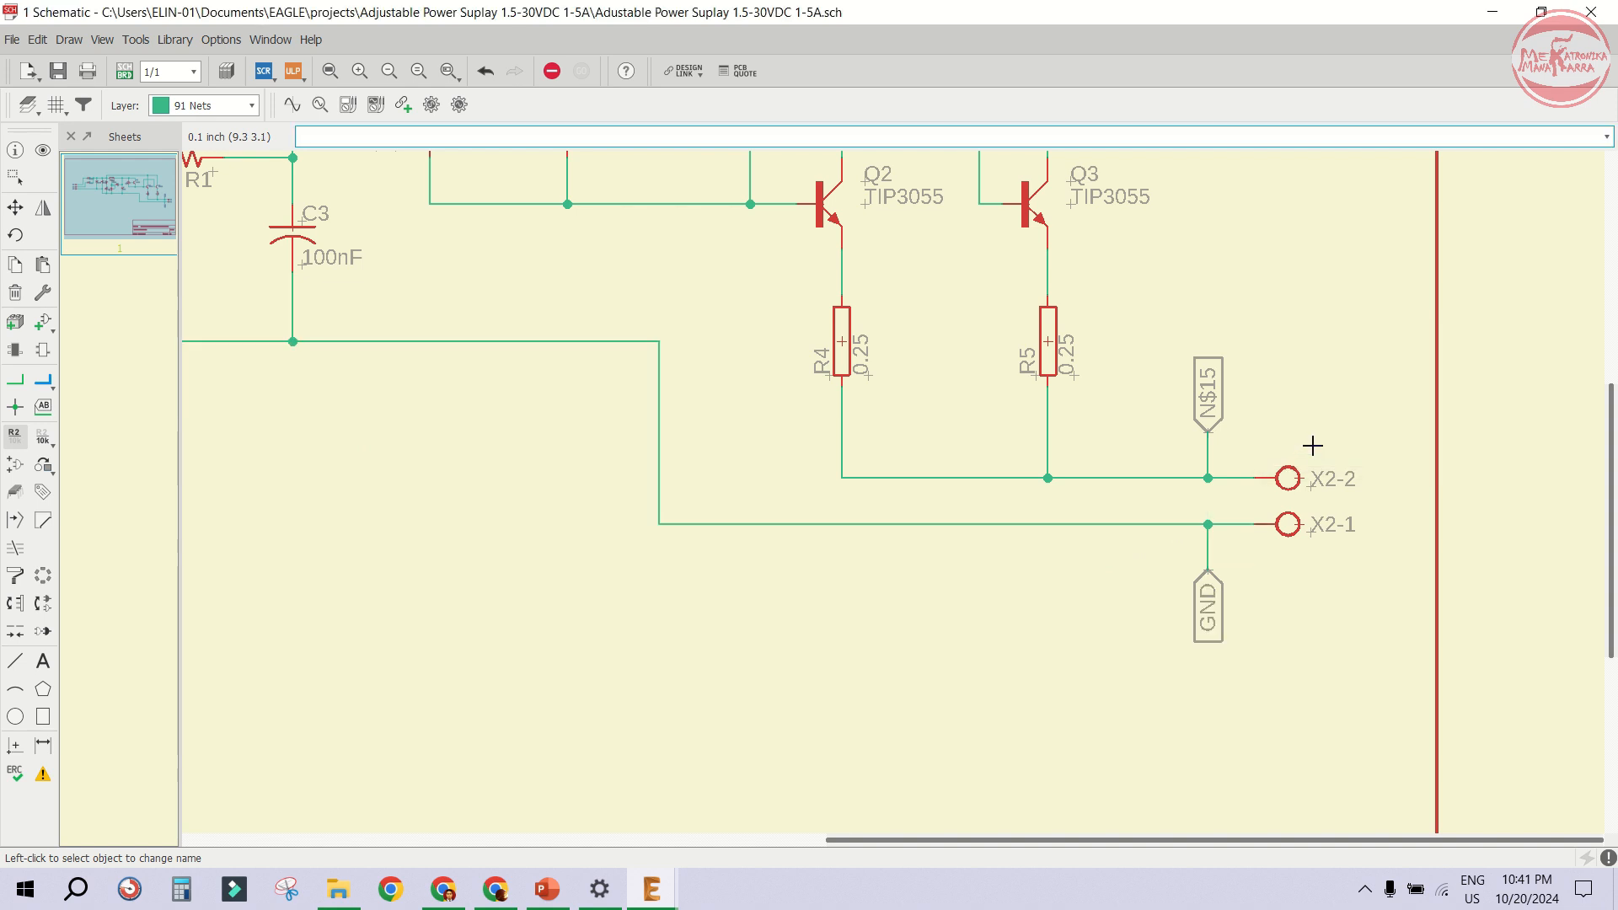
- Rename the X2-2 output net to OUT+
left_click(1216, 486)
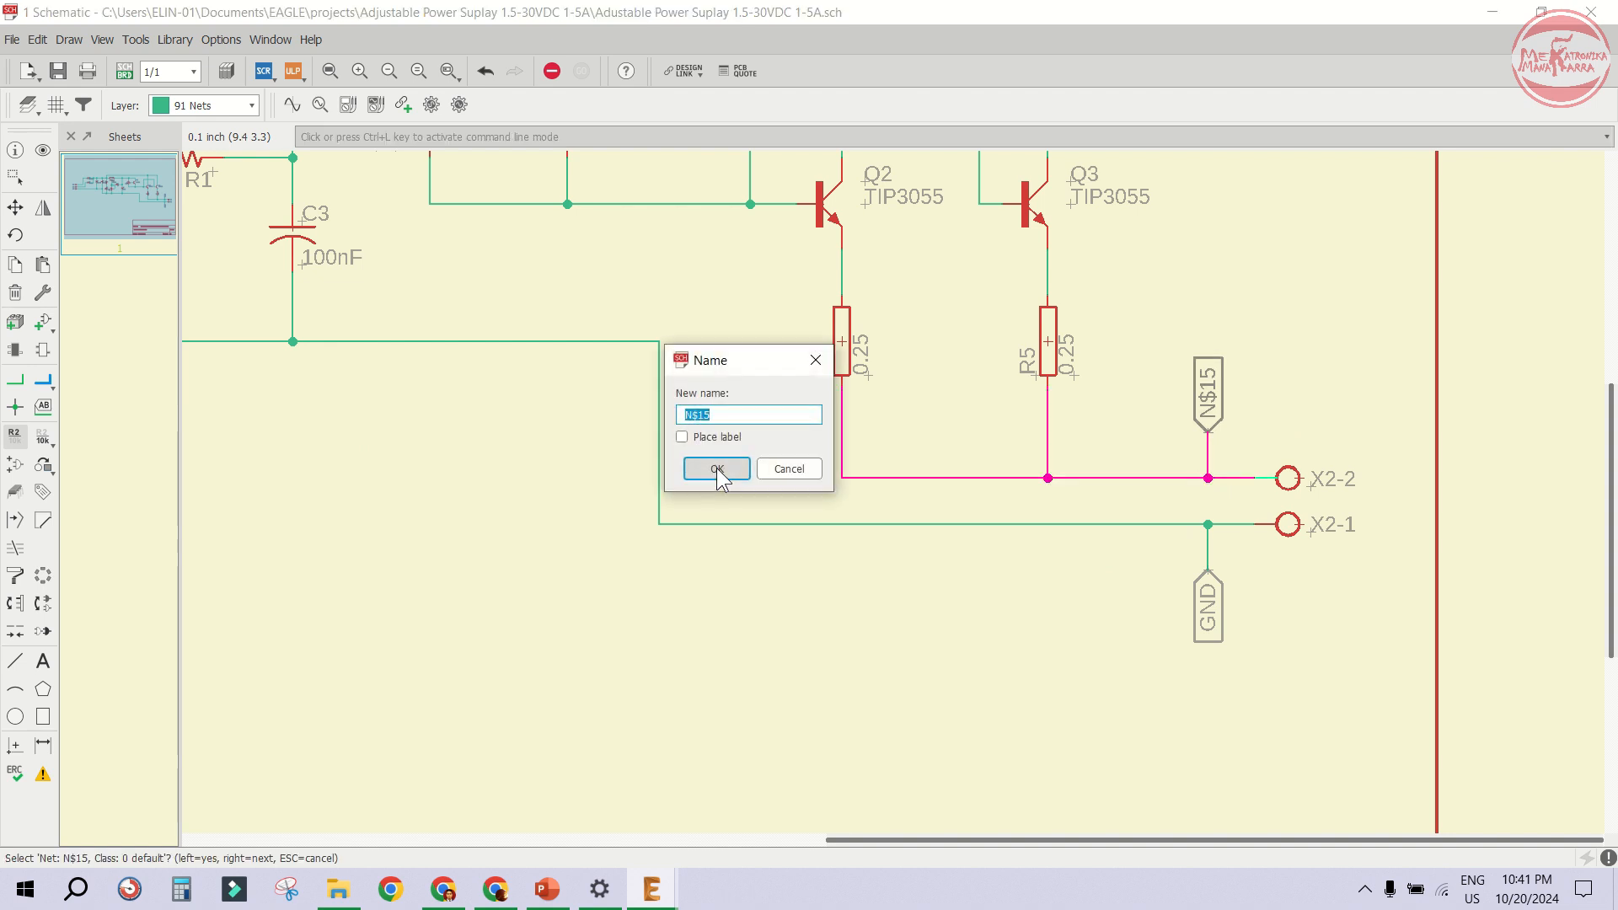
type("OUT+")
left_click(717, 468)
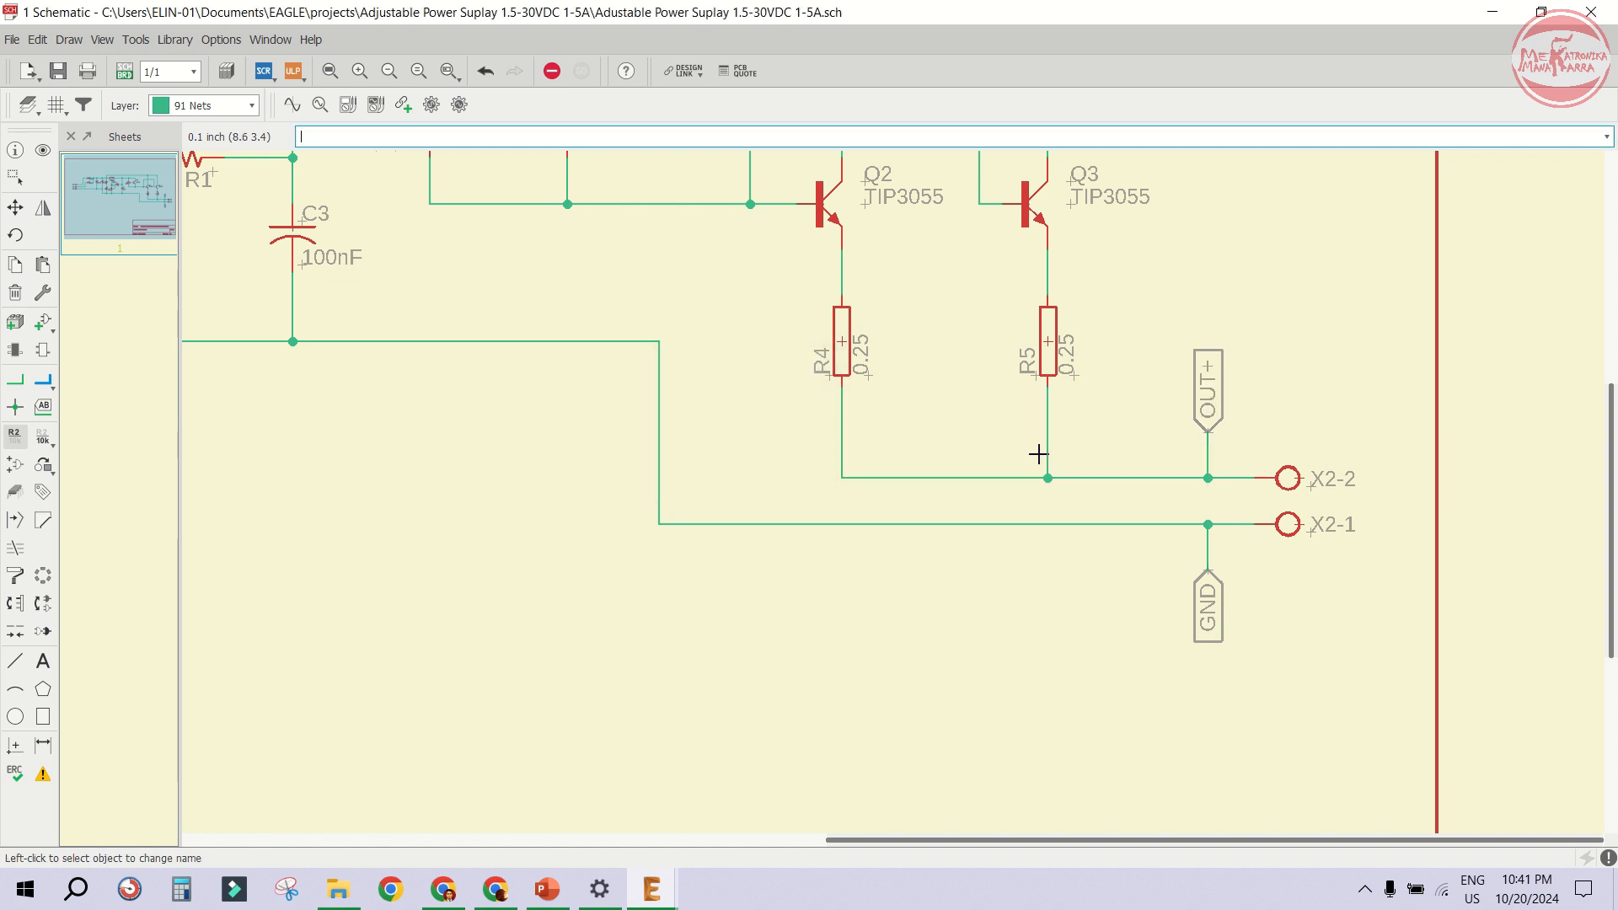
- Save the schematic
scroll(1197, 520, "down", 5)
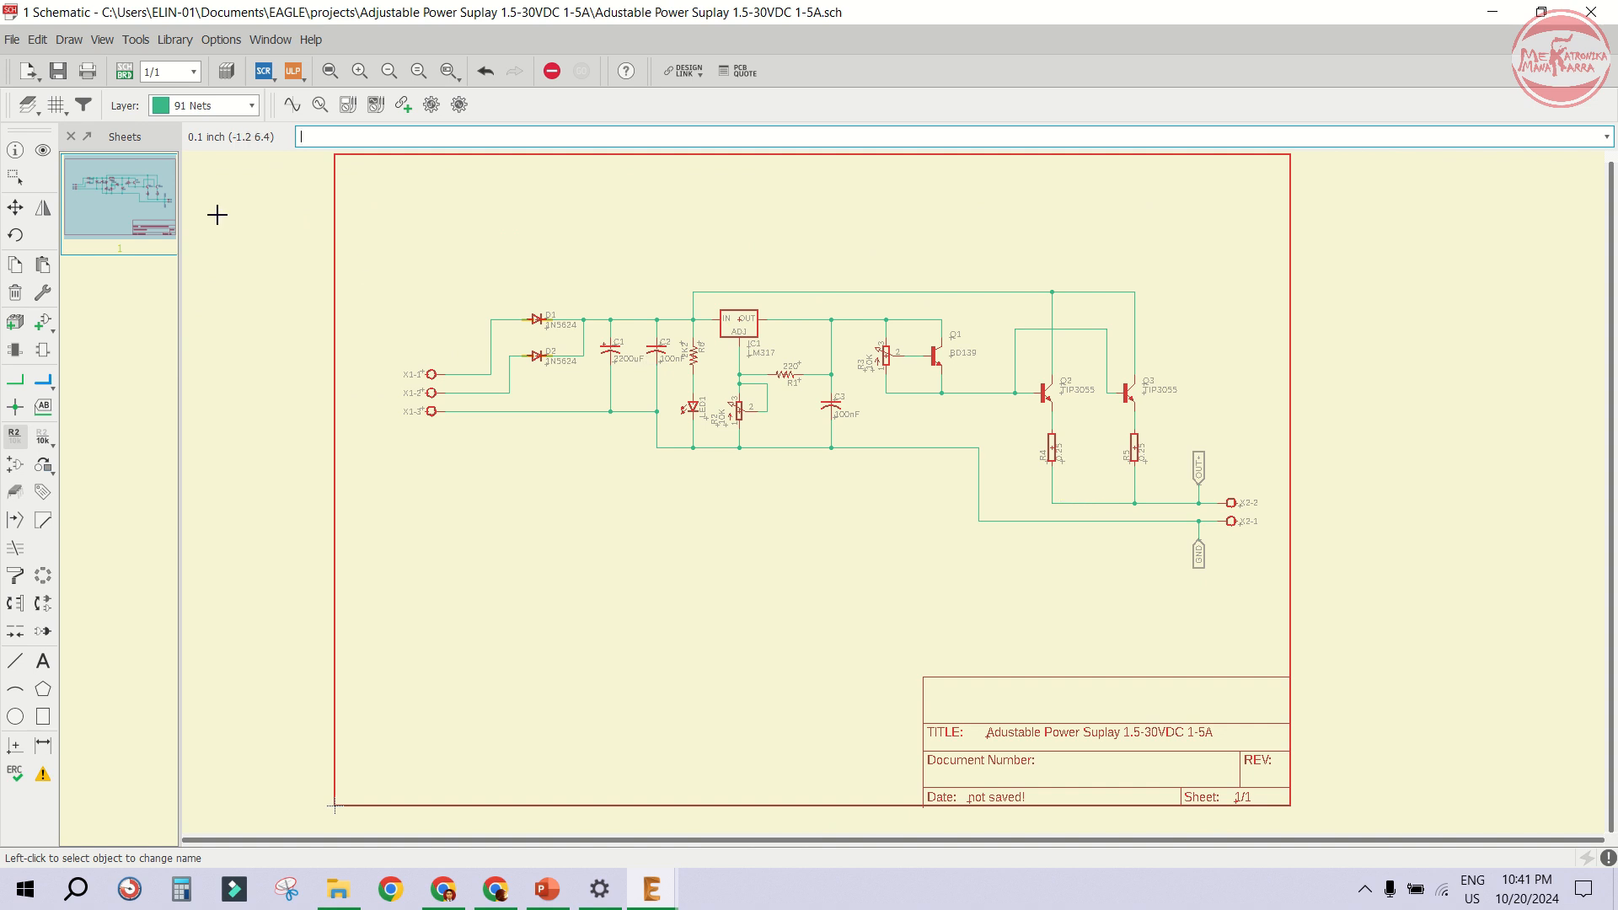
left_click(57, 71)
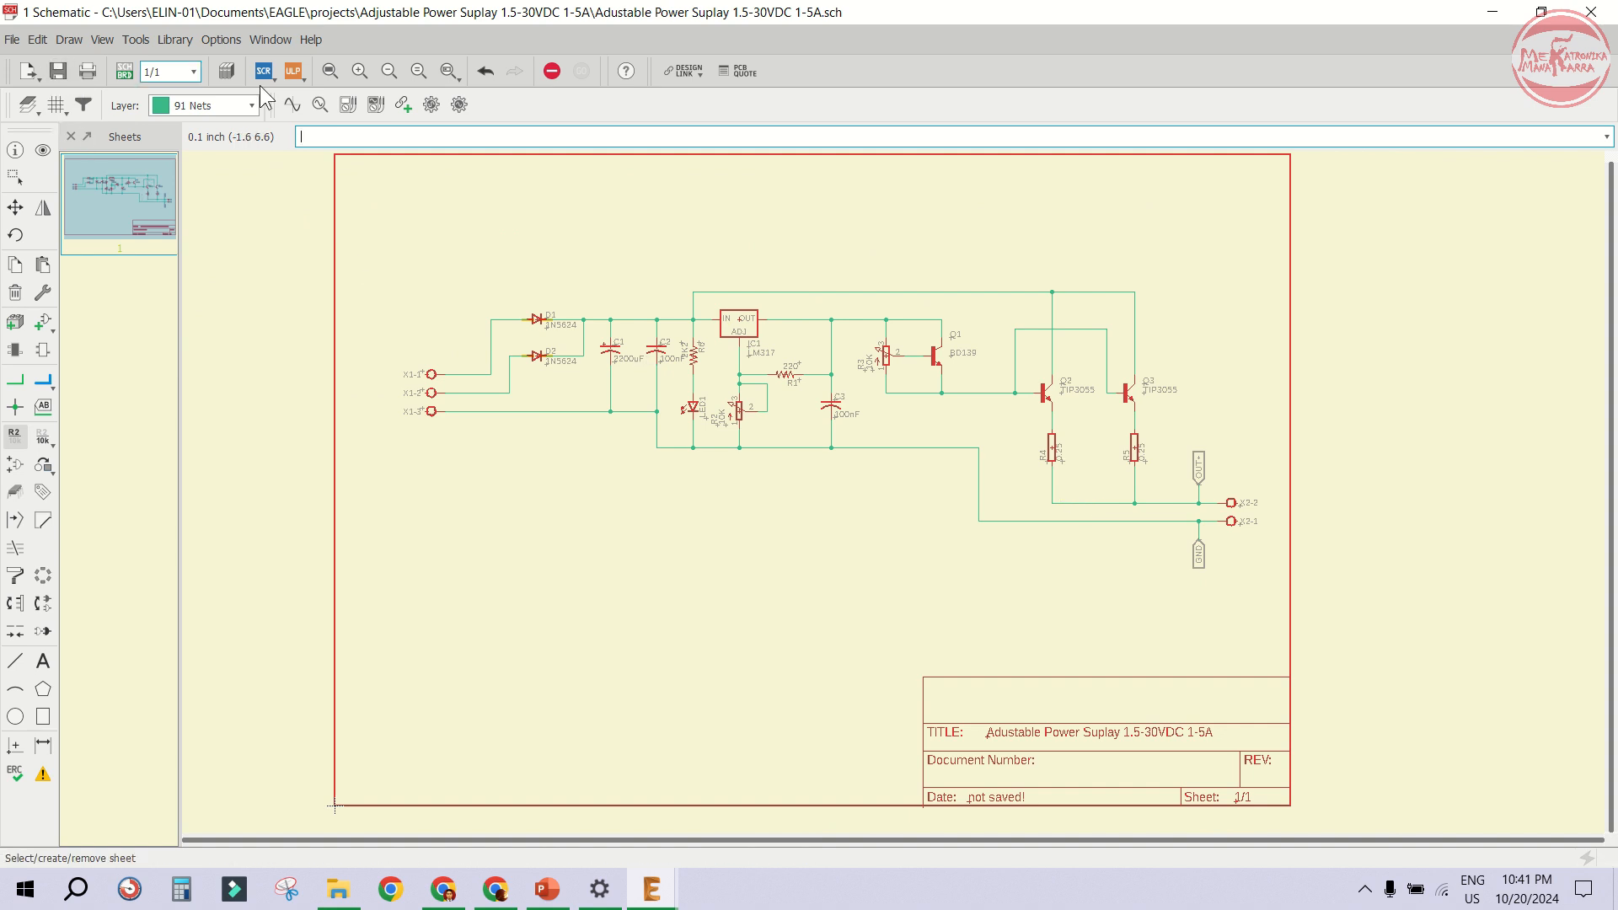
scroll(834, 400, "up", 2)
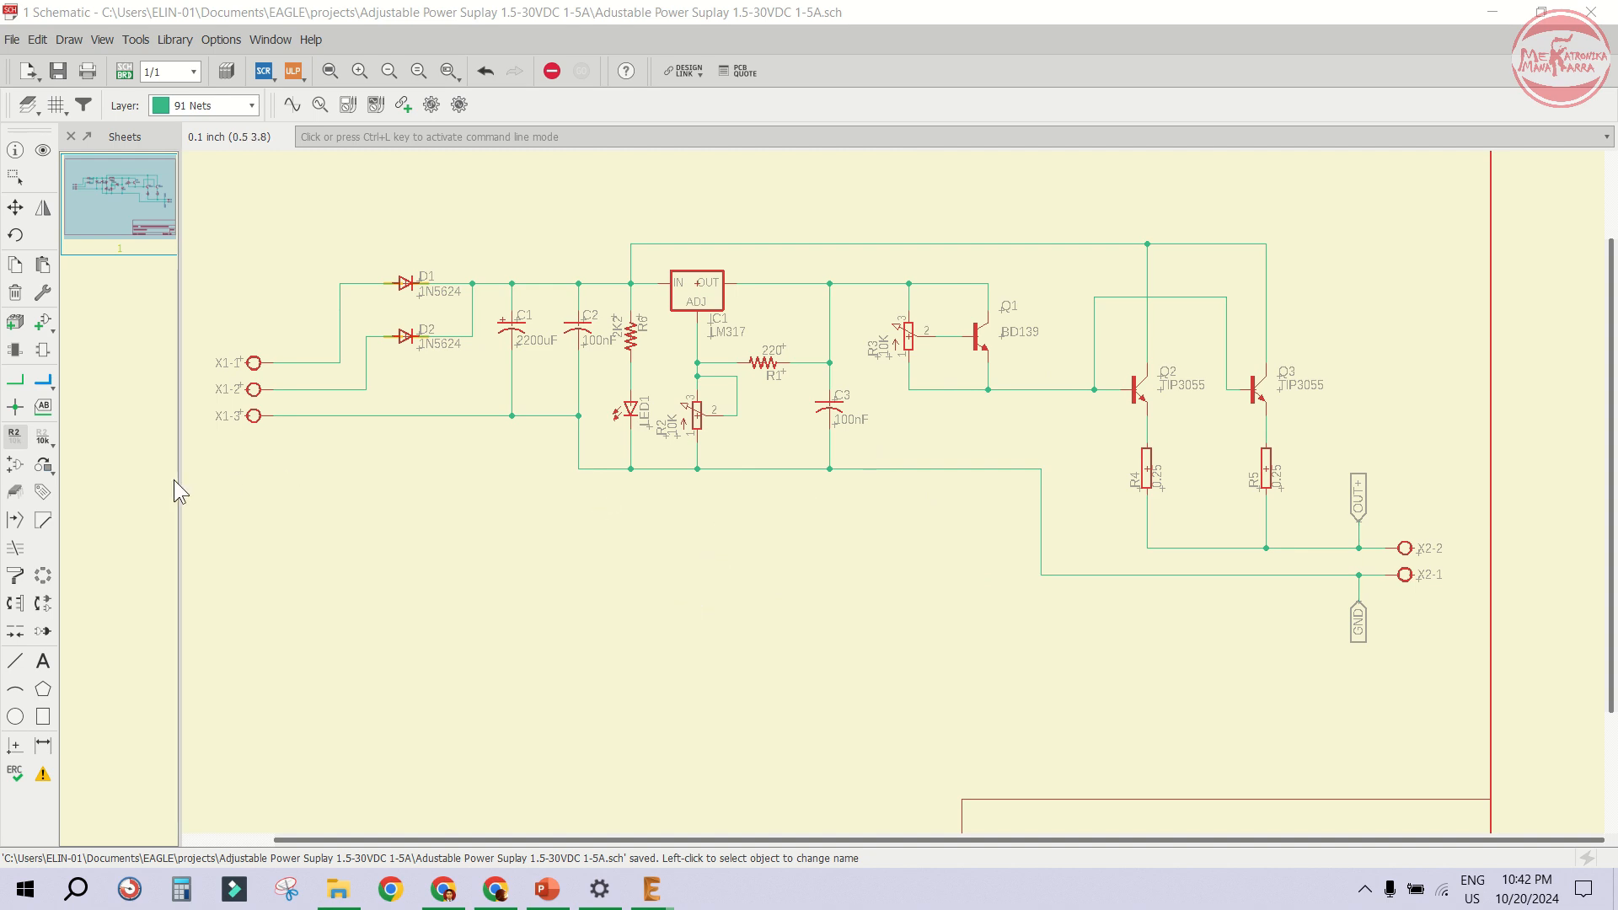
- Add the LOGO part from the LOGO-MM library and place it below the X1 input connectors
left_click(48, 327)
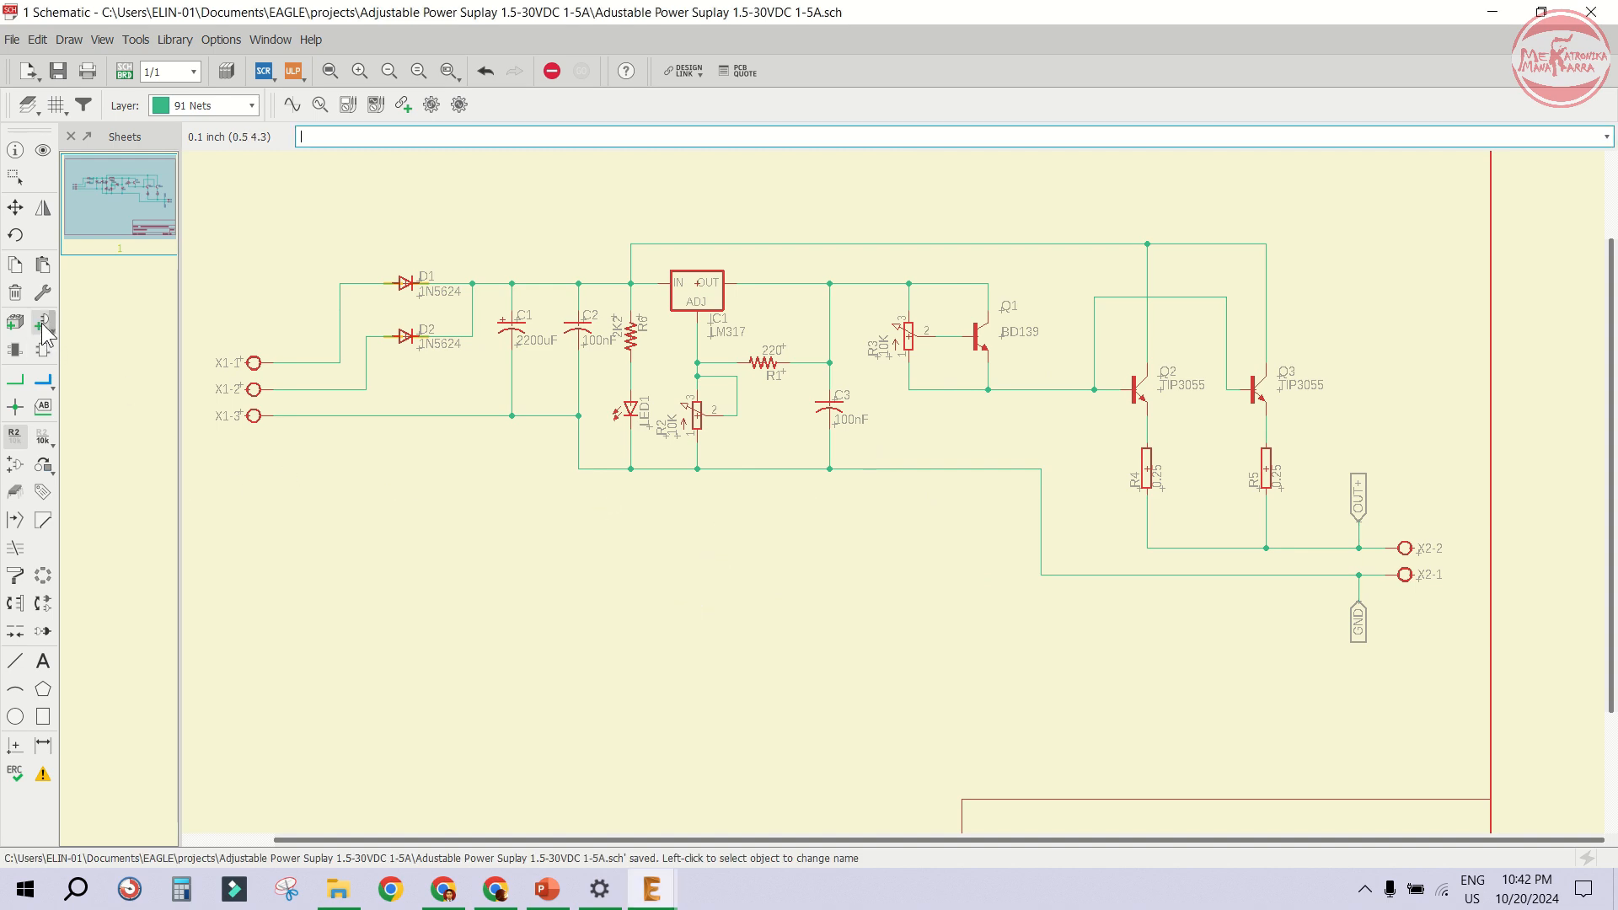
left_click(202, 315)
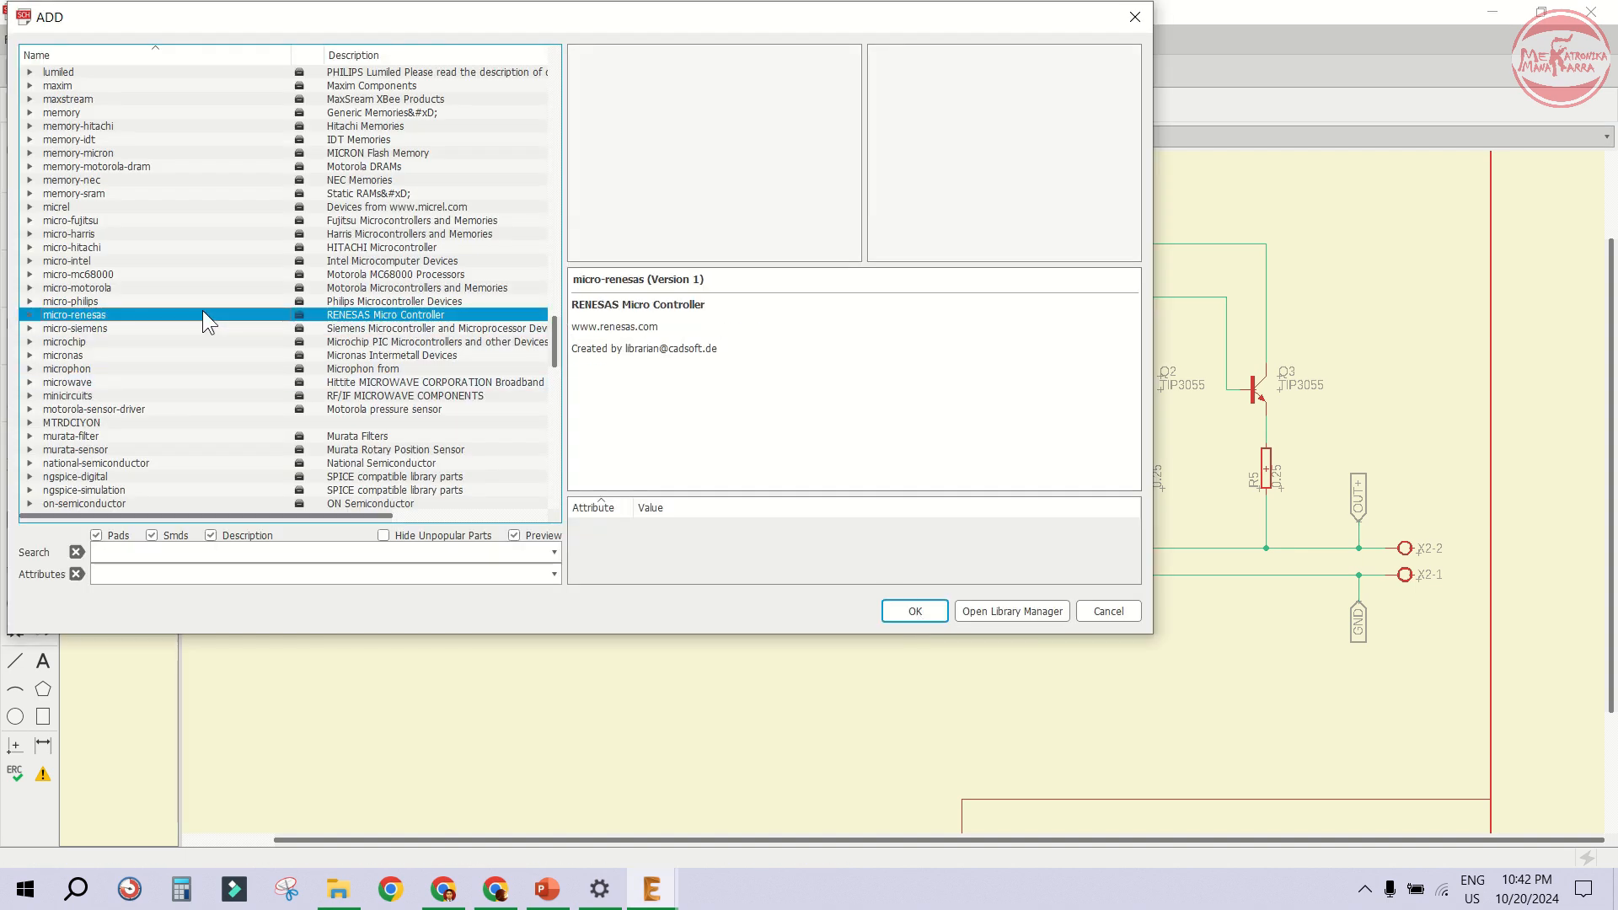
type("led")
key("Down")
key("Down")
key("Down")
key("Down")
key("Down")
key("Down")
key("Down")
key("Down")
key("Down")
key("Down")
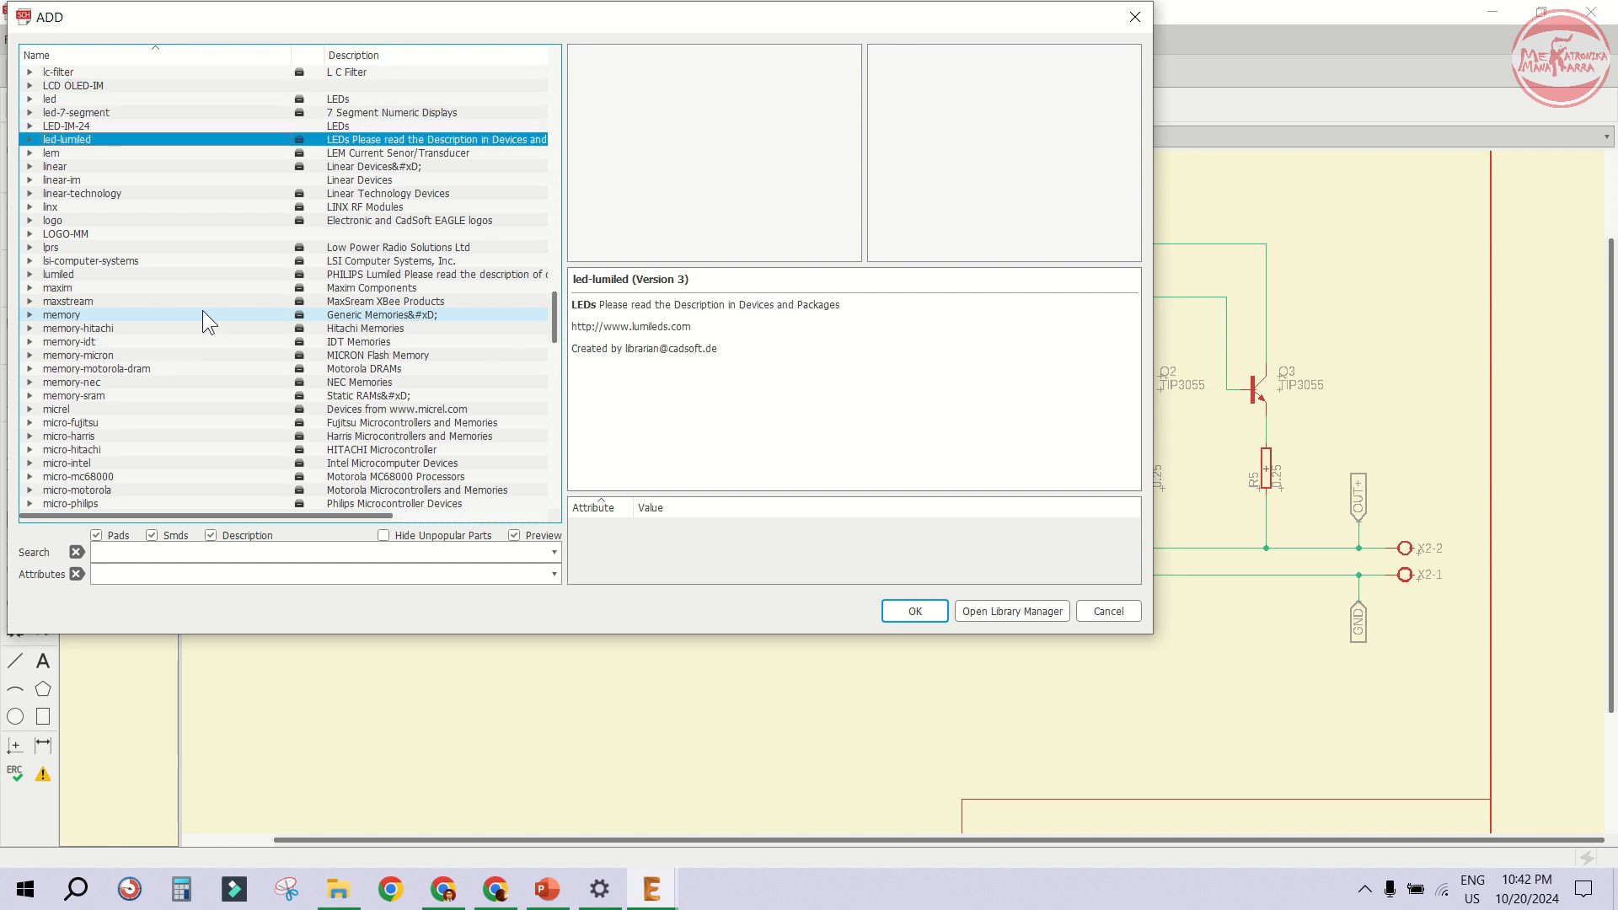
key("Right")
key("Down")
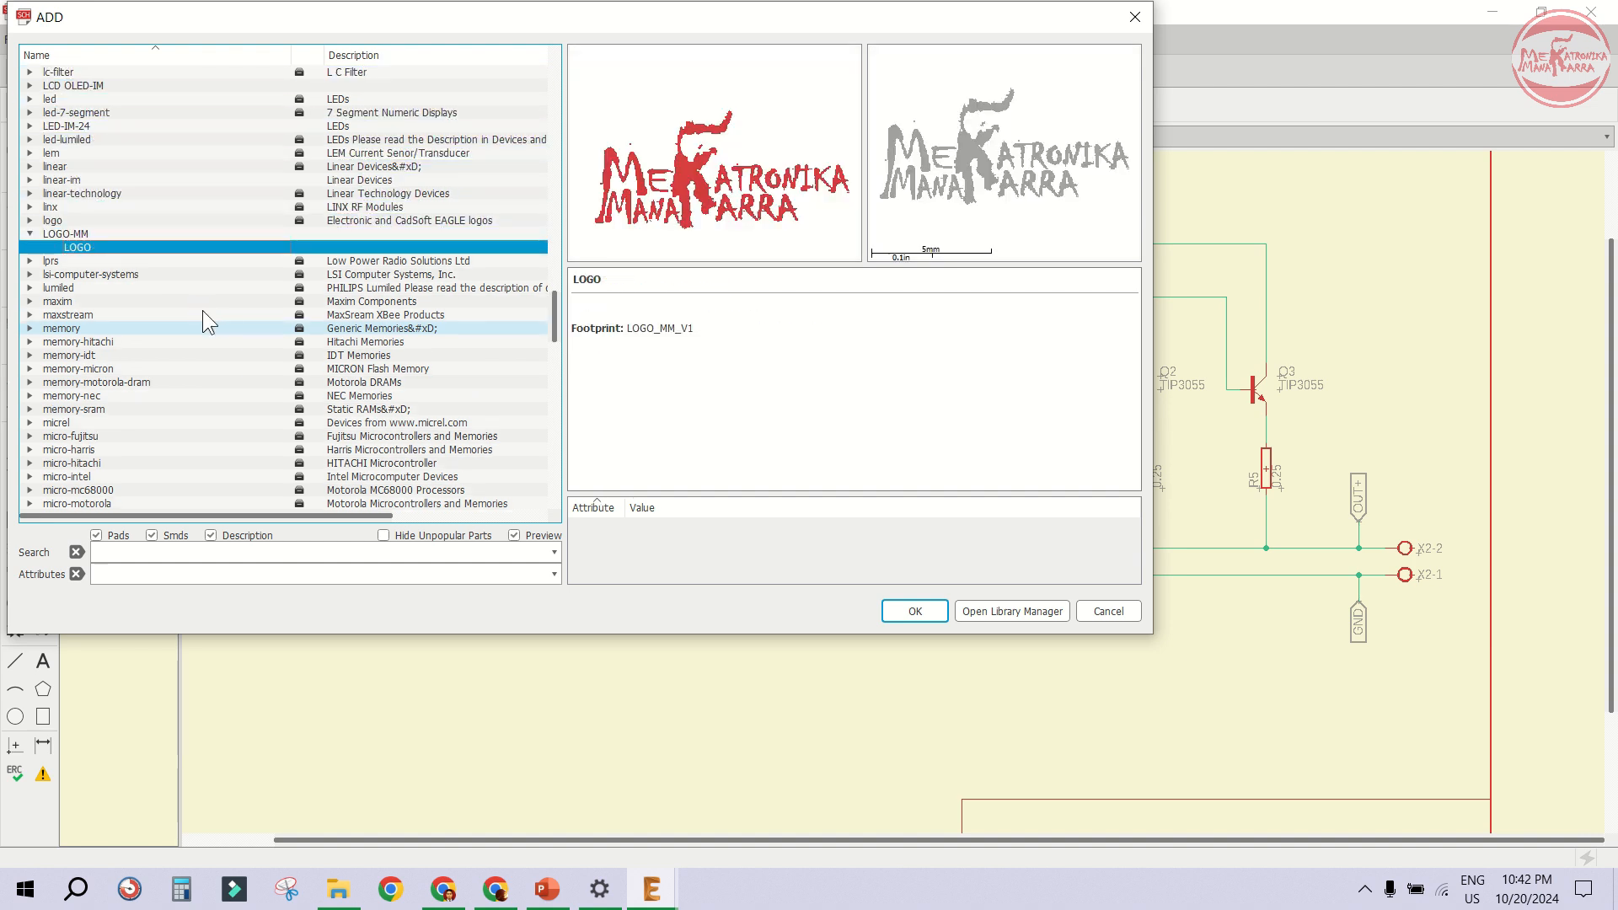
left_click(915, 611)
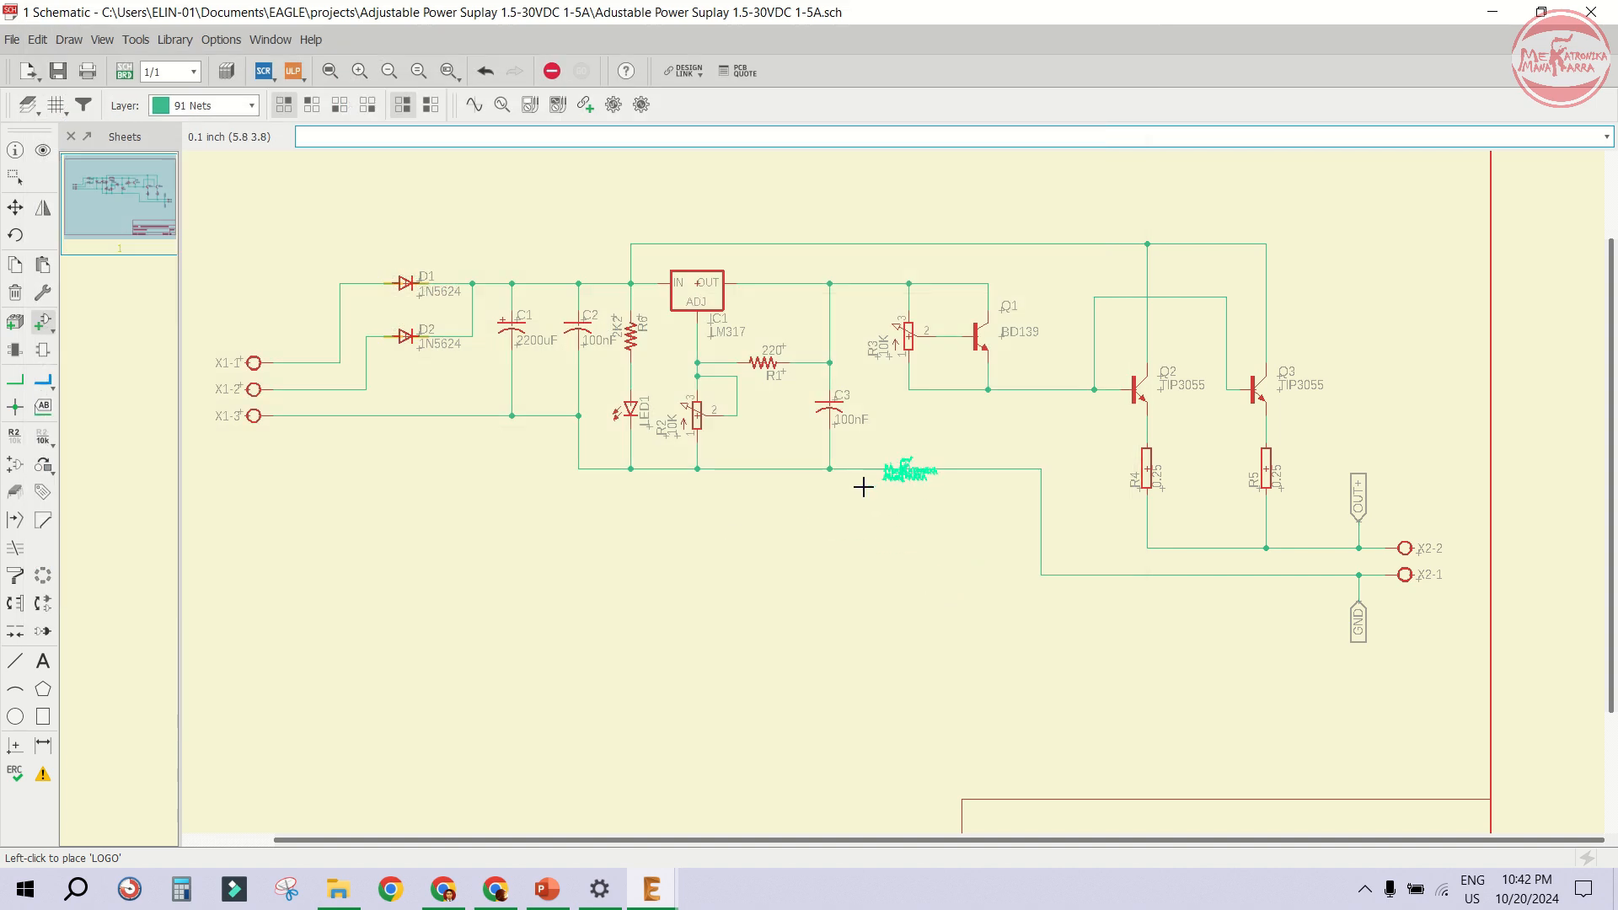
scroll(585, 523, "up", 2)
scroll(669, 469, "up", 5)
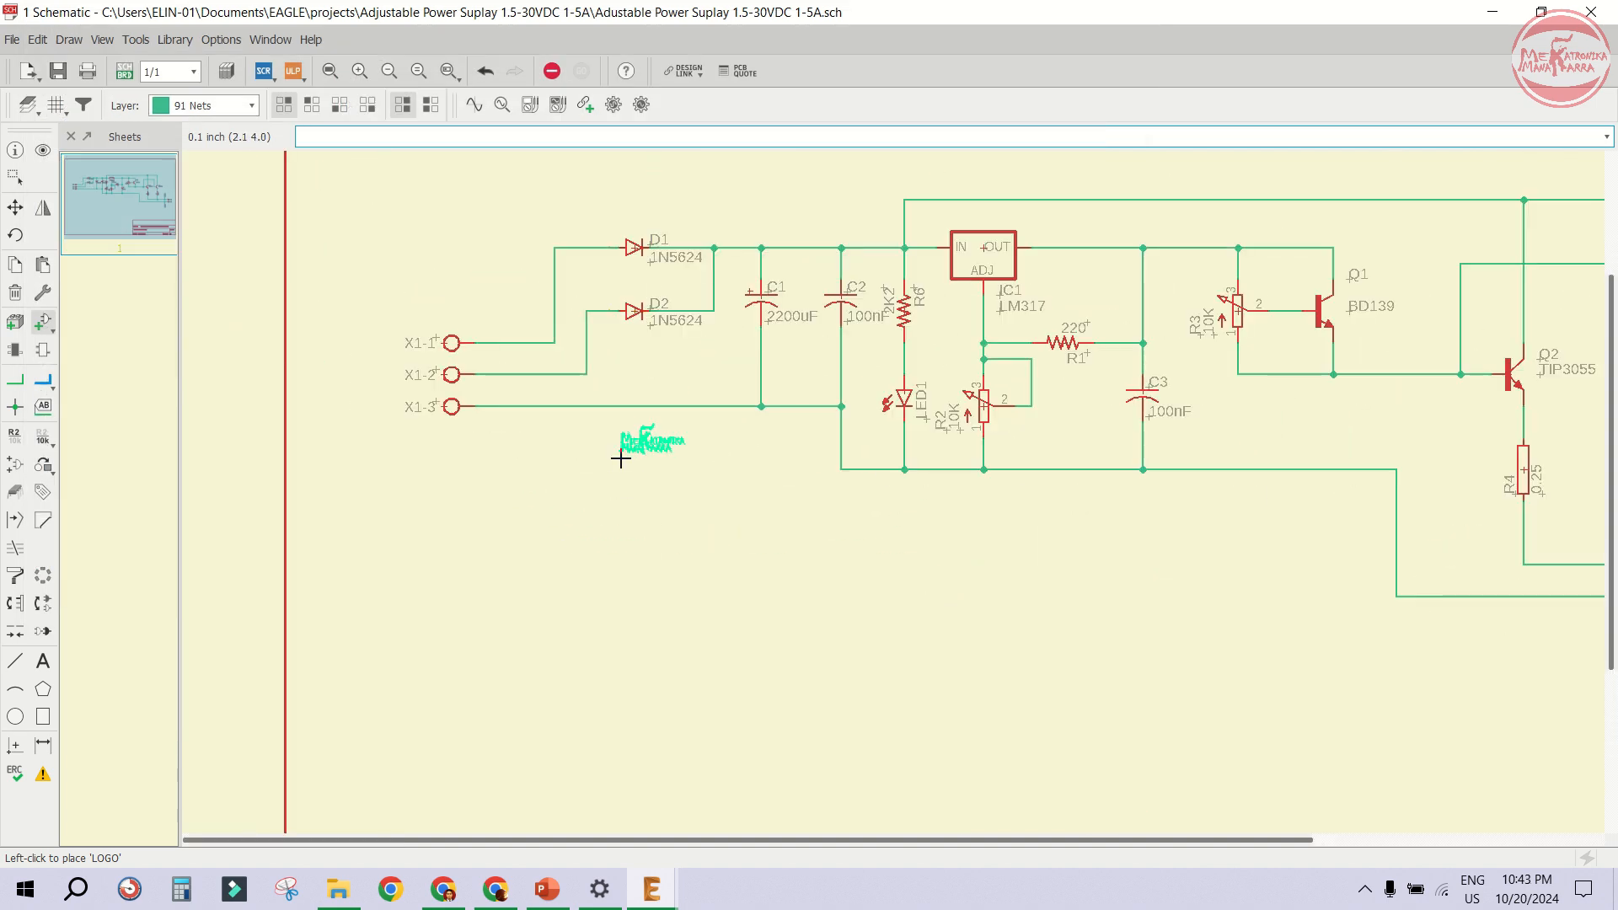
left_click(600, 448)
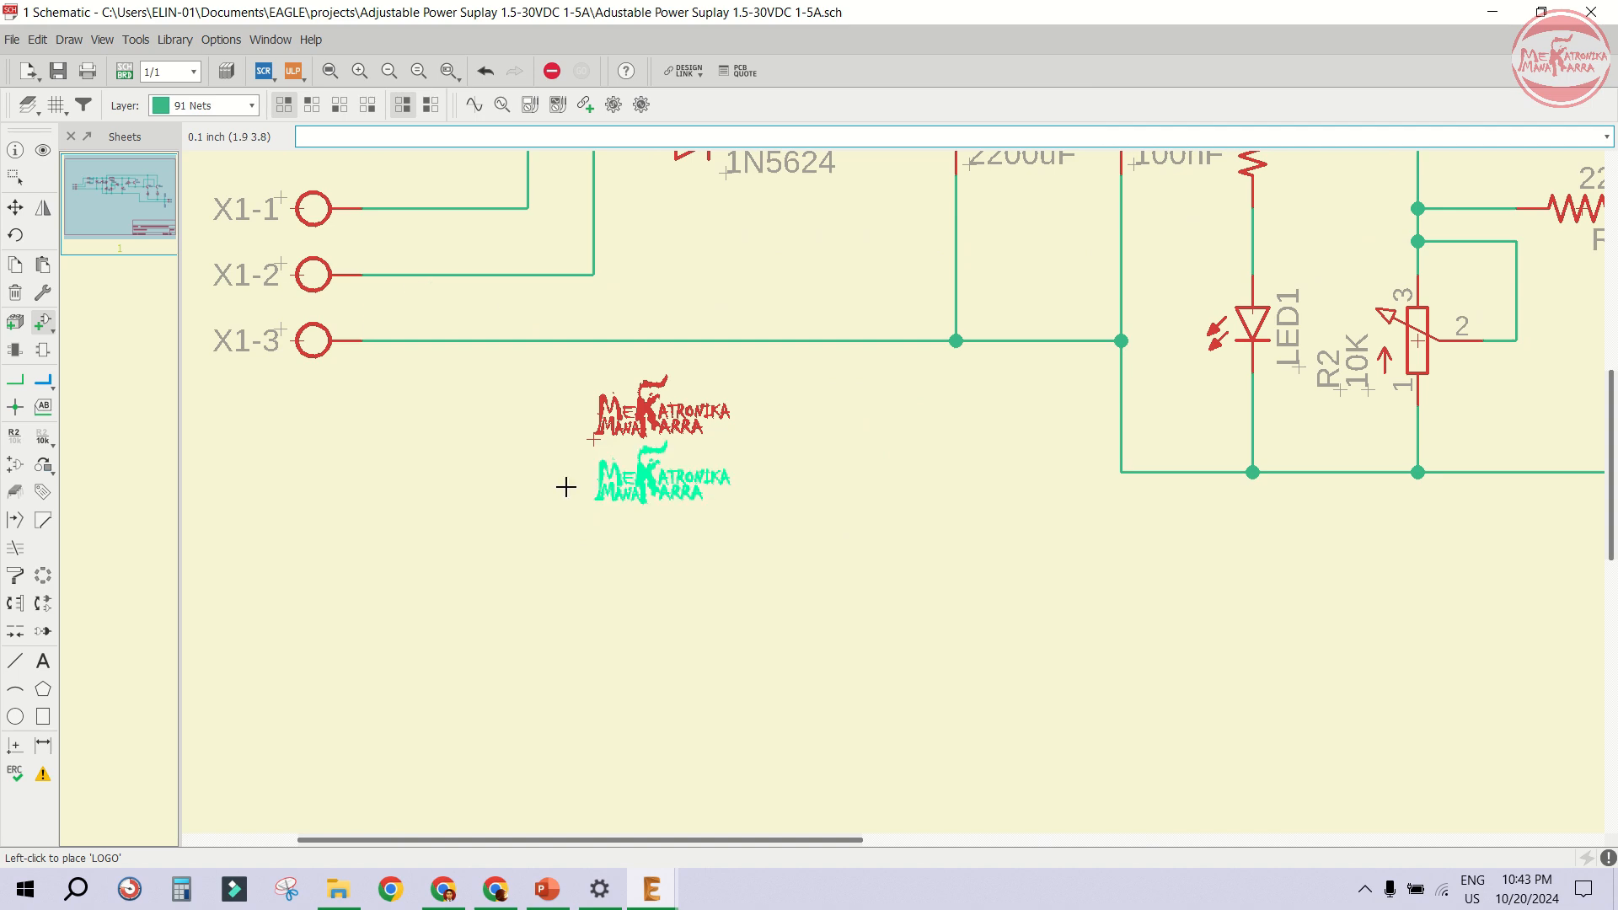
- Save the schematic again
left_click(57, 80)
scroll(590, 411, "up", 5)
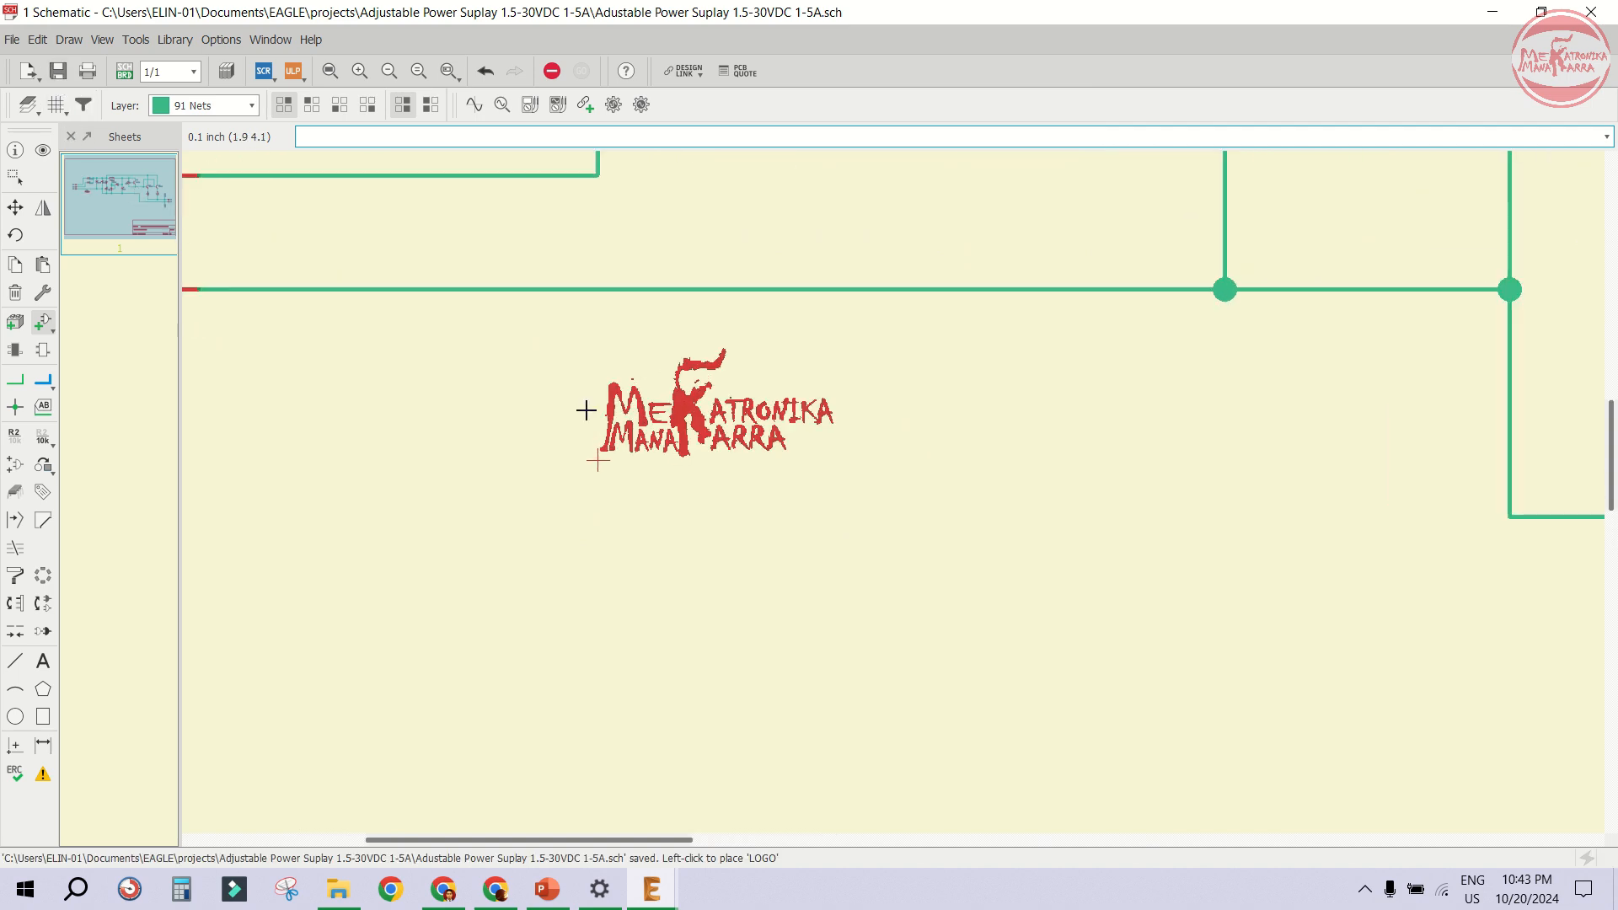
scroll(591, 410, "down", 8)
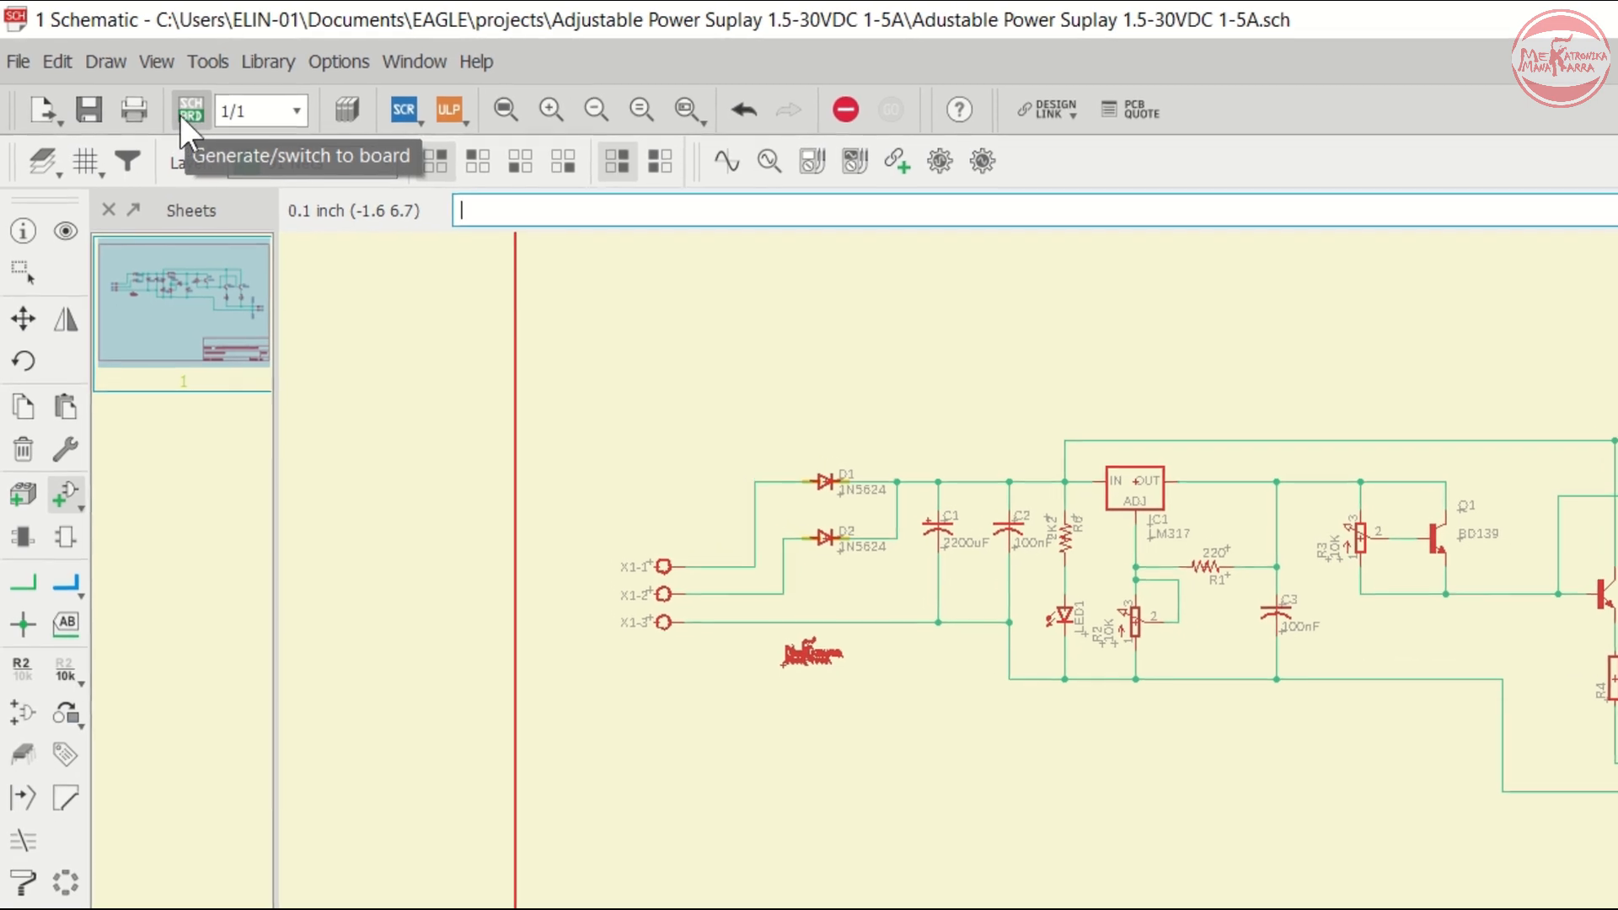
- Generate a new board layout from the schematic
left_click(174, 105)
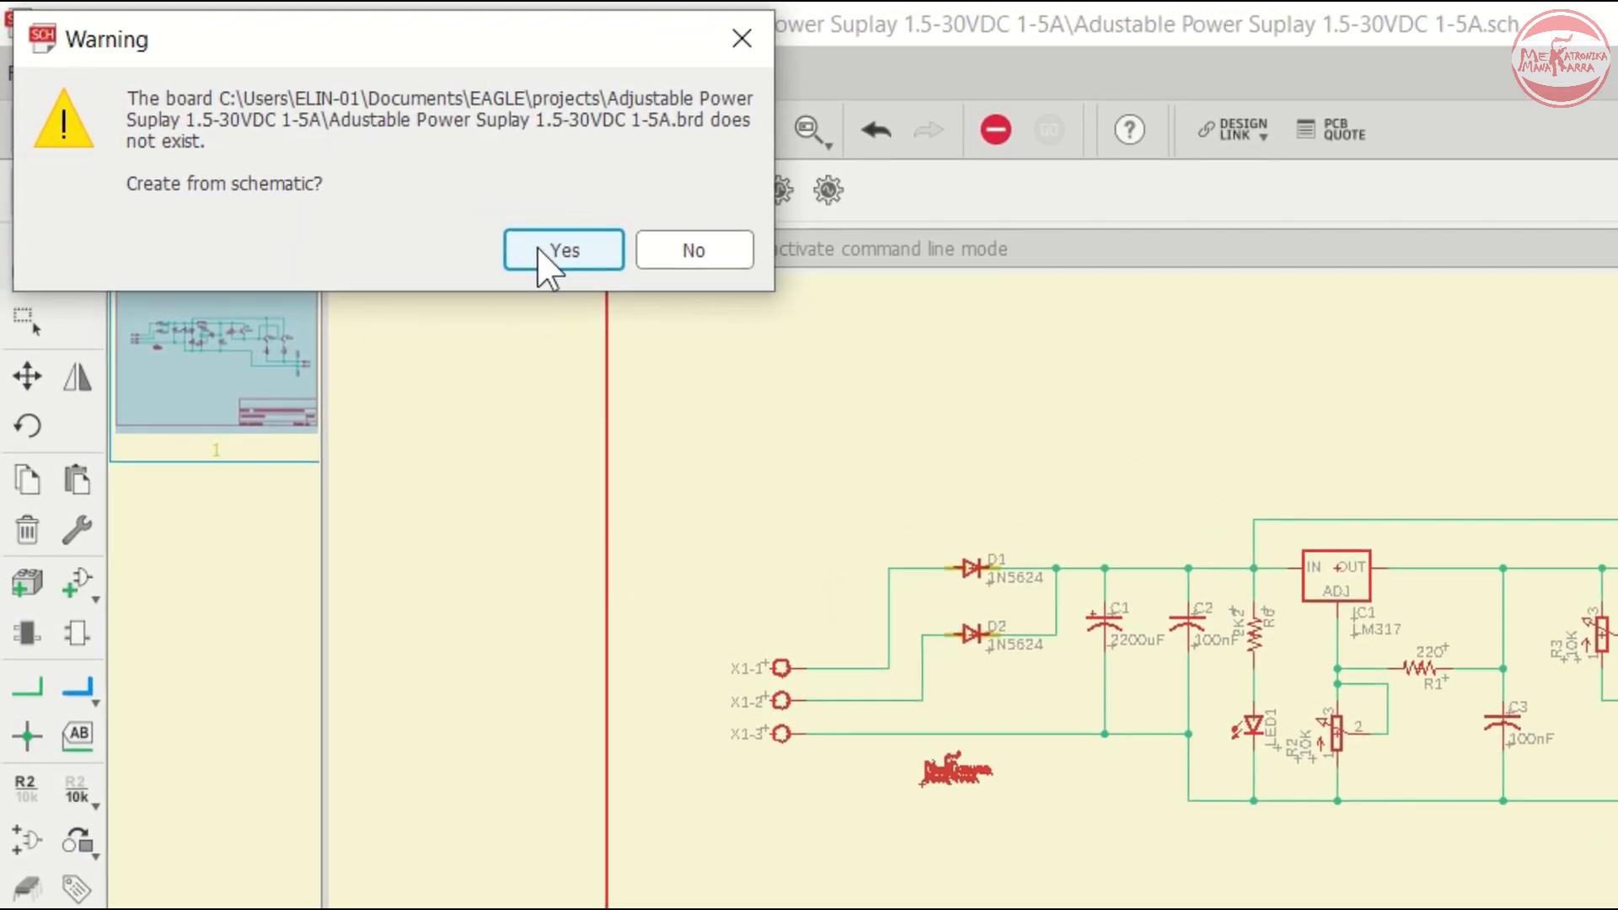
left_click(531, 243)
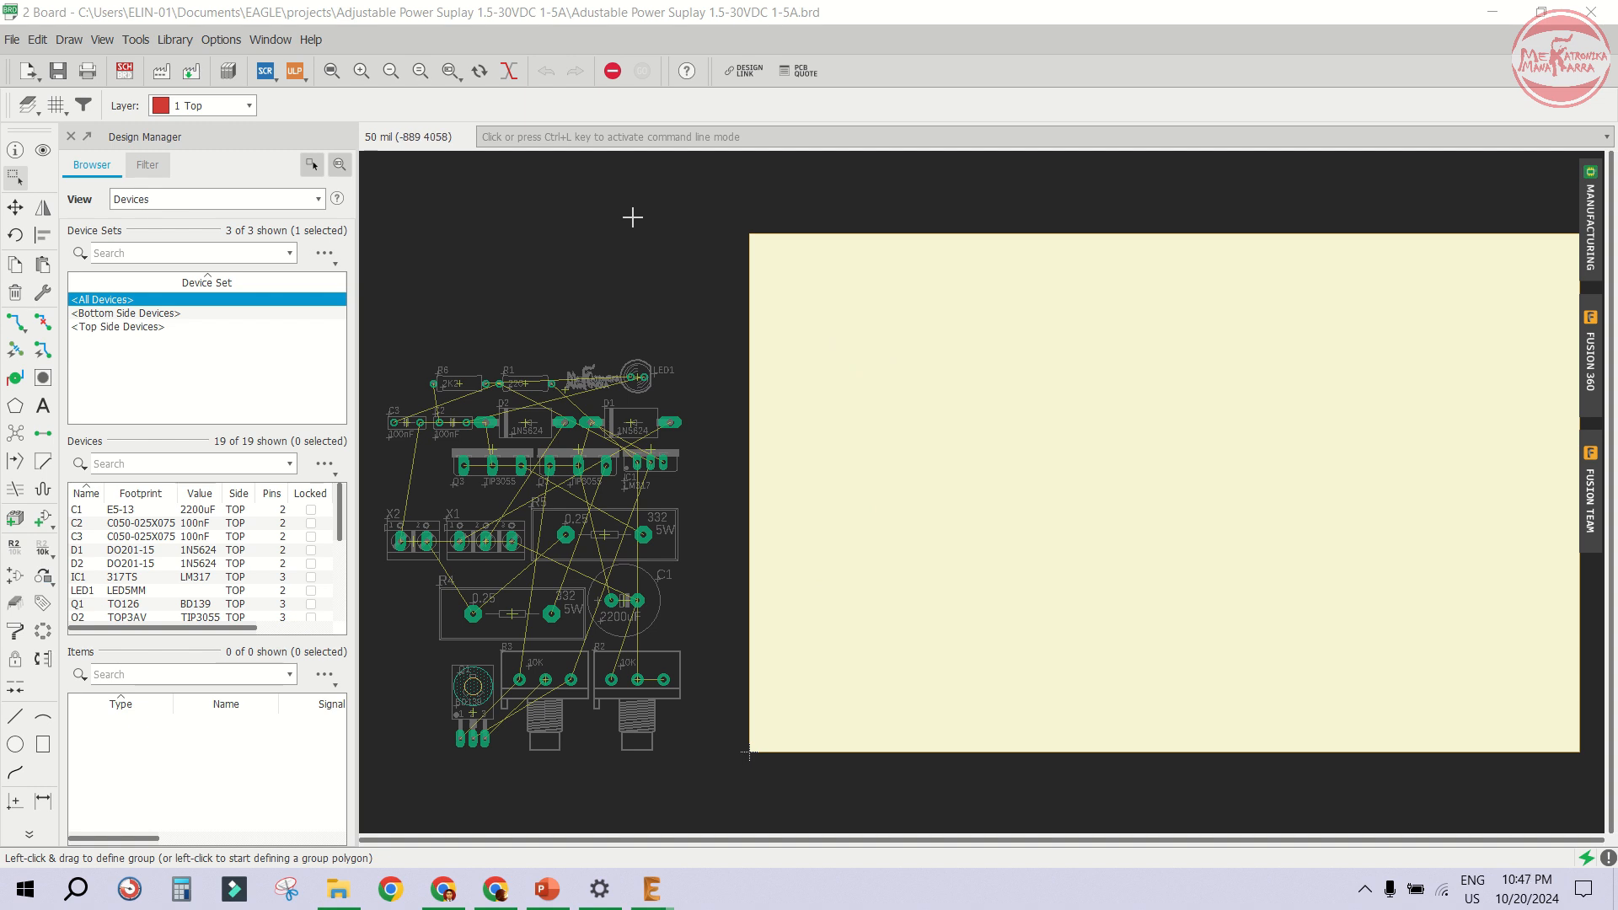
scroll(624, 253, "down", 2)
scroll(826, 396, "up", 1)
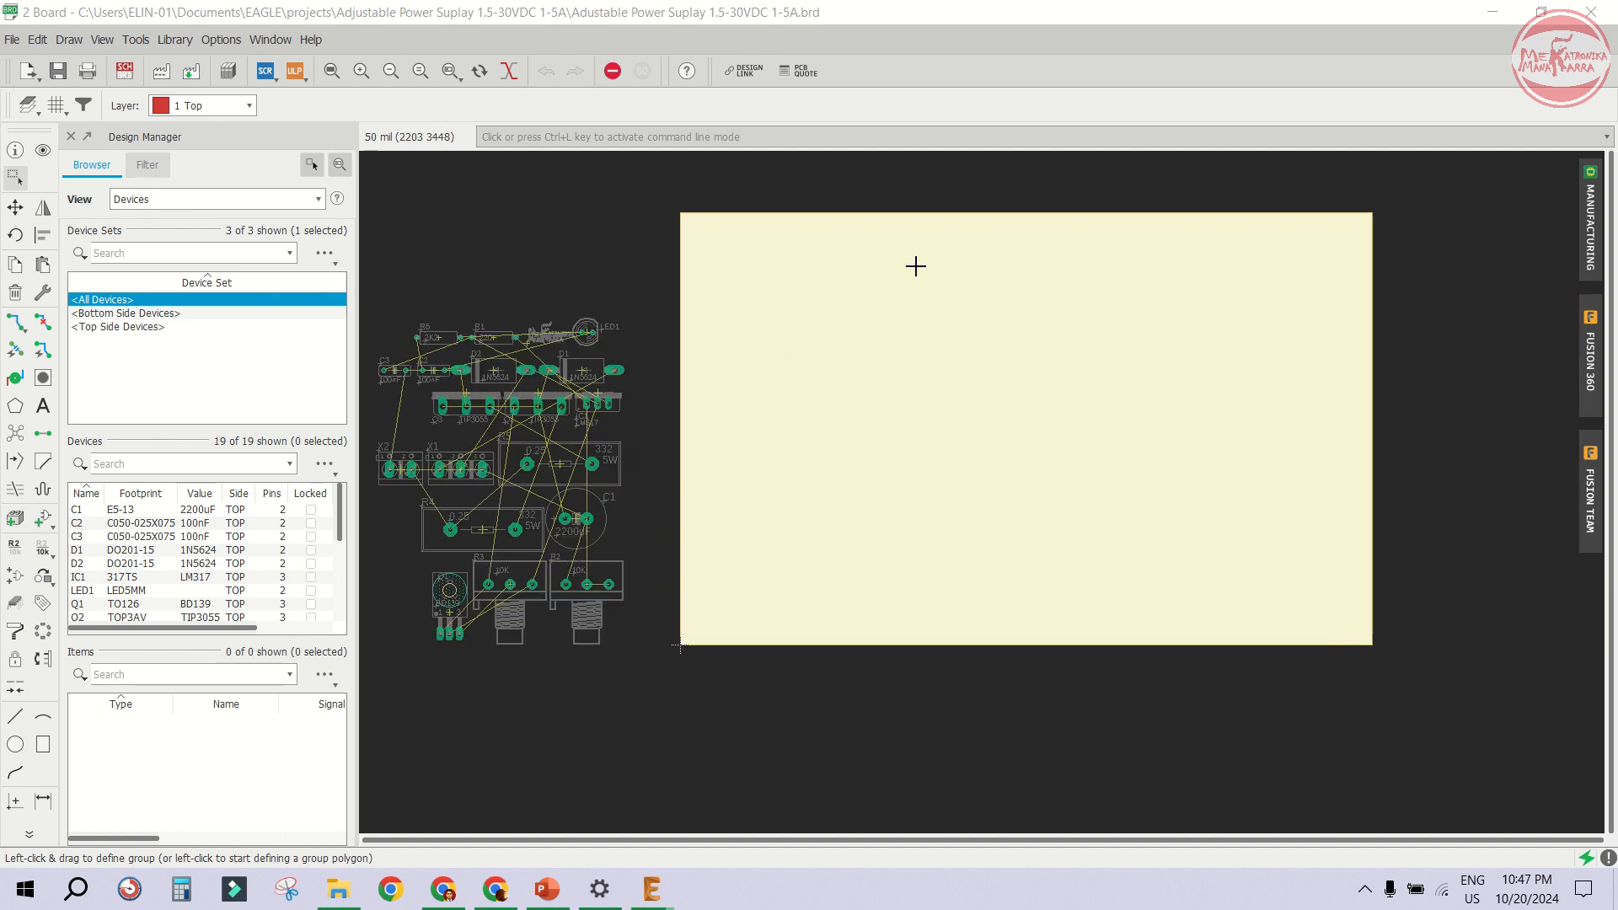
- Turn the board grid display on and set its size to 10 mm
scroll(986, 261, "up", 1)
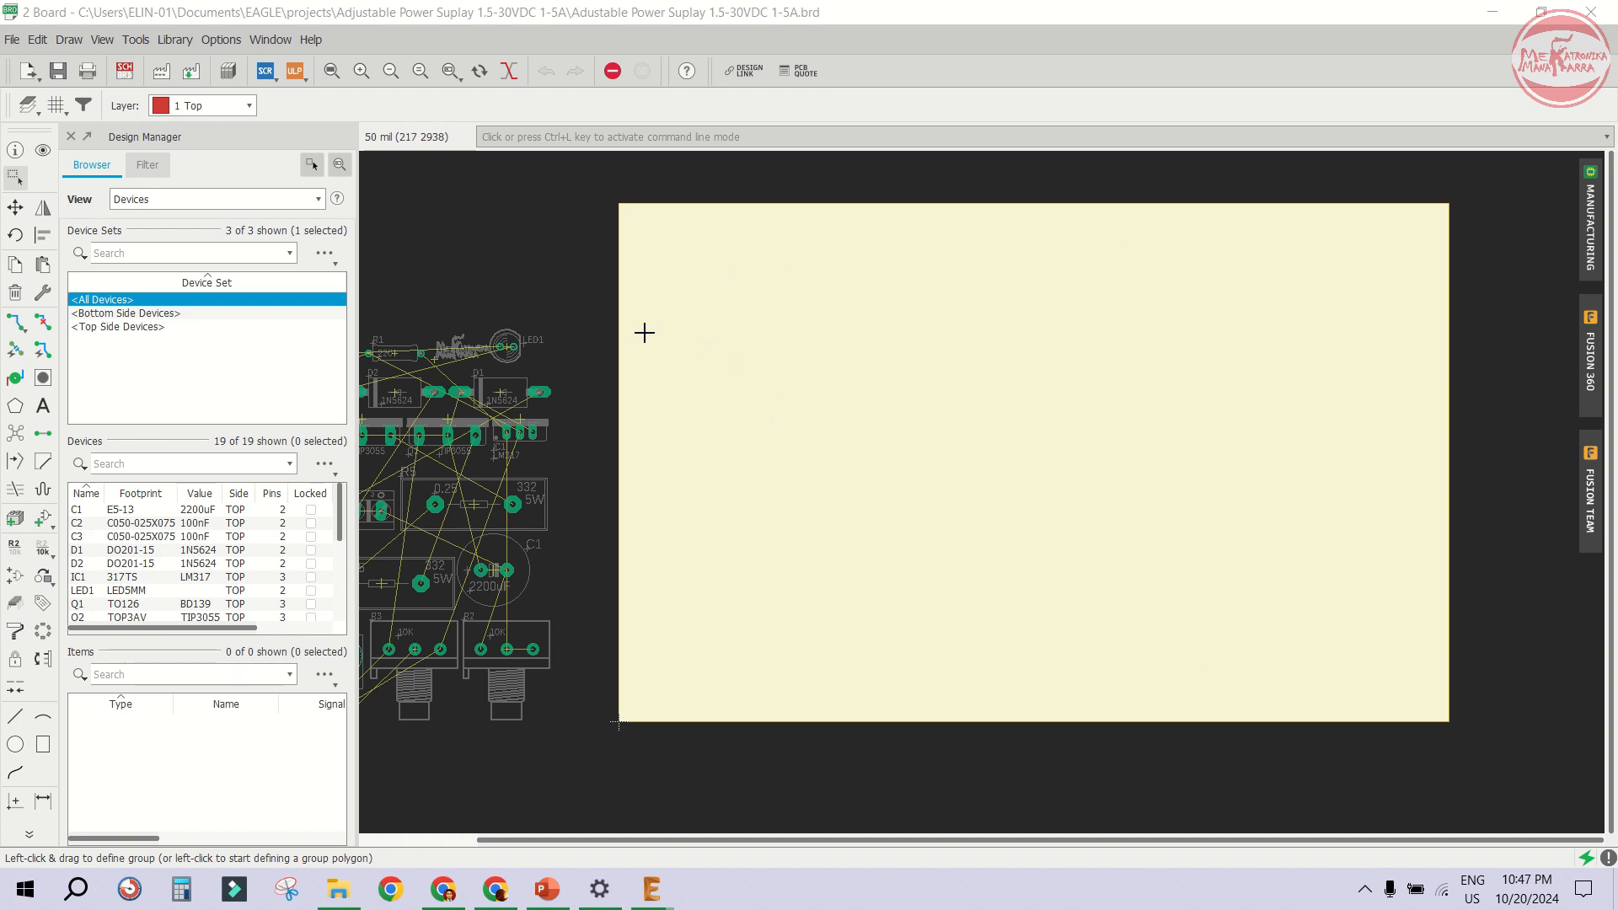
left_click(102, 40)
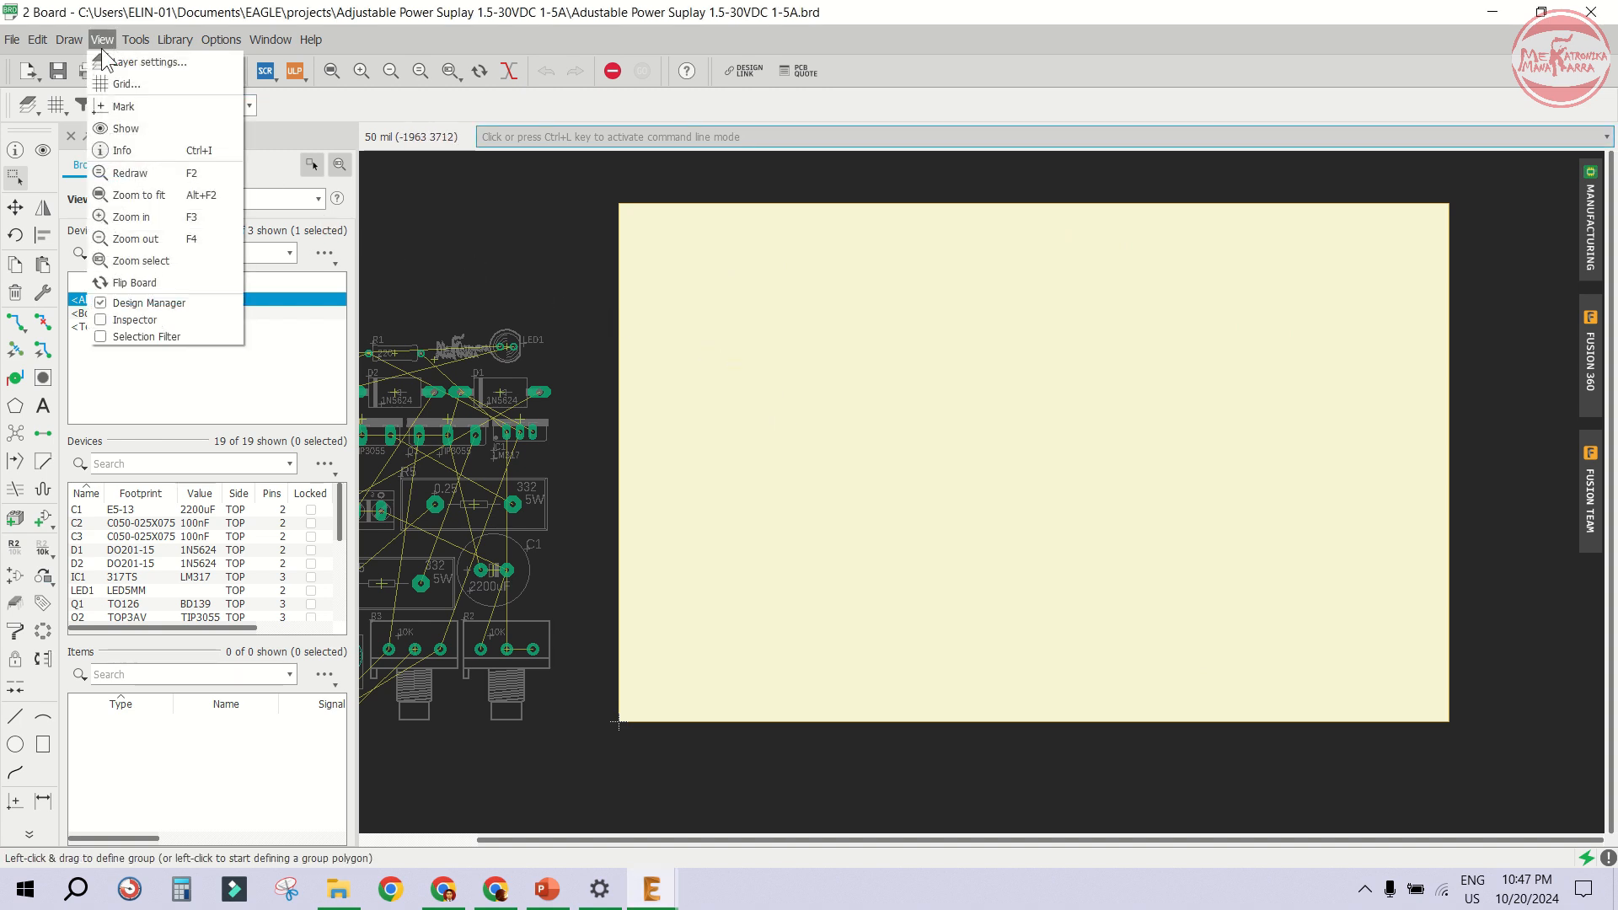
left_click(155, 82)
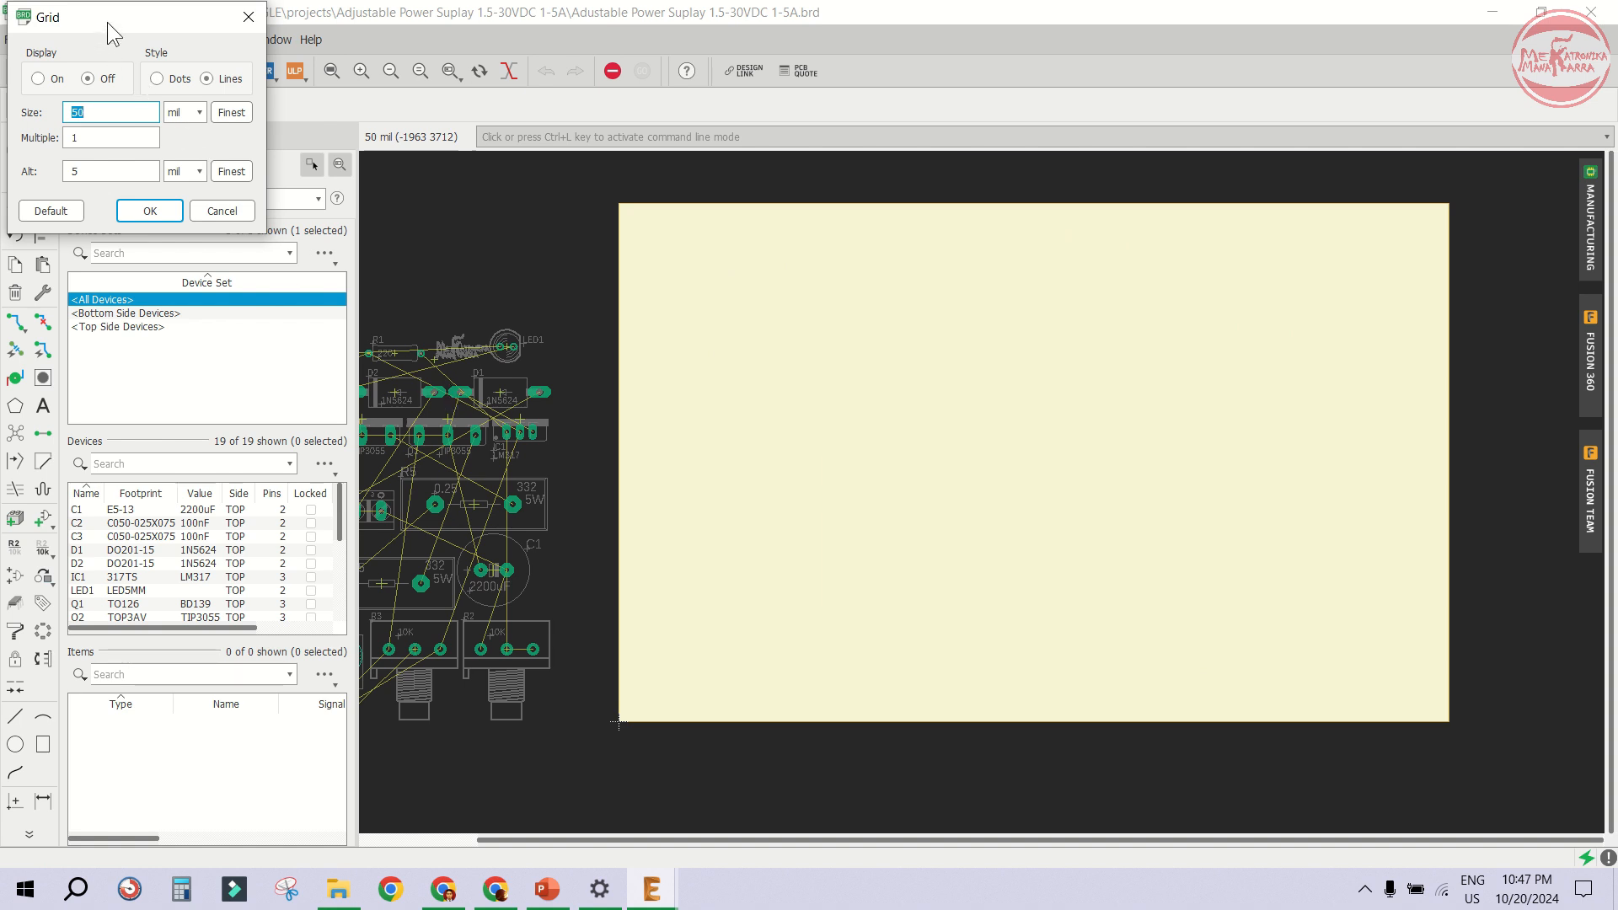
left_click(39, 79)
left_click(183, 114)
left_click_drag(118, 112, 5, 102)
type("10")
left_click(150, 213)
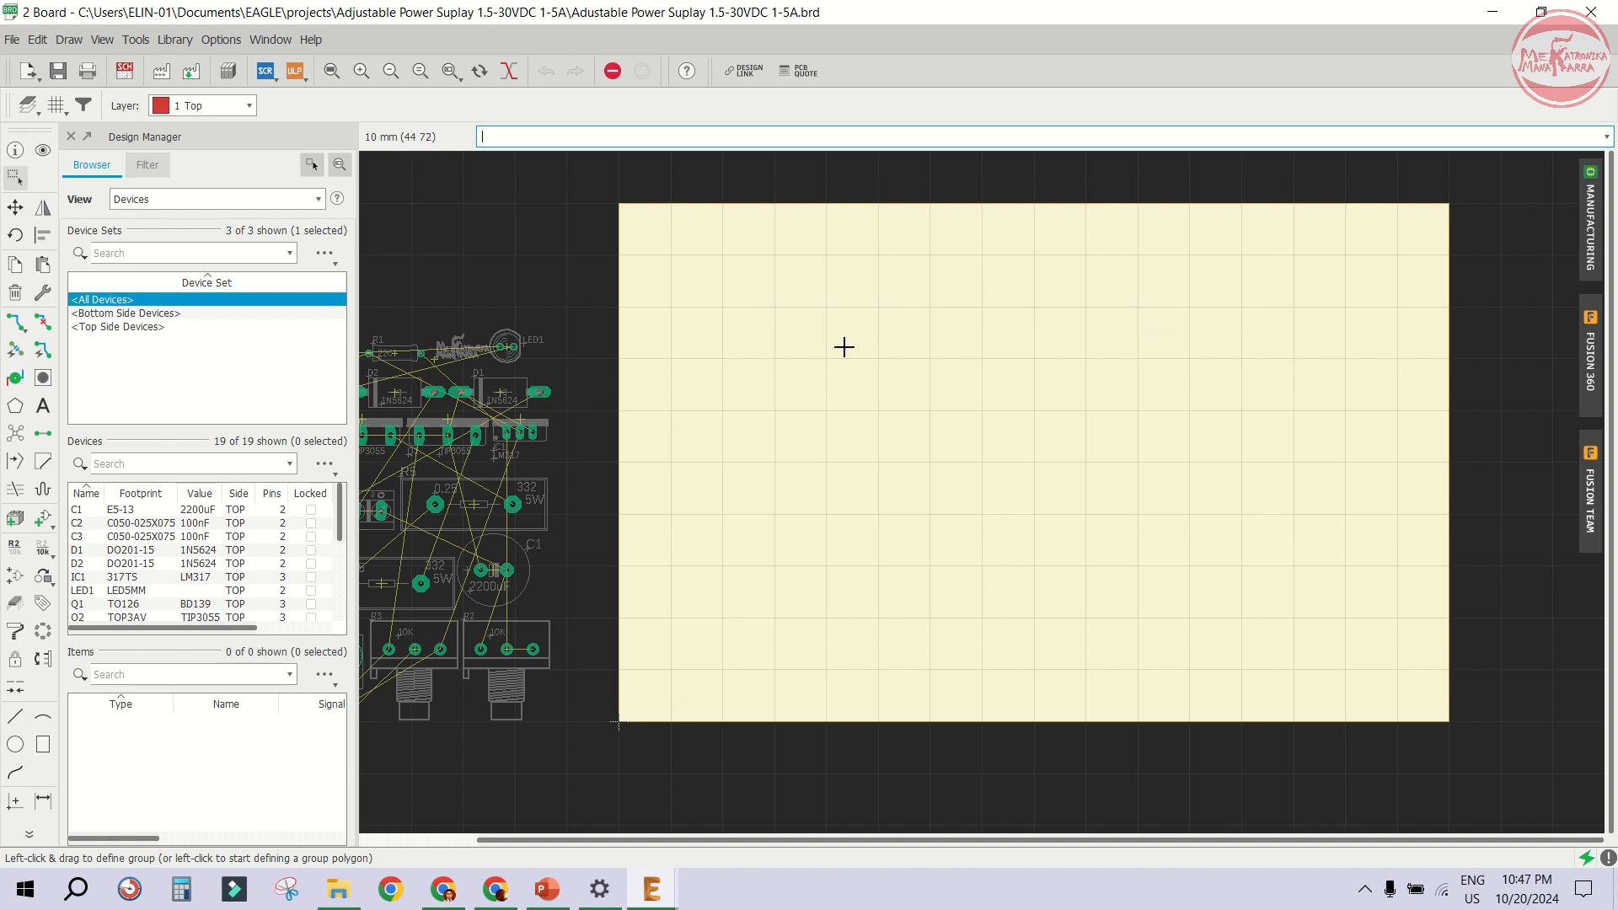
- Resize the board outline to about 100 × 60 mm by moving its top and right edges
left_click(15, 207)
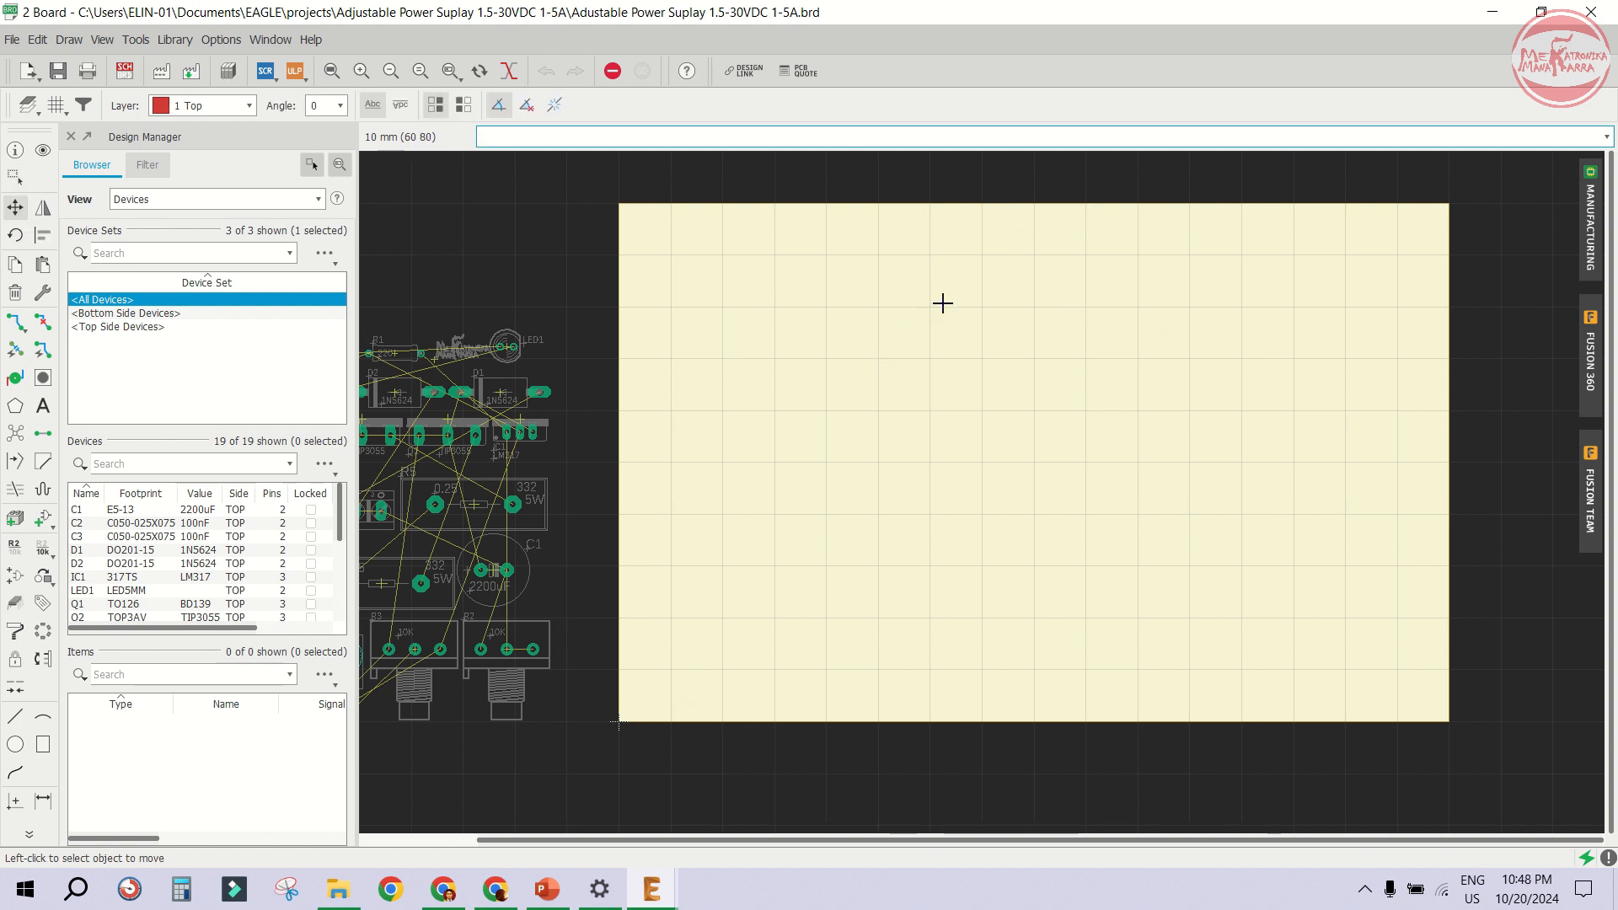
left_click(1010, 206)
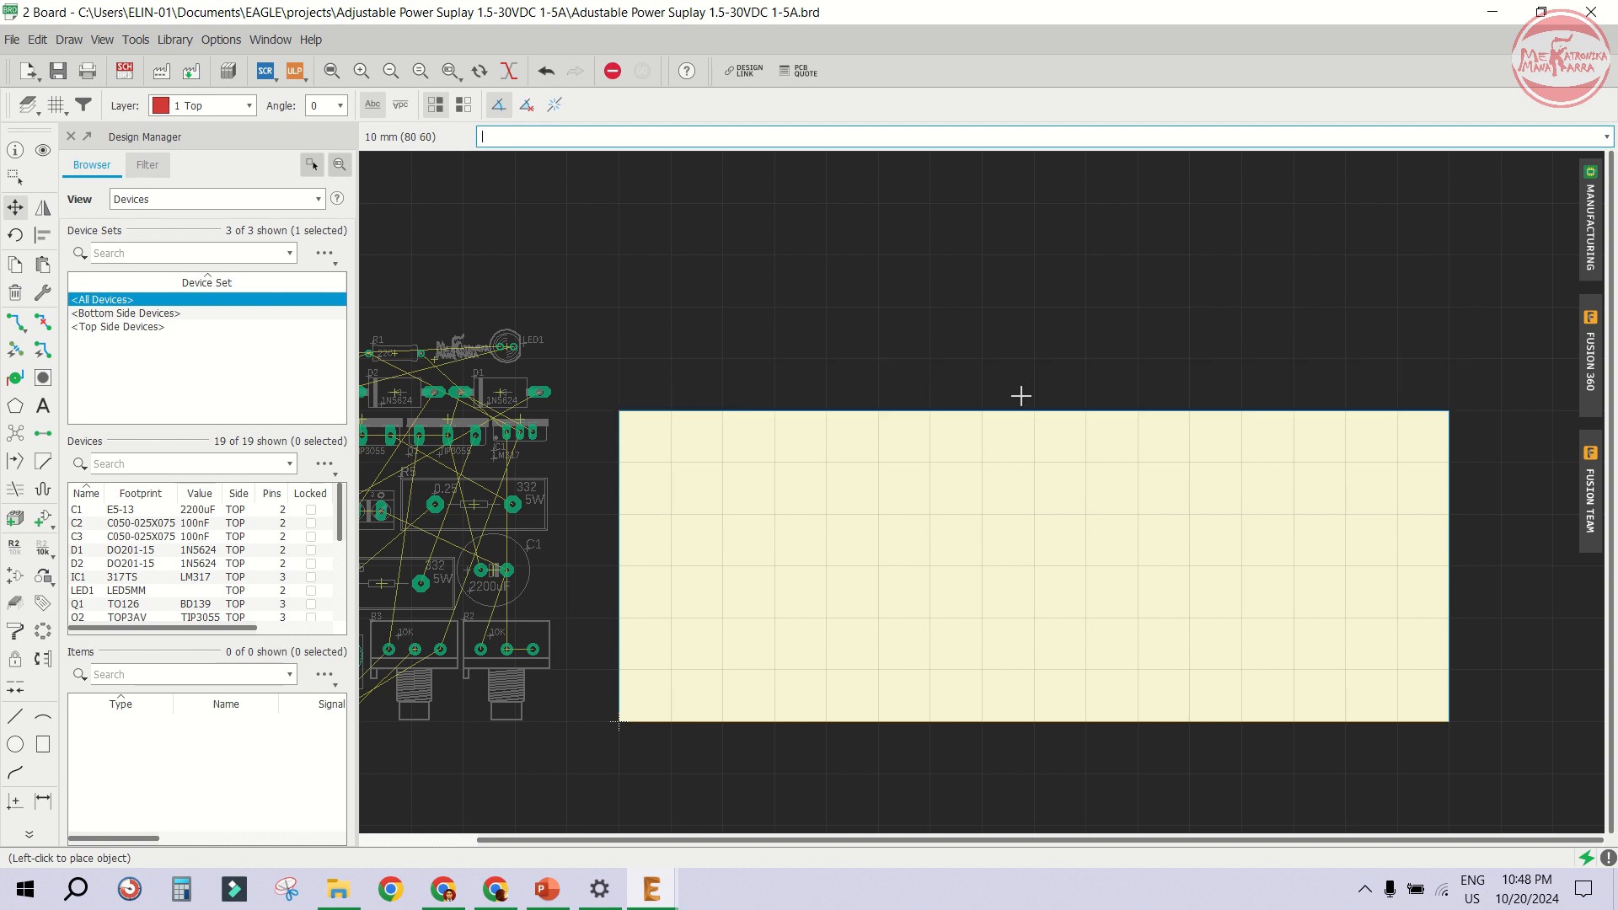
left_click(1020, 395)
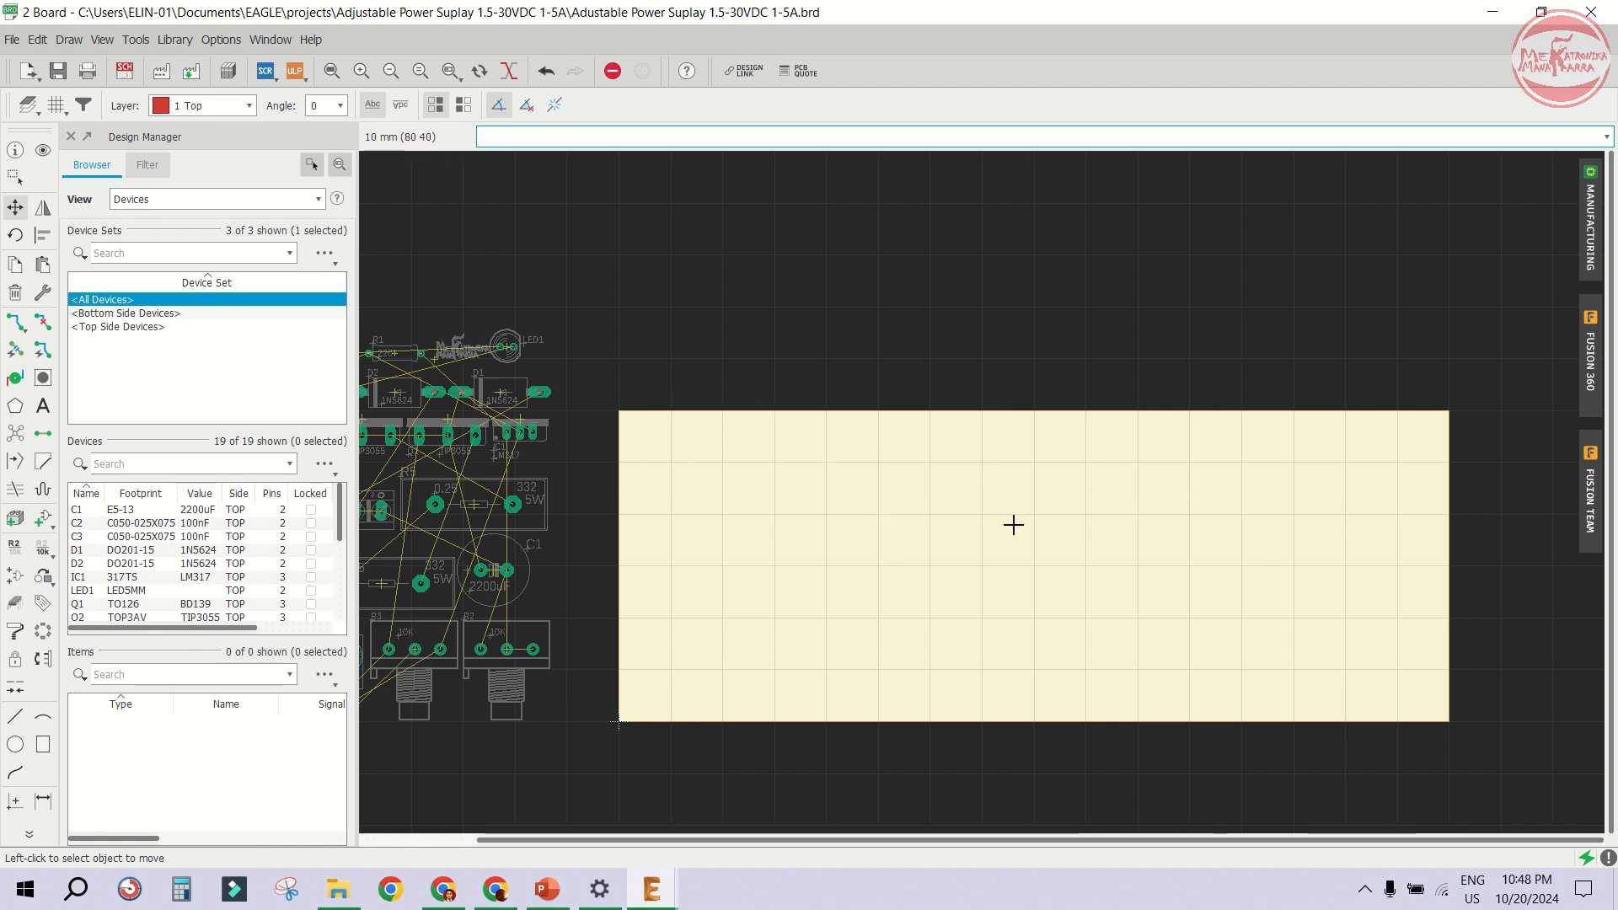
left_click(1447, 548)
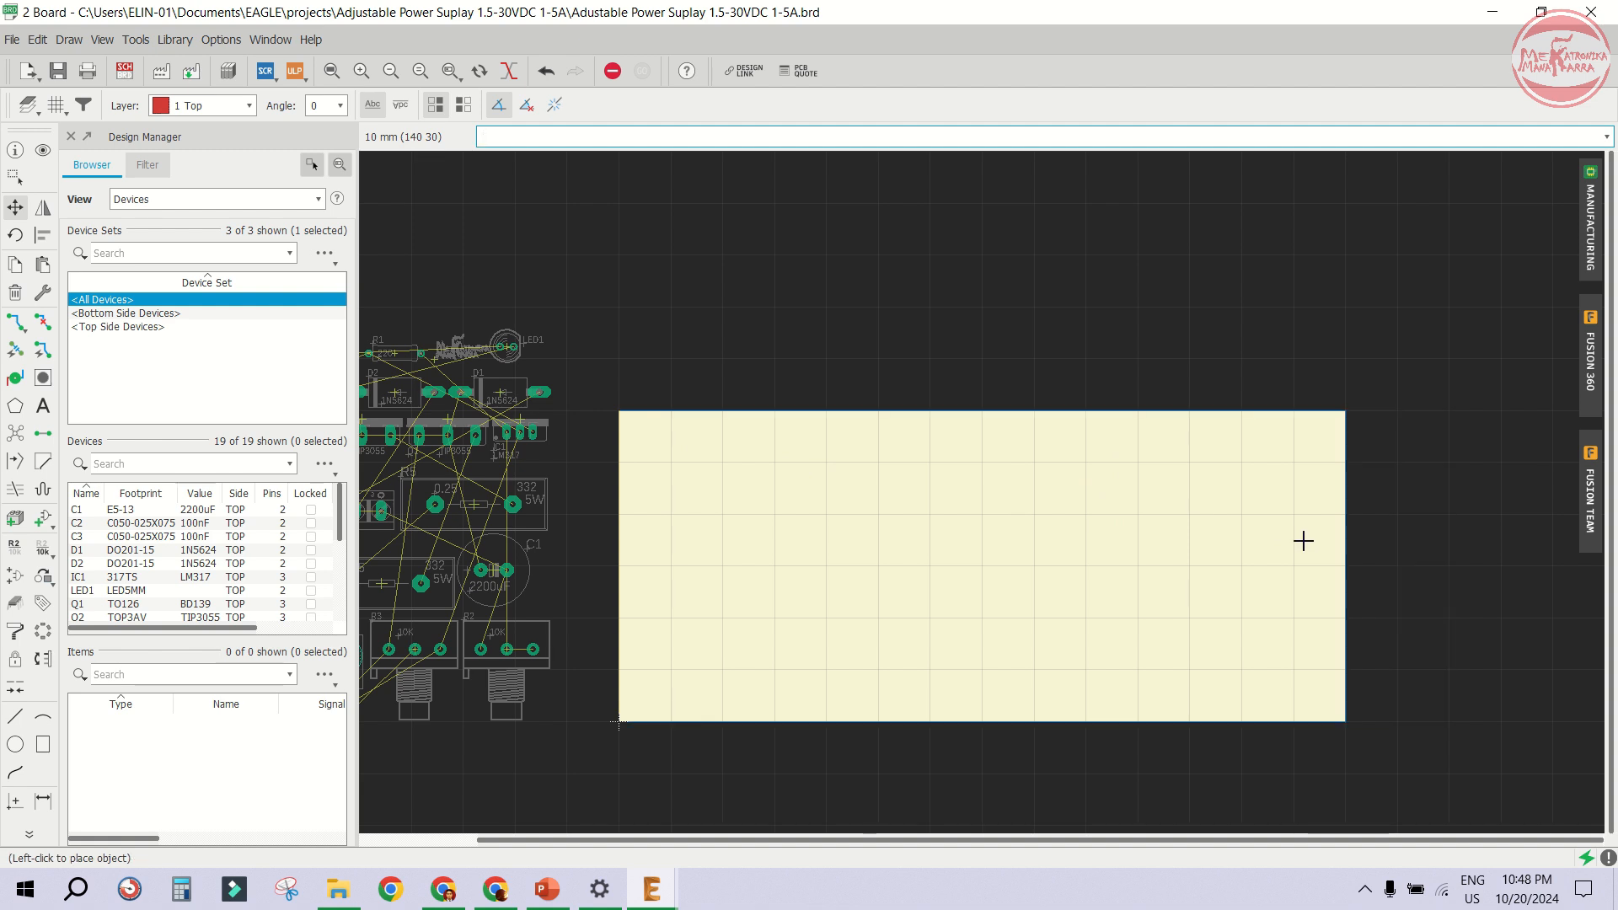
left_click(1033, 556)
scroll(1095, 540, "up", 1)
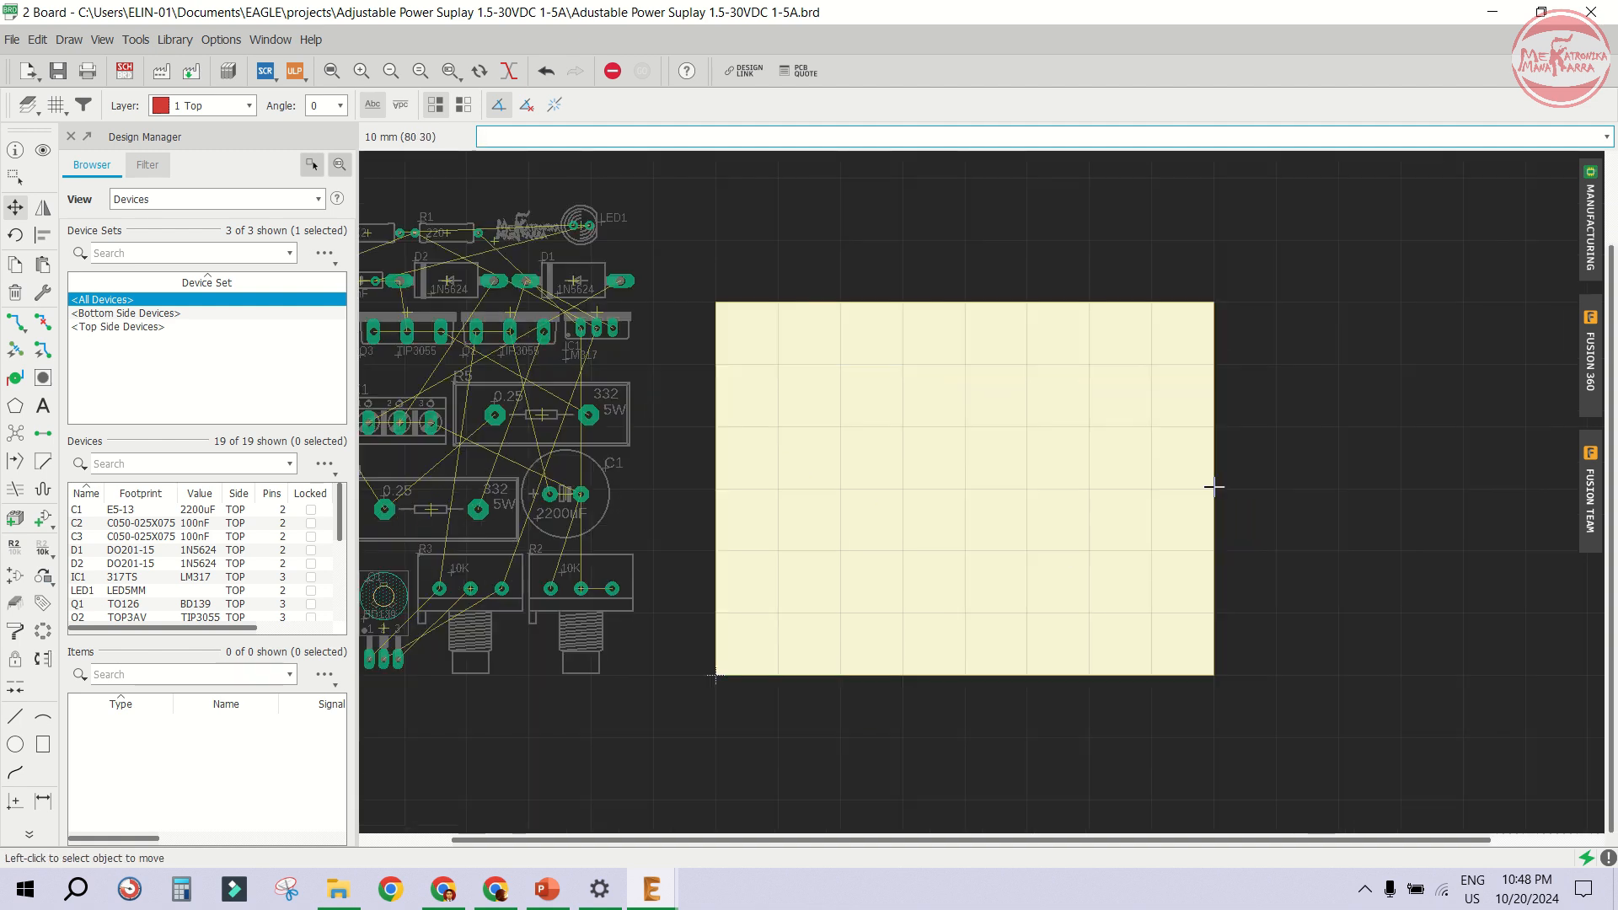
left_click(1215, 482)
left_click(1328, 484)
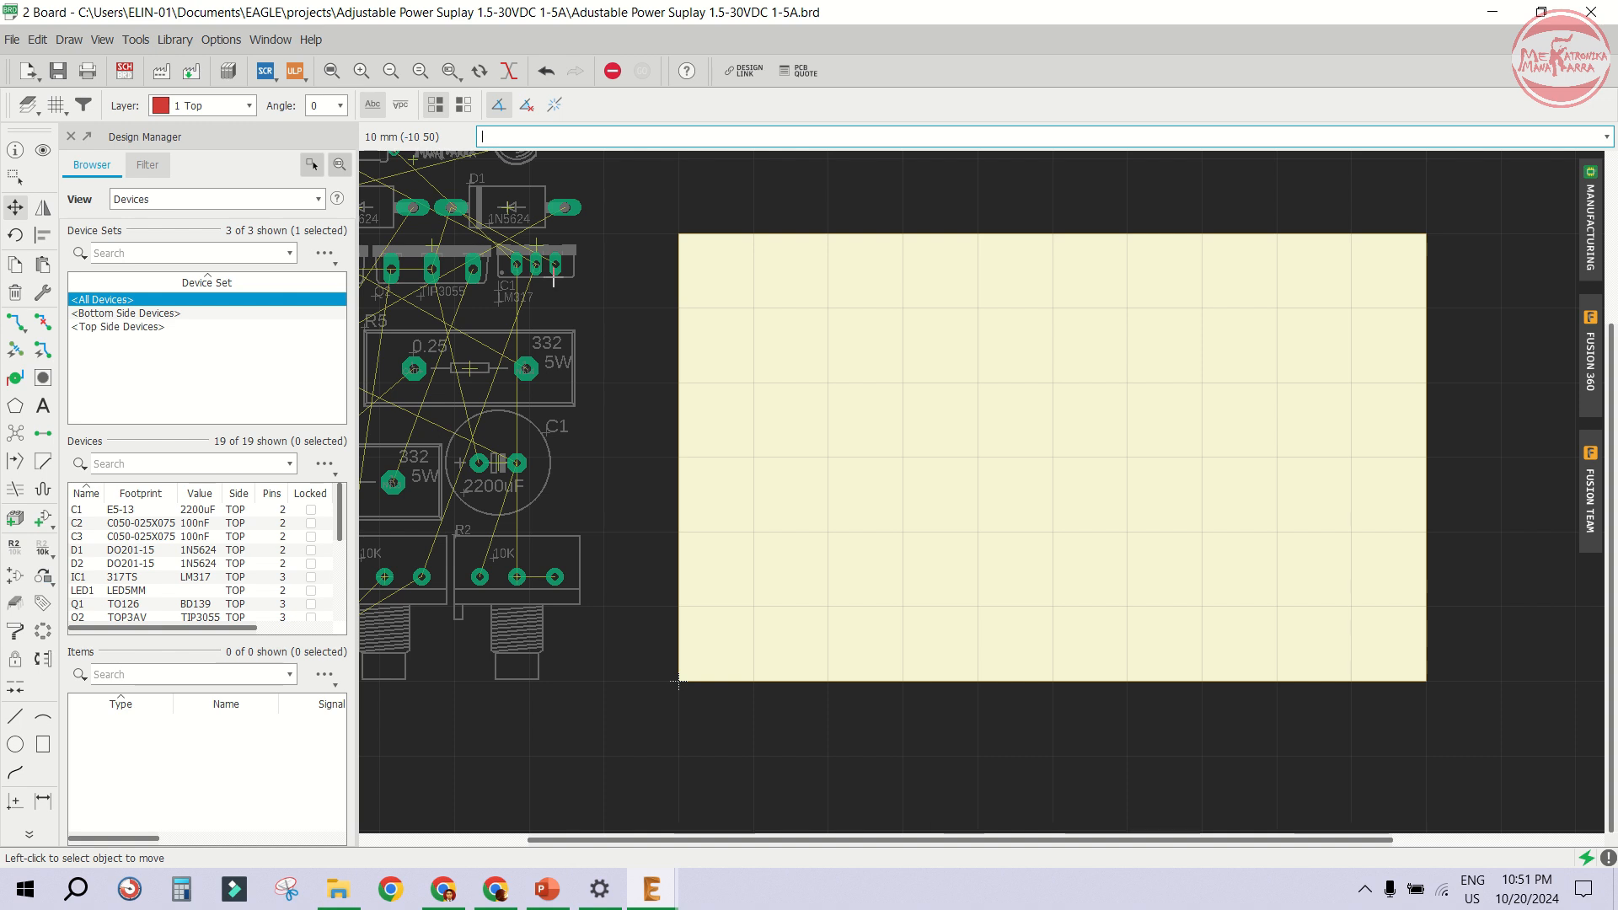
- Set the grid size to 5 mm
left_click(54, 106)
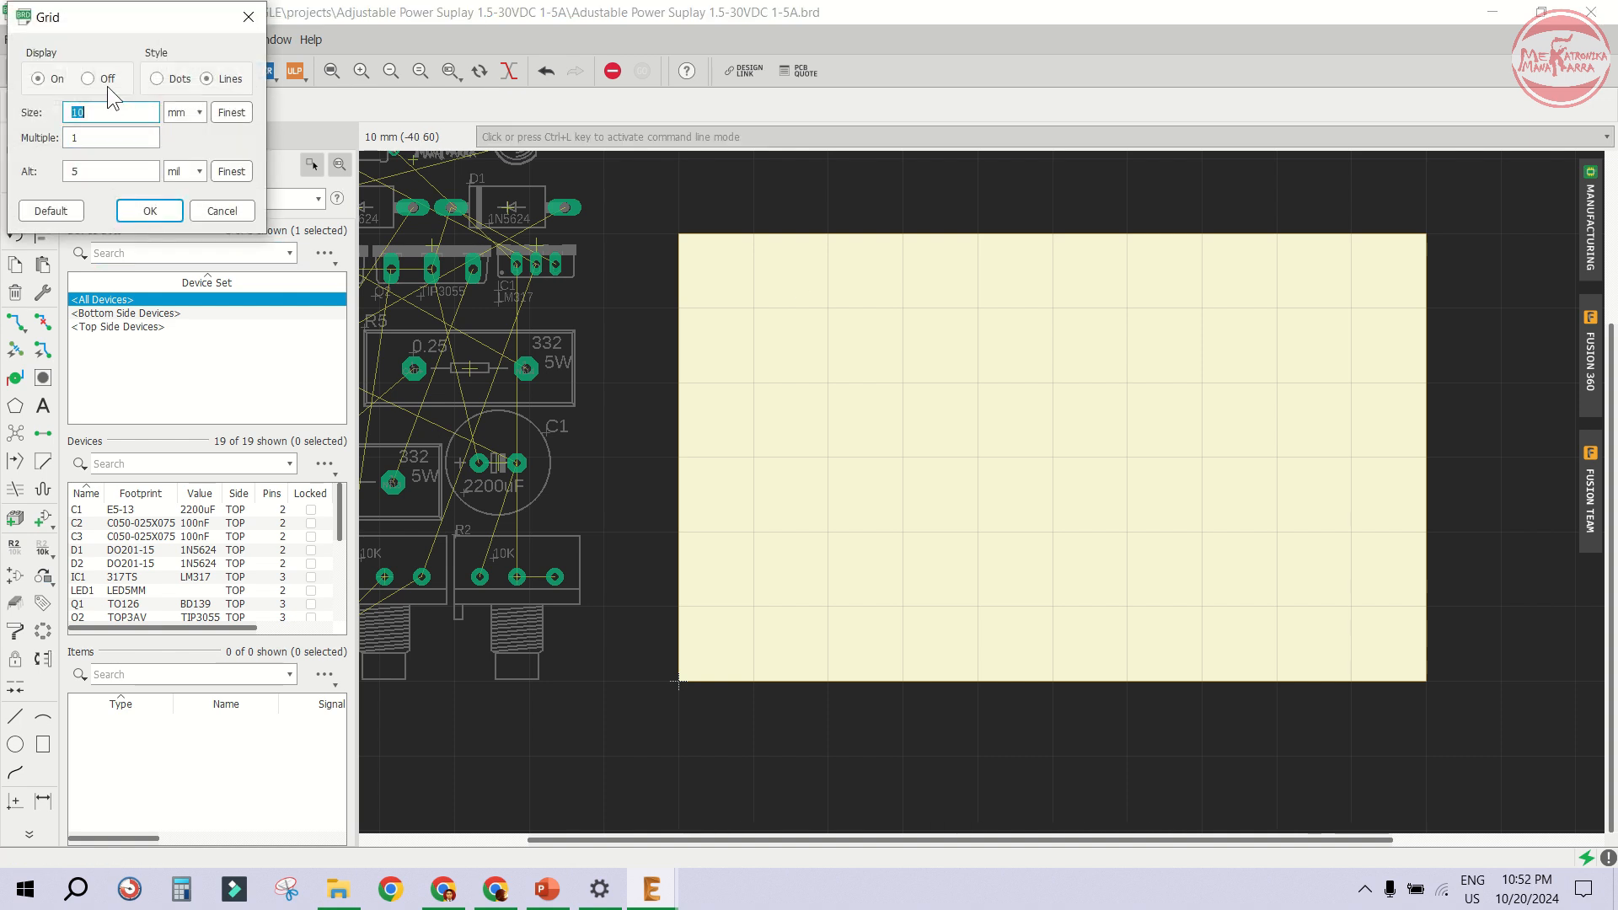
type("5")
left_click(135, 214)
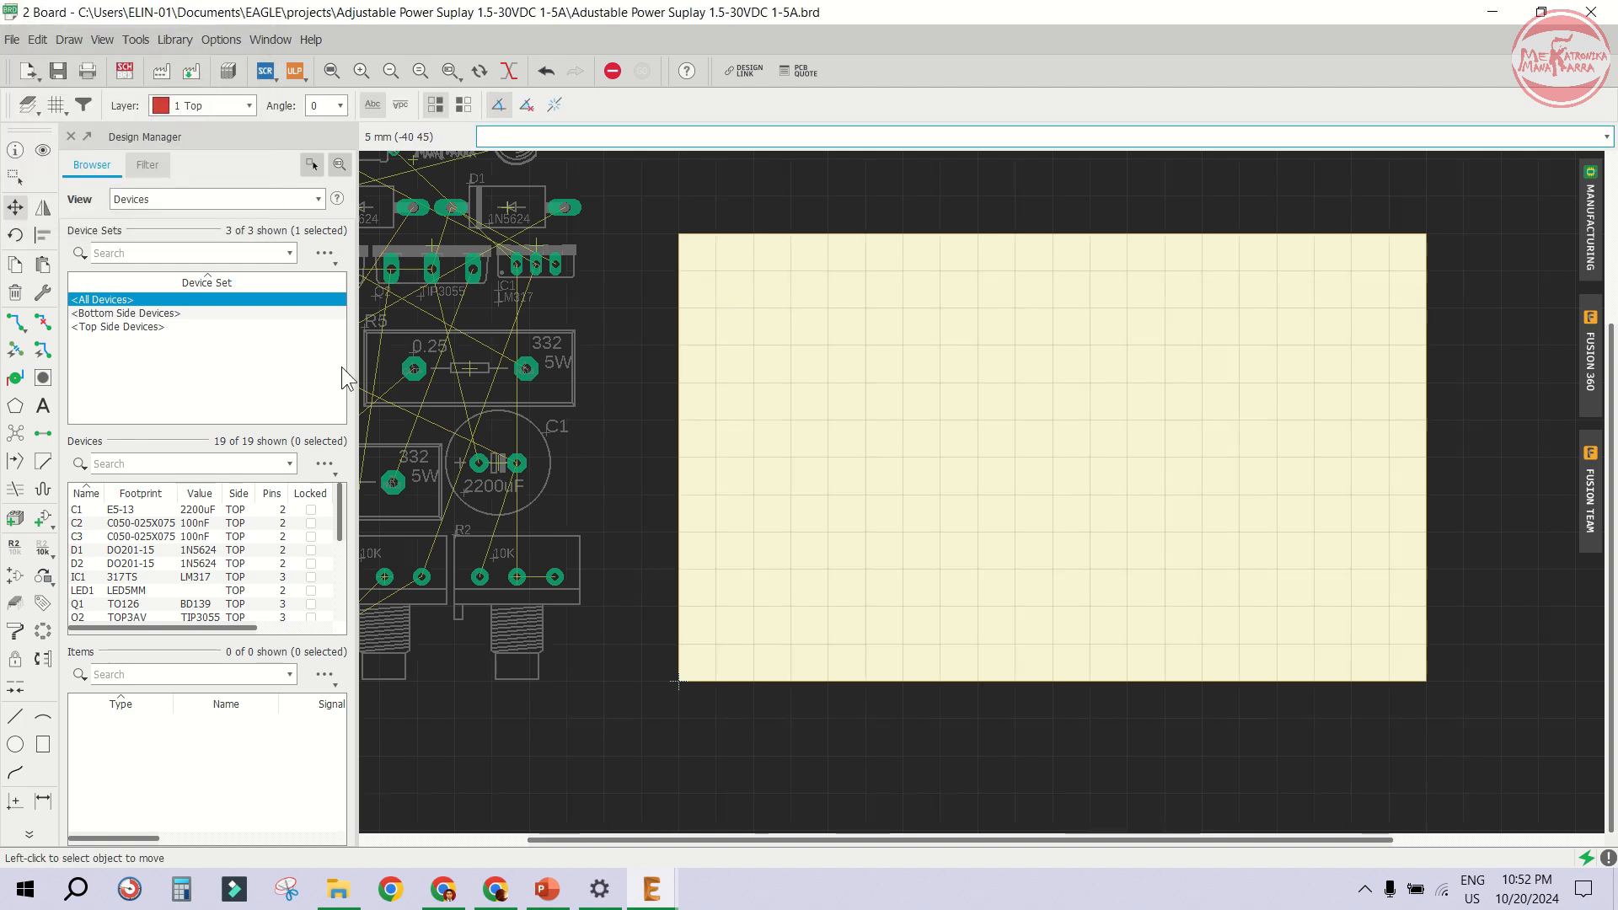
- Place vias with 3 mm drill and 4 mm diameter as mounting holes at the four board corners
left_click(19, 379)
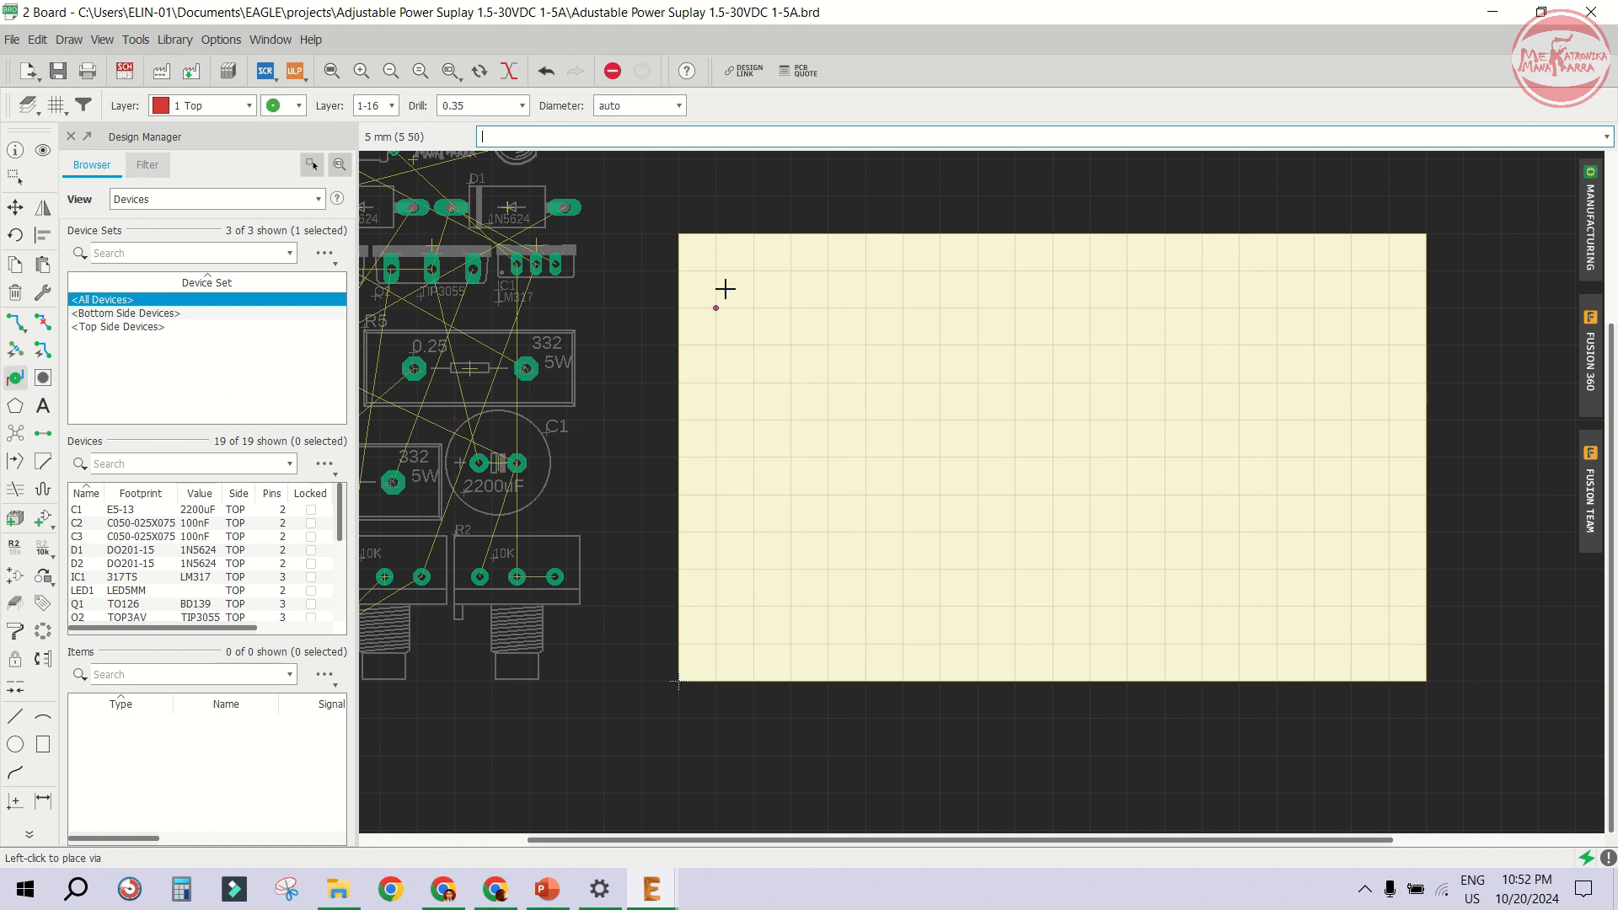
left_click(634, 103)
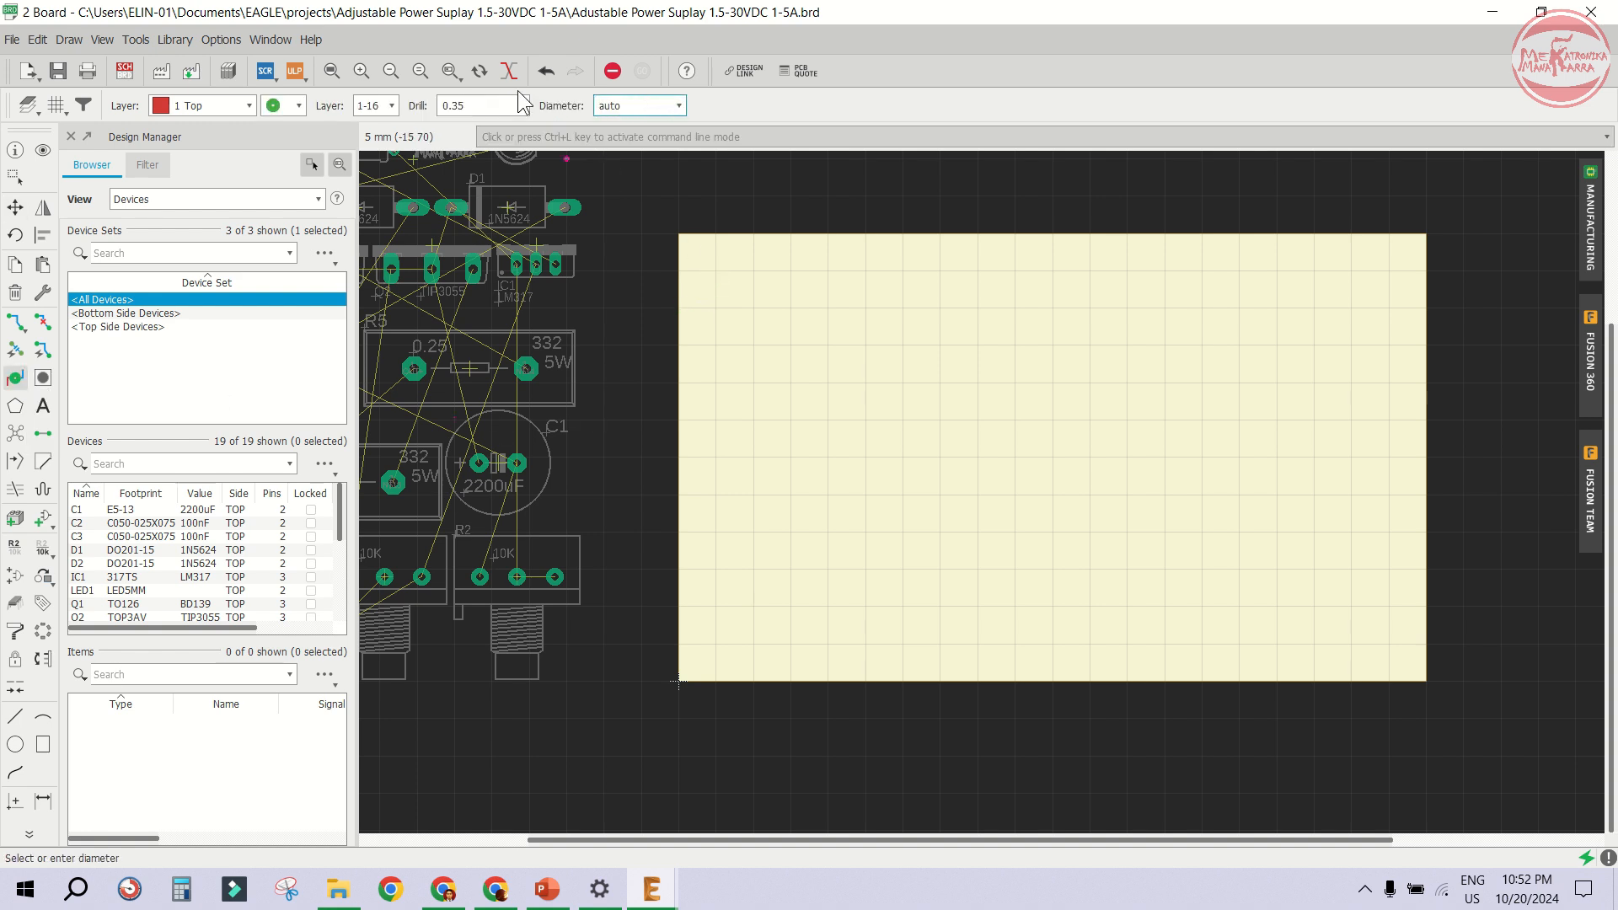
double_click(635, 103)
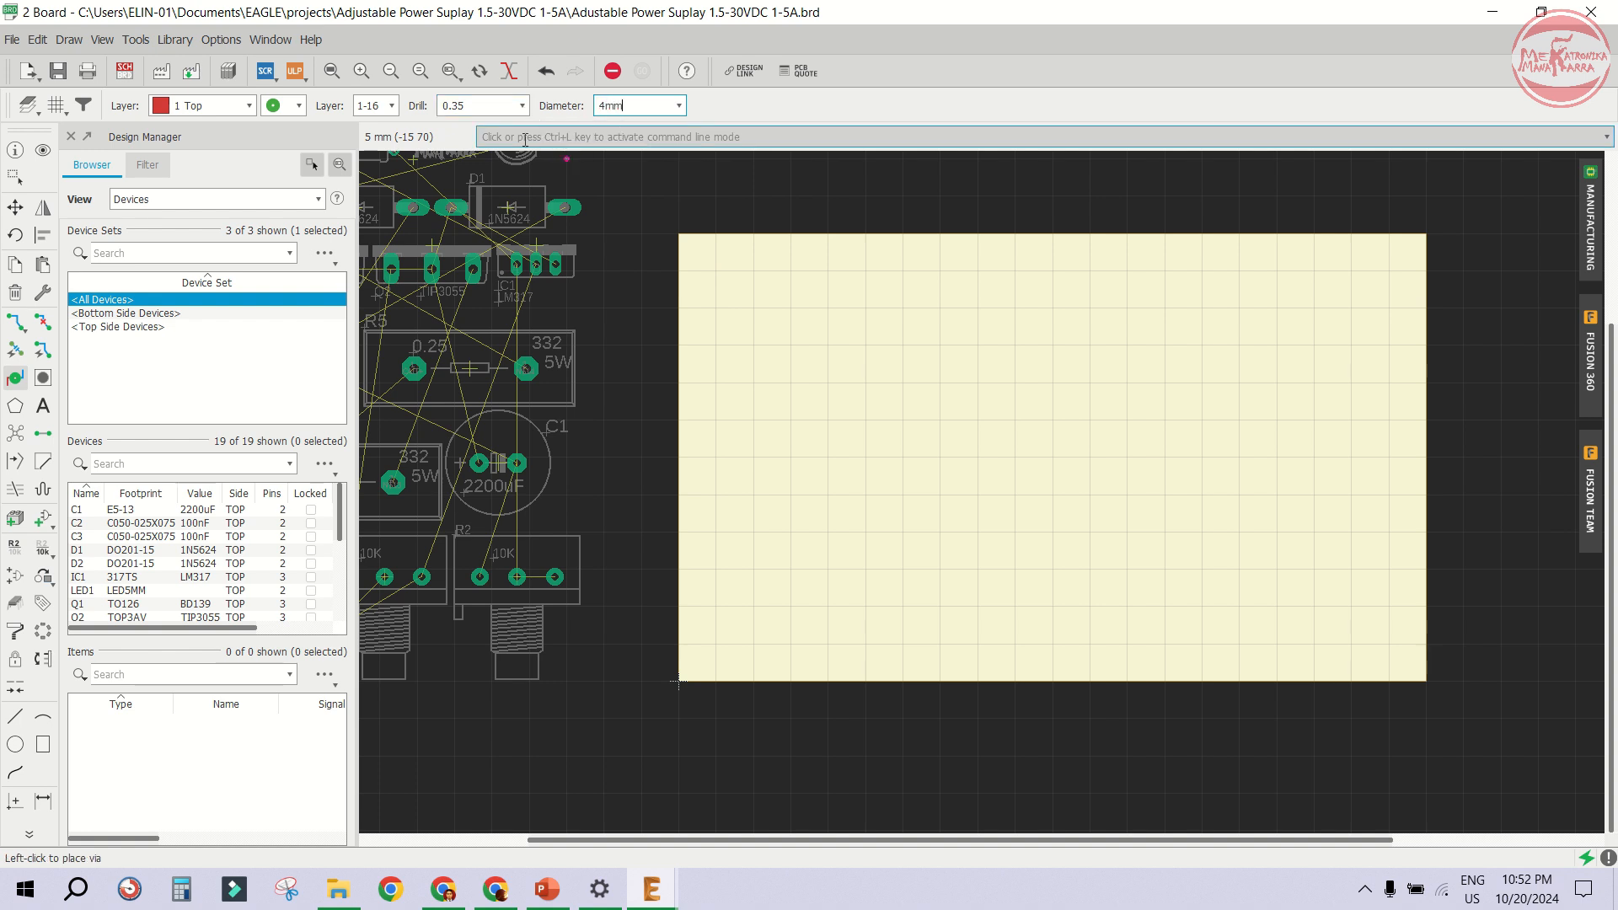
left_click(482, 106)
left_click_drag(443, 105, 442, 106)
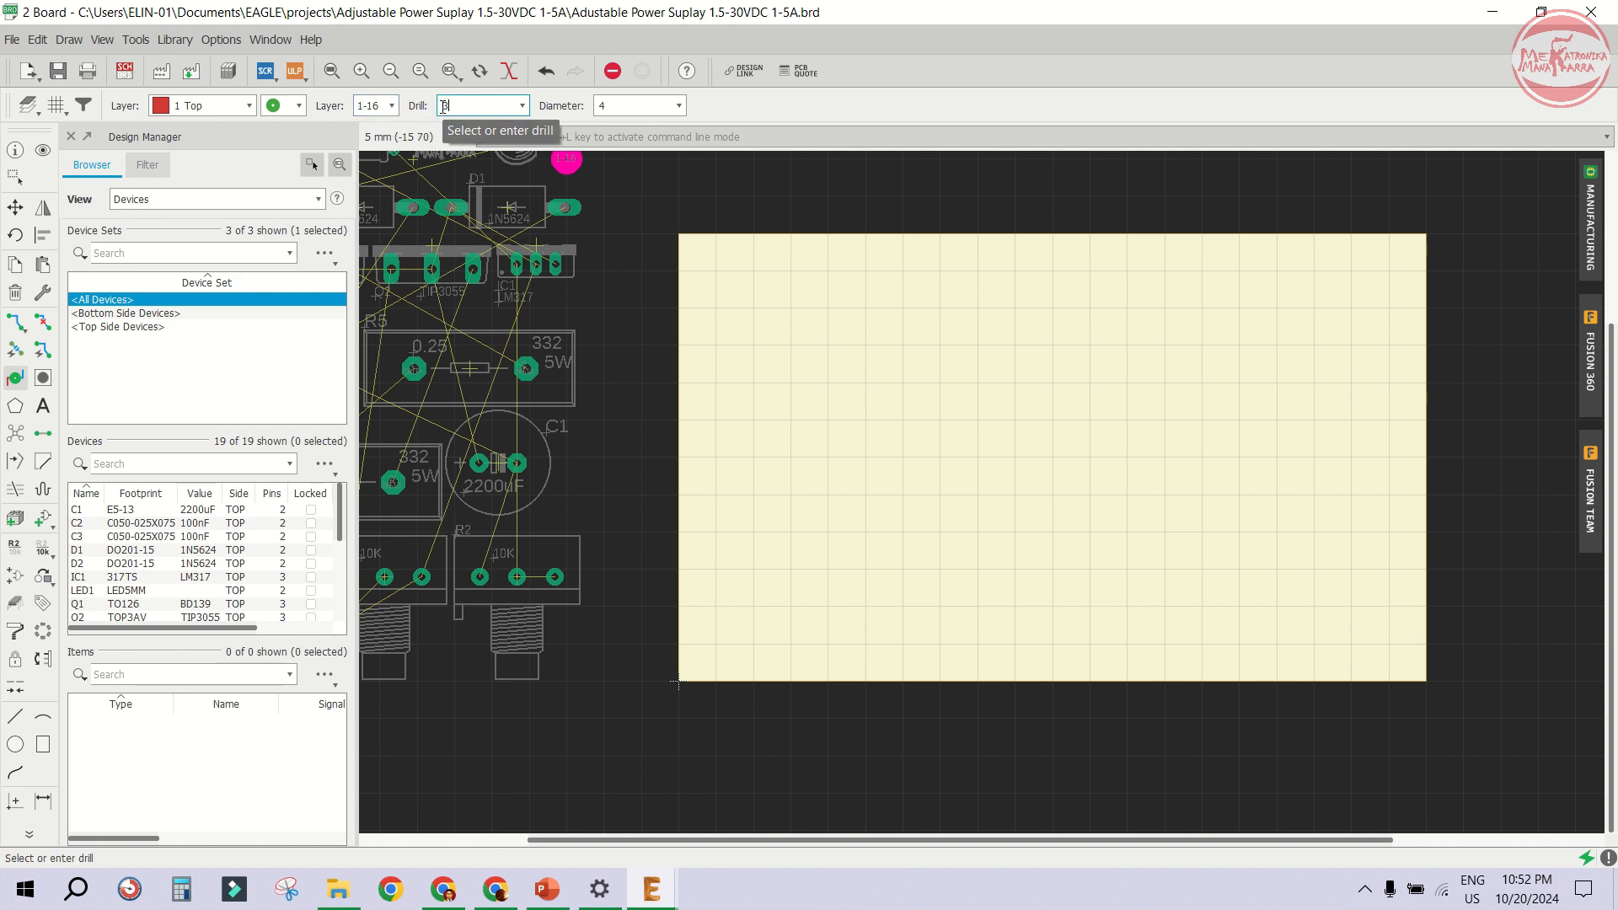
key("Return")
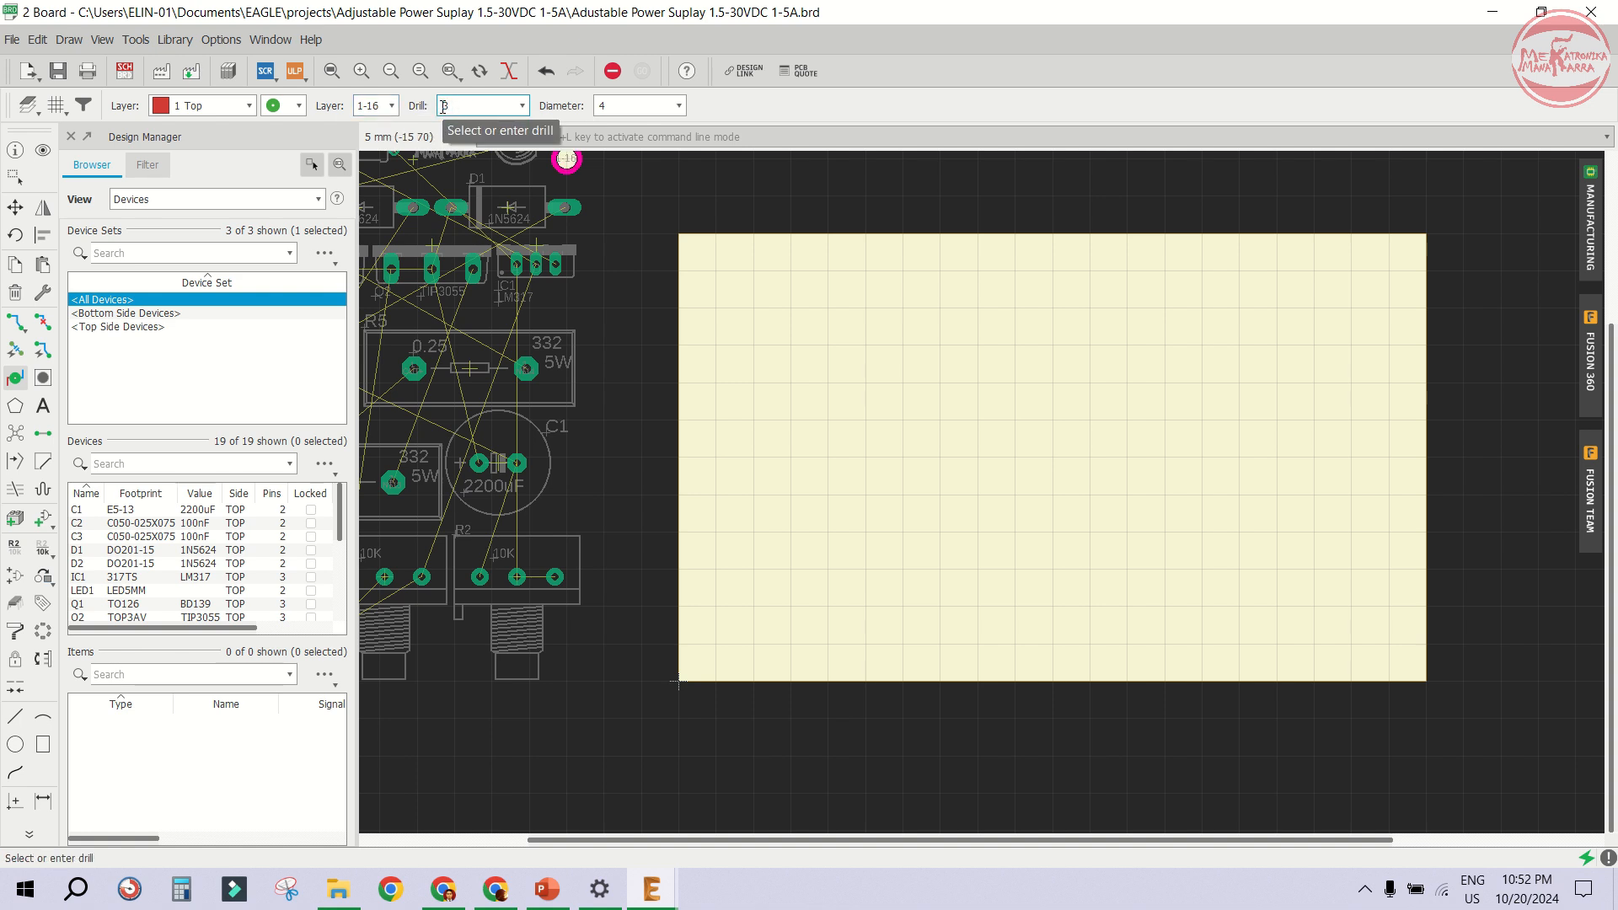
left_click(727, 271)
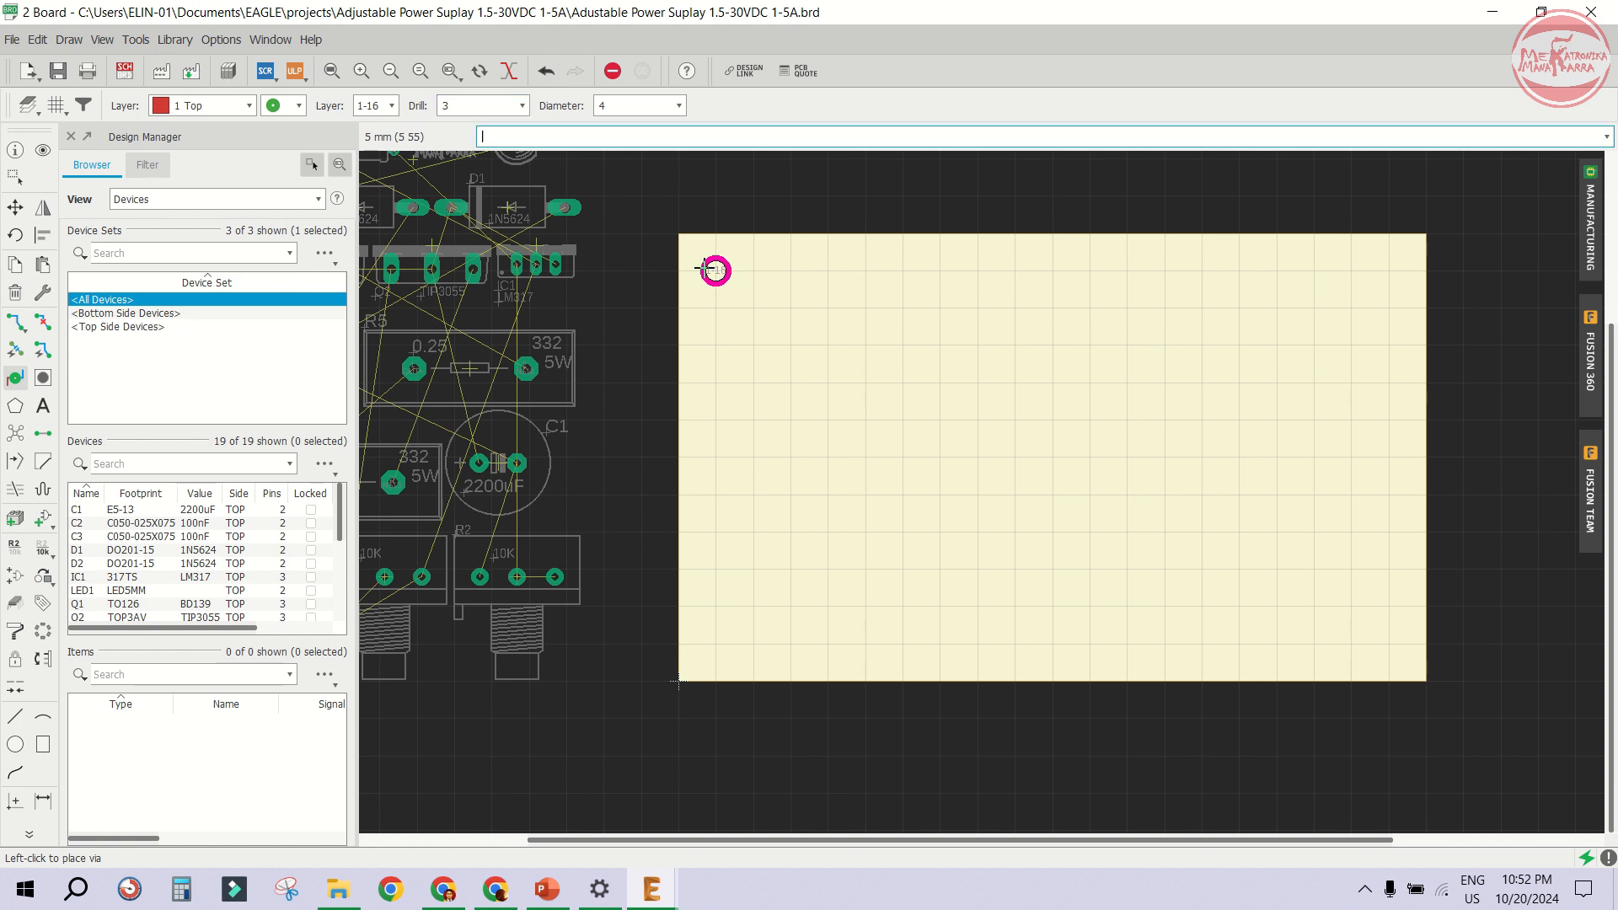
left_click(1383, 262)
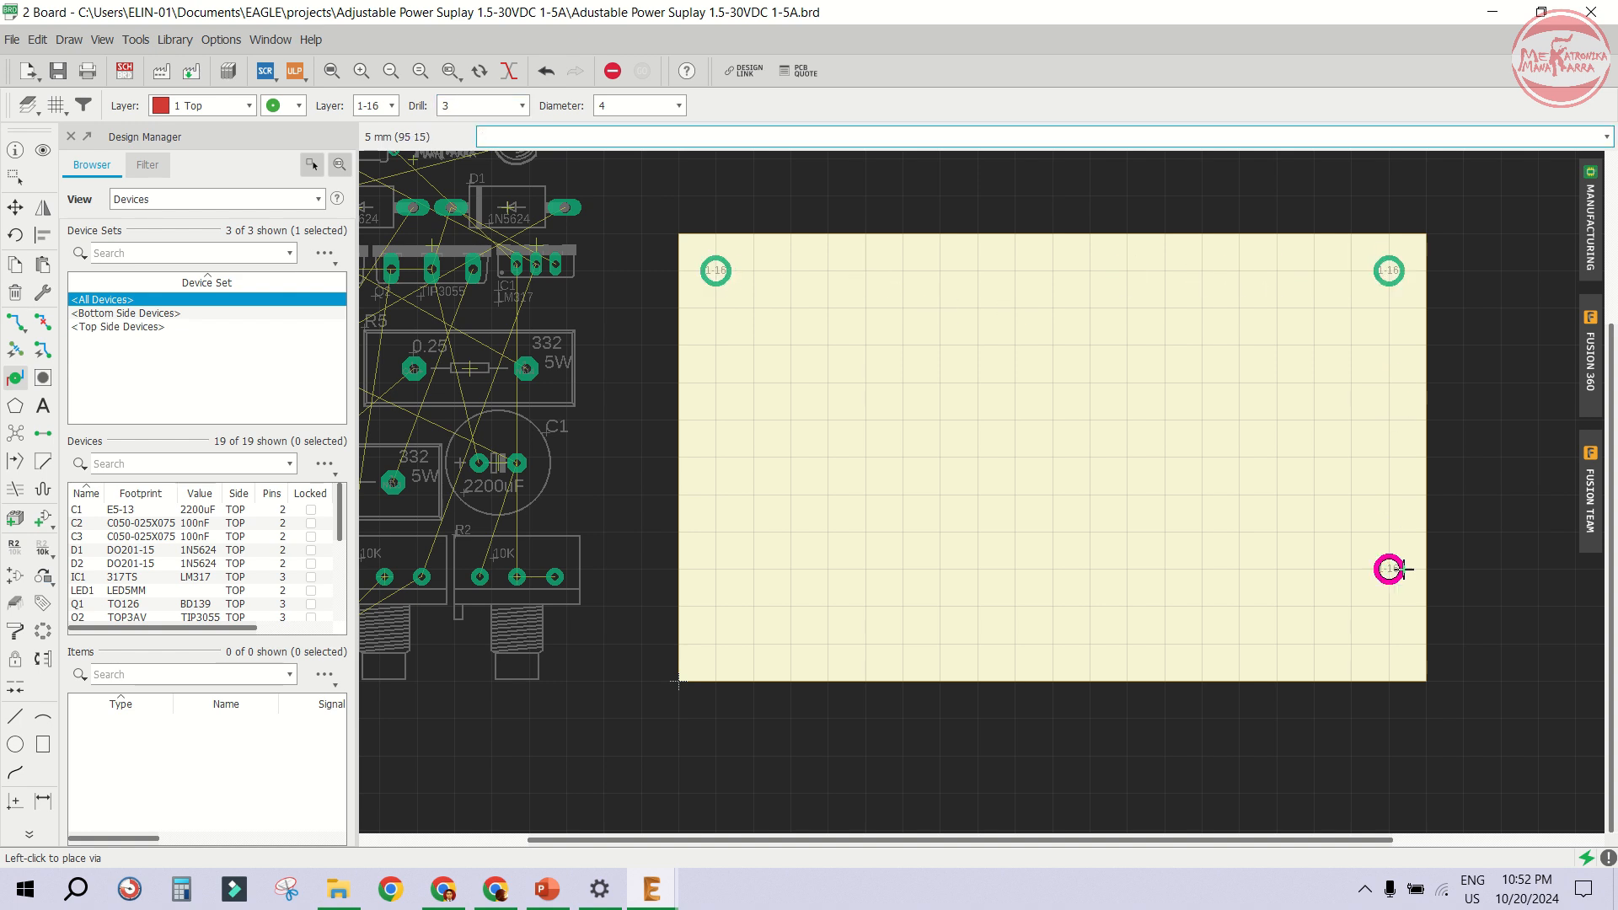
left_click(1387, 636)
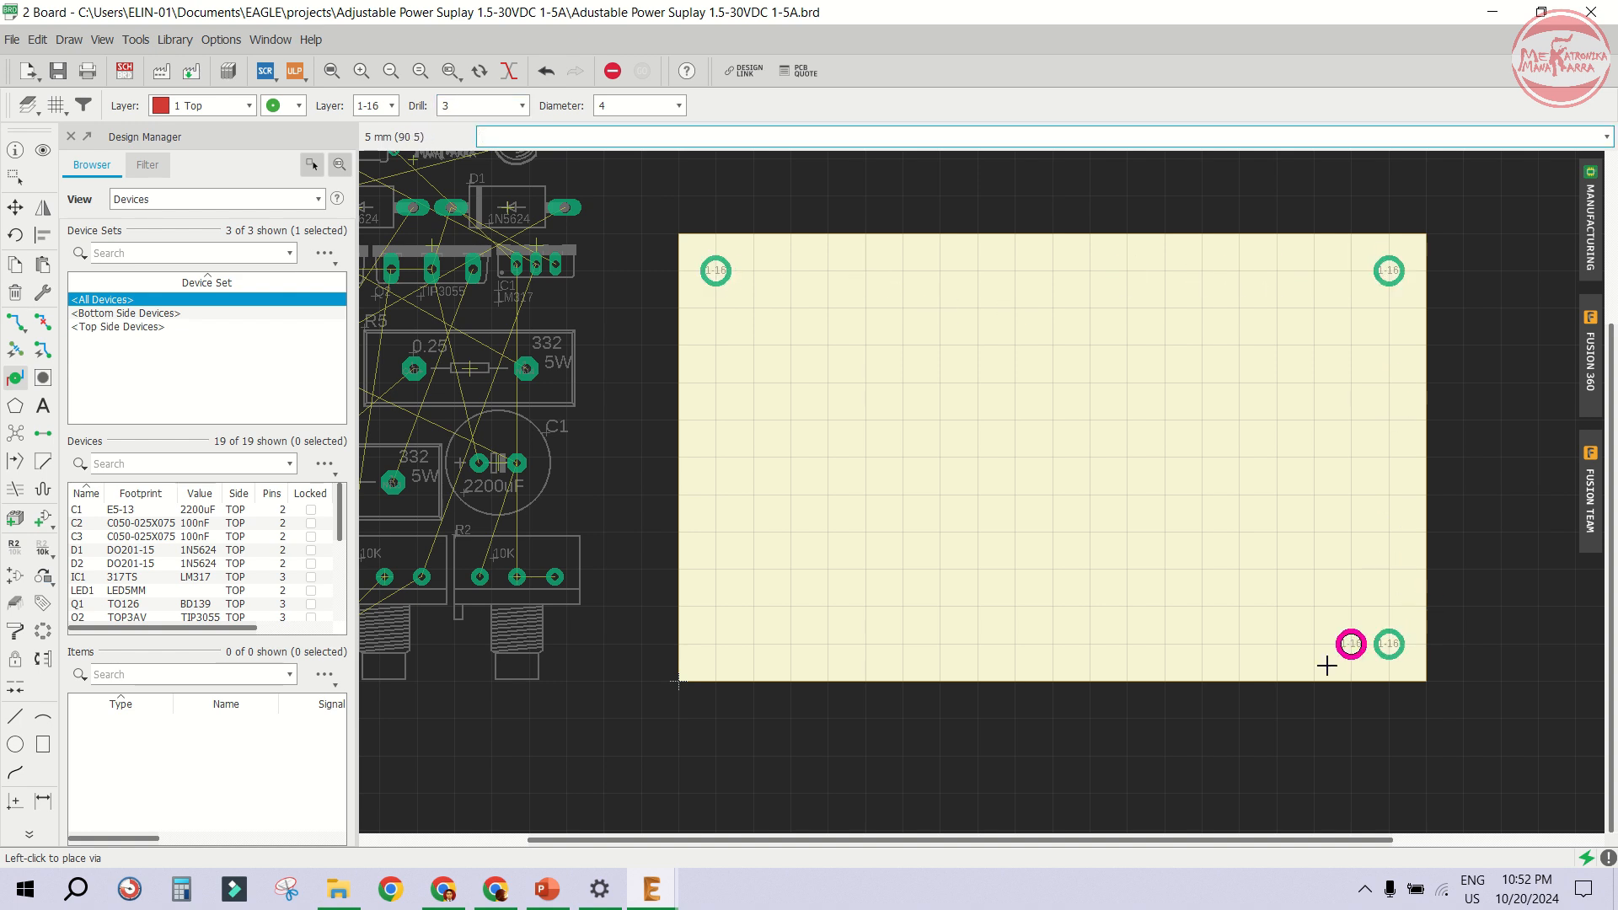
left_click(719, 642)
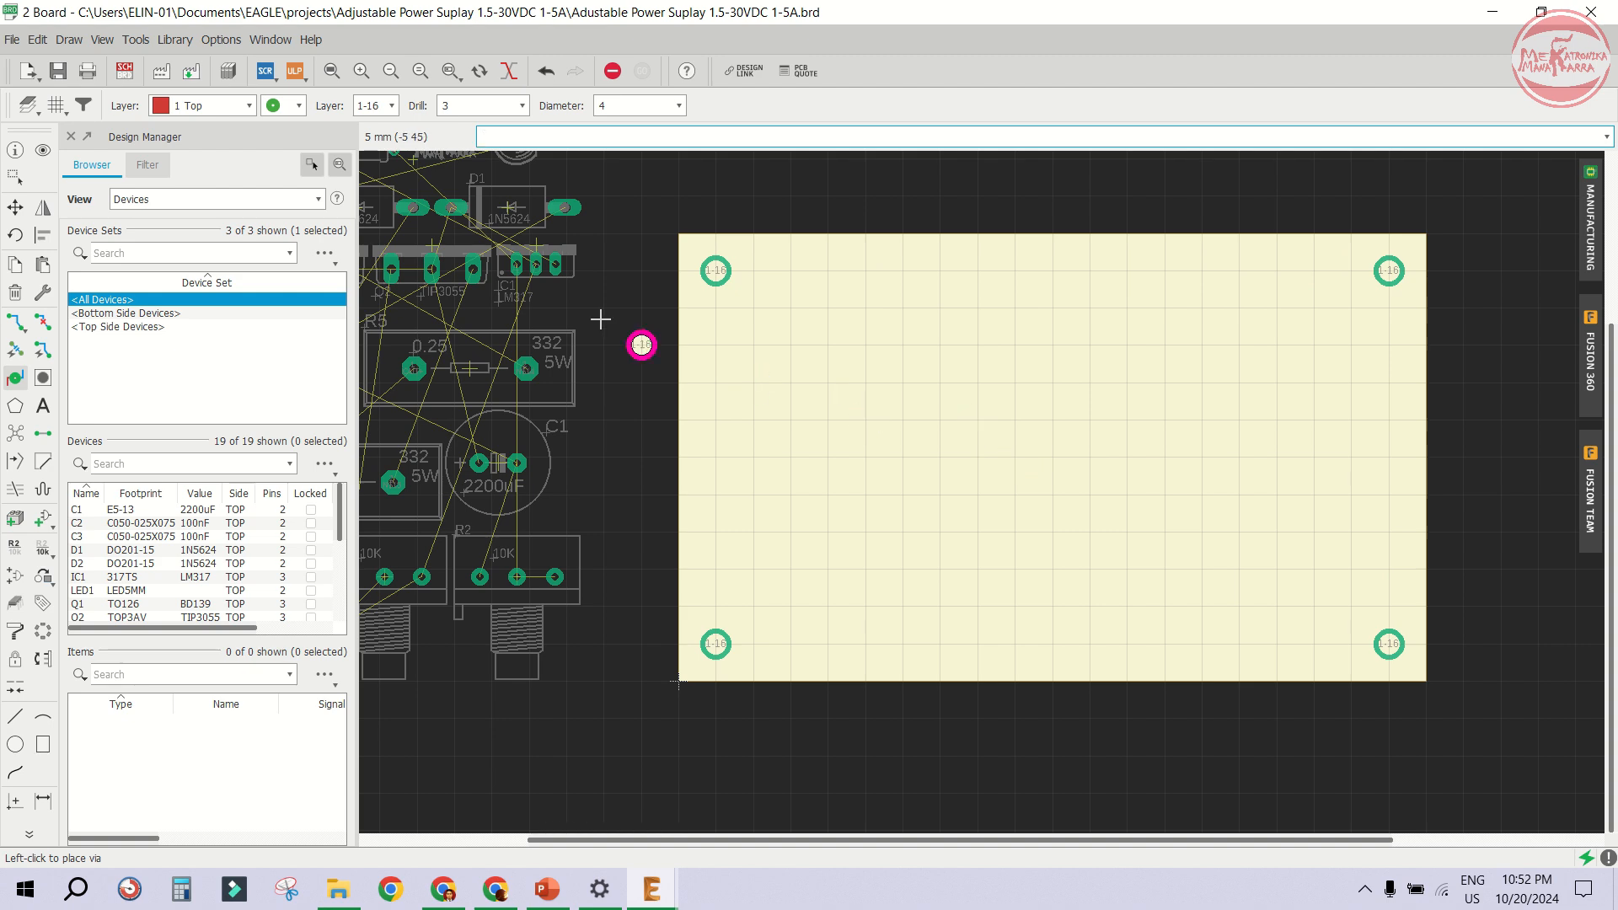
left_click(608, 73)
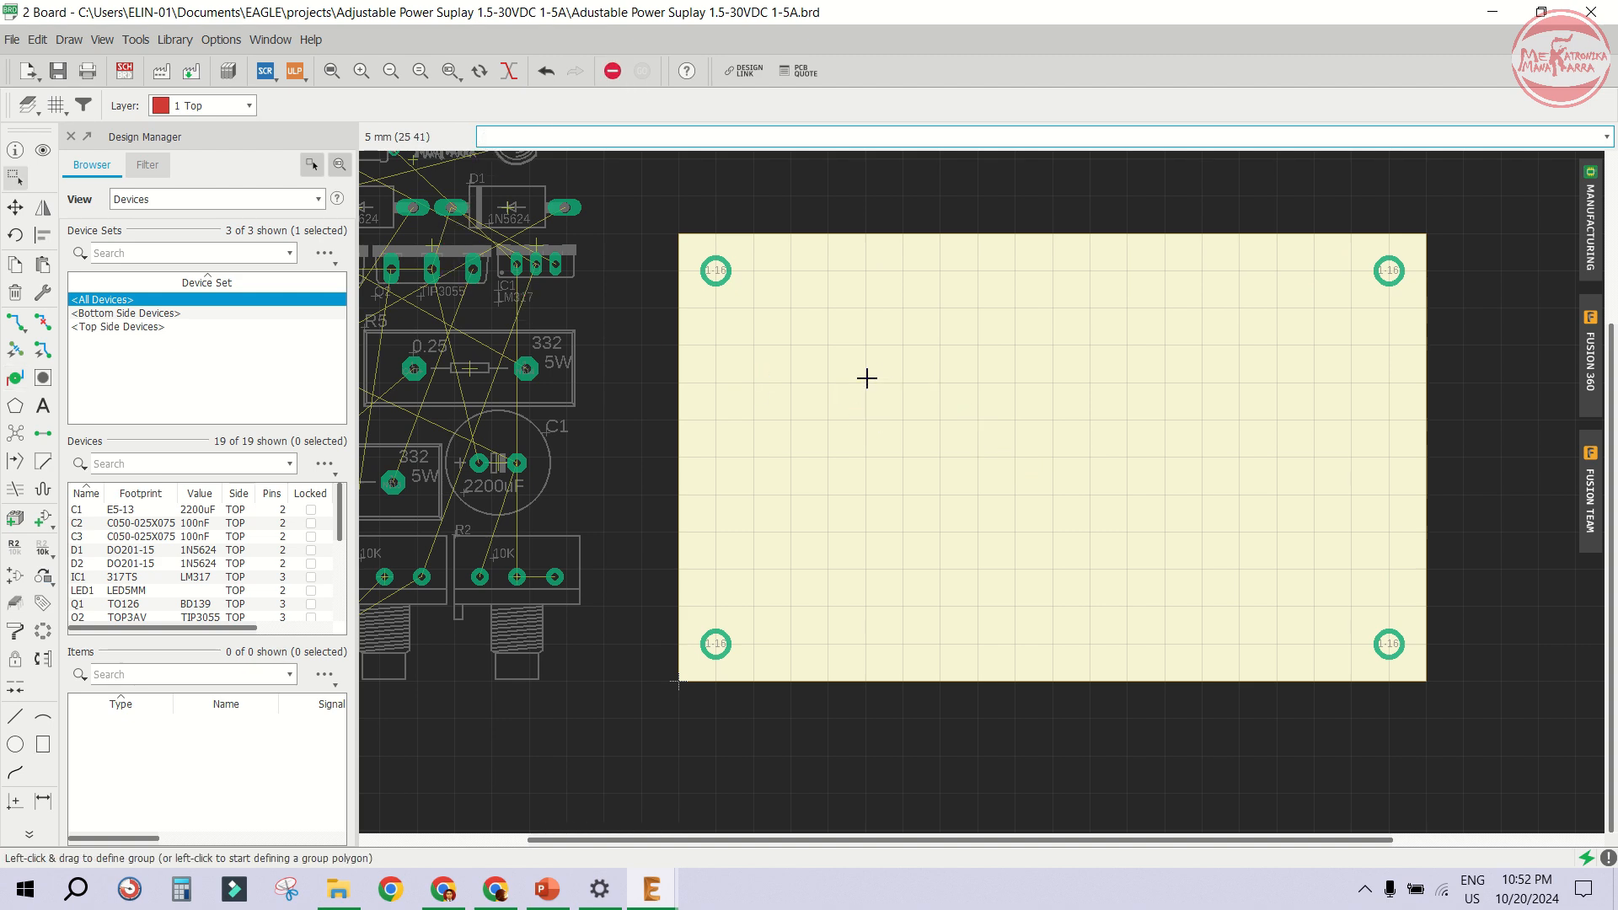
- Reset the grid to its default 50 mil size with the display on
scroll(984, 371, "down", 1)
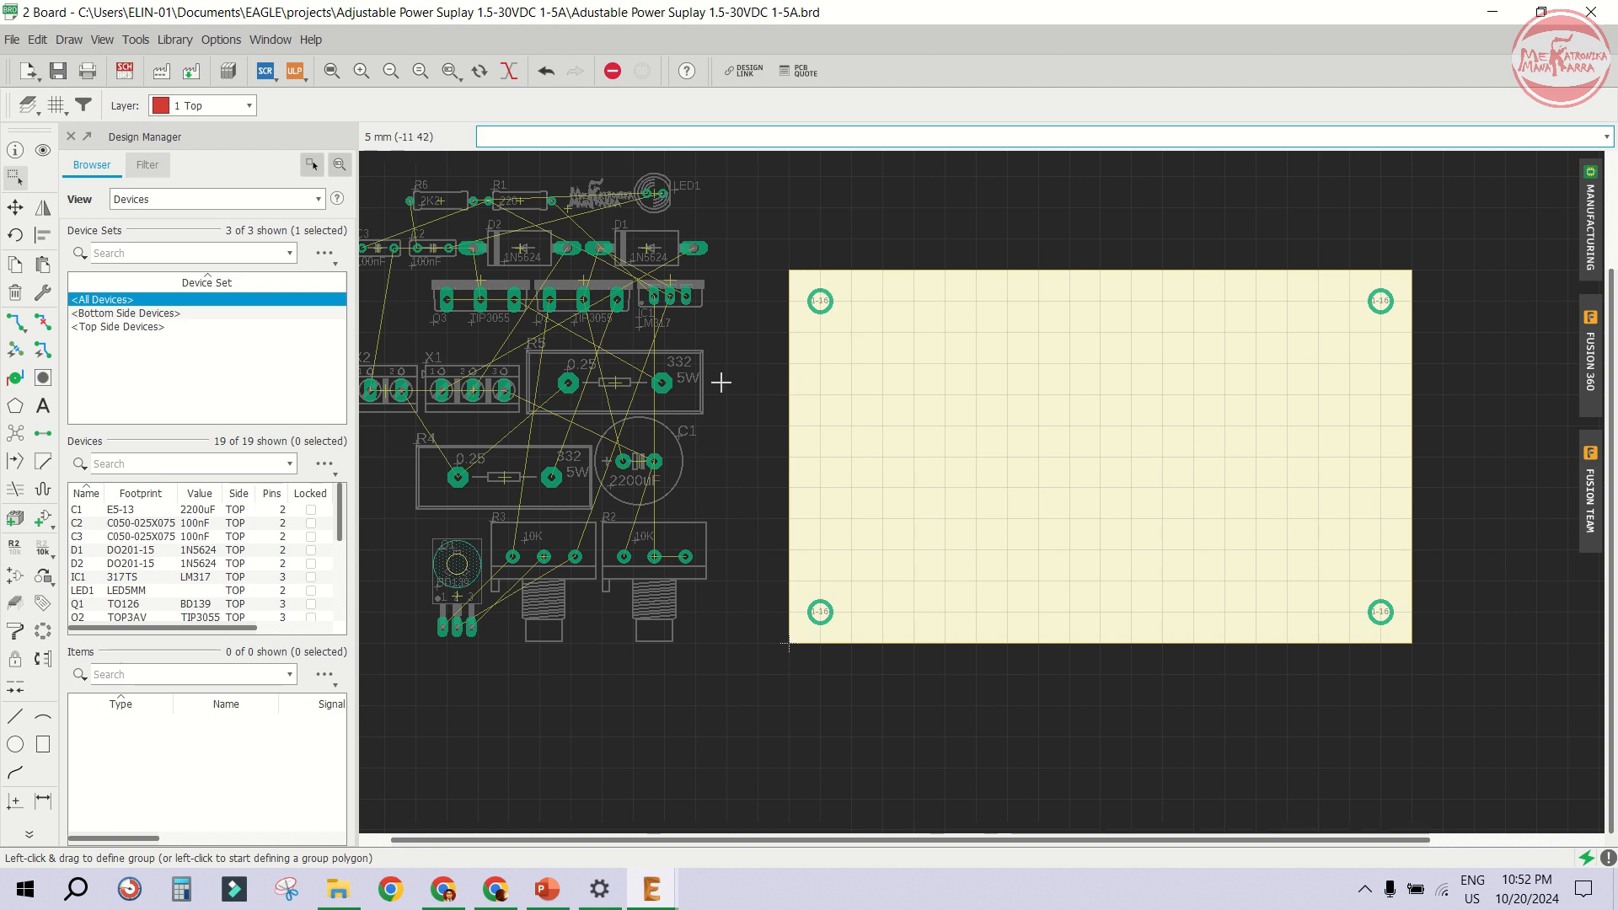
scroll(666, 364, "down", 1)
scroll(552, 334, "up", 1)
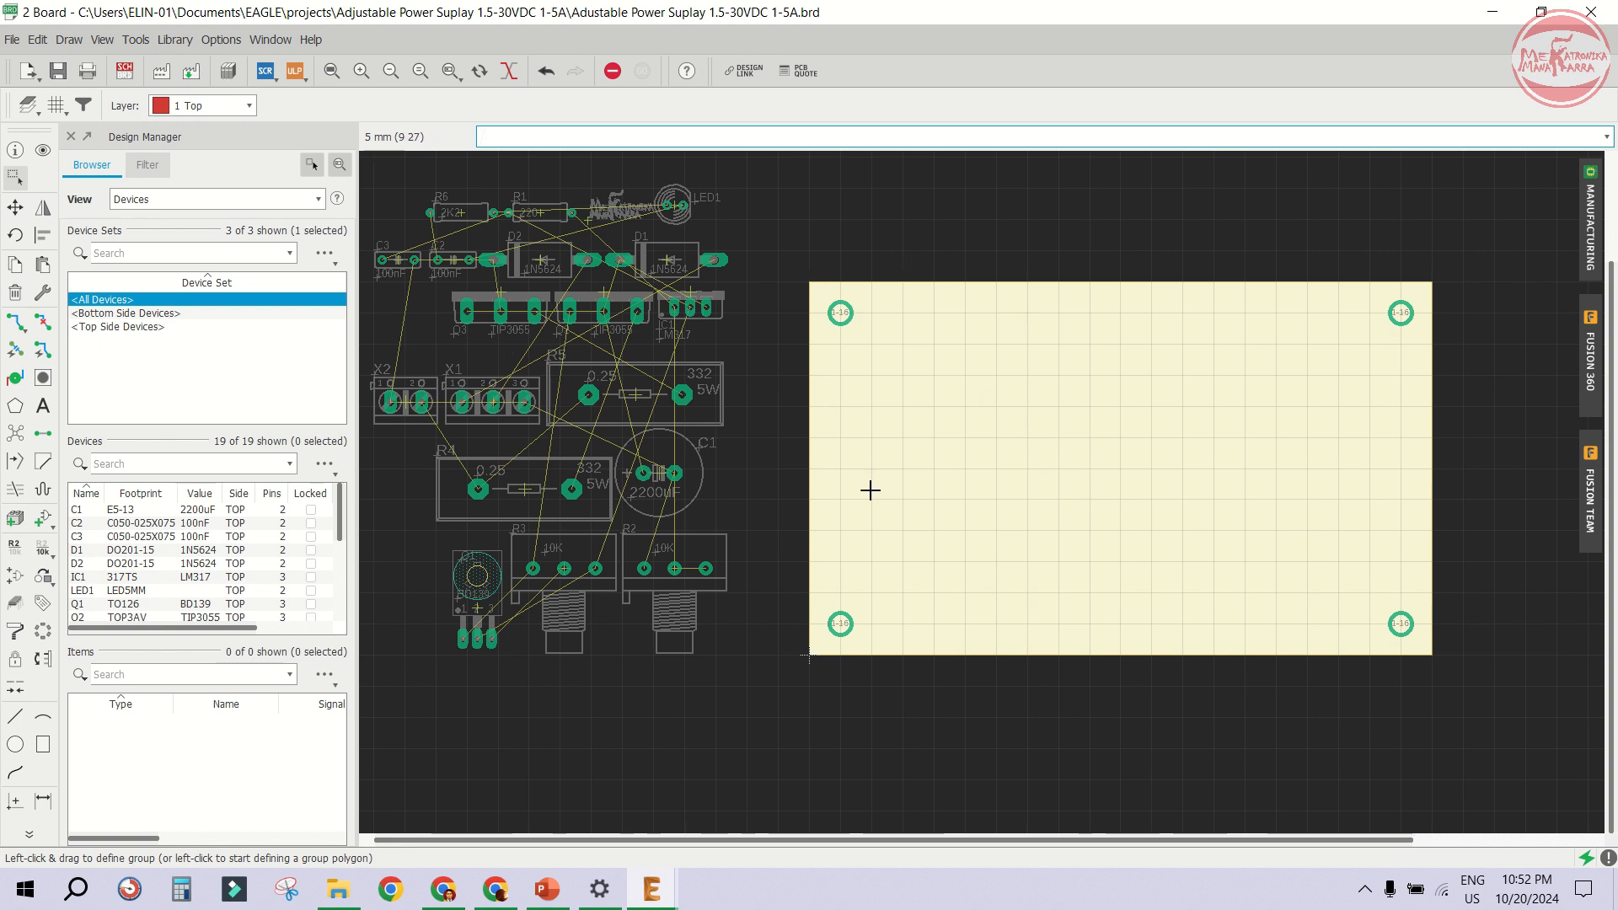
left_click(58, 110)
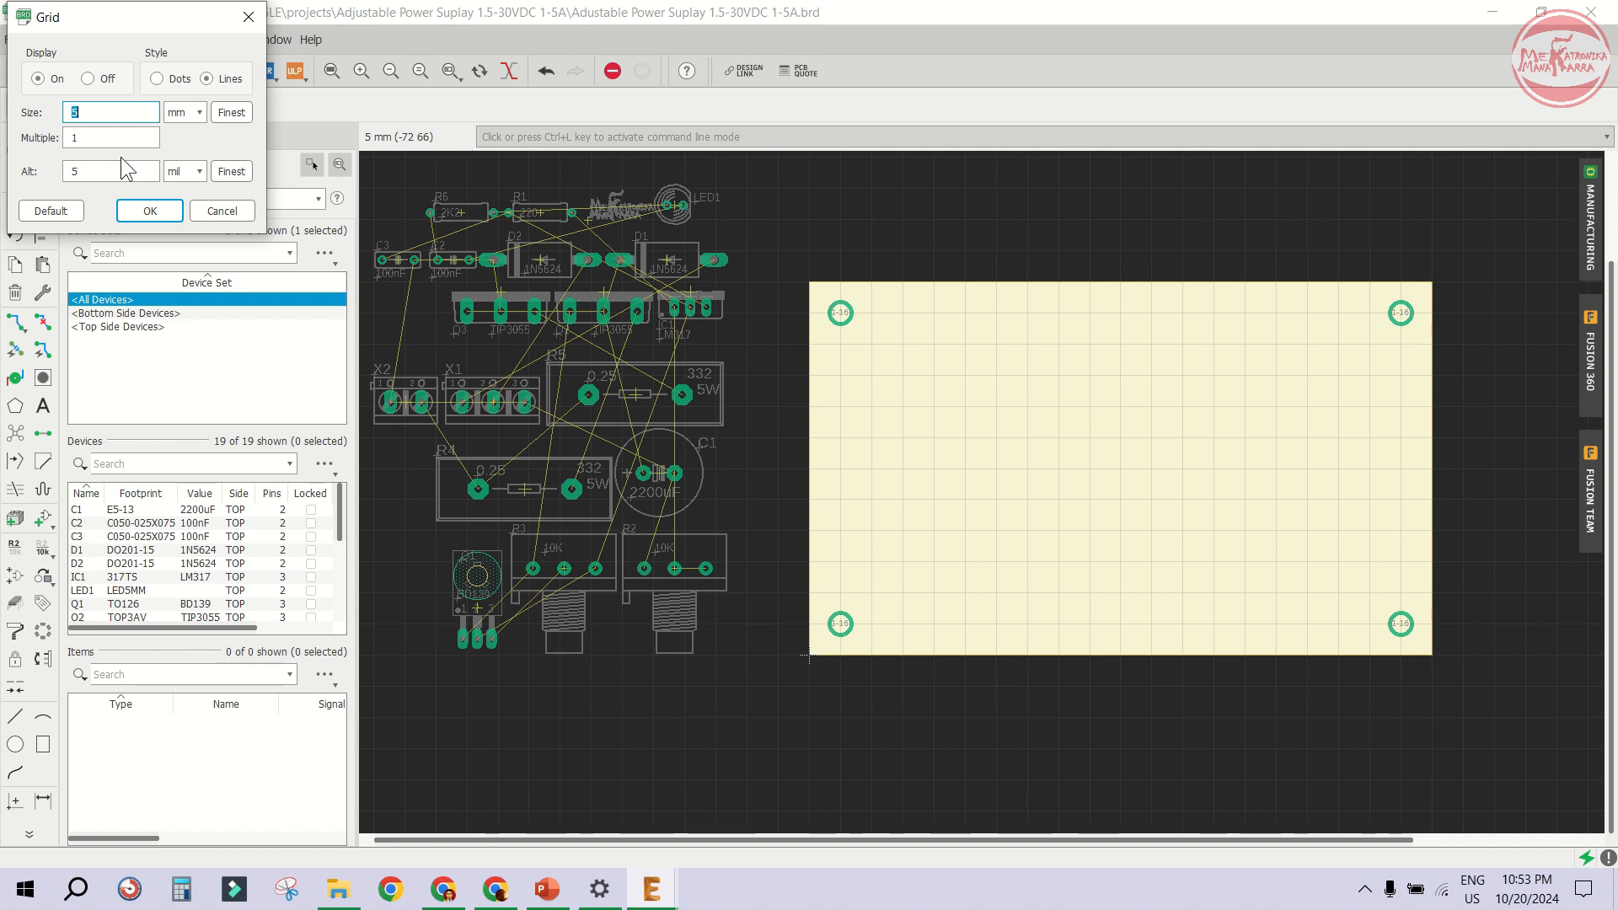
left_click(50, 210)
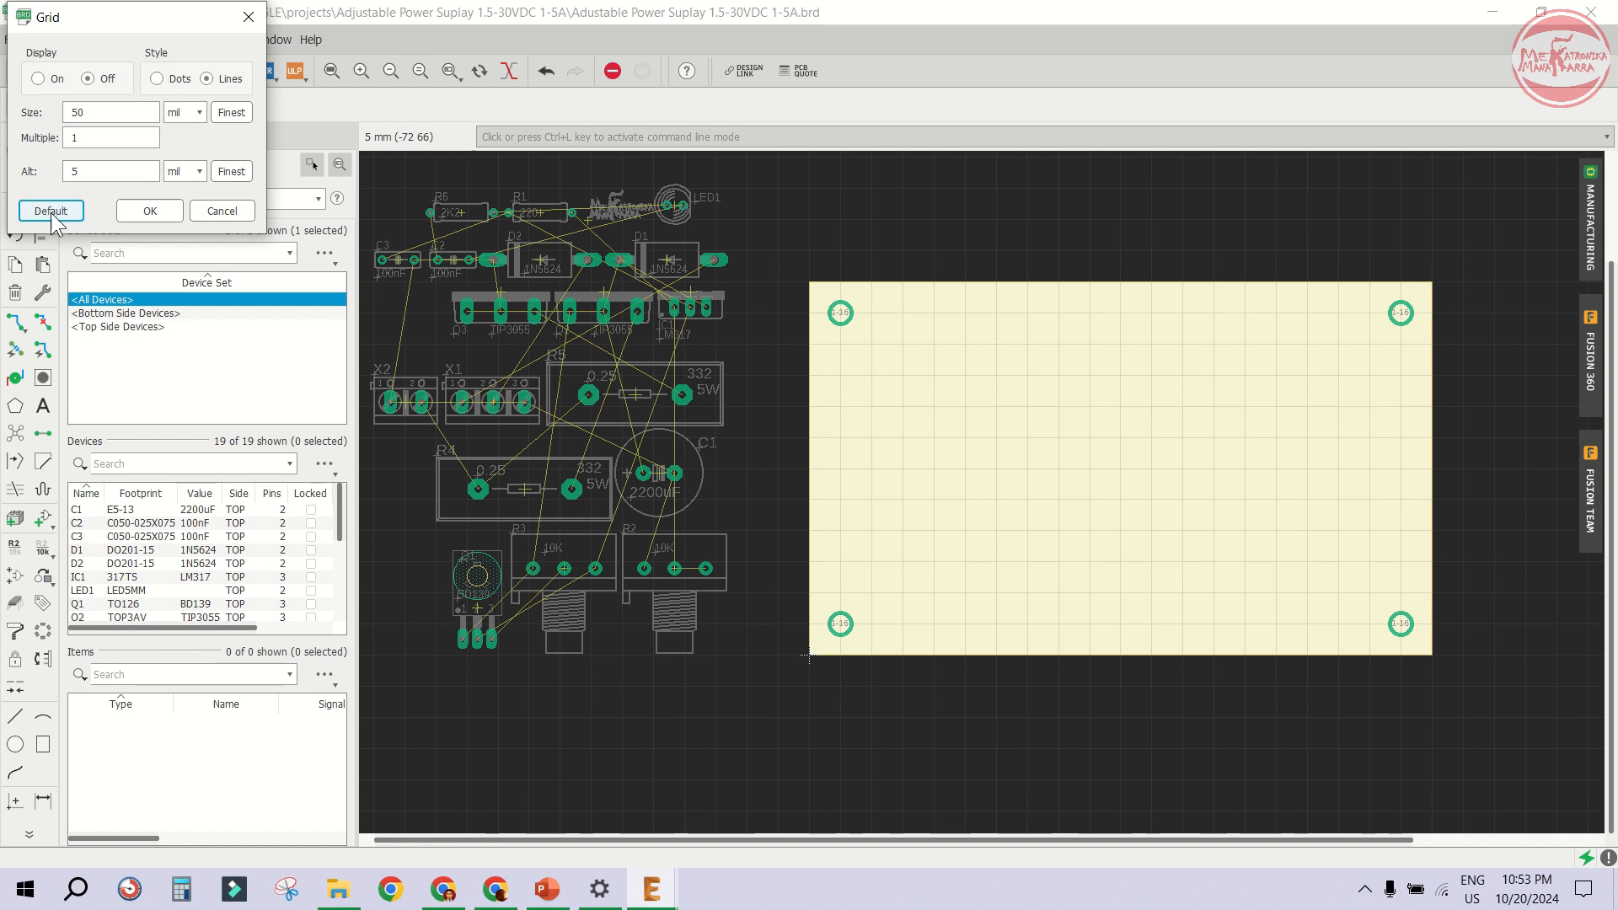
left_click(38, 79)
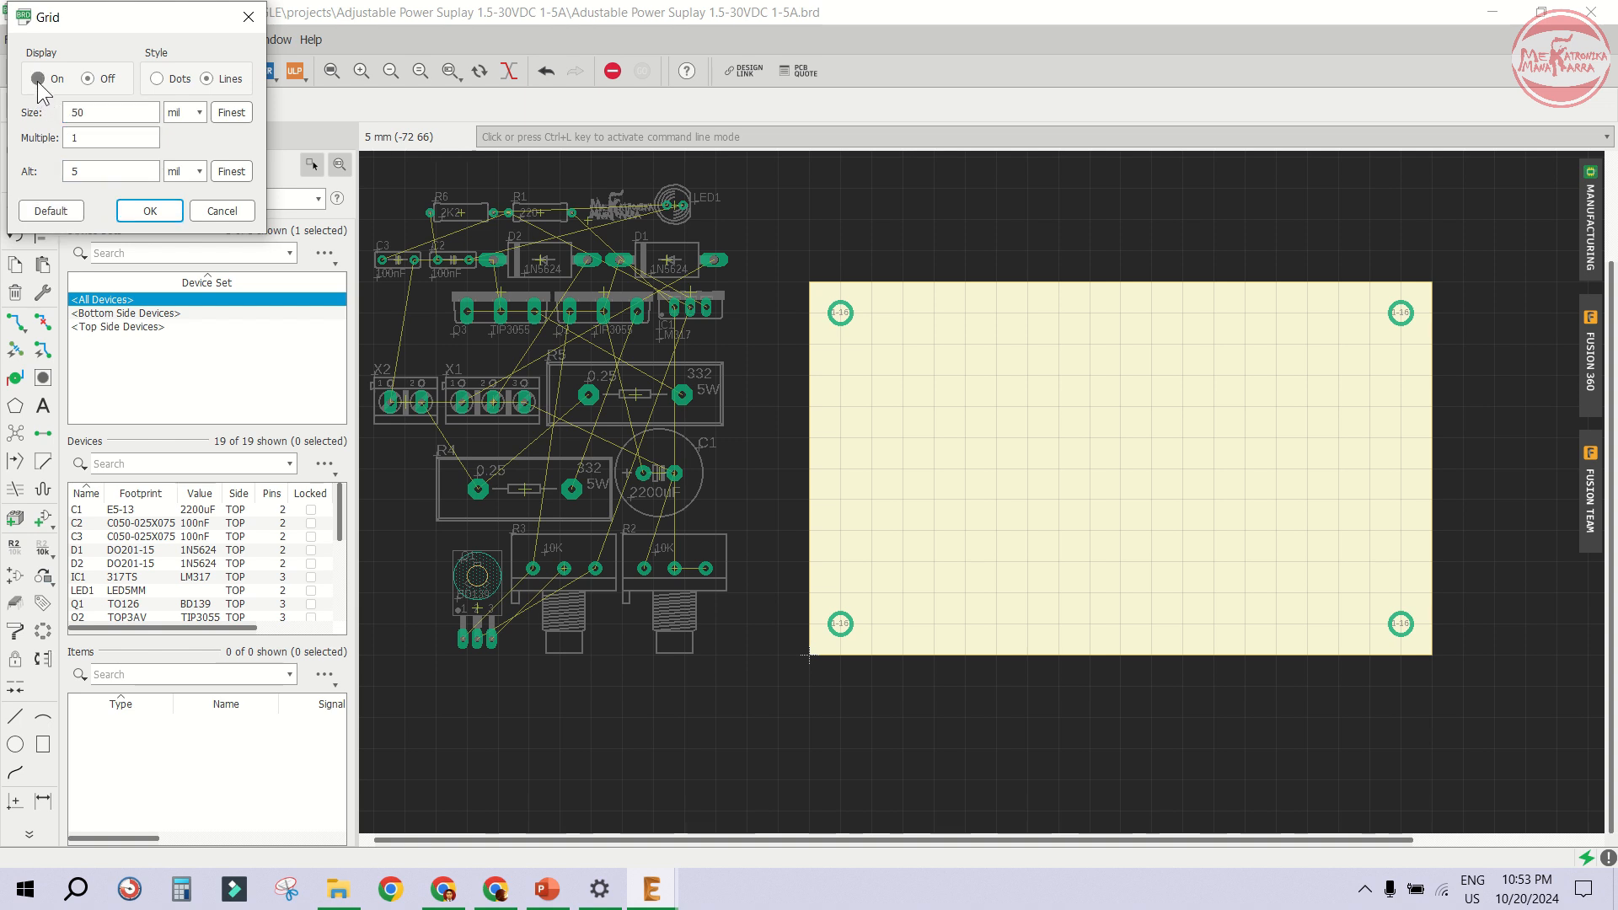
left_click(169, 209)
- Zoom in and out to inspect the mounting holes and board outline
scroll(897, 332, "up", 5)
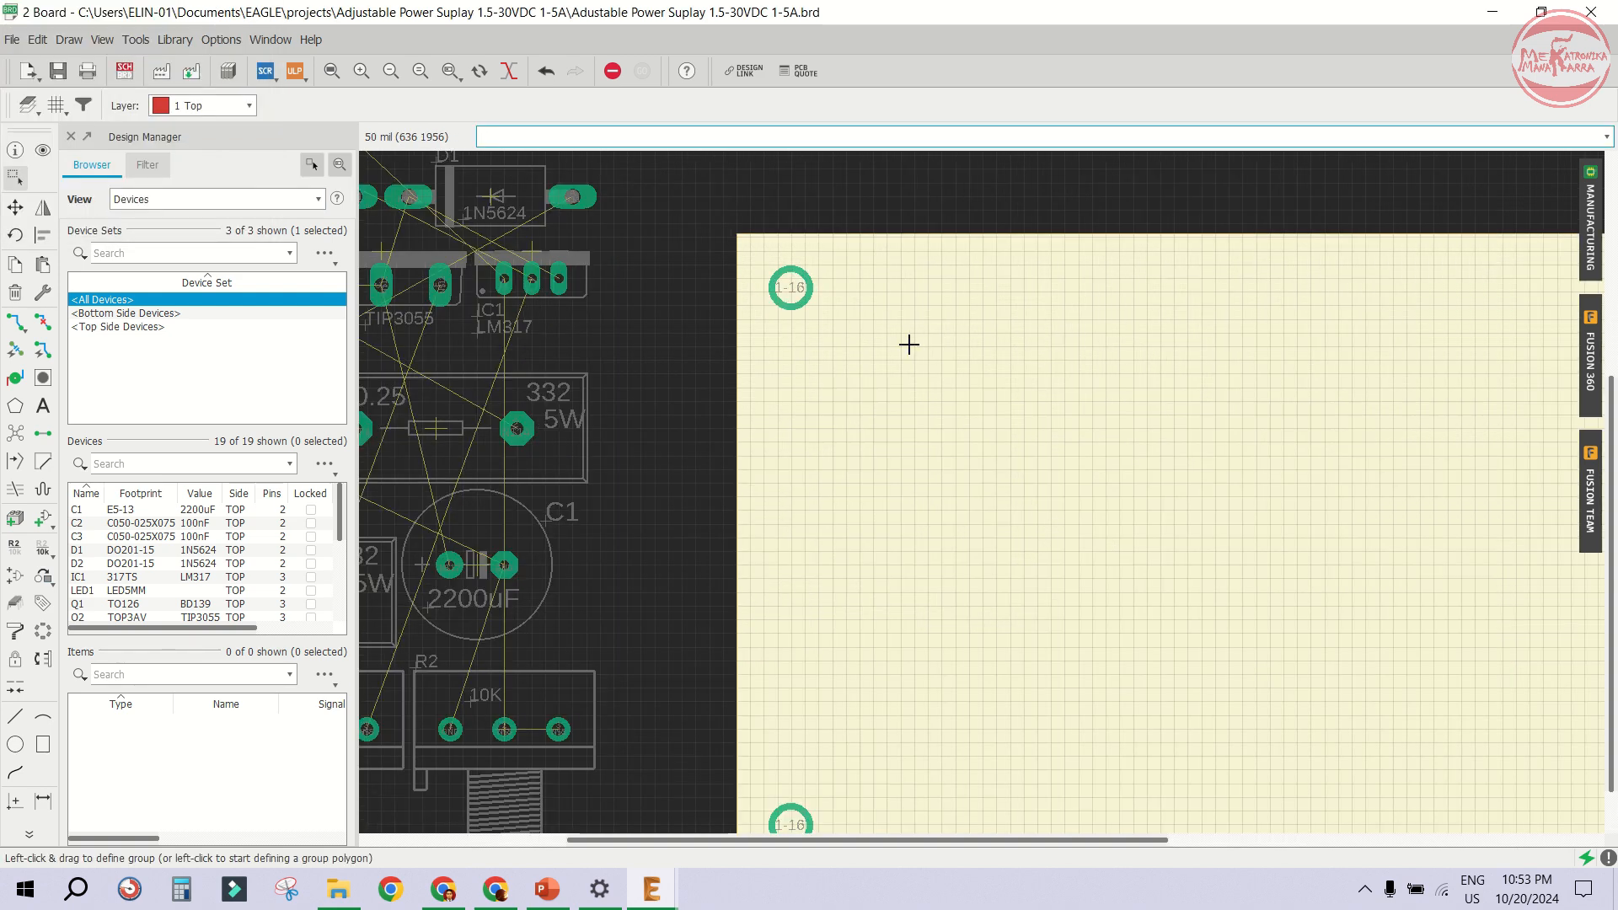
scroll(891, 325, "up", 2)
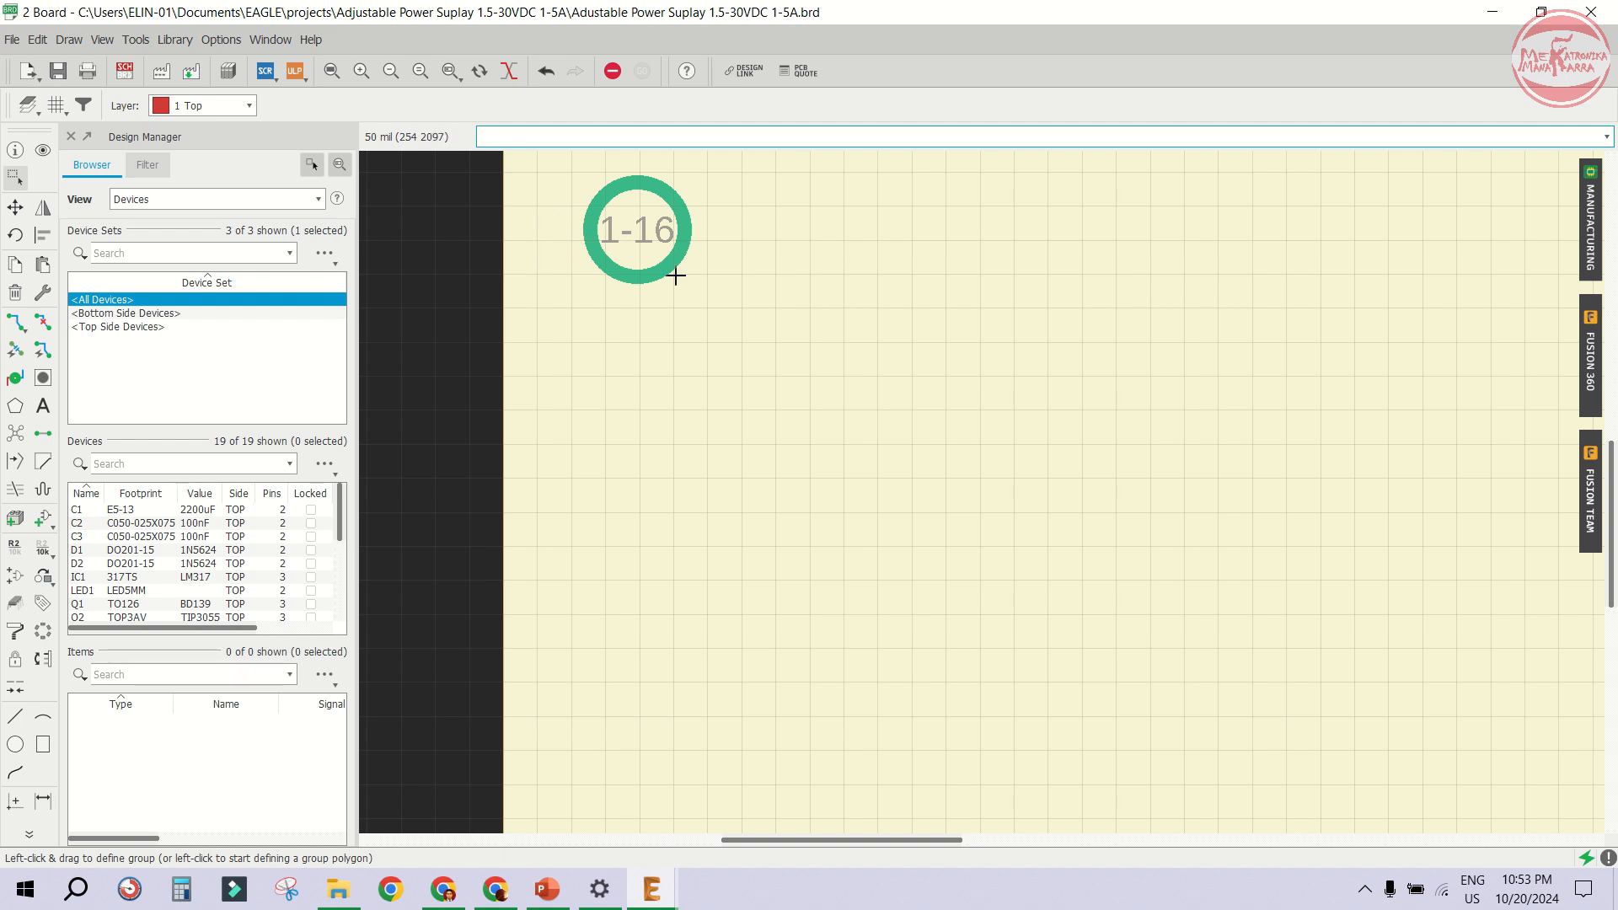
scroll(686, 399, "down", 2)
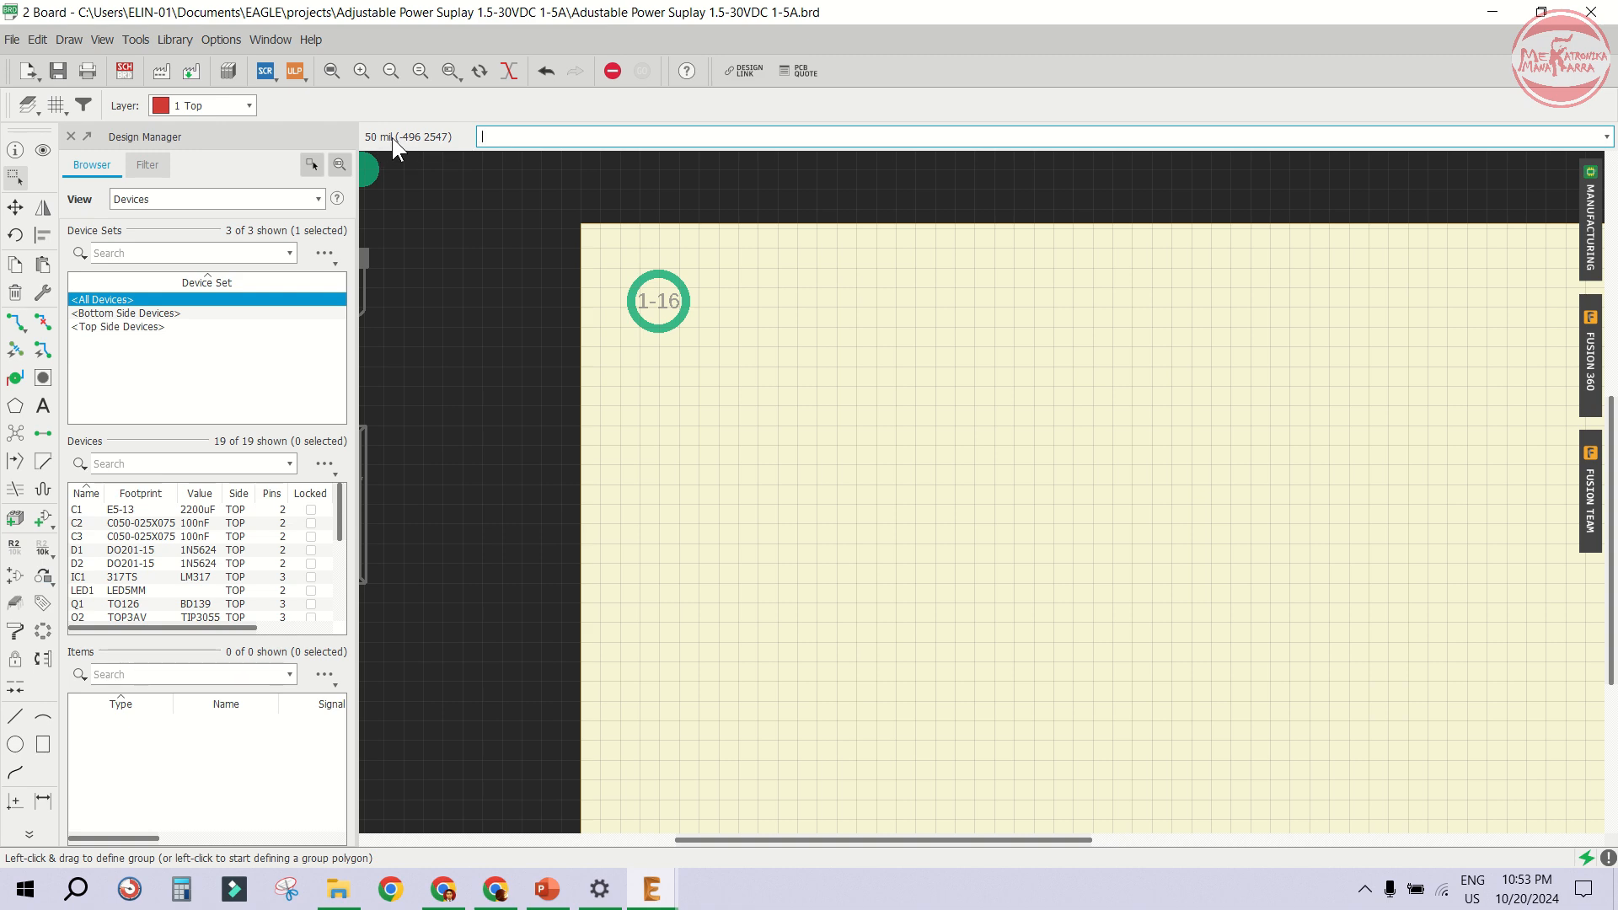
scroll(556, 190, "down", 3)
scroll(615, 510, "up", 1)
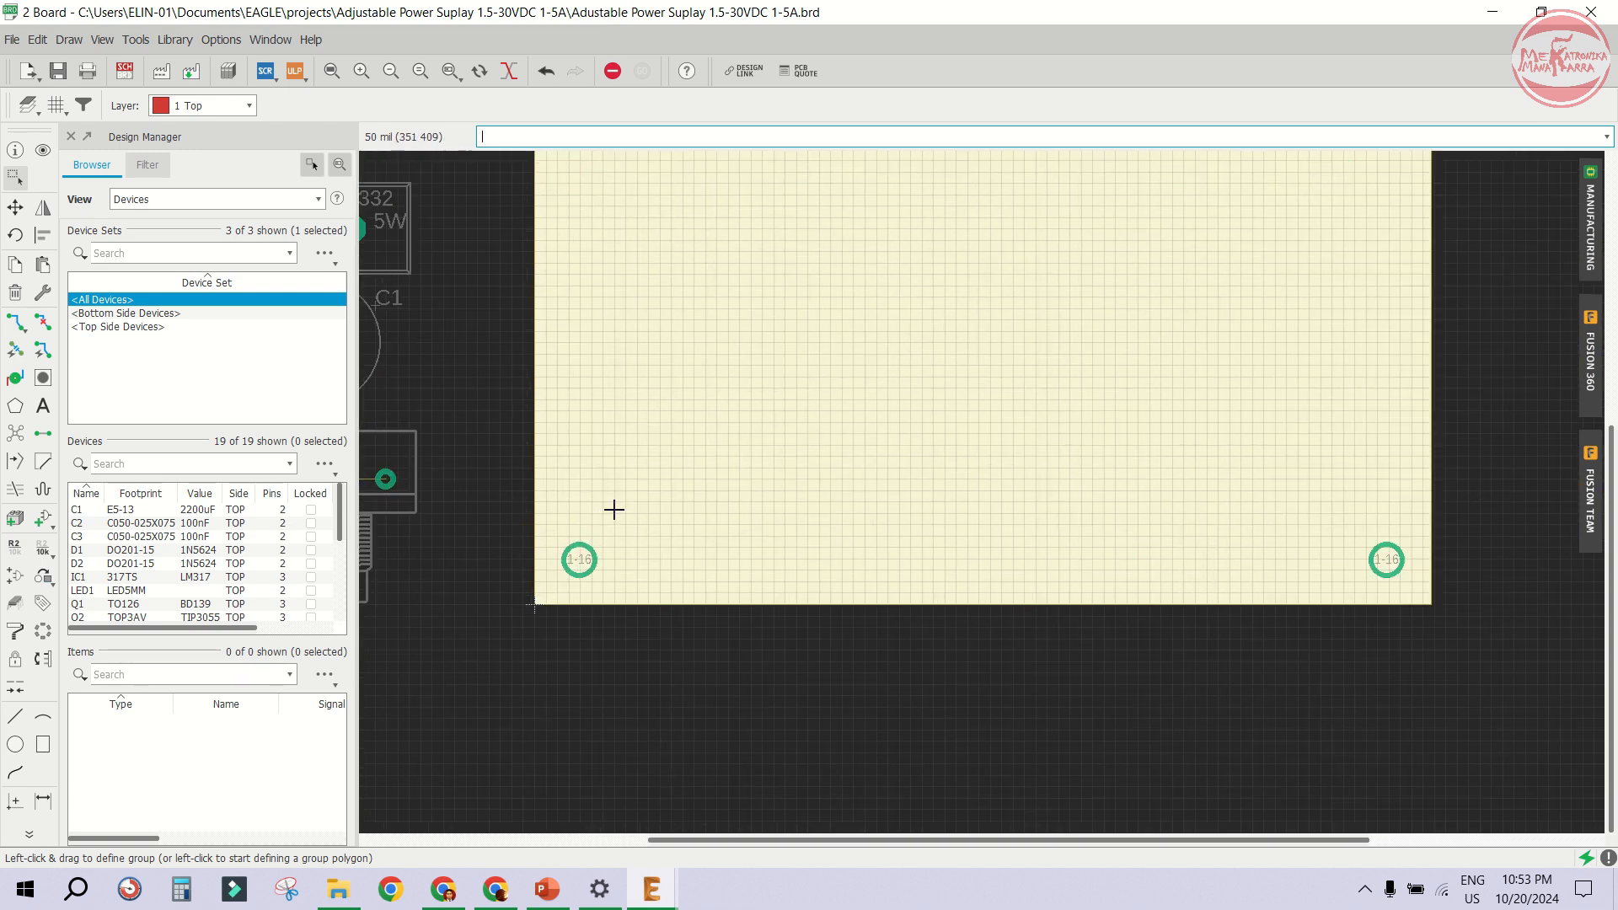
scroll(696, 491, "down", 4)
scroll(717, 437, "up", 1)
scroll(802, 437, "down", 2)
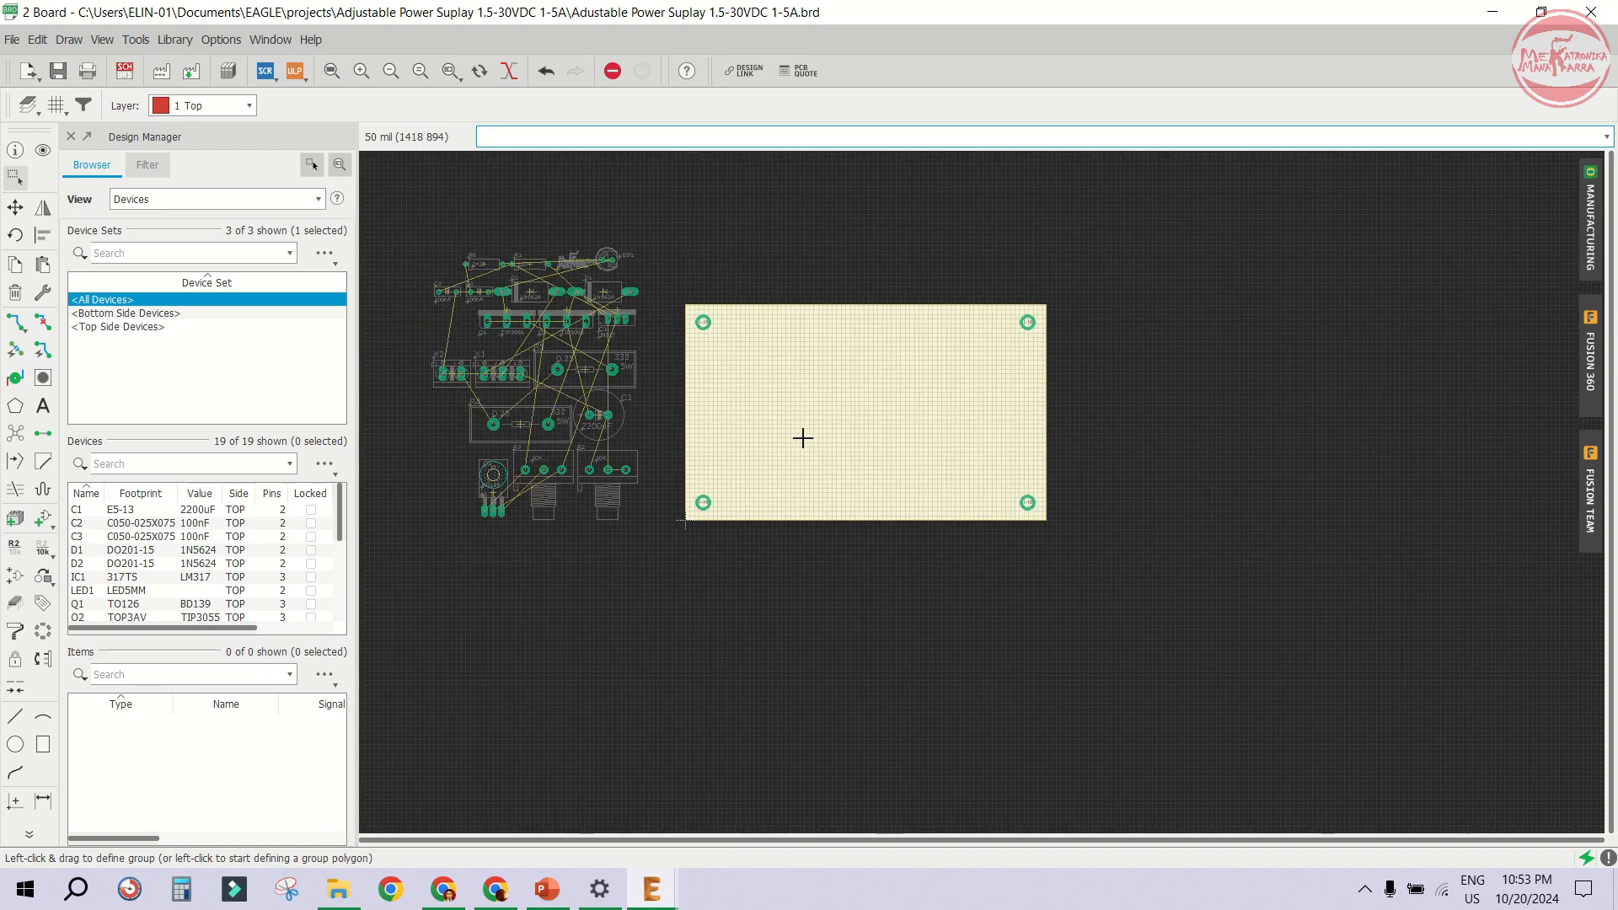
scroll(600, 386, "up", 3)
scroll(736, 384, "down", 1)
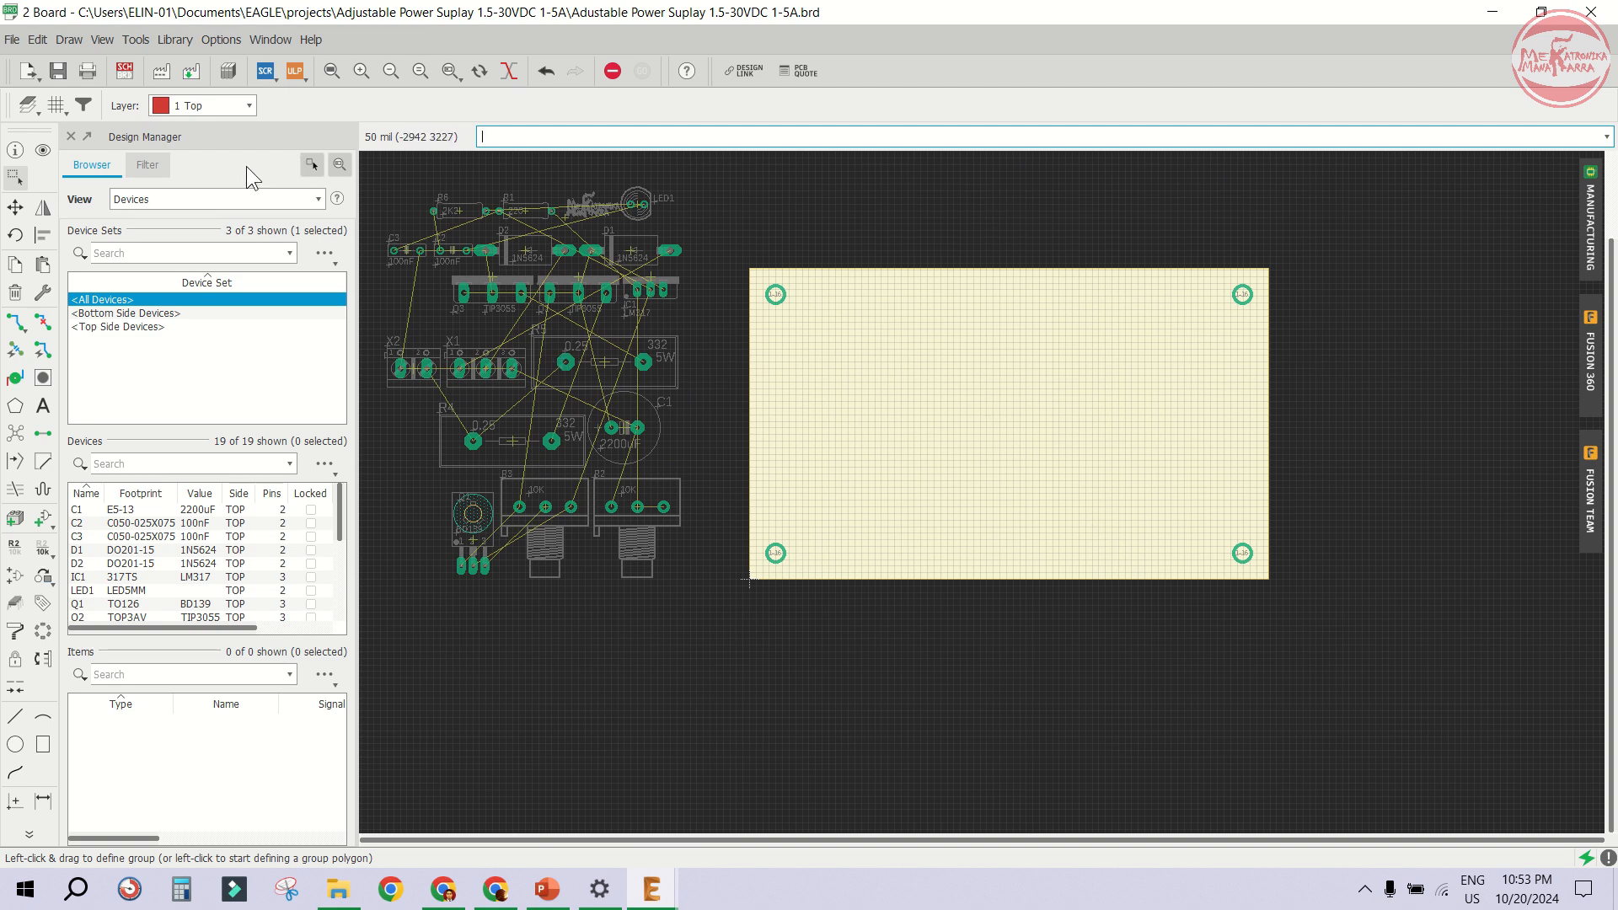
- Switch to the schematic to review the circuit layout, then return to the board editor
left_click(16, 207)
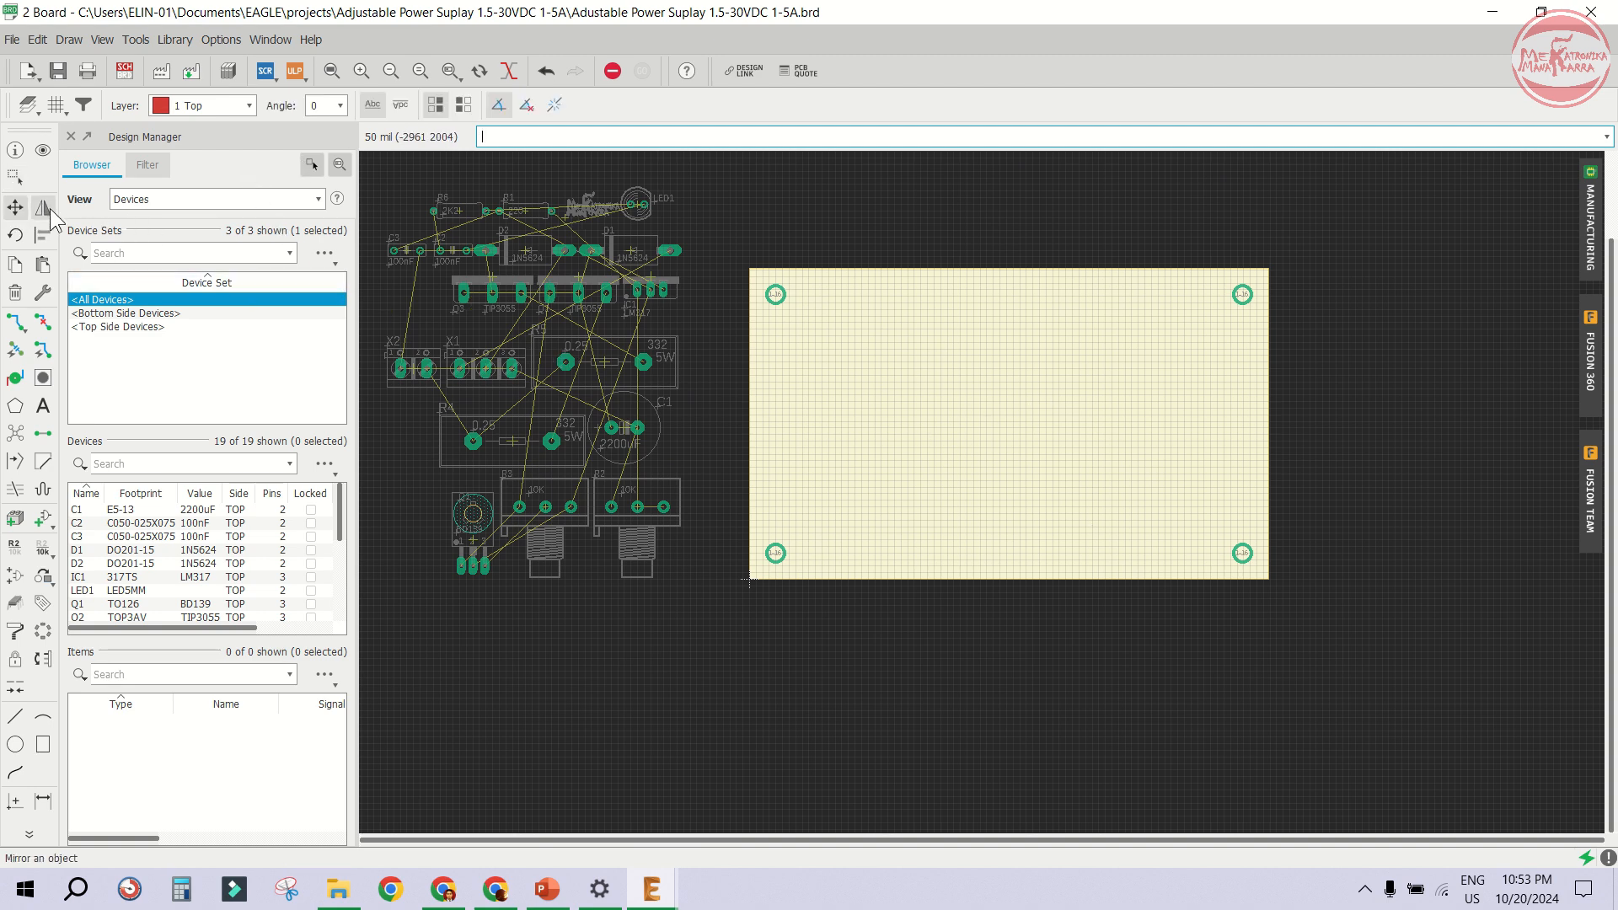
scroll(644, 553, "up", 1)
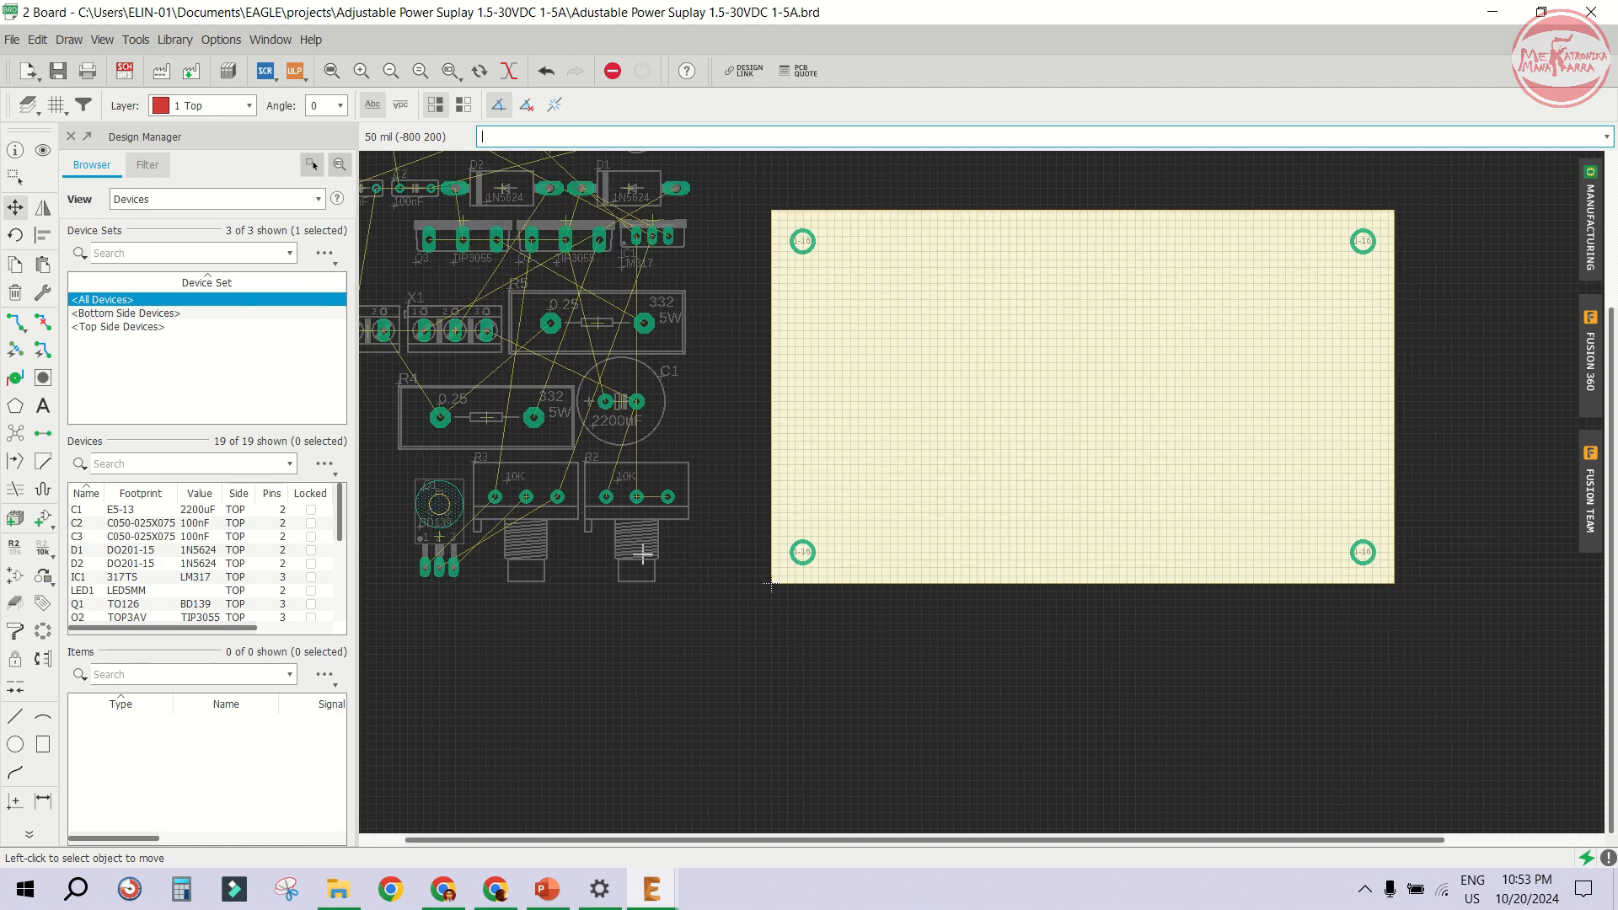
left_click(125, 71)
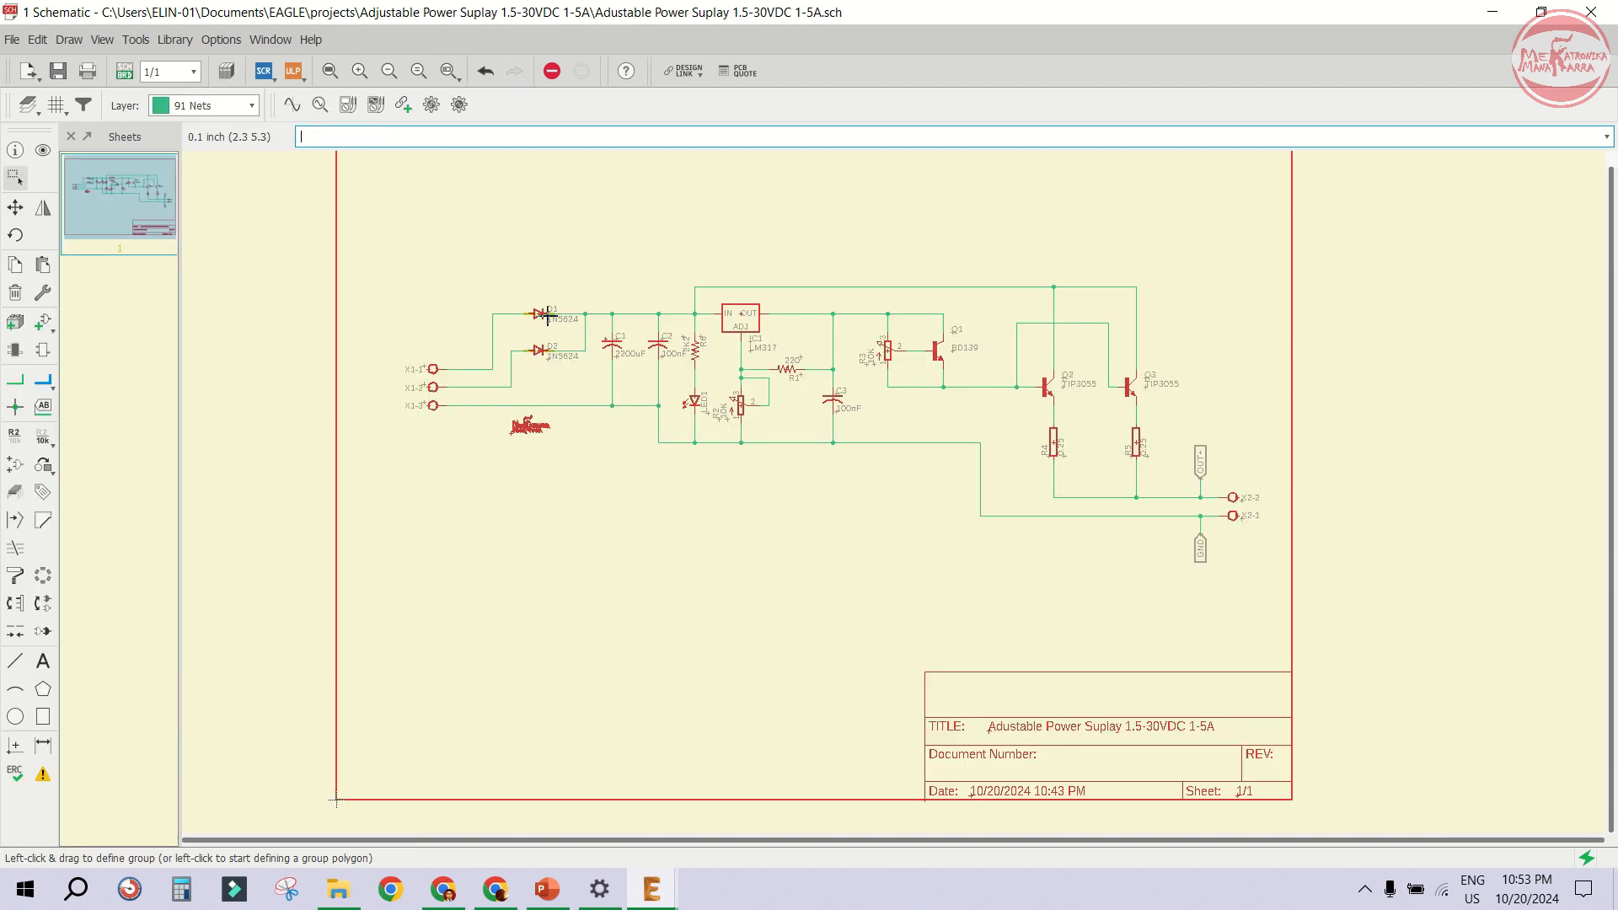
scroll(776, 404, "up", 6)
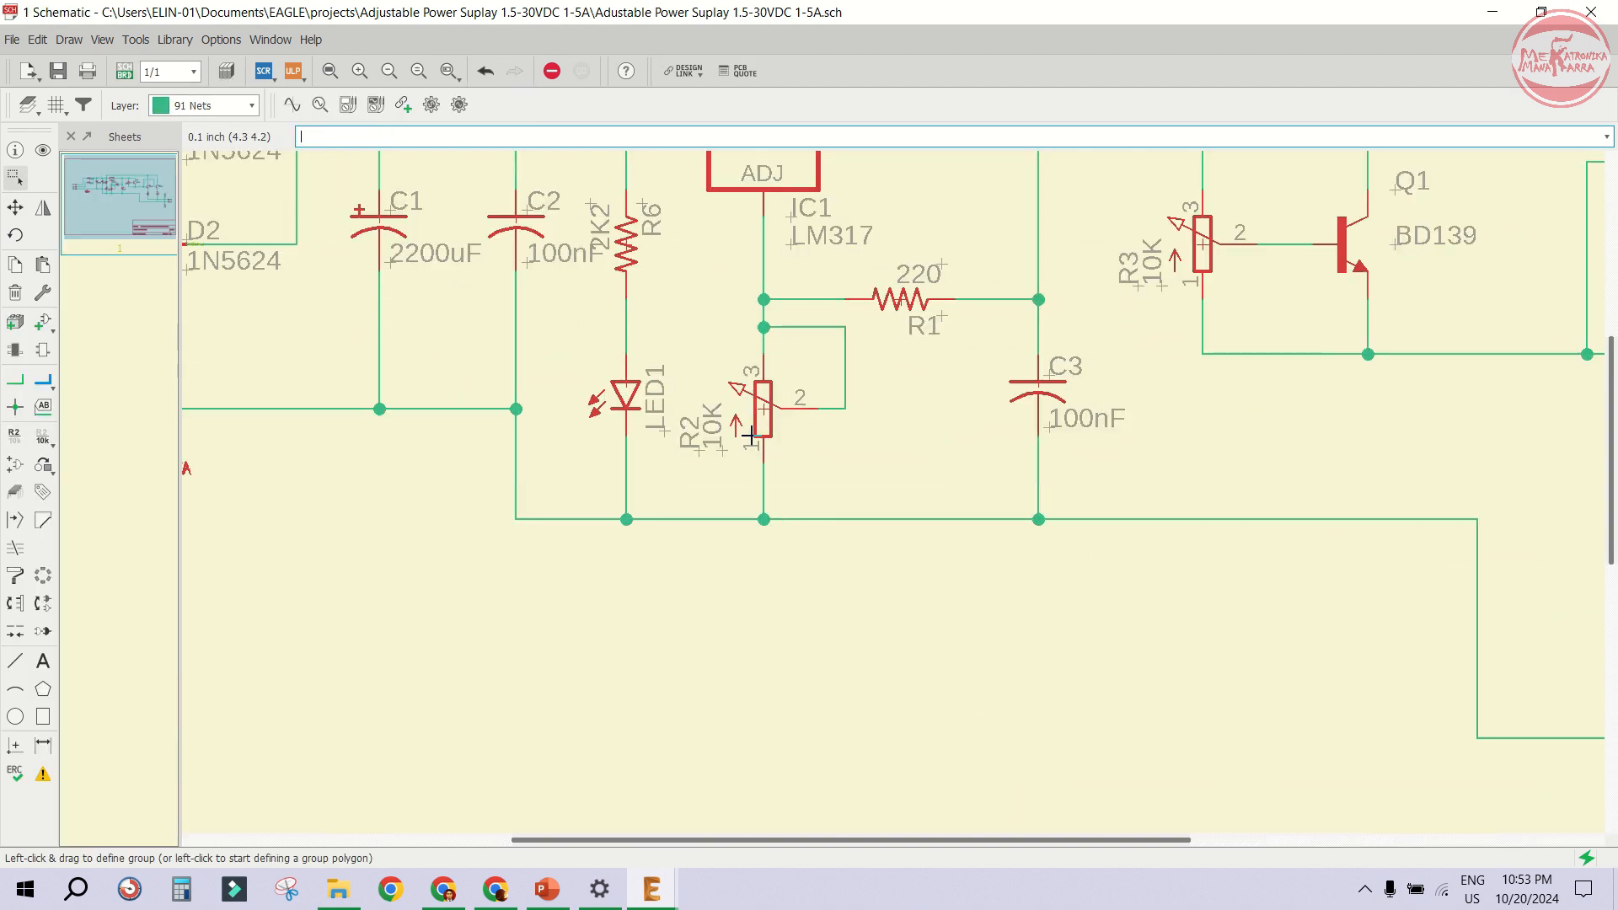
scroll(750, 435, "down", 6)
left_click(125, 71)
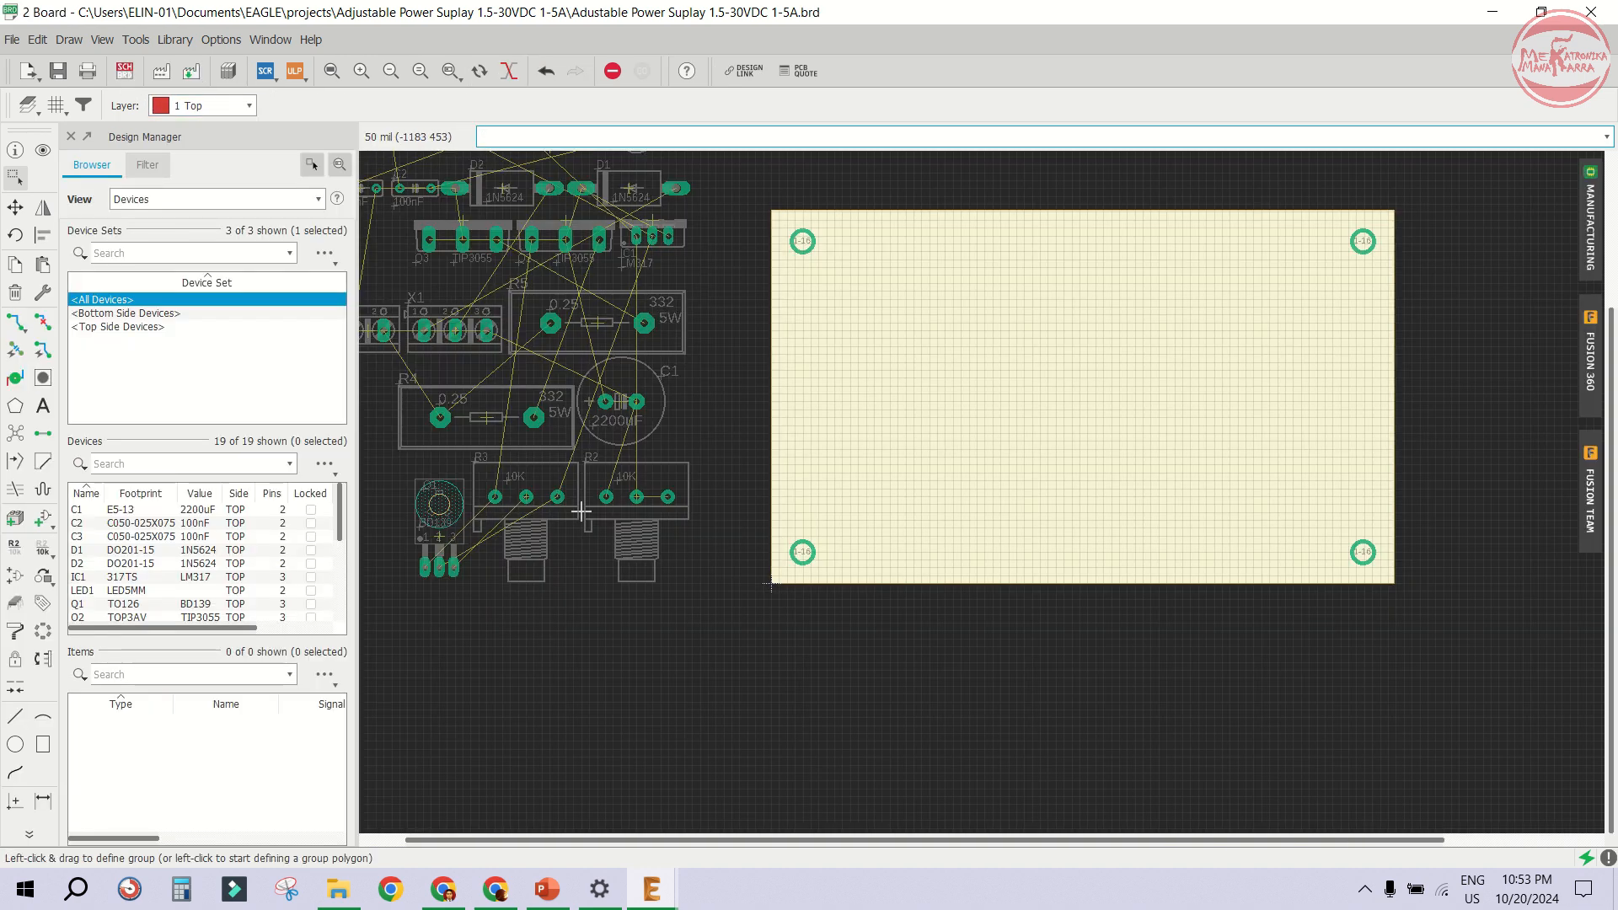
- Move the 10K potentiometers R3 and R2 onto the board along its bottom edge
key("F7")
left_click(527, 495)
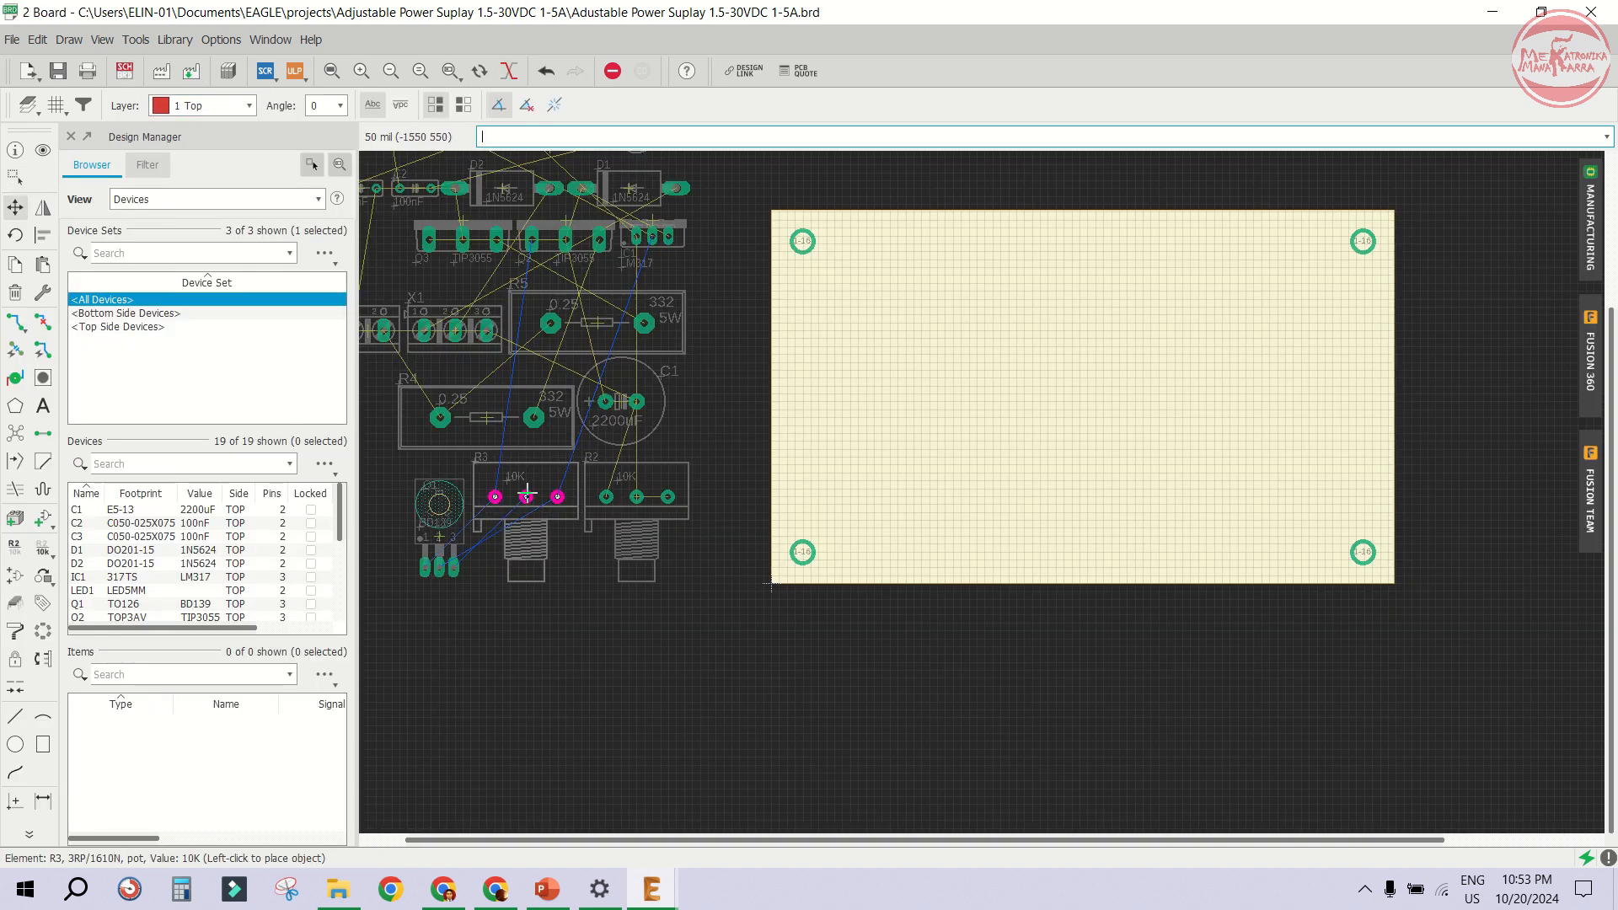
scroll(881, 506, "up", 1)
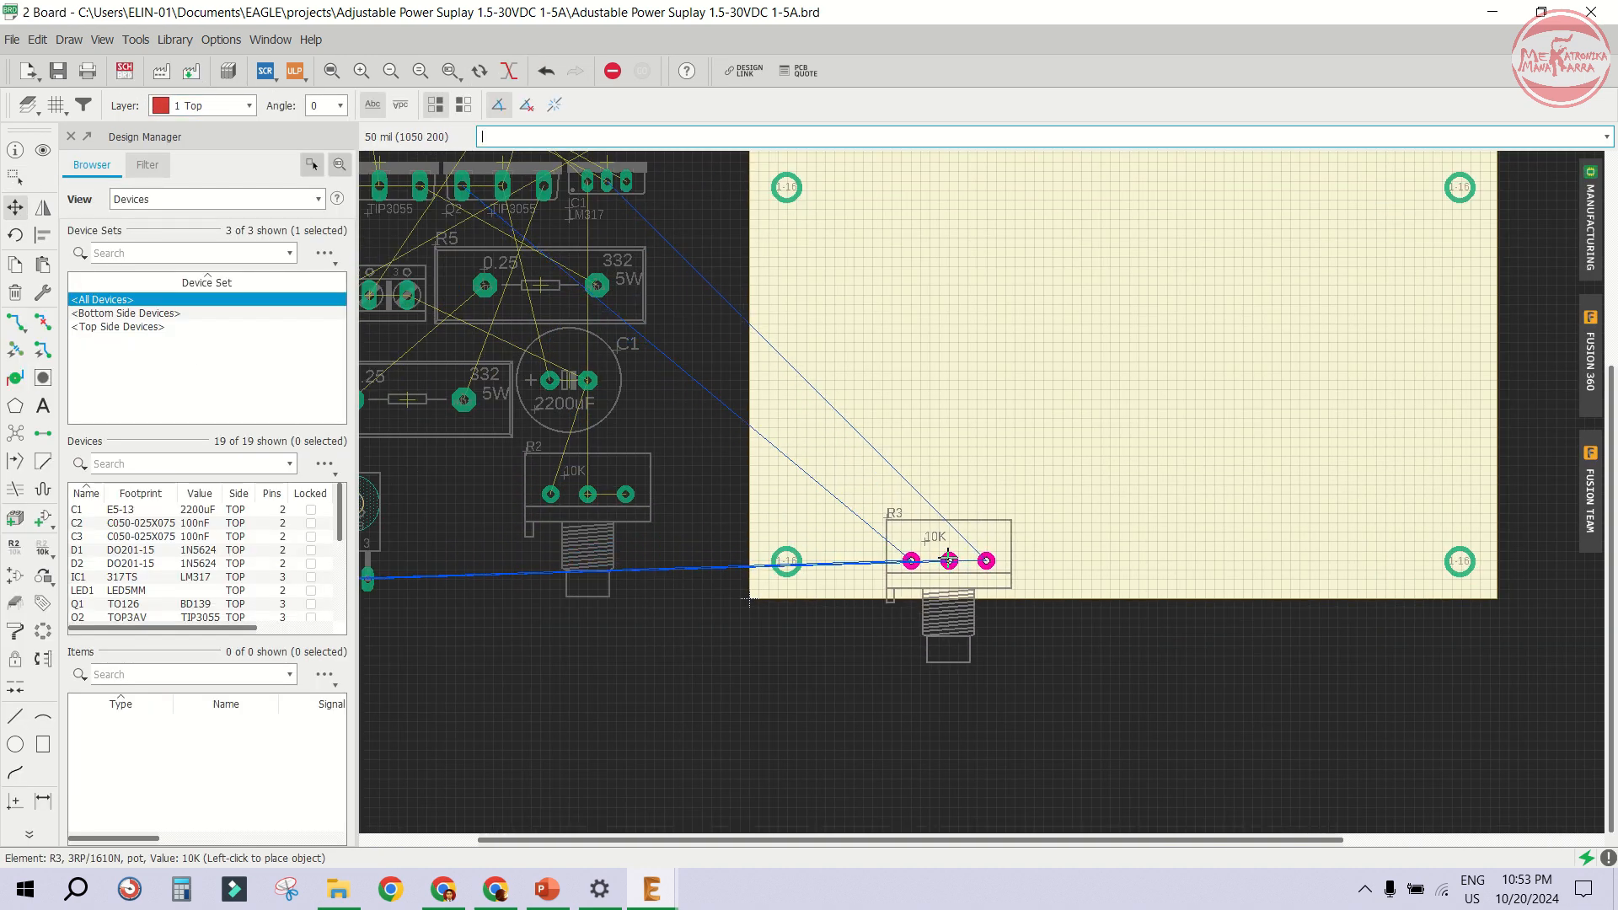
left_click(977, 561)
left_click(588, 495)
left_click(1291, 560)
scroll(892, 446, "down", 1)
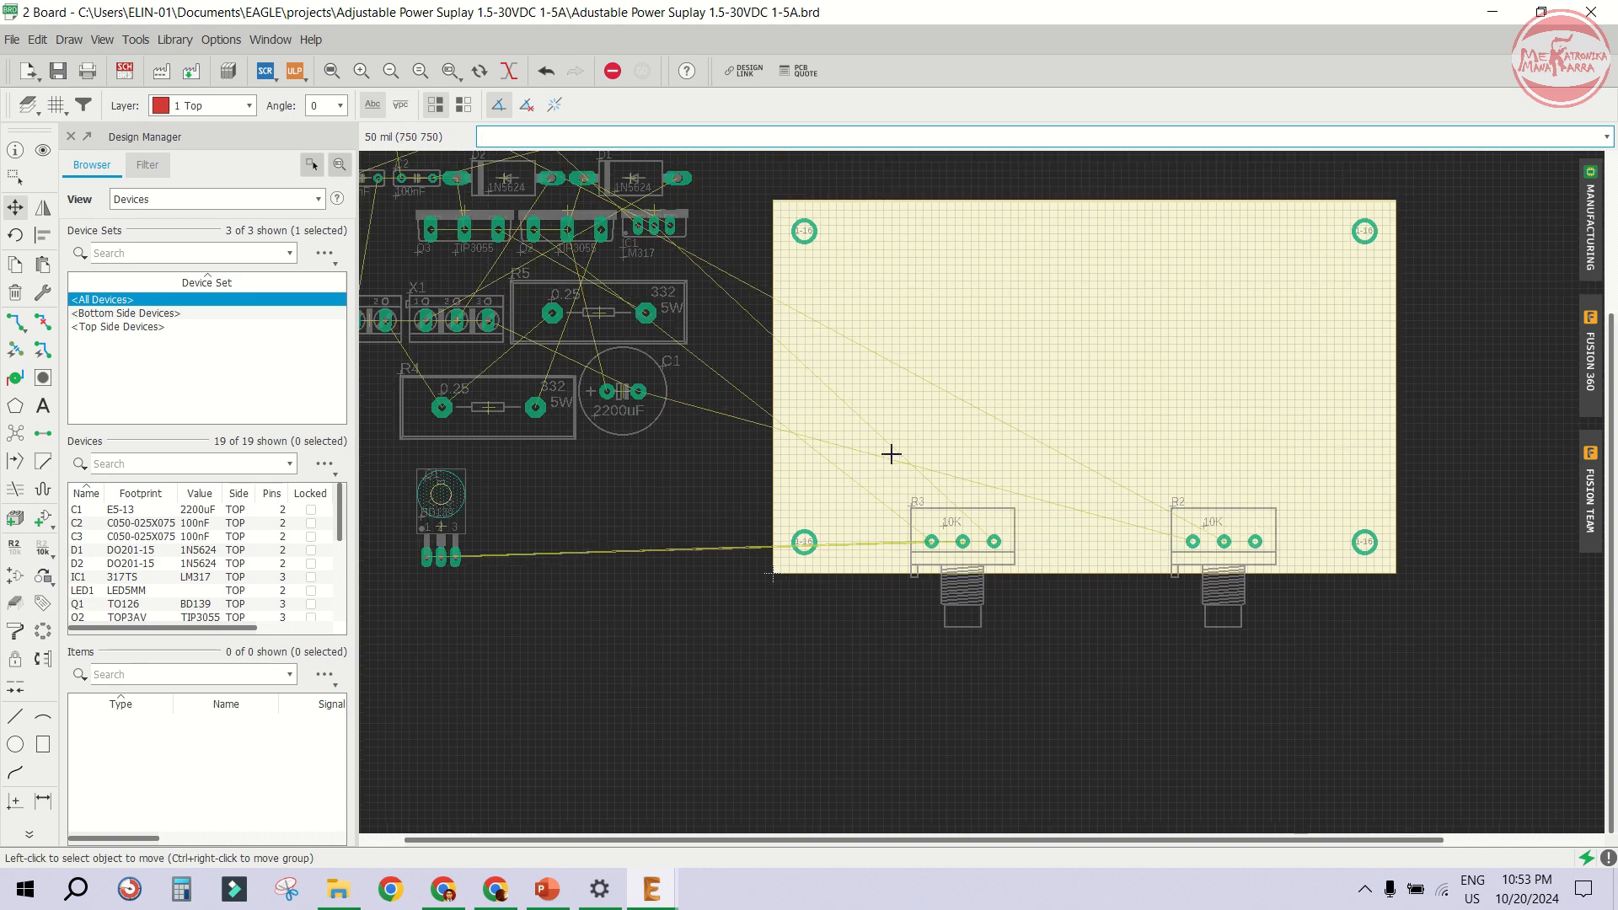
- Rotate transistor Q2 and move it onto the board near the top edge
left_click(567, 228)
right_click(1336, 342)
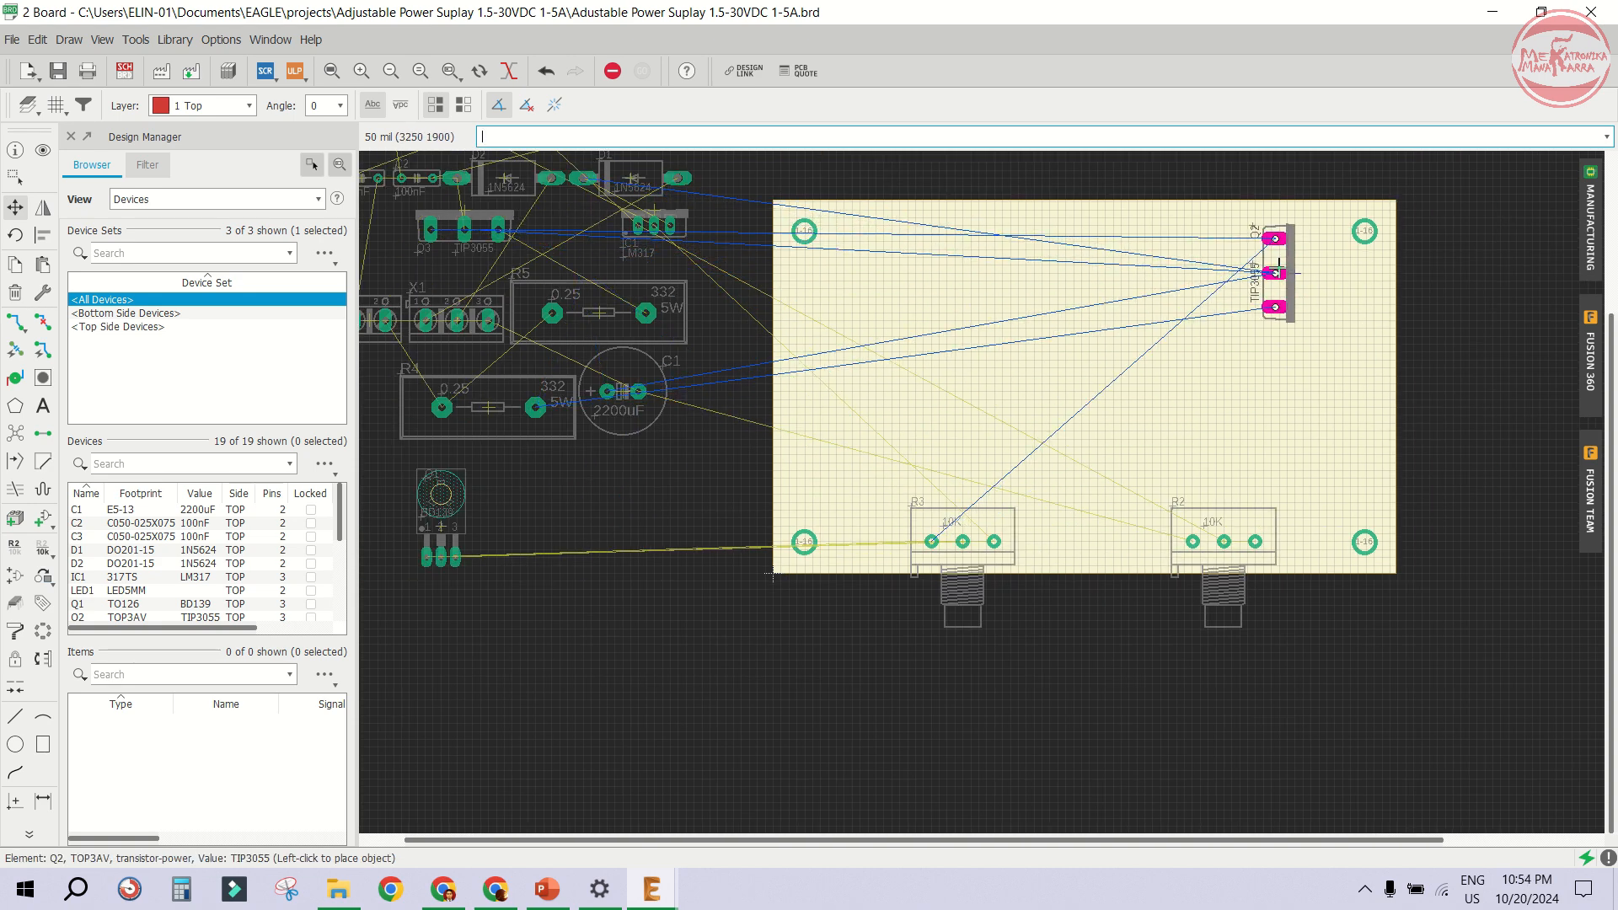
right_click(1279, 267)
left_click(1256, 237)
scroll(505, 291, "down", 2)
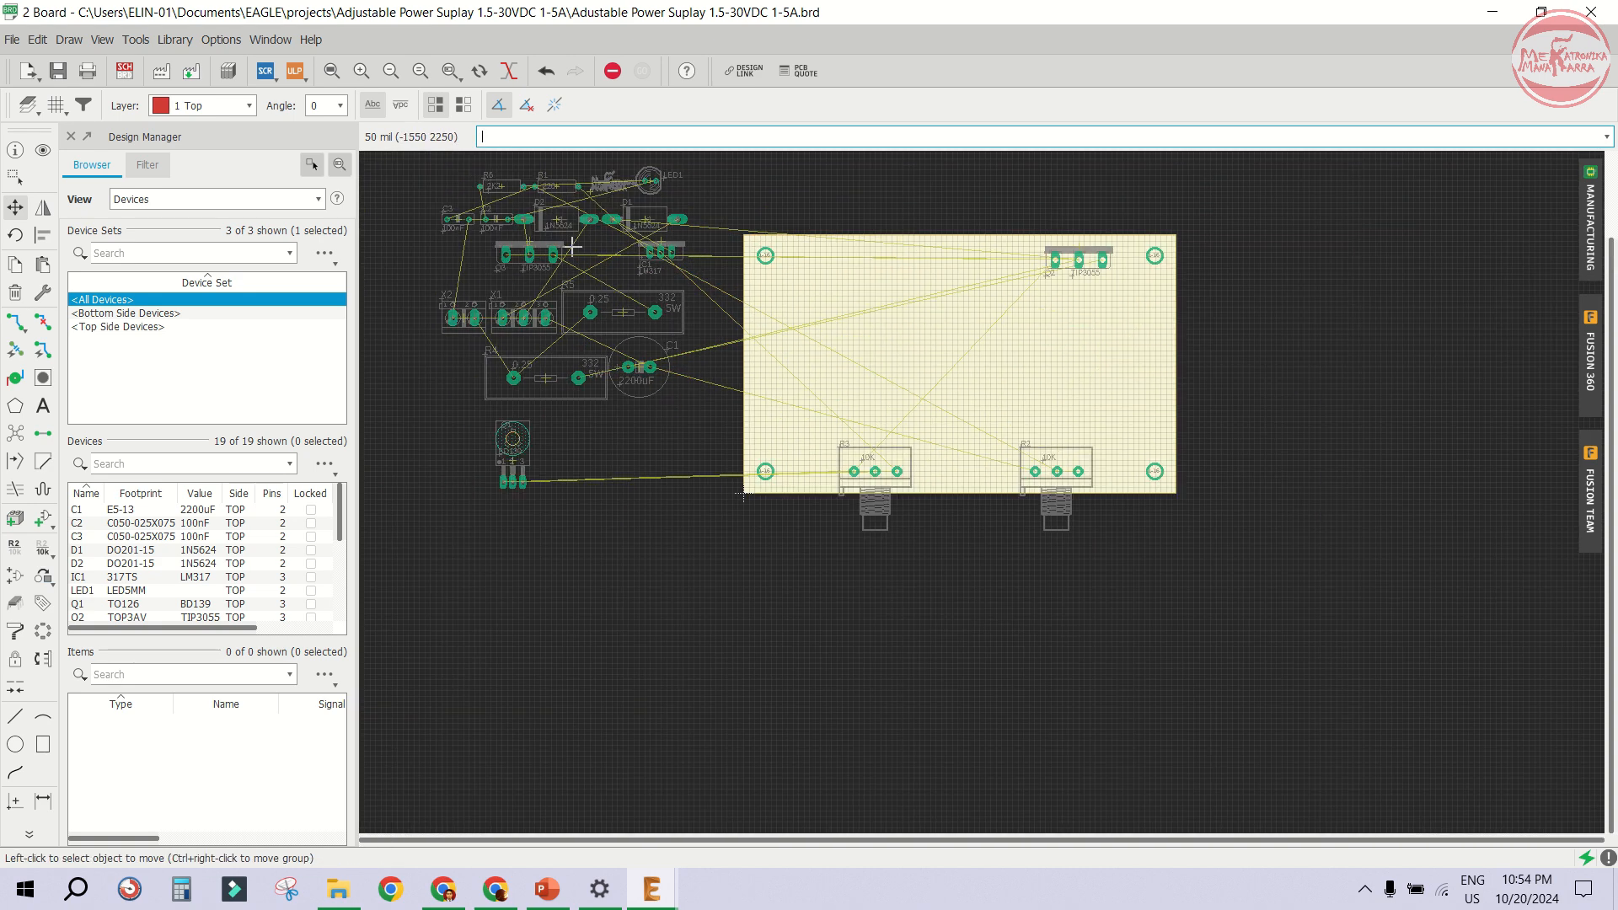
- Move transistor Q3 onto the board and arrange Q2 and Q3 side by side along the top edge
scroll(556, 232, "up", 1)
left_click(525, 245)
scroll(1091, 240, "up", 5)
left_click(1164, 376)
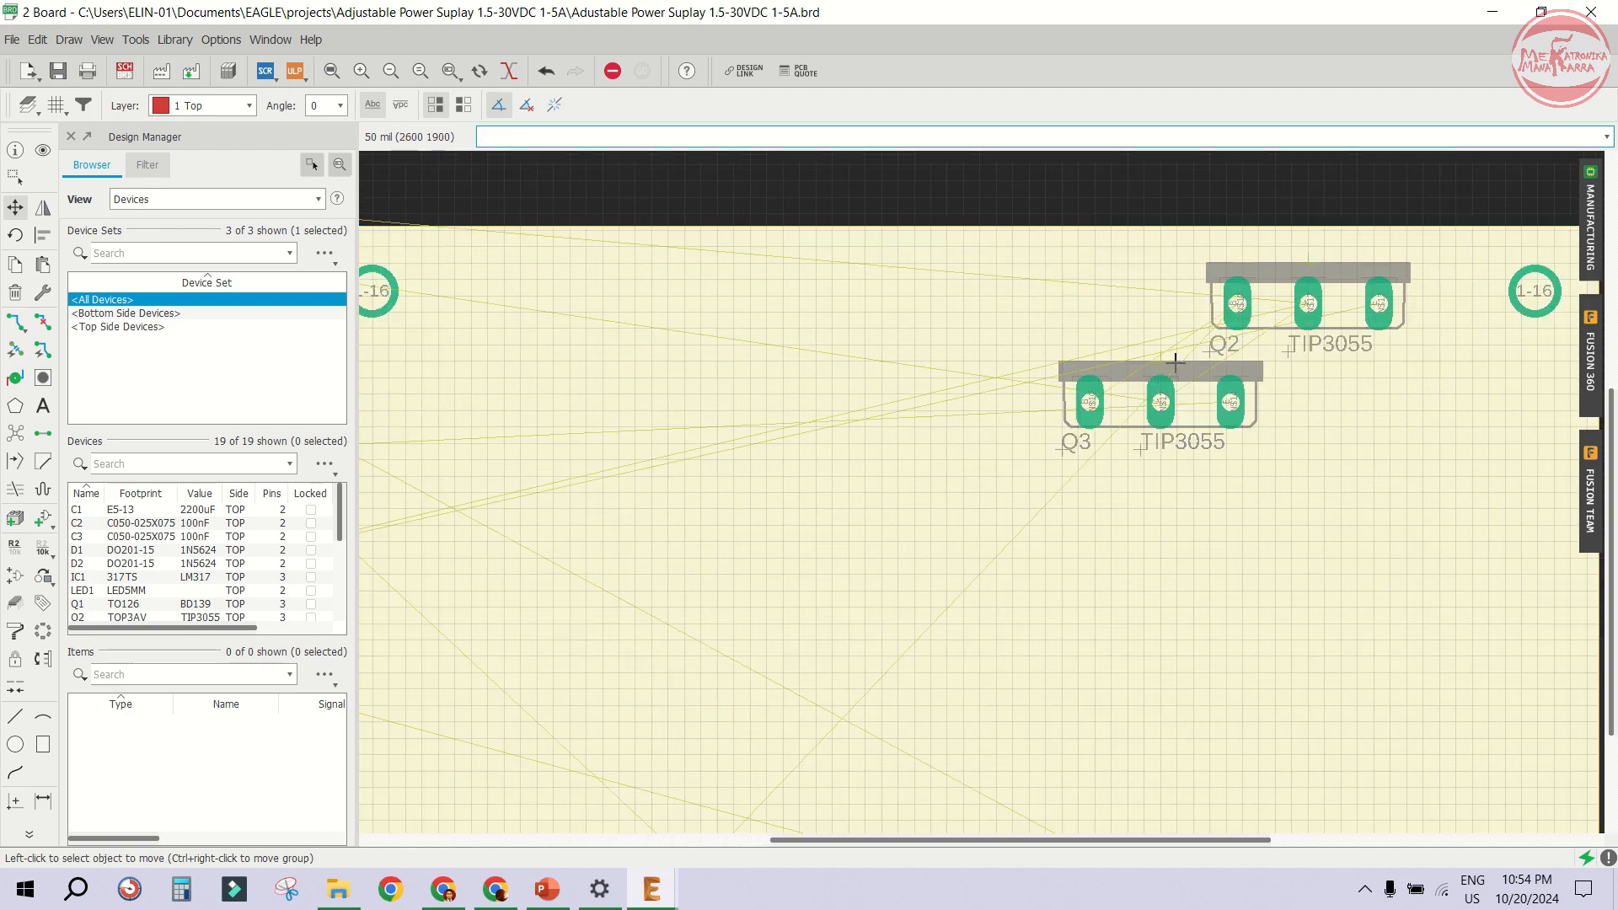
left_click(1312, 273)
left_click(1029, 278)
left_click(1155, 369)
left_click(1308, 305)
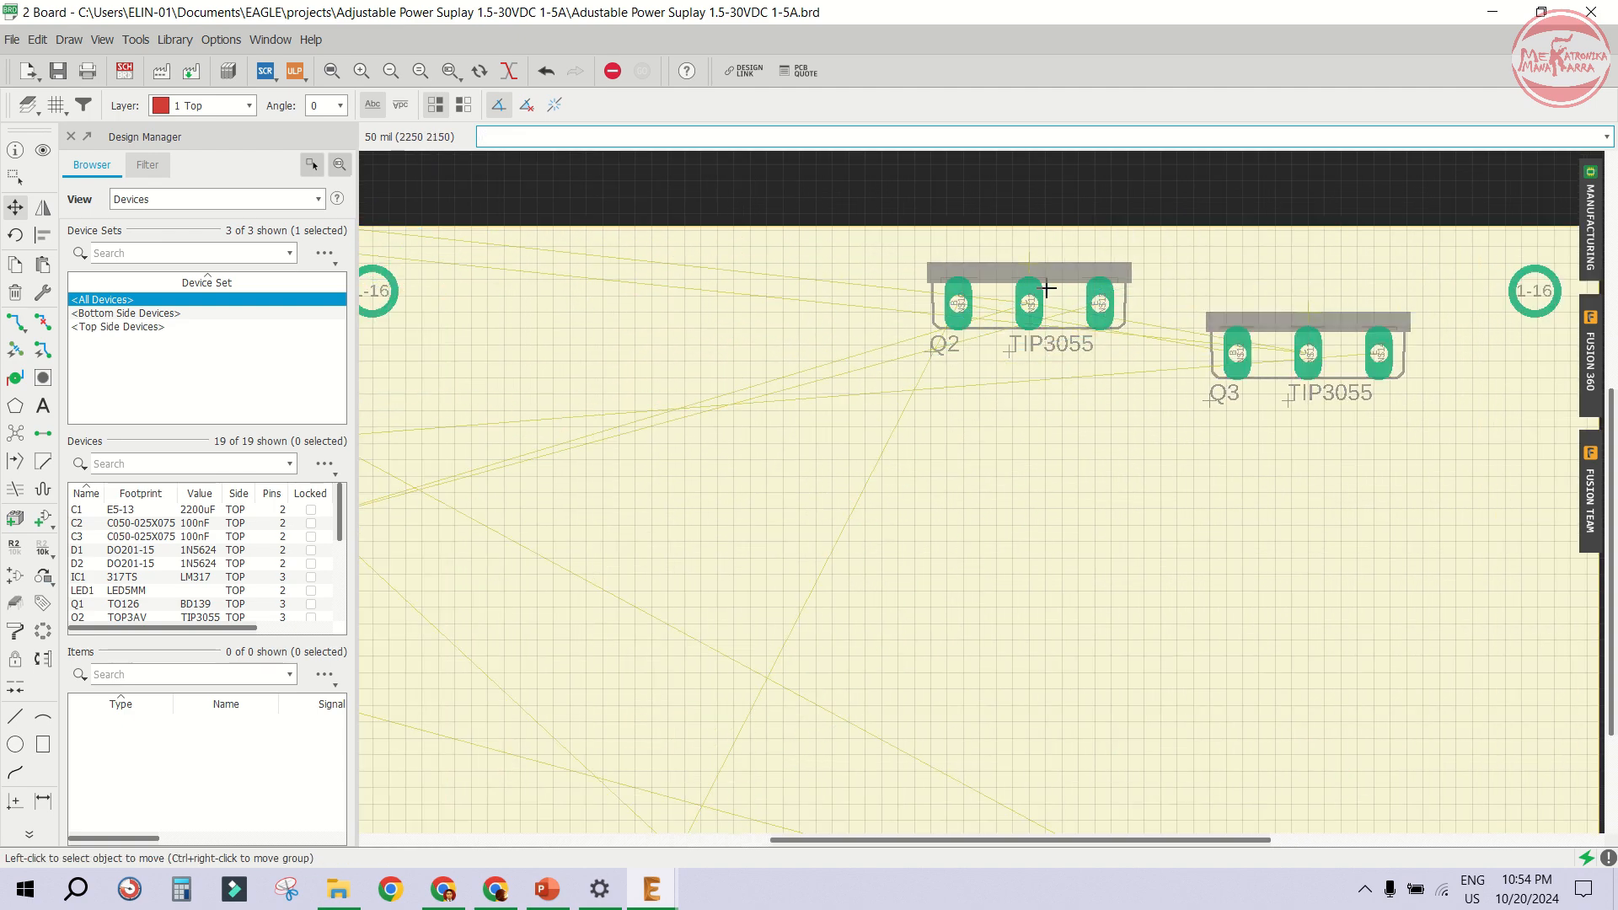
left_click(1029, 290)
left_click(1029, 314)
scroll(1173, 274, "down", 4)
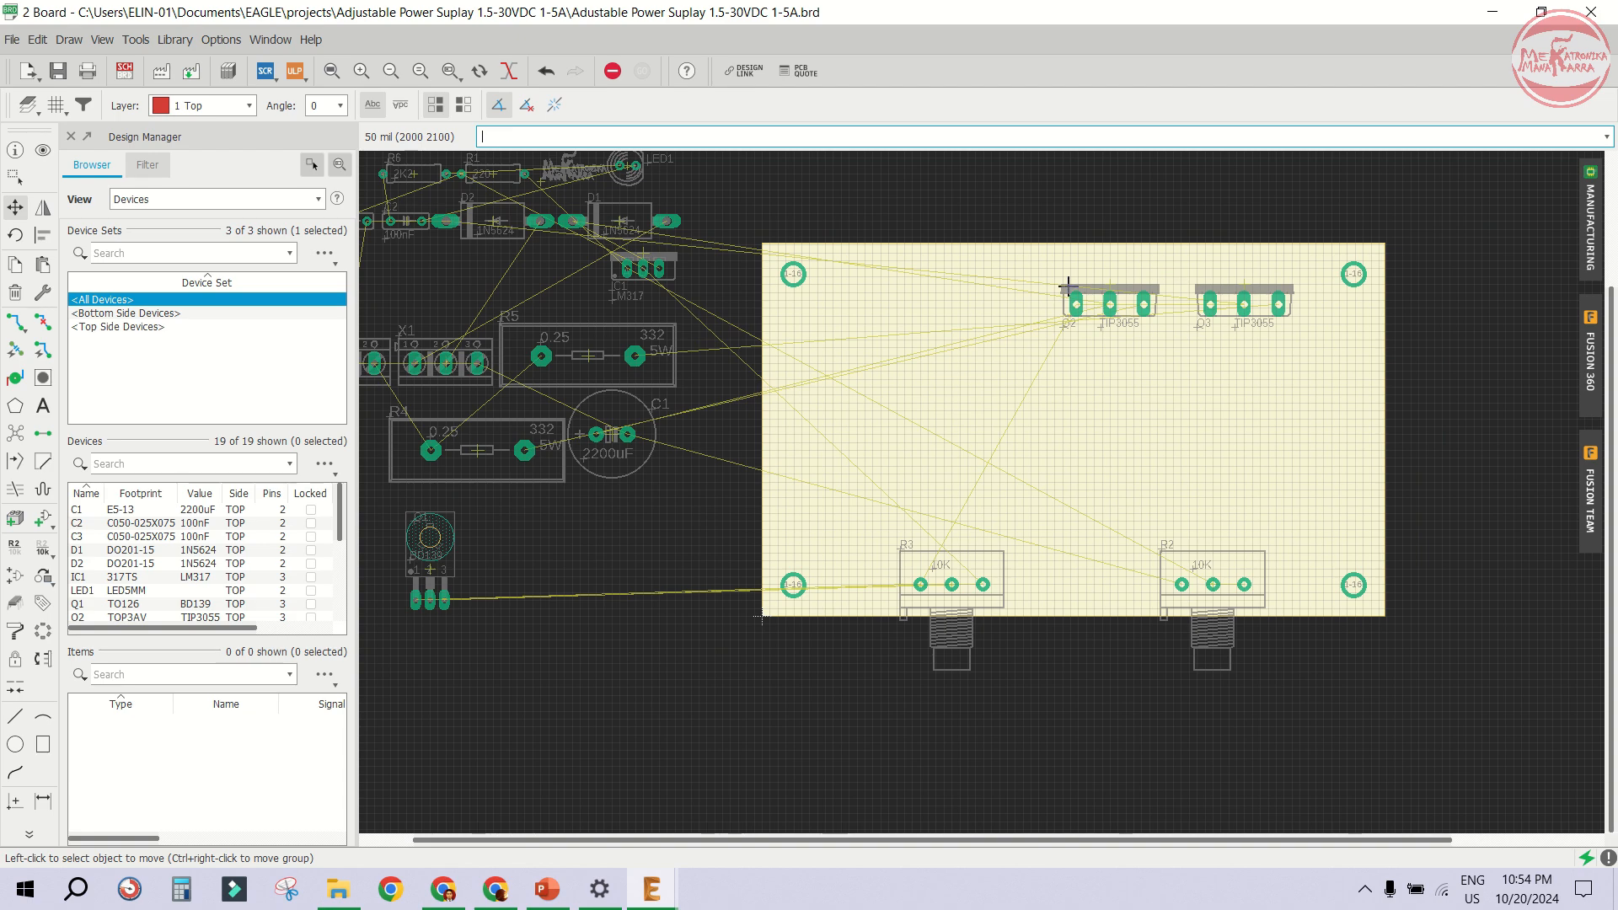
- Move regulator IC1 (LM317) to the board's top edge, left of the power transistors
left_click(636, 260)
scroll(934, 324, "up", 2)
right_click(1011, 468)
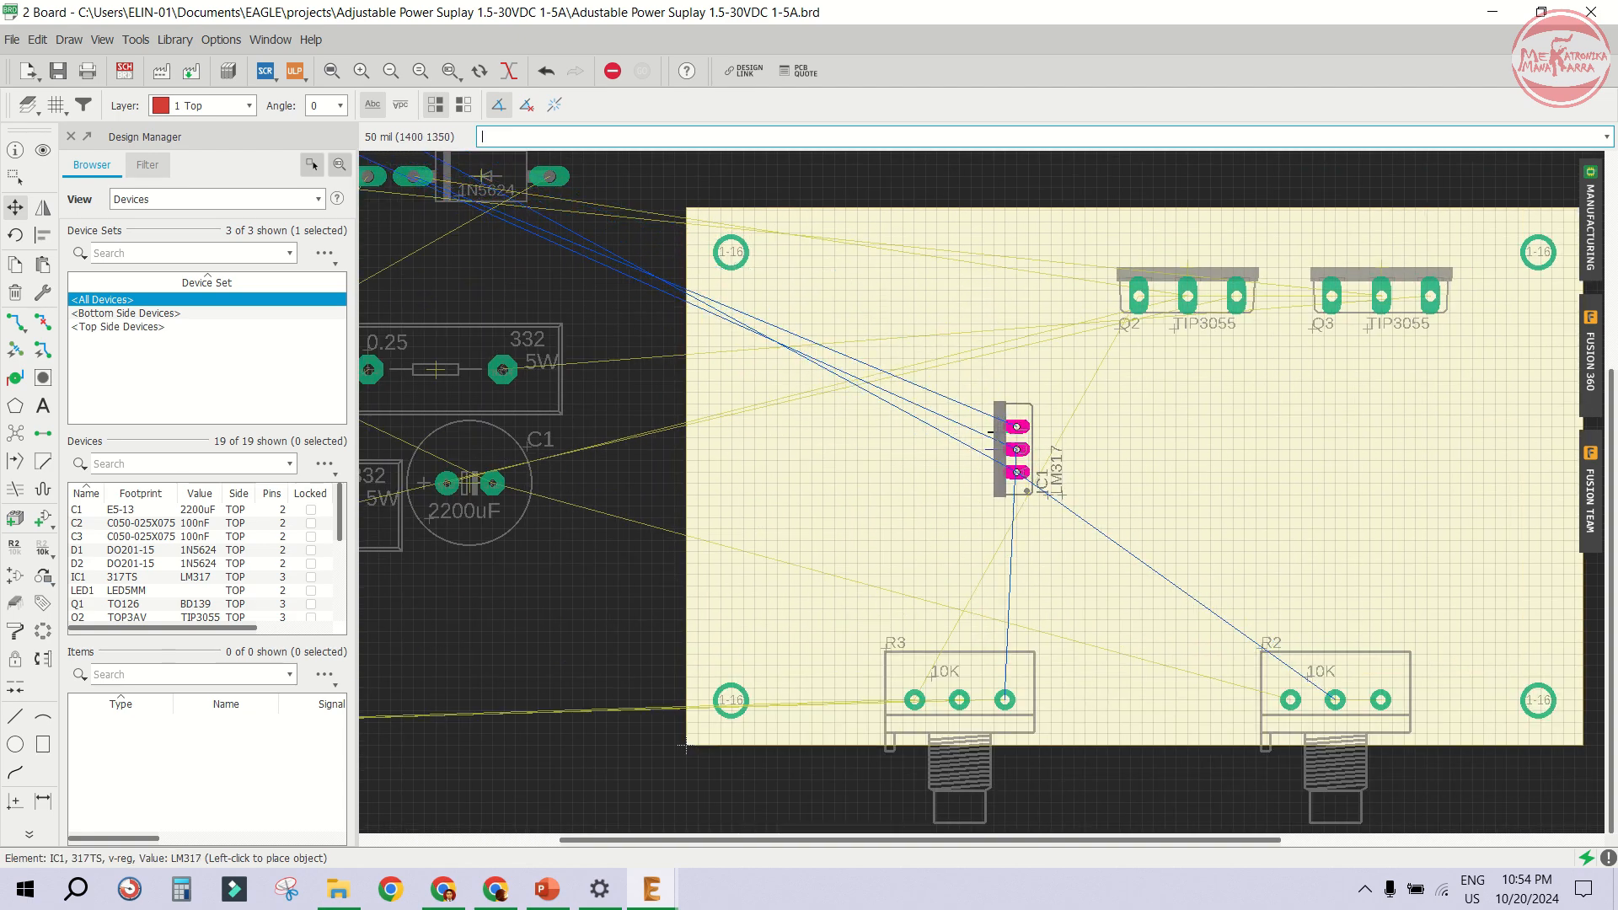
right_click(1030, 447)
right_click(1022, 384)
right_click(995, 358)
left_click(914, 286)
scroll(831, 311, "down", 4)
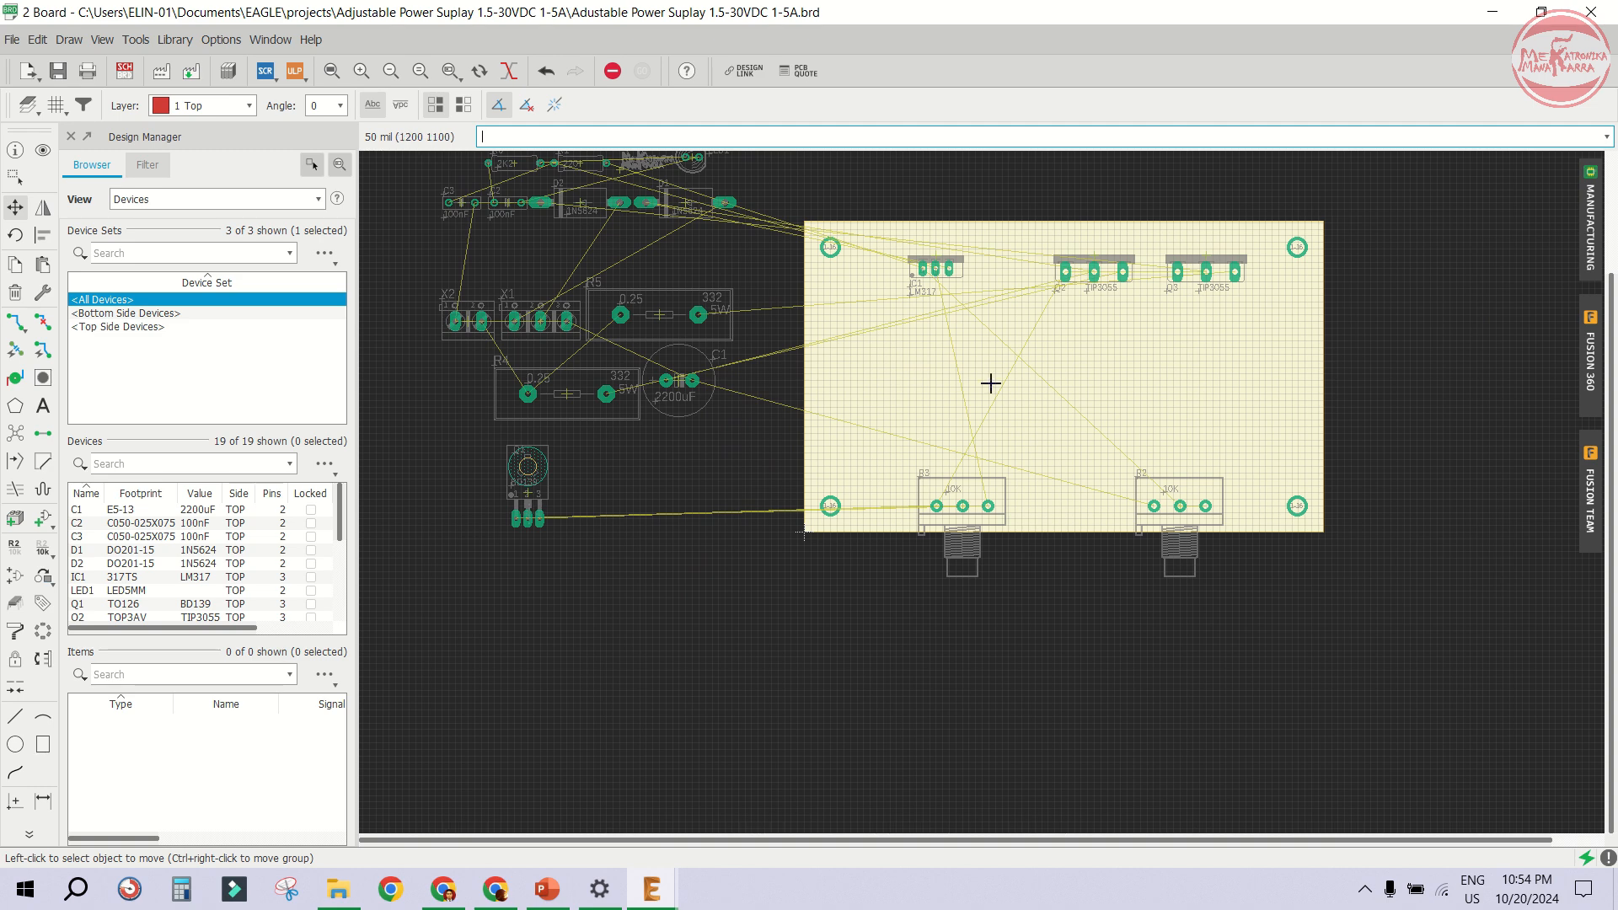
- Move transistor Q1 (BD139) onto the board below IC1 and the transistor row
left_click(531, 484)
scroll(842, 374, "up", 2)
left_click(933, 360)
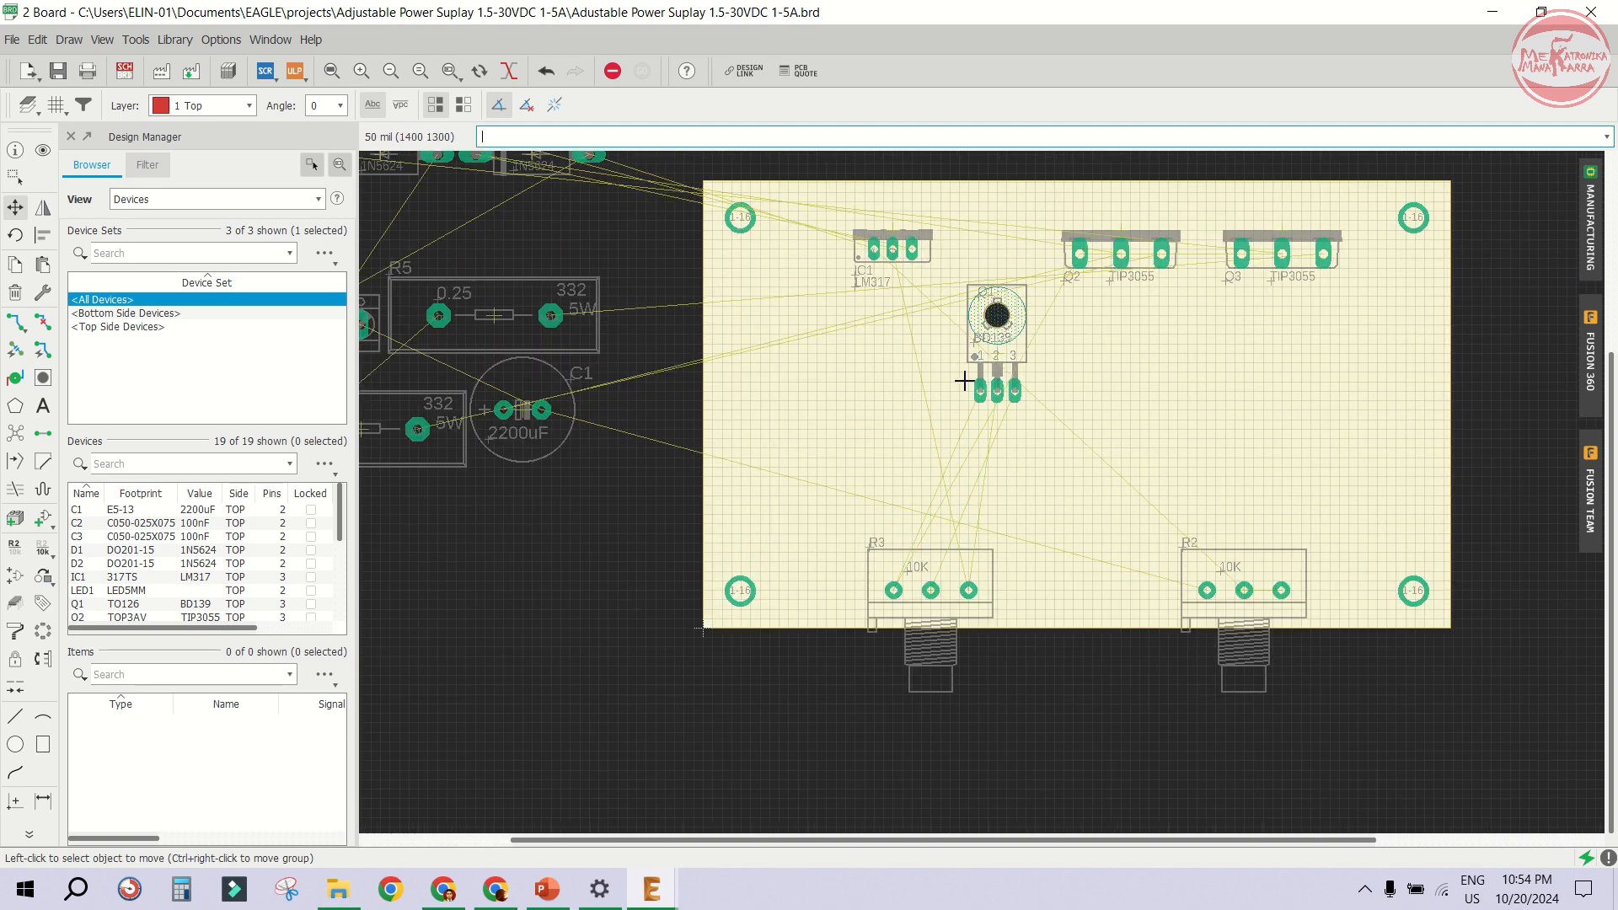
scroll(965, 381, "down", 1)
- Rotate power resistors R5 and R4 upright and place them side by side on the board's right half
left_click(573, 329)
right_click(1247, 379)
left_click(1261, 396)
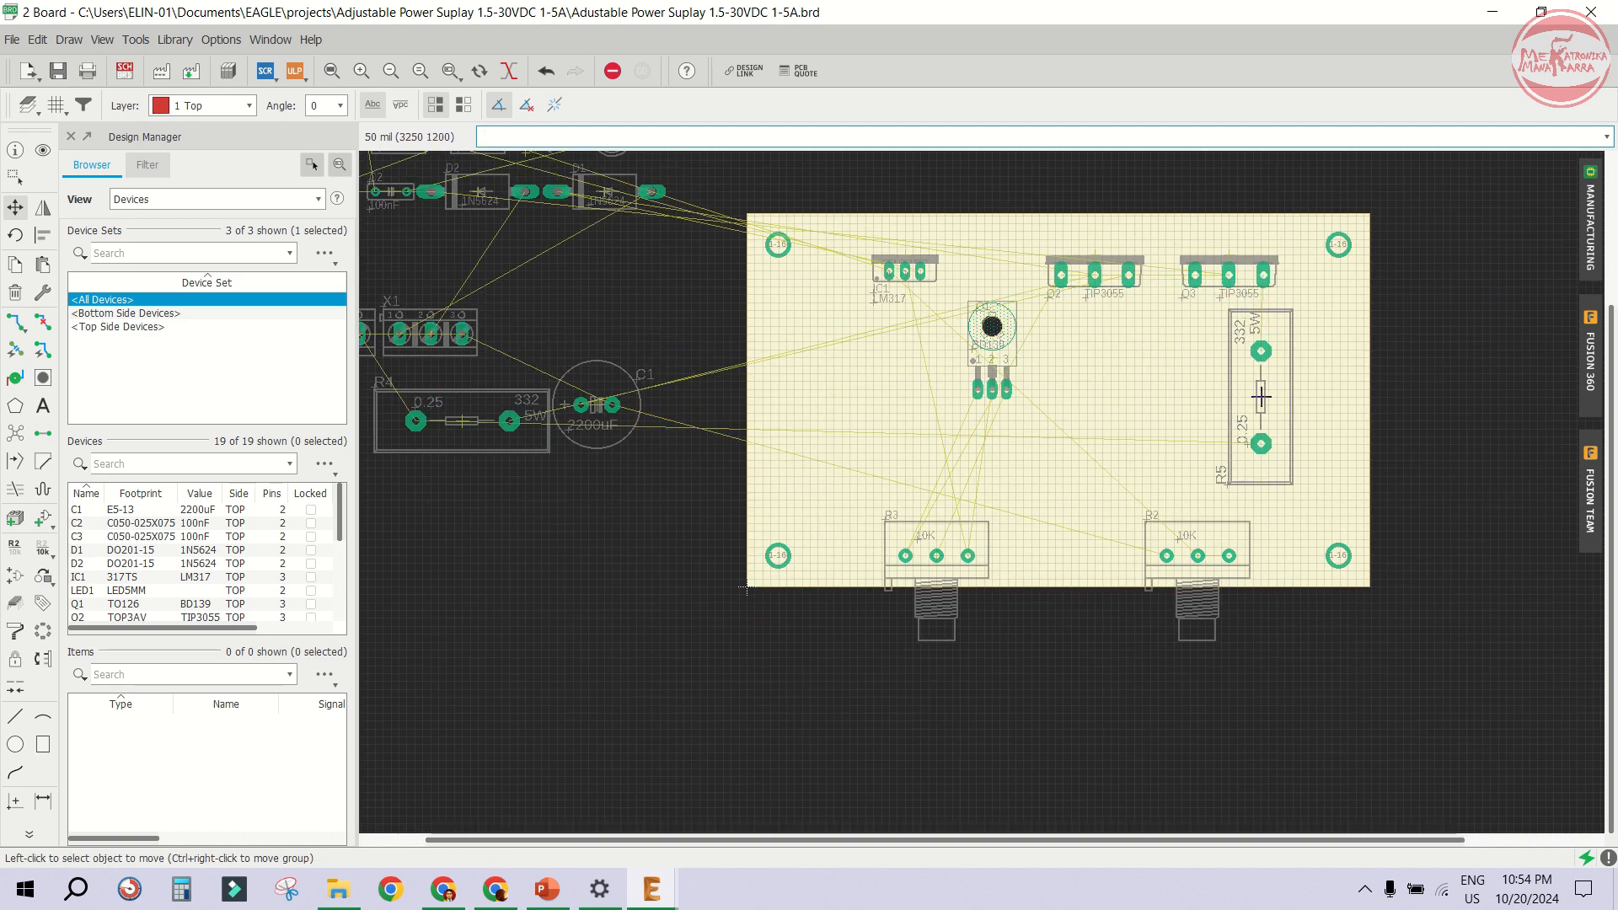
left_click(462, 421)
right_click(1127, 393)
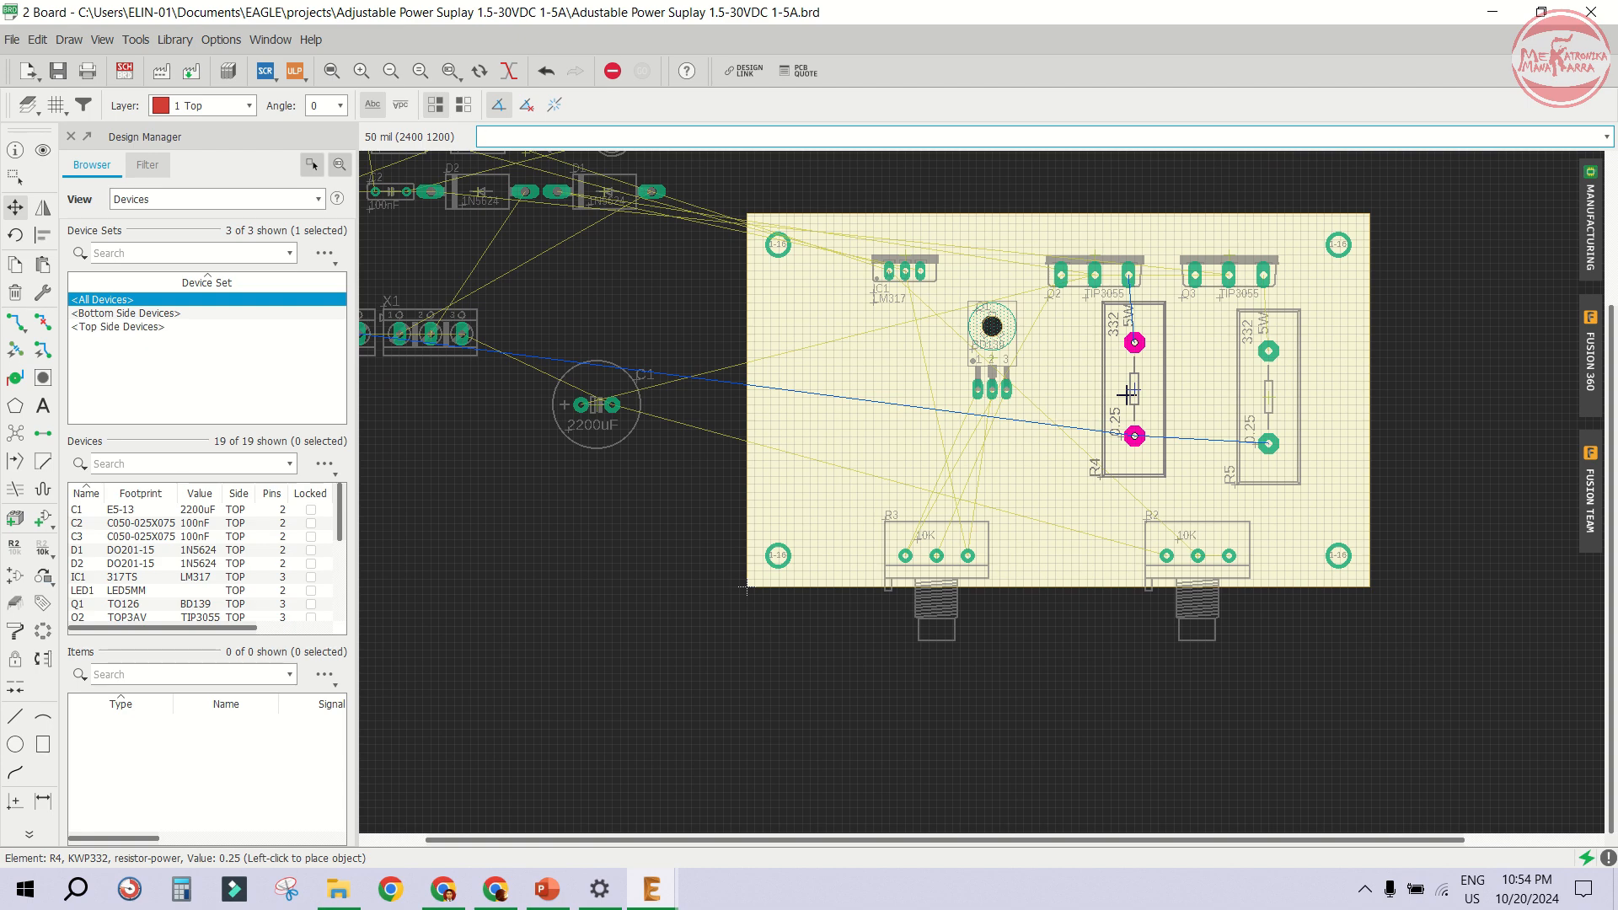
left_click(1128, 412)
middle_click_drag(1250, 352, 1432, 349)
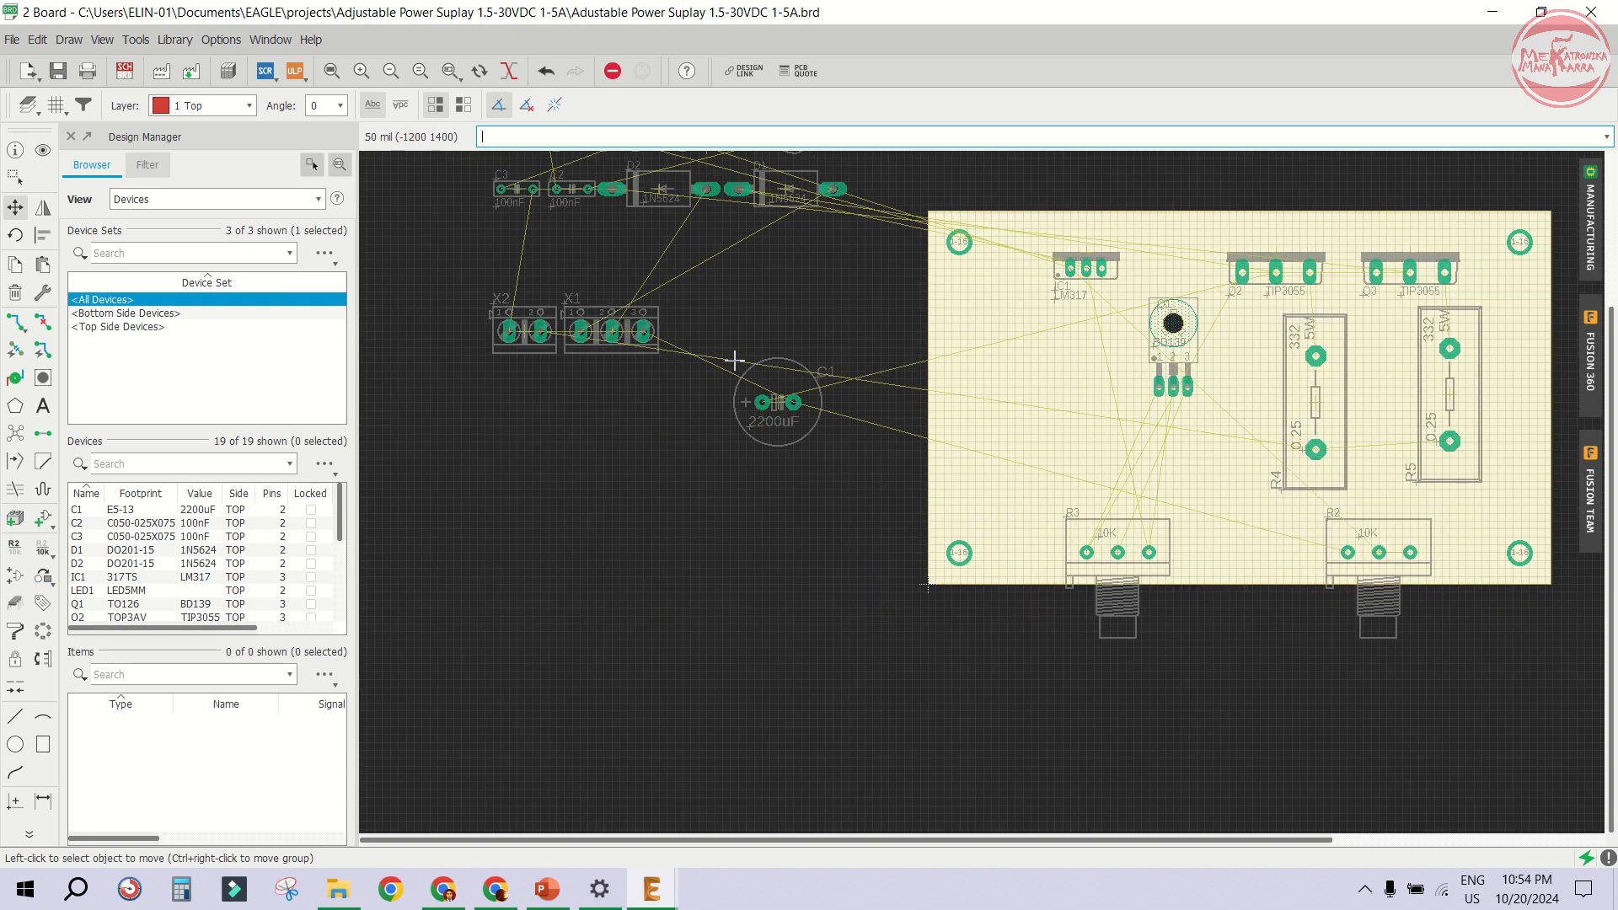
- Rotate terminal blocks X1 and X2 upright and place X1 at the board's left edge and X2 at its right edge
left_click(620, 334)
right_click(961, 402)
left_click(961, 402)
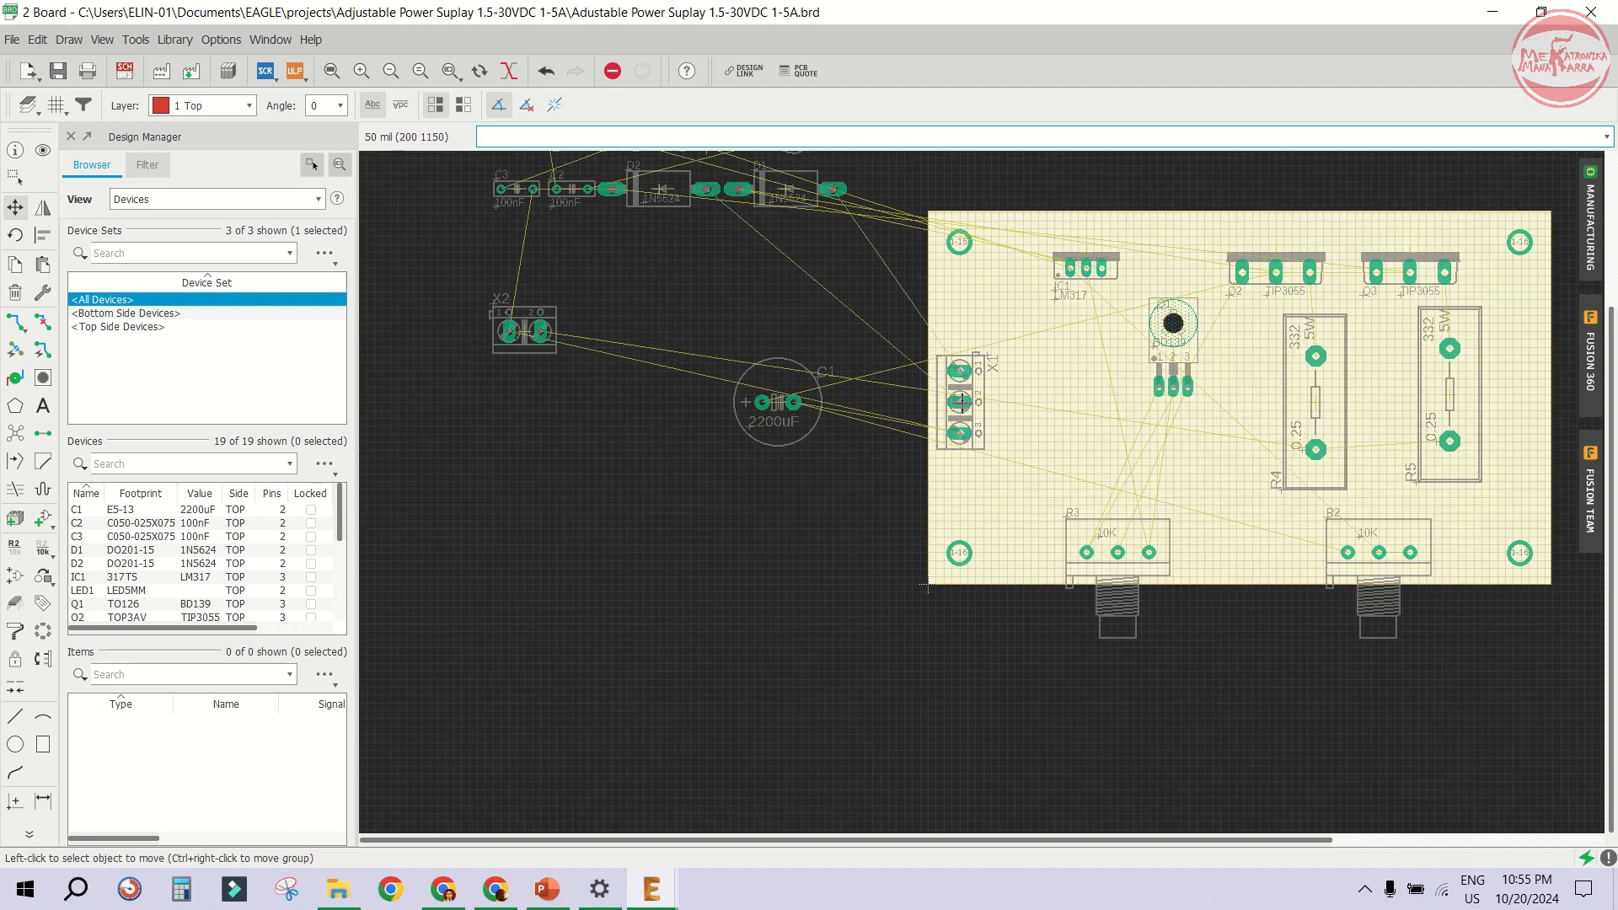
left_click(524, 332)
scroll(488, 337, "down", 2)
right_click(1201, 385)
scroll(1201, 386, "up", 2)
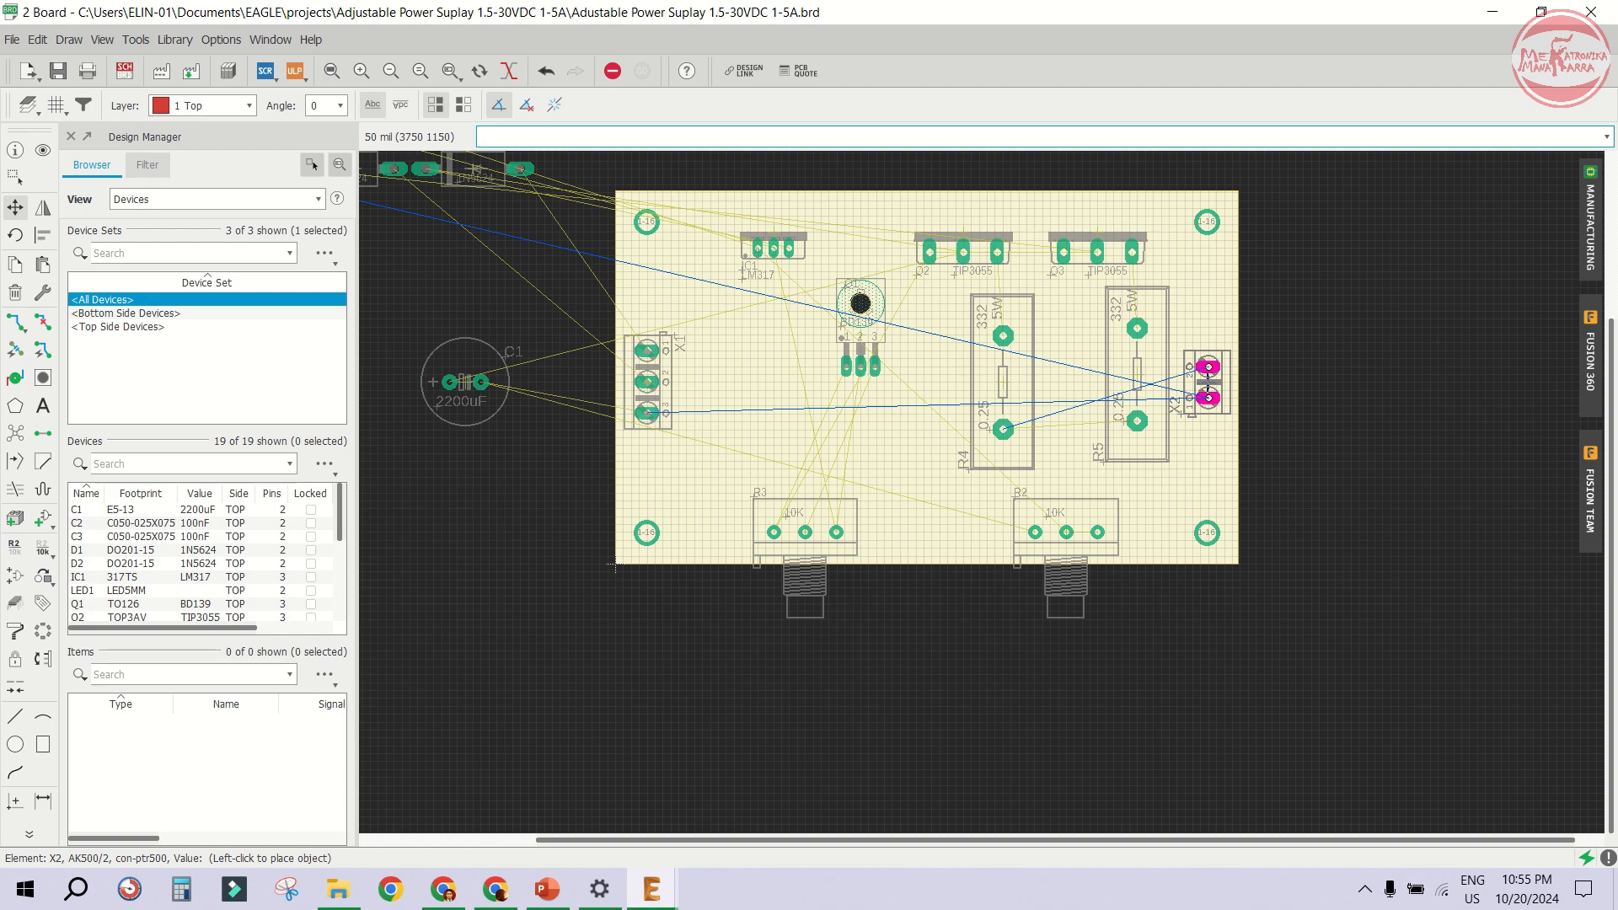
left_click(1208, 382)
- Shift resistors R5 and R4 closer together in the middle of the board
left_click(1137, 376)
left_click(1073, 381)
left_click(1003, 378)
left_click(996, 378)
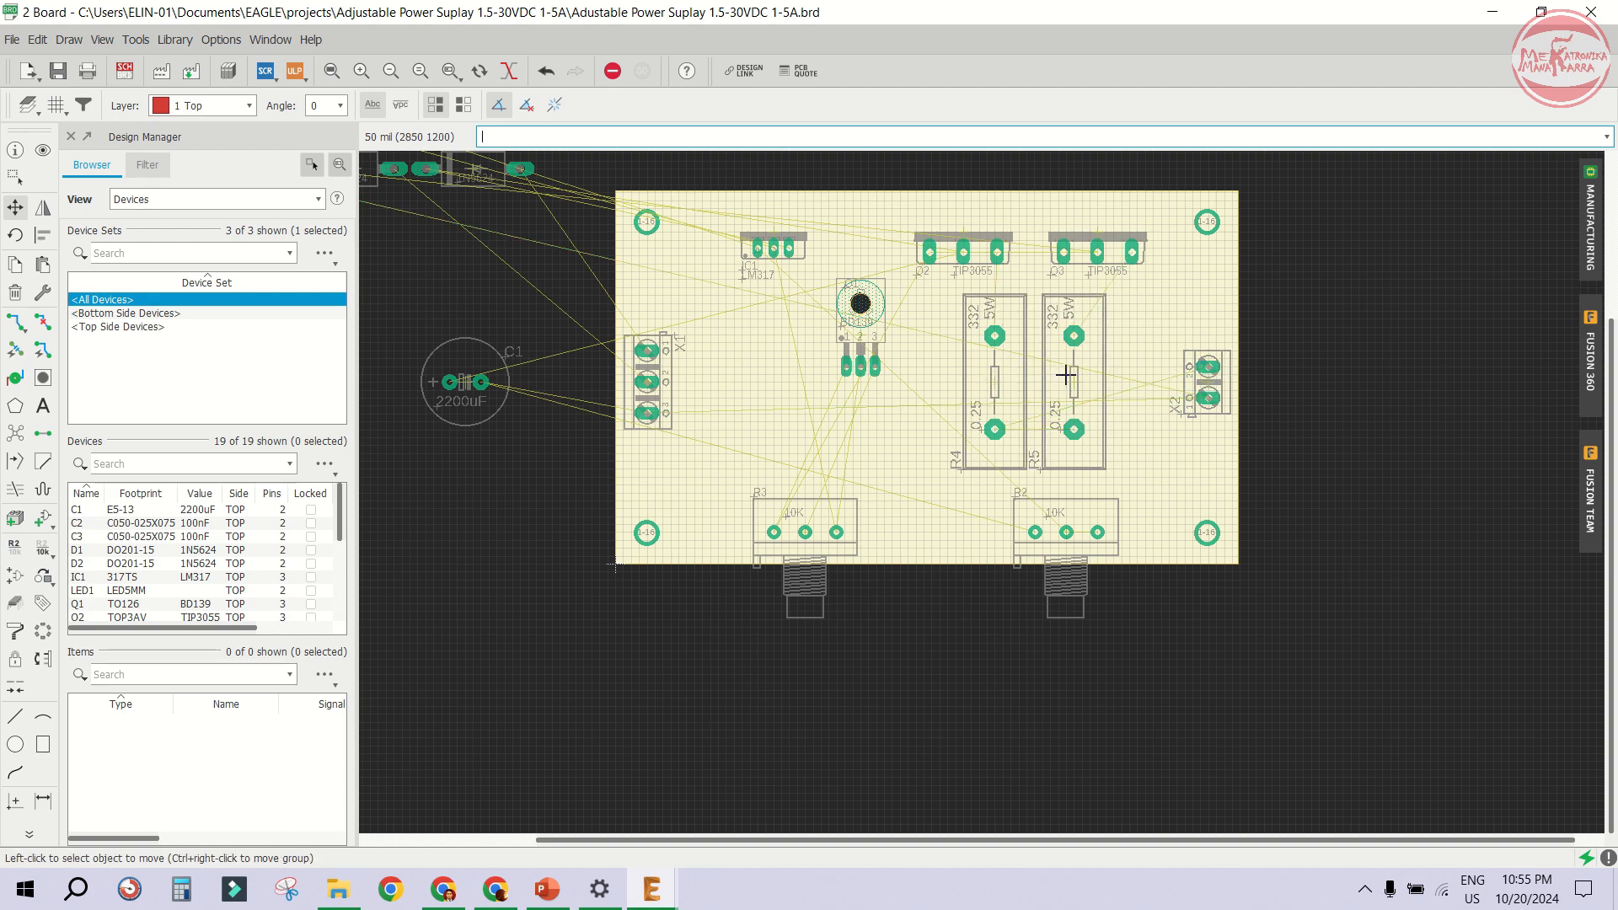
scroll(1067, 375, "up", 2)
left_click(1075, 375)
left_click(1068, 375)
- Move the R5 name label beside its resistor
scroll(1023, 505, "up", 2)
left_click(1022, 507)
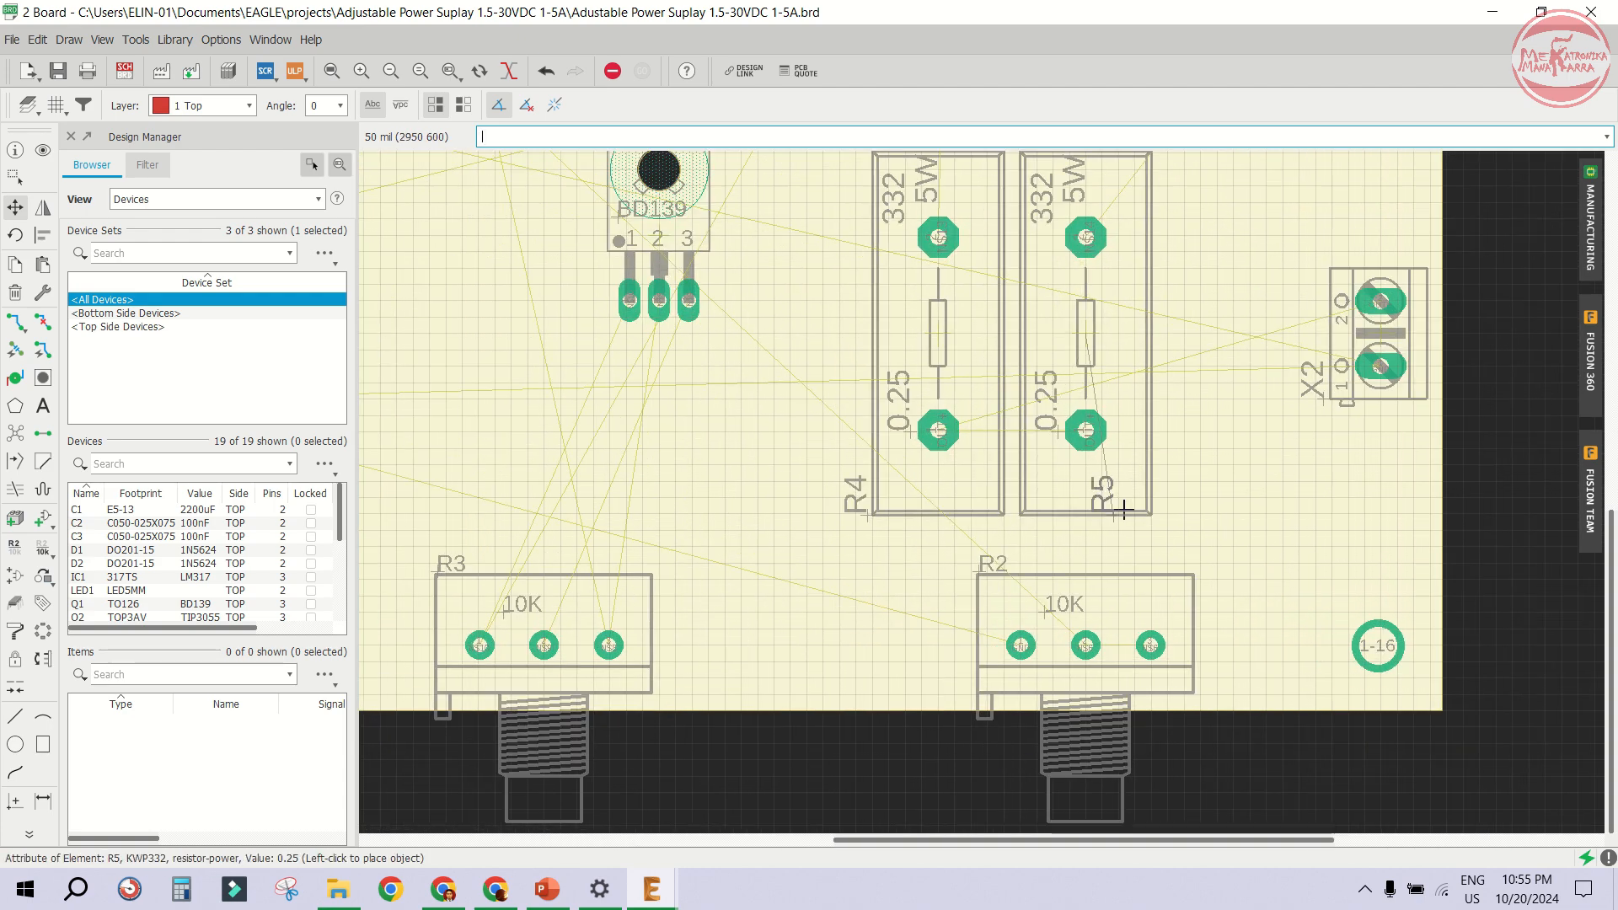
left_click(1189, 510)
scroll(1214, 423, "down", 4)
- Move capacitor C1 (2200uF) onto the board next to terminal block X1
left_click(511, 364)
scroll(706, 396, "down", 4)
scroll(691, 398, "up", 1)
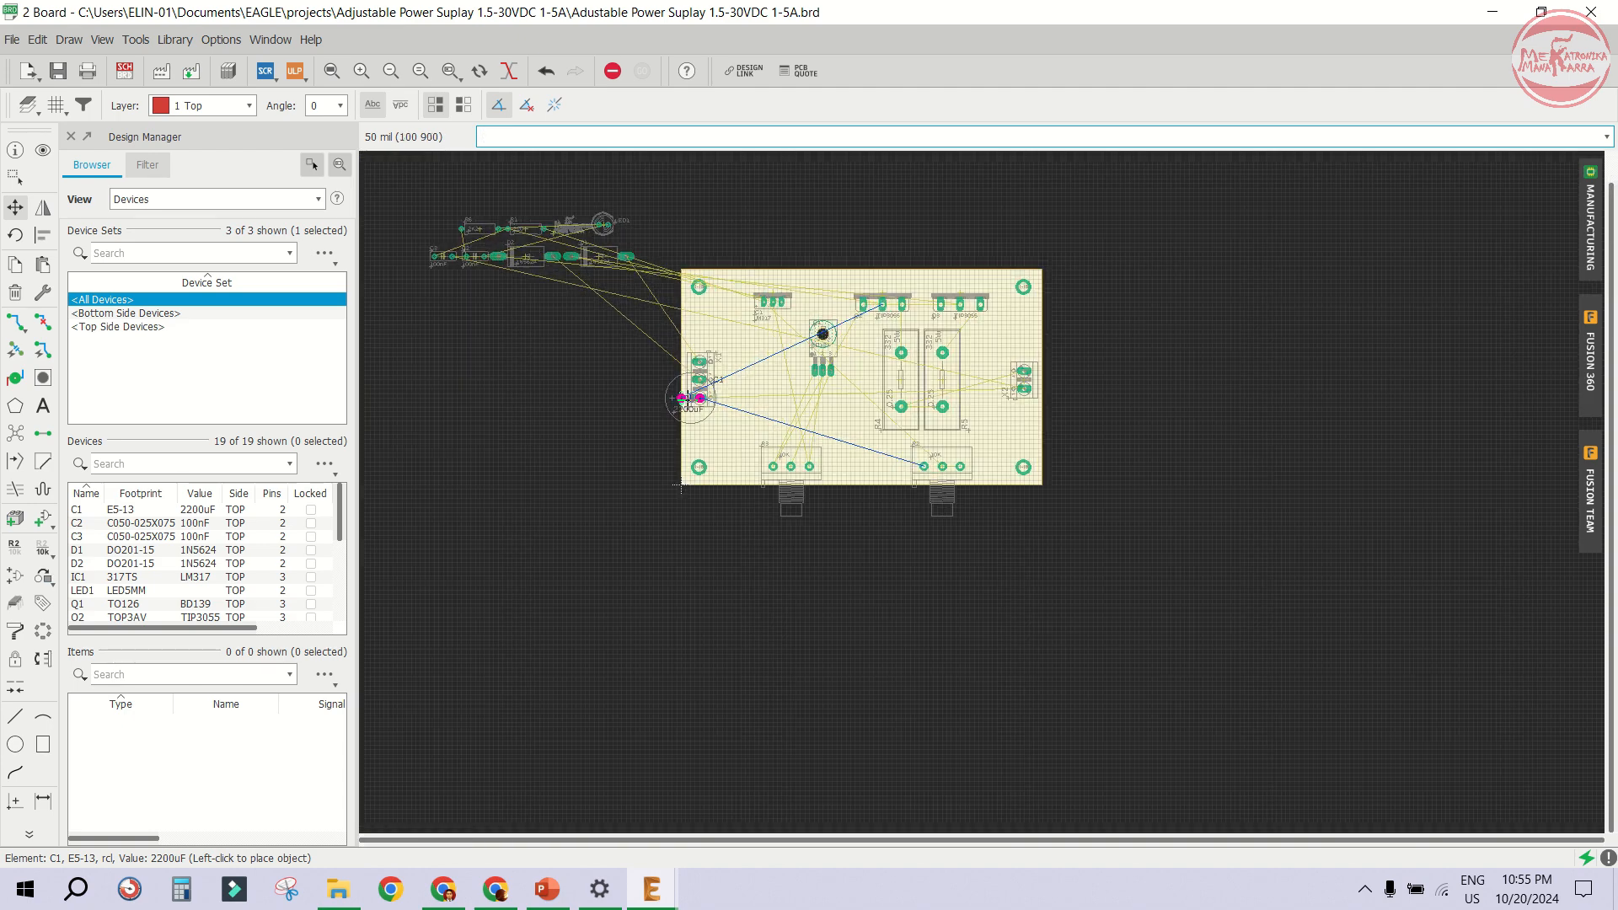
scroll(759, 379, "up", 4)
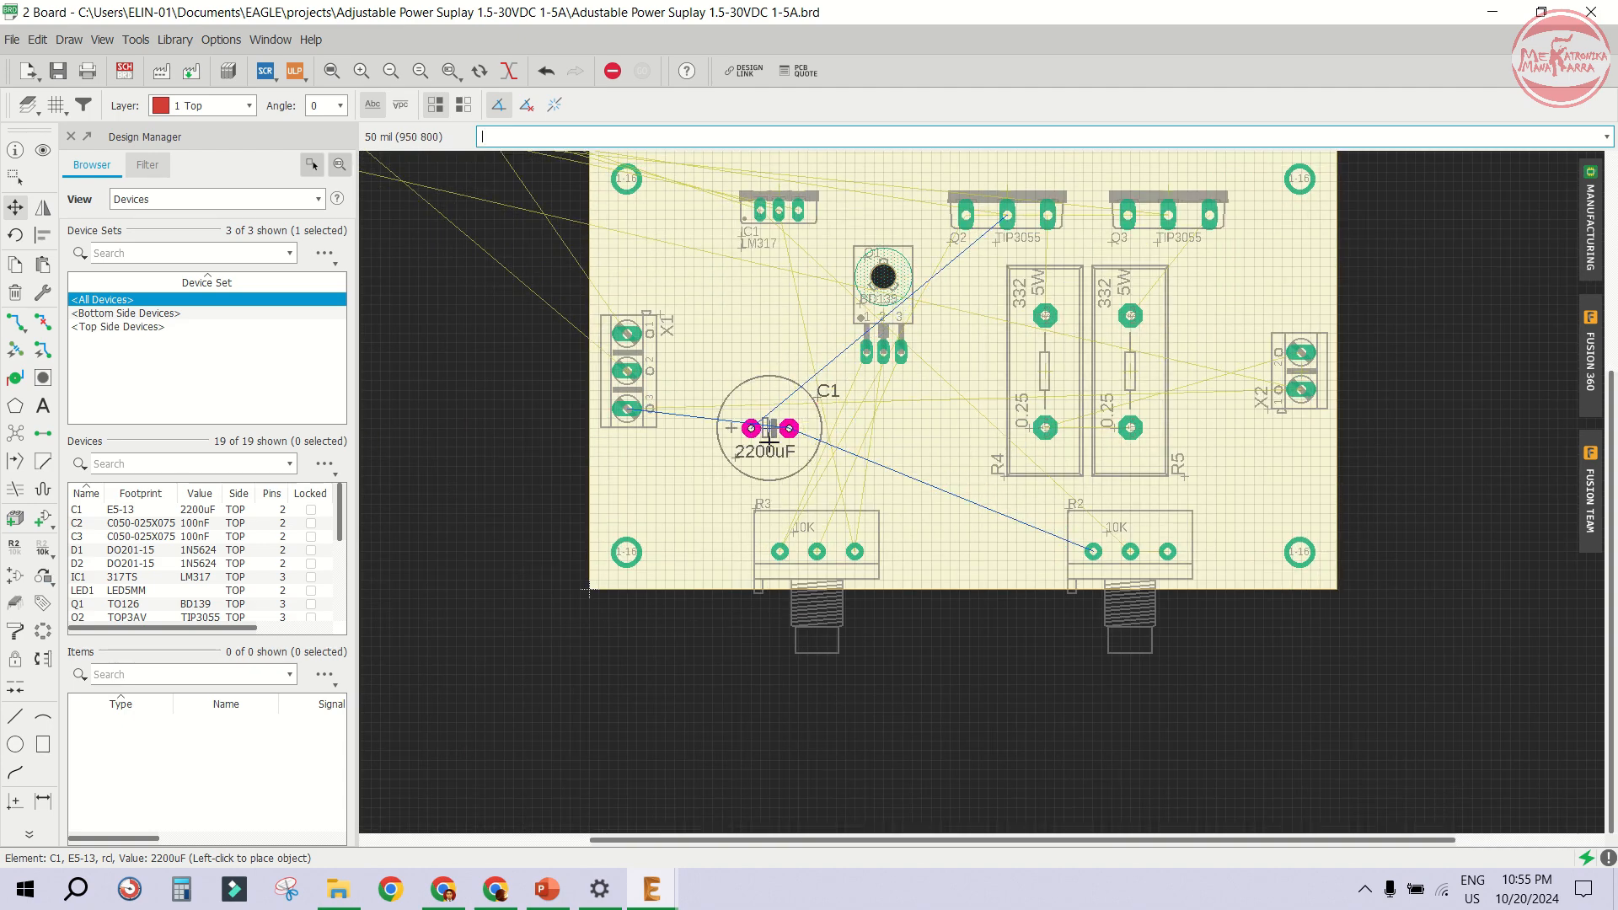
scroll(767, 438, "up", 2)
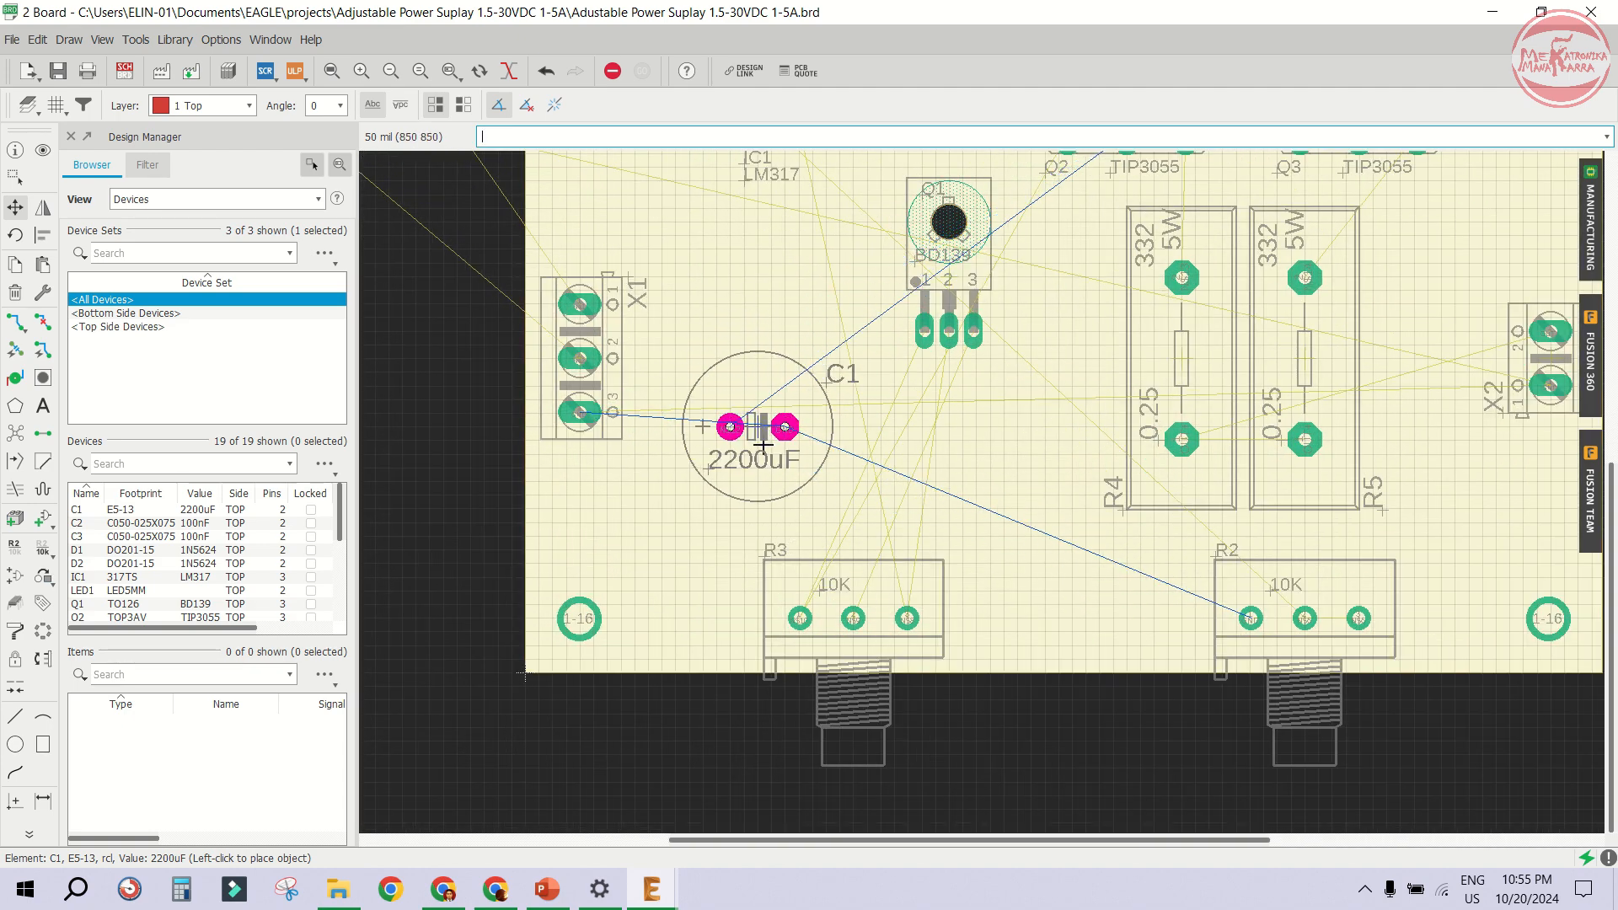
left_click(763, 445)
scroll(763, 444, "down", 2)
- Move diodes D2 and D1 onto the board between X1 and Q1
left_click(463, 260)
scroll(472, 263, "up", 2)
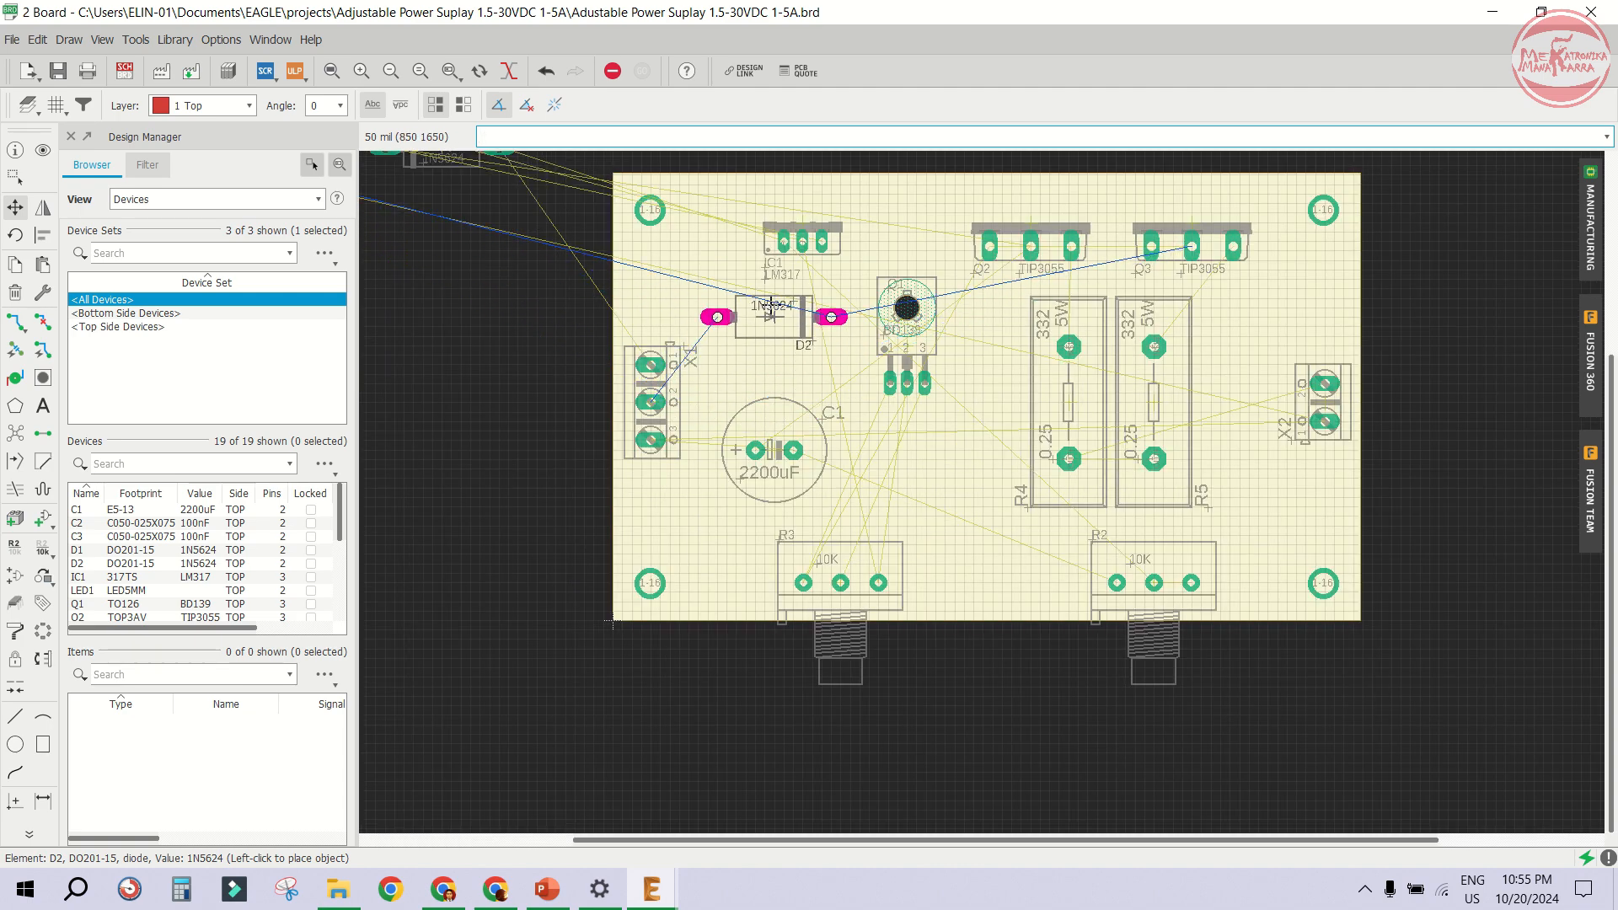
left_click(771, 307)
scroll(712, 311, "down", 3)
left_click(554, 218)
scroll(732, 350, "up", 2)
left_click(742, 337)
- Rotate capacitor C1 in place
left_click(753, 411)
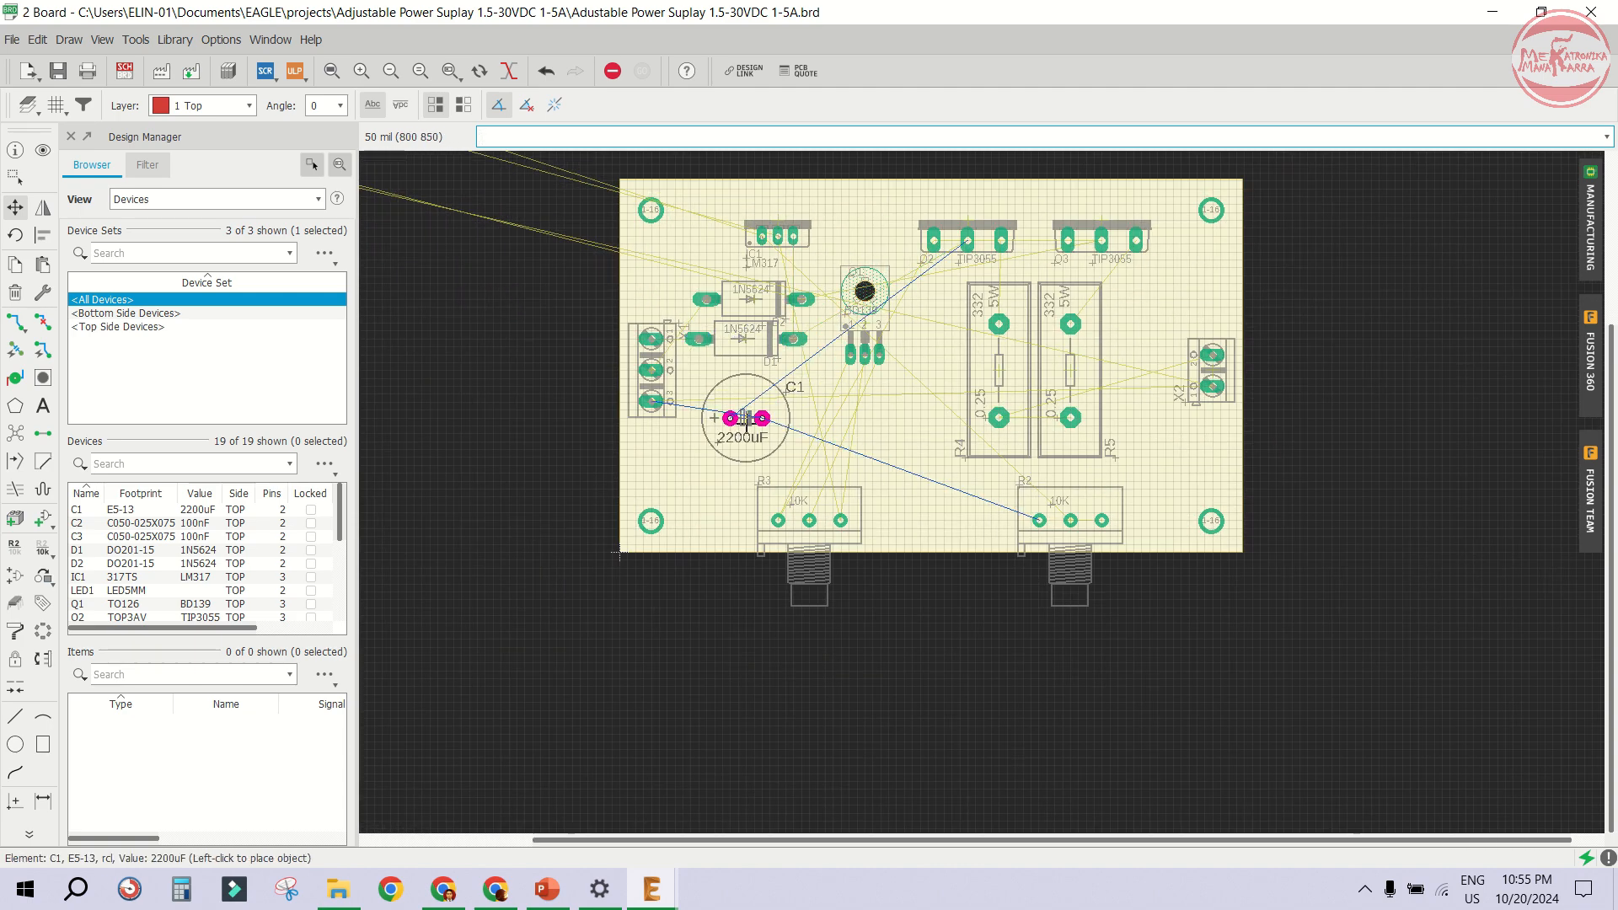
right_click(746, 422)
right_click(746, 421)
left_click(746, 422)
- Rearrange diodes D1 and D2 stacked one above the other beside X1
scroll(741, 340, "up", 2)
left_click(755, 335)
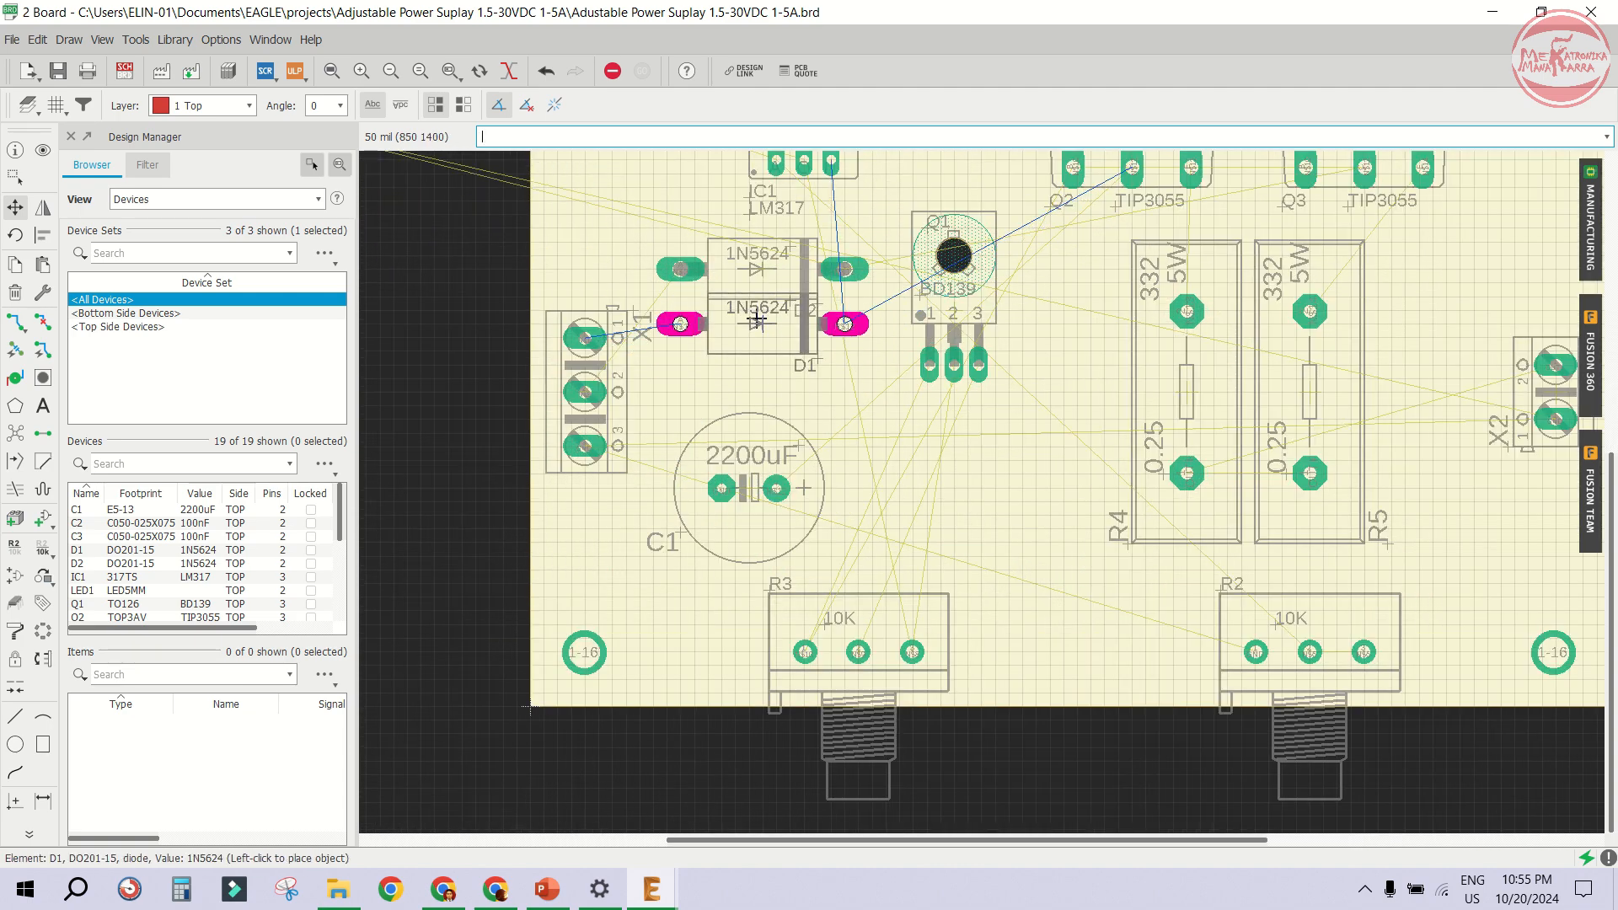
left_click(757, 322)
left_click(757, 270)
left_click(757, 377)
left_click(761, 322)
left_click(758, 299)
left_click(758, 378)
left_click(757, 368)
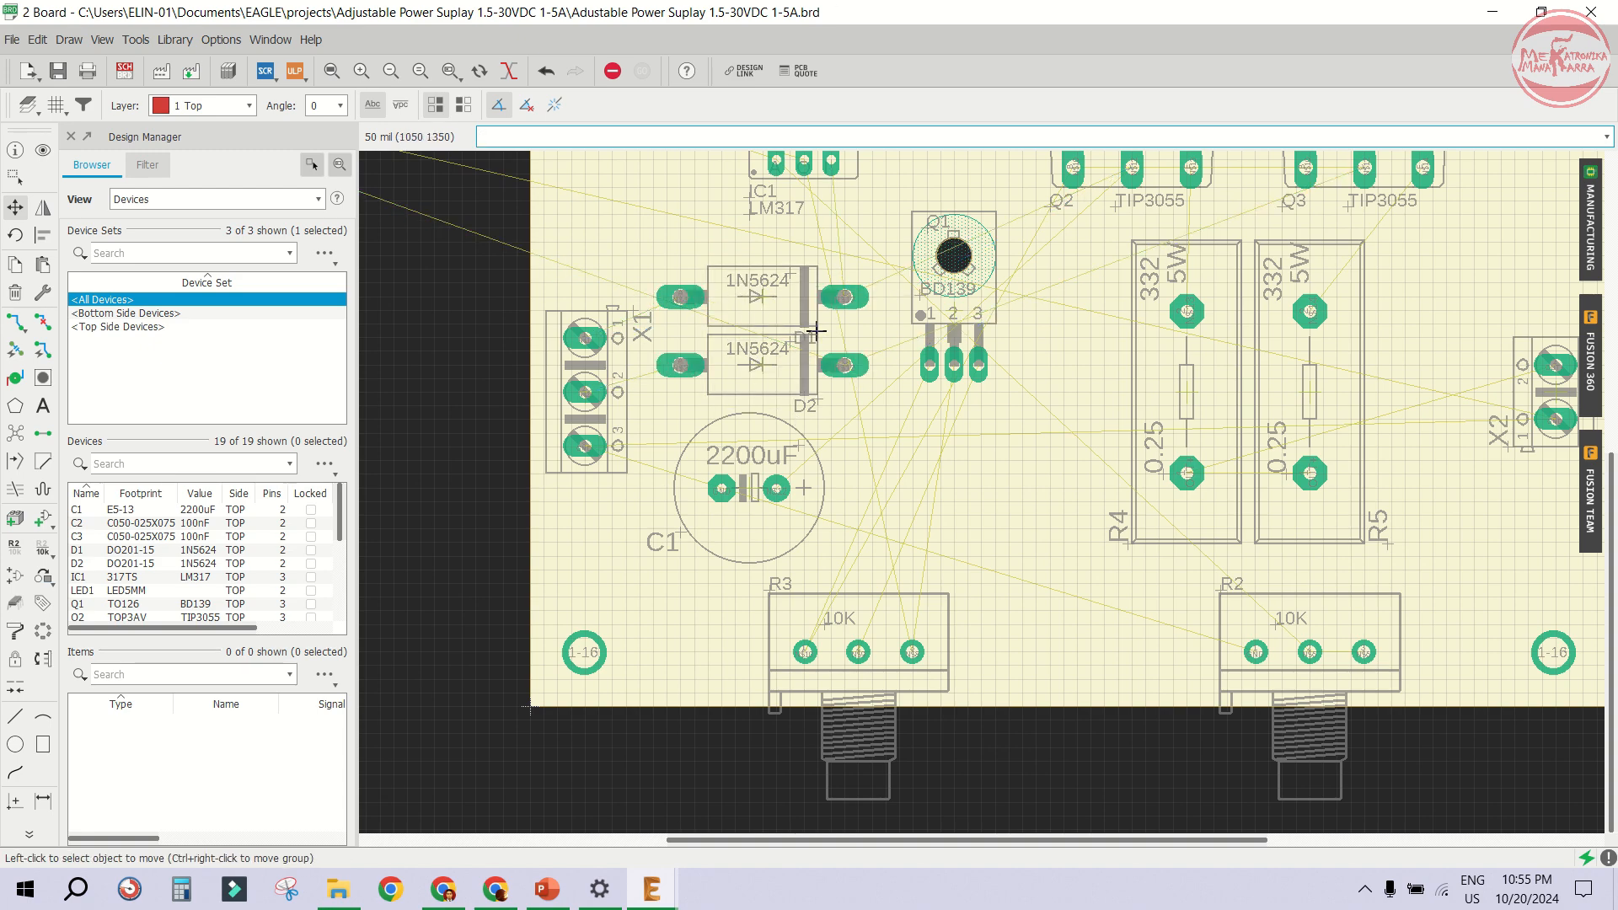
scroll(1054, 455, "down", 3)
scroll(607, 219, "up", 2)
- Move the 220 resistor R1 onto the board just below IC1
left_click(594, 206)
scroll(1111, 413, "up", 1)
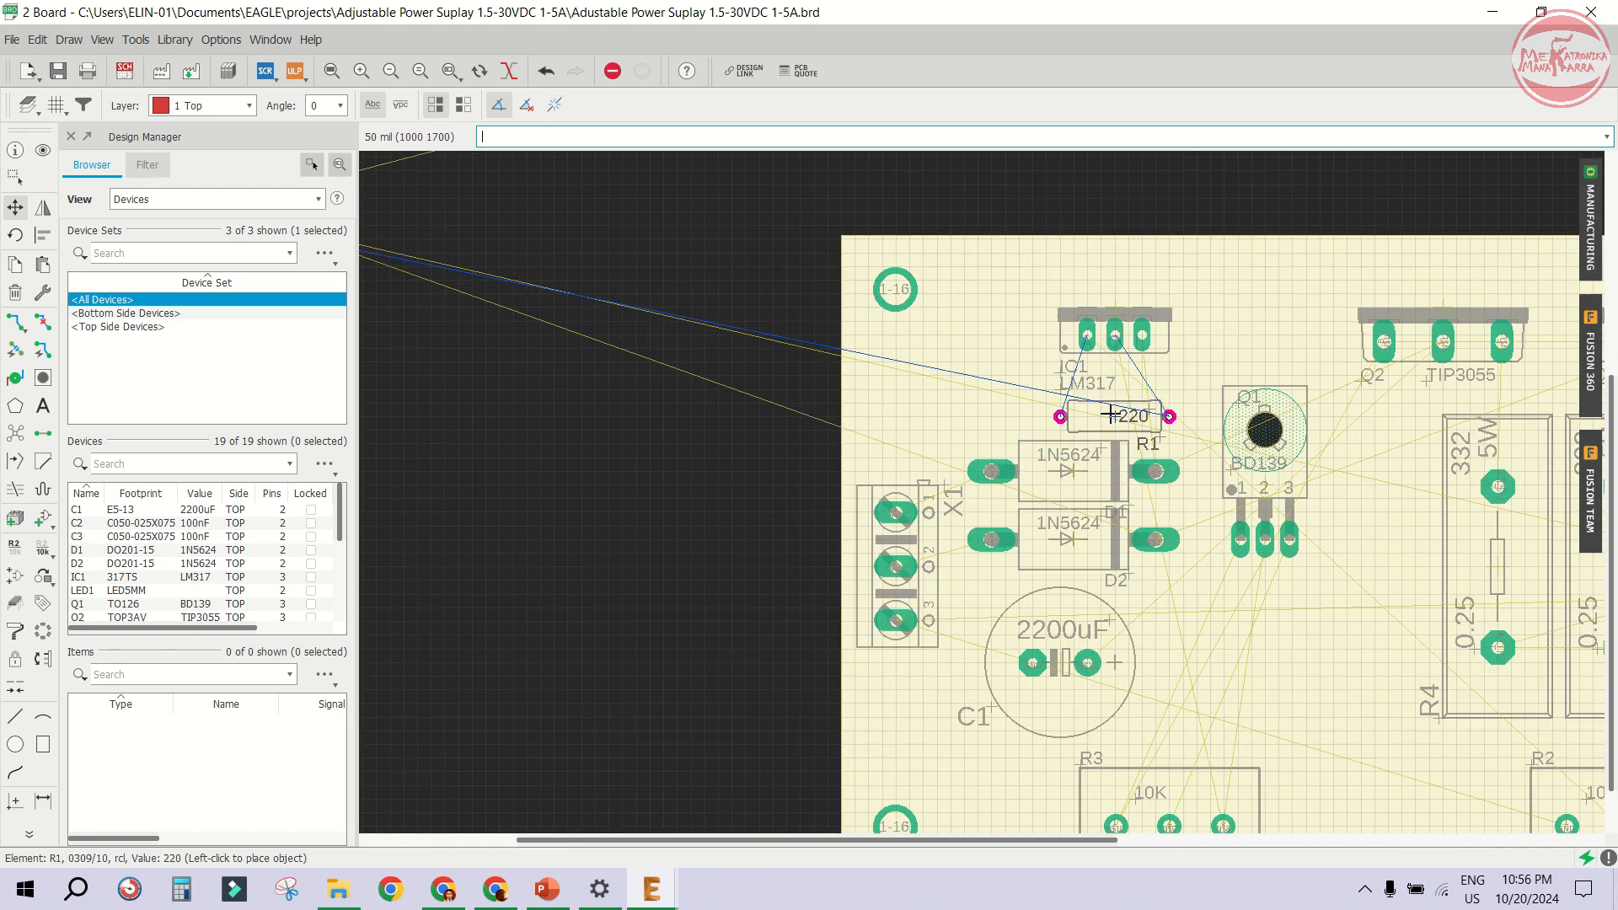
scroll(1111, 413, "up", 1)
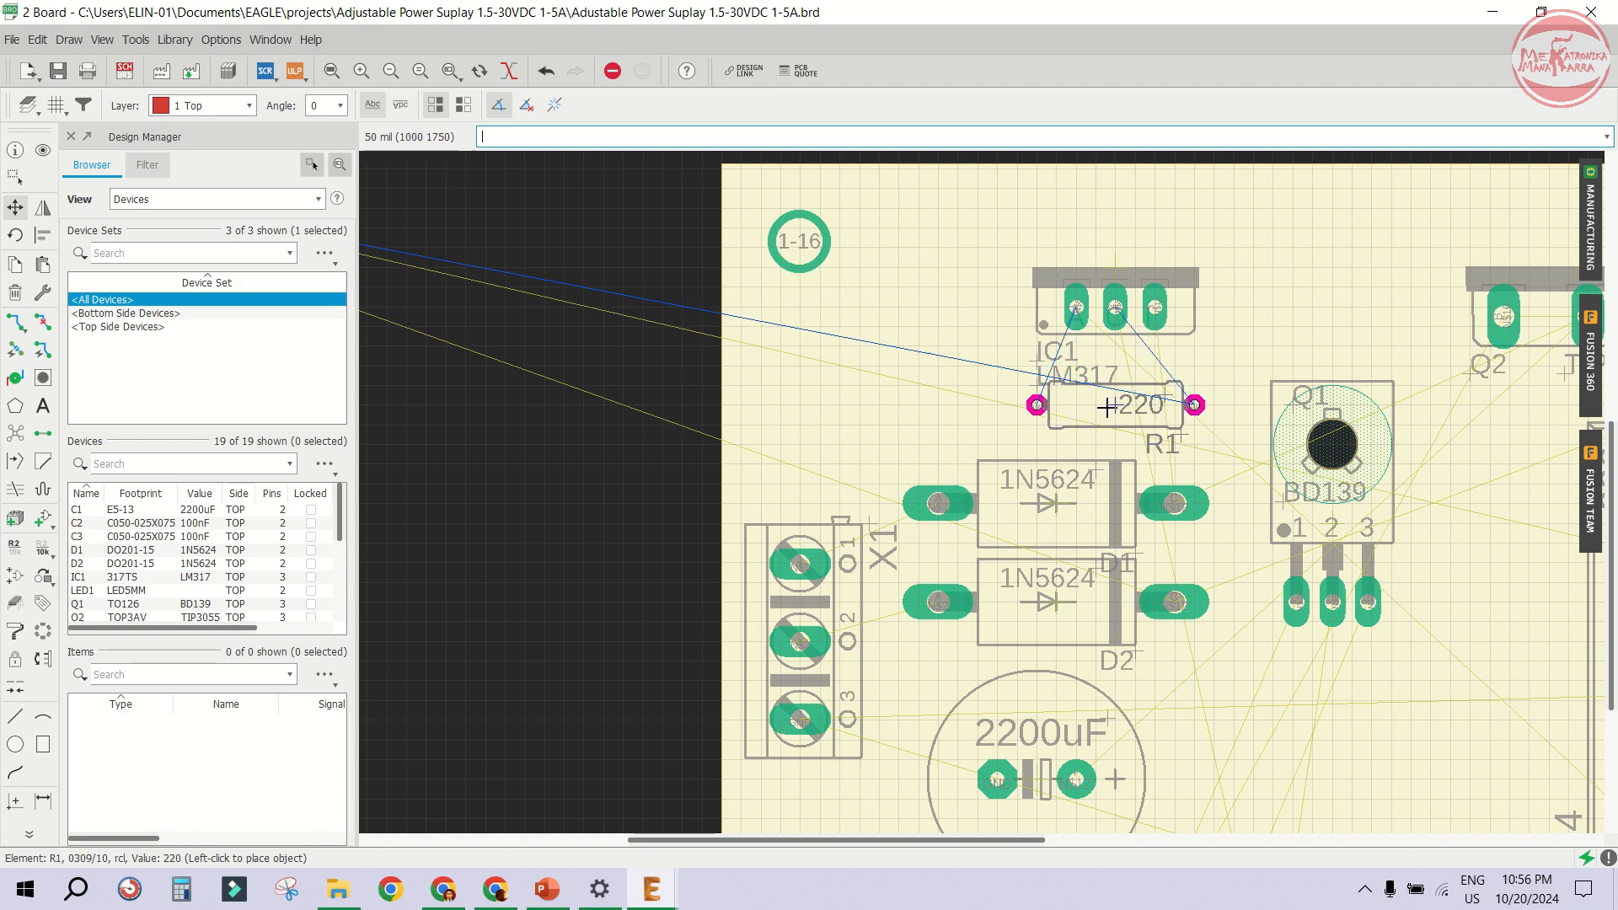
left_click(1103, 405)
scroll(1105, 400, "down", 6)
scroll(660, 296, "up", 4)
- Rotate capacitor C2 upright and place it to the right of C1
left_click(660, 296)
scroll(658, 297, "down", 3)
scroll(1128, 614, "up", 2)
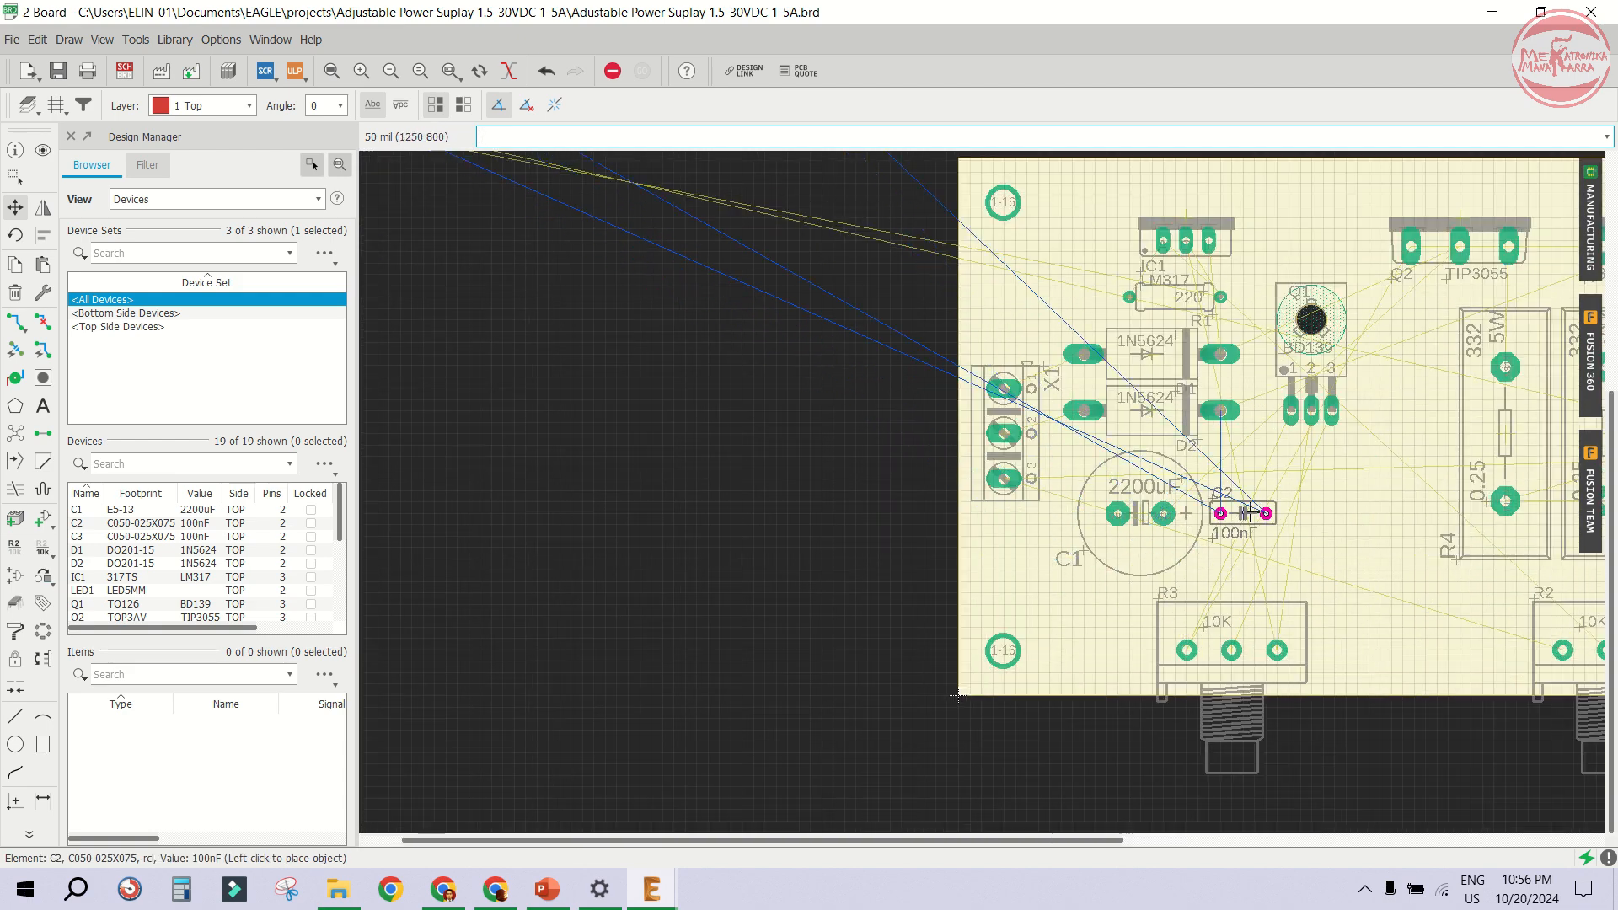
scroll(1251, 514, "up", 2)
right_click(1251, 513)
left_click(1220, 514)
- Rotate capacitor C1 upright in place
left_click(969, 510)
right_click(969, 509)
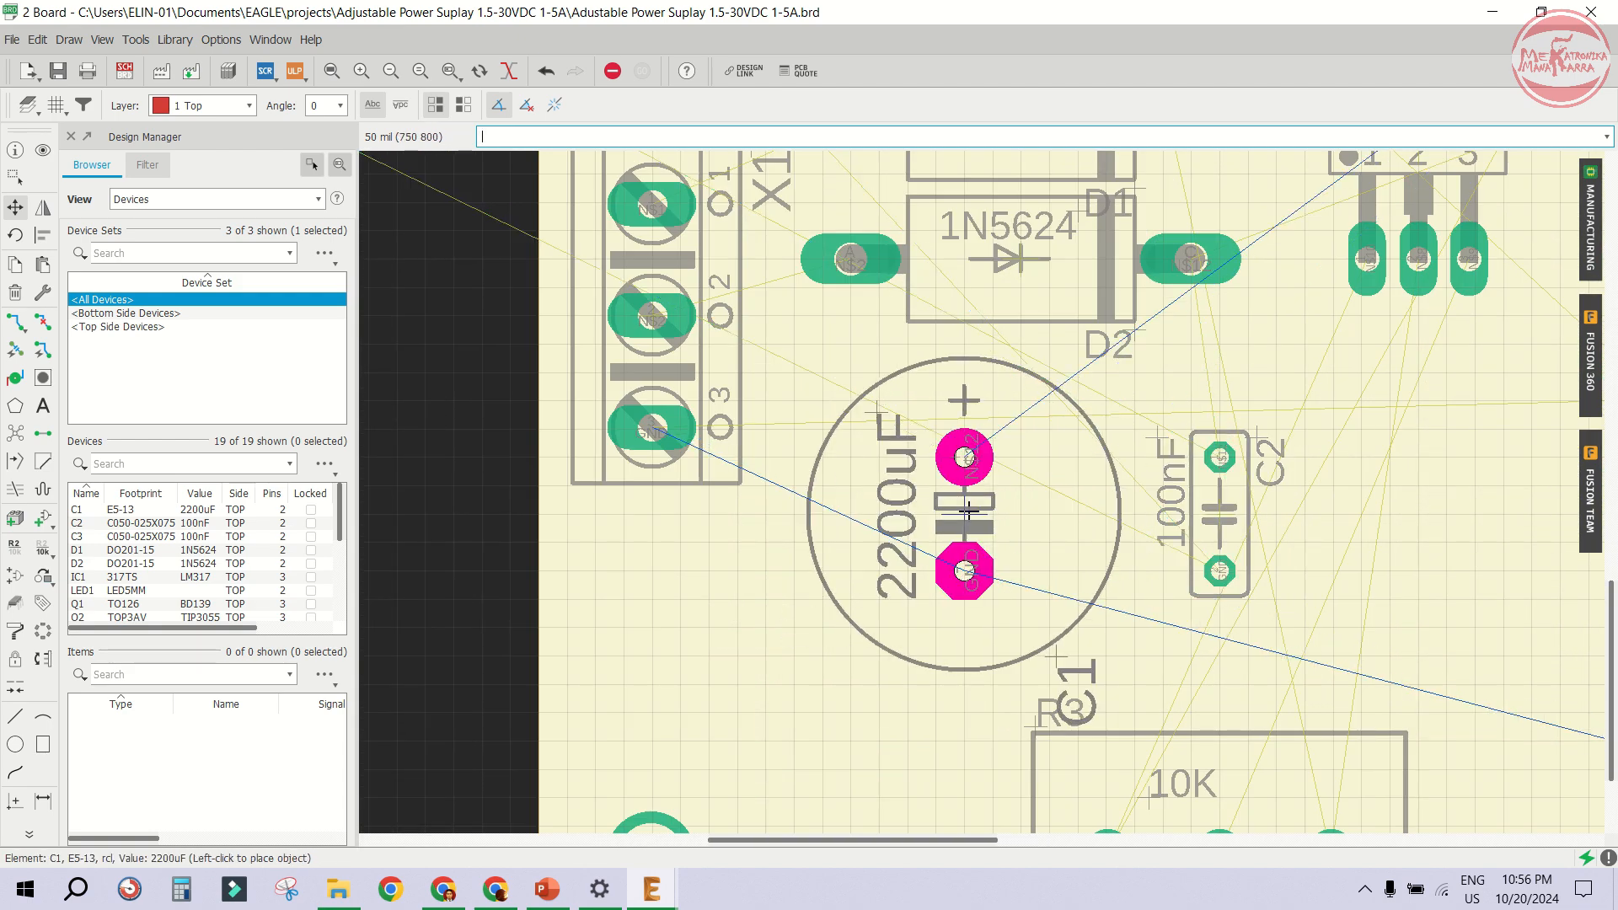
left_click(969, 511)
scroll(1127, 509, "down", 8)
- Rotate capacitor C3 upright and place it to the right of R1 below IC1
left_click(707, 327)
scroll(1173, 451, "up", 6)
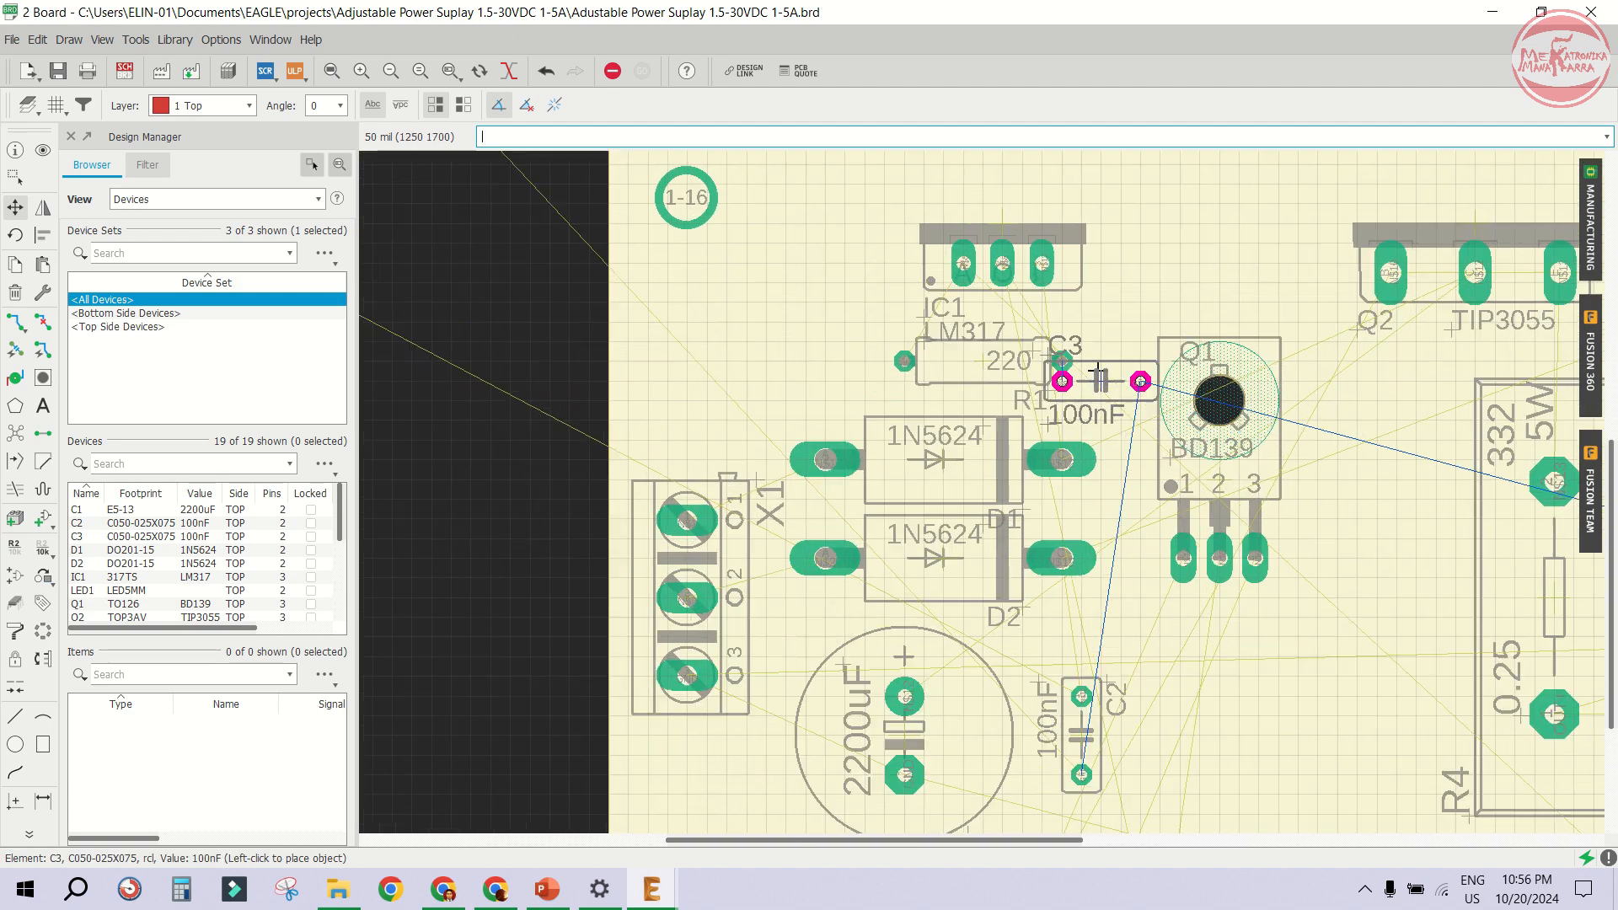
right_click(1097, 371)
scroll(1097, 371, "down", 2)
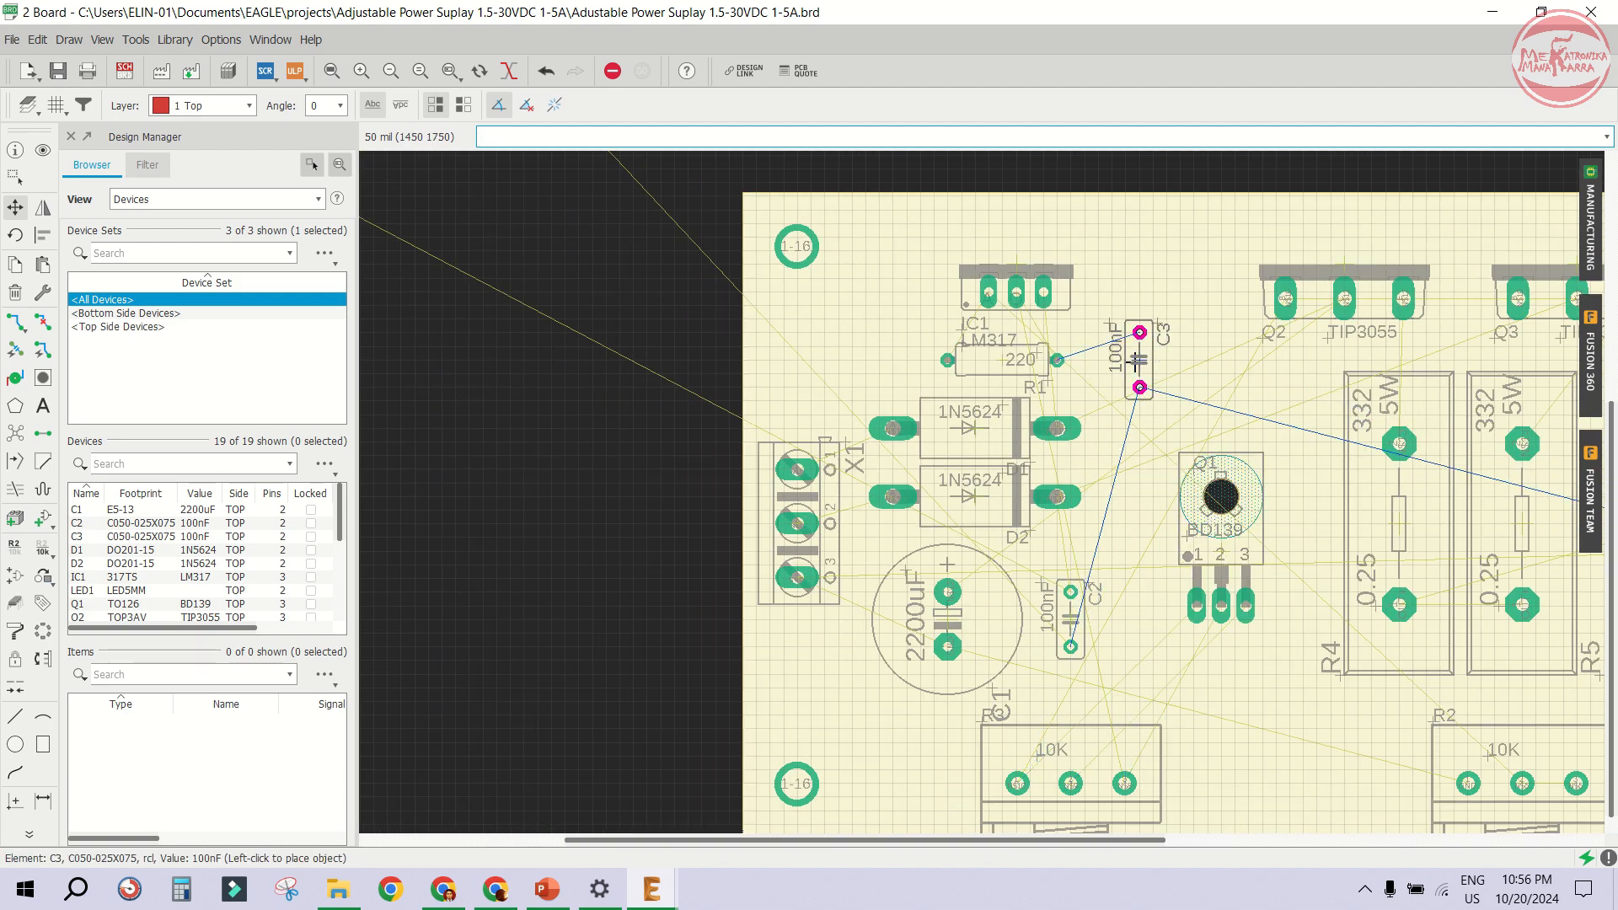
left_click(1138, 361)
- Bring the 2K2 resistor R6 onto the board and place it horizontally below capacitor C1
scroll(1418, 544, "down", 3)
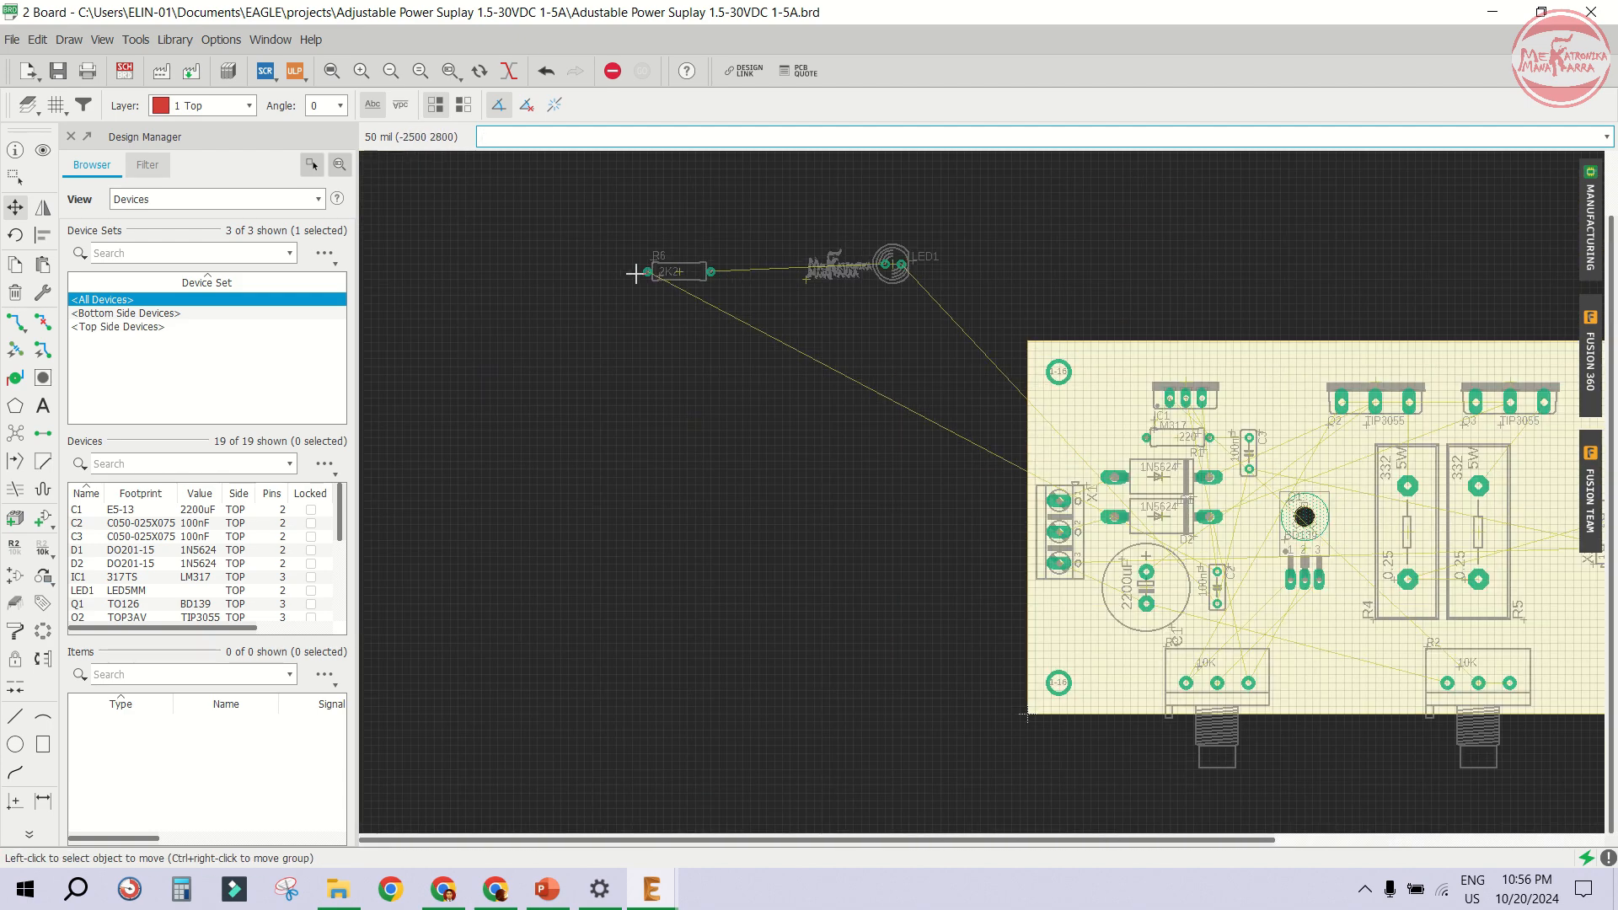
left_click(634, 274)
scroll(1059, 553, "down", 1)
scroll(934, 566, "up", 3)
right_click(1054, 548)
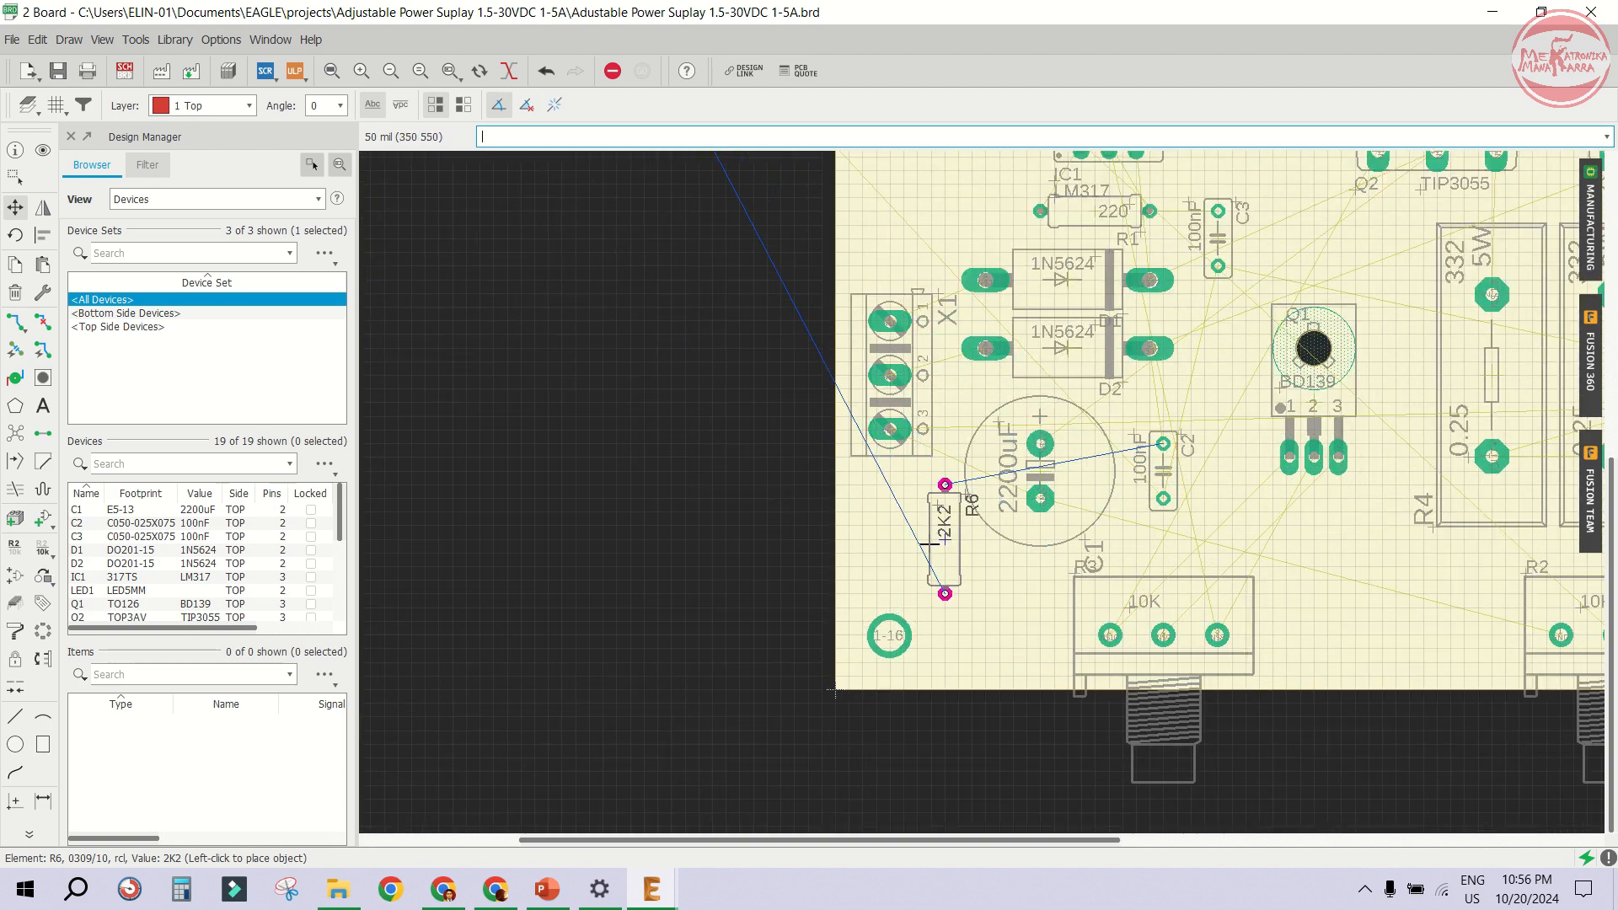
right_click(929, 546)
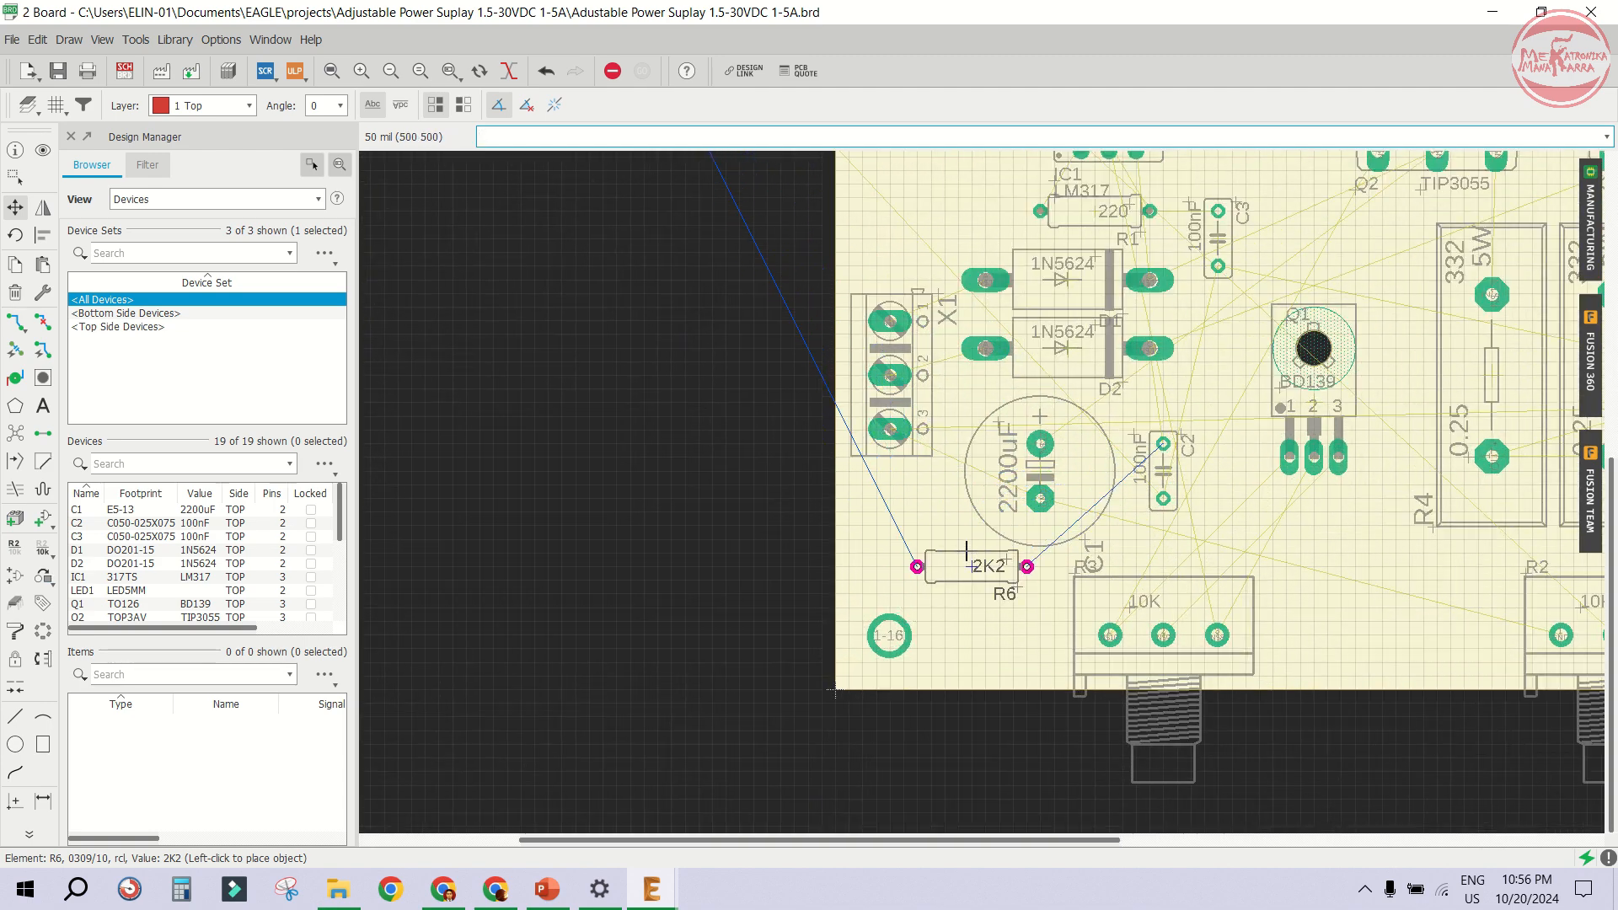
left_click(965, 548)
- Move LED1 onto the board just below resistor R6
scroll(845, 437, "down", 3)
left_click(749, 236)
scroll(885, 533, "up", 3)
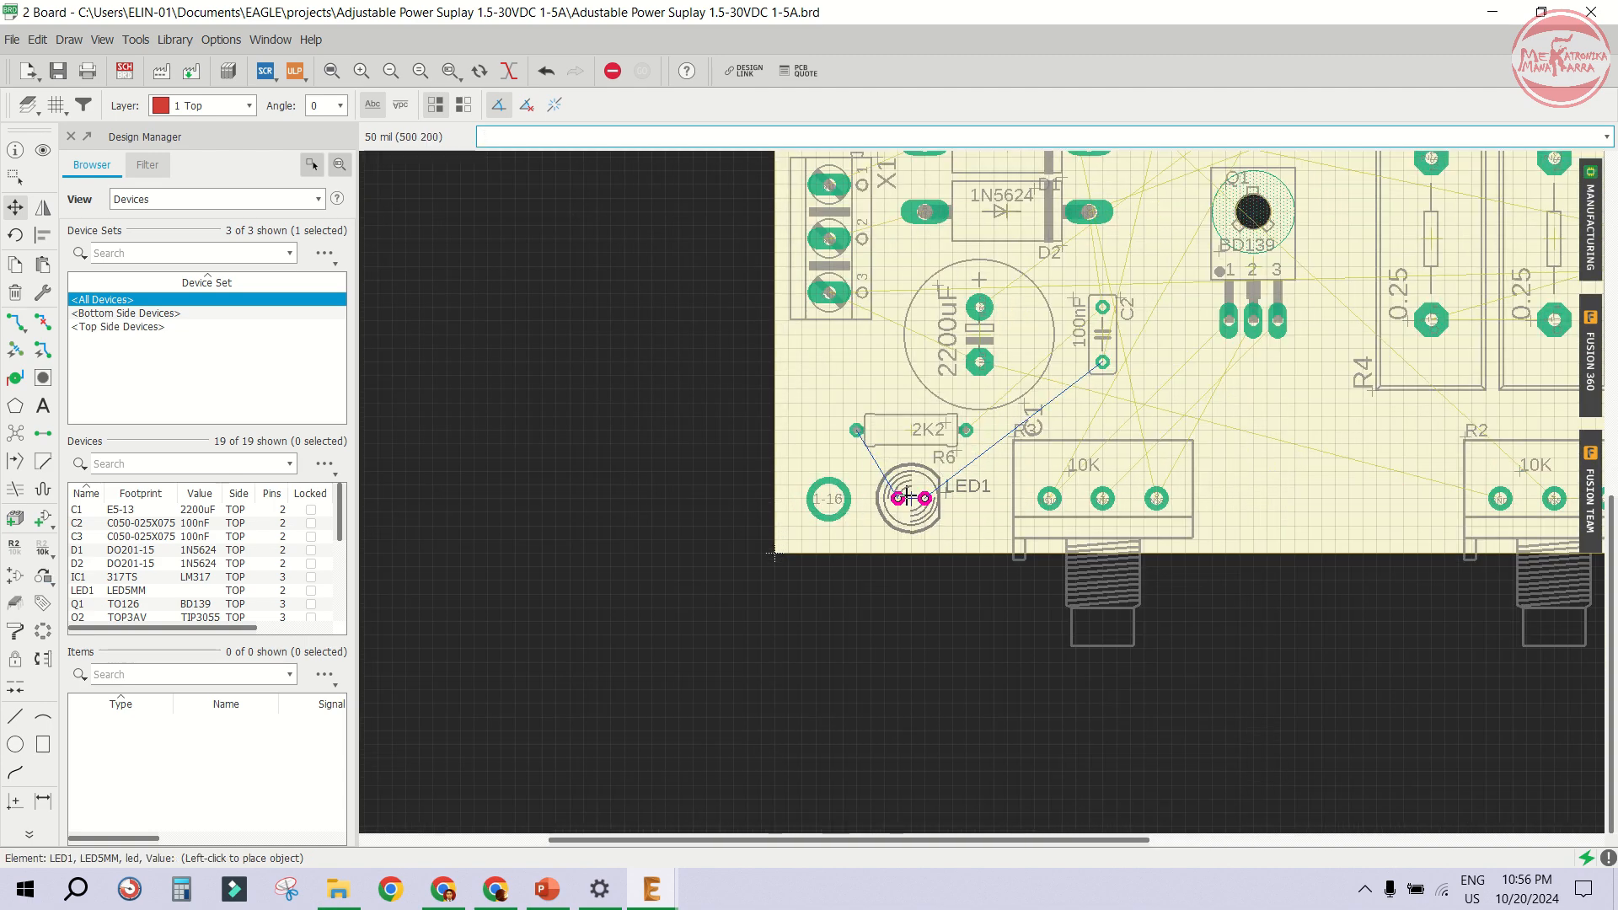
left_click(909, 497)
- Move the MeKatronika logo onto the board's lower right area beside R2
scroll(909, 497, "down", 3)
left_click(741, 267)
scroll(1076, 534, "up", 3)
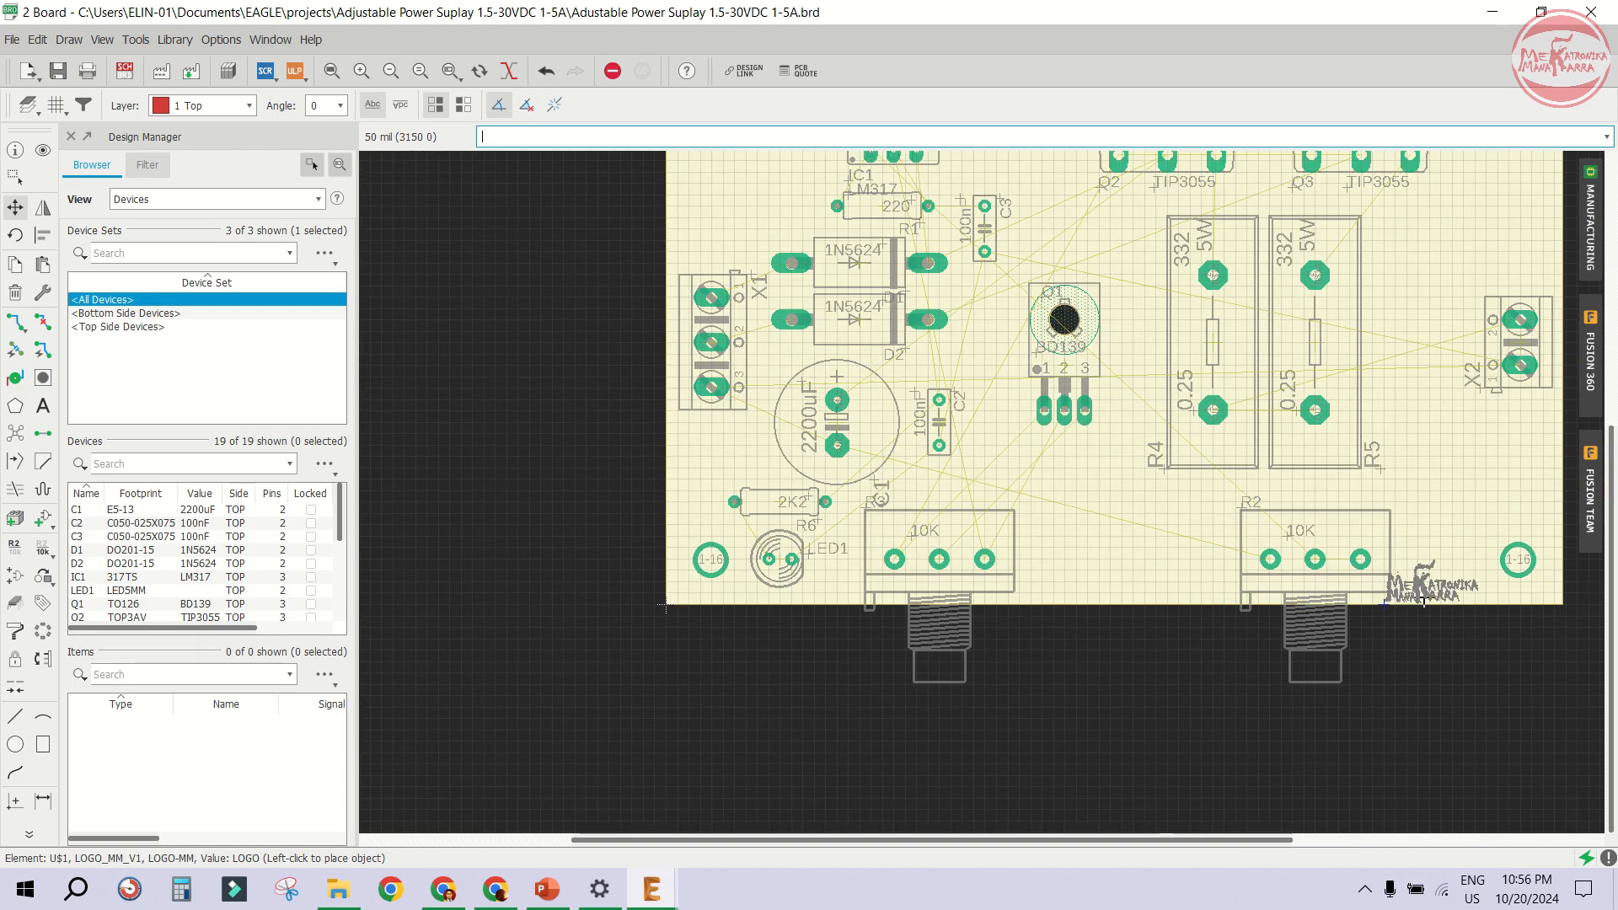
scroll(1425, 600, "up", 3)
scroll(1432, 557, "down", 3)
scroll(1433, 523, "up", 3)
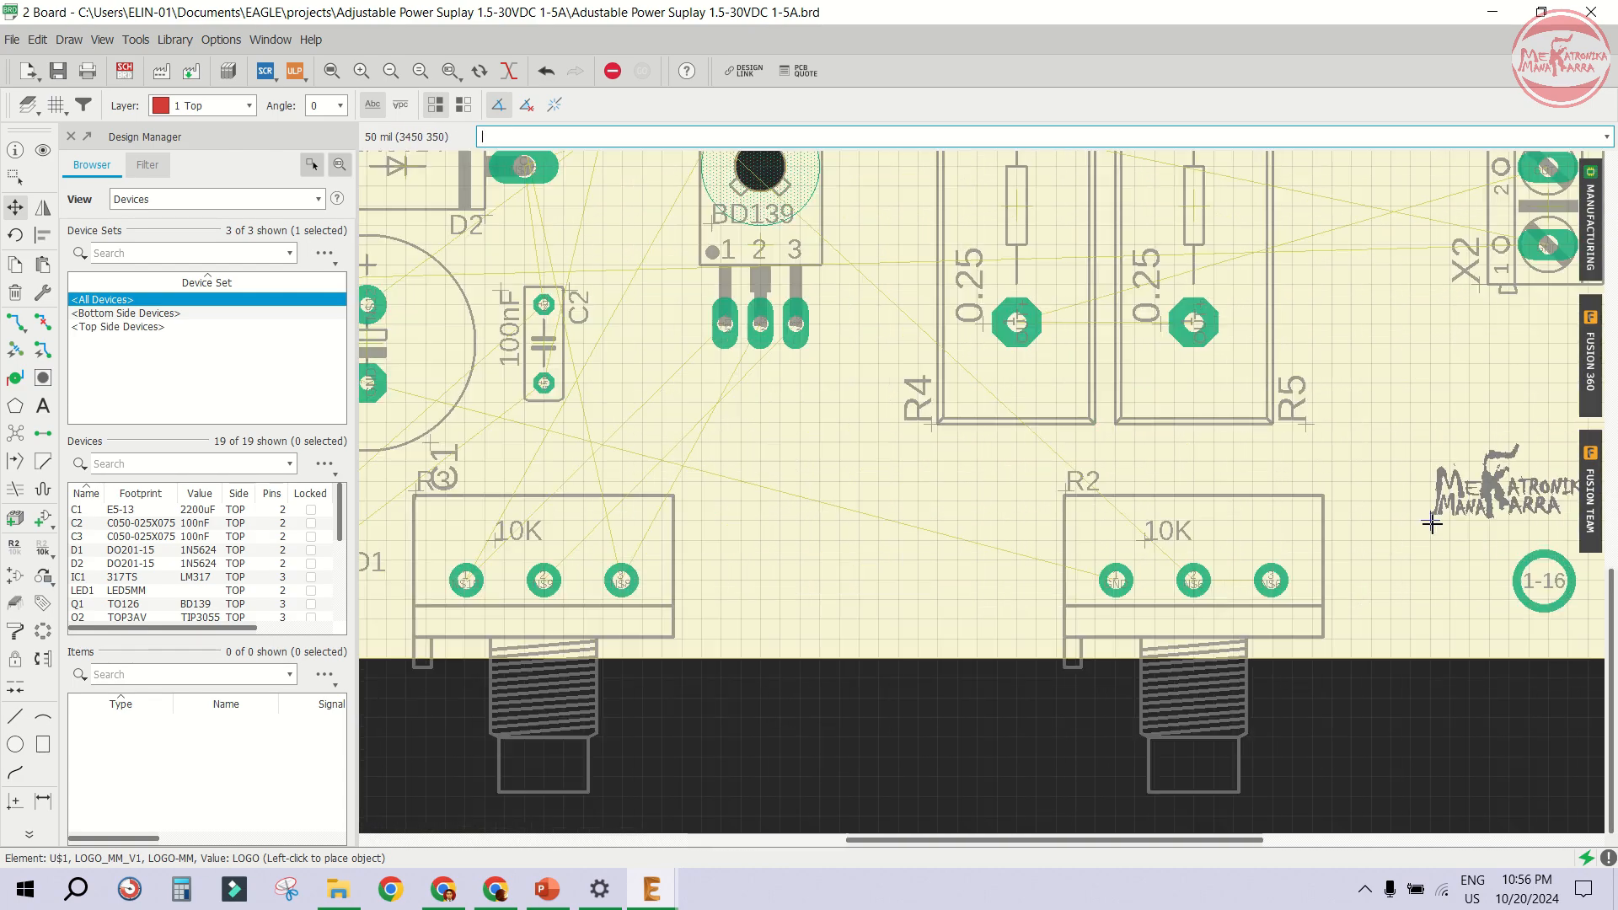
left_click(1432, 524)
- Shift IC1, Q2 and Q3 slightly upward toward the board's top edge
scroll(995, 469, "down", 3)
scroll(1223, 469, "up", 4)
scroll(1246, 447, "down", 4)
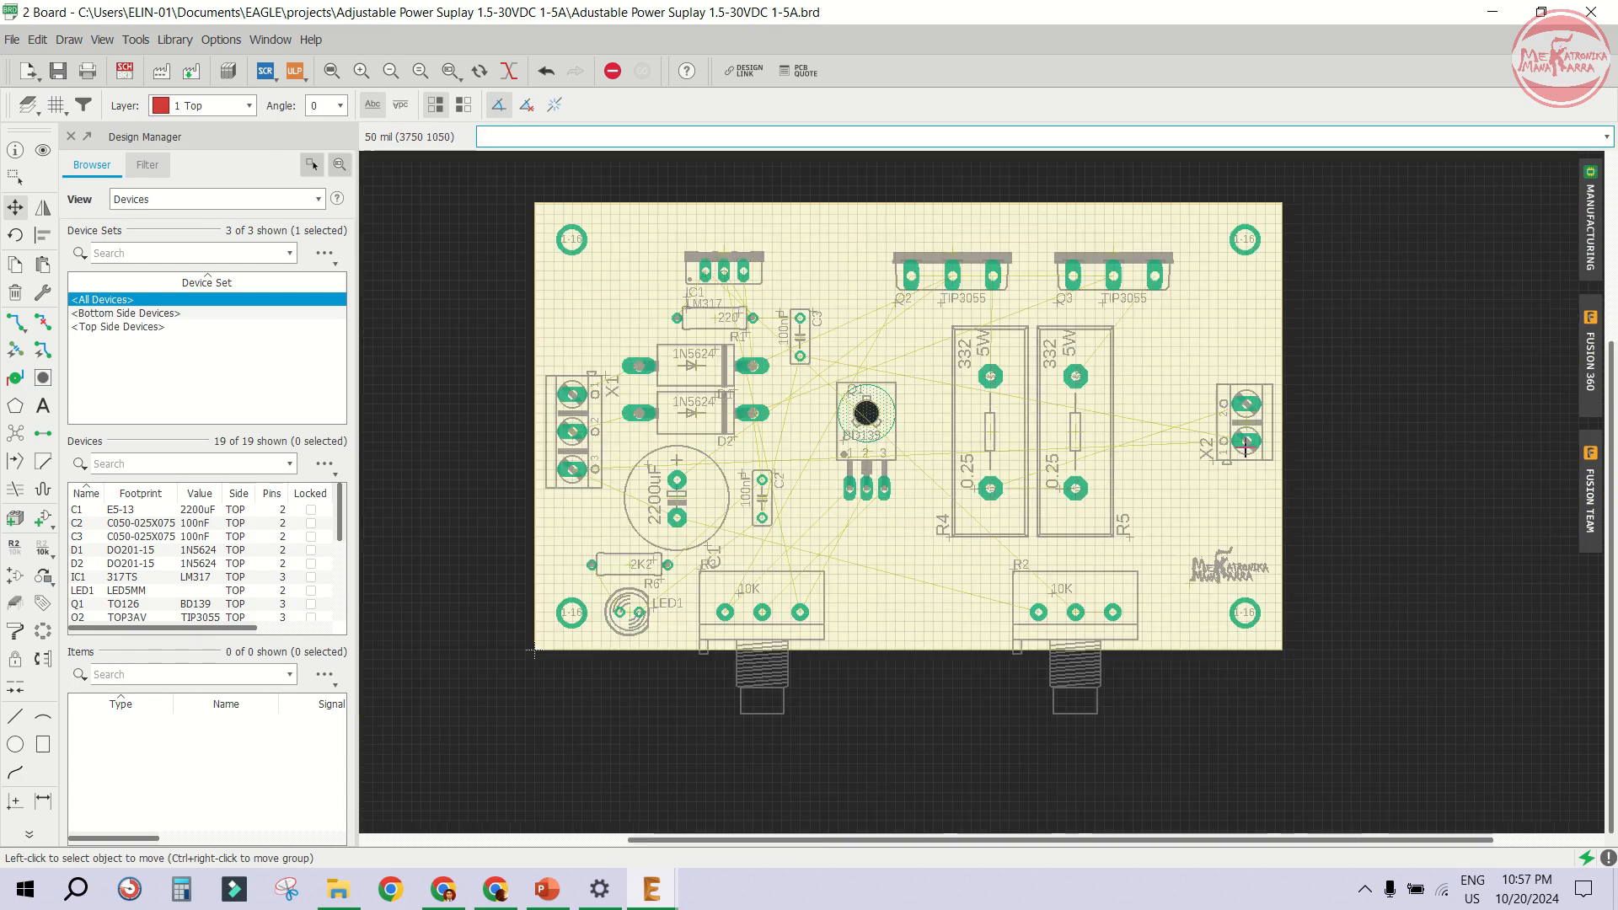
scroll(1246, 447, "down", 1)
scroll(927, 472, "up", 2)
scroll(963, 264, "up", 1)
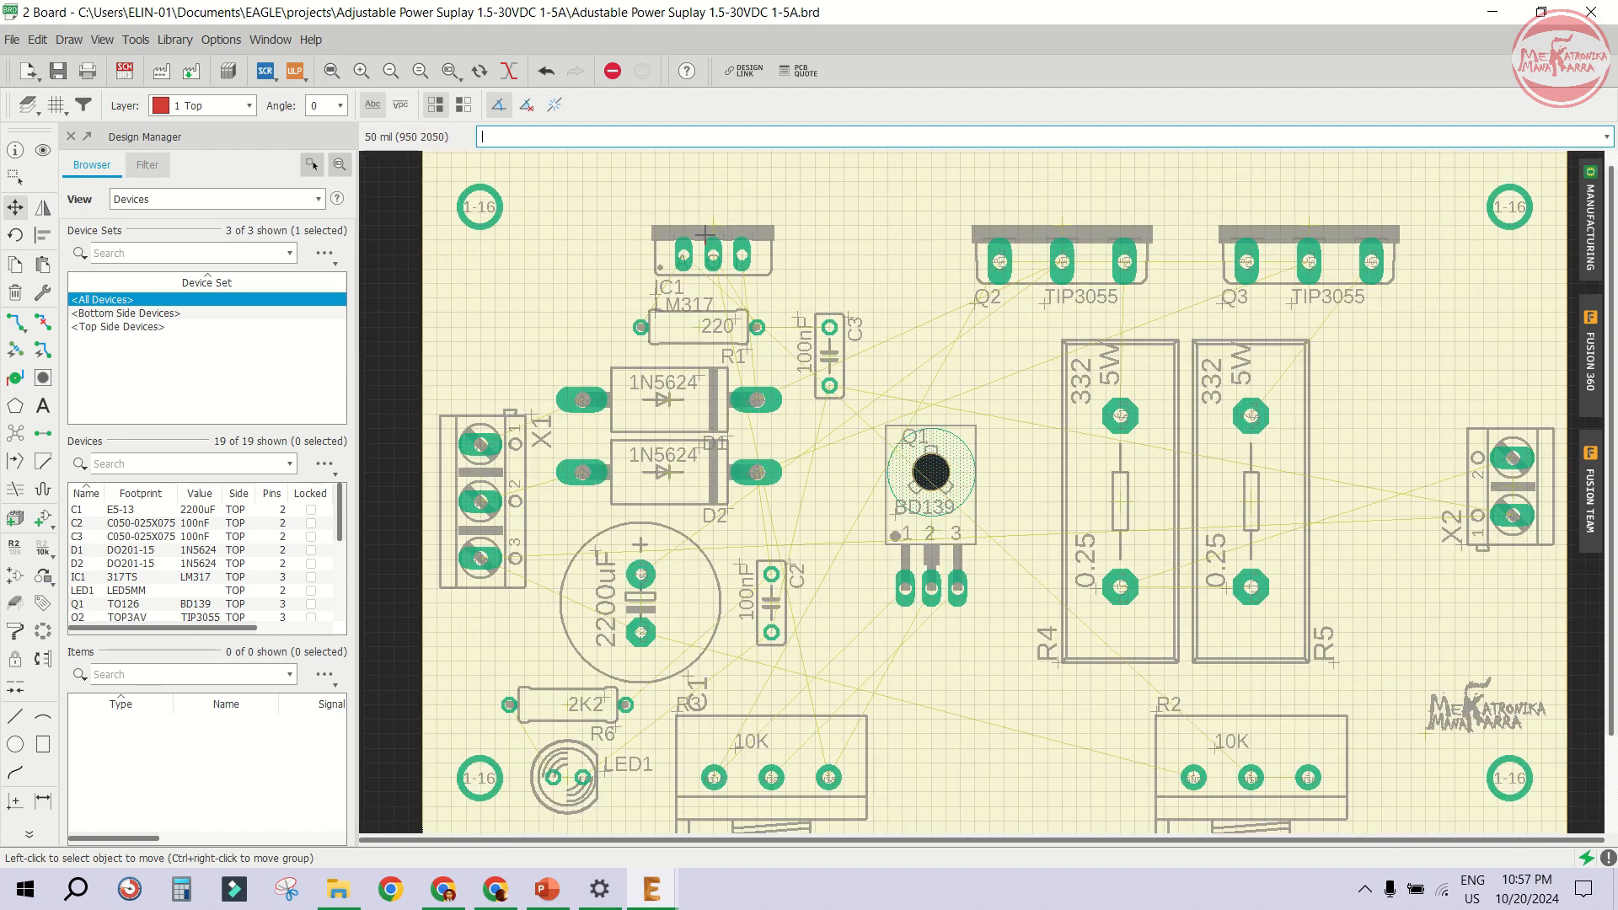
left_click(708, 233)
left_click(710, 220)
left_click(1059, 225)
left_click(1060, 211)
left_click(1312, 228)
left_click(1312, 213)
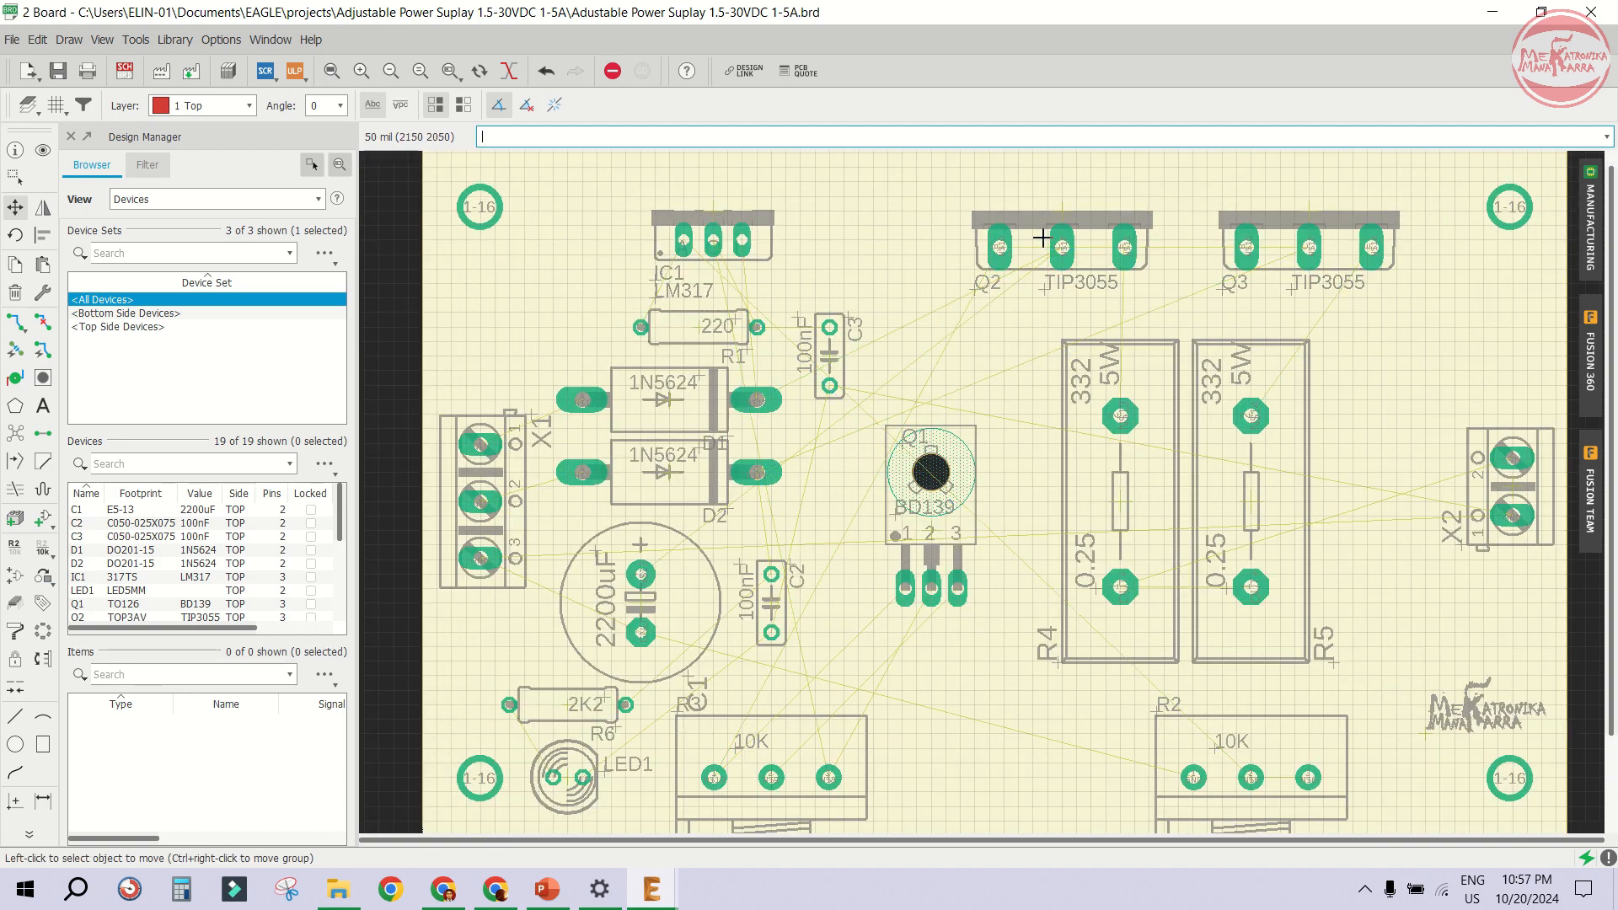
- Nudge capacitor C3 slightly right and resistor R1 slightly up beneath IC1
scroll(1012, 253, "down", 1)
scroll(898, 324, "up", 1)
left_click(854, 338)
left_click(864, 341)
middle_click_drag(716, 318, 731, 317)
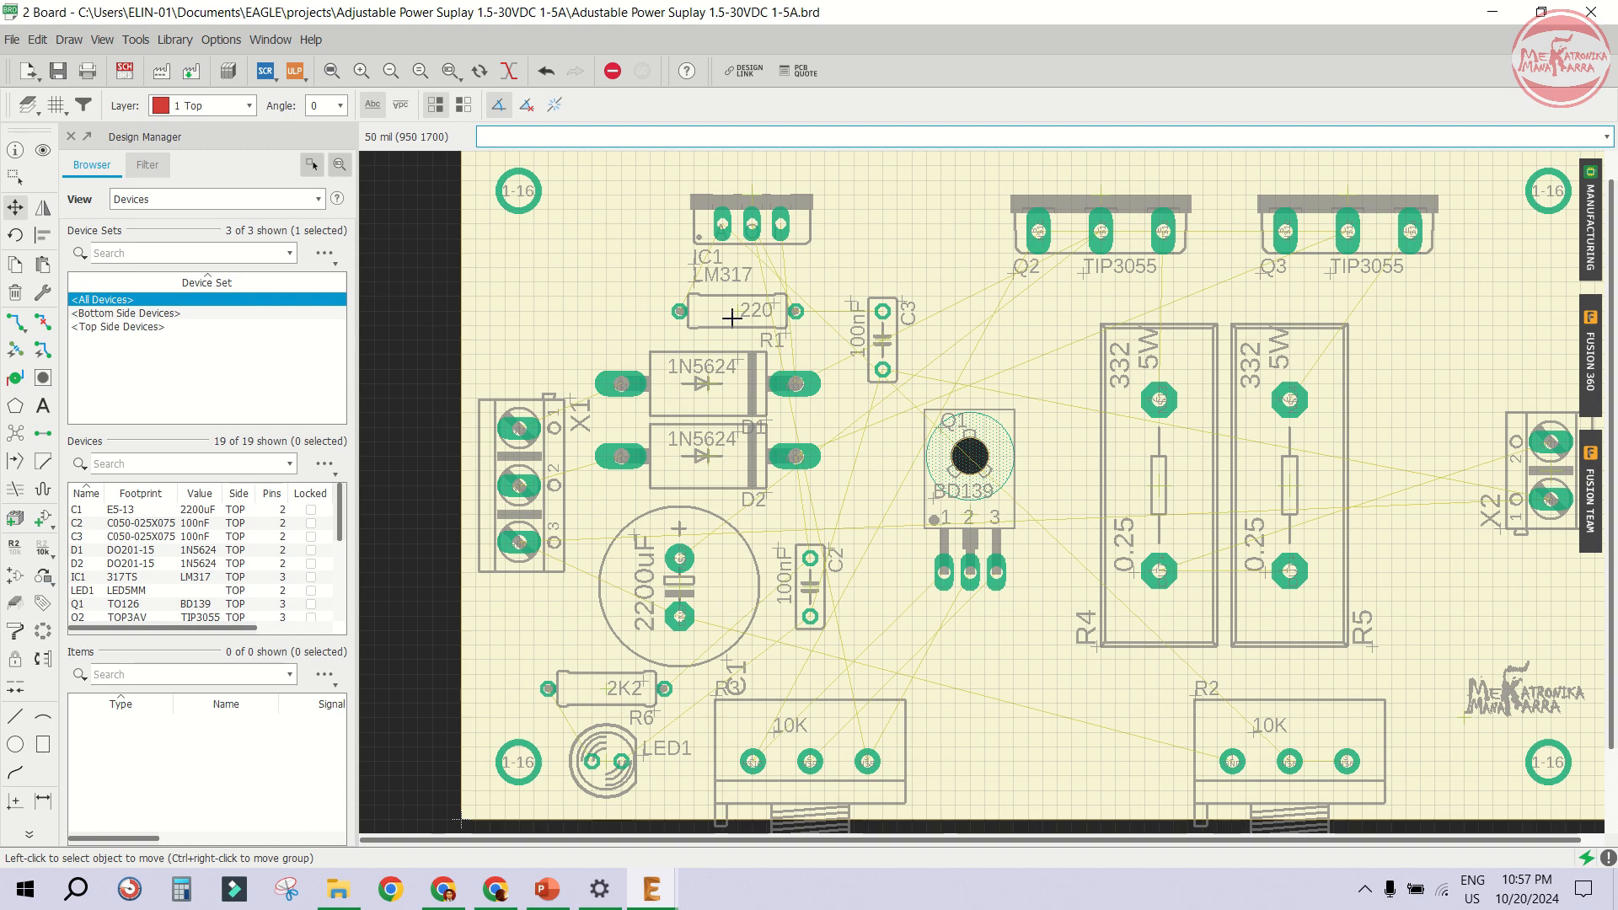
left_click(731, 317)
left_click(733, 297)
- Rotate IC1's LM317 value and IC1 name labels vertical, placing them on either side of the regulator
middle_click_drag(699, 265, 698, 288)
left_click(696, 292)
right_click(662, 256)
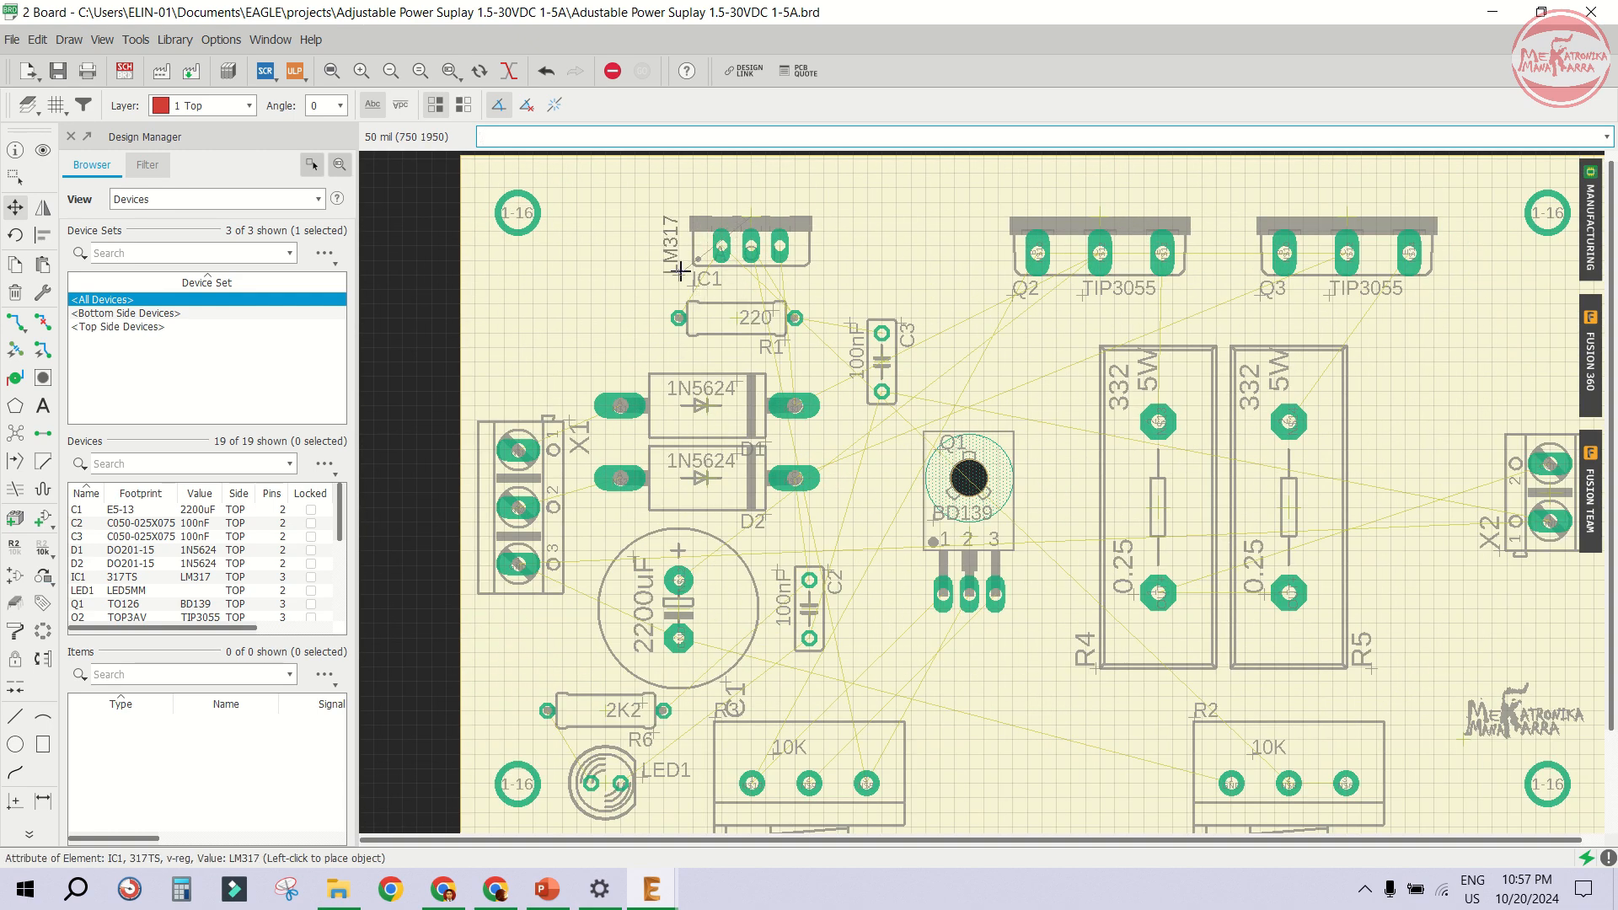
left_click(837, 273)
left_click(693, 280)
right_click(680, 256)
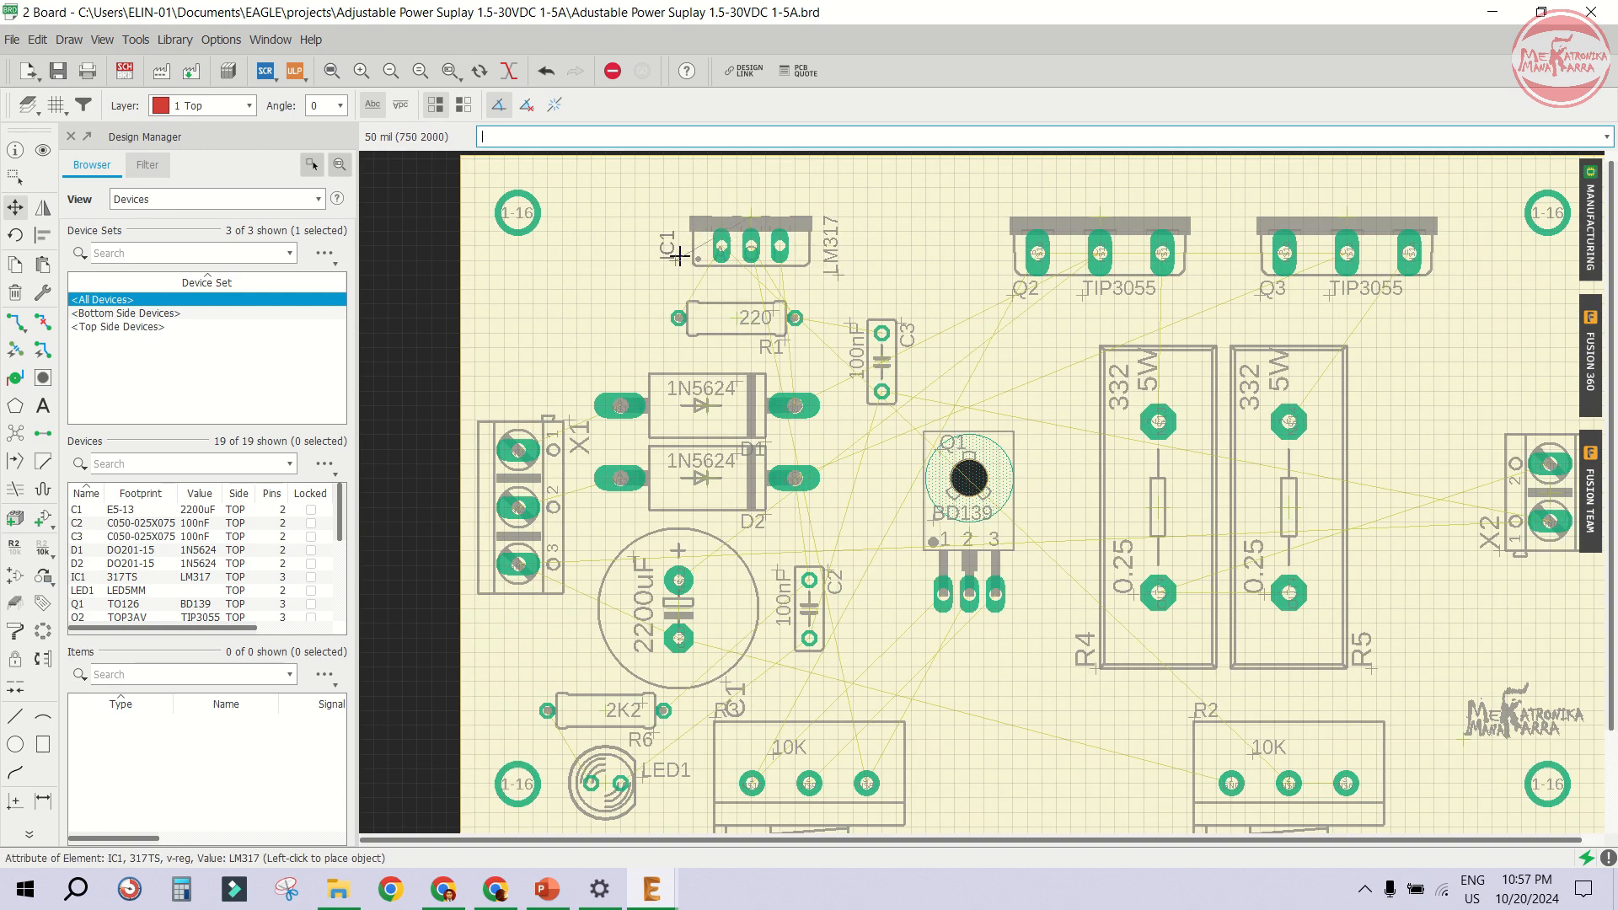
left_click(679, 256)
- Rotate the C3 name label horizontal and place it above the capacitor
scroll(890, 350, "up", 2)
left_click(909, 315)
right_click(890, 305)
left_click(868, 296)
- Rotate the C1 name label vertical and place it left of the 2200uF capacitor
scroll(944, 305, "down", 2)
scroll(1142, 291, "down", 1)
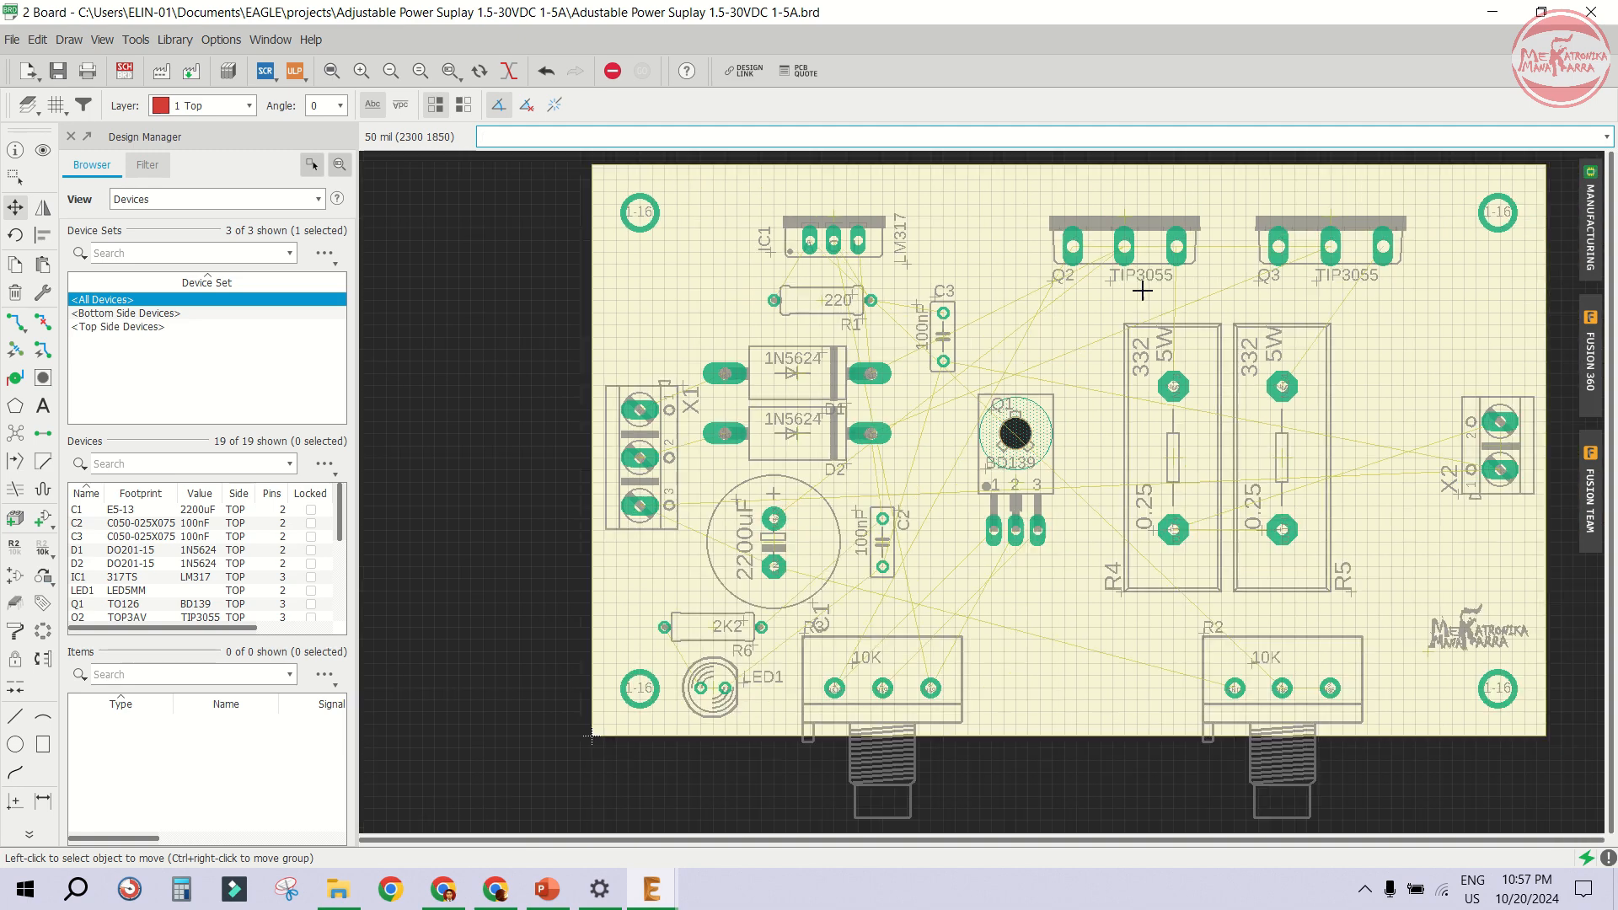
scroll(1142, 291, "down", 2)
scroll(1243, 459, "up", 3)
scroll(1250, 484, "down", 1)
scroll(762, 556, "up", 4)
left_click(722, 493)
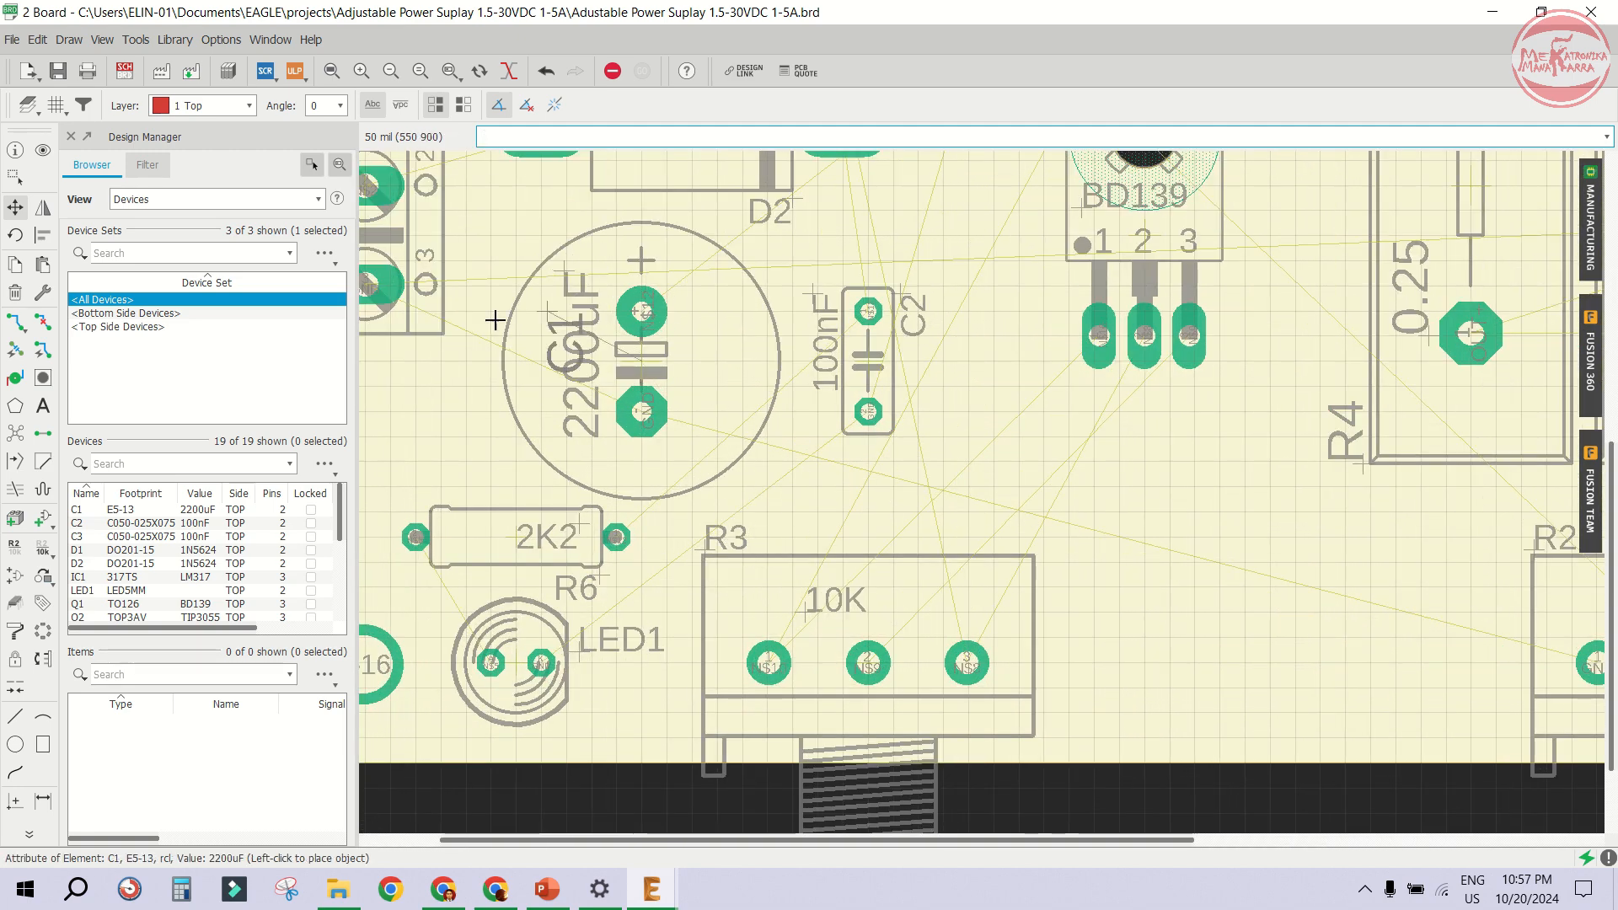
right_click(496, 391)
right_click(493, 415)
left_click(493, 436)
- Move R6's label above the resistor and rotate the LED1 label upright beside the LED
left_click(596, 580)
left_click(520, 479)
left_click(580, 650)
right_click(605, 693)
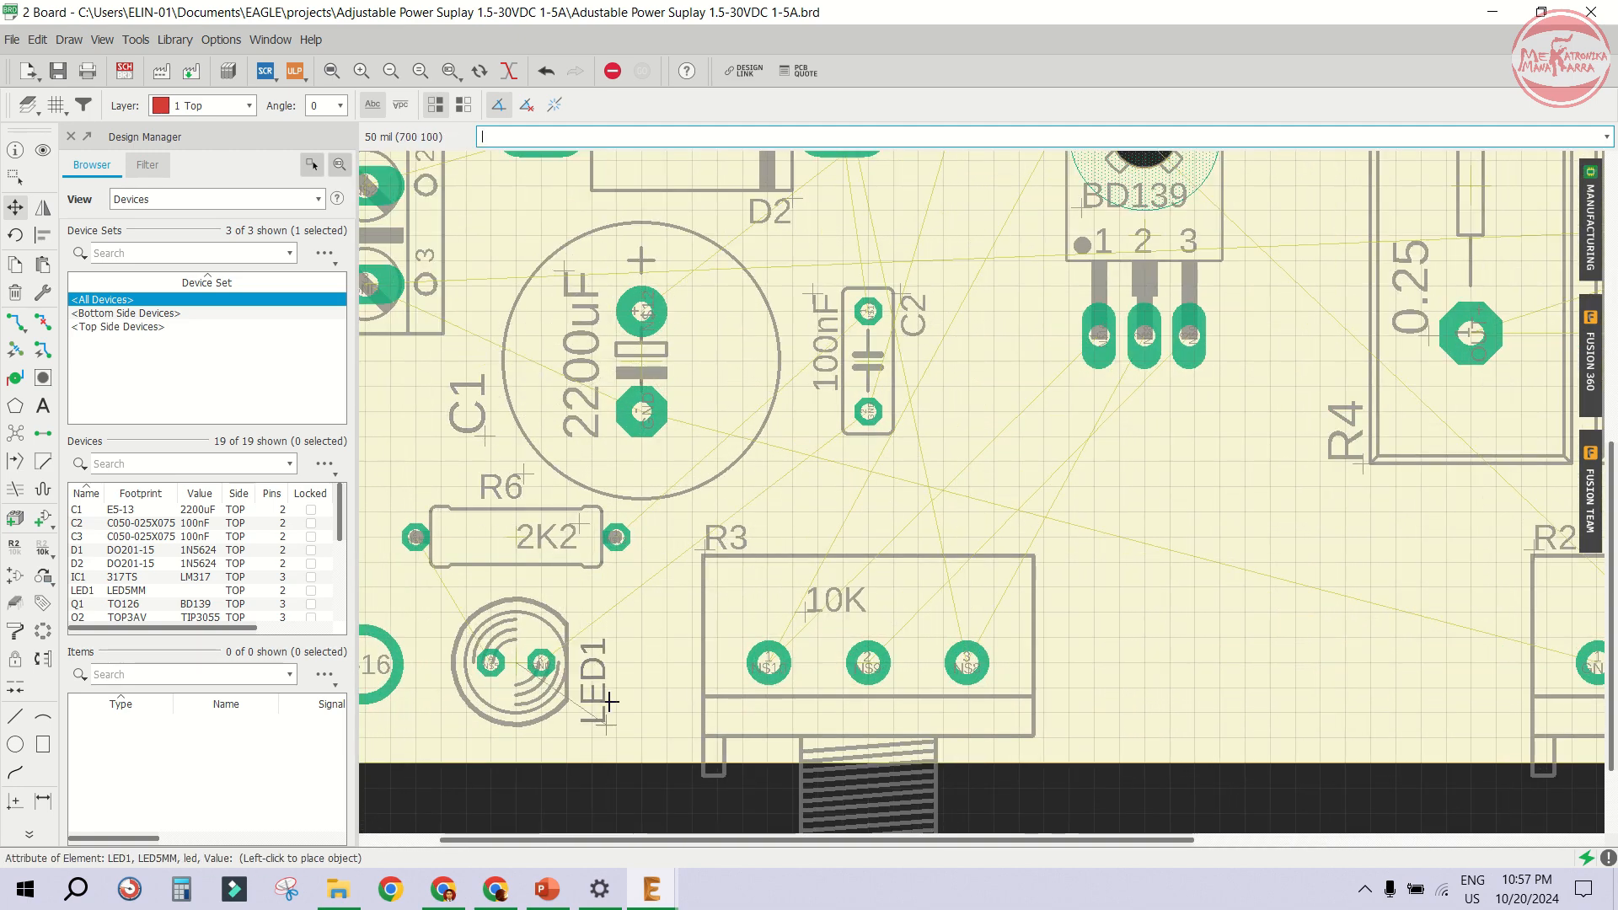
left_click(610, 701)
- Shift the D1 and D2 name labels slightly right beside the diodes
scroll(610, 701, "down", 2)
scroll(505, 236, "up", 2)
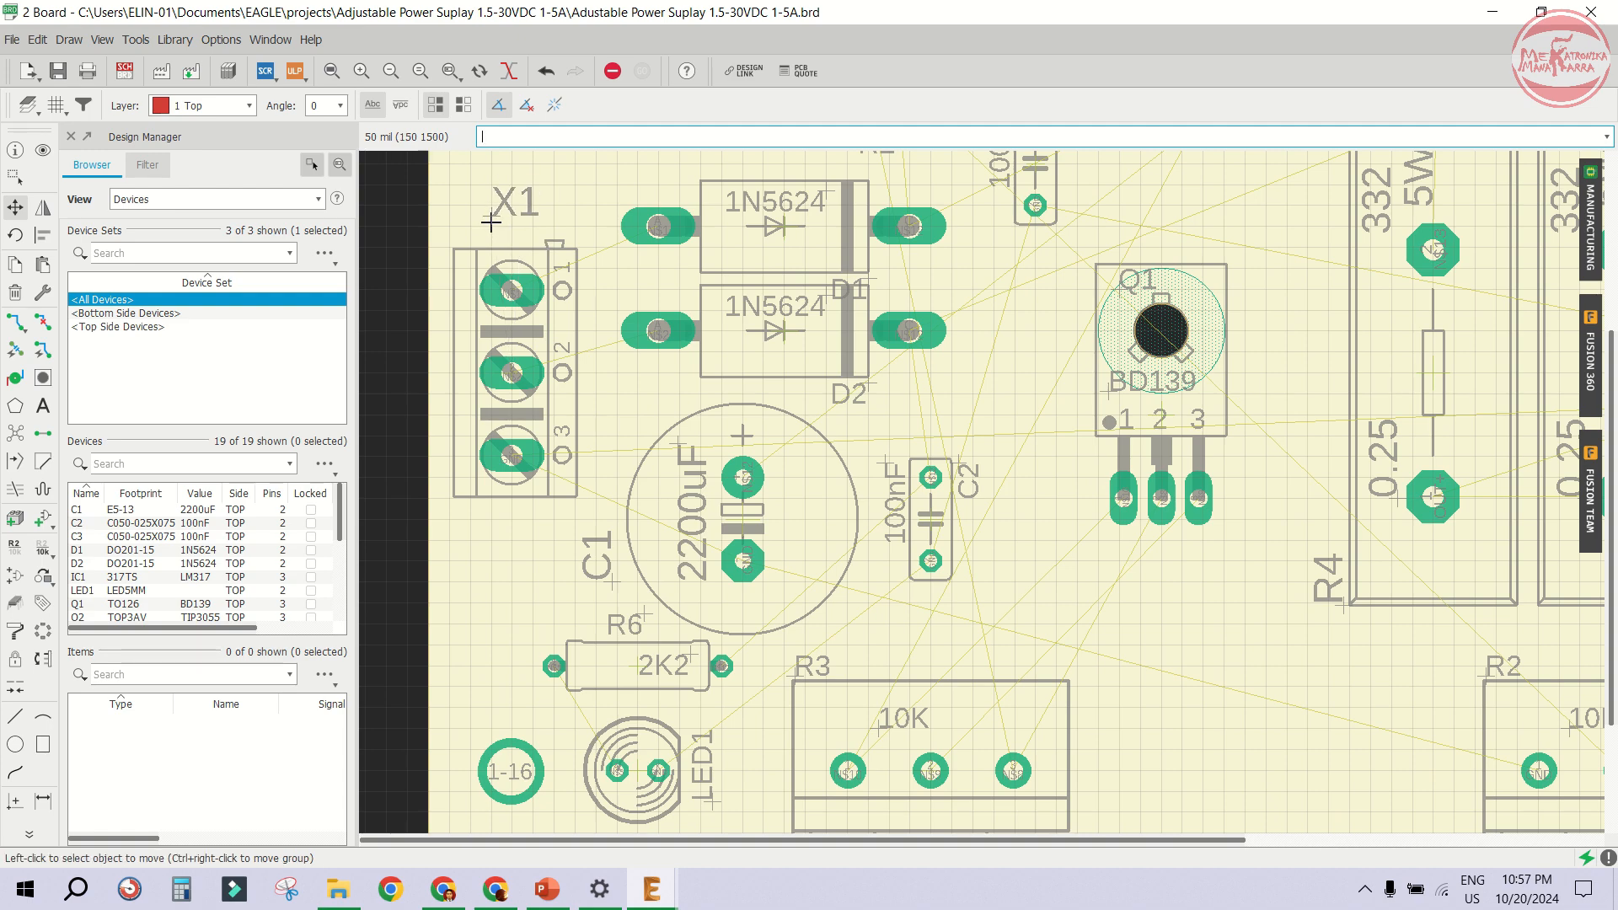
scroll(491, 221, "down", 1)
scroll(773, 339, "down", 1)
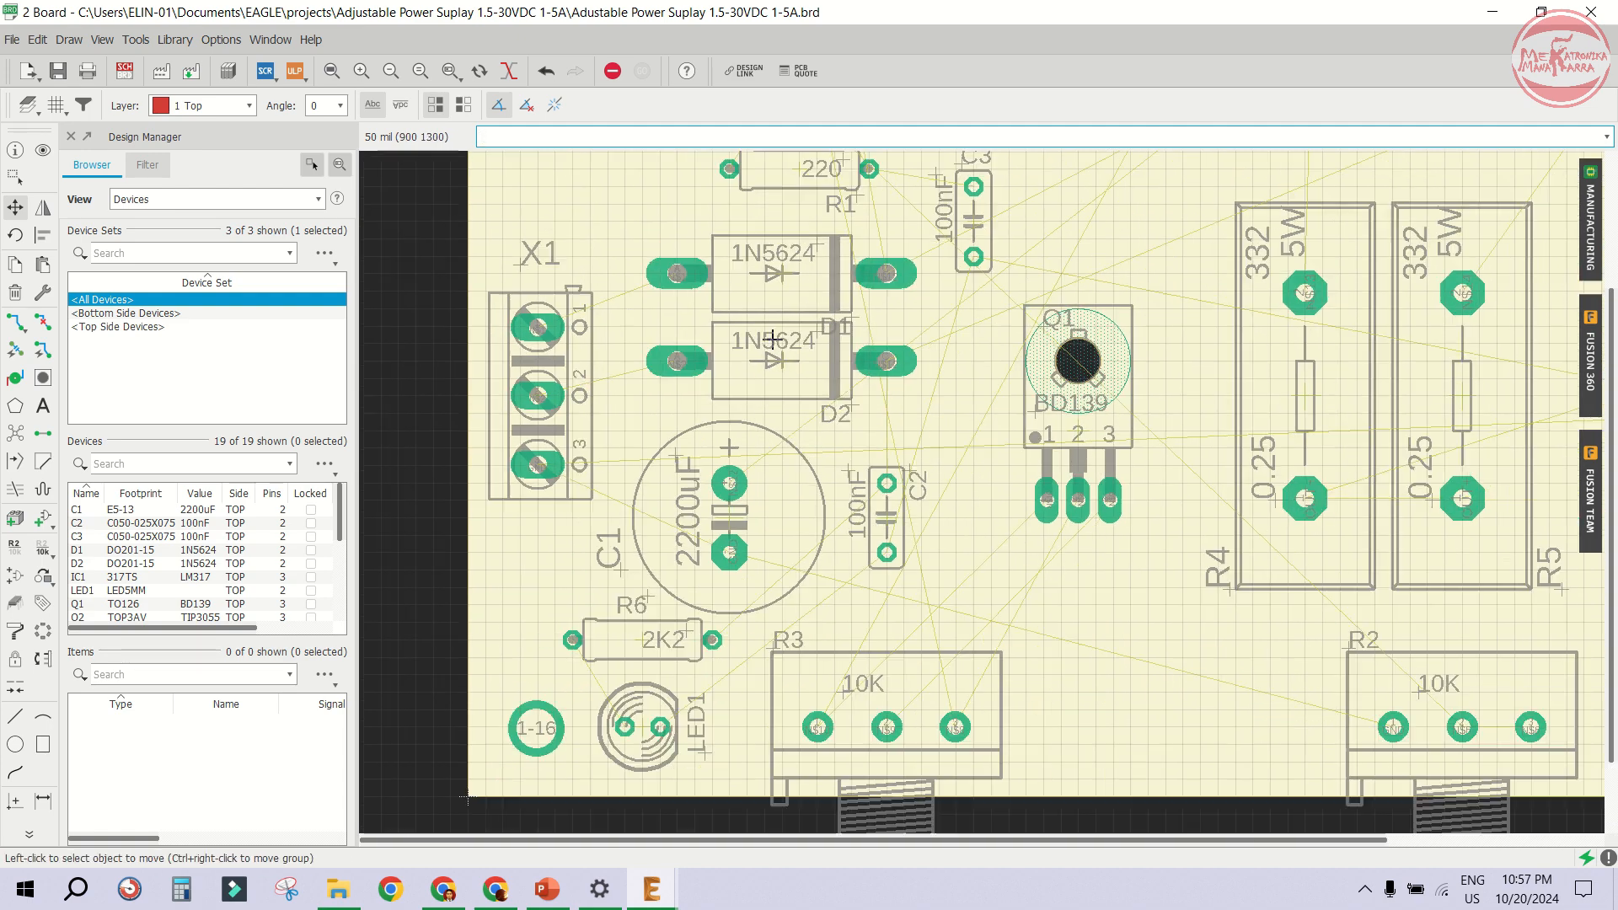
scroll(773, 340, "down", 1)
left_click(779, 346)
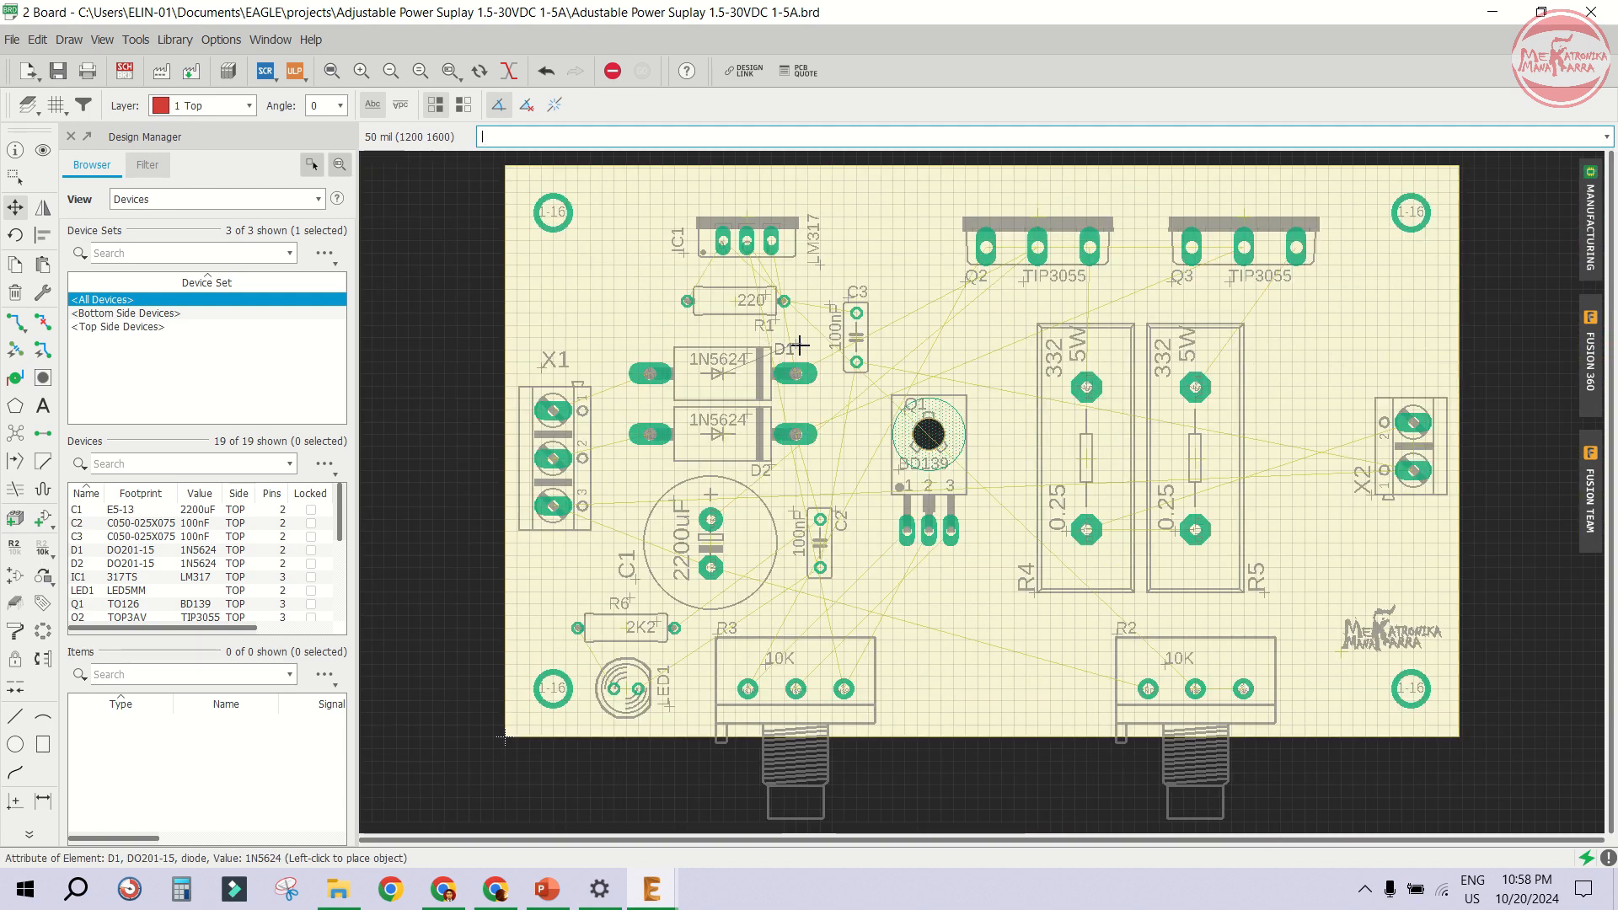
left_click(799, 346)
left_click(776, 467)
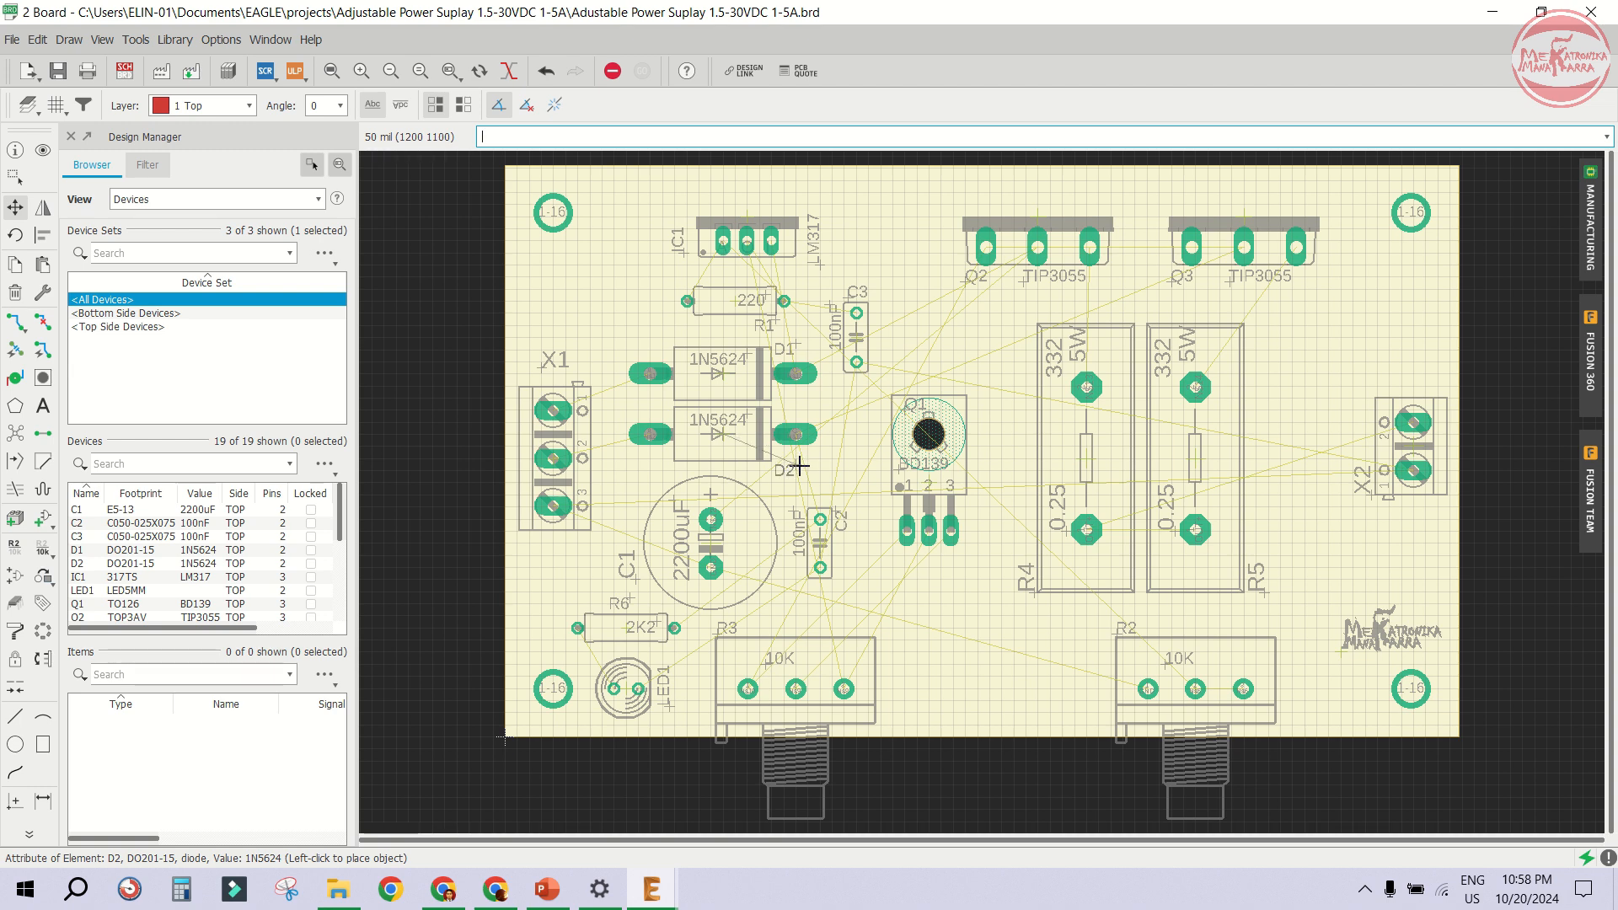
left_click(799, 466)
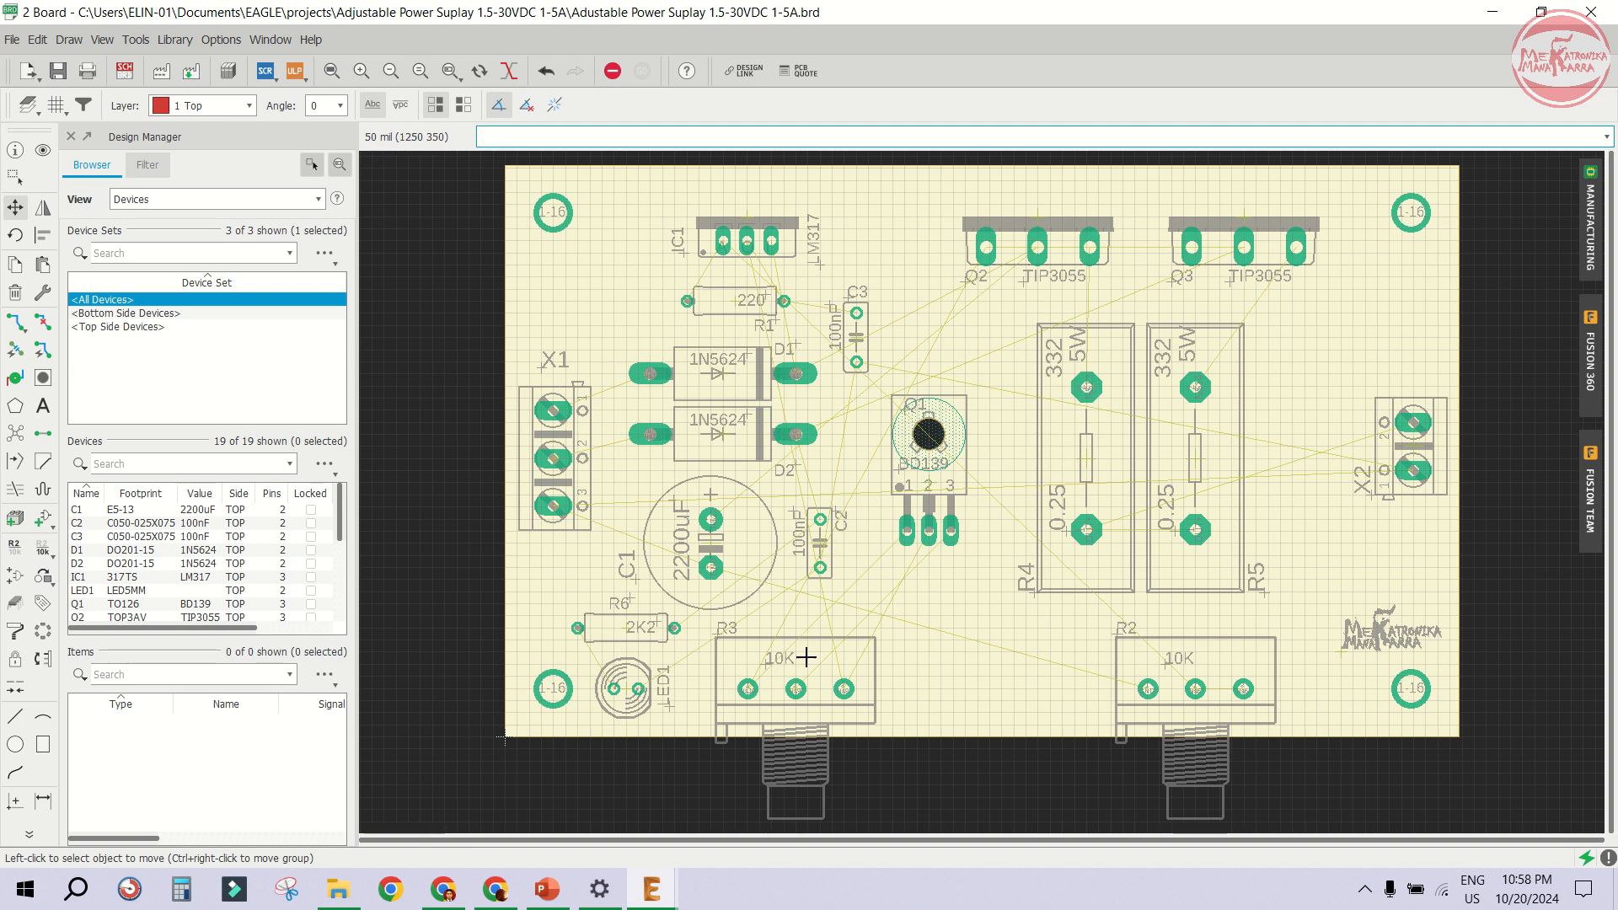
- Reposition power resistors R5 and R4 so they sit evenly spaced side by side
scroll(697, 708, "up", 2)
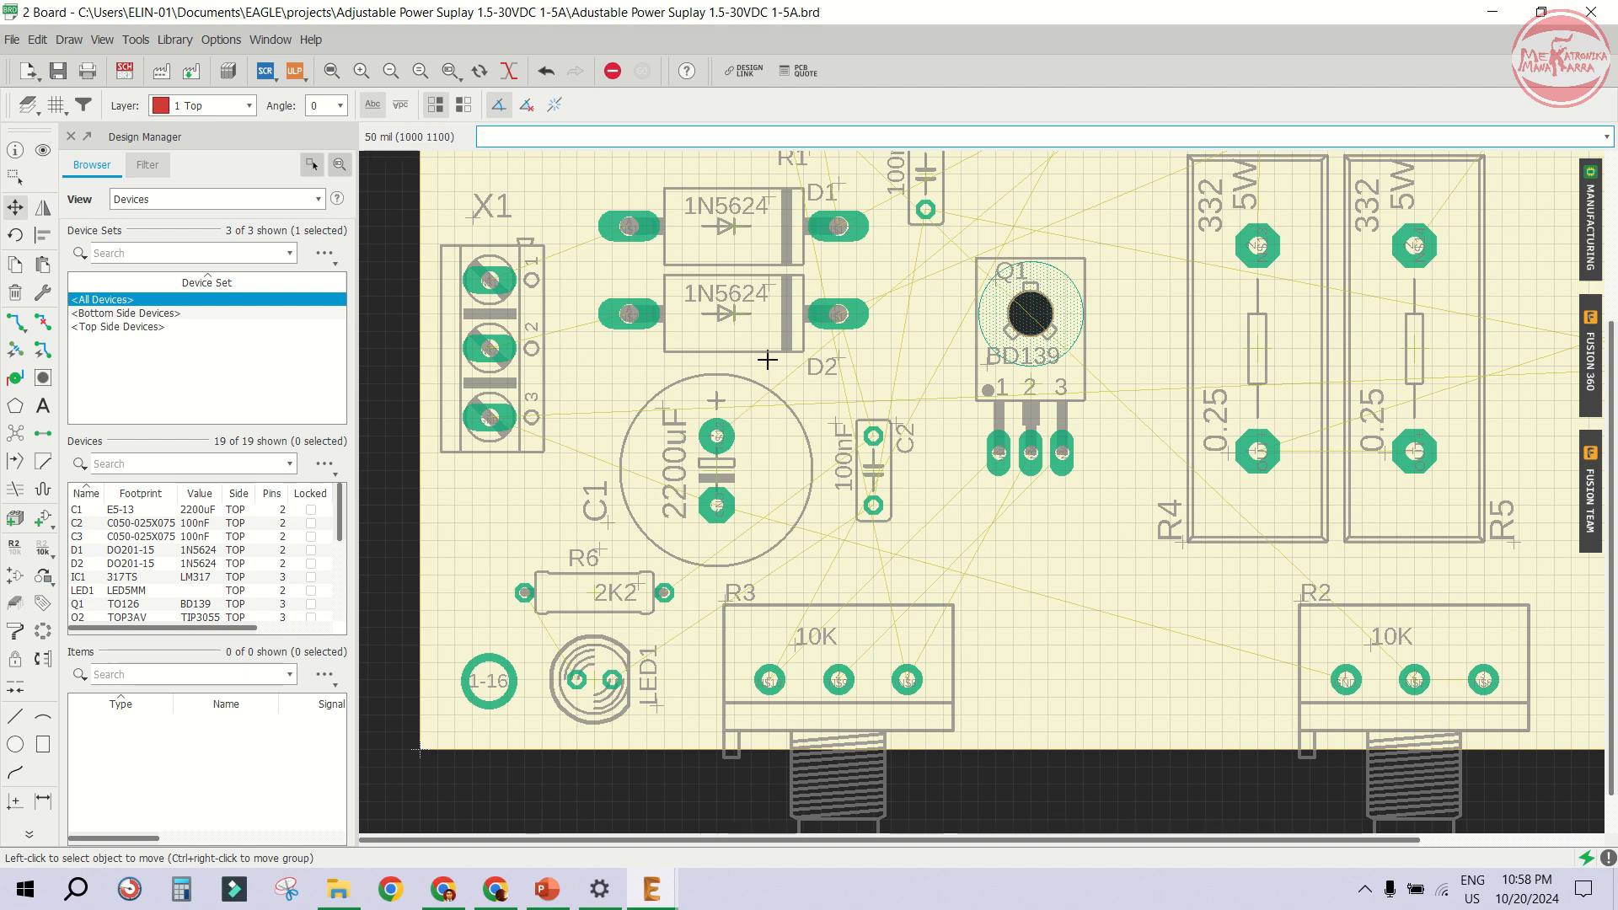
scroll(768, 360, "down", 3)
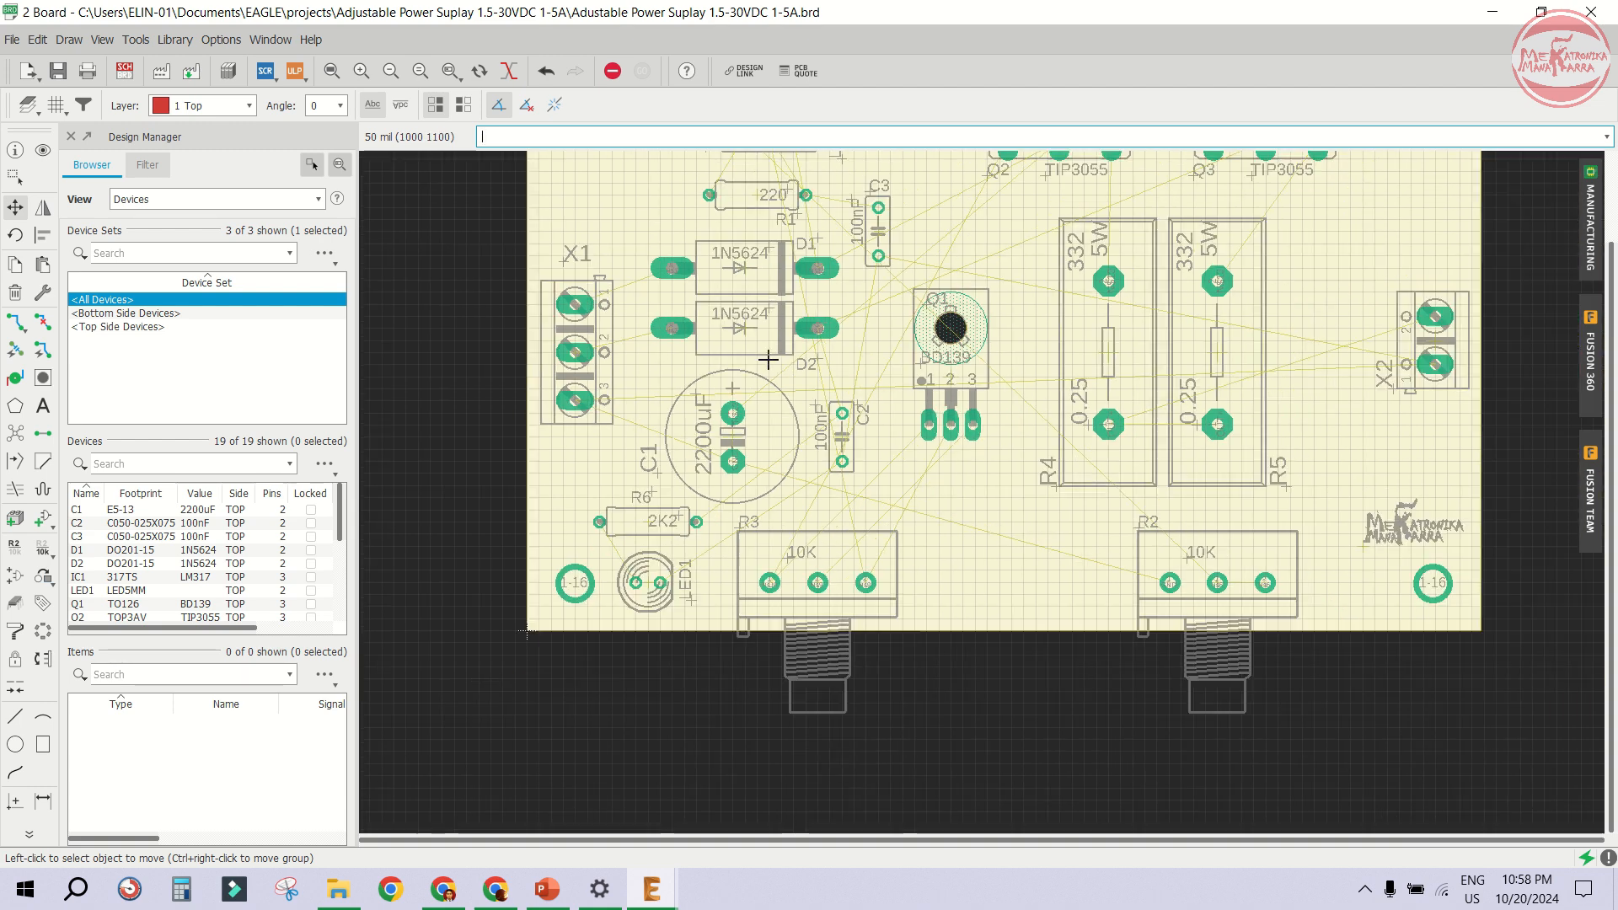
scroll(957, 614, "up", 1)
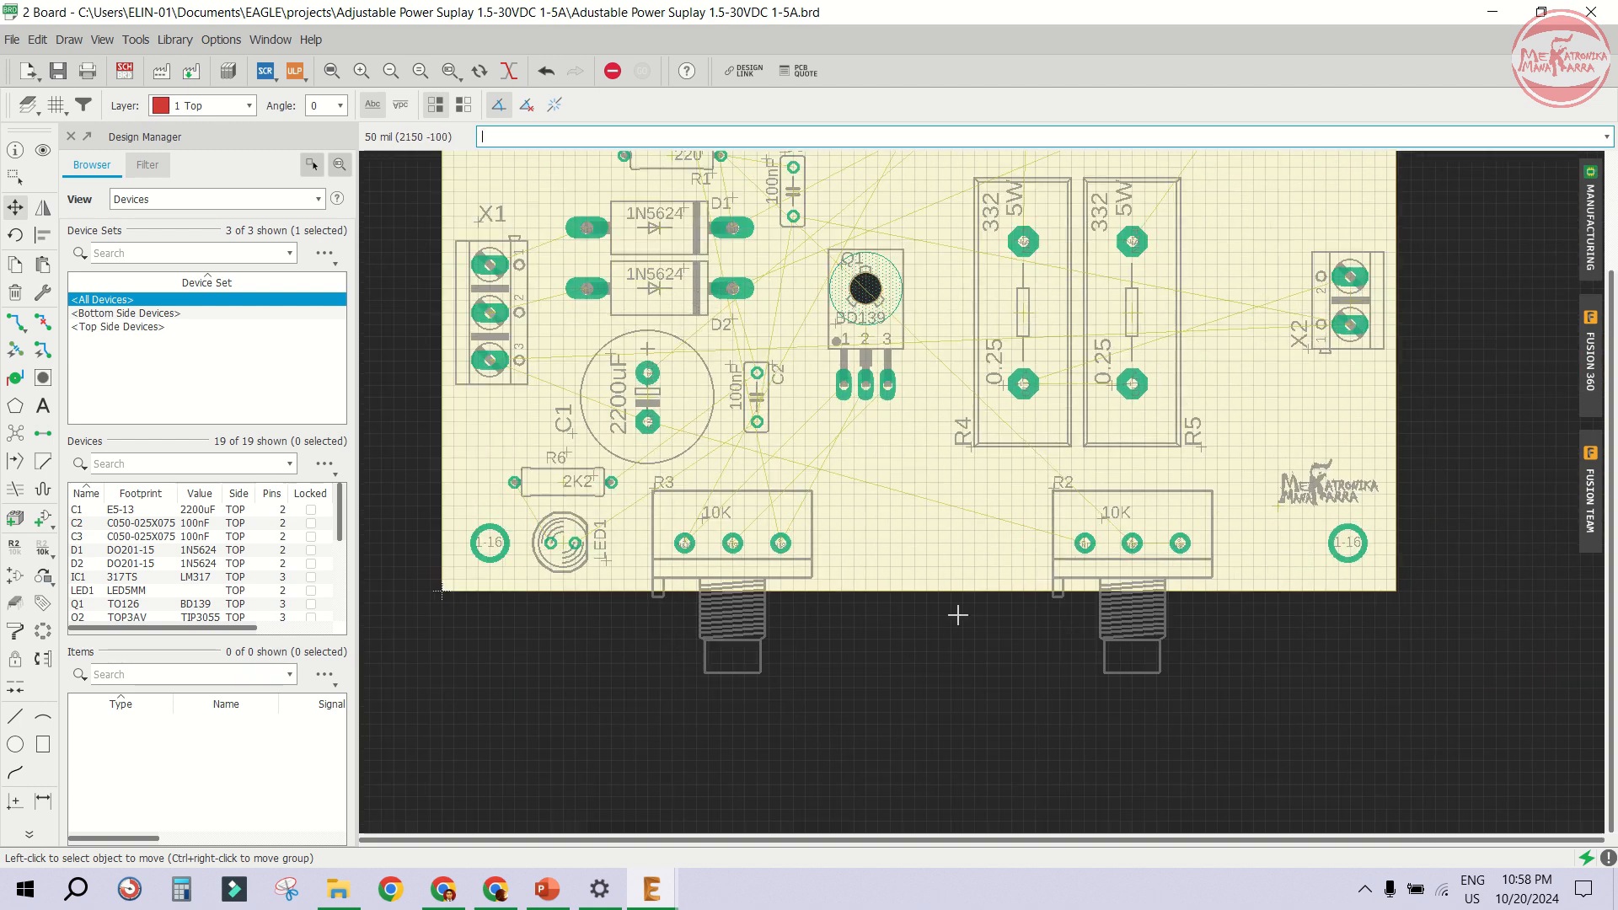
scroll(820, 506, "up", 1)
scroll(814, 491, "down", 2)
scroll(1088, 338, "up", 1)
left_click(1087, 339)
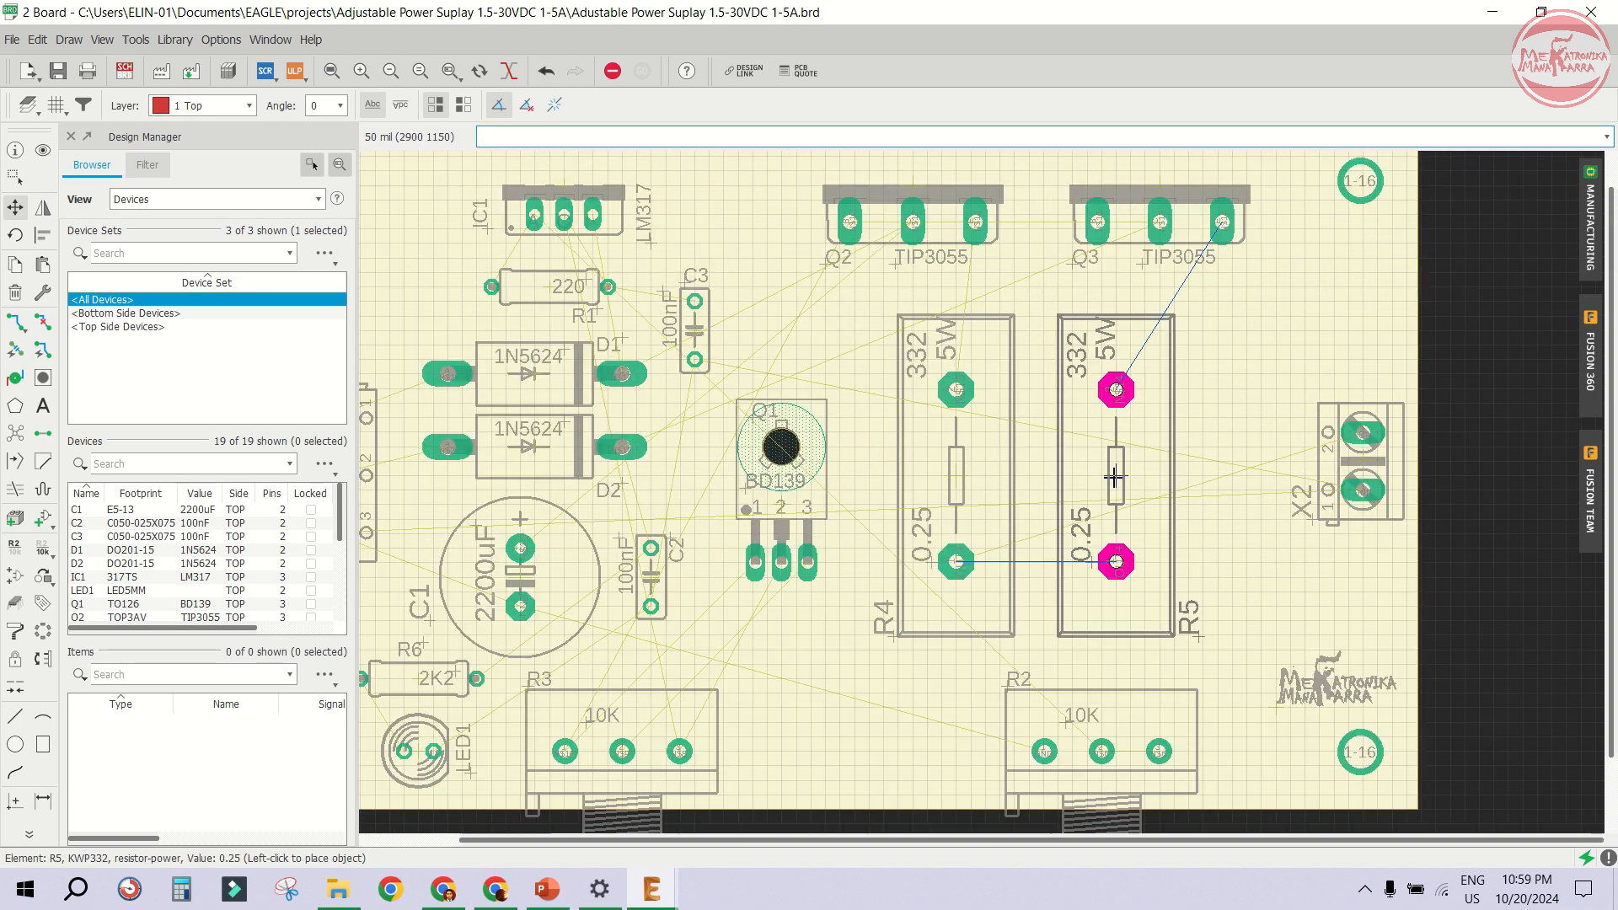
left_click(1115, 477)
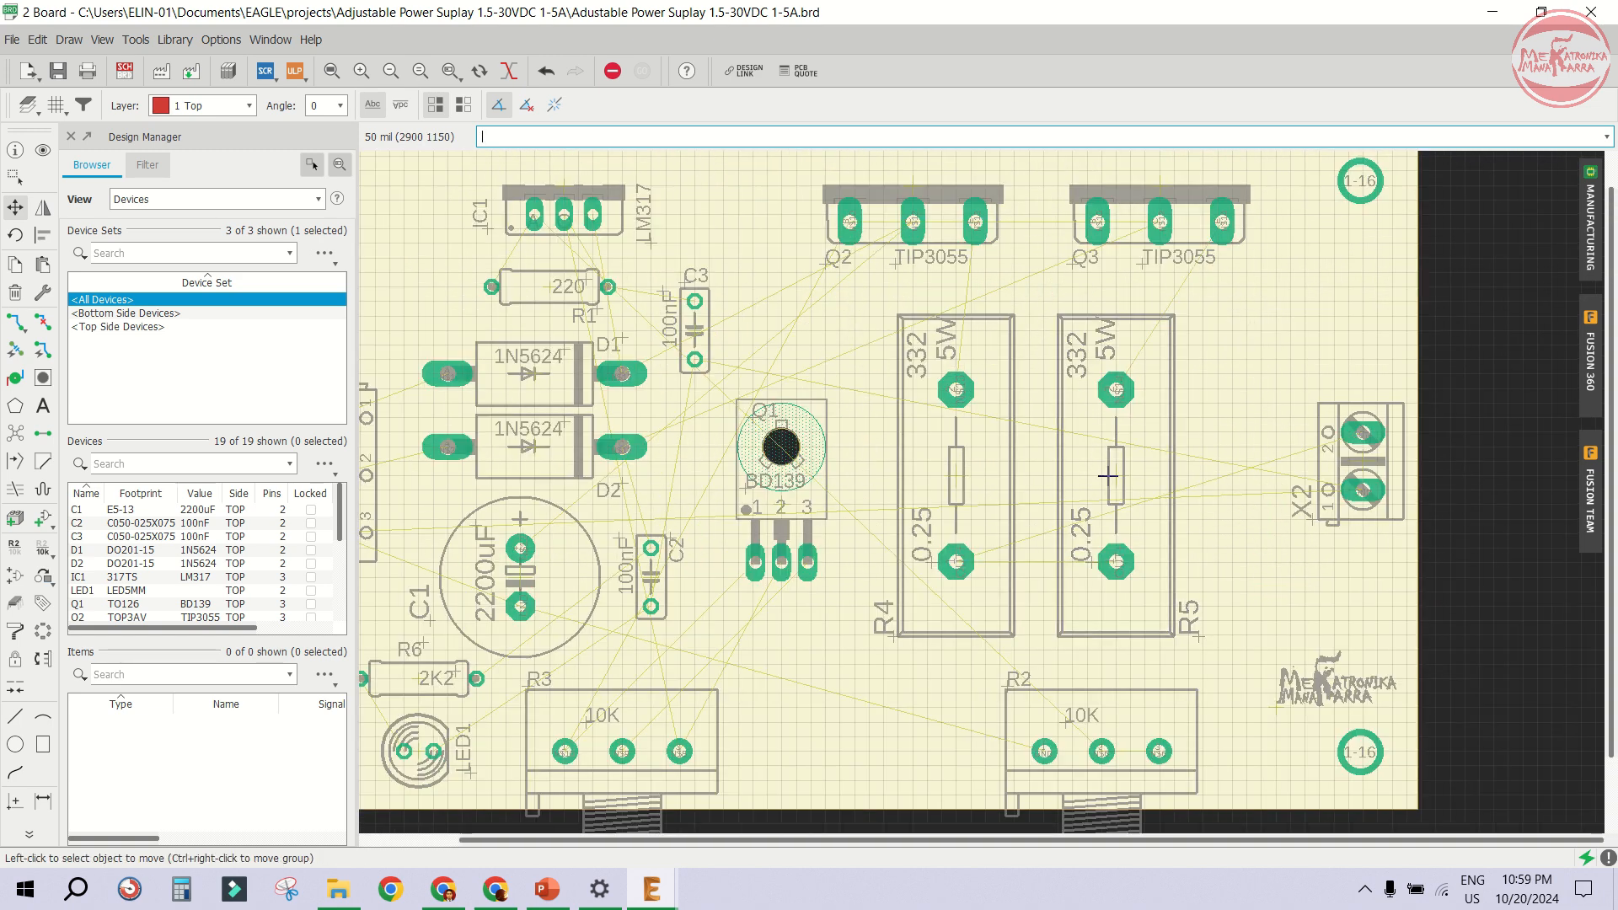
left_click(958, 477)
left_click(946, 477)
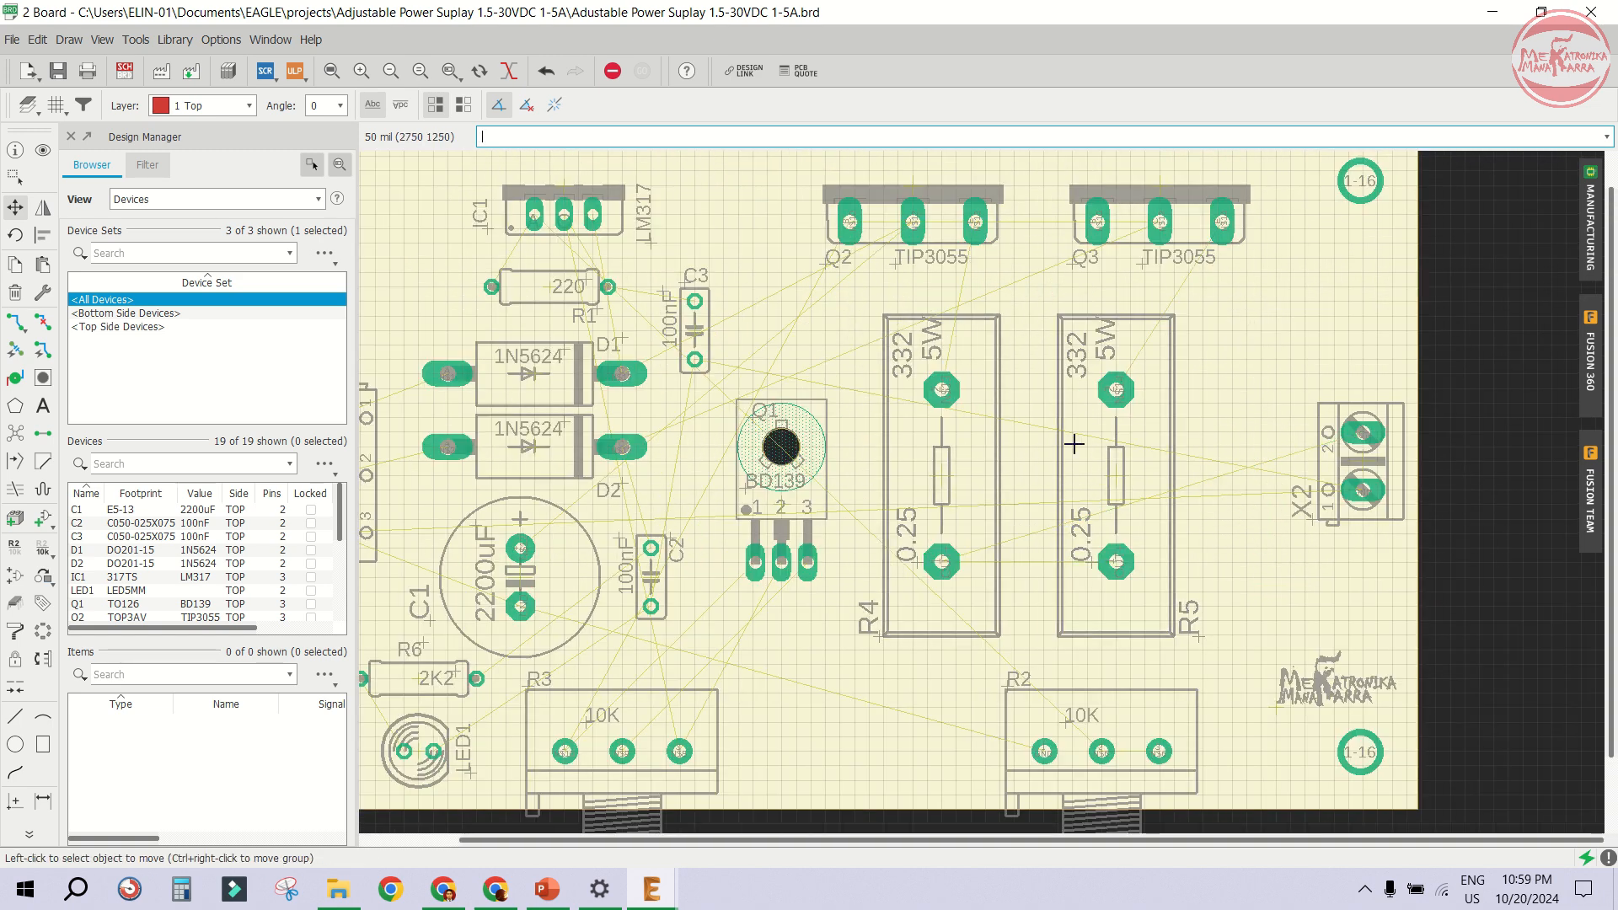
scroll(1074, 444, "down", 2)
scroll(935, 272, "up", 4)
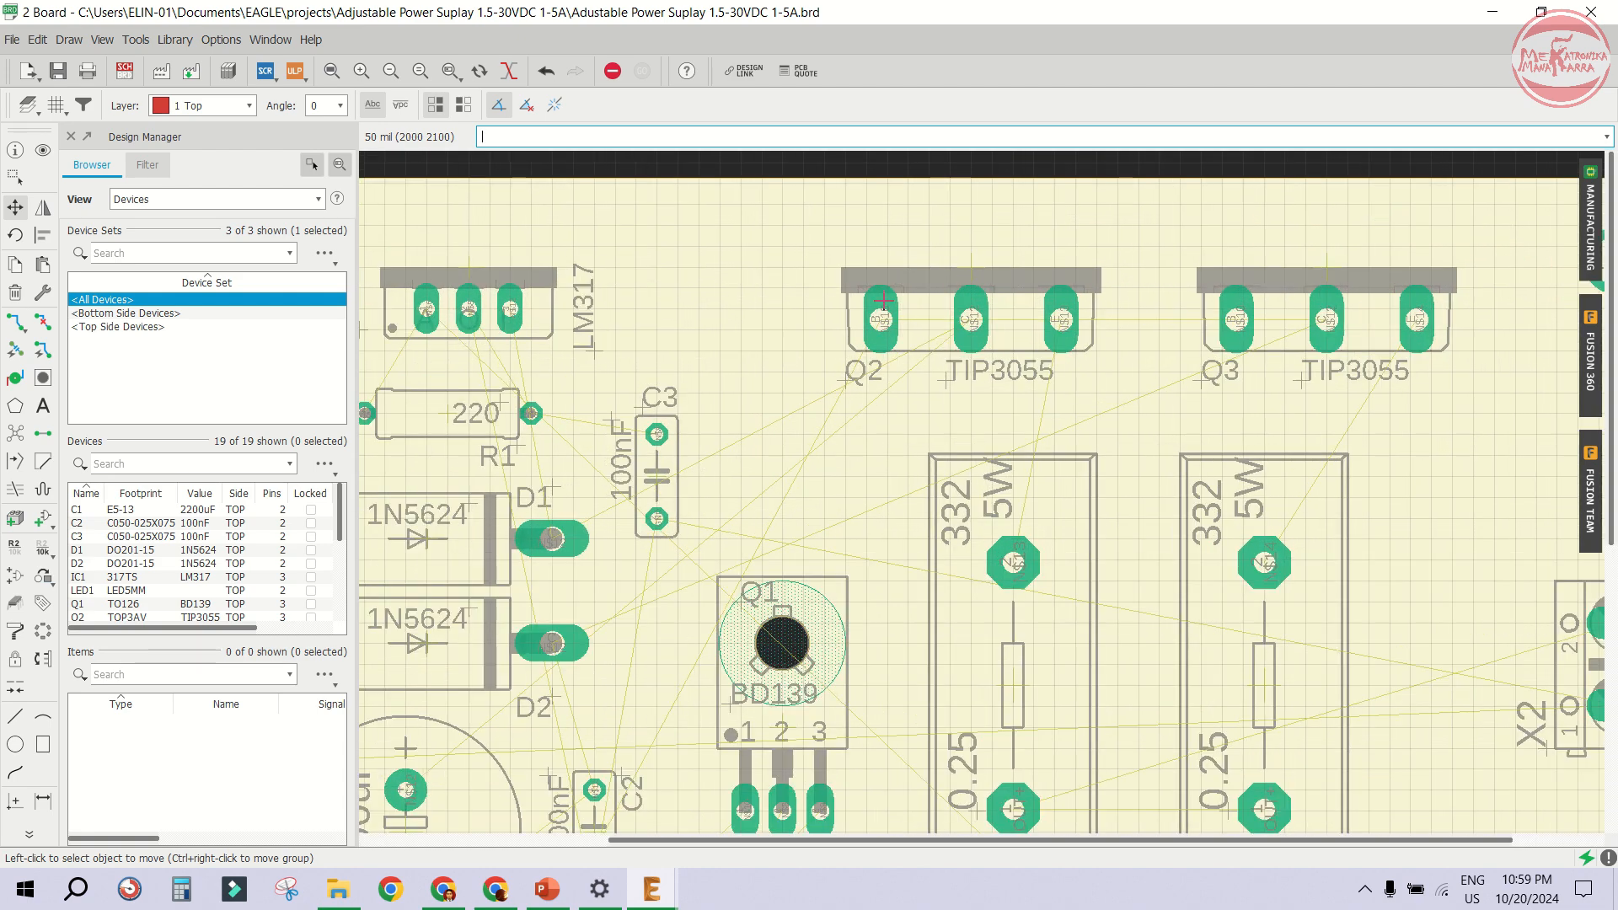
scroll(1126, 333, "down", 2)
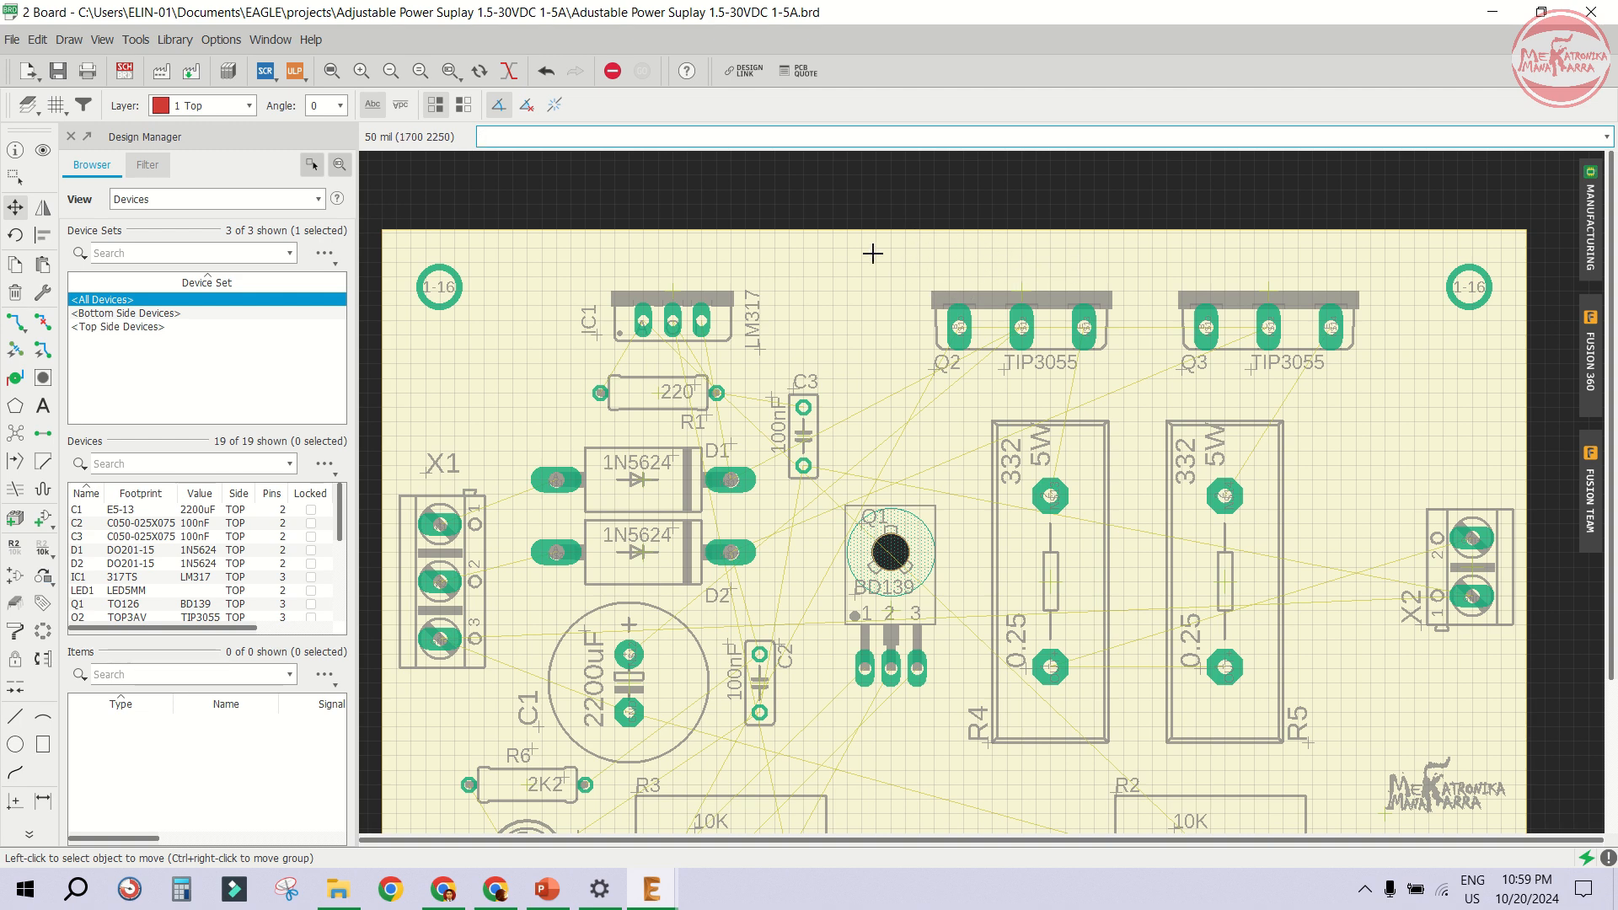
scroll(1056, 267, "down", 1)
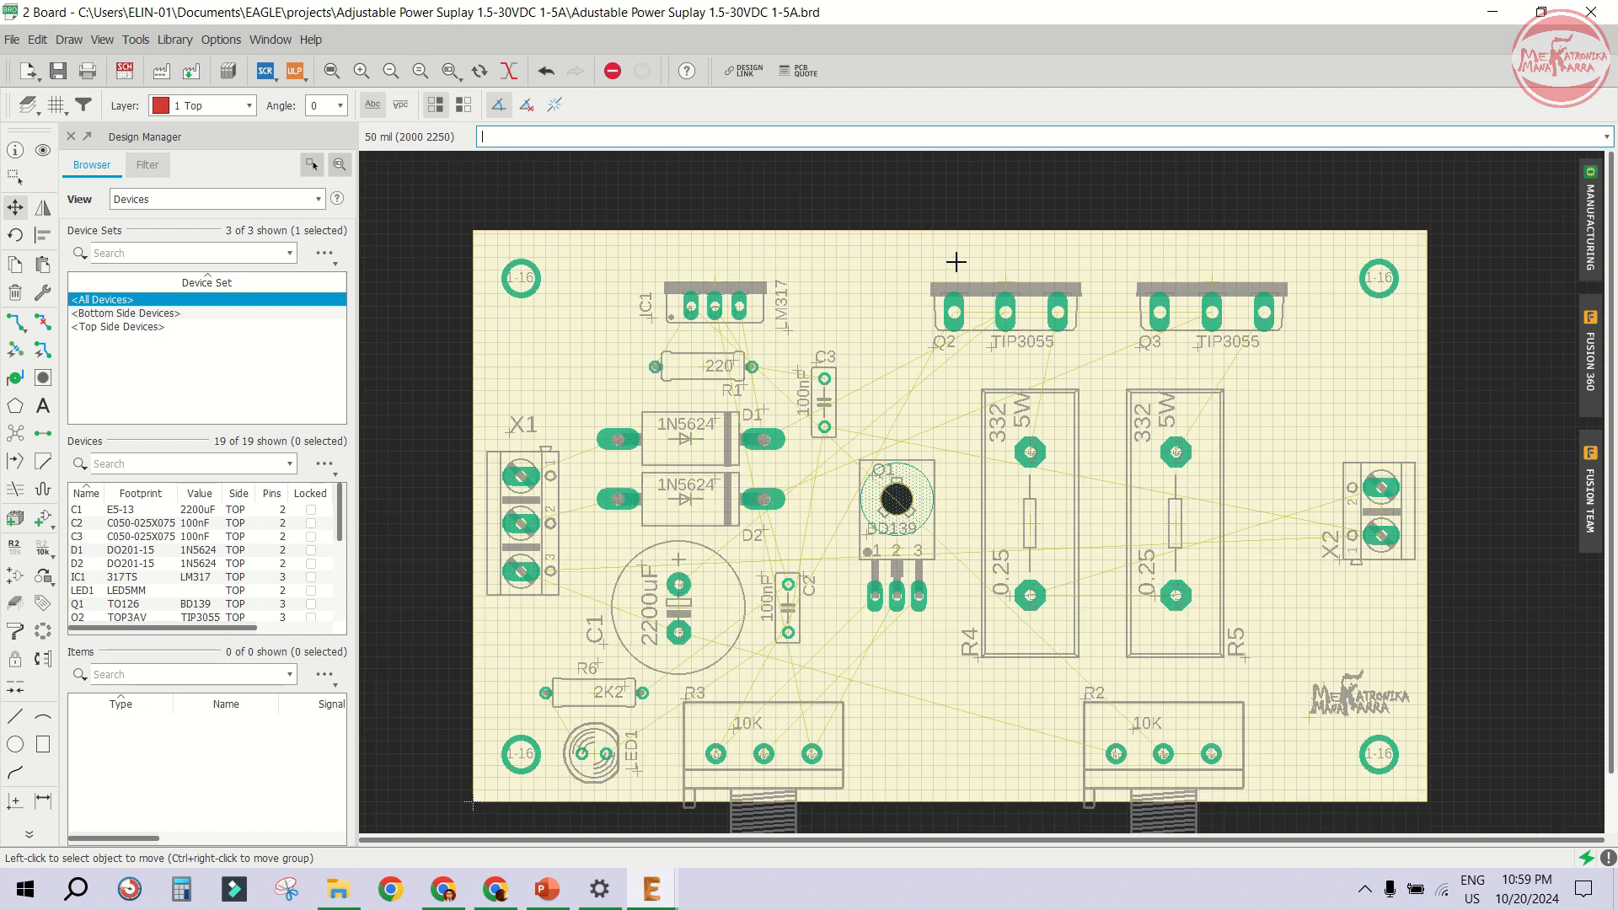
scroll(1116, 264, "down", 2)
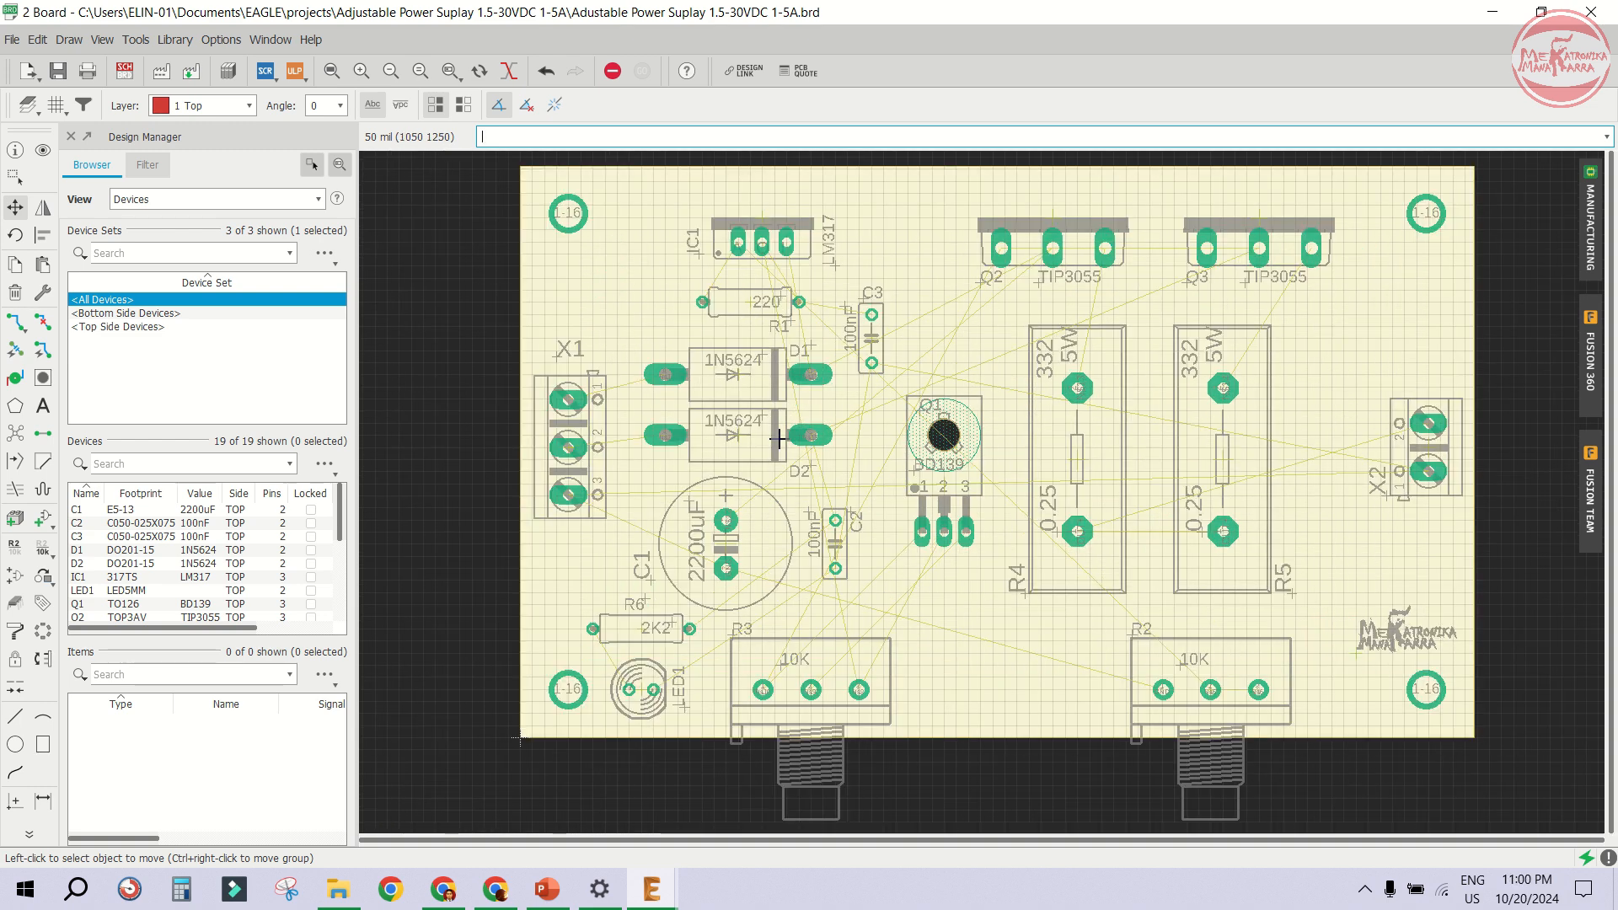
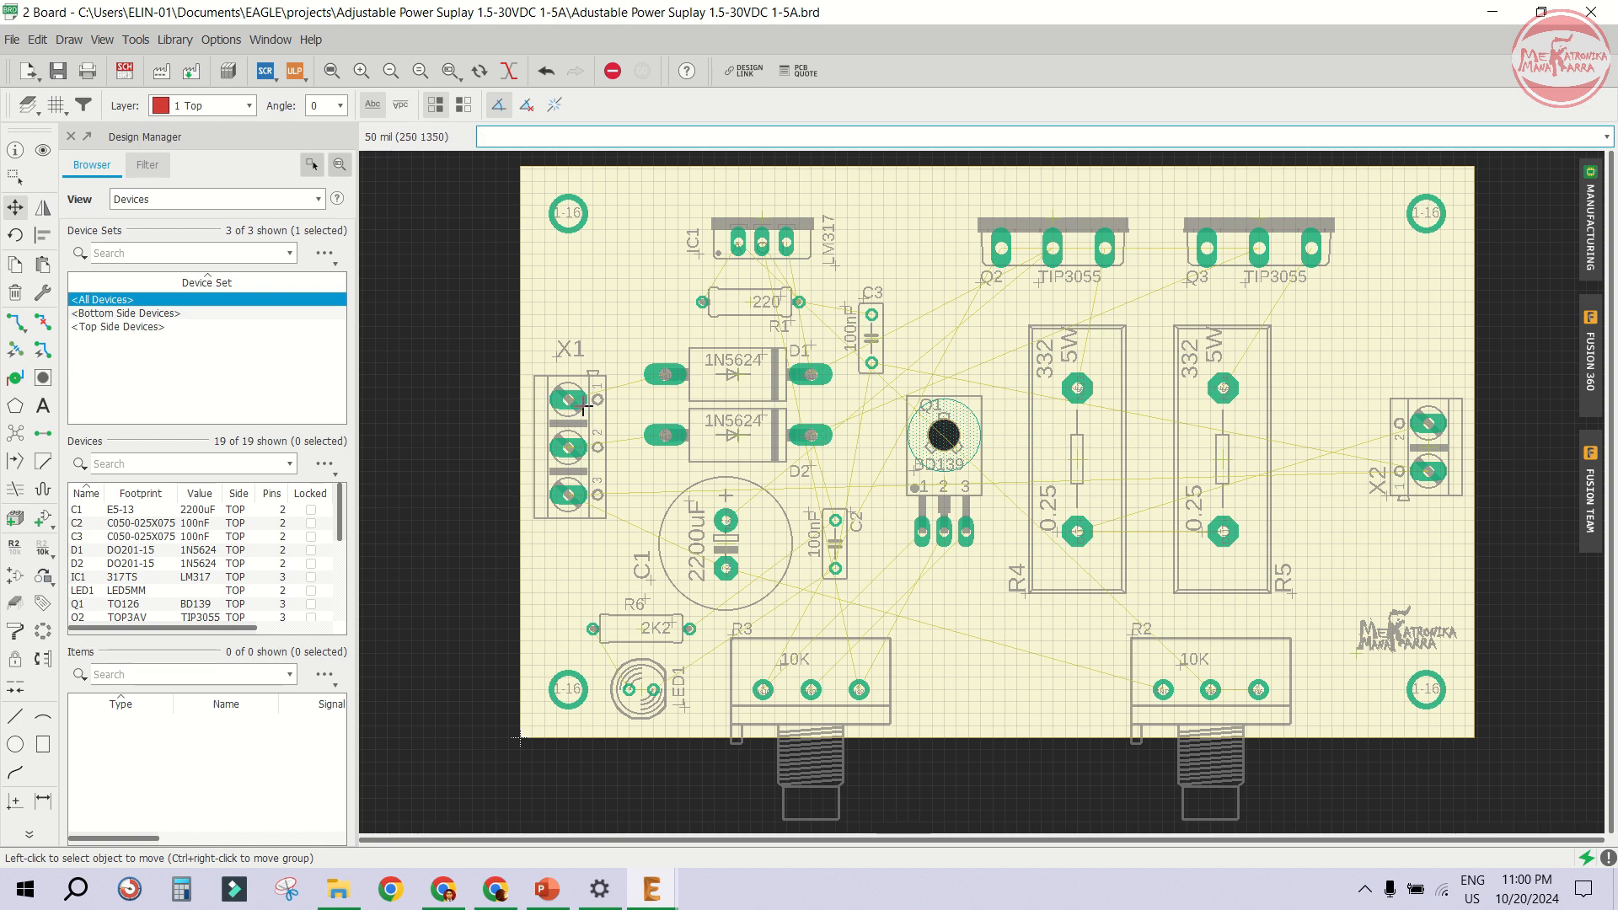
- Start a Route Airwire trace from X1 pin 1 on the Bottom layer with the track width set to 50
left_click(13, 325)
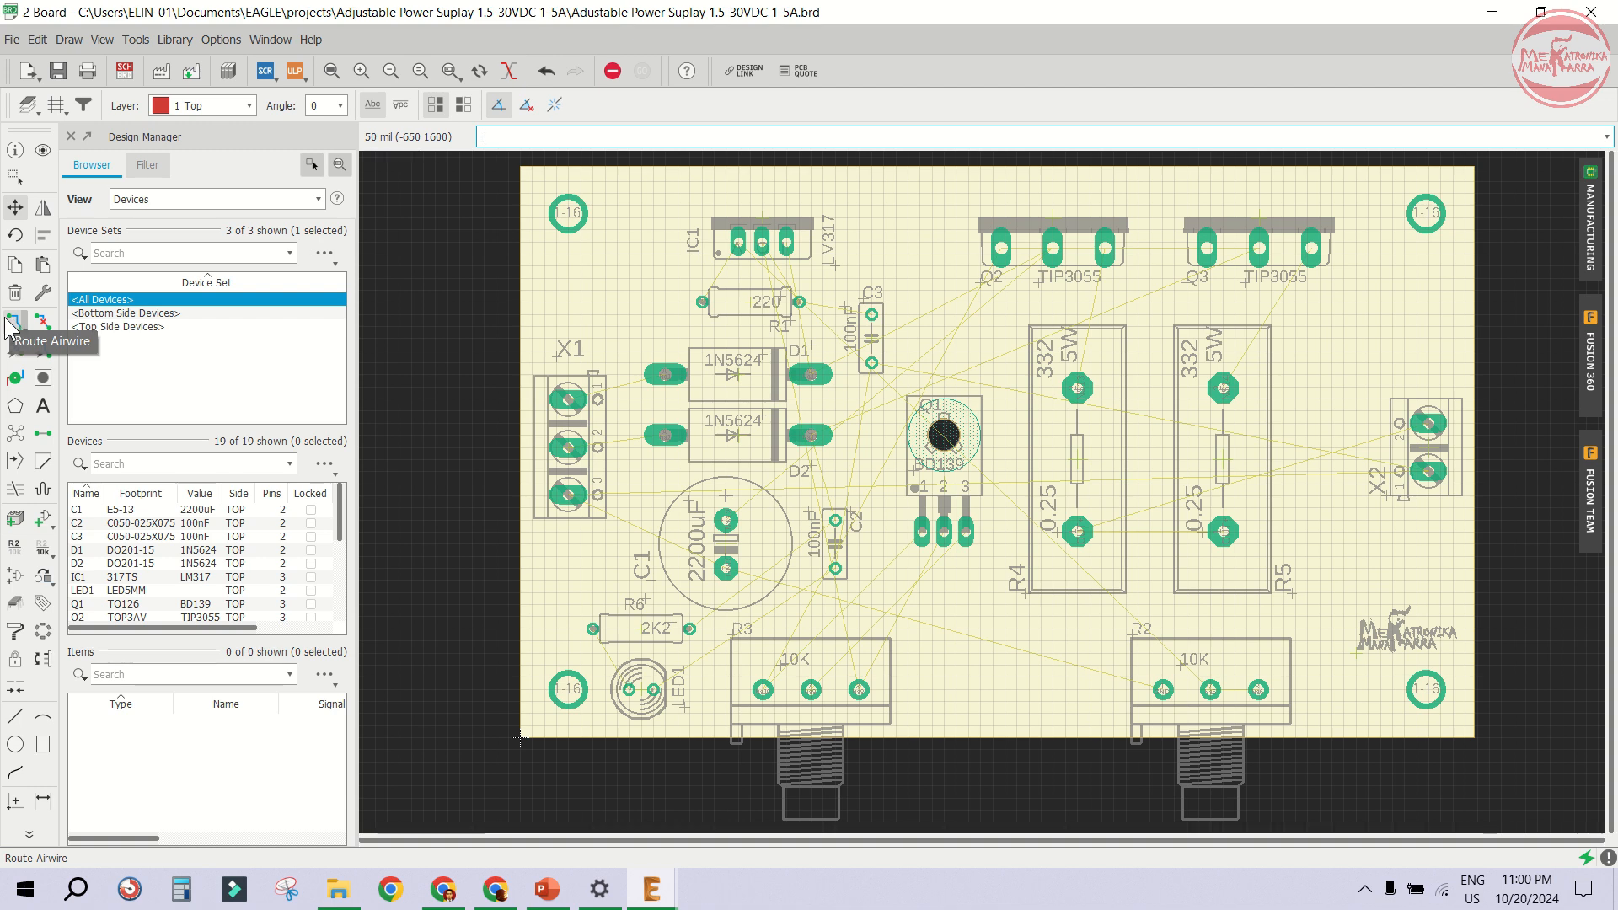
left_click(10, 325)
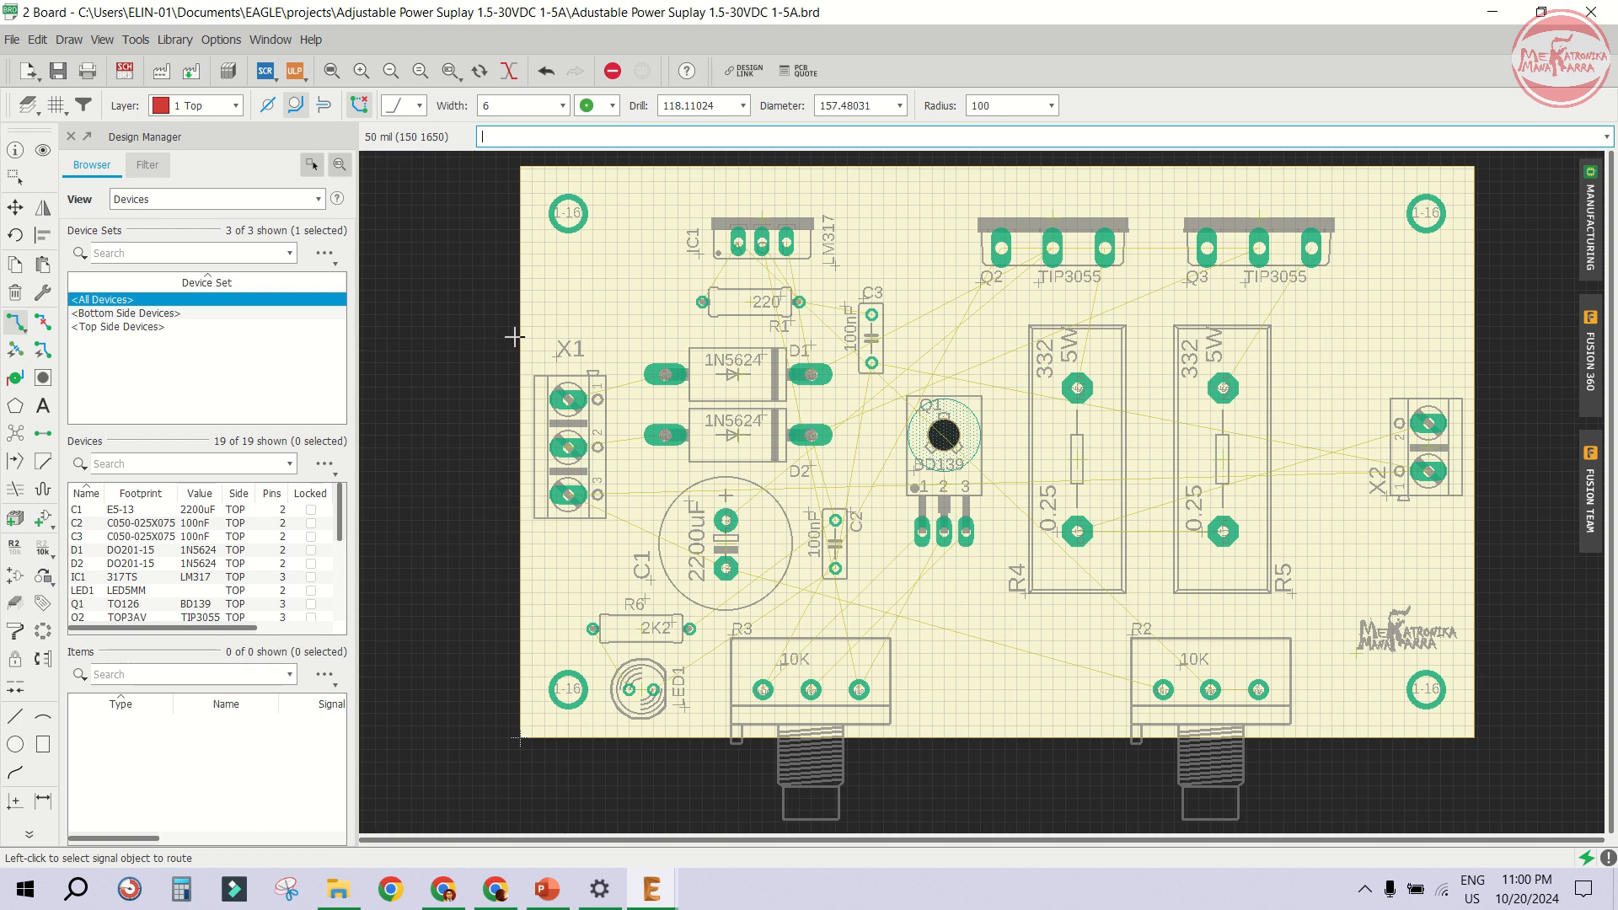
left_click(16, 324)
scroll(541, 410, "up", 2)
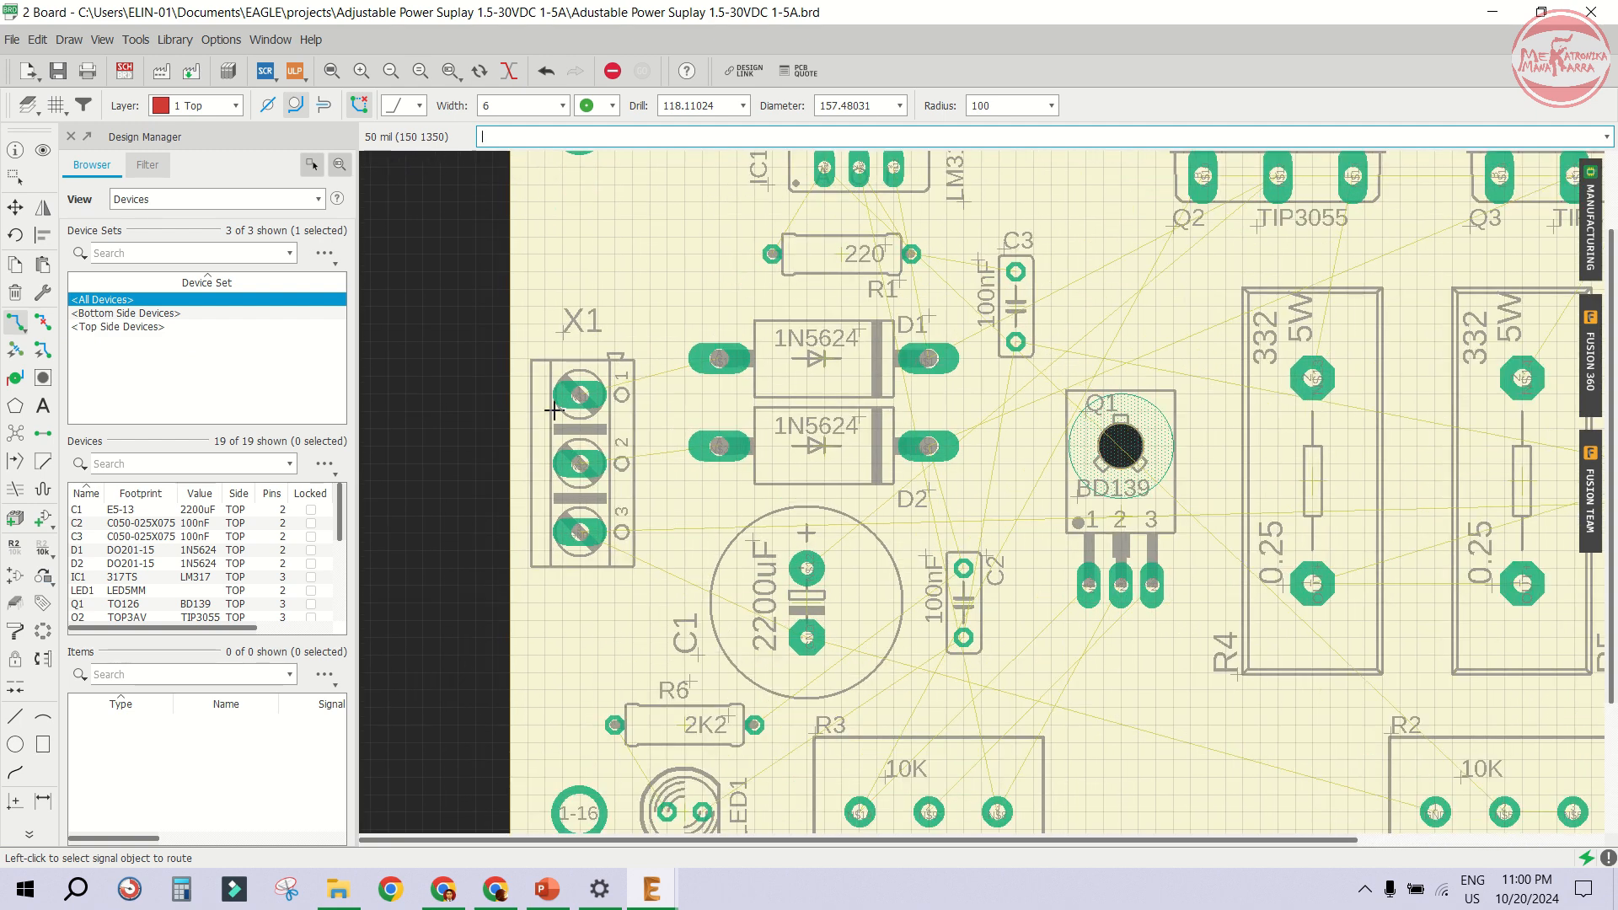
left_click(211, 106)
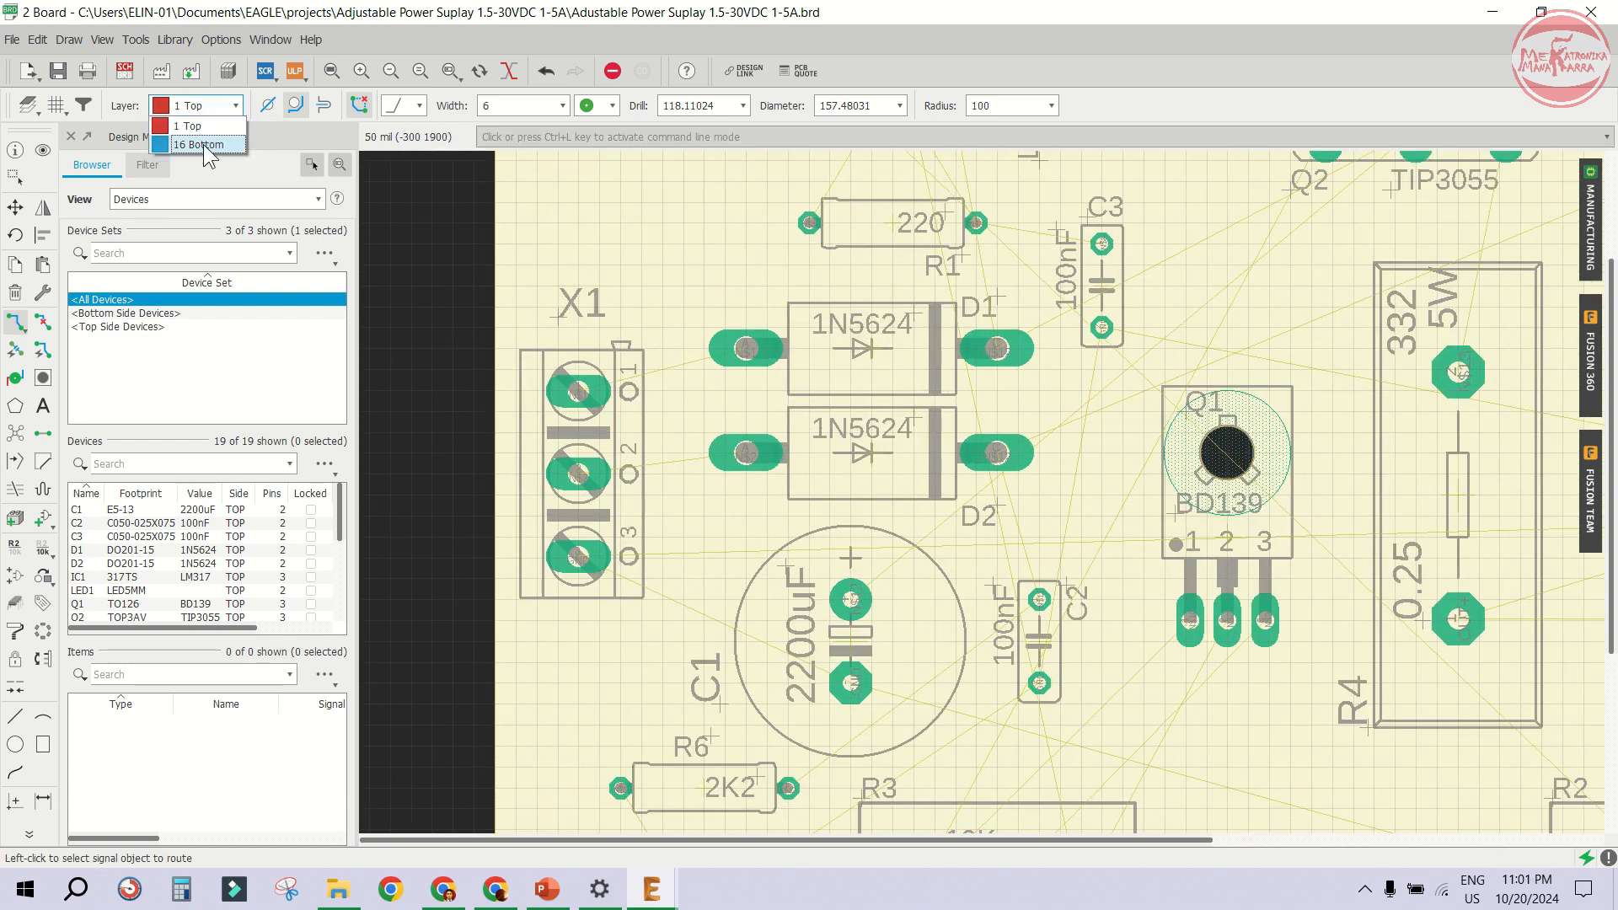
left_click(204, 144)
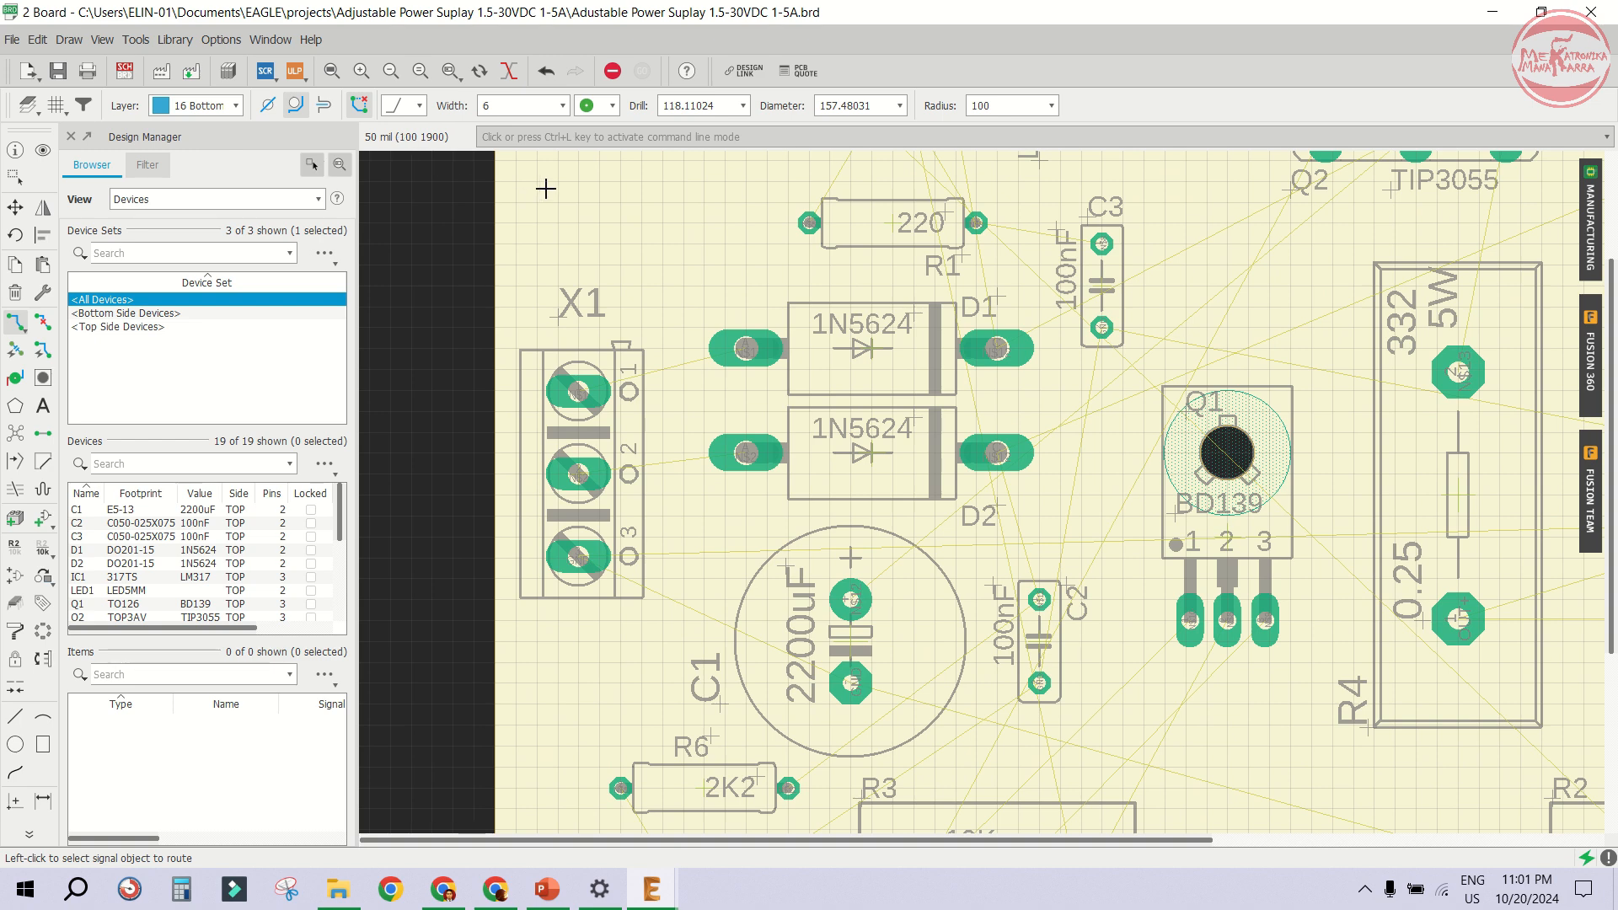
left_click(586, 396)
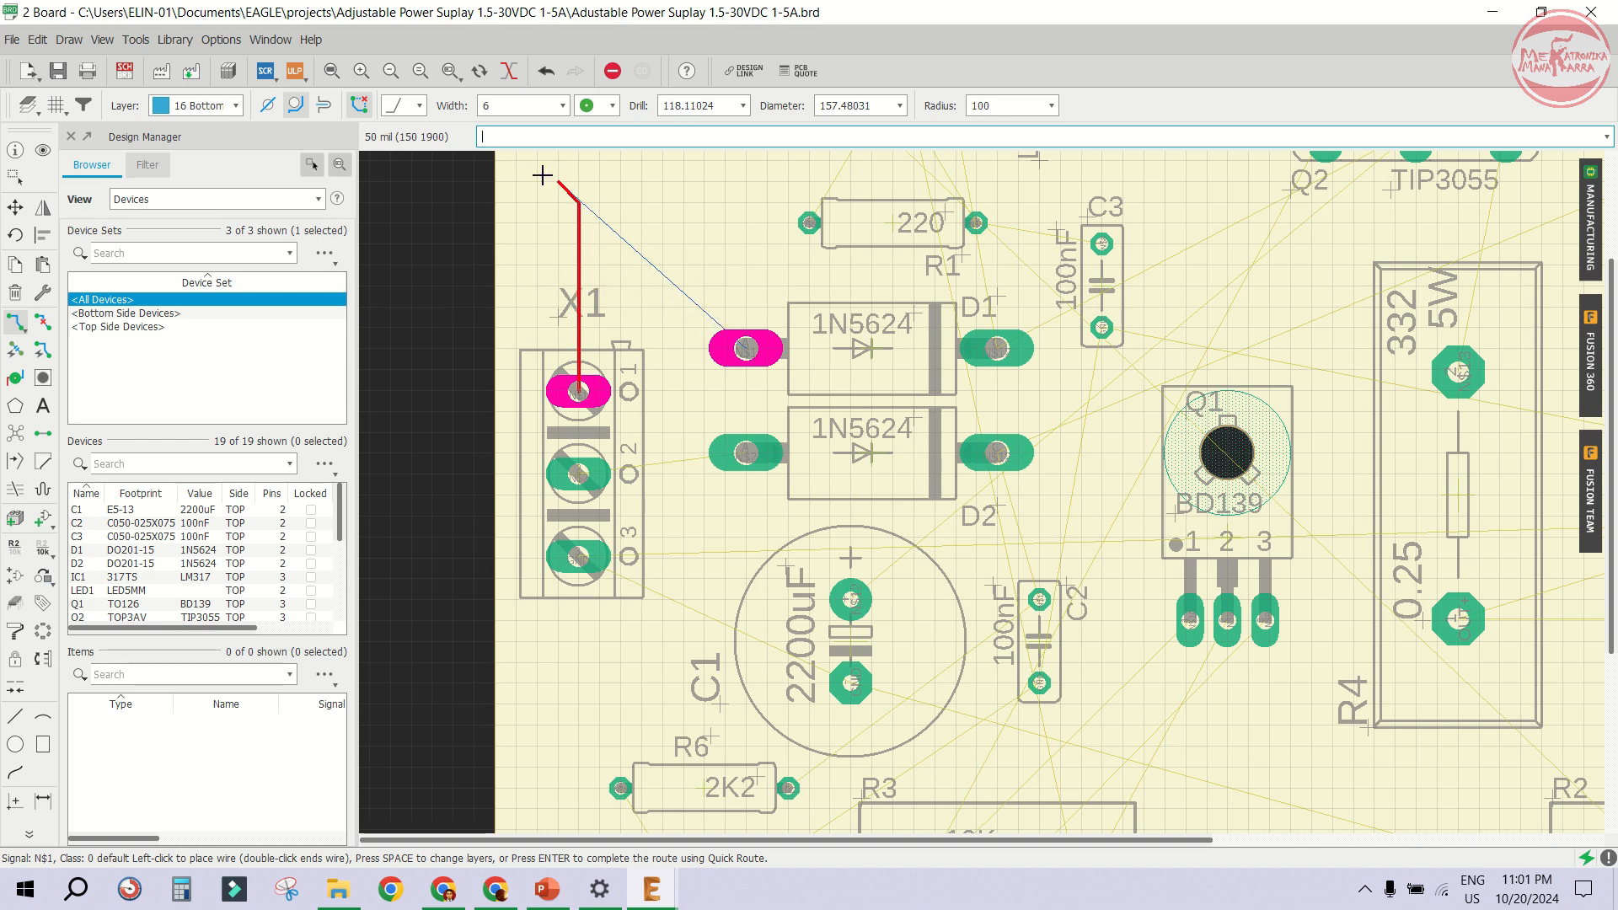
left_click(526, 102)
key("BackSpace")
type("40")
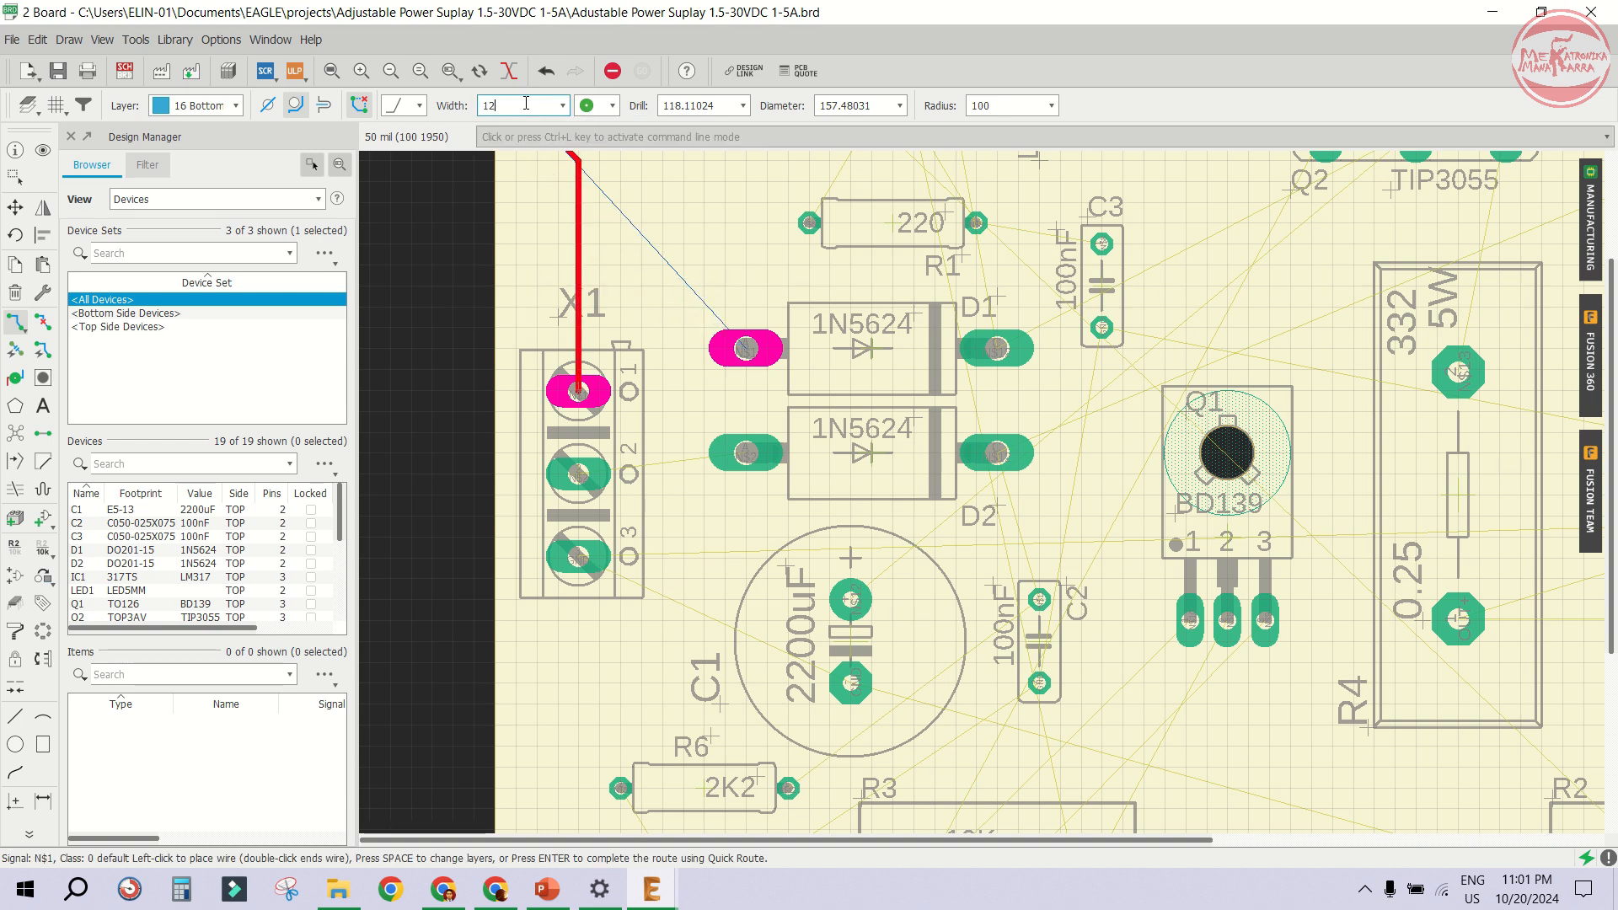
key("Return")
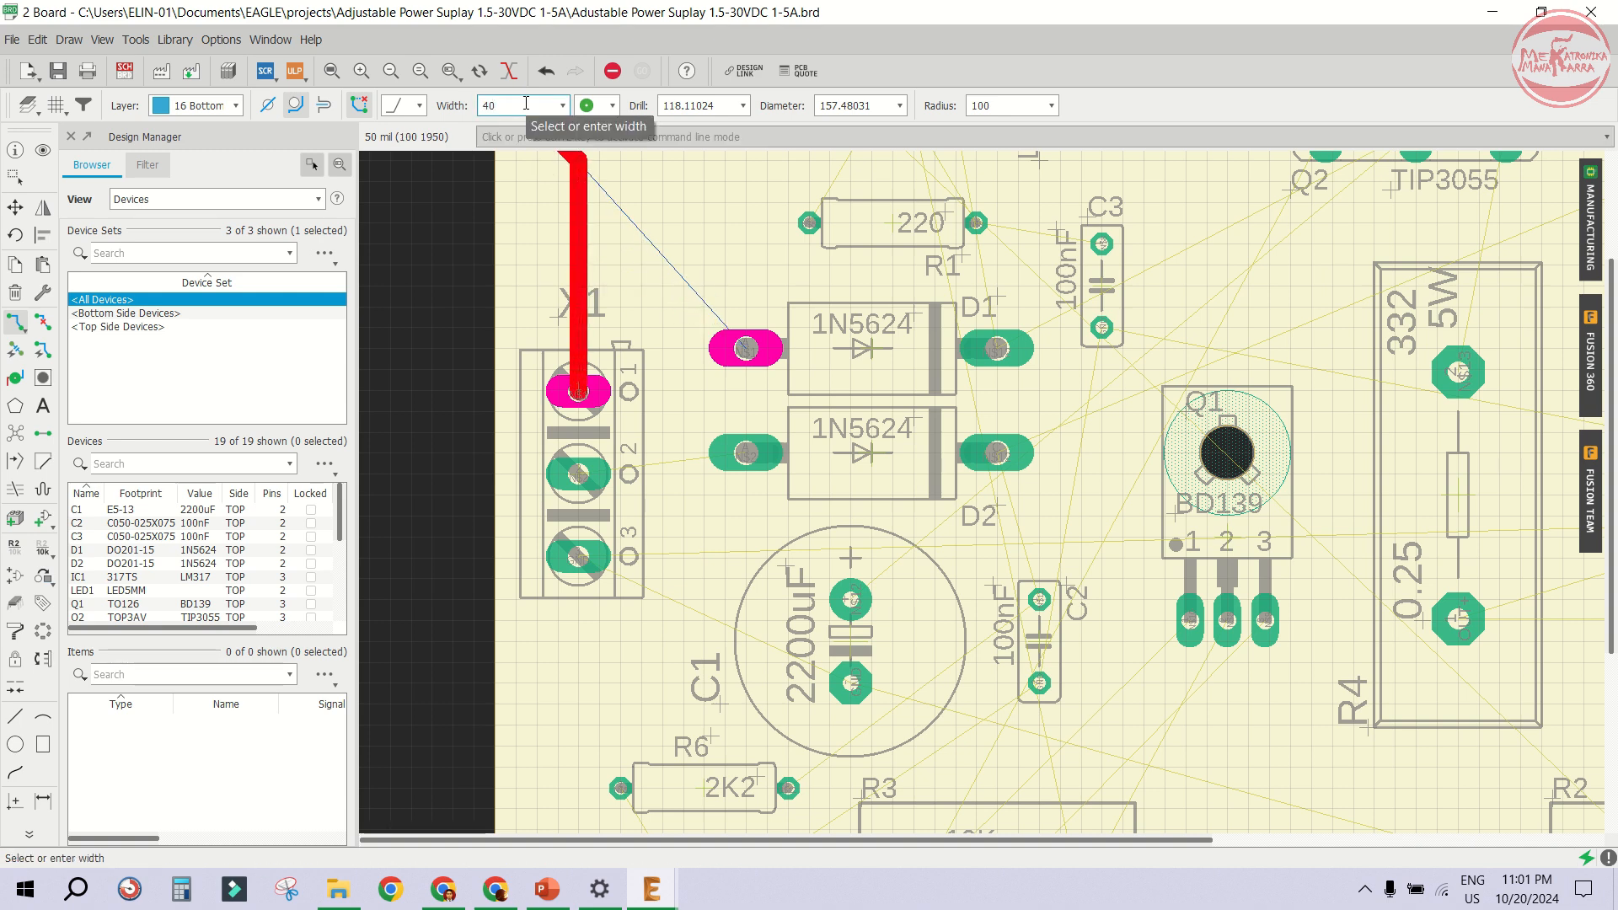
key("BackSpace")
key("BackSpace")
type("100")
key("Return")
key("BackSpace")
key("BackSpace")
key("BackSpace")
type("50")
key("Return")
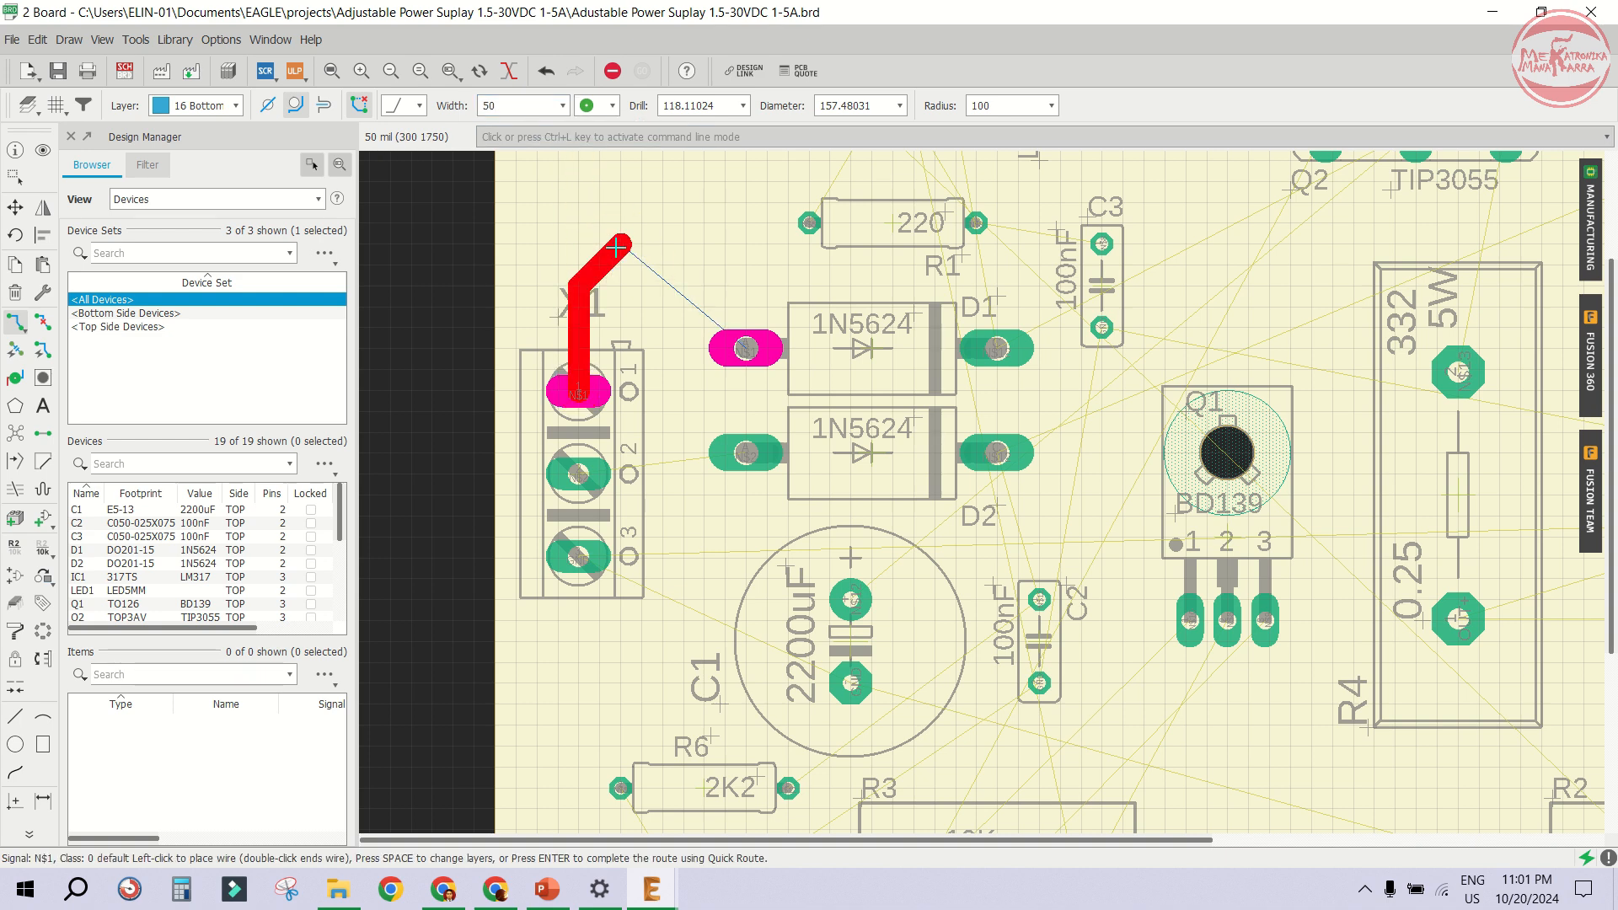
- Route the trace from X1 pin 1 with a bend up to the anode pad of diode D1
scroll(632, 353, "up", 1)
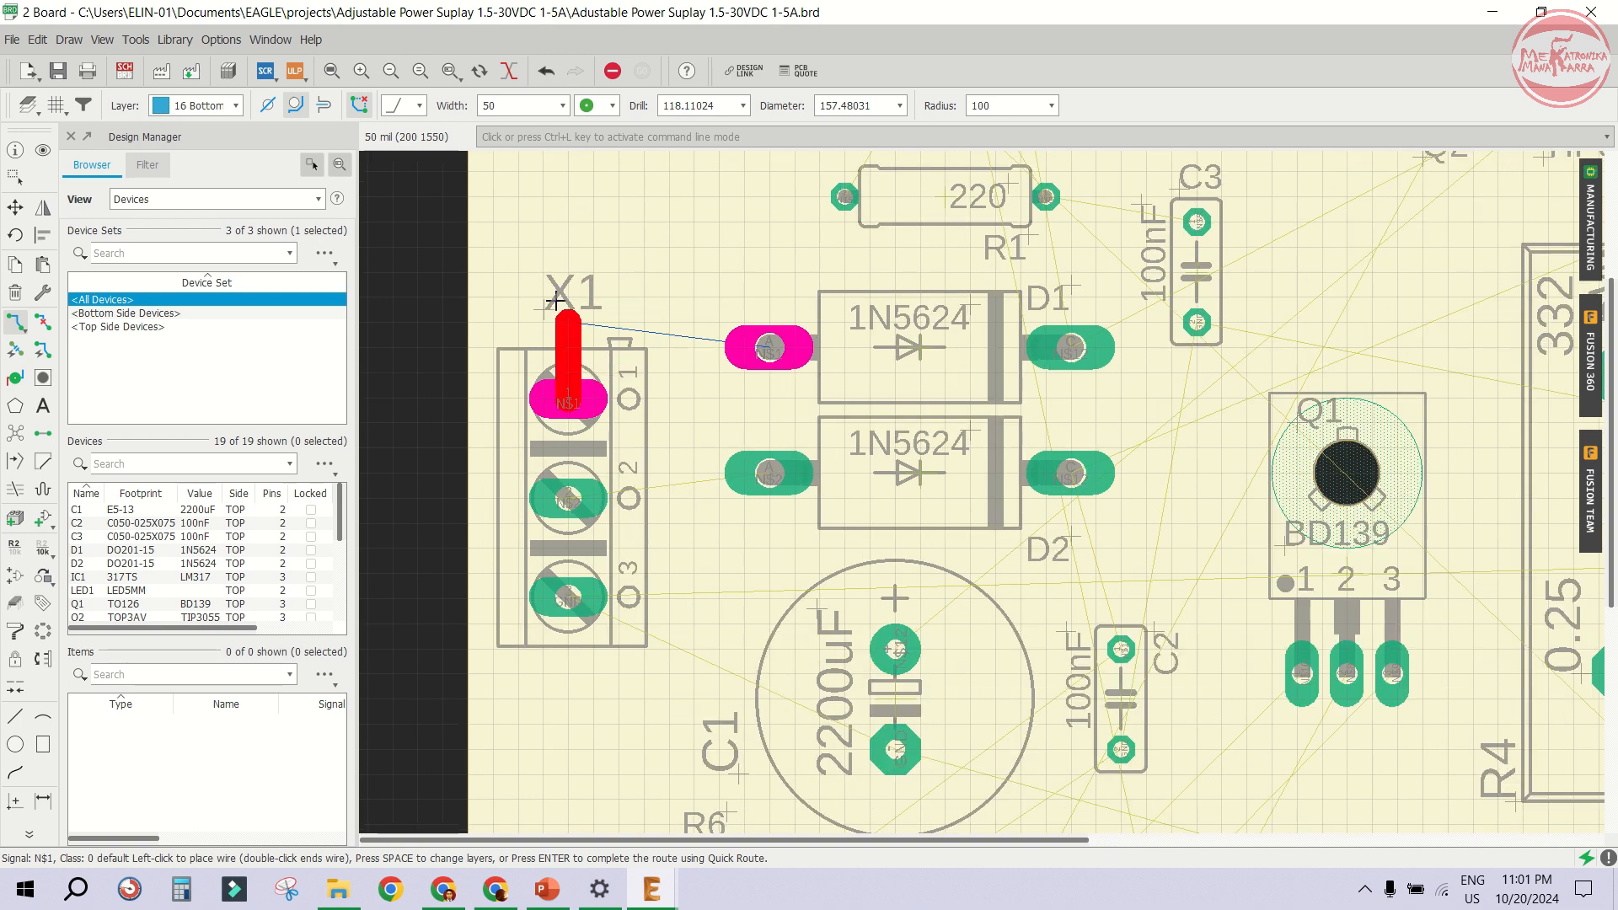
scroll(588, 305, "down", 2)
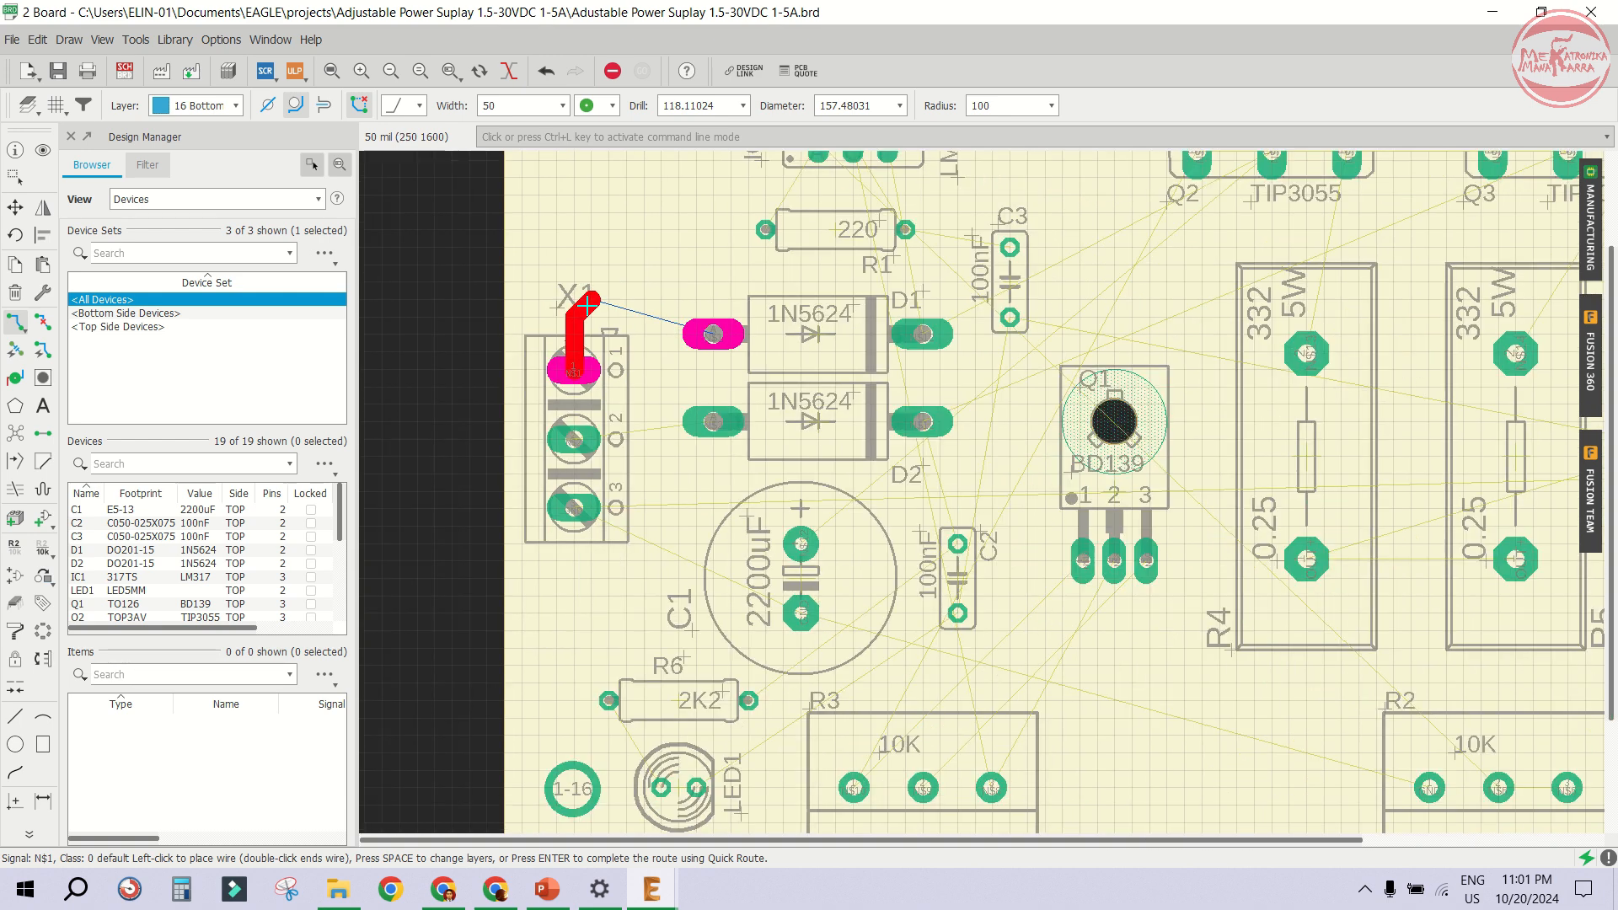
left_click(521, 108)
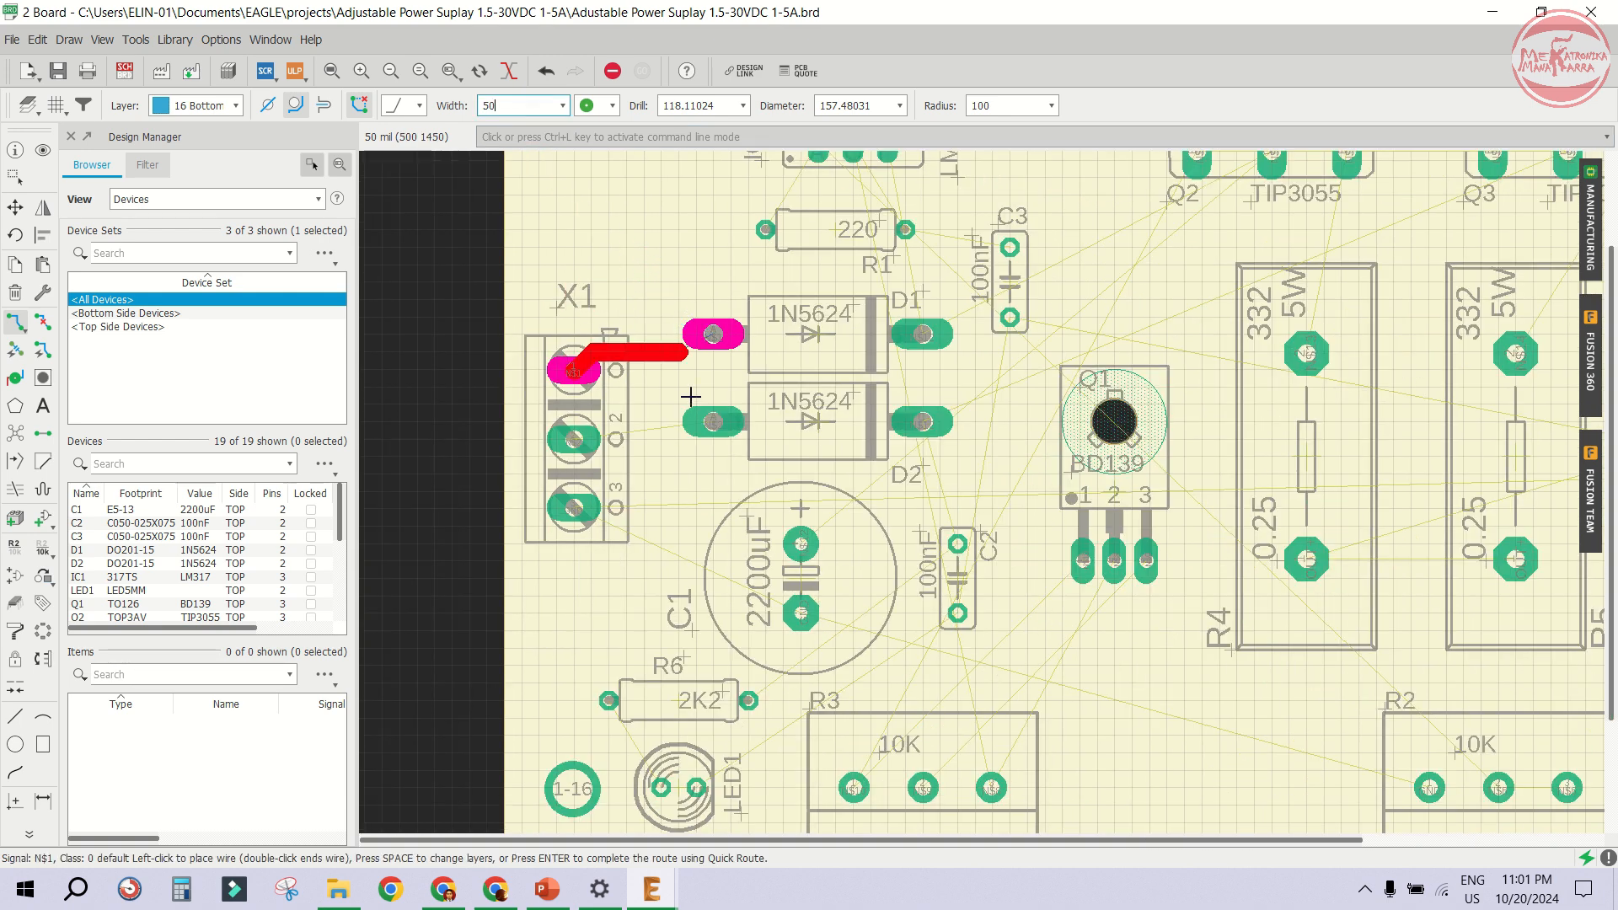
scroll(590, 351, "up", 5)
scroll(546, 346, "up", 2)
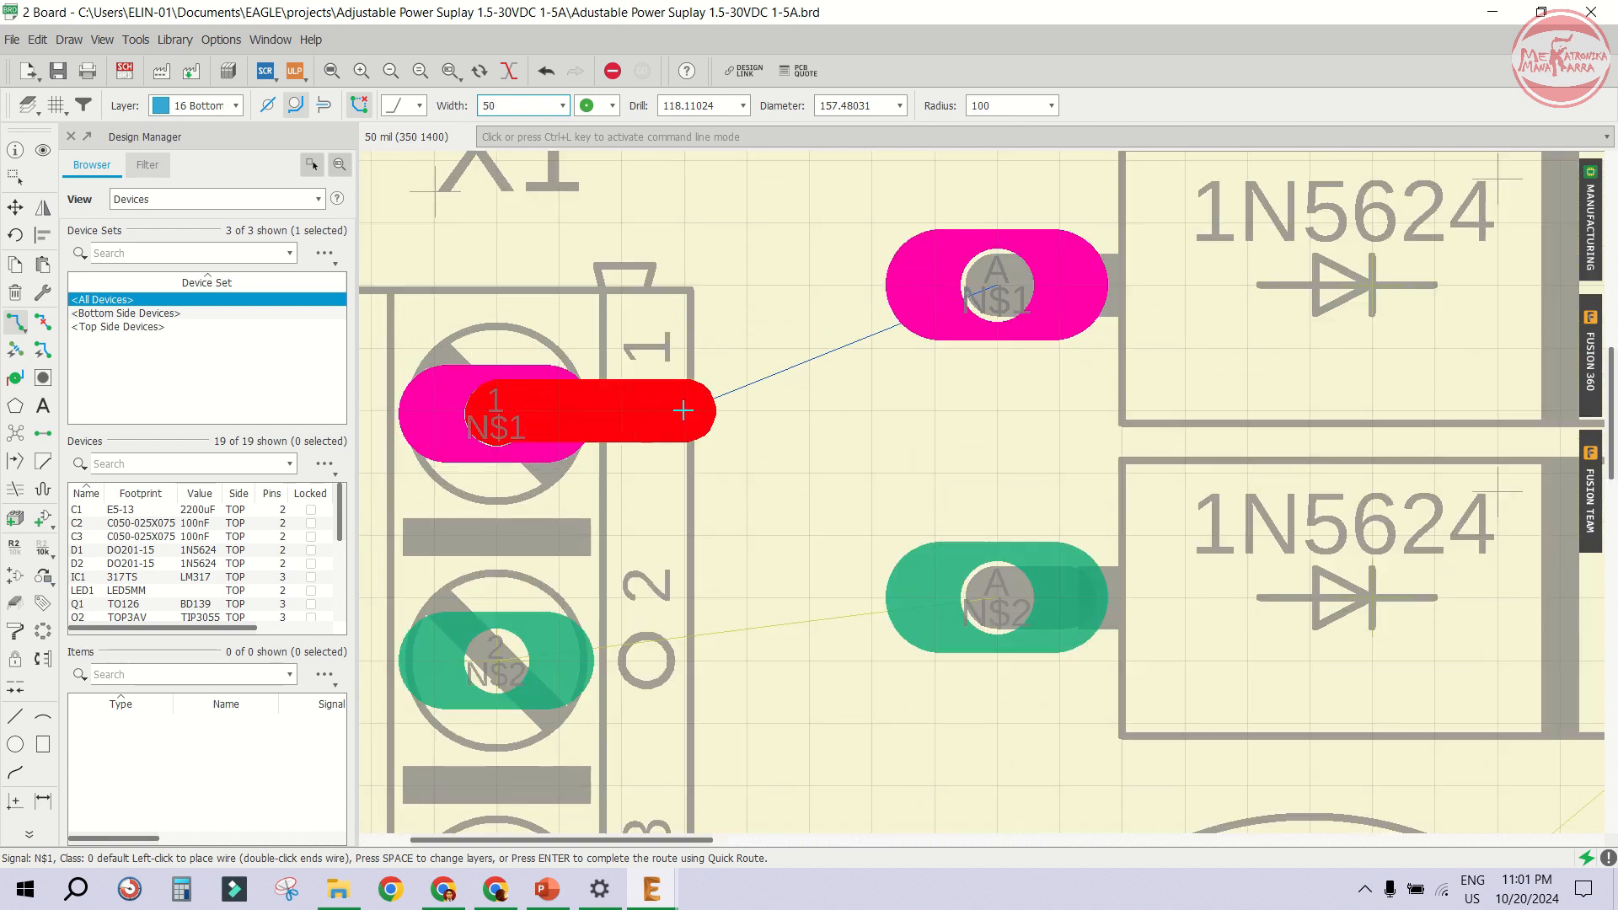
left_click(682, 411)
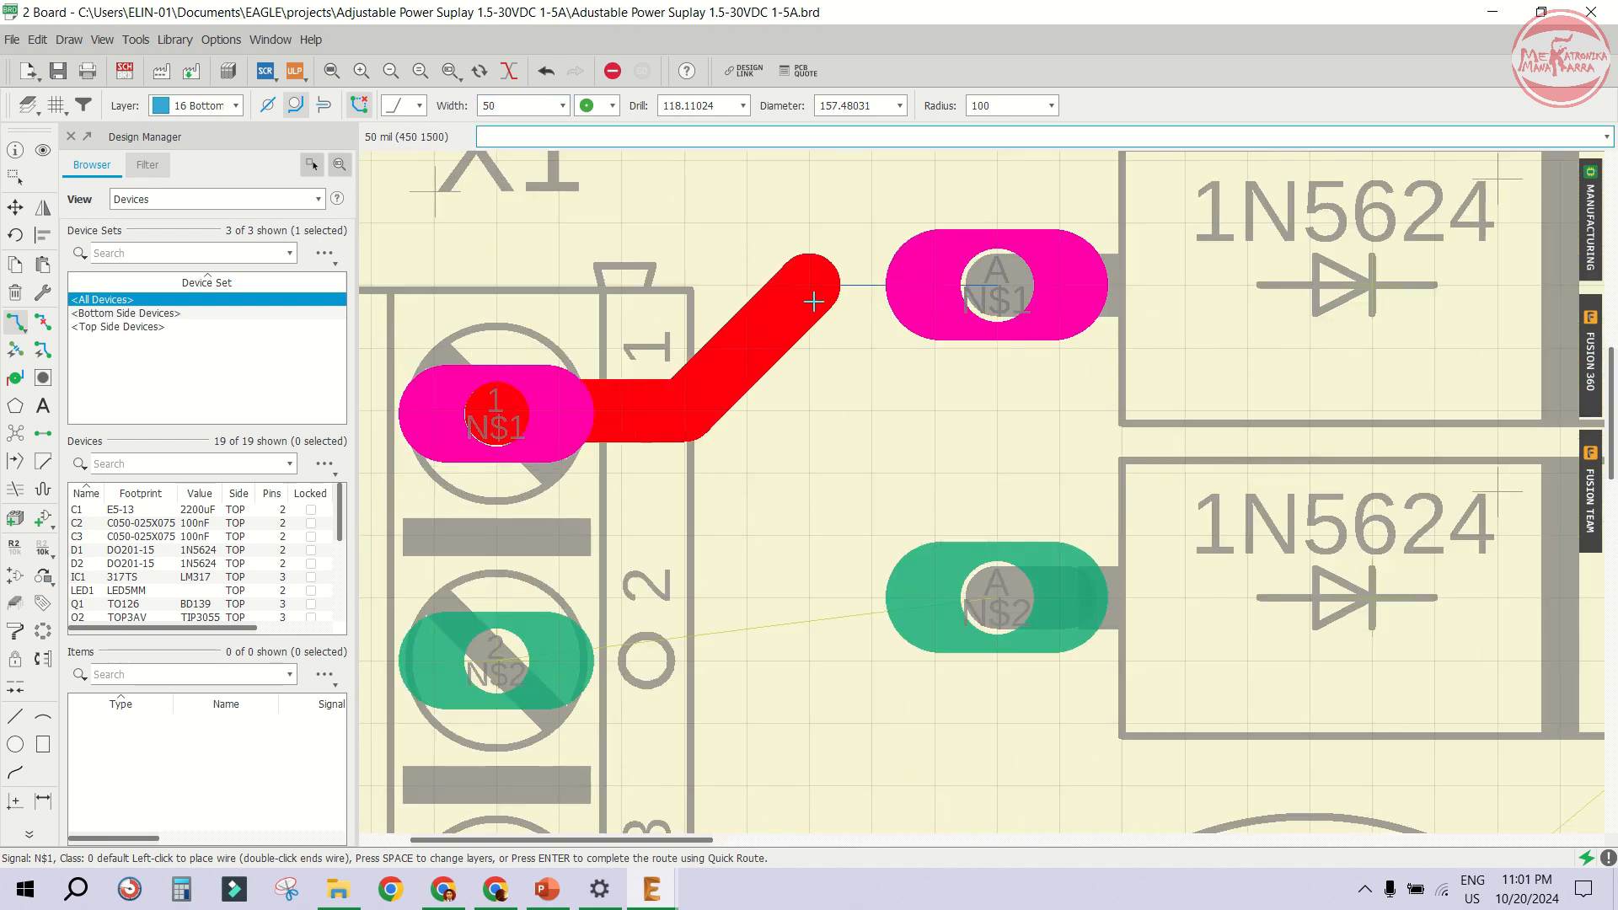
left_click(998, 285)
- Route a bottom trace from X1 pin 2 to the anode pad of diode D2
scroll(672, 274, "down", 3)
left_click(611, 484)
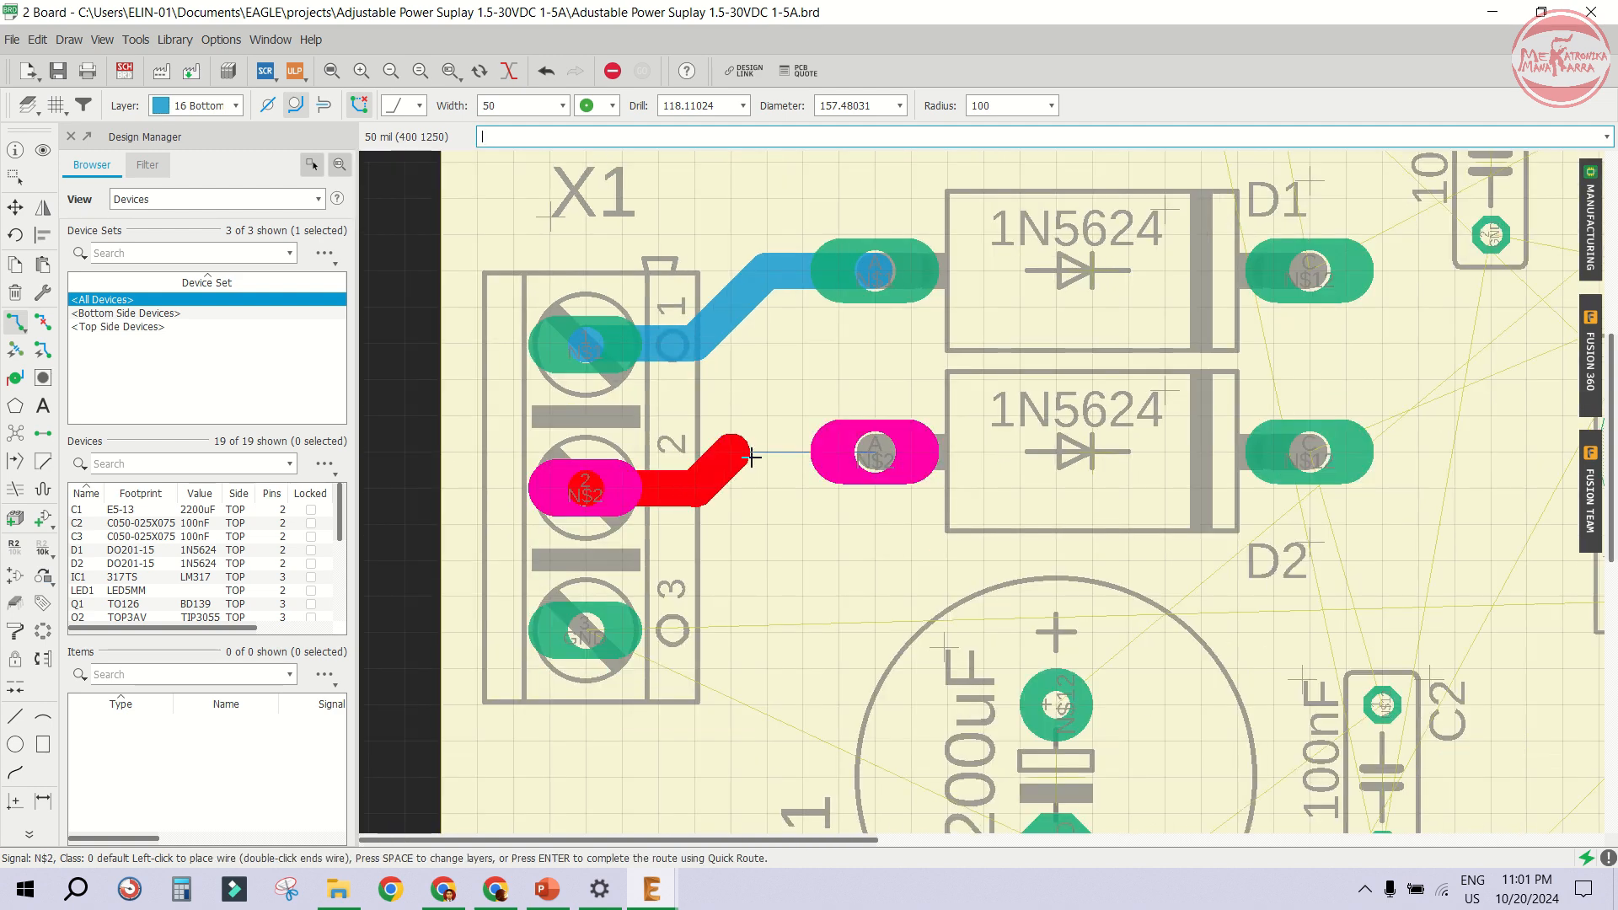
left_click(758, 455)
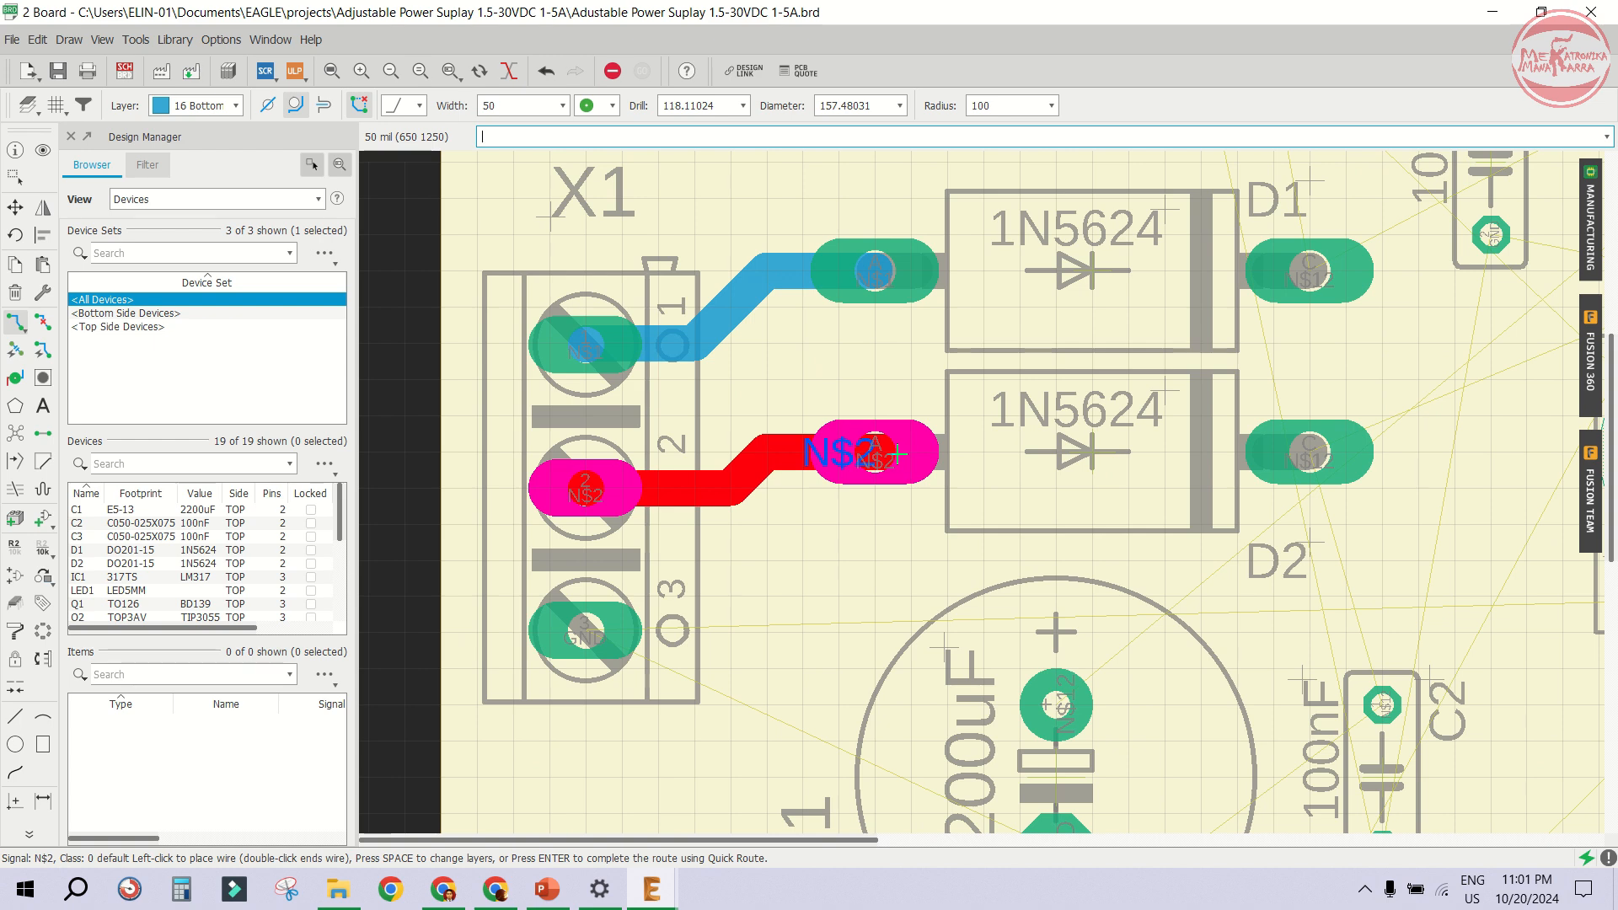
left_click(804, 443)
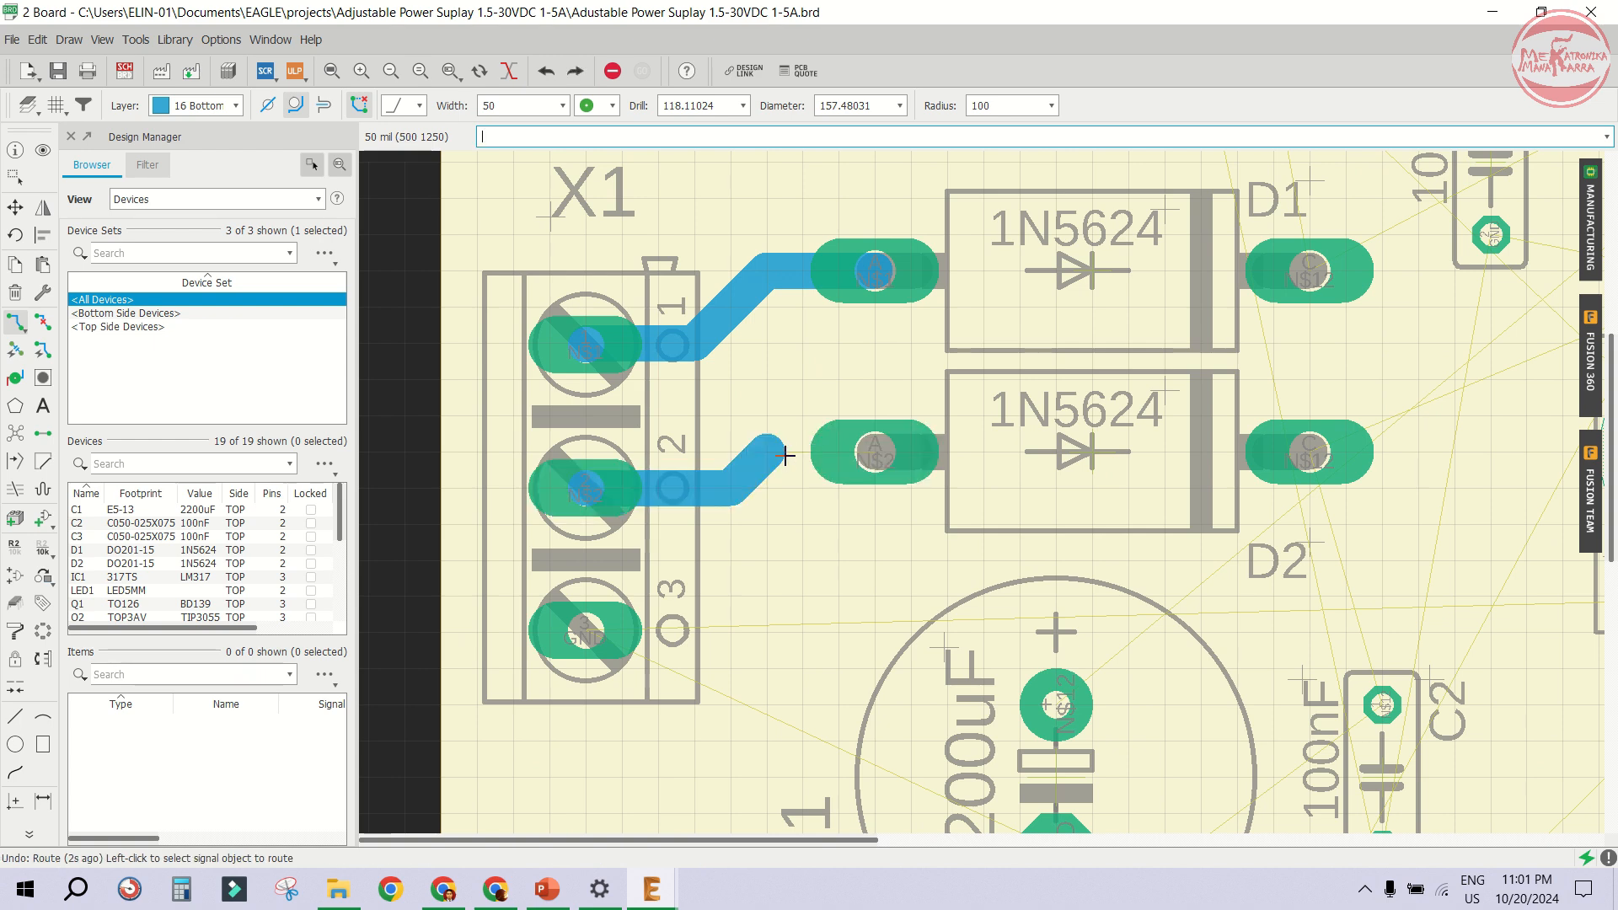
- Connect the cathode pads of D1 and D2 with a vertical bottom trace
scroll(745, 385, "down", 3)
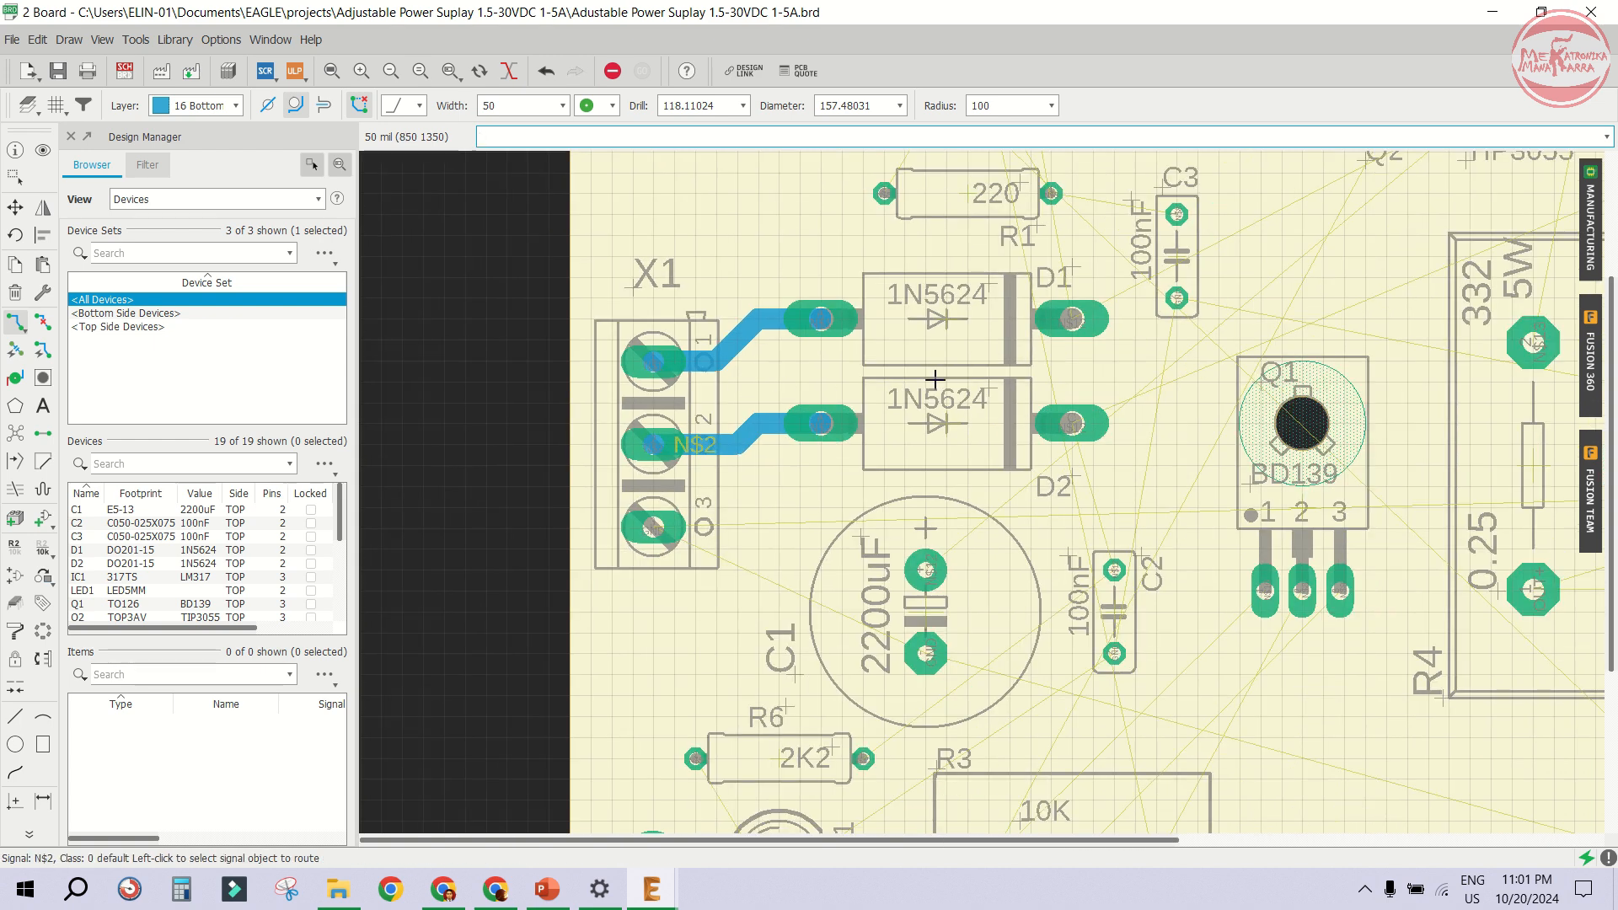
scroll(941, 596, "down", 1)
scroll(942, 596, "up", 2)
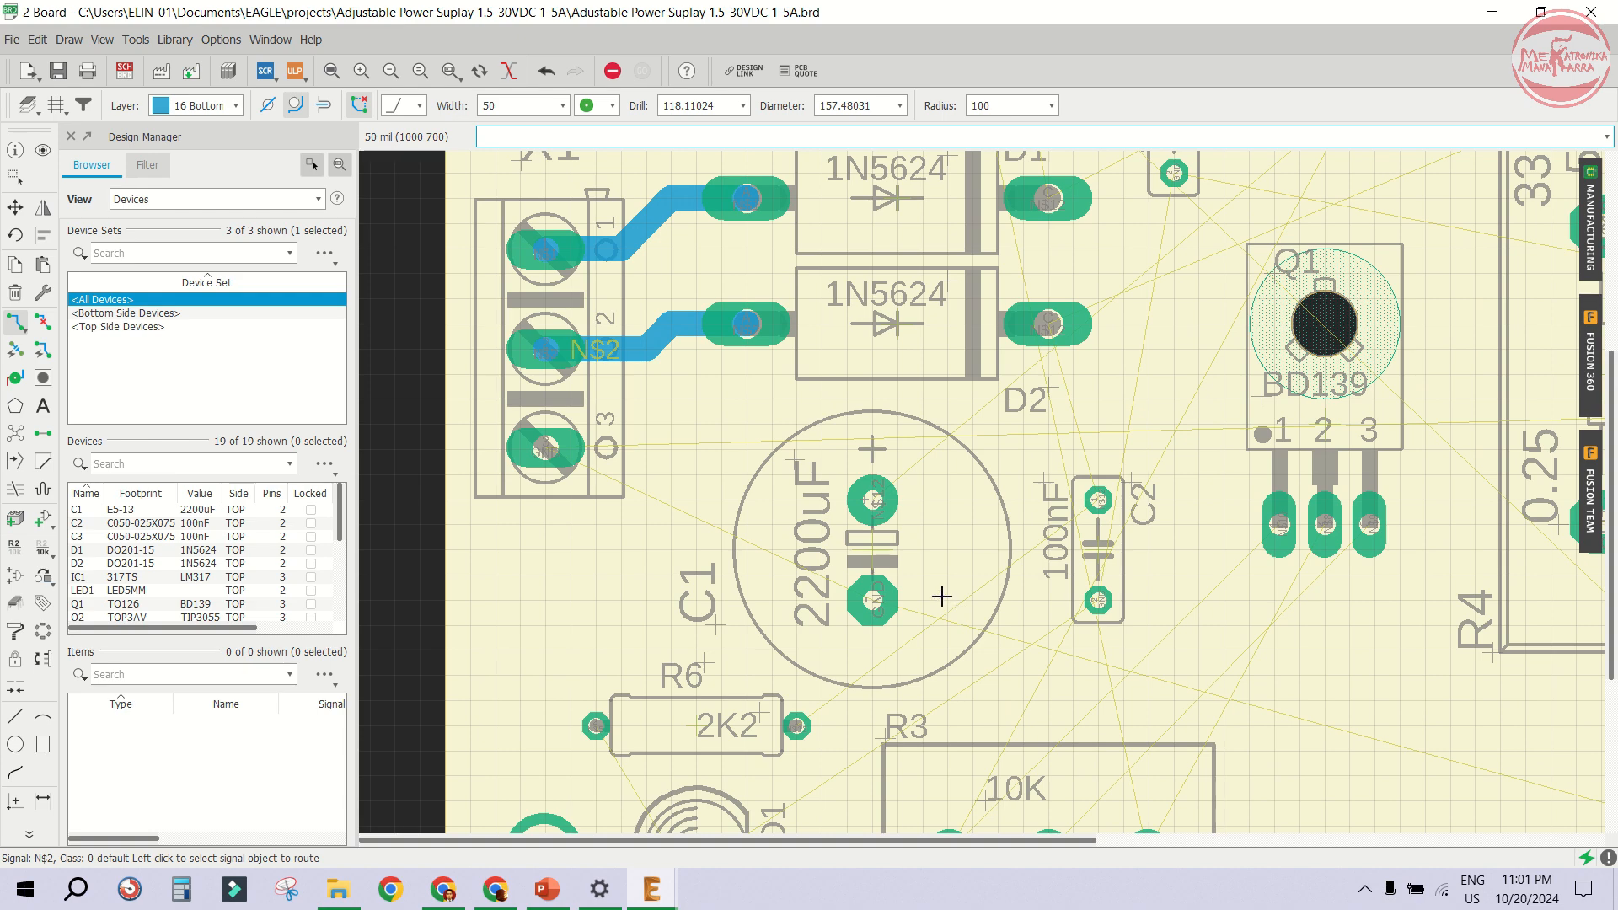
scroll(733, 434, "down", 2)
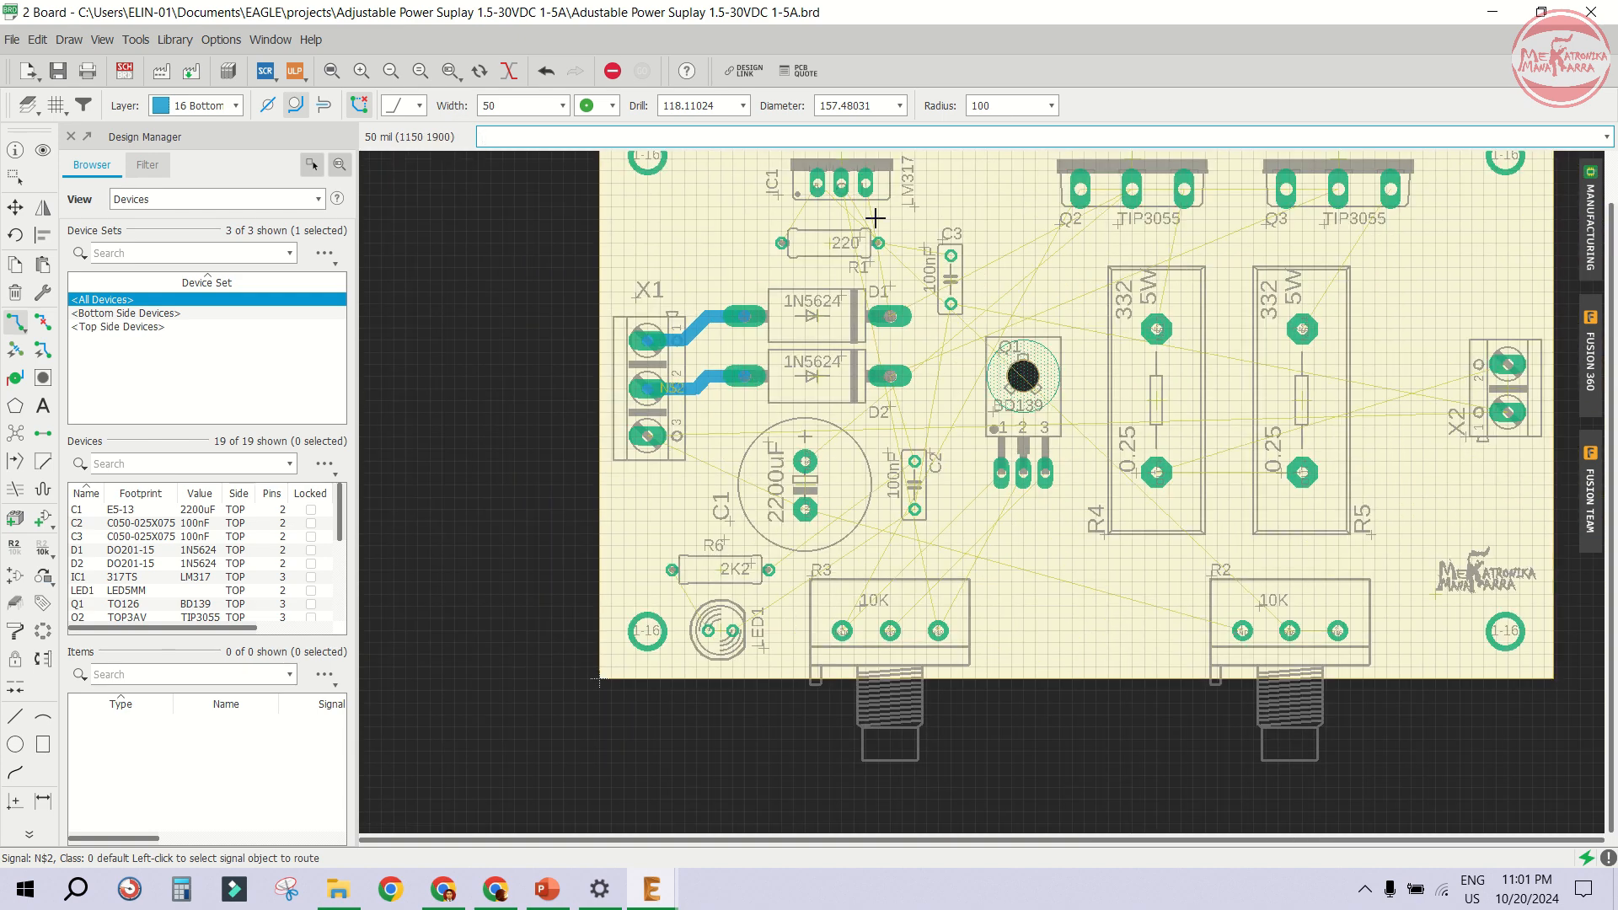
scroll(876, 217, "up", 2)
scroll(905, 459, "up", 1)
left_click(896, 446)
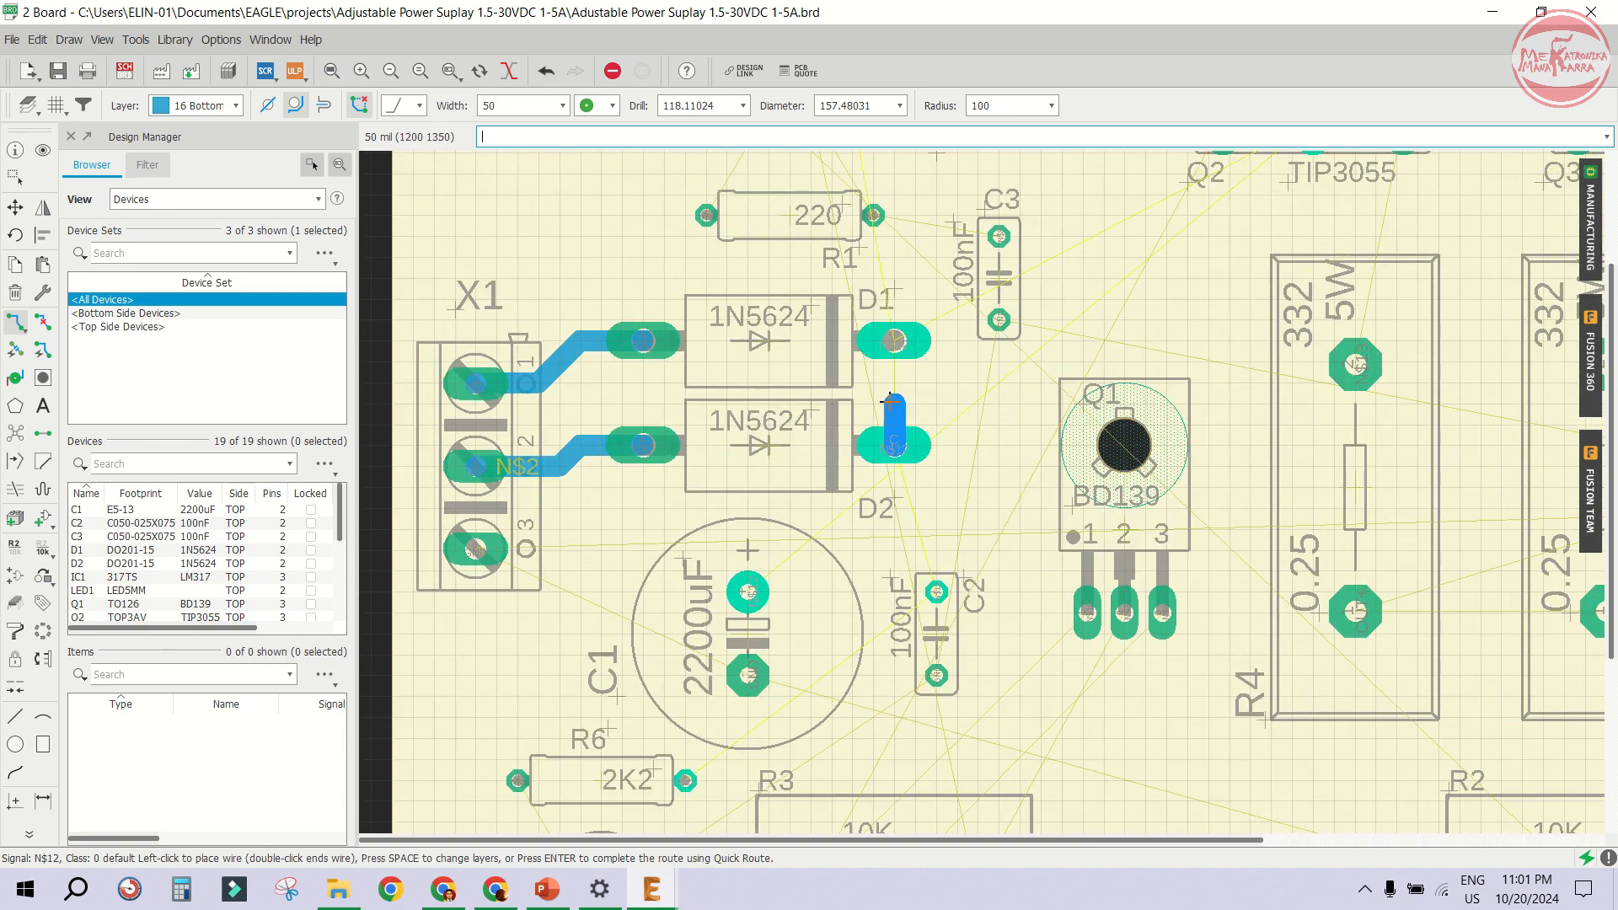
left_click(896, 360)
- Route a trace from D2's cathode diagonally down to the positive pad of the 2200uF capacitor C1
scroll(893, 342, "down", 1)
scroll(867, 314, "up", 1)
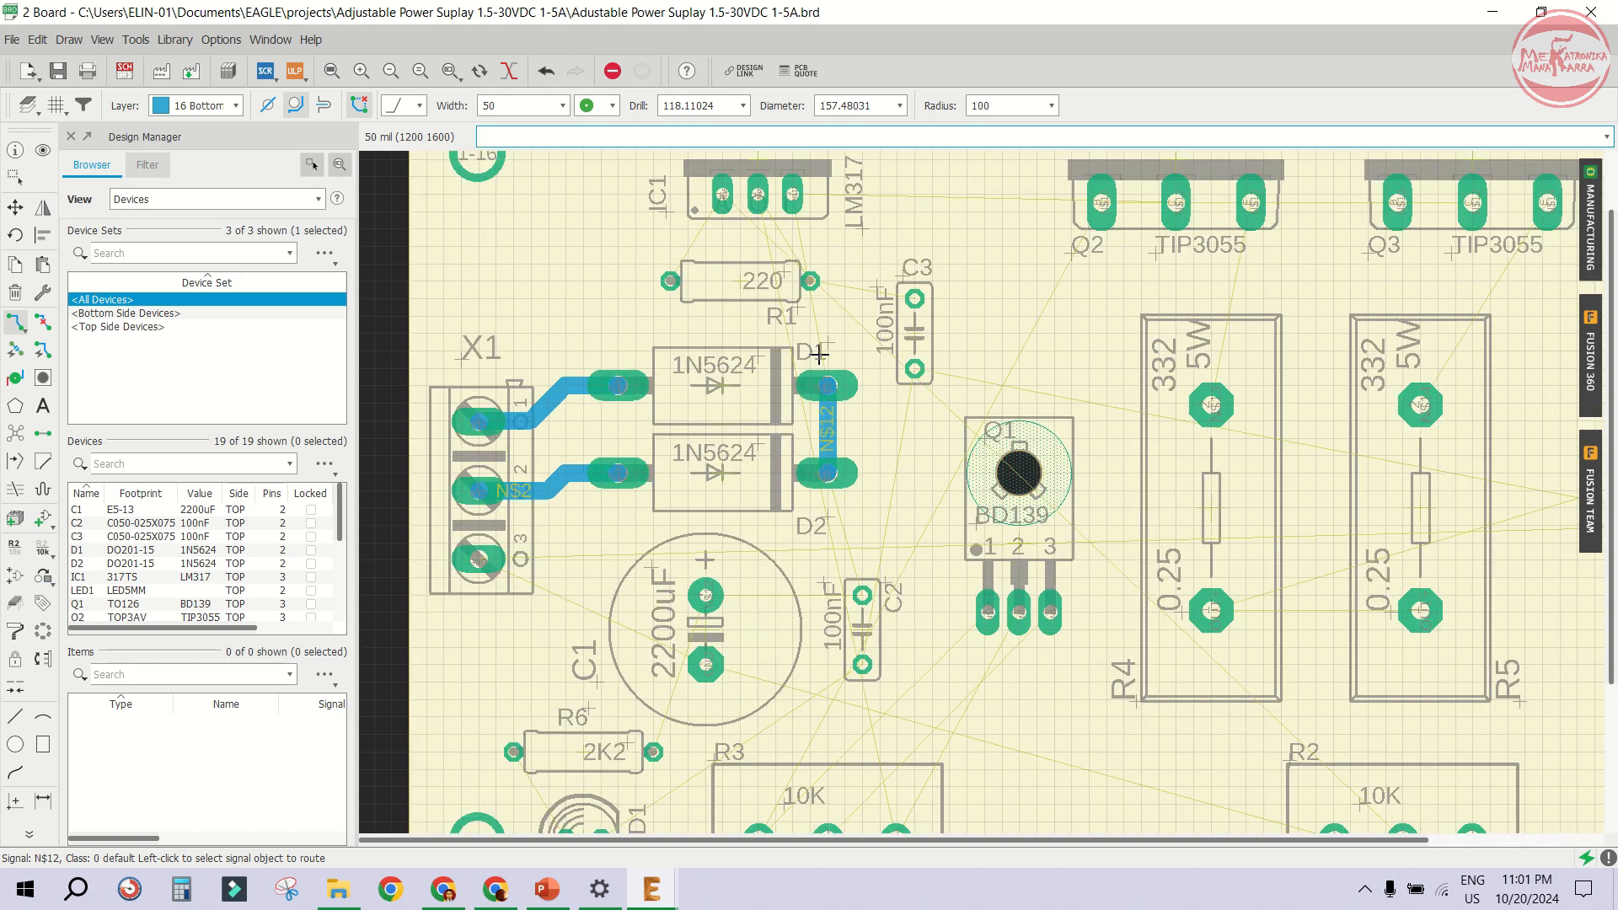
scroll(805, 366, "down", 1)
left_click(802, 386)
scroll(799, 388, "down", 1)
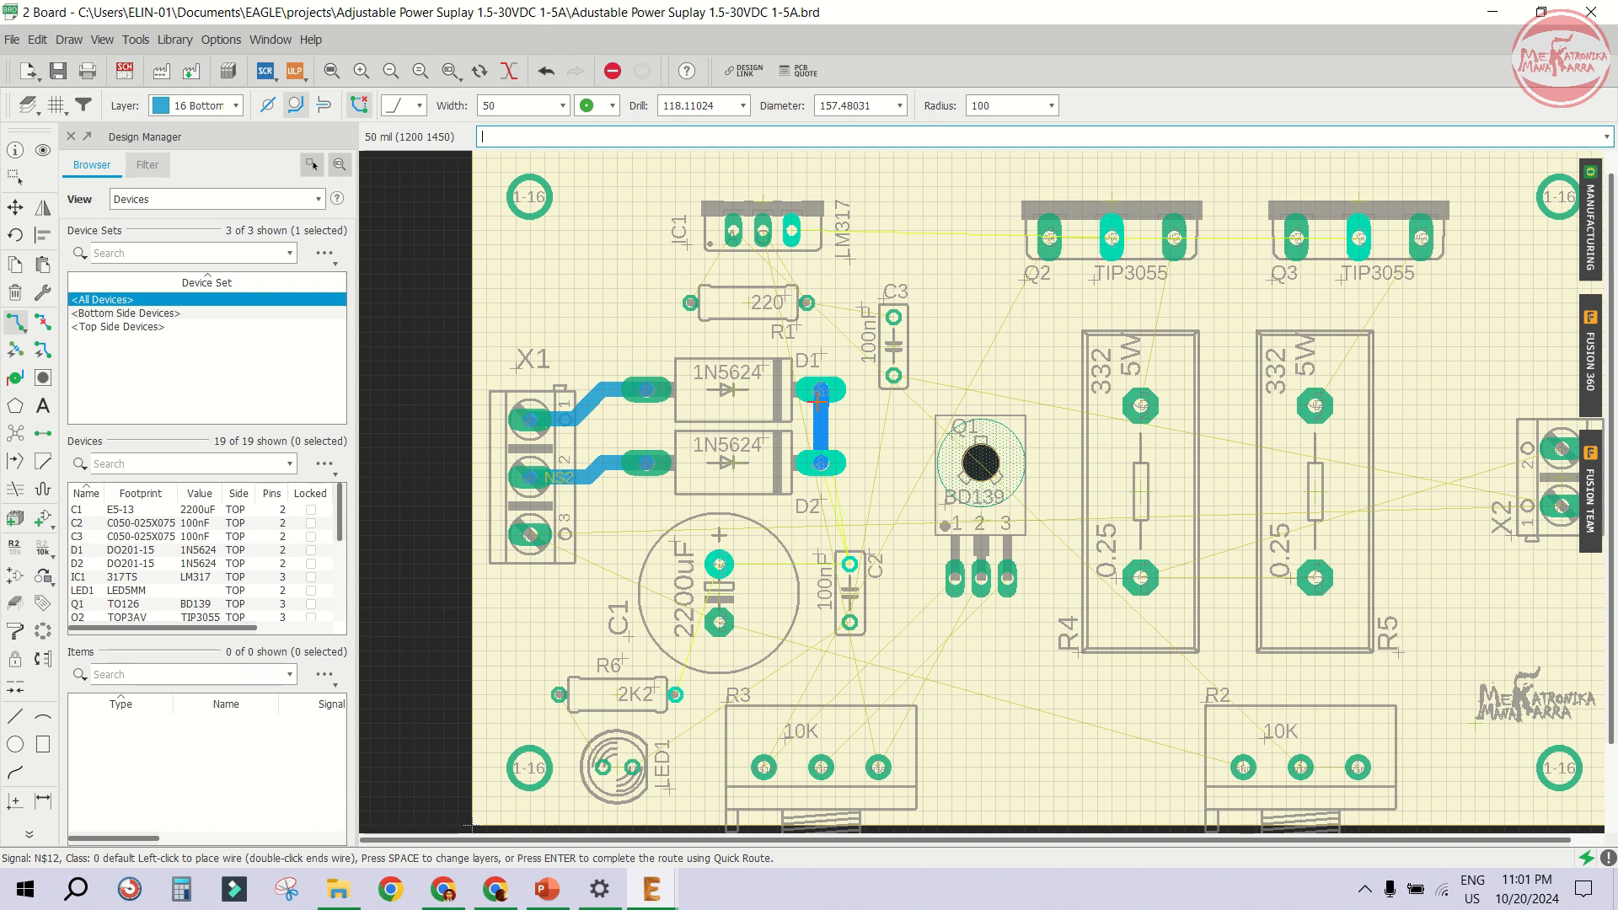
left_click(819, 395)
scroll(866, 560, "up", 2)
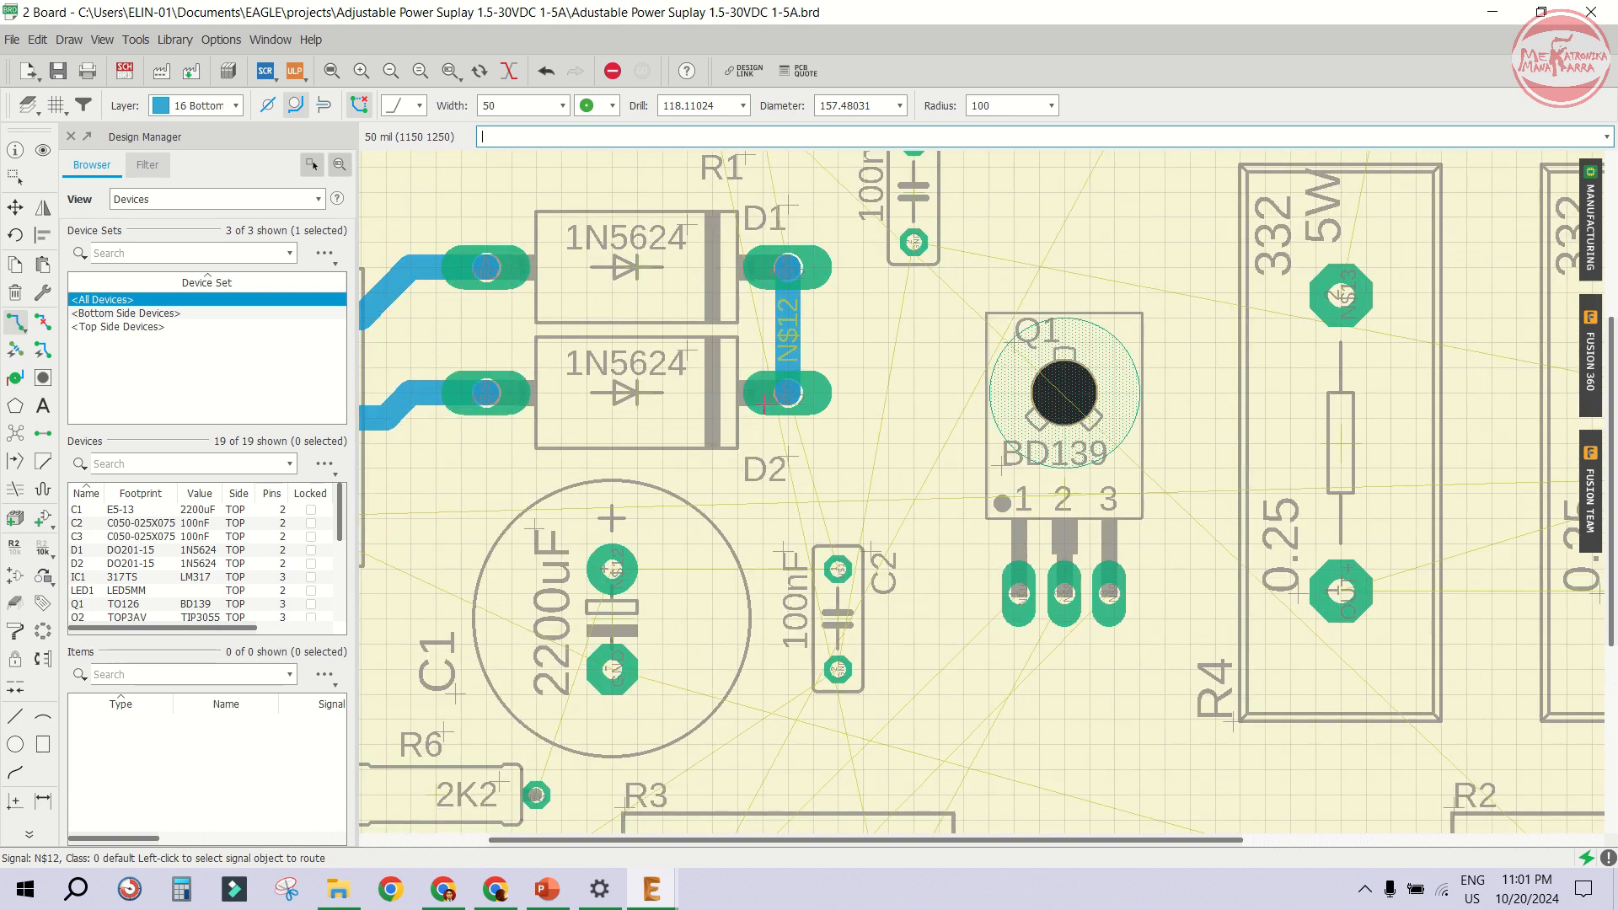
left_click(780, 393)
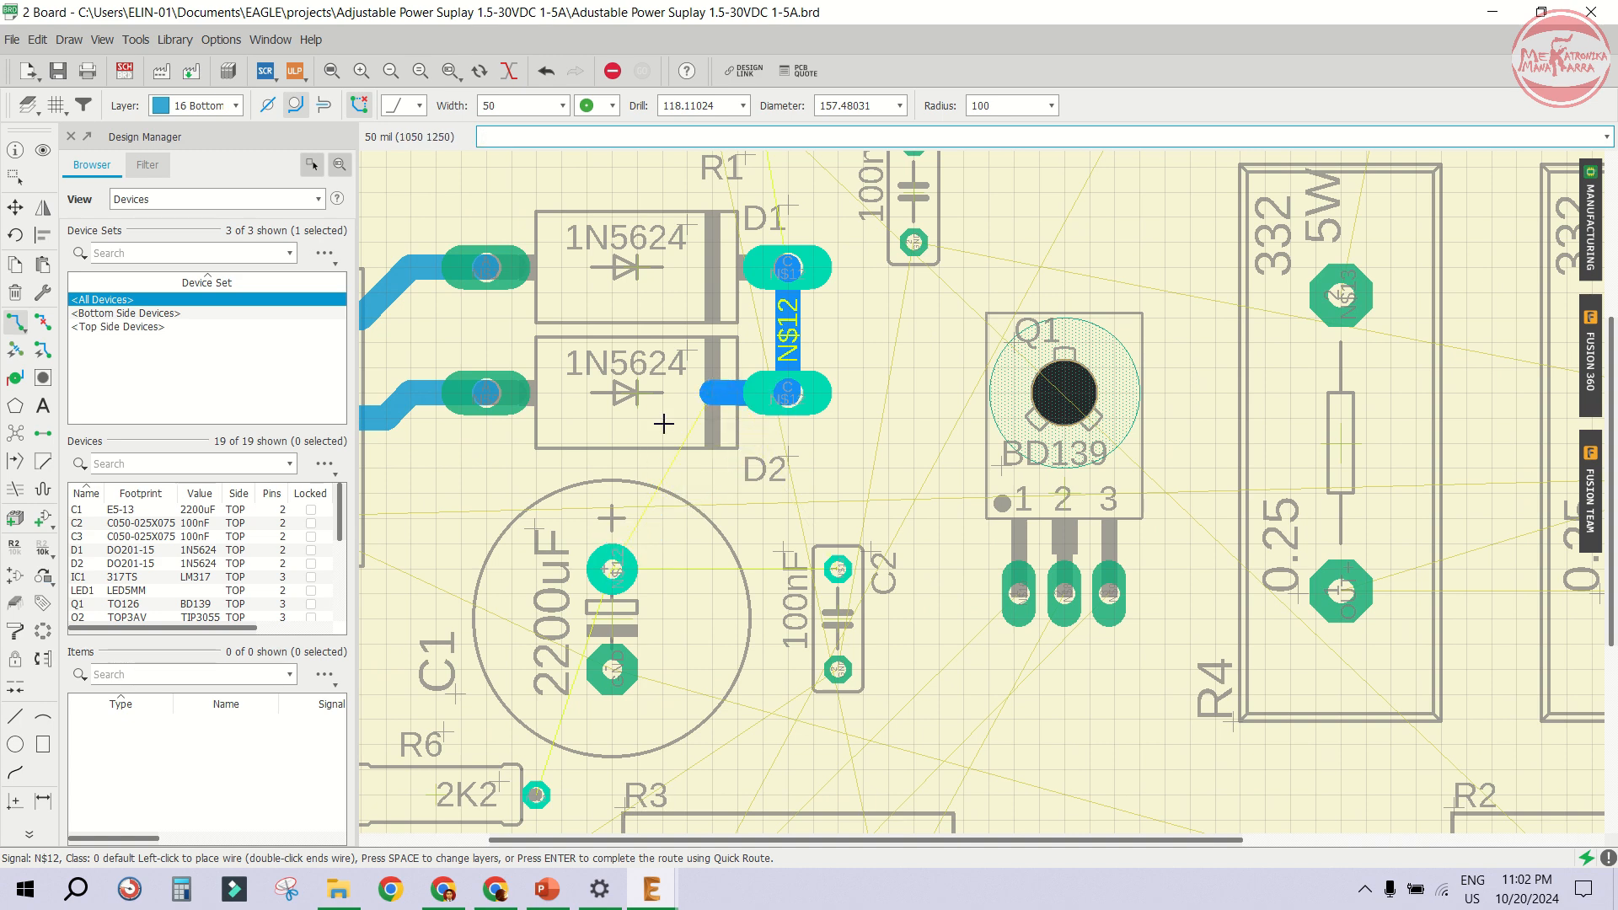
left_click(613, 569)
scroll(638, 605, "up", 2)
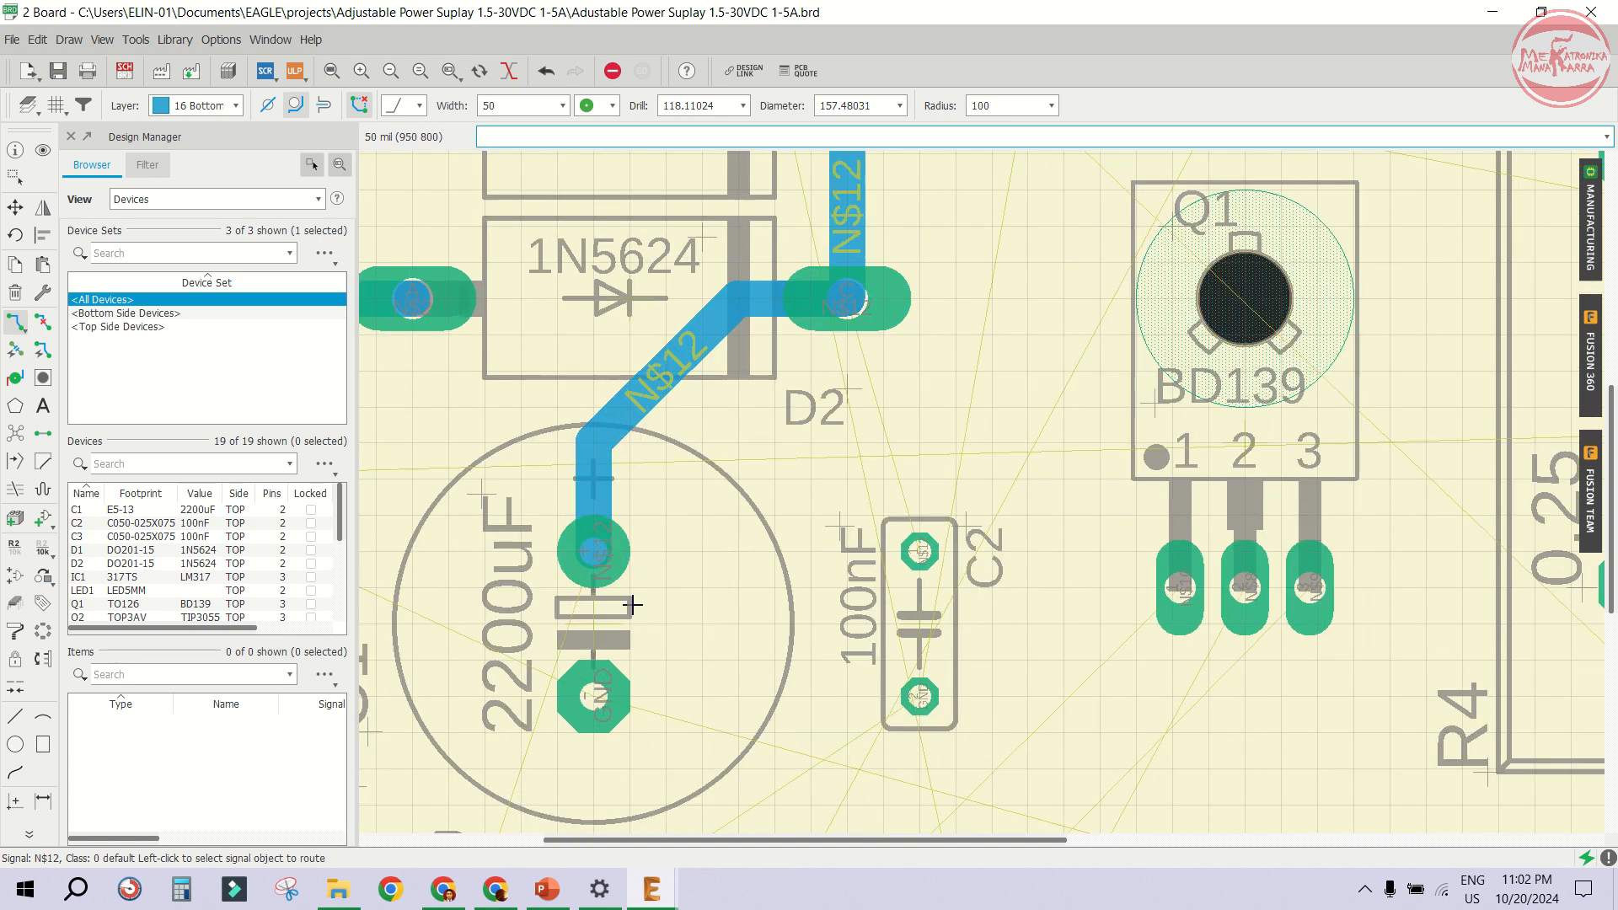
scroll(632, 604, "up", 1)
left_click(584, 542)
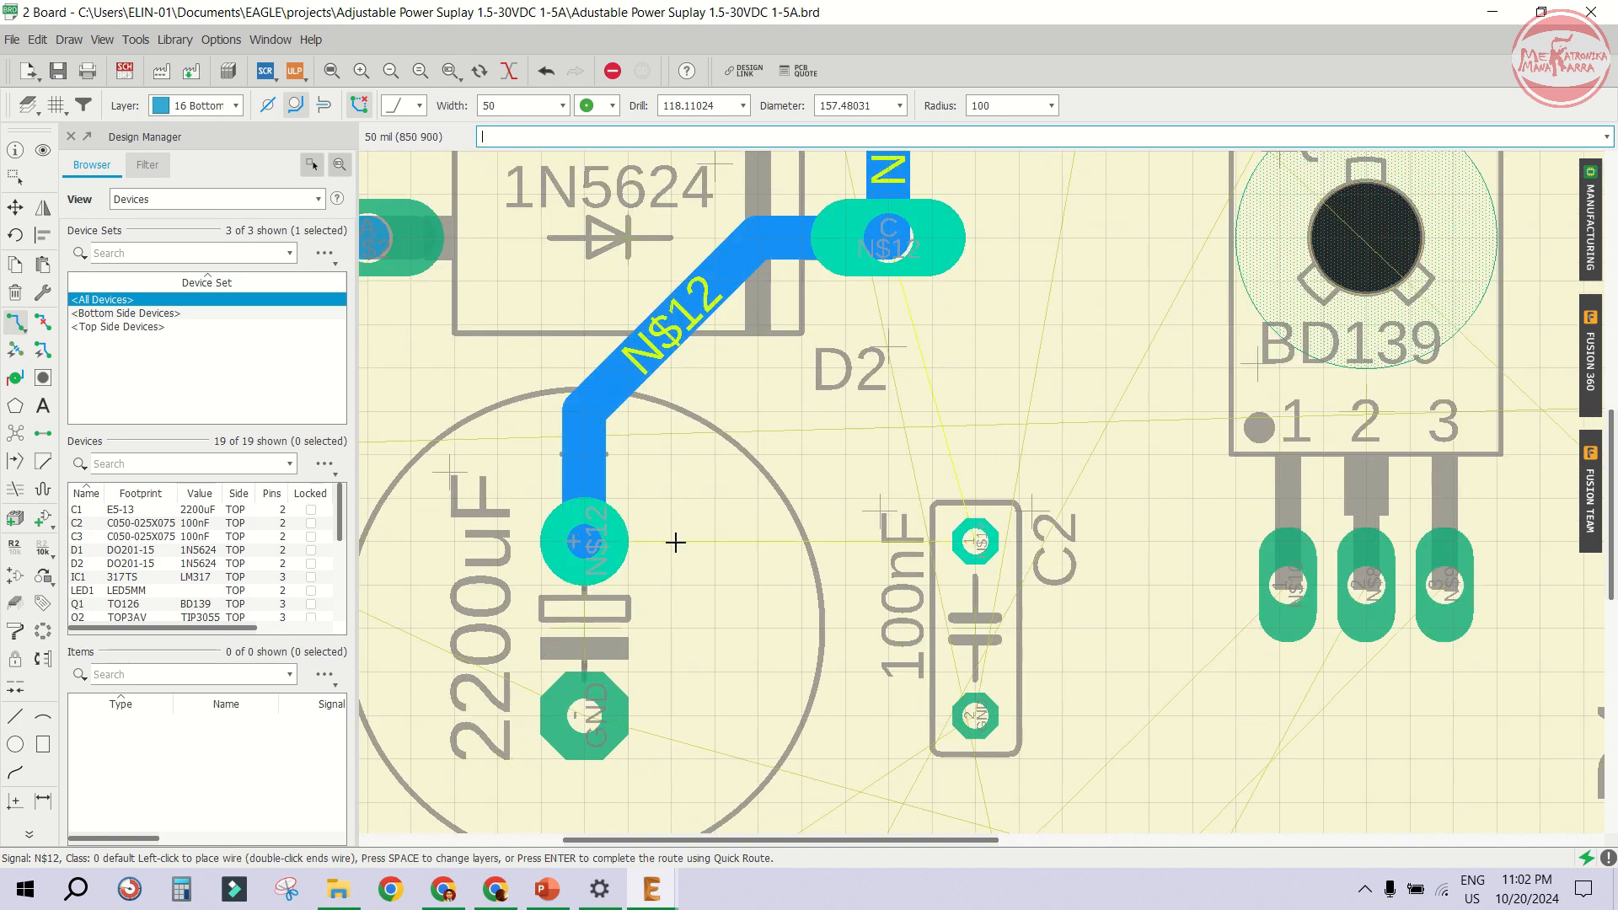
- Extend the trace from C1's positive pad horizontally to the upper pad of capacitor C2
left_click(966, 540)
scroll(643, 544, "down", 3)
scroll(688, 546, "down", 2)
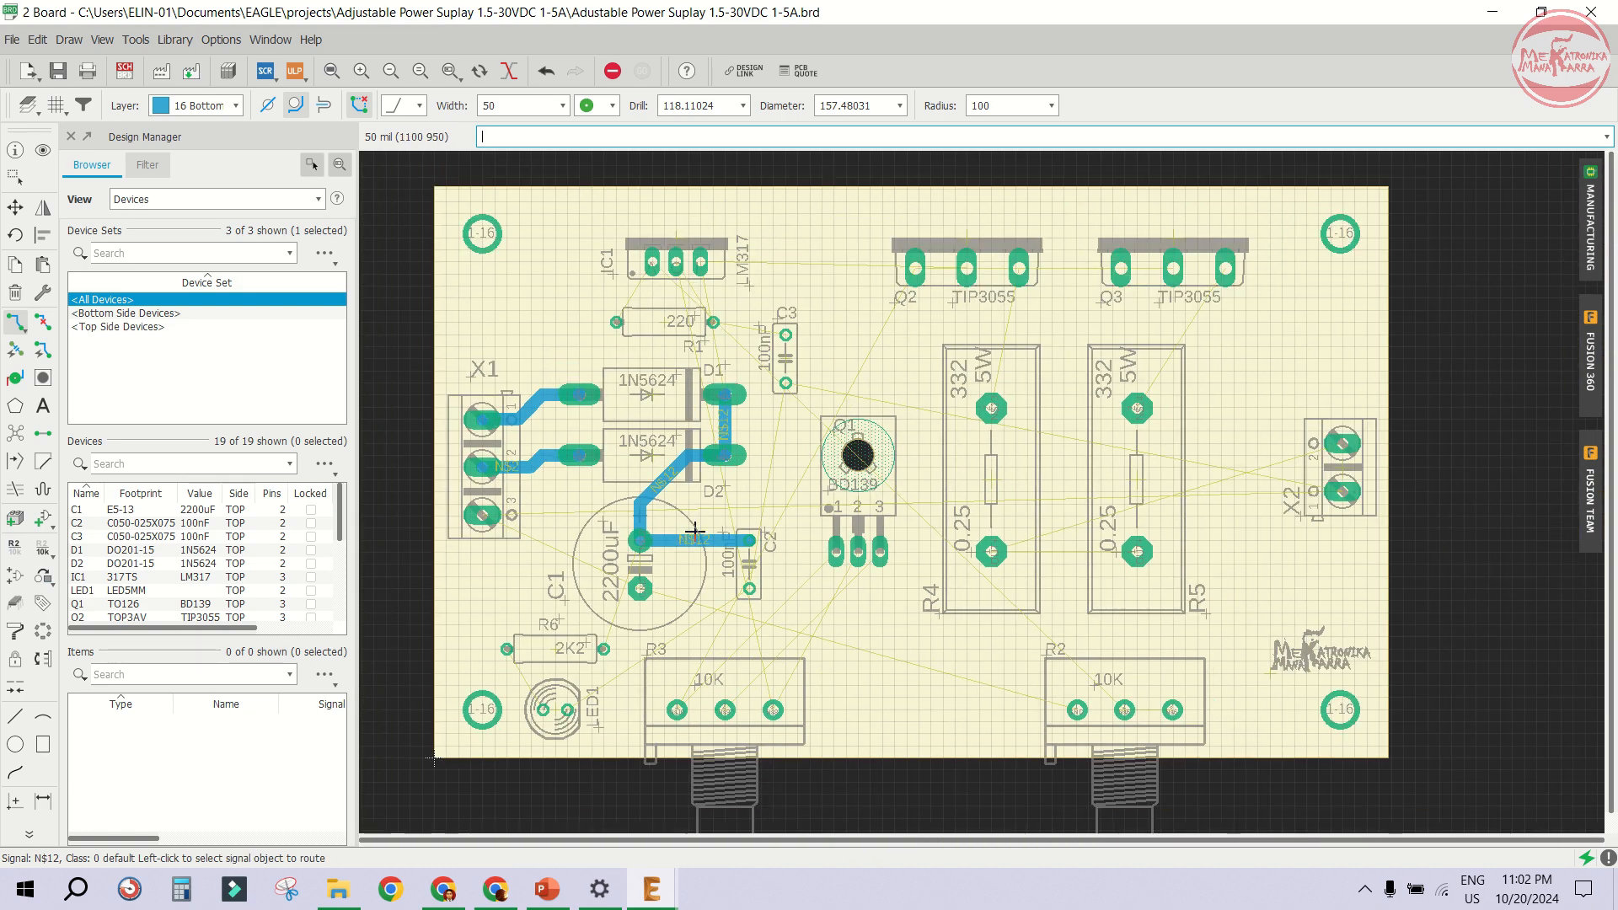
- Inspect the routed traces around the diodes and capacitors across the board
scroll(698, 526, "up", 3)
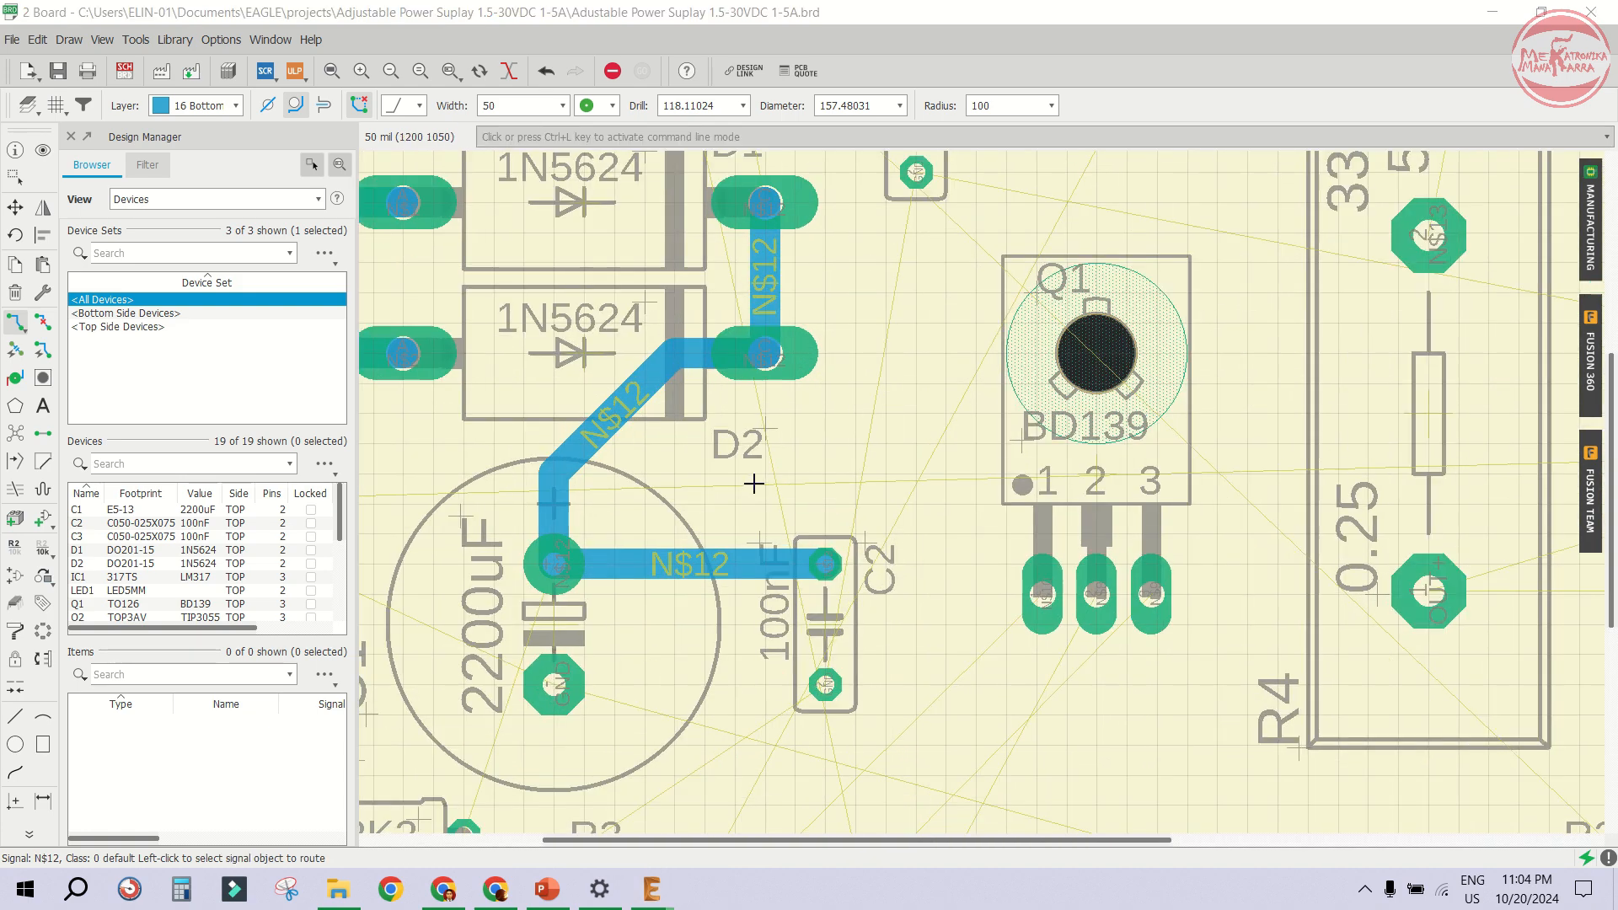
scroll(704, 510, "down", 2)
scroll(708, 502, "up", 1)
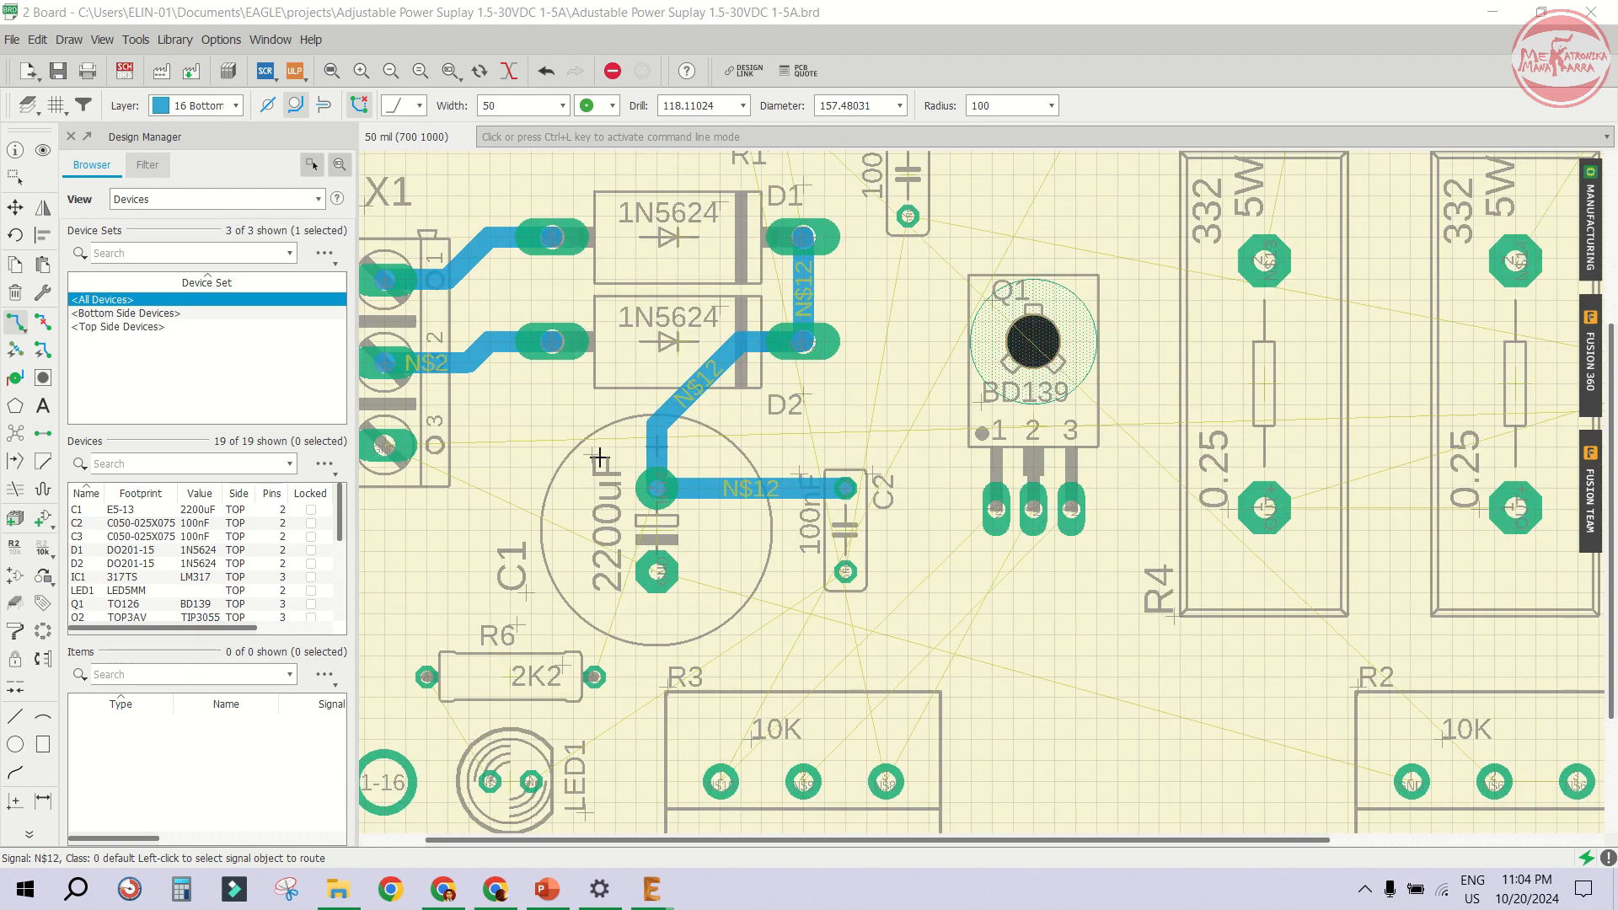
scroll(790, 509, "up", 2)
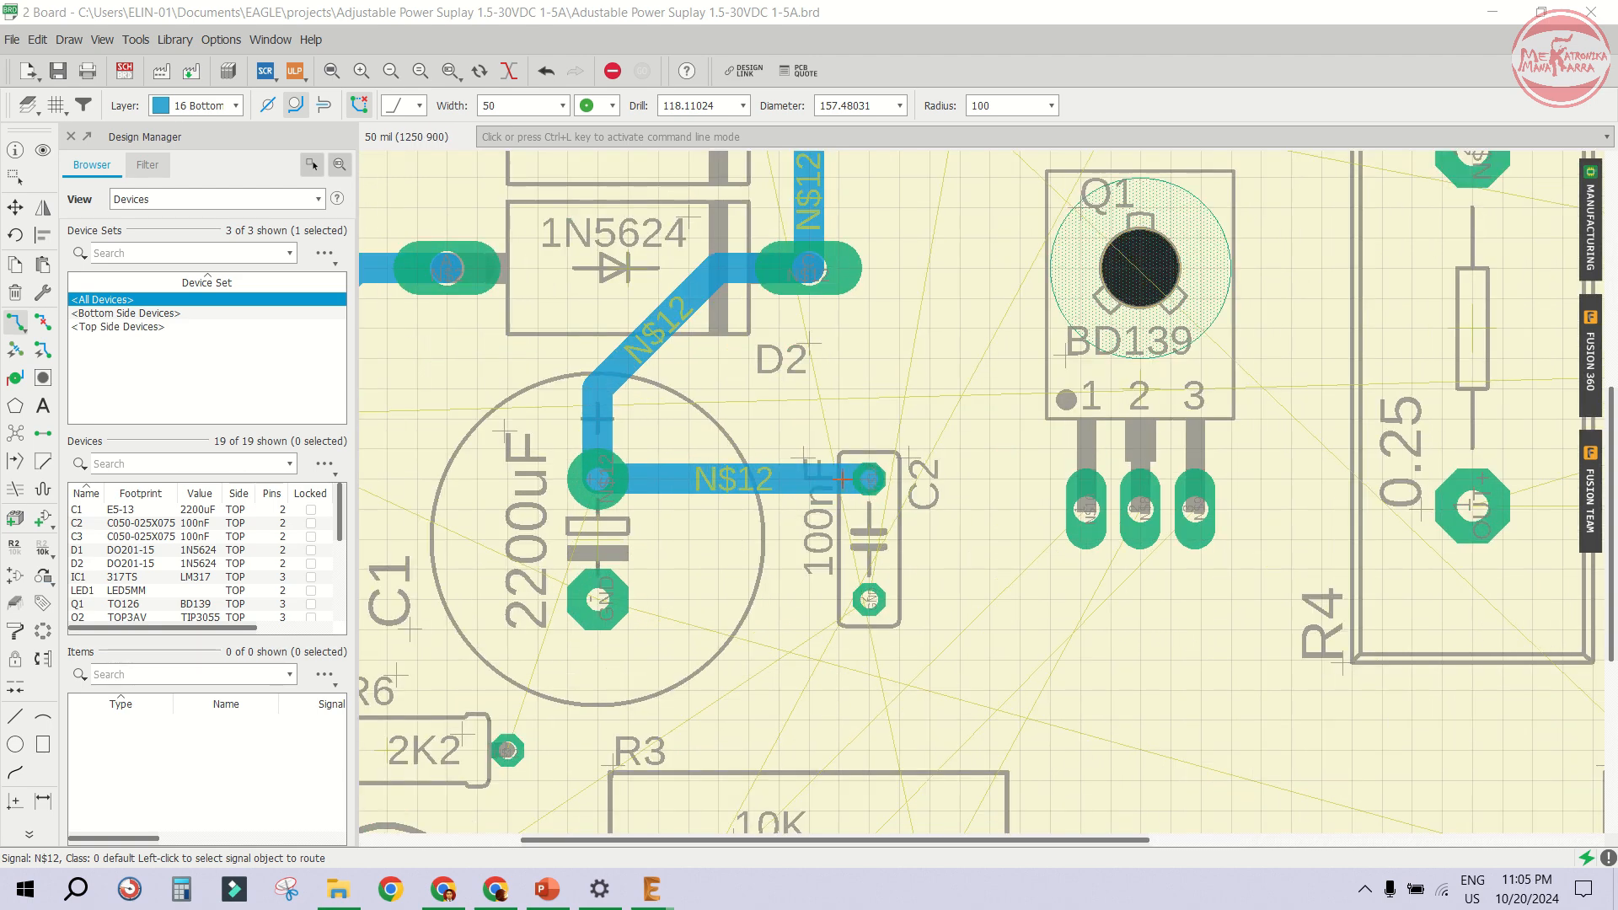
scroll(825, 445, "down", 3)
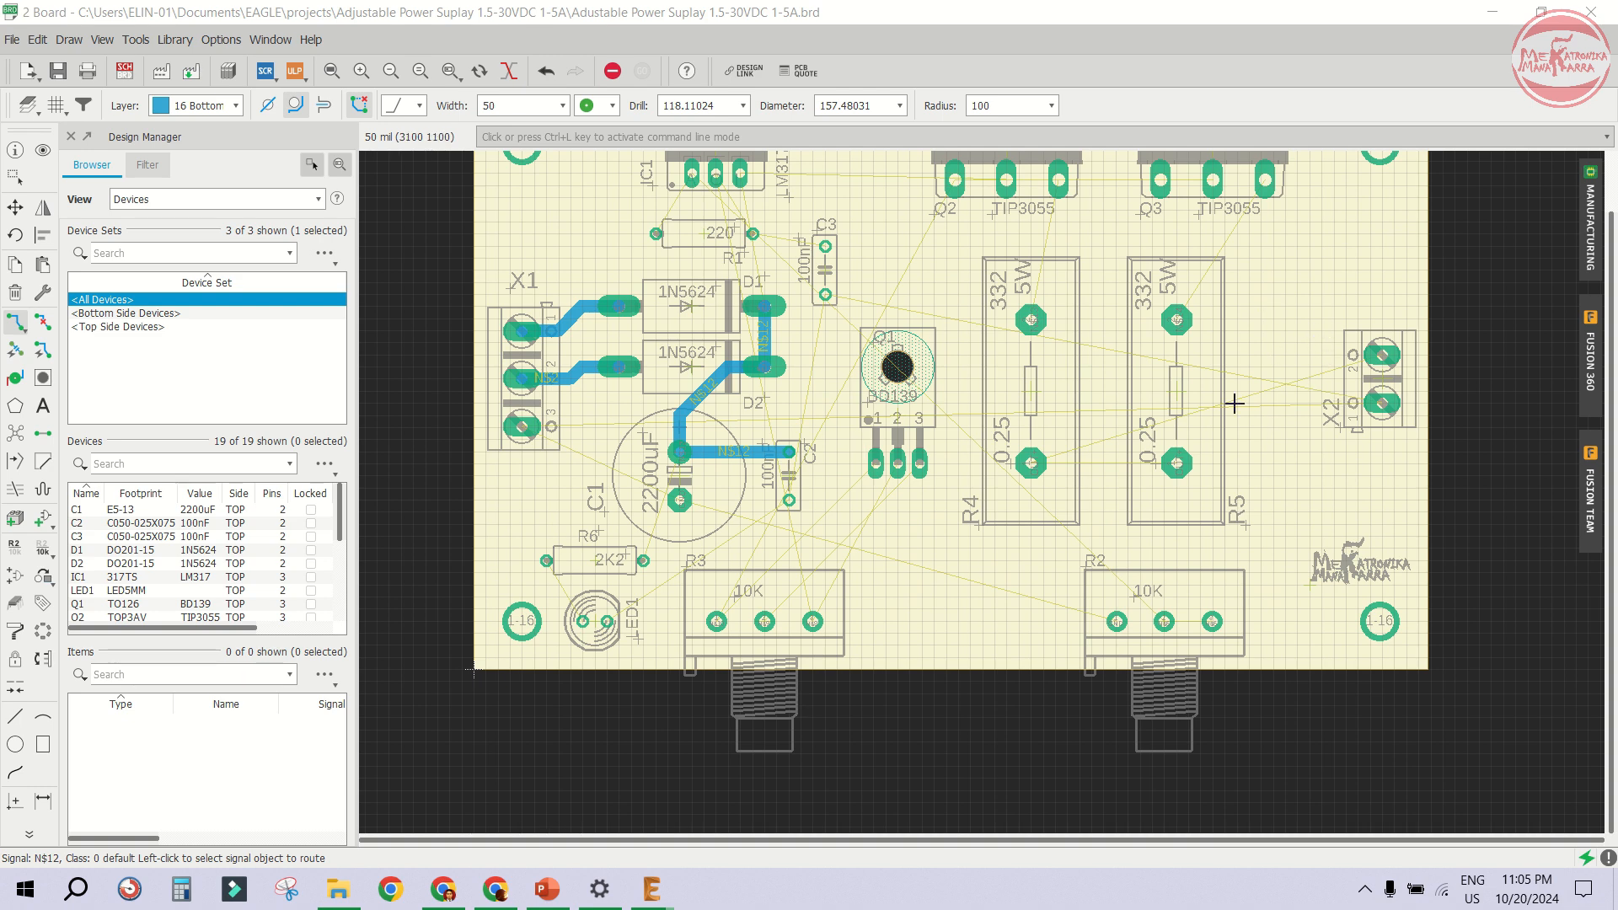
scroll(1288, 389, "up", 1)
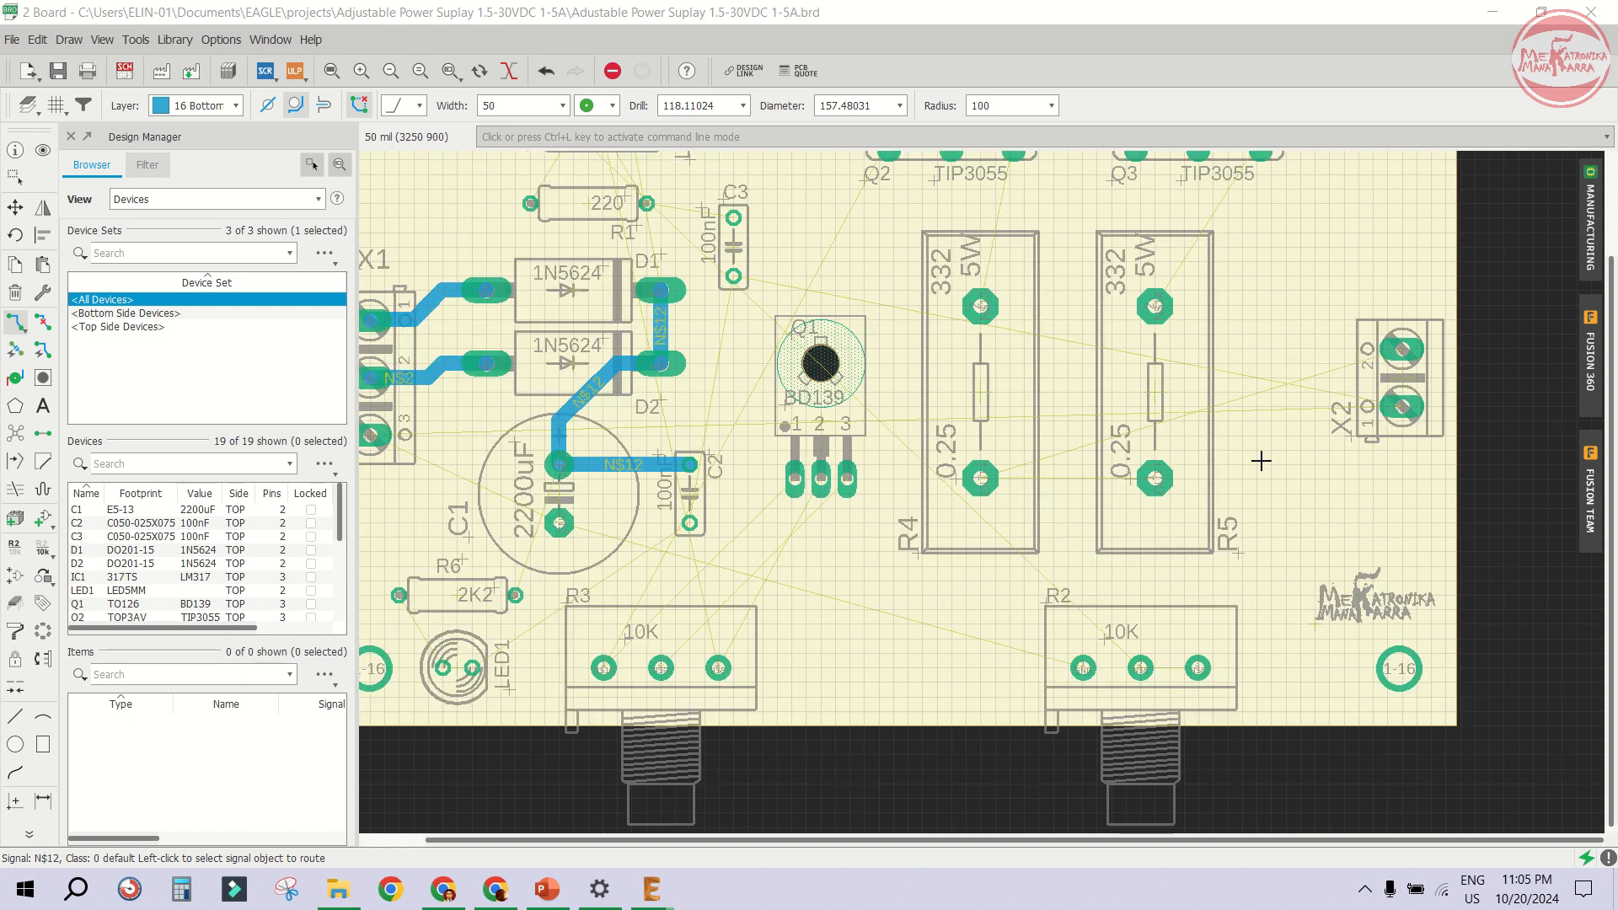
scroll(888, 422, "down", 1)
scroll(1152, 325, "up", 1)
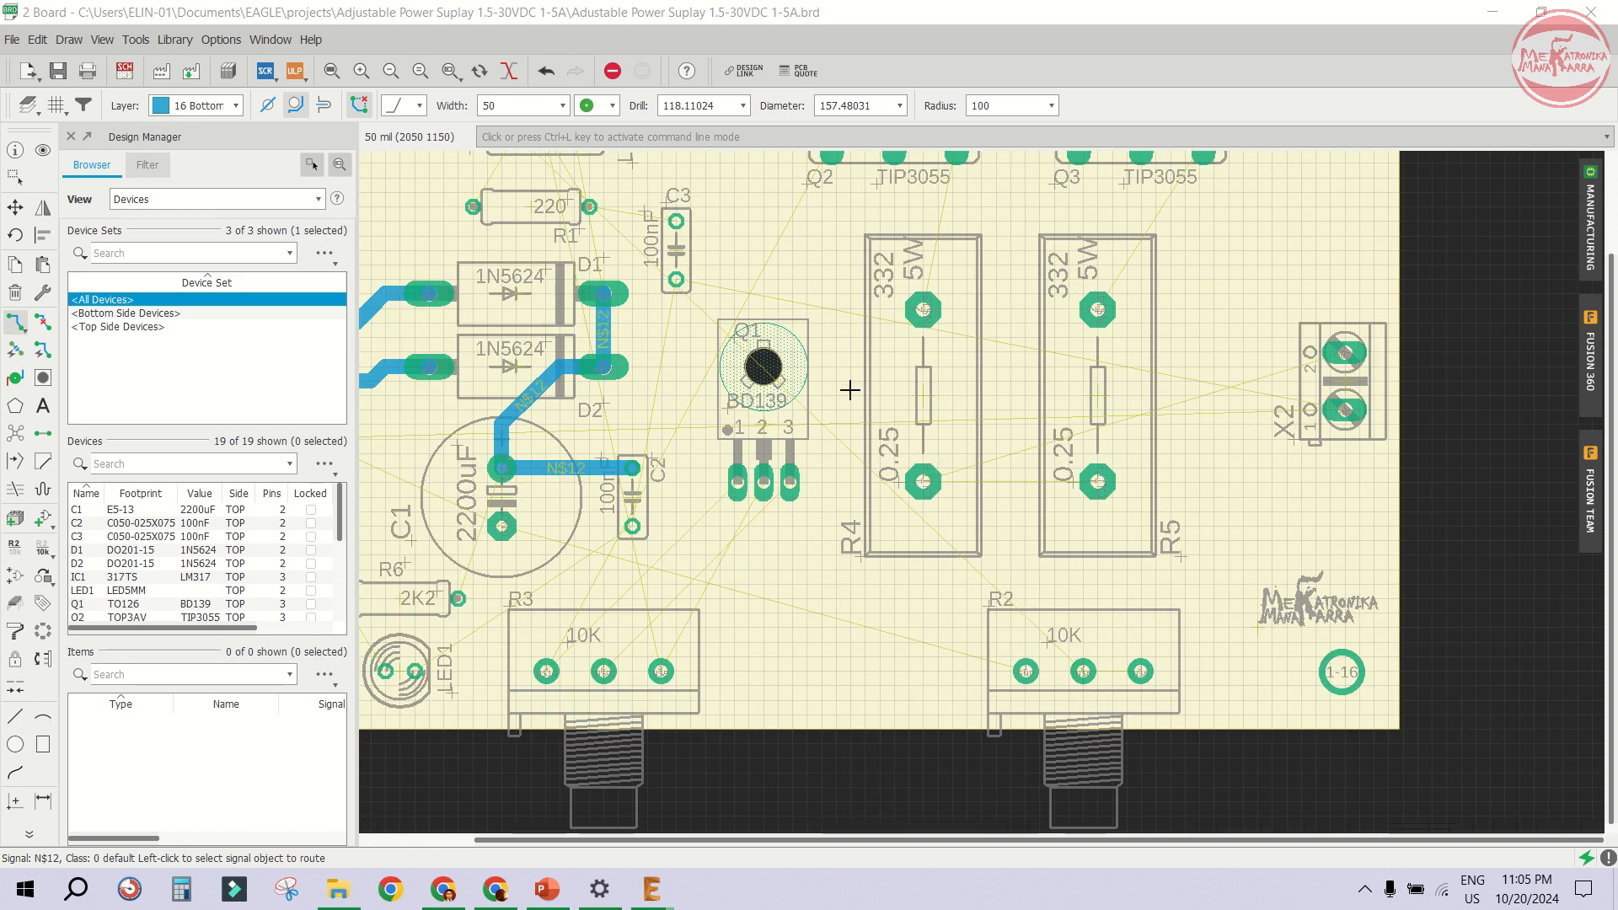
- Switch to the schematic and move the ground wire leading to X2-1 further down
left_click(124, 72)
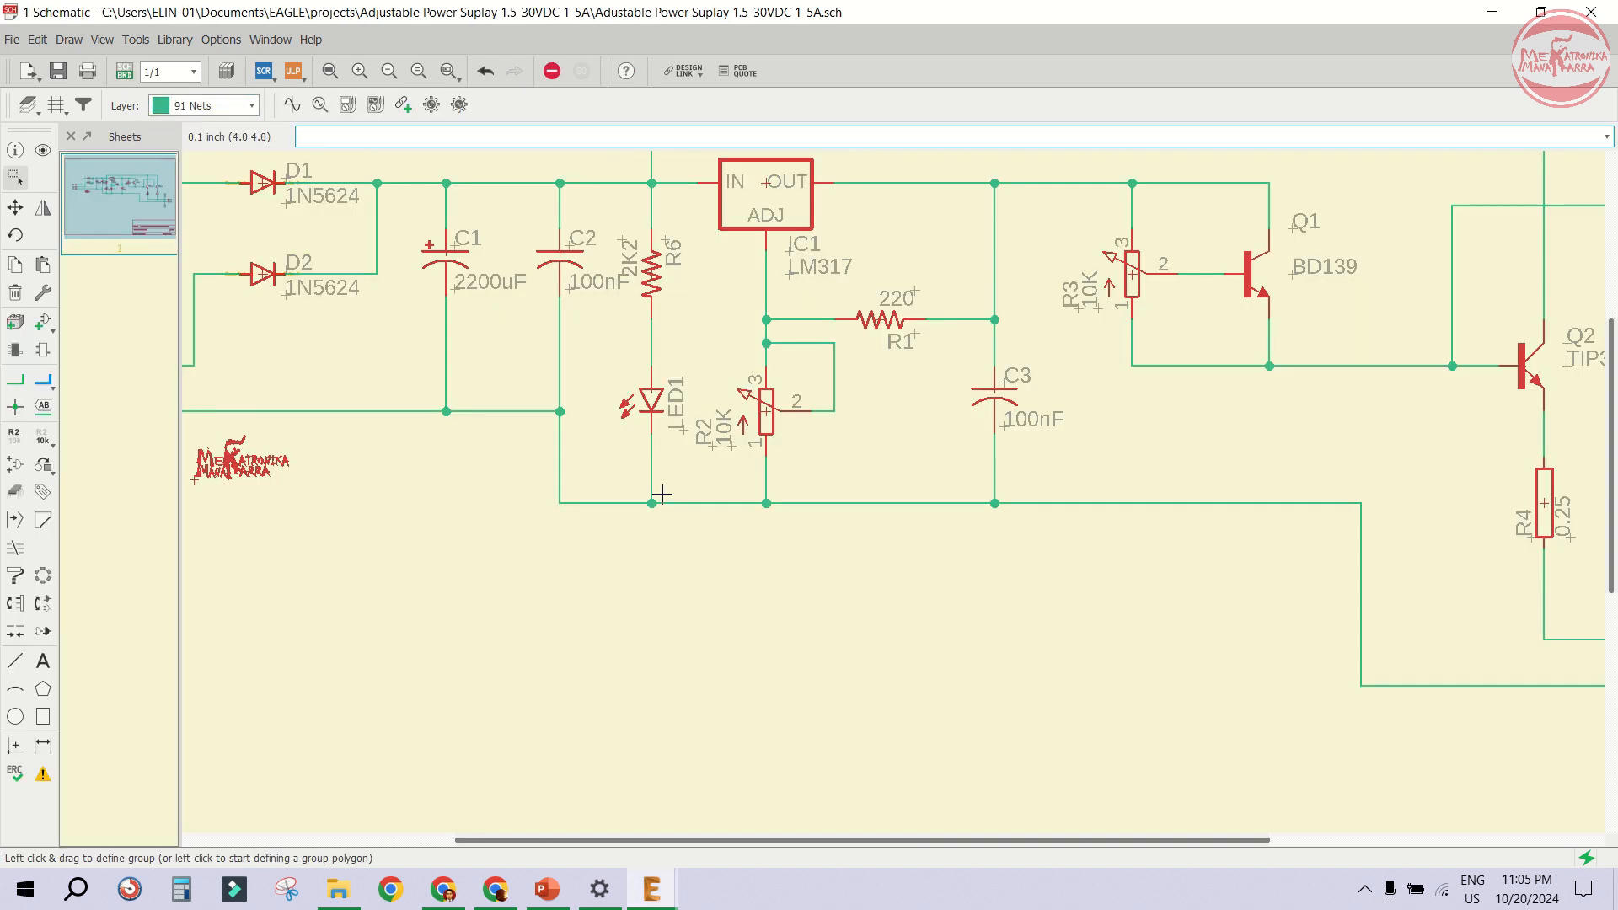
scroll(663, 539, "down", 5)
scroll(1336, 484, "up", 3)
scroll(880, 327, "down", 3)
scroll(1174, 575, "up", 5)
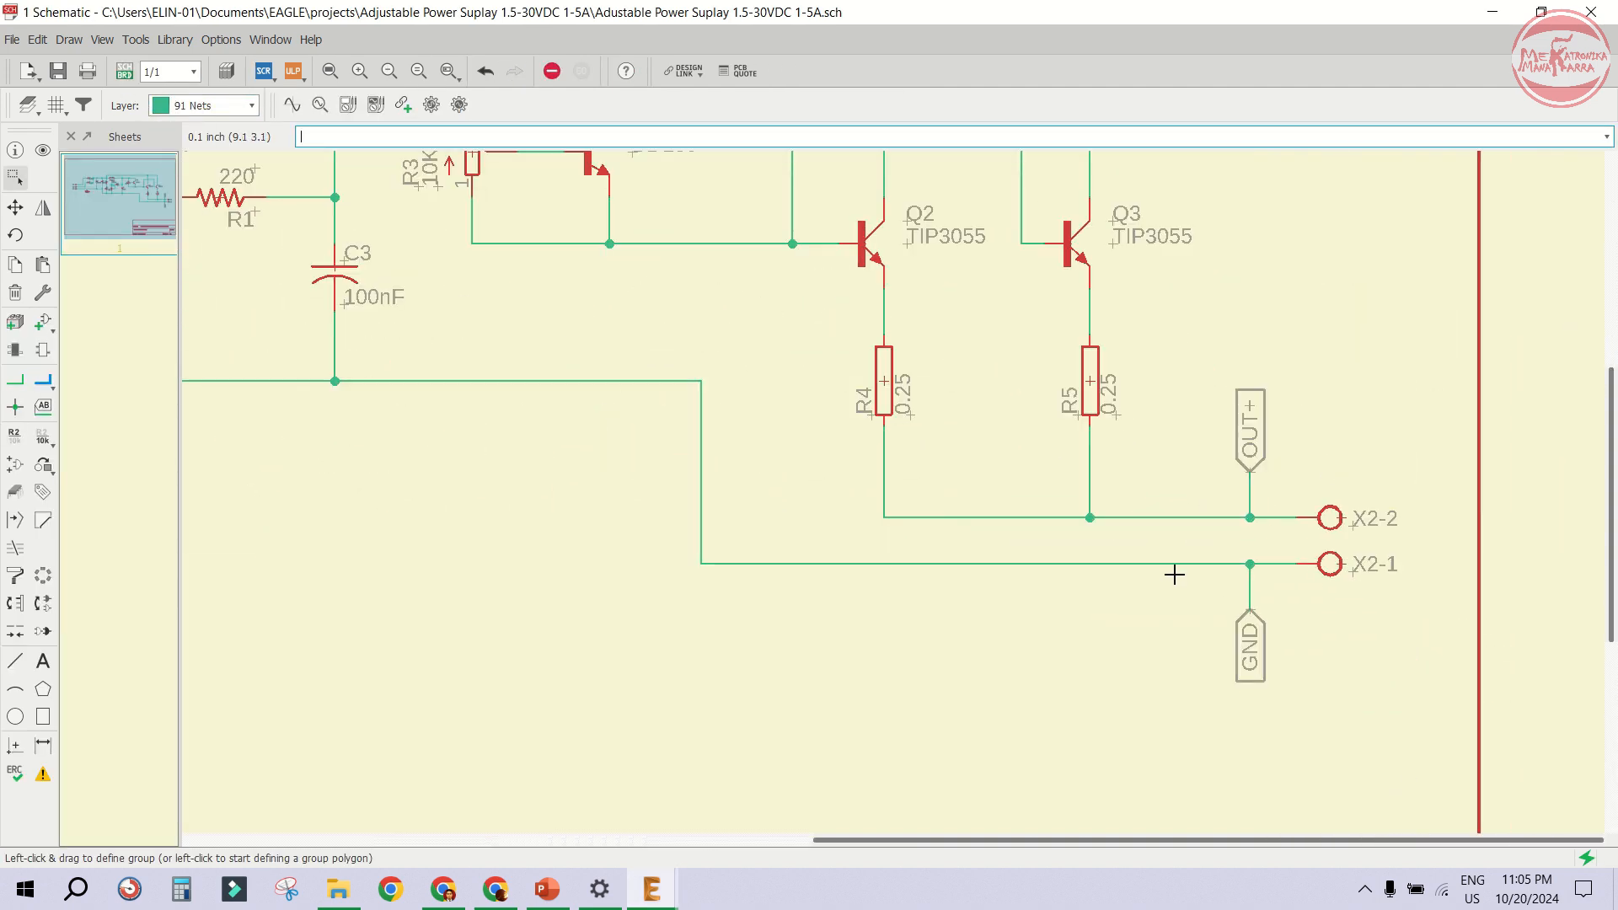
scroll(810, 498, "down", 3)
scroll(784, 477, "up", 3)
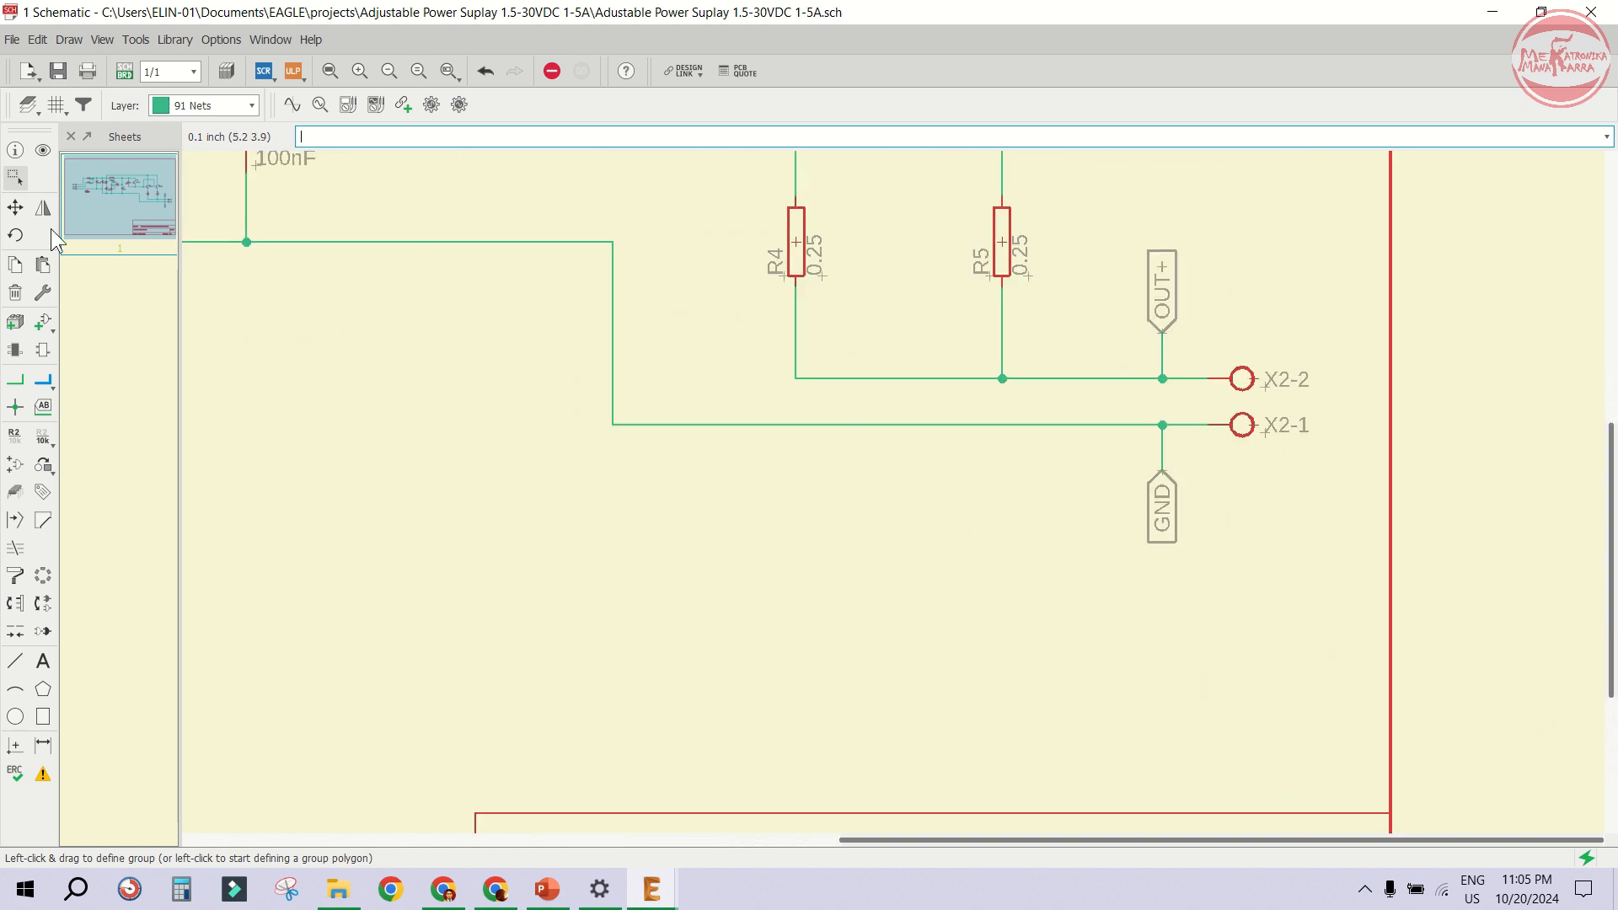
left_click(15, 206)
scroll(1132, 540, "up", 1)
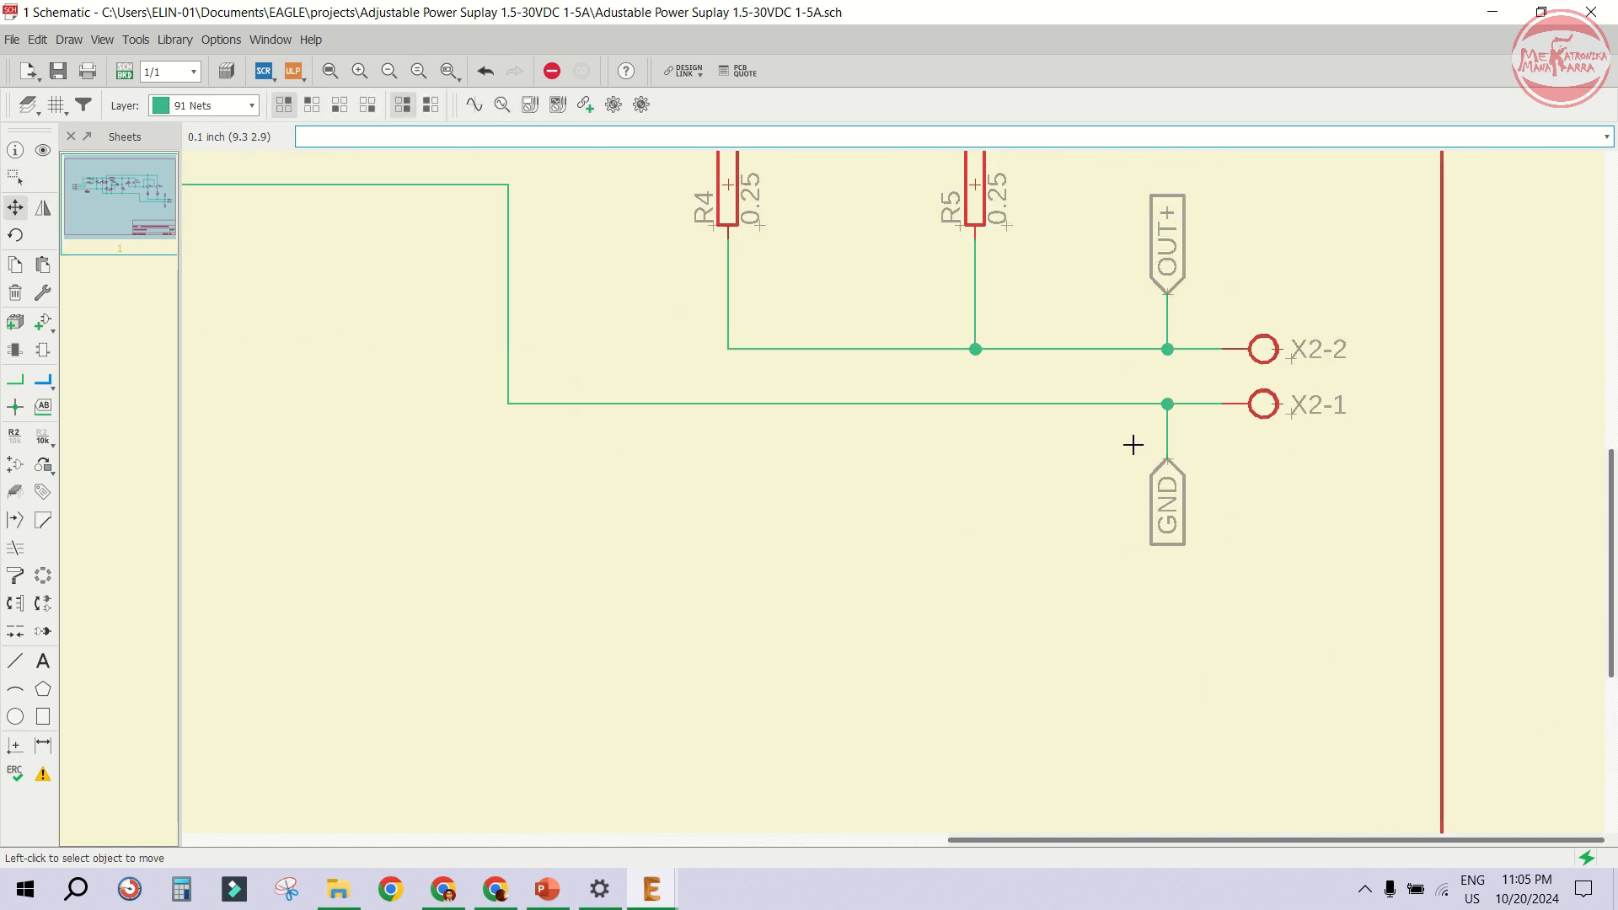
left_click(937, 410)
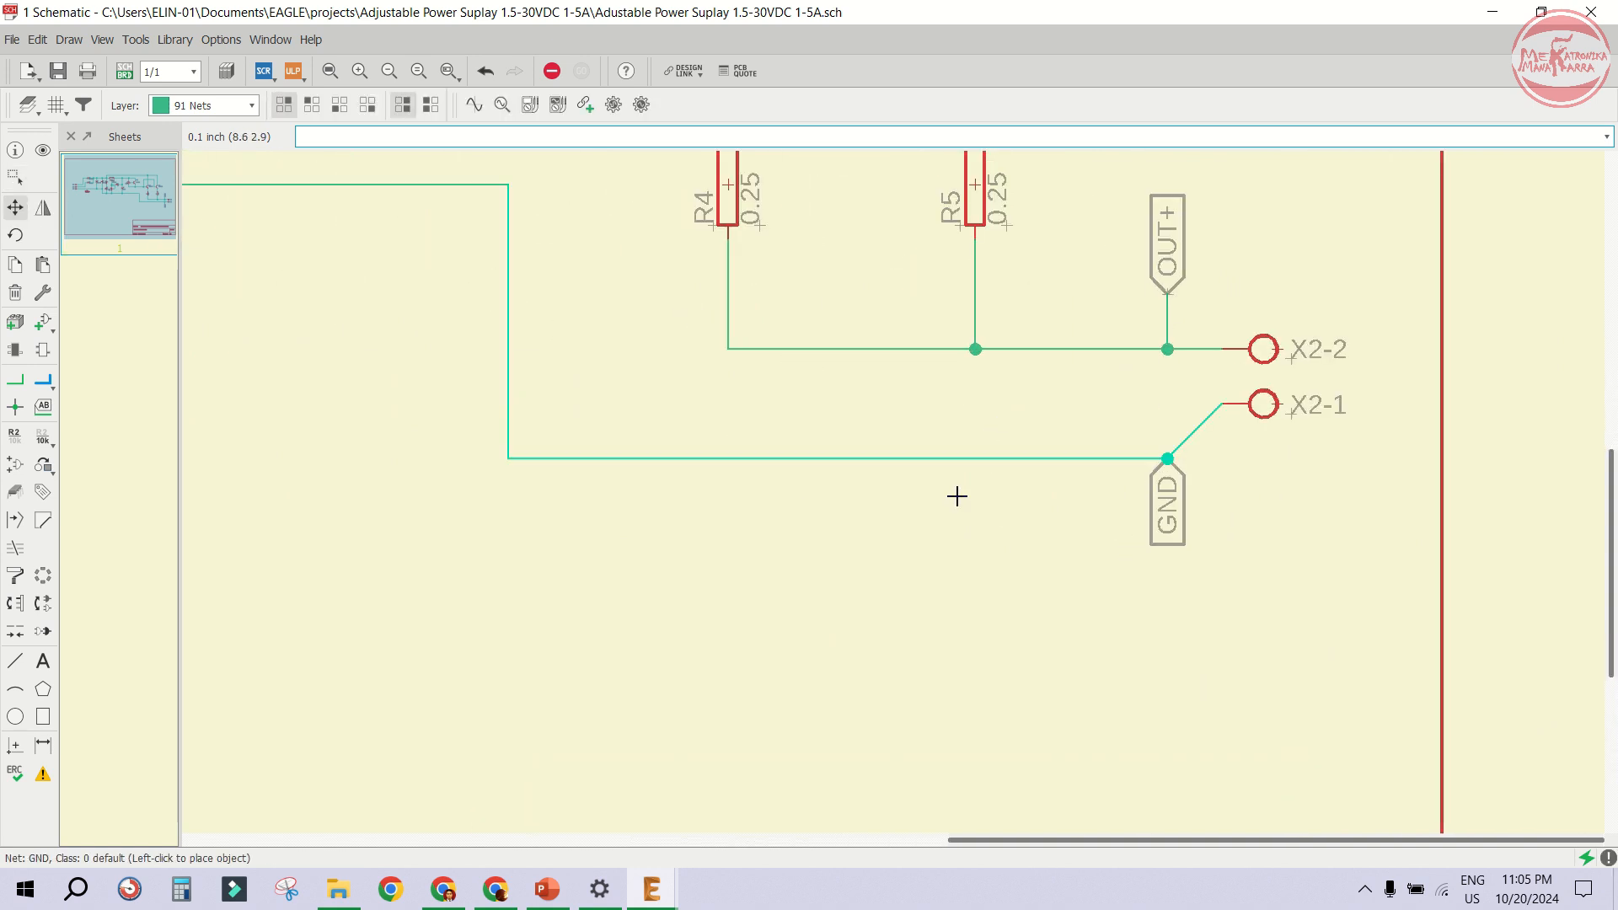
left_click(955, 612)
- Move the GND label and the X2-1 terminal down to line up with the lowered ground wire
left_click(1151, 457)
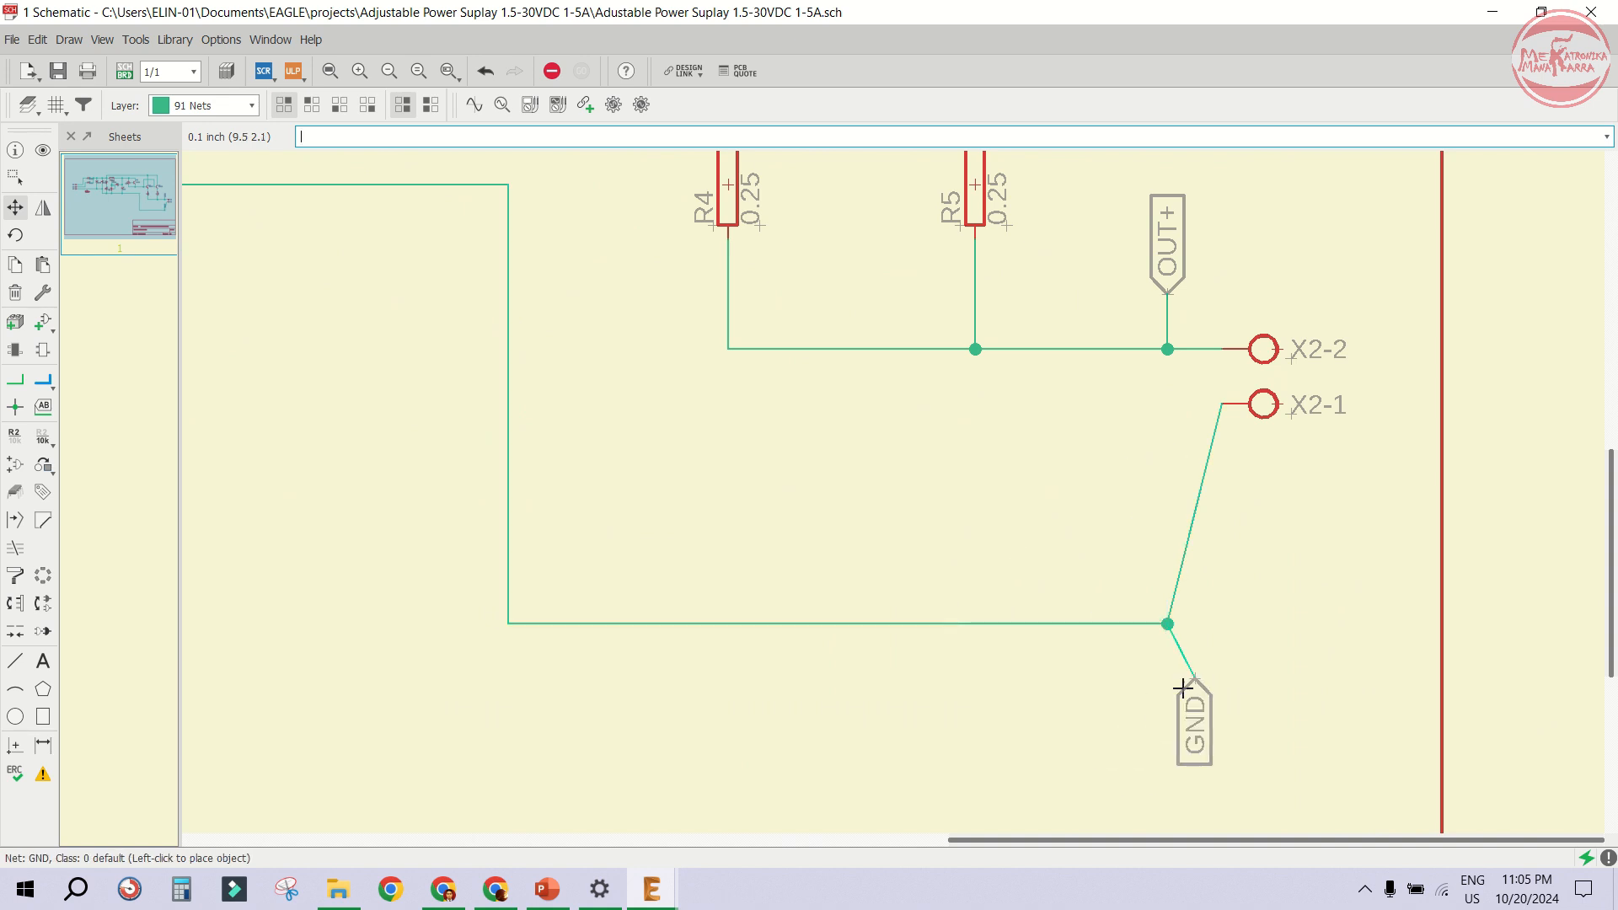
left_click(1171, 677)
left_click(1268, 403)
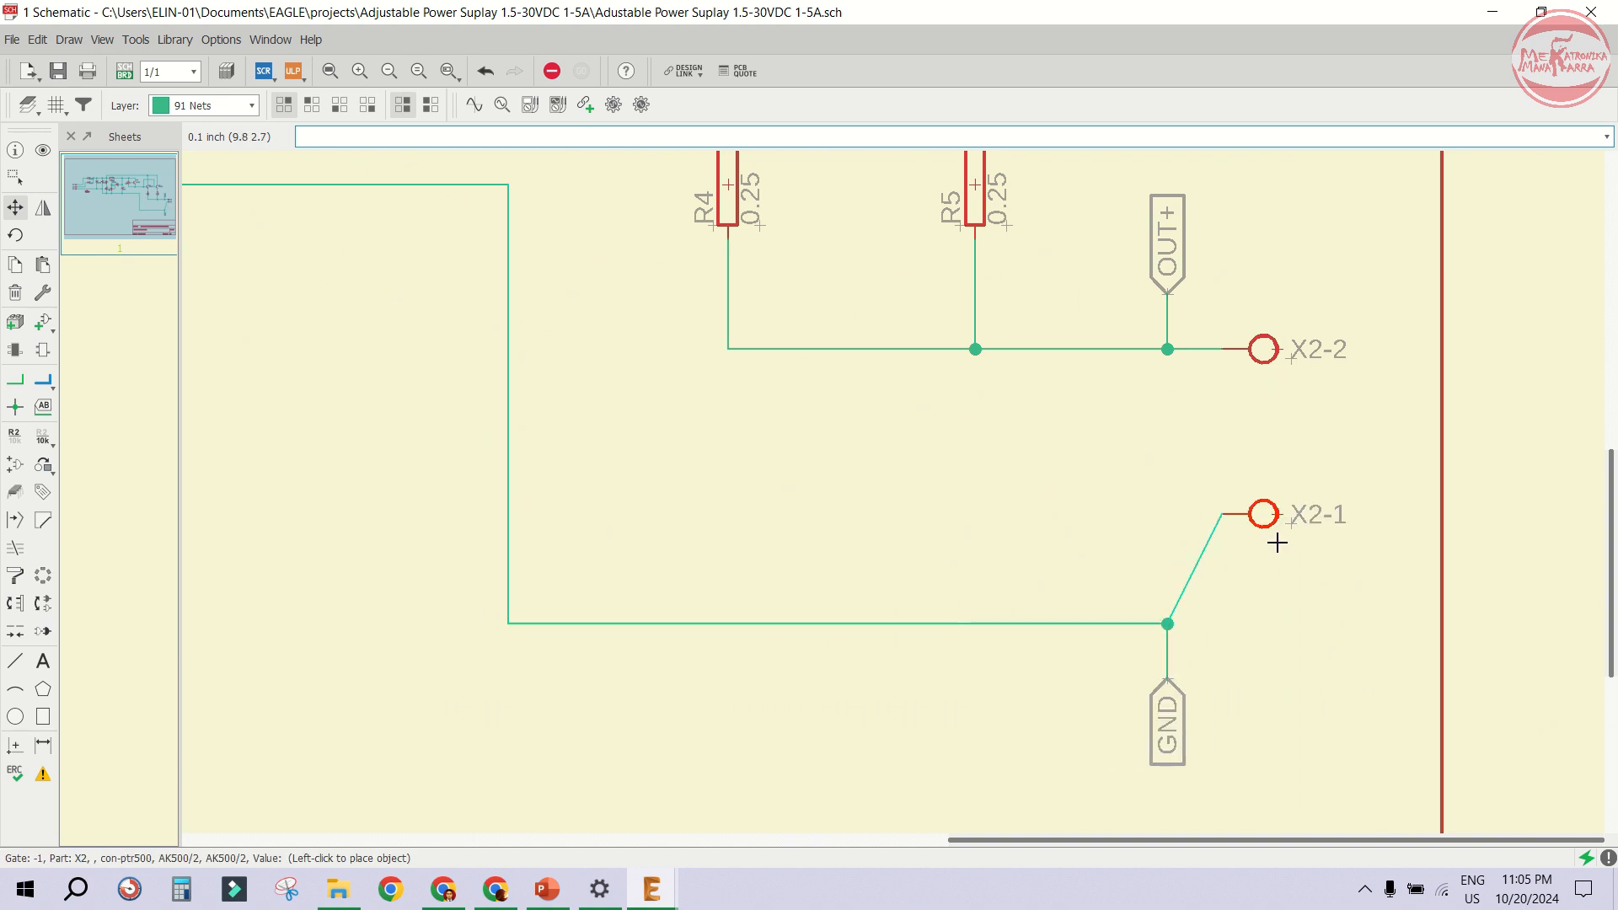
left_click(1268, 623)
scroll(1085, 460, "down", 3)
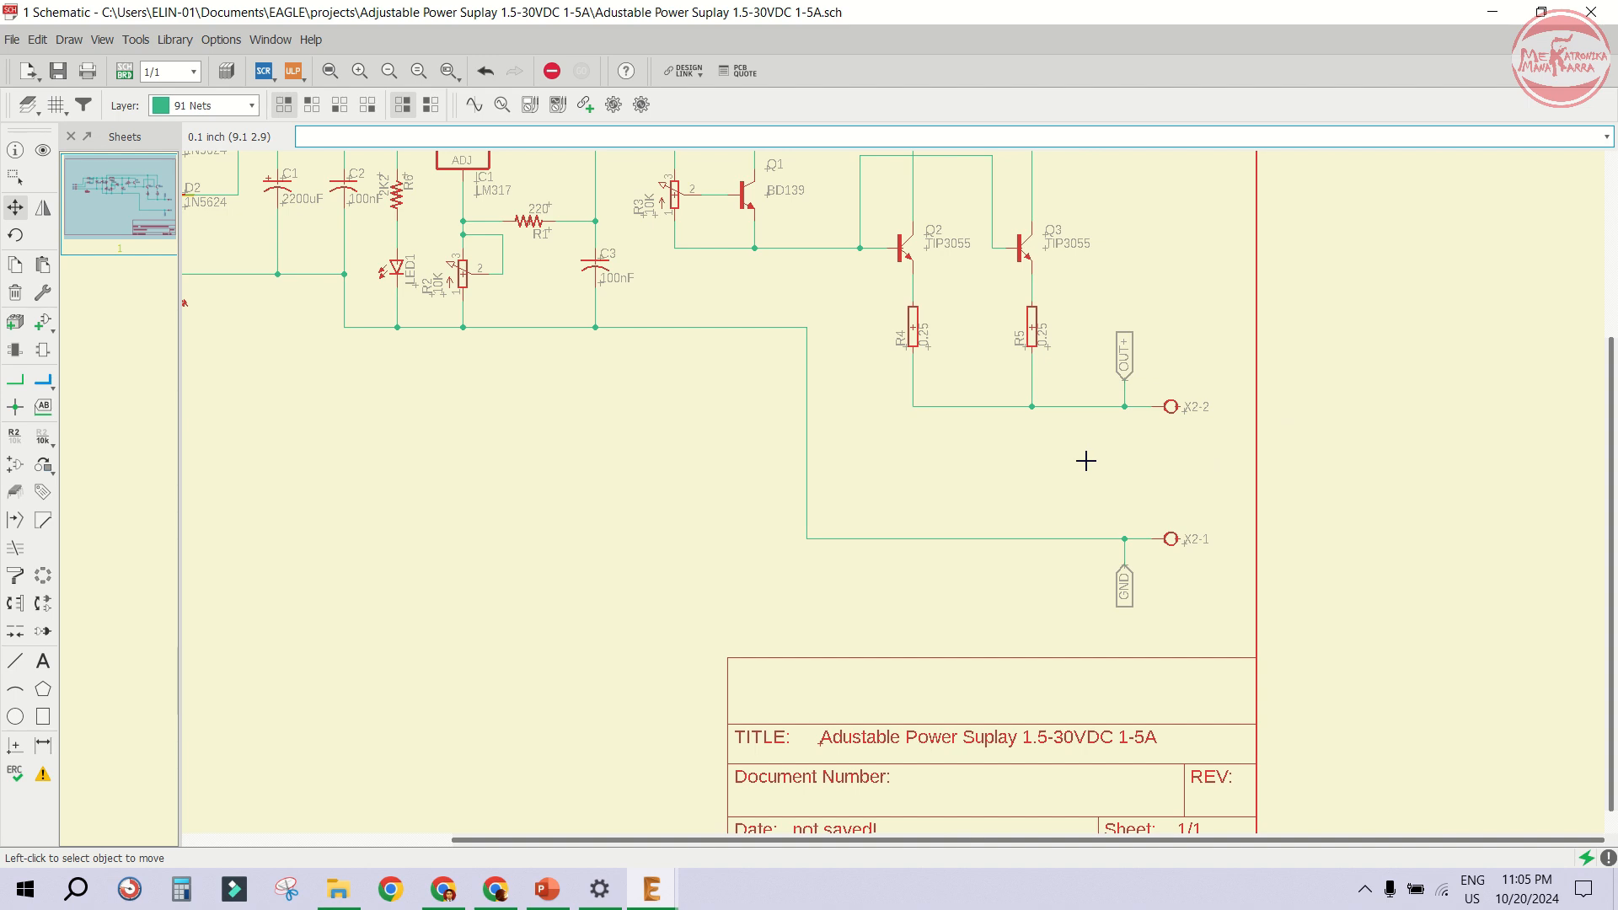
- Add a CPOL-USE5-10.5 polarized capacitor from the rcl library and place it between the X2-2 and X2-1 lines
left_click(14, 321)
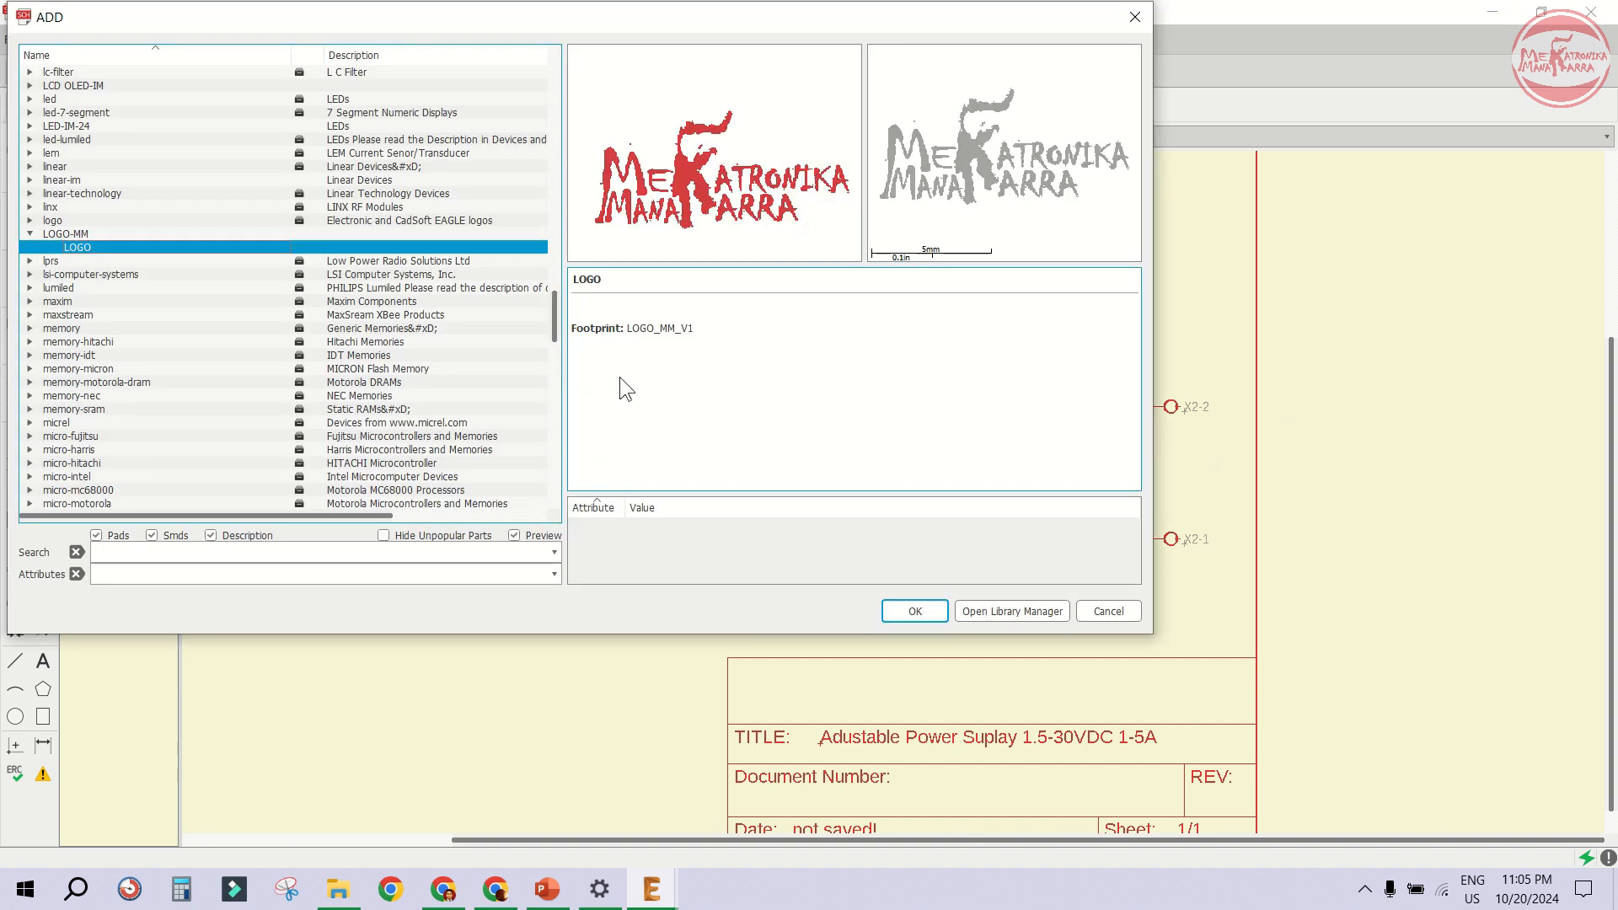
key("Left")
key("Left")
key("r")
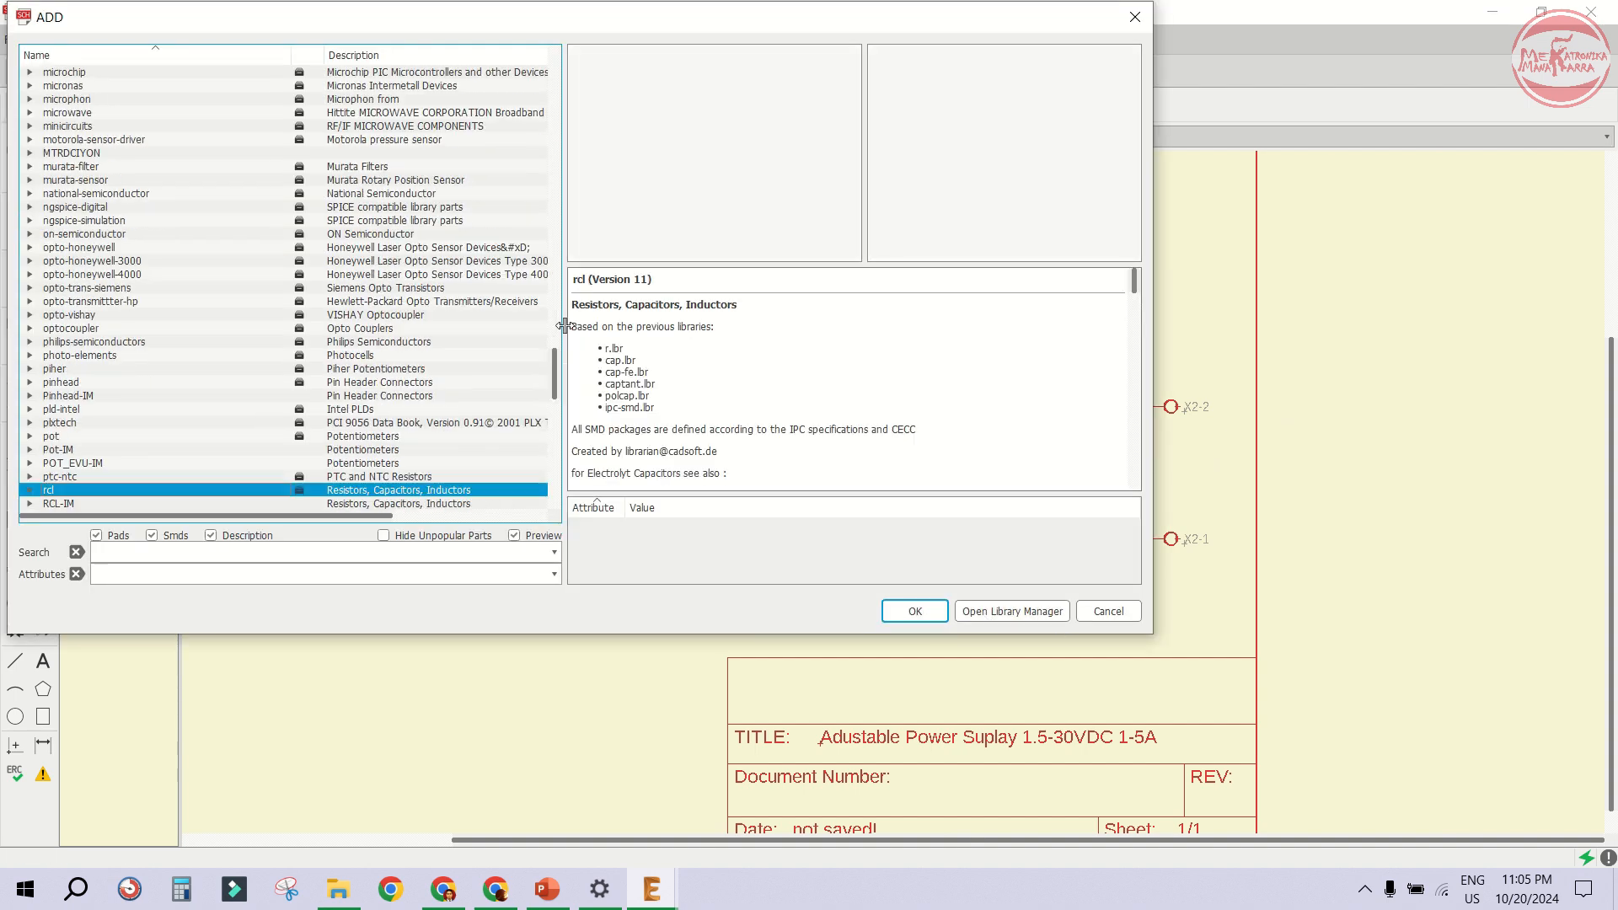
key("Right")
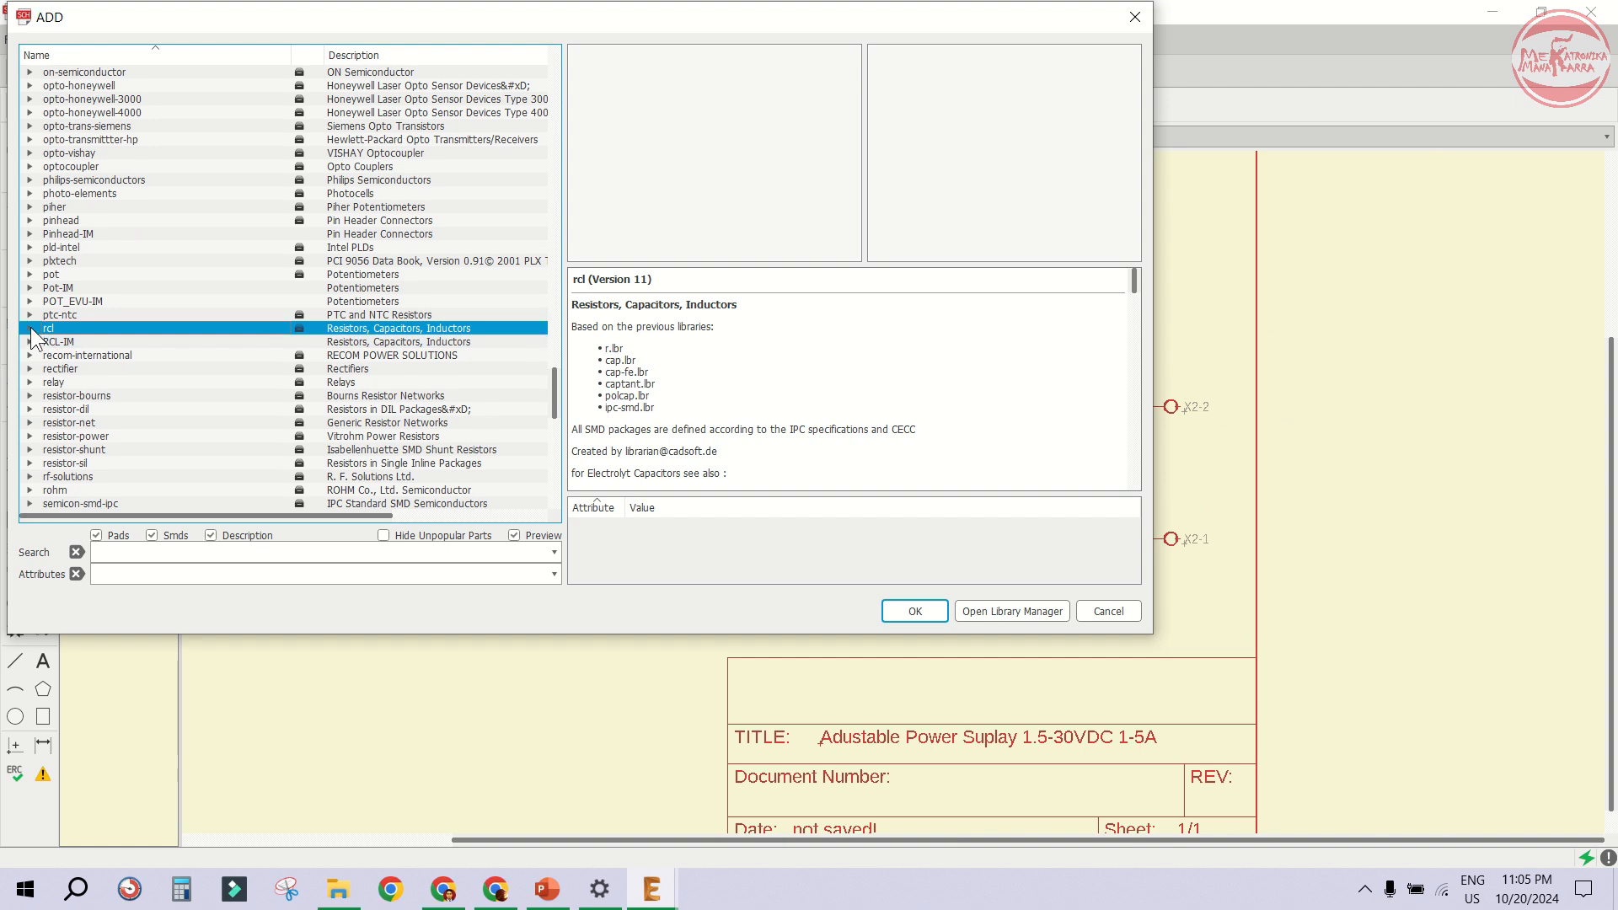
left_click(52, 369)
left_click(133, 410)
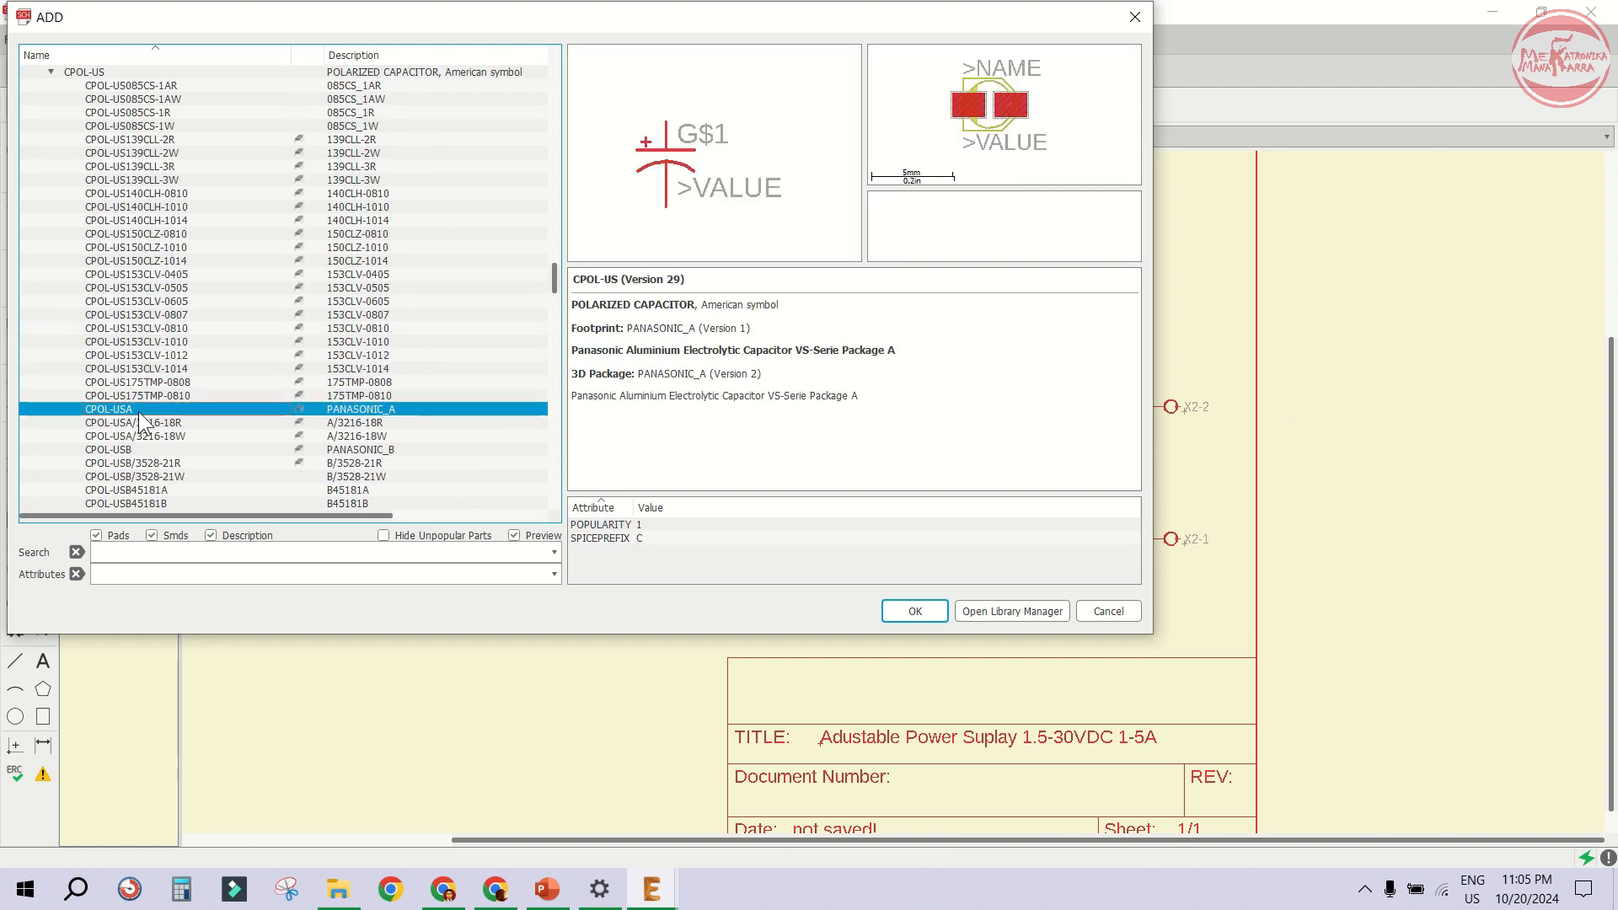
scroll(144, 297, "down", 4)
key("Down")
key("Down")
key("Down")
key("Down")
key("Down")
key("Down")
key("Down")
key("Down")
key("Down")
key("Down")
key("Down")
key("Down")
key("Down")
key("Down")
key("Down")
key("Down")
key("Down")
key("Down")
key("Down")
key("Down")
key("Up")
key("Up")
key("Up")
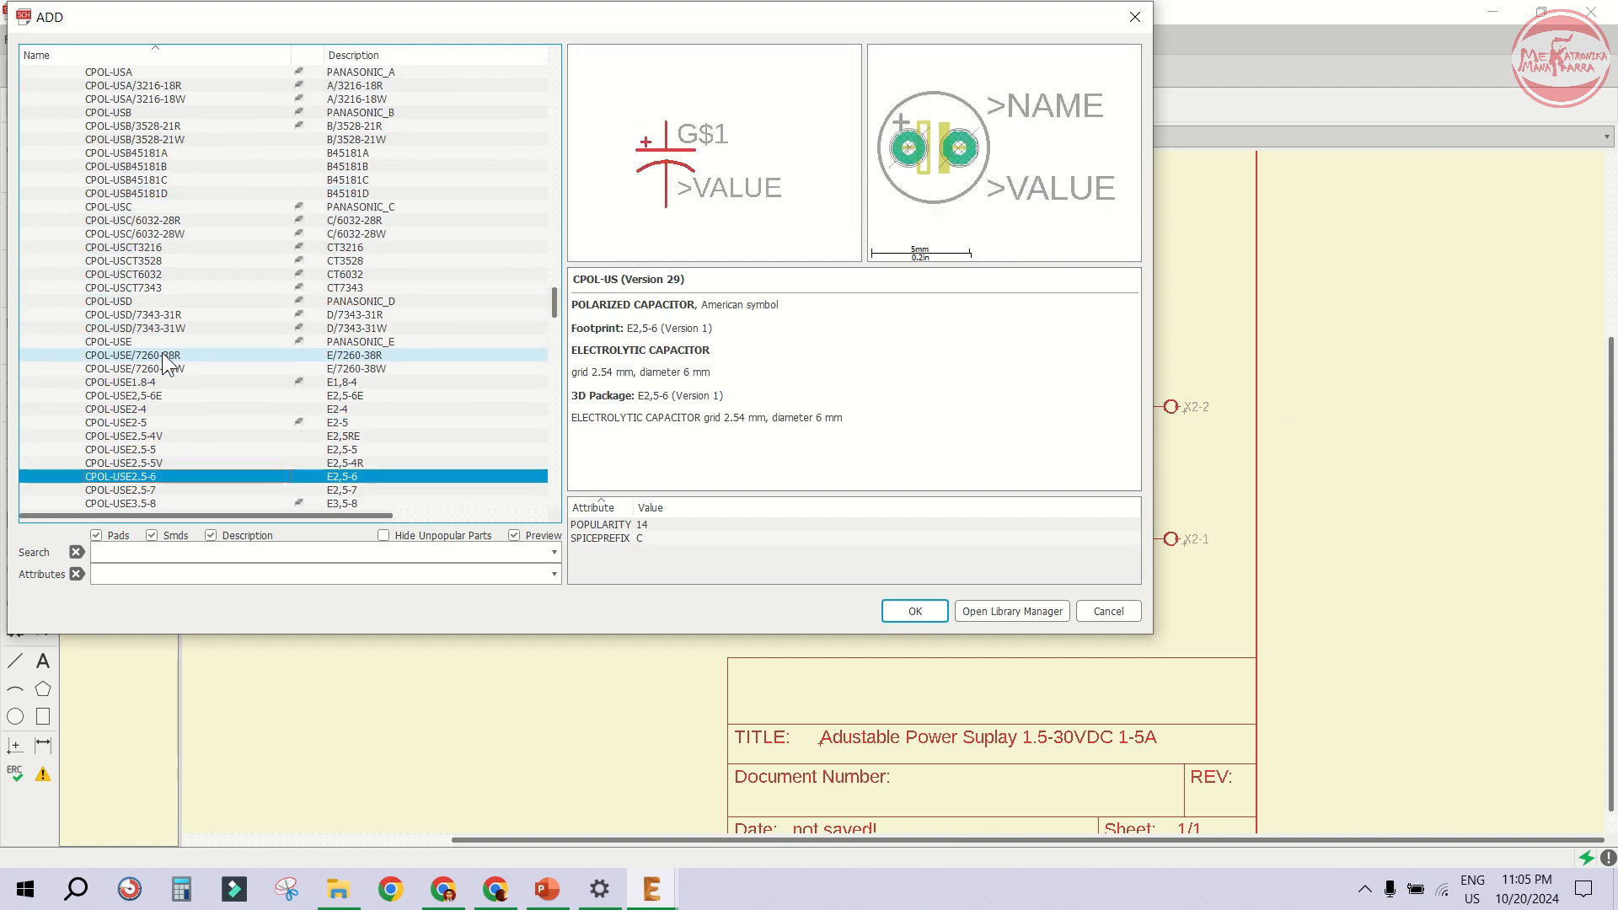
key("Down")
key("Down")
key("Down")
key("Down")
key("Down")
key("Down")
key("Up")
key("Up")
key("Up")
key("Up")
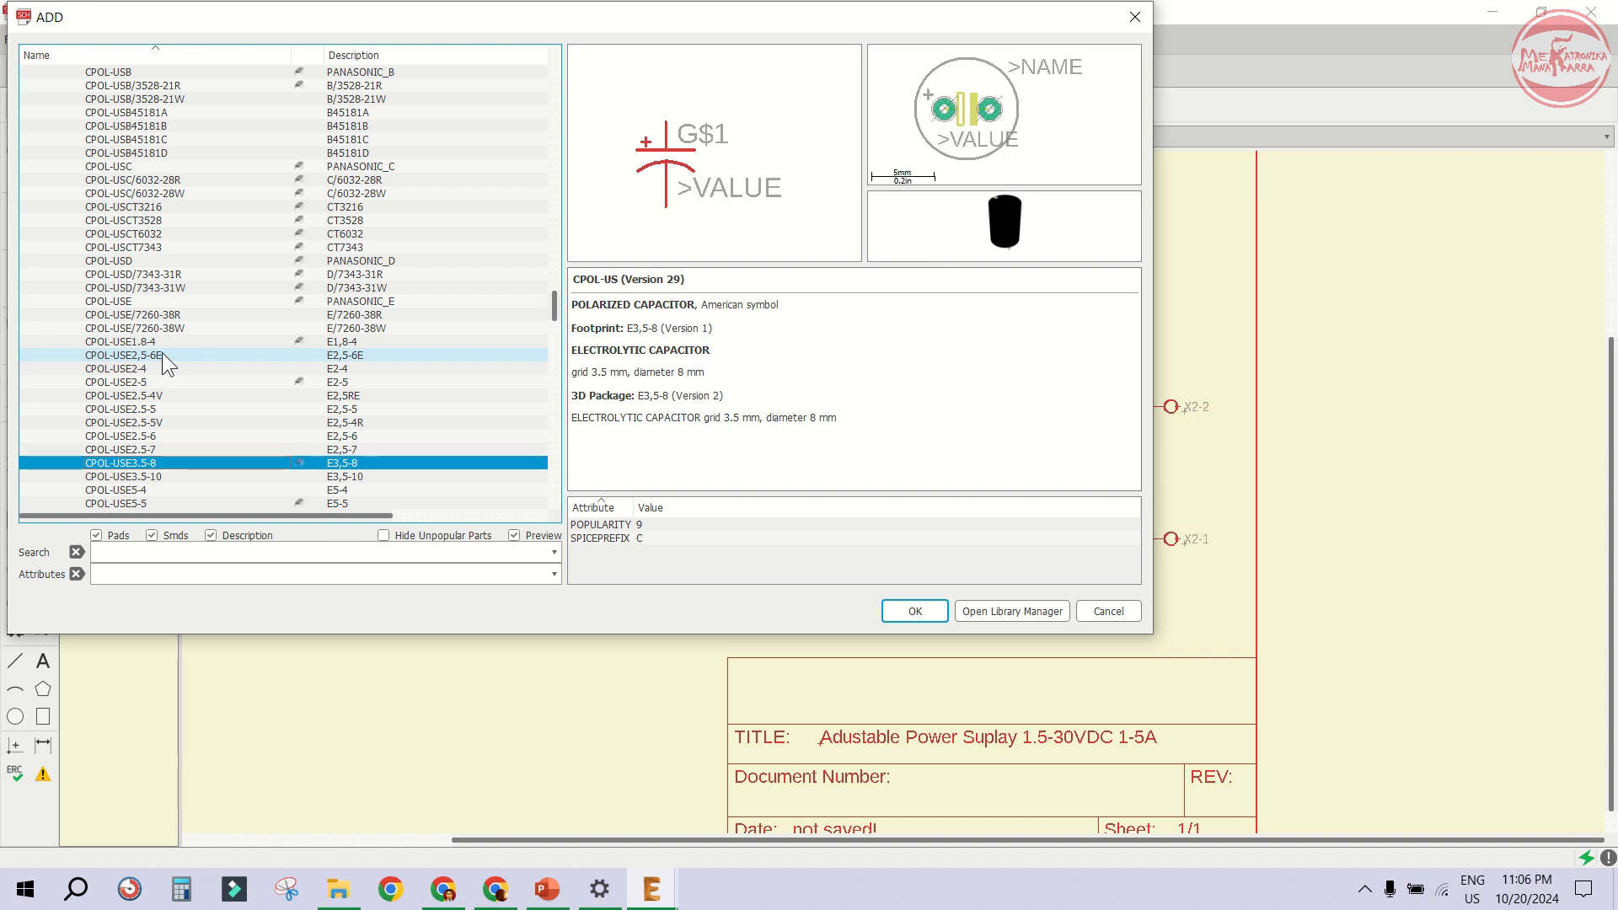
scroll(160, 351, "down", 4)
left_click(160, 397)
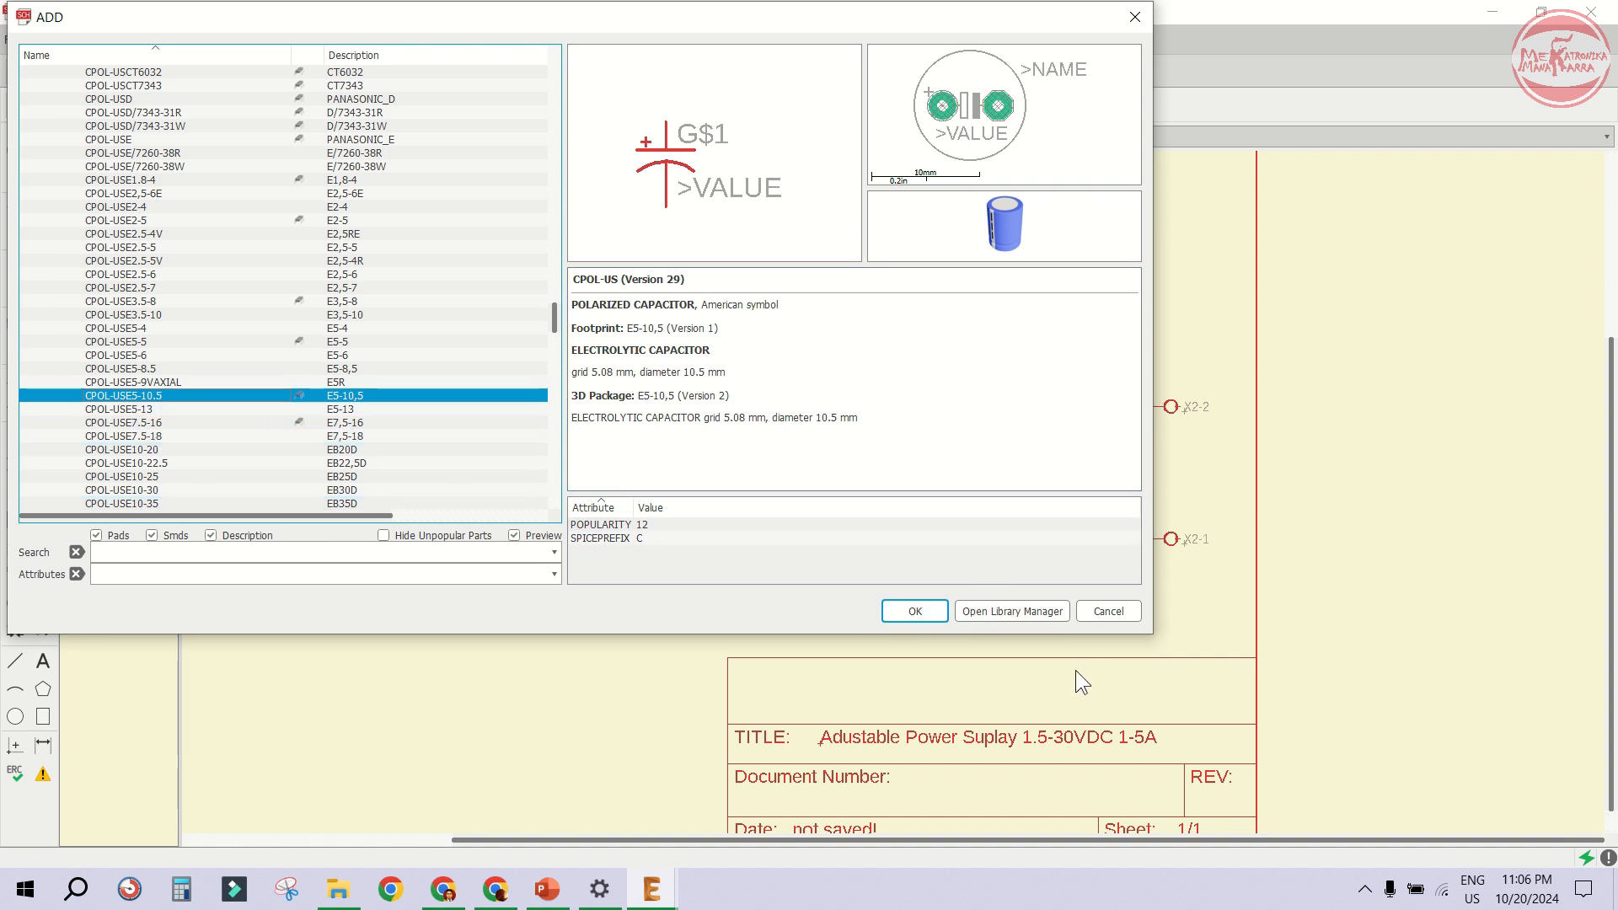
left_click(934, 612)
scroll(993, 505, "up", 4)
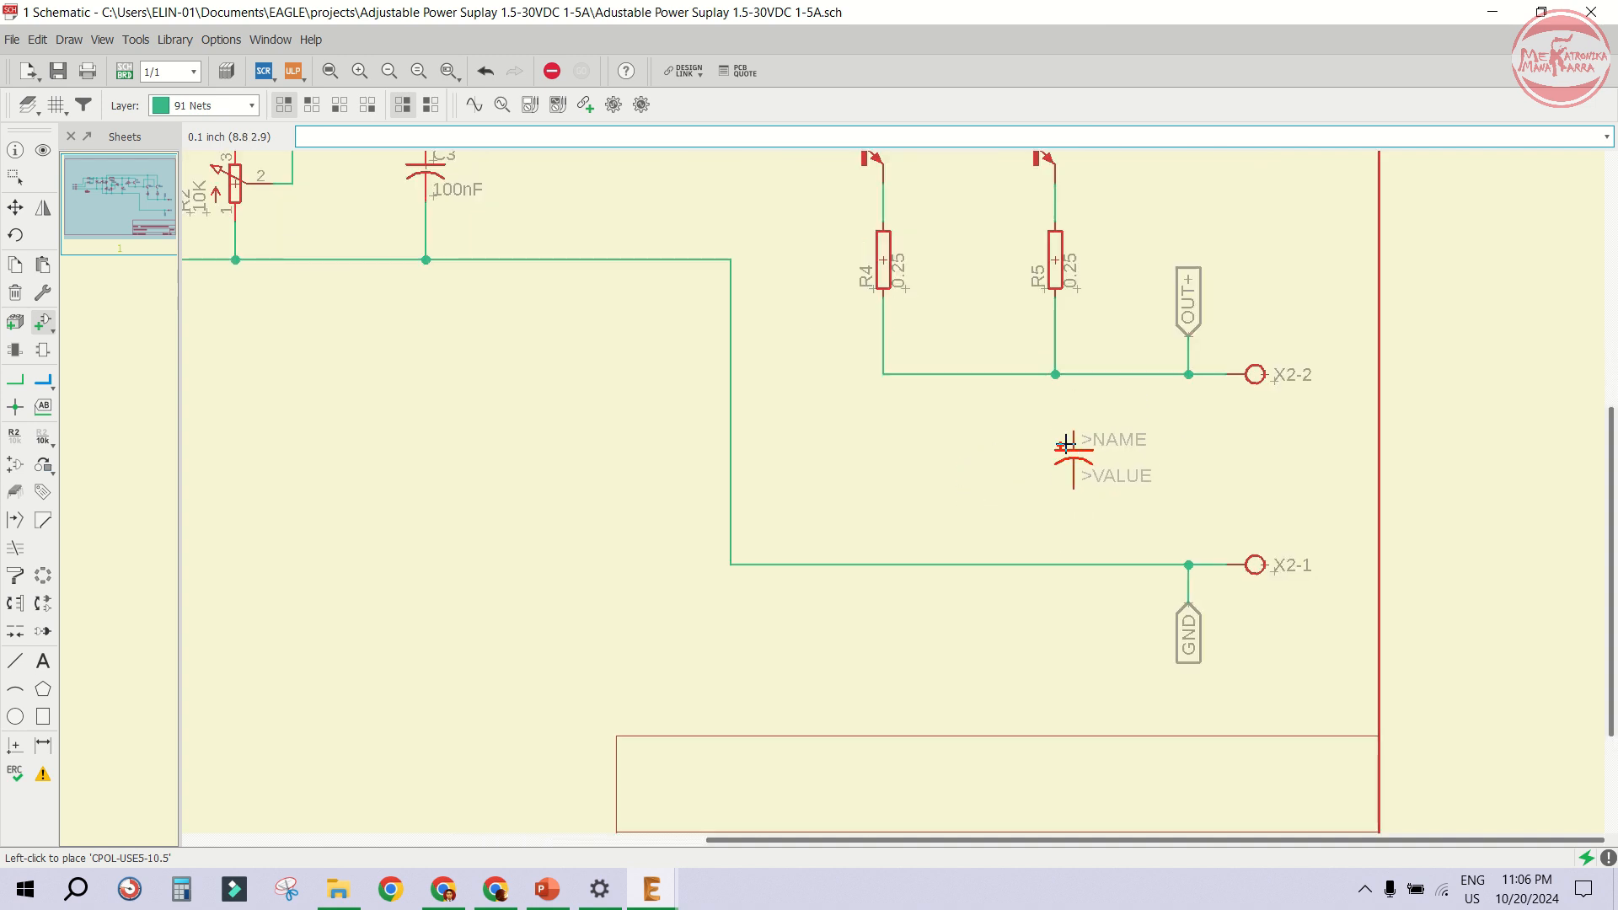
left_click(1075, 455)
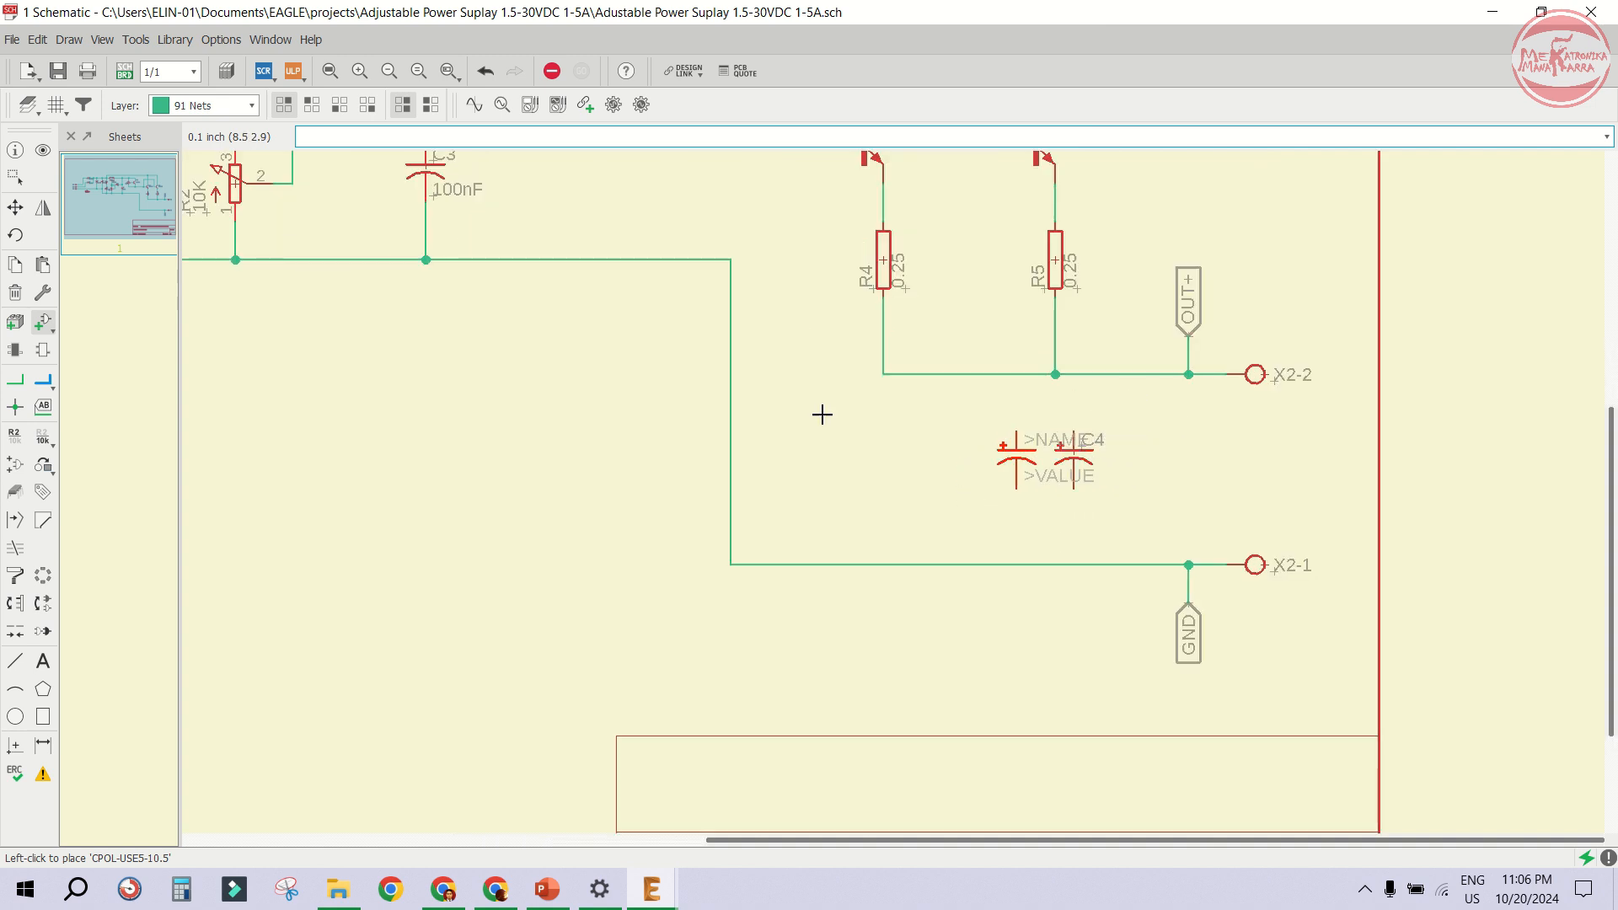
- Copy the 100nF capacitor C3 and place the copy beside the new polarized capacitor C4
left_click(14, 263)
scroll(503, 297, "down", 2)
scroll(489, 253, "up", 4)
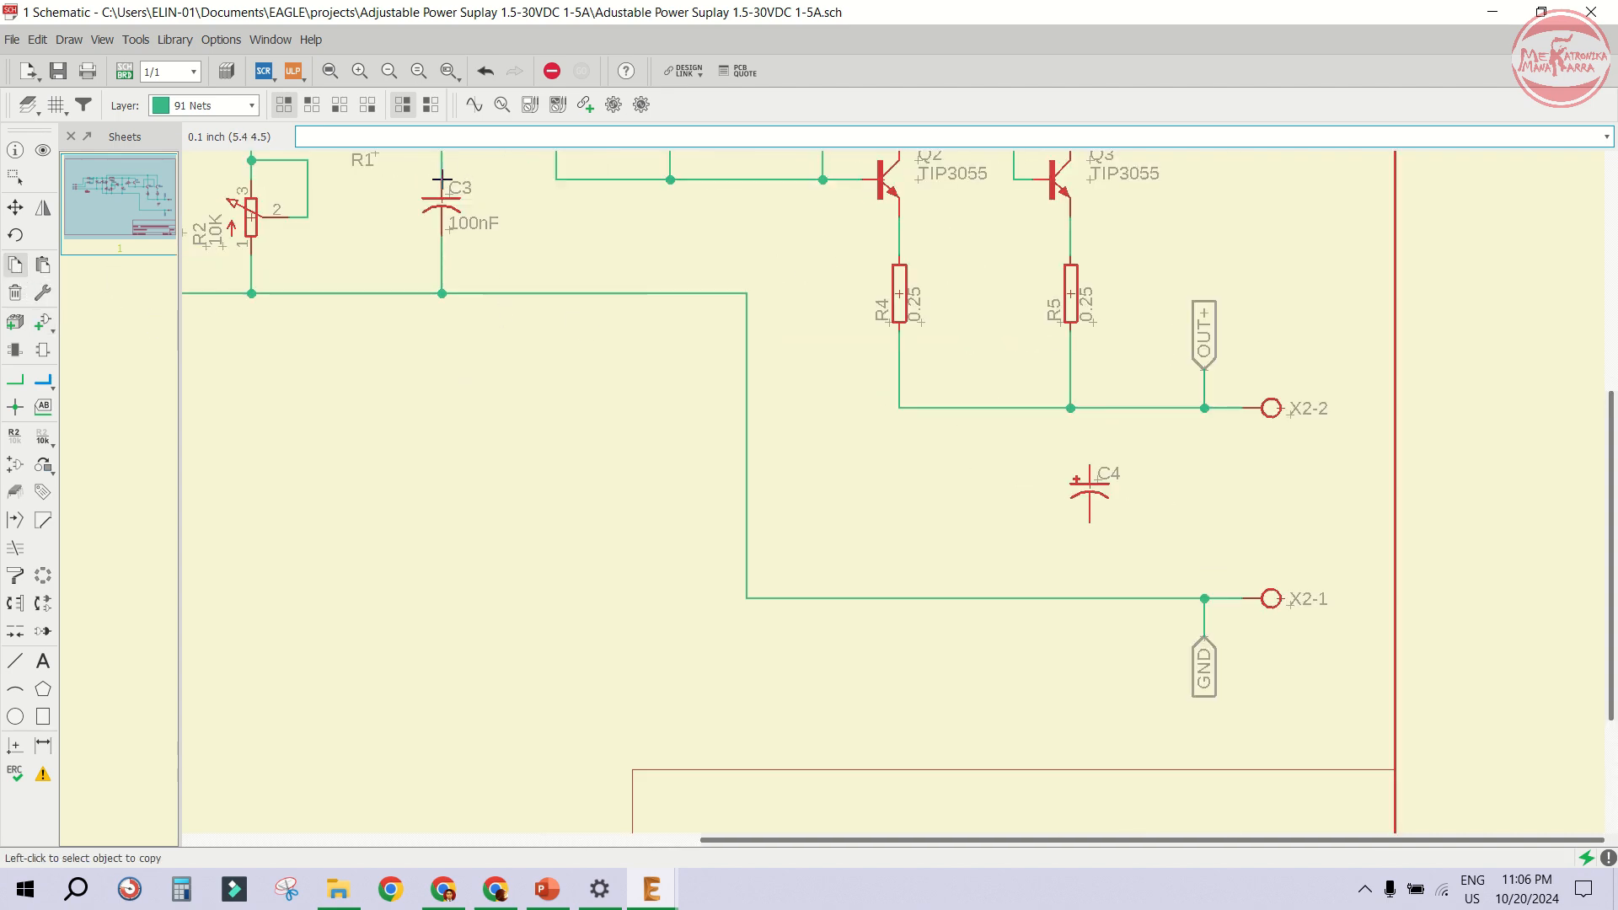
left_click(469, 206)
scroll(371, 232, "down", 3)
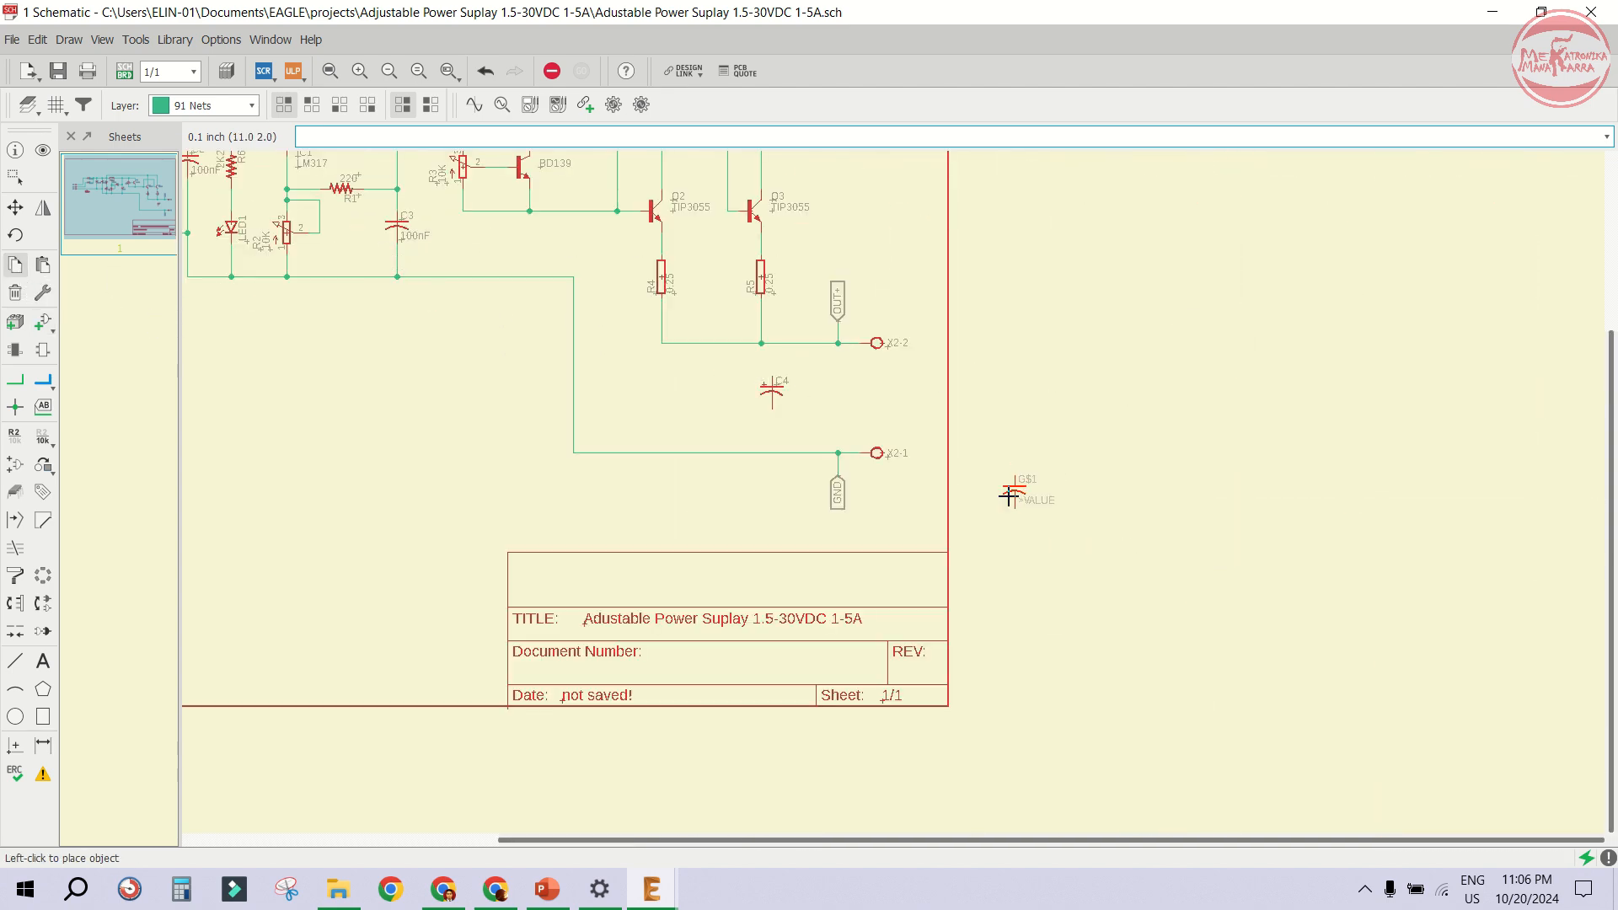
scroll(843, 404, "up", 4)
left_click(687, 285)
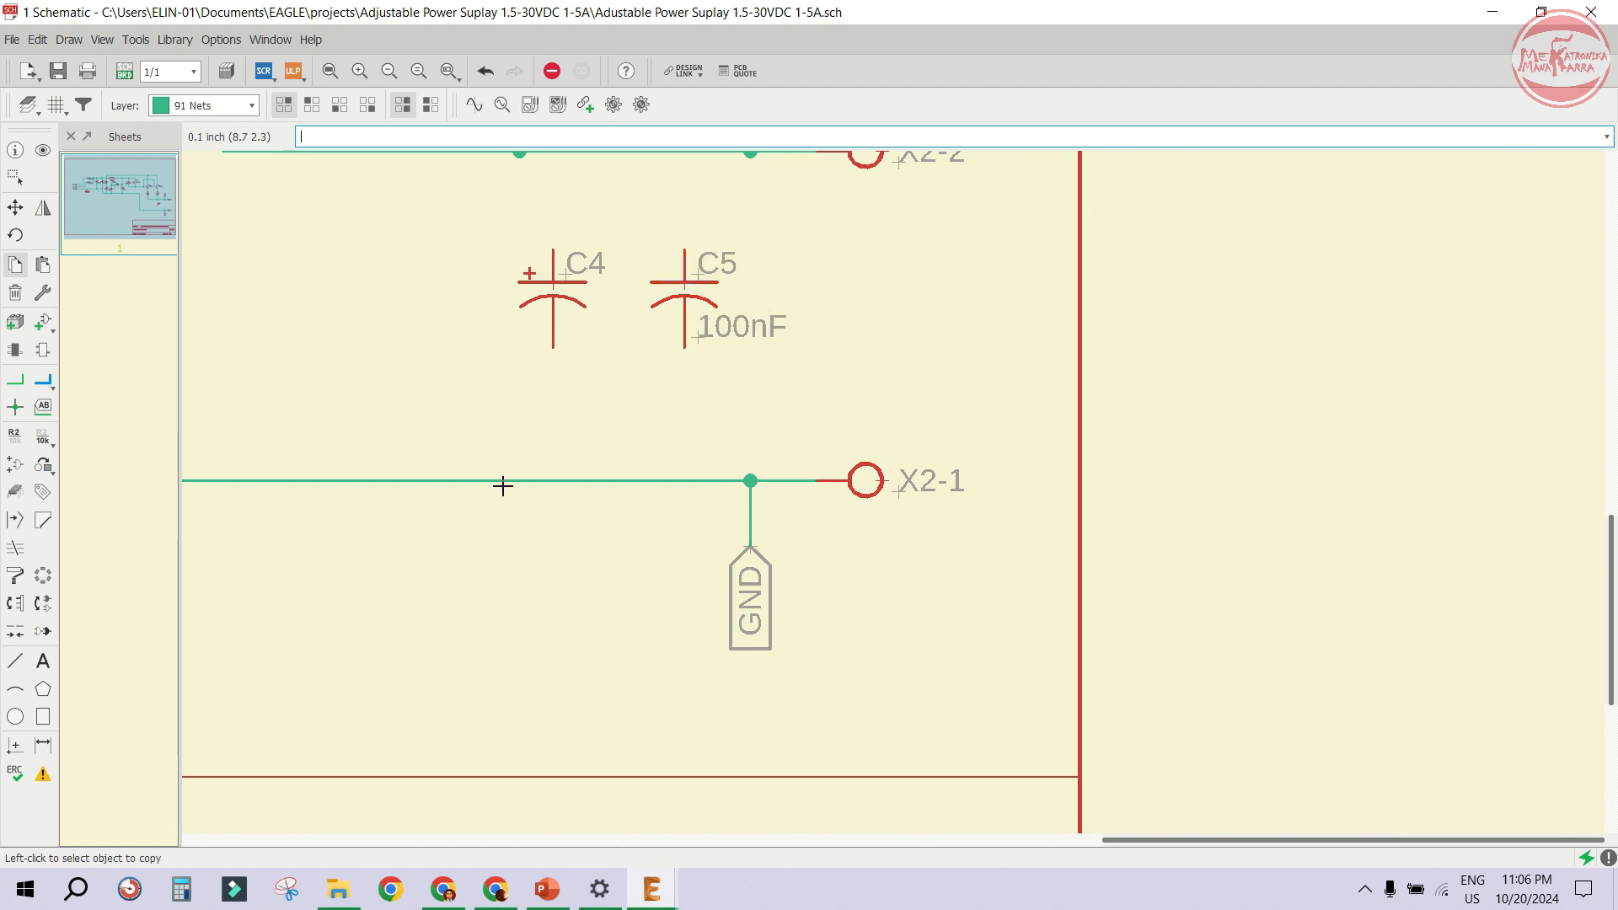
- Draw net wires from the upper pins of C4 and C5 up to the X2-2 output line
left_click(15, 380)
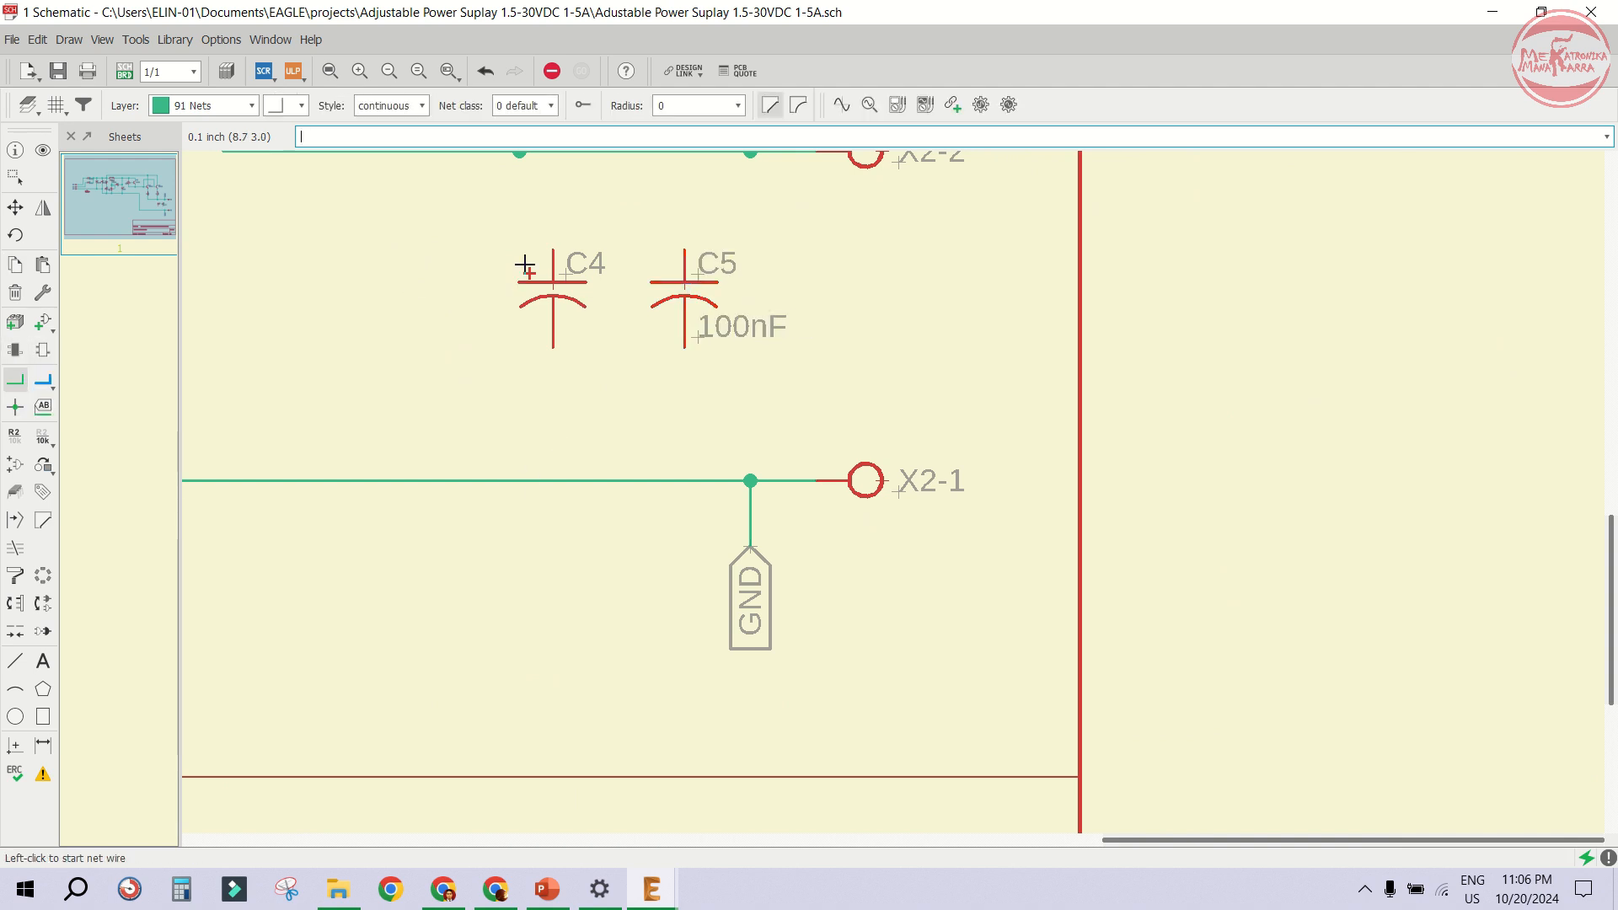
scroll(542, 229, "down", 1)
scroll(542, 229, "up", 1)
left_click(575, 385)
left_click(576, 265)
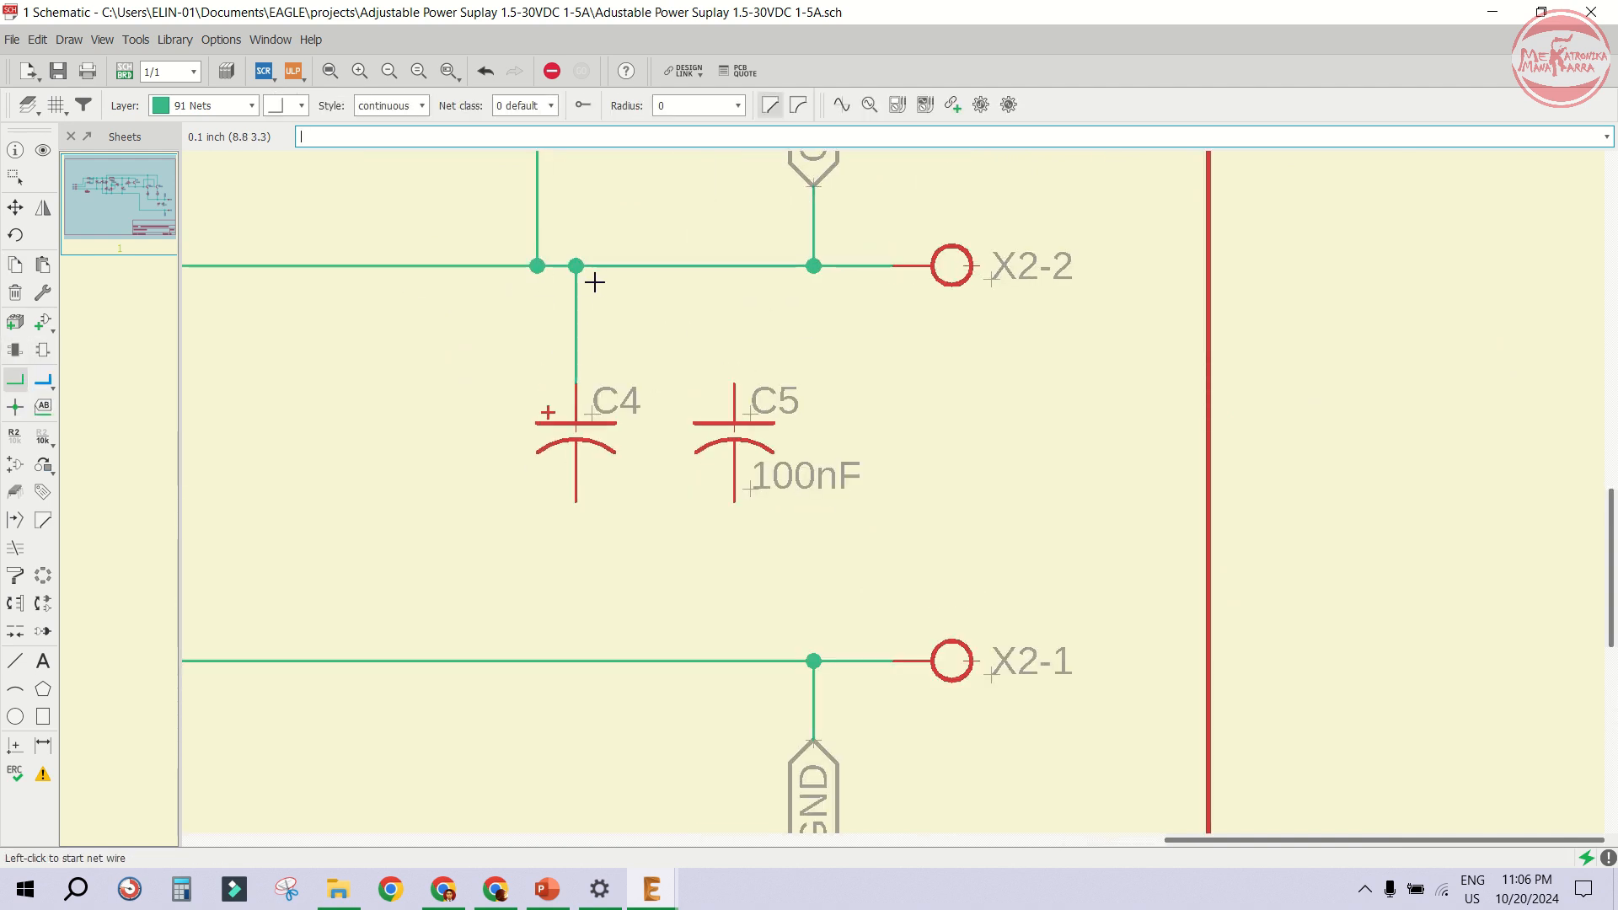
left_click(746, 389)
left_click(733, 266)
- Connect the lower pins of C4 and C5 down to the X2-1 ground line with net wires
scroll(669, 481, "down", 1)
scroll(585, 412, "up", 1)
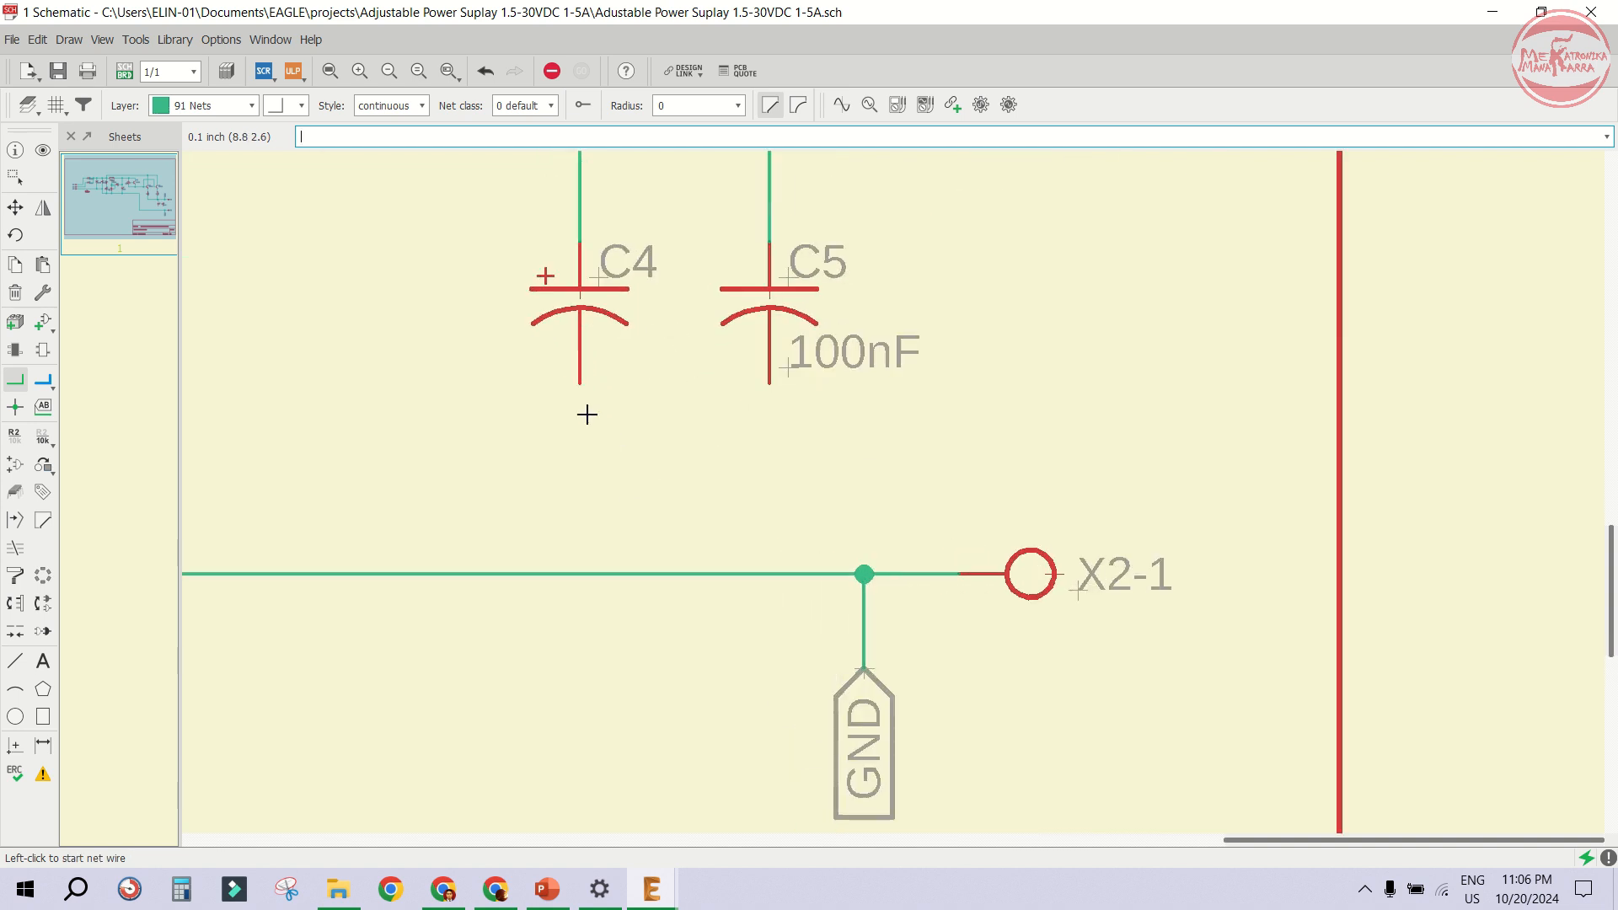
left_click(580, 386)
left_click(580, 574)
left_click(769, 387)
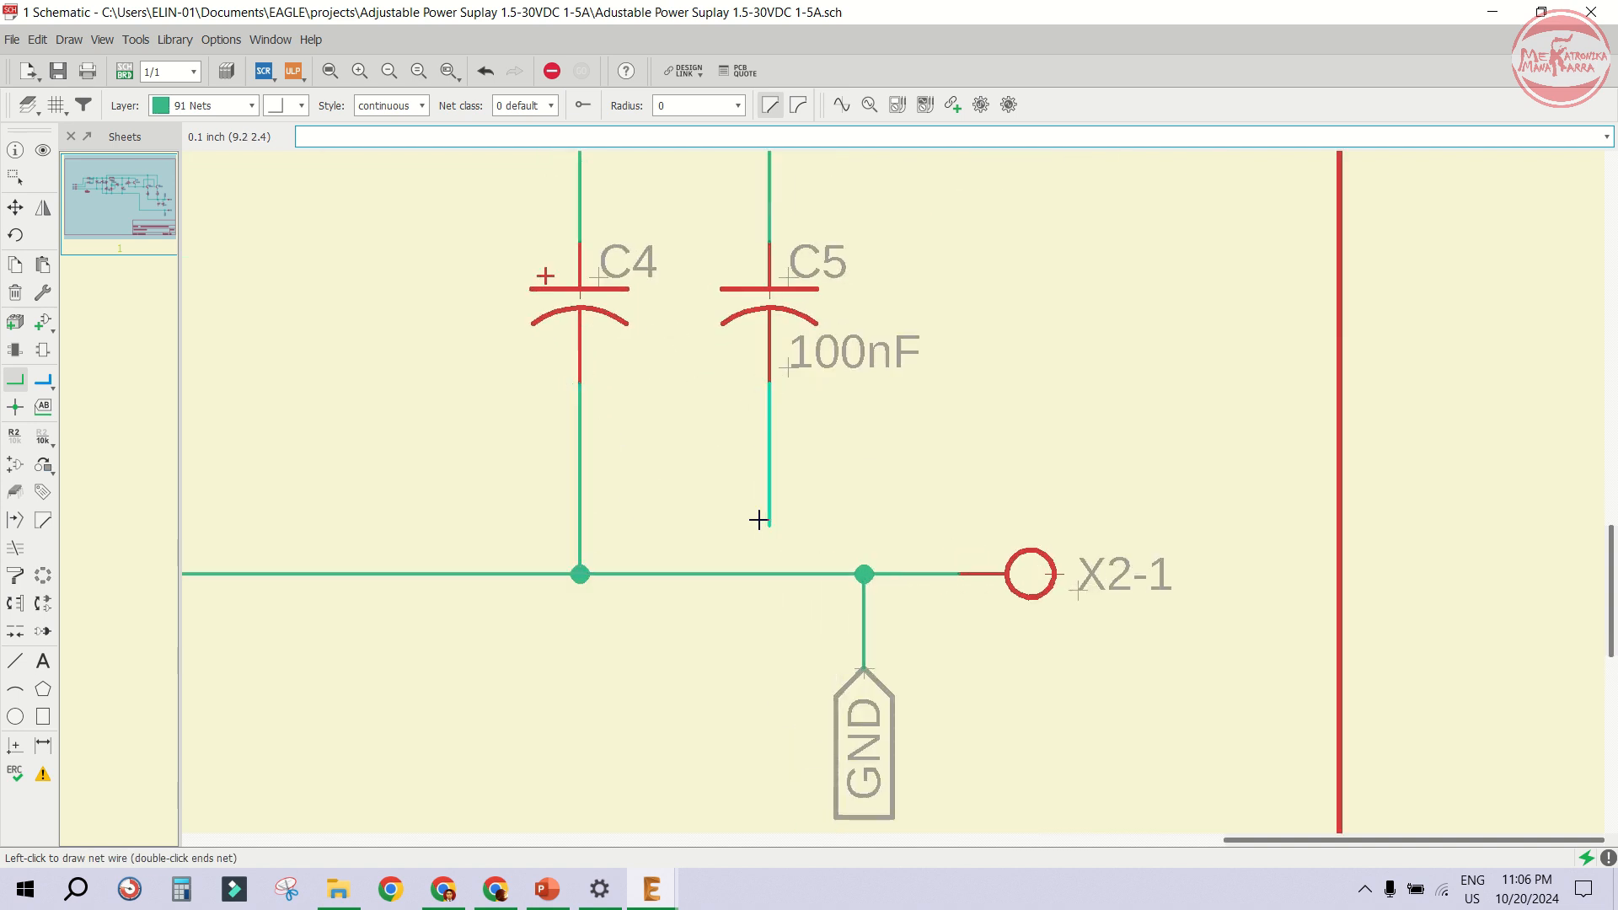
left_click(770, 574)
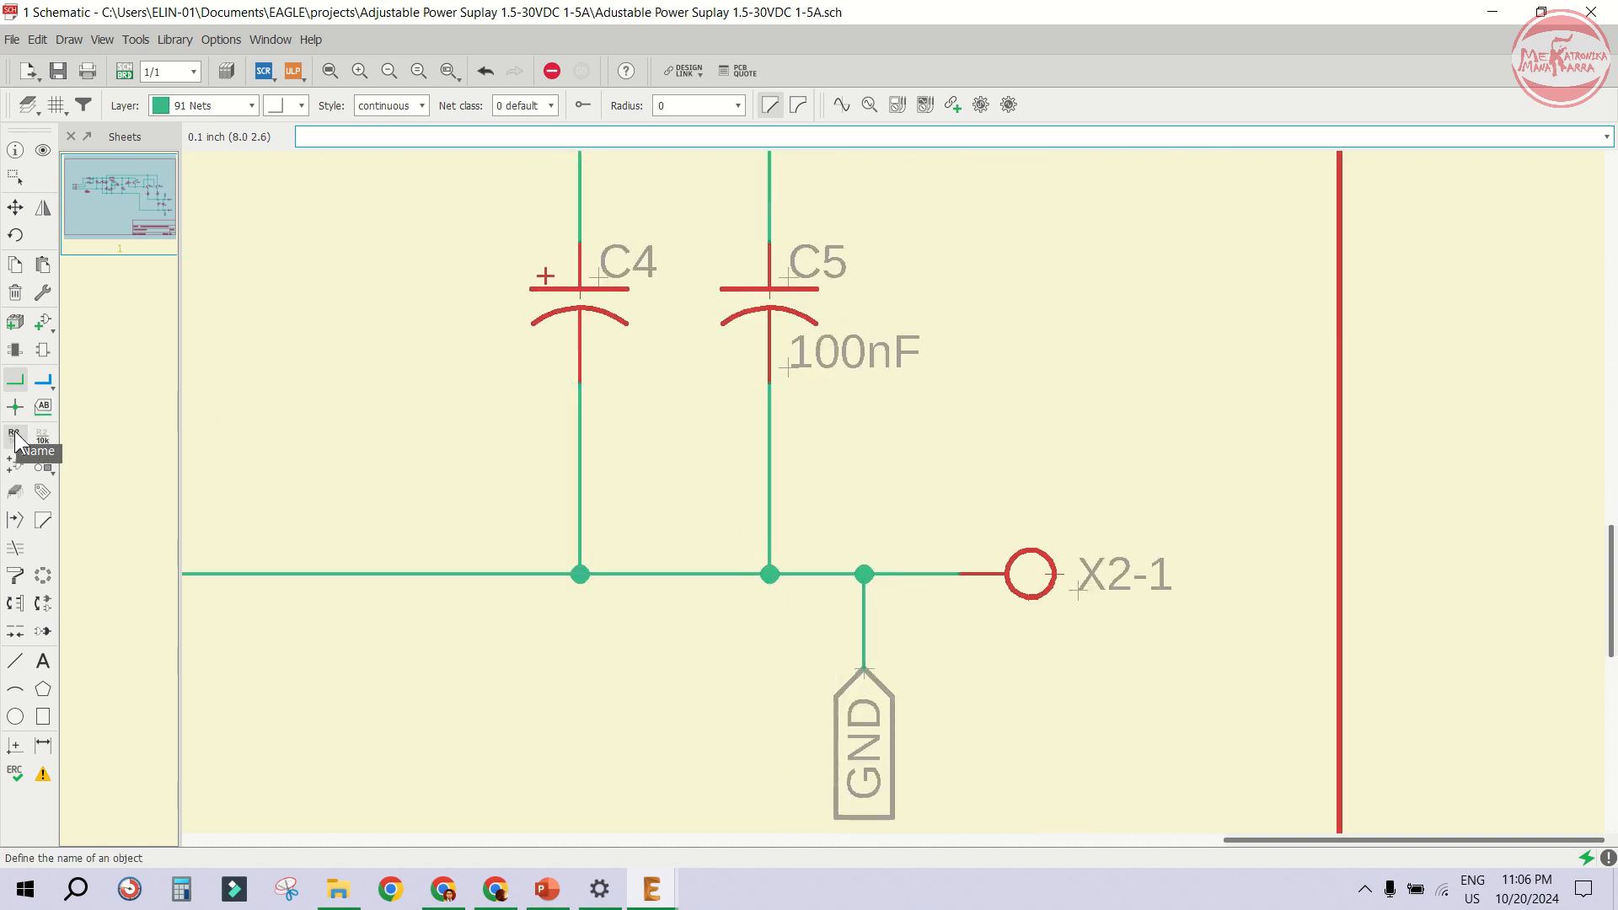
- Set the value of capacitor C4 to 1000u
left_click(42, 436)
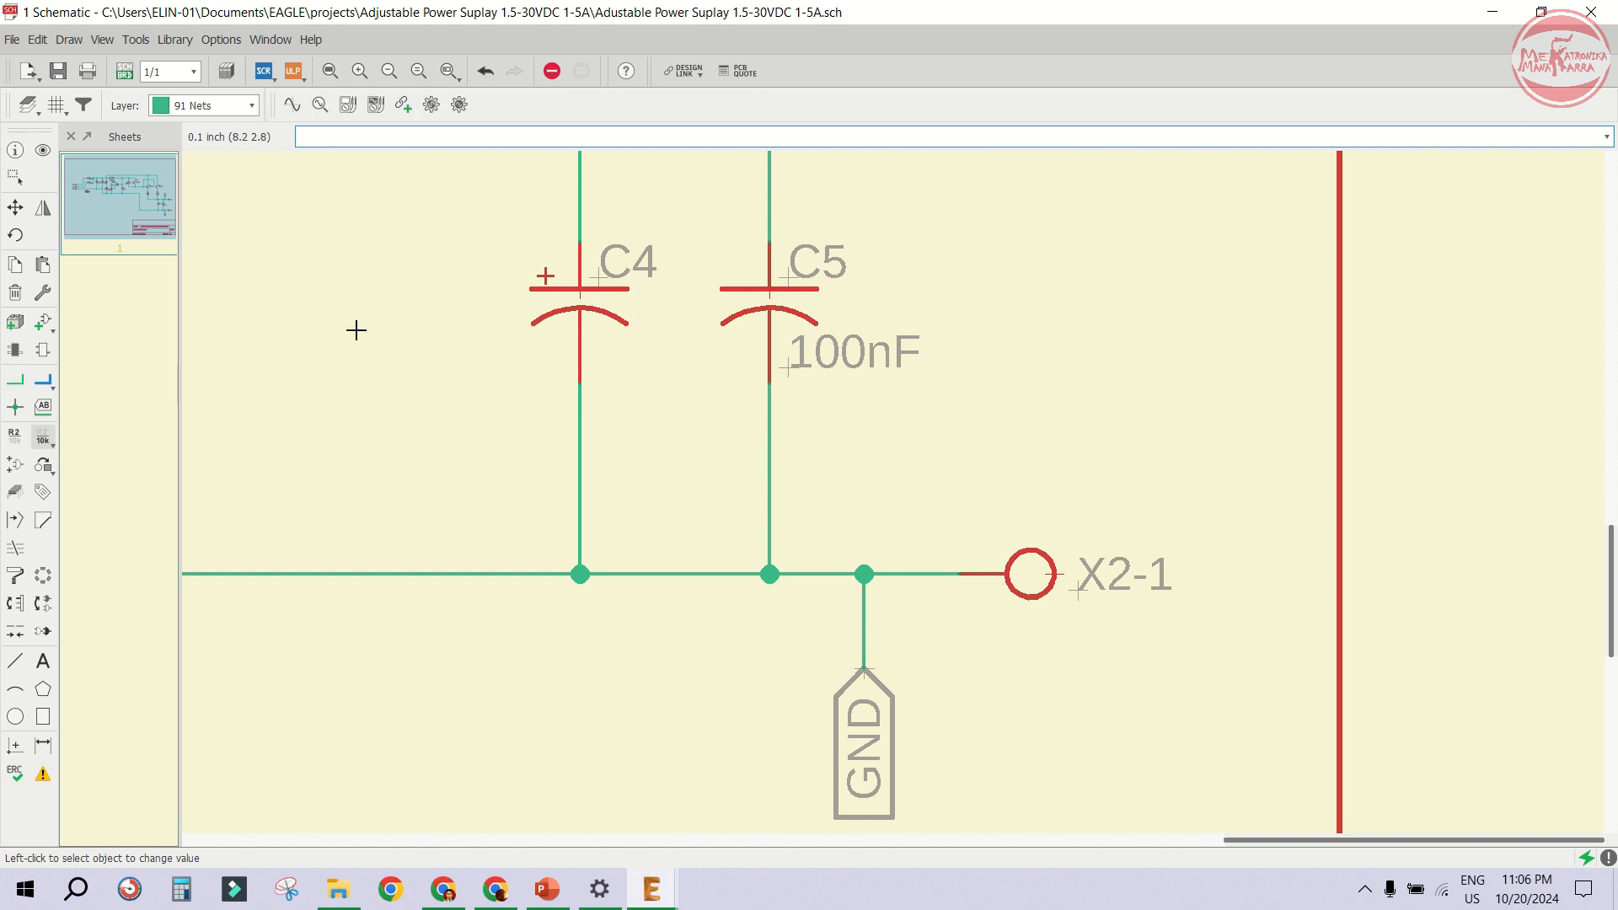
left_click(582, 291)
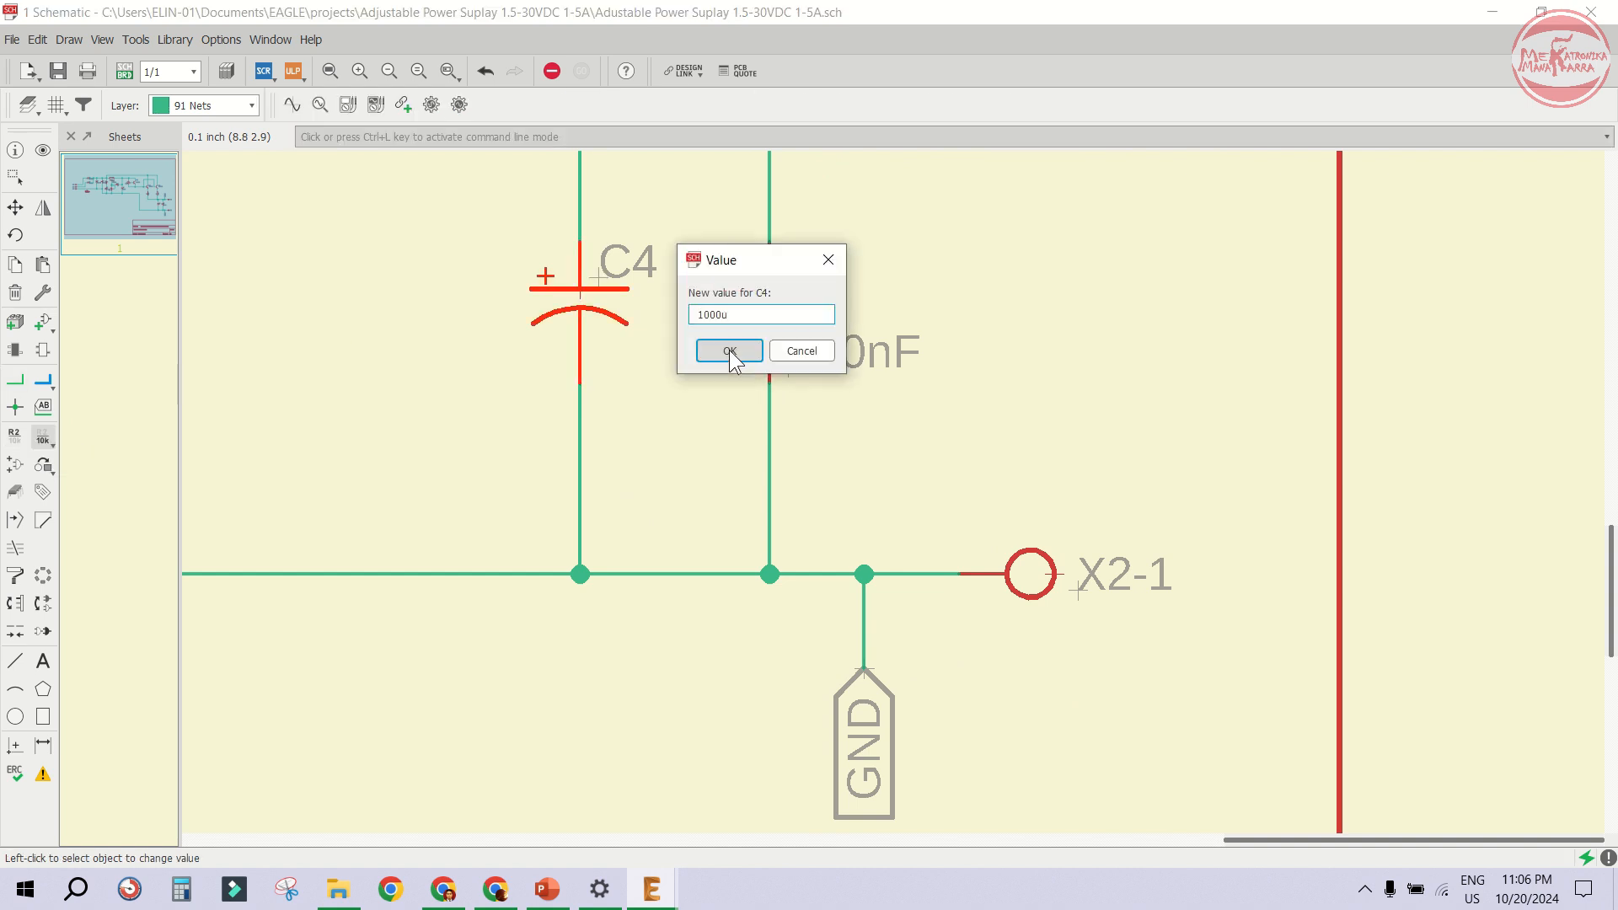
left_click(730, 350)
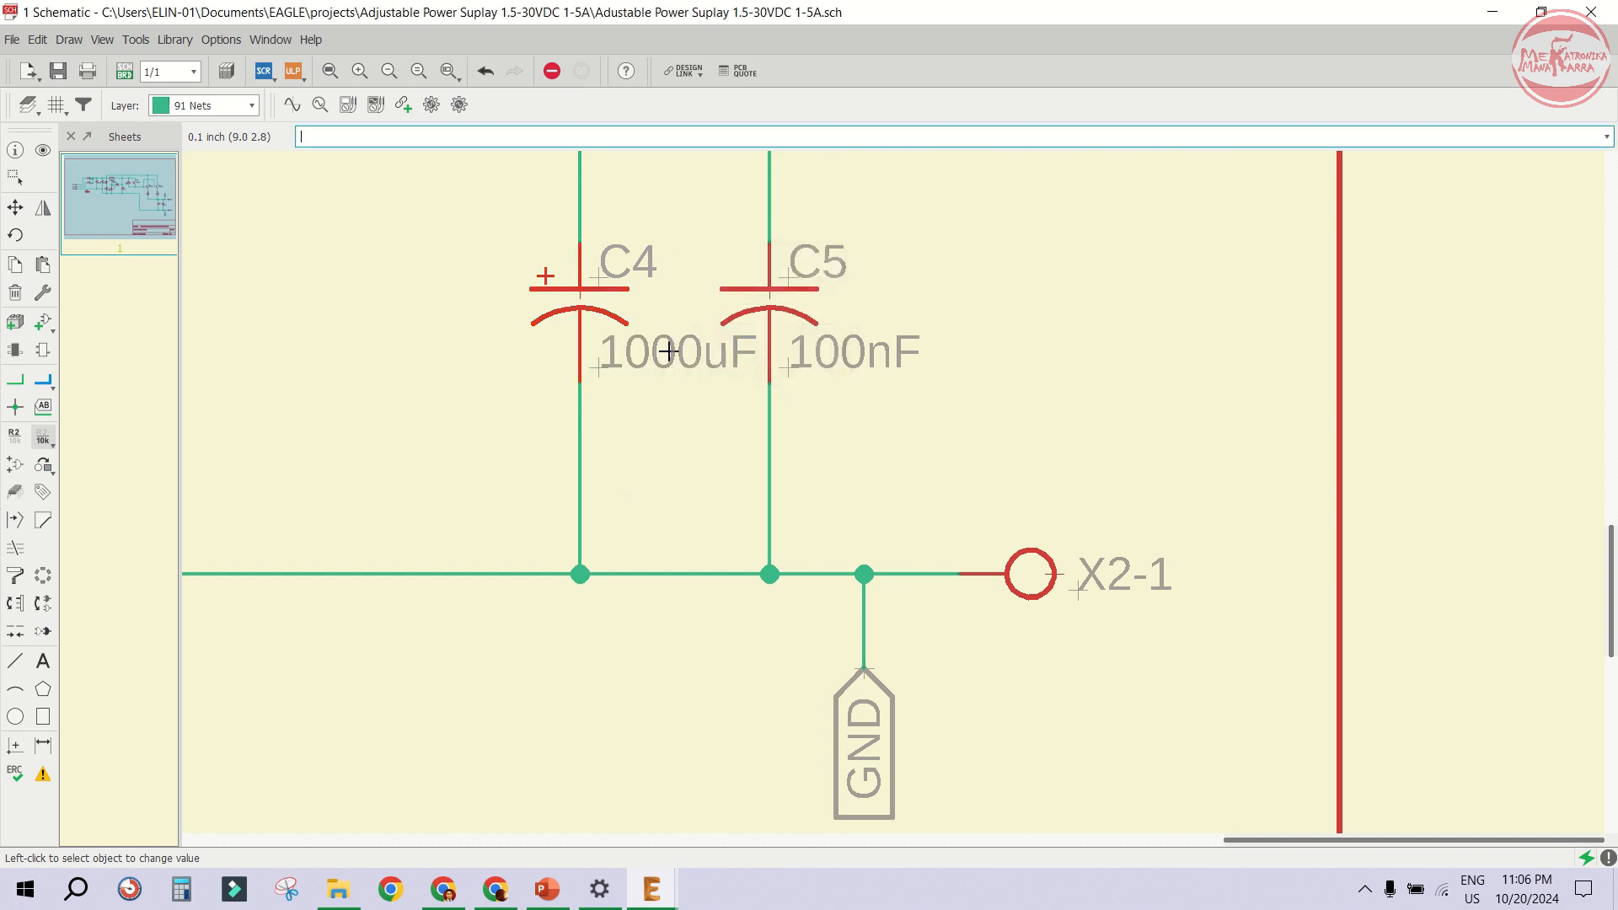
- Save the design, review the updated schematic, and return to the board layout
left_click(59, 72)
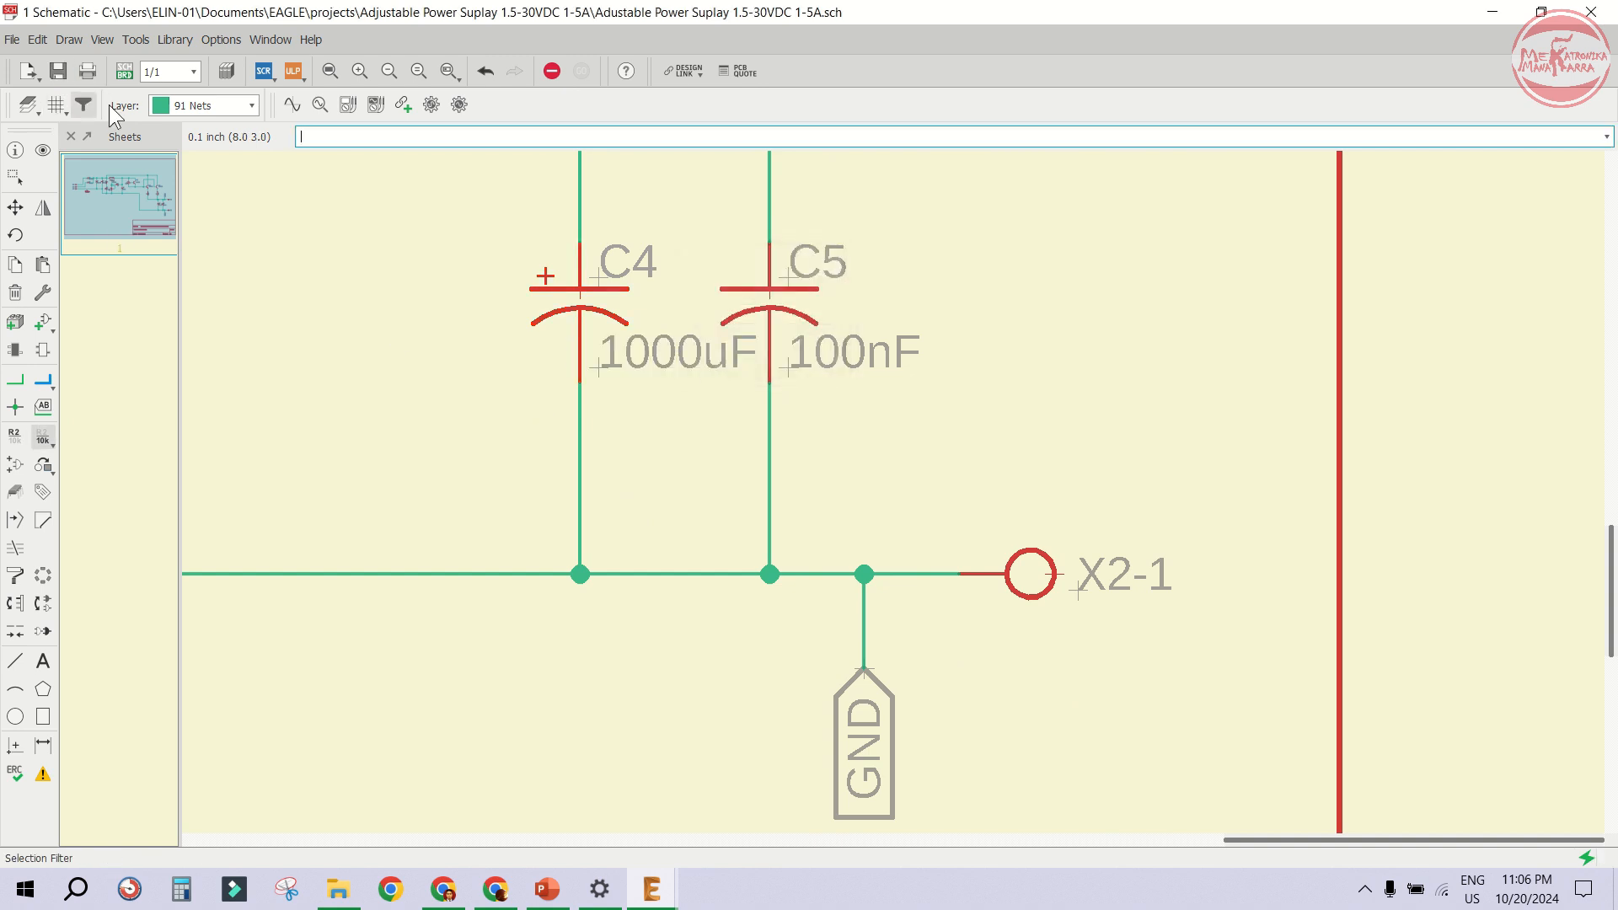
scroll(1043, 537, "down", 4)
scroll(1044, 537, "down", 2)
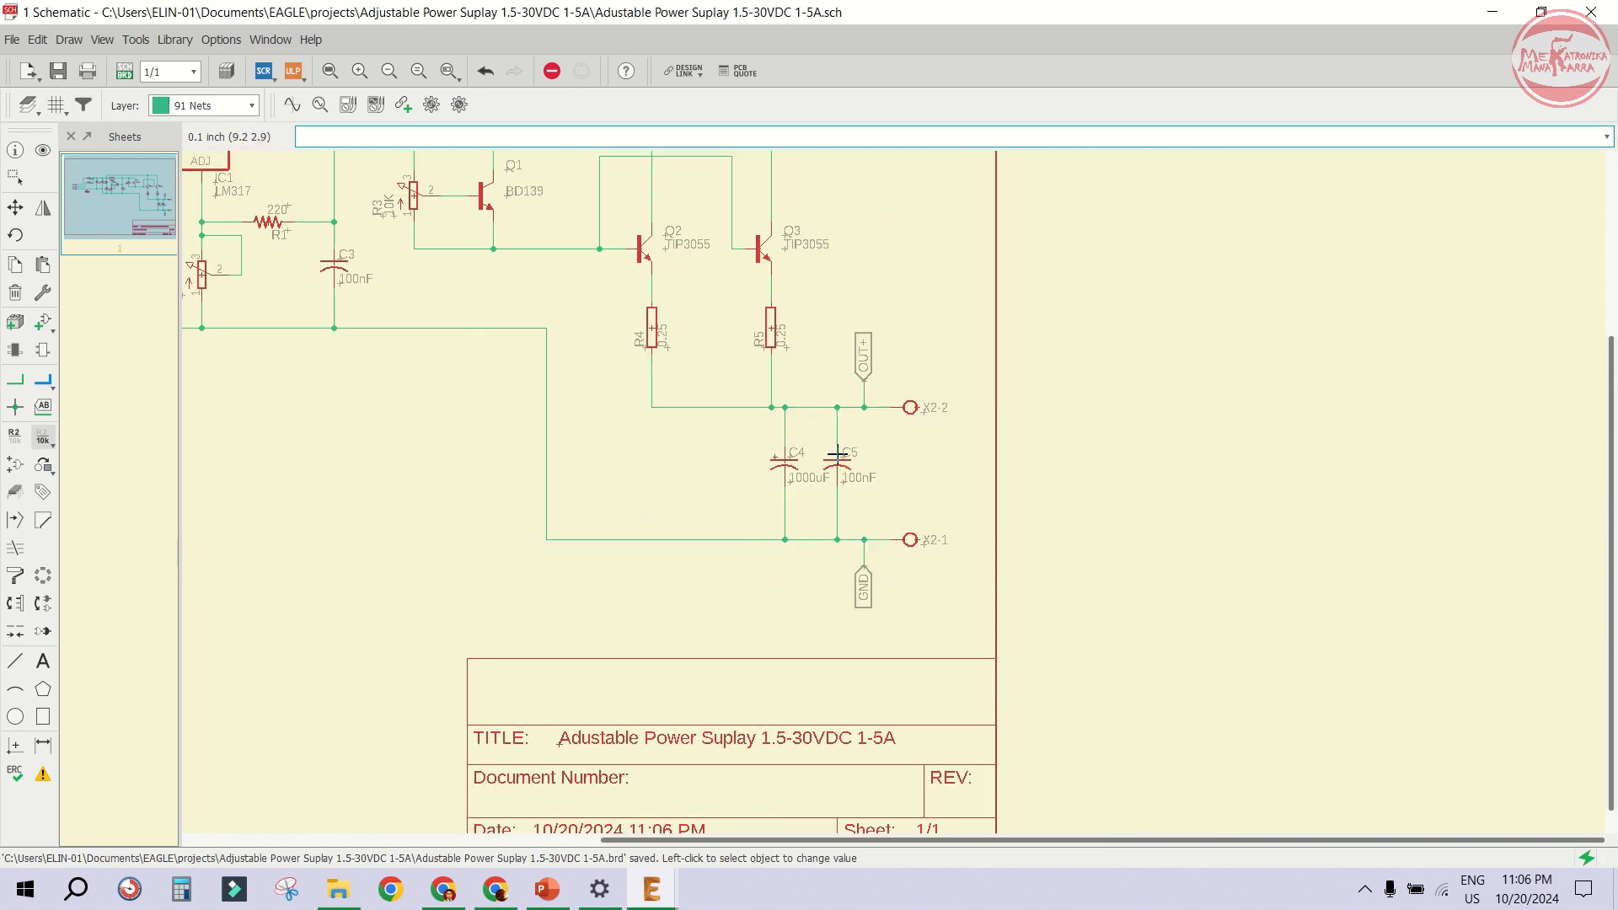
scroll(837, 455, "down", 2)
scroll(807, 432, "up", 2)
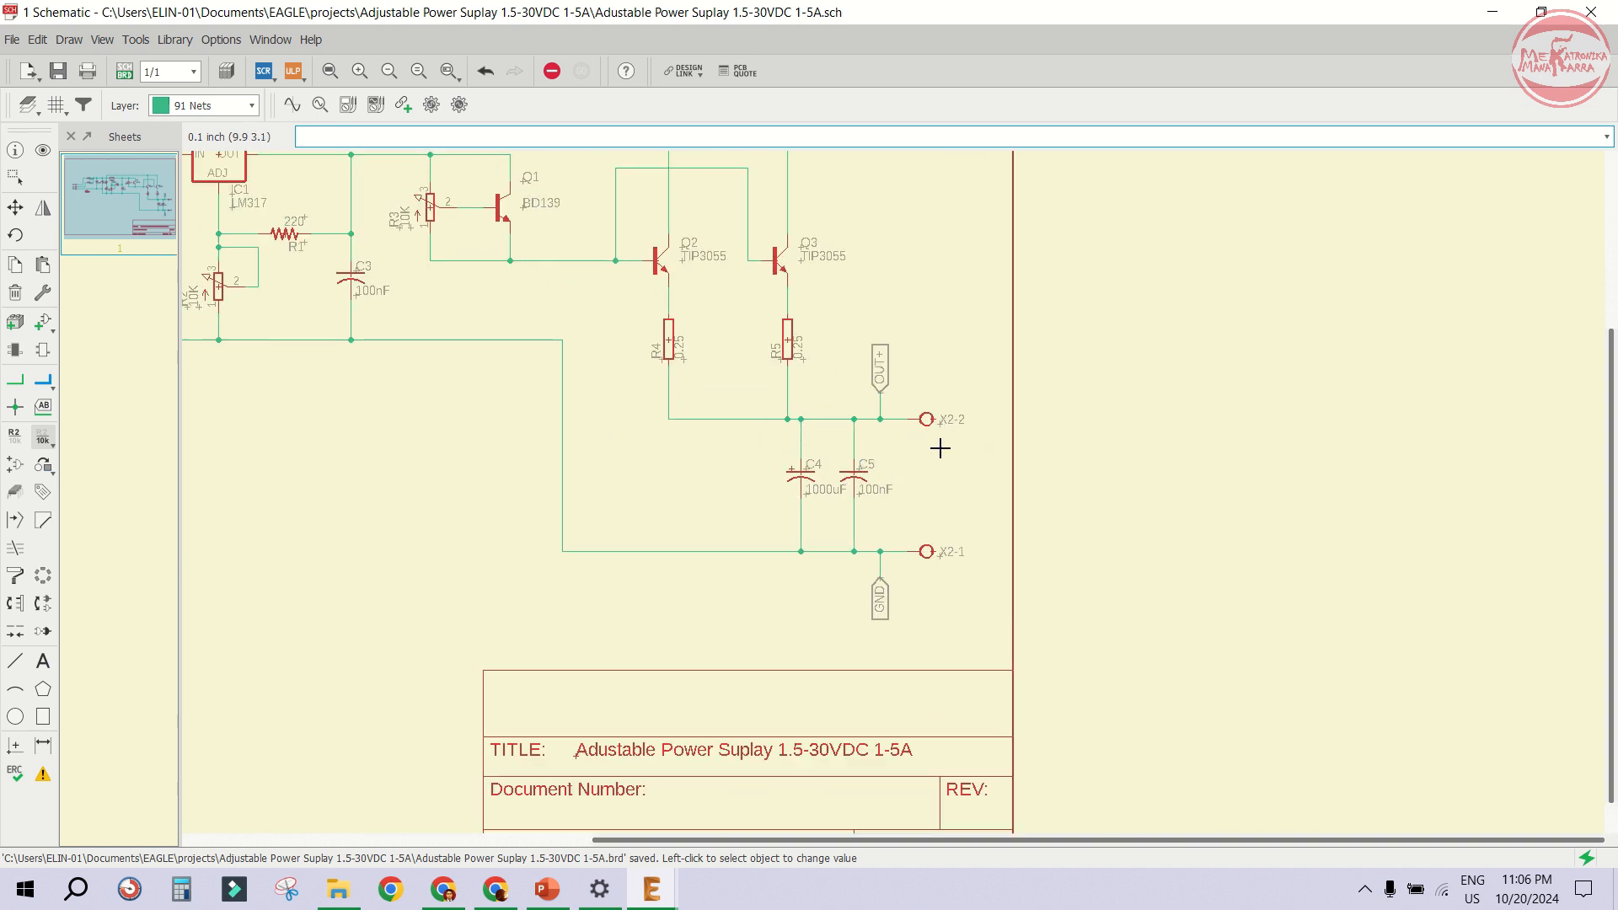
scroll(915, 515, "down", 2)
scroll(627, 423, "up", 2)
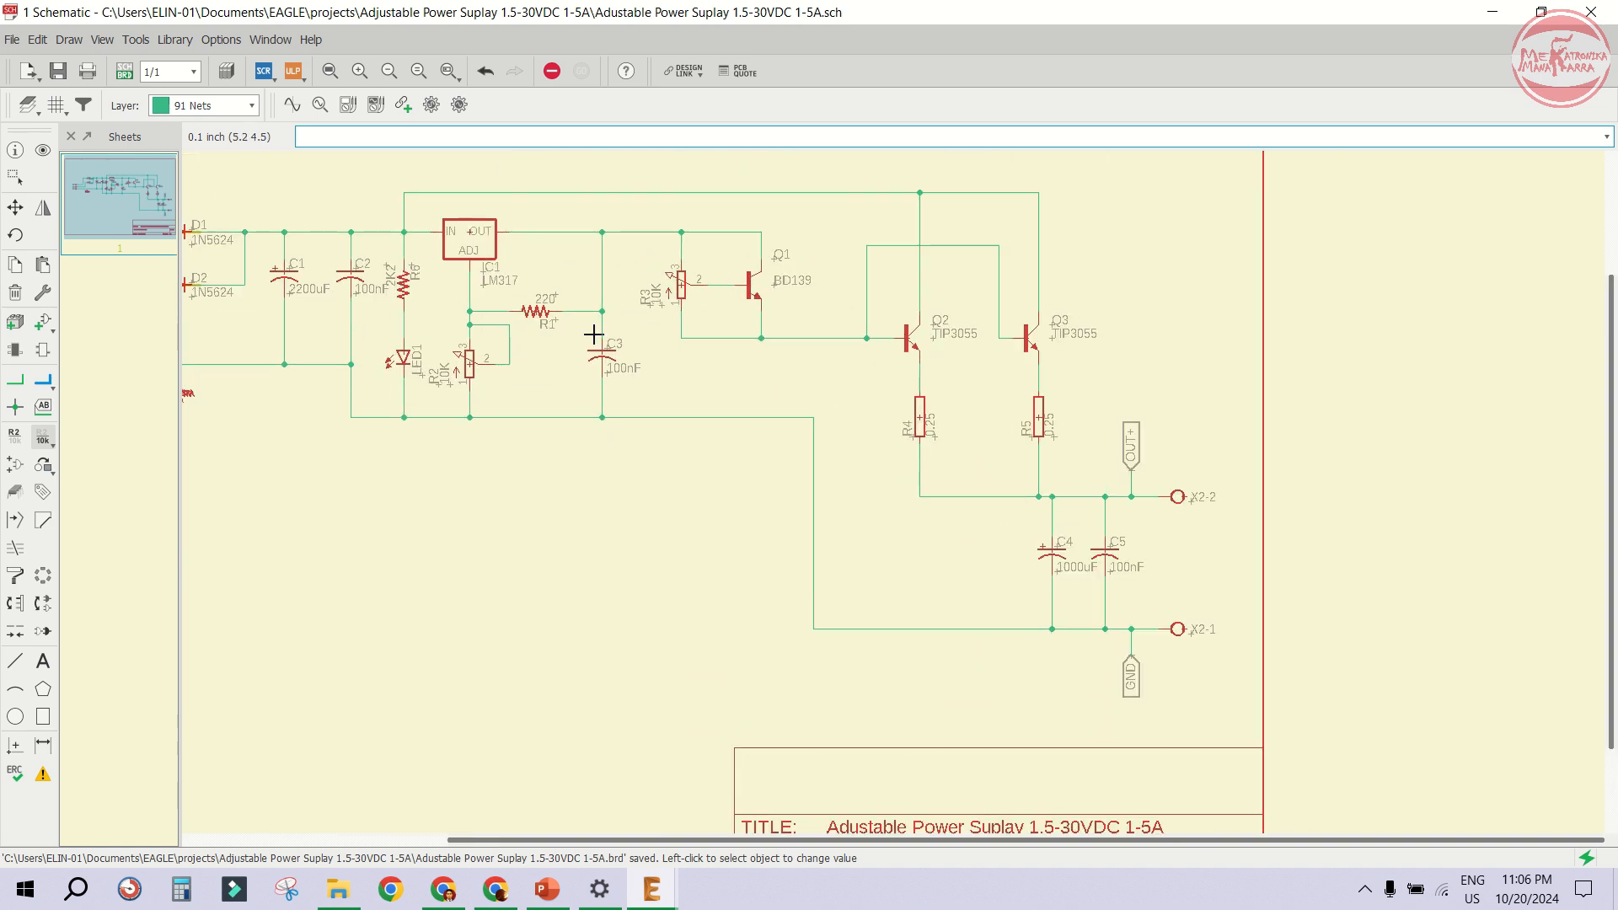
scroll(476, 308, "up", 2)
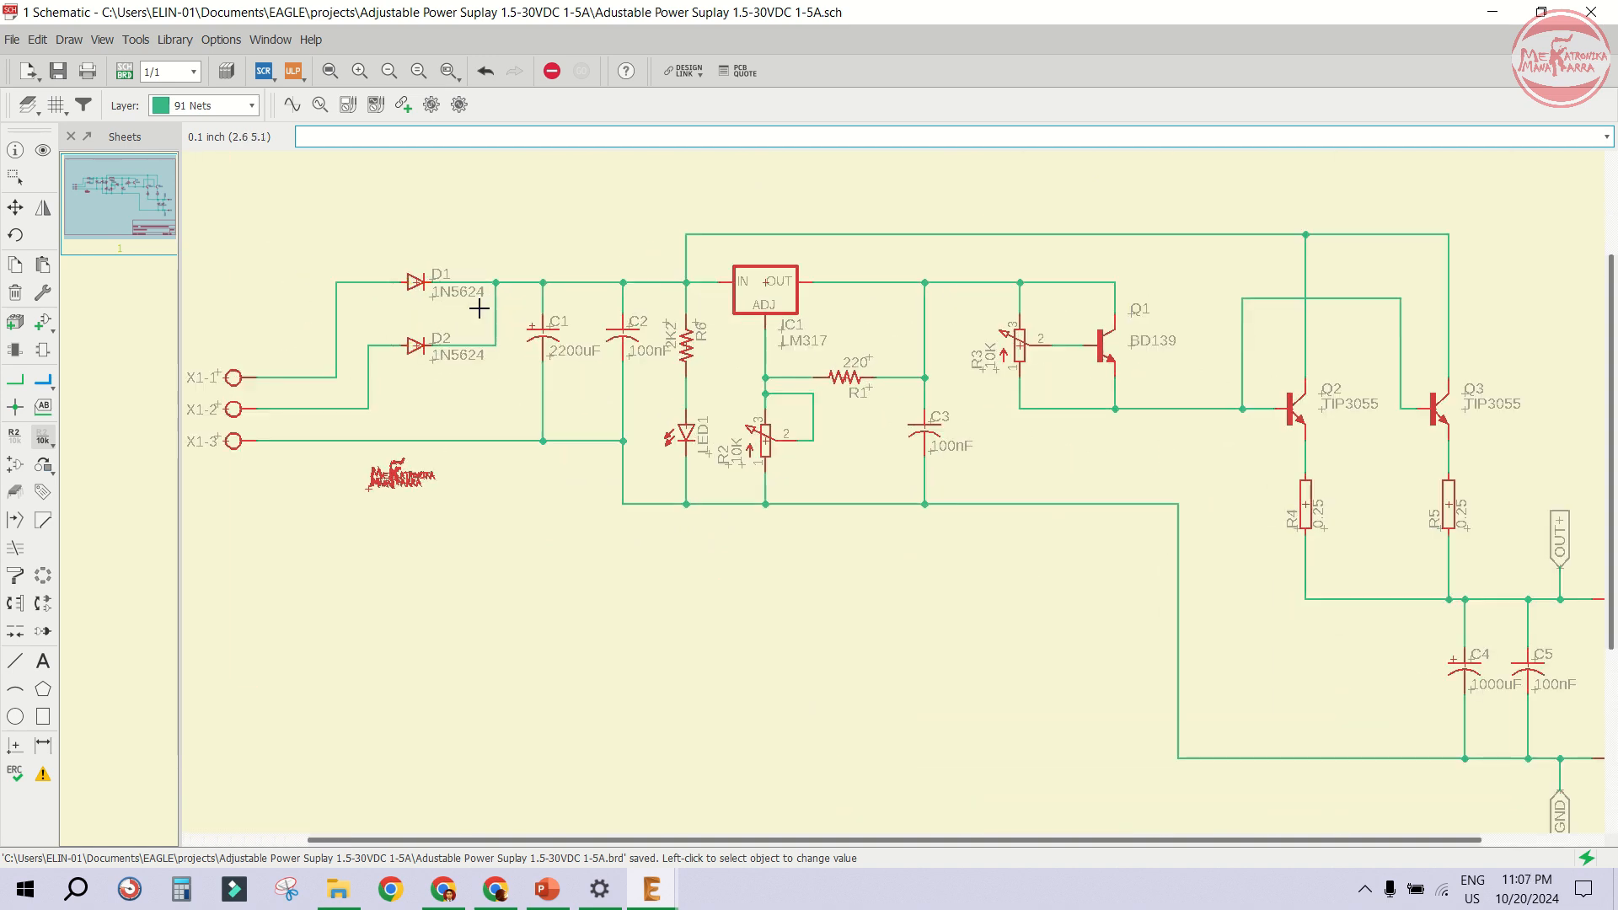
scroll(449, 292, "up", 2)
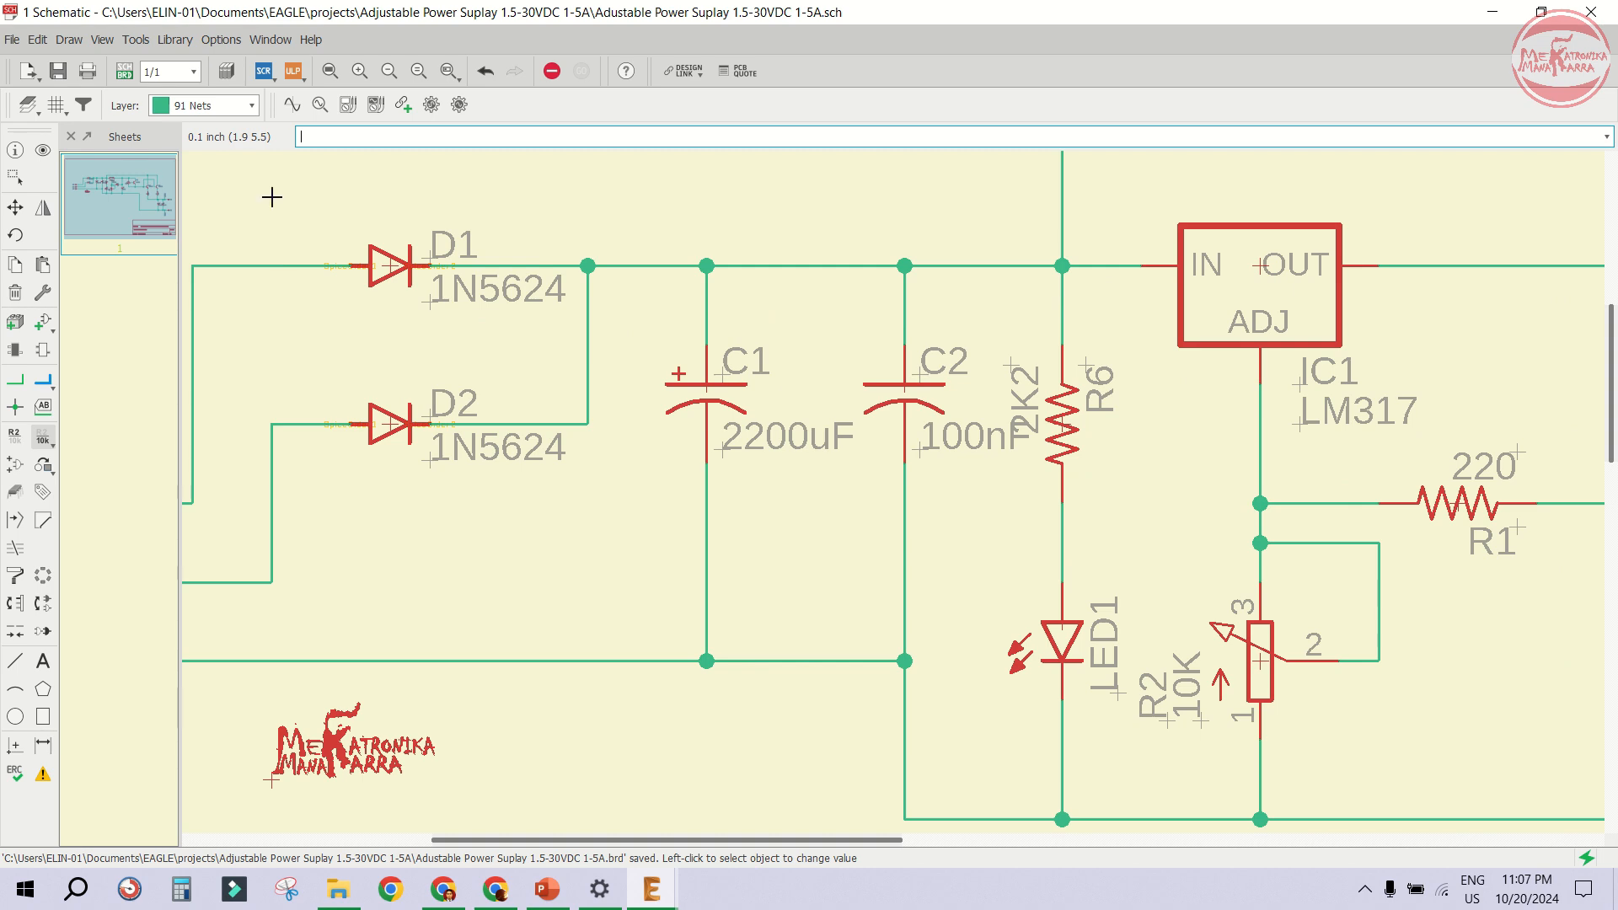
left_click(125, 78)
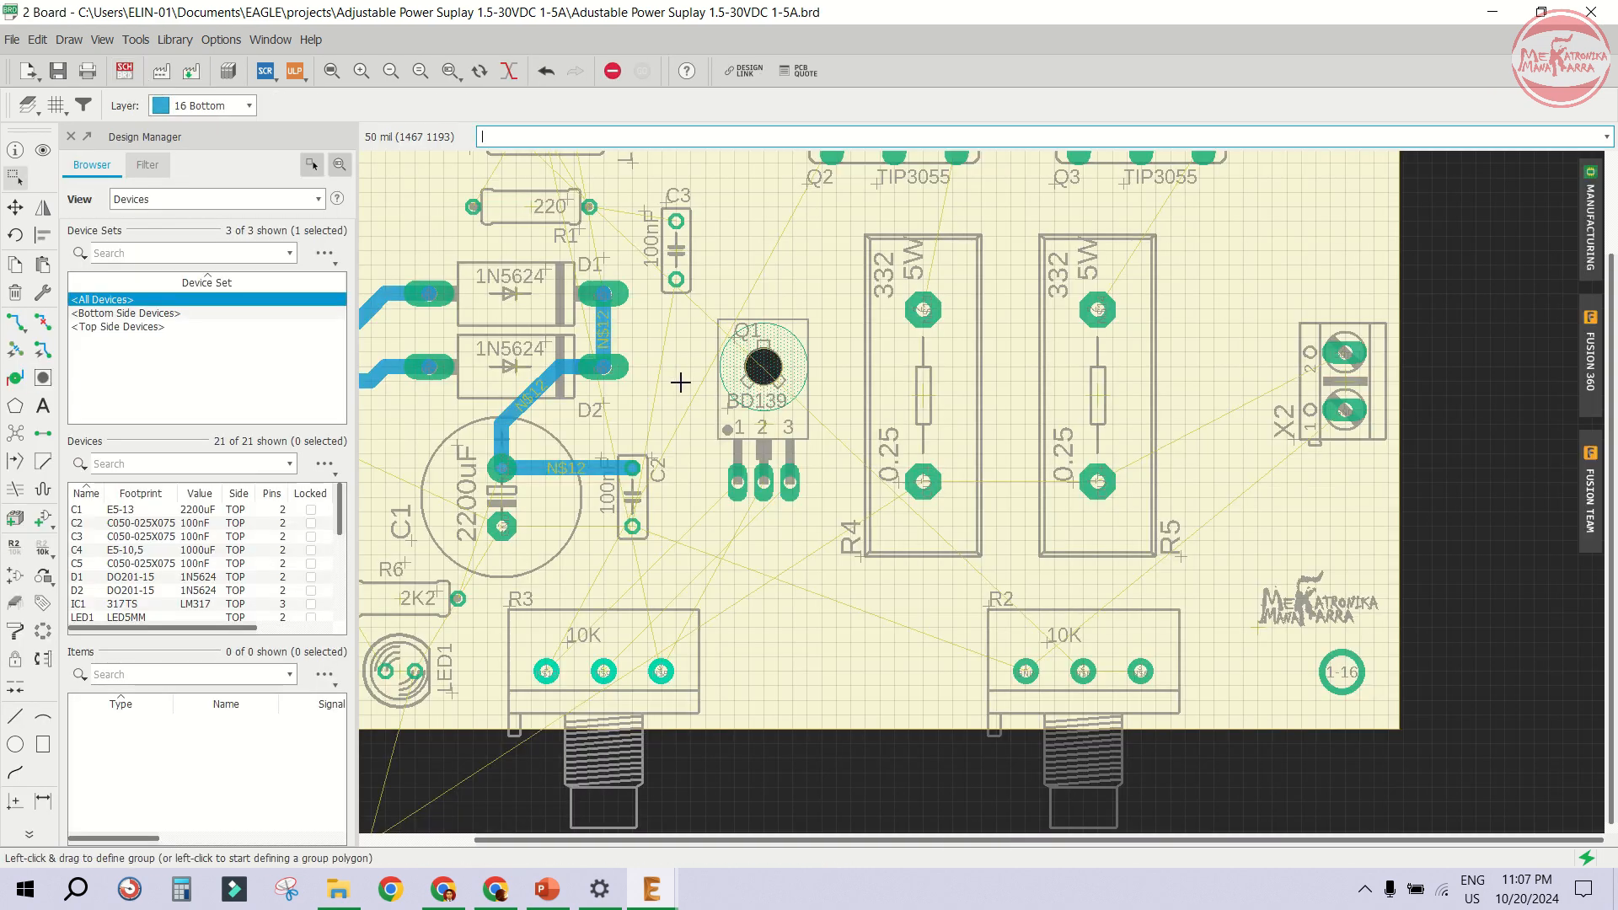
- Move capacitor C4 from outside the board onto it, beside connector X2
scroll(679, 376, "down", 3)
scroll(731, 616, "up", 2)
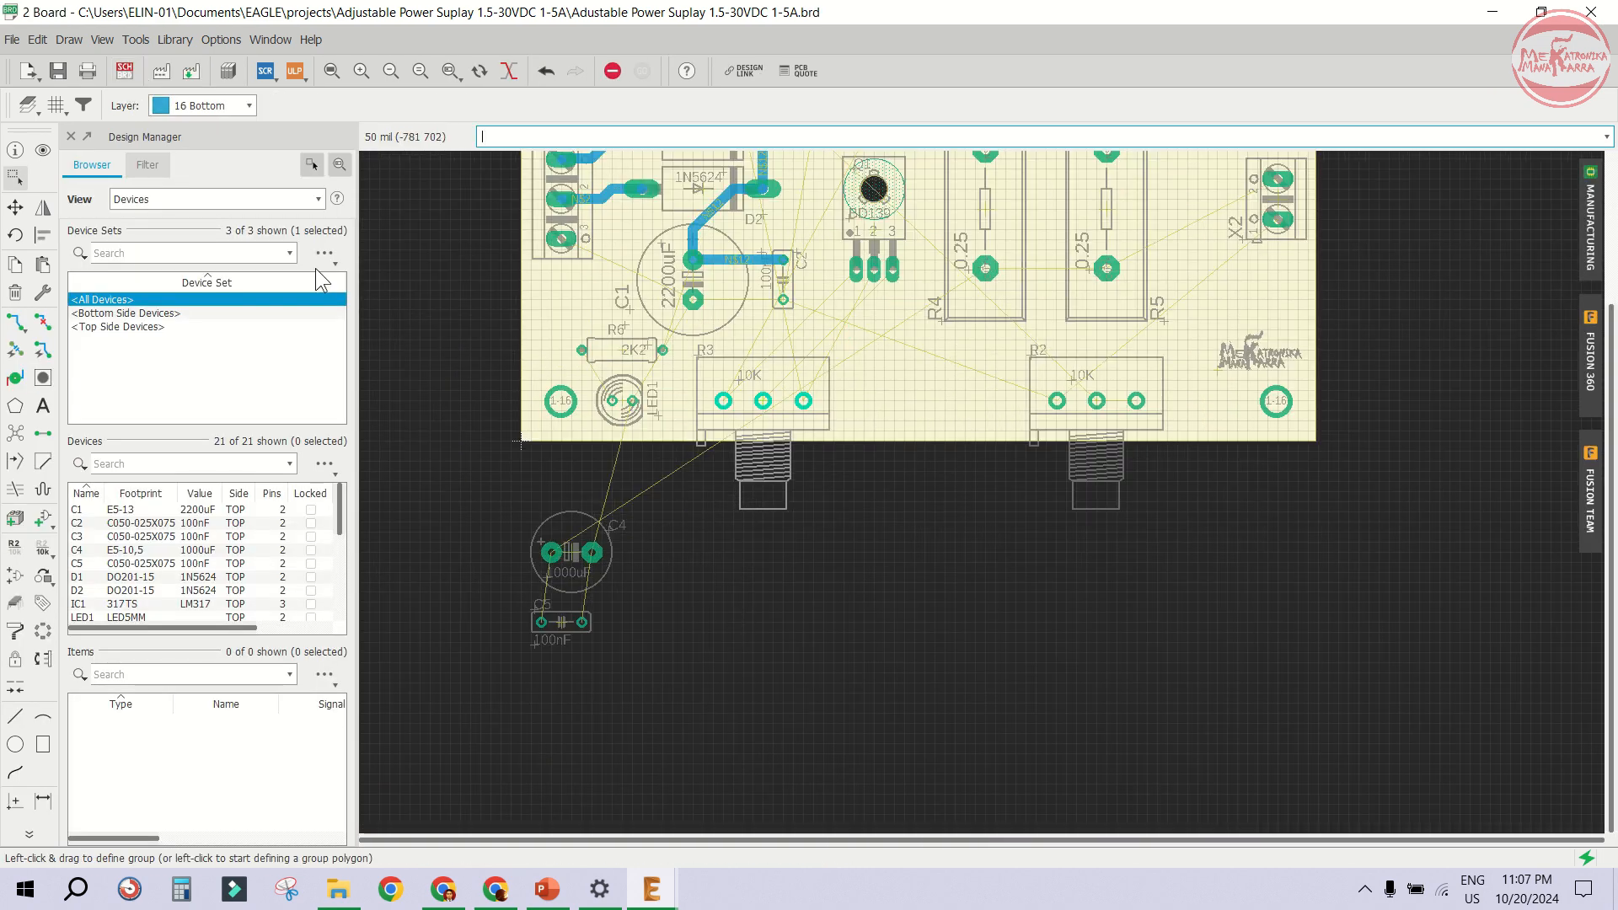
left_click(15, 207)
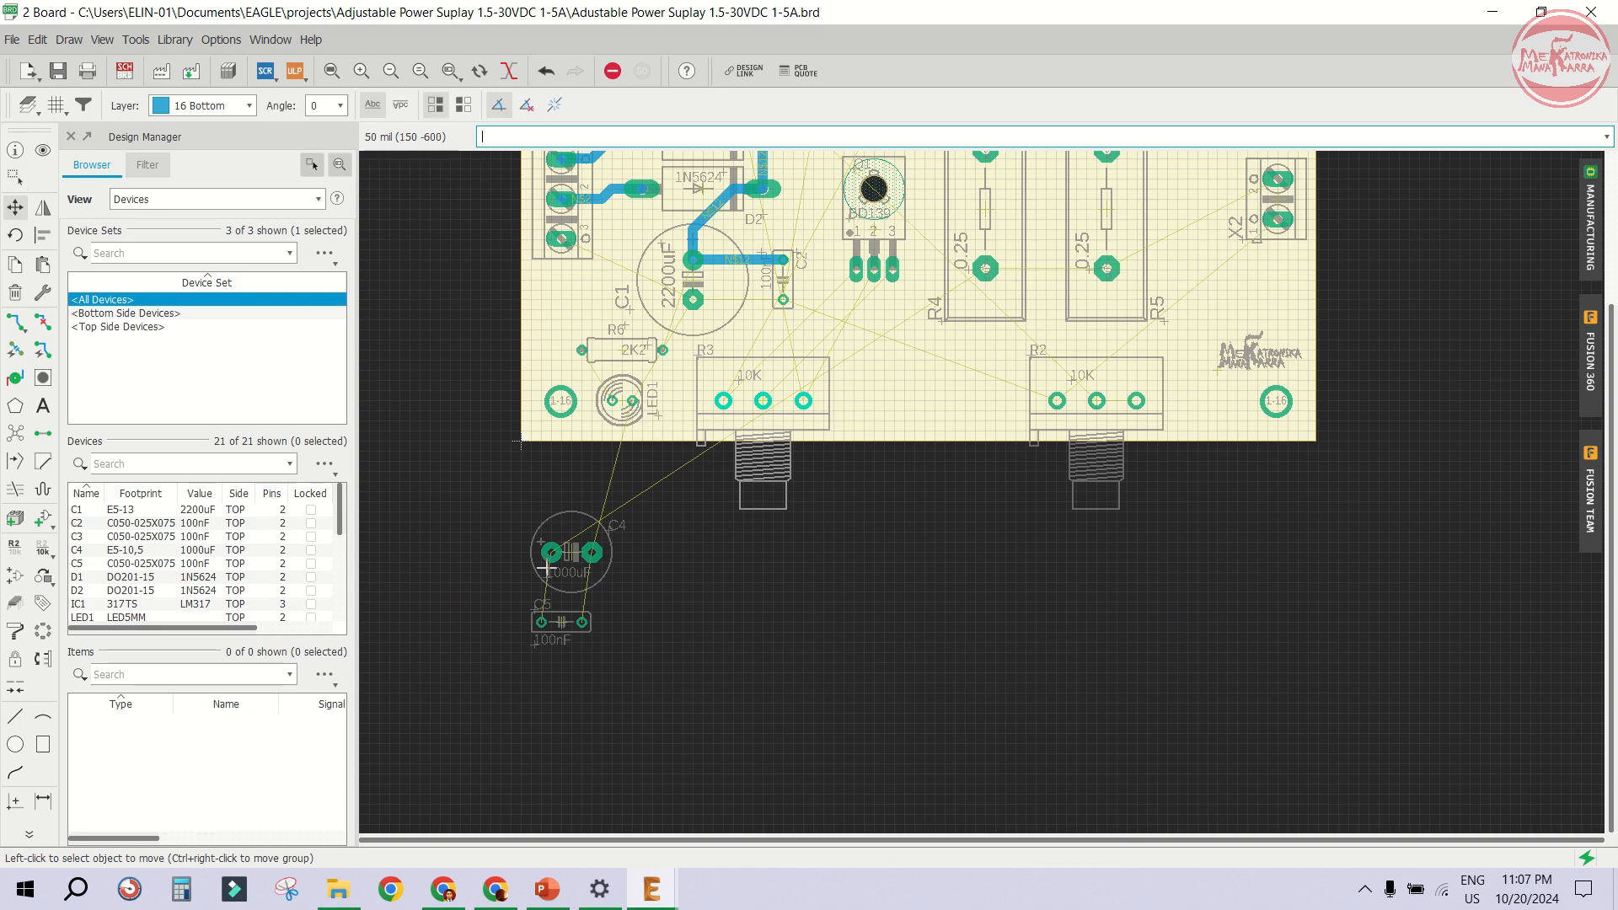
scroll(573, 554, "up", 4)
left_click(575, 554)
scroll(575, 553, "down", 5)
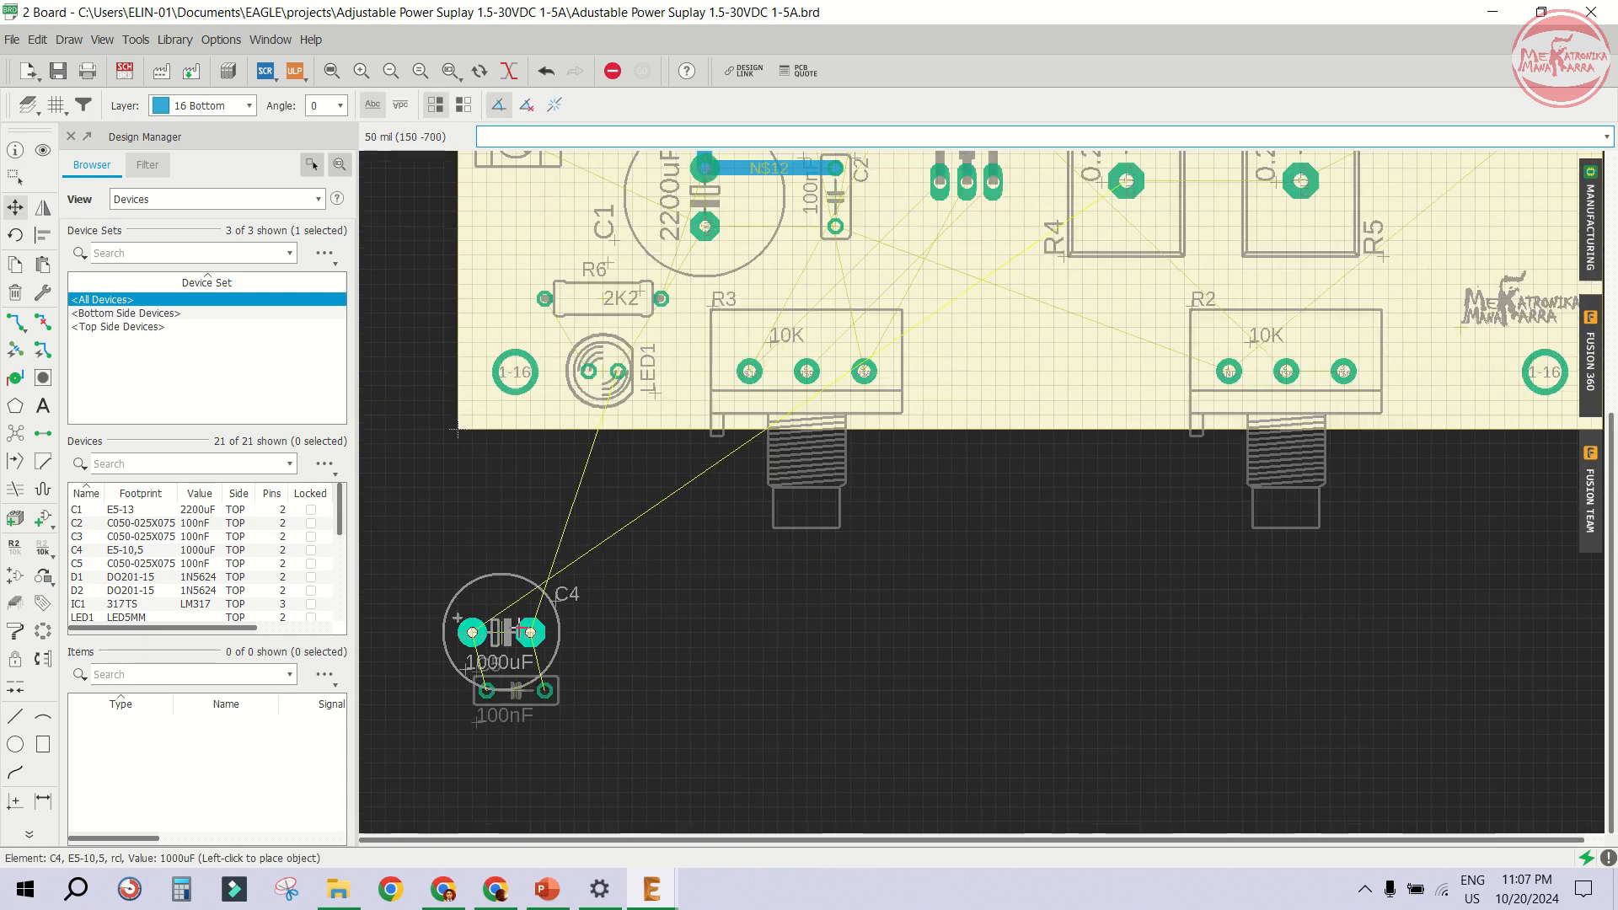
scroll(1023, 300, "up", 2)
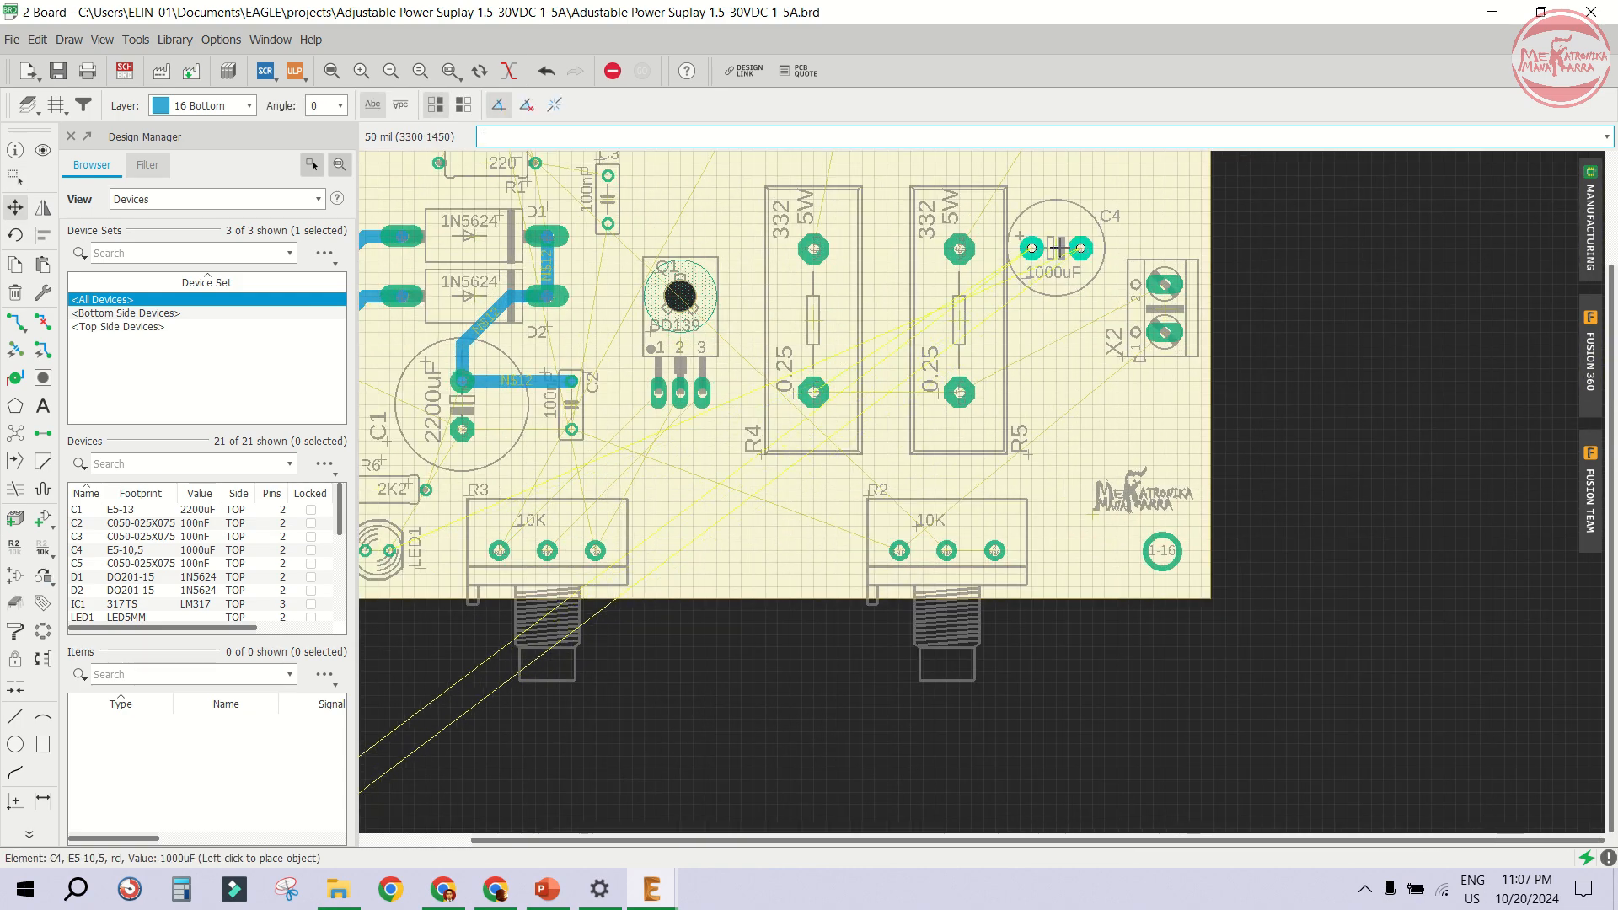
left_click(1071, 242)
- Move capacitor C5 onto the board just below C4 near connector X2
scroll(1072, 243, "down", 2)
left_click(561, 641)
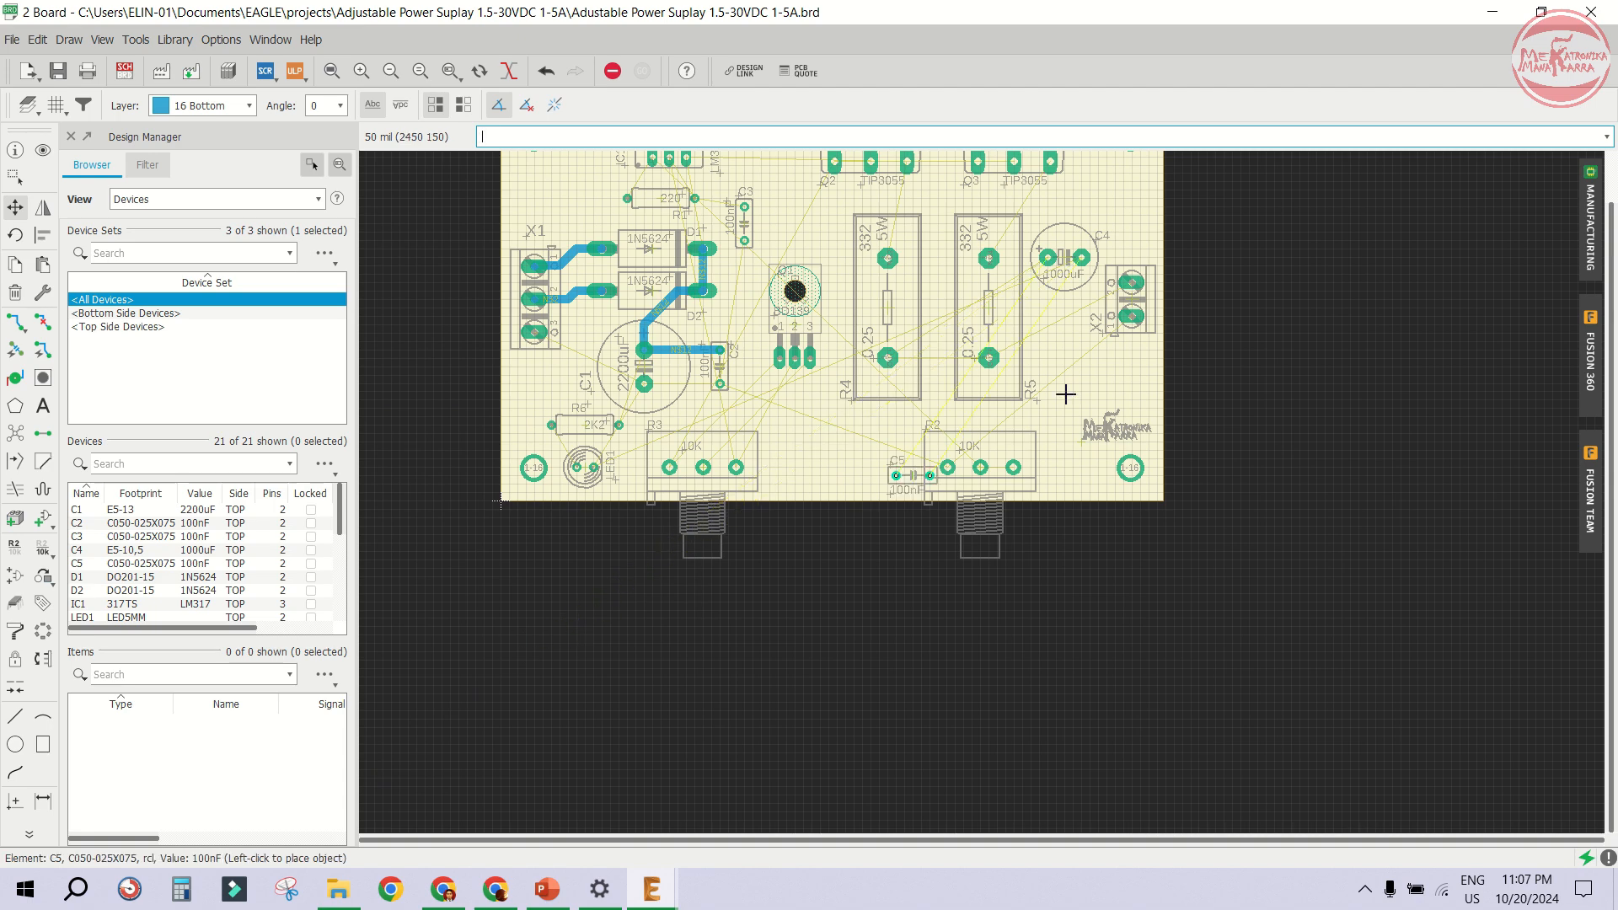
scroll(1038, 316, "up", 4)
left_click(1076, 356)
scroll(1077, 356, "down", 3)
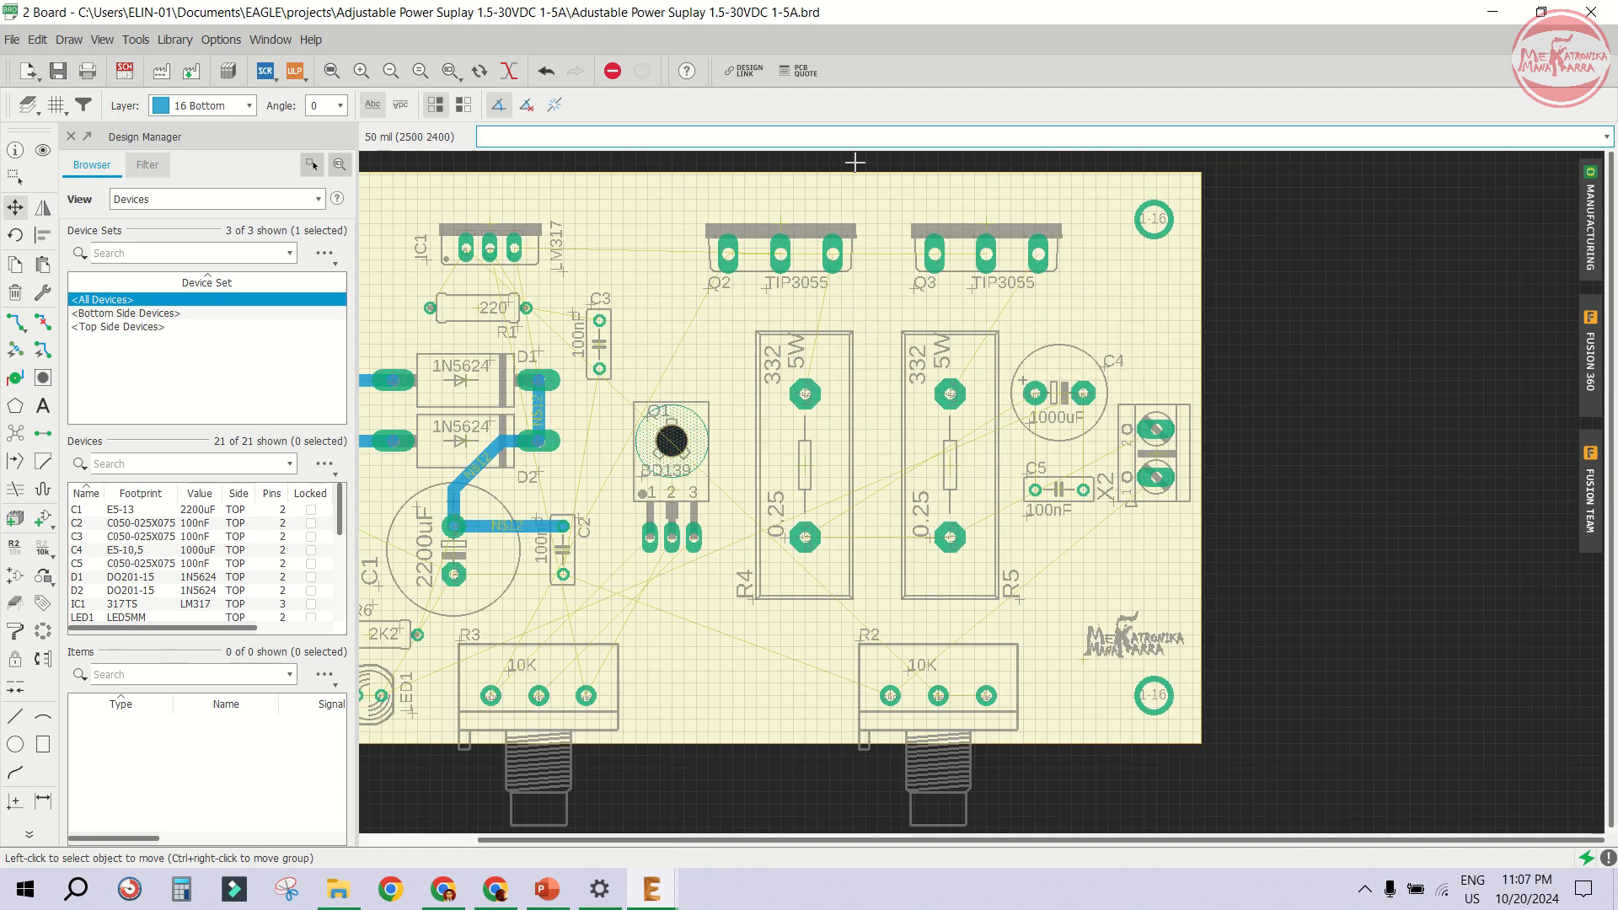
- Shift transistors Q2 and Q3 and power resistors R4 and R5 slightly to the left
scroll(761, 218, "up", 2)
left_click(761, 218)
left_click(743, 218)
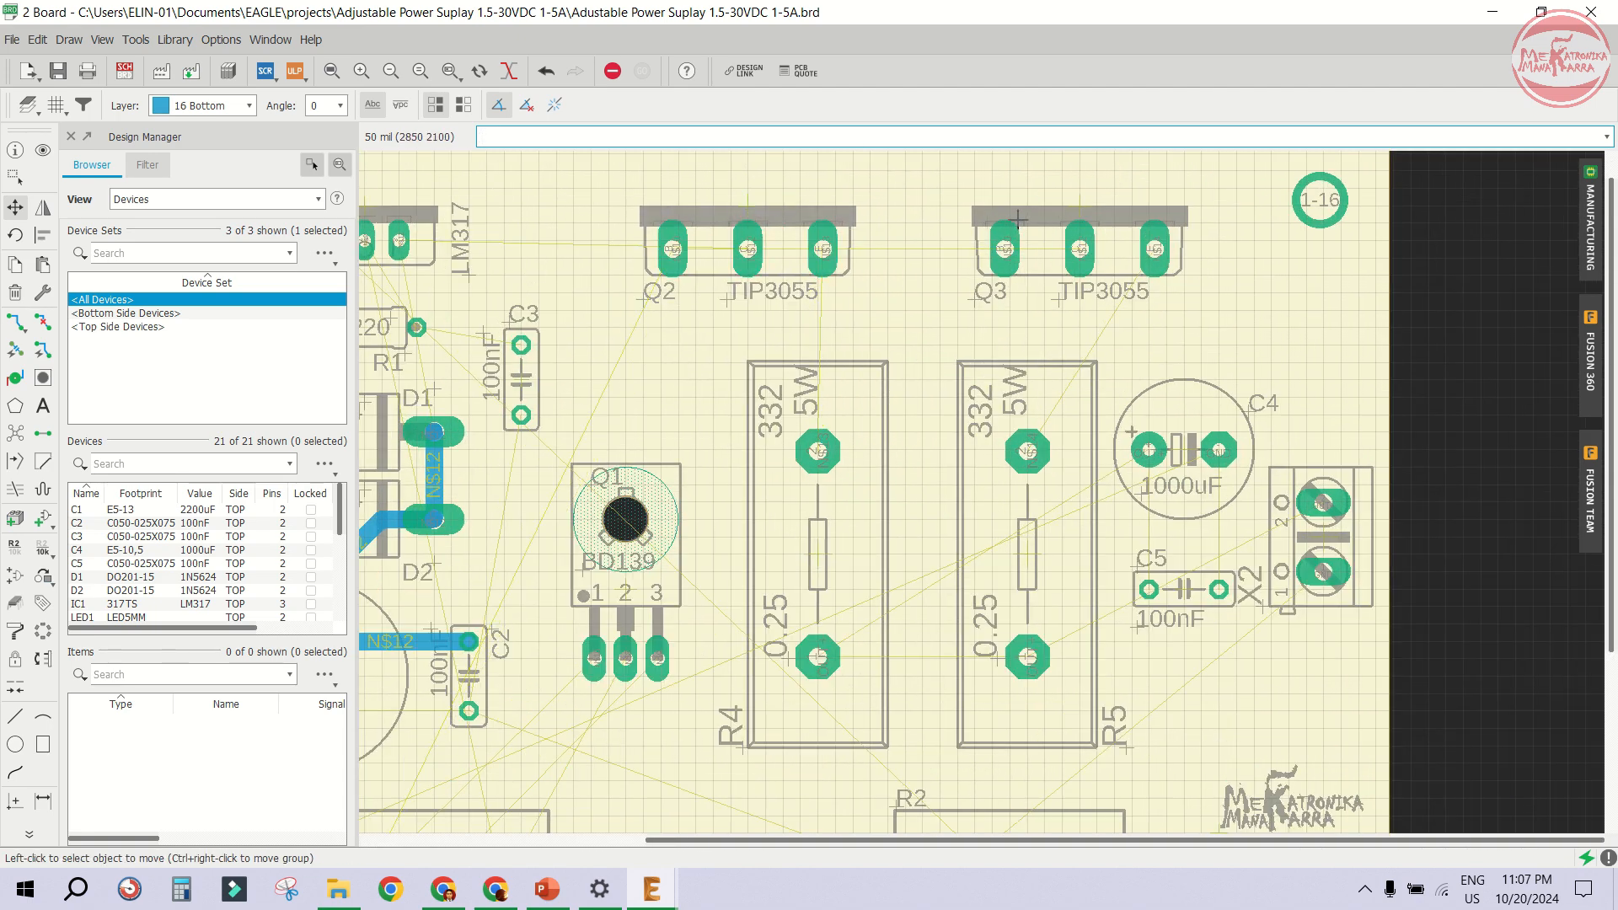
left_click(1078, 213)
left_click(1043, 213)
left_click(810, 549)
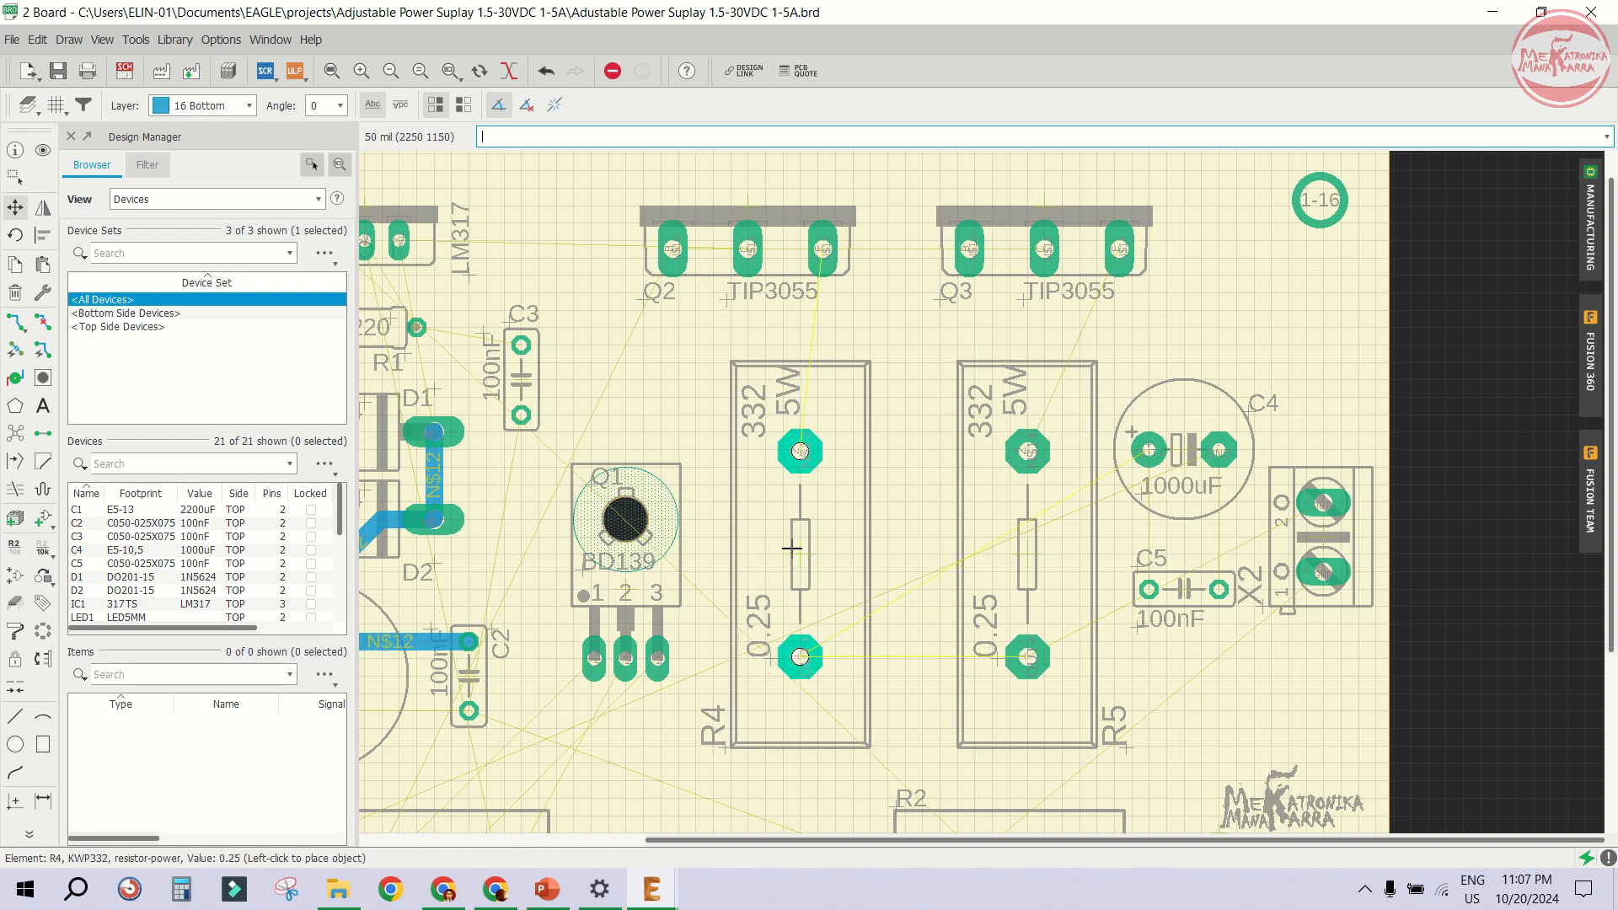
left_click(793, 548)
left_click(1048, 545)
left_click(1030, 545)
- Reposition capacitors C4 and C5 slightly lower beside connector X2
left_click(1183, 462)
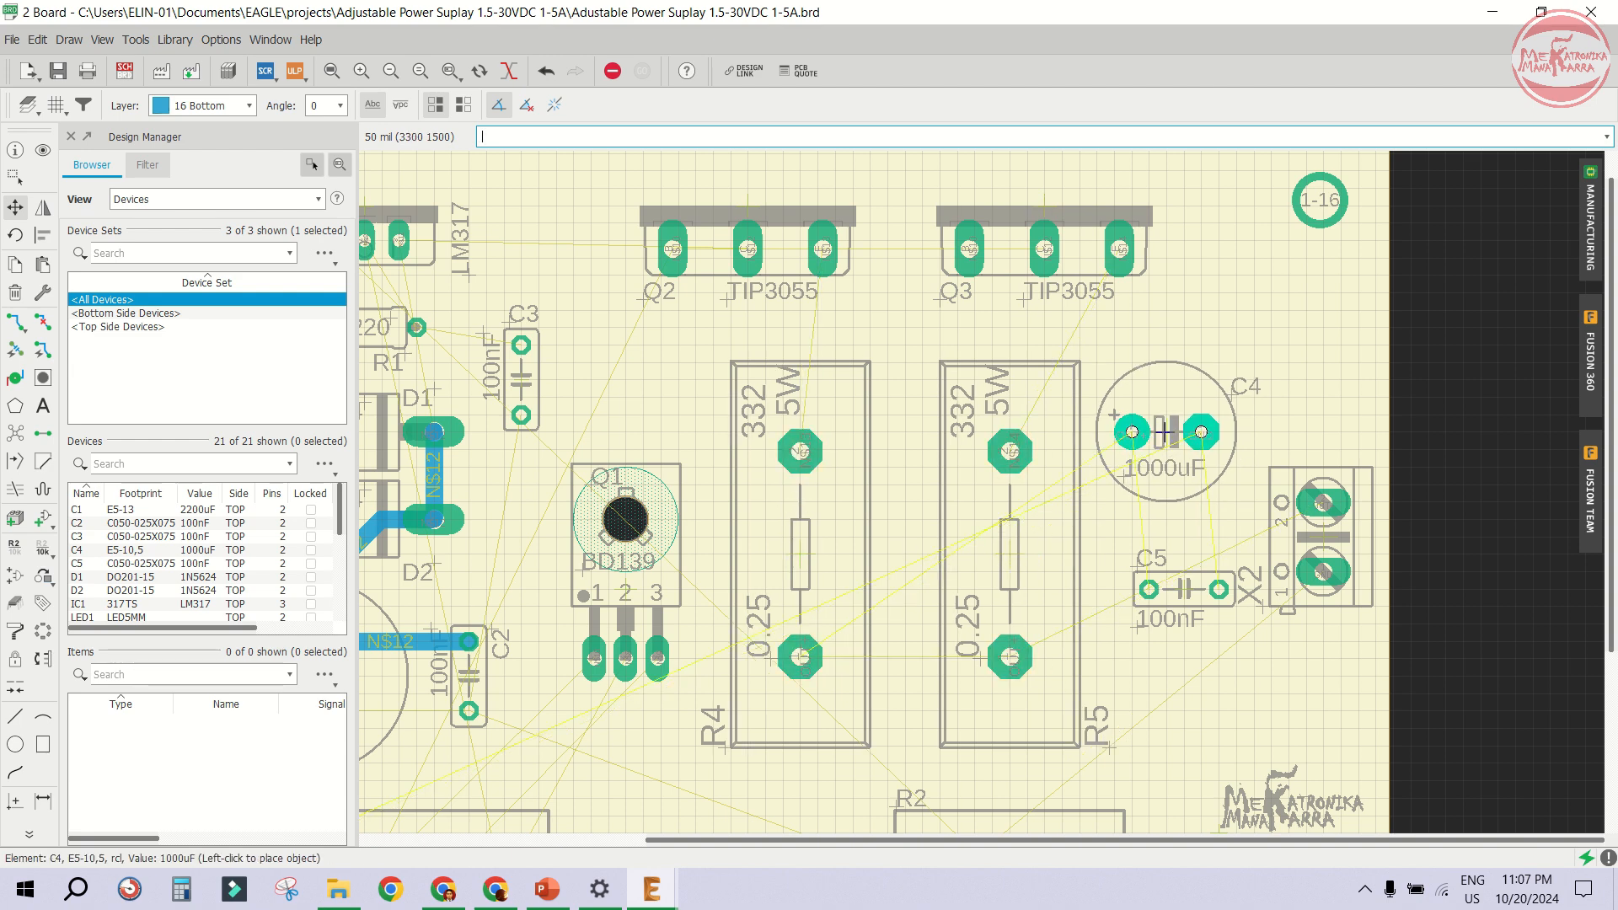
left_click(1165, 445)
left_click(1181, 590)
left_click(1166, 589)
left_click(1167, 433)
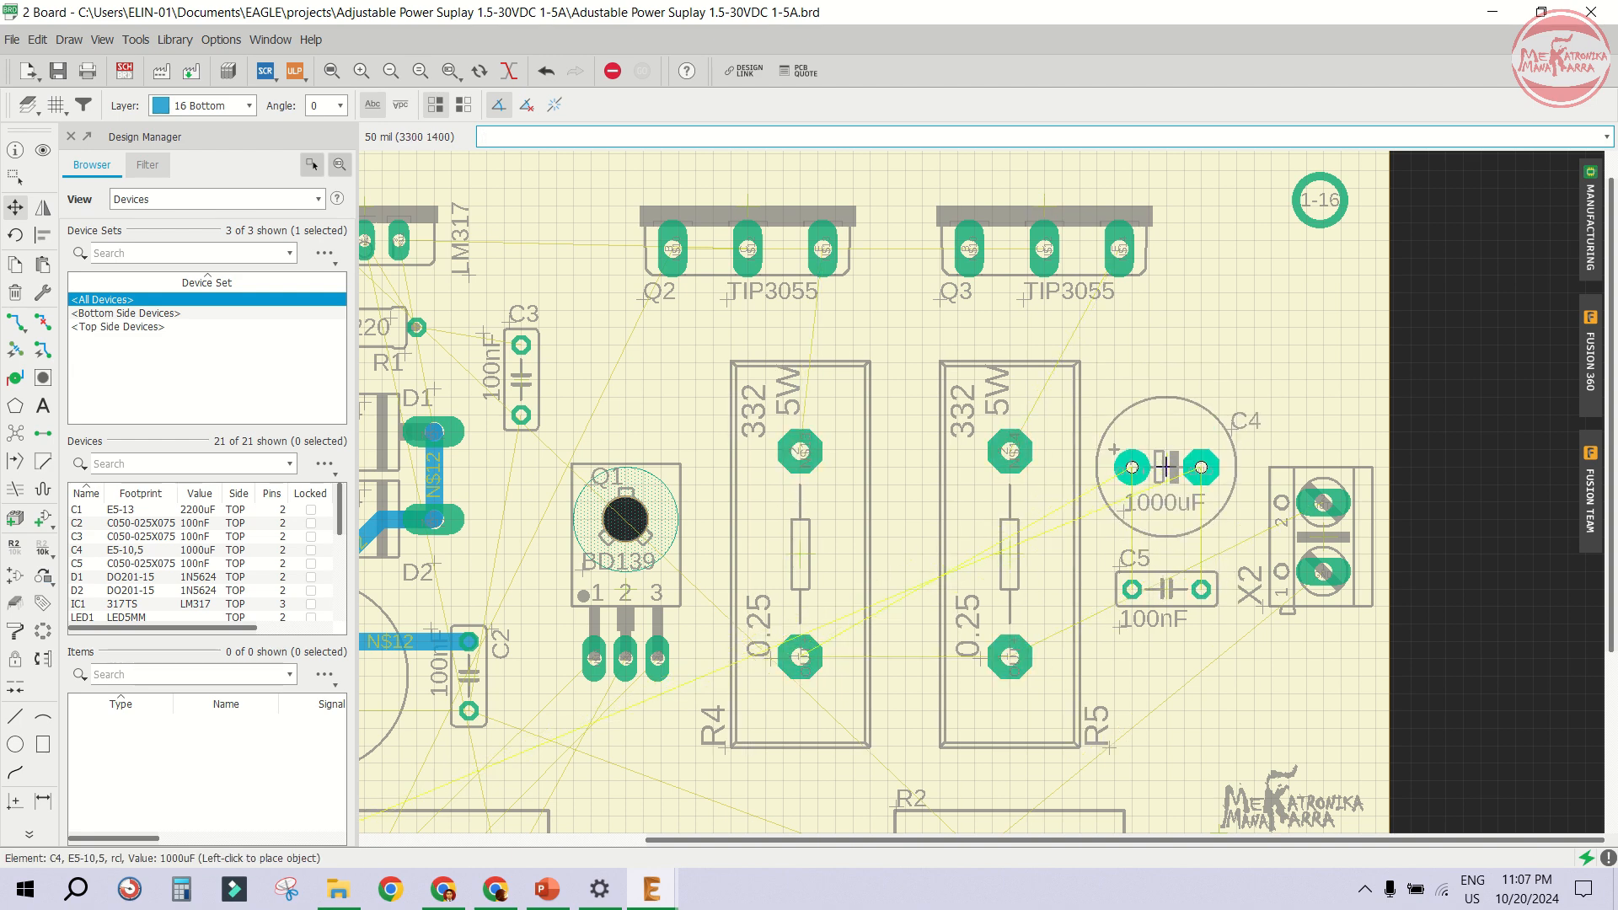
left_click(1167, 468)
left_click(1168, 589)
left_click(1168, 624)
- Preview the manufactured board in the manufacturing panel, then close it
left_click(1591, 223)
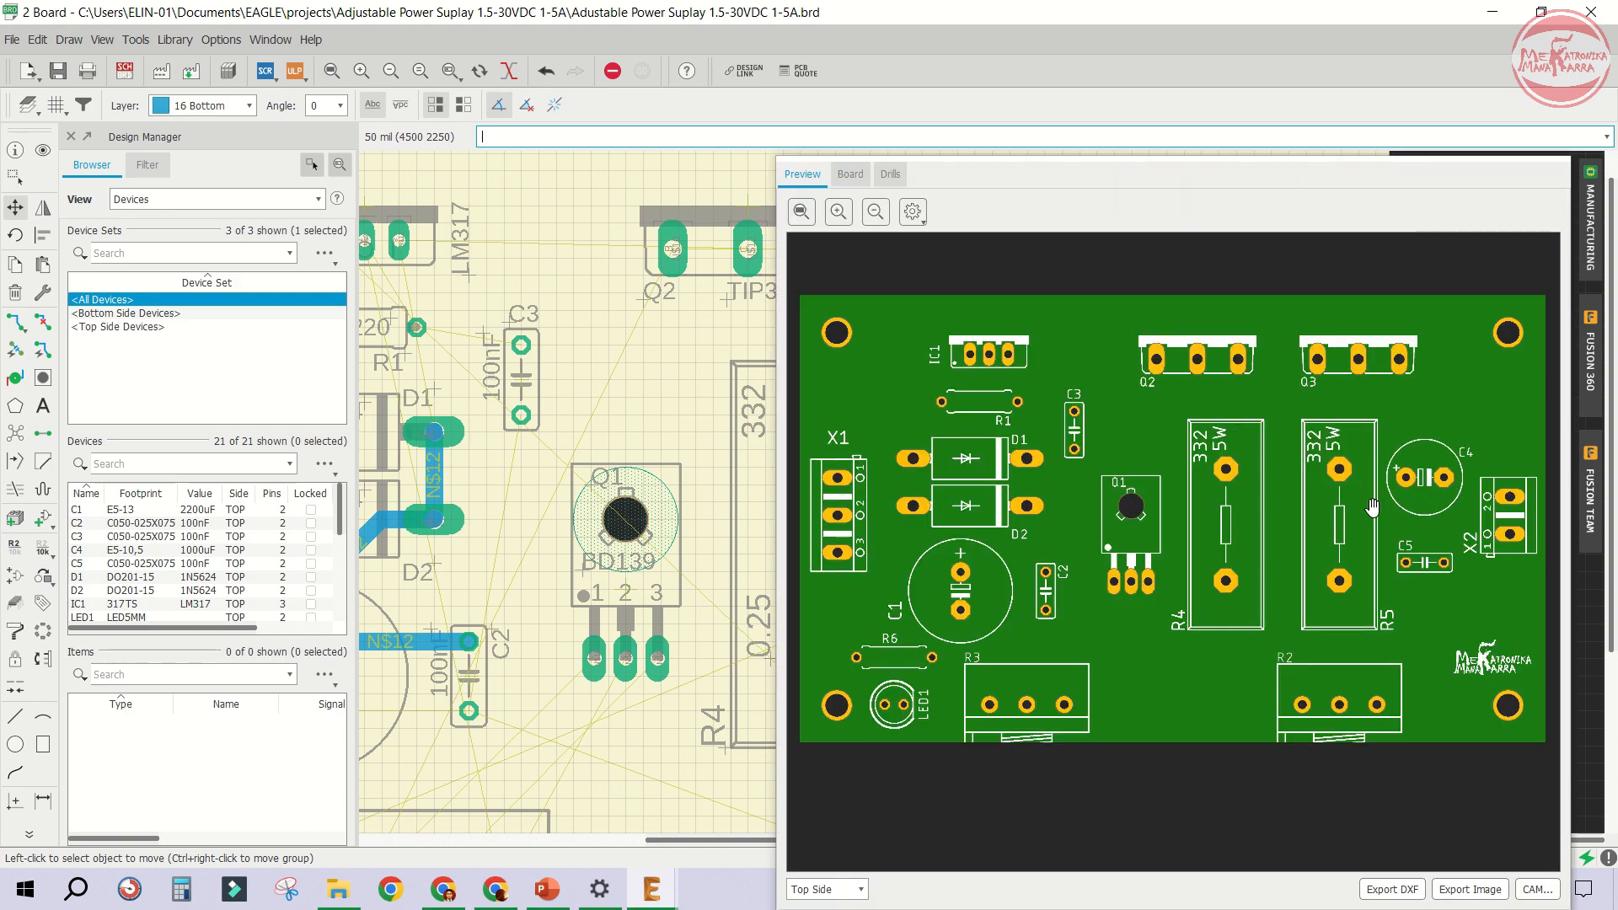
left_click_drag(1447, 145, 1278, 61)
left_click(1360, 843)
- Route a bottom-layer N$12 trace, width 50, from C2's upper pad up to the LM317 (IC1) right pin
scroll(1239, 540, "down", 6)
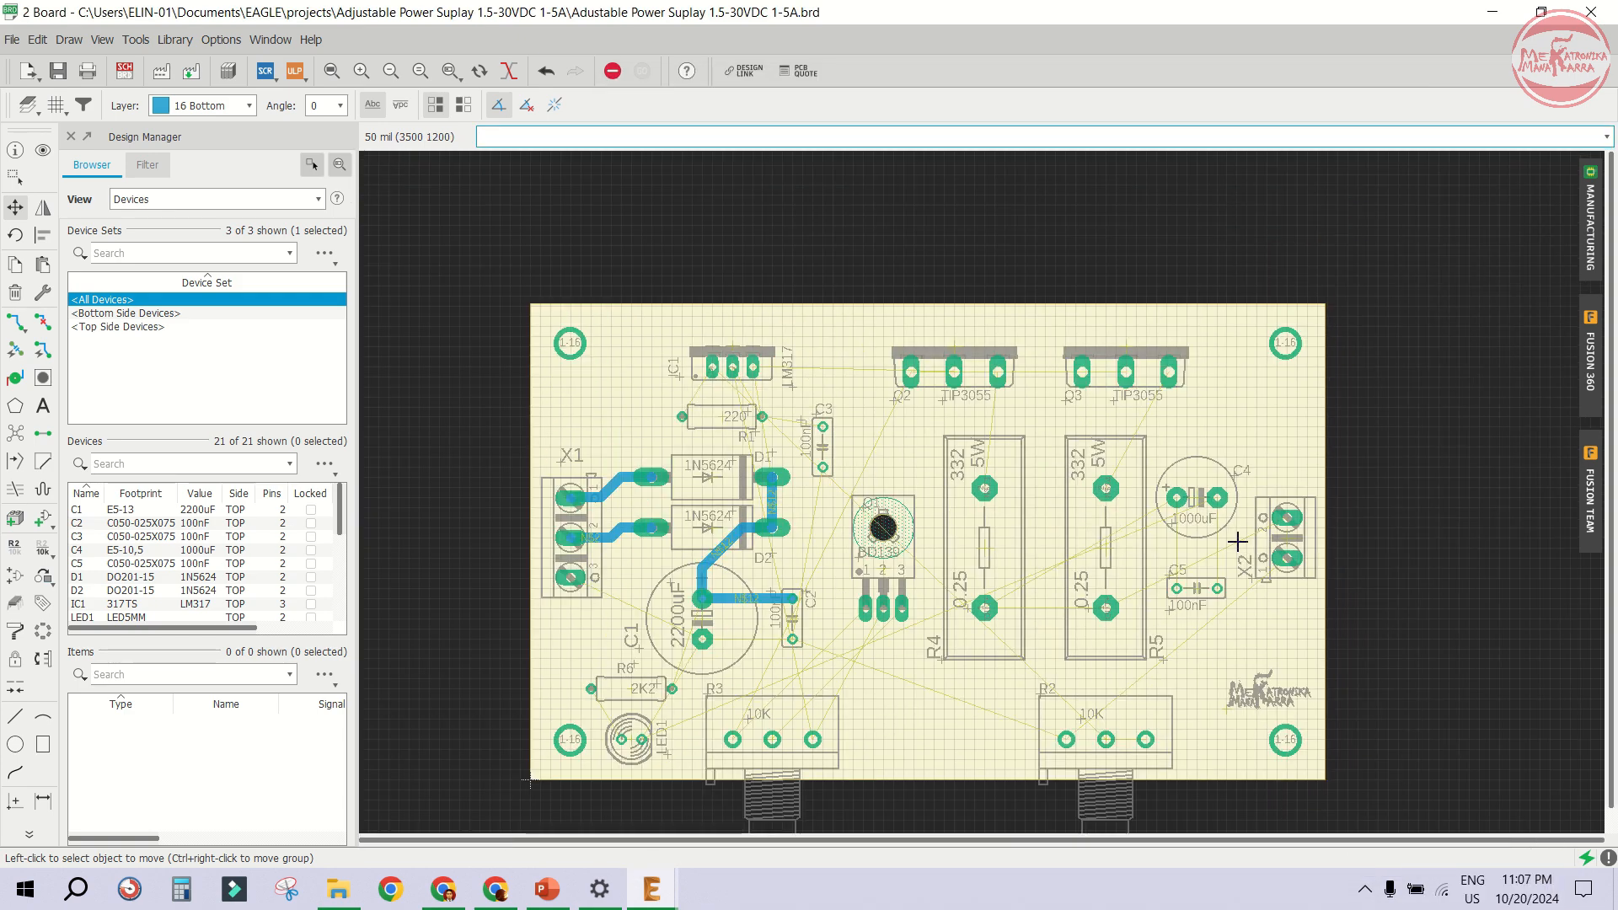
scroll(1043, 564, "up", 3)
scroll(857, 542, "up", 2)
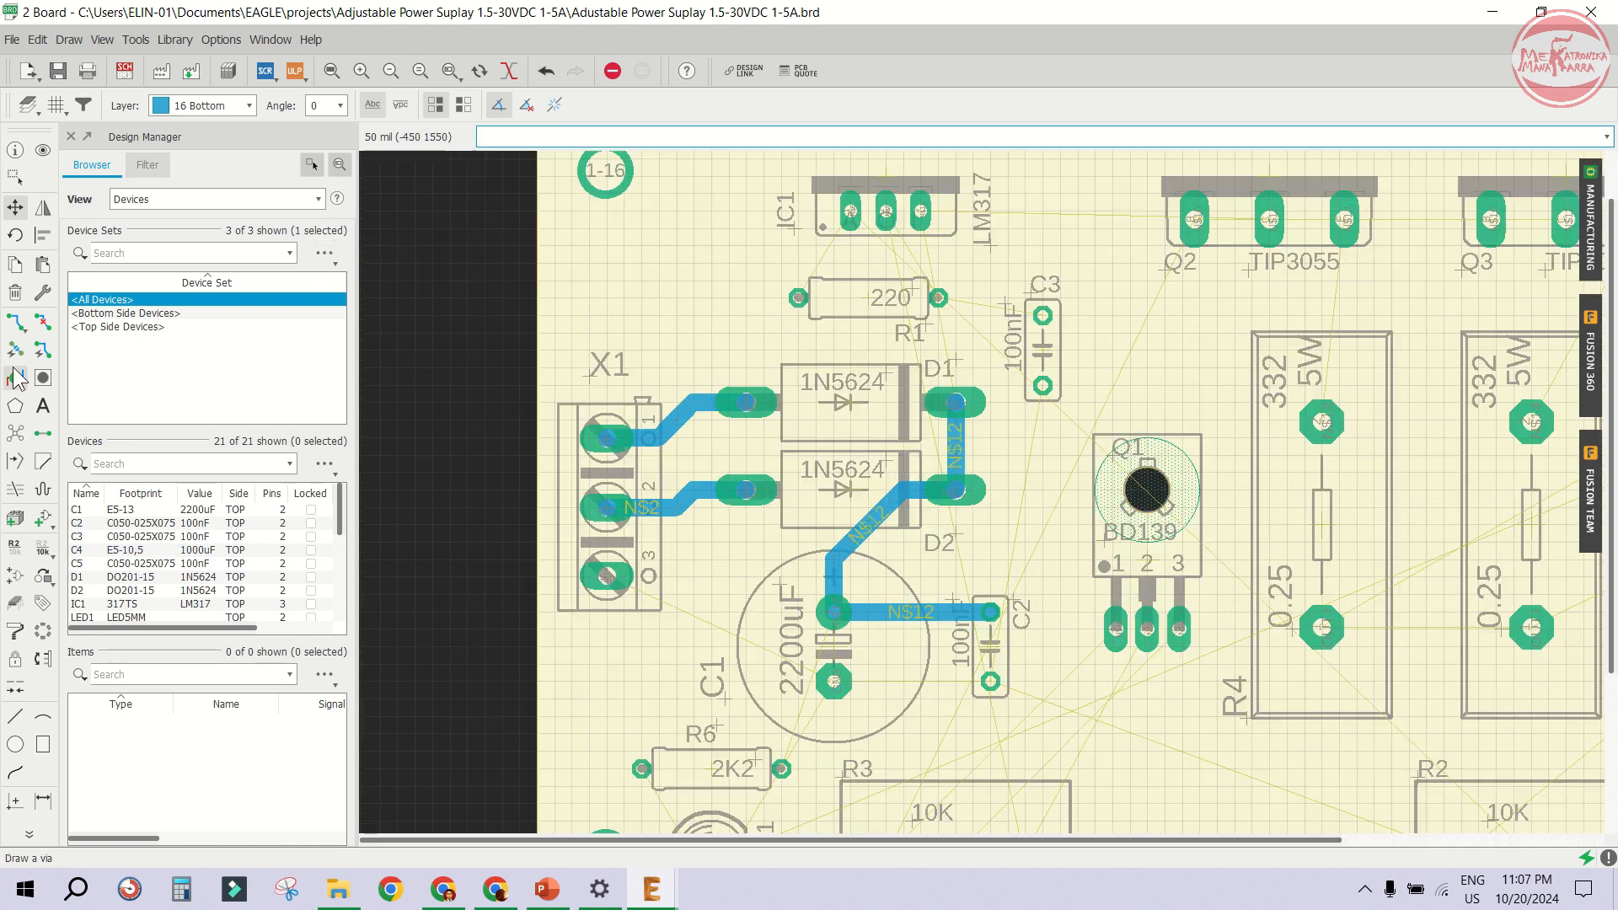
left_click(15, 321)
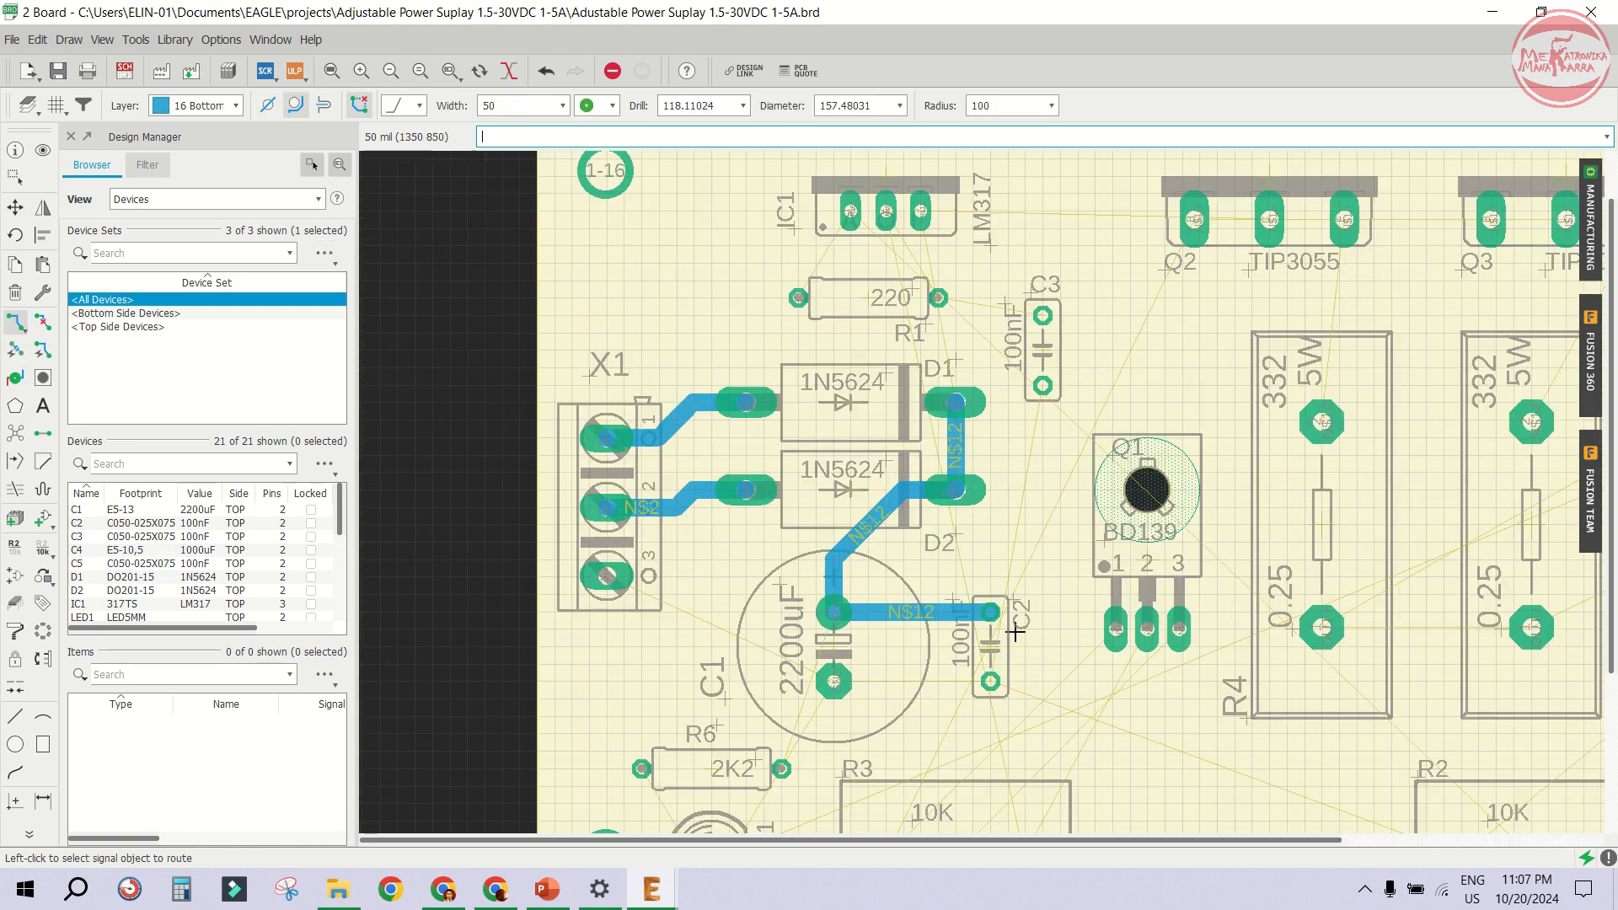
scroll(1007, 614, "down", 1)
left_click(993, 612)
scroll(1005, 597, "down", 1)
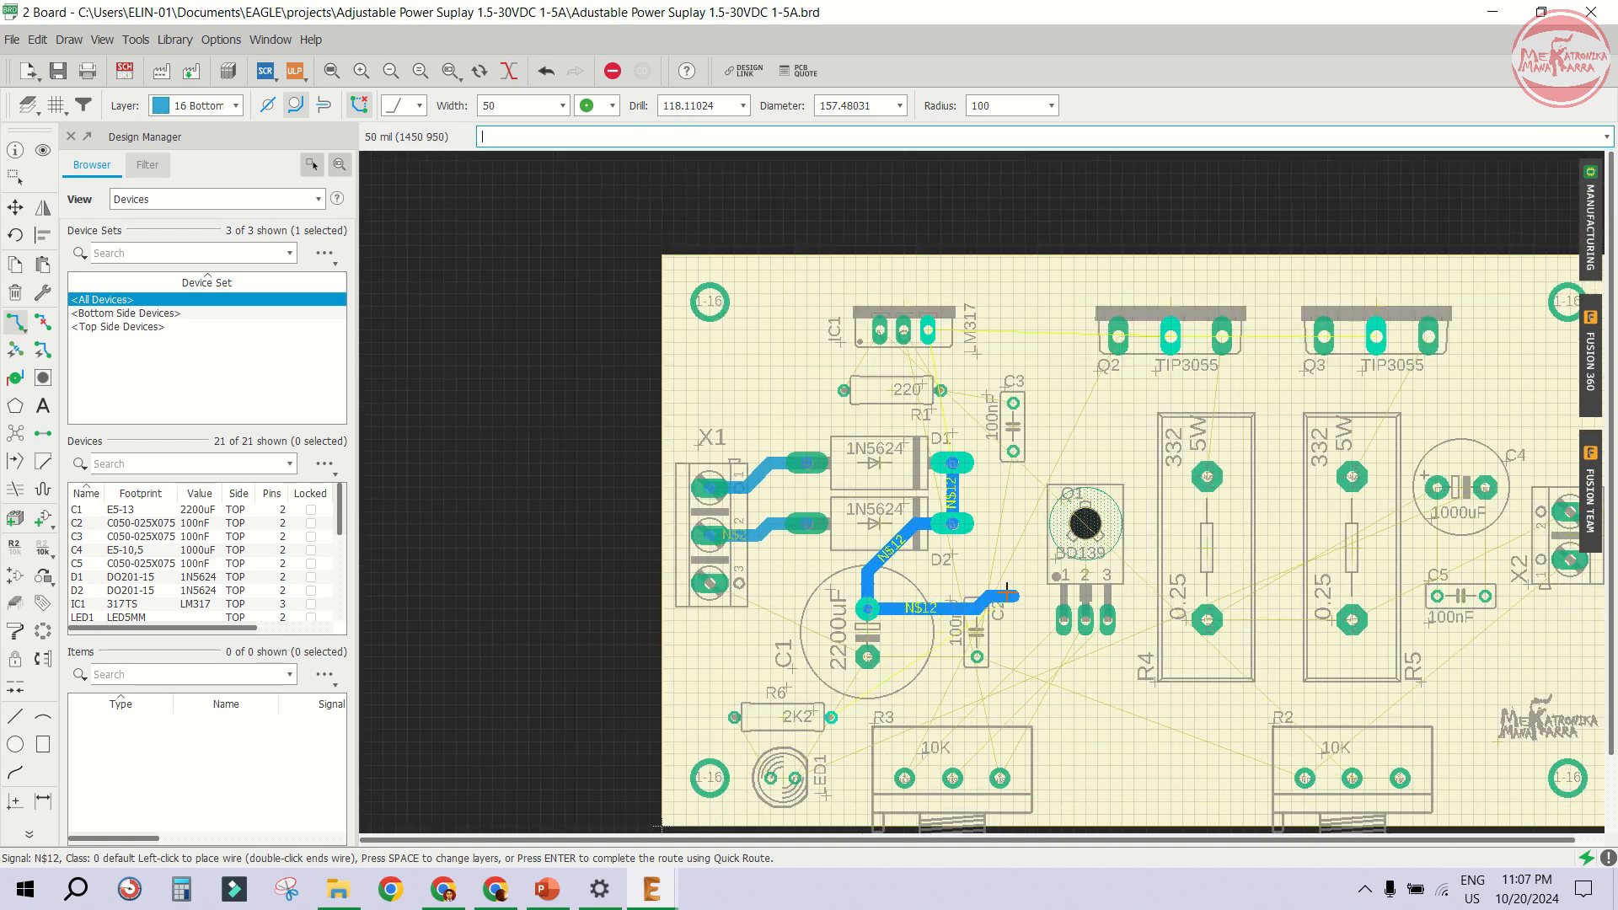
scroll(1008, 592, "up", 1)
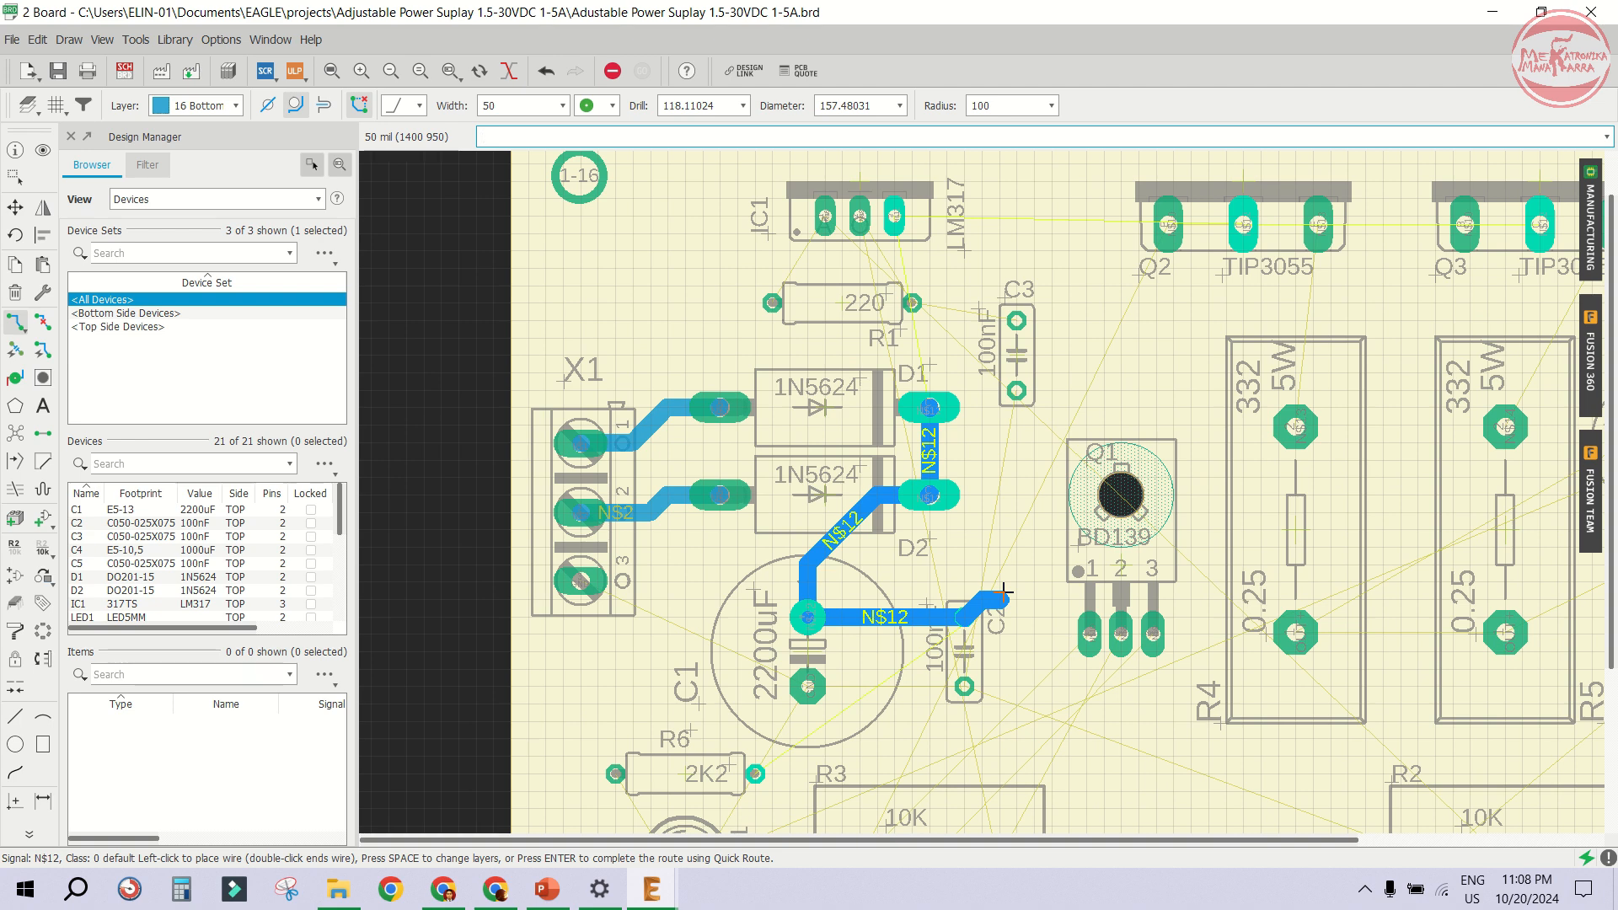
scroll(1003, 592, "up", 1)
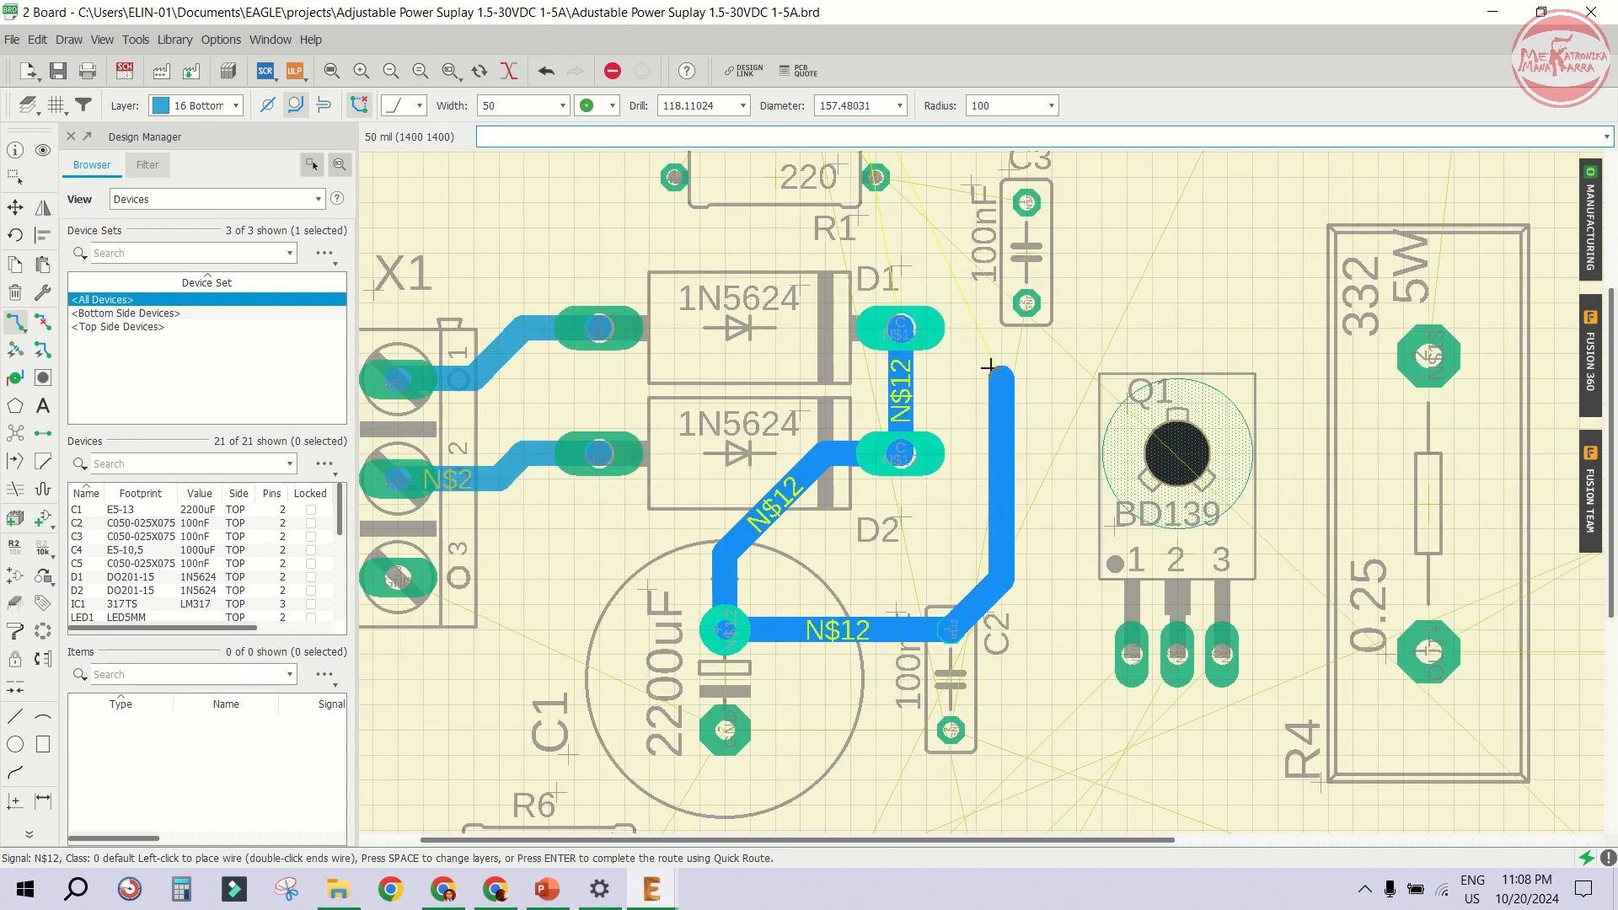
left_click(992, 368)
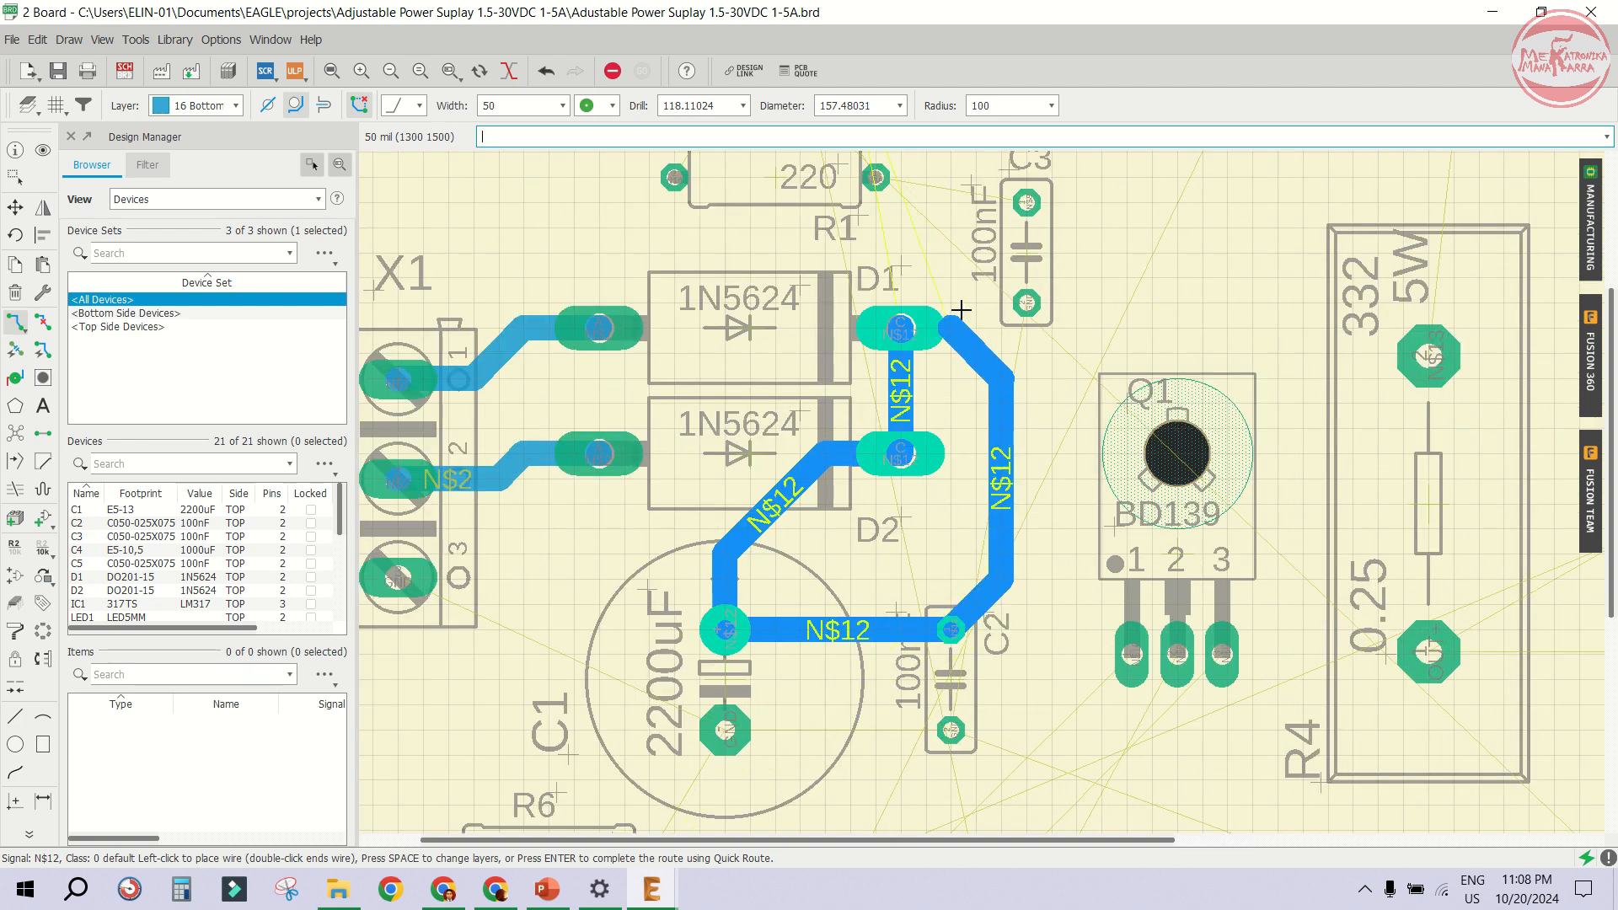
left_click(943, 255)
scroll(941, 252, "down", 3)
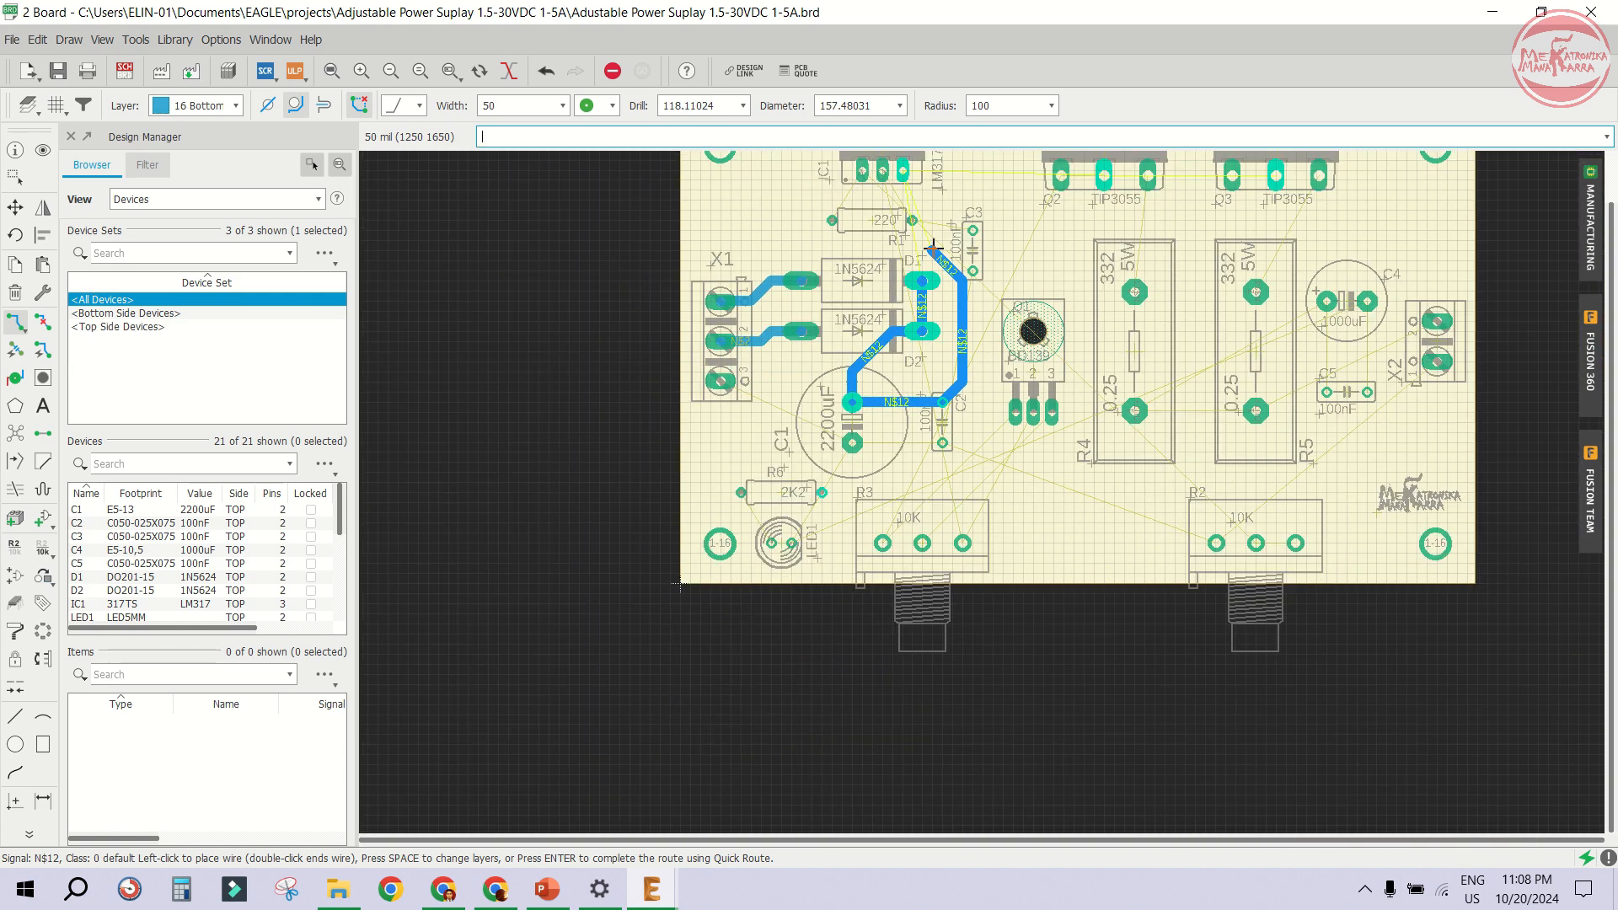
scroll(934, 252, "up", 2)
scroll(938, 257, "down", 2)
scroll(942, 266, "up", 2)
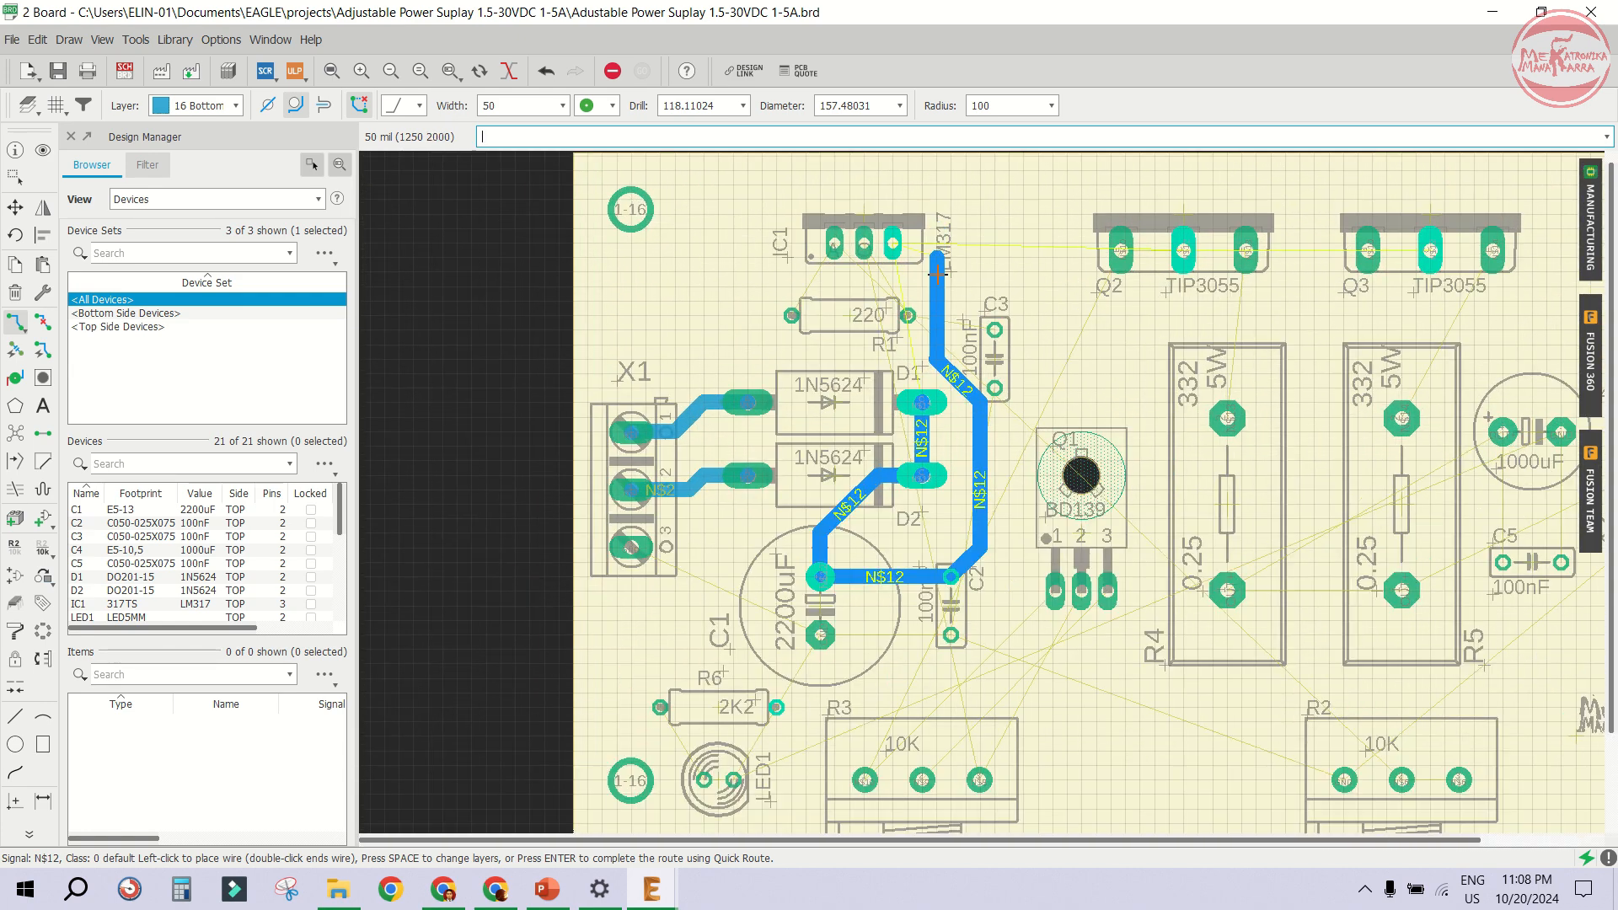
scroll(948, 274, "up", 1)
left_click(936, 245)
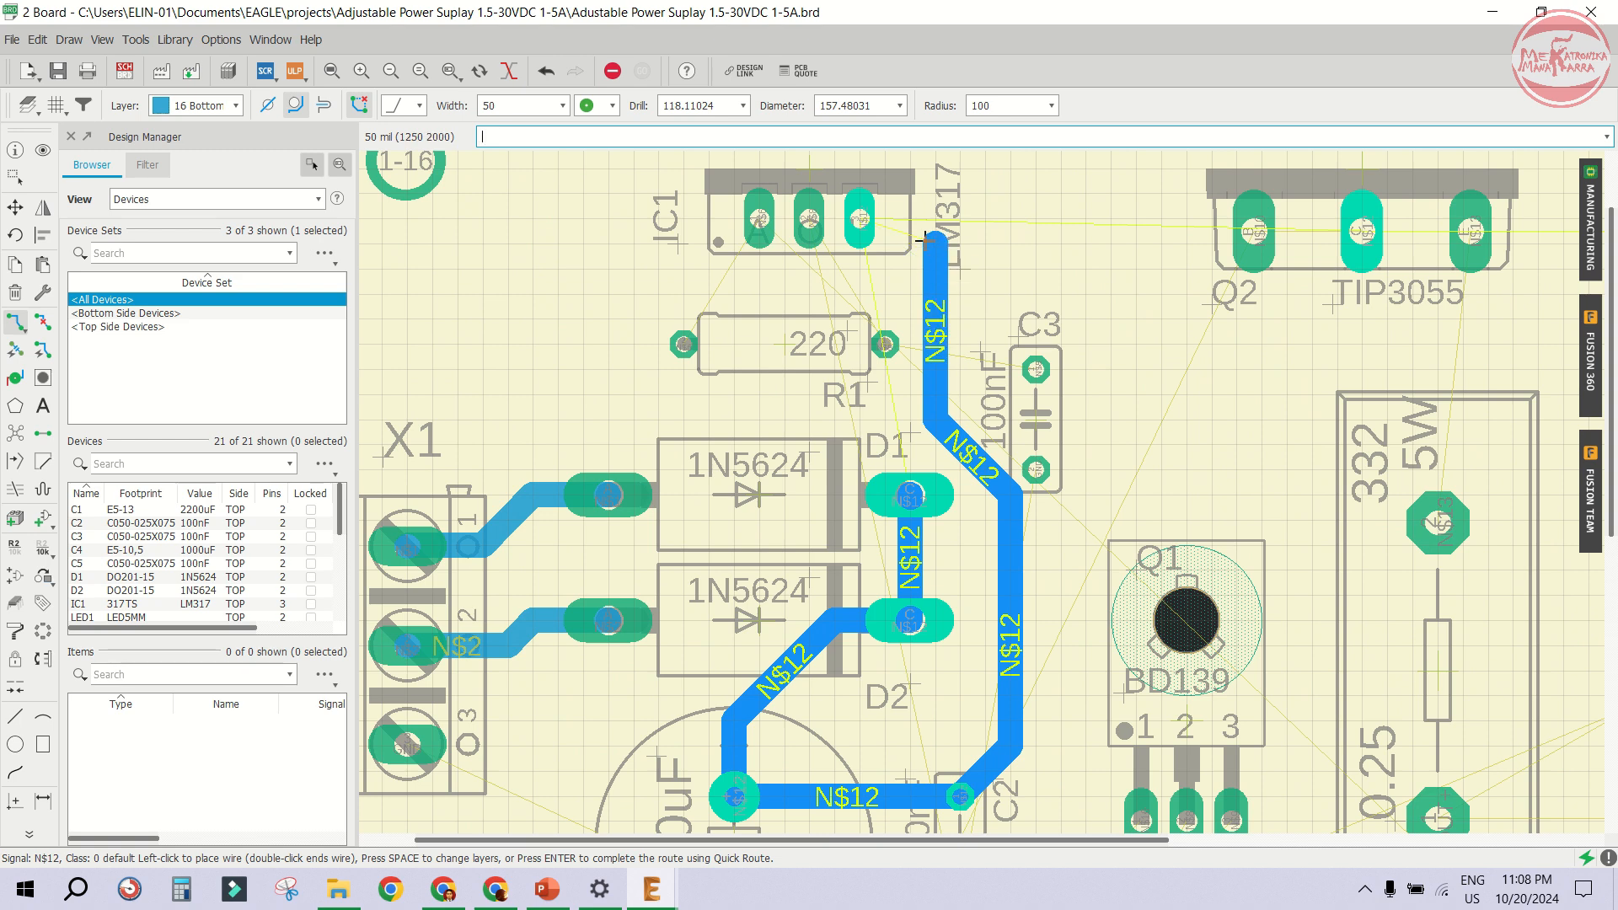
left_click(862, 222)
scroll(934, 312, "down", 2)
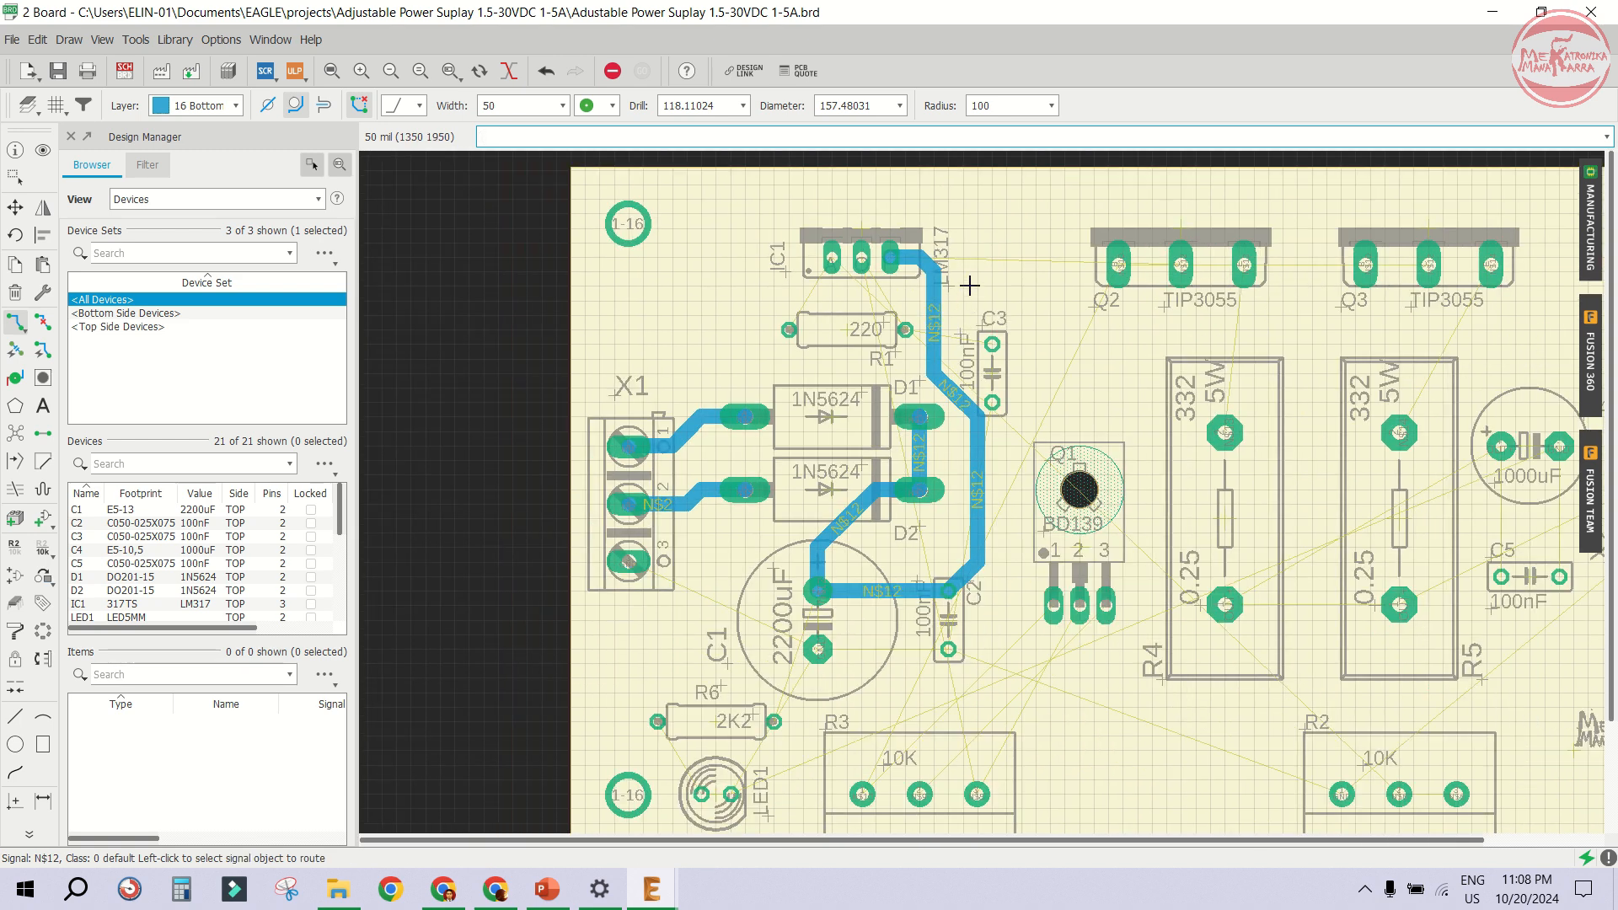
- Extend the N$12 trace across the board's top edge to Q3's middle pin, branching down to Q2's middle pin
scroll(997, 206, "up", 1)
left_click(926, 289)
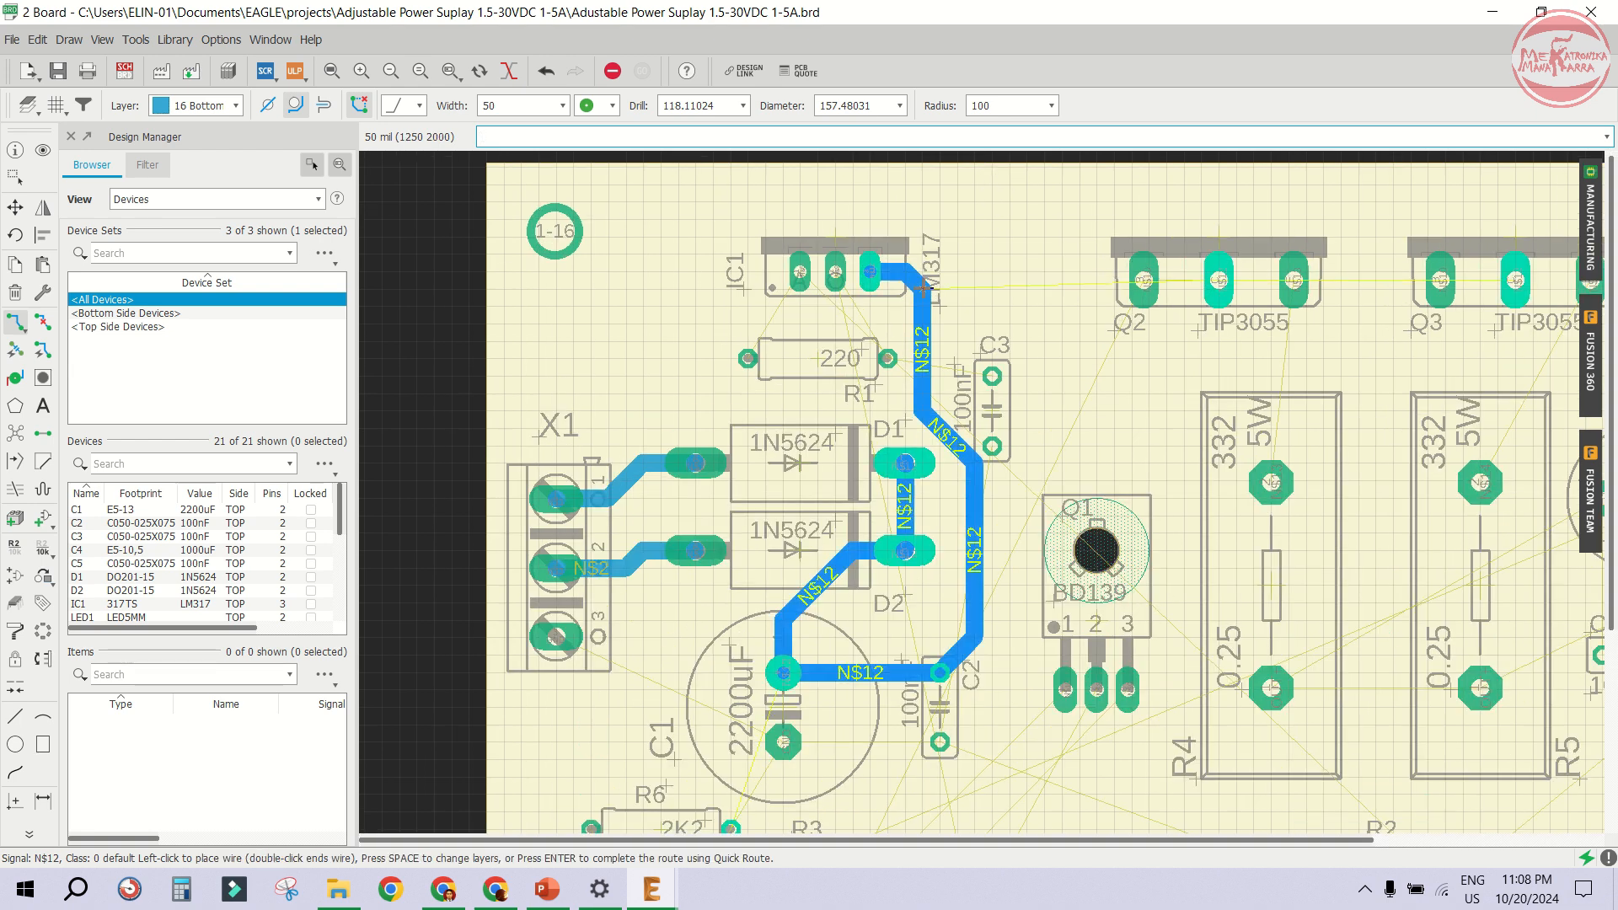
scroll(927, 236, "up", 2)
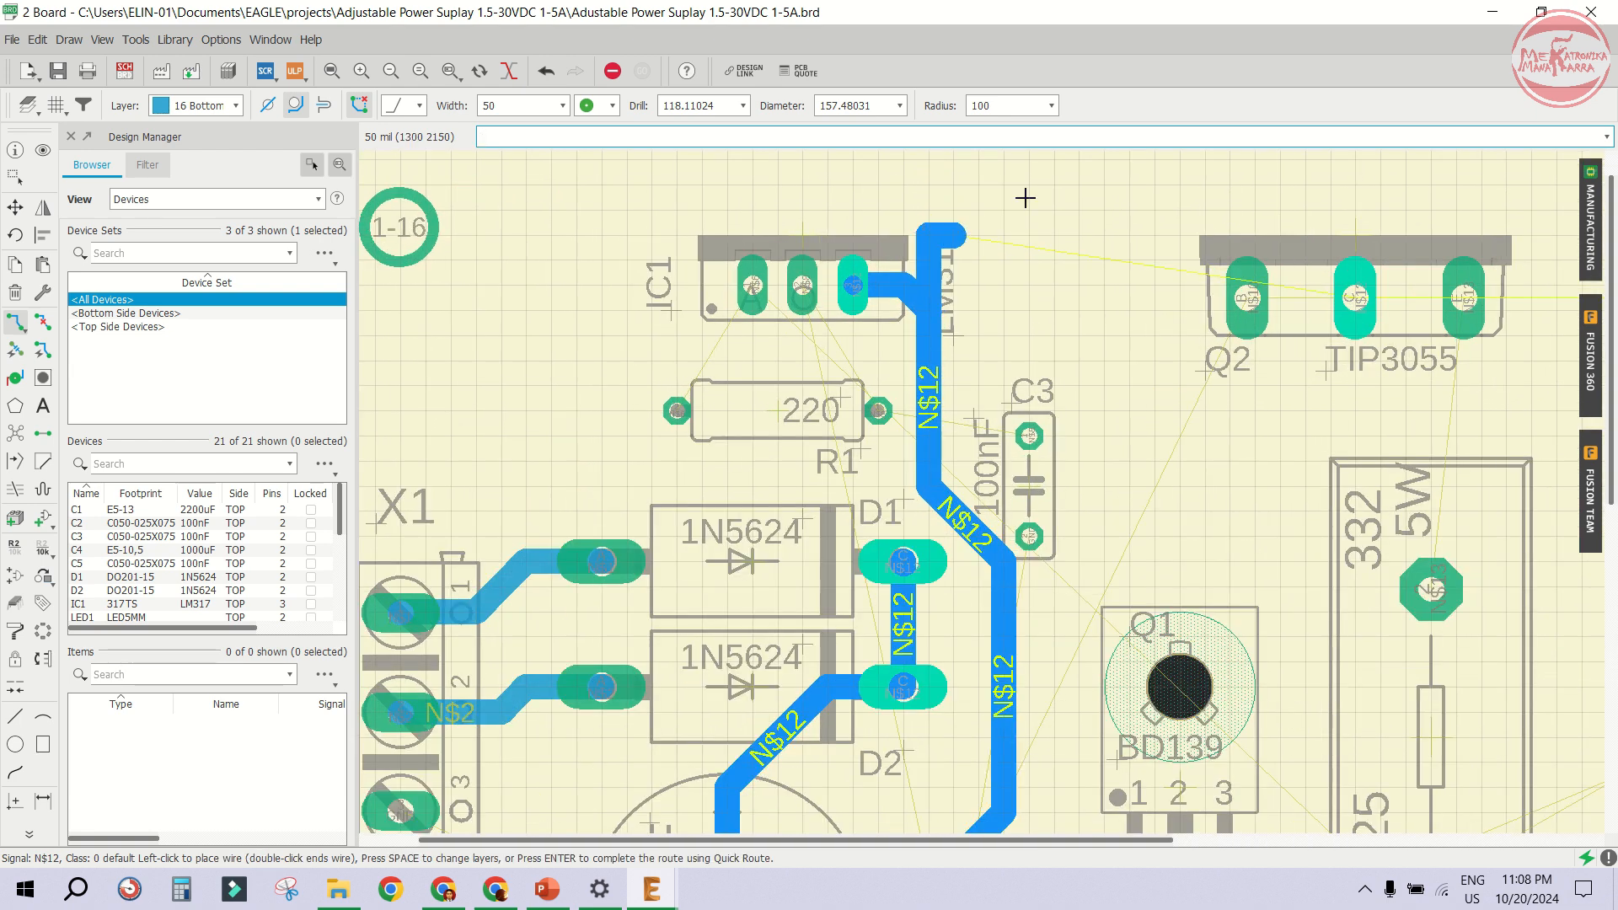
left_click(1289, 192)
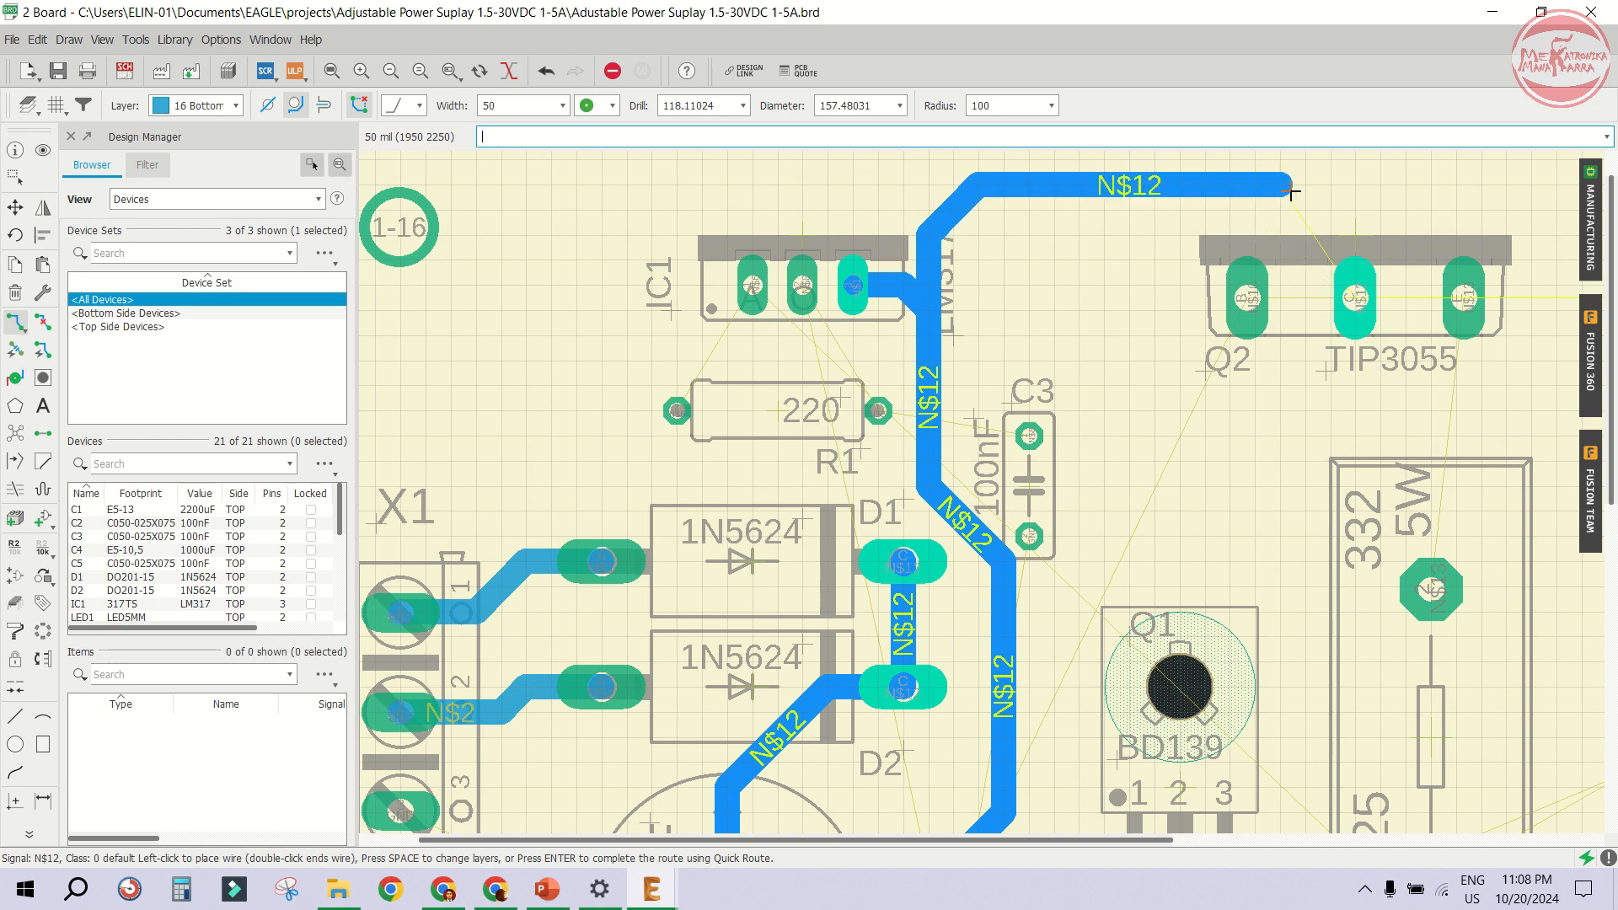
scroll(1356, 236, "up", 2)
scroll(950, 435, "down", 5)
scroll(1085, 302, "up", 2)
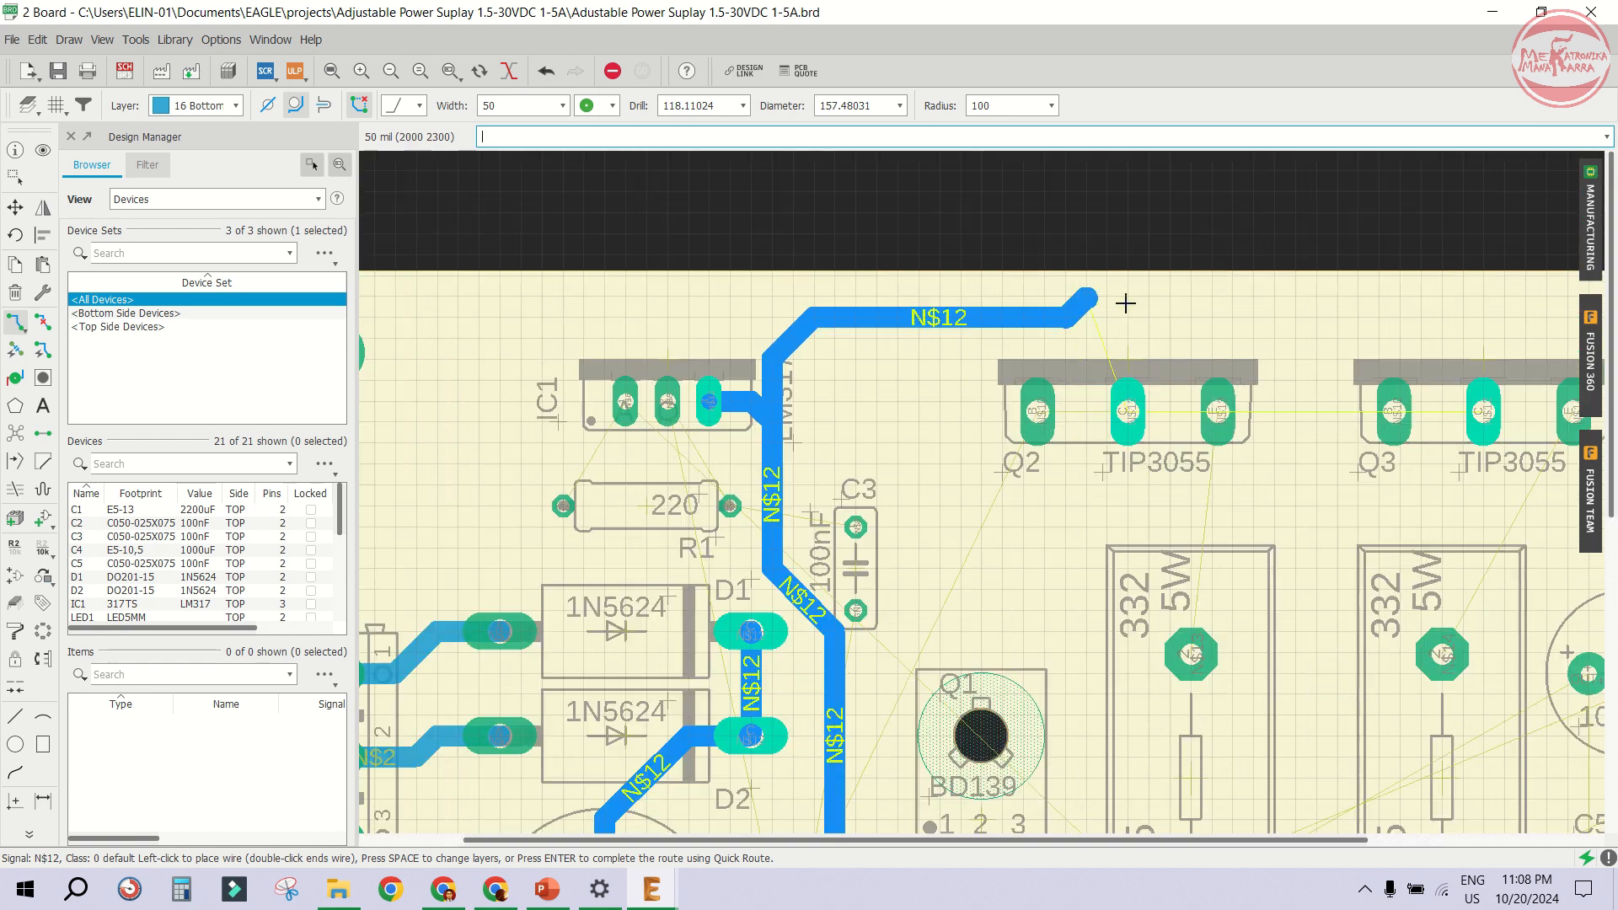
scroll(1126, 303, "up", 3)
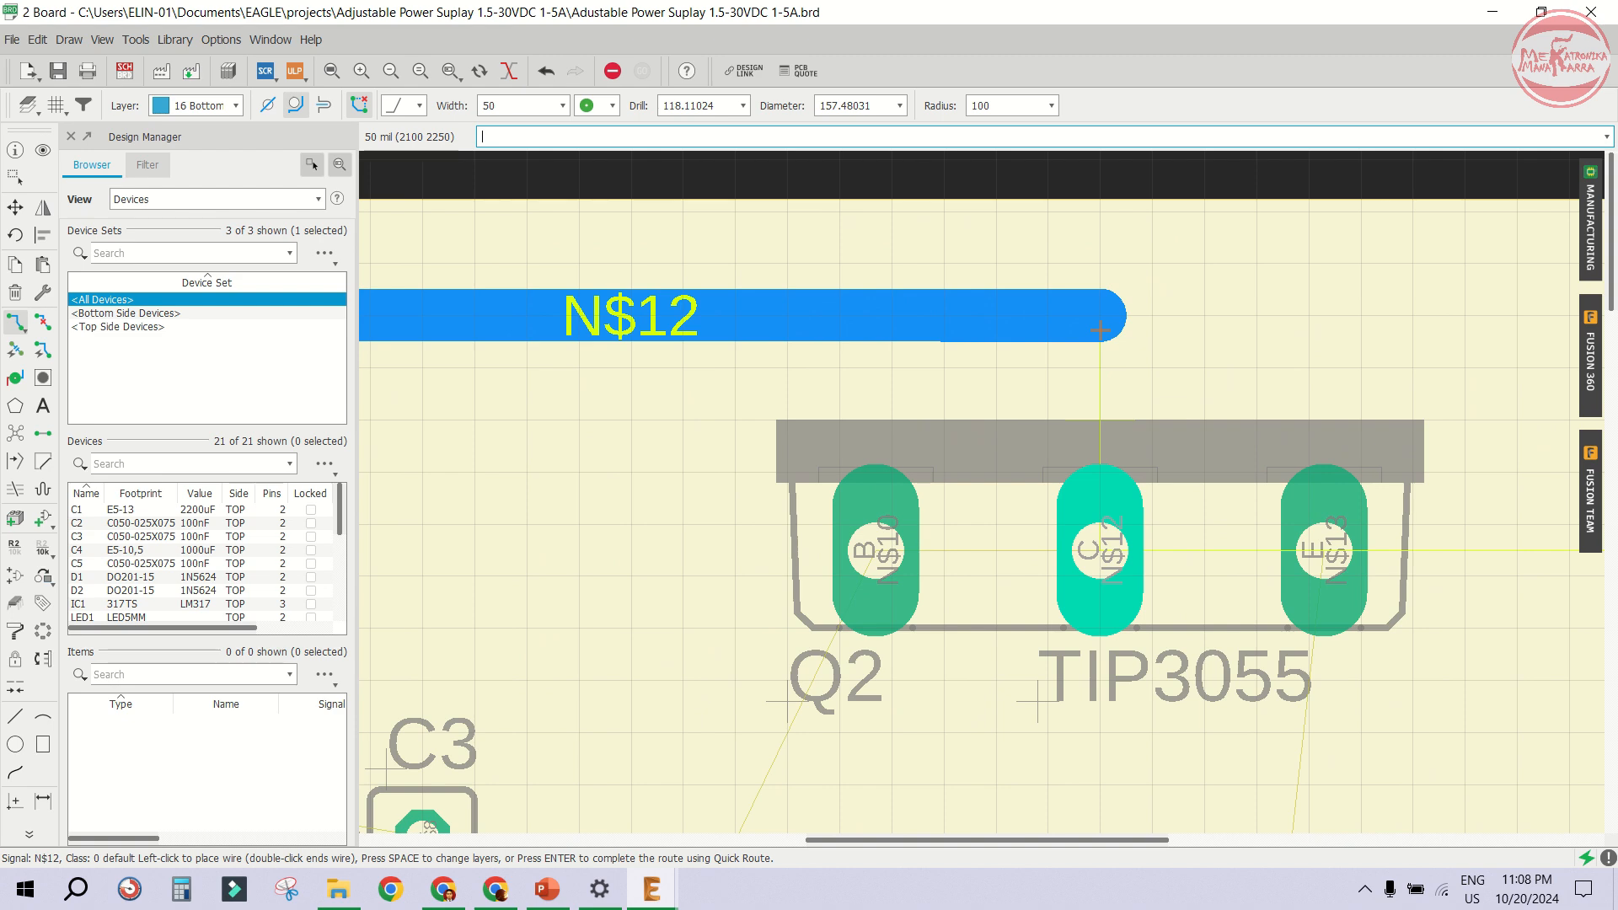
scroll(1099, 329, "down", 4)
scroll(1192, 318, "up", 2)
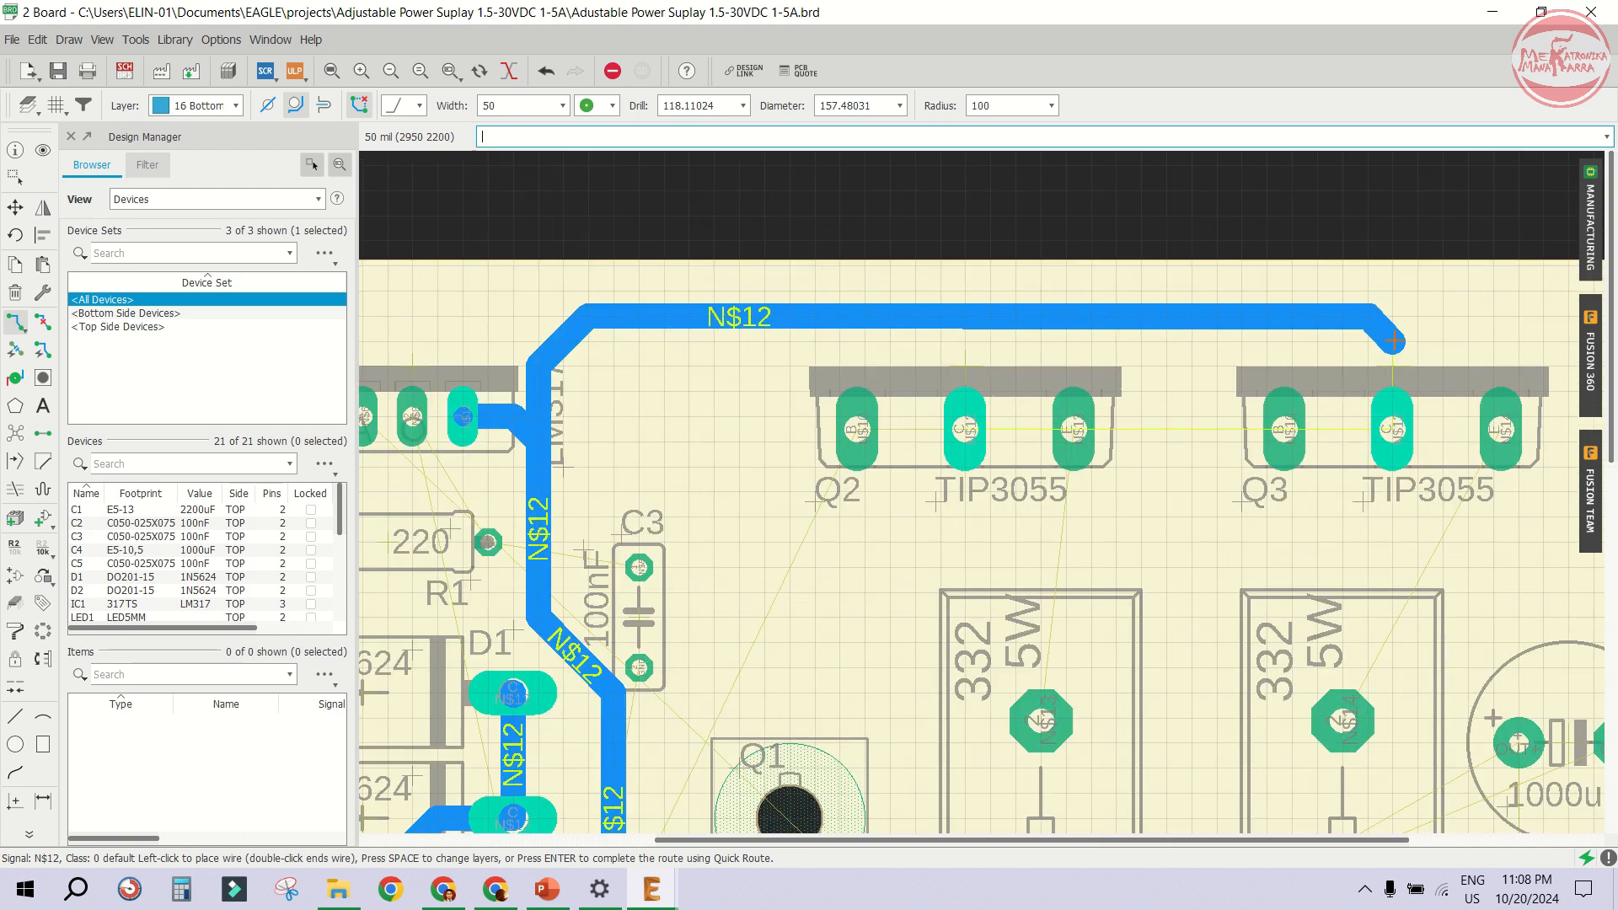
left_click(1393, 428)
left_click(952, 419)
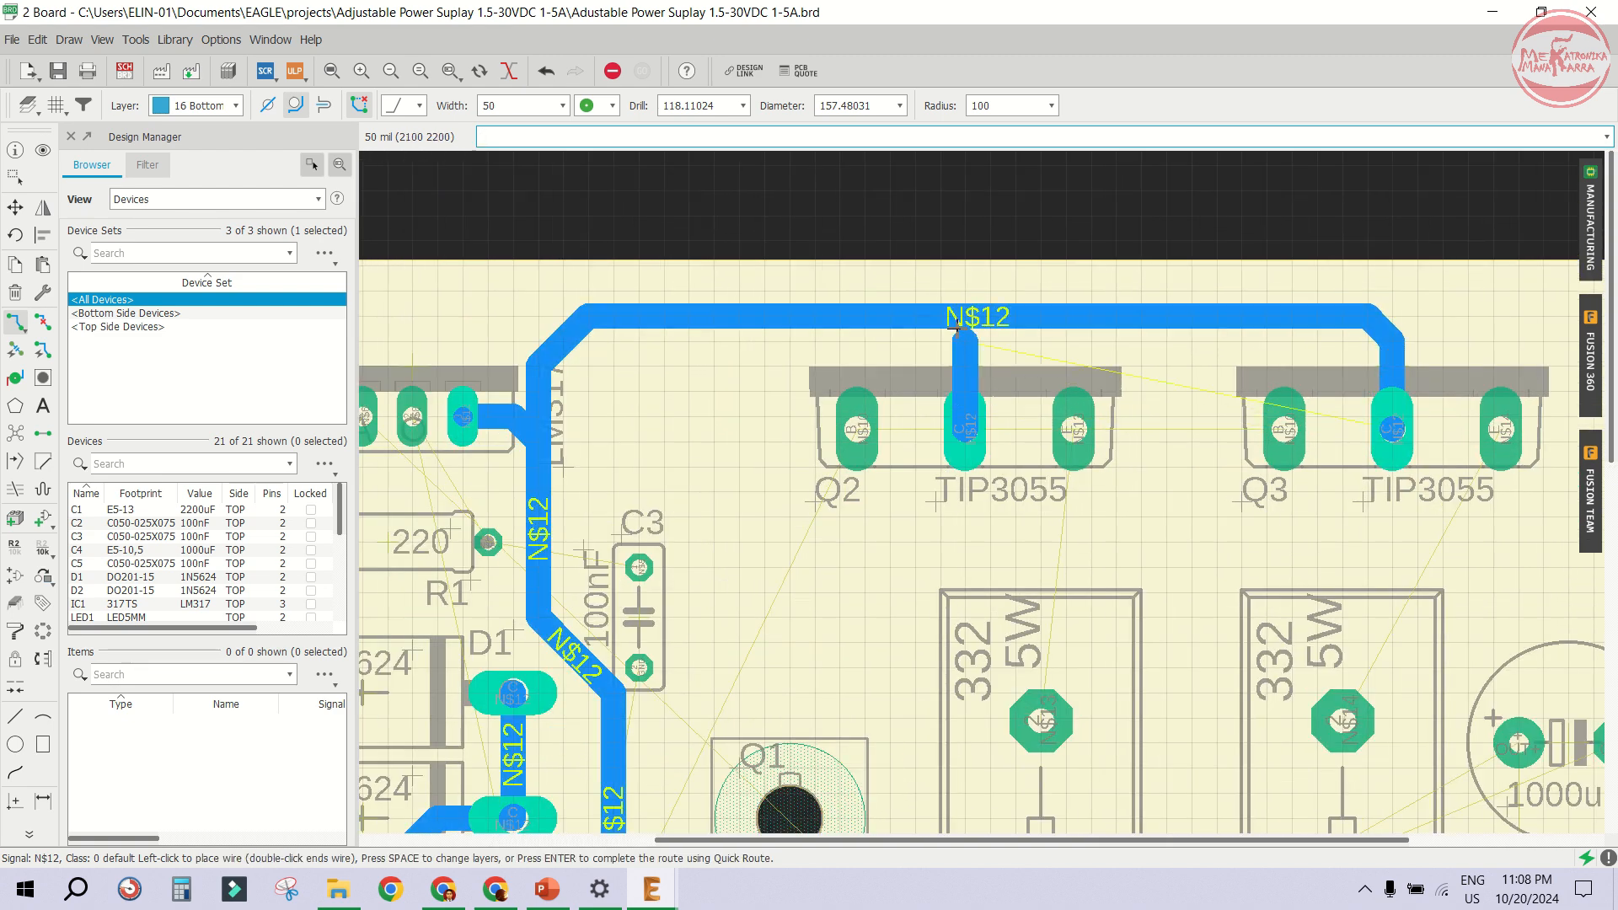
left_click(965, 318)
- Route a trace from IC1's left pin down to R1's left pad
scroll(553, 402, "up", 2)
scroll(553, 402, "up", 2)
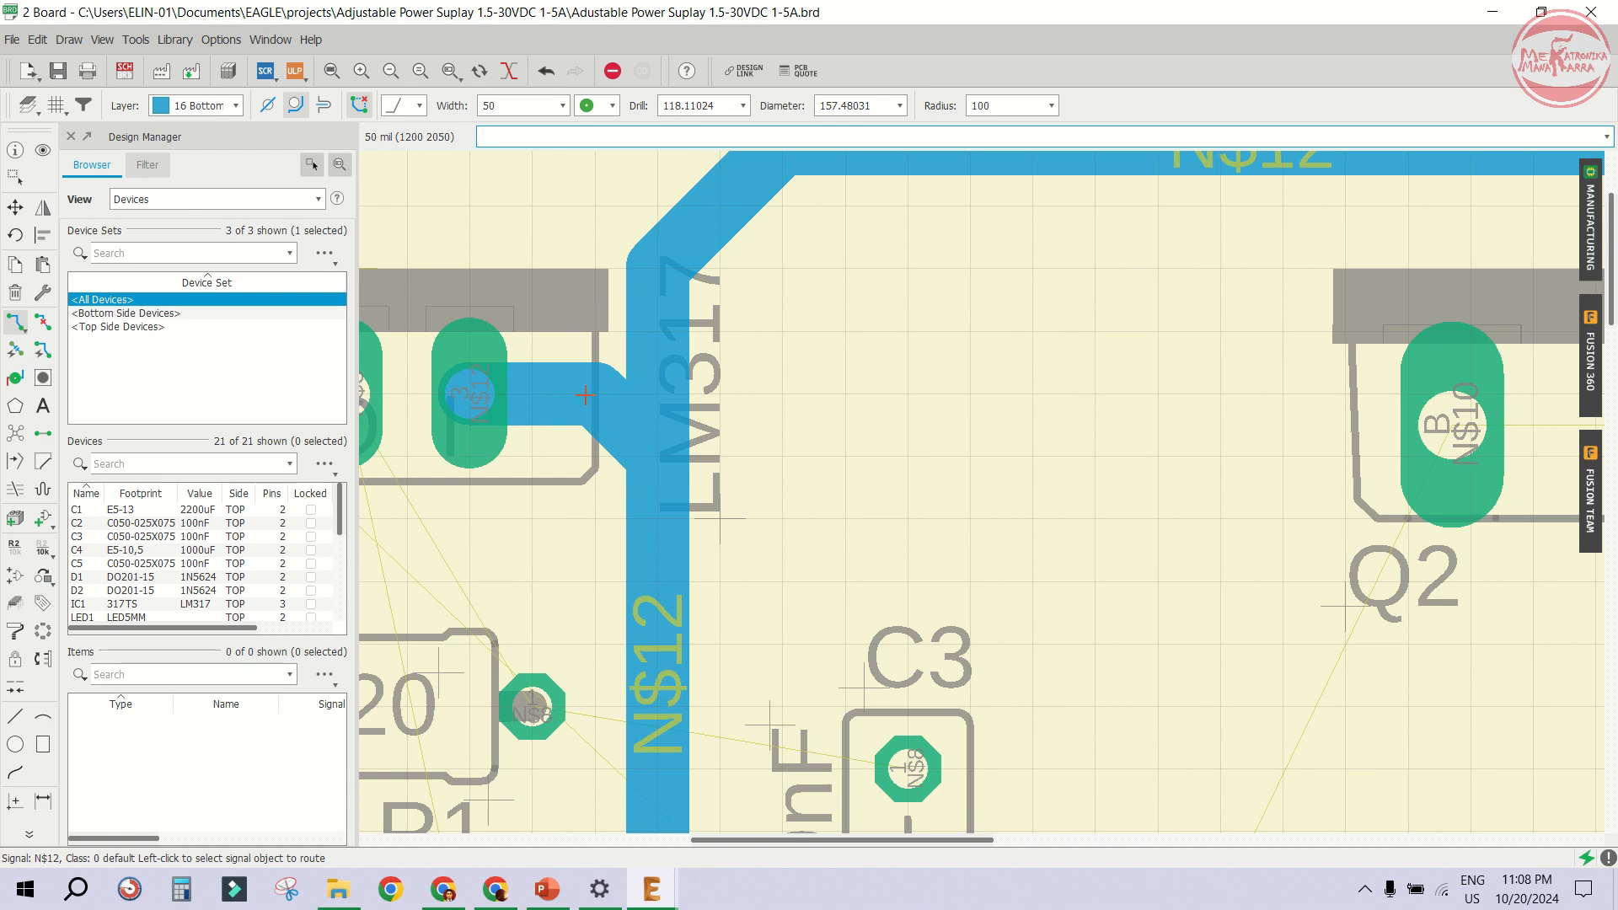
scroll(772, 360, "down", 2)
scroll(772, 360, "down", 3)
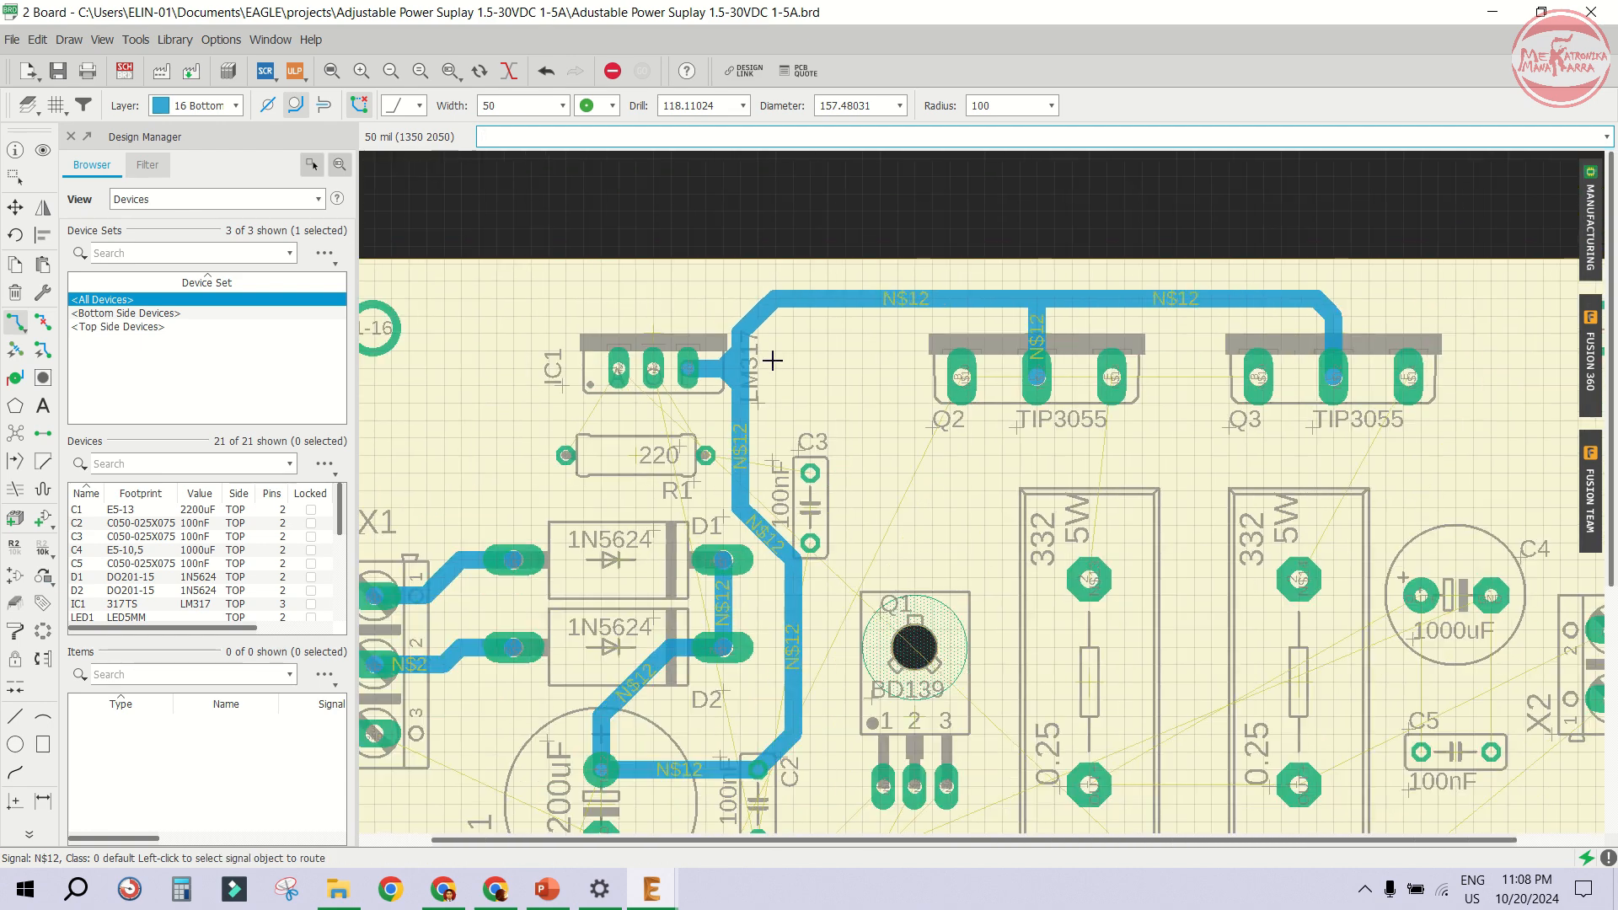
scroll(772, 361, "up", 4)
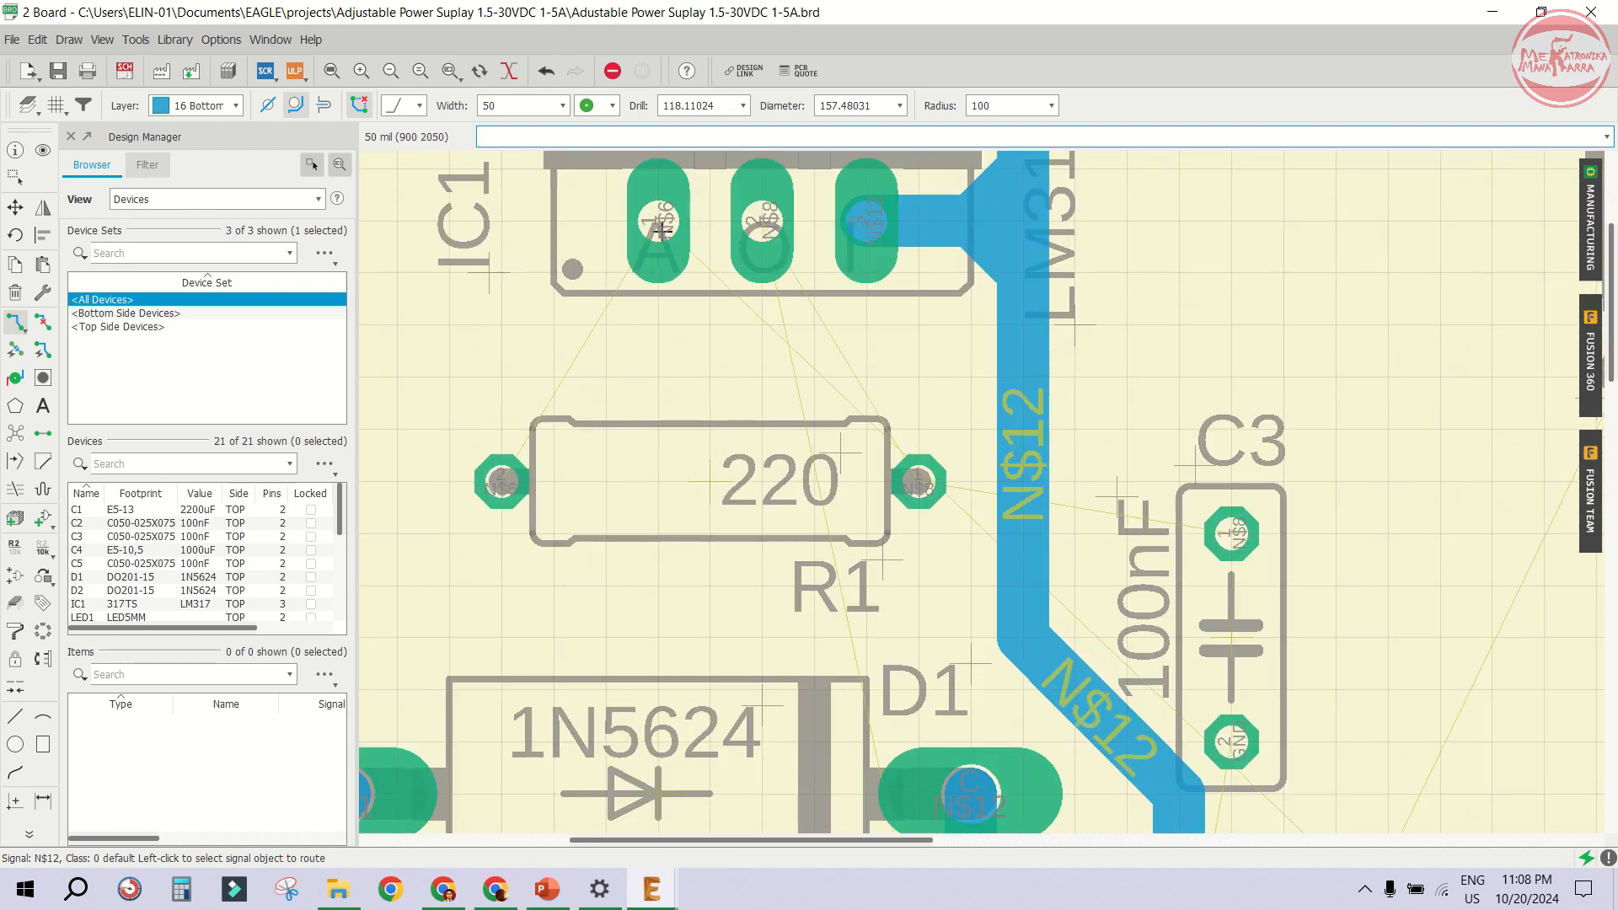
left_click(662, 227)
scroll(666, 329, "down", 2)
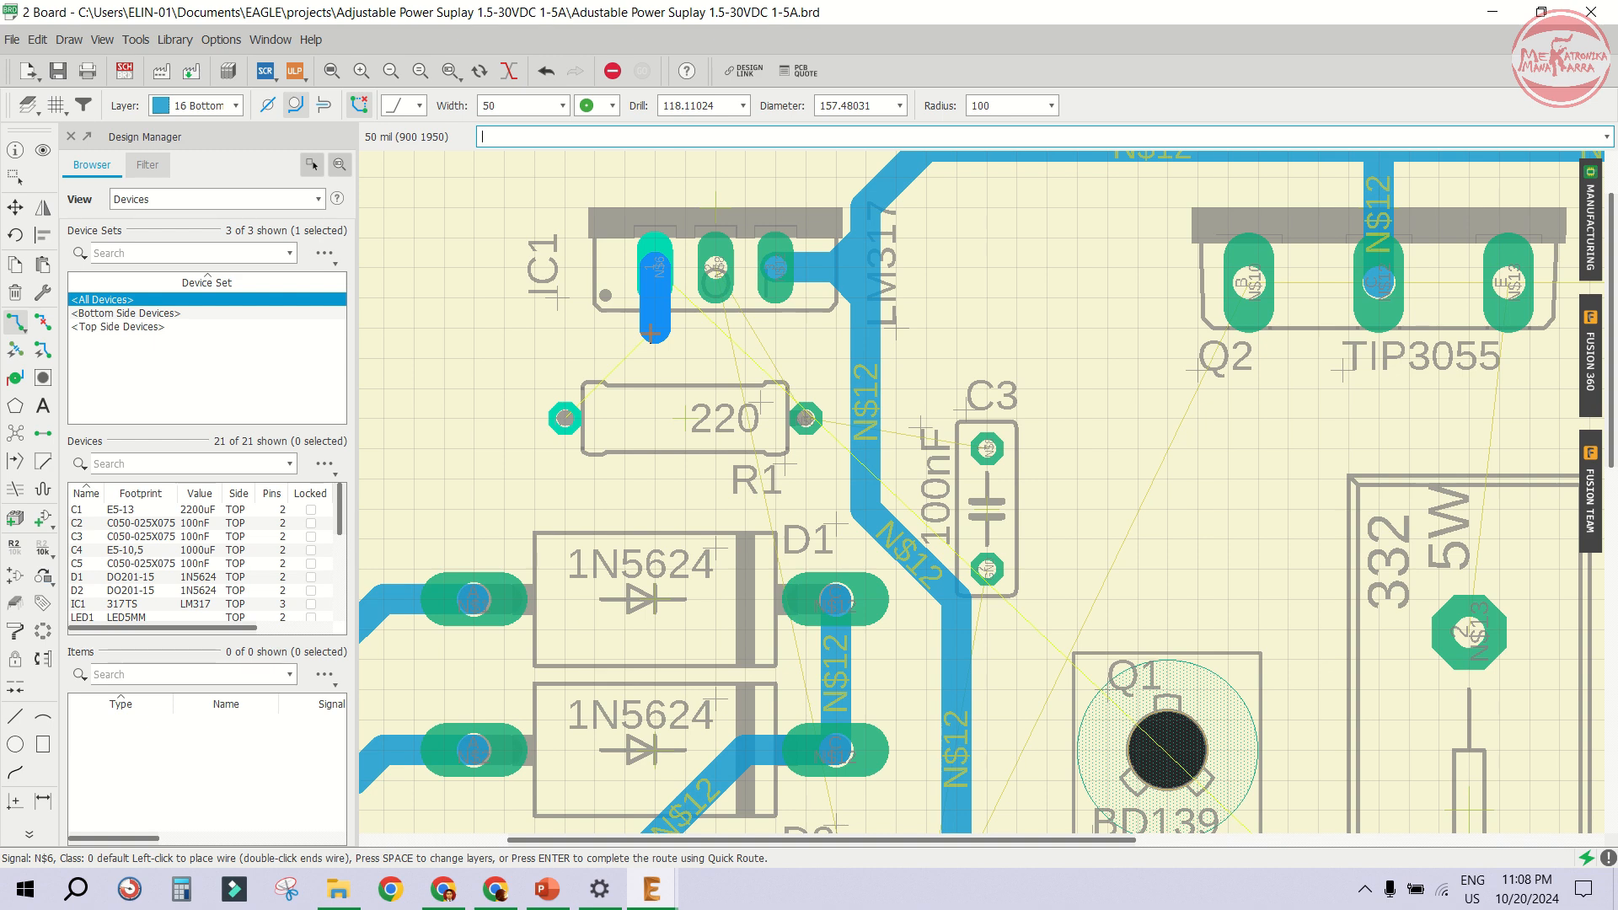
scroll(652, 334, "up", 1)
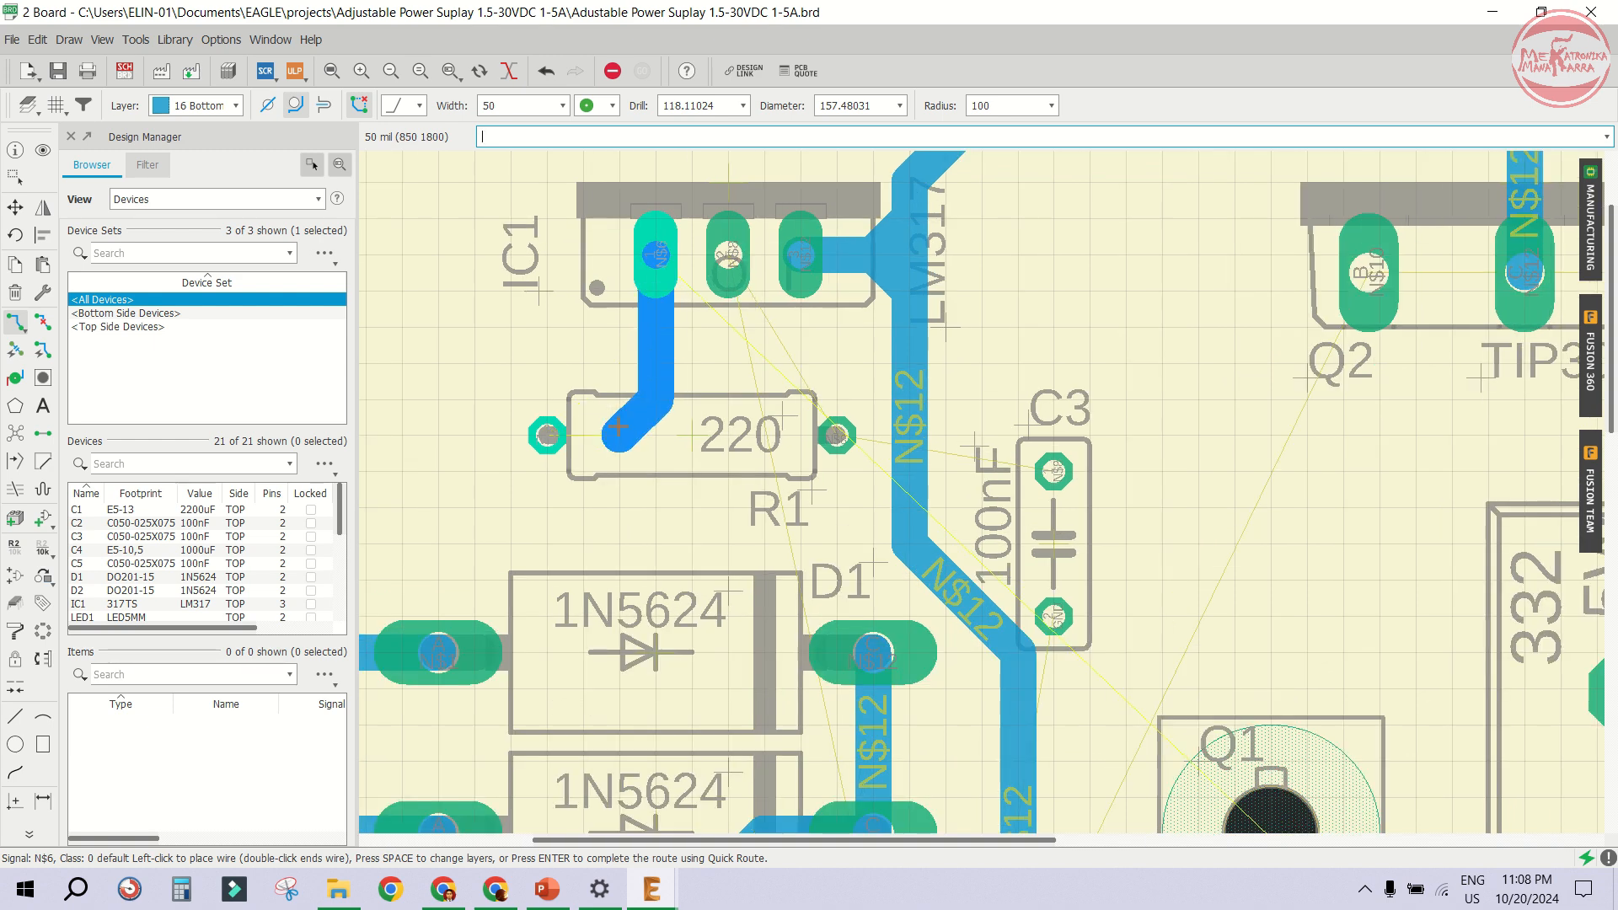
left_click(547, 435)
- Route an N$8 trace from R1's right pad up to IC1's middle pin
scroll(834, 434, "up", 2)
left_click(836, 435)
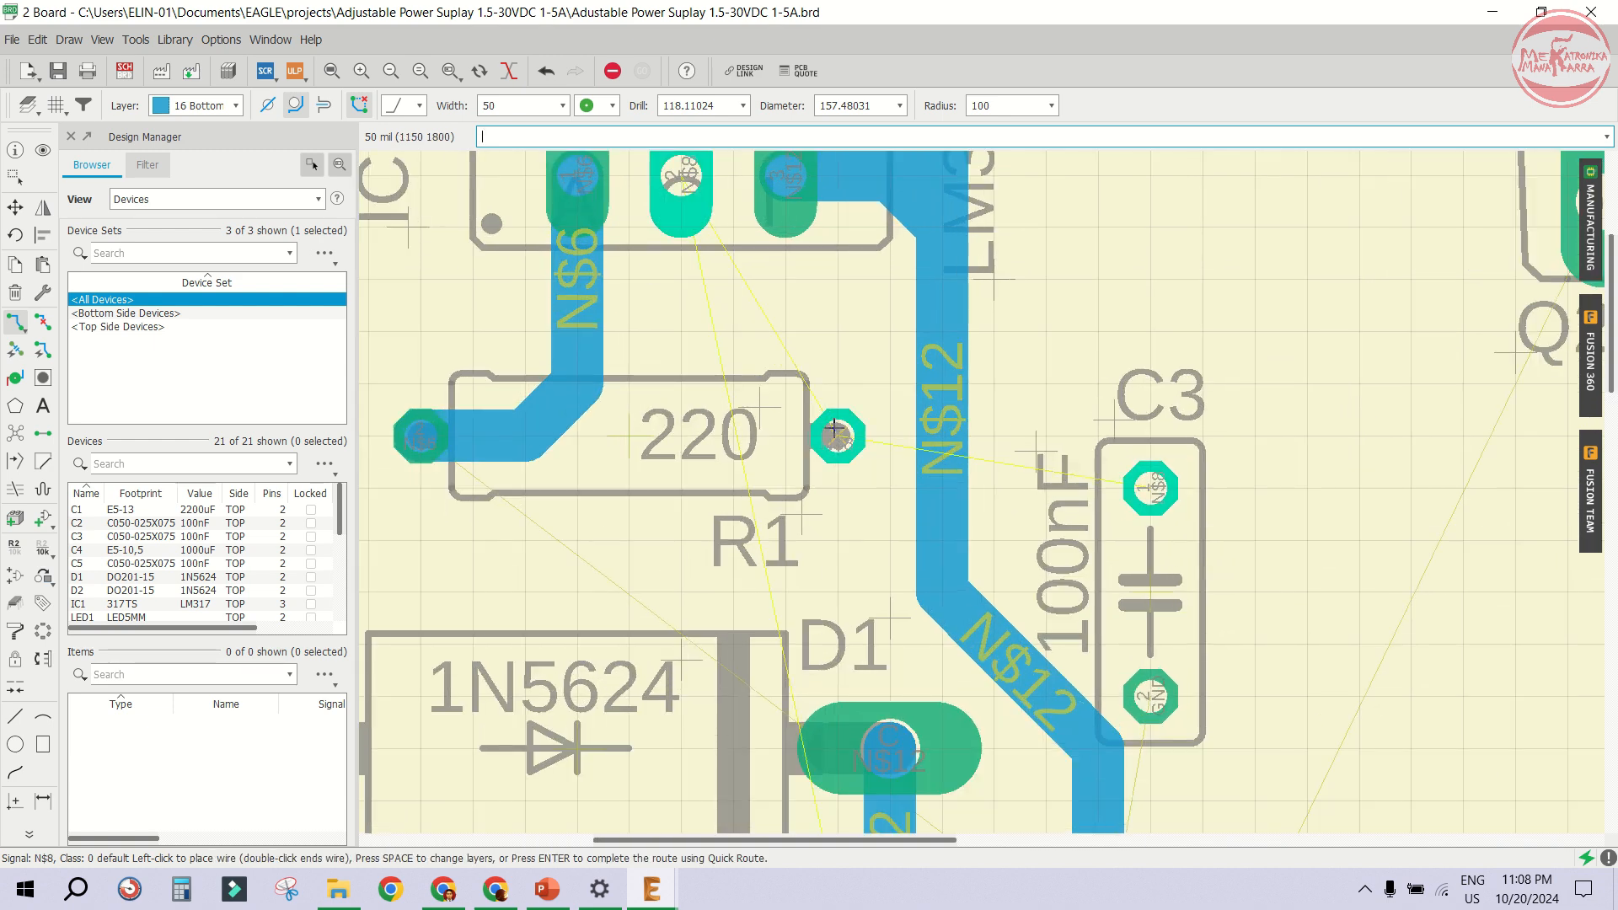
scroll(834, 431, "down", 3)
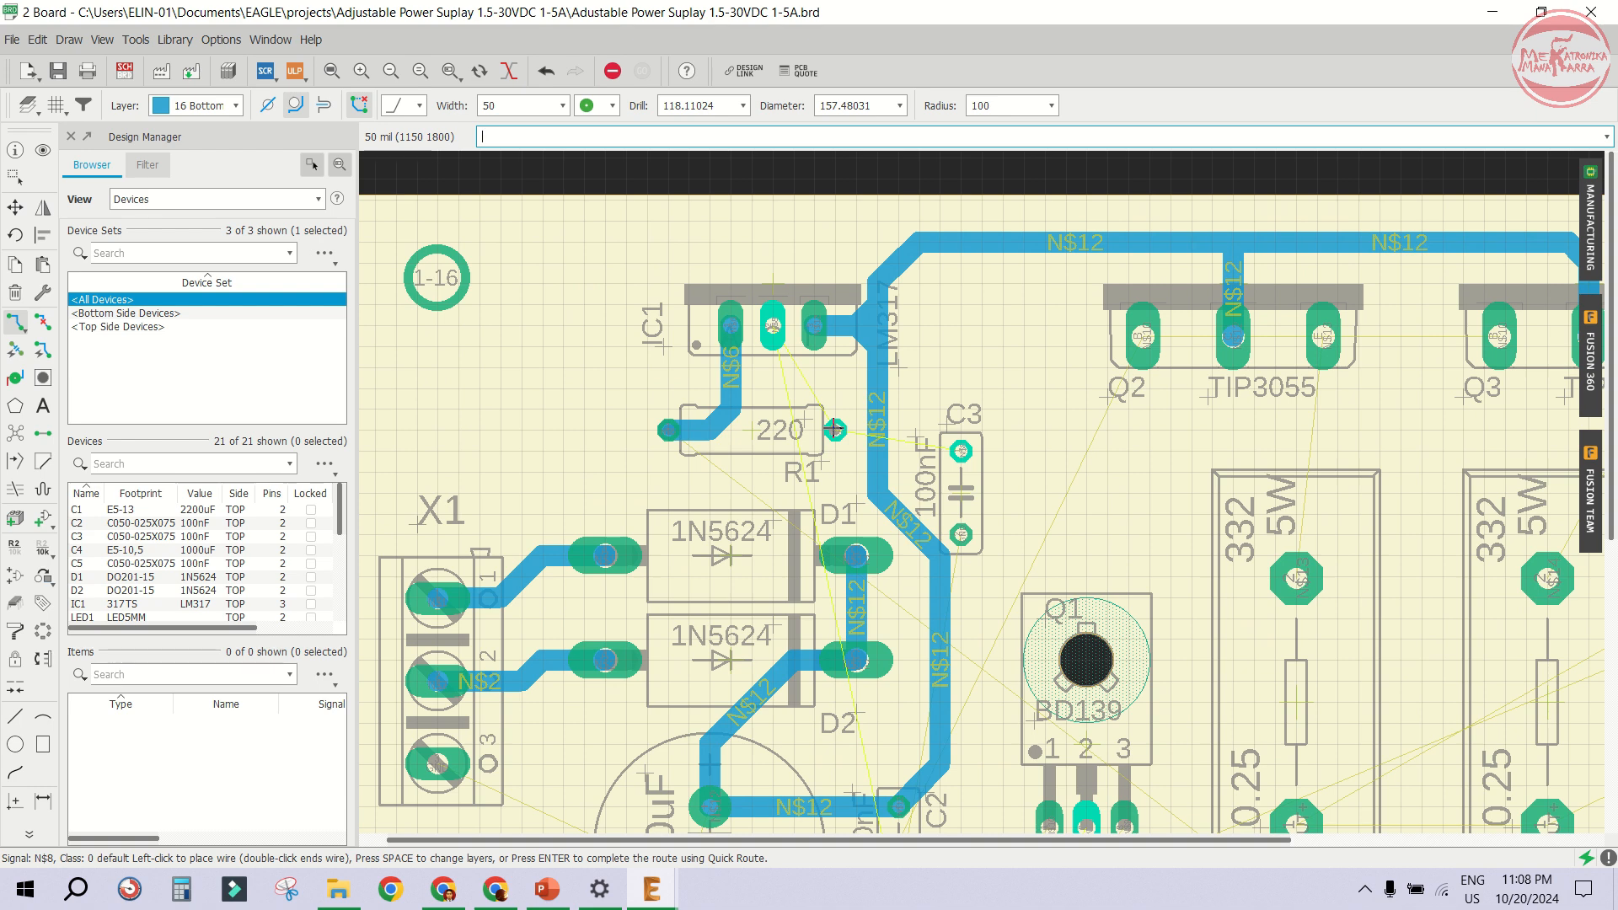
scroll(835, 430, "up", 2)
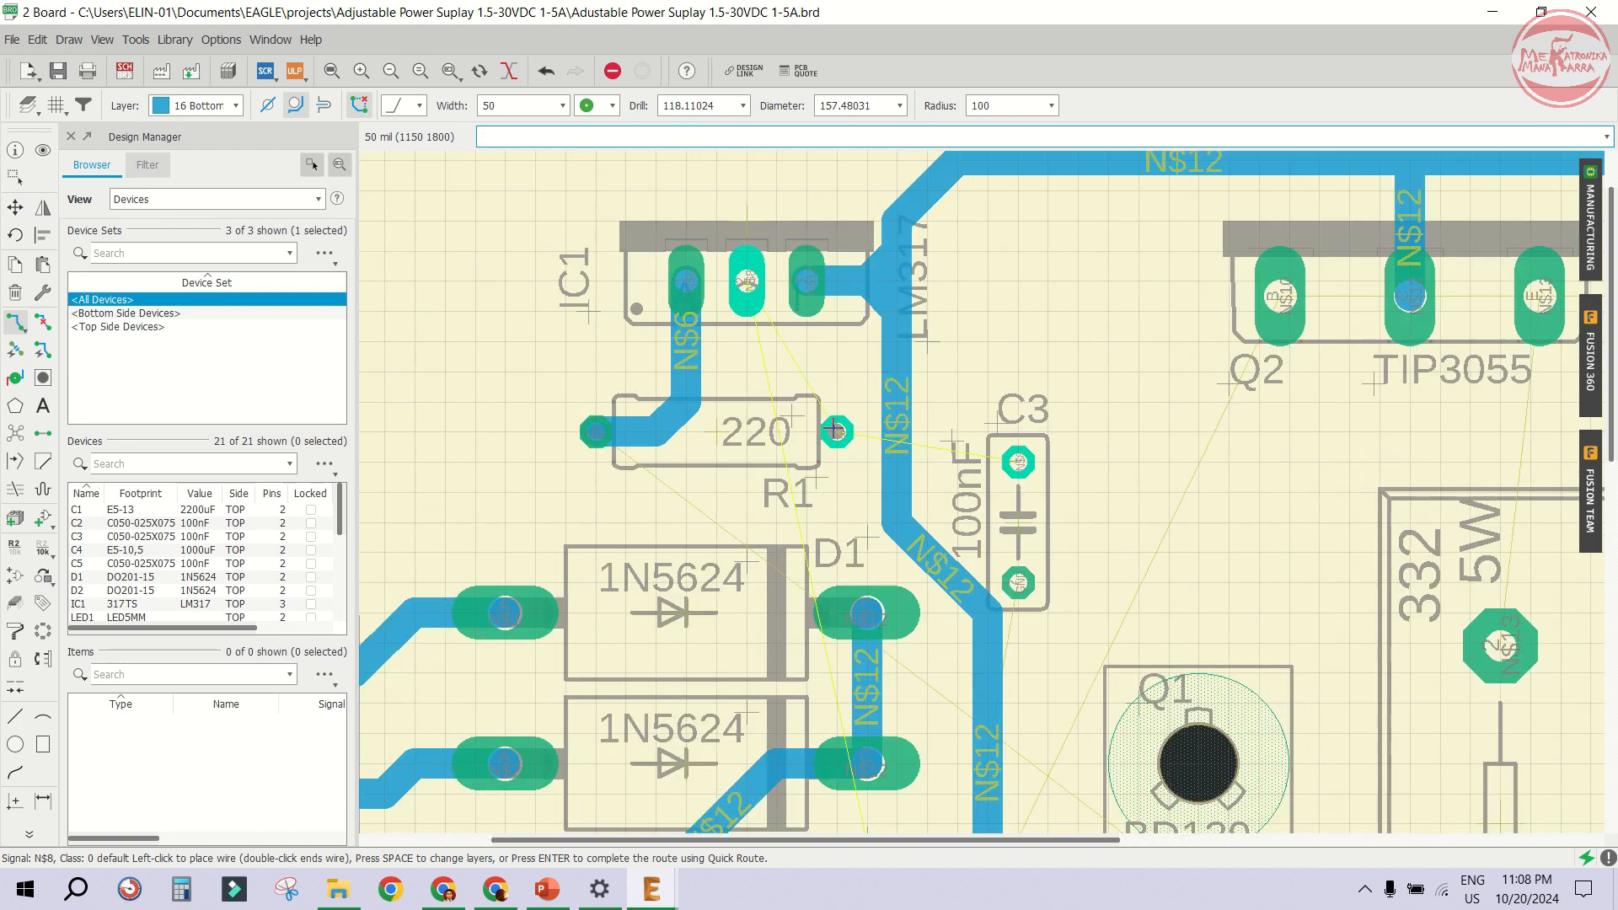
scroll(784, 409, "up", 3)
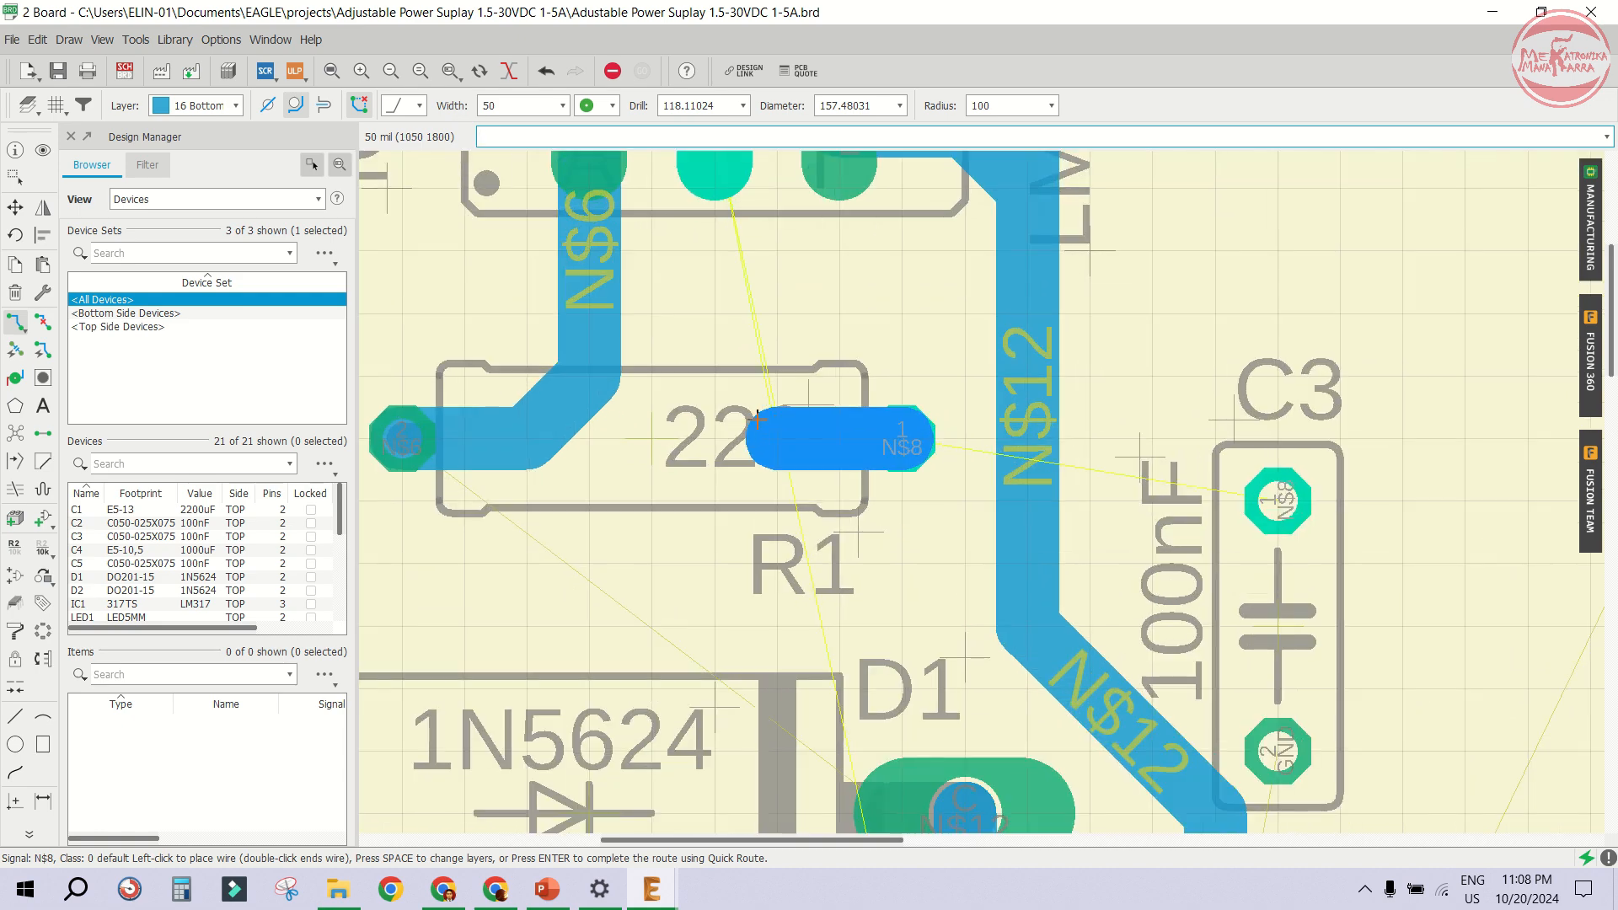
scroll(719, 349, "down", 2)
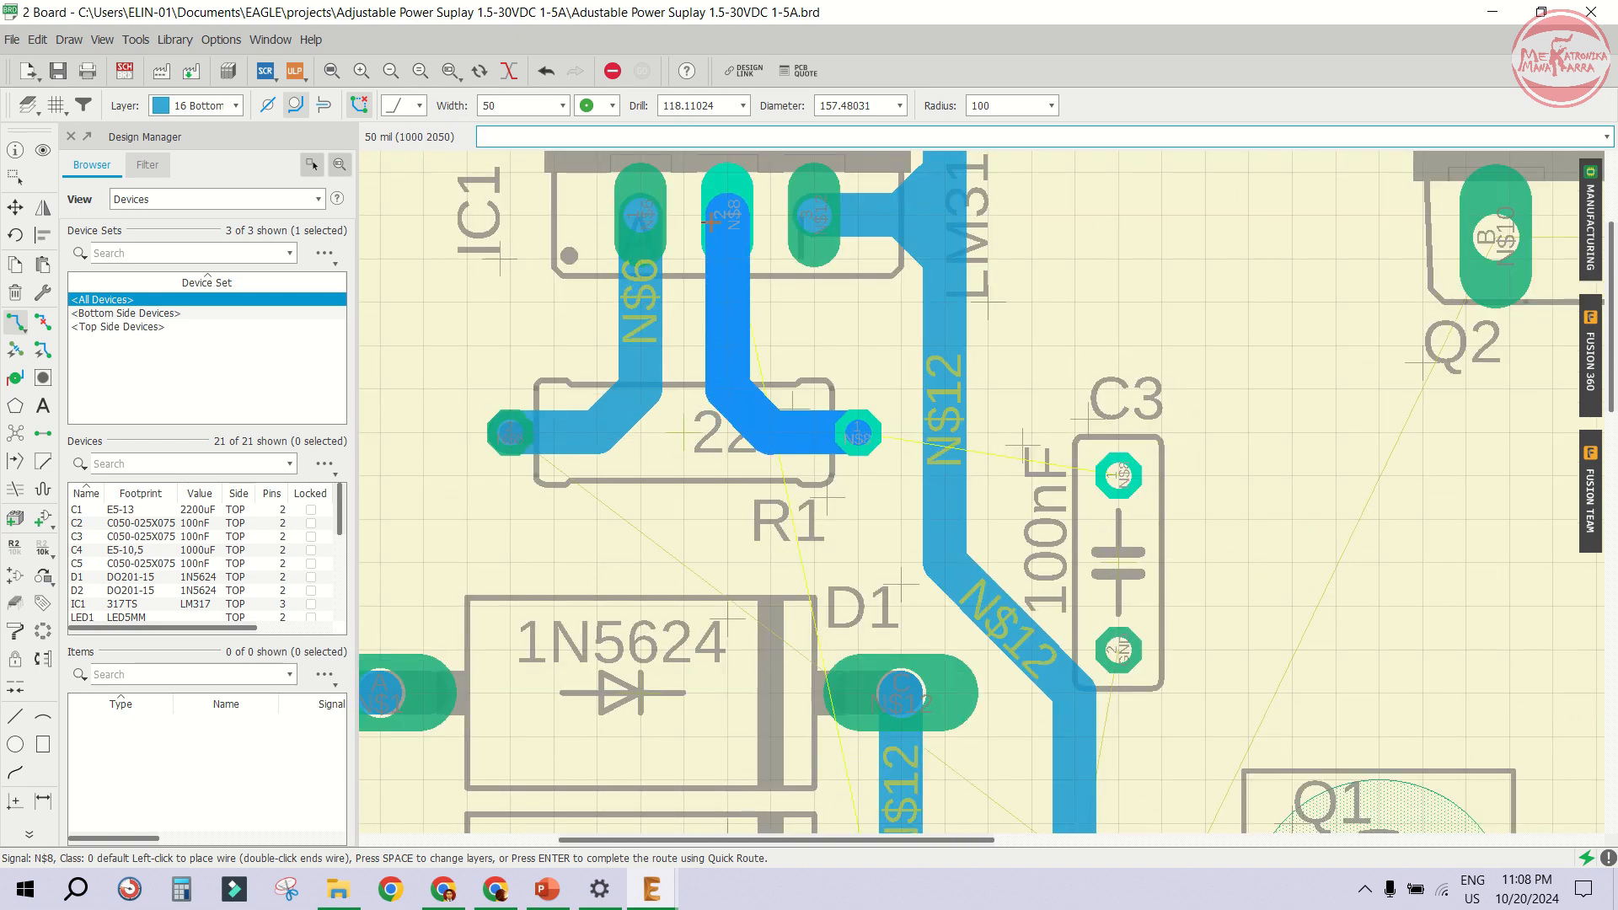
left_click(728, 215)
- Move the N$12 trace segments near C3 to reshape the trace's path beside the capacitor
scroll(688, 291, "down", 2)
scroll(497, 333, "up", 1)
left_click(17, 209)
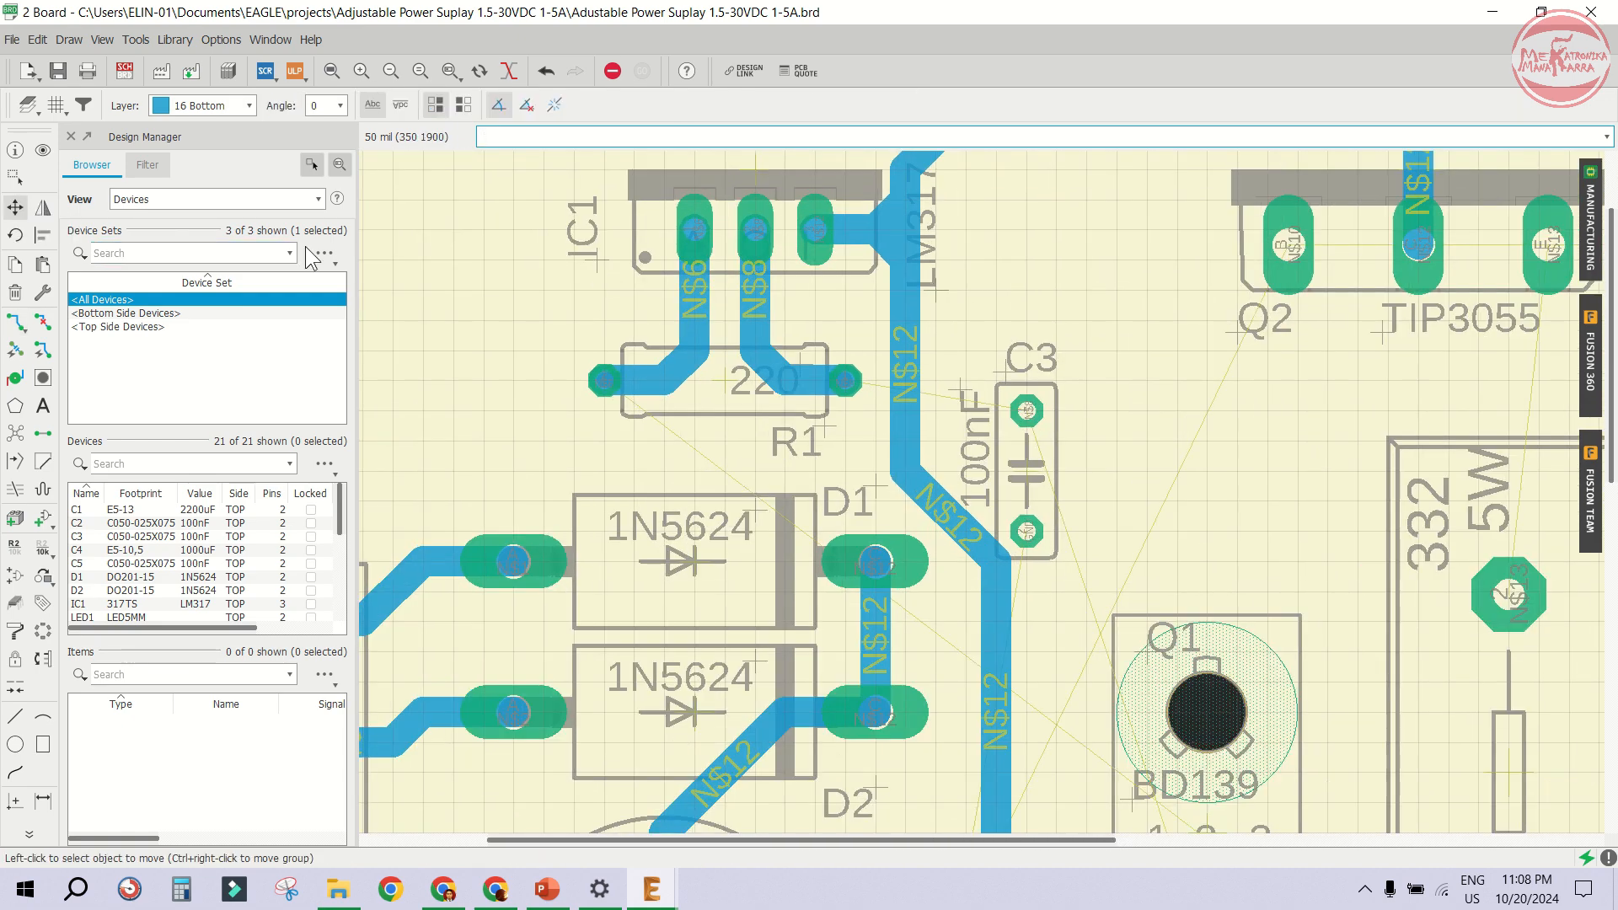
scroll(985, 472, "down", 1)
scroll(988, 464, "up", 2)
left_click(947, 509)
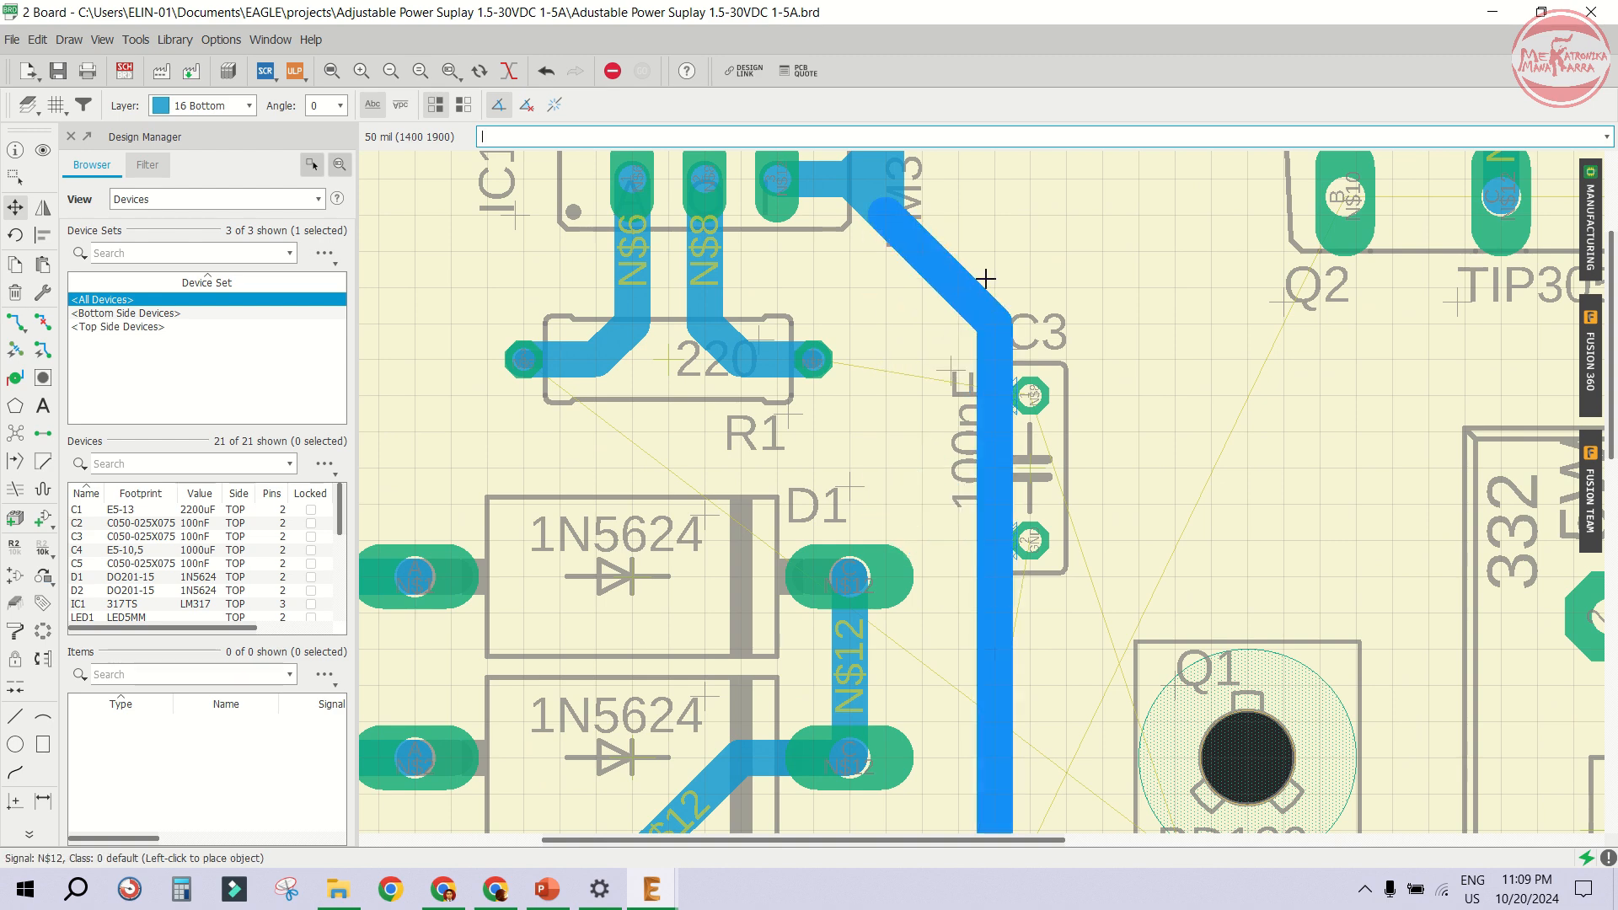
scroll(1032, 248, "down", 1)
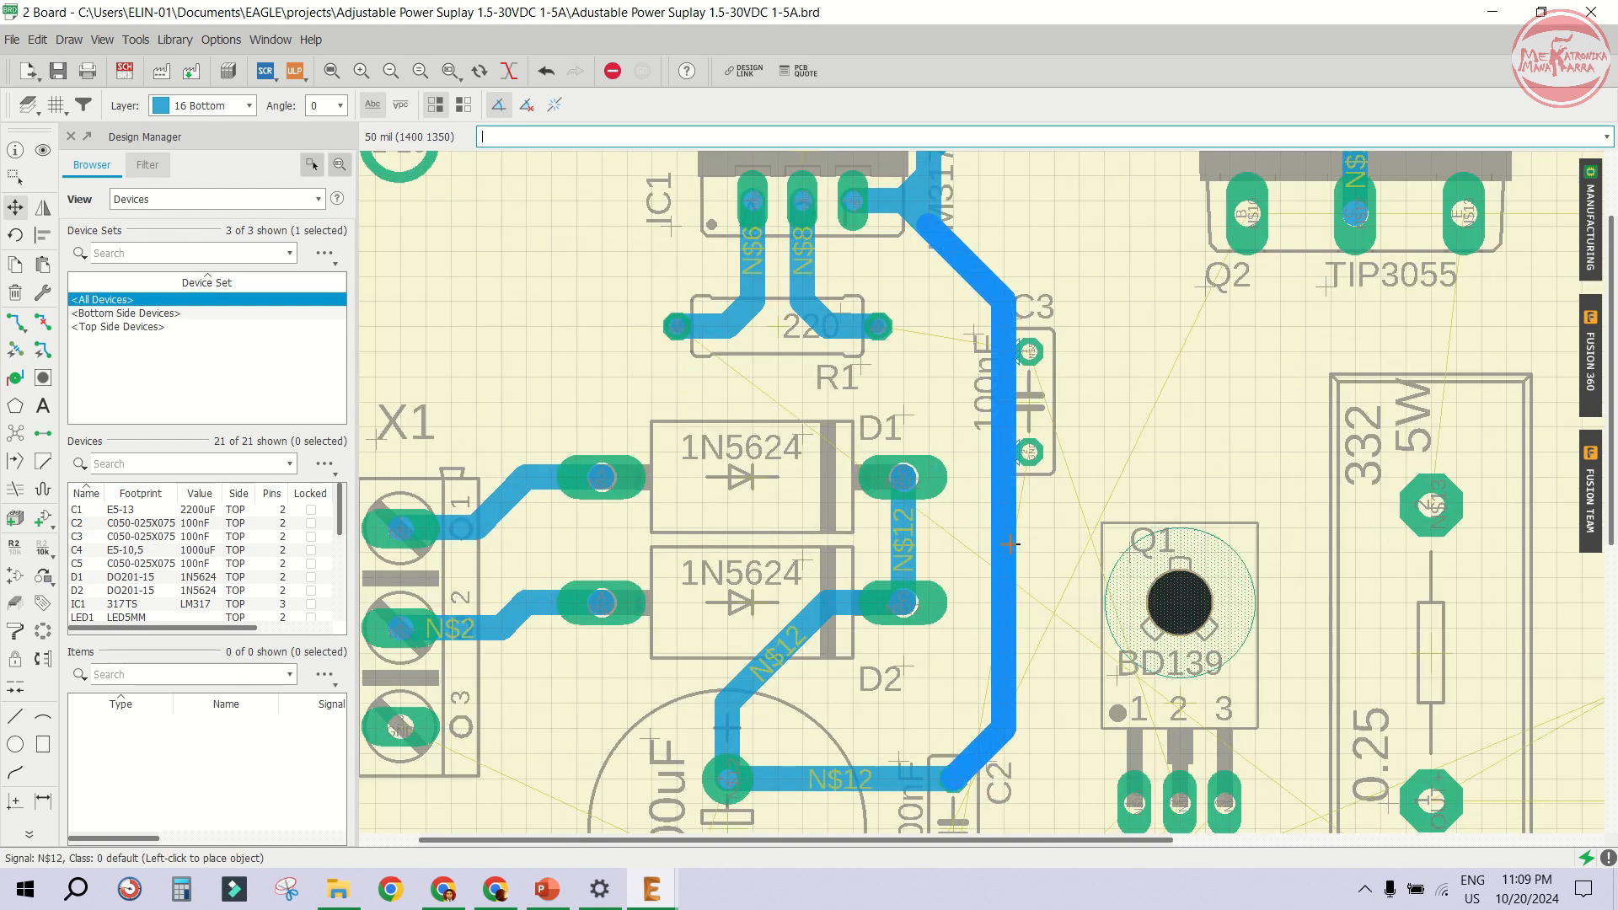
left_click(1049, 530)
scroll(1036, 456, "up", 1)
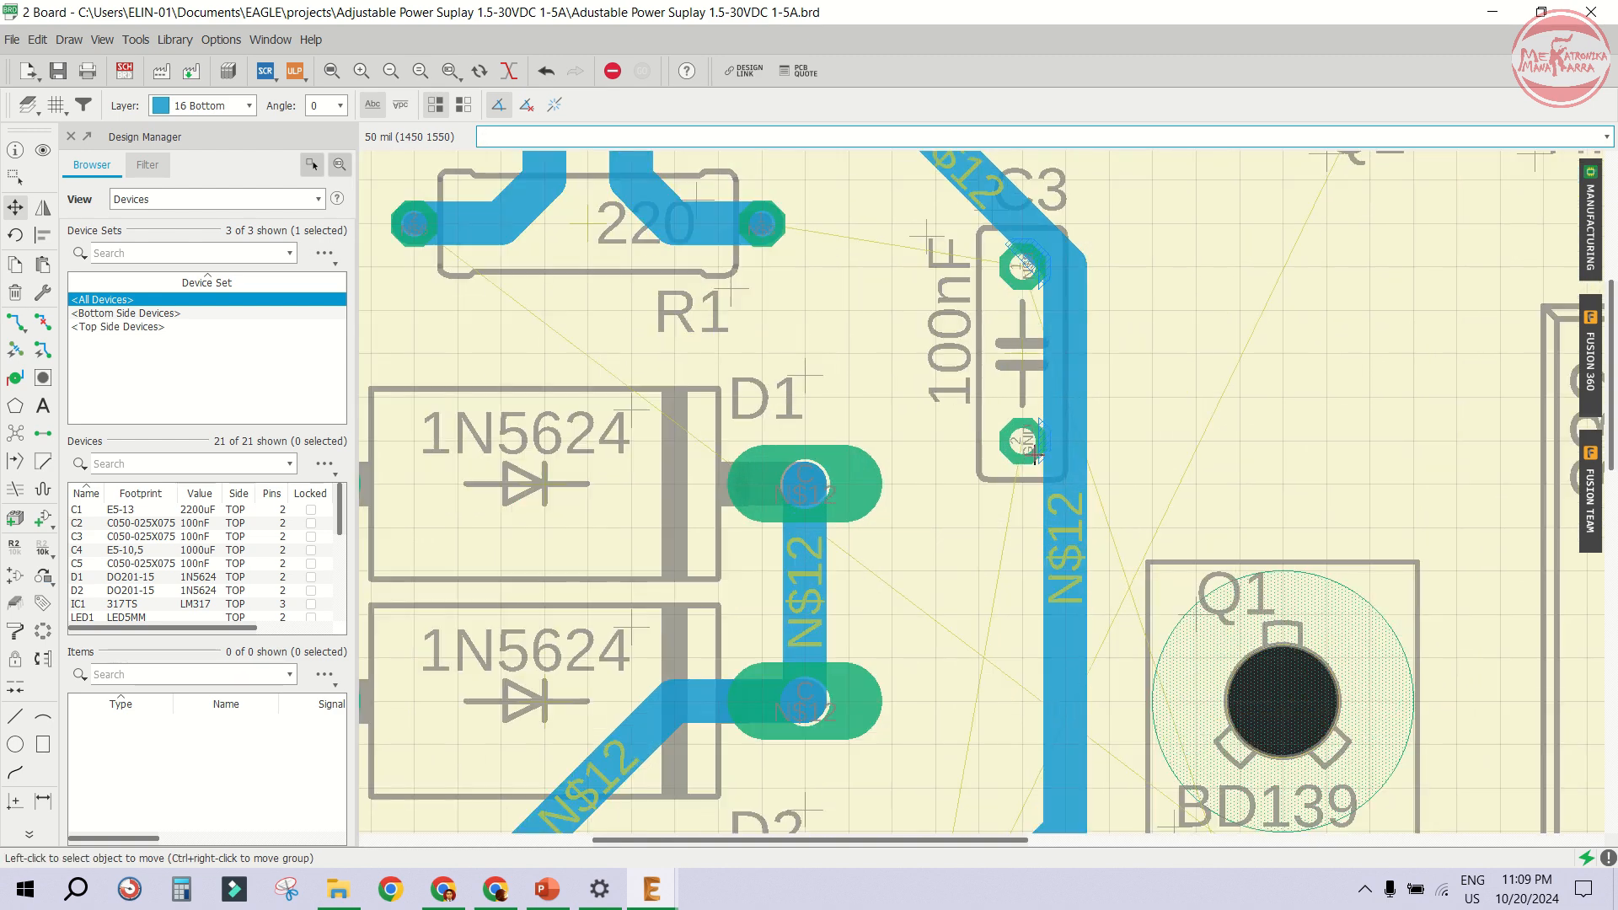
left_click(1025, 341)
left_click(941, 296)
scroll(965, 338, "up", 2)
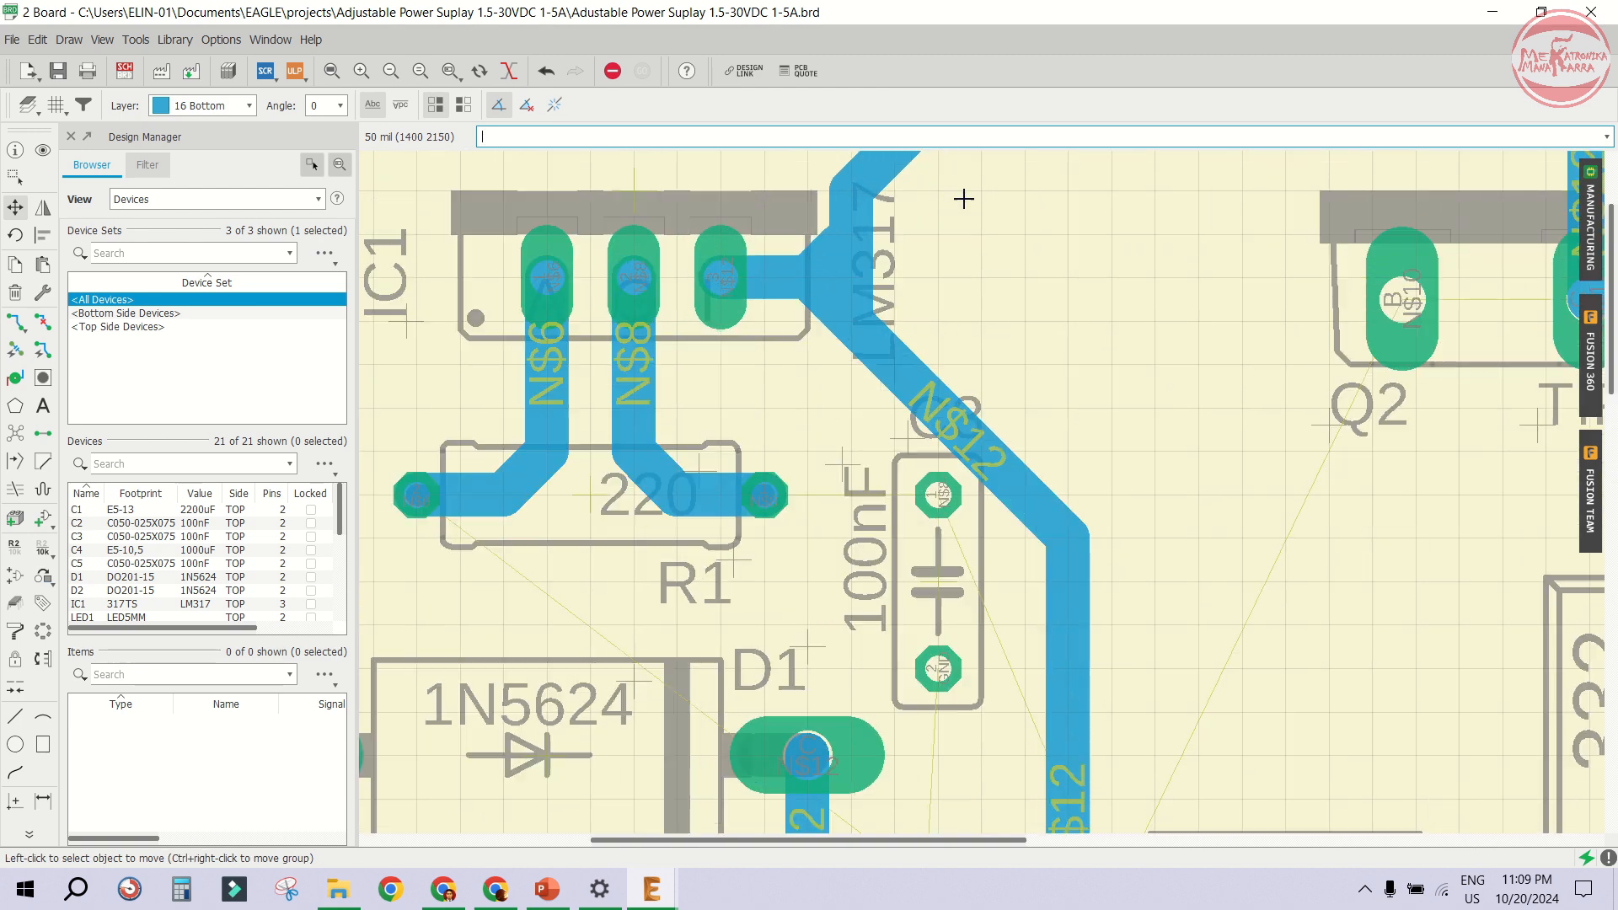
left_click(928, 405)
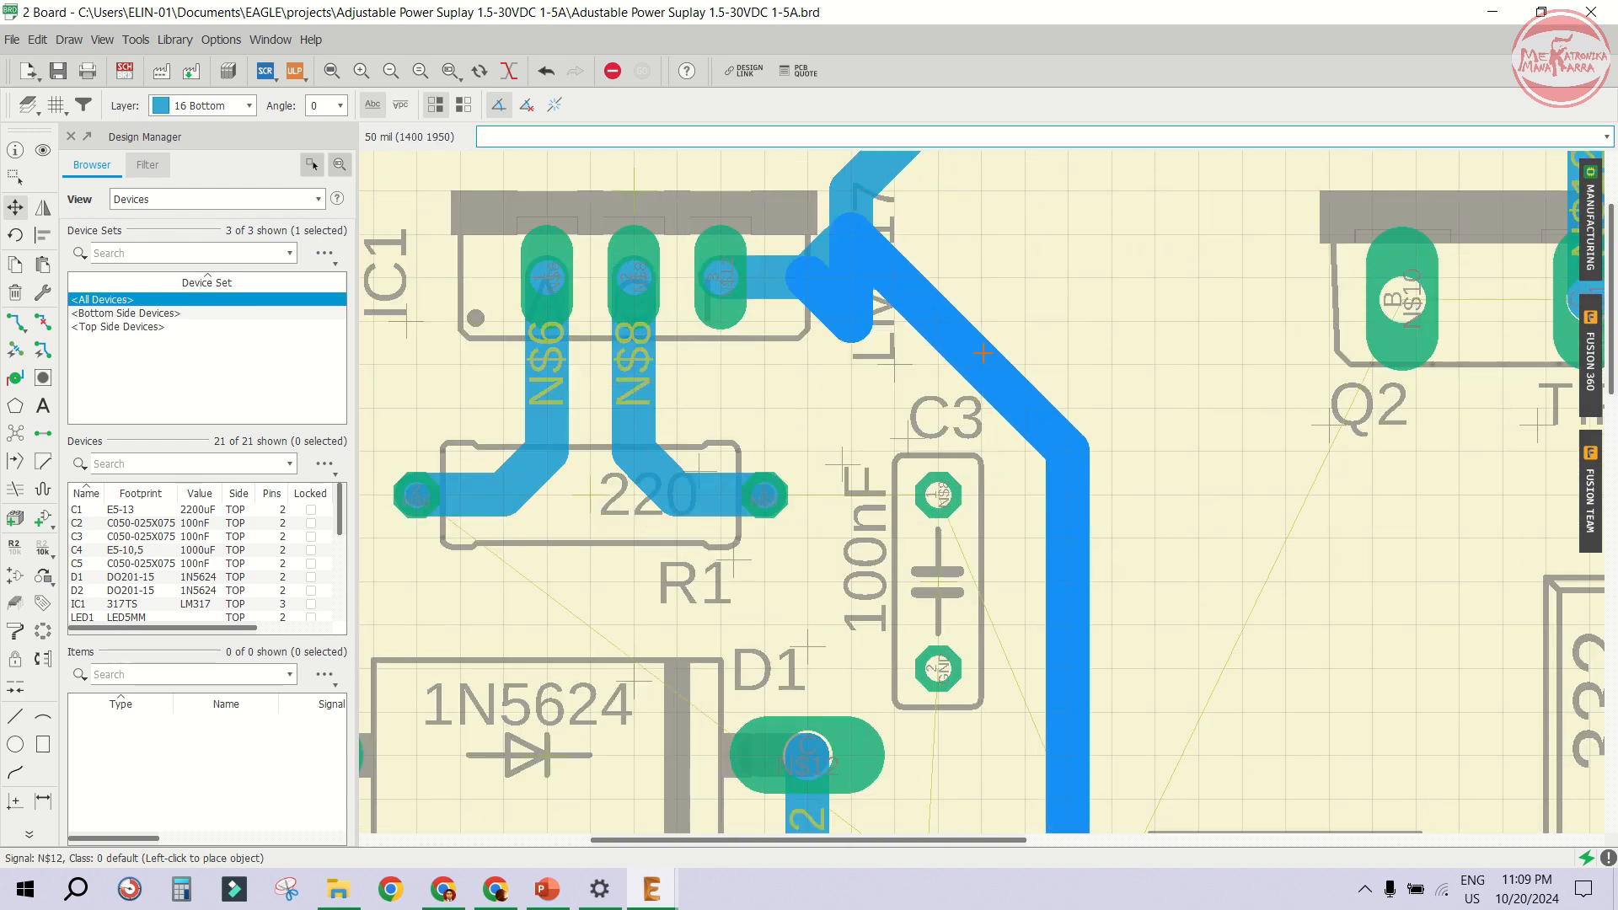
left_click(983, 394)
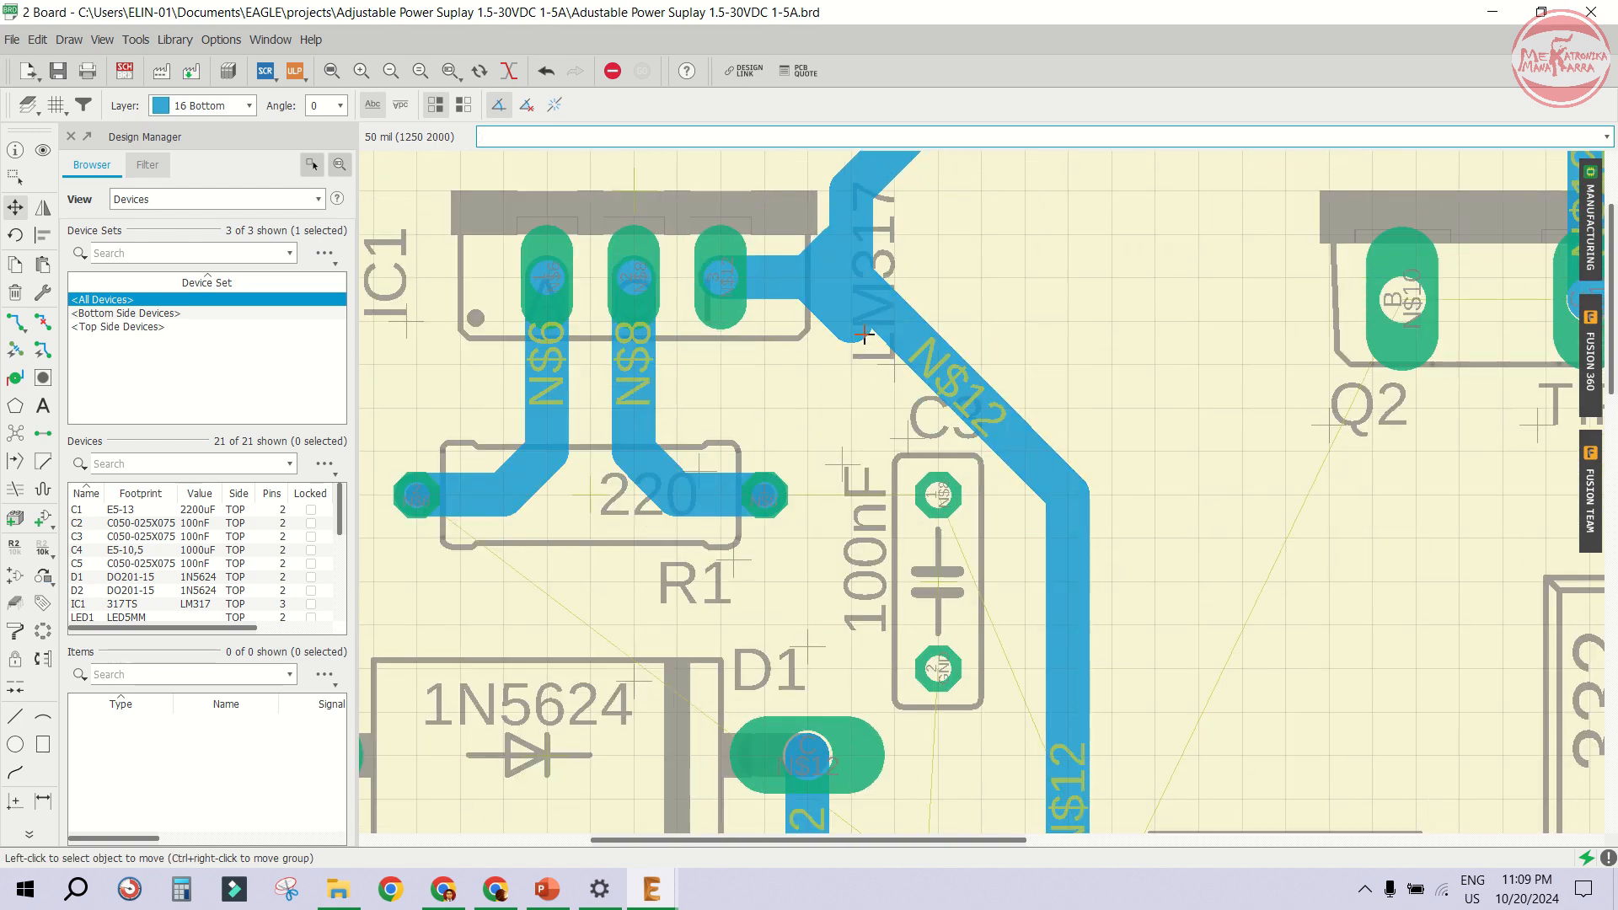
- Route an N$12 trace from the LM317's right pin rightward, then down along C3's right side
left_click(15, 323)
left_click(799, 277)
left_click(1026, 283)
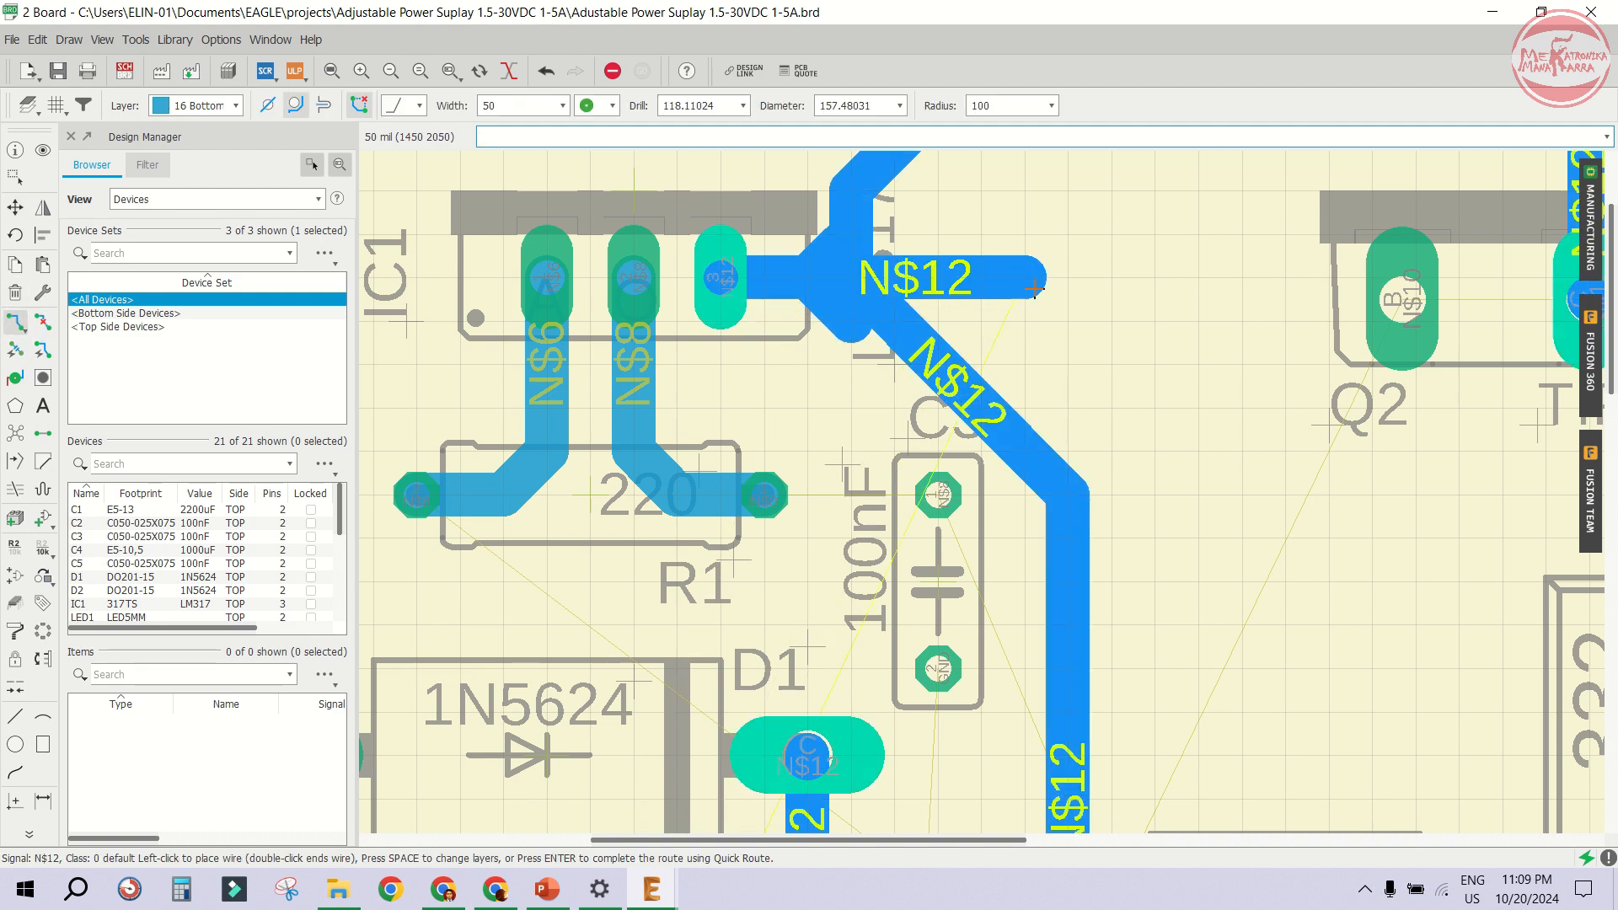
double_click(1067, 524)
- Rip up the old diagonal N$12 trace segment crossing C3
left_click(43, 323)
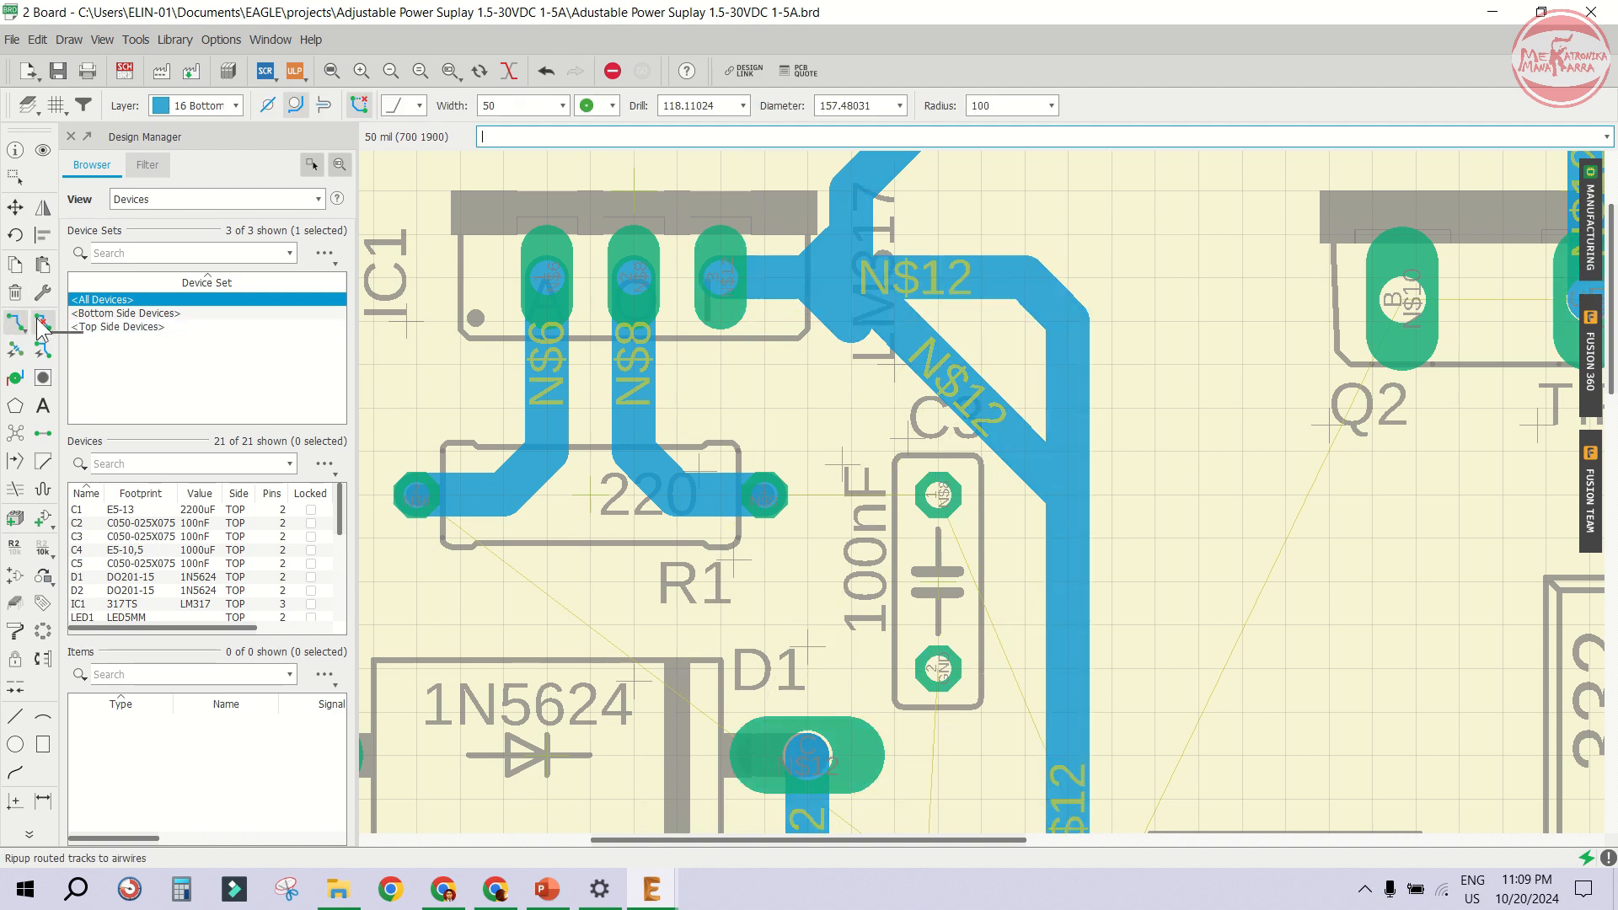
left_click(918, 362)
left_click(850, 318)
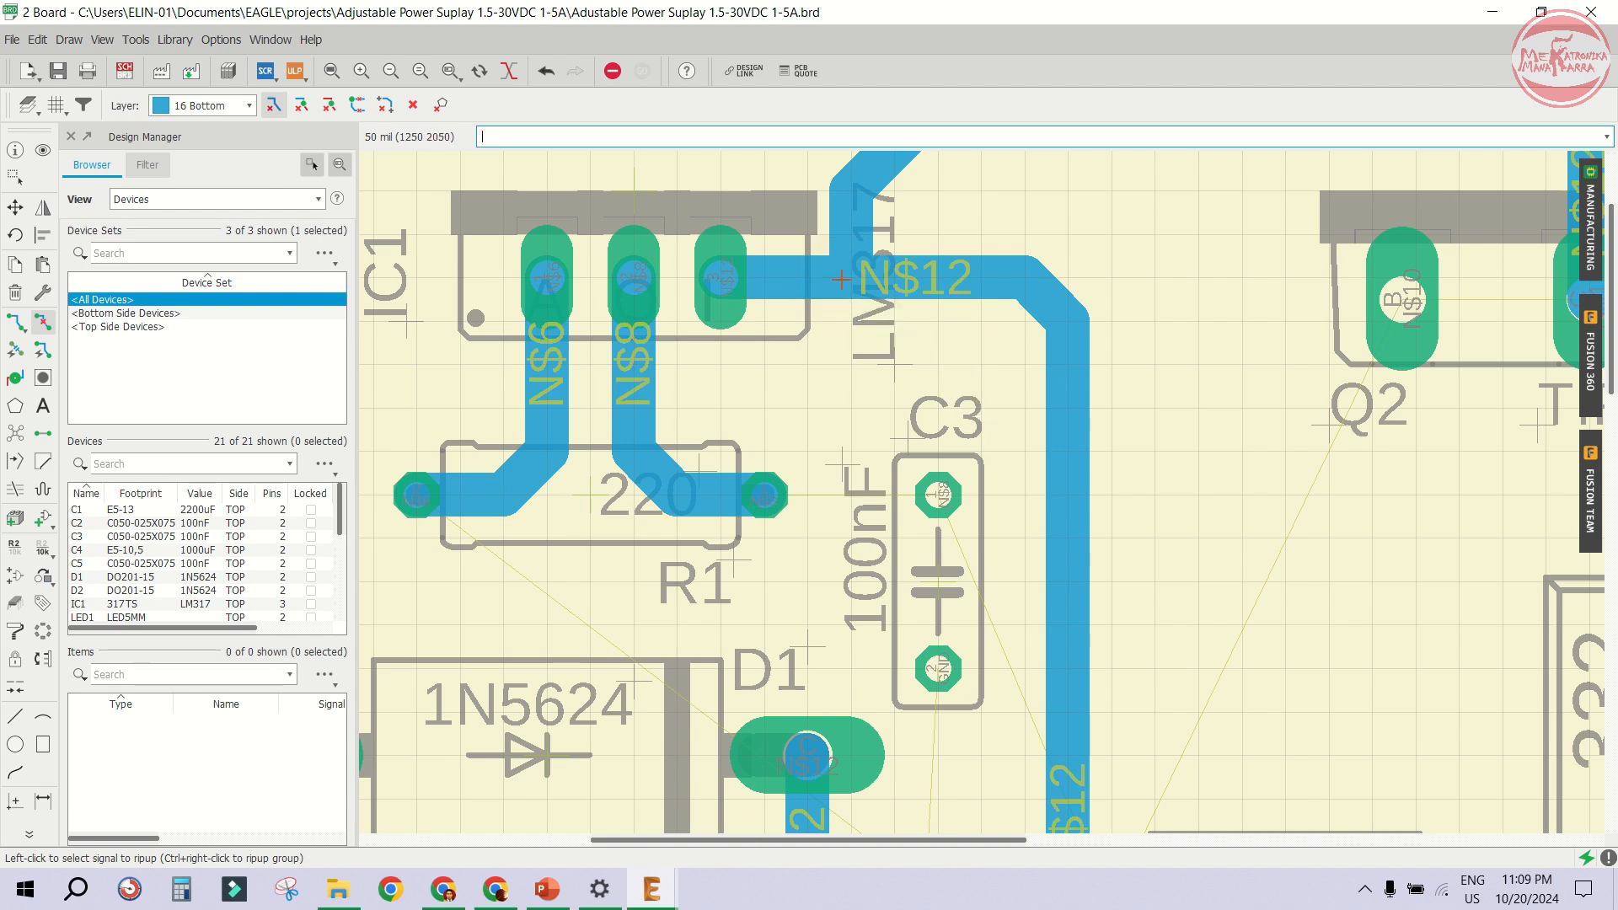
scroll(877, 422, "down", 2)
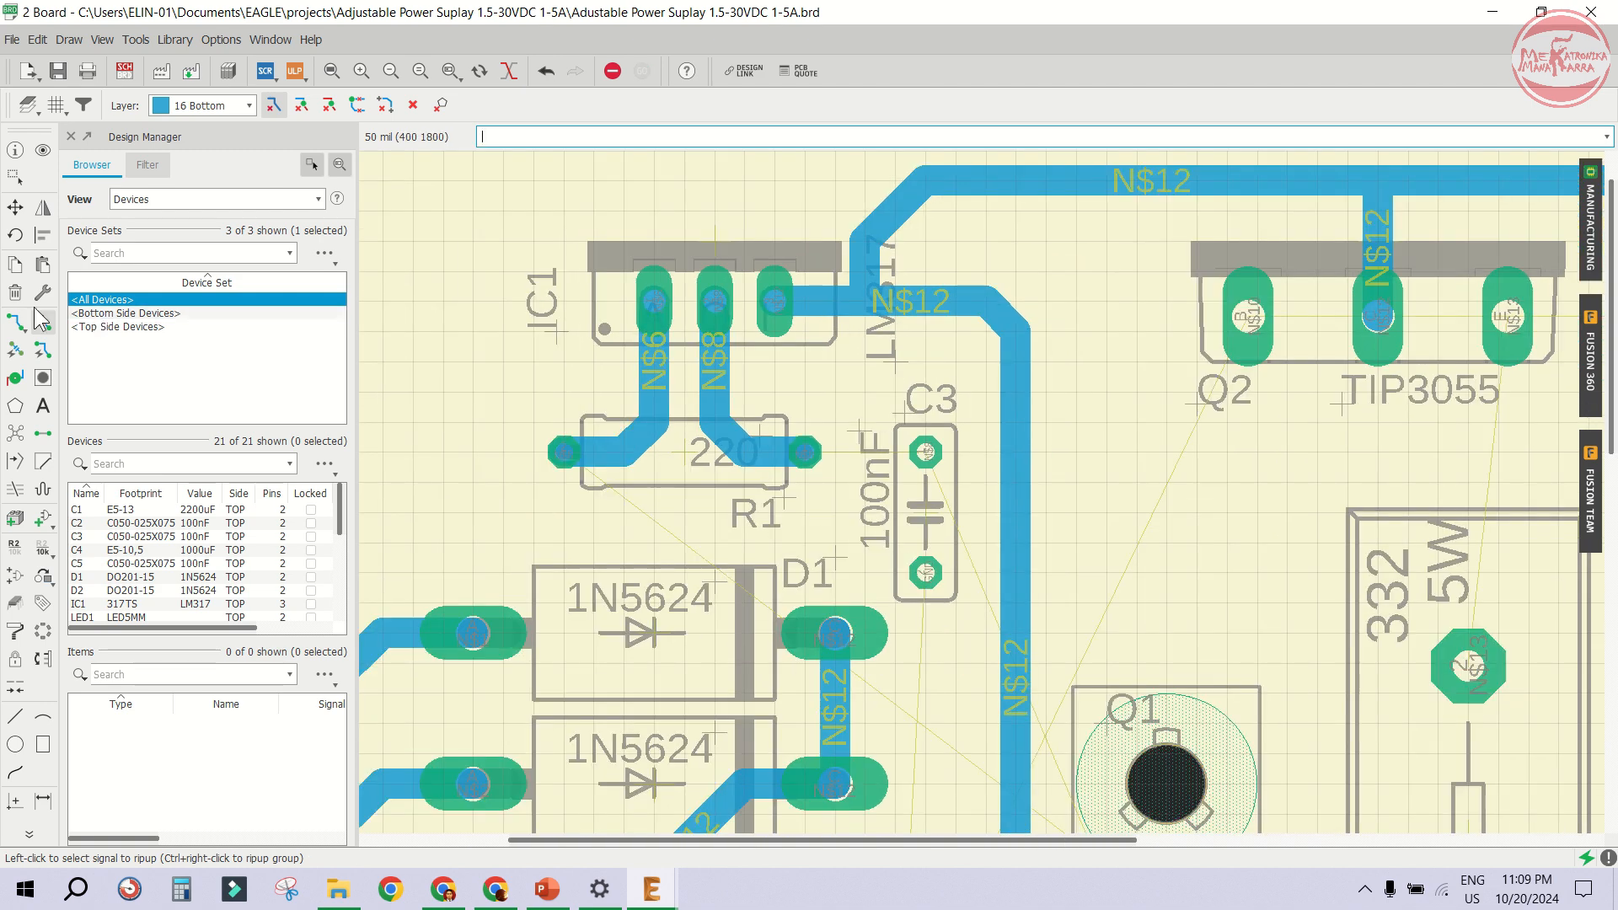
- Route an N$8 trace from R1's right pad across to C3's upper pad
left_click(15, 322)
left_click(805, 453)
scroll(843, 460, "up", 1)
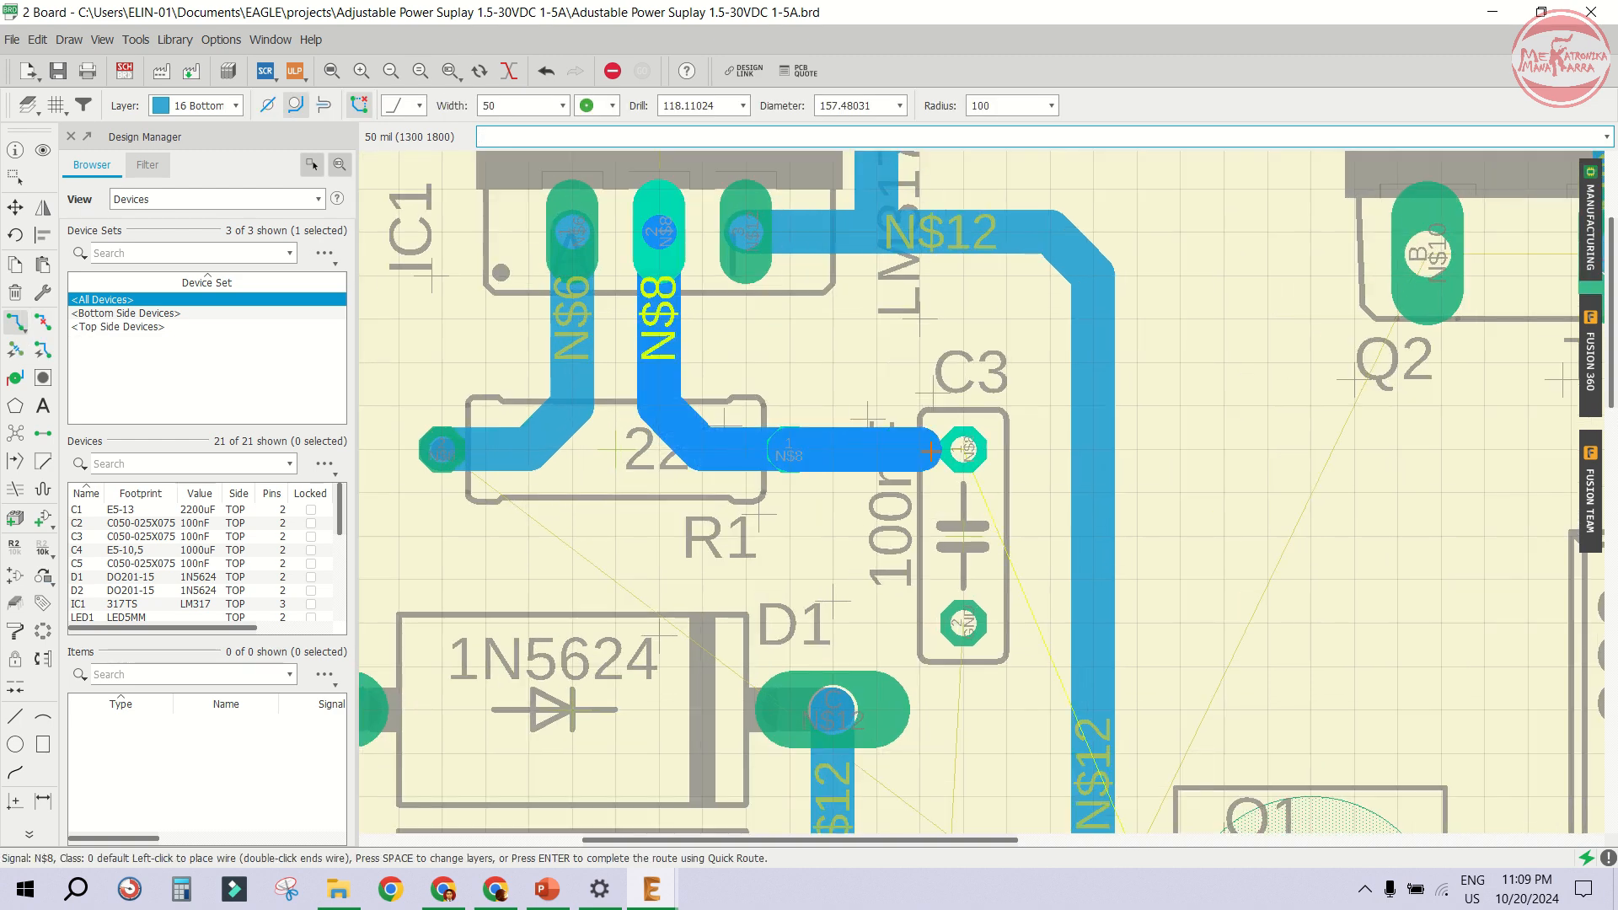
left_click(931, 451)
scroll(961, 539, "down", 2)
scroll(967, 548, "up", 3)
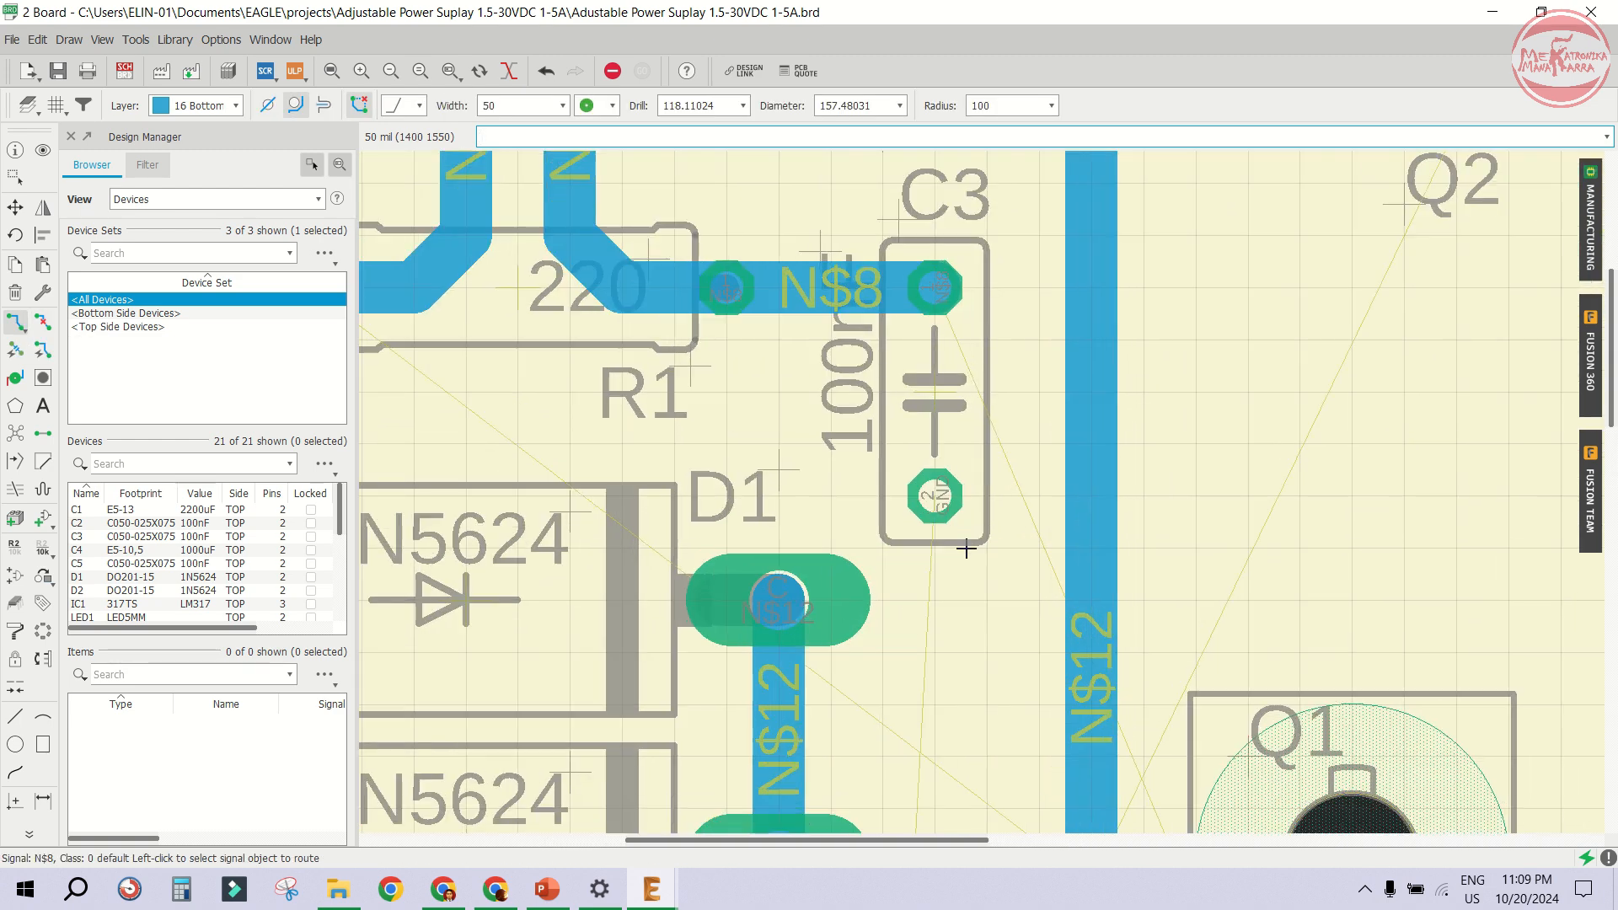
scroll(1011, 332, "down", 2)
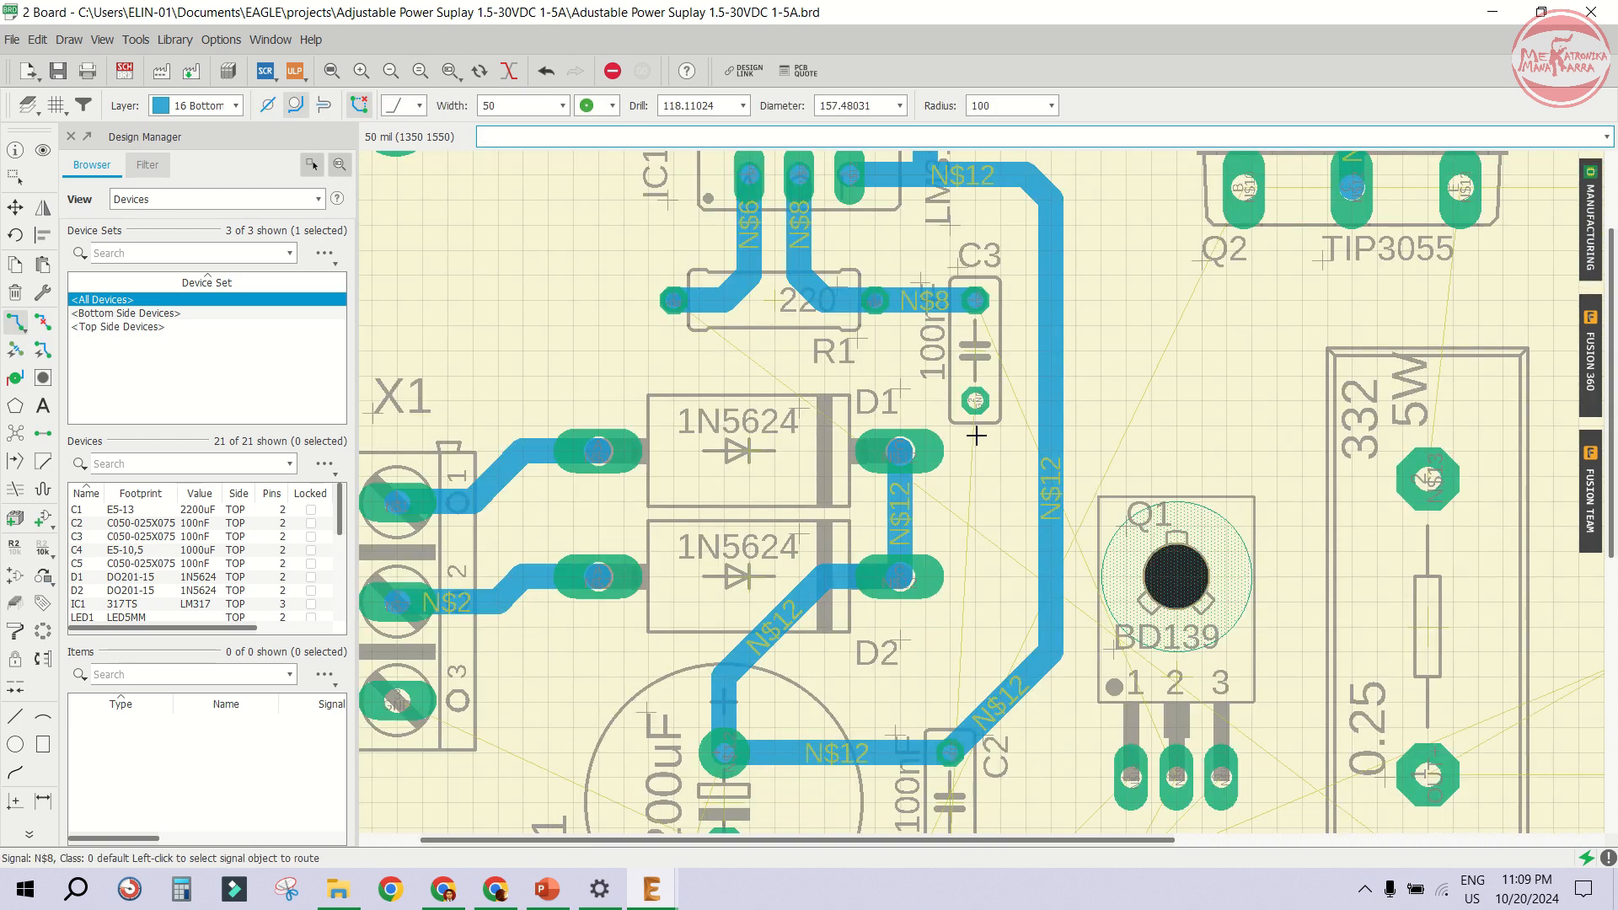
- Route a GND trace from C3's lower pad over D1 and diagonally down to X1's pin 3
left_click(971, 397)
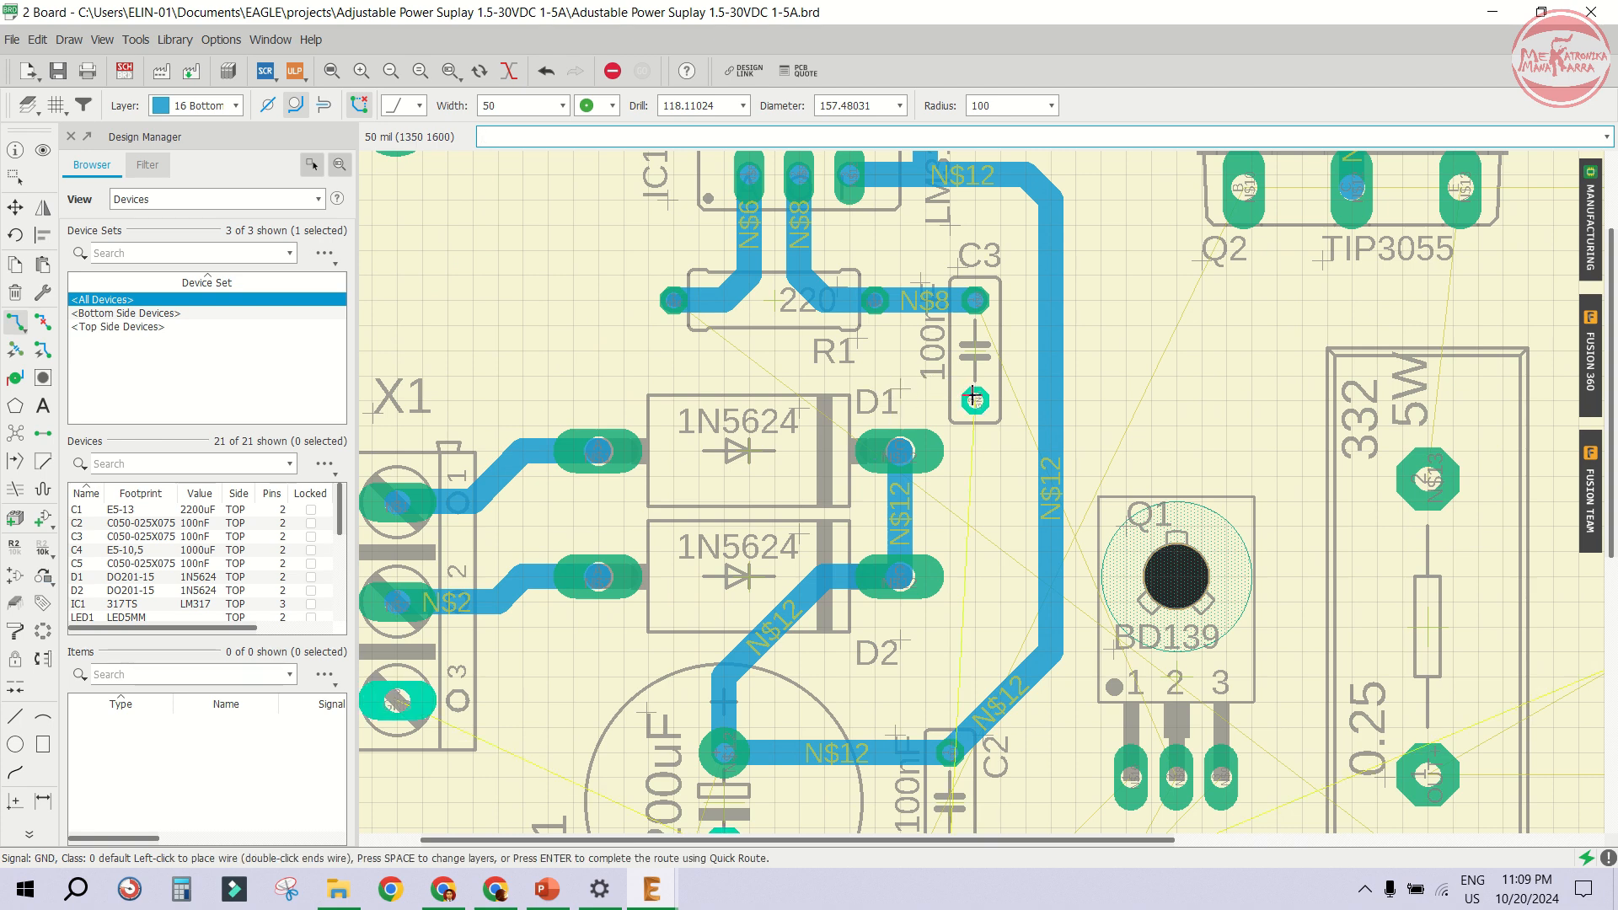
scroll(966, 350, "down", 2)
scroll(961, 364, "up", 5)
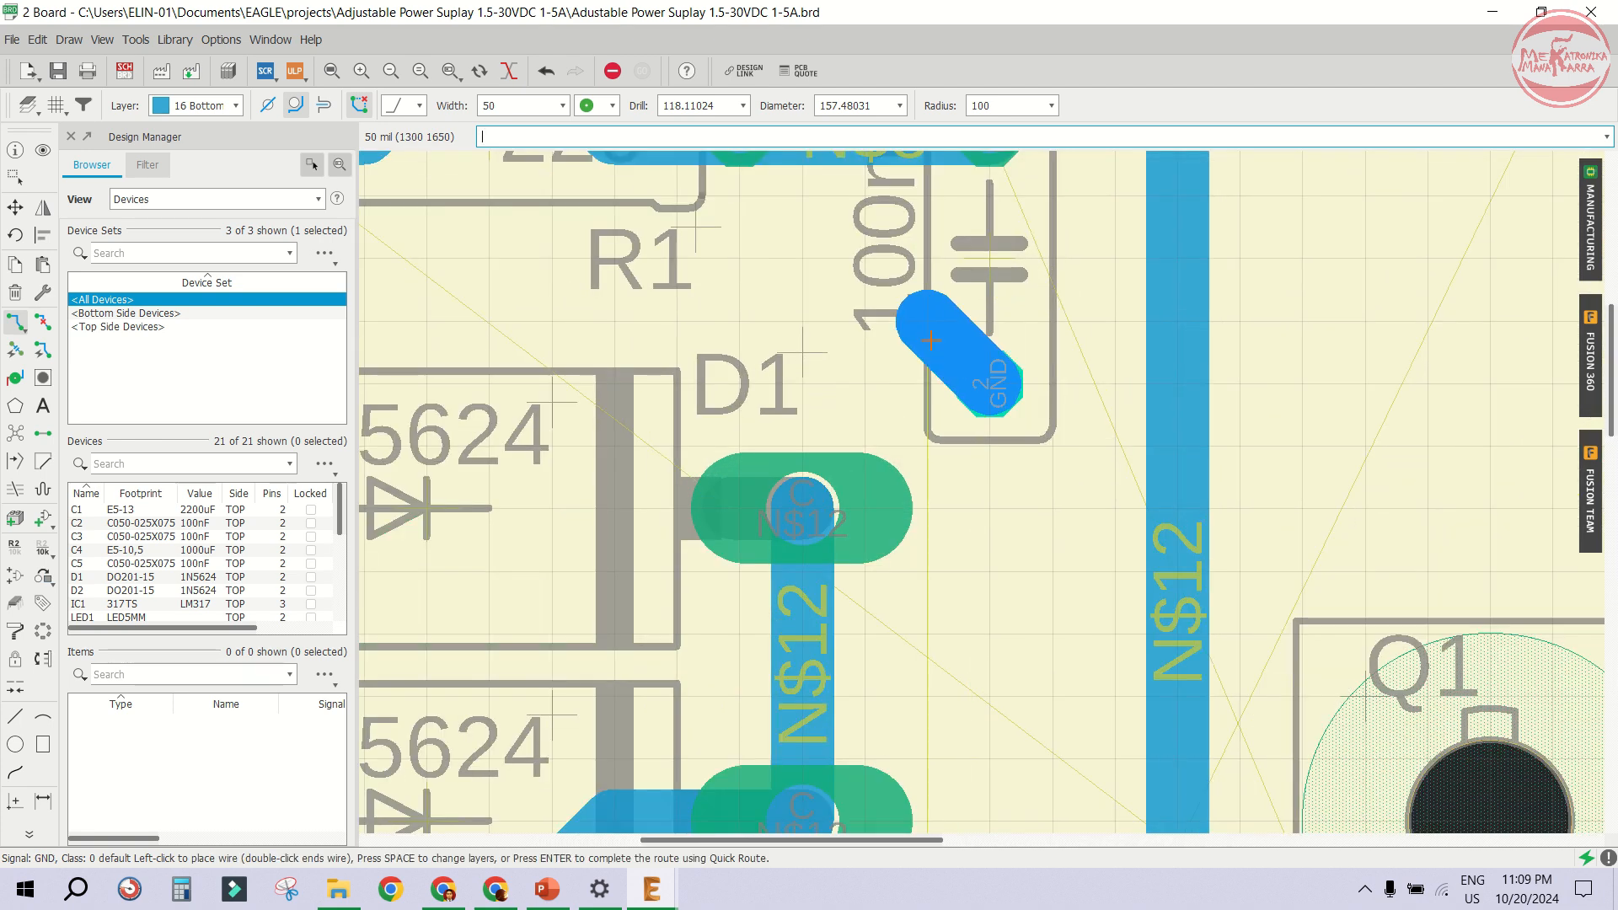
scroll(961, 345, "down", 2)
scroll(702, 335, "down", 5)
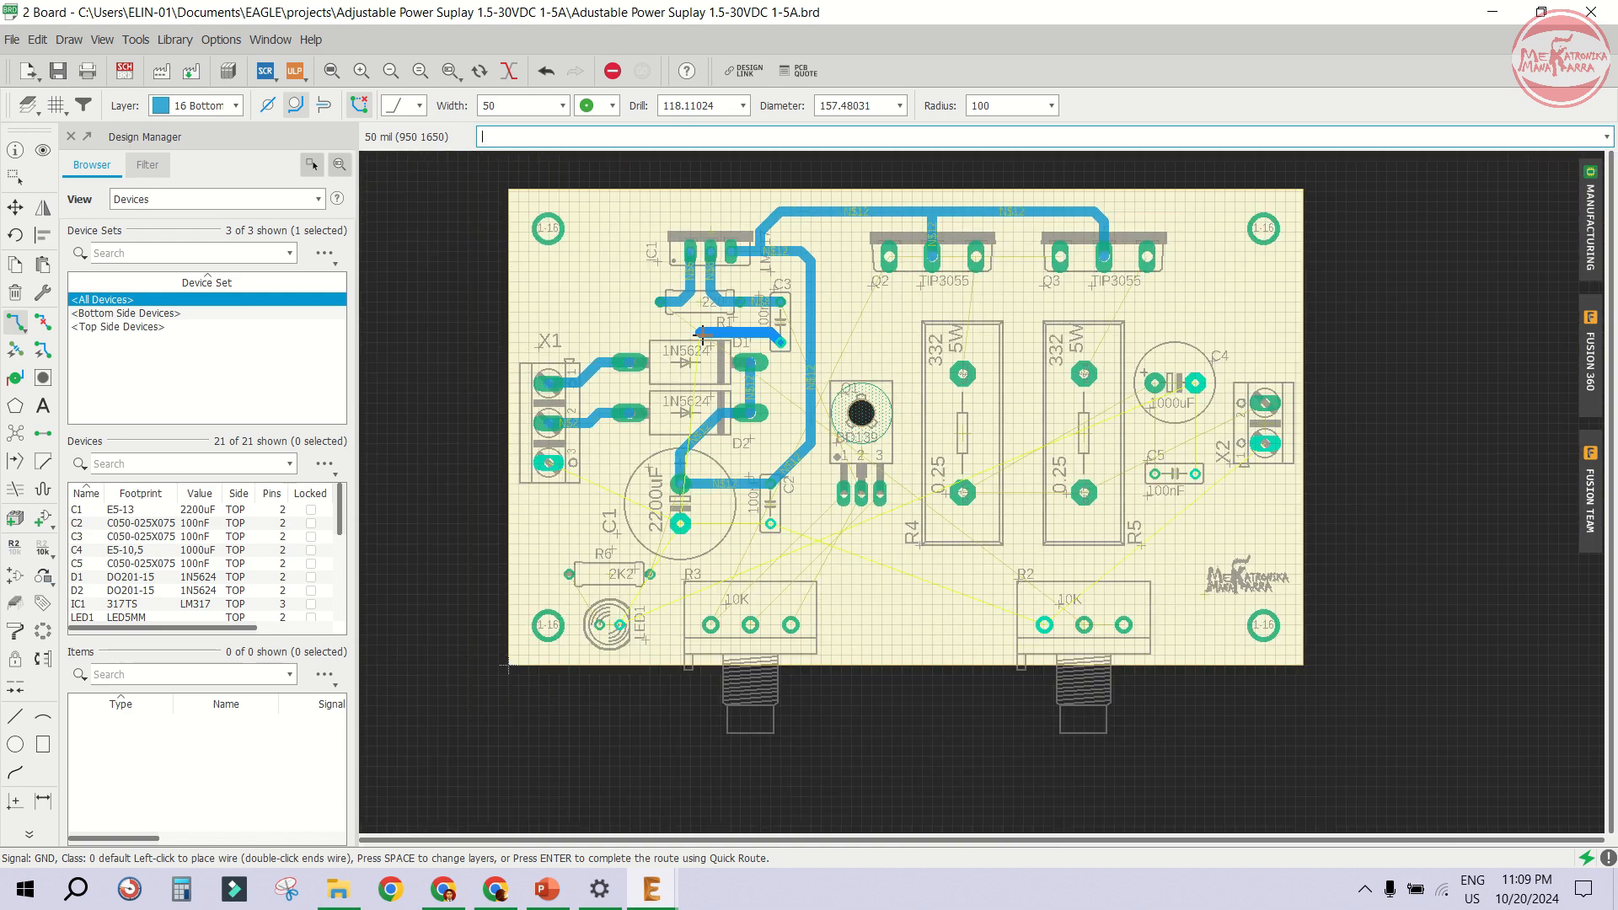
scroll(702, 335, "up", 3)
scroll(702, 335, "up", 1)
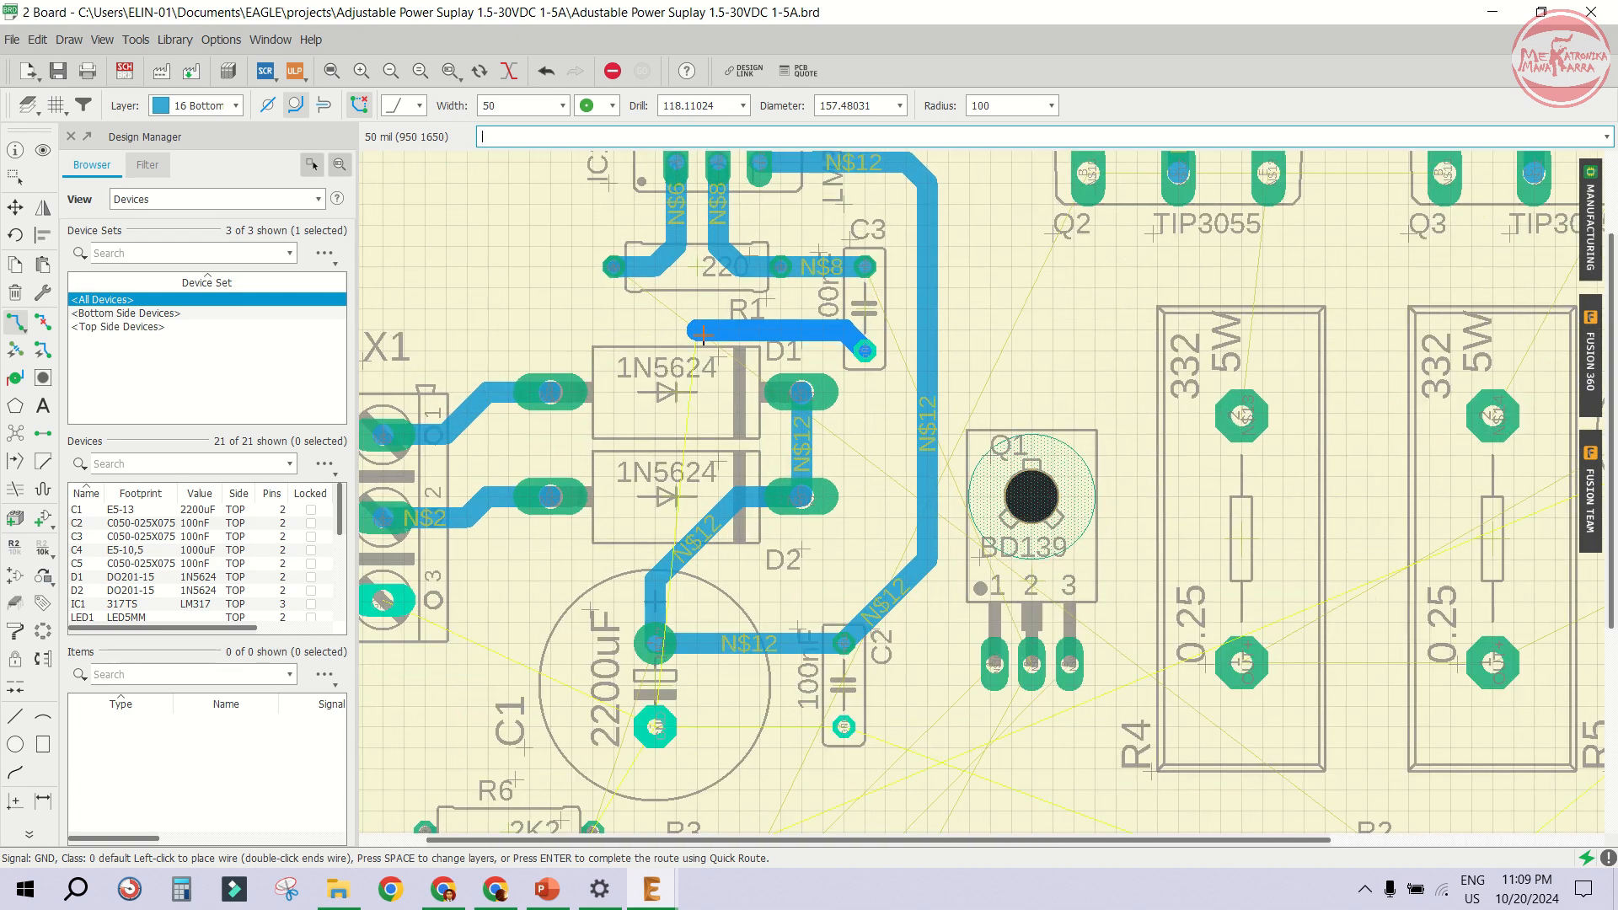
scroll(704, 334, "down", 3)
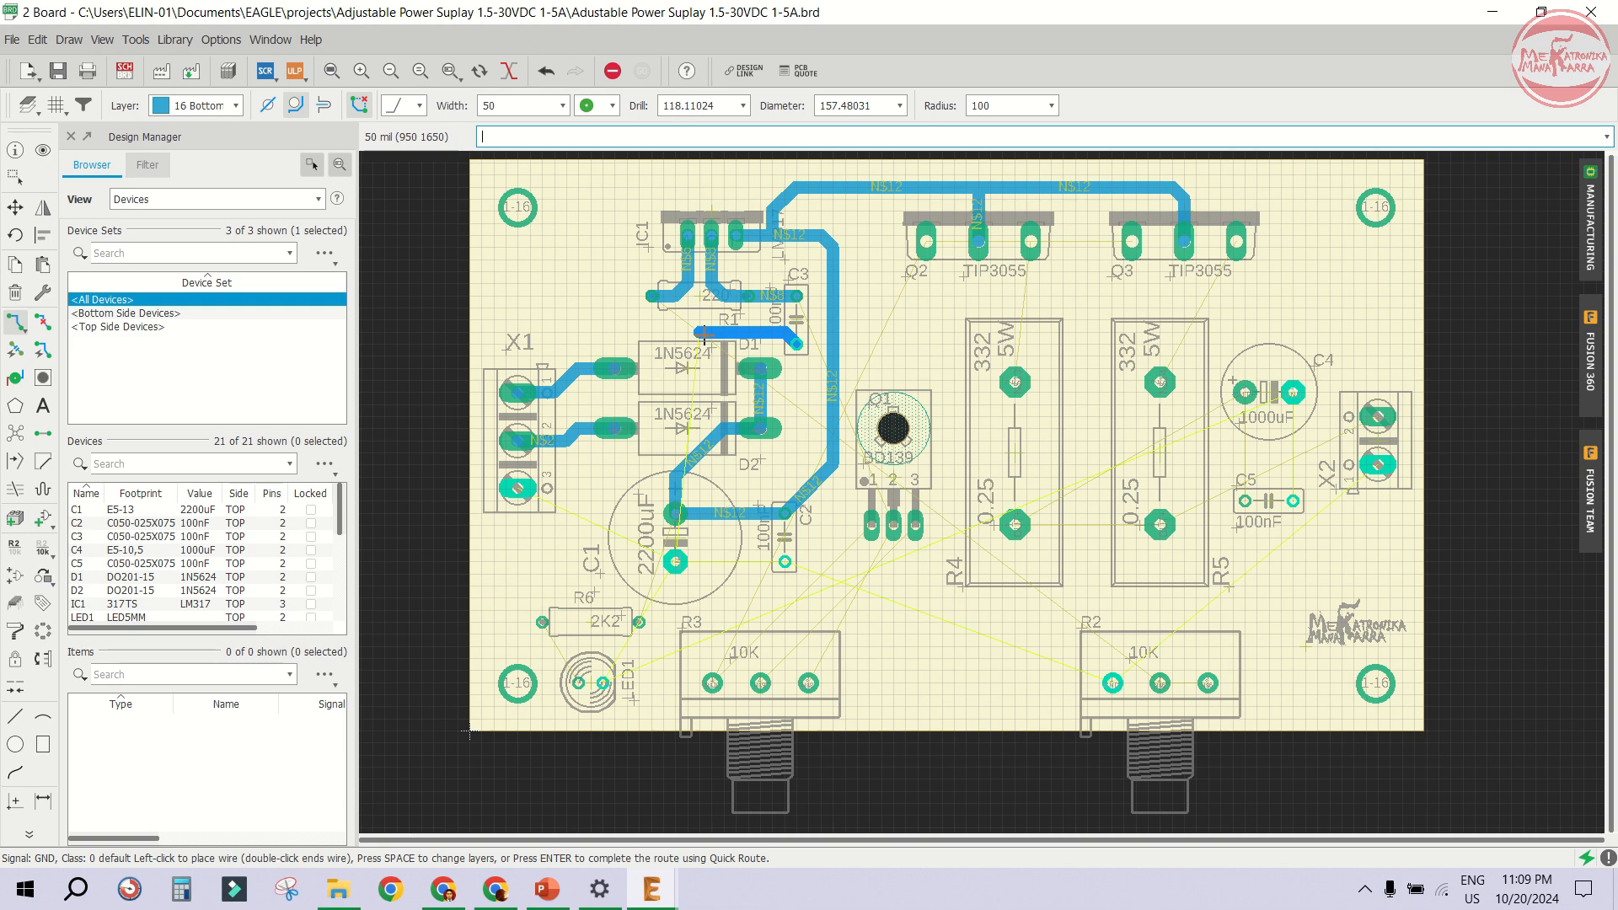
scroll(683, 421, "up", 5)
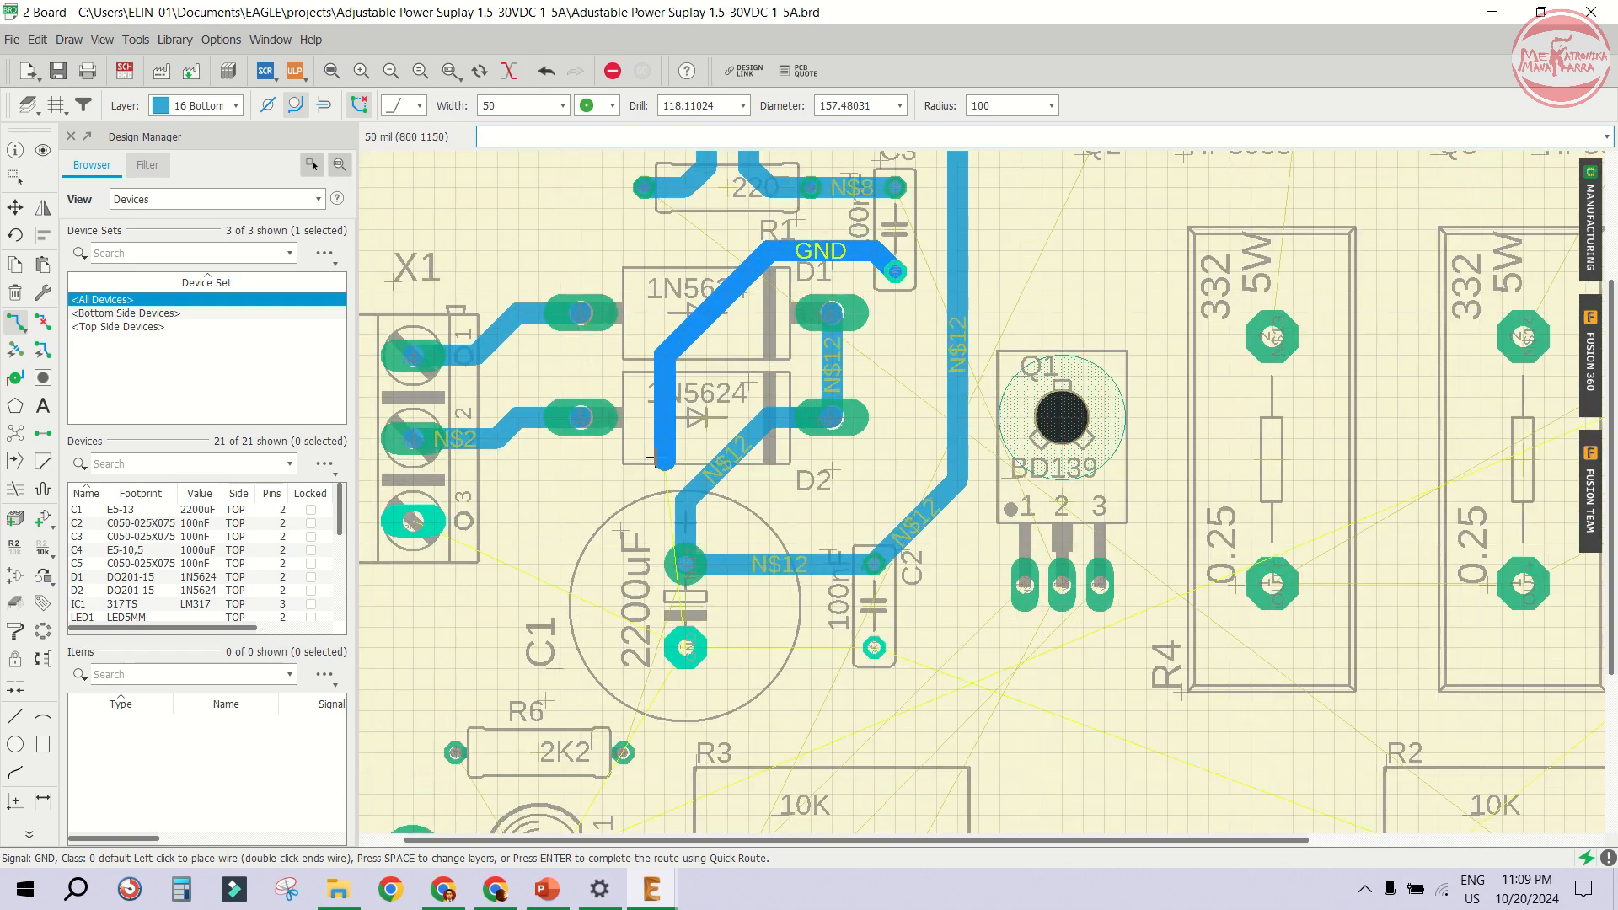
left_click(687, 422)
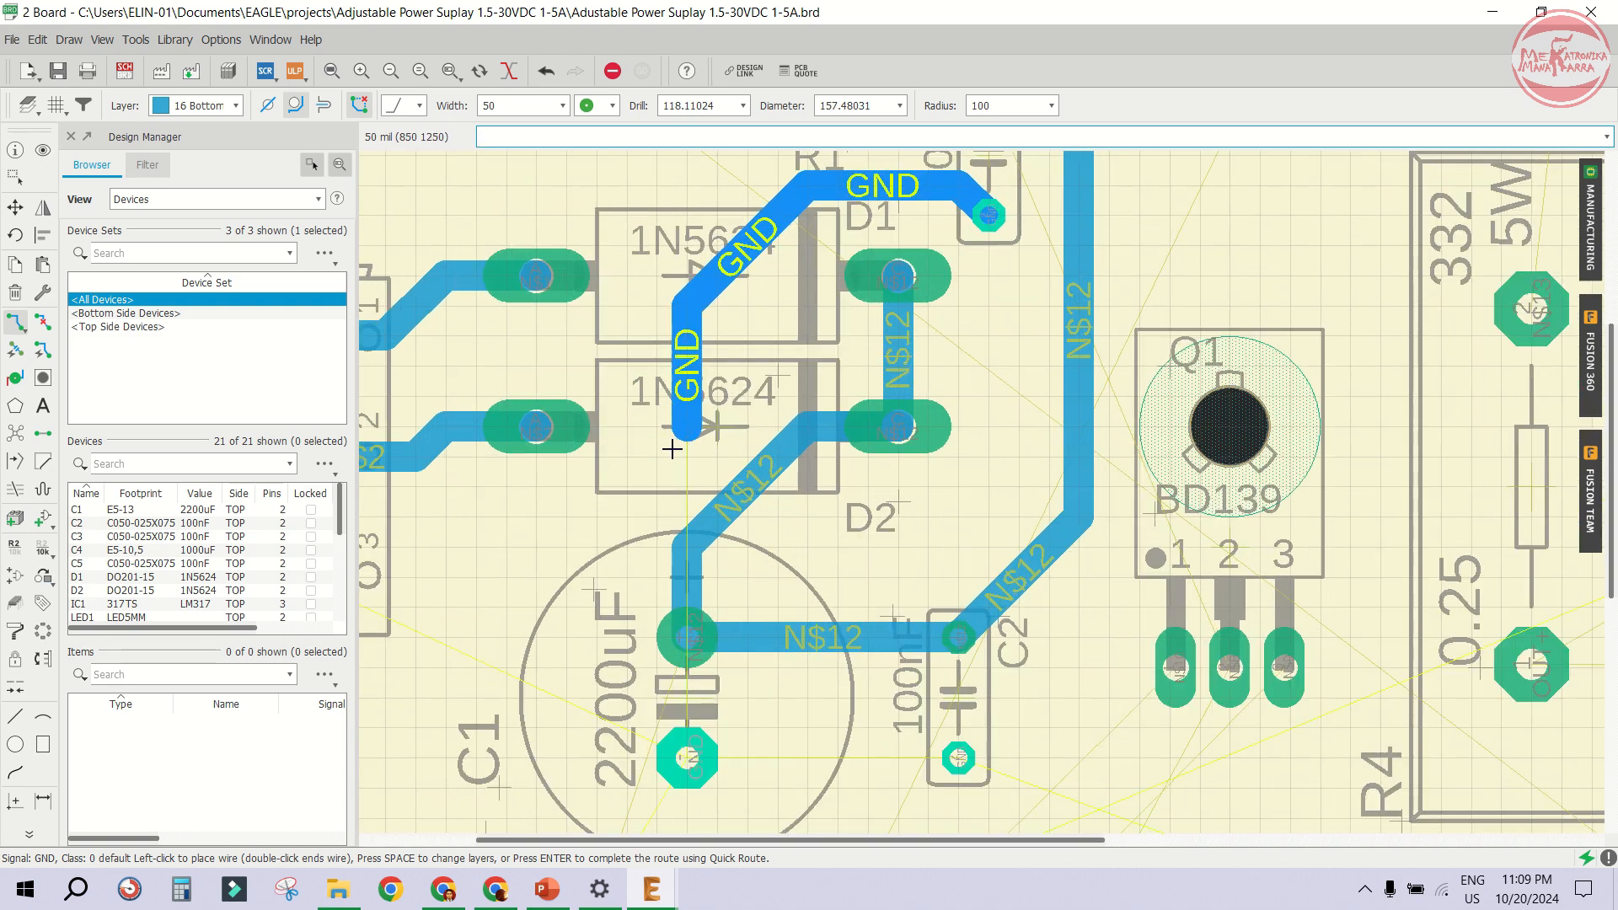
left_click(542, 565)
scroll(552, 541, "down", 4)
scroll(544, 544, "up", 3)
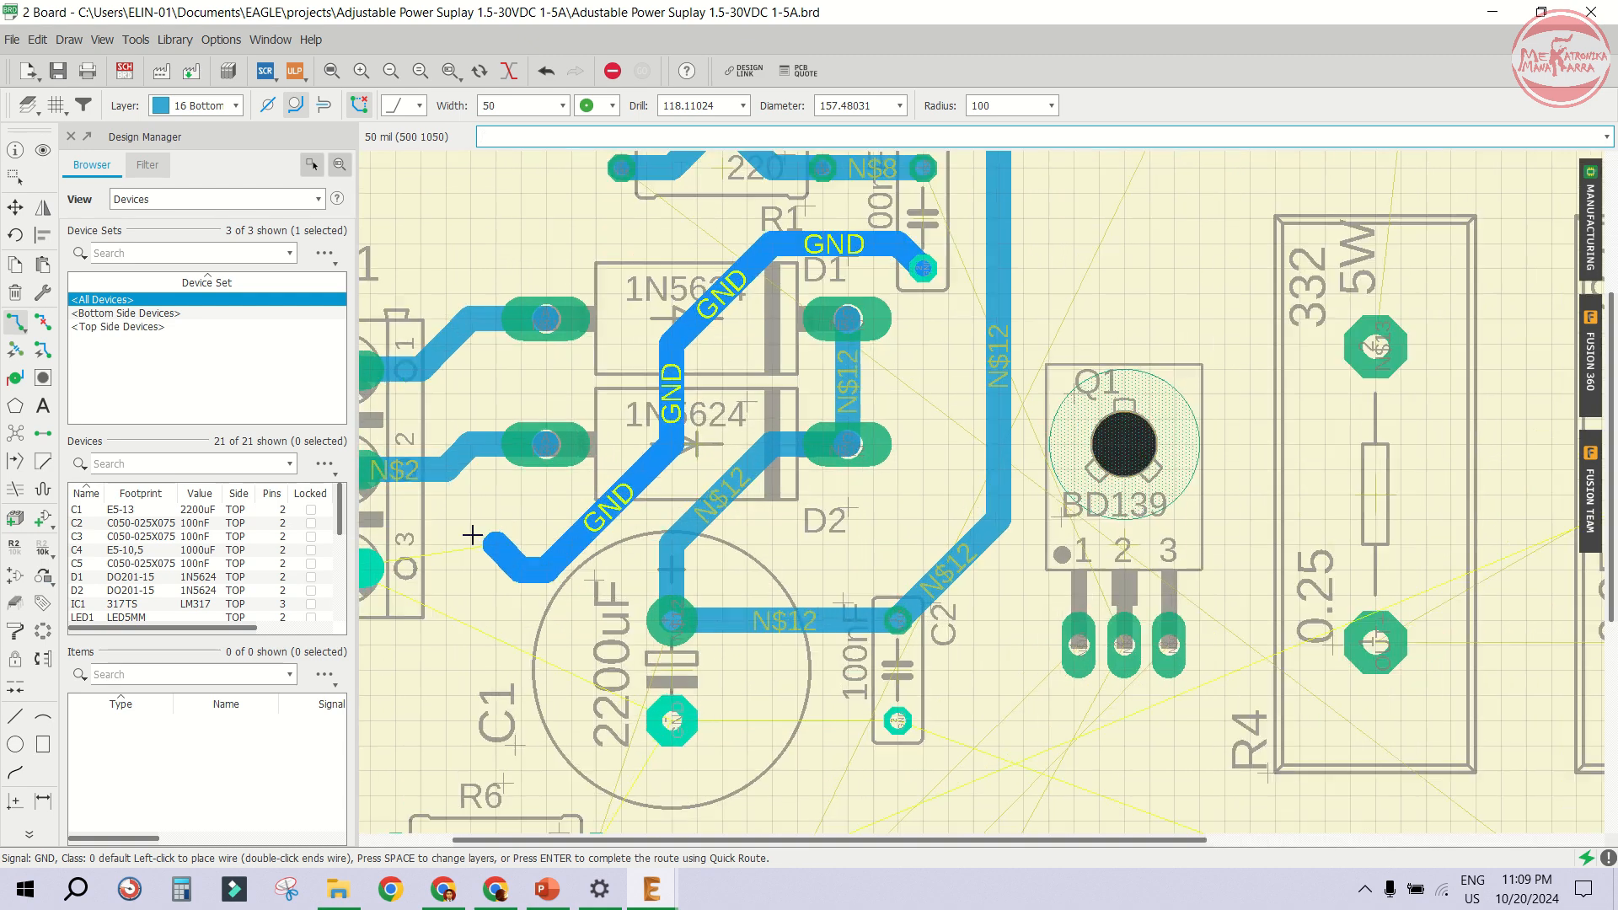
scroll(808, 564, "down", 3)
scroll(656, 564, "up", 4)
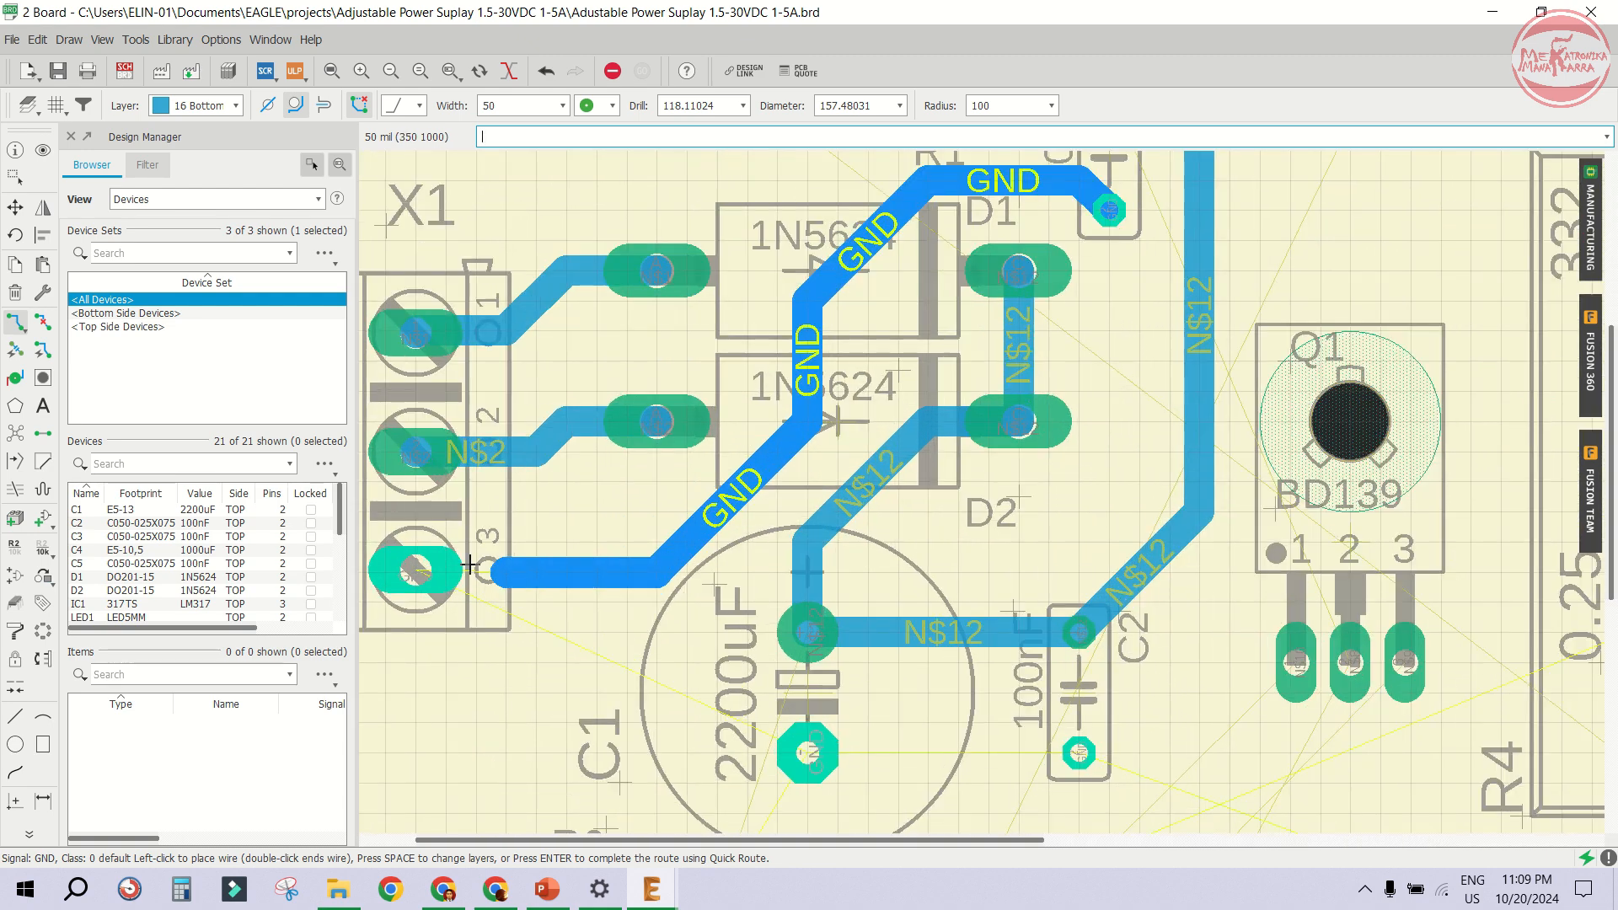
left_click(413, 567)
scroll(783, 438, "down", 4)
scroll(756, 578, "up", 5)
scroll(773, 574, "down", 3)
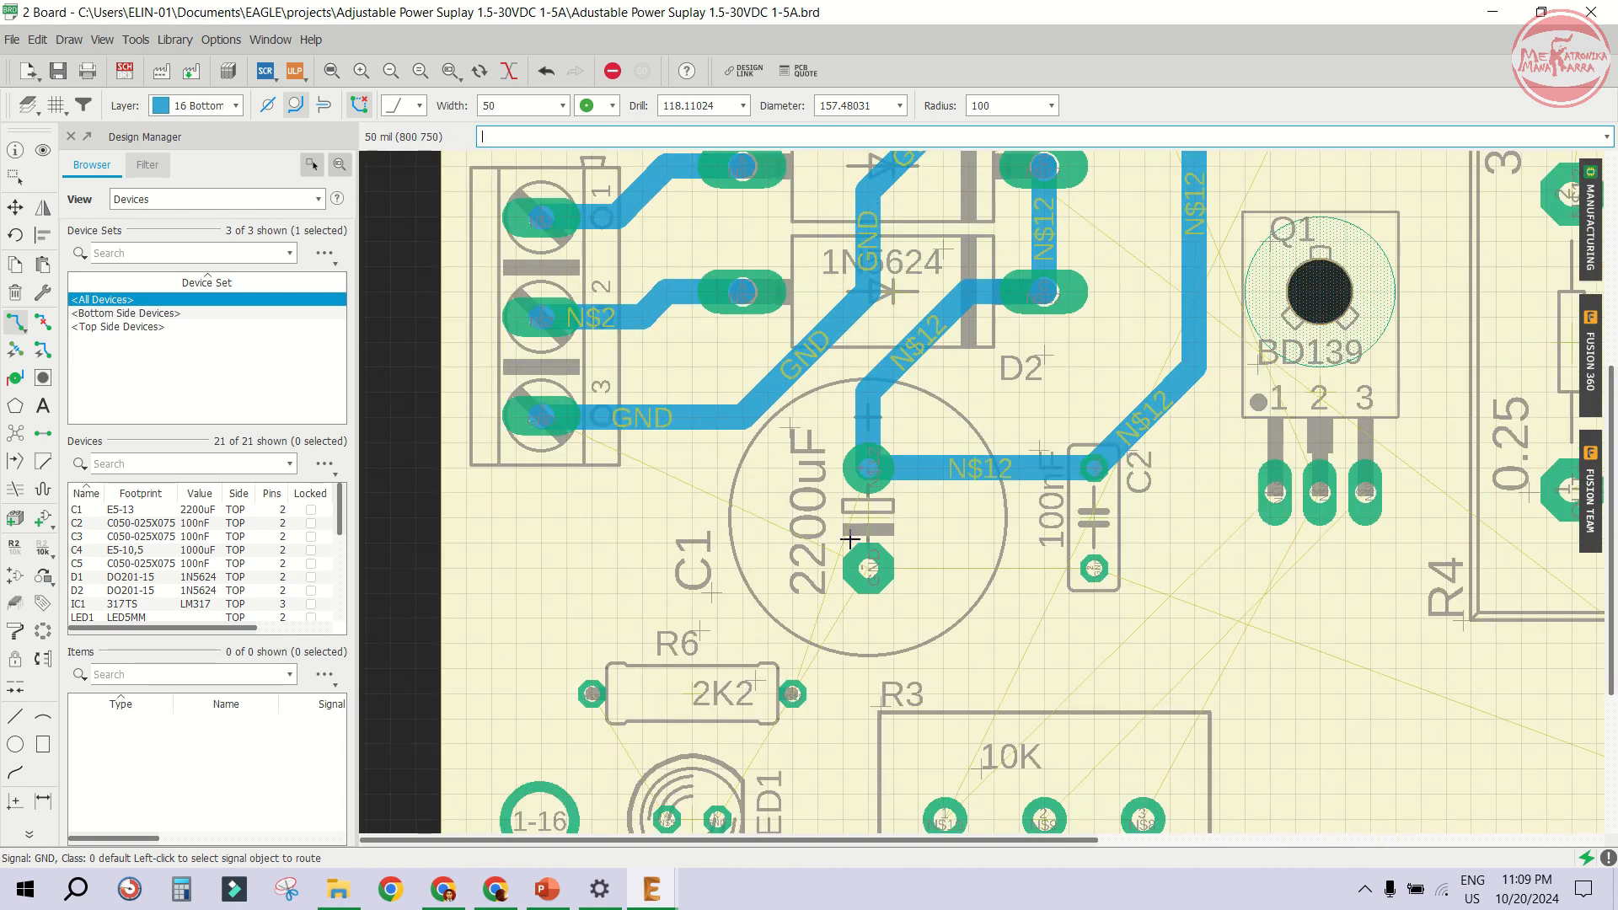
scroll(860, 534, "up", 2)
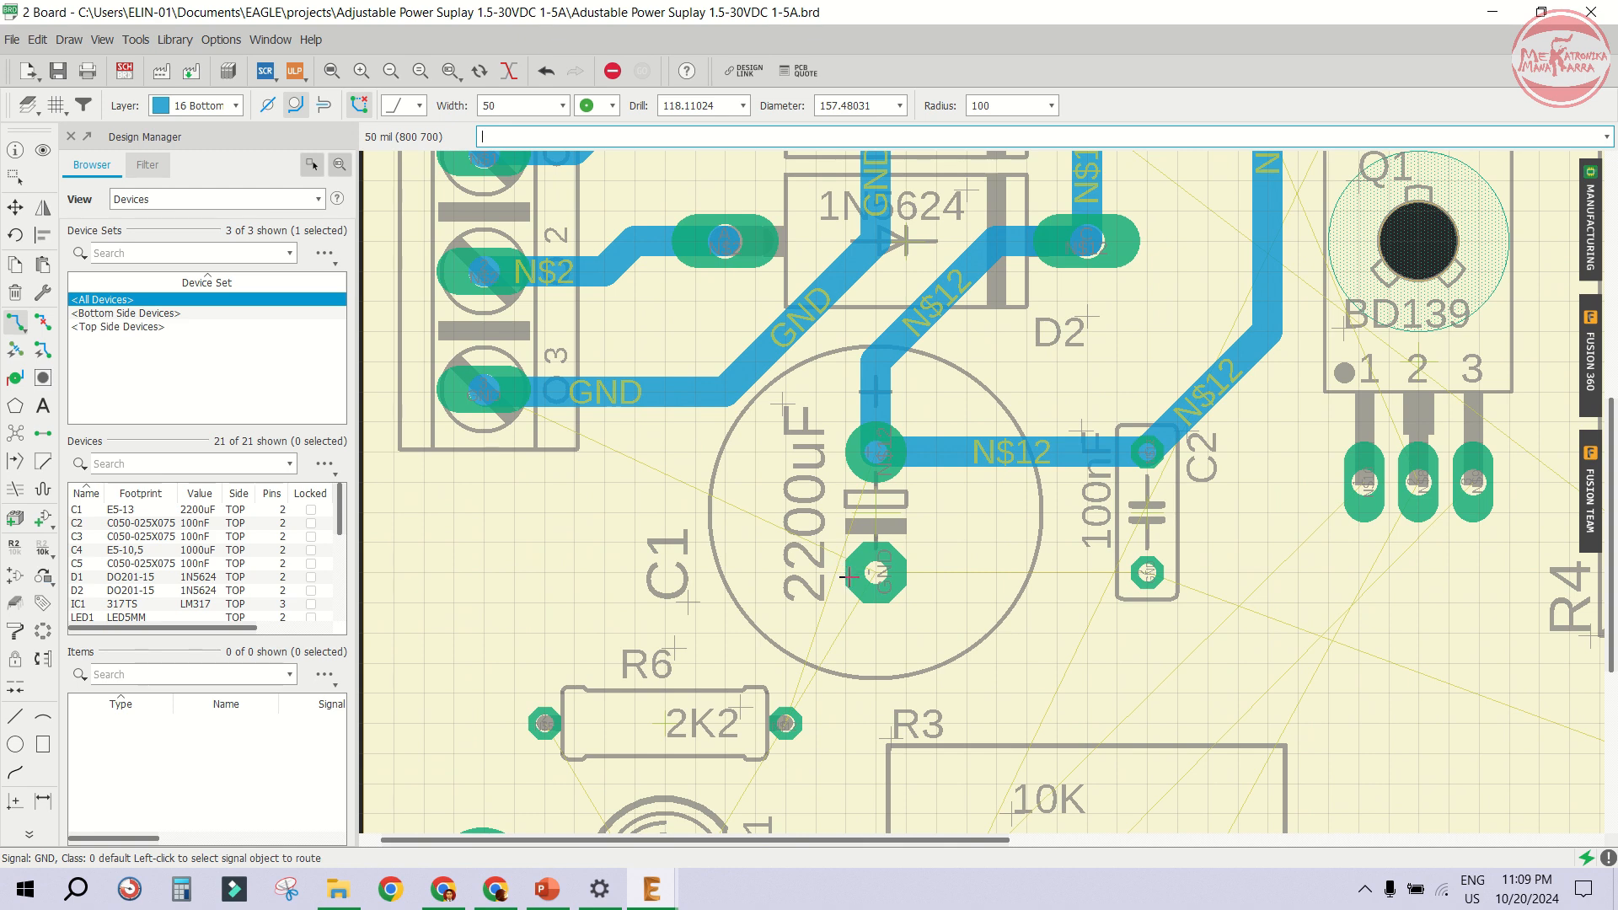
left_click(487, 404)
scroll(489, 405, "down", 4)
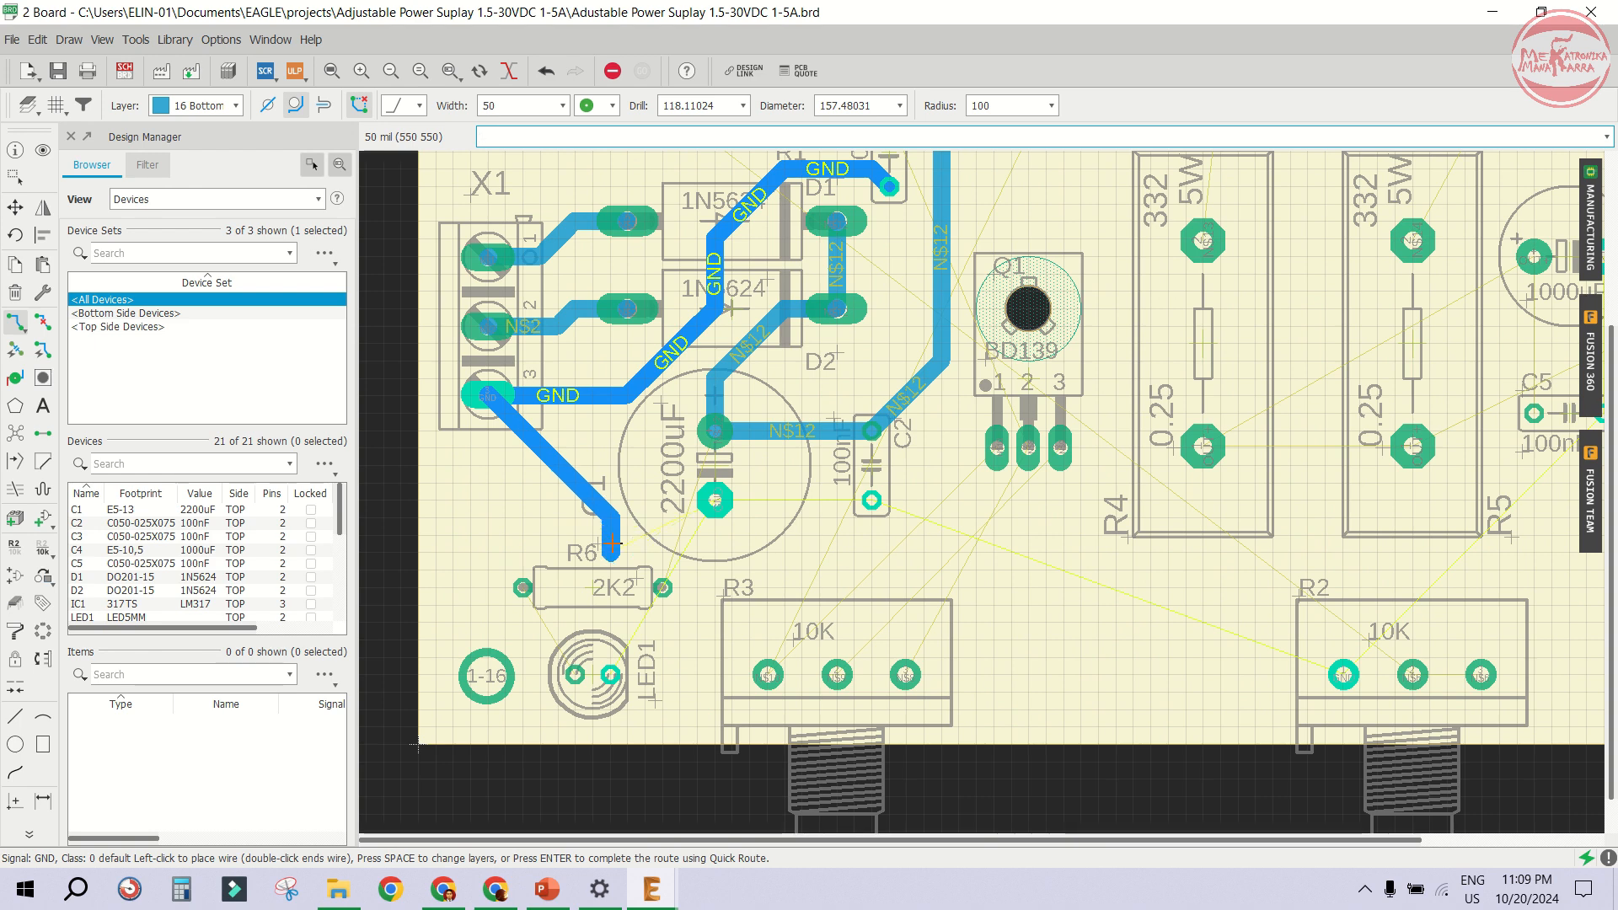
scroll(590, 486, "down", 1)
scroll(590, 487, "up", 2)
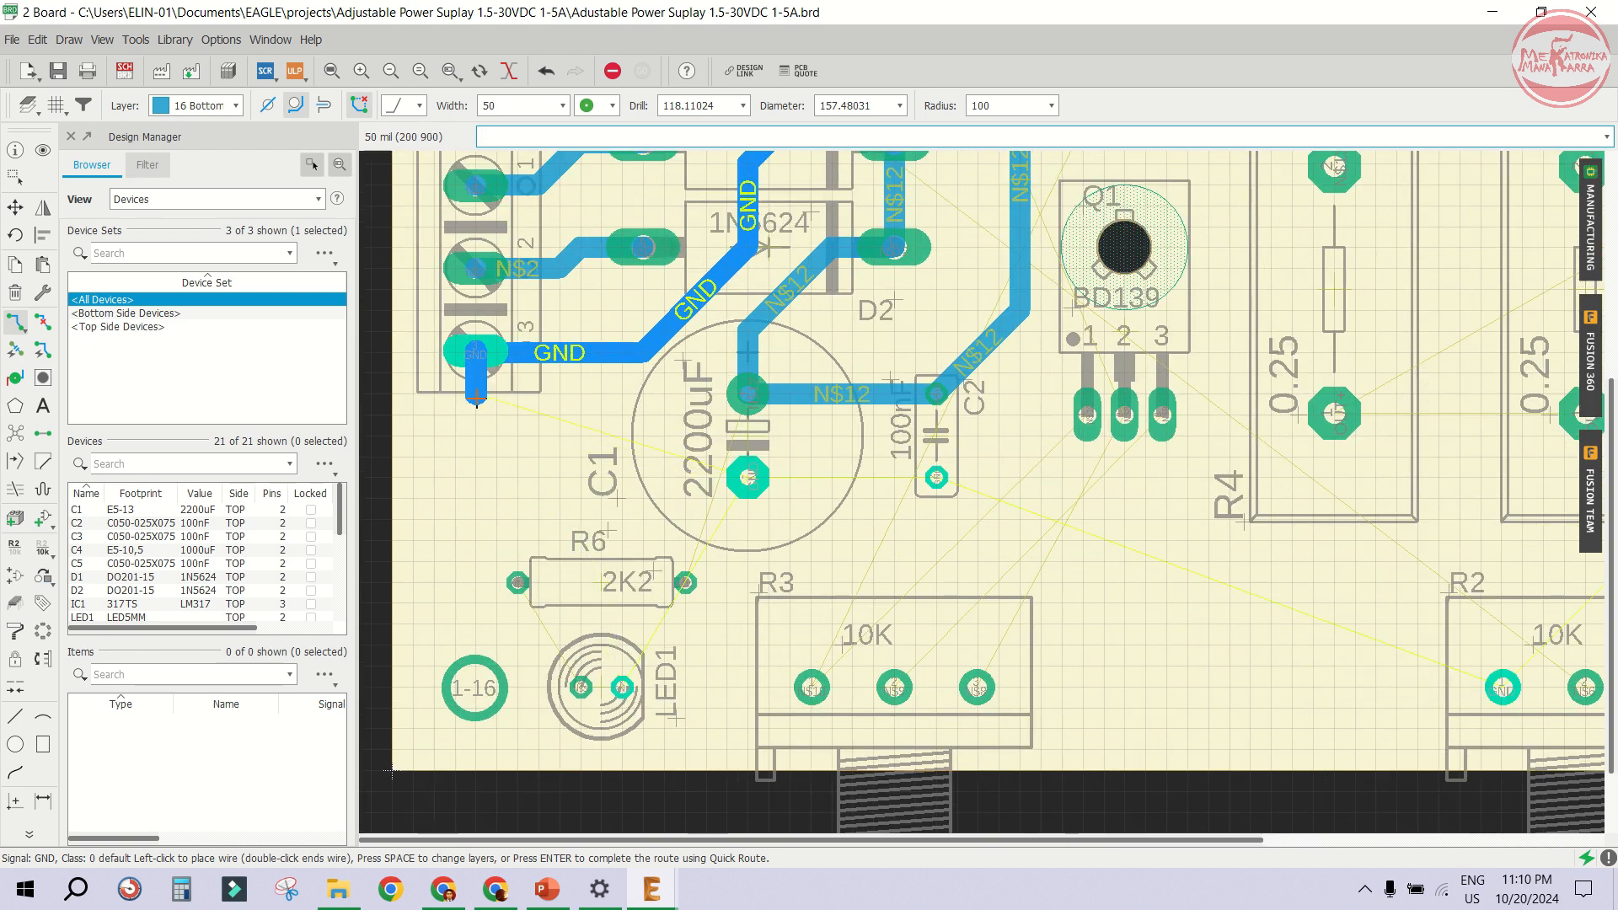
- Rotate resistor R6 to a vertical orientation and place it to the left of capacitor C1
left_click(14, 207)
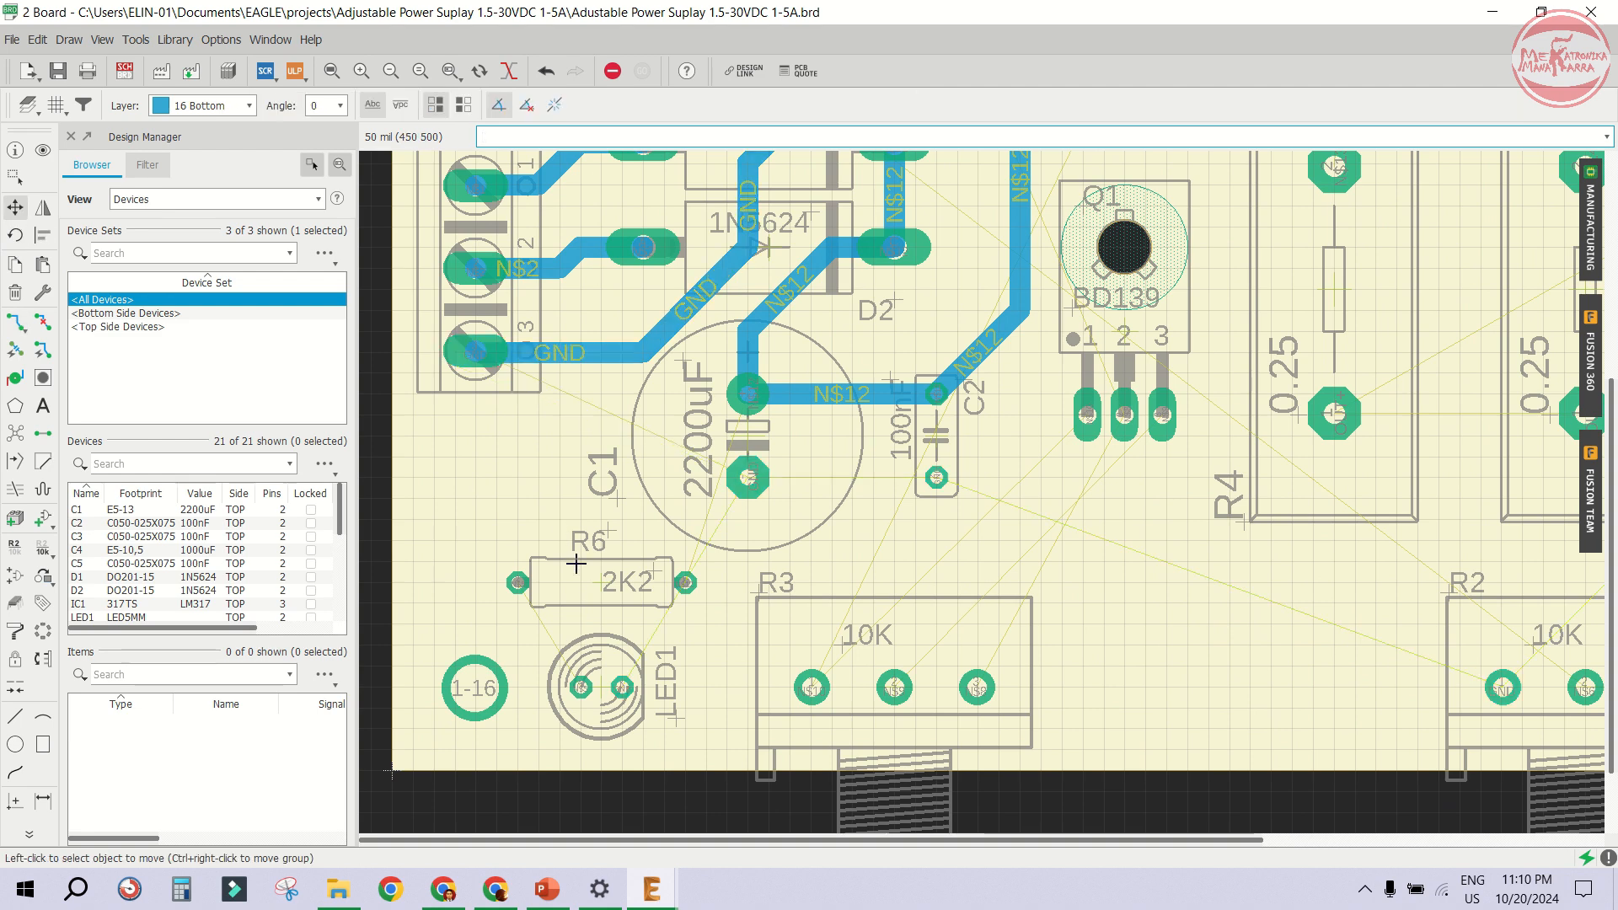
left_click(599, 579)
right_click(599, 503)
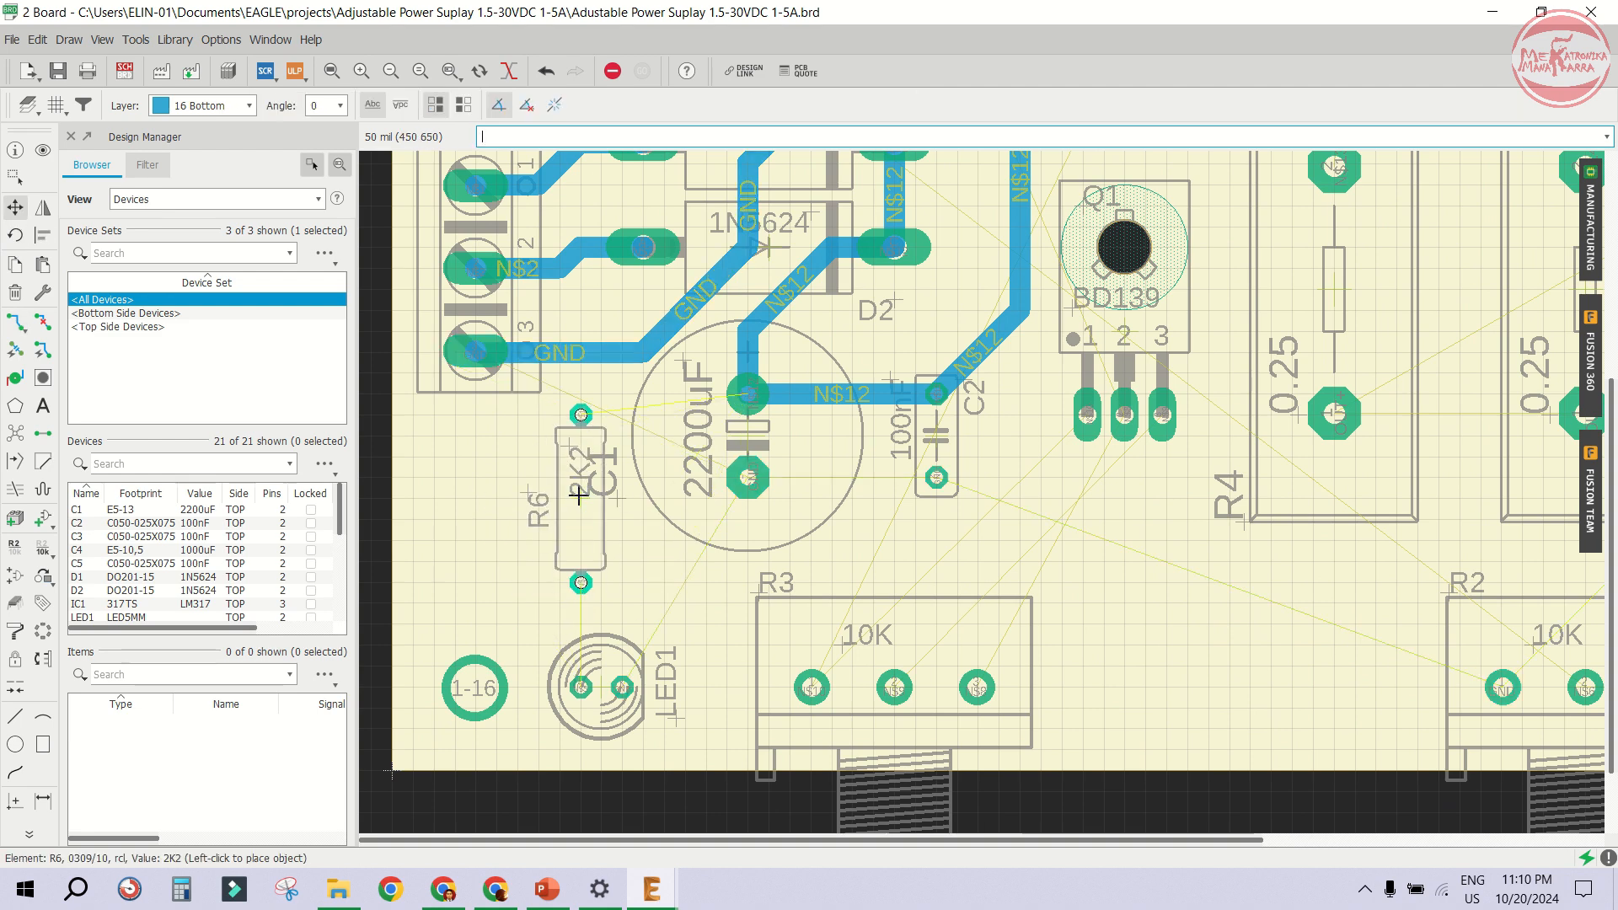
left_click(601, 501)
- Move C1's name label to just below the capacitor's outline
left_click(601, 501)
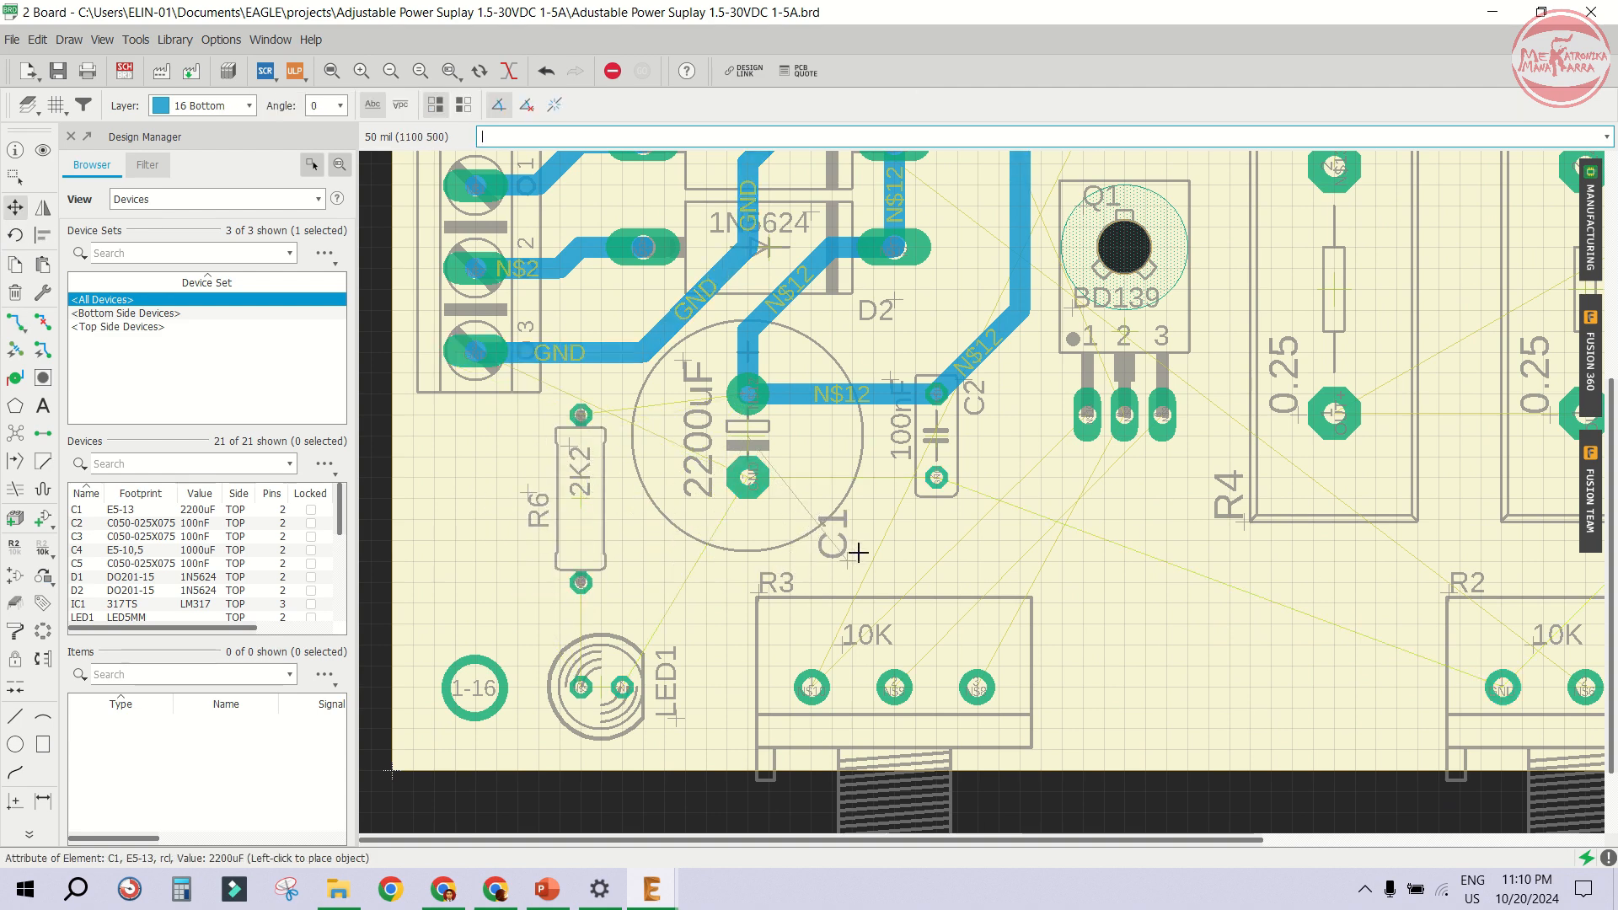
scroll(865, 525, "up", 2)
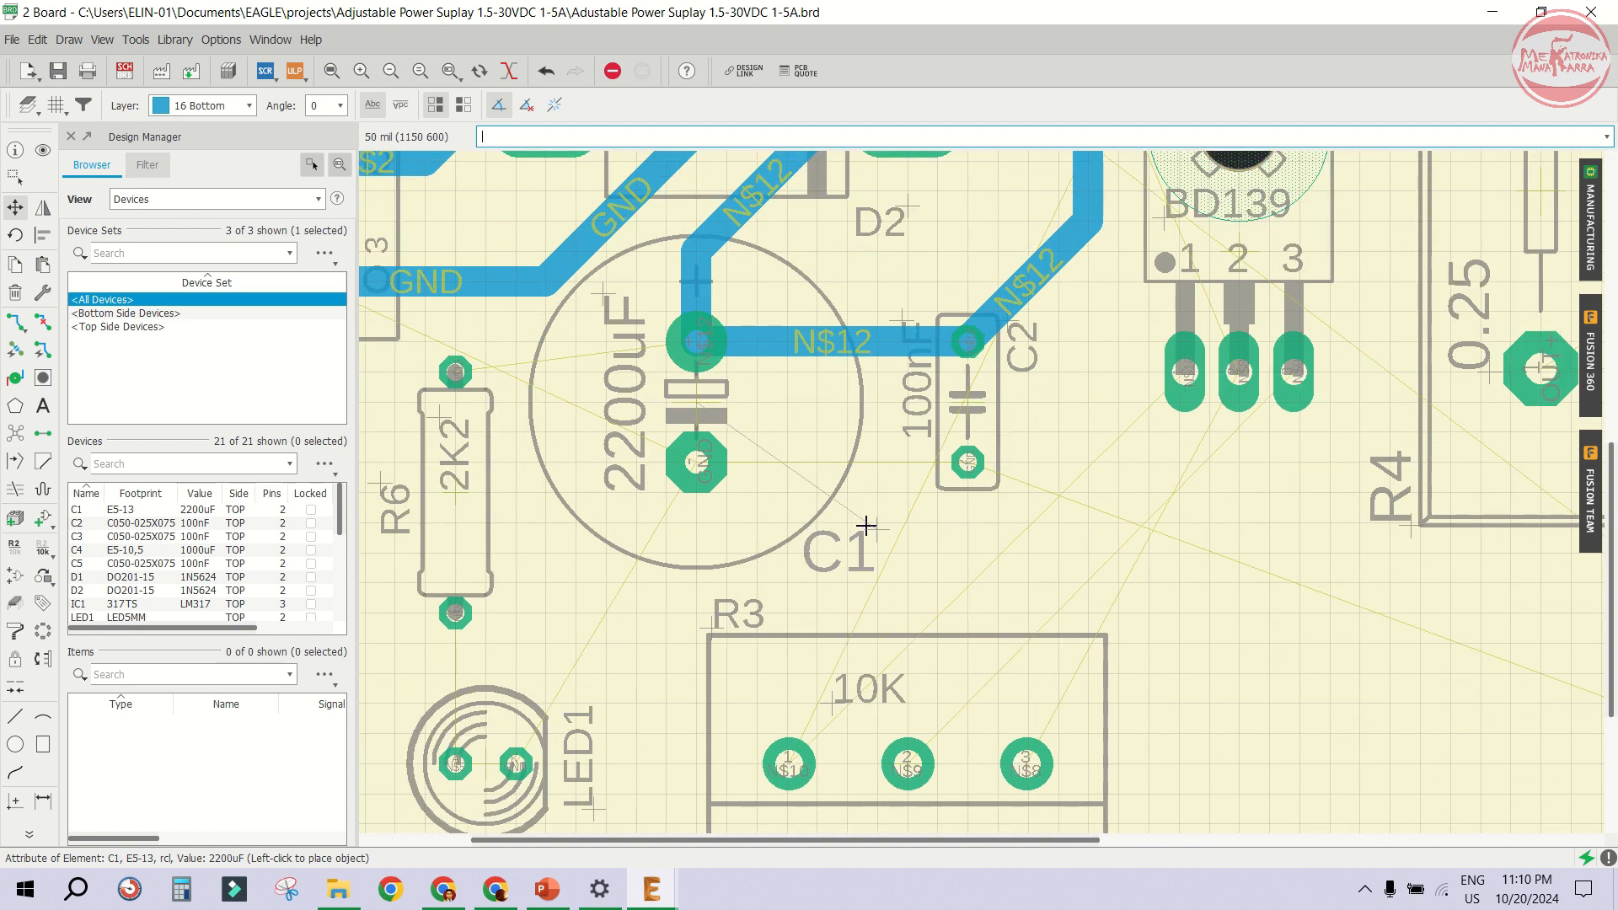
left_click(866, 525)
scroll(866, 525, "down", 3)
scroll(630, 486, "up", 2)
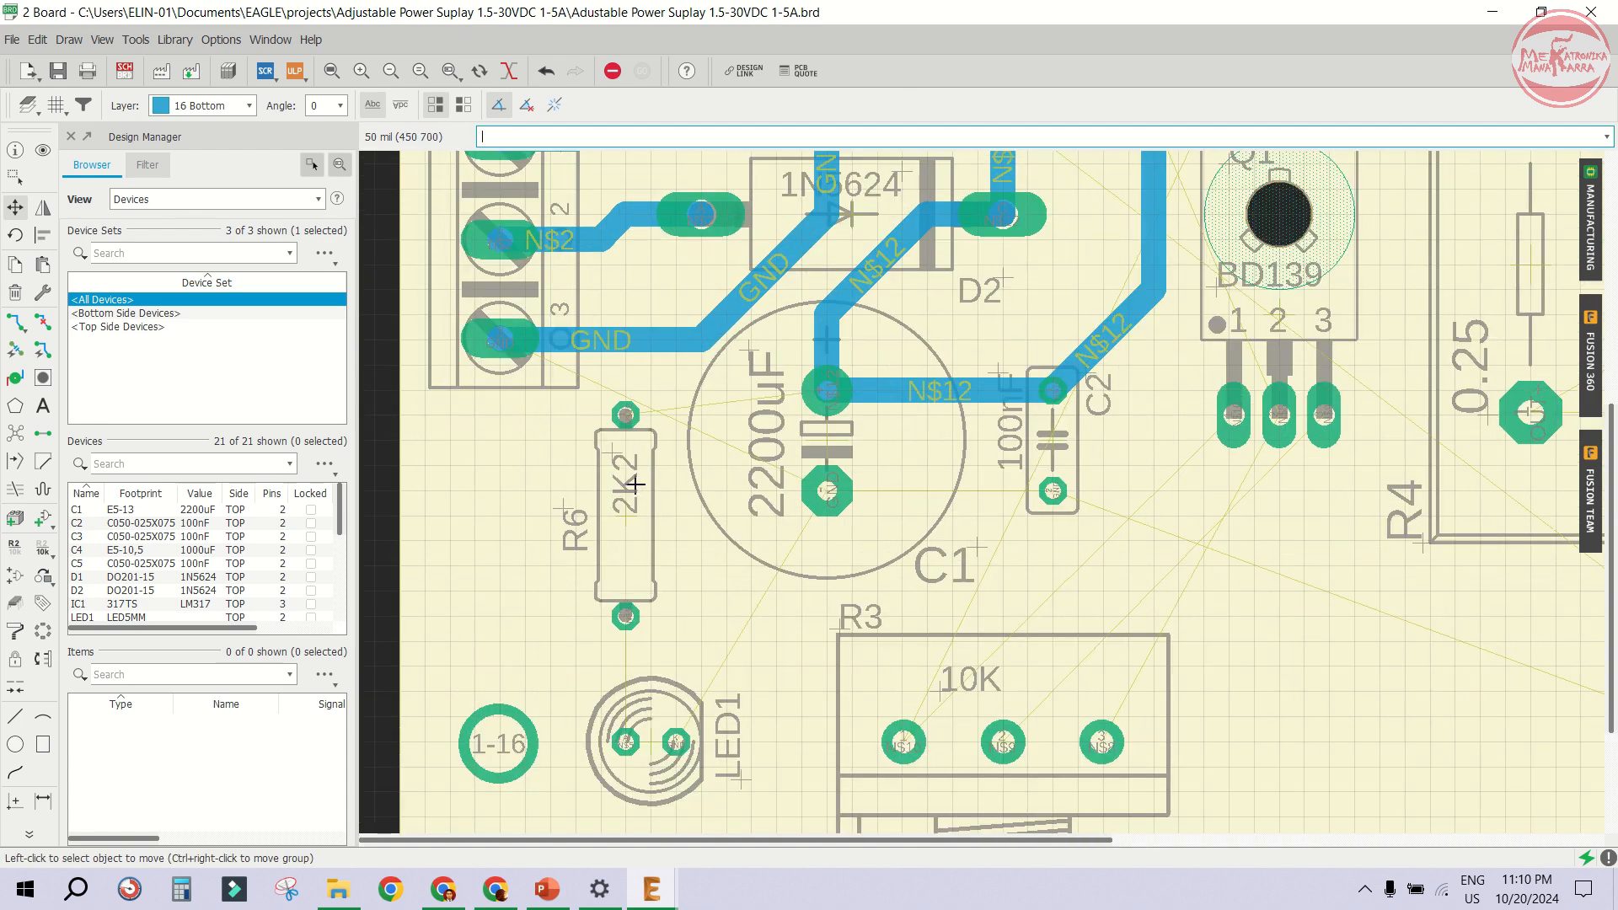
- Route a GND trace from X1's pin 3 down and across to C1's lower pad
left_click(15, 322)
left_click(480, 358)
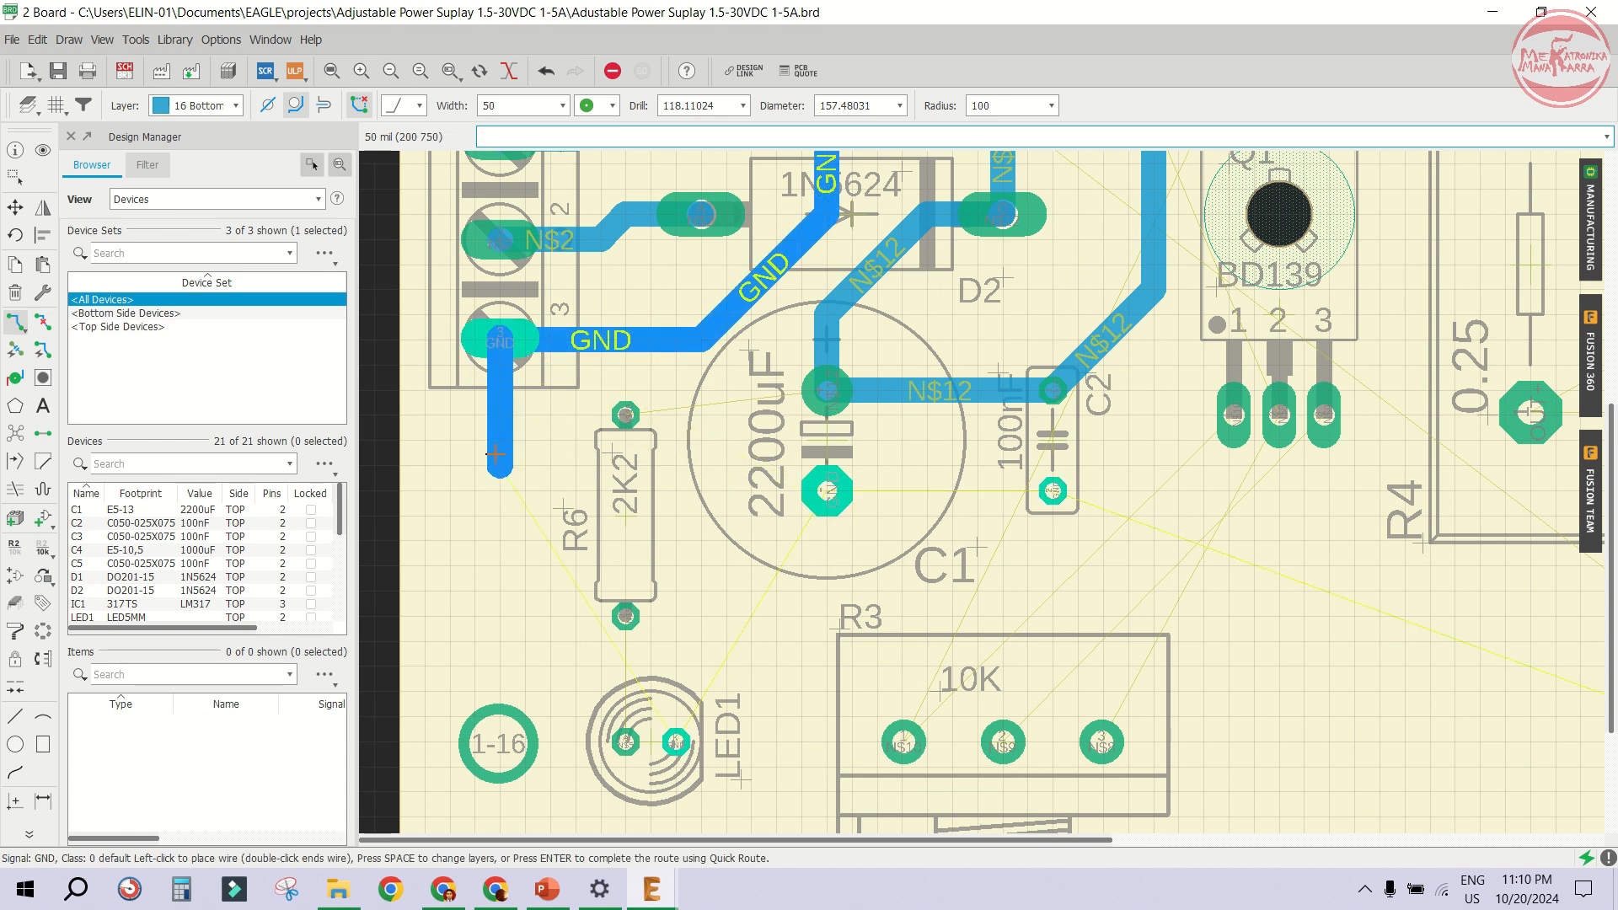
left_click(827, 490)
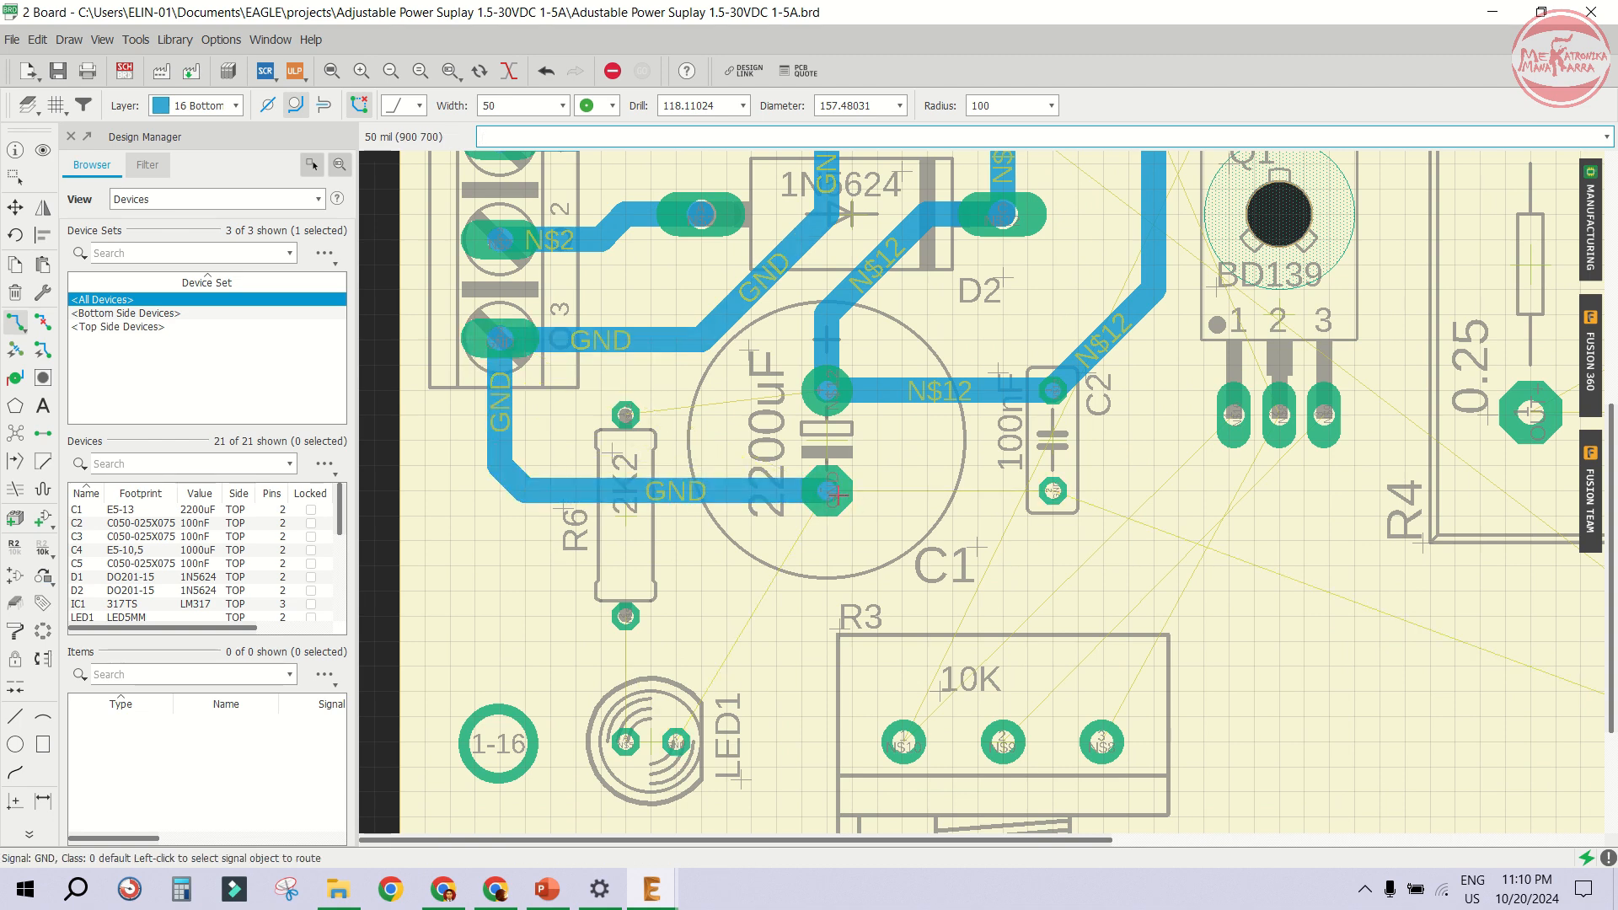
left_click(828, 490)
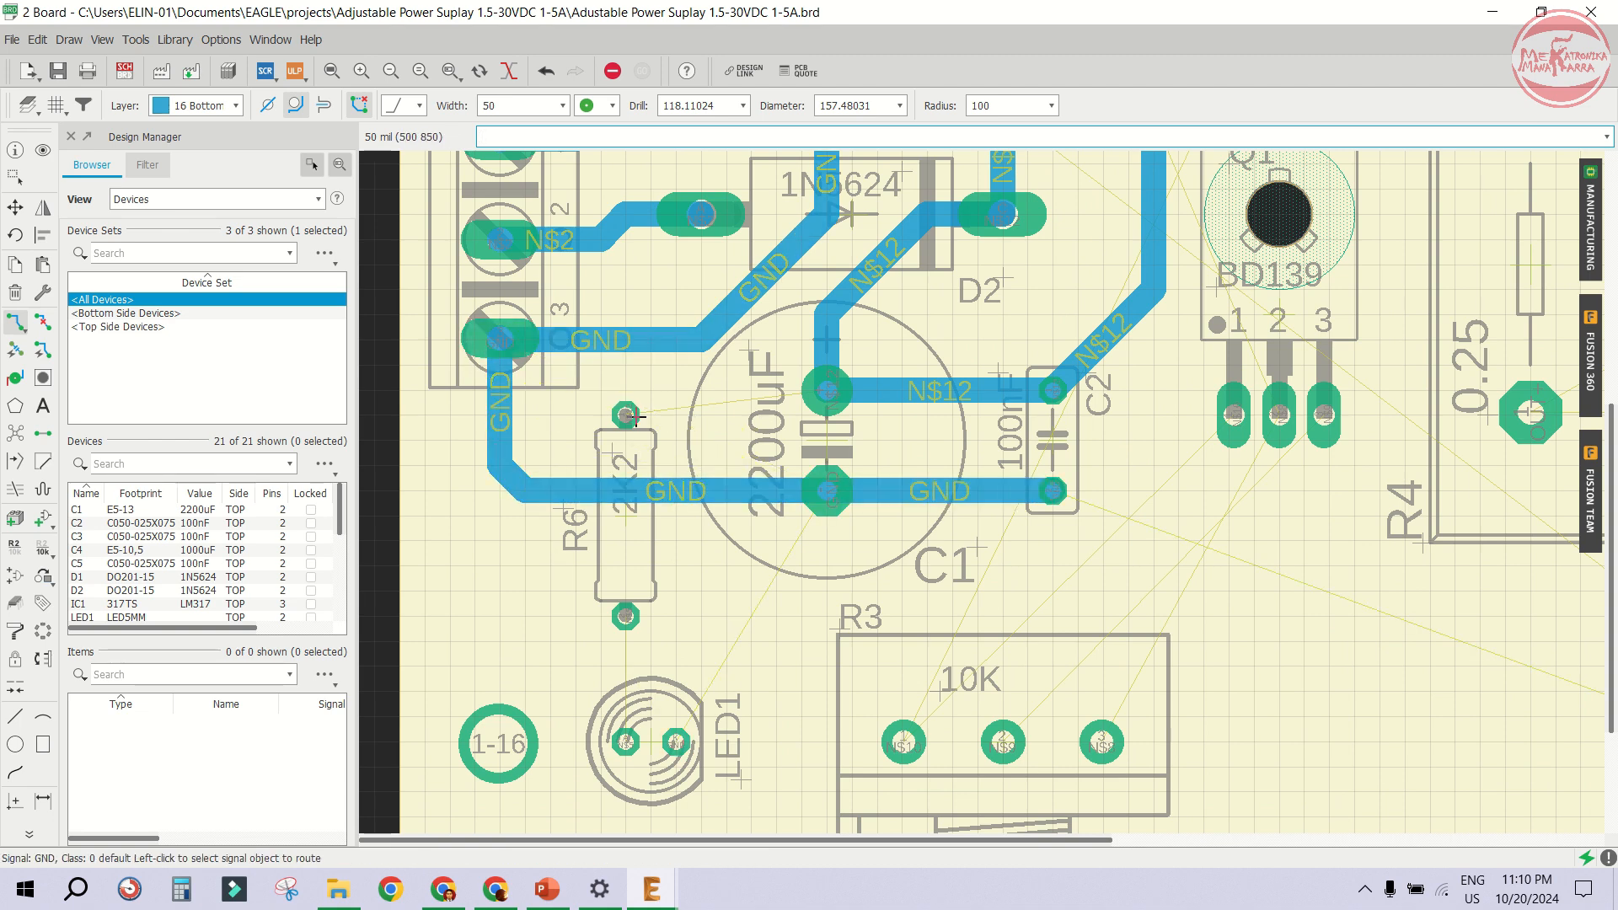
- Route an N$12 trace from R6's upper pad to C1's upper pad
scroll(638, 415, "up", 2)
left_click(628, 415)
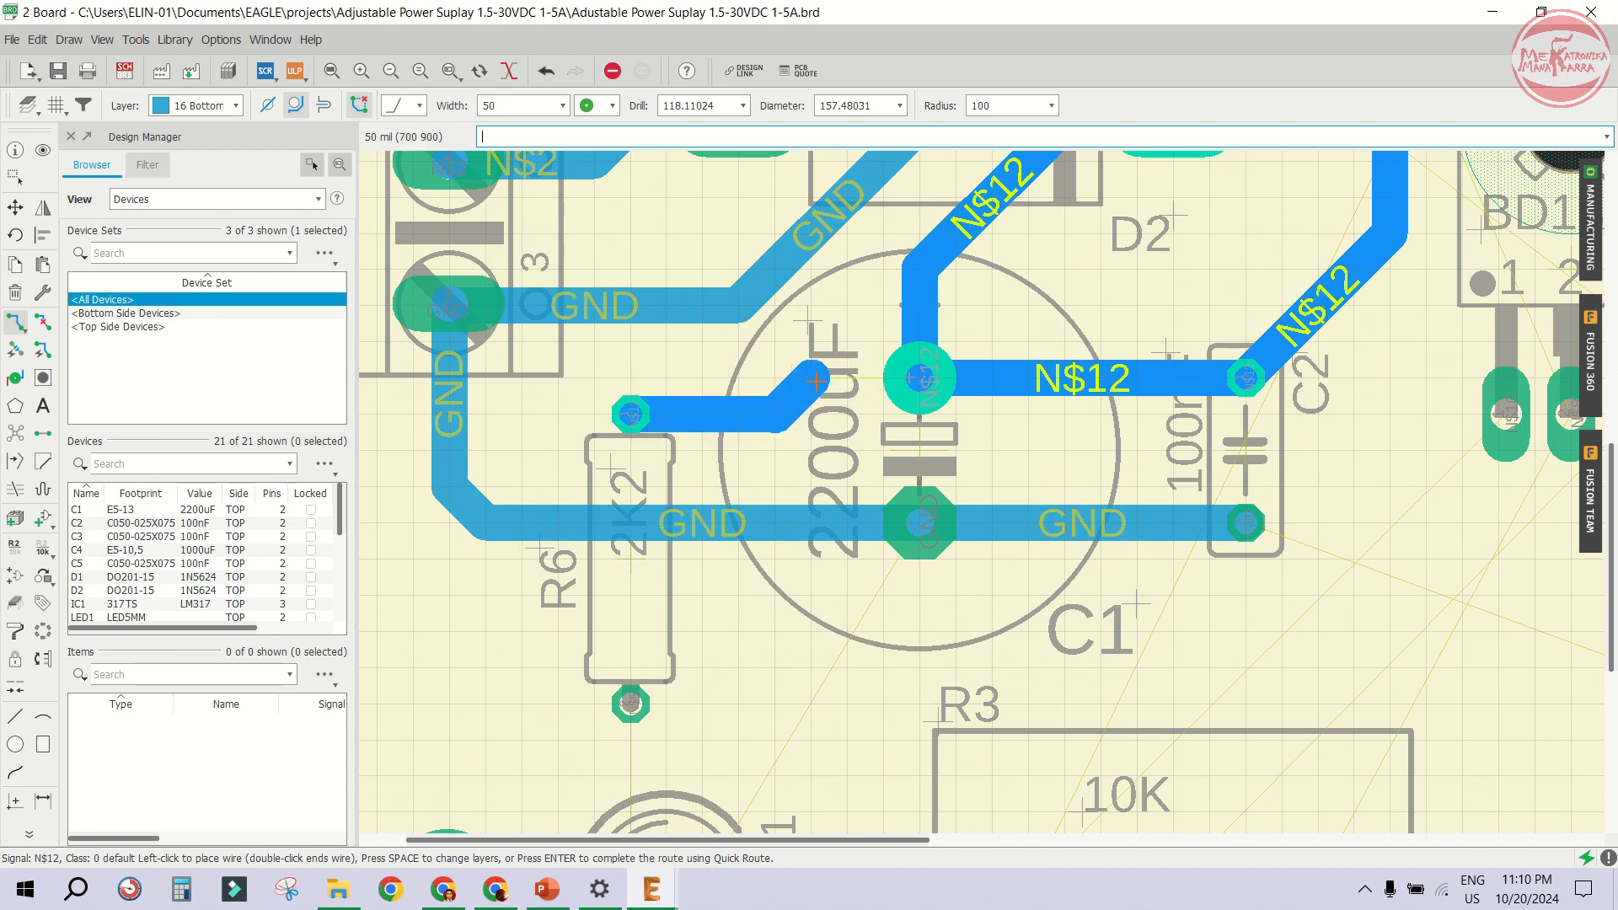
left_click(919, 378)
scroll(742, 380, "down", 2)
scroll(714, 644, "up", 2)
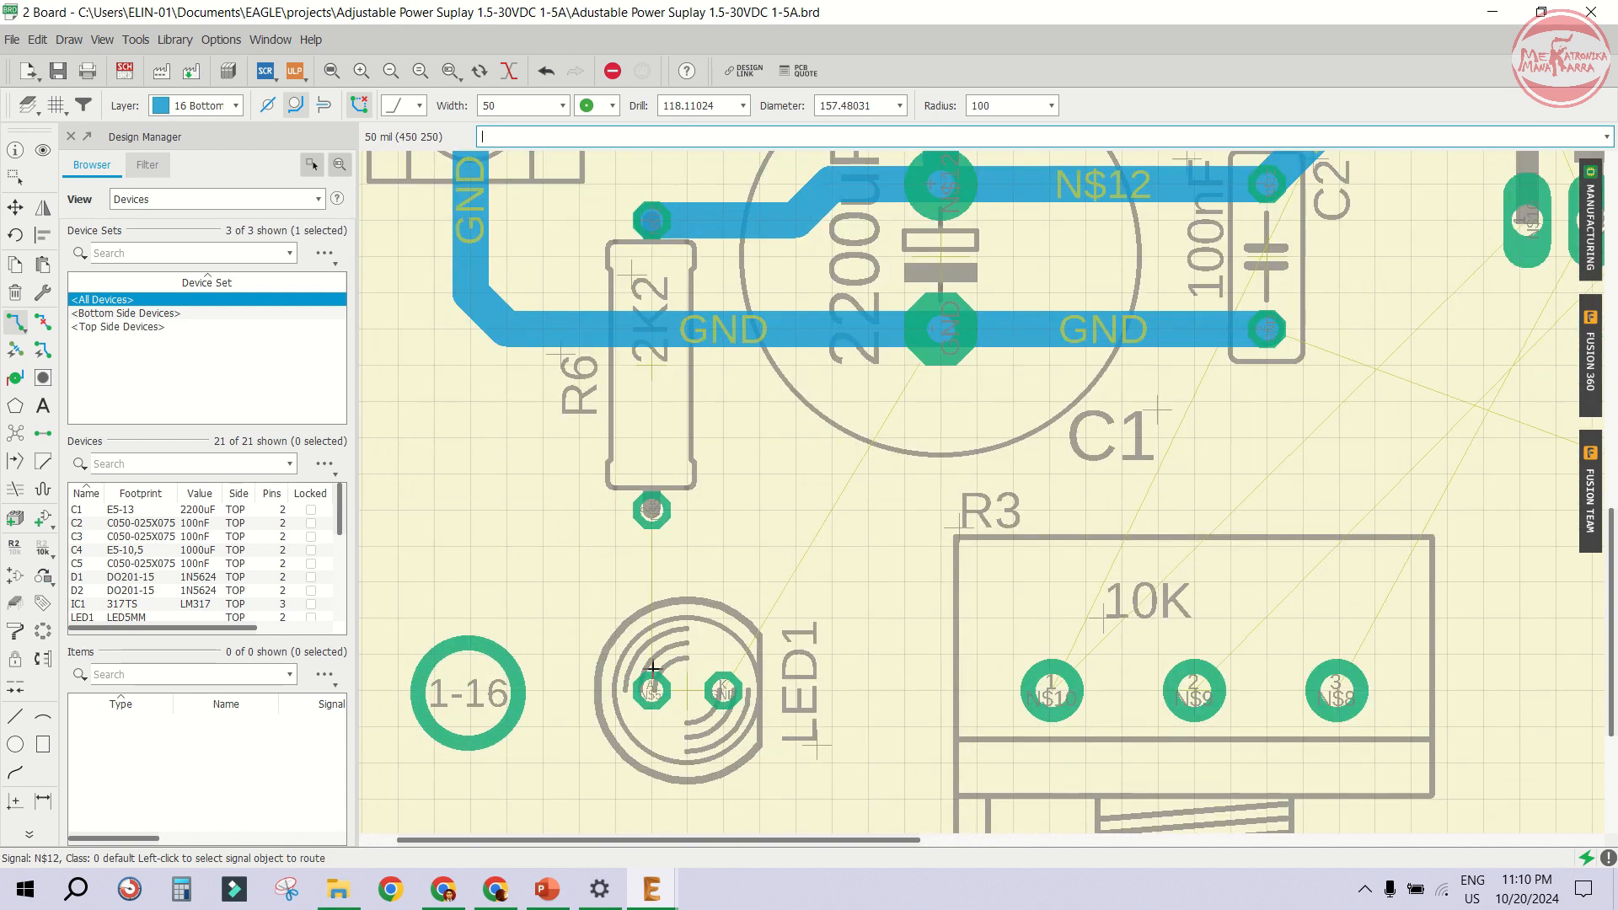
- Connect LED1: route N$5 from its left pad up to R6's lower pad, and GND from its right pad up to the GND trace
left_click(678, 672)
left_click(682, 569)
left_click(723, 692)
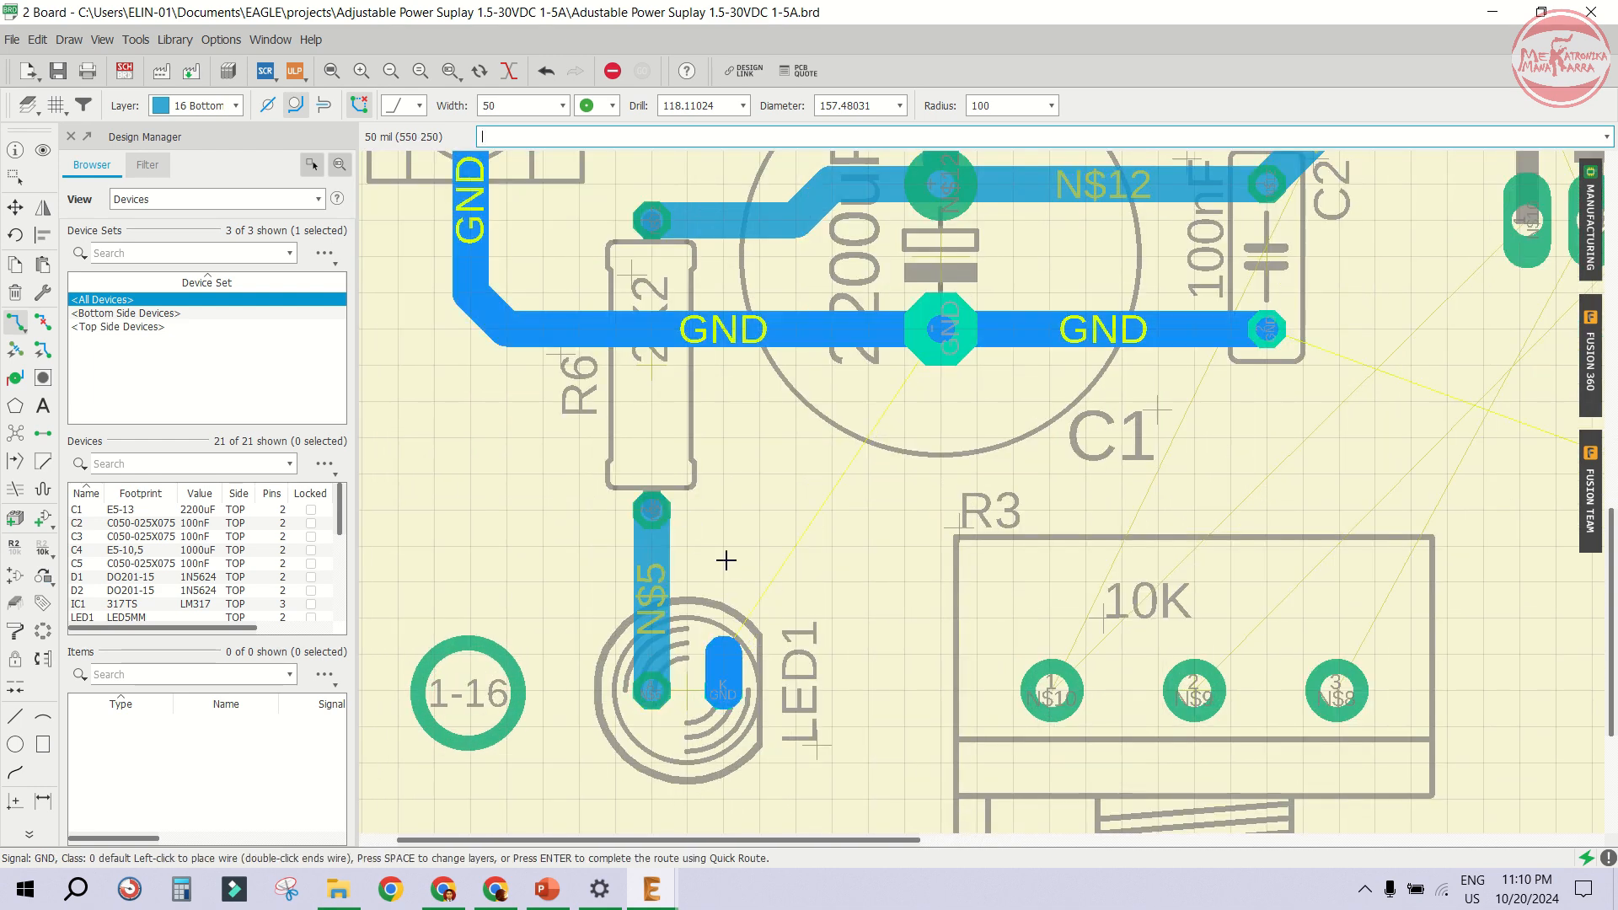
left_click(739, 329)
scroll(739, 330, "down", 5)
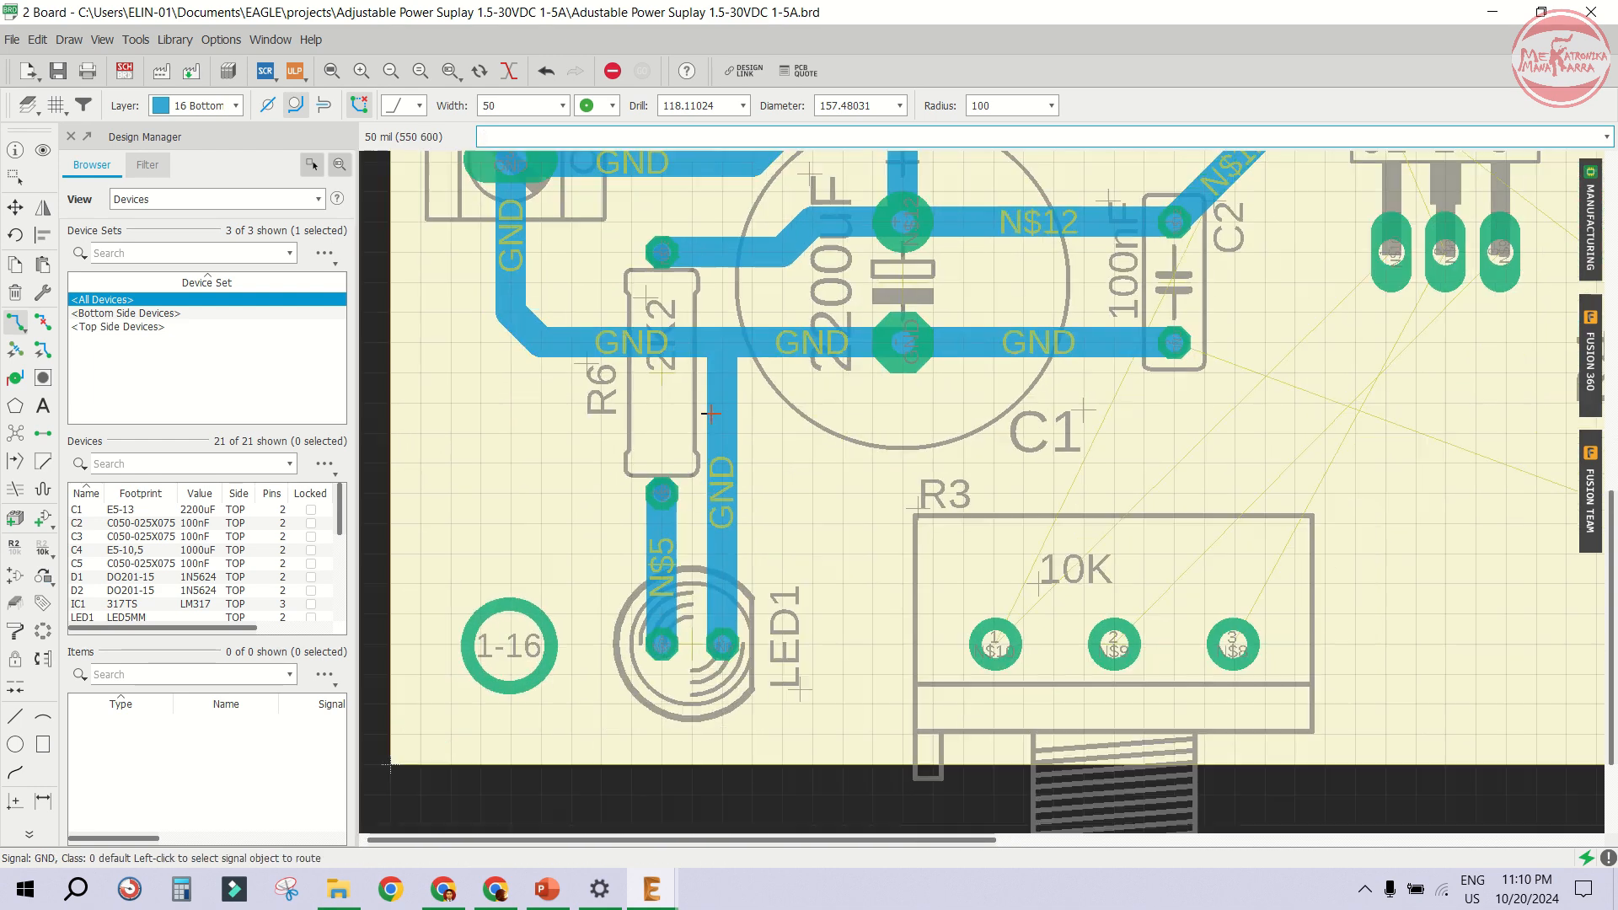
scroll(1035, 359, "up", 2)
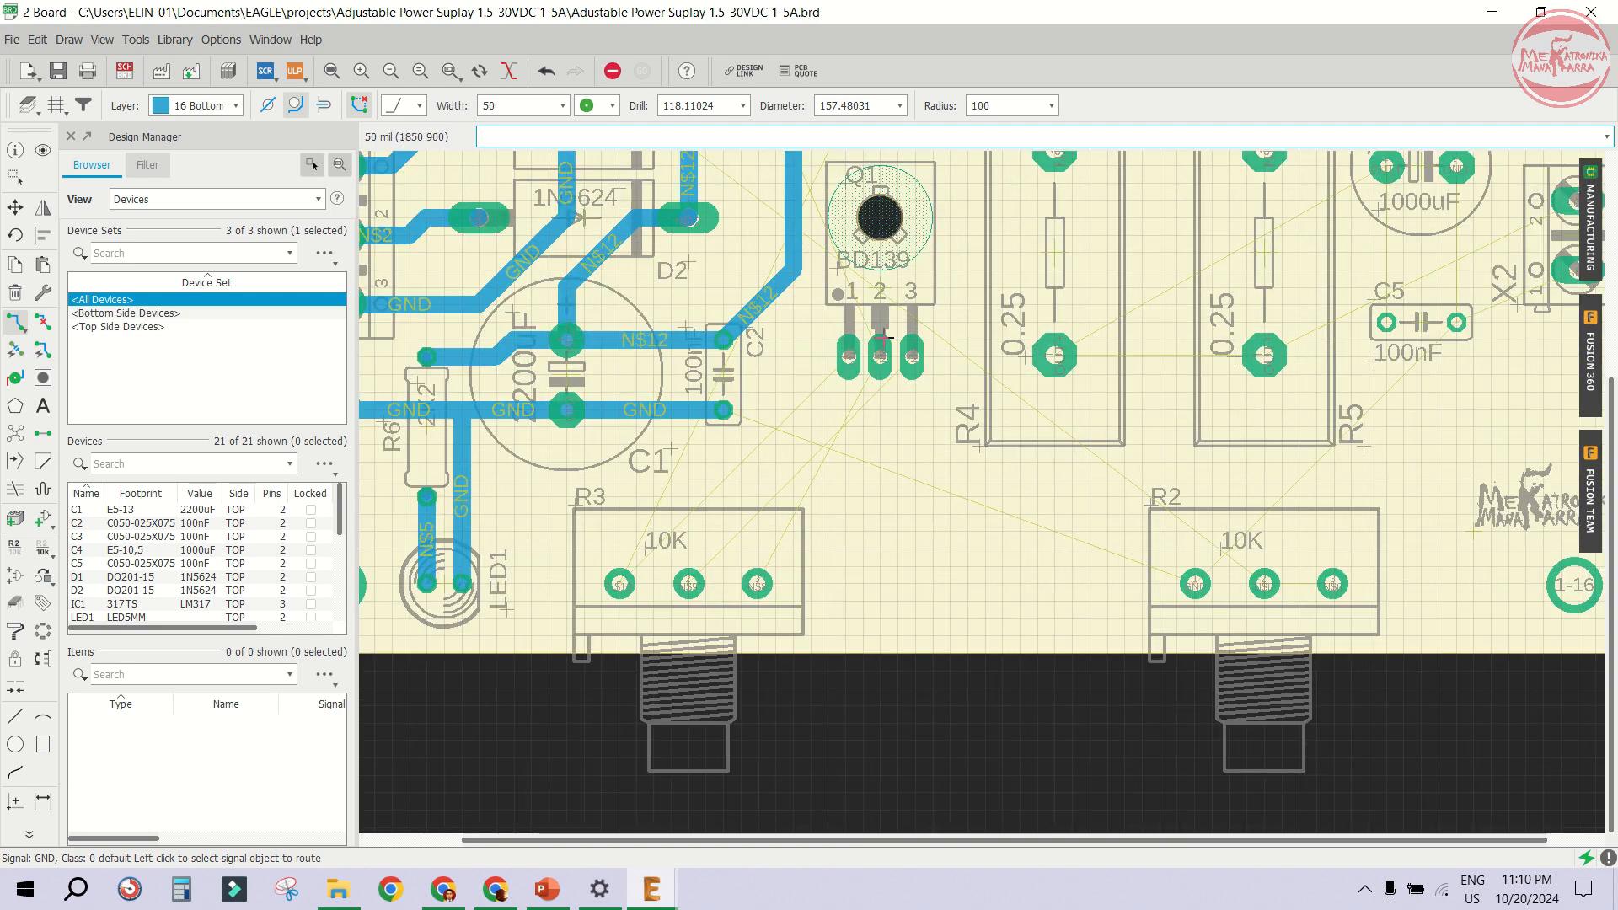
- Route an N$10 trace from potentiometer R3's left pin up to Q1's pin 1
scroll(827, 424, "up", 1)
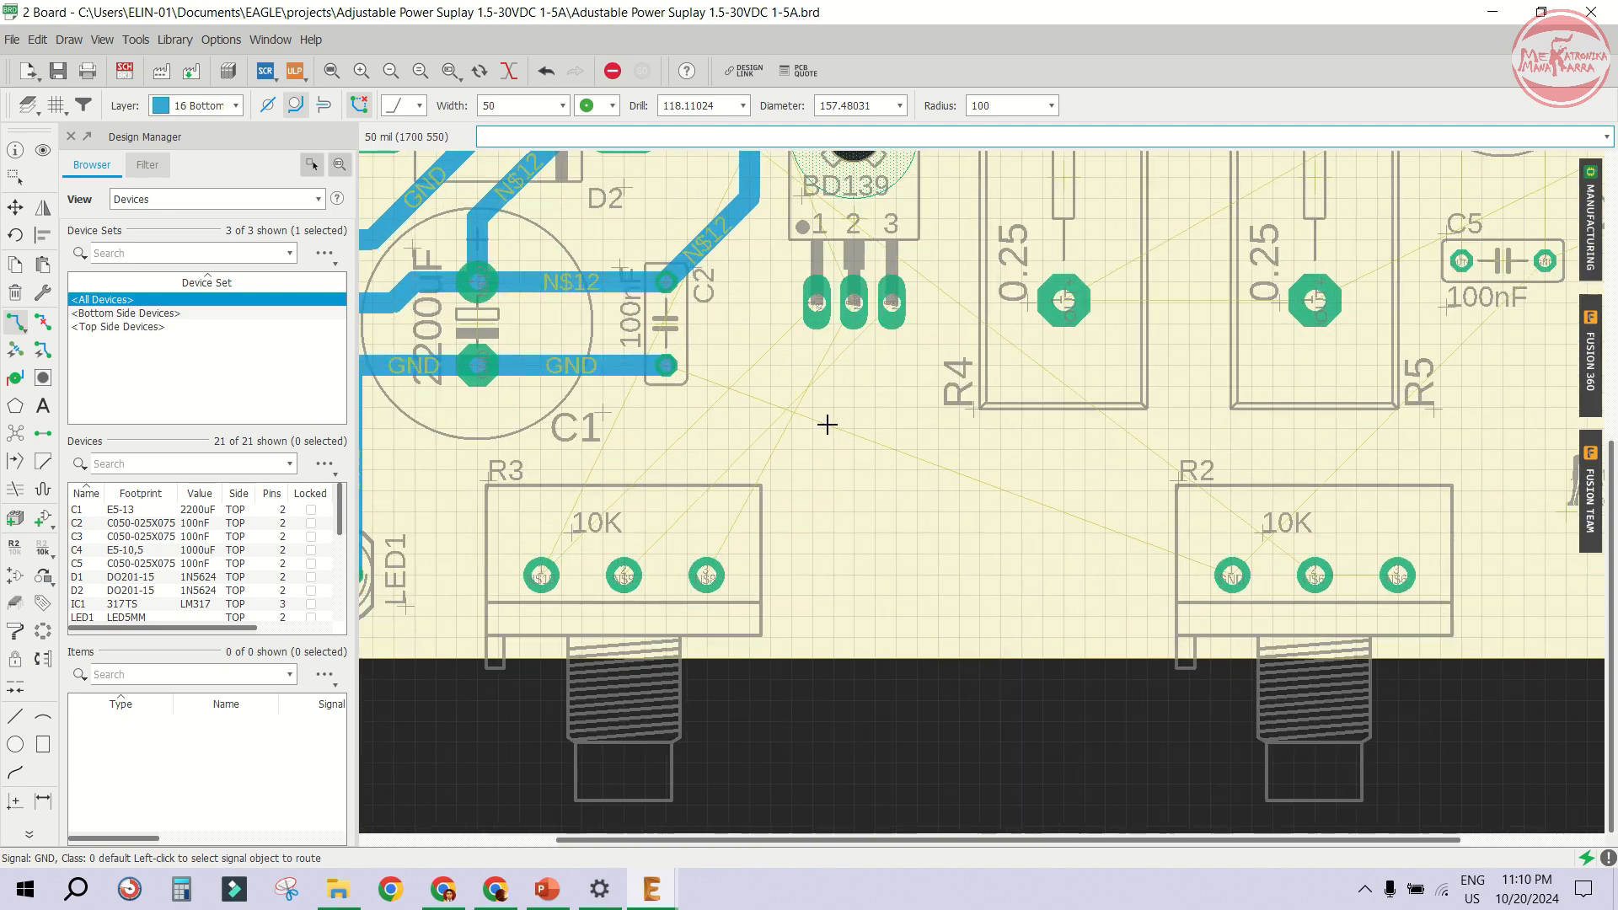
scroll(860, 383, "down", 2)
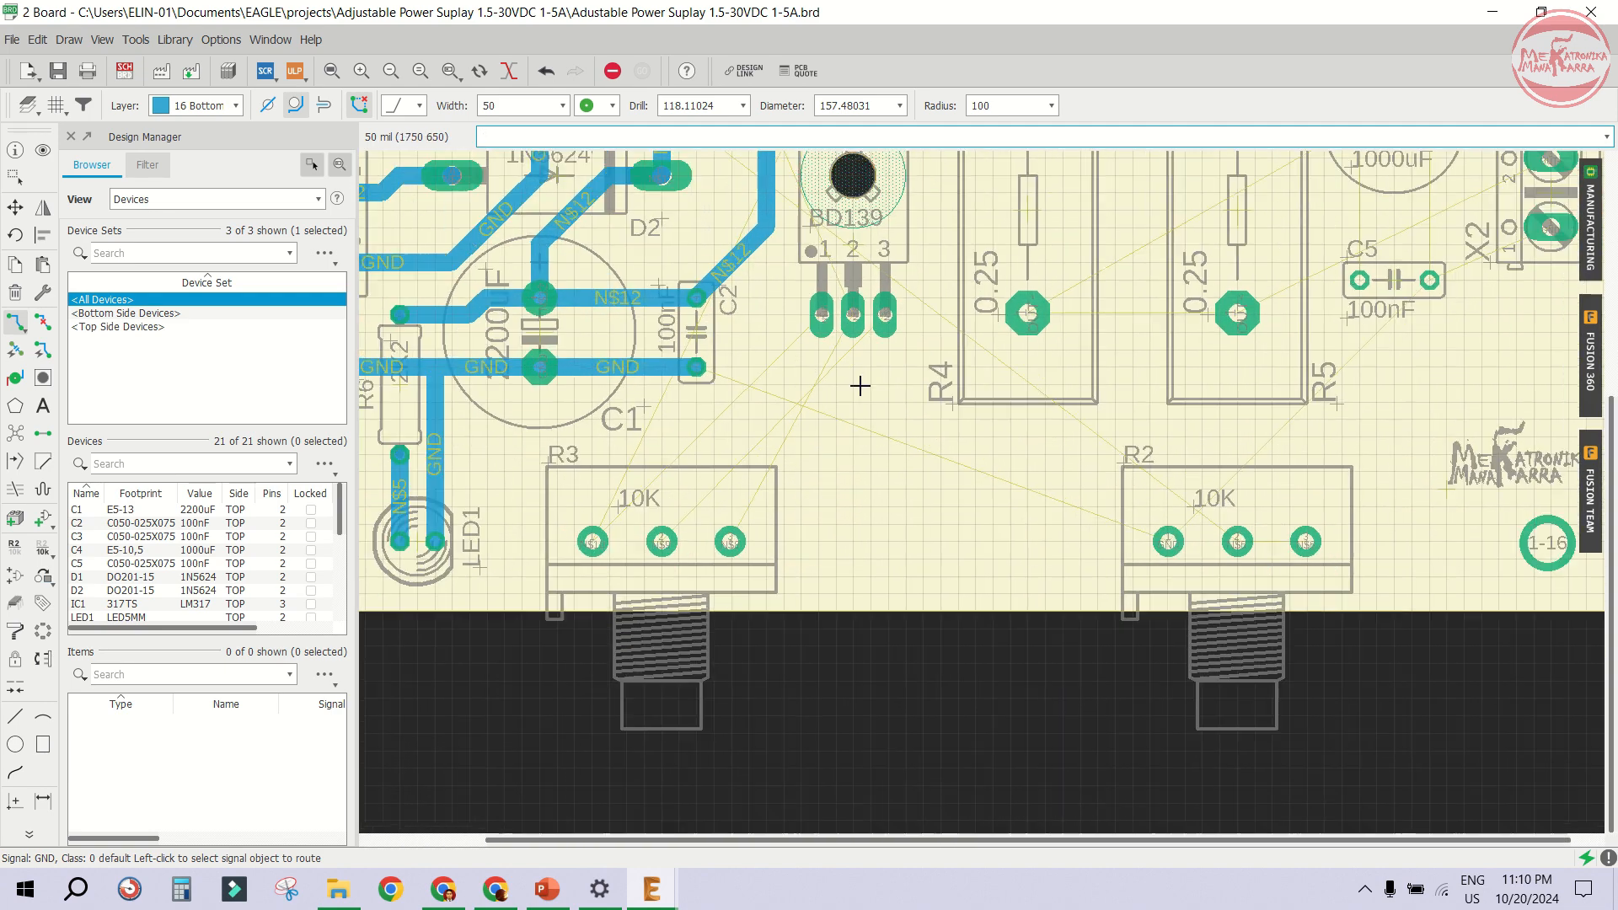
scroll(717, 494, "up", 1)
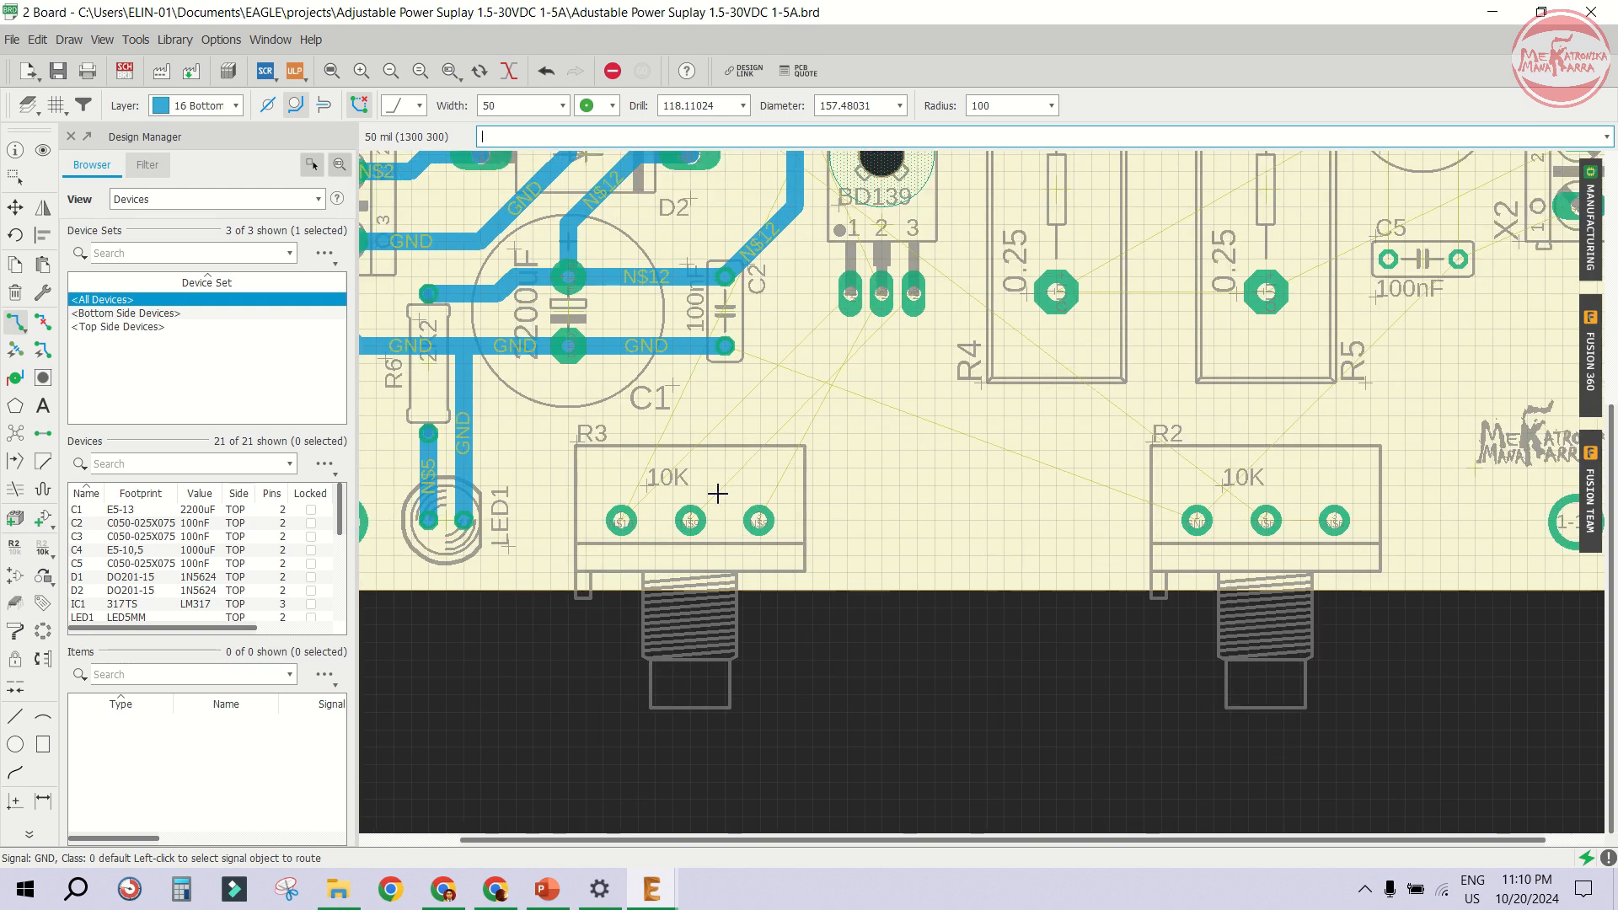
scroll(717, 493, "down", 3)
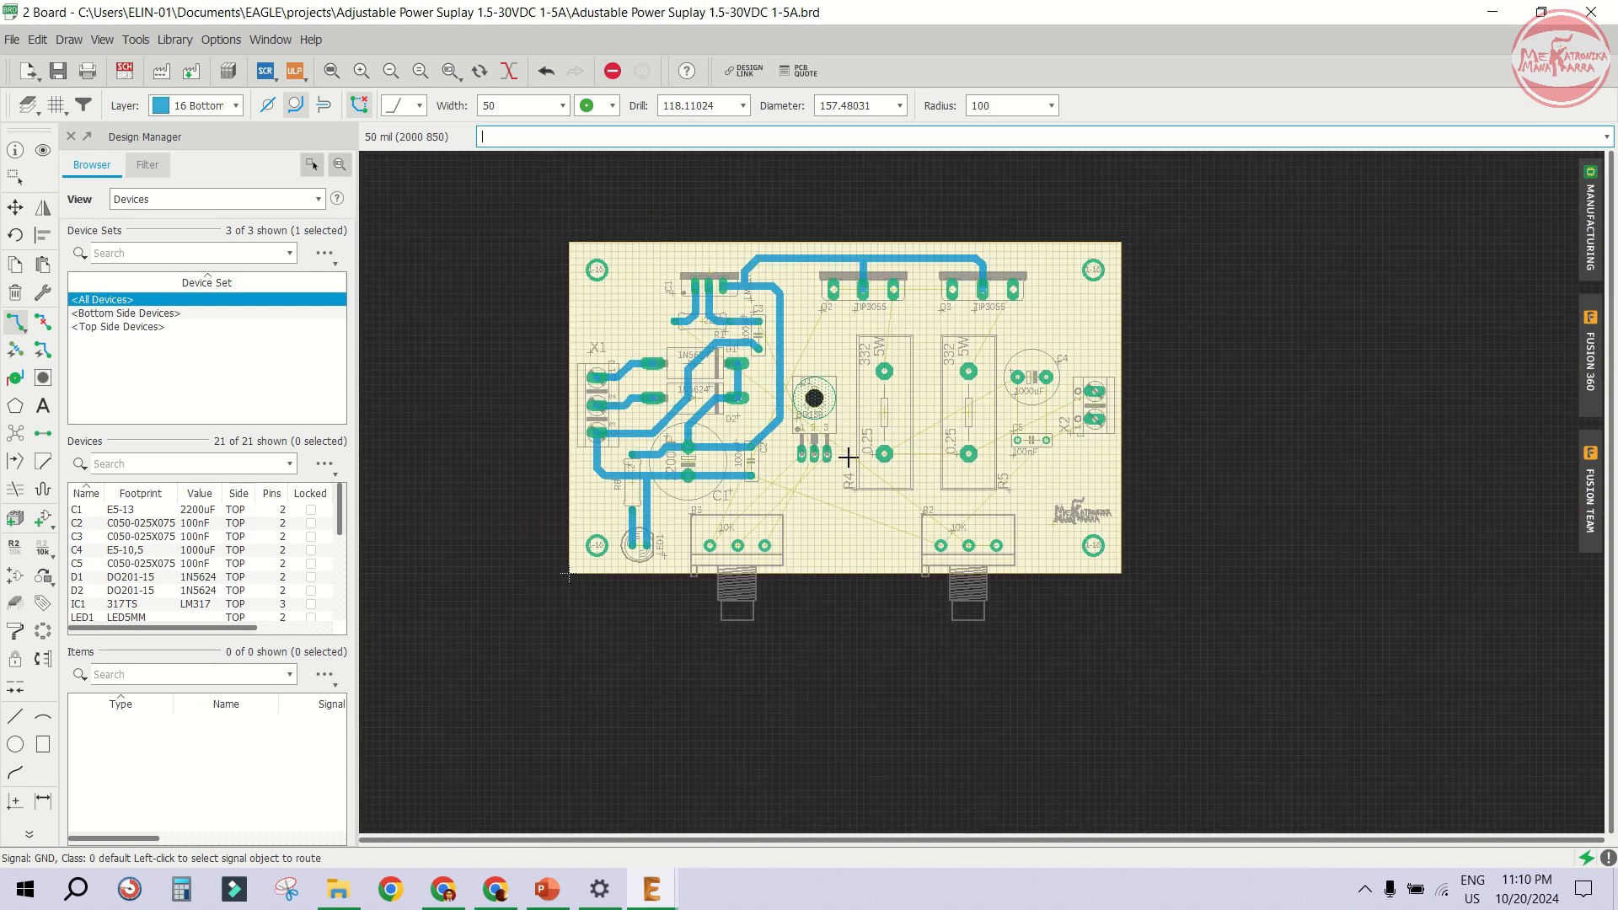
scroll(824, 585, "up", 4)
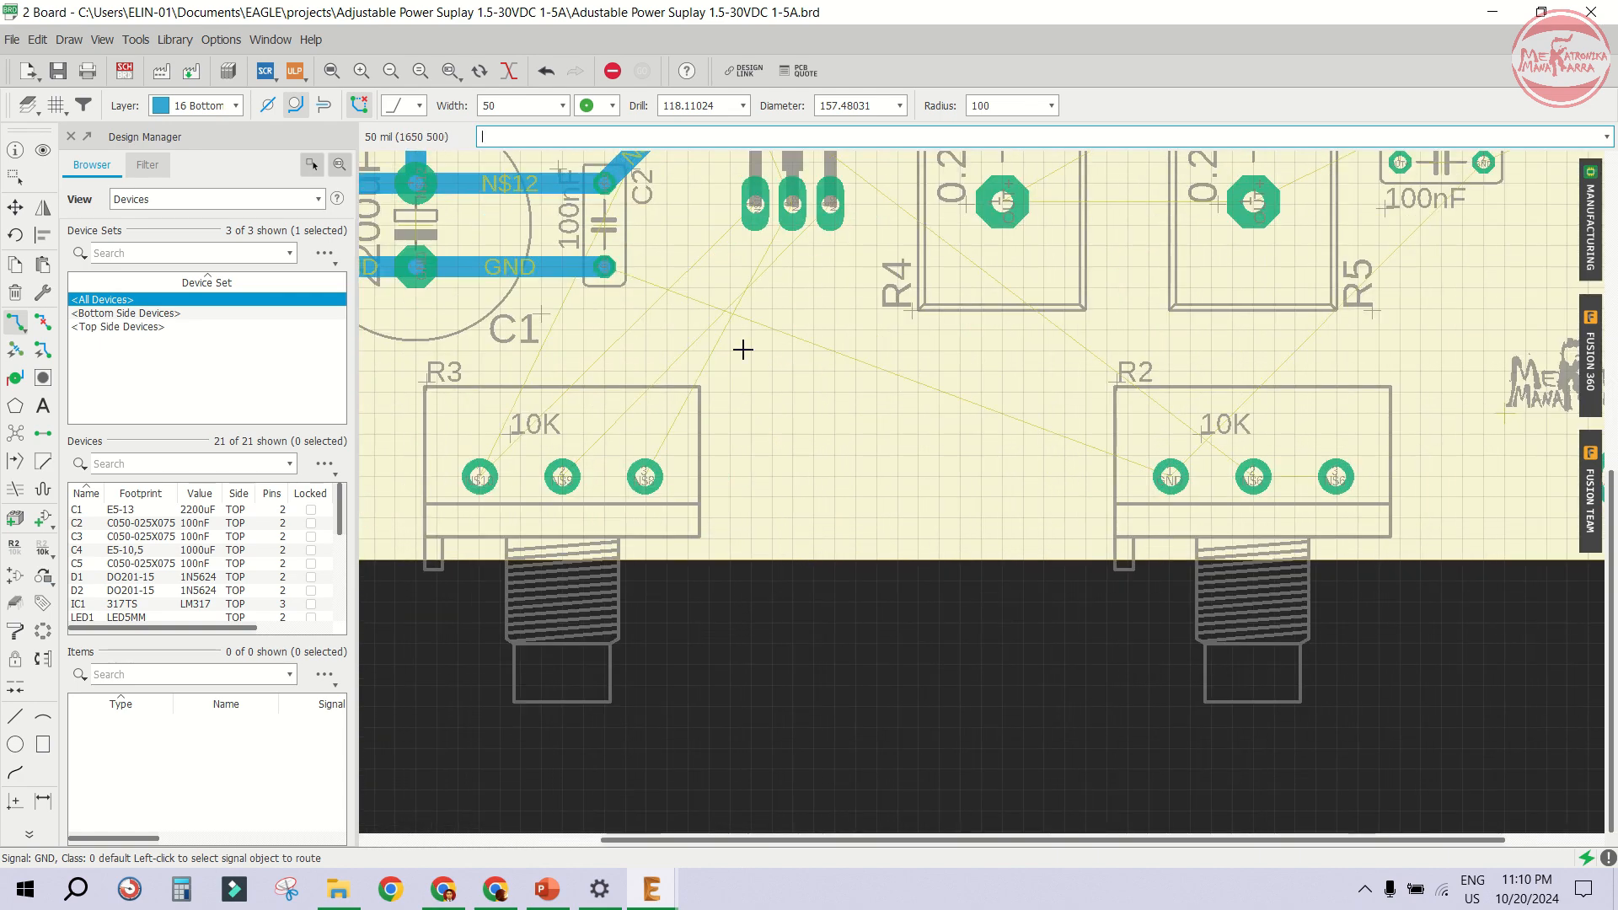
left_click(479, 477)
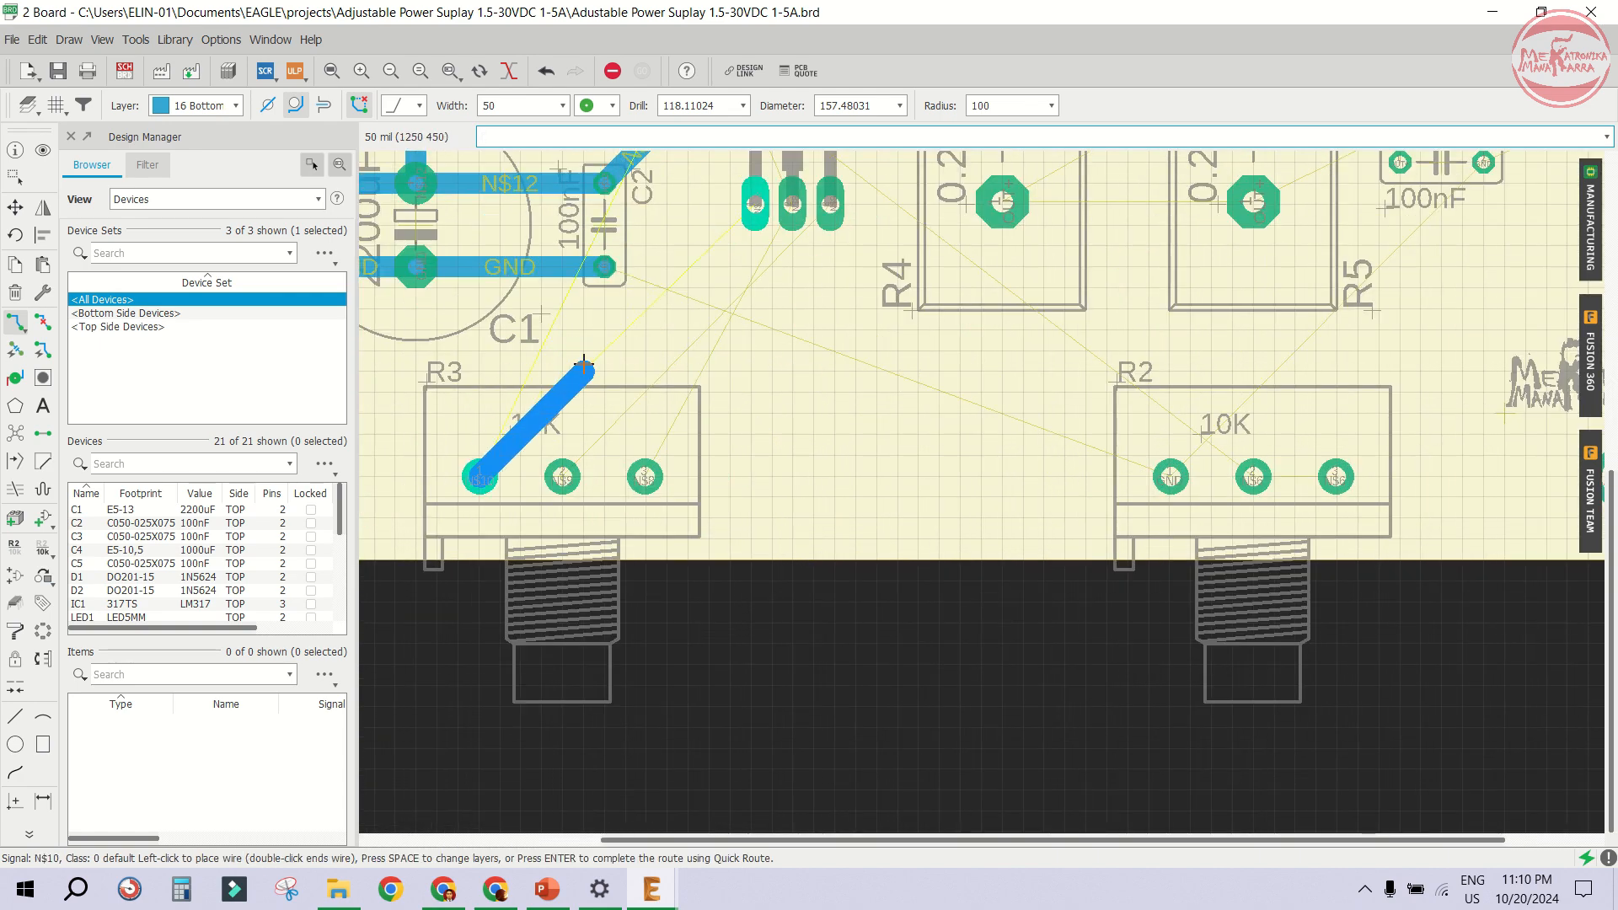
scroll(523, 407, "up", 1)
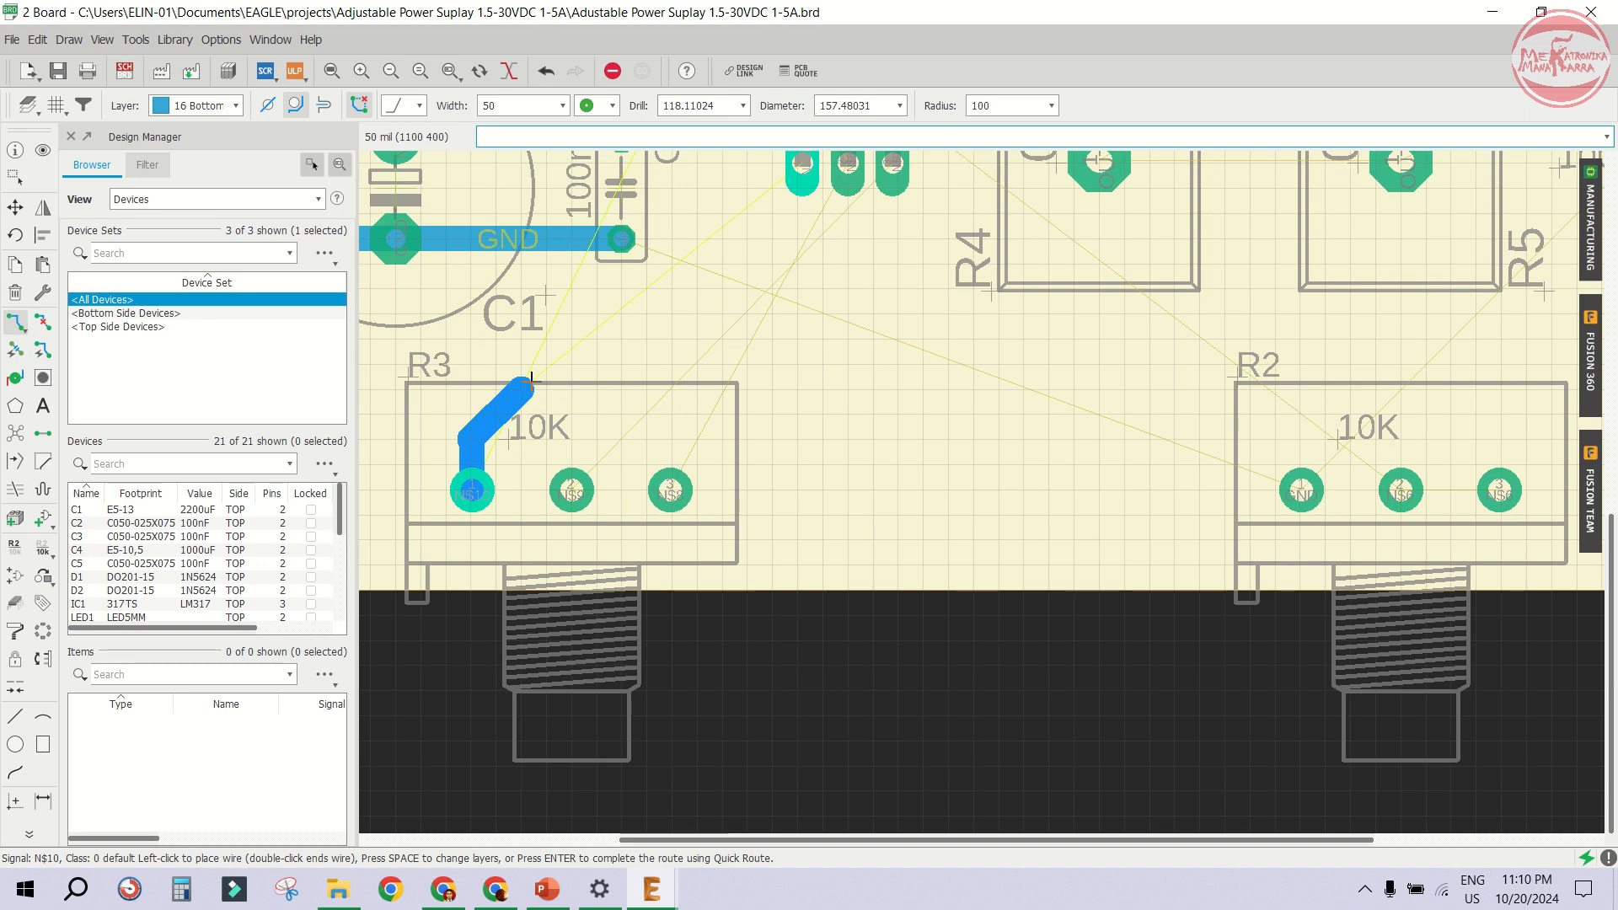
scroll(608, 364, "down", 1)
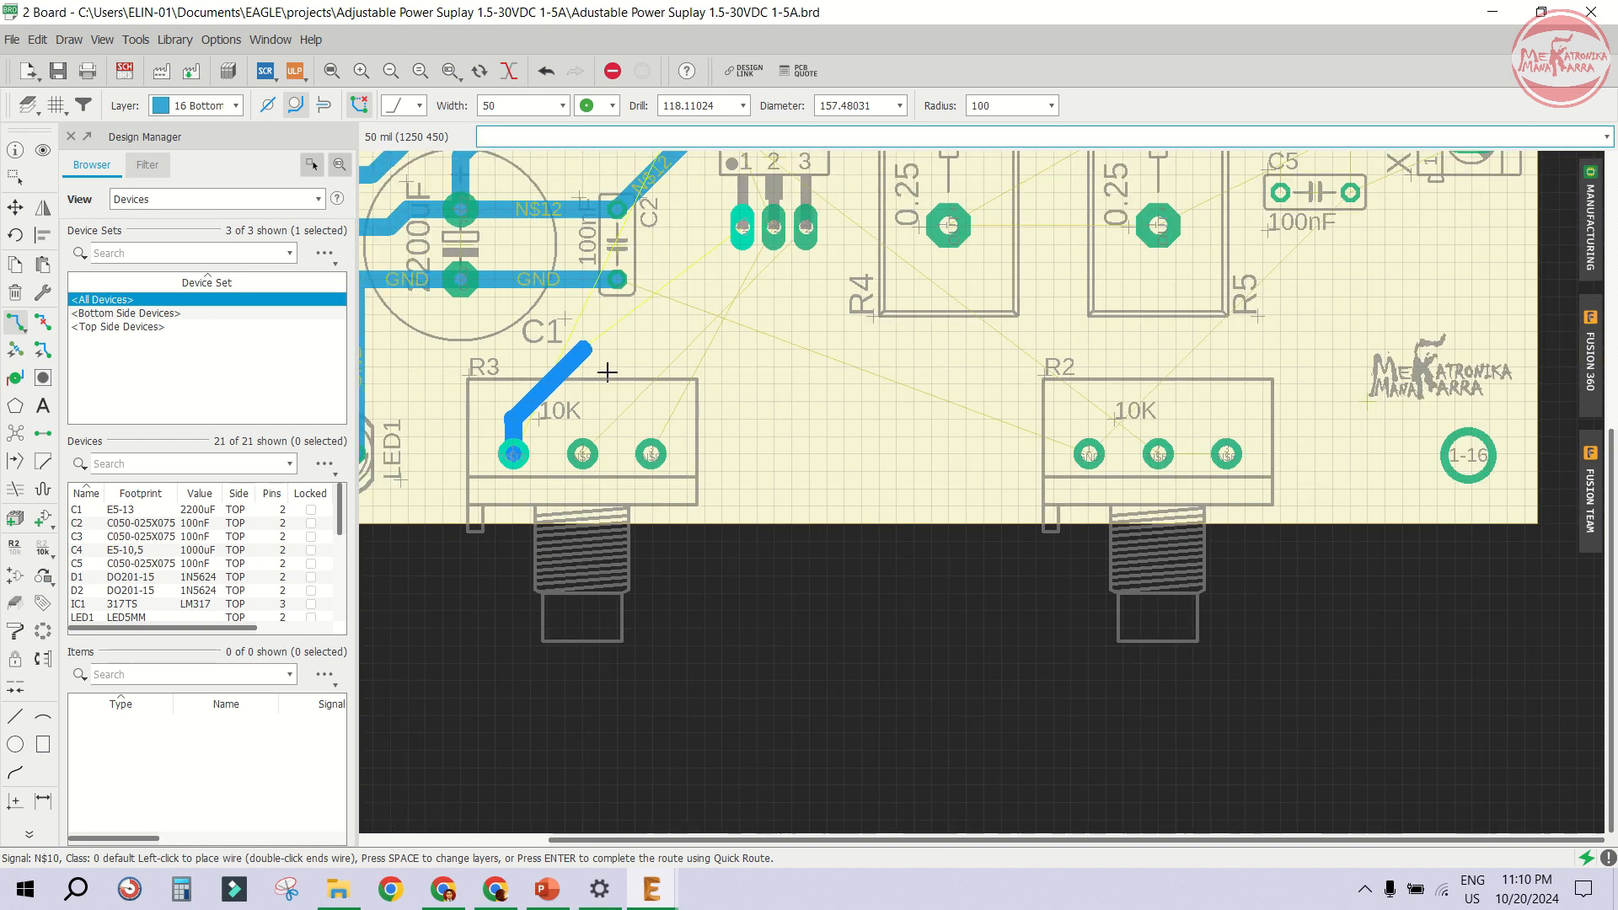
left_click(564, 369)
left_click(694, 363)
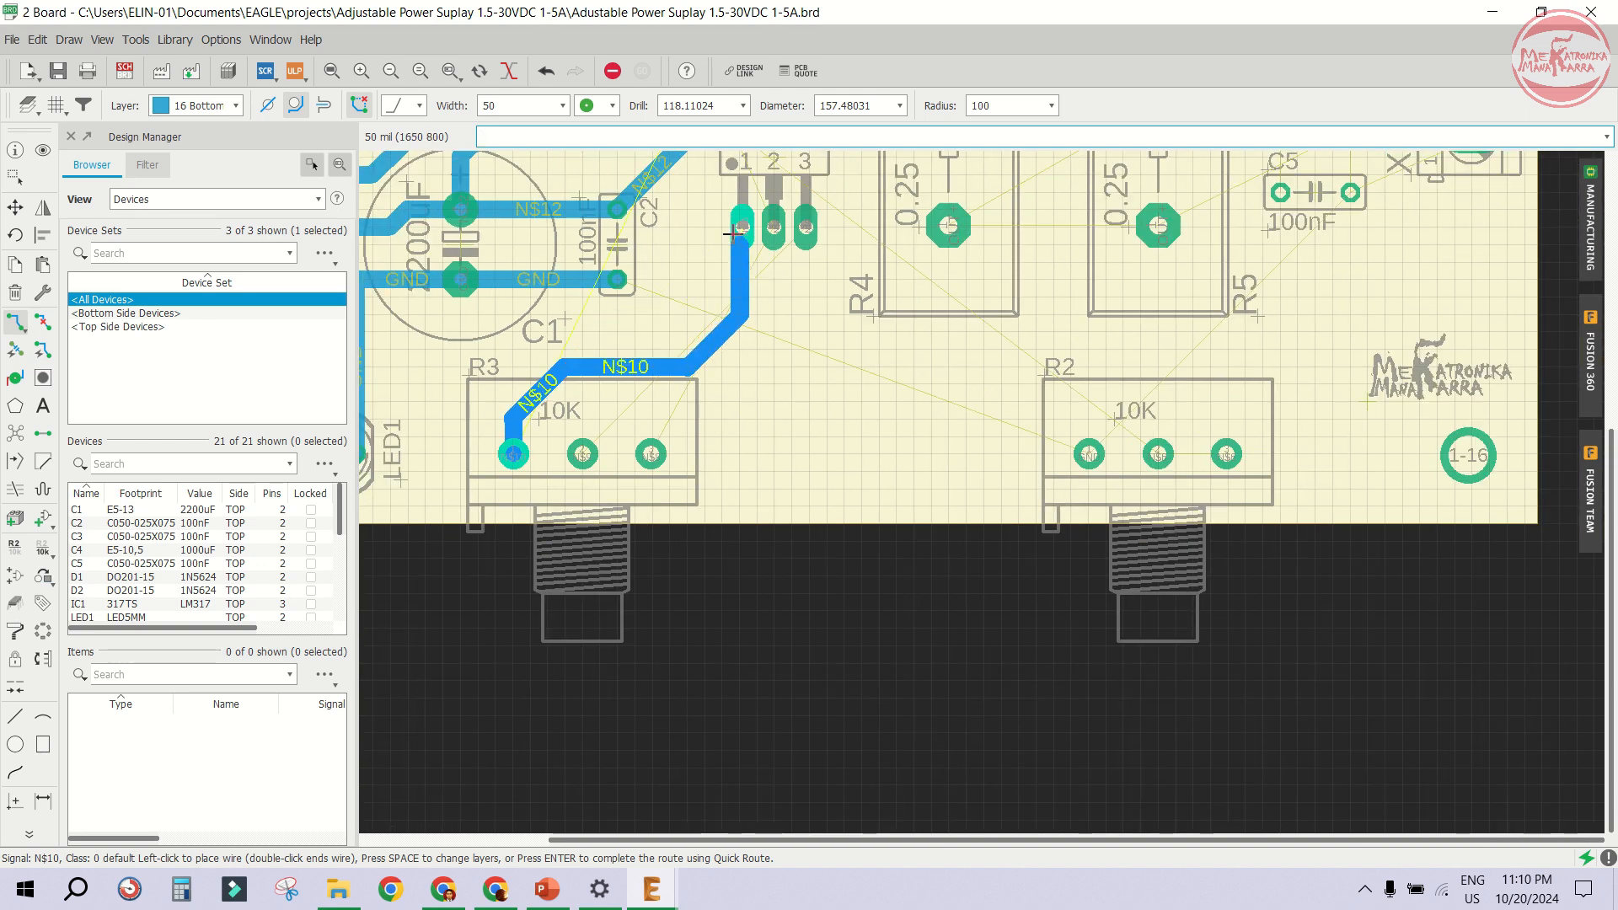
left_click(743, 226)
- Route an N$9 trace from R3's middle pin diagonally up to Q1's pin 3
left_click(605, 436)
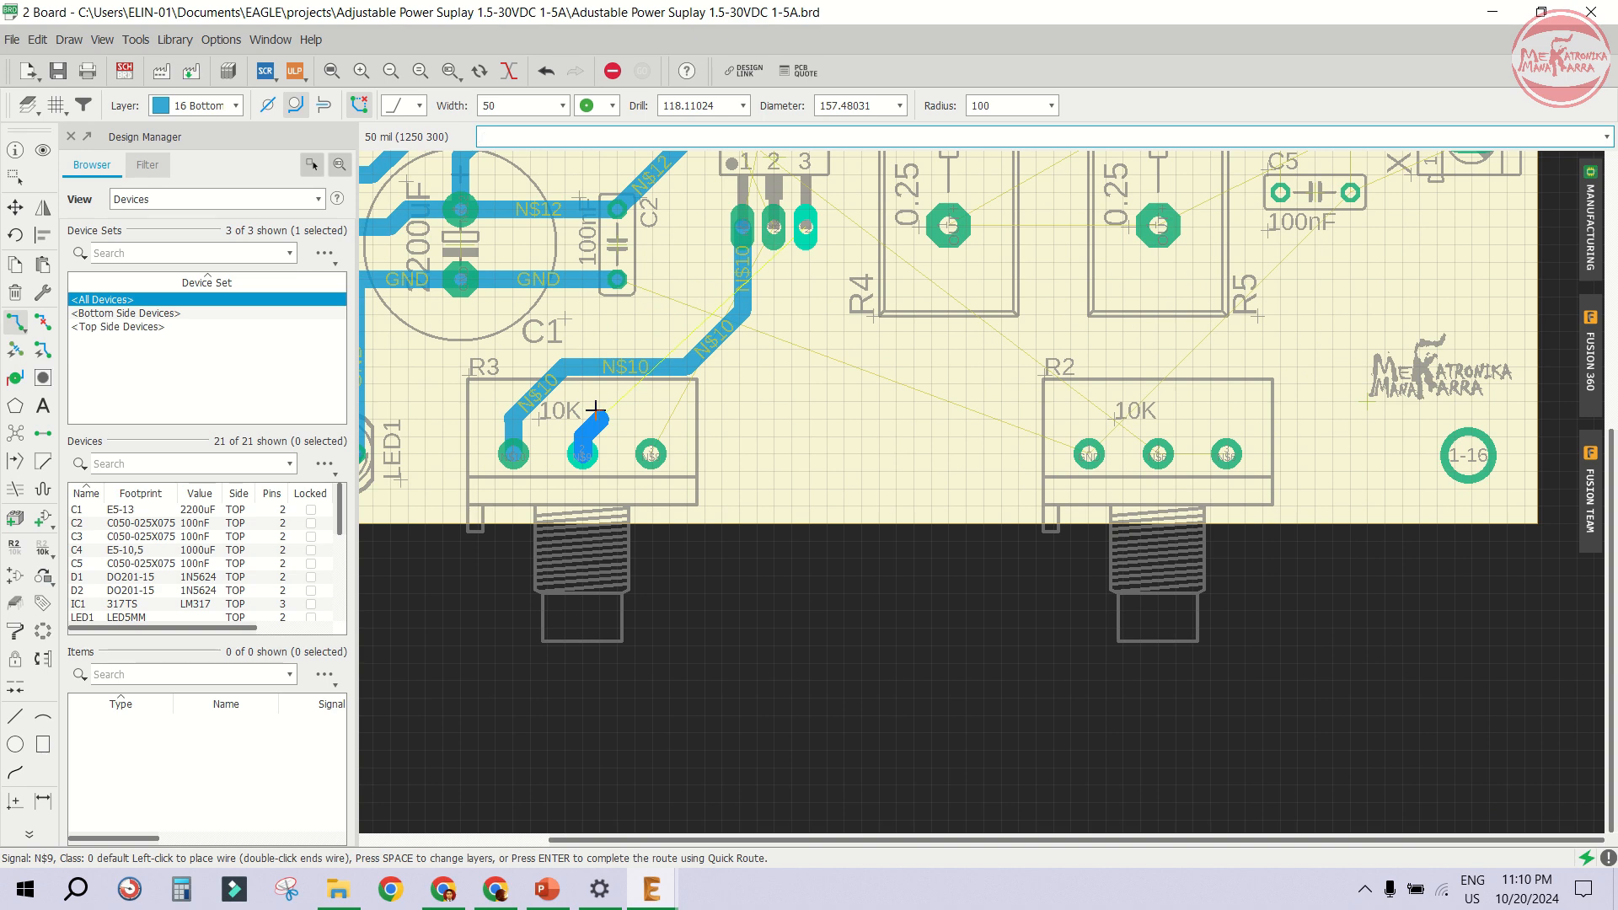
scroll(596, 414, "up", 1)
scroll(591, 413, "down", 1)
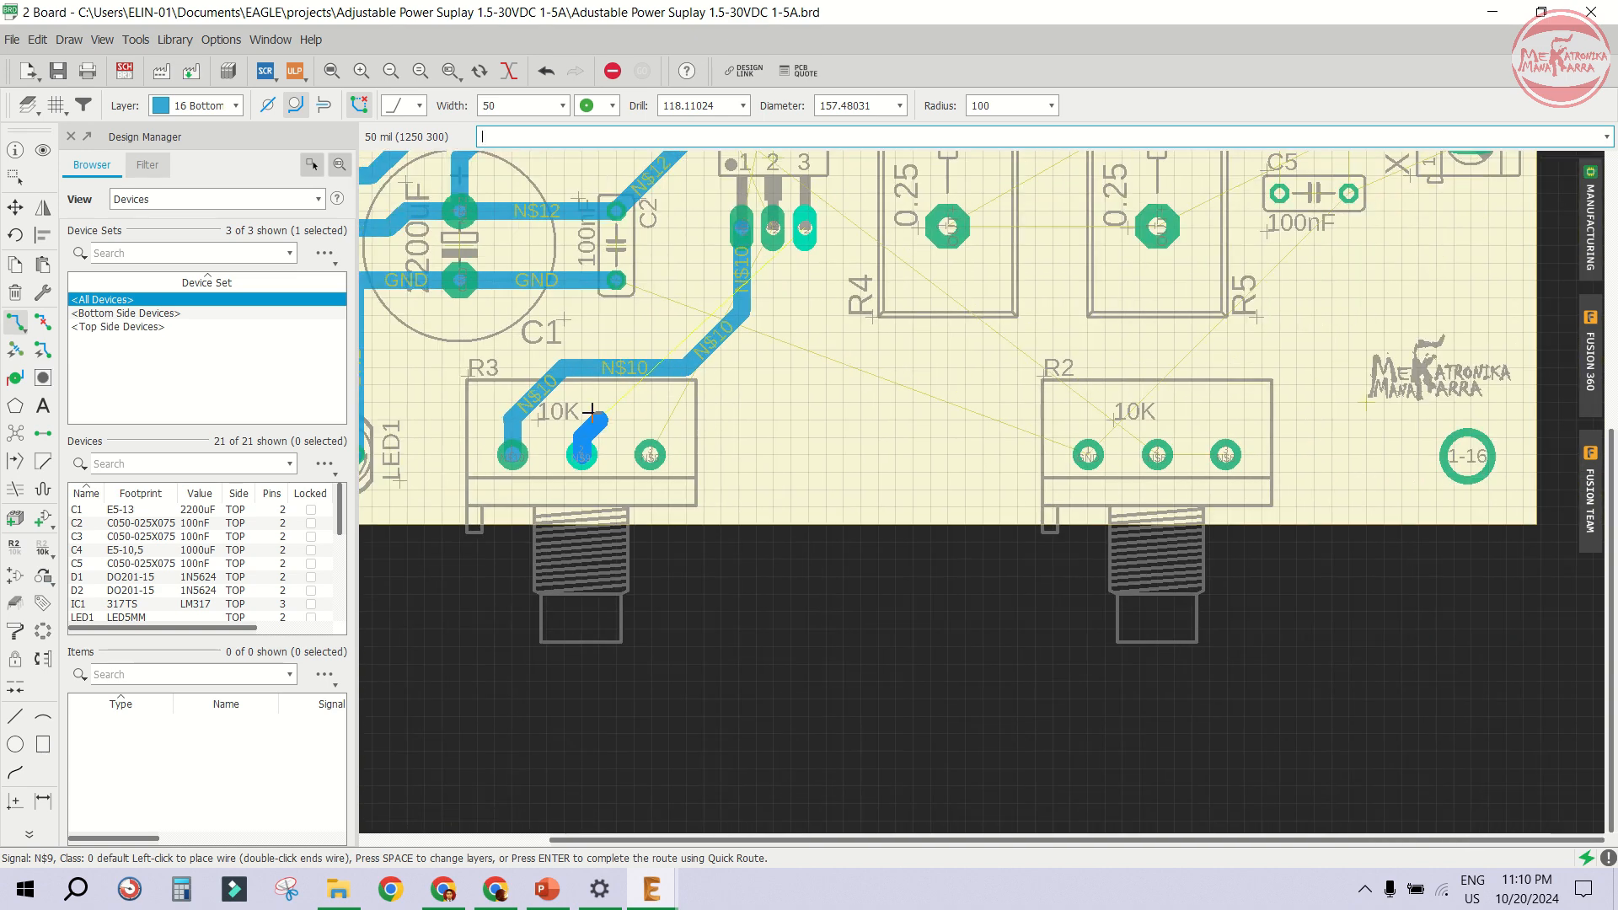
scroll(682, 410, "down", 1)
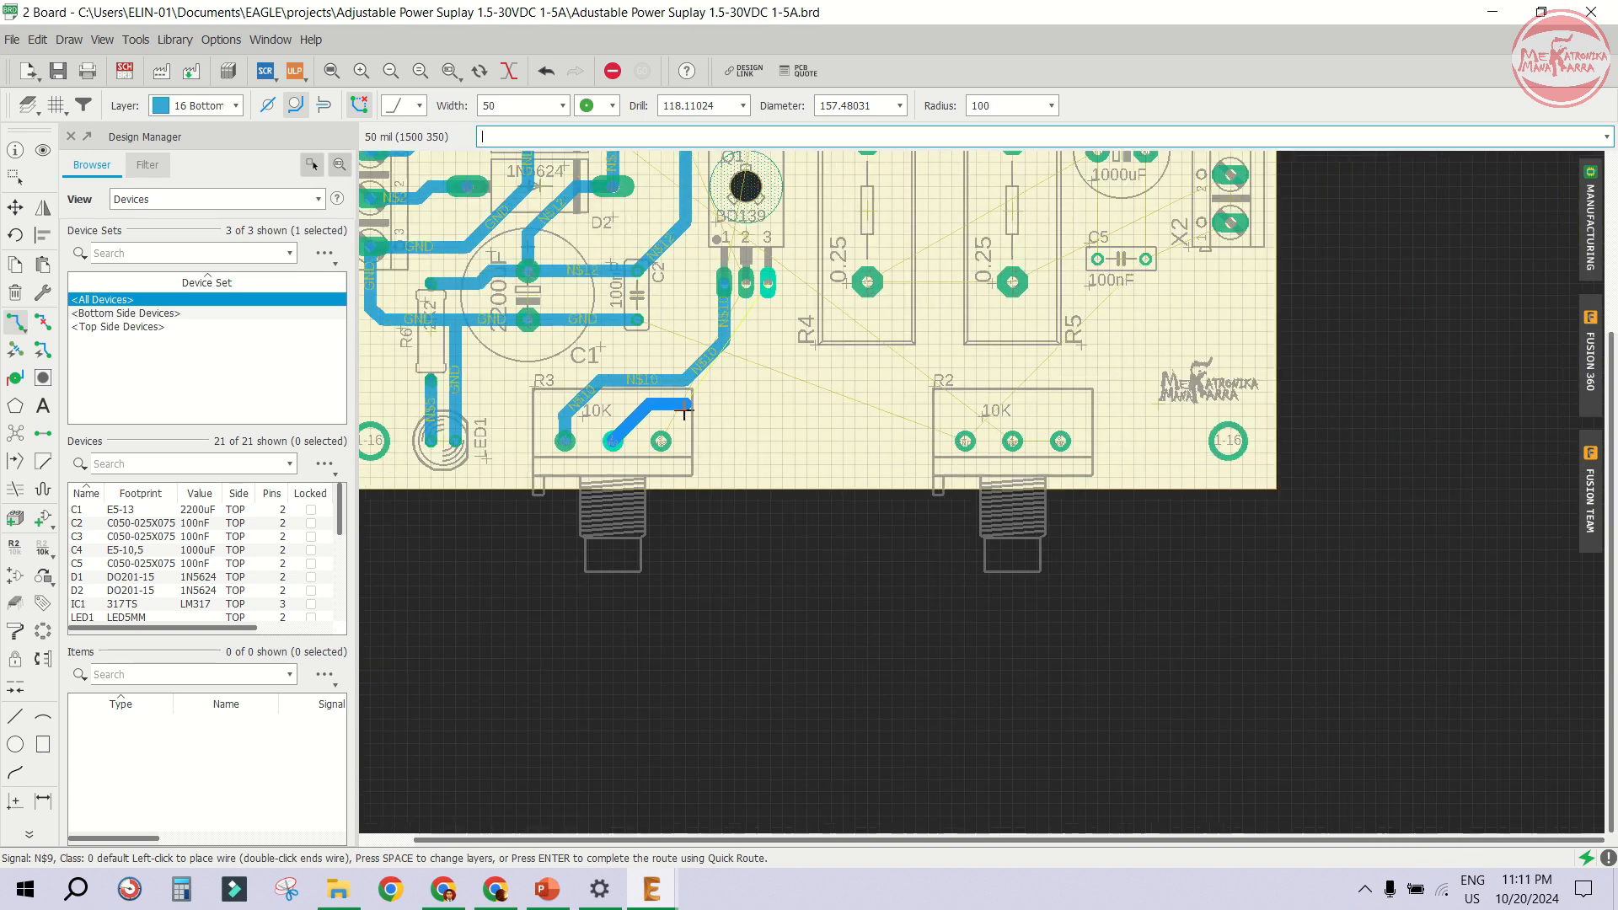
scroll(628, 422, "up", 2)
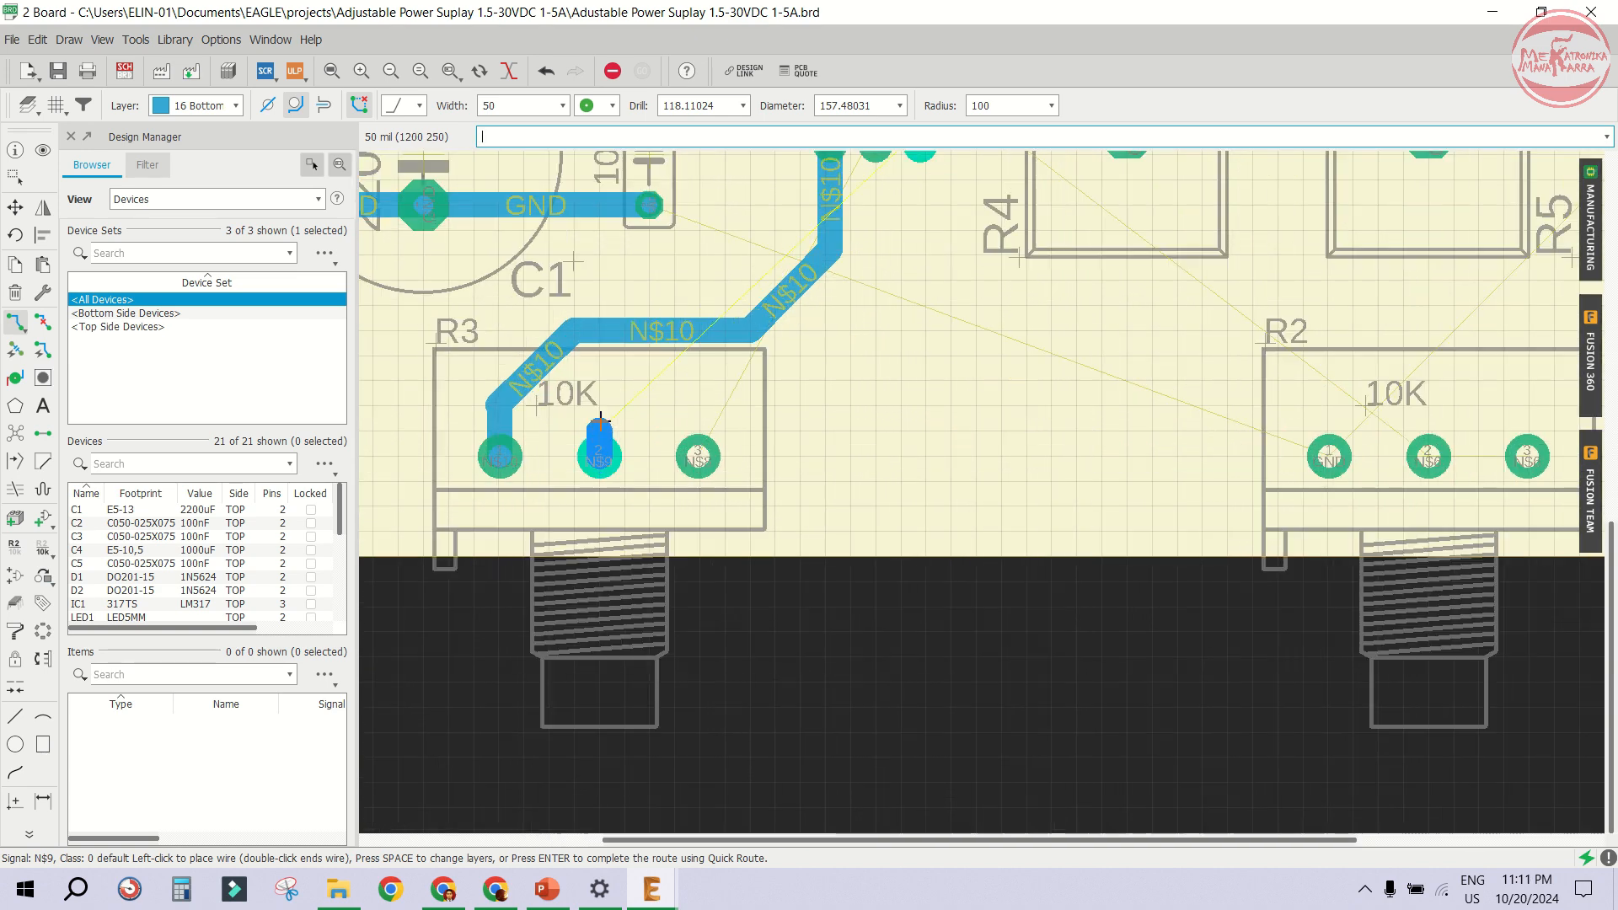
left_click(652, 382)
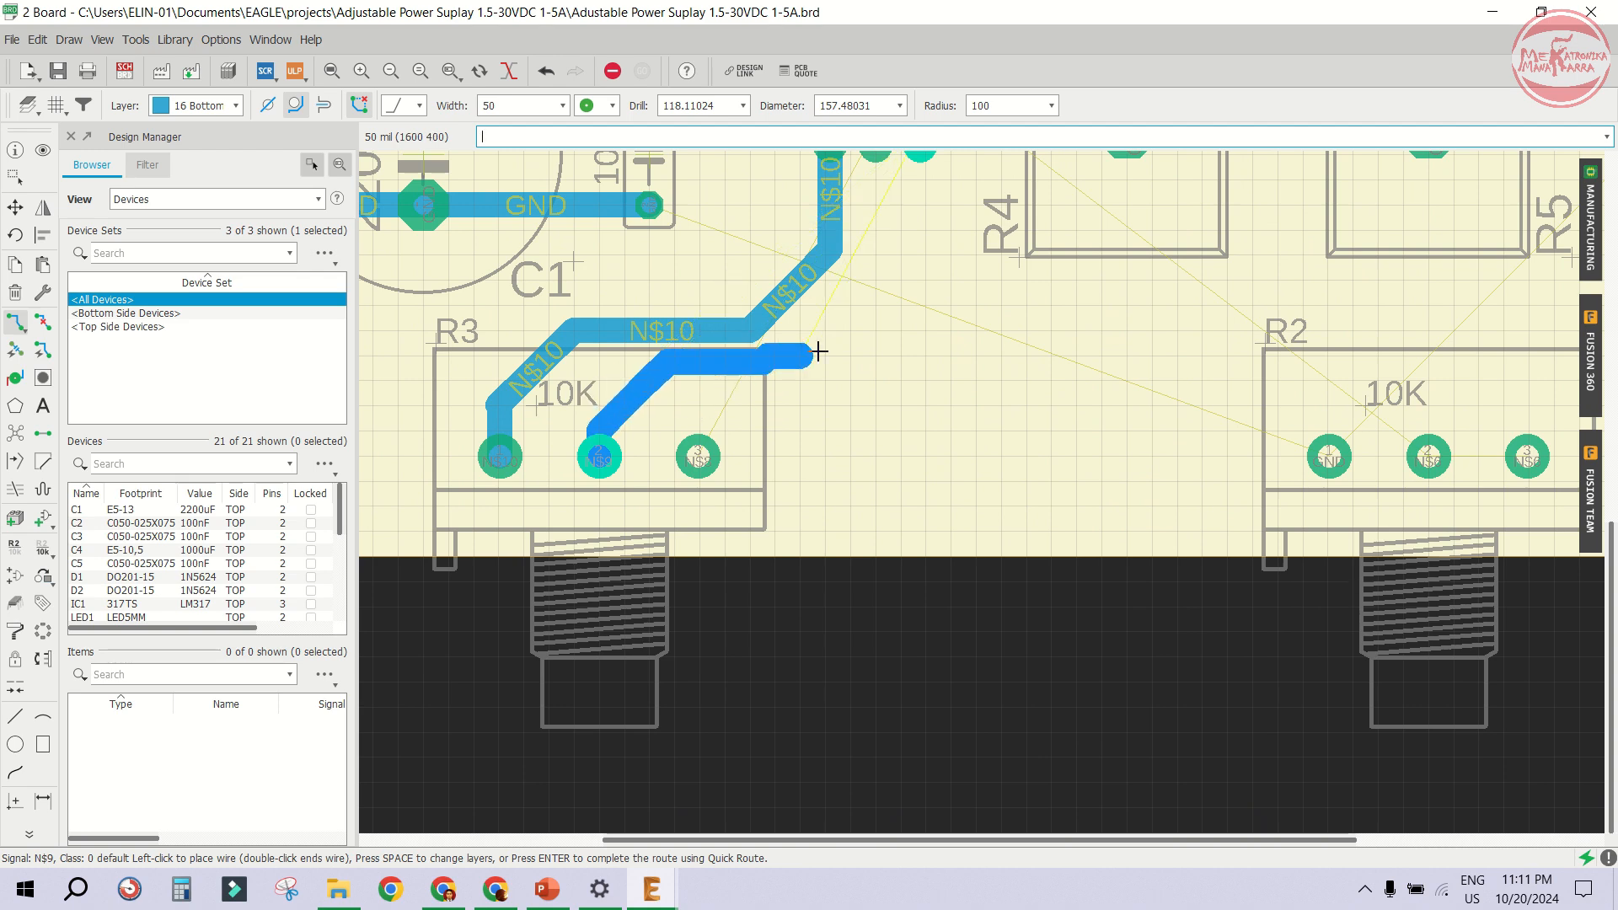
left_click(751, 379)
scroll(759, 370, "down", 1)
scroll(834, 326, "up", 1)
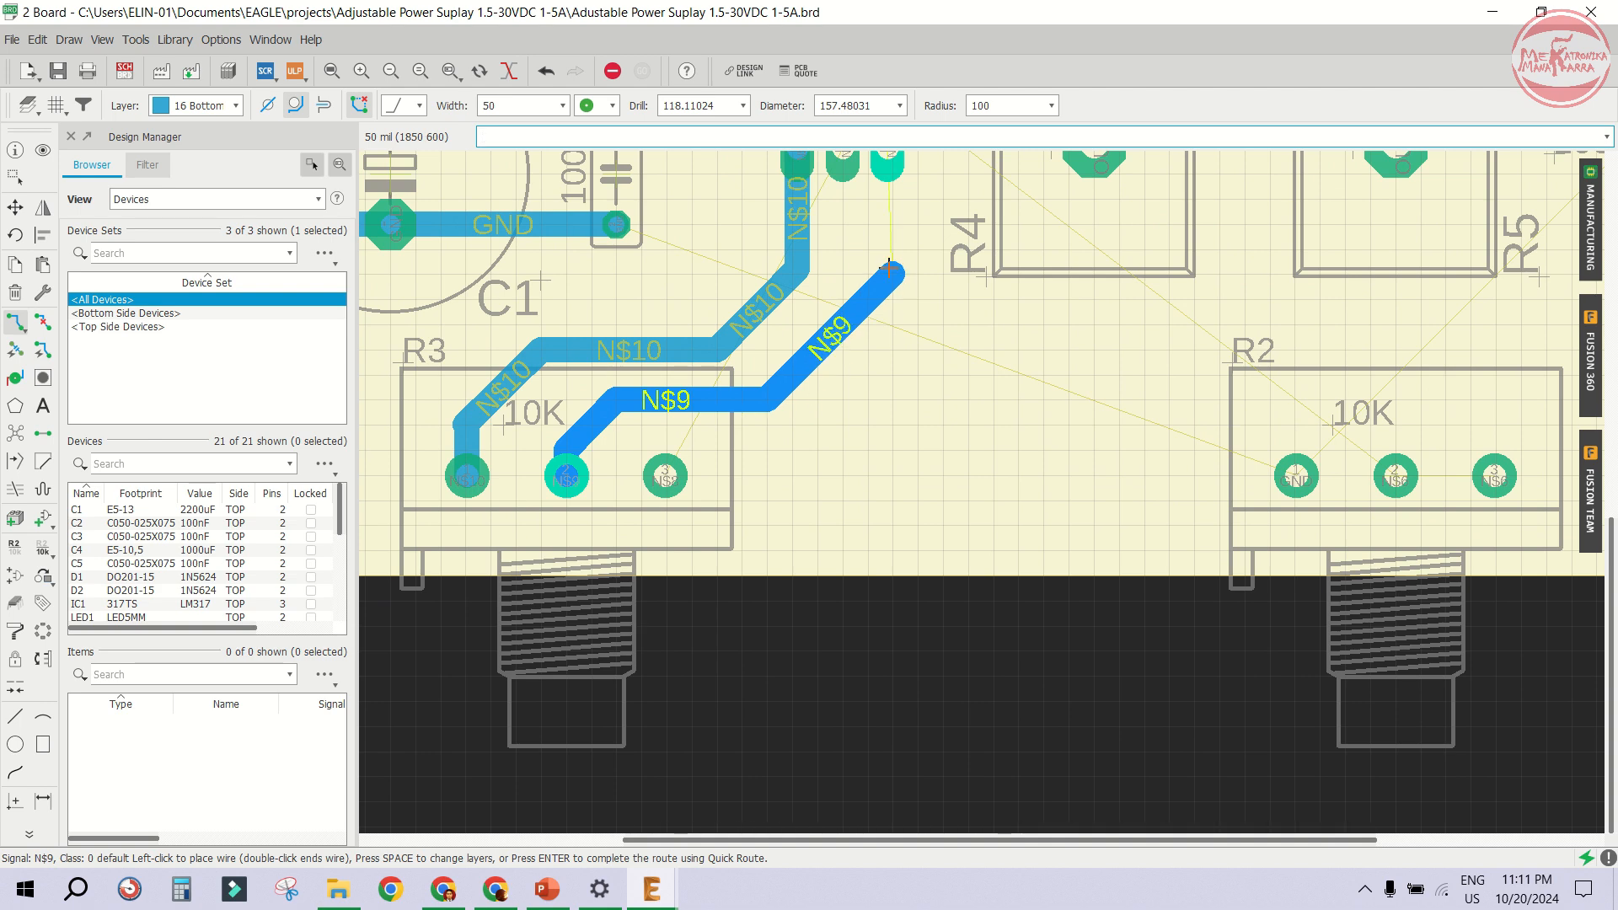
scroll(889, 268, "down", 1)
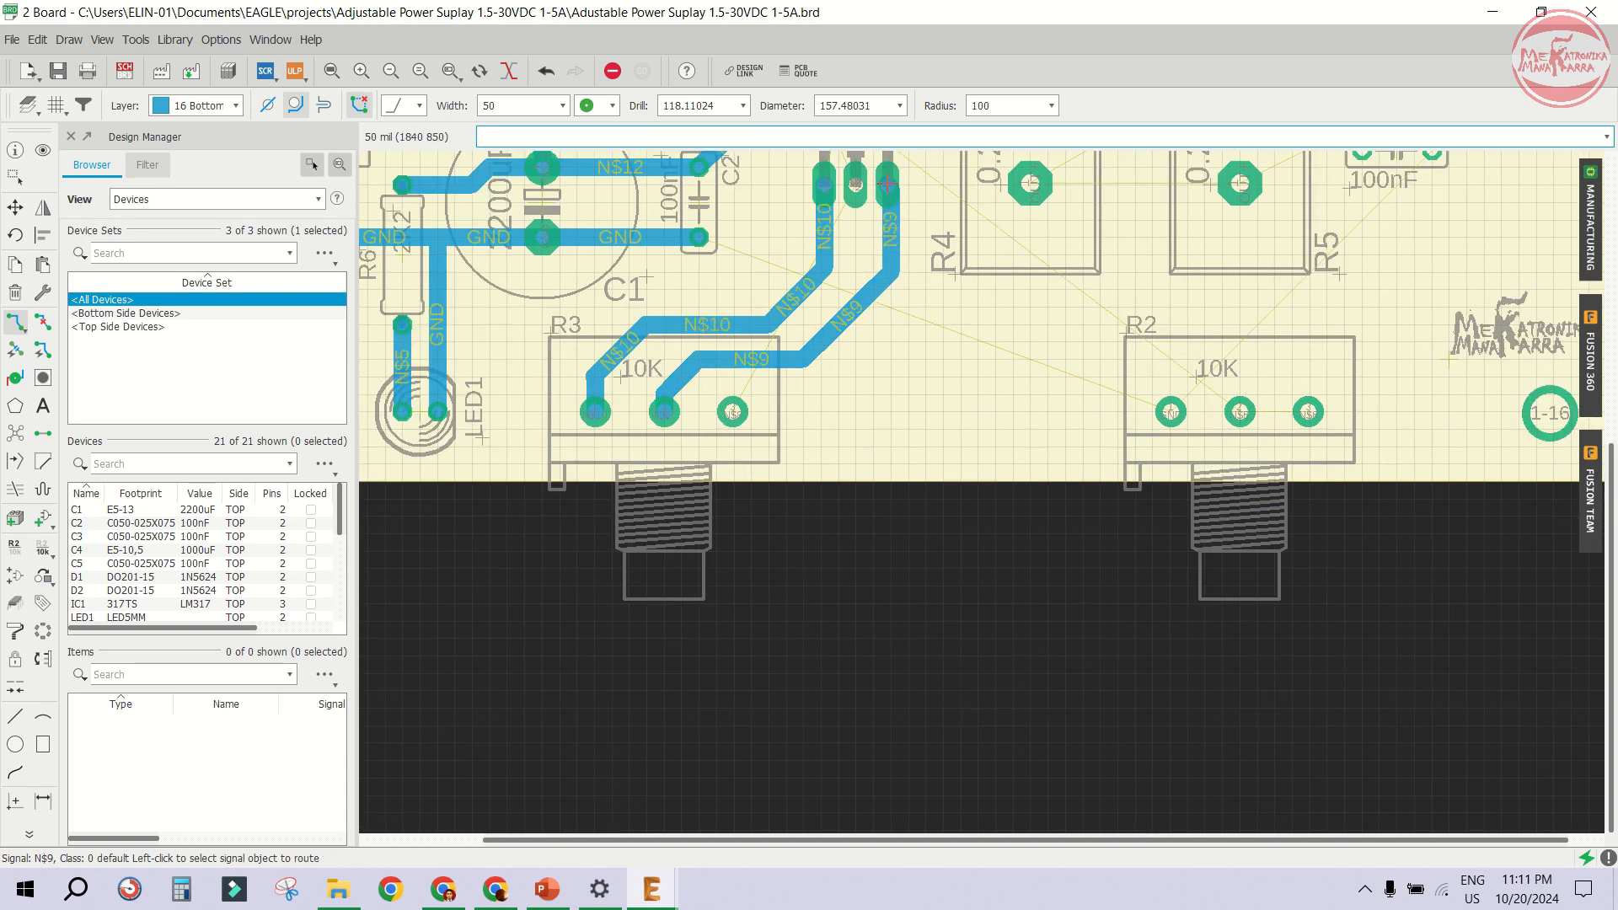
scroll(881, 211, "up", 2)
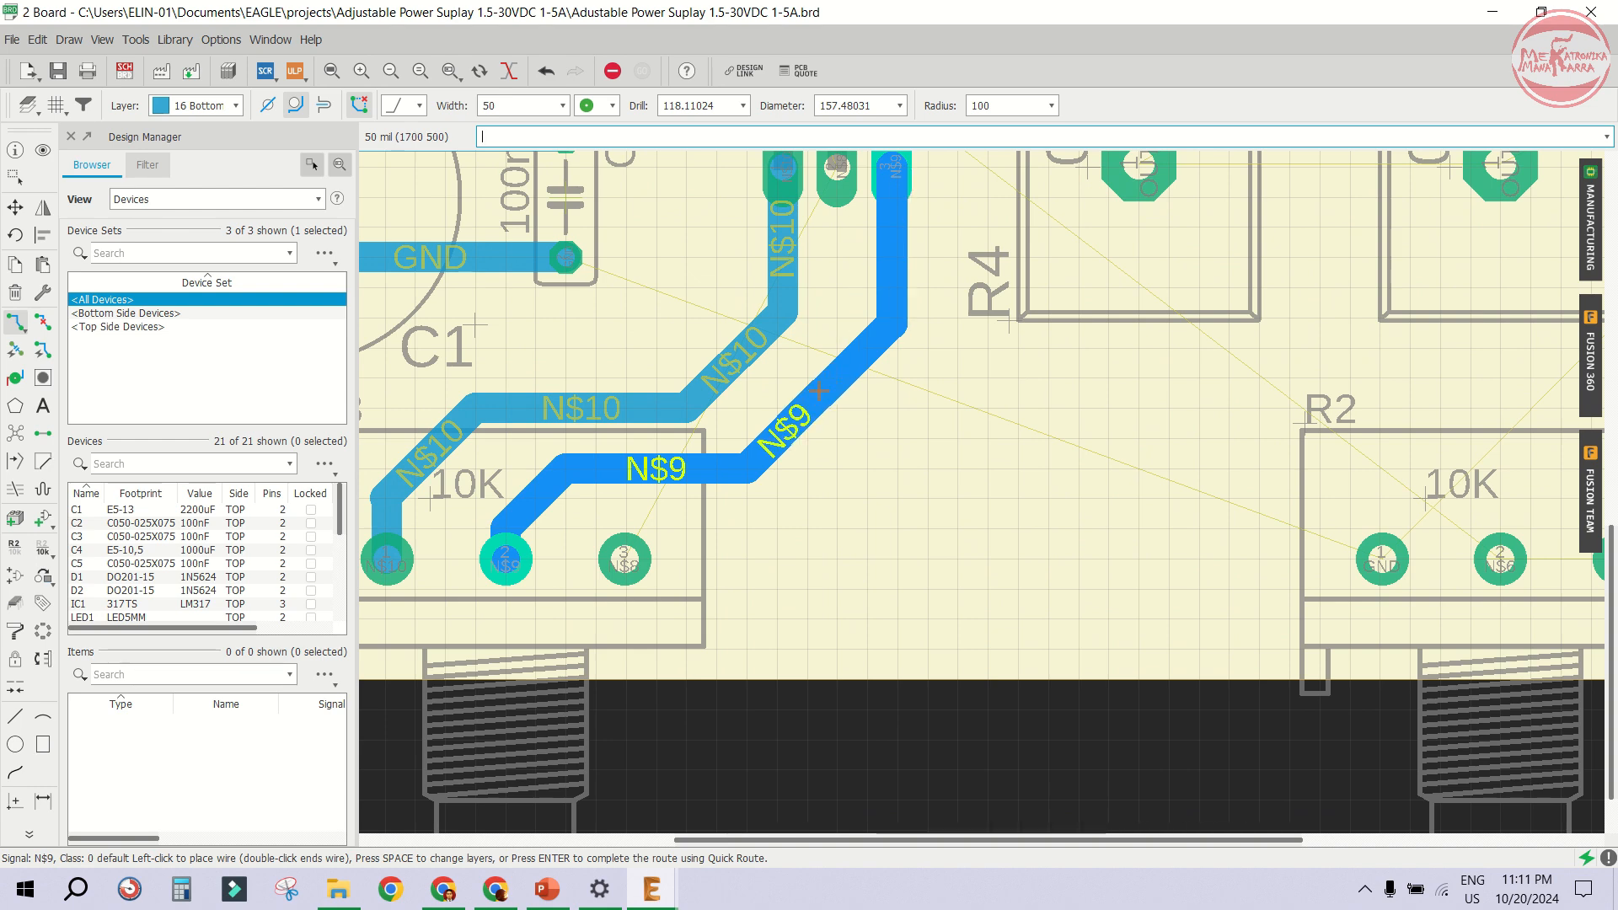
left_click(828, 381)
- Route an N$8 trace from R3's right pin up and around to Q1's middle pin 2
scroll(740, 386, "down", 2)
scroll(668, 487, "up", 1)
left_click(659, 512)
scroll(657, 512, "down", 1)
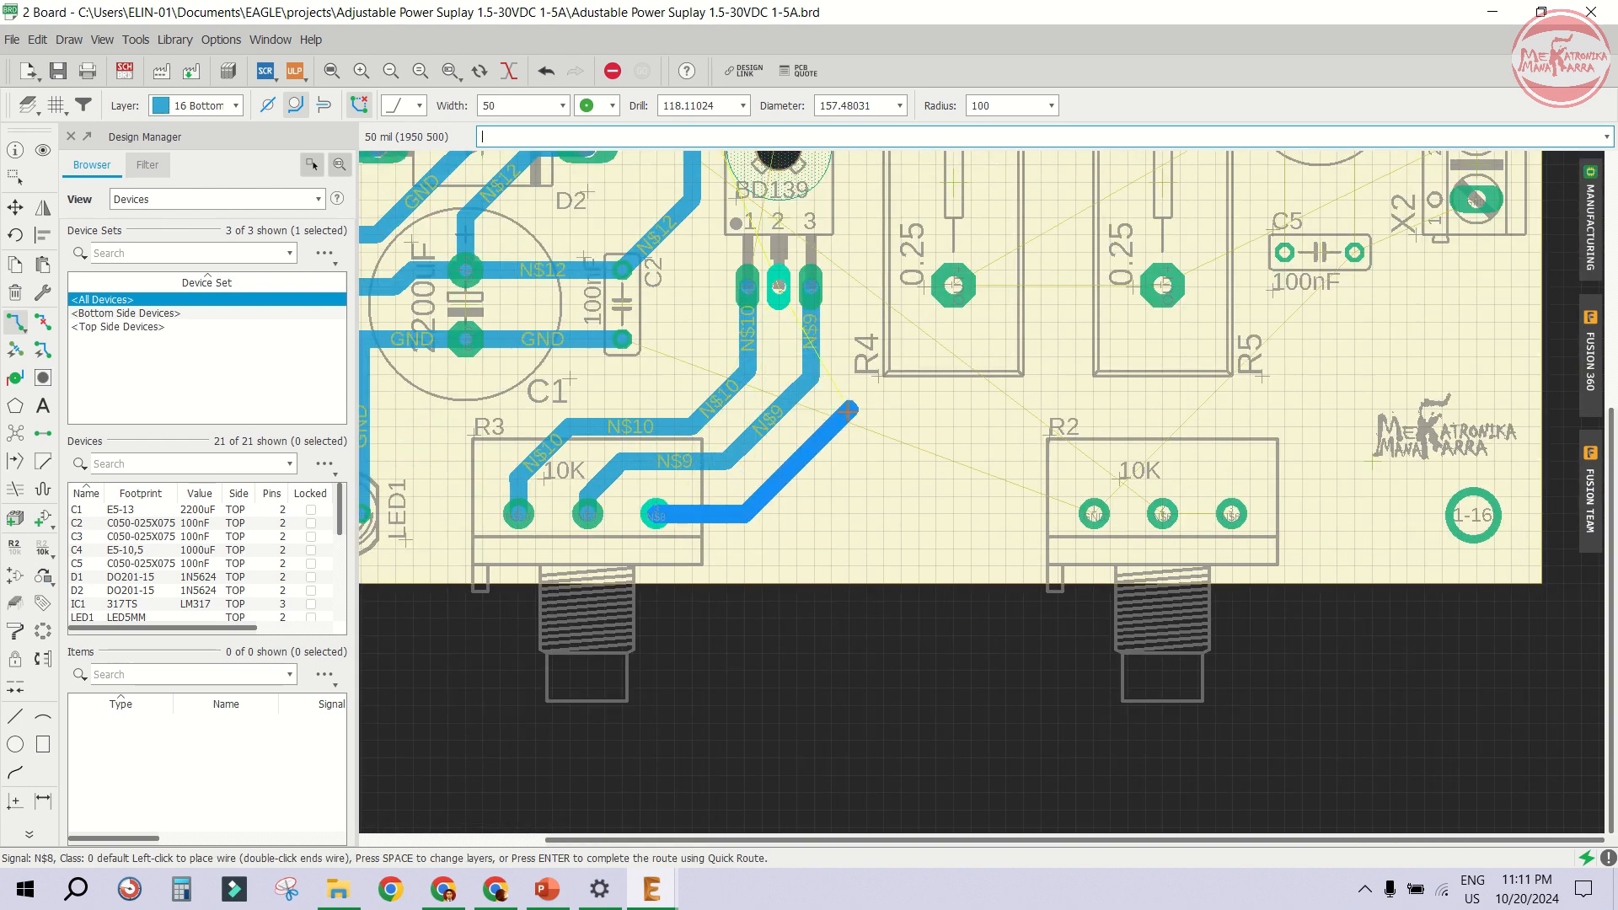
left_click(856, 413)
scroll(839, 248, "up", 1)
scroll(838, 248, "down", 1)
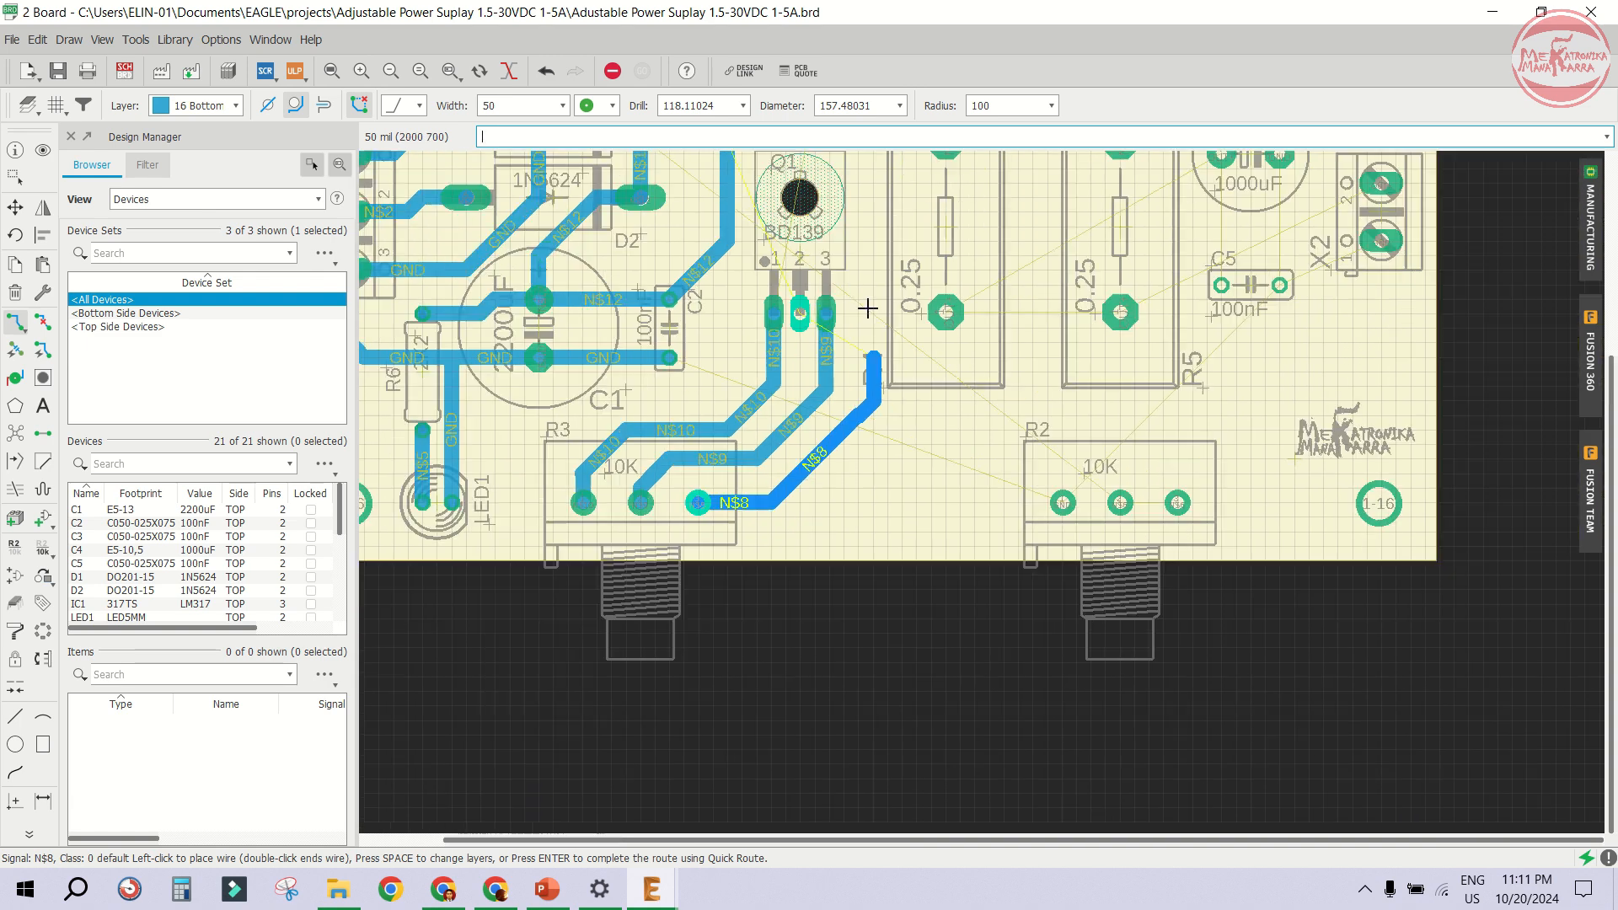
scroll(860, 275, "up", 1)
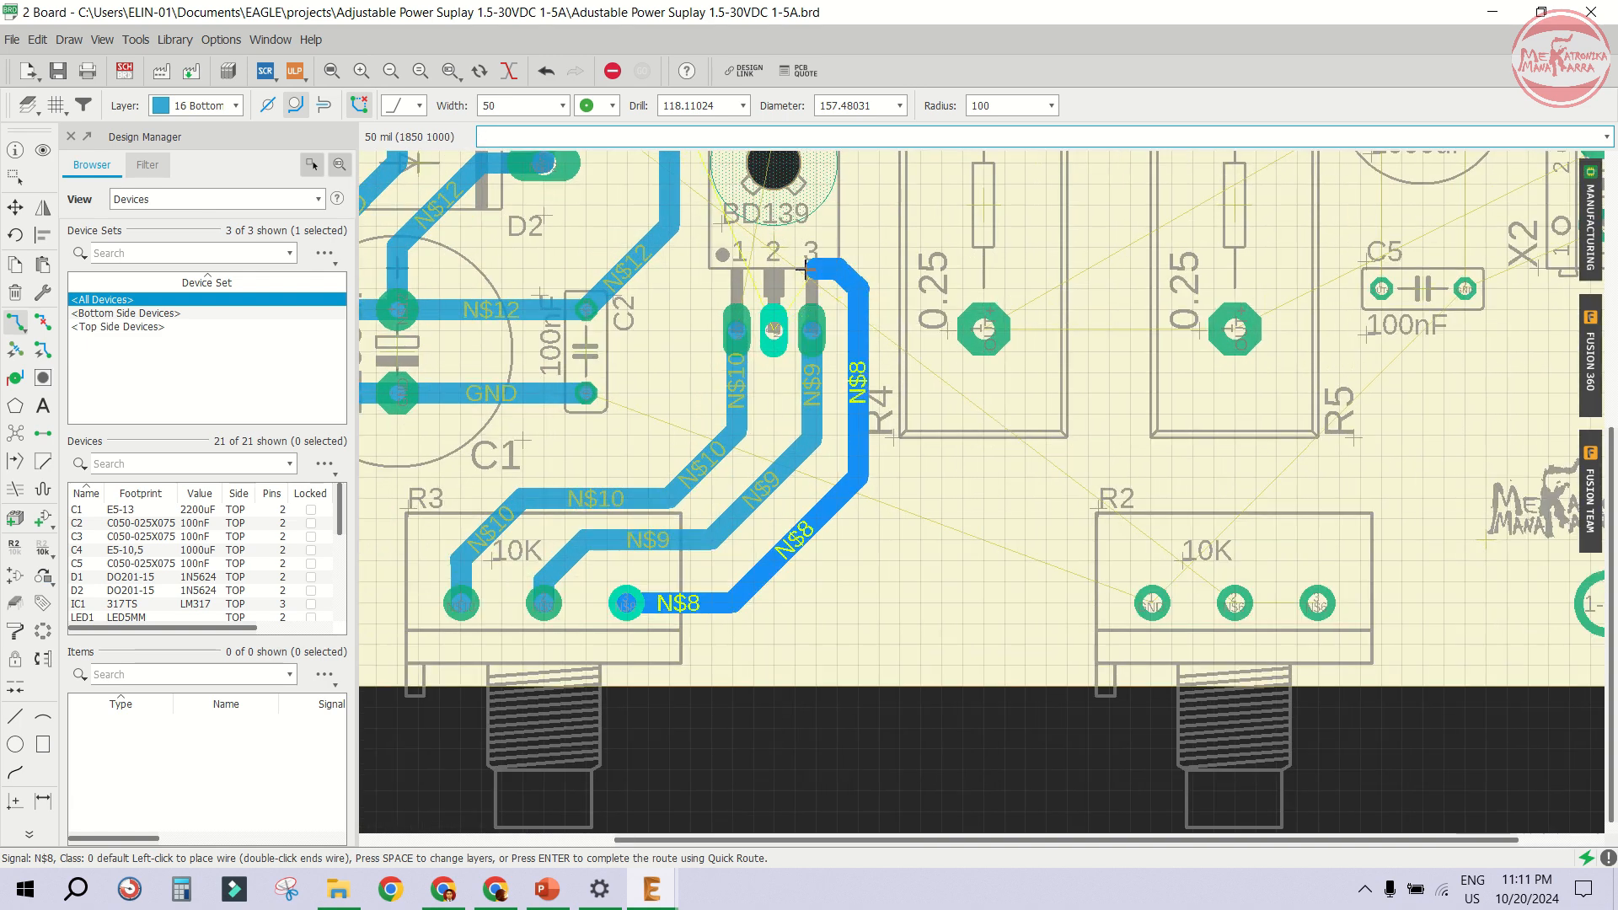
left_click(768, 310)
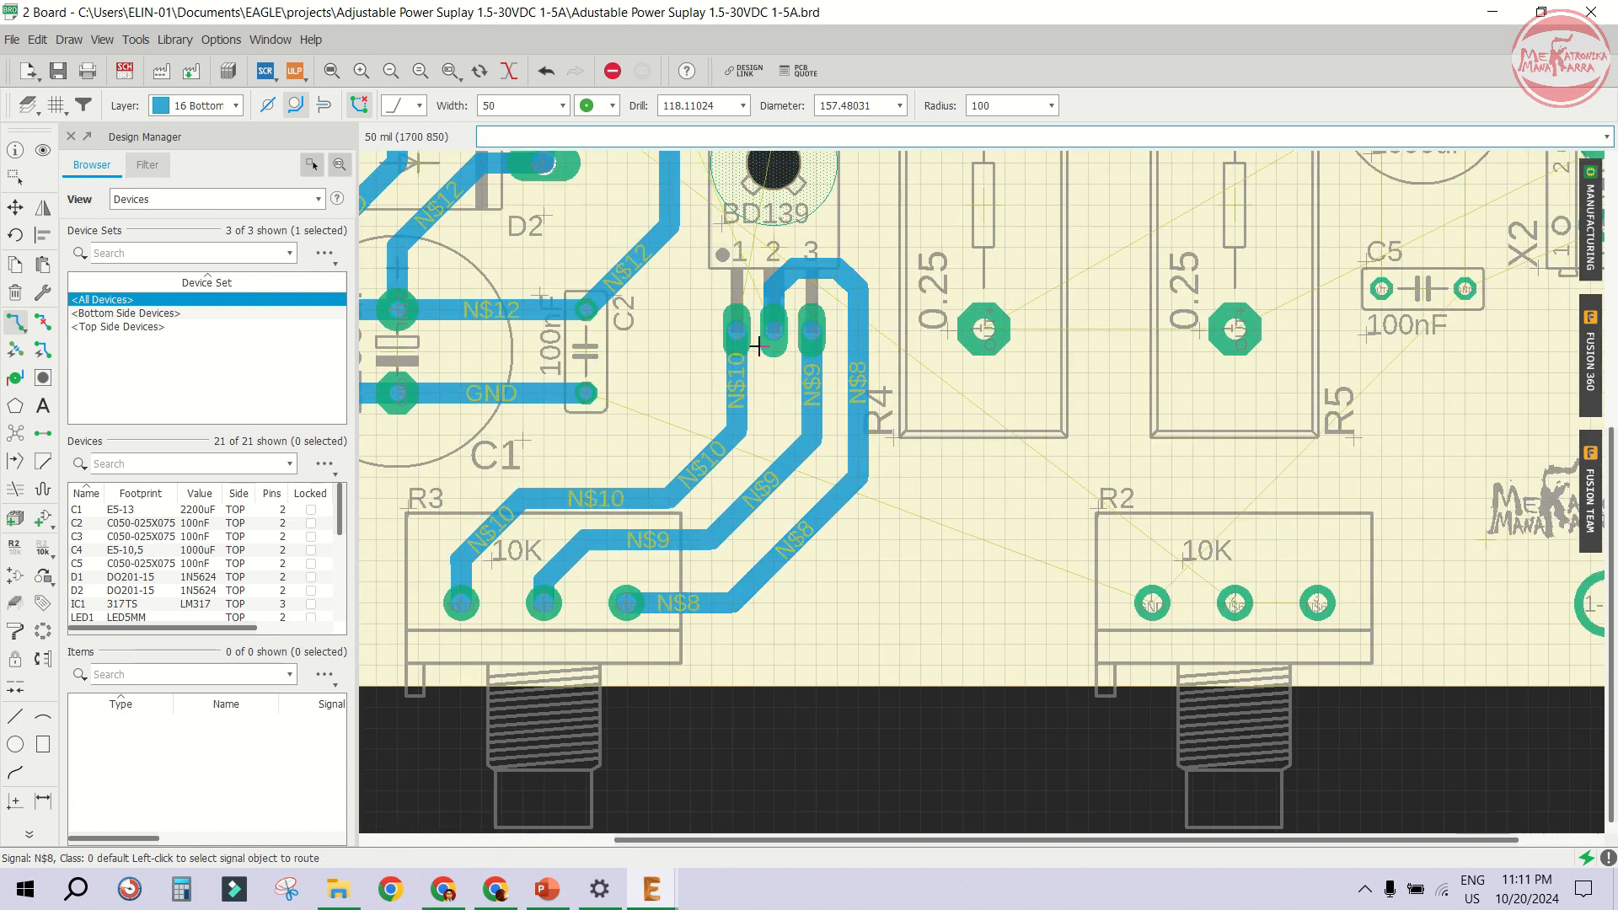
scroll(805, 246, "down", 2)
scroll(805, 246, "up", 1)
scroll(732, 383, "down", 3)
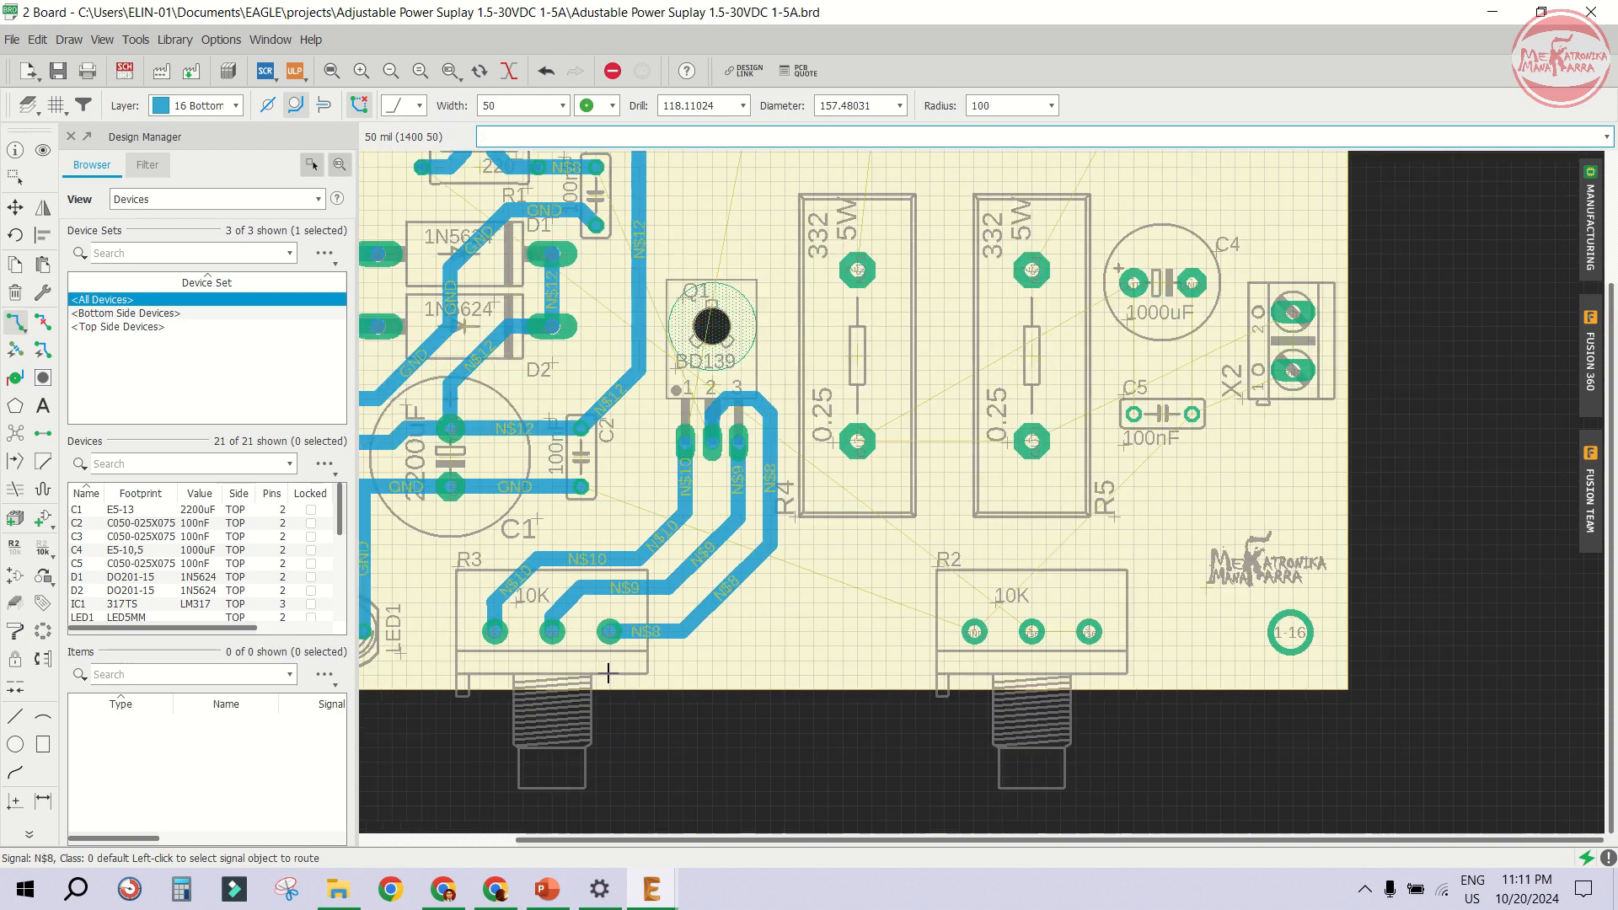
- Route an N$10 trace from Q2's left pin down and diagonally to Q1's pin 1
scroll(639, 523, "up", 4)
scroll(796, 446, "down", 3)
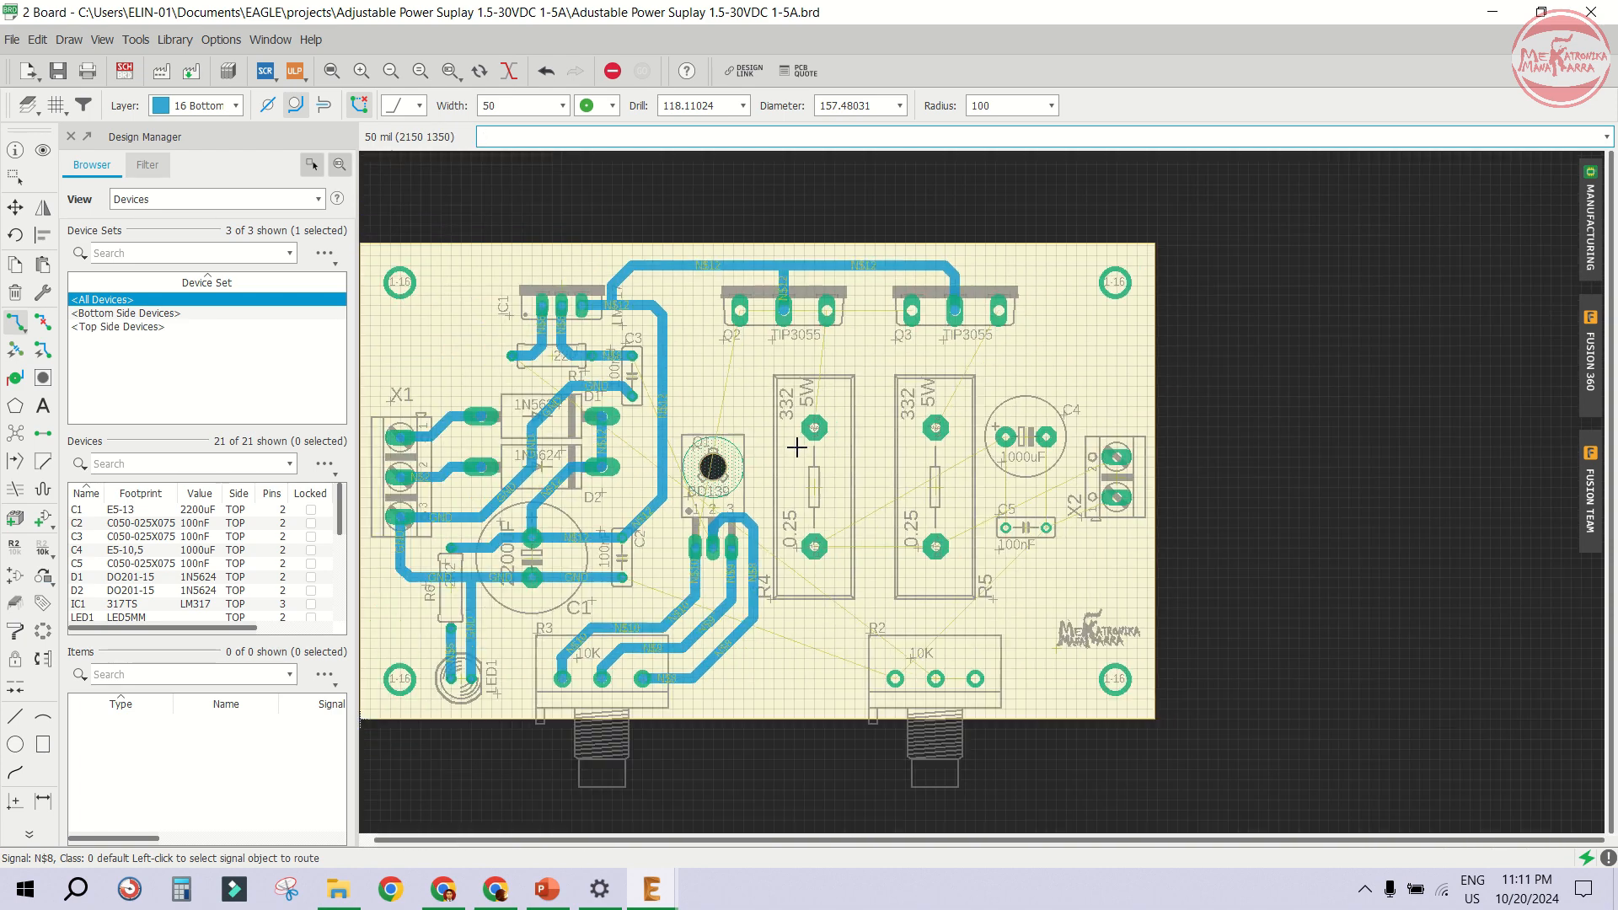
scroll(755, 548, "up", 2)
scroll(742, 472, "down", 3)
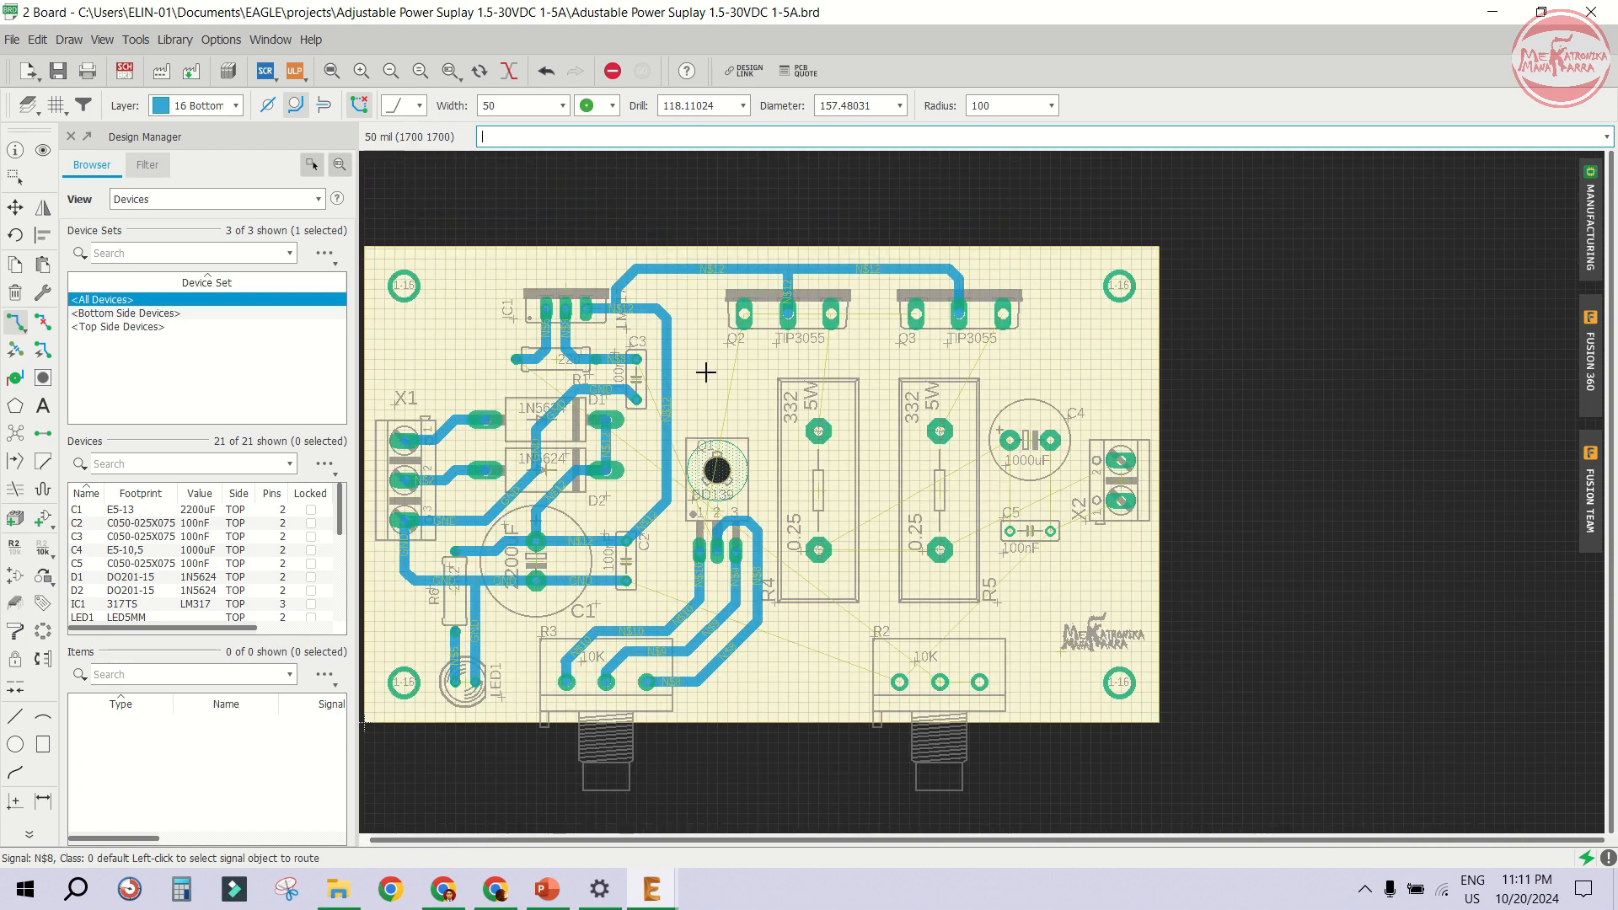
scroll(707, 337, "up", 3)
left_click(764, 301)
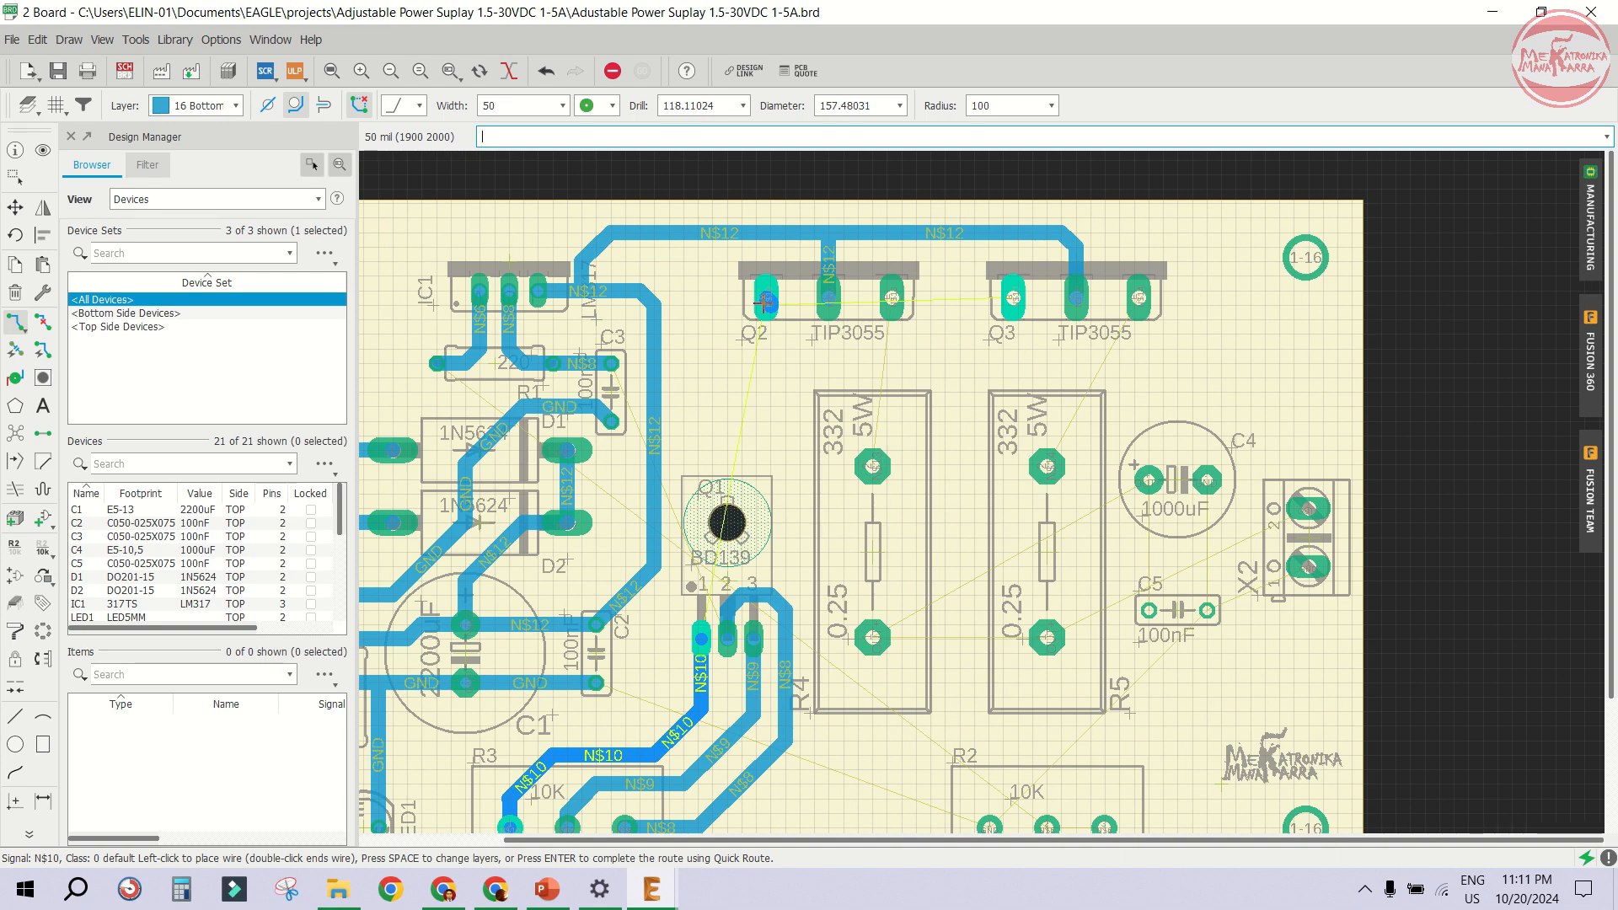
scroll(766, 306, "up", 3)
scroll(730, 307, "down", 2)
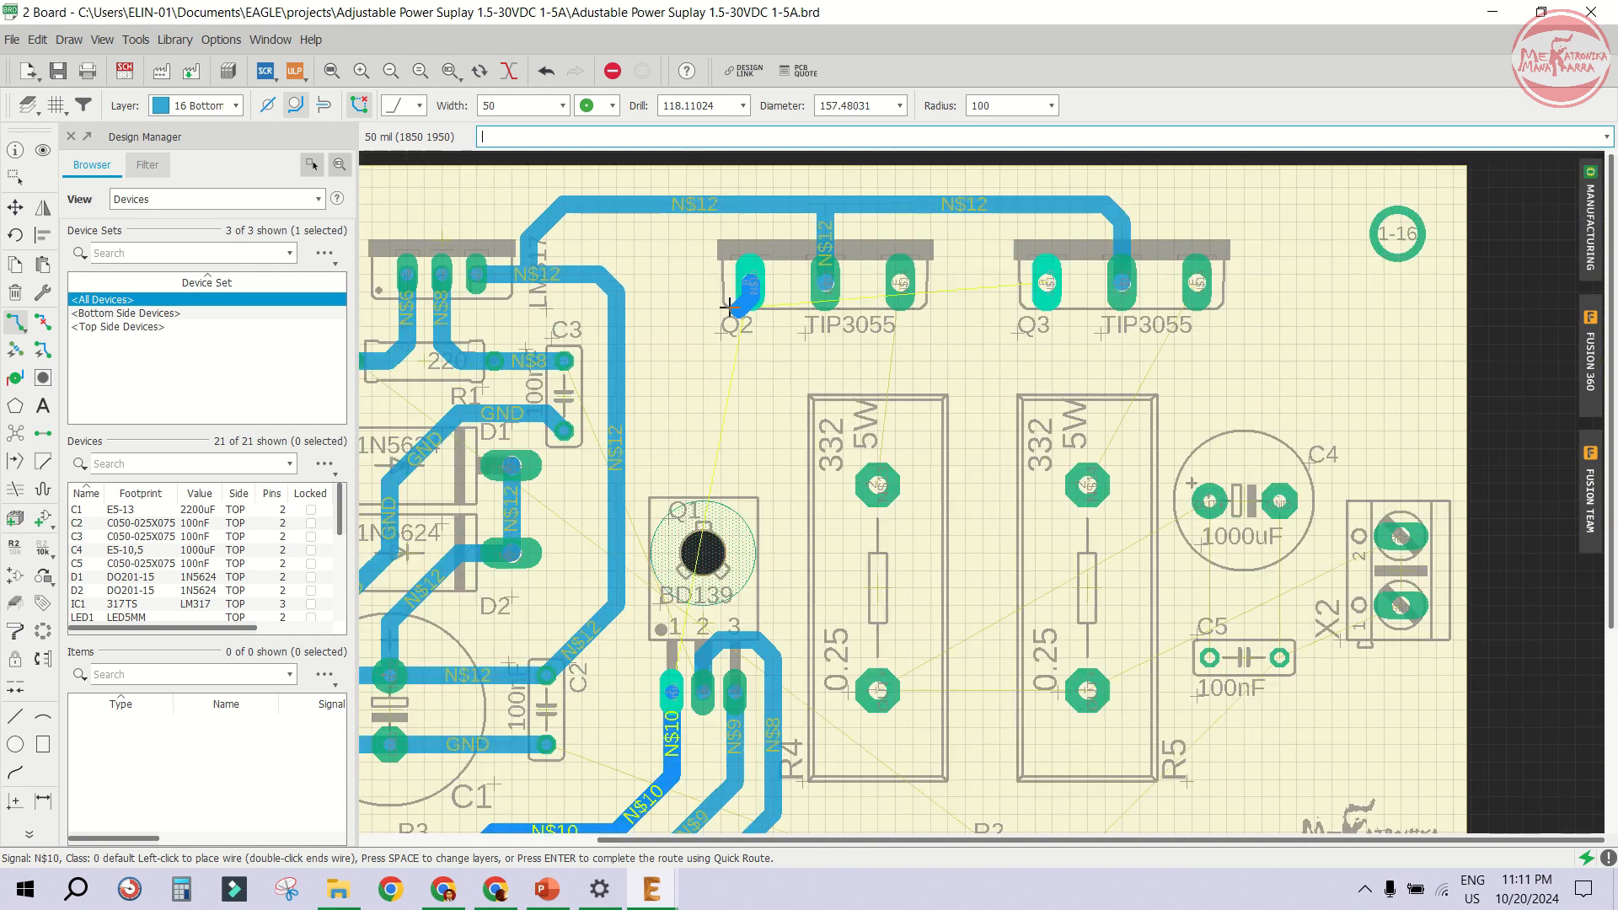
scroll(672, 412, "down", 1)
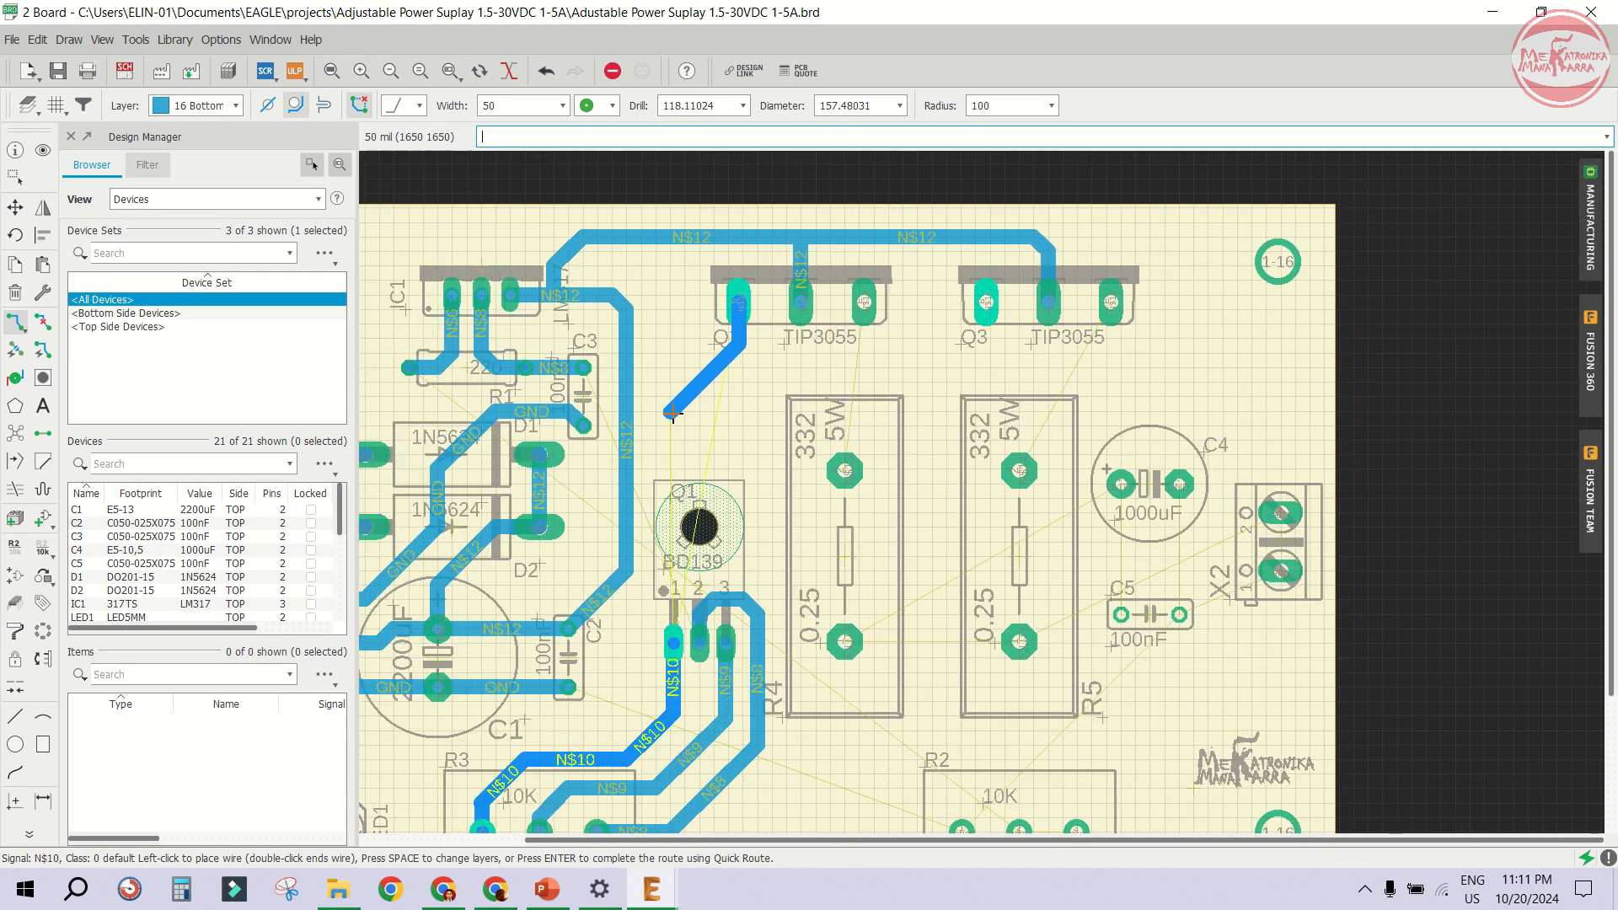
left_click(672, 412)
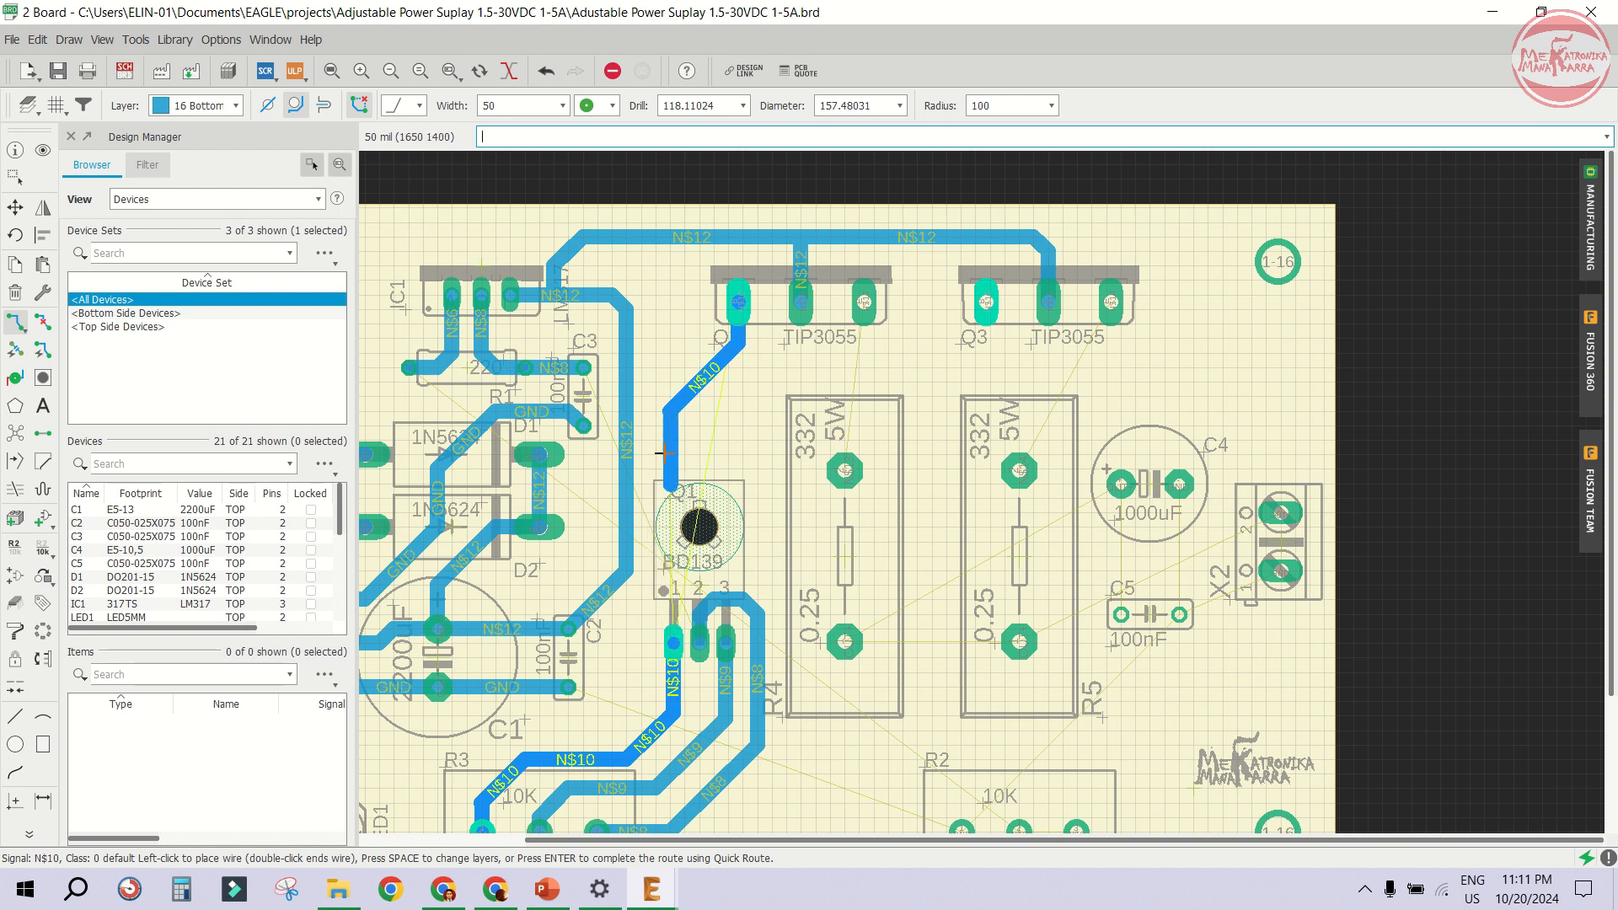
scroll(661, 576, "up", 2)
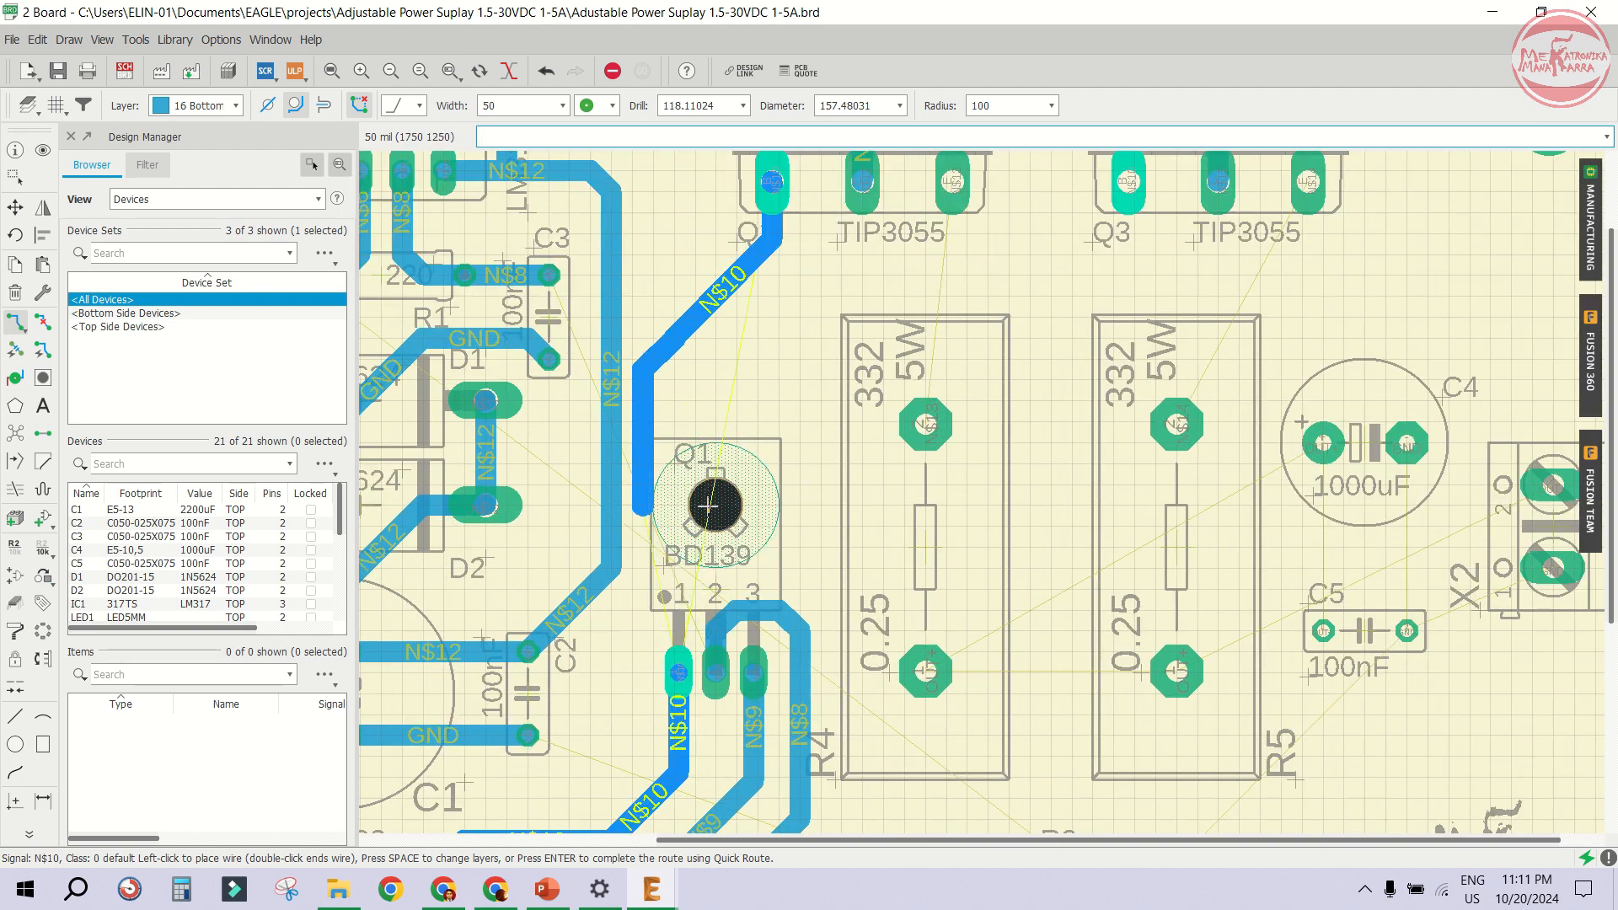
scroll(703, 550, "up", 1)
scroll(703, 549, "up", 2)
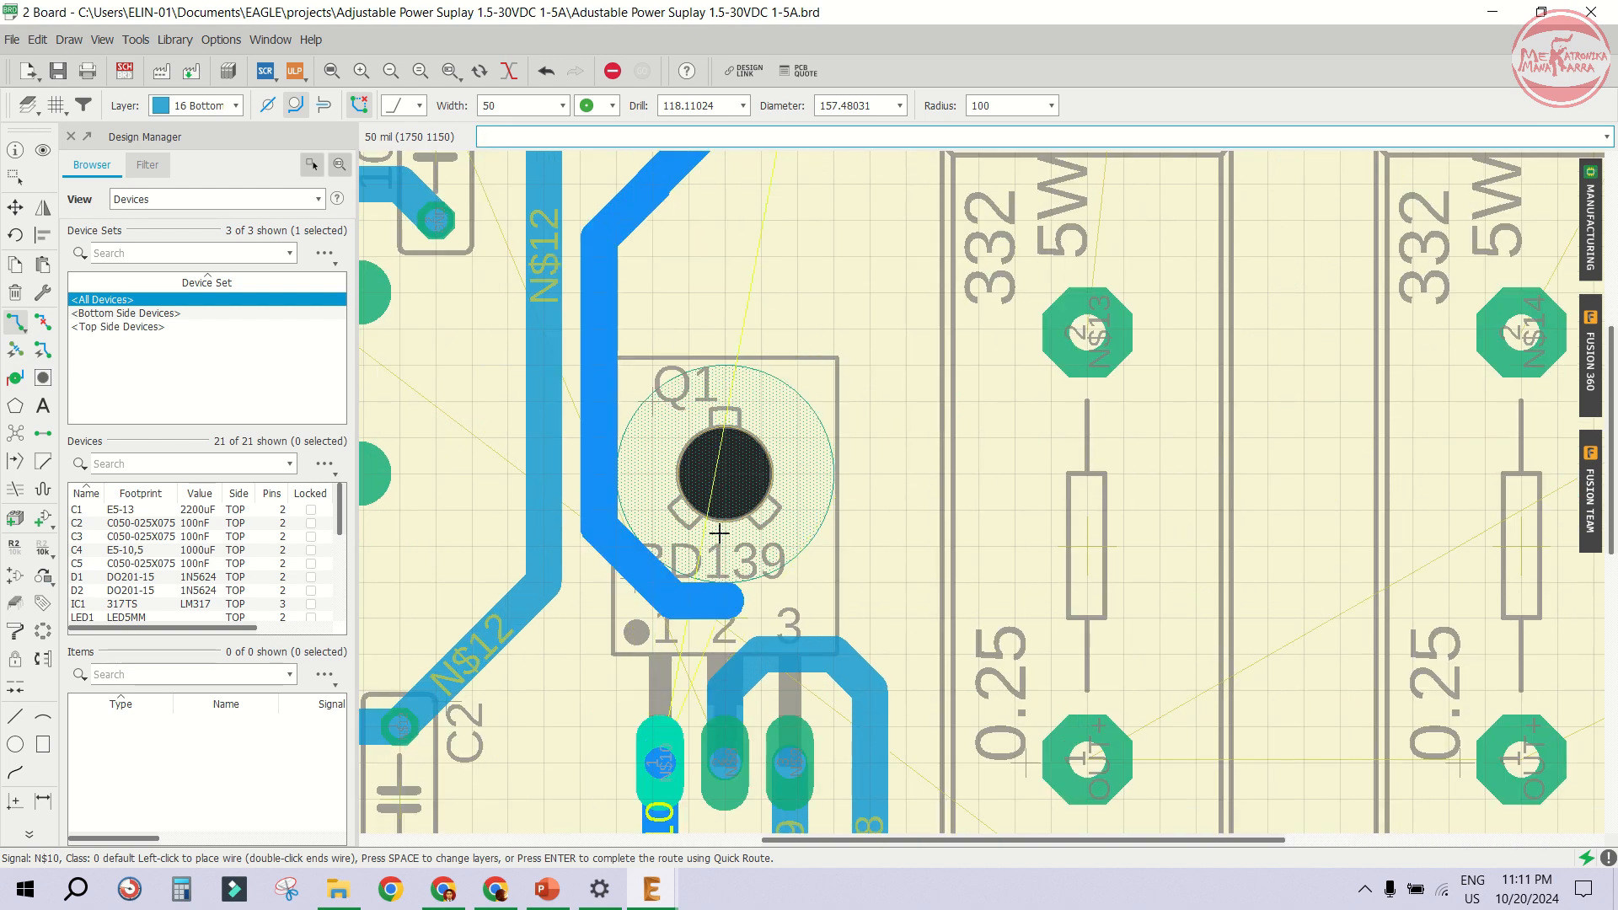
scroll(713, 531, "down", 2)
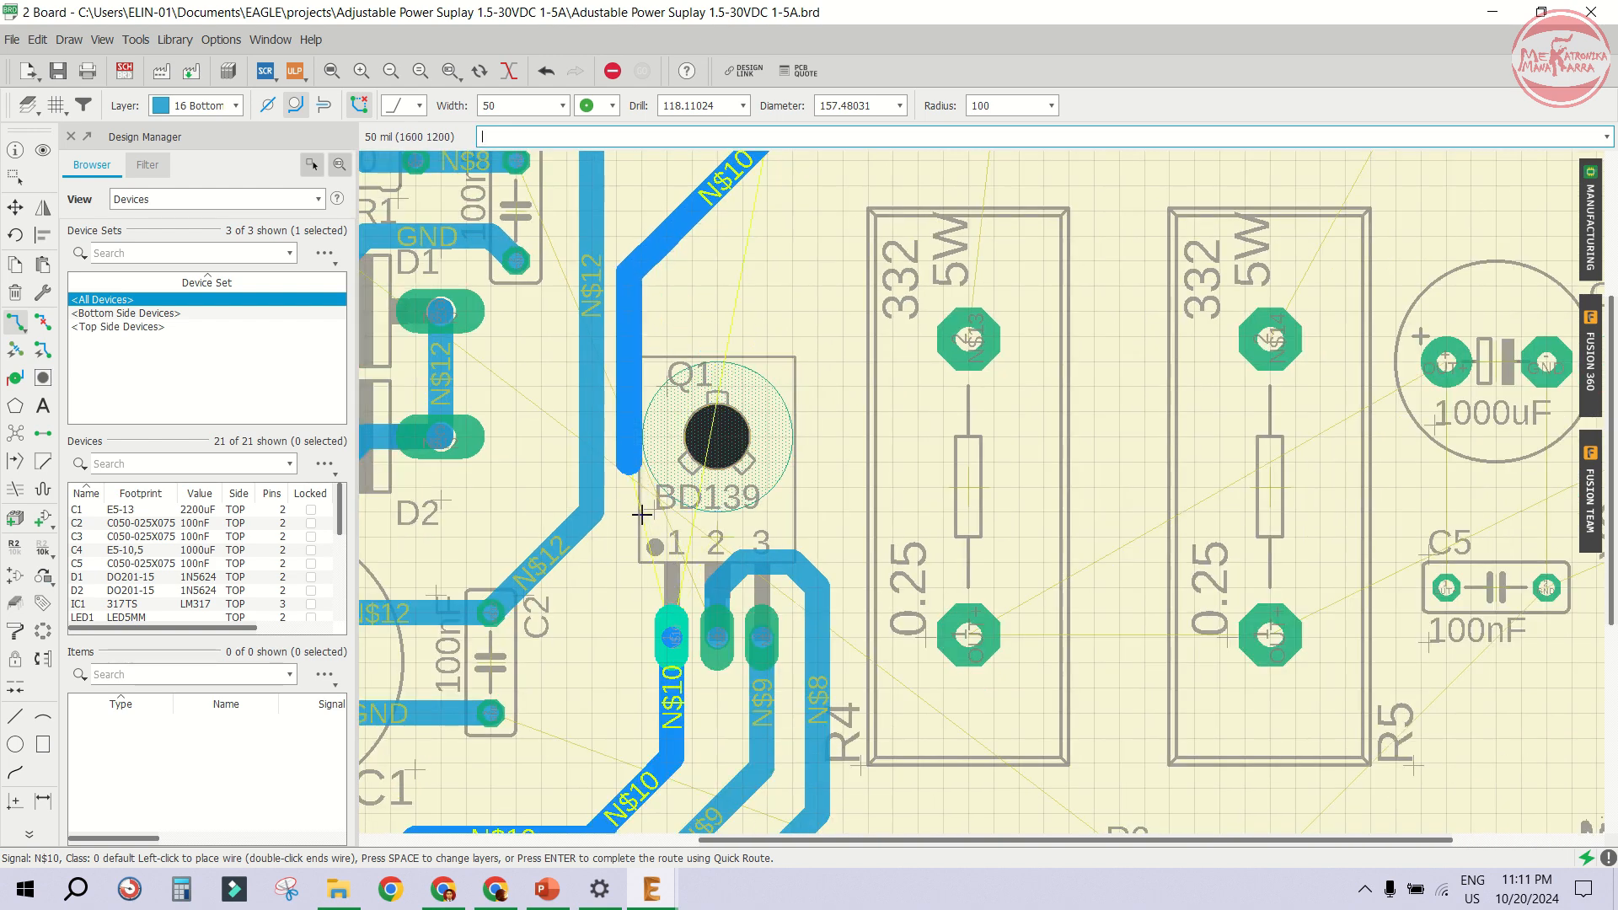
scroll(667, 540, "up", 1)
left_click(677, 496)
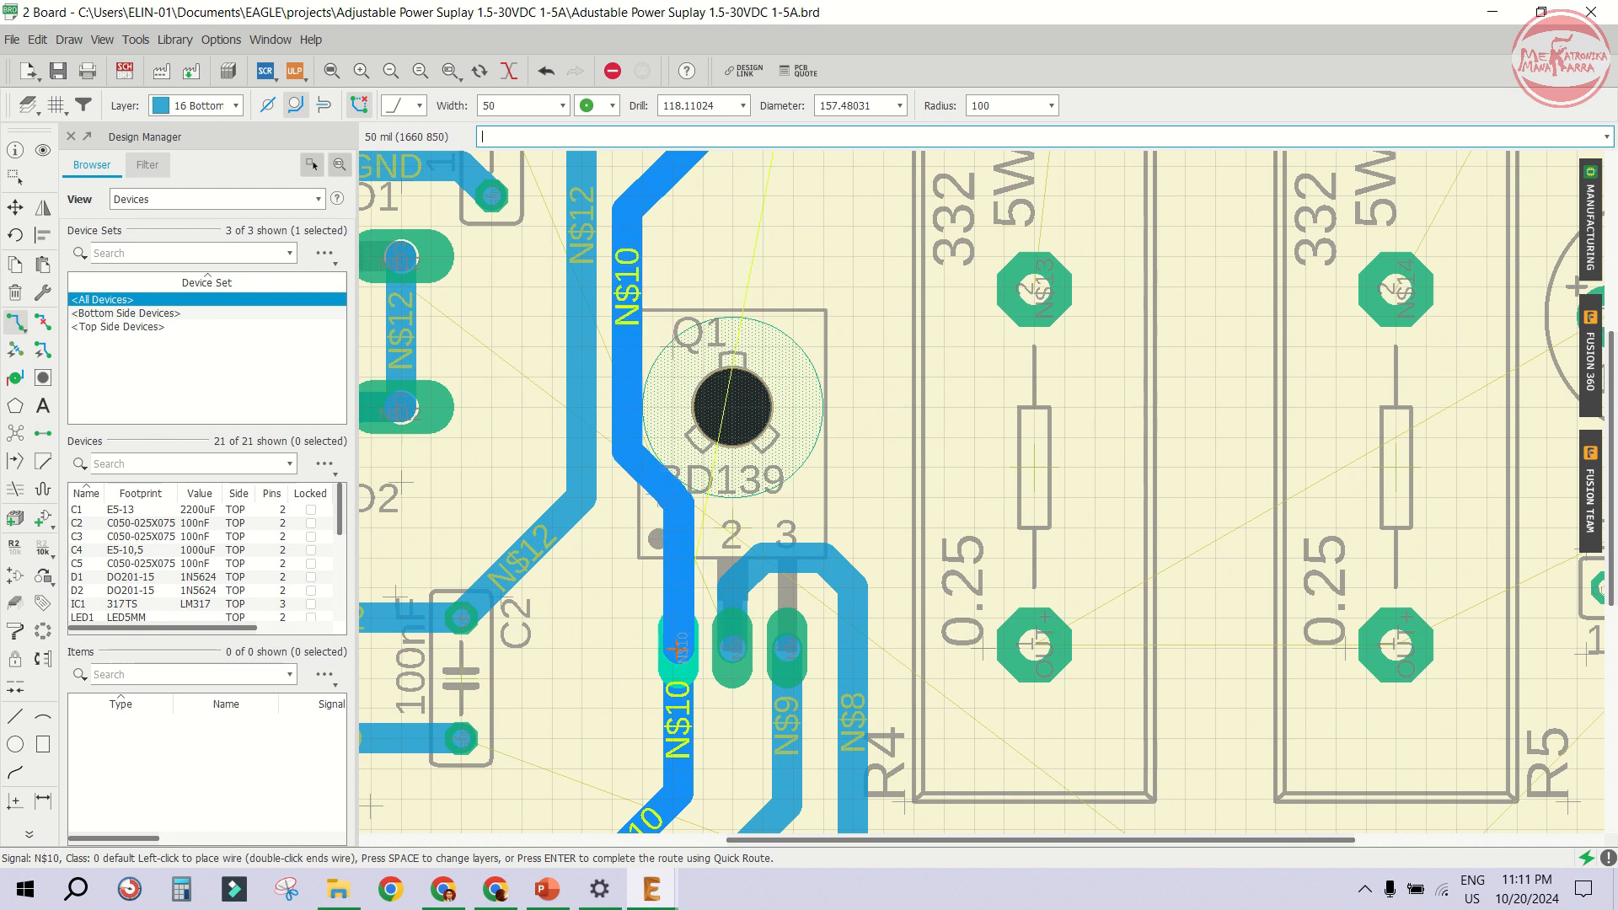
left_click(677, 649)
- Route a GND trace from potentiometer R2's left pin along the board's lower edge and up to the GND trace near C1
scroll(700, 472, "up", 2)
scroll(719, 443, "down", 3)
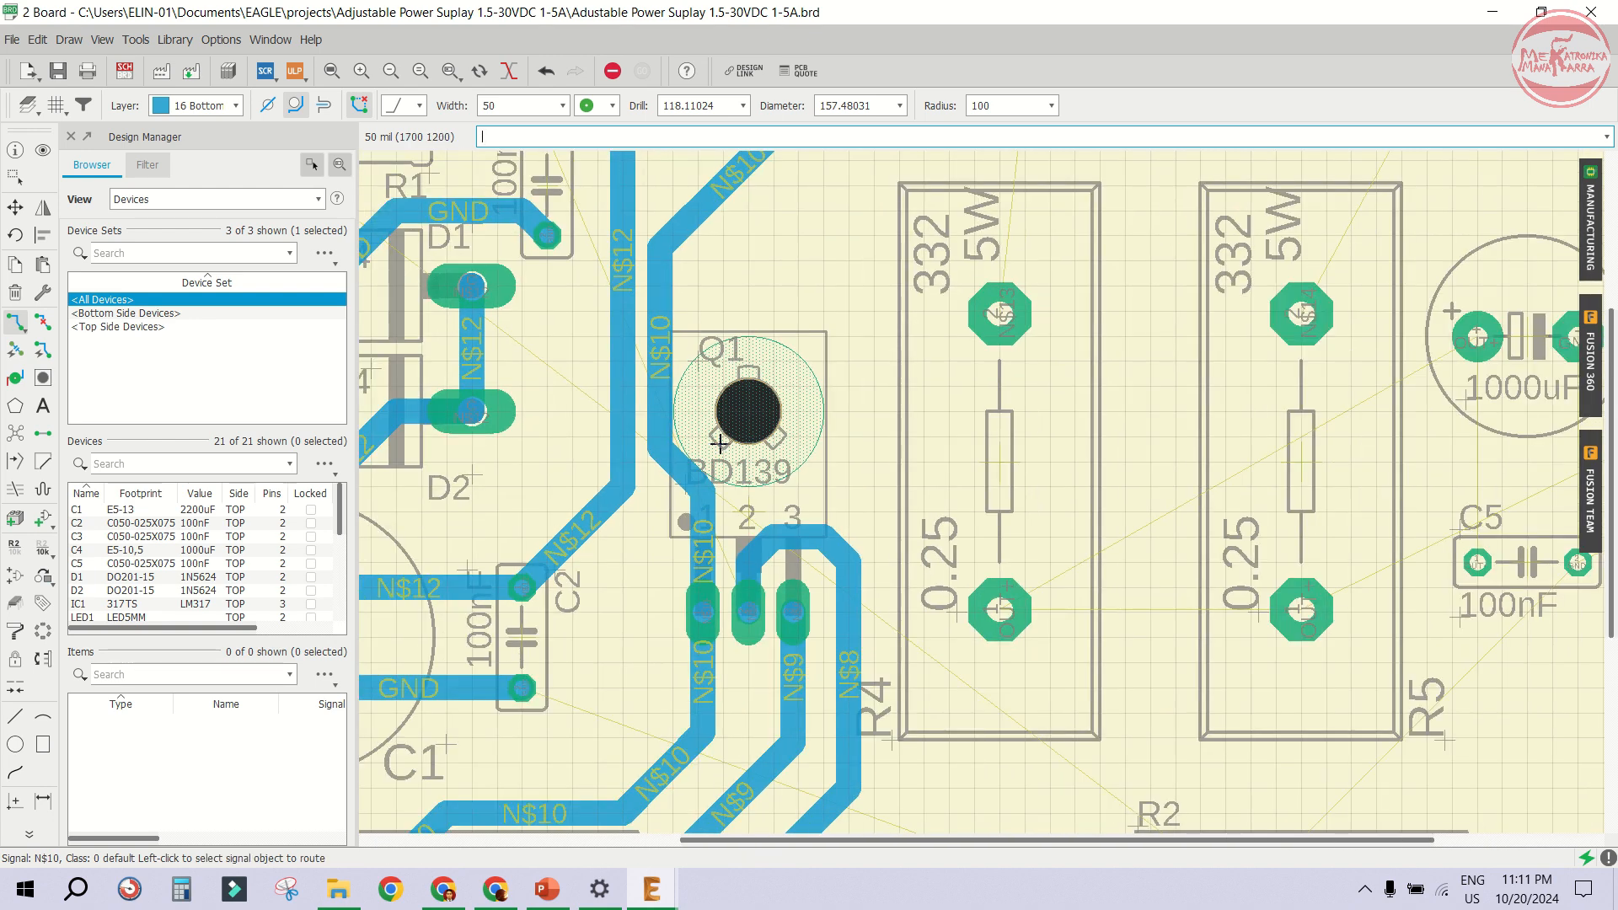
scroll(719, 442, "down", 5)
scroll(827, 589, "up", 3)
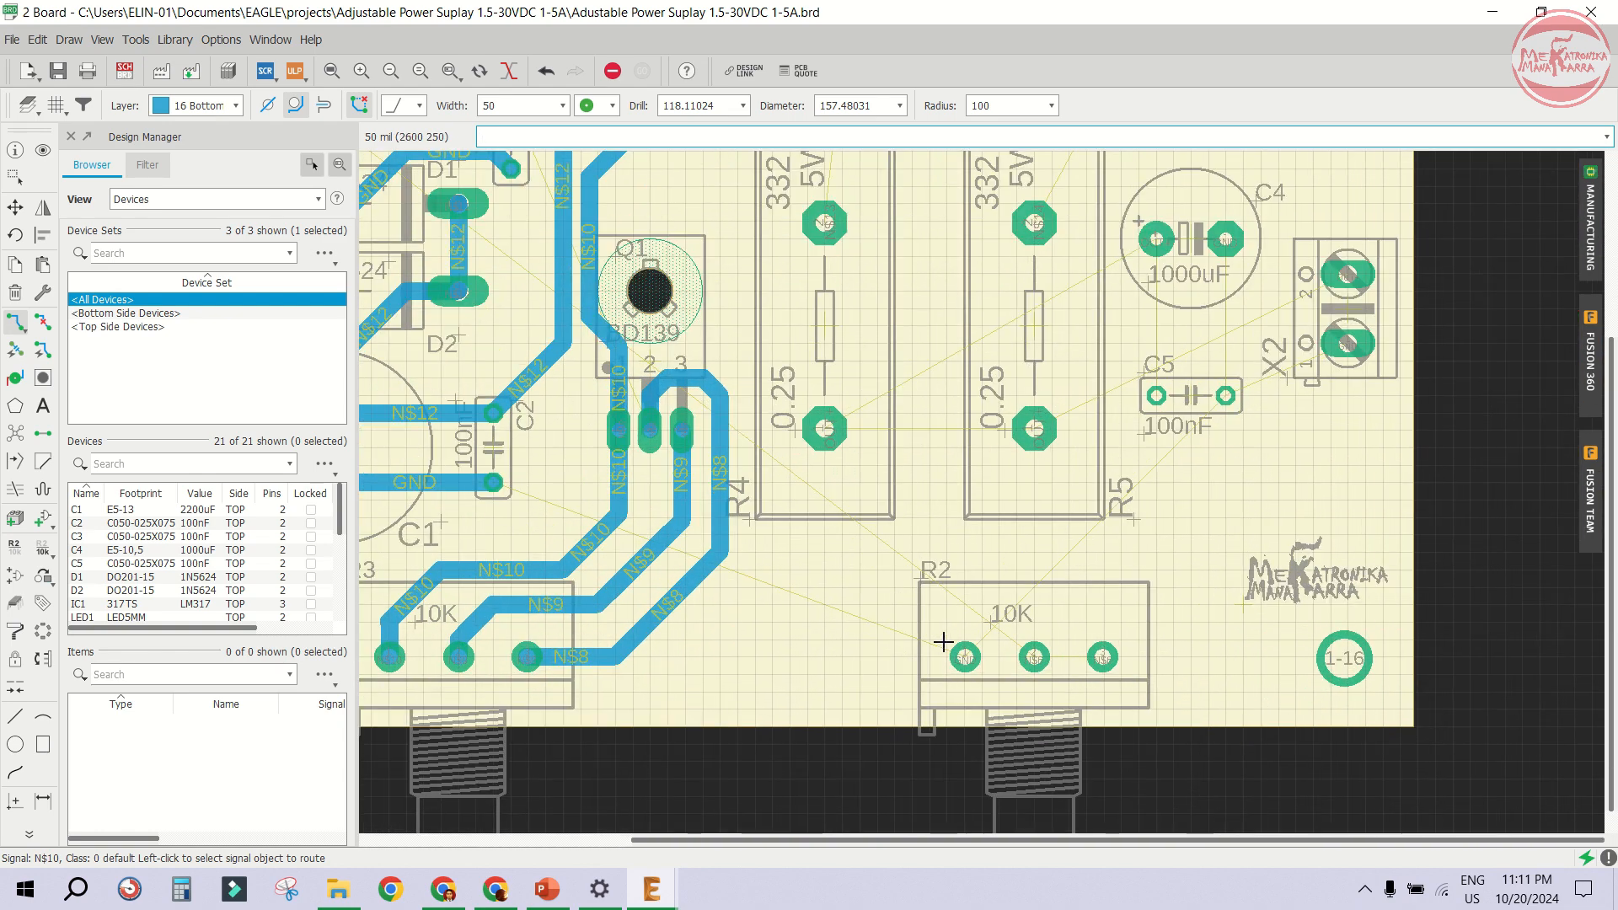
left_click(943, 642)
scroll(945, 580, "down", 5)
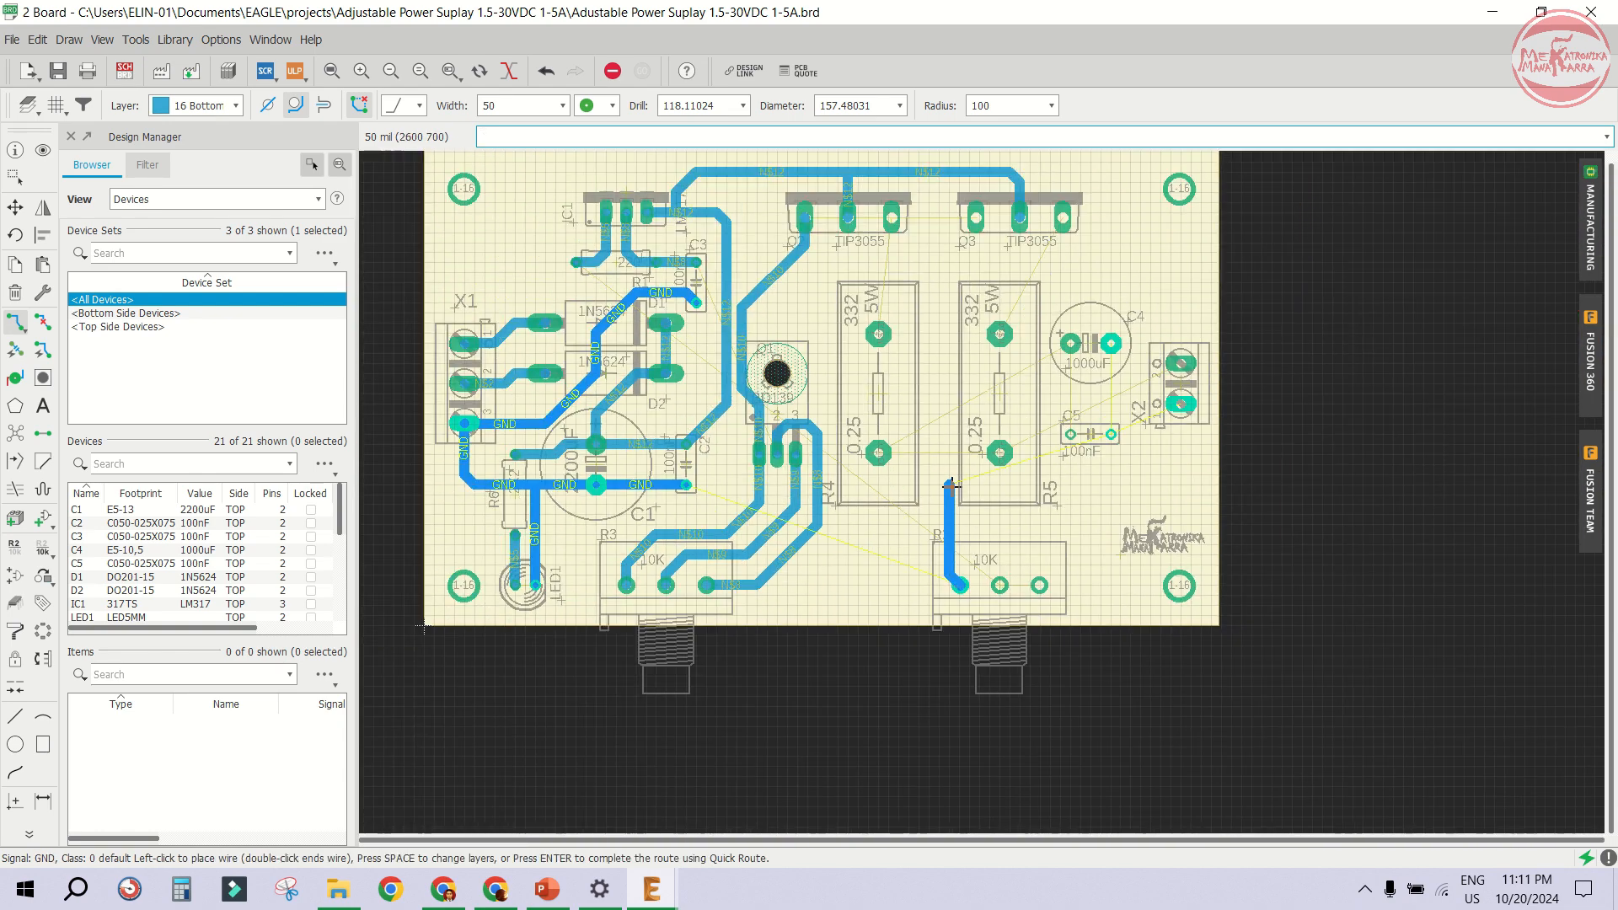
scroll(911, 588, "up", 4)
scroll(910, 586, "down", 3)
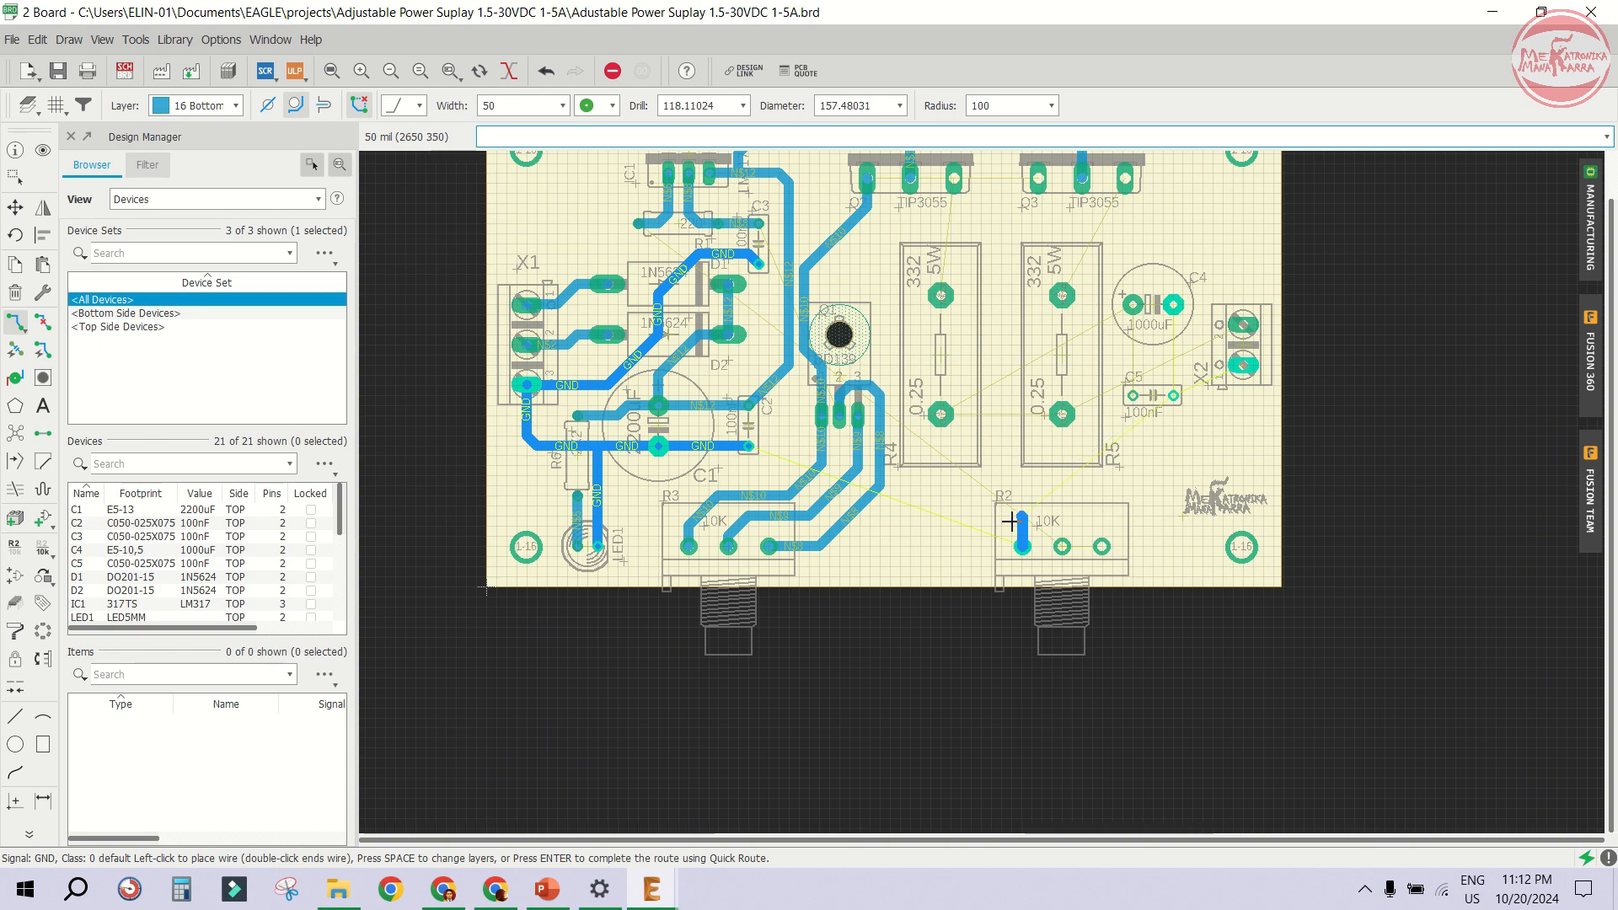
scroll(1022, 549, "up", 4)
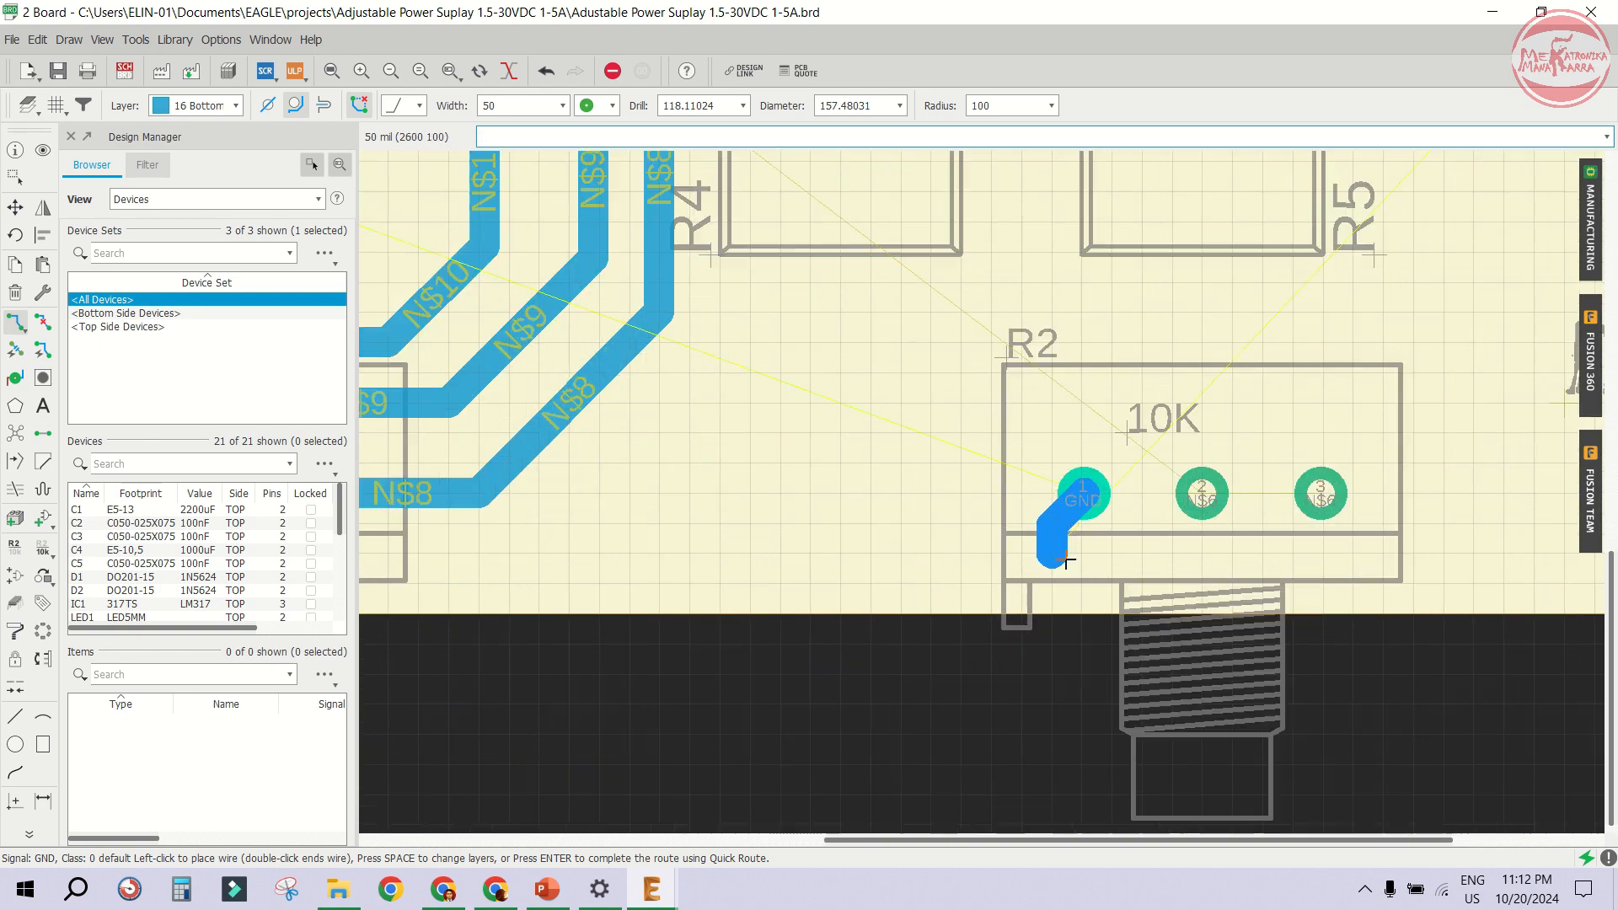
scroll(1082, 518, "down", 3)
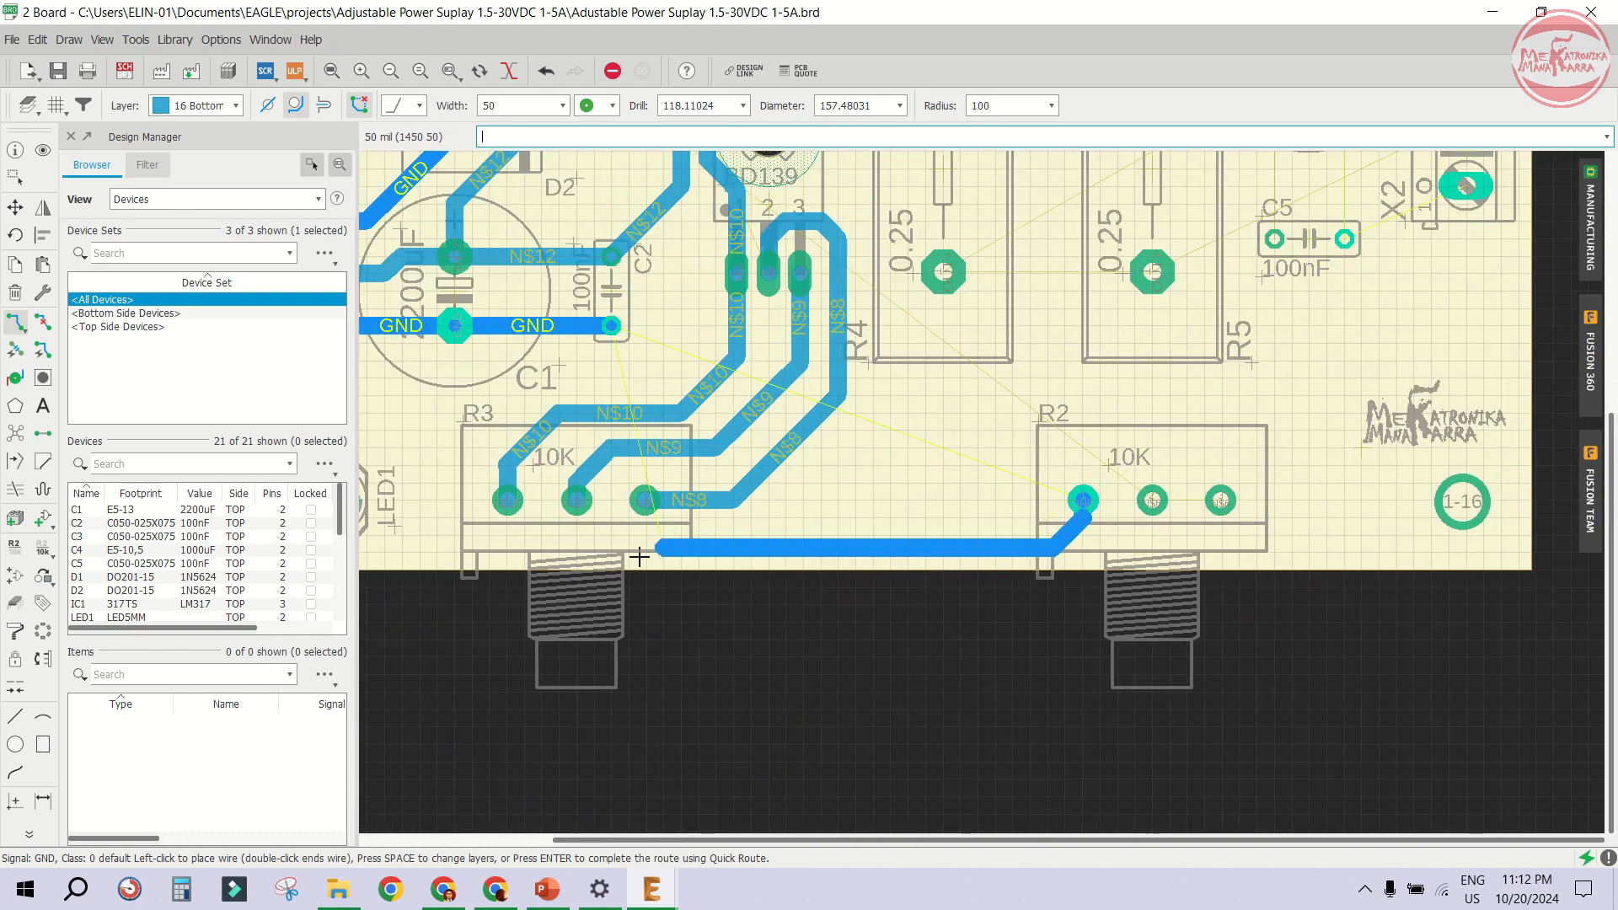
scroll(581, 548, "down", 2)
scroll(556, 542, "up", 1)
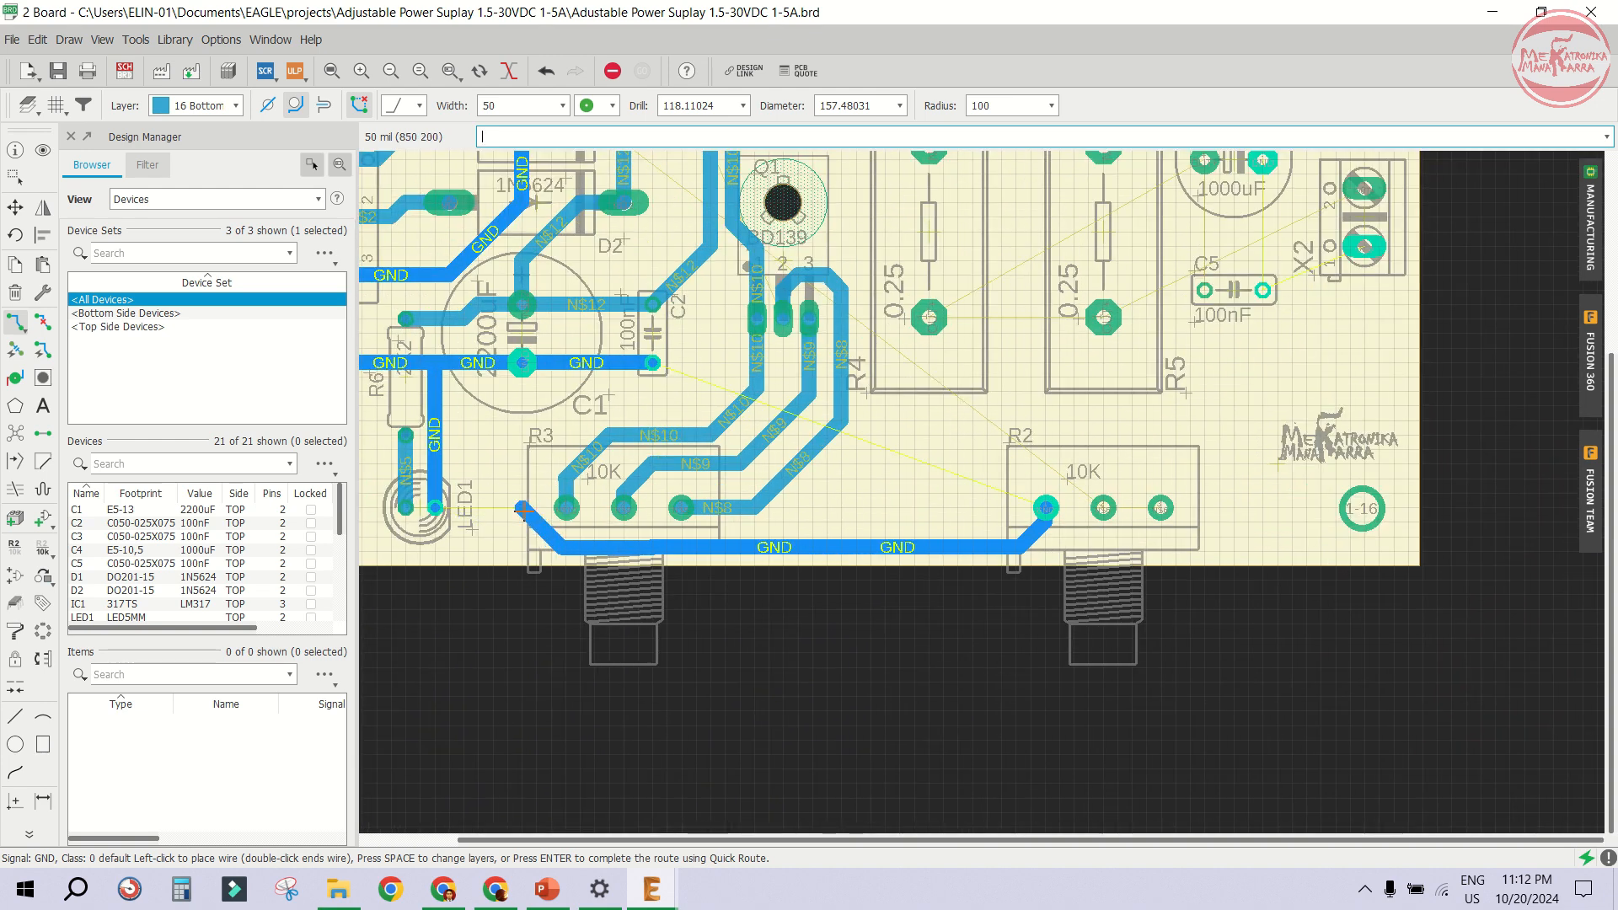
left_click(522, 364)
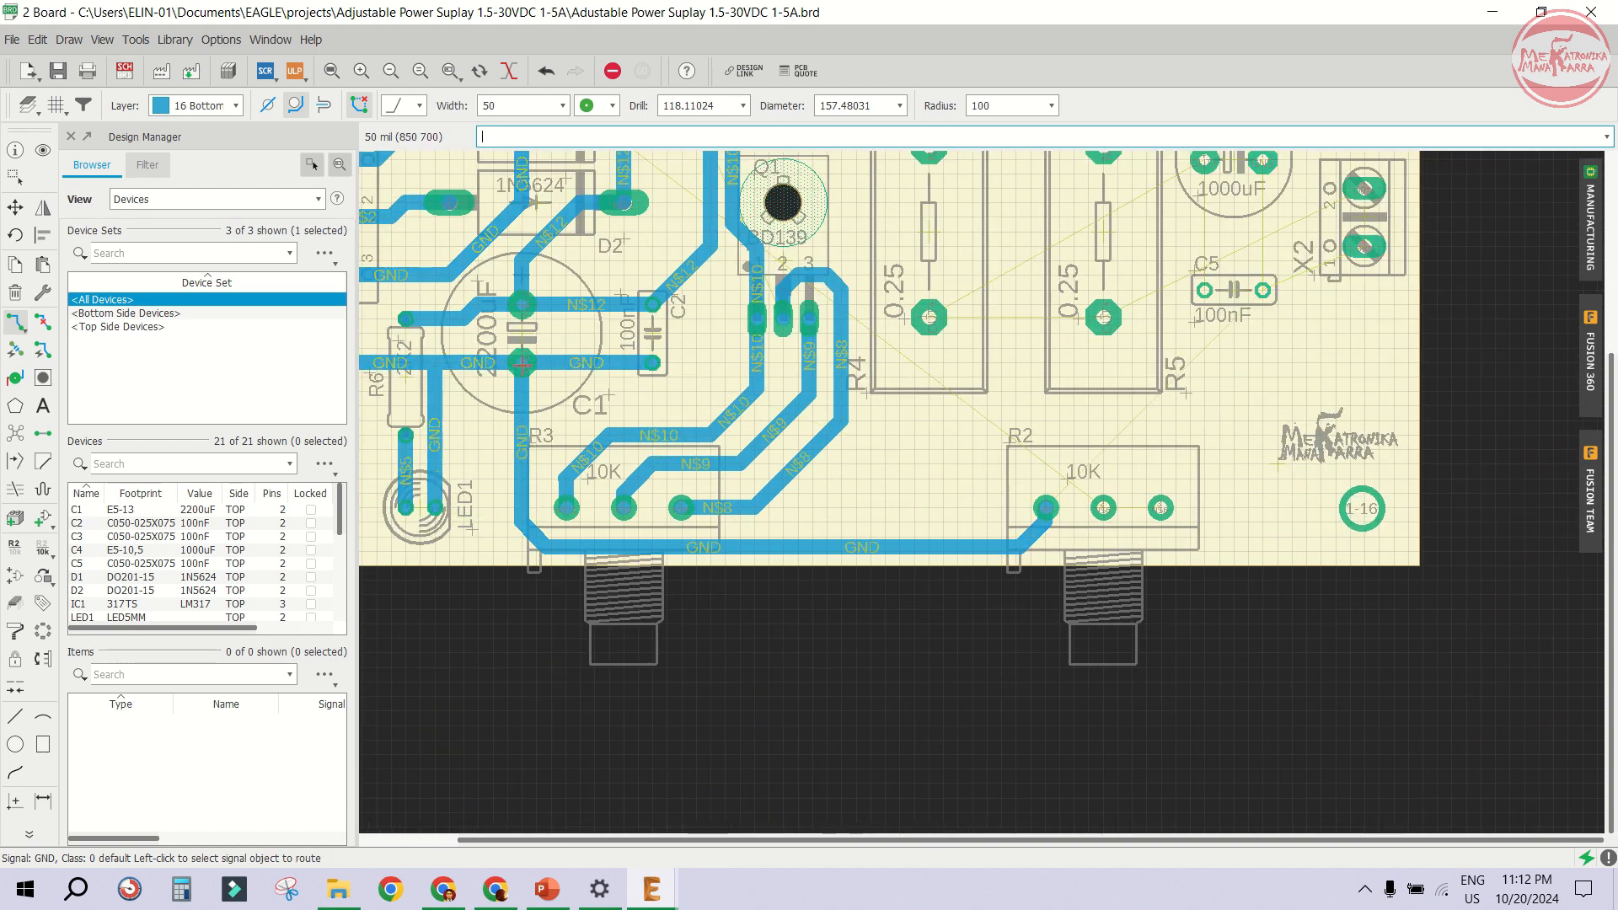
scroll(1103, 494, "up", 3)
left_click(1093, 509)
scroll(1092, 495, "down", 3)
scroll(1092, 496, "down", 2)
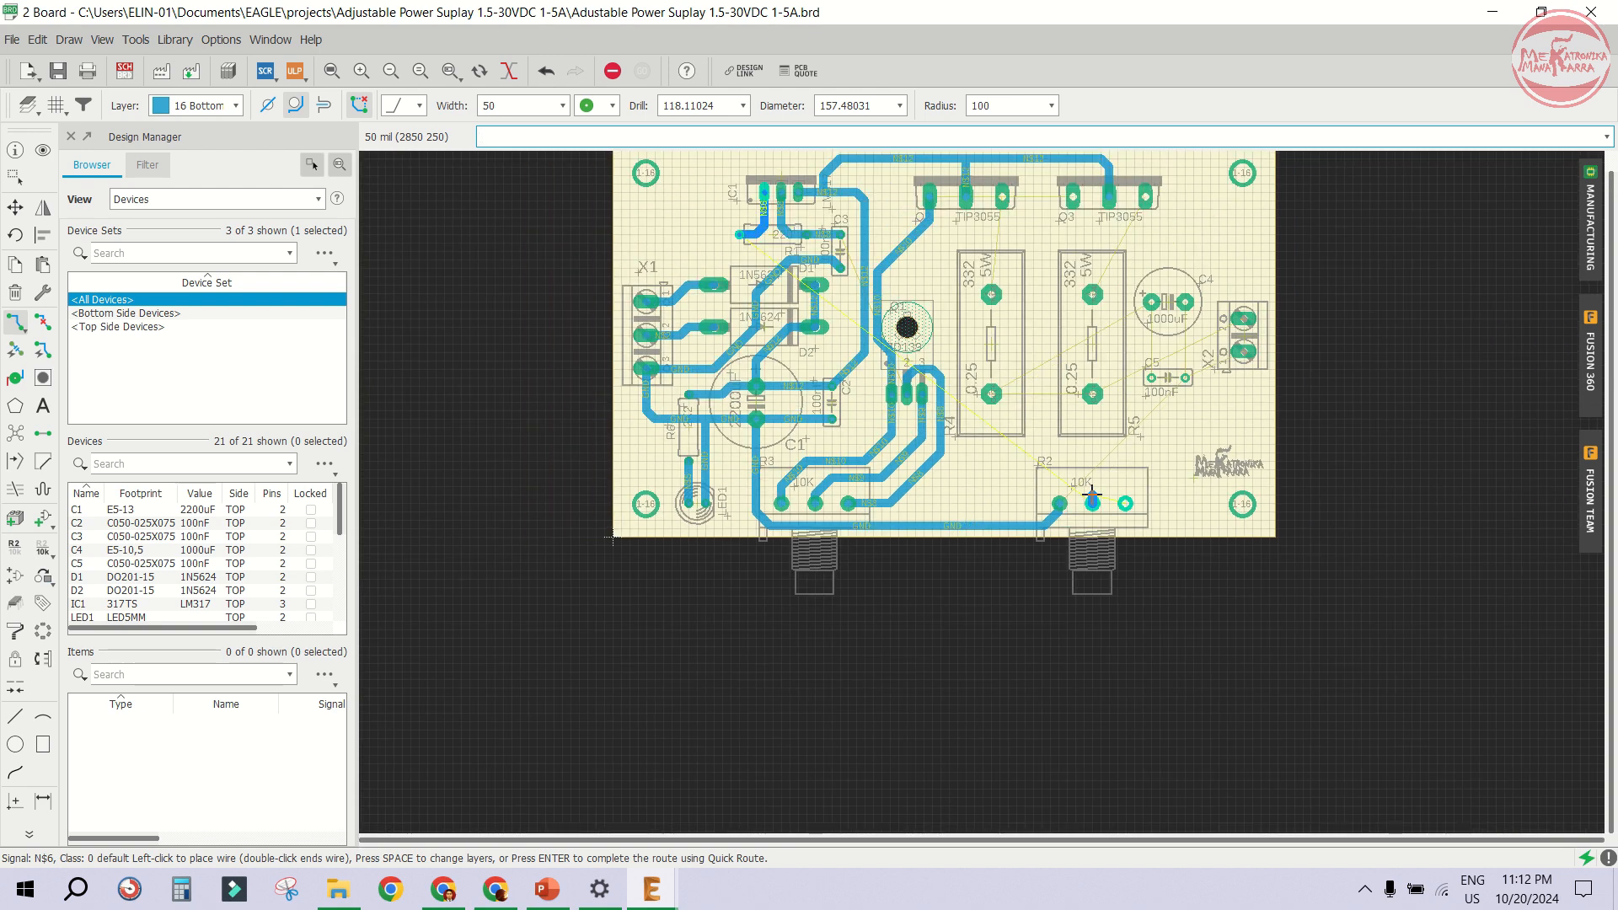
key("Escape")
scroll(1112, 501, "up", 3)
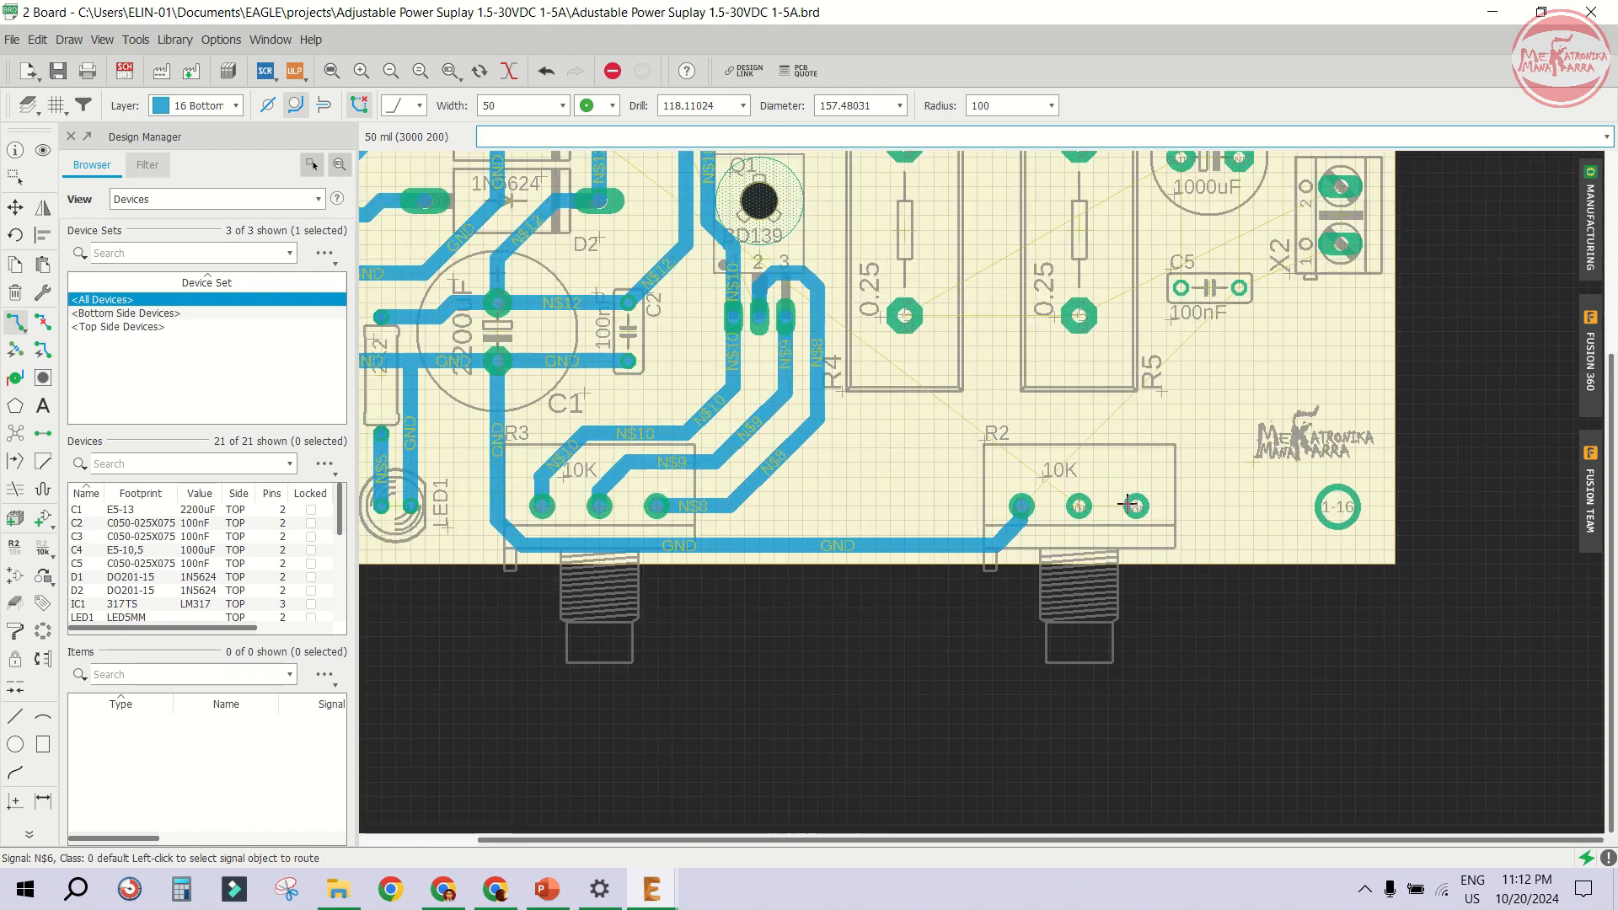
left_click(1134, 506)
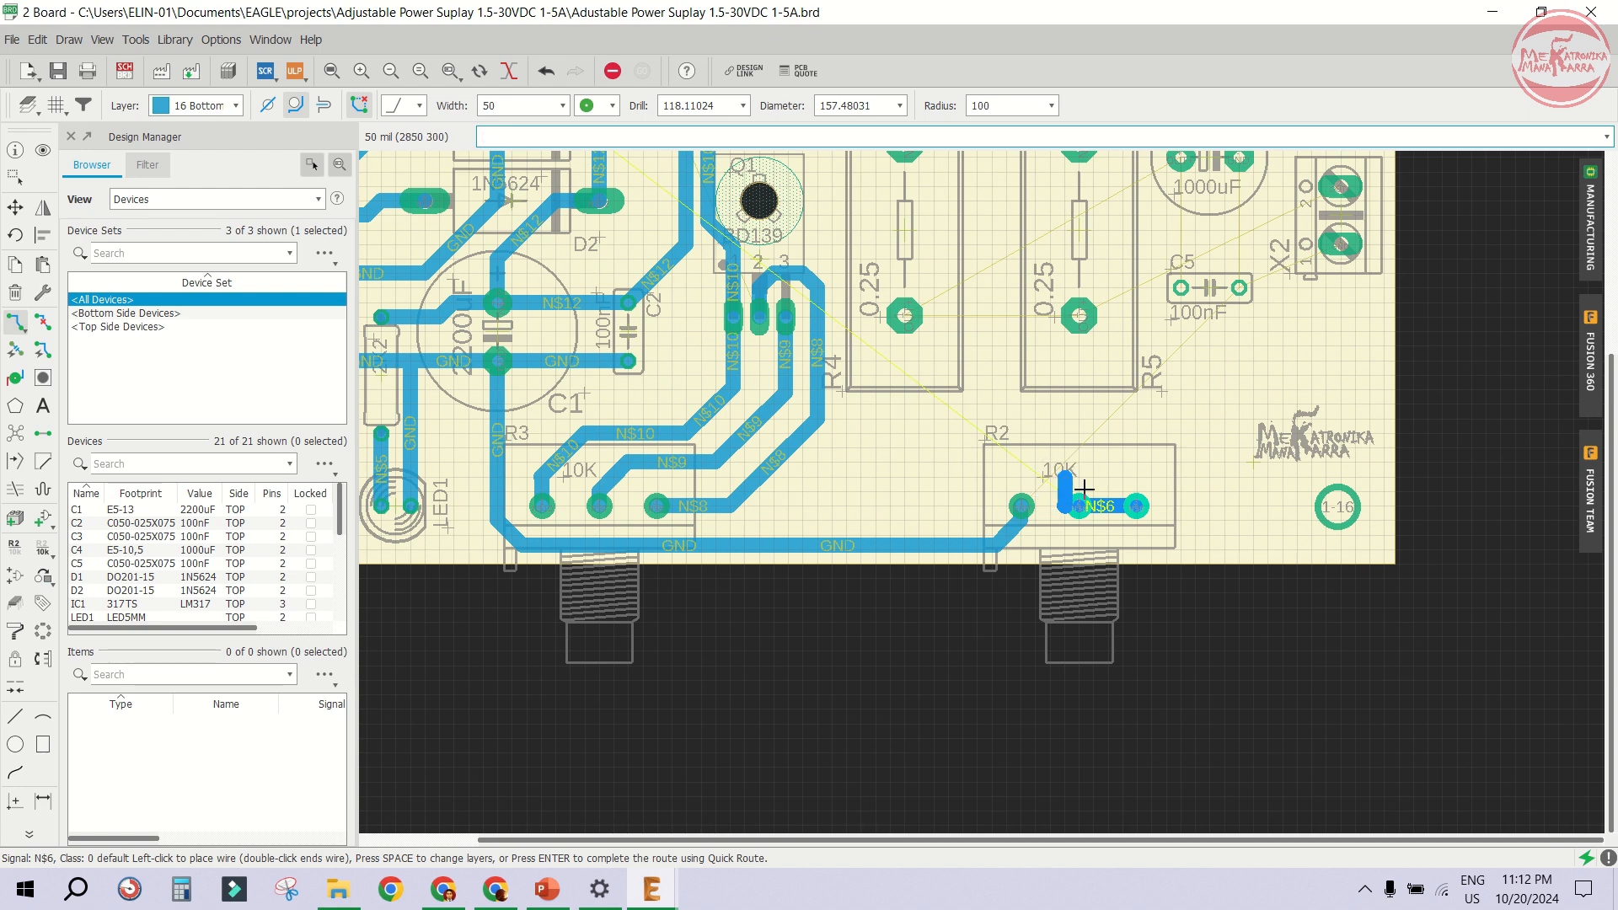
left_click(1083, 509)
key("ctrl+z")
- Connect R2's middle and right pins with an N$6 trace
scroll(1095, 511, "up", 3)
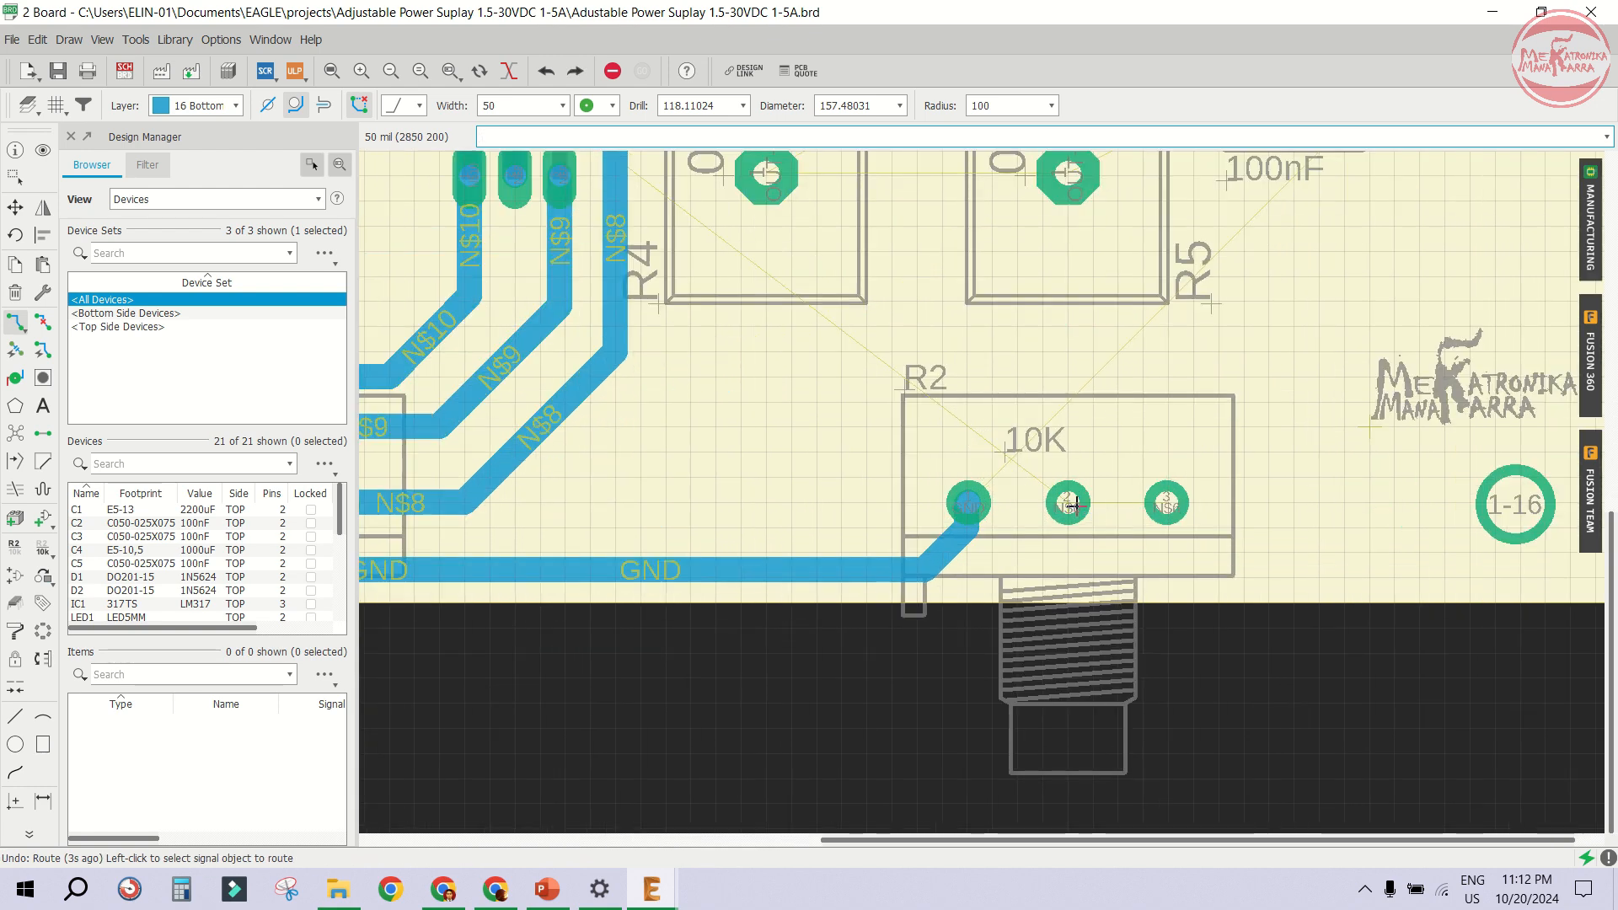
left_click(1070, 503)
left_click(1164, 503)
scroll(938, 491, "down", 2)
scroll(936, 489, "down", 1)
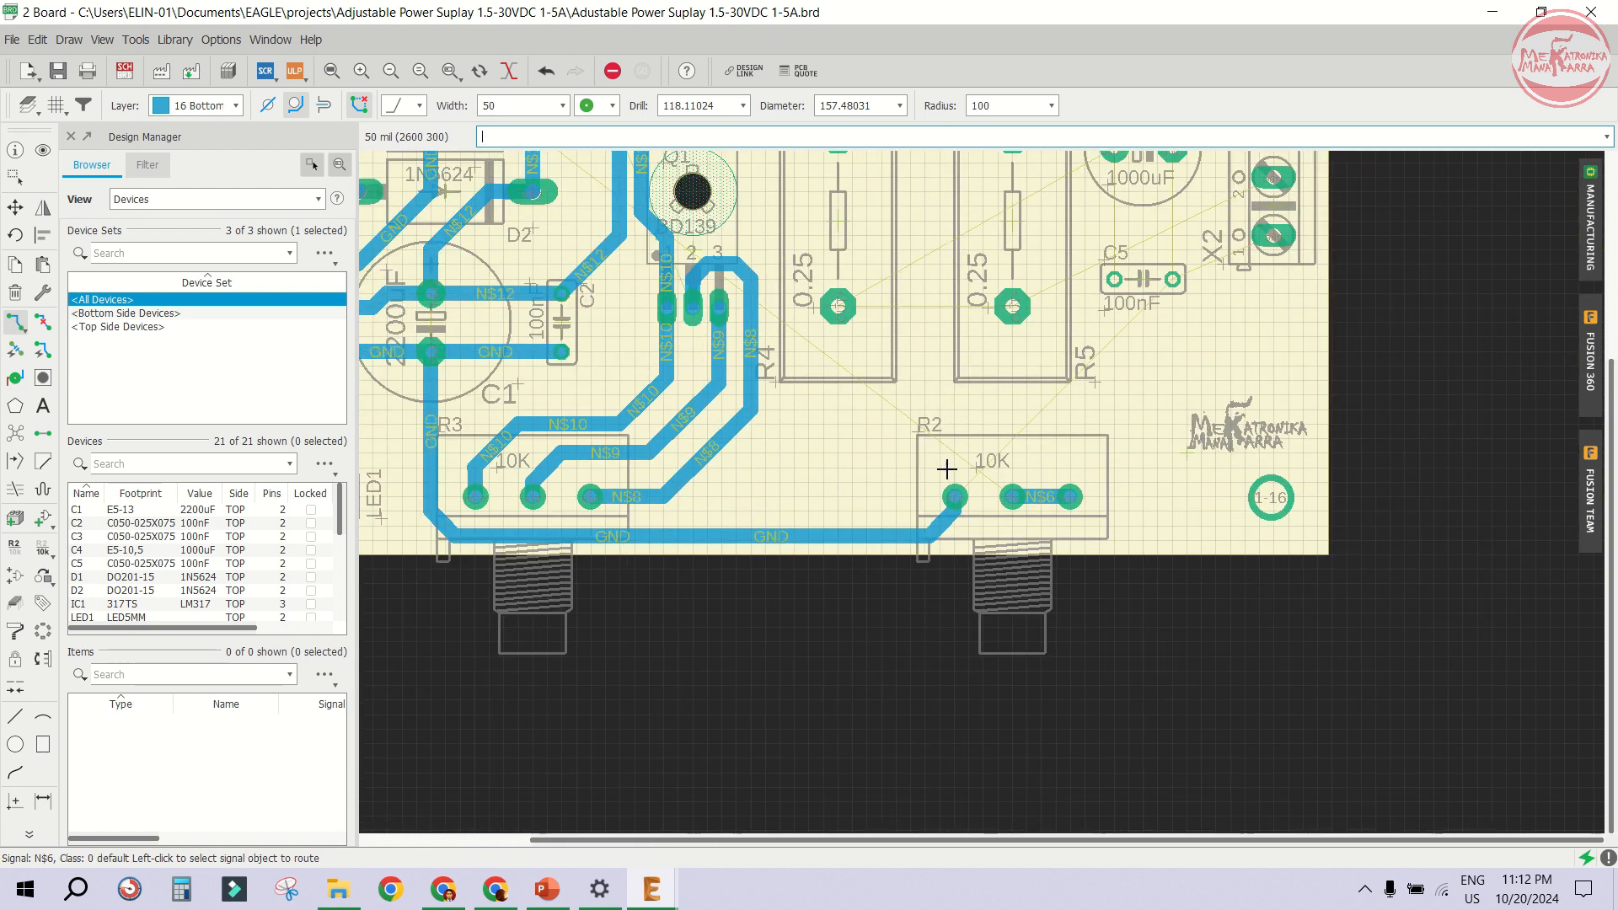
- Route a GND trace from R2's left pin up and right to terminal X2's pin 1
scroll(1143, 348, "up", 2)
left_click(878, 564)
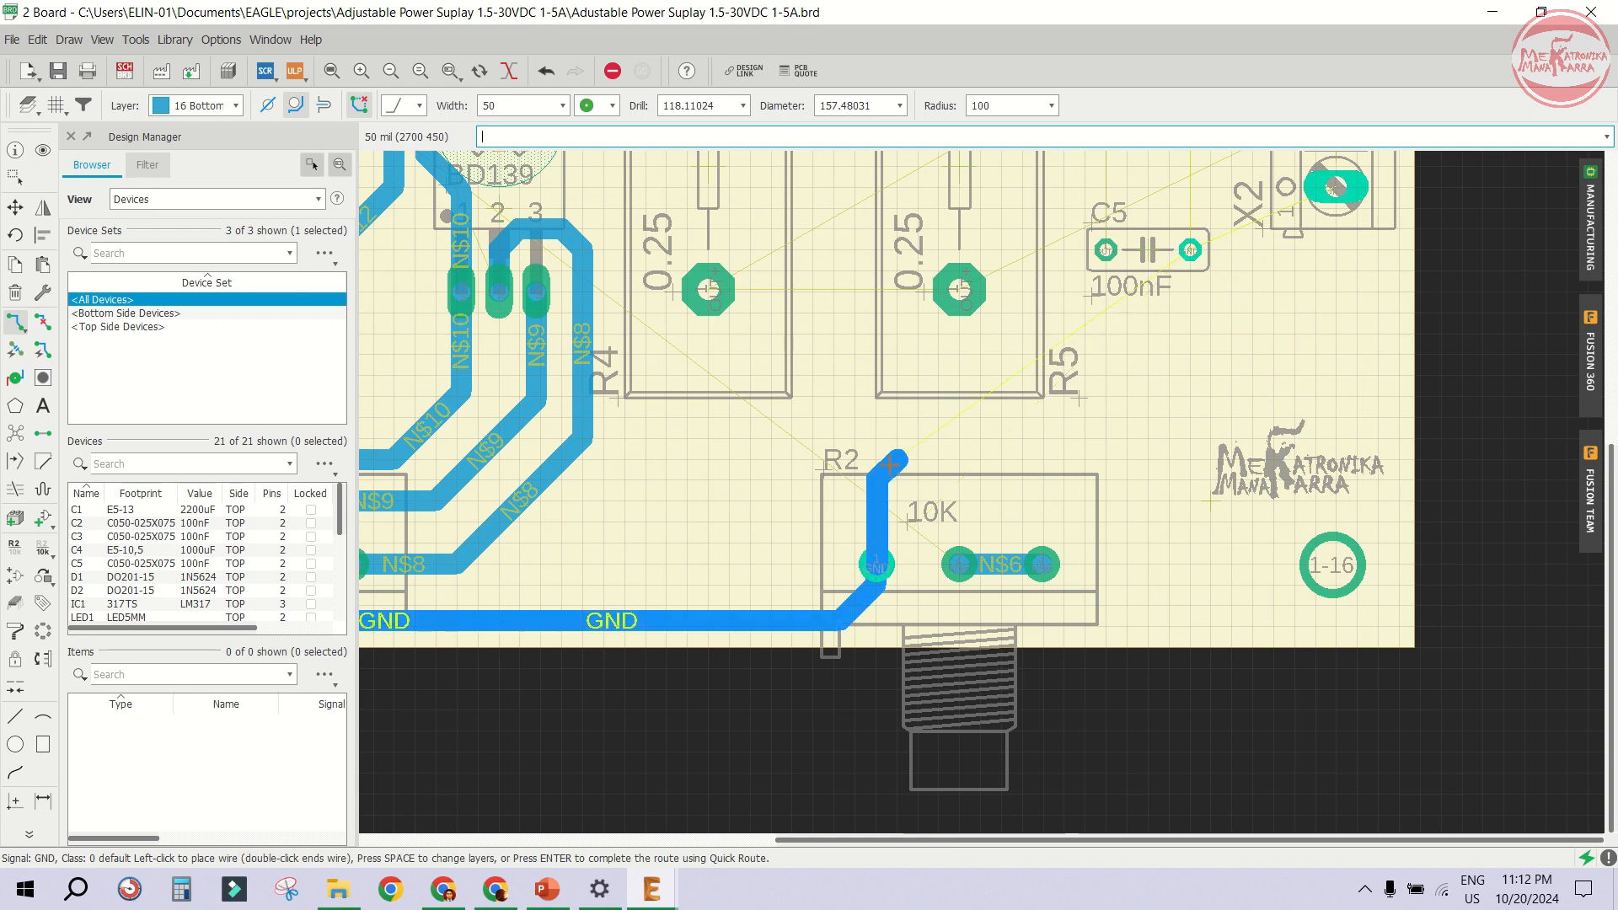
scroll(890, 469, "up", 2)
scroll(920, 473, "down", 2)
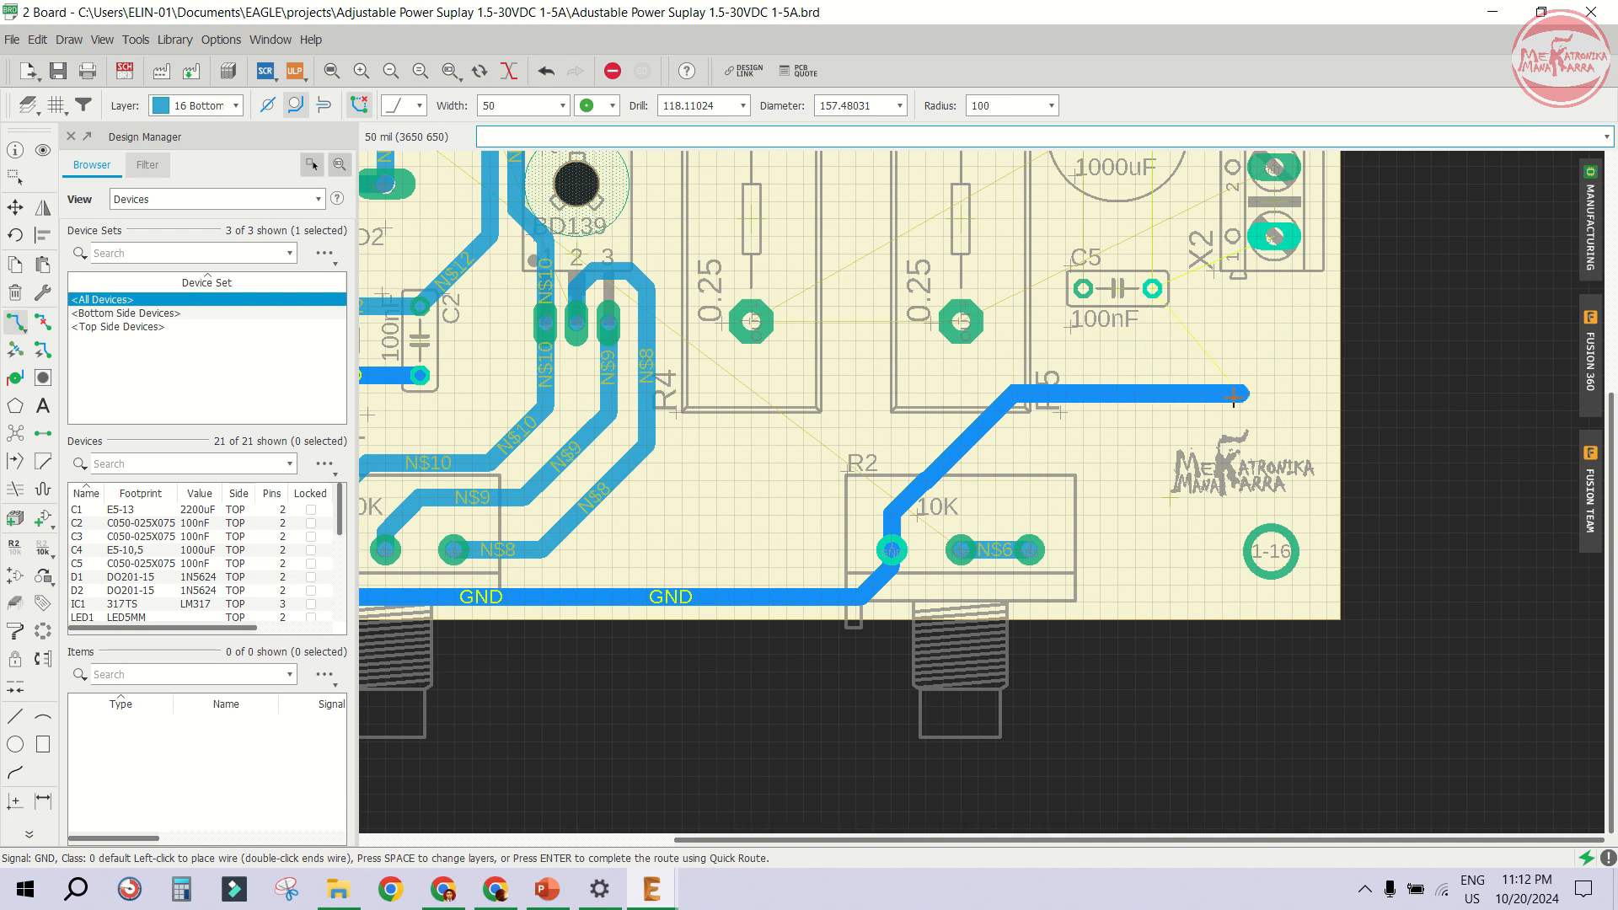
left_click(1245, 393)
left_click(1274, 237)
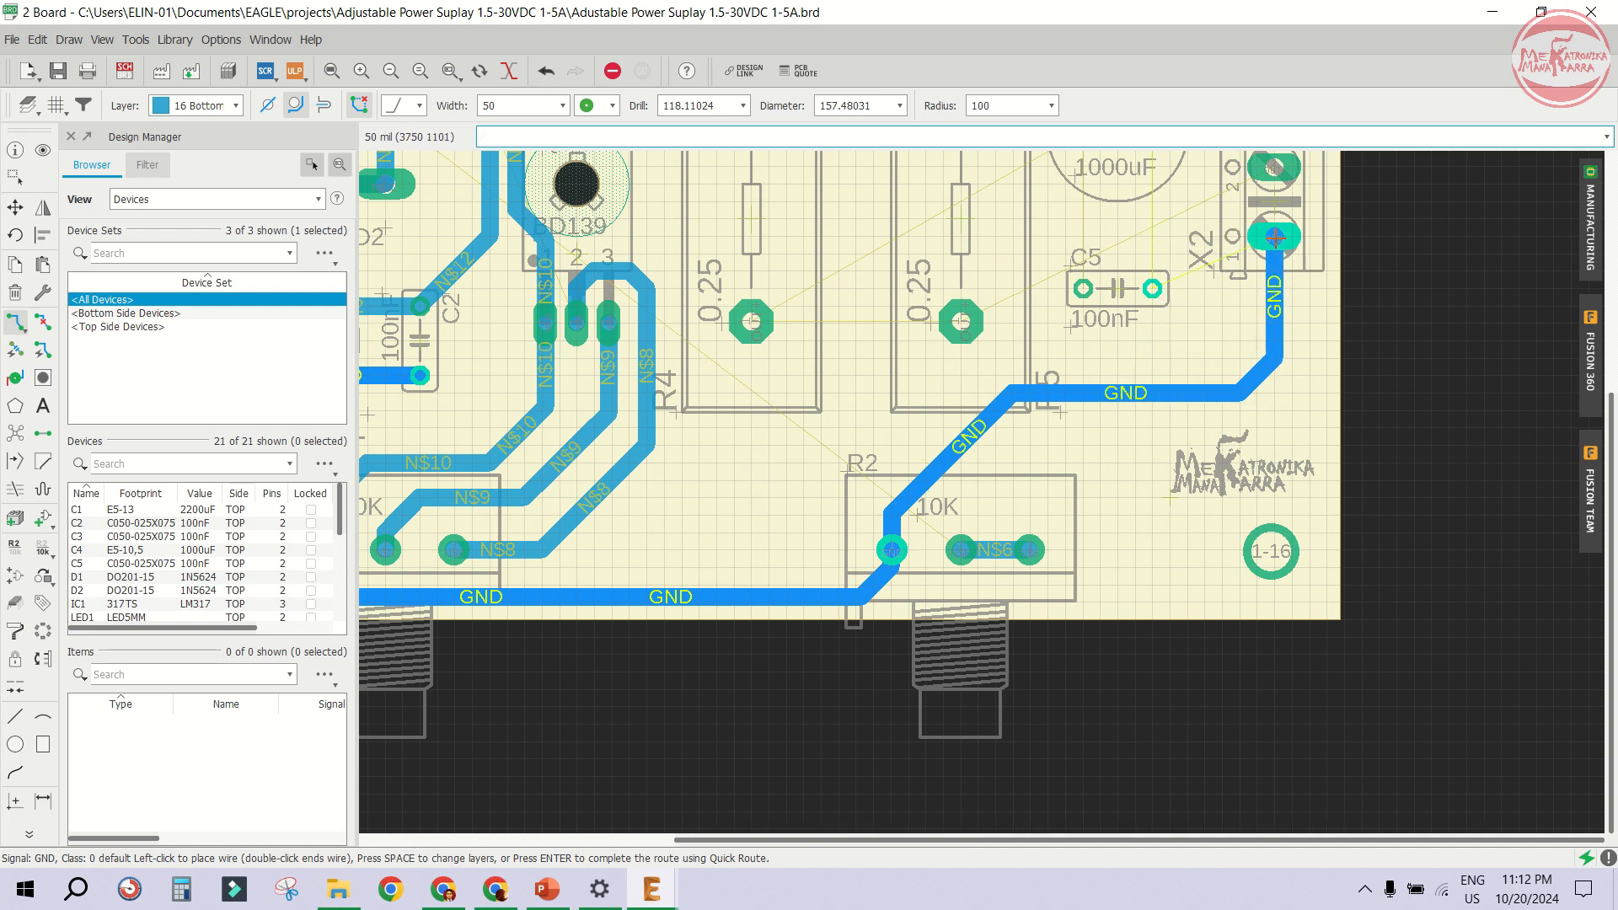
- Route a GND trace from C5's right pad down to the GND trace below it
left_click(1274, 237)
left_click(1152, 289)
left_click(1149, 393)
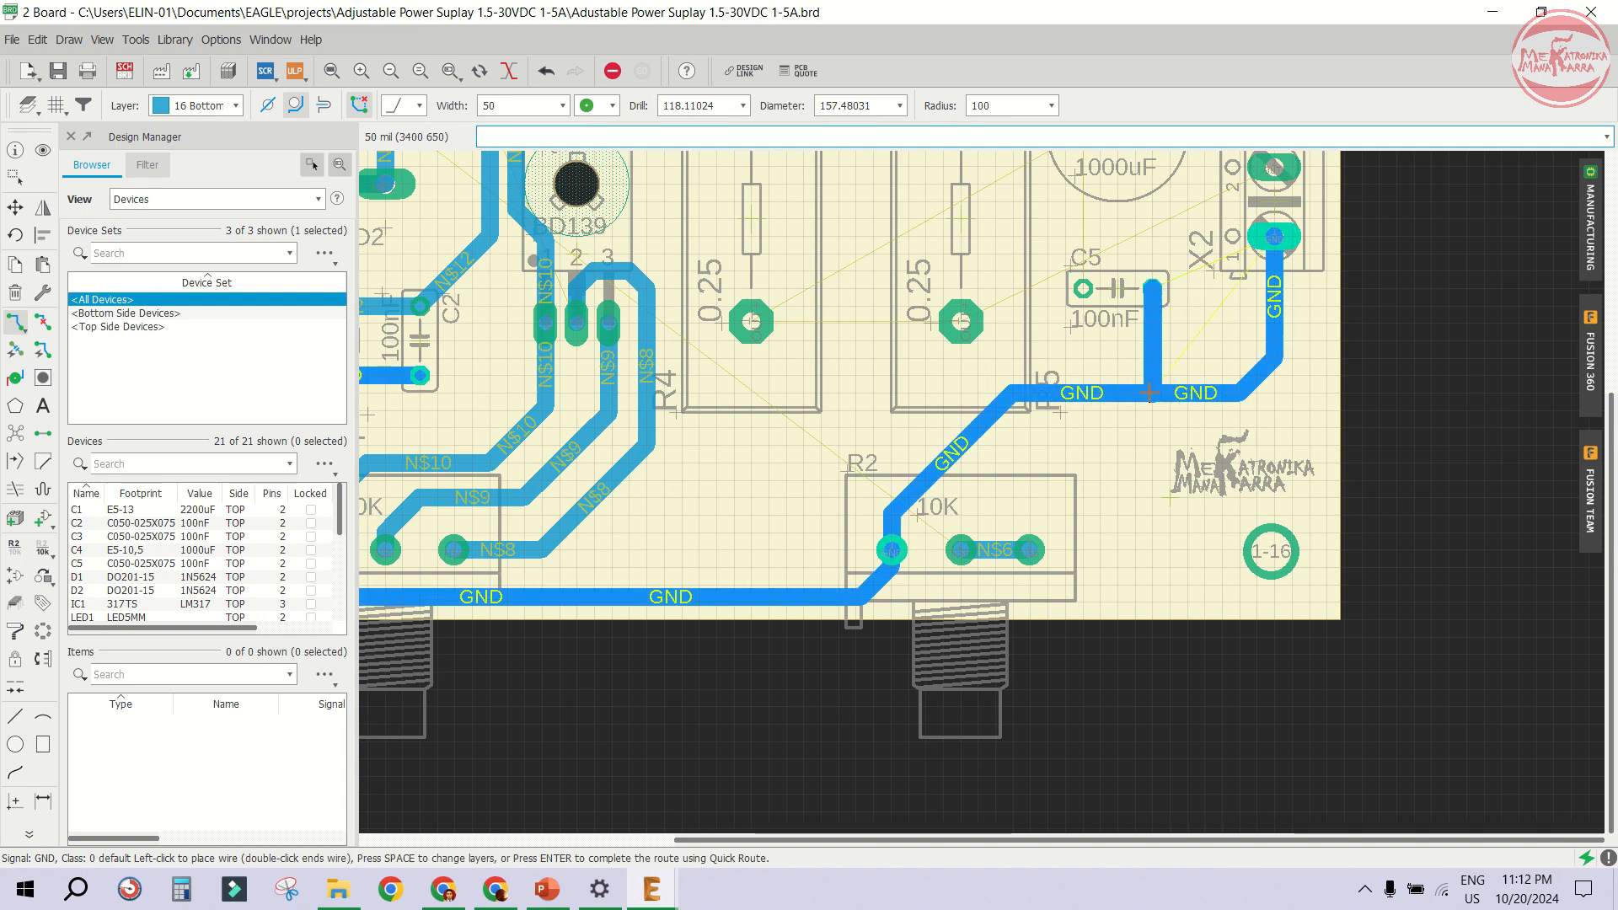
- Route an OUT+ trace from C5's left pad up to C4's positive pad
scroll(1149, 392, "down", 3)
scroll(1076, 307, "up", 3)
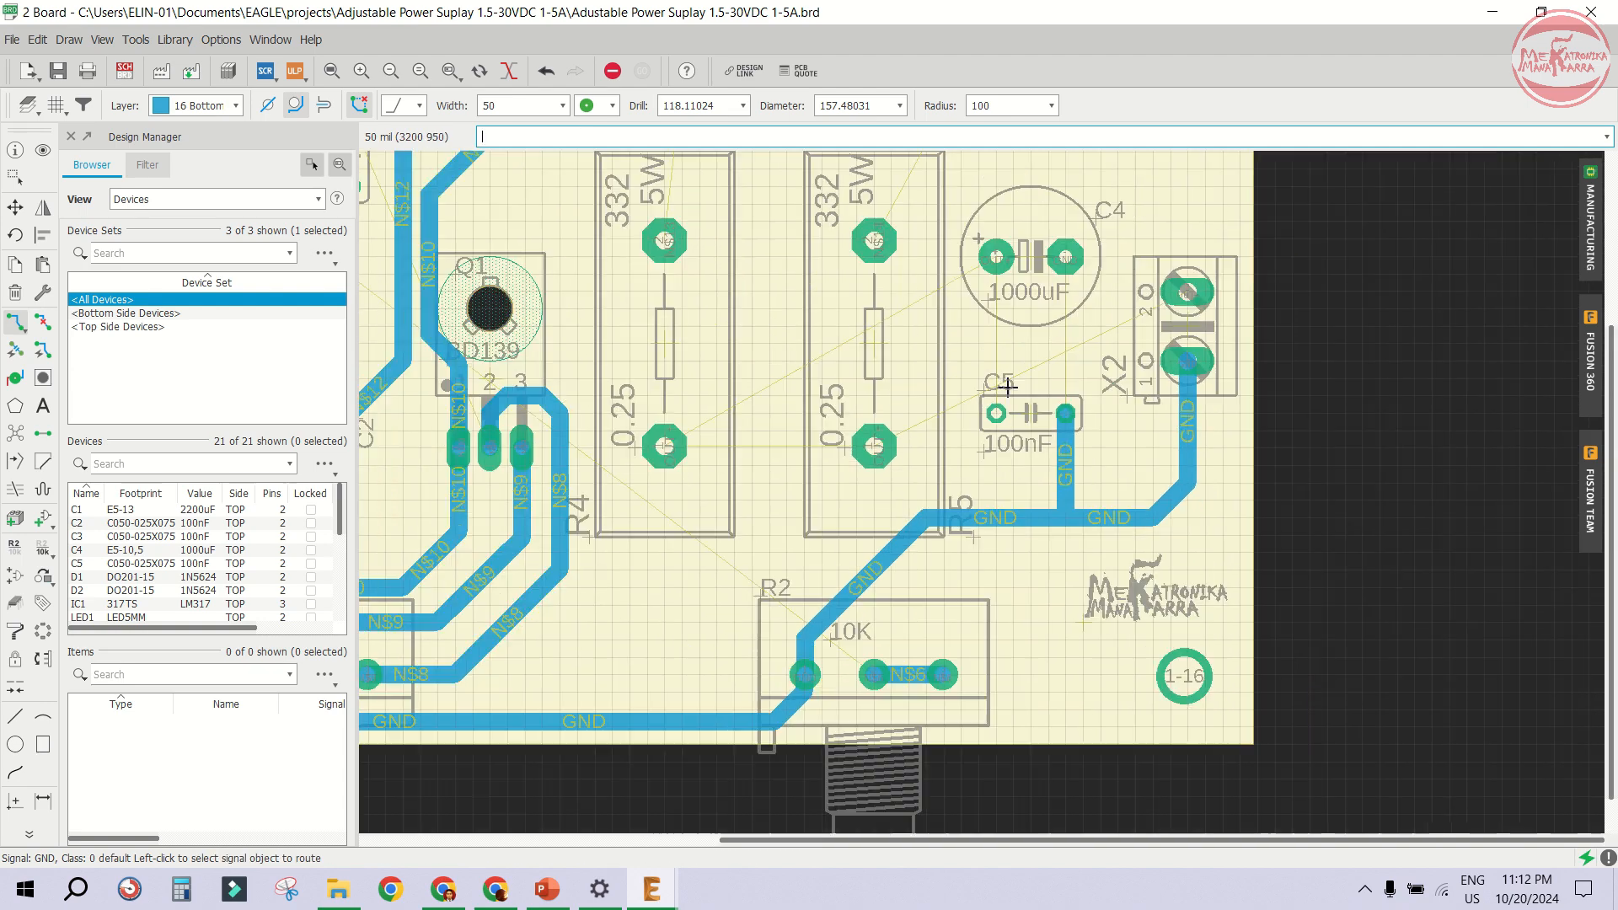
scroll(1008, 387, "up", 2)
left_click(989, 442)
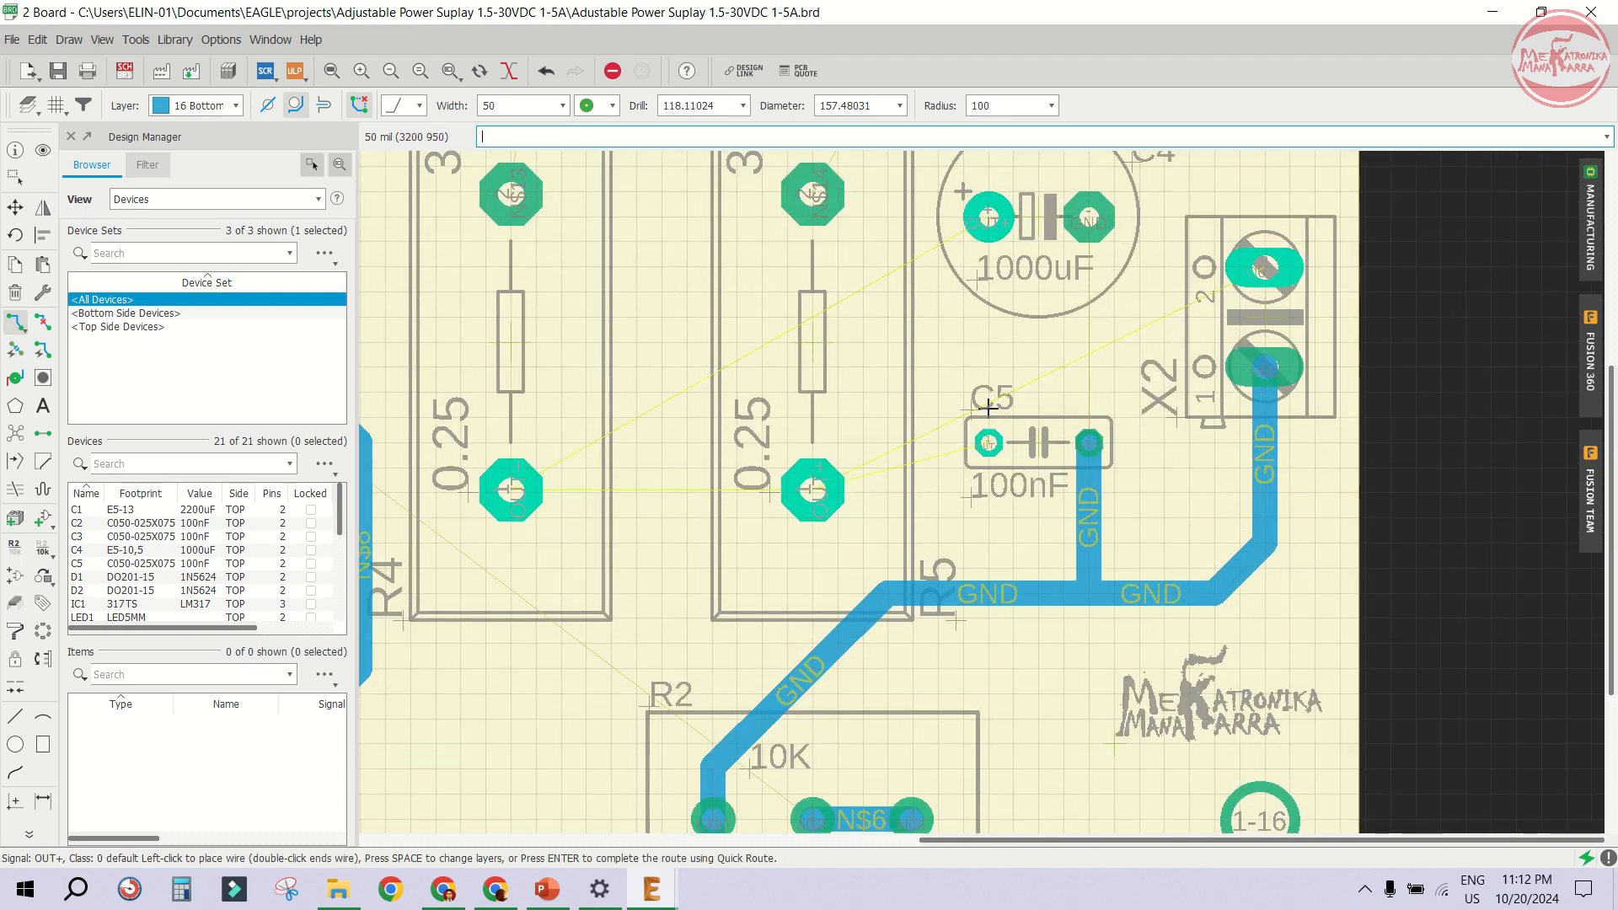
left_click(990, 219)
- Route an OUT+ trace from R4's lower pad through R5's lower pad to C5's left pad
left_click(511, 490)
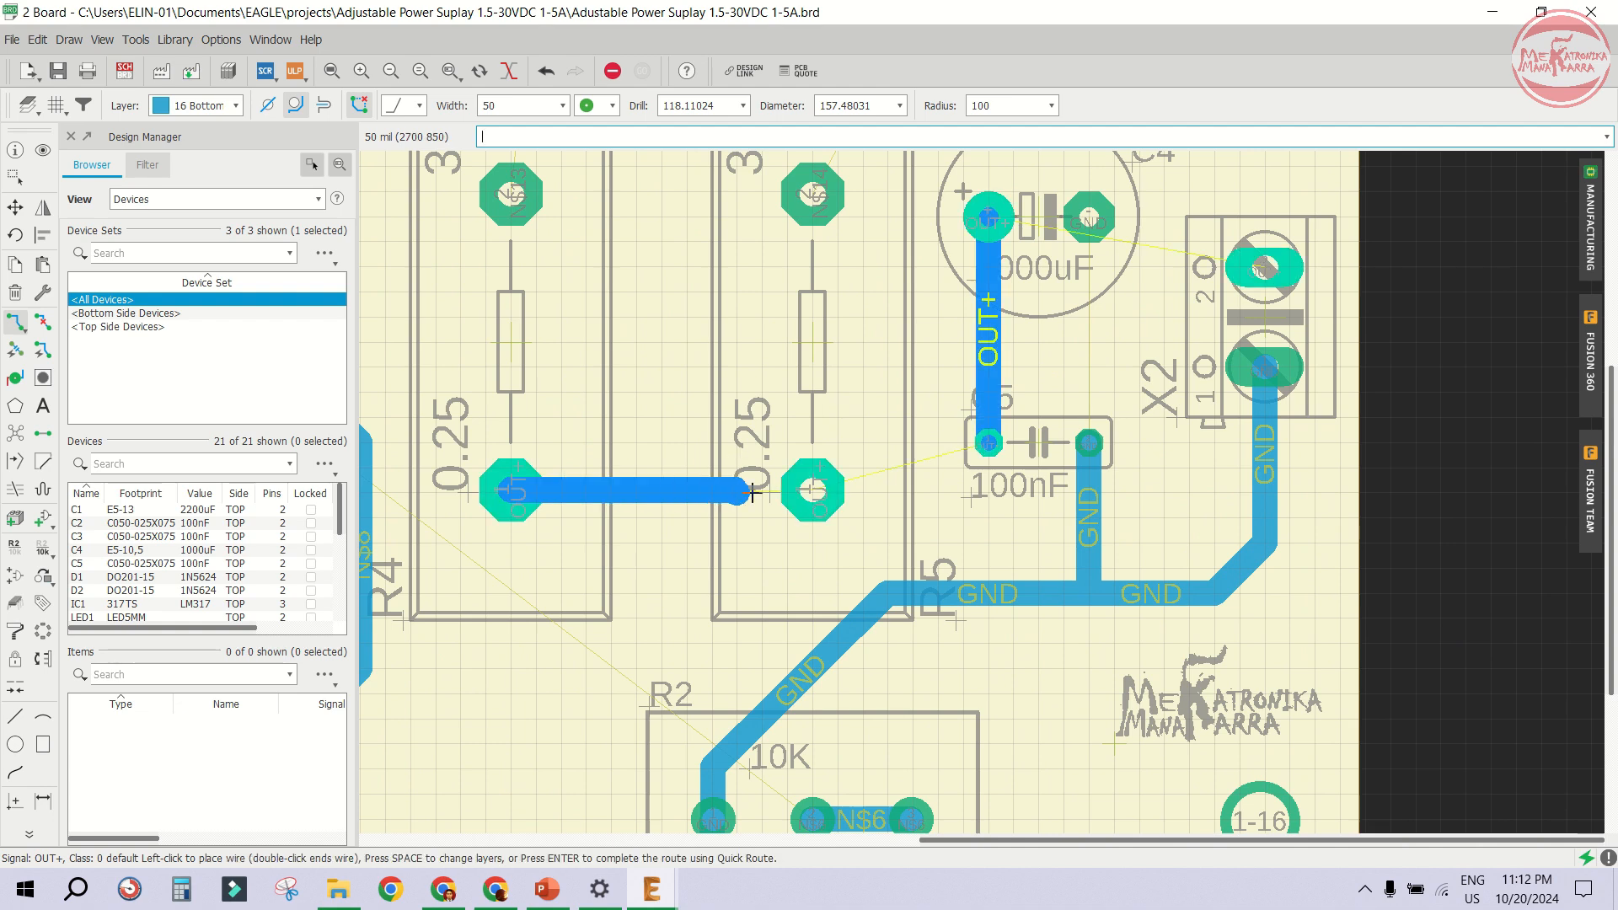
left_click(828, 489)
left_click(814, 490)
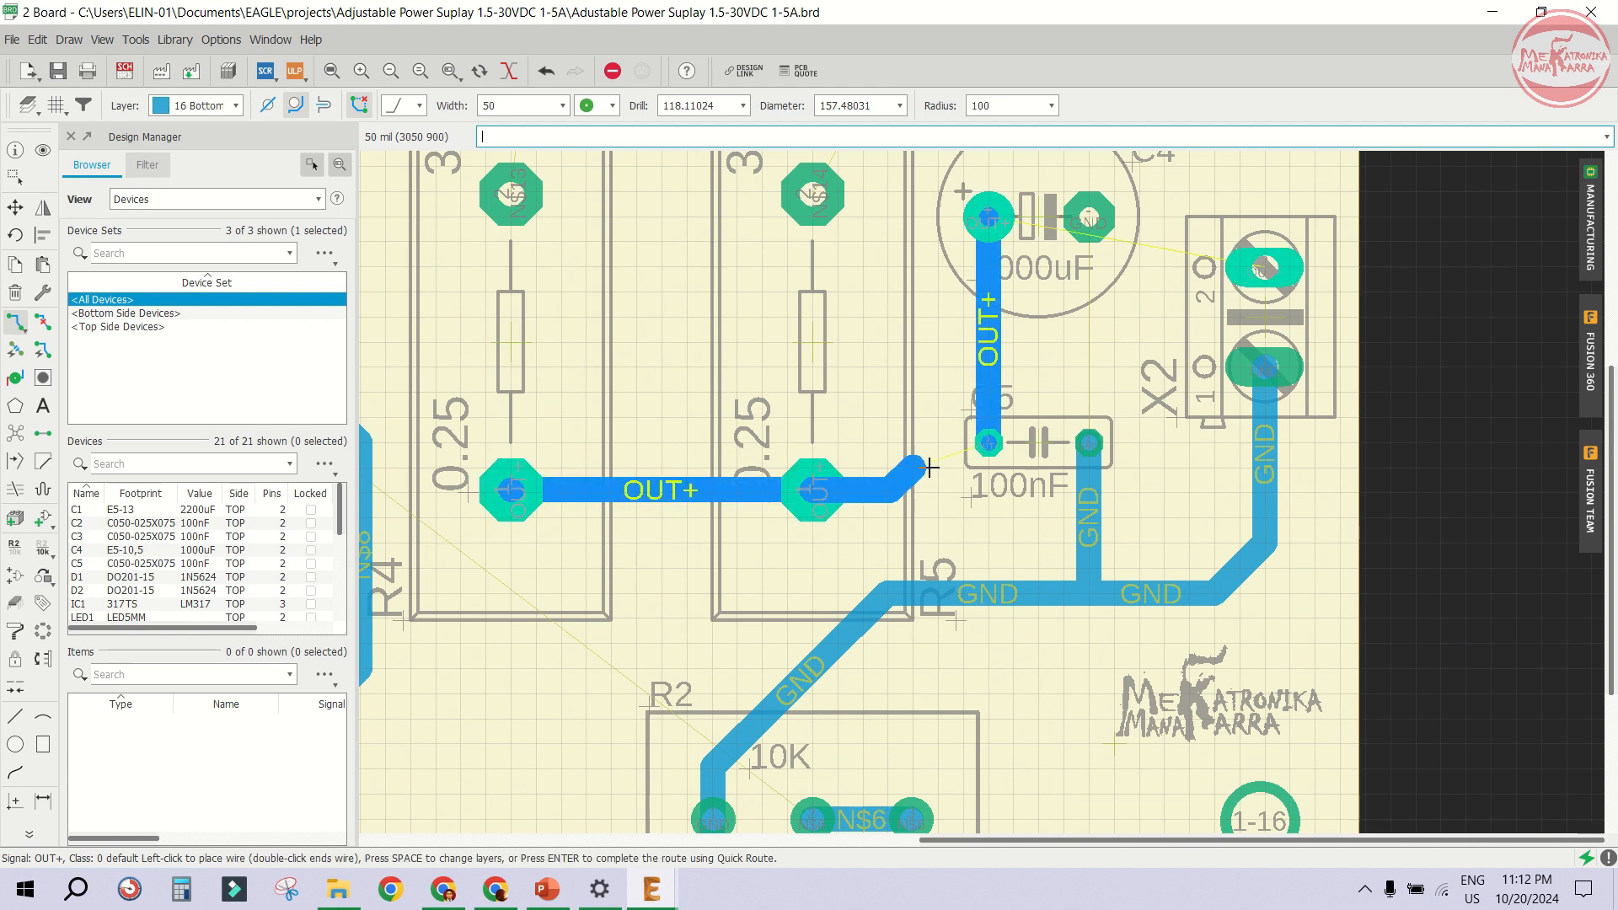
left_click(987, 445)
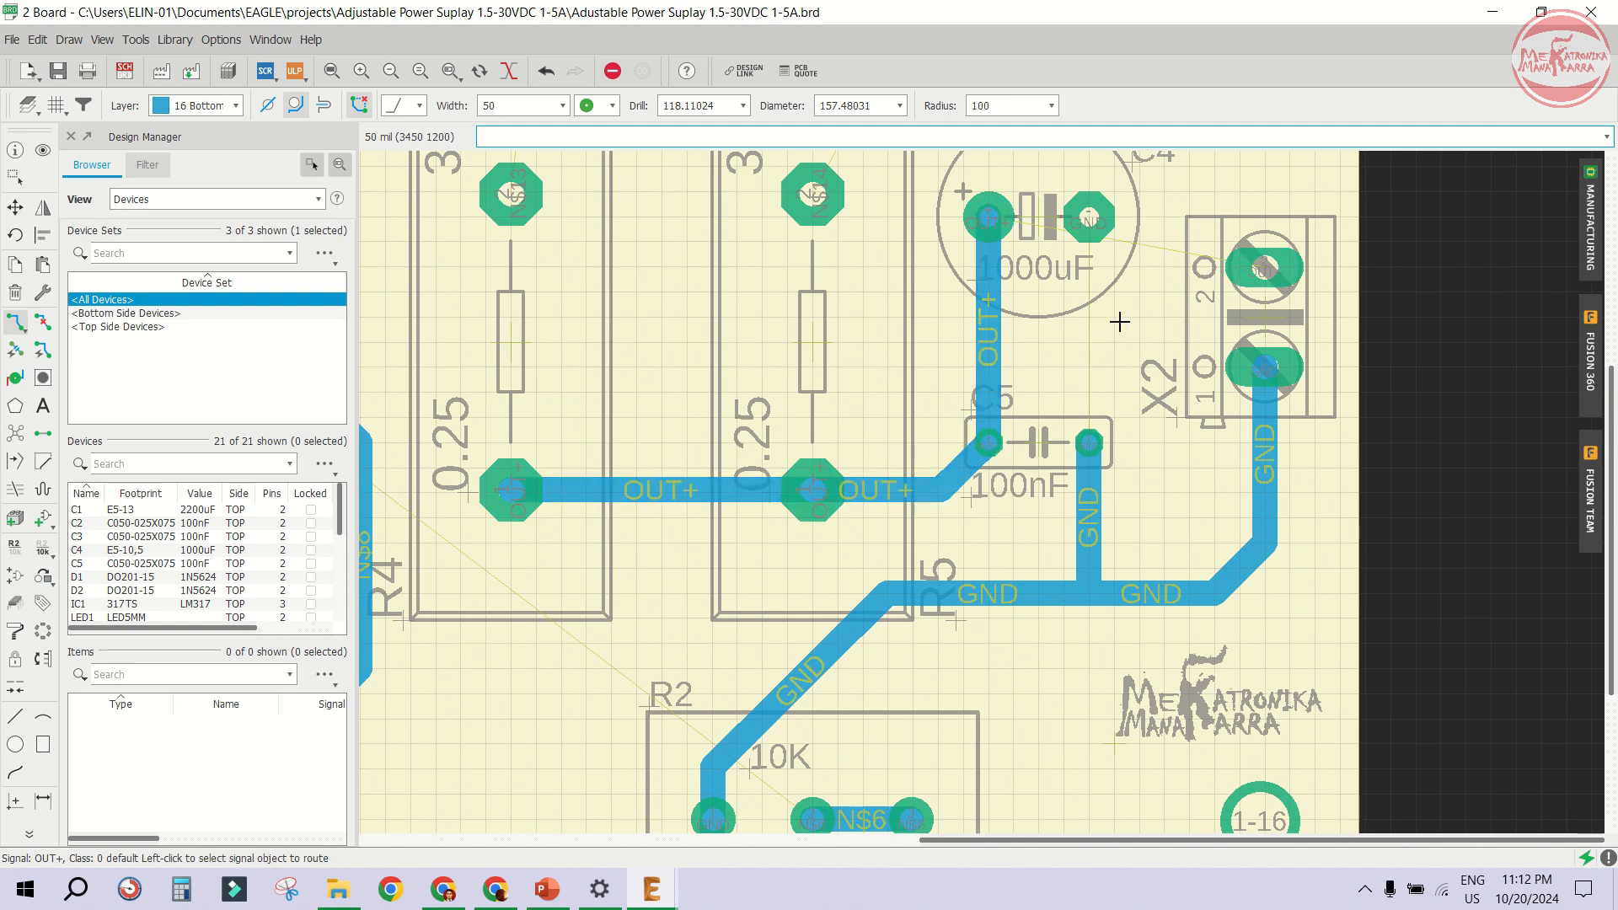
- Route a GND trace from the GND trace under C5 up to C4's negative pad
scroll(862, 363, "down", 2)
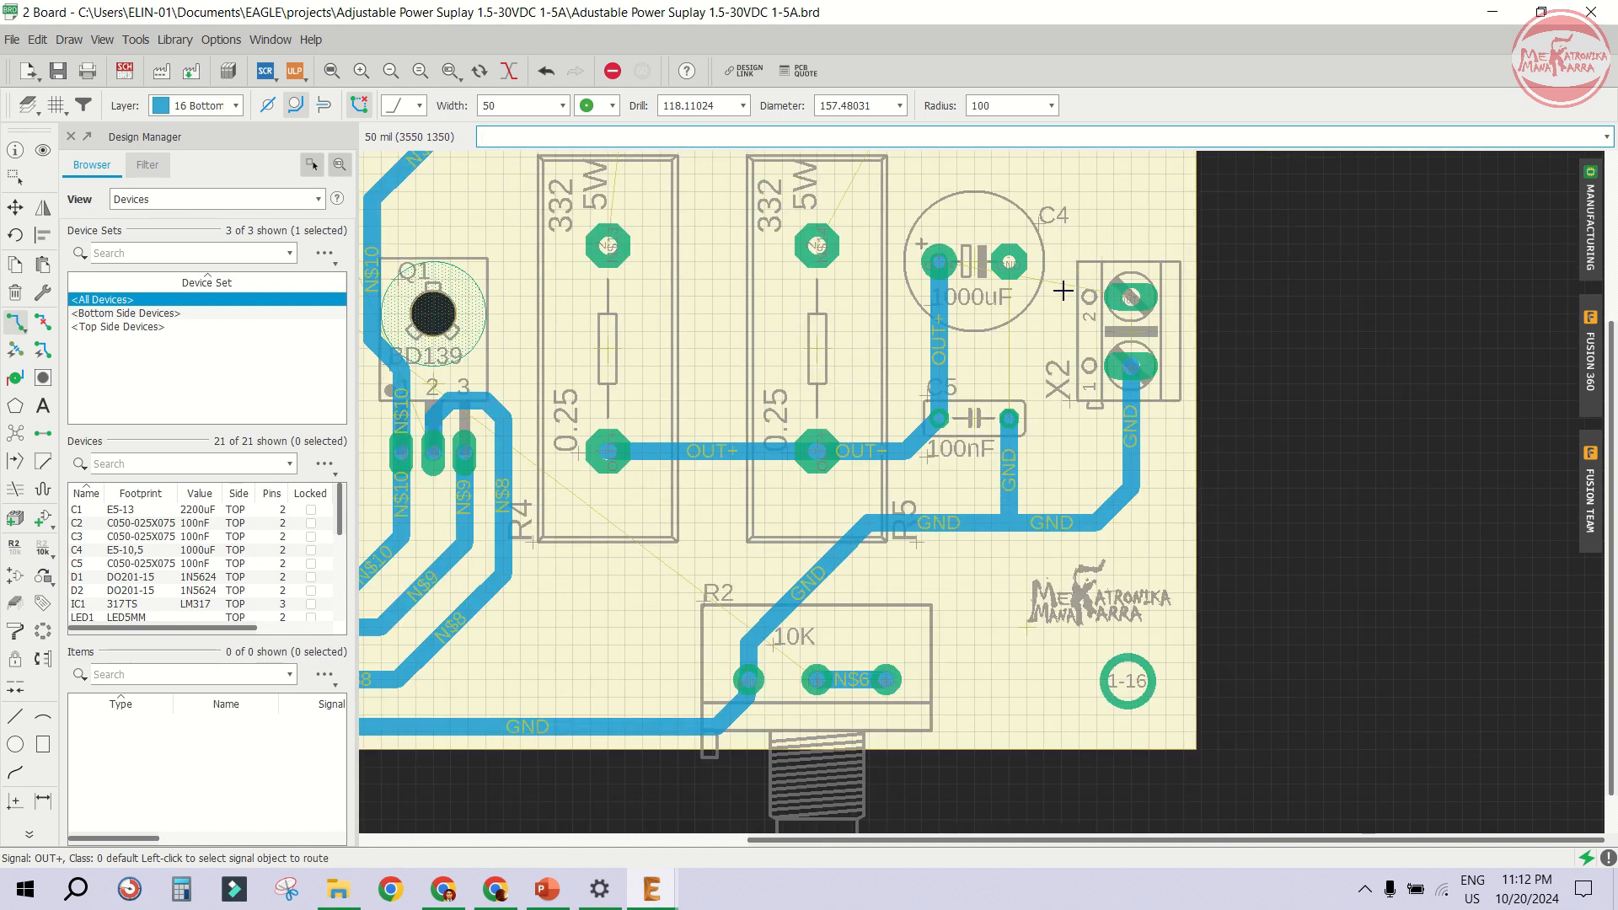
scroll(1028, 362, "up", 1)
left_click(1008, 417)
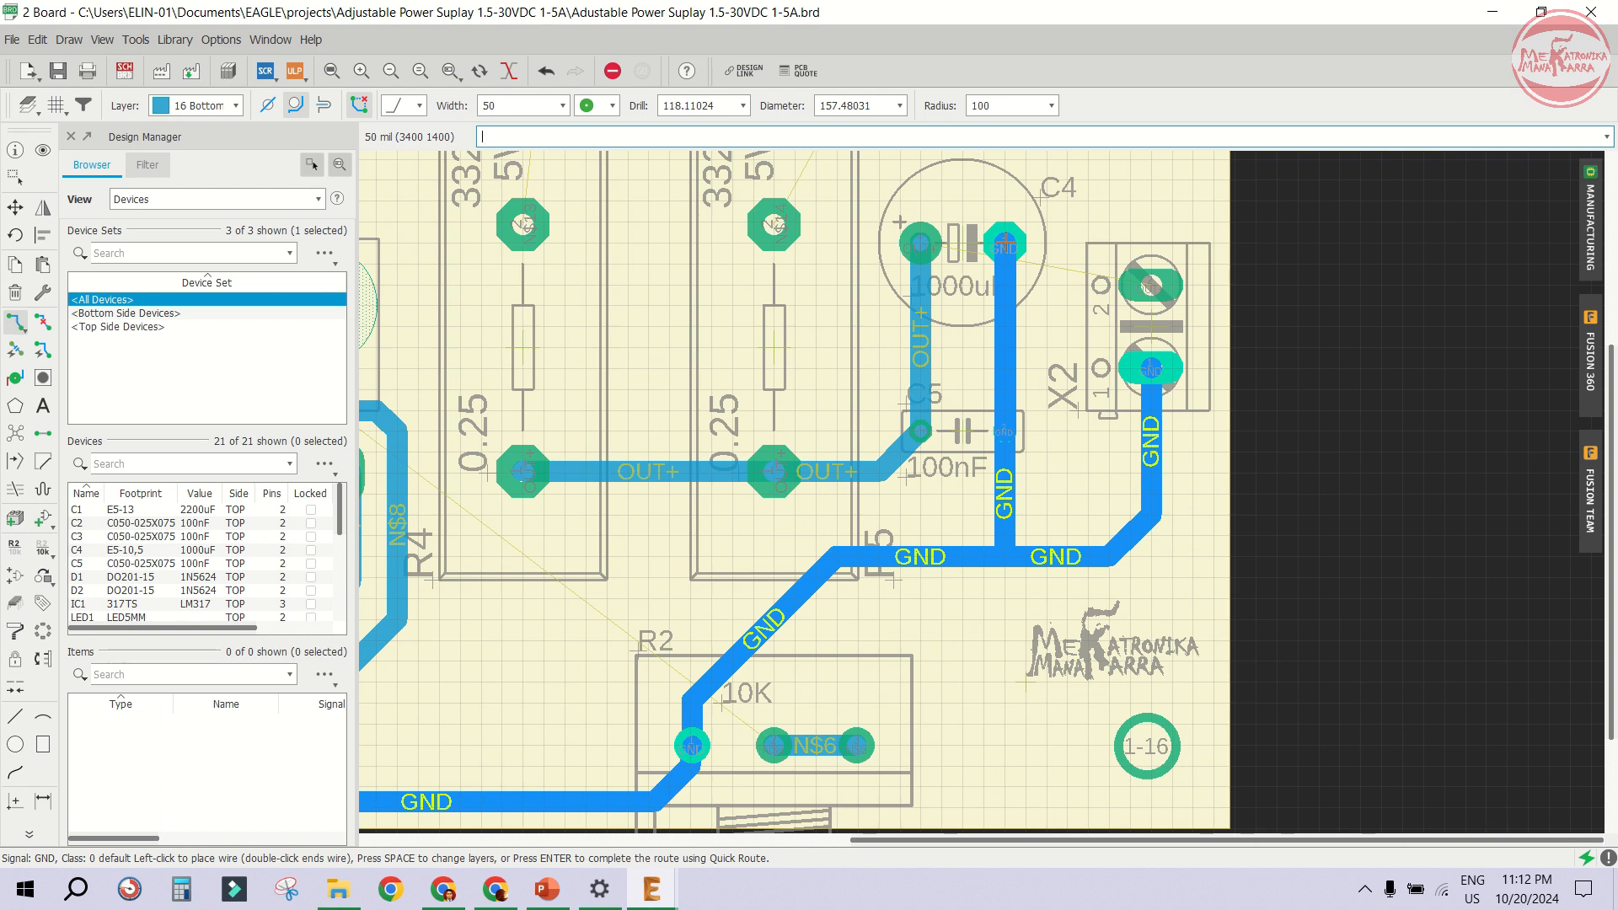
left_click(1005, 245)
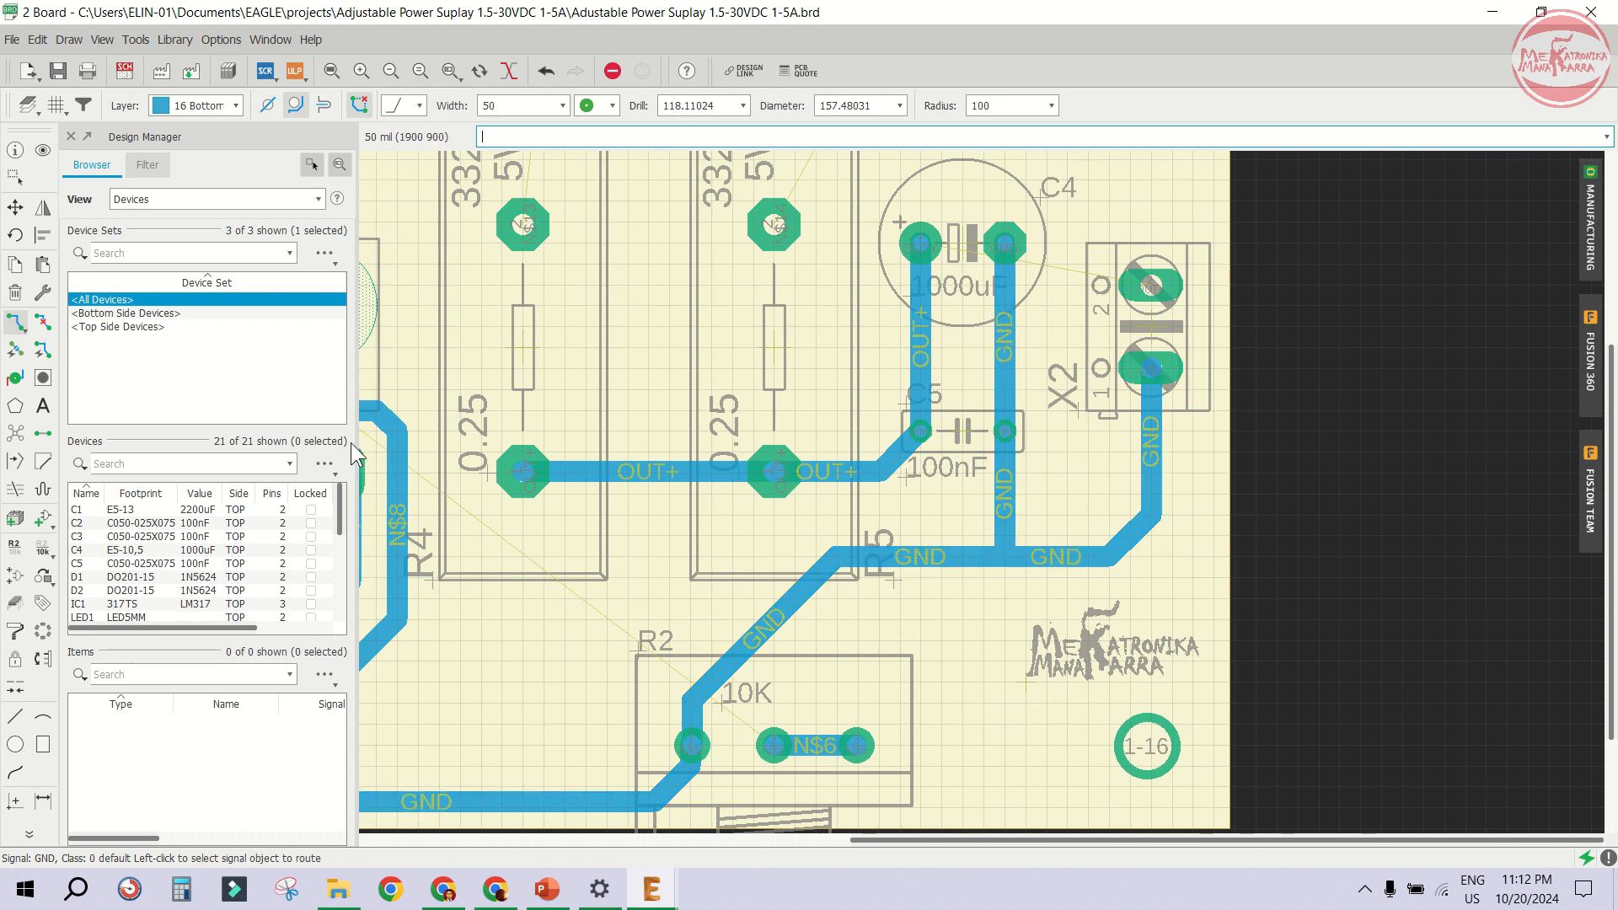
- Rip up the GND trace running from X2's terminal down to the GND trace near C5
scroll(927, 544, "up", 1)
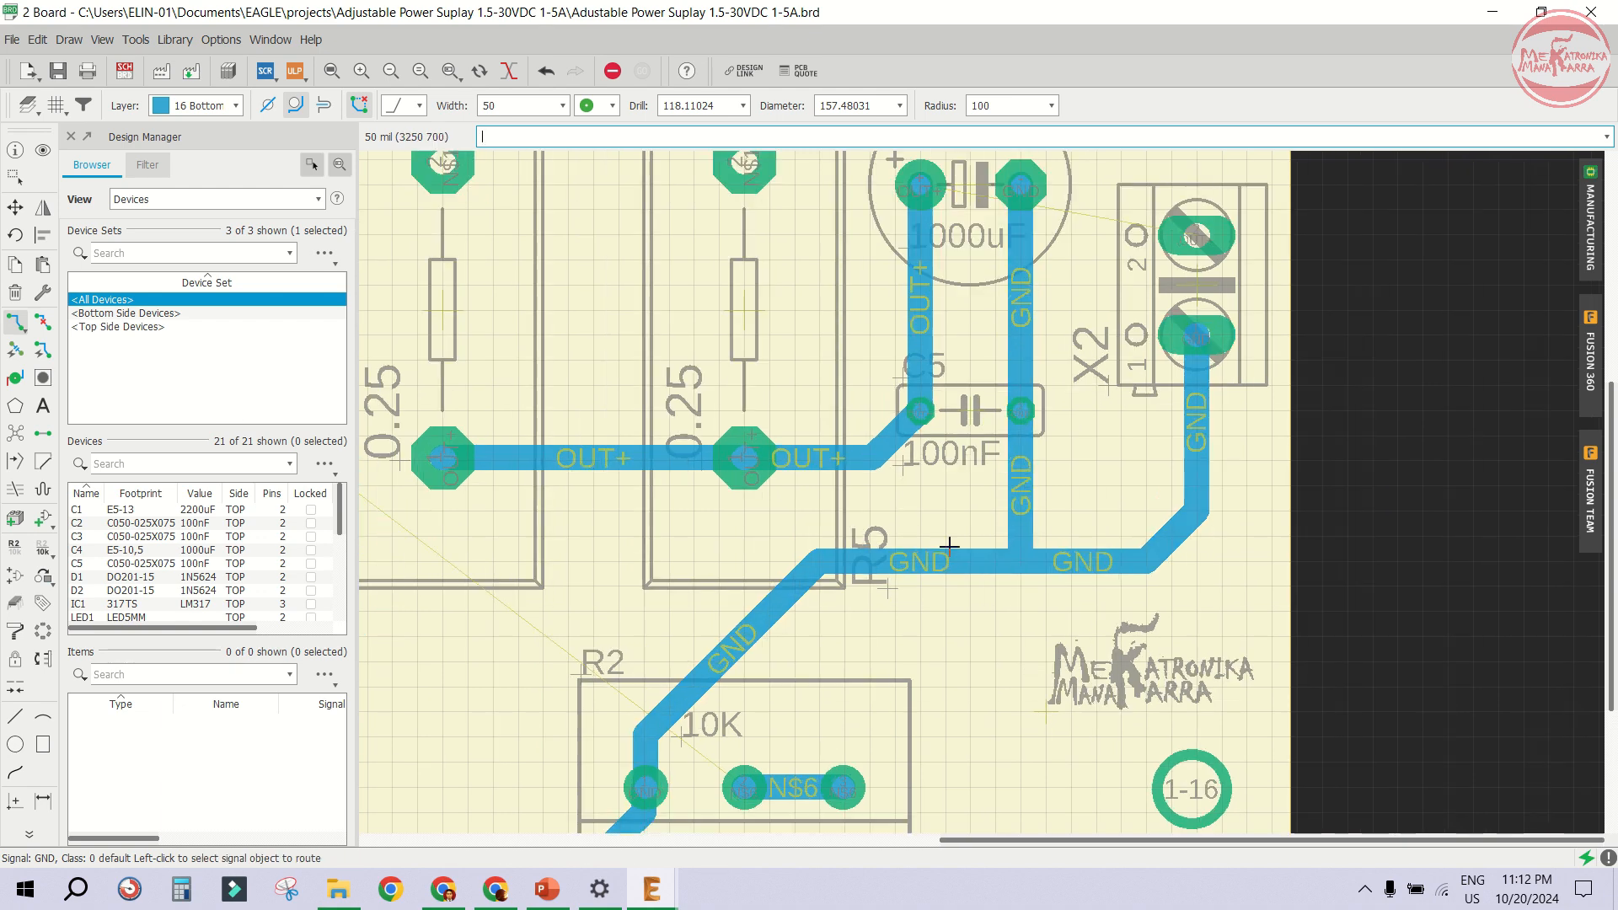
left_click(43, 321)
left_click(1072, 560)
left_click(1174, 524)
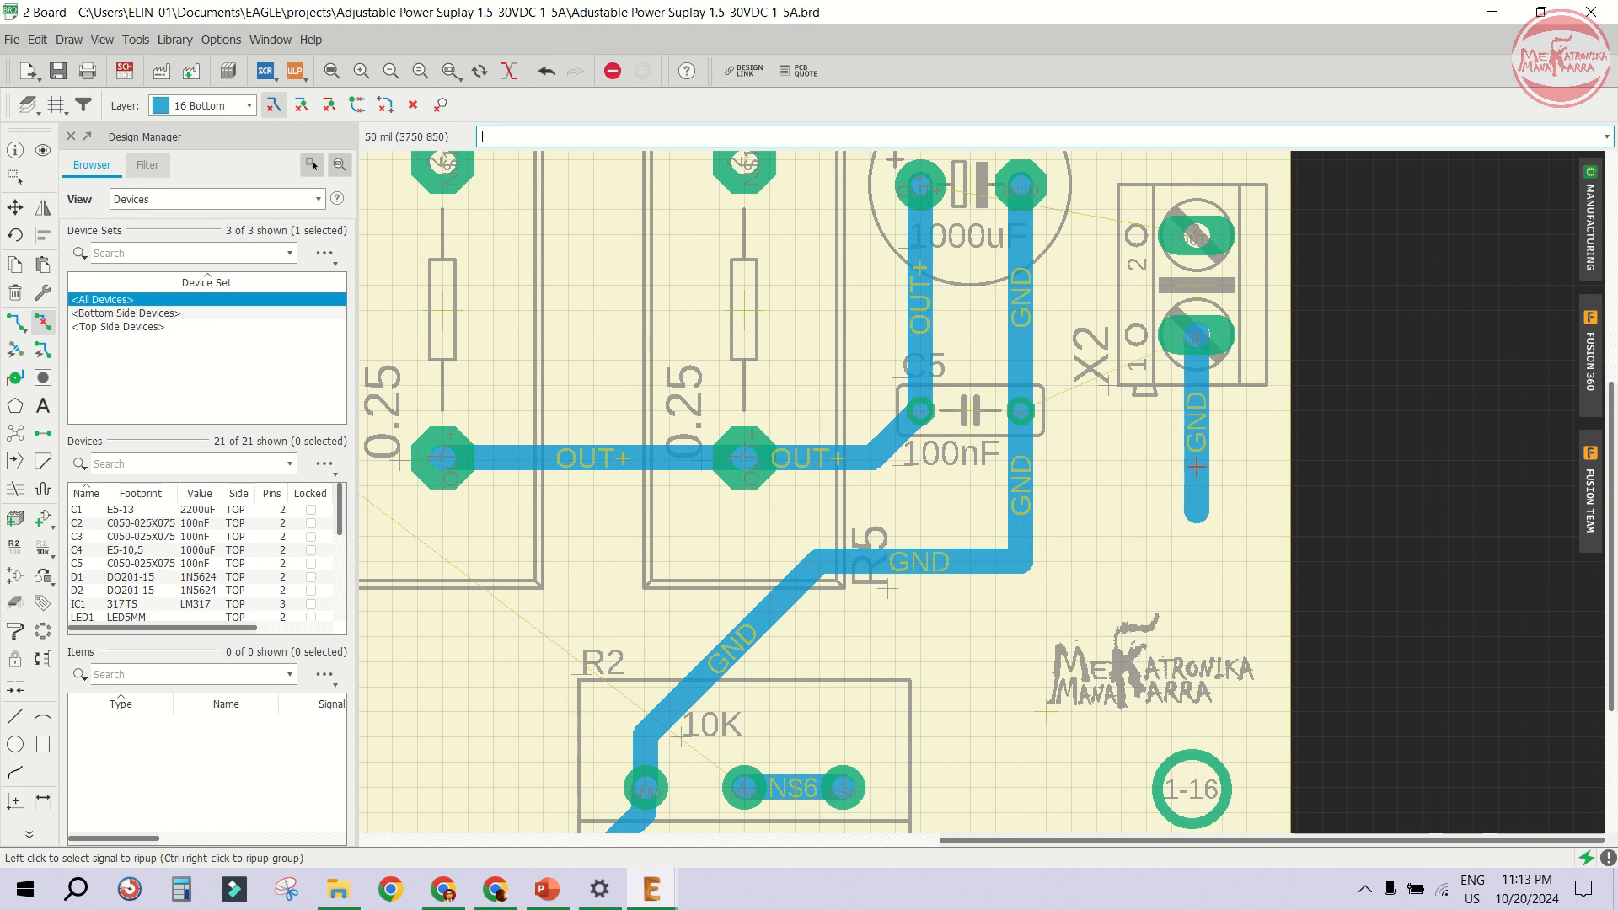
left_click(1197, 465)
- Route a GND trace from X2's lower terminal pin across to the GND trace below C4
left_click(15, 321)
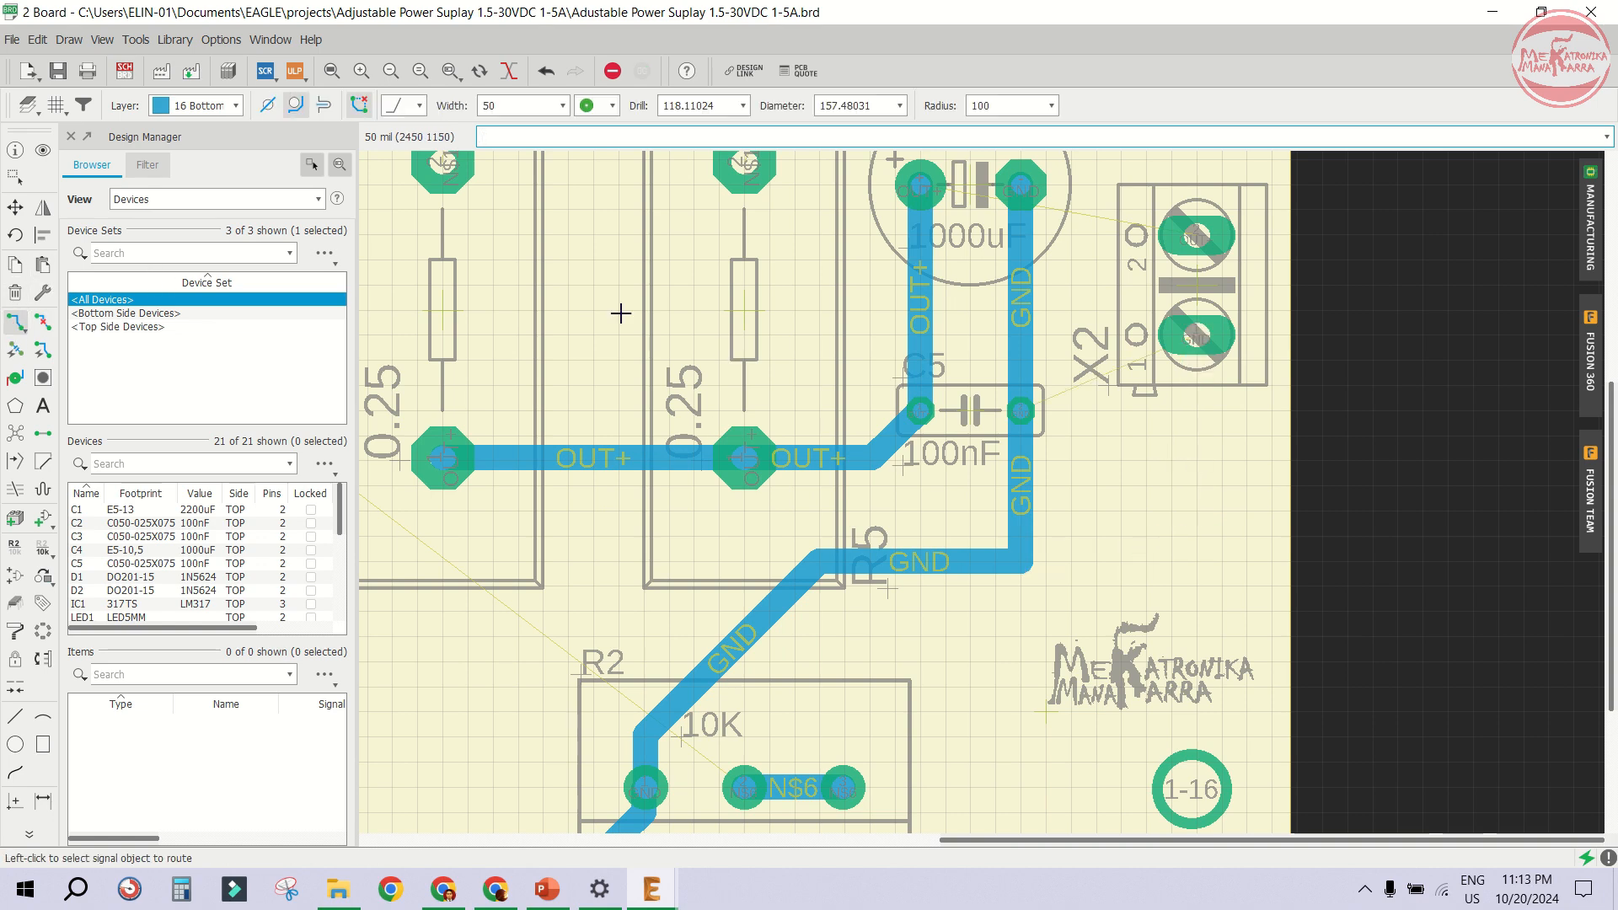
left_click(1194, 334)
left_click(1010, 341)
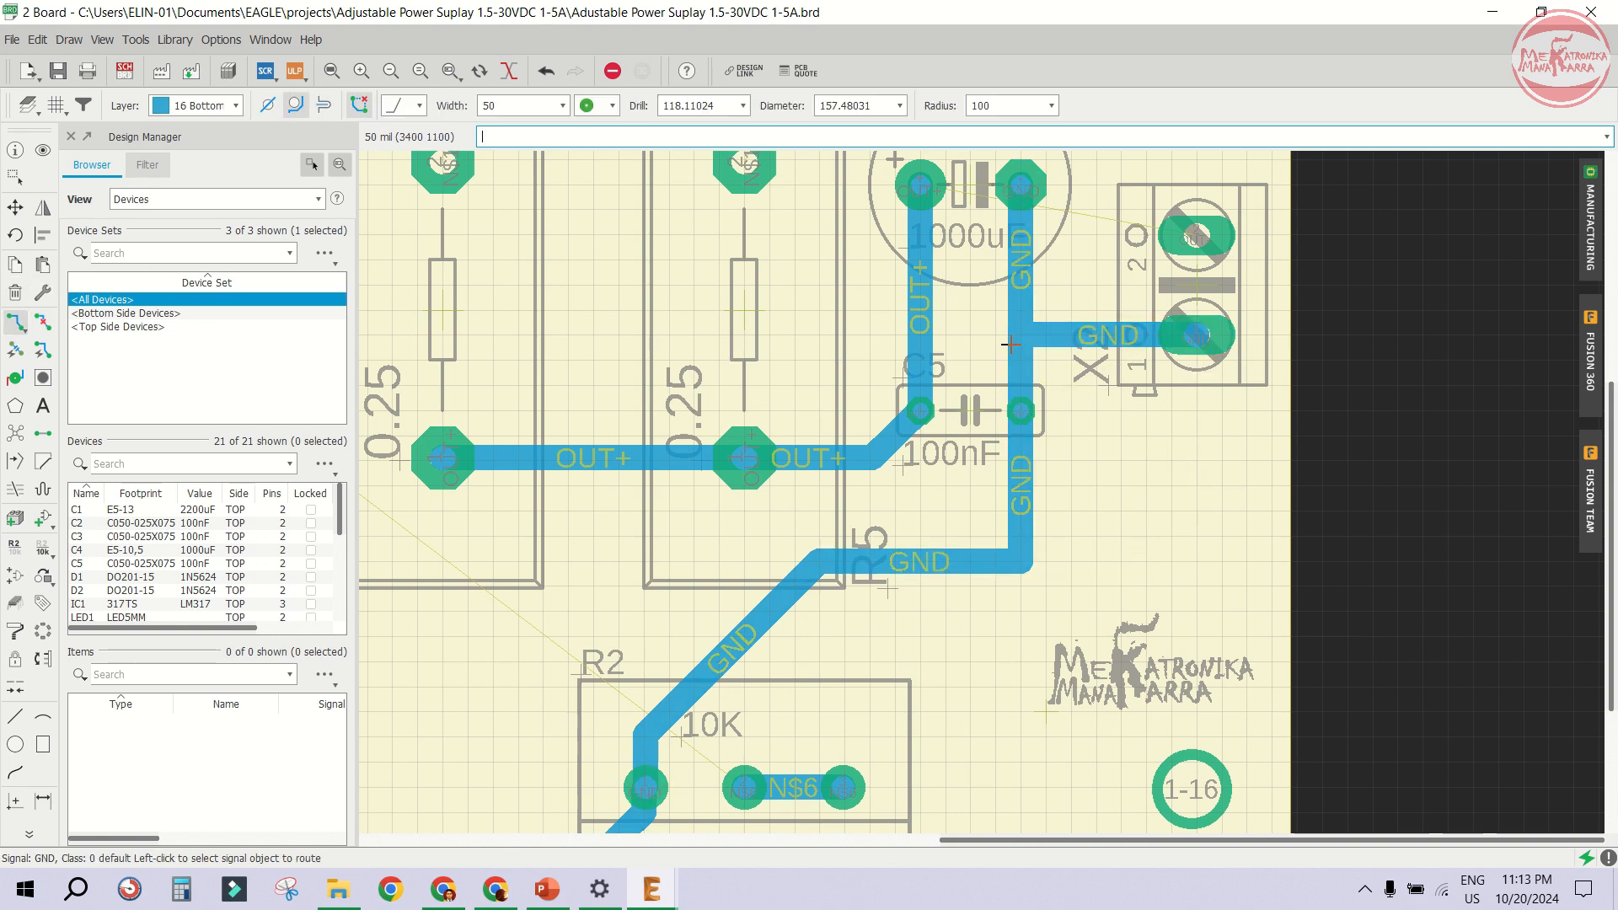
- Route a diagonal GND trace from the lower GND trace up to the GND trace below C5
left_click(955, 555)
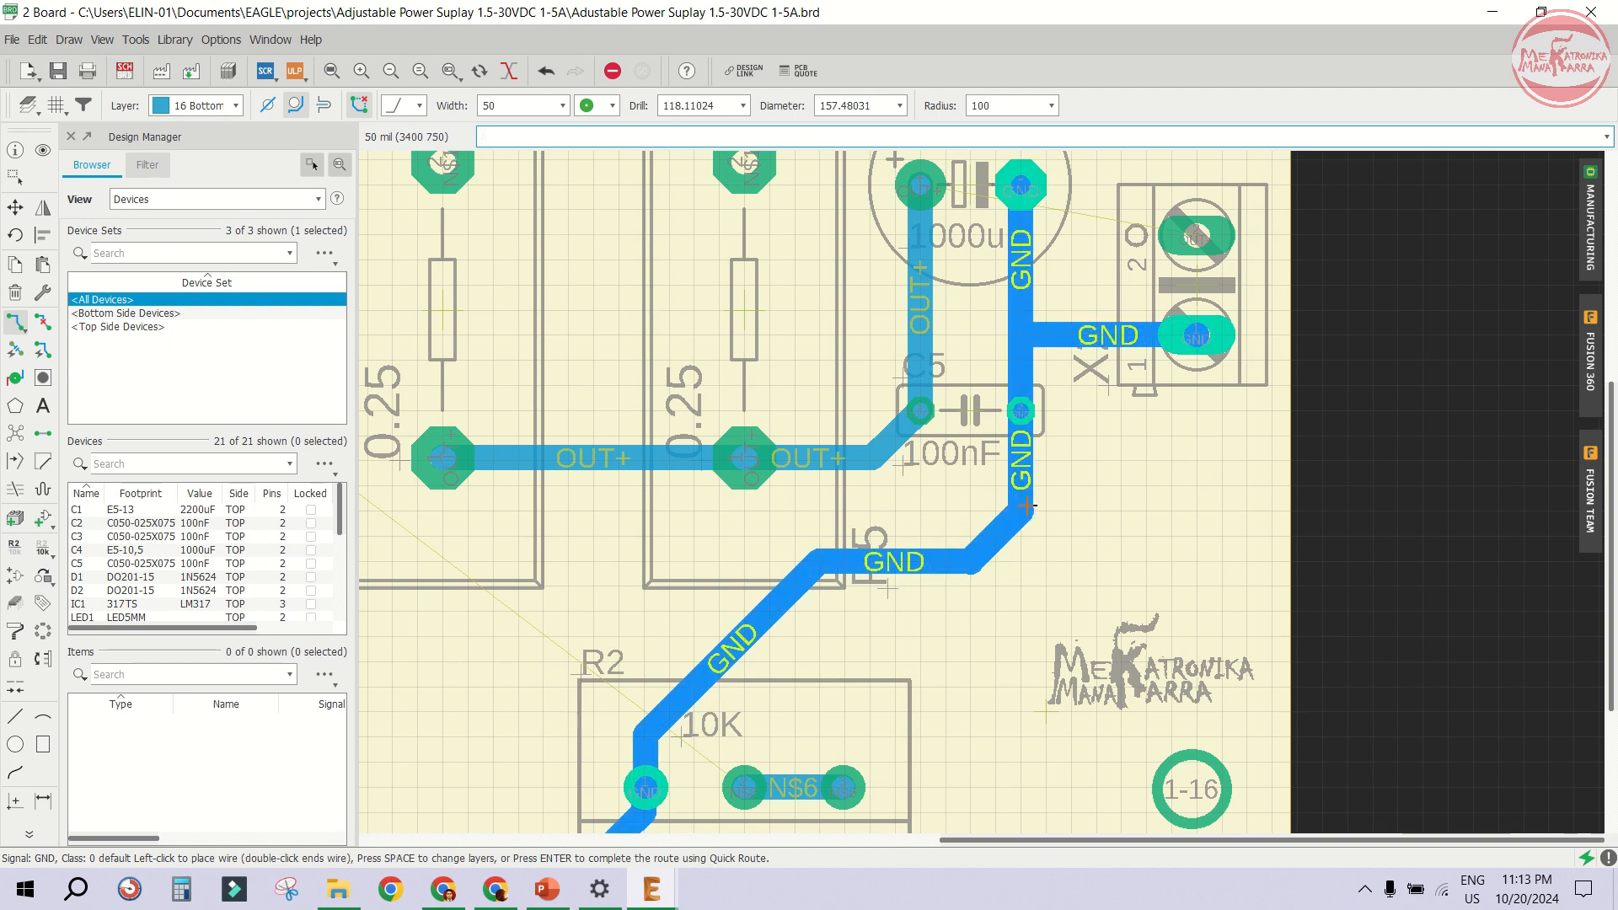
left_click(1027, 506)
- Route an OUT+ trace from X2's upper terminal pin over C4 to C4's positive pad
scroll(1036, 472, "down", 1)
left_click(1142, 310)
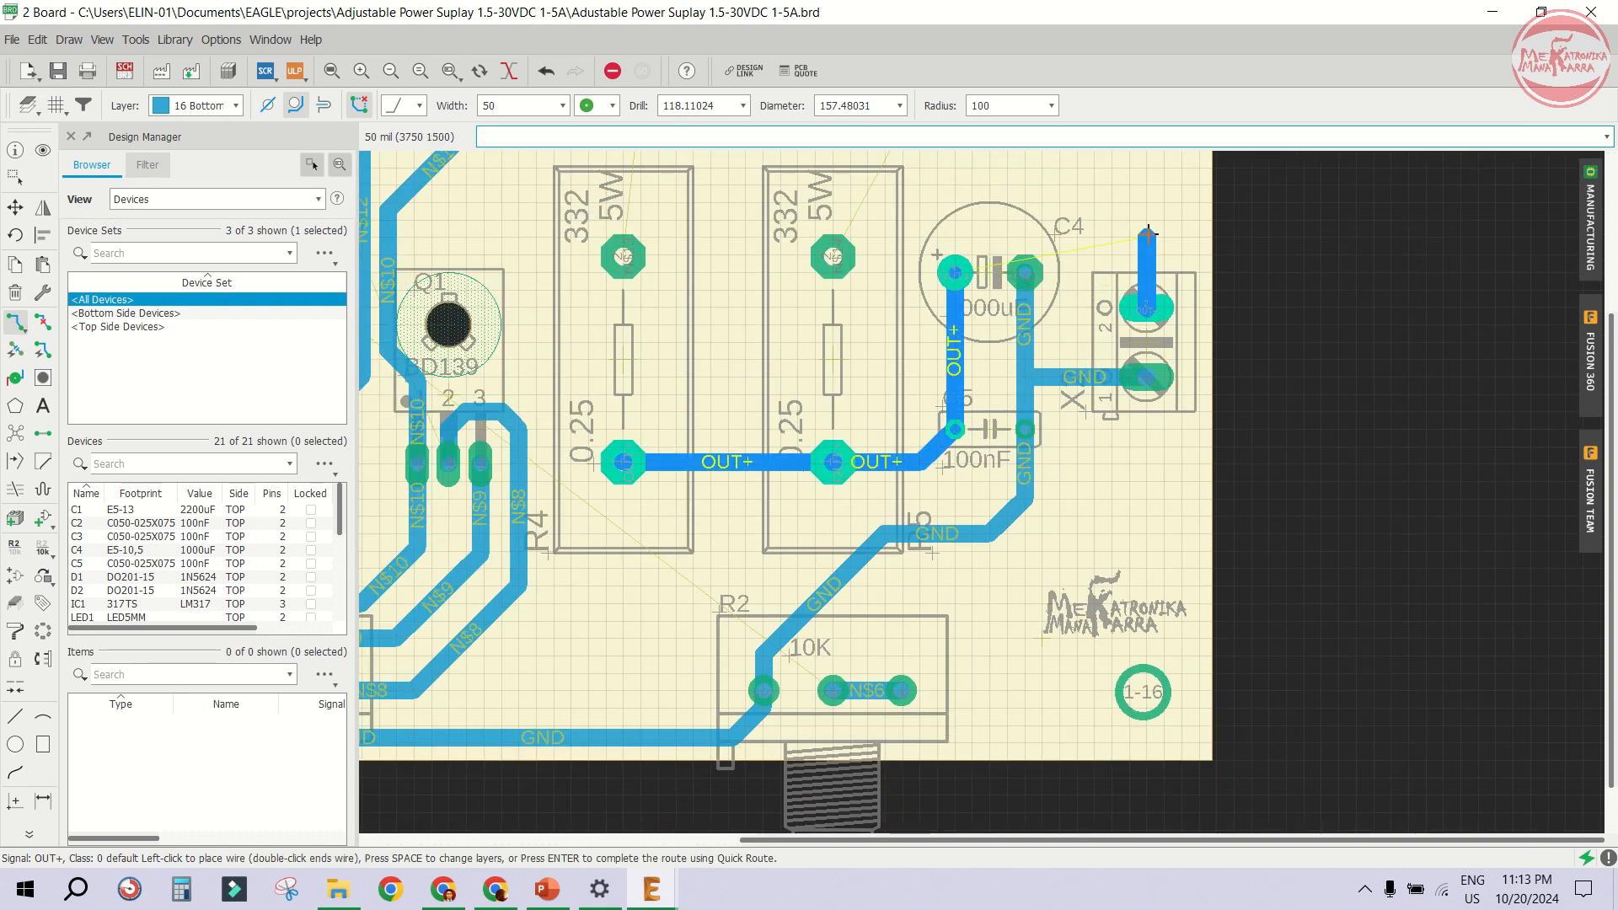
left_click(1115, 179)
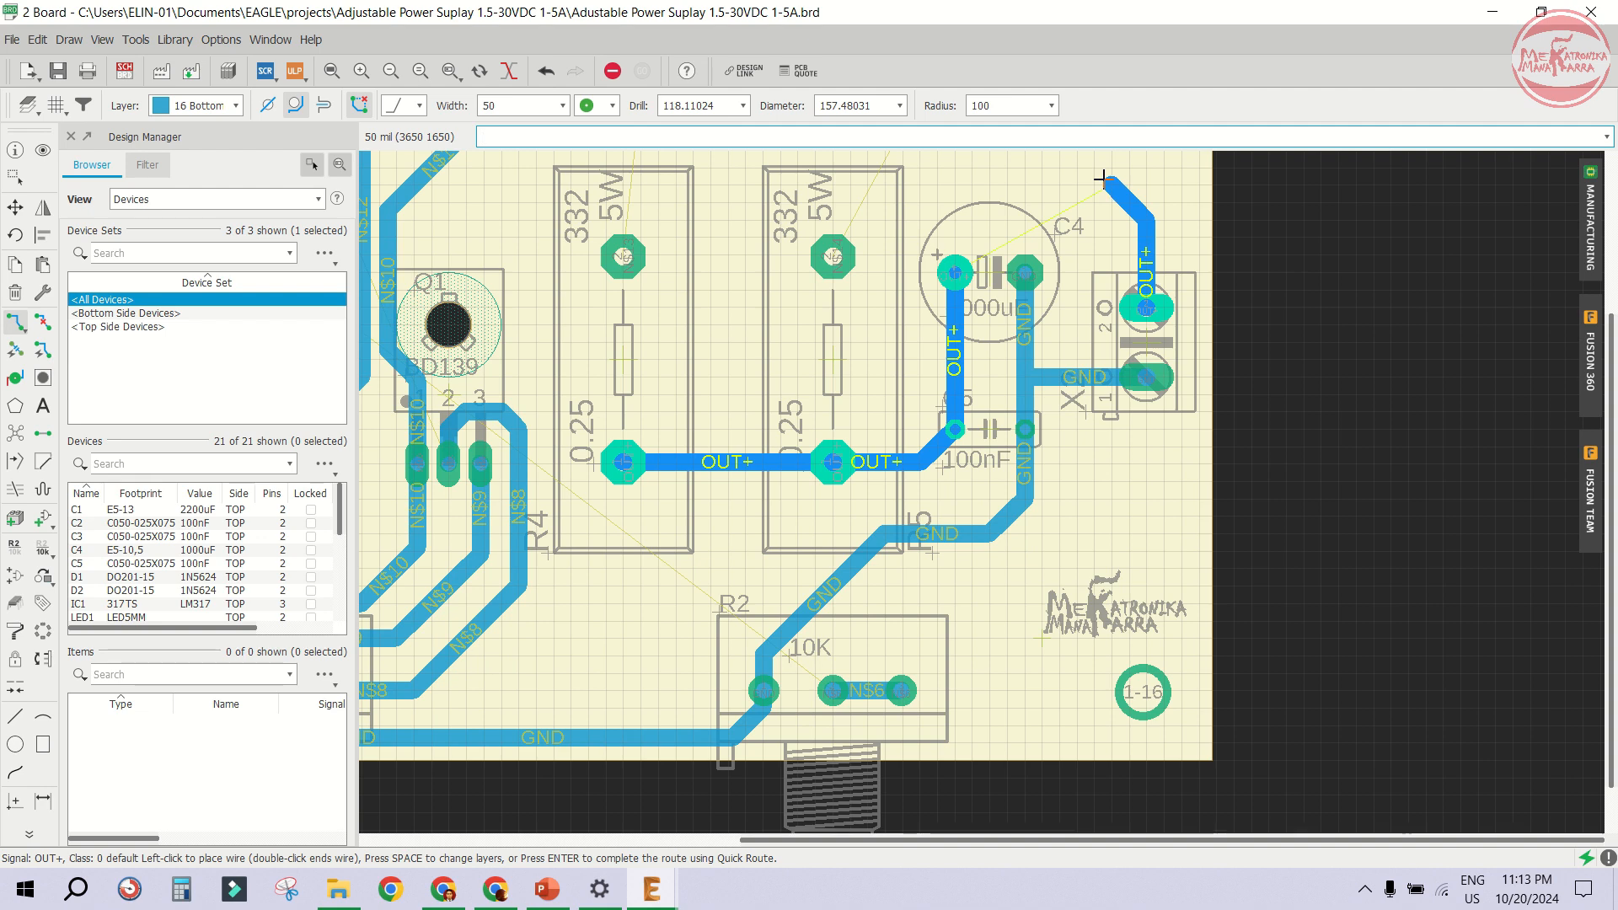
left_click(967, 206)
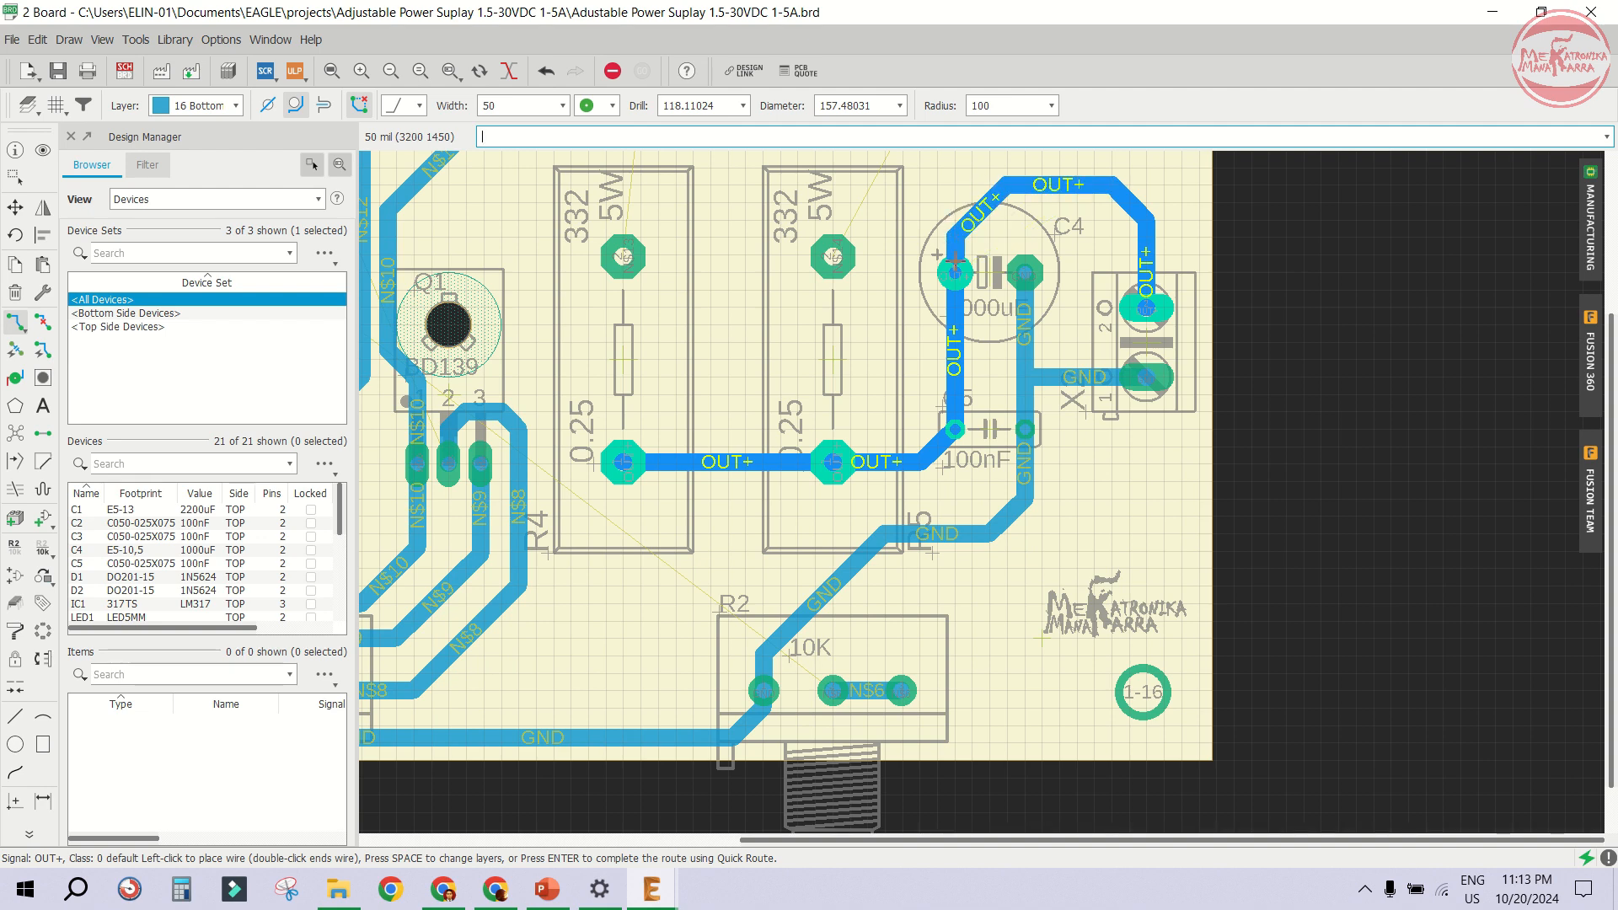
left_click(955, 271)
- Route an N$14 trace from R5's upper pad up to Q3's right pin
scroll(871, 254, "down", 2)
scroll(871, 254, "up", 2)
left_click(880, 347)
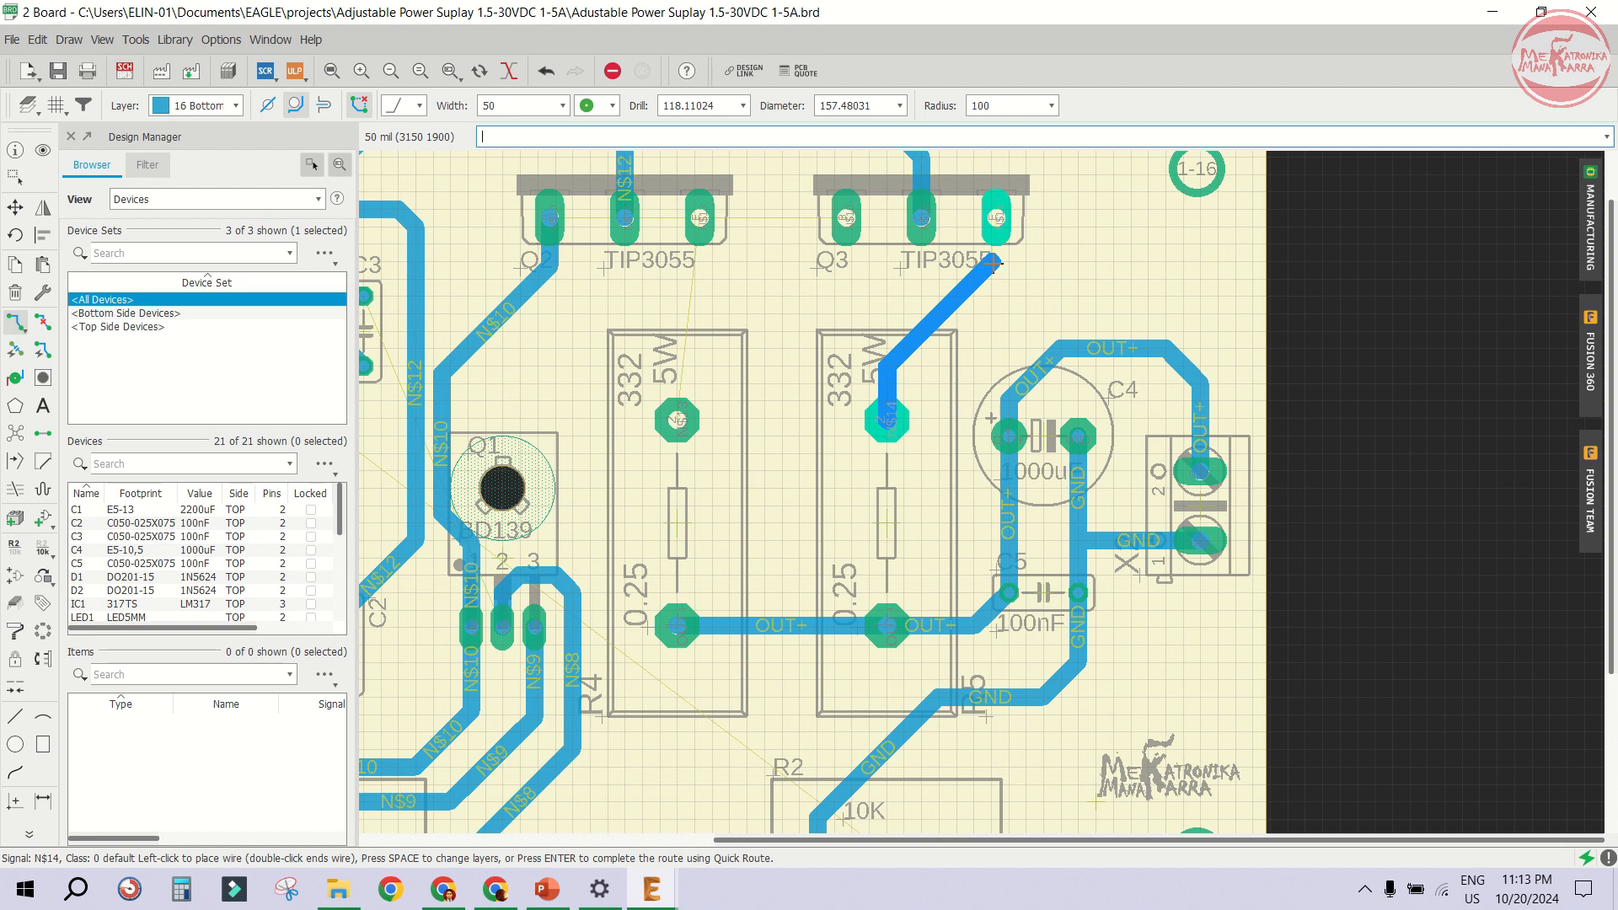
left_click(997, 217)
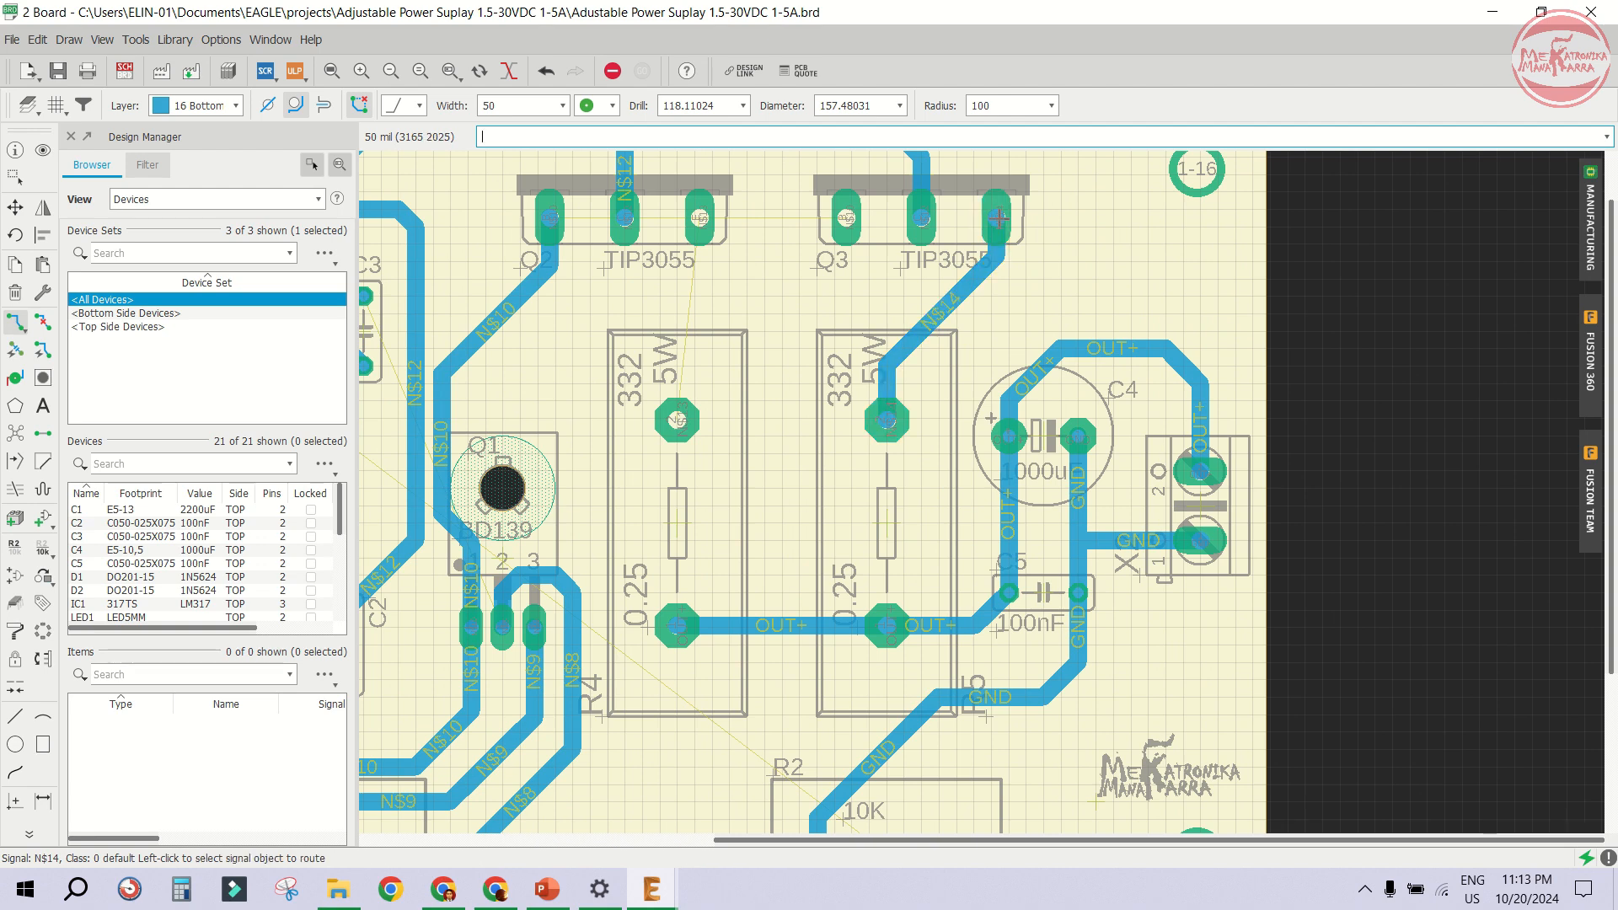
- Route an N$13 trace from R4's upper pad up to Q2's right pin
left_click(680, 418)
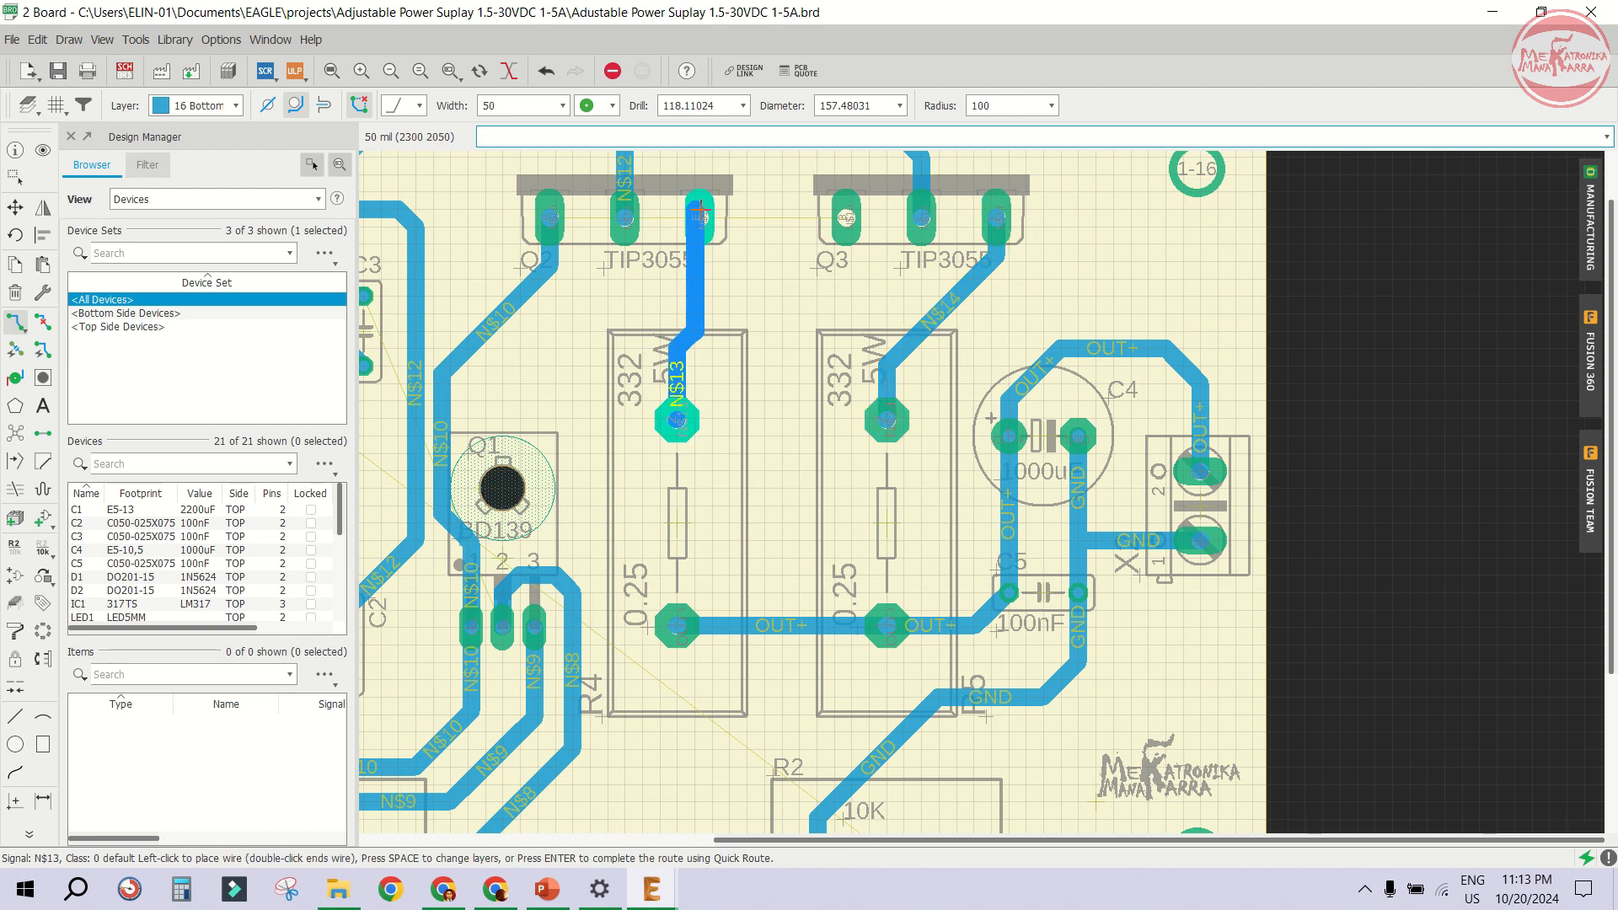
scroll(701, 209, "up", 2)
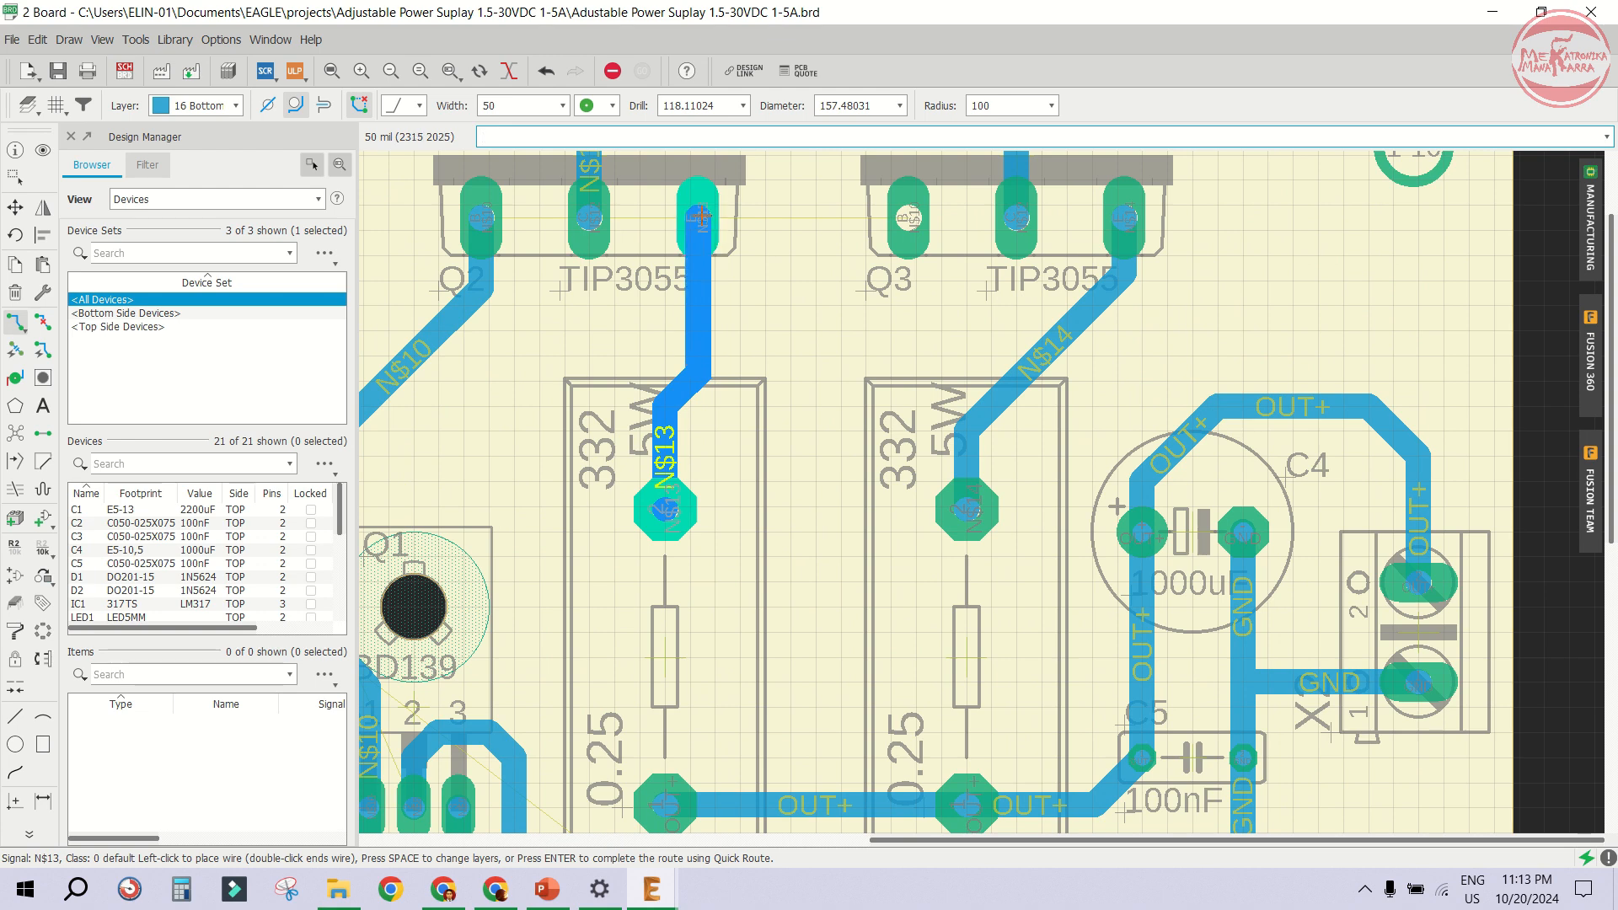
left_click(700, 212)
- Route an N$10 trace from Q3's left pin down between the resistors and up to Q2's left pin
left_click(908, 221)
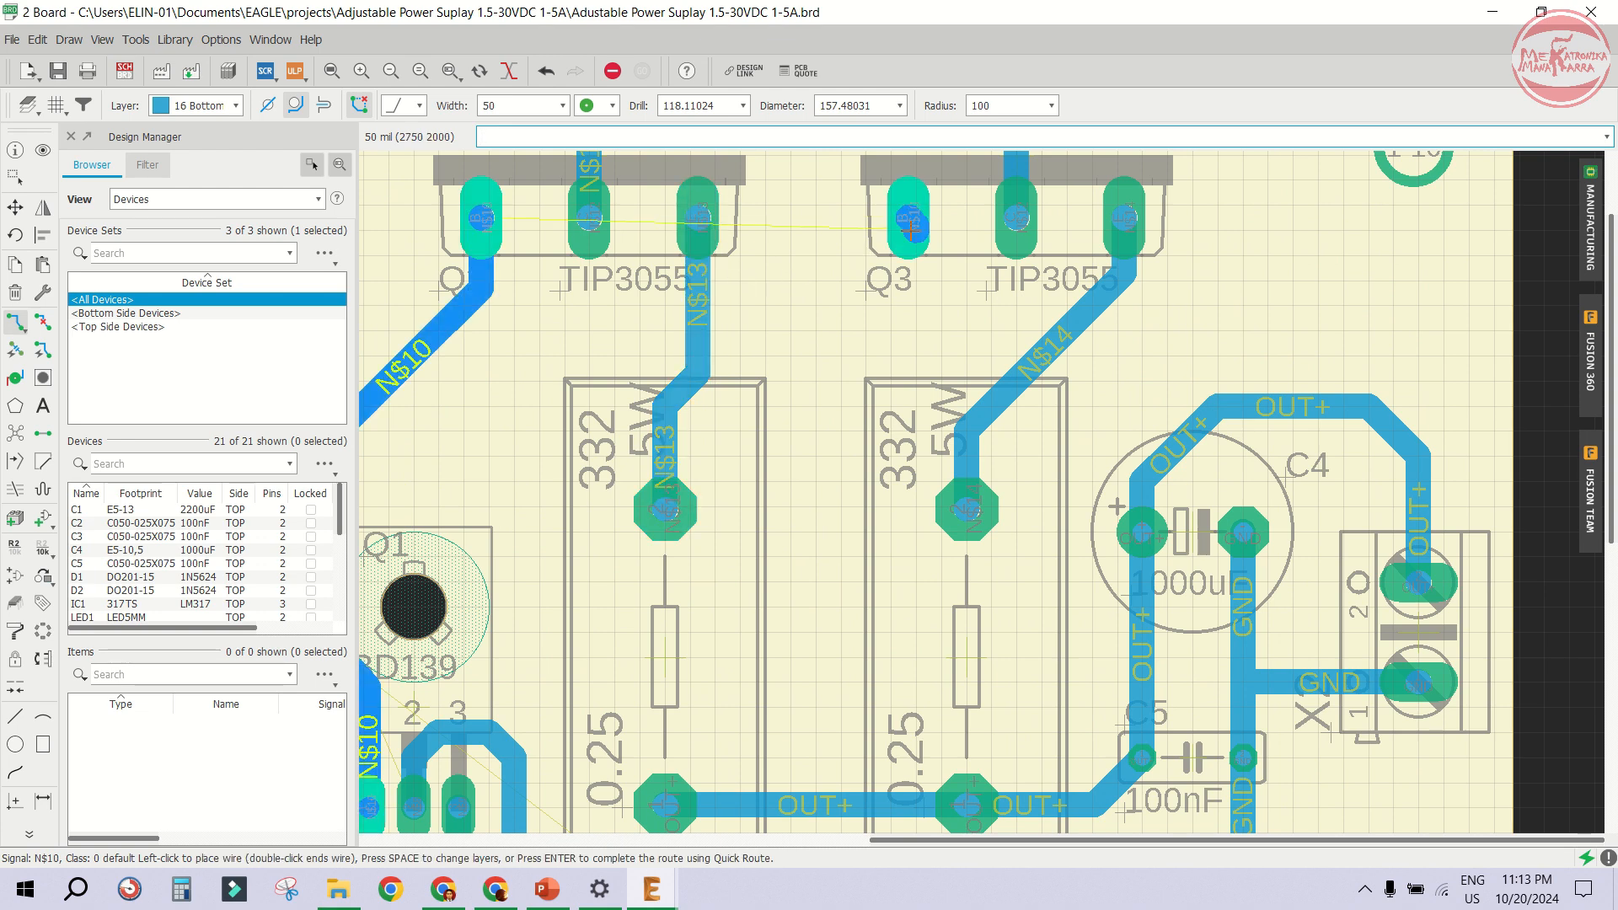
scroll(906, 225, "down", 2)
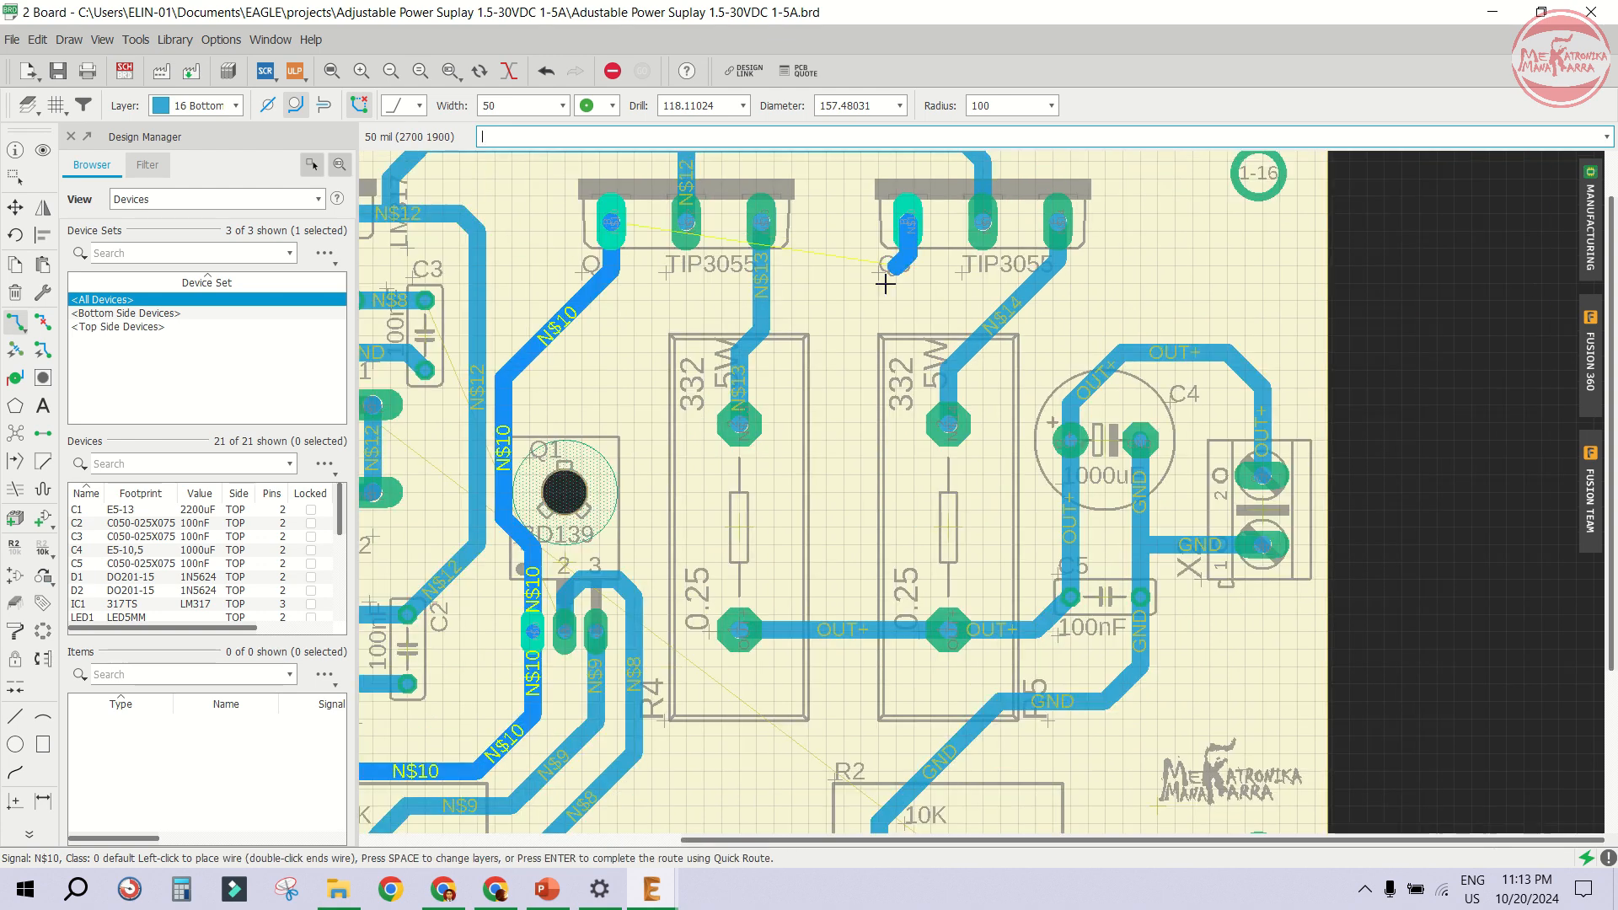
left_click(779, 487)
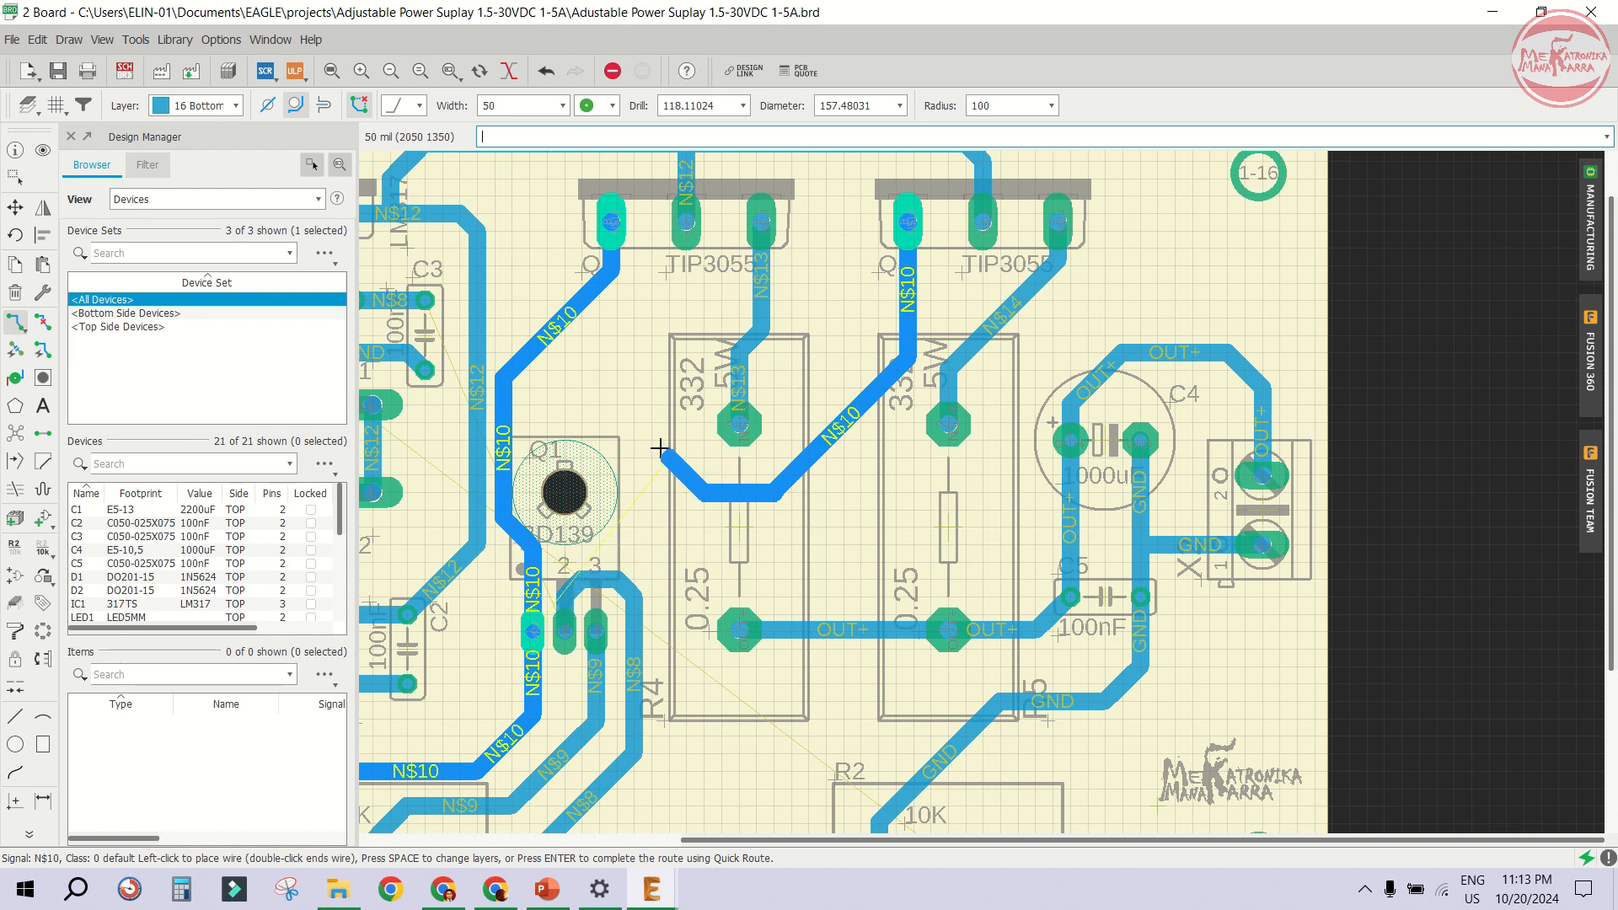
left_click(617, 384)
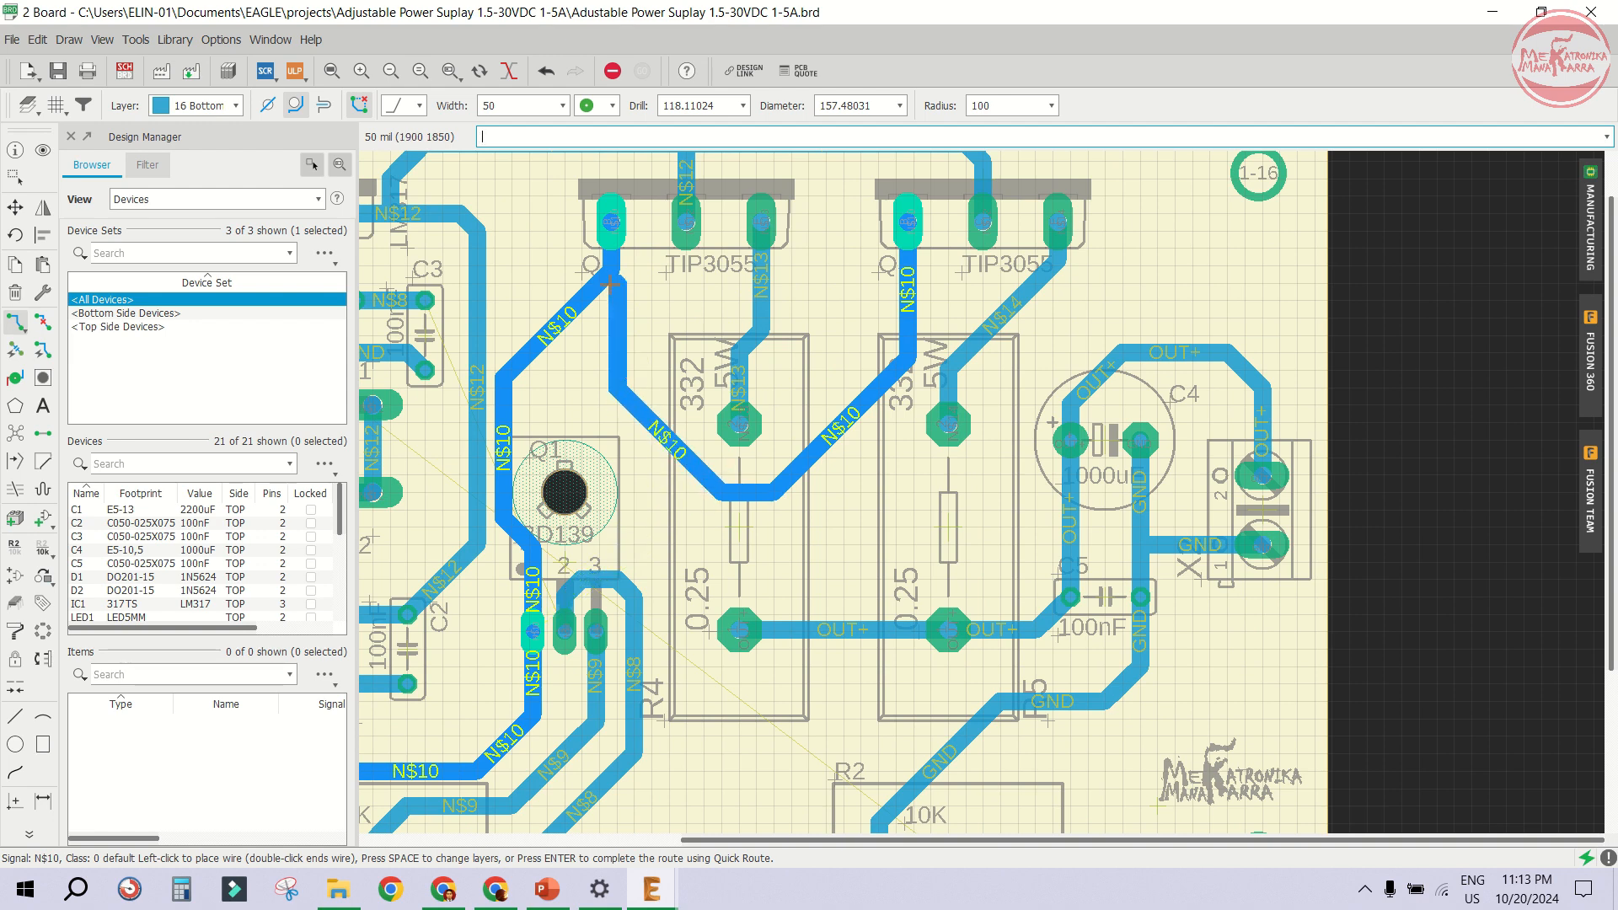
left_click(611, 218)
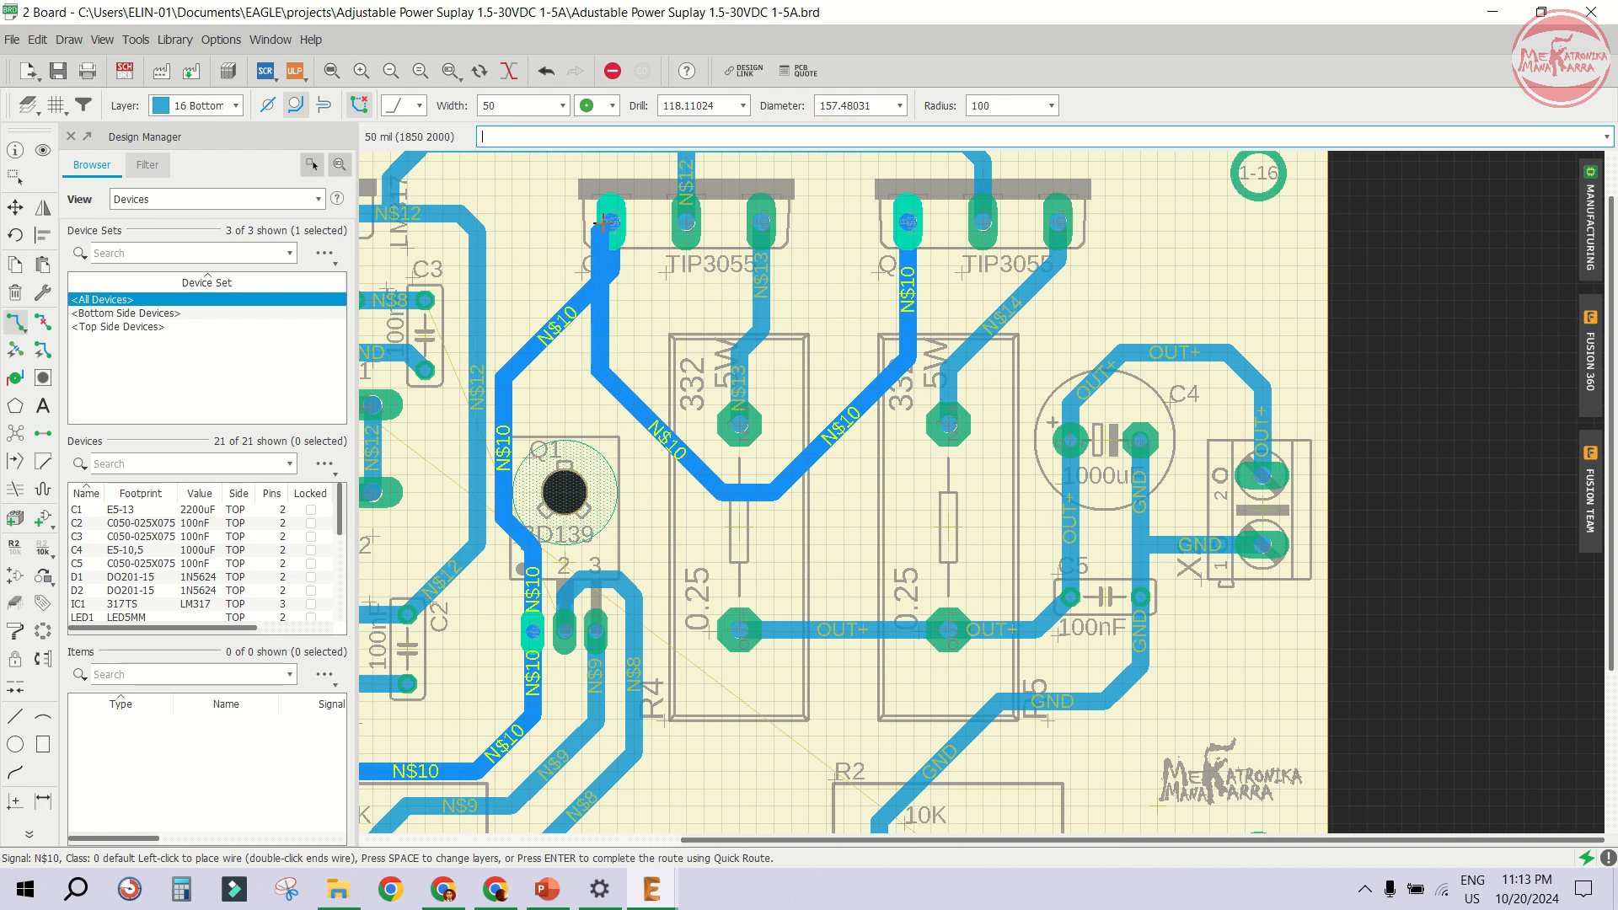
- Route a short N$10 link joining the N$10 trace beside Q1 to the new N$10 trace
scroll(560, 388, "up", 3)
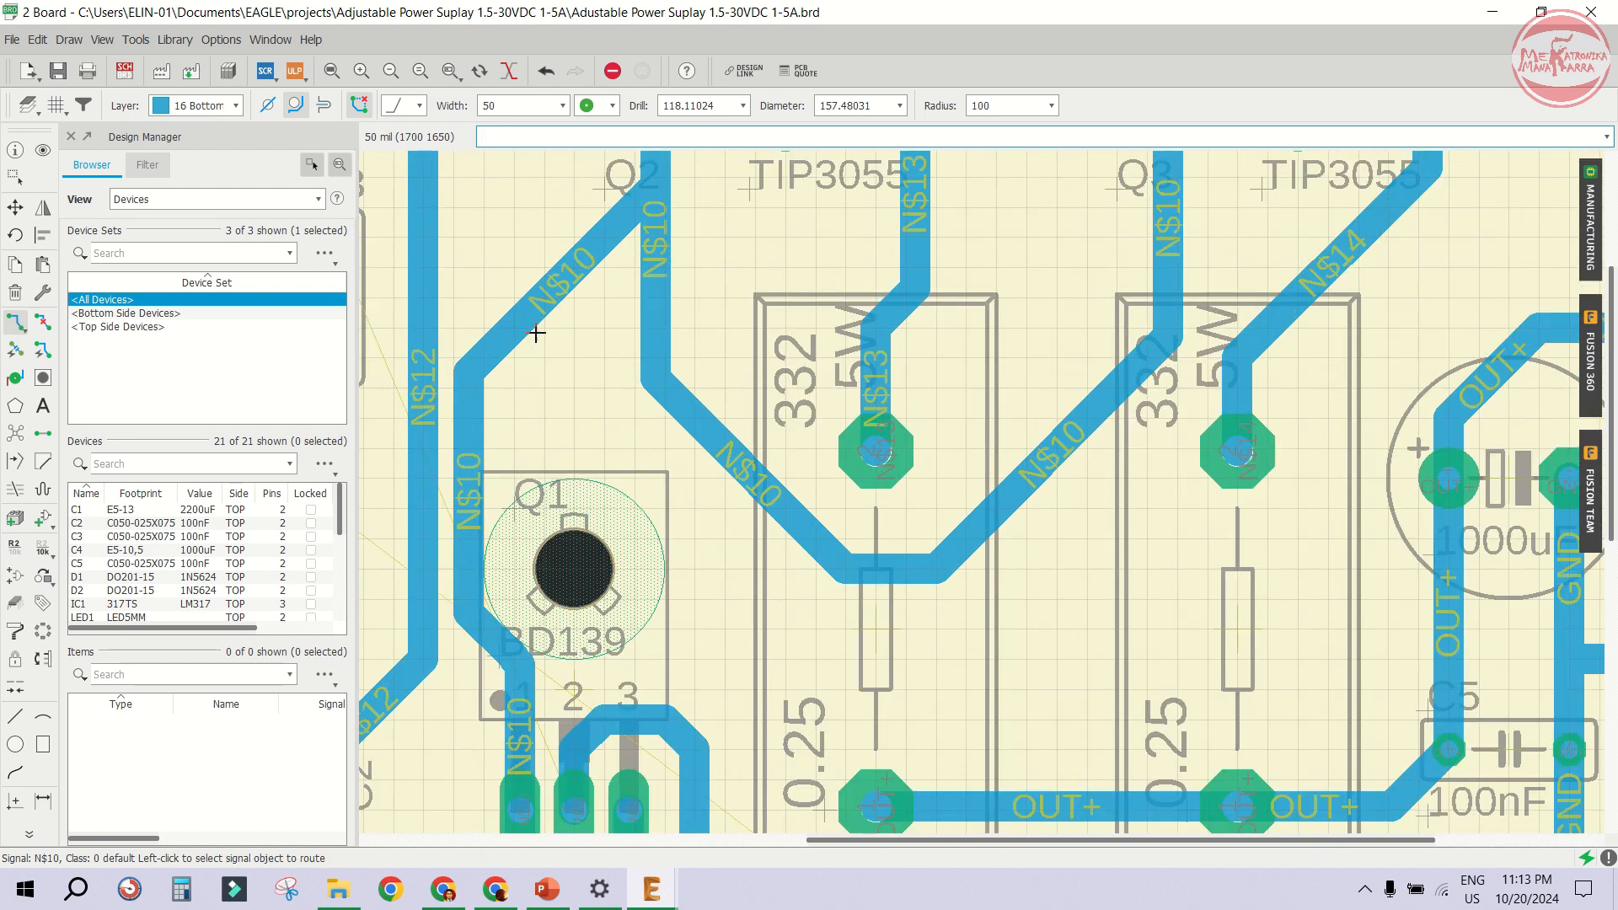
left_click(487, 362)
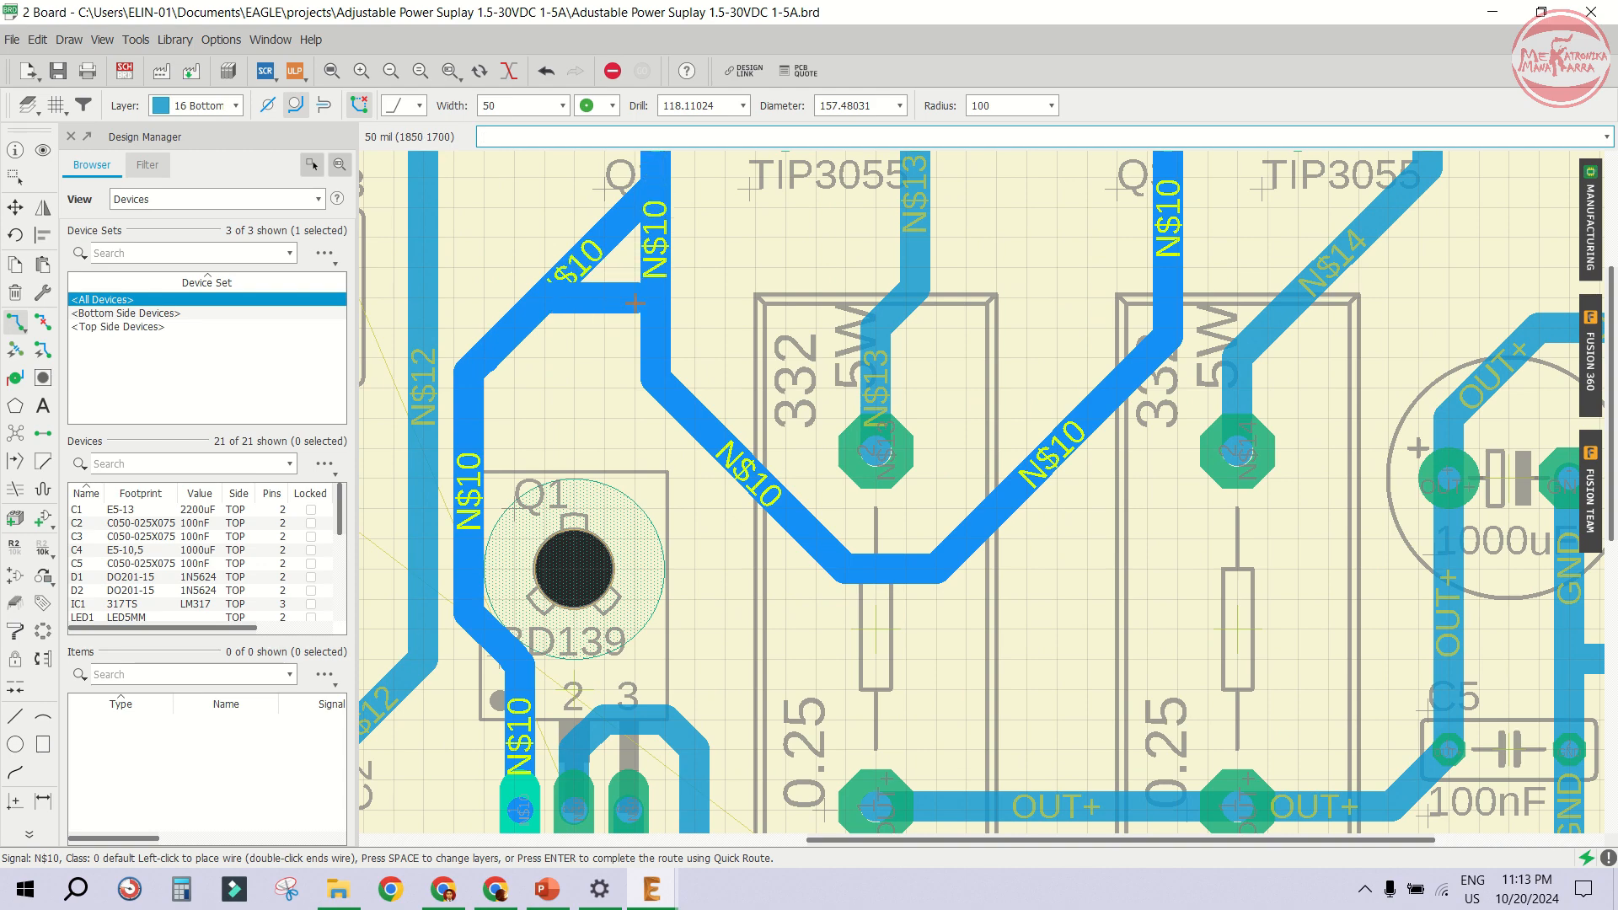
scroll(647, 290, "down", 2)
scroll(635, 318, "down", 2)
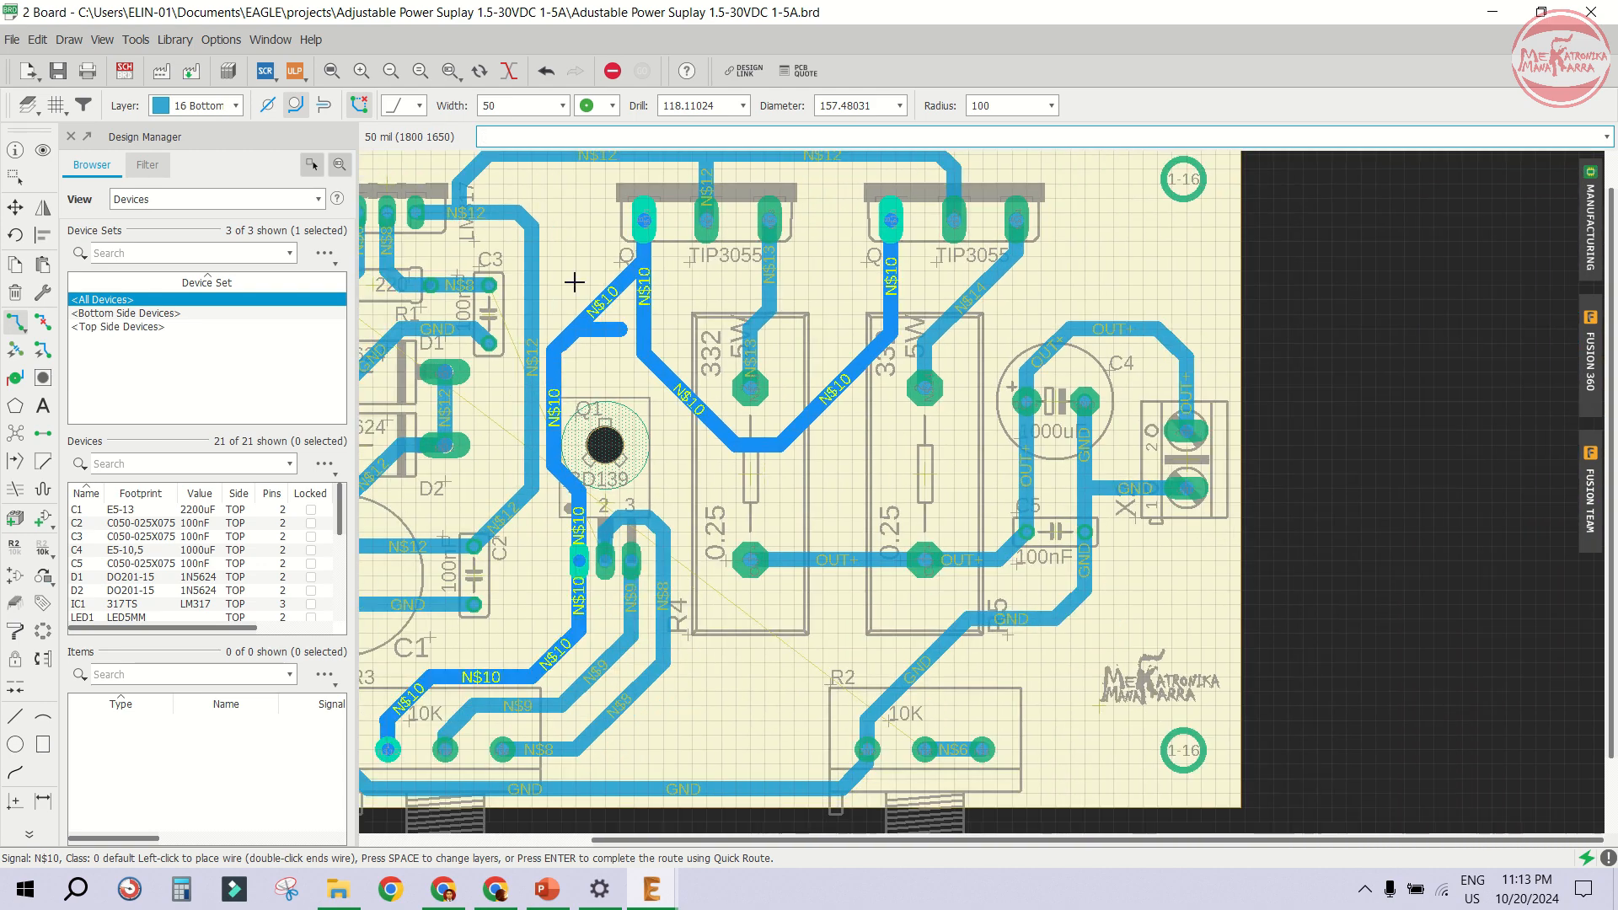
scroll(560, 312, "up", 2)
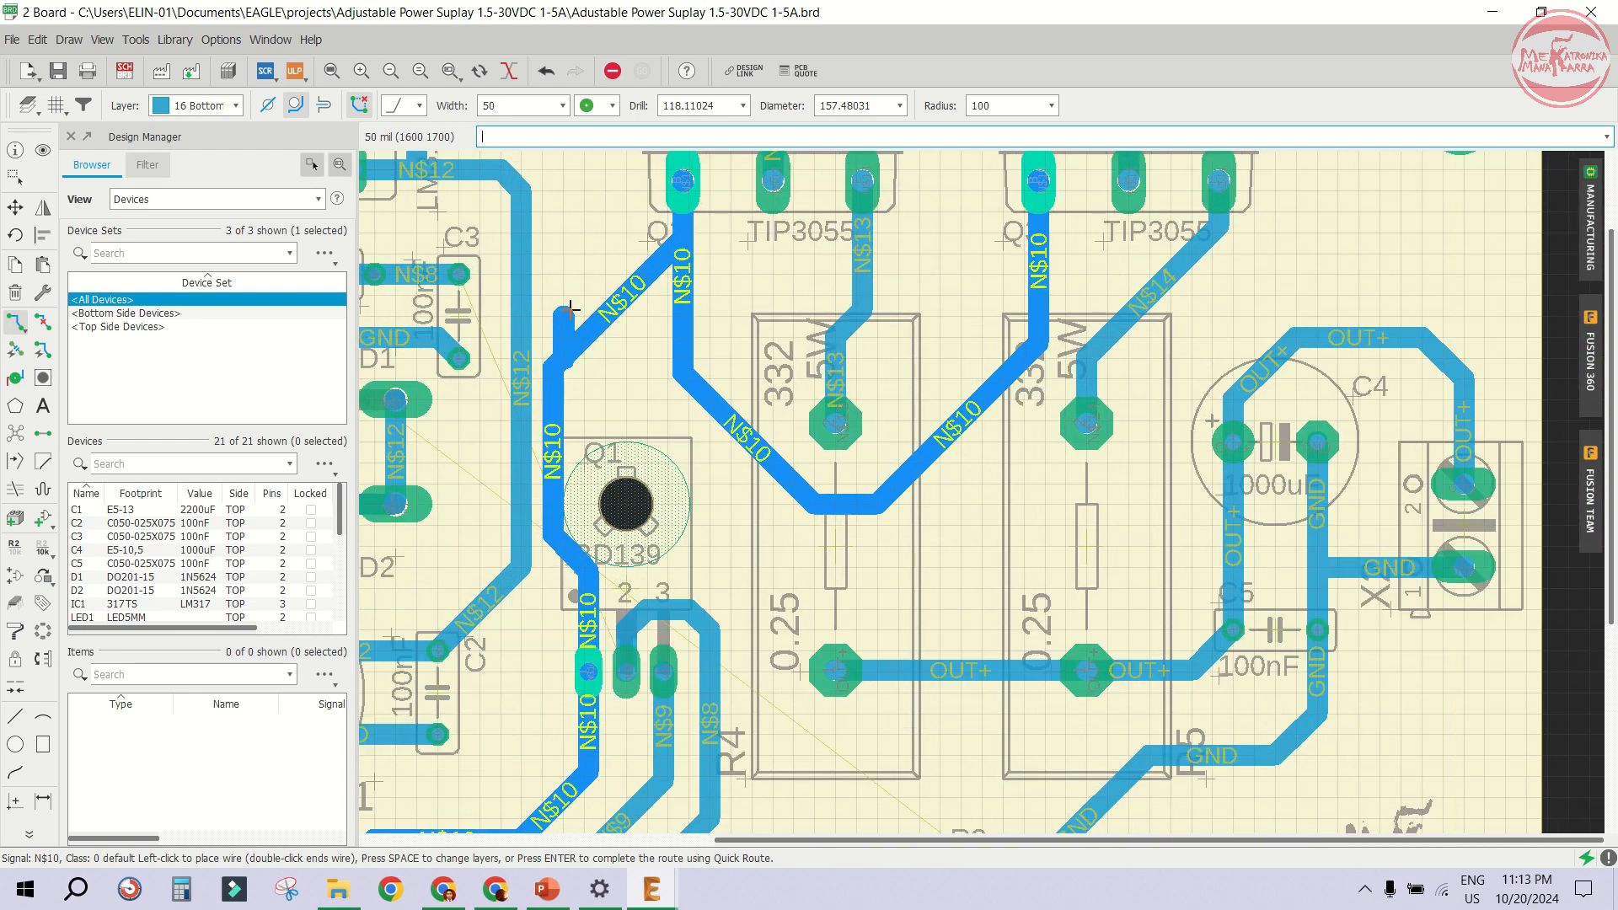
left_click(678, 342)
- Inspect the routed traces across the whole board by zooming in and out
left_click(43, 321)
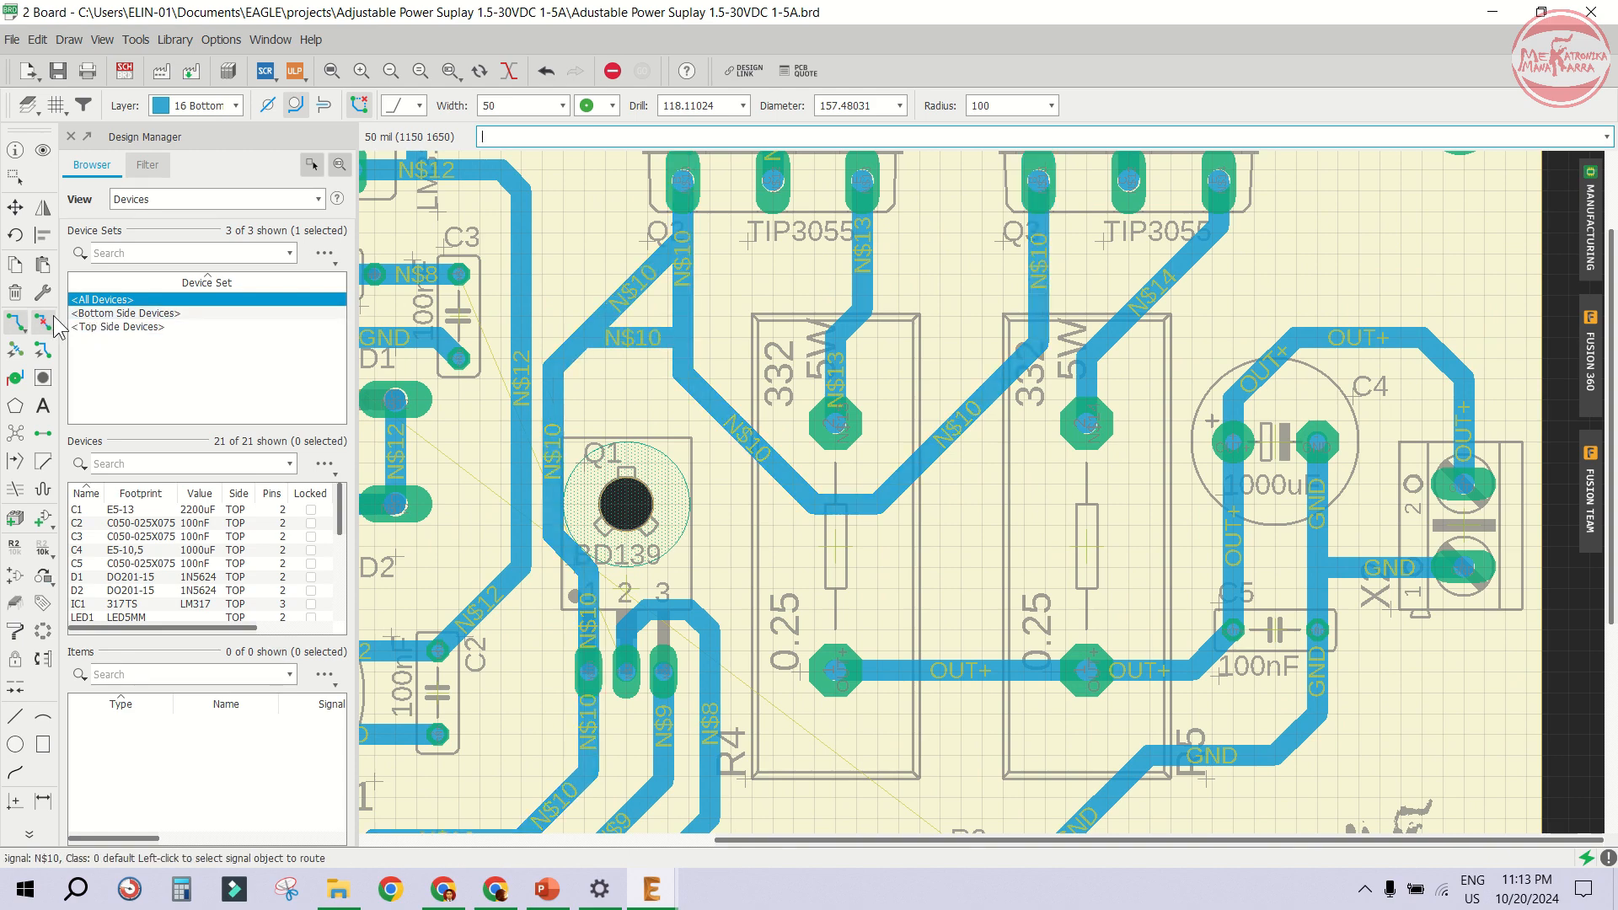
scroll(1181, 382, "down", 5)
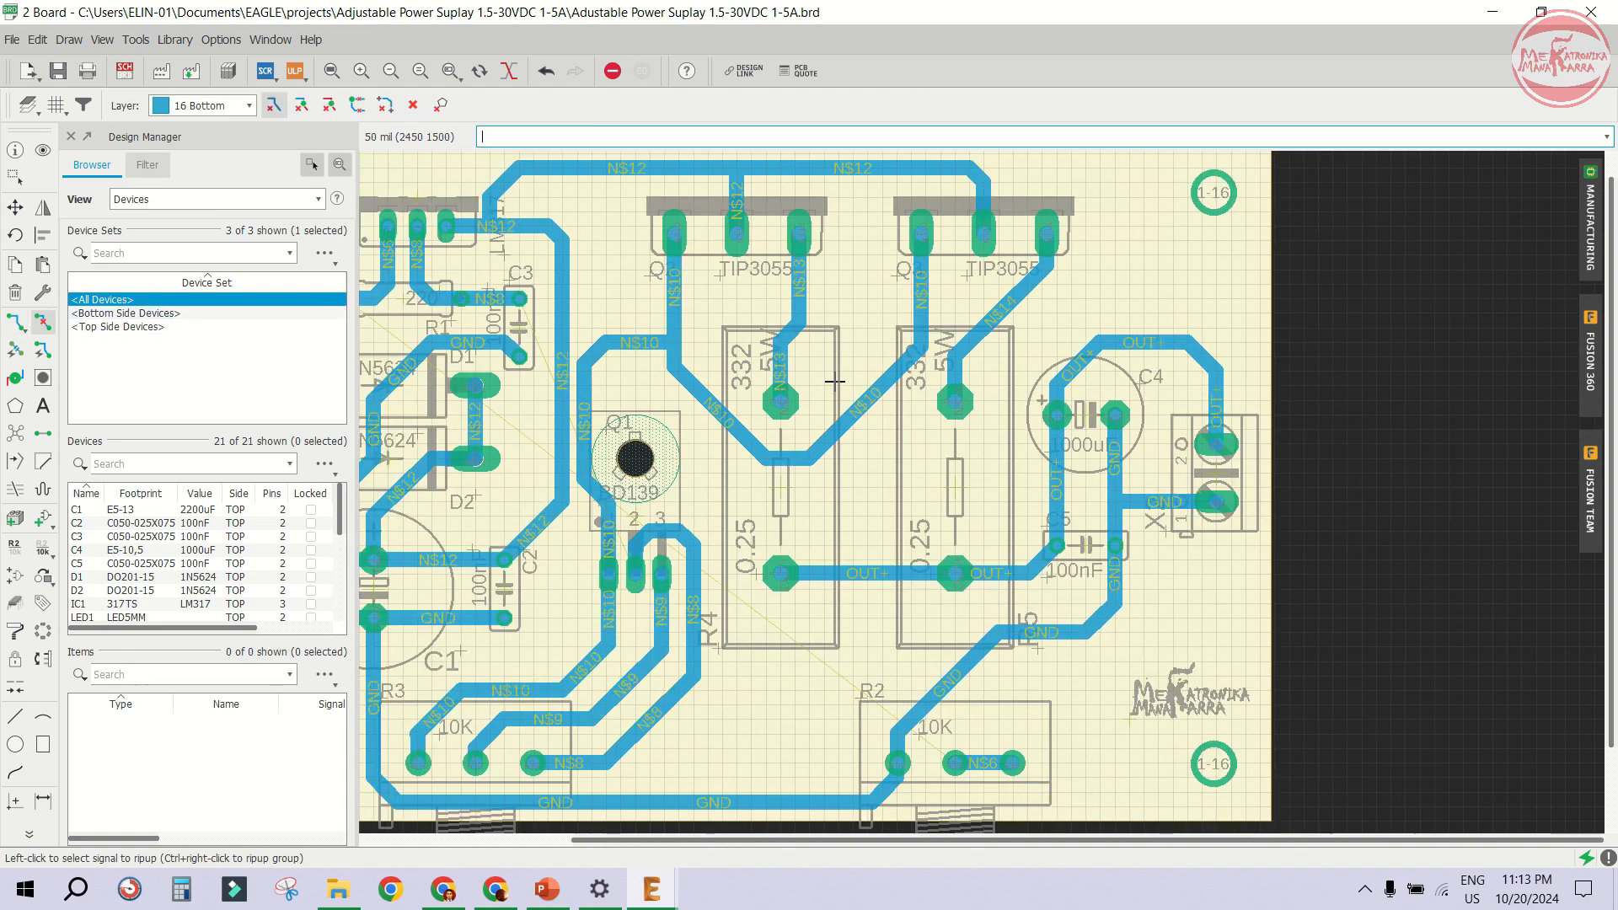
scroll(977, 543, "up", 1)
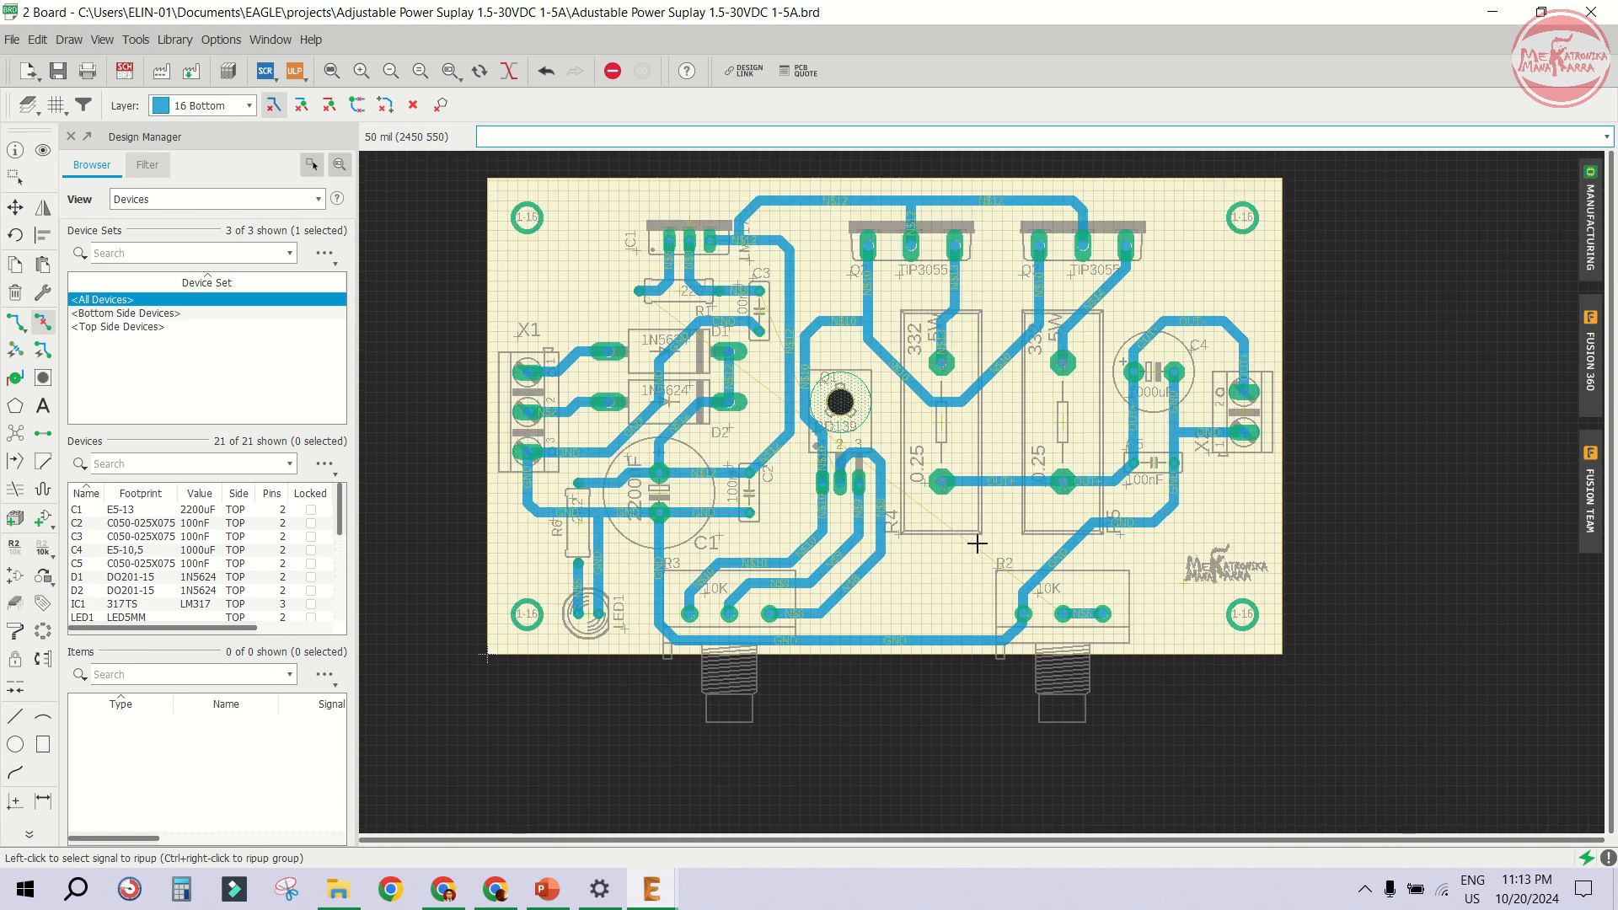
scroll(927, 527, "up", 1)
scroll(915, 518, "down", 2)
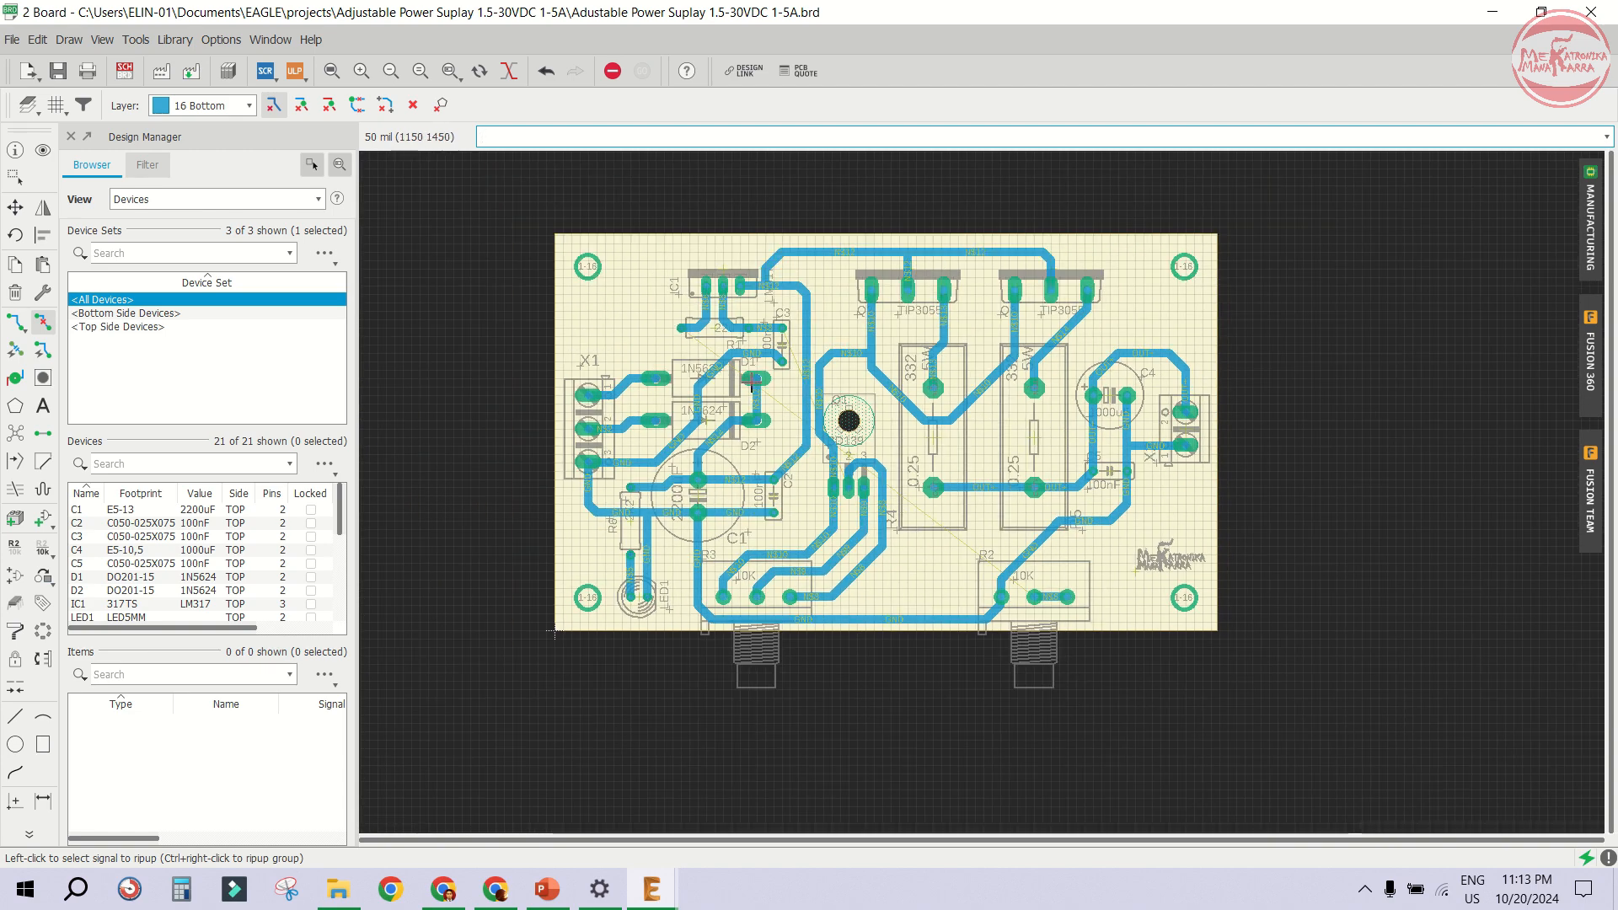
scroll(879, 424, "up", 2)
scroll(878, 424, "up", 1)
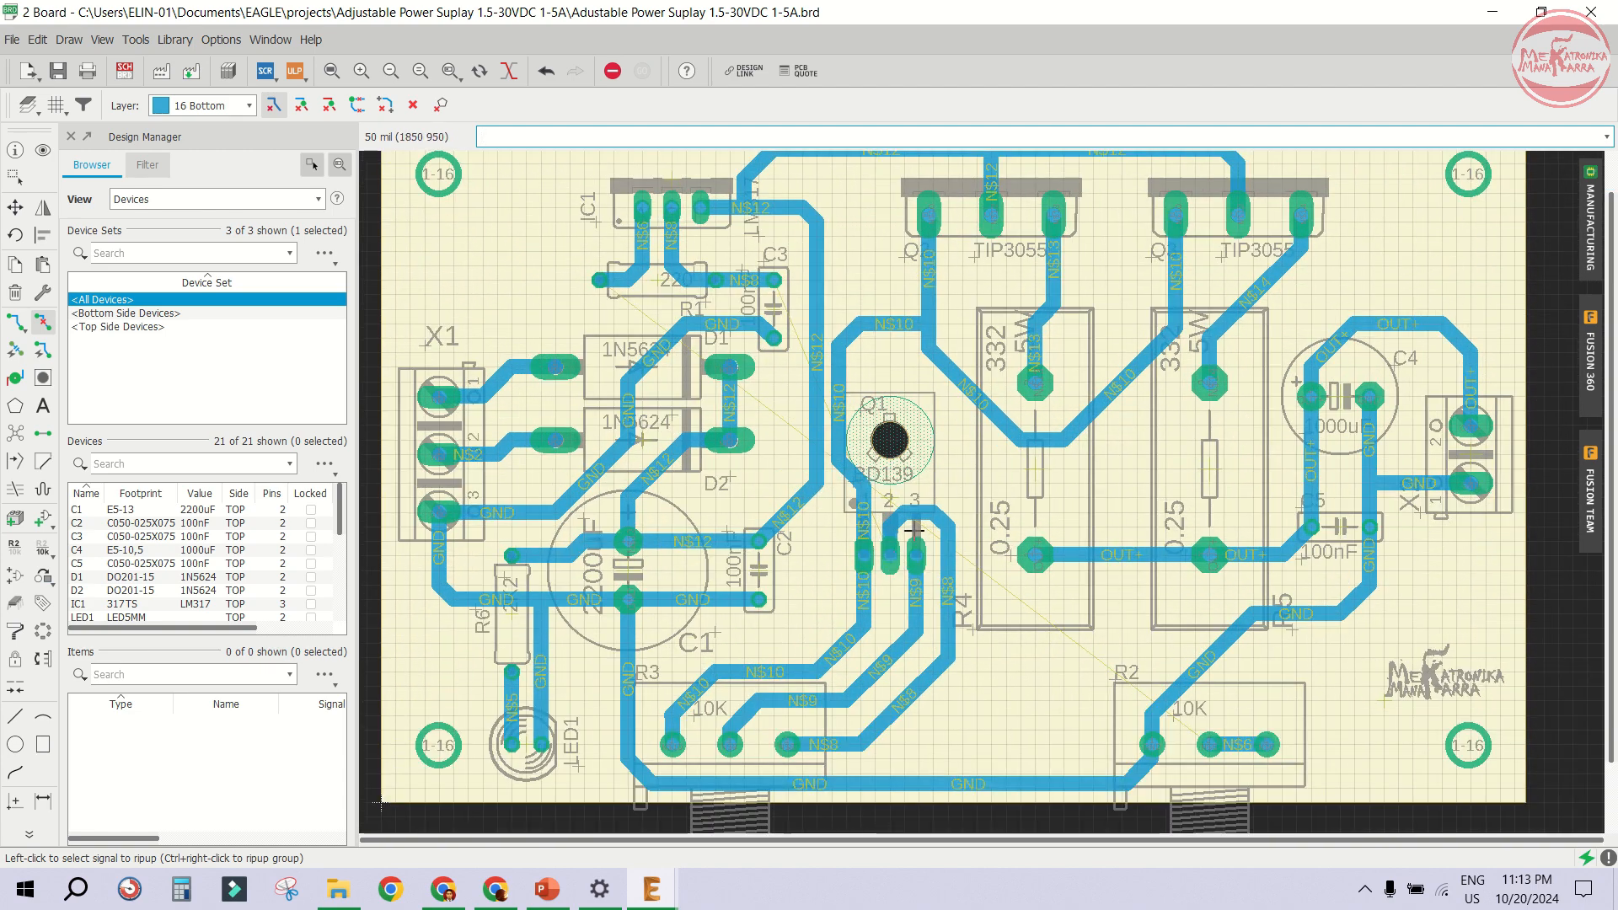
scroll(931, 484, "down", 1)
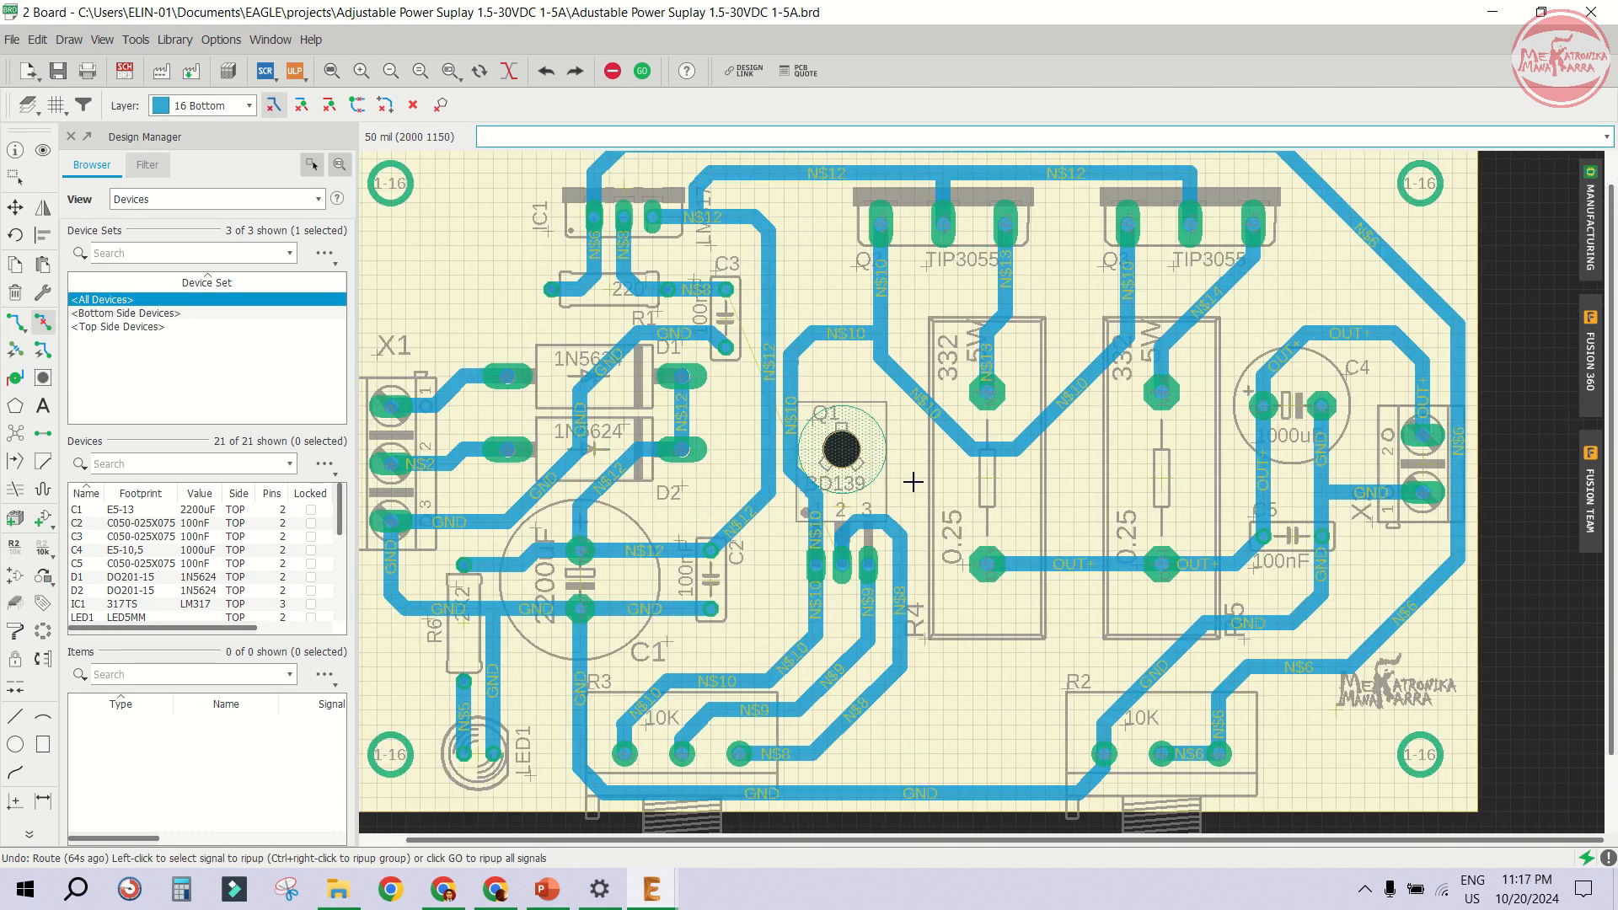
scroll(859, 470, "up", 1)
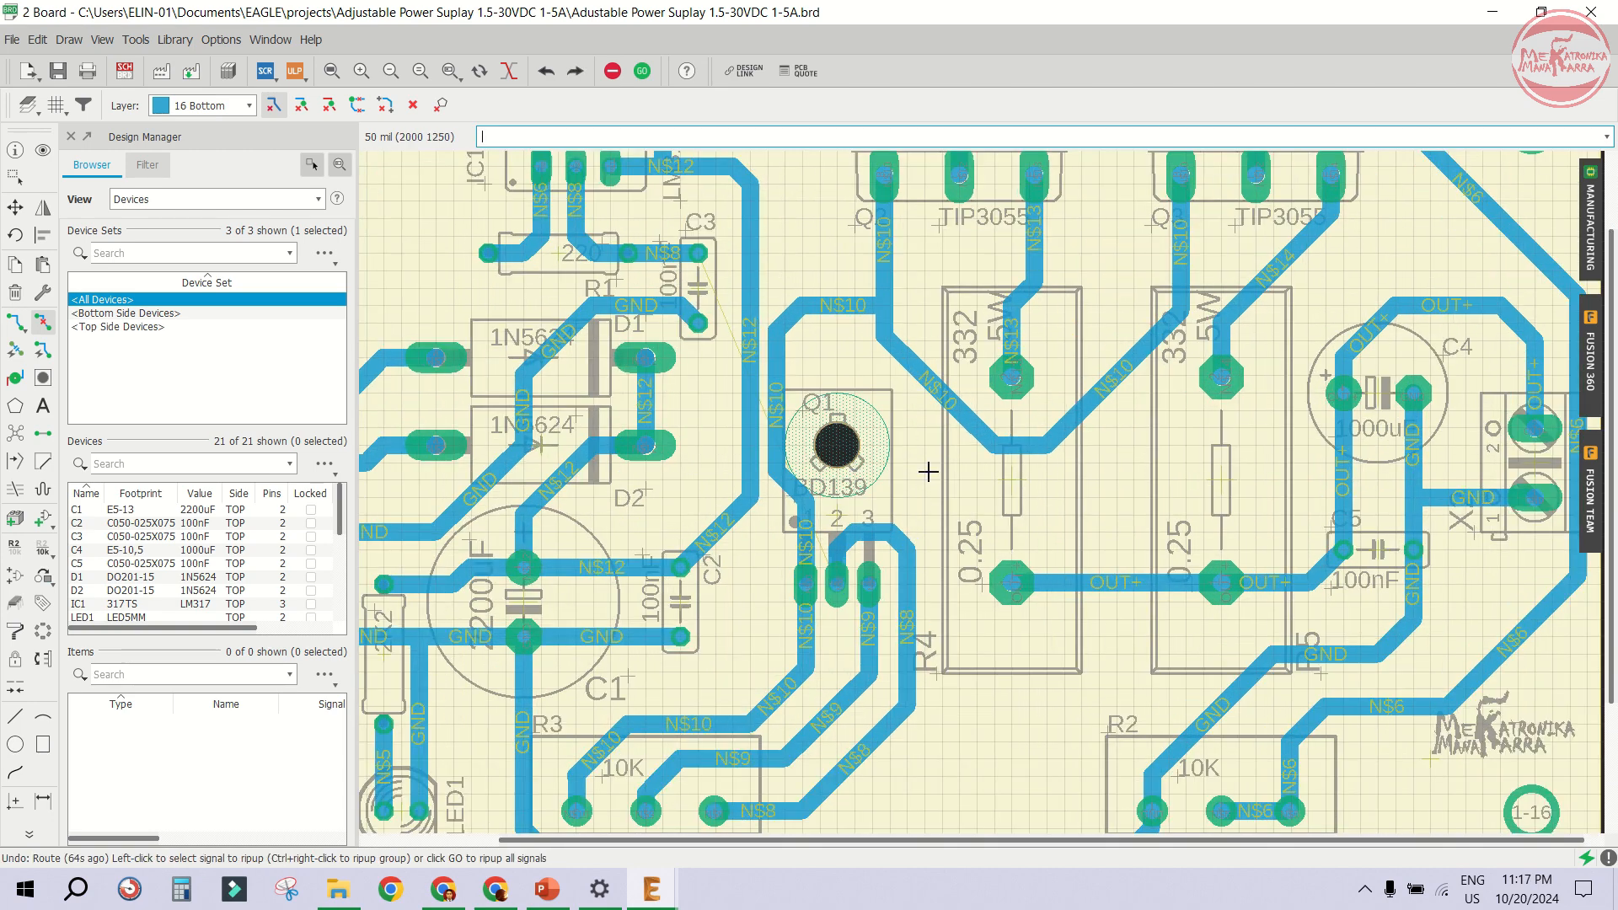
scroll(929, 472, "up", 1)
scroll(896, 459, "down", 5)
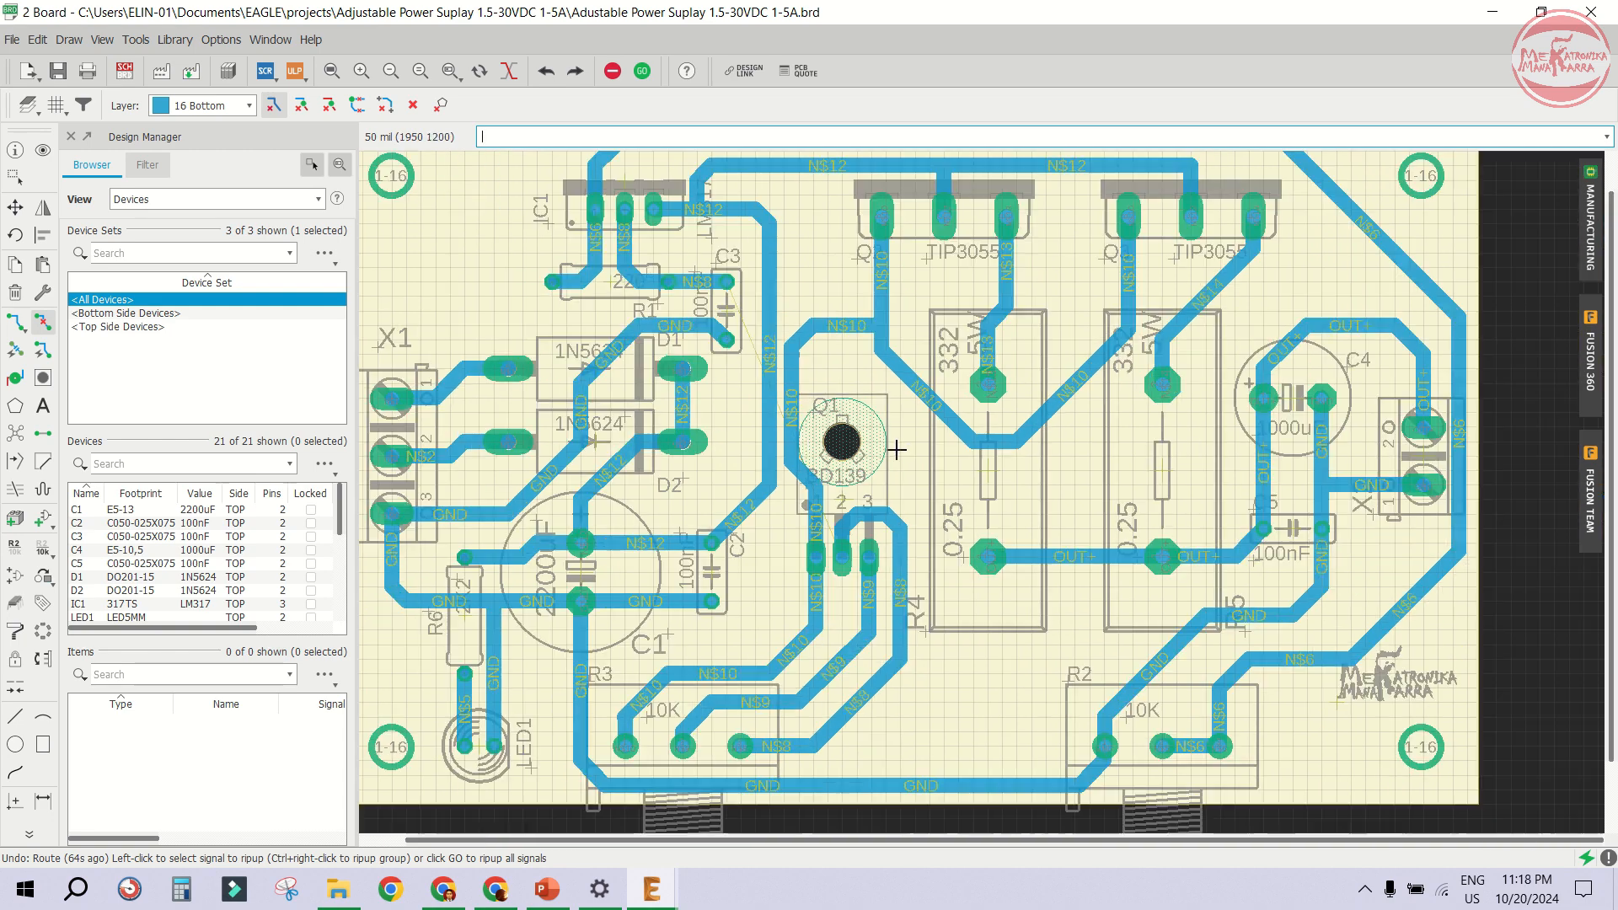
scroll(884, 423, "up", 4)
scroll(875, 387, "down", 1)
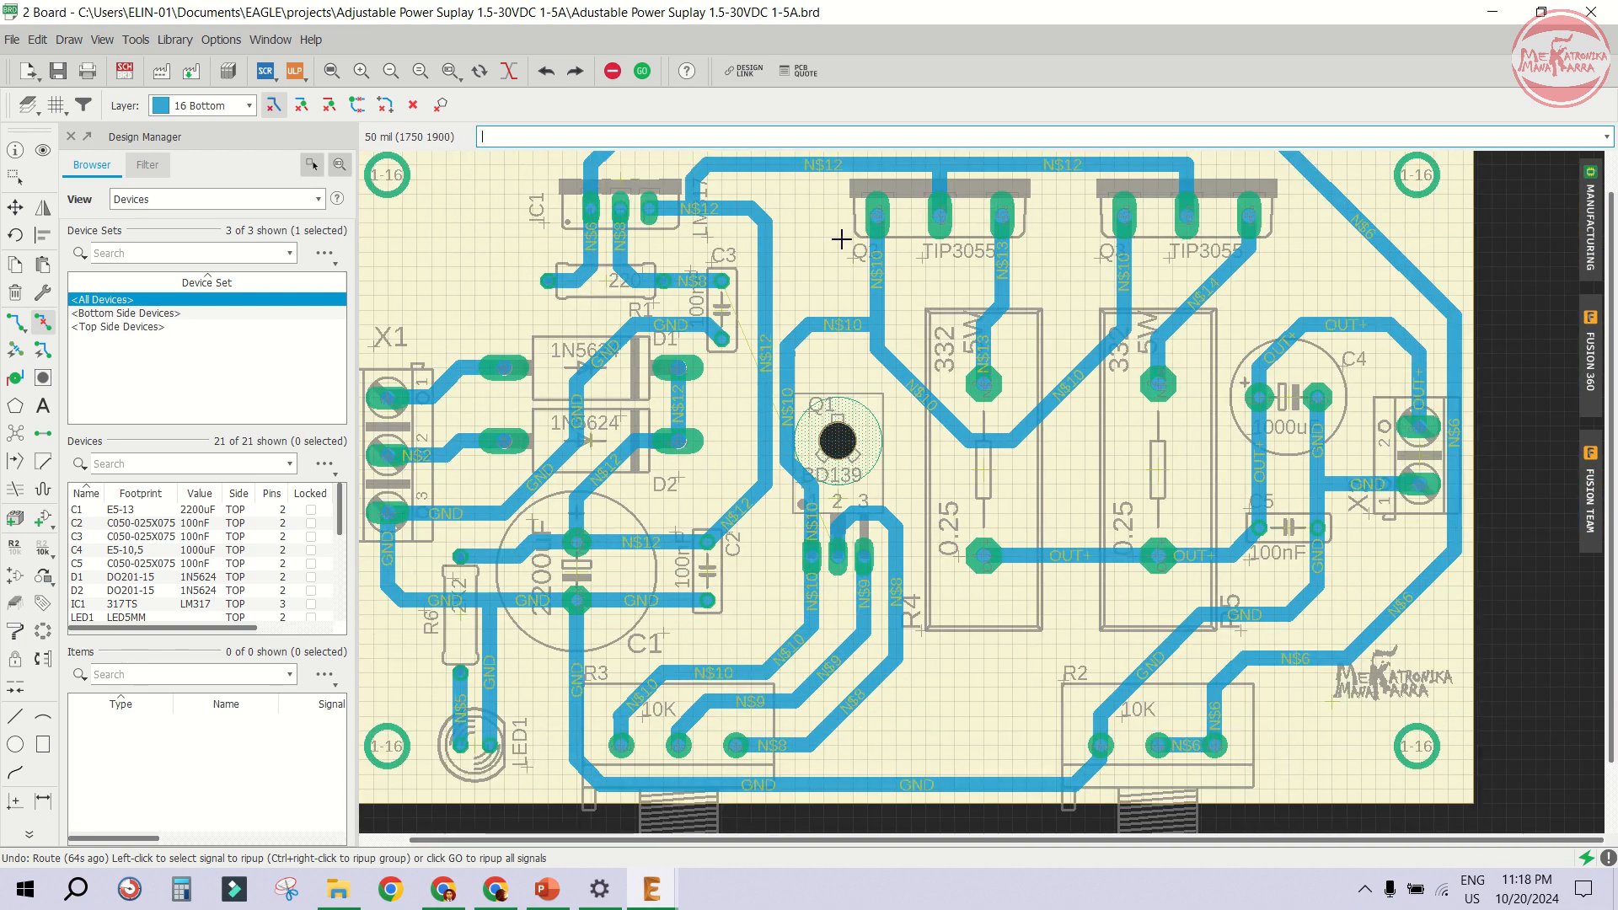
scroll(831, 207, "up", 1)
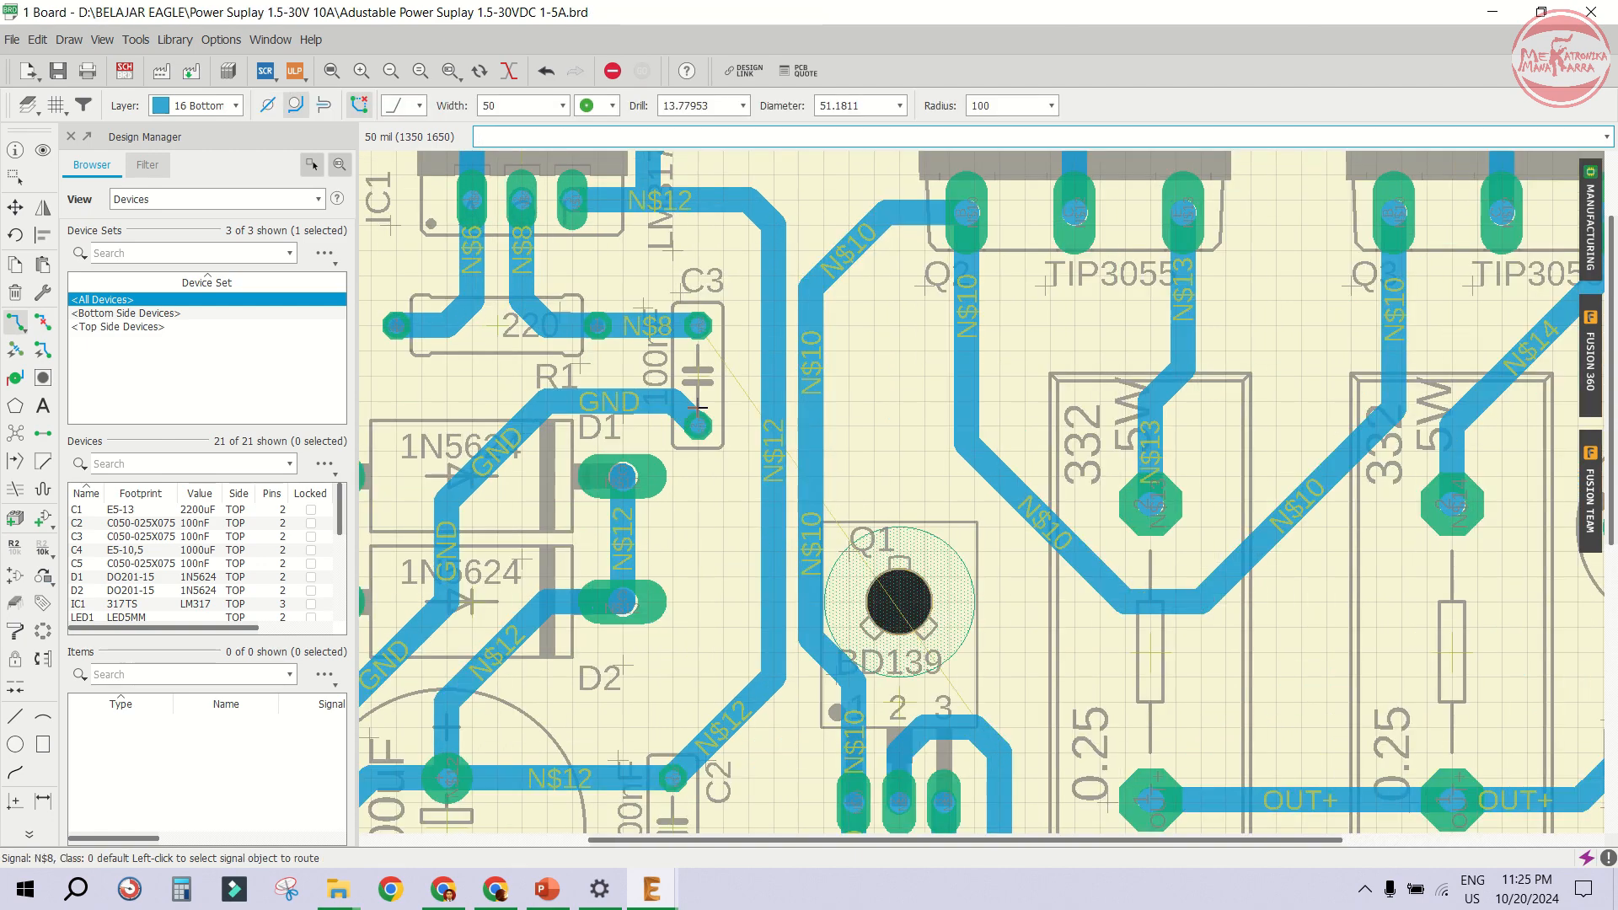
scroll(698, 408, "up", 1)
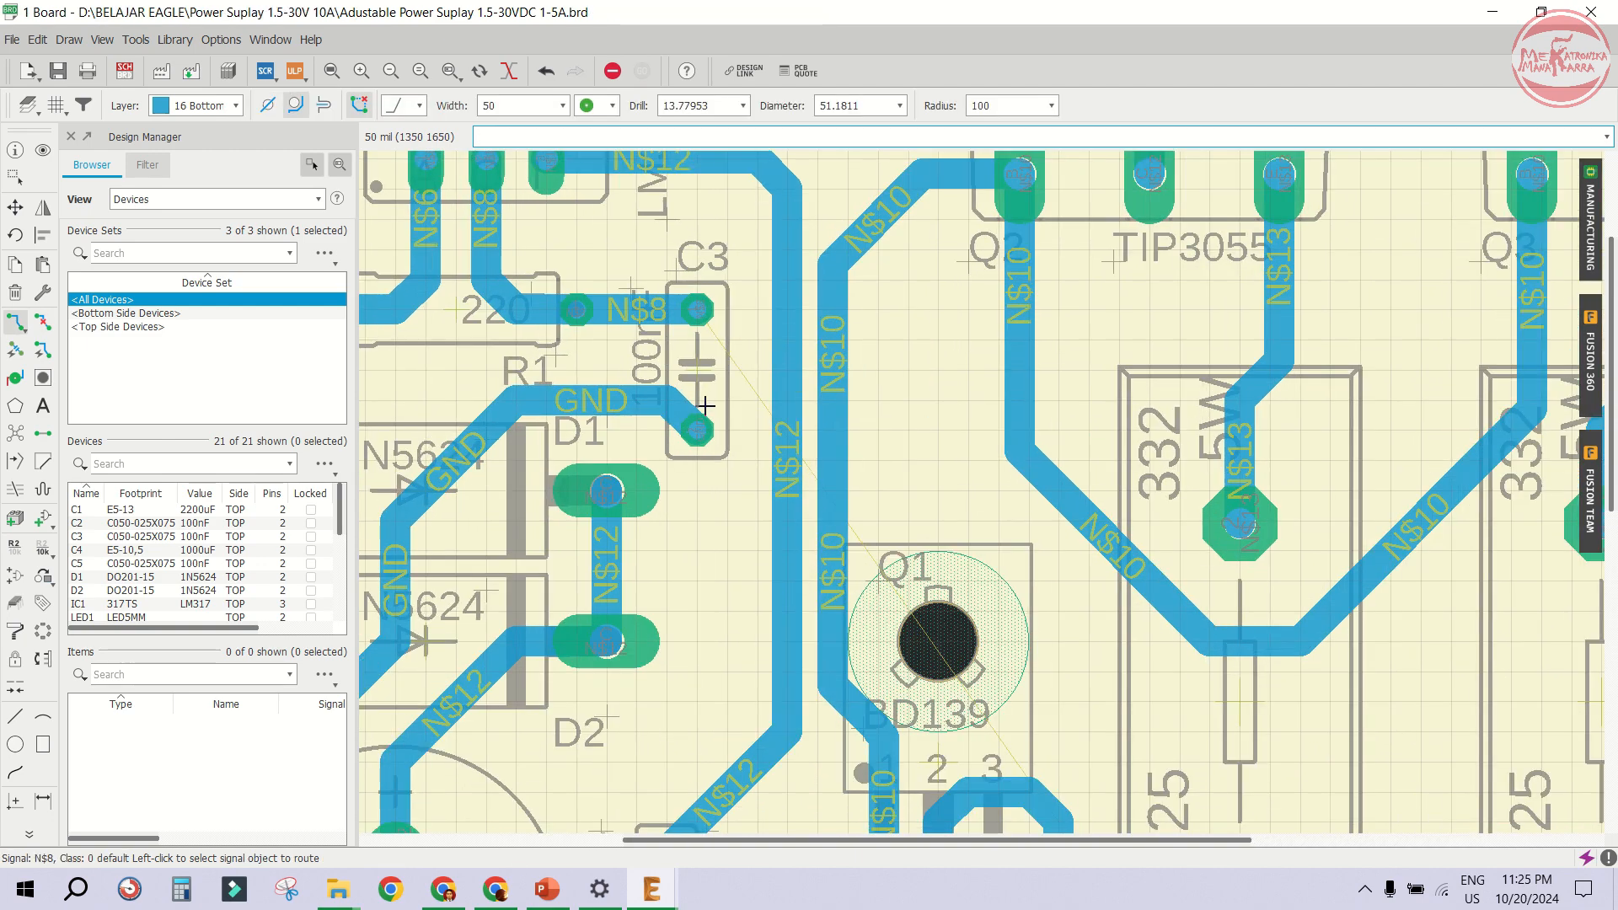
- Route the N$8 trace from Q1's right pin up to a point beside Q2's left pin
scroll(706, 406, "down", 1)
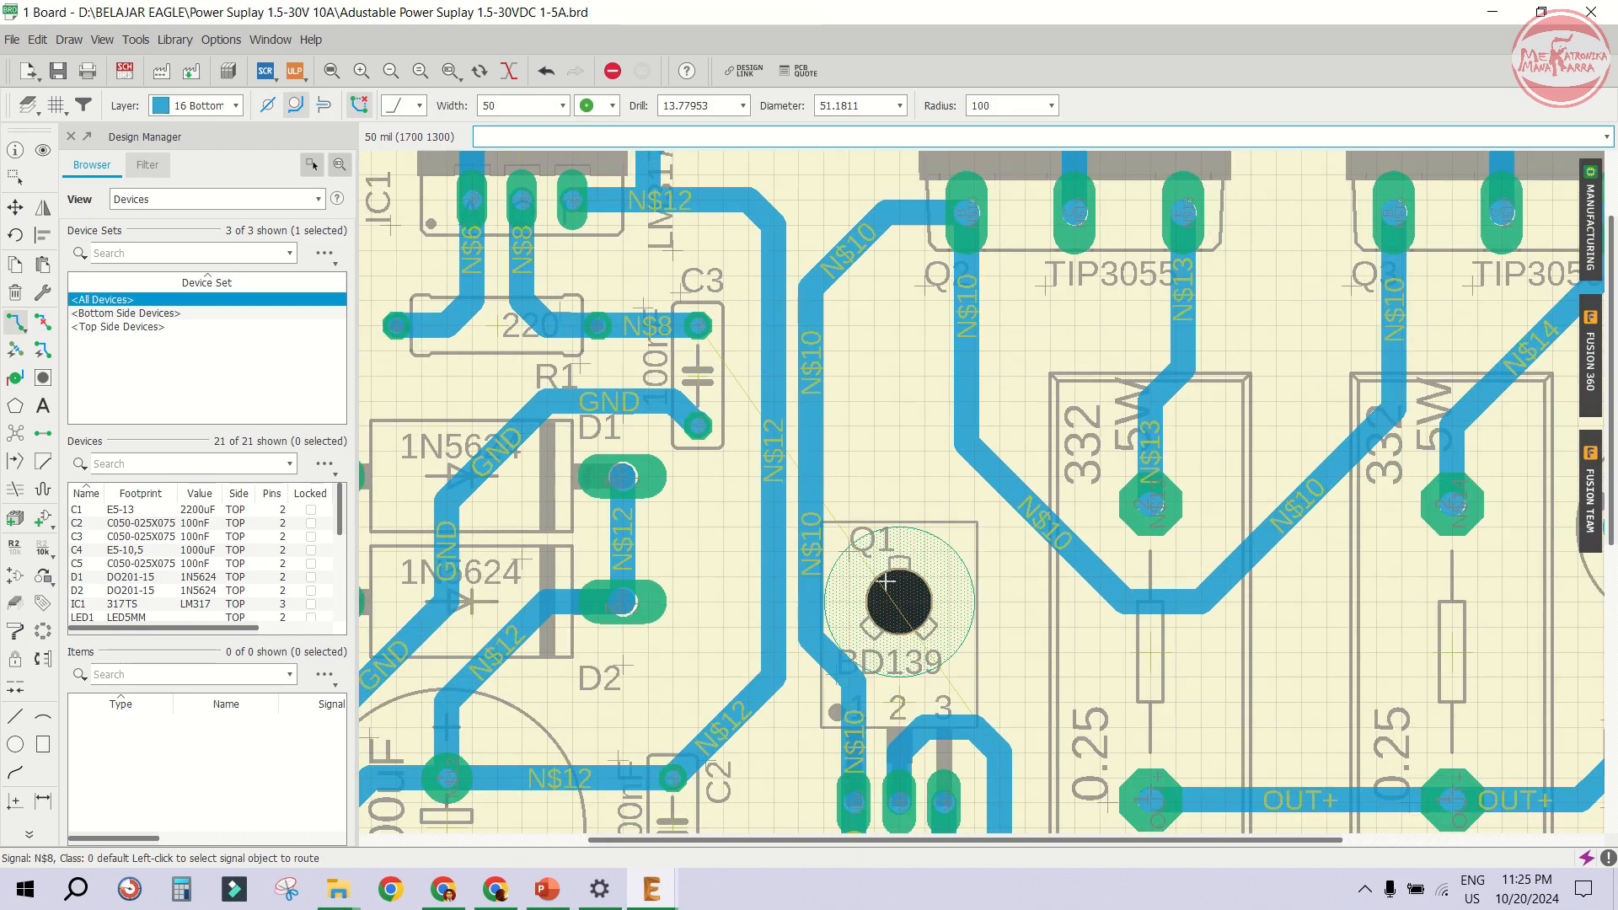
left_click(995, 745)
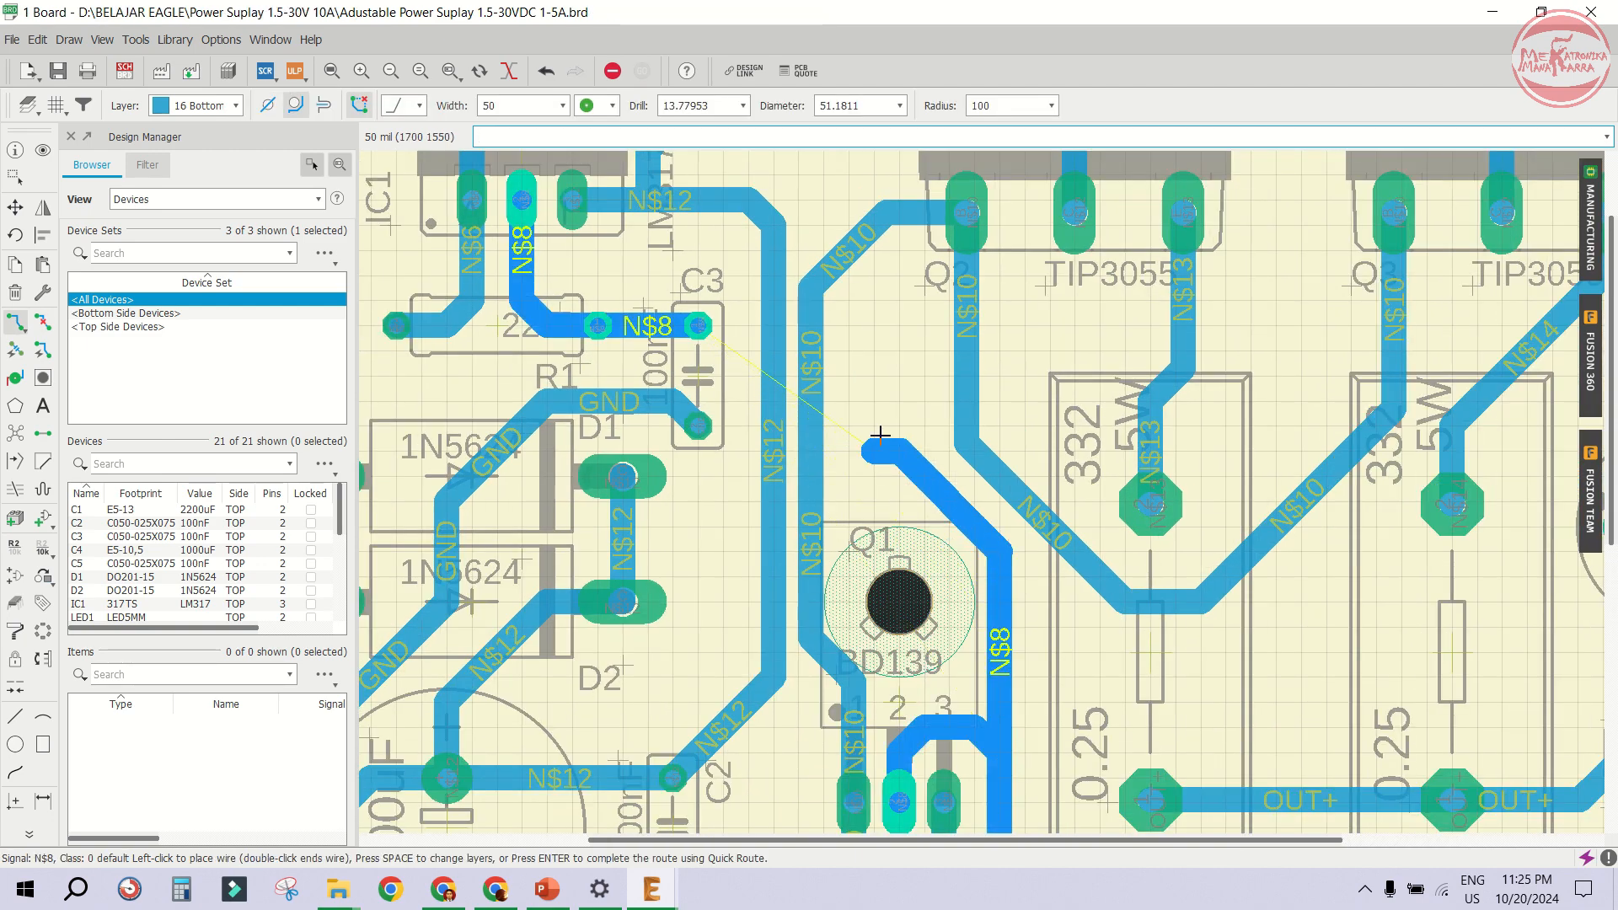
scroll(704, 107, "down", 2)
scroll(879, 338, "up", 1)
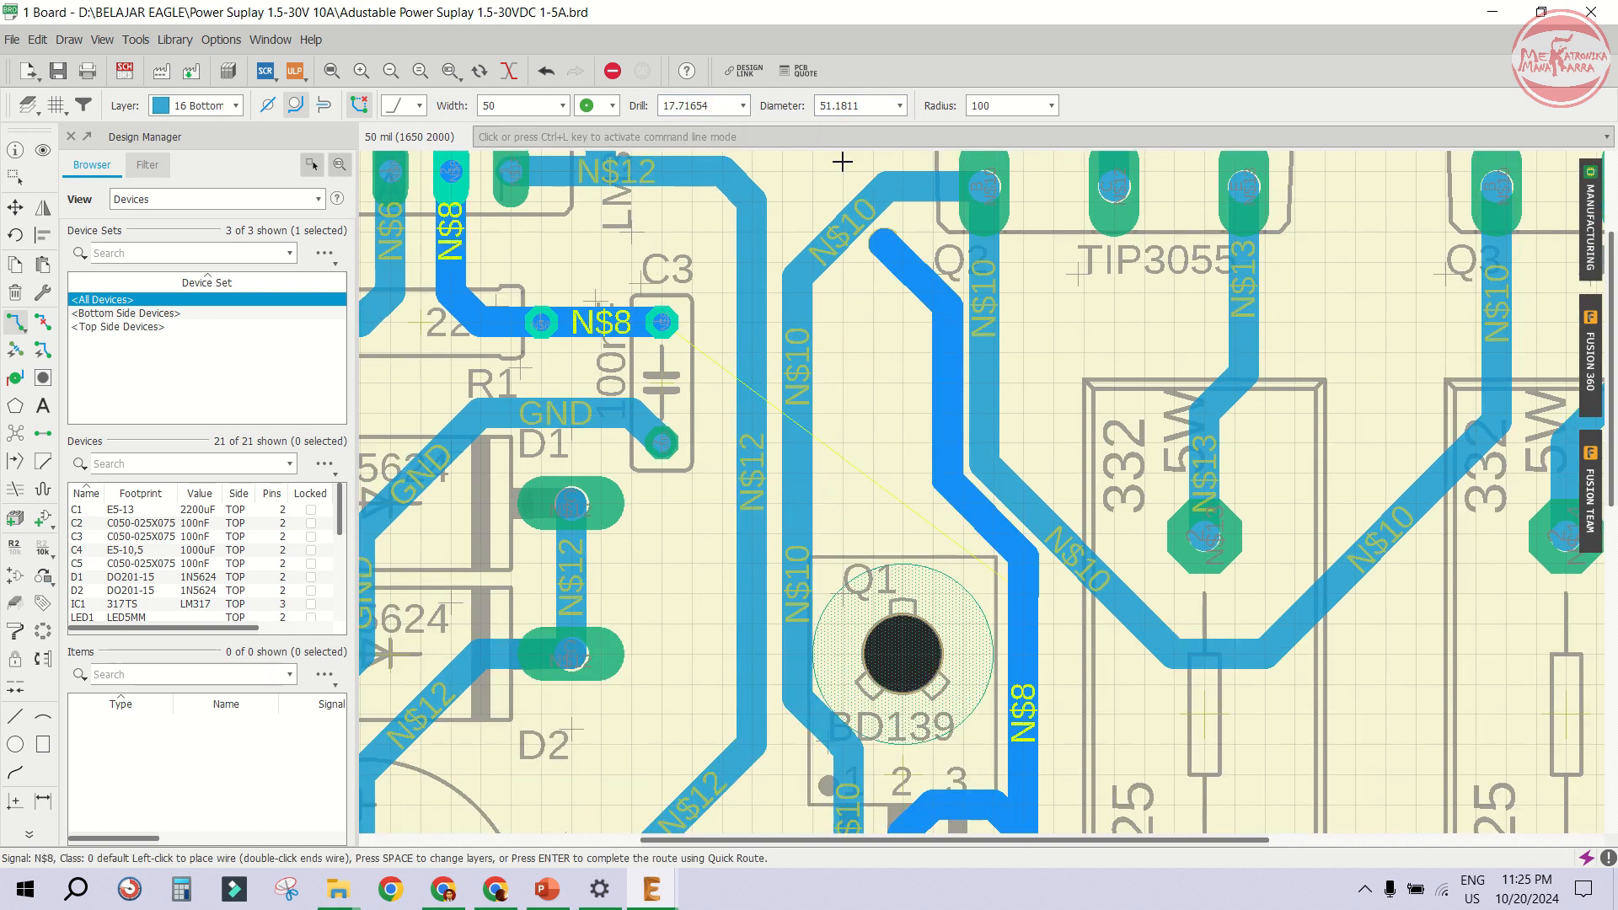
left_click(899, 106)
left_click(850, 293)
key("space")
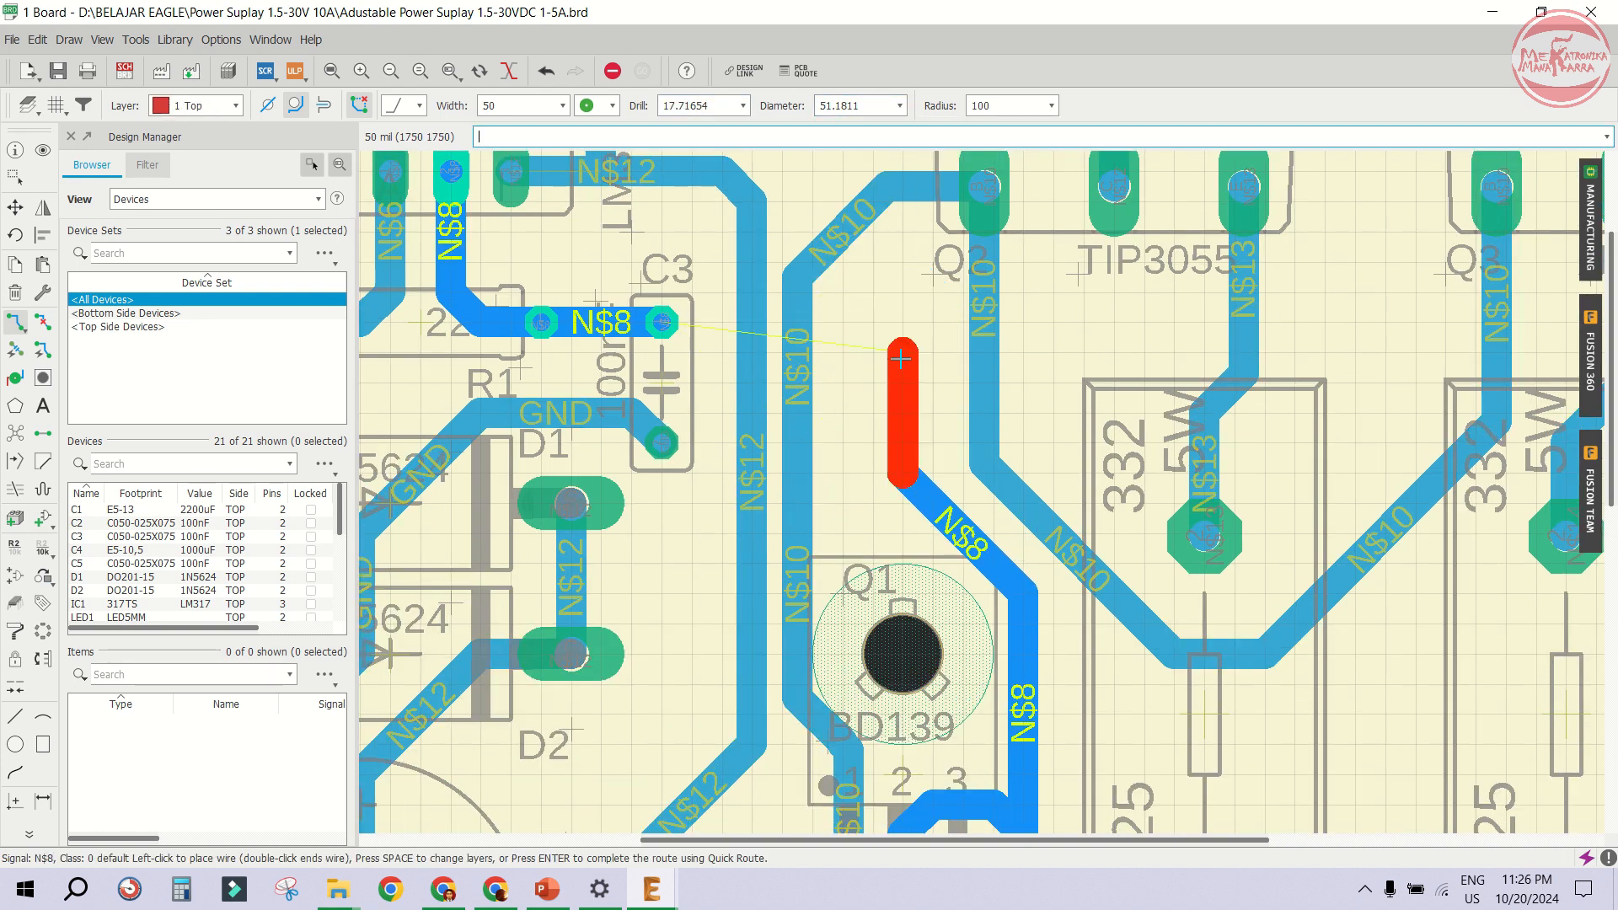
key("Escape")
left_click(895, 447)
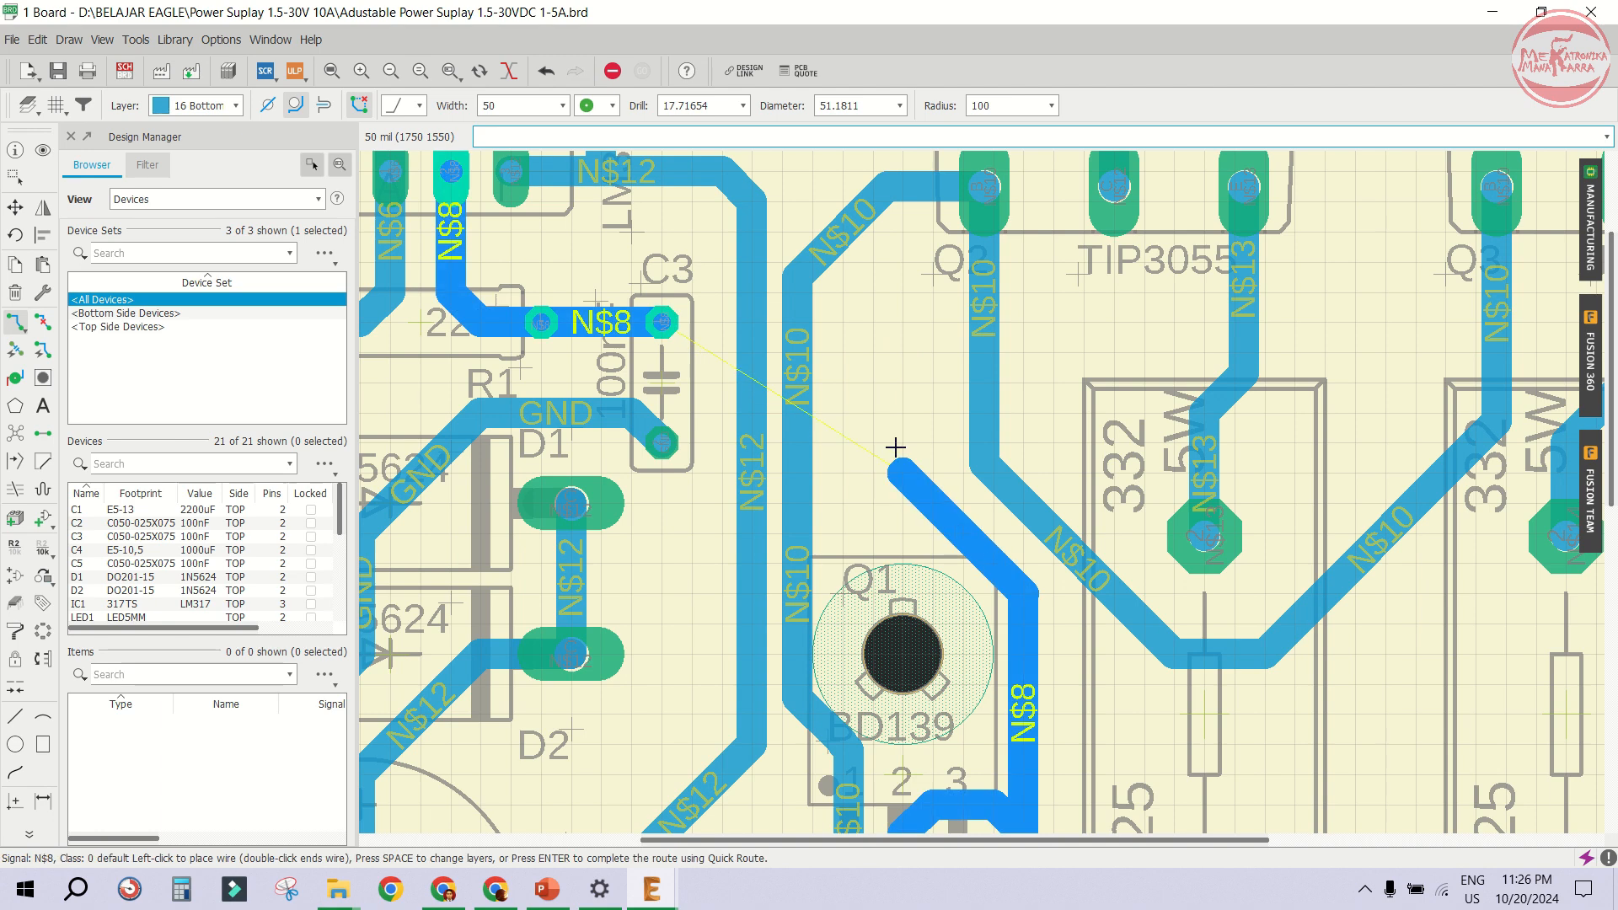
left_click(898, 469)
- Set the via diameter to 78 and end the N$8 trace in a via at that point
left_click_drag(865, 107, 741, 103)
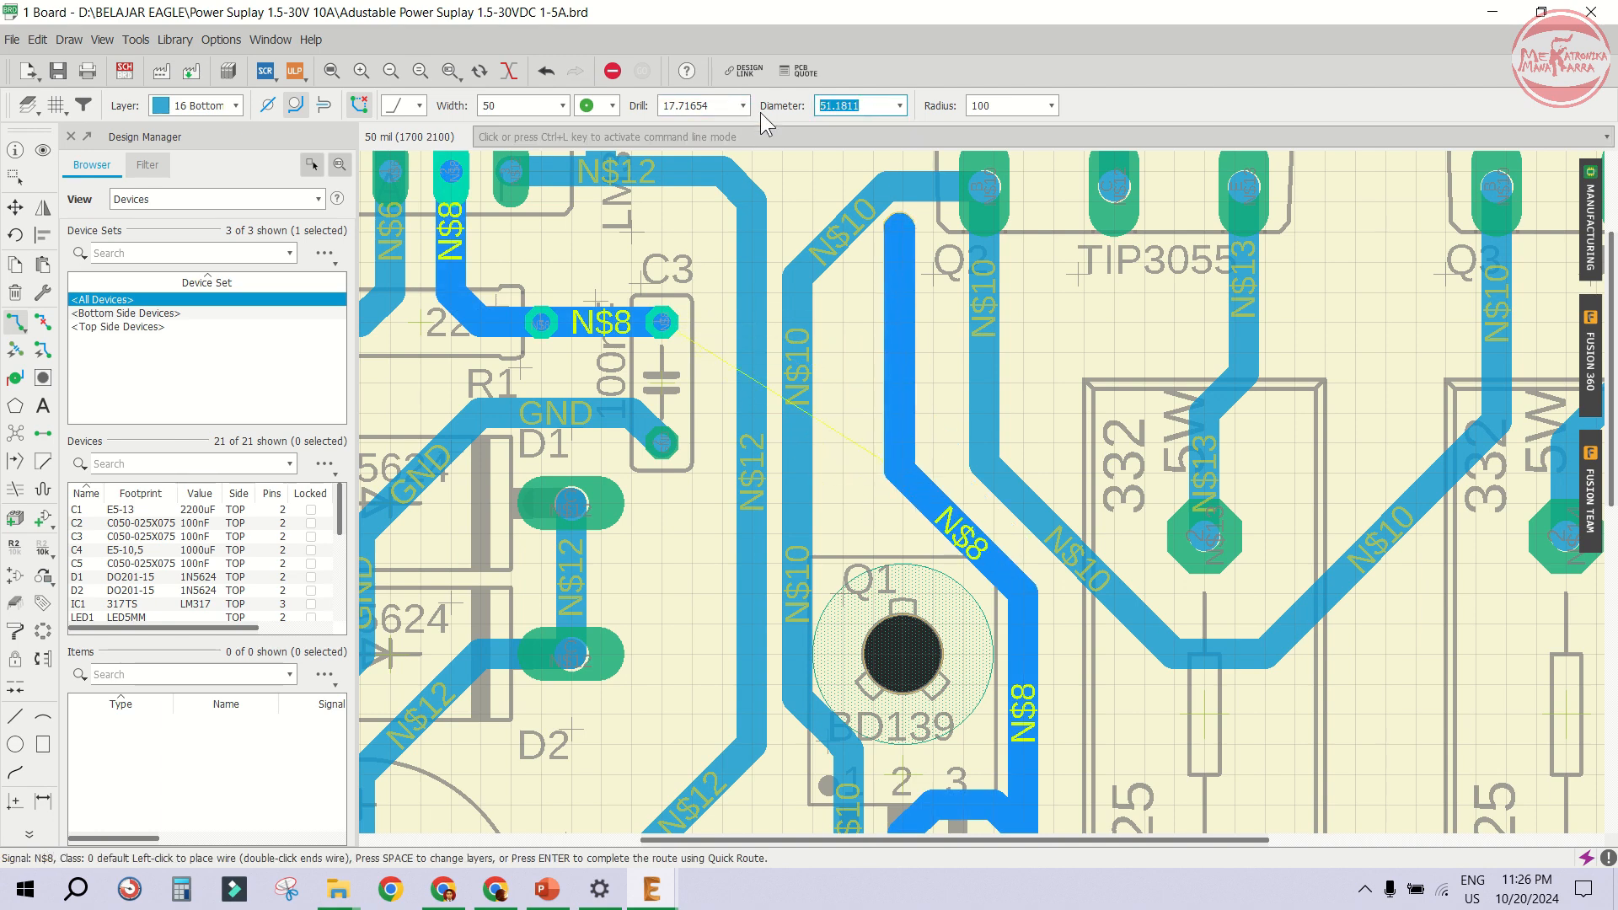
type("68")
key("Return")
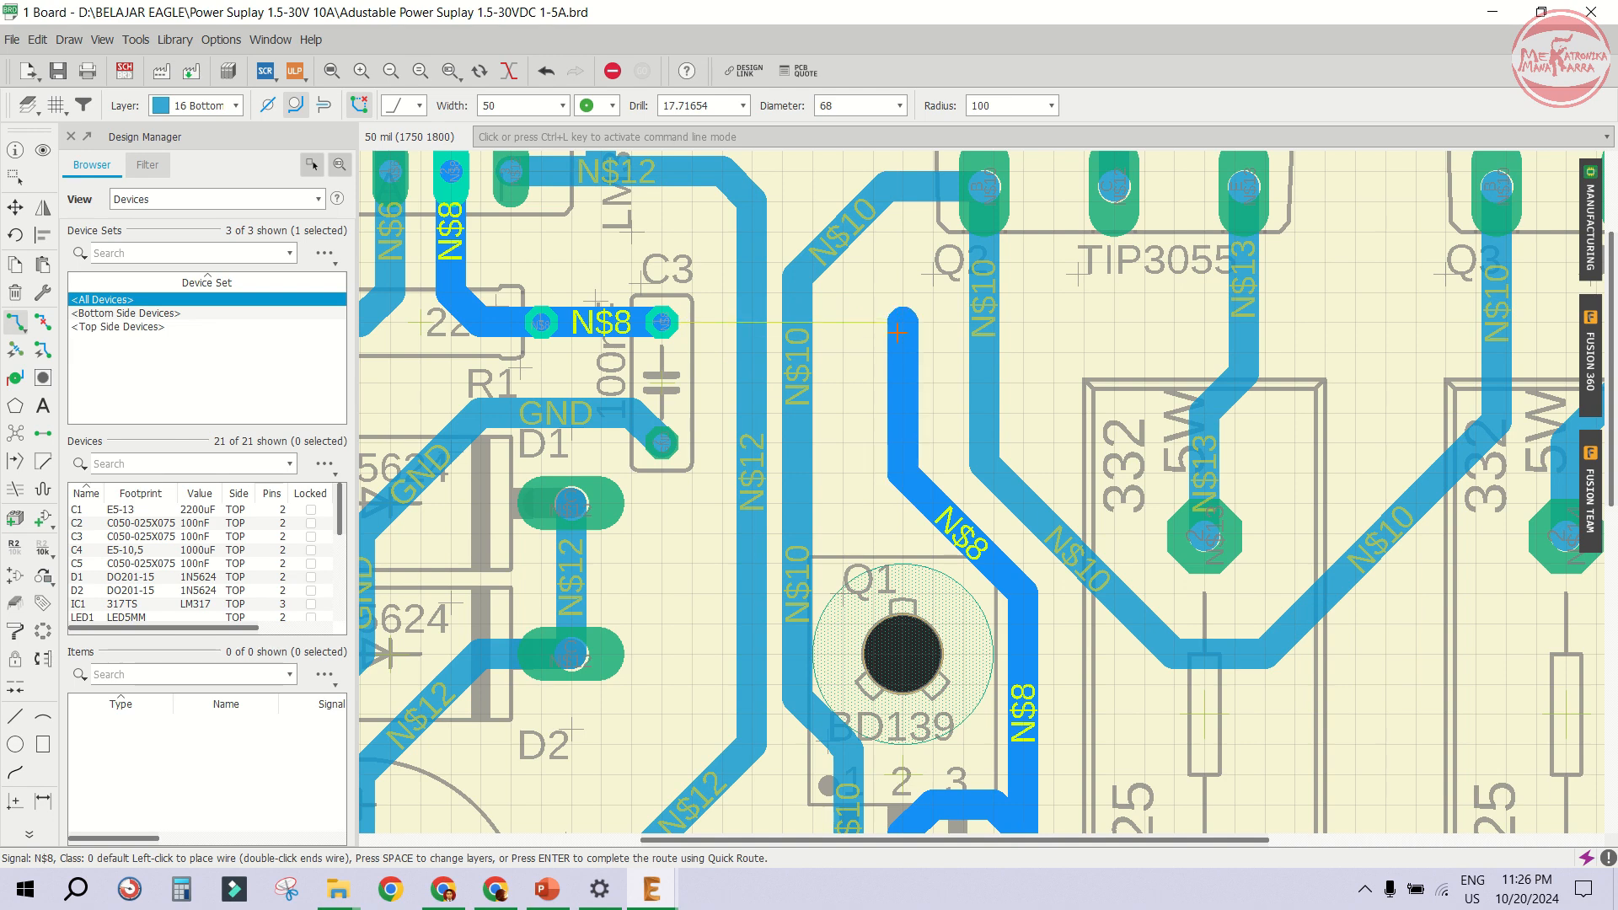
key("space")
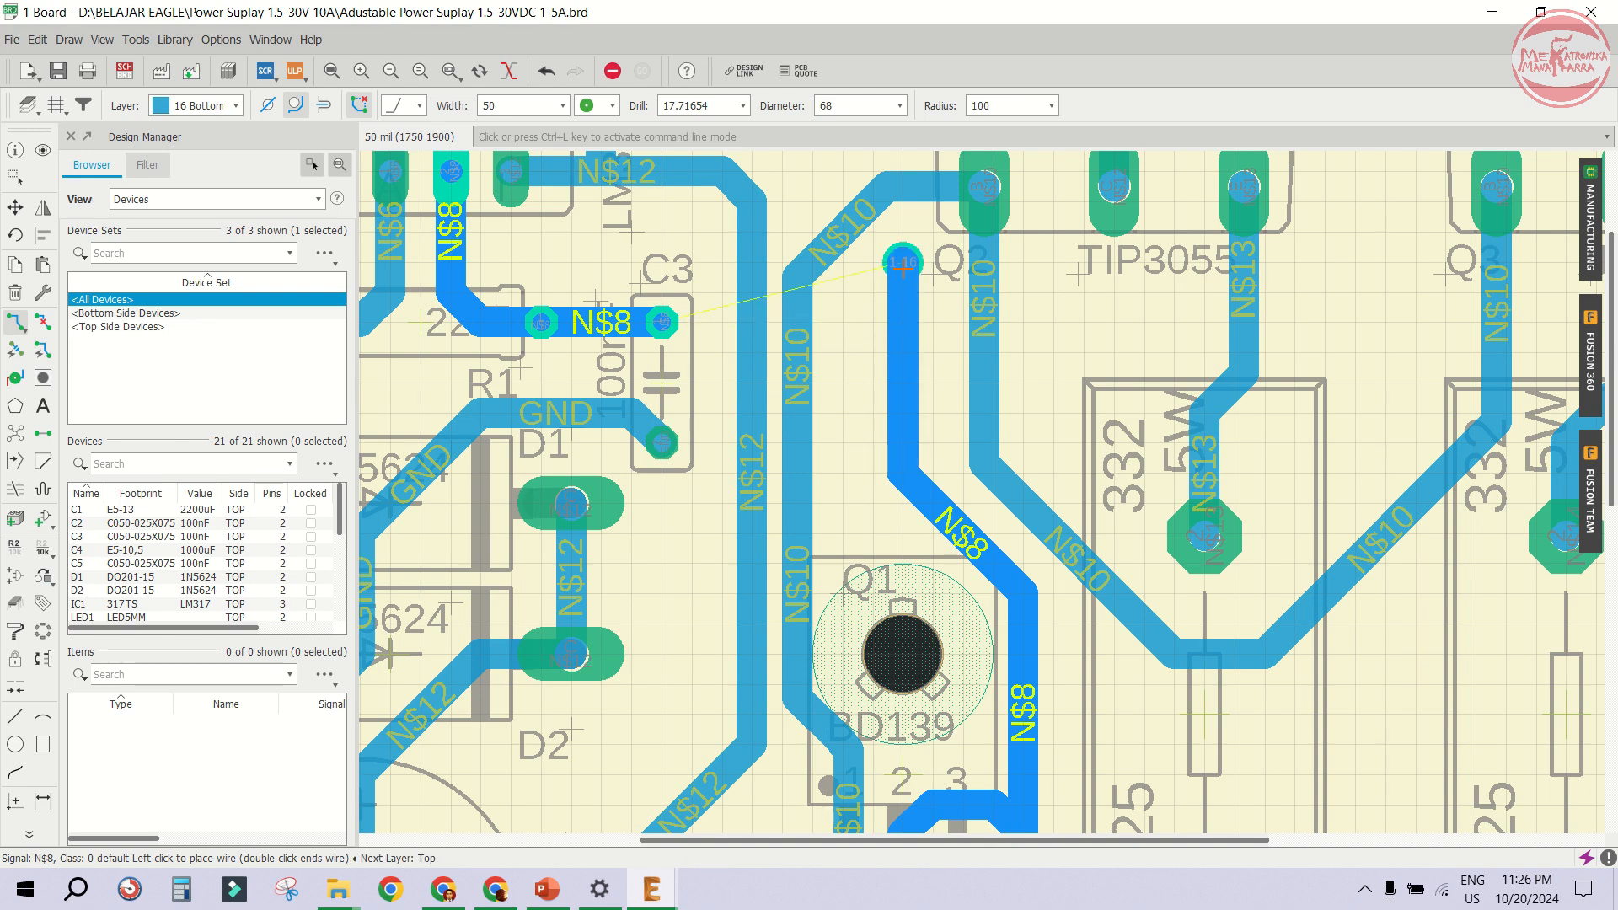
left_click(852, 105)
type("78")
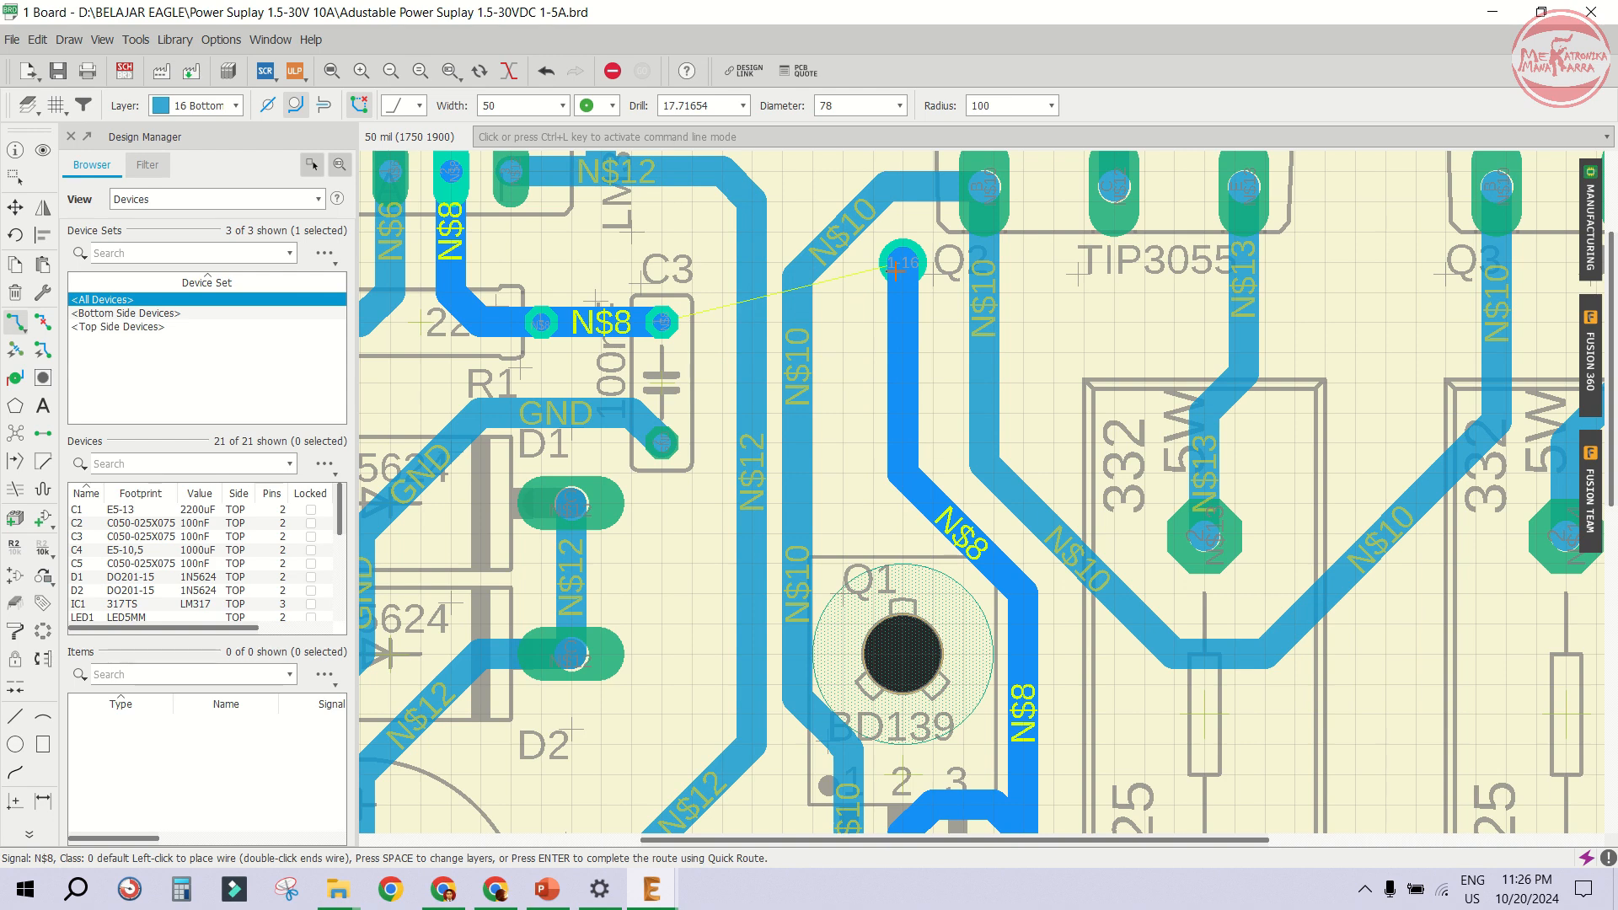
left_click(896, 269)
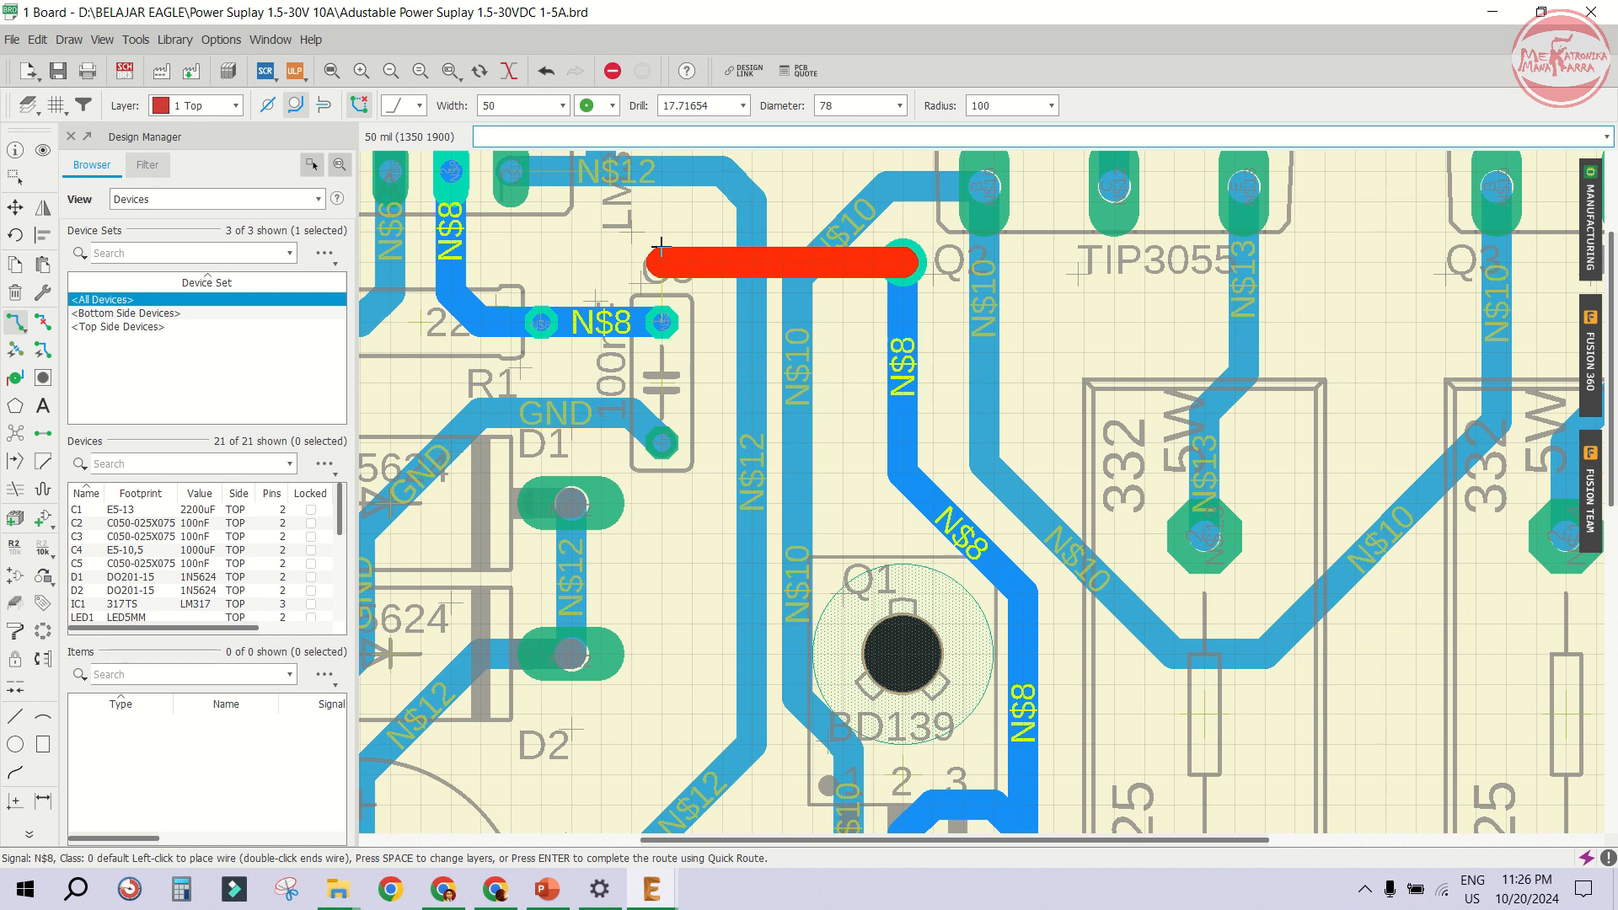
- Continue N$8 on the top layer to a via above C3, then down to C3's upper pad
left_click(662, 246)
key("space")
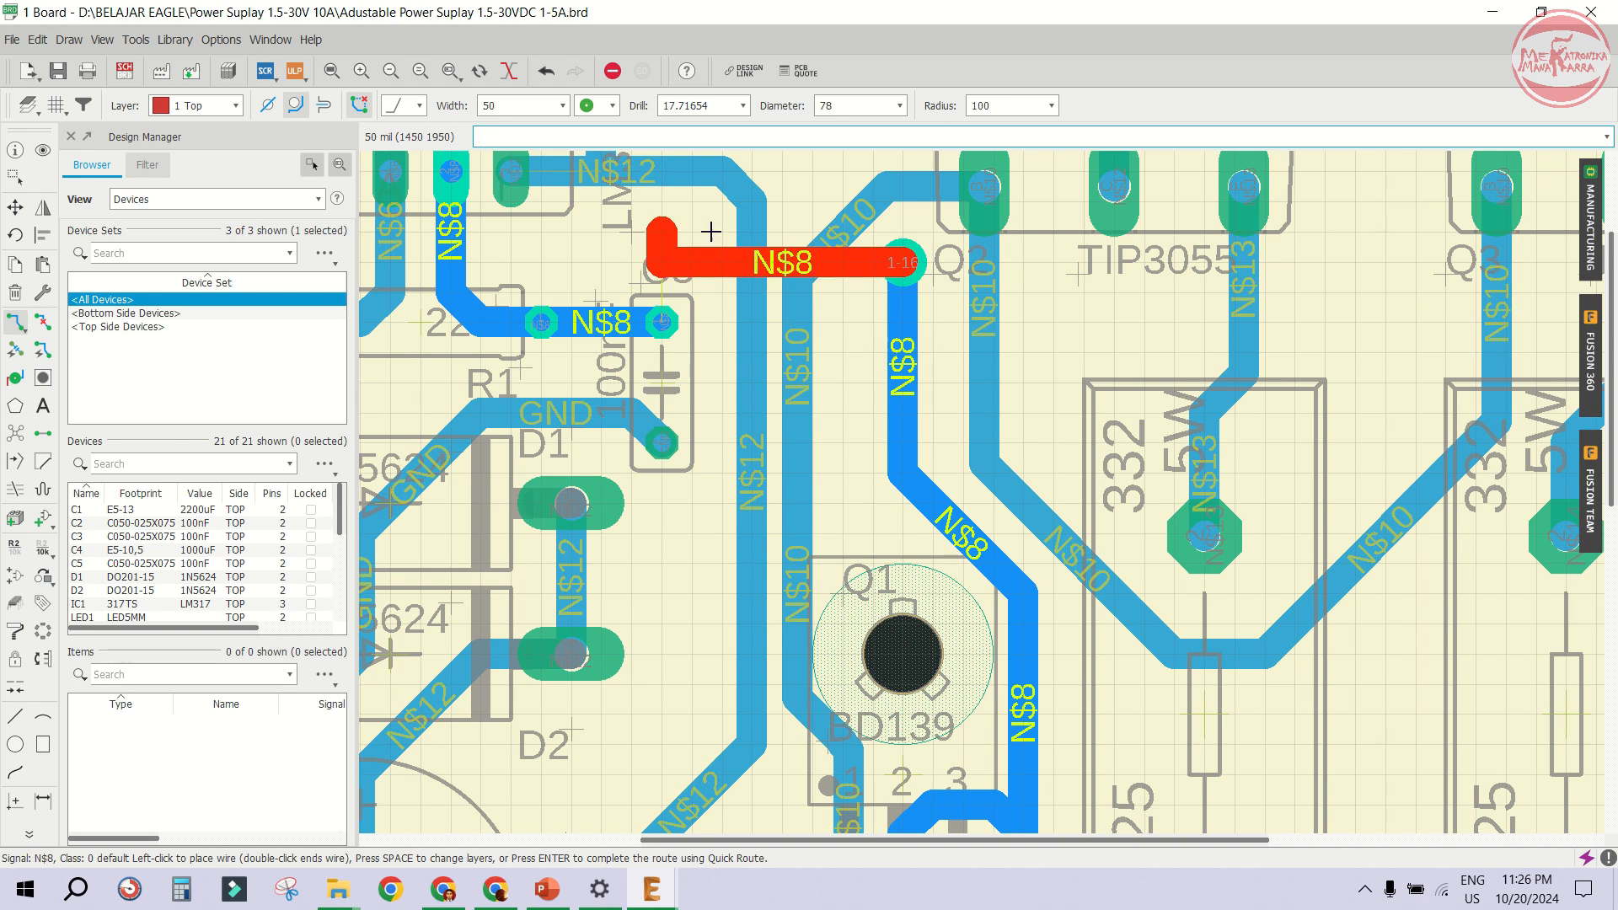
left_click(664, 240)
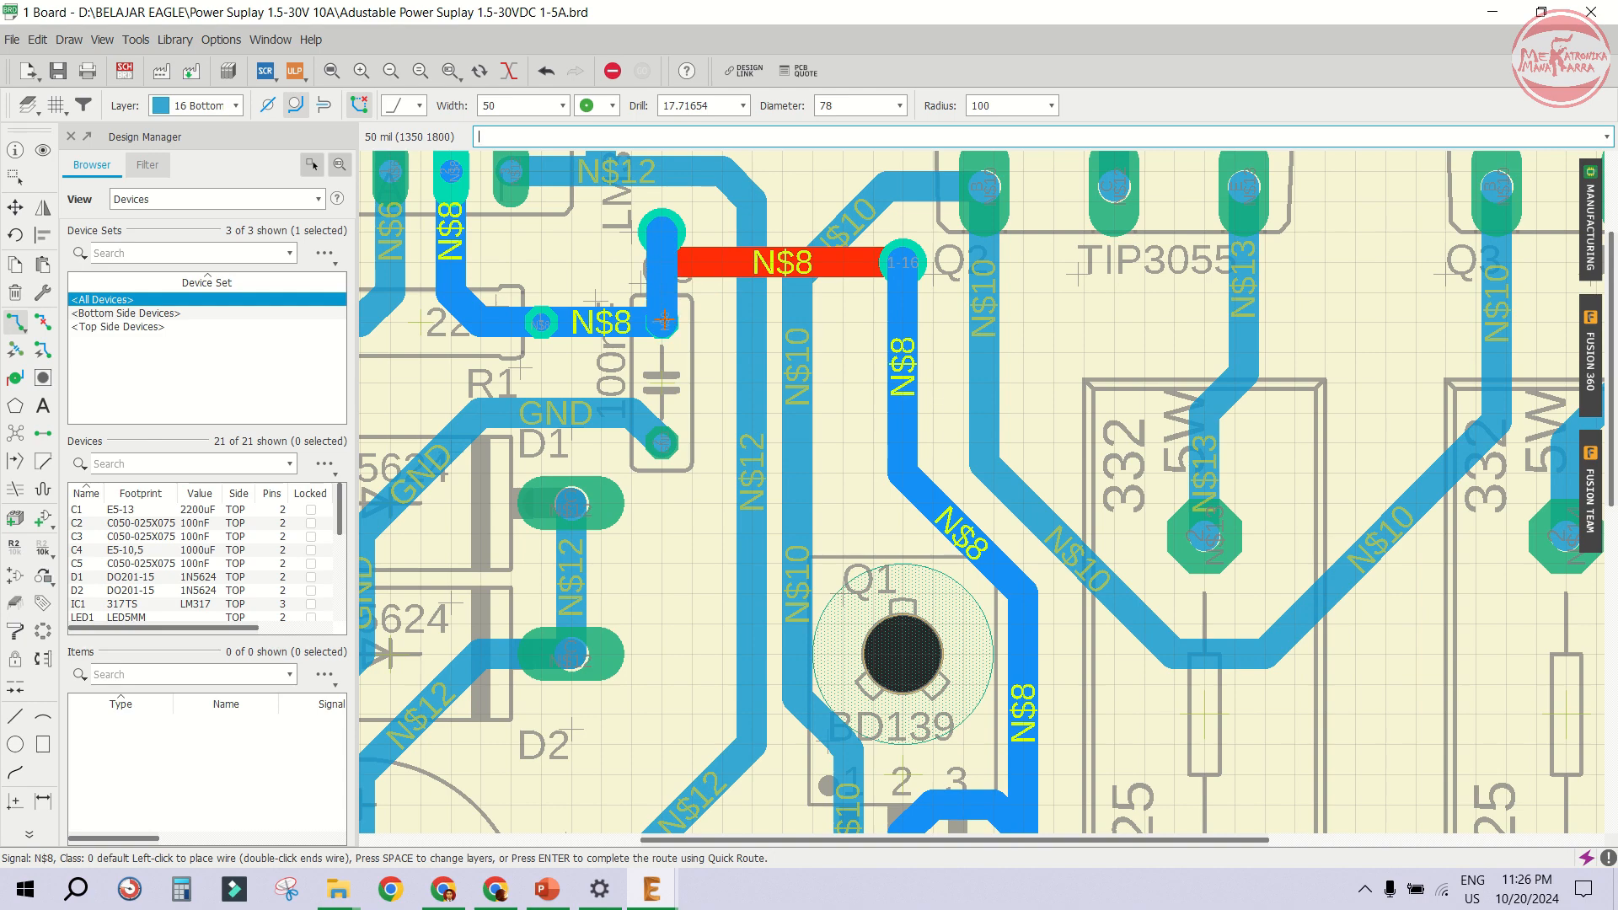
left_click(665, 320)
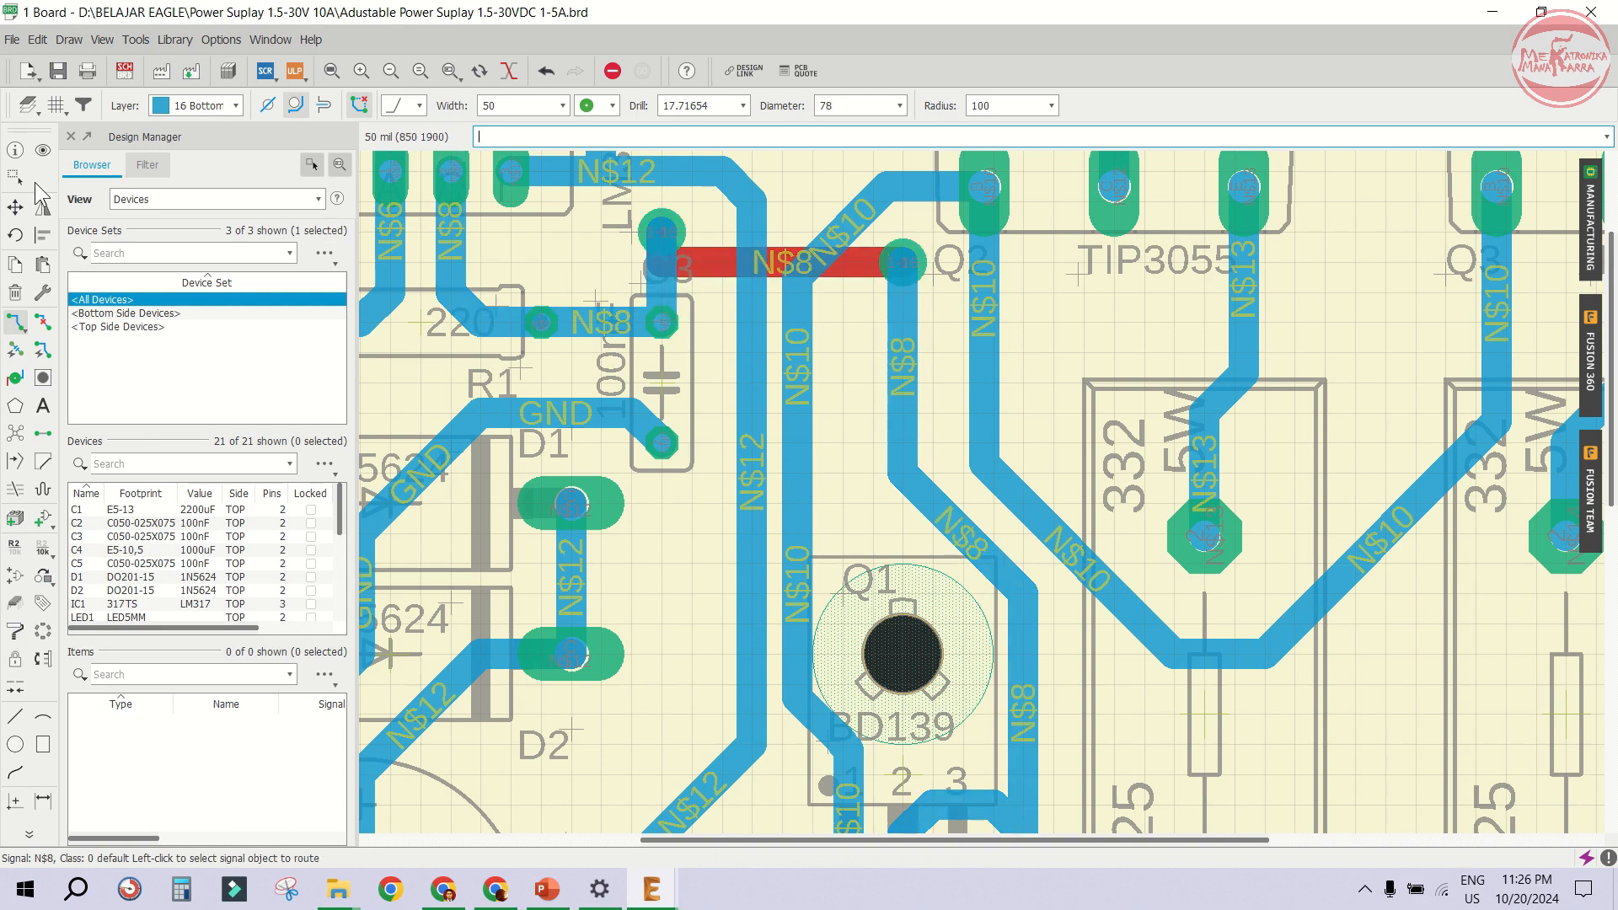
- With the Move tool, shift the N$10 trace bend beside the new via upward, clear of the N$8 via
left_click(15, 207)
scroll(825, 389, "down", 3)
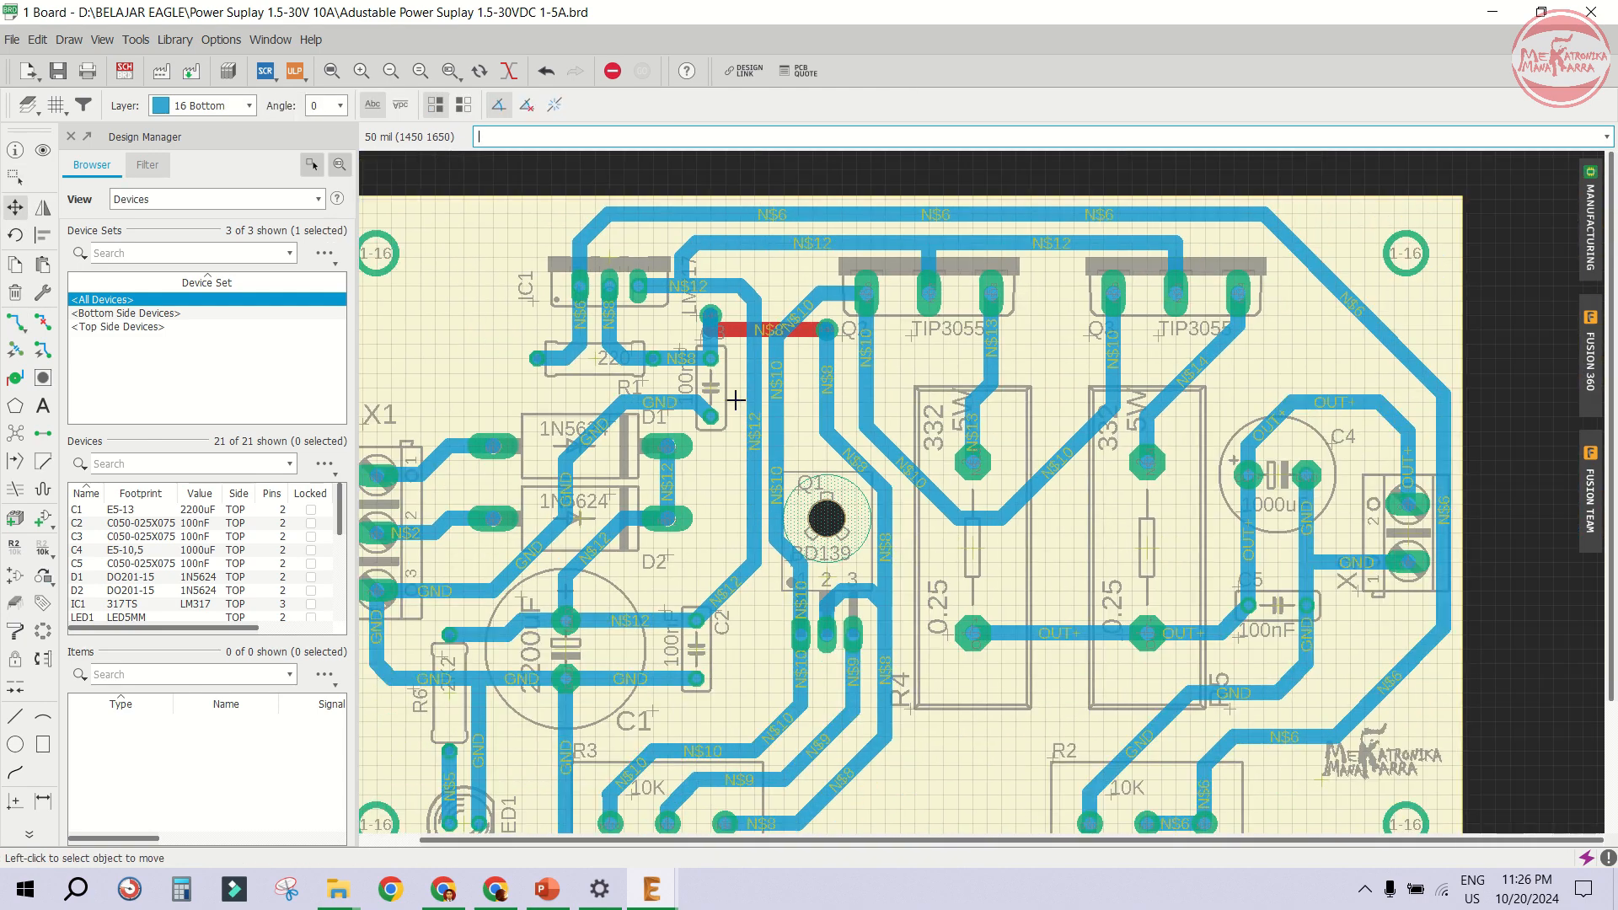
scroll(801, 337, "up", 2)
scroll(748, 546, "up", 3)
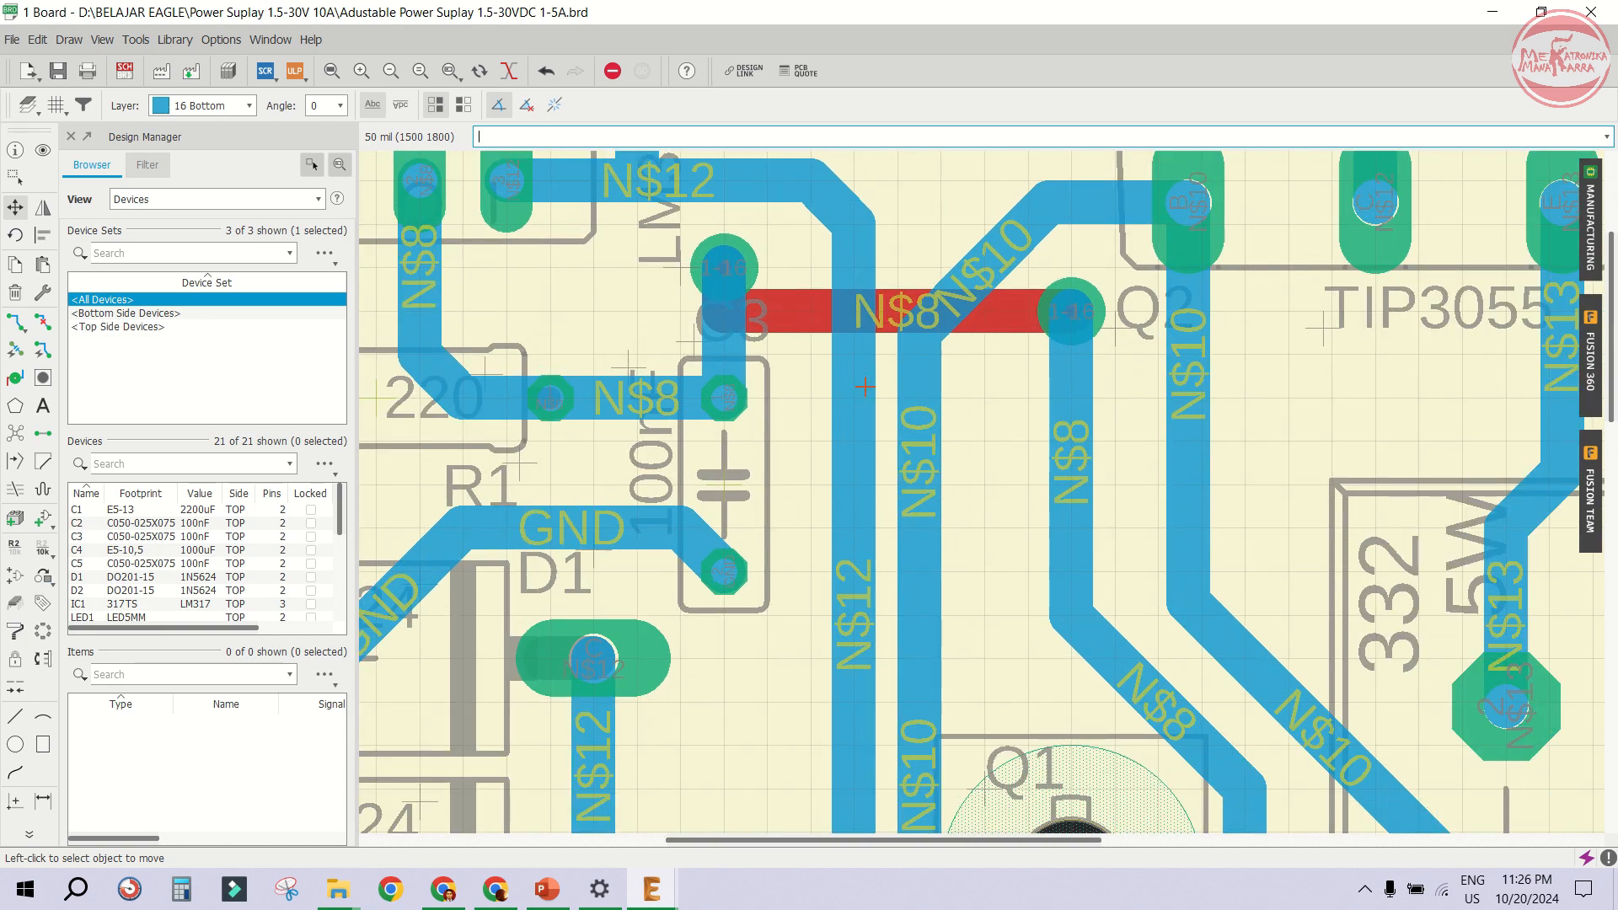
scroll(889, 450, "down", 2)
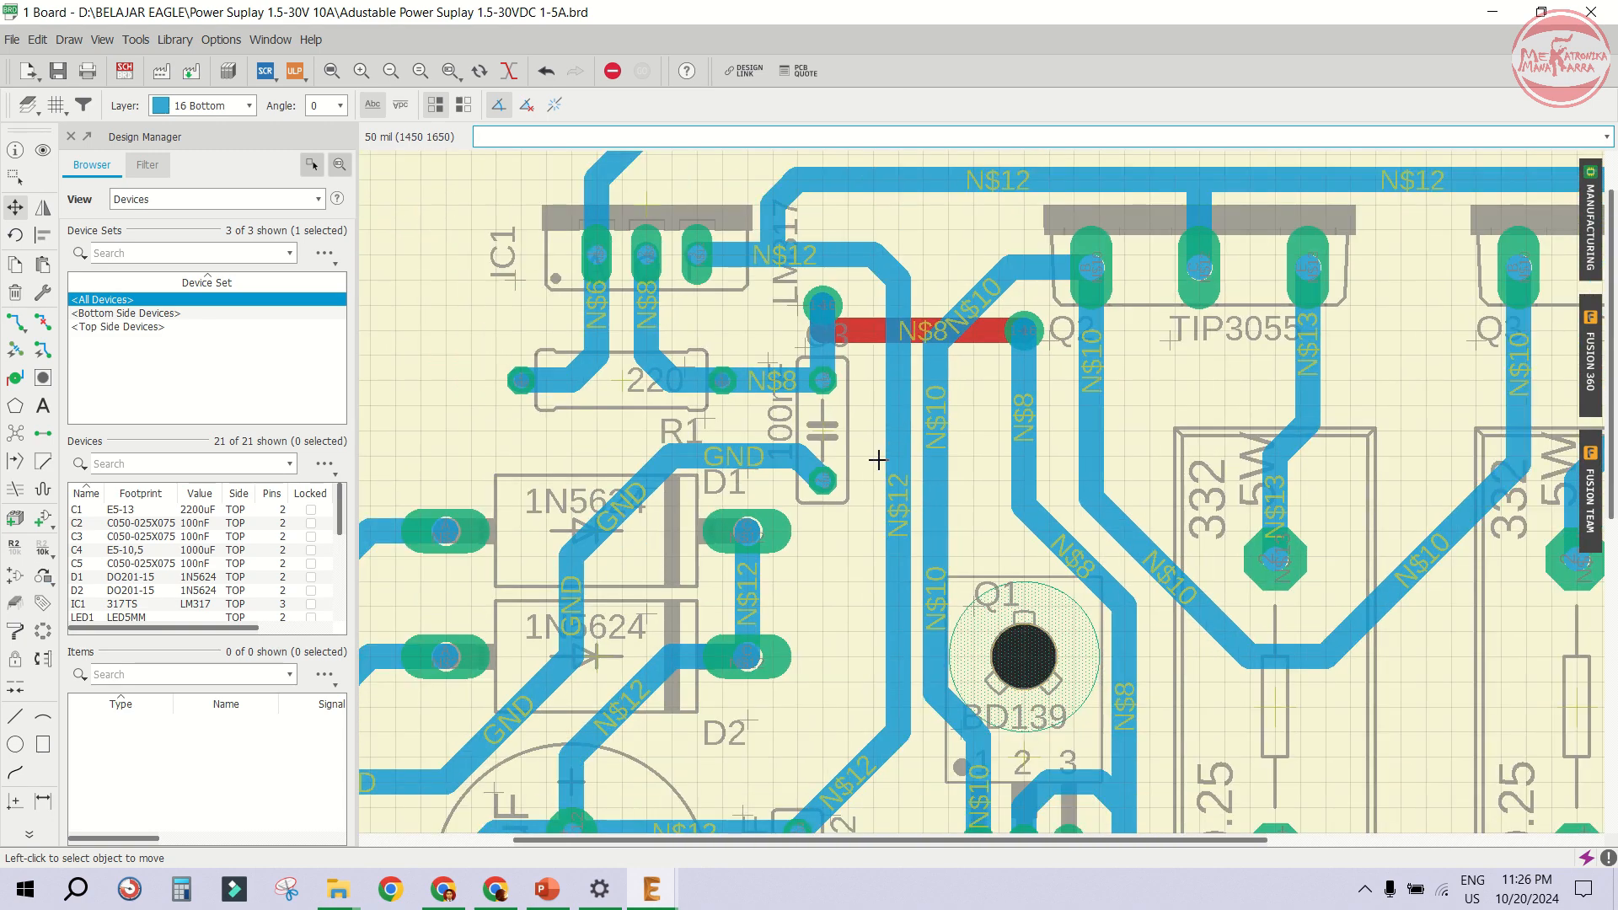
scroll(934, 475, "up", 1)
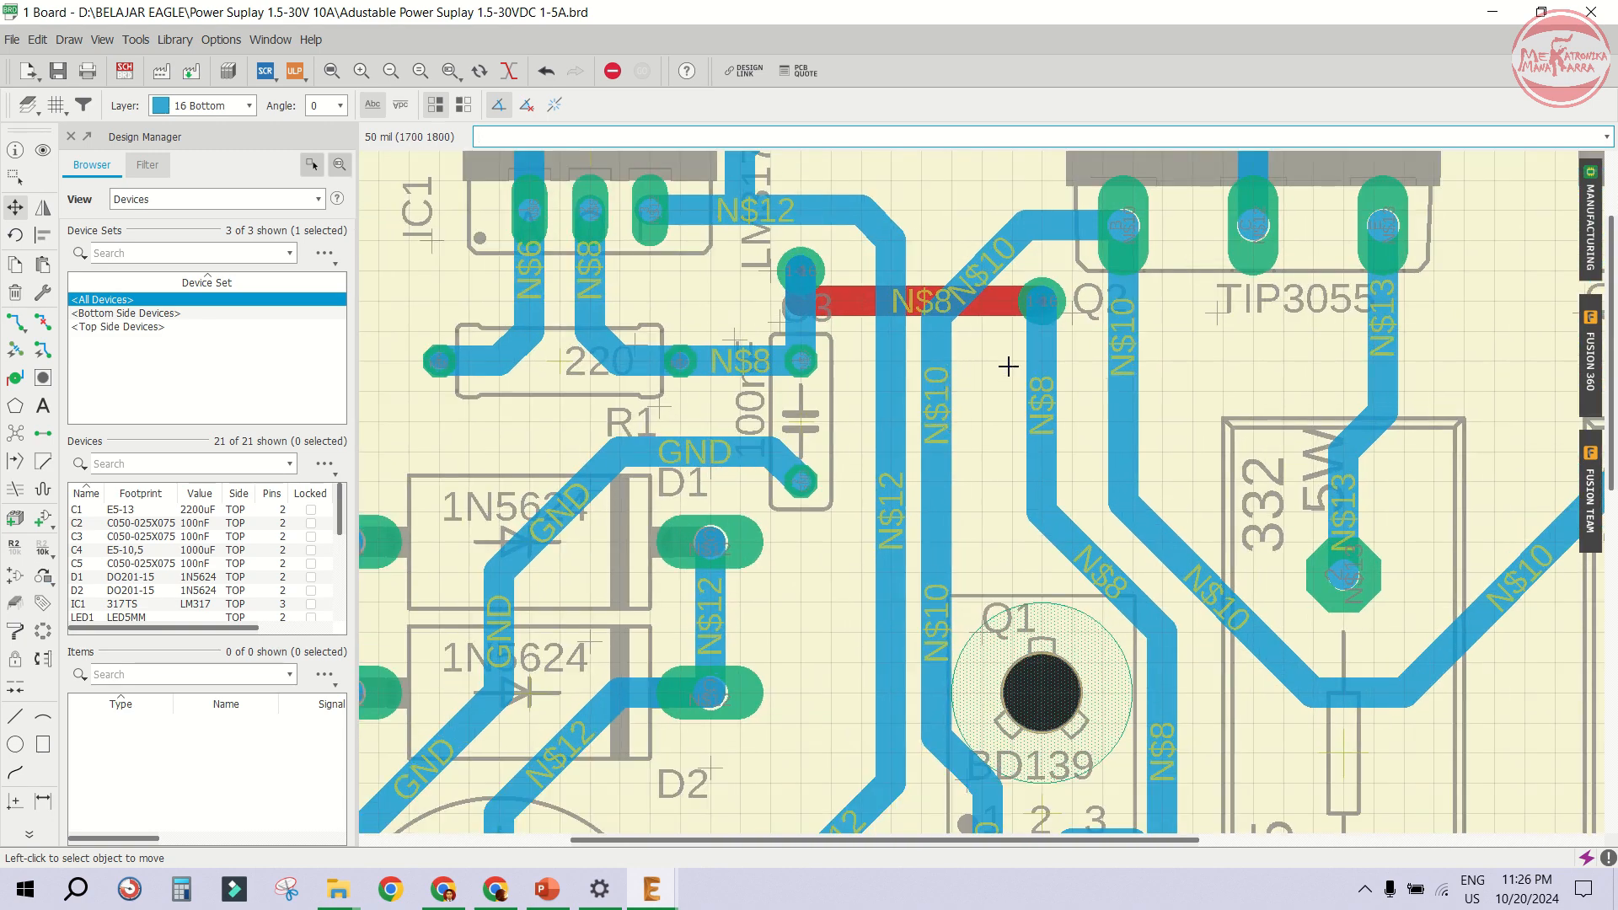
mouse_move(978, 299)
left_mouse_down()
mouse_move(949, 282)
mouse_move(958, 233)
left_mouse_up()
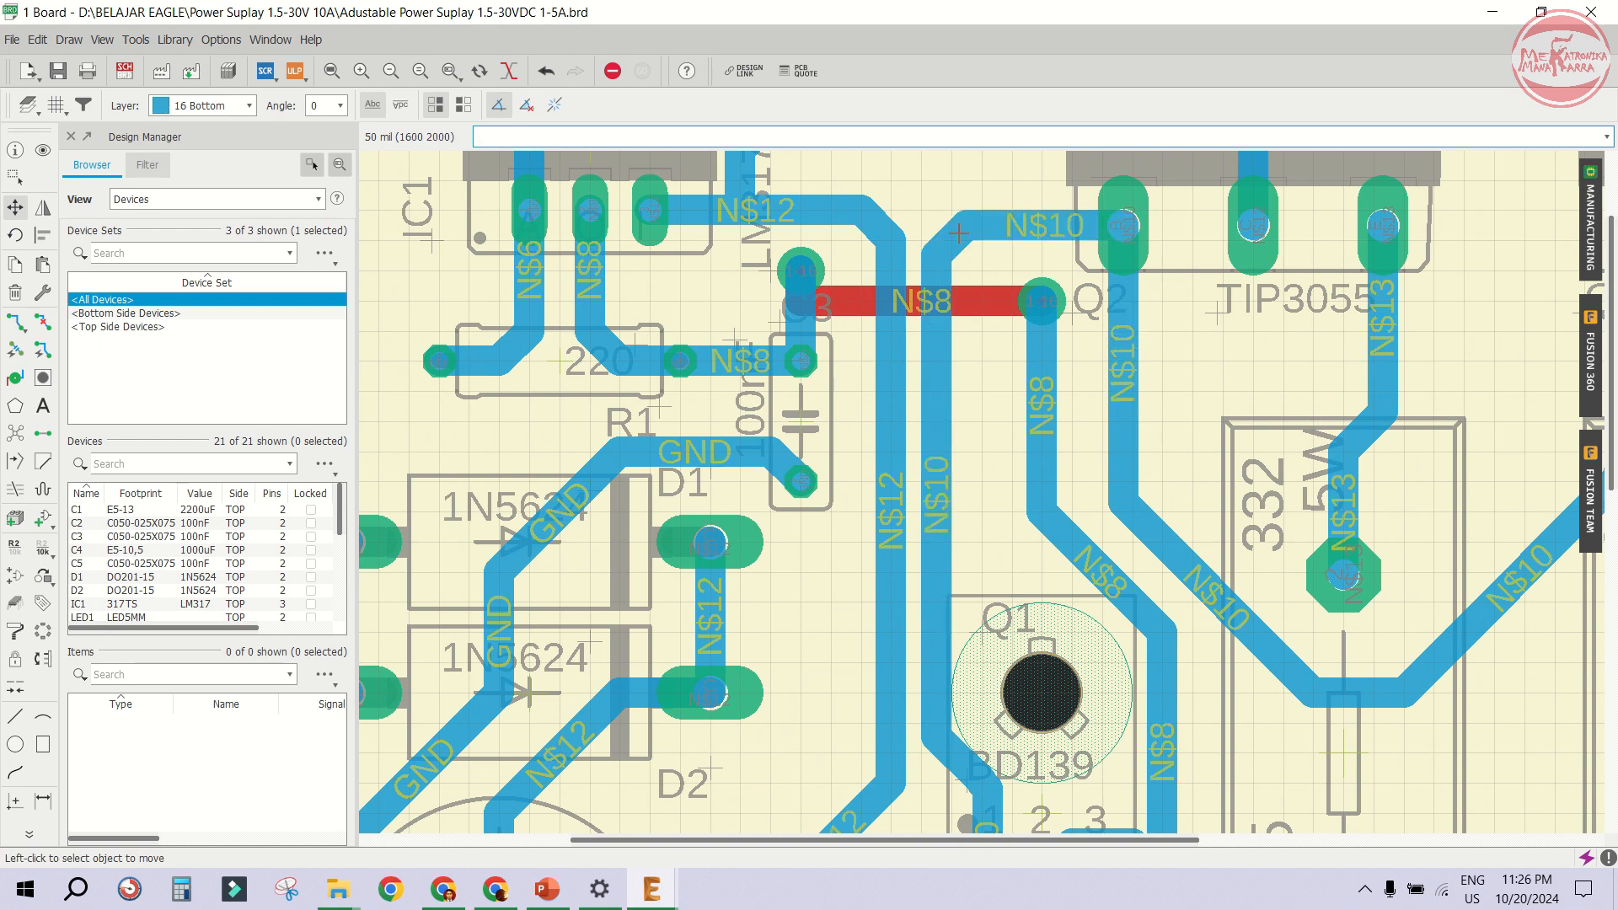
- Move the N$8 via above C3 slightly downward
scroll(903, 307, "up", 1)
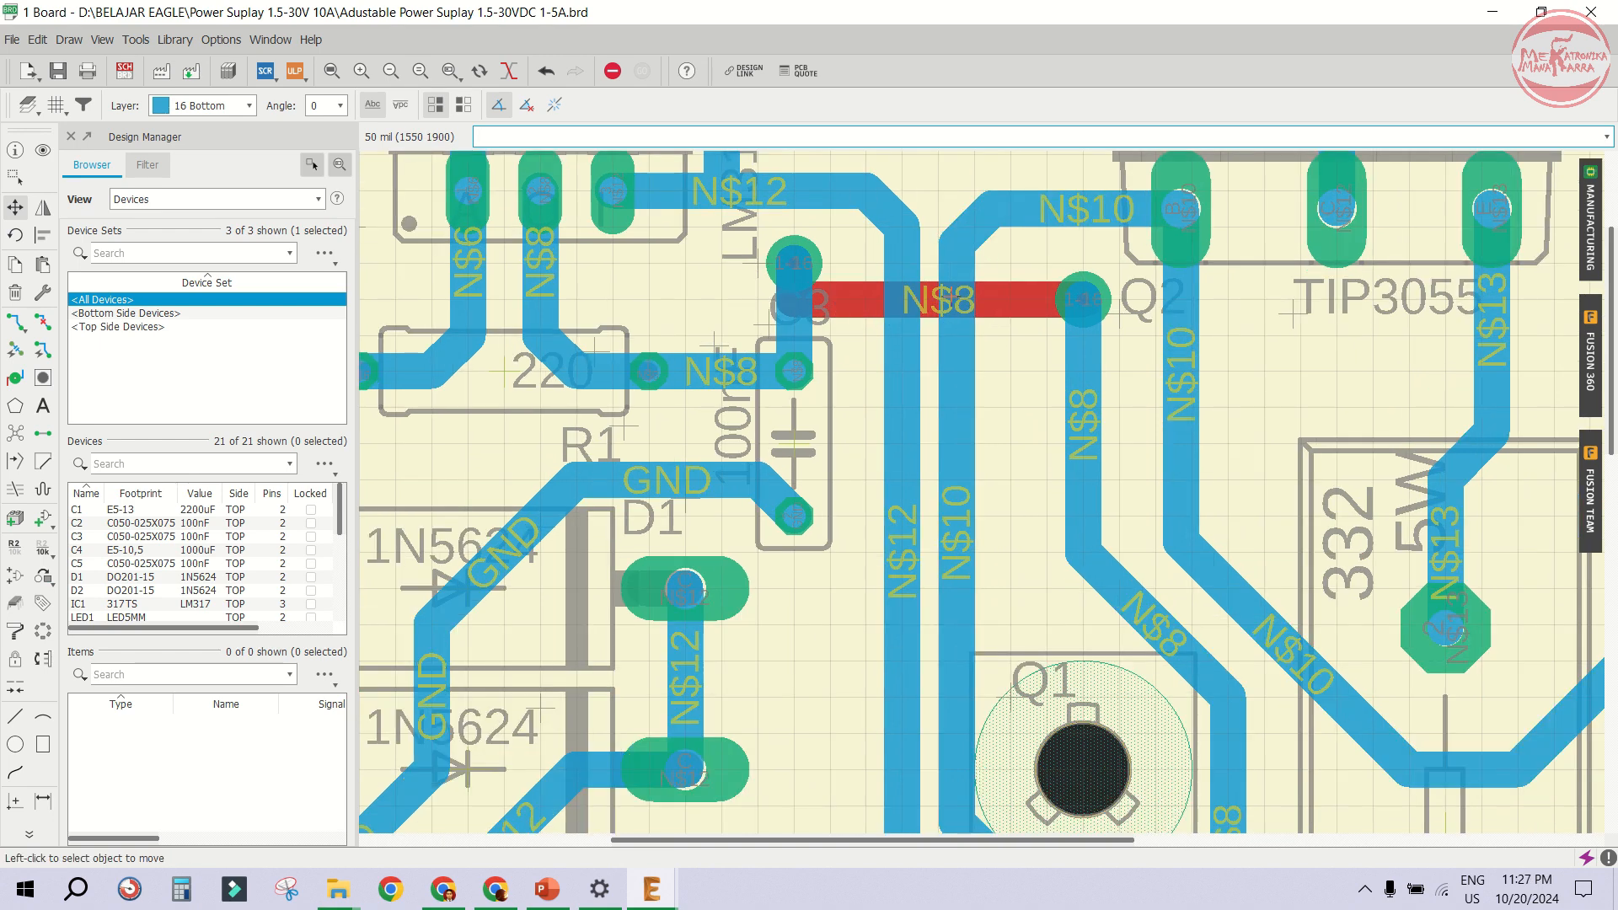
left_click(792, 262)
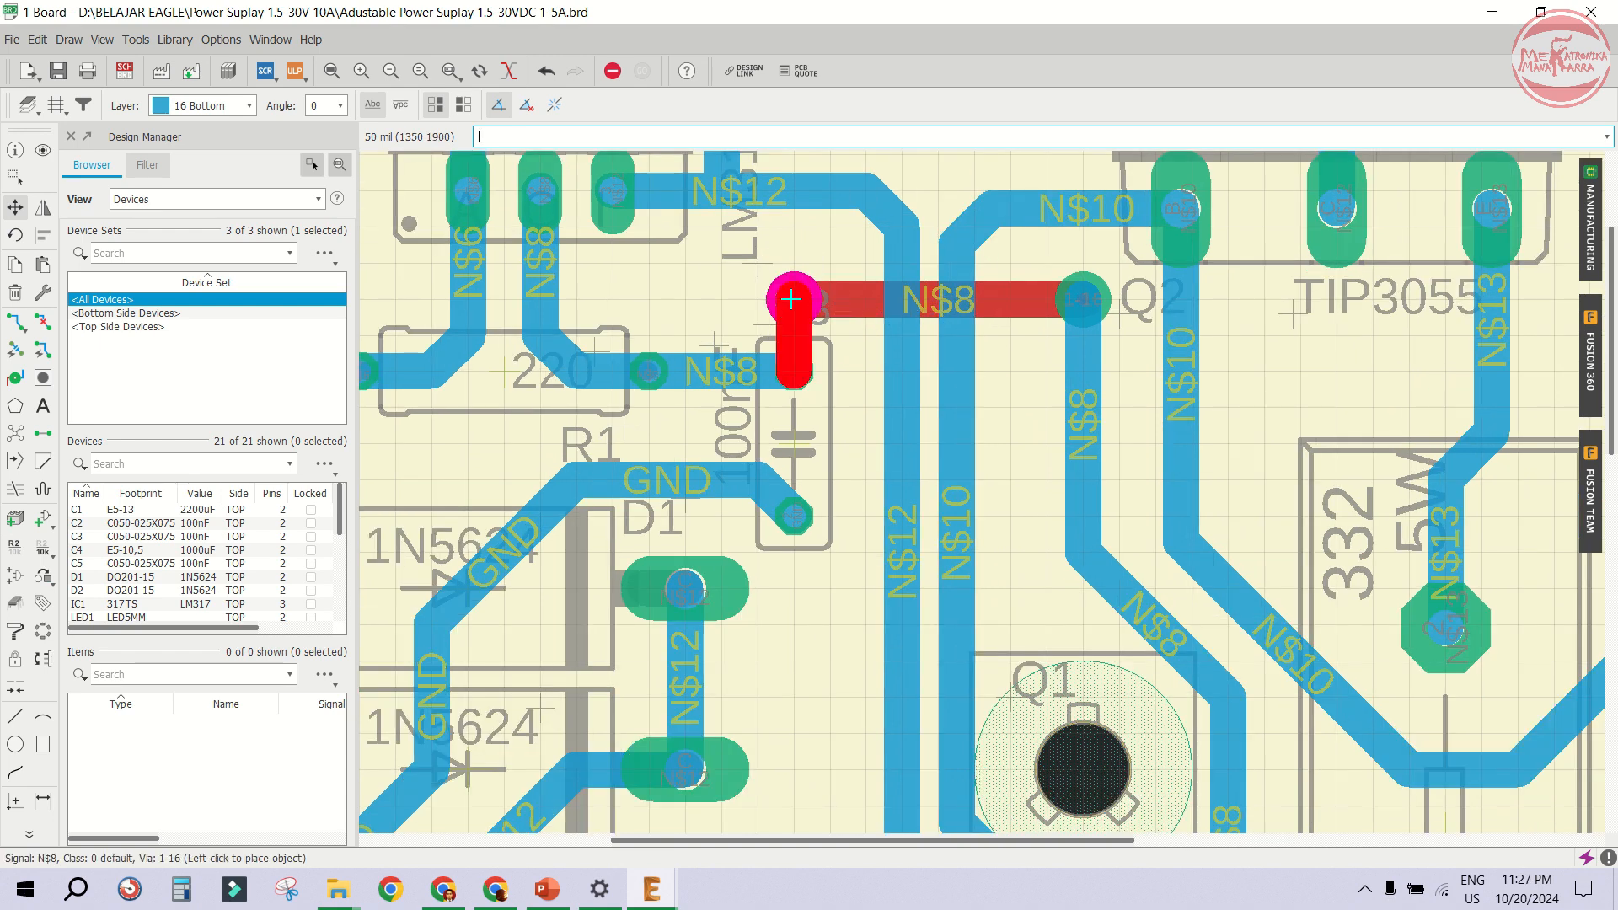
left_click(792, 300)
- Move C3's name label down next to D1
left_click(770, 323)
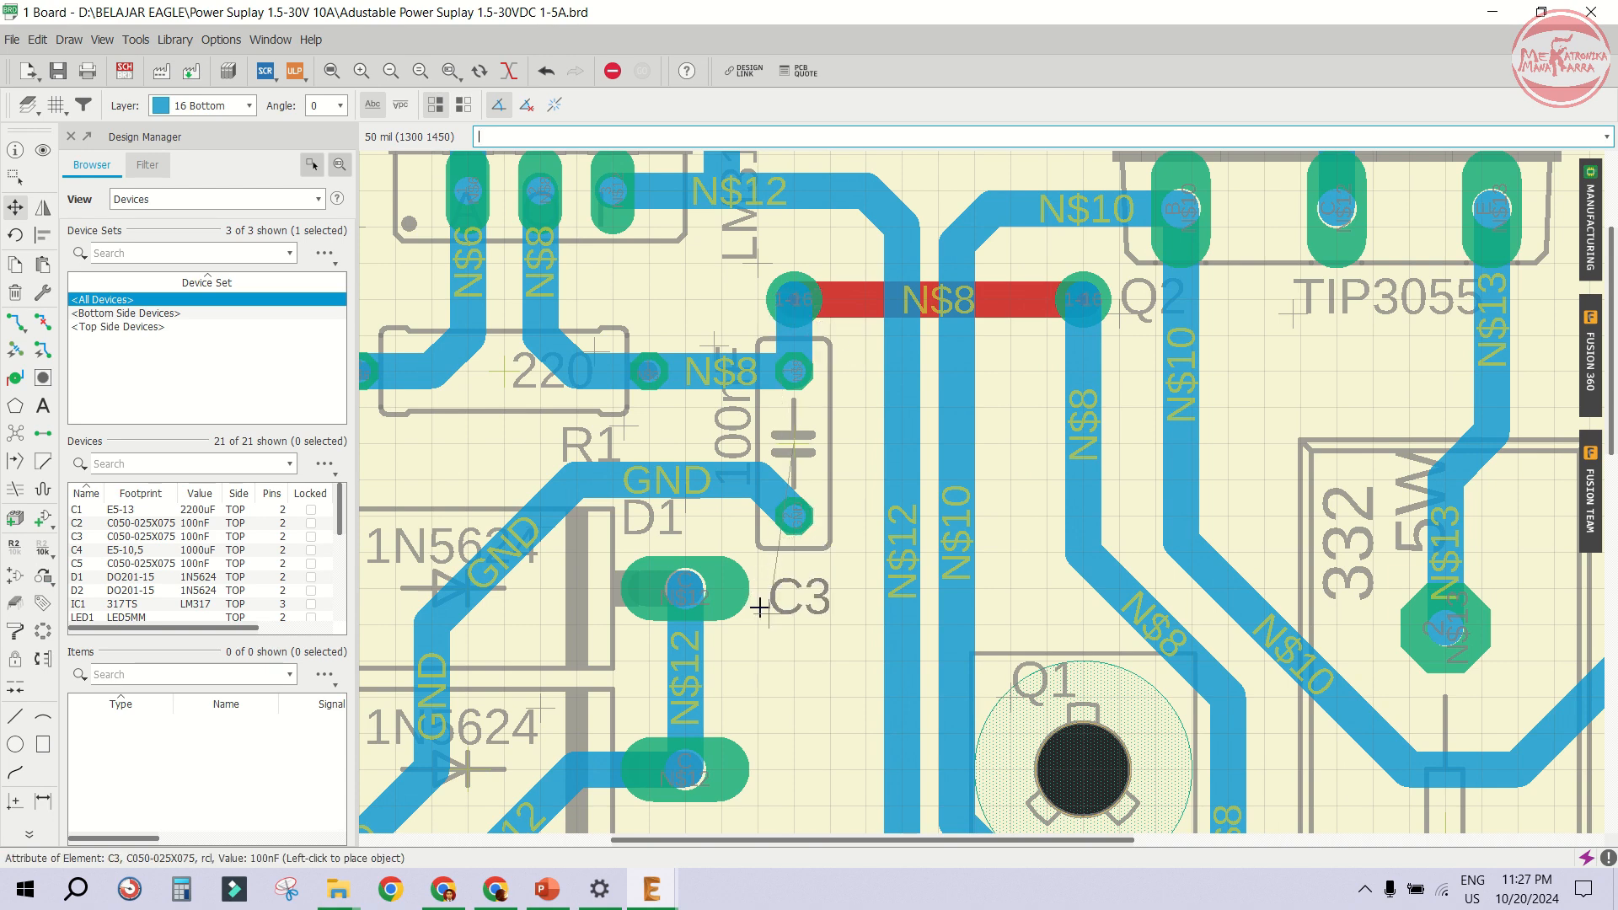
left_click(752, 634)
- Move resistor R1 to the left
scroll(795, 440, "up", 1)
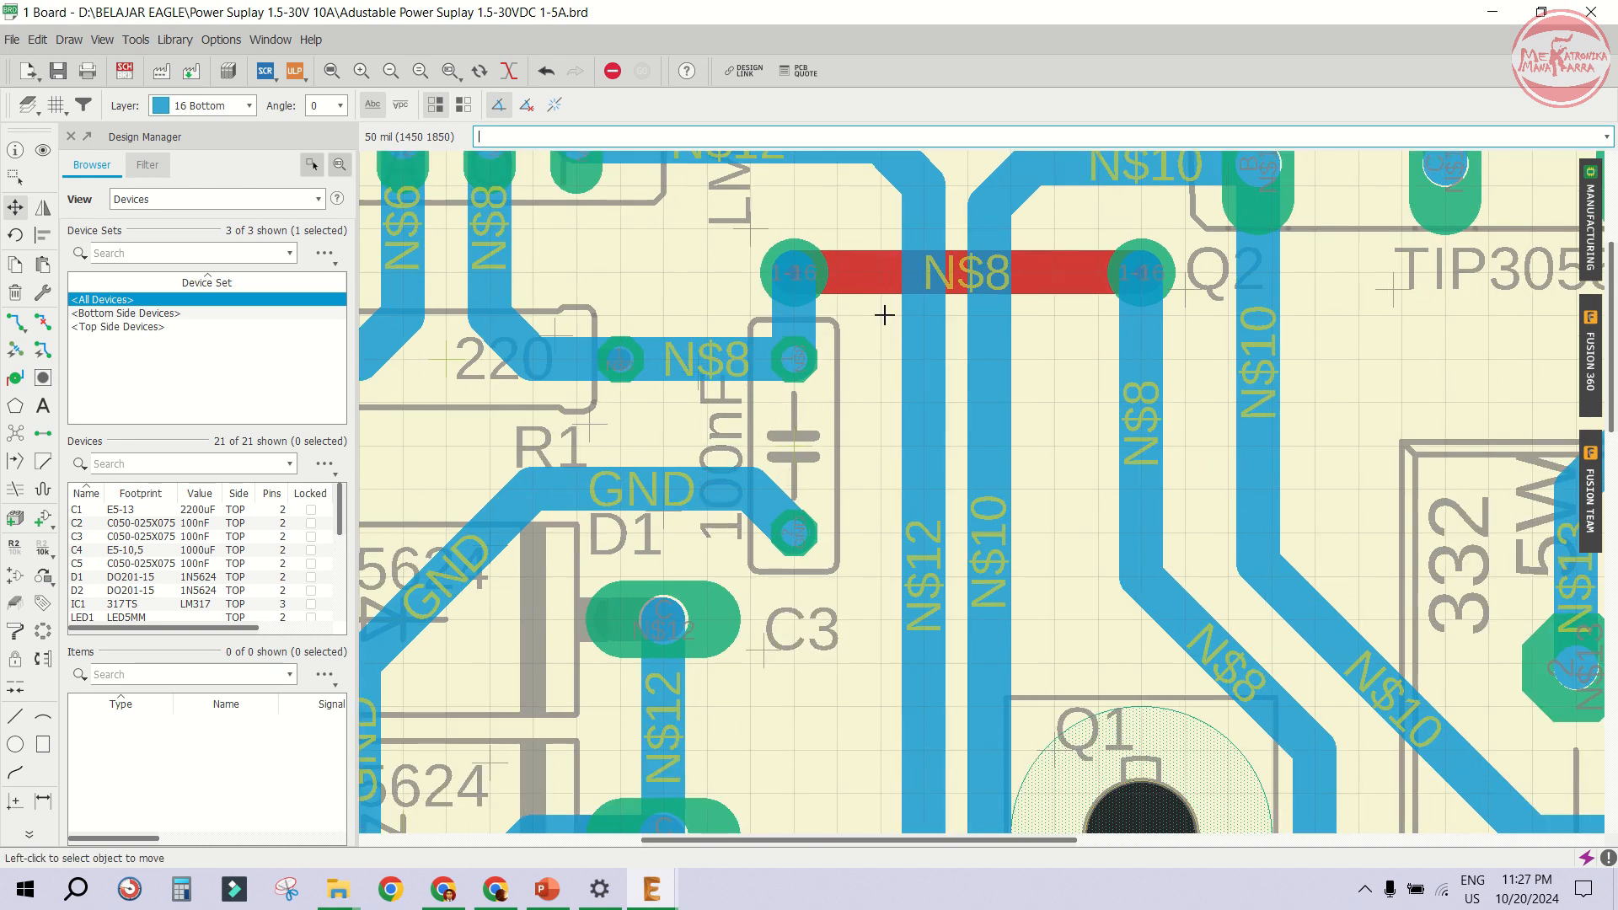
scroll(1056, 313, "down", 2)
scroll(1036, 314, "down", 3)
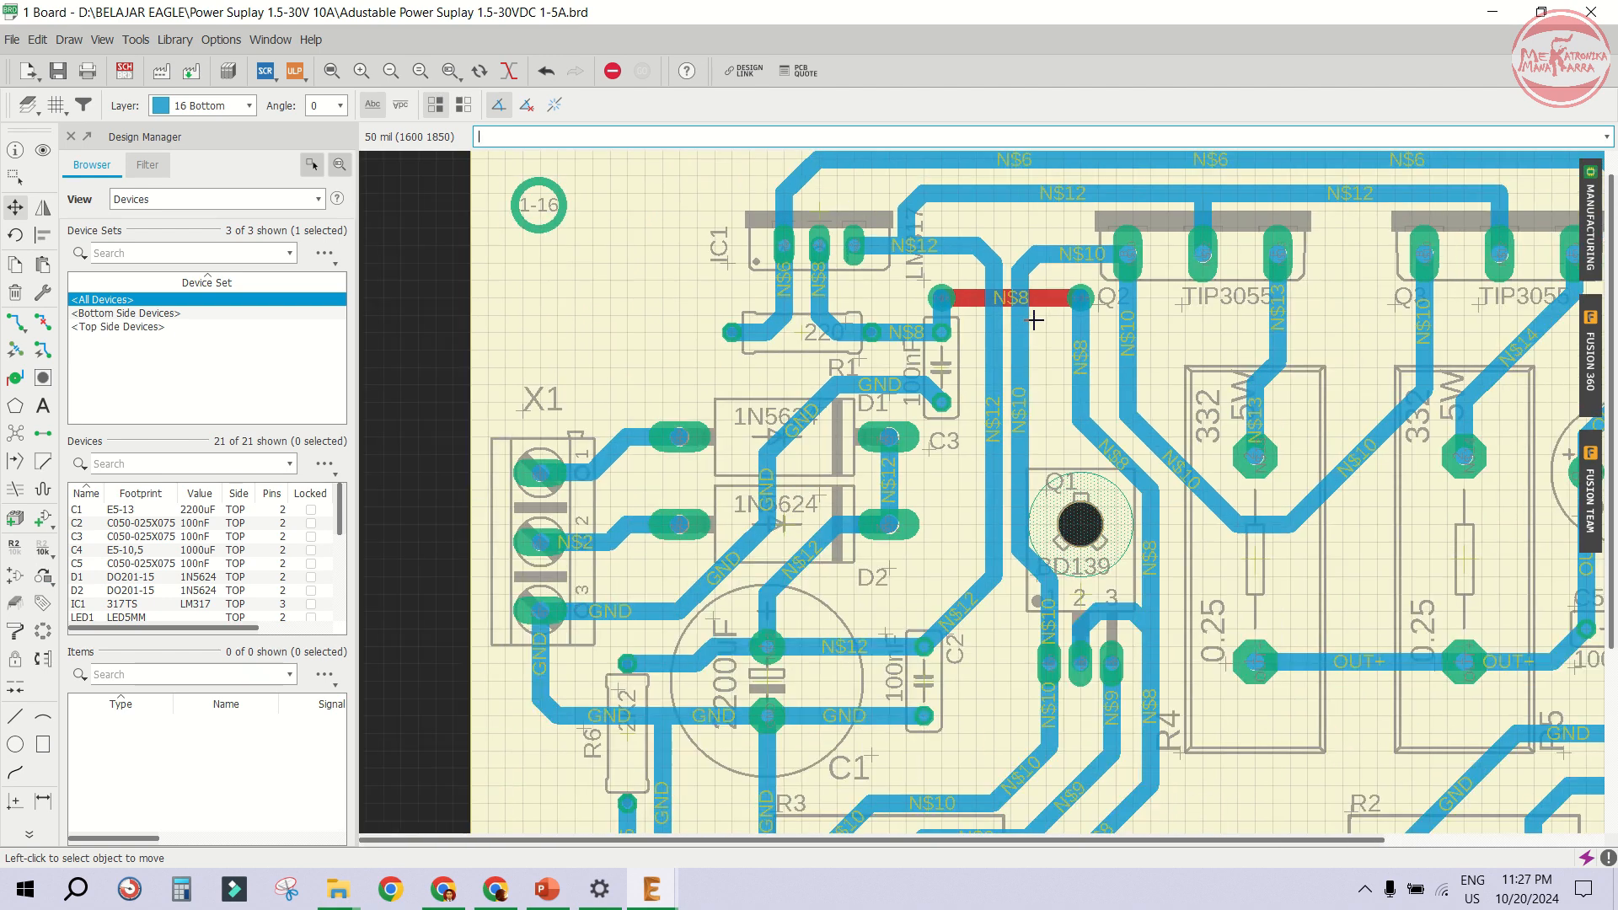
scroll(822, 369, "up", 1)
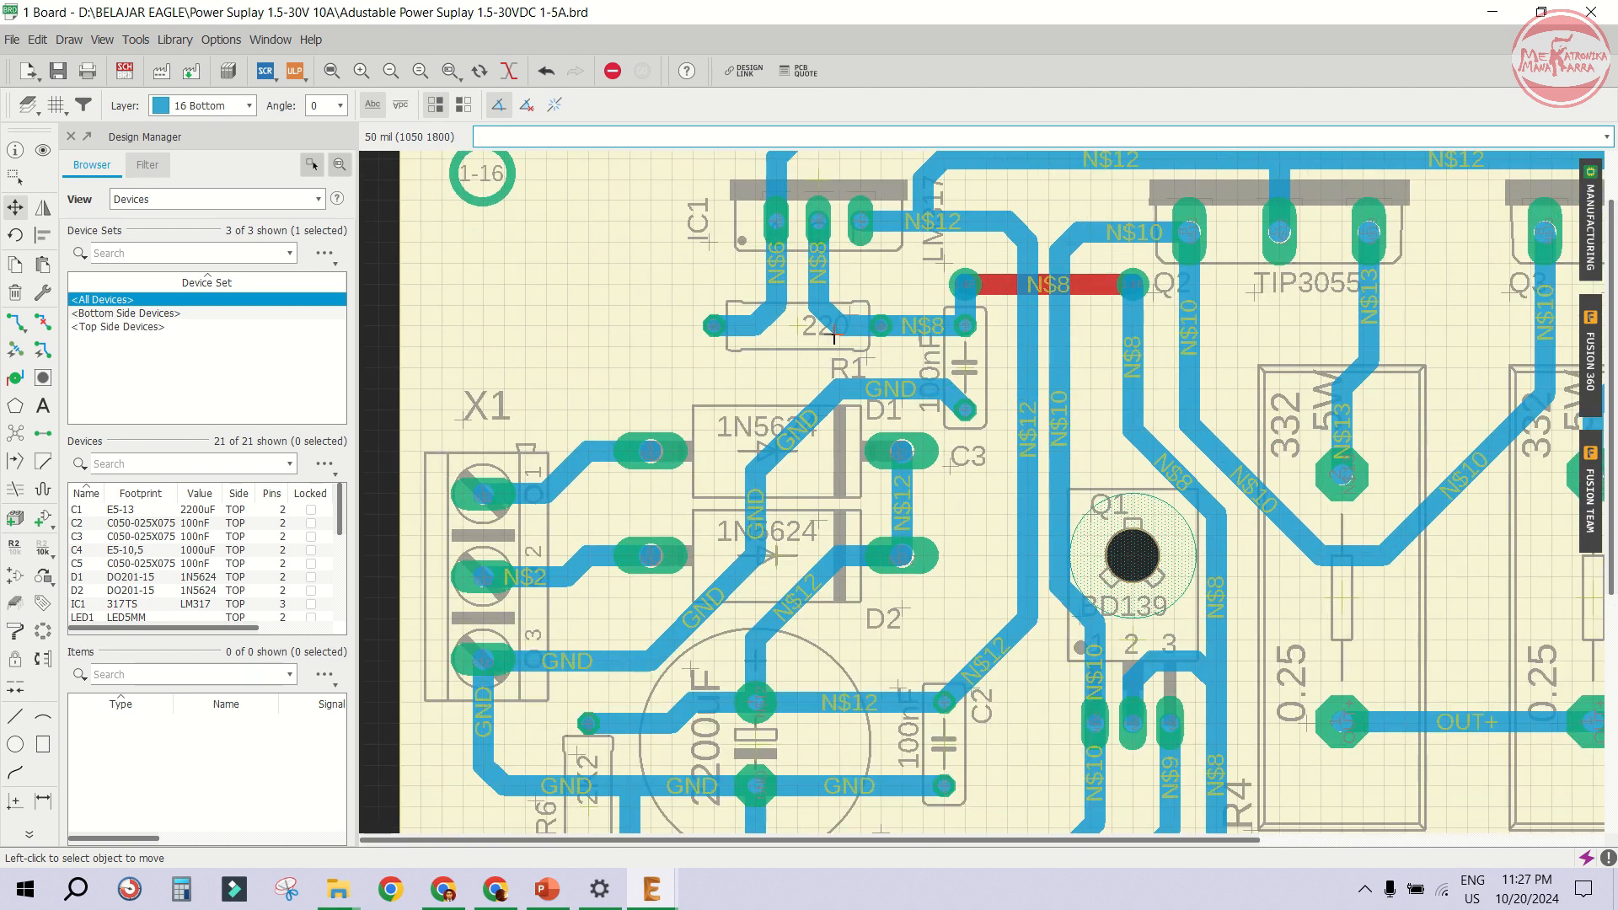
scroll(820, 281, "up", 1)
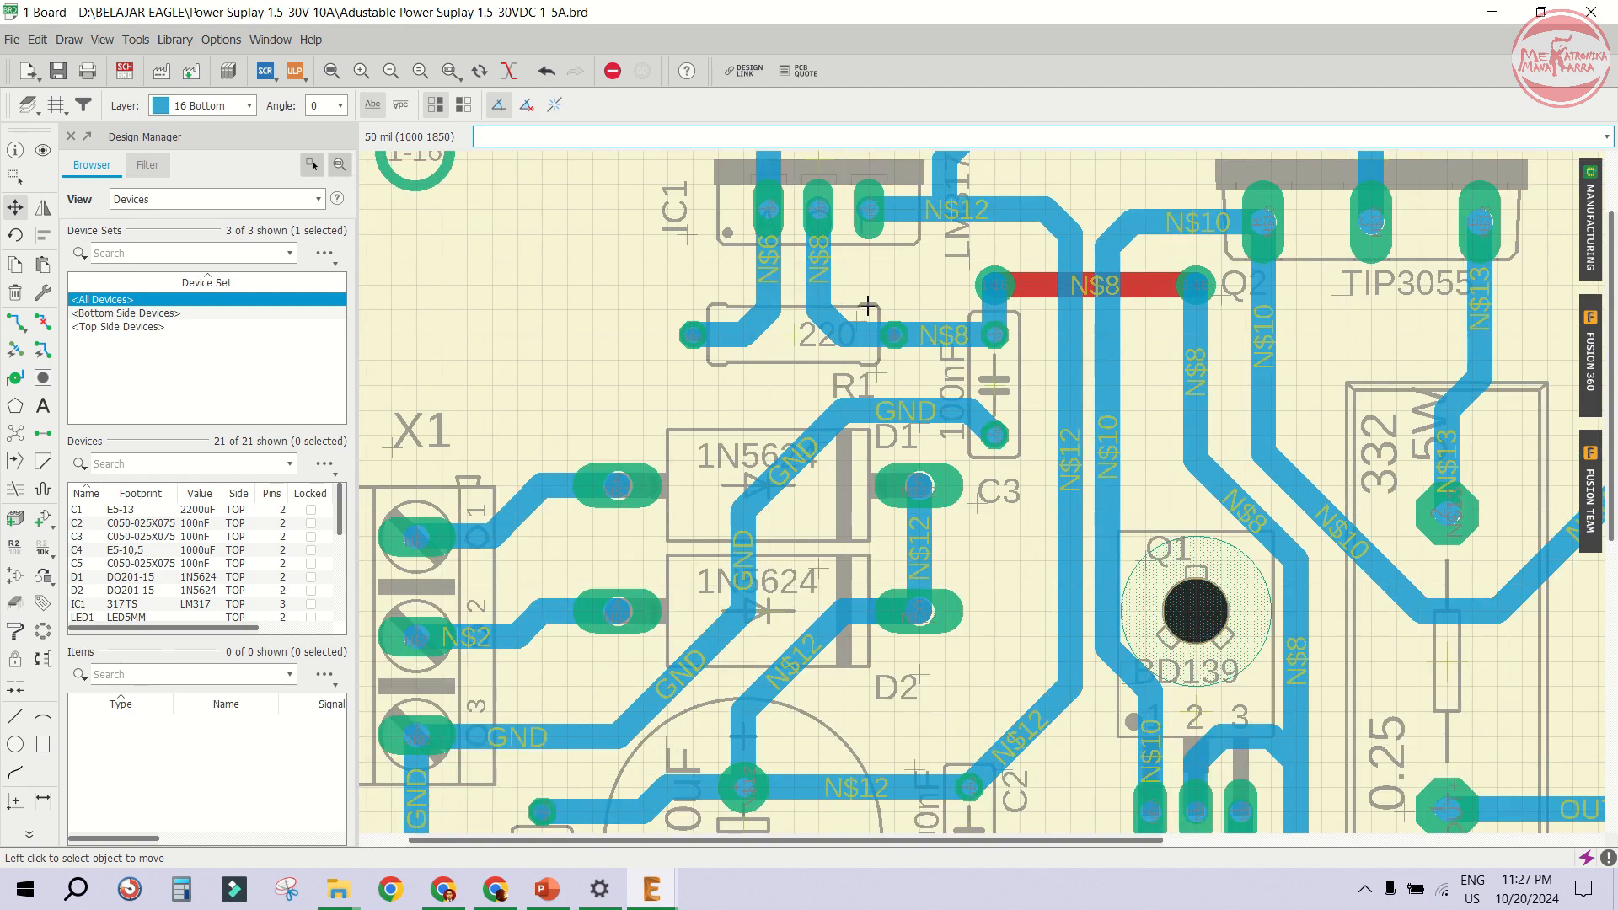
scroll(1121, 291, "down", 3)
scroll(935, 318, "up", 3)
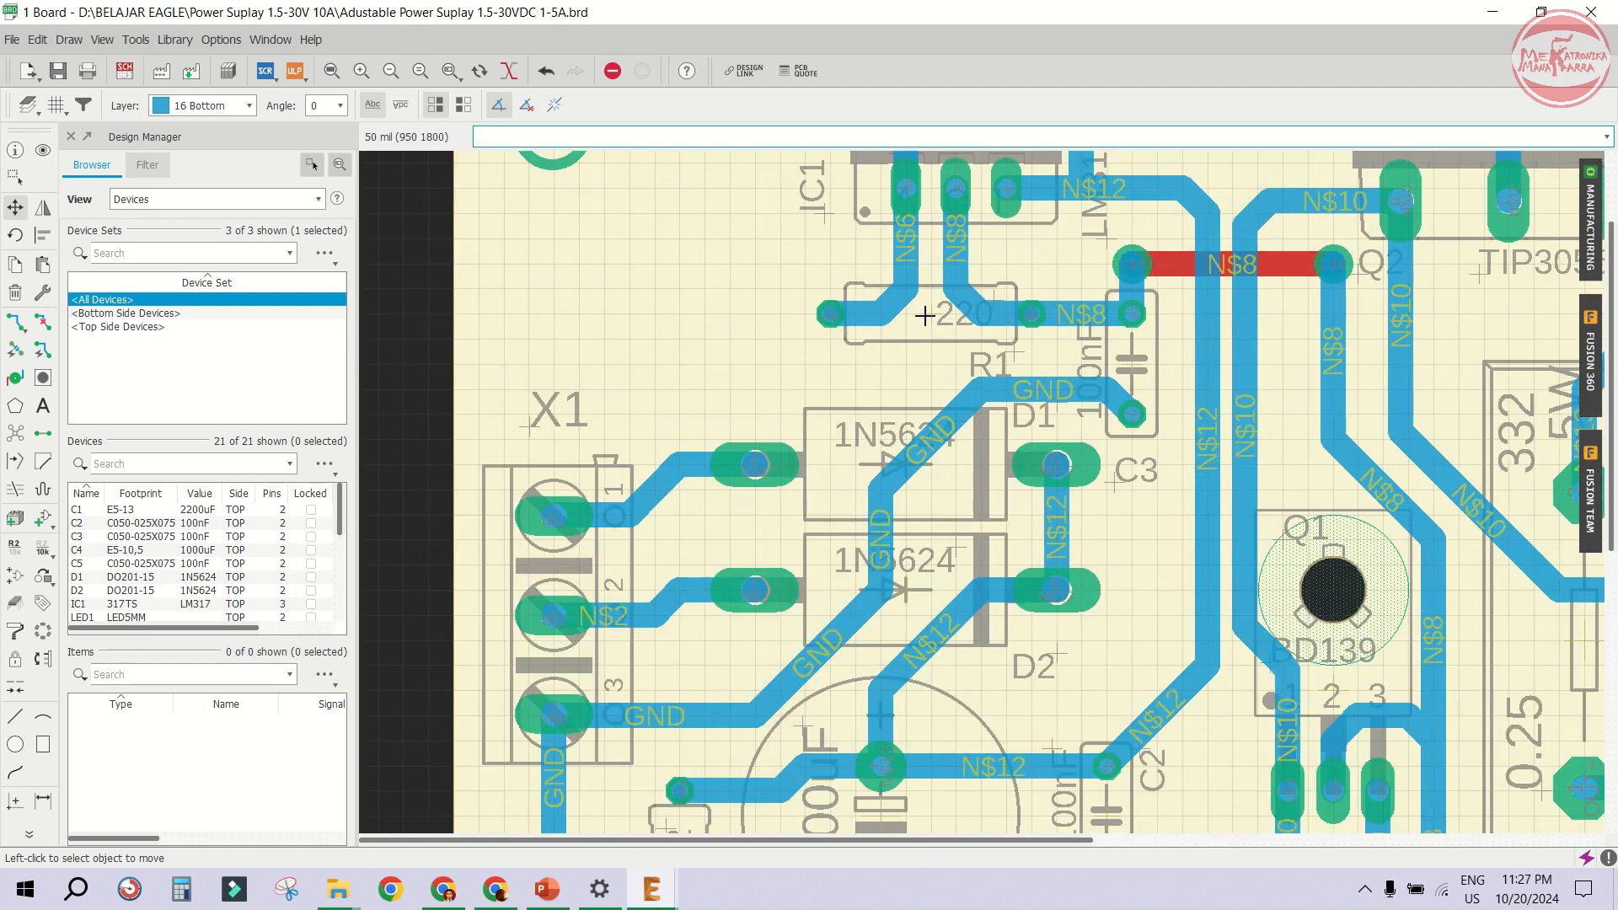
left_click(931, 315)
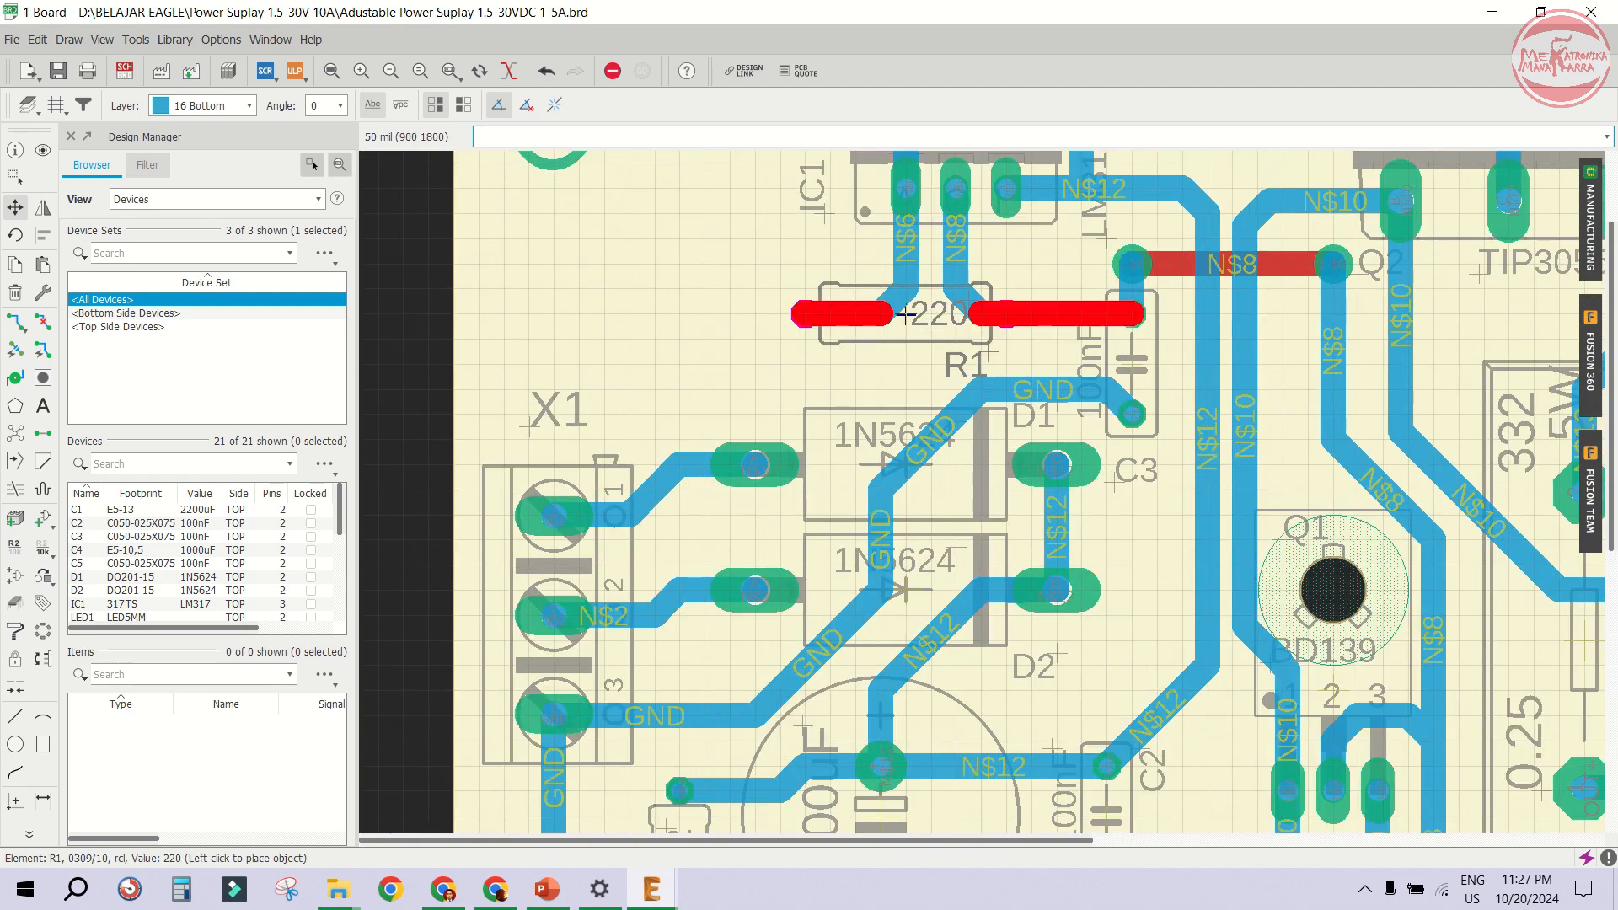
left_click(858, 314)
- Move the N$6 trace bend so it runs diagonally to R1's left pad
scroll(893, 291, "up", 2)
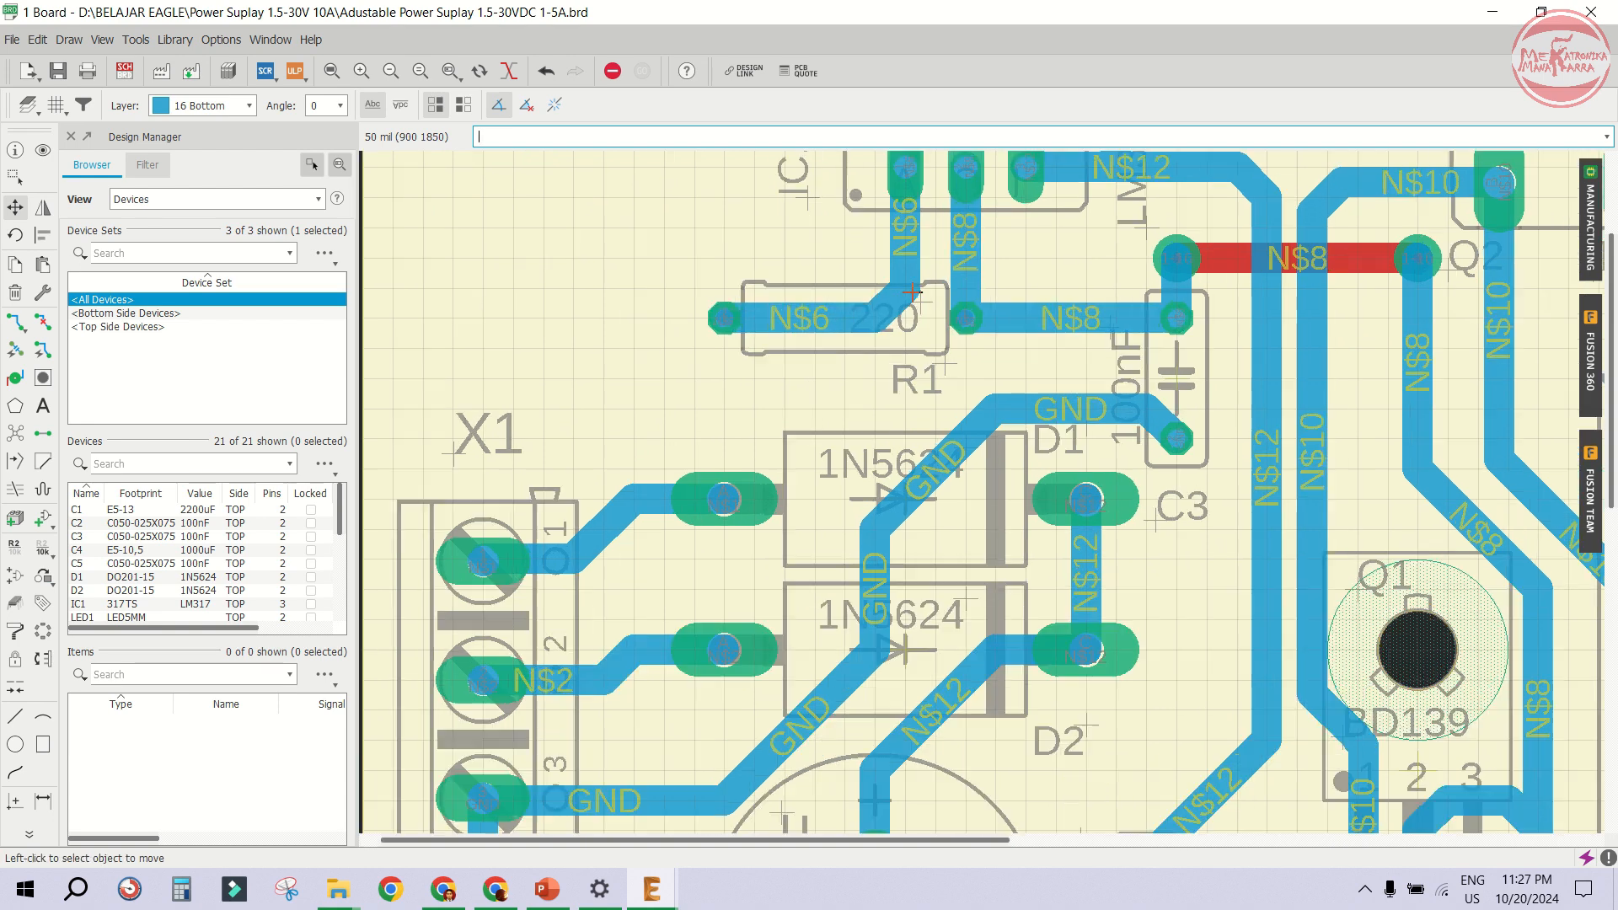
left_click(847, 285)
left_click(820, 281)
scroll(1136, 367, "down", 1)
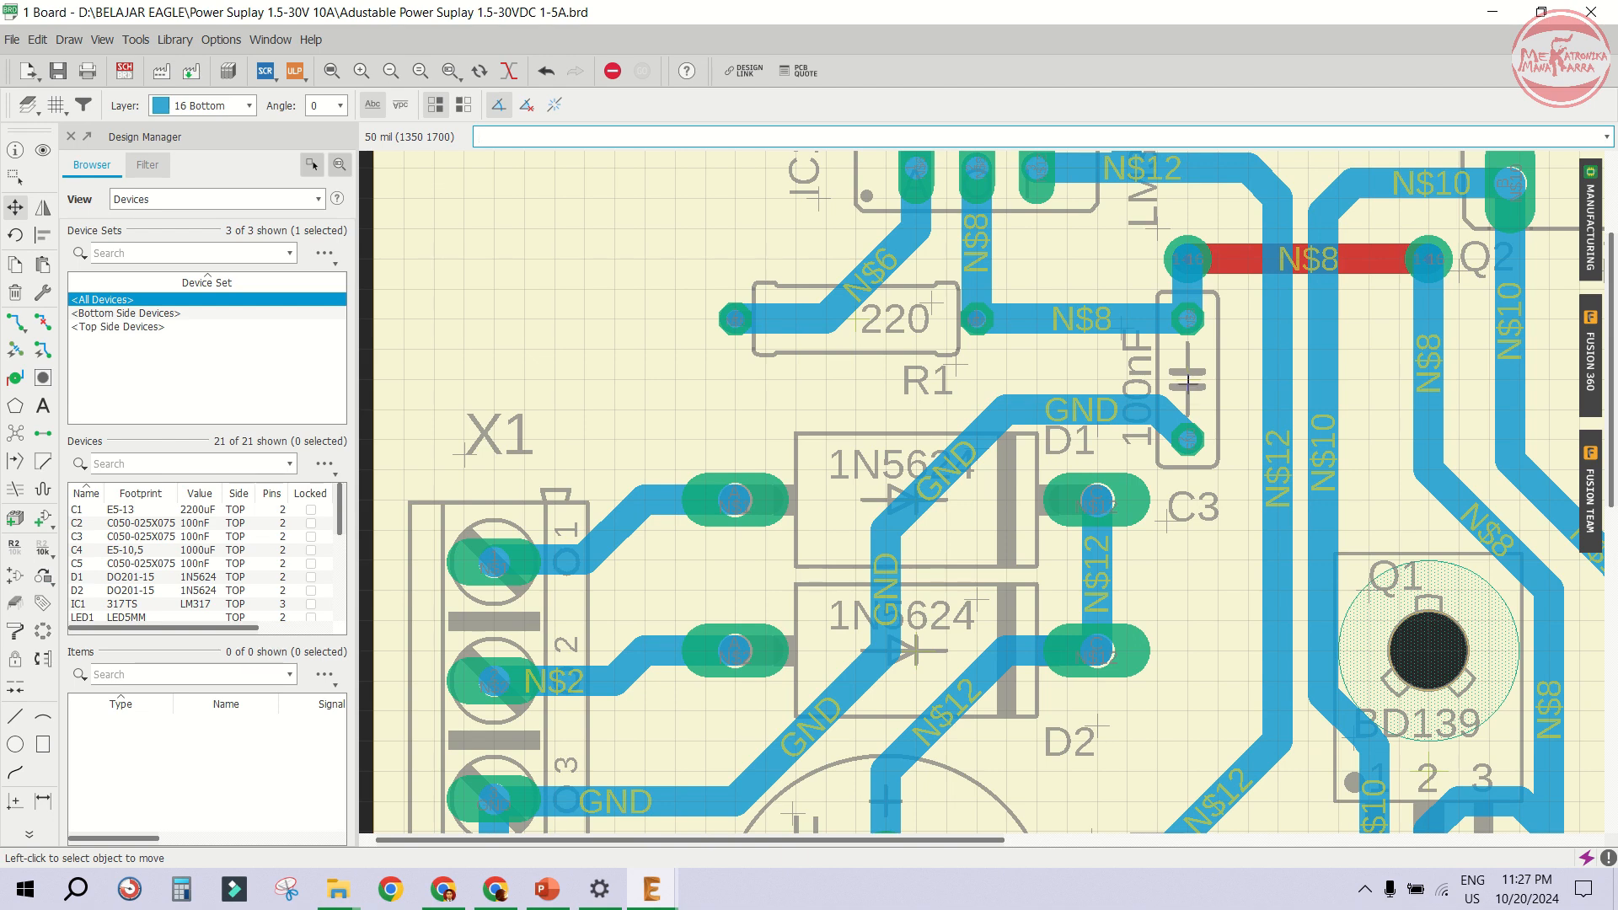
- Move capacitor C3
left_click(1189, 384)
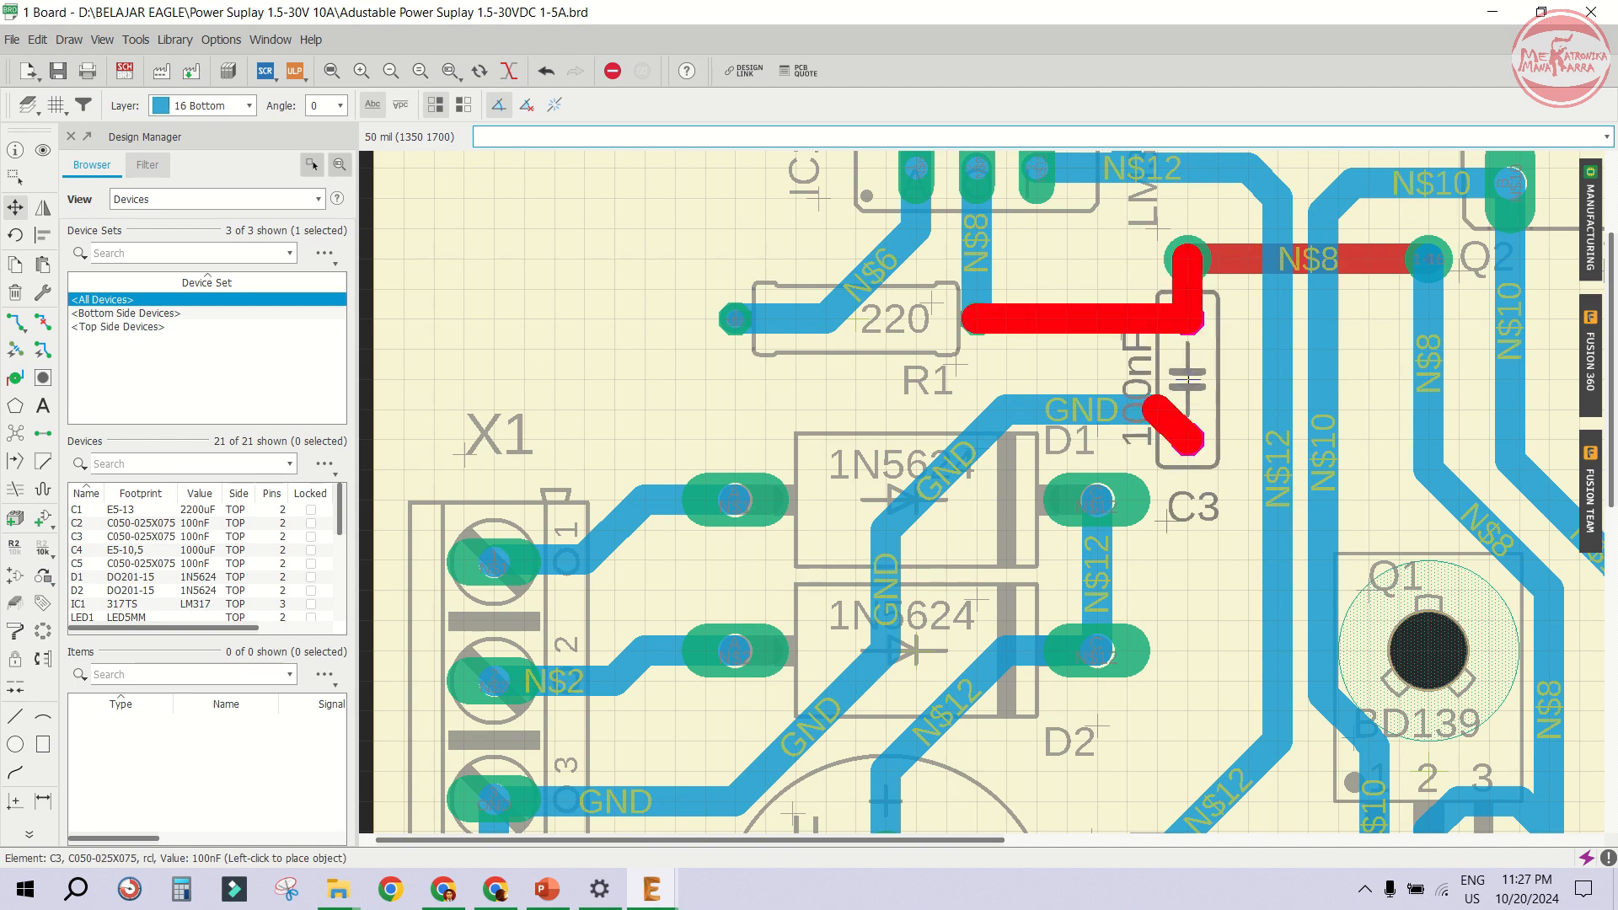
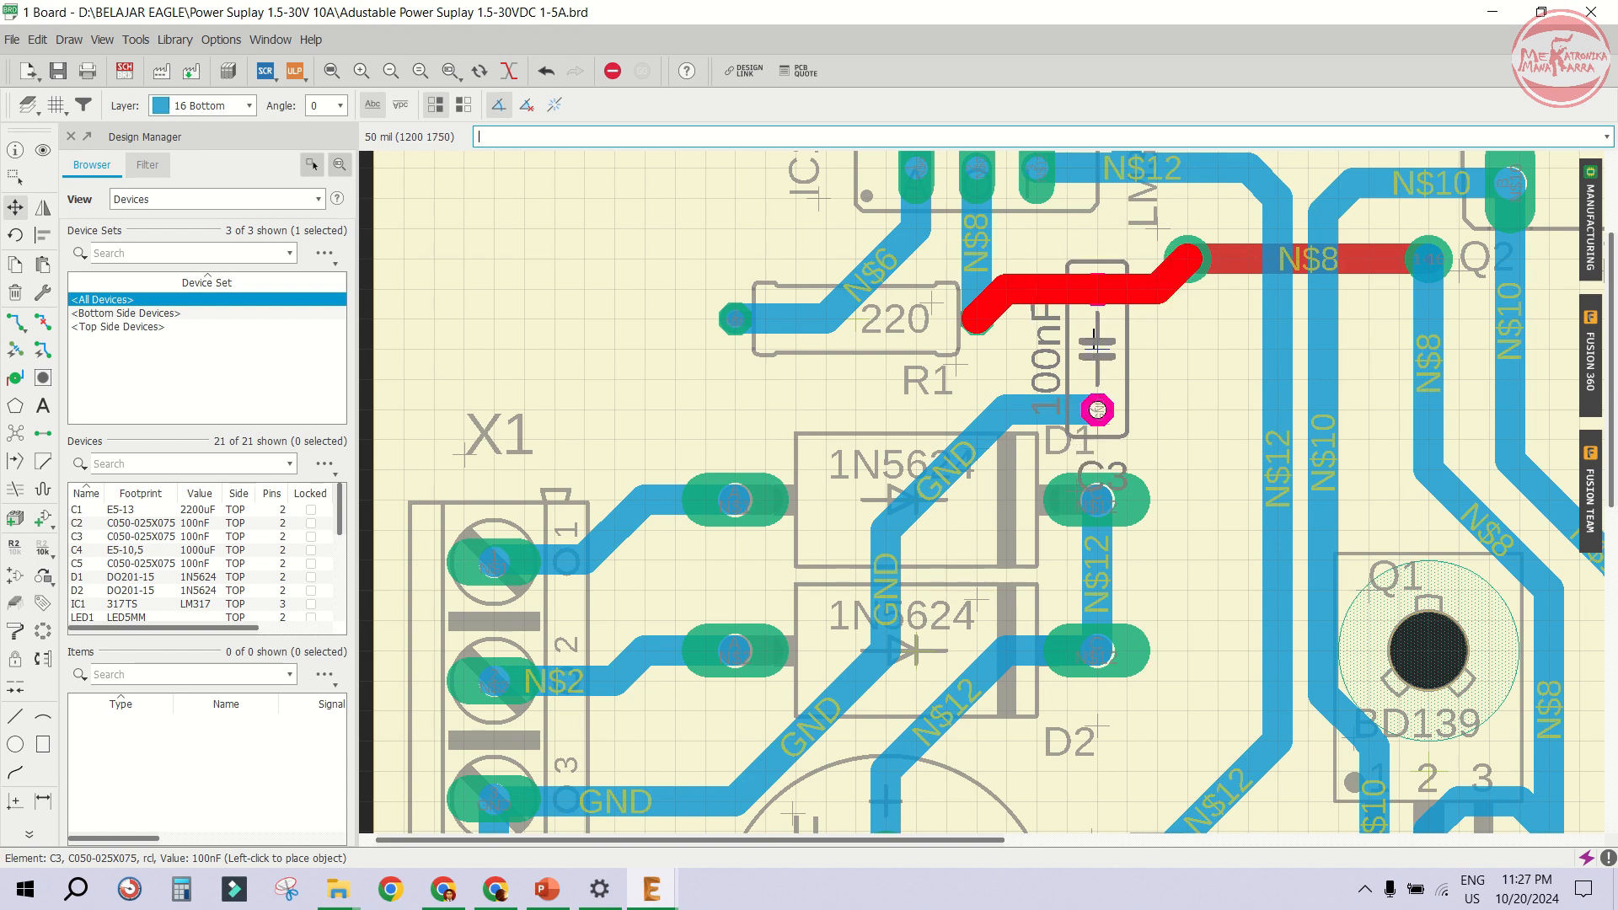
- Place C3 beside R1 and reposition the red N$8 top-layer trace segment near Q2
left_click(1096, 344)
scroll(989, 338, "up", 2)
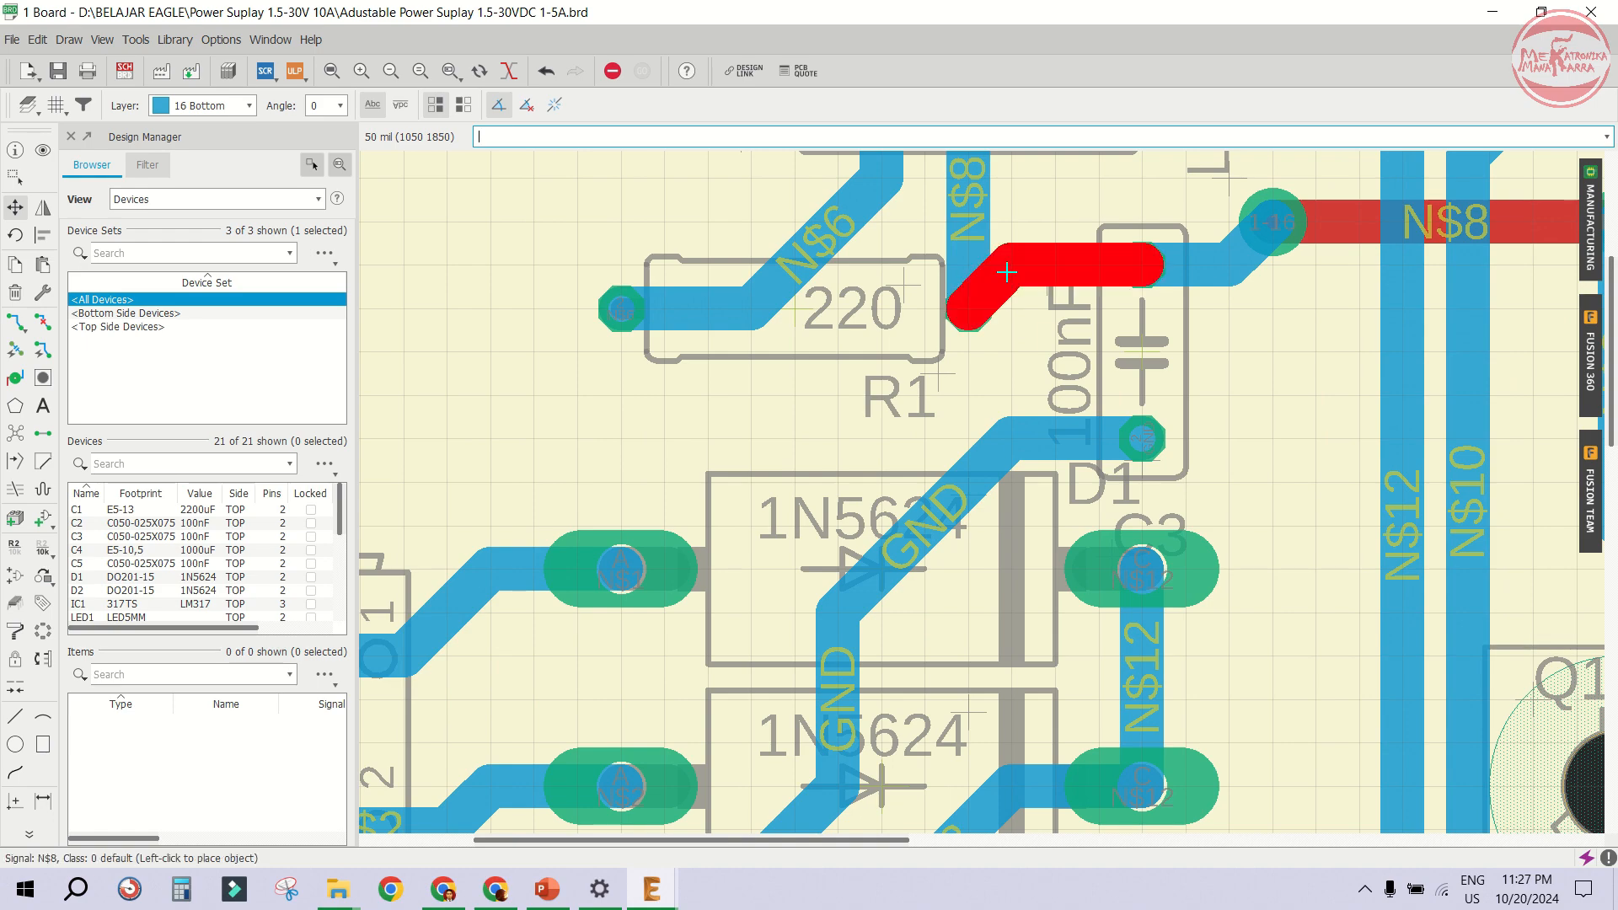
left_click(968, 264)
scroll(830, 287, "down", 3)
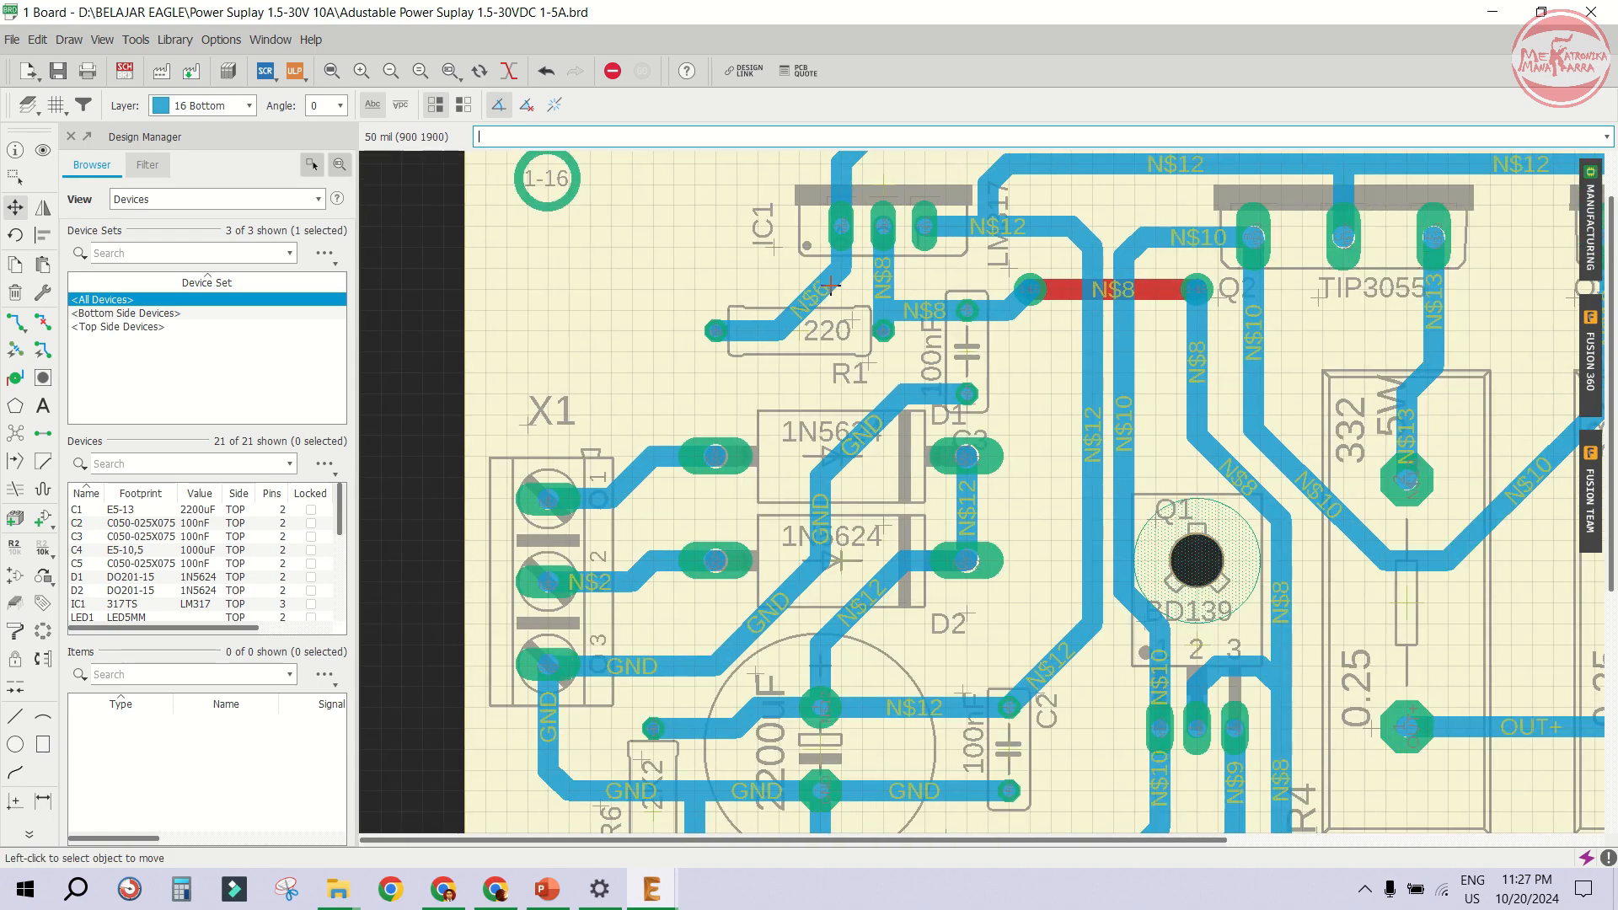
scroll(1071, 287, "up", 1)
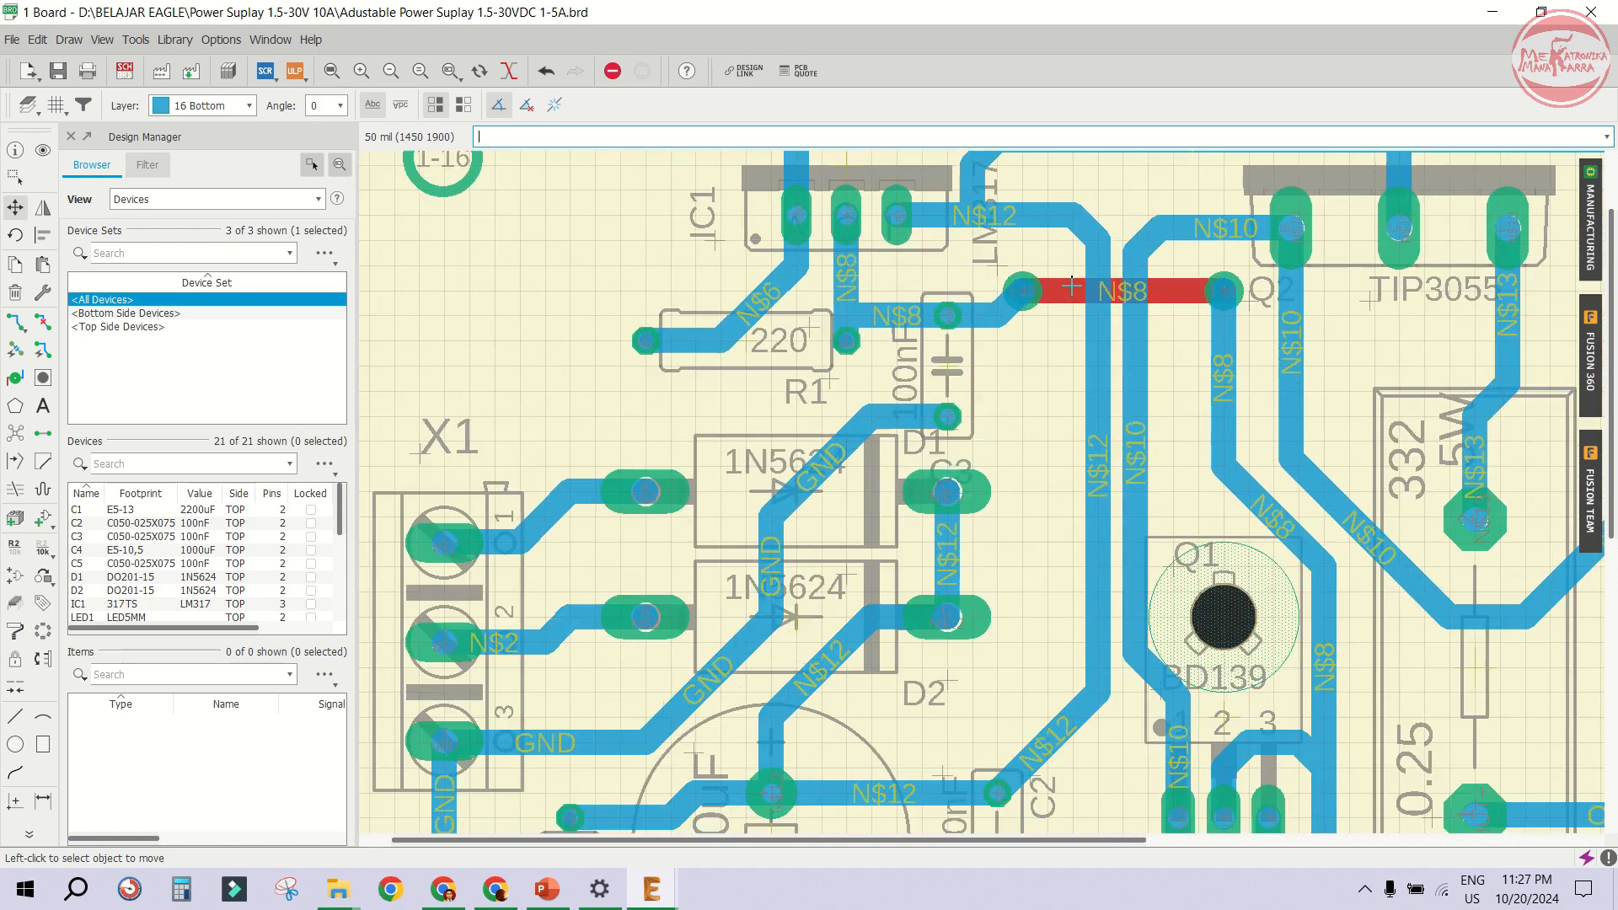
scroll(1028, 293, "up", 2)
- Move both ends of the red N$8 trace down so it runs straight across to Q2's pad
left_click(1020, 286)
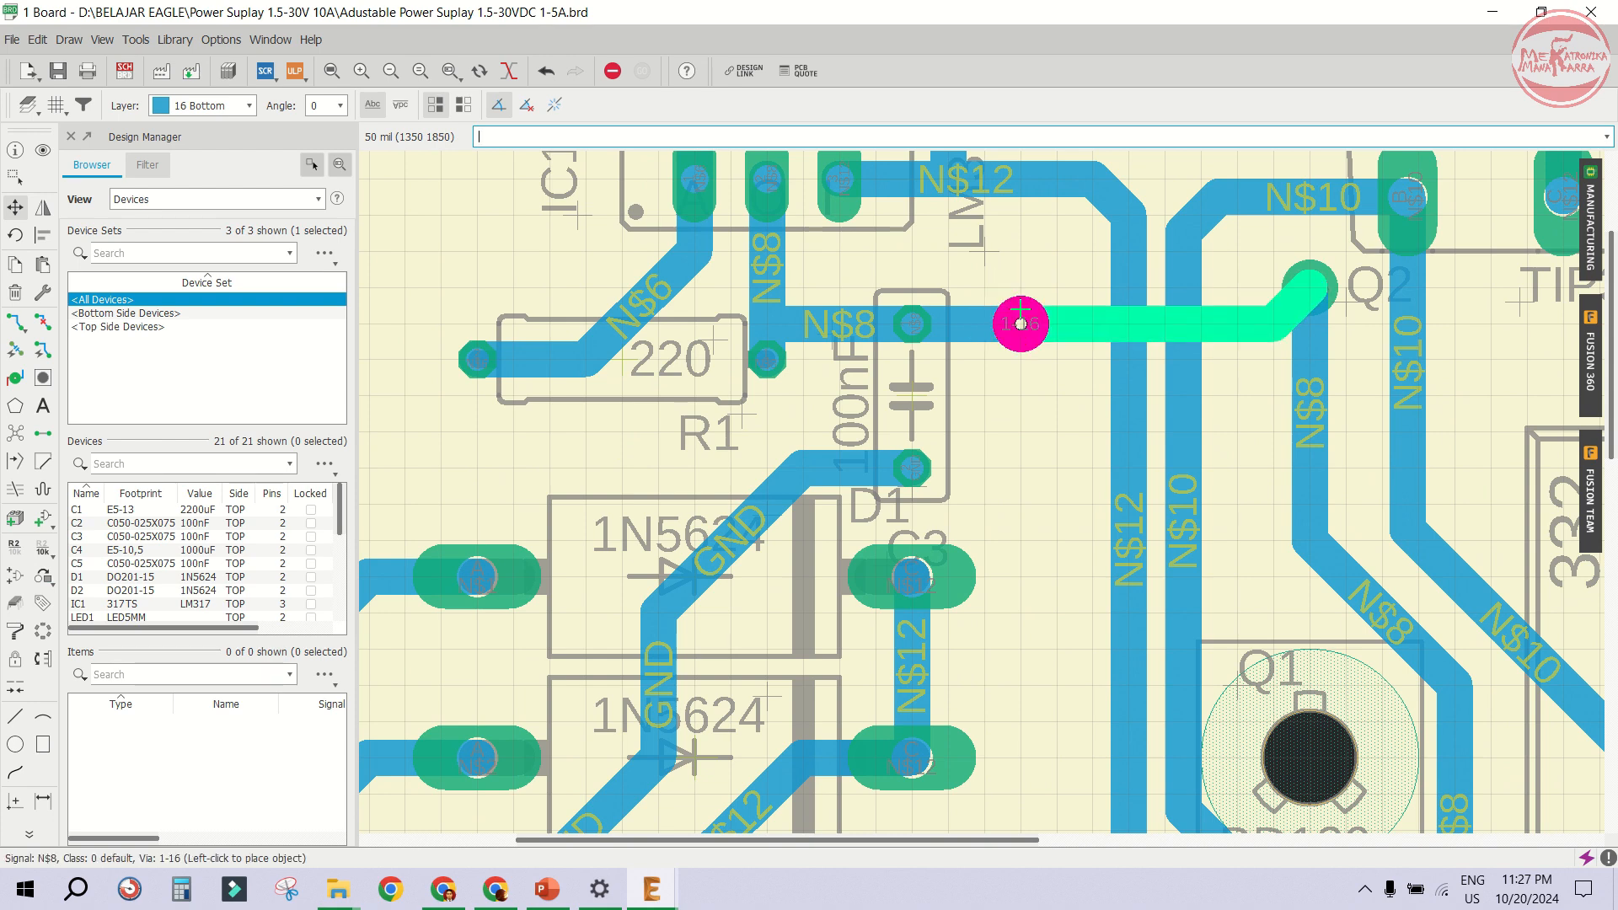
left_click(1020, 323)
left_click(1310, 286)
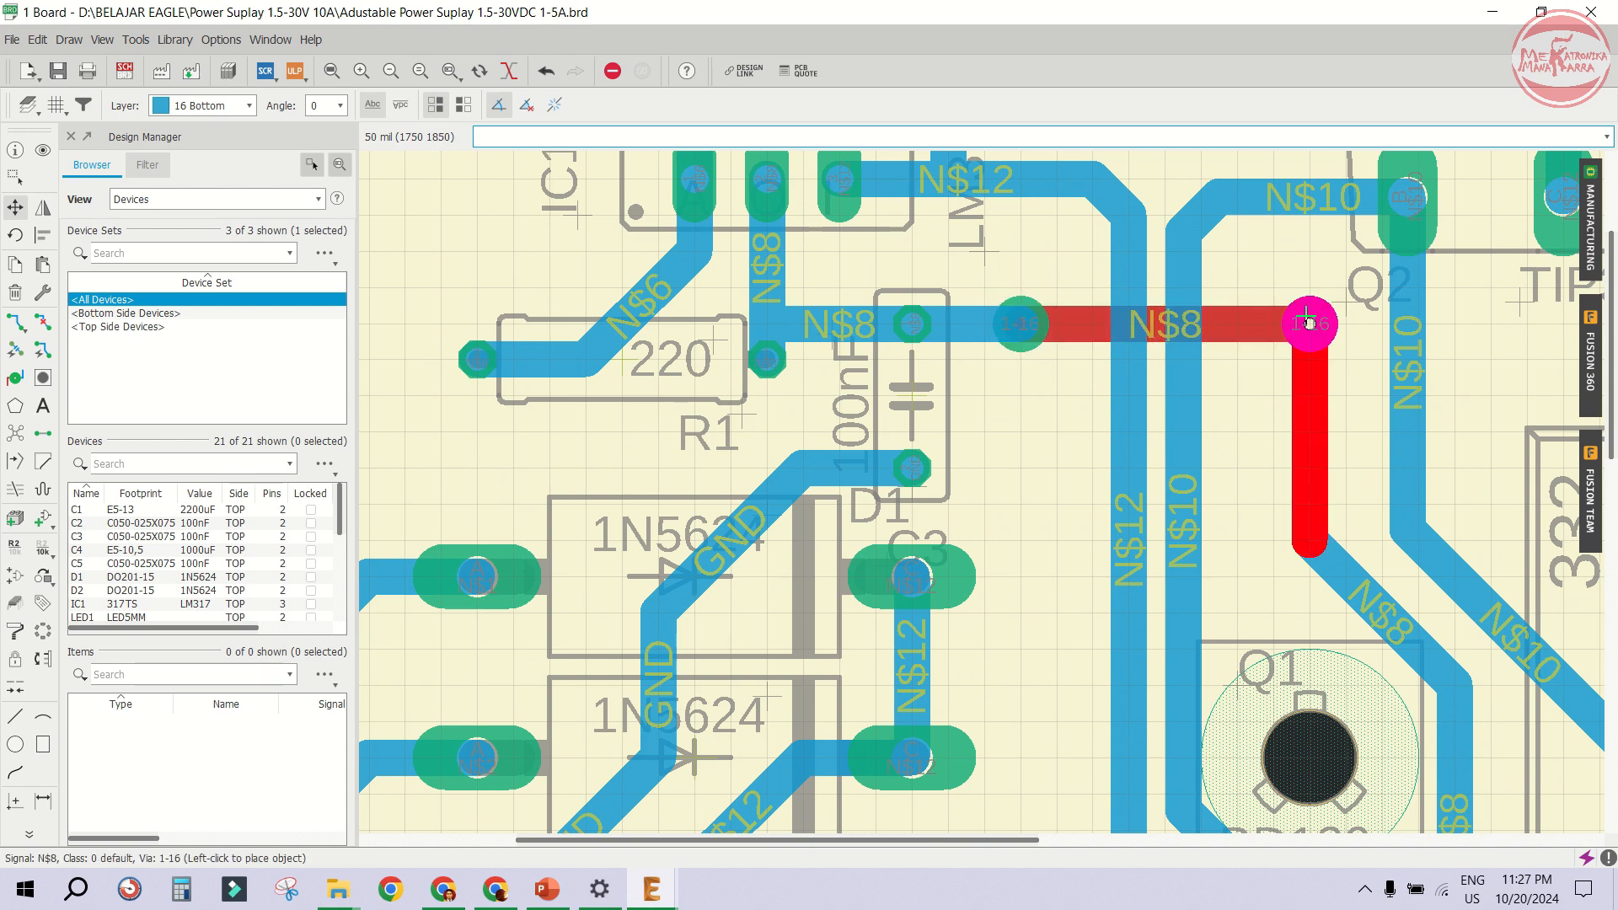
left_click(1309, 323)
- Move the D1 and D2 name labels to the left of their diodes
scroll(992, 393, "down", 3)
scroll(950, 449, "up", 3)
left_click(950, 449)
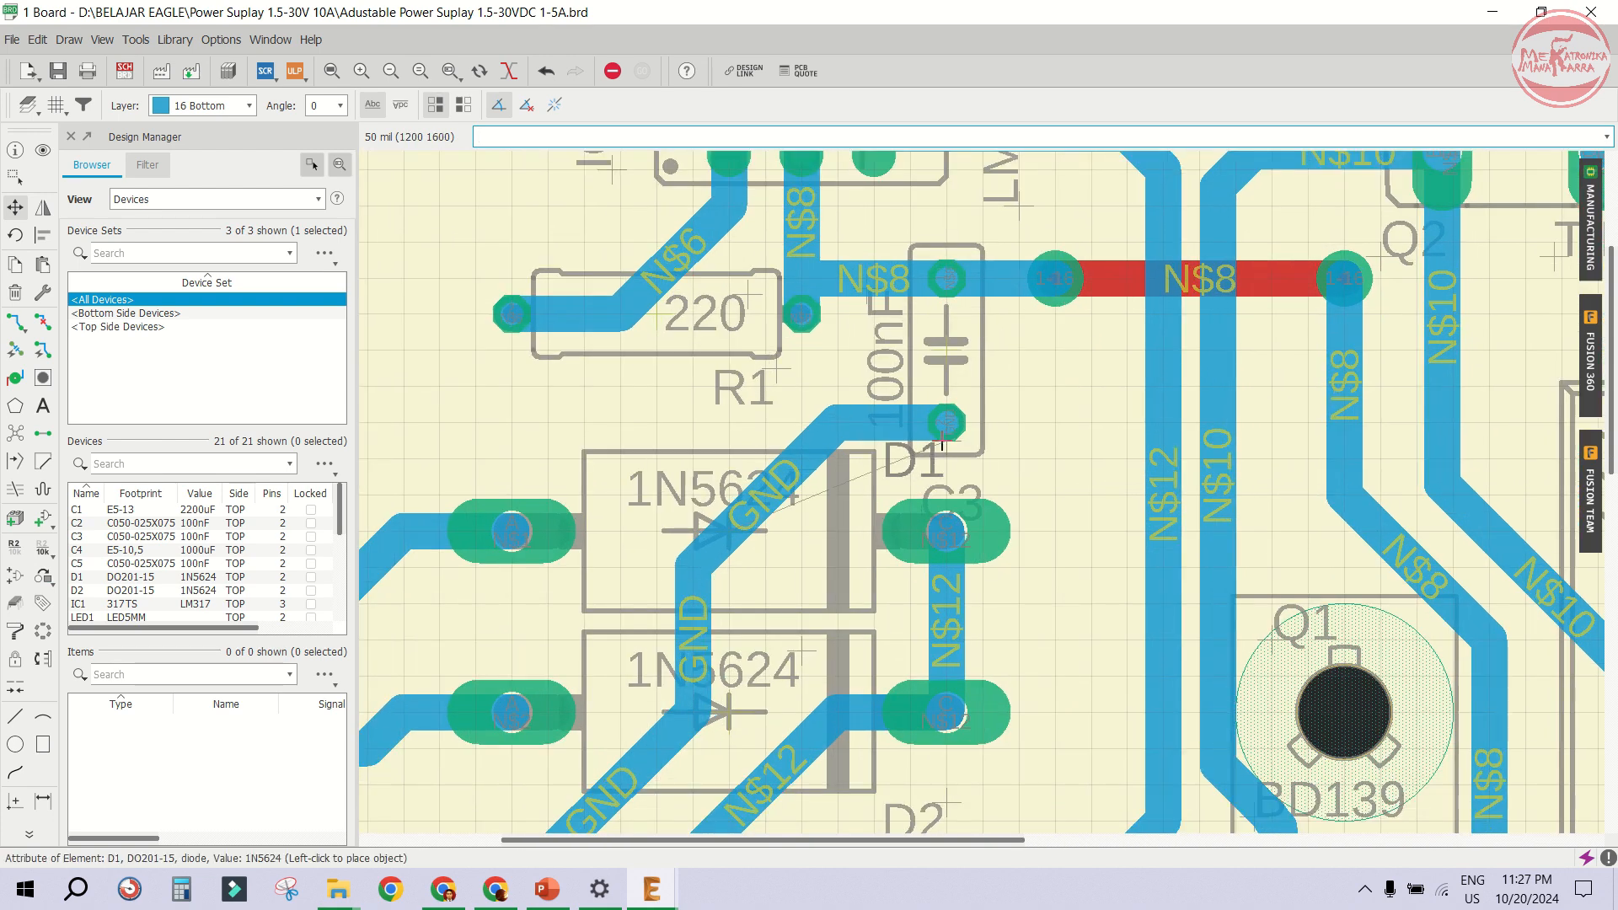
scroll(958, 456, "down", 2)
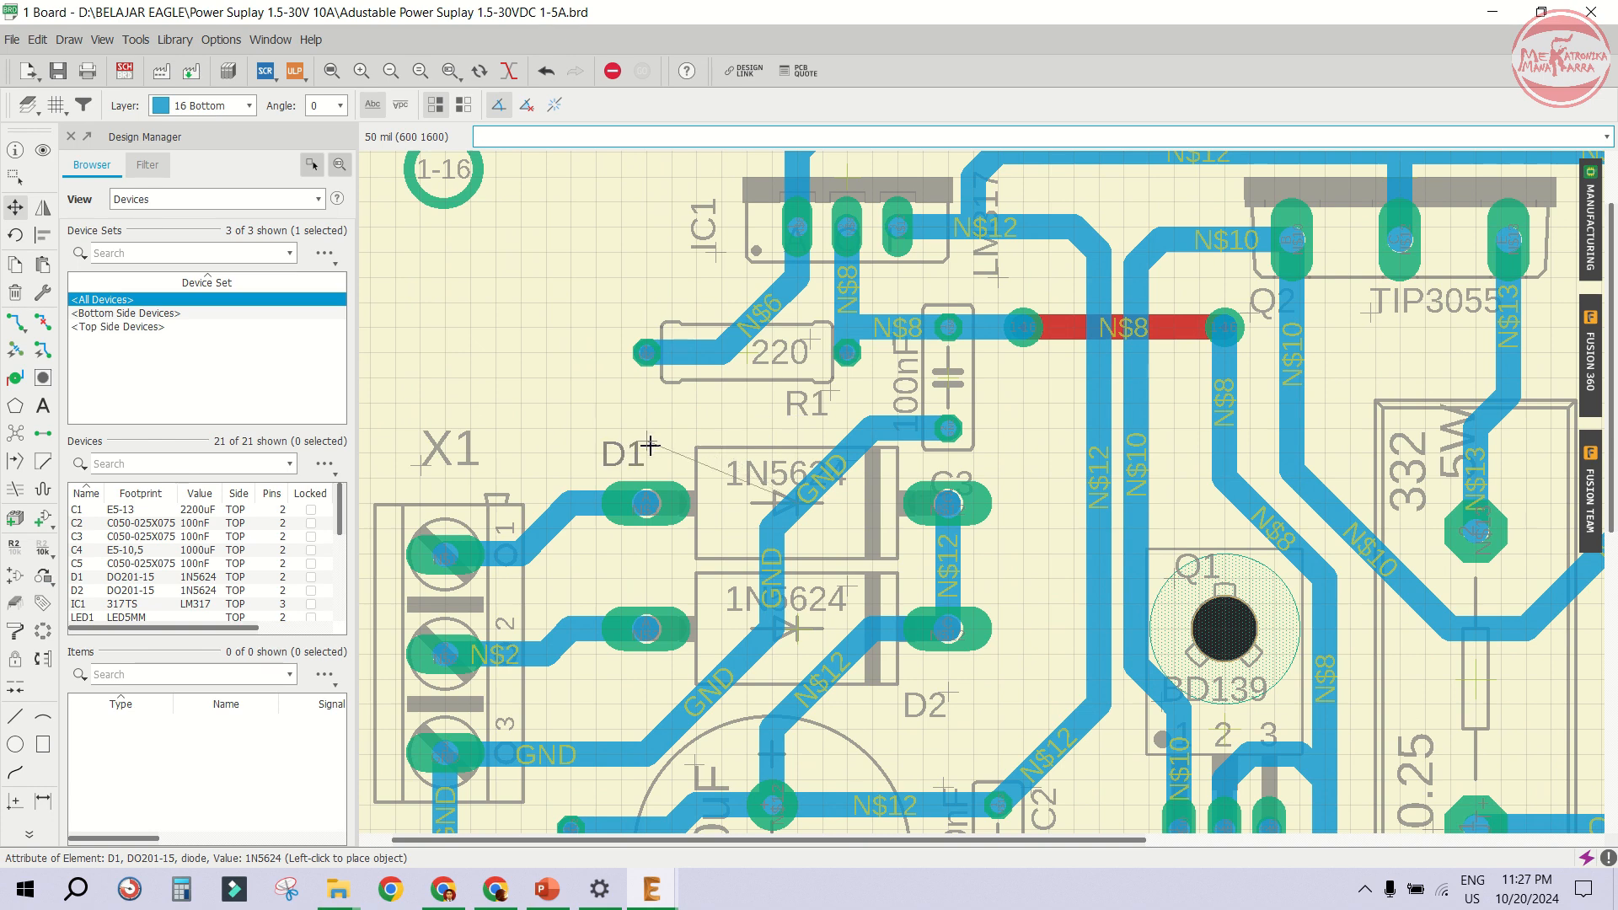
left_click(682, 466)
left_click(949, 704)
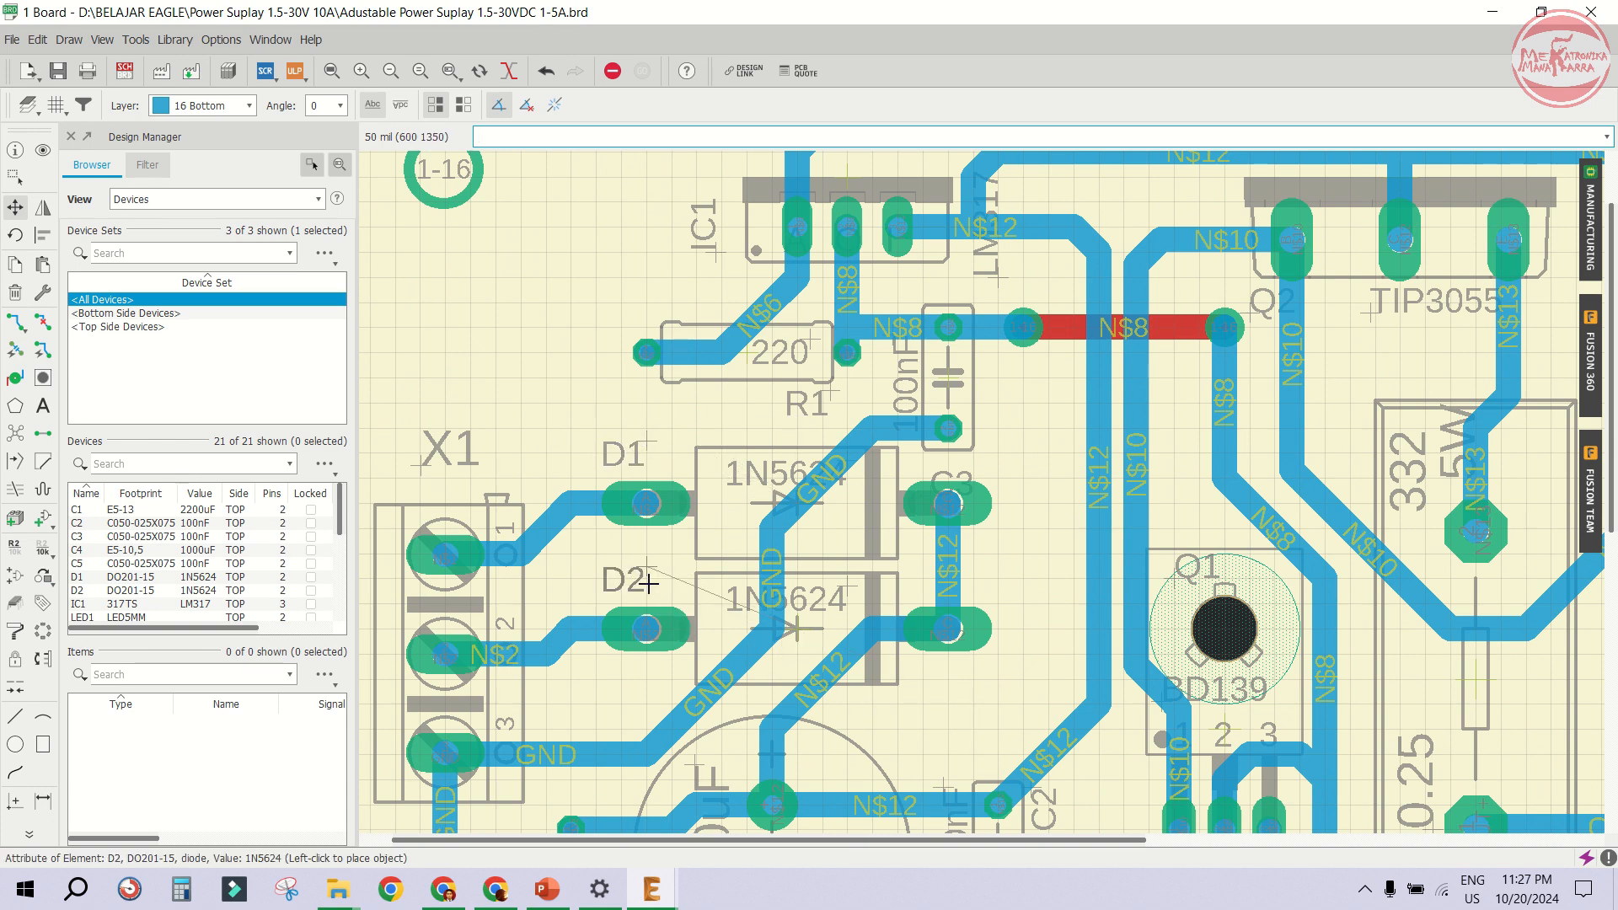
left_click(655, 584)
- Rotate C3's name label and place it beside the capacitor, then shift R1's label left
left_click(948, 485)
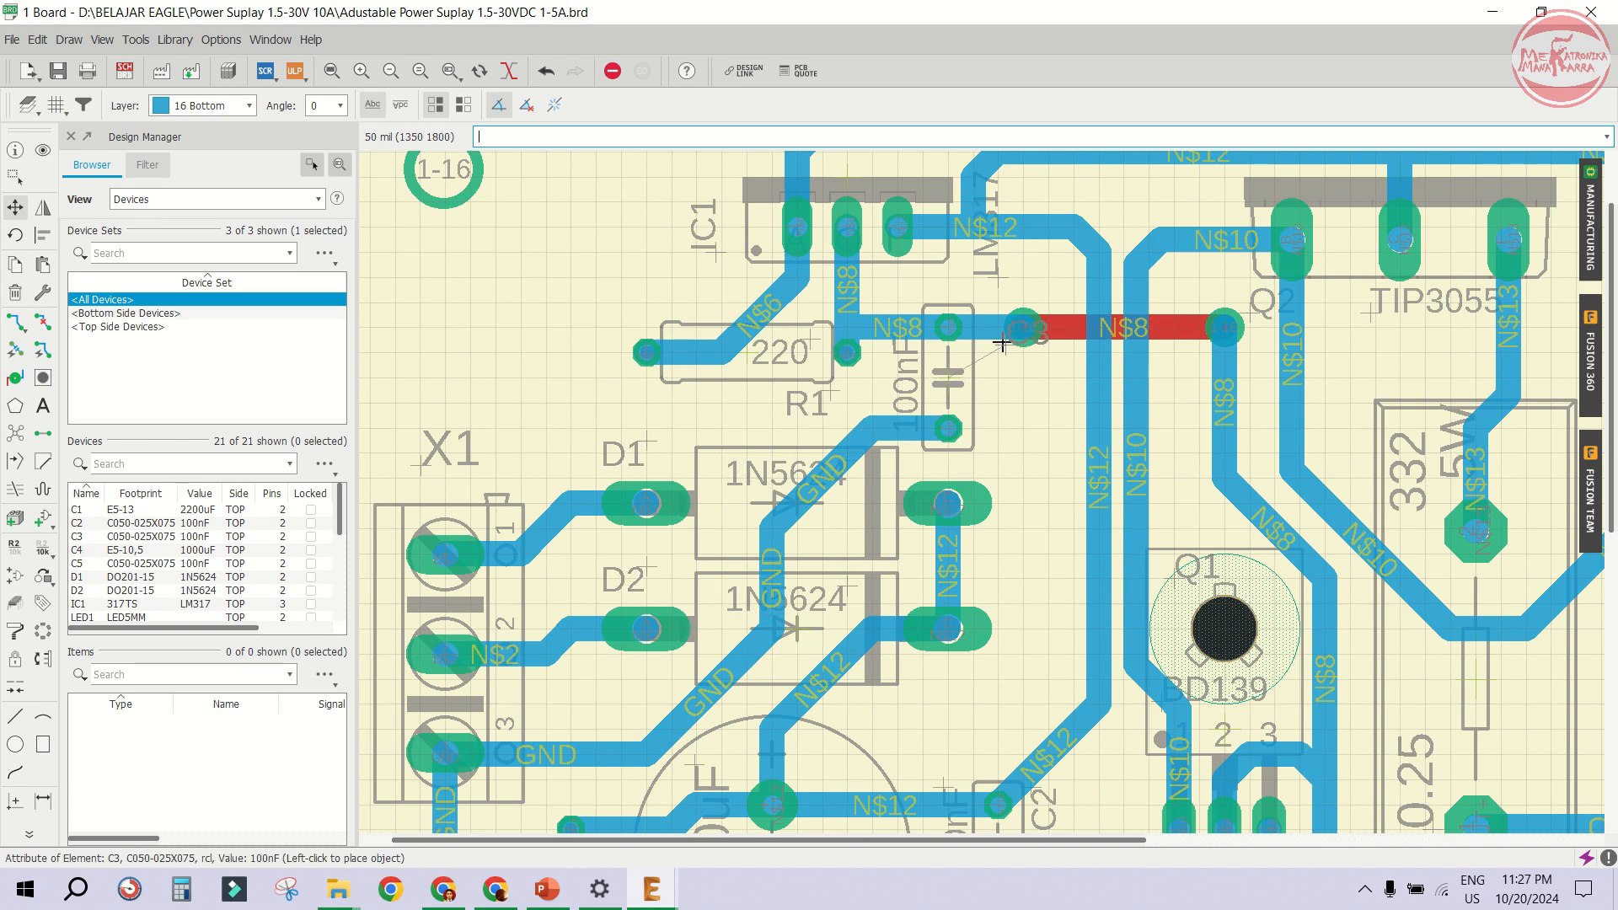
right_click(994, 435)
left_click(1003, 438)
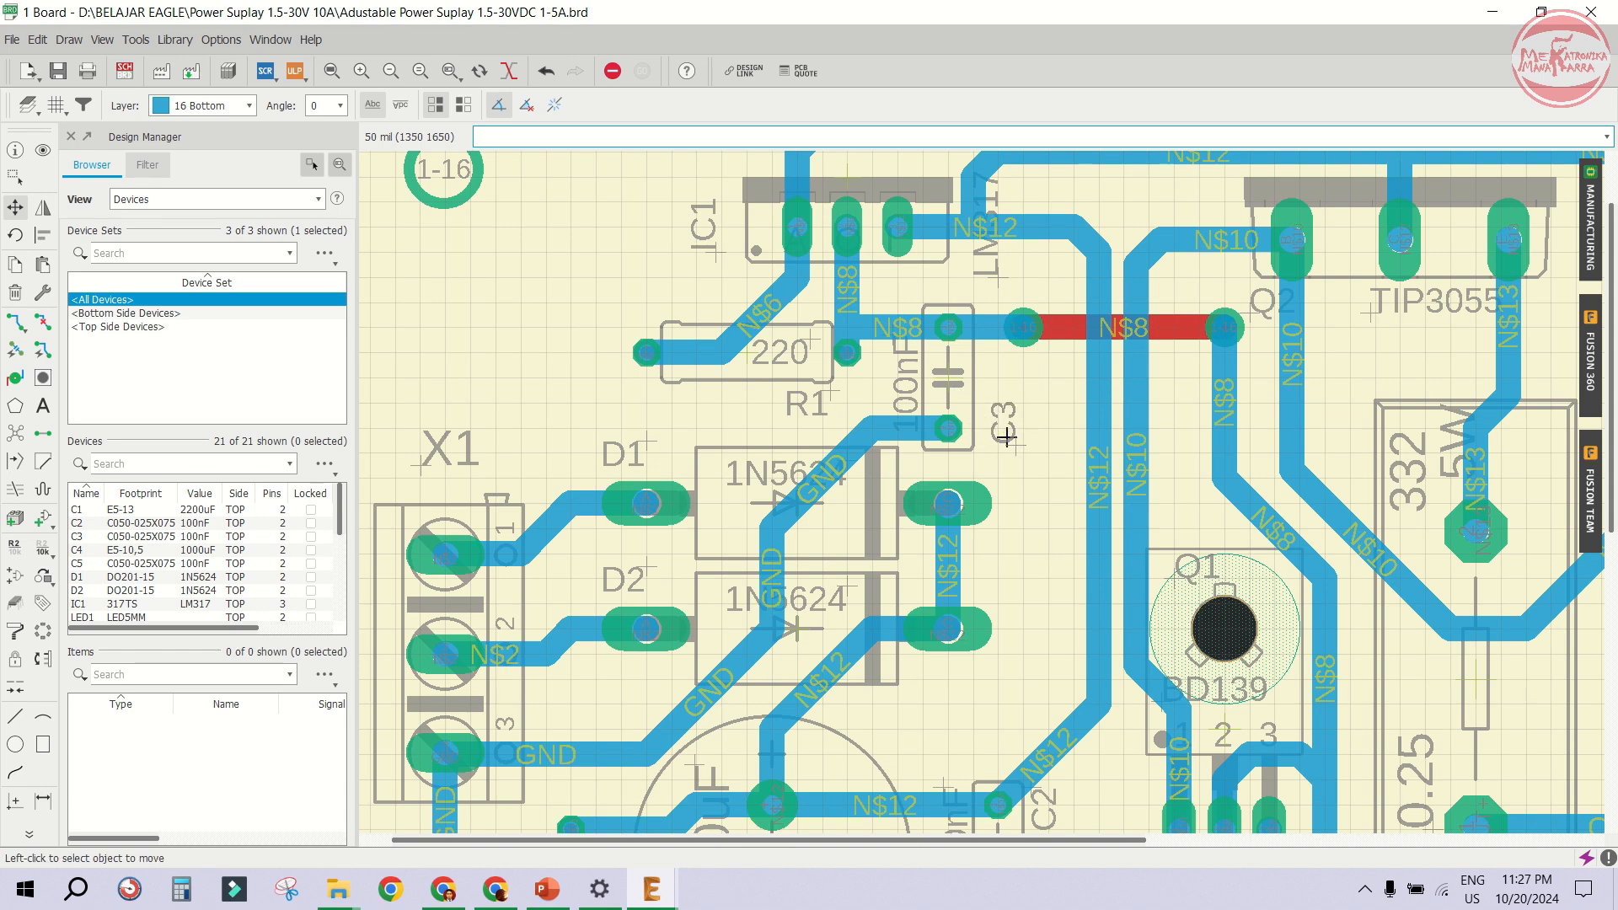
left_click(835, 398)
left_click(764, 398)
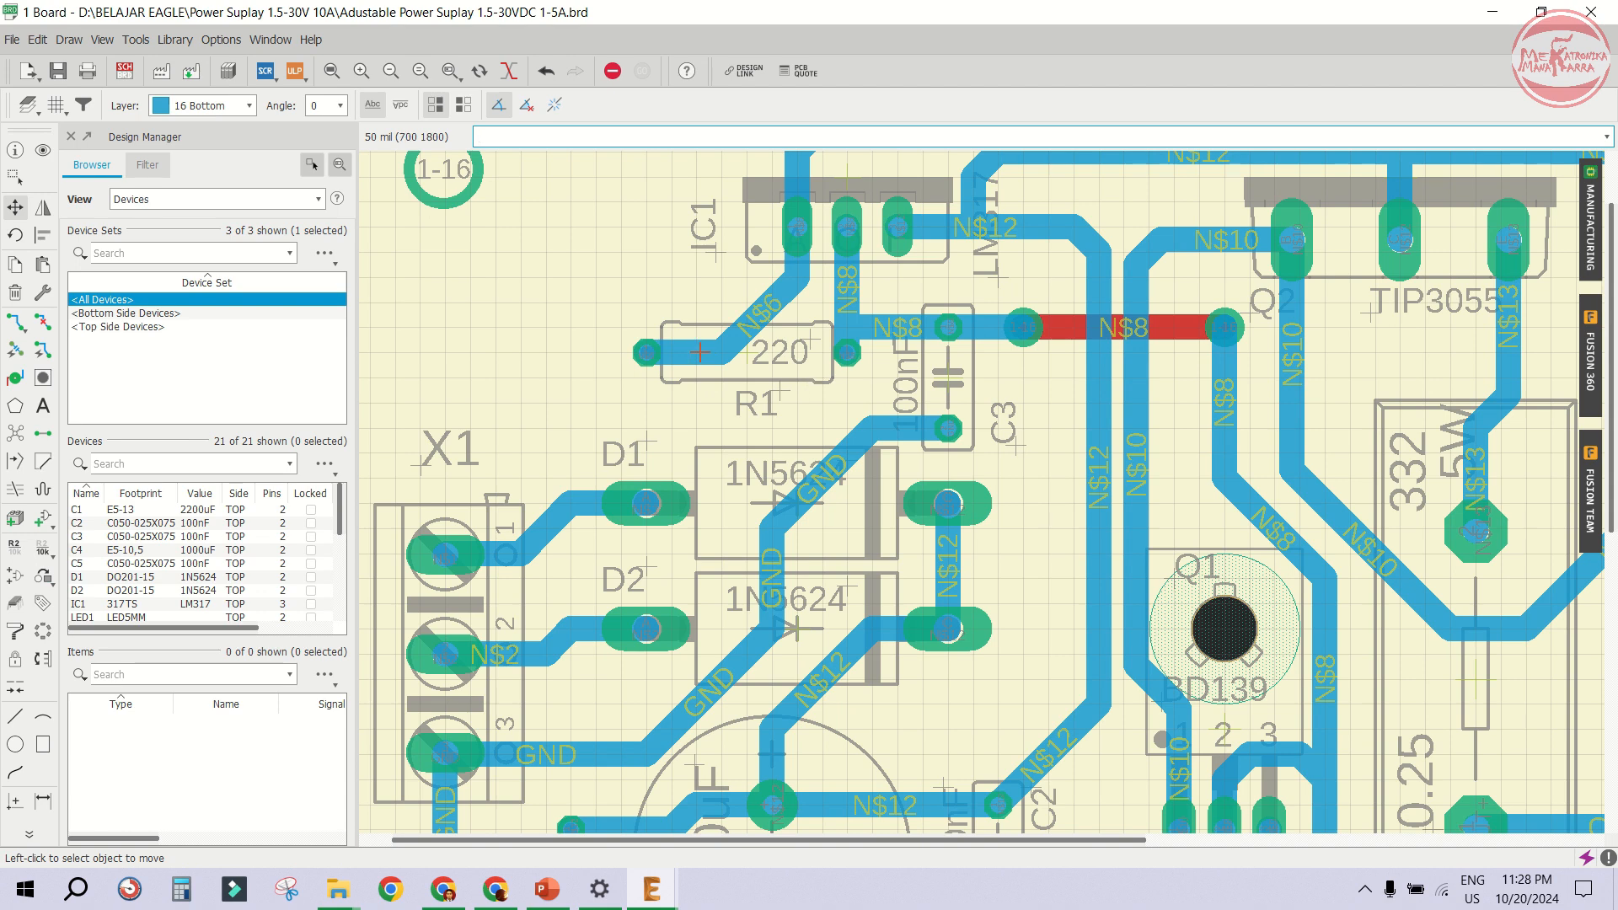
- Open the manufacturing preview, enlarge it to inspect the top side of the board, and close it
left_click(1592, 245)
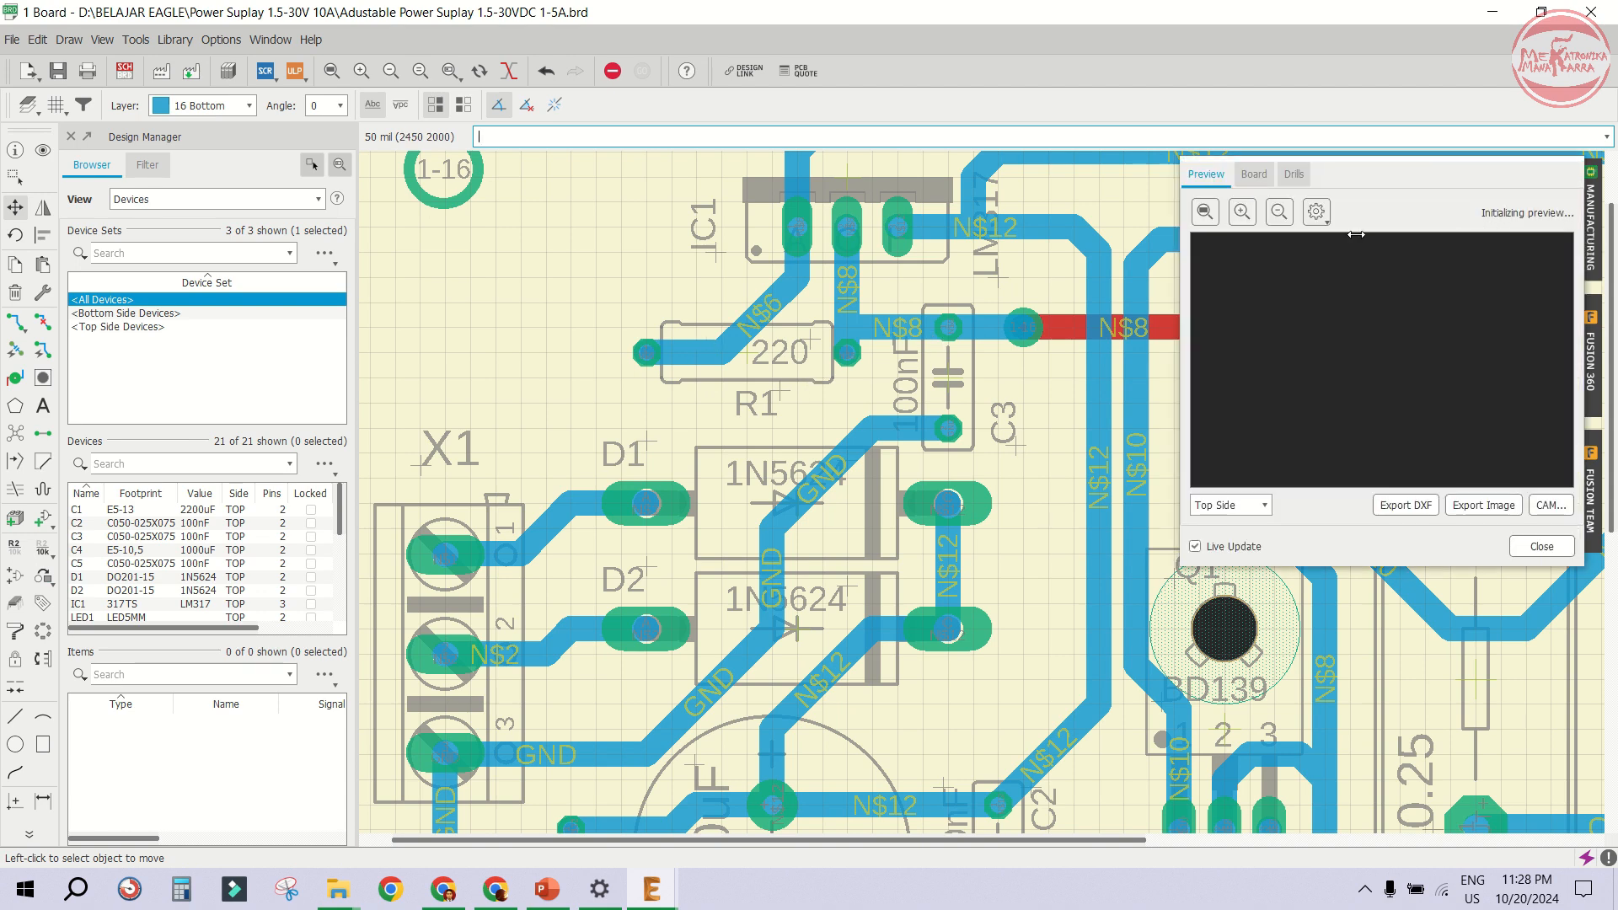
left_click_drag(1175, 448, 784, 448)
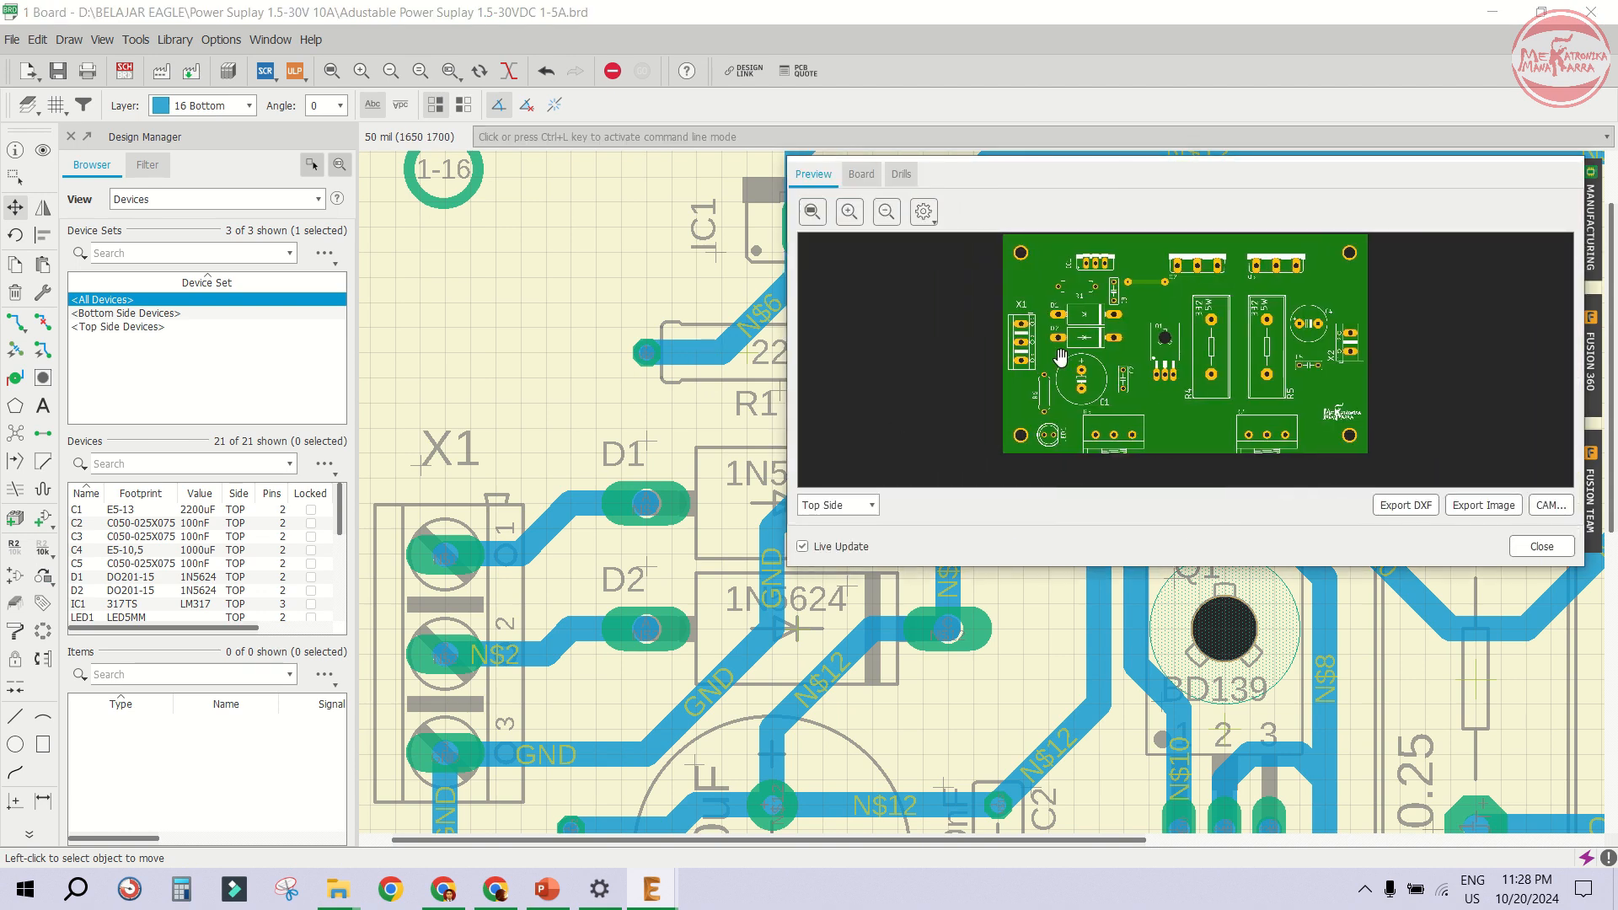
scroll(1103, 323, "up", 2)
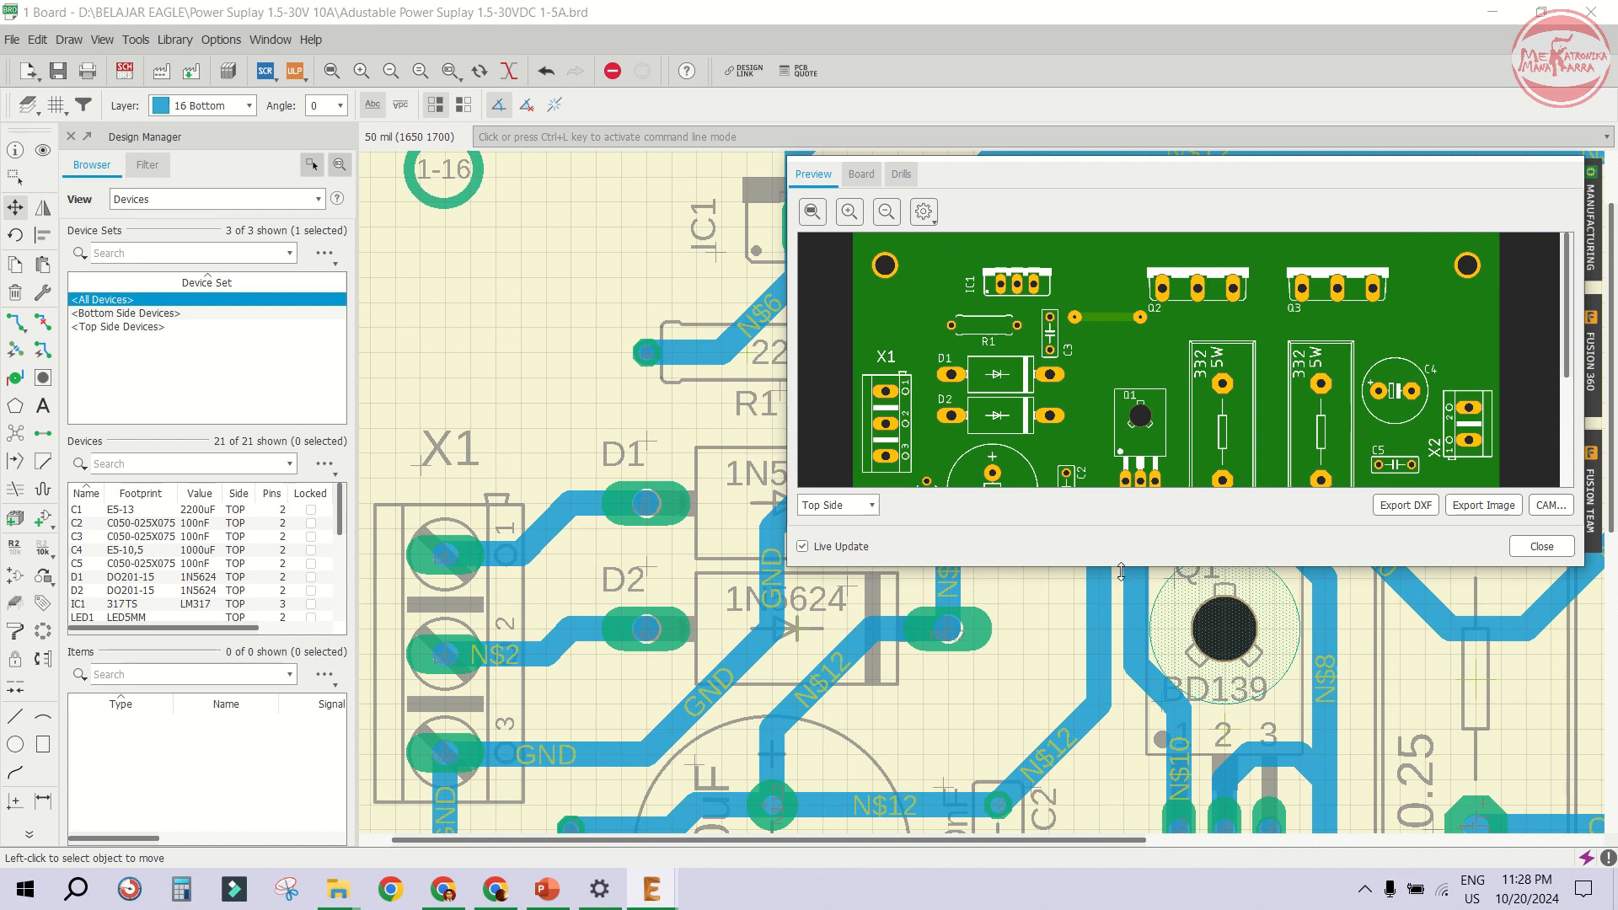
left_click_drag(1121, 572, 1121, 787)
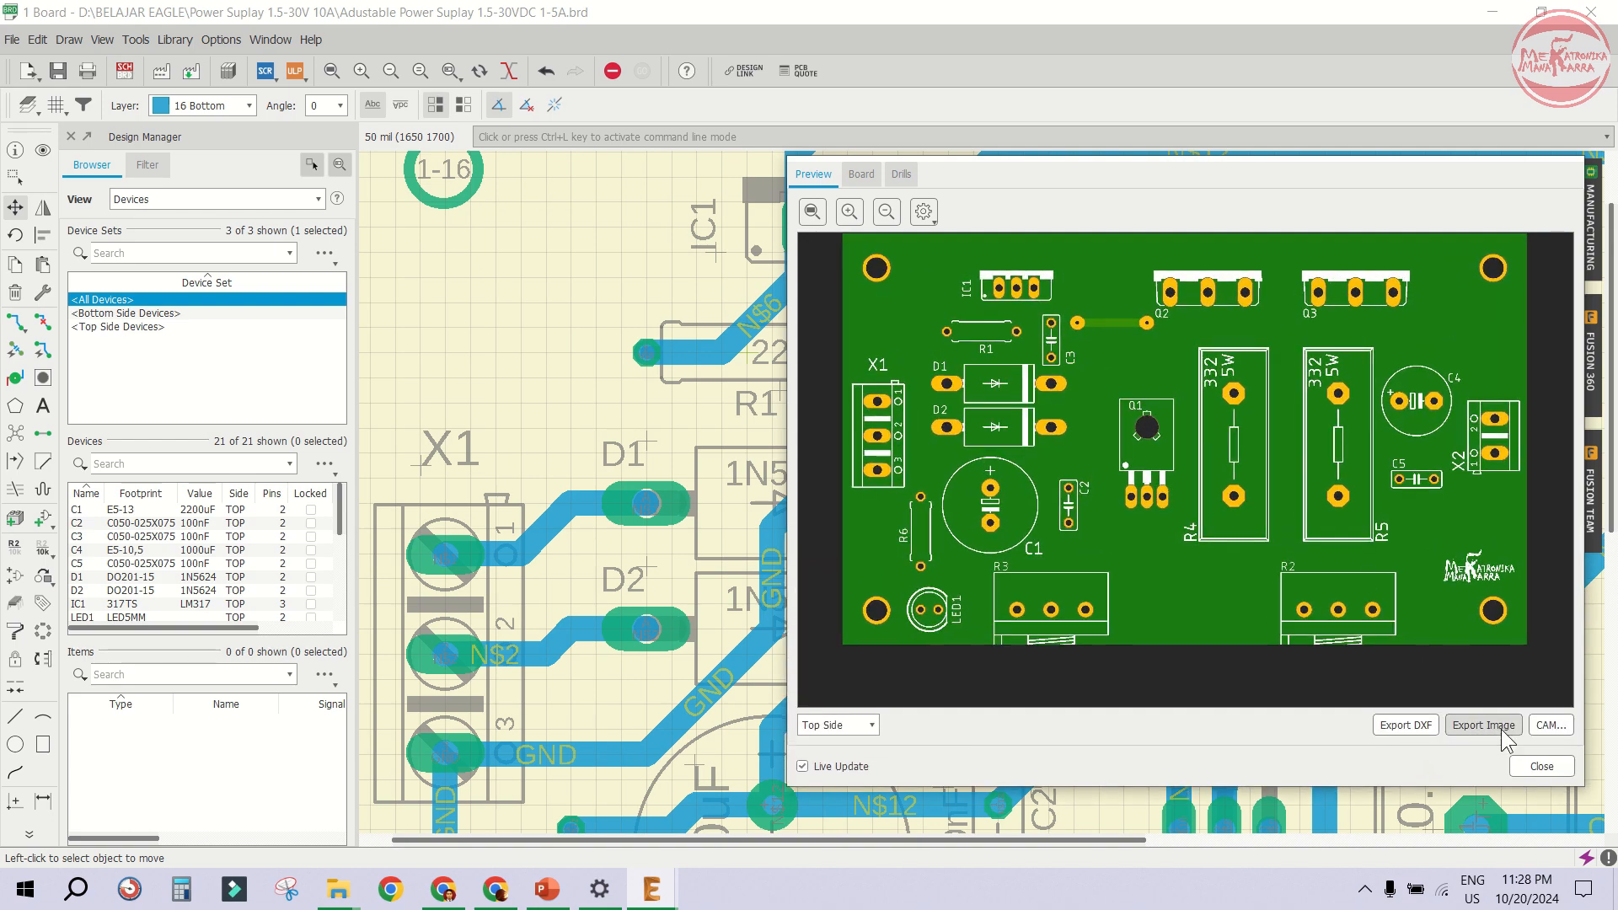
left_click(1542, 767)
- Reroute the N$12 trace with Route Airwire so it runs up past C3 and the N$8 trace
scroll(943, 356, "down", 5)
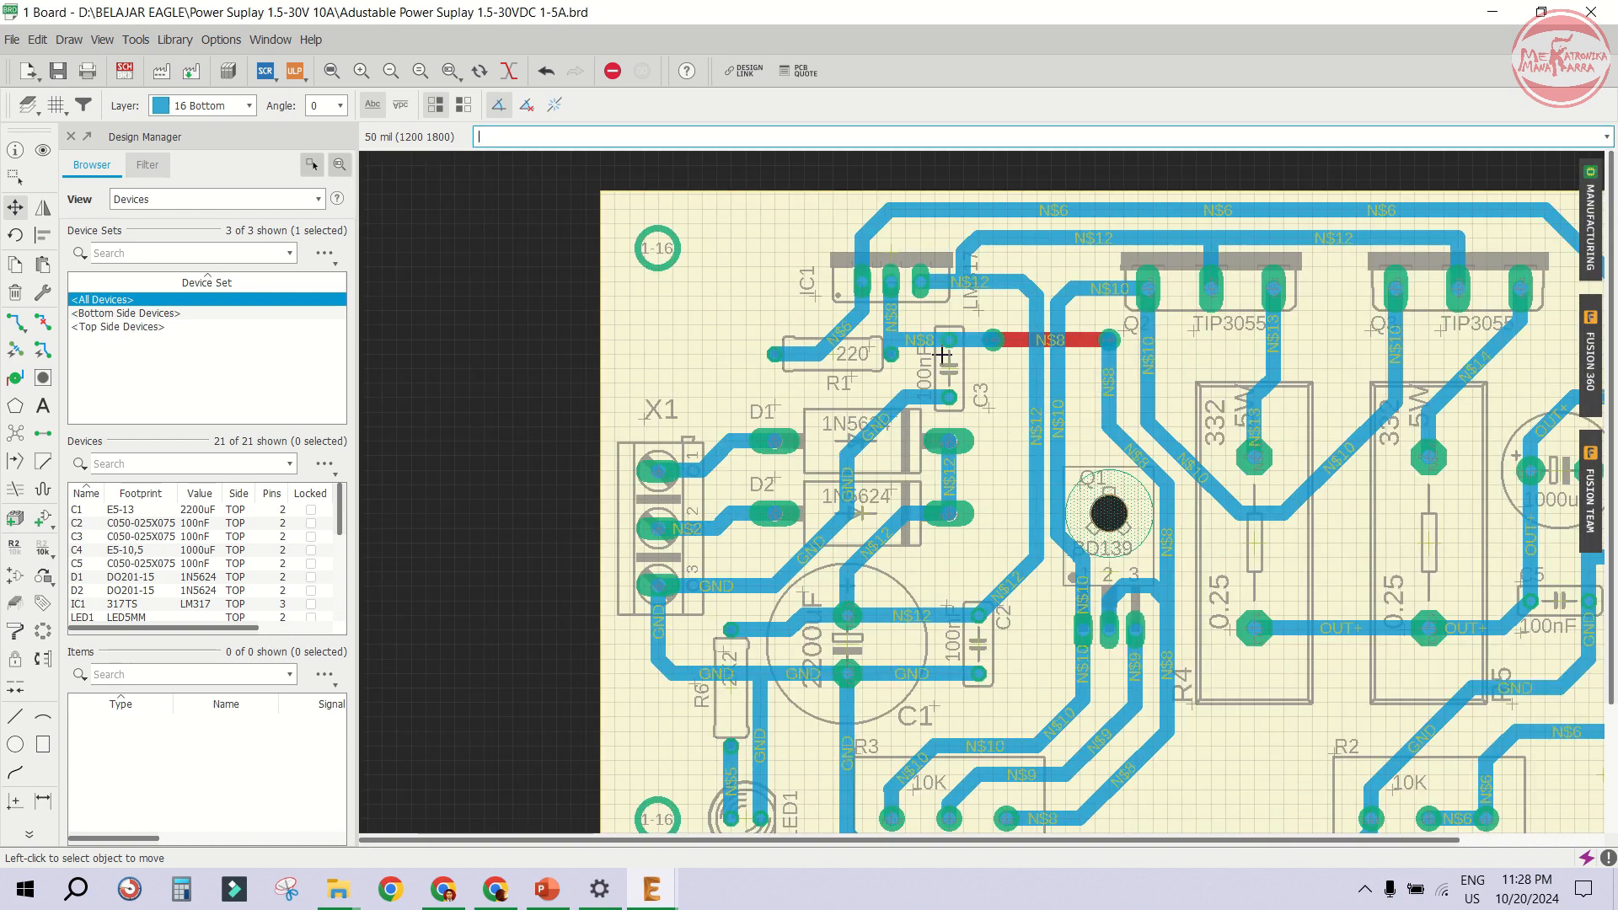
scroll(969, 426, "up", 3)
scroll(961, 527, "up", 2)
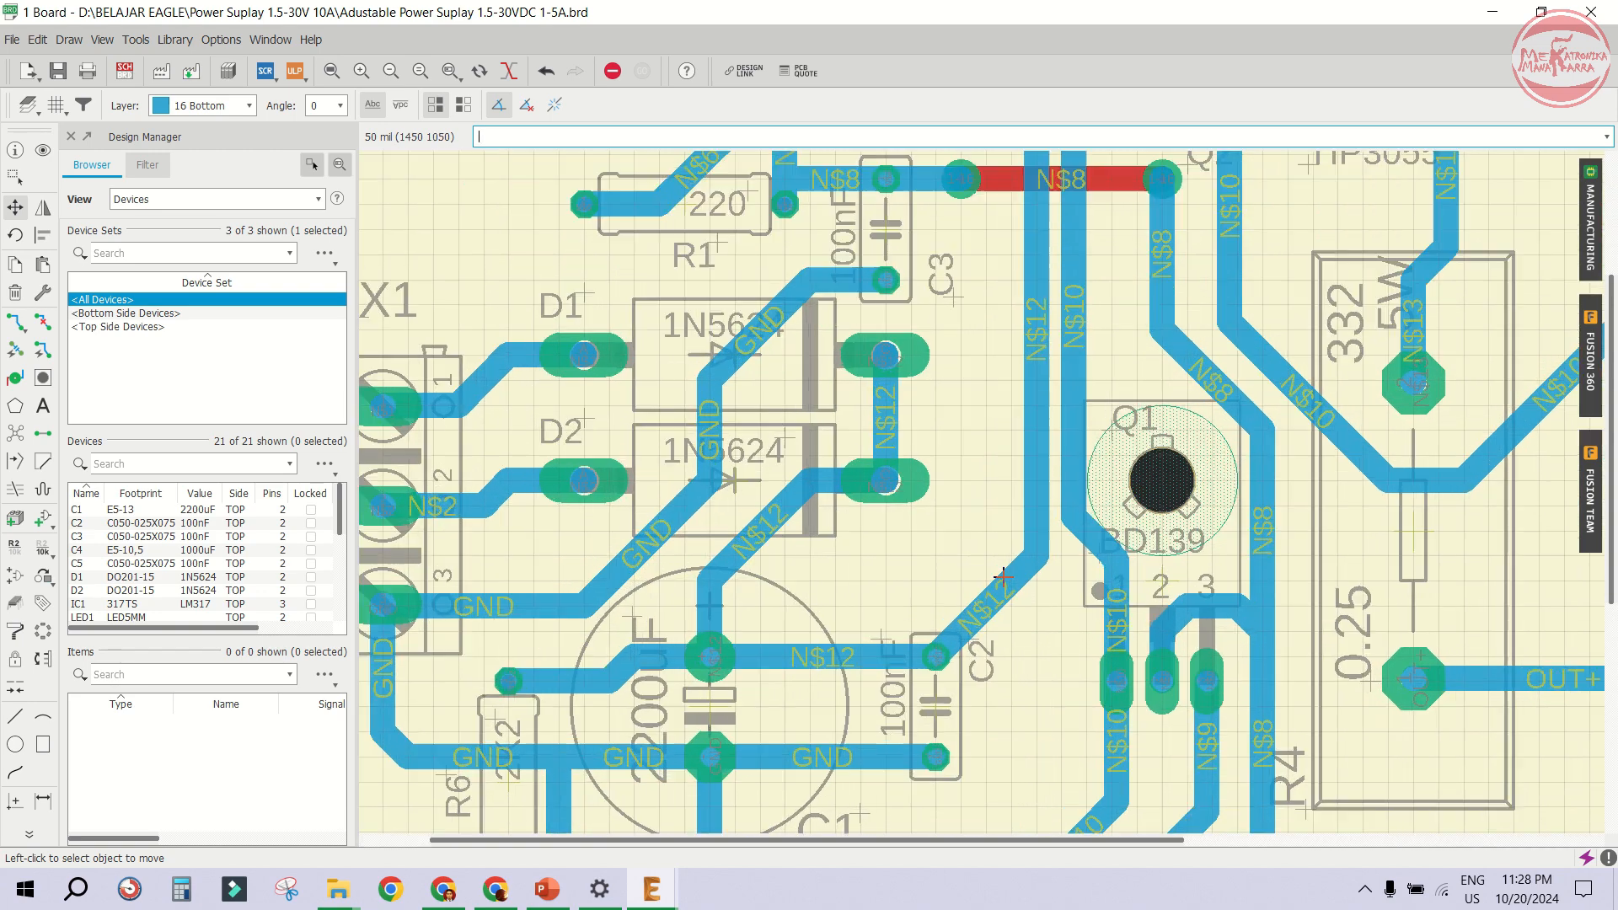
left_click(15, 323)
left_click(985, 600)
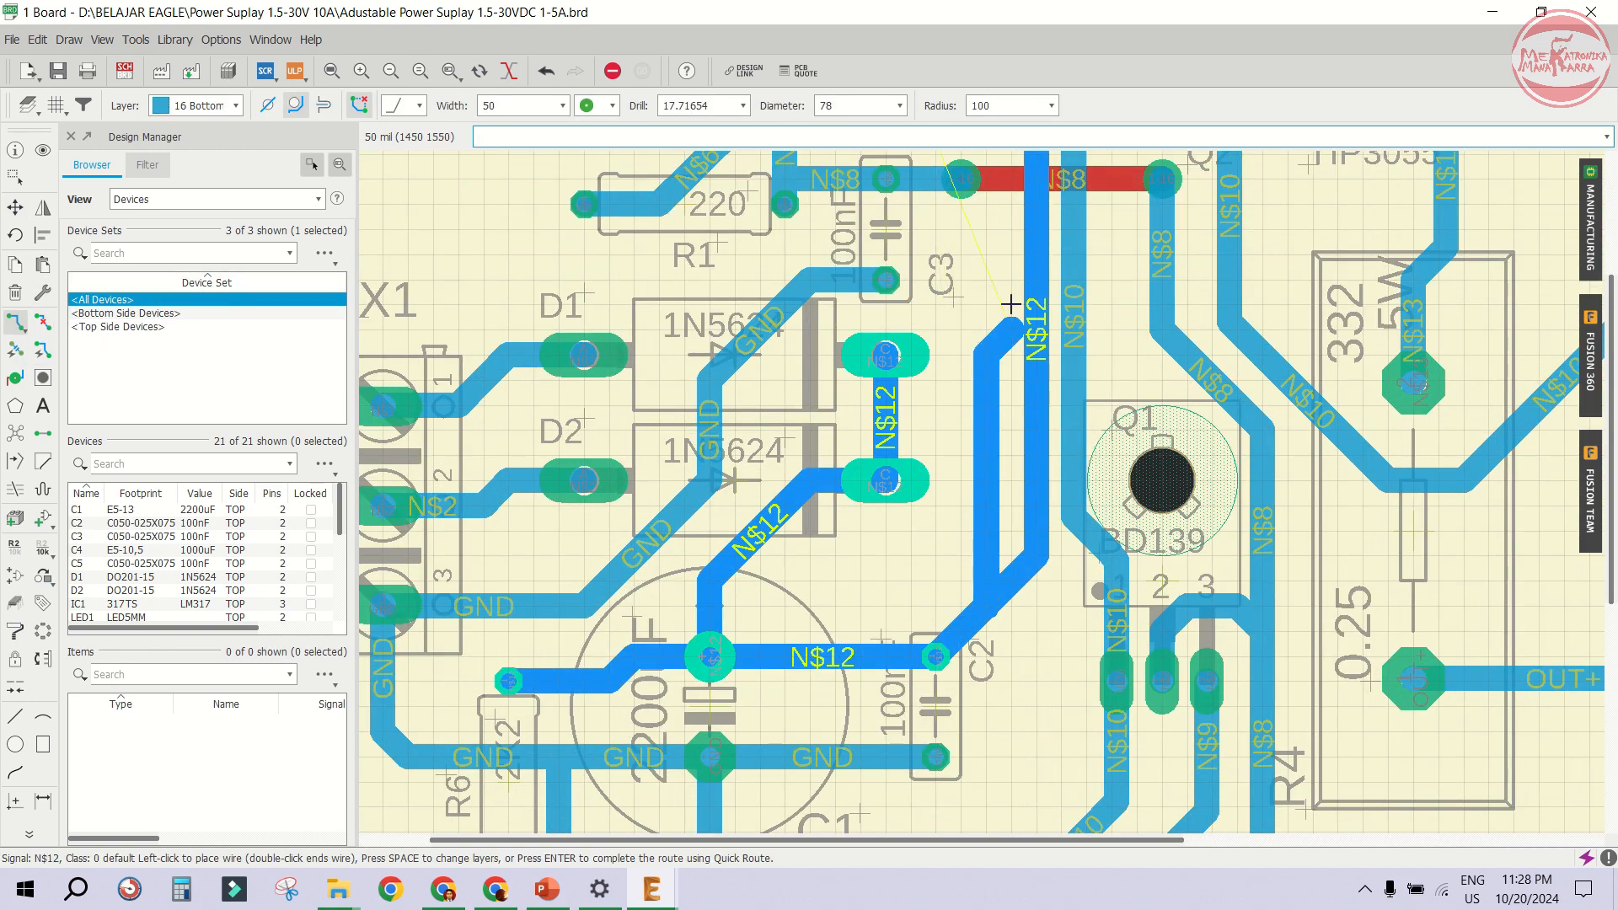
left_click(1037, 226)
scroll(927, 422, "down", 2)
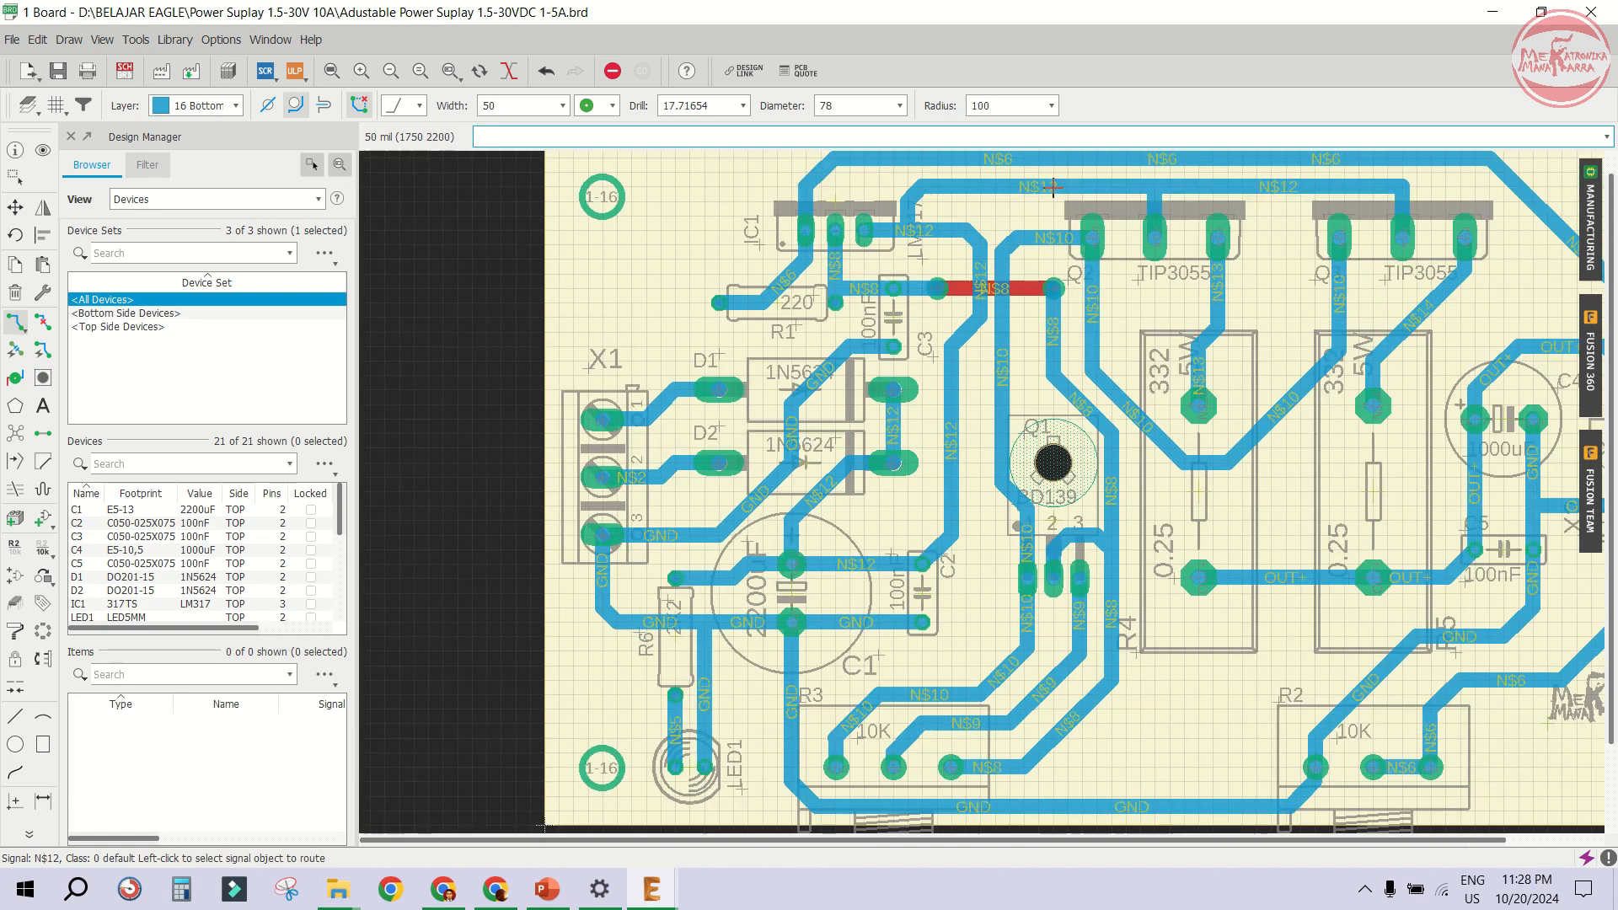
scroll(925, 431, "up", 3)
left_click(924, 430)
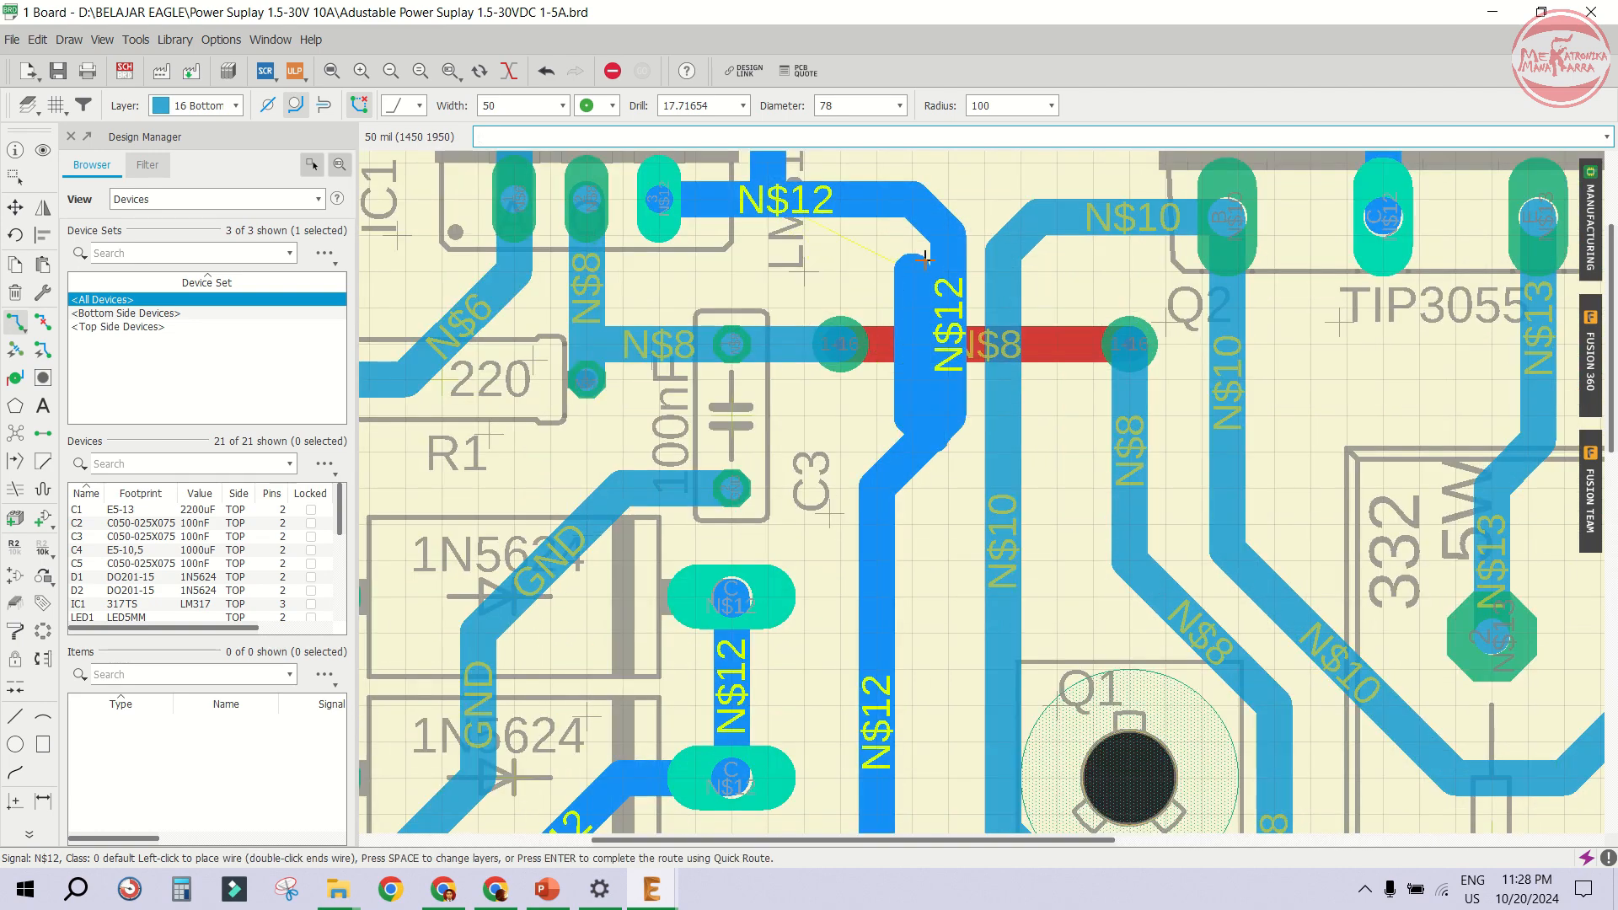
key("Escape")
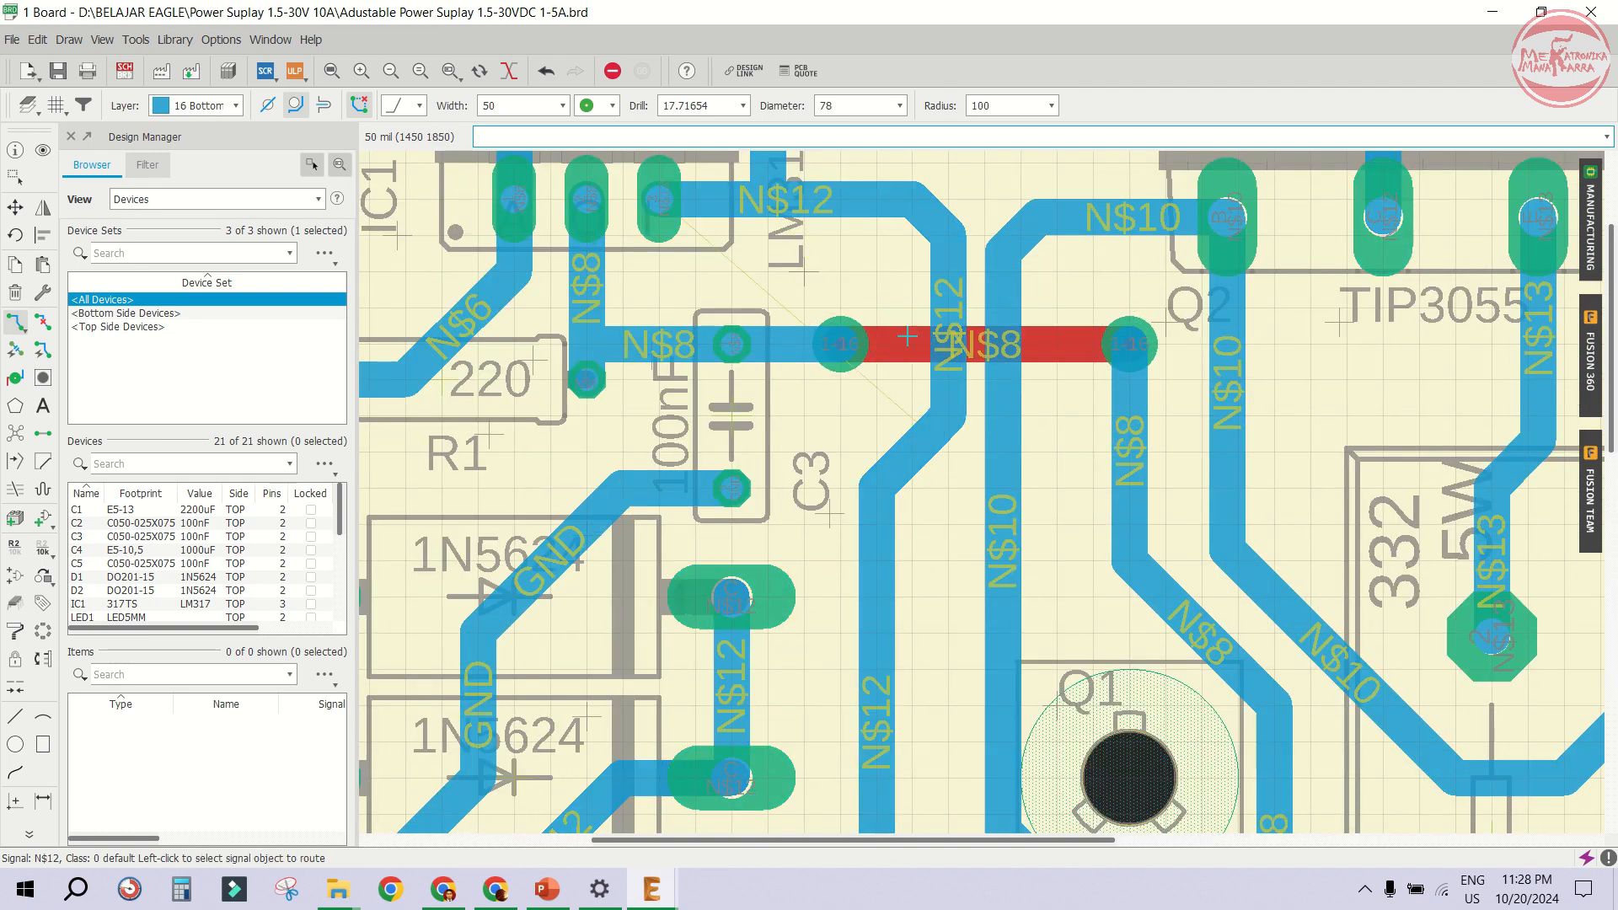
- Adjust the N$12 trace's upper bend near IC1, and start then cancel a route on N$10
left_click(906, 455)
left_click(842, 194)
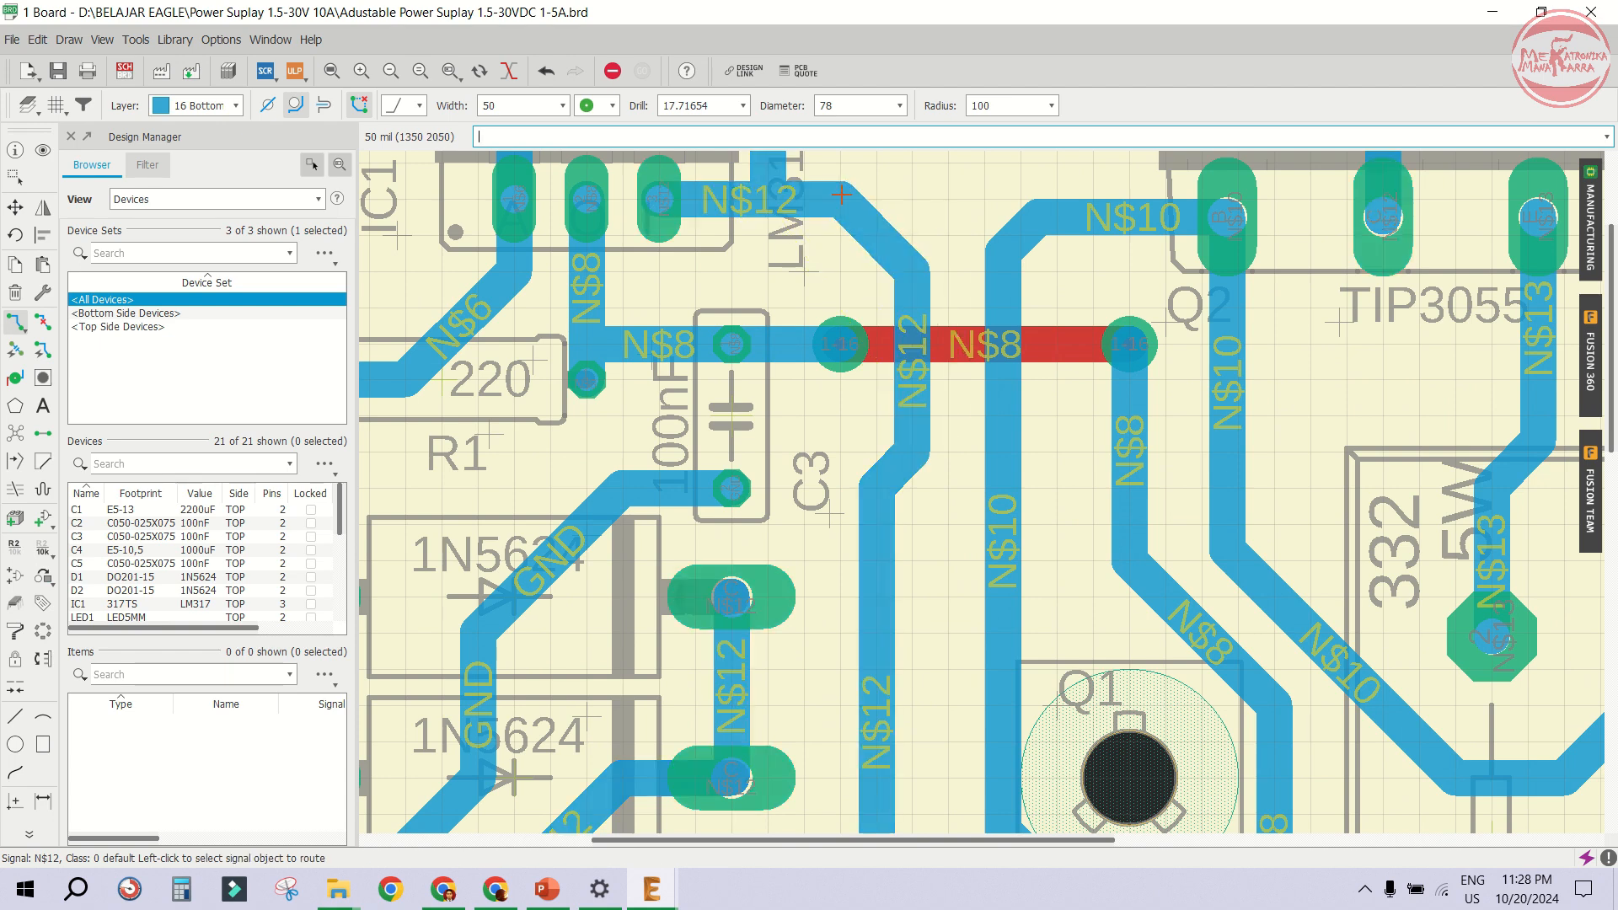
left_click(1003, 308)
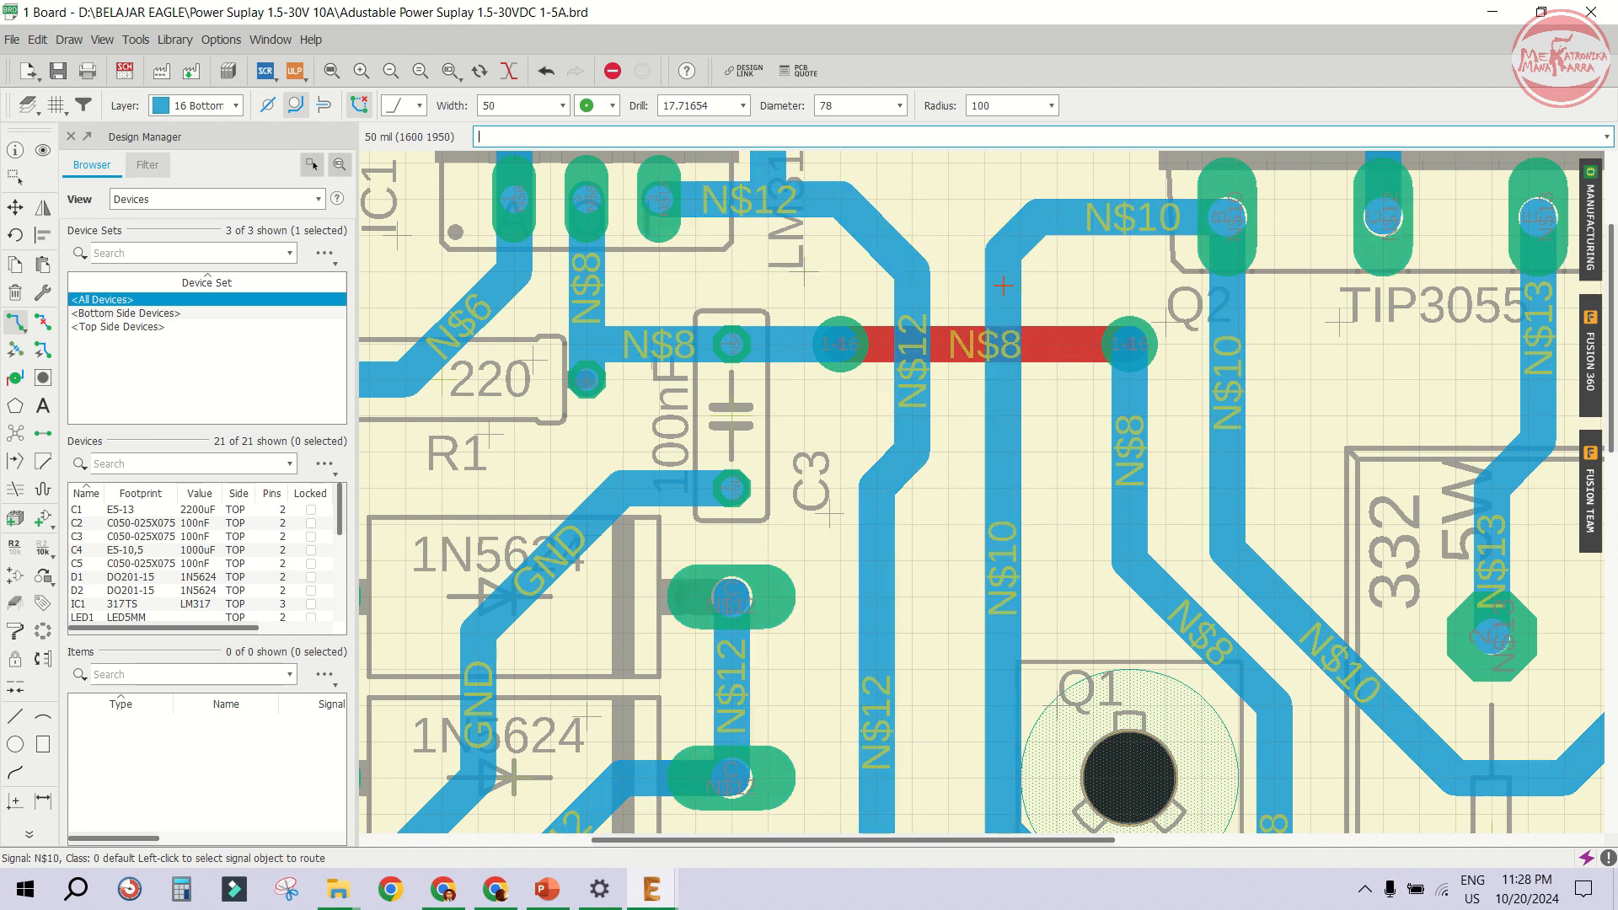
scroll(1093, 211, "down", 2)
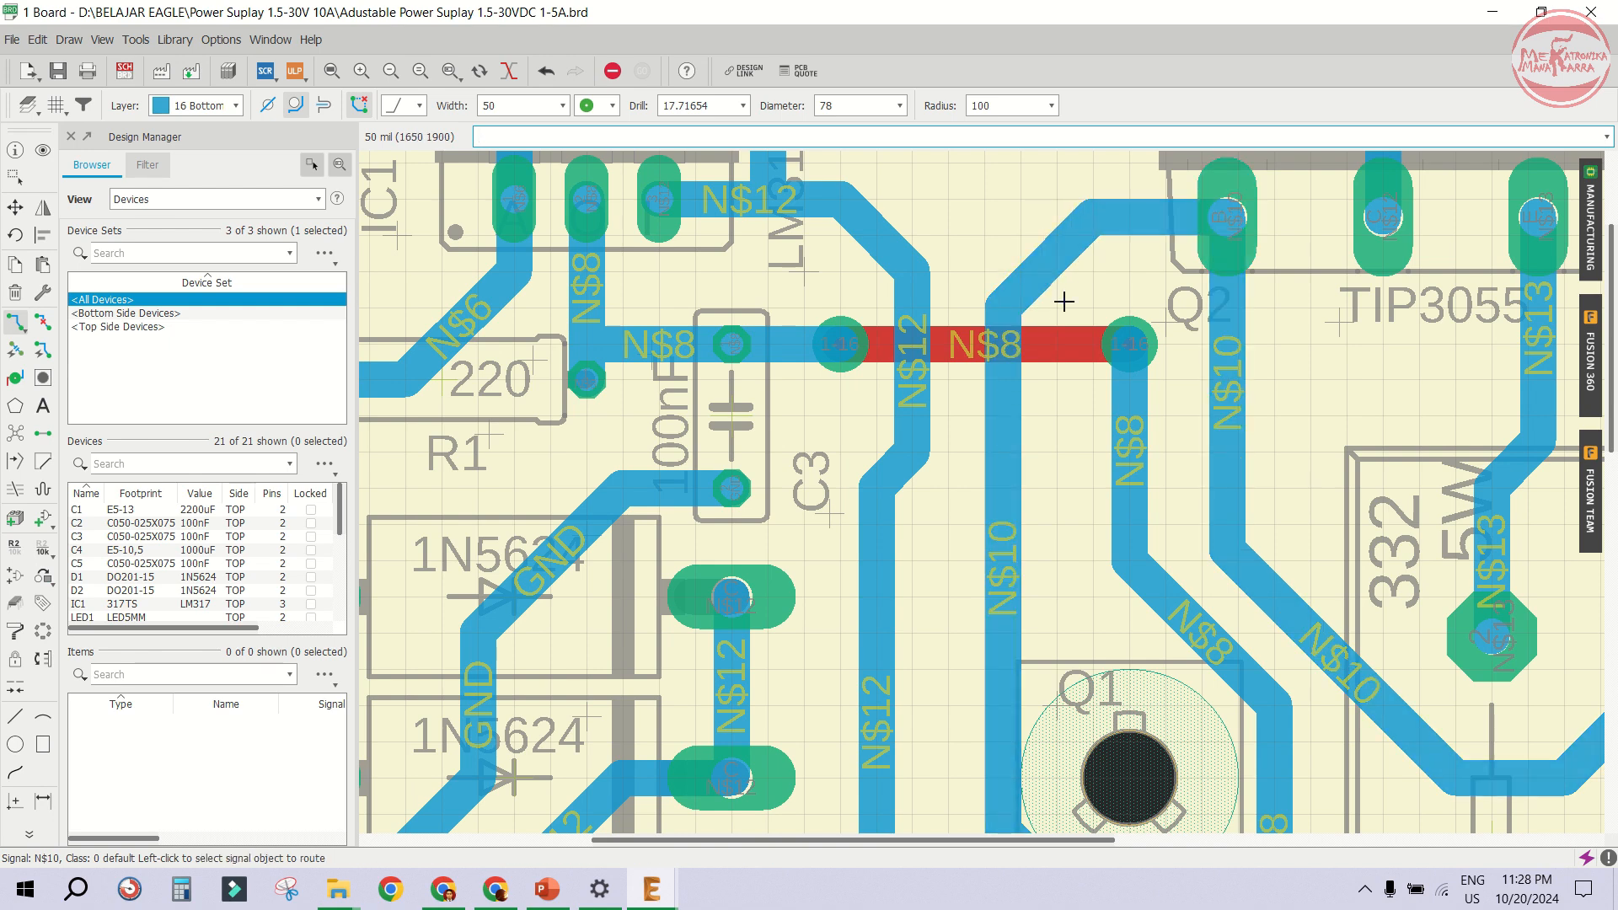
key("Escape")
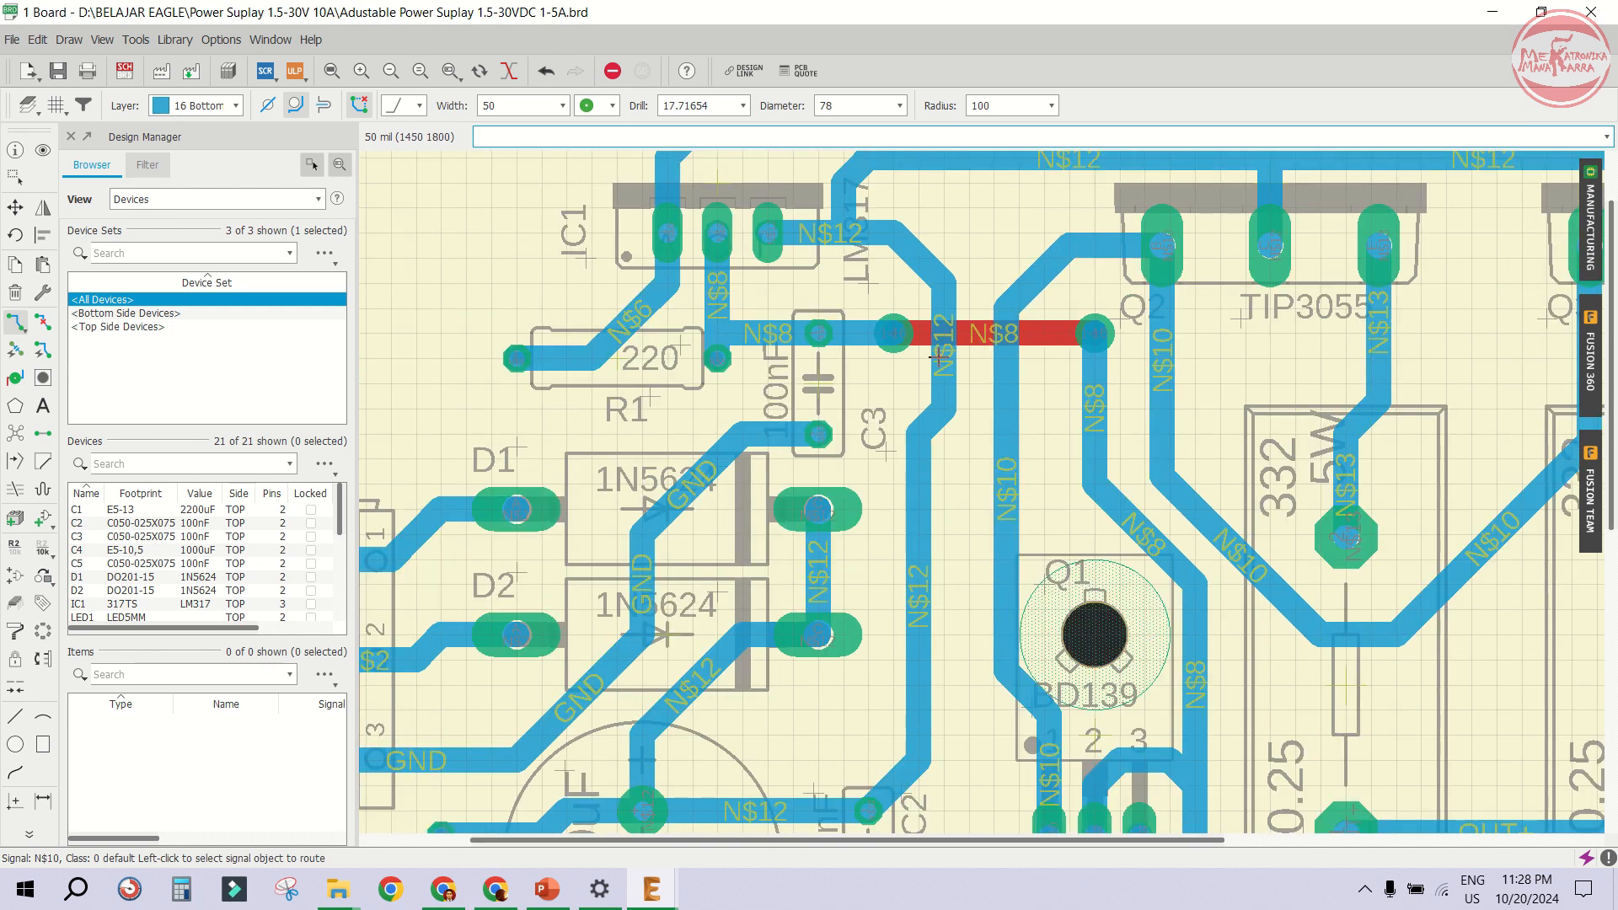
- Move the trace bend above Q1's pin 3 slightly up and to the right
left_click(15, 208)
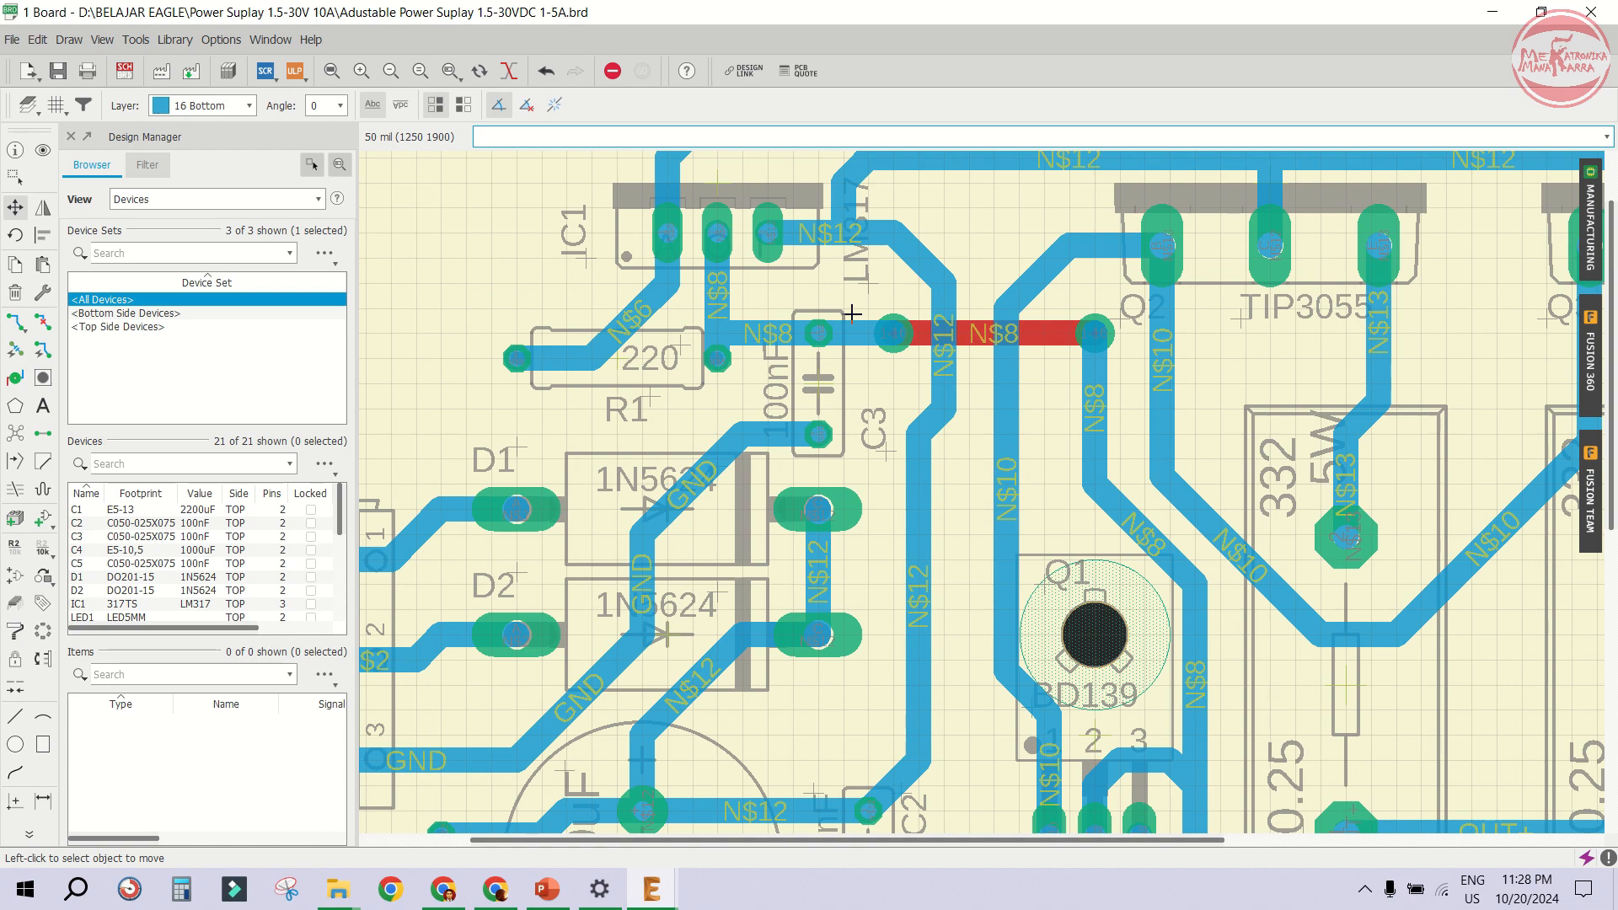
scroll(853, 313, "down", 5)
scroll(911, 400, "down", 2)
scroll(927, 506, "up", 4)
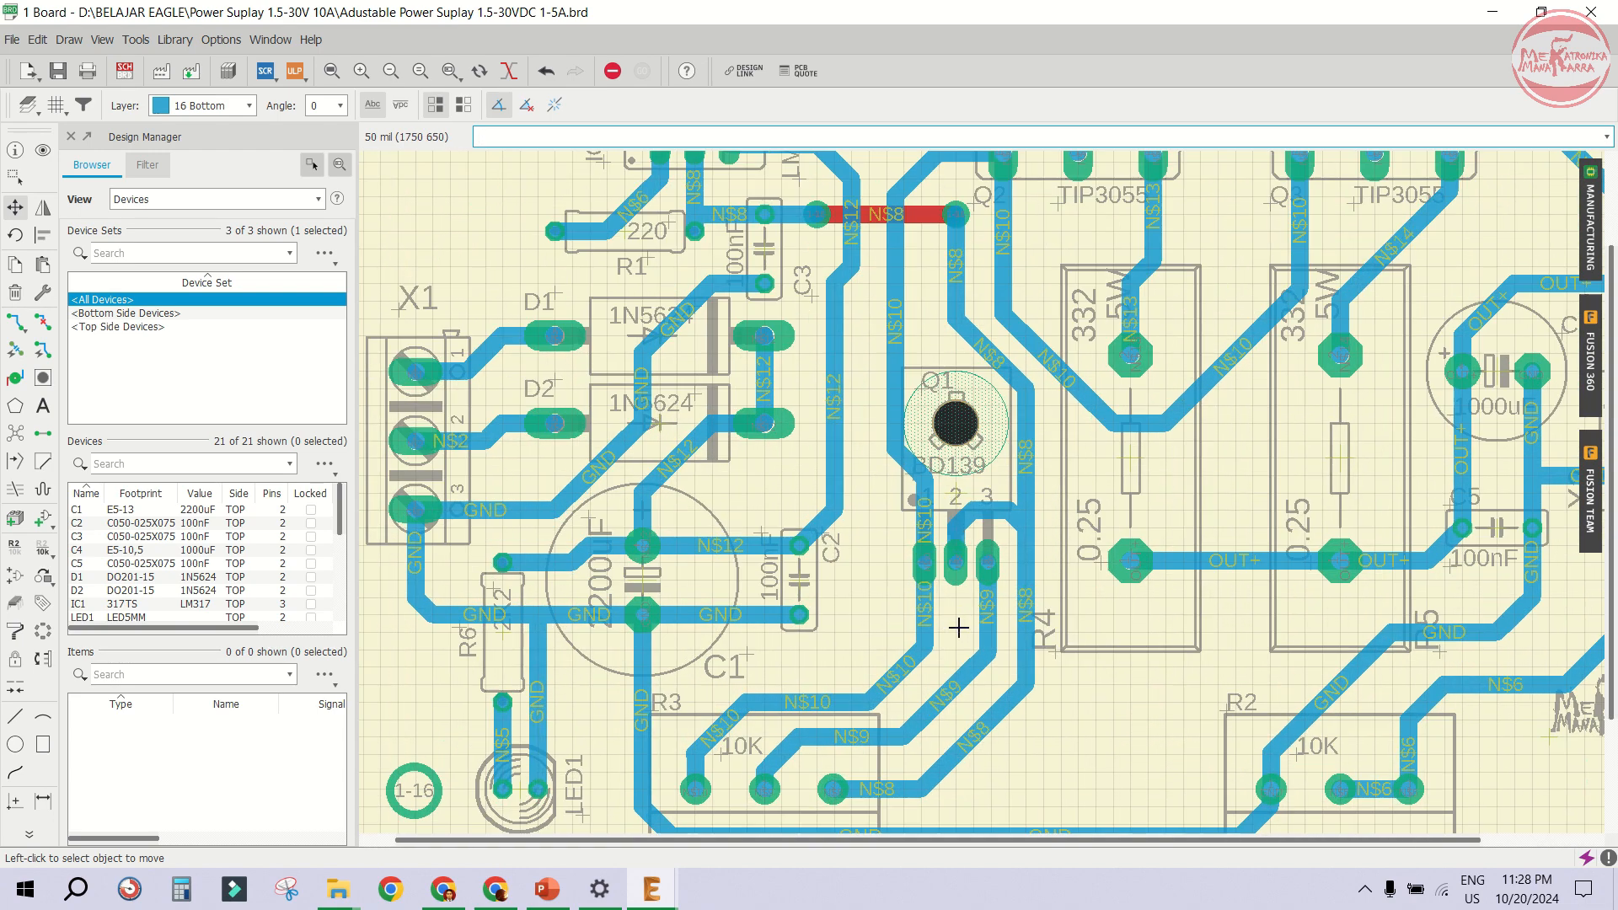
scroll(1021, 527, "up", 5)
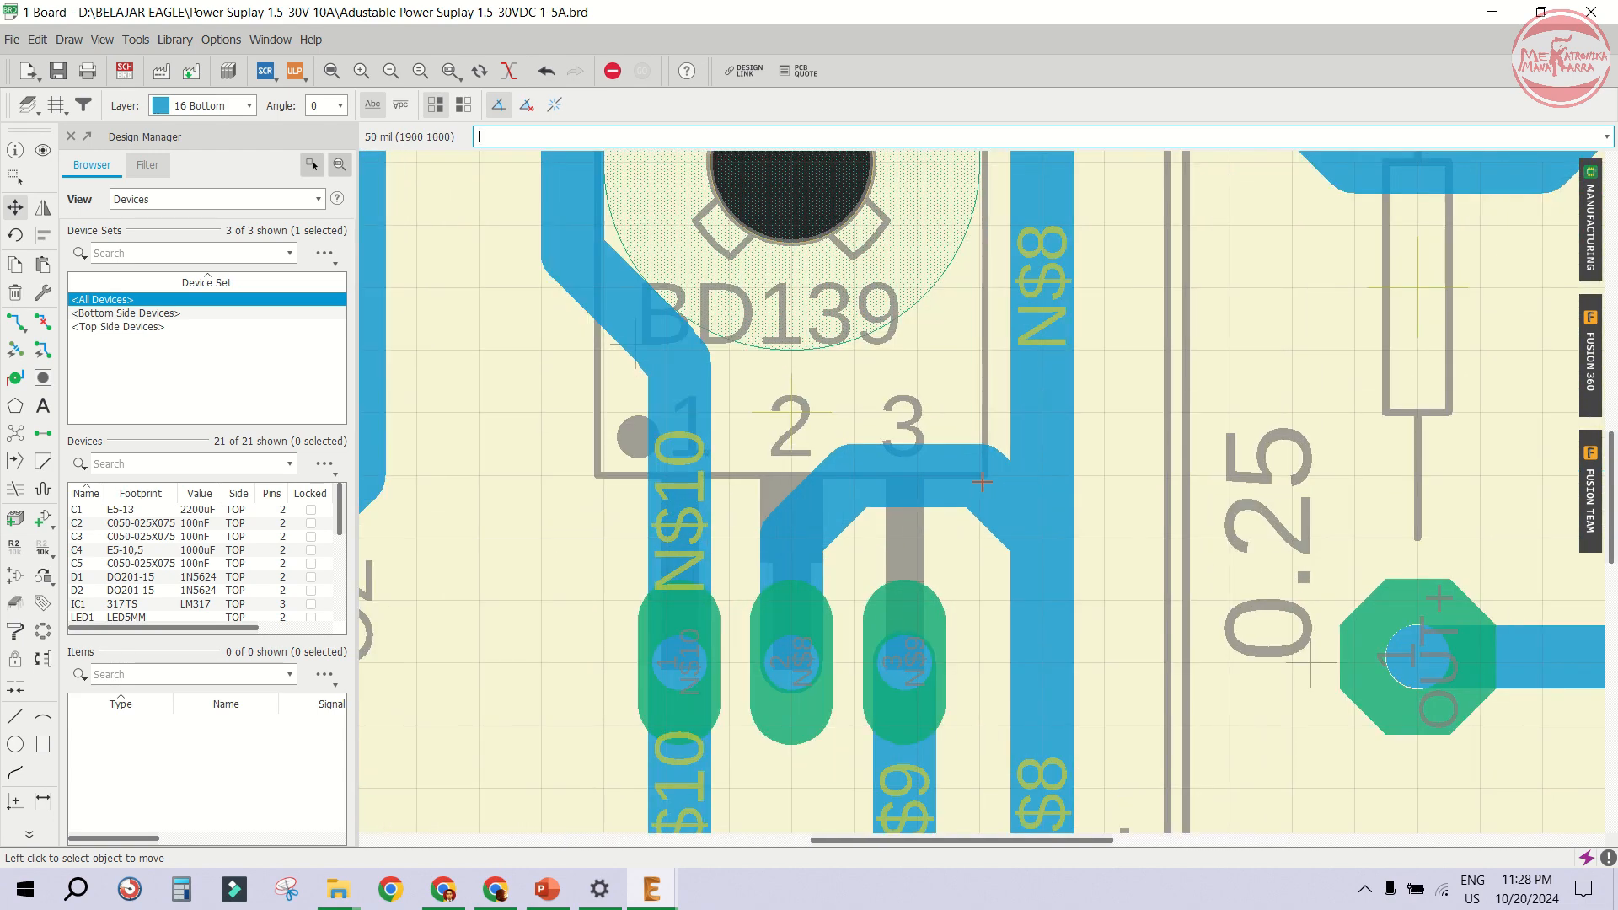
left_click(1007, 510)
left_click(1035, 462)
- Zoom to fit and review the whole routed board layout
scroll(967, 430, "down", 5)
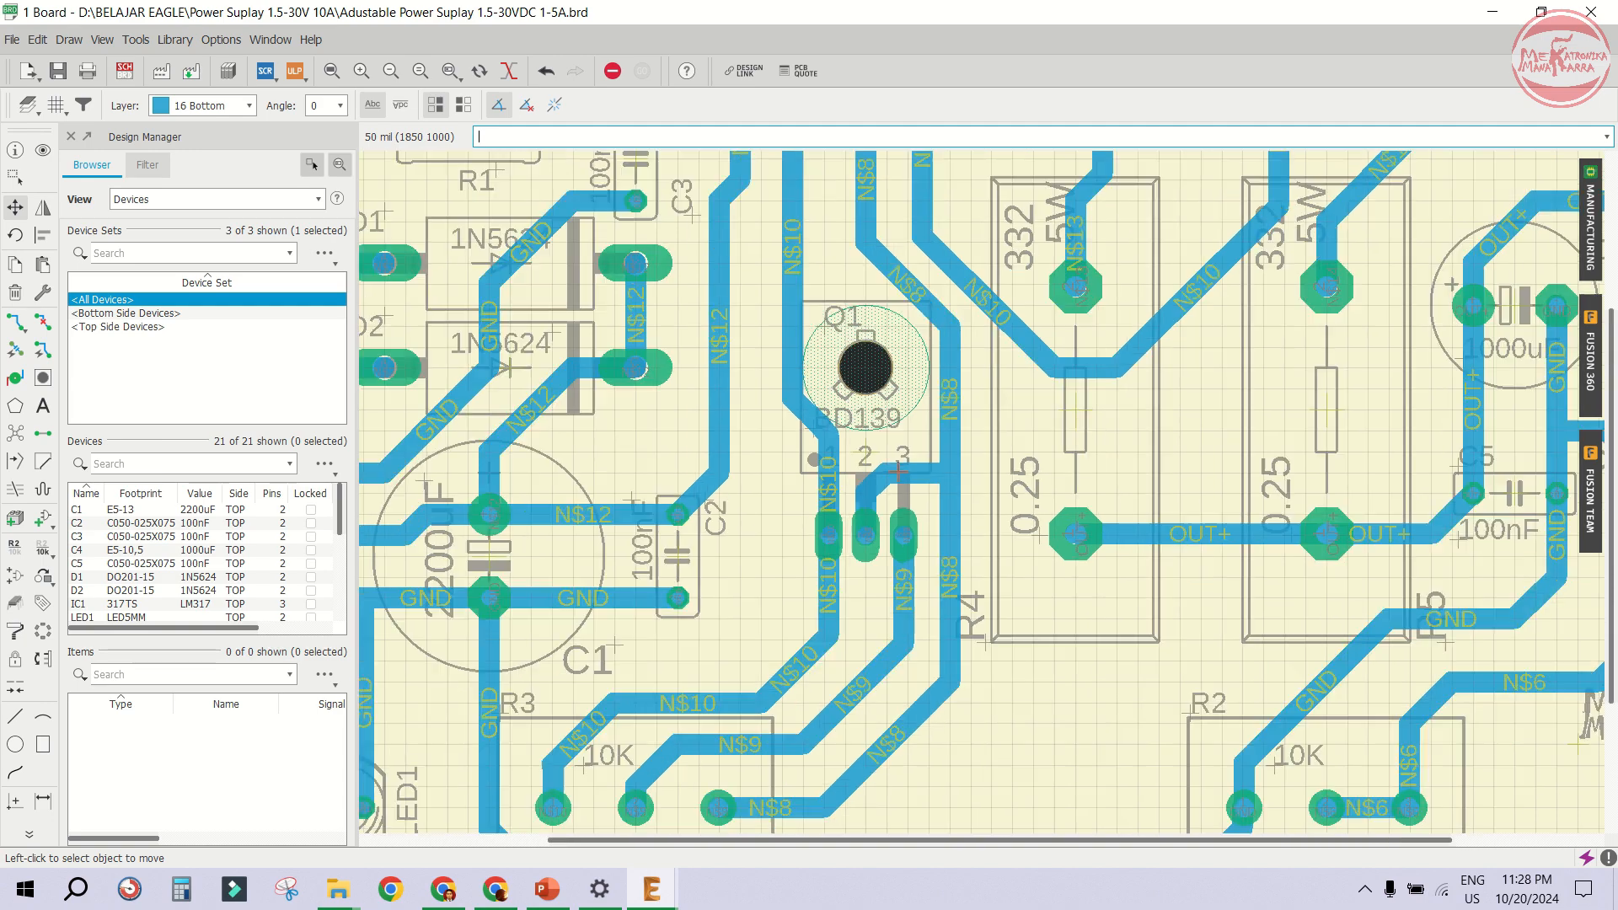
scroll(1197, 224, "up", 6)
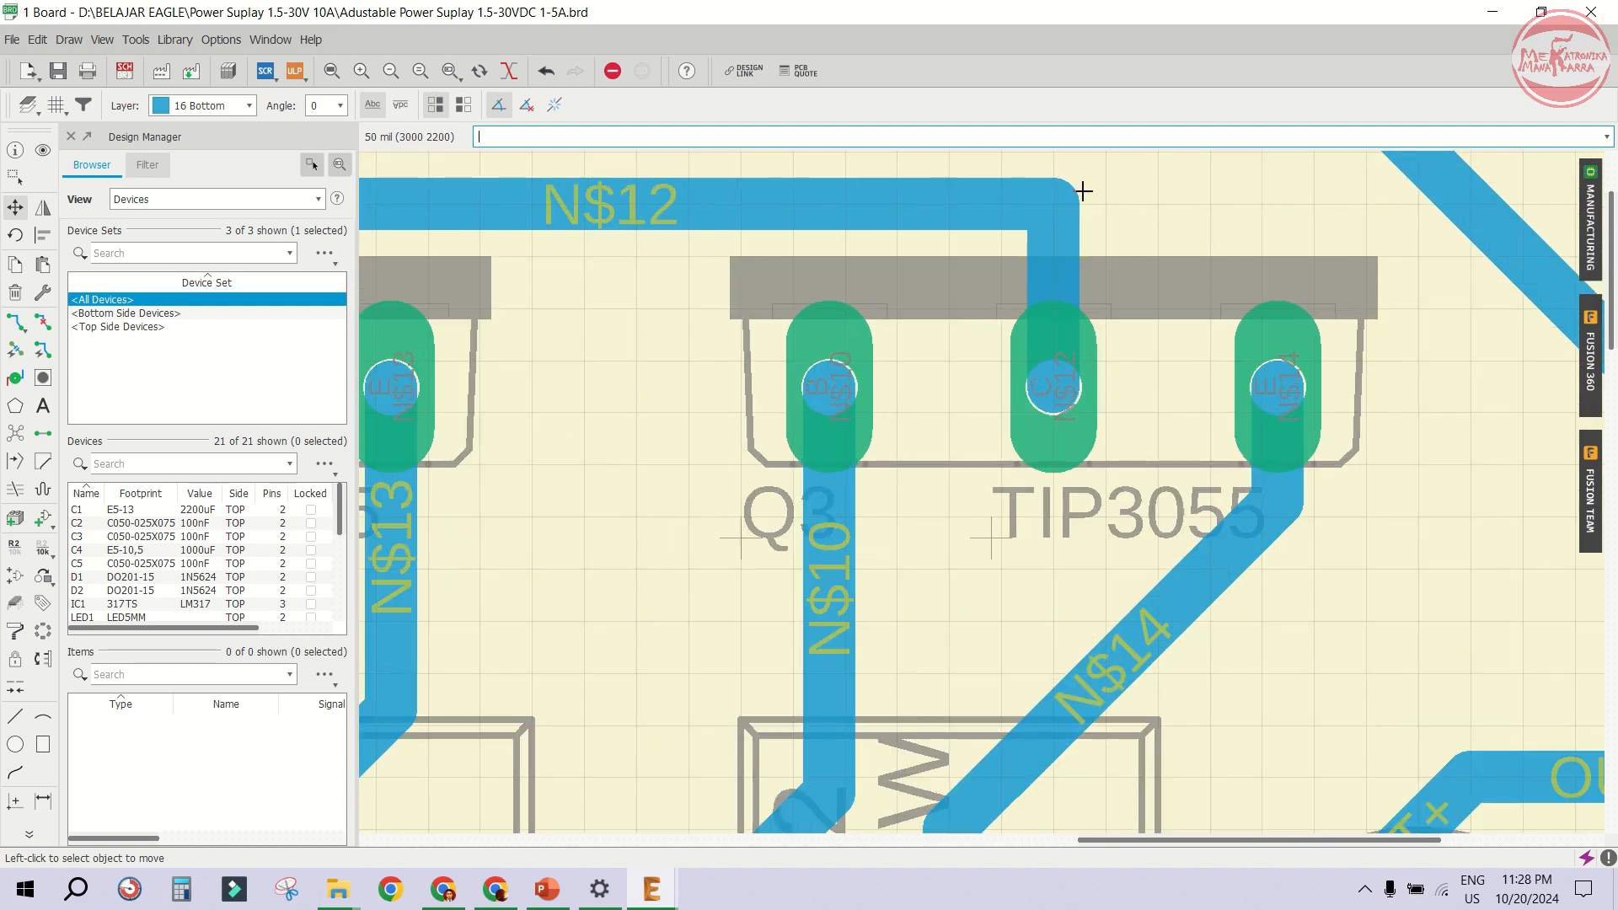
left_click(15, 321)
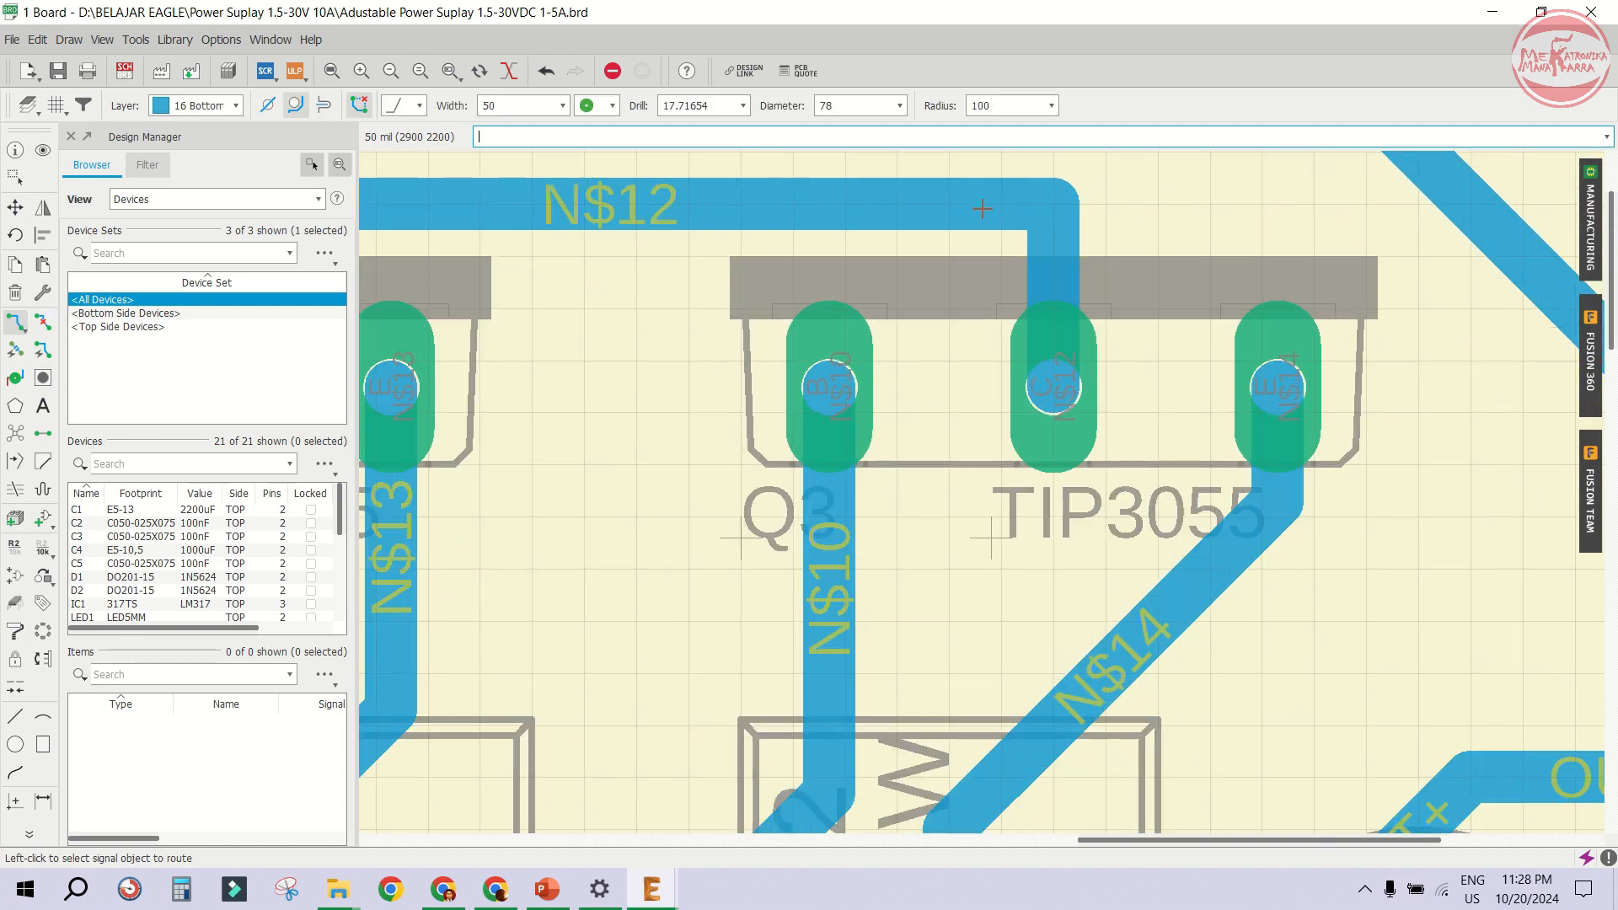
scroll(1125, 346, "down", 3)
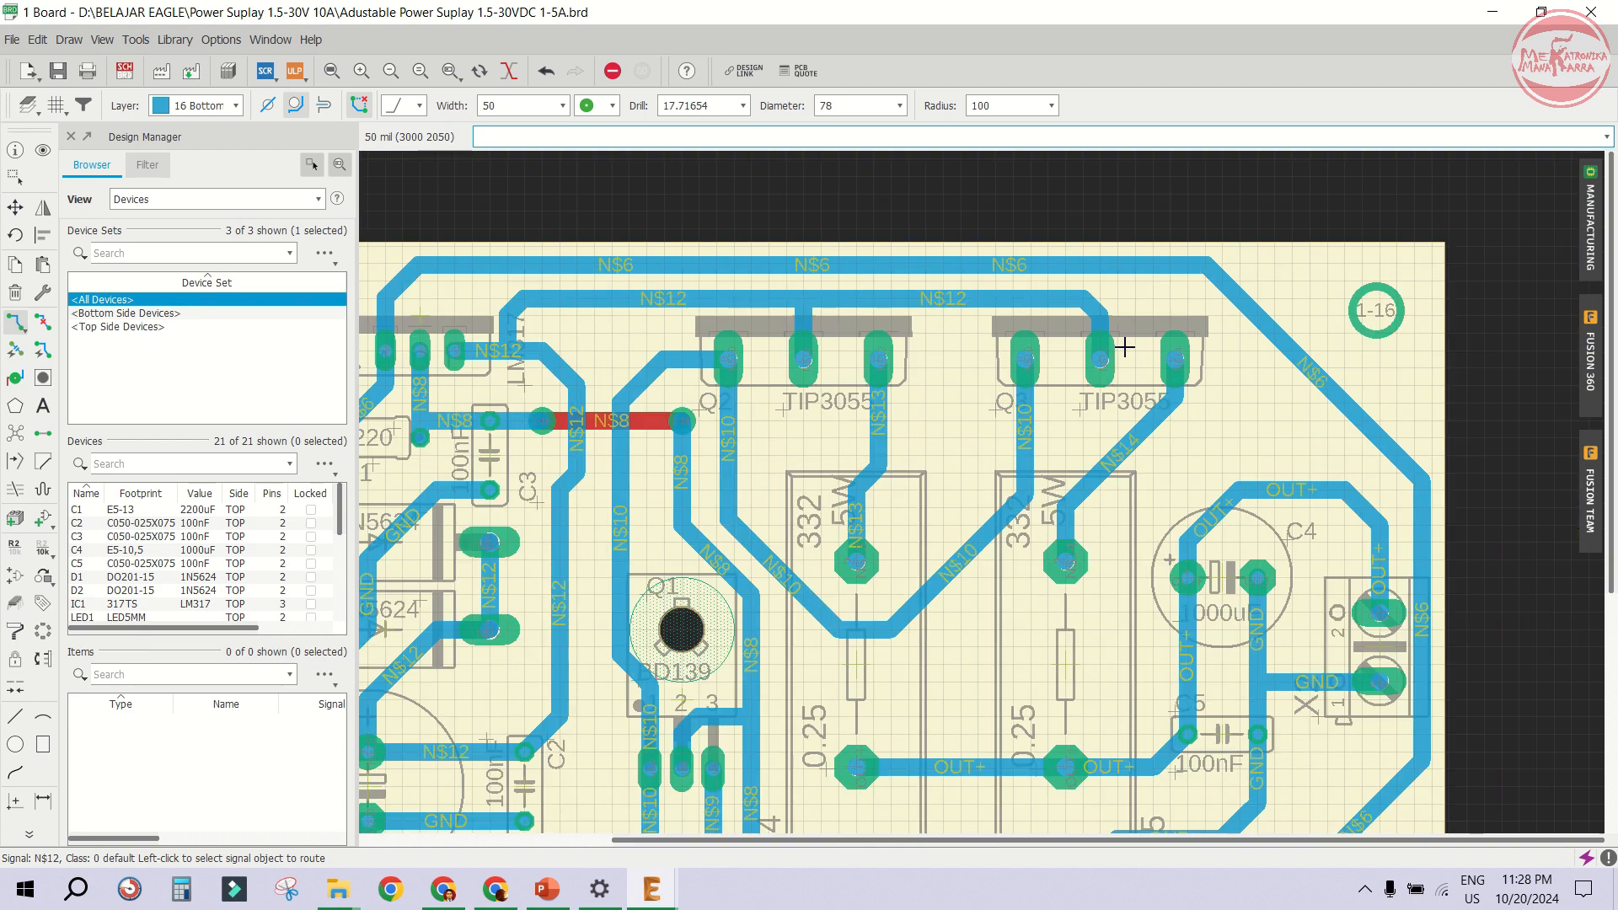
scroll(1125, 347, "down", 3)
scroll(1102, 350, "up", 3)
scroll(1102, 369, "down", 1)
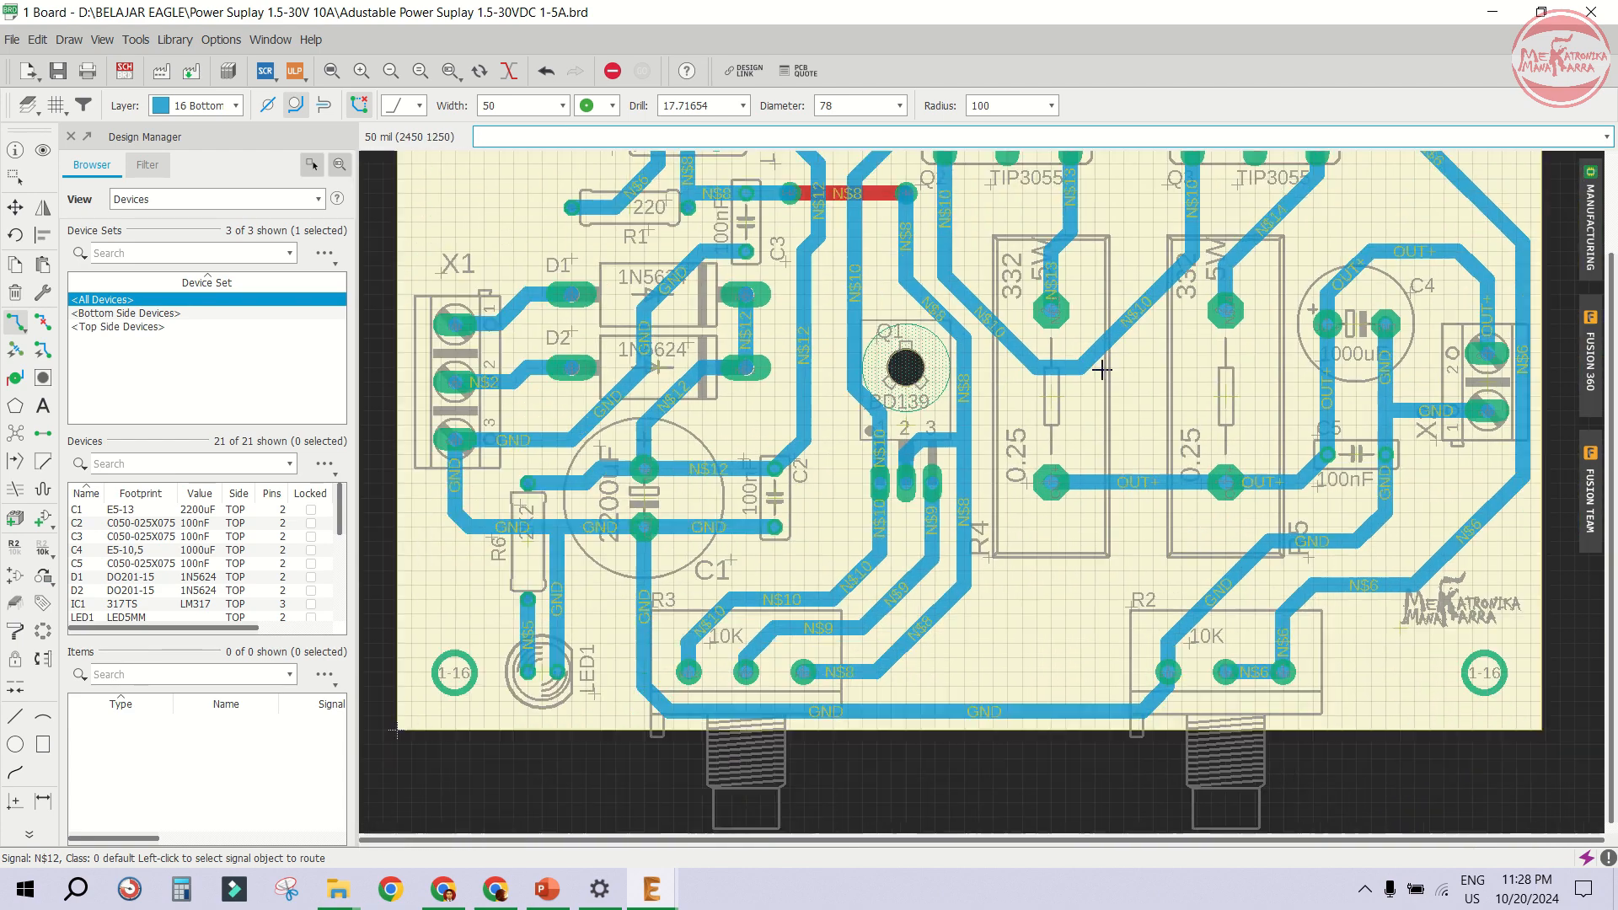
scroll(1101, 370, "down", 1)
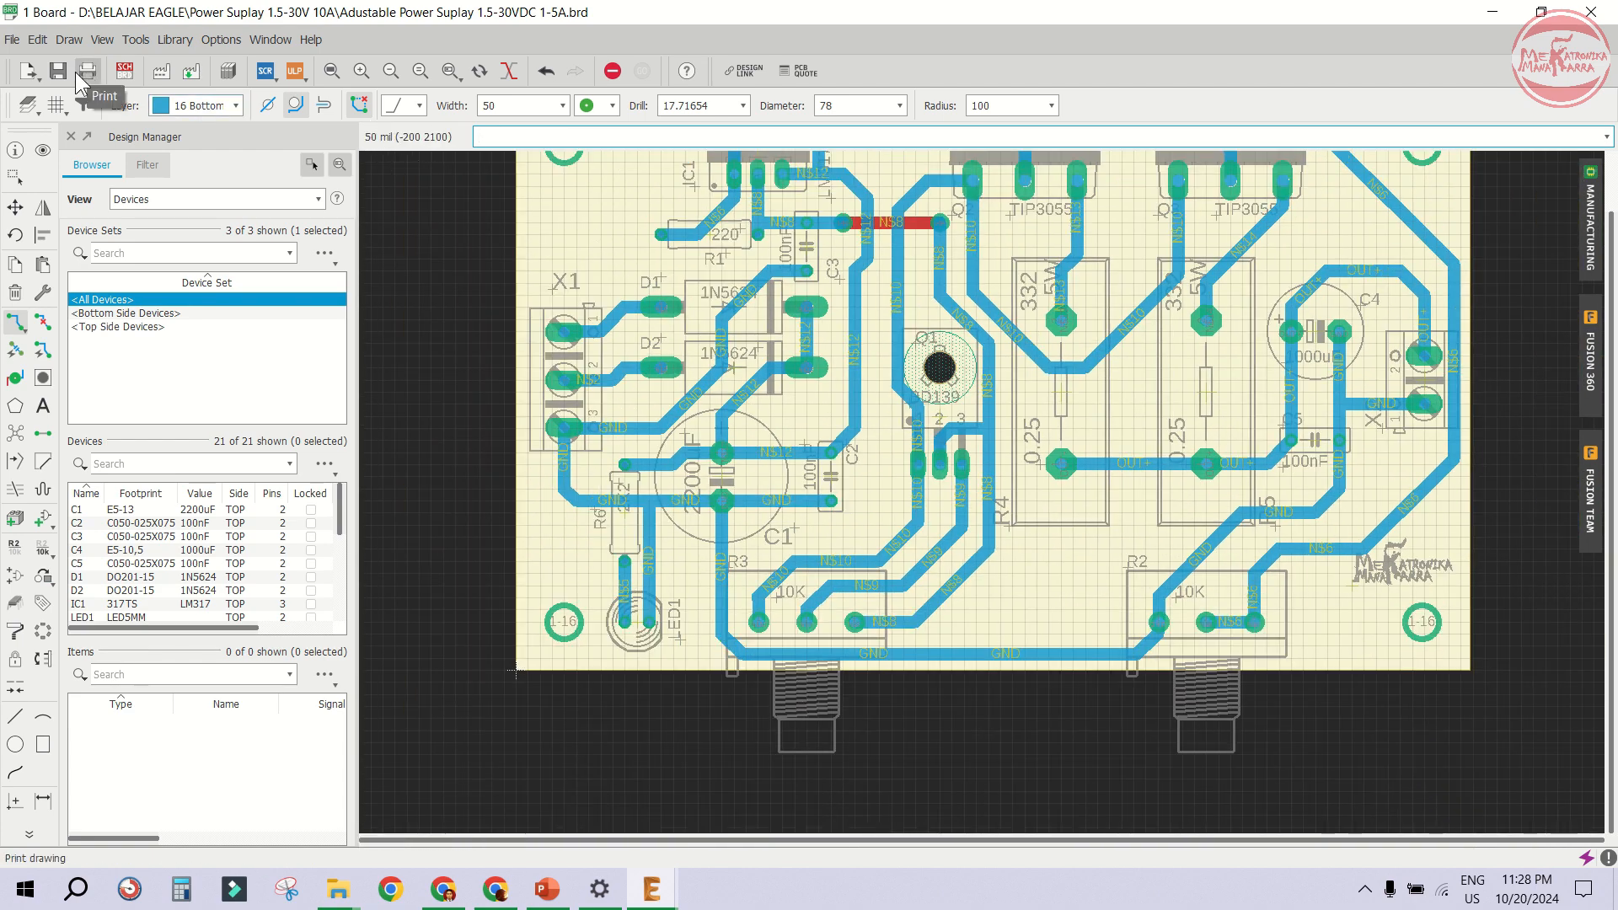
left_click(342, 67)
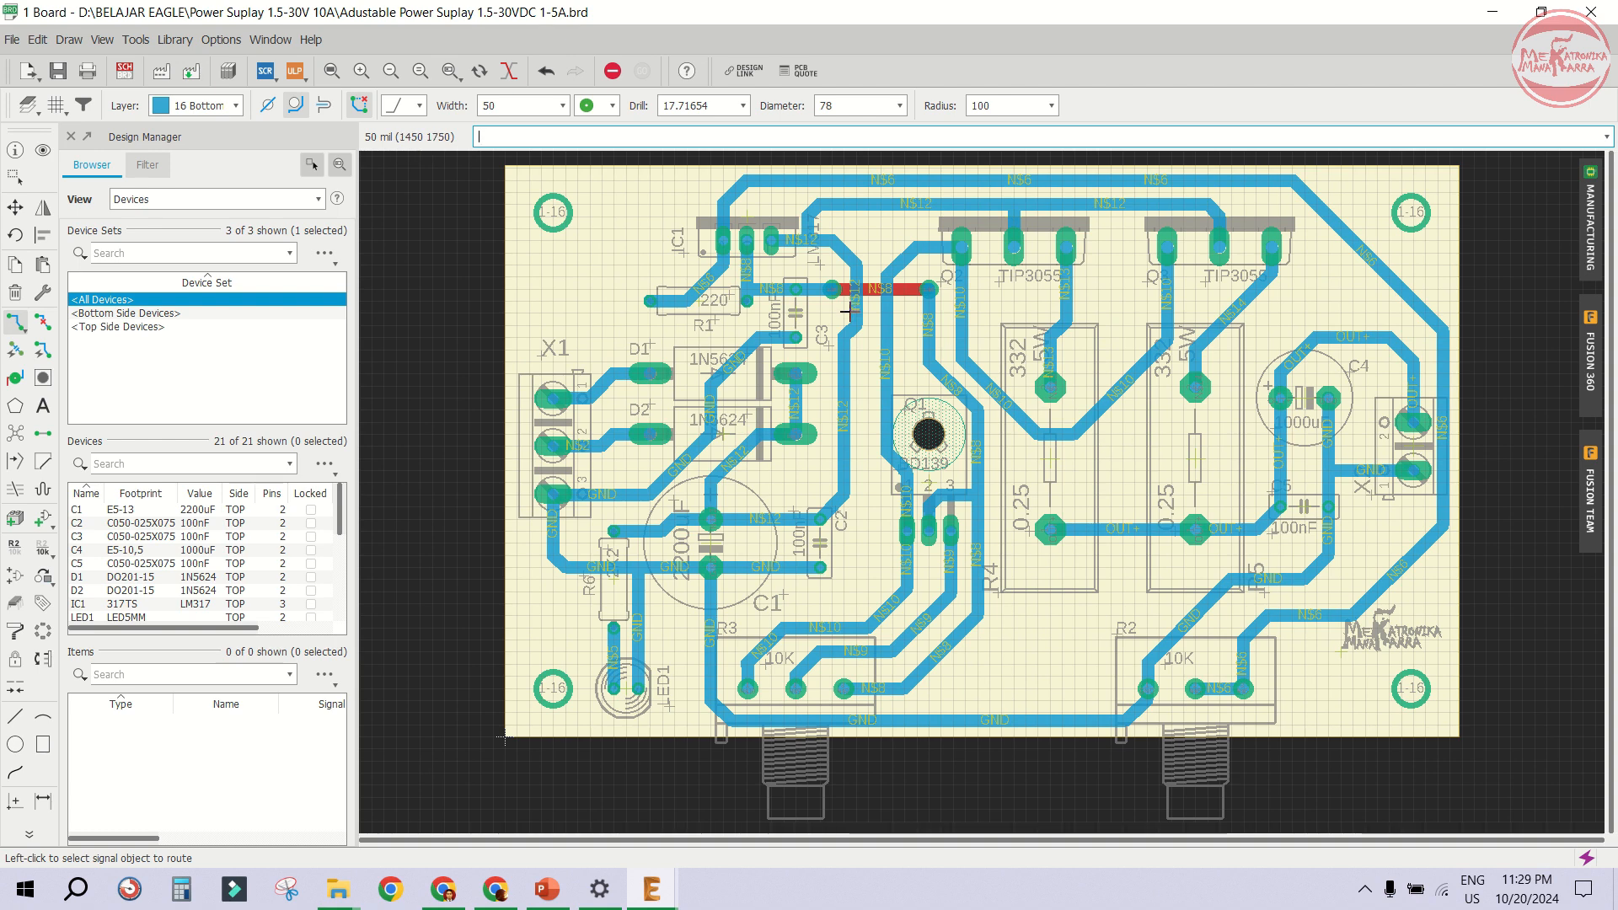
- Run a design rule check on the board using the default design rules
left_click(136, 39)
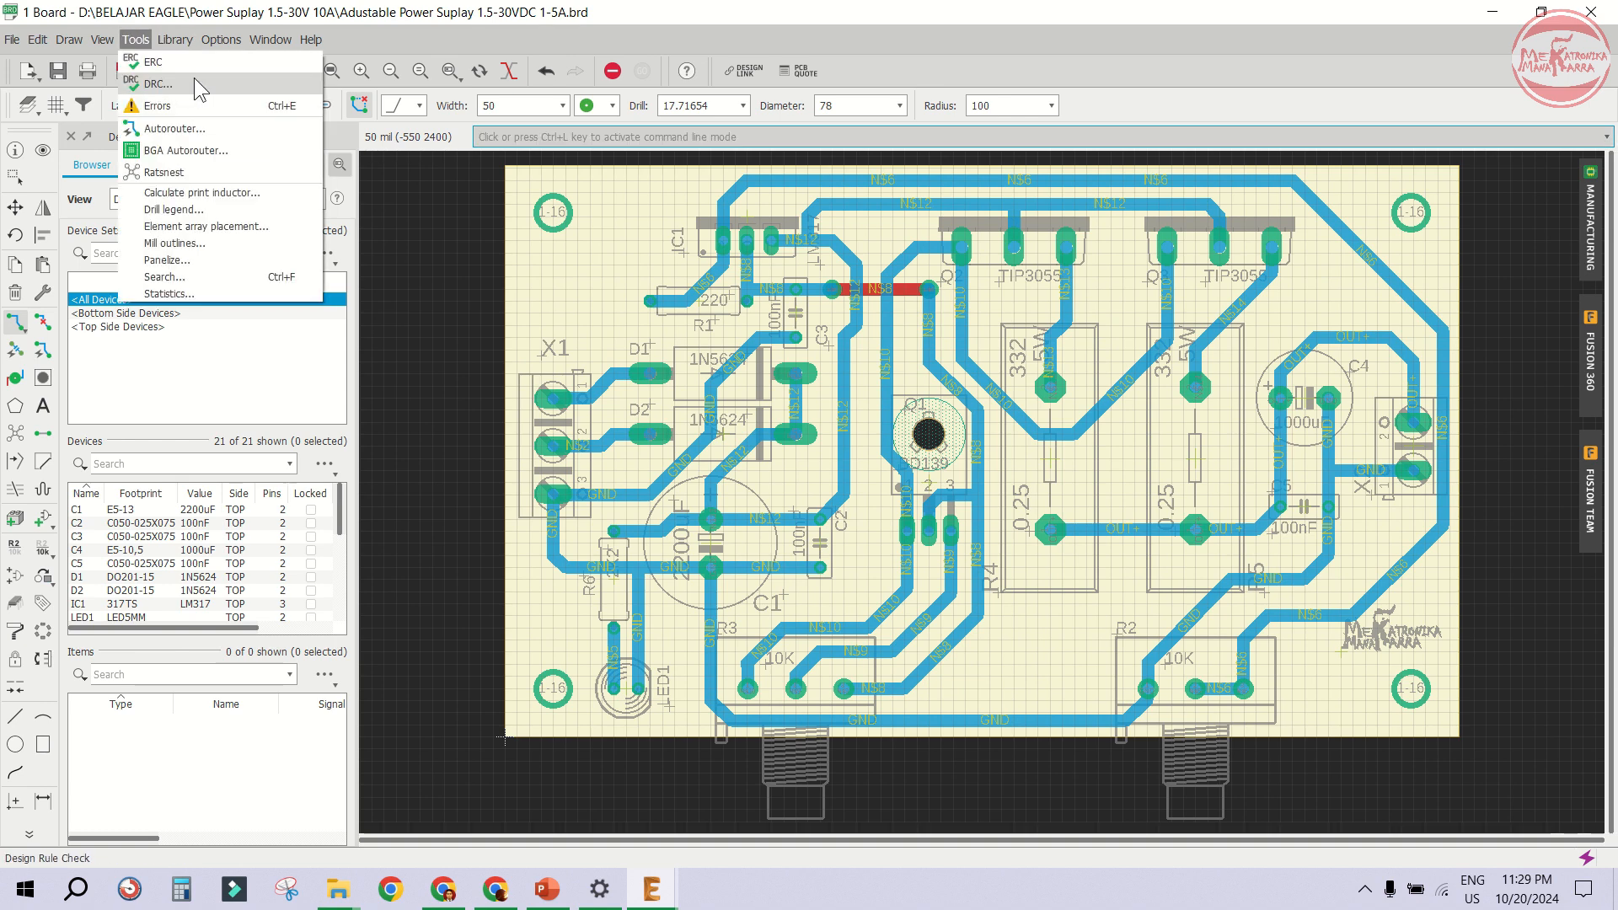
left_click(158, 84)
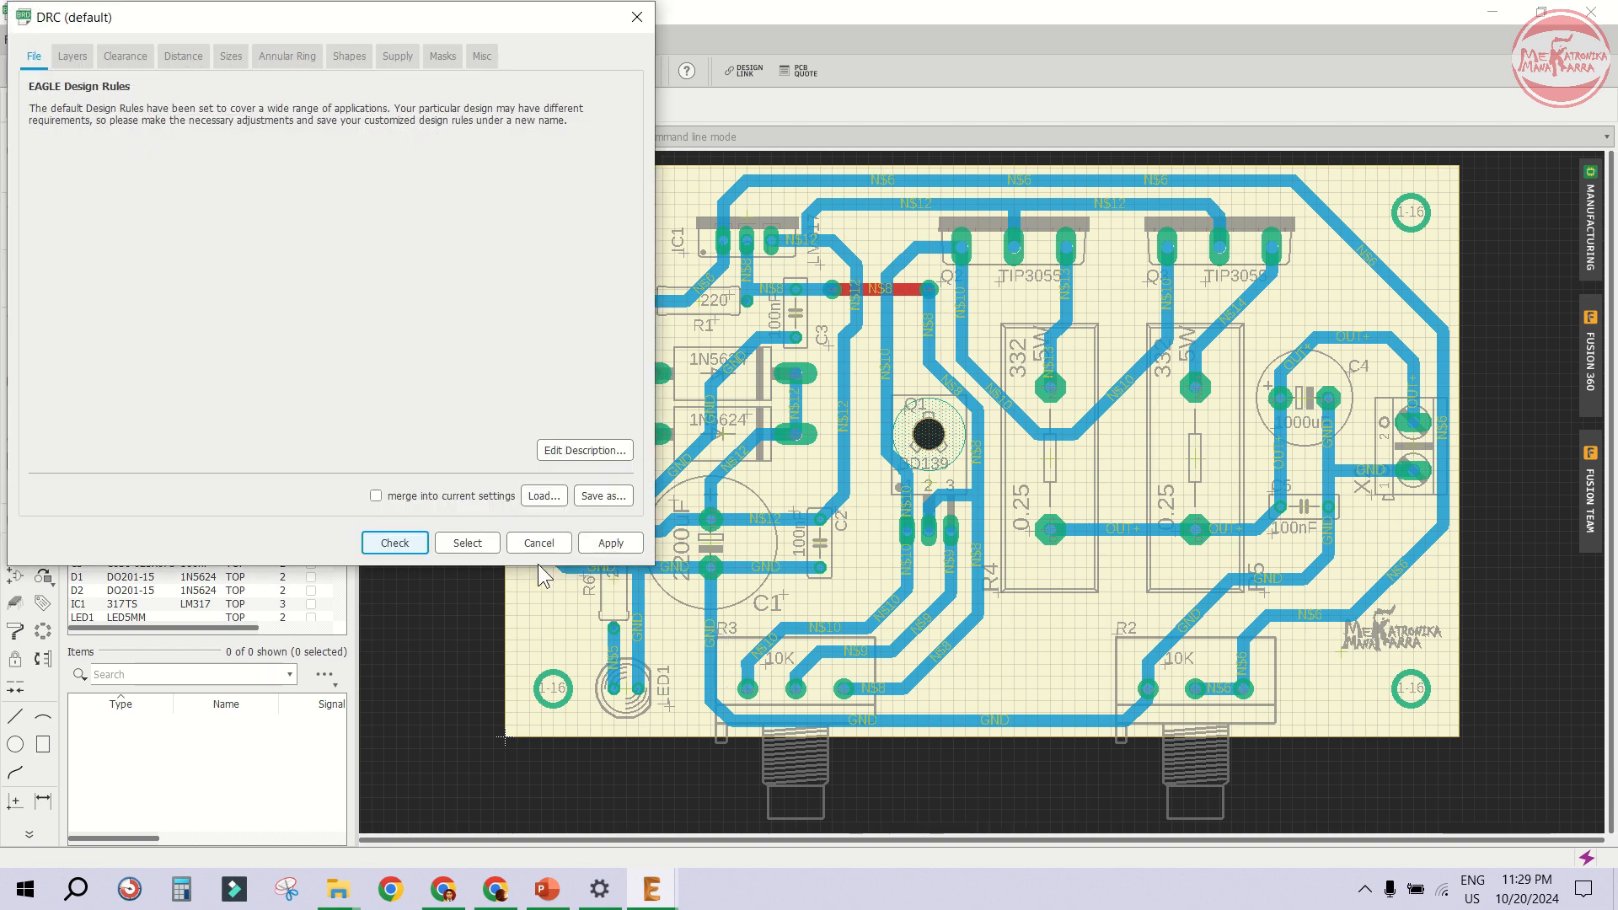
left_click(395, 544)
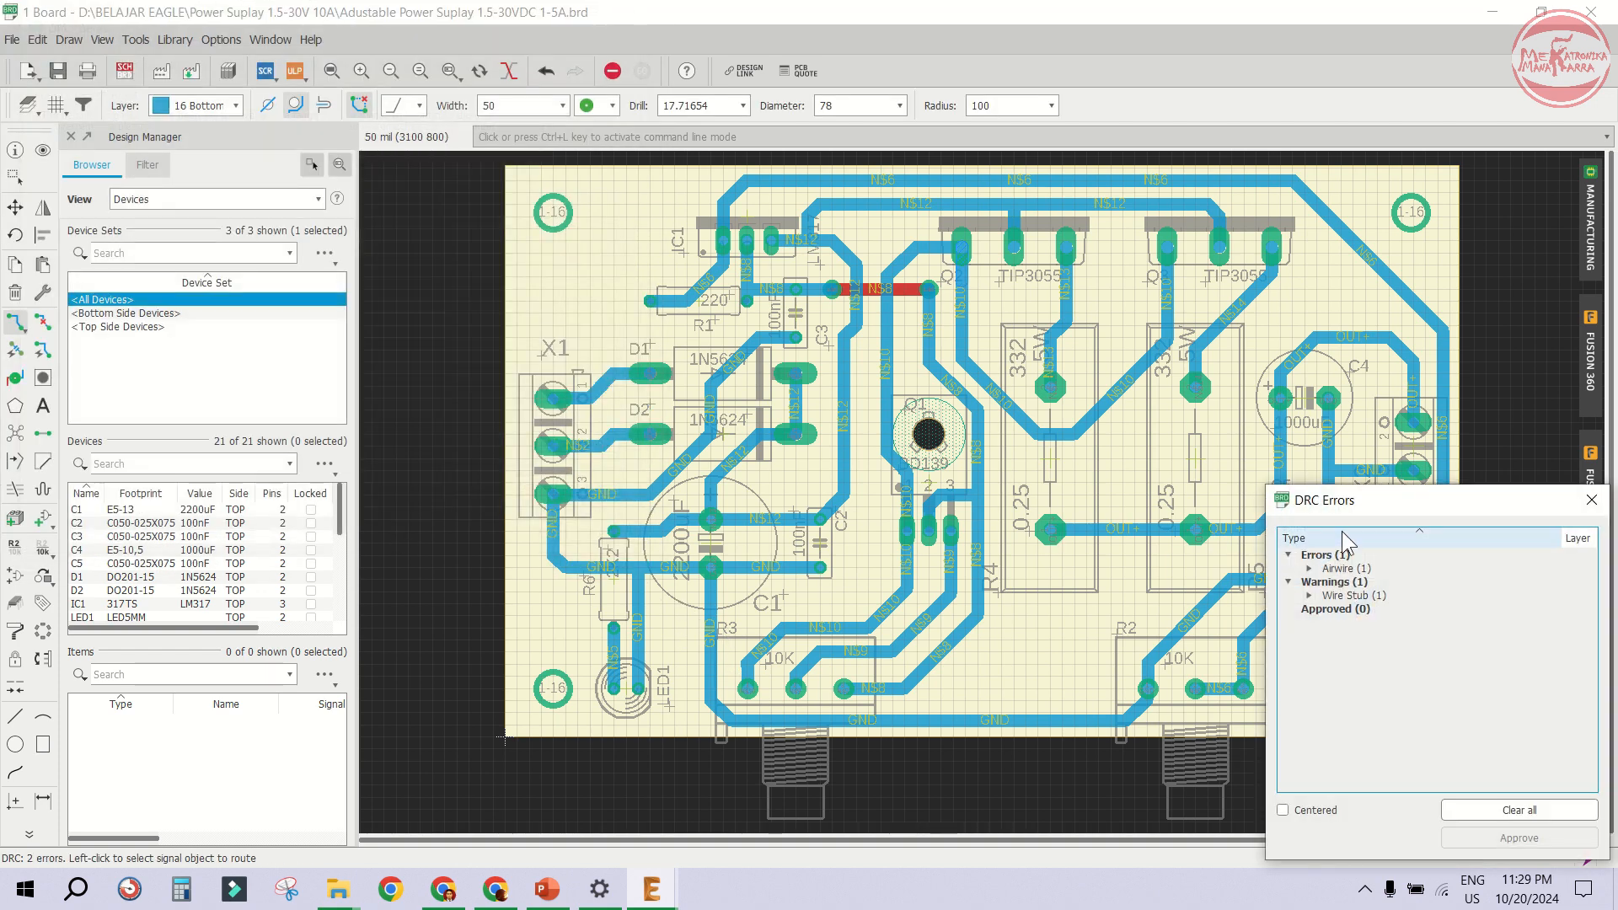
- Locate the reported airwire error and route the short N$12 airwire at IC1's pin 3
left_click_drag(1362, 499, 1304, 242)
double_click(1288, 313)
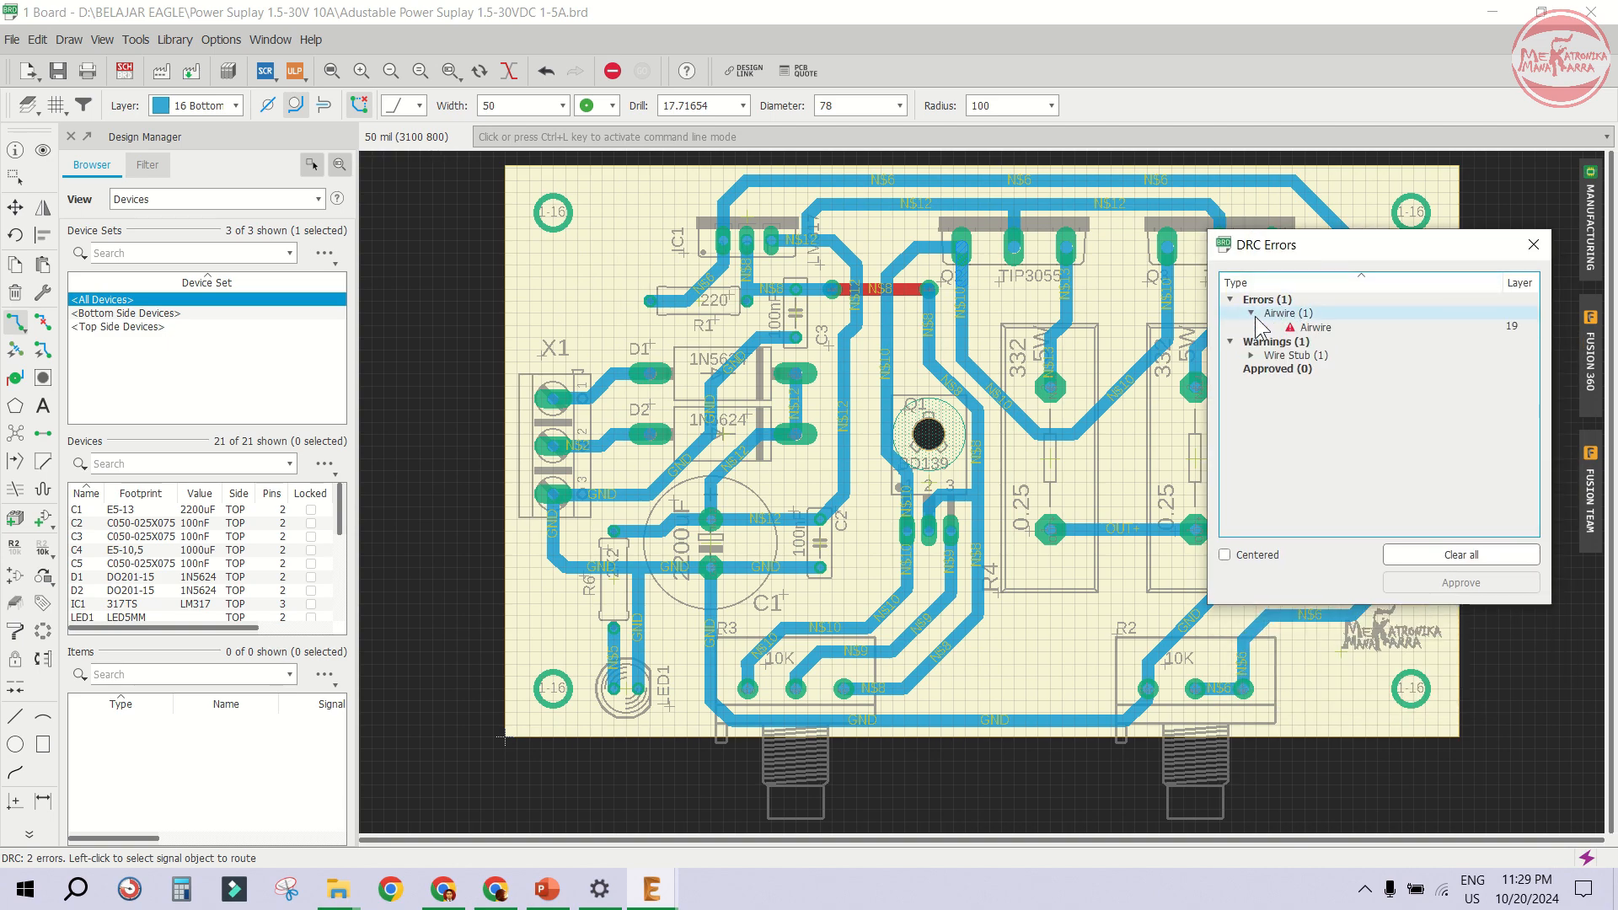
left_click(1317, 327)
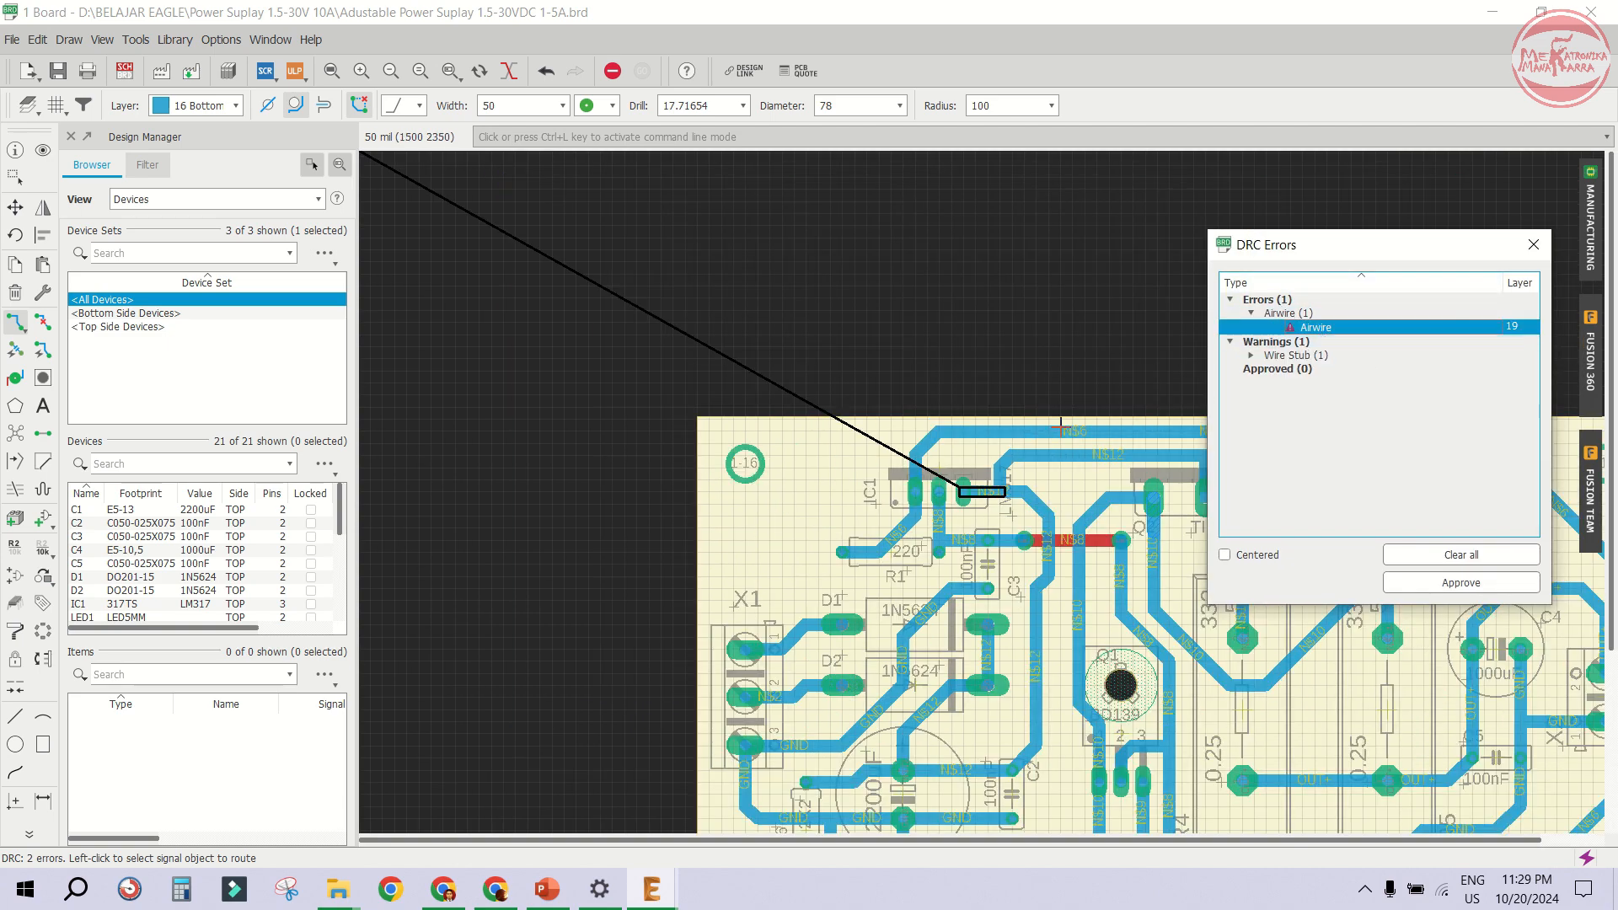
scroll(986, 516, "up", 4)
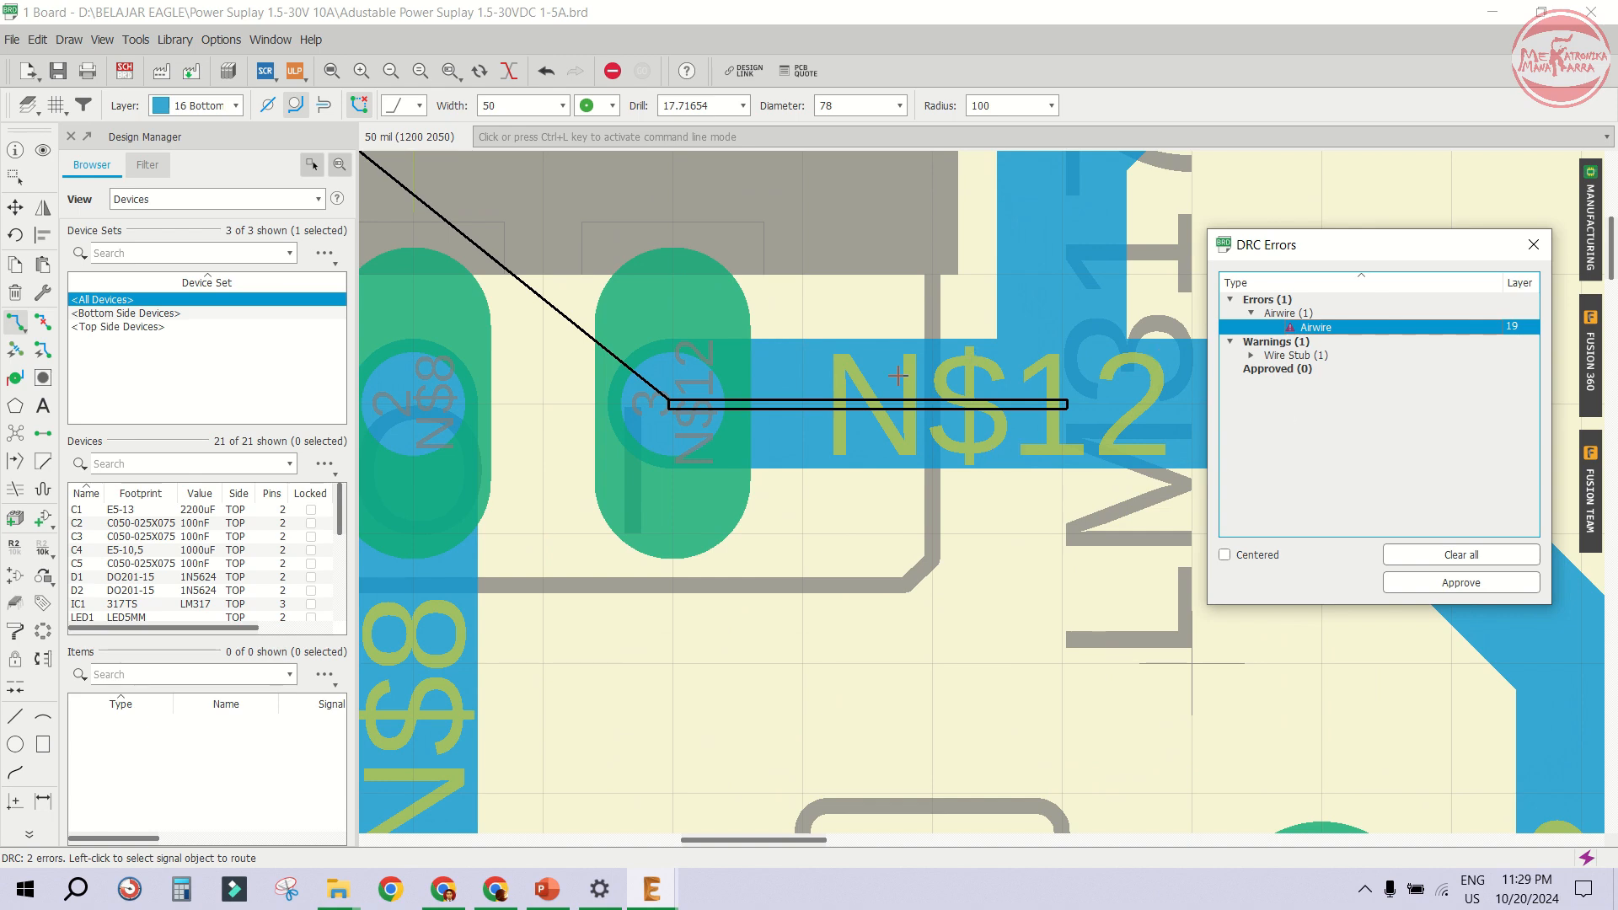
scroll(682, 360, "down", 2)
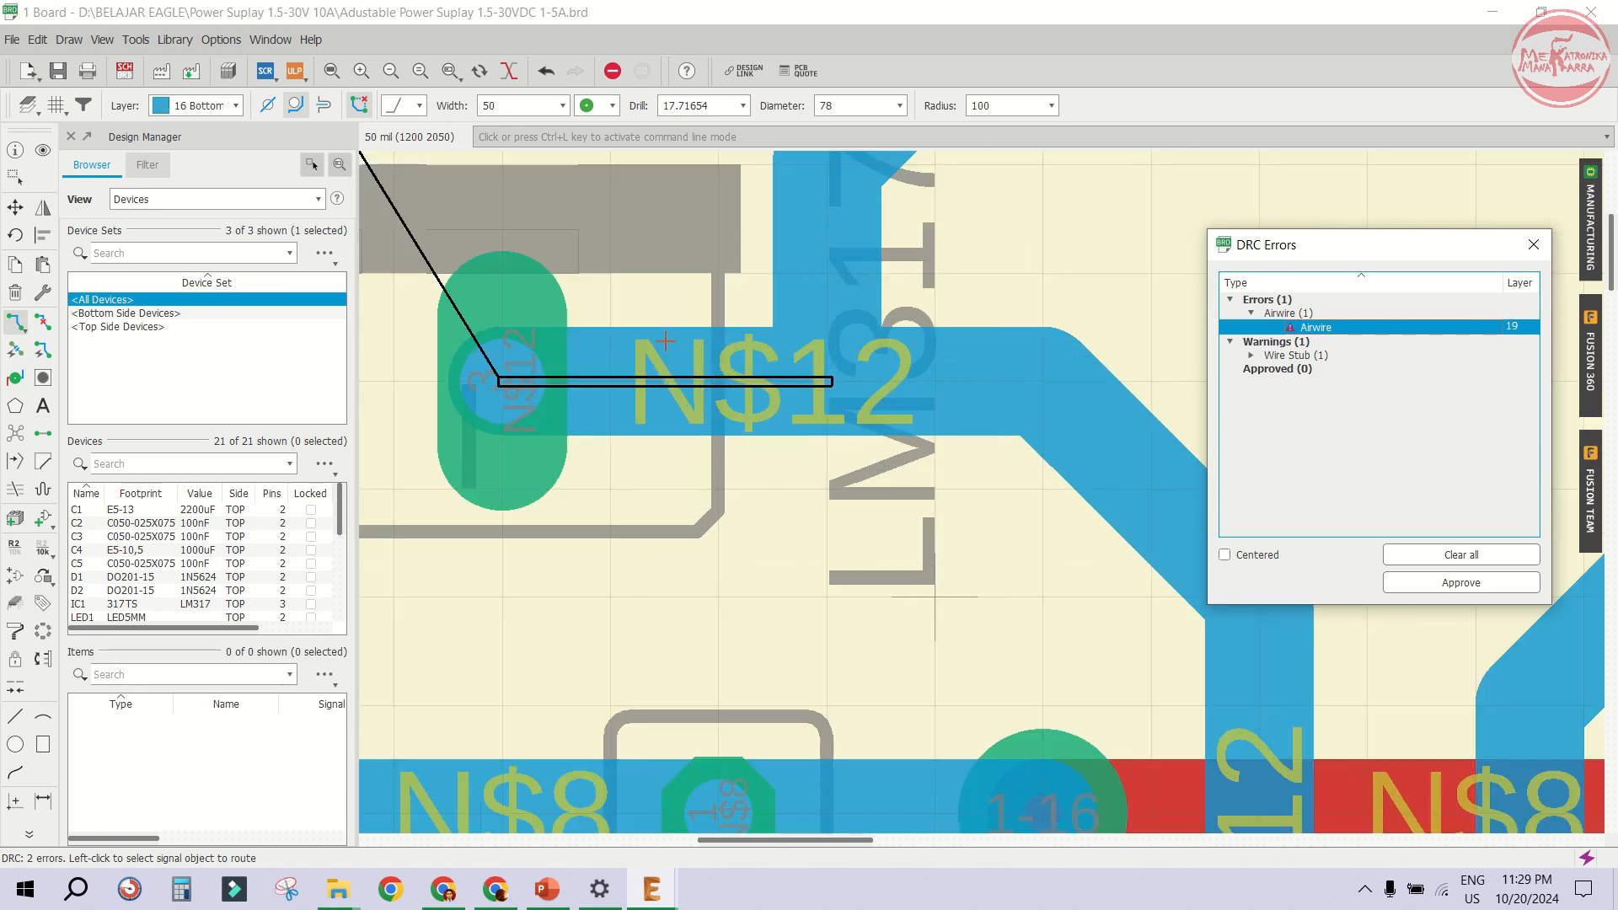
left_click(15, 321)
left_click(506, 382)
left_click(811, 387)
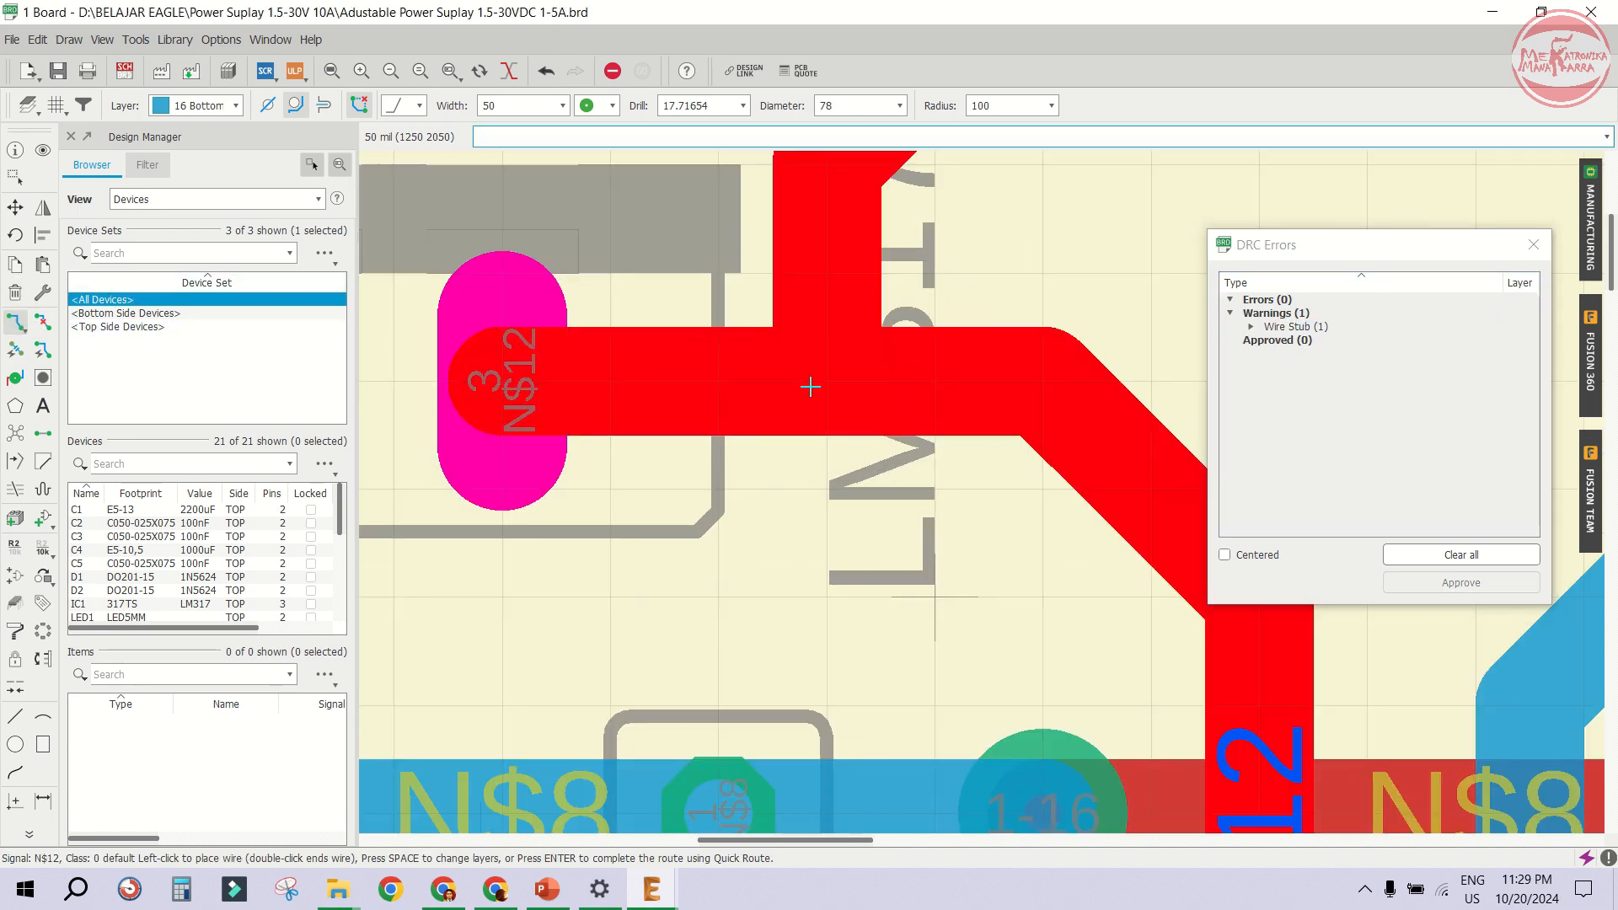
left_click(833, 386)
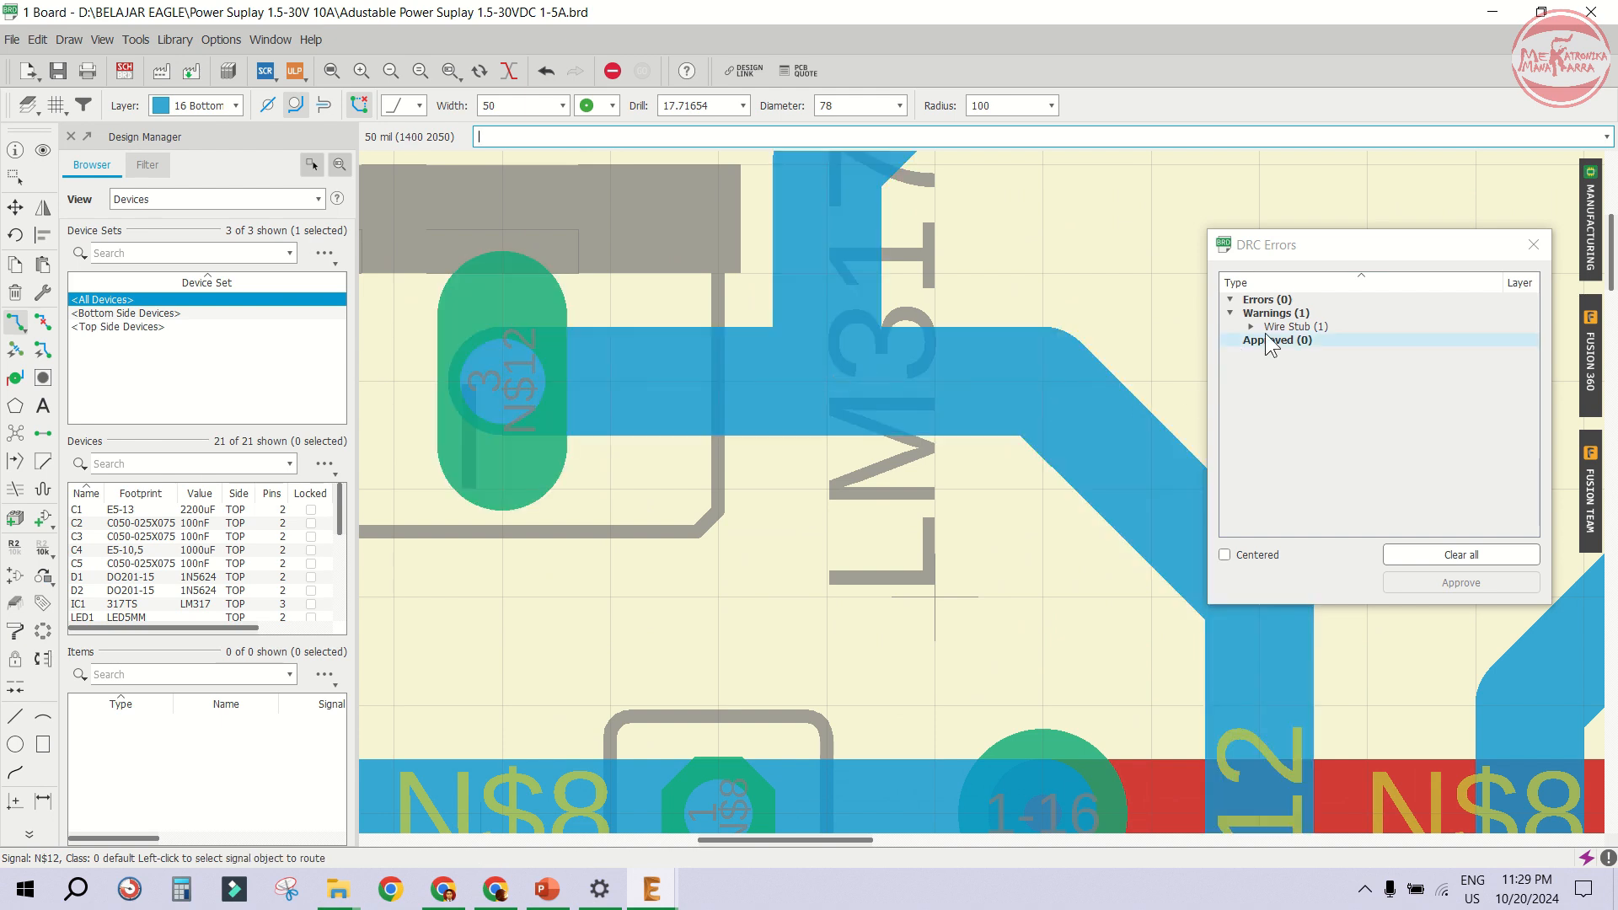
- Locate the wire stub warning at Q2 and rip up the stub segment over its pin, then close the DRC errors list
left_click(1238, 303)
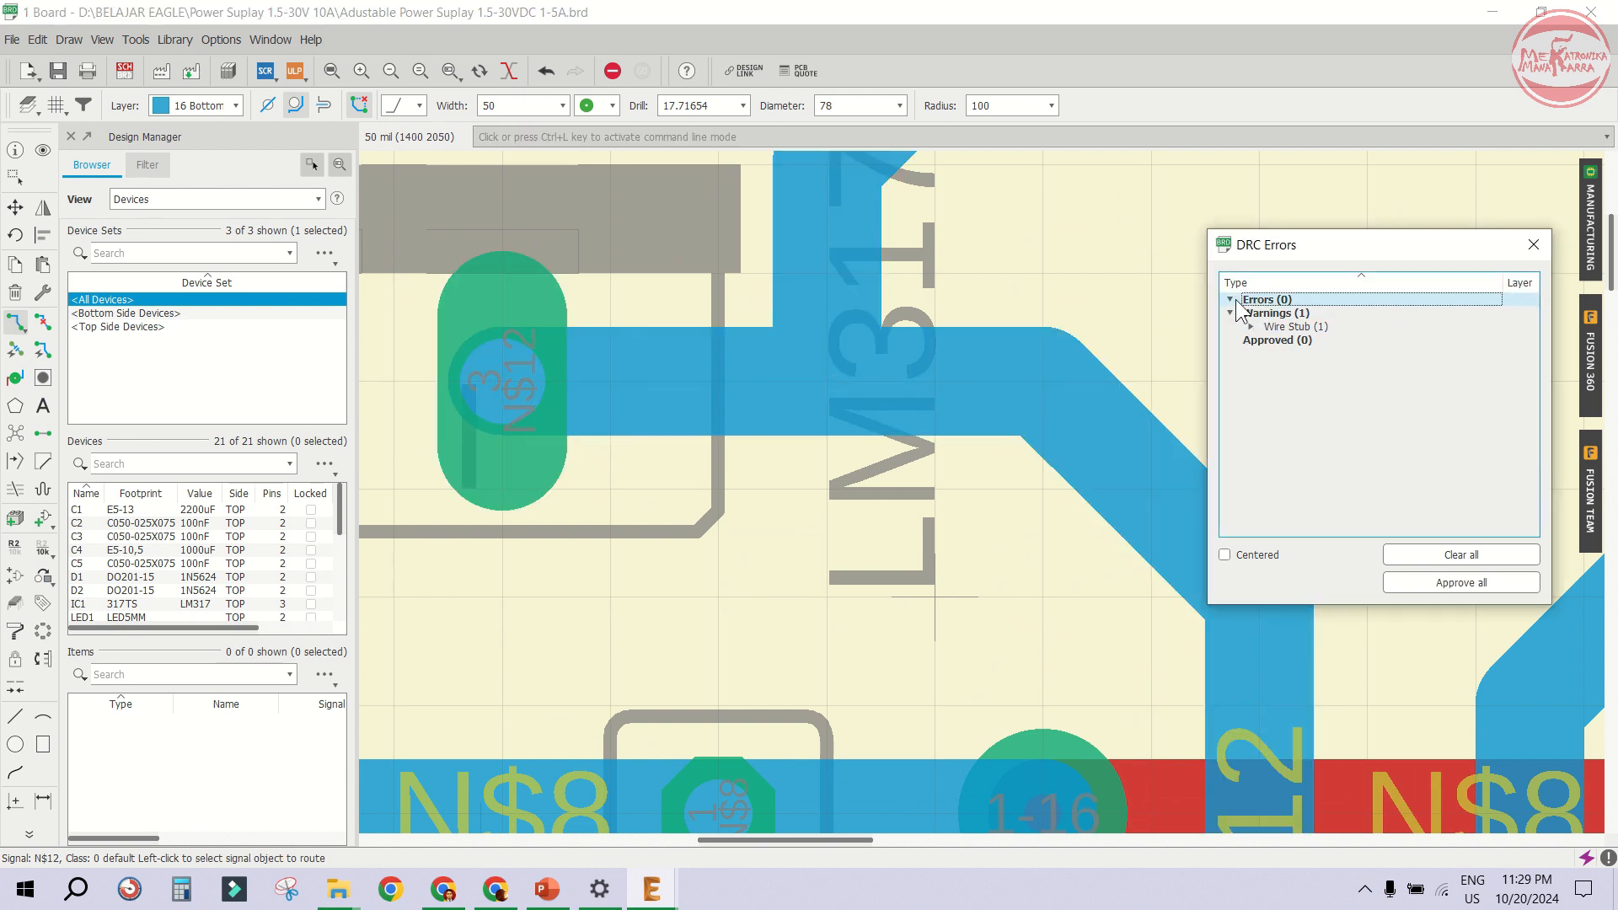
double_click(1302, 330)
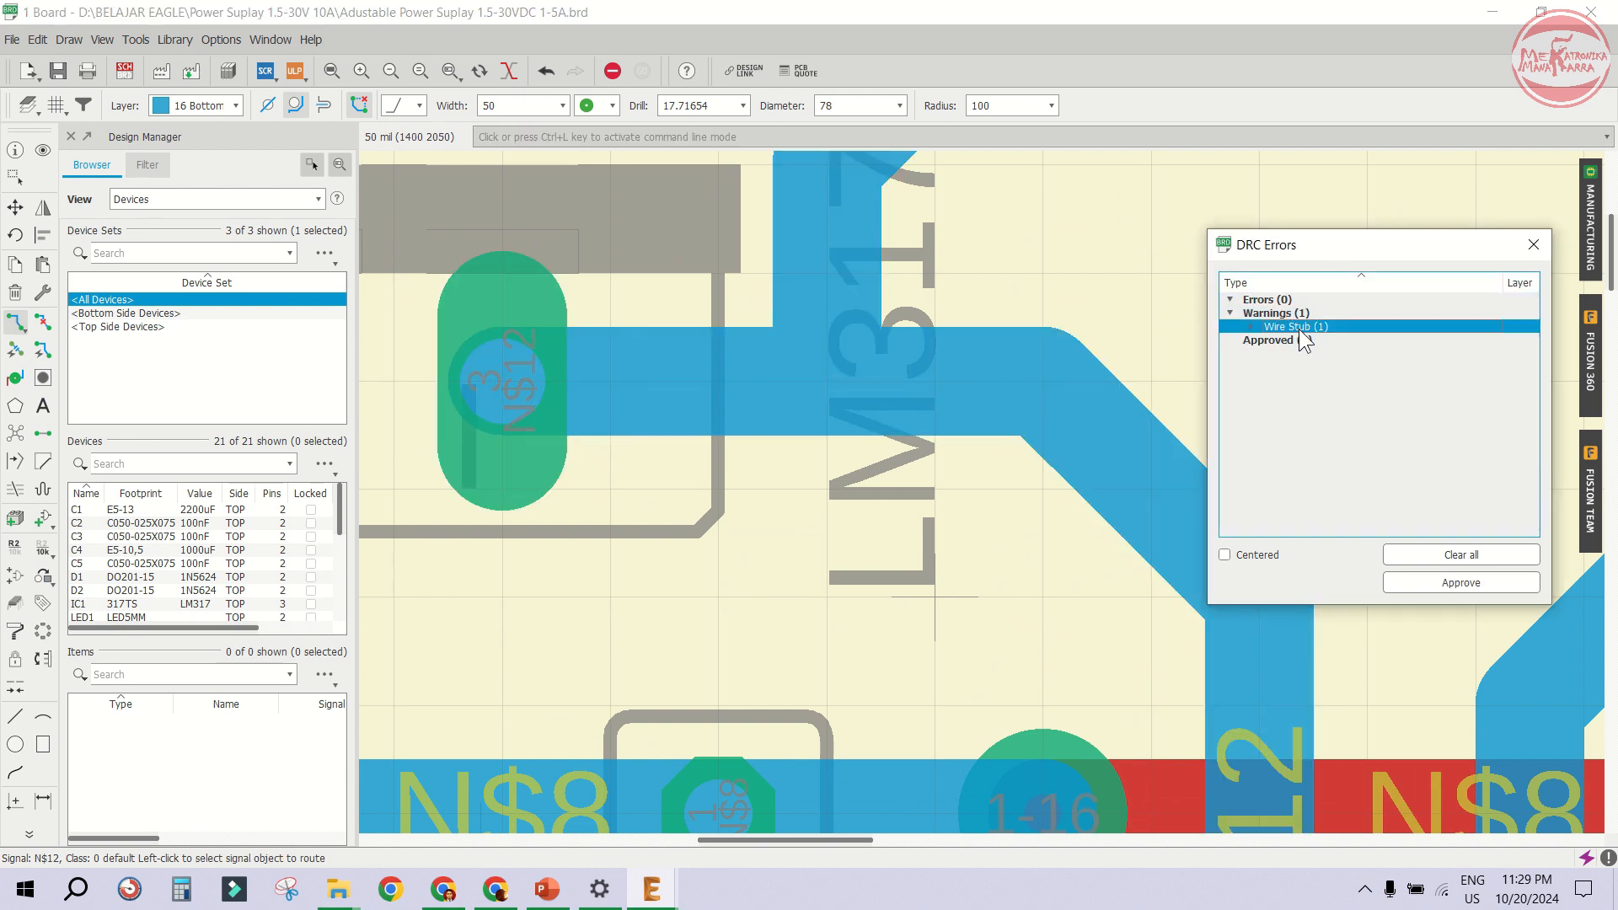
left_click(1316, 341)
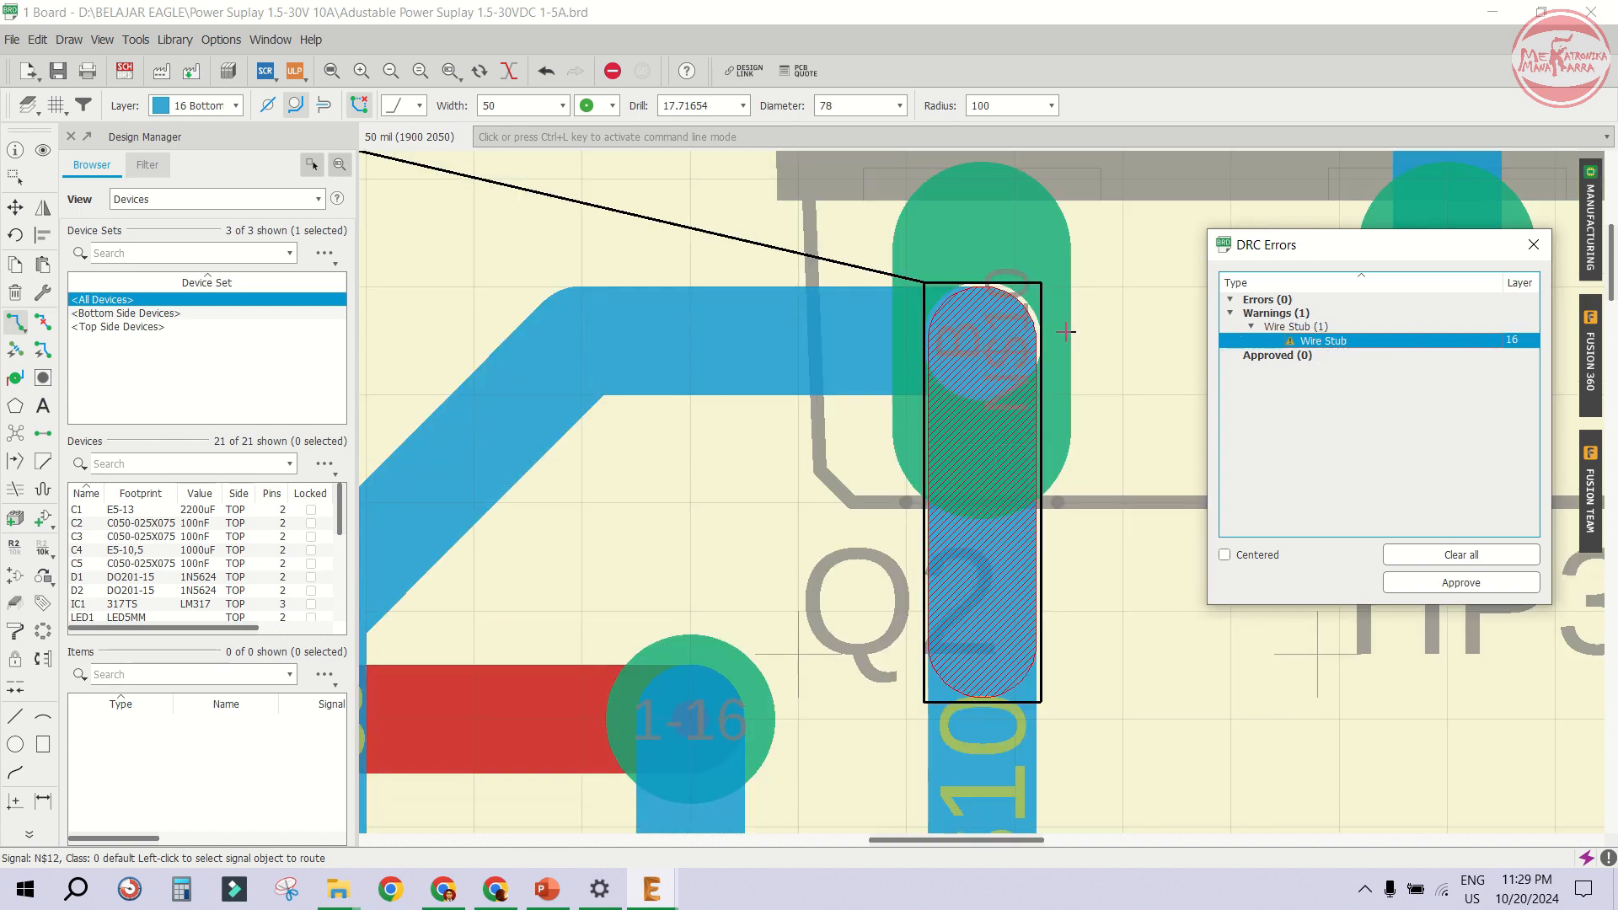
scroll(885, 329, "down", 2)
scroll(976, 509, "up", 3)
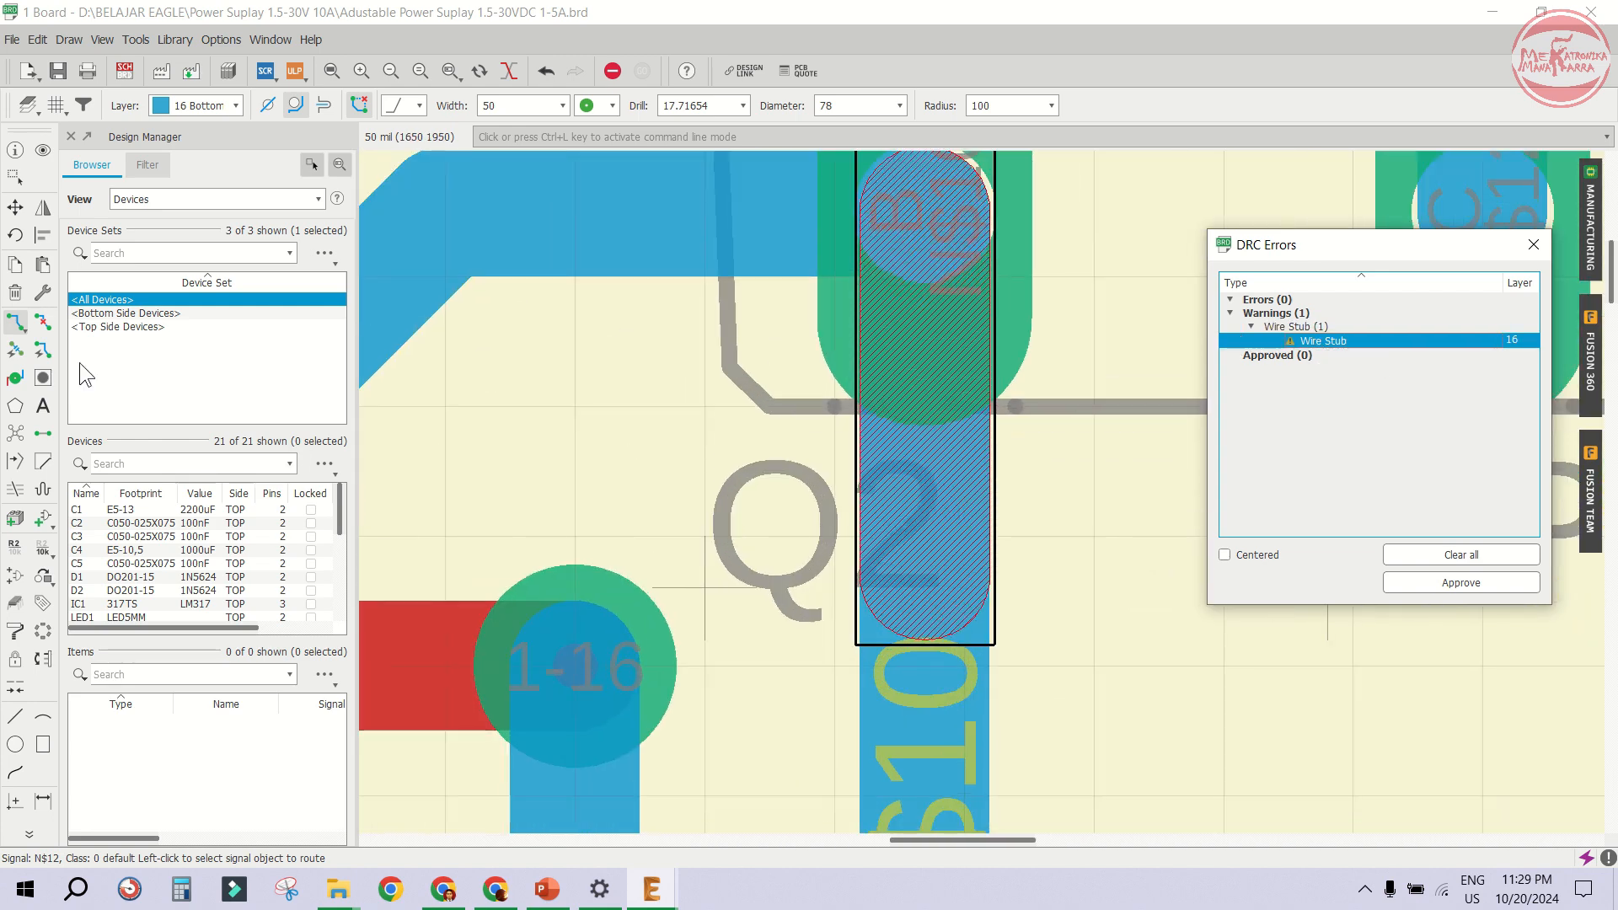
left_click(43, 322)
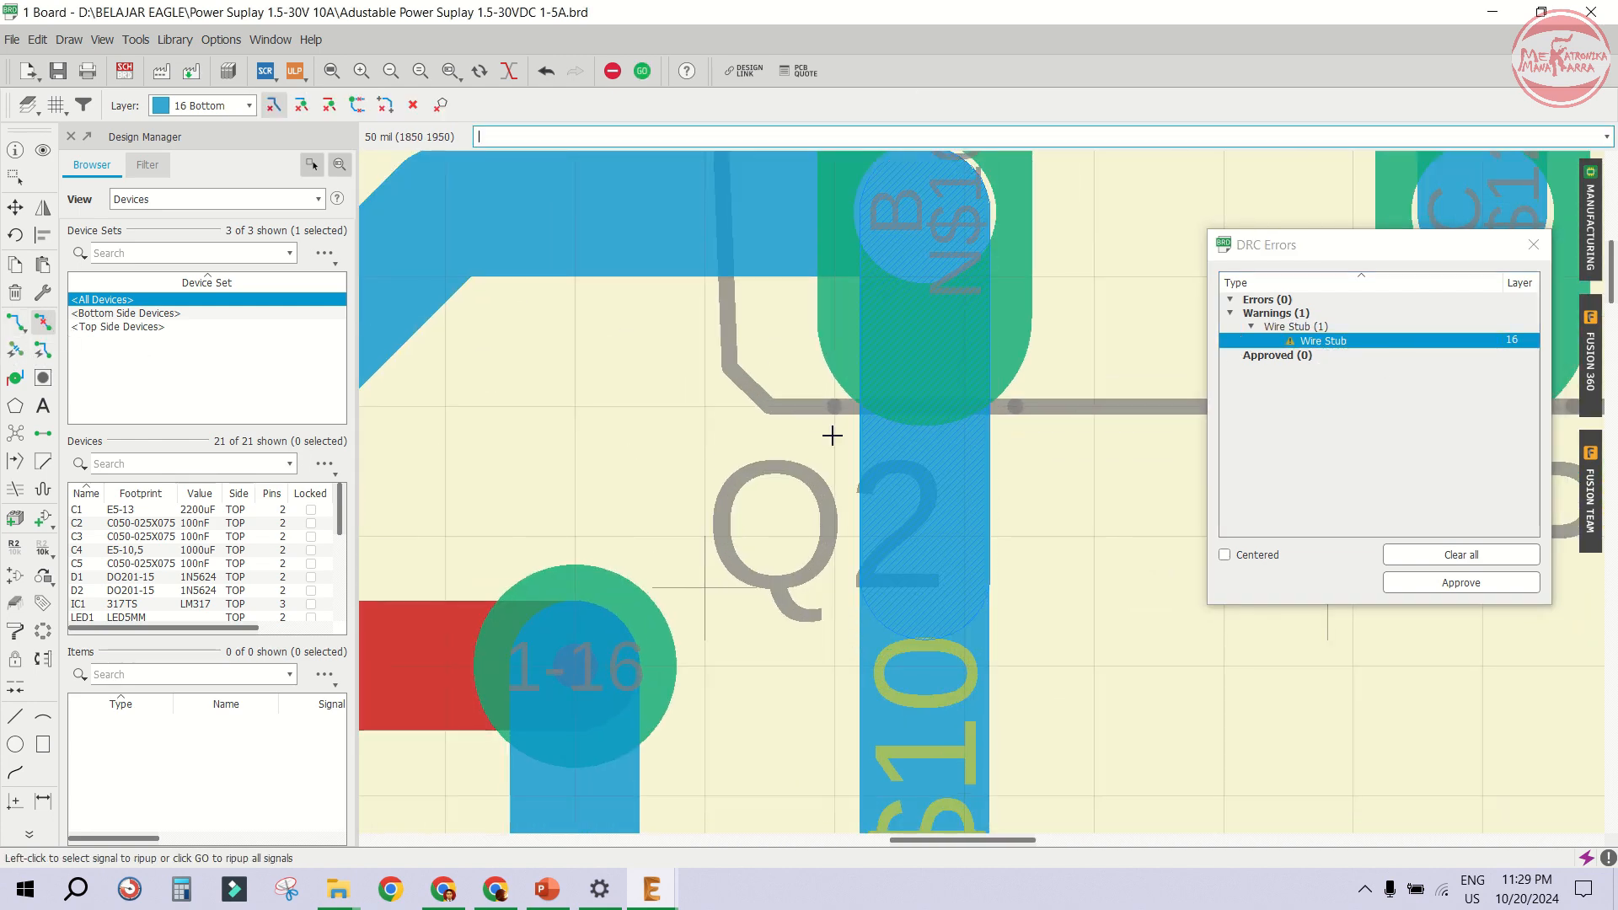
left_click(952, 432)
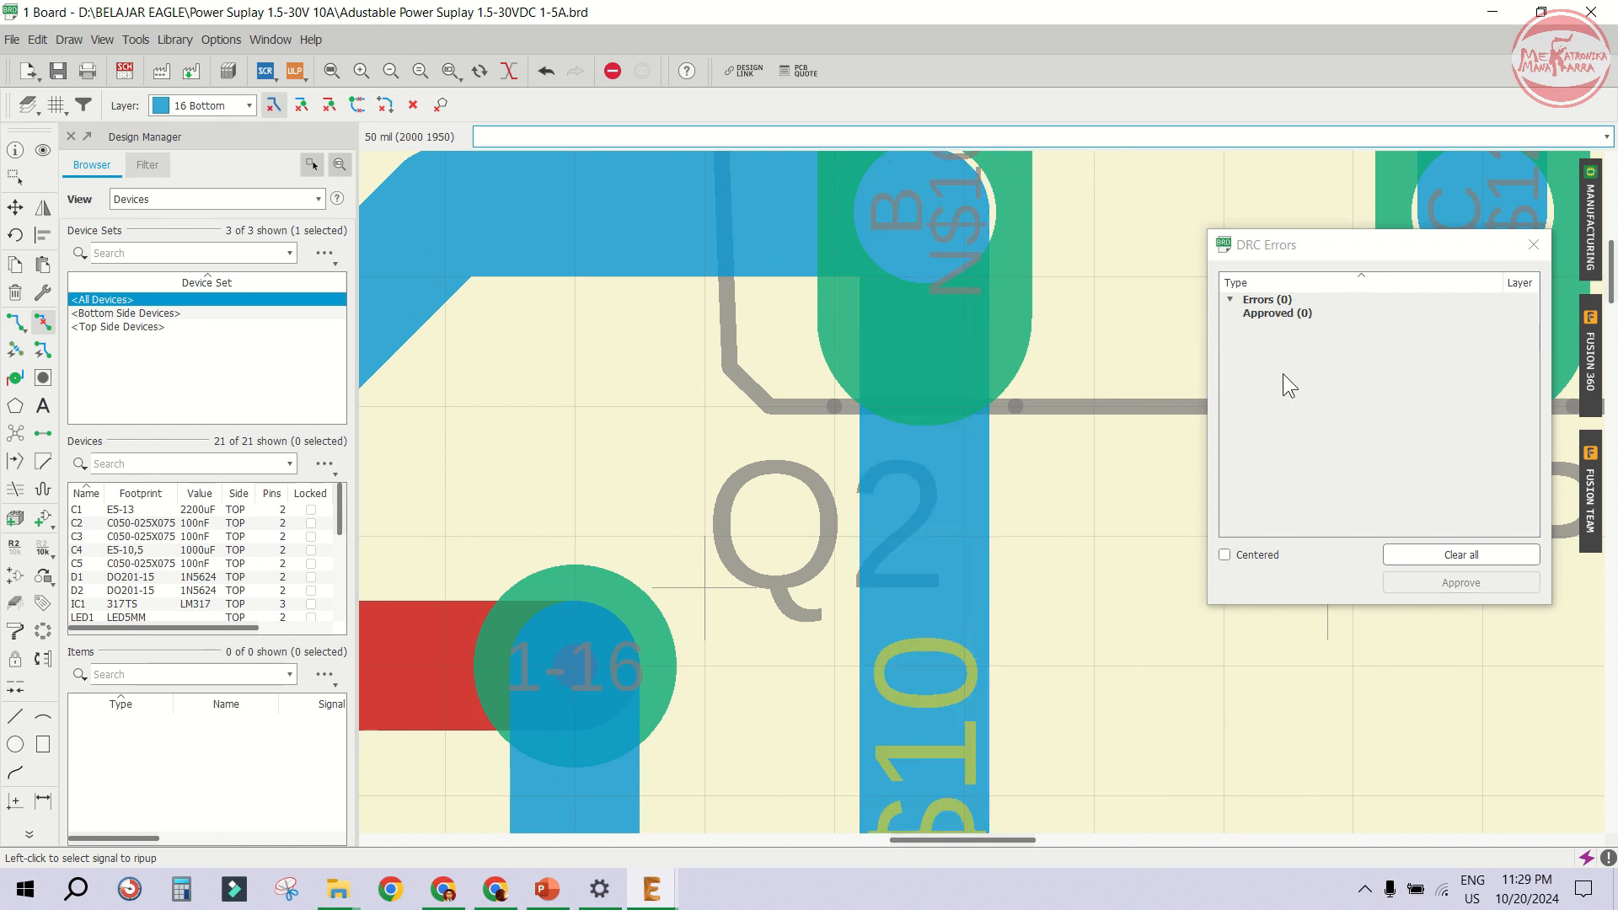
left_click(1264, 318)
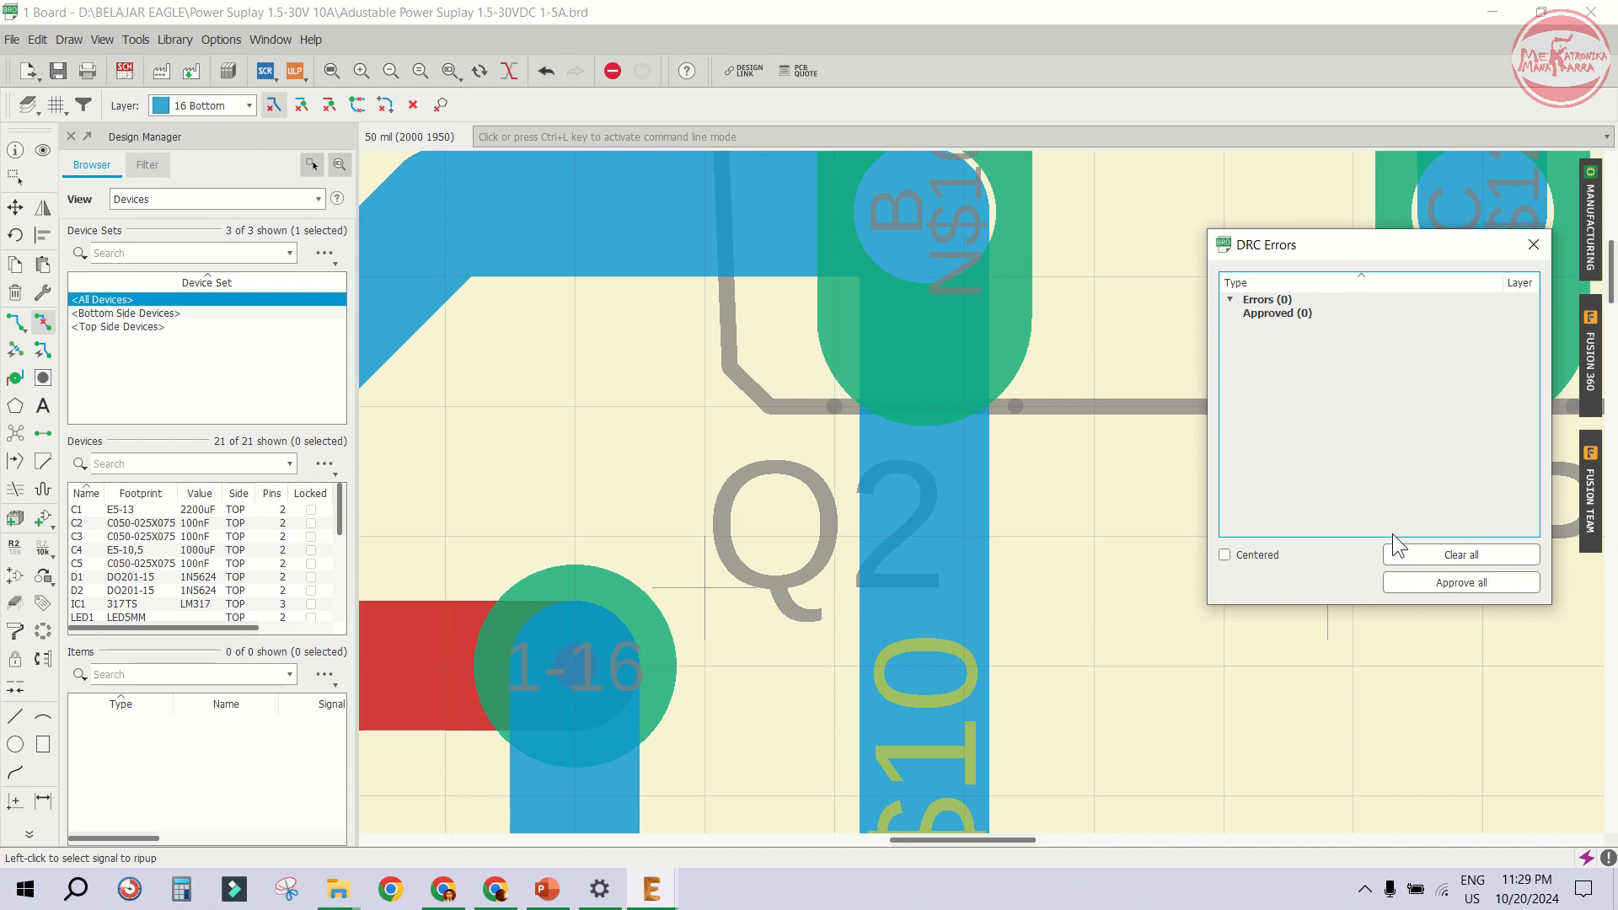
left_click(1533, 245)
- Save the board file
scroll(1127, 351, "down", 4)
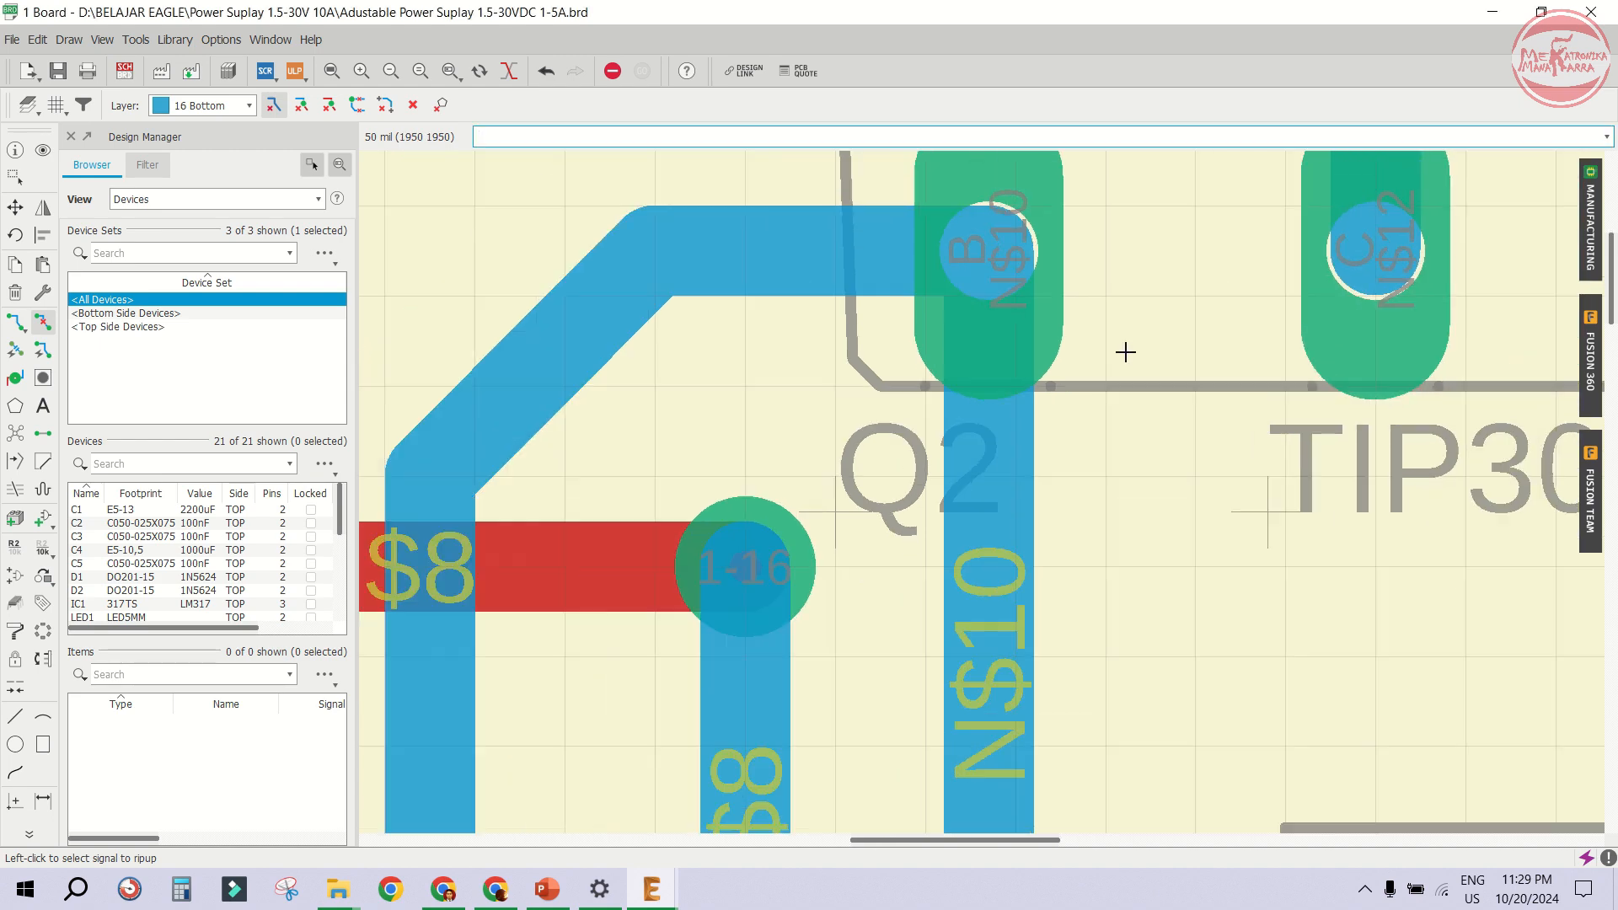
left_click(57, 72)
scroll(789, 336, "down", 6)
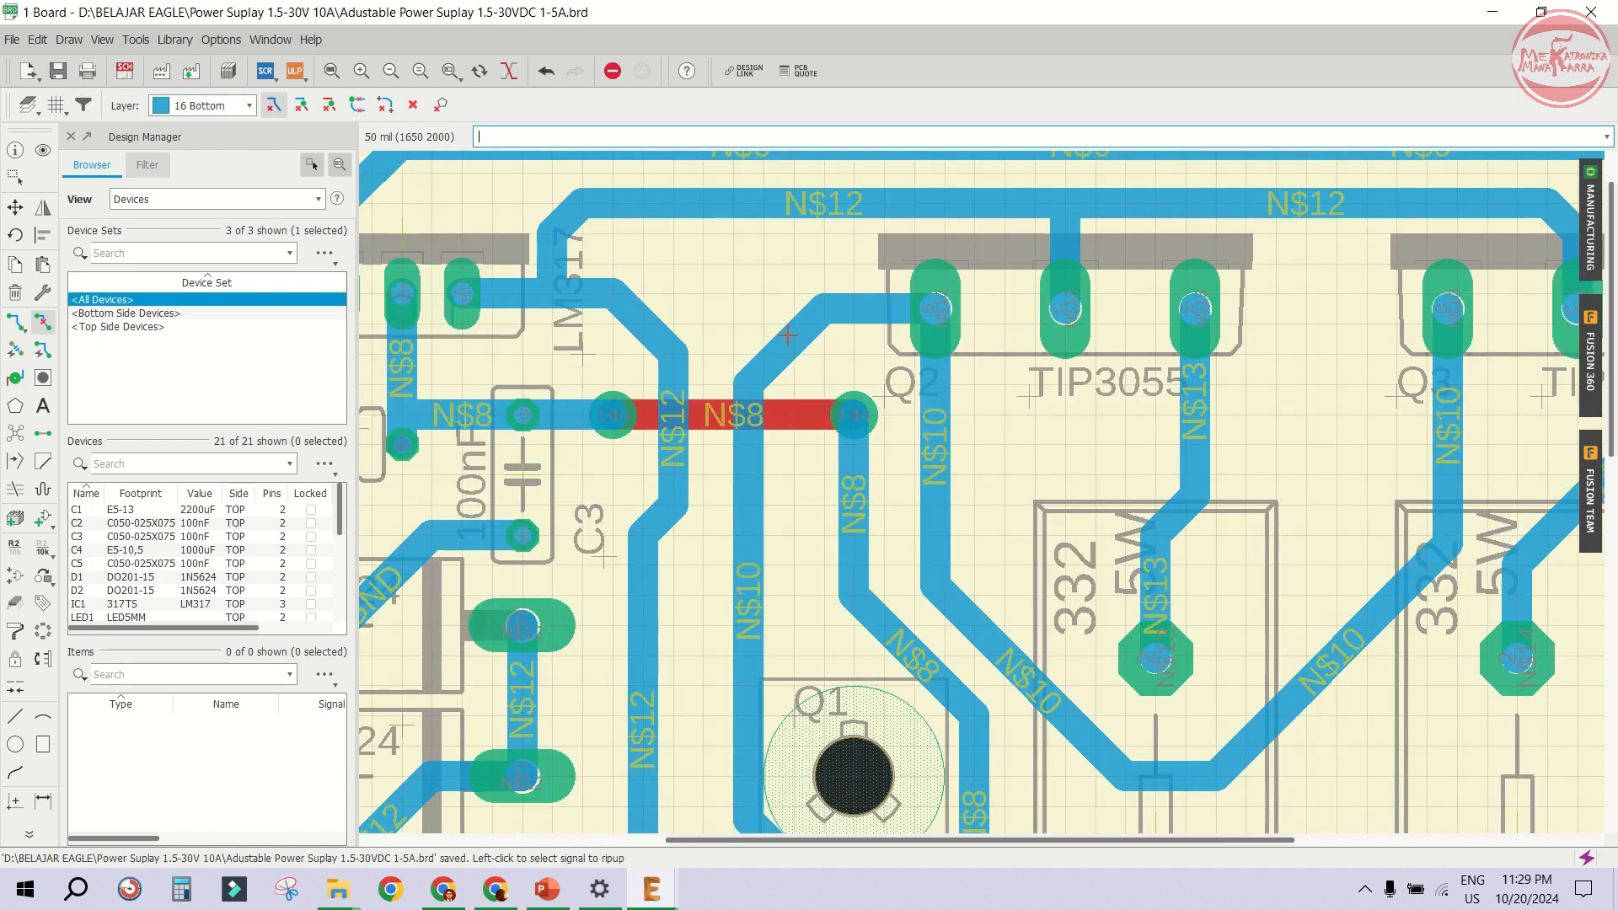
scroll(788, 335, "down", 1)
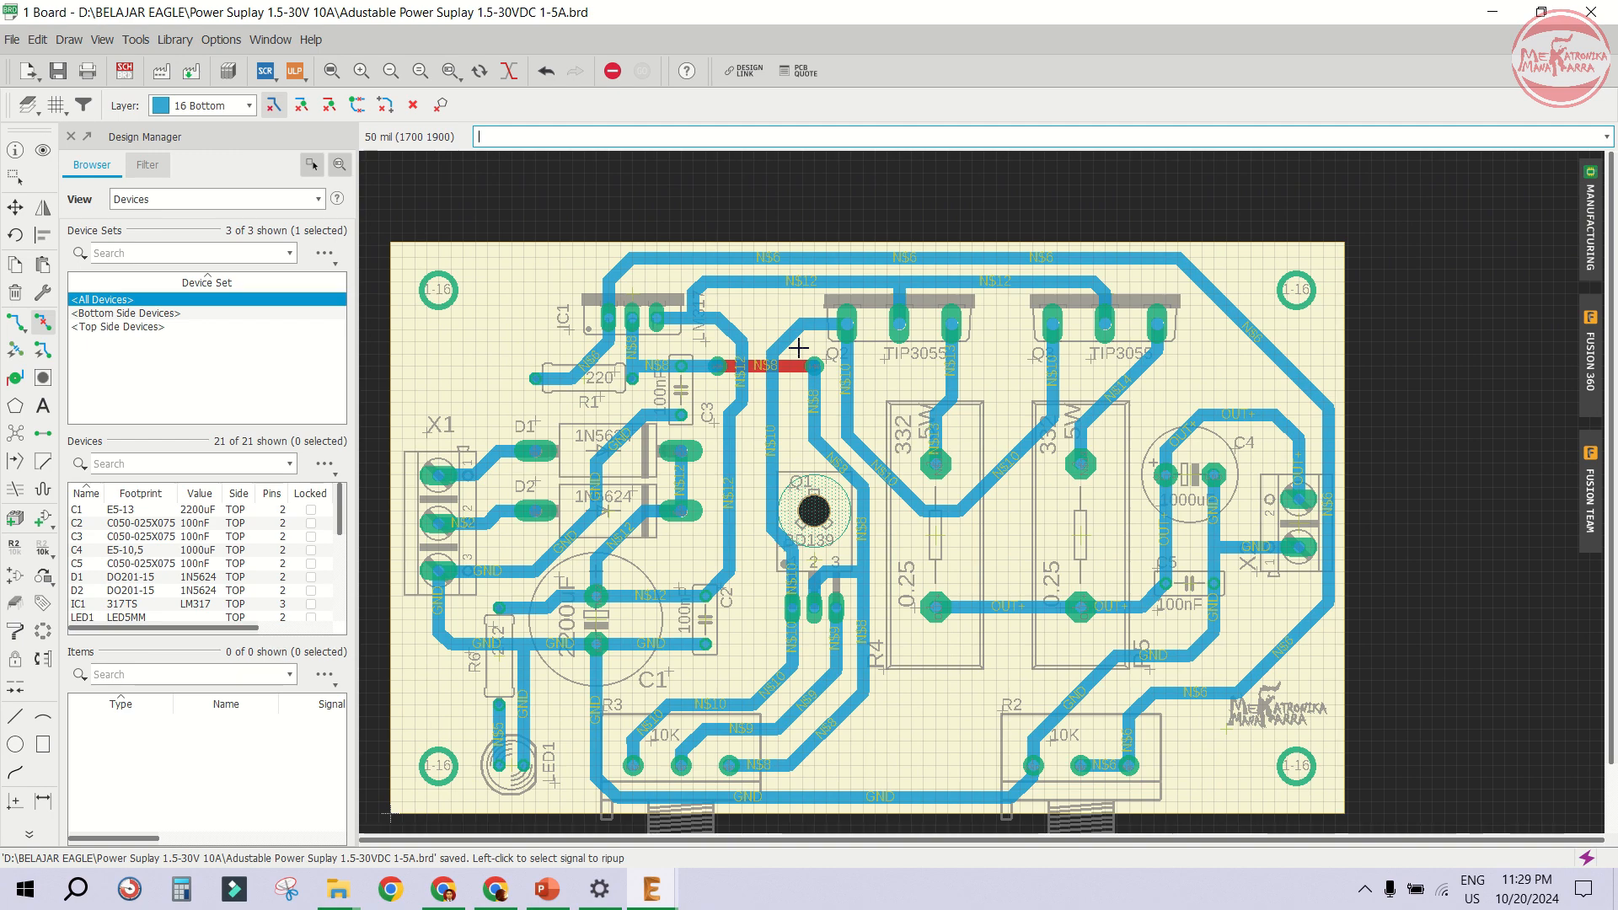
scroll(801, 355, "down", 1)
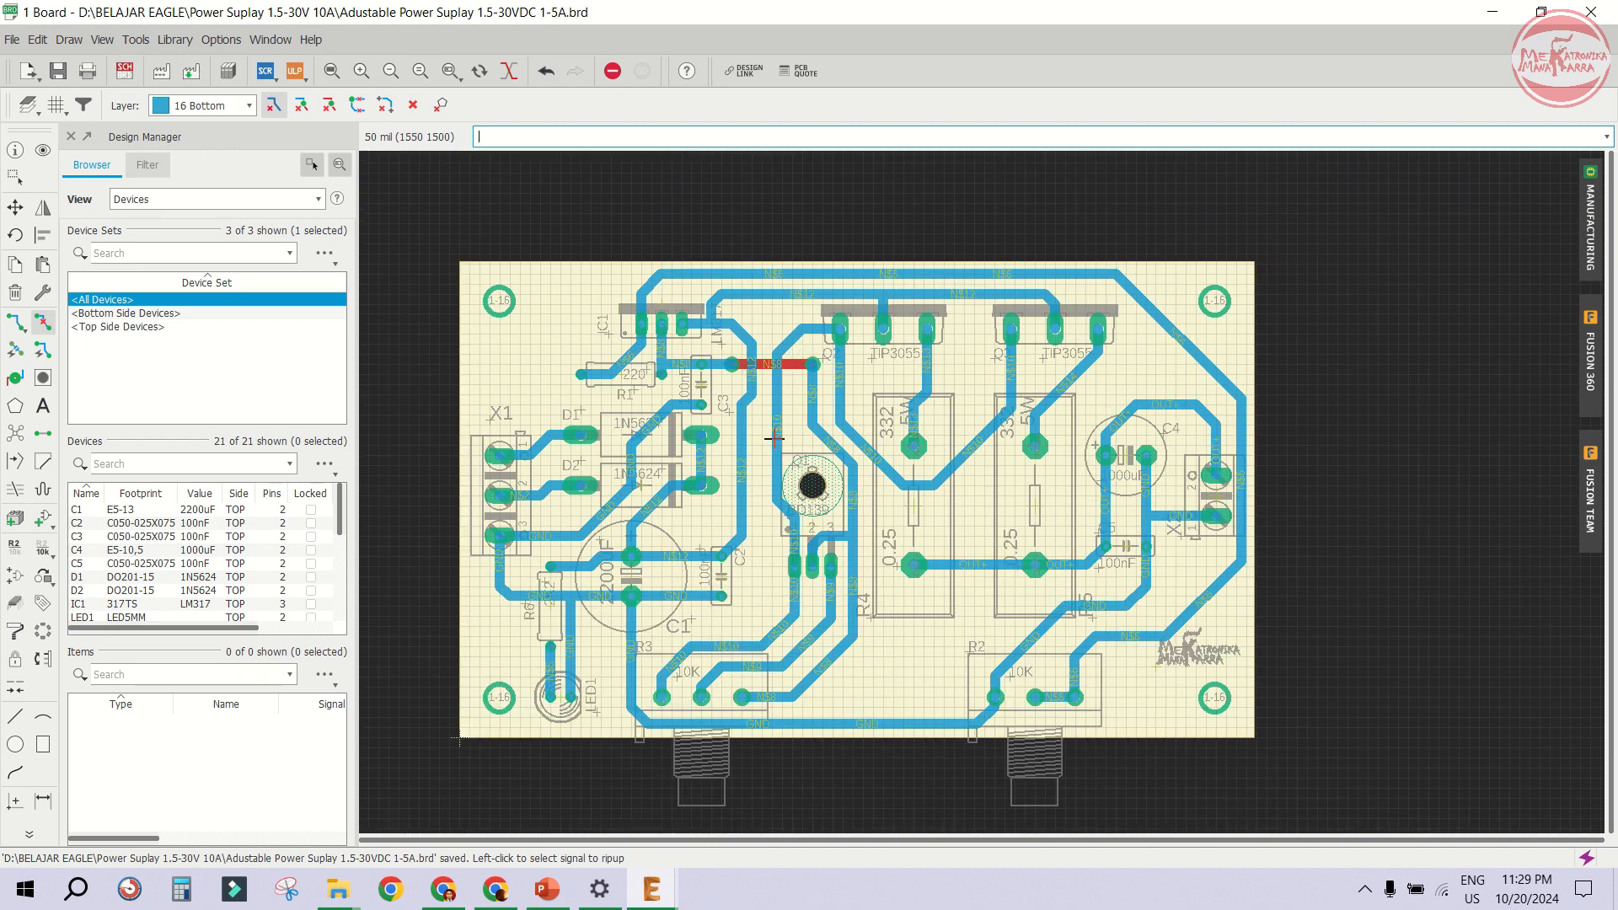
scroll(774, 438, "up", 2)
scroll(983, 560, "down", 1)
scroll(872, 560, "up", 1)
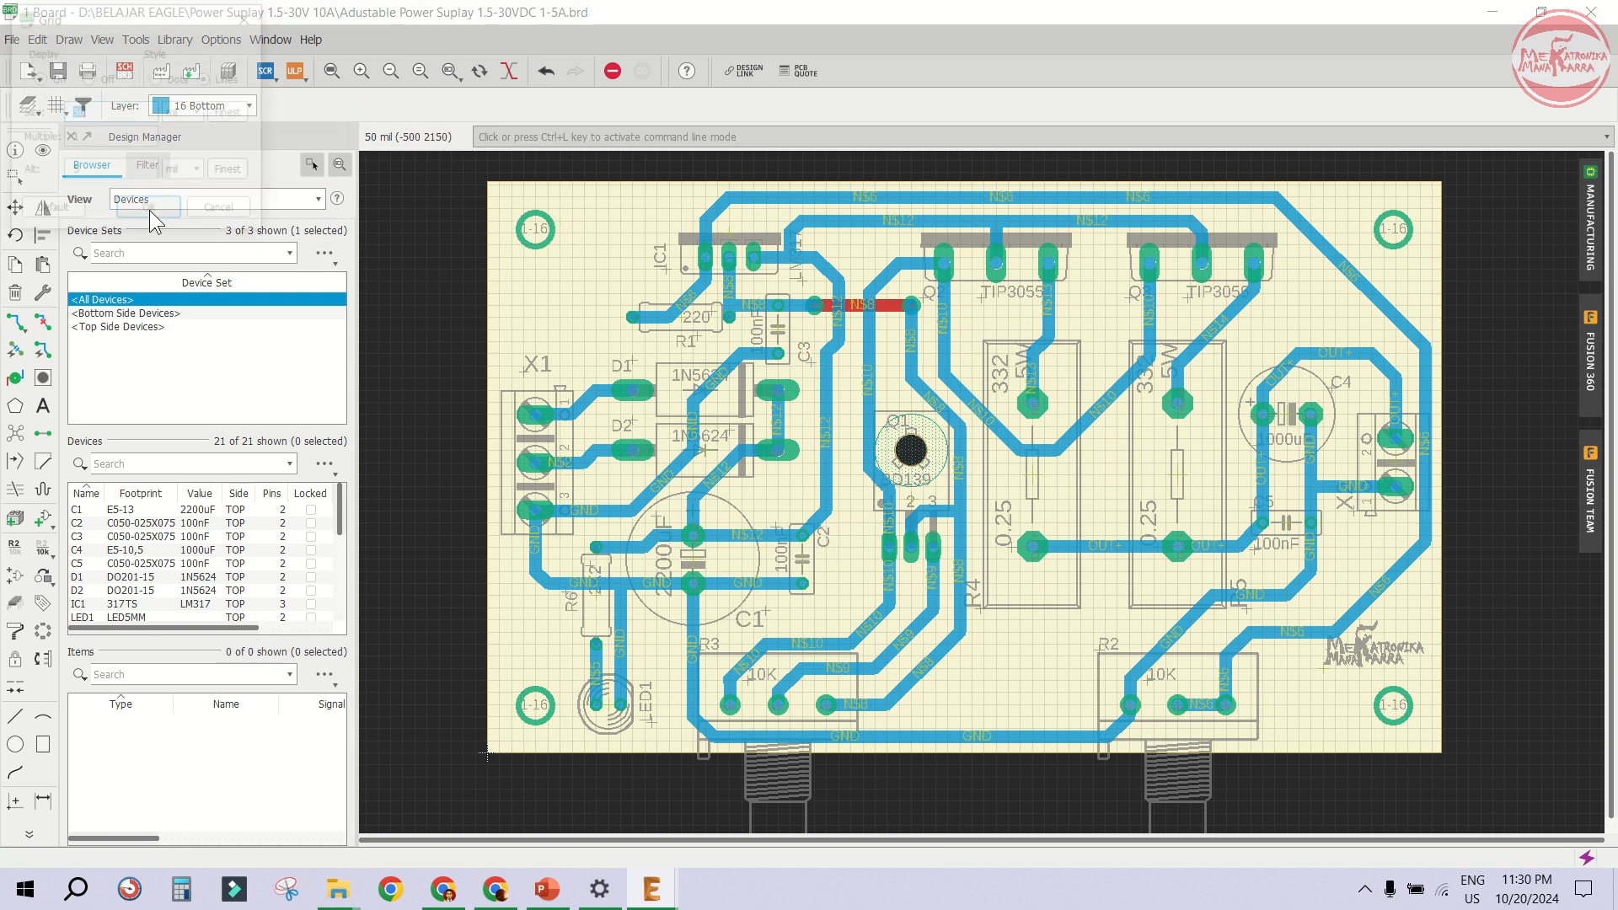
- Set the grid size to 10 mm
left_click(56, 105)
left_click(185, 112)
left_click(179, 135)
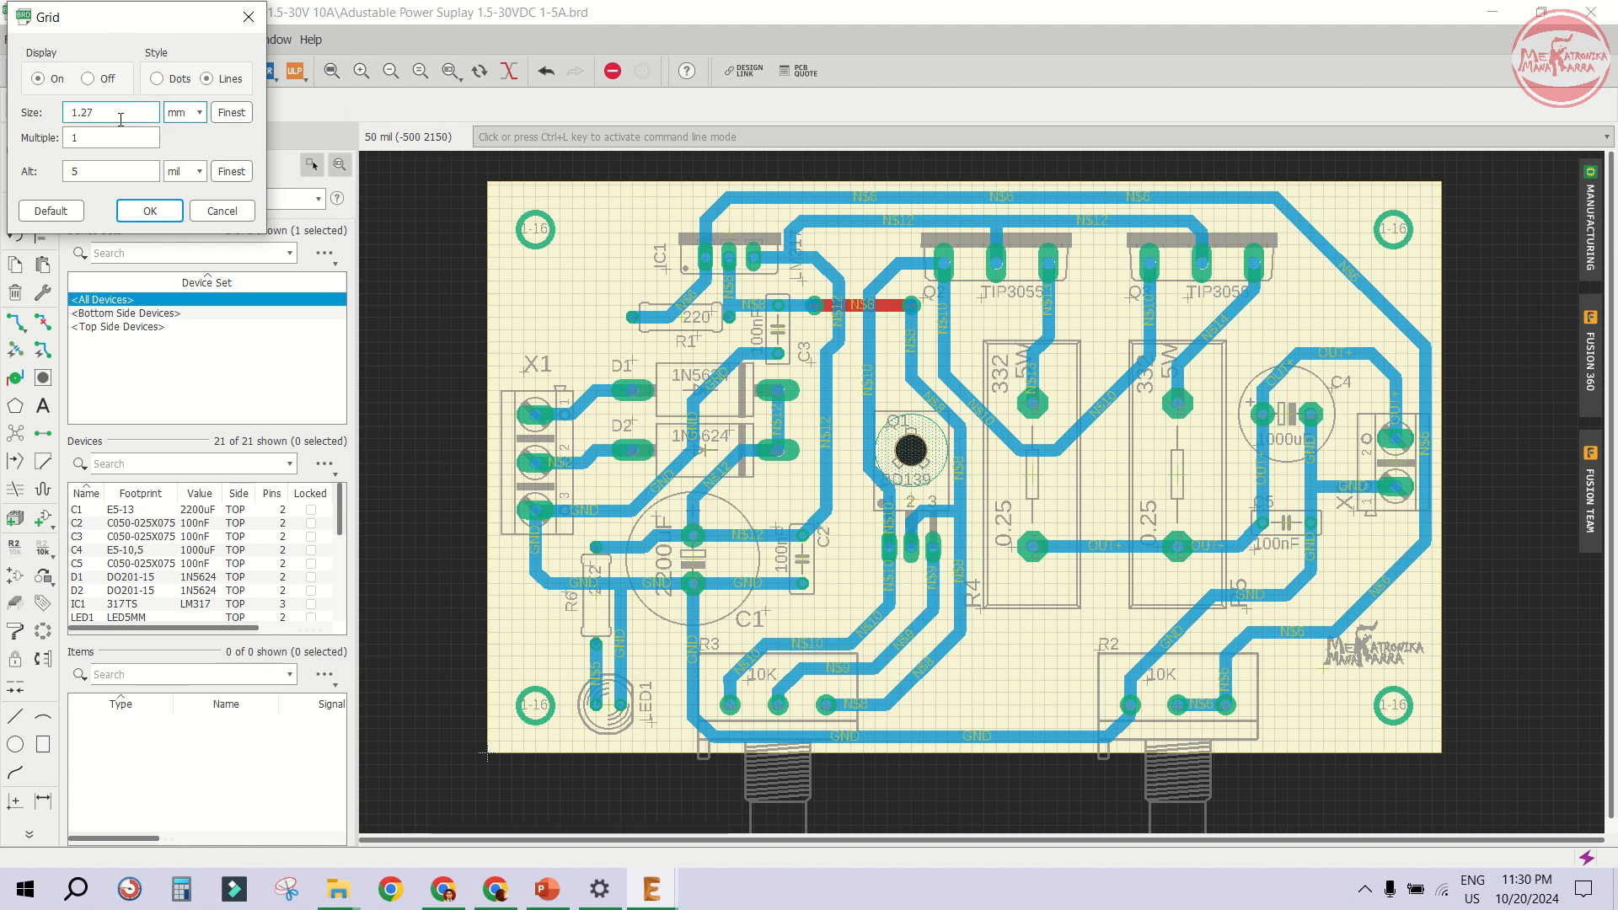
type("10")
left_click(150, 210)
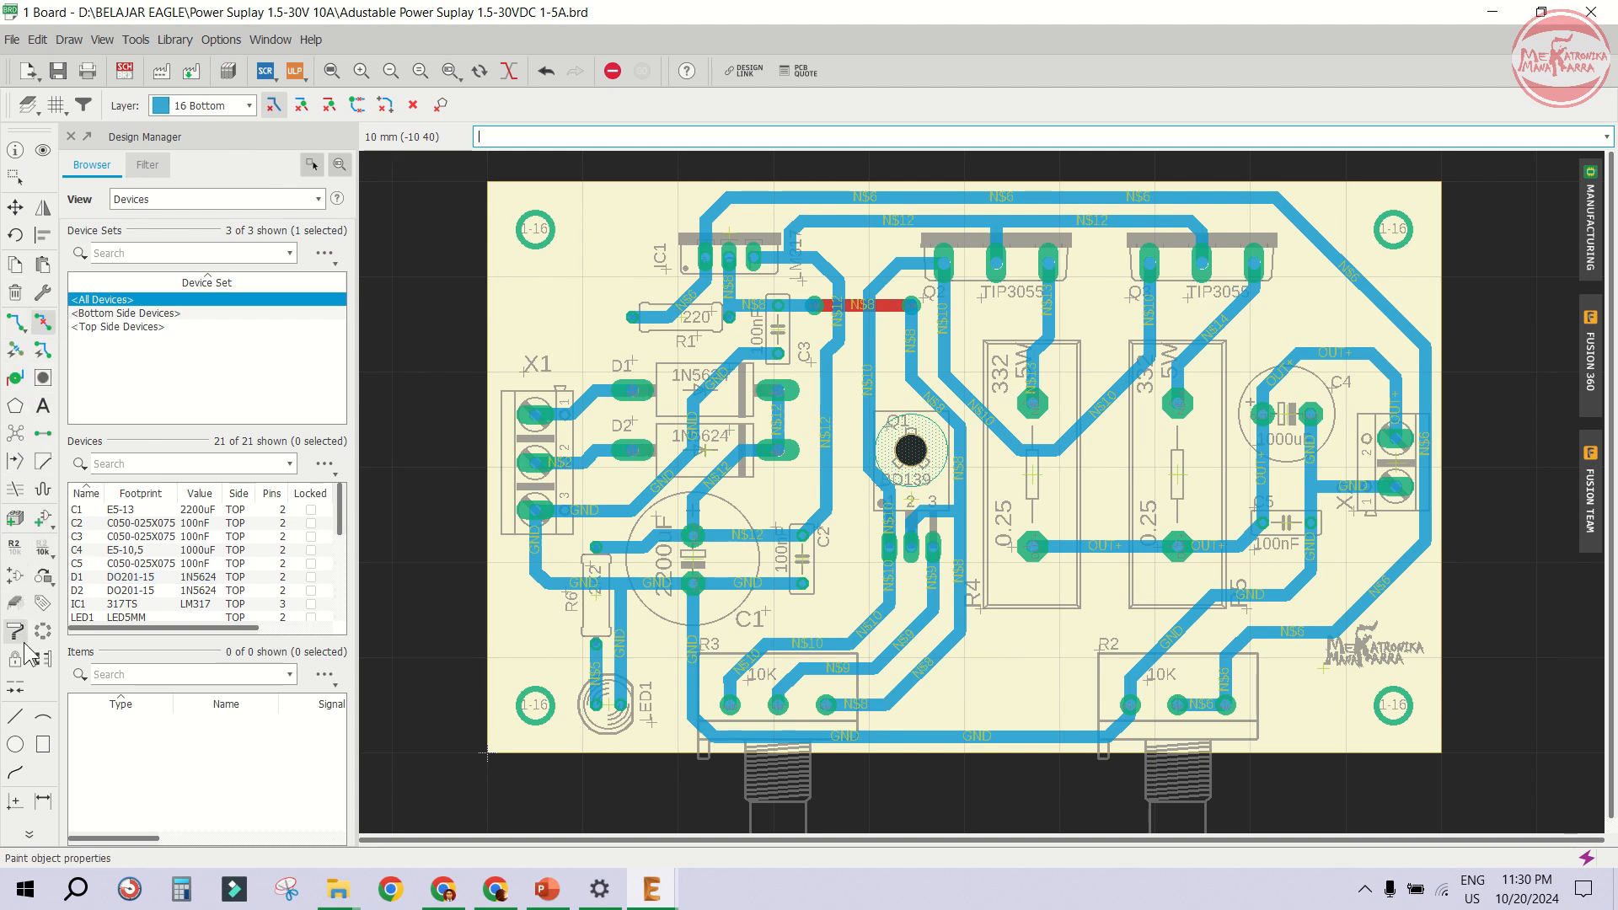
- Draw a bottom-layer polygon around the board edge with isolate 1, and name its signal GND
left_click(18, 409)
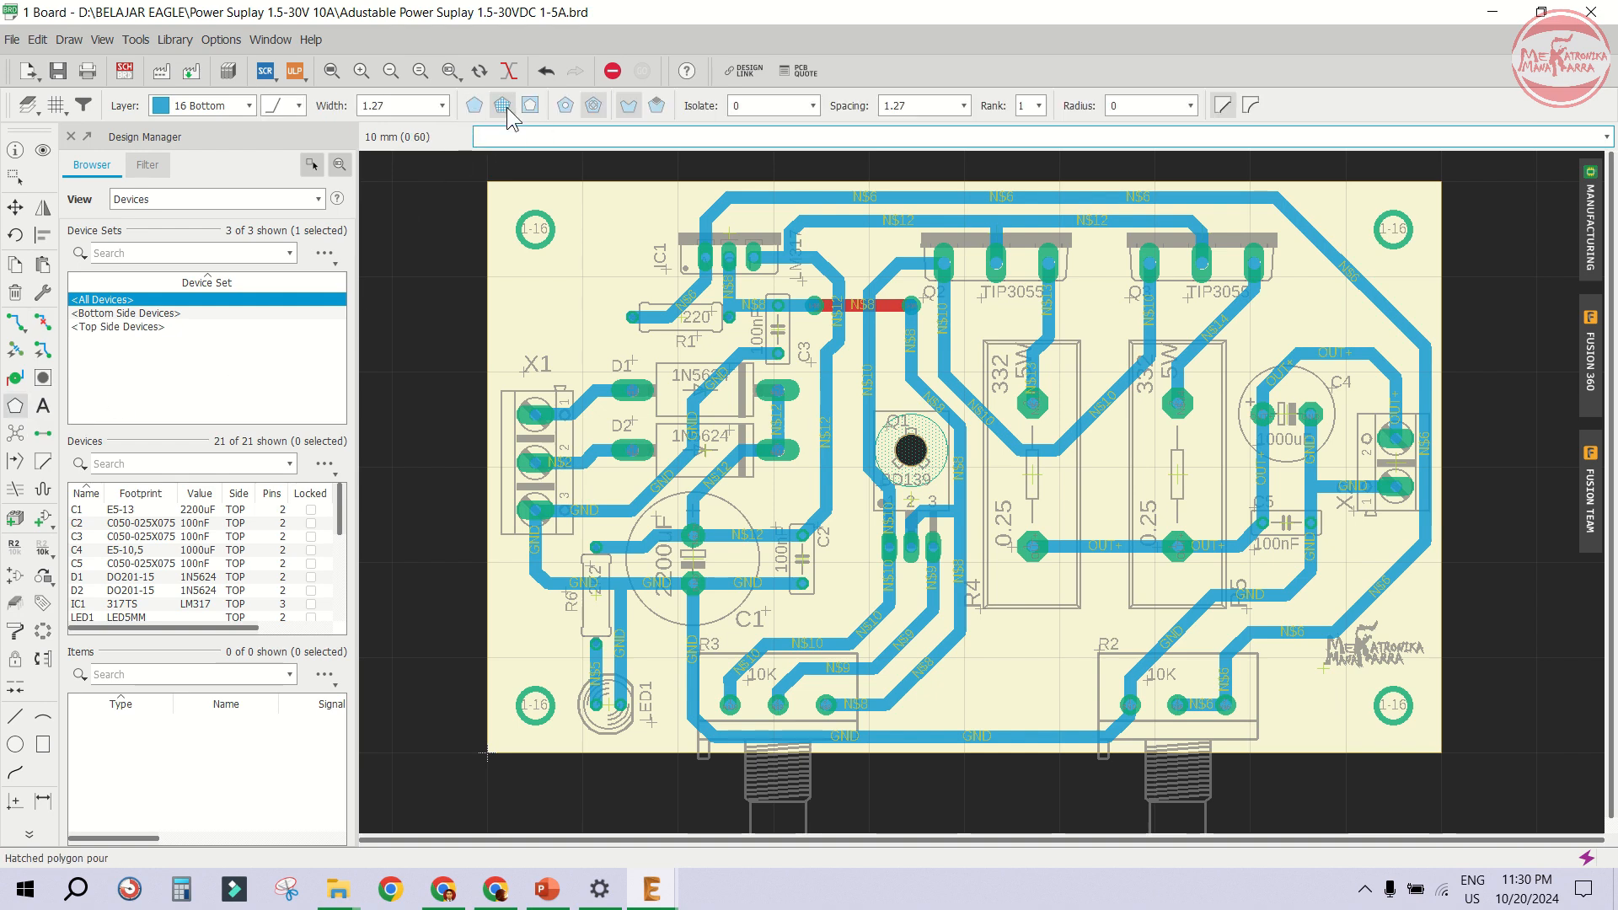
left_click(773, 105)
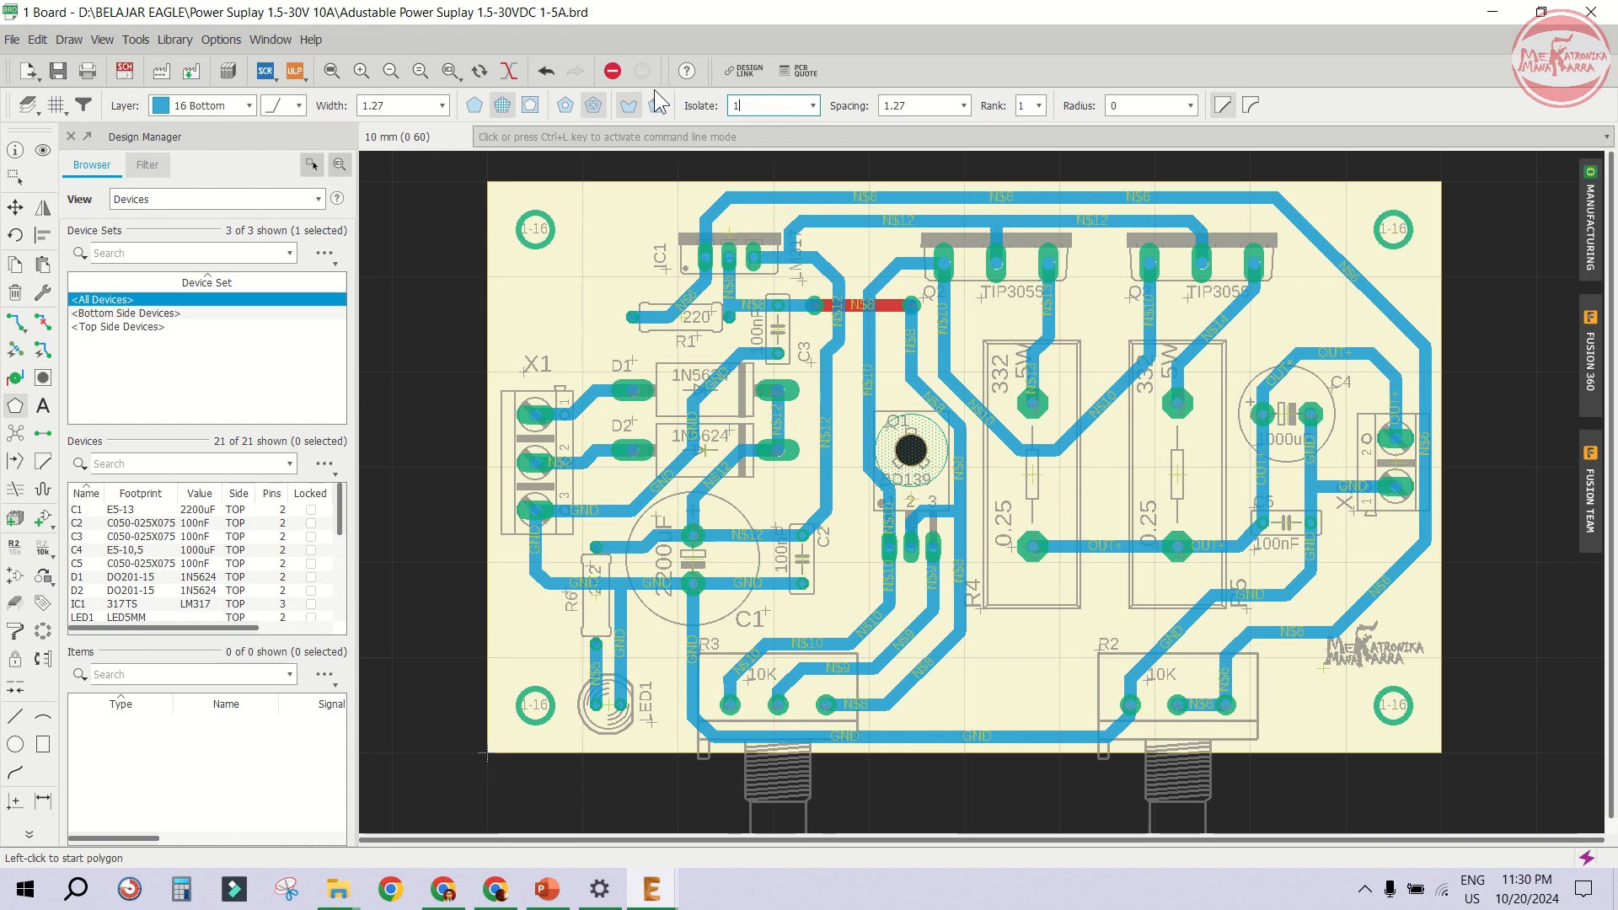
left_click(948, 106)
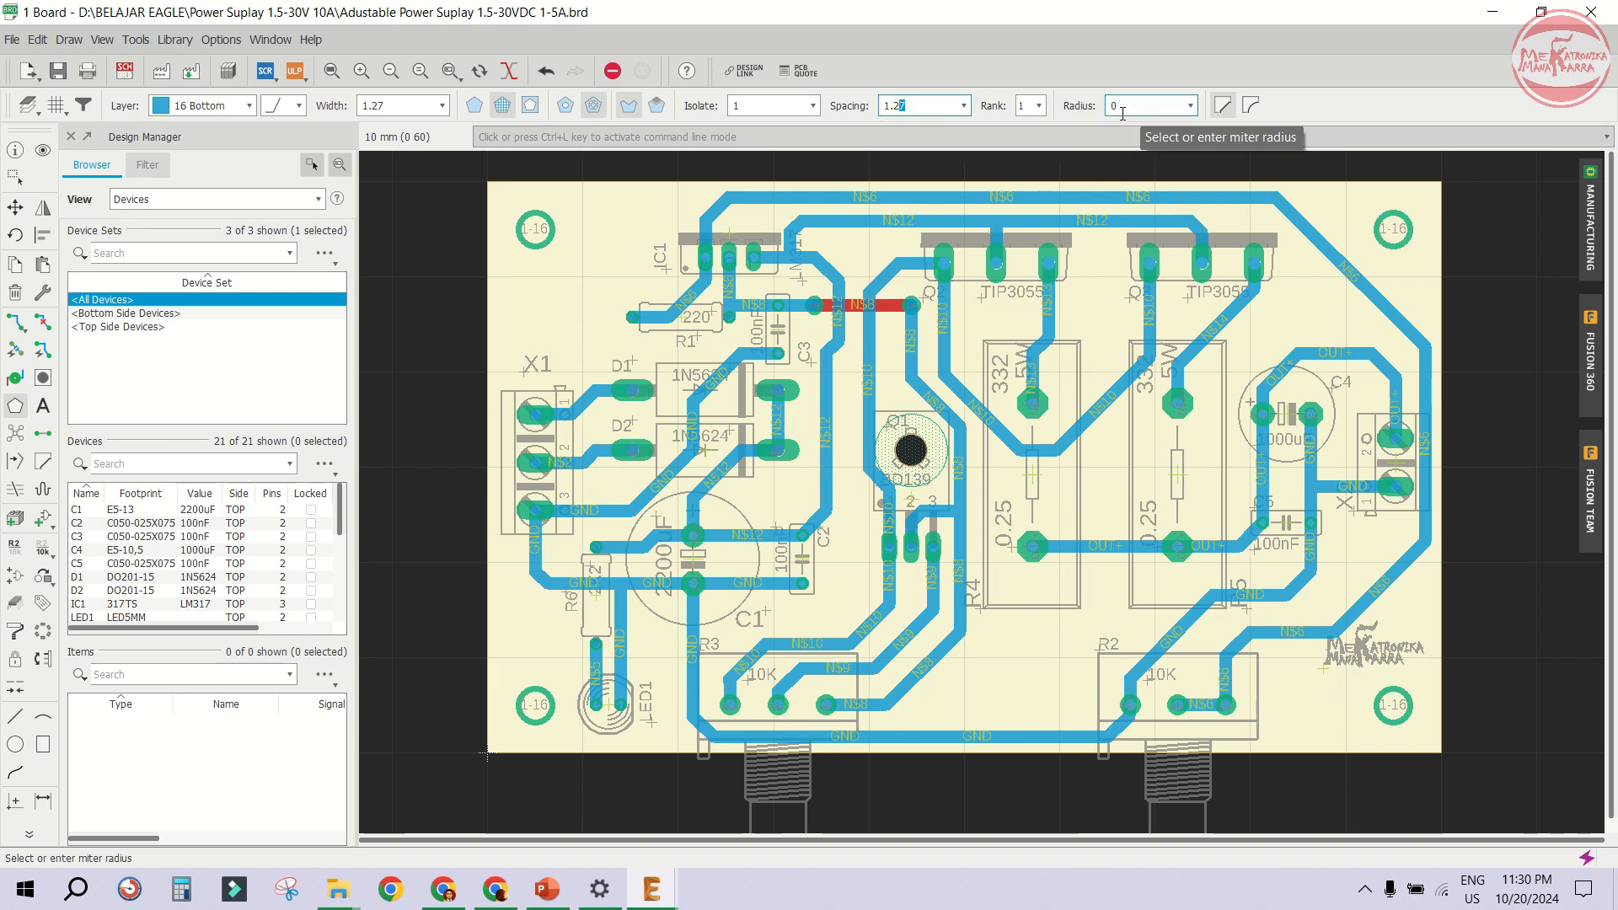
left_click(402, 106)
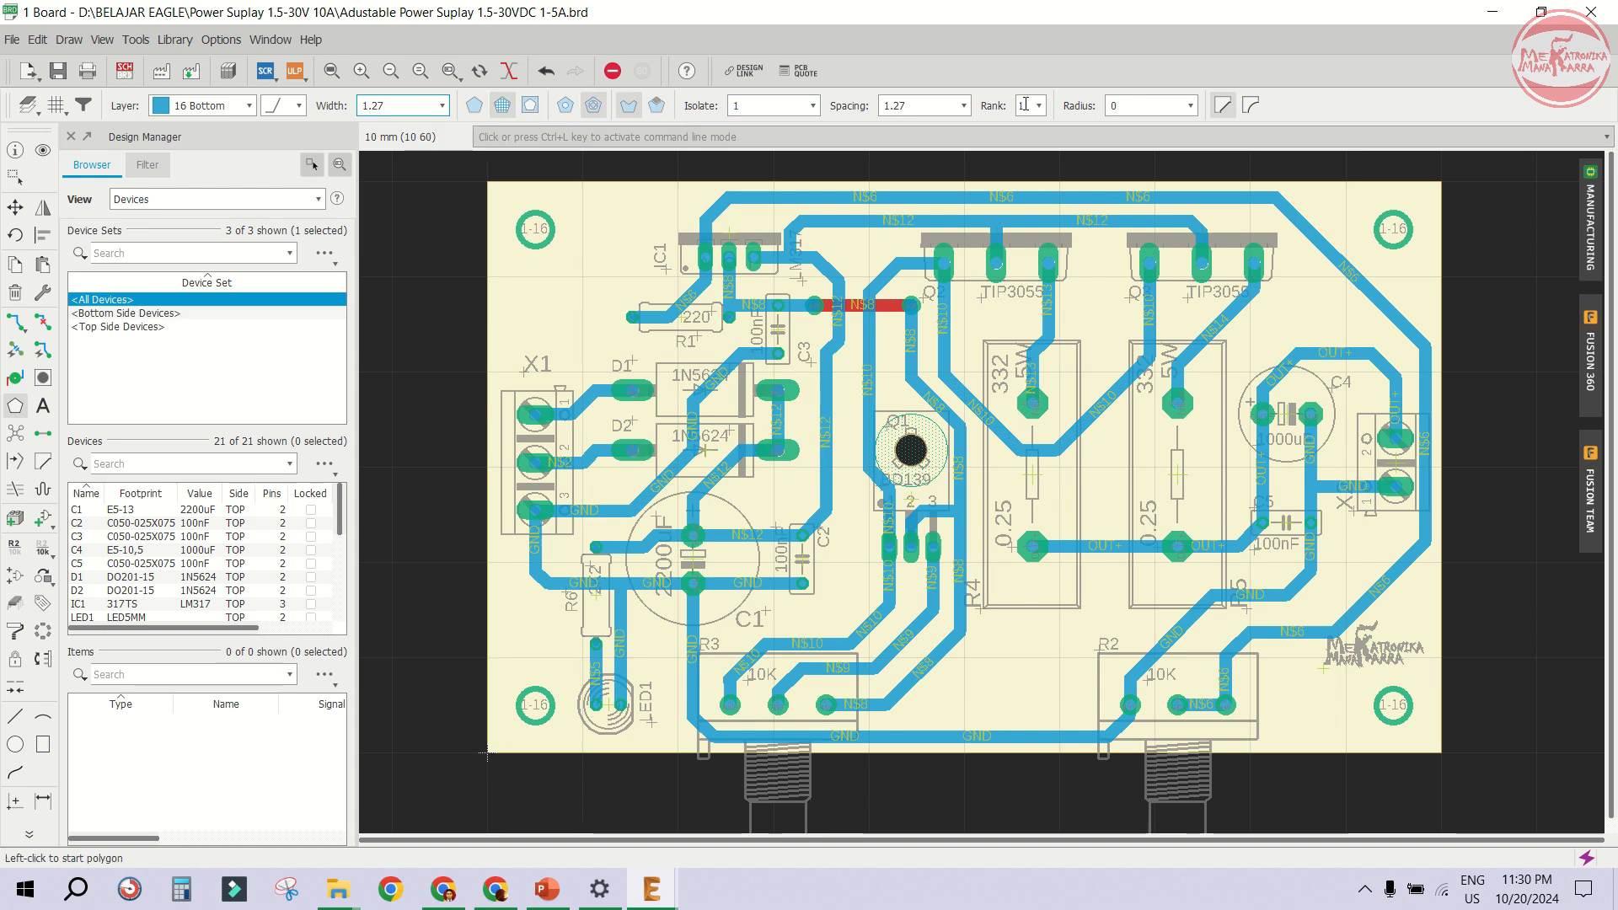
left_click(482, 751)
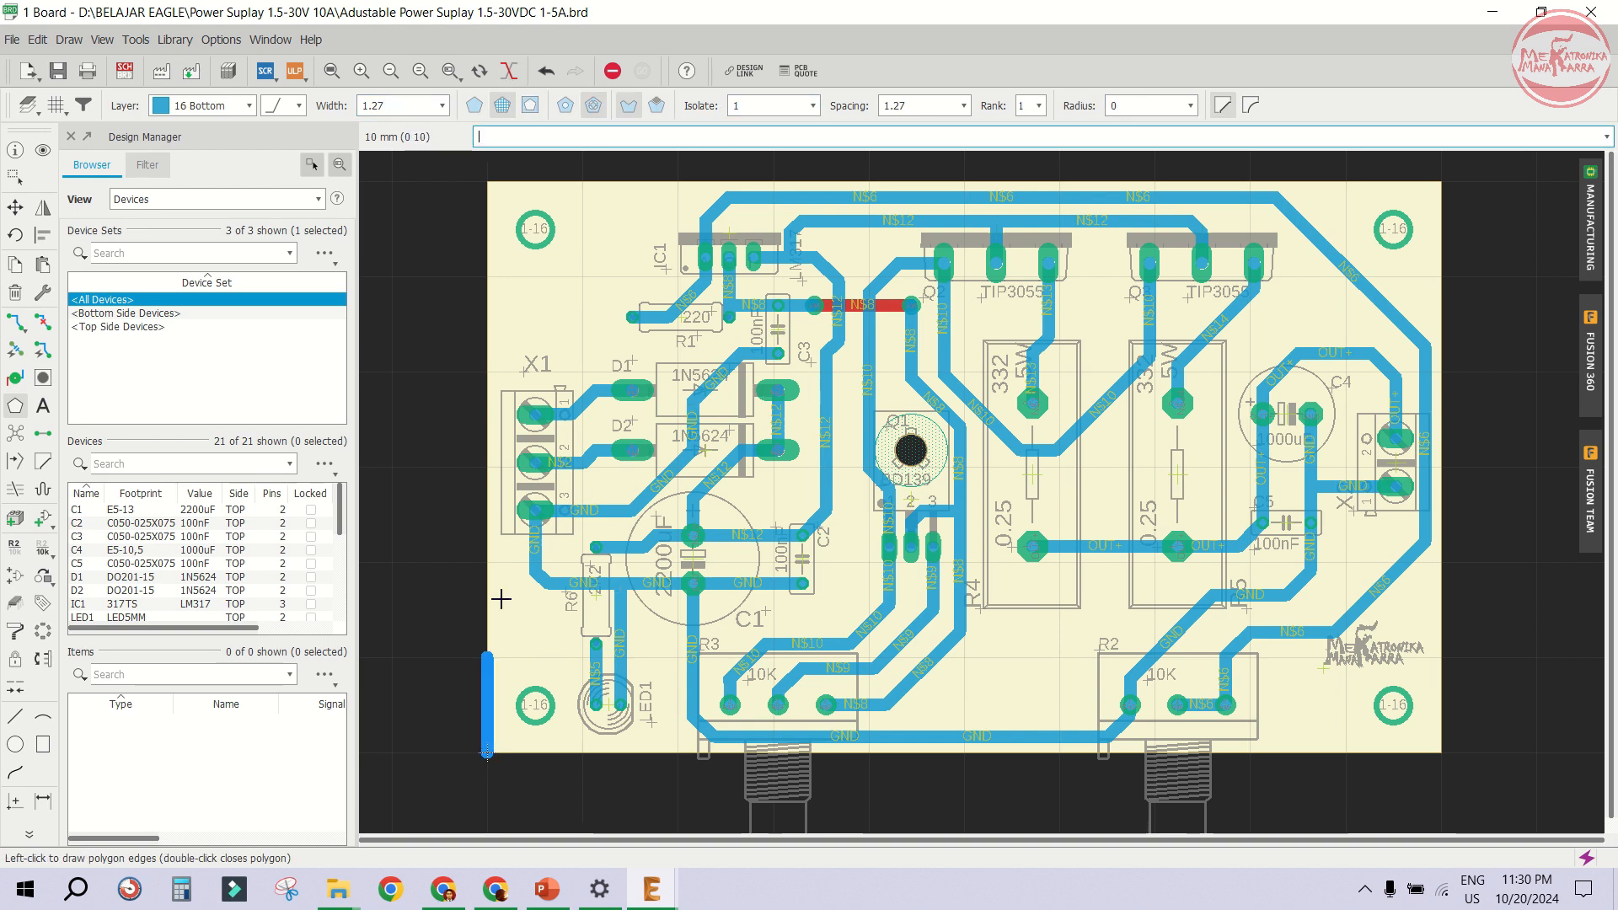
left_click(487, 181)
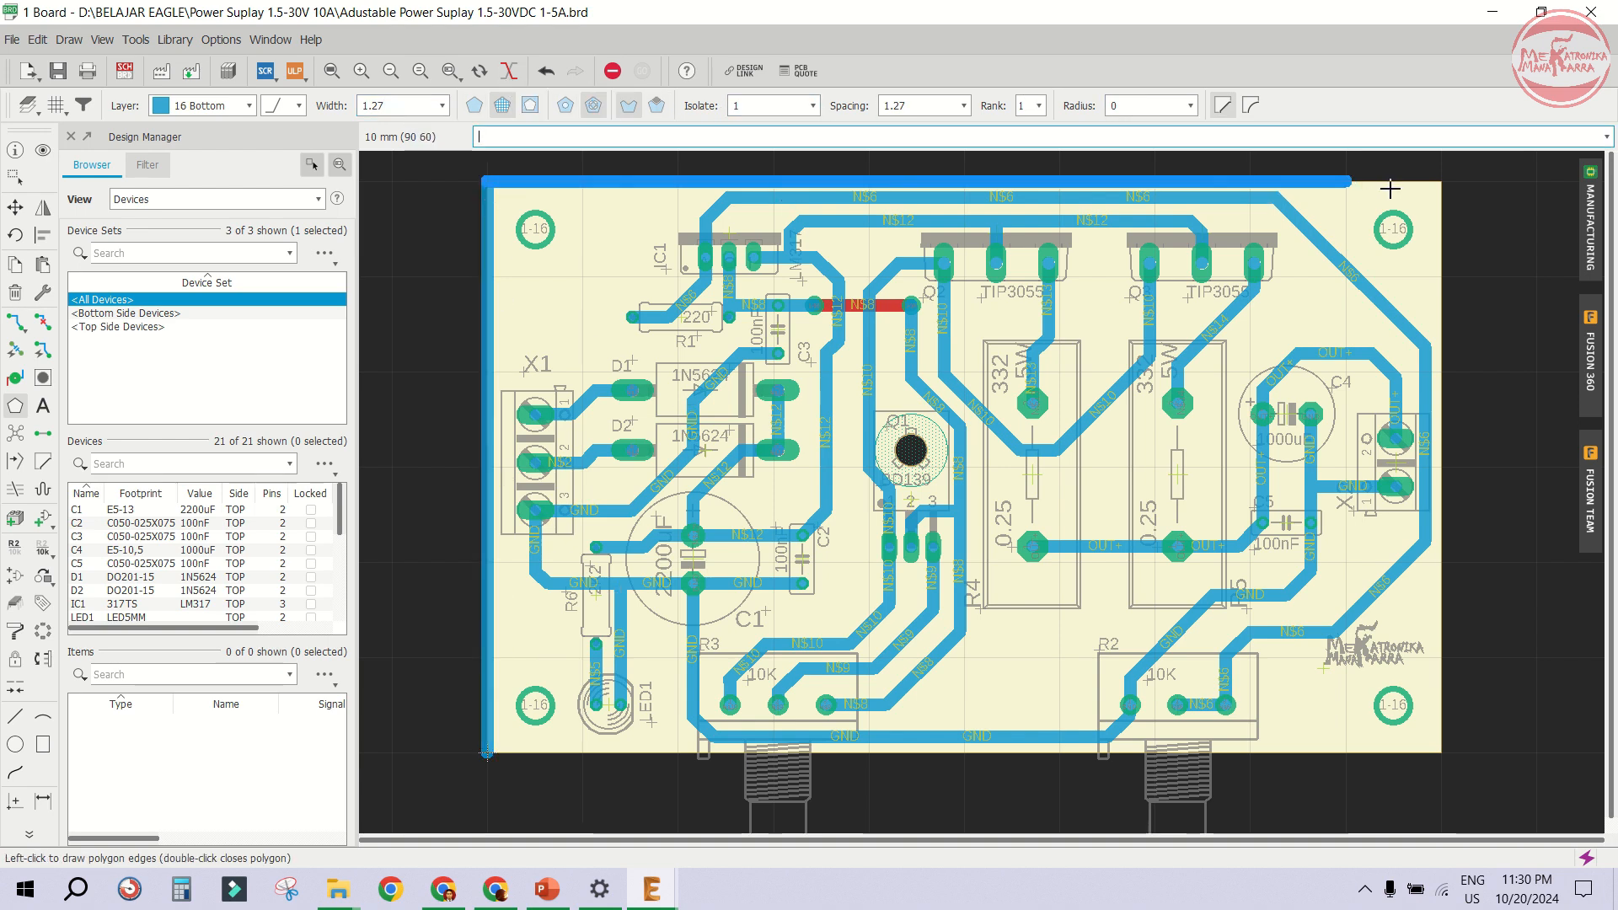
left_click(1442, 180)
left_click(1441, 751)
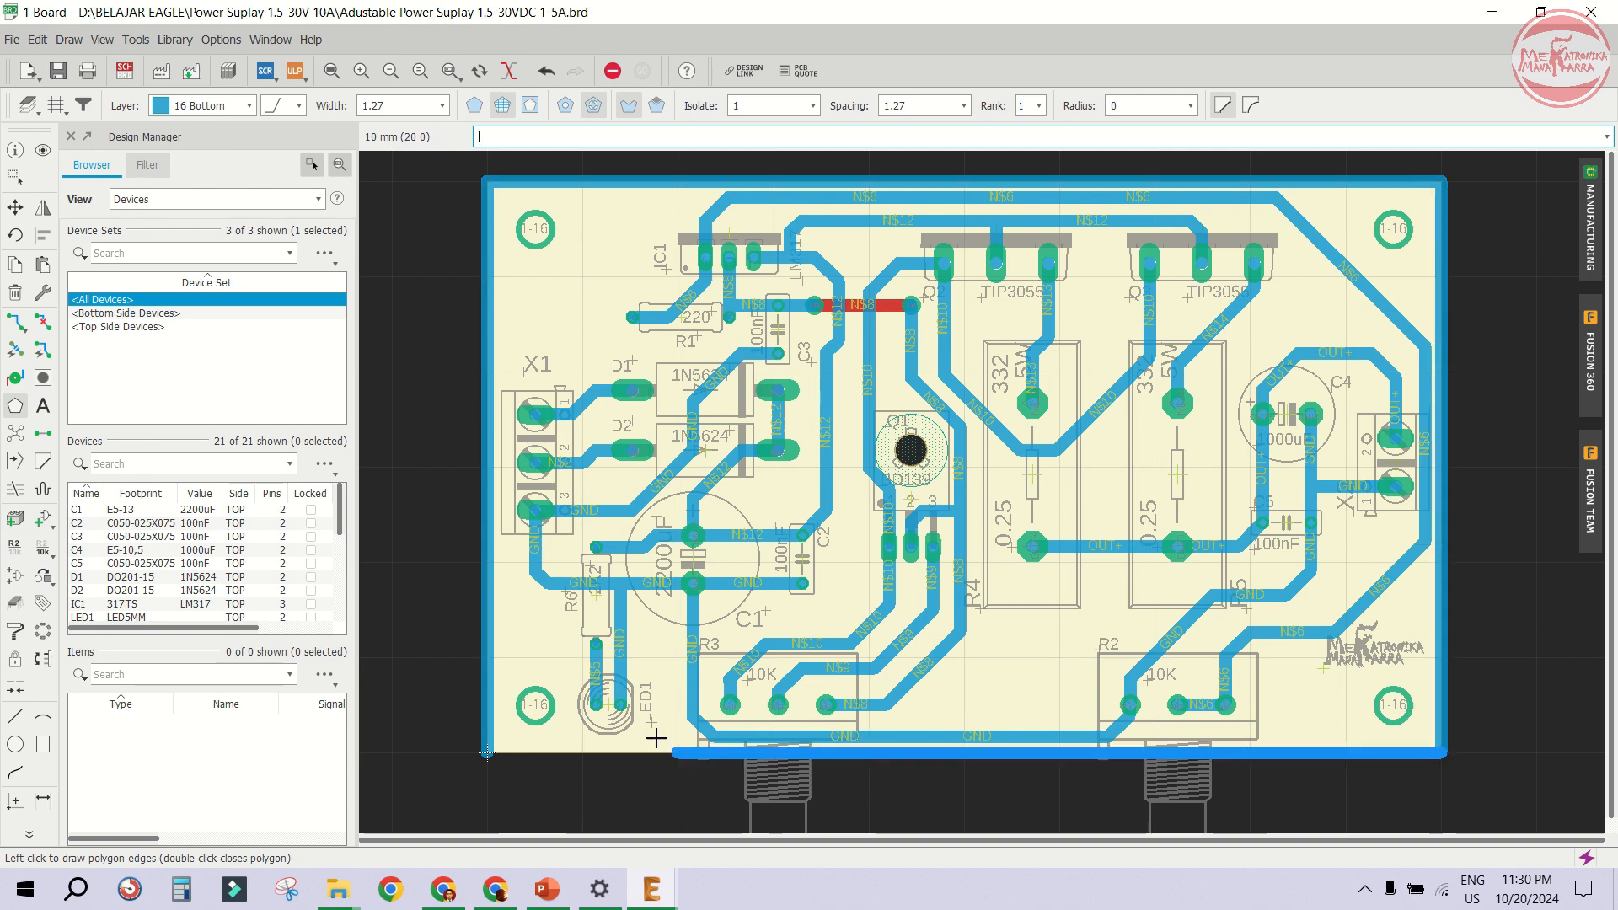
double_click(485, 751)
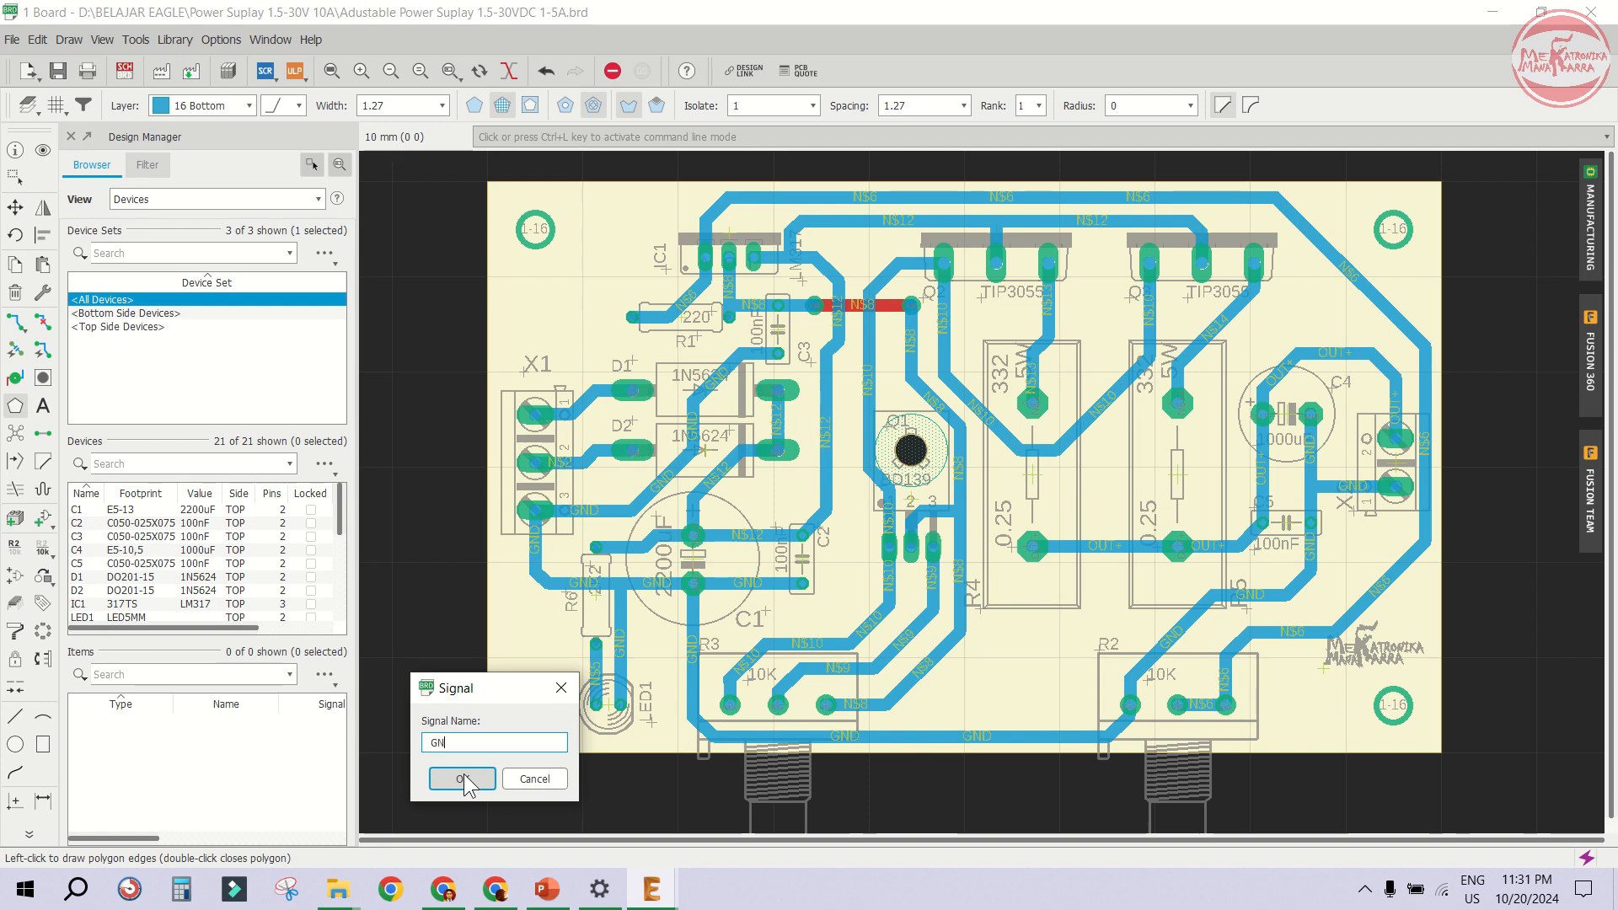
left_click(463, 778)
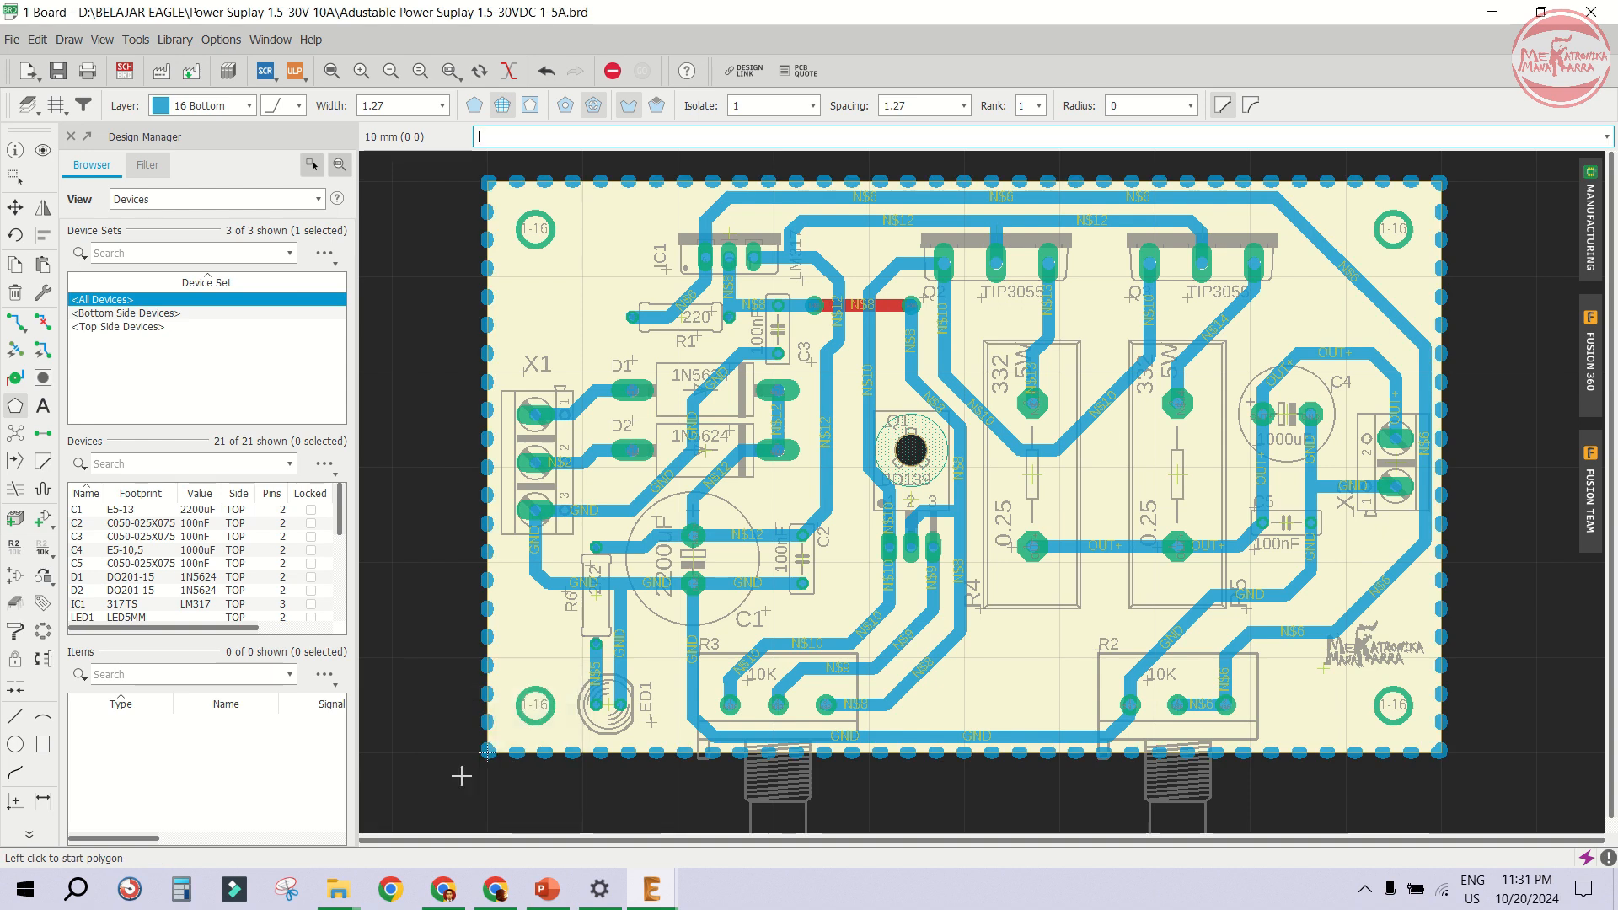
- Run Ratsnest to fill the GND polygon pour across the board
left_click(16, 434)
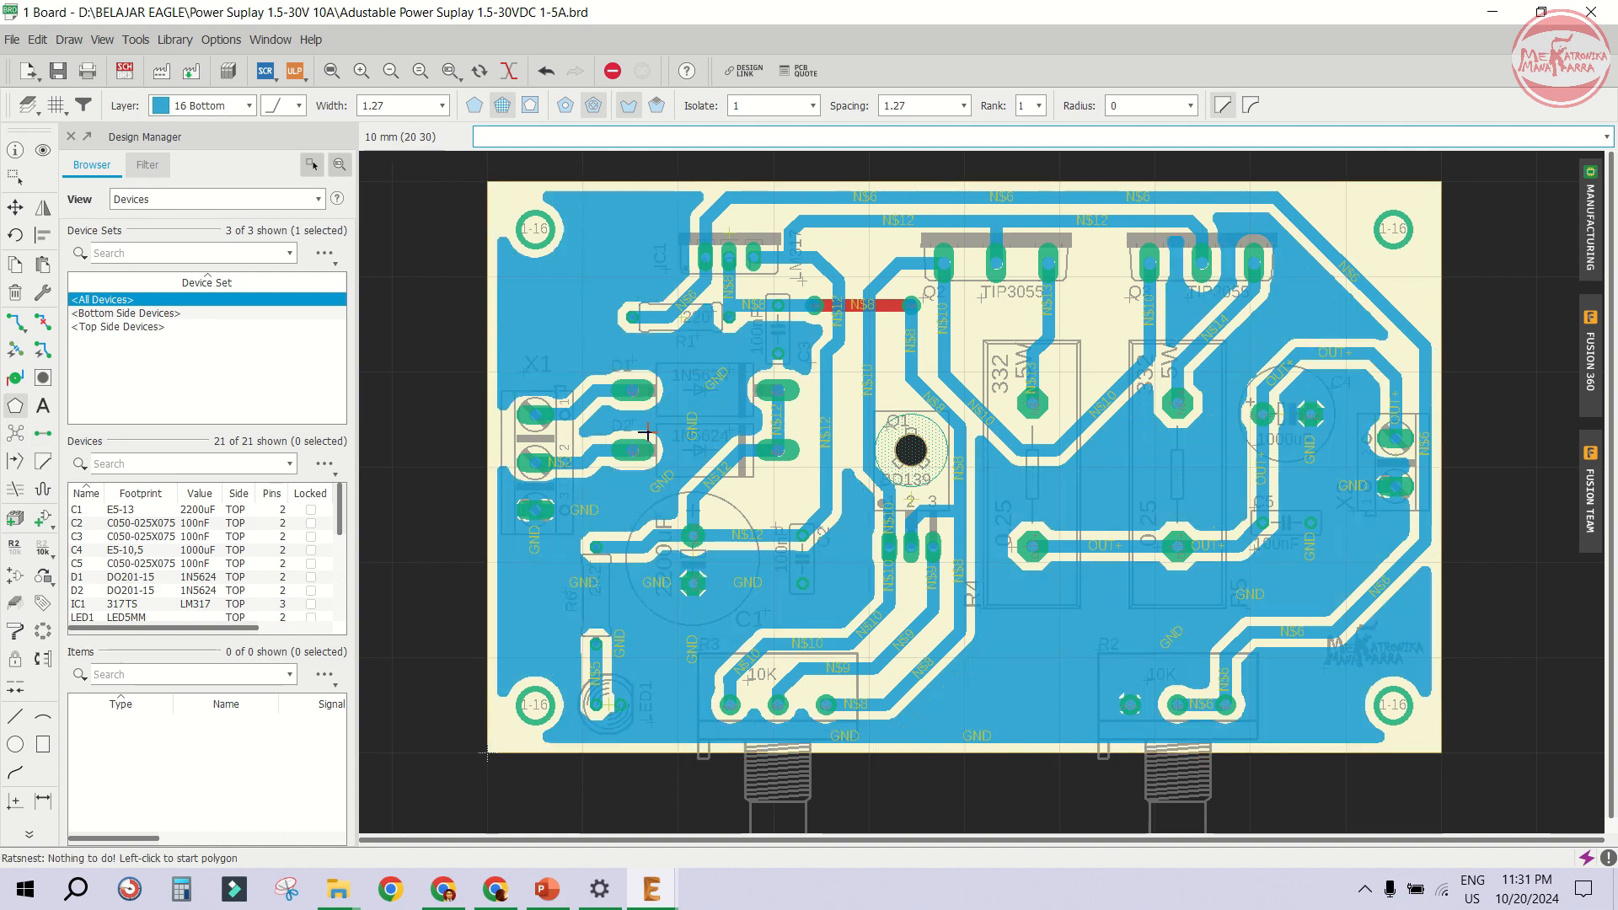
scroll(915, 614, "up", 2)
scroll(1007, 548, "up", 2)
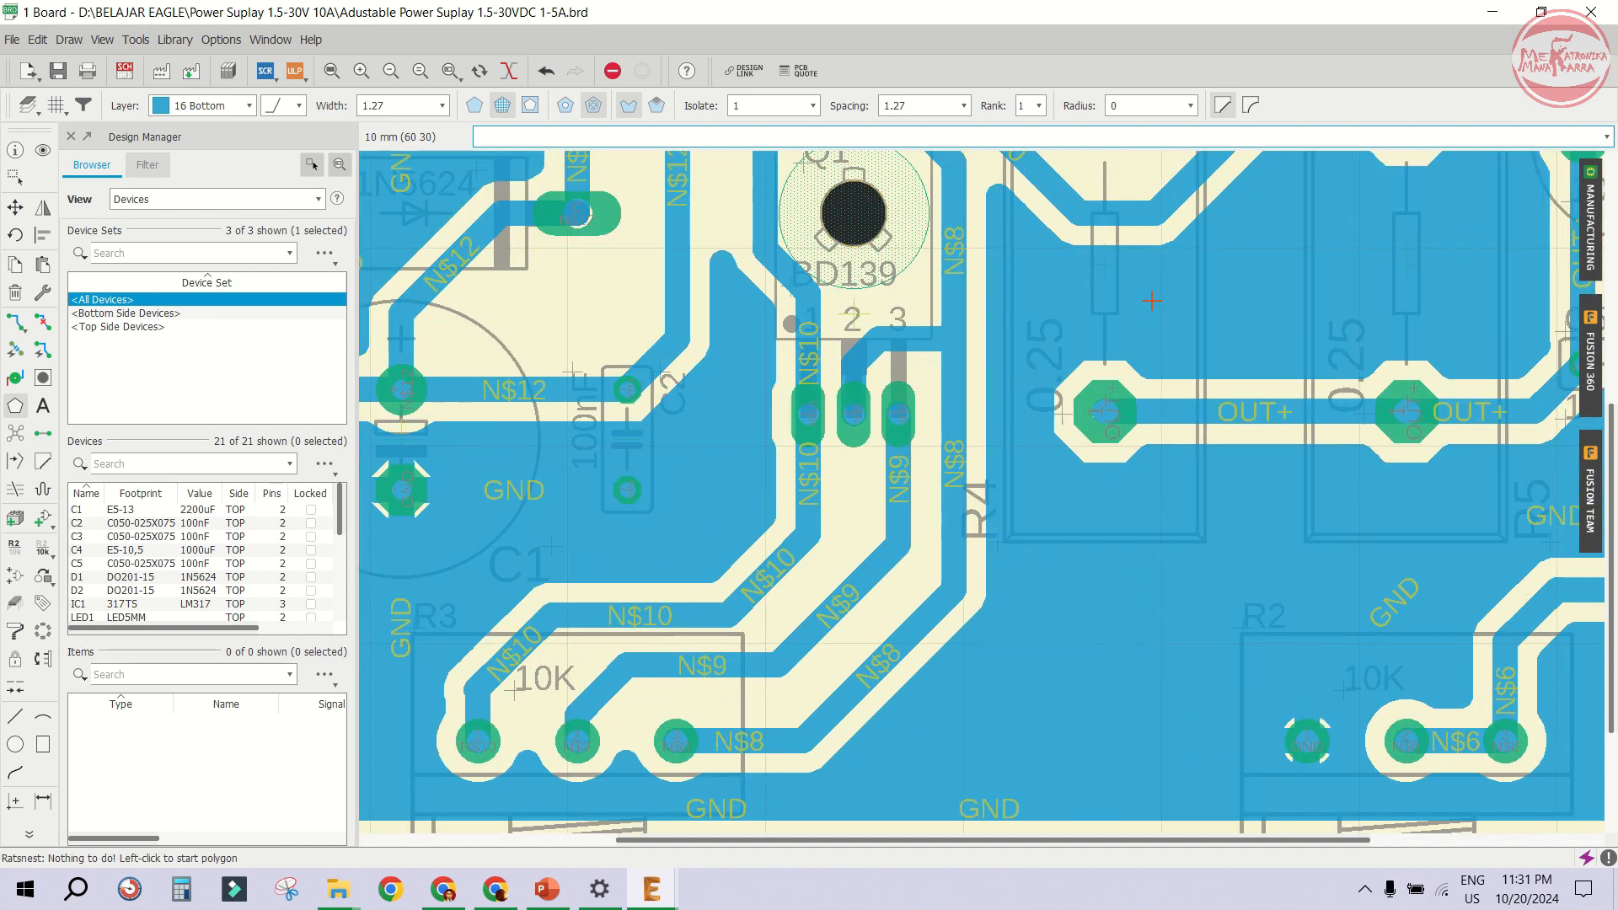
scroll(1089, 329, "down", 1)
scroll(1184, 515, "down", 1)
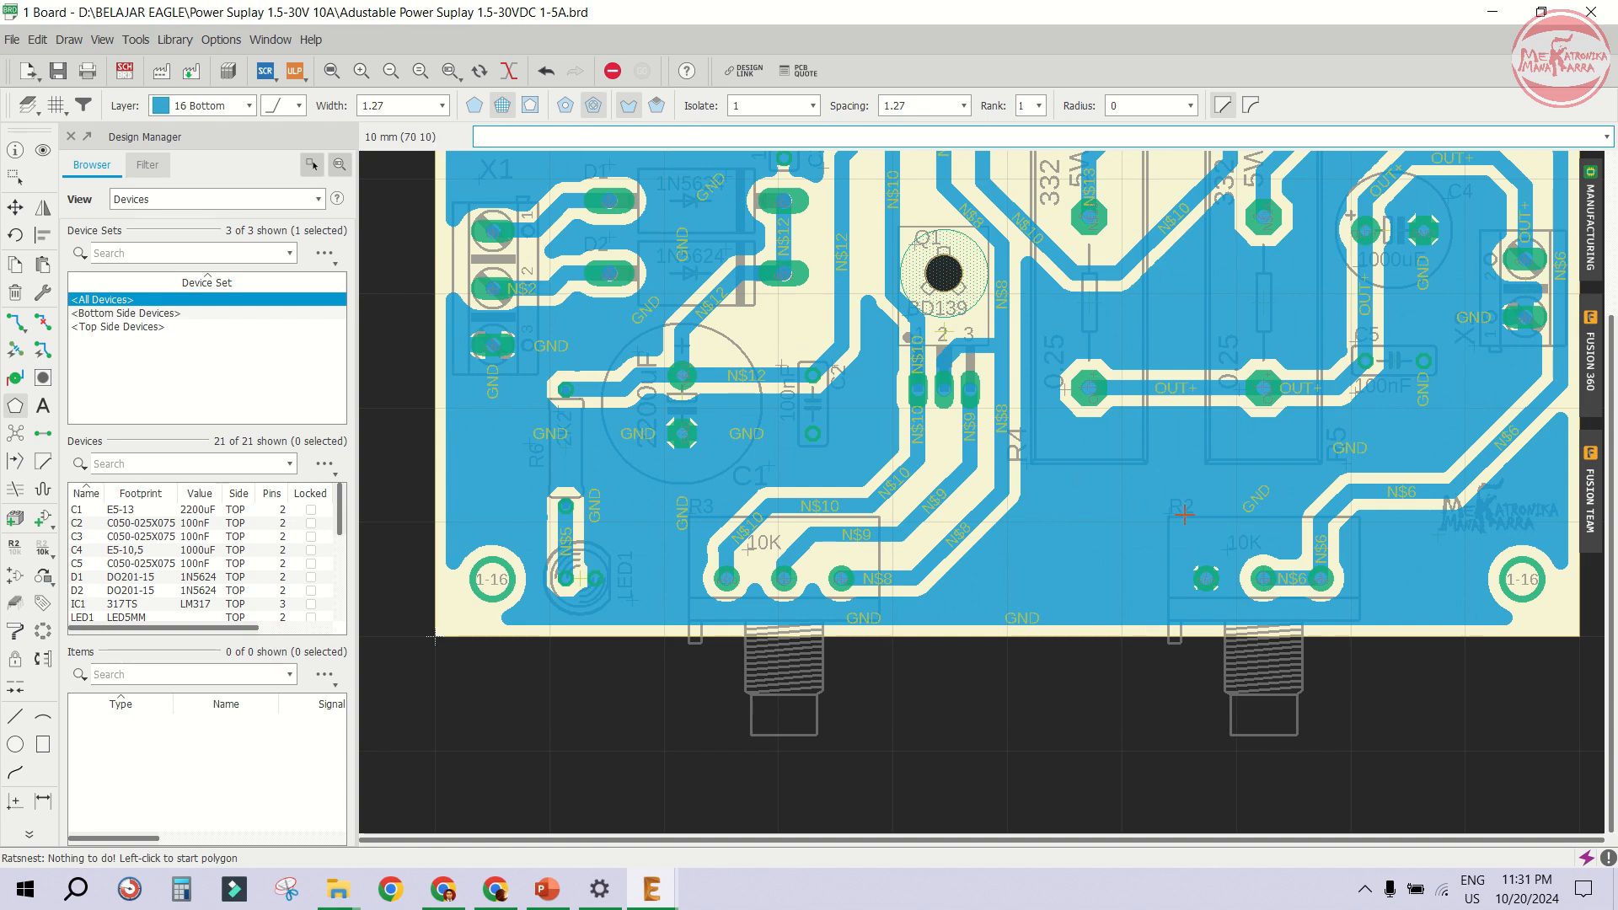
- Open the GND polygon's properties and change its polygon pour to hatch
scroll(1253, 423, "down", 1)
scroll(1096, 422, "down", 1)
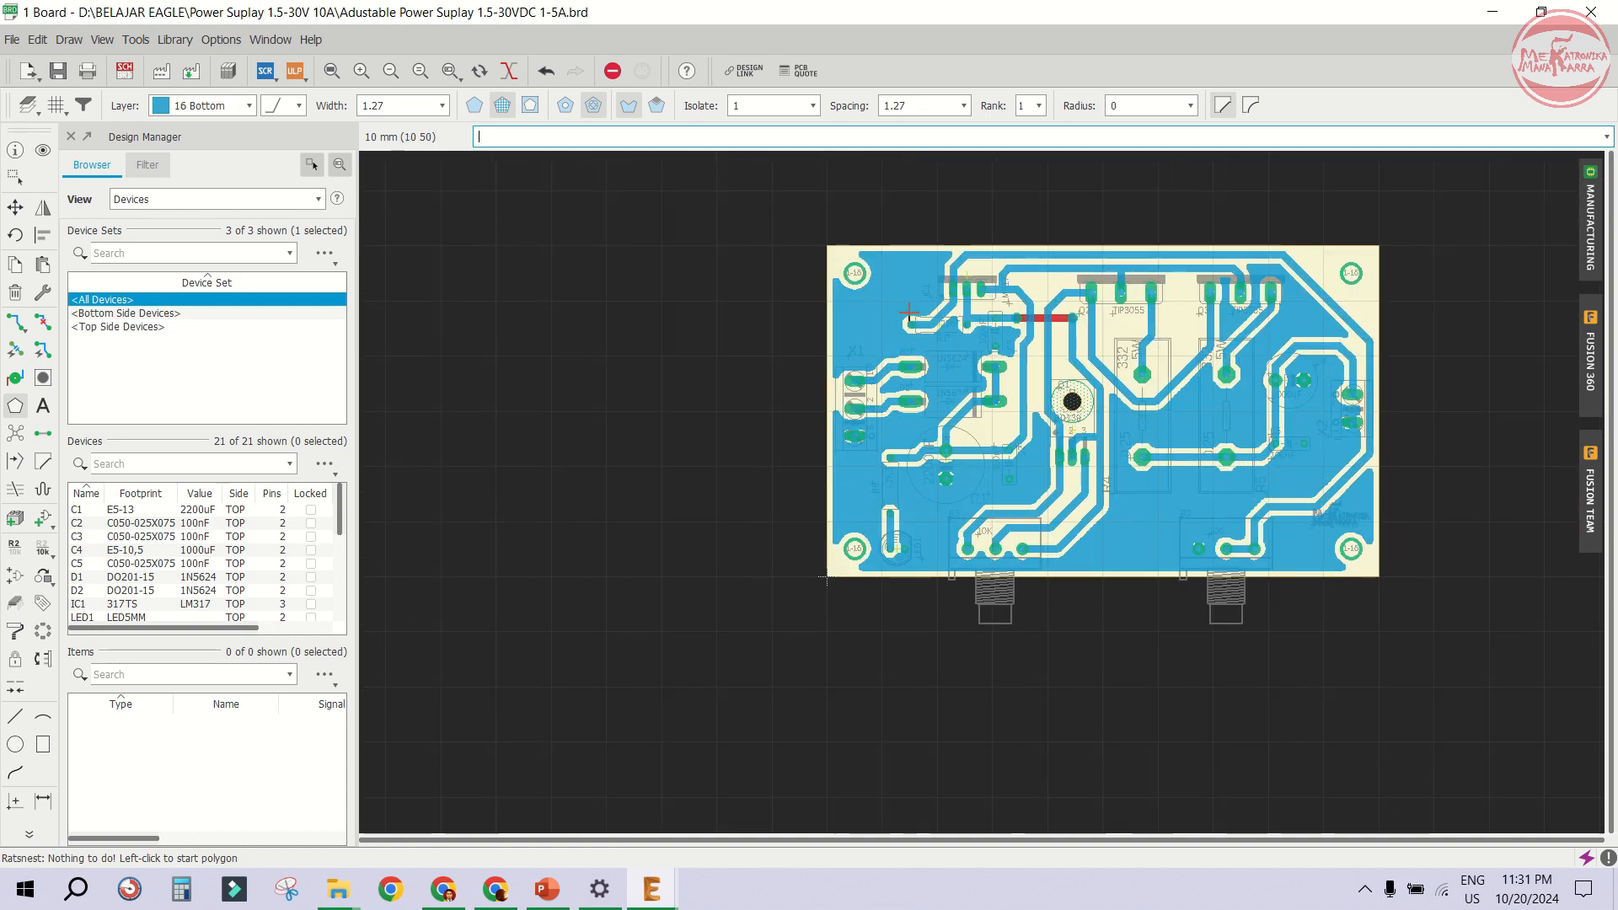
scroll(805, 398, "up", 2)
scroll(804, 398, "up", 1)
scroll(801, 379, "up", 1)
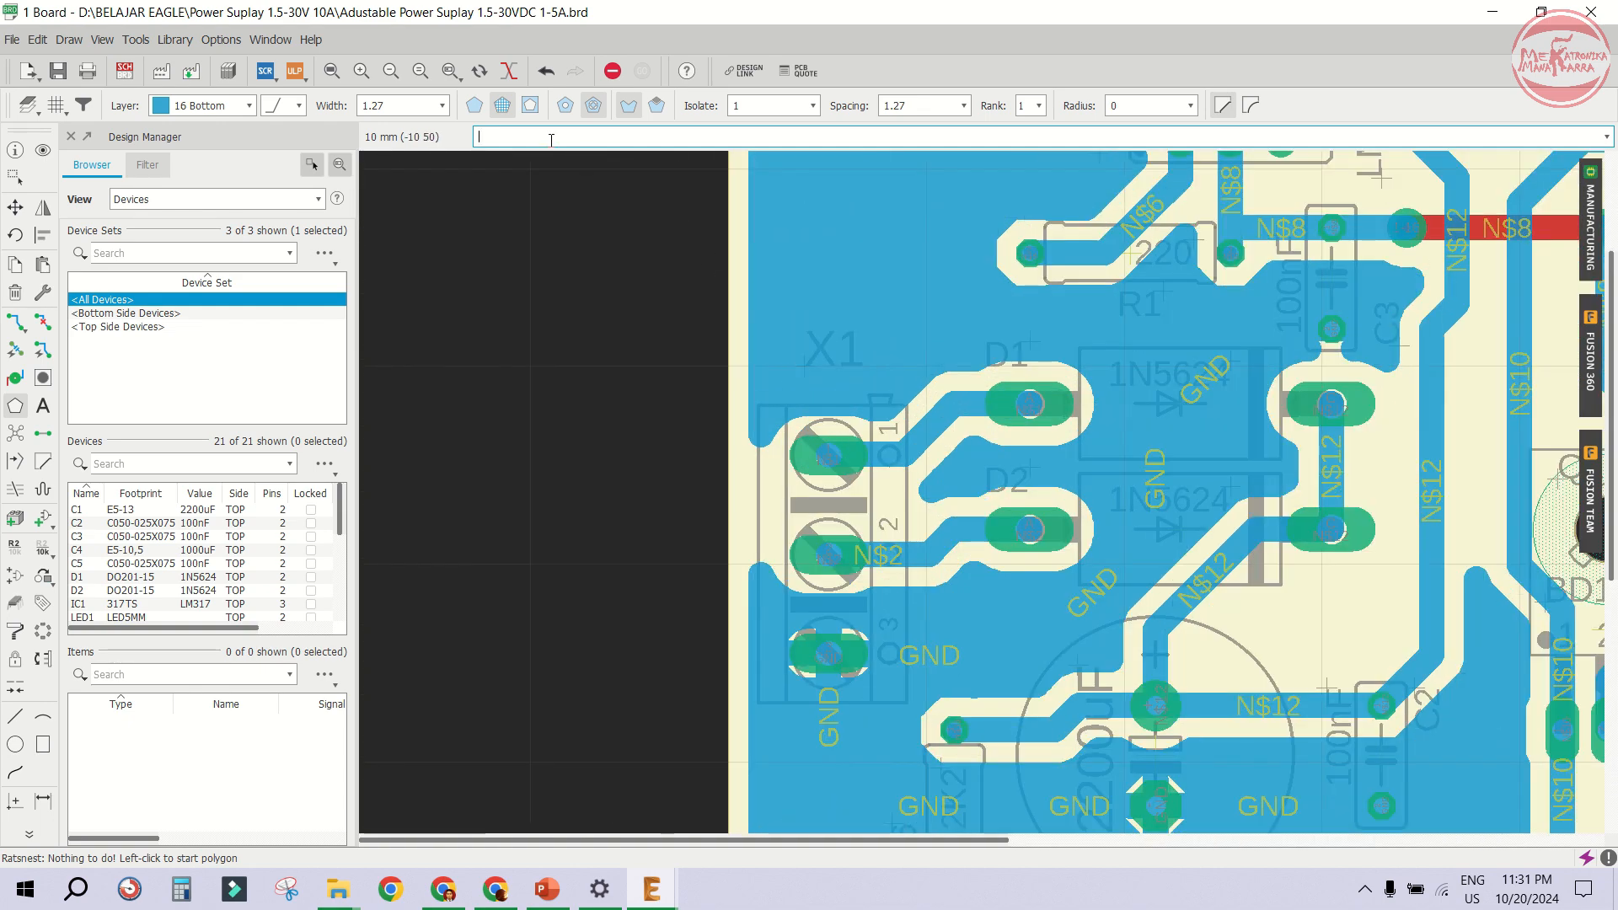
right_click(727, 235)
left_click(781, 572)
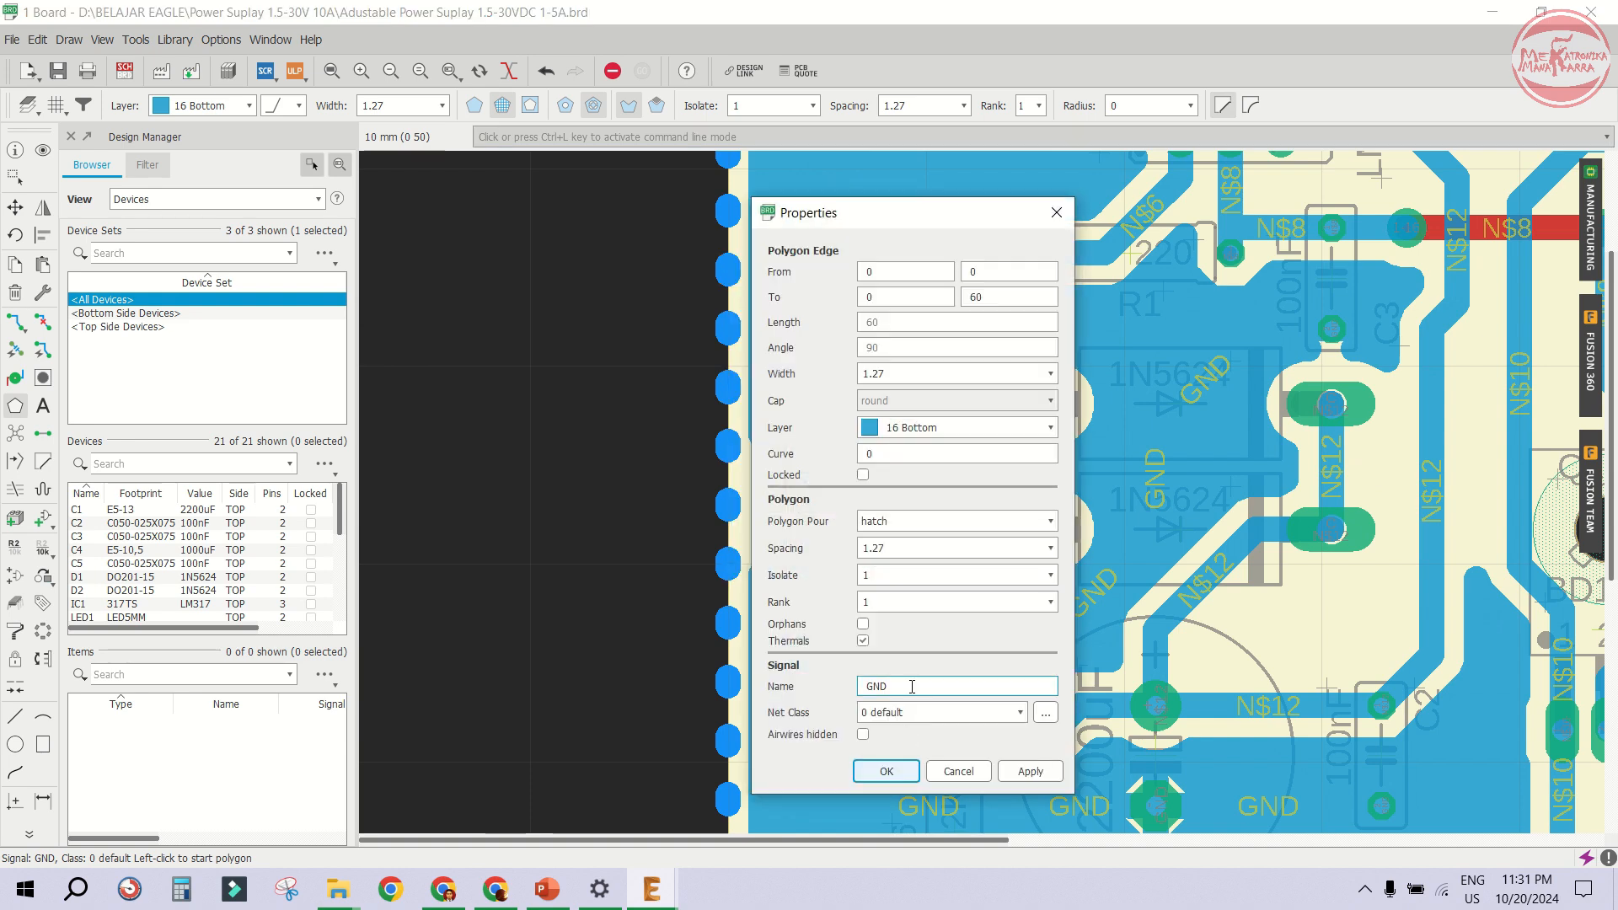
left_click(917, 526)
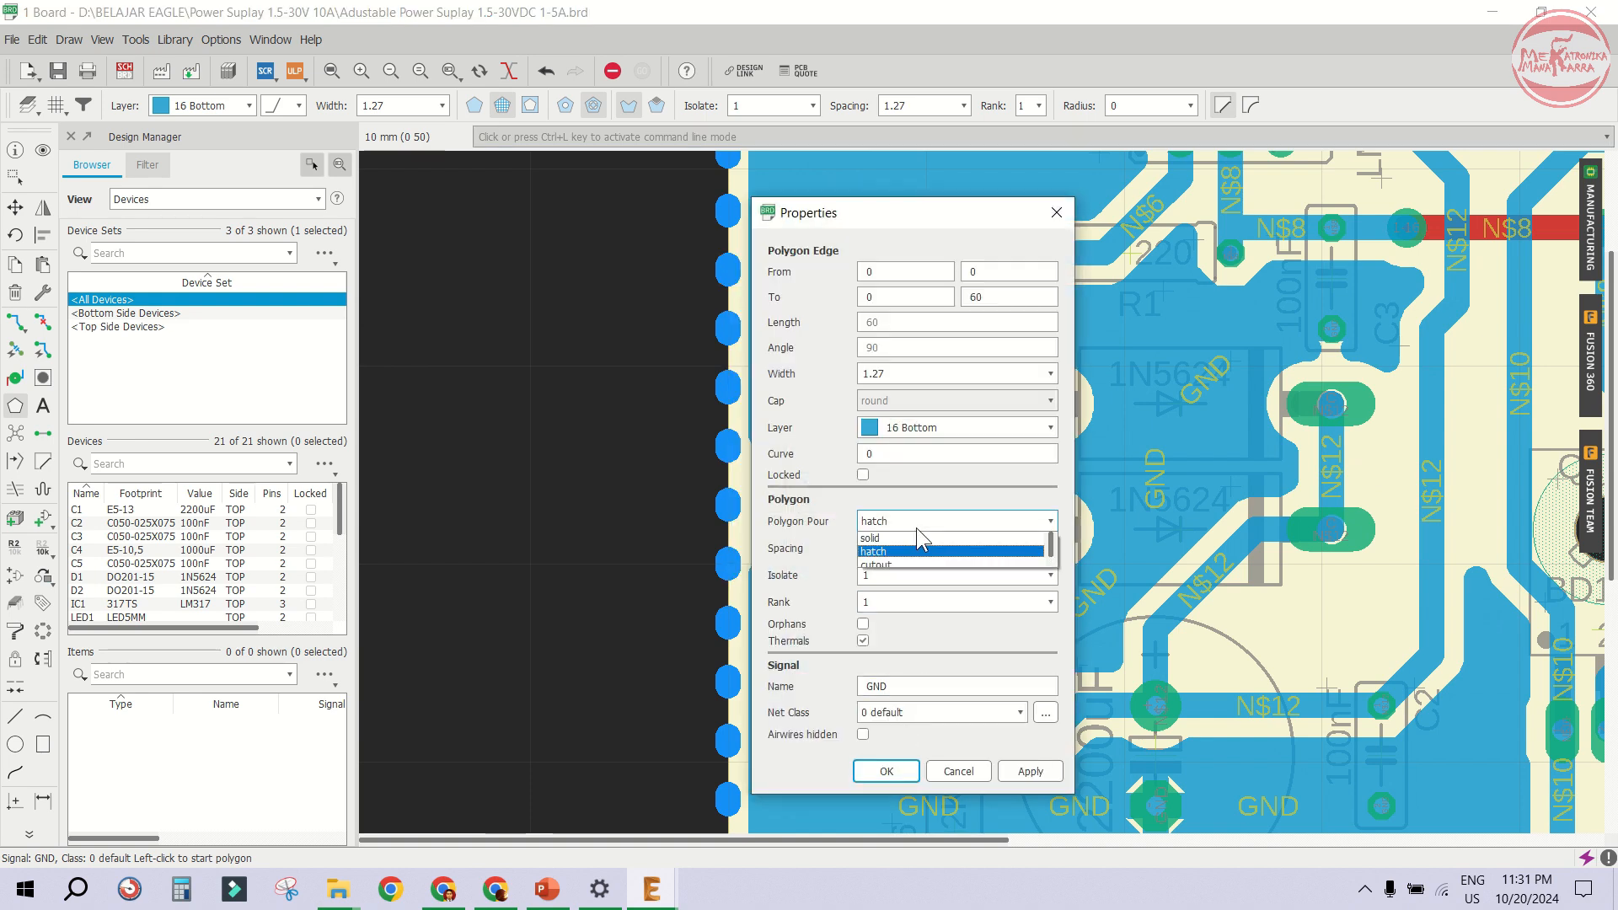
scroll(911, 538, "down", 1)
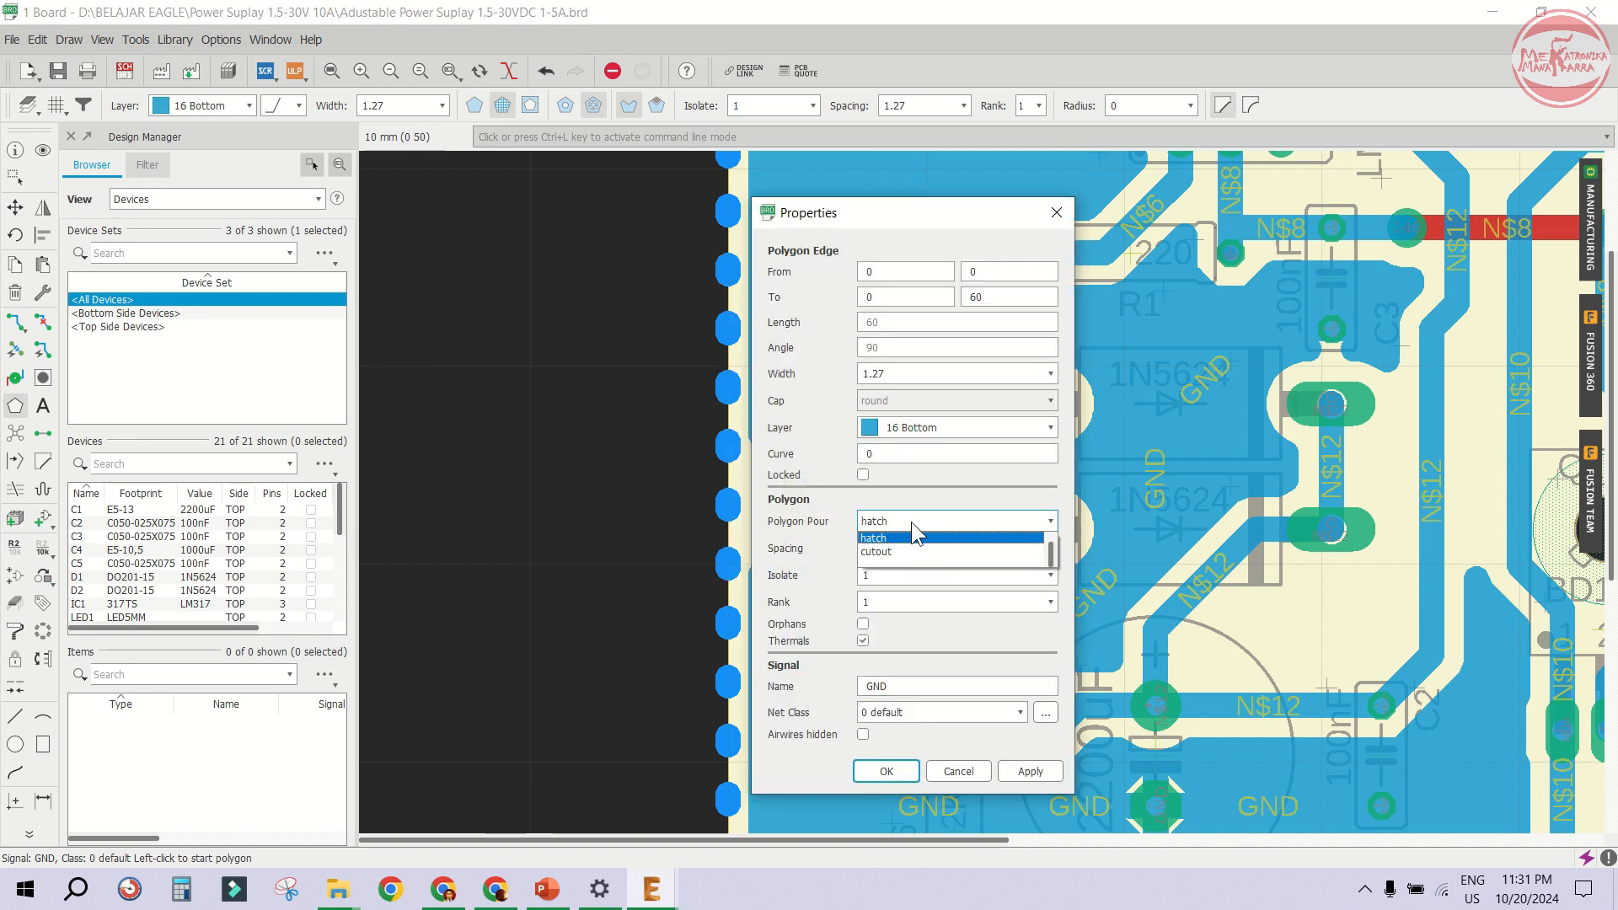
left_click(912, 522)
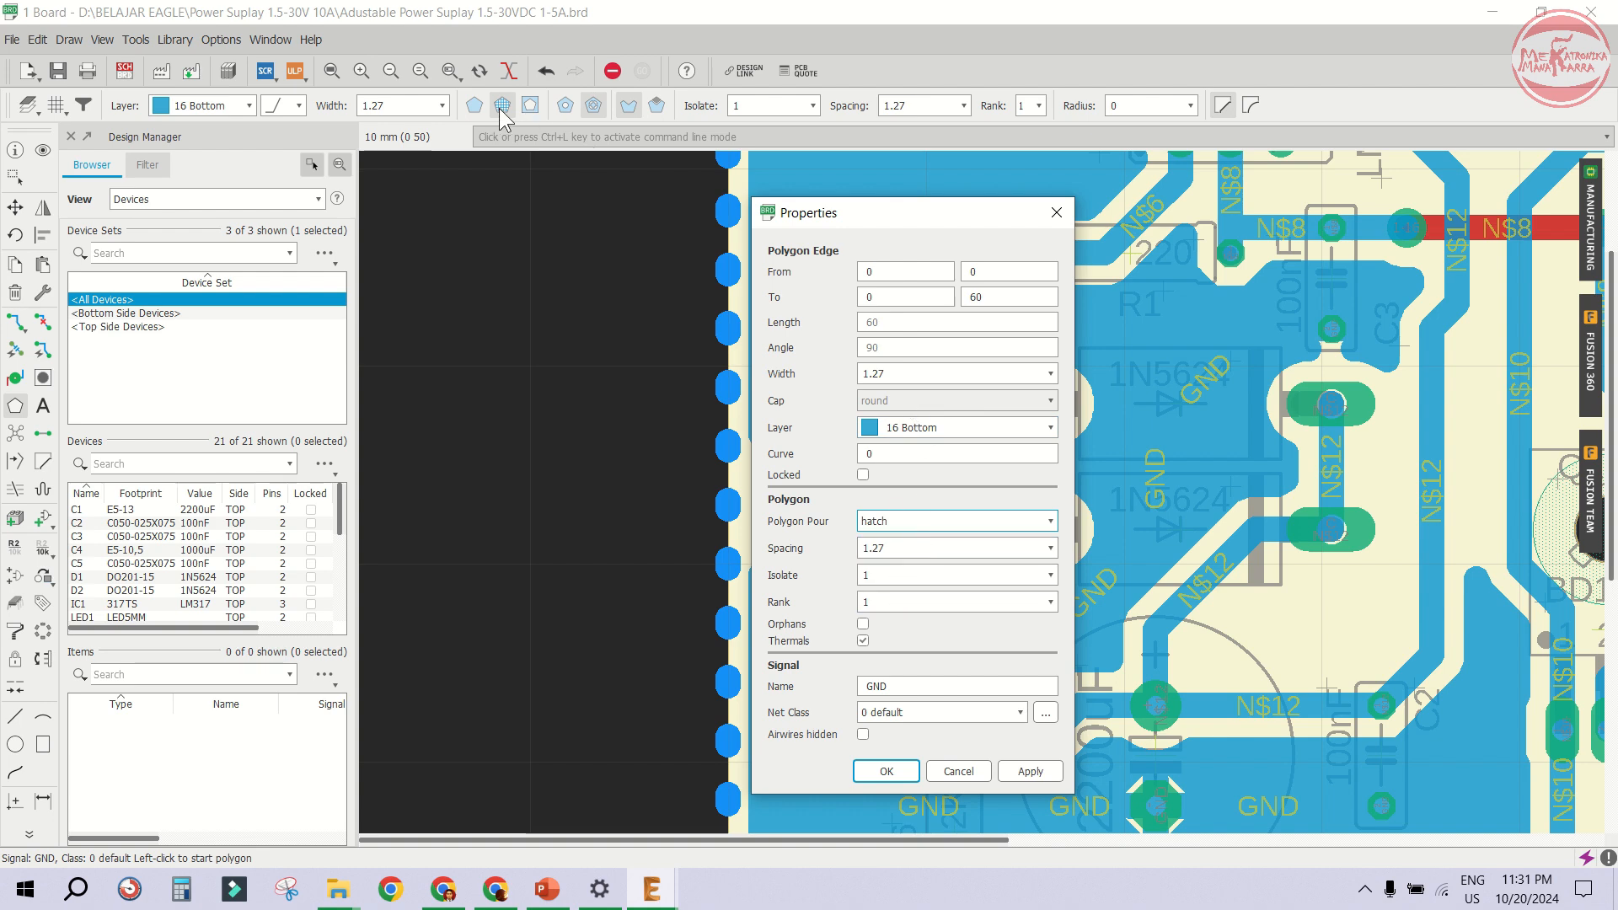
left_click(899, 524)
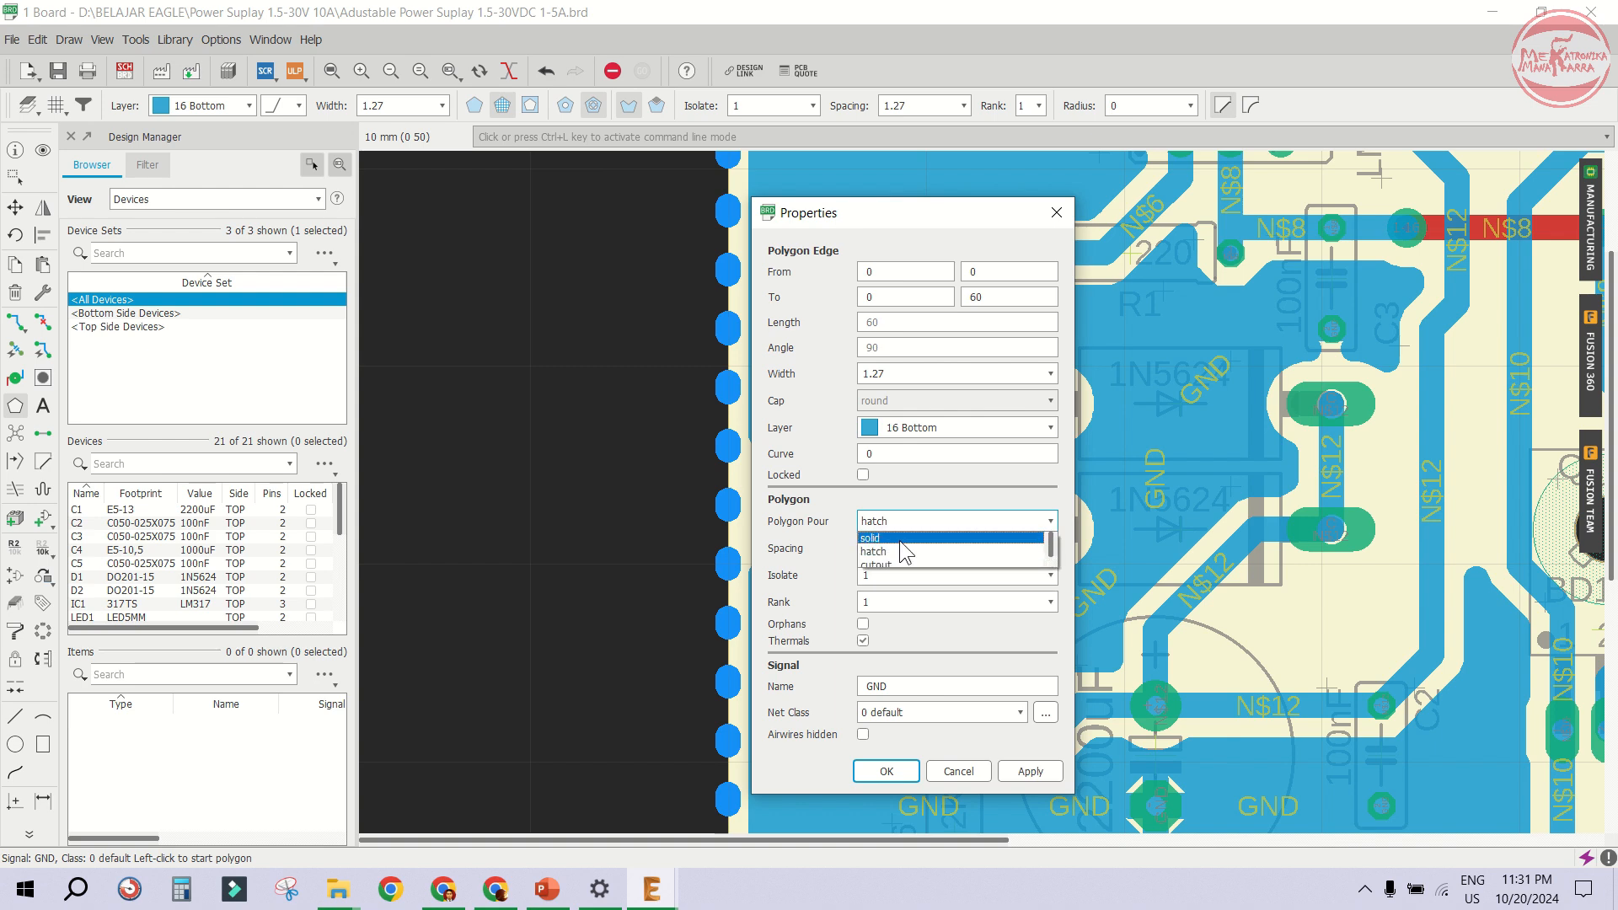
left_click(895, 552)
left_click(1019, 773)
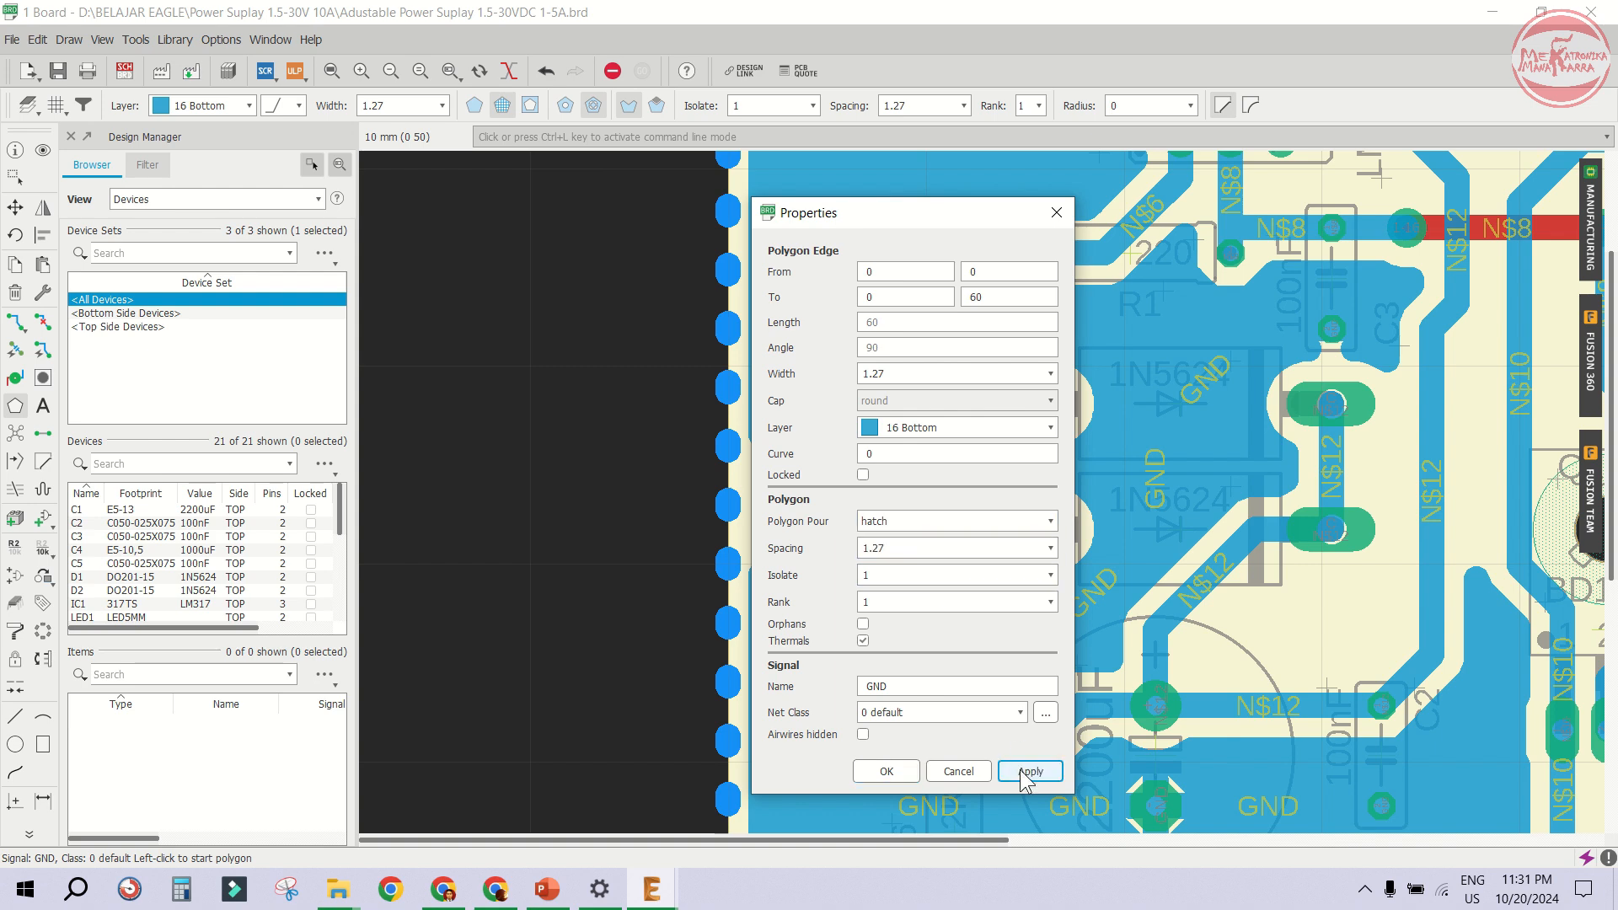
- Set the GND polygon's width to 0.508, apply and confirm the properties
left_click(903, 365)
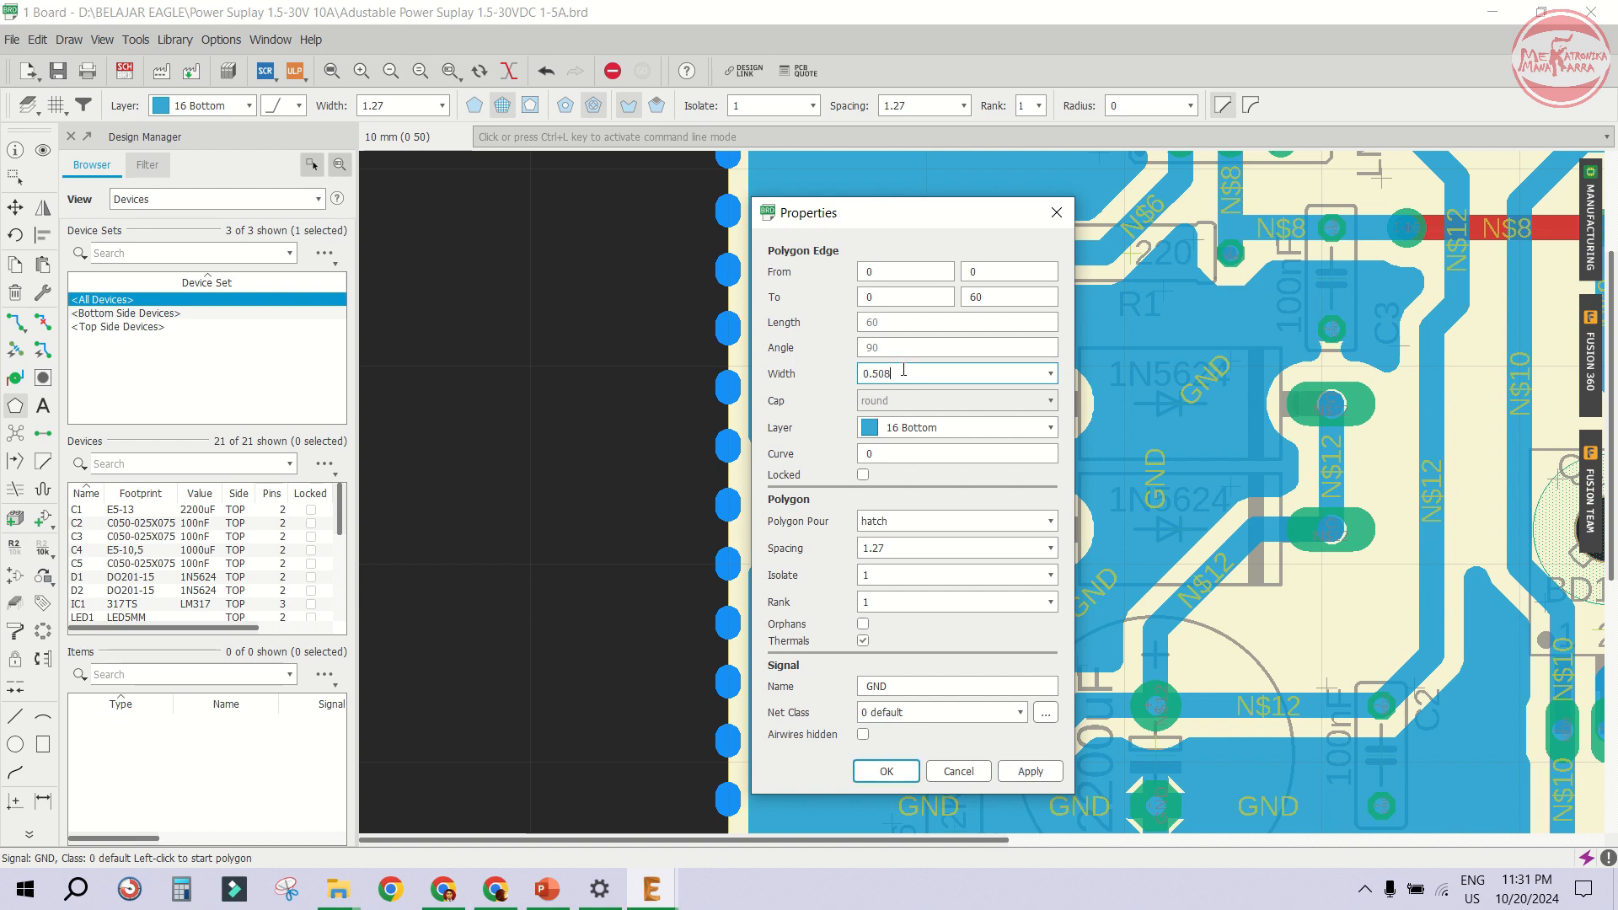
left_click(1040, 781)
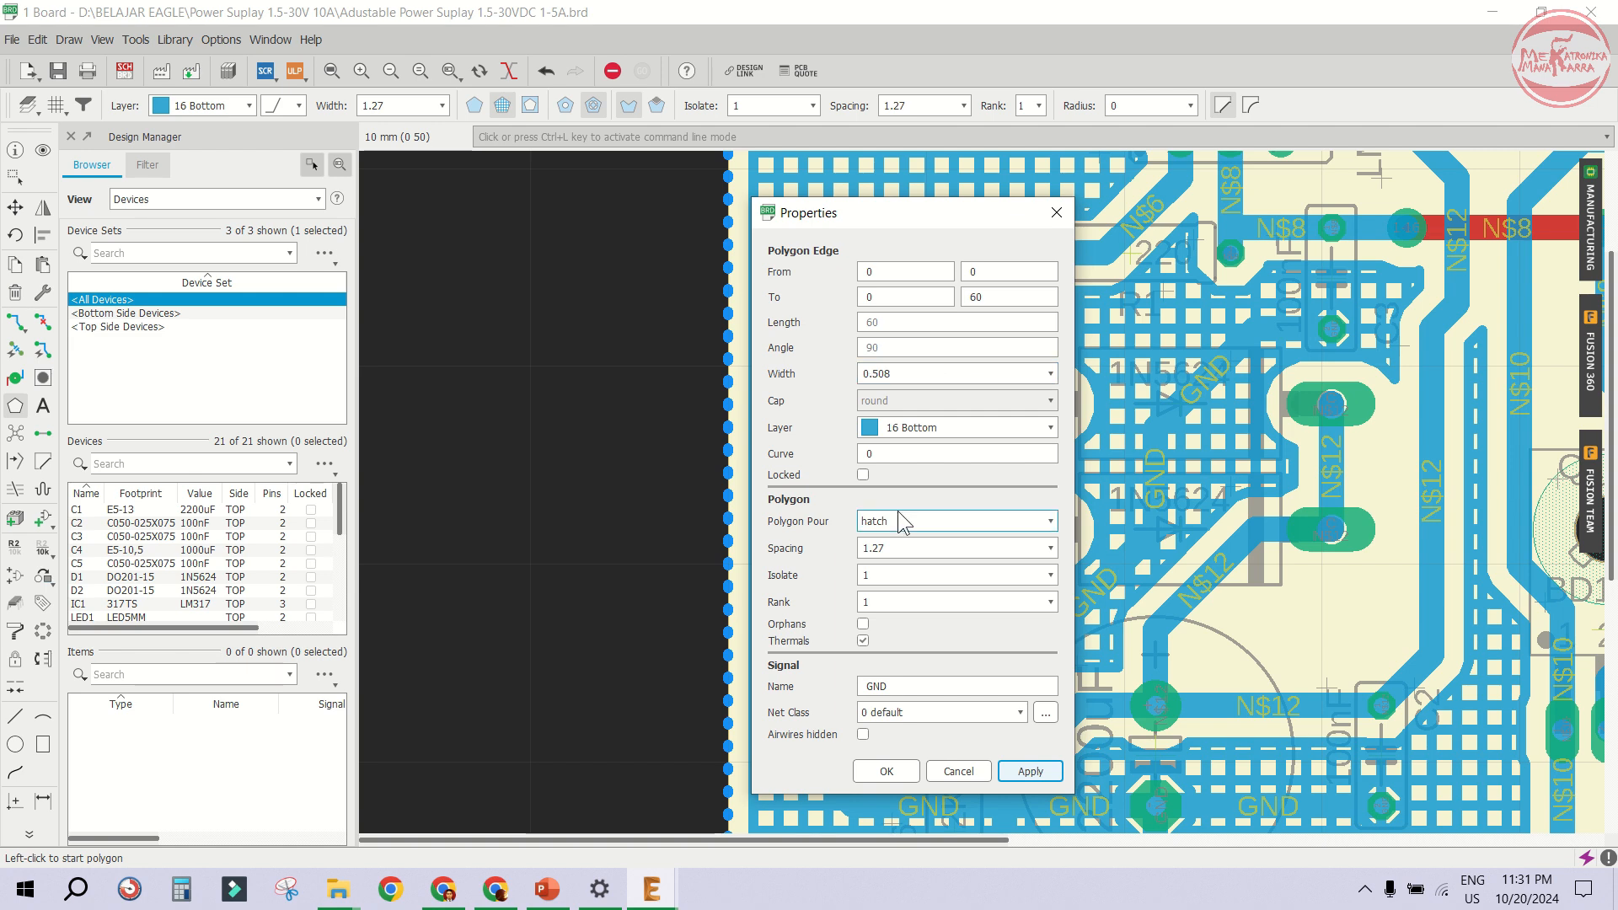
left_click(900, 372)
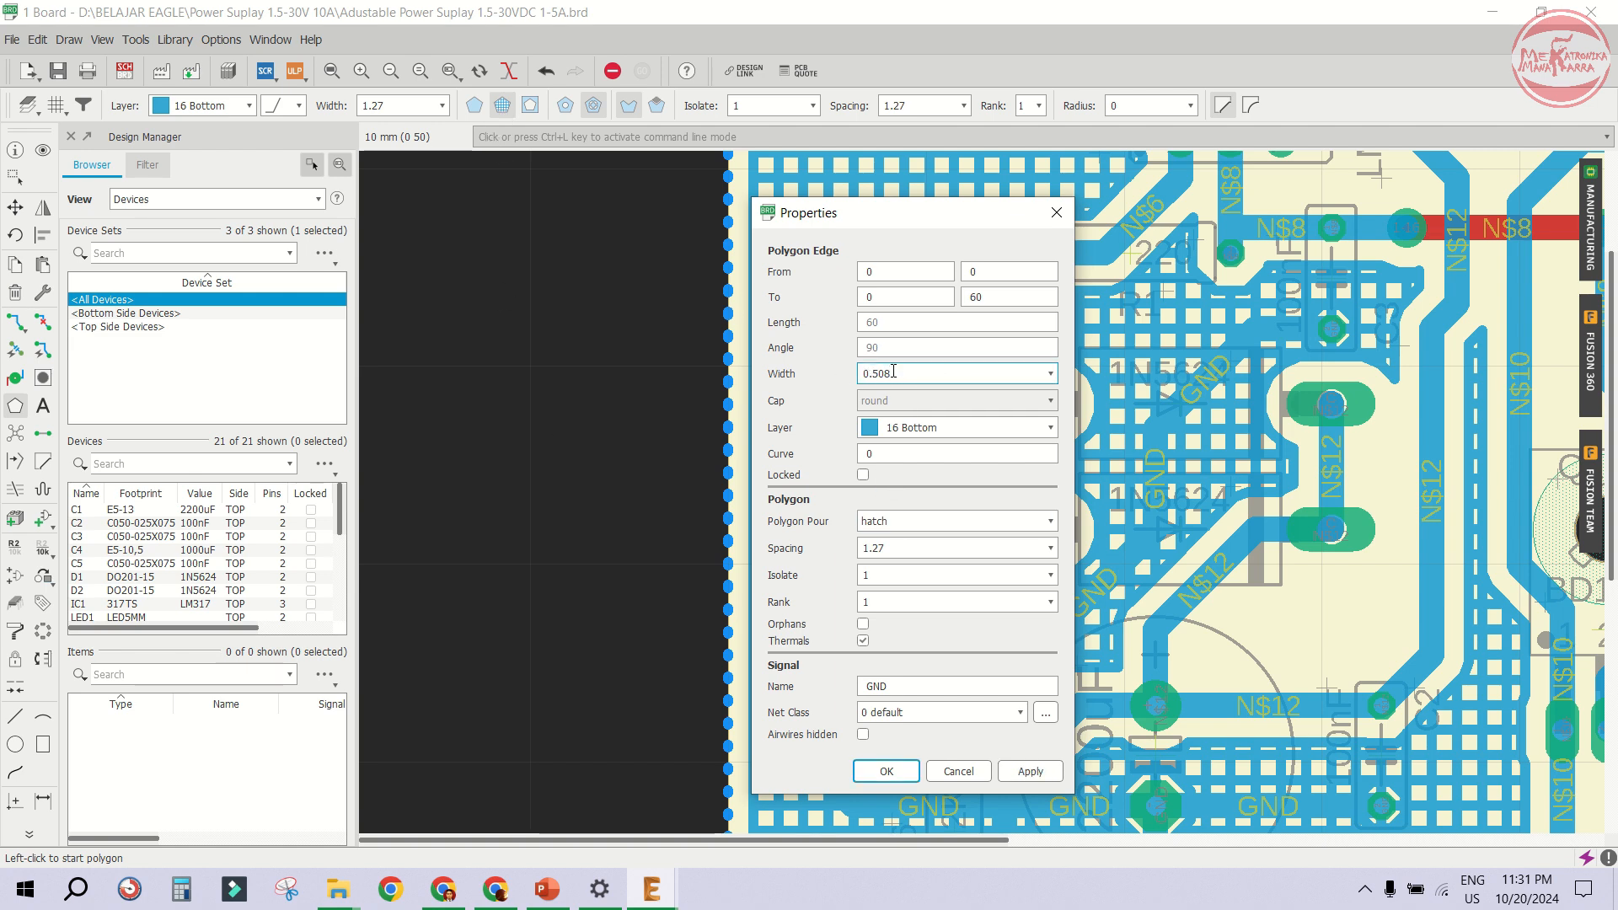
left_click(1019, 770)
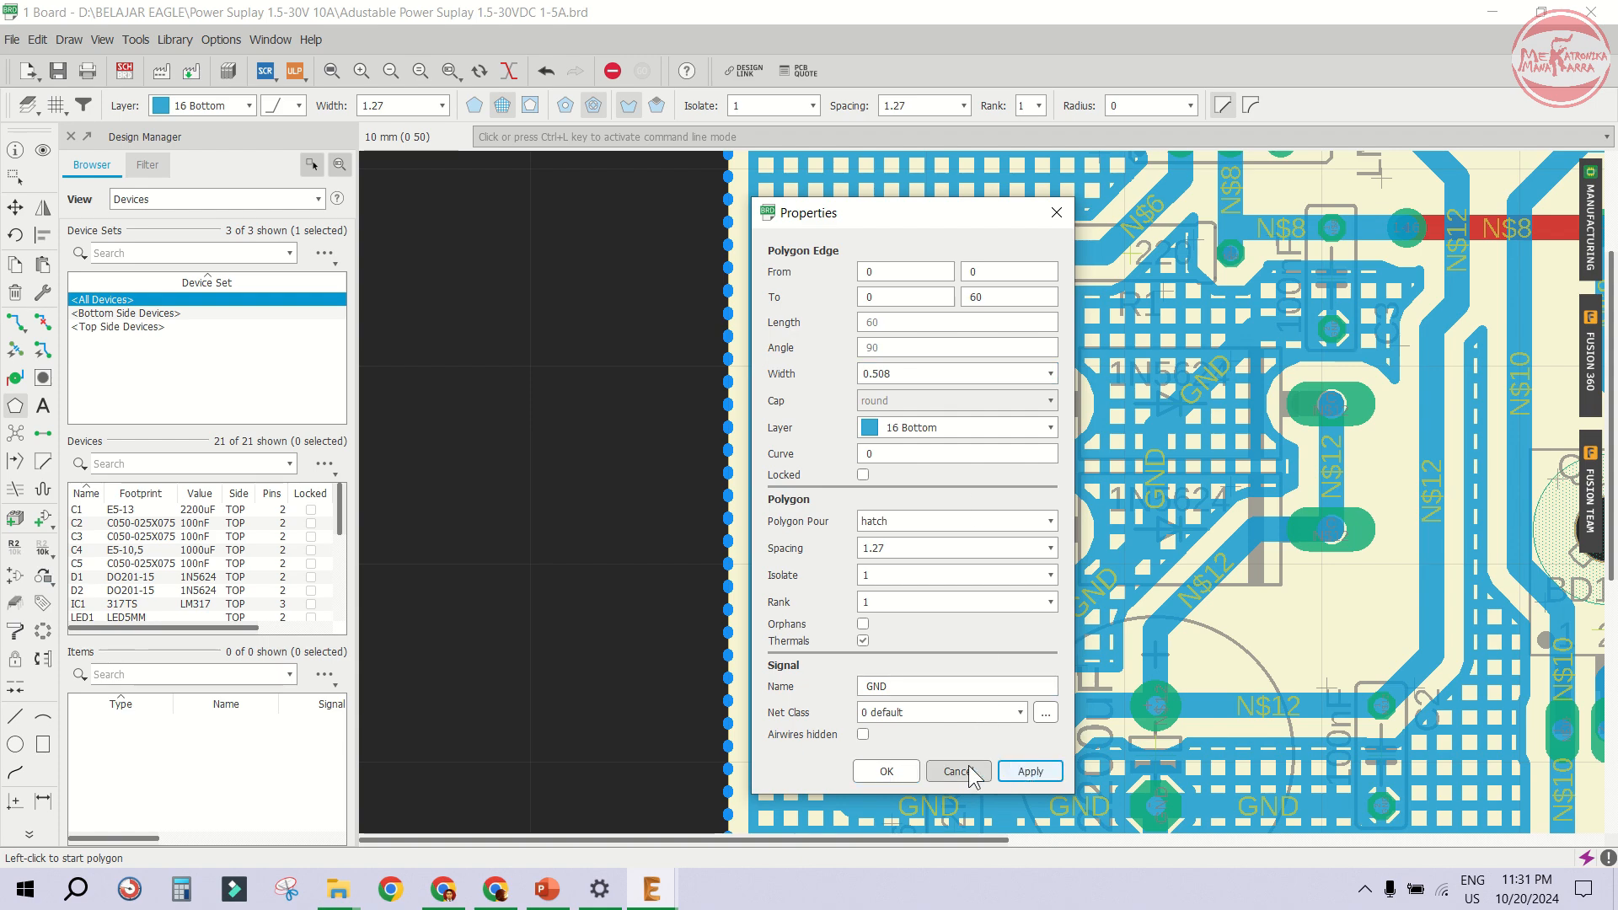
left_click(885, 771)
- Inspect the hatched GND pour around the board at different zoom levels
scroll(809, 692, "down", 3)
scroll(900, 349, "up", 3)
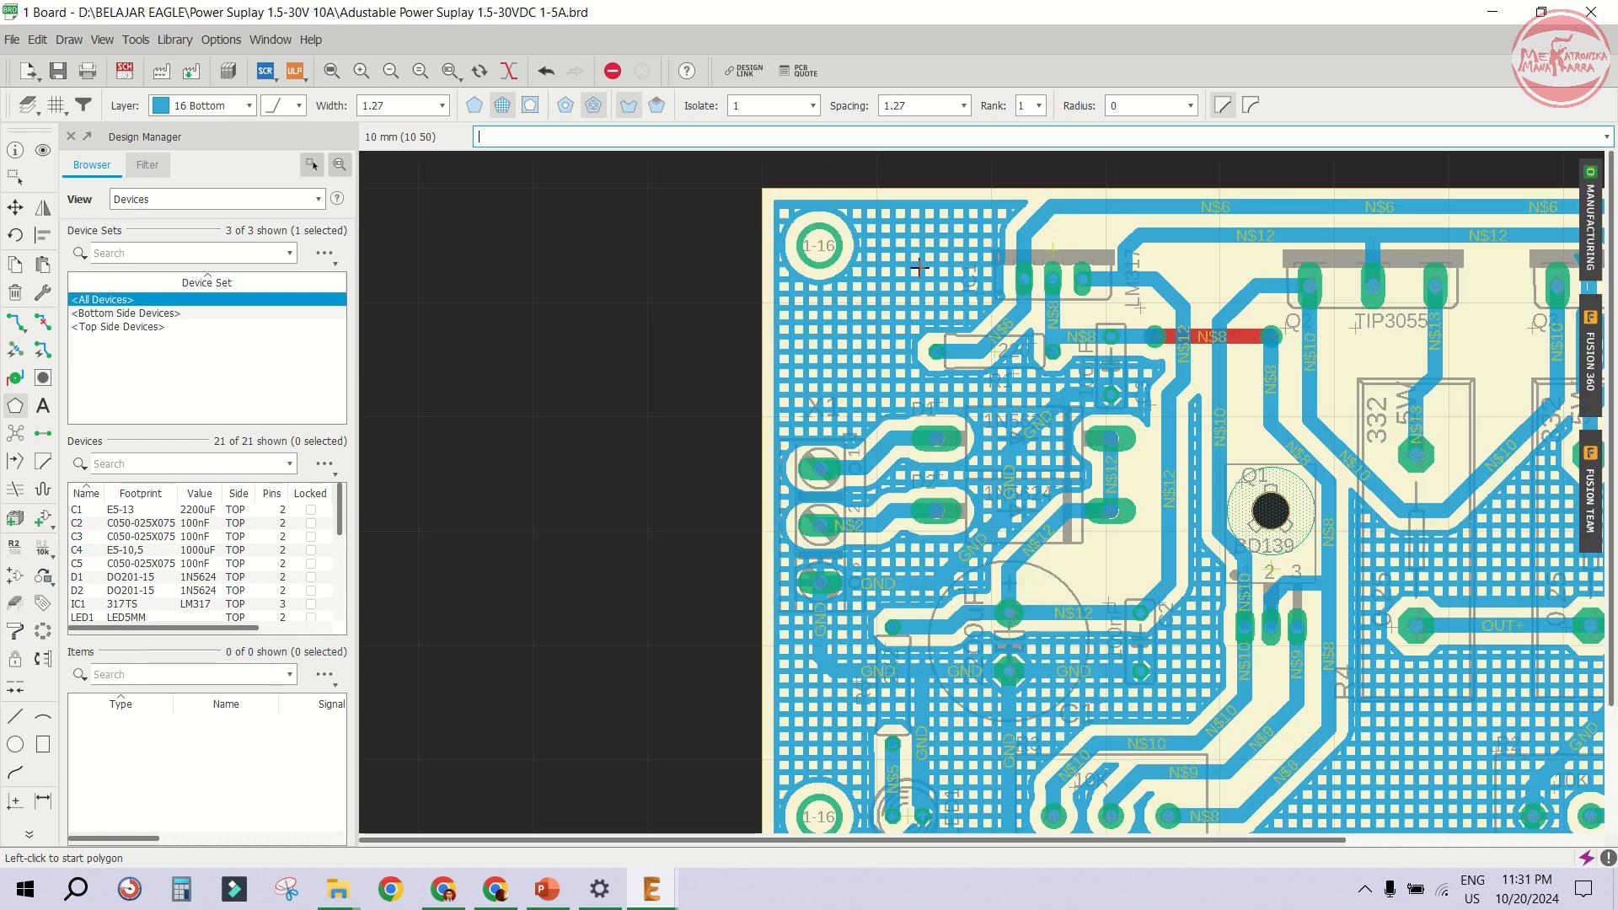
scroll(822, 359, "down", 4)
scroll(1217, 506, "up", 4)
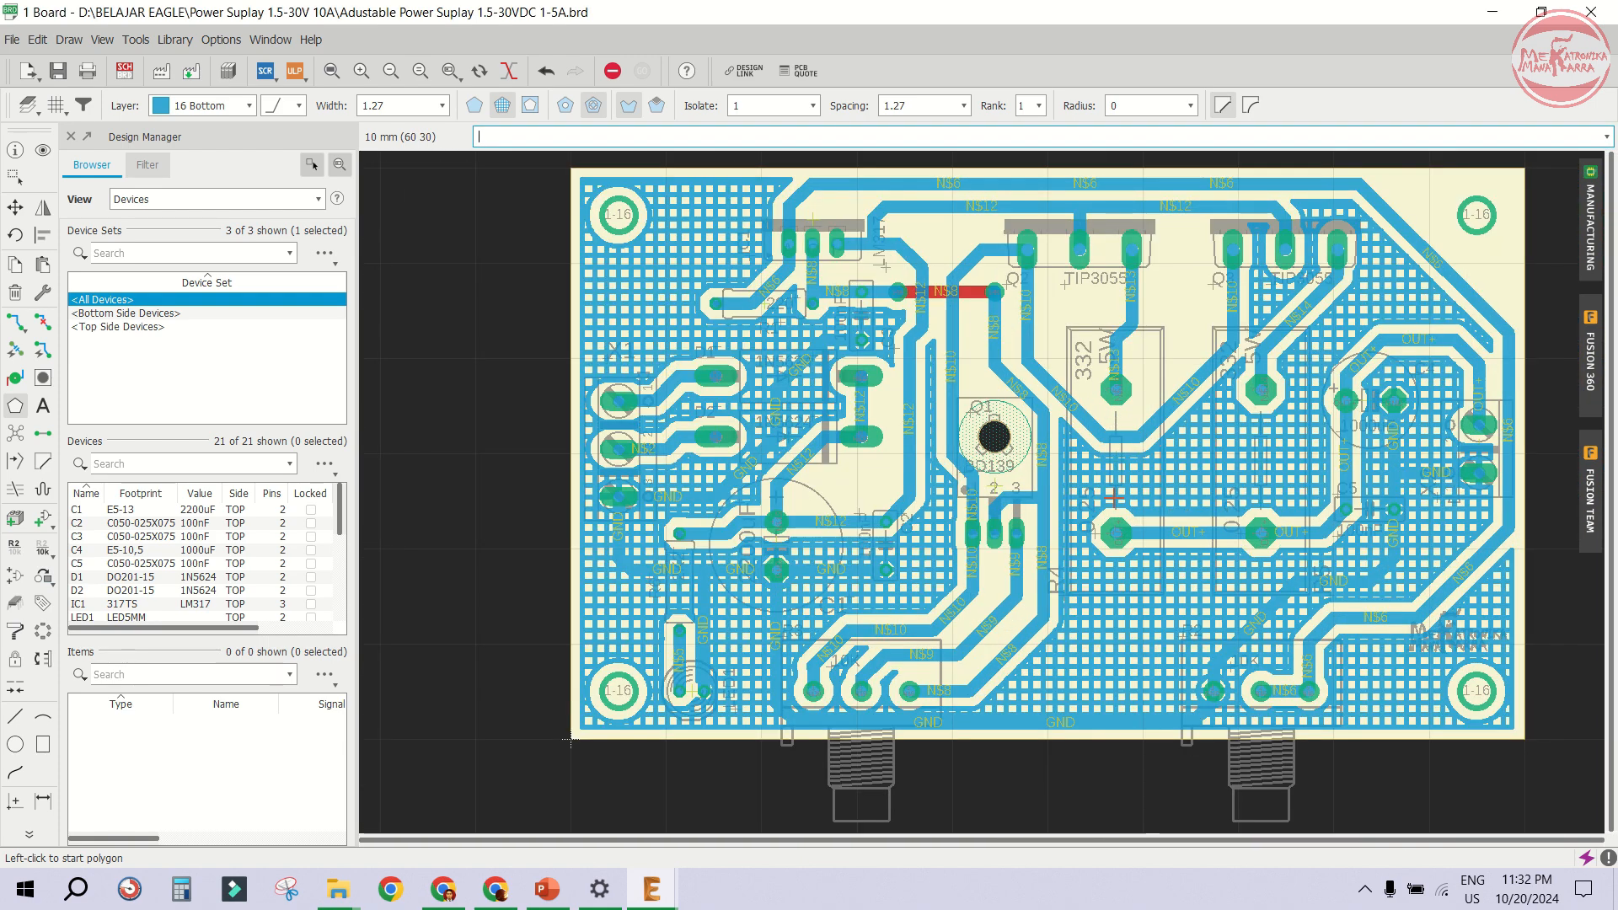
scroll(969, 442, "down", 3)
scroll(1295, 408, "up", 3)
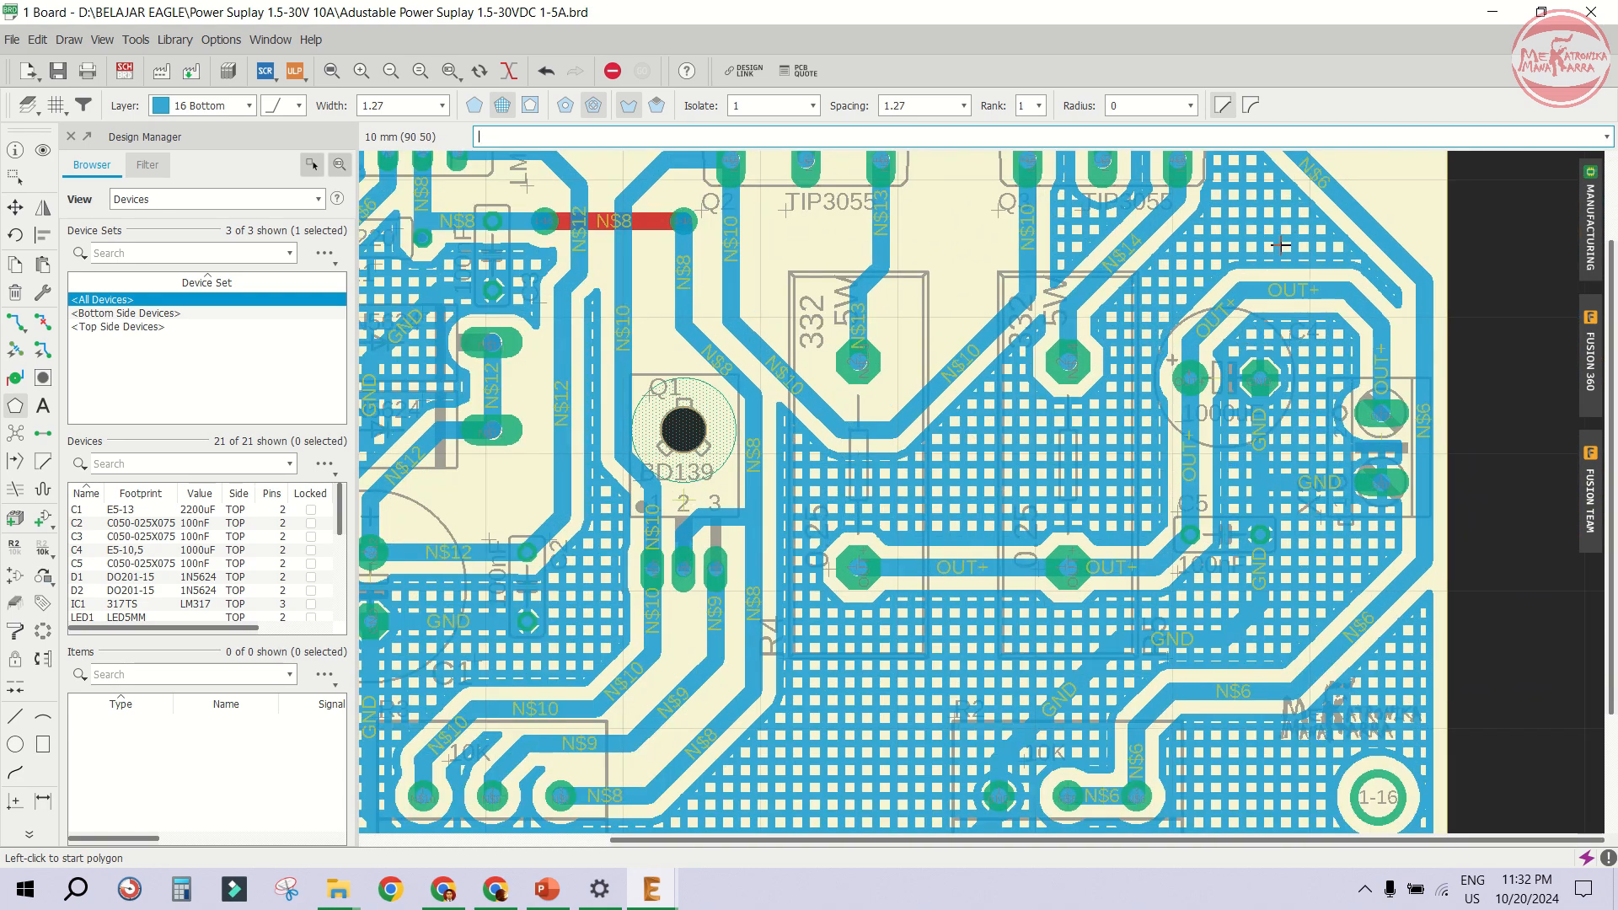
scroll(1281, 245, "down", 2)
scroll(1183, 652, "up", 5)
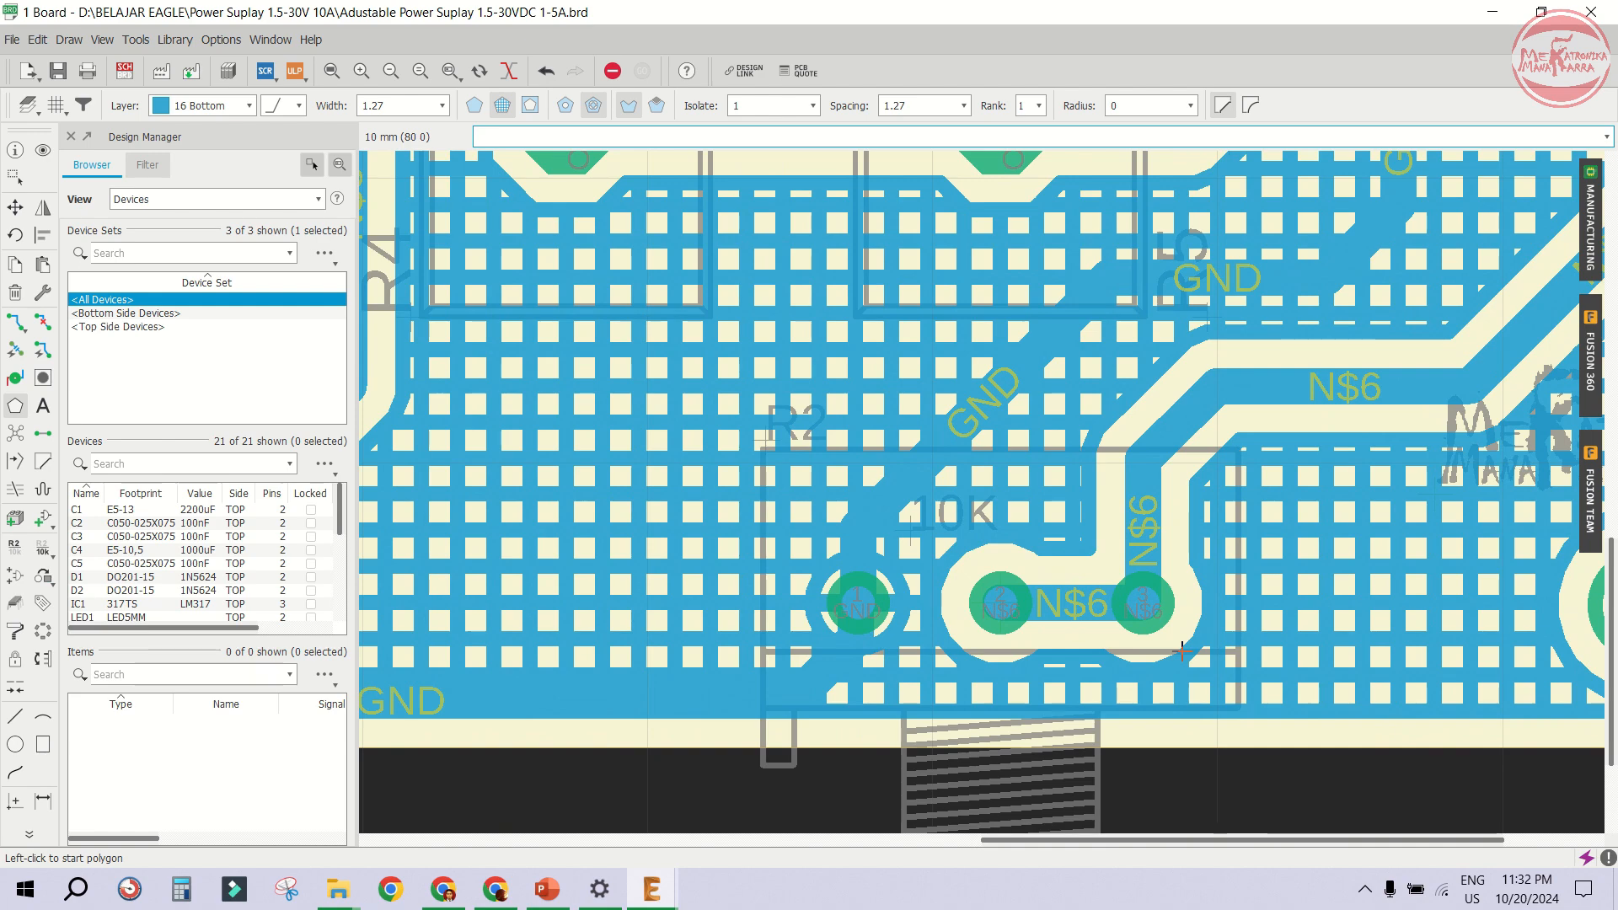
scroll(1140, 354, "down", 6)
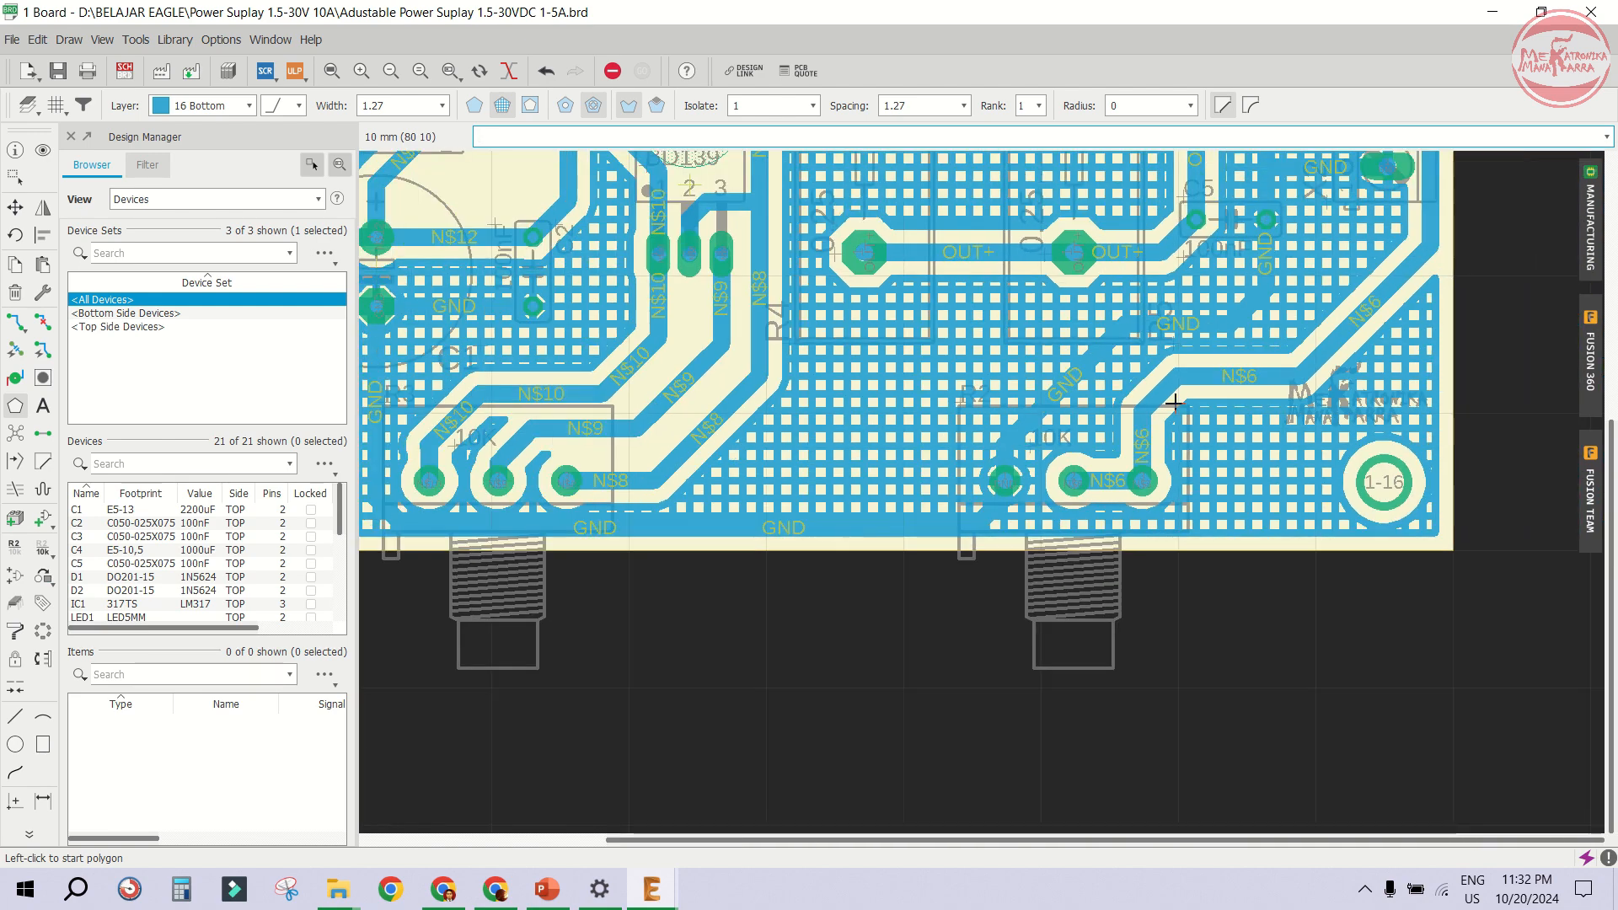
scroll(1303, 290, "up", 1)
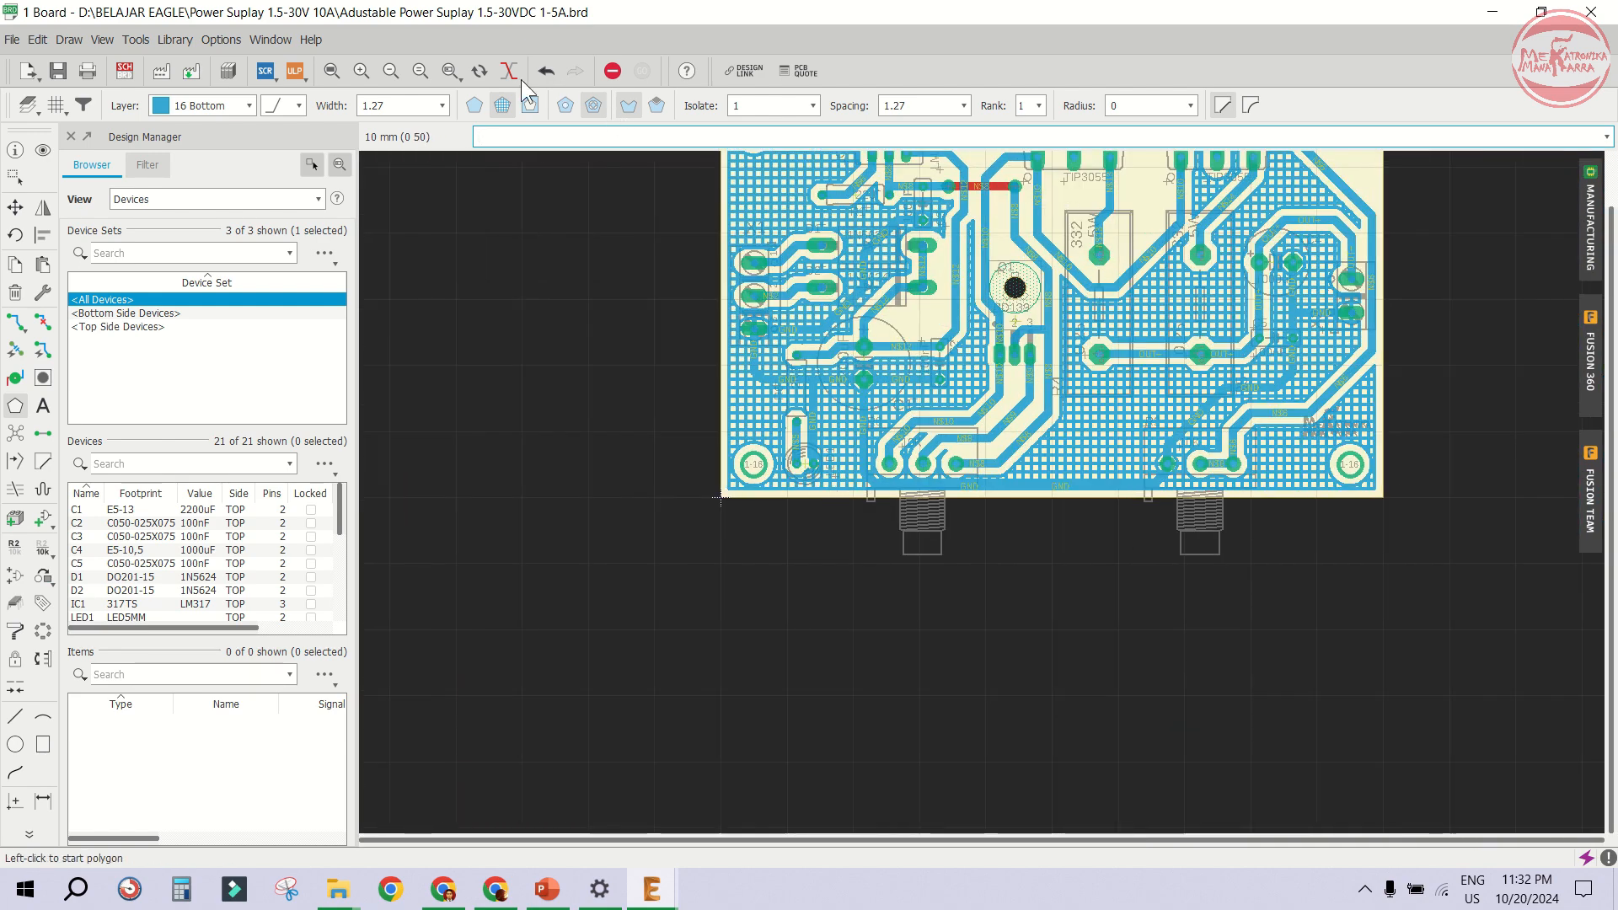
- Open the manufacturing preview and view the board's bottom side, then close it
left_click(331, 71)
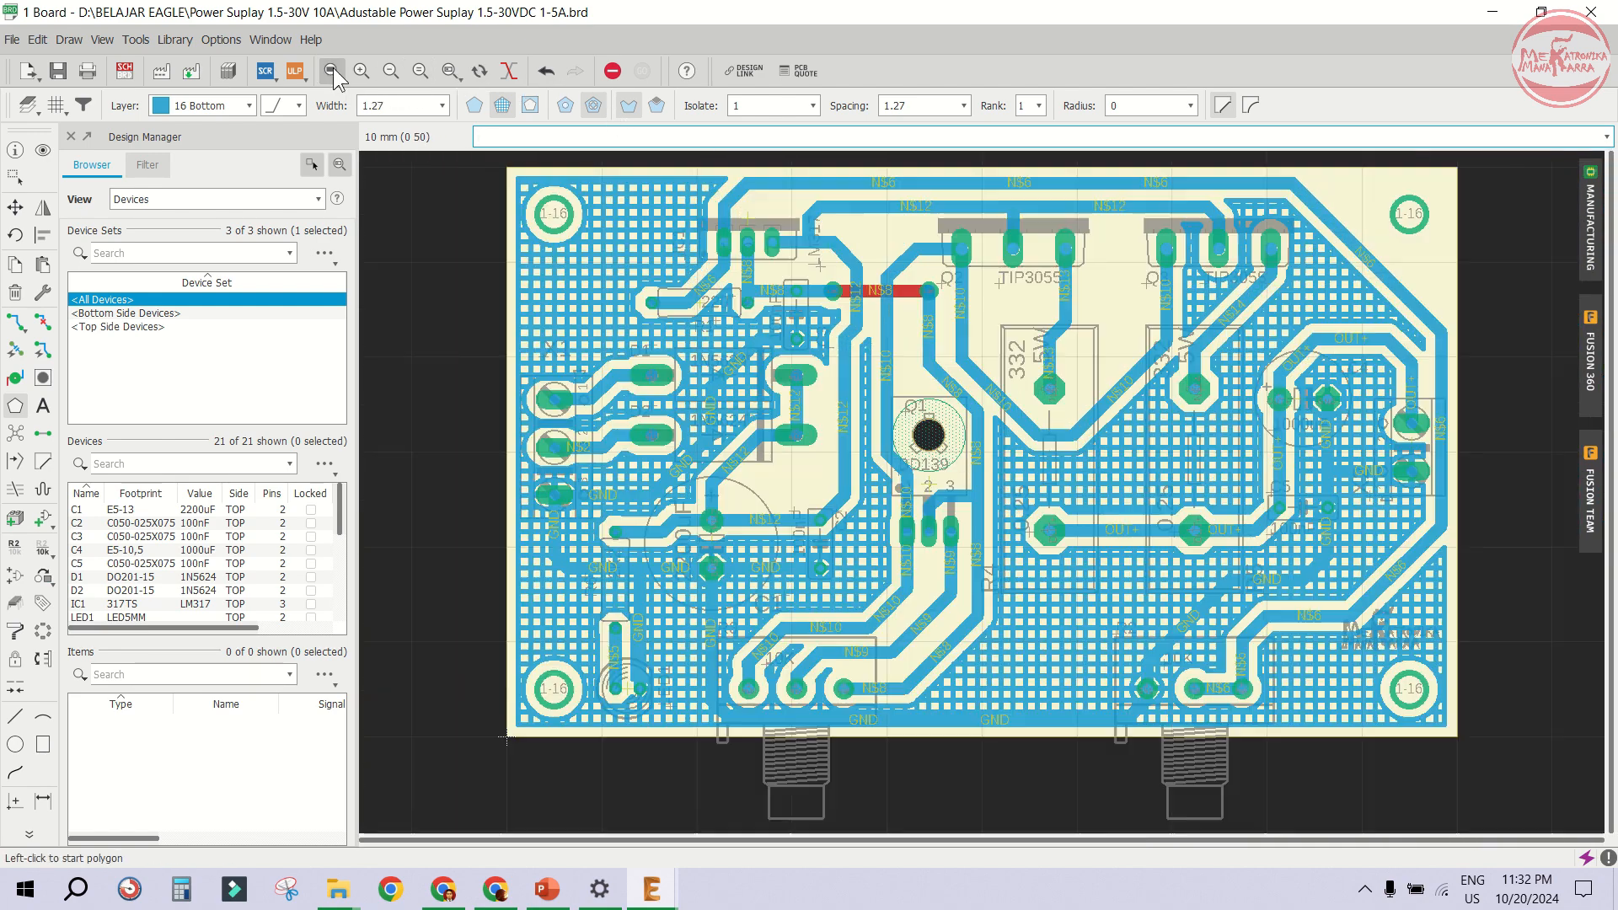
left_click(1592, 223)
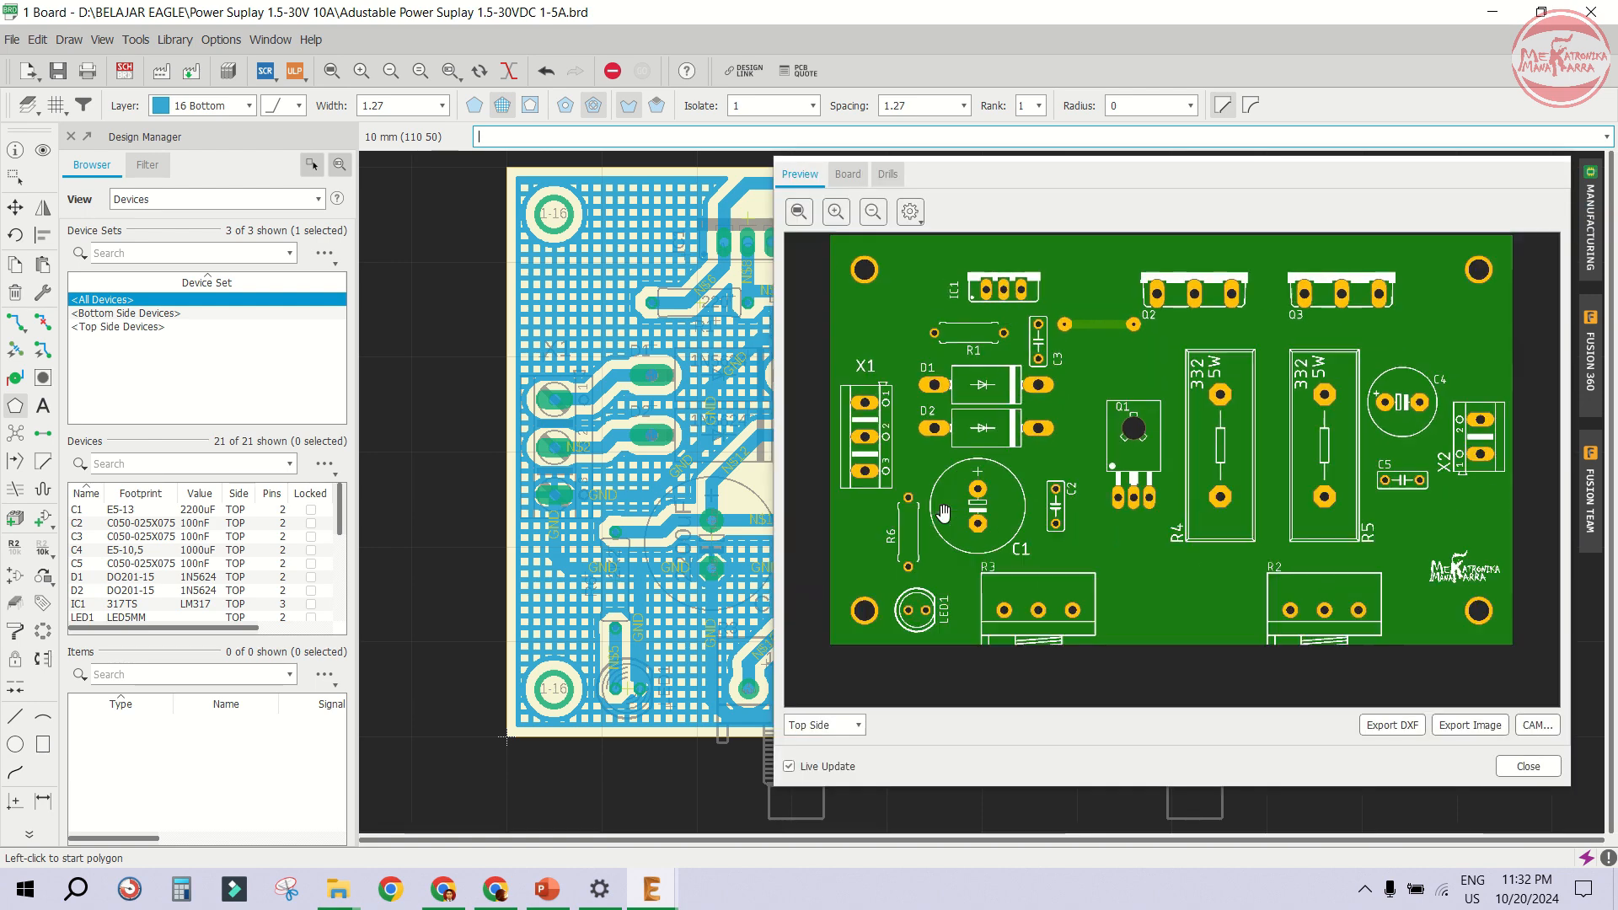
left_click(830, 724)
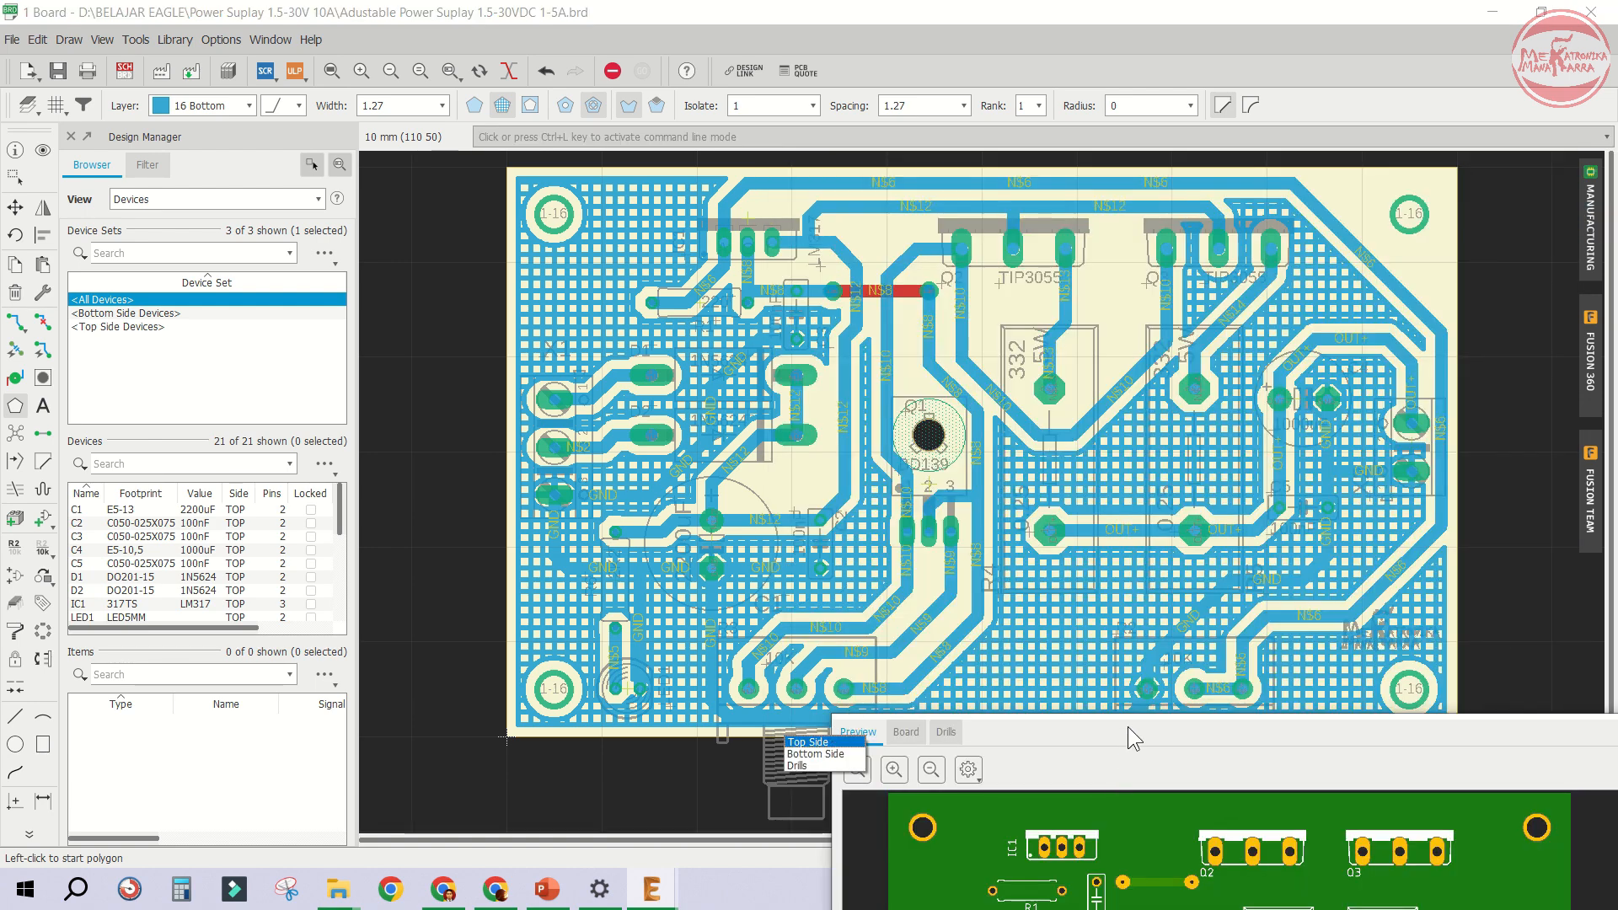
left_click_drag(1036, 738, 814, 106)
left_click(664, 660)
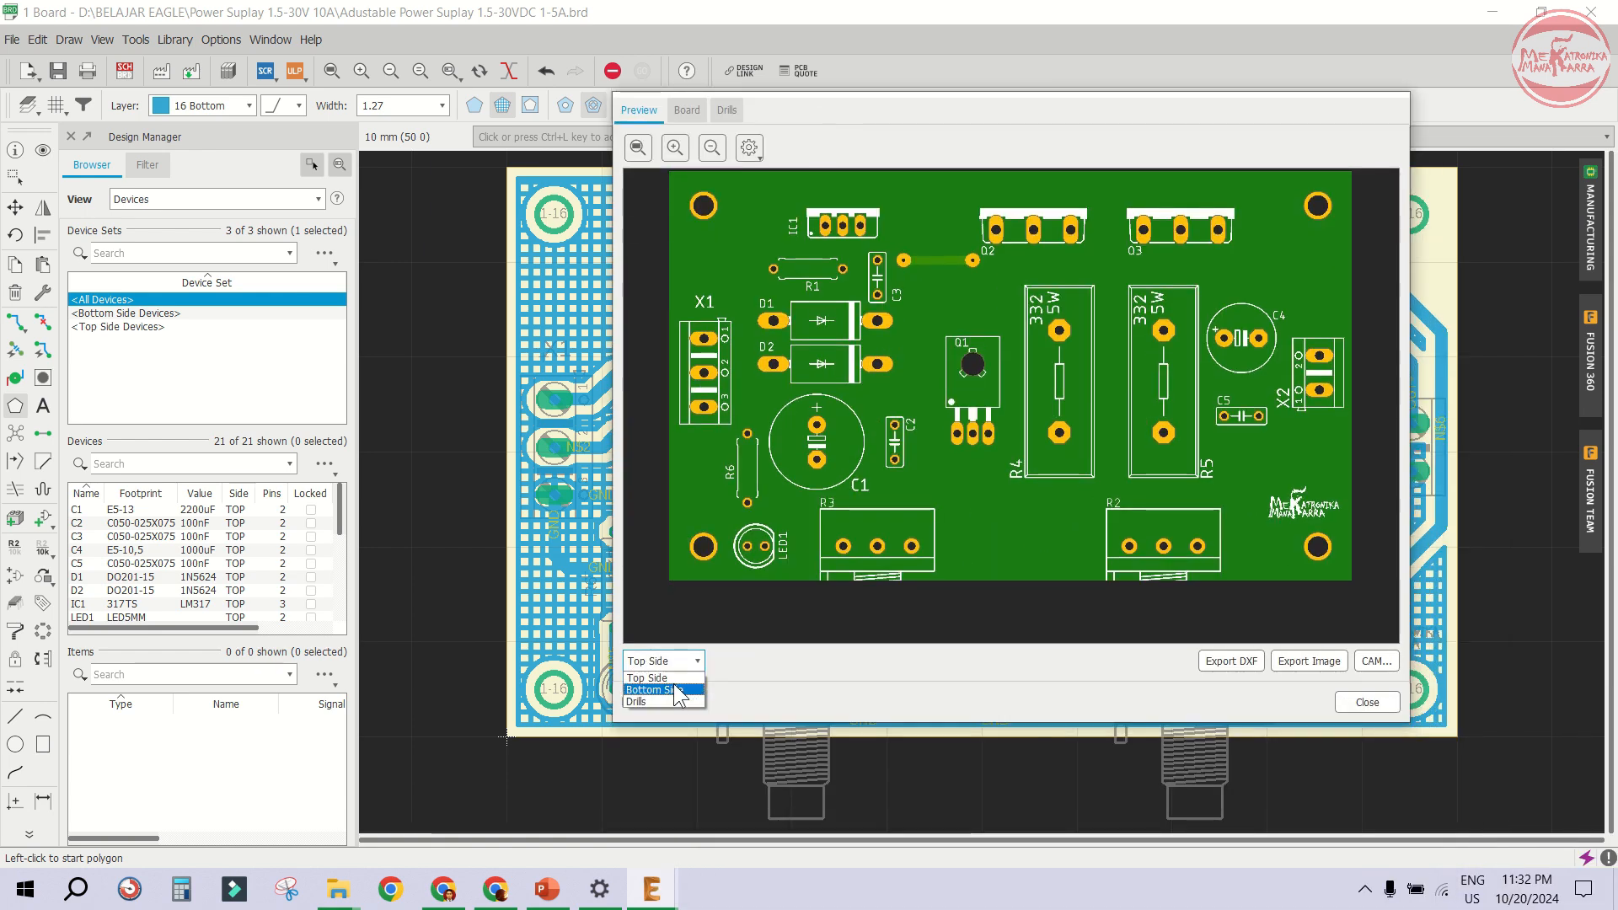
left_click(681, 674)
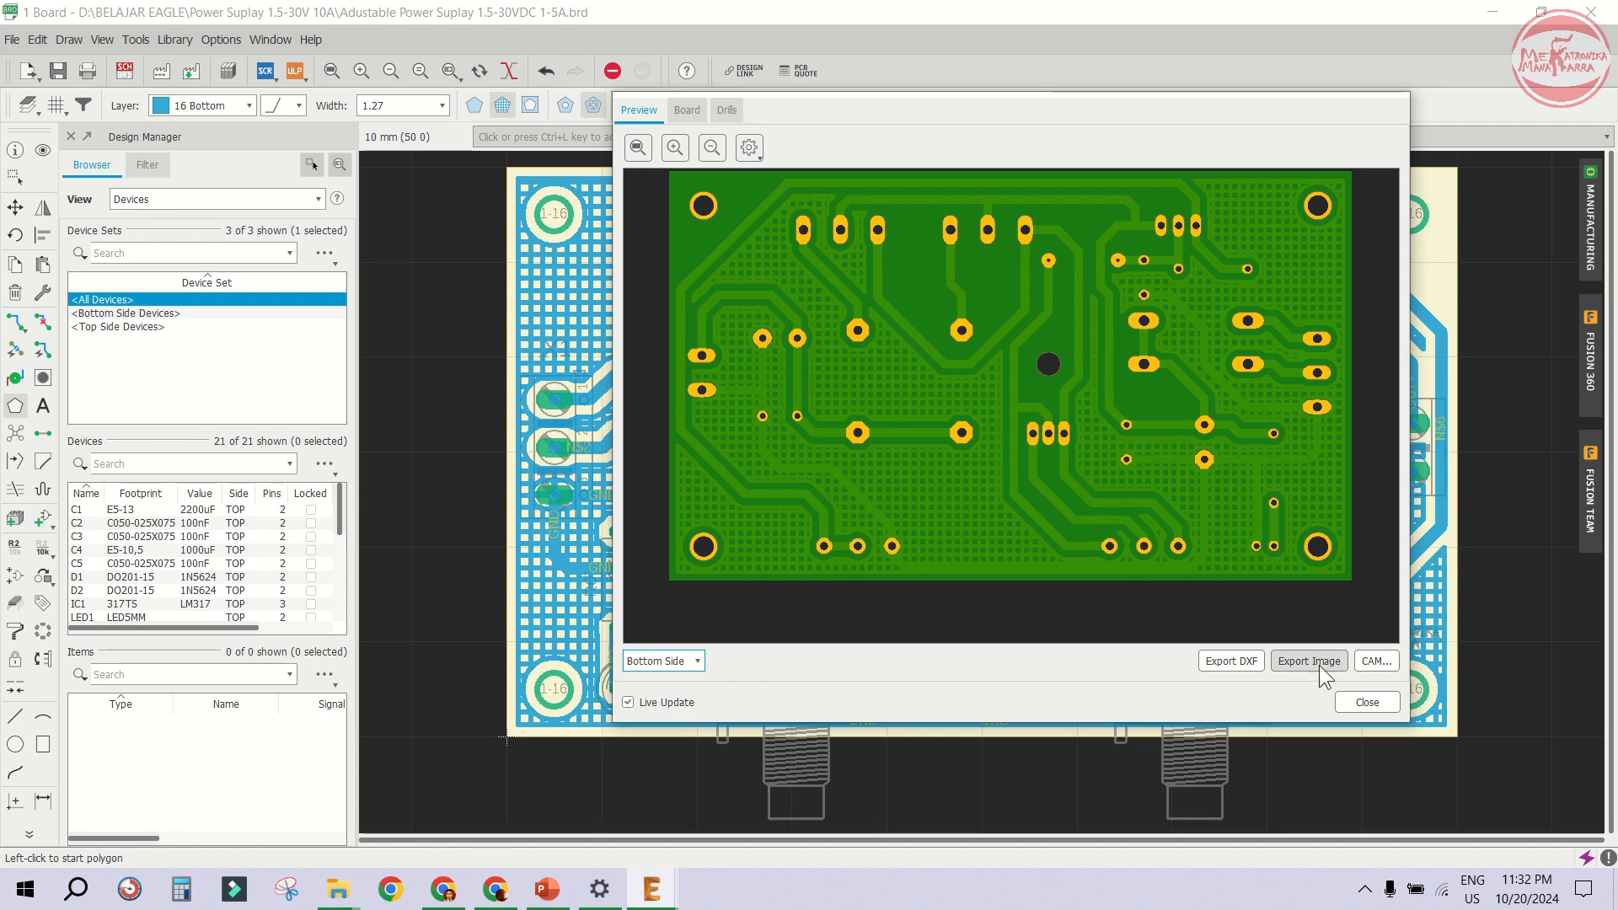
left_click(1346, 702)
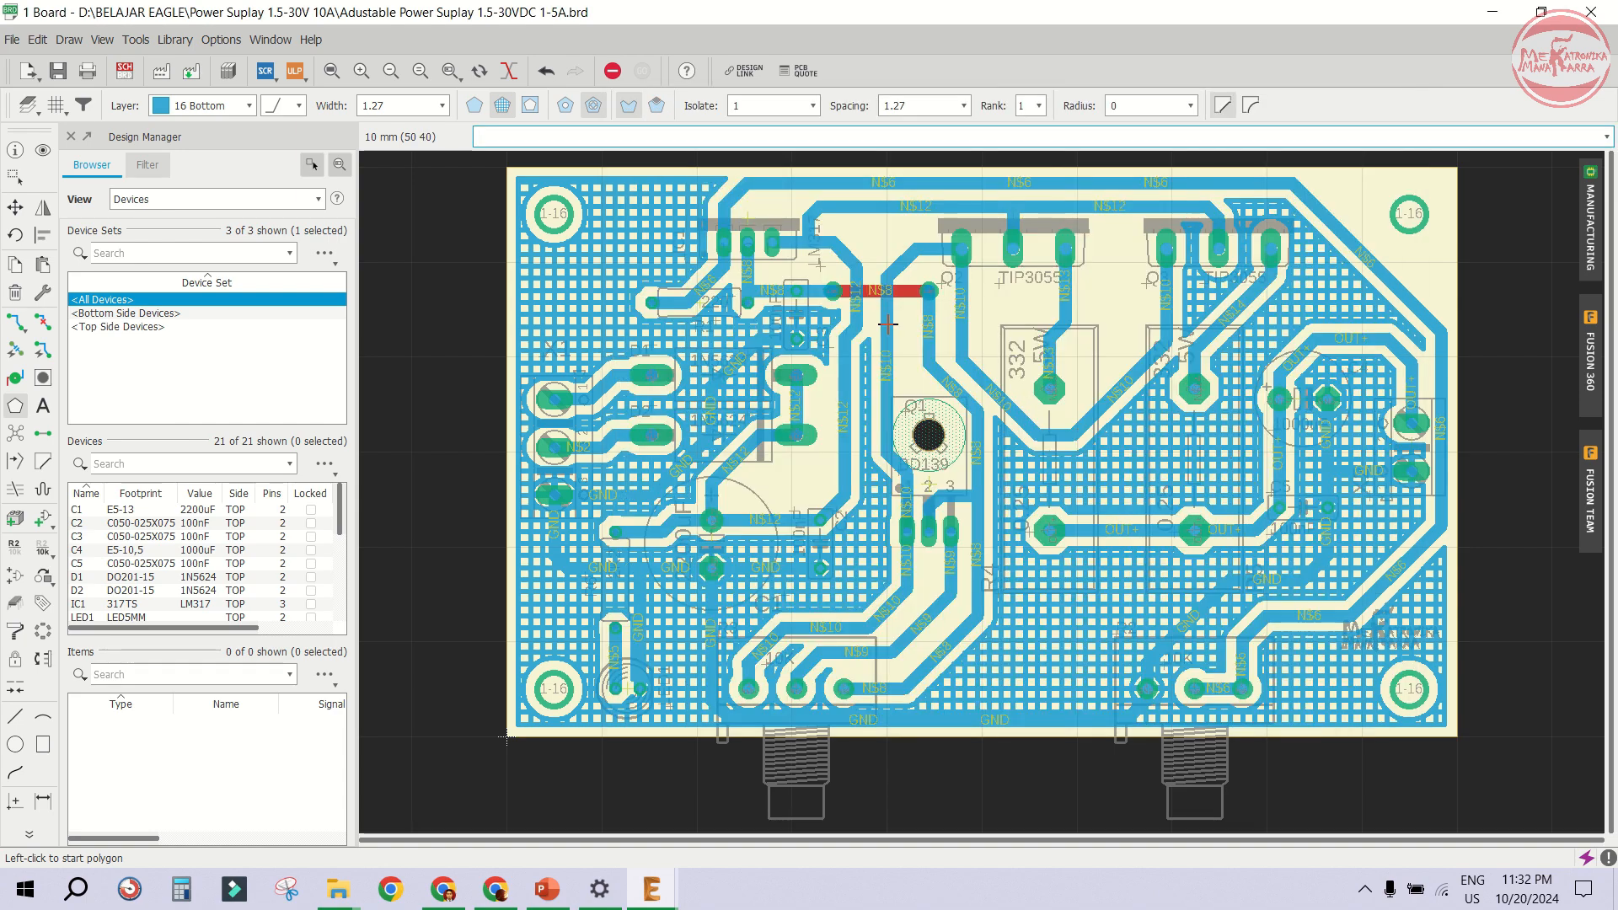
- Save the board and check the top side in the manufacturing preview before closing it
left_click(57, 72)
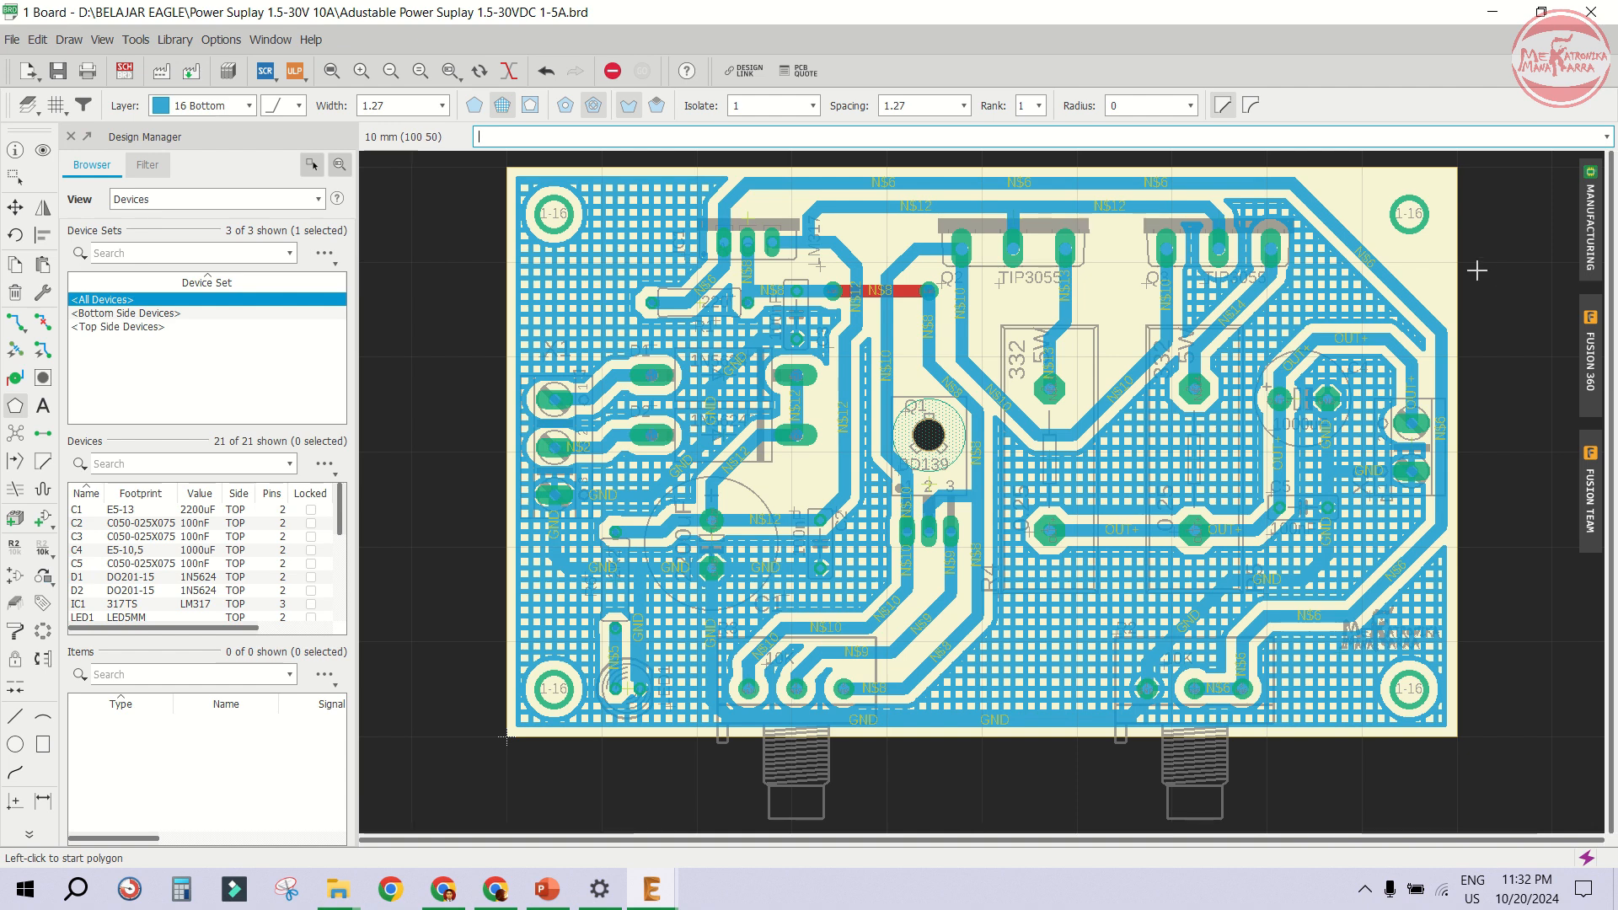
left_click(1591, 219)
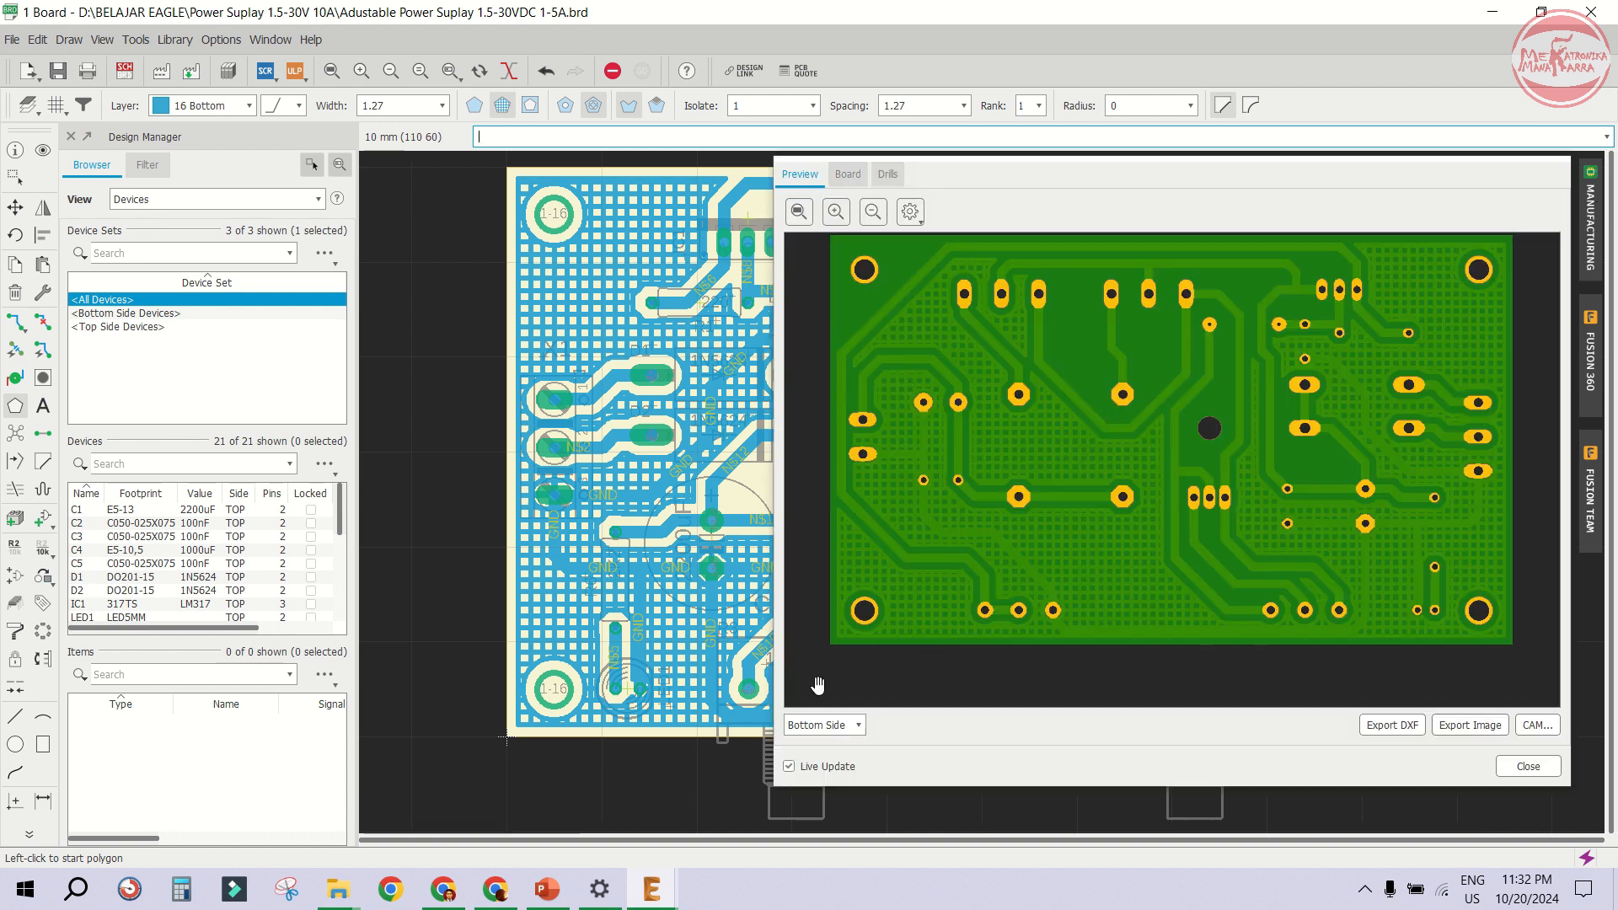
left_click(815, 726)
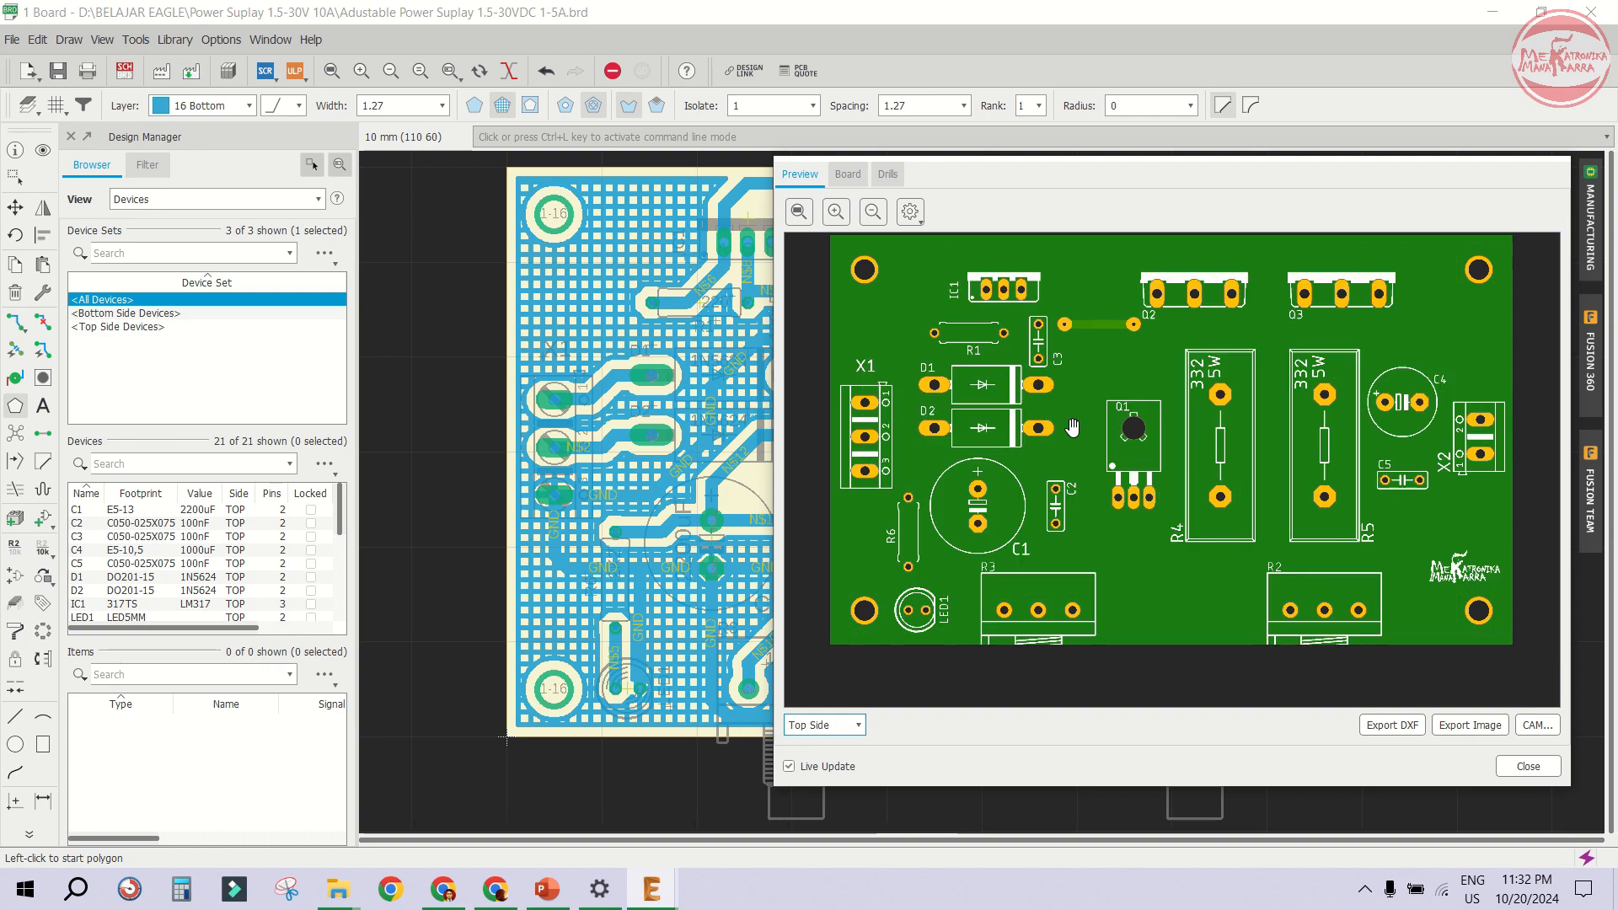
left_click(1520, 766)
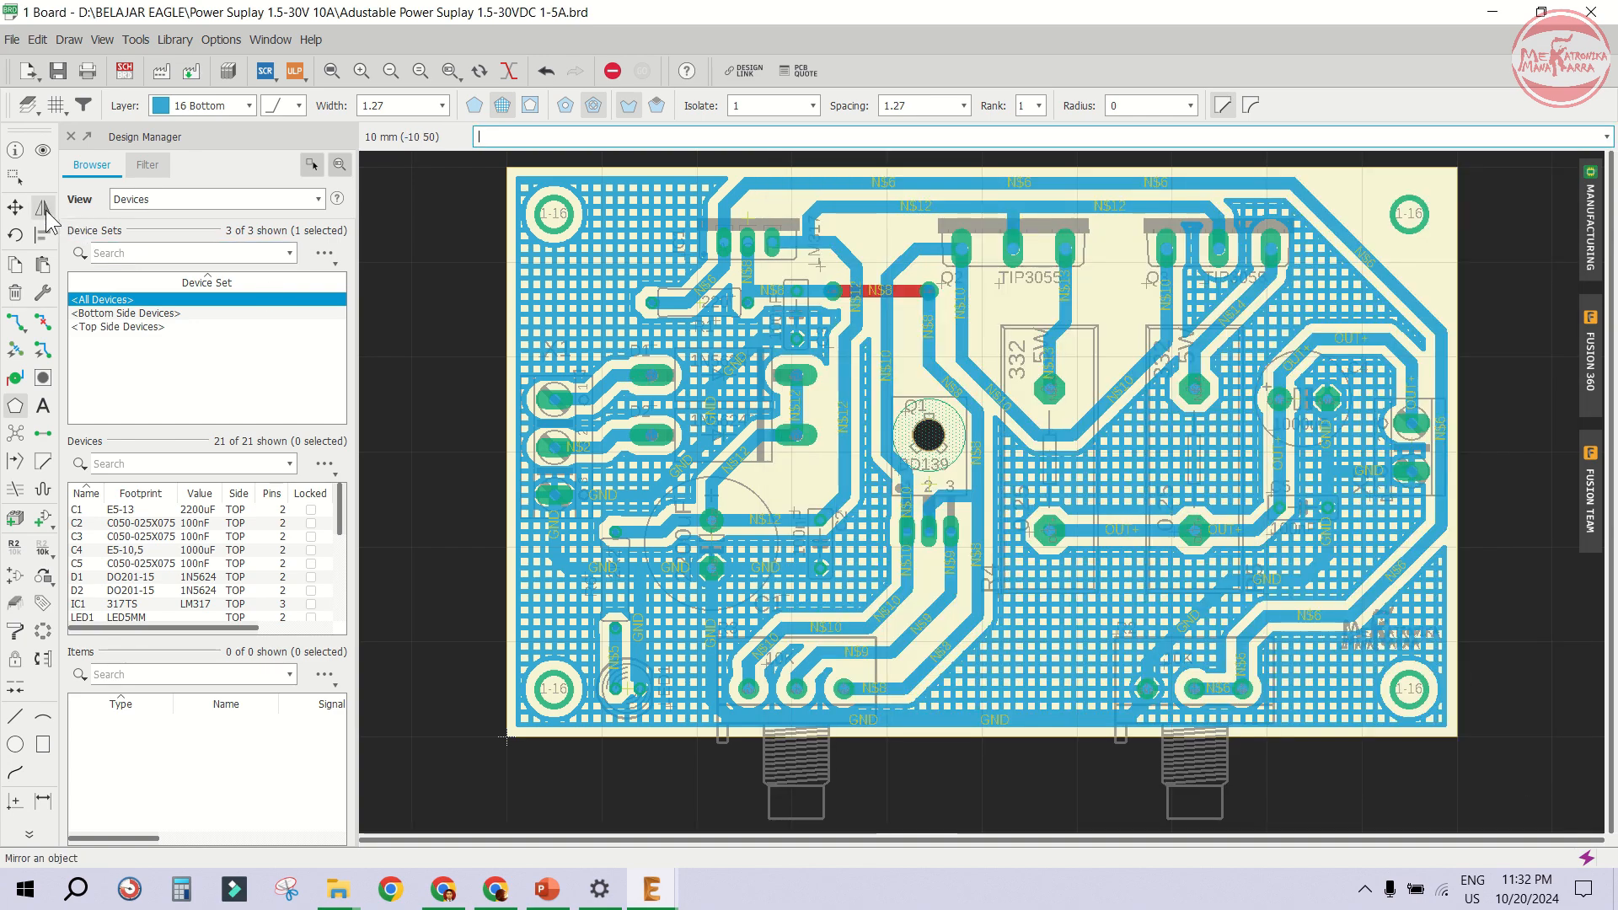
- Reset the grid to its default 50 mil size with the display turned on
left_click(15, 206)
left_click(55, 106)
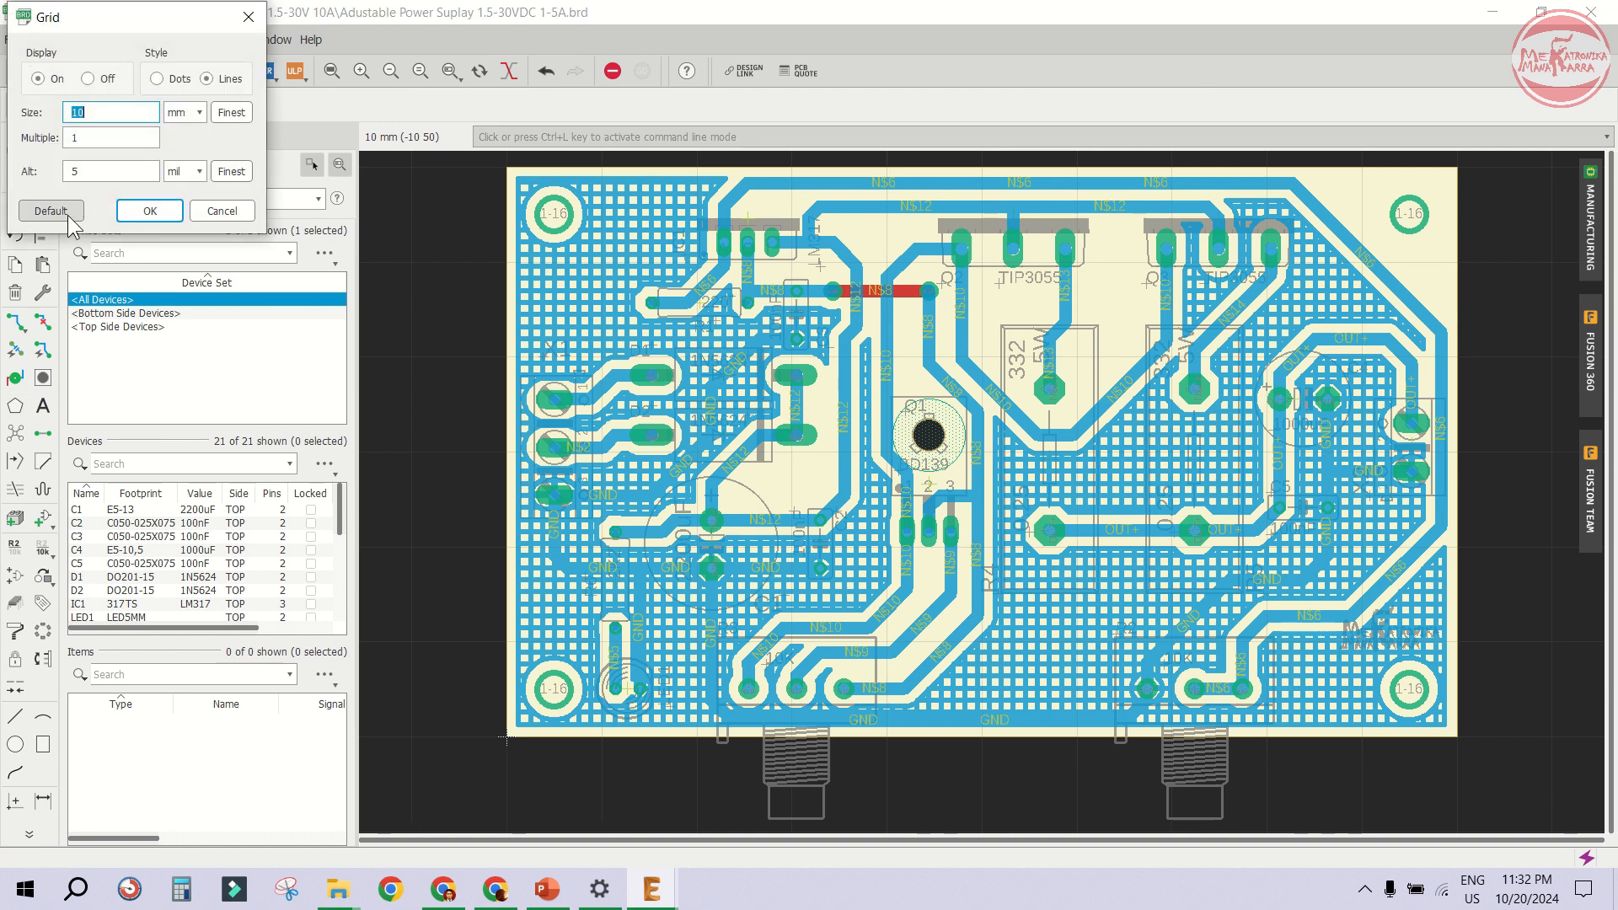
left_click(68, 212)
left_click(39, 79)
left_click(173, 209)
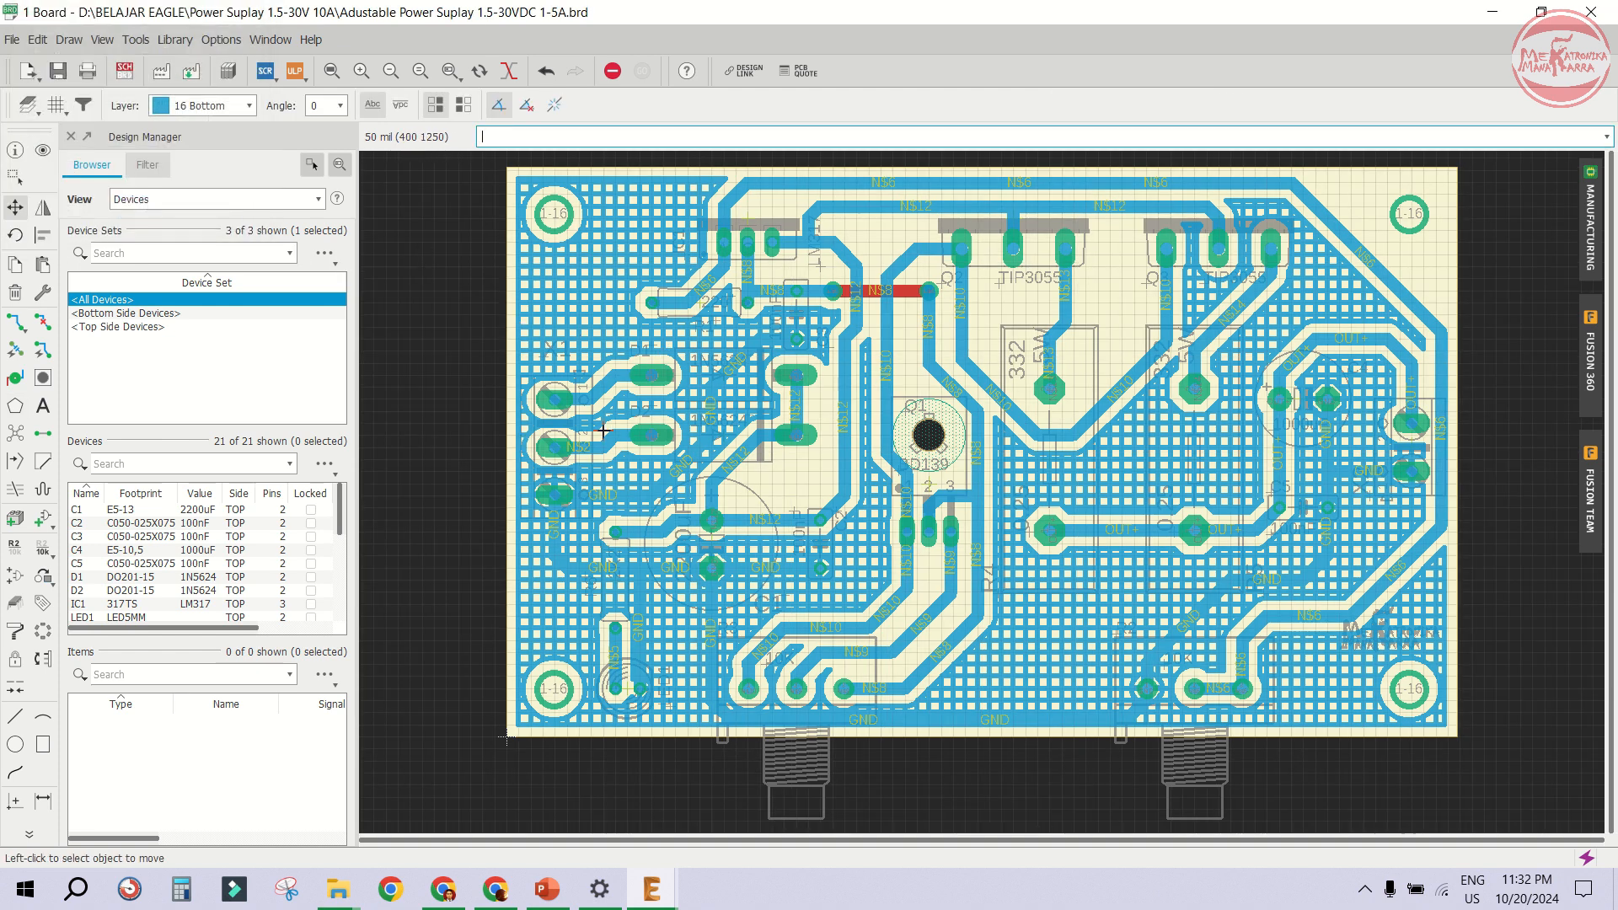
- Move the GND polygon by its left edge and place it back along the board edge
scroll(506, 350, "up", 4)
scroll(516, 339, "up", 1)
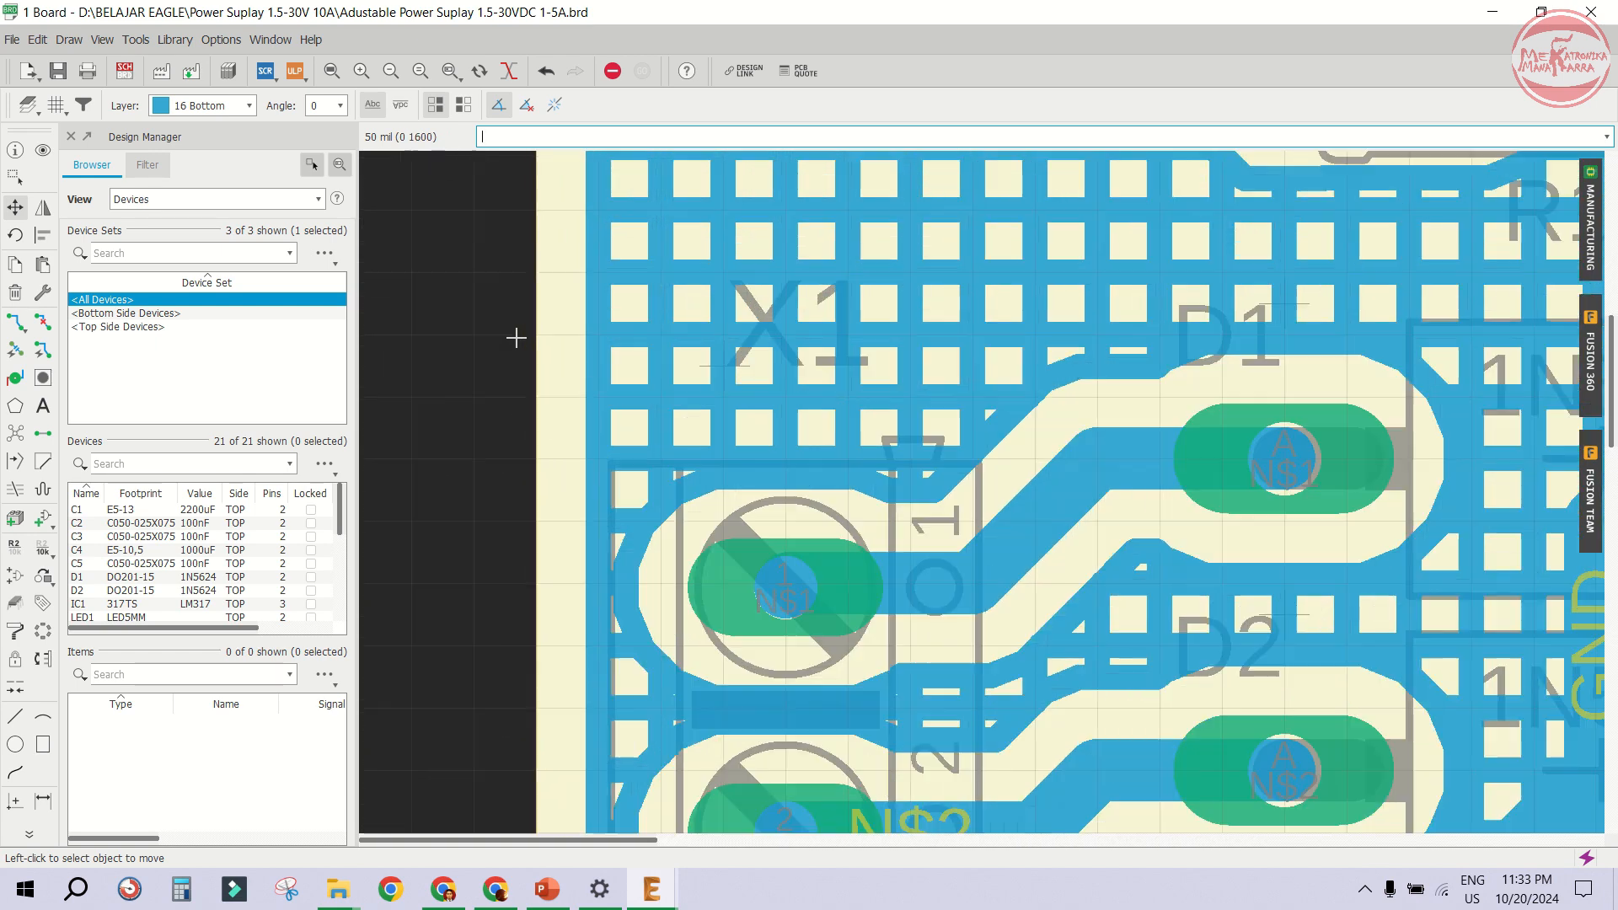
left_click(537, 329)
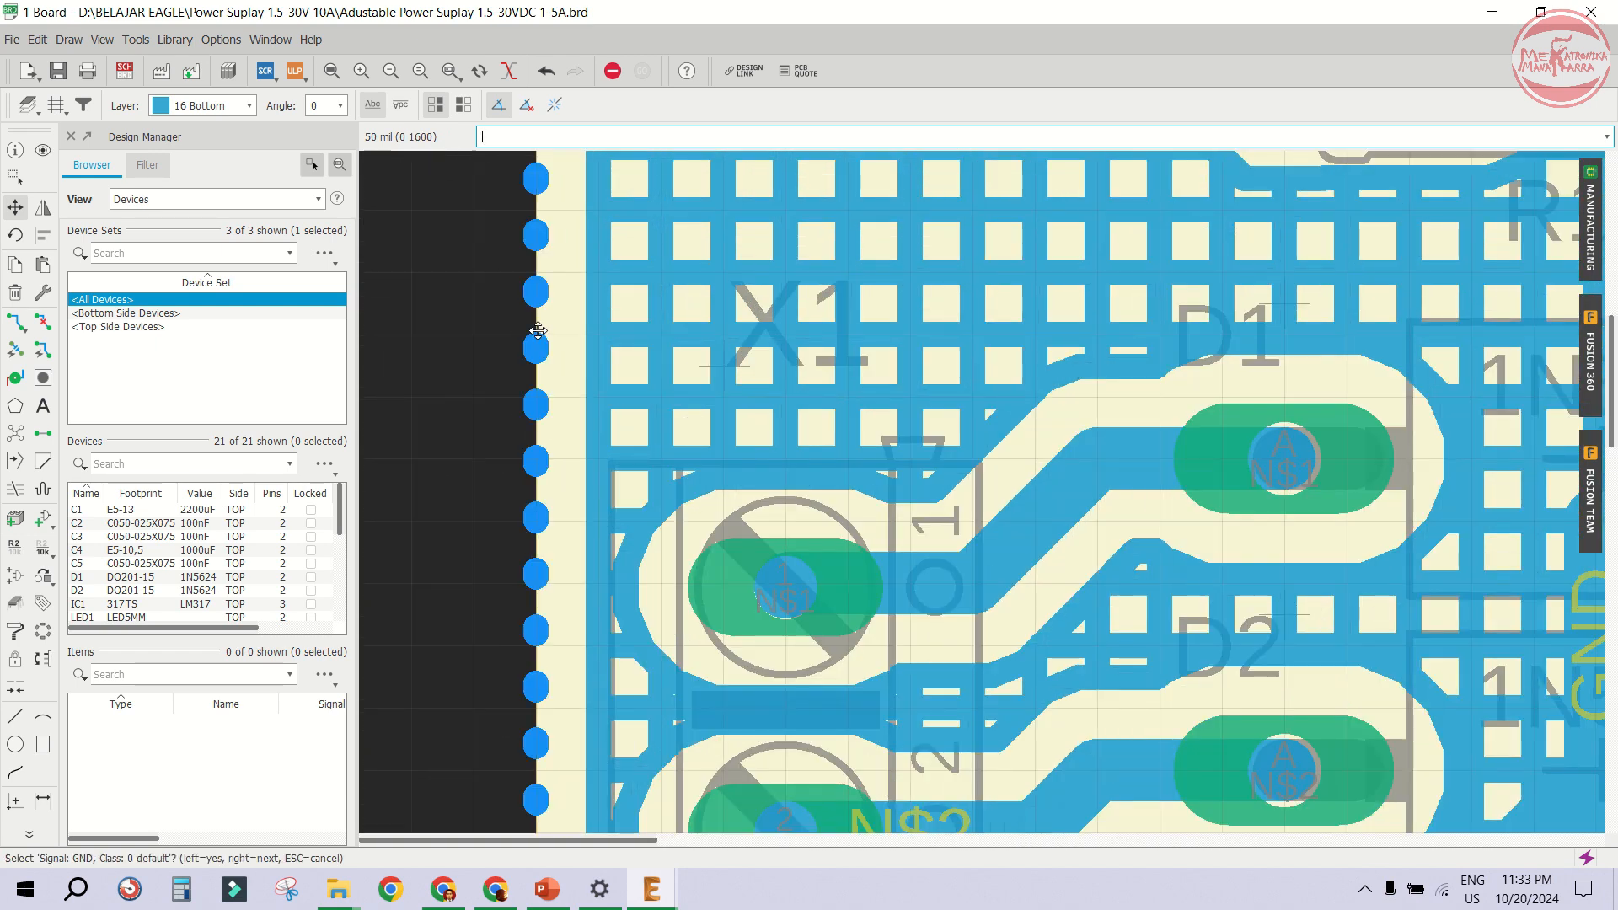
left_click(481, 352)
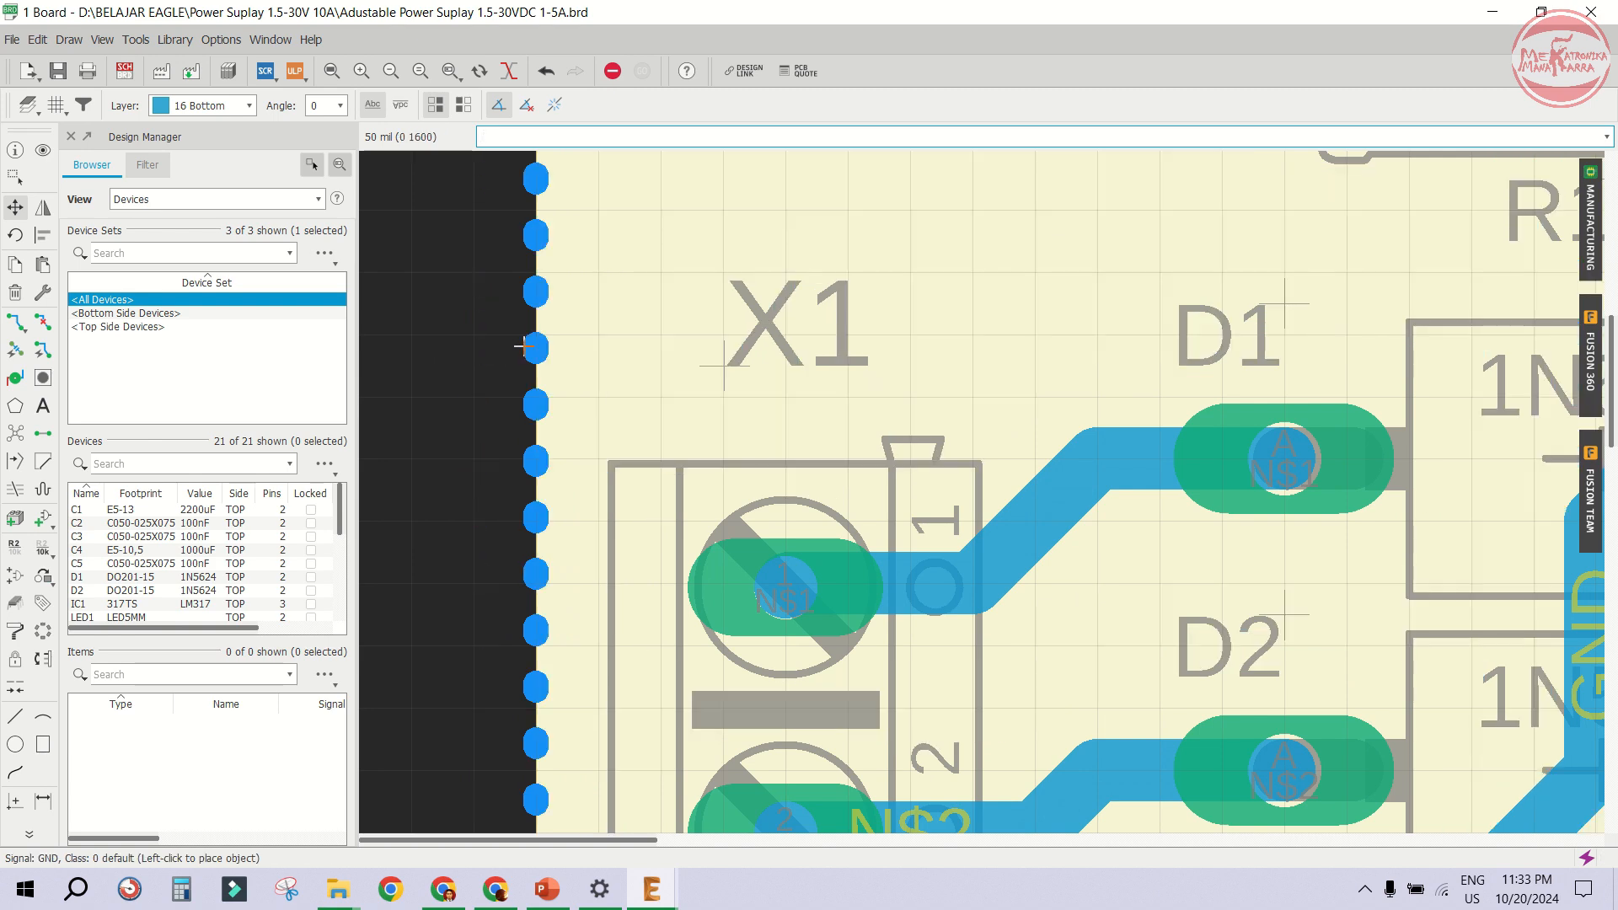
left_click(523, 345)
scroll(579, 419, "down", 6)
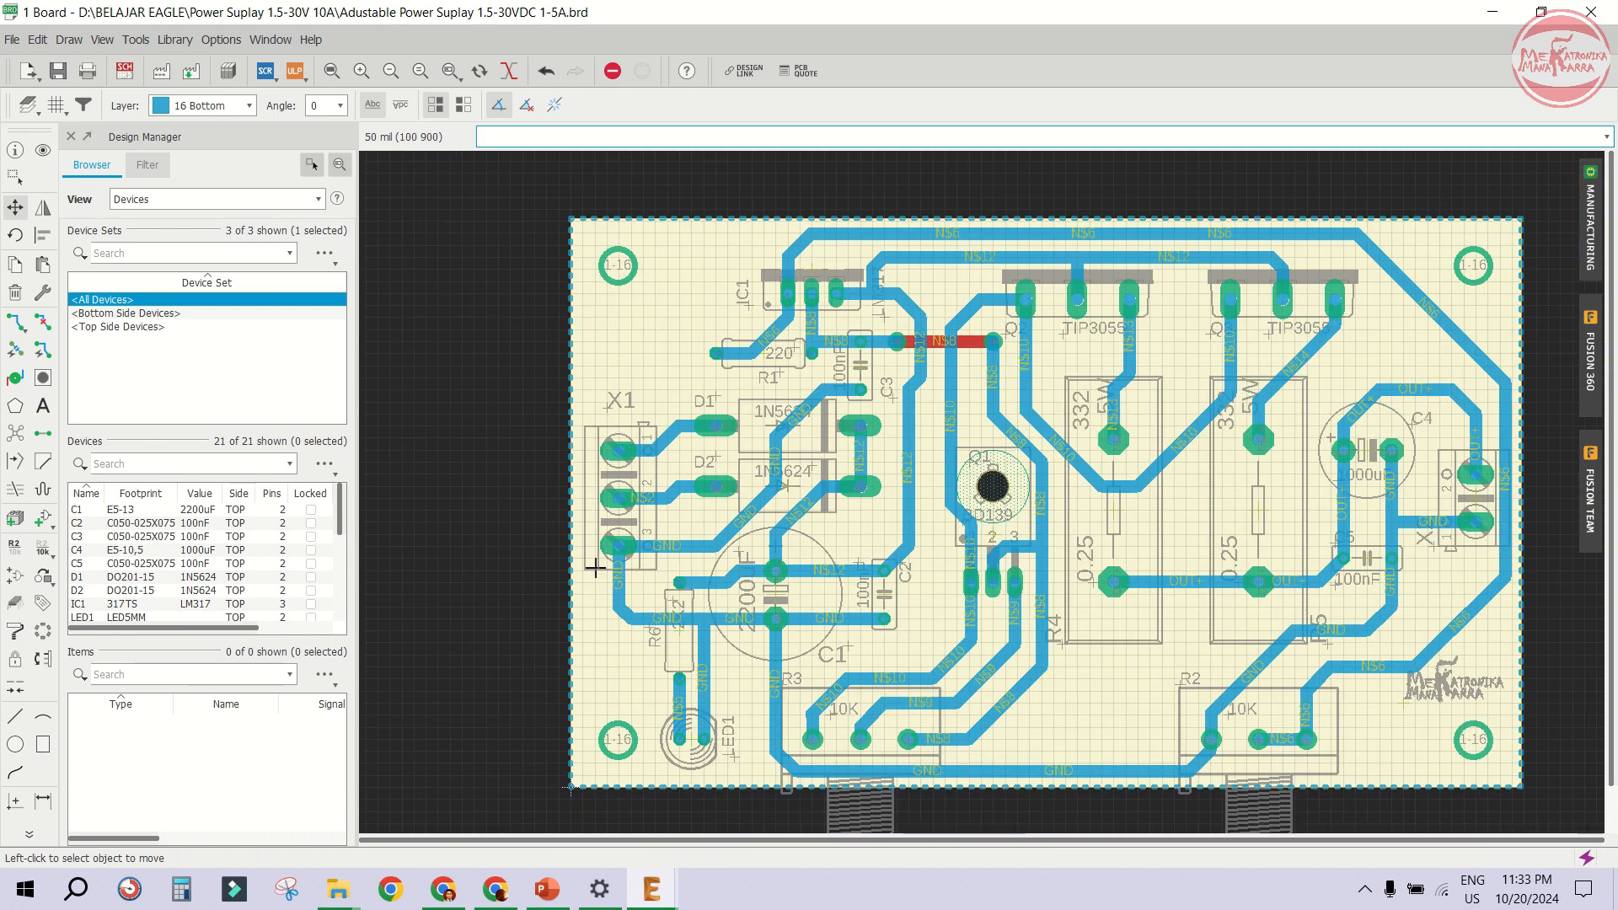
scroll(595, 568, "up", 2)
scroll(618, 556, "up", 1)
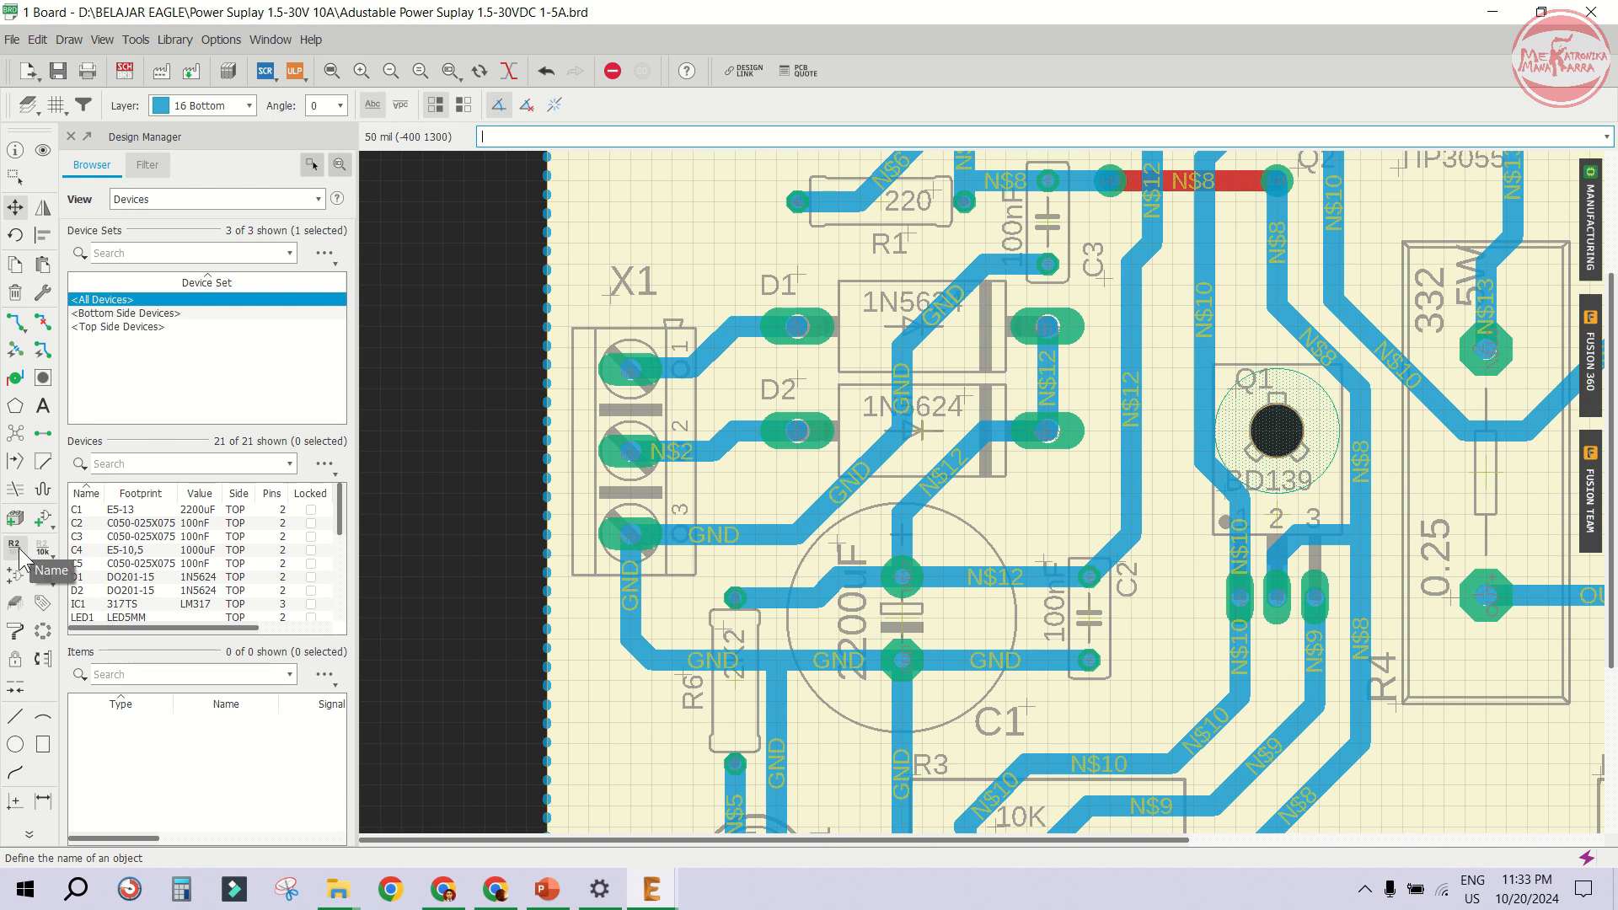
- Start a text label reading INPUT AC 30V, rotate it, and switch it to the tPlace layer
left_click(43, 406)
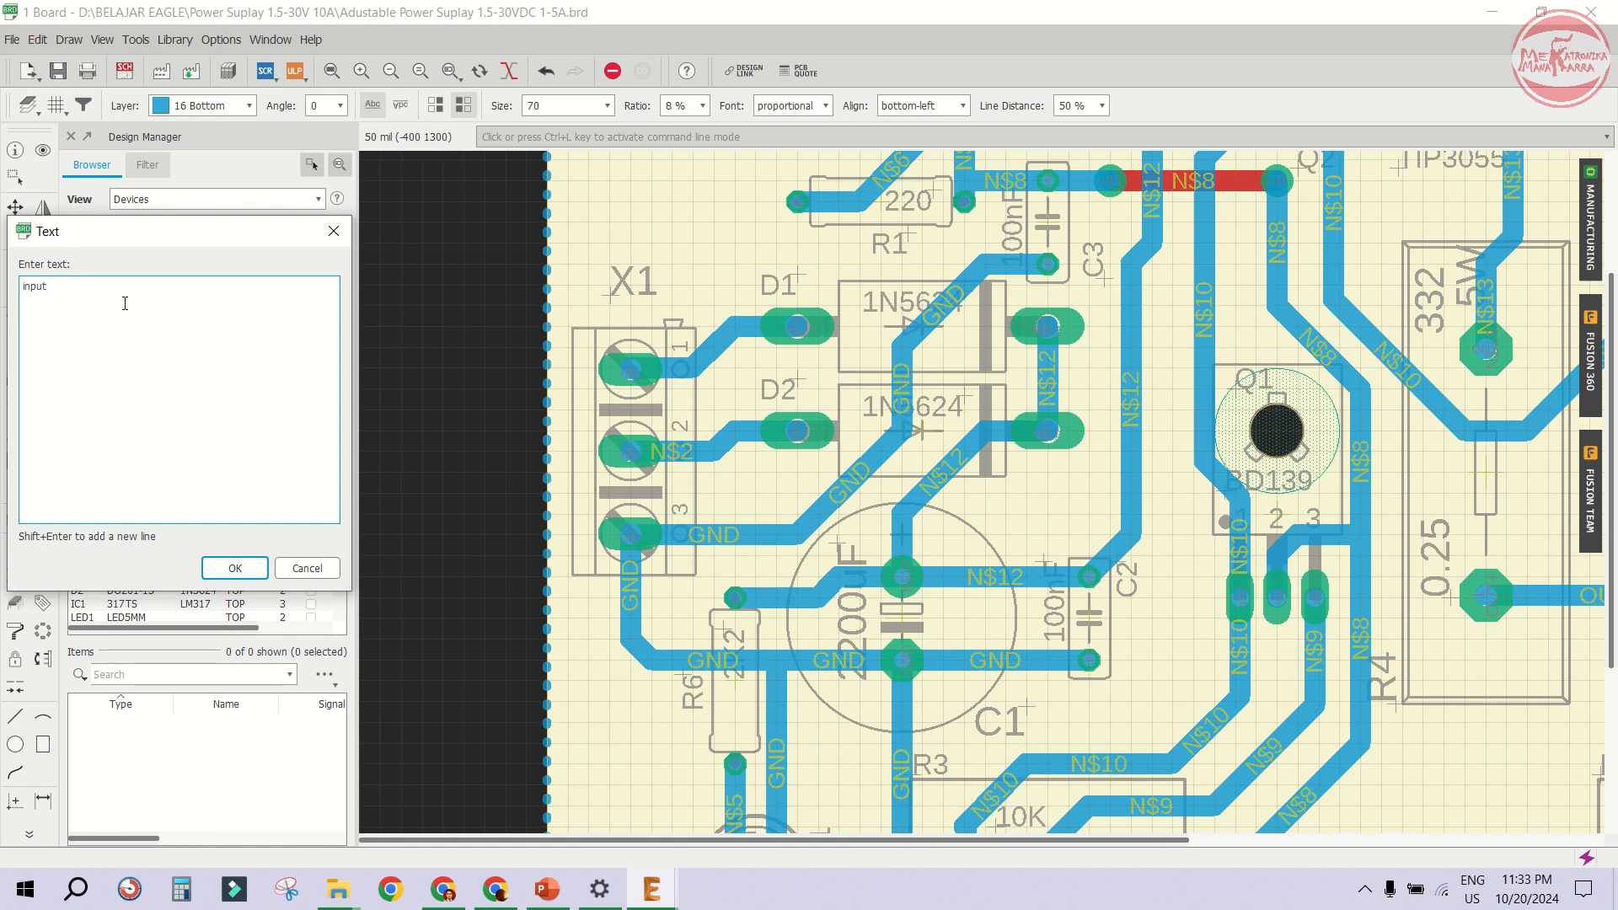
type("INPUT AC 30V")
left_click(236, 568)
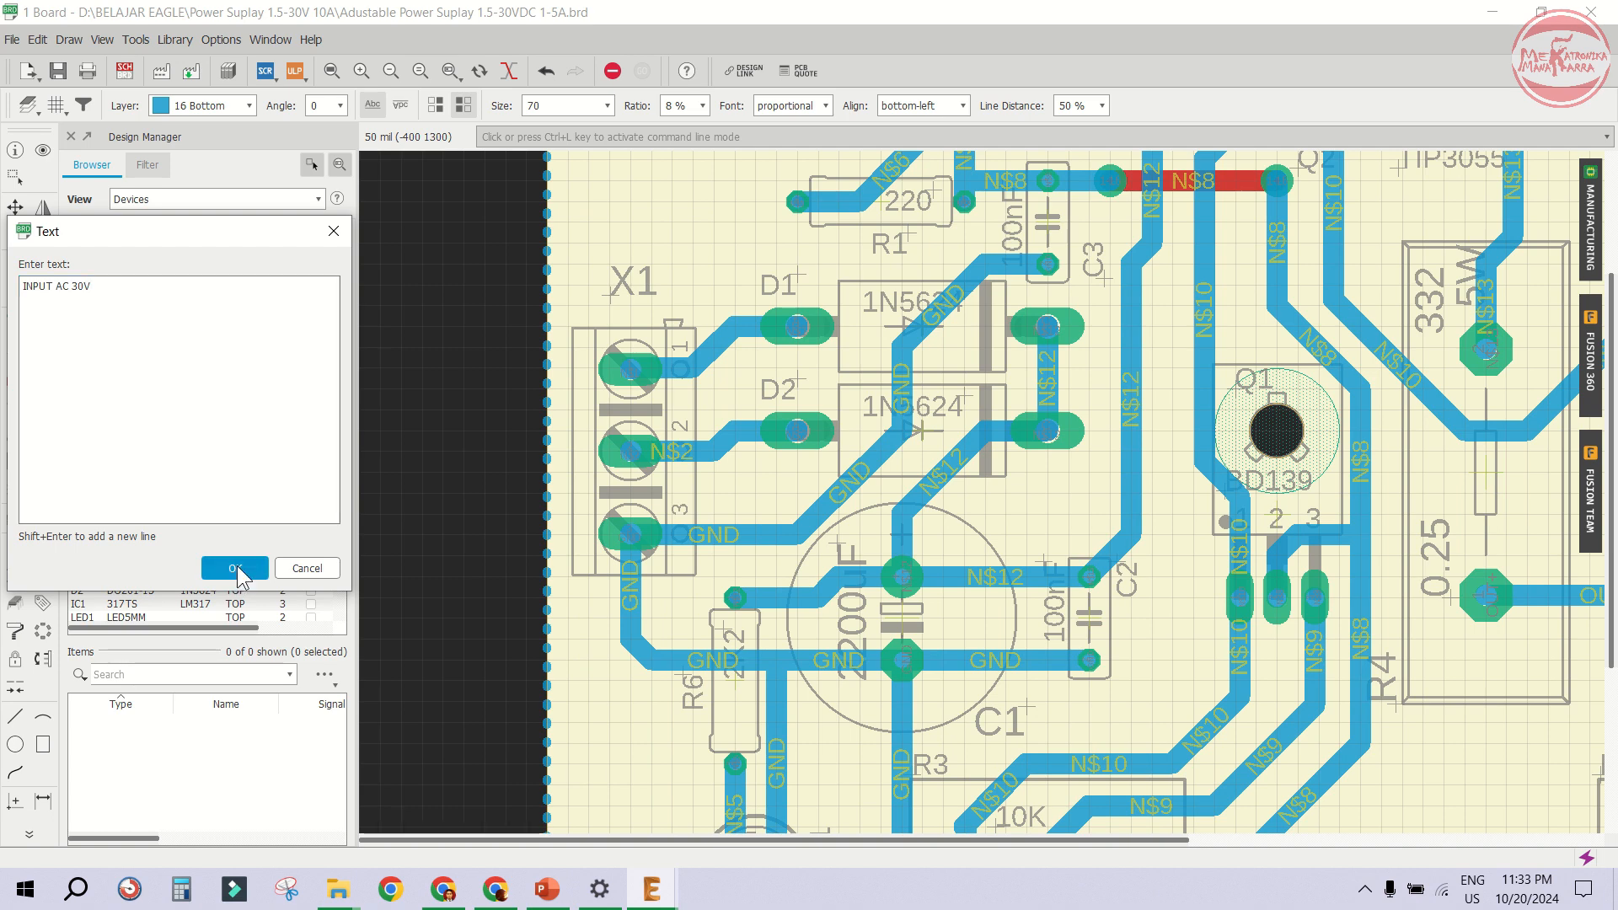
right_click(683, 607)
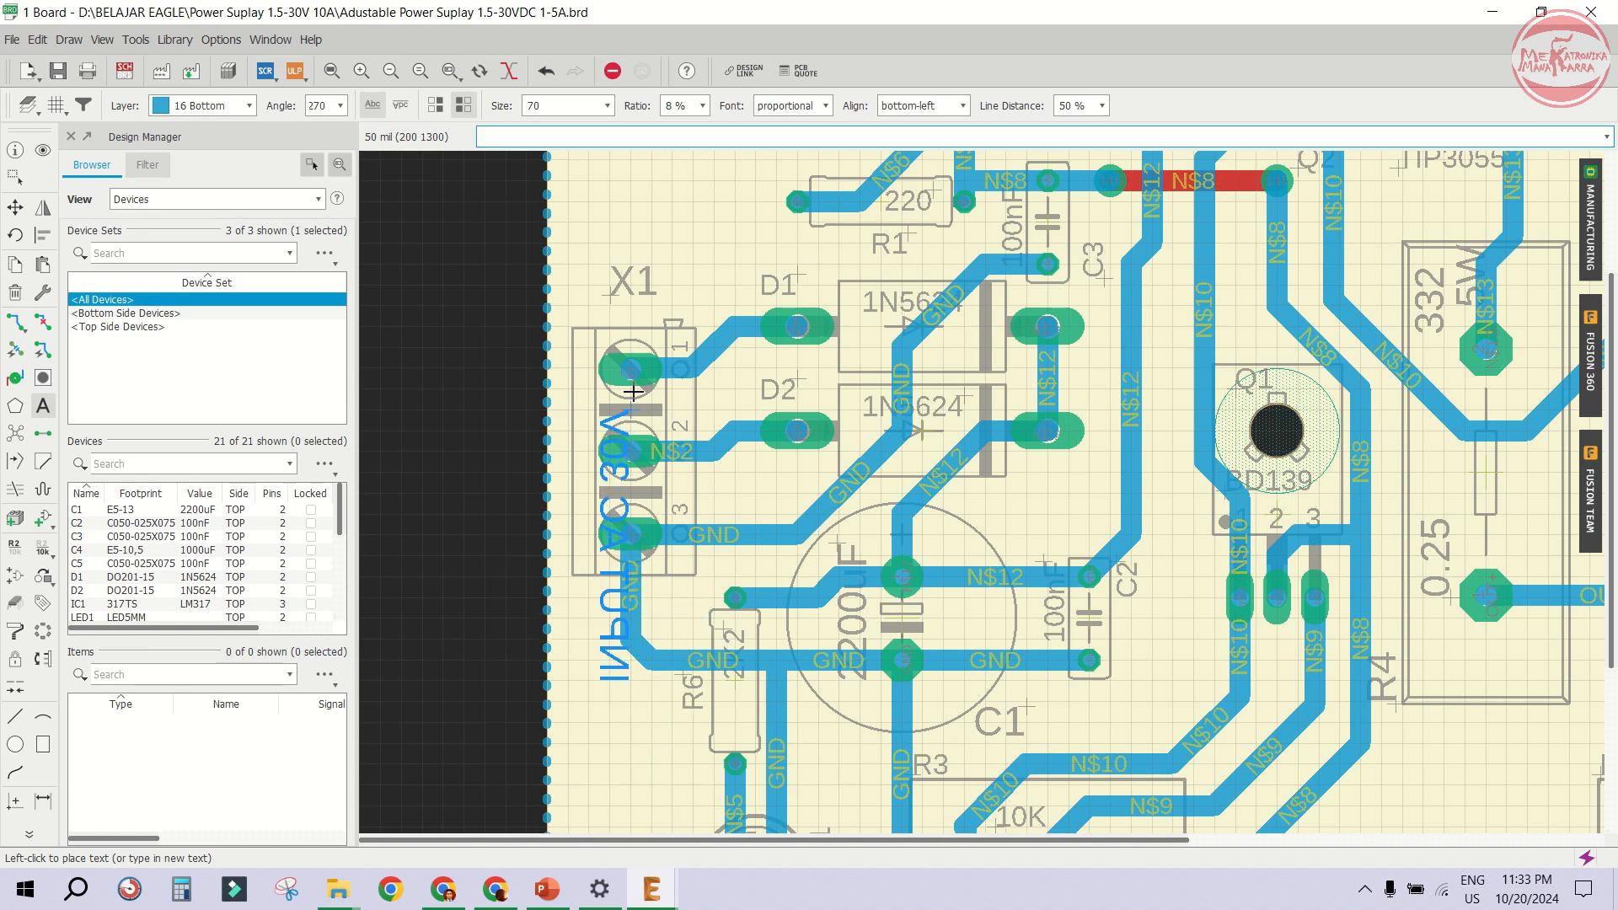
left_click(221, 106)
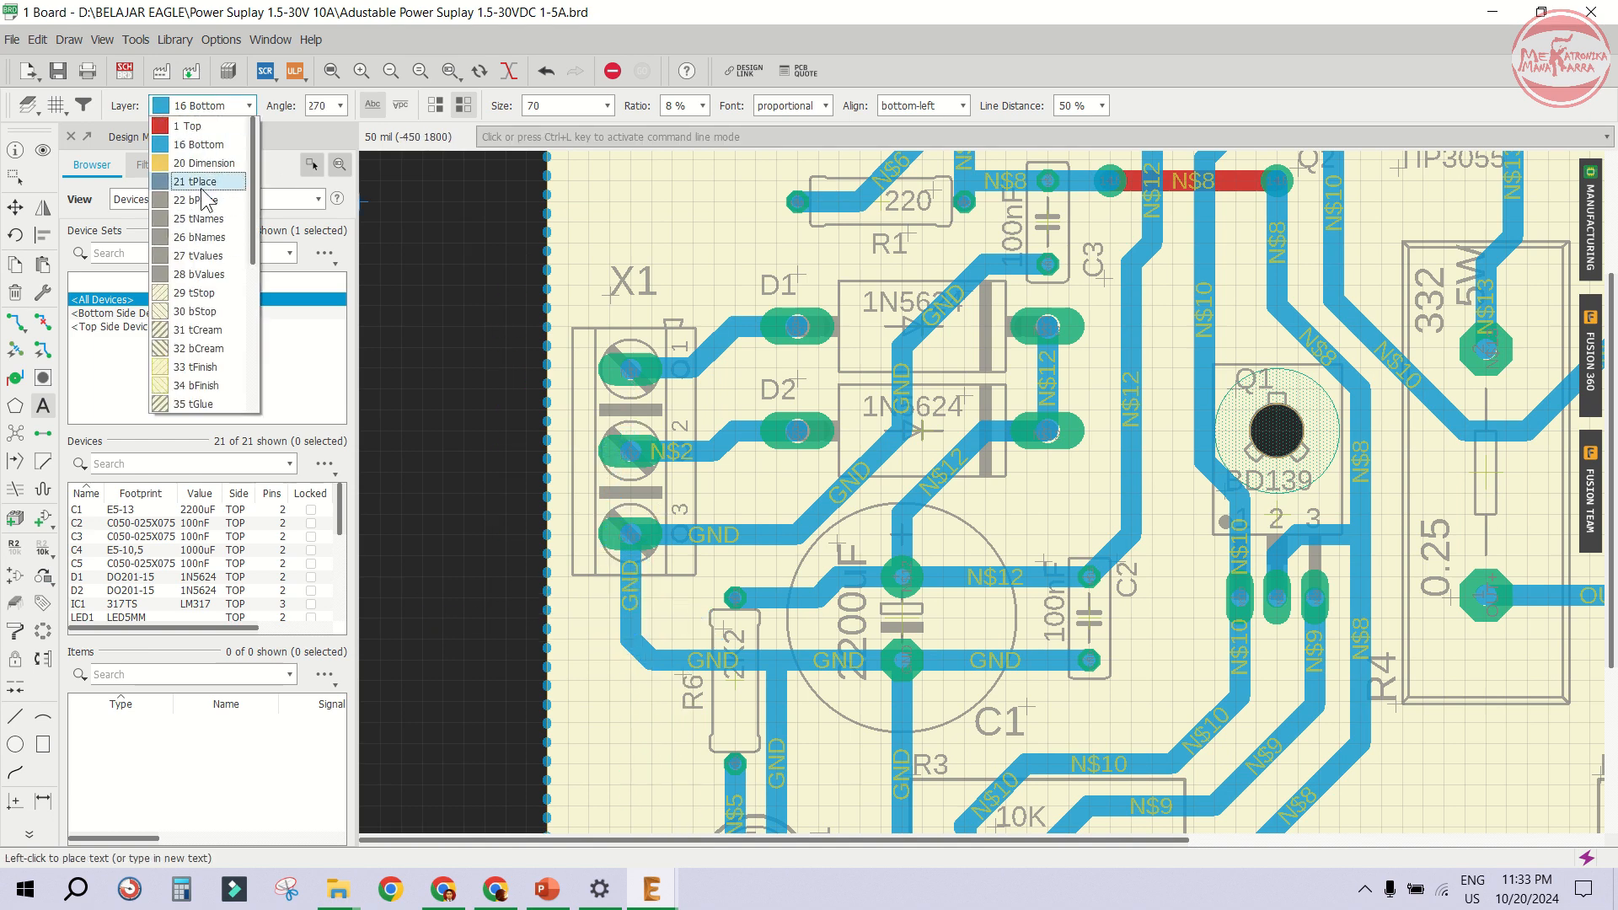
left_click(201, 185)
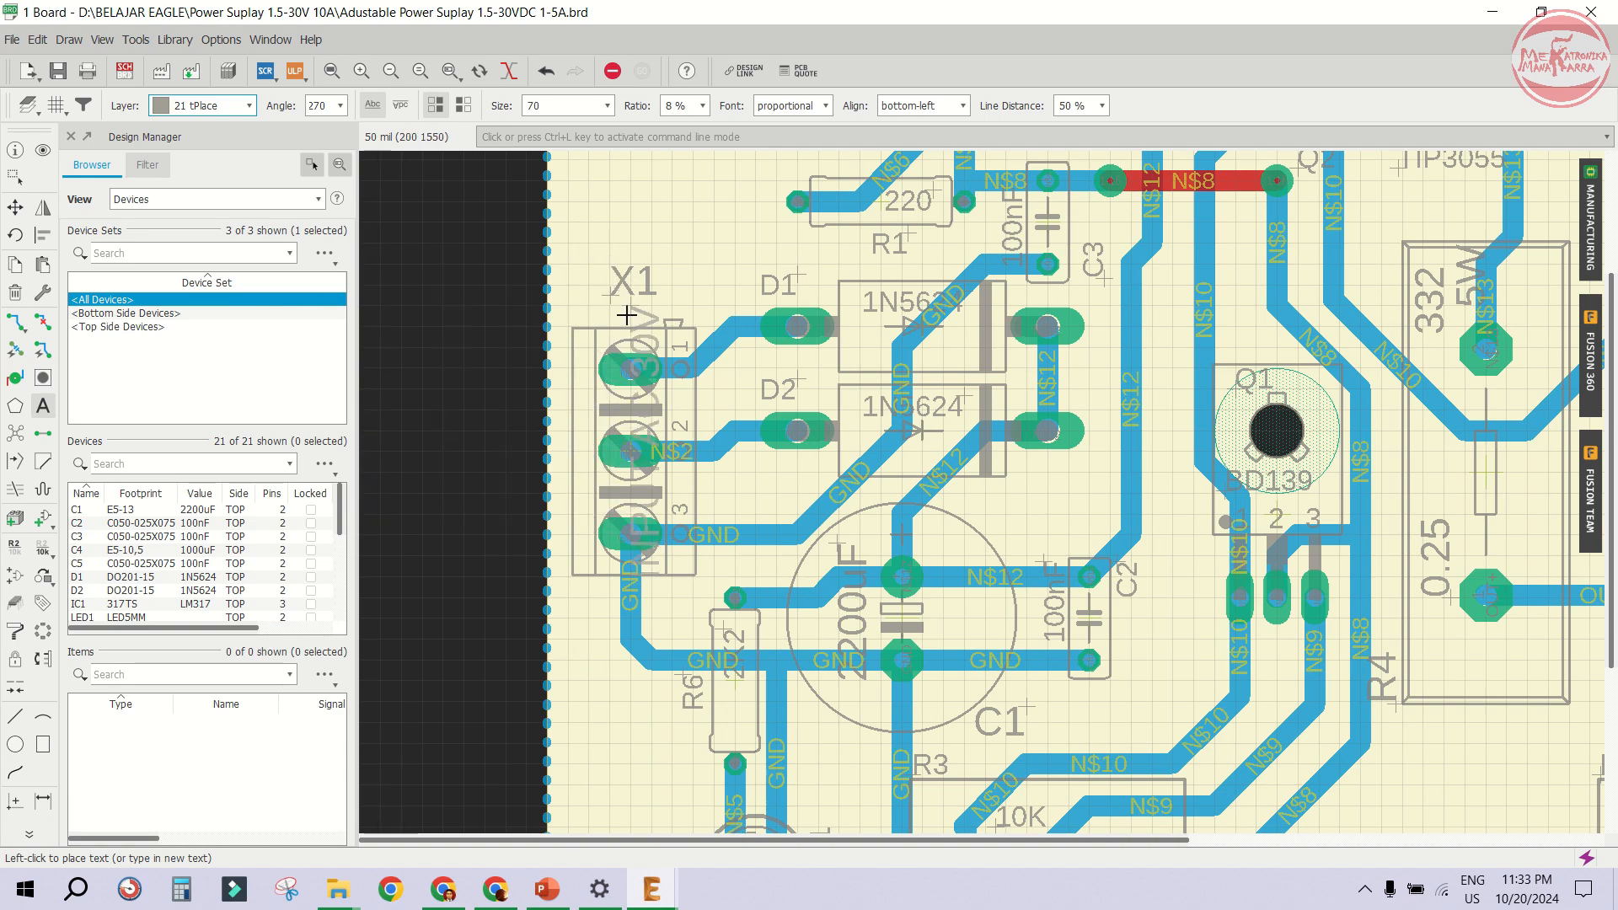
- Change the label's text to INPUT AC
scroll(674, 286, "up", 3)
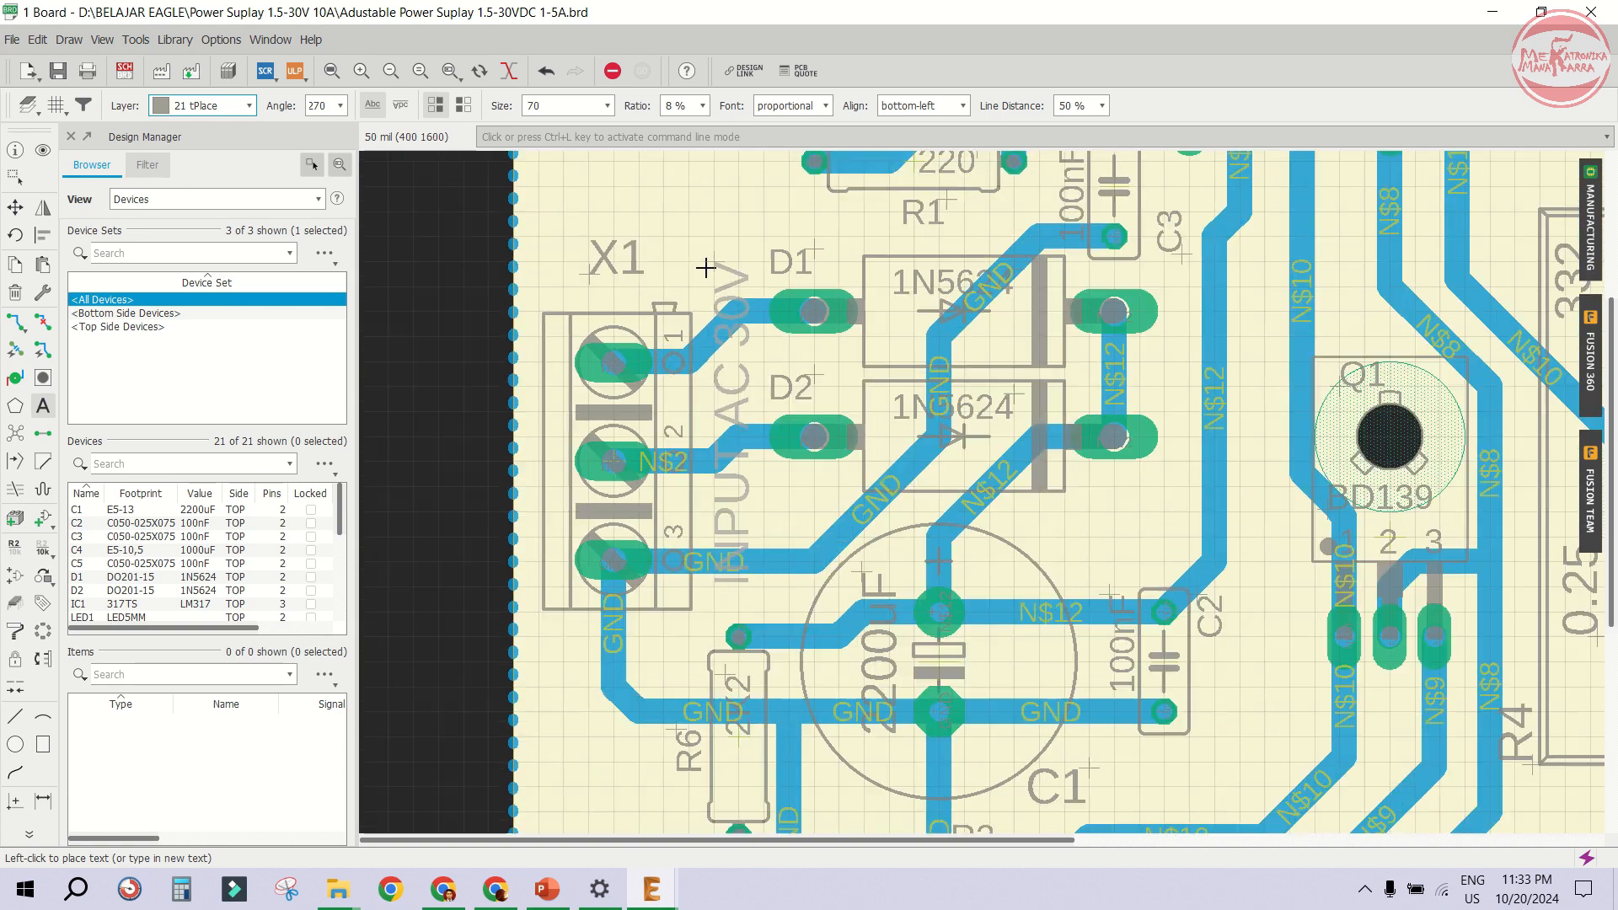
scroll(589, 278, "down", 2)
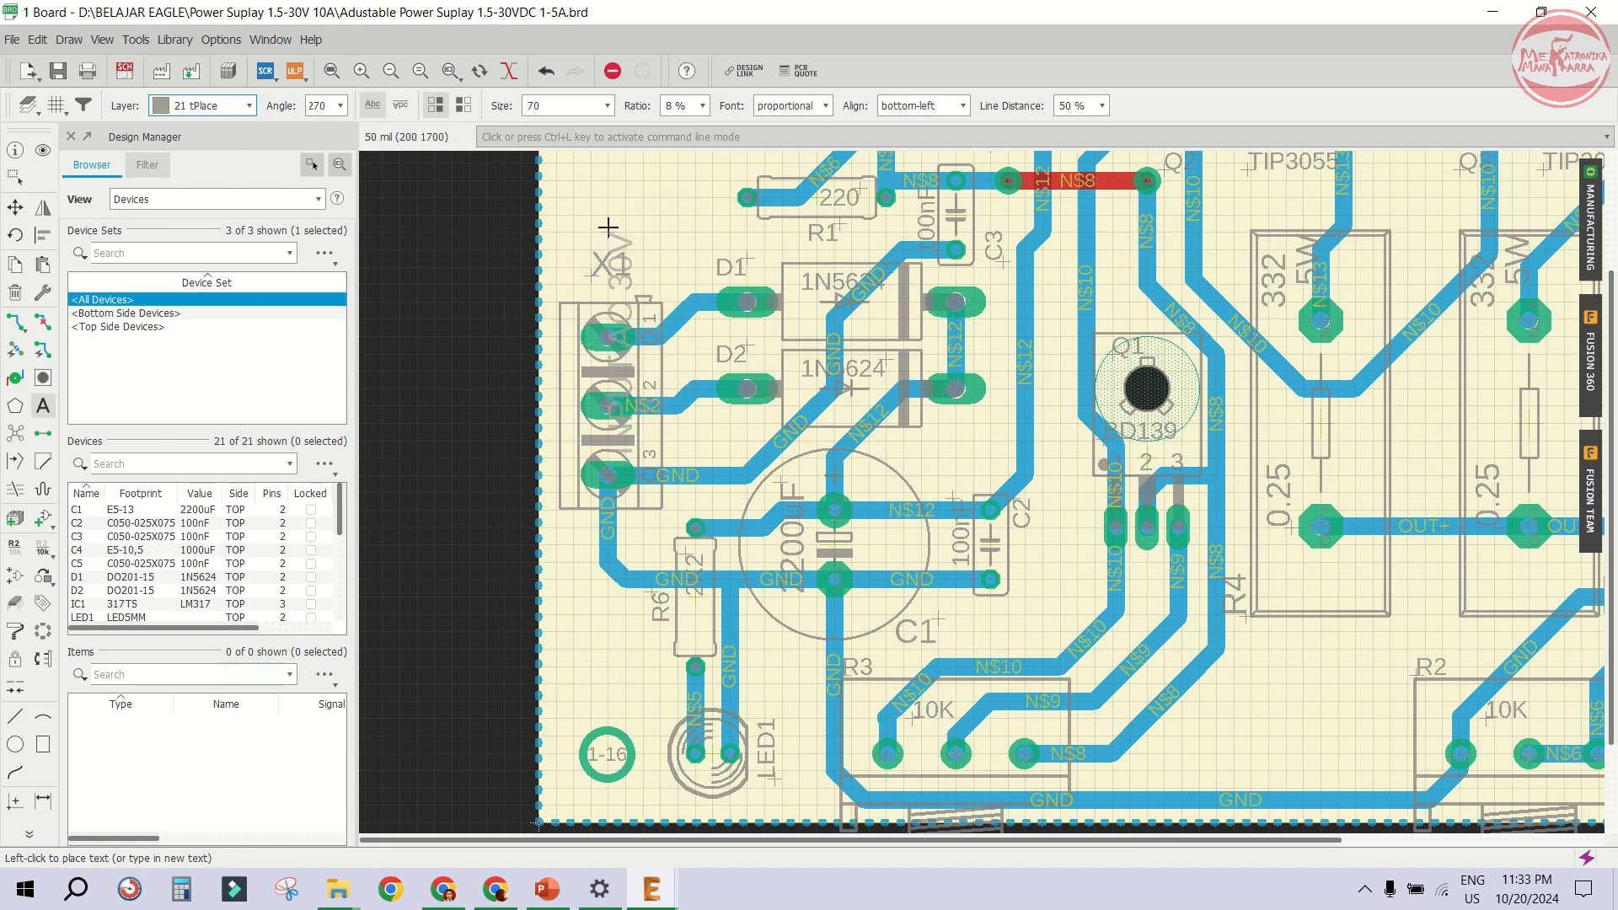
key("Escape")
left_click(483, 121)
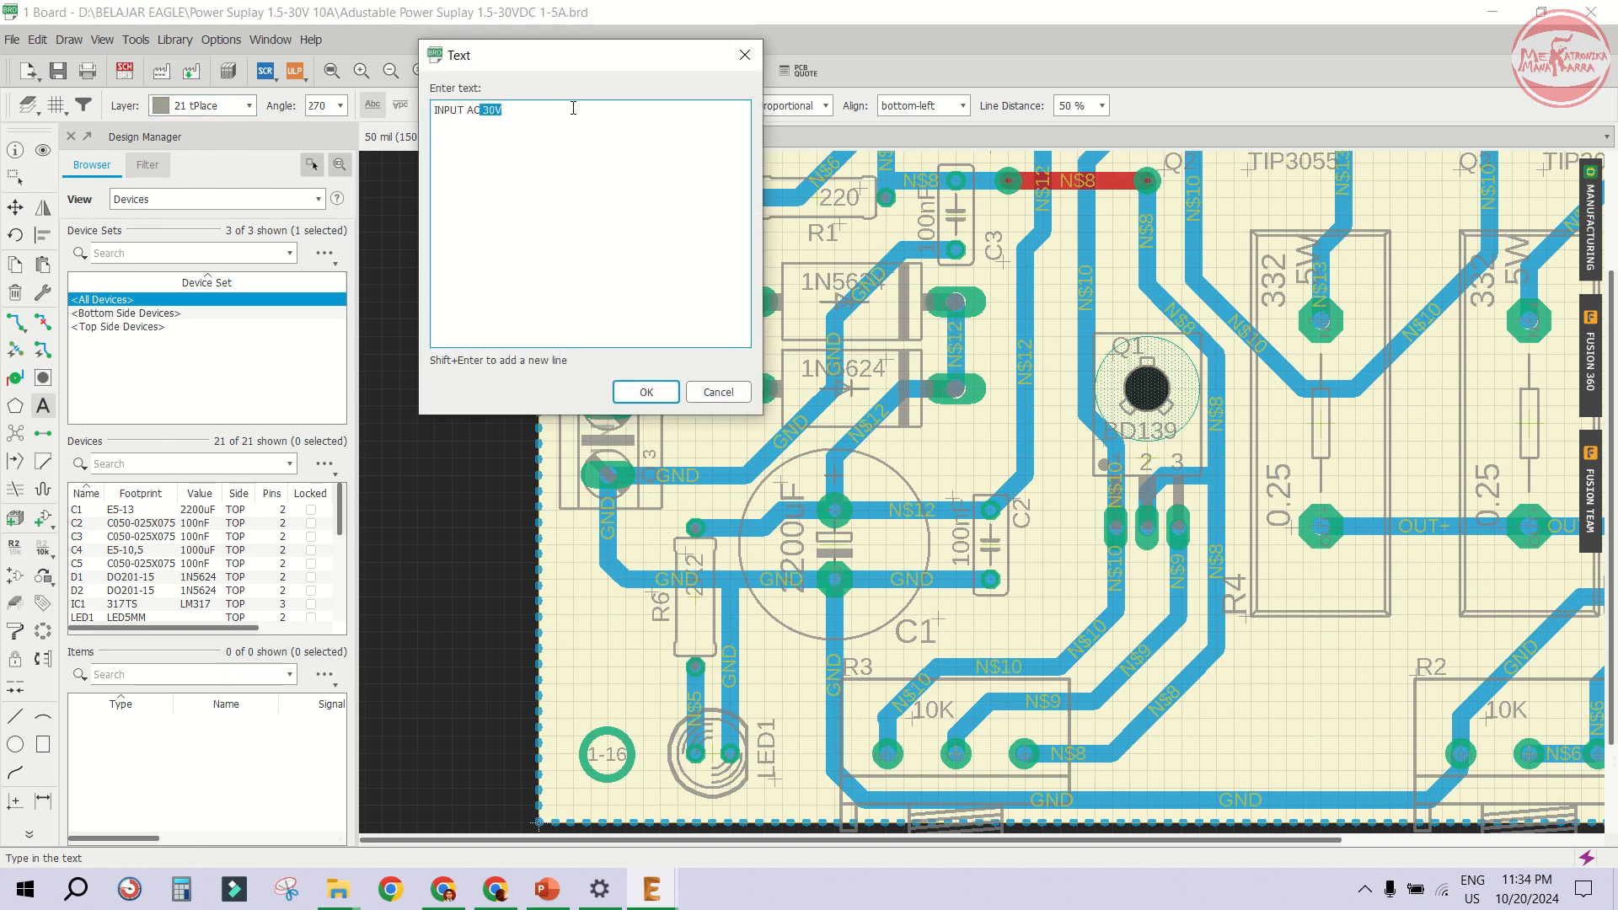
left_click(646, 392)
- Rotate the label to 90° and set its font to vector with a 15% ratio
right_click(583, 260)
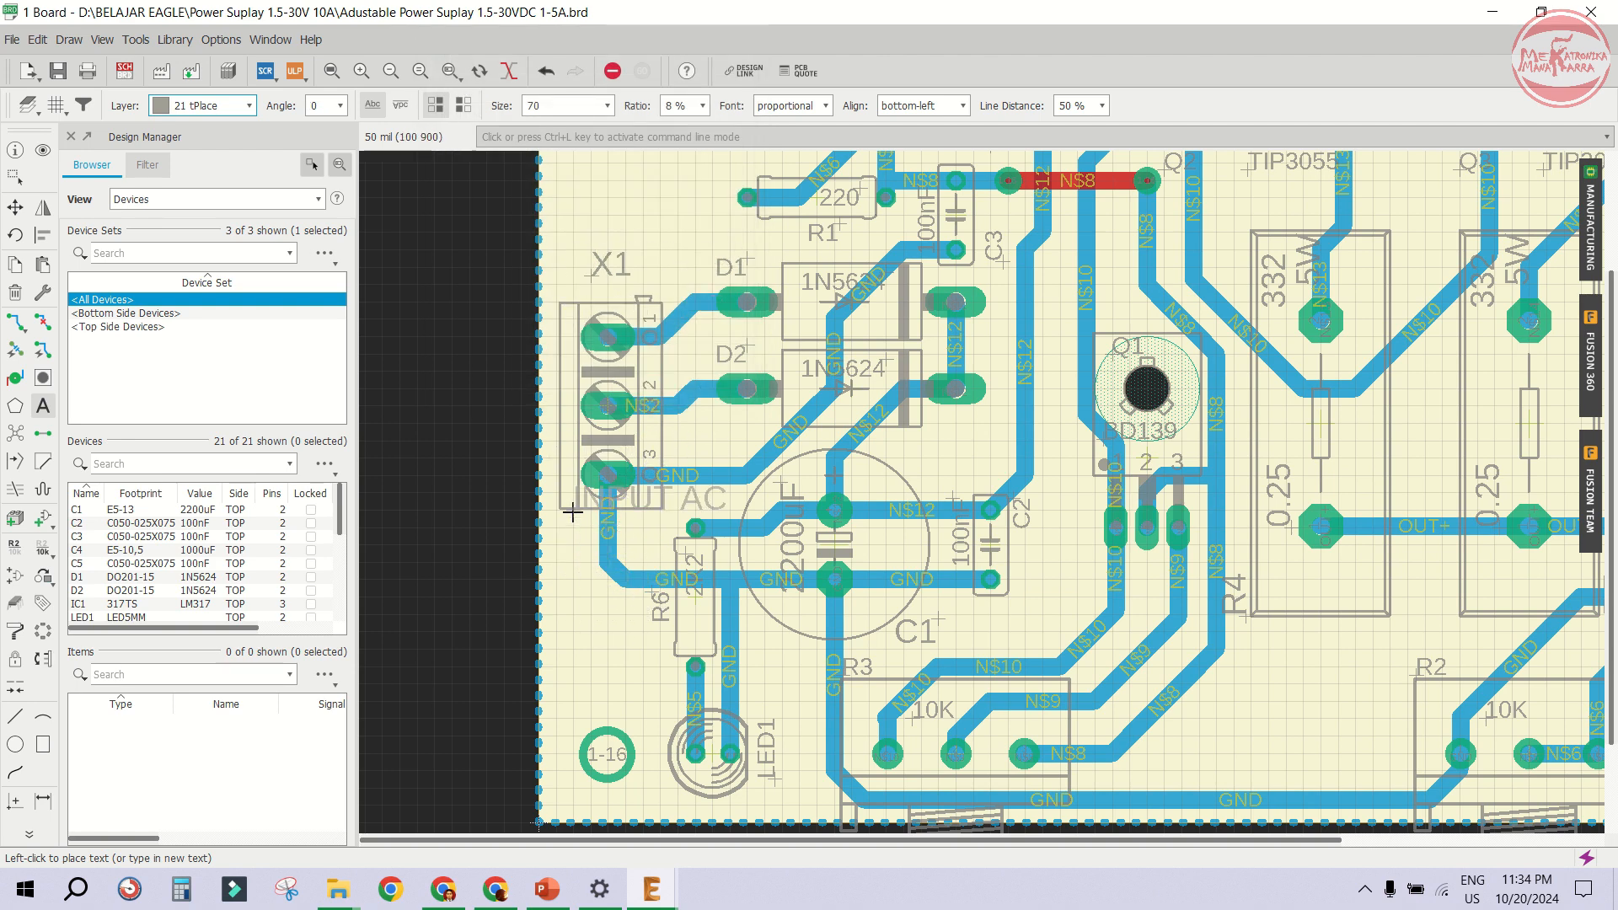
right_click(687, 449)
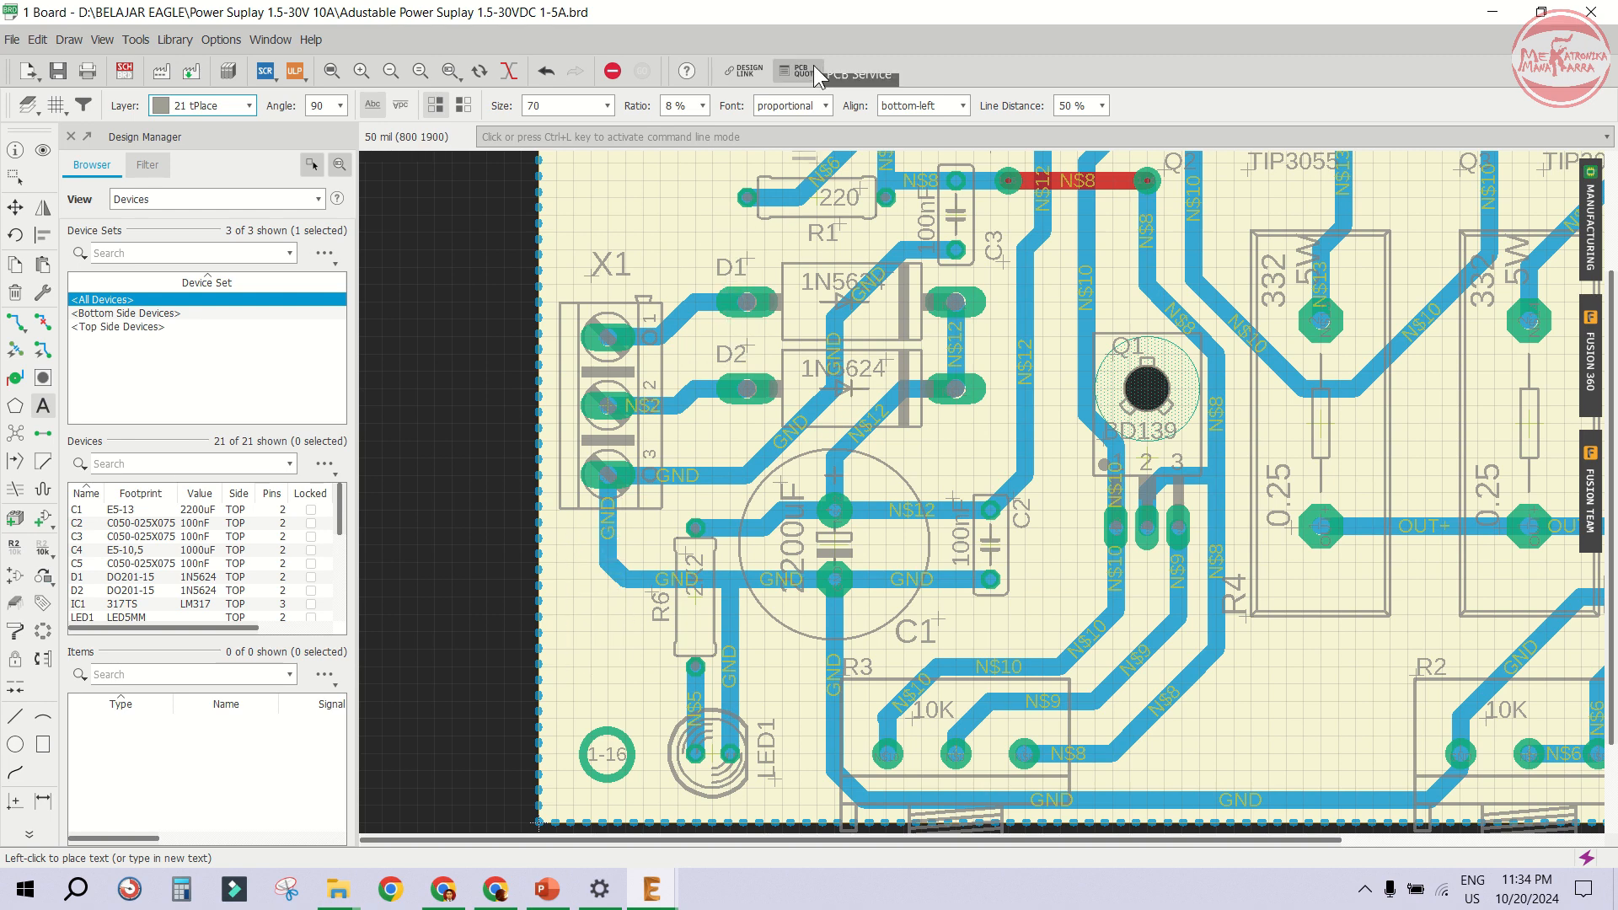
left_click(792, 105)
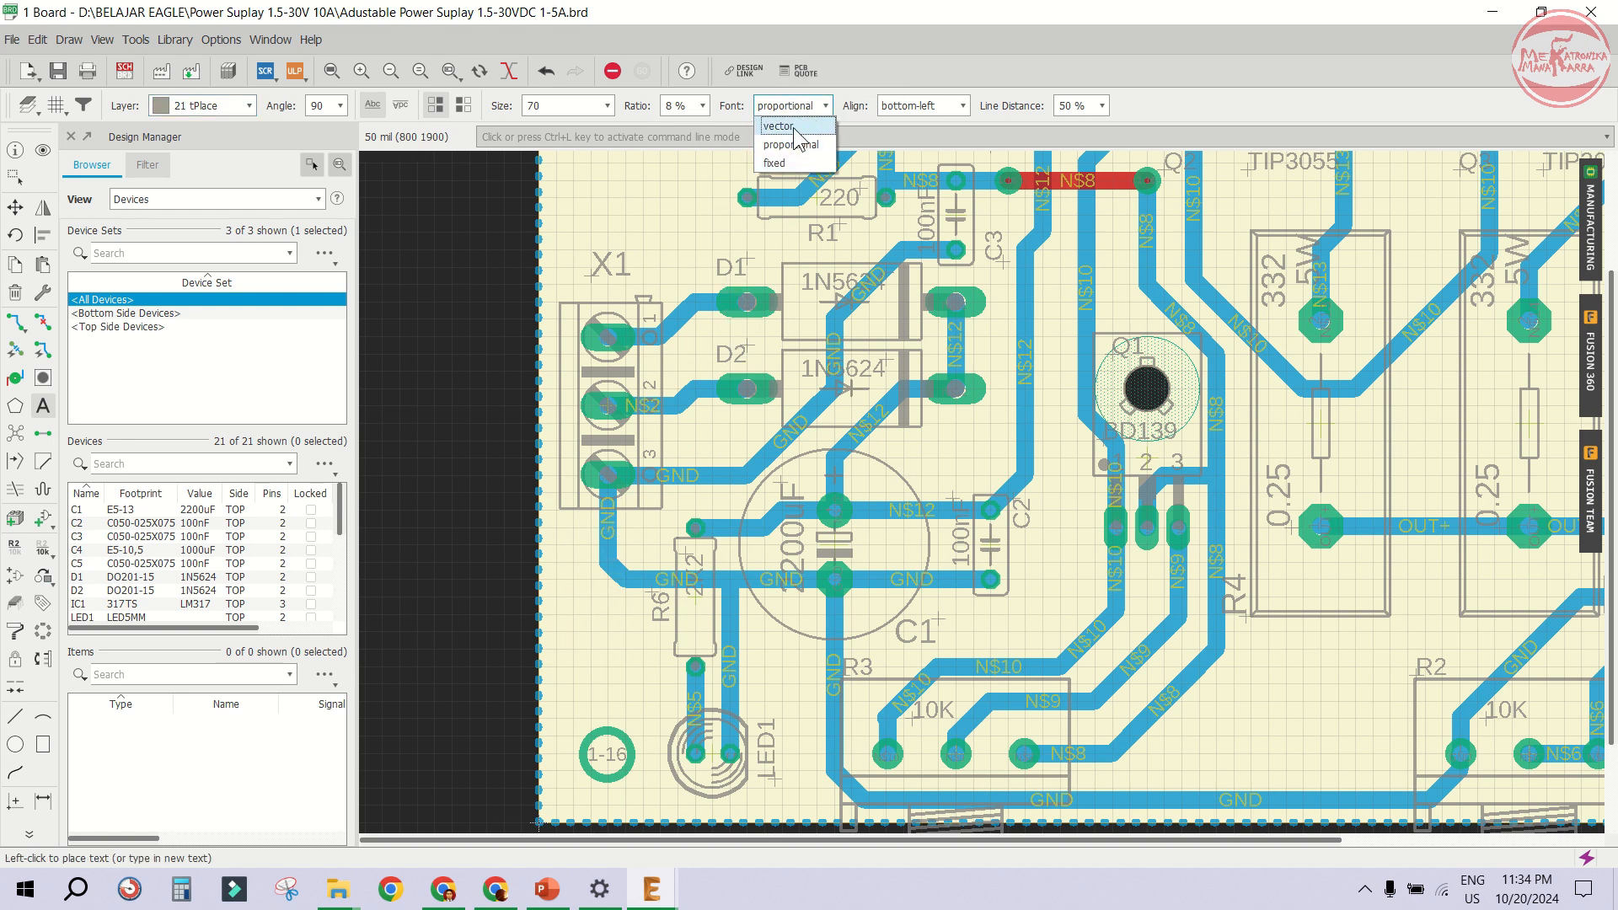
left_click(779, 126)
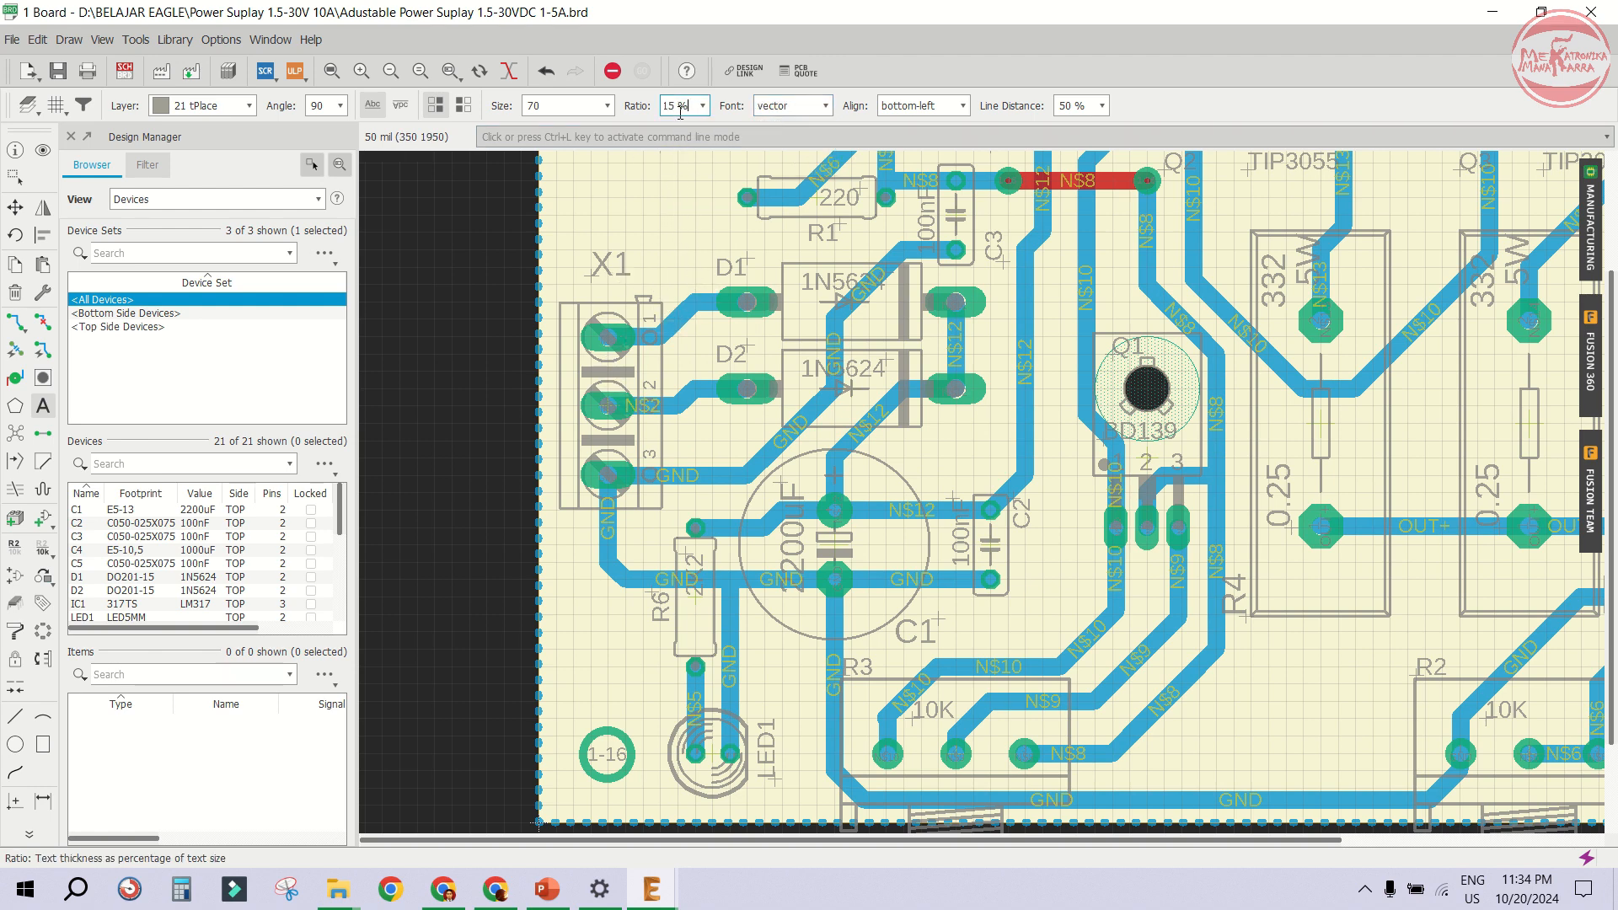
scroll(680, 113, "up", 1)
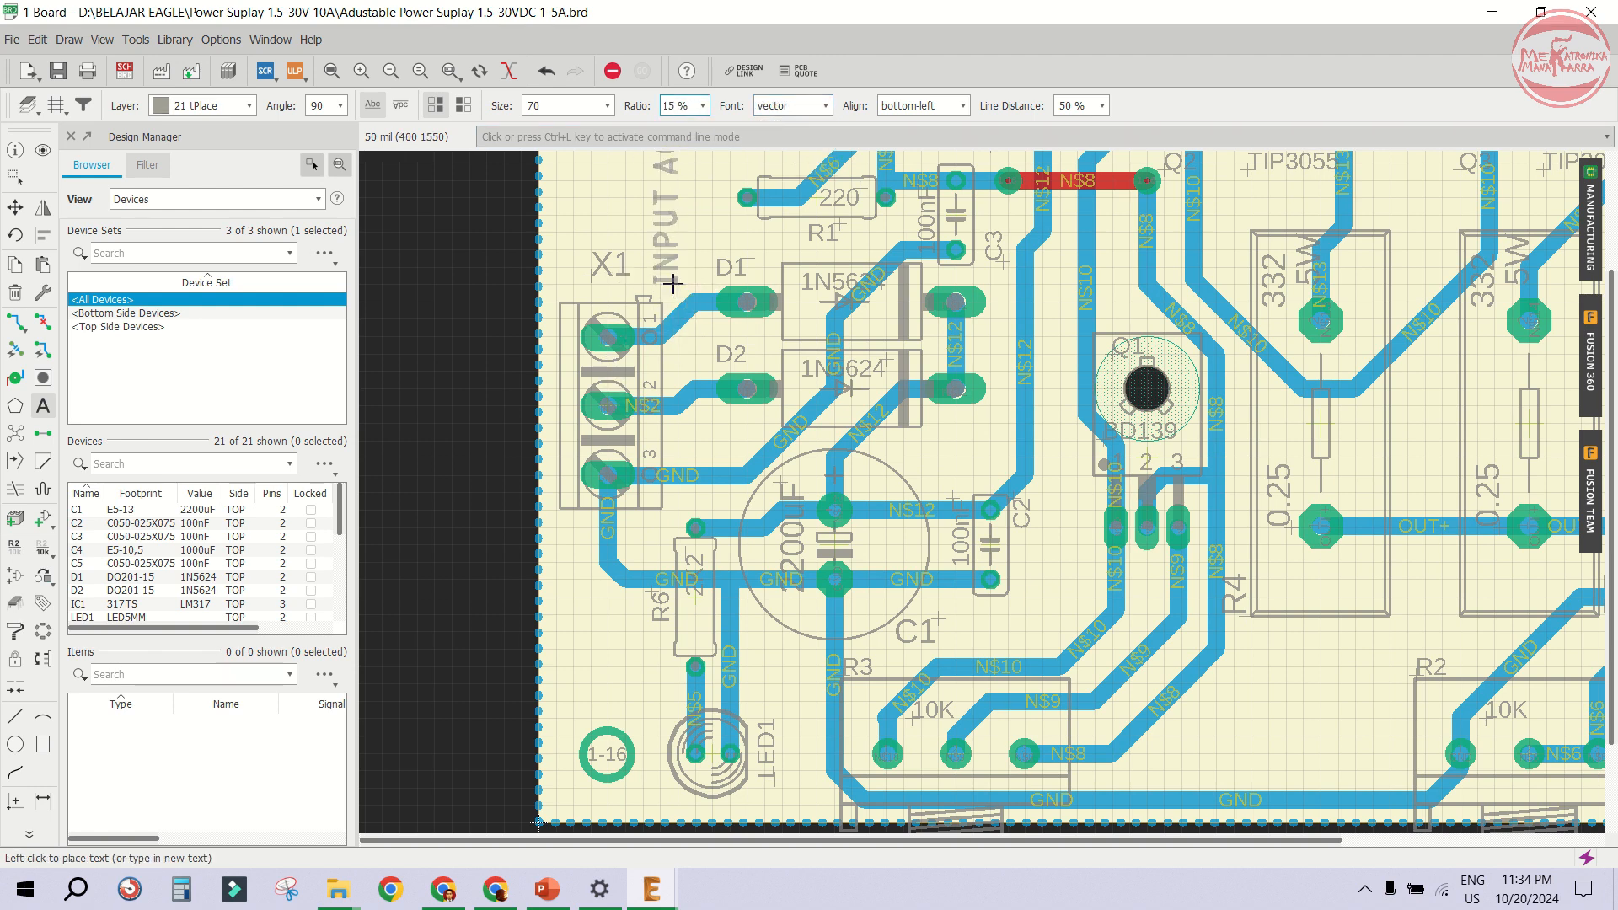
- Set the text size to 86 and place INPUT AC vertically along the left board edge below X1
left_click(578, 113)
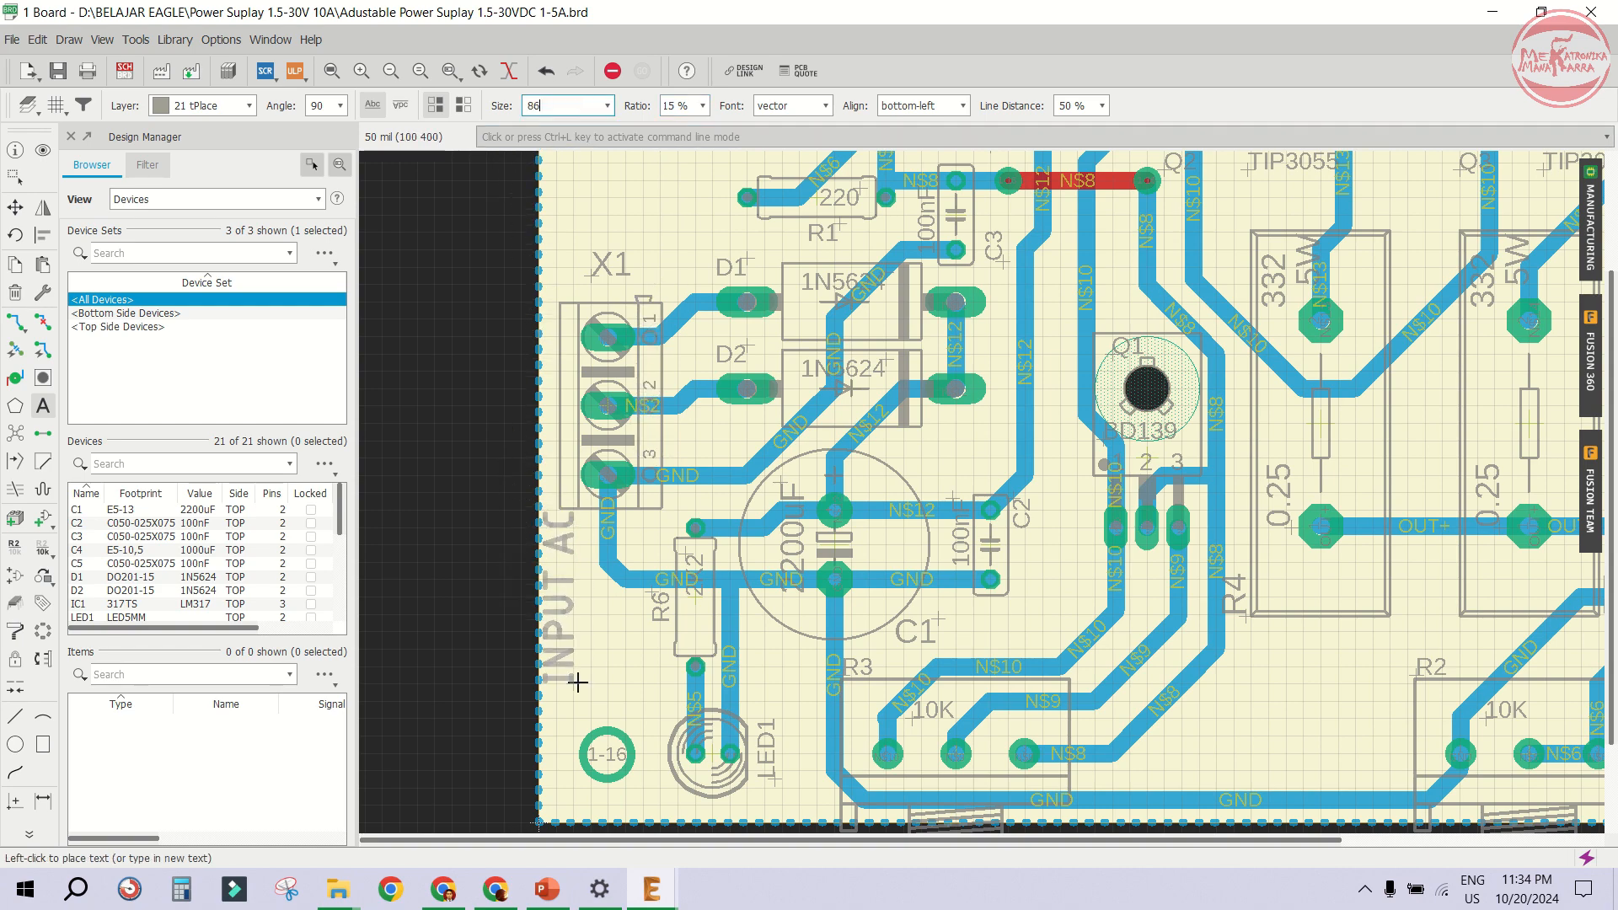
scroll(586, 690, "down", 4)
scroll(586, 689, "up", 4)
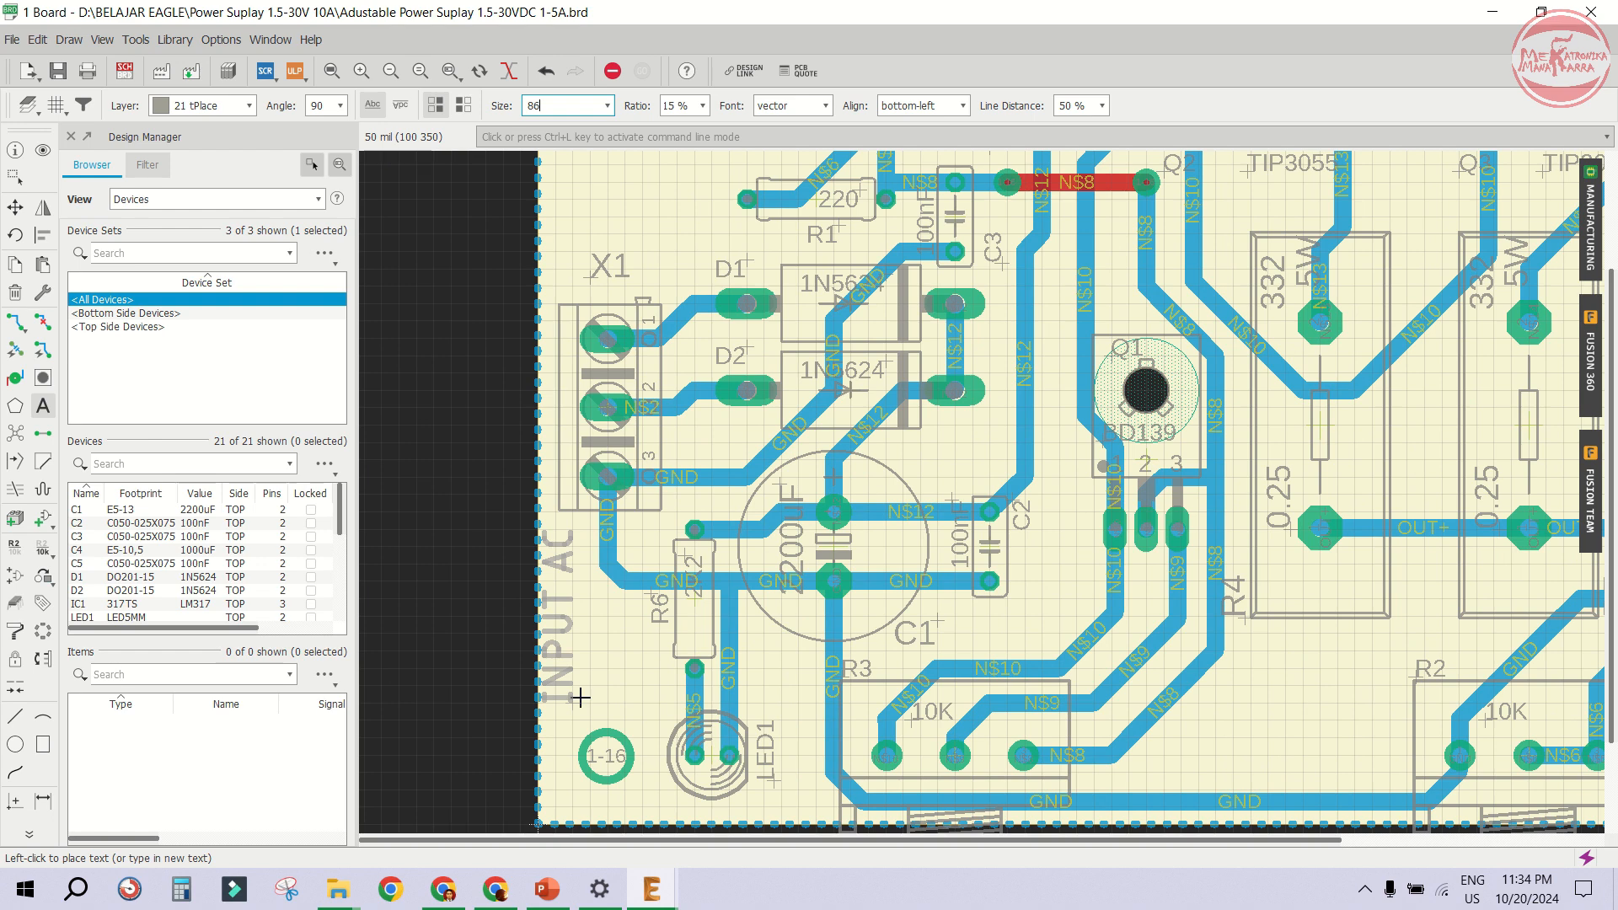
left_click(589, 701)
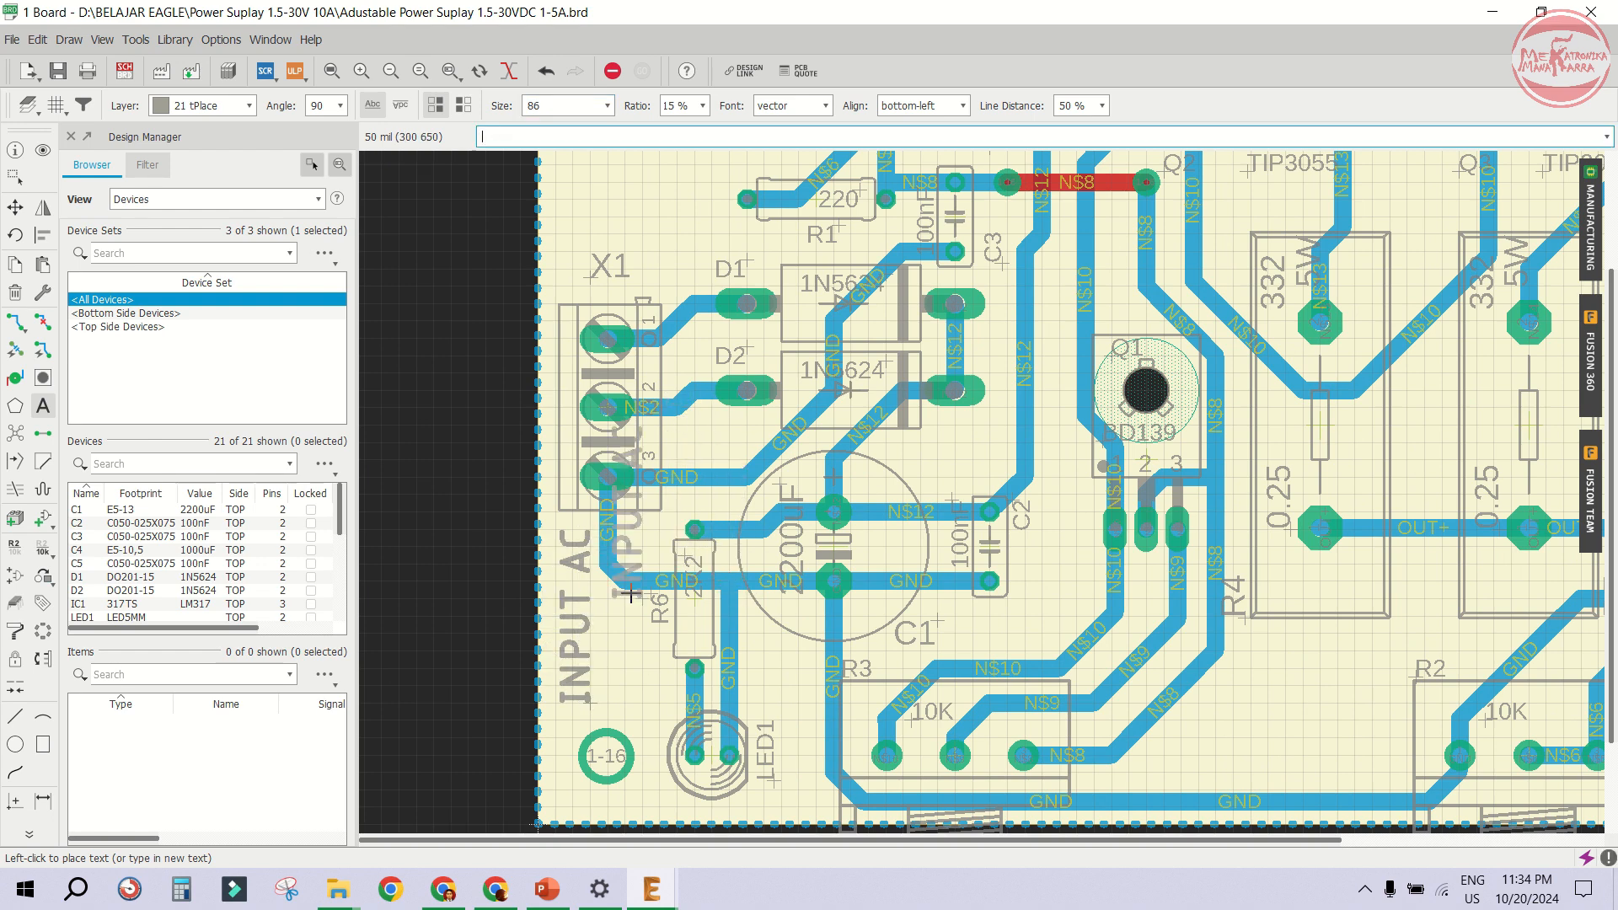
- Add a second label OUTPUT ADJ. and place it vertically along the right board edge near X2
key("Escape")
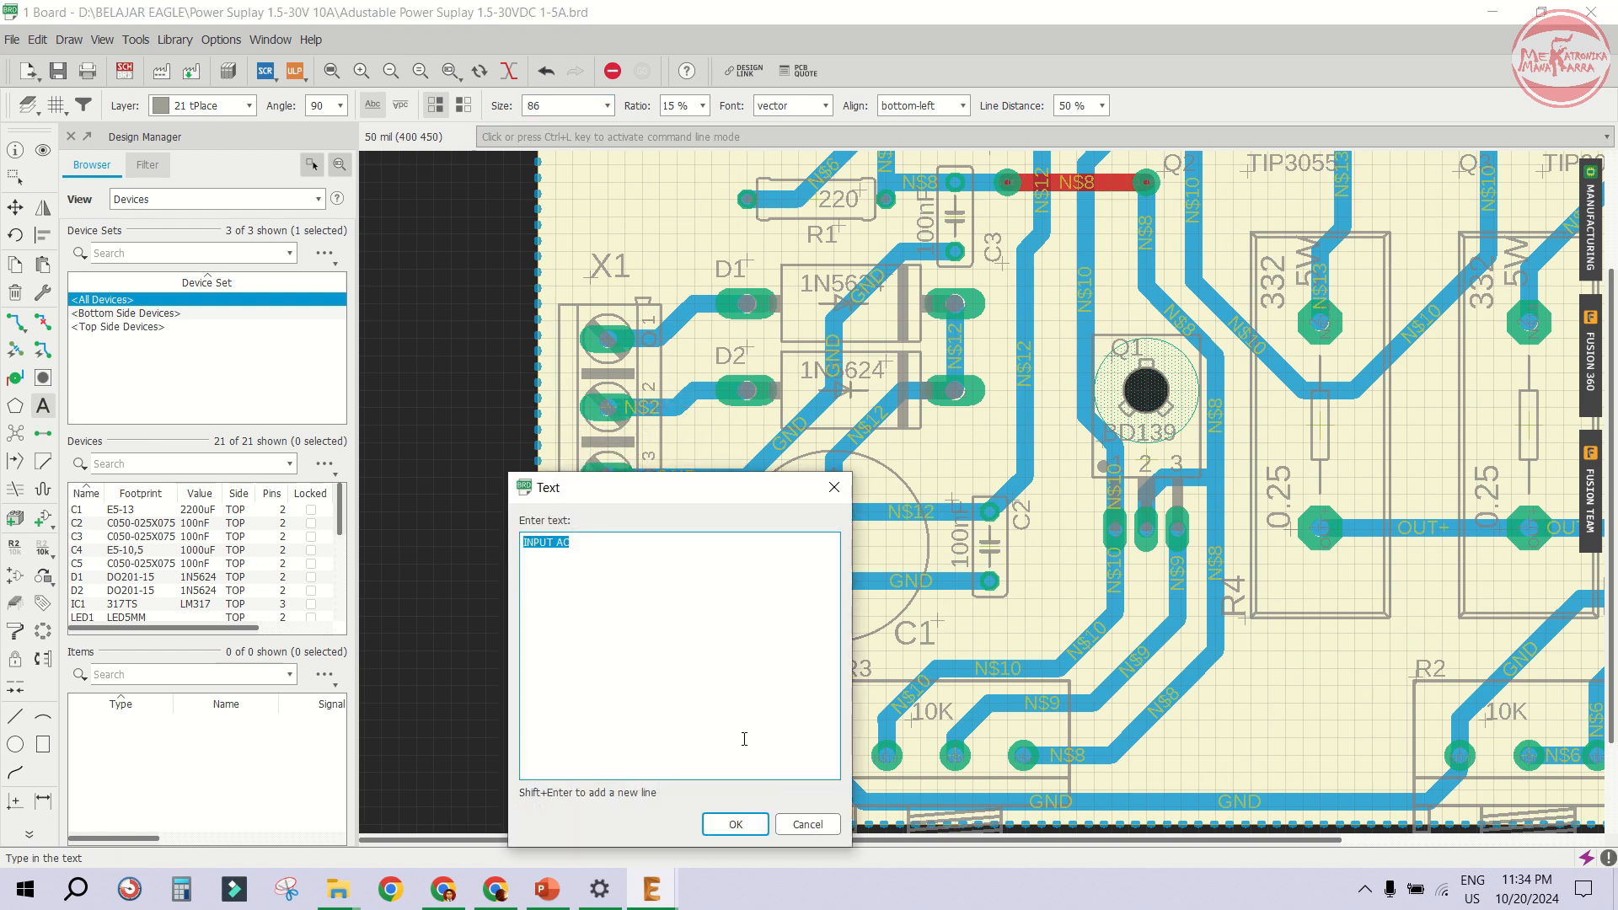
type("OUTP")
key("Return")
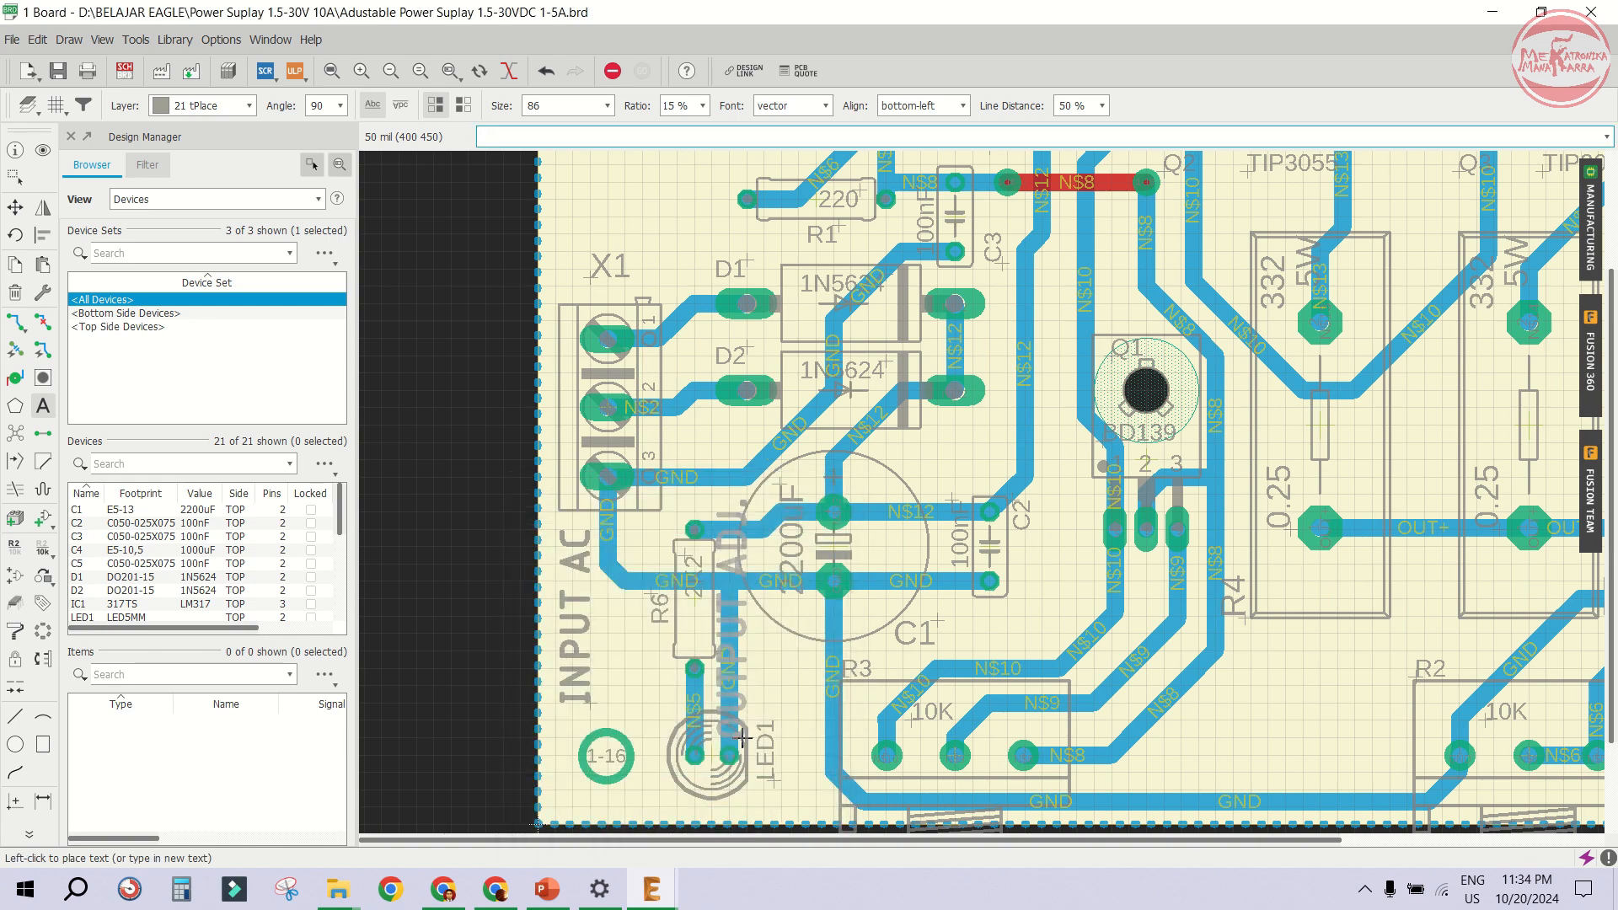
scroll(653, 419, "down", 4)
scroll(1163, 489, "up", 3)
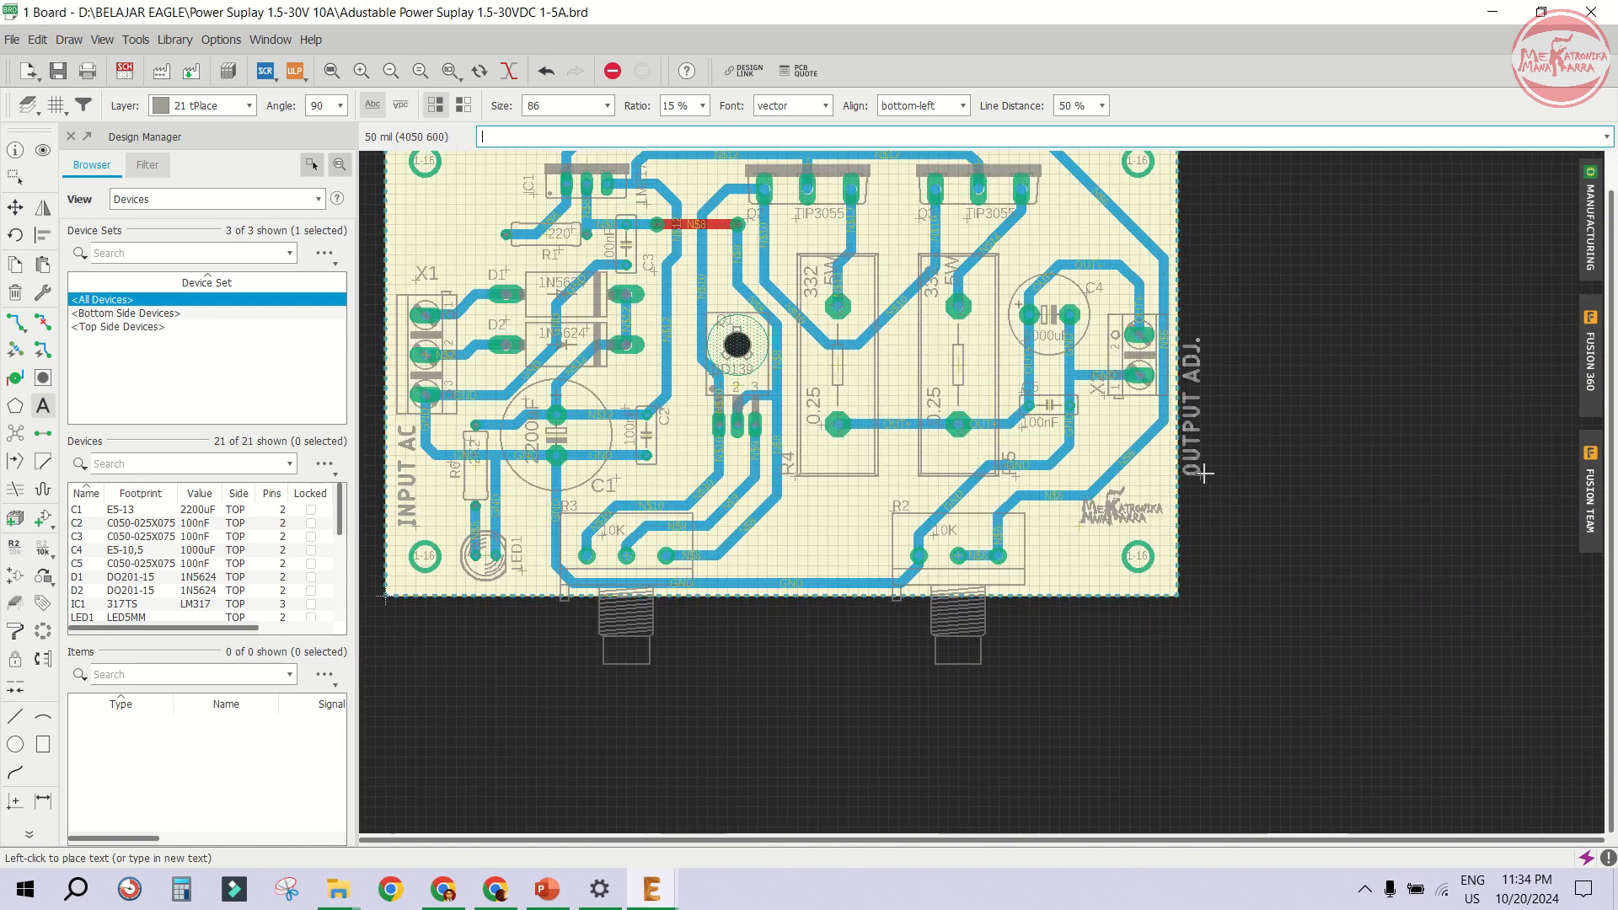
scroll(1096, 530, "down", 3)
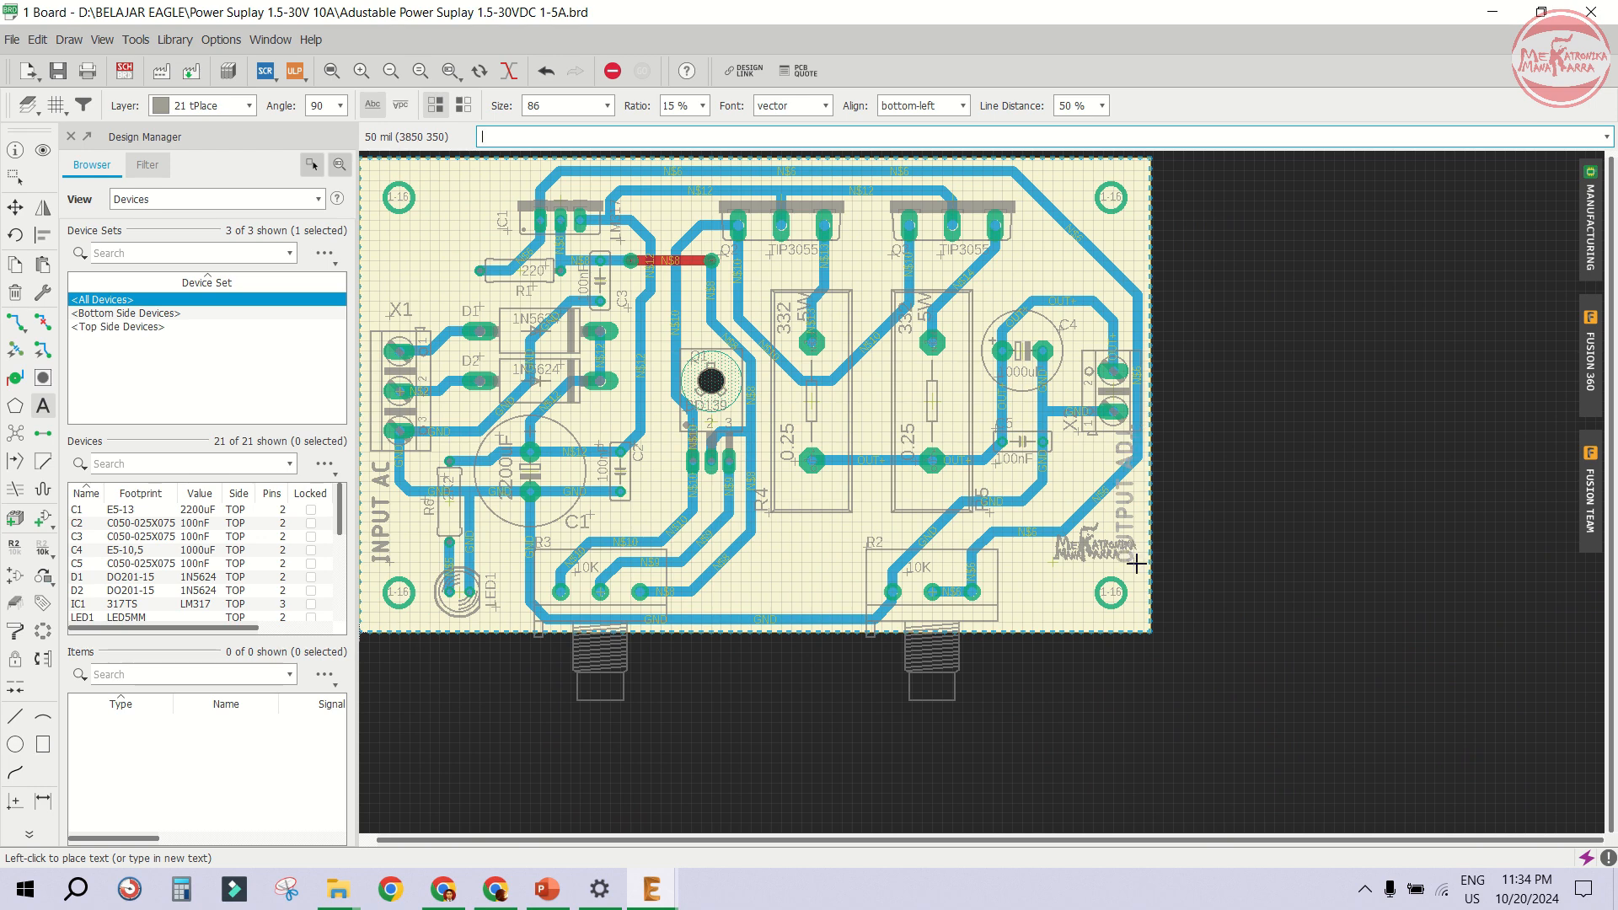
scroll(1138, 564, "up", 4)
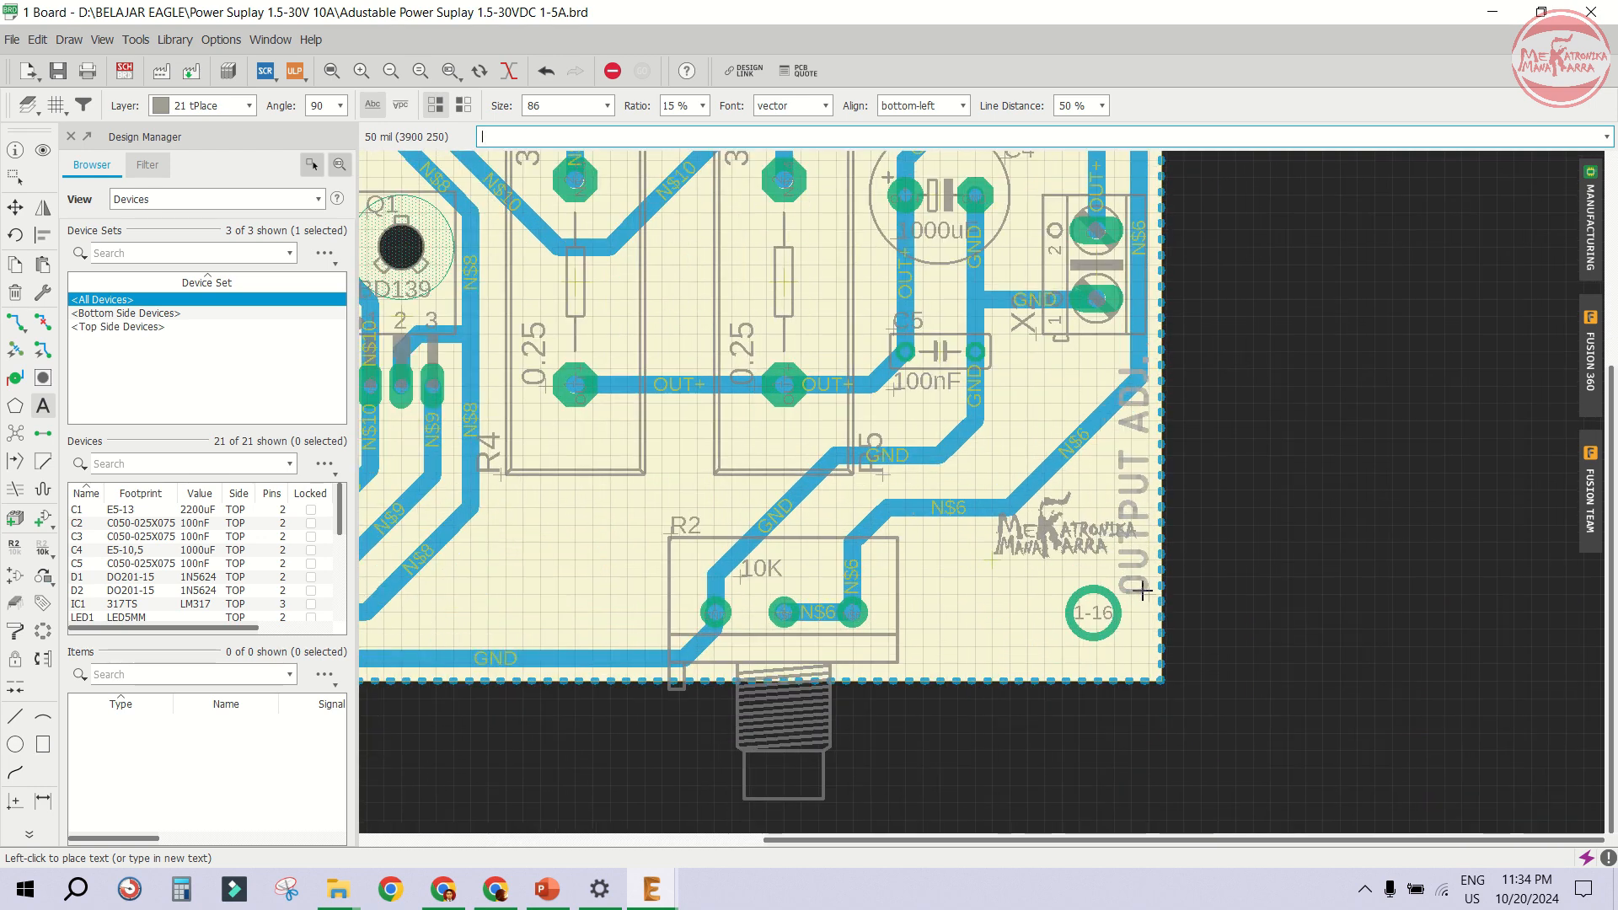
left_click(1134, 580)
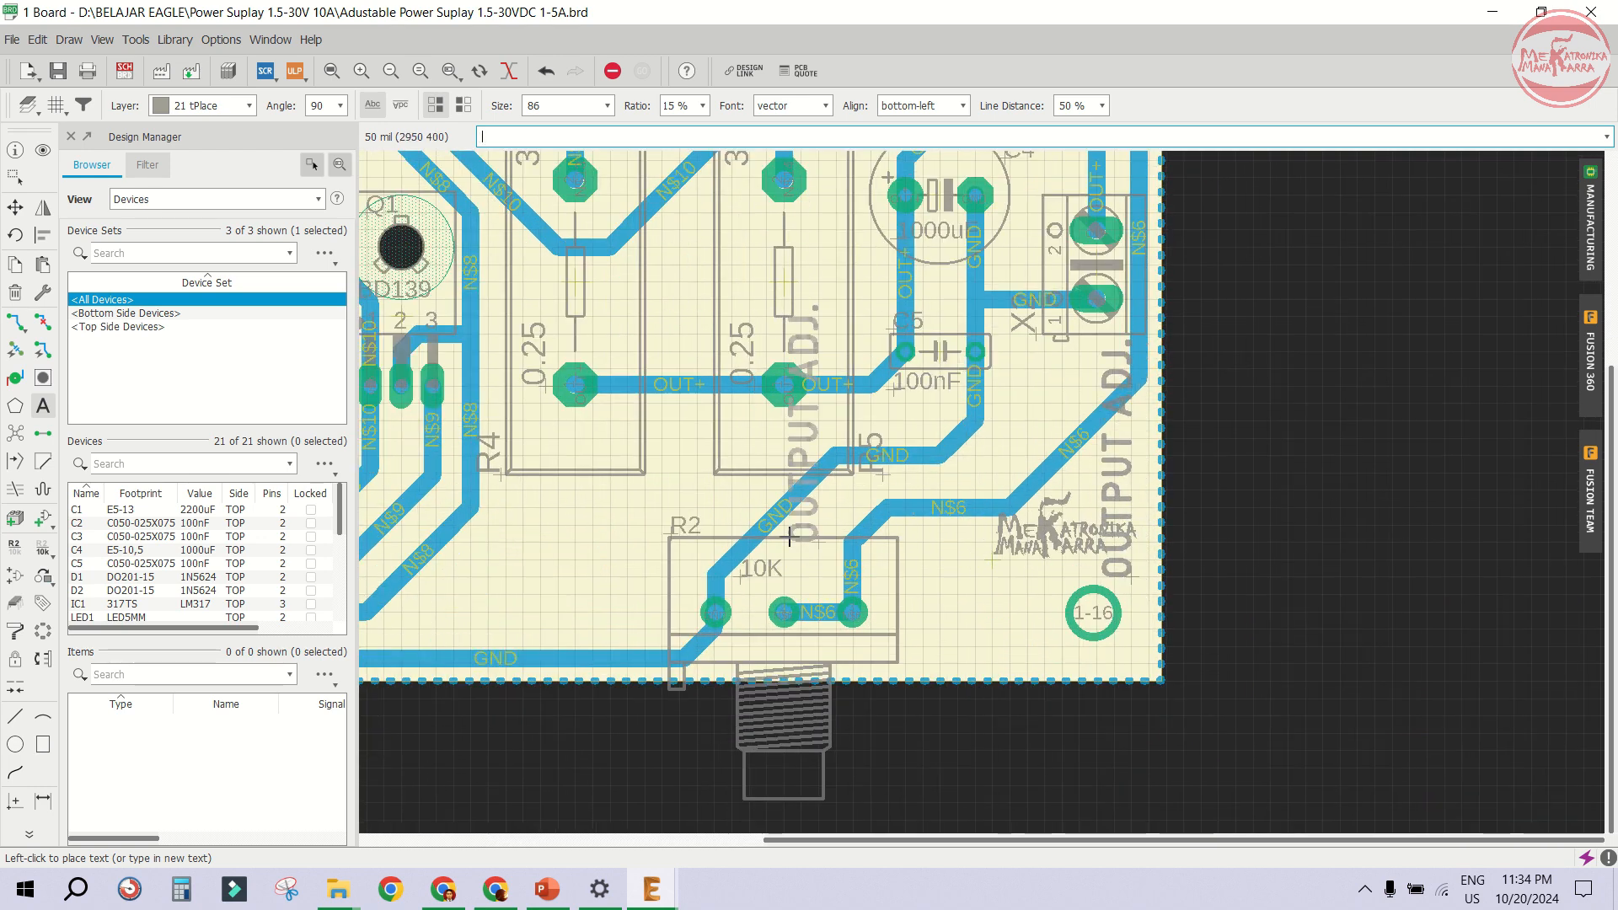
- Move the MEKATRONIKA logo to the left, beside potentiometer R2
left_click(15, 207)
scroll(1047, 615, "up", 2)
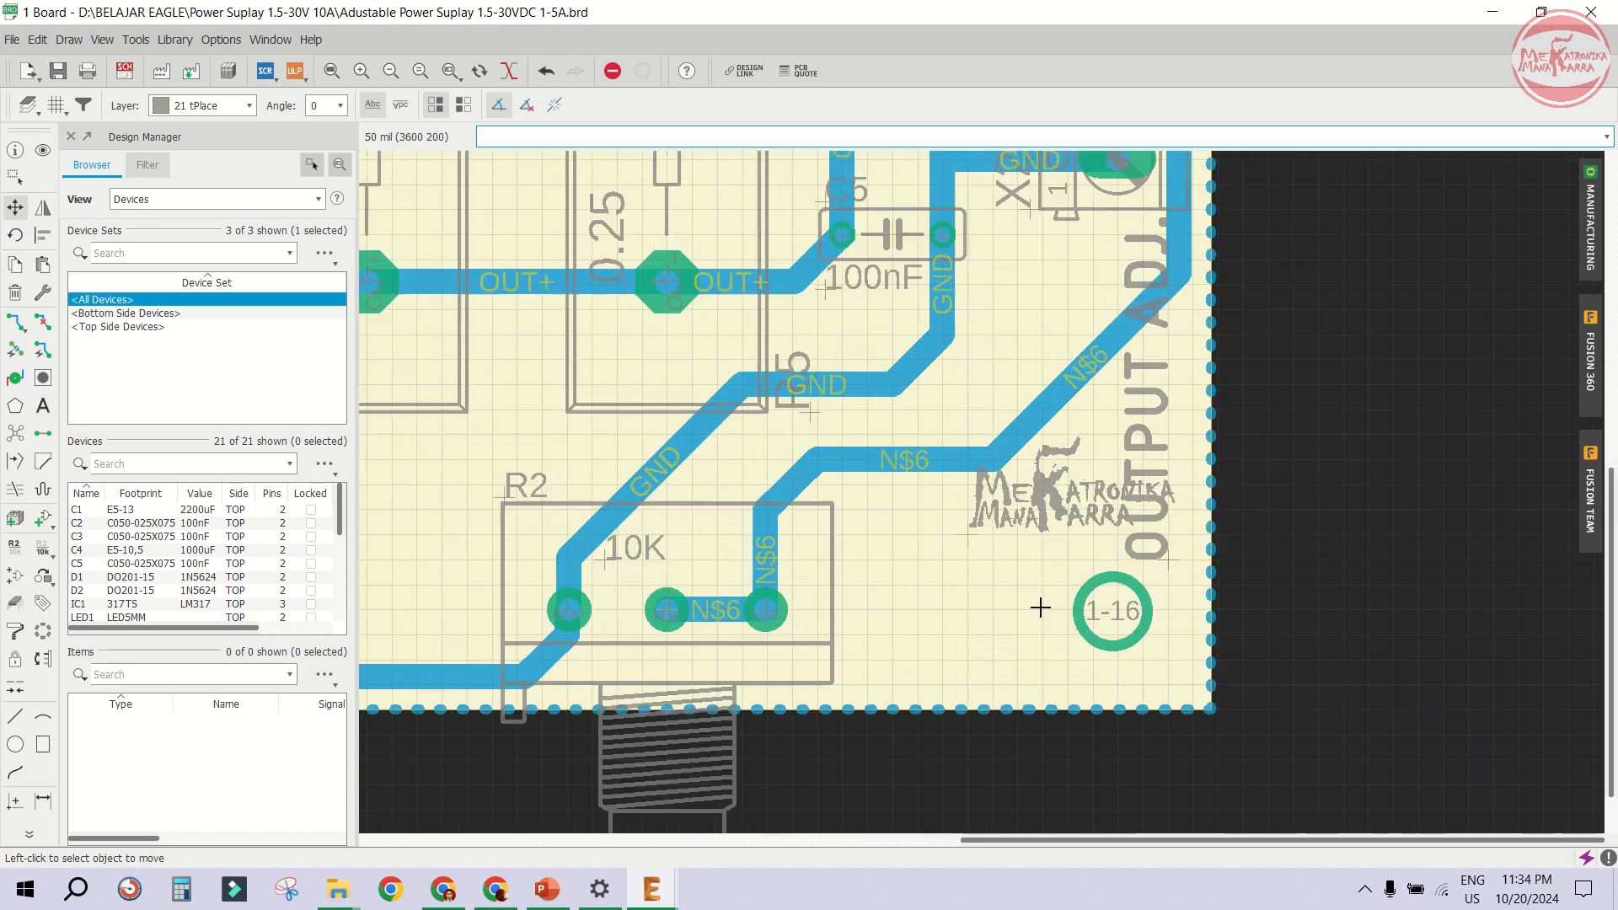
left_click(991, 558)
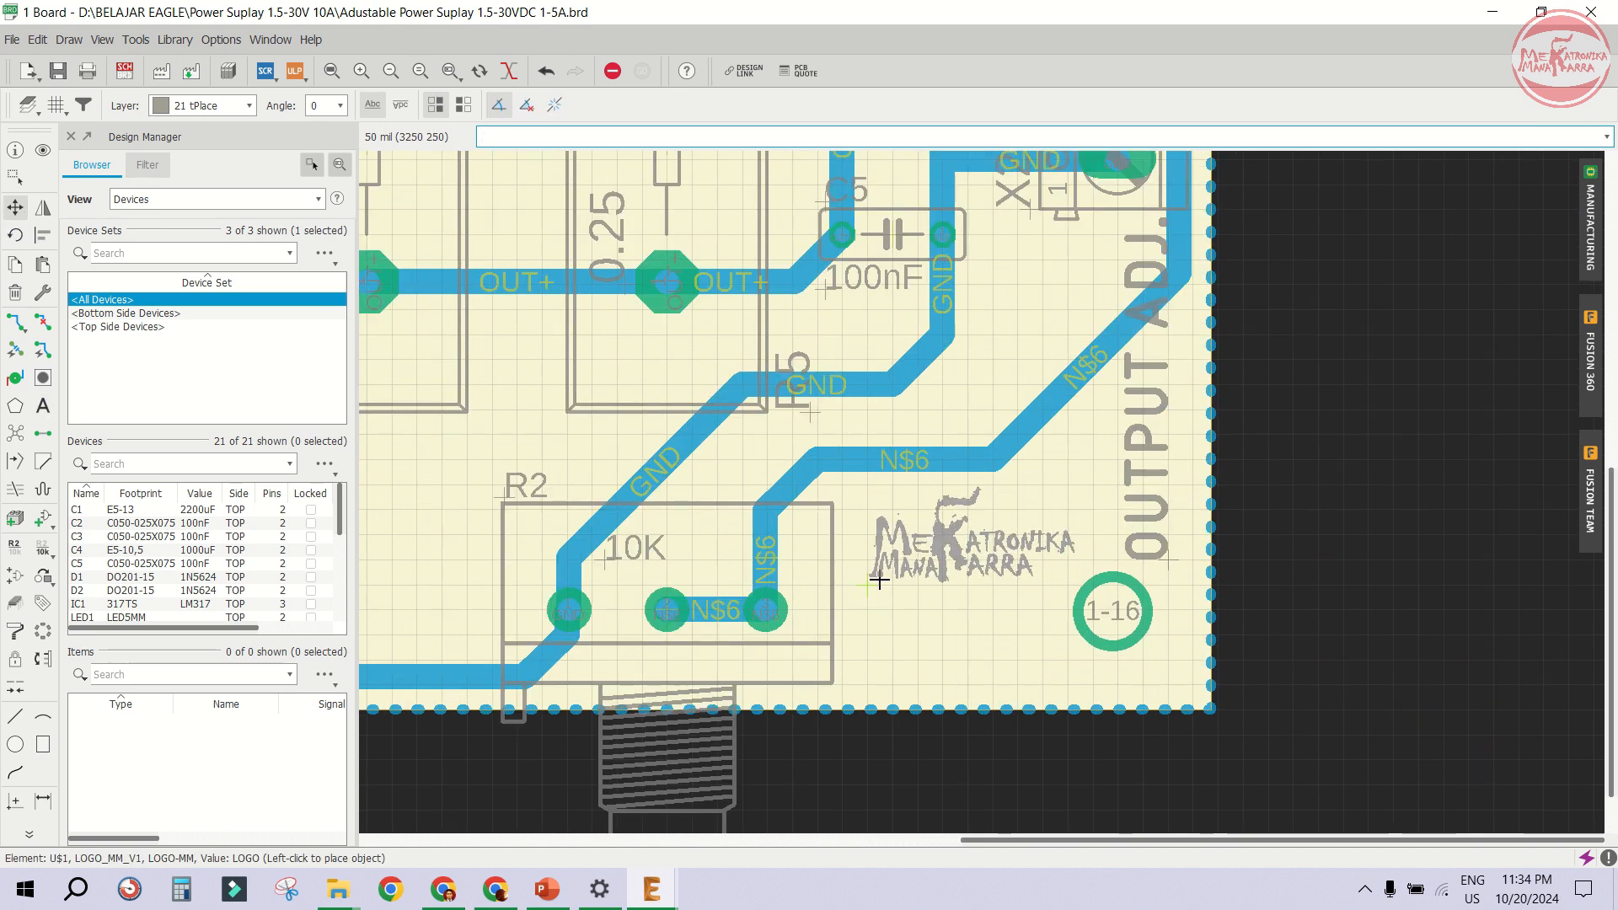
left_click(876, 592)
- Check the board's top side in the manufacturing preview, then close it
scroll(1036, 640, "down", 2)
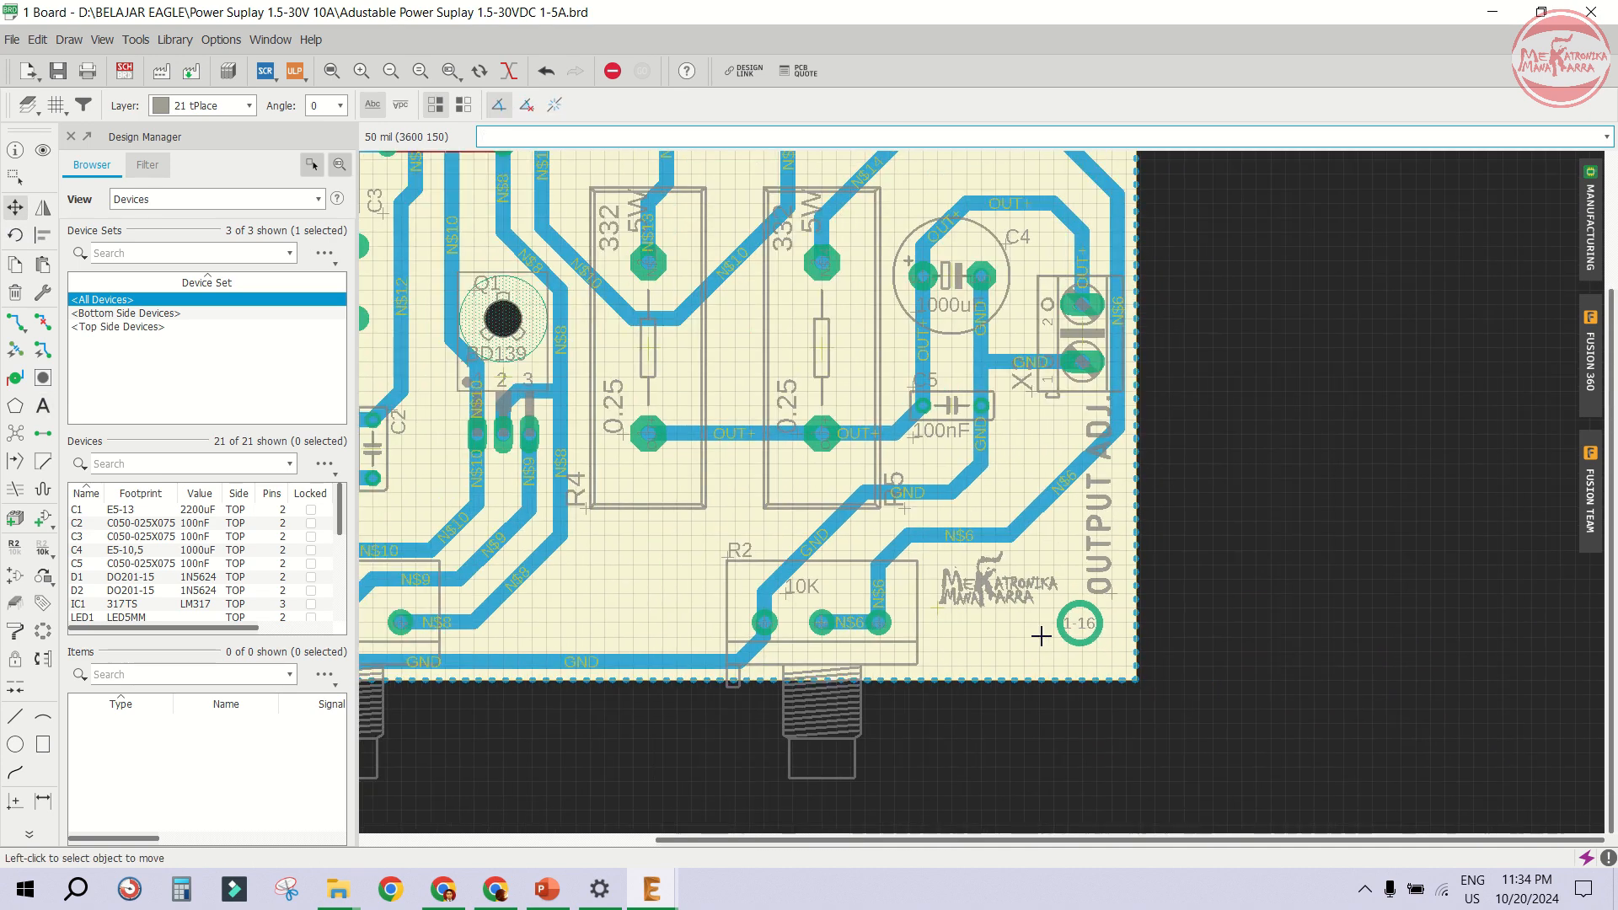
left_click(1590, 221)
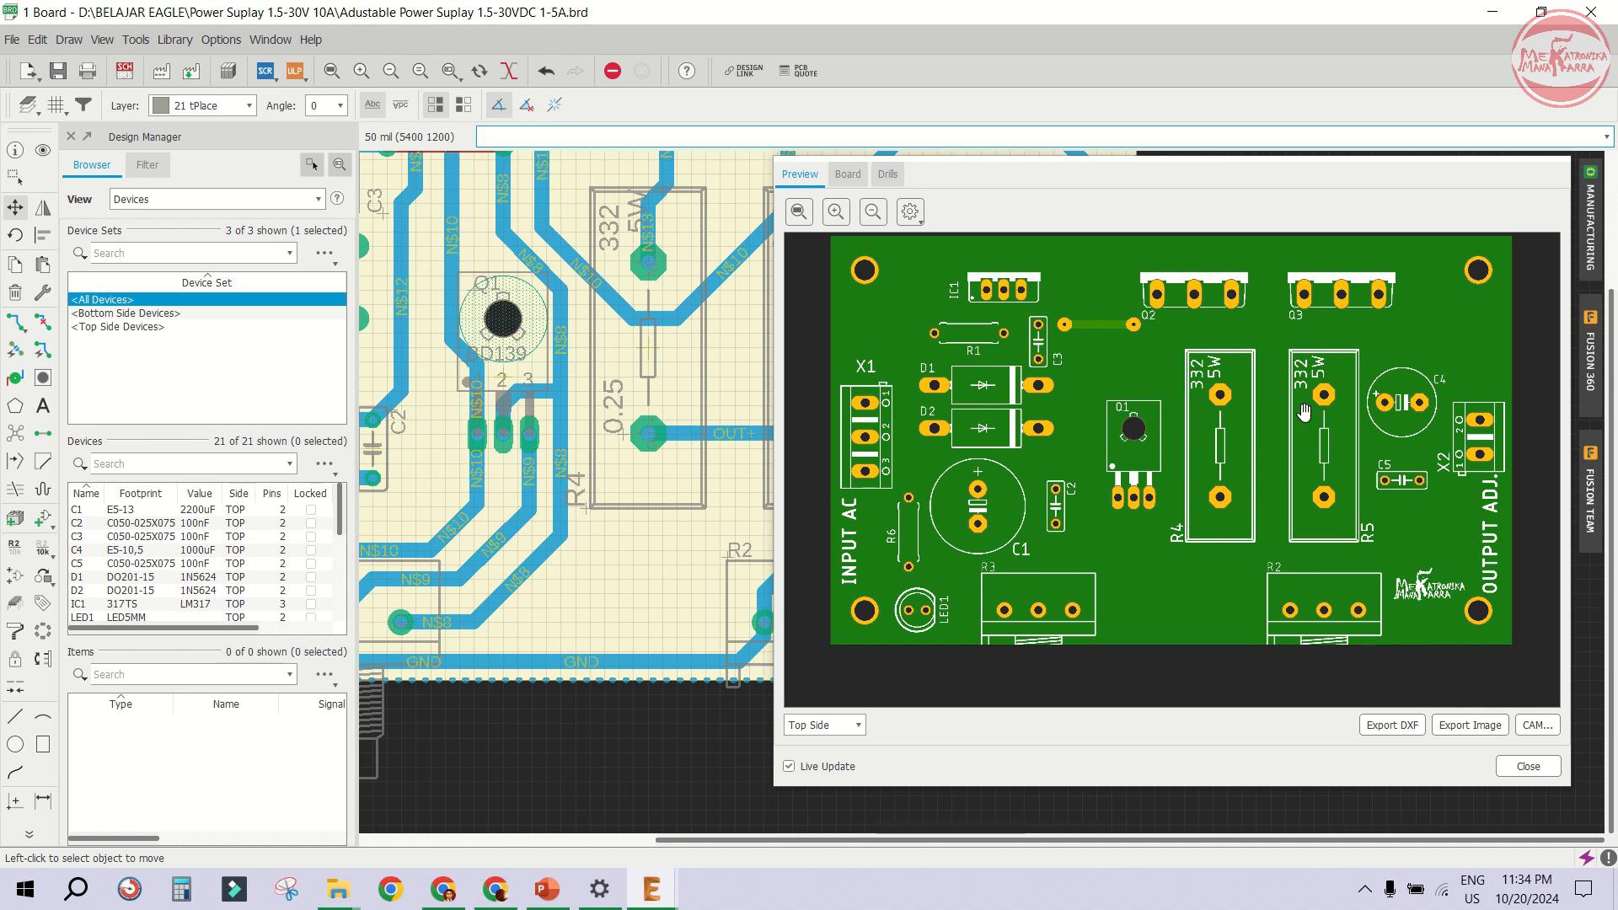
scroll(1502, 446, "up", 1)
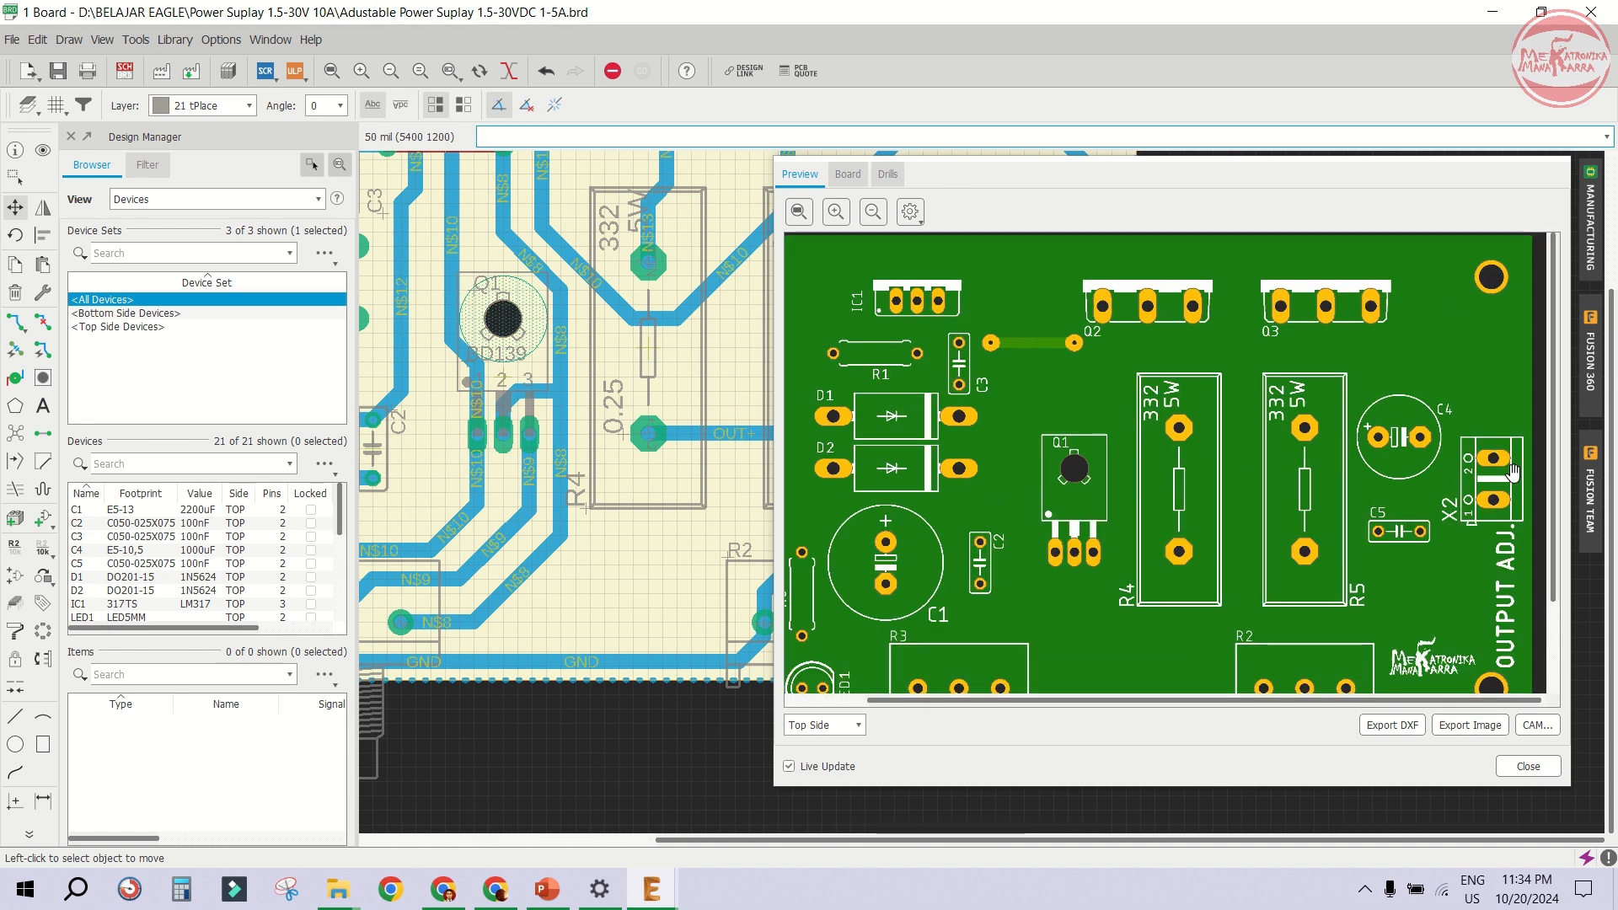
left_click(1528, 766)
- Draw a plus sign with 32-width tPlace lines beside the upper terminal of output connector X2
scroll(1075, 323, "up", 3)
scroll(1076, 323, "up", 3)
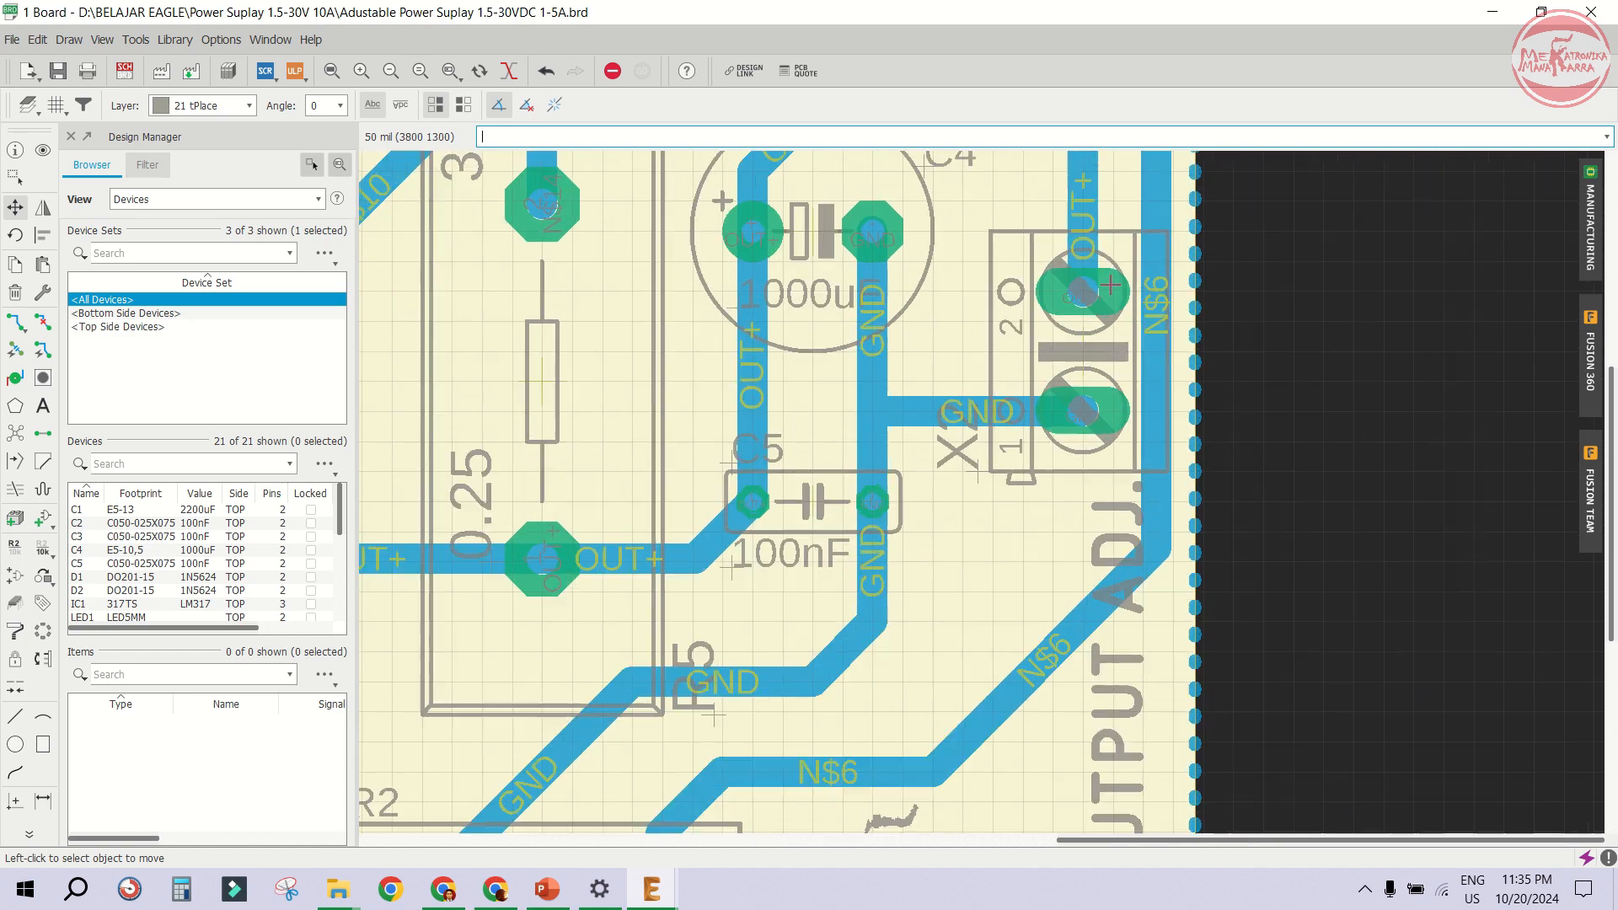
scroll(986, 257, "down", 2)
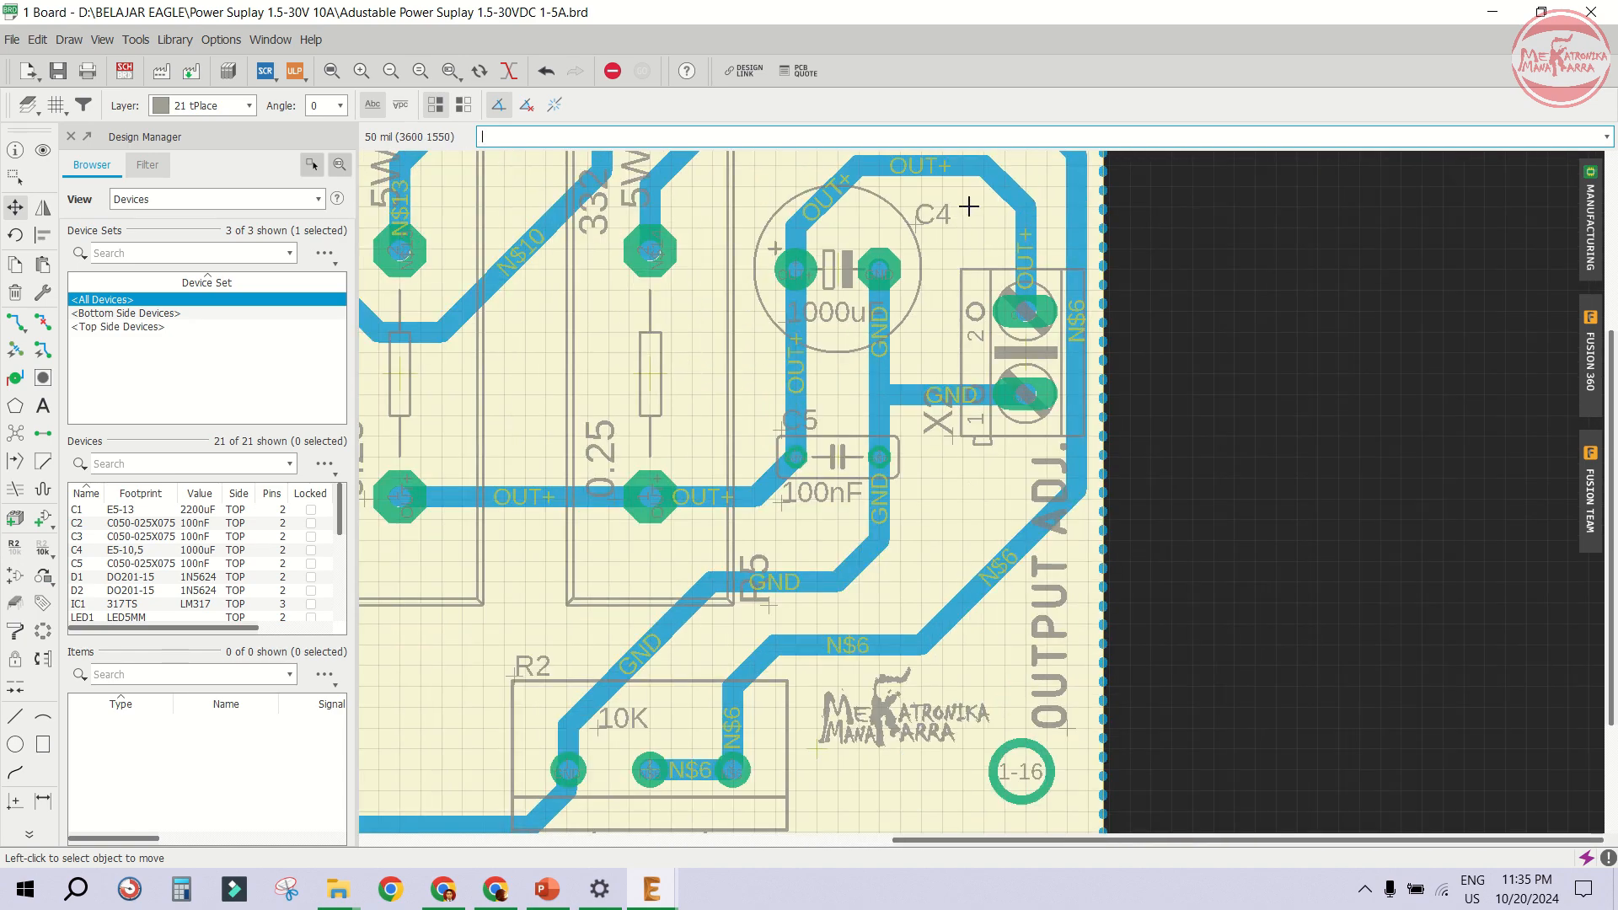
scroll(970, 207, "up", 2)
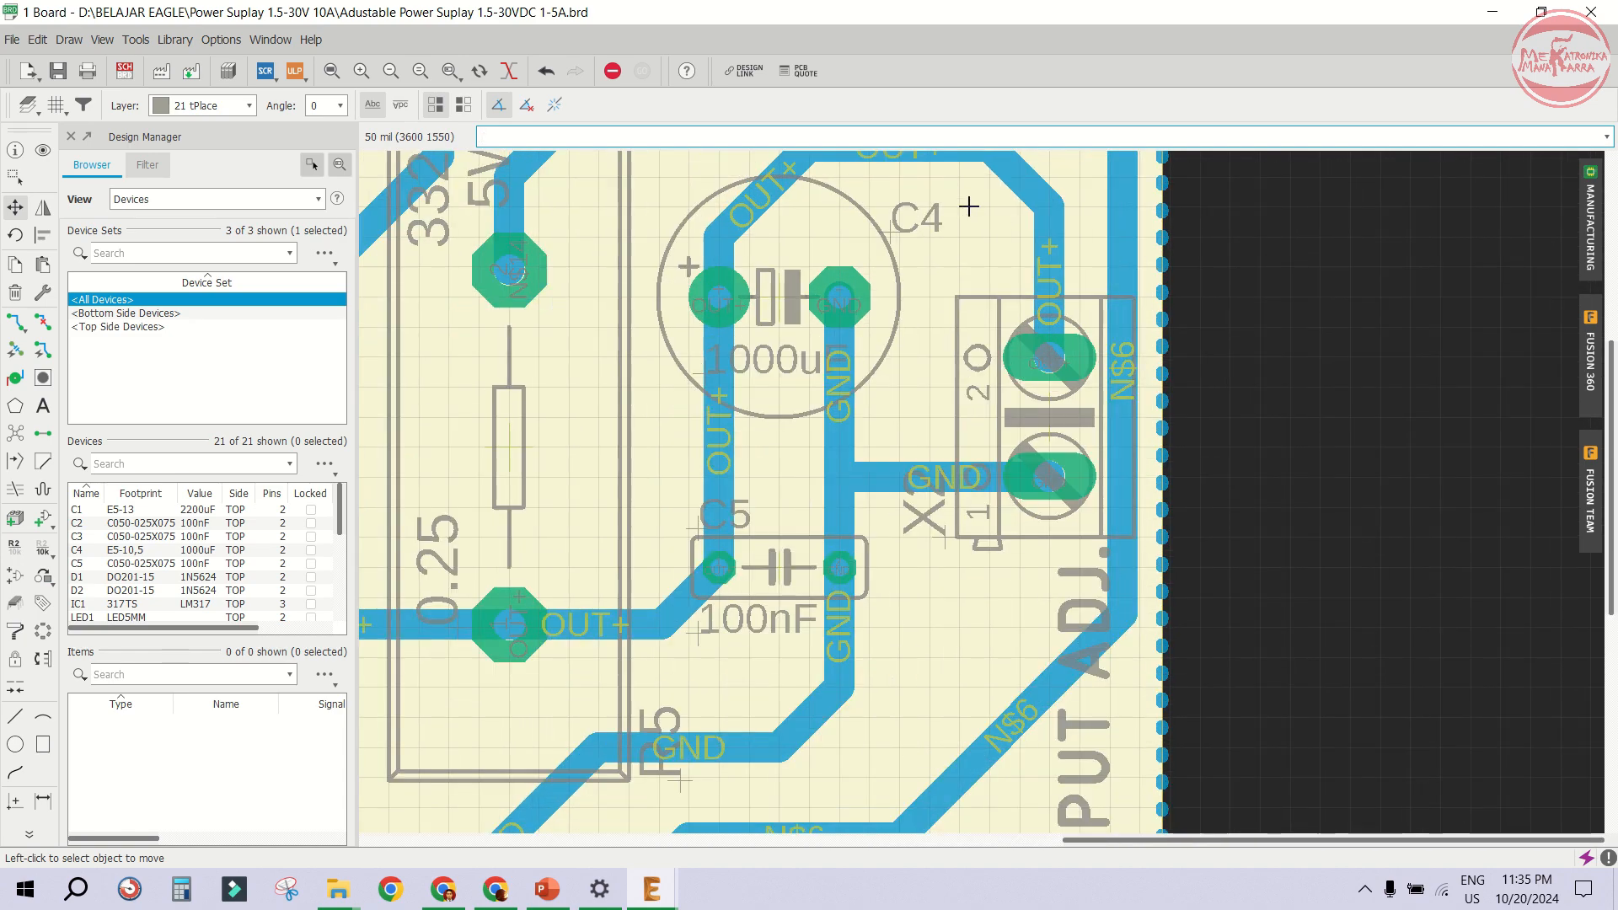
left_click(25, 718)
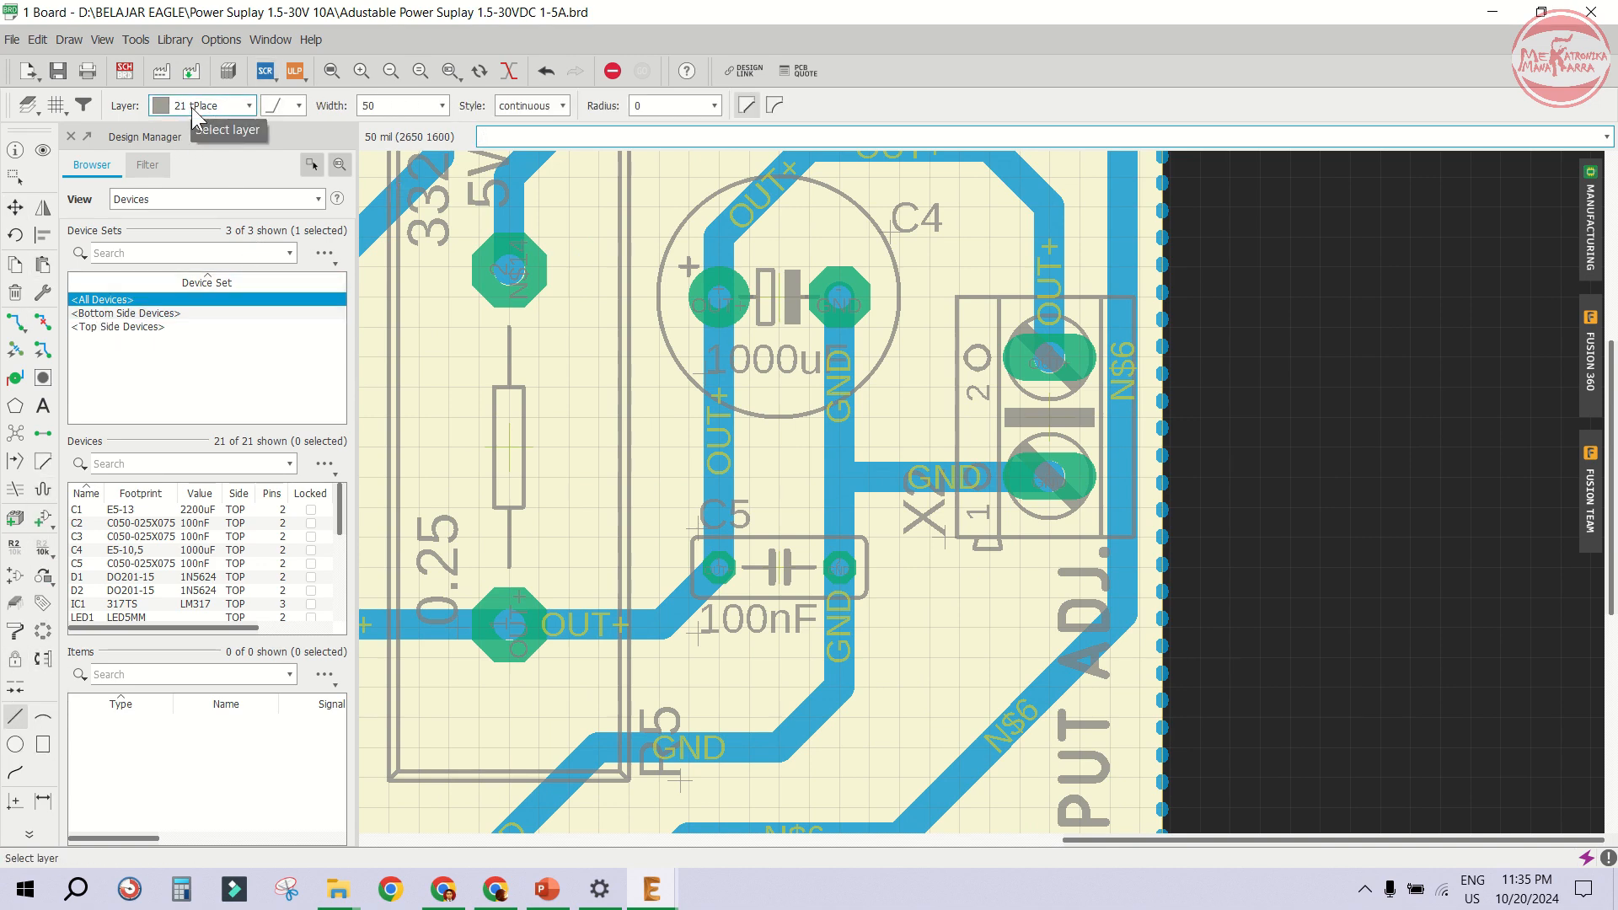
scroll(1049, 236, "up", 1)
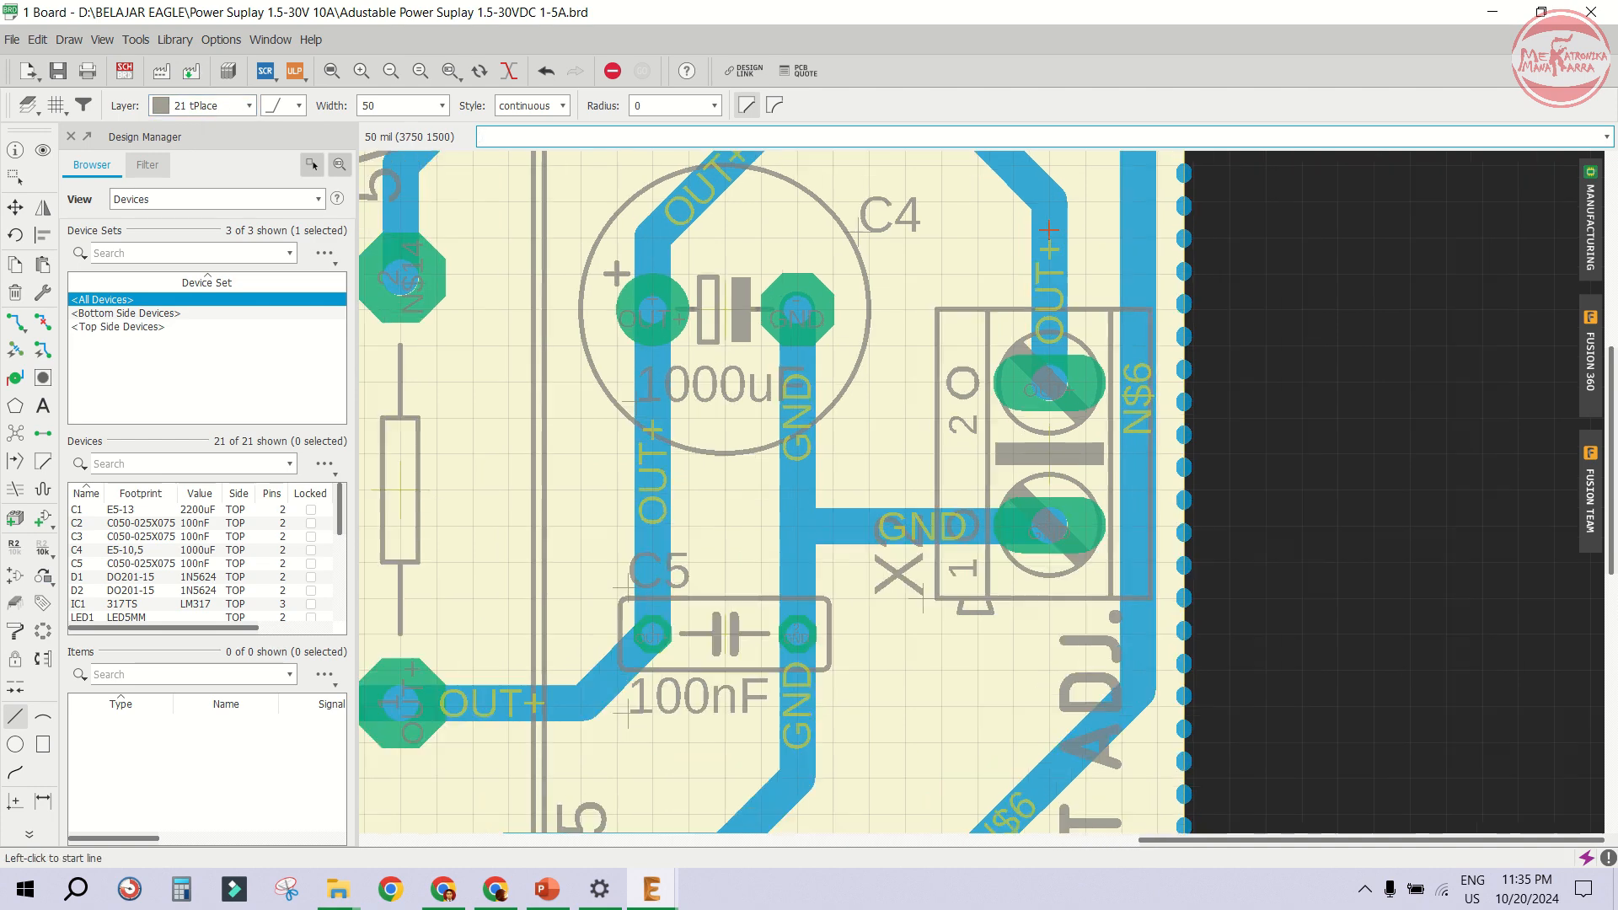
scroll(1049, 229, "up", 1)
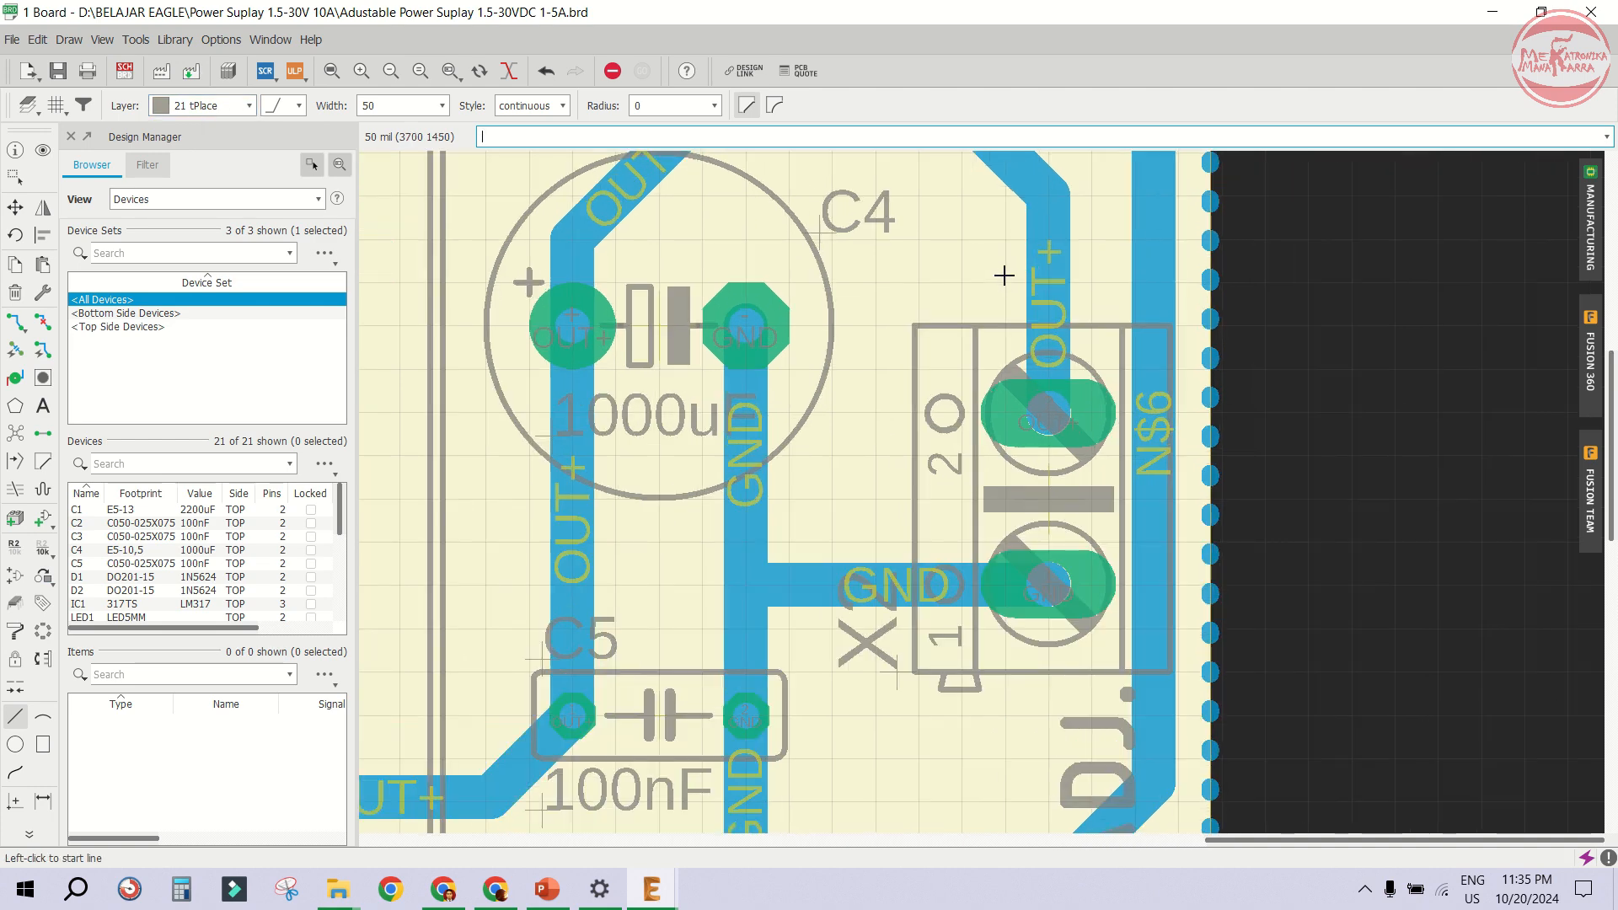
left_click(1003, 275)
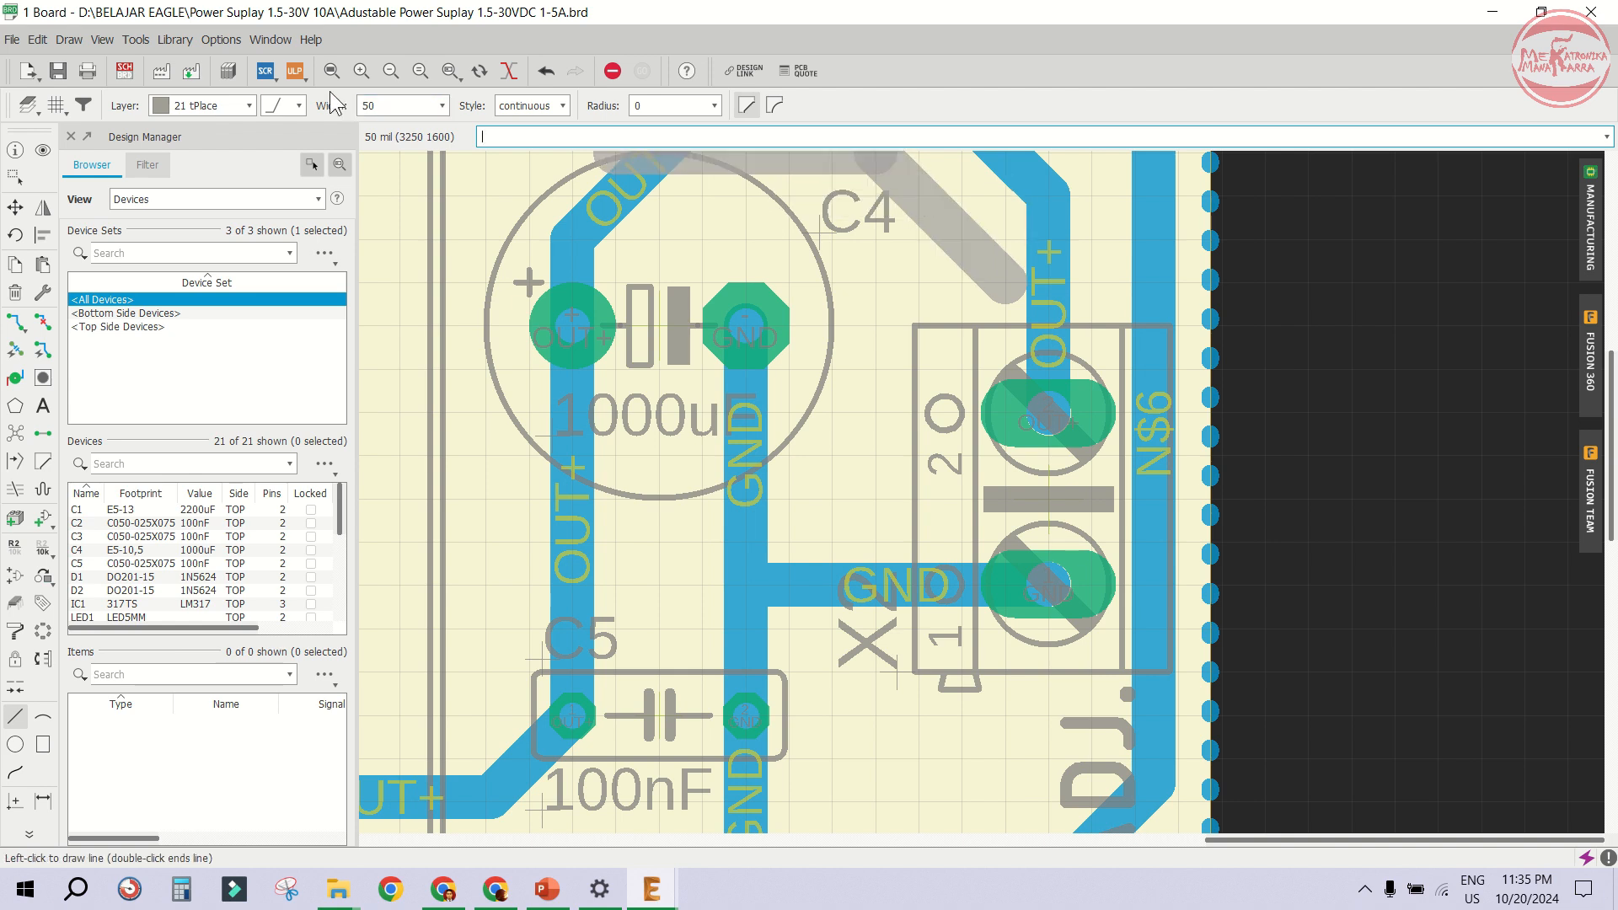
double_click(377, 105)
type("32")
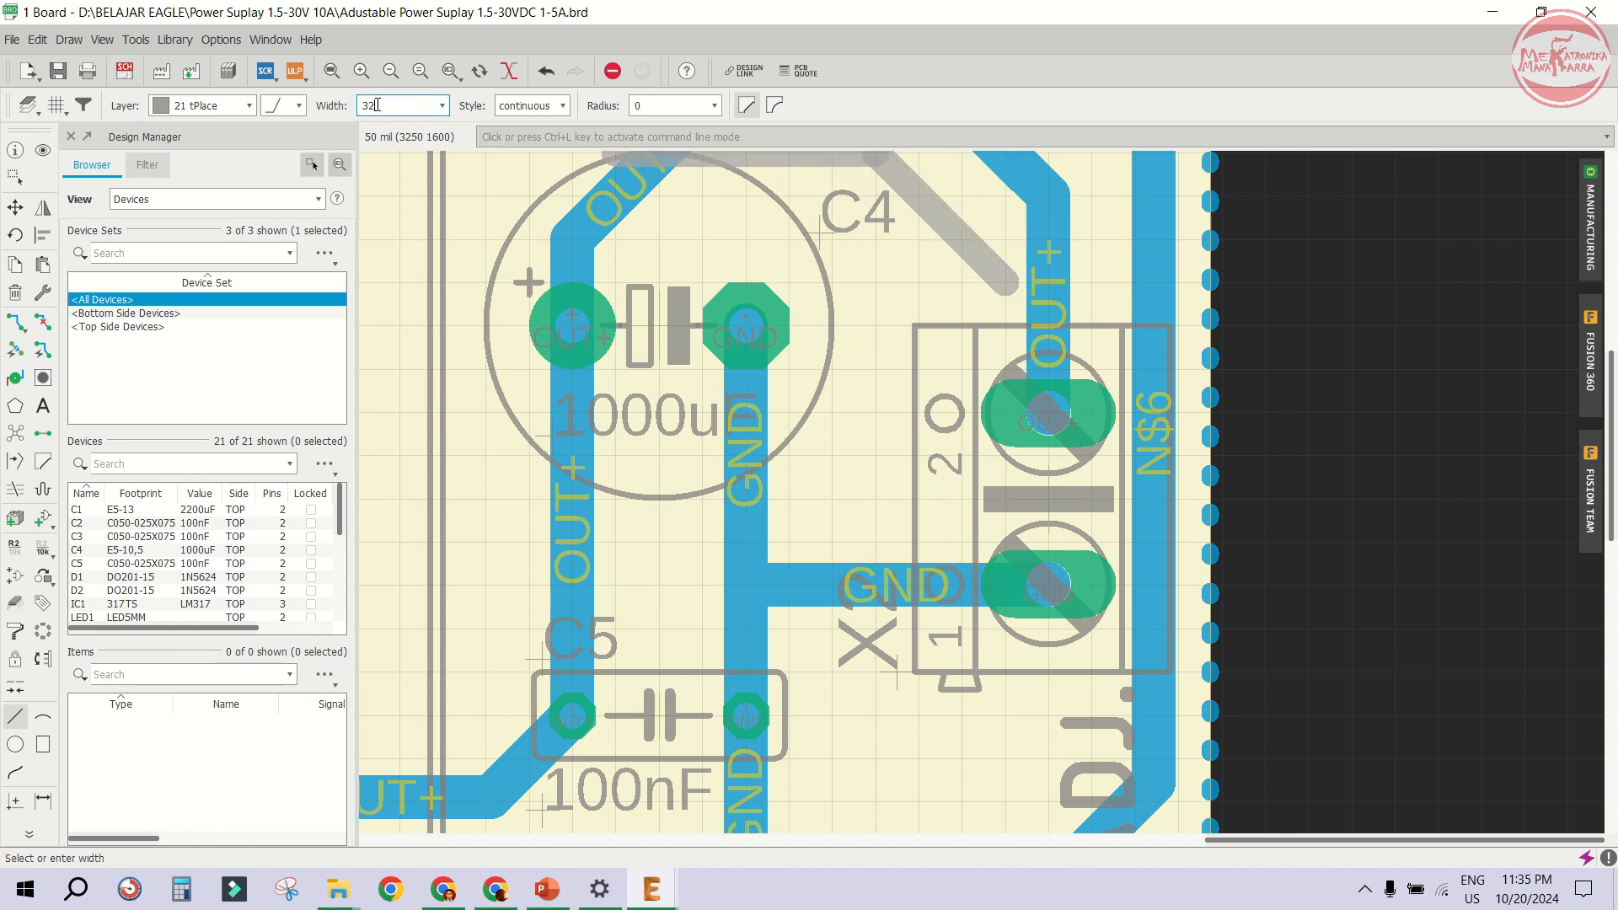
double_click(1012, 205)
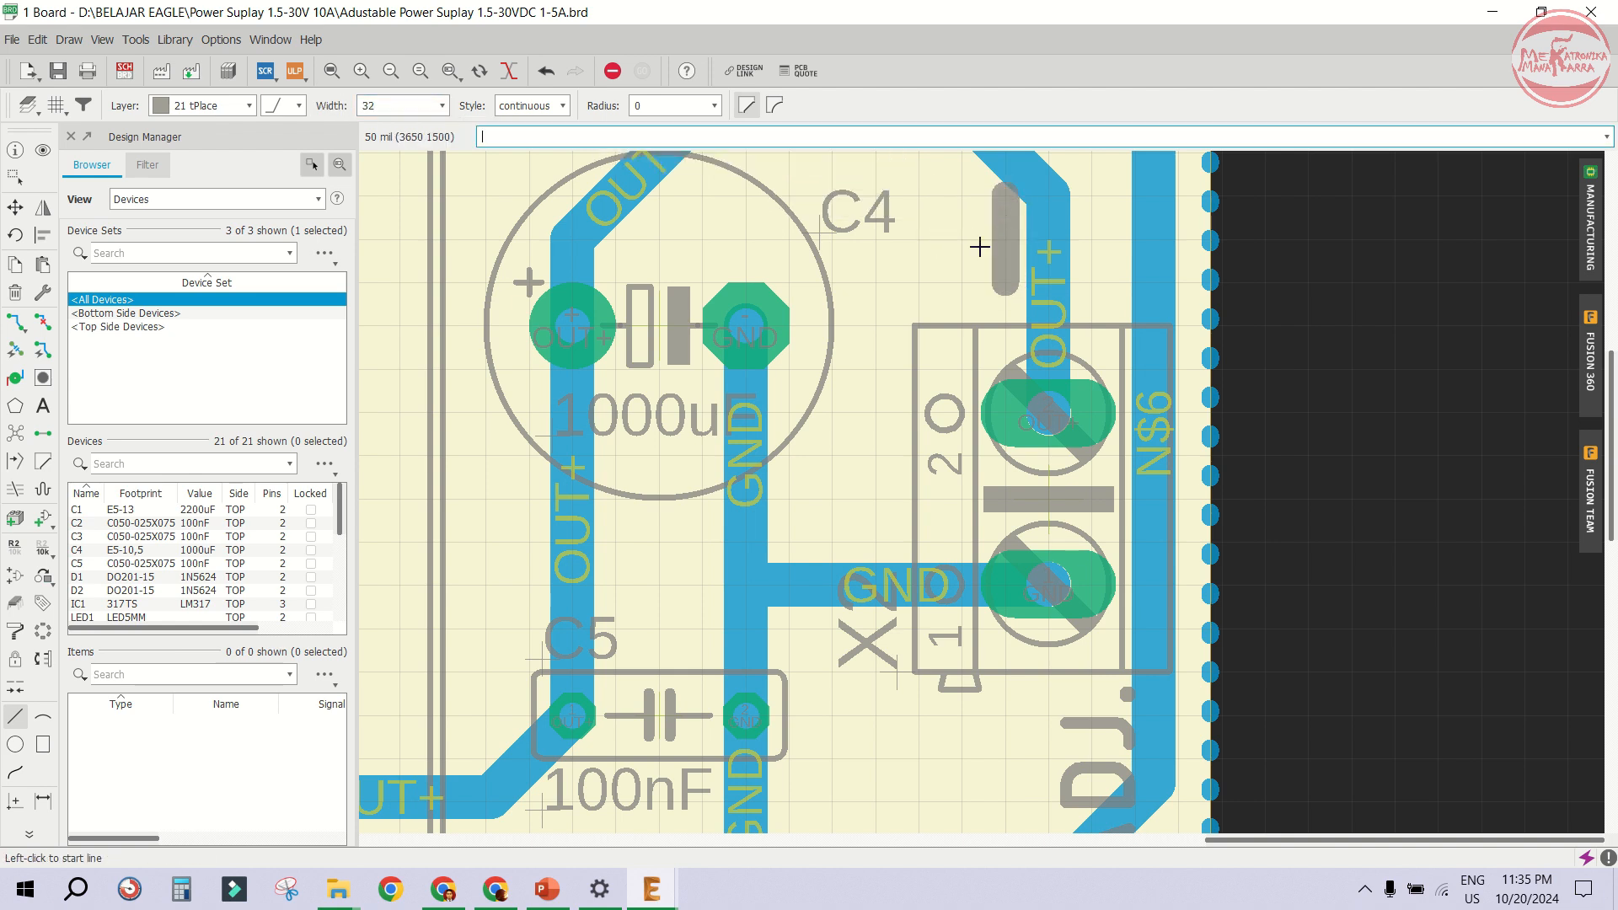
left_click(963, 240)
double_click(1048, 240)
- Draw a short minus bar beside X2's lower terminal and check both polarity marks in the manufacturing preview
scroll(969, 204, "down", 2)
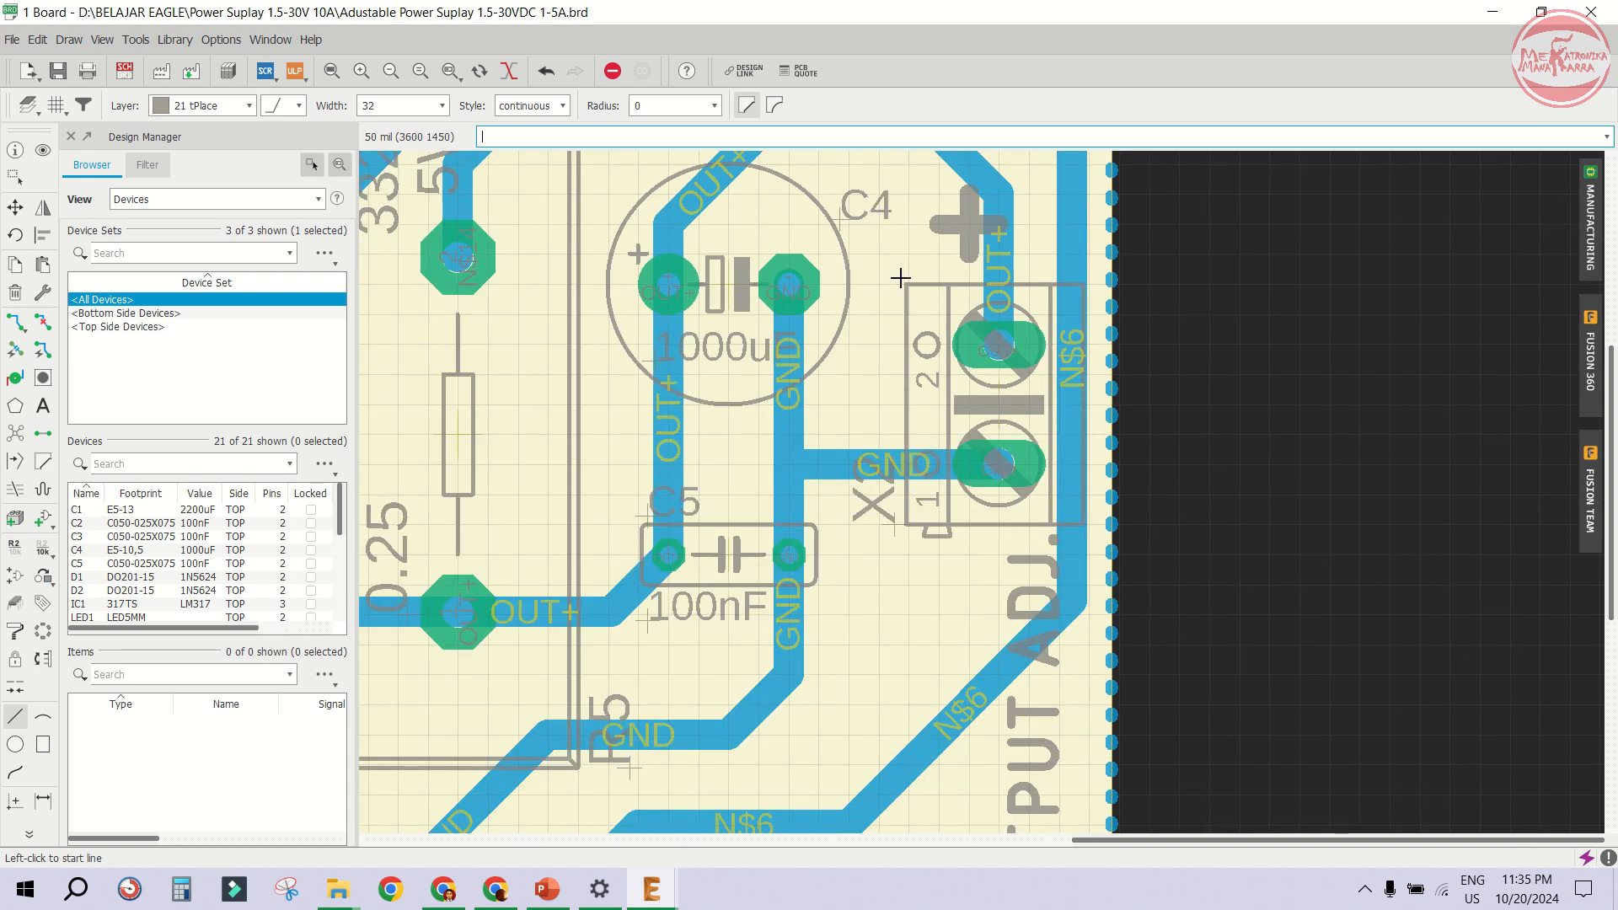
scroll(960, 606, "up", 2)
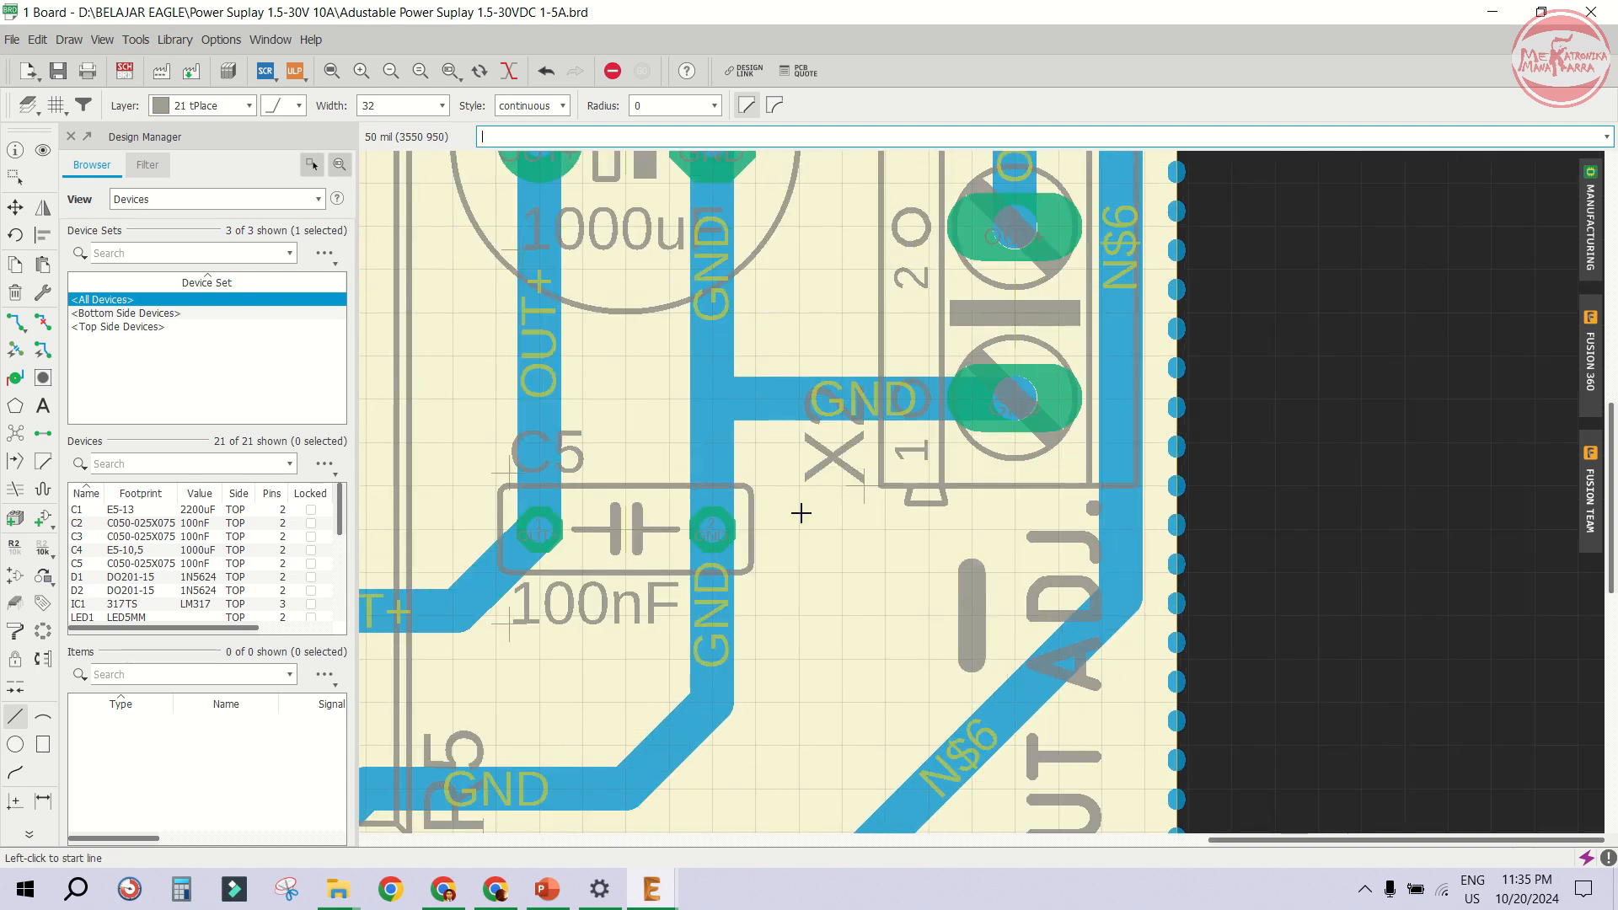
scroll(740, 502, "down", 2)
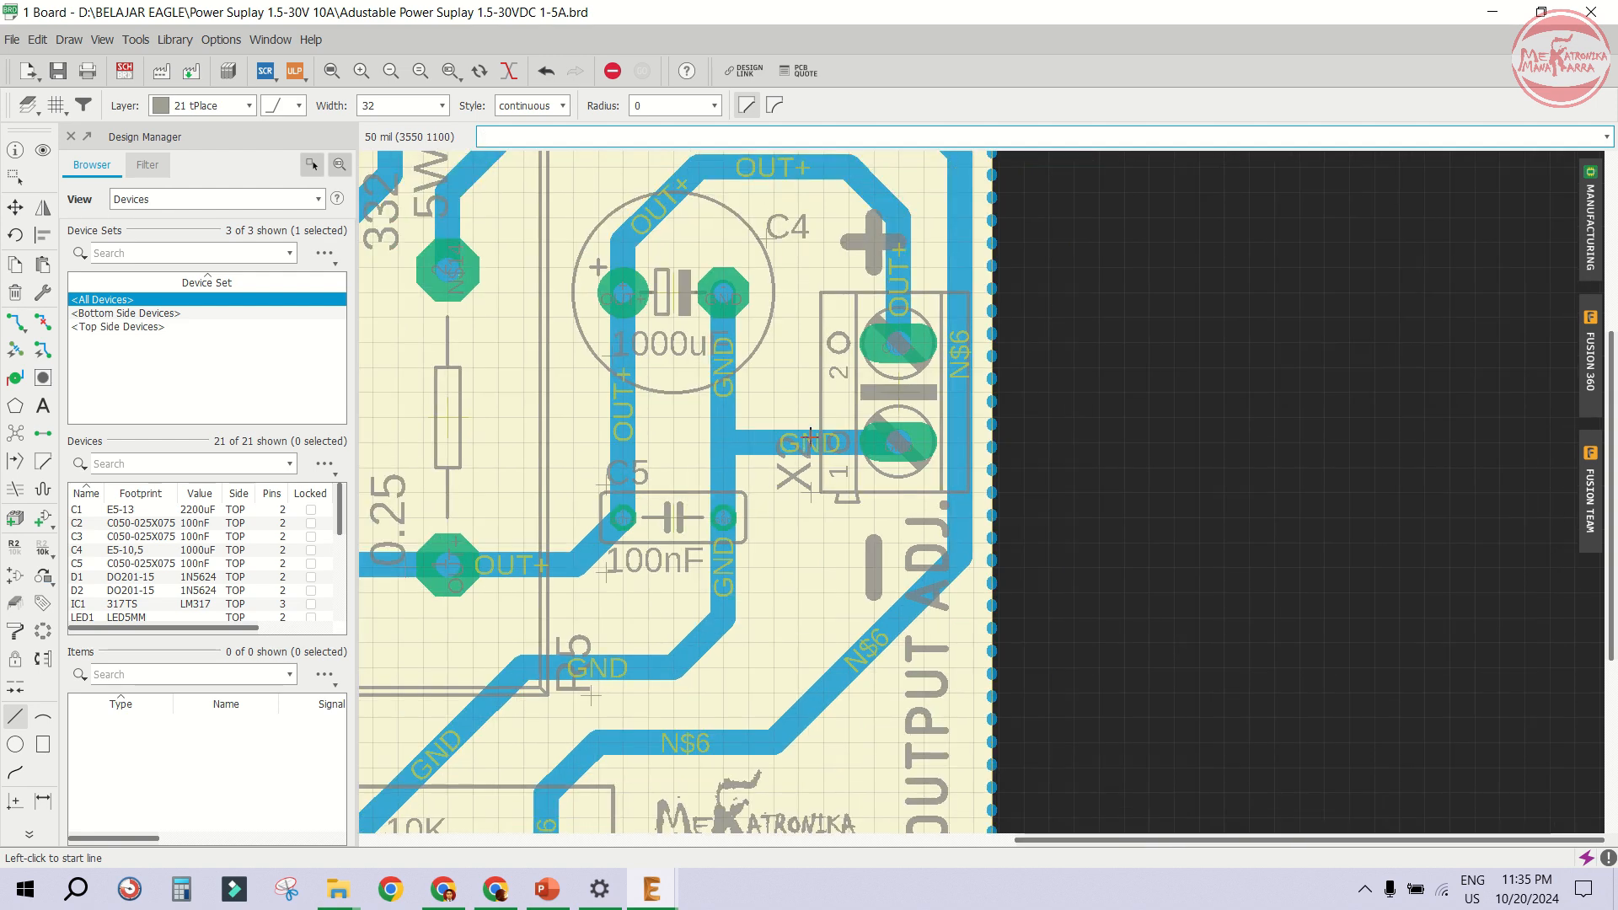
scroll(810, 434, "down", 1)
left_click(1592, 245)
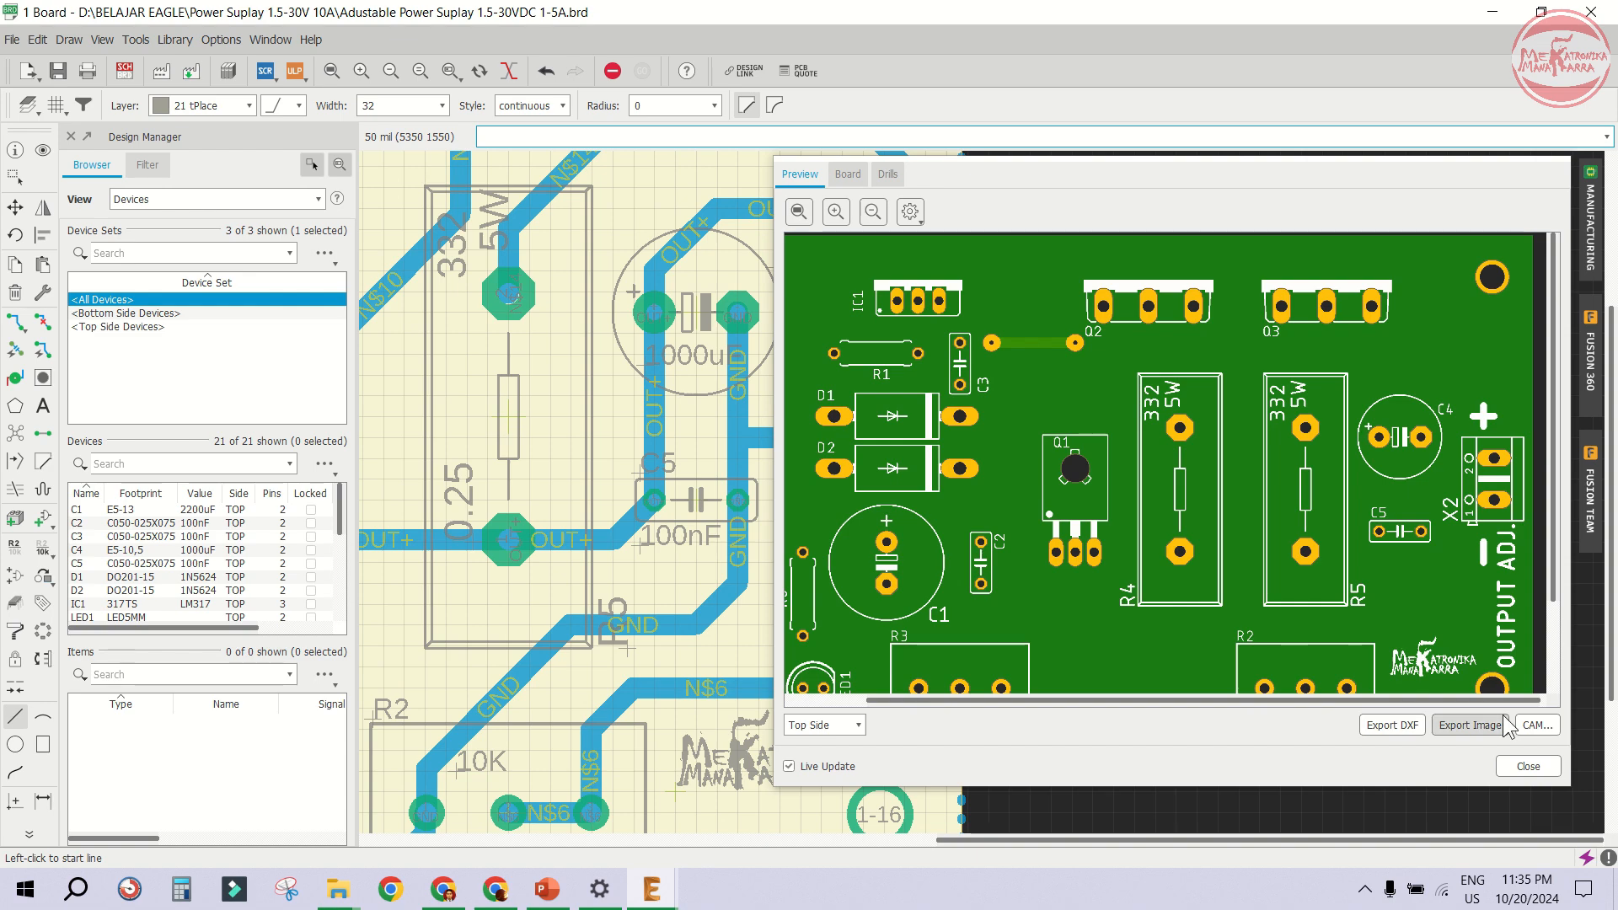
left_click(1528, 766)
- Add a CT text label at size 86 beside the third terminal of input connector X1
scroll(1254, 395, "down", 3)
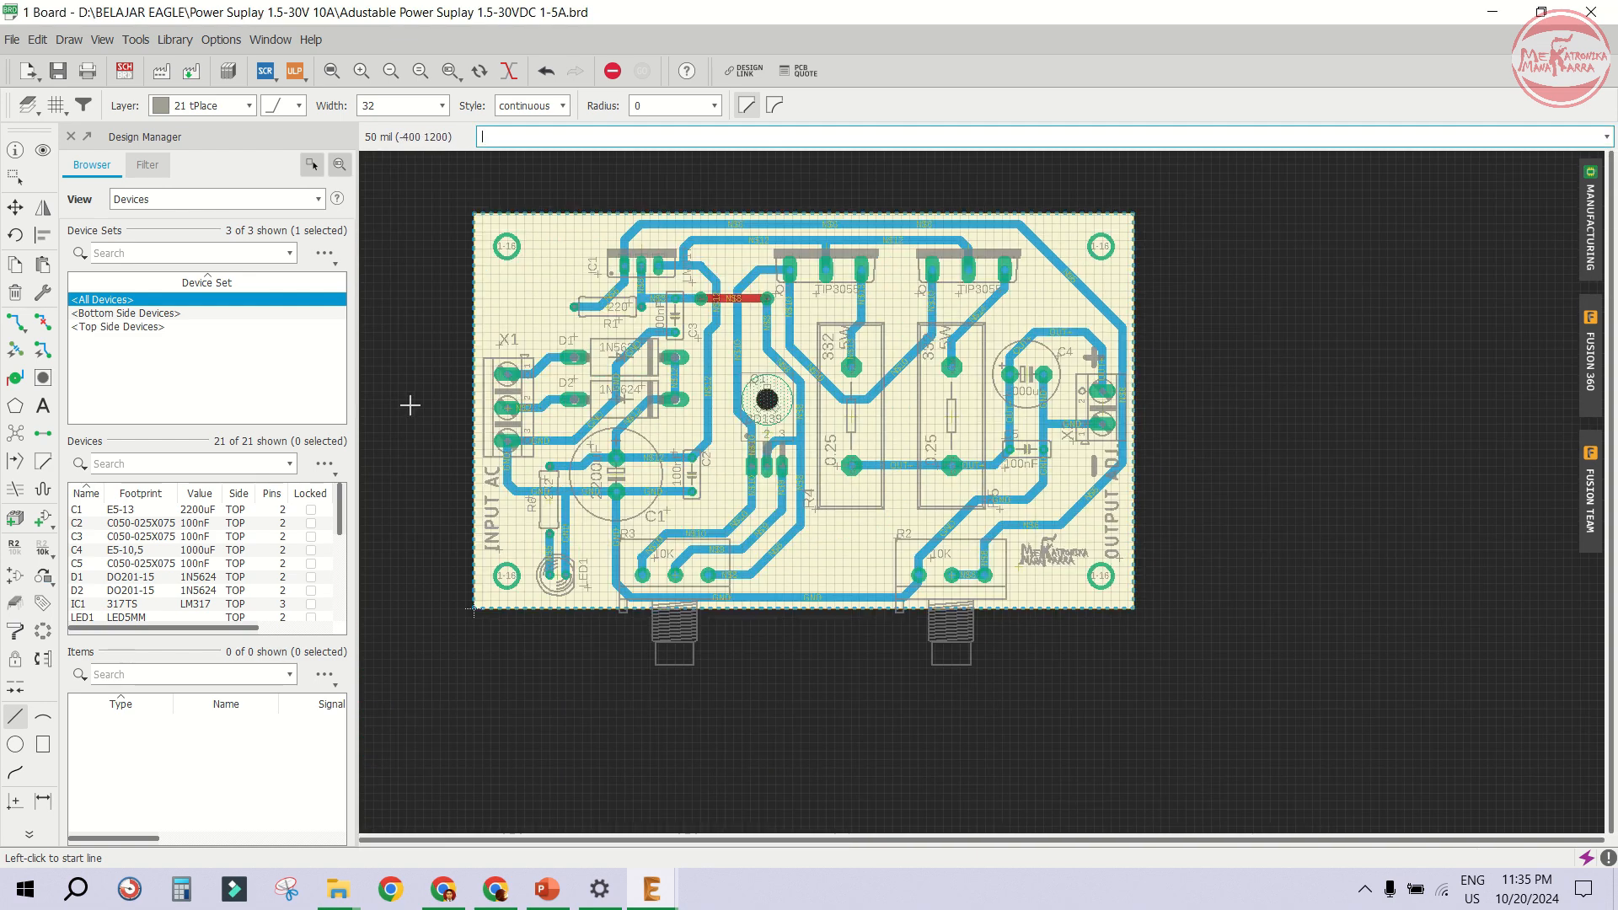
scroll(438, 396, "up", 3)
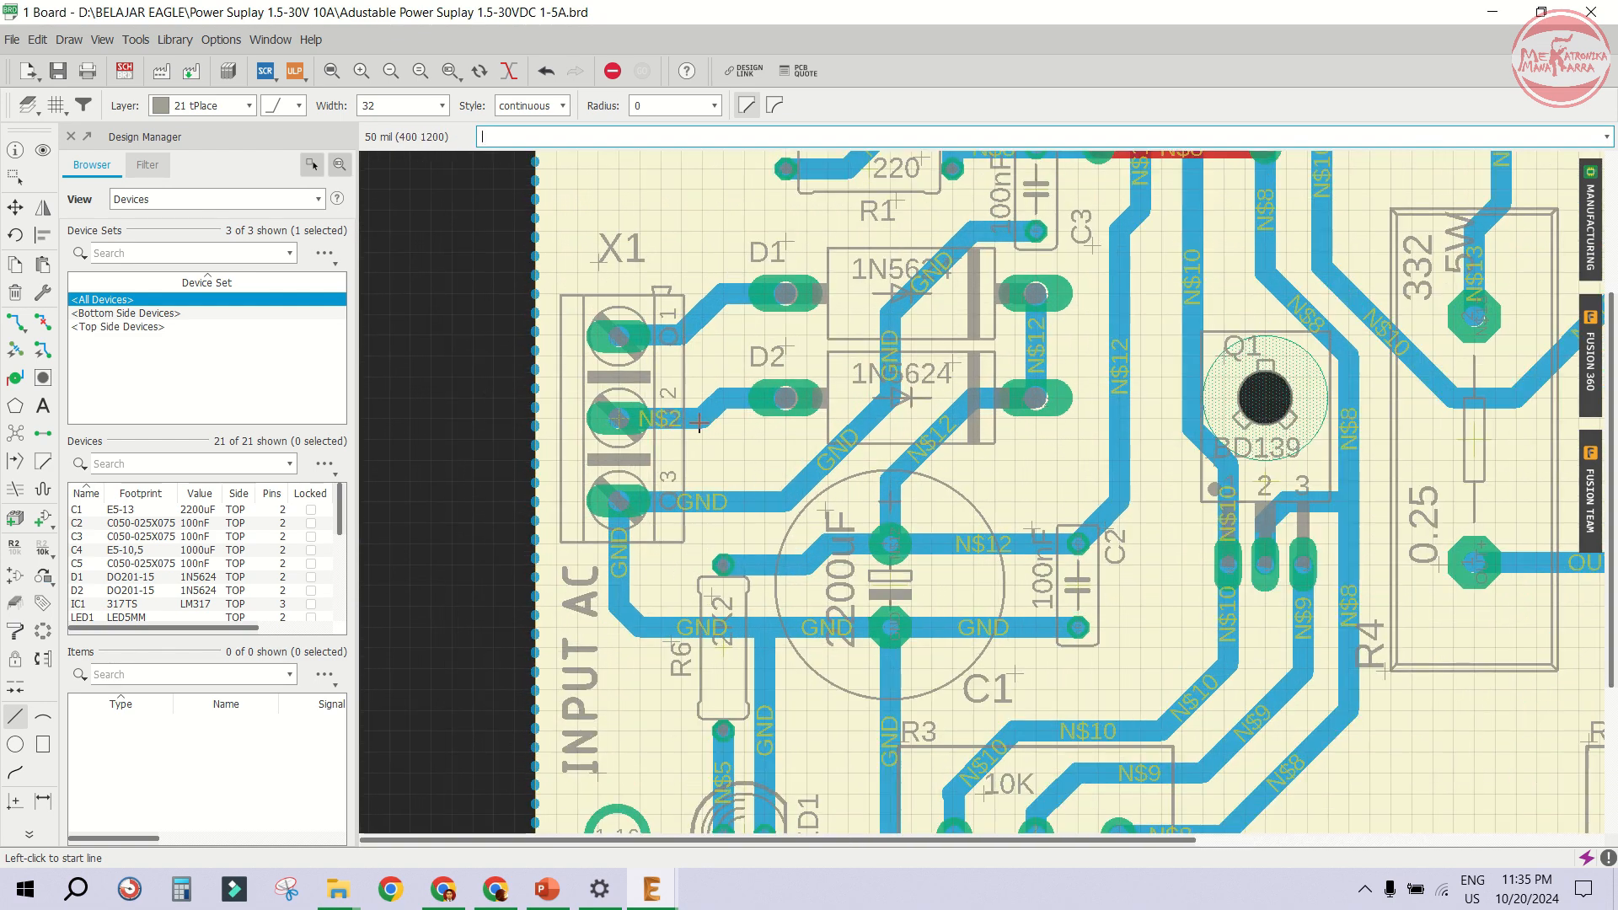
scroll(717, 524, "up", 1)
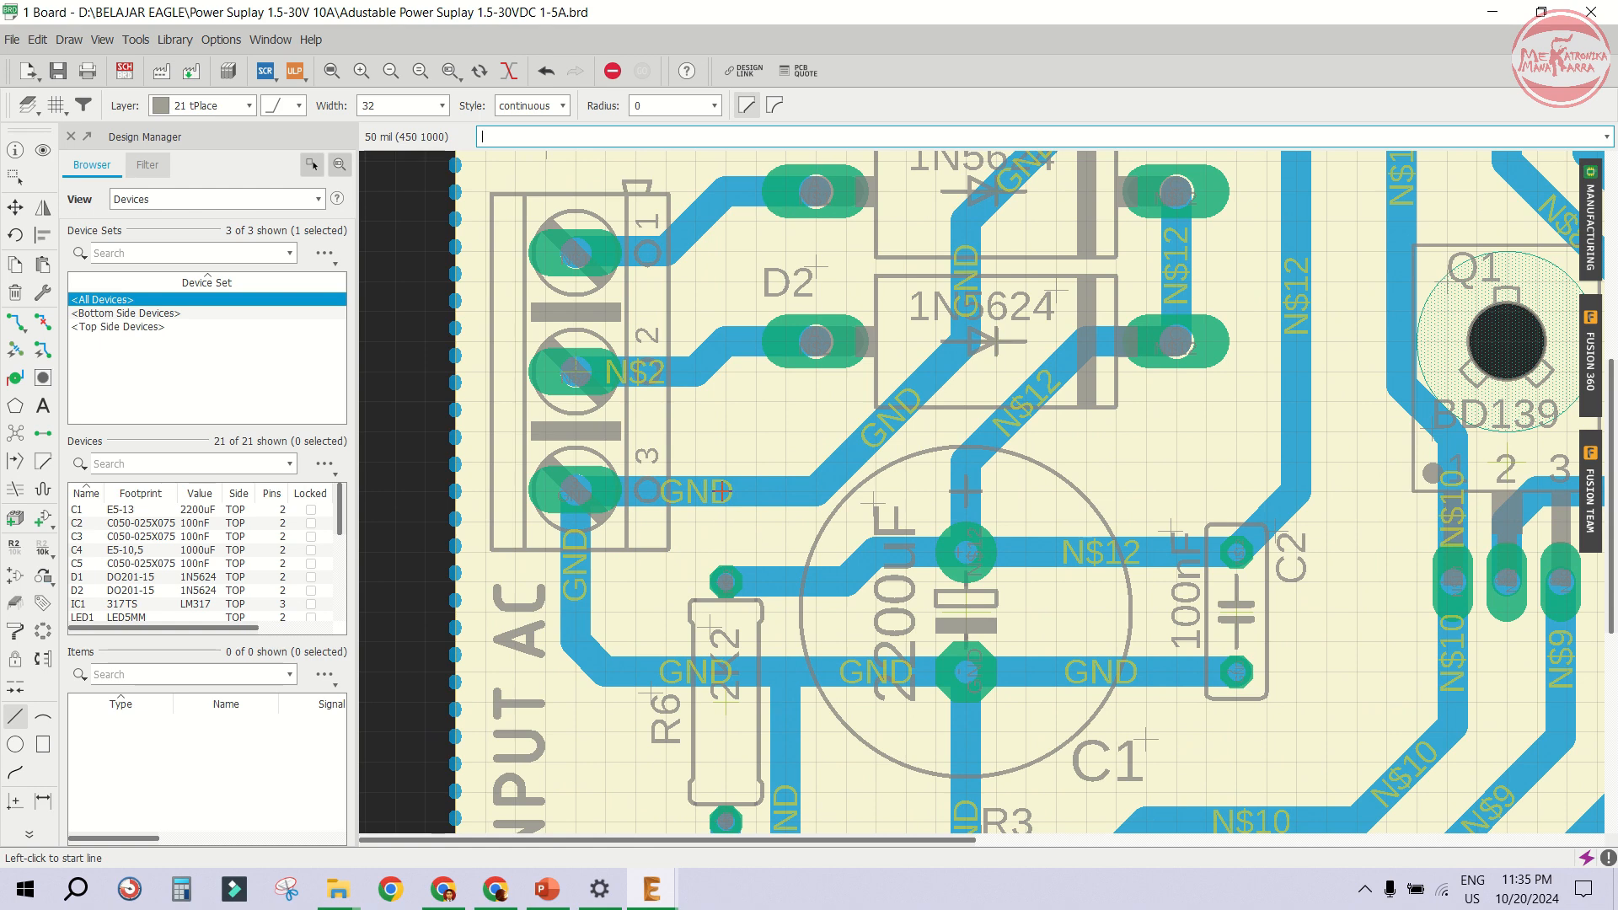
left_click(43, 293)
left_click(38, 181)
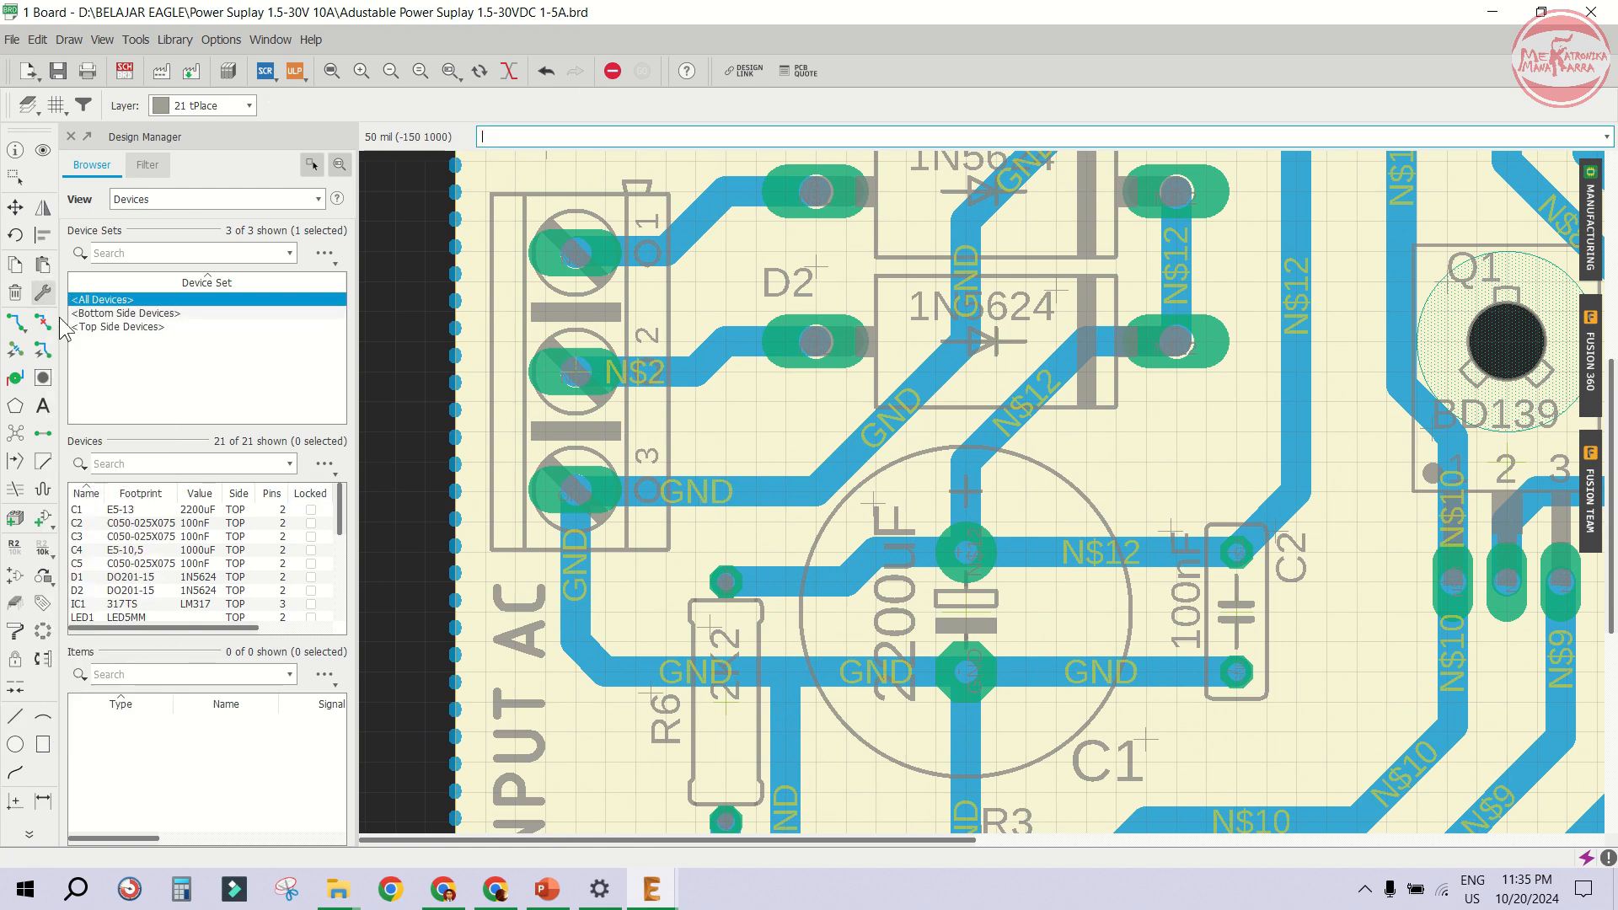
left_click(43, 405)
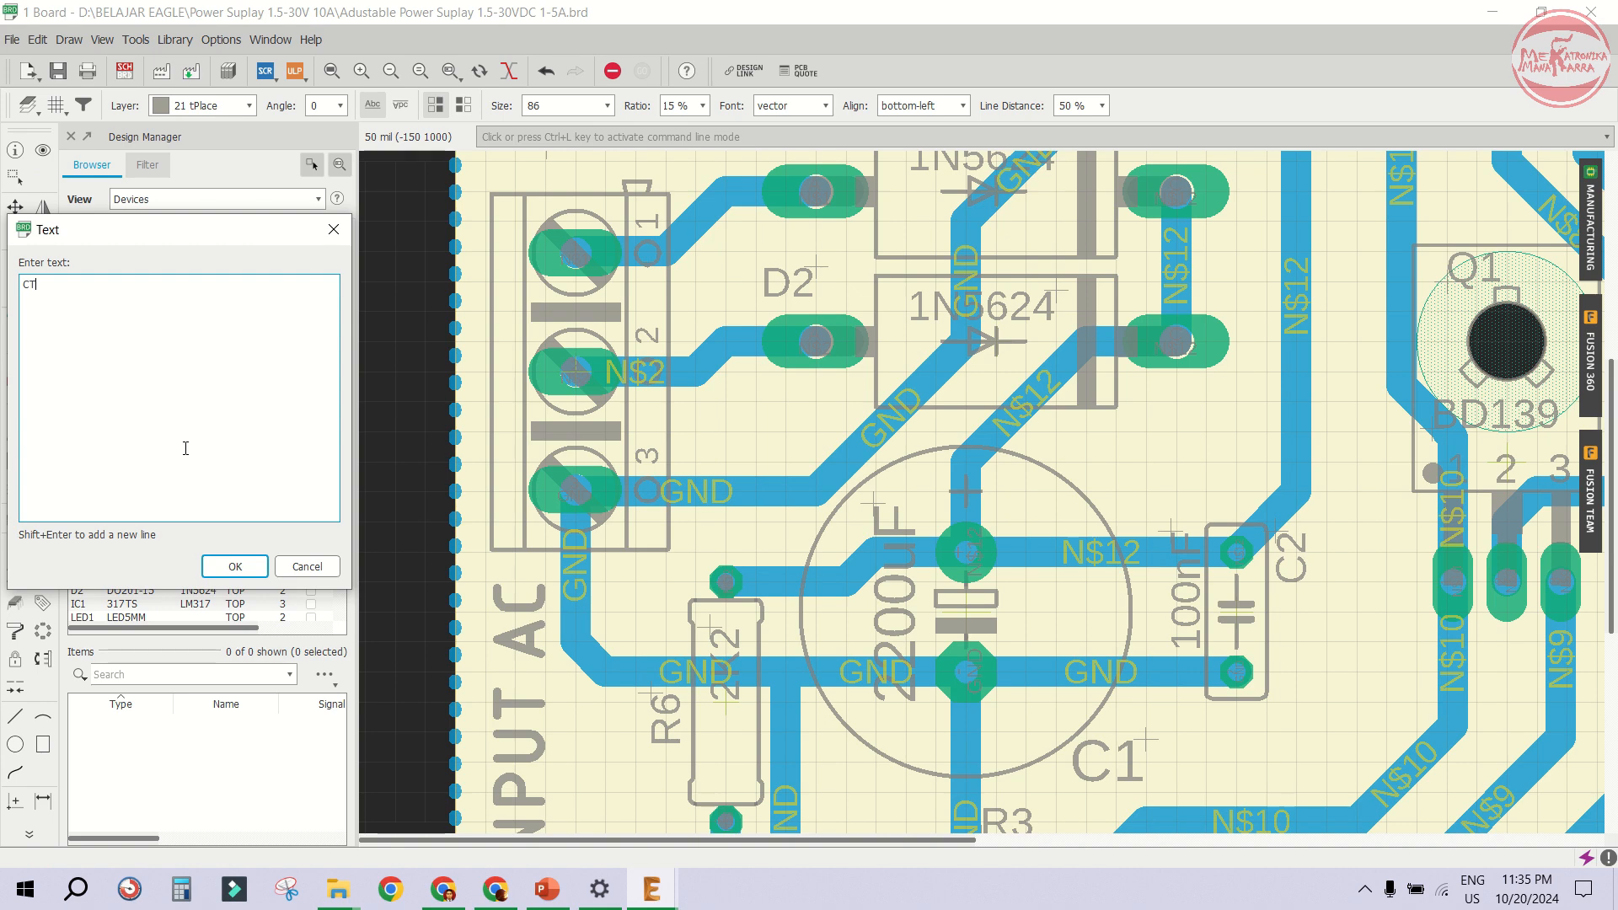
left_click(229, 563)
scroll(707, 512, "up", 1)
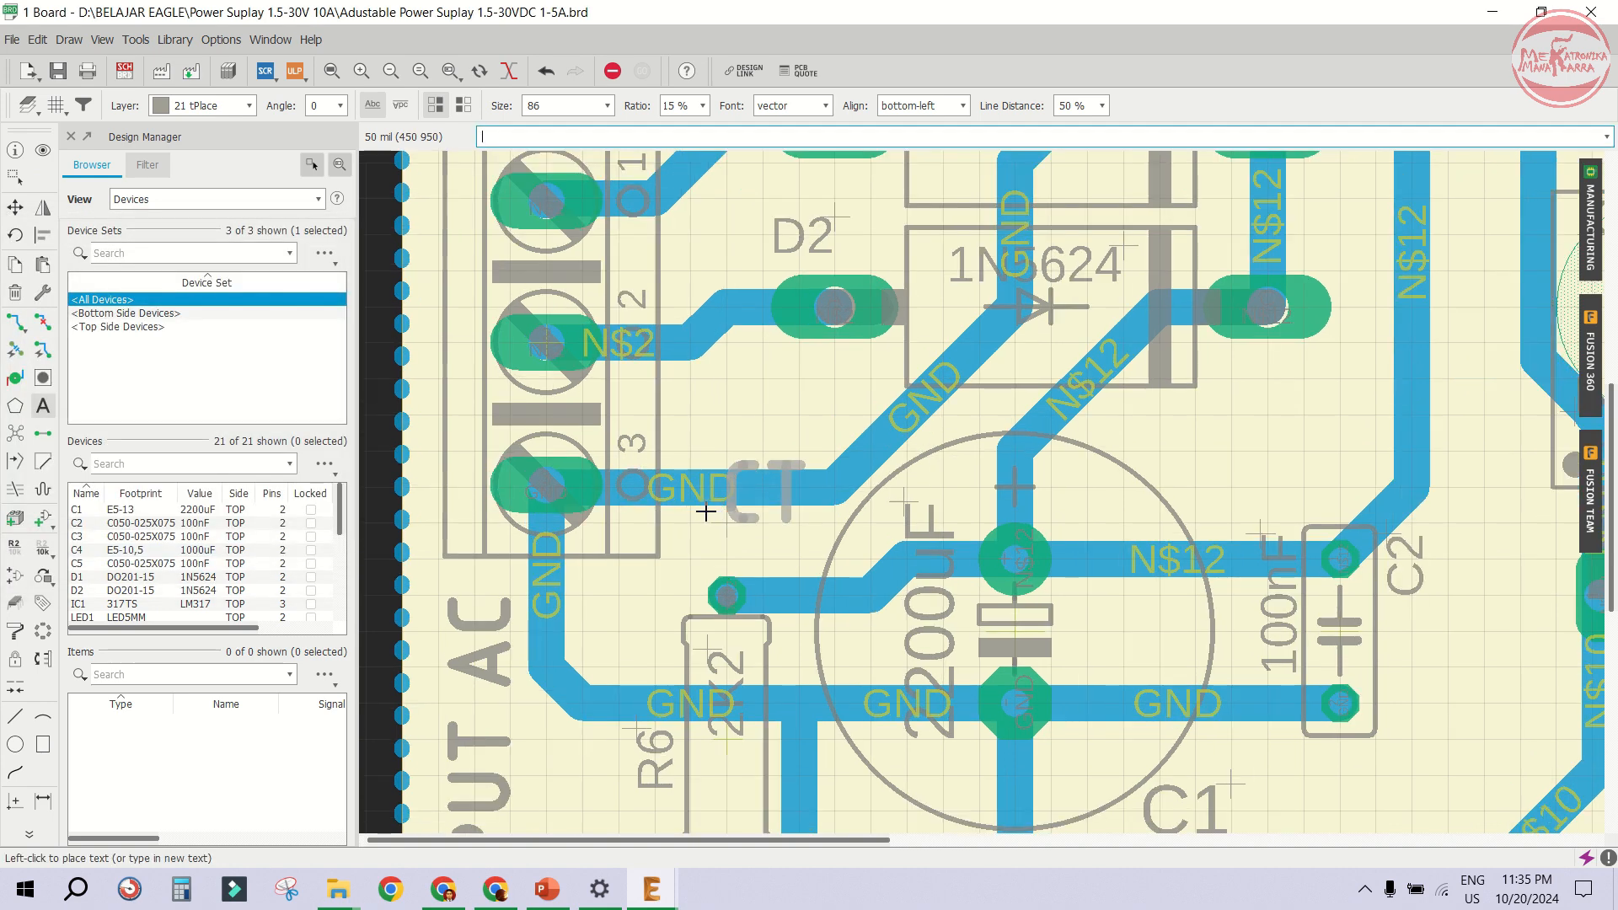
left_click(696, 513)
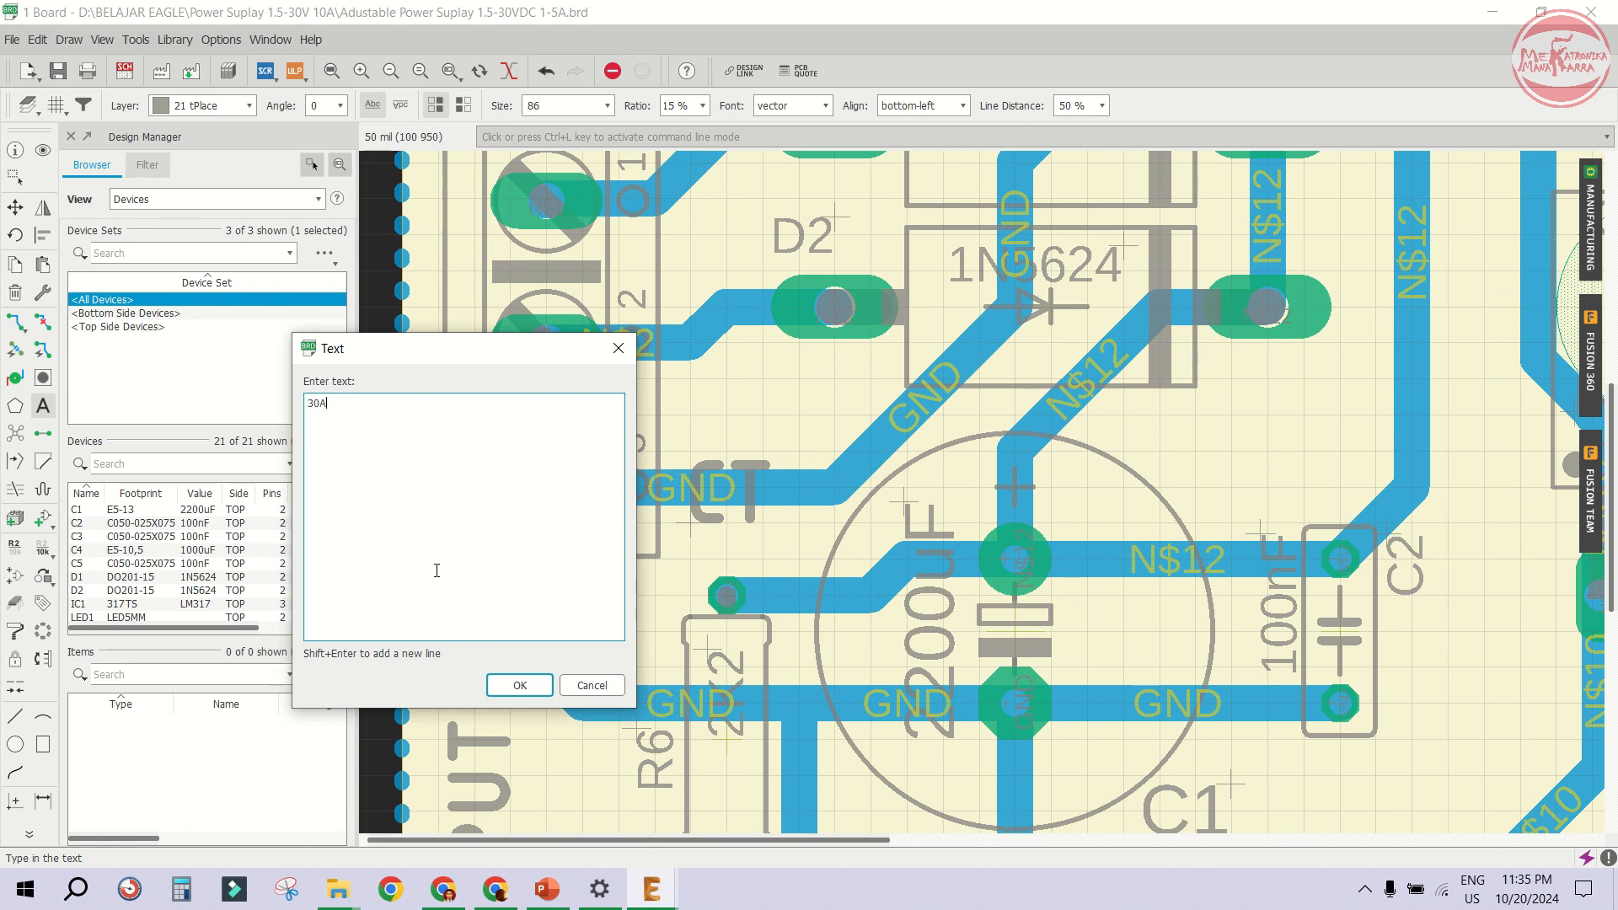
- Add a 30AC text label rotated vertically beside X1's terminals, above the CT label
type("30AC")
left_click(520, 685)
right_click(726, 364)
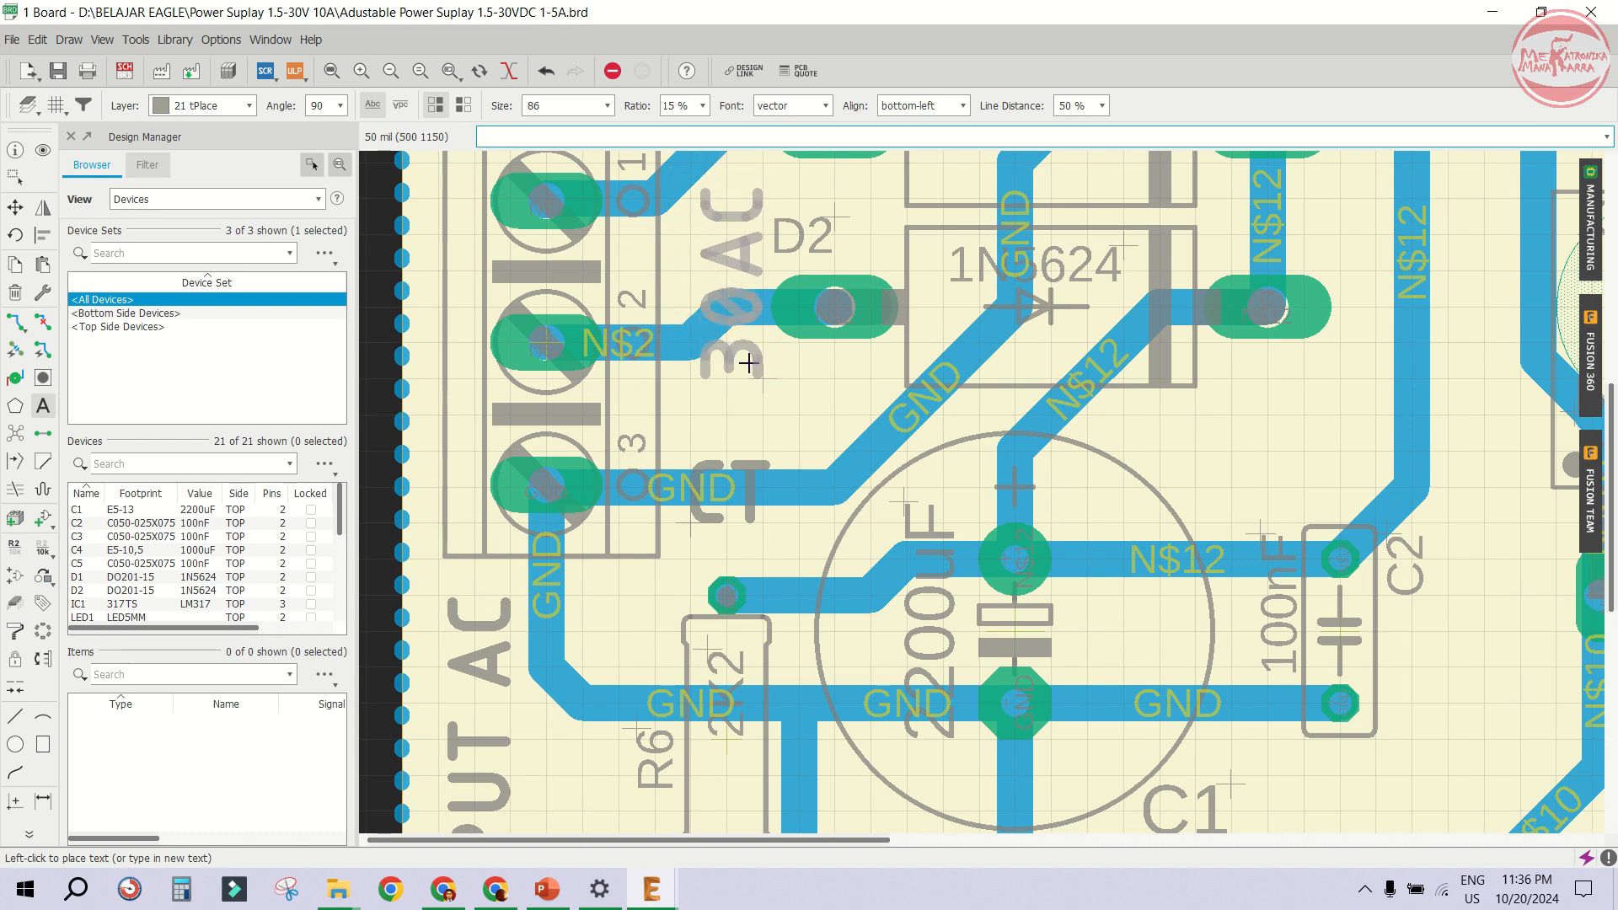
right_click(749, 363)
right_click(747, 362)
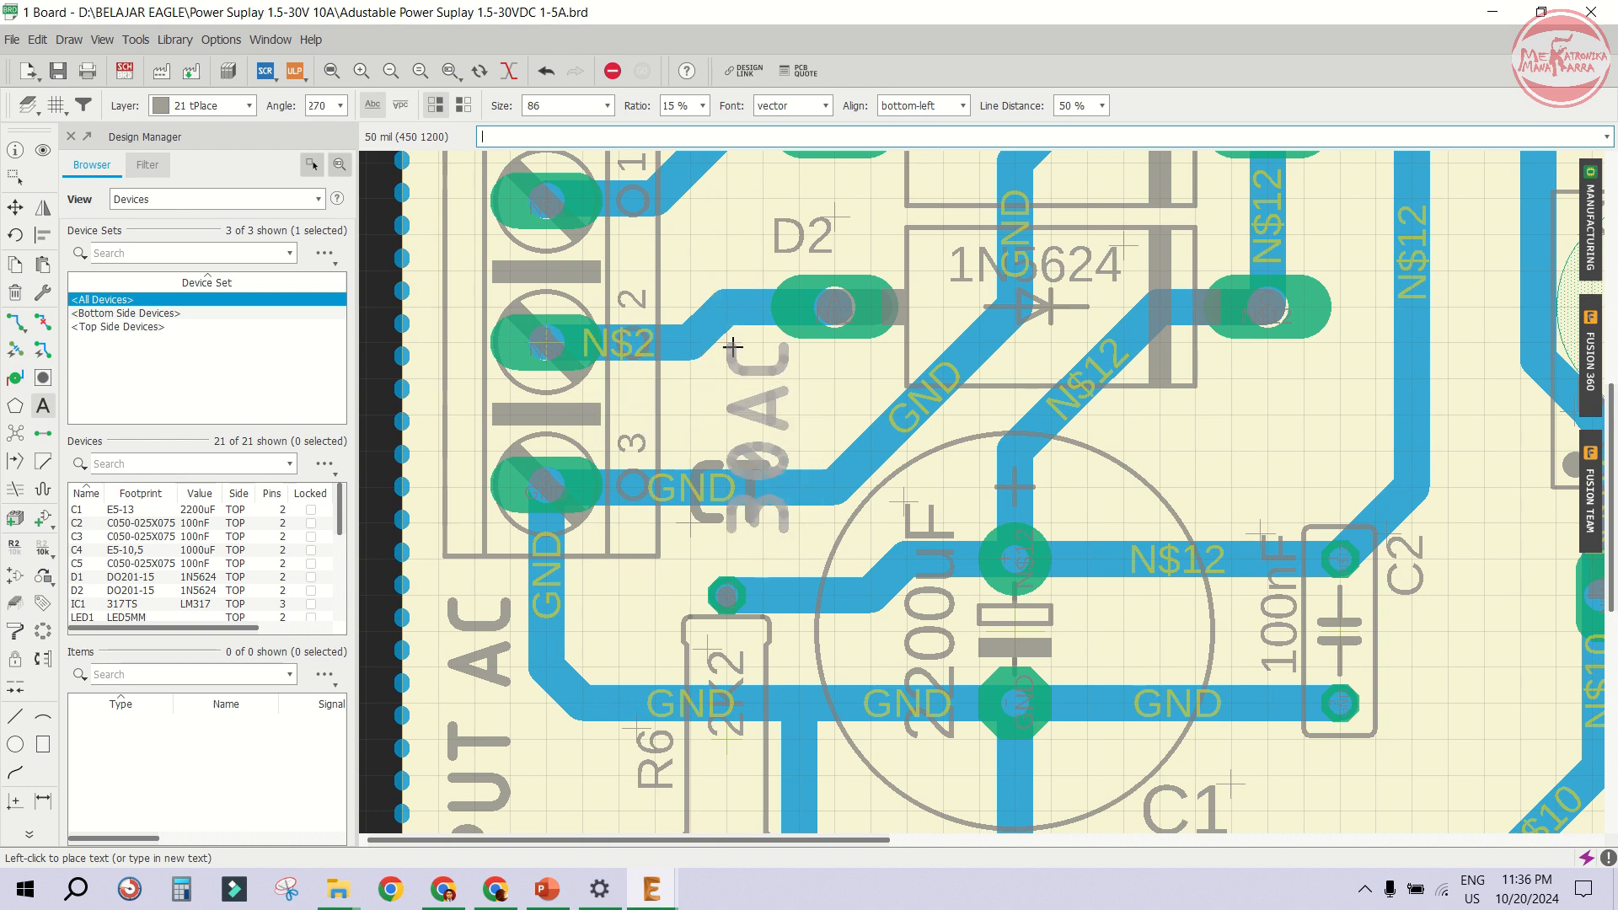
left_click(684, 177)
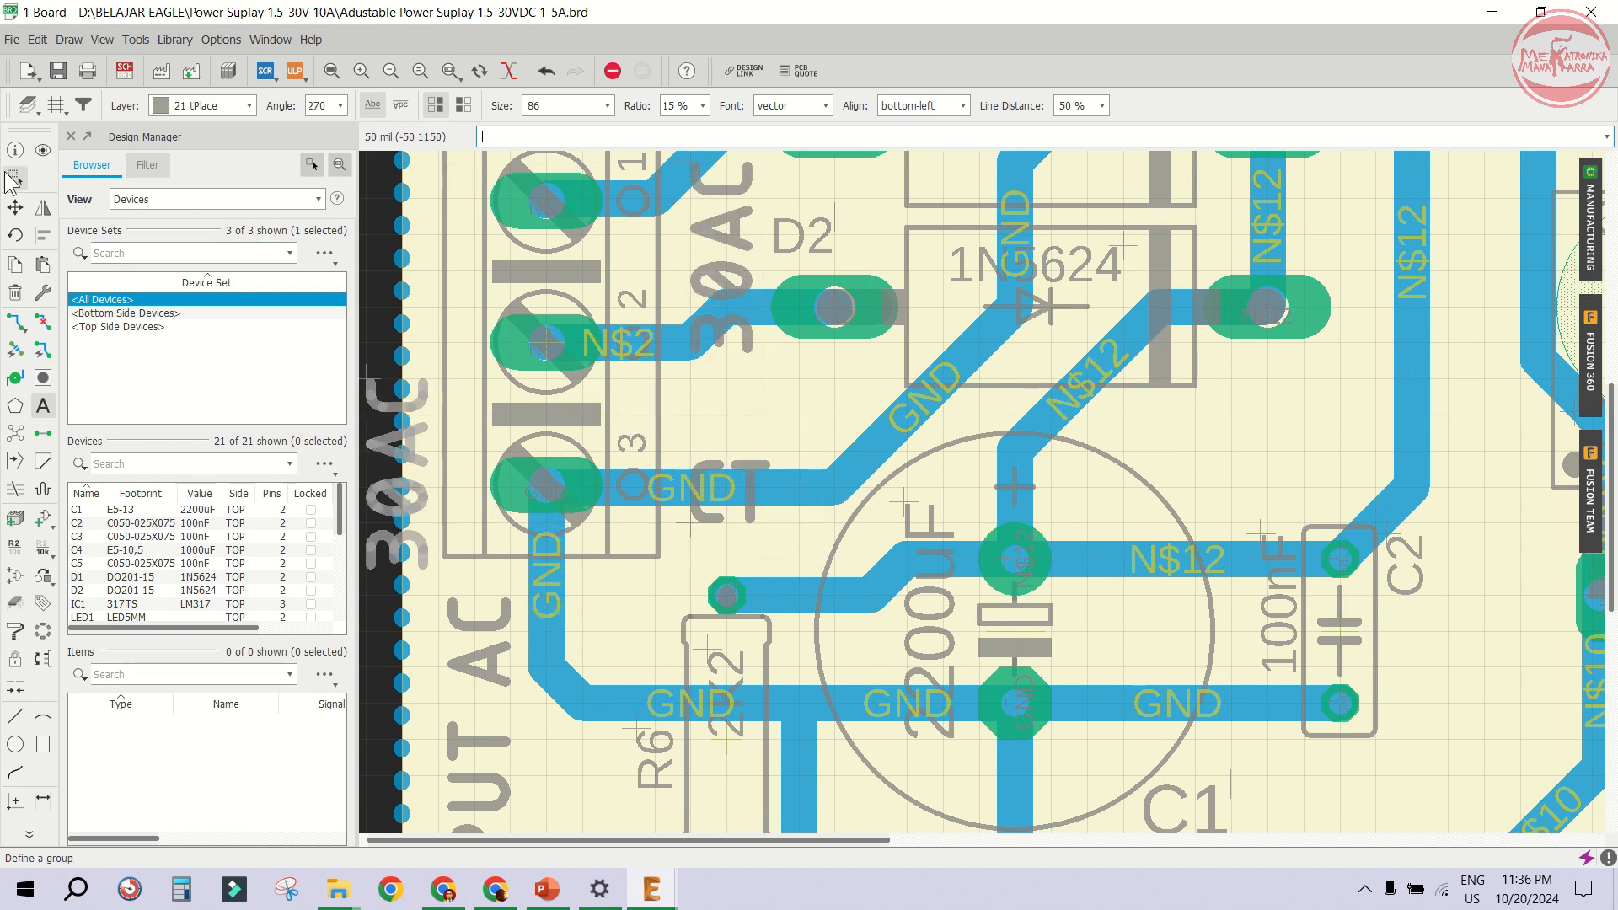
- Rotate the CT label vertically and place it below 30AC beside X1
left_click(15, 207)
left_click(689, 523)
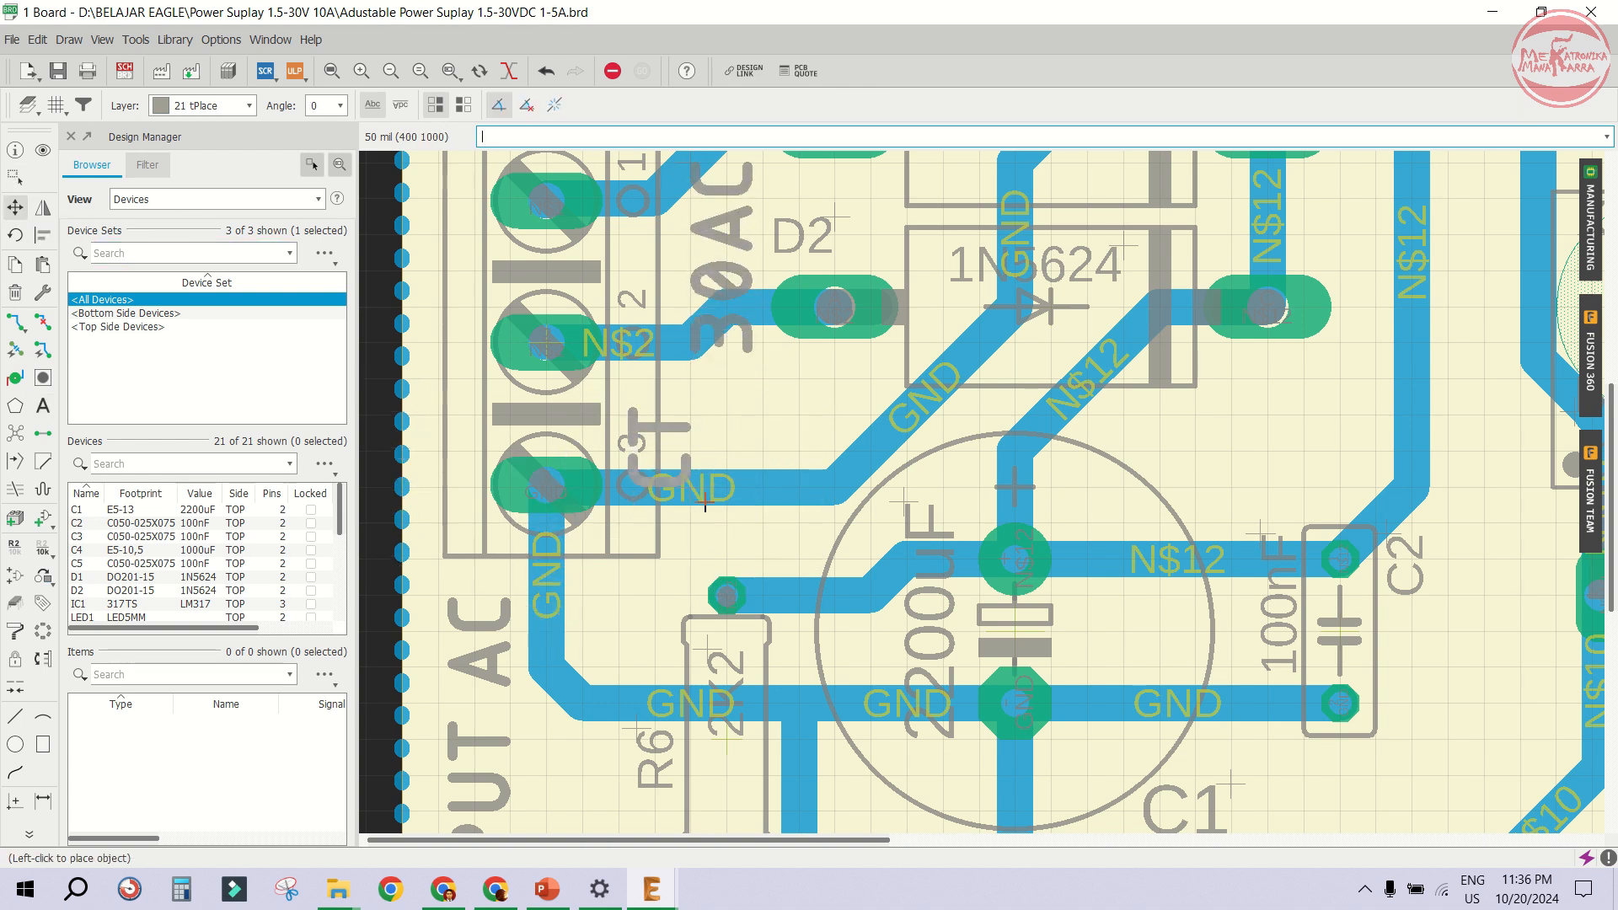
right_click(691, 510)
left_click(693, 445)
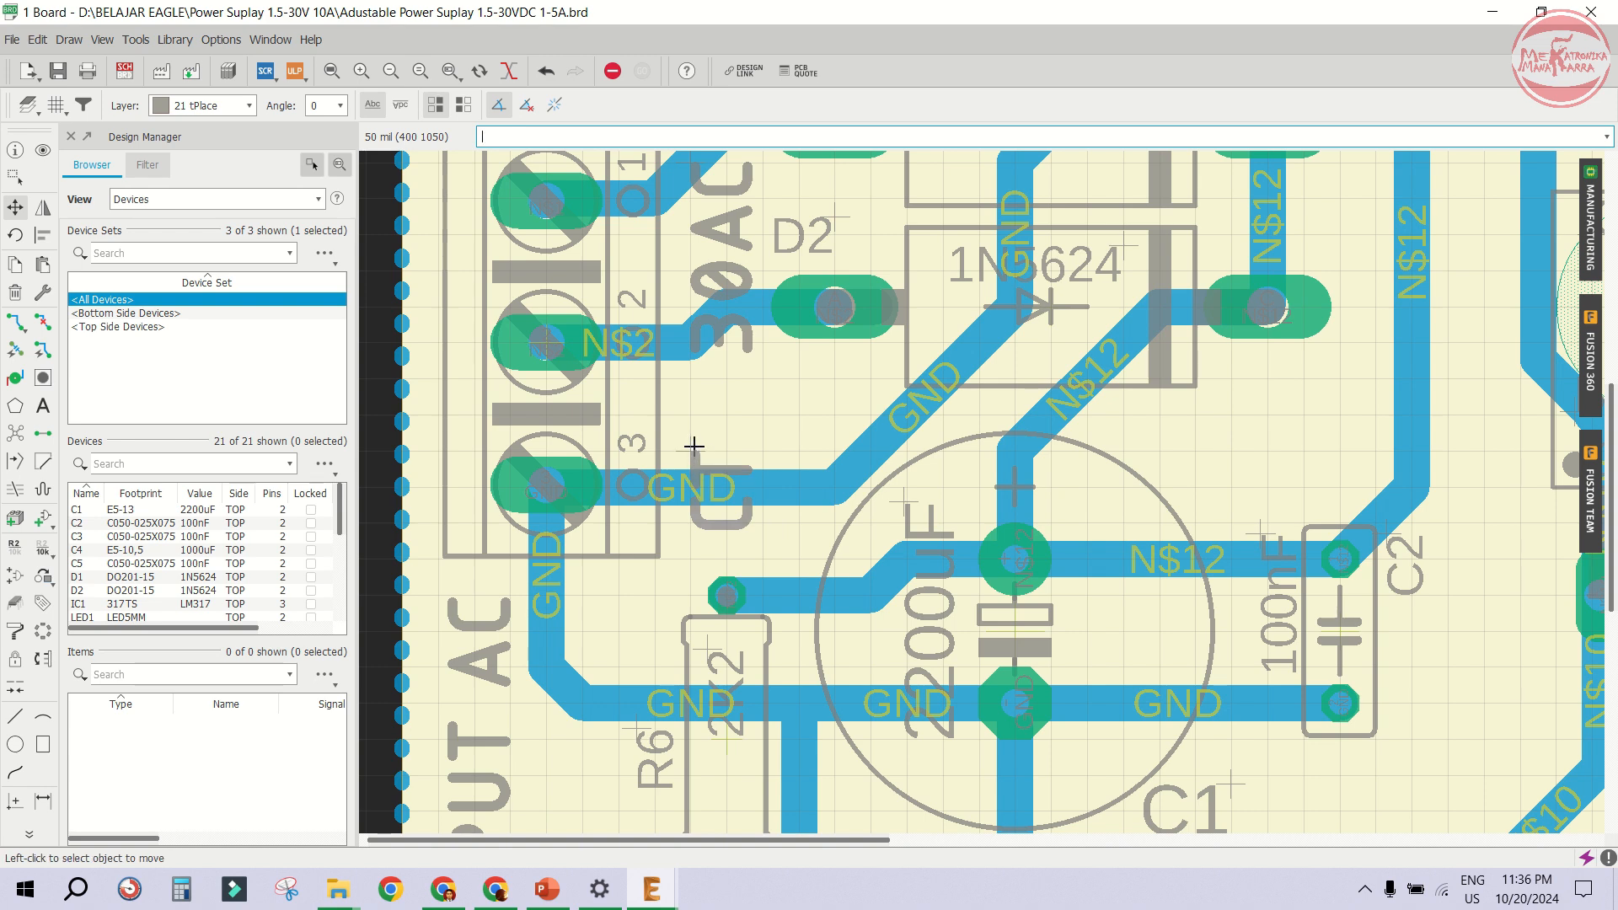
- Inspect the new X1 labels in the manufacturing preview, then close it
left_click(1592, 224)
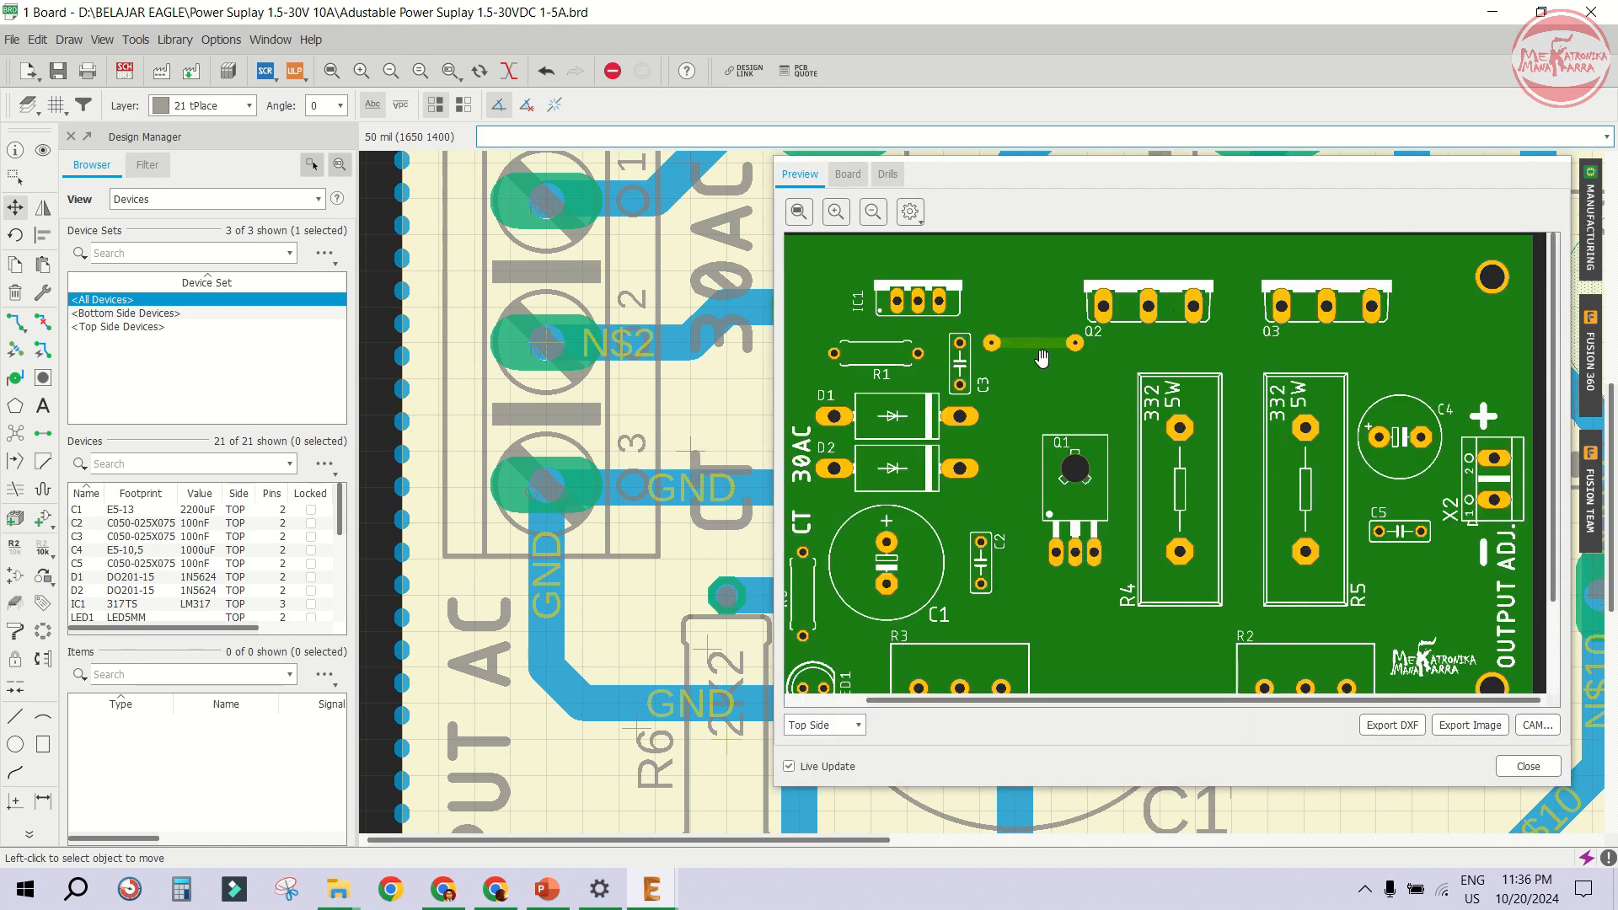
scroll(993, 386, "up", 2)
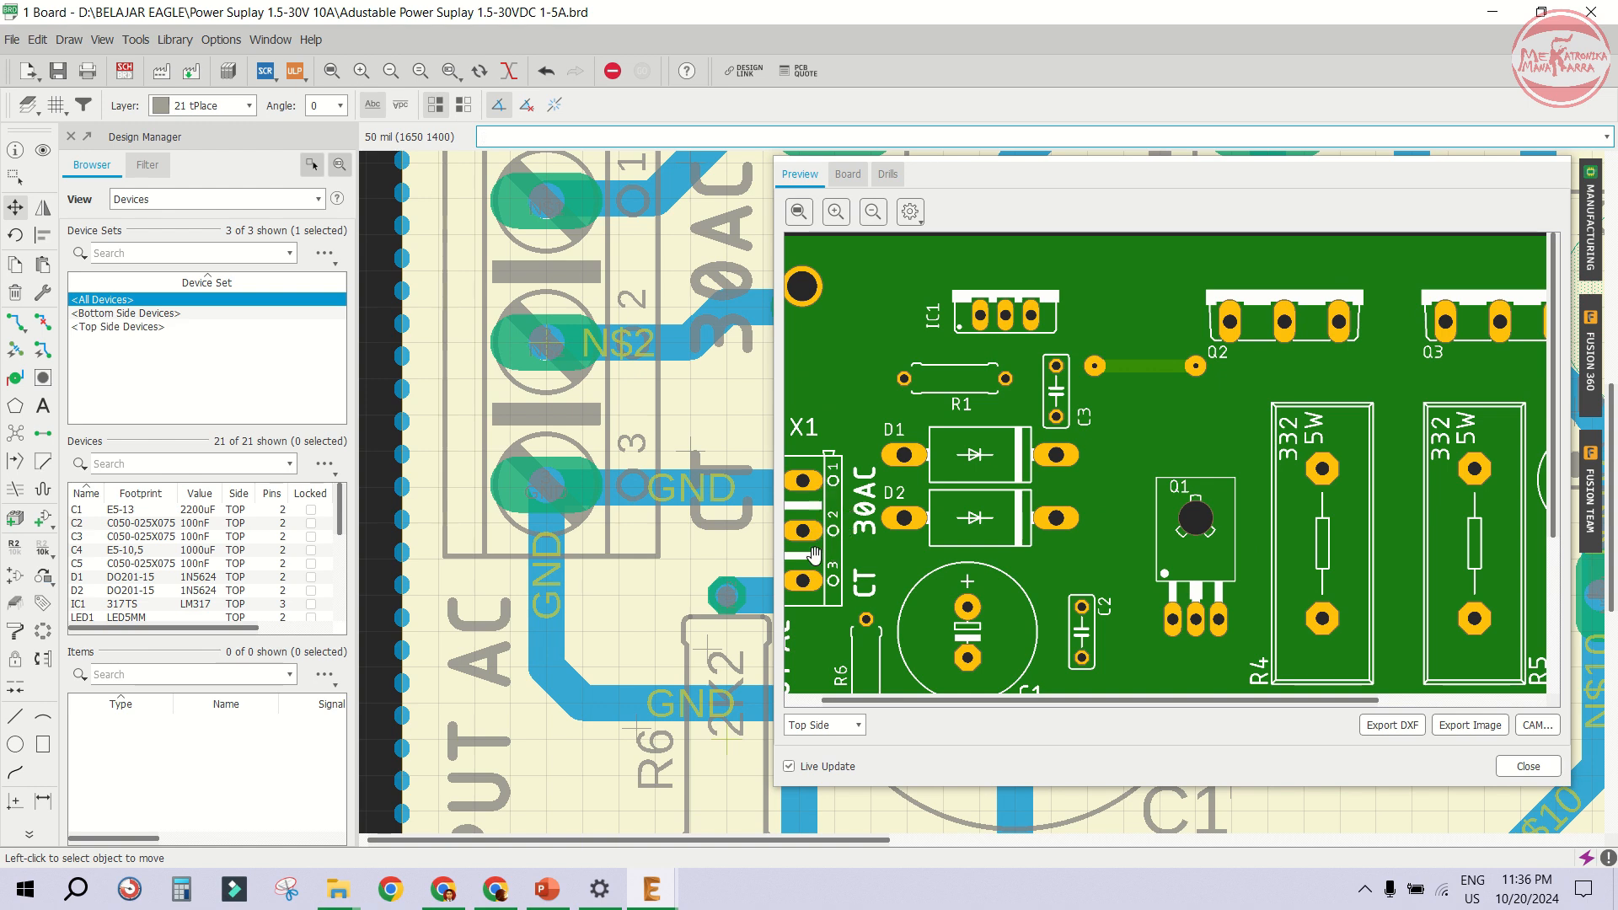
scroll(847, 603, "up", 1)
scroll(865, 579, "down", 2)
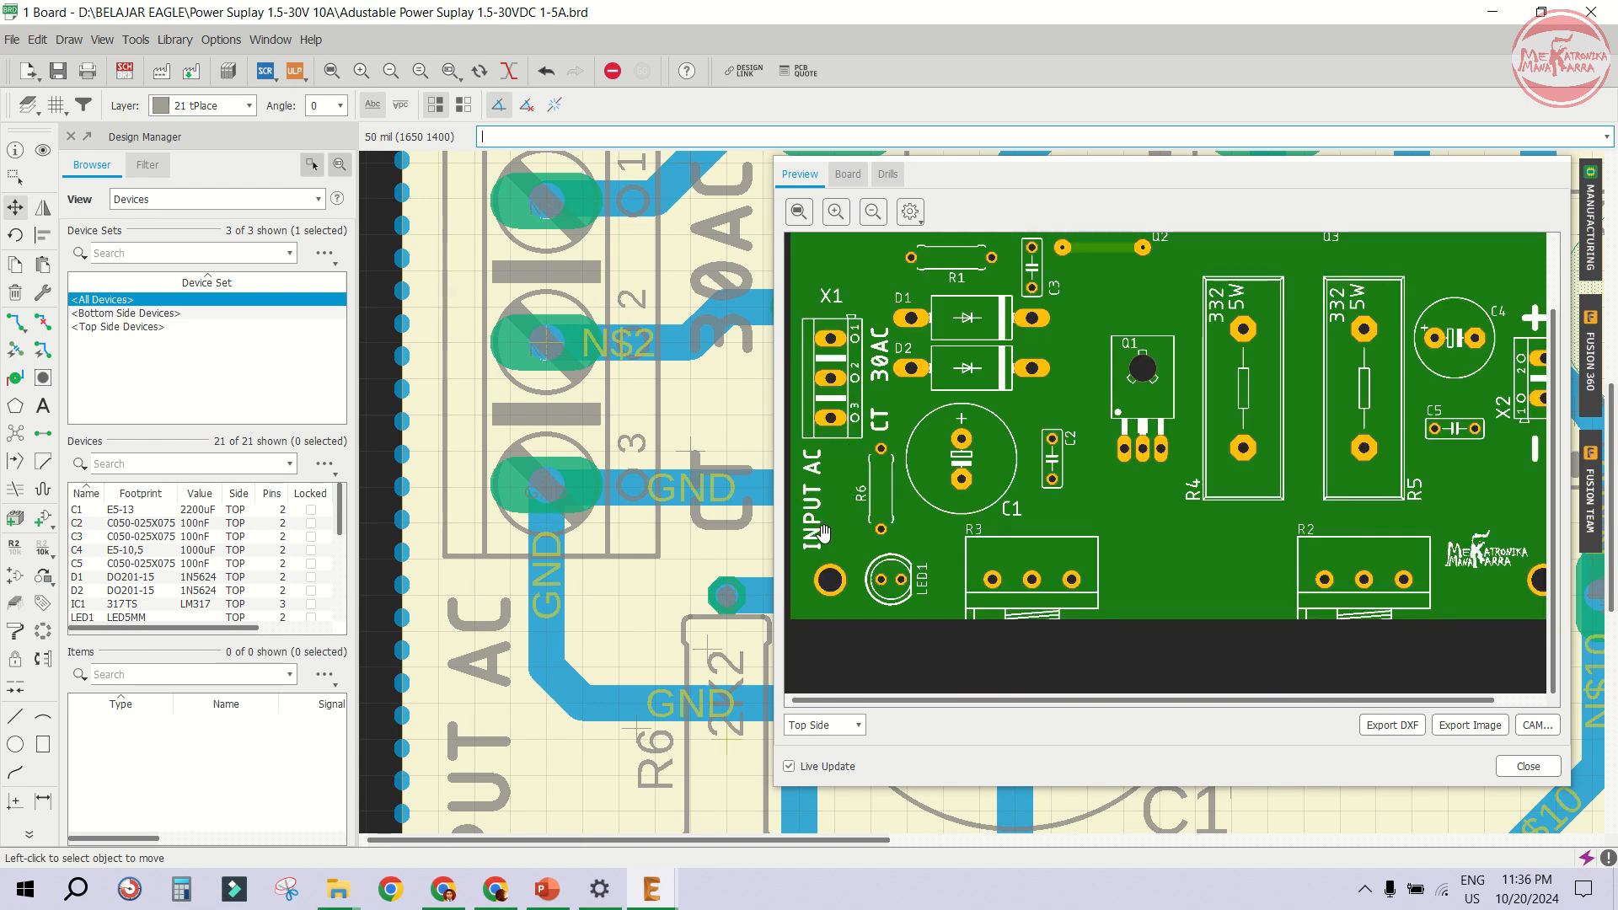
scroll(847, 473, "down", 1)
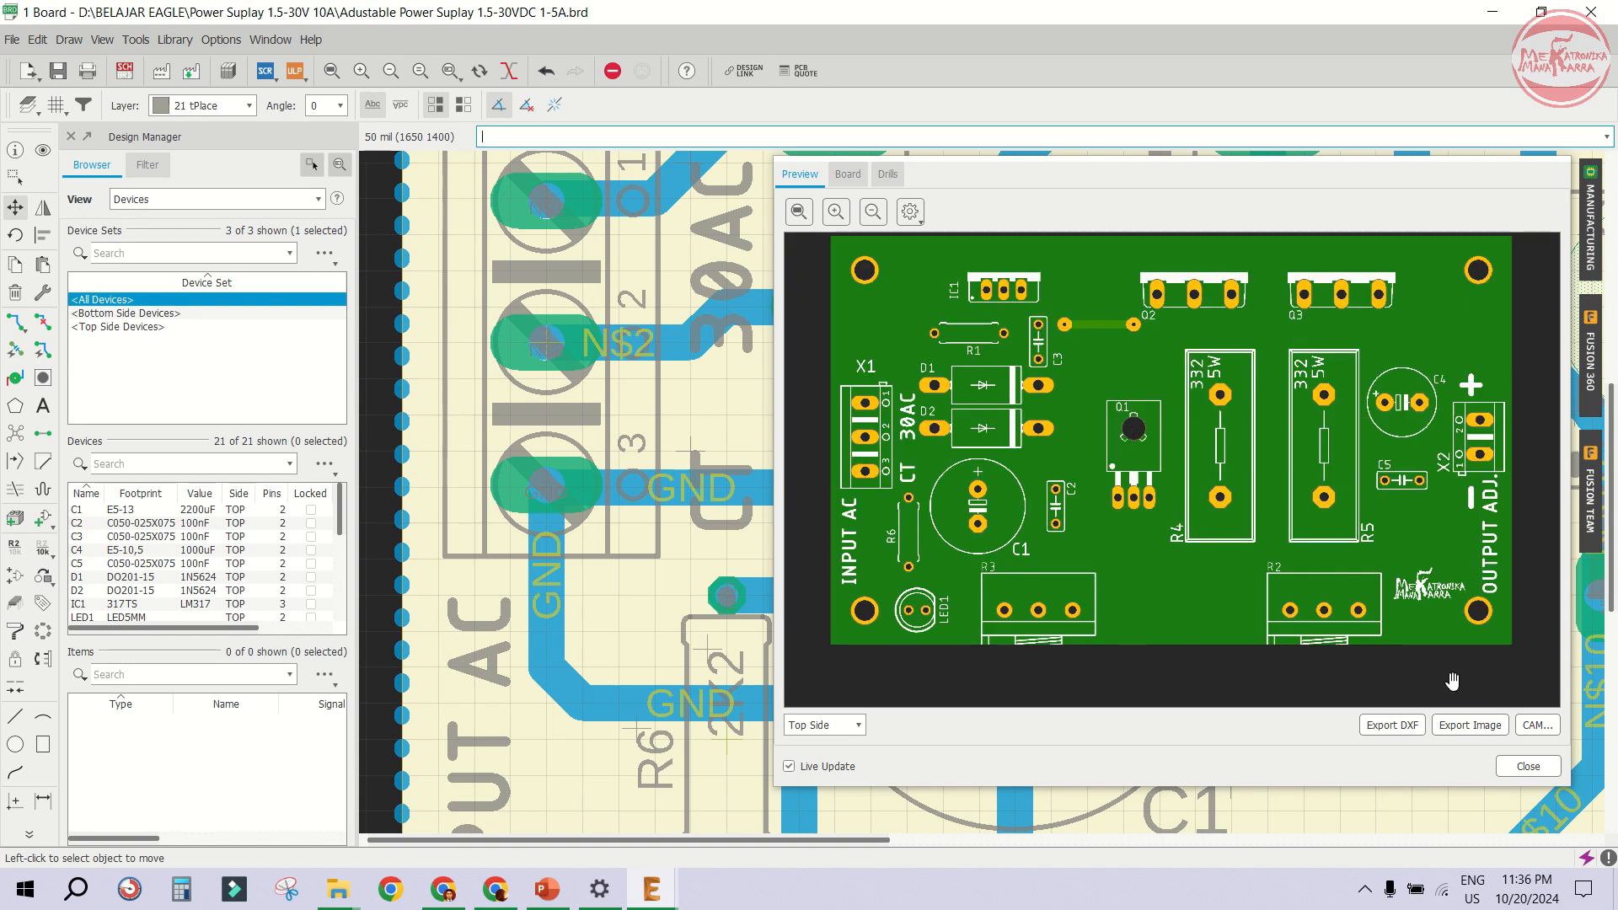
left_click(1528, 766)
- Add a VOLTAGE text label at size 70, rotated vertically, beside potentiometer R3
scroll(1079, 616, "down", 4)
scroll(1079, 616, "up", 2)
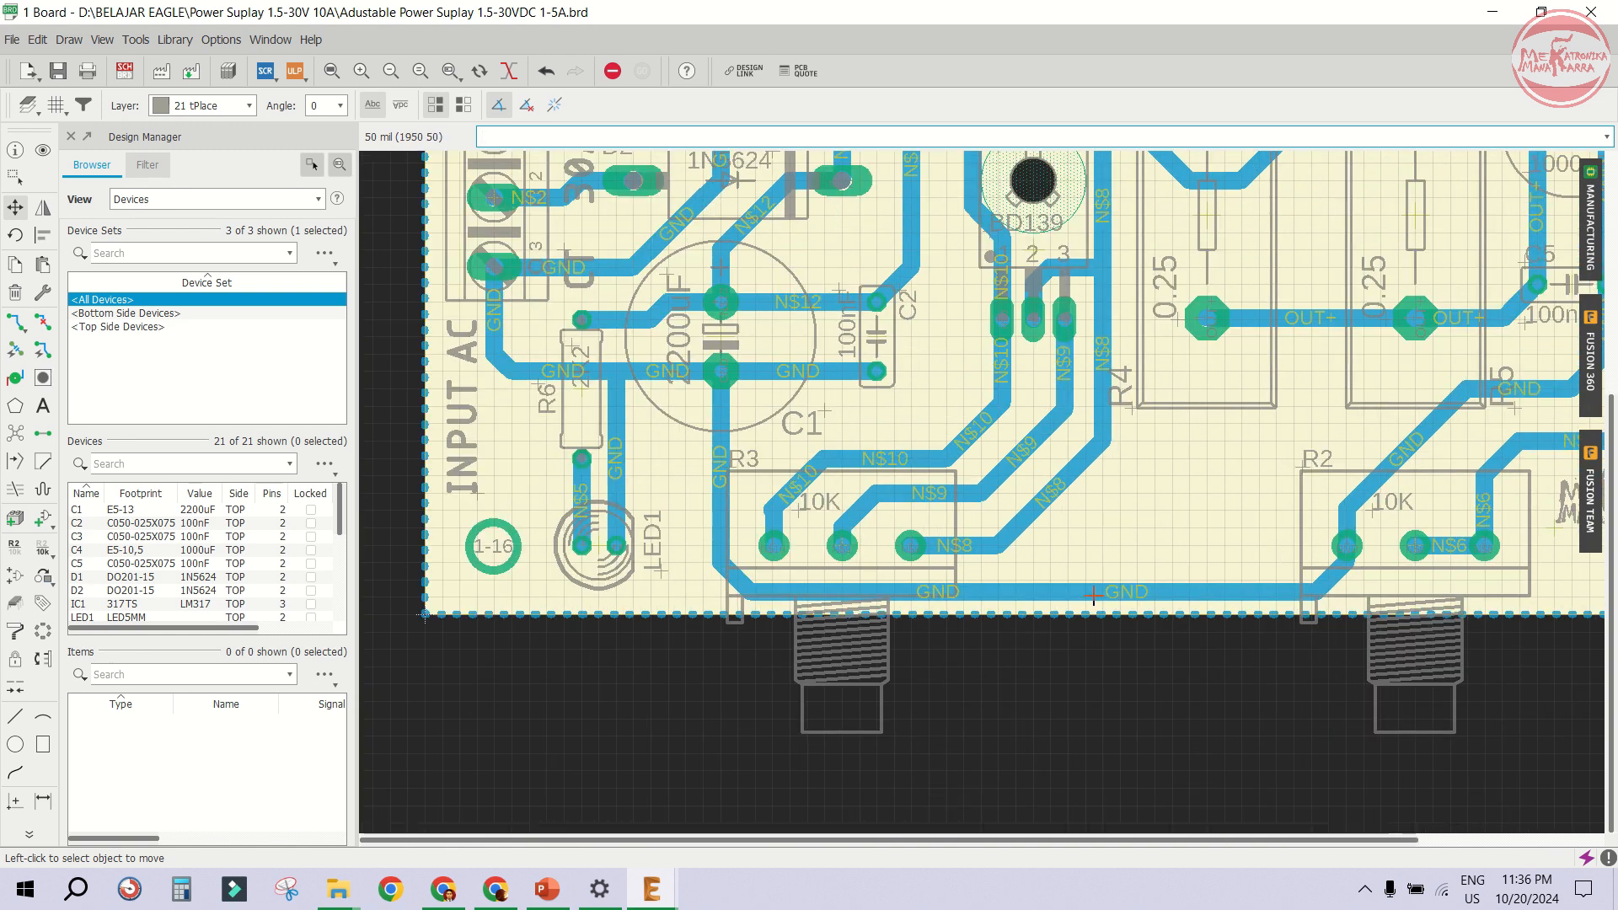
scroll(943, 559, "up", 1)
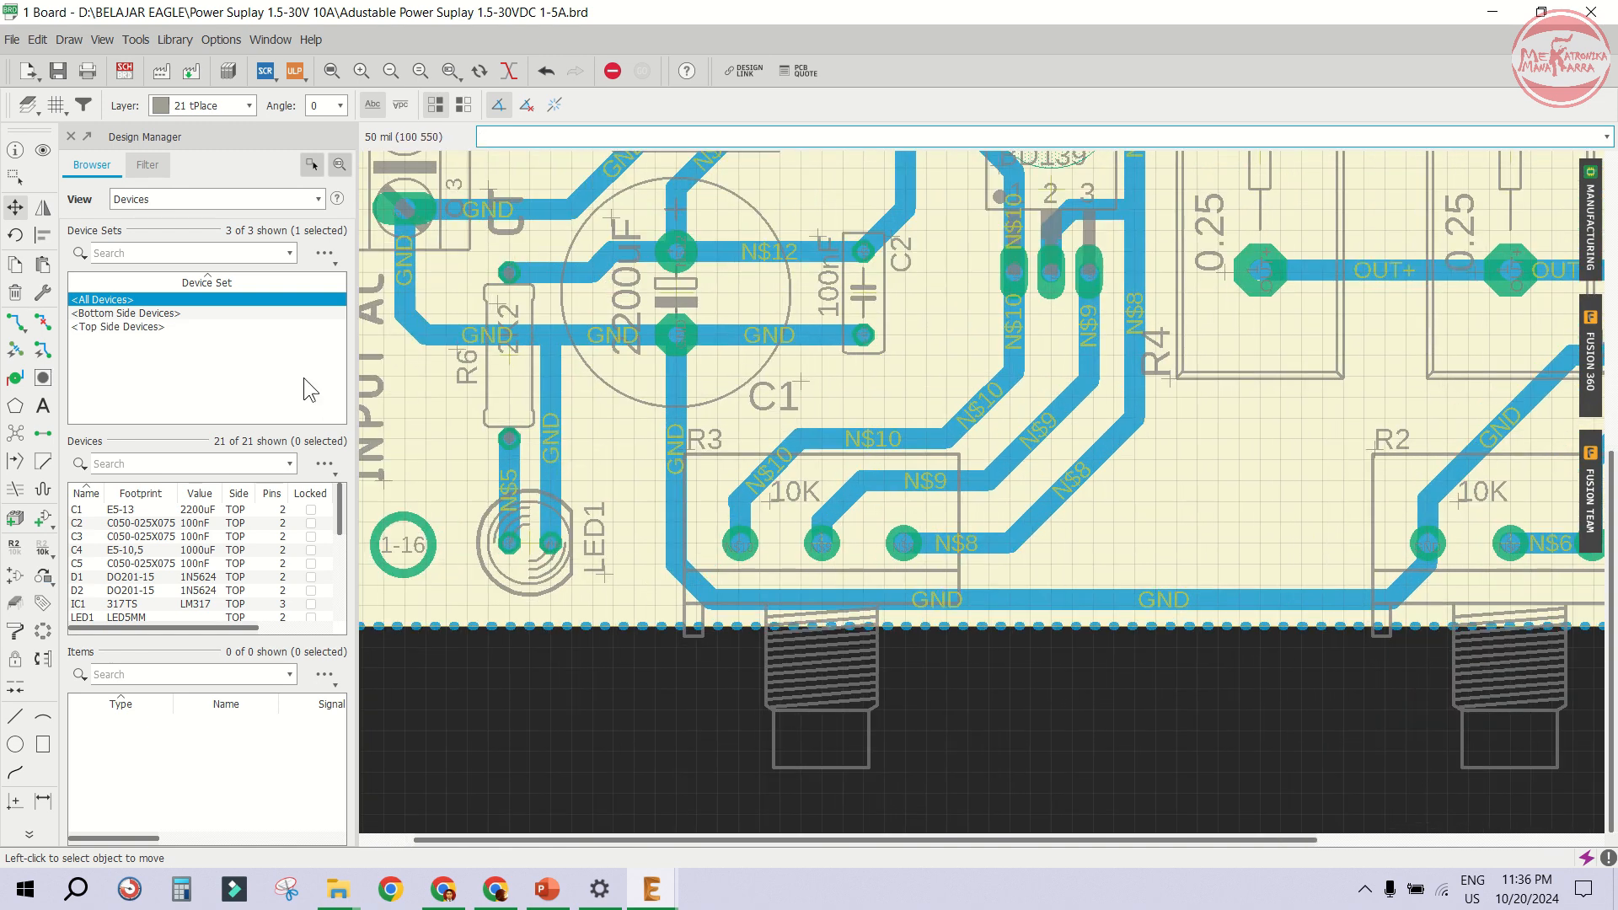
left_click(43, 408)
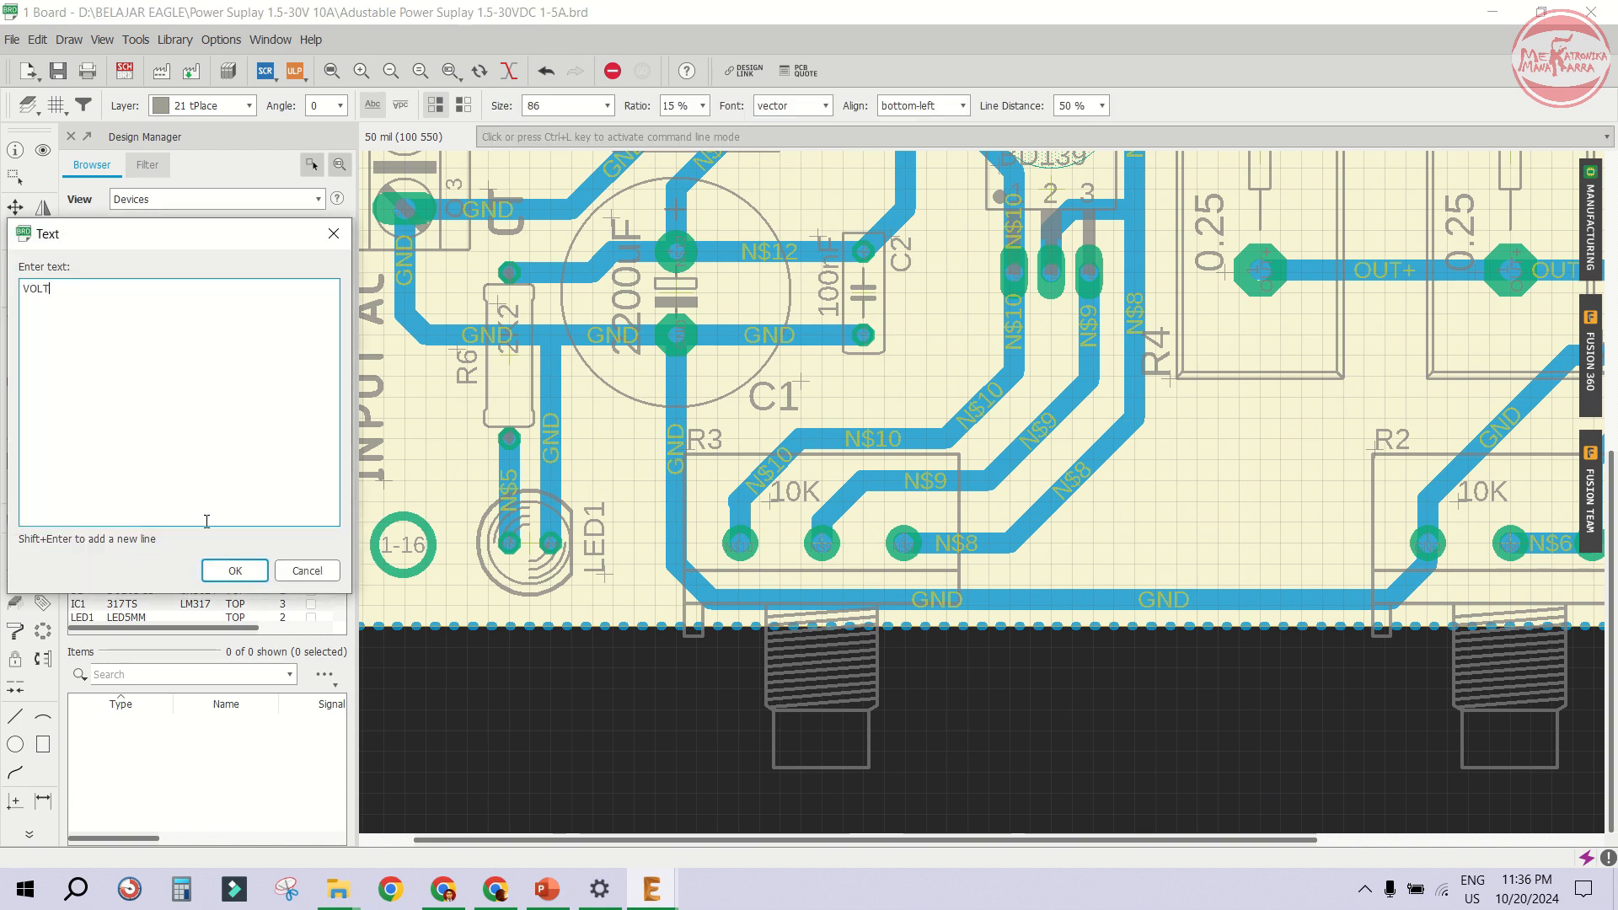
key("Return")
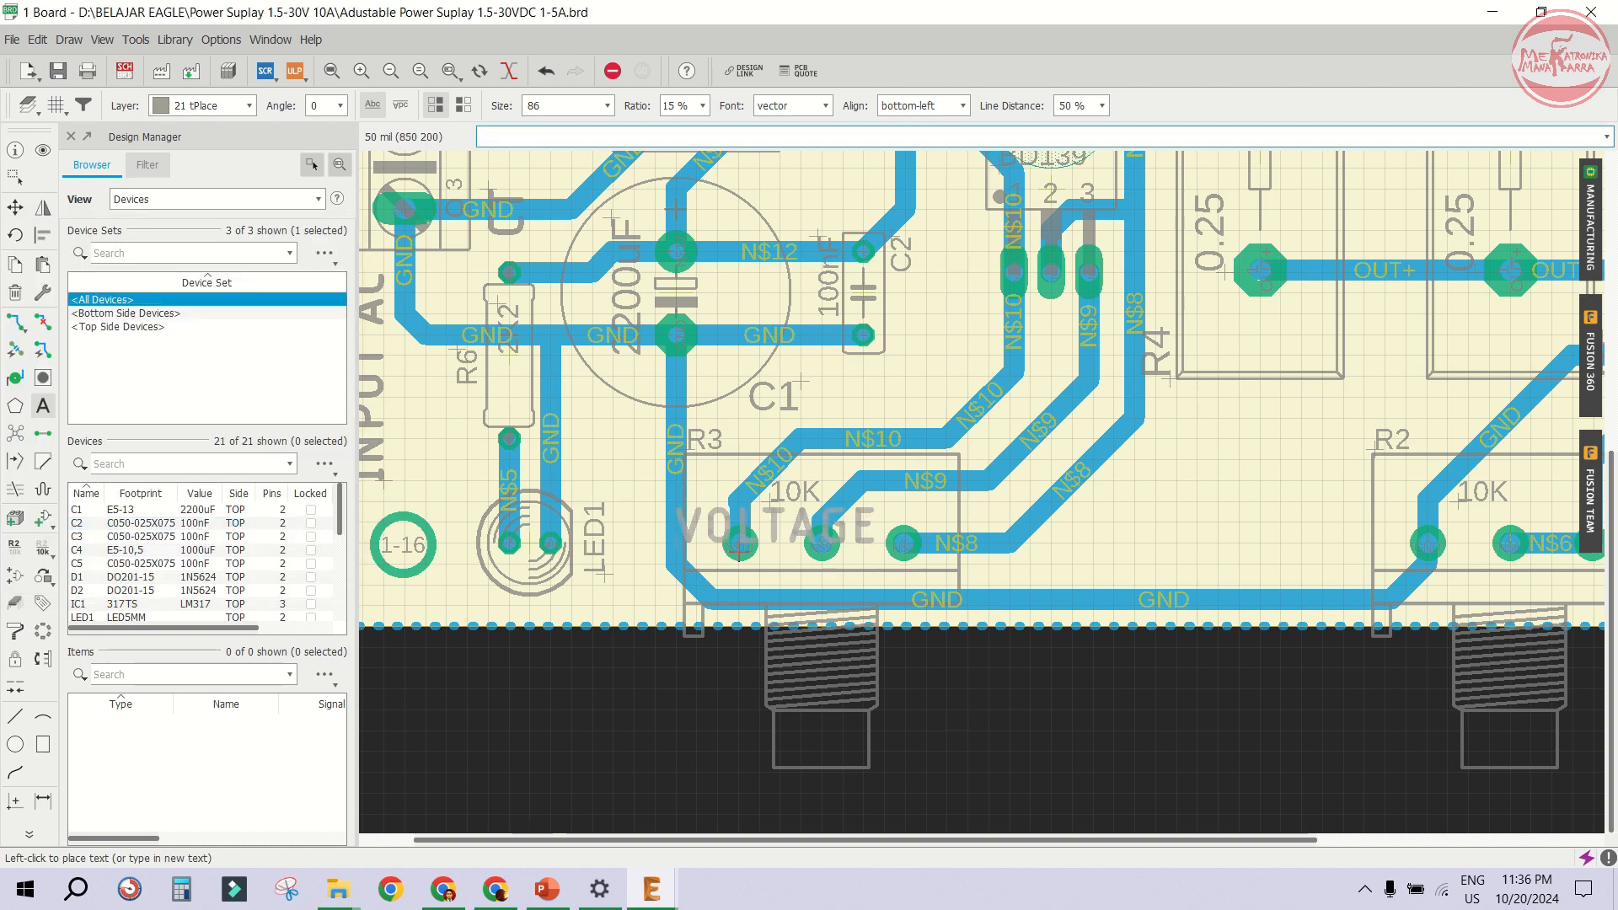
right_click(982, 499)
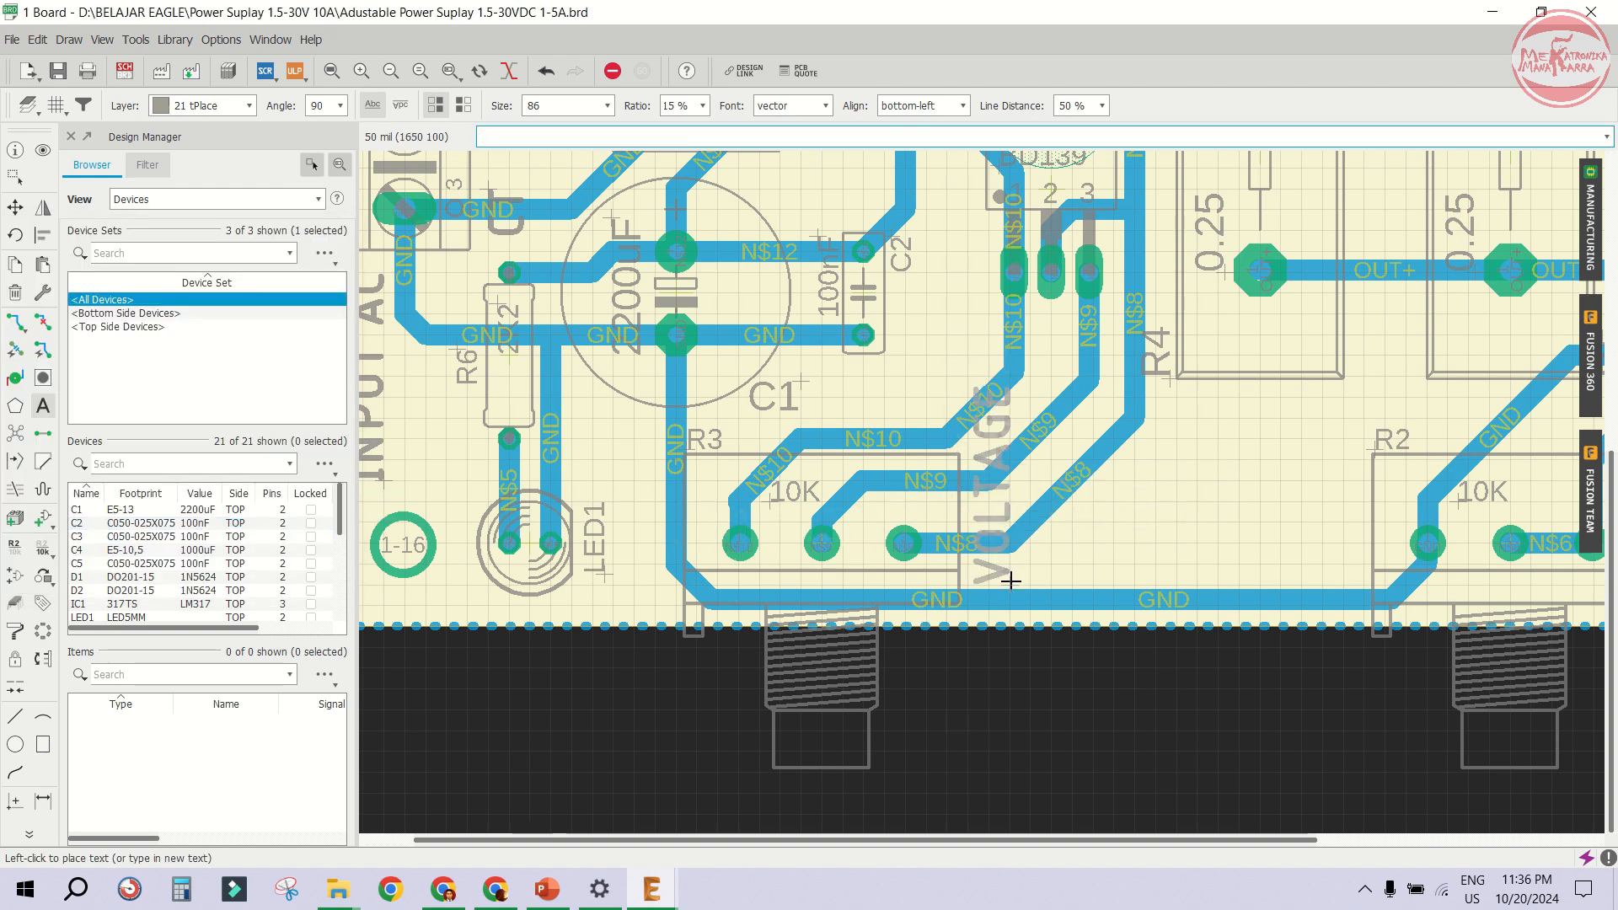
double_click(570, 109)
type("70")
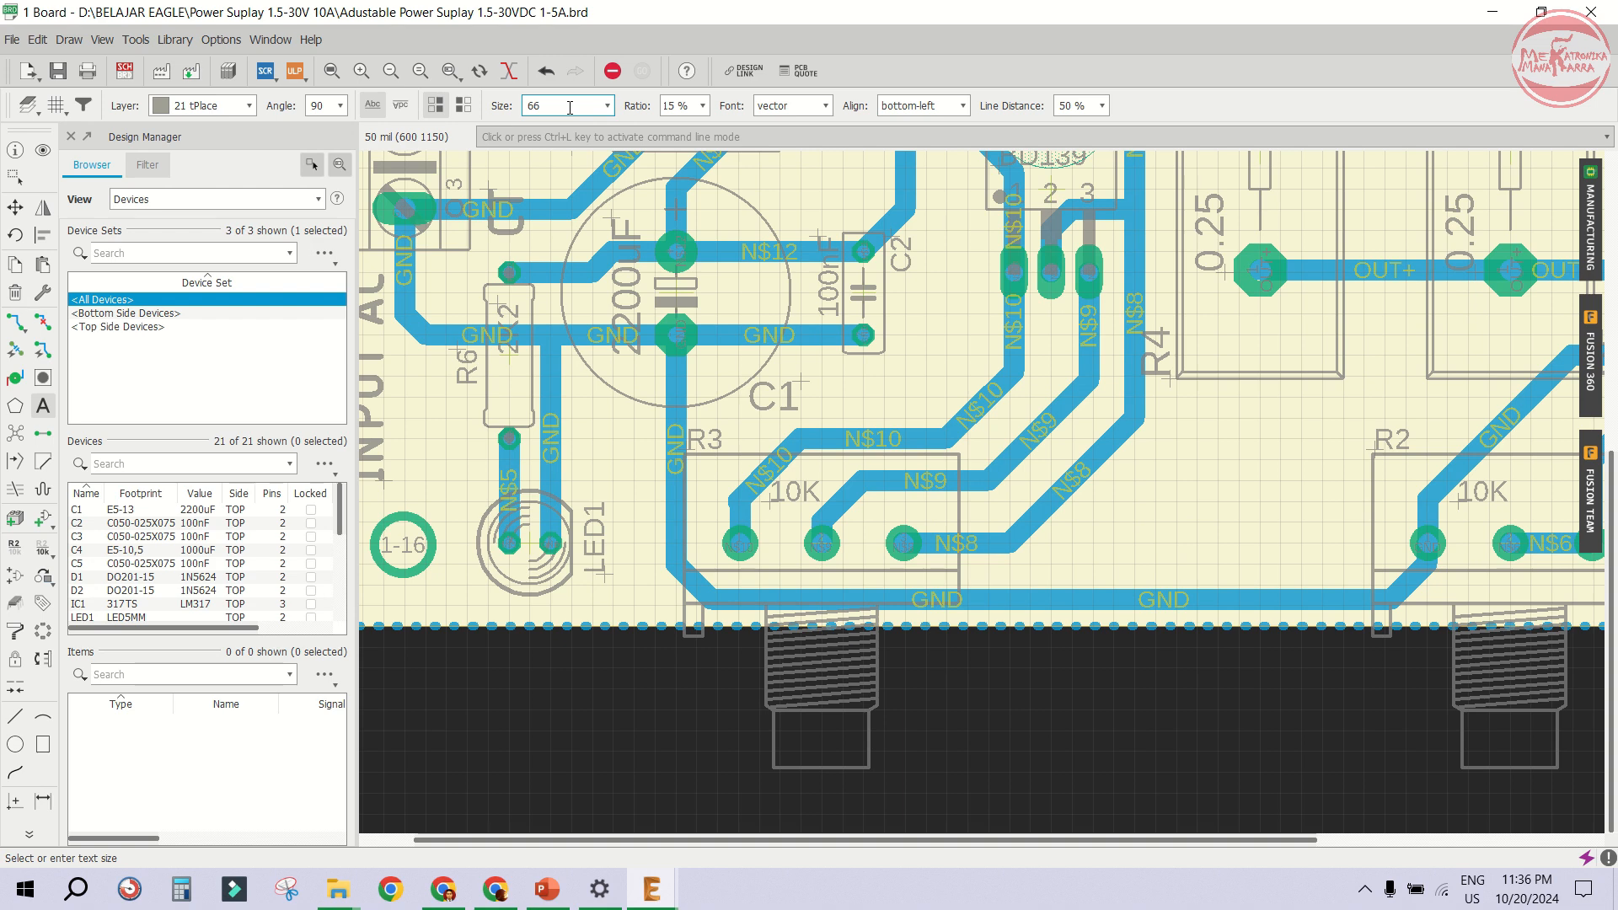
scroll(570, 108, "down", 1)
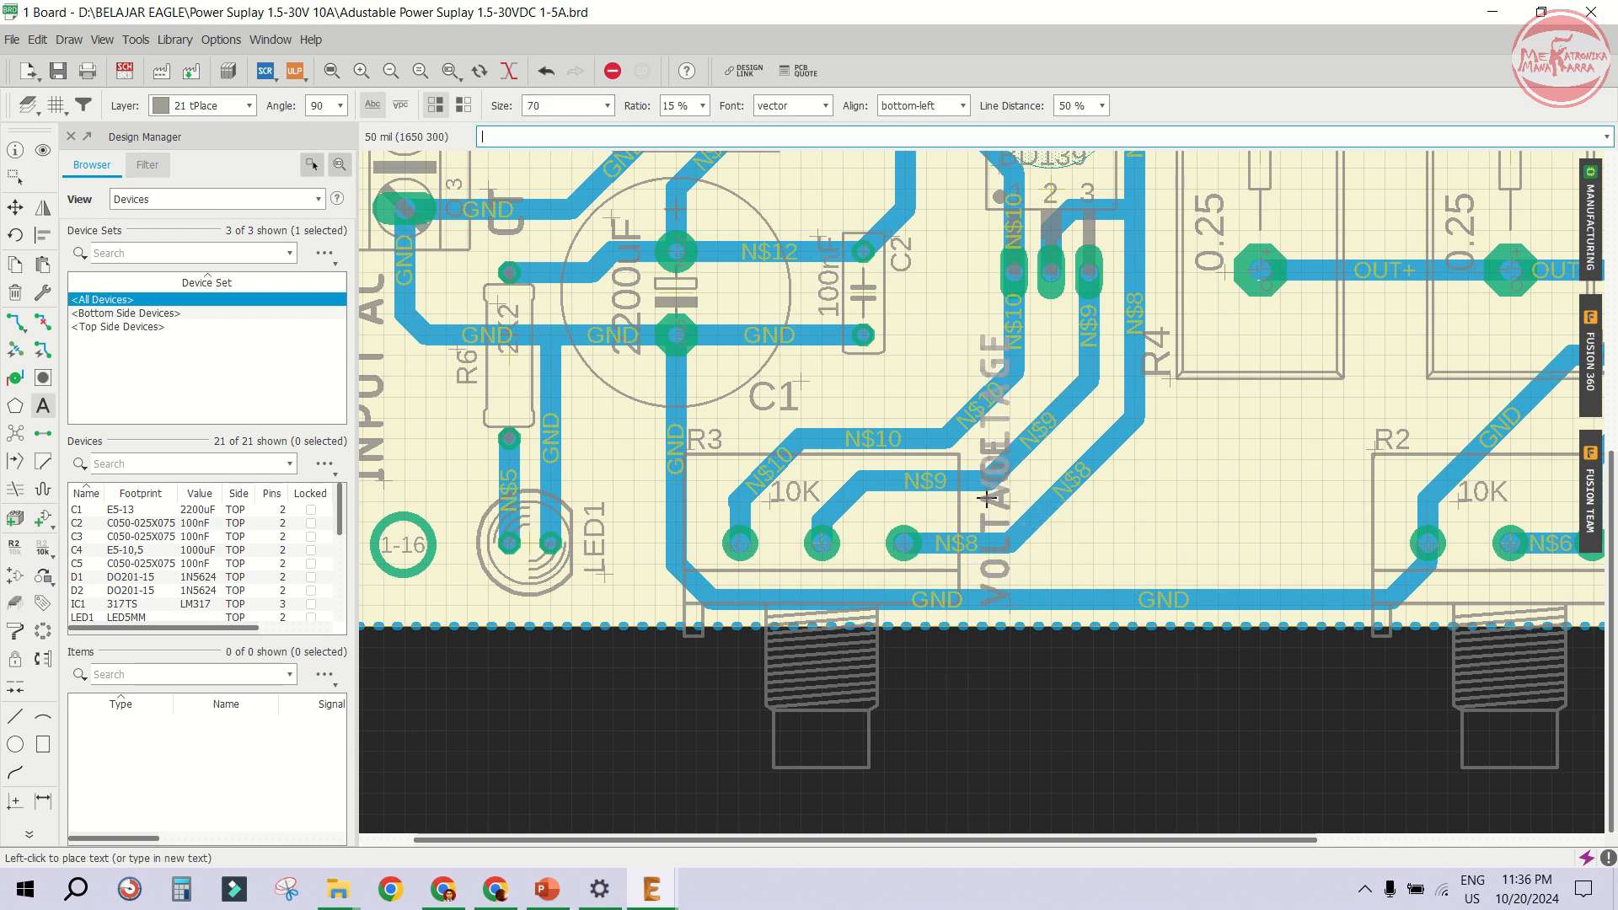
left_click(906, 504)
- Add an ADJ. text label beside the VOLTAGE label
type("ADJ.")
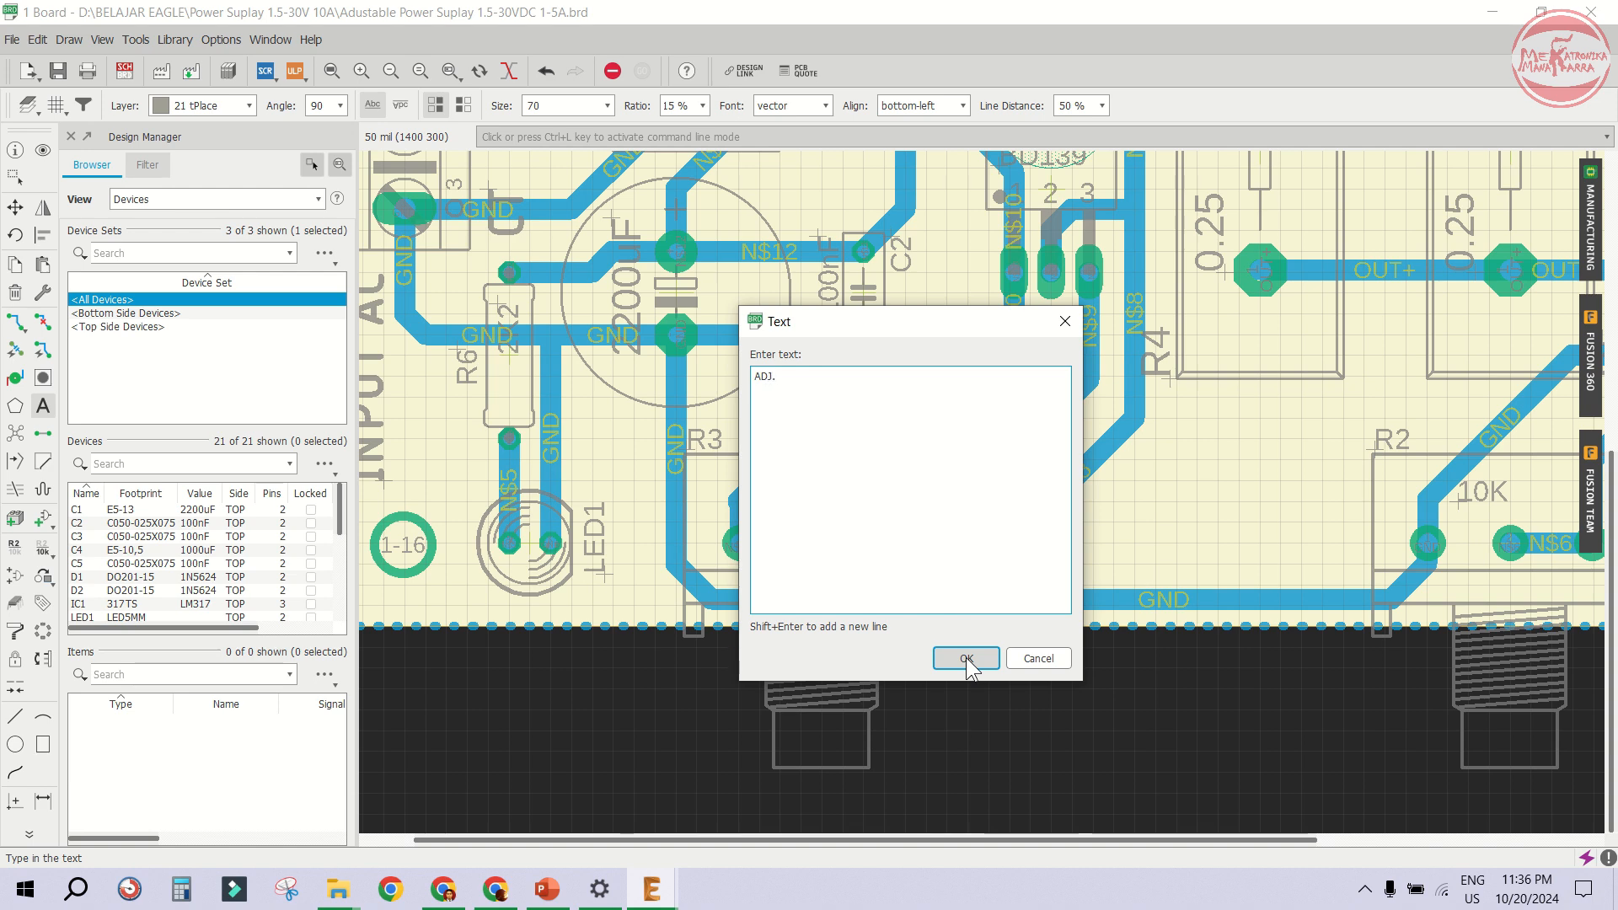
left_click(967, 659)
left_click(1057, 564)
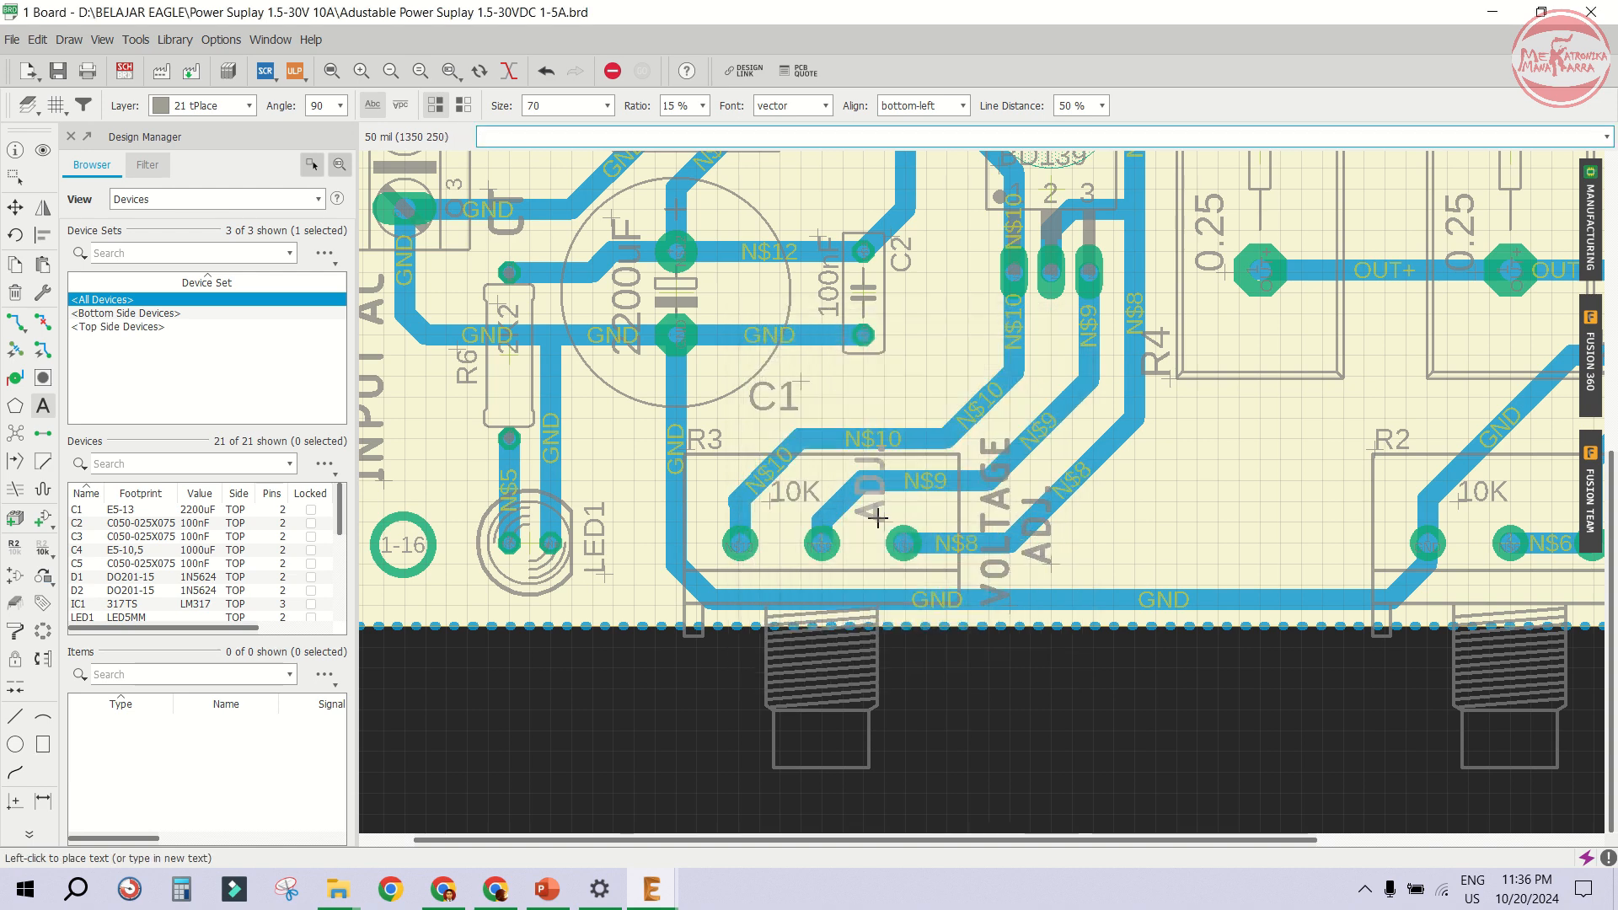
- Add a vertical CURRENT text label beside potentiometer R2
key("Escape")
type("CU")
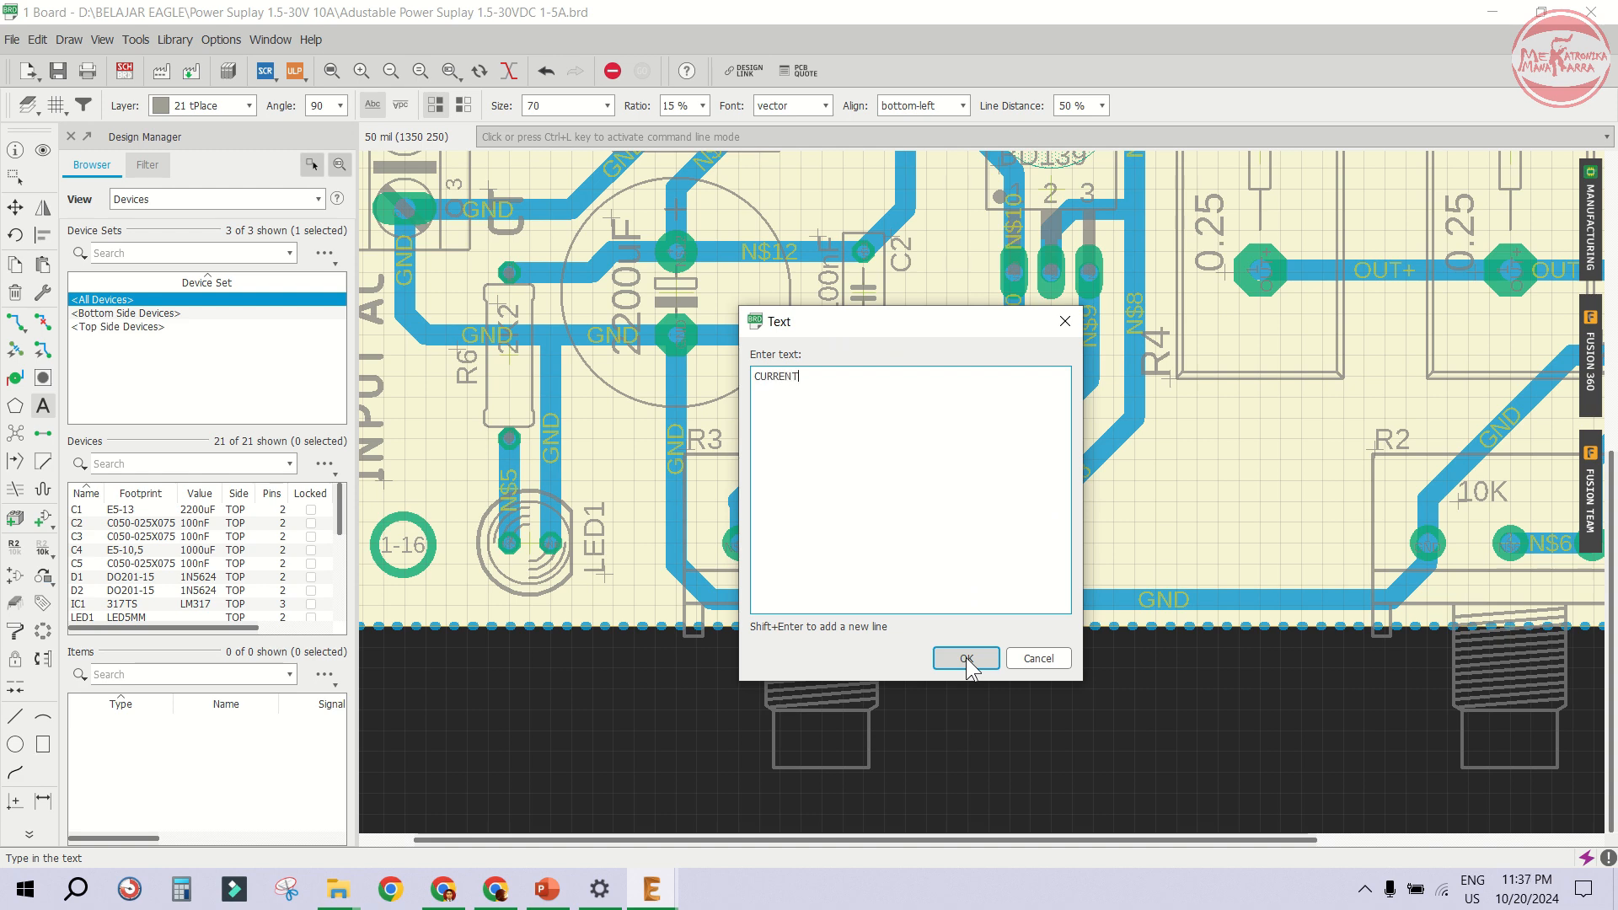
type("RRENT")
left_click(967, 660)
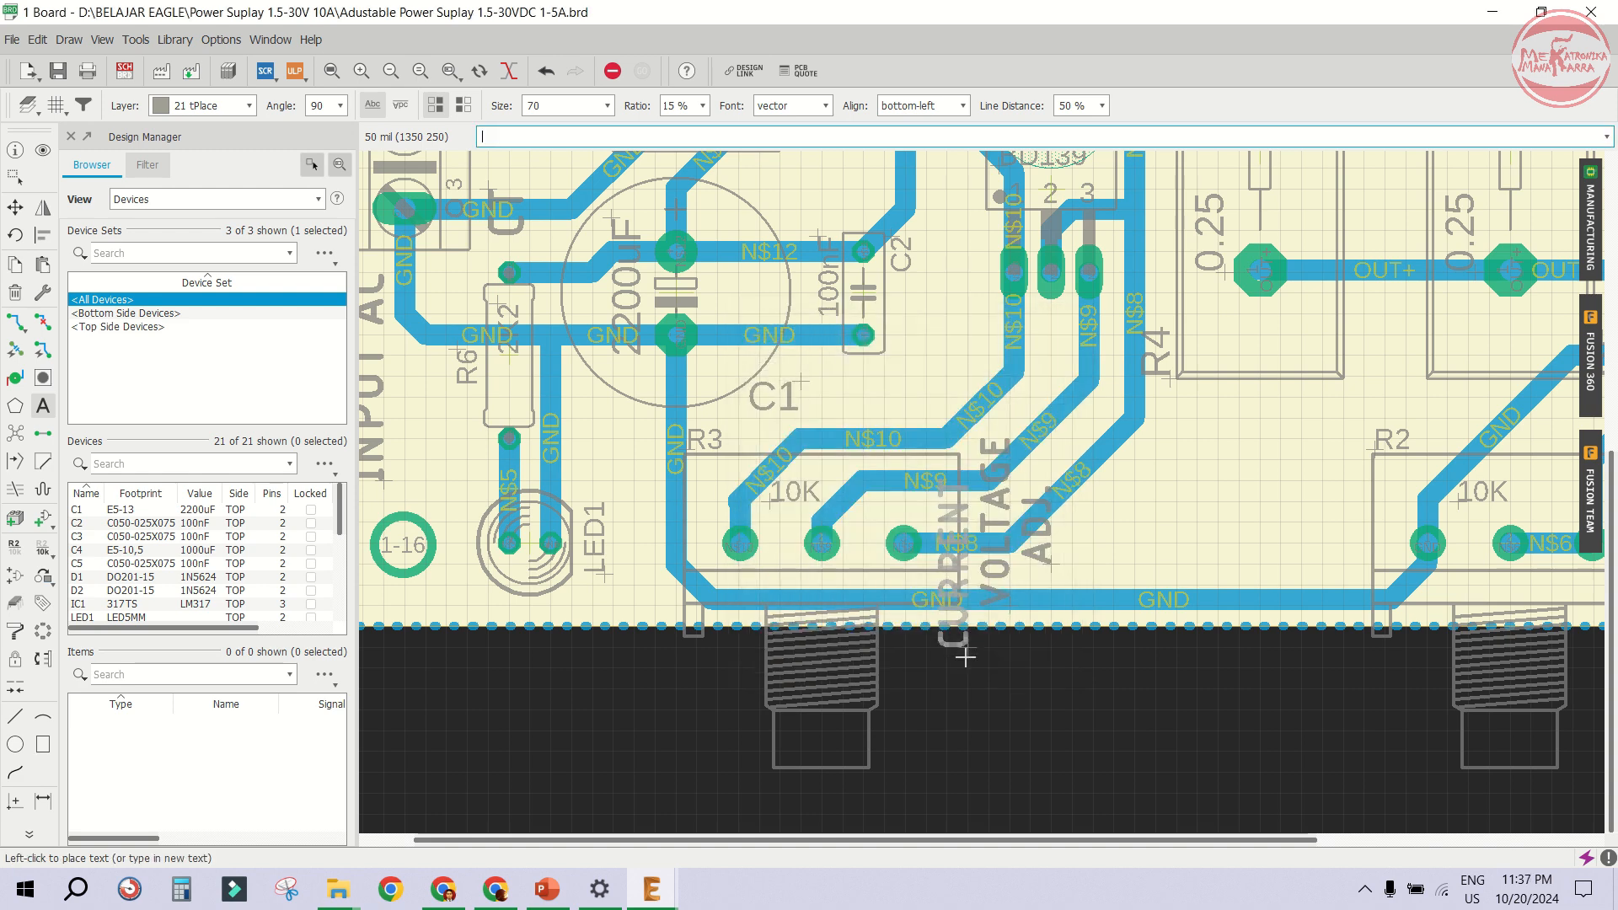
left_click(1315, 602)
- Copy the ADJ. label next to the CURRENT label and save the board
left_click(14, 264)
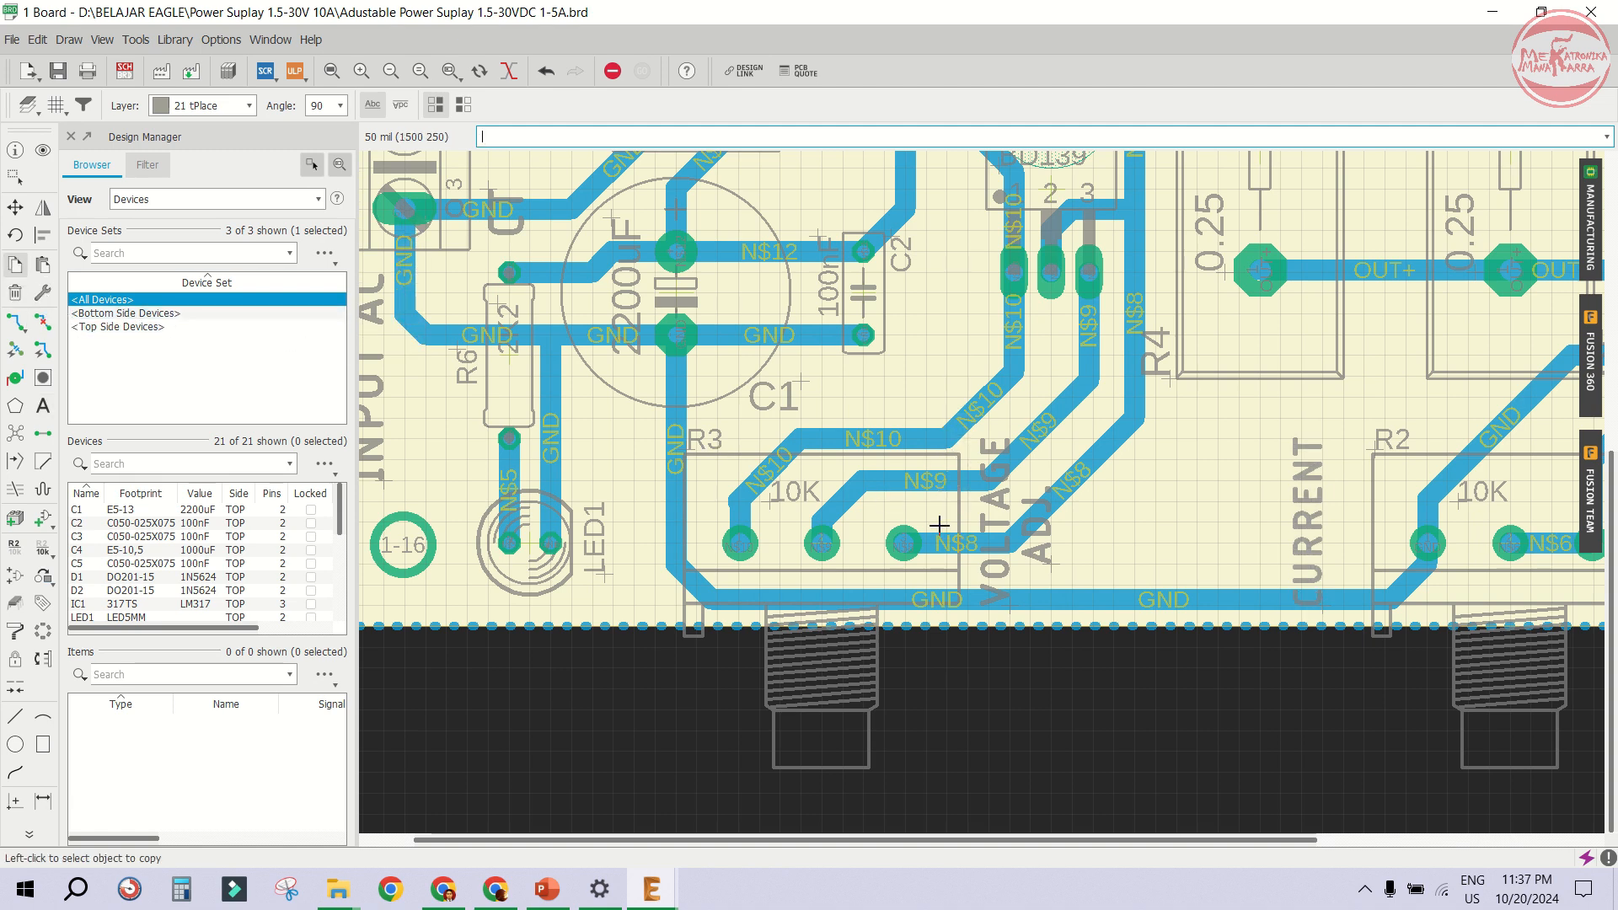
left_click(1041, 571)
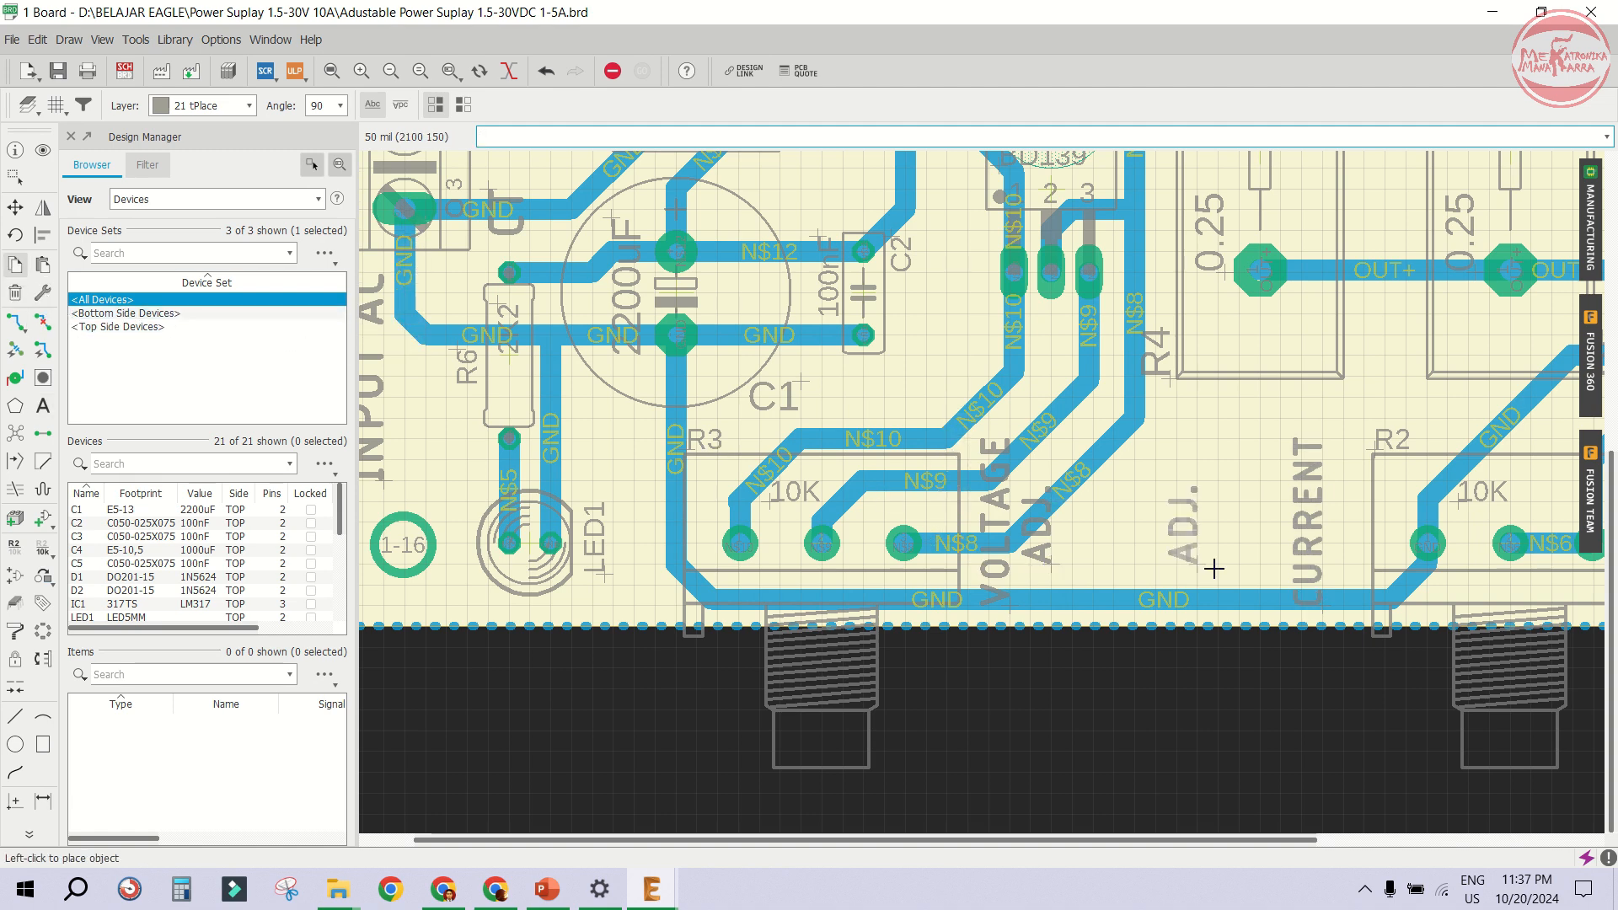
left_click(1357, 568)
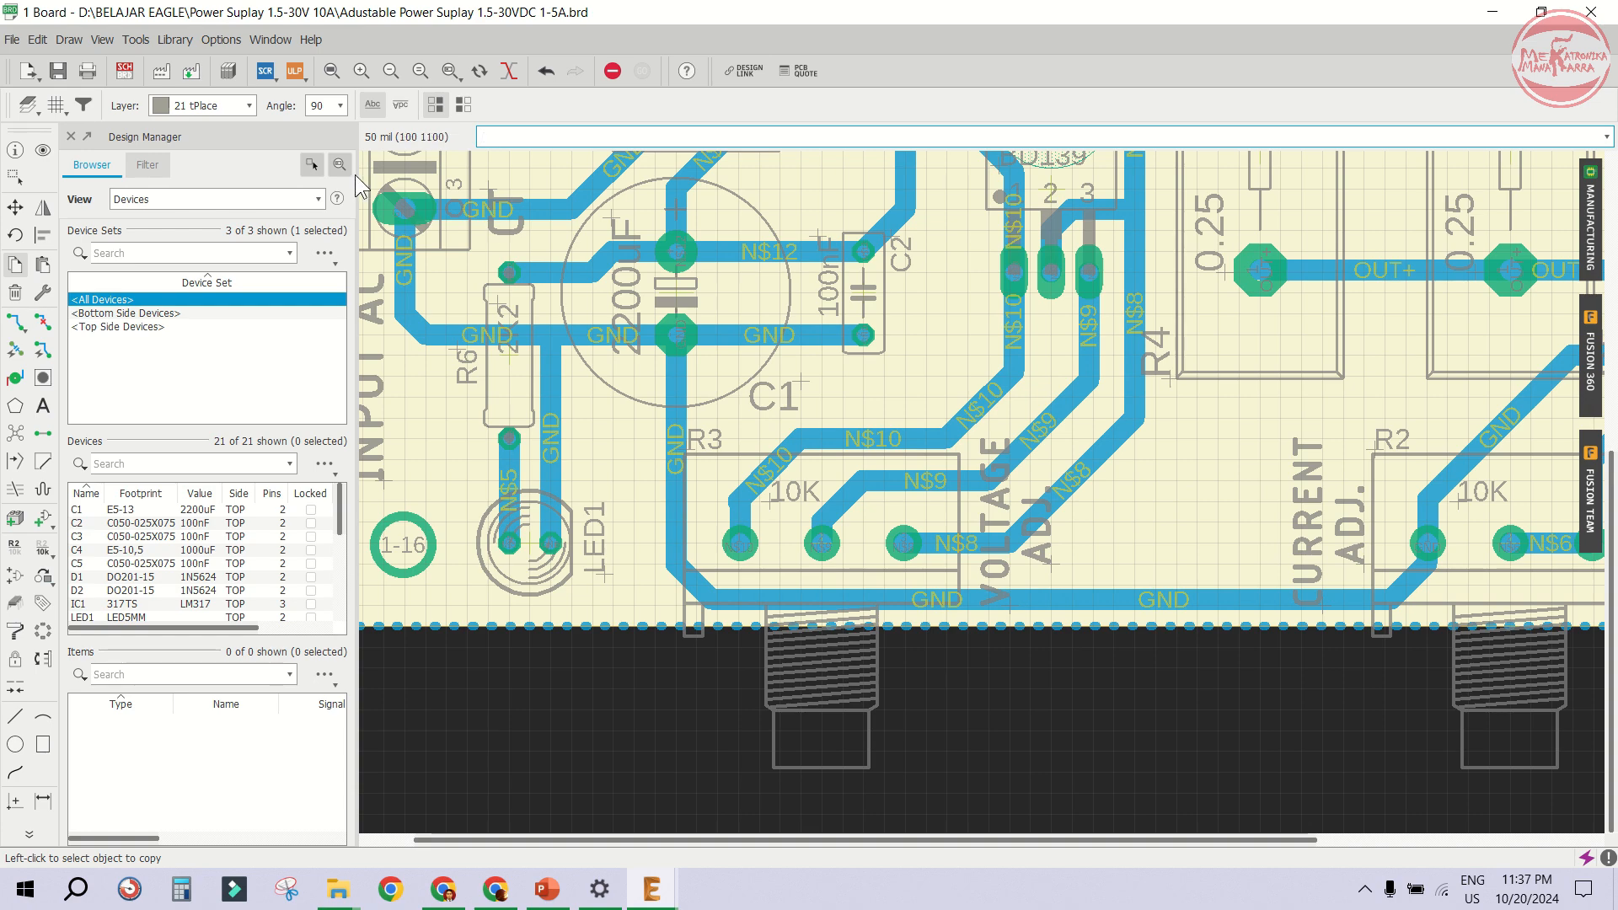
left_click(58, 70)
- Inspect the new adjustment labels in the manufacturing preview, then close it
scroll(986, 455, "down", 5)
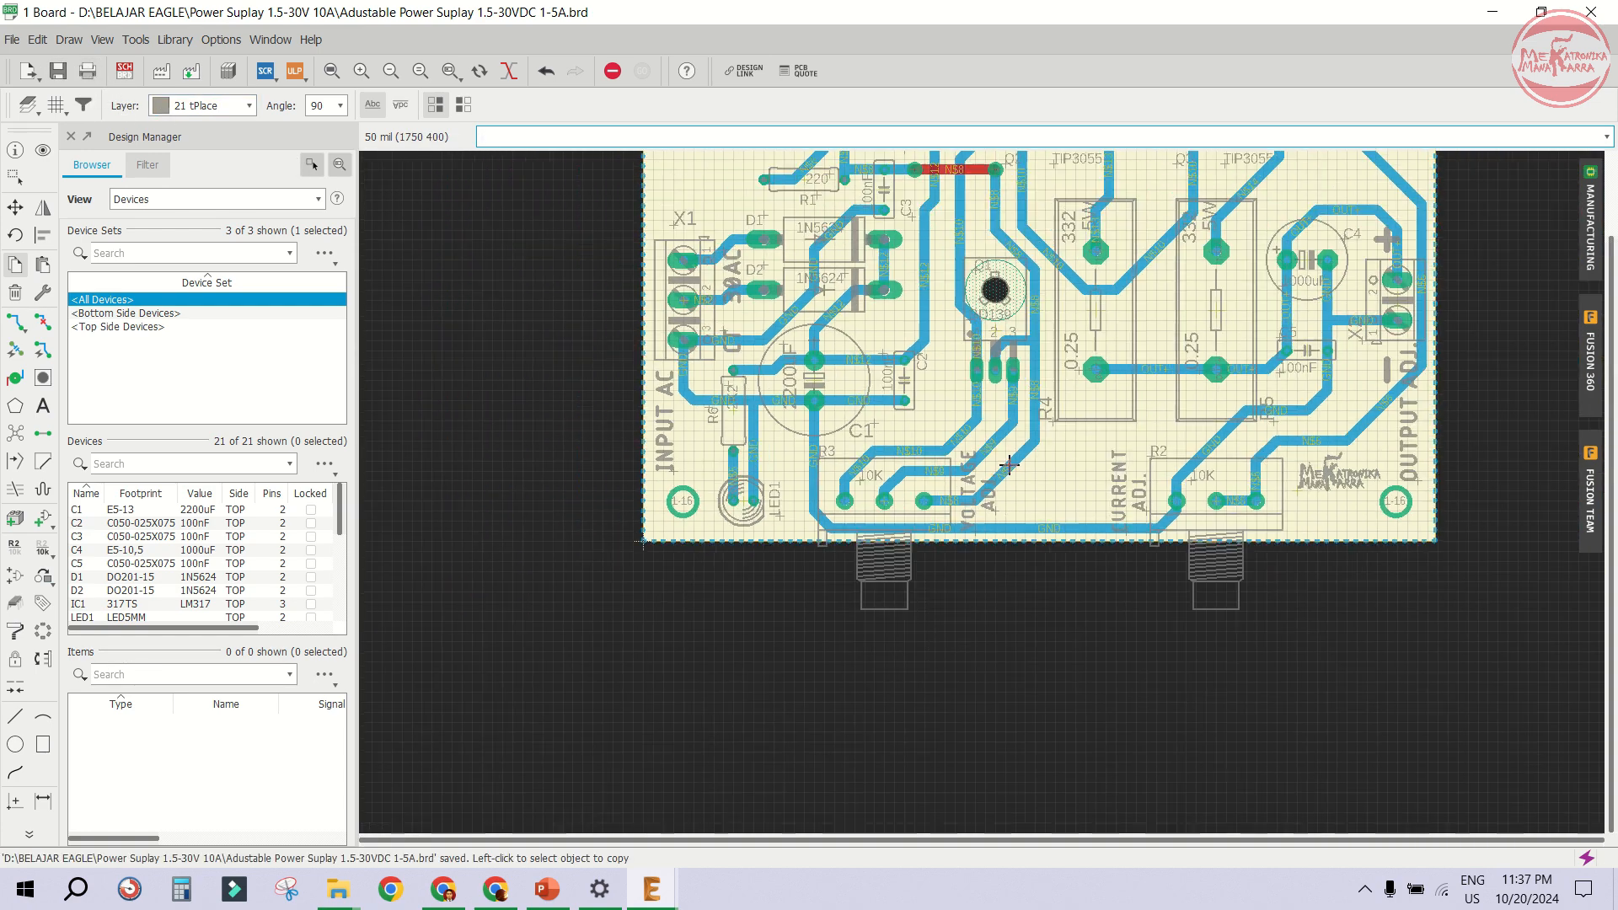
scroll(1079, 309, "up", 4)
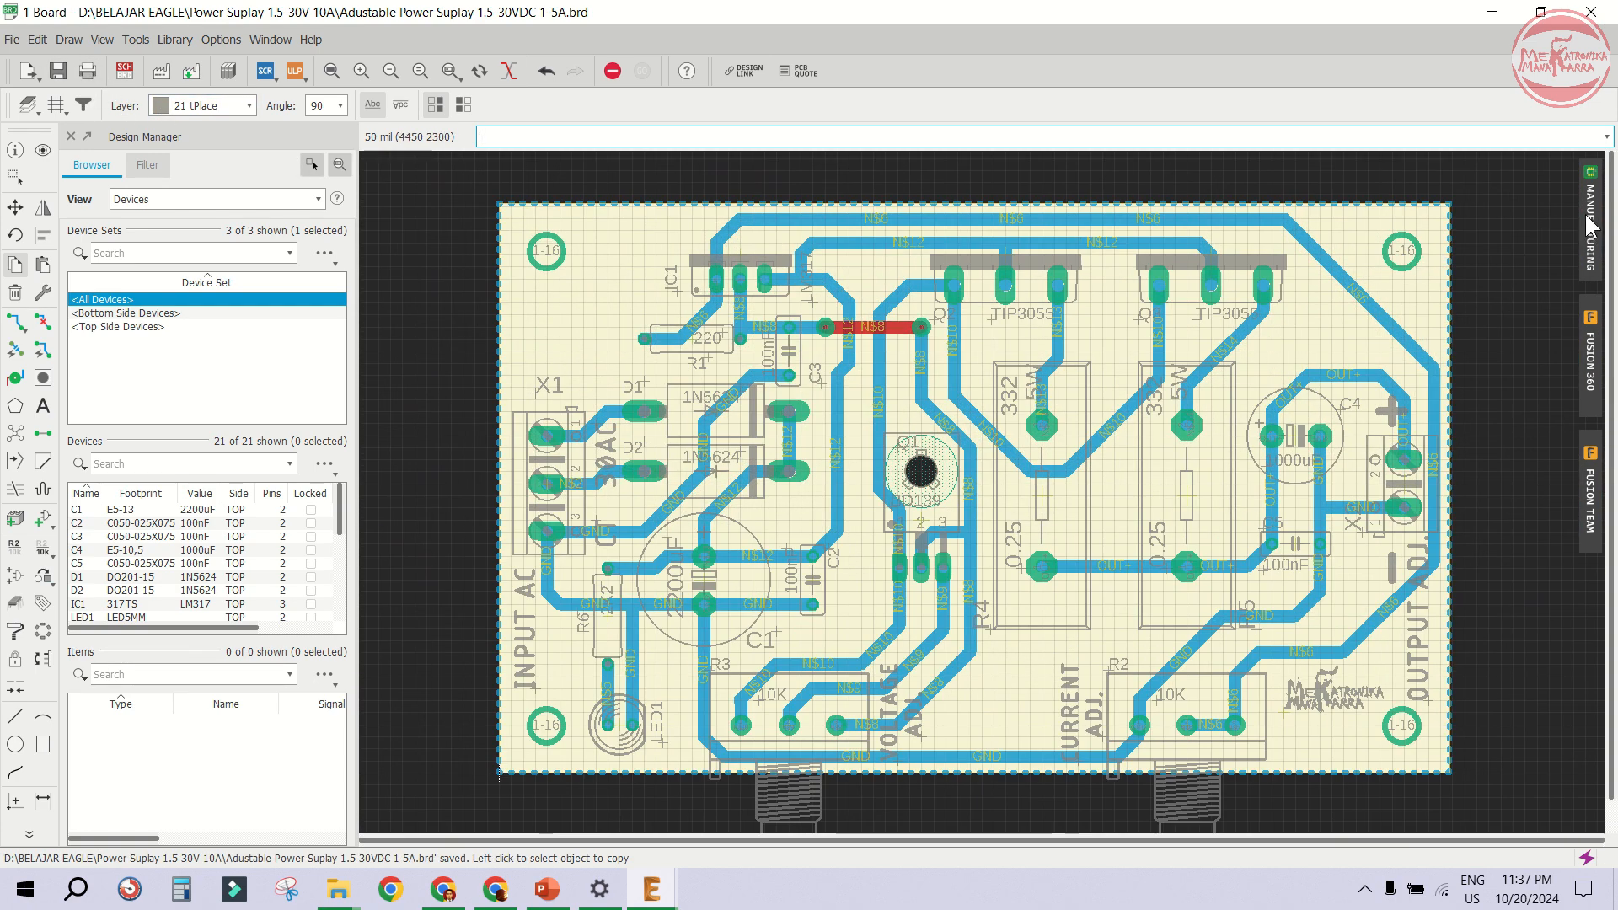
left_click(1589, 221)
left_click_drag(1244, 168, 1087, 26)
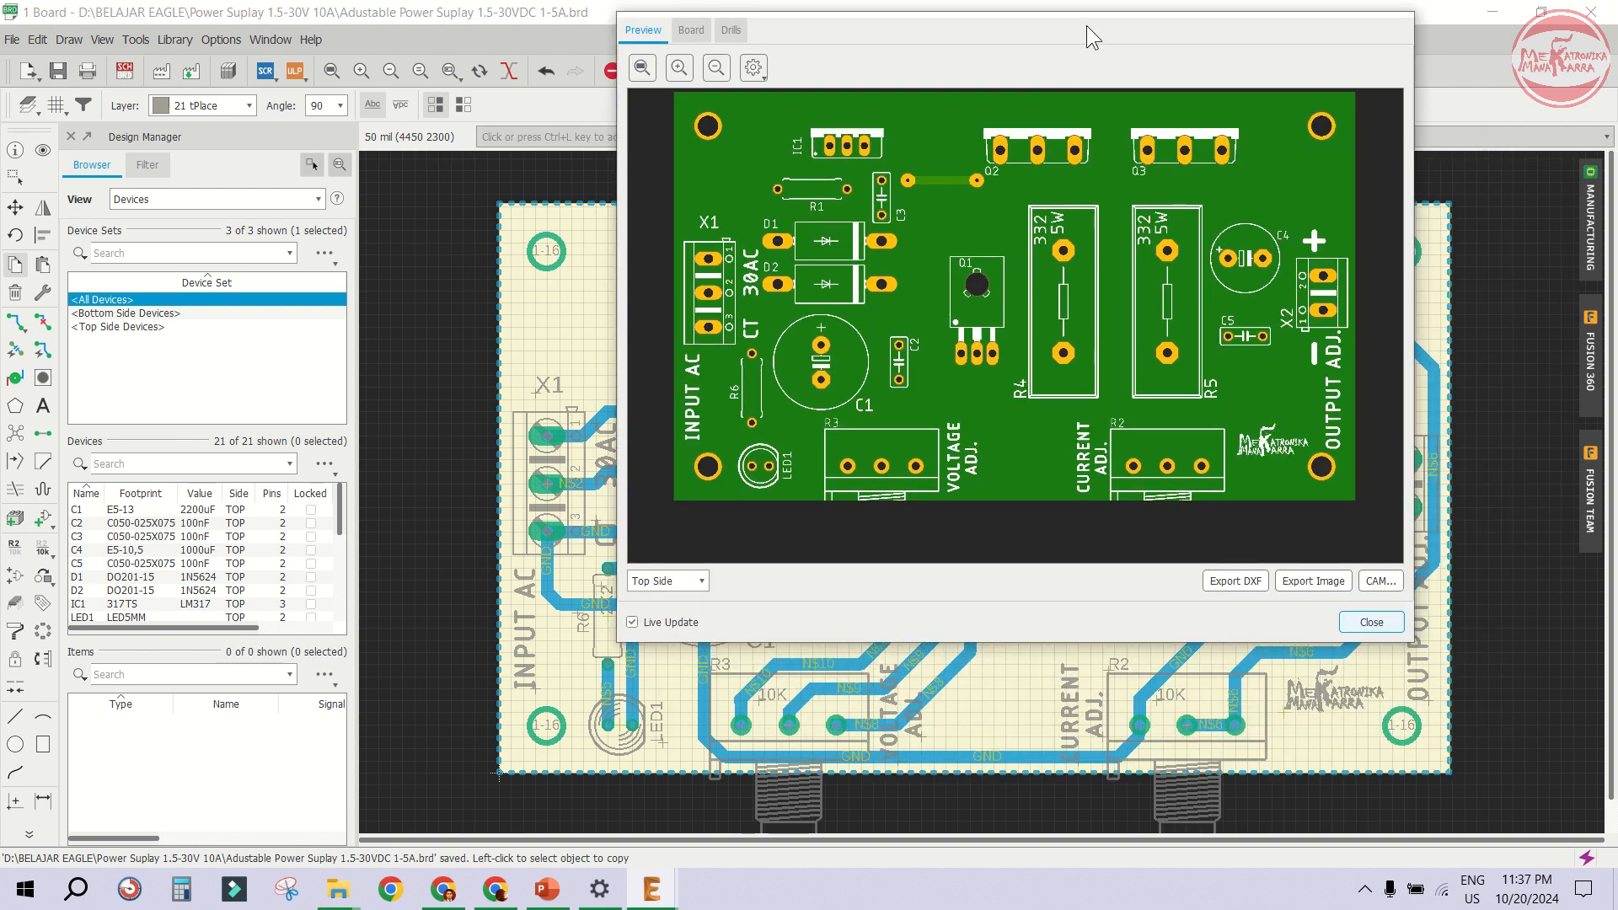
left_click_drag(615, 646, 454, 824)
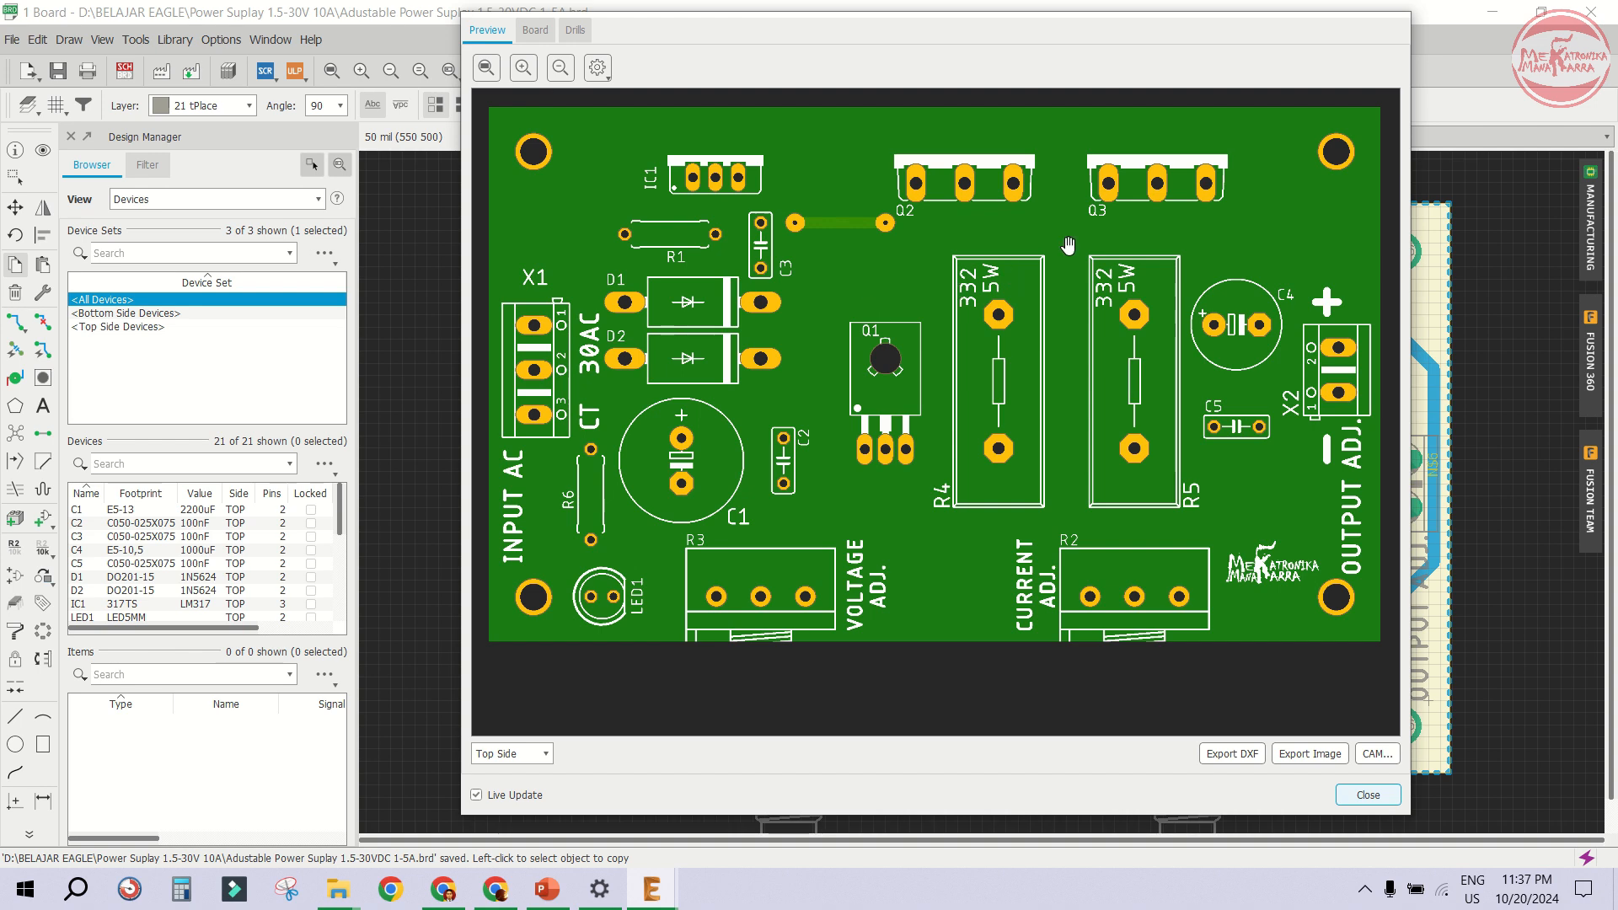
left_click(1365, 796)
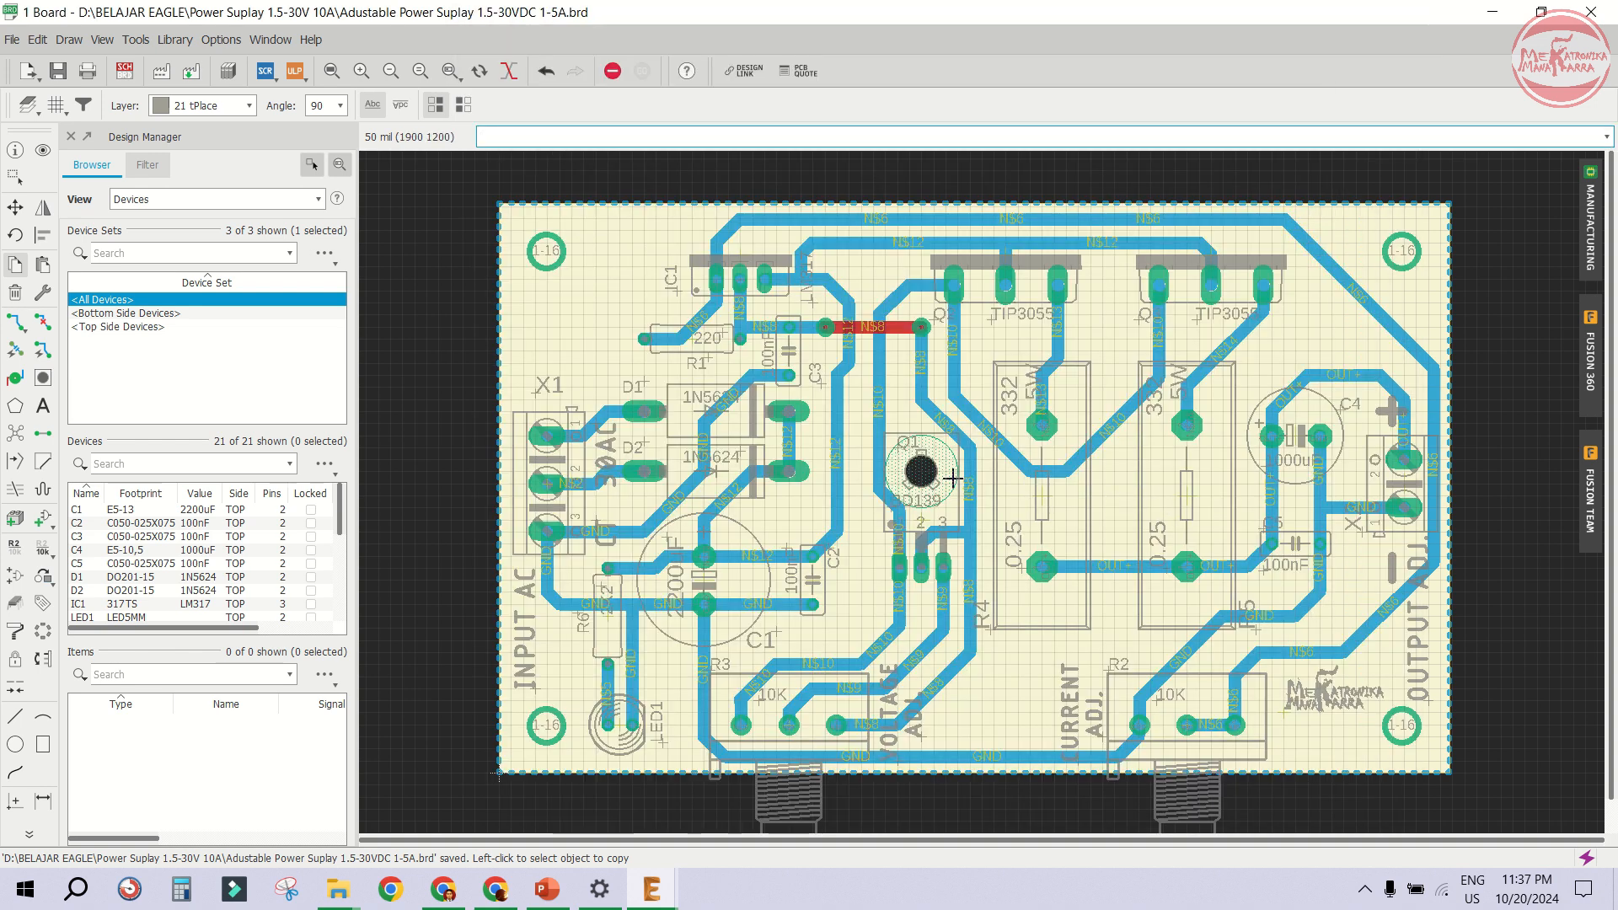
- Run Ratsnest to fill the copper pour, and save the board
left_click(17, 444)
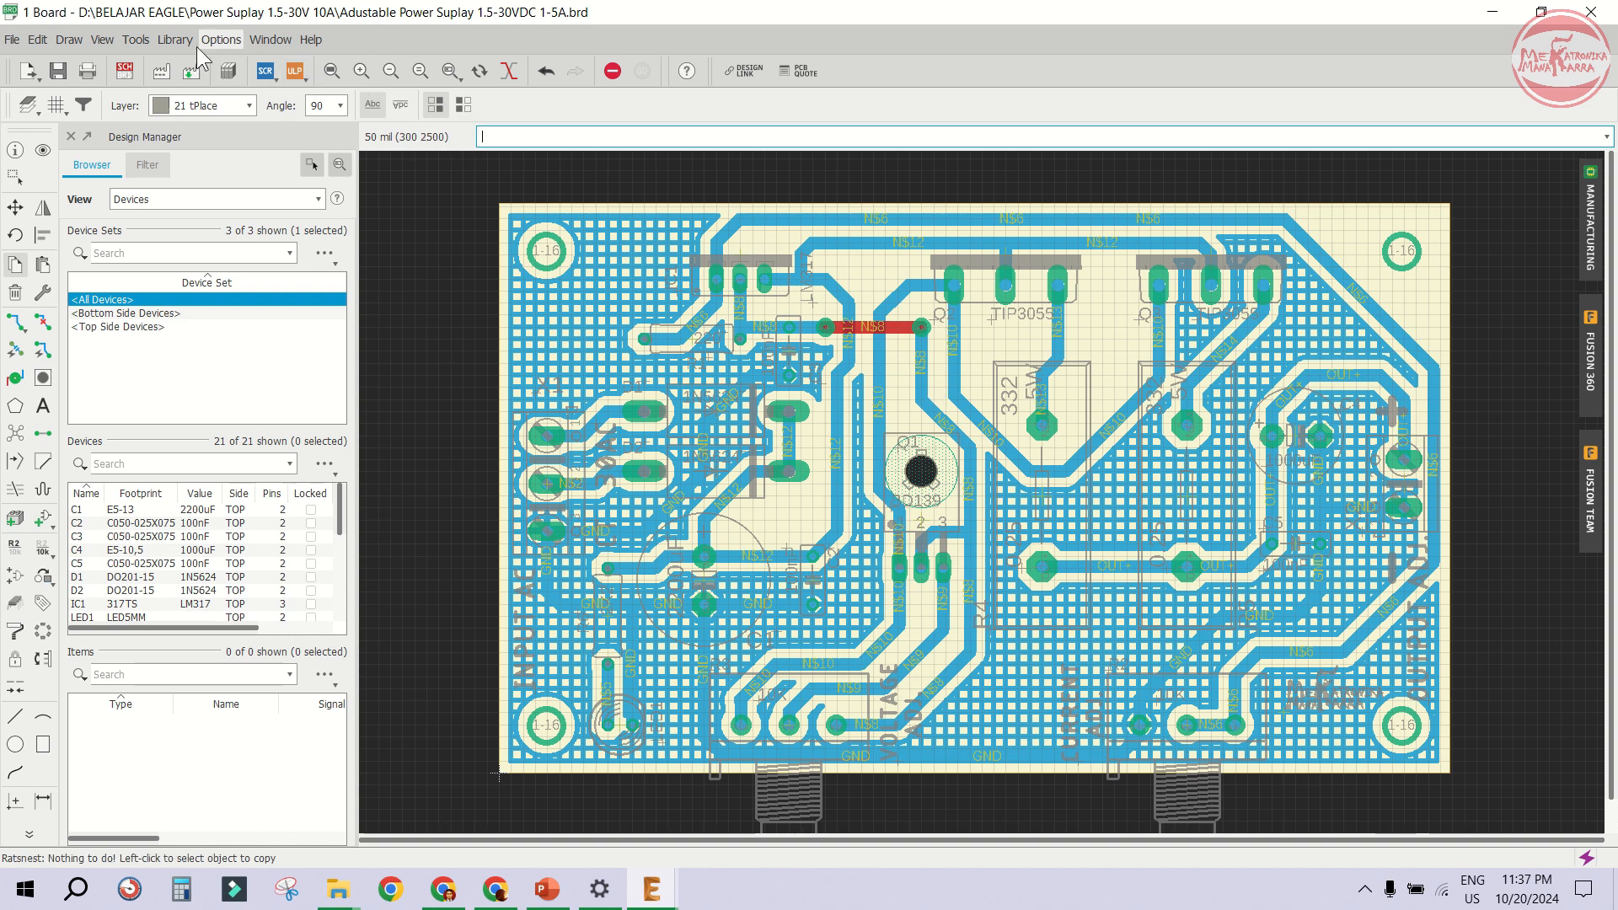
left_click(58, 71)
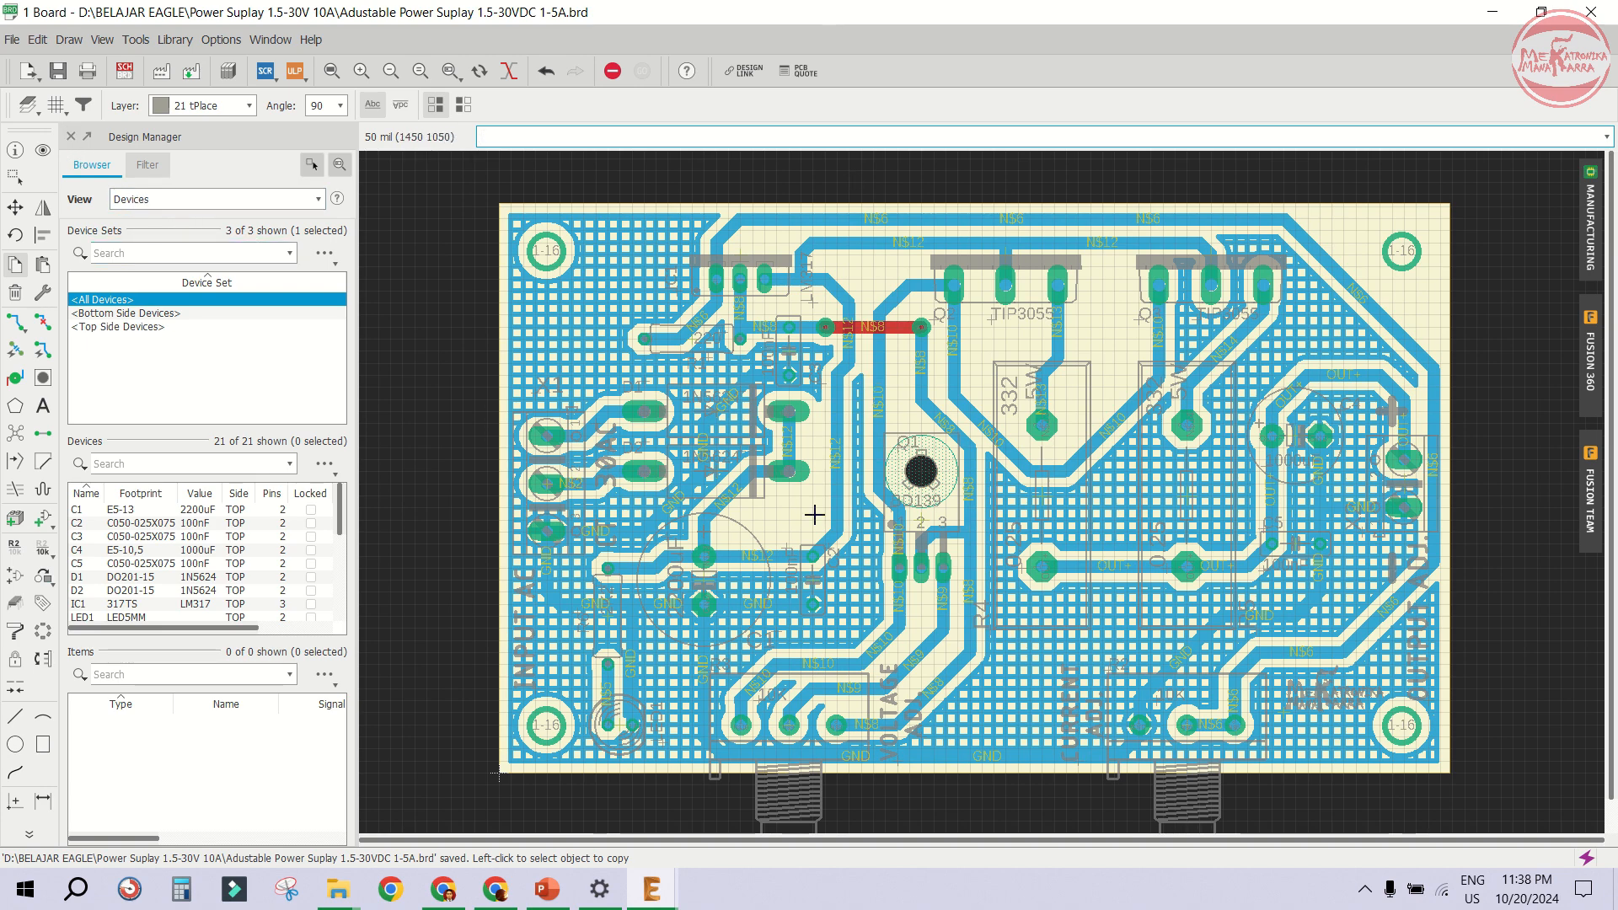
- Show only the Top, Pads, Vias, Dimension, tPlace, tNames and tValues layers
left_click(28, 104)
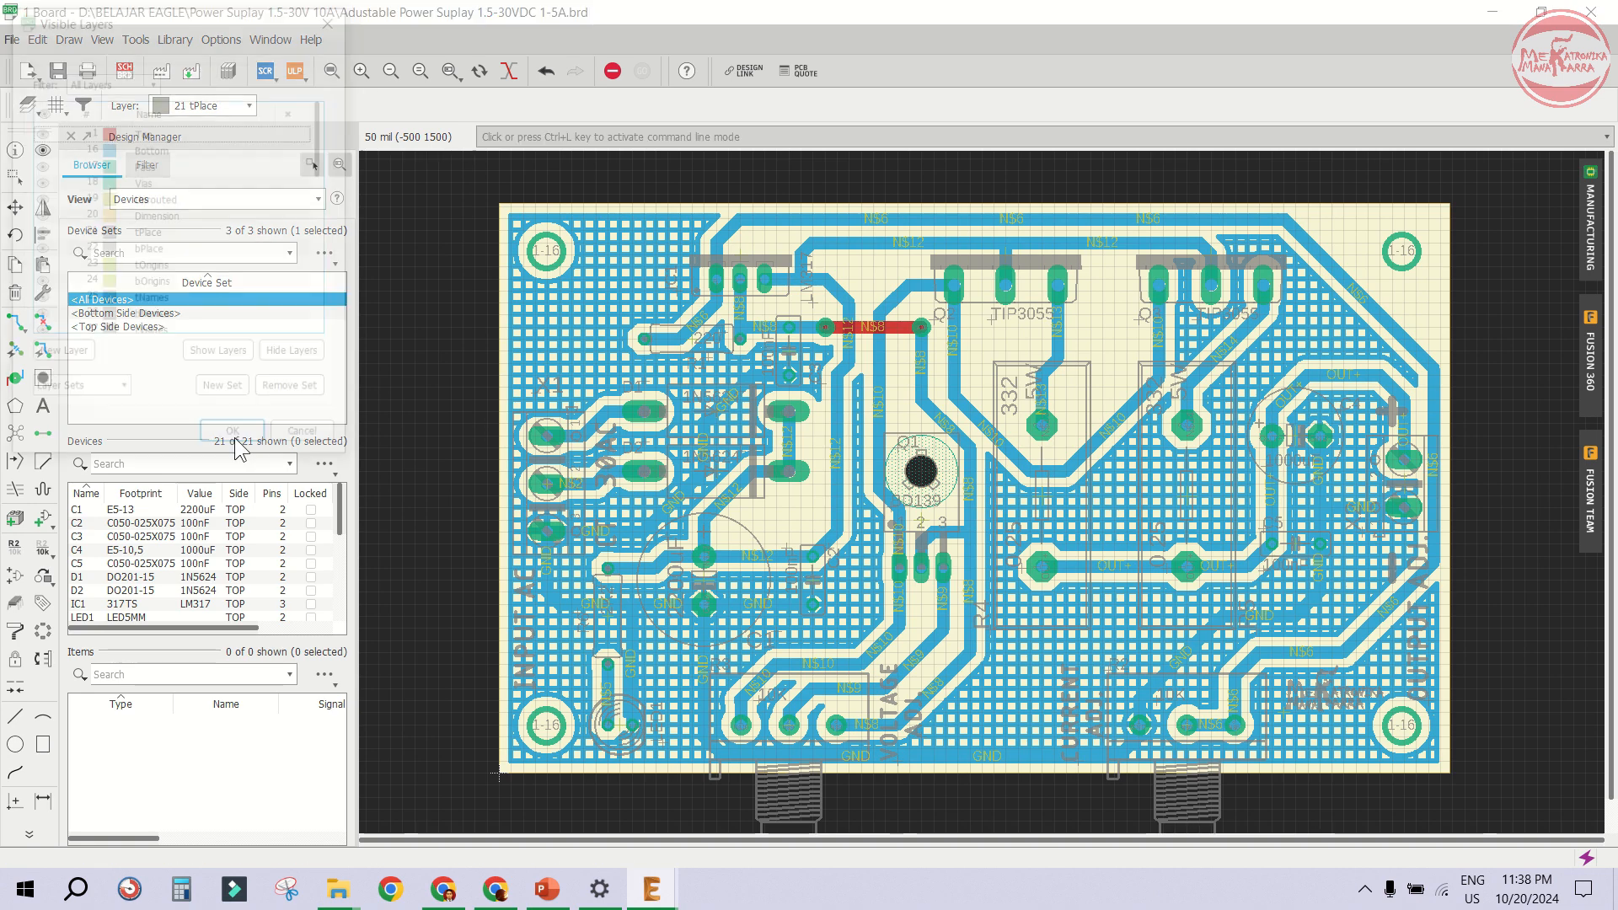
left_click_drag(210, 13, 400, 90)
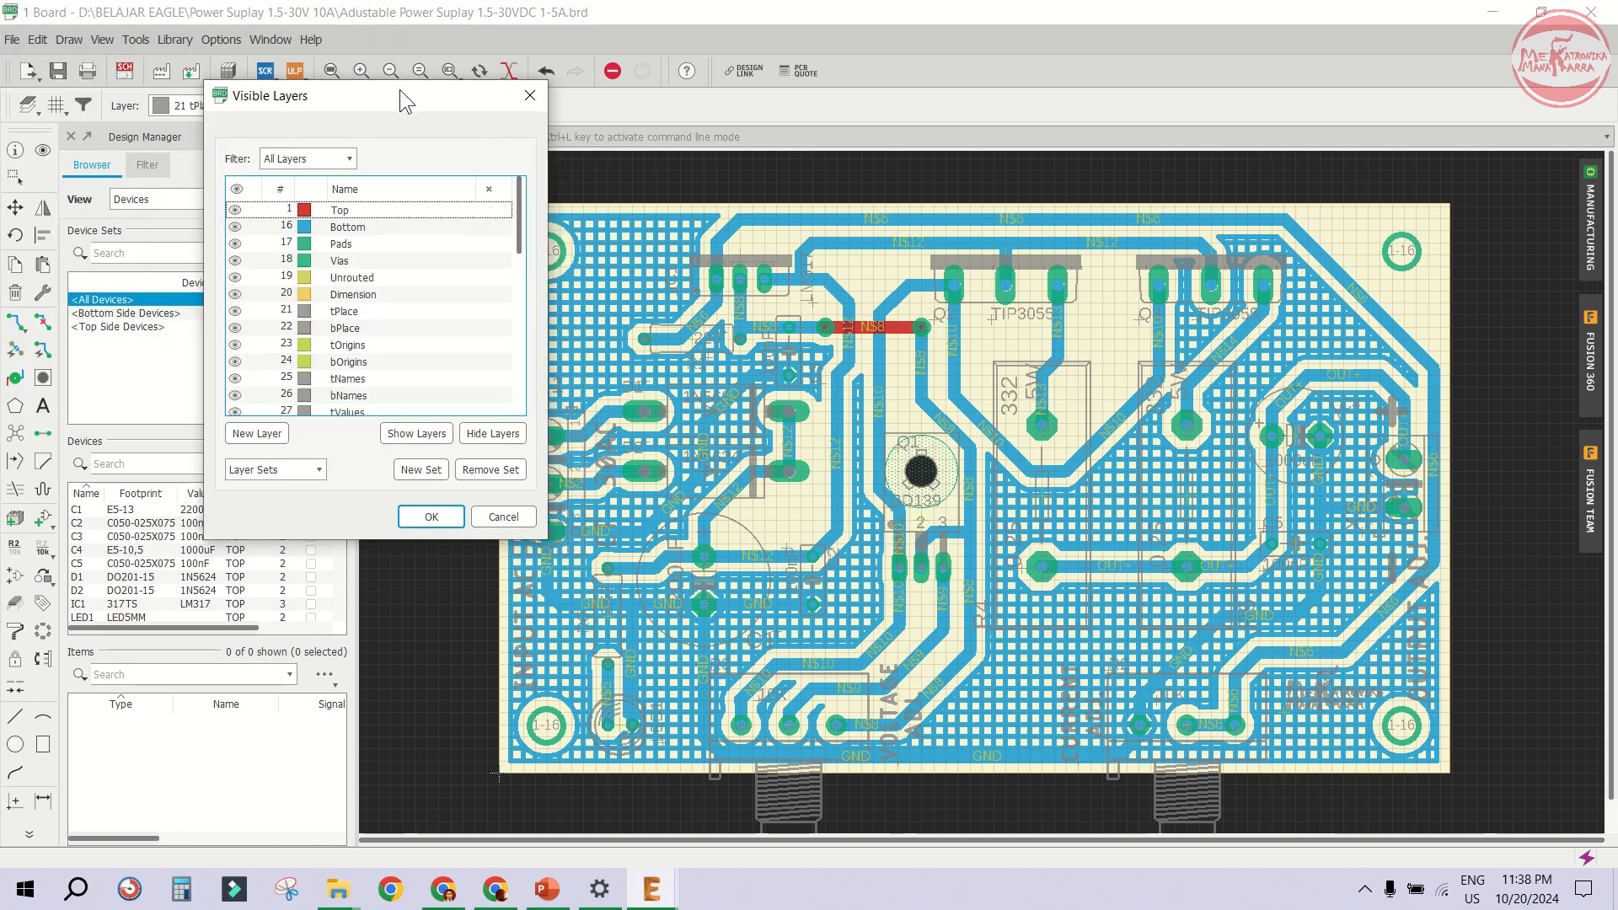
left_click(482, 433)
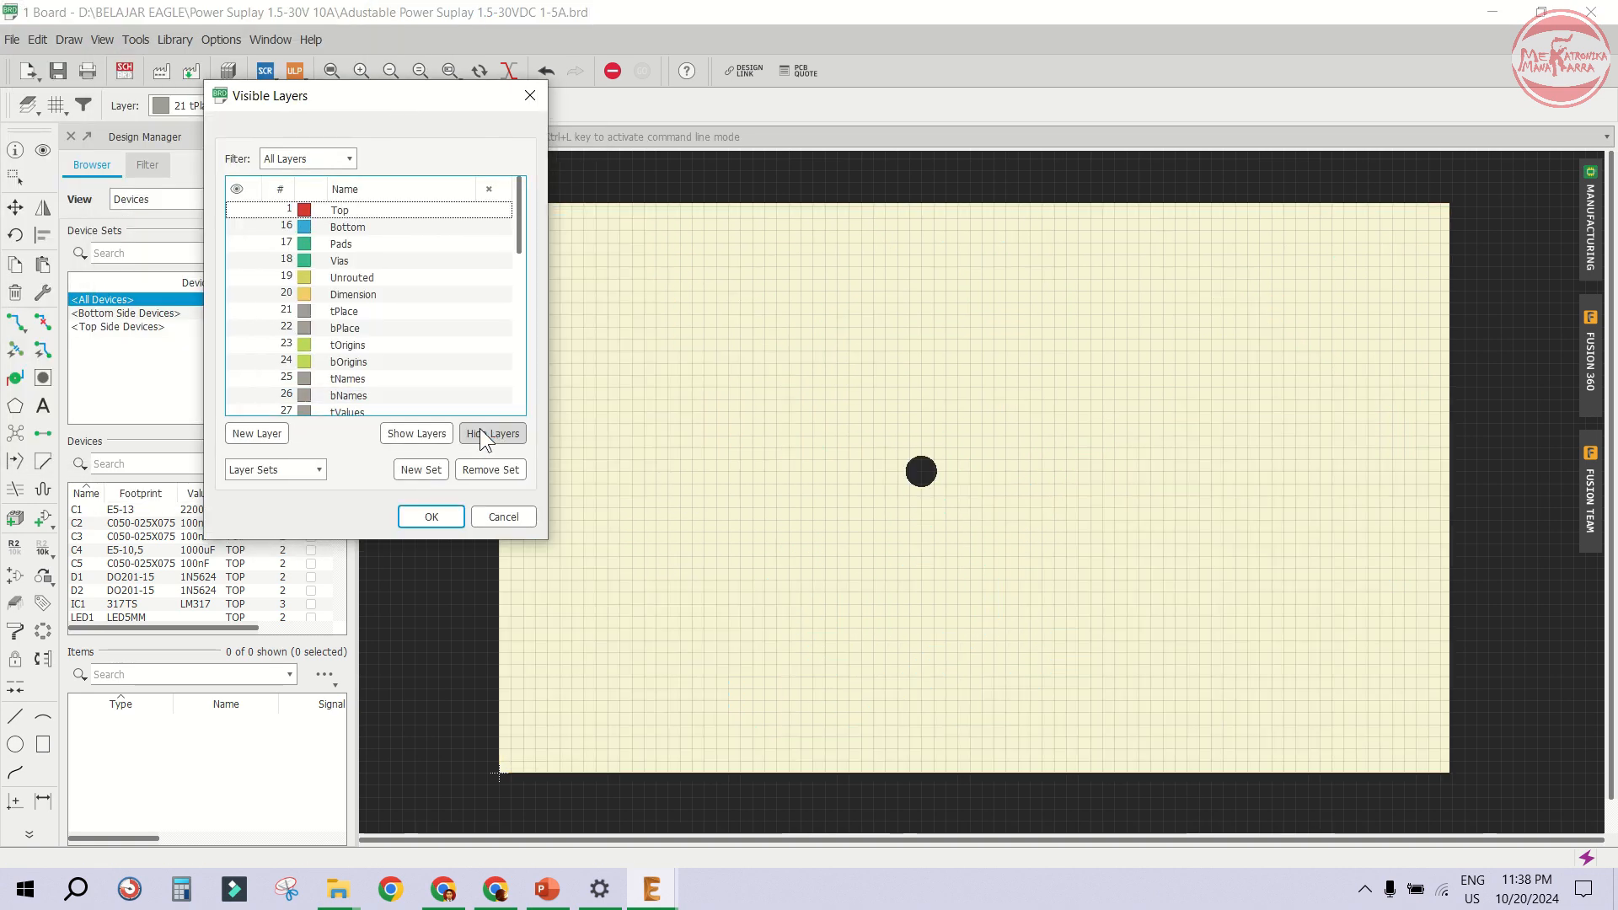
left_click(240, 214)
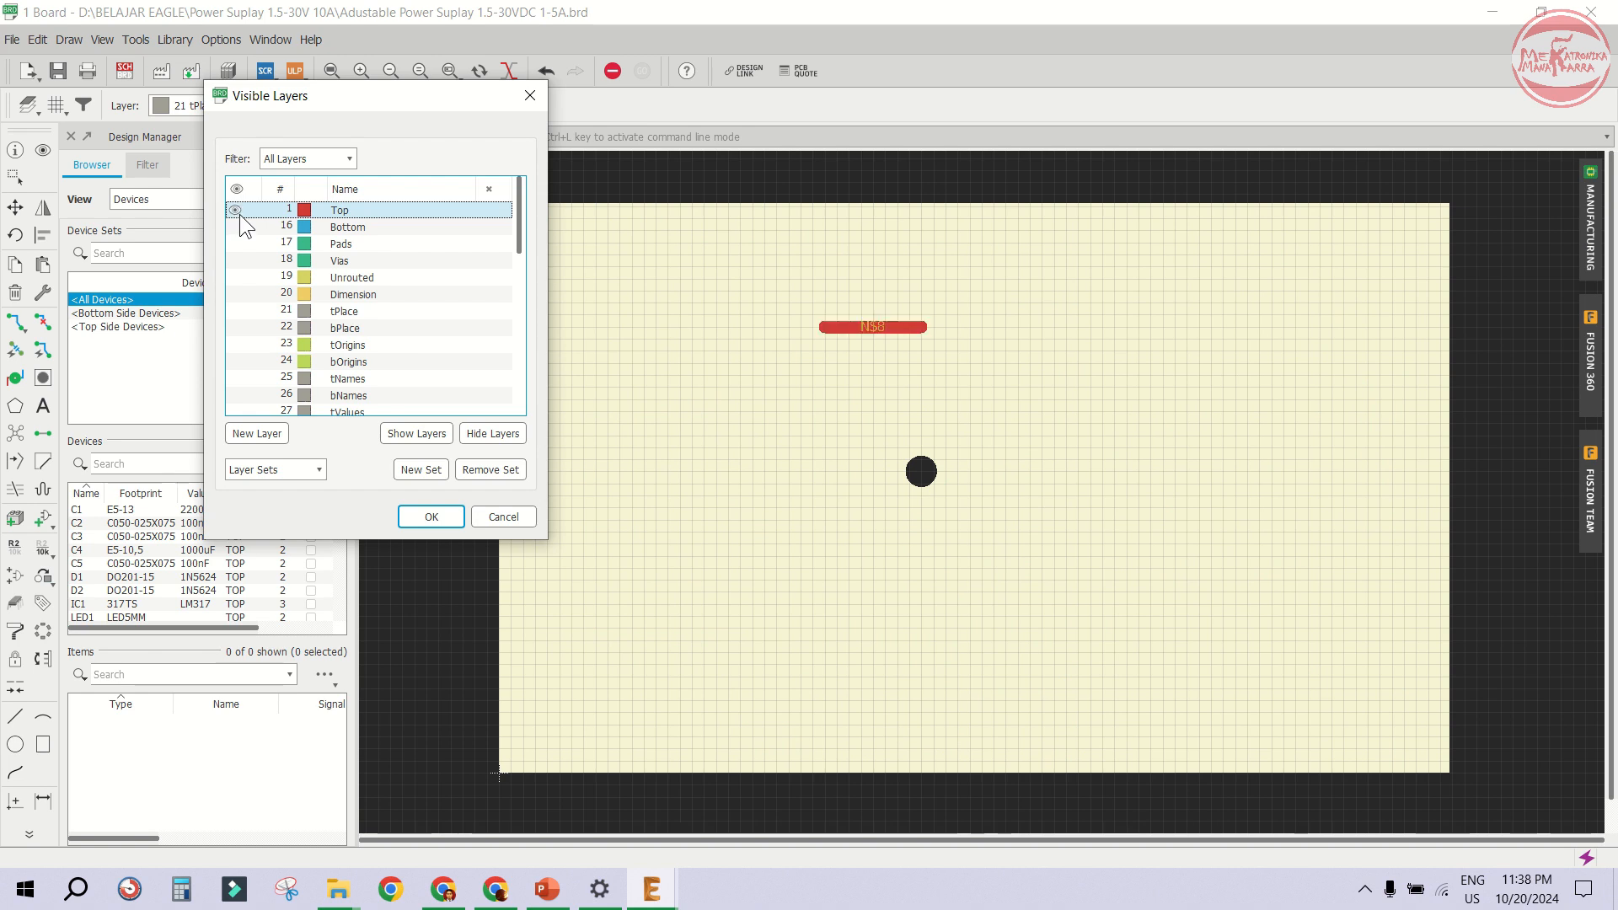
left_click(235, 243)
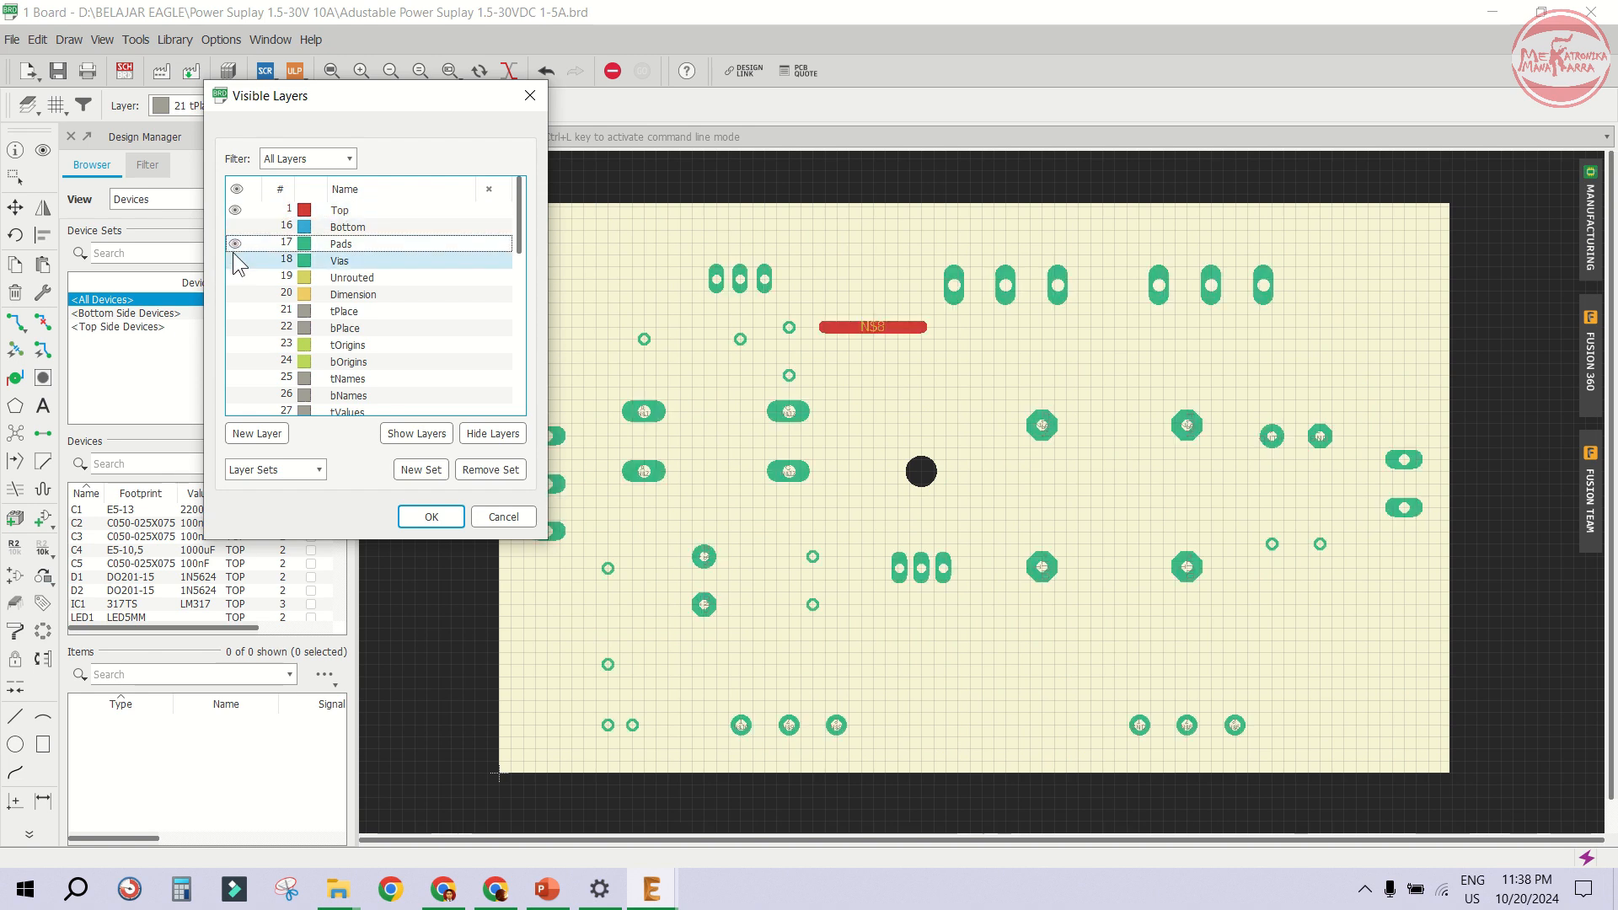
left_click(236, 261)
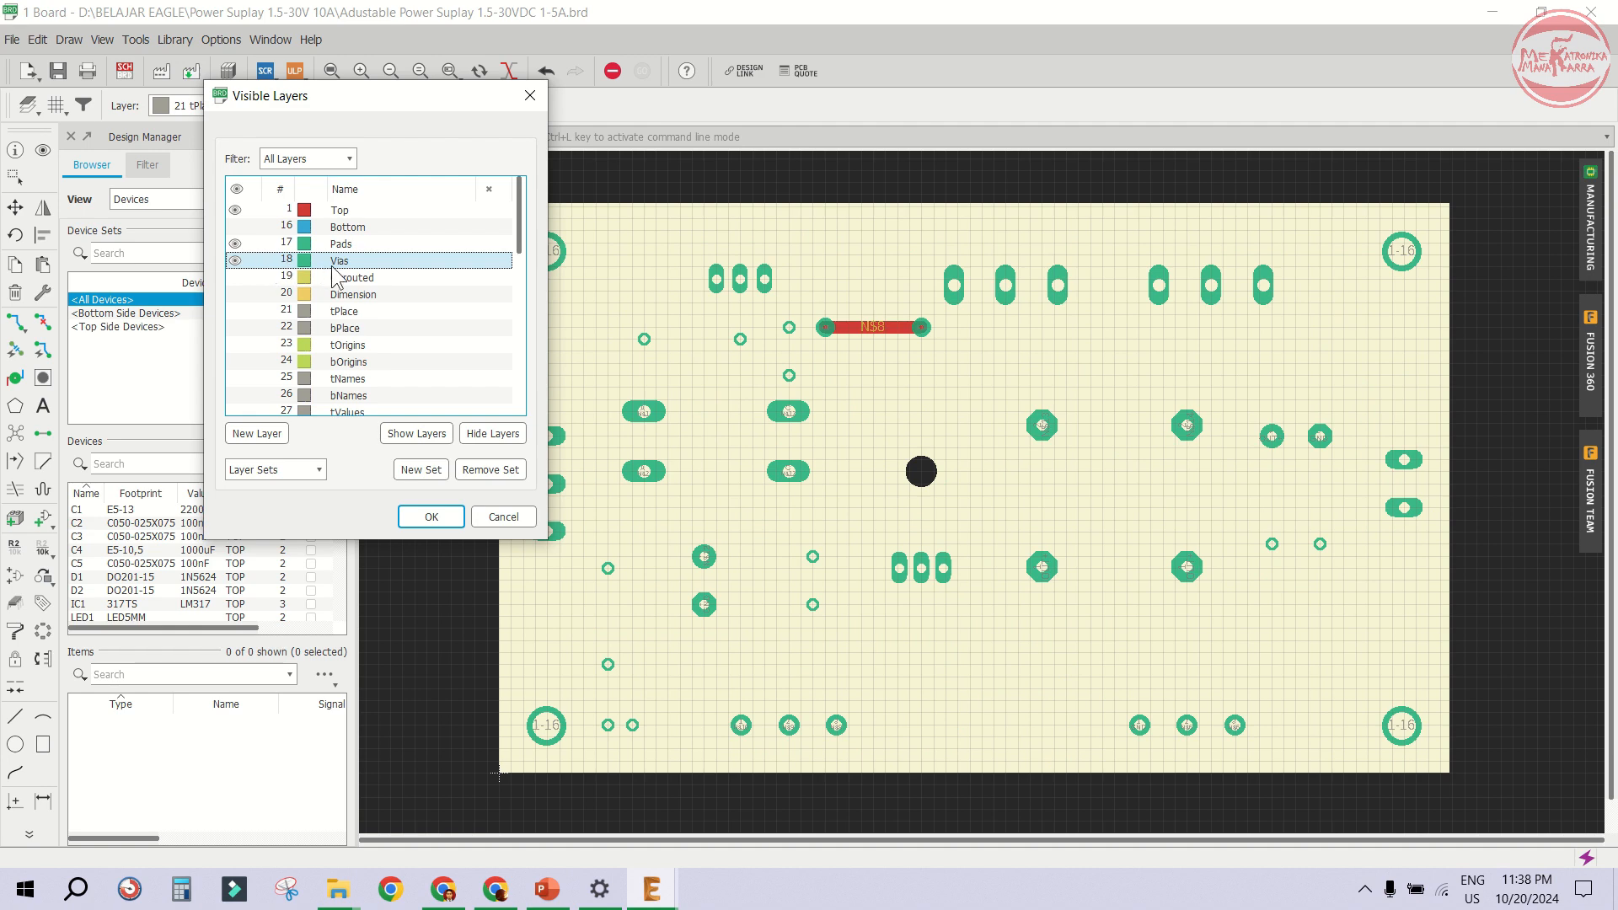
left_click(235, 293)
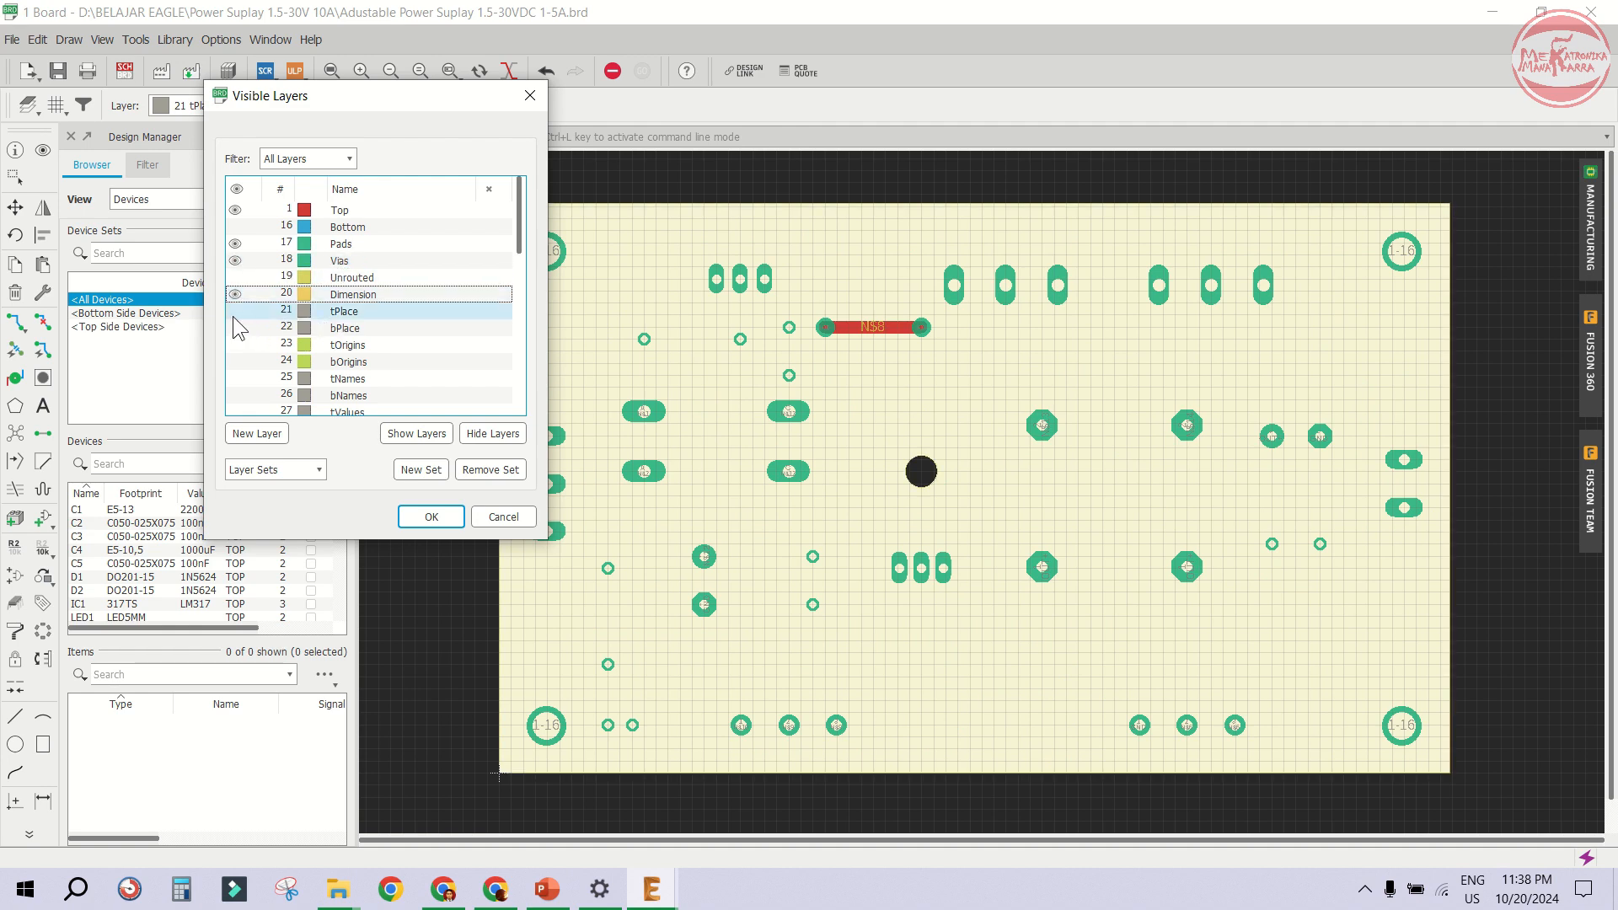
left_click(235, 311)
left_click(235, 378)
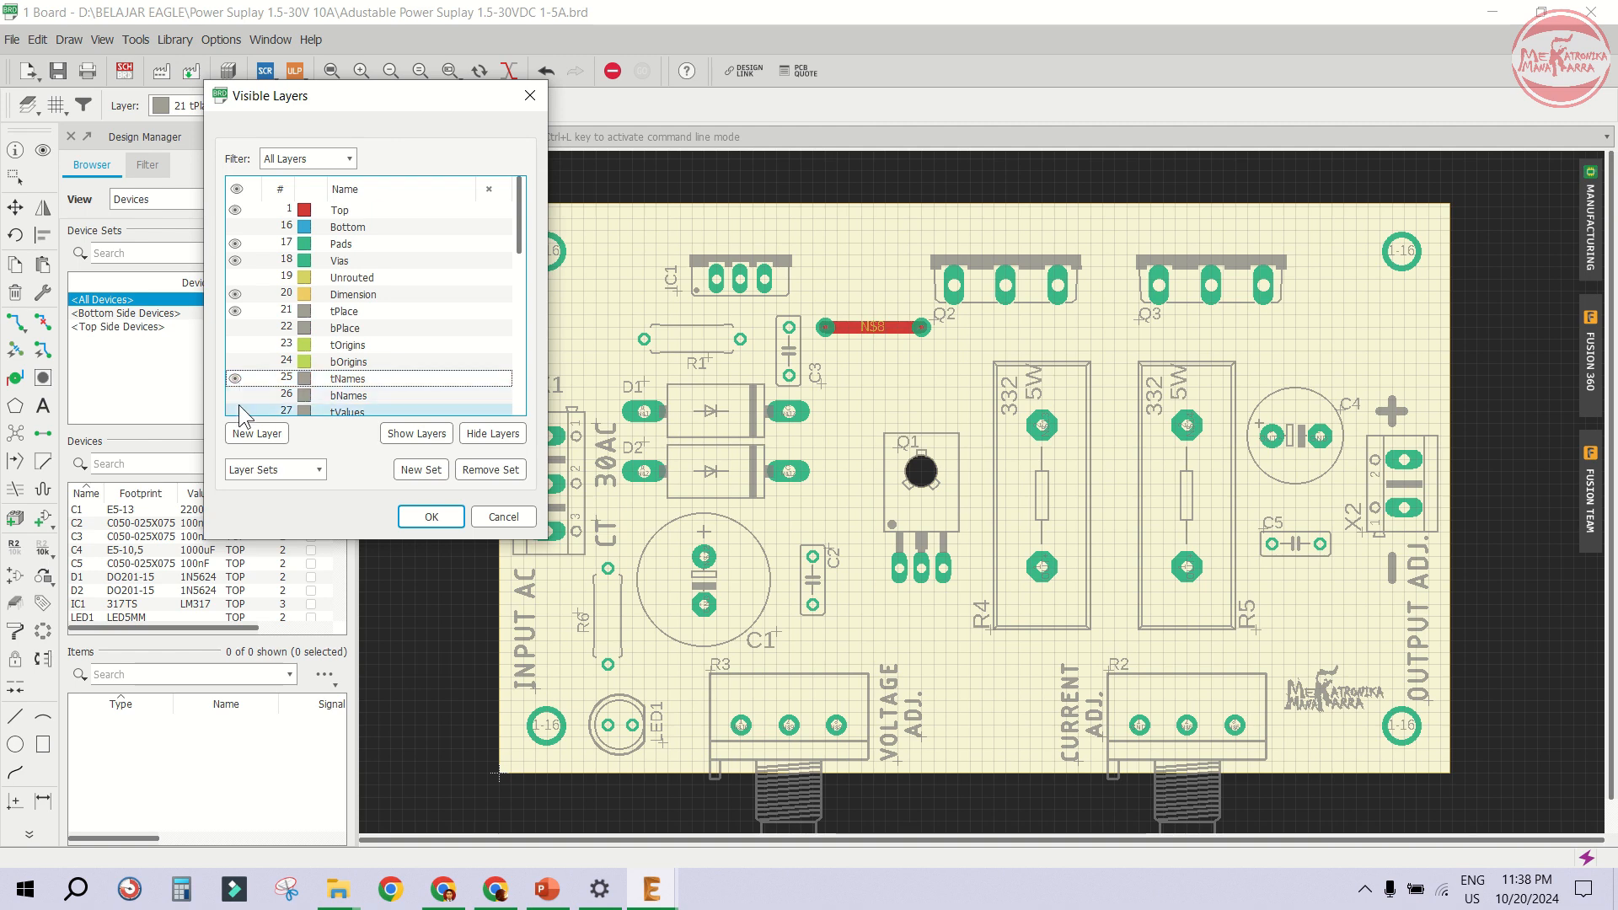
left_click(236, 410)
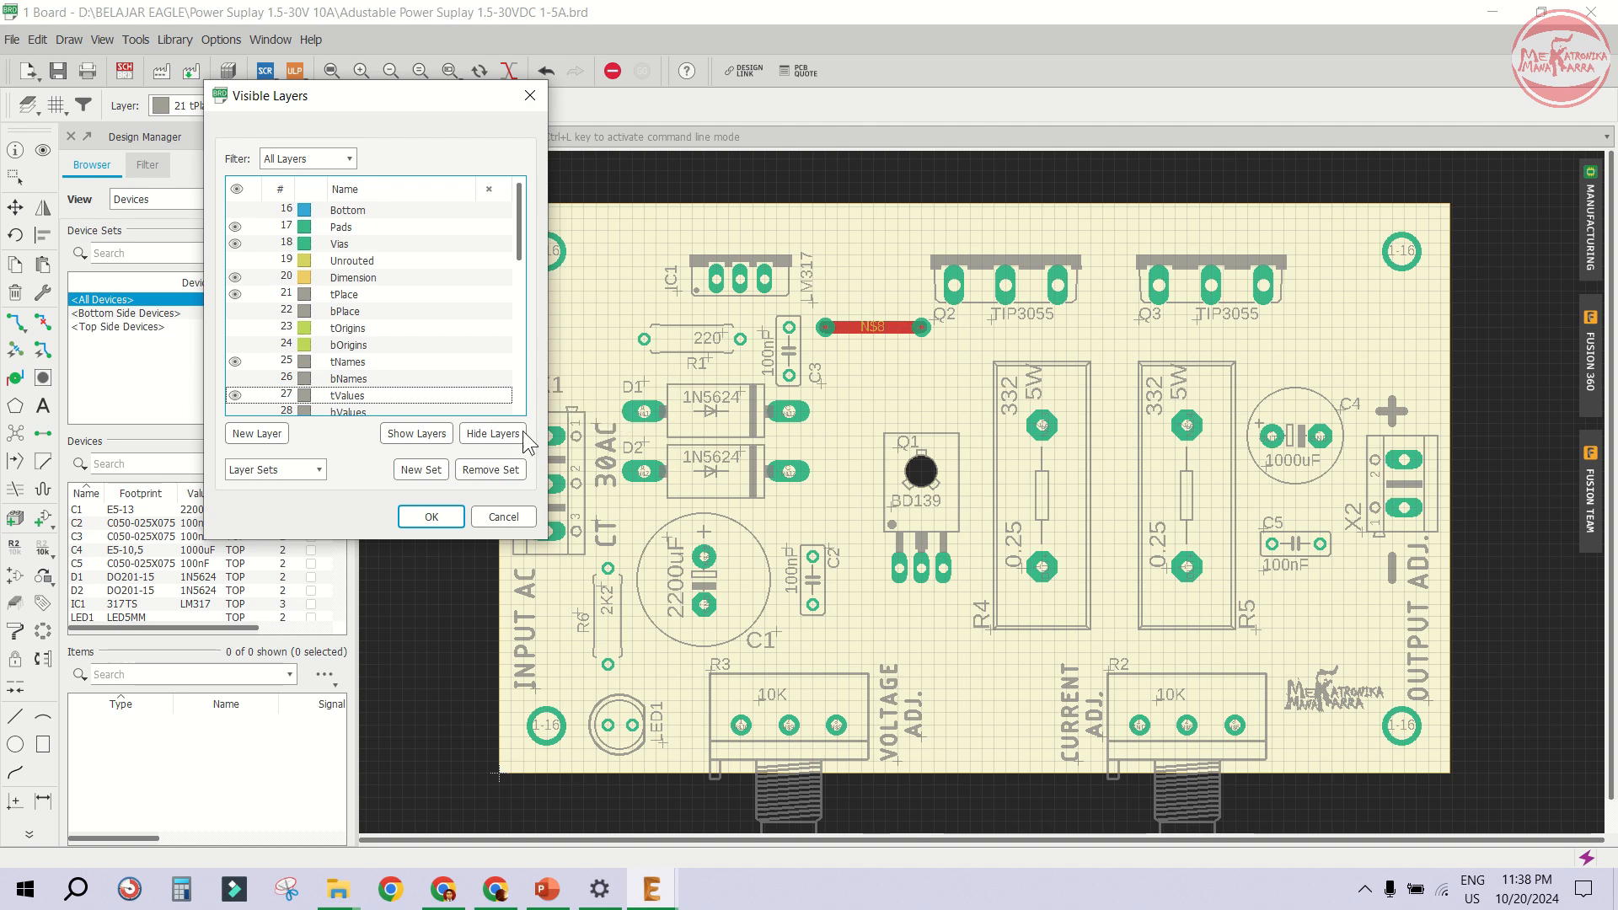
left_click(434, 517)
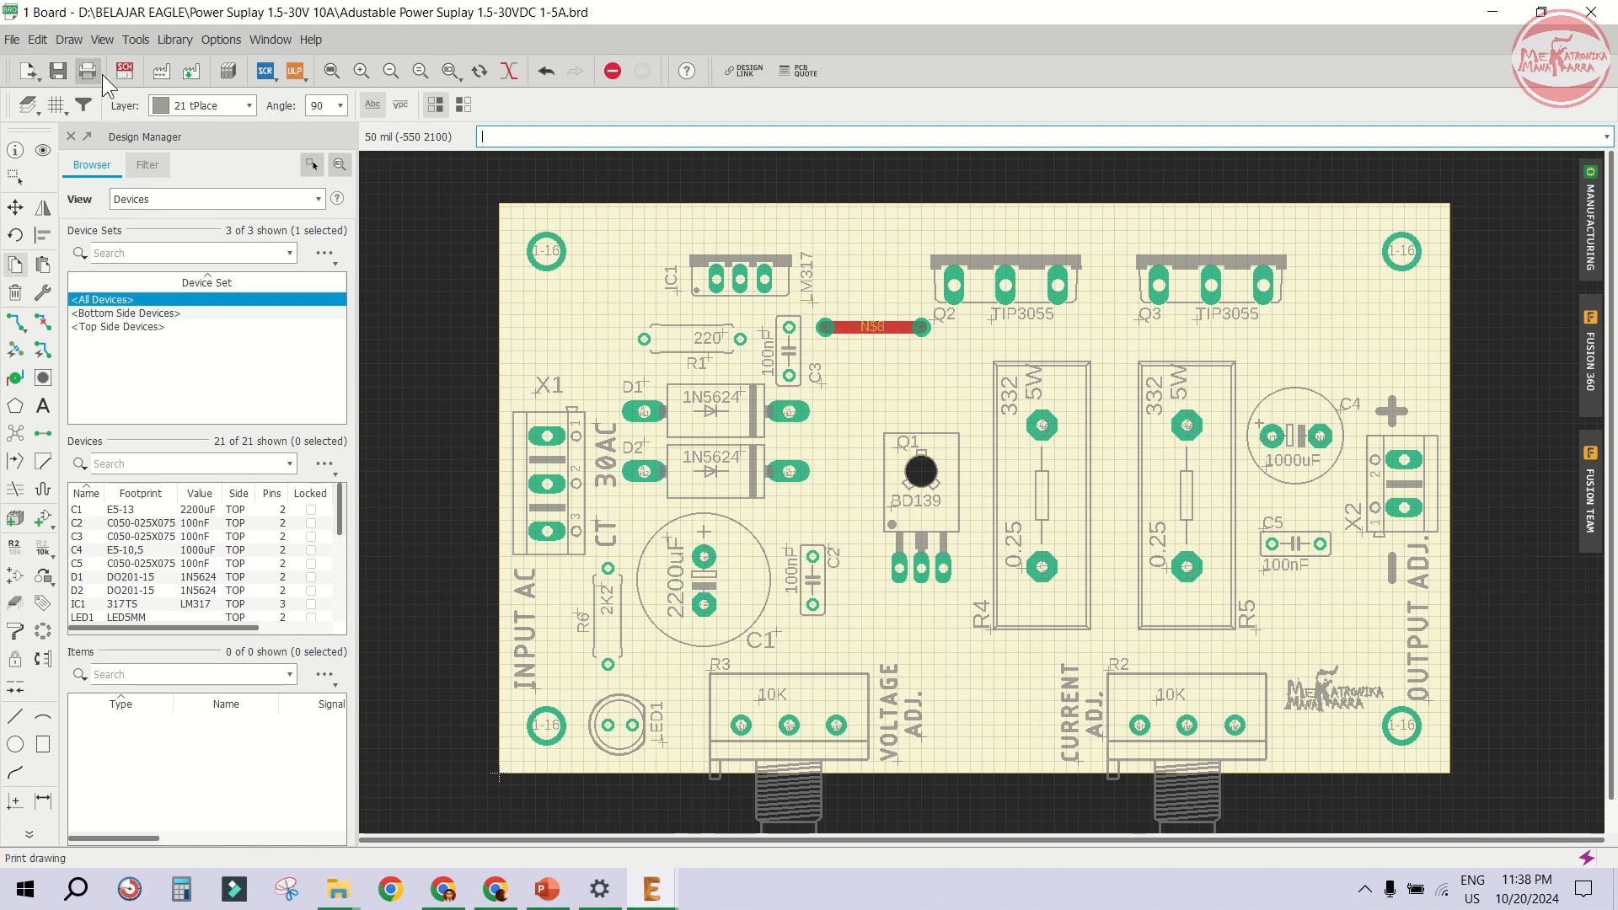
- Print the board layout to a PDF file on A4 paper in portrait orientation
left_click(15, 42)
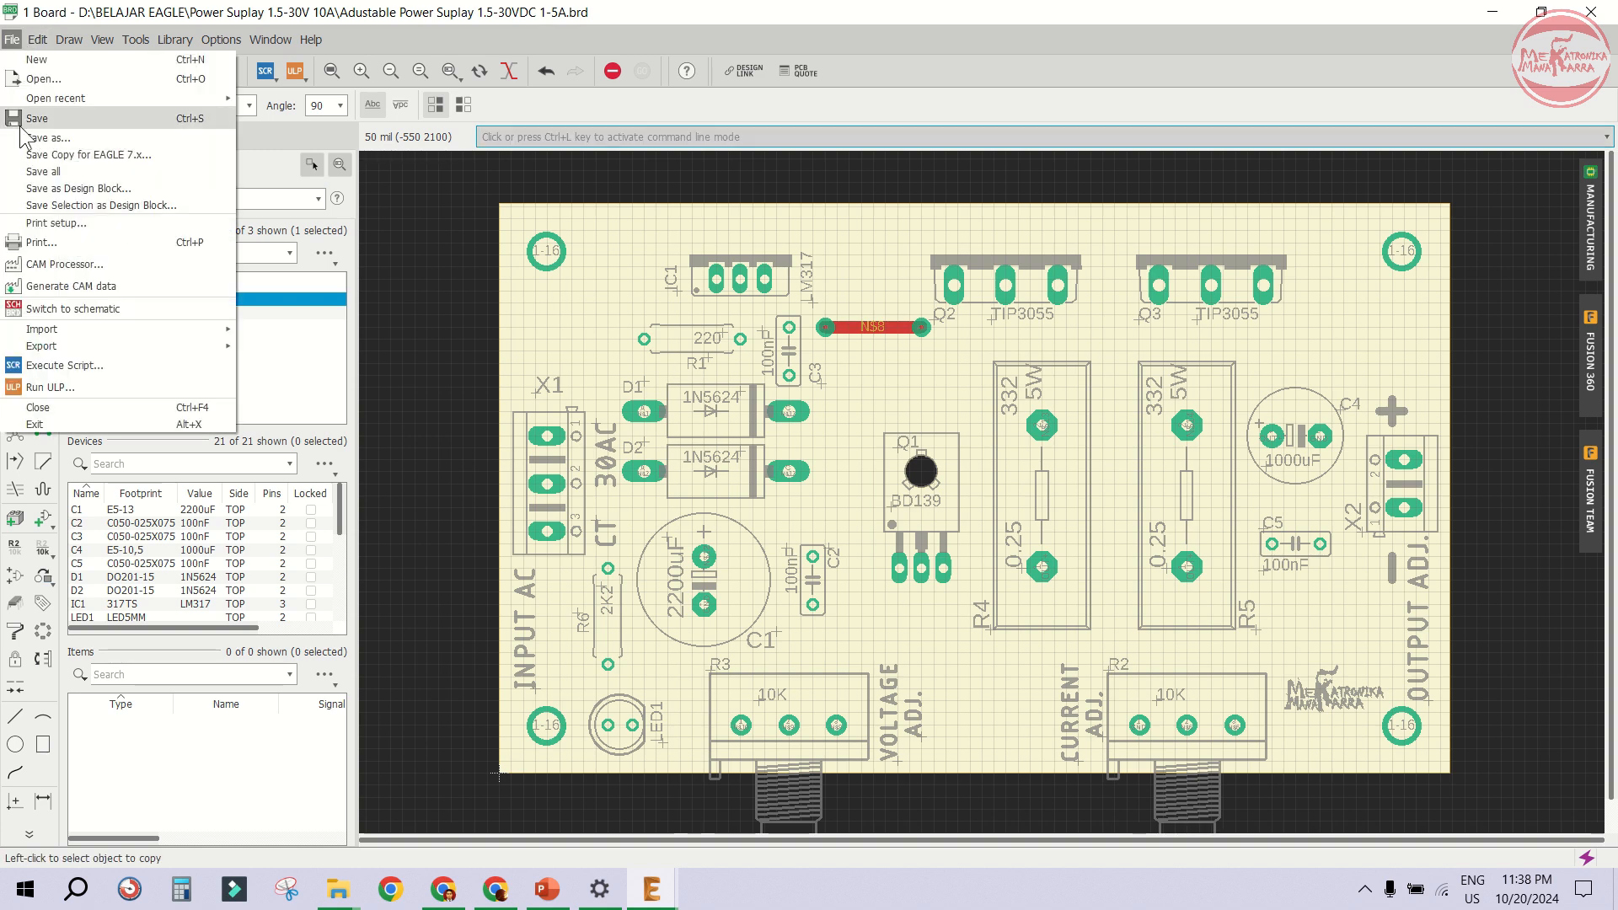
left_click(55, 240)
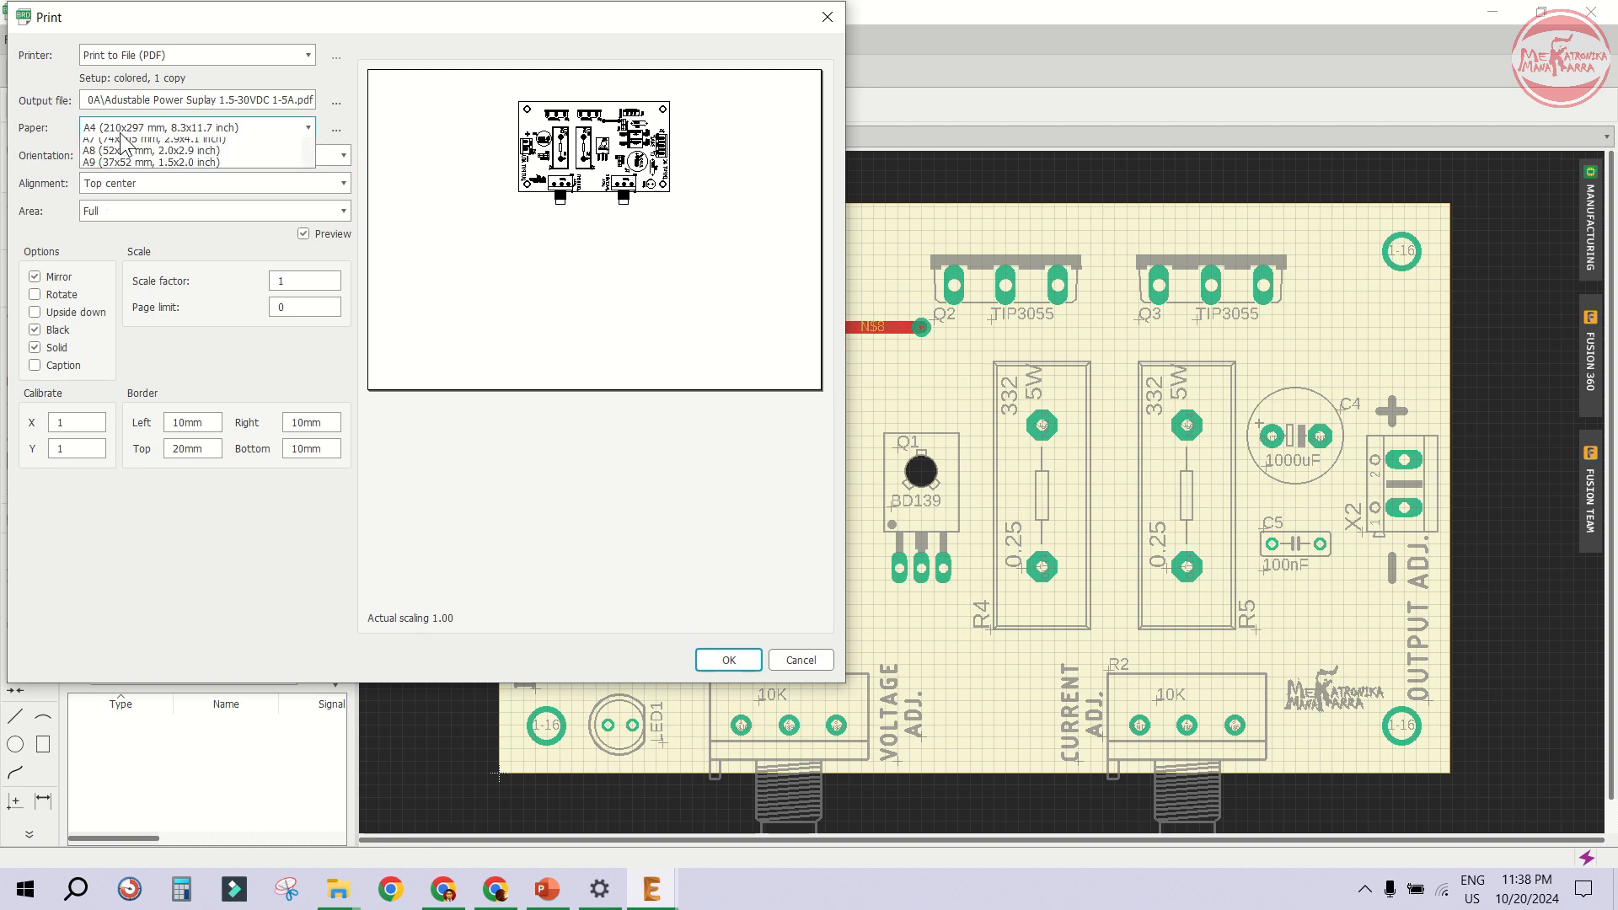
left_click(119, 128)
left_click(120, 128)
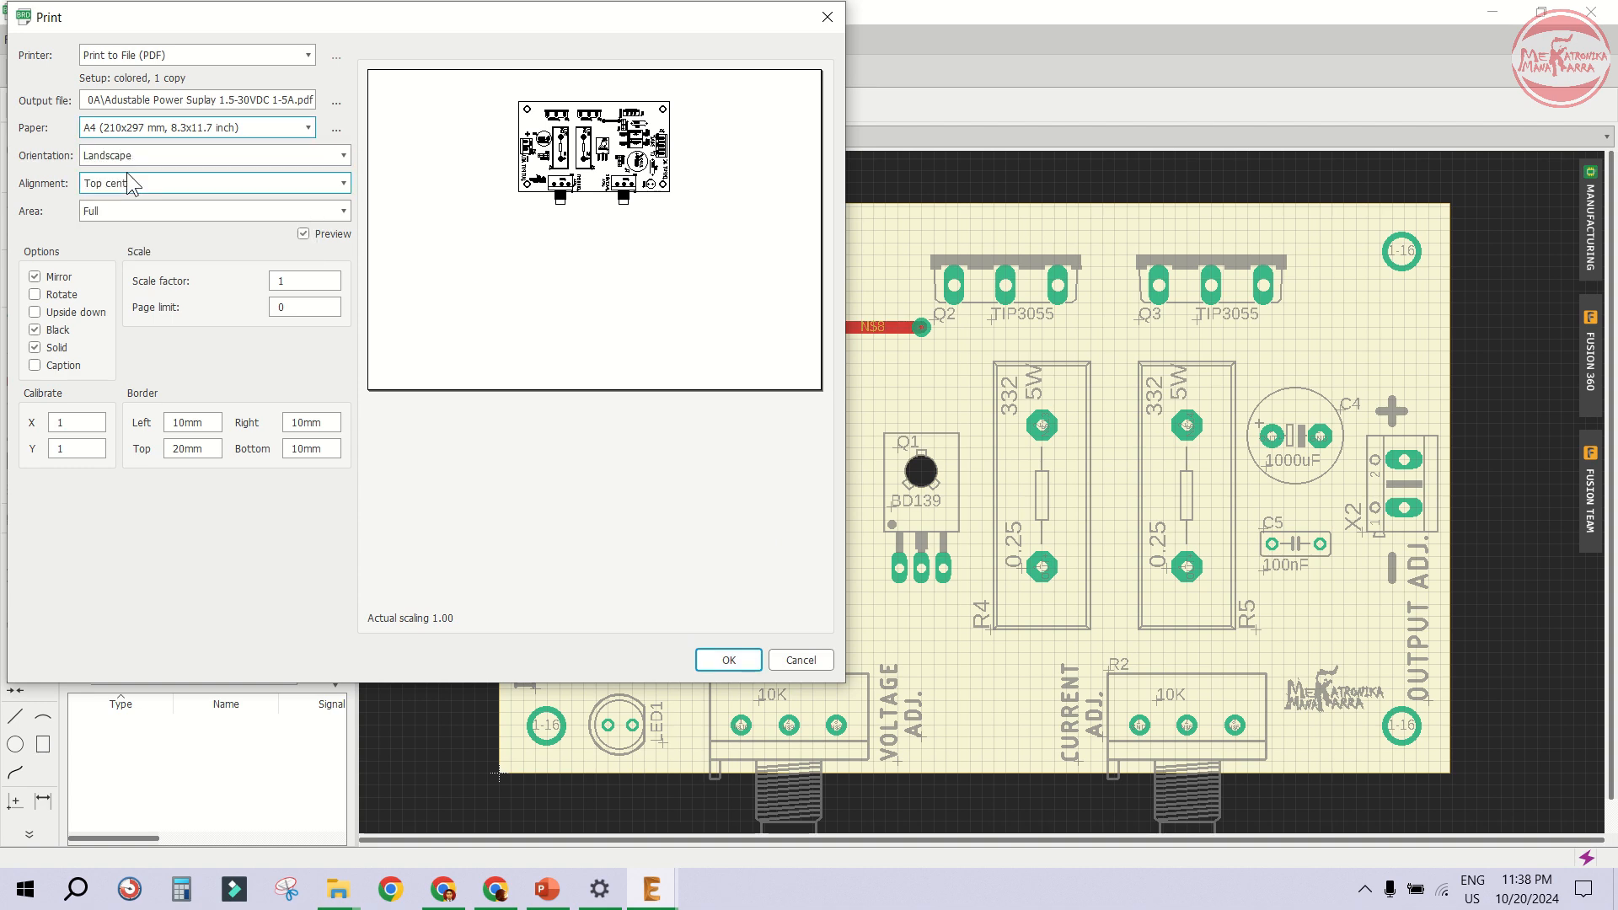
left_click(134, 160)
left_click(128, 168)
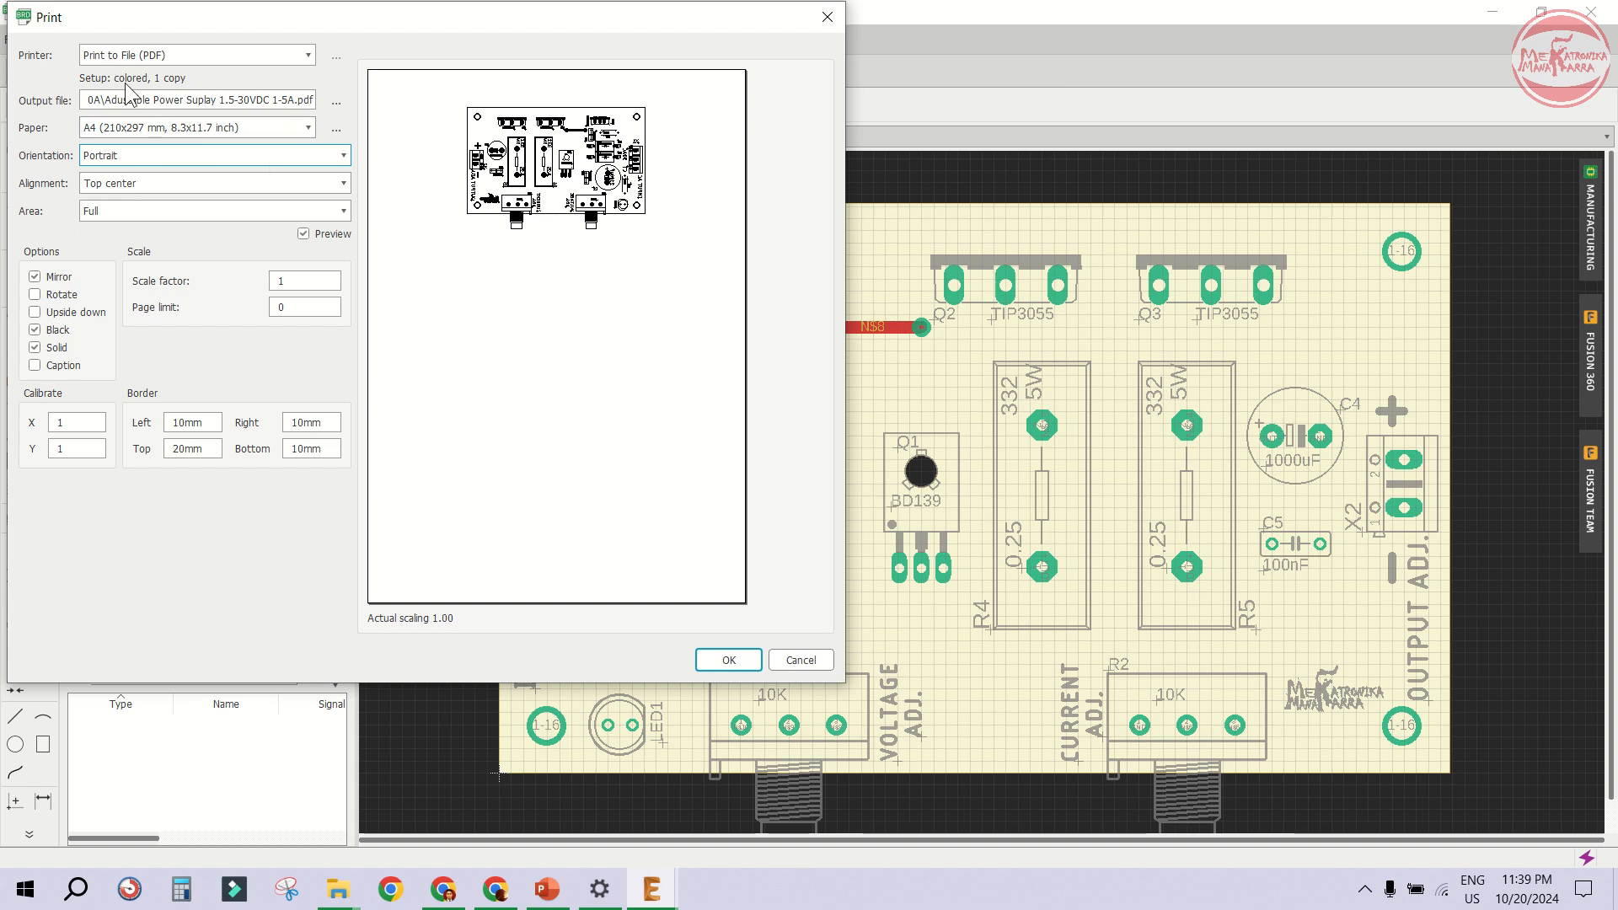
left_click(144, 56)
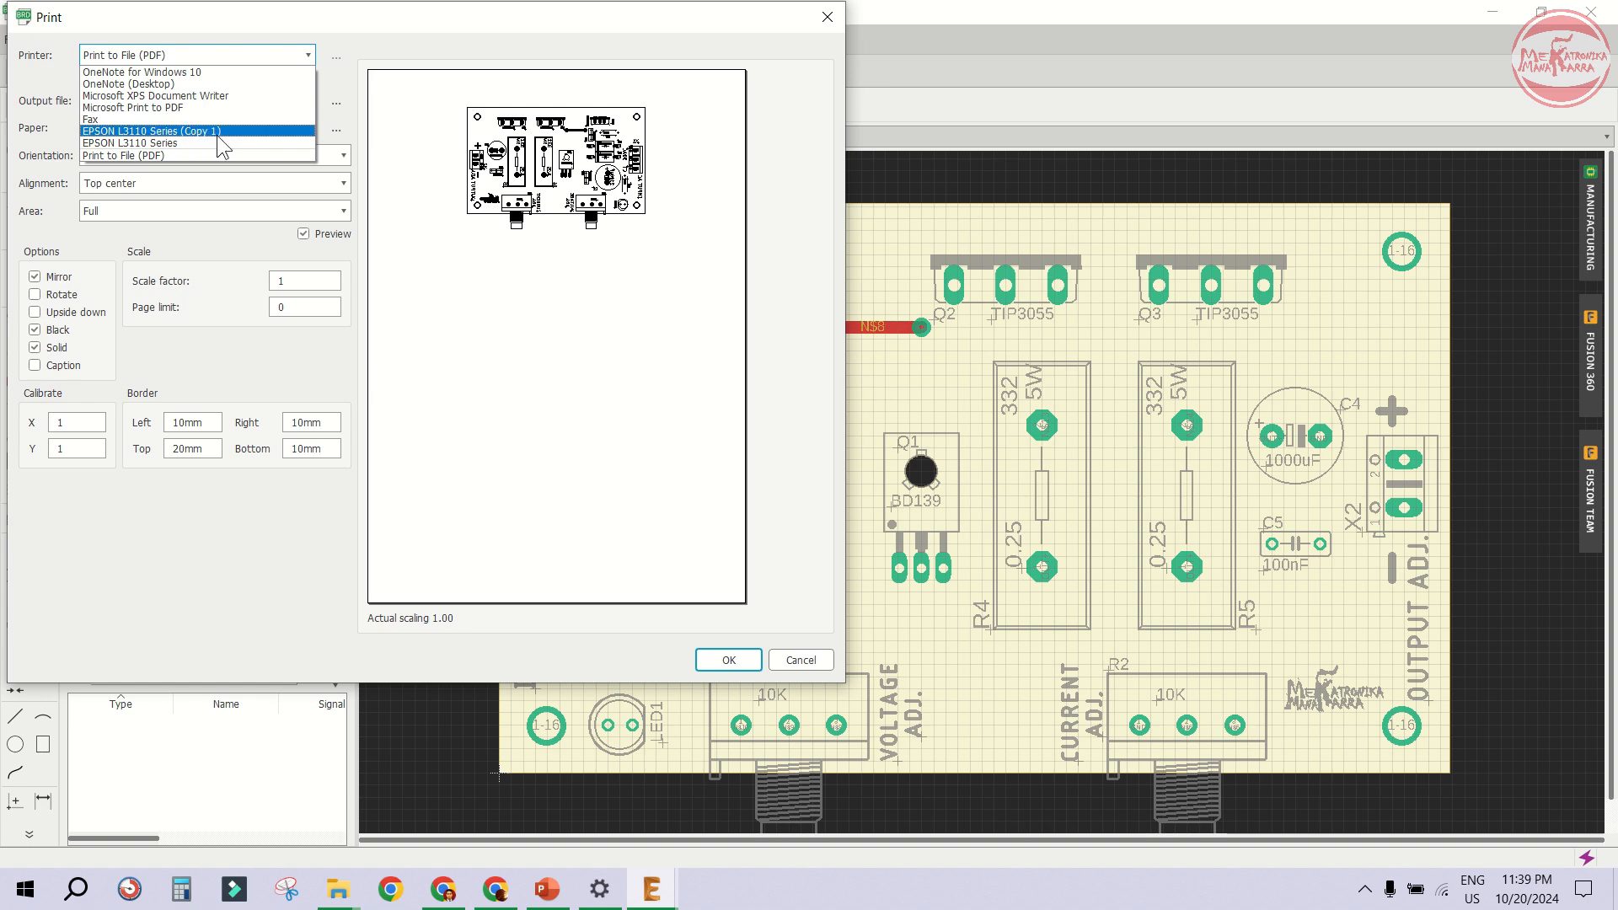
left_click(163, 154)
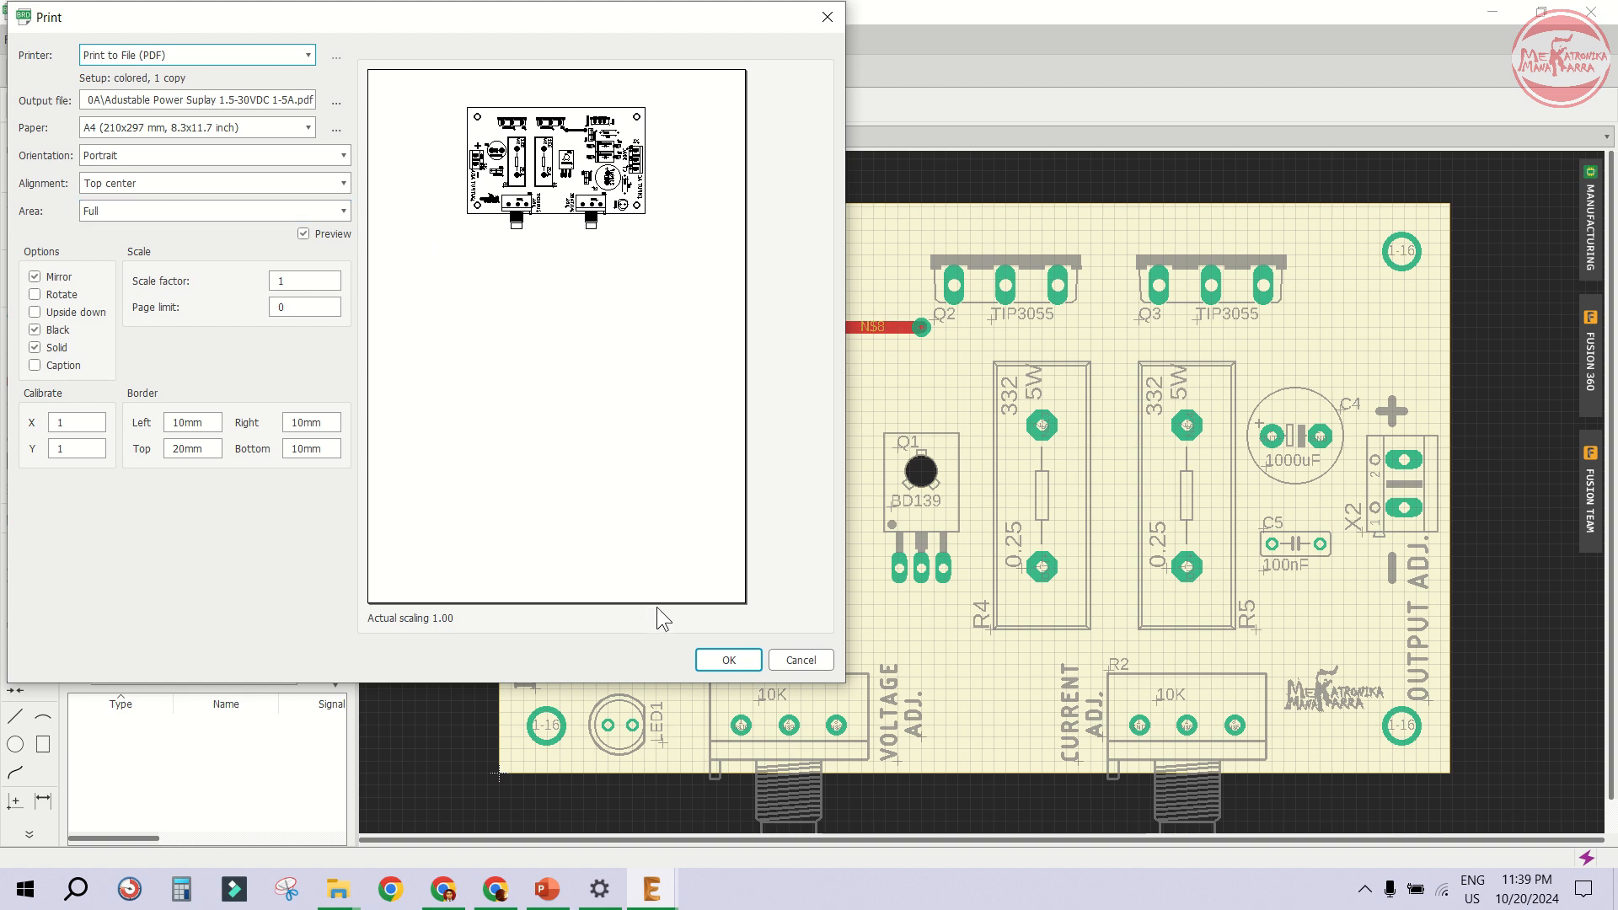
left_click(729, 660)
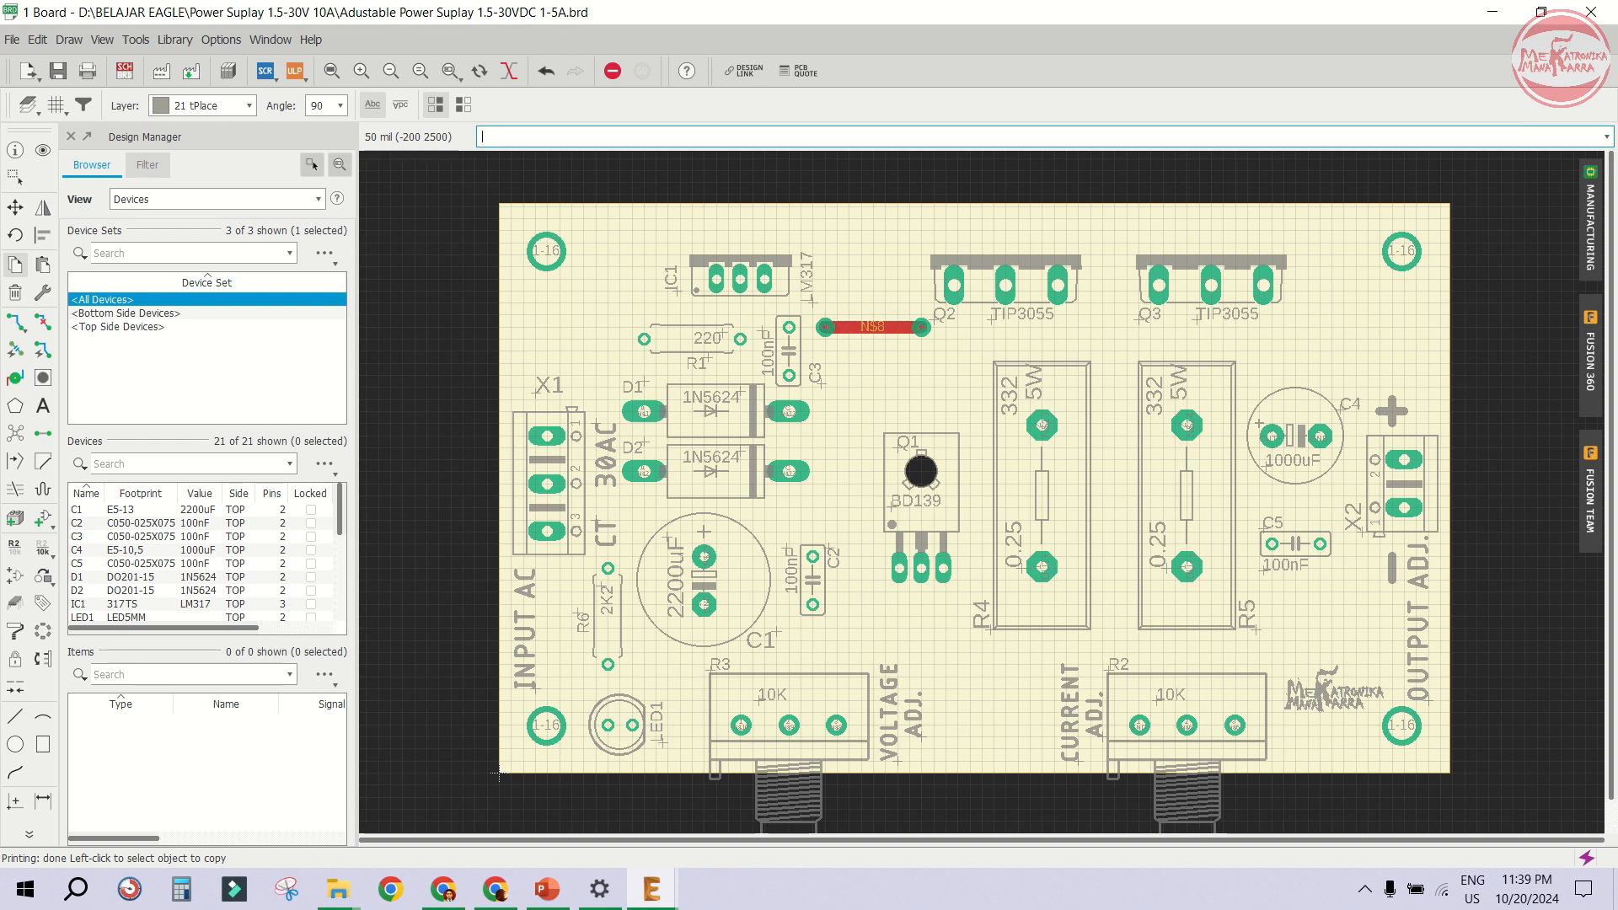
- Open the exported board layout PDF from its folder, inspect it zoomed in, and close it
key("alt+Tab")
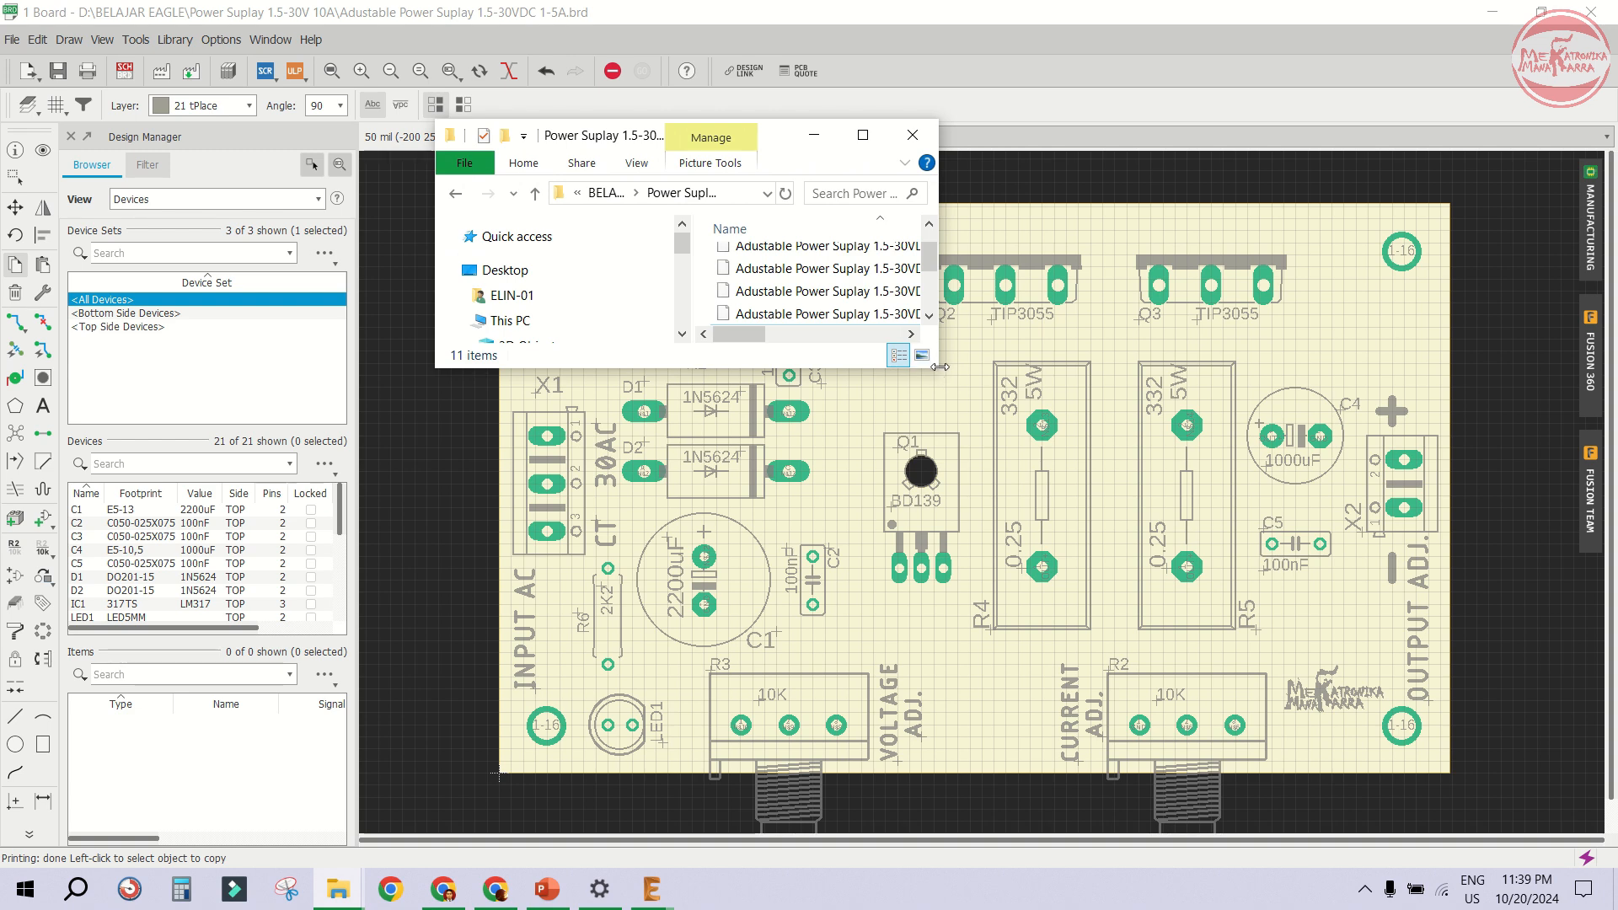
left_click_drag(940, 369, 1328, 695)
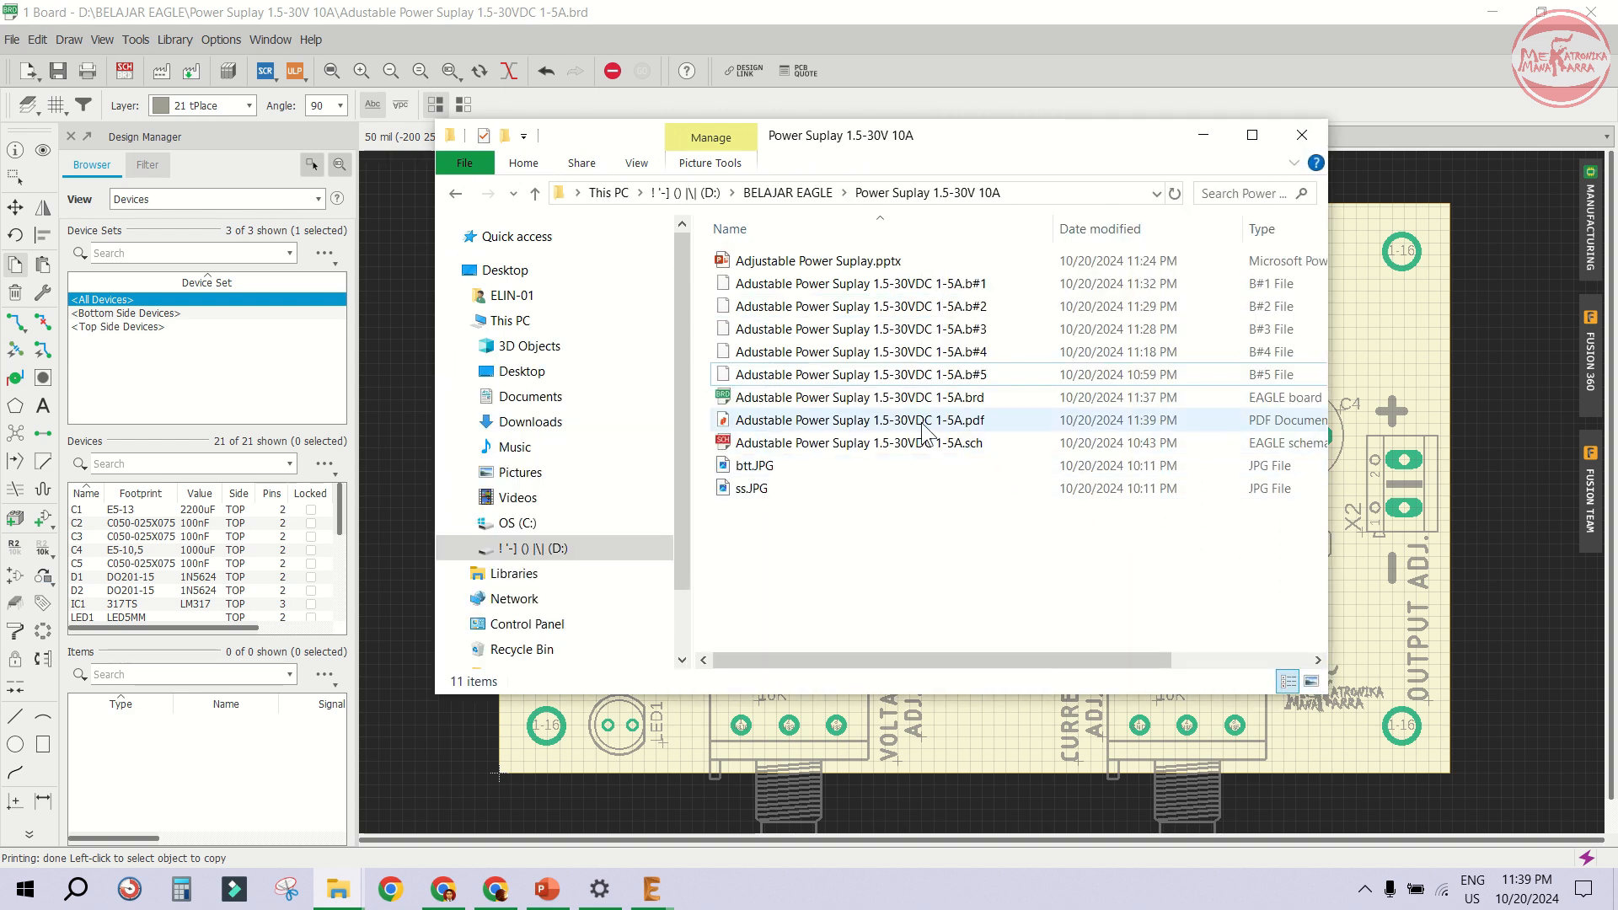
left_click(861, 421)
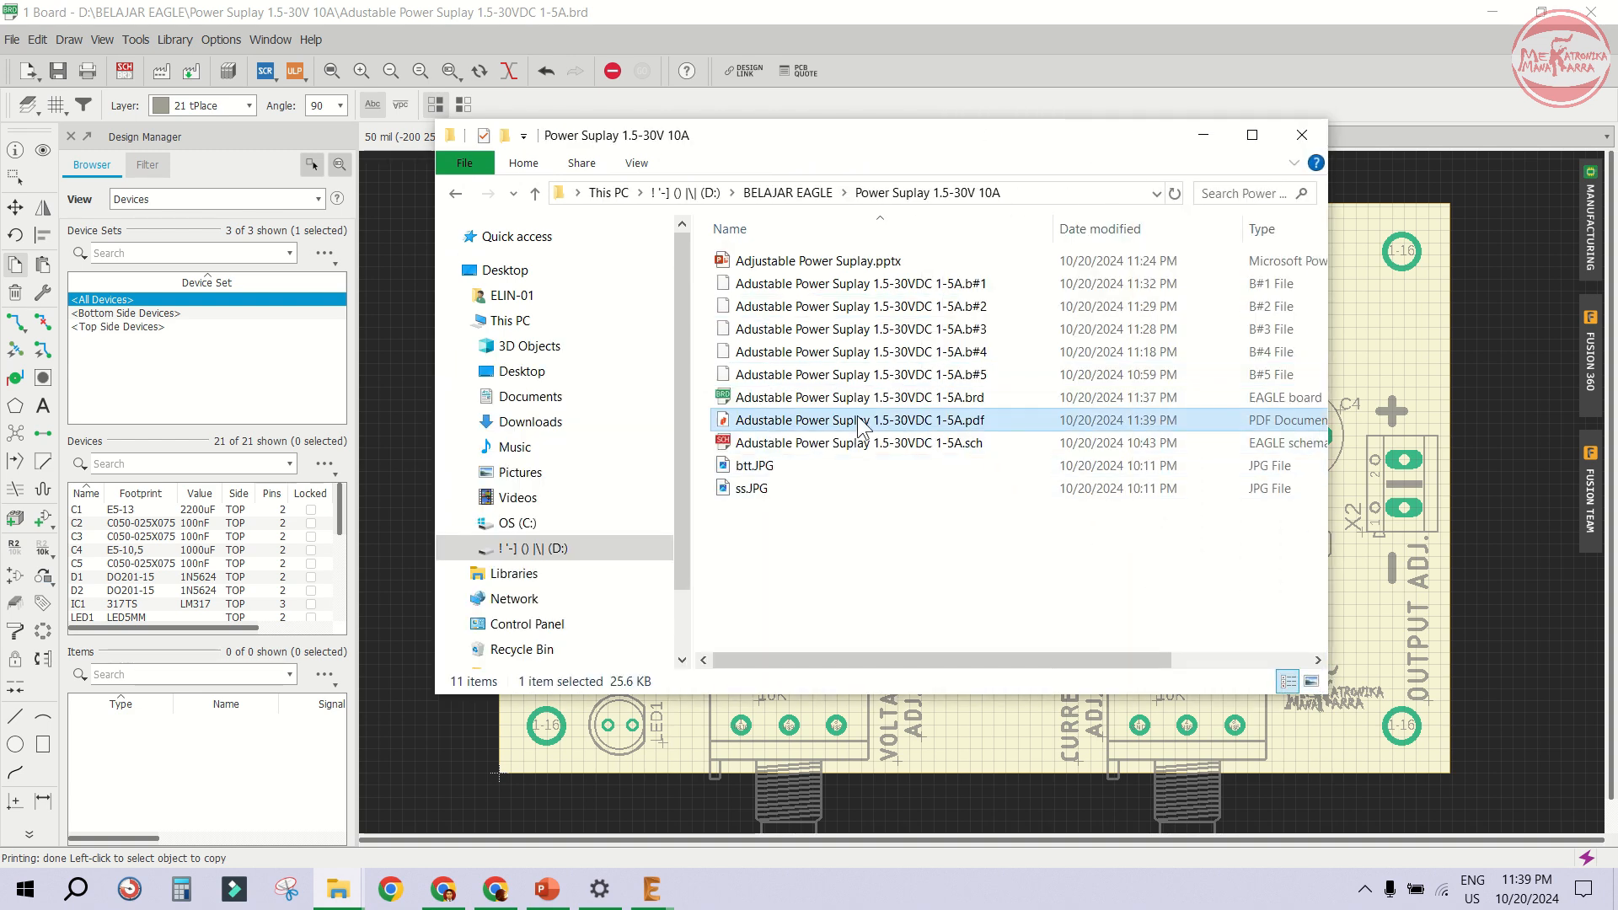
double_click(839, 423)
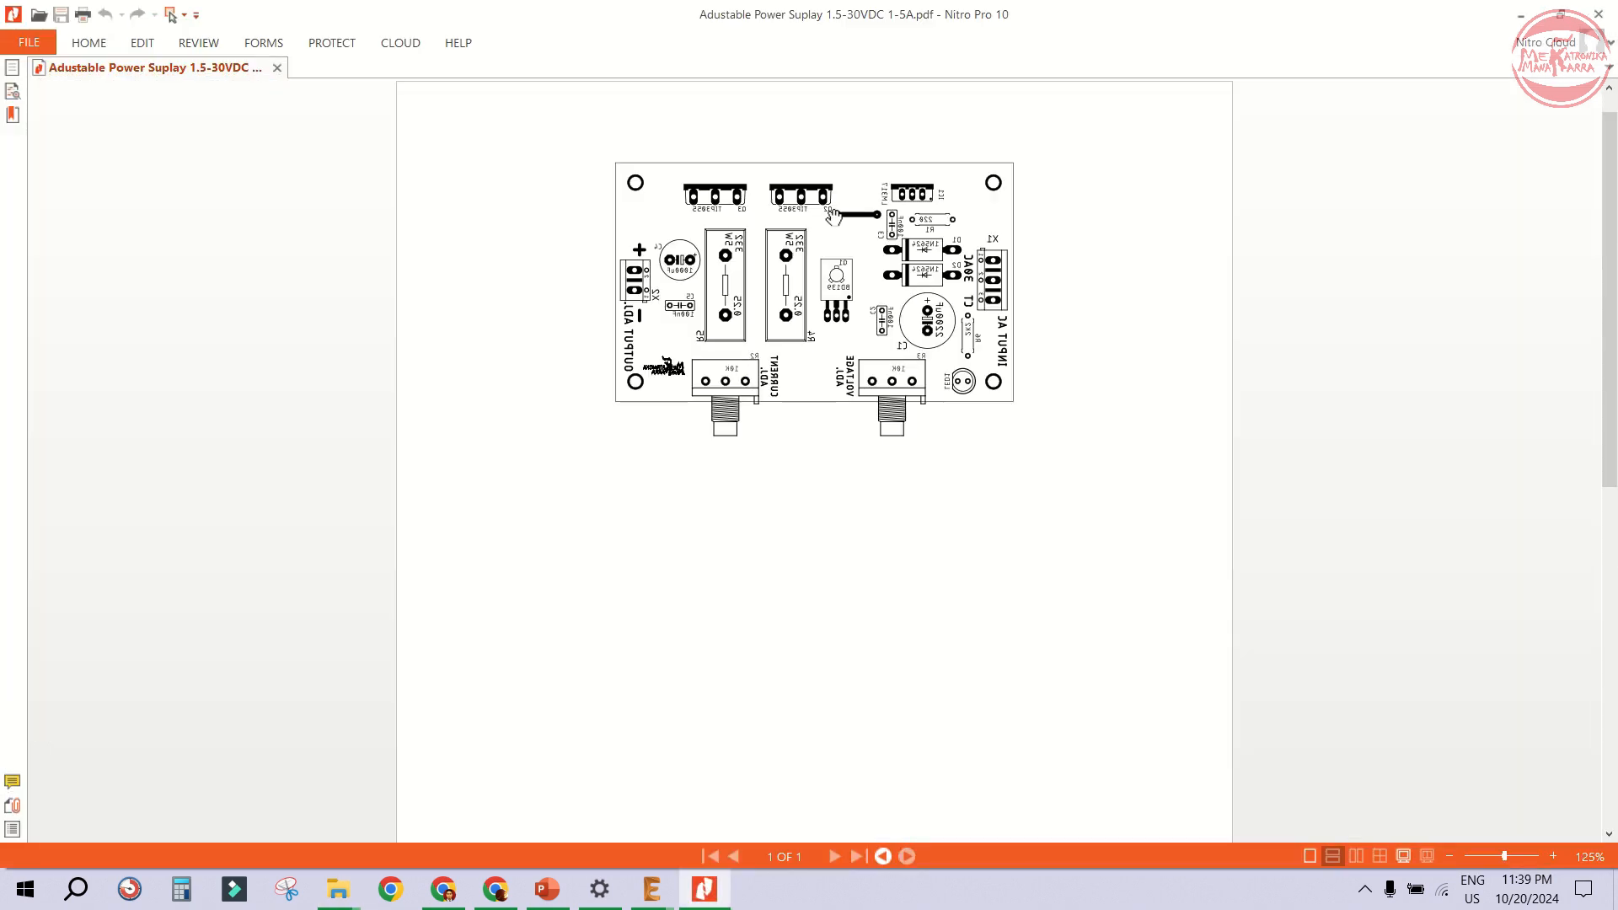
scroll(833, 217, "up", 2, "ctrl")
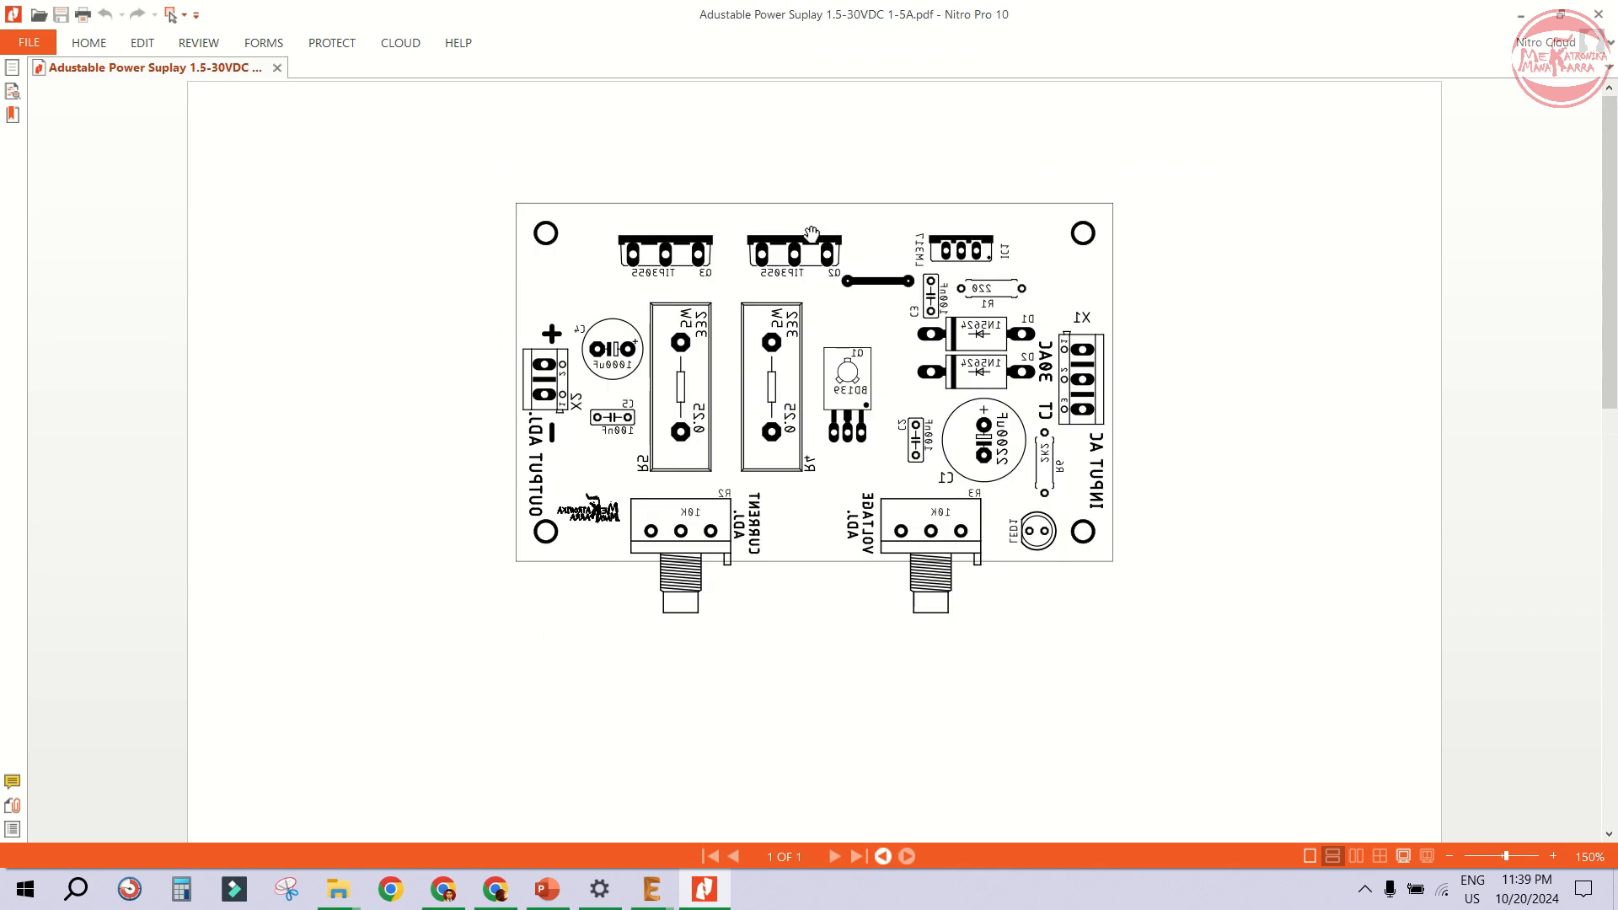
scroll(811, 234, "up", 2, "ctrl")
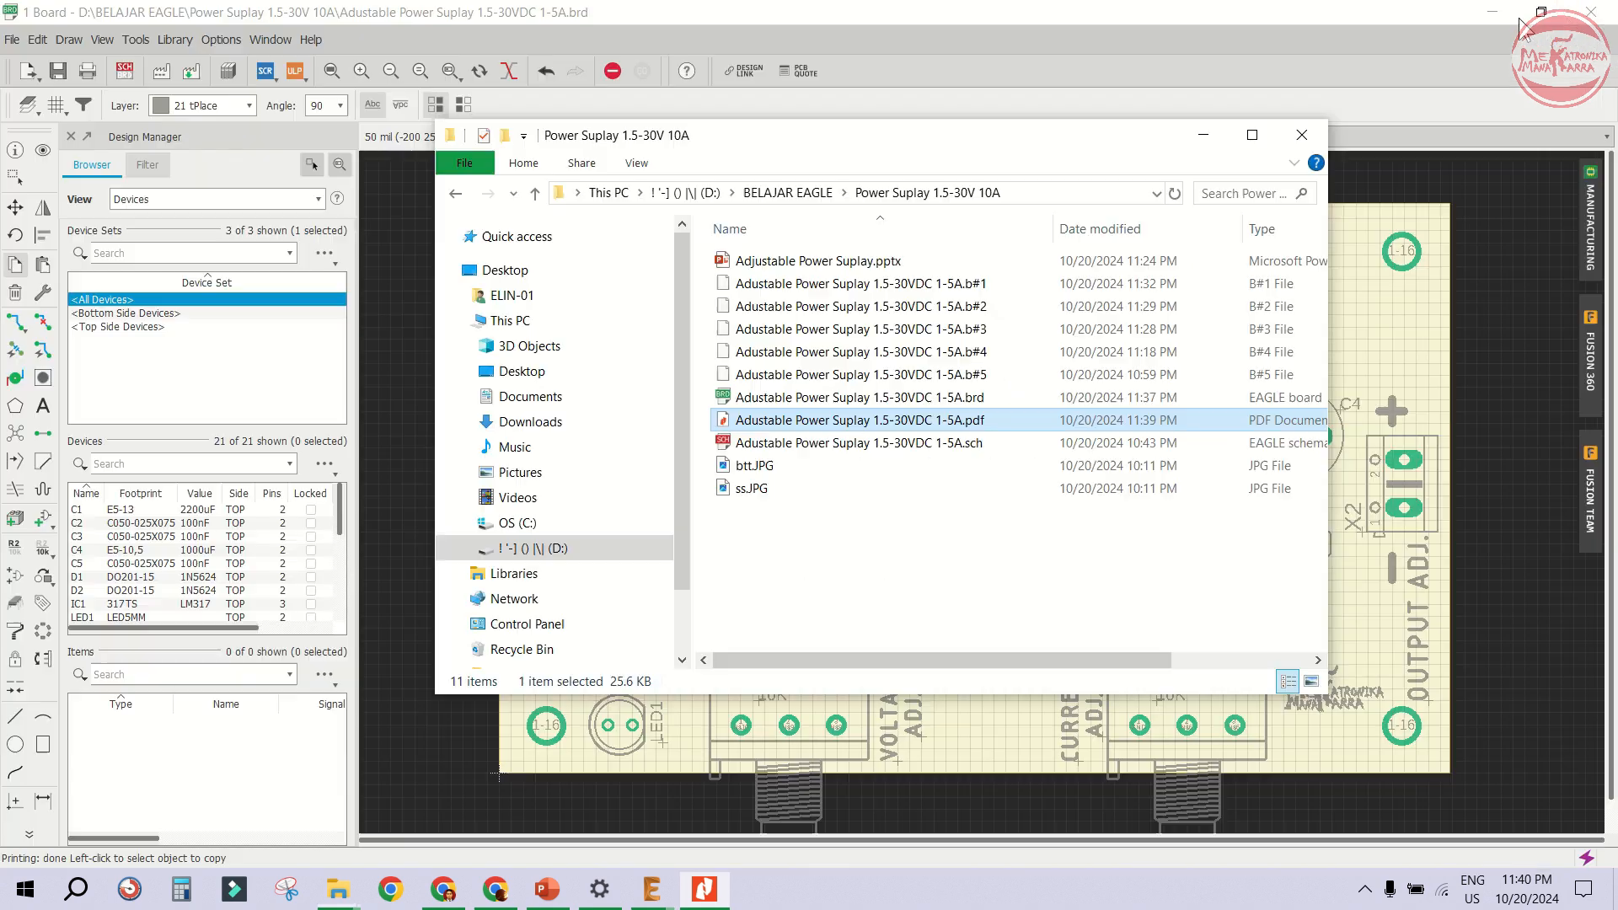
left_click(1599, 15)
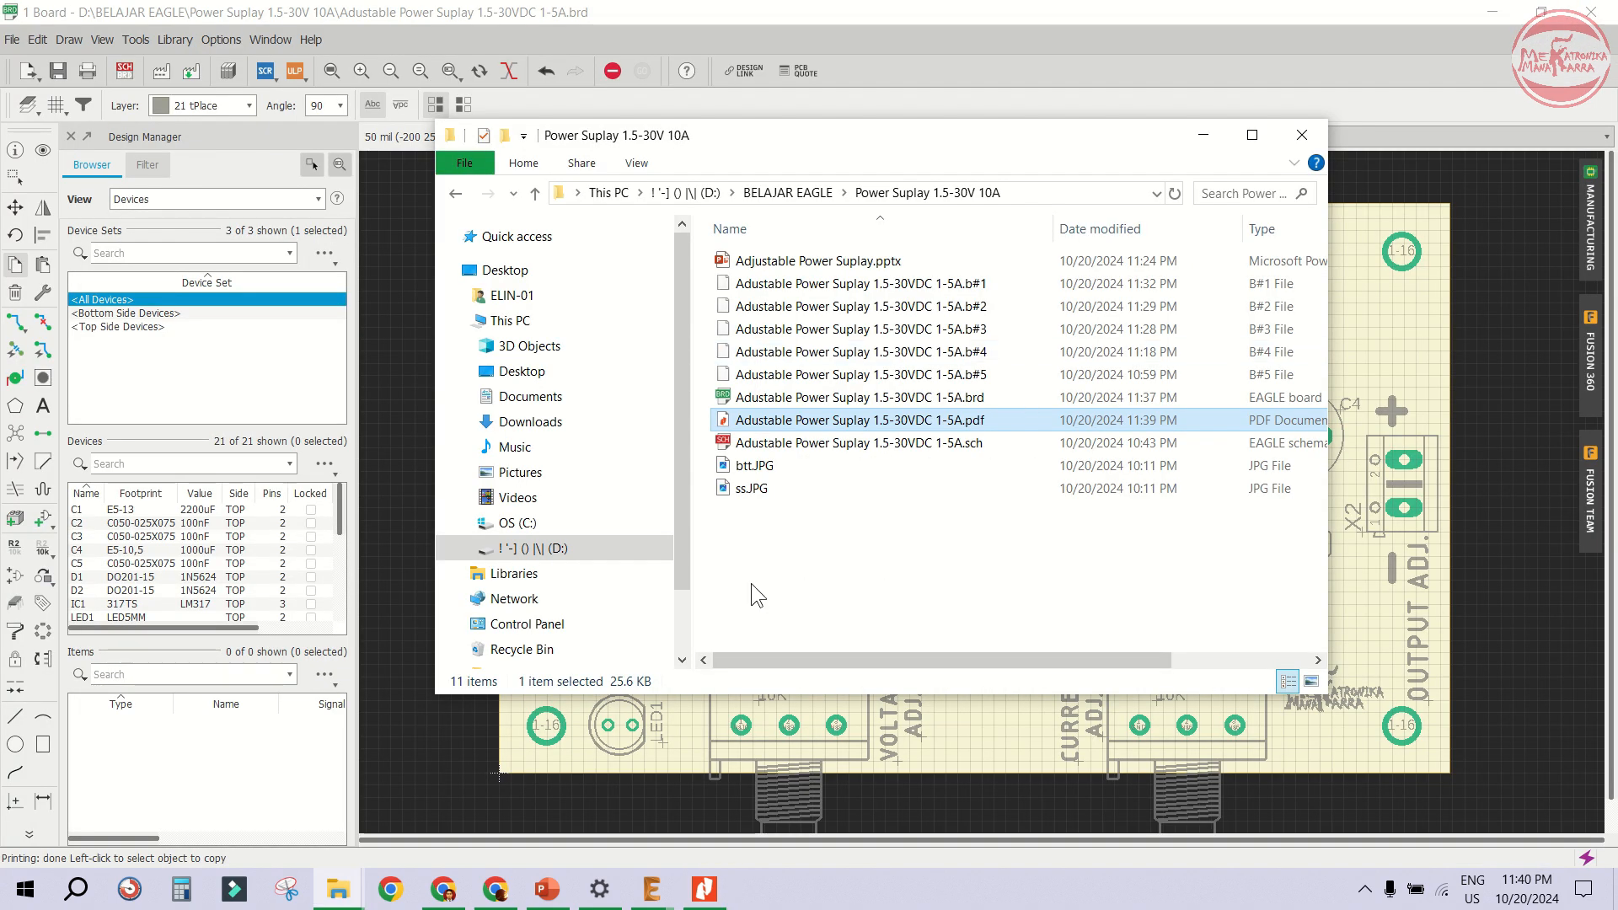
left_click(1468, 331)
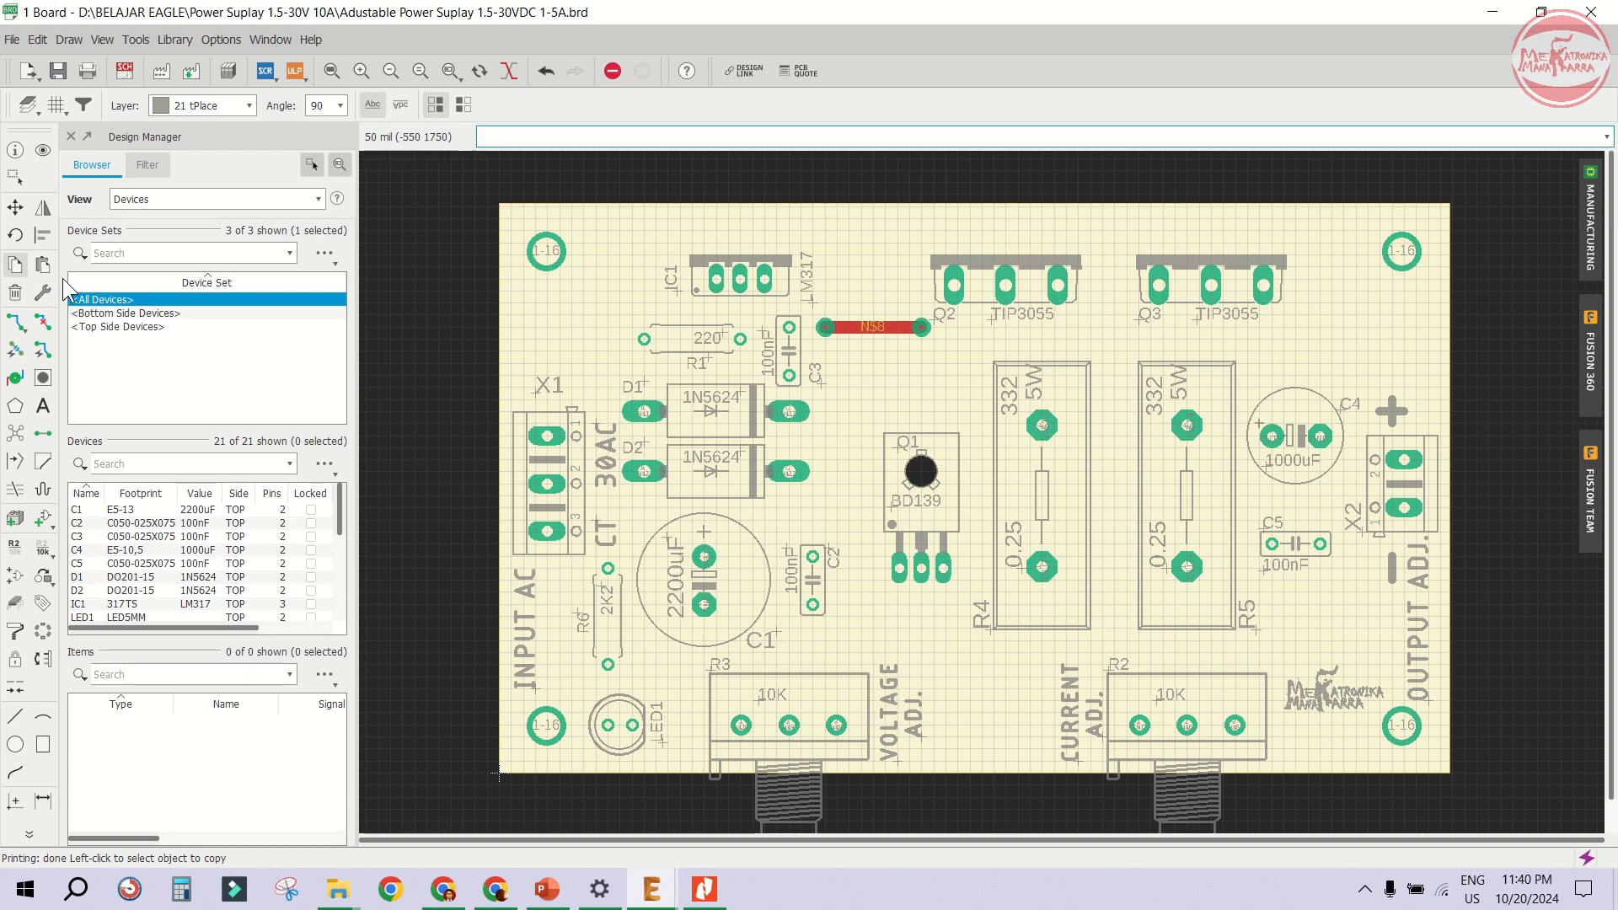
- Show only the Bottom, Pads, Vias and Dimension layers
left_click(28, 106)
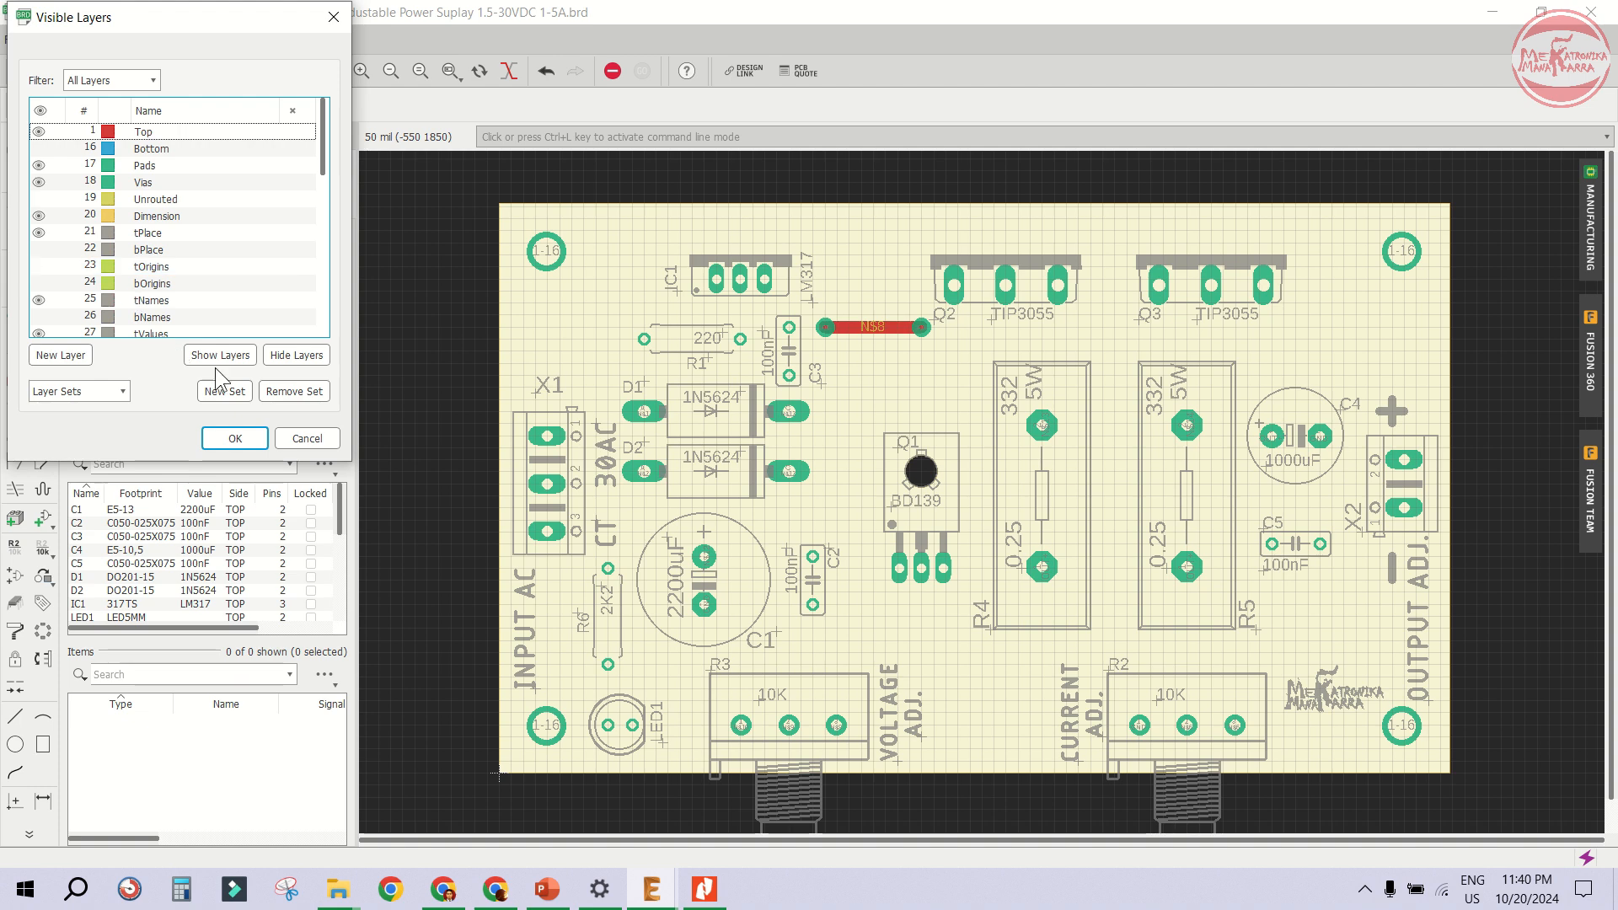
left_click(287, 360)
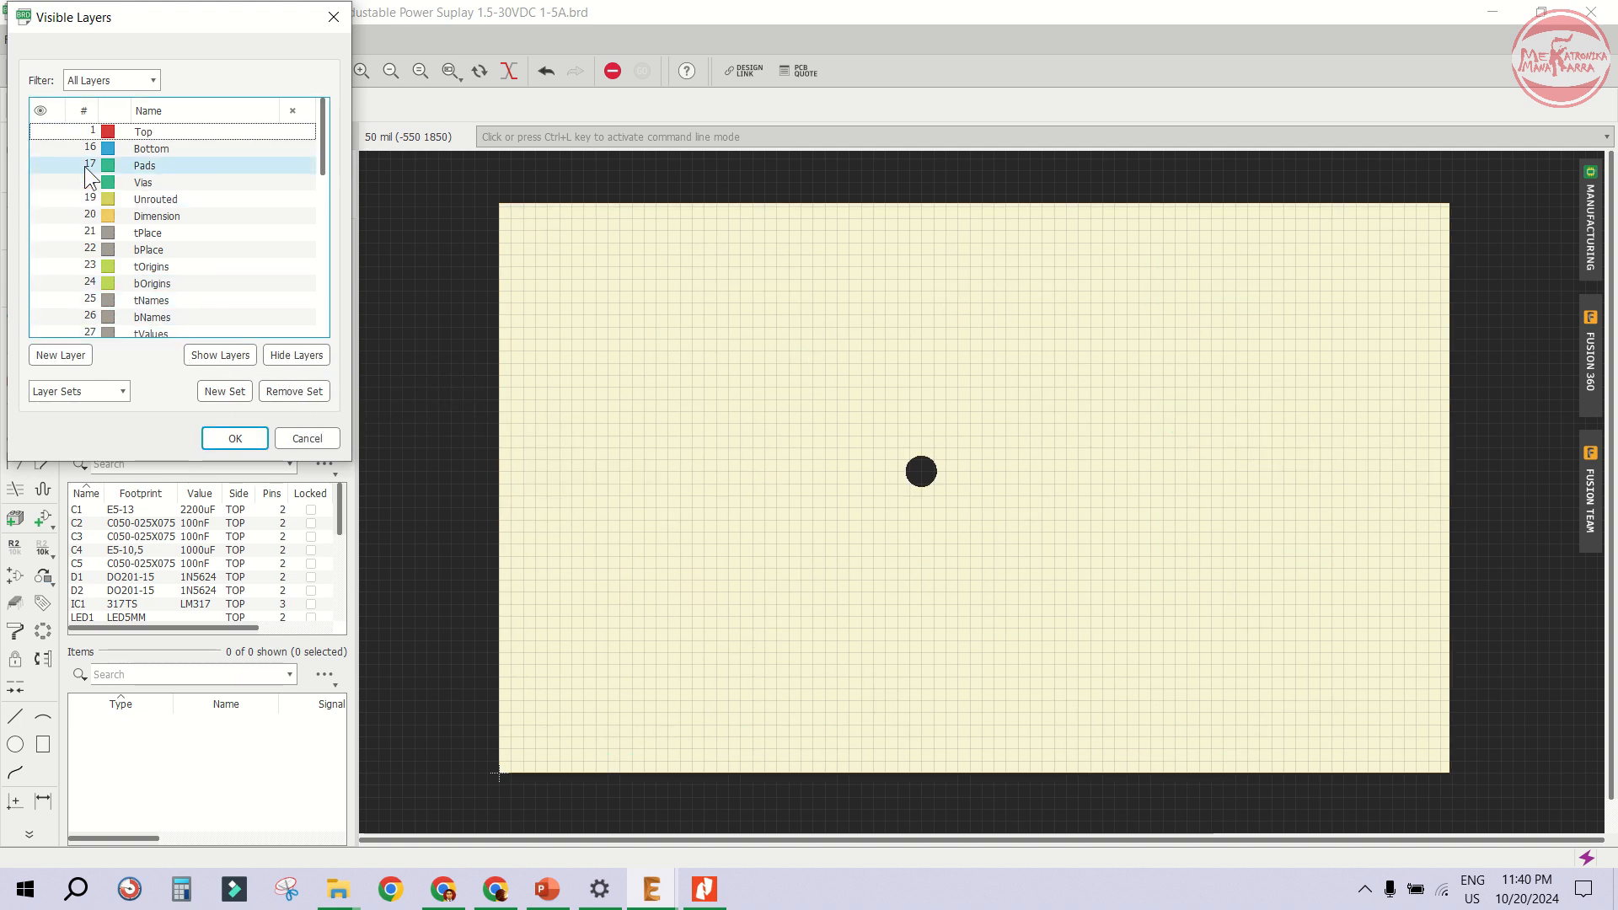
left_click(40, 148)
left_click(41, 165)
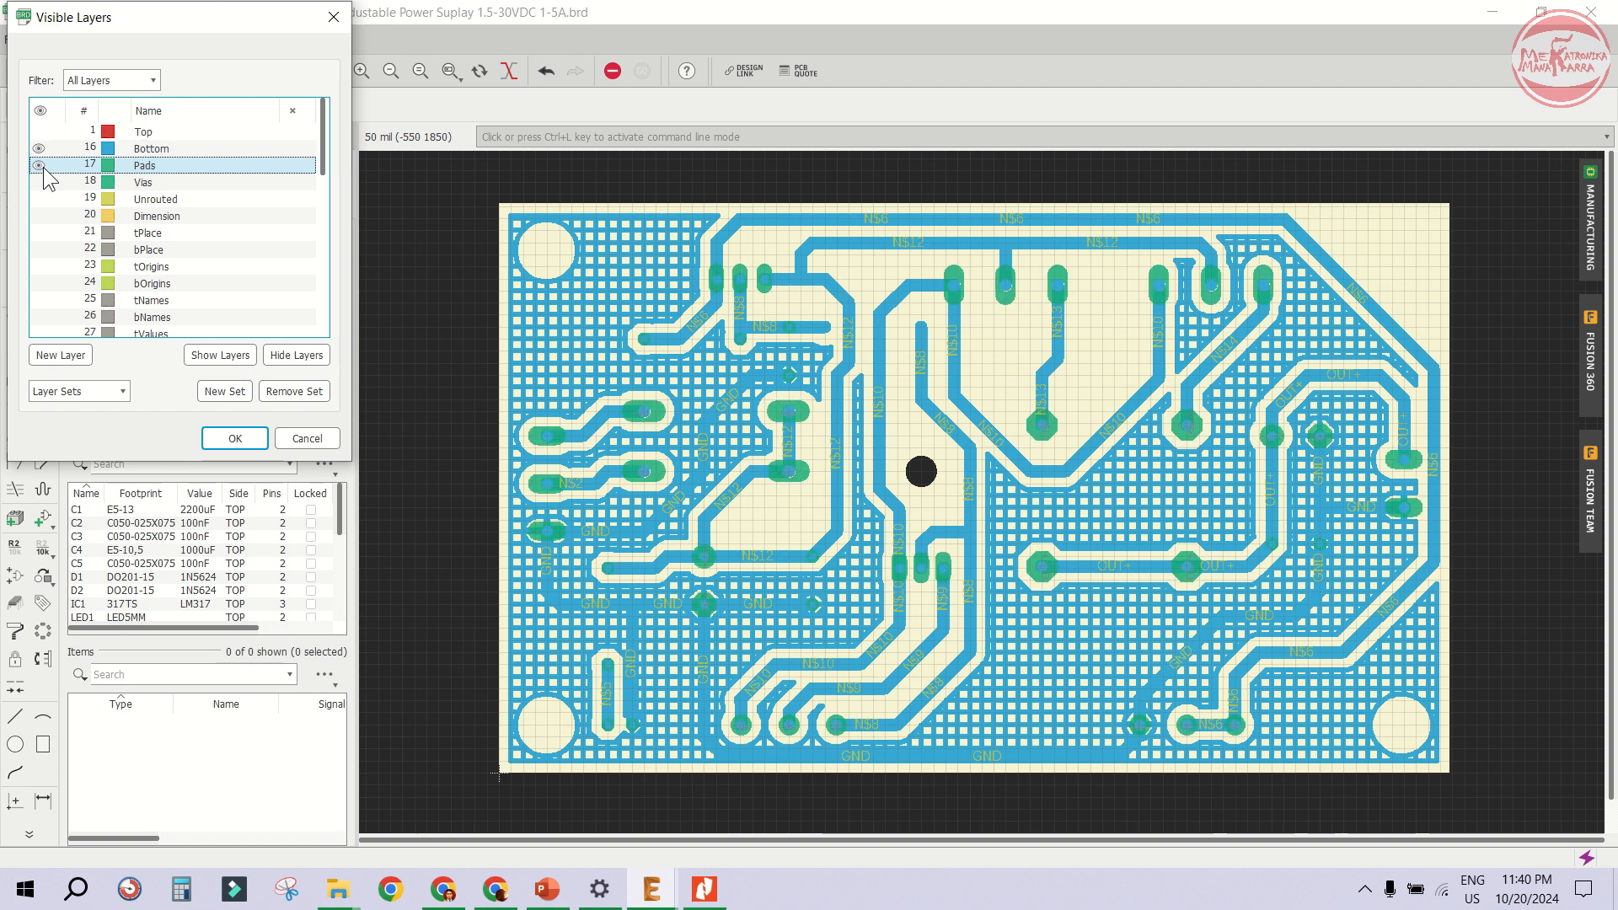
left_click(40, 182)
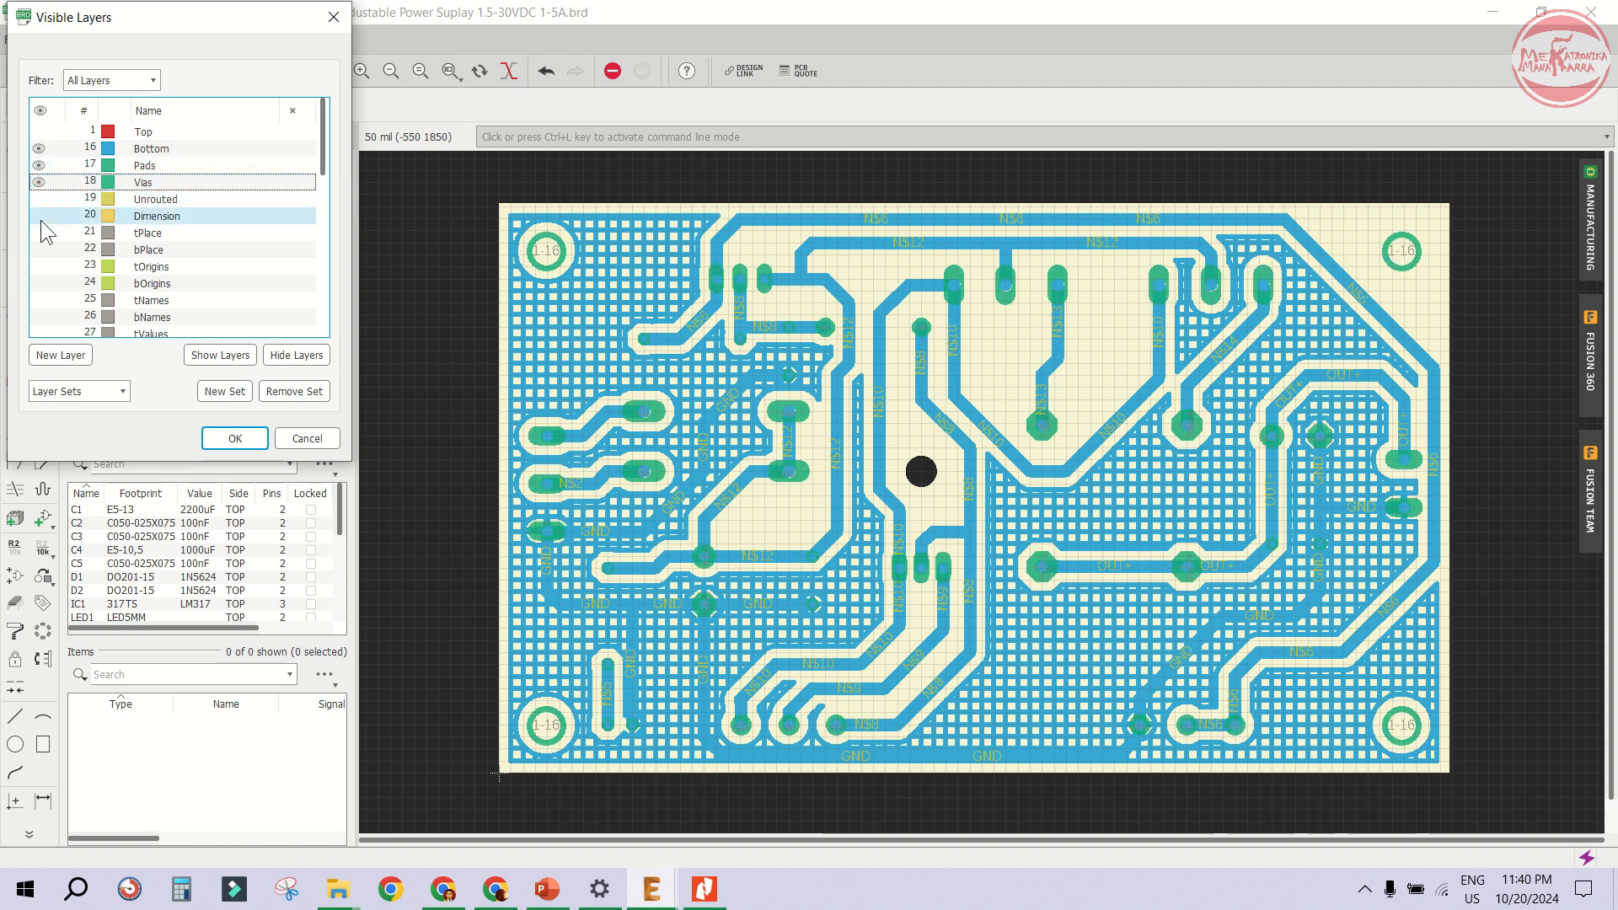
left_click(39, 216)
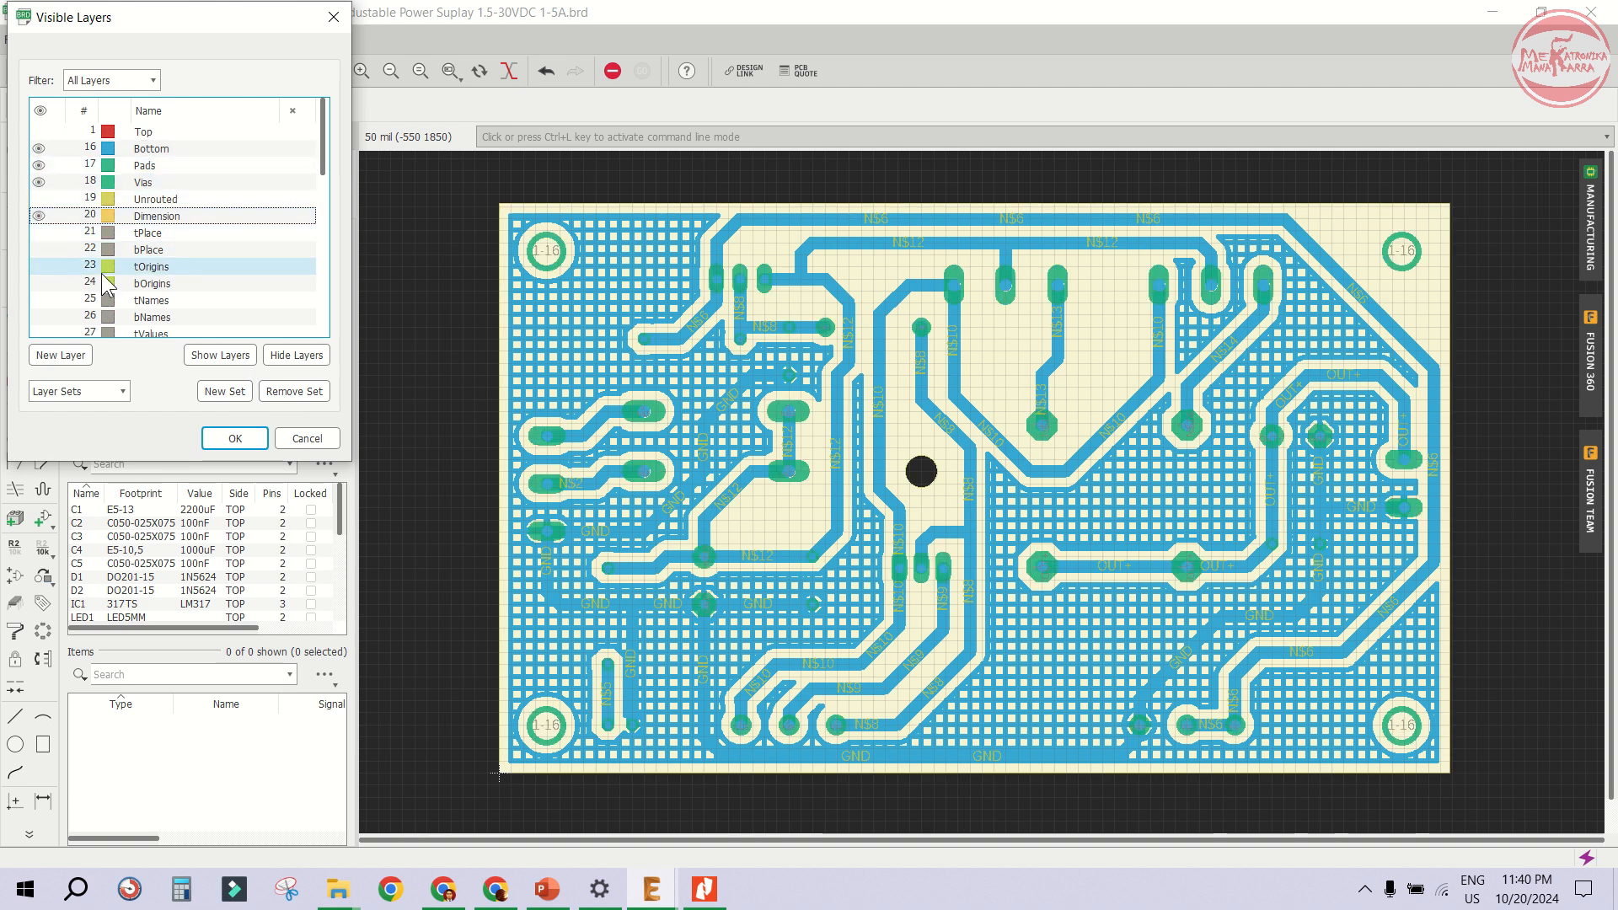
scroll(163, 282, "down", 2)
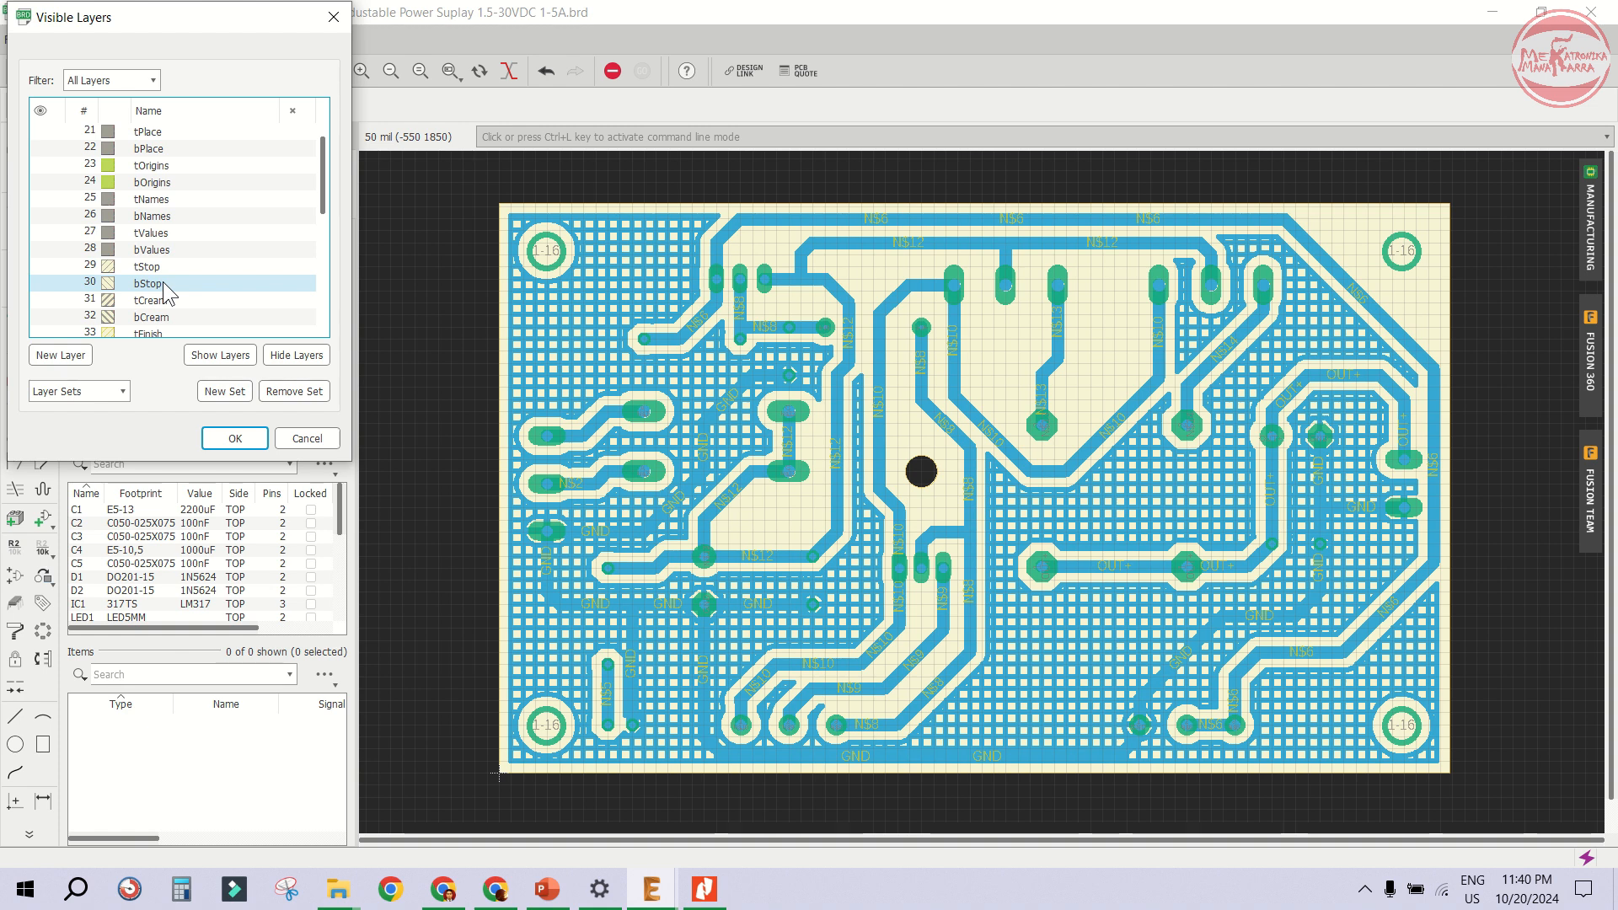
left_click(235, 439)
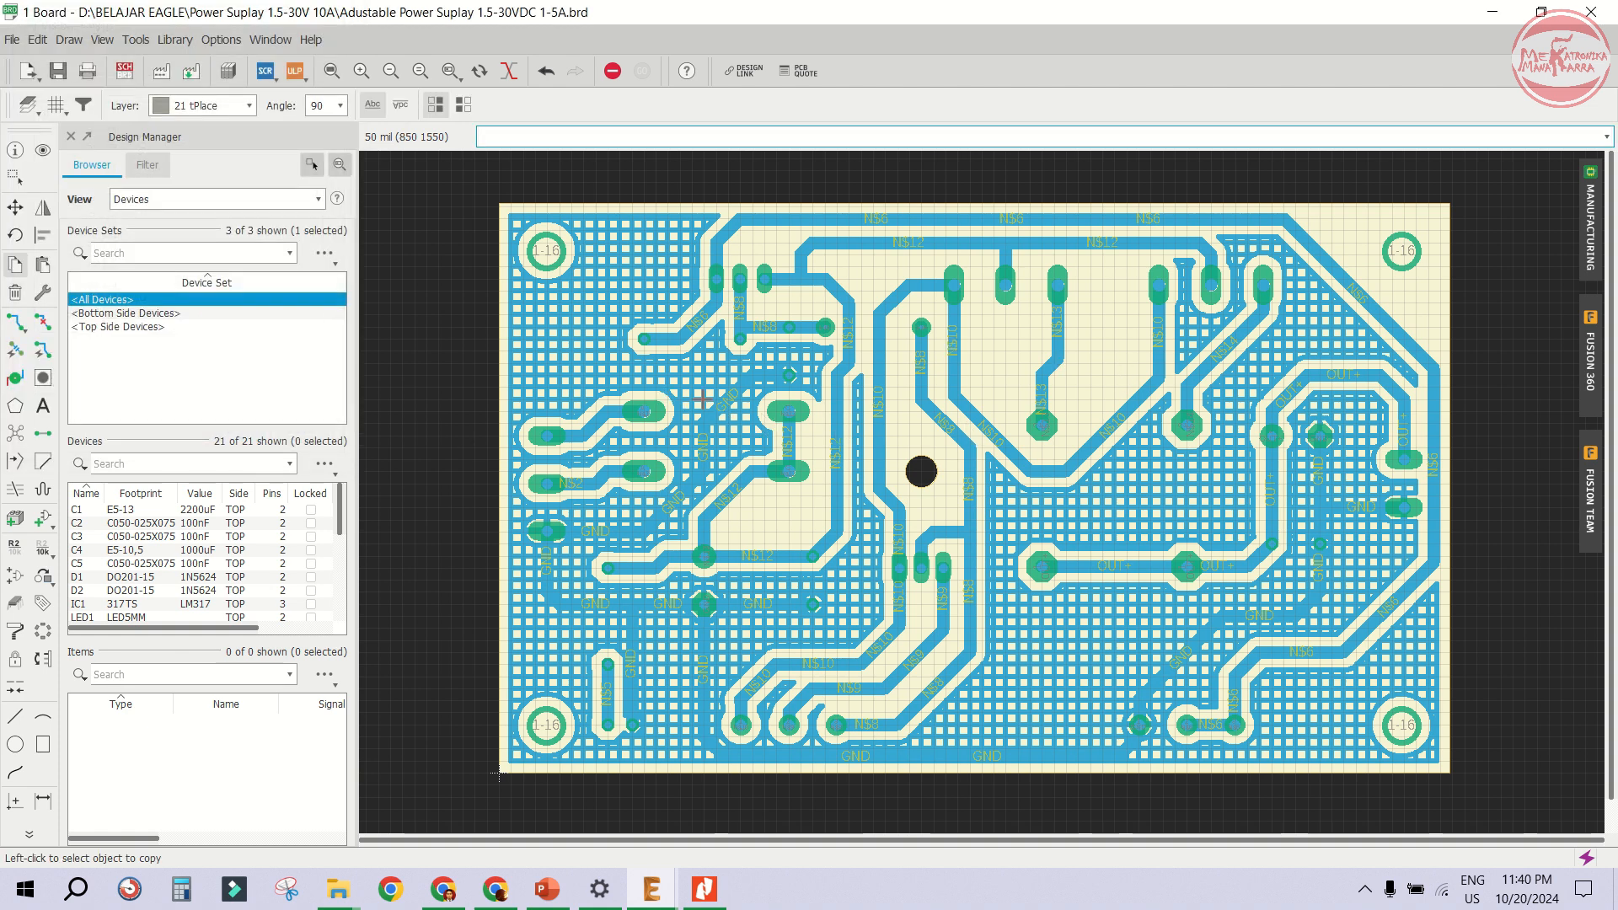
- Print the bottom copper layout unmirrored to PDF as Adustable Power Suplay 1.5-30VDC 1-5A BOTTOM.pdf
left_click(86, 72)
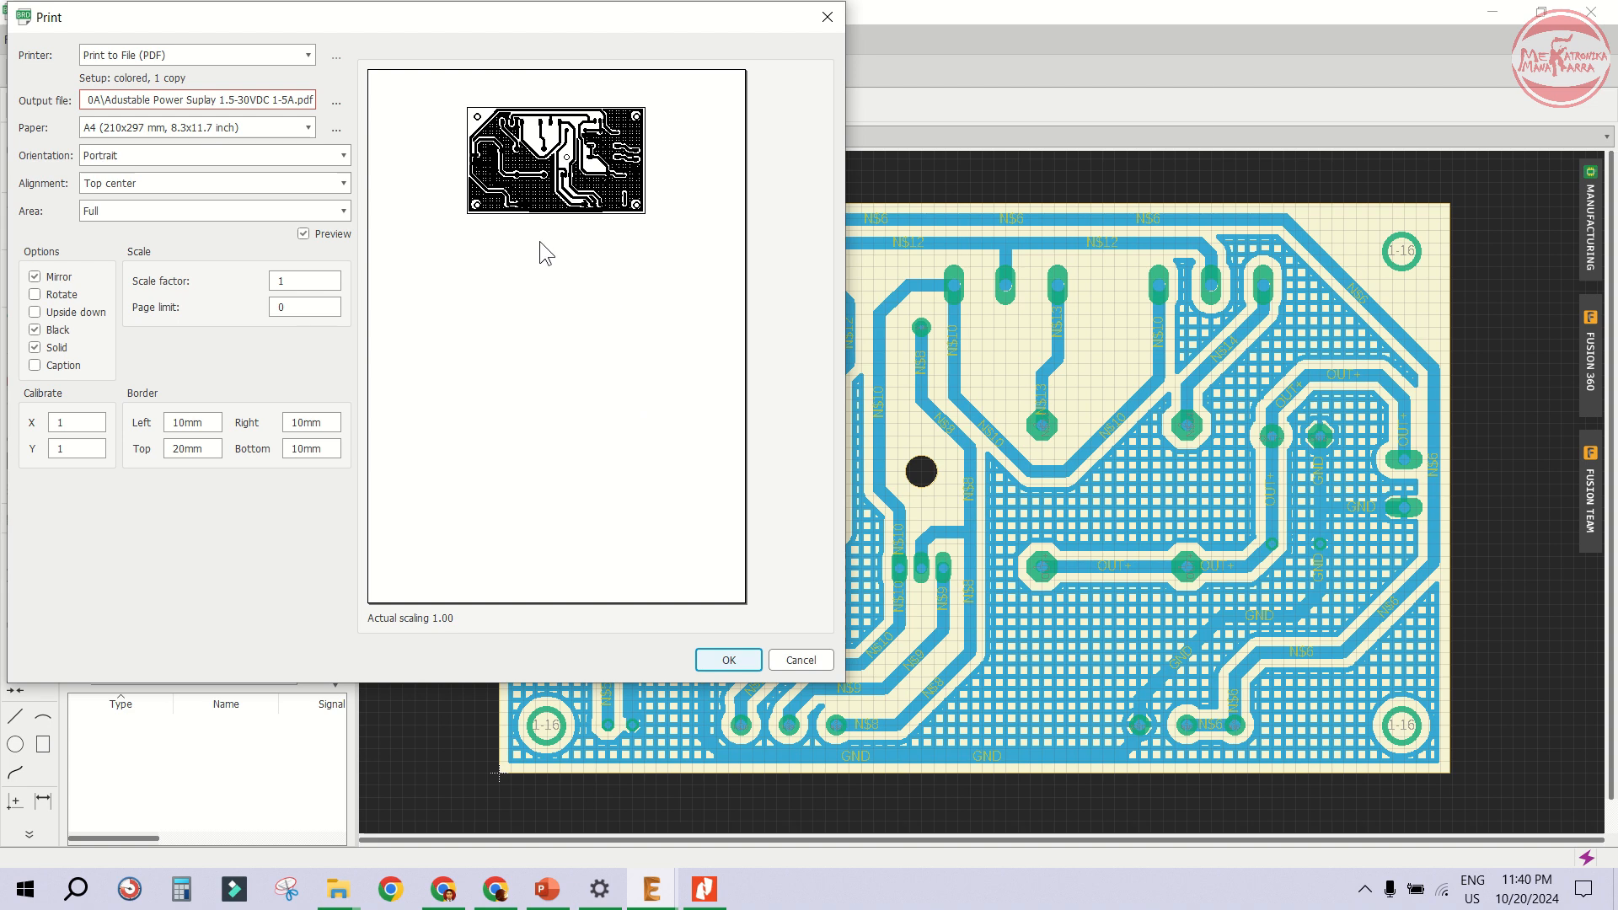
left_click(49, 280)
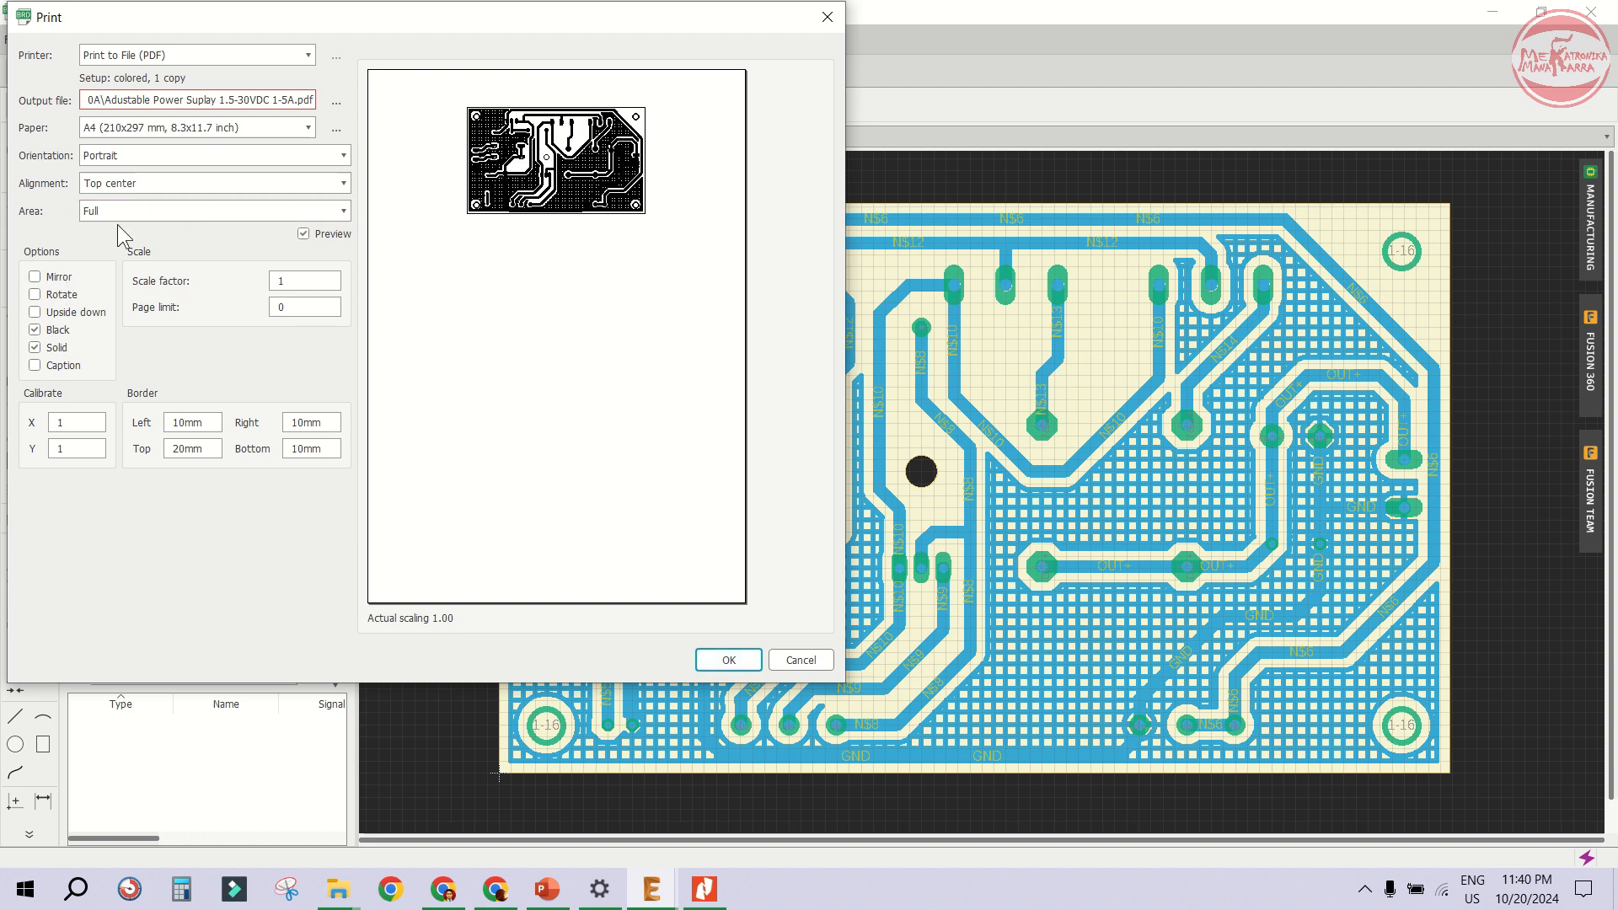
left_click(335, 102)
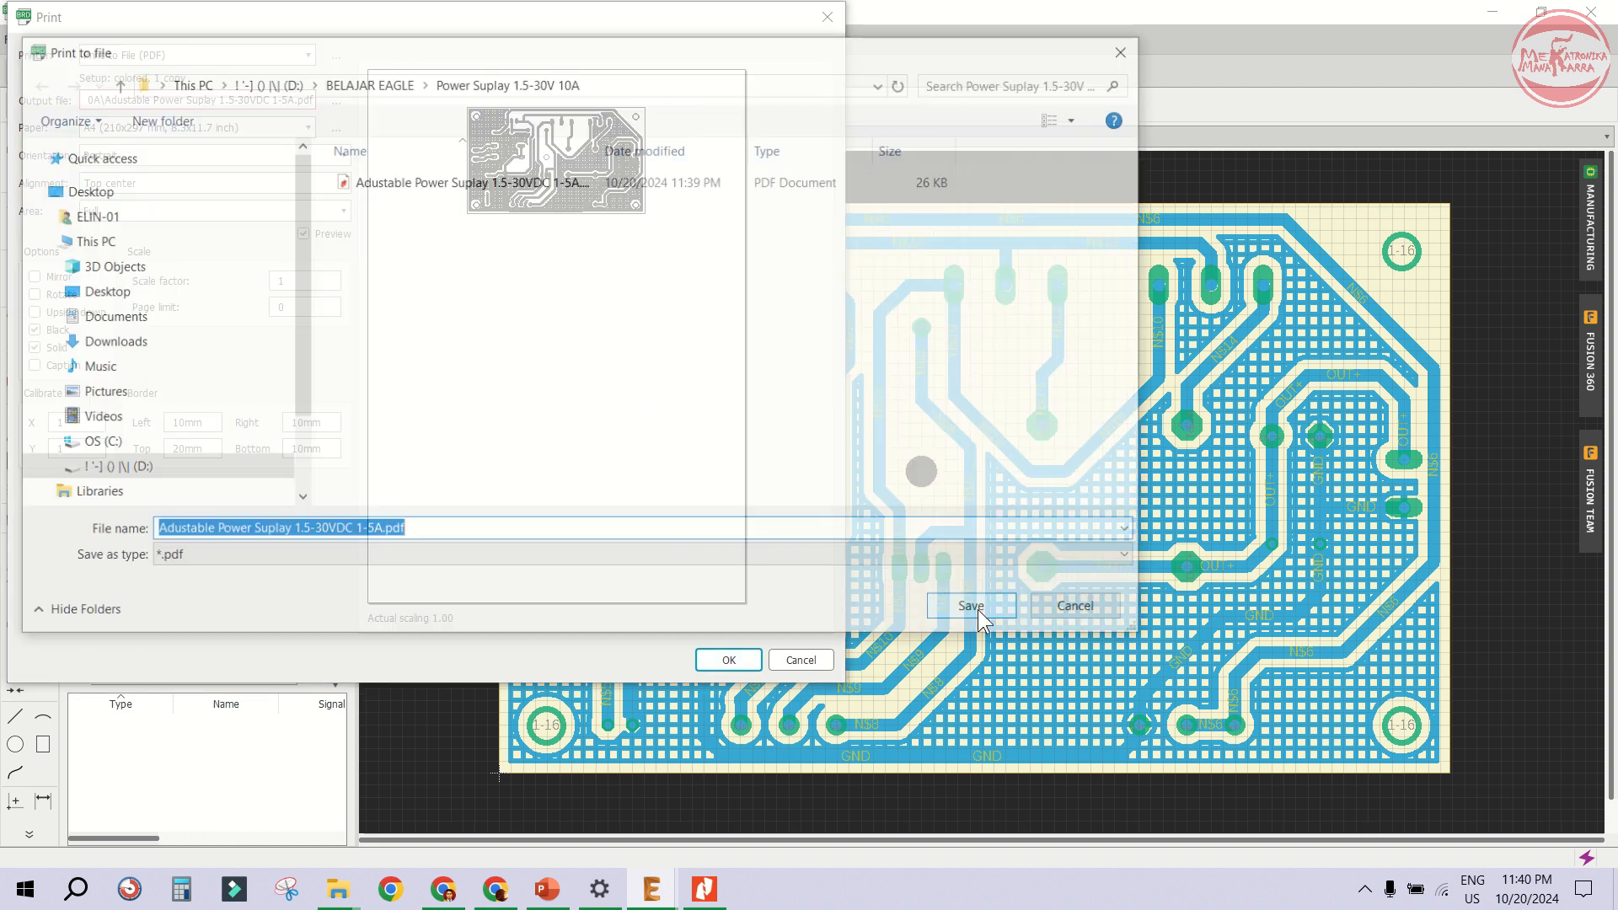
left_click(386, 530)
type("BOTTOM")
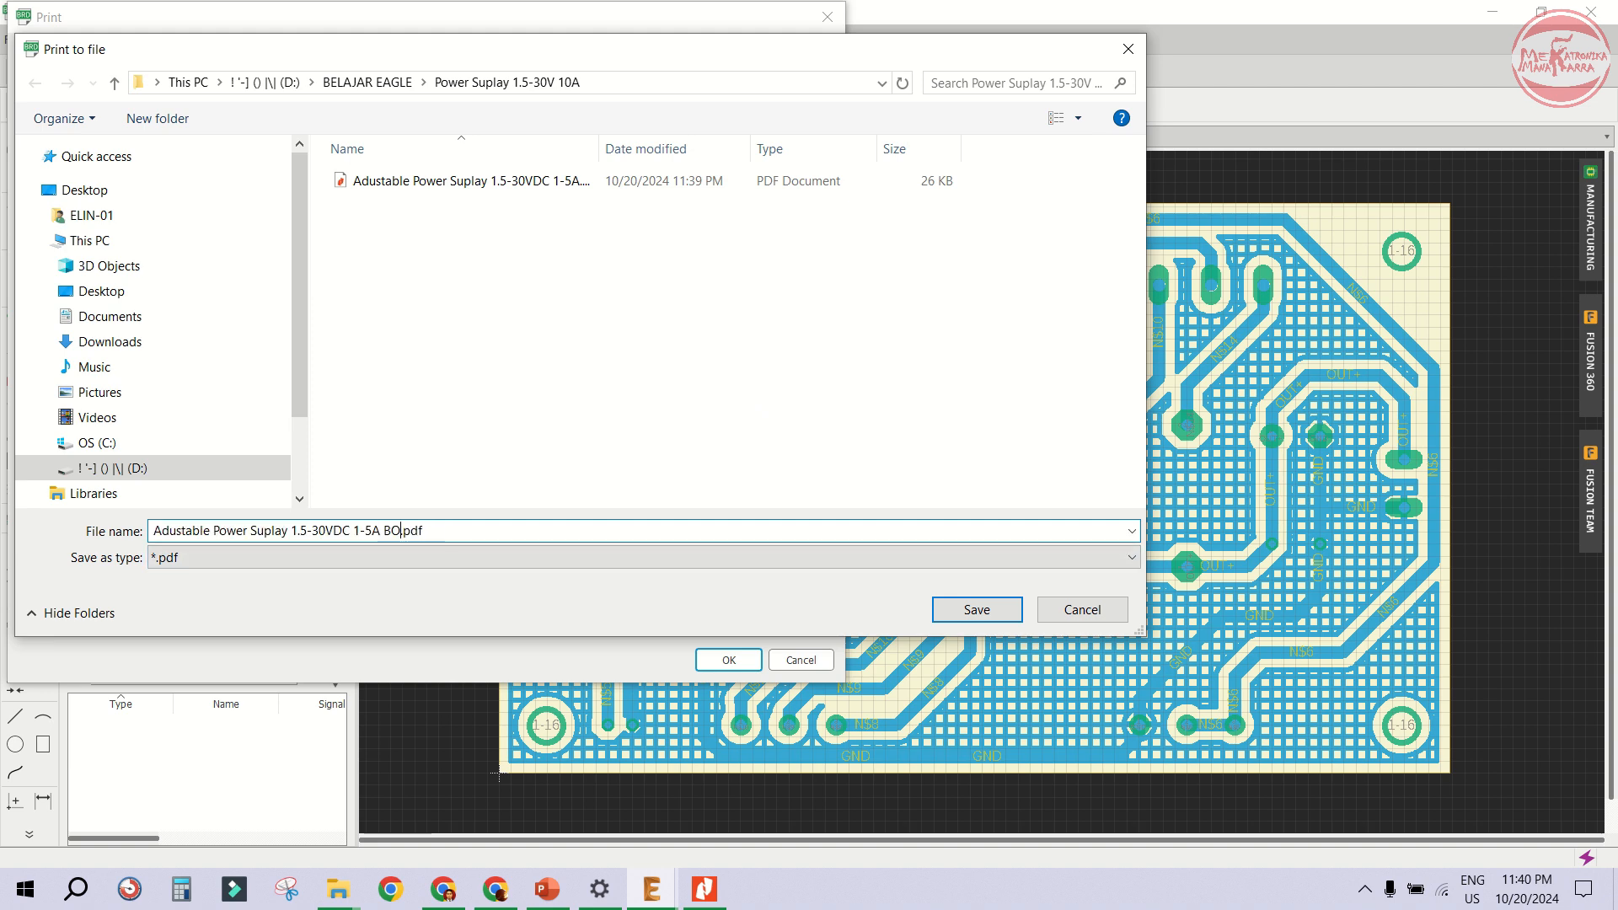
left_click(996, 617)
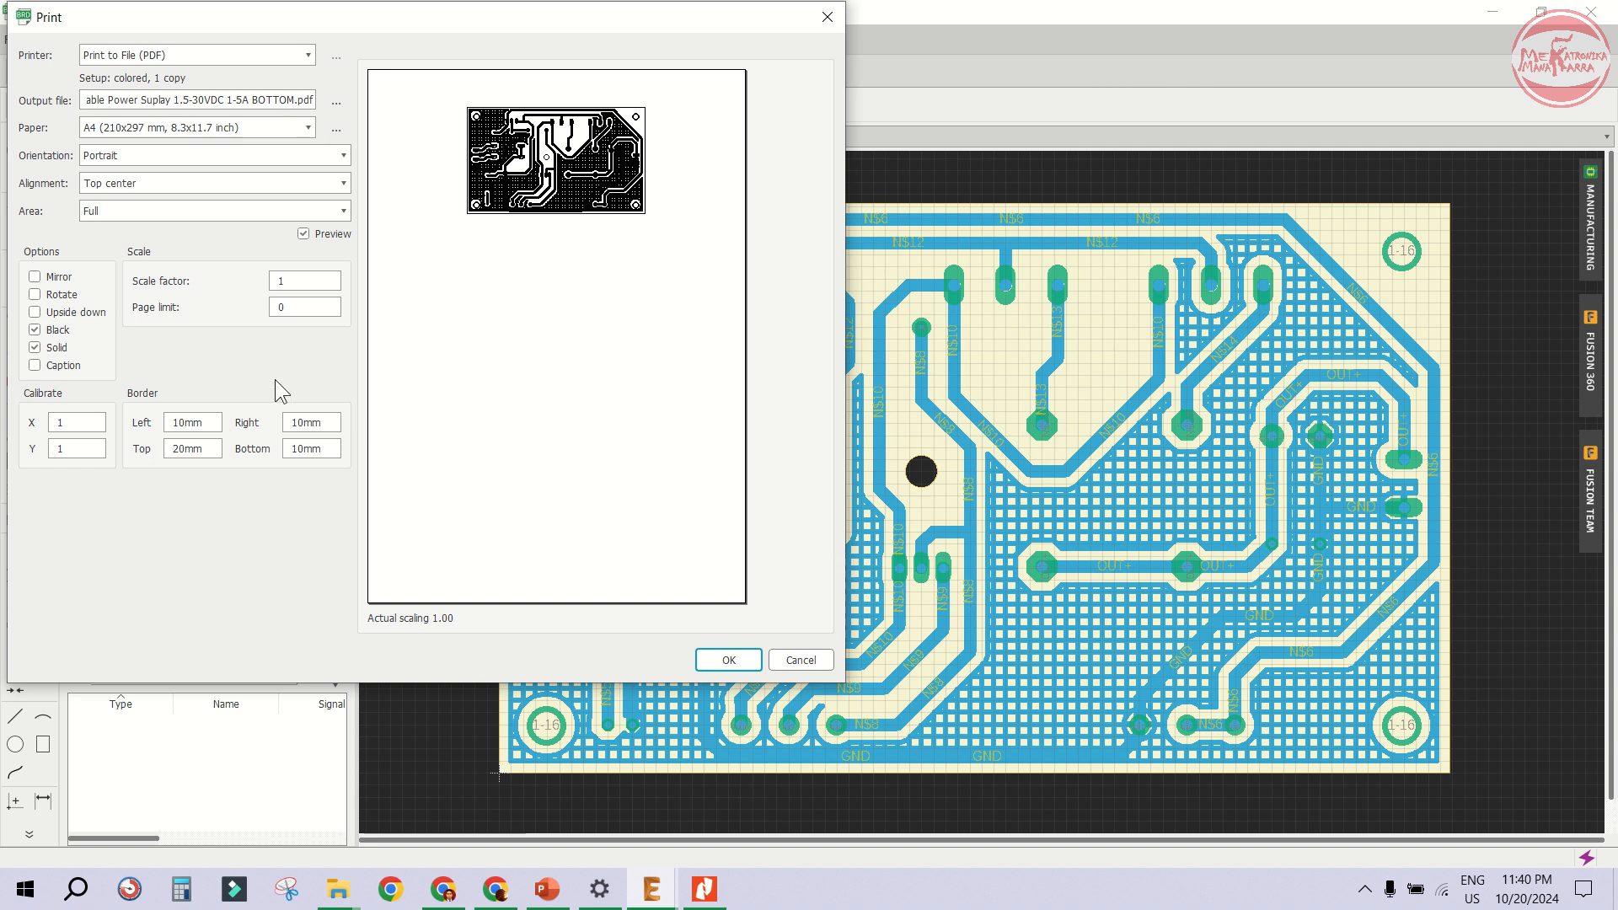
left_click(727, 660)
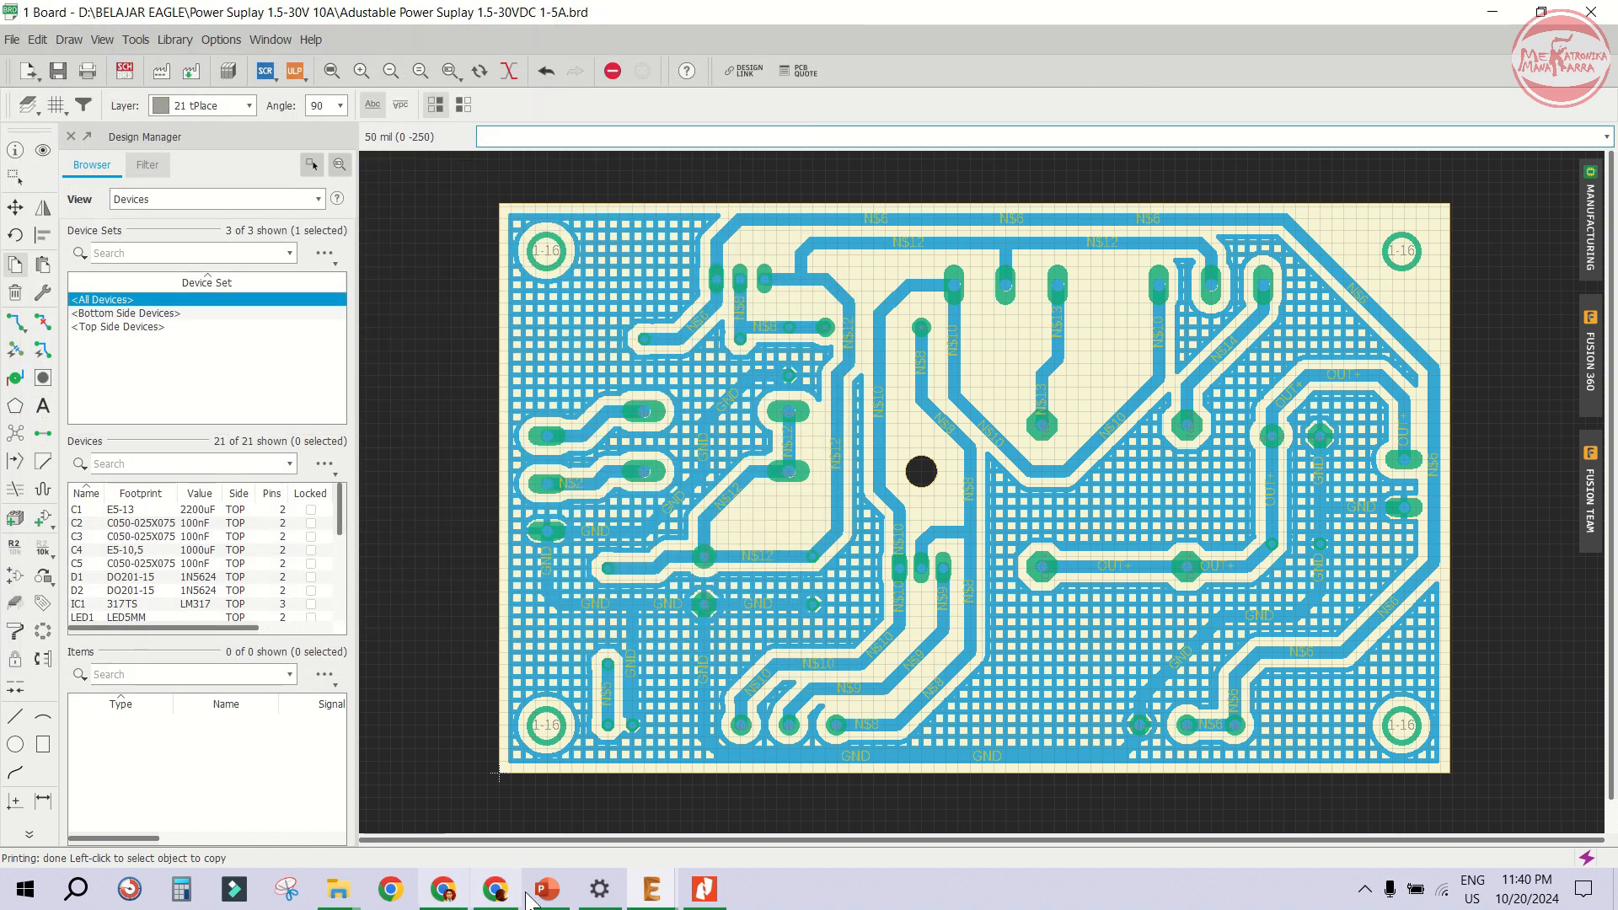
- Open the BOTTOM PDF and compare it with the earlier board layout PDF
left_click(325, 896)
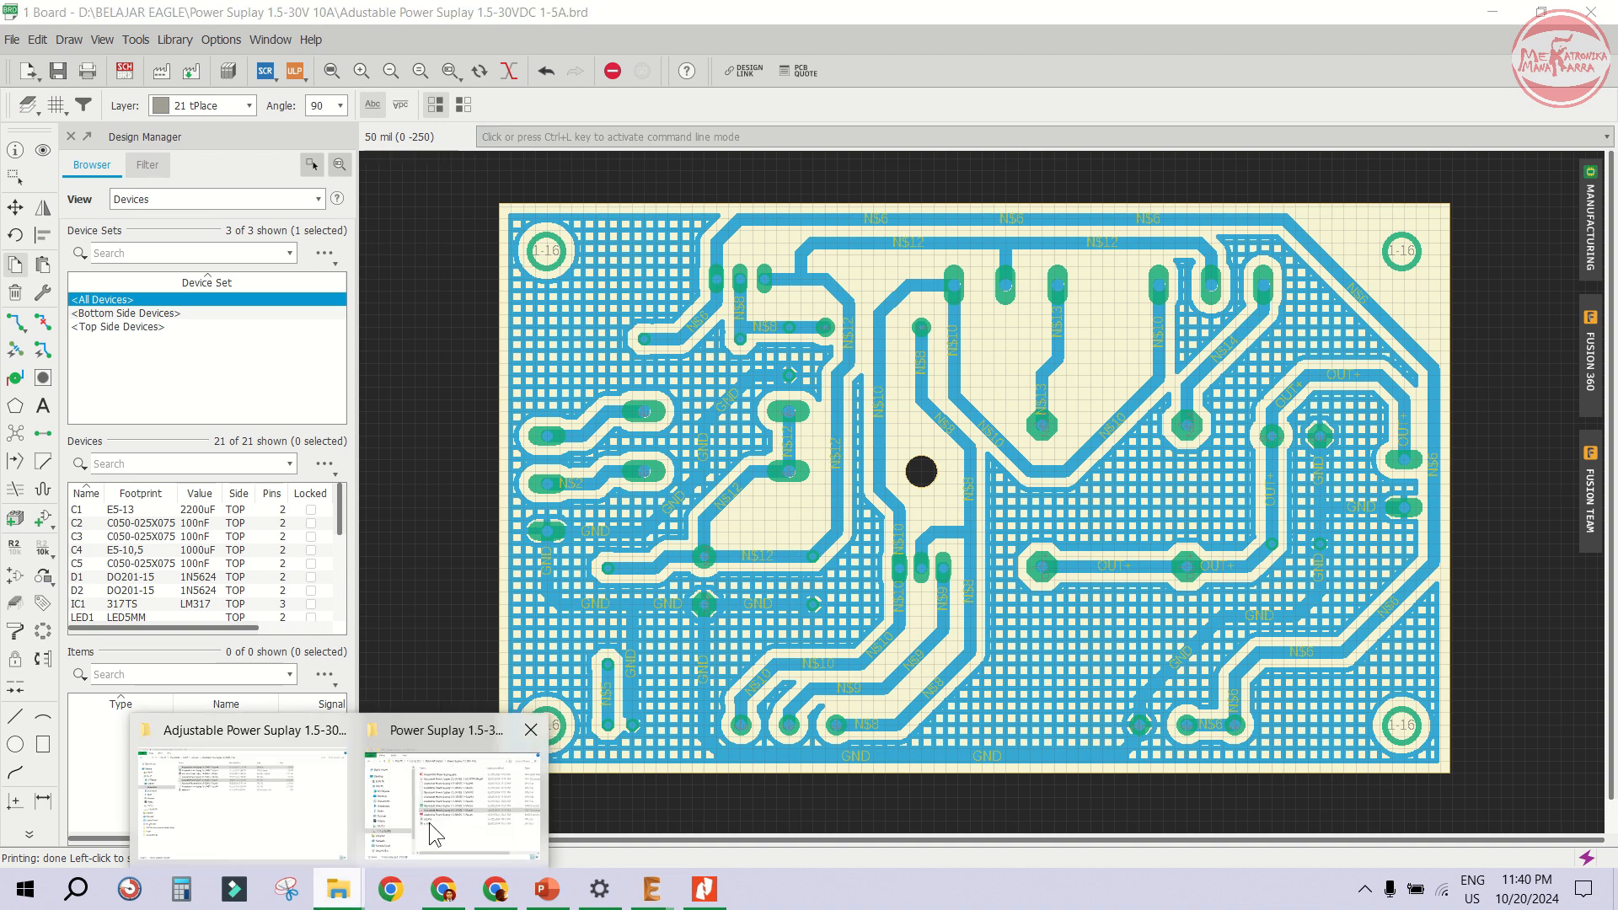
left_click(446, 801)
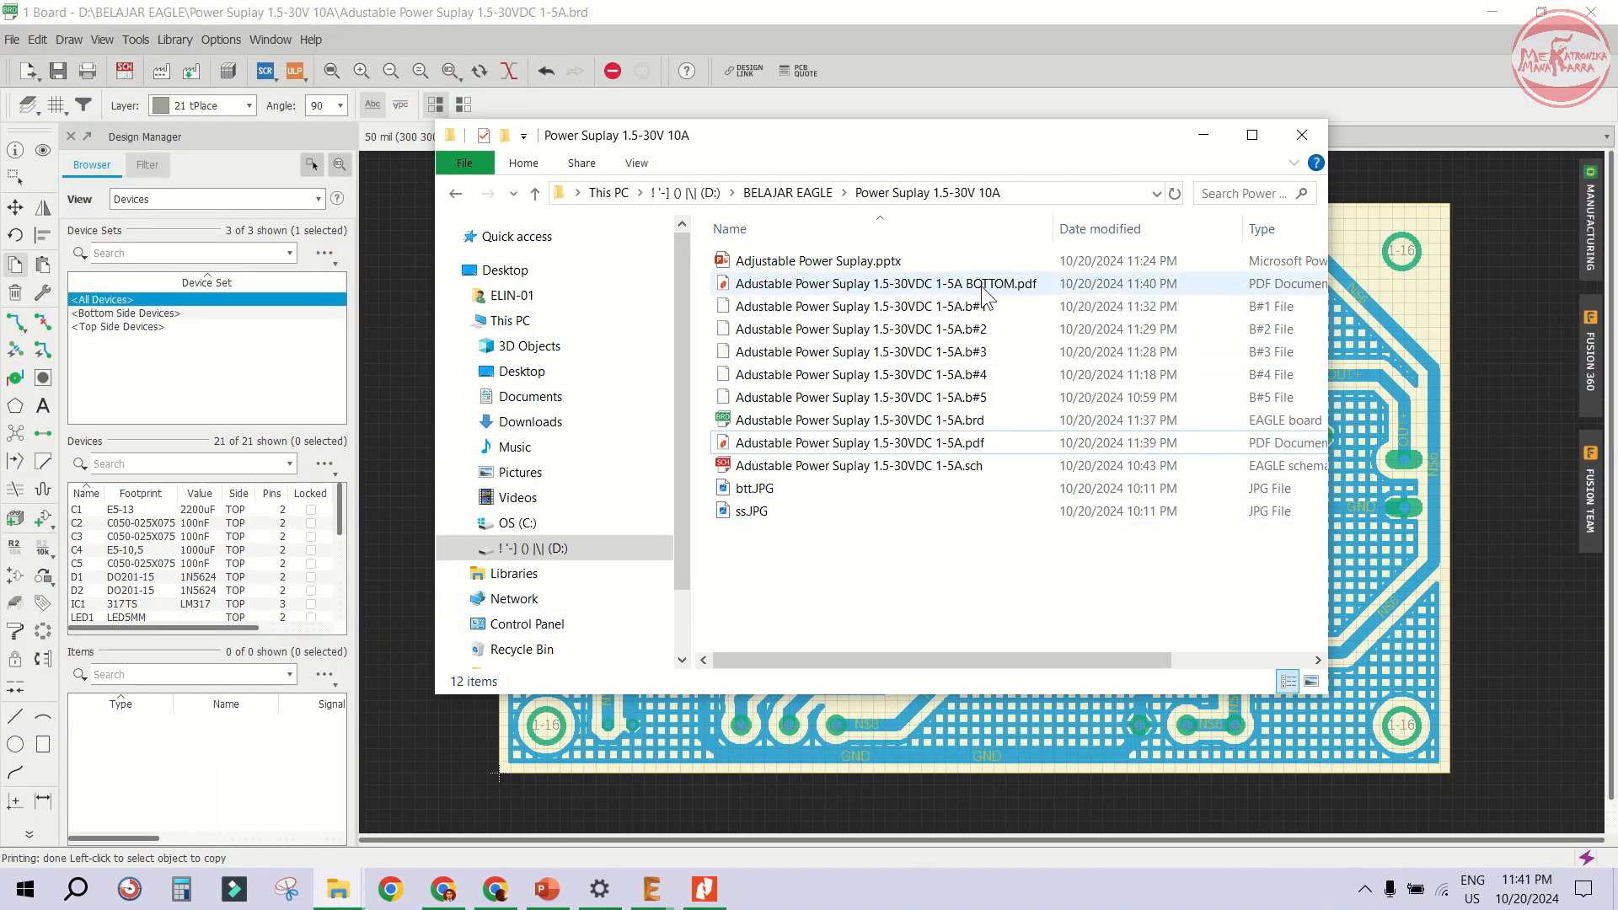
double_click(889, 285)
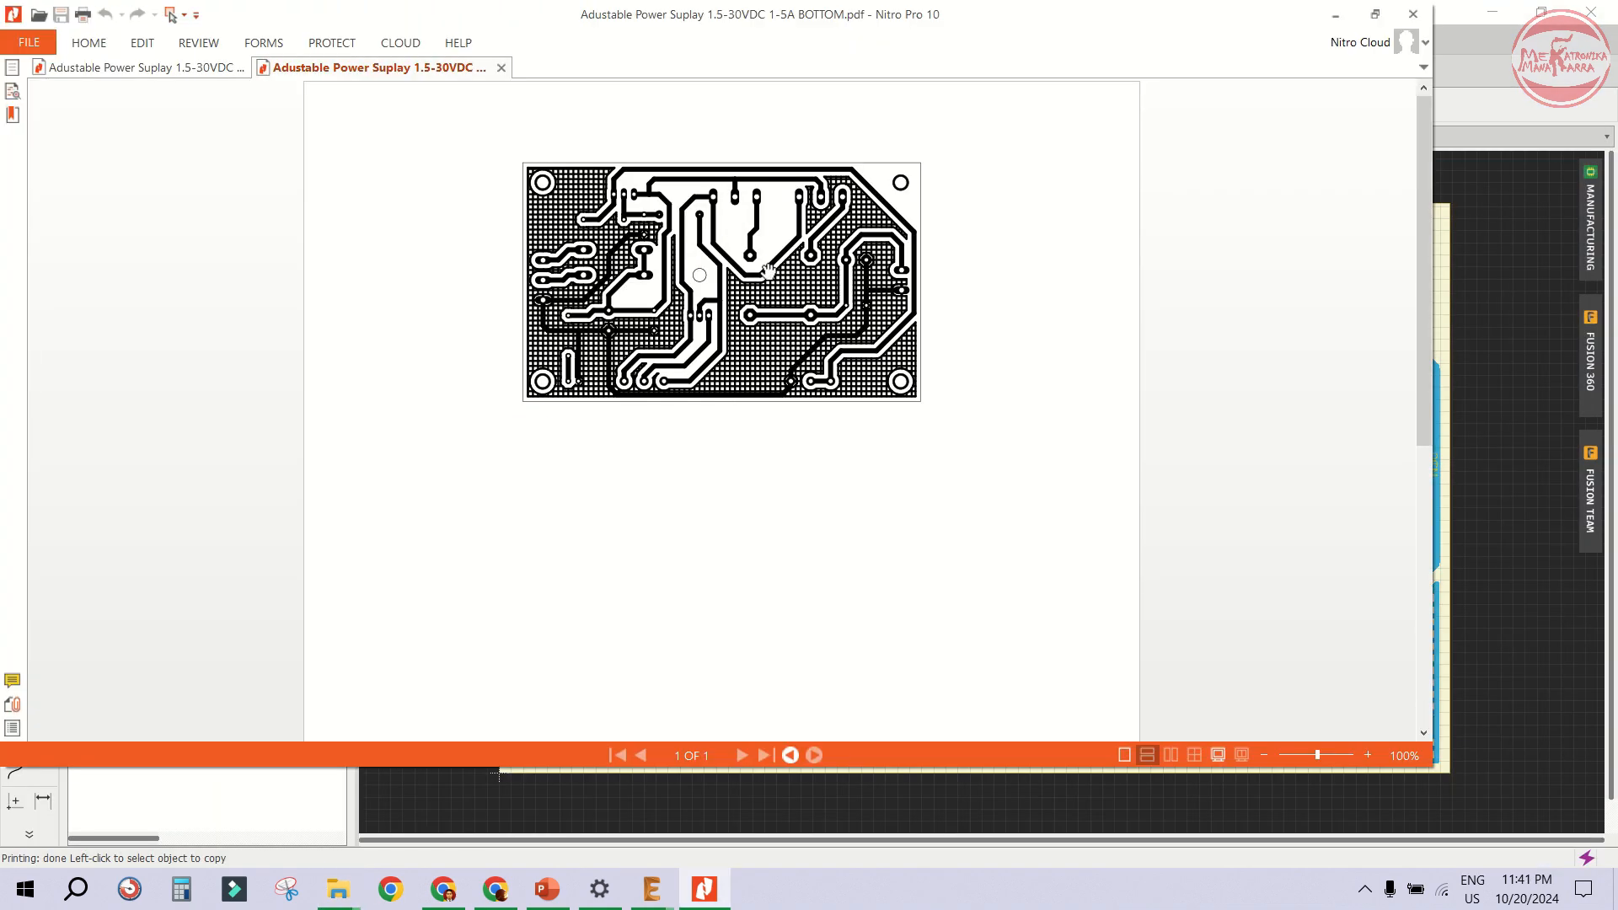
scroll(767, 271, "up", 5, "ctrl")
scroll(767, 271, "down", 3, "ctrl")
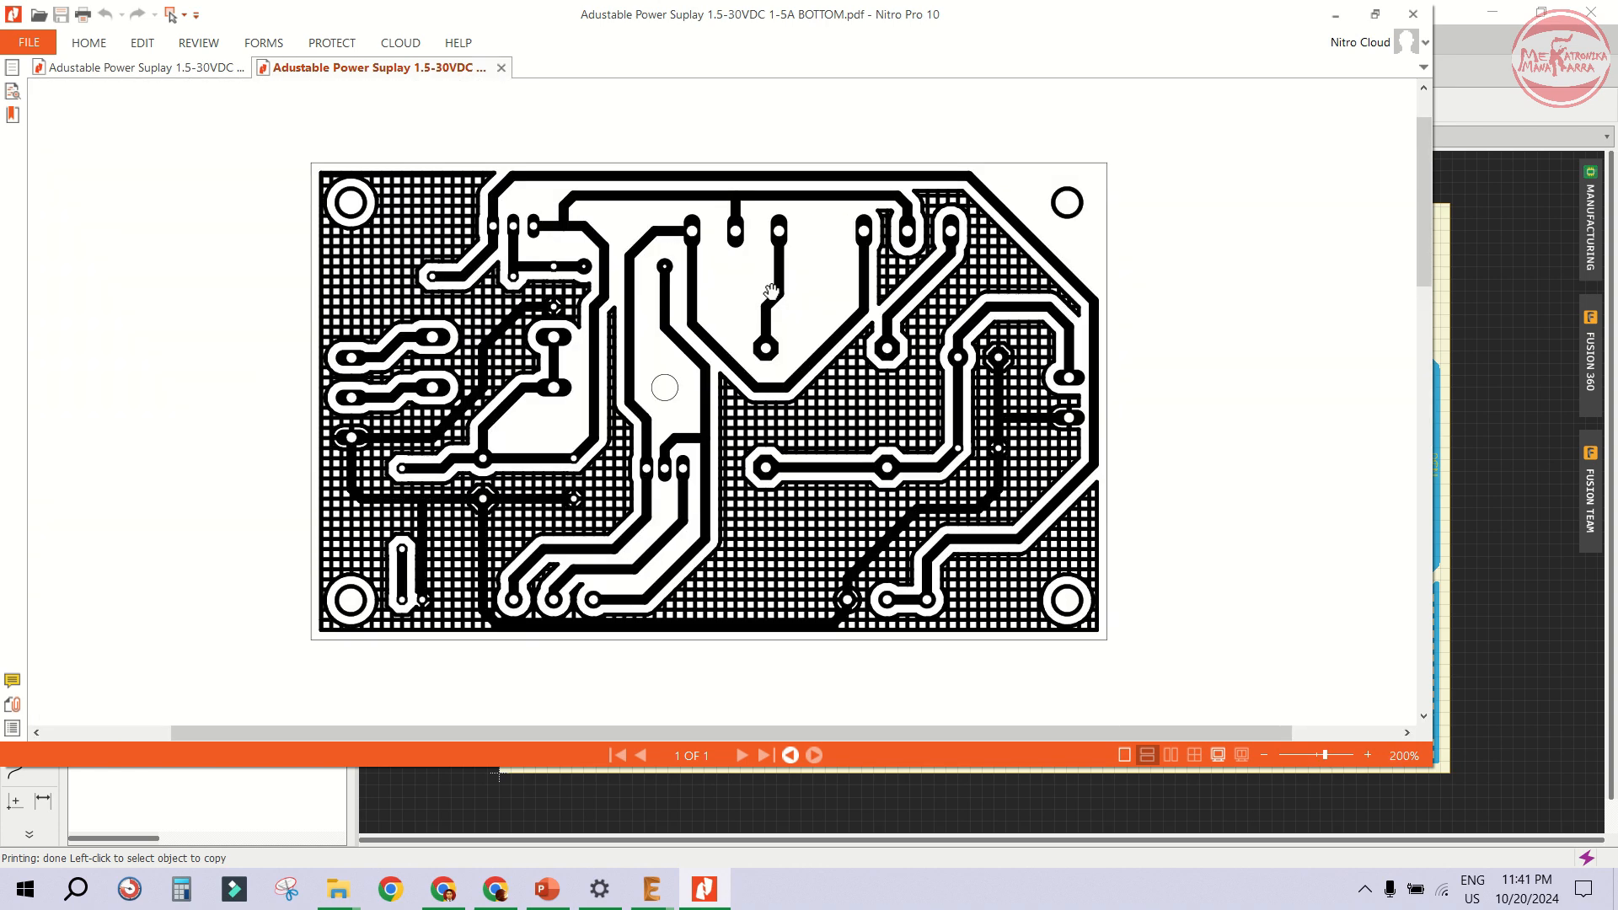
left_click(189, 68)
left_click(331, 68)
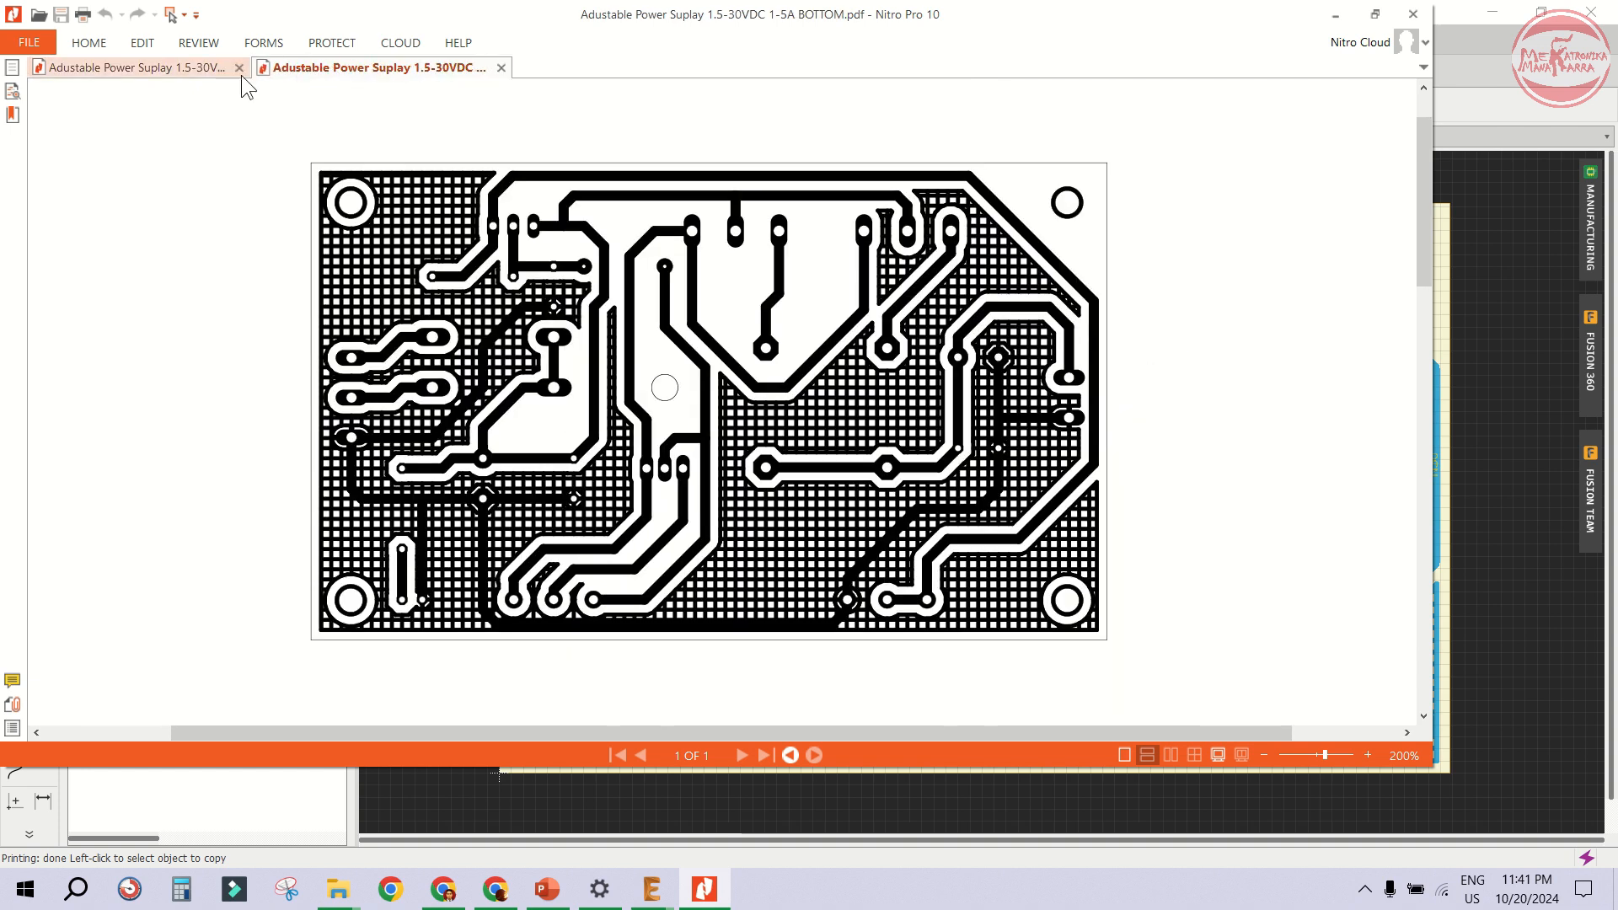
left_click(199, 71)
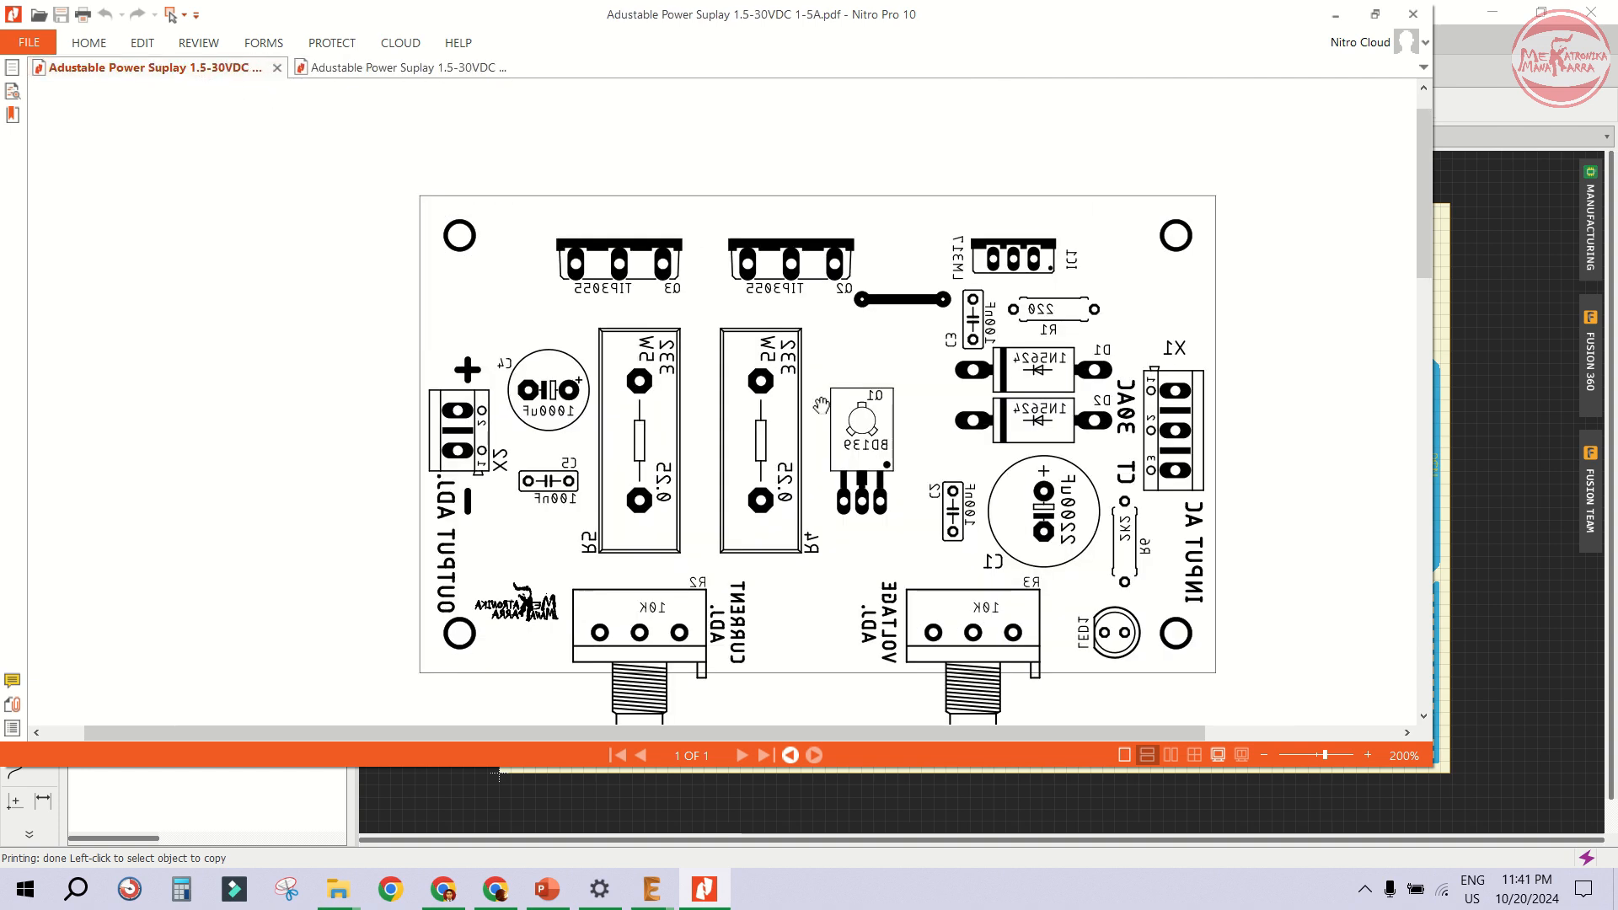
scroll(910, 471, "down", 3)
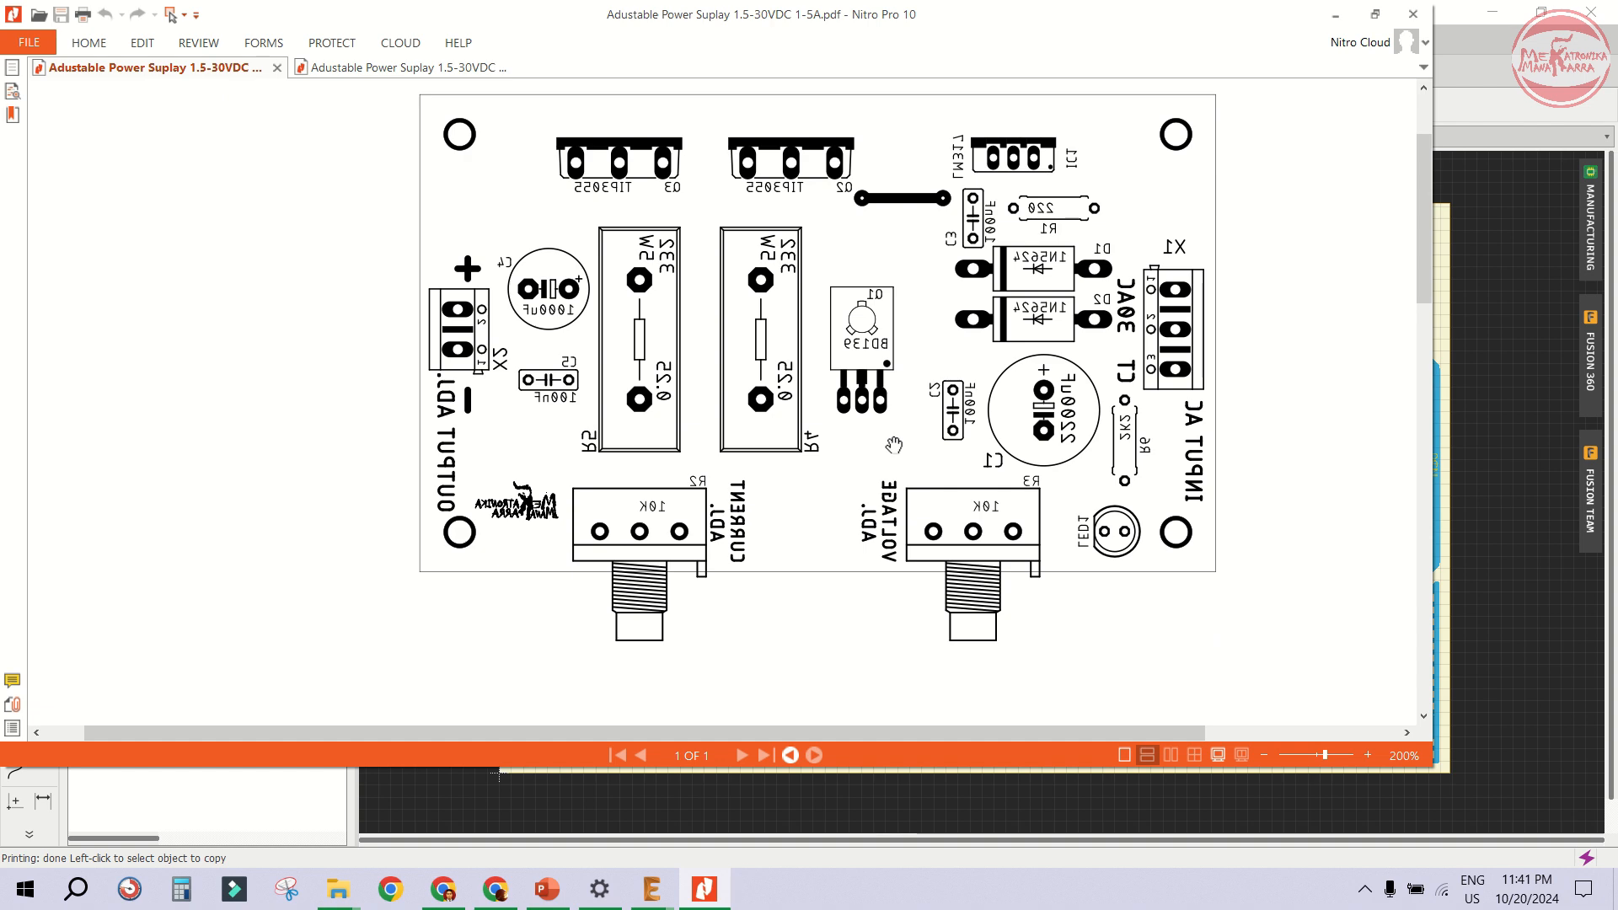
- Compare the board layout PDF with the BOTTOM PDF, then minimize the PDF viewer and return to the board
scroll(893, 445, "up", 3)
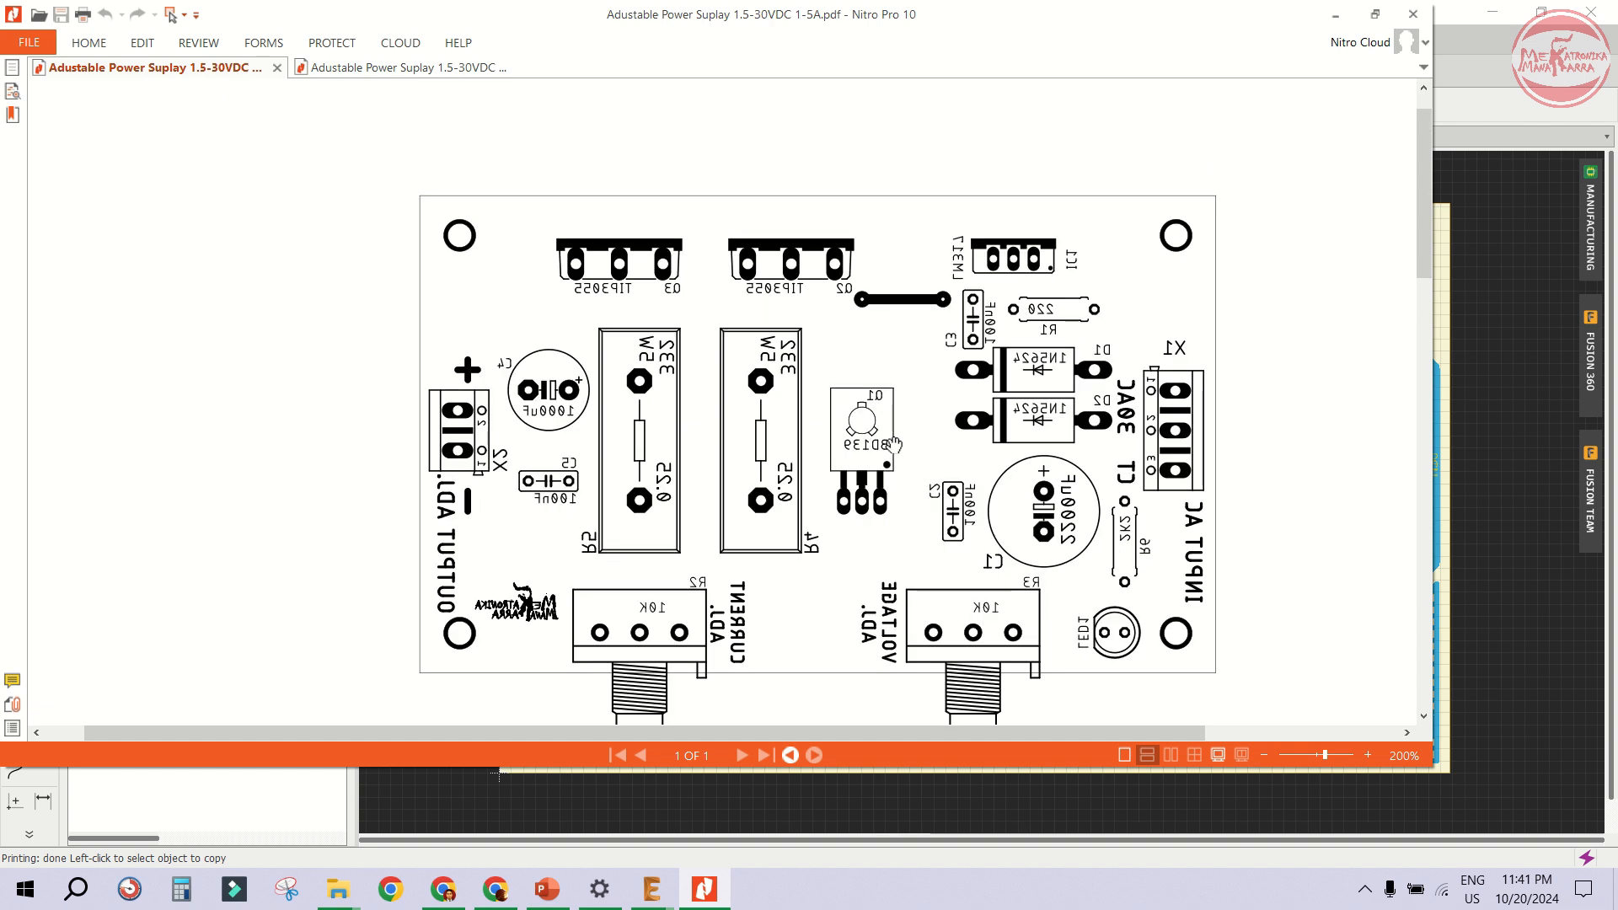
left_click(455, 69)
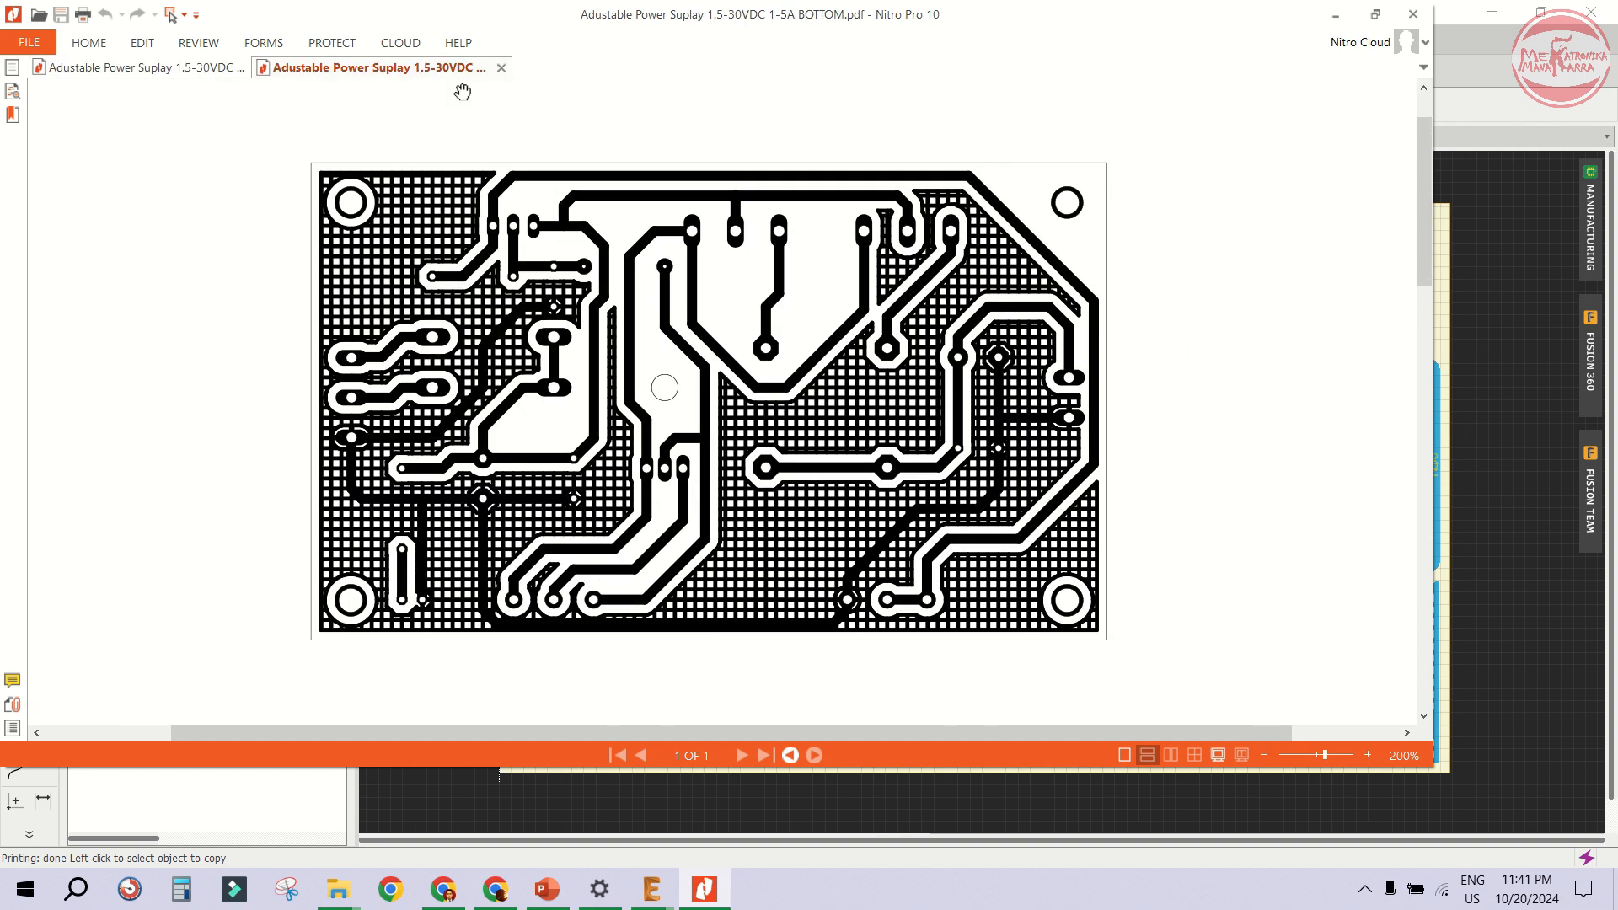
left_click(1335, 15)
left_click(1236, 120)
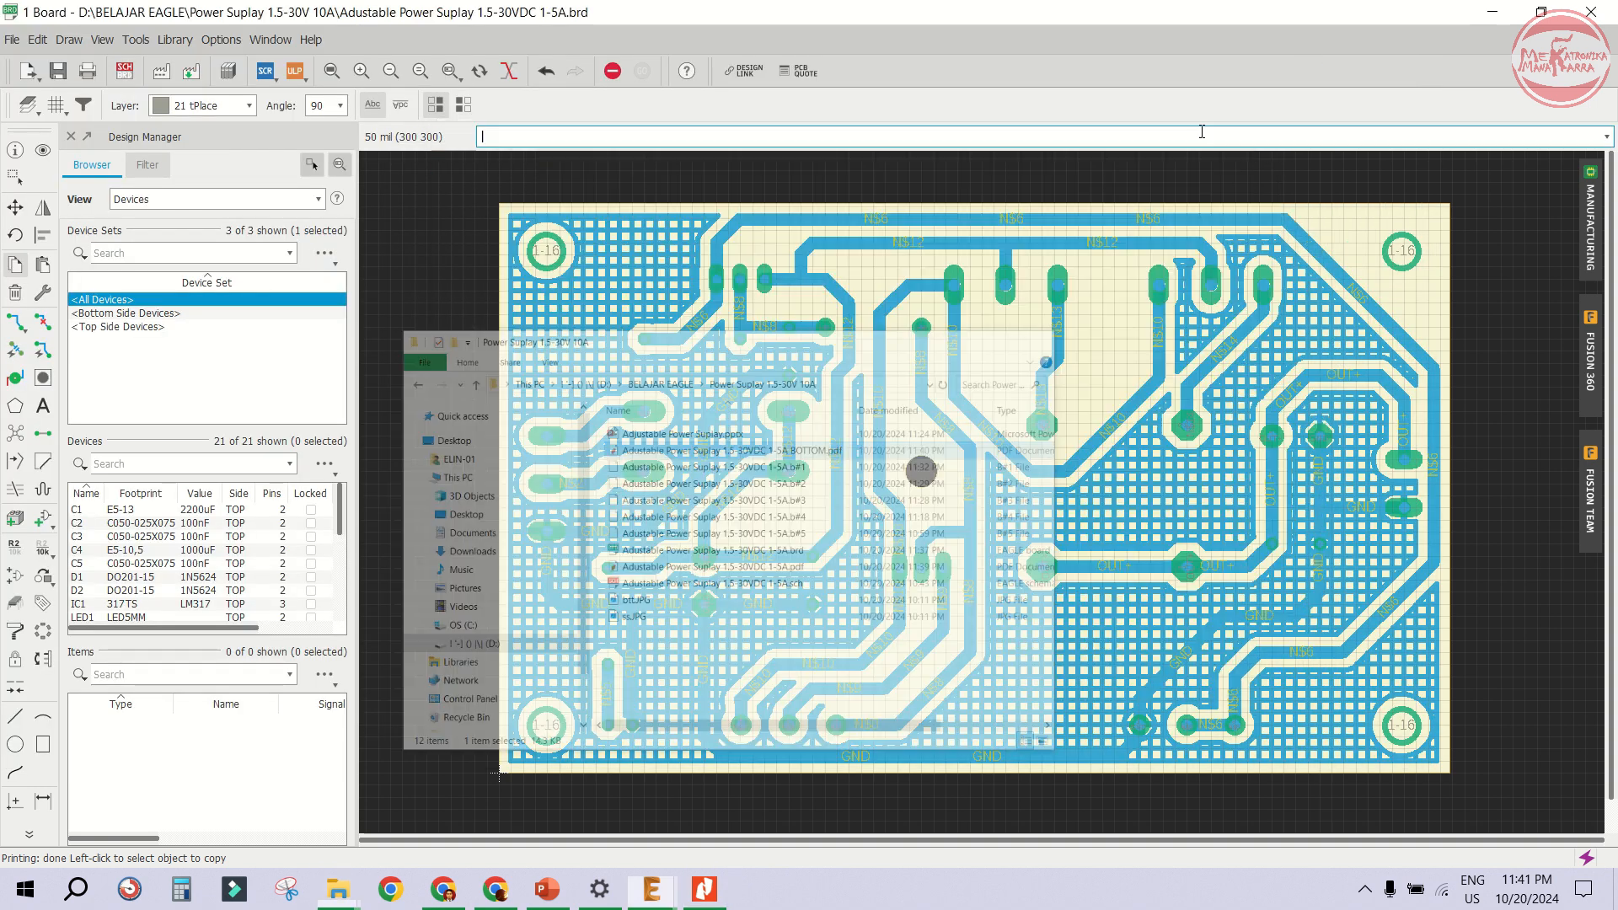
- Open the Manufacturing preview to inspect the board's top side render, then close it
left_click(1591, 224)
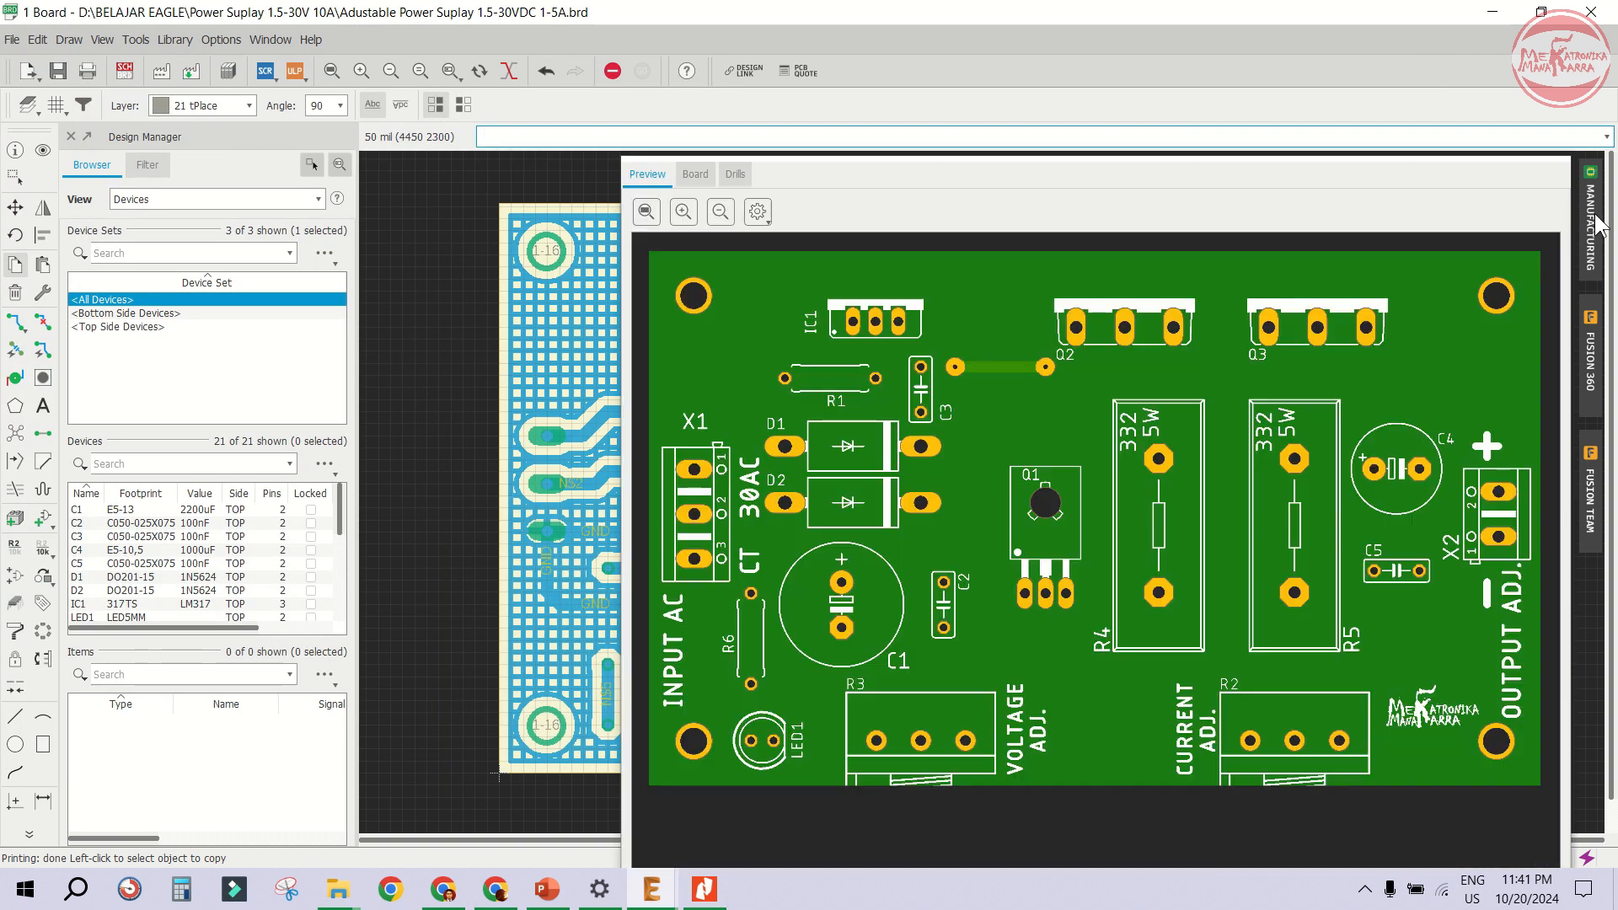
left_click_drag(1121, 181, 909, 83)
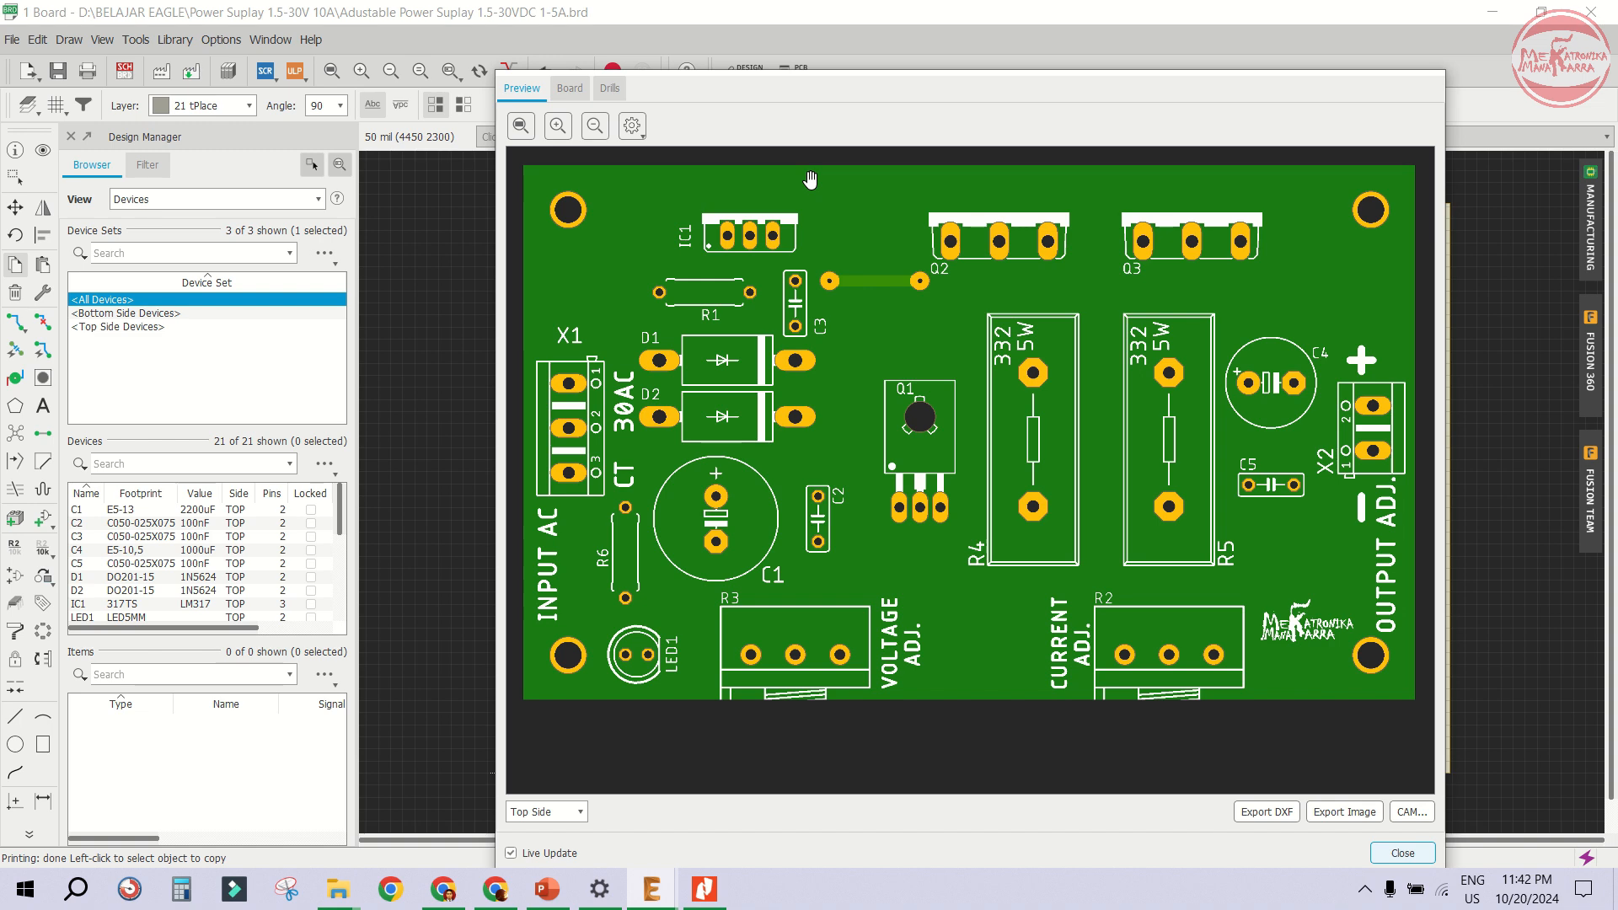
left_click(1403, 853)
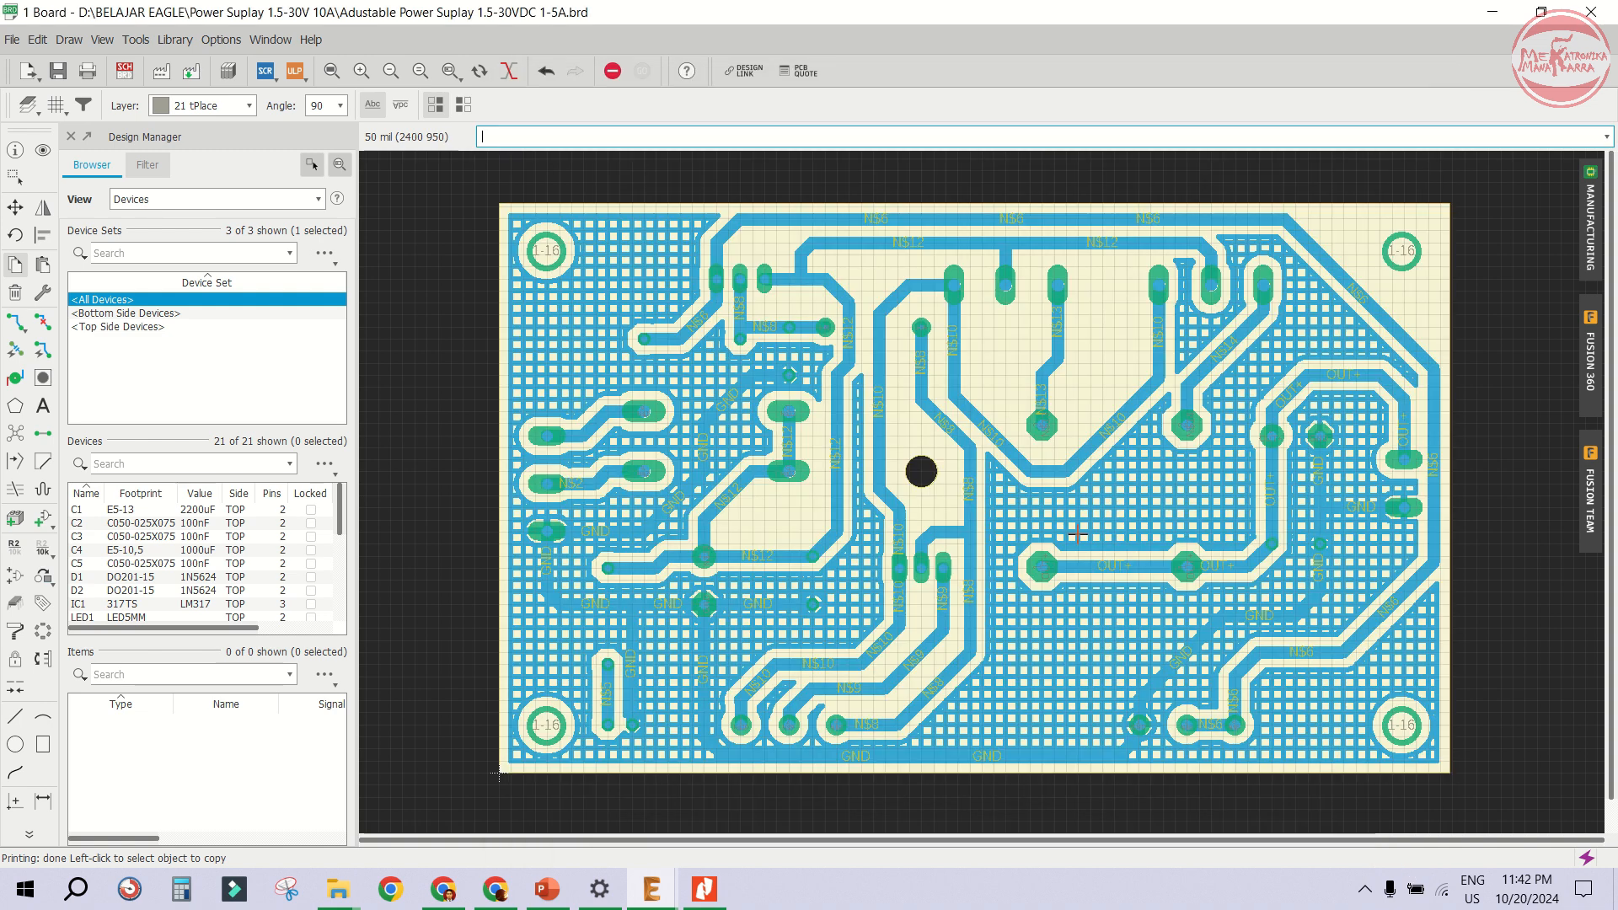
- Restore all board layers by applying the Preset_Standard layer set
left_click(28, 104)
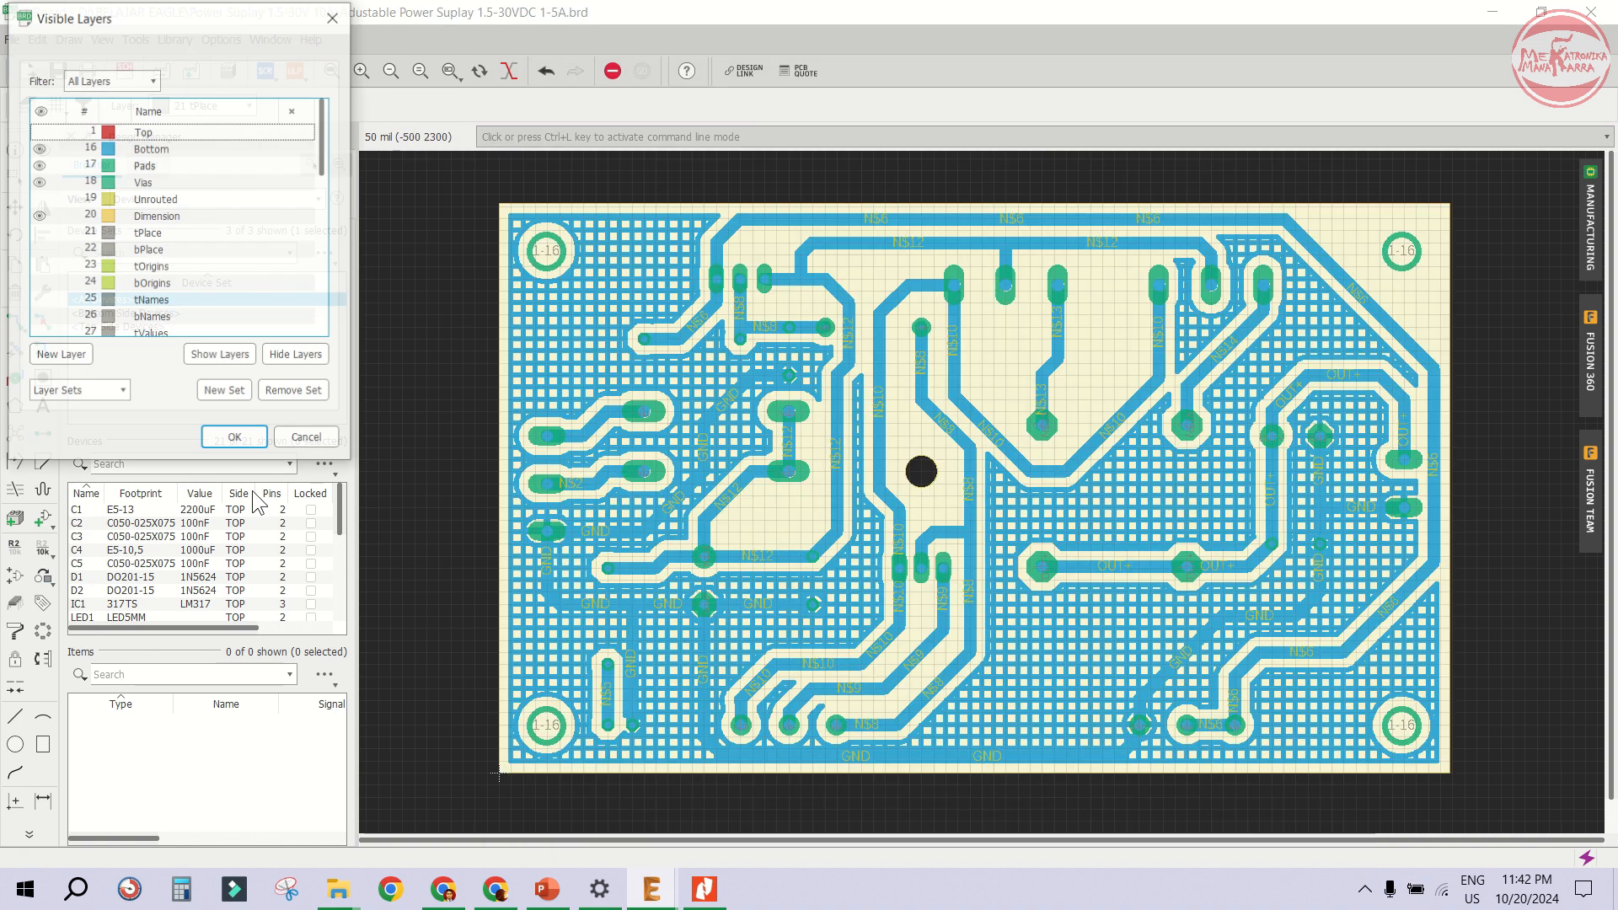
left_click(77, 391)
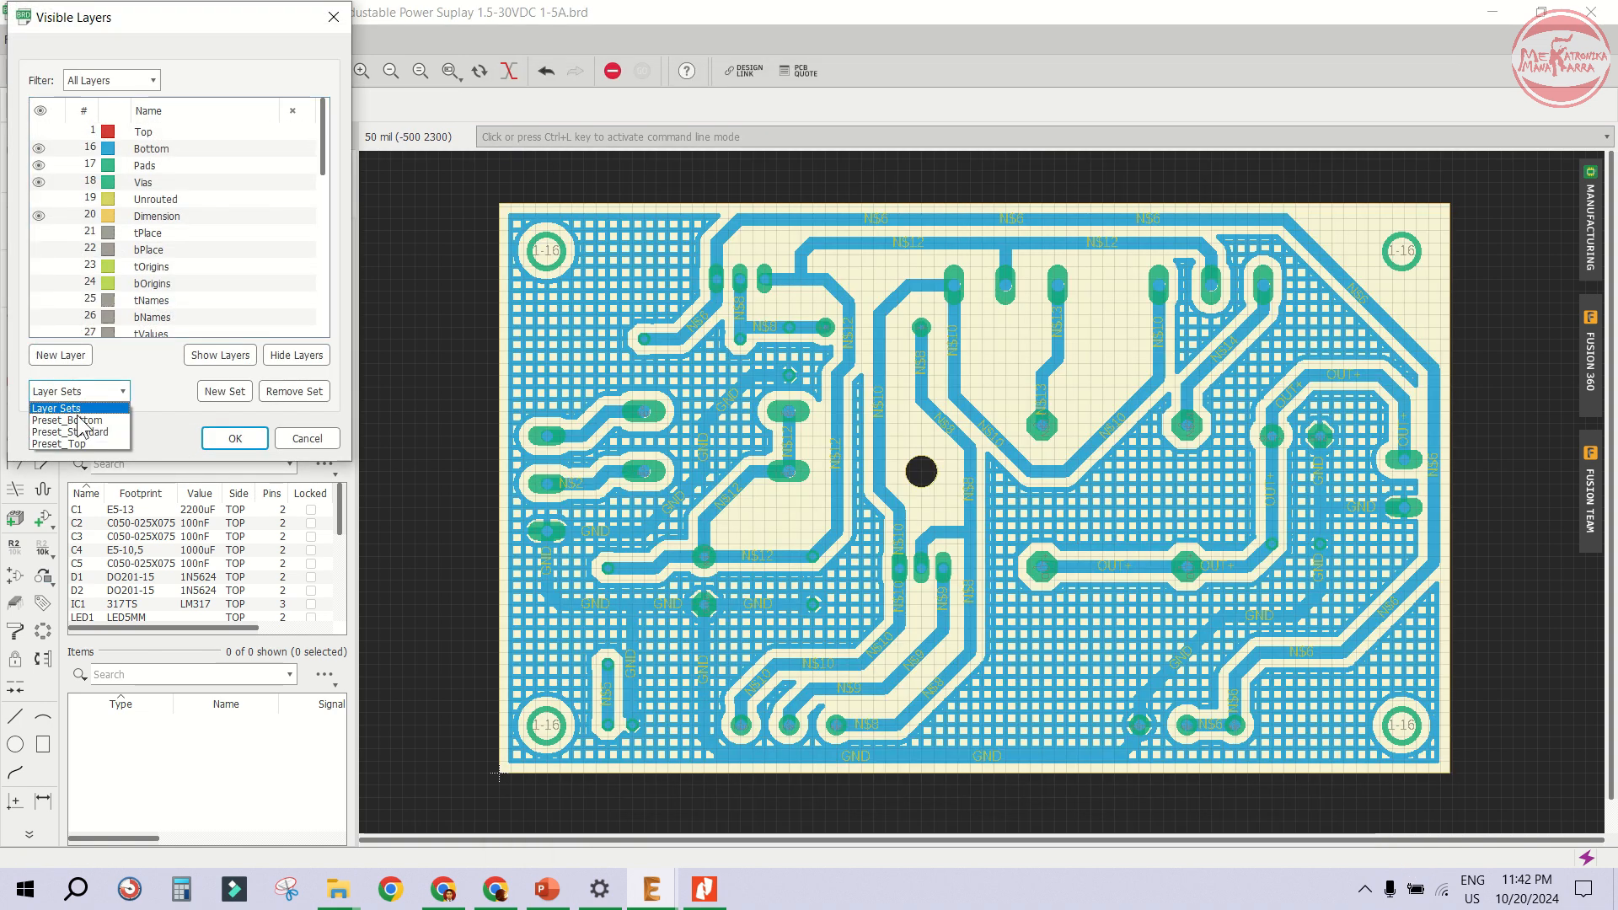
left_click(84, 431)
left_click(228, 439)
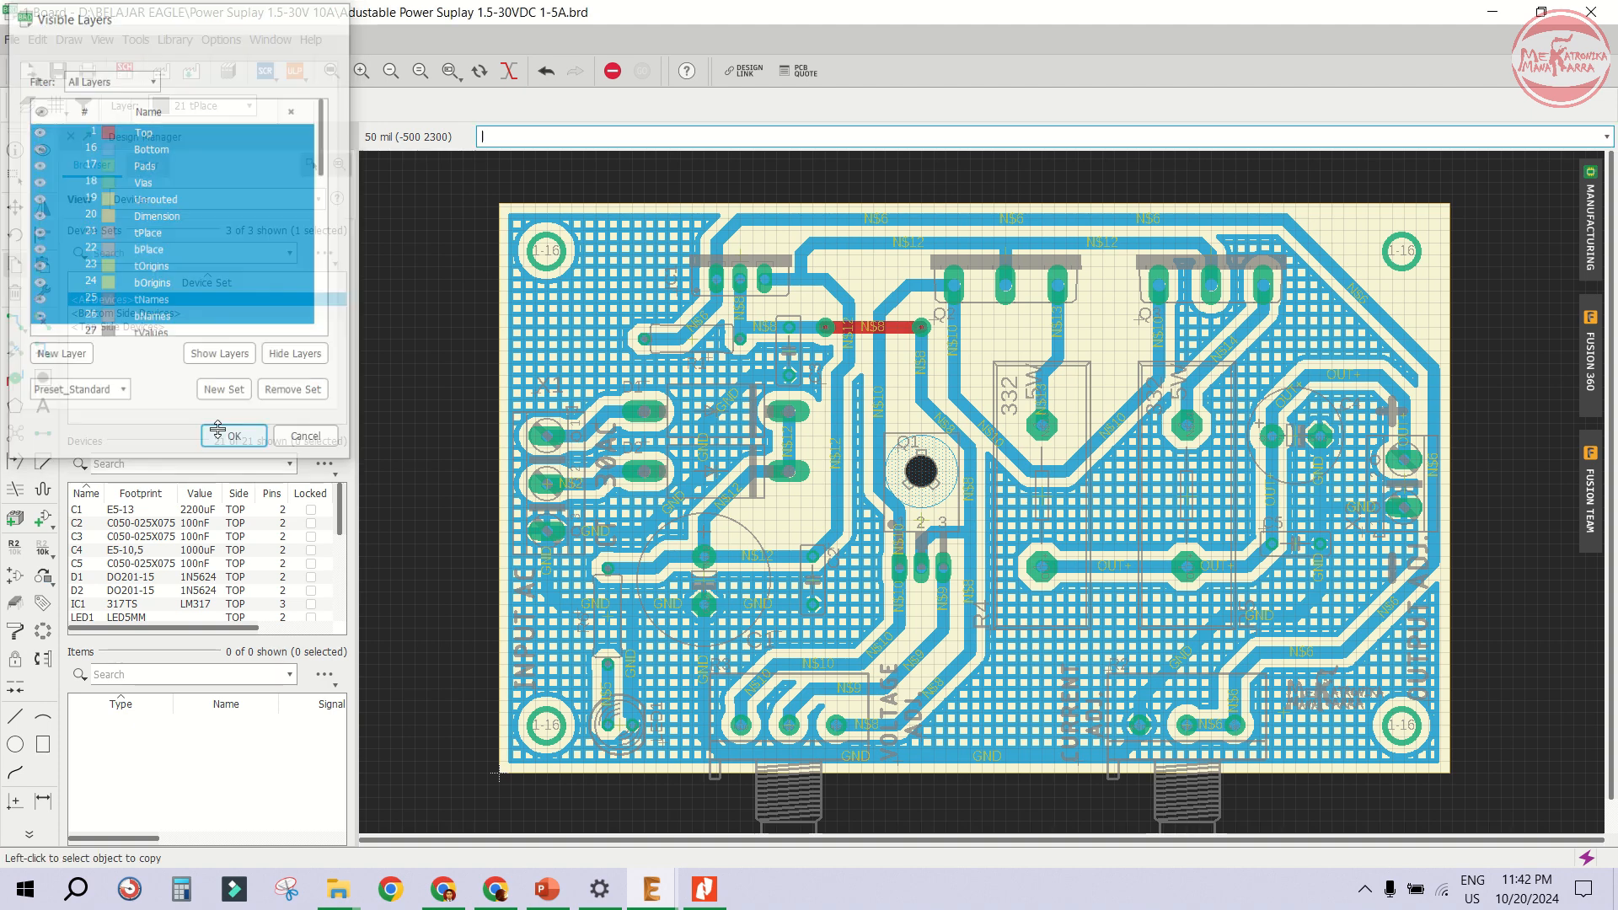